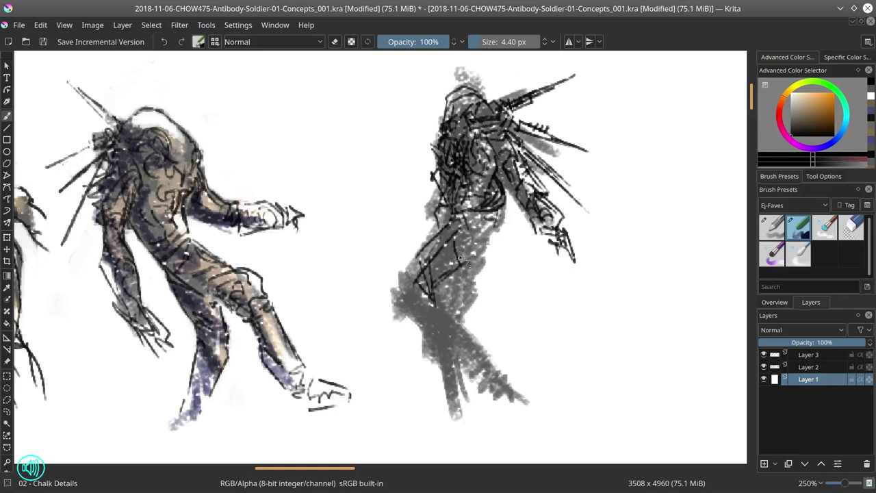
Step: Finish the seventh figure with grey chalk, dark leg lines, and blue-grey and beige washes
{"action": "left_click", "coordinate": [773, 302]}
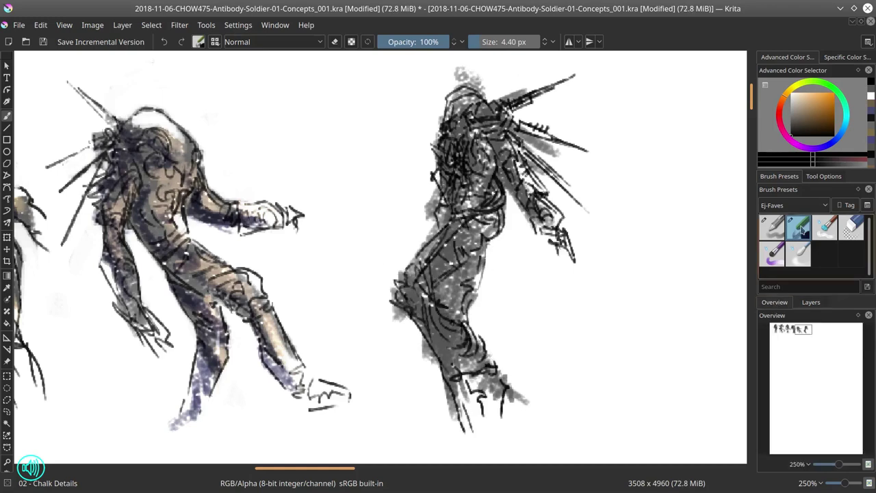
{"action": "left_click", "coordinate": [811, 302]}
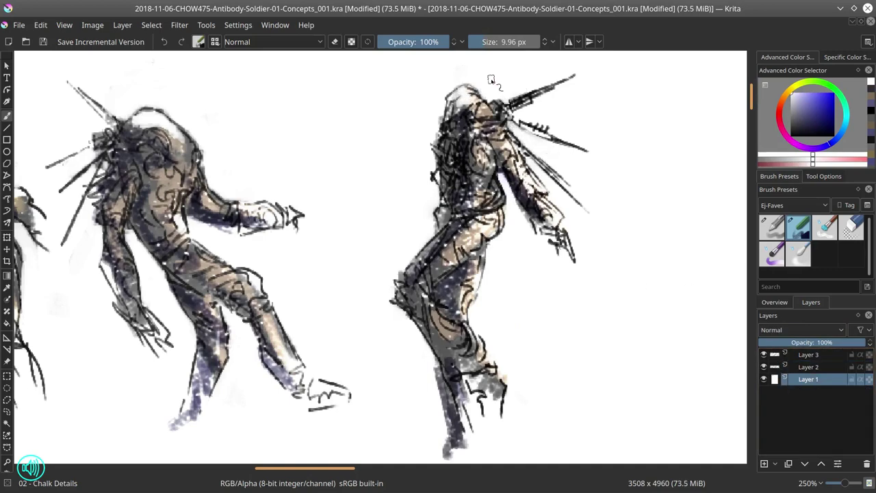
{"action": "mouse_move", "coordinate": [317, 121]}
{"action": "left_mouse_down"}
{"action": "mouse_move", "coordinate": [354, 99]}
{"action": "mouse_move", "coordinate": [349, 78]}
{"action": "mouse_move", "coordinate": [314, 183]}
{"action": "mouse_move", "coordinate": [402, 142]}
{"action": "mouse_move", "coordinate": [424, 262]}
{"action": "mouse_move", "coordinate": [395, 265]}
{"action": "mouse_move", "coordinate": [471, 336]}
{"action": "mouse_move", "coordinate": [404, 184]}
{"action": "mouse_move", "coordinate": [508, 187]}
{"action": "mouse_move", "coordinate": [305, 227]}
{"action": "mouse_move", "coordinate": [306, 290]}
{"action": "mouse_move", "coordinate": [516, 378]}
{"action": "mouse_move", "coordinate": [377, 182]}
{"action": "left_mouse_up"}
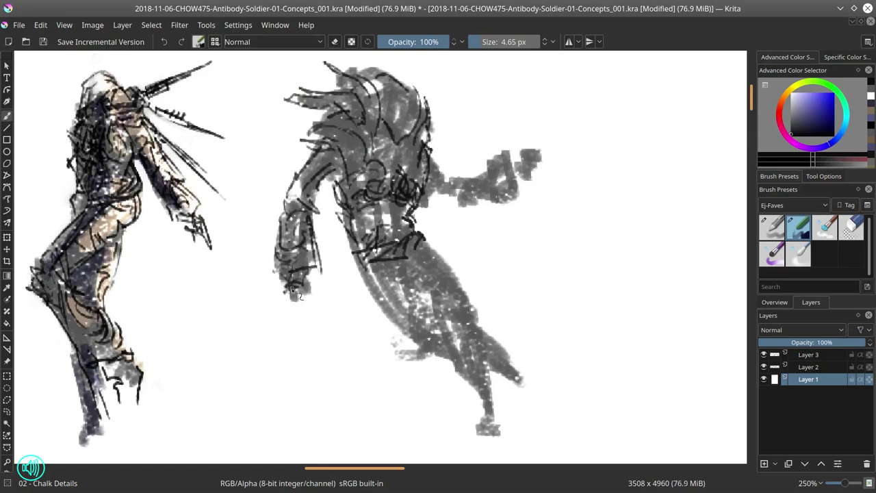
{"action": "left_click_drag", "start_coordinate": [394, 295], "coordinate": [530, 431]}
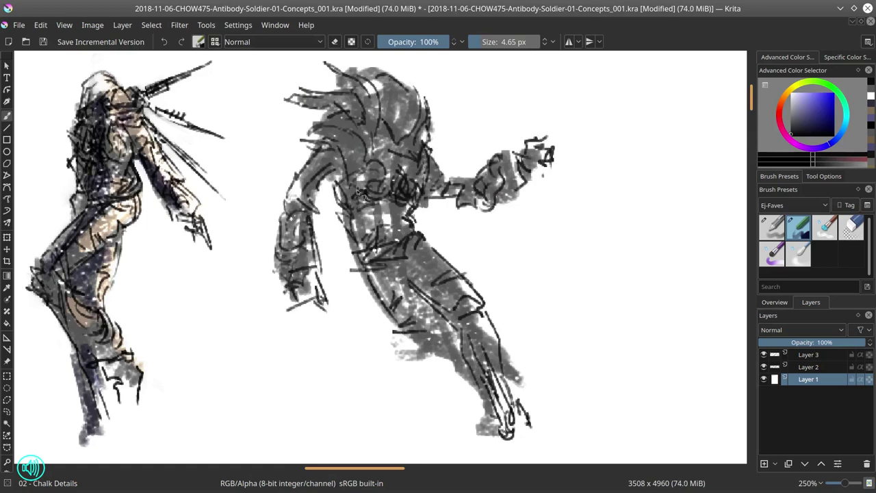
{"action": "left_click", "coordinate": [808, 366]}
{"action": "left_click_drag", "start_coordinate": [356, 130], "coordinate": [479, 383]}
{"action": "left_click_drag", "start_coordinate": [356, 103], "coordinate": [308, 225]}
{"action": "left_click_drag", "start_coordinate": [425, 267], "coordinate": [493, 335]}
{"action": "left_click", "coordinate": [808, 380]}
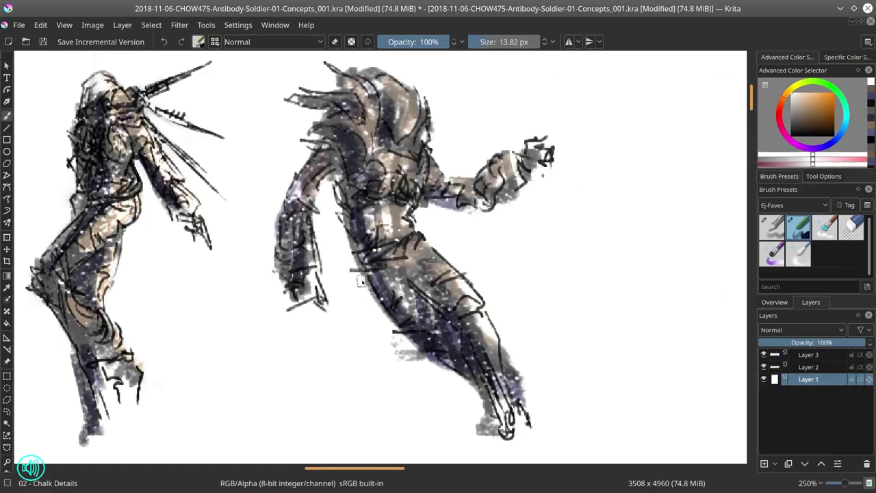
Step: Block in the eighth figure's head, body and legs in grey chalk
{"action": "scroll", "coordinate": [356, 206], "scroll_direction": "right", "scroll_amount": 10}
{"action": "left_click", "coordinate": [775, 302]}
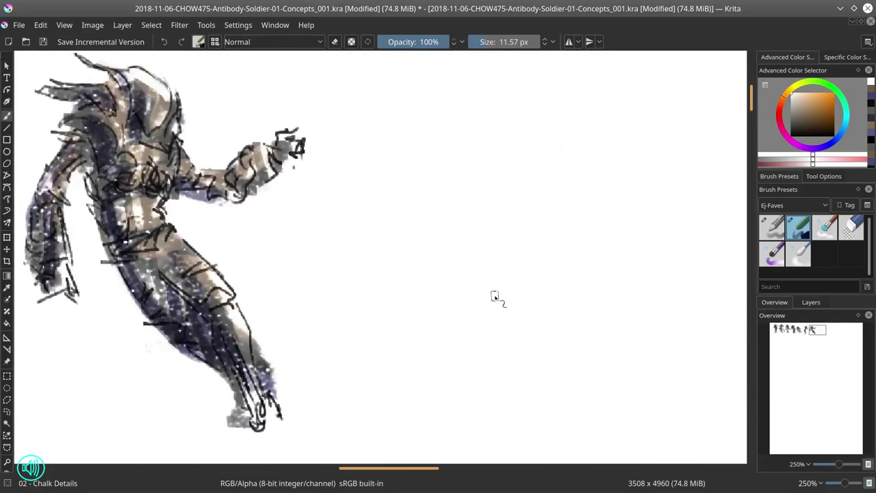
{"action": "scroll", "coordinate": [370, 211], "scroll_direction": "right", "scroll_amount": 2}
{"action": "left_click_drag", "start_coordinate": [473, 110], "coordinate": [404, 233]}
{"action": "left_click_drag", "start_coordinate": [411, 198], "coordinate": [424, 370]}
{"action": "left_click_drag", "start_coordinate": [342, 288], "coordinate": [452, 424]}
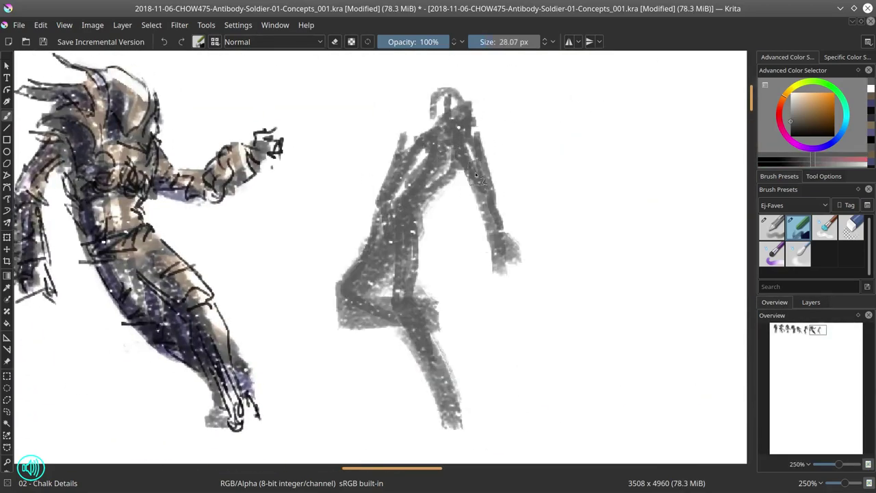
{"action": "mouse_move", "coordinate": [493, 130]}
{"action": "left_mouse_down"}
{"action": "mouse_move", "coordinate": [424, 176]}
{"action": "mouse_move", "coordinate": [405, 215]}
{"action": "left_mouse_up"}
{"action": "key", "text": "["}
{"action": "key", "text": "["}
{"action": "key", "text": "["}
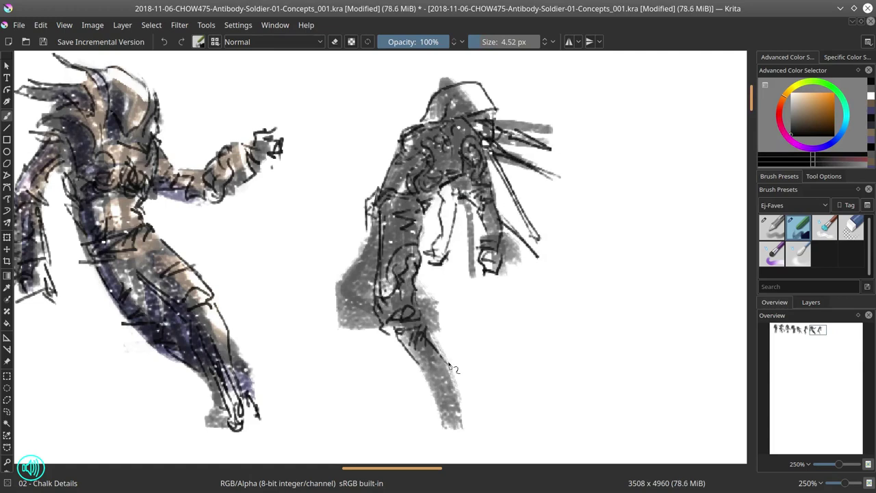
Step: Add dark linework and warm beige tones over the eighth figure
{"action": "left_click", "coordinate": [811, 302]}
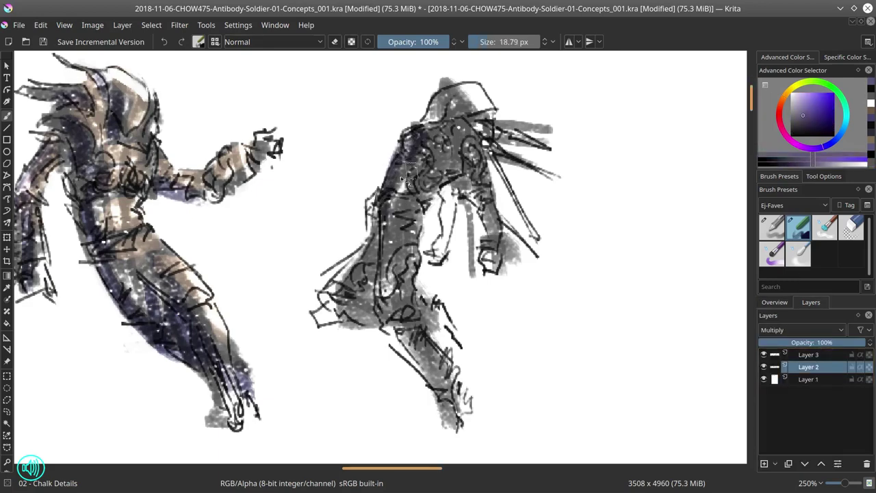
{"action": "left_click_drag", "start_coordinate": [404, 130], "coordinate": [418, 233]}
{"action": "left_click_drag", "start_coordinate": [384, 274], "coordinate": [452, 390]}
{"action": "key", "text": "]"}
{"action": "key", "text": "]"}
{"action": "left_click_drag", "start_coordinate": [411, 110], "coordinate": [522, 258]}
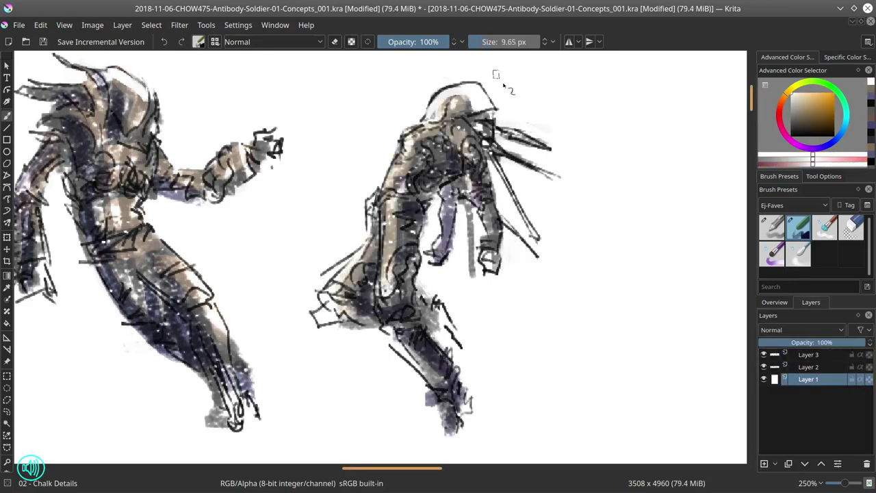
{"action": "left_click", "coordinate": [809, 367]}
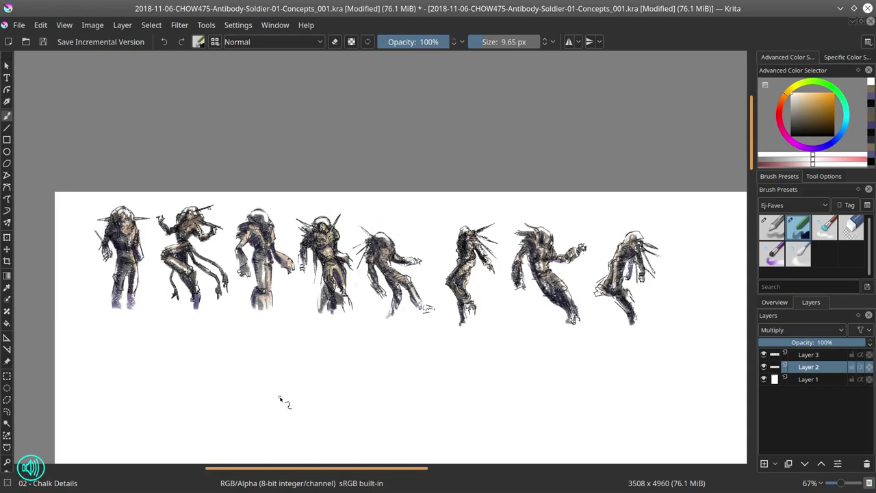
Step: Copy Merged the last five thumbnails, paste them, and move them down-left into a second row
{"action": "left_click_drag", "start_coordinate": [317, 313], "coordinate": [356, 322]}
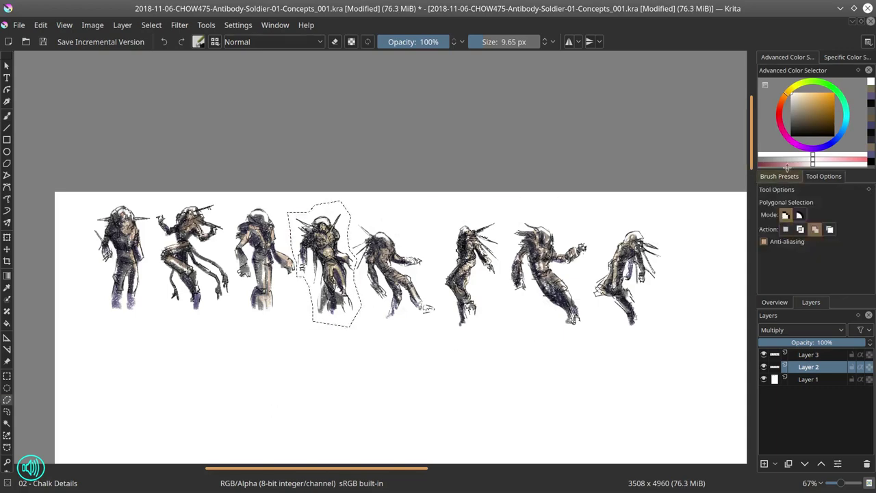
{"action": "left_click", "coordinate": [41, 25]}
{"action": "left_click", "coordinate": [65, 122]}
{"action": "key", "text": "ctrl+v"}
{"action": "key", "text": "ctrl+shift+e"}
{"action": "left_click", "coordinate": [41, 24]}
{"action": "left_click", "coordinate": [51, 135]}
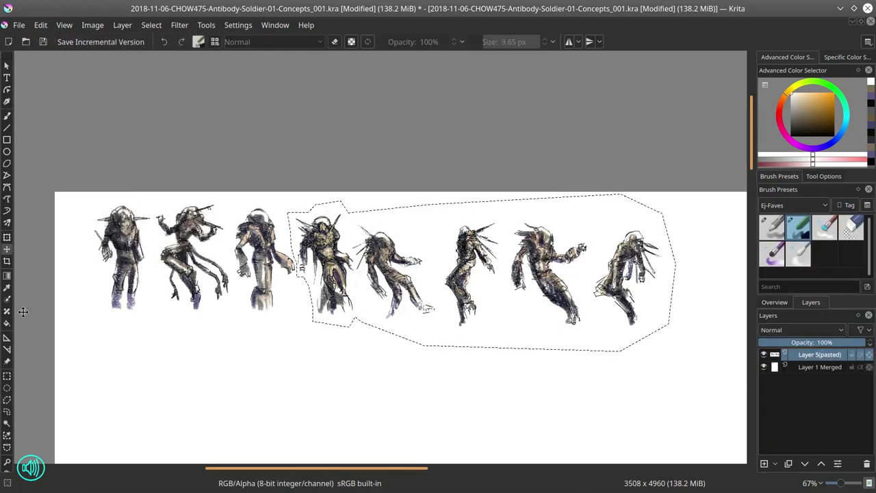
{"action": "key", "text": "t"}
{"action": "mouse_move", "coordinate": [616, 181]}
{"action": "left_mouse_down"}
{"action": "mouse_move", "coordinate": [338, 266]}
{"action": "mouse_move", "coordinate": [511, 256]}
{"action": "left_mouse_up"}
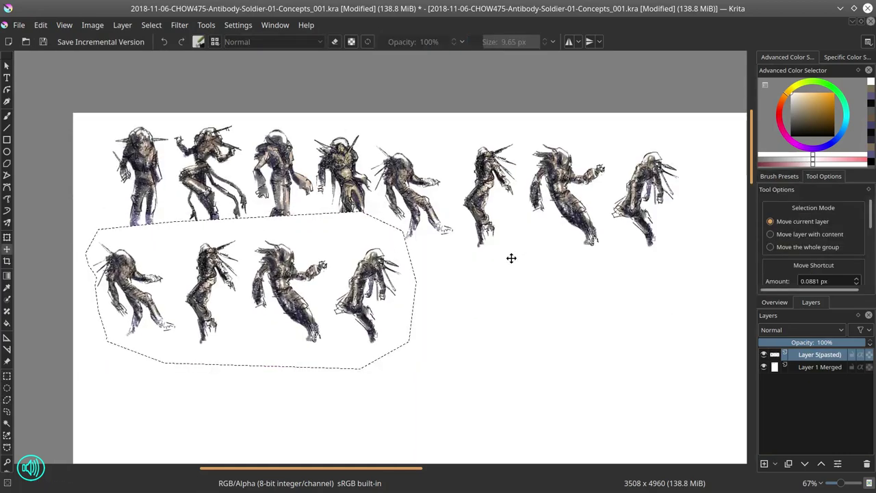
Step: Paste the lower row again and erase the extra figures while toggling base layer visibility
{"action": "key", "text": "ctrl+c"}
{"action": "key", "text": "ctrl+v"}
{"action": "left_click", "coordinate": [764, 380]}
{"action": "left_click", "coordinate": [6, 115]}
{"action": "key", "text": "e"}
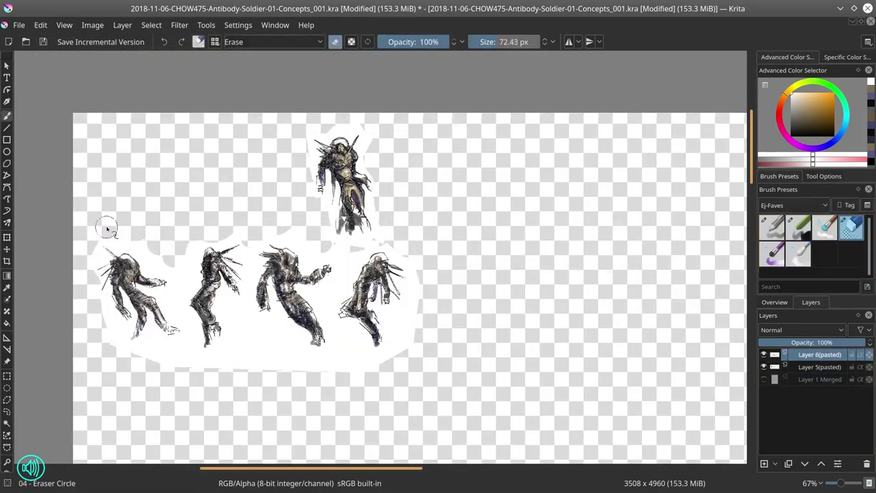
{"action": "key", "text": "/"}
{"action": "key", "text": "Insert"}
{"action": "left_click", "coordinate": [765, 392]}
Step: Merge the layers into one and rename it for shape exploration
{"action": "key", "text": "/"}
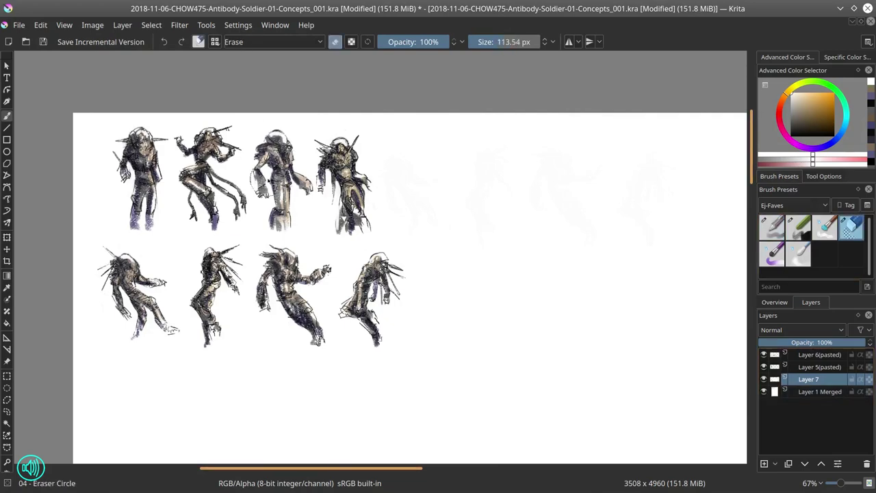
{"action": "key", "text": "ctrl+shift+e"}
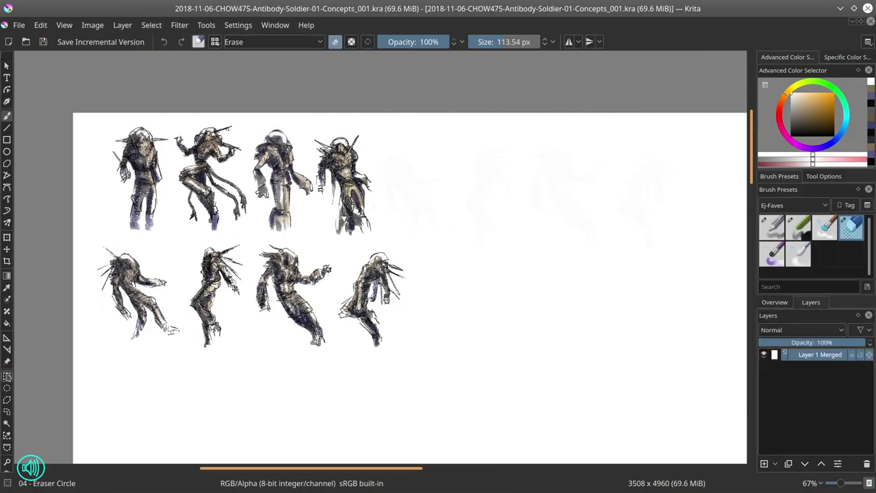
{"action": "key", "text": "Delete"}
{"action": "key", "text": "f"}
{"action": "key", "text": "BackSpace"}
{"action": "key", "text": "ctrl+z"}
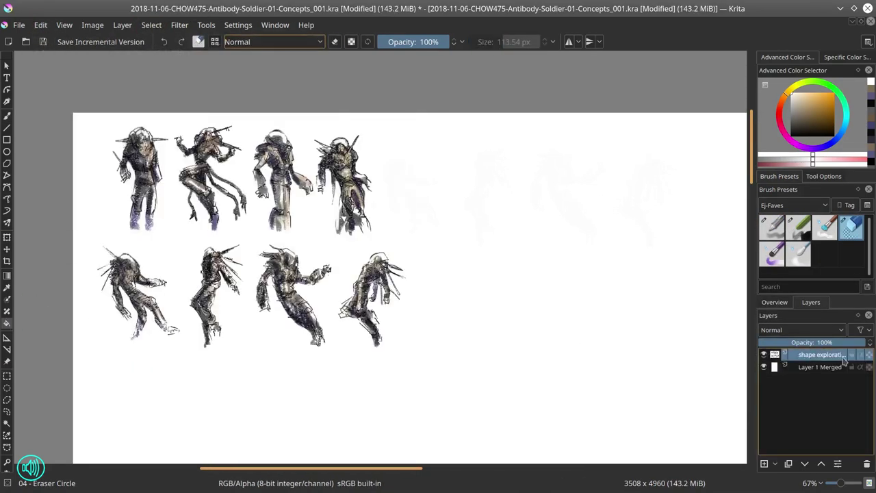
{"action": "right_click", "coordinate": [815, 360]}
{"action": "left_click", "coordinate": [101, 41]}
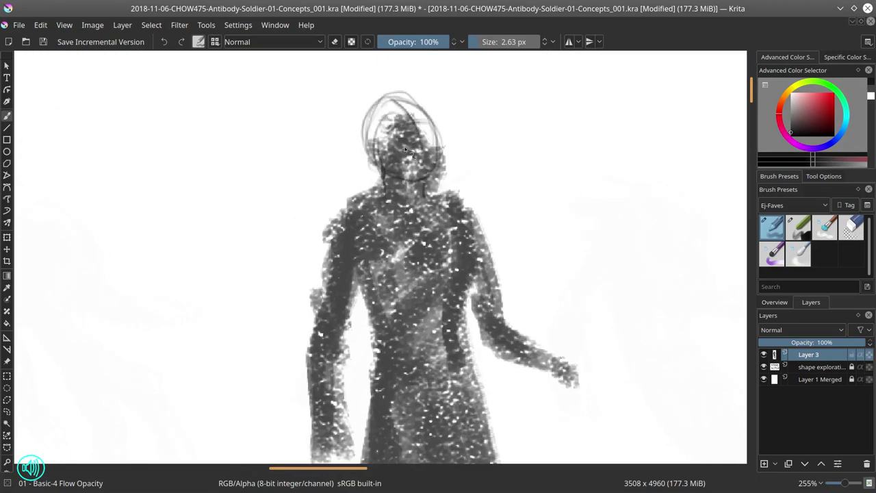
Step: Circle the figure's head and adjust it with a transform
{"action": "left_click_drag", "start_coordinate": [409, 150], "coordinate": [384, 153]}
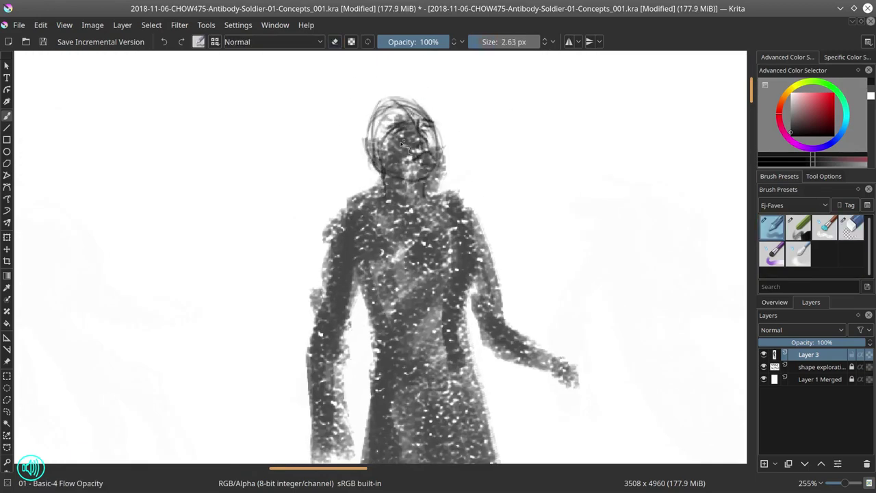
{"action": "left_click_drag", "start_coordinate": [356, 102], "coordinate": [349, 110]}
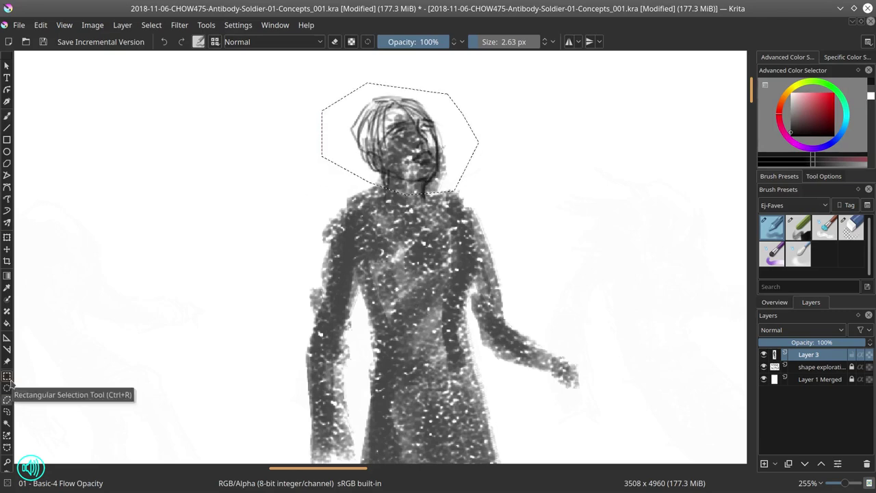
{"action": "key", "text": "ctrl+t"}
{"action": "key", "text": "Return"}
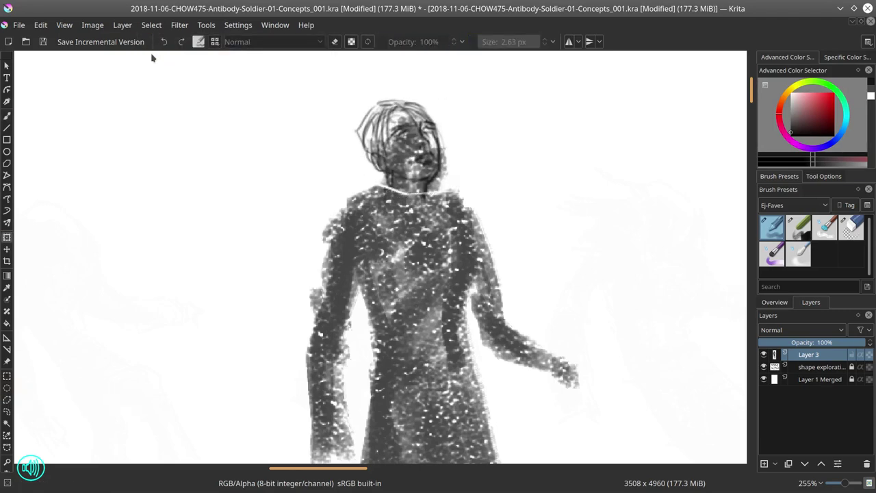
{"action": "key", "text": "b"}
Step: Transform the skirt selection, nudging it slightly downward
{"action": "scroll", "coordinate": [462, 311], "scroll_direction": "down", "scroll_amount": 3}
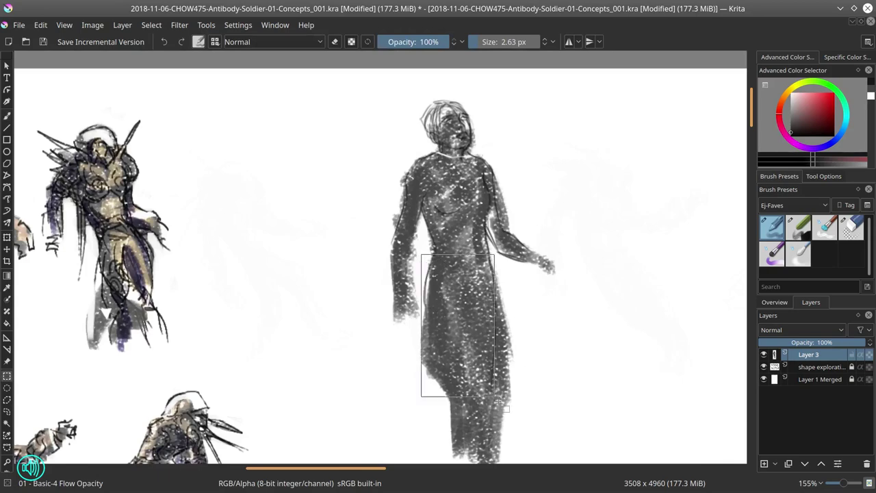
{"action": "scroll", "coordinate": [500, 404], "scroll_direction": "down", "scroll_amount": 2}
{"action": "key", "text": "ctrl+t"}
{"action": "left_click_drag", "start_coordinate": [553, 306], "coordinate": [552, 341]}
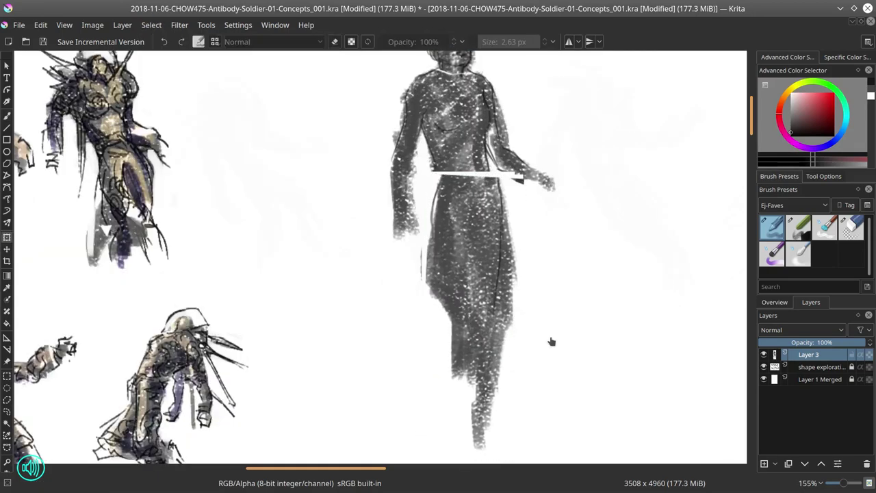
{"action": "key", "text": "Return"}
{"action": "scroll", "coordinate": [552, 341], "scroll_direction": "up", "scroll_amount": 2}
Step: Blend a soft stroke down the figure's body with the blending brush
{"action": "key", "text": "slash"}
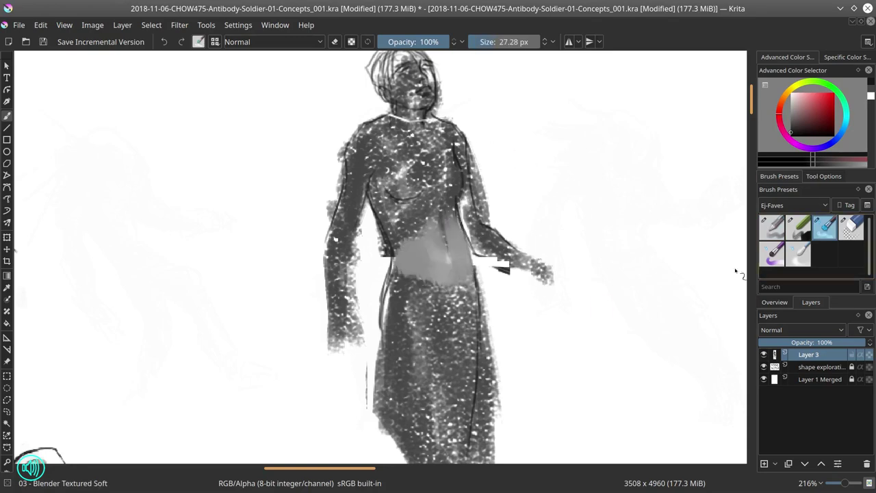
{"action": "left_click_drag", "start_coordinate": [394, 226], "coordinate": [387, 329]}
{"action": "key", "text": "slash"}
{"action": "scroll", "coordinate": [464, 301], "scroll_direction": "down", "scroll_amount": 1}
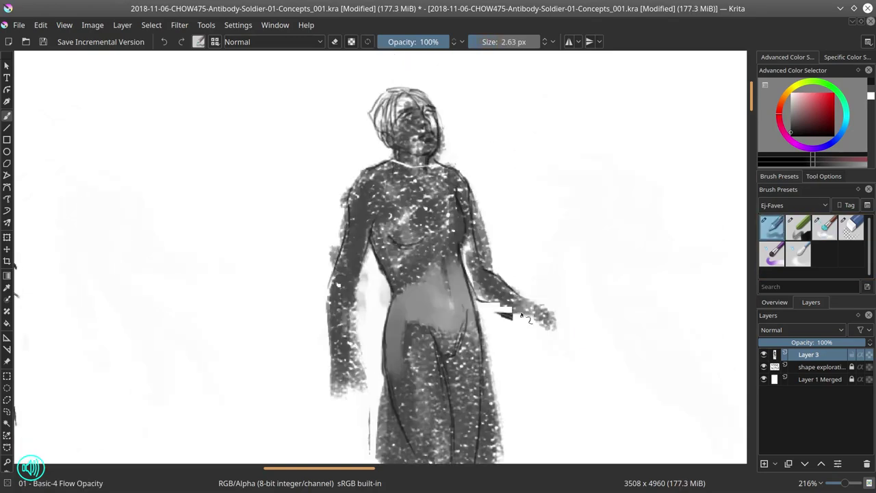
{"action": "scroll", "coordinate": [536, 264], "scroll_direction": "down", "scroll_amount": 3}
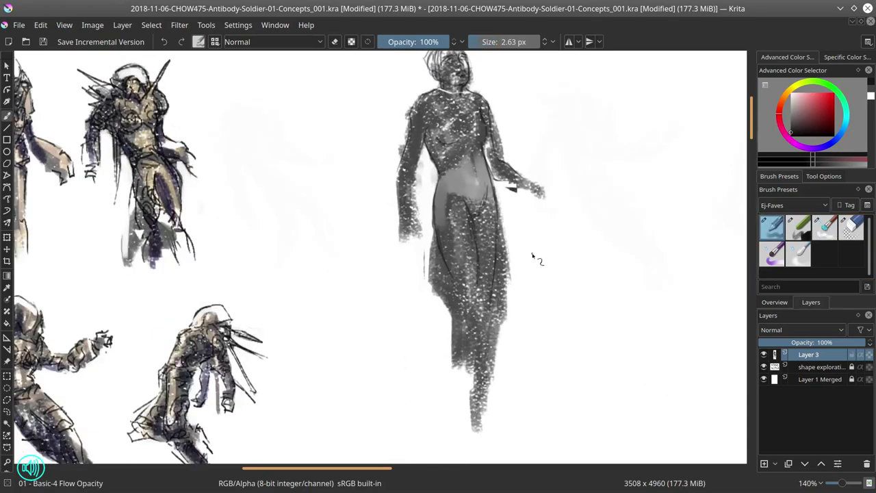
{"action": "scroll", "coordinate": [458, 264], "scroll_direction": "right", "scroll_amount": 1}
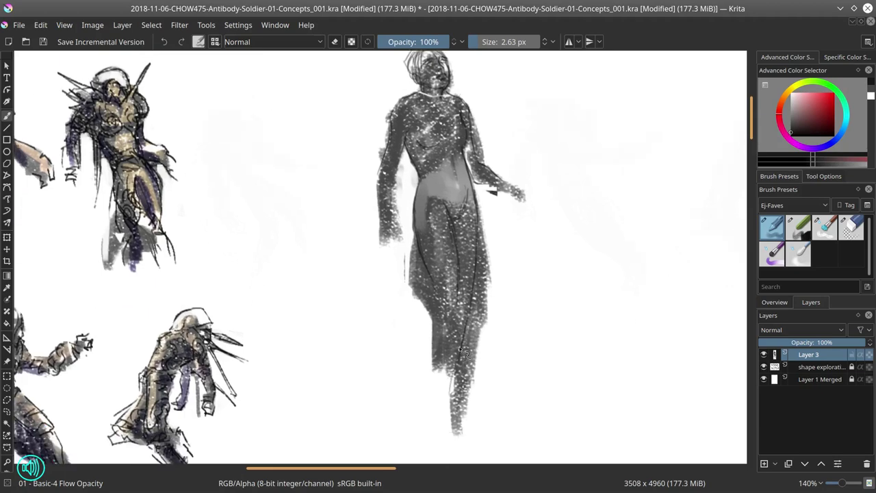
{"action": "scroll", "coordinate": [440, 399], "scroll_direction": "down", "scroll_amount": 1}
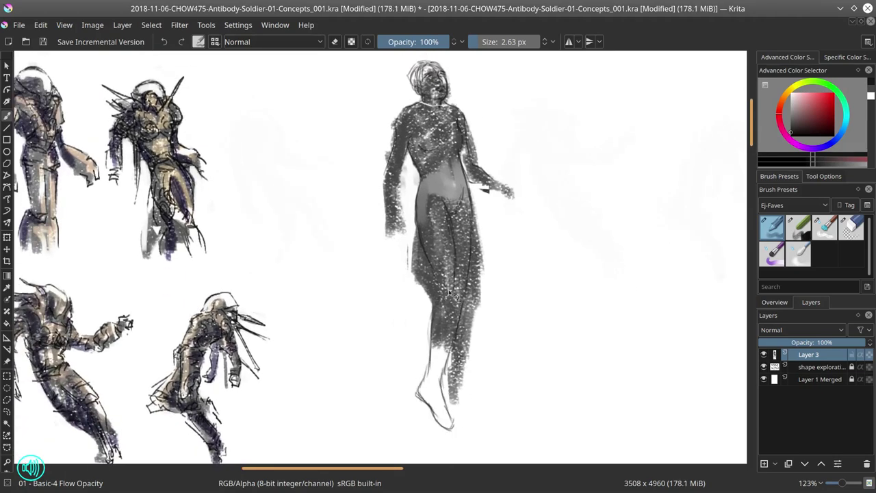
Step: Sketch the bent raised leg and shift the legs up and slightly left
{"action": "left_click_drag", "start_coordinate": [445, 201], "coordinate": [479, 294]}
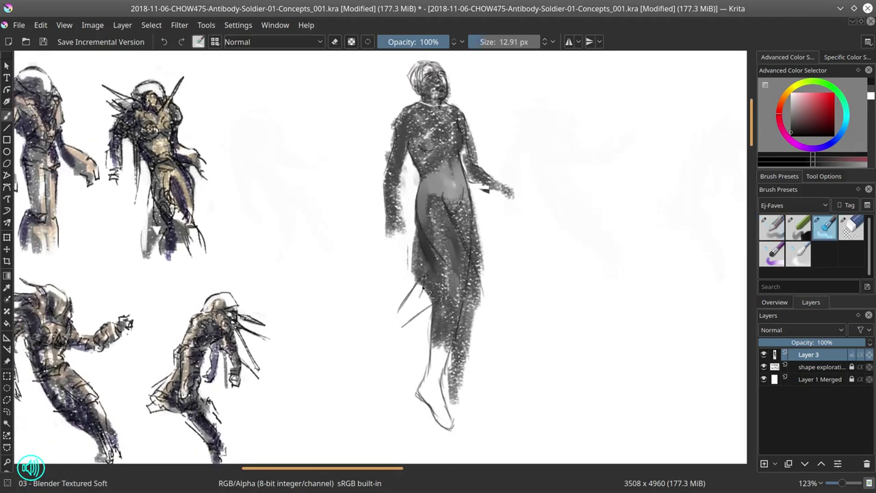
{"action": "left_click_drag", "start_coordinate": [431, 275], "coordinate": [400, 312]}
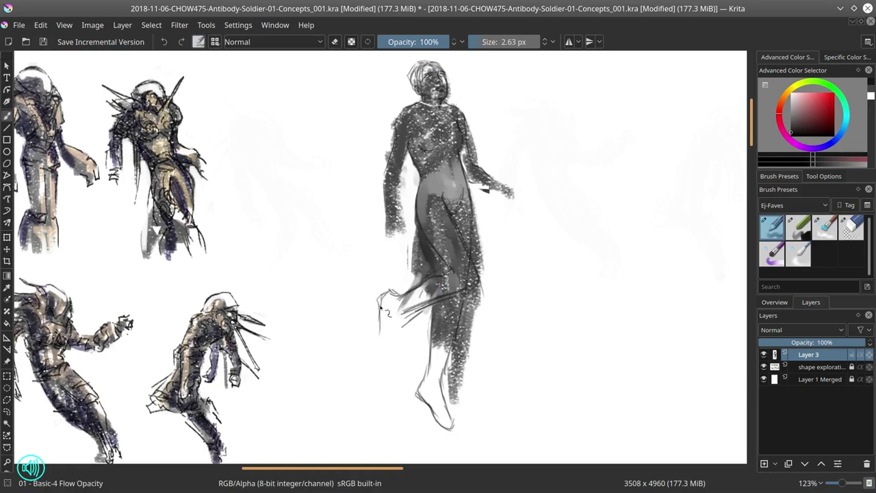
{"action": "key", "text": "ctrl+t"}
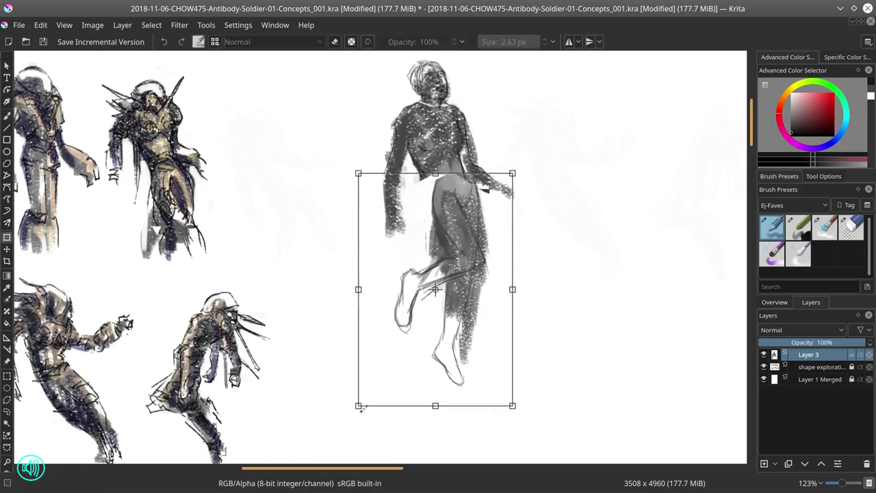
{"action": "left_click_drag", "start_coordinate": [487, 299], "coordinate": [475, 299]}
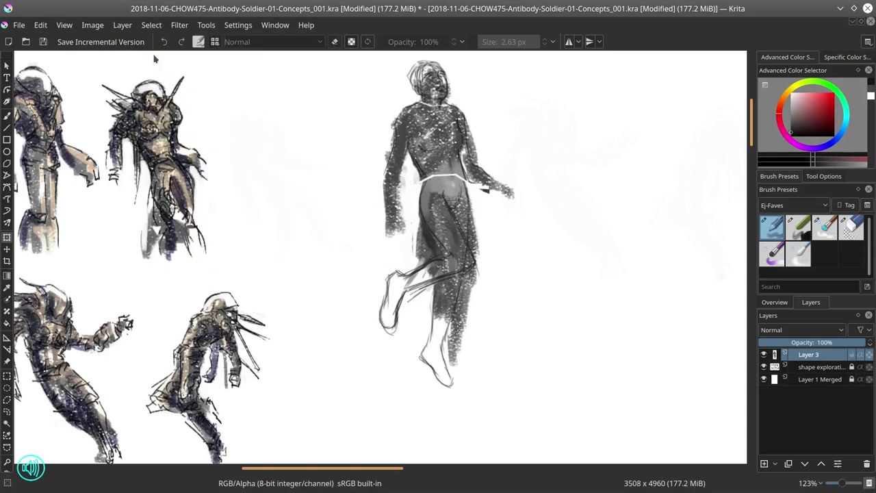
{"action": "scroll", "coordinate": [600, 217], "scroll_direction": "up", "scroll_amount": 2}
Step: Add thin pencil lines and redraw the standing figure's lower legs, erasing the old feet
{"action": "key", "text": "b"}
{"action": "scroll", "coordinate": [427, 440], "scroll_direction": "up", "scroll_amount": 3}
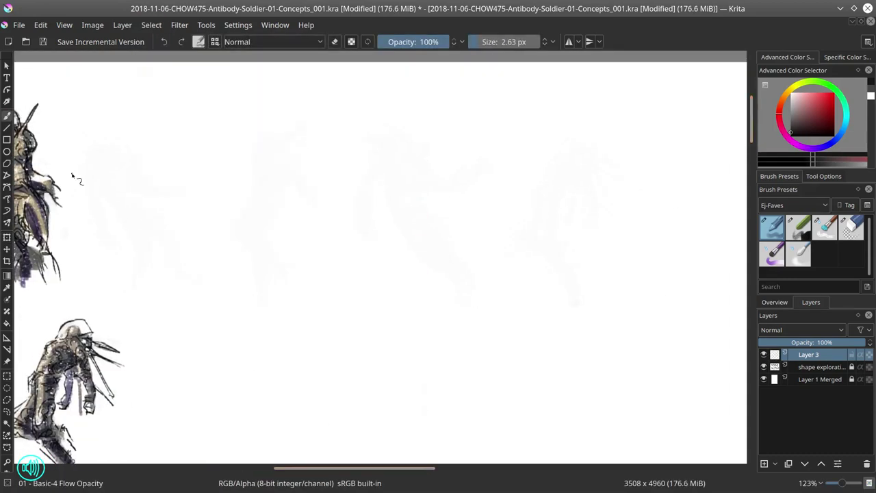
{"action": "left_click_drag", "start_coordinate": [305, 308], "coordinate": [316, 183]}
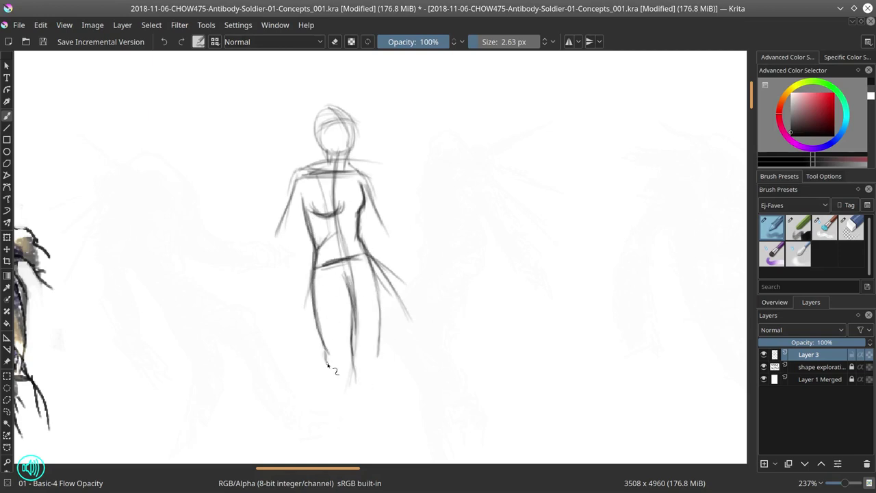
{"action": "key", "text": "e"}
{"action": "left_click_drag", "start_coordinate": [336, 417], "coordinate": [362, 381]}
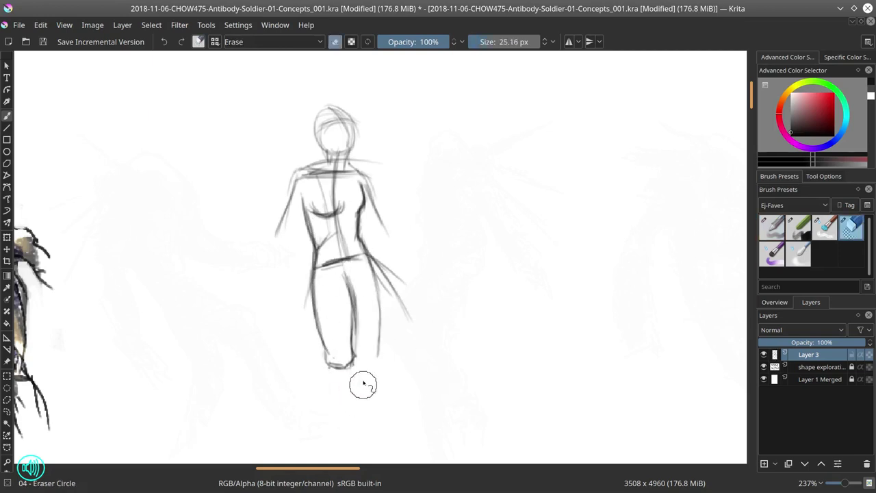
{"action": "left_click_drag", "start_coordinate": [407, 319], "coordinate": [367, 255]}
{"action": "key", "text": "e"}
Step: Erase overlapping knee lines and redraw the legs down to the feet
{"action": "key", "text": "e"}
{"action": "left_click_drag", "start_coordinate": [342, 415], "coordinate": [359, 376]}
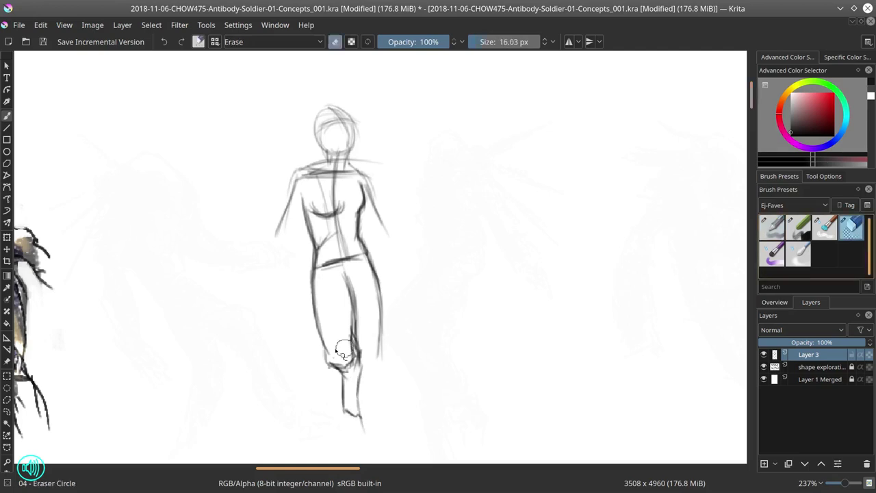
{"action": "key", "text": "e"}
{"action": "left_click_drag", "start_coordinate": [361, 279], "coordinate": [336, 380]}
{"action": "scroll", "coordinate": [369, 329], "scroll_direction": "down", "scroll_amount": 2}
{"action": "mouse_move", "coordinate": [386, 308]}
{"action": "left_mouse_down"}
{"action": "mouse_move", "coordinate": [371, 403]}
{"action": "mouse_move", "coordinate": [371, 381]}
{"action": "left_mouse_up"}
{"action": "scroll", "coordinate": [370, 356], "scroll_direction": "left", "scroll_amount": 1}
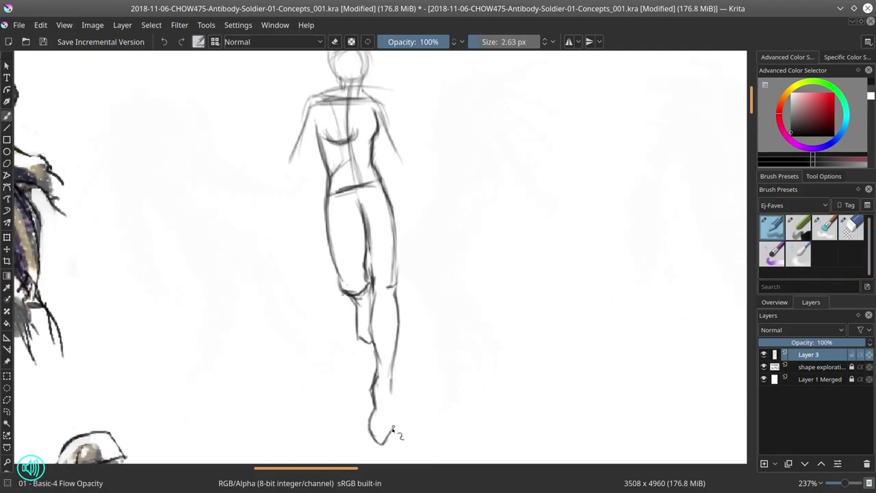
{"action": "left_click_drag", "start_coordinate": [340, 287], "coordinate": [369, 360]}
{"action": "key", "text": "e"}
{"action": "left_click_drag", "start_coordinate": [370, 278], "coordinate": [346, 329]}
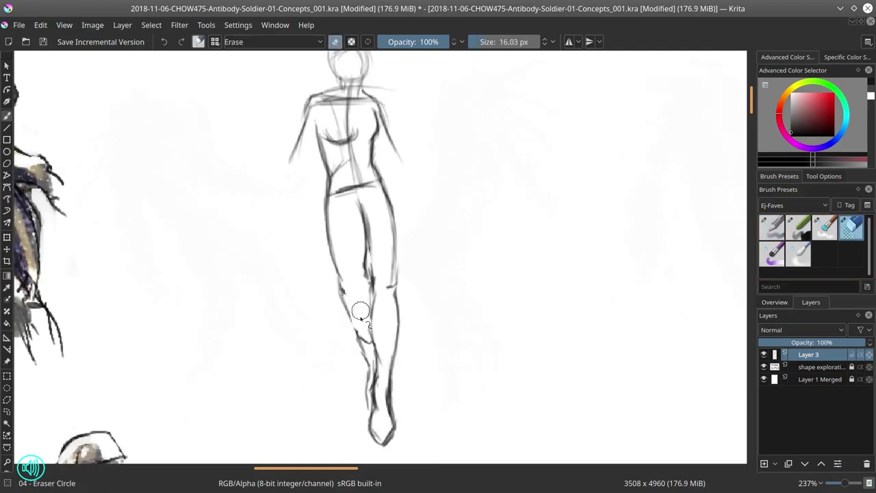
{"action": "left_click_drag", "start_coordinate": [373, 212], "coordinate": [363, 353]}
{"action": "key", "text": "e"}
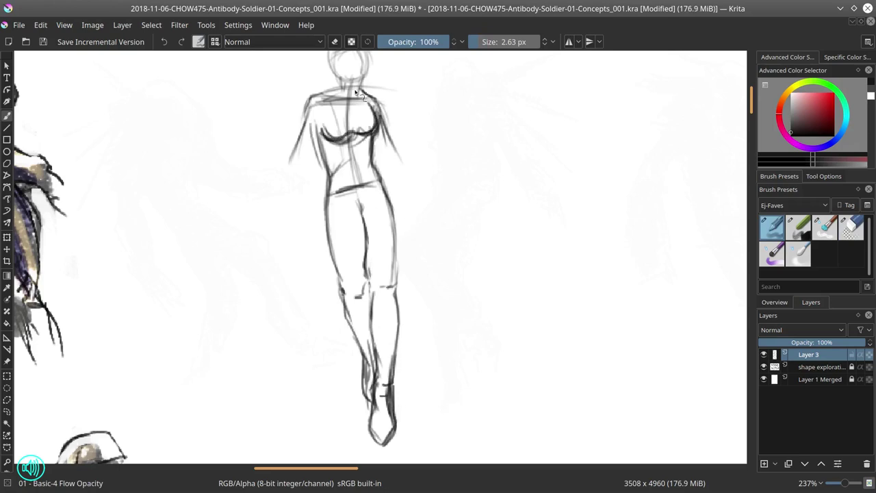
{"action": "scroll", "coordinate": [377, 219], "scroll_direction": "right", "scroll_amount": 3}
Step: Sketch the next figure's head, torso, arms and legs in thin pencil
{"action": "left_click_drag", "start_coordinate": [345, 128], "coordinate": [379, 132]}
{"action": "mouse_move", "coordinate": [343, 129]}
{"action": "left_mouse_down"}
{"action": "mouse_move", "coordinate": [329, 181]}
{"action": "mouse_move", "coordinate": [305, 207]}
{"action": "left_mouse_up"}
{"action": "left_click_drag", "start_coordinate": [396, 127], "coordinate": [438, 206]}
{"action": "left_click_drag", "start_coordinate": [350, 129], "coordinate": [369, 133]}
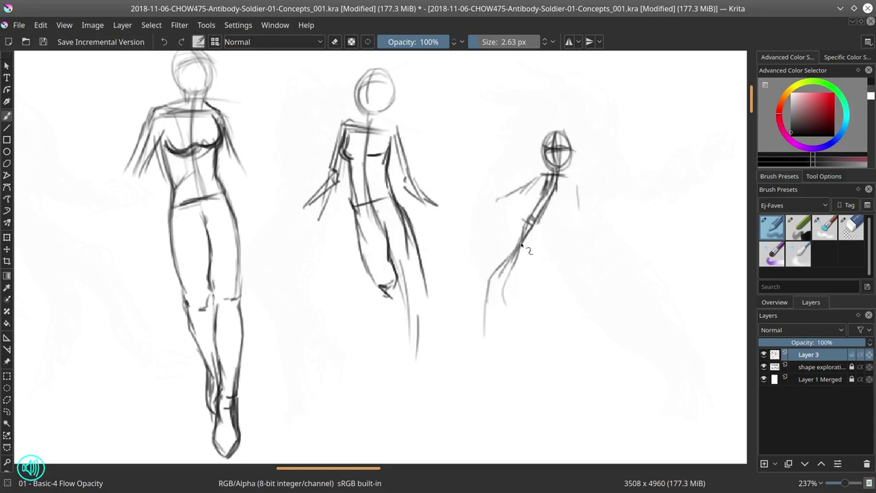
{"action": "scroll", "coordinate": [520, 245], "scroll_direction": "down", "scroll_amount": 5}
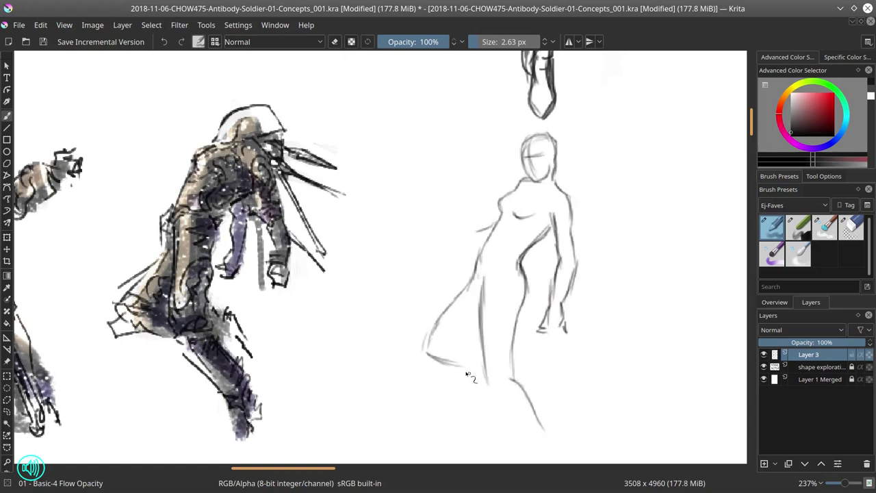
Step: Erase stray lines on the raised-knee figure and fade the layer to 32% opacity
{"action": "key", "text": "slash"}
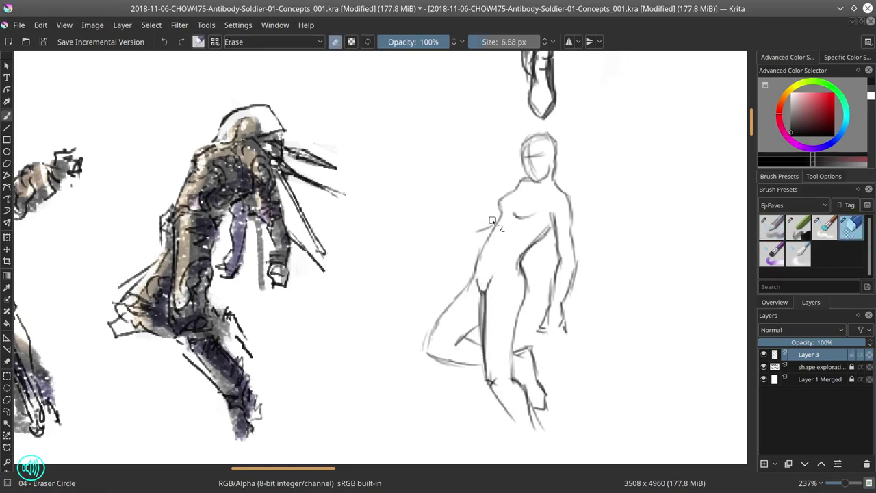
{"action": "key", "text": "slash"}
{"action": "left_click_drag", "start_coordinate": [546, 305], "coordinate": [557, 337]}
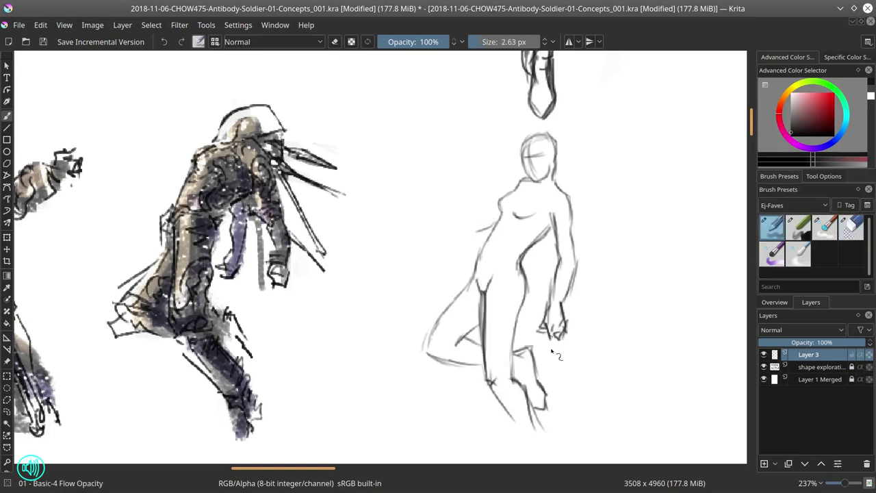
{"action": "scroll", "coordinate": [453, 215], "scroll_direction": "down", "scroll_amount": 5}
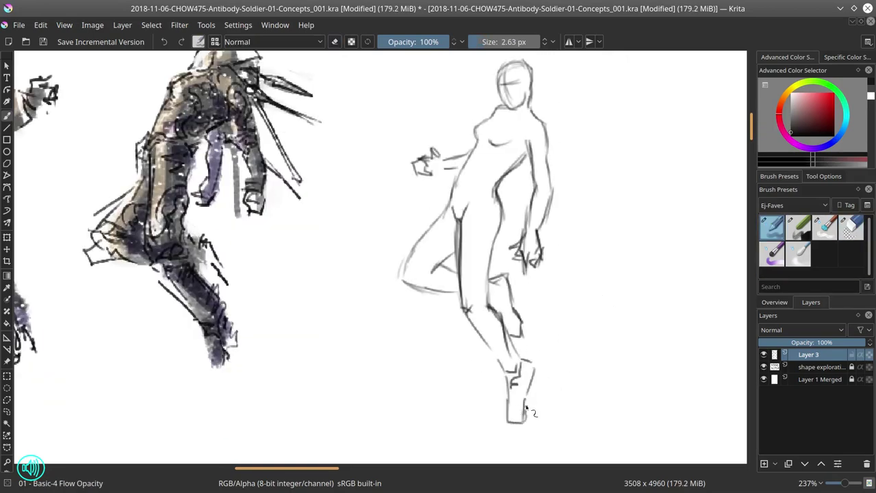
{"action": "key", "text": "i"}
{"action": "key", "text": "i"}
{"action": "key", "text": "i"}
{"action": "key", "text": "i"}
{"action": "key", "text": "i"}
{"action": "key", "text": "i"}
{"action": "key", "text": "i"}
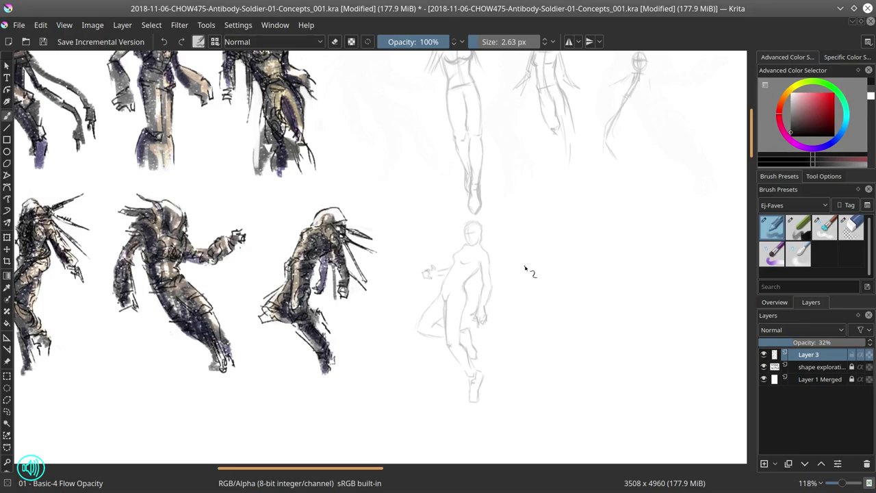
Step: Save incremental version 002 and resize the canvas to 500×750 anchored top-left
{"action": "key", "text": "ctrl+alt+s"}
{"action": "left_click", "coordinate": [92, 25]}
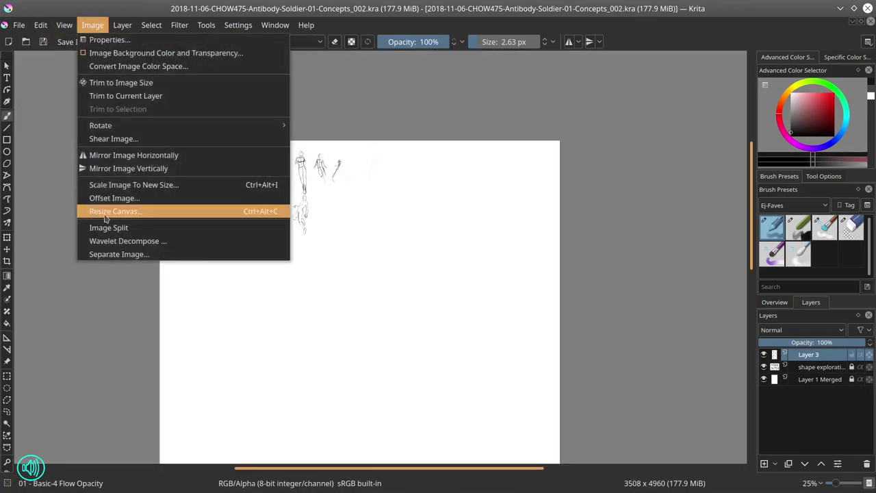
{"action": "left_click", "coordinate": [106, 218]}
{"action": "type", "text": "750"}
{"action": "left_click", "coordinate": [411, 276]}
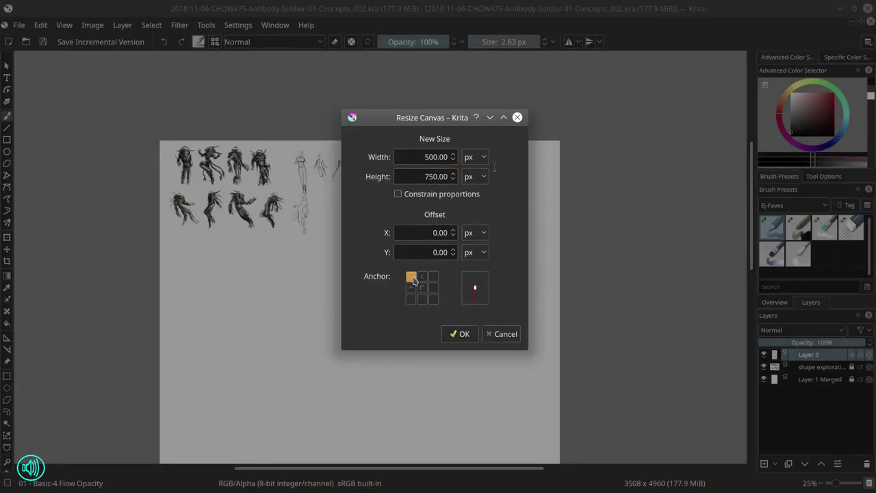
{"action": "key", "text": "Return"}
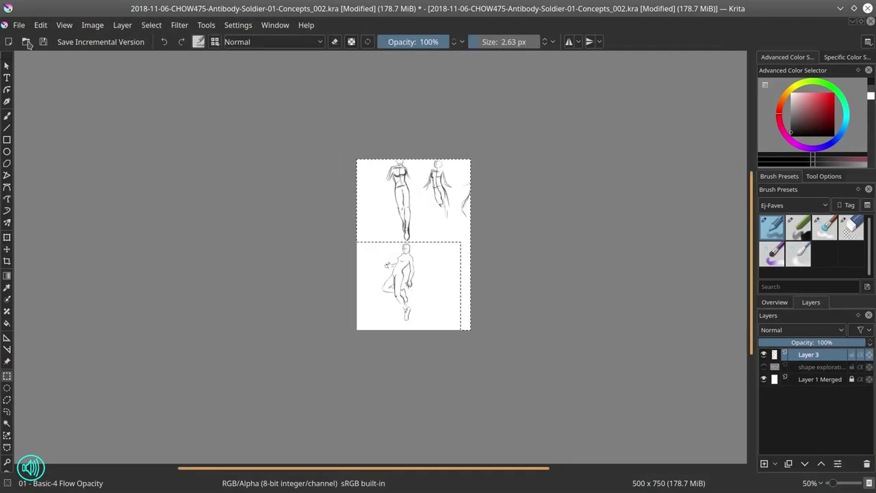
Step: Show the shape exploration layer and rotate and enlarge its studies over the canvas
{"action": "key", "text": "ctrl+t"}
{"action": "left_click", "coordinate": [64, 24]}
{"action": "key", "text": "Escape"}
{"action": "key", "text": "m"}
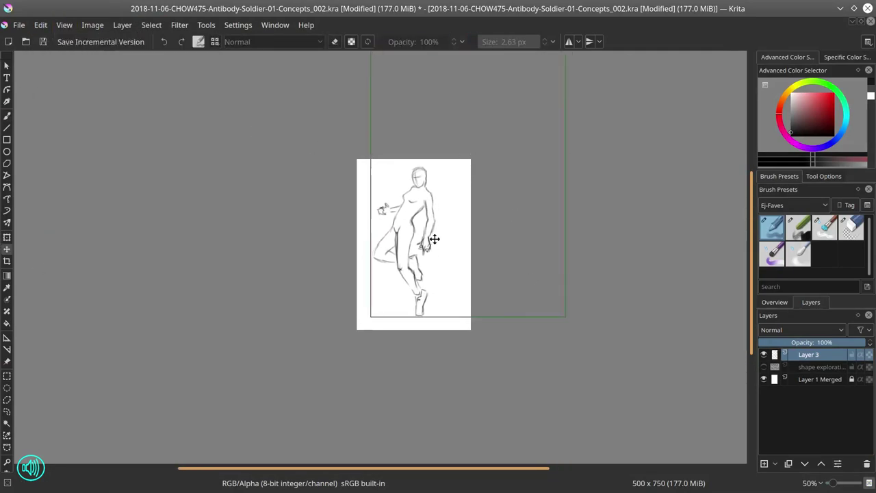
{"action": "left_click", "coordinate": [764, 367]}
{"action": "left_click", "coordinate": [818, 367]}
{"action": "key", "text": "ctrl+t"}
{"action": "left_click_drag", "start_coordinate": [449, 273], "coordinate": [472, 281]}
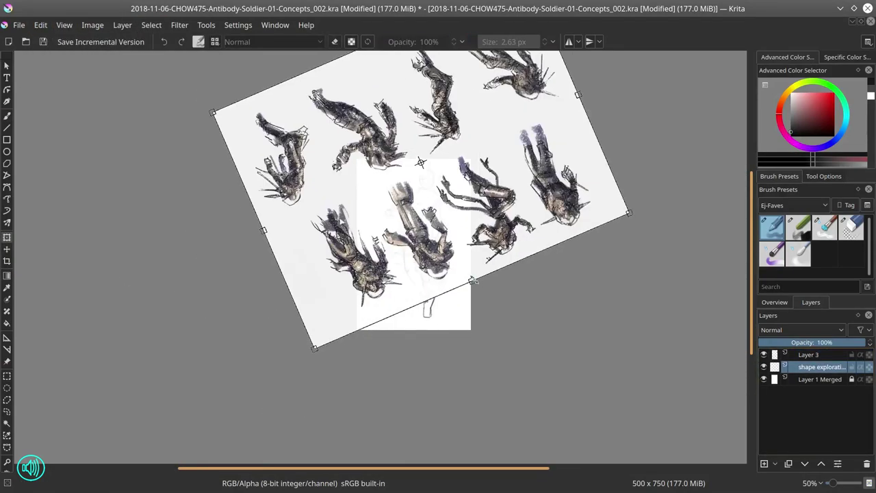
{"action": "key", "text": "Return"}
Step: Copy one lassoed armour study onto a new layer and clear the selection
{"action": "left_click_drag", "start_coordinate": [346, 221], "coordinate": [356, 328]}
{"action": "key", "text": "ctrl+c"}
{"action": "key", "text": "ctrl+v"}
{"action": "key", "text": "e"}
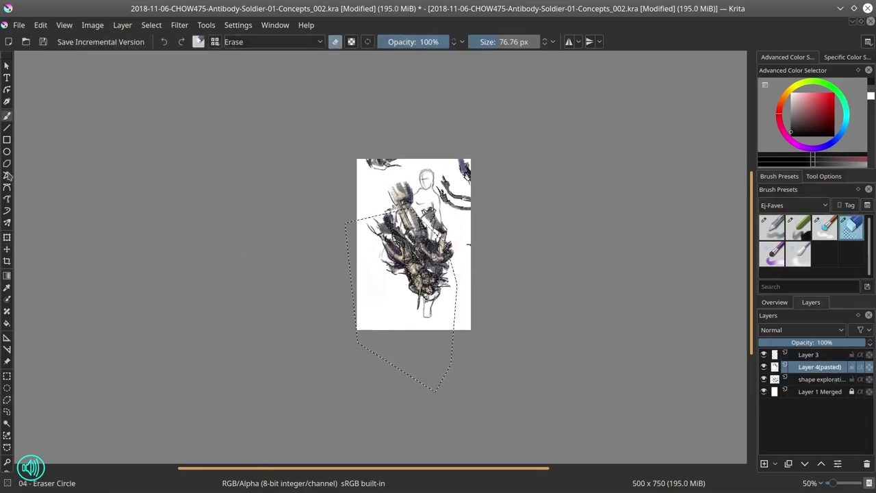
{"action": "key", "text": "ctrl+shift+a"}
{"action": "key", "text": "m"}
{"action": "key", "text": "Page_Down"}
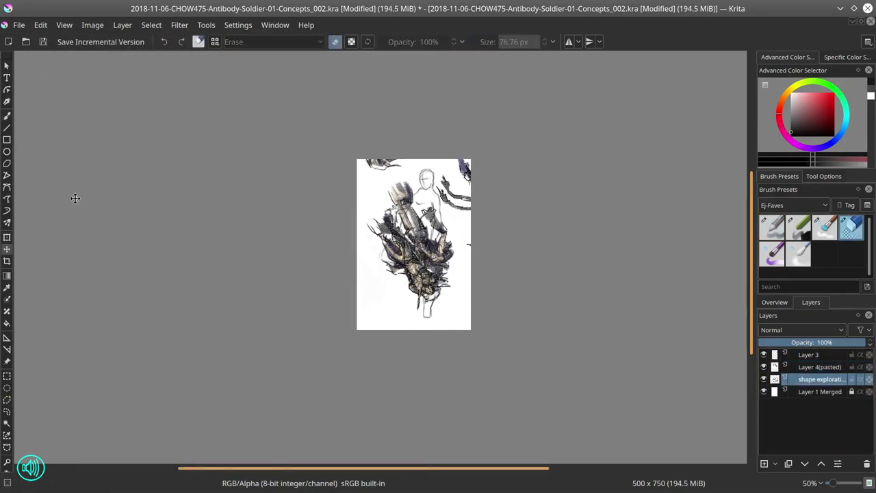
Step: Cut two more lassoed armour studies and paste each onto its own layer
{"action": "left_click_drag", "start_coordinate": [434, 78], "coordinate": [667, 165]}
{"action": "key", "text": "ctrl+x"}
{"action": "key", "text": "ctrl+v"}
{"action": "key", "text": "ctrl+t"}
{"action": "key", "text": "Return"}
{"action": "left_click_drag", "start_coordinate": [267, 315], "coordinate": [295, 293]}
{"action": "key", "text": "ctrl+x"}
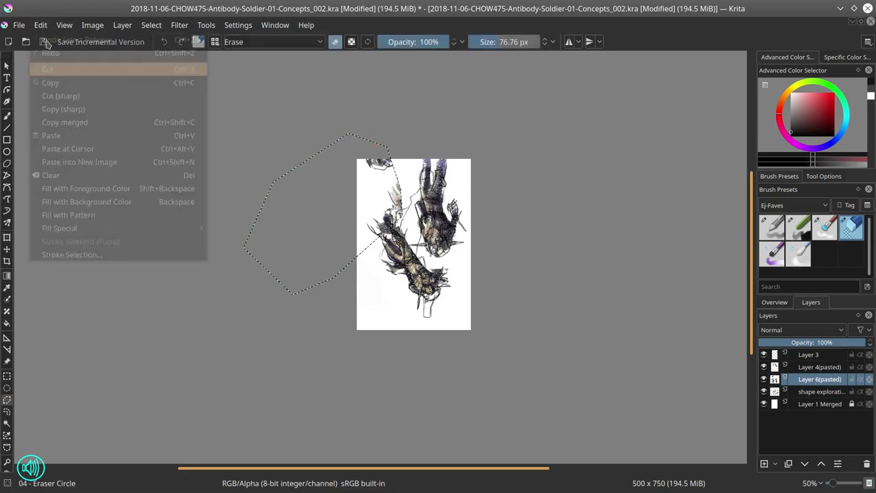
{"action": "left_click", "coordinate": [152, 25]}
{"action": "left_click", "coordinate": [165, 51]}
{"action": "key", "text": "ctrl+v"}
{"action": "key", "text": "Insert"}
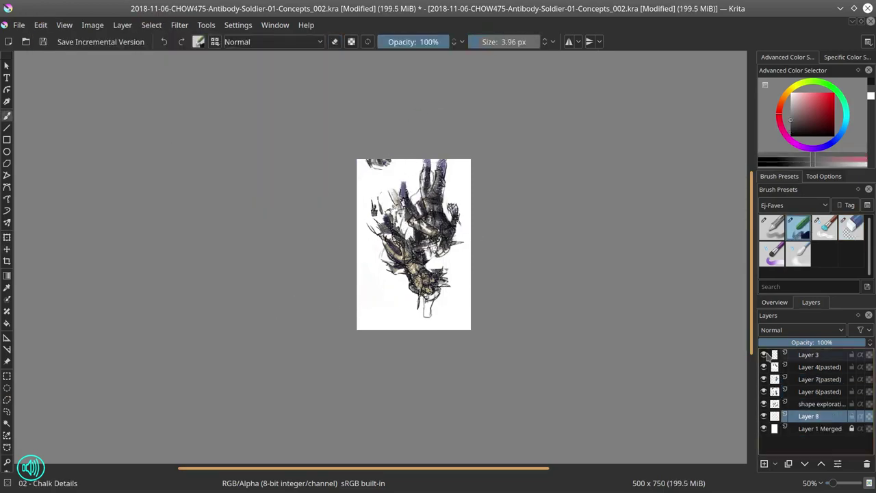
Step: Merge the pasted studies into one layer, duplicate the sketch layer, and save
{"action": "key", "text": "ctrl+e"}
{"action": "key", "text": "ctrl+e"}
{"action": "key", "text": "ctrl+e"}
{"action": "key", "text": "ctrl+e"}
{"action": "key", "text": "ctrl+e"}
{"action": "scroll", "coordinate": [459, 388], "scroll_direction": "up", "scroll_amount": 5}
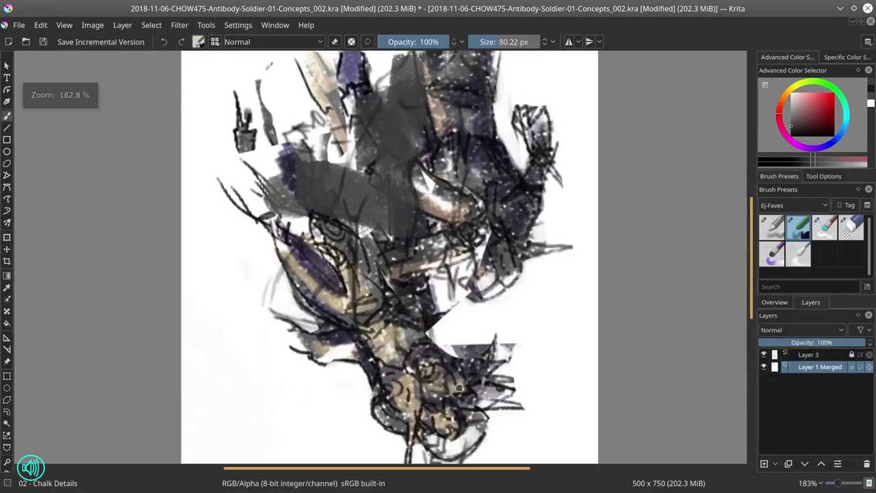
{"action": "key", "text": "ctrl+j"}
{"action": "key", "text": "ctrl+j"}
{"action": "key", "text": "ctrl+j"}
{"action": "scroll", "coordinate": [459, 388], "scroll_direction": "down", "scroll_amount": 6}
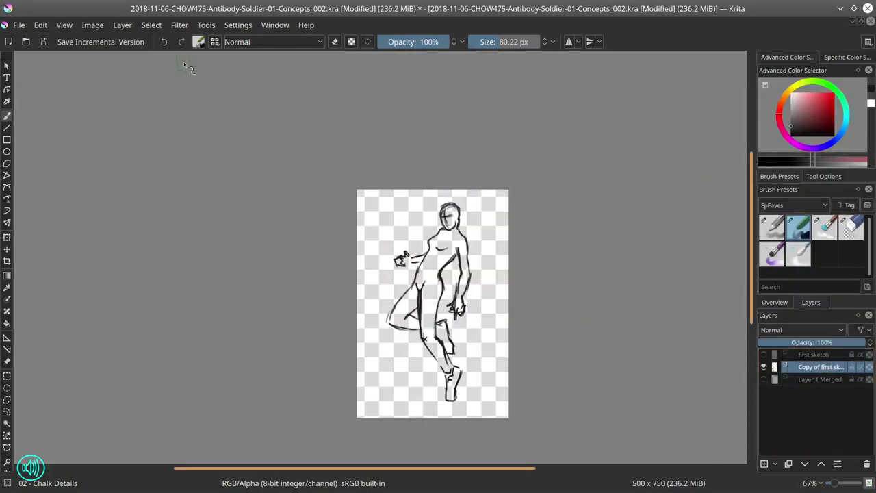
{"action": "left_click", "coordinate": [43, 42]}
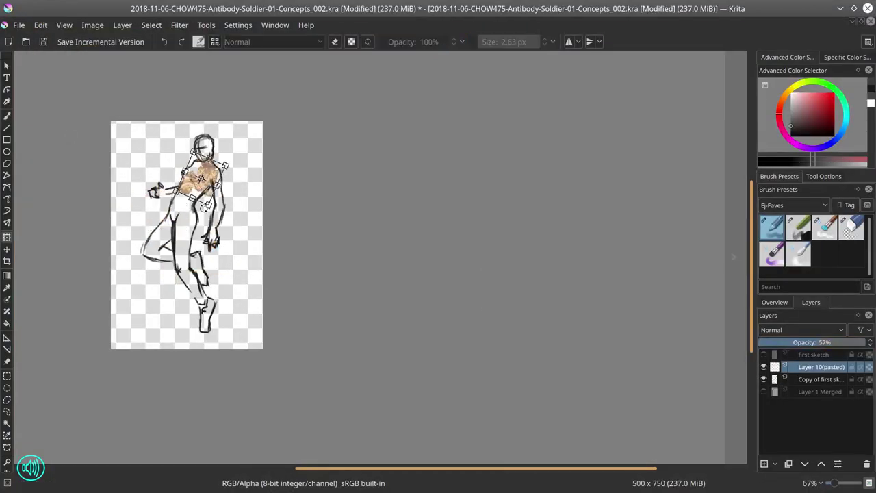
Step: Paste and place the gilded ornament, then duplicate its layer and mirror the copy
{"action": "key", "text": "ctrl+t"}
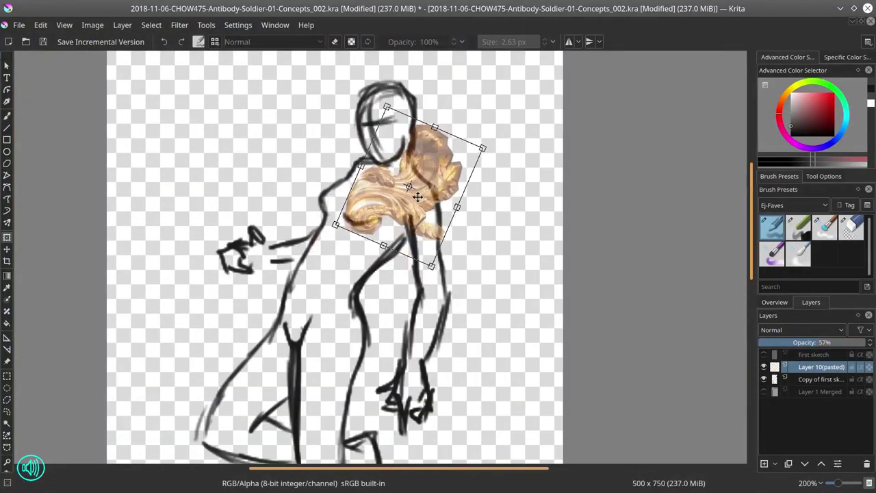
{"action": "key", "text": "Return"}
{"action": "right_click", "coordinate": [819, 367]}
{"action": "left_click", "coordinate": [151, 26]}
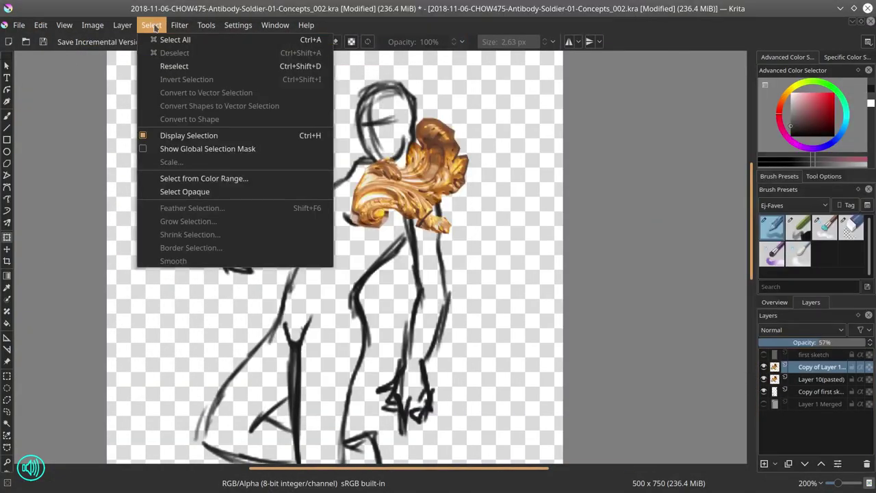
{"action": "left_click", "coordinate": [323, 150]}
Step: Freehand-select and copy the right scroll ornament, then fit it along the figure's lower body
{"action": "key", "text": "minus"}
{"action": "key", "text": "minus"}
{"action": "key", "text": "minus"}
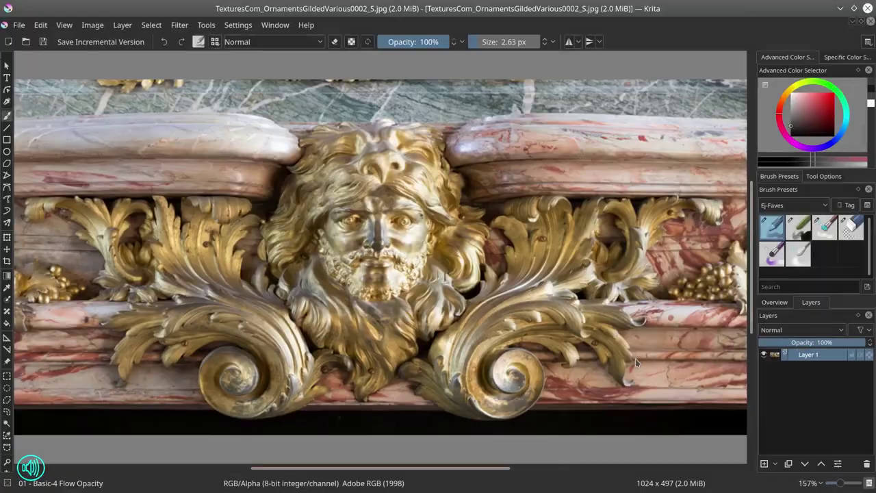
{"action": "key", "text": "ctrl+r"}
{"action": "left_click_drag", "start_coordinate": [495, 206], "coordinate": [431, 339]}
{"action": "left_click_drag", "start_coordinate": [609, 284], "coordinate": [496, 205]}
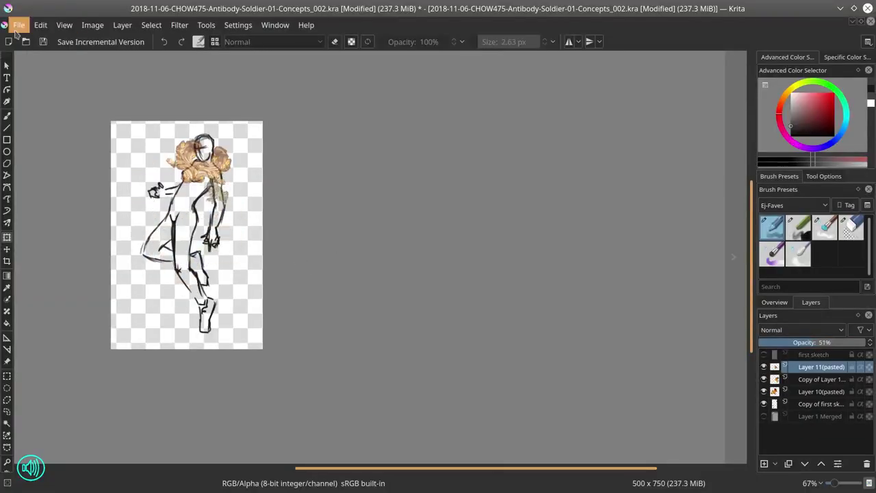
{"action": "key", "text": "ctrl+o"}
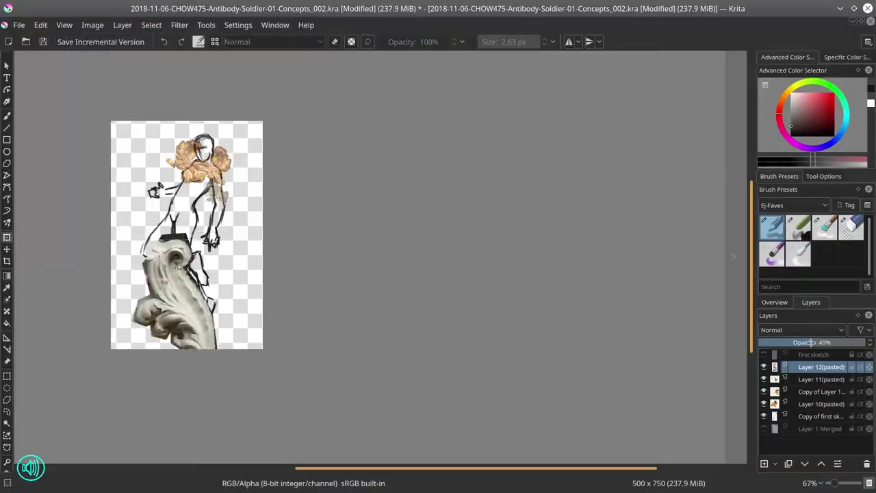
{"action": "left_click_drag", "start_coordinate": [205, 356], "coordinate": [186, 254]}
Step: Open the Fighter Pilot photo and paste its helmet and harness onto the soldier sketch
{"action": "key", "text": "ctrl+o"}
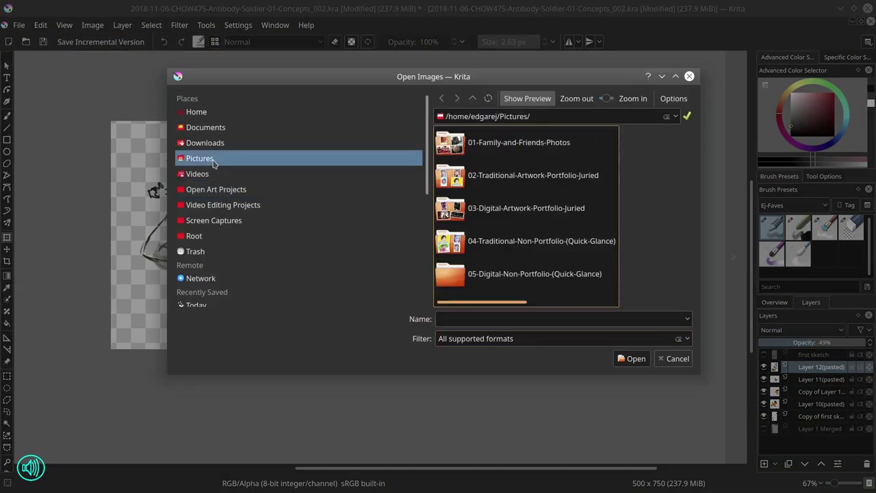
{"action": "double_click", "coordinate": [488, 142]}
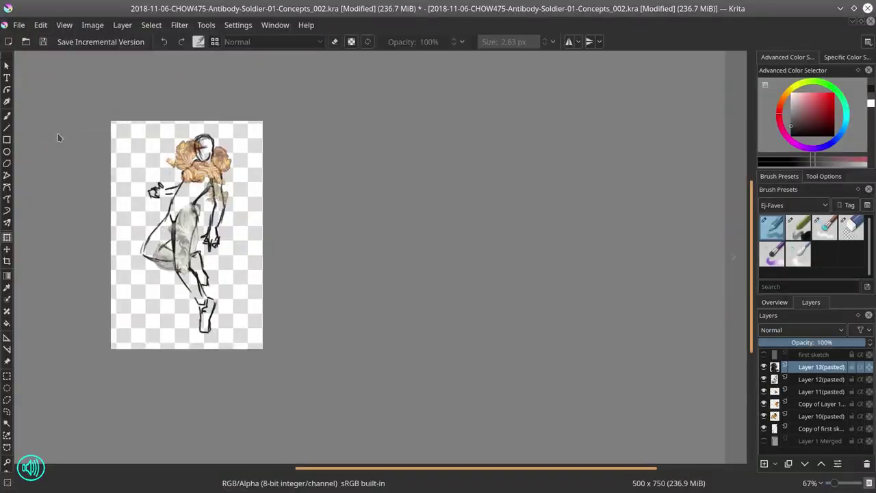
{"action": "key", "text": "ctrl+v"}
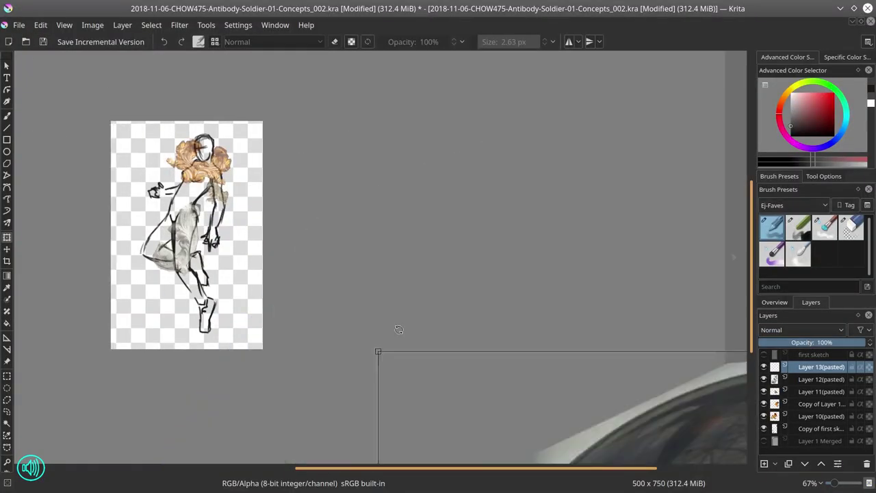
{"action": "key", "text": "ctrl+t"}
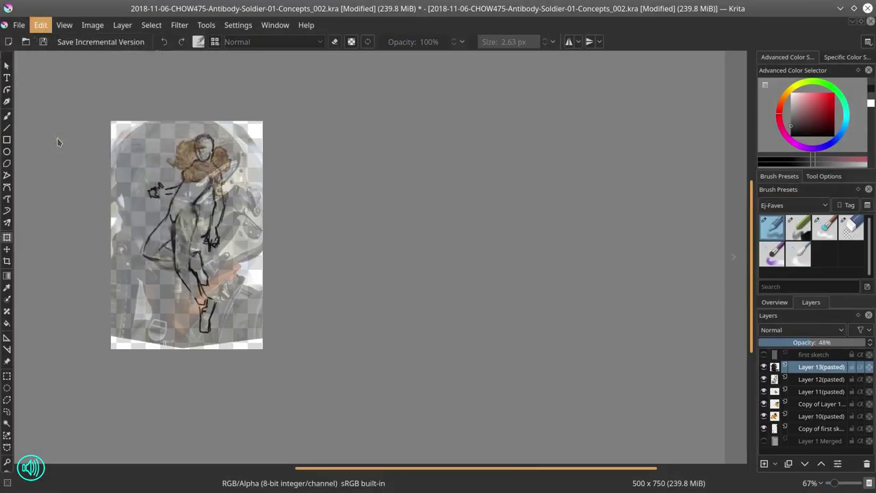
{"action": "key", "text": "ctrl+v"}
{"action": "key", "text": "ctrl+t"}
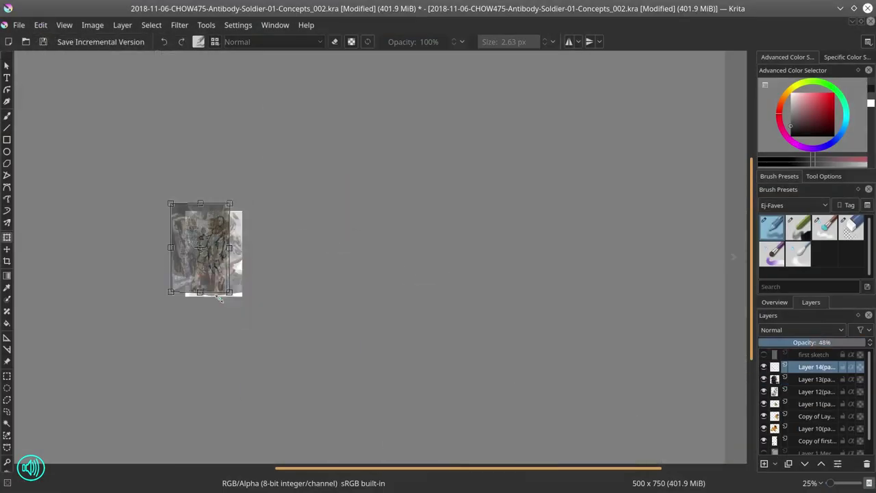
{"action": "key", "text": "Return"}
{"action": "key", "text": "ctrl+plus"}
{"action": "key", "text": "ctrl+plus"}
{"action": "key", "text": "ctrl+plus"}
{"action": "key", "text": "ctrl+plus"}
{"action": "key", "text": "ctrl+plus"}
Step: Move the sketch copy to the top, paint glowing green strokes on new layers, and merge them
{"action": "left_click_drag", "start_coordinate": [815, 441], "coordinate": [814, 354]}
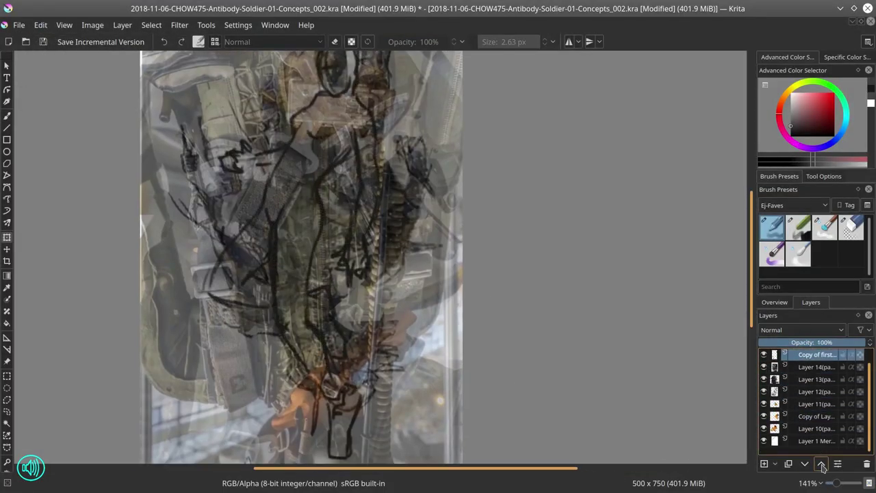
{"action": "key", "text": "Insert"}
{"action": "scroll", "coordinate": [536, 348], "scroll_direction": "down", "scroll_amount": 3}
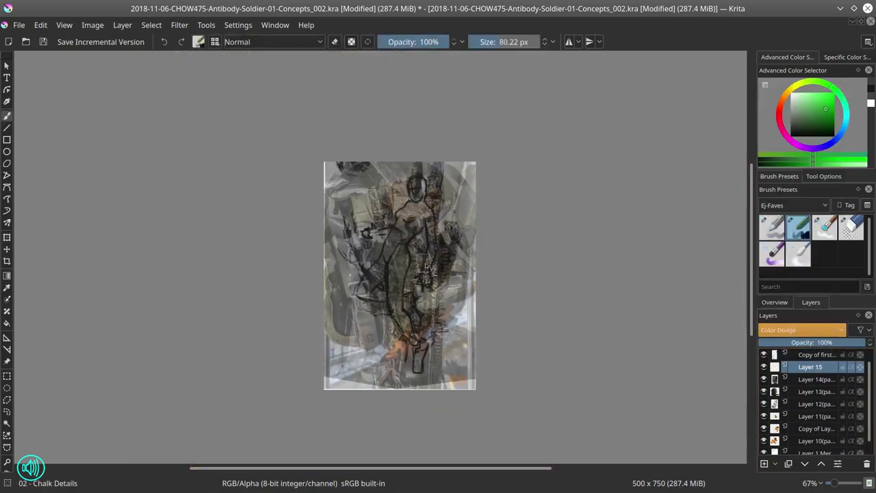
{"action": "key", "text": "slash"}
{"action": "mouse_move", "coordinate": [414, 207]}
{"action": "left_mouse_down"}
{"action": "mouse_move", "coordinate": [431, 233]}
{"action": "mouse_move", "coordinate": [421, 229]}
{"action": "left_mouse_up"}
{"action": "key", "text": "Insert"}
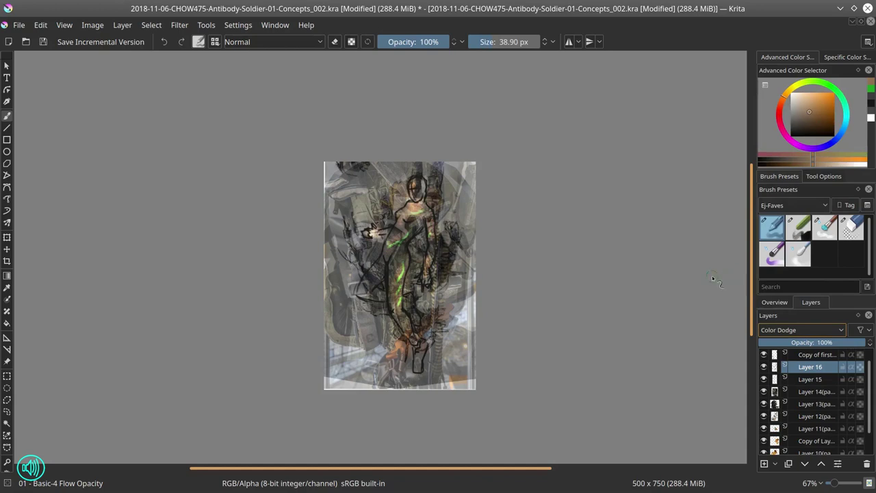
{"action": "key", "text": "ctrl+shift+e"}
Step: Erase the white around the figure and flatten it onto a dark navy-filled layer
{"action": "left_click", "coordinate": [852, 228]}
{"action": "mouse_move", "coordinate": [360, 237]}
{"action": "left_mouse_down"}
{"action": "mouse_move", "coordinate": [362, 315]}
{"action": "mouse_move", "coordinate": [381, 286]}
{"action": "mouse_move", "coordinate": [428, 387]}
{"action": "mouse_move", "coordinate": [356, 185]}
{"action": "mouse_move", "coordinate": [411, 185]}
{"action": "mouse_move", "coordinate": [467, 272]}
{"action": "mouse_move", "coordinate": [362, 374]}
{"action": "left_mouse_up"}
{"action": "key", "text": "Insert"}
{"action": "key", "text": "f"}
{"action": "left_click", "coordinate": [368, 352]}
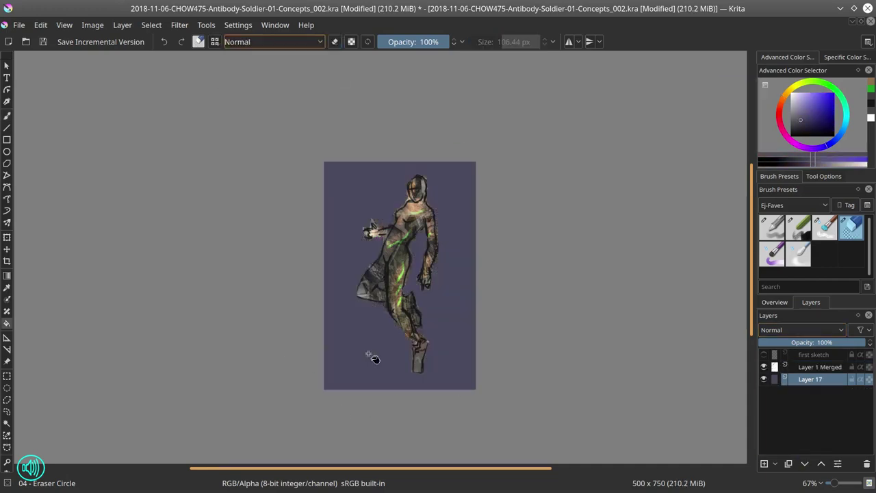
{"action": "right_click", "coordinate": [808, 389]}
{"action": "left_click", "coordinate": [786, 255]}
Step: Paste the photo as a layer, apply Gaussian Blur, and brighten it with Curves
{"action": "key", "text": "ctrl+v"}
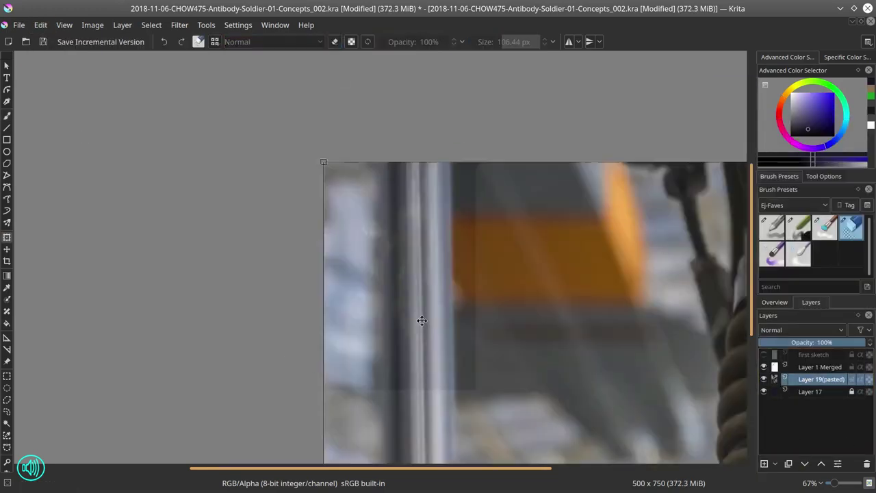
{"action": "scroll", "coordinate": [424, 179], "scroll_direction": "down", "scroll_amount": 5}
{"action": "left_click", "coordinate": [180, 25]}
{"action": "mouse_move", "coordinate": [288, 84]}
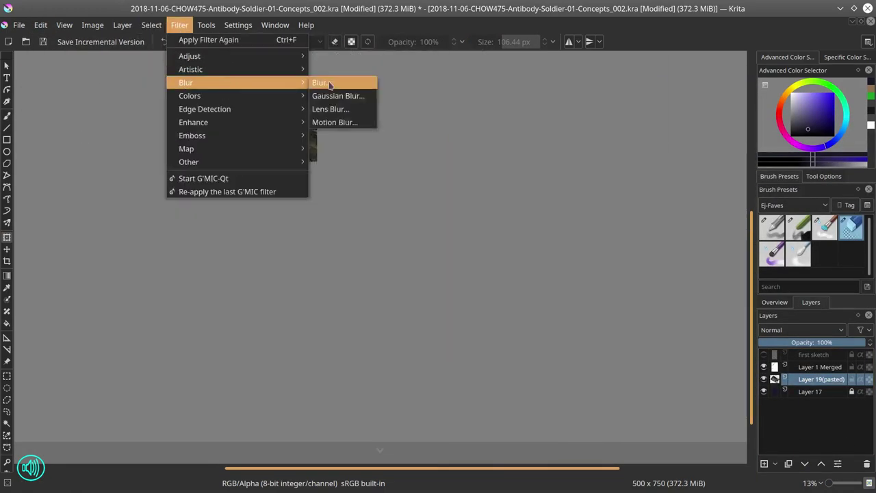
{"action": "left_click", "coordinate": [343, 93]}
{"action": "key", "text": "Return"}
{"action": "key", "text": "ctrl+m"}
{"action": "left_click_drag", "start_coordinate": [578, 240], "coordinate": [551, 254]}
{"action": "left_click", "coordinate": [606, 368]}
Step: Select the Blender Textured Soft brush and rename the blurred photo layer 'color layerg'
{"action": "key", "text": "/"}
{"action": "left_click", "coordinate": [274, 42]}
{"action": "left_click", "coordinate": [240, 80]}
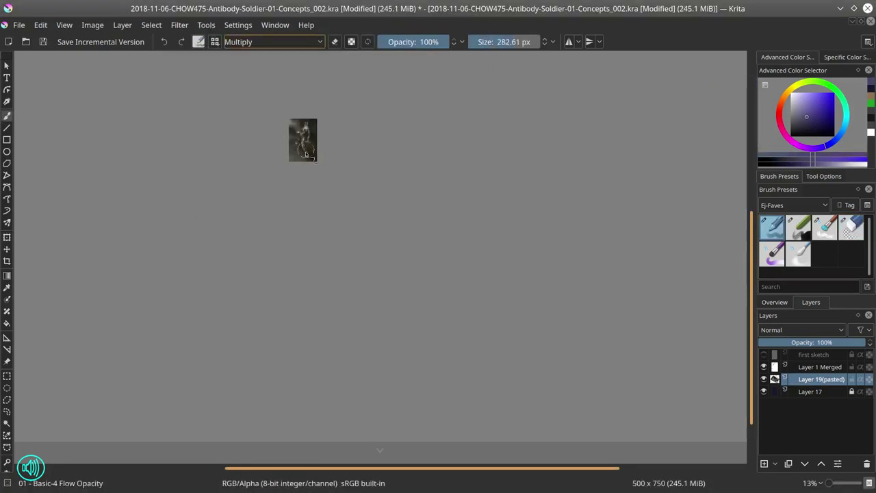
{"action": "key", "text": "2"}
{"action": "left_click", "coordinate": [274, 42]}
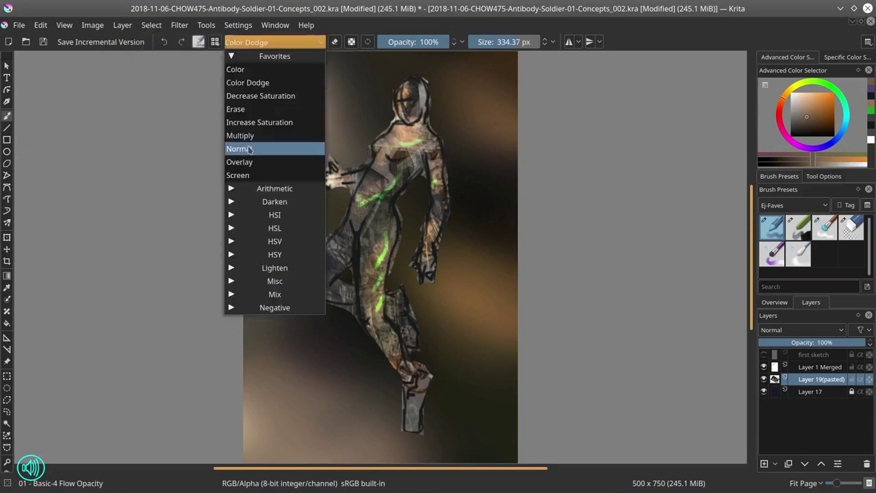
{"action": "left_click", "coordinate": [246, 146]}
{"action": "left_click", "coordinate": [825, 227]}
{"action": "double_click", "coordinate": [822, 379]}
{"action": "type", "text": "color layer"}
{"action": "type", "text": "g"}
Step: Soften the merged figure layer with the blending brush and circle eraser
{"action": "left_click", "coordinate": [820, 367]}
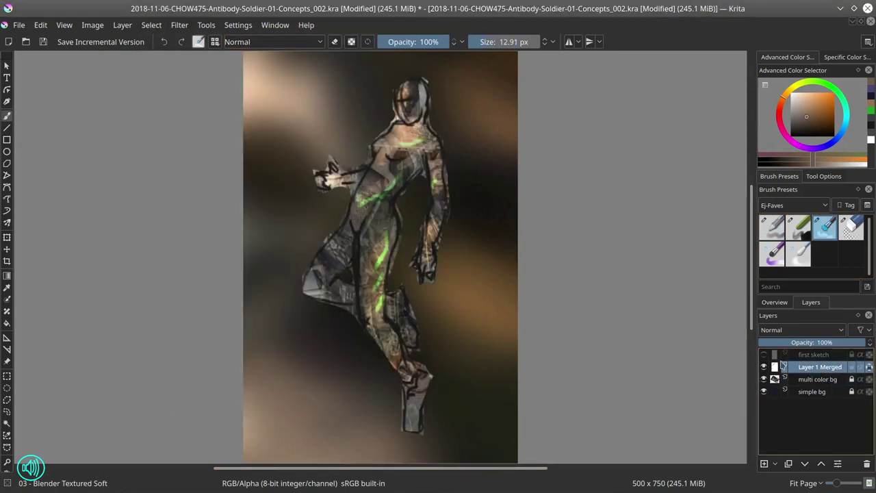
{"action": "scroll", "coordinate": [411, 110], "scroll_direction": "up", "scroll_amount": 10}
{"action": "scroll", "coordinate": [438, 167], "scroll_direction": "down", "scroll_amount": 10}
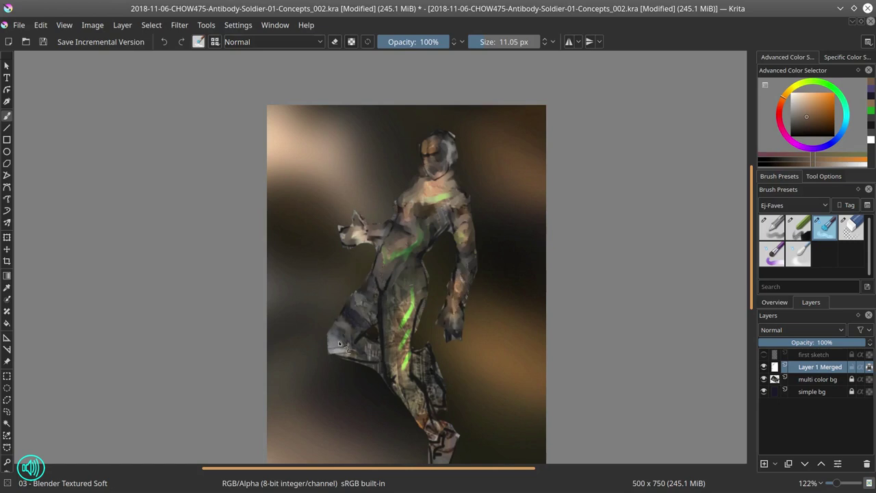
{"action": "key", "text": "slash"}
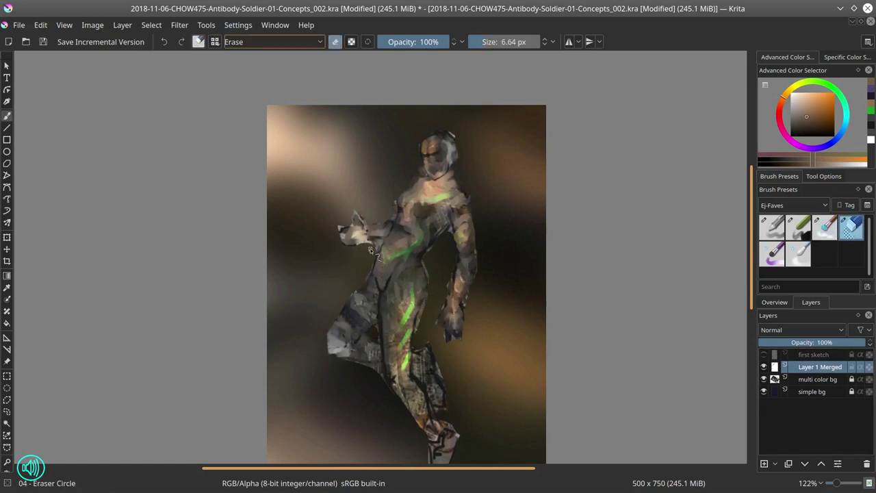
{"action": "scroll", "coordinate": [491, 407], "scroll_direction": "up", "scroll_amount": 1}
{"action": "key", "text": "slash"}
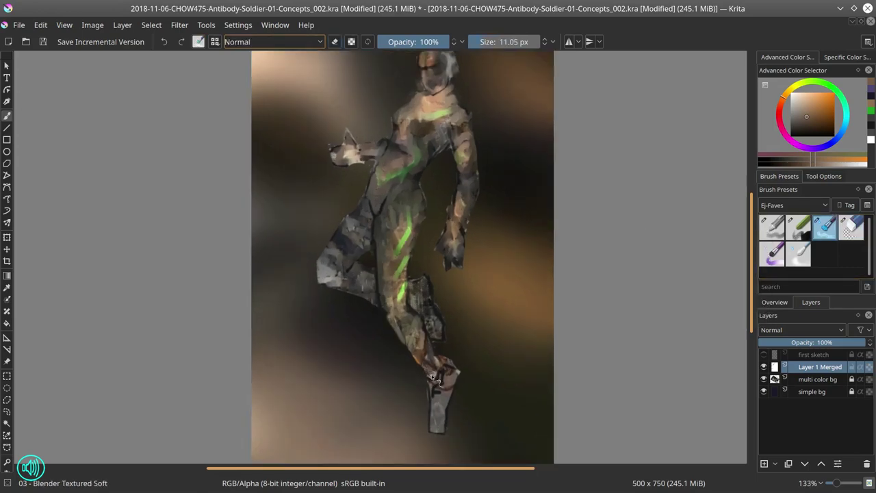
{"action": "scroll", "coordinate": [432, 375], "scroll_direction": "down", "scroll_amount": 3}
Step: Duplicate and hide the figure copy, paint the original with dark orange in Multiply, and save
{"action": "key", "text": "ctrl+j"}
{"action": "left_click", "coordinate": [764, 367]}
{"action": "left_click", "coordinate": [820, 380]}
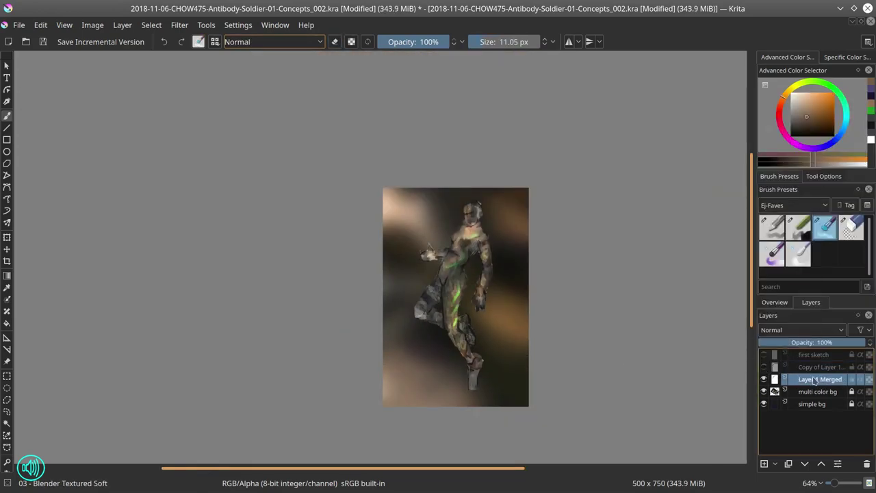
{"action": "key", "text": "slash"}
{"action": "scroll", "coordinate": [453, 215], "scroll_direction": "up", "scroll_amount": 4}
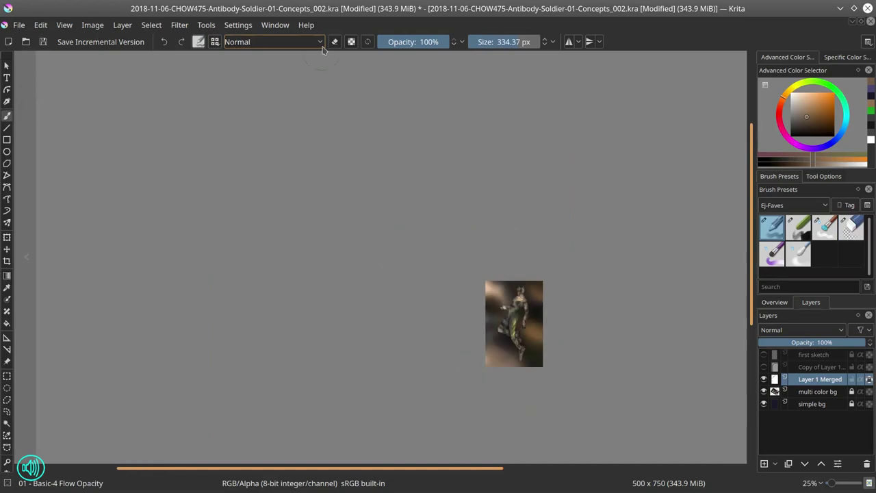
{"action": "key", "text": "alt+shift+m"}
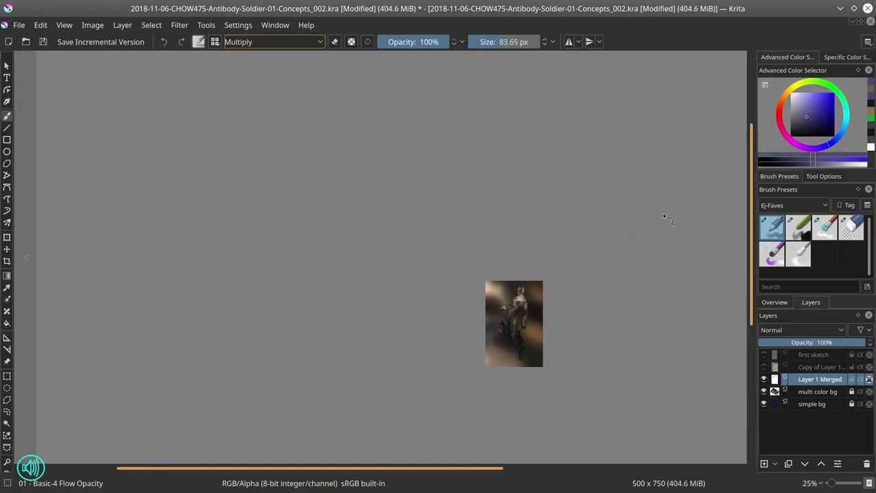
{"action": "key", "text": "x"}
{"action": "key", "text": "bracketright"}
{"action": "scroll", "coordinate": [523, 307], "scroll_direction": "up", "scroll_amount": 6}
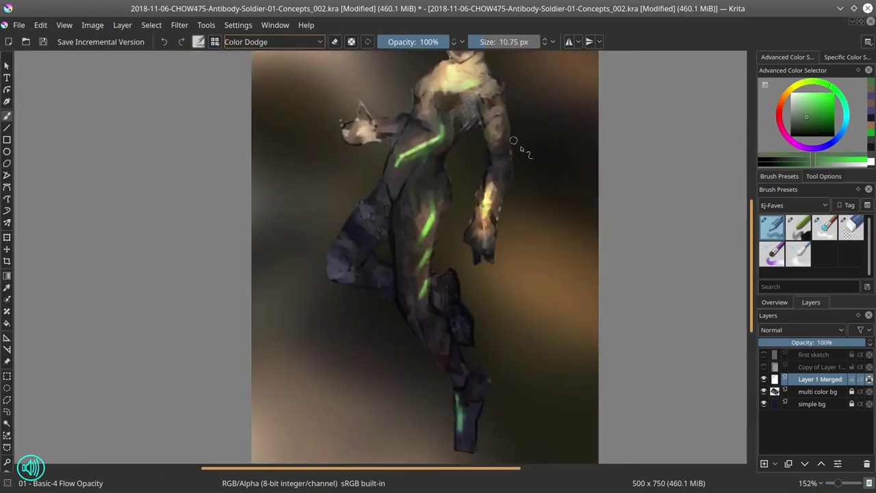
{"action": "scroll", "coordinate": [596, 338], "scroll_direction": "down", "scroll_amount": 4}
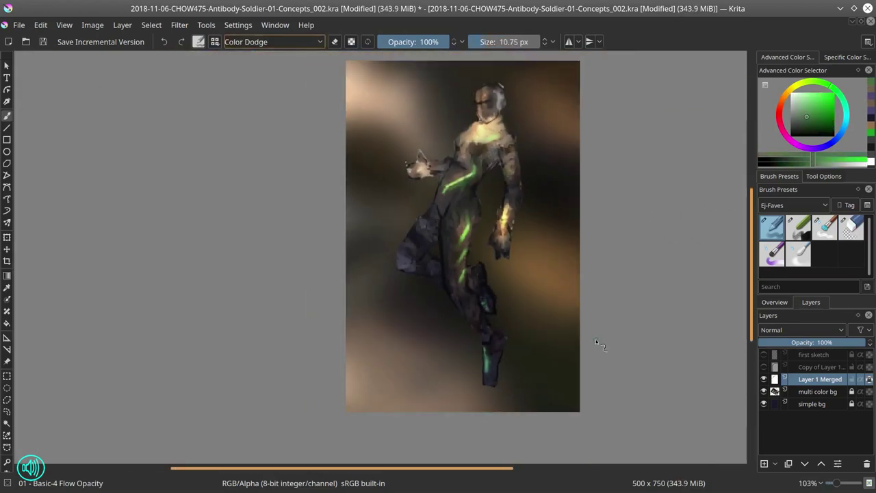
{"action": "key", "text": "ctrl+s"}
{"action": "double_click", "coordinate": [810, 379]}
Step: Name the layer '1st sketch base' and brighten the figure copy with Levels gamma 1.690
{"action": "type", "text": "1st"}
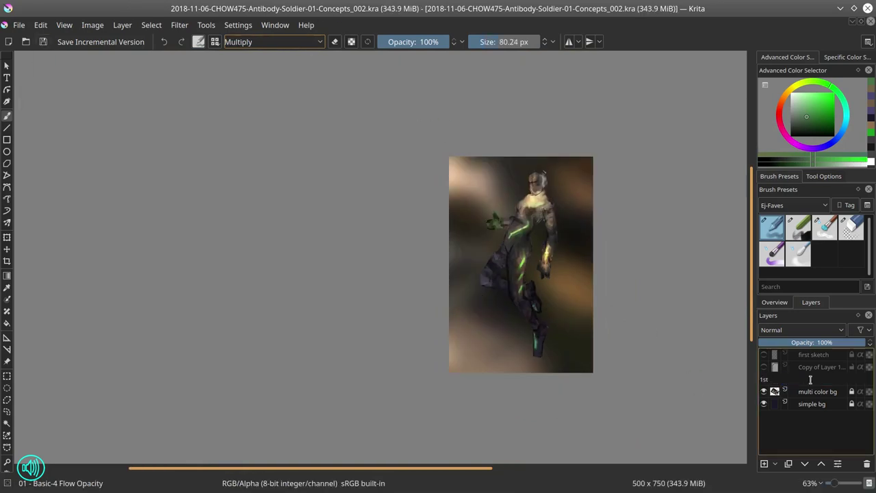
{"action": "type", "text": " sketch base"}
{"action": "left_click", "coordinate": [764, 380]}
{"action": "left_click", "coordinate": [764, 391]}
{"action": "left_click", "coordinate": [764, 367]}
{"action": "left_click", "coordinate": [179, 24]}
{"action": "left_click", "coordinate": [397, 178]}
{"action": "left_click_drag", "start_coordinate": [200, 209], "coordinate": [175, 208]}
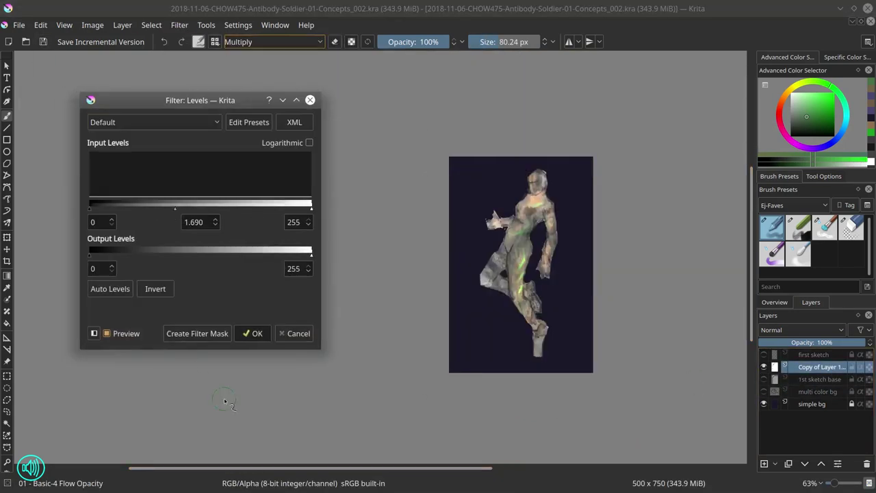
{"action": "left_click", "coordinate": [248, 334]}
Step: Add a top layer, set Layer 23(pasted) to 51% opacity, and move the reference layers down
{"action": "key", "text": "Insert"}
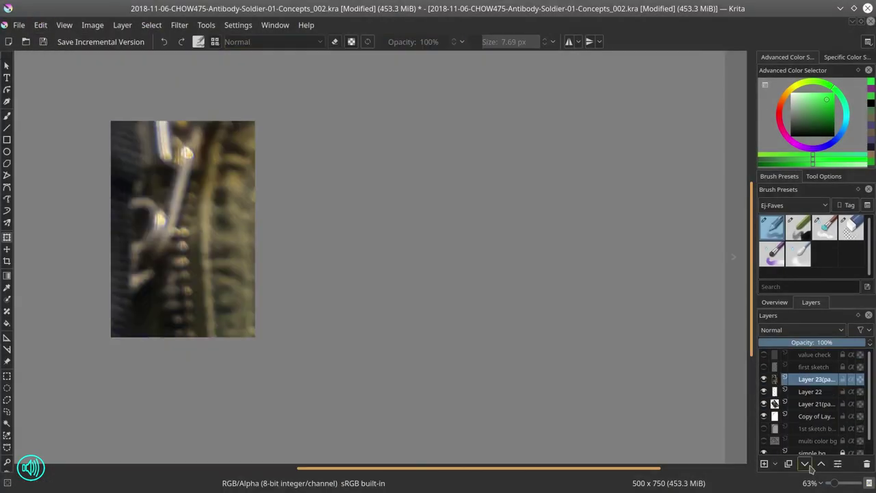
{"action": "left_click", "coordinate": [805, 463]}
{"action": "left_click", "coordinate": [814, 343]}
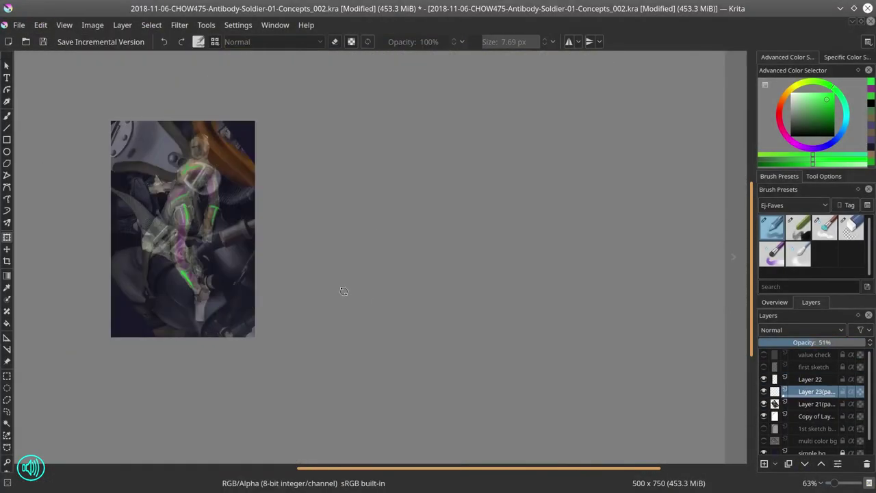
{"action": "left_click", "coordinate": [151, 25]}
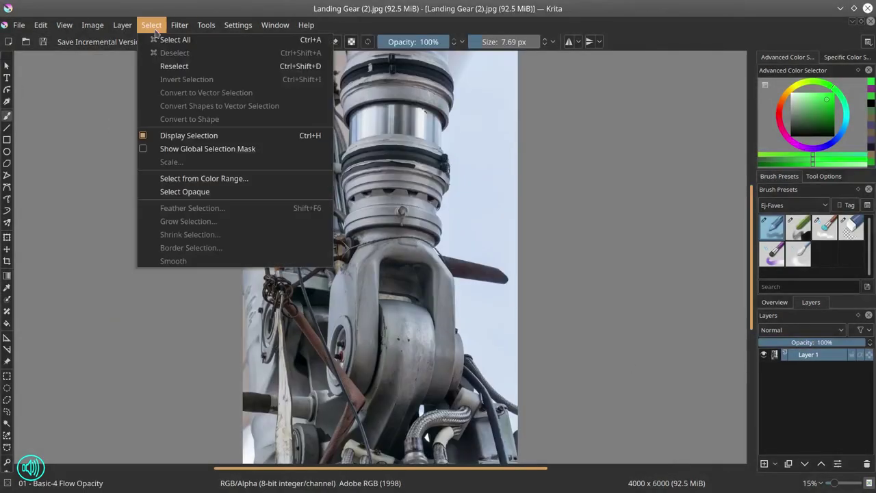
{"action": "left_click", "coordinate": [175, 39]}
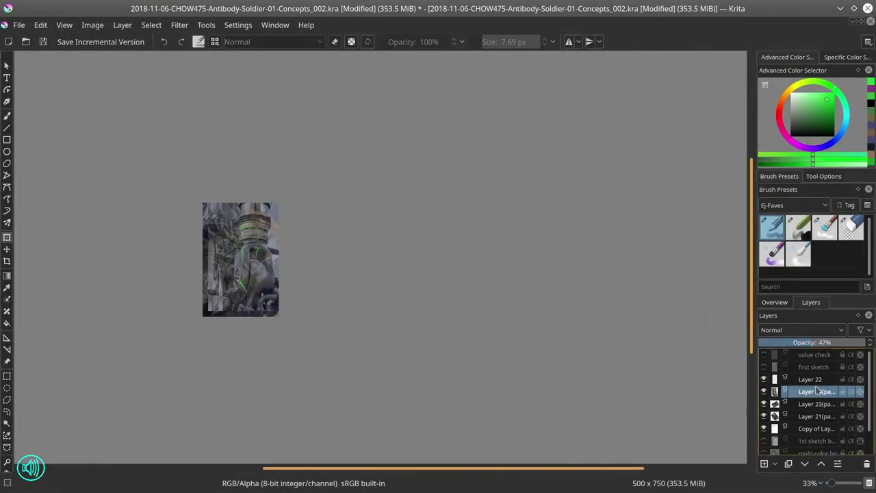
{"action": "left_click", "coordinate": [805, 463]}
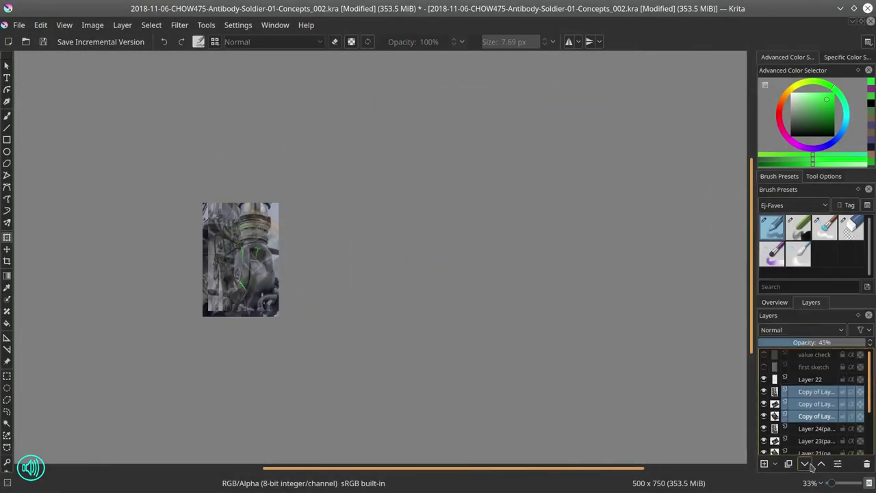
{"action": "left_click", "coordinate": [805, 463]}
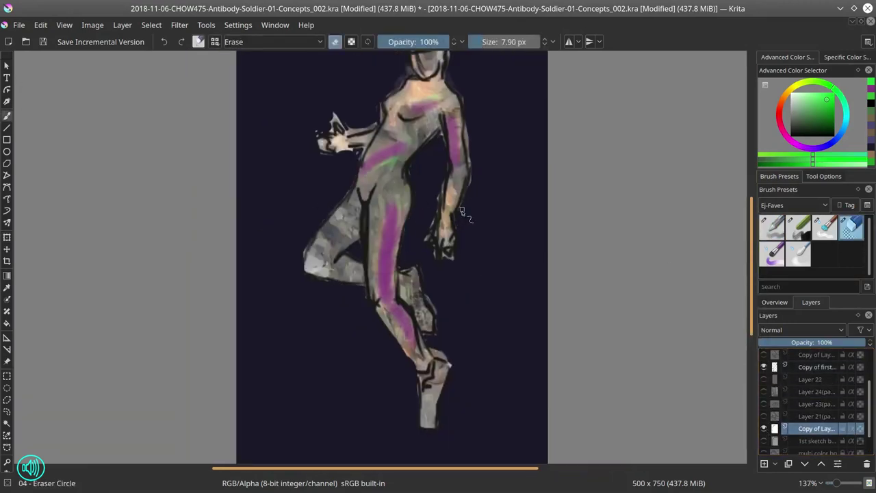
{"action": "left_click_drag", "start_coordinate": [473, 80], "coordinate": [477, 120]}
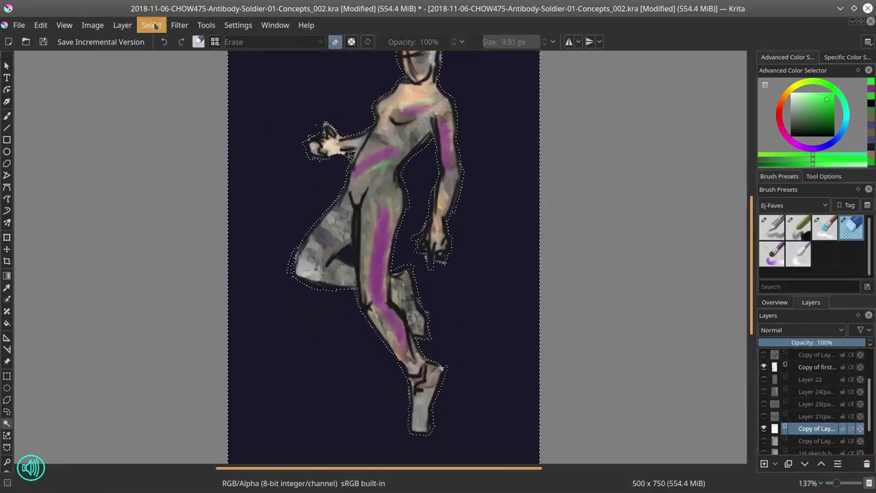
Step: Blend the paint beside and around the knee with the soft blender
{"action": "left_click", "coordinate": [360, 304]}
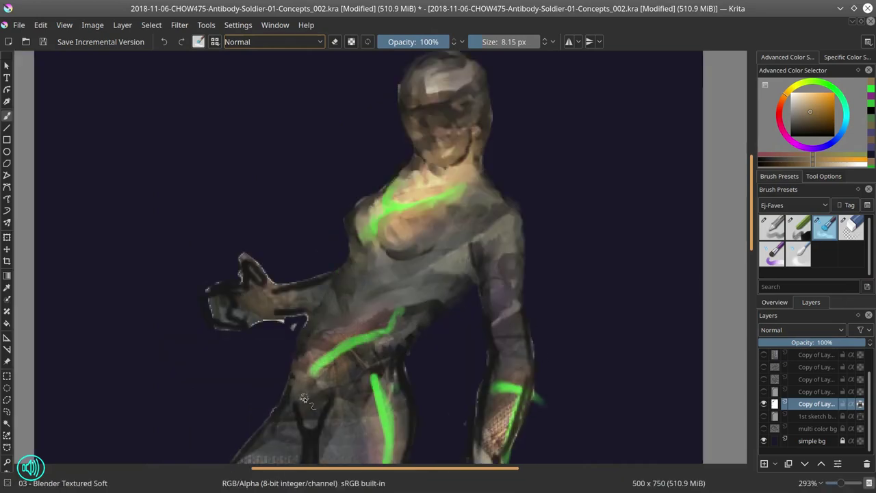
{"action": "scroll", "coordinate": [505, 288], "scroll_direction": "down", "scroll_amount": 4}
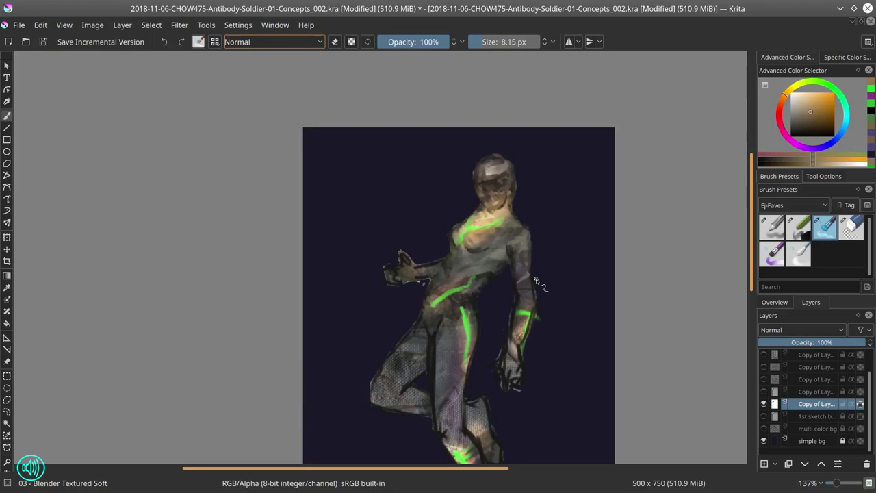
{"action": "scroll", "coordinate": [537, 282], "scroll_direction": "up", "scroll_amount": 3}
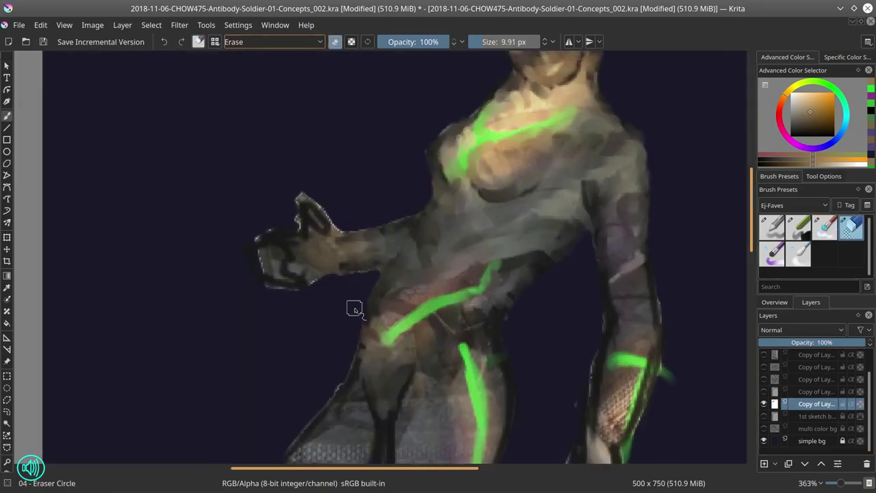
{"action": "scroll", "coordinate": [553, 320], "scroll_direction": "down", "scroll_amount": 2}
{"action": "scroll", "coordinate": [553, 319], "scroll_direction": "down", "scroll_amount": 2}
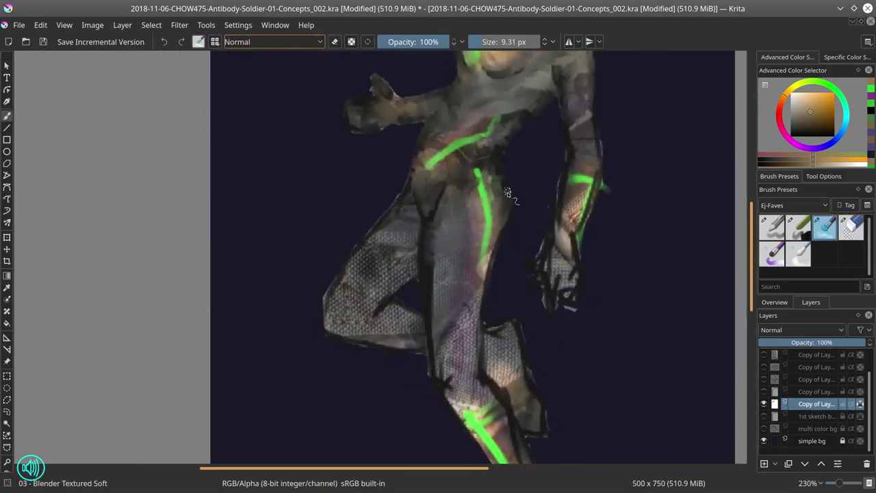
{"action": "scroll", "coordinate": [478, 312], "scroll_direction": "down", "scroll_amount": 5}
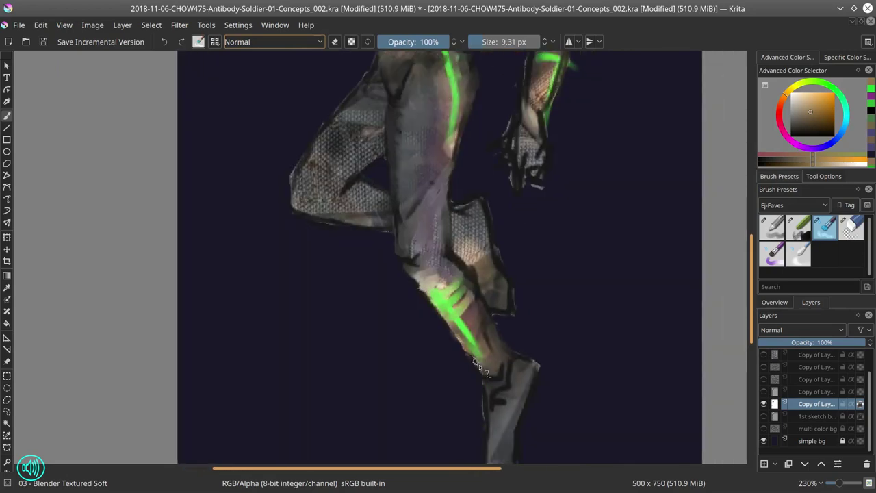
{"action": "scroll", "coordinate": [502, 414], "scroll_direction": "up", "scroll_amount": 2}
{"action": "scroll", "coordinate": [502, 413], "scroll_direction": "left", "scroll_amount": 3}
{"action": "left_click_drag", "start_coordinate": [493, 230], "coordinate": [527, 264]}
{"action": "mouse_move", "coordinate": [498, 193]}
{"action": "left_mouse_down"}
{"action": "mouse_move", "coordinate": [528, 210]}
{"action": "mouse_move", "coordinate": [560, 267]}
{"action": "left_mouse_up"}
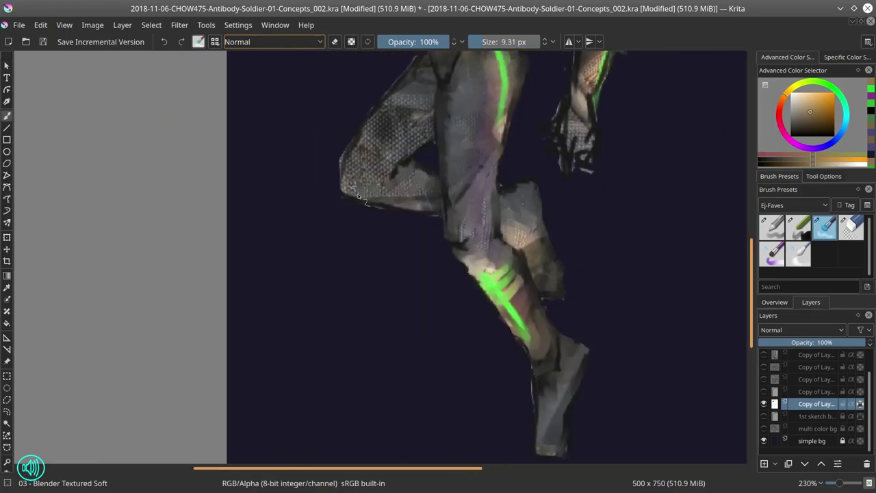
Step: Smooth the thigh edge and blend the forearm and hand edges
{"action": "mouse_move", "coordinate": [357, 197]}
{"action": "left_mouse_down"}
{"action": "mouse_move", "coordinate": [377, 121]}
{"action": "mouse_move", "coordinate": [358, 132]}
{"action": "left_mouse_up"}
{"action": "scroll", "coordinate": [488, 198], "scroll_direction": "up", "scroll_amount": 5}
{"action": "scroll", "coordinate": [487, 198], "scroll_direction": "right", "scroll_amount": 3}
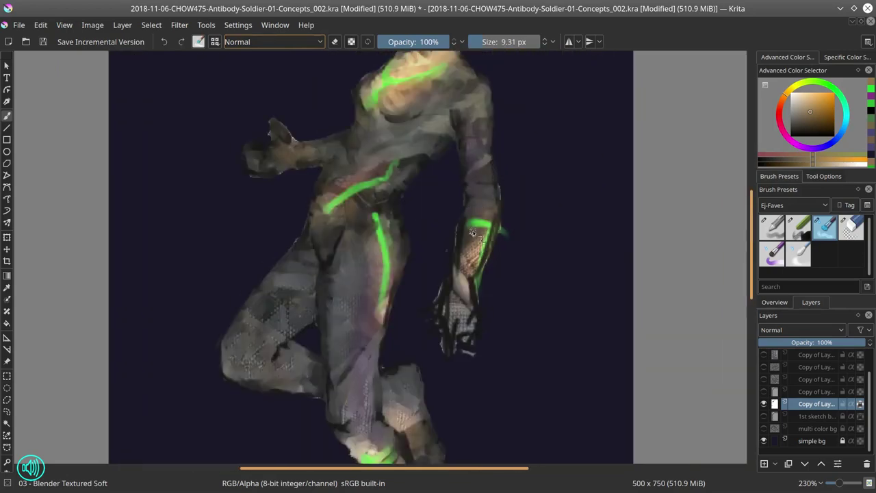
{"action": "left_click_drag", "start_coordinate": [472, 232], "coordinate": [456, 329]}
Step: Select the 2nd sketch layer and toggle its visibility to compare the figure
{"action": "key", "text": "e"}
{"action": "scroll", "coordinate": [529, 280], "scroll_direction": "down", "scroll_amount": 4}
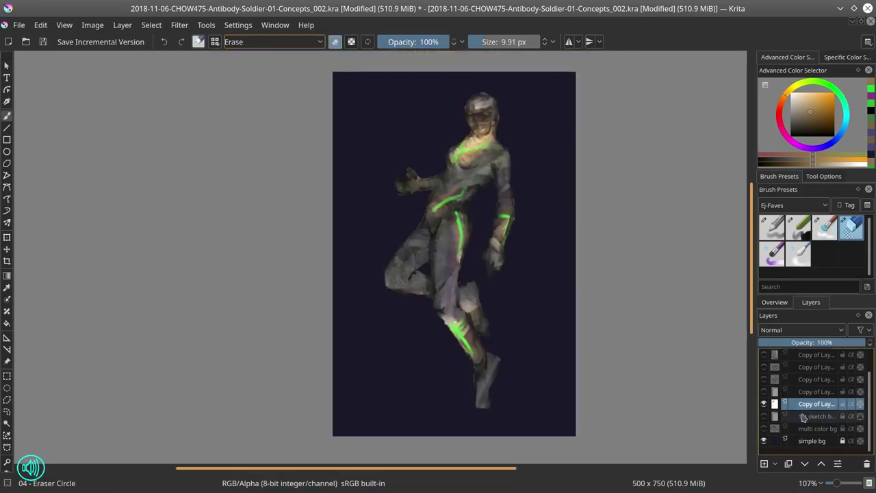
{"action": "left_click_drag", "start_coordinate": [804, 418], "coordinate": [766, 405]}
{"action": "left_click", "coordinate": [765, 404]}
{"action": "left_click", "coordinate": [772, 227]}
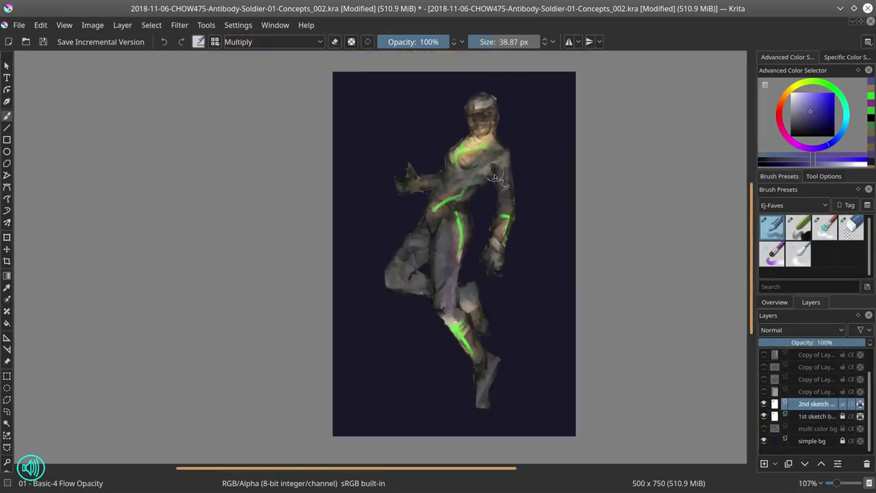
{"action": "left_click", "coordinate": [764, 403]}
{"action": "left_click", "coordinate": [764, 404]}
{"action": "left_click", "coordinate": [765, 404]}
{"action": "left_click", "coordinate": [765, 404]}
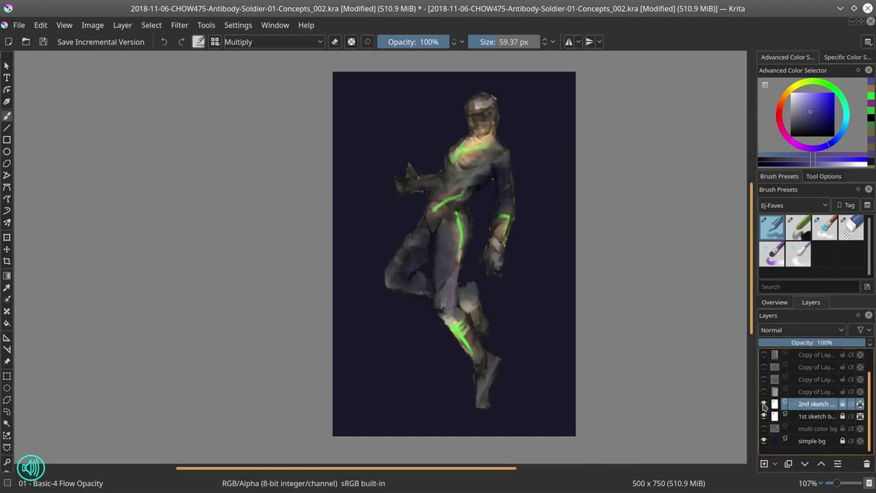
{"action": "left_click", "coordinate": [765, 404]}
Step: Check the pasted photo reference layers on the canvas, then hide them
{"action": "right_click", "coordinate": [765, 392]}
{"action": "key", "text": "Escape"}
{"action": "right_click", "coordinate": [764, 391]}
{"action": "key", "text": "Escape"}
{"action": "left_click", "coordinate": [764, 379]}
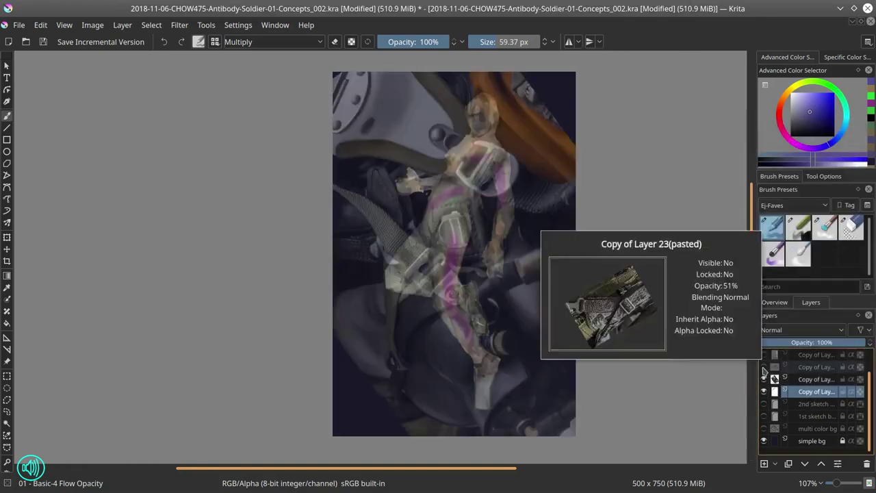
{"action": "left_click", "coordinate": [765, 379]}
{"action": "left_click", "coordinate": [765, 379]}
{"action": "left_click", "coordinate": [765, 367]}
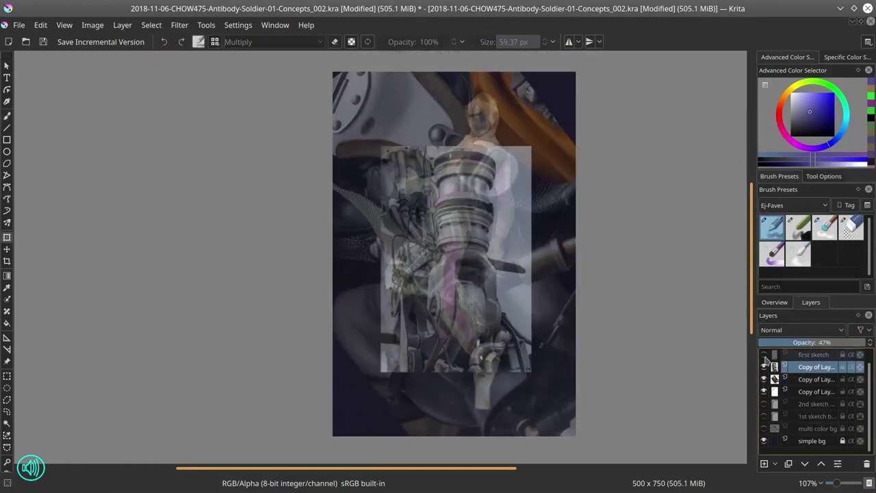
{"action": "left_click", "coordinate": [765, 367]}
{"action": "left_click", "coordinate": [764, 380]}
Step: Add a shading layer with the figure reselected and a new blend mode, then merge it down
{"action": "key", "text": "Insert"}
{"action": "key", "text": "b"}
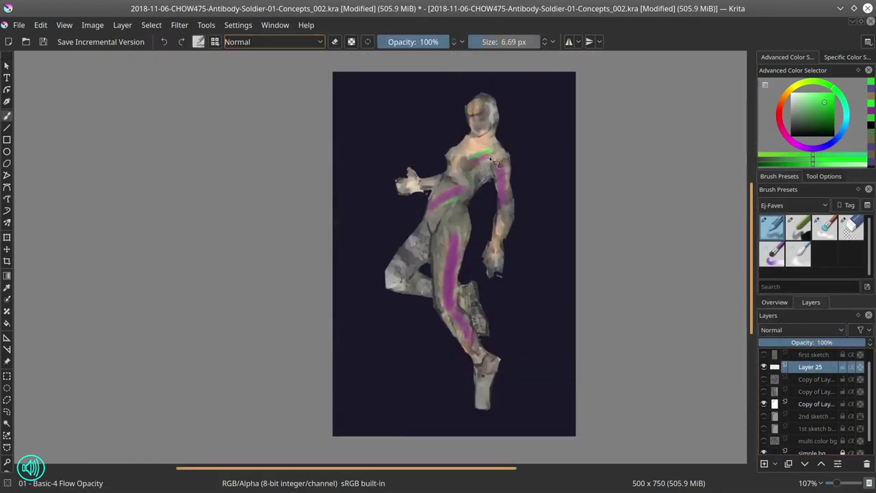
{"action": "left_click", "coordinate": [151, 25]}
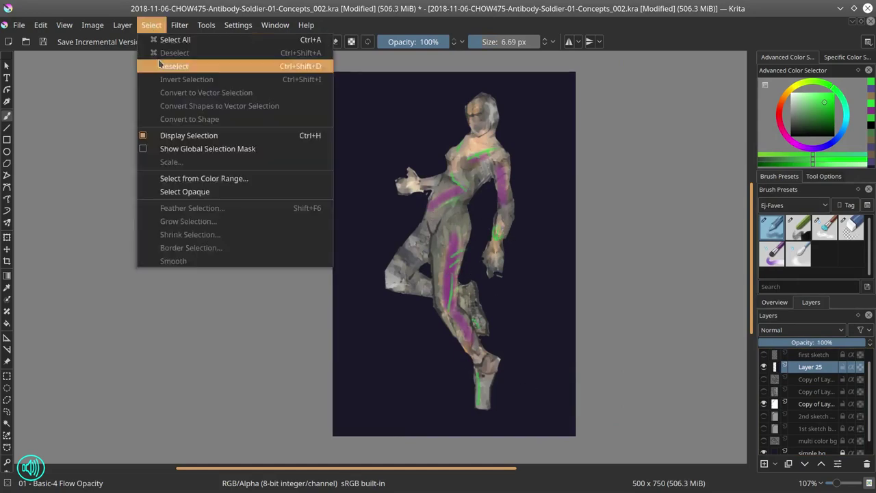
{"action": "left_click", "coordinate": [842, 330]}
{"action": "left_click", "coordinate": [772, 163]}
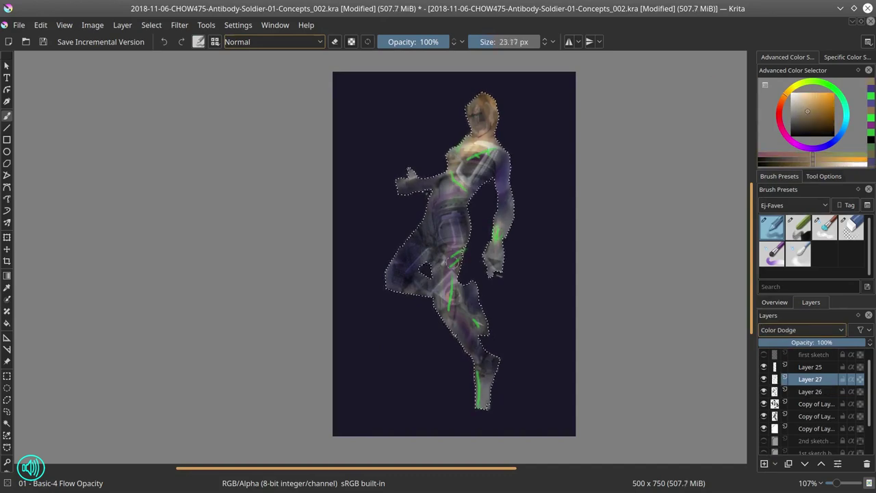
{"action": "right_click", "coordinate": [815, 380]}
{"action": "left_click", "coordinate": [812, 363]}
Step: Switch to the soft blending brush and save the painting
{"action": "left_click", "coordinate": [851, 227]}
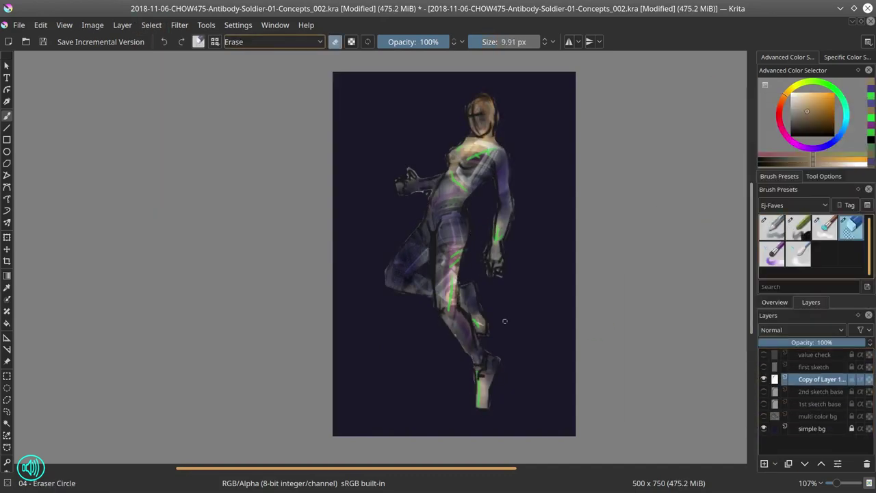
{"action": "scroll", "coordinate": [461, 284], "scroll_direction": "up", "scroll_amount": 3}
{"action": "scroll", "coordinate": [485, 198], "scroll_direction": "up", "scroll_amount": 3}
{"action": "key", "text": "slash"}
{"action": "key", "text": "ctrl+s"}
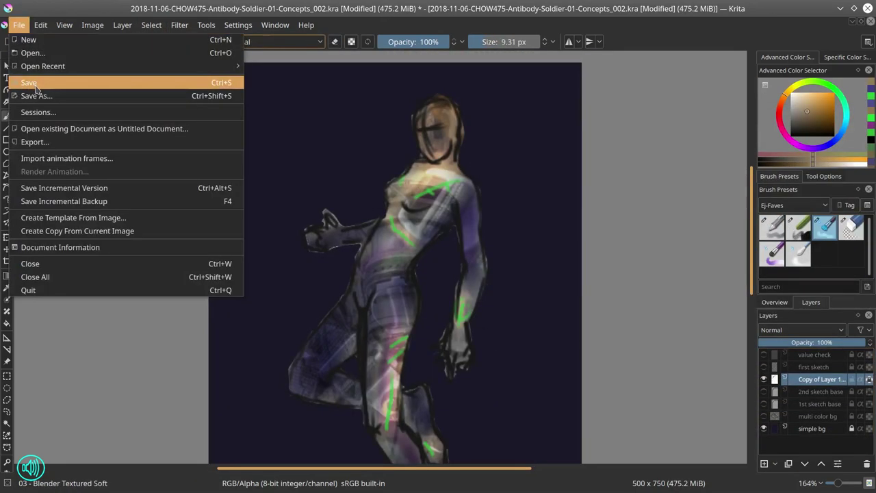
Step: Blend the neck and upper chest, forearm and hand, and inner-leg line smooth
{"action": "mouse_move", "coordinate": [431, 152]}
{"action": "left_mouse_down"}
{"action": "mouse_move", "coordinate": [448, 176]}
{"action": "mouse_move", "coordinate": [443, 199]}
{"action": "mouse_move", "coordinate": [391, 191]}
{"action": "mouse_move", "coordinate": [413, 178]}
{"action": "mouse_move", "coordinate": [431, 225]}
{"action": "left_mouse_up"}
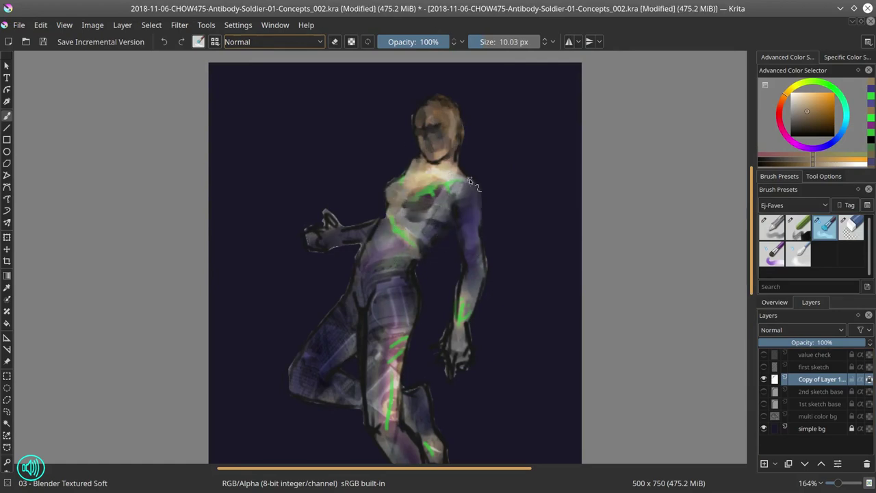
{"action": "mouse_move", "coordinate": [460, 298]}
{"action": "left_mouse_down"}
{"action": "mouse_move", "coordinate": [455, 328]}
{"action": "mouse_move", "coordinate": [469, 331]}
{"action": "left_mouse_up"}
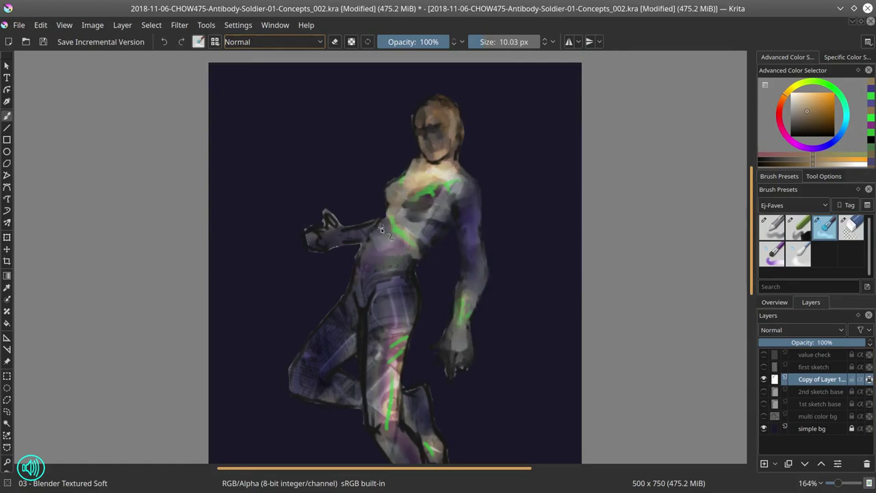
{"action": "left_click_drag", "start_coordinate": [362, 298], "coordinate": [335, 318]}
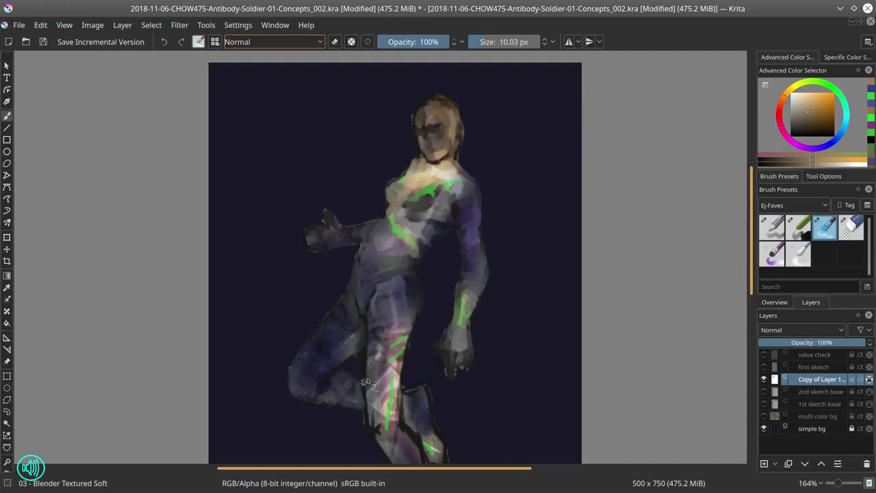
{"action": "key", "text": "minus"}
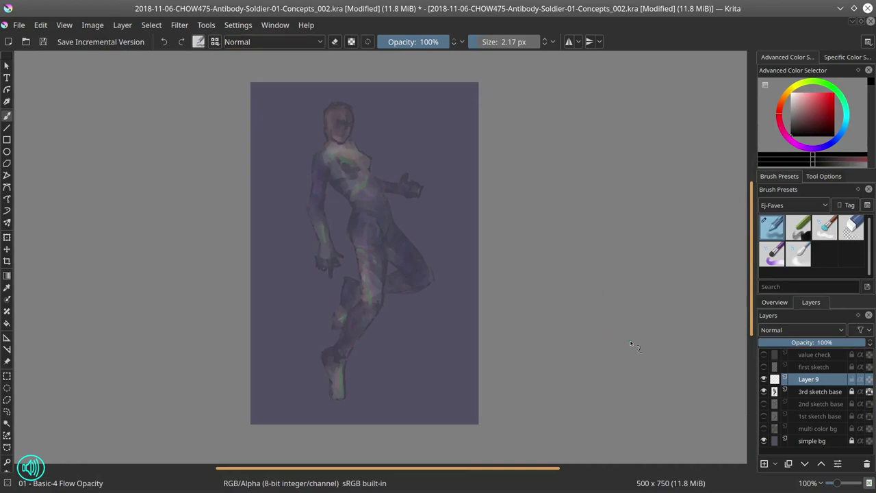
Step: Sketch an arc, a diagonal and a short vertical stroke across the chest
{"action": "scroll", "coordinate": [354, 351], "scroll_direction": "up", "scroll_amount": 5}
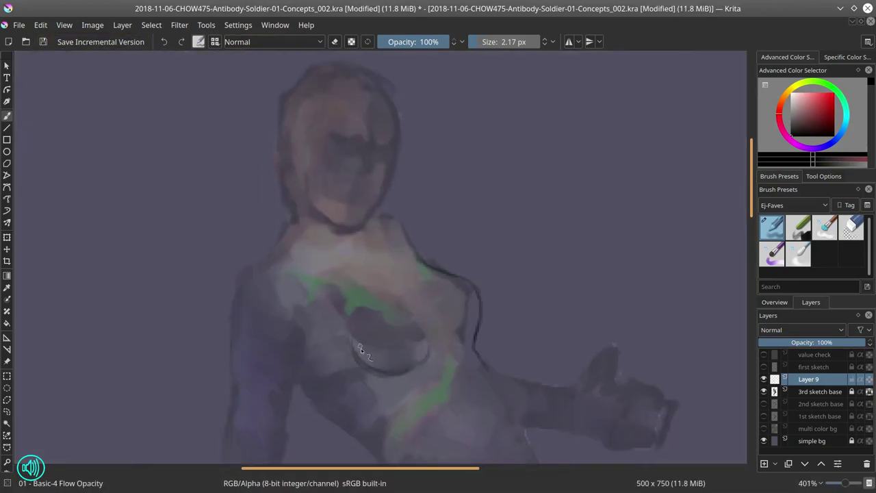
{"action": "left_click_drag", "start_coordinate": [348, 346], "coordinate": [432, 352]}
{"action": "left_click_drag", "start_coordinate": [327, 269], "coordinate": [414, 310]}
{"action": "left_click_drag", "start_coordinate": [419, 291], "coordinate": [419, 312]}
Step: Sketch rough lines around the head, neck and shoulder
{"action": "left_click_drag", "start_coordinate": [230, 160], "coordinate": [264, 186]}
{"action": "left_click_drag", "start_coordinate": [274, 220], "coordinate": [285, 233]}
{"action": "left_click_drag", "start_coordinate": [286, 209], "coordinate": [306, 238]}
{"action": "left_click_drag", "start_coordinate": [240, 270], "coordinate": [301, 266]}
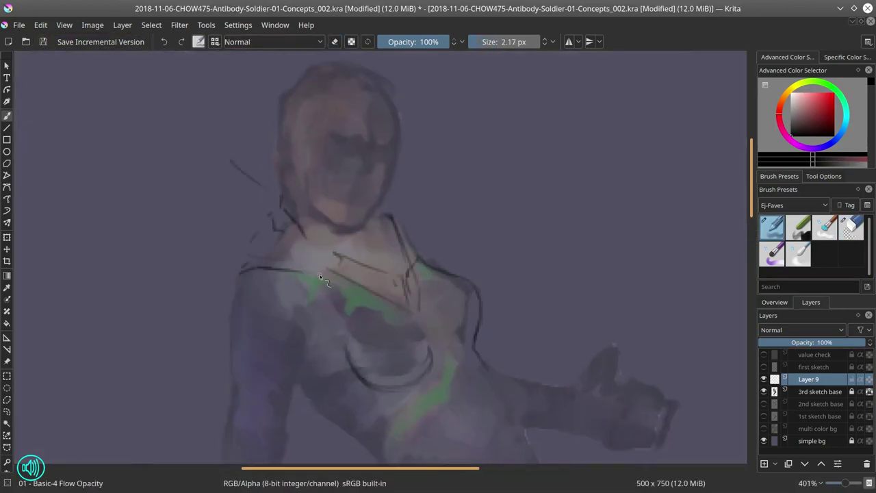
{"action": "left_click_drag", "start_coordinate": [260, 173], "coordinate": [259, 149]}
{"action": "left_click_drag", "start_coordinate": [258, 136], "coordinate": [291, 186]}
Step: Hide the 3rd sketch base and sketch the head and helmet outlines on a fresh layer
{"action": "left_click", "coordinate": [764, 391]}
{"action": "mouse_move", "coordinate": [452, 206]}
{"action": "left_mouse_down"}
{"action": "mouse_move", "coordinate": [337, 280]}
{"action": "mouse_move", "coordinate": [322, 141]}
{"action": "left_mouse_up"}
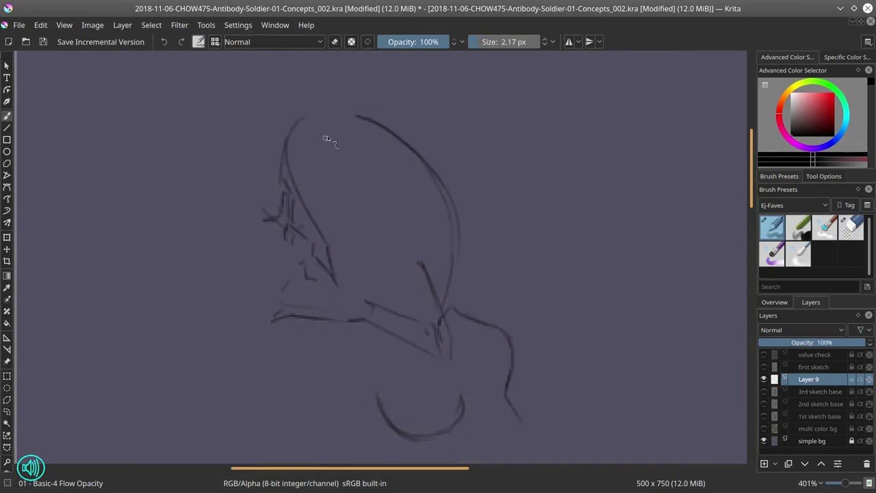
{"action": "mouse_move", "coordinate": [260, 123]}
{"action": "left_mouse_down"}
{"action": "mouse_move", "coordinate": [274, 126]}
{"action": "mouse_move", "coordinate": [248, 241]}
{"action": "left_mouse_up"}
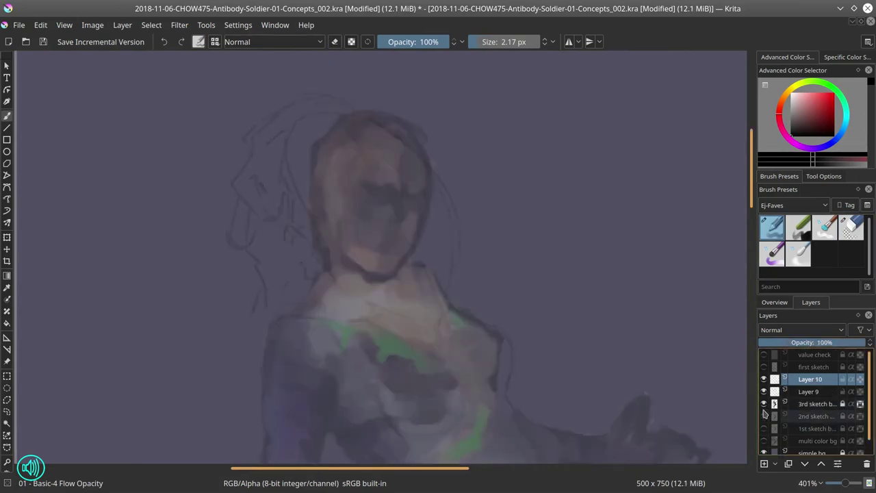
{"action": "left_click", "coordinate": [851, 227]}
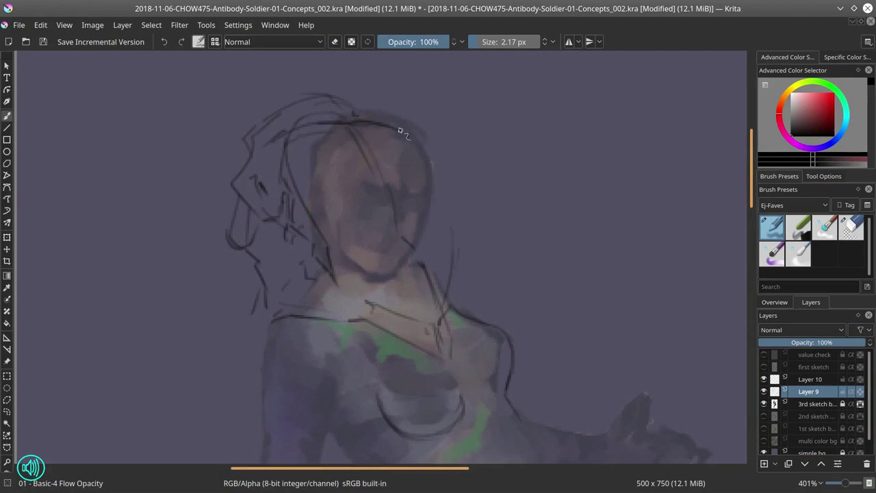
{"action": "left_click_drag", "start_coordinate": [226, 137], "coordinate": [383, 99]}
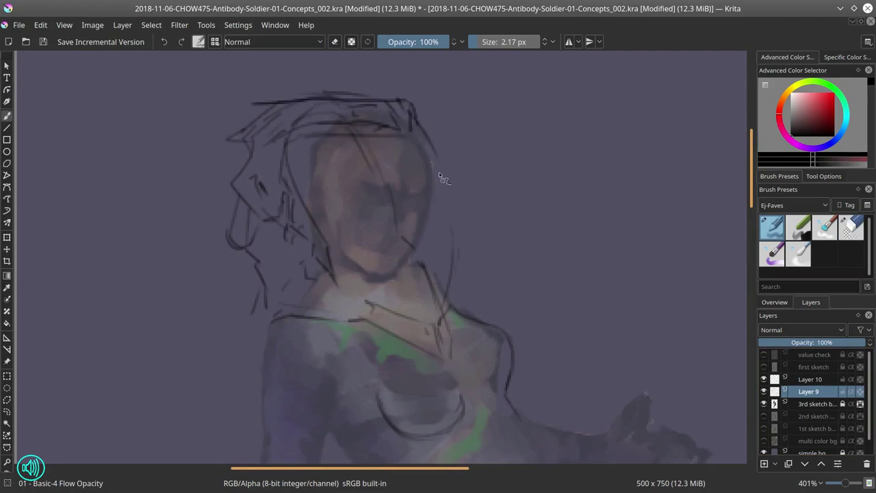
{"action": "left_click_drag", "start_coordinate": [282, 133], "coordinate": [301, 219]}
{"action": "scroll", "coordinate": [377, 161], "scroll_direction": "down", "scroll_amount": 3}
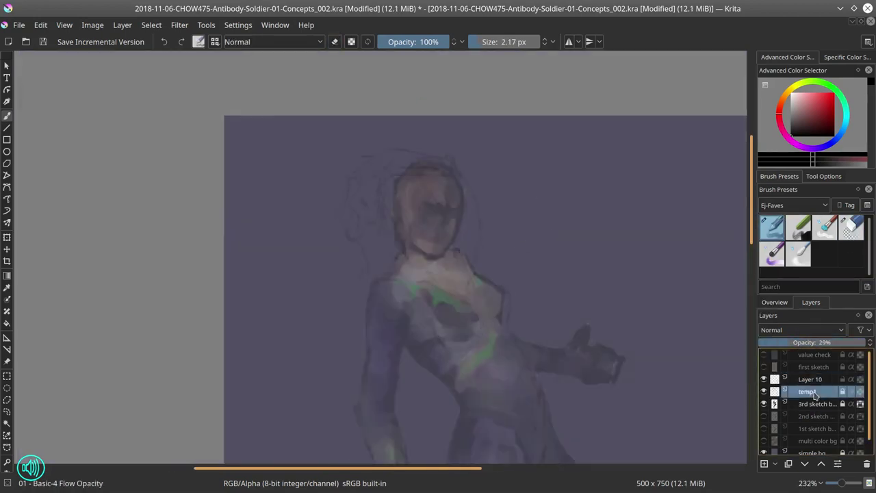
Step: On temp2 with temp1 hidden, sketch the nose, forehead hair and top of the head
{"action": "left_click", "coordinate": [804, 379]}
{"action": "left_click", "coordinate": [764, 391]}
{"action": "scroll", "coordinate": [405, 301], "scroll_direction": "up", "scroll_amount": 4}
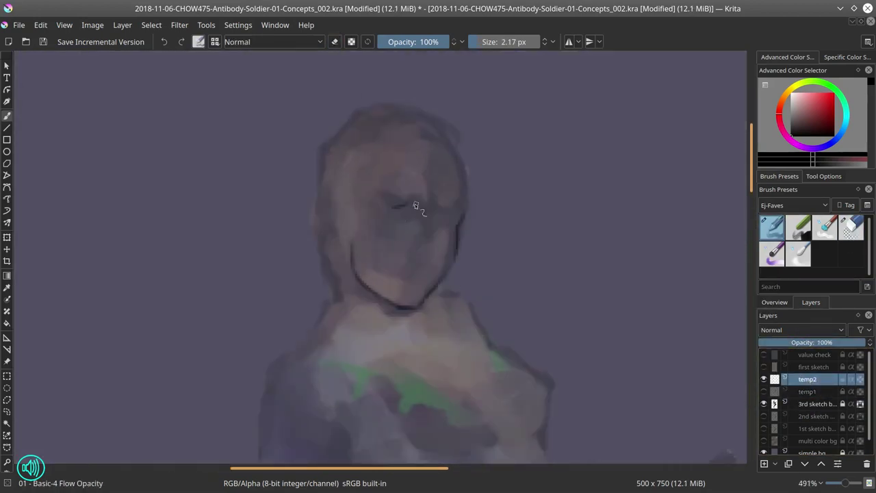
{"action": "left_click_drag", "start_coordinate": [449, 227], "coordinate": [418, 258]}
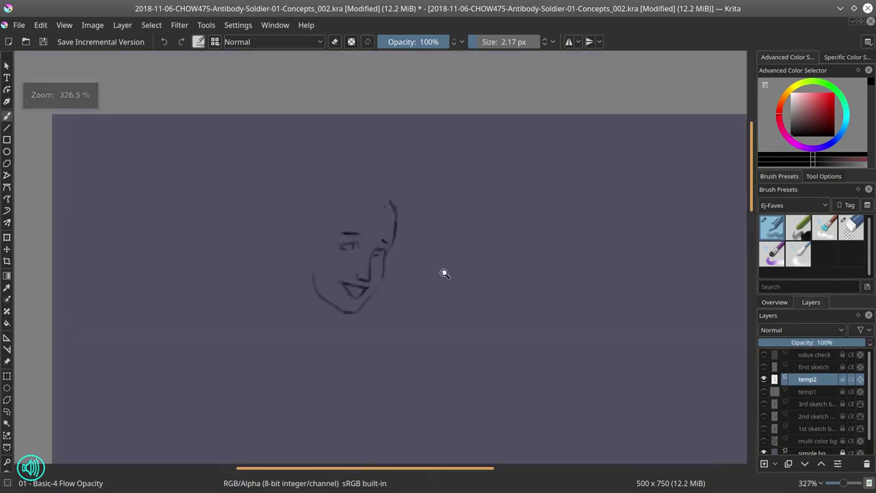
{"action": "key", "text": "slash"}
{"action": "key", "text": "slash"}
{"action": "mouse_move", "coordinate": [434, 220]}
{"action": "left_mouse_down"}
{"action": "mouse_move", "coordinate": [413, 249]}
{"action": "mouse_move", "coordinate": [438, 218]}
{"action": "mouse_move", "coordinate": [357, 155]}
{"action": "left_mouse_up"}
{"action": "key", "text": "slash"}
{"action": "key", "text": "slash"}
{"action": "key", "text": "slash"}
{"action": "left_click_drag", "start_coordinate": [445, 238], "coordinate": [434, 278]}
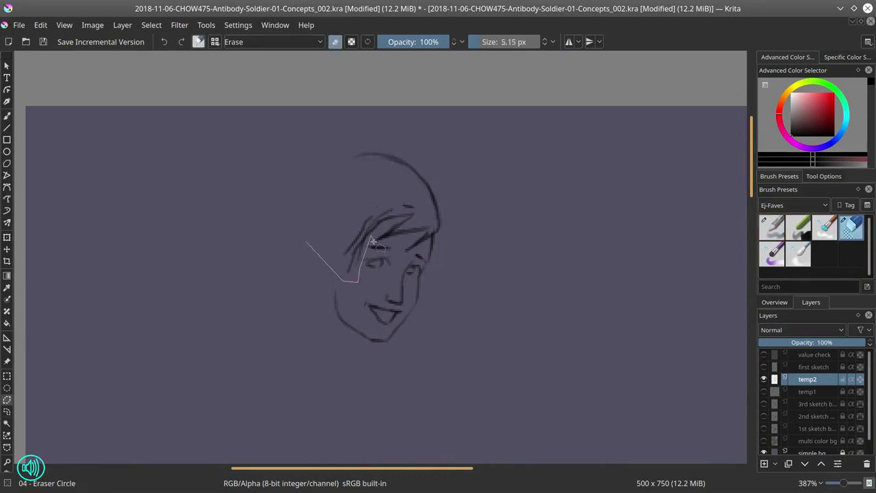
Step: Transform the top of the head into place, then add a hair stroke and the left jaw
{"action": "key", "text": "ctrl+t"}
{"action": "left_click_drag", "start_coordinate": [445, 141], "coordinate": [438, 164]}
{"action": "key", "text": "Return"}
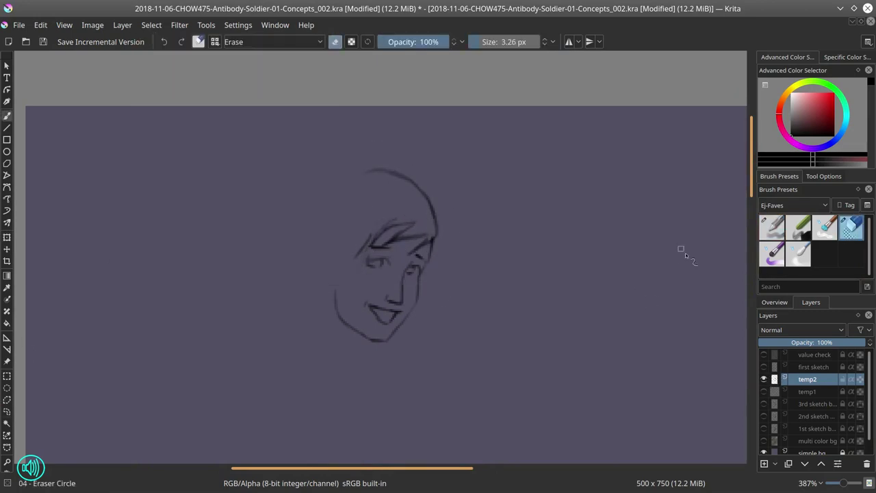
{"action": "key", "text": "slash"}
{"action": "left_click_drag", "start_coordinate": [366, 238], "coordinate": [349, 248]}
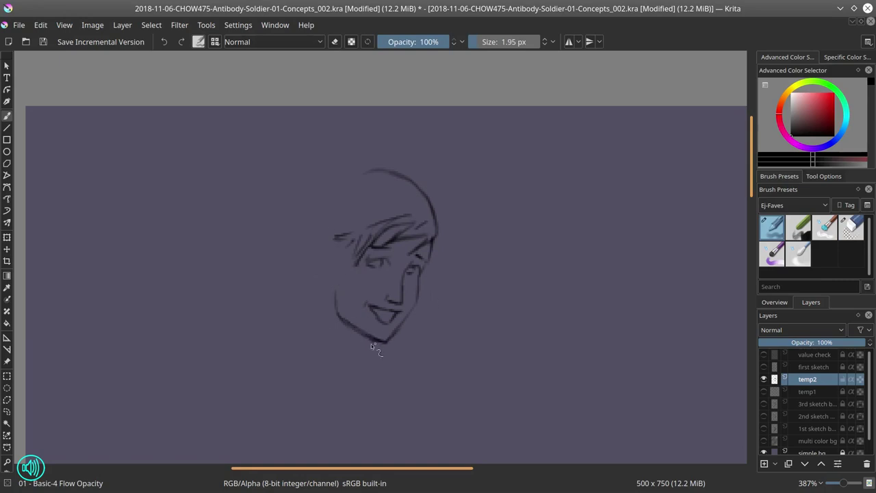
{"action": "left_click_drag", "start_coordinate": [317, 306], "coordinate": [323, 338]}
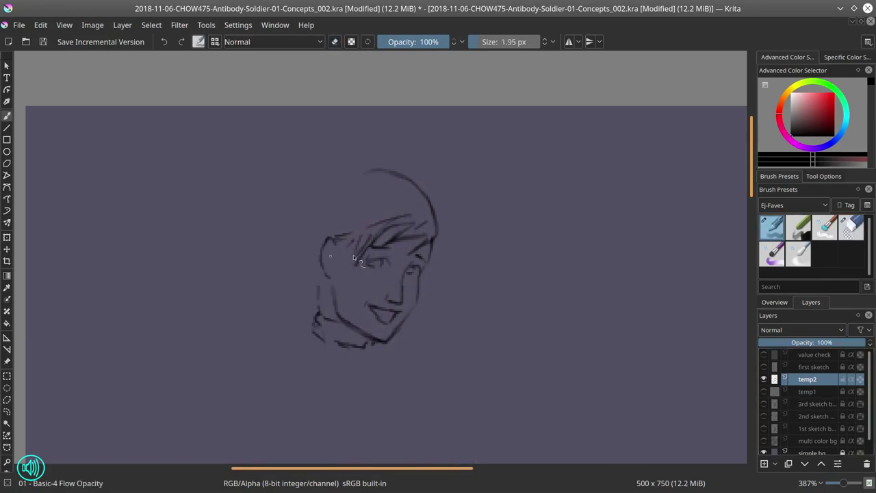
Step: Erase stray head lines and, with the painted figure shown, sketch the neck, ear and zigzag hair
{"action": "key", "text": "slash"}
{"action": "left_click_drag", "start_coordinate": [397, 222], "coordinate": [419, 242]}
{"action": "left_click_drag", "start_coordinate": [321, 240], "coordinate": [336, 277]}
{"action": "key", "text": "slash"}
{"action": "left_click", "coordinate": [764, 404]}
{"action": "key", "text": "slash"}
{"action": "key", "text": "slash"}
{"action": "left_click_drag", "start_coordinate": [390, 257], "coordinate": [321, 284]}
{"action": "mouse_move", "coordinate": [426, 229]}
{"action": "left_mouse_down"}
{"action": "mouse_move", "coordinate": [411, 253]}
{"action": "mouse_move", "coordinate": [405, 239]}
{"action": "mouse_move", "coordinate": [352, 268]}
{"action": "left_mouse_up"}
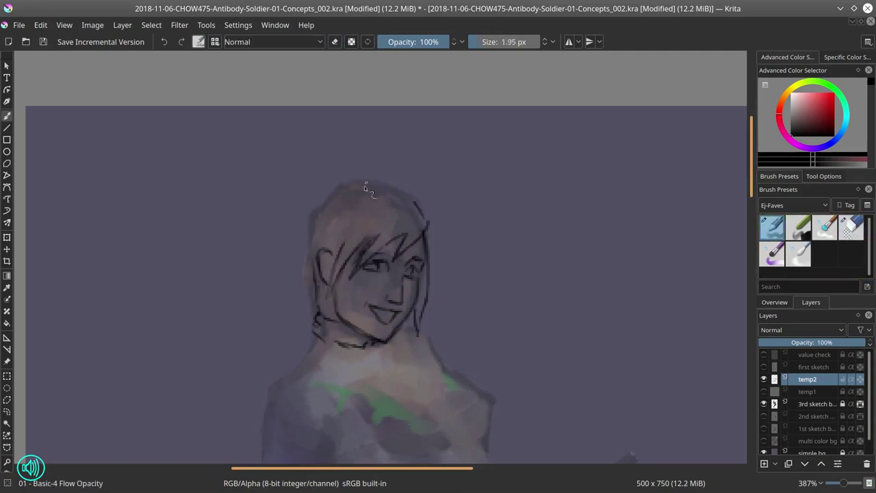
Step: Replace the old left head outline with a long hair strand and a bun curl
{"action": "key", "text": "slash"}
{"action": "left_click_drag", "start_coordinate": [304, 291], "coordinate": [296, 217]}
{"action": "key", "text": "slash"}
{"action": "left_click_drag", "start_coordinate": [314, 209], "coordinate": [303, 343]}
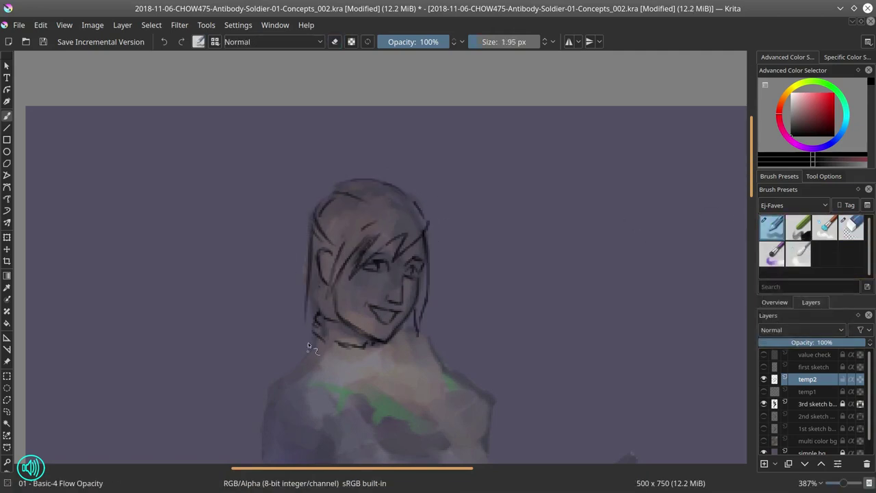
{"action": "key", "text": "slash"}
{"action": "left_click_drag", "start_coordinate": [374, 373], "coordinate": [317, 353]}
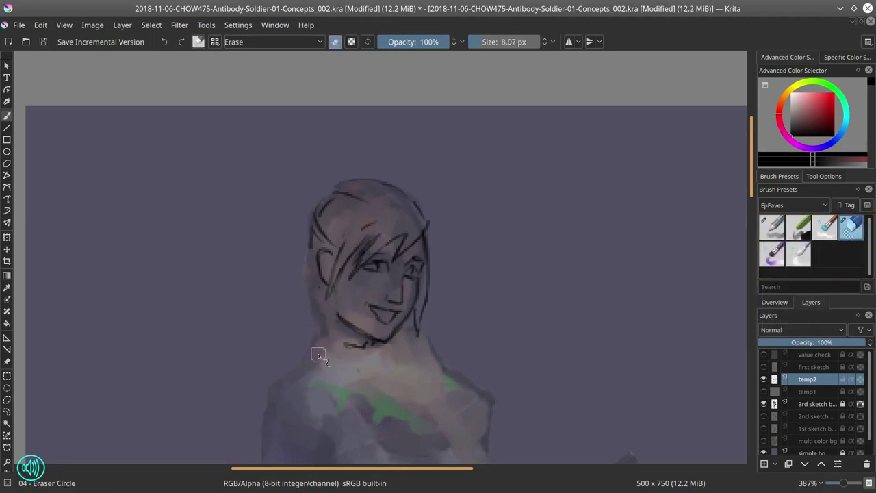
{"action": "key", "text": "slash"}
{"action": "left_click_drag", "start_coordinate": [301, 243], "coordinate": [307, 212]}
{"action": "scroll", "coordinate": [585, 234], "scroll_direction": "down", "scroll_amount": 5}
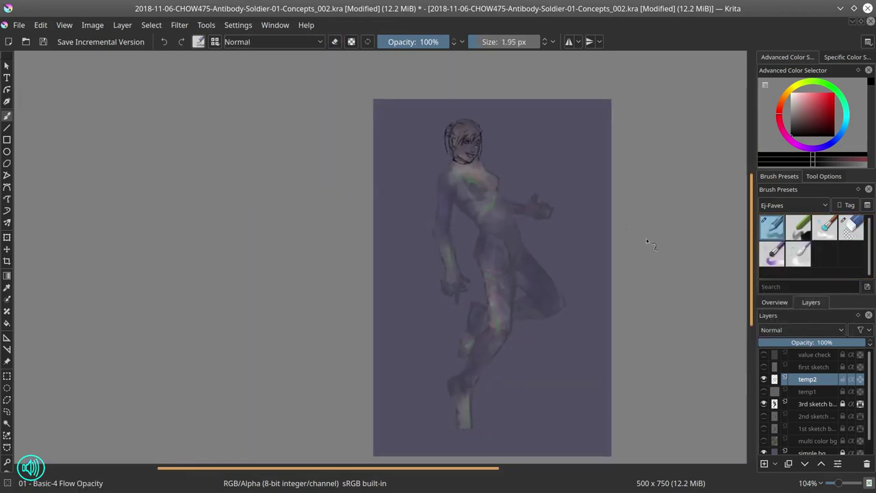
Step: Show and select the temp1 layer, then adjust it with transform and a larger eraser
{"action": "left_click", "coordinate": [764, 391]}
{"action": "left_click", "coordinate": [808, 392]}
{"action": "key", "text": "ctrl+t"}
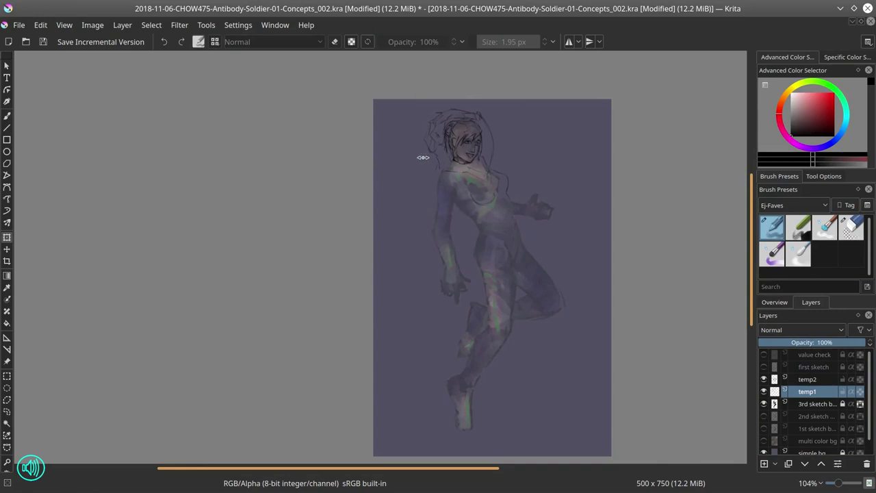
{"action": "key", "text": "b"}
{"action": "key", "text": "slash"}
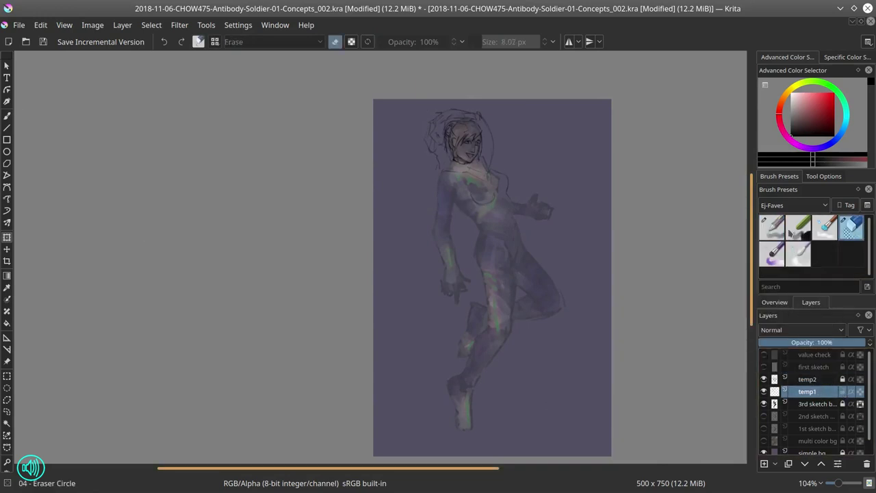
Step: Add a new layer and draw the first outline stroke of the raised hand
{"action": "left_click", "coordinate": [808, 379]}
{"action": "key", "text": "Insert"}
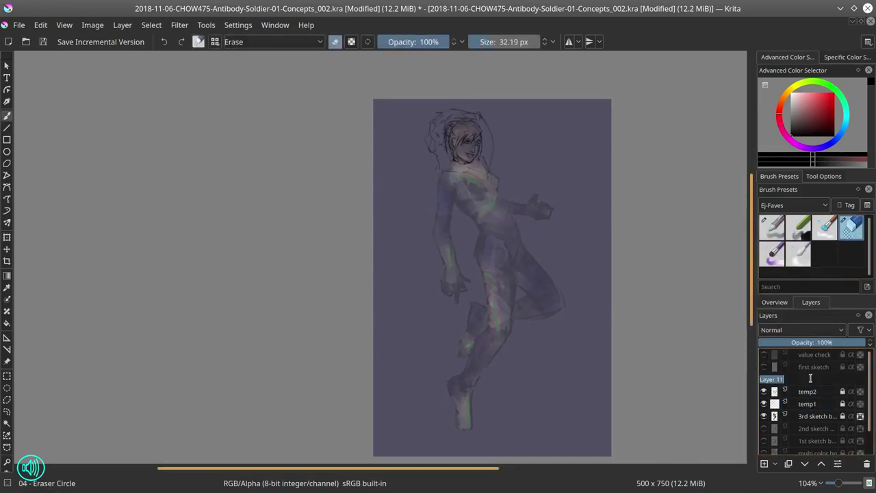
{"action": "key", "text": "slash"}
{"action": "scroll", "coordinate": [494, 246], "scroll_direction": "up", "scroll_amount": 5}
{"action": "left_click_drag", "start_coordinate": [420, 154], "coordinate": [450, 236]}
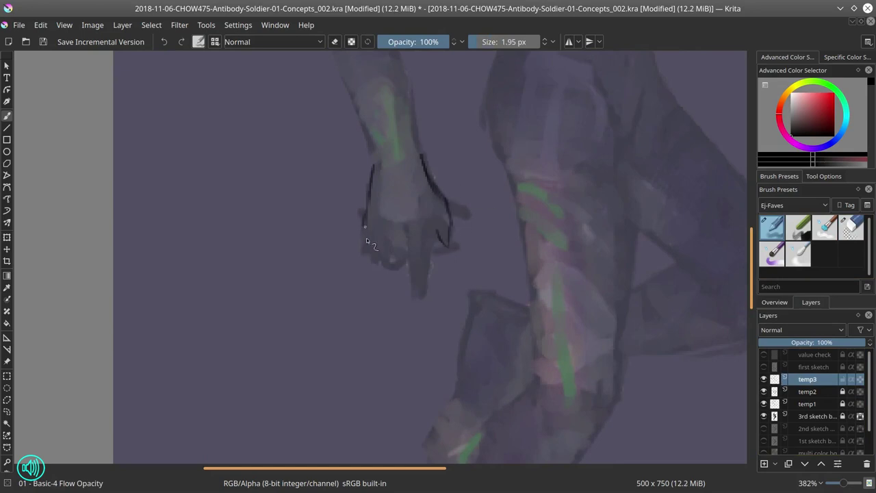
Step: Fill the layer to mute the painting and redraw the hand stroke and finger lower down
{"action": "key", "text": "slash"}
{"action": "key", "text": "shift+BackSpace"}
{"action": "key", "text": "slash"}
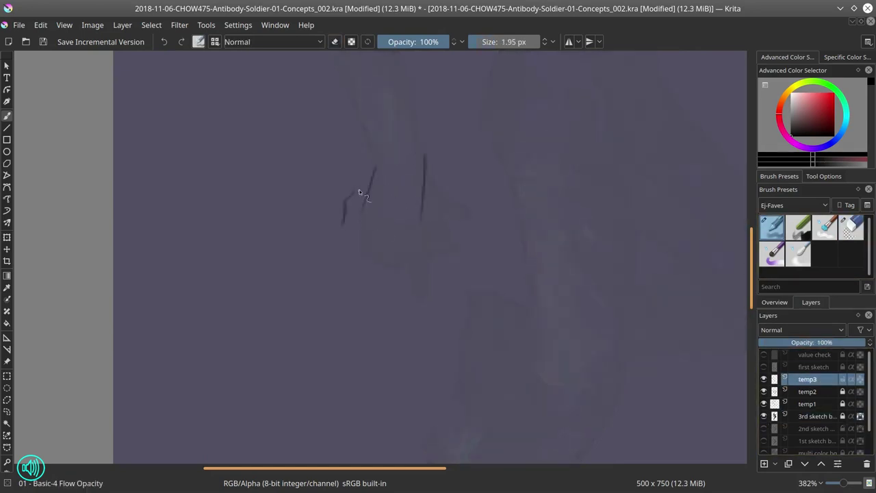
{"action": "key", "text": "ctrl+z"}
{"action": "left_click_drag", "start_coordinate": [397, 274], "coordinate": [364, 296]}
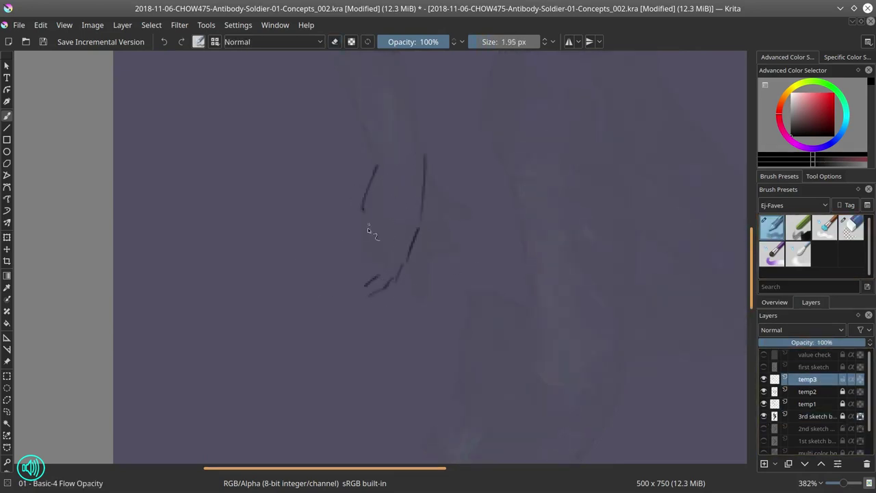
{"action": "key", "text": "slash"}
{"action": "mouse_move", "coordinate": [328, 263]}
{"action": "left_mouse_down"}
{"action": "mouse_move", "coordinate": [362, 280]}
{"action": "mouse_move", "coordinate": [321, 267]}
{"action": "left_mouse_up"}
{"action": "key", "text": "slash"}
{"action": "key", "text": "2"}
Step: Add a layer named temp4 and draw the thumbs-up hand outline
{"action": "key", "text": "Insert"}
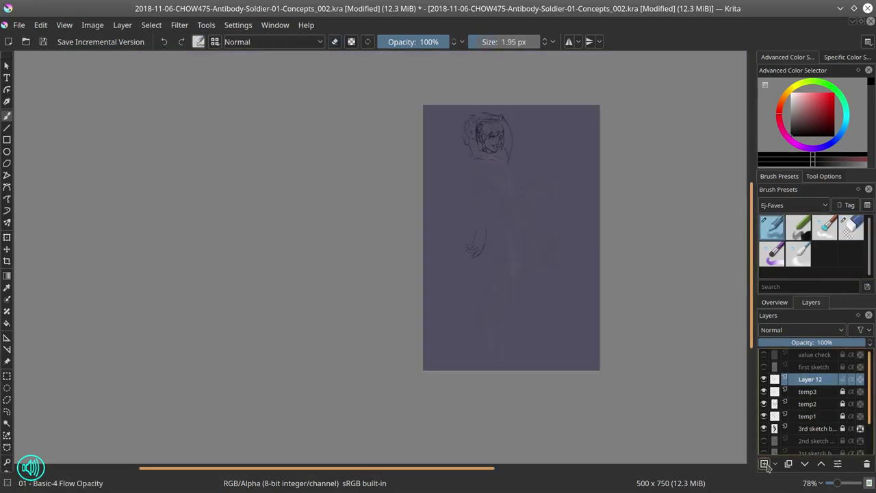
{"action": "key", "text": "F2"}
{"action": "type", "text": "temp4"}
{"action": "key", "text": "Return"}
{"action": "left_click_drag", "start_coordinate": [553, 317], "coordinate": [501, 280]}
{"action": "mouse_move", "coordinate": [438, 192]}
{"action": "left_mouse_down"}
{"action": "mouse_move", "coordinate": [421, 253]}
{"action": "mouse_move", "coordinate": [478, 260]}
{"action": "left_mouse_up"}
{"action": "scroll", "coordinate": [442, 260], "scroll_direction": "down", "scroll_amount": 2}
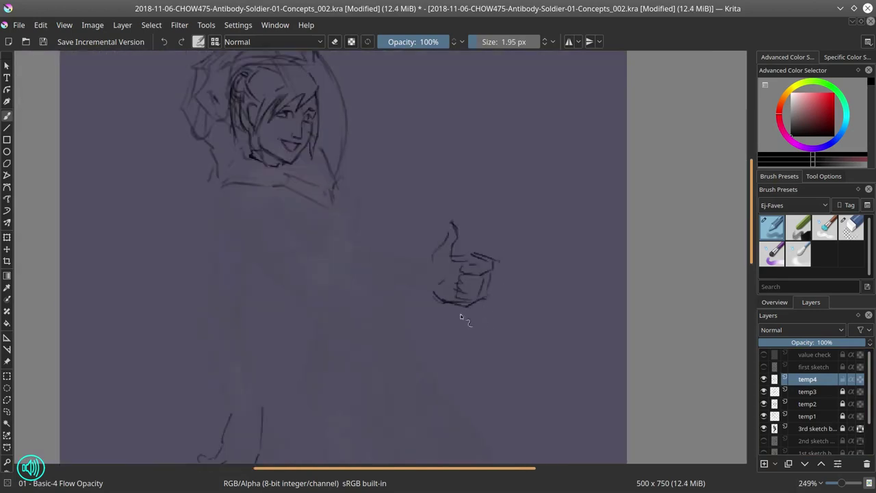
Step: Rotate and move the hand sketch down-left with a transform
{"action": "key", "text": "slash"}
{"action": "key", "text": "slash"}
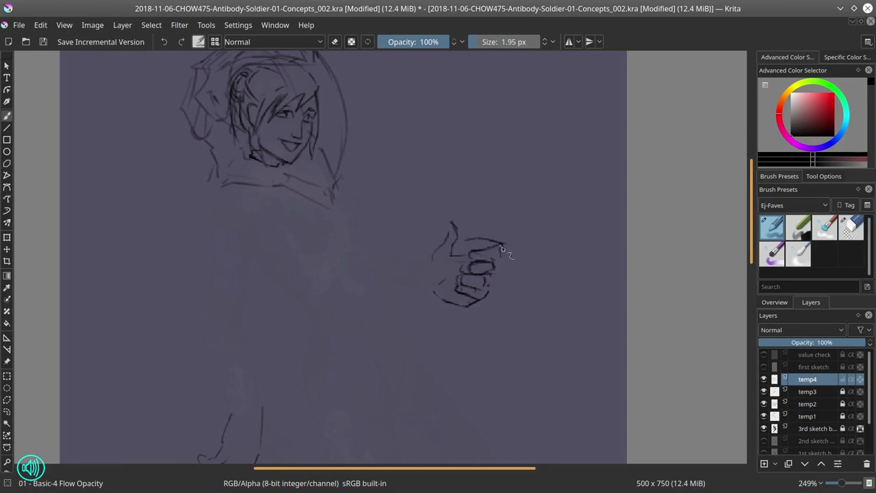
{"action": "key", "text": "ctrl+t"}
{"action": "mouse_move", "coordinate": [483, 301]}
{"action": "left_mouse_down"}
{"action": "mouse_move", "coordinate": [493, 290]}
{"action": "mouse_move", "coordinate": [480, 294]}
{"action": "left_mouse_up"}
{"action": "key", "text": "Return"}
{"action": "scroll", "coordinate": [480, 295], "scroll_direction": "up", "scroll_amount": 3}
{"action": "key", "text": "slash"}
{"action": "key", "text": "slash"}
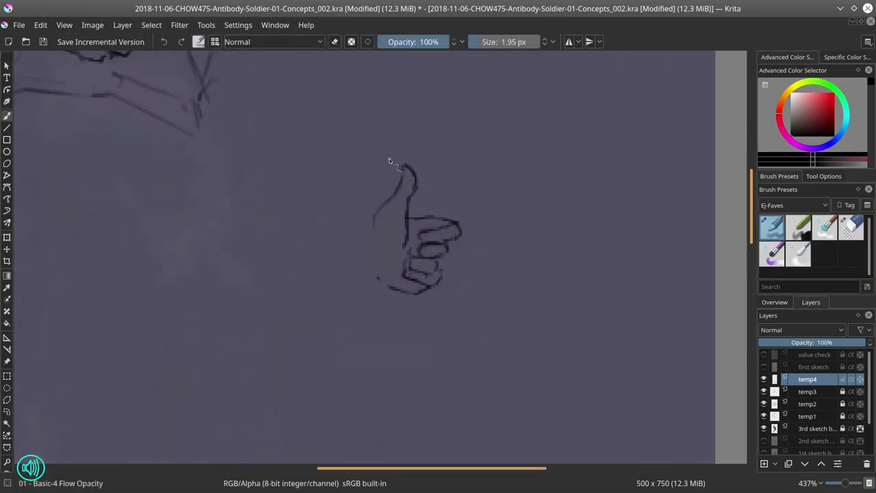
{"action": "key", "text": "ctrl+t"}
{"action": "scroll", "coordinate": [519, 299], "scroll_direction": "down", "scroll_amount": 5}
Step: Hide temp4, temp3 and the temp2 face sketch, and add a layer above the painted figure
{"action": "left_click", "coordinate": [764, 380]}
{"action": "left_click", "coordinate": [764, 391]}
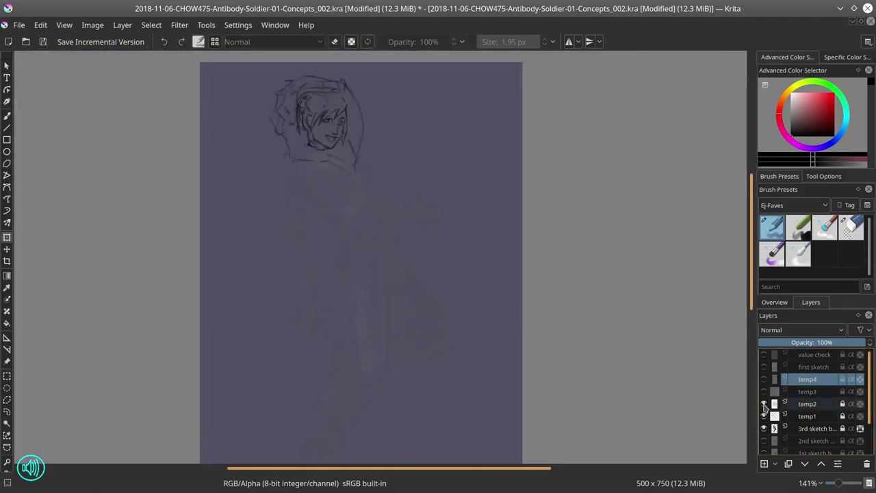
{"action": "left_click", "coordinate": [764, 404]}
{"action": "left_click", "coordinate": [764, 404]}
{"action": "left_click", "coordinate": [764, 404]}
{"action": "left_click", "coordinate": [815, 428]}
{"action": "left_click", "coordinate": [764, 464]}
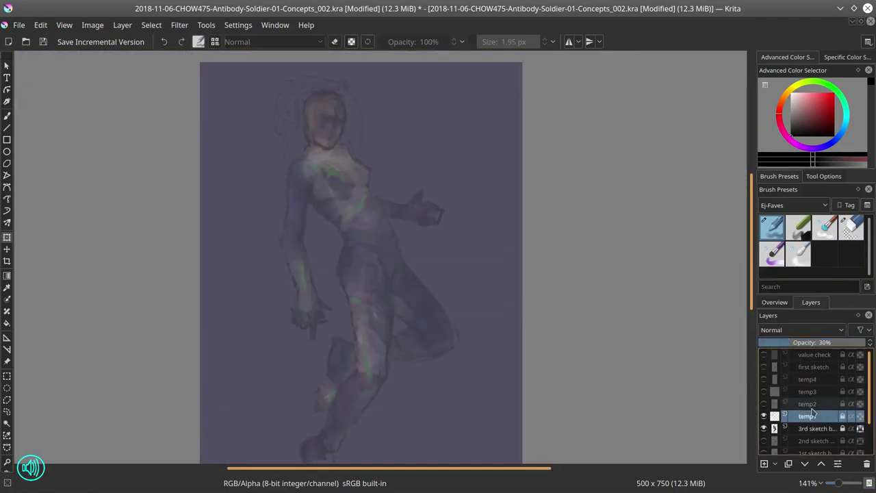
{"action": "key", "text": "b"}
{"action": "scroll", "coordinate": [318, 68], "scroll_direction": "up", "scroll_amount": 3}
Step: Draw the helmet crest curls beside the head and erase the excess strokes
{"action": "left_click_drag", "start_coordinate": [224, 166], "coordinate": [250, 171]}
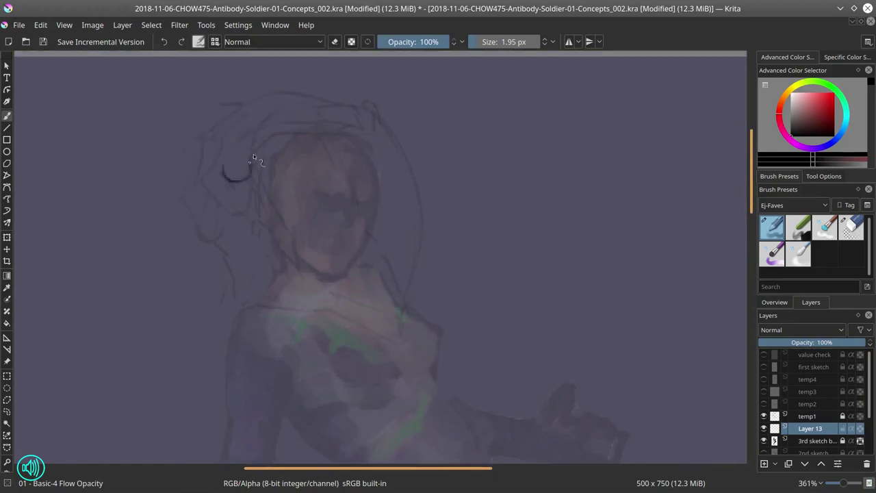
{"action": "mouse_move", "coordinate": [277, 142]}
{"action": "left_mouse_down"}
{"action": "mouse_move", "coordinate": [267, 165]}
{"action": "mouse_move", "coordinate": [228, 180]}
{"action": "left_mouse_up"}
{"action": "key", "text": "e"}
{"action": "key", "text": "e"}
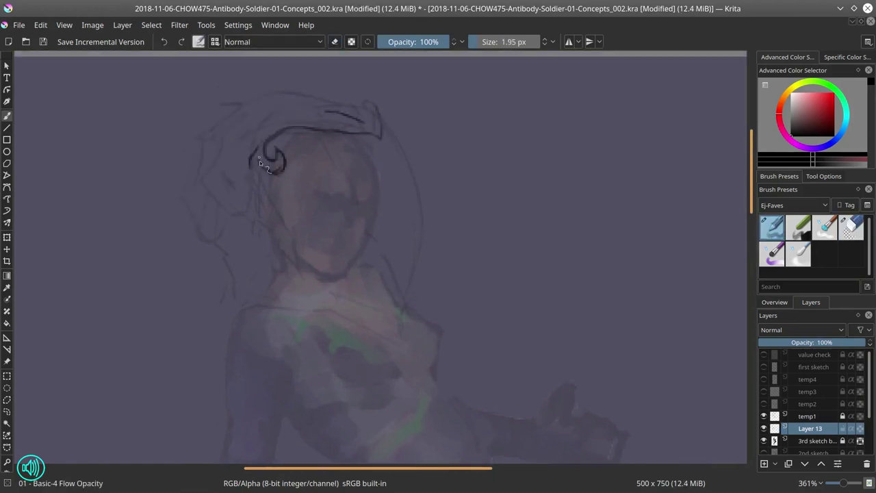
{"action": "key", "text": "e"}
{"action": "left_click_drag", "start_coordinate": [282, 137], "coordinate": [257, 160]}
{"action": "left_click_drag", "start_coordinate": [327, 115], "coordinate": [363, 116]}
{"action": "key", "text": "e"}
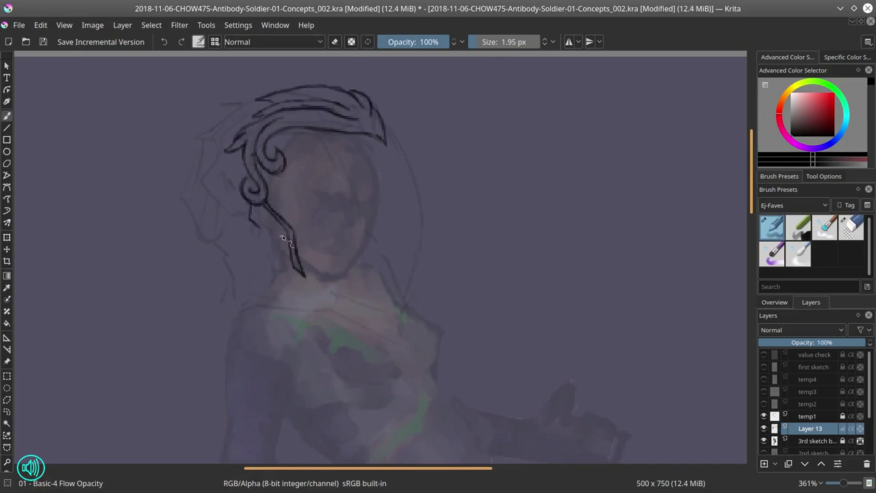
Step: Draw the helmet's side outline, a small leaf ornament and its lower edge
{"action": "mouse_move", "coordinate": [226, 155]}
{"action": "left_mouse_down"}
{"action": "mouse_move", "coordinate": [211, 179]}
{"action": "mouse_move", "coordinate": [248, 217]}
{"action": "left_mouse_up"}
{"action": "key", "text": "e"}
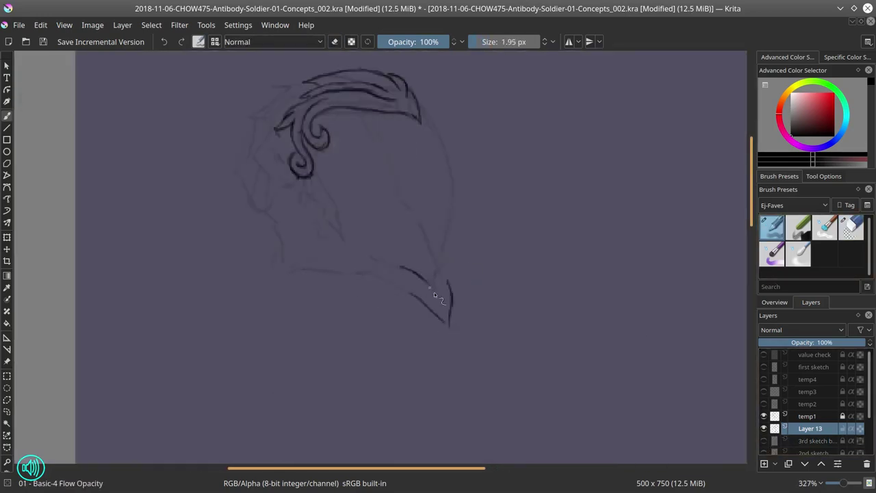
{"action": "mouse_move", "coordinate": [434, 293]}
{"action": "left_mouse_down"}
{"action": "mouse_move", "coordinate": [429, 265]}
{"action": "mouse_move", "coordinate": [446, 252]}
{"action": "mouse_move", "coordinate": [423, 261]}
{"action": "mouse_move", "coordinate": [426, 271]}
{"action": "mouse_move", "coordinate": [448, 269]}
{"action": "left_mouse_up"}
{"action": "key", "text": "ctrl+z"}
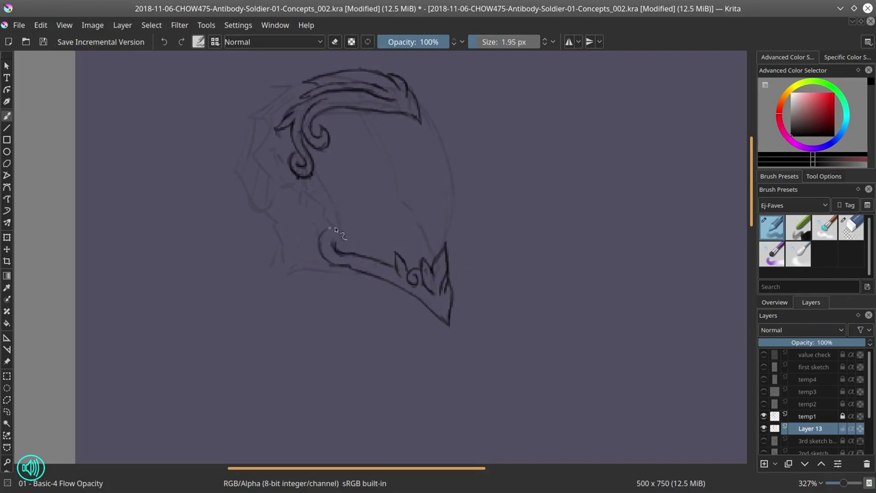
{"action": "key", "text": "slash"}
{"action": "key", "text": "slash"}
{"action": "left_click_drag", "start_coordinate": [306, 186], "coordinate": [319, 228]}
Step: Check against the face sketch and add two parallel strap strokes inside the visor
{"action": "key", "text": "slash"}
{"action": "key", "text": "slash"}
{"action": "left_click_drag", "start_coordinate": [283, 264], "coordinate": [419, 298]}
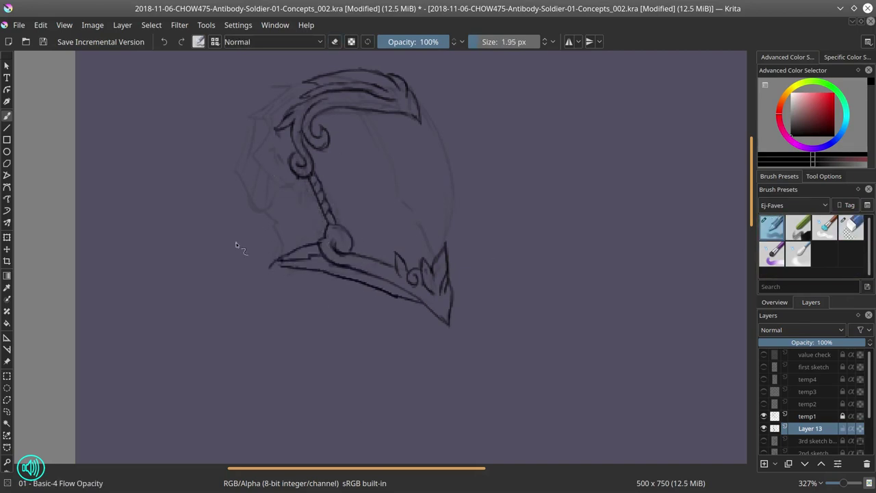
{"action": "left_click", "coordinate": [764, 404]}
{"action": "left_click", "coordinate": [764, 404]}
{"action": "key", "text": "slash"}
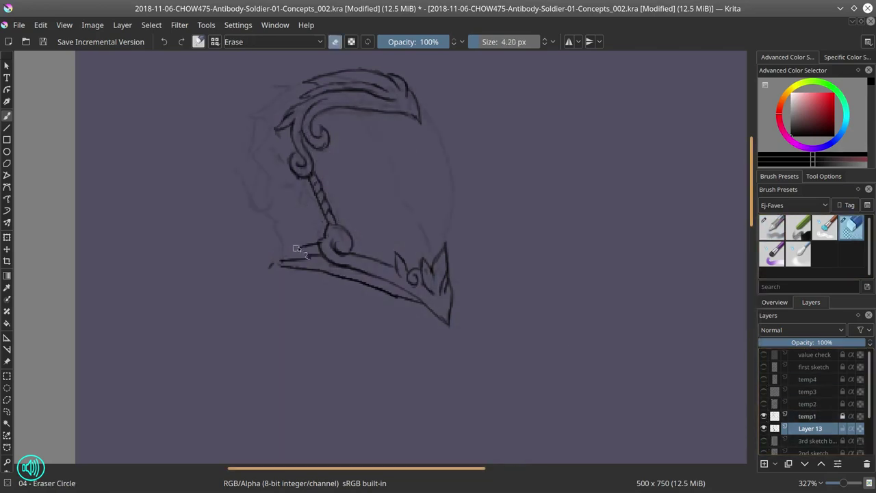
{"action": "key", "text": "slash"}
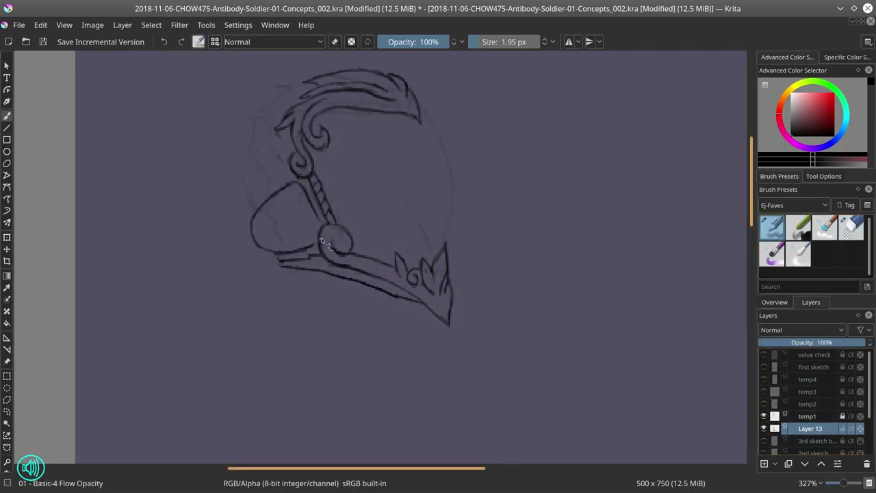
{"action": "left_click_drag", "start_coordinate": [297, 186], "coordinate": [319, 226]}
{"action": "left_click_drag", "start_coordinate": [289, 188], "coordinate": [313, 229]}
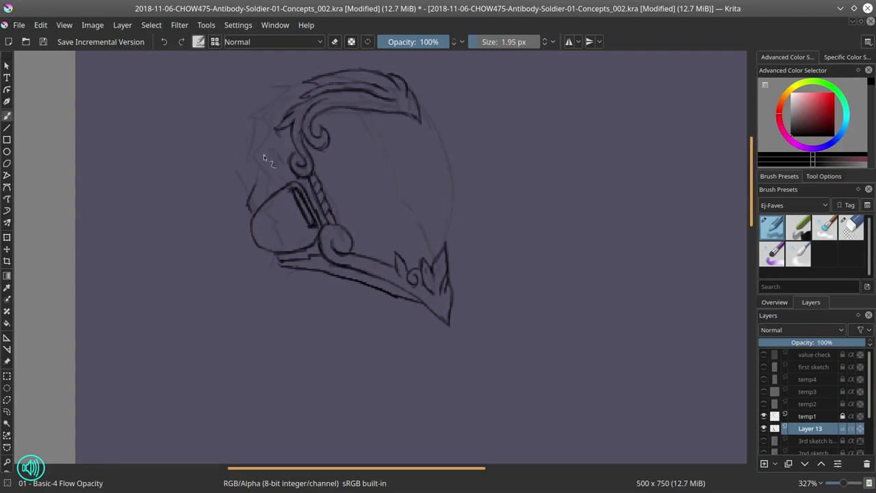
{"action": "key", "text": "slash"}
{"action": "key", "text": "slash"}
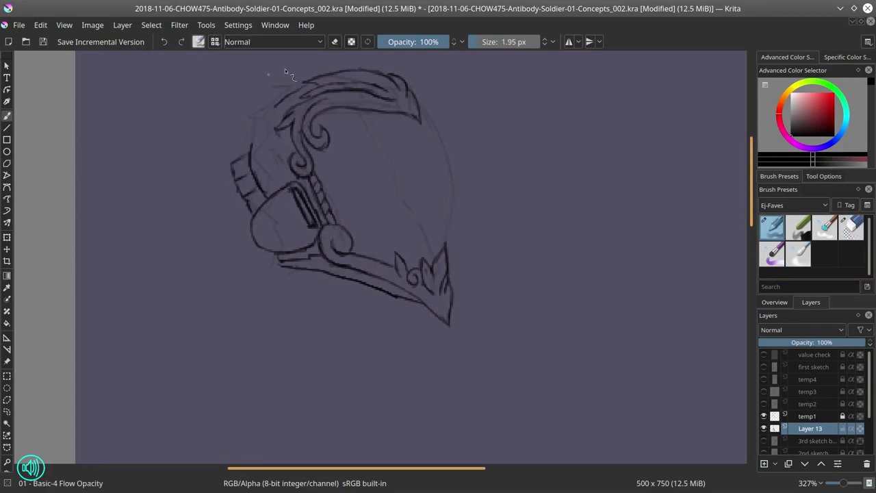
Step: Hide temp1 and rework the lines of the helmet's back
{"action": "key", "text": "slash"}
{"action": "key", "text": "slash"}
{"action": "left_click_drag", "start_coordinate": [233, 135], "coordinate": [294, 187]}
{"action": "key", "text": "slash"}
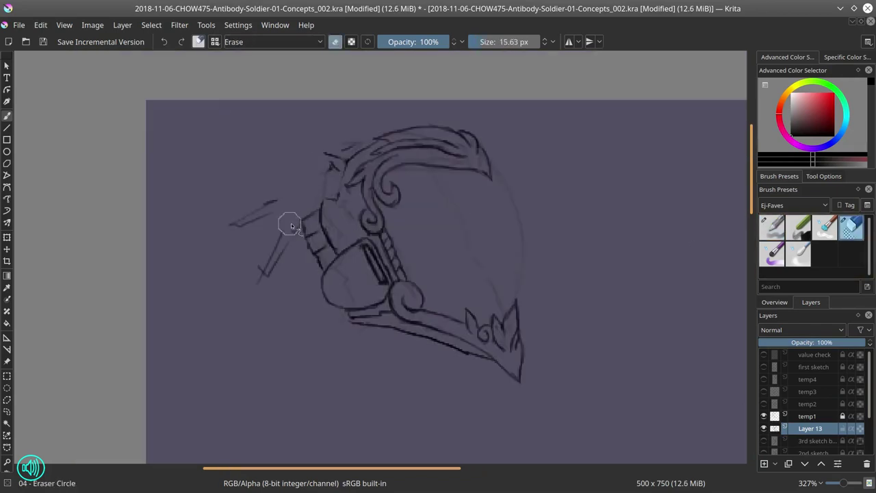
{"action": "left_click_drag", "start_coordinate": [291, 224], "coordinate": [262, 293]}
{"action": "left_click", "coordinate": [764, 415]}
{"action": "key", "text": "slash"}
{"action": "left_click_drag", "start_coordinate": [346, 226], "coordinate": [335, 235]}
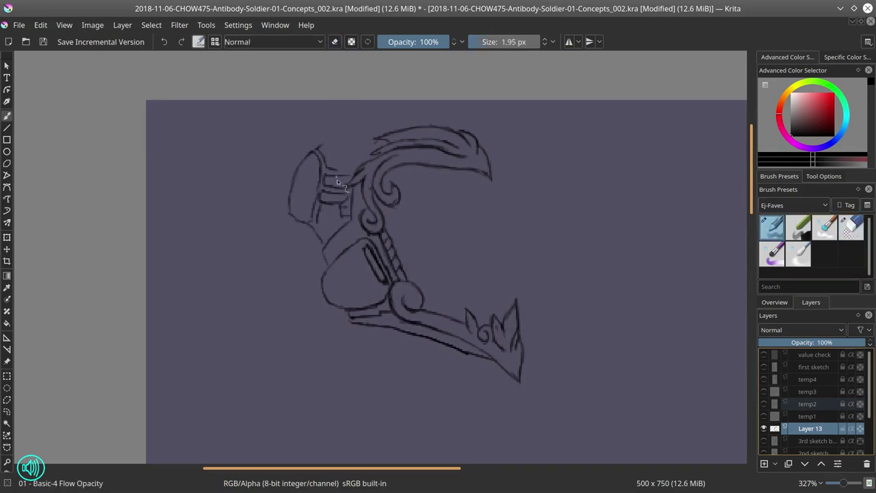
{"action": "key", "text": "slash"}
{"action": "mouse_move", "coordinate": [333, 190]}
{"action": "left_mouse_down"}
{"action": "mouse_move", "coordinate": [363, 192]}
{"action": "mouse_move", "coordinate": [318, 148]}
{"action": "left_mouse_up"}
{"action": "key", "text": "slash"}
Step: Draw the helmet's top shape with an antenna line, erasing part of the top
{"action": "left_click_drag", "start_coordinate": [382, 143], "coordinate": [212, 132]}
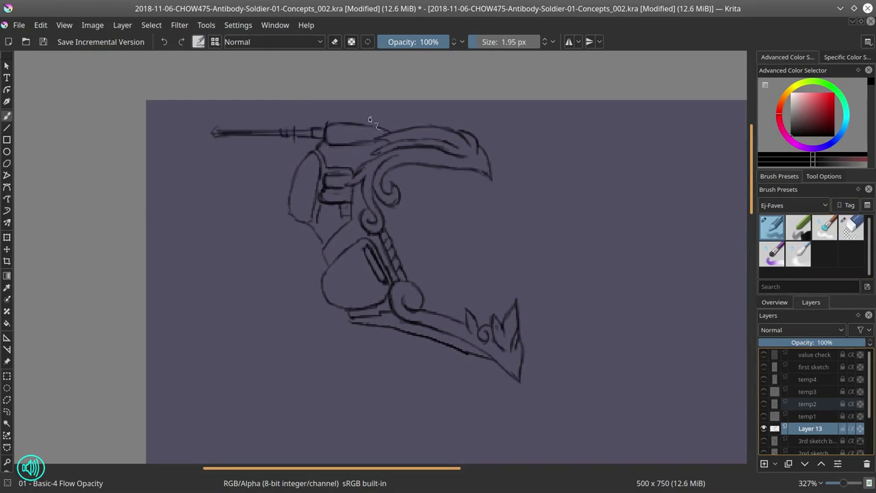
{"action": "left_click_drag", "start_coordinate": [328, 120], "coordinate": [402, 119]}
{"action": "key", "text": "slash"}
{"action": "key", "text": "slash"}
{"action": "mouse_move", "coordinate": [333, 125]}
{"action": "left_mouse_down"}
{"action": "mouse_move", "coordinate": [397, 124]}
{"action": "mouse_move", "coordinate": [408, 108]}
{"action": "mouse_move", "coordinate": [465, 132]}
{"action": "mouse_move", "coordinate": [500, 171]}
{"action": "left_mouse_up"}
{"action": "key", "text": "slash"}
{"action": "key", "text": "slash"}
Step: Replace the antenna and old helmet top with a new arc, then show the 3rd sketch layer
{"action": "key", "text": "slash"}
{"action": "key", "text": "slash"}
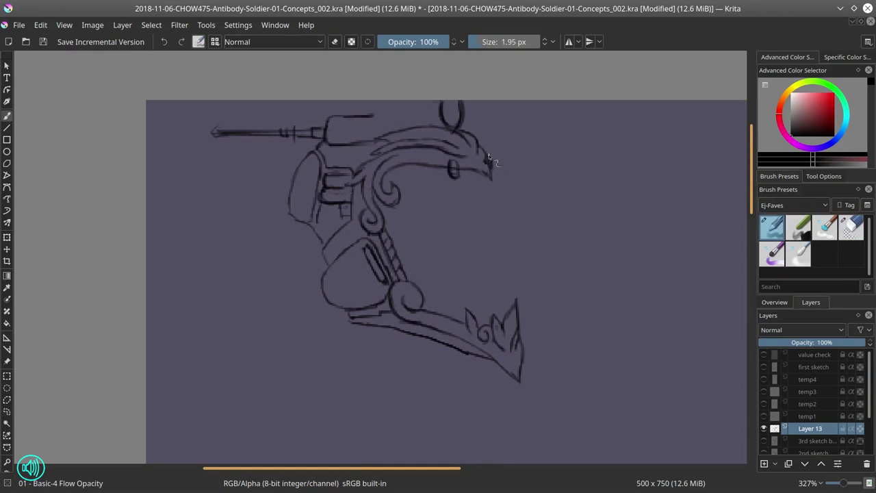
{"action": "key", "text": "slash"}
{"action": "key", "text": "slash"}
{"action": "key", "text": "slash"}
{"action": "key", "text": "slash"}
{"action": "key", "text": "slash"}
{"action": "mouse_move", "coordinate": [452, 152]}
{"action": "left_mouse_down"}
{"action": "mouse_move", "coordinate": [421, 177]}
{"action": "mouse_move", "coordinate": [433, 167]}
{"action": "left_mouse_up"}
{"action": "key", "text": "slash"}
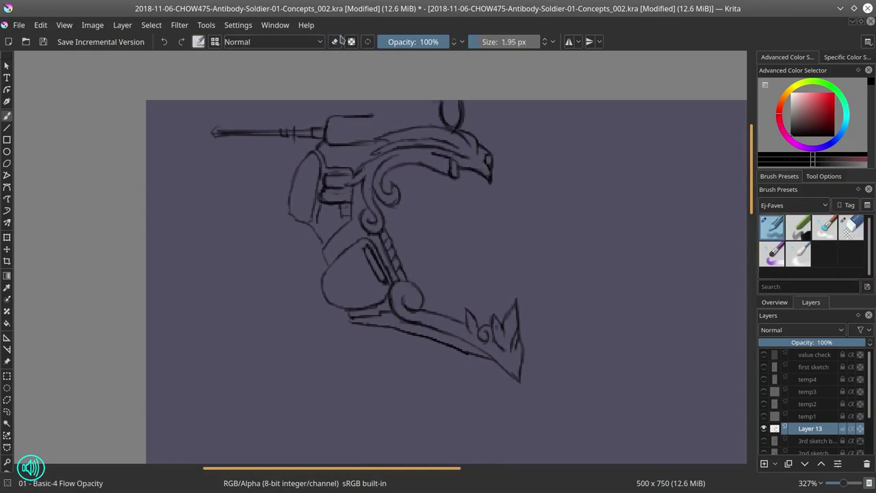
{"action": "key", "text": "slash"}
{"action": "left_click_drag", "start_coordinate": [212, 132], "coordinate": [430, 105]}
{"action": "key", "text": "slash"}
{"action": "left_click_drag", "start_coordinate": [318, 149], "coordinate": [460, 126]}
{"action": "key", "text": "slash"}
{"action": "key", "text": "slash"}
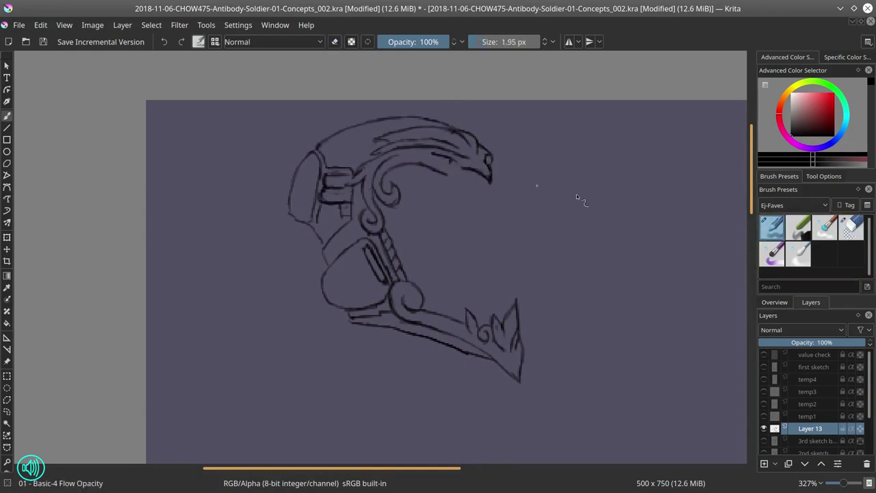
{"action": "key", "text": "slash"}
{"action": "left_click", "coordinate": [764, 441]}
Step: Erase the thick stroke along the helmet top and rework it with thinner lines
{"action": "scroll", "coordinate": [513, 196], "scroll_direction": "down", "scroll_amount": 3}
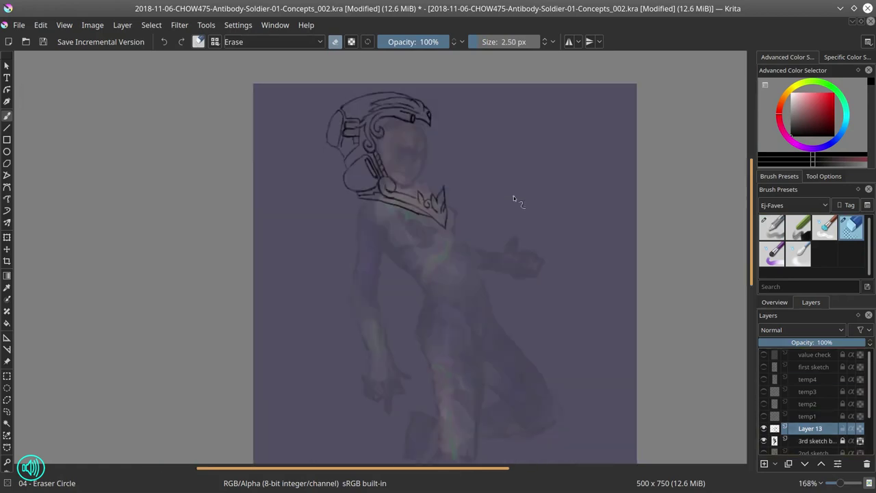
{"action": "mouse_move", "coordinate": [513, 195]}
{"action": "left_mouse_down"}
{"action": "mouse_move", "coordinate": [472, 94]}
{"action": "mouse_move", "coordinate": [404, 149]}
{"action": "mouse_move", "coordinate": [351, 175]}
{"action": "mouse_move", "coordinate": [389, 159]}
{"action": "mouse_move", "coordinate": [341, 129]}
{"action": "mouse_move", "coordinate": [410, 145]}
{"action": "mouse_move", "coordinate": [421, 167]}
{"action": "left_mouse_up"}
{"action": "key", "text": "slash"}
{"action": "key", "text": "slash"}
{"action": "key", "text": "slash"}
{"action": "key", "text": "slash"}
{"action": "key", "text": "slash"}
{"action": "mouse_move", "coordinate": [367, 124]}
{"action": "left_mouse_down"}
{"action": "mouse_move", "coordinate": [414, 162]}
{"action": "mouse_move", "coordinate": [316, 156]}
{"action": "mouse_move", "coordinate": [370, 142]}
{"action": "mouse_move", "coordinate": [430, 172]}
{"action": "left_mouse_up"}
{"action": "key", "text": "slash"}
{"action": "key", "text": "slash"}
{"action": "key", "text": "slash"}
{"action": "key", "text": "slash"}
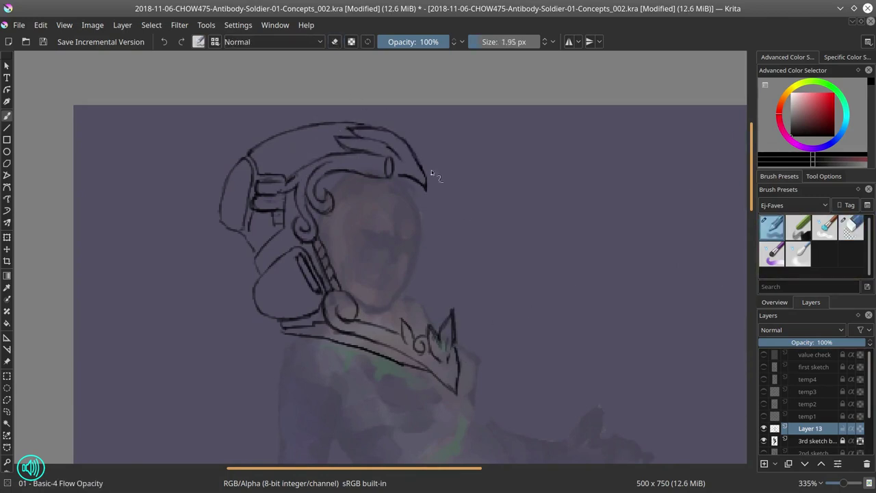
{"action": "key", "text": "minus"}
{"action": "key", "text": "minus"}
{"action": "key", "text": "minus"}
{"action": "key", "text": "minus"}
{"action": "key", "text": "minus"}
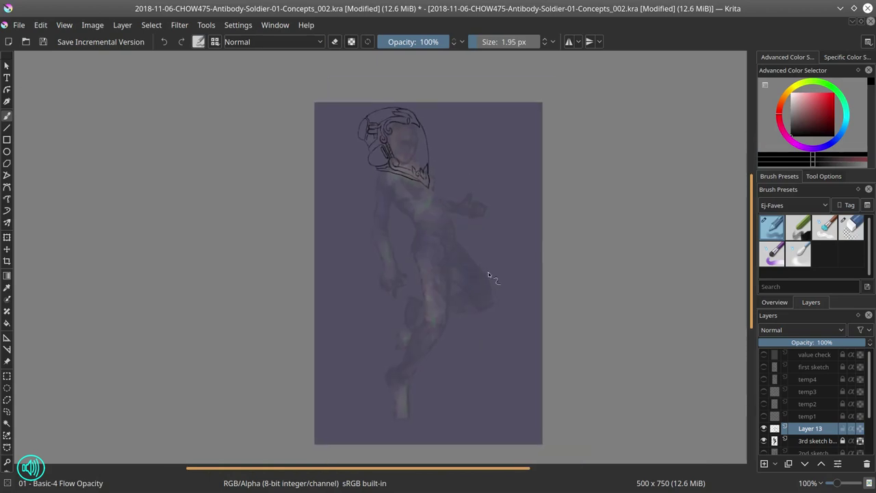
Step: Duplicate the face sketch layer, place it above the line art, and merge it into Layer 13
{"action": "key", "text": "ctrl+j"}
{"action": "left_click_drag", "start_coordinate": [829, 342], "coordinate": [773, 342]}
{"action": "key", "text": "ctrl+Page_Down"}
{"action": "key", "text": "ctrl+Page_Down"}
{"action": "scroll", "coordinate": [407, 121], "scroll_direction": "up", "scroll_amount": 8}
{"action": "key", "text": "slash"}
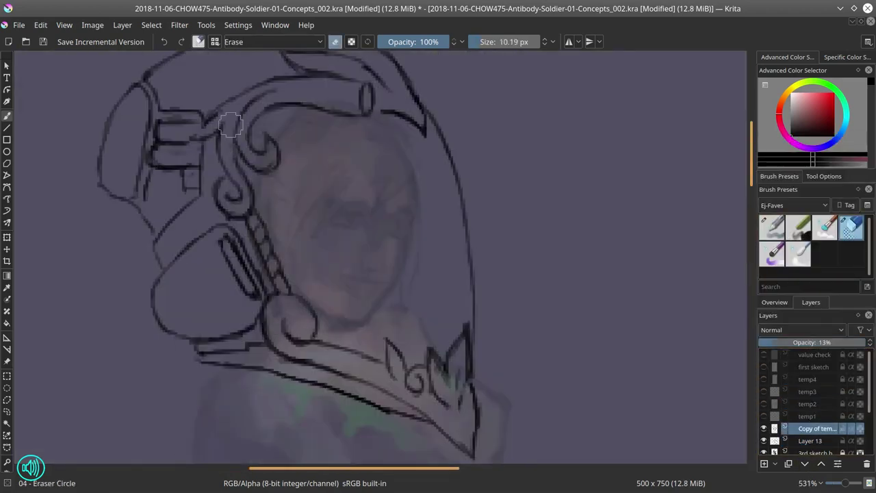
{"action": "key", "text": "ctrl+z"}
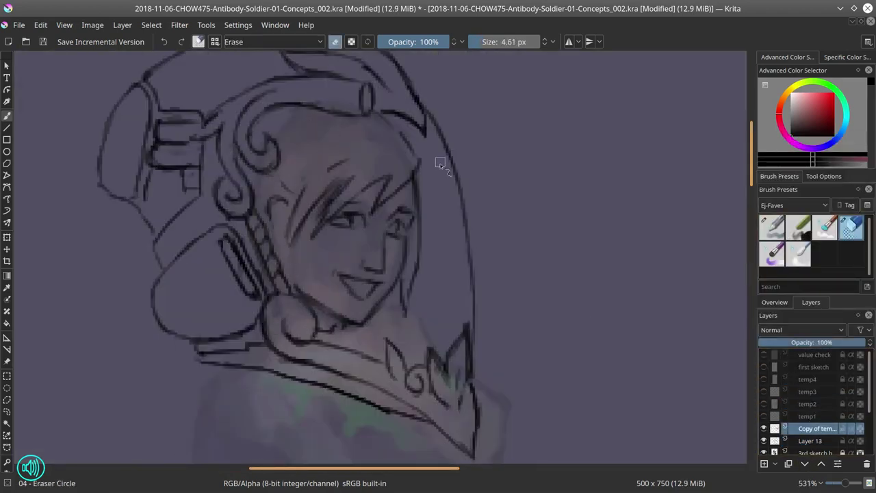
{"action": "key", "text": "slash"}
{"action": "right_click", "coordinate": [818, 429]}
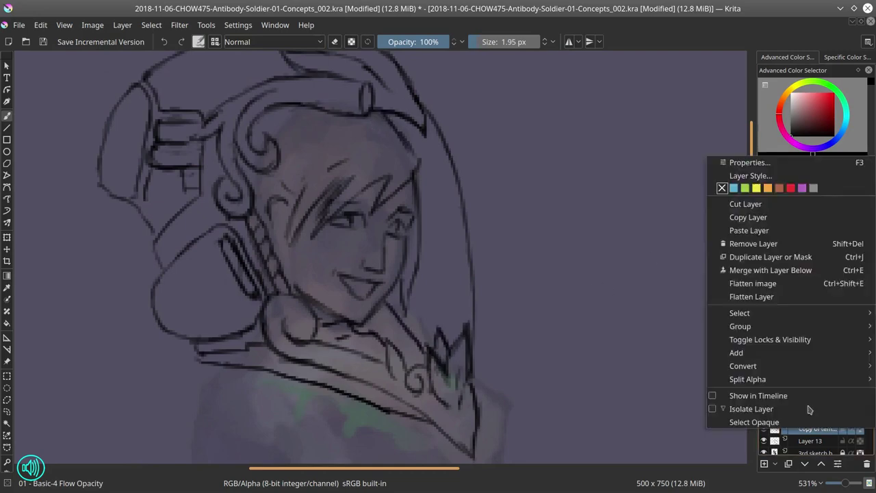
{"action": "left_click", "coordinate": [743, 190]}
{"action": "scroll", "coordinate": [586, 302], "scroll_direction": "down", "scroll_amount": 6}
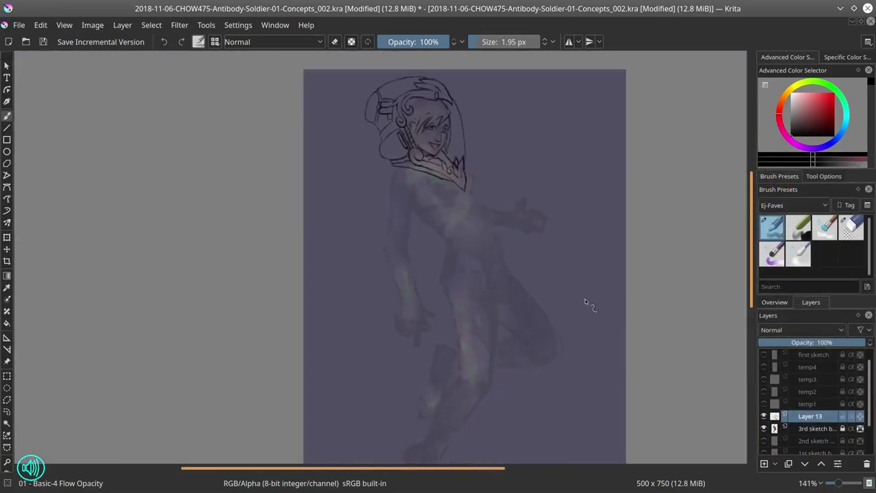
Step: Erase the short stray lines near the chest and shoulder
{"action": "scroll", "coordinate": [480, 188], "scroll_direction": "up", "scroll_amount": 6}
{"action": "key", "text": "slash"}
{"action": "key", "text": "slash"}
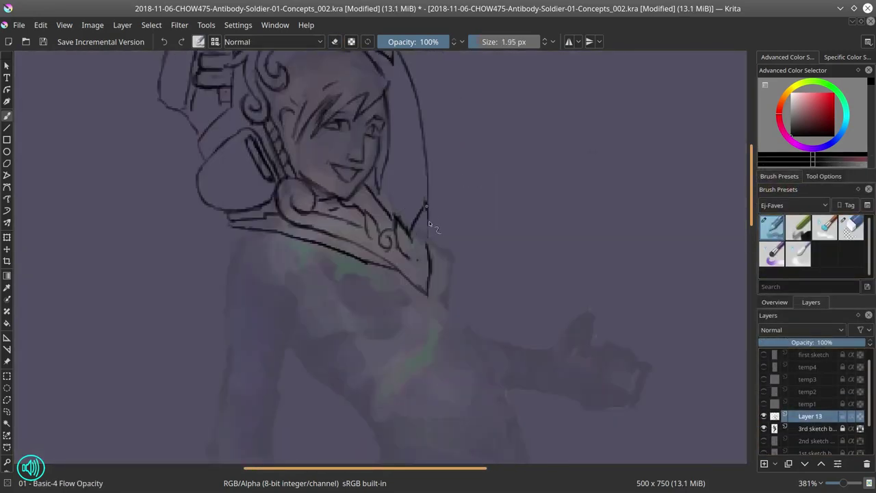
{"action": "key", "text": "slash"}
{"action": "key", "text": "slash"}
{"action": "scroll", "coordinate": [466, 313], "scroll_direction": "down", "scroll_amount": 7}
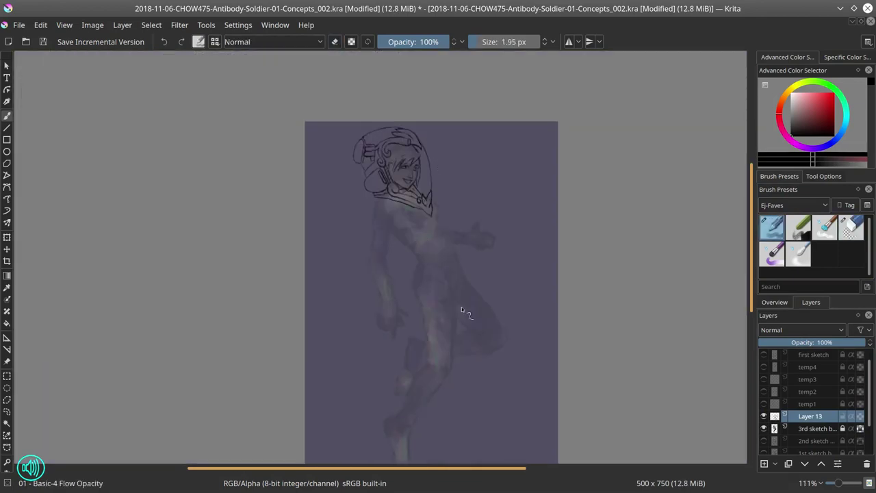
{"action": "scroll", "coordinate": [394, 150], "scroll_direction": "up", "scroll_amount": 6}
{"action": "key", "text": "slash"}
{"action": "key", "text": "slash"}
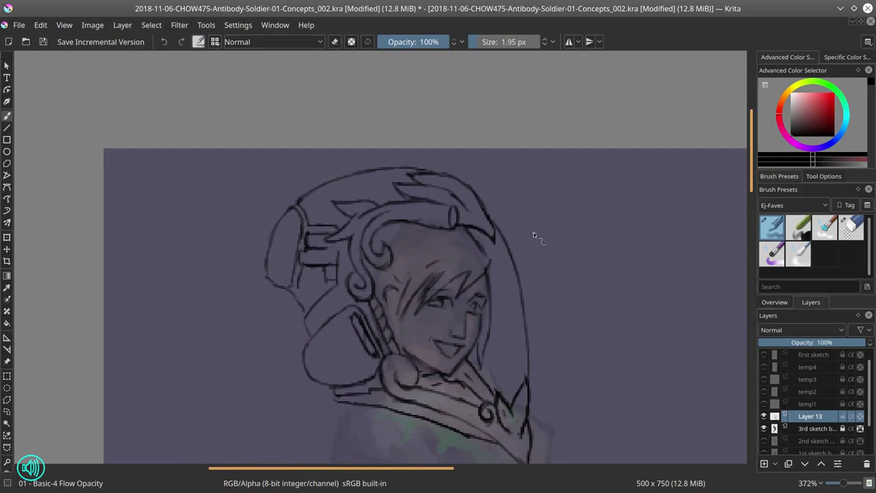
{"action": "key", "text": "slash"}
{"action": "scroll", "coordinate": [479, 274], "scroll_direction": "down", "scroll_amount": 3}
{"action": "scroll", "coordinate": [431, 228], "scroll_direction": "up", "scroll_amount": 4}
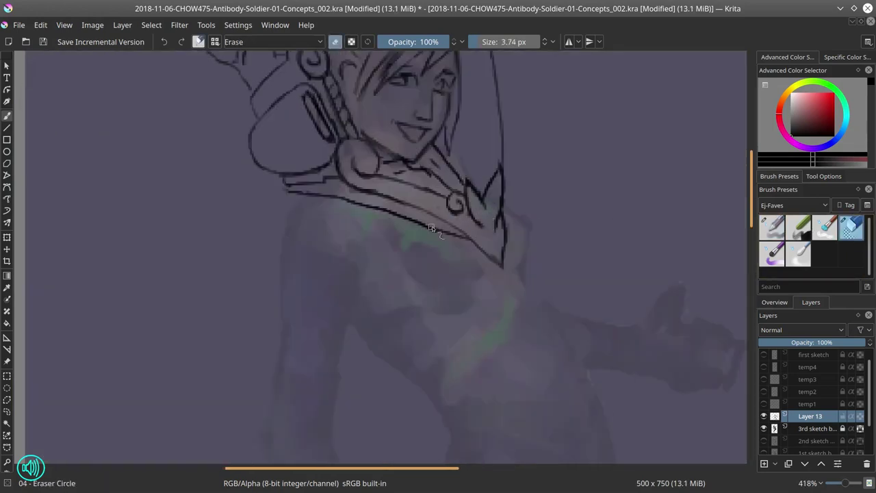
{"action": "scroll", "coordinate": [432, 228], "scroll_direction": "down", "scroll_amount": 4}
{"action": "key", "text": "slash"}
{"action": "key", "text": "slash"}
{"action": "scroll", "coordinate": [635, 288], "scroll_direction": "down", "scroll_amount": 3}
{"action": "scroll", "coordinate": [769, 439], "scroll_direction": "down", "scroll_amount": 2}
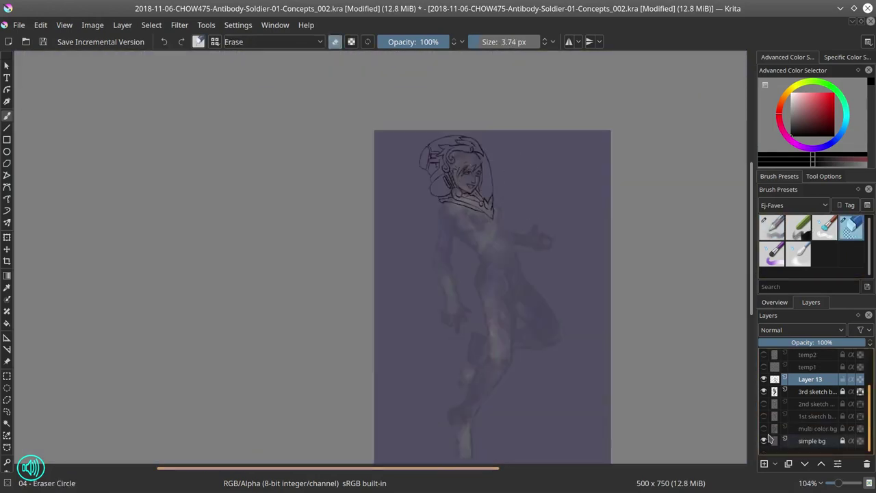
{"action": "scroll", "coordinate": [475, 182], "scroll_direction": "up", "scroll_amount": 6}
{"action": "key", "text": "slash"}
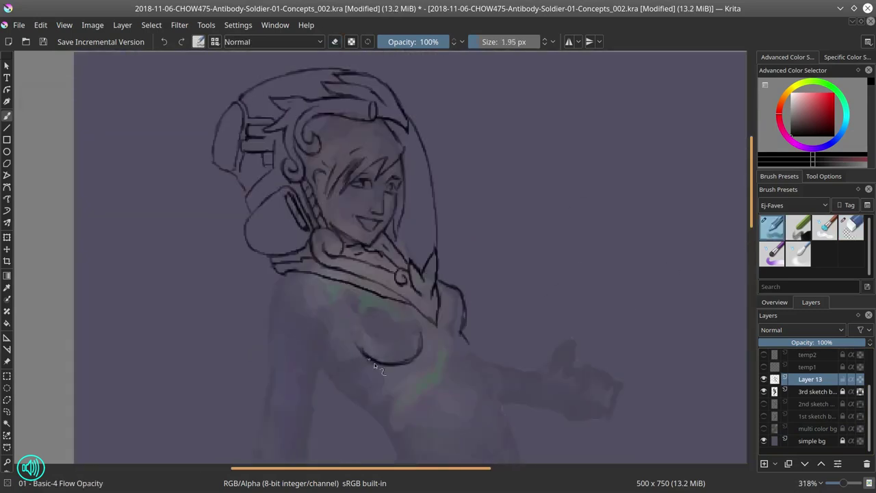
{"action": "key", "text": "slash"}
{"action": "left_click_drag", "start_coordinate": [376, 364], "coordinate": [363, 349]}
{"action": "left_click_drag", "start_coordinate": [469, 342], "coordinate": [459, 302]}
{"action": "key", "text": "slash"}
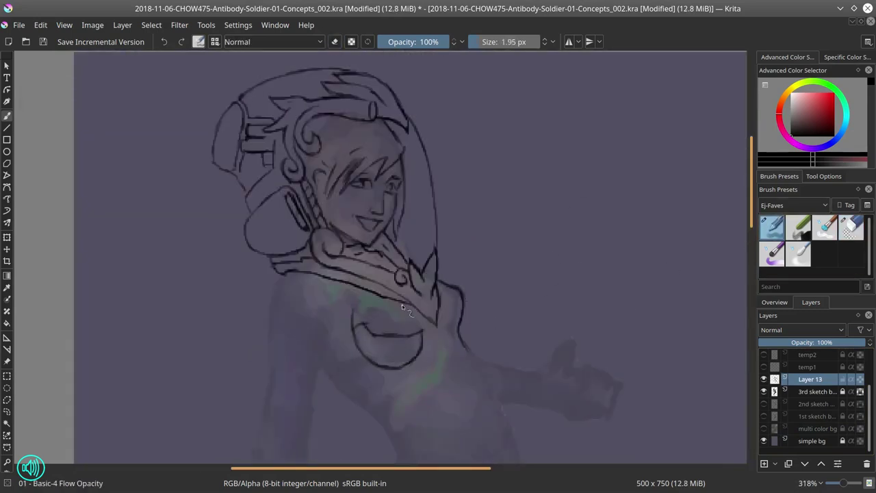
Step: Retouch the top of the chest plate line and the shoulder line
{"action": "key", "text": "slash"}
{"action": "key", "text": "slash"}
{"action": "left_click_drag", "start_coordinate": [352, 321], "coordinate": [426, 345]}
{"action": "key", "text": "slash"}
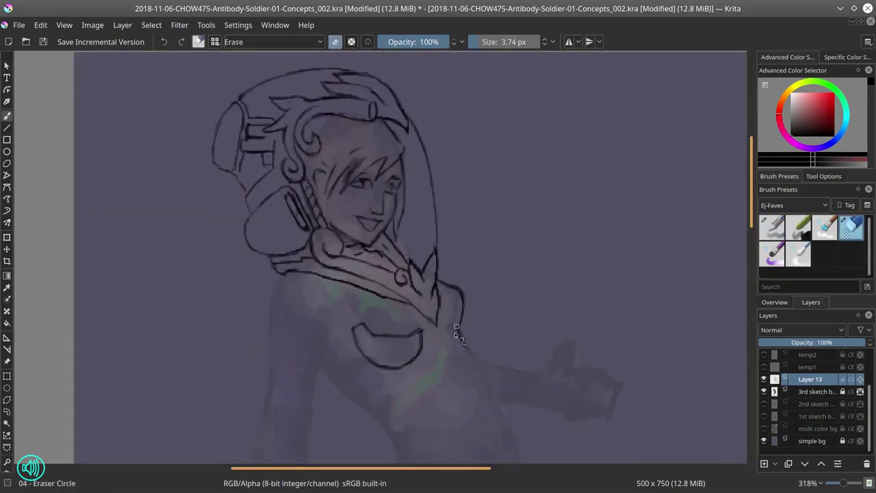
{"action": "left_click_drag", "start_coordinate": [447, 278], "coordinate": [466, 293]}
{"action": "key", "text": "slash"}
{"action": "key", "text": "slash"}
{"action": "key", "text": "slash"}
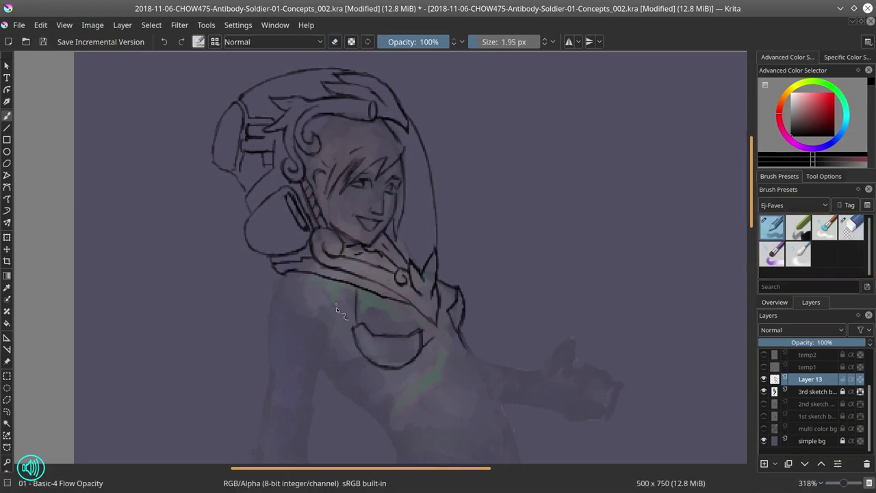
{"action": "key", "text": "slash"}
{"action": "key", "text": "slash"}
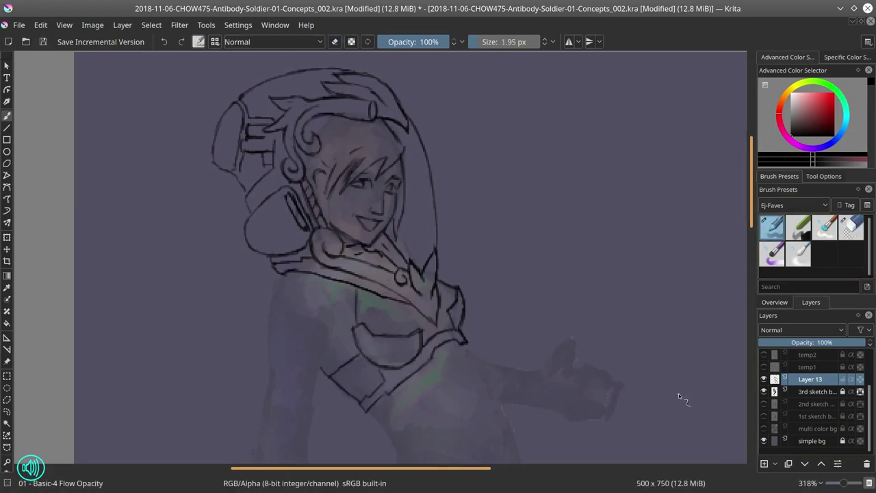
{"action": "scroll", "coordinate": [548, 309], "scroll_direction": "down", "scroll_amount": 4}
{"action": "scroll", "coordinate": [594, 275], "scroll_direction": "up", "scroll_amount": 5}
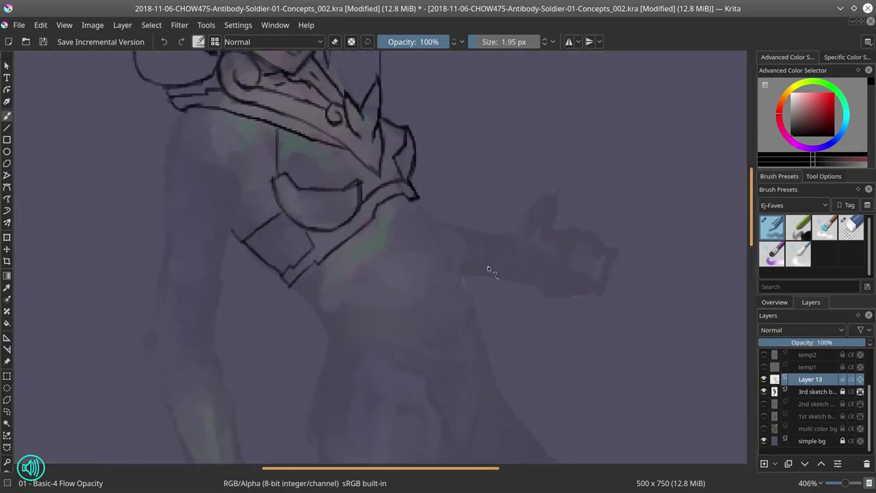
Step: Sketch a hand below the arm with its fingers, then clean up the finger lines
{"action": "left_click_drag", "start_coordinate": [412, 342], "coordinate": [463, 370]}
{"action": "mouse_move", "coordinate": [449, 271]}
{"action": "left_mouse_down"}
{"action": "mouse_move", "coordinate": [466, 321]}
{"action": "mouse_move", "coordinate": [451, 343]}
{"action": "mouse_move", "coordinate": [489, 370]}
{"action": "left_mouse_up"}
{"action": "left_click_drag", "start_coordinate": [447, 316], "coordinate": [402, 314]}
{"action": "key", "text": "slash"}
{"action": "left_click_drag", "start_coordinate": [451, 282], "coordinate": [452, 324]}
{"action": "mouse_move", "coordinate": [478, 342]}
{"action": "left_mouse_down"}
{"action": "mouse_move", "coordinate": [484, 378]}
{"action": "mouse_move", "coordinate": [427, 376]}
{"action": "left_mouse_up"}
{"action": "key", "text": "slash"}
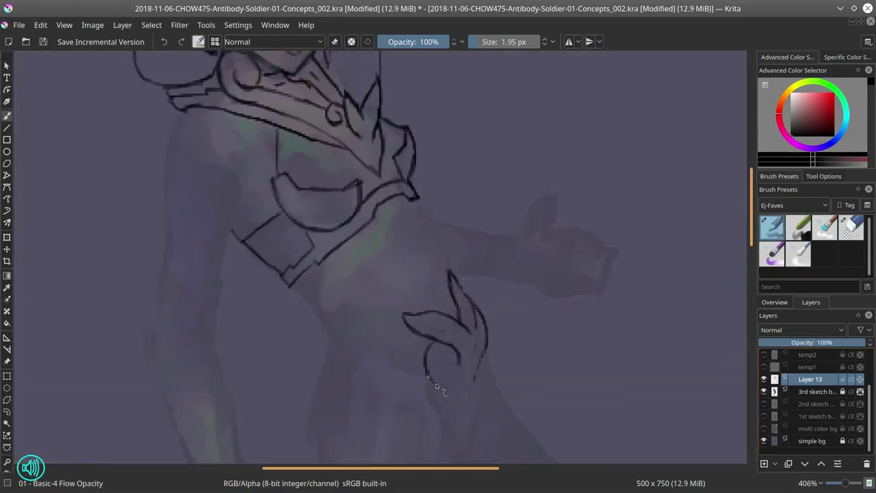
{"action": "key", "text": "slash"}
{"action": "scroll", "coordinate": [481, 381], "scroll_direction": "down", "scroll_amount": 5}
{"action": "scroll", "coordinate": [552, 376], "scroll_direction": "up", "scroll_amount": 5}
{"action": "key", "text": "slash"}
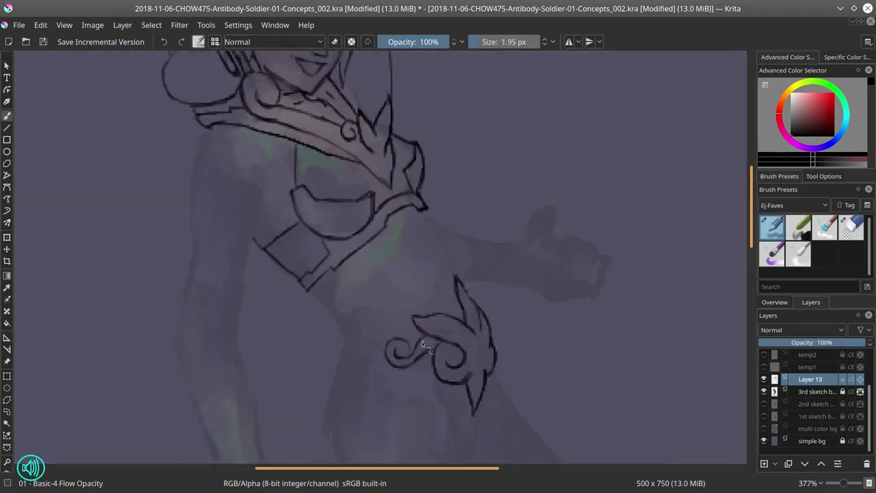
Step: Draw the belt with a boxed left end and a curve from the chest plate to the belt
{"action": "left_click_drag", "start_coordinate": [326, 310], "coordinate": [349, 349]}
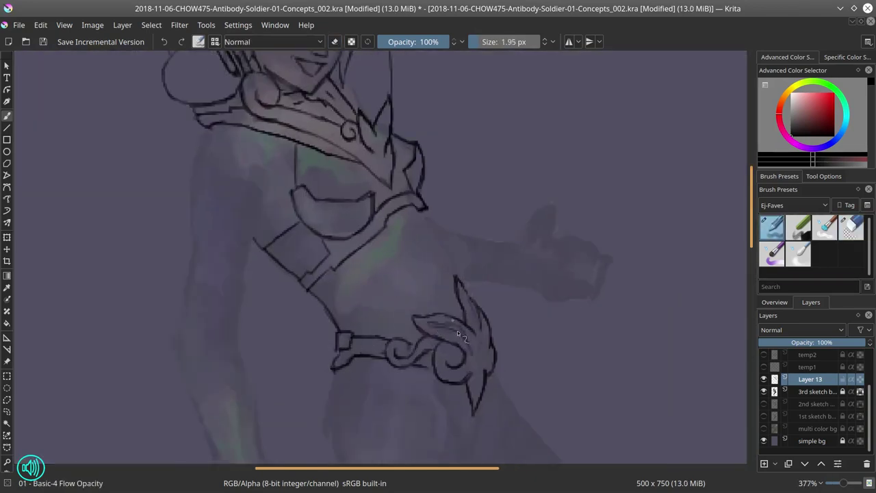
{"action": "mouse_move", "coordinate": [402, 210]}
{"action": "left_mouse_down"}
{"action": "mouse_move", "coordinate": [364, 266]}
{"action": "mouse_move", "coordinate": [384, 327]}
{"action": "left_mouse_up"}
{"action": "key", "text": "ctrl+z"}
{"action": "mouse_move", "coordinate": [373, 286]}
{"action": "left_mouse_down"}
{"action": "mouse_move", "coordinate": [431, 229]}
{"action": "mouse_move", "coordinate": [466, 291]}
{"action": "left_mouse_up"}
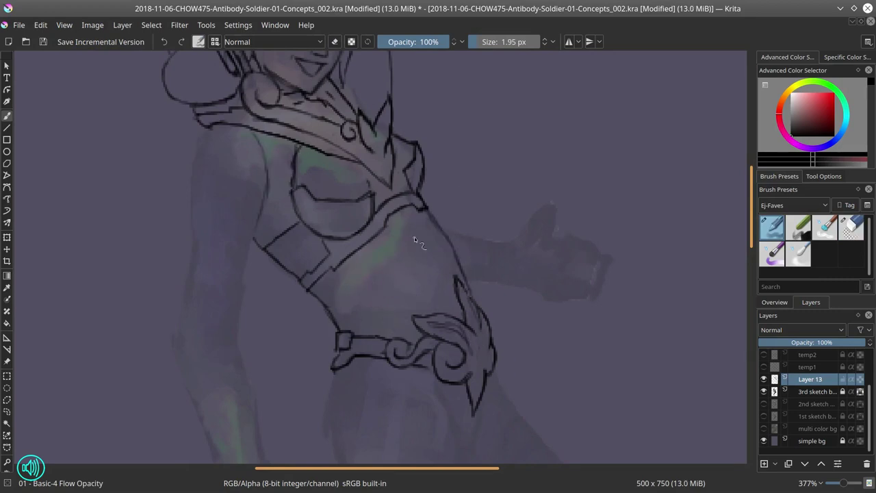
Step: Ink the right torso contour, chest plate underside, belly hatching and belt lines
{"action": "left_click_drag", "start_coordinate": [426, 207], "coordinate": [394, 250]}
{"action": "left_click_drag", "start_coordinate": [430, 229], "coordinate": [449, 264]}
{"action": "left_click_drag", "start_coordinate": [383, 268], "coordinate": [437, 281]}
{"action": "left_click_drag", "start_coordinate": [374, 284], "coordinate": [430, 300]}
{"action": "mouse_move", "coordinate": [433, 221]}
{"action": "left_mouse_down"}
{"action": "mouse_move", "coordinate": [401, 246]}
{"action": "mouse_move", "coordinate": [373, 290]}
{"action": "mouse_move", "coordinate": [397, 244]}
{"action": "left_mouse_up"}
{"action": "left_click_drag", "start_coordinate": [375, 286], "coordinate": [405, 330]}
{"action": "left_click_drag", "start_coordinate": [452, 267], "coordinate": [476, 297]}
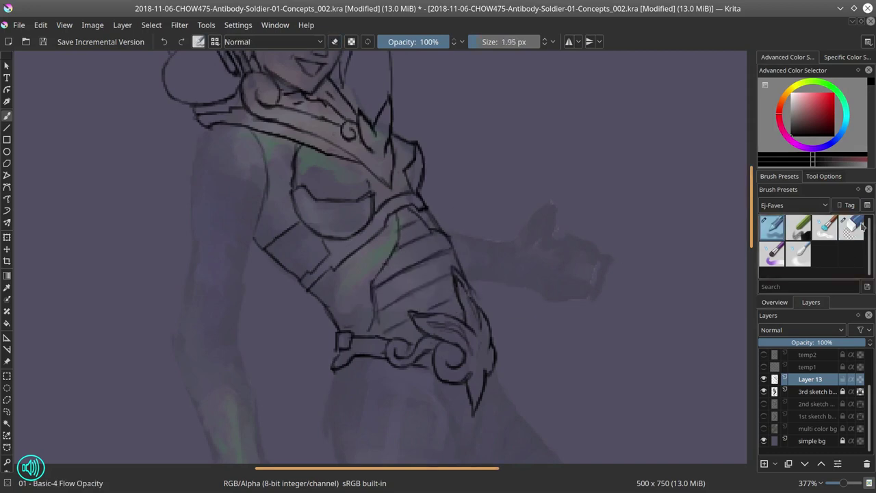
{"action": "key", "text": "slash"}
{"action": "key", "text": "minus"}
{"action": "key", "text": "minus"}
{"action": "key", "text": "minus"}
{"action": "key", "text": "minus"}
{"action": "key", "text": "minus"}
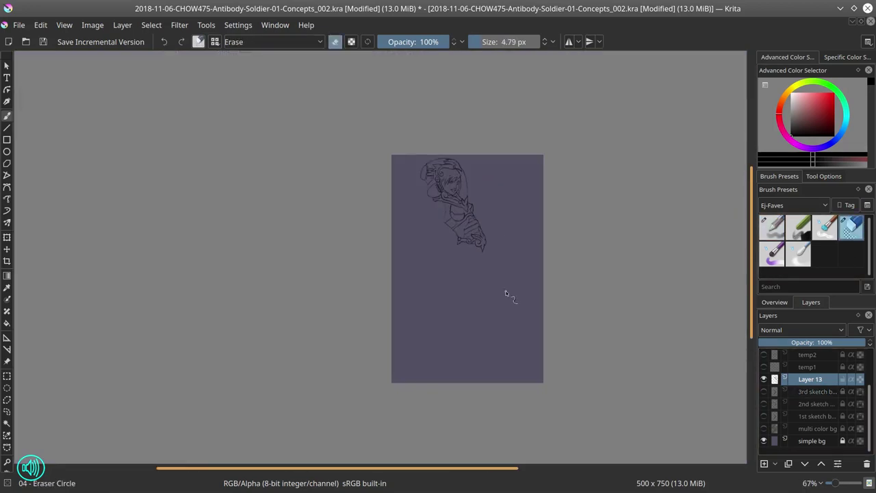
Step: Show and select the coloured 3rd sketch layer, zoomed in on the figure
{"action": "left_click", "coordinate": [764, 392]}
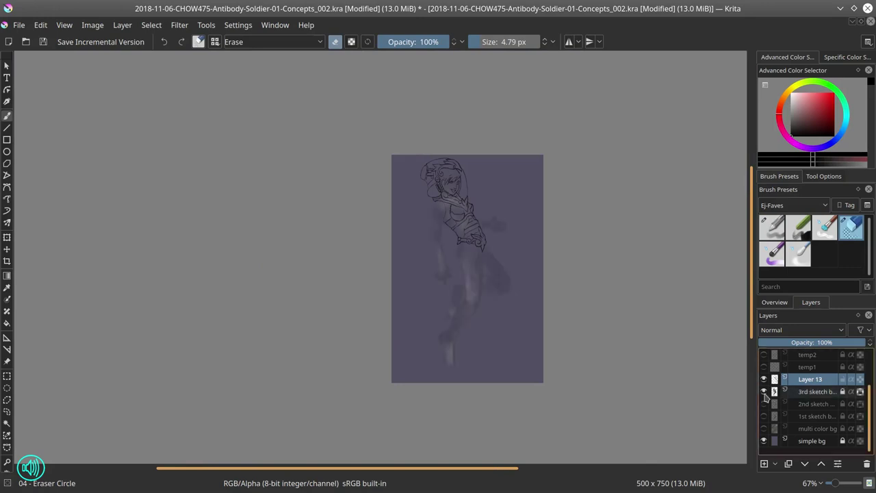
{"action": "key", "text": "minus"}
{"action": "left_click", "coordinate": [766, 396]}
{"action": "key", "text": "plus"}
{"action": "key", "text": "plus"}
{"action": "key", "text": "plus"}
{"action": "key", "text": "plus"}
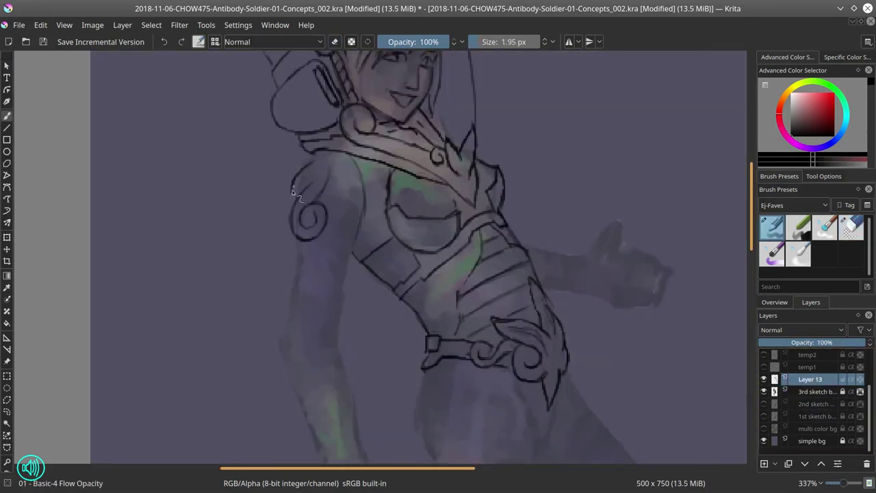
Step: Outline the upper arm, erase stray chest marks, and ink chest armor and arm lines
{"action": "key", "text": "slash"}
{"action": "key", "text": "slash"}
{"action": "left_click_drag", "start_coordinate": [340, 211], "coordinate": [295, 279]}
{"action": "key", "text": "slash"}
{"action": "key", "text": "slash"}
{"action": "key", "text": "slash"}
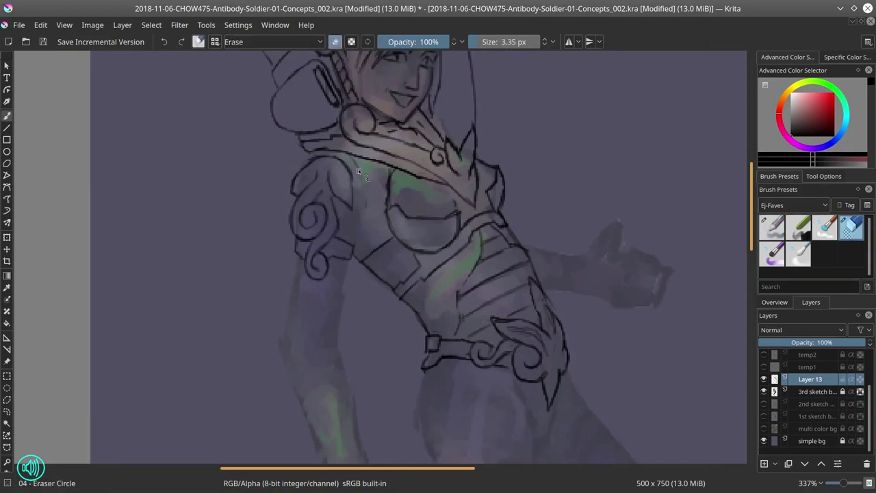
{"action": "left_click_drag", "start_coordinate": [392, 171], "coordinate": [387, 205]}
{"action": "key", "text": "slash"}
{"action": "key", "text": "slash"}
{"action": "scroll", "coordinate": [525, 280], "scroll_direction": "up", "scroll_amount": 3}
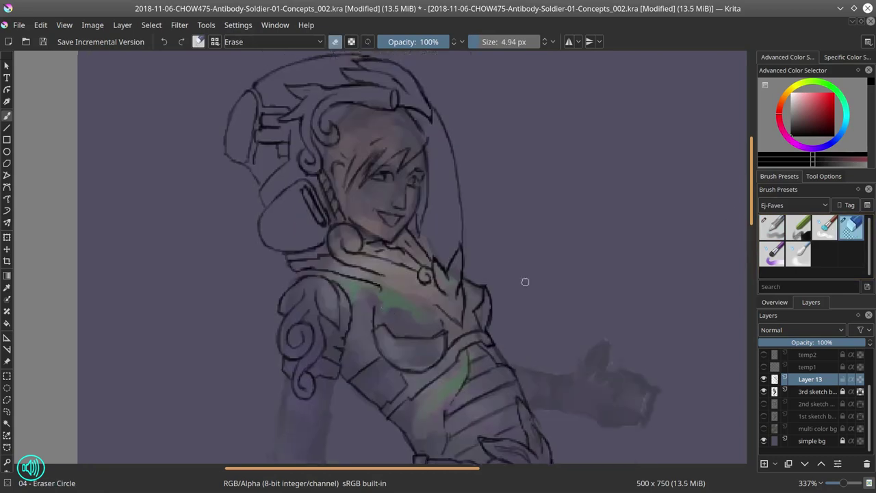
{"action": "key", "text": "slash"}
{"action": "key", "text": "slash"}
{"action": "left_click_drag", "start_coordinate": [425, 286], "coordinate": [436, 302]}
{"action": "key", "text": "slash"}
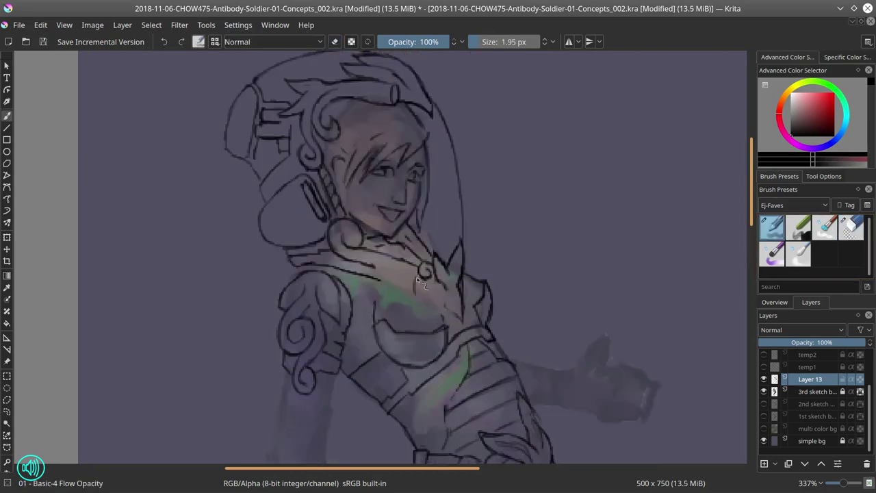
{"action": "key", "text": "slash"}
{"action": "key", "text": "slash"}
{"action": "left_click_drag", "start_coordinate": [375, 281], "coordinate": [376, 312]}
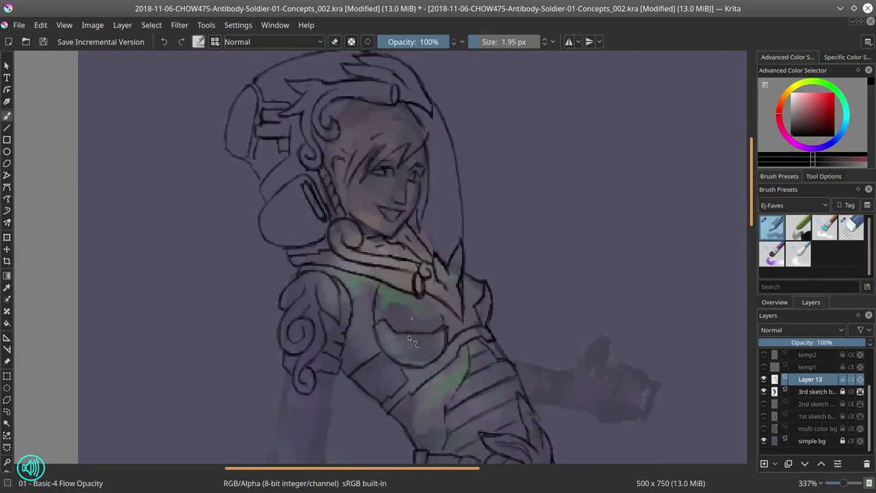
{"action": "left_click_drag", "start_coordinate": [376, 405], "coordinate": [404, 388]}
Step: Hide the coloured 3rd sketch layer again
{"action": "key", "text": "h"}
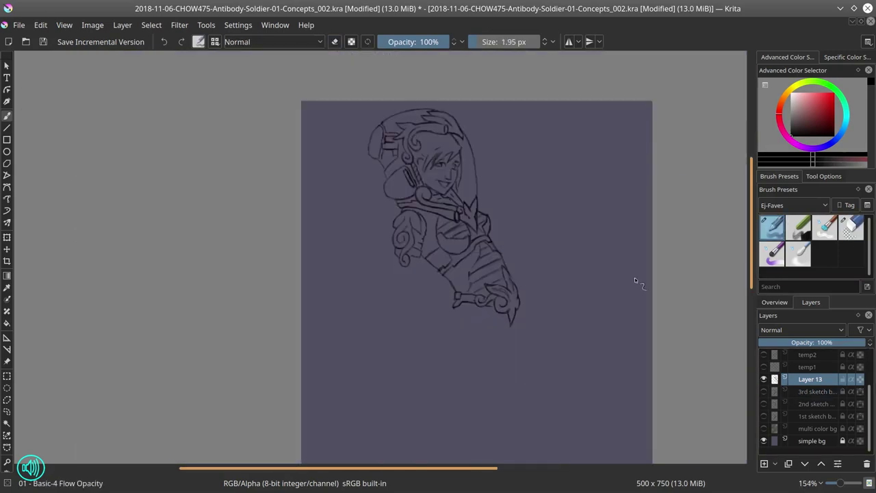
{"action": "scroll", "coordinate": [635, 277], "scroll_direction": "down", "scroll_amount": 3}
{"action": "key", "text": "slash"}
{"action": "scroll", "coordinate": [599, 254], "scroll_direction": "down", "scroll_amount": 2}
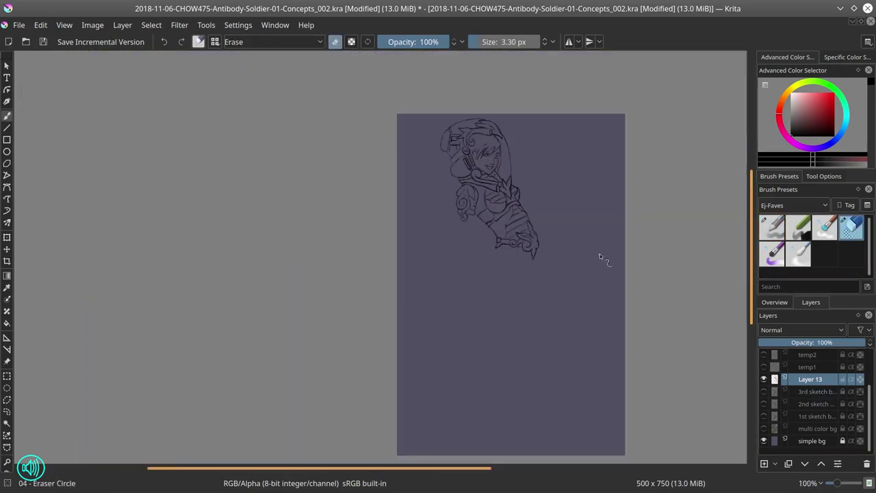
Step: Erase the rough hand lines, redraw the finger lines, and enlarge the eraser
{"action": "scroll", "coordinate": [599, 256], "scroll_direction": "up", "scroll_amount": 2}
{"action": "key", "text": "slash"}
{"action": "key", "text": "slash"}
{"action": "key", "text": "slash"}
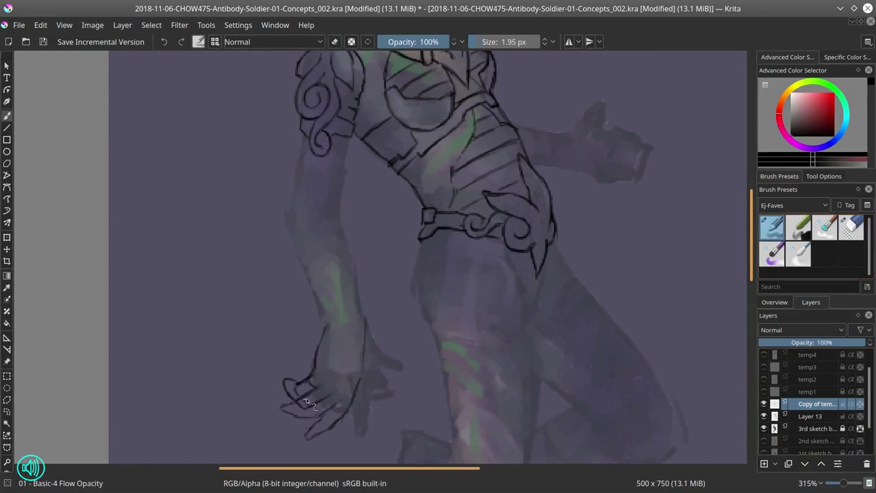
{"action": "key", "text": "slash"}
{"action": "left_click_drag", "start_coordinate": [294, 415], "coordinate": [352, 408]}
{"action": "key", "text": "slash"}
{"action": "mouse_move", "coordinate": [301, 438]}
{"action": "left_mouse_down"}
{"action": "mouse_move", "coordinate": [327, 420]}
{"action": "mouse_move", "coordinate": [328, 390]}
{"action": "mouse_move", "coordinate": [321, 411]}
{"action": "left_mouse_up"}
{"action": "key", "text": "slash"}
{"action": "key", "text": "slash"}
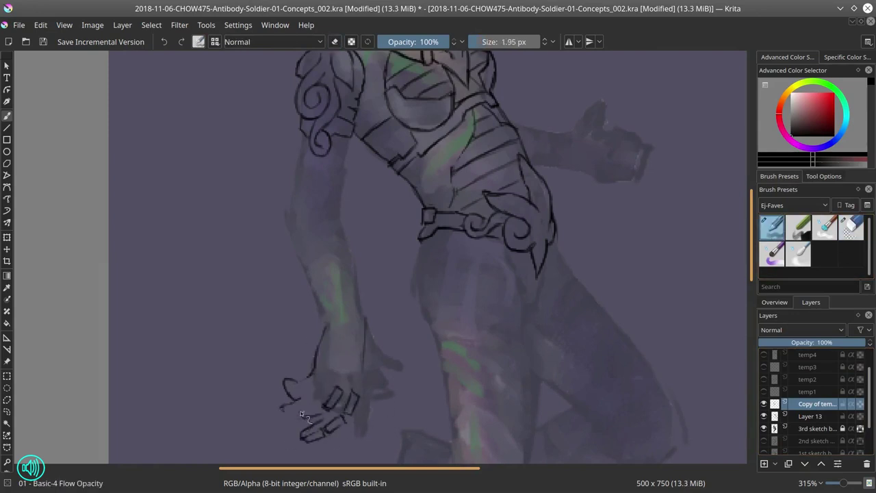
{"action": "key", "text": "slash"}
Step: Load the hand reference photo and place it over the drawing
{"action": "key", "text": "ctrl+o"}
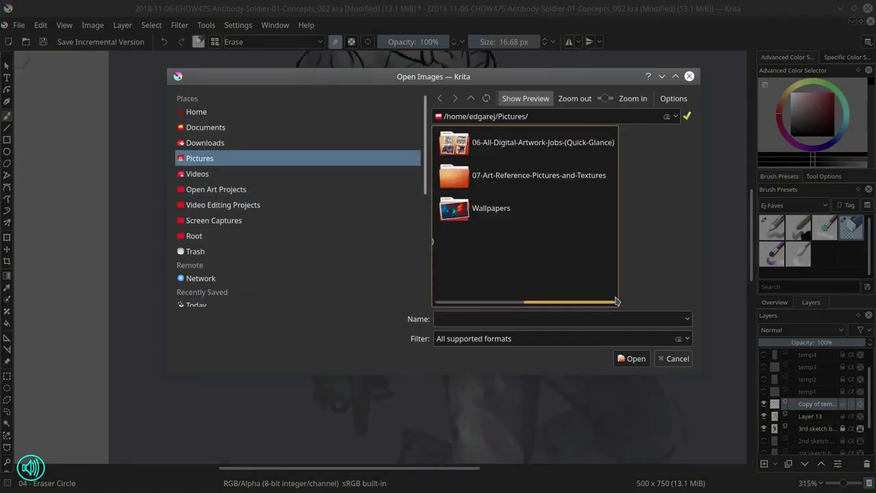
{"action": "left_click_drag", "start_coordinate": [449, 92], "coordinate": [584, 48]}
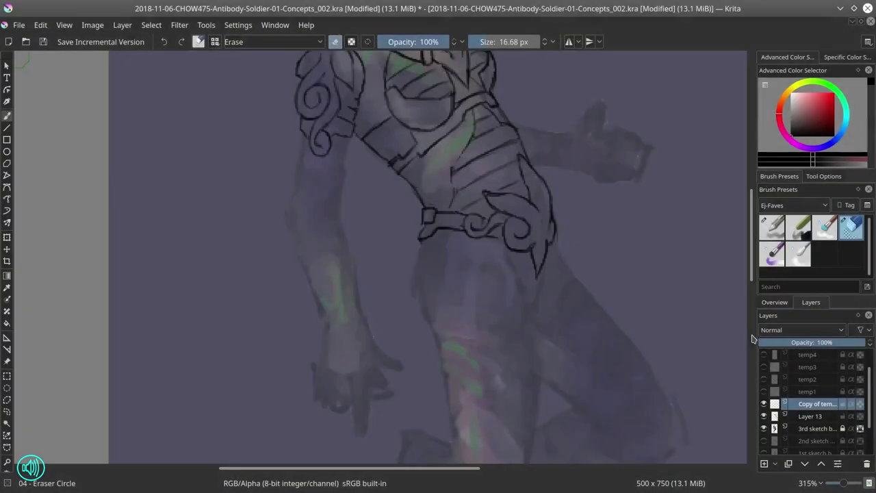
{"action": "key", "text": "slash"}
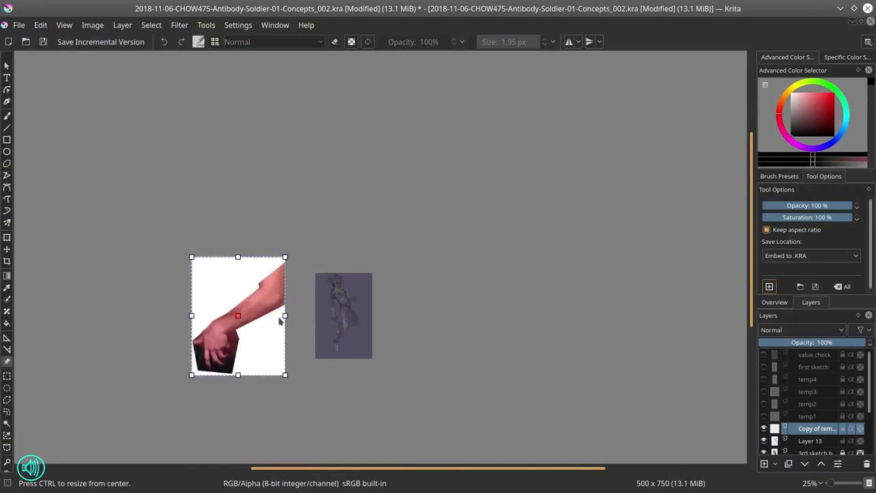
{"action": "left_click_drag", "start_coordinate": [189, 376], "coordinate": [350, 323]}
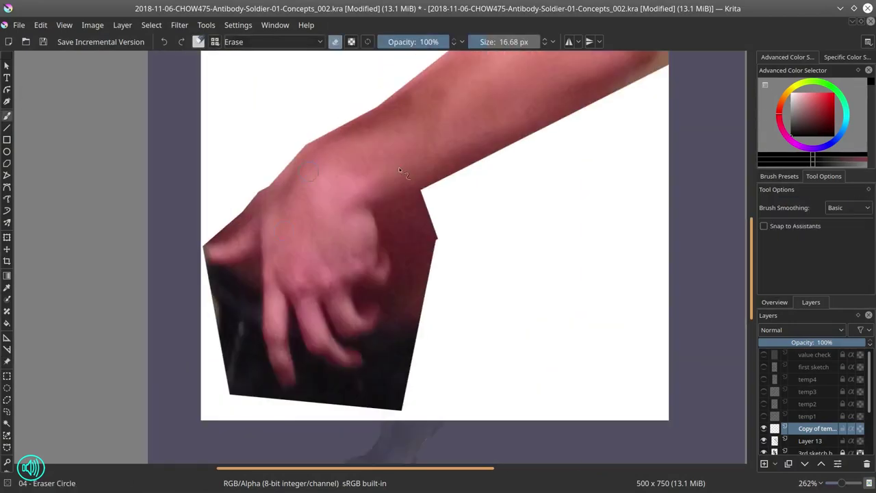
Step: Draw segmented finger plates, a zigzag knuckle guard and the hand guard outline
{"action": "key", "text": "slash"}
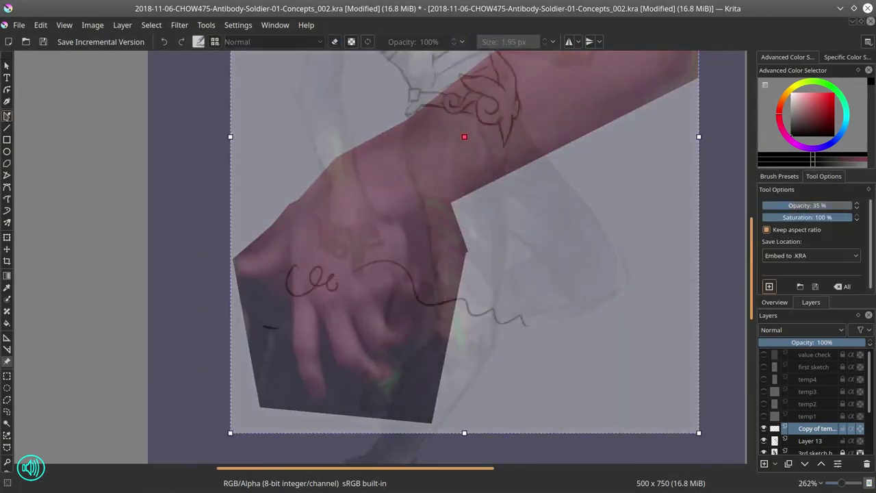
{"action": "key", "text": "slash"}
{"action": "mouse_move", "coordinate": [308, 315]}
{"action": "left_mouse_down"}
{"action": "mouse_move", "coordinate": [306, 383]}
{"action": "mouse_move", "coordinate": [356, 319]}
{"action": "mouse_move", "coordinate": [390, 377]}
{"action": "left_mouse_up"}
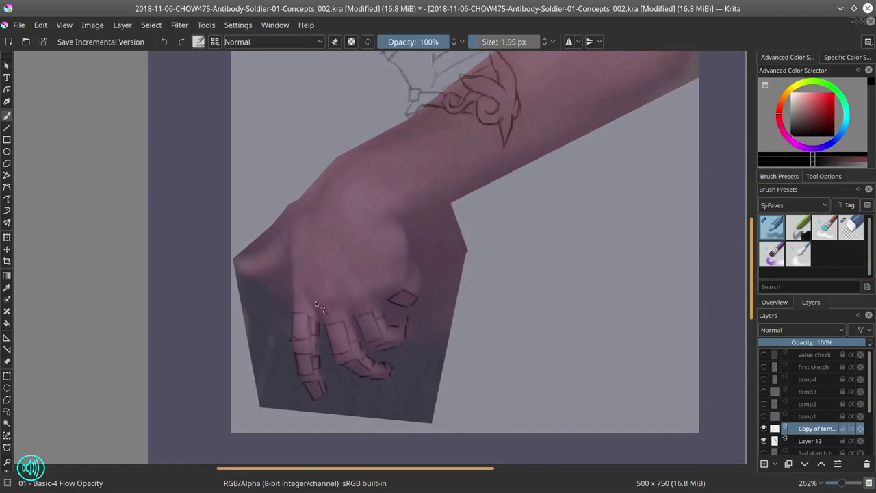
{"action": "left_click_drag", "start_coordinate": [311, 288], "coordinate": [397, 258]}
{"action": "left_click_drag", "start_coordinate": [391, 209], "coordinate": [397, 259]}
{"action": "left_click_drag", "start_coordinate": [387, 207], "coordinate": [294, 226]}
{"action": "left_click_drag", "start_coordinate": [295, 226], "coordinate": [295, 282]}
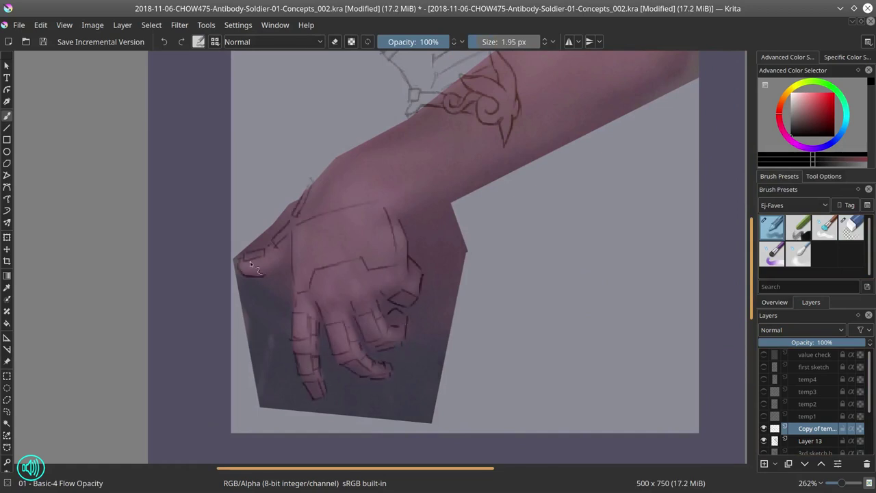
{"action": "key", "text": "ctrl+t"}
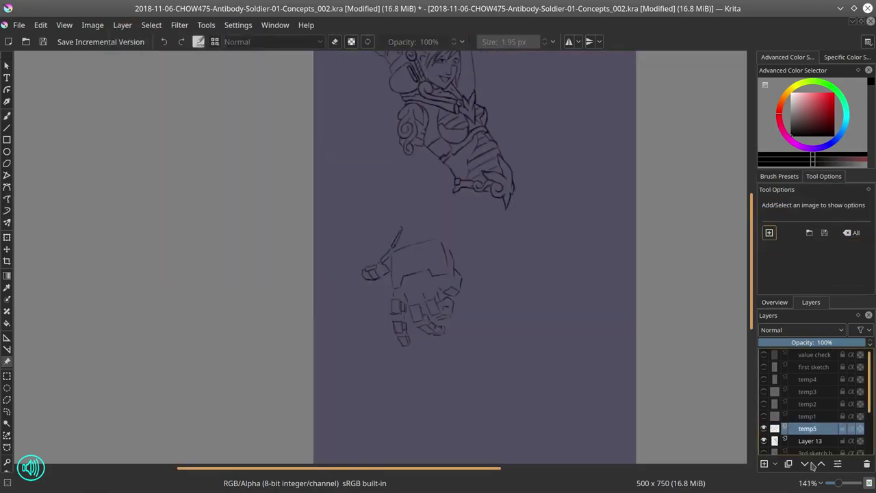
Step: Mirror the hand drawing horizontally, show the temp4 layer and transform it into place
{"action": "scroll", "coordinate": [815, 425], "scroll_direction": "down", "scroll_amount": 1}
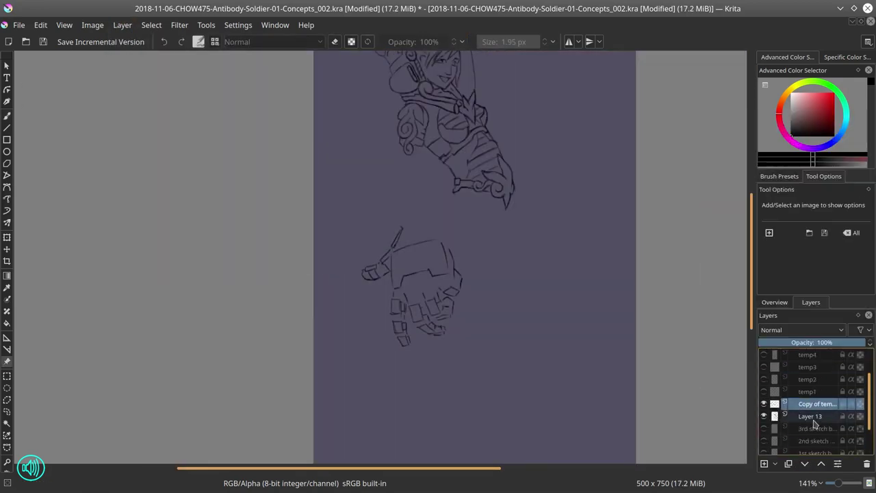
{"action": "left_click", "coordinate": [122, 25]}
{"action": "mouse_move", "coordinate": [166, 153]}
{"action": "left_click", "coordinate": [274, 153]}
{"action": "left_click", "coordinate": [764, 355]}
{"action": "scroll", "coordinate": [815, 397], "scroll_direction": "up", "scroll_amount": 1}
{"action": "key", "text": "ctrl+t"}
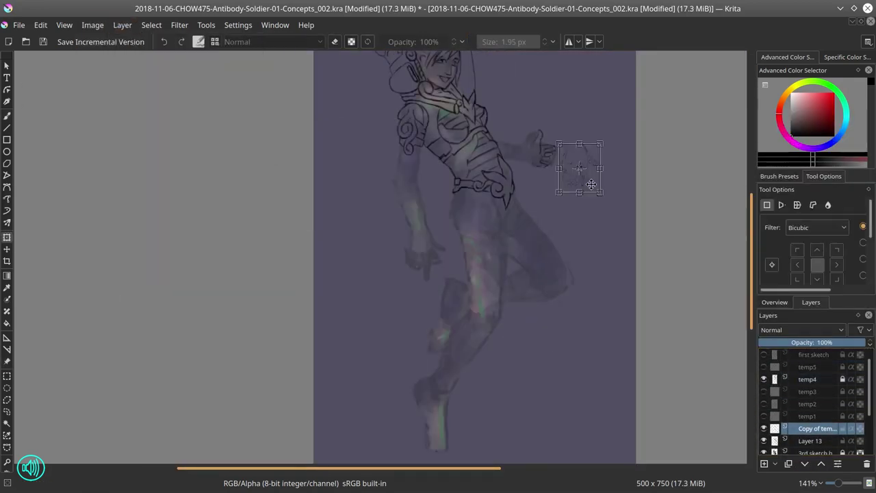
{"action": "scroll", "coordinate": [591, 184], "scroll_direction": "up", "scroll_amount": 2}
{"action": "key", "text": "Return"}
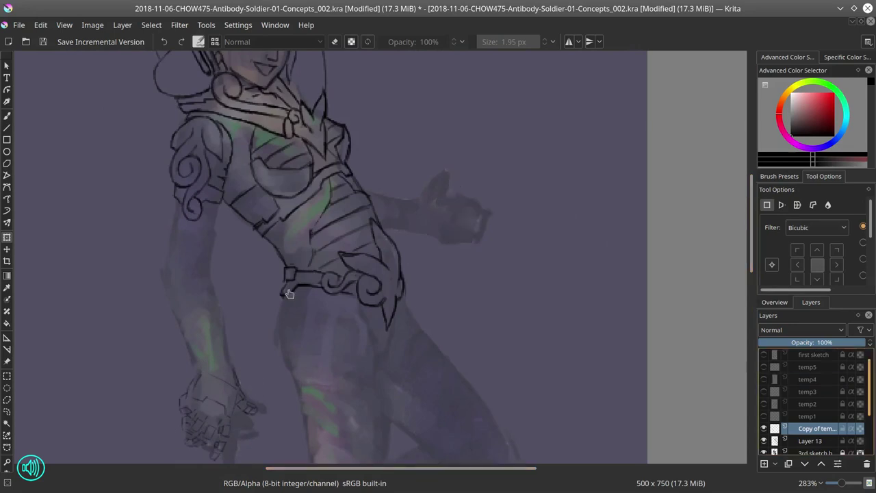
Step: Ink the hand-guard outline and lower fingers, then merge the hand layer into Layer 13
{"action": "key", "text": "b"}
{"action": "scroll", "coordinate": [291, 308], "scroll_direction": "up", "scroll_amount": 2}
{"action": "left_click_drag", "start_coordinate": [219, 299], "coordinate": [201, 315]}
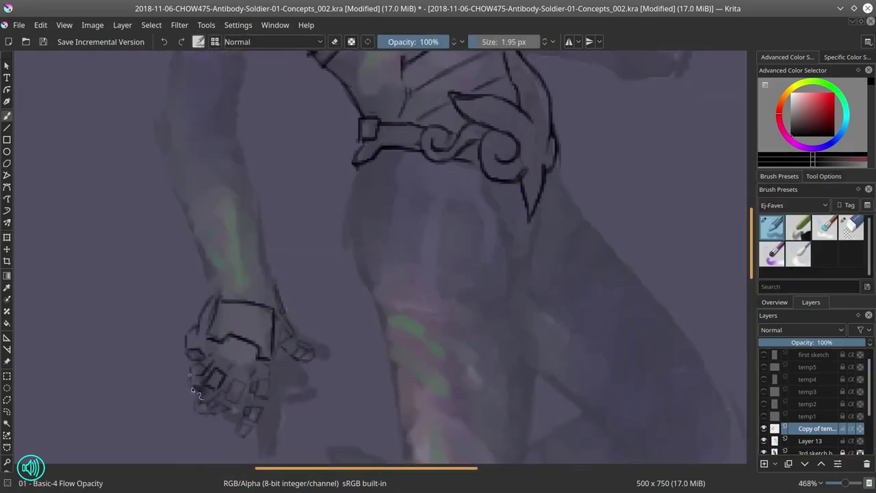
{"action": "mouse_move", "coordinate": [192, 387]}
{"action": "left_mouse_down"}
{"action": "mouse_move", "coordinate": [214, 416]}
{"action": "mouse_move", "coordinate": [245, 422]}
{"action": "left_mouse_up"}
{"action": "scroll", "coordinate": [287, 308], "scroll_direction": "down", "scroll_amount": 8}
{"action": "scroll", "coordinate": [287, 350], "scroll_direction": "up", "scroll_amount": 7}
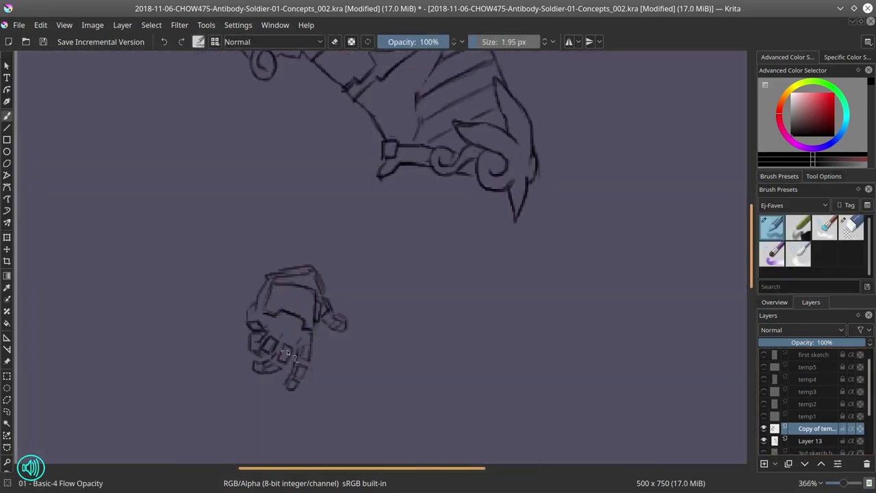
{"action": "scroll", "coordinate": [313, 408], "scroll_direction": "down", "scroll_amount": 8}
{"action": "key", "text": "ctrl+e"}
Step: Draw the bracer outline around both sides of the forearm
{"action": "scroll", "coordinate": [314, 268], "scroll_direction": "up", "scroll_amount": 7}
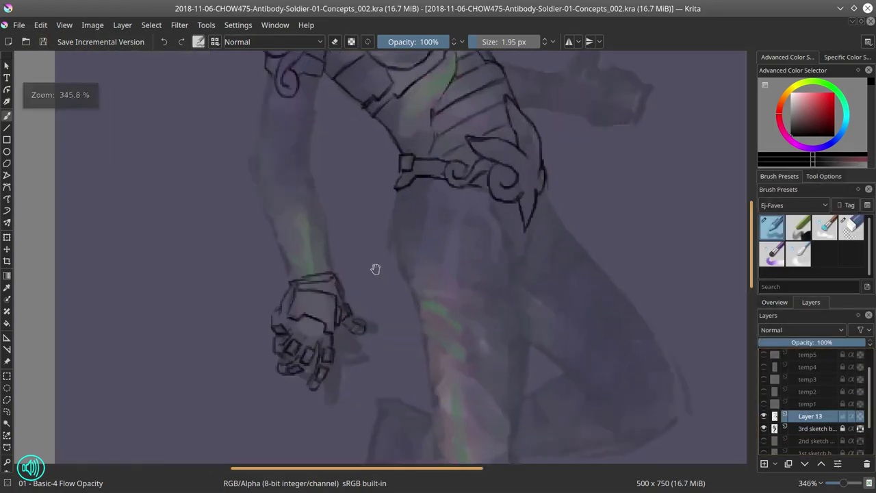
{"action": "left_click_drag", "start_coordinate": [337, 296], "coordinate": [340, 306]}
{"action": "left_click_drag", "start_coordinate": [315, 260], "coordinate": [335, 296]}
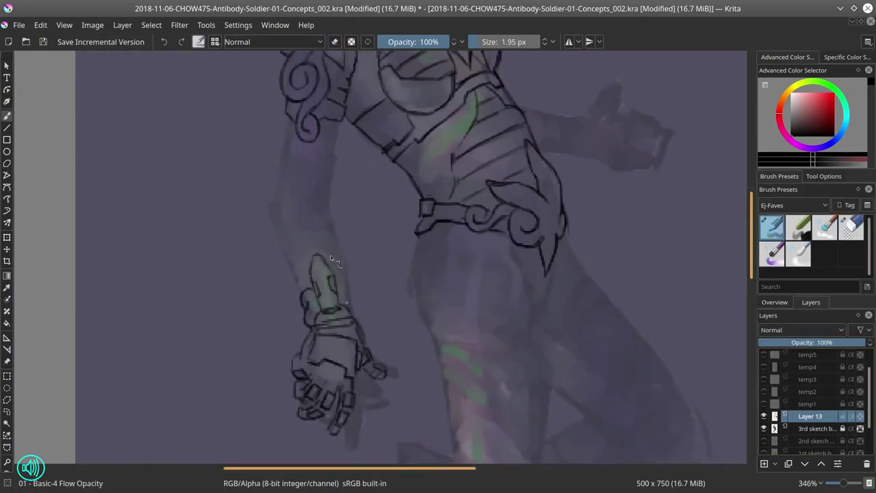
{"action": "left_click_drag", "start_coordinate": [336, 265], "coordinate": [358, 313]}
{"action": "mouse_move", "coordinate": [304, 291]}
{"action": "left_mouse_down"}
{"action": "mouse_move", "coordinate": [297, 248]}
{"action": "mouse_move", "coordinate": [323, 220]}
{"action": "left_mouse_up"}
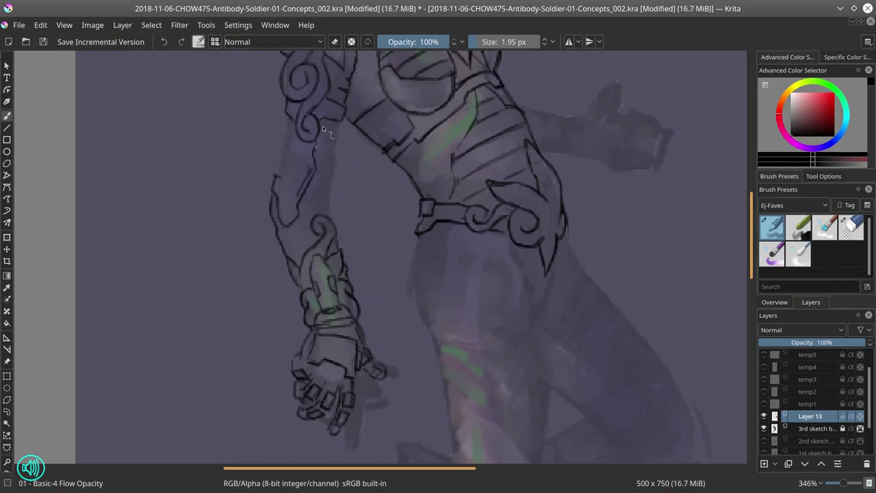
Step: Erase the rough upper-arm lines and draw an angular armor plate with the arm's left contour
{"action": "key", "text": "e"}
{"action": "left_click_drag", "start_coordinate": [264, 155], "coordinate": [314, 163]}
{"action": "key", "text": "e"}
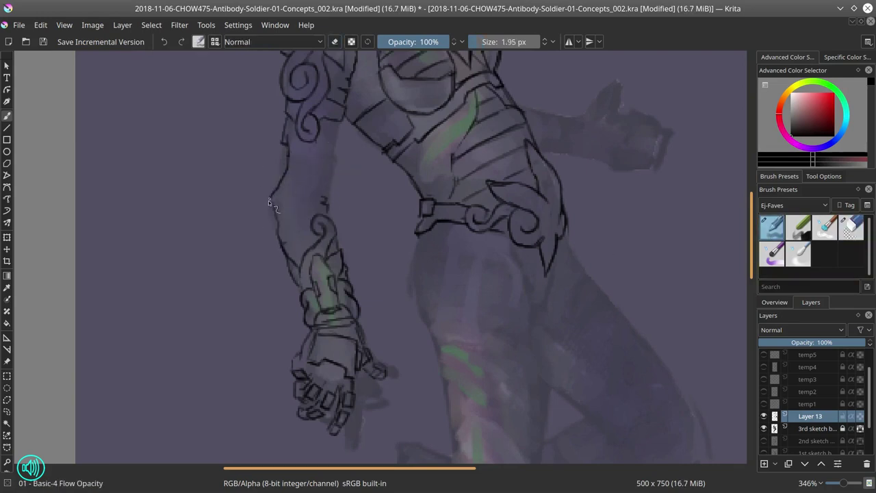
{"action": "left_click_drag", "start_coordinate": [277, 141], "coordinate": [264, 203]}
{"action": "left_click_drag", "start_coordinate": [322, 129], "coordinate": [339, 167]}
{"action": "left_click_drag", "start_coordinate": [287, 213], "coordinate": [281, 237]}
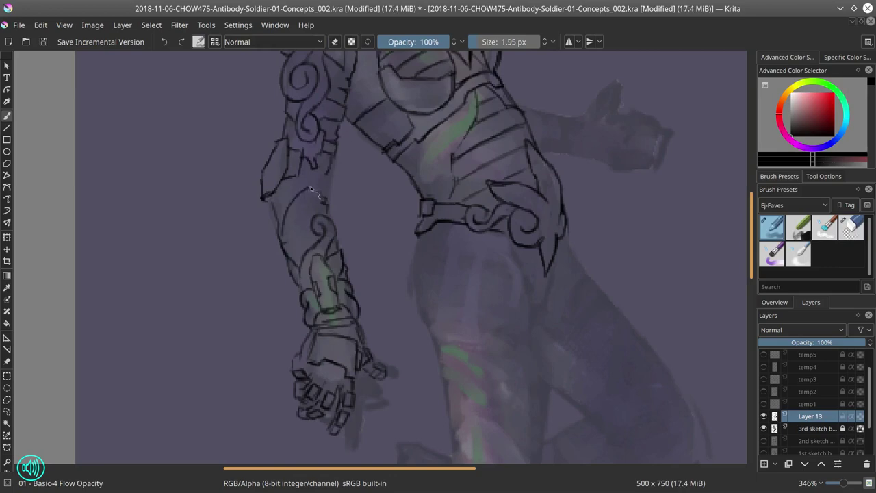
{"action": "scroll", "coordinate": [301, 196], "scroll_direction": "down", "scroll_amount": 5}
{"action": "scroll", "coordinate": [301, 196], "scroll_direction": "up", "scroll_amount": 5}
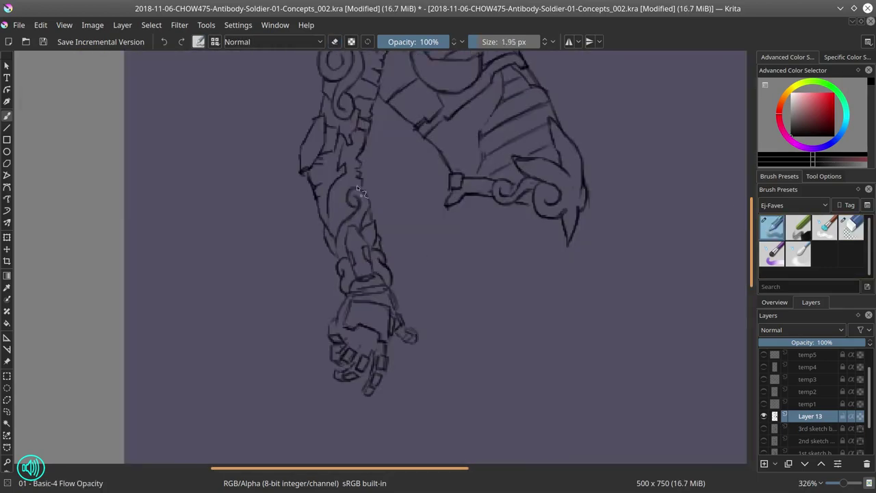
{"action": "scroll", "coordinate": [476, 231], "scroll_direction": "down", "scroll_amount": 3}
{"action": "scroll", "coordinate": [476, 230], "scroll_direction": "down", "scroll_amount": 2}
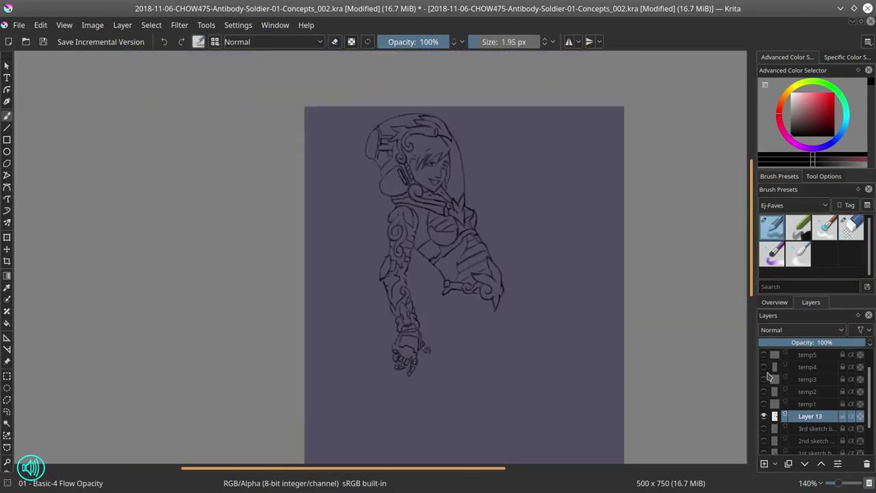
Step: Mirror the view to check the drawing, hide the colour sketch, then undo to restore it
{"action": "left_click", "coordinate": [764, 429]}
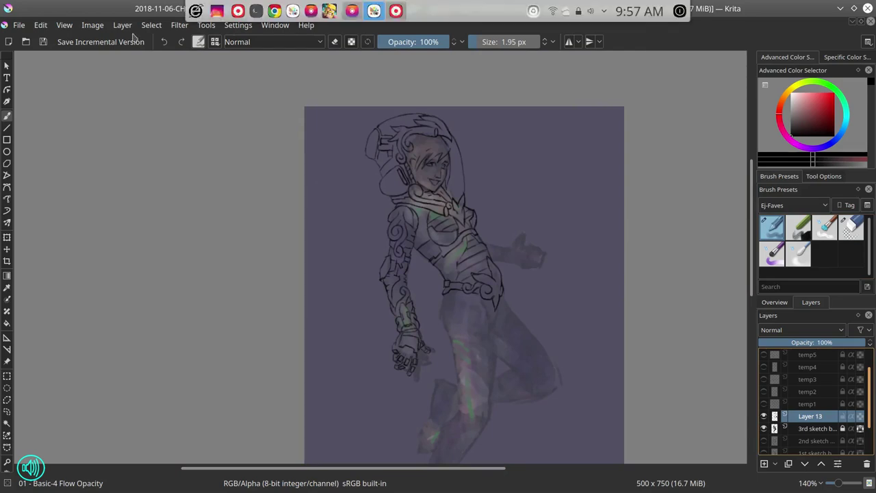
{"action": "key", "text": "m"}
{"action": "left_click", "coordinate": [764, 429]}
{"action": "scroll", "coordinate": [420, 256], "scroll_direction": "up", "scroll_amount": 3}
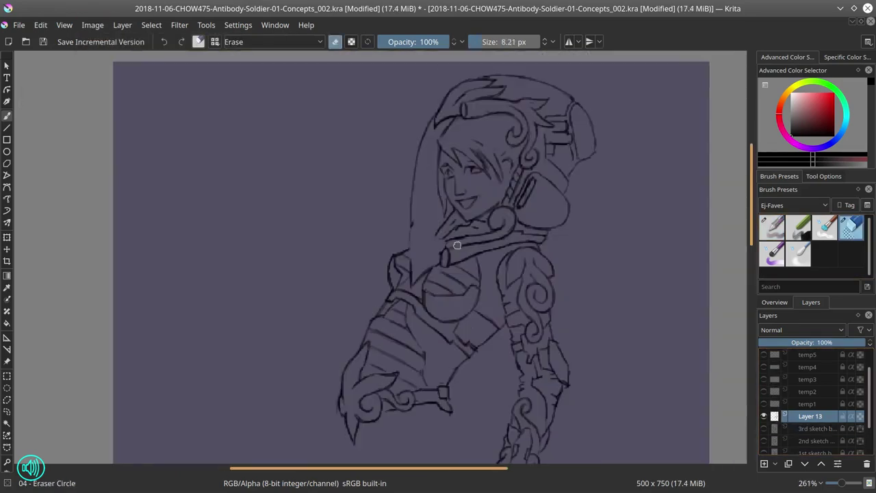
{"action": "key", "text": "/"}
{"action": "key", "text": "bracketright"}
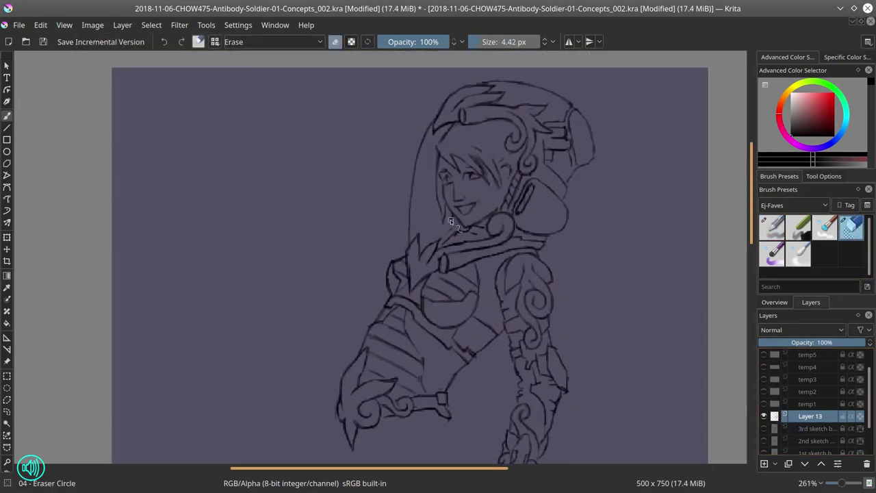
{"action": "key", "text": "/"}
{"action": "key", "text": "/"}
{"action": "key", "text": "/"}
{"action": "scroll", "coordinate": [275, 256], "scroll_direction": "down", "scroll_amount": 5}
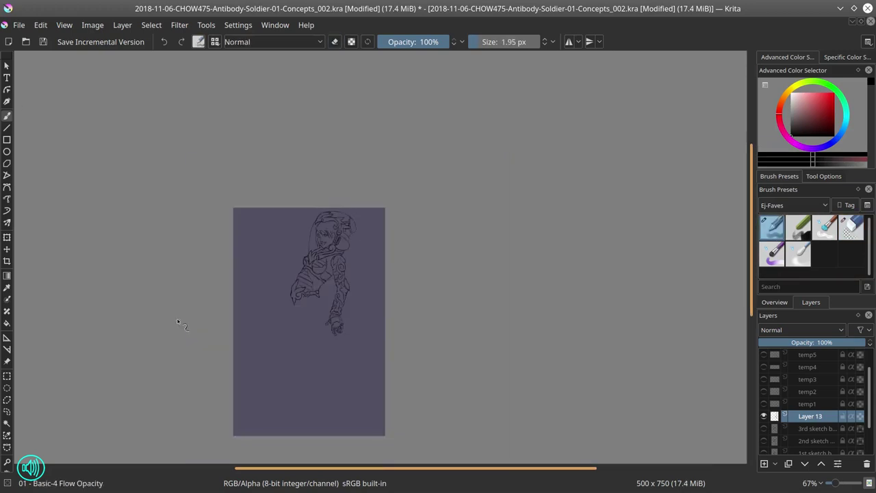
{"action": "key", "text": "ctrl+z"}
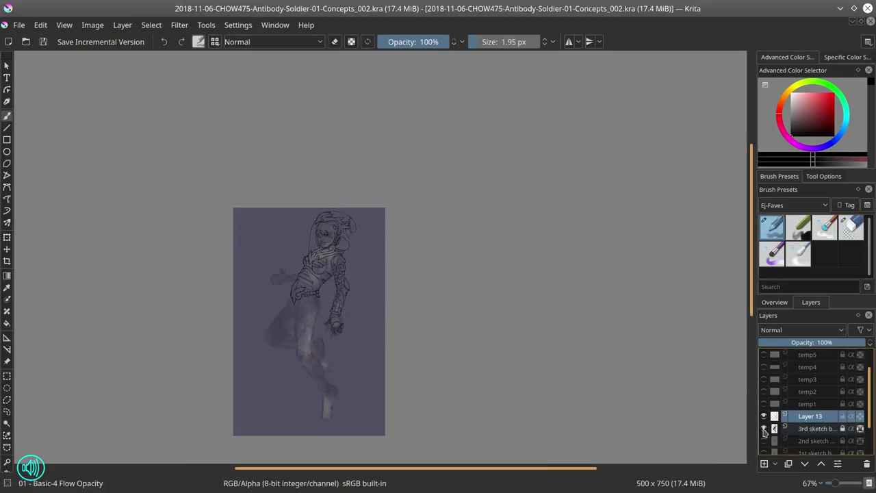
Step: Paste the coloured figure as a new layer, transform it and duplicate the layer
{"action": "left_click", "coordinate": [41, 25]}
{"action": "left_click", "coordinate": [41, 135]}
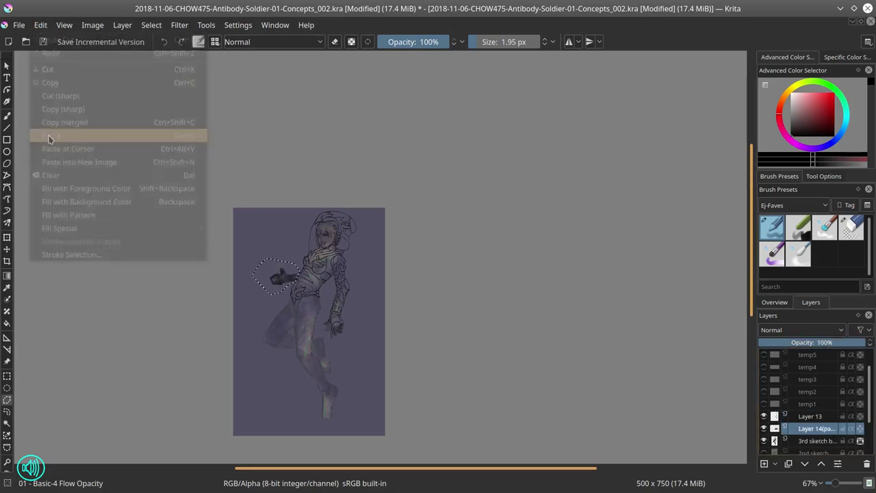
{"action": "key", "text": "ctrl+t"}
{"action": "scroll", "coordinate": [317, 332], "scroll_direction": "up", "scroll_amount": 3}
{"action": "right_click", "coordinate": [808, 367]}
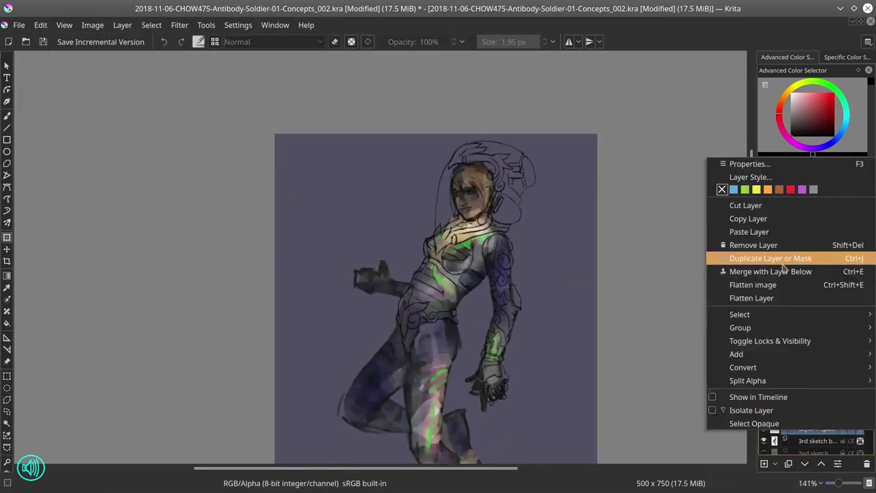
{"action": "left_click", "coordinate": [772, 312]}
{"action": "key", "text": "ctrl+z"}
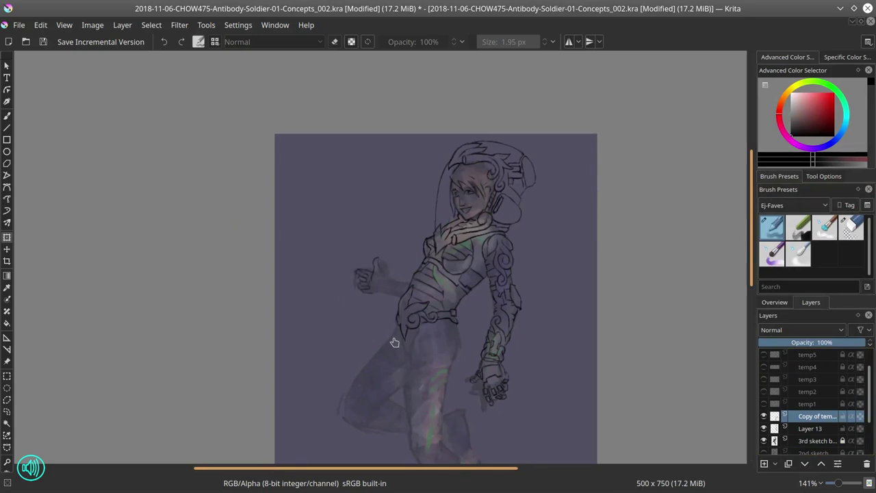
Step: Draw the curled armour cuff at the wrist and the hand's pointing finger
{"action": "key", "text": "b"}
{"action": "scroll", "coordinate": [319, 223], "scroll_direction": "up", "scroll_amount": 3}
{"action": "scroll", "coordinate": [336, 152], "scroll_direction": "down", "scroll_amount": 3}
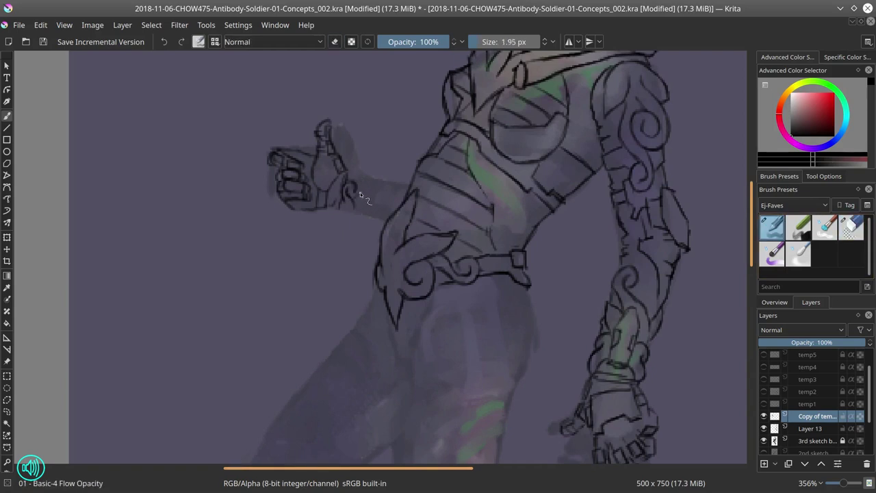
{"action": "left_click_drag", "start_coordinate": [358, 190], "coordinate": [354, 218]}
{"action": "key", "text": "/"}
{"action": "key", "text": "/"}
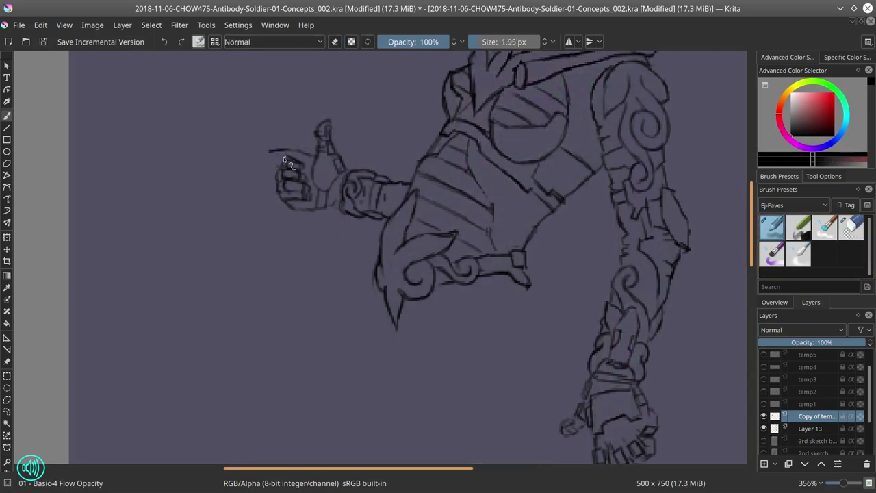
{"action": "left_click_drag", "start_coordinate": [293, 163], "coordinate": [287, 151]}
{"action": "scroll", "coordinate": [651, 366], "scroll_direction": "down", "scroll_amount": 2}
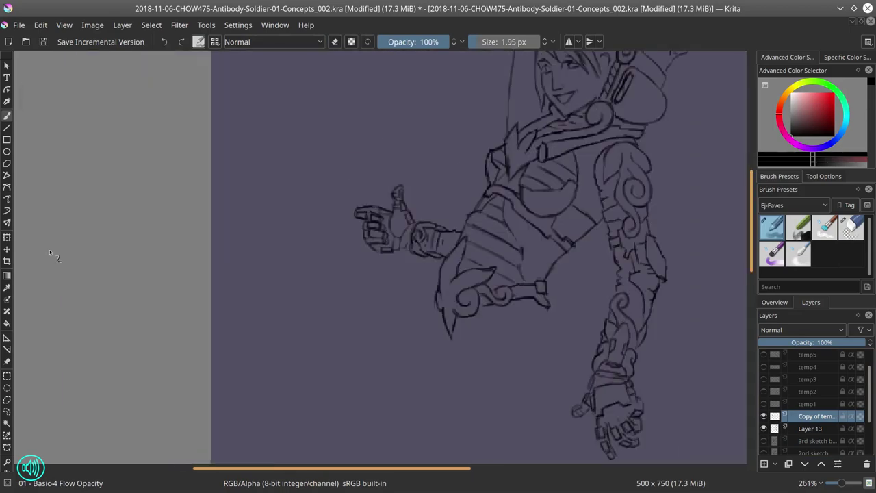
{"action": "scroll", "coordinate": [532, 253], "scroll_direction": "down", "scroll_amount": 5}
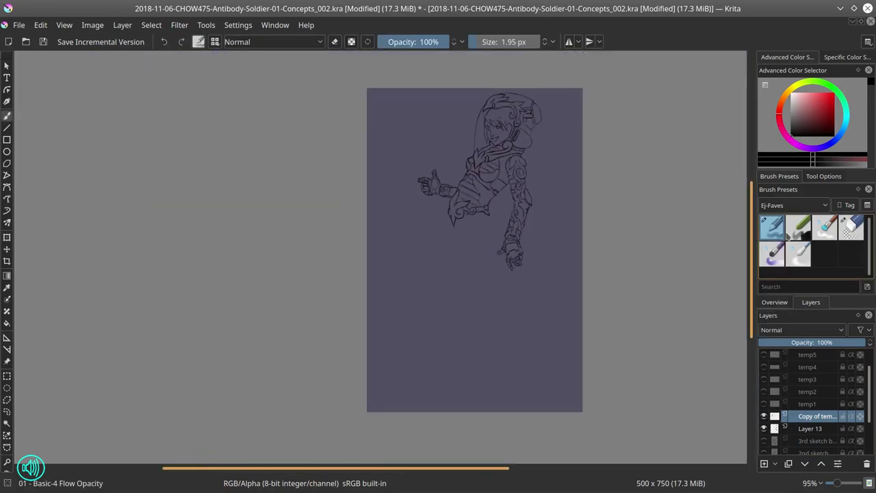
{"action": "scroll", "coordinate": [477, 244], "scroll_direction": "up", "scroll_amount": 5}
Step: Merge the hand edits into the line art and rotate the canvas view
{"action": "key", "text": "/"}
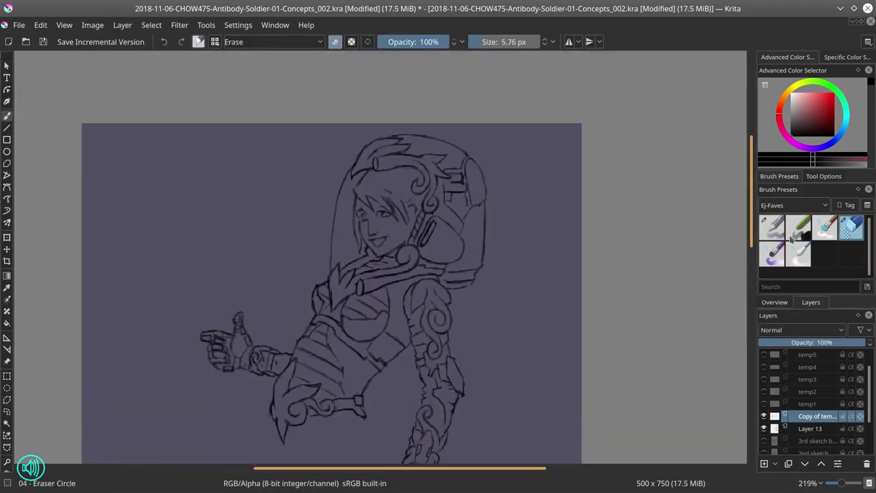
{"action": "key", "text": "shift+Delete"}
{"action": "key", "text": "/"}
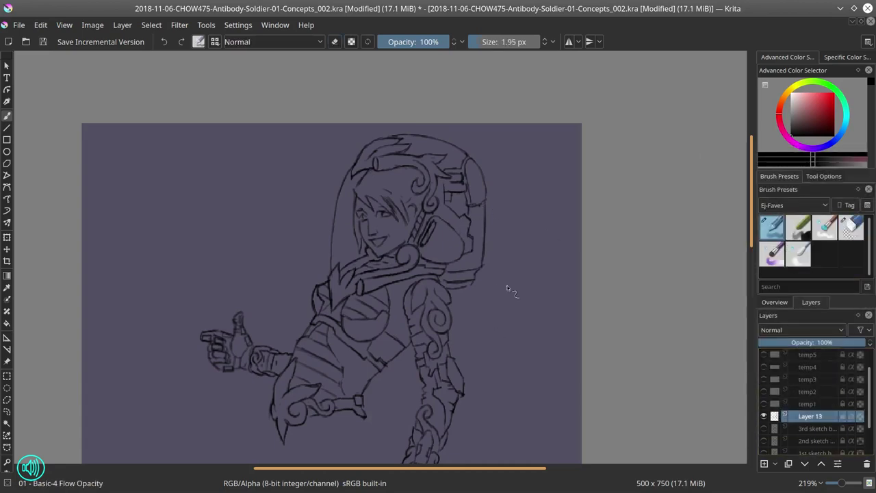
{"action": "mouse_move", "coordinate": [510, 291]}
{"action": "left_mouse_down"}
{"action": "mouse_move", "coordinate": [567, 225]}
{"action": "mouse_move", "coordinate": [555, 220]}
{"action": "left_mouse_up"}
Step: Show the colour sketch, lasso the head and rotate it to a new tilt
{"action": "left_click", "coordinate": [765, 428]}
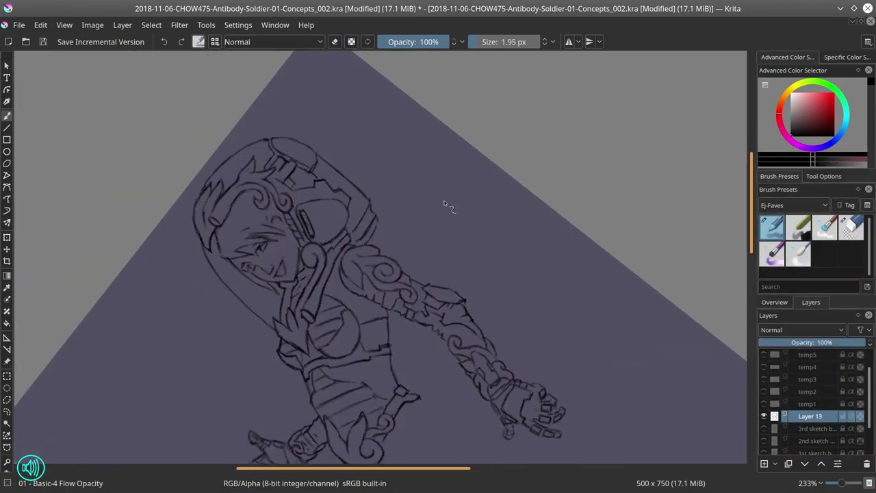
{"action": "mouse_move", "coordinate": [206, 262]}
{"action": "left_mouse_down"}
{"action": "mouse_move", "coordinate": [243, 204]}
{"action": "mouse_move", "coordinate": [373, 244]}
{"action": "mouse_move", "coordinate": [204, 261]}
{"action": "left_mouse_up"}
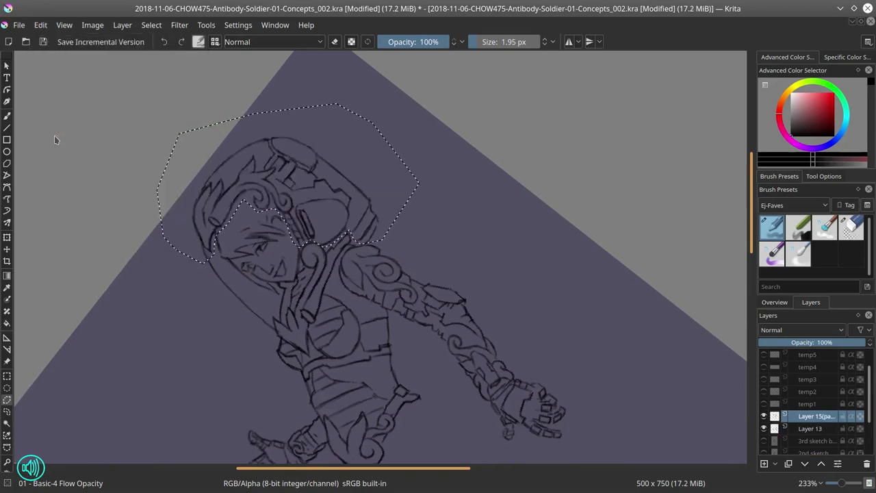
{"action": "key", "text": "ctrl+t"}
{"action": "left_click_drag", "start_coordinate": [55, 140], "coordinate": [198, 141]}
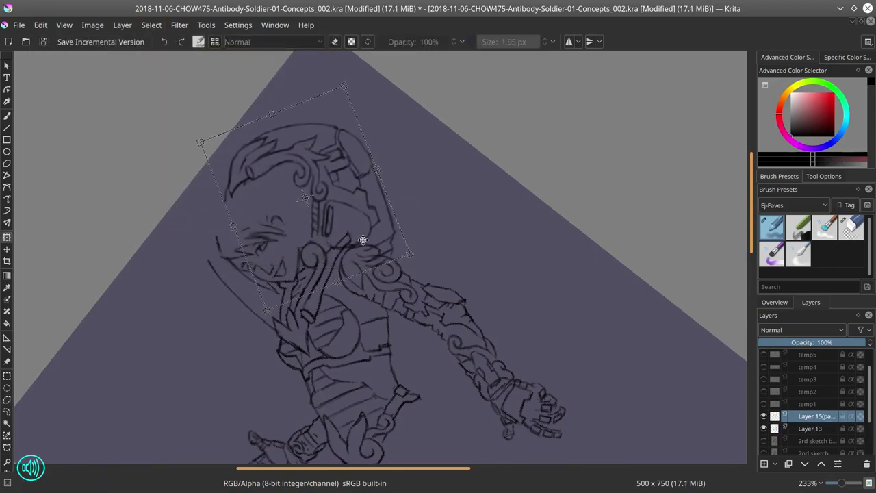
{"action": "key", "text": "b"}
{"action": "key", "text": "e"}
{"action": "key", "text": "5"}
{"action": "key", "text": "2"}
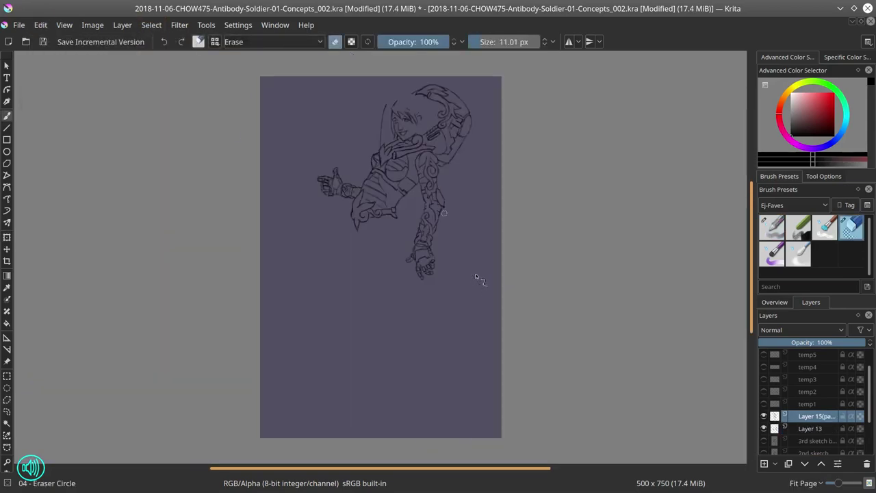
Step: On Layer 13, lasso the face and helmet and transform them to match
{"action": "key", "text": "Page_Down"}
{"action": "key", "text": "ctrl+plus"}
{"action": "mouse_move", "coordinate": [335, 142]}
{"action": "left_mouse_down"}
{"action": "mouse_move", "coordinate": [361, 221]}
{"action": "mouse_move", "coordinate": [384, 157]}
{"action": "left_mouse_up"}
{"action": "key", "text": "ctrl+t"}
{"action": "key", "text": "ctrl+minus"}
{"action": "key", "text": "ctrl+minus"}
{"action": "key", "text": "ctrl+minus"}
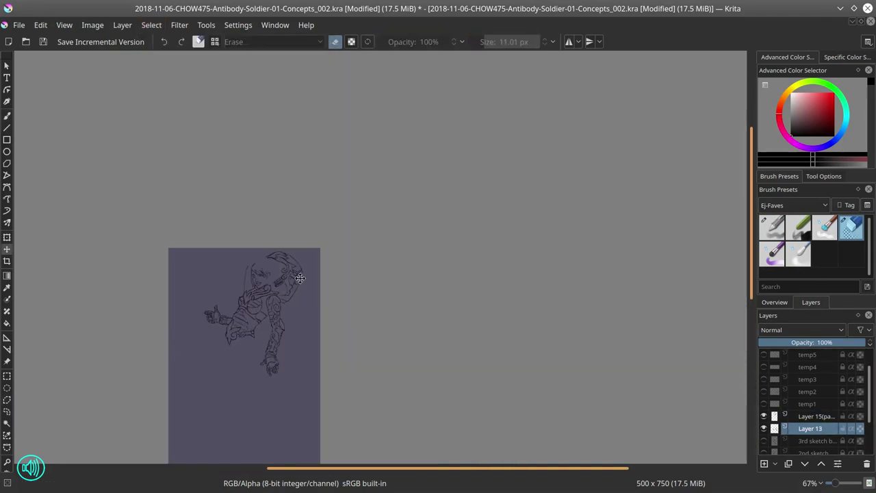
{"action": "key", "text": "b"}
{"action": "scroll", "coordinate": [324, 298], "scroll_direction": "up", "scroll_amount": 4}
Step: Merge the pasted head into the line art and rotate the view for the helmet curve
{"action": "key", "text": "bracketleft"}
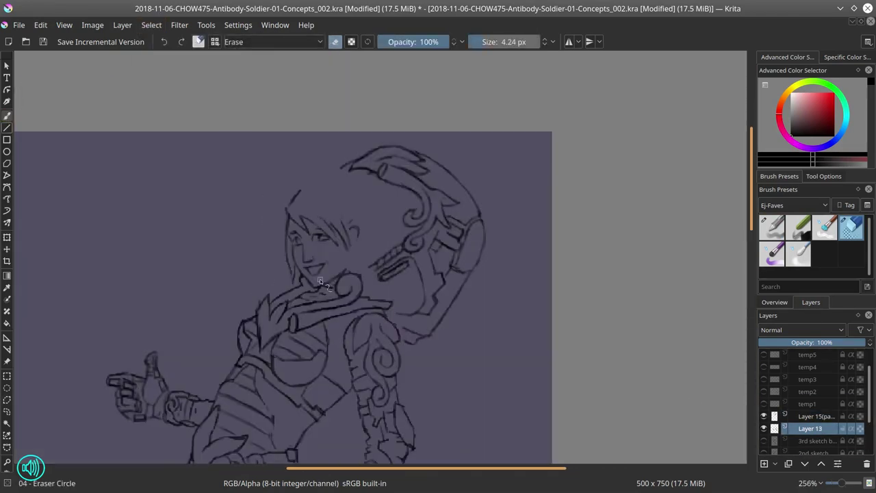
{"action": "key", "text": "slash"}
{"action": "key", "text": "slash"}
{"action": "key", "text": "slash"}
{"action": "key", "text": "4"}
{"action": "key", "text": "4"}
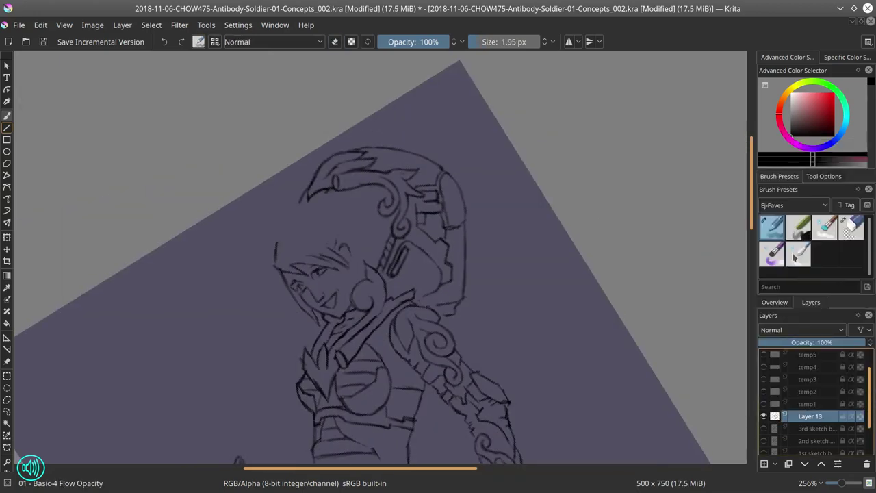
{"action": "key", "text": "slash"}
Step: Draw the upper and left helmet outline around the head, then reset the view upright
{"action": "key", "text": "slash"}
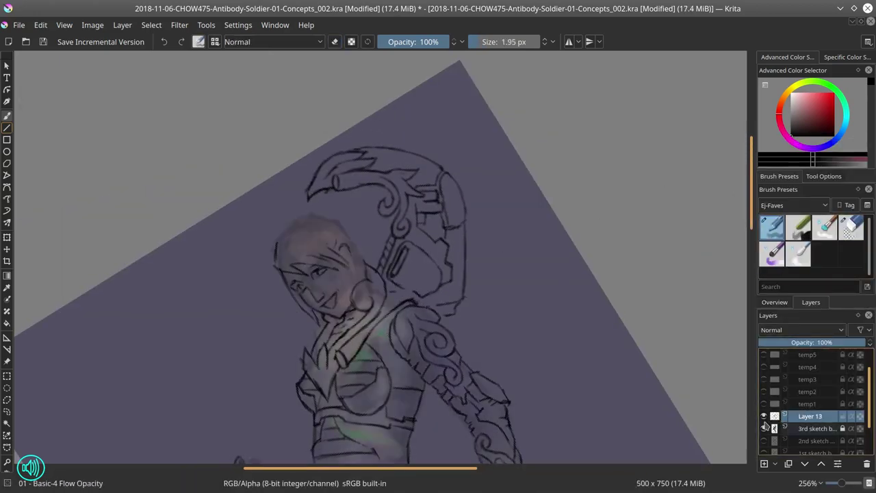
{"action": "mouse_move", "coordinate": [276, 239]}
{"action": "left_mouse_down"}
{"action": "mouse_move", "coordinate": [346, 225]}
{"action": "mouse_move", "coordinate": [343, 234]}
{"action": "mouse_move", "coordinate": [360, 212]}
{"action": "mouse_move", "coordinate": [341, 204]}
{"action": "left_mouse_up"}
{"action": "key", "text": "slash"}
{"action": "key", "text": "slash"}
{"action": "key", "text": "slash"}
{"action": "key", "text": "slash"}
{"action": "mouse_move", "coordinate": [291, 213]}
{"action": "left_mouse_down"}
{"action": "mouse_move", "coordinate": [263, 275]}
{"action": "mouse_move", "coordinate": [265, 308]}
{"action": "left_mouse_up"}
{"action": "key", "text": "slash"}
{"action": "key", "text": "slash"}
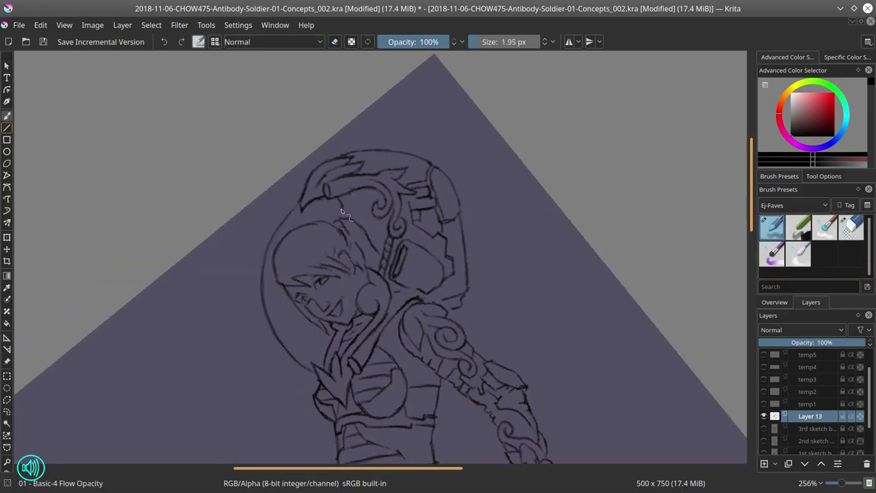
{"action": "scroll", "coordinate": [499, 307], "scroll_direction": "down", "scroll_amount": 4}
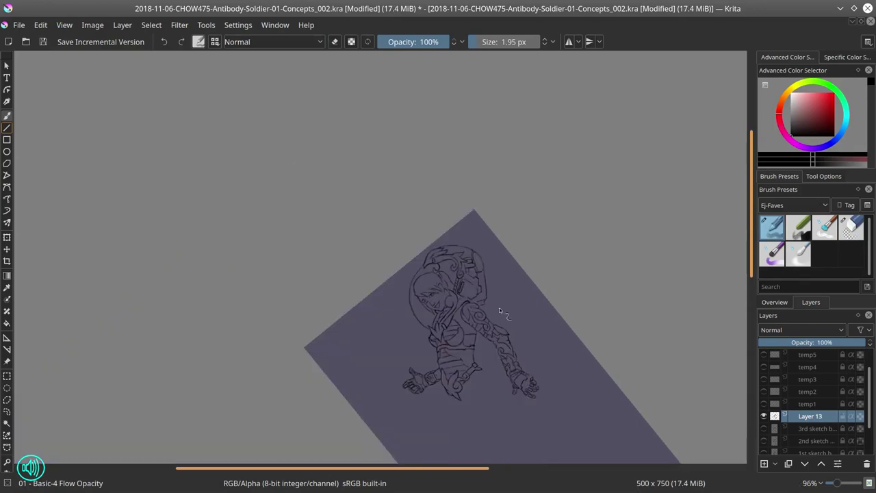
{"action": "key", "text": "2"}
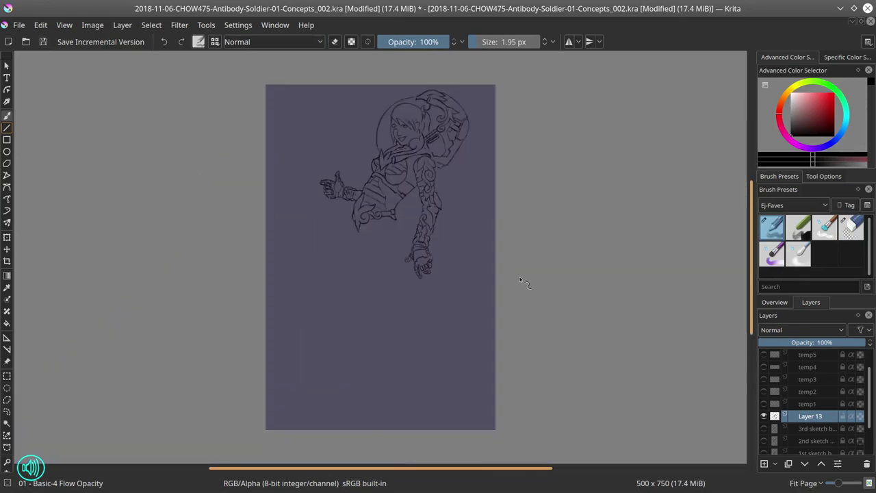
{"action": "scroll", "coordinate": [398, 195], "scroll_direction": "up", "scroll_amount": 4}
{"action": "key", "text": "slash"}
{"action": "key", "text": "slash"}
{"action": "scroll", "coordinate": [468, 317], "scroll_direction": "down", "scroll_amount": 1}
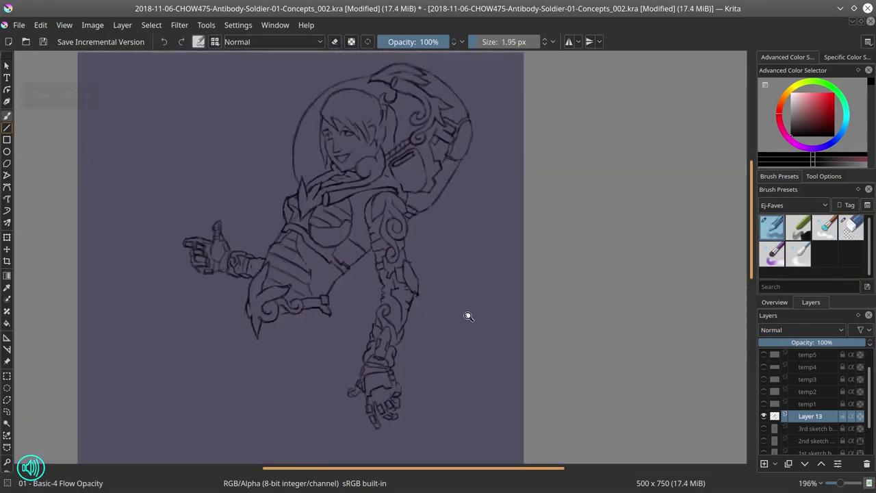
{"action": "scroll", "coordinate": [468, 316], "scroll_direction": "down", "scroll_amount": 3}
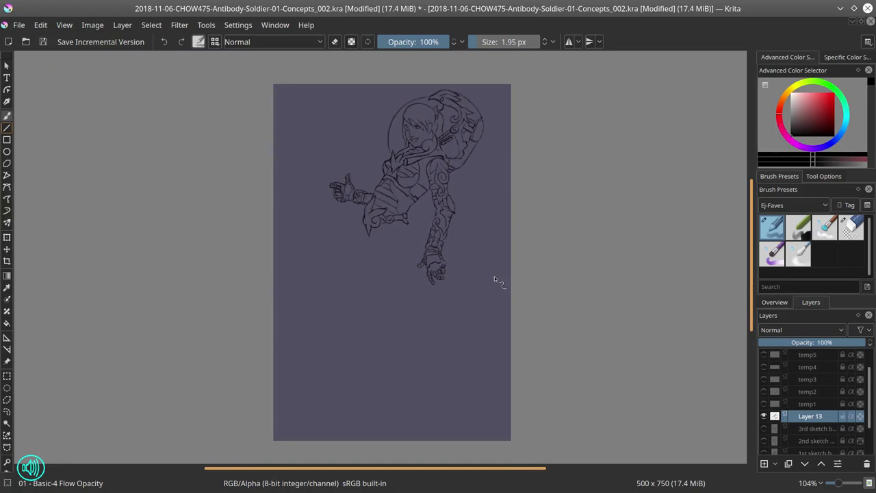
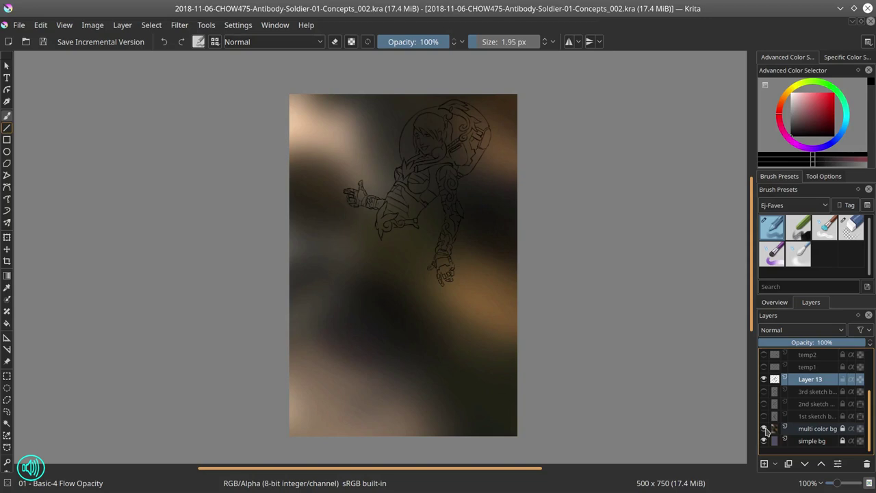
Step: Hide the multi-color background and show the 3rd sketch layer beneath the line work
{"action": "left_click", "coordinate": [764, 429]}
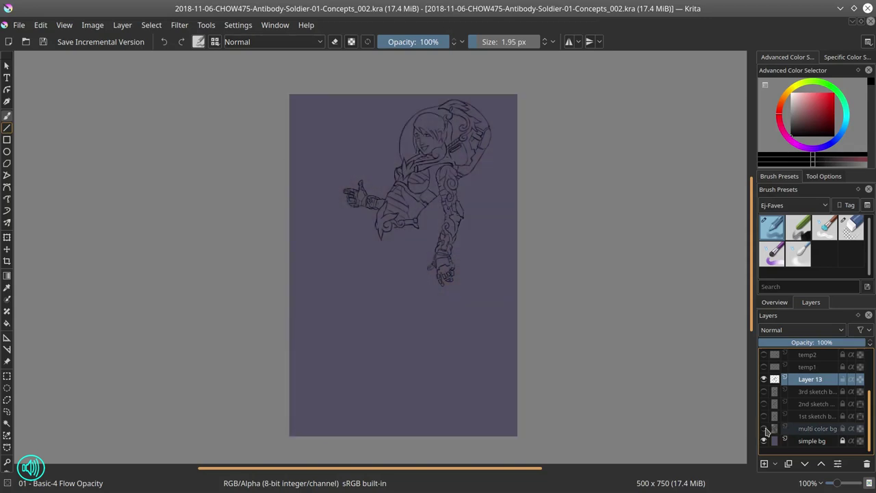
{"action": "left_click", "coordinate": [764, 391]}
{"action": "scroll", "coordinate": [388, 330], "scroll_direction": "up", "scroll_amount": 3}
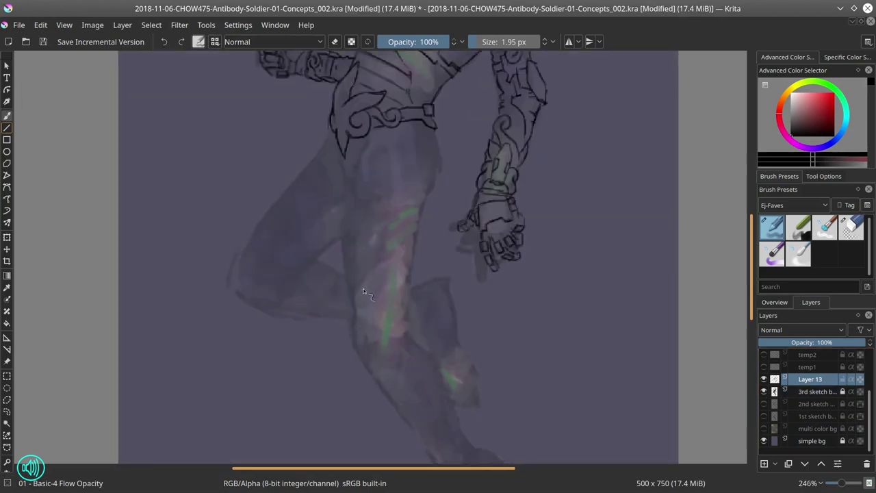
Step: Ink the knee outline and ornamental swirls on the knee armour, plus a stroke near the hand
{"action": "left_click_drag", "start_coordinate": [347, 341], "coordinate": [350, 314]}
{"action": "key", "text": "ctrl+z"}
{"action": "left_click_drag", "start_coordinate": [372, 356], "coordinate": [400, 277]}
{"action": "mouse_move", "coordinate": [386, 316]}
{"action": "left_mouse_down"}
{"action": "mouse_move", "coordinate": [373, 353]}
{"action": "mouse_move", "coordinate": [404, 306]}
{"action": "left_mouse_up"}
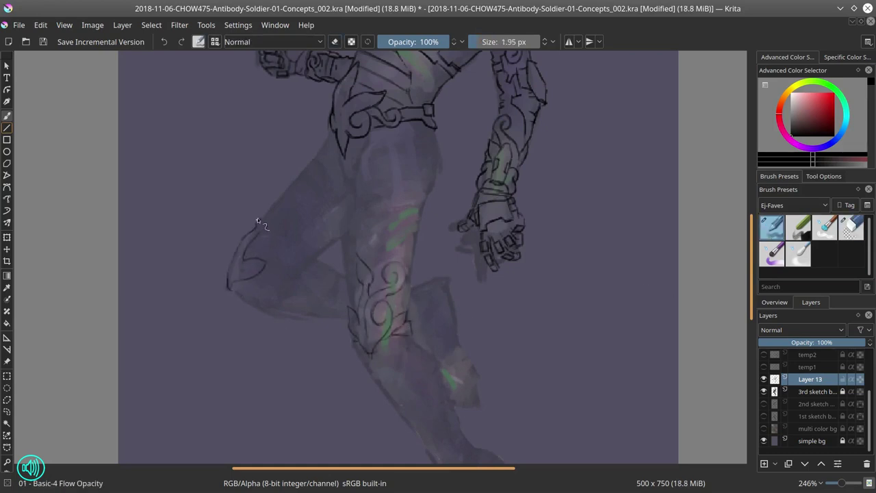
{"action": "mouse_move", "coordinate": [271, 204]}
{"action": "left_mouse_down"}
{"action": "mouse_move", "coordinate": [245, 267]}
{"action": "mouse_move", "coordinate": [284, 266]}
{"action": "mouse_move", "coordinate": [296, 283]}
{"action": "mouse_move", "coordinate": [273, 294]}
{"action": "left_mouse_up"}
{"action": "key", "text": "/"}
{"action": "key", "text": "/"}
{"action": "key", "text": "/"}
{"action": "key", "text": "/"}
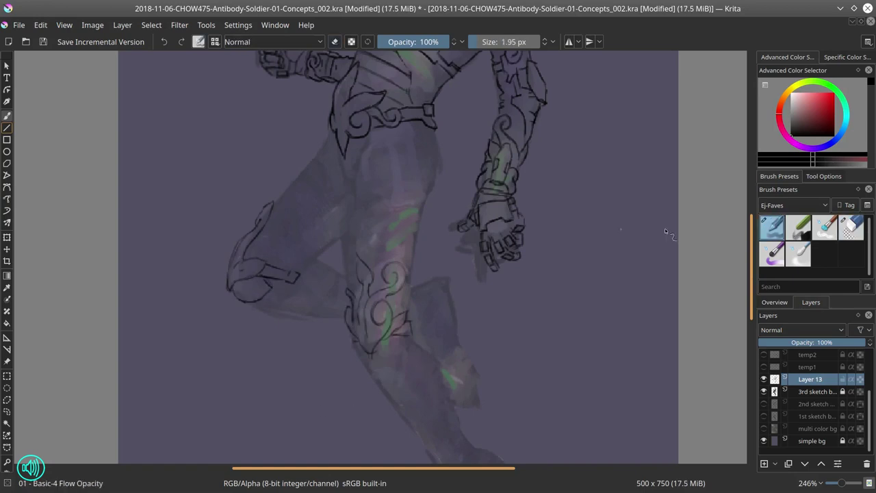
{"action": "scroll", "coordinate": [240, 262], "scroll_direction": "down", "scroll_amount": 3}
{"action": "key", "text": "/"}
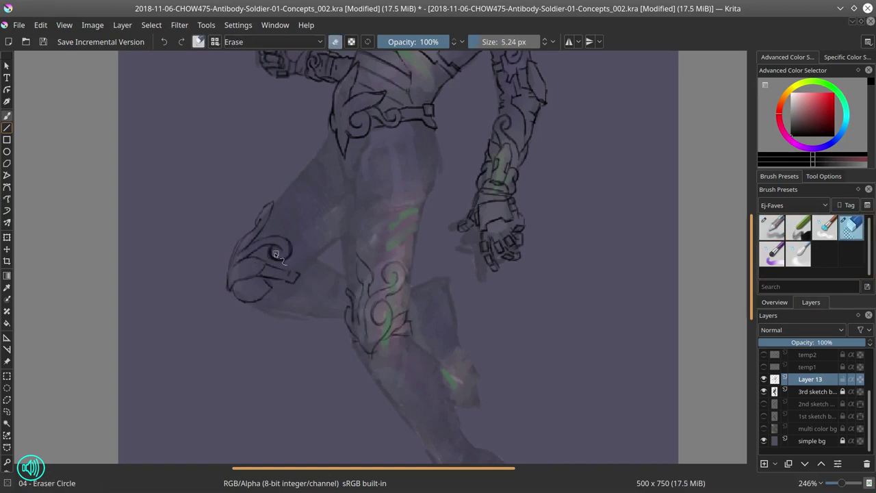
{"action": "key", "text": "/"}
{"action": "scroll", "coordinate": [517, 297], "scroll_direction": "down", "scroll_amount": 2}
{"action": "scroll", "coordinate": [517, 297], "scroll_direction": "down", "scroll_amount": 2}
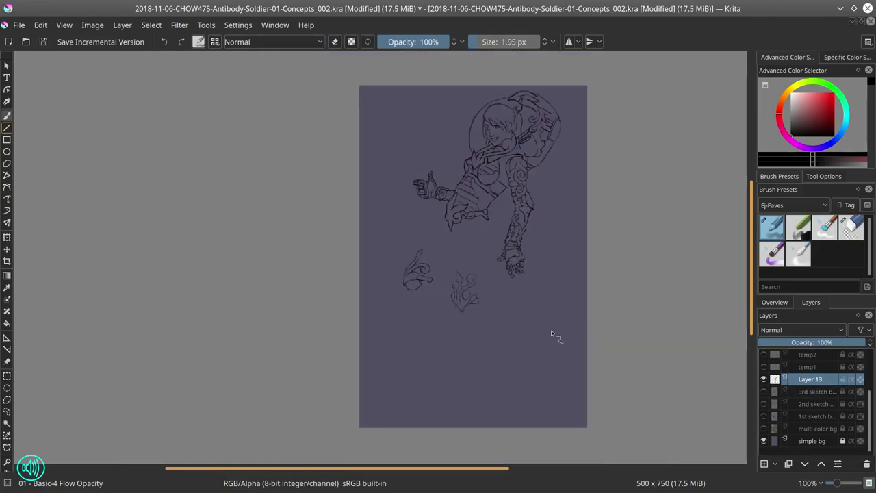
Step: Show the coloured sketch again and erase and redraw the foot lines
{"action": "left_click", "coordinate": [764, 391]}
{"action": "scroll", "coordinate": [445, 267], "scroll_direction": "up", "scroll_amount": 4}
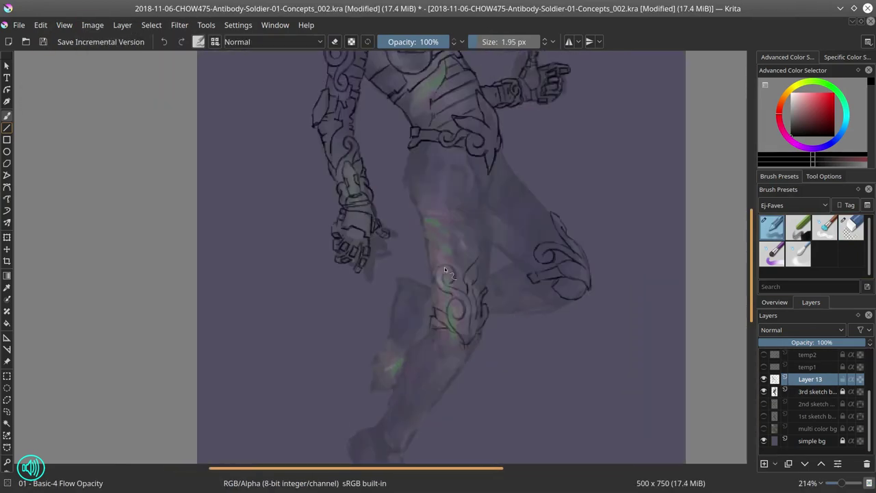
{"action": "left_click_drag", "start_coordinate": [467, 146], "coordinate": [455, 177]}
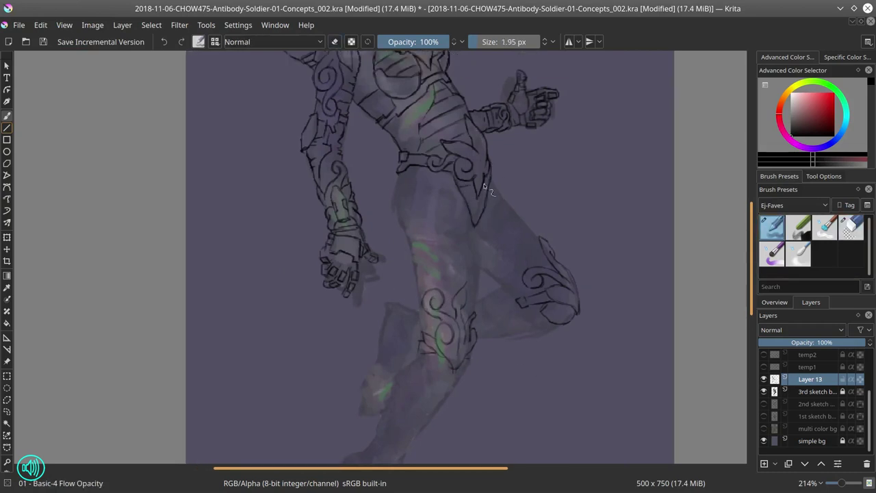
{"action": "scroll", "coordinate": [505, 286], "scroll_direction": "down", "scroll_amount": 3}
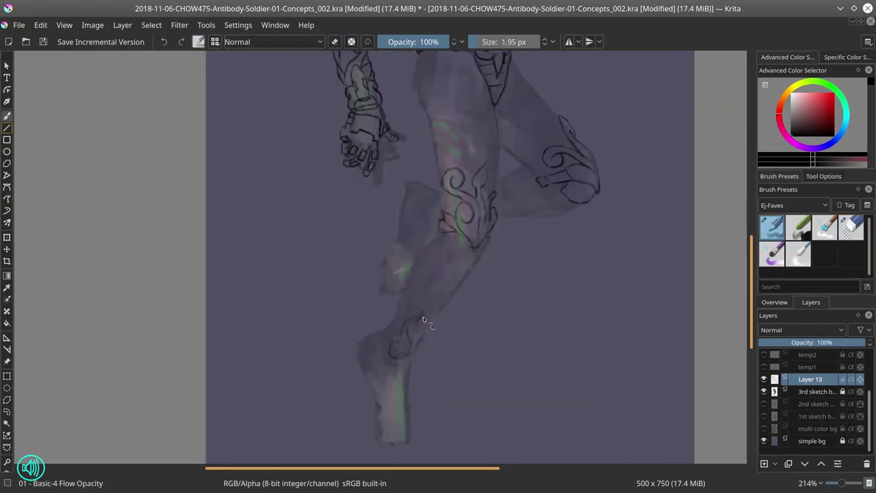
{"action": "key", "text": "slash"}
{"action": "key", "text": "slash"}
{"action": "mouse_move", "coordinate": [419, 313]}
{"action": "left_mouse_down"}
{"action": "mouse_move", "coordinate": [411, 362]}
{"action": "mouse_move", "coordinate": [404, 315]}
{"action": "left_mouse_up"}
{"action": "key", "text": "slash"}
{"action": "key", "text": "slash"}
{"action": "key", "text": "slash"}
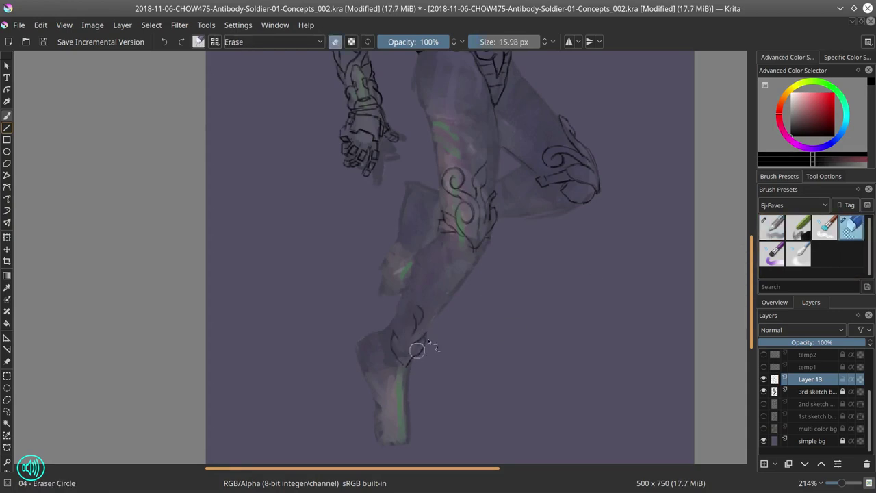
{"action": "key", "text": "slash"}
Step: Redraw the thigh line and start hatching the loincloth
{"action": "key", "text": "slash"}
{"action": "key", "text": "slash"}
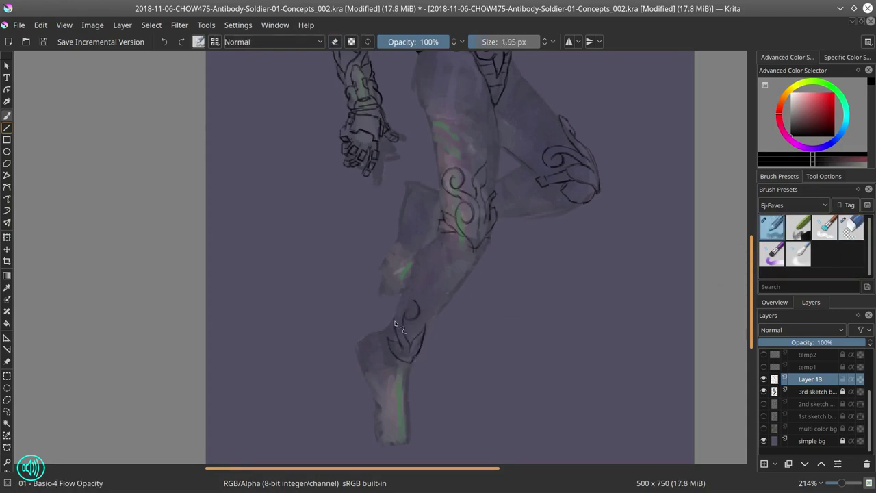
{"action": "scroll", "coordinate": [411, 311], "scroll_direction": "up", "scroll_amount": 2}
{"action": "scroll", "coordinate": [434, 294], "scroll_direction": "up", "scroll_amount": 1}
{"action": "key", "text": "slash"}
{"action": "key", "text": "slash"}
{"action": "mouse_move", "coordinate": [339, 205]}
{"action": "left_mouse_down"}
{"action": "mouse_move", "coordinate": [333, 280]}
{"action": "mouse_move", "coordinate": [356, 202]}
{"action": "mouse_move", "coordinate": [370, 247]}
{"action": "left_mouse_up"}
{"action": "key", "text": "slash"}
{"action": "key", "text": "slash"}
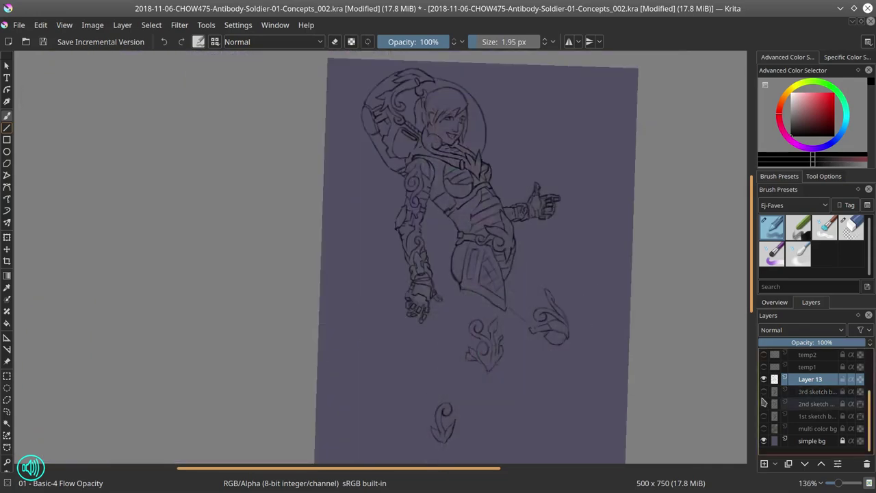
{"action": "scroll", "coordinate": [507, 258], "scroll_direction": "up", "scroll_amount": 3}
{"action": "key", "text": "slash"}
{"action": "key", "text": "slash"}
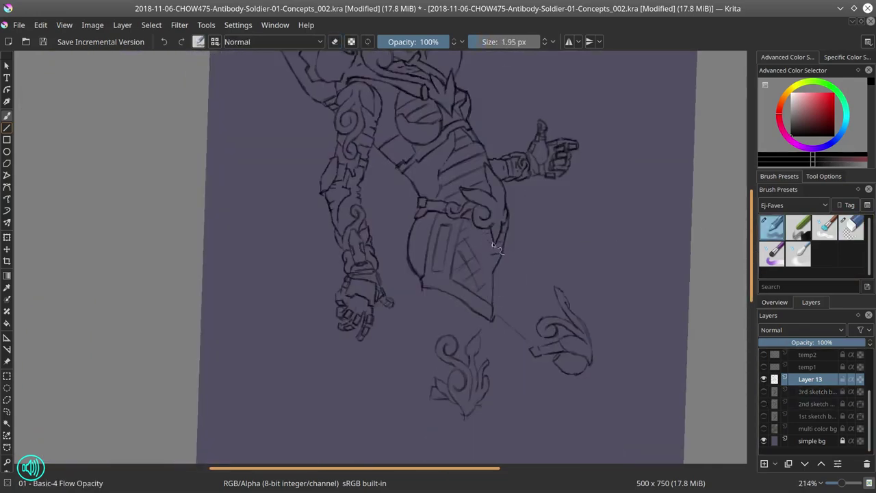
{"action": "left_click_drag", "start_coordinate": [492, 242], "coordinate": [474, 254]}
{"action": "scroll", "coordinate": [528, 353], "scroll_direction": "down", "scroll_amount": 3}
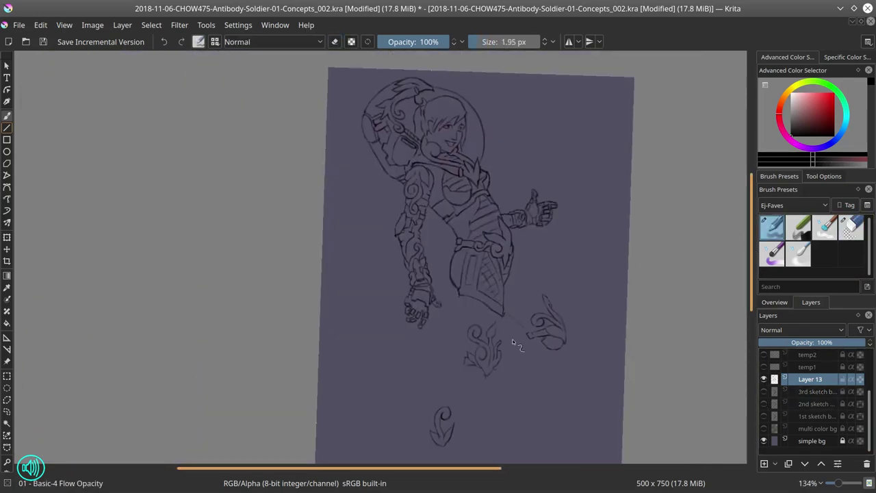
Step: Add more hatching to the loincloth and along the thigh edge
{"action": "scroll", "coordinate": [515, 344], "scroll_direction": "up", "scroll_amount": 3}
{"action": "left_click_drag", "start_coordinate": [519, 209], "coordinate": [503, 266]}
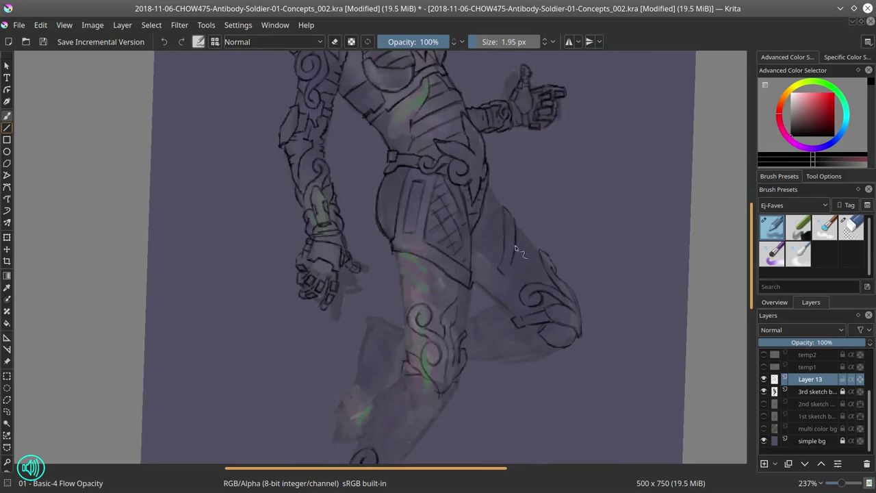
{"action": "key", "text": "slash"}
{"action": "left_click_drag", "start_coordinate": [517, 236], "coordinate": [496, 297]}
{"action": "key", "text": "slash"}
{"action": "left_click_drag", "start_coordinate": [490, 245], "coordinate": [472, 259]}
{"action": "key", "text": "slash"}
{"action": "key", "text": "slash"}
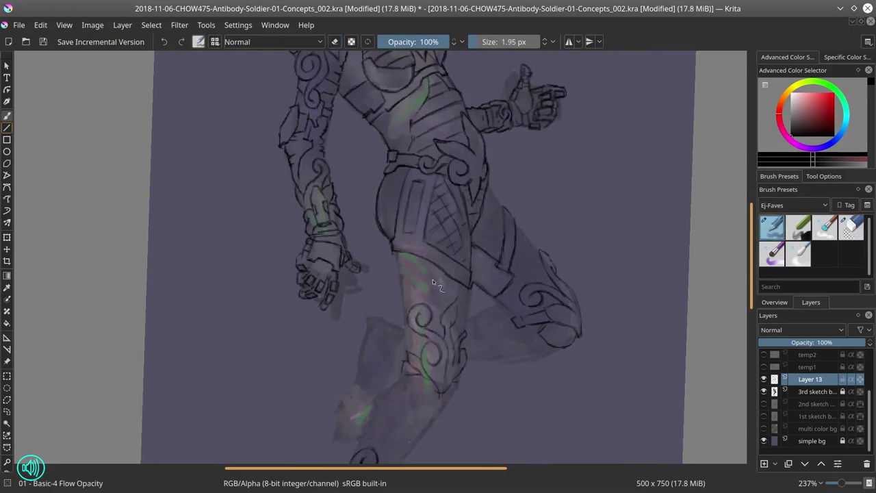
{"action": "left_click_drag", "start_coordinate": [499, 199], "coordinate": [486, 249]}
{"action": "scroll", "coordinate": [543, 293], "scroll_direction": "down", "scroll_amount": 3}
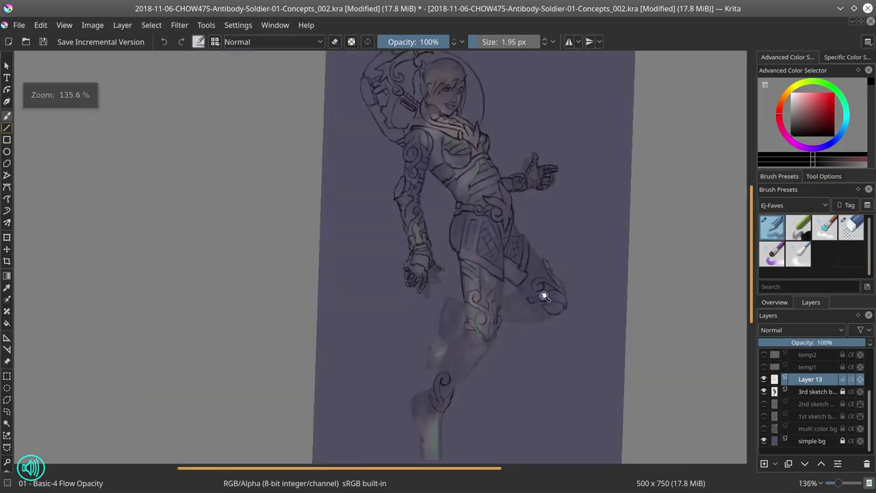
{"action": "scroll", "coordinate": [566, 259], "scroll_direction": "up", "scroll_amount": 3}
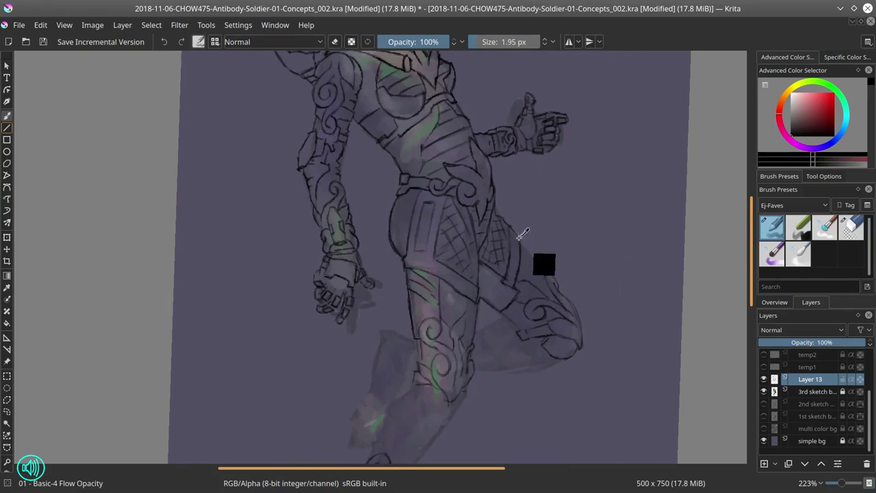
{"action": "left_click", "coordinate": [852, 229]}
{"action": "key", "text": "slash"}
{"action": "scroll", "coordinate": [550, 316], "scroll_direction": "down", "scroll_amount": 5}
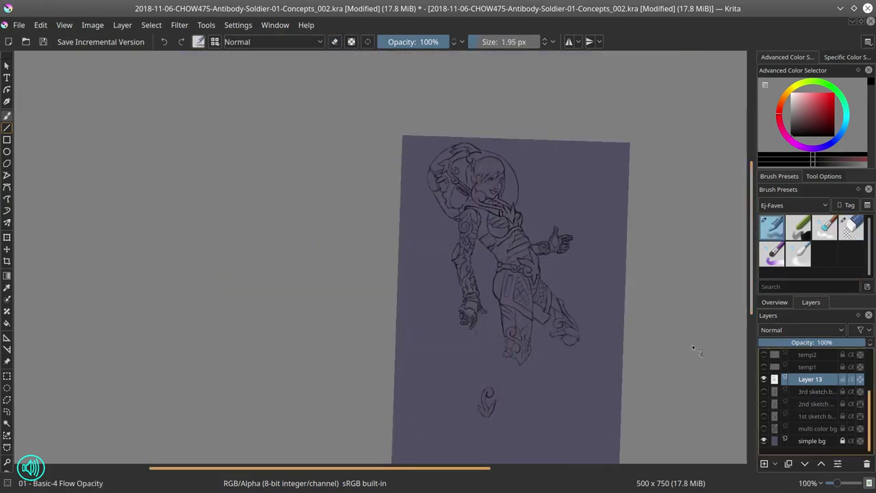
Step: Hide the coloured sketch, straighten the canvas rotation and save the document
{"action": "left_click", "coordinate": [764, 391]}
{"action": "scroll", "coordinate": [551, 362], "scroll_direction": "up", "scroll_amount": 3}
{"action": "scroll", "coordinate": [551, 363], "scroll_direction": "up", "scroll_amount": 3}
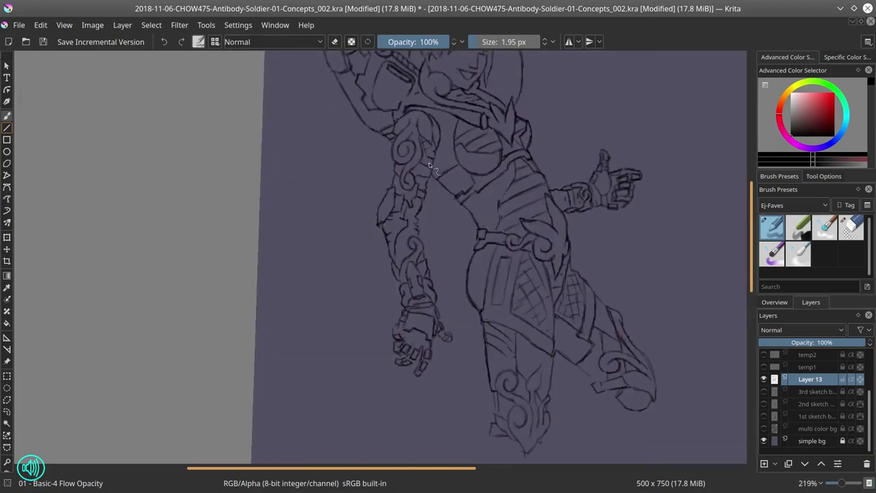
{"action": "scroll", "coordinate": [592, 407], "scroll_direction": "down", "scroll_amount": 5}
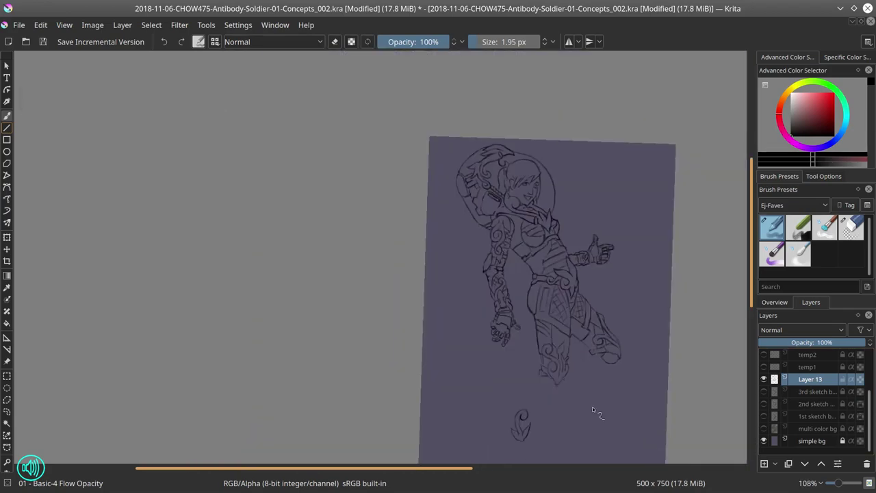
{"action": "scroll", "coordinate": [592, 406], "scroll_direction": "up", "scroll_amount": 5}
{"action": "key", "text": "slash"}
{"action": "key", "text": "slash"}
{"action": "scroll", "coordinate": [657, 223], "scroll_direction": "down", "scroll_amount": 5}
{"action": "key", "text": "5"}
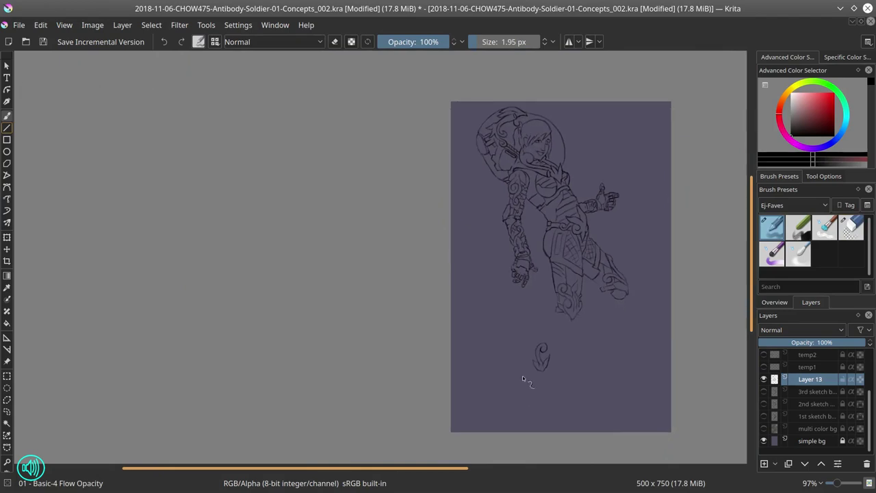
{"action": "key", "text": "ctrl+s"}
{"action": "scroll", "coordinate": [572, 308], "scroll_direction": "up", "scroll_amount": 4}
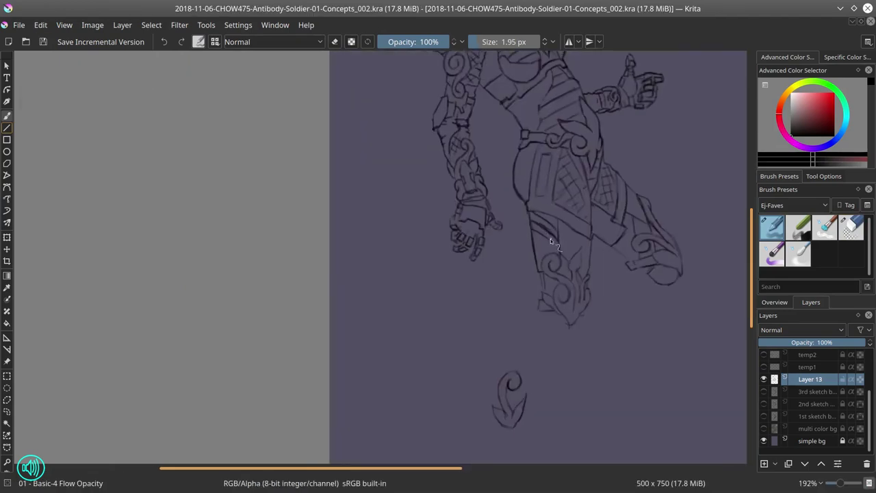
Step: Darken and strengthen the foot outlines, erasing stray lines on the foot
{"action": "key", "text": "slash"}
{"action": "key", "text": "slash"}
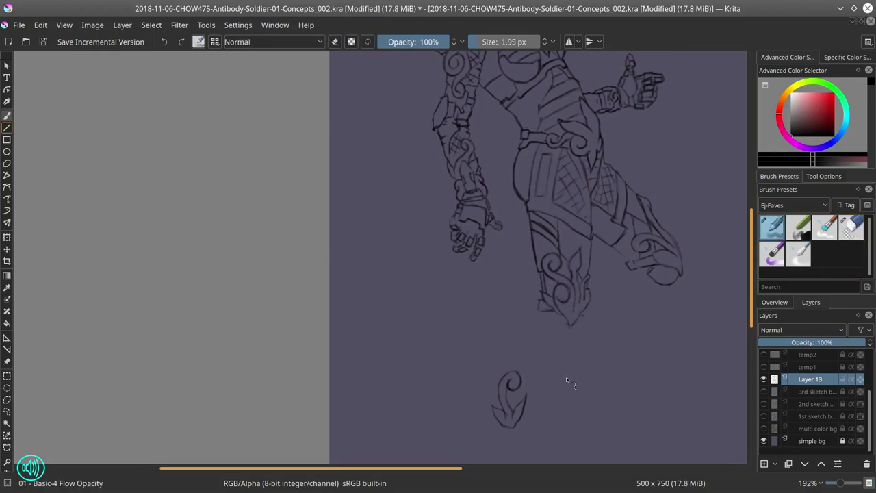
{"action": "mouse_move", "coordinate": [566, 377]}
{"action": "left_mouse_down"}
{"action": "mouse_move", "coordinate": [452, 372]}
{"action": "mouse_move", "coordinate": [423, 331]}
{"action": "mouse_move", "coordinate": [430, 367]}
{"action": "mouse_move", "coordinate": [460, 359]}
{"action": "mouse_move", "coordinate": [430, 331]}
{"action": "left_mouse_up"}
{"action": "key", "text": "slash"}
{"action": "key", "text": "slash"}
{"action": "key", "text": "slash"}
{"action": "key", "text": "slash"}
{"action": "left_click_drag", "start_coordinate": [416, 294], "coordinate": [422, 376]}
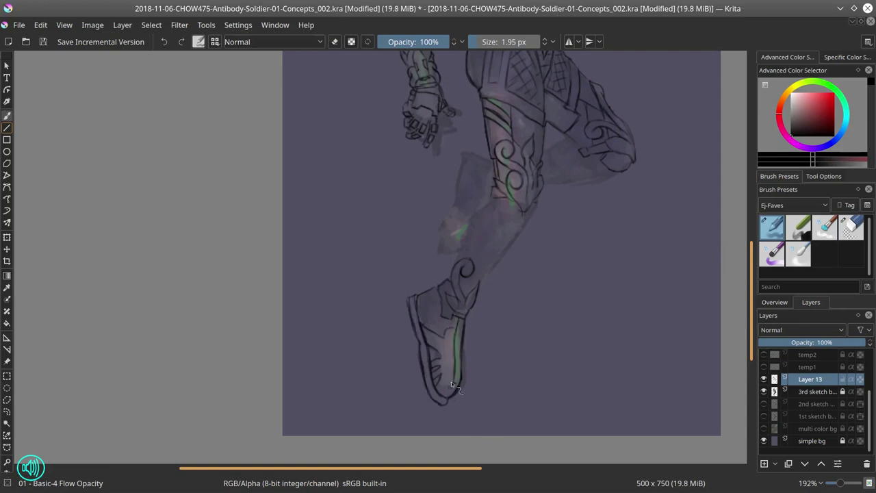
{"action": "key", "text": "slash"}
{"action": "left_click_drag", "start_coordinate": [425, 334], "coordinate": [432, 390]}
{"action": "key", "text": "slash"}
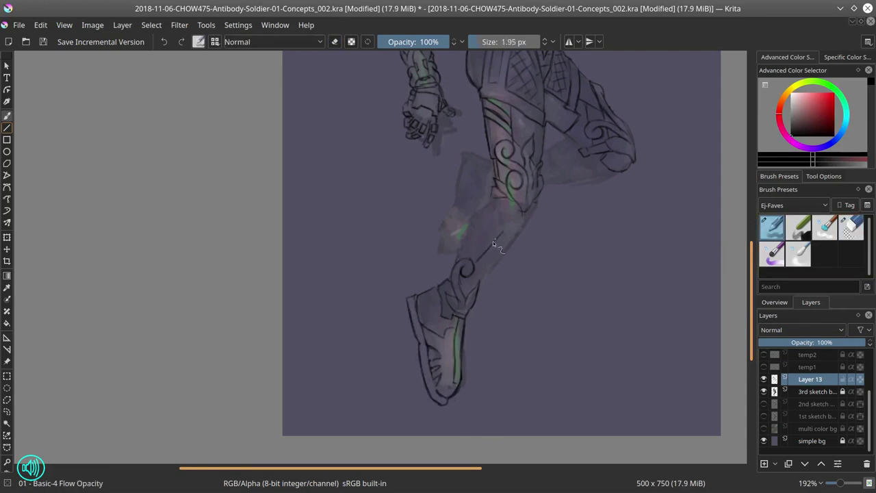
{"action": "key", "text": "4"}
{"action": "key", "text": "slash"}
{"action": "mouse_move", "coordinate": [380, 280]}
{"action": "left_mouse_down"}
{"action": "mouse_move", "coordinate": [404, 340]}
{"action": "mouse_move", "coordinate": [431, 363]}
{"action": "left_mouse_up"}
{"action": "key", "text": "slash"}
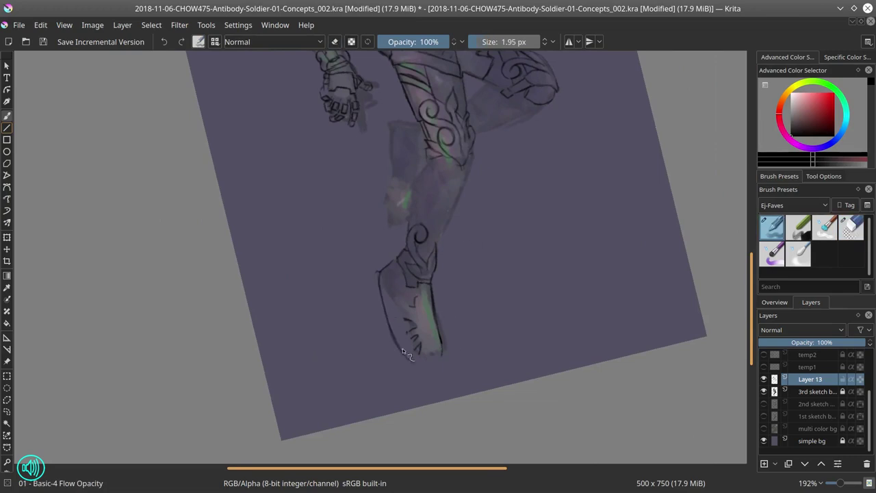
{"action": "scroll", "coordinate": [402, 352], "scroll_direction": "down", "scroll_amount": 5}
{"action": "scroll", "coordinate": [410, 353], "scroll_direction": "up", "scroll_amount": 6}
Step: Close the foot's sole and refine the foot and toe outline
{"action": "left_click_drag", "start_coordinate": [375, 319], "coordinate": [419, 372]}
{"action": "key", "text": "slash"}
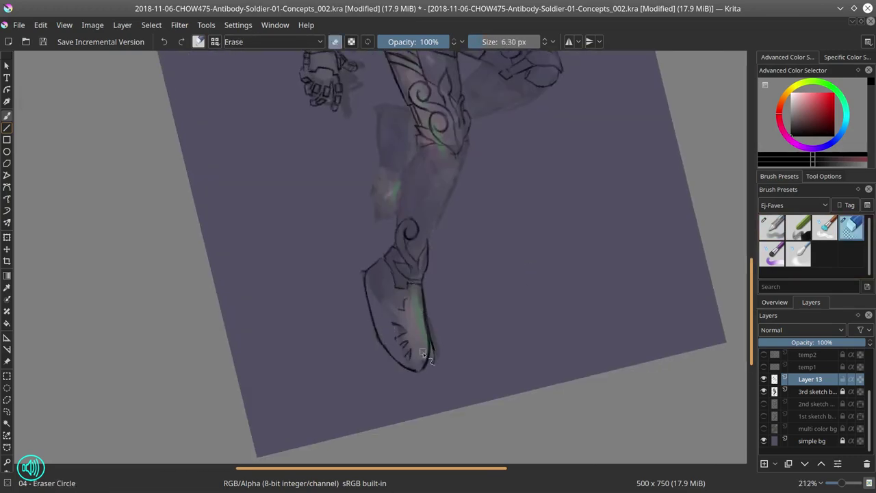
{"action": "left_click_drag", "start_coordinate": [431, 333], "coordinate": [432, 364]}
{"action": "left_click_drag", "start_coordinate": [365, 270], "coordinate": [379, 341]}
{"action": "left_click_drag", "start_coordinate": [424, 297], "coordinate": [427, 369]}
{"action": "key", "text": "slash"}
{"action": "left_click_drag", "start_coordinate": [375, 301], "coordinate": [390, 347]}
{"action": "key", "text": "slash"}
{"action": "left_click_drag", "start_coordinate": [364, 273], "coordinate": [375, 305]}
{"action": "key", "text": "slash"}
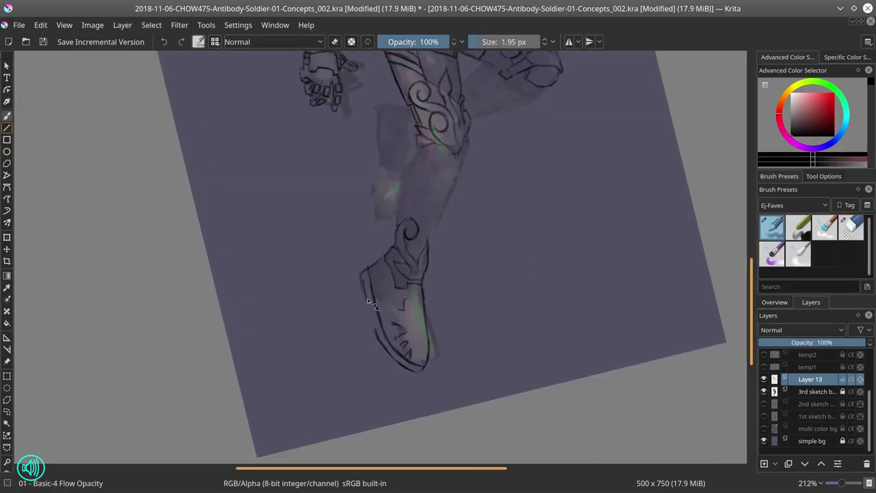
{"action": "key", "text": "slash"}
{"action": "mouse_move", "coordinate": [388, 336]}
{"action": "left_mouse_down"}
{"action": "mouse_move", "coordinate": [403, 362]}
{"action": "mouse_move", "coordinate": [413, 365]}
{"action": "mouse_move", "coordinate": [389, 344]}
{"action": "mouse_move", "coordinate": [395, 363]}
{"action": "mouse_move", "coordinate": [417, 373]}
{"action": "mouse_move", "coordinate": [387, 345]}
{"action": "mouse_move", "coordinate": [418, 375]}
{"action": "mouse_move", "coordinate": [419, 291]}
{"action": "left_mouse_up"}
{"action": "key", "text": "slash"}
{"action": "key", "text": "slash"}
{"action": "key", "text": "slash"}
{"action": "key", "text": "slash"}
{"action": "key", "text": "slash"}
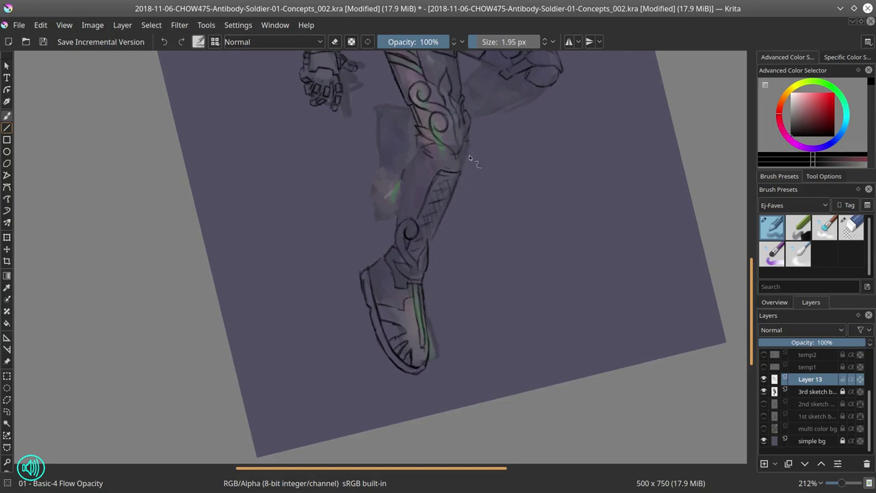
Step: Erase stray shin and thigh-back strokes and draw a new line along the back of the shin
{"action": "left_click_drag", "start_coordinate": [469, 158], "coordinate": [448, 254]}
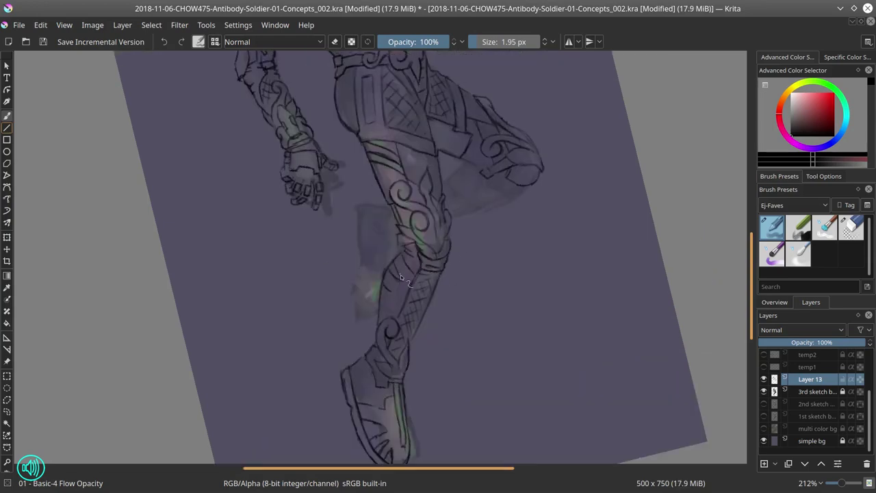
{"action": "key", "text": "slash"}
{"action": "left_click_drag", "start_coordinate": [381, 277], "coordinate": [392, 313]}
{"action": "key", "text": "slash"}
{"action": "key", "text": "slash"}
{"action": "mouse_move", "coordinate": [537, 172]}
{"action": "left_mouse_down"}
{"action": "mouse_move", "coordinate": [508, 196]}
{"action": "mouse_move", "coordinate": [457, 209]}
{"action": "left_mouse_up"}
{"action": "key", "text": "slash"}
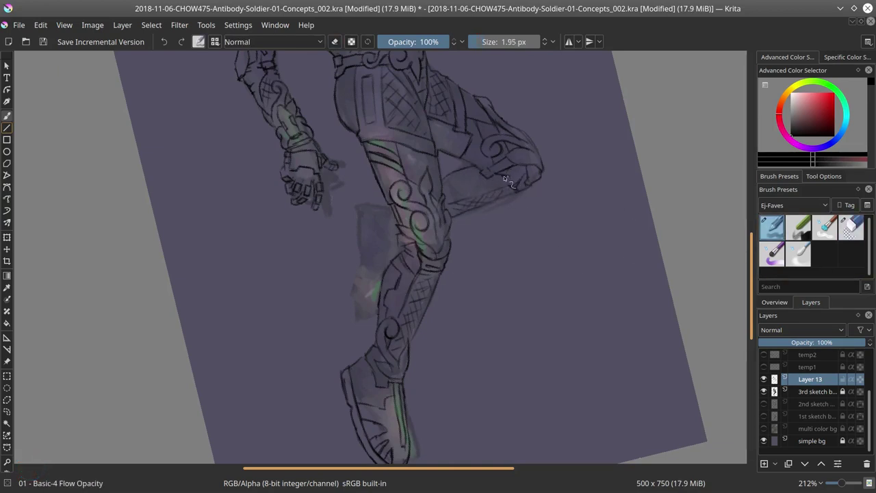
{"action": "key", "text": "4"}
{"action": "key", "text": "4"}
{"action": "key", "text": "4"}
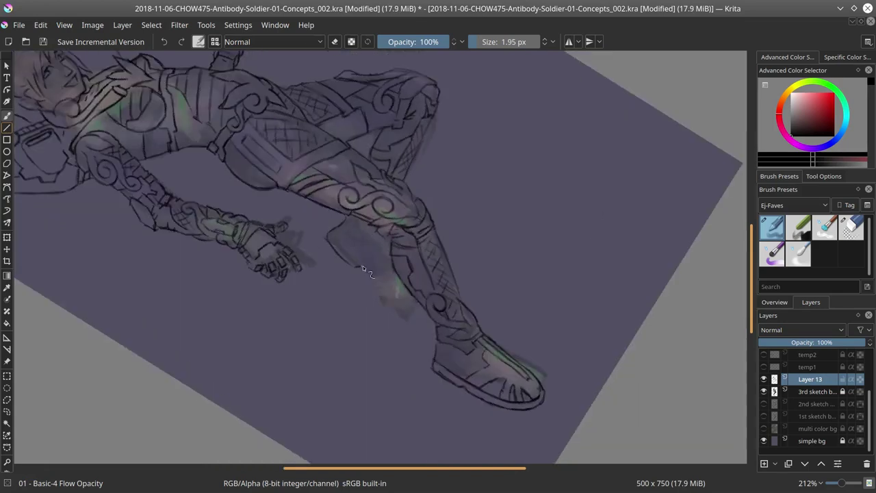
{"action": "key", "text": "slash"}
{"action": "key", "text": "slash"}
{"action": "left_click_drag", "start_coordinate": [326, 230], "coordinate": [388, 306]}
{"action": "key", "text": "slash"}
{"action": "key", "text": "slash"}
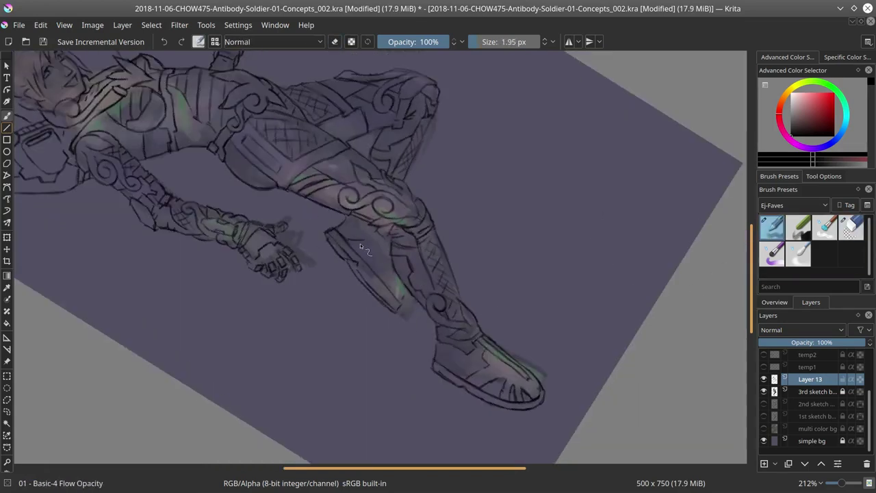
Step: Duplicate the sketch layers and name the copy '3rd concept'
{"action": "key", "text": "5"}
{"action": "key", "text": "1"}
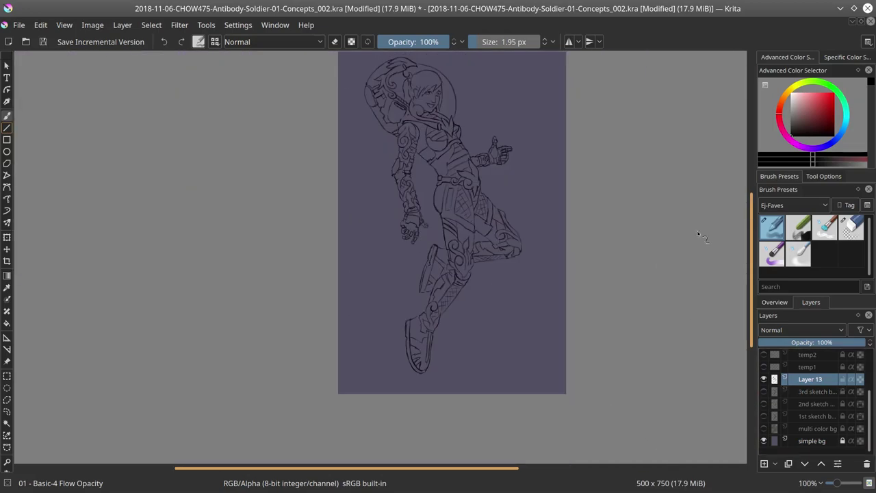
{"action": "key", "text": "ctrl+j"}
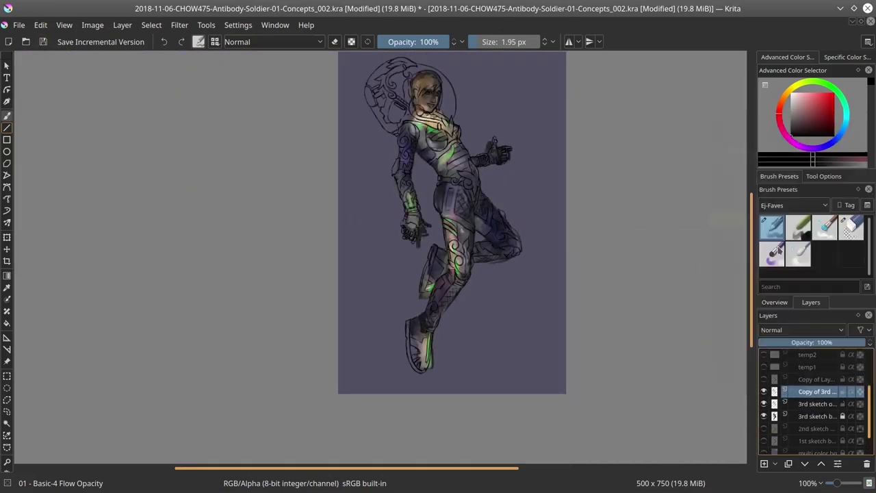
{"action": "double_click", "coordinate": [810, 366]}
{"action": "type", "text": "3r"}
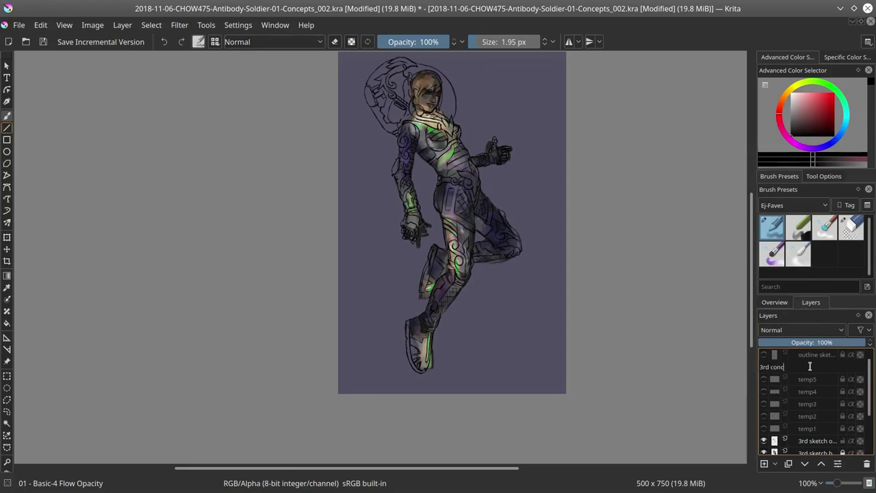
{"action": "type", "text": "d conc"}
{"action": "key", "text": "Return"}
{"action": "key", "text": "ctrl+j"}
Step: Merge the copies into the single 3rd concept layer and save the file
{"action": "right_click", "coordinate": [808, 404]}
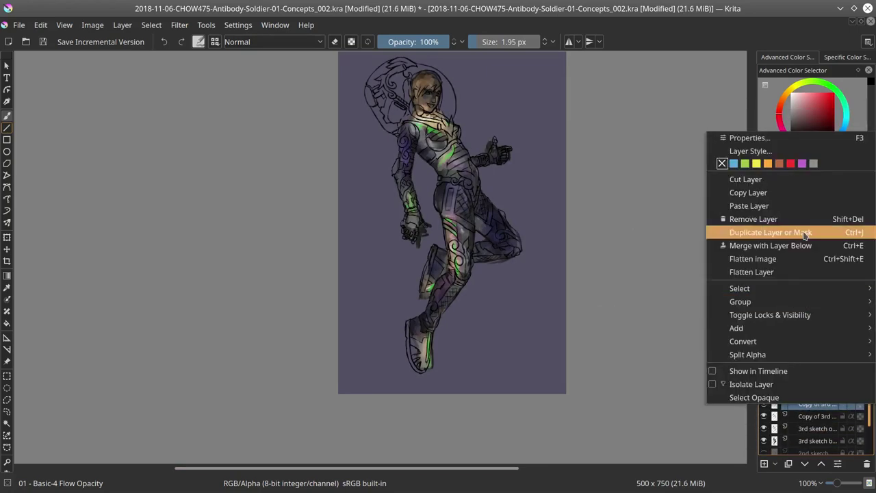
{"action": "left_click", "coordinate": [806, 233]}
{"action": "key", "text": "t"}
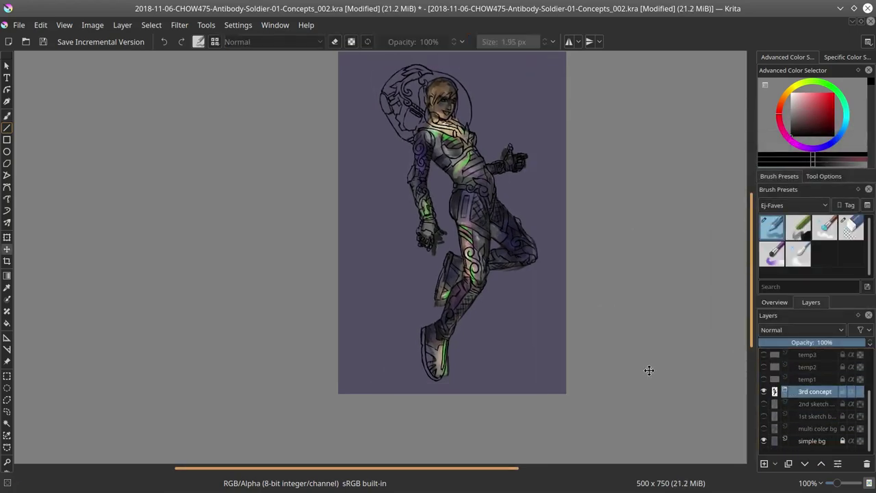
{"action": "key", "text": "ctrl+s"}
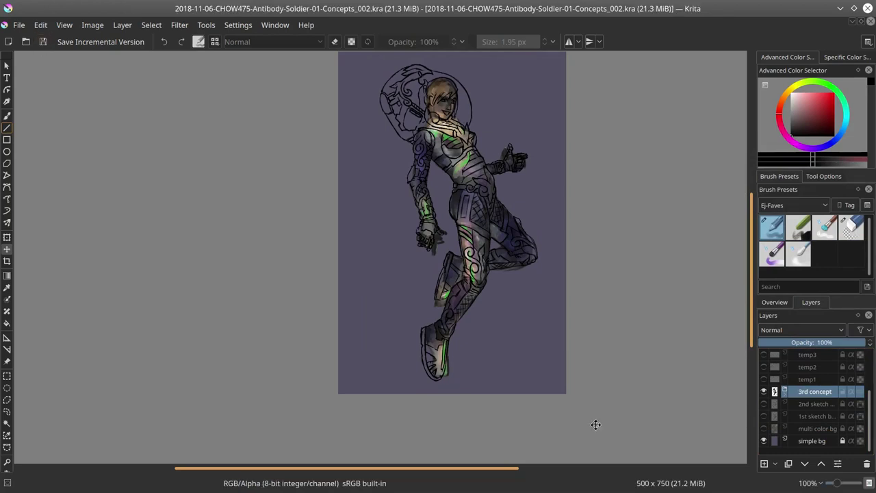
Step: Hide the 3rd concept layer and show and select the 2nd sketch layer
{"action": "left_click", "coordinate": [815, 403]}
{"action": "left_click", "coordinate": [764, 404]}
{"action": "left_click", "coordinate": [764, 392]}
{"action": "scroll", "coordinate": [281, 257], "scroll_direction": "down", "scroll_amount": 2}
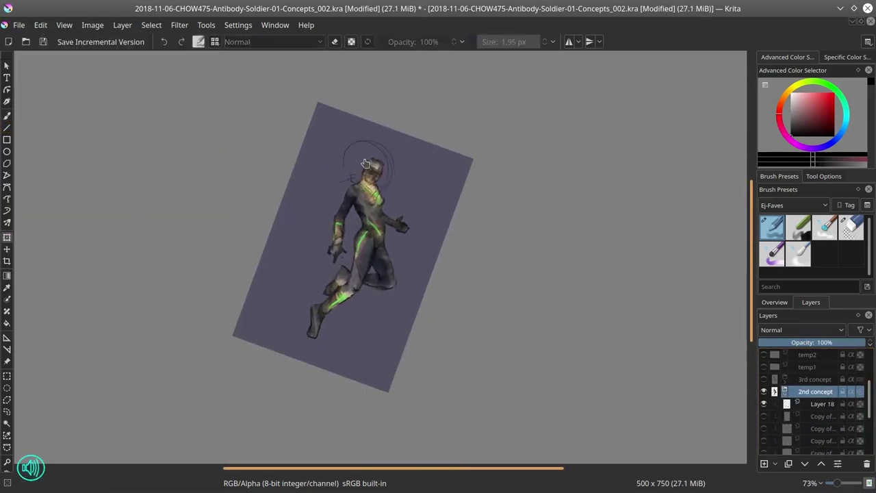
{"action": "left_click_drag", "start_coordinate": [329, 204], "coordinate": [318, 240]}
{"action": "key", "text": "5"}
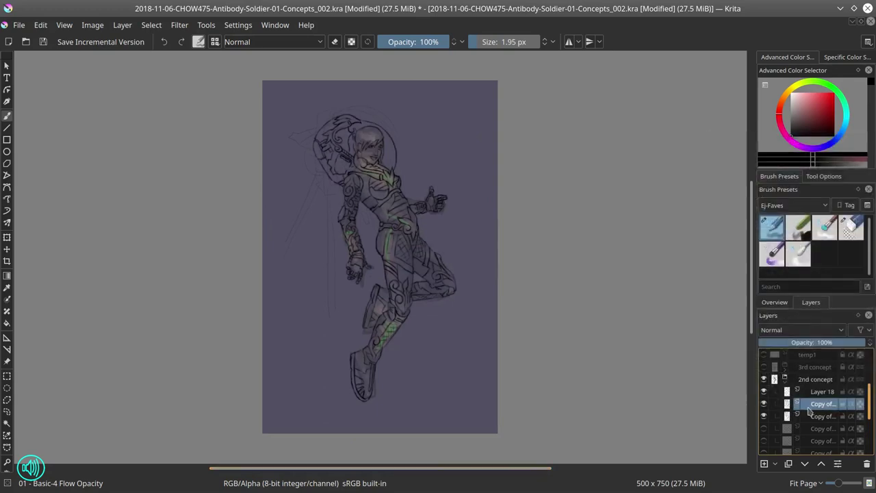
Step: Erase the old copied lines on the figure with an enlarged round eraser
{"action": "left_click", "coordinate": [851, 226]}
{"action": "scroll", "coordinate": [370, 164], "scroll_direction": "up", "scroll_amount": 5}
{"action": "left_click_drag", "start_coordinate": [413, 217], "coordinate": [425, 205]}
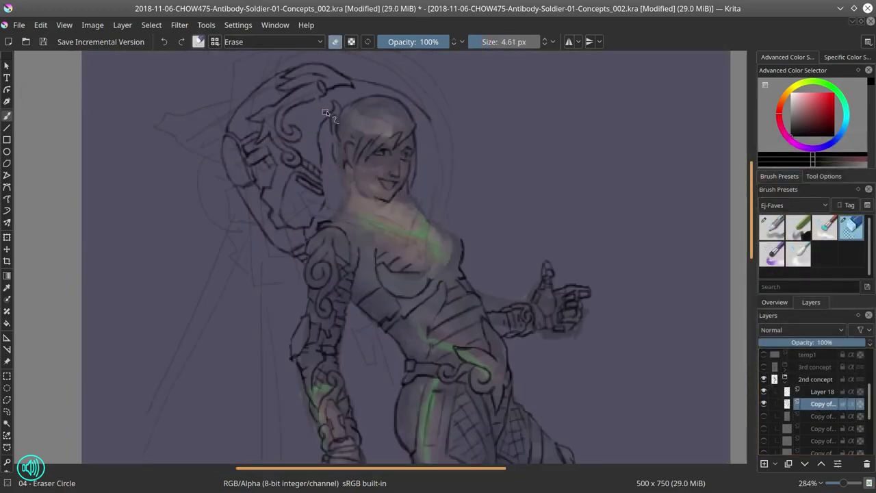
{"action": "key", "text": "bracketright"}
{"action": "key", "text": "bracketright"}
{"action": "left_click_drag", "start_coordinate": [438, 288], "coordinate": [424, 161]}
{"action": "scroll", "coordinate": [460, 201], "scroll_direction": "down", "scroll_amount": 5}
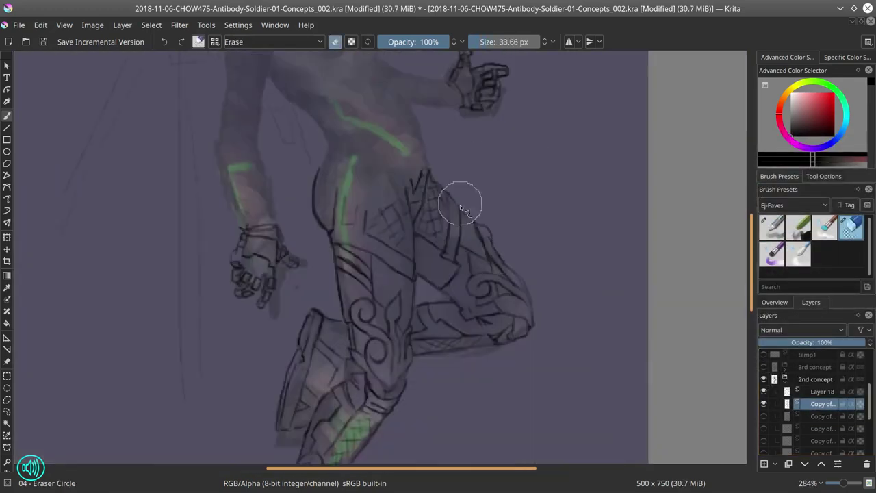
Step: Add a new empty Layer 19 above Layer 18 for fresh line work
{"action": "left_click", "coordinate": [822, 391], "text": "ctrl"}
{"action": "key", "text": "Insert"}
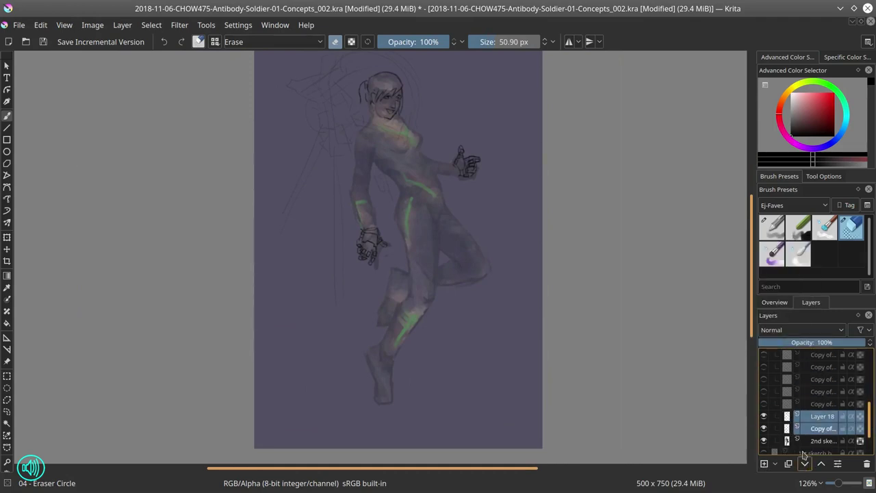
{"action": "key", "text": "slash"}
{"action": "scroll", "coordinate": [421, 303], "scroll_direction": "up", "scroll_amount": 5}
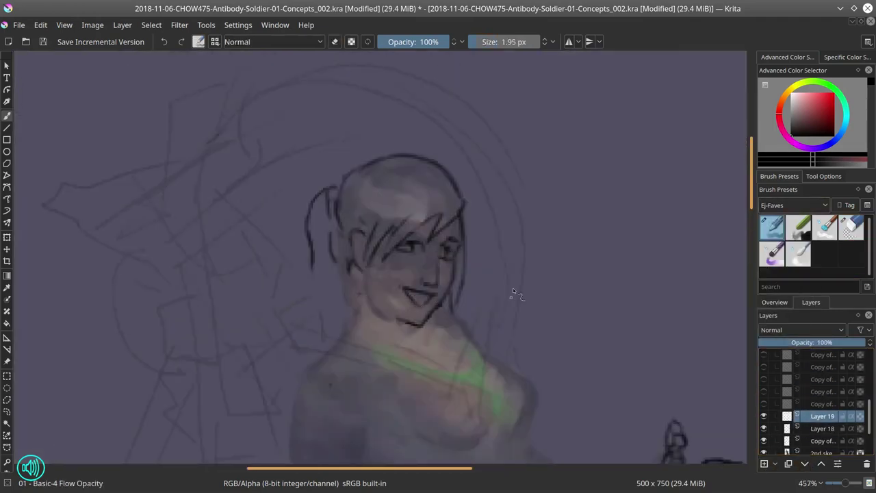
Step: Rotate the view, try hair strokes above the head on Layer 19, then erase and undo them
{"action": "key", "text": "6"}
{"action": "left_click_drag", "start_coordinate": [330, 164], "coordinate": [291, 229]}
{"action": "mouse_move", "coordinate": [432, 156]}
{"action": "left_mouse_down"}
{"action": "mouse_move", "coordinate": [375, 177]}
{"action": "mouse_move", "coordinate": [513, 256]}
{"action": "left_mouse_up"}
{"action": "left_click_drag", "start_coordinate": [490, 166], "coordinate": [519, 255]}
{"action": "key", "text": "slash"}
{"action": "left_click", "coordinate": [822, 441]}
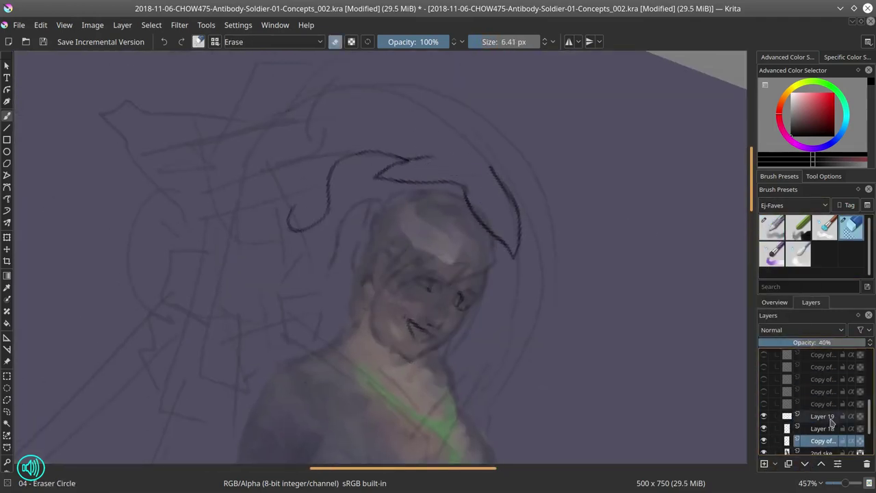
{"action": "left_click", "coordinate": [831, 420]}
{"action": "mouse_move", "coordinate": [291, 226]}
{"action": "left_mouse_down"}
{"action": "mouse_move", "coordinate": [321, 191]}
{"action": "mouse_move", "coordinate": [471, 194]}
{"action": "left_mouse_up"}
{"action": "key", "text": "slash"}
{"action": "key", "text": "ctrl+z"}
Step: Ink a winged crest above the head with a zigzag curl, petal stroke and helmet left edge
{"action": "mouse_move", "coordinate": [457, 131]}
{"action": "left_mouse_down"}
{"action": "mouse_move", "coordinate": [516, 186]}
{"action": "mouse_move", "coordinate": [430, 161]}
{"action": "left_mouse_up"}
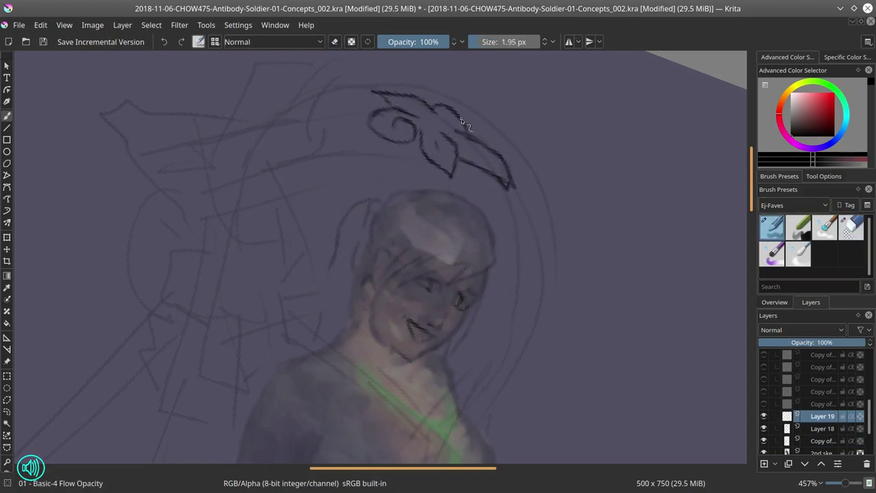
{"action": "key", "text": "slash"}
{"action": "key", "text": "slash"}
{"action": "key", "text": "slash"}
{"action": "key", "text": "slash"}
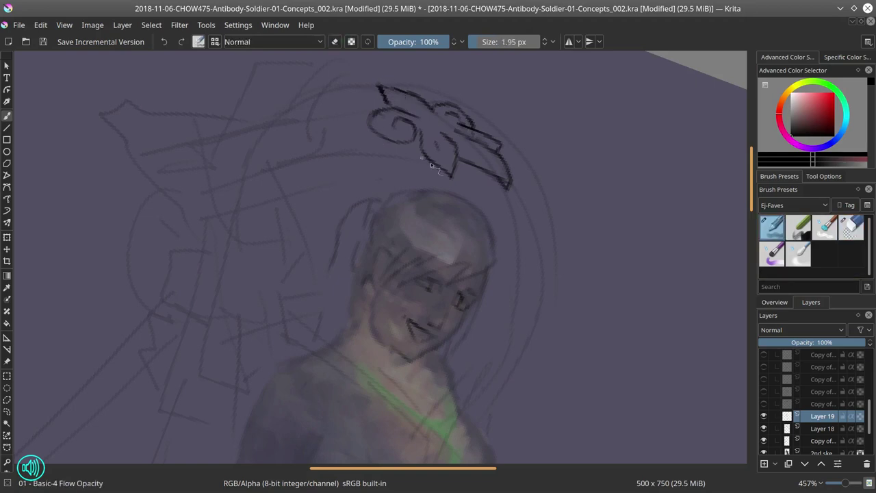
{"action": "left_click_drag", "start_coordinate": [431, 162], "coordinate": [329, 264]}
{"action": "key", "text": "slash"}
{"action": "mouse_move", "coordinate": [322, 234]}
{"action": "left_mouse_down"}
{"action": "mouse_move", "coordinate": [352, 236]}
{"action": "mouse_move", "coordinate": [343, 197]}
{"action": "mouse_move", "coordinate": [353, 229]}
{"action": "left_mouse_up"}
{"action": "key", "text": "slash"}
{"action": "key", "text": "slash"}
{"action": "key", "text": "slash"}
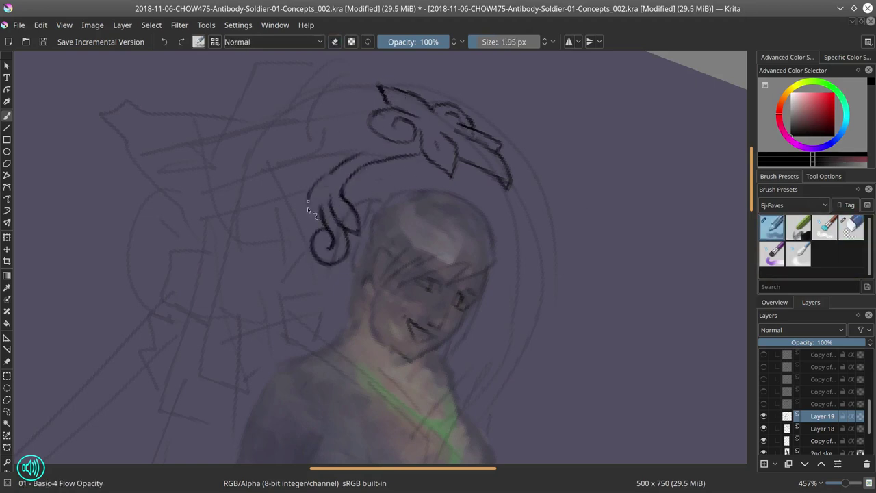
{"action": "left_click_drag", "start_coordinate": [315, 180], "coordinate": [403, 140]}
{"action": "key", "text": "slash"}
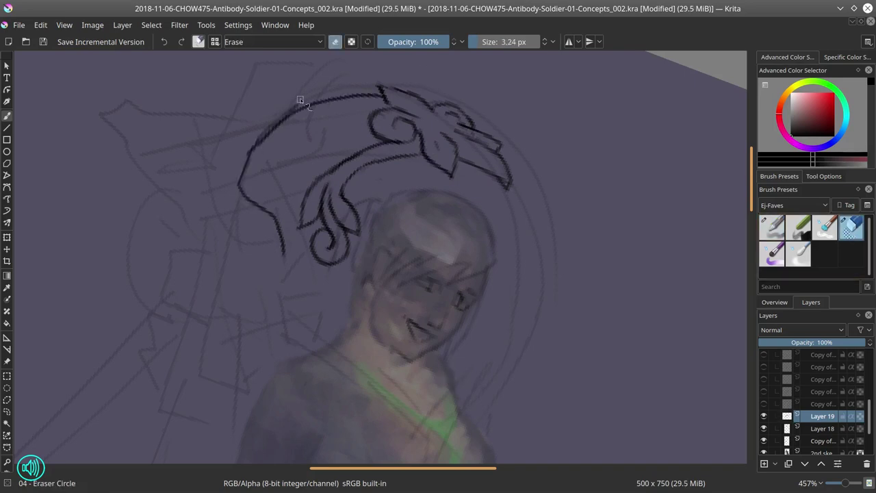
{"action": "key", "text": "slash"}
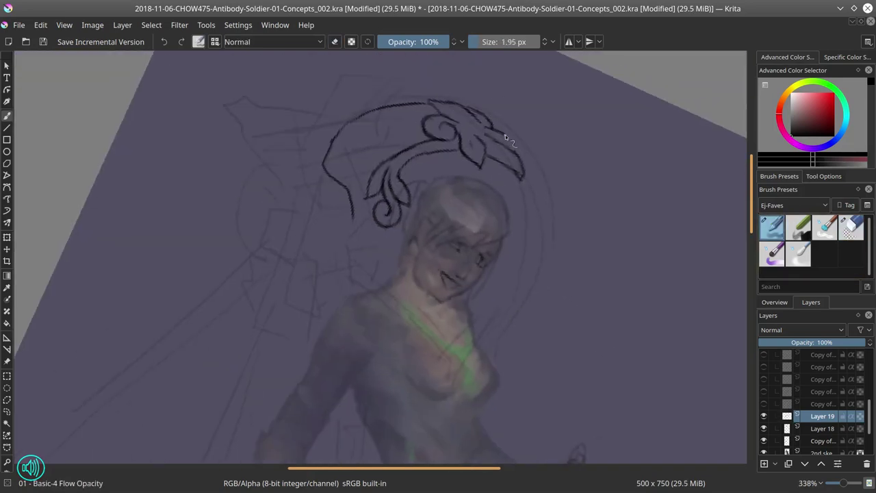
{"action": "left_click_drag", "start_coordinate": [472, 113], "coordinate": [497, 164]}
Step: Shift the helmet lines down and right, trim the top arc, and hide Layer 18
{"action": "key", "text": "slash"}
{"action": "key", "text": "slash"}
{"action": "left_click_drag", "start_coordinate": [353, 213], "coordinate": [347, 263]}
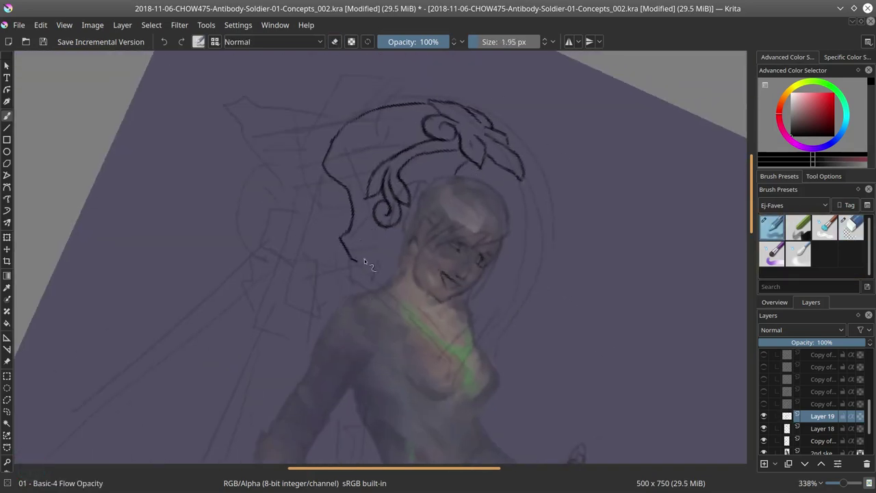
{"action": "key", "text": "ctrl+t"}
{"action": "left_click_drag", "start_coordinate": [431, 205], "coordinate": [448, 224]}
{"action": "key", "text": "slash"}
{"action": "key", "text": "b"}
{"action": "mouse_move", "coordinate": [363, 140]}
{"action": "left_mouse_down"}
{"action": "mouse_move", "coordinate": [431, 125]}
{"action": "mouse_move", "coordinate": [343, 195]}
{"action": "left_mouse_up"}
{"action": "key", "text": "slash"}
{"action": "key", "text": "slash"}
{"action": "key", "text": "slash"}
{"action": "key", "text": "ctrl+h"}
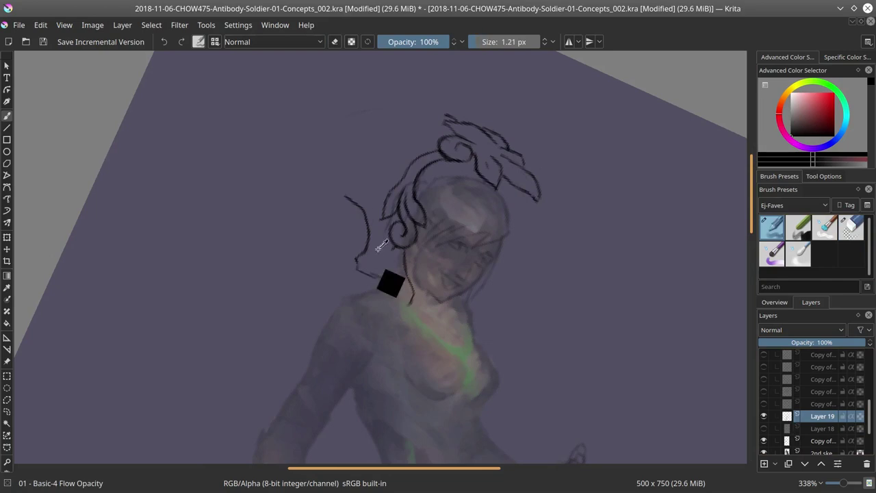
Step: Ink the neck and shoulder outline, including the left shoulder jog and a short stroke near the neck
{"action": "left_click_drag", "start_coordinate": [360, 275], "coordinate": [410, 308]}
{"action": "key", "text": "slash"}
{"action": "left_click_drag", "start_coordinate": [484, 300], "coordinate": [476, 313]}
{"action": "key", "text": "slash"}
{"action": "left_click_drag", "start_coordinate": [354, 269], "coordinate": [368, 296]}
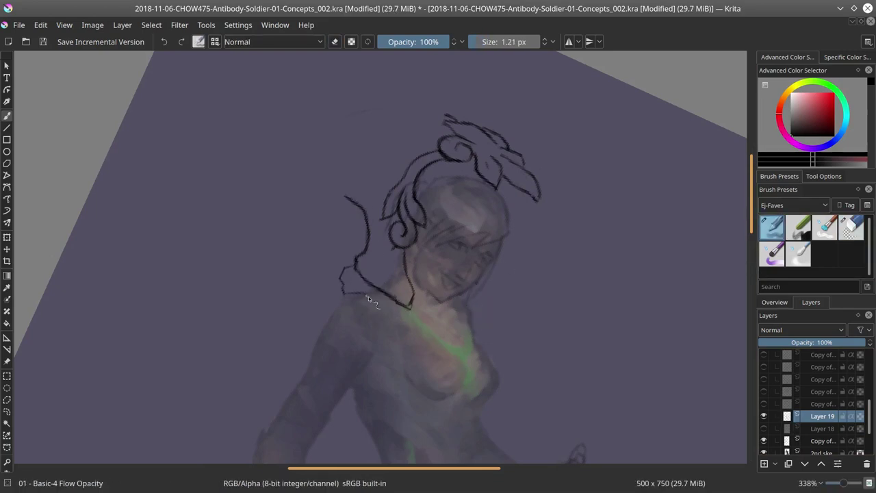
{"action": "mouse_move", "coordinate": [429, 316]}
{"action": "left_mouse_down"}
{"action": "mouse_move", "coordinate": [463, 336]}
{"action": "mouse_move", "coordinate": [415, 303]}
{"action": "left_mouse_up"}
{"action": "key", "text": "slash"}
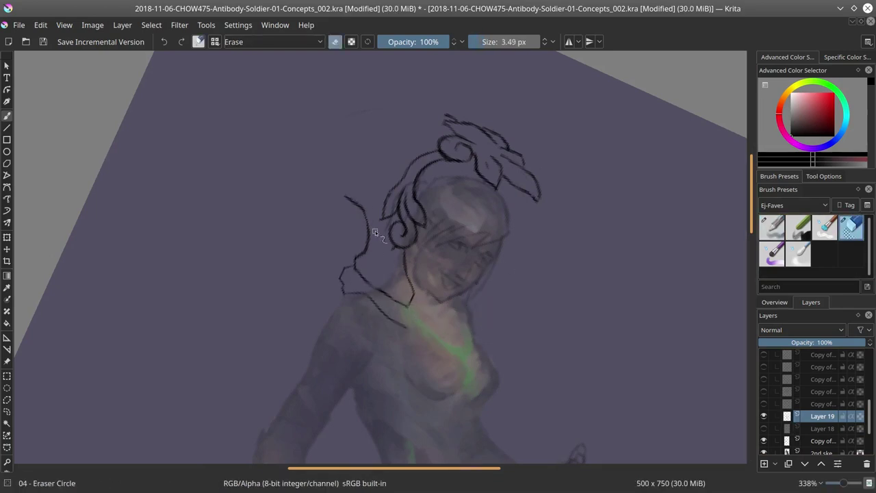
{"action": "key", "text": "slash"}
Step: Redraw the curve under the left breast and the right breast outline, then hide the painted copy layer
{"action": "left_click_drag", "start_coordinate": [456, 387], "coordinate": [394, 377]}
{"action": "left_click_drag", "start_coordinate": [482, 345], "coordinate": [480, 408]}
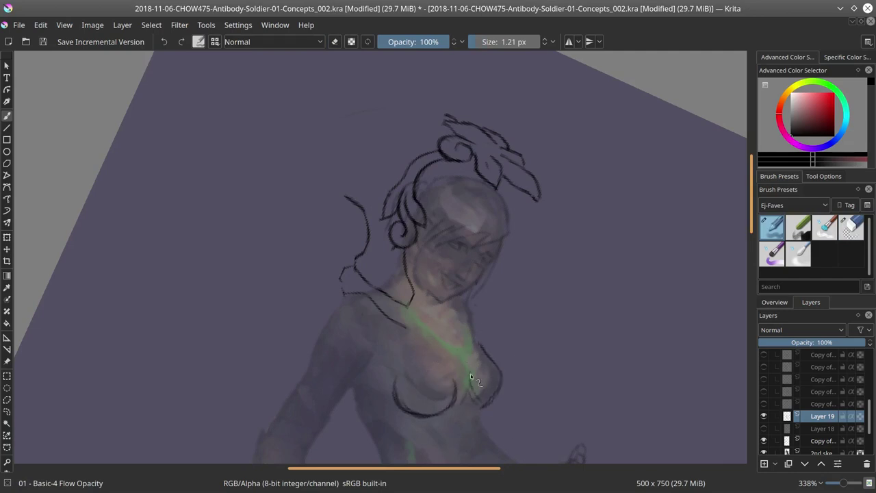
{"action": "key", "text": "slash"}
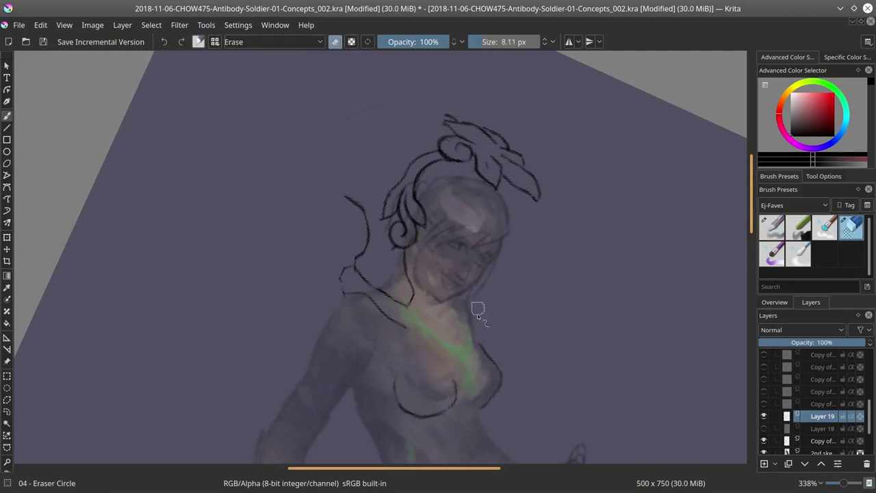
{"action": "key", "text": "slash"}
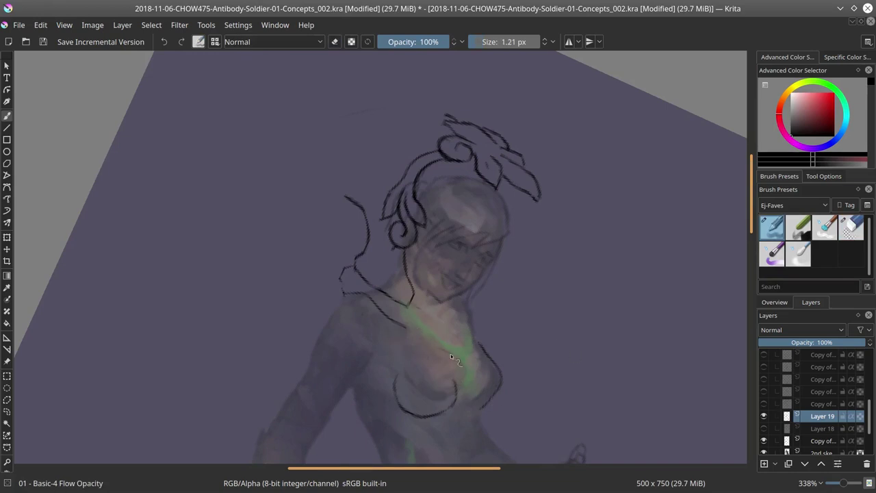
{"action": "scroll", "coordinate": [811, 404], "scroll_direction": "down", "scroll_amount": 1}
{"action": "left_click", "coordinate": [764, 404]}
{"action": "key", "text": "slash"}
Step: Show the painted figure and face-detail copy layer, and erase part of the chest pendant stroke
{"action": "key", "text": "slash"}
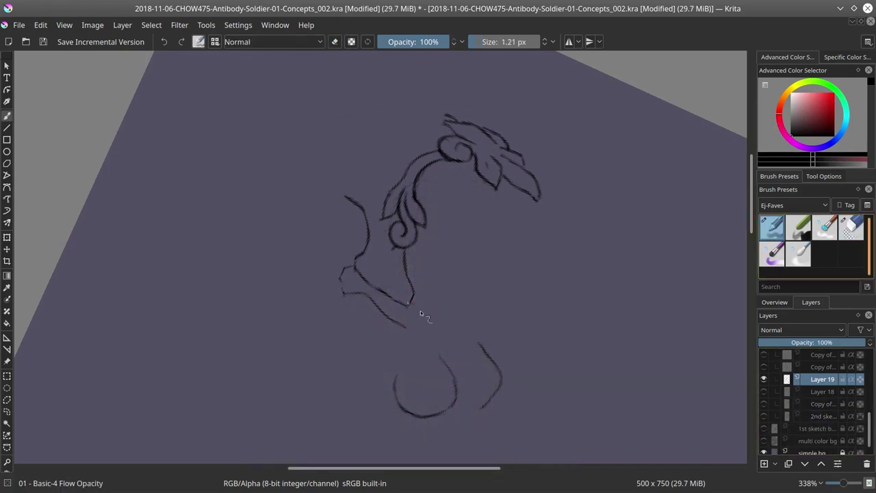
{"action": "mouse_move", "coordinate": [415, 315]}
{"action": "left_mouse_down"}
{"action": "mouse_move", "coordinate": [456, 323]}
{"action": "mouse_move", "coordinate": [423, 304]}
{"action": "mouse_move", "coordinate": [438, 308]}
{"action": "left_mouse_up"}
{"action": "key", "text": "slash"}
{"action": "key", "text": "slash"}
{"action": "key", "text": "slash"}
{"action": "key", "text": "slash"}
{"action": "key", "text": "slash"}
{"action": "key", "text": "slash"}
{"action": "left_click", "coordinate": [764, 416]}
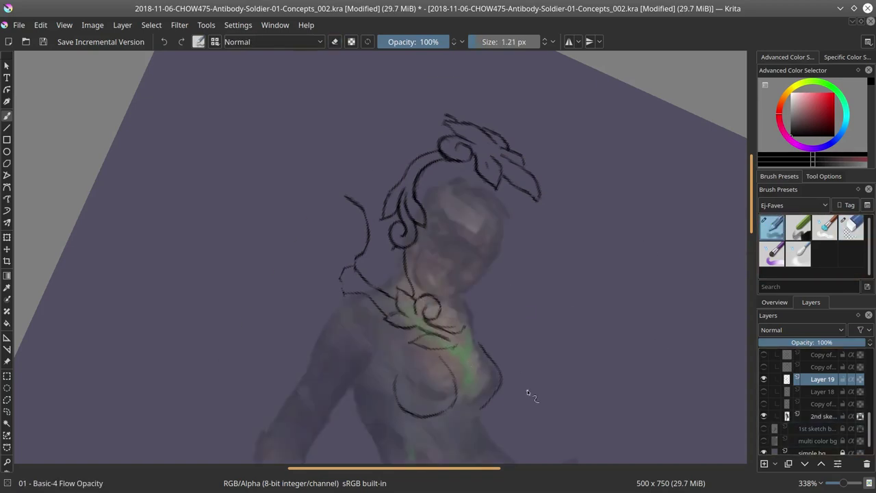
{"action": "left_click", "coordinate": [764, 404]}
{"action": "key", "text": "slash"}
{"action": "left_click_drag", "start_coordinate": [456, 334], "coordinate": [467, 347]}
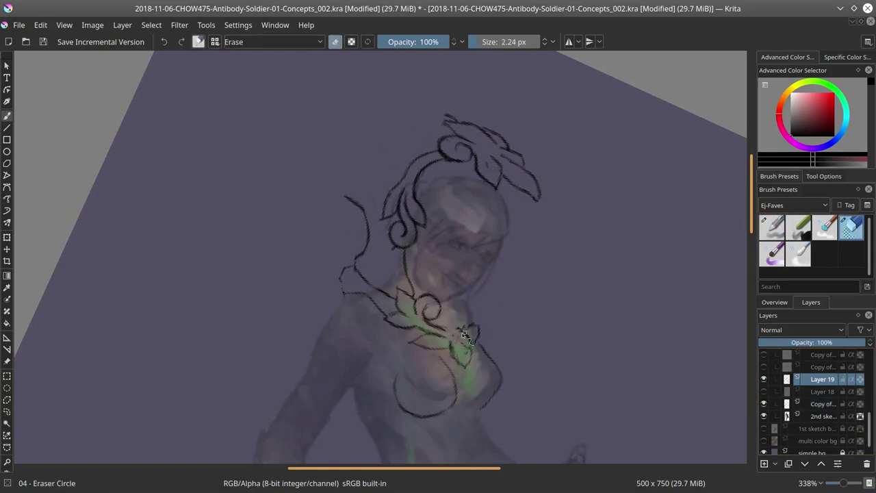
{"action": "key", "text": "slash"}
{"action": "key", "text": "slash"}
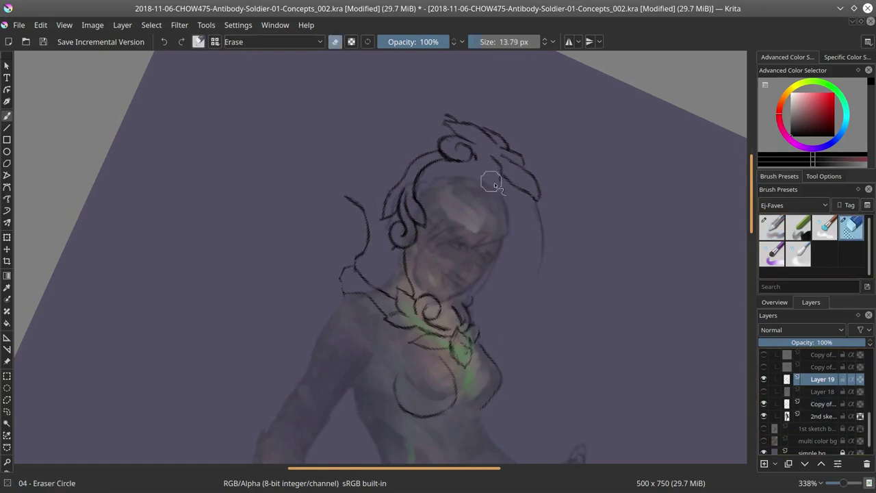
{"action": "key", "text": "slash"}
Step: Erase the old head arc and pendant lines, ink a long dome arc around the head, and show Layer 18
{"action": "mouse_move", "coordinate": [492, 182]}
{"action": "left_mouse_down"}
{"action": "mouse_move", "coordinate": [520, 137]}
{"action": "mouse_move", "coordinate": [520, 175]}
{"action": "left_mouse_up"}
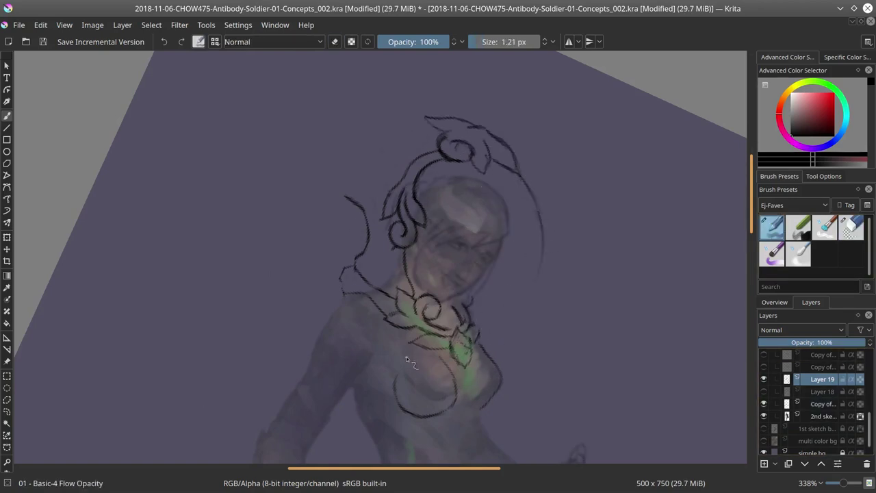
{"action": "key", "text": "slash"}
{"action": "left_click_drag", "start_coordinate": [538, 254], "coordinate": [534, 199]}
{"action": "left_click_drag", "start_coordinate": [459, 342], "coordinate": [438, 332]}
{"action": "key", "text": "slash"}
{"action": "mouse_move", "coordinate": [520, 174]}
{"action": "left_mouse_down"}
{"action": "mouse_move", "coordinate": [523, 269]}
{"action": "mouse_move", "coordinate": [475, 346]}
{"action": "mouse_move", "coordinate": [480, 340]}
{"action": "left_mouse_up"}
{"action": "key", "text": "slash"}
{"action": "key", "text": "slash"}
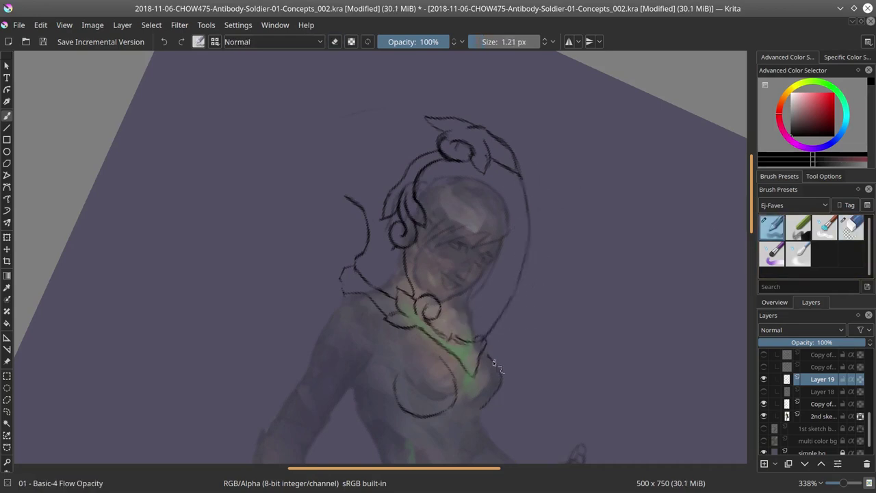
{"action": "left_click_drag", "start_coordinate": [345, 177], "coordinate": [419, 115]}
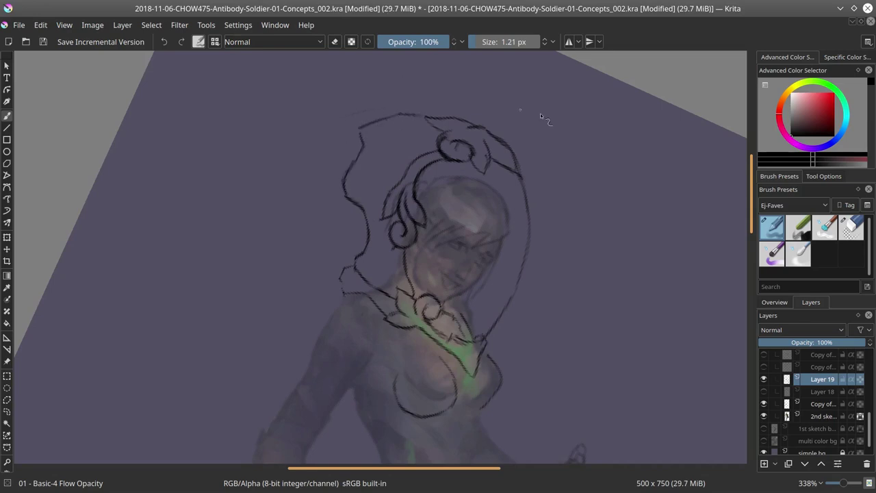
{"action": "scroll", "coordinate": [548, 156], "scroll_direction": "down", "scroll_amount": 4}
{"action": "left_click", "coordinate": [764, 391]}
Step: Start transforming the 2nd concept layer group, then select Layer 19 with the inking brush
{"action": "scroll", "coordinate": [814, 404], "scroll_direction": "up", "scroll_amount": 3}
{"action": "left_click", "coordinate": [816, 367]}
{"action": "key", "text": "ctrl+t"}
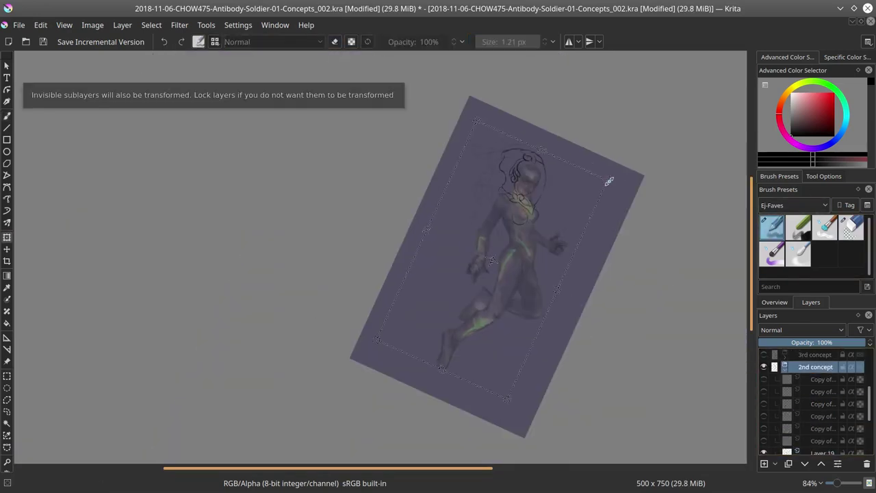
{"action": "left_click", "coordinate": [92, 25]}
{"action": "left_click", "coordinate": [113, 152]}
{"action": "scroll", "coordinate": [468, 332], "scroll_direction": "up", "scroll_amount": 5}
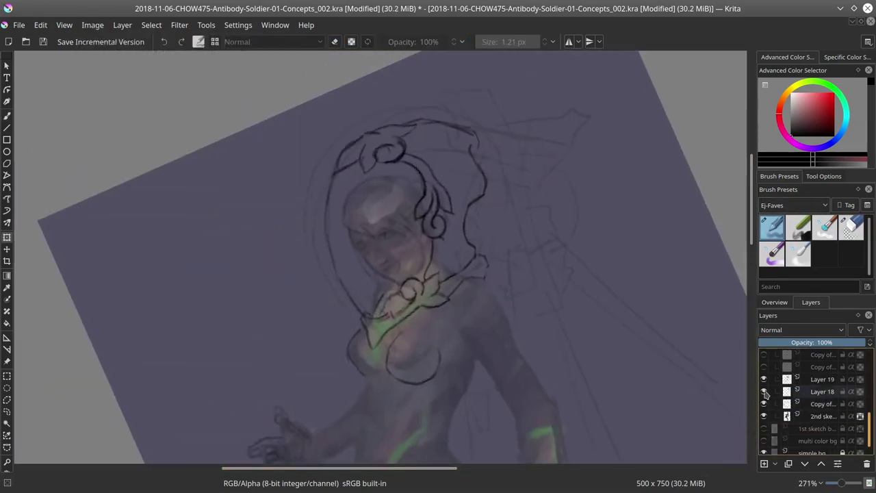
{"action": "left_click", "coordinate": [823, 379]}
{"action": "key", "text": "b"}
{"action": "key", "text": "e"}
{"action": "key", "text": "e"}
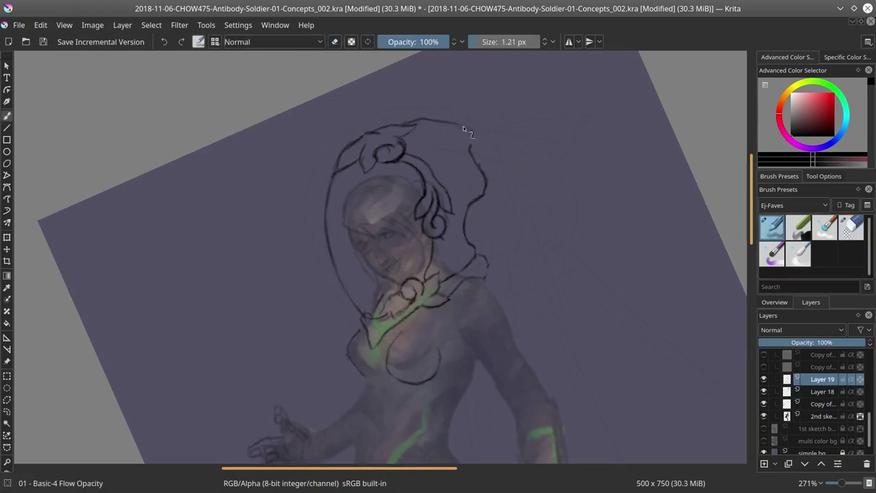
Step: Ink the helmet's angular back edge, undoing trial strokes beside the shoulder and helmet
{"action": "key", "text": "slash"}
{"action": "left_click_drag", "start_coordinate": [438, 151], "coordinate": [419, 159]}
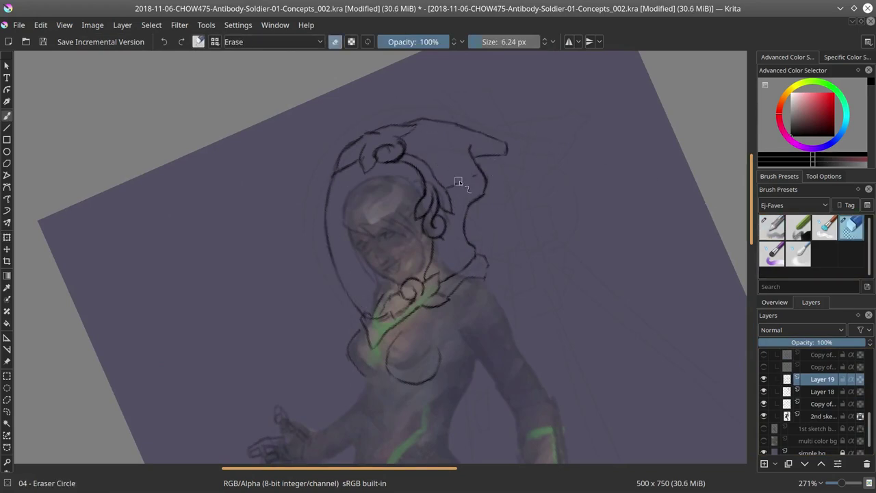
{"action": "key", "text": "slash"}
{"action": "left_click_drag", "start_coordinate": [516, 207], "coordinate": [497, 239]}
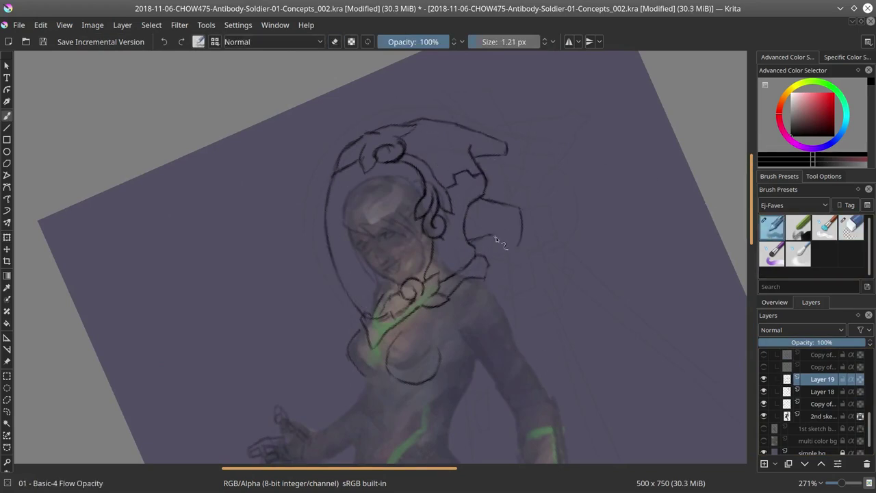
{"action": "scroll", "coordinate": [541, 338], "scroll_direction": "down", "scroll_amount": 5}
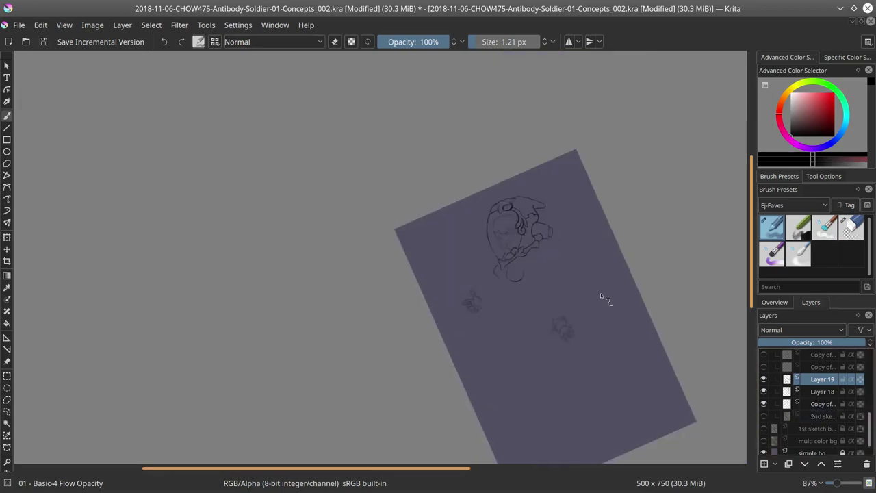
{"action": "scroll", "coordinate": [548, 274], "scroll_direction": "up", "scroll_amount": 4}
{"action": "key", "text": "slash"}
{"action": "key", "text": "slash"}
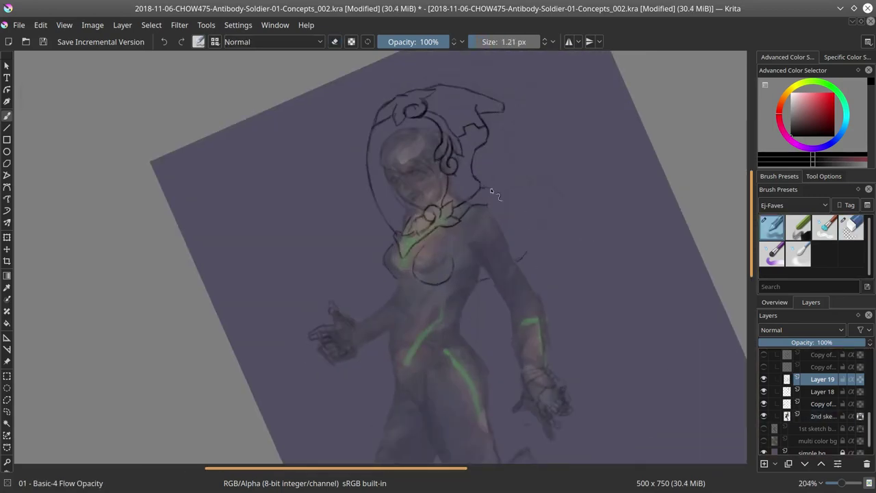
{"action": "mouse_move", "coordinate": [531, 220]}
{"action": "left_mouse_down"}
{"action": "mouse_move", "coordinate": [524, 245]}
{"action": "mouse_move", "coordinate": [561, 291]}
{"action": "left_mouse_up"}
{"action": "key", "text": "ctrl+z"}
{"action": "key", "text": "ctrl+z"}
{"action": "key", "text": "ctrl+z"}
{"action": "mouse_move", "coordinate": [473, 175]}
{"action": "left_mouse_down"}
{"action": "mouse_move", "coordinate": [473, 152]}
{"action": "mouse_move", "coordinate": [507, 157]}
{"action": "left_mouse_up"}
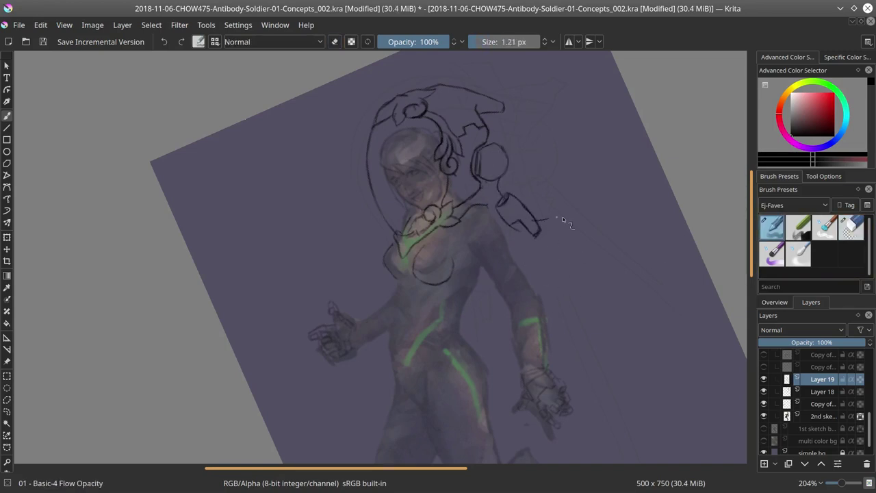
{"action": "key", "text": "e"}
{"action": "key", "text": "ctrl+z"}
Step: Draw the round earpiece with lines down to a backpack, removing a stray stroke near the hip
{"action": "key", "text": "bracketleft"}
{"action": "key", "text": "bracketleft"}
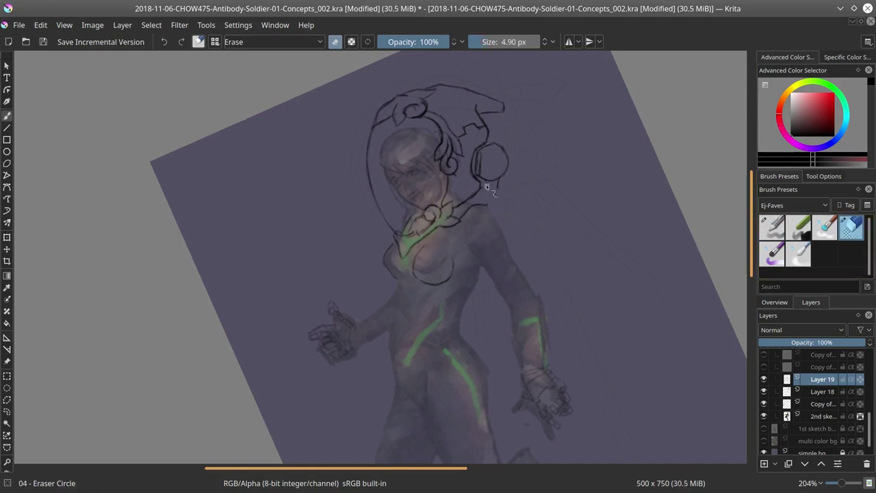
{"action": "key", "text": "e"}
{"action": "mouse_move", "coordinate": [479, 147]}
{"action": "left_mouse_down"}
{"action": "mouse_move", "coordinate": [483, 180]}
{"action": "mouse_move", "coordinate": [523, 219]}
{"action": "mouse_move", "coordinate": [522, 270]}
{"action": "mouse_move", "coordinate": [552, 244]}
{"action": "mouse_move", "coordinate": [555, 284]}
{"action": "left_mouse_up"}
{"action": "key", "text": "e"}
{"action": "key", "text": "e"}
{"action": "key", "text": "e"}
{"action": "left_click_drag", "start_coordinate": [472, 290], "coordinate": [491, 287]}
Step: Erase some earpiece lines with a larger eraser and draw three long rods right of the shoulder
{"action": "key", "text": "e"}
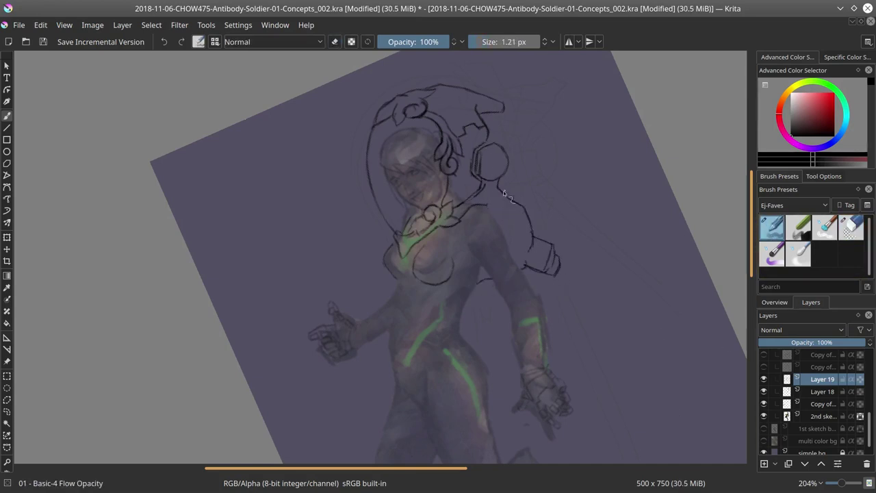
{"action": "left_click_drag", "start_coordinate": [490, 137], "coordinate": [510, 162]}
{"action": "key", "text": "e"}
{"action": "key", "text": "bracketright"}
{"action": "key", "text": "bracketright"}
{"action": "mouse_move", "coordinate": [530, 192]}
{"action": "left_mouse_down"}
{"action": "mouse_move", "coordinate": [516, 139]}
{"action": "mouse_move", "coordinate": [491, 175]}
{"action": "left_mouse_up"}
{"action": "key", "text": "e"}
{"action": "left_click_drag", "start_coordinate": [558, 219], "coordinate": [663, 267]}
{"action": "mouse_move", "coordinate": [647, 152]}
{"action": "left_mouse_down"}
{"action": "mouse_move", "coordinate": [538, 181]}
{"action": "mouse_move", "coordinate": [626, 154]}
{"action": "left_mouse_up"}
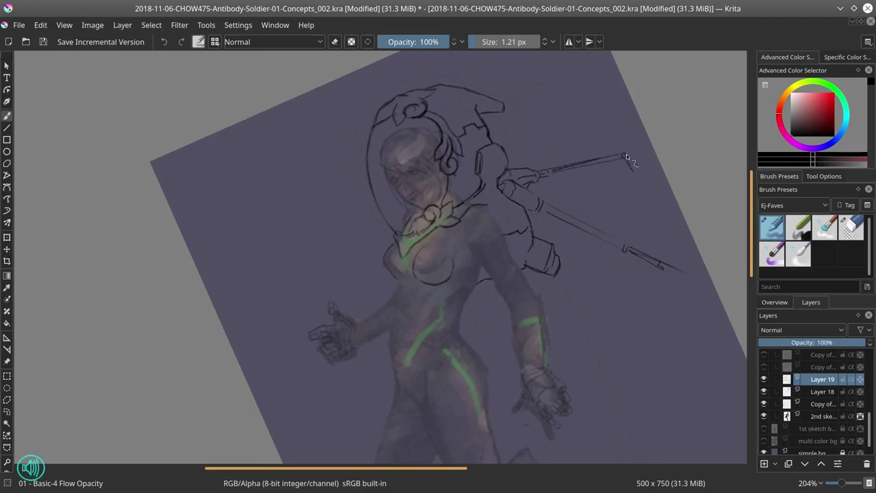
{"action": "left_click_drag", "start_coordinate": [534, 209], "coordinate": [553, 292]}
Step: Reset canvas rotation, try rotating the newest rod diagonally with Transform, then undo it
{"action": "key", "text": "5"}
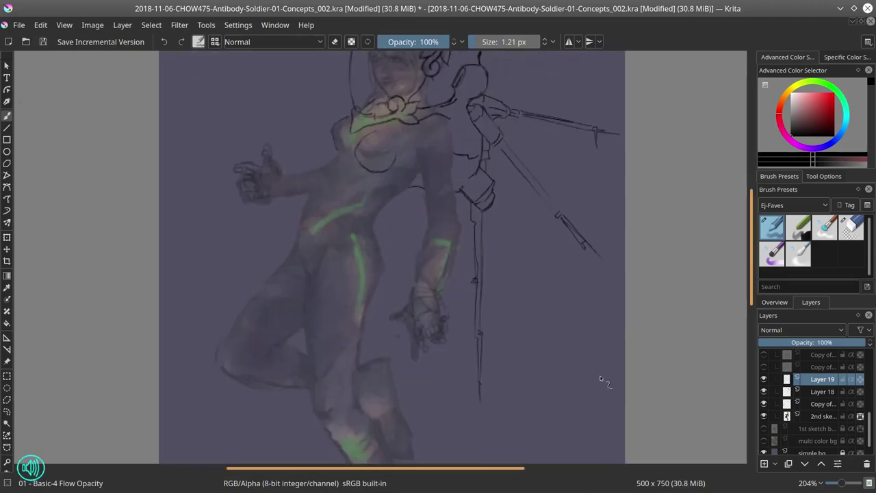
{"action": "key", "text": "ctrl+t"}
{"action": "mouse_move", "coordinate": [576, 363]}
{"action": "left_mouse_down"}
{"action": "mouse_move", "coordinate": [511, 299]}
{"action": "mouse_move", "coordinate": [583, 336]}
{"action": "mouse_move", "coordinate": [520, 322]}
{"action": "left_mouse_up"}
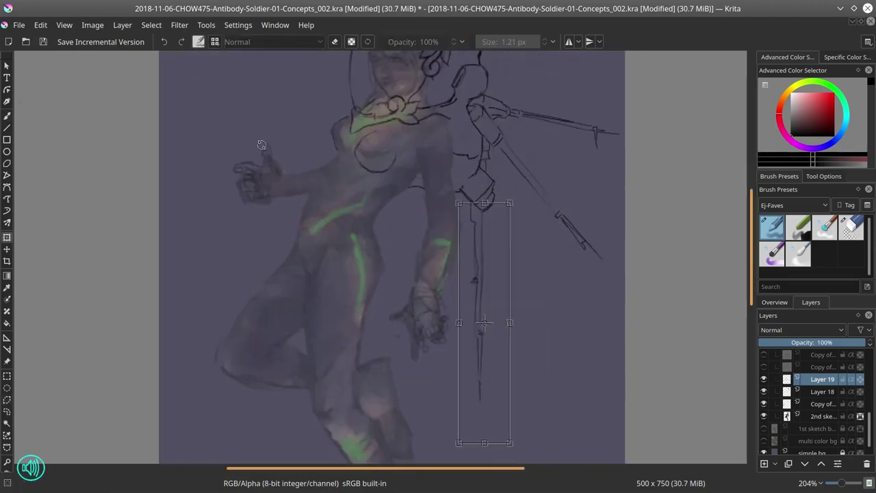
{"action": "key", "text": "Insert"}
{"action": "key", "text": "ctrl+z"}
{"action": "key", "text": "e"}
{"action": "key", "text": "b"}
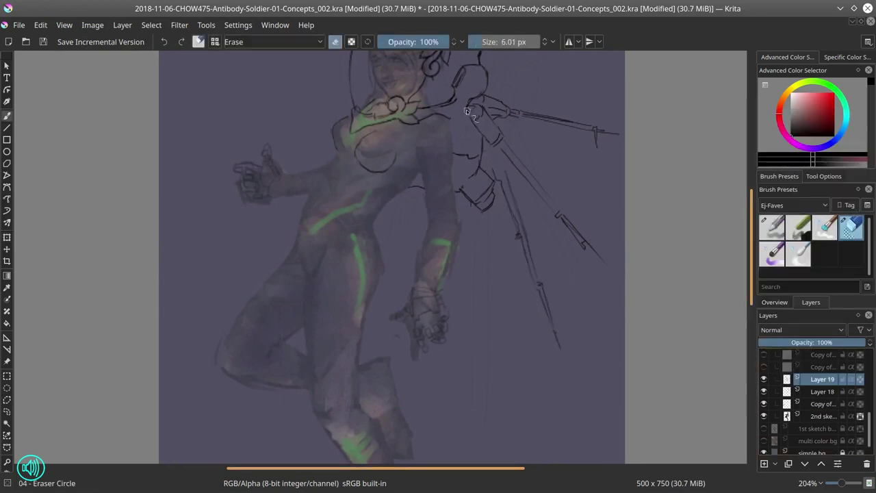
{"action": "left_click", "coordinate": [772, 226]}
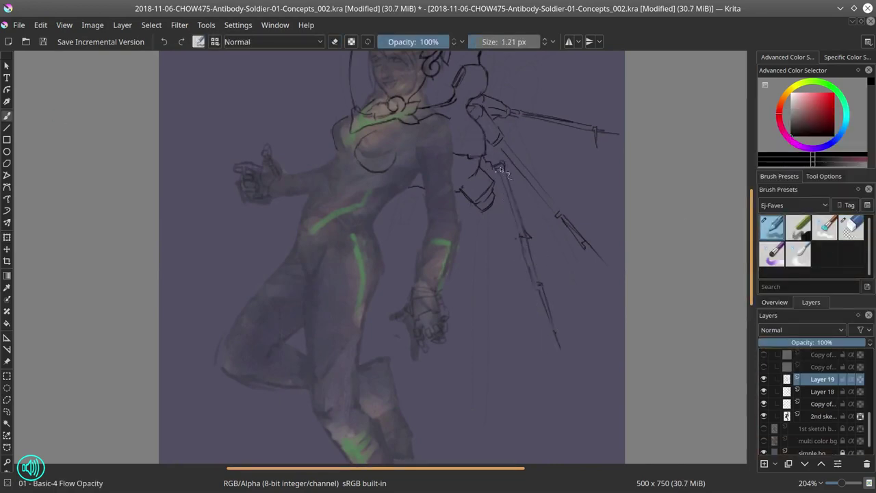
Step: Select the 2nd sketch layer, hide the painting on Layer 18, and view the whole page
{"action": "scroll", "coordinate": [502, 171], "scroll_direction": "up", "scroll_amount": 5}
{"action": "key", "text": "e"}
{"action": "key", "text": "e"}
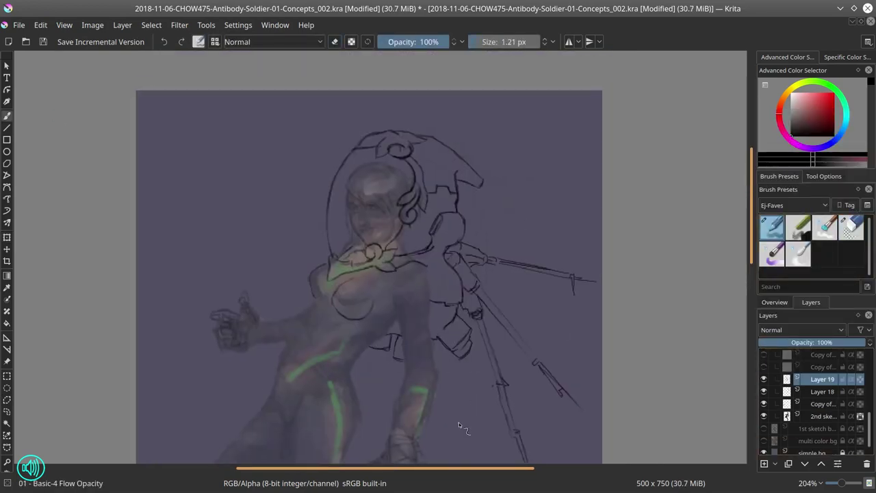
{"action": "key", "text": "e"}
{"action": "key", "text": "e"}
{"action": "left_click", "coordinate": [823, 417]}
{"action": "left_click", "coordinate": [764, 392]}
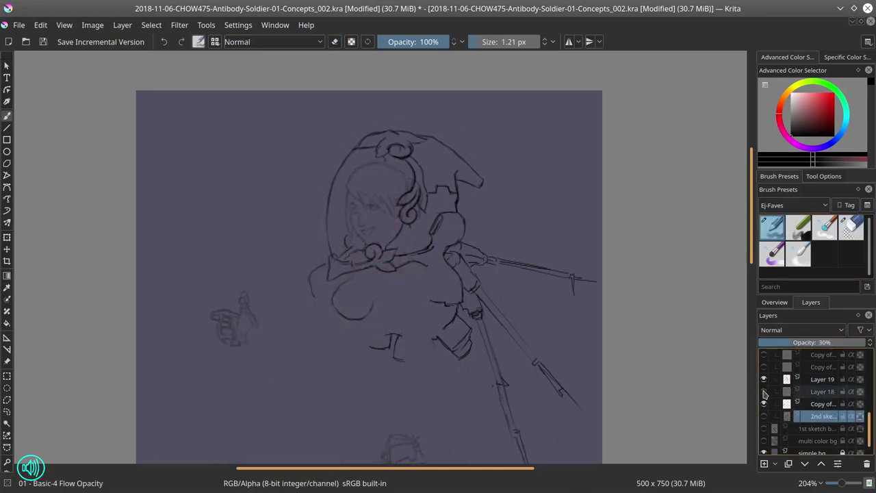
{"action": "scroll", "coordinate": [488, 148], "scroll_direction": "down", "scroll_amount": 4}
{"action": "key", "text": "Page_Up"}
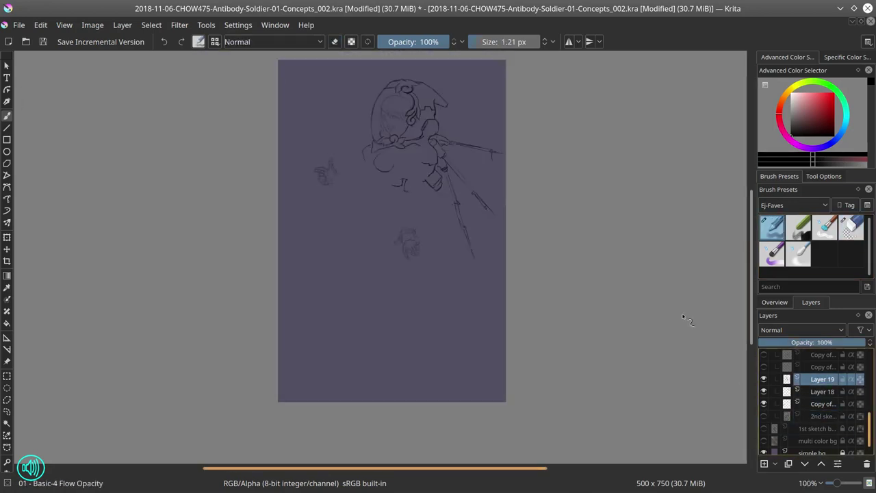
Step: Zoom in on the chest and erase stray lines near the hip and arm on Layer 19
{"action": "scroll", "coordinate": [775, 410], "scroll_direction": "up", "scroll_amount": 3}
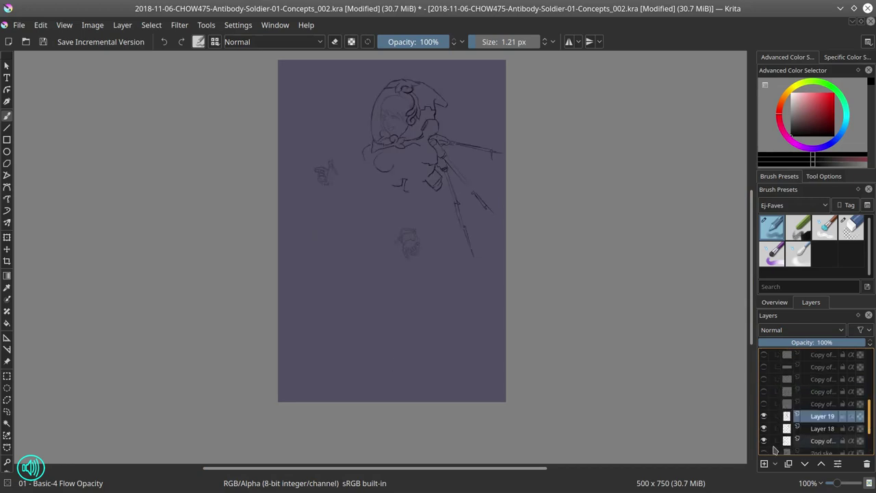
{"action": "key", "text": "e"}
{"action": "scroll", "coordinate": [395, 322], "scroll_direction": "up", "scroll_amount": 3}
{"action": "key", "text": "e"}
{"action": "key", "text": "e"}
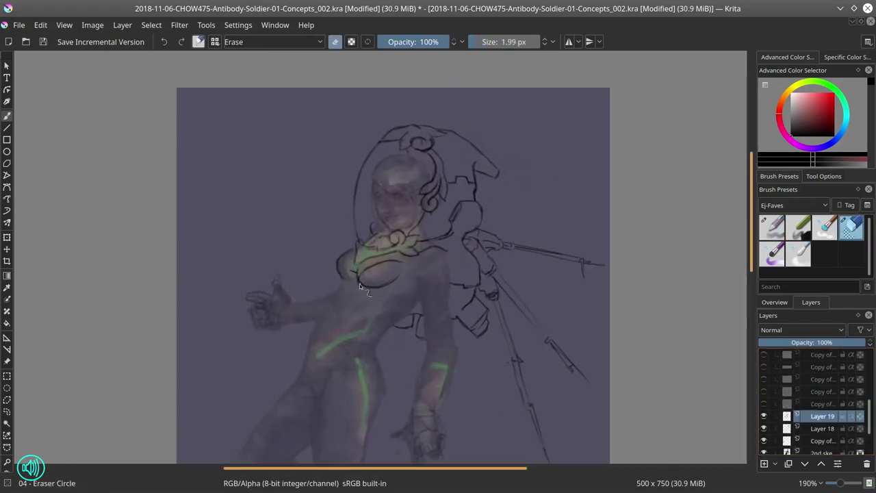
{"action": "key", "text": "e"}
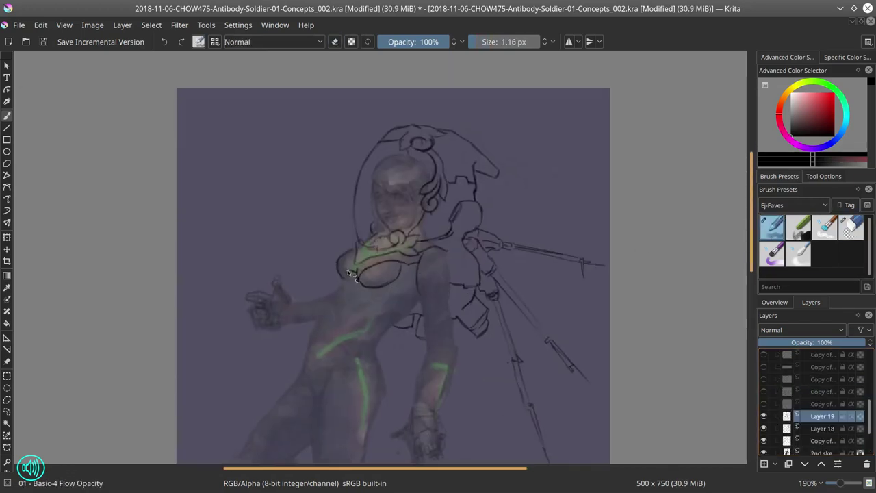
{"action": "key", "text": "e"}
{"action": "key", "text": "e"}
{"action": "key", "text": "e"}
{"action": "key", "text": "e"}
{"action": "scroll", "coordinate": [500, 251], "scroll_direction": "down", "scroll_amount": 3}
{"action": "scroll", "coordinate": [409, 315], "scroll_direction": "up", "scroll_amount": 2}
{"action": "key", "text": "e"}
{"action": "key", "text": "e"}
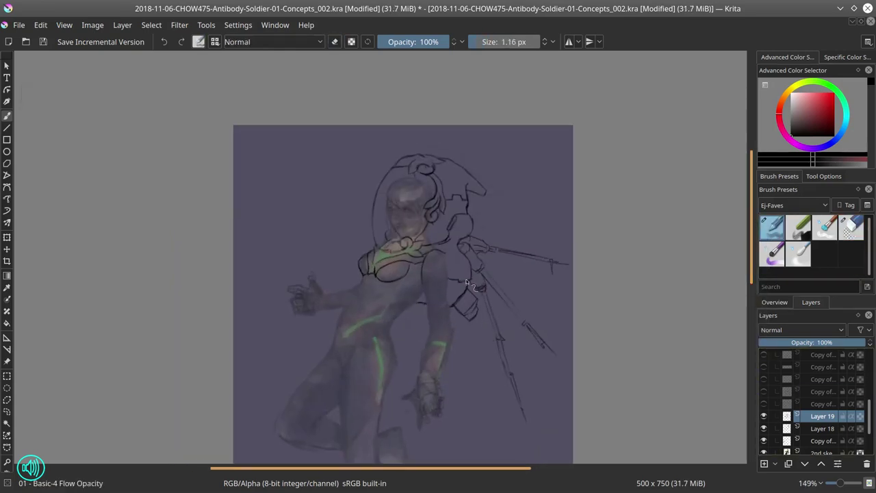
{"action": "key", "text": "e"}
{"action": "left_click_drag", "start_coordinate": [404, 327], "coordinate": [455, 298]}
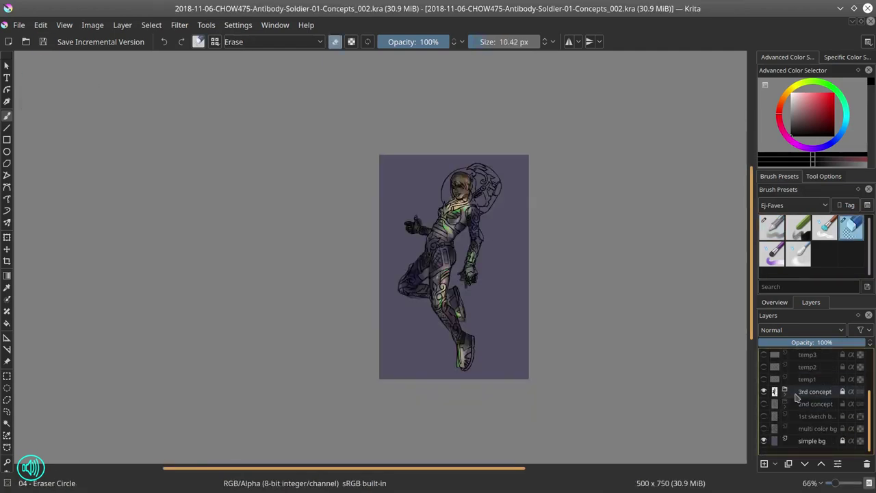
Step: Touch up the small dark strokes across the chest on Layer 19
{"action": "scroll", "coordinate": [469, 305], "scroll_direction": "up", "scroll_amount": 5}
{"action": "mouse_move", "coordinate": [425, 297]}
{"action": "left_mouse_down"}
{"action": "mouse_move", "coordinate": [408, 277]}
{"action": "mouse_move", "coordinate": [431, 305]}
{"action": "left_mouse_up"}
{"action": "key", "text": "e"}
{"action": "key", "text": "e"}
{"action": "key", "text": "e"}
{"action": "key", "text": "e"}
{"action": "mouse_move", "coordinate": [384, 271]}
{"action": "left_mouse_down"}
{"action": "mouse_move", "coordinate": [404, 298]}
{"action": "mouse_move", "coordinate": [432, 293]}
{"action": "left_mouse_up"}
{"action": "key", "text": "e"}
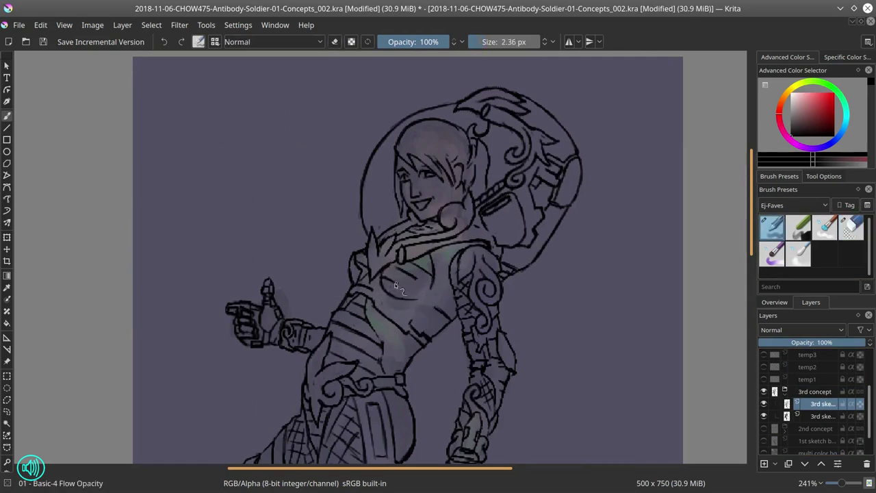
{"action": "key", "text": "e"}
{"action": "key", "text": "e"}
{"action": "key", "text": "e"}
{"action": "key", "text": "e"}
Step: Hide and re-show the lower third-sketch layer to compare it with the line art
{"action": "scroll", "coordinate": [592, 283], "scroll_direction": "down", "scroll_amount": 5}
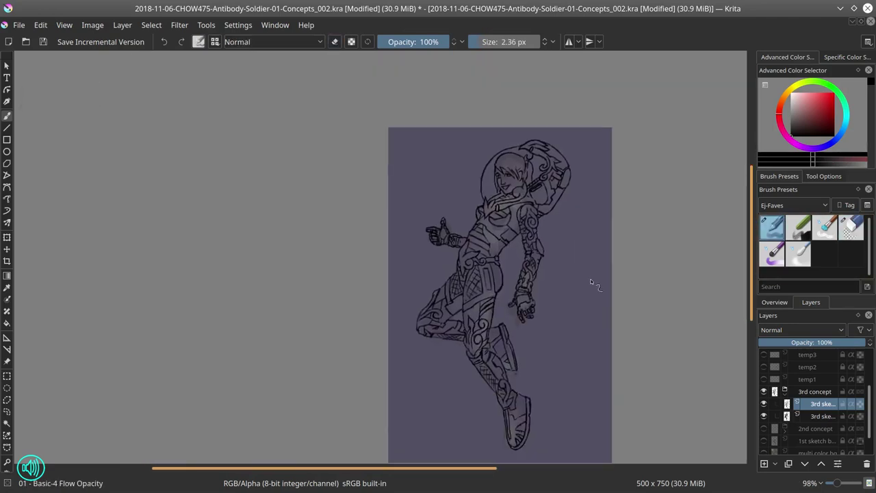
{"action": "left_click", "coordinate": [764, 416]}
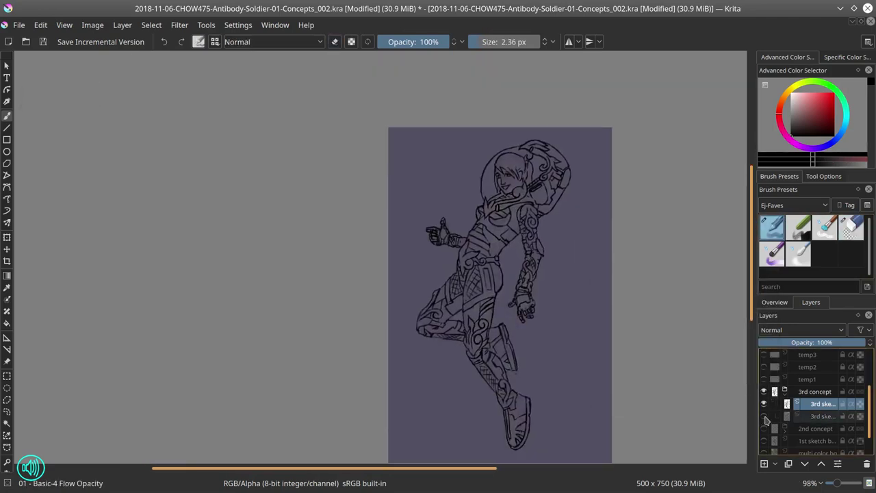
{"action": "left_click", "coordinate": [764, 417]}
{"action": "key", "text": "e"}
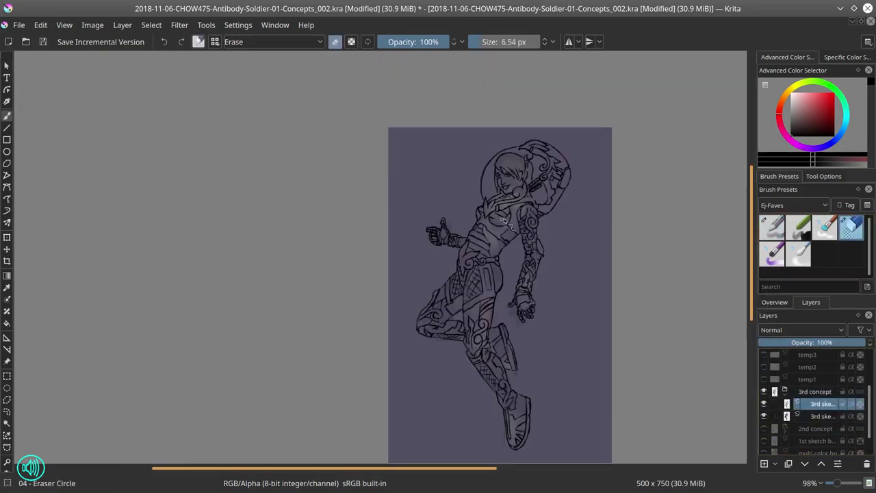
{"action": "scroll", "coordinate": [514, 173], "scroll_direction": "up", "scroll_amount": 3}
{"action": "key", "text": "e"}
{"action": "key", "text": "e"}
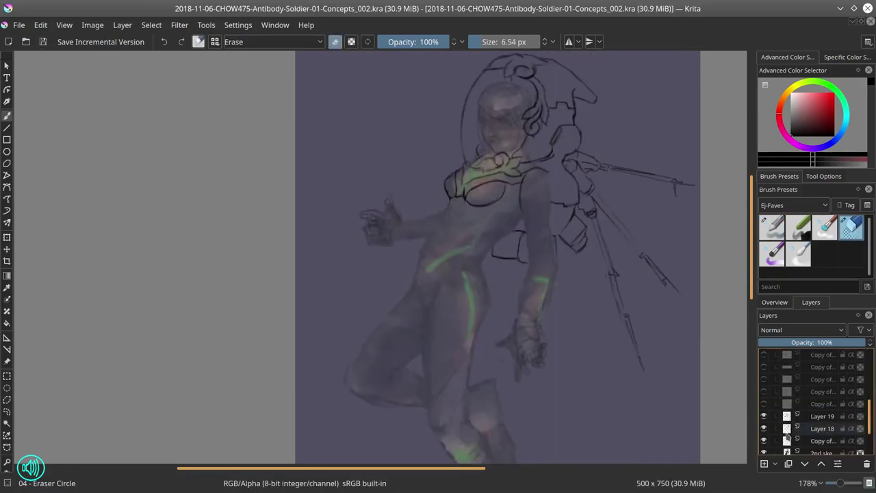
Step: Ink small line strokes around the soldier's face and her smiling mouth on Layer 19
{"action": "key", "text": "e"}
{"action": "key", "text": "e"}
{"action": "scroll", "coordinate": [460, 206], "scroll_direction": "up", "scroll_amount": 2}
{"action": "key", "text": "e"}
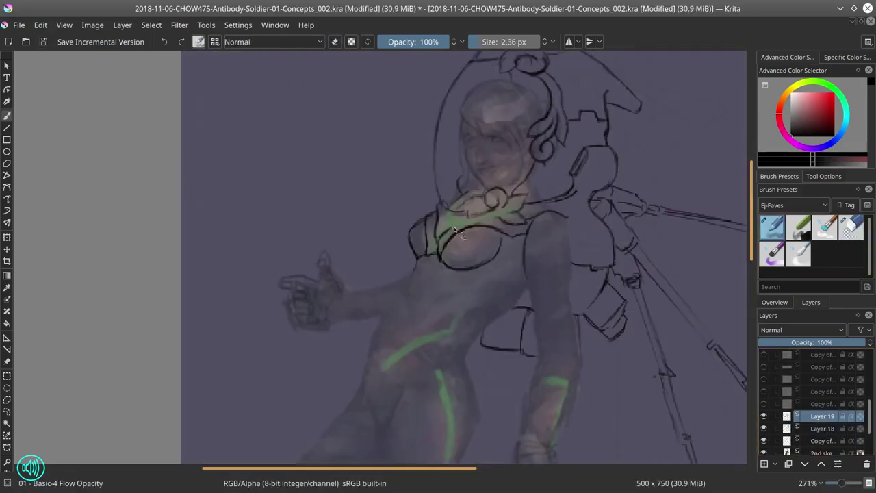
{"action": "key", "text": "e"}
{"action": "scroll", "coordinate": [509, 290], "scroll_direction": "down", "scroll_amount": 5}
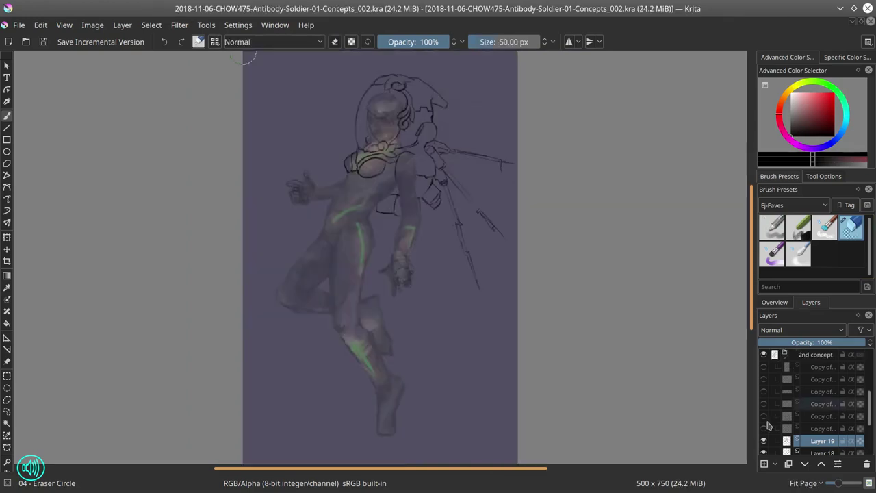
{"action": "key", "text": "e"}
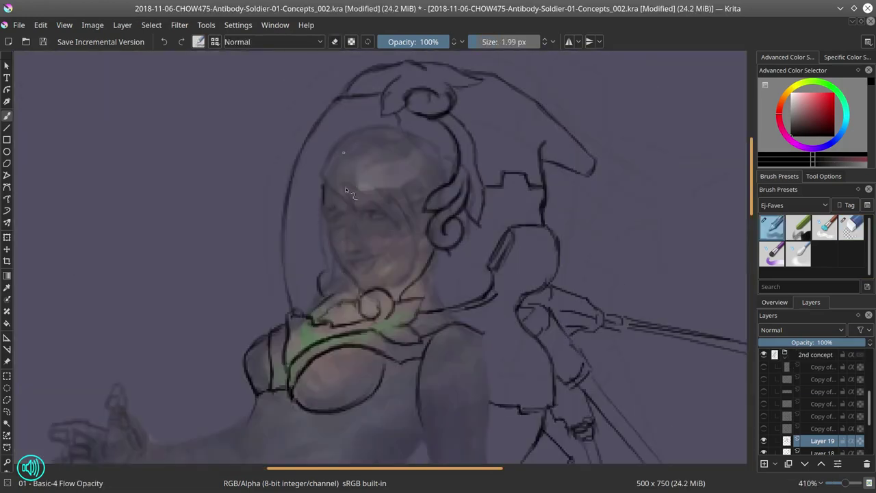
{"action": "left_click_drag", "start_coordinate": [356, 190], "coordinate": [327, 214]}
{"action": "left_click_drag", "start_coordinate": [321, 175], "coordinate": [345, 200]}
{"action": "left_click_drag", "start_coordinate": [418, 196], "coordinate": [404, 240]}
{"action": "mouse_move", "coordinate": [423, 249]}
{"action": "left_mouse_down"}
{"action": "mouse_move", "coordinate": [404, 280]}
{"action": "mouse_move", "coordinate": [351, 266]}
{"action": "left_mouse_up"}
Step: Ink the collar ornament, the left jaw line, face shading lines and the arc atop the head
{"action": "key", "text": "e"}
{"action": "key", "text": "e"}
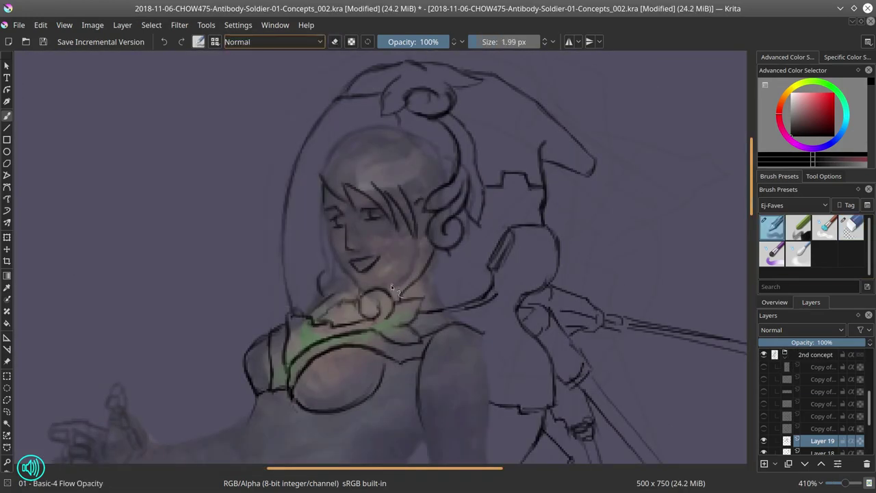
{"action": "key", "text": "e"}
{"action": "key", "text": "e"}
{"action": "key", "text": "e"}
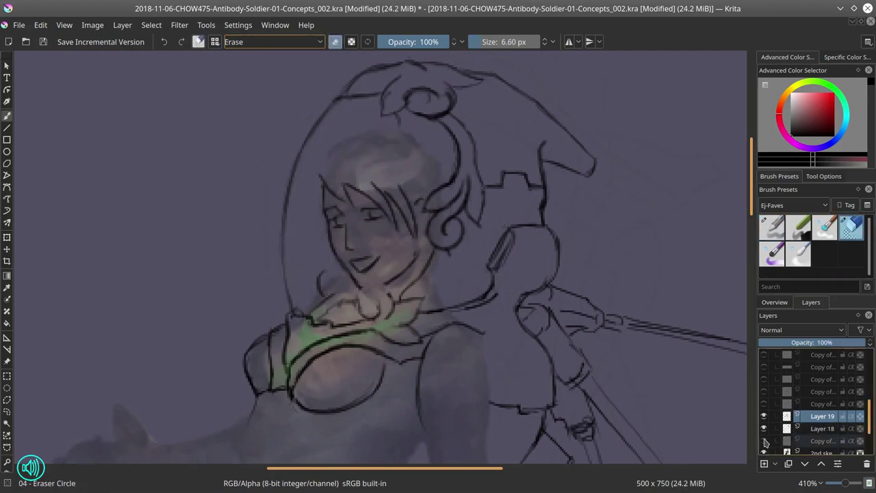
{"action": "key", "text": "e"}
{"action": "left_click_drag", "start_coordinate": [368, 310], "coordinate": [411, 319]}
{"action": "mouse_move", "coordinate": [320, 179]}
{"action": "left_mouse_down"}
{"action": "mouse_move", "coordinate": [332, 277]}
{"action": "mouse_move", "coordinate": [358, 298]}
{"action": "left_mouse_up"}
{"action": "left_click_drag", "start_coordinate": [410, 266], "coordinate": [427, 235]}
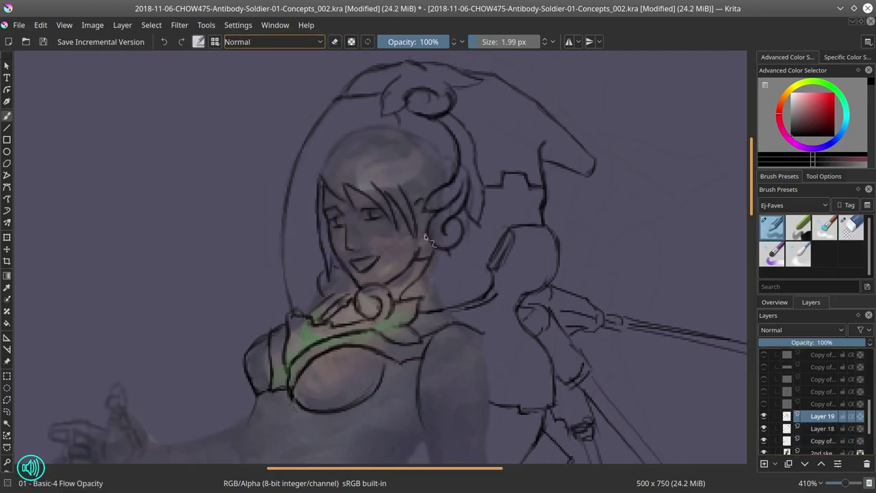
{"action": "left_click_drag", "start_coordinate": [319, 177], "coordinate": [438, 146]}
Step: Draw a short stroke on the torso and a zigzag stroke with a loop at the waist
{"action": "scroll", "coordinate": [510, 286], "scroll_direction": "down", "scroll_amount": 5}
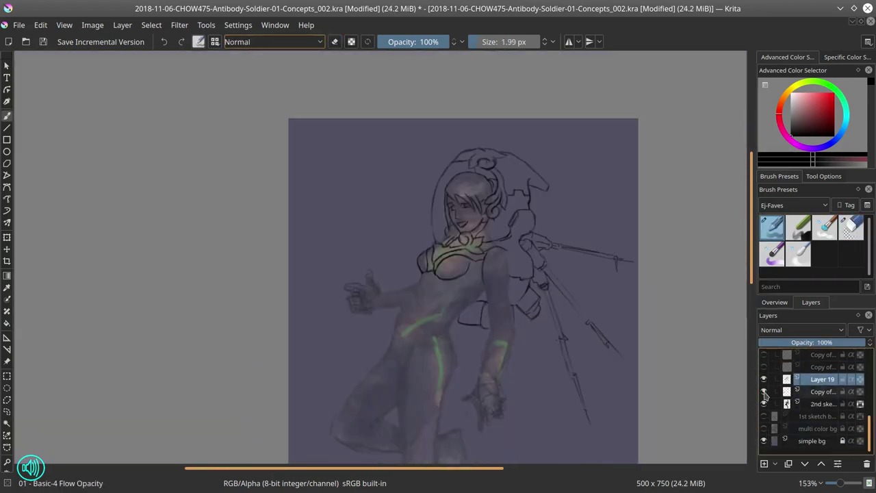
{"action": "scroll", "coordinate": [390, 250], "scroll_direction": "up", "scroll_amount": 3}
{"action": "key", "text": "e"}
{"action": "key", "text": "e"}
{"action": "left_click_drag", "start_coordinate": [345, 314], "coordinate": [341, 351]}
{"action": "mouse_move", "coordinate": [361, 318]}
{"action": "left_mouse_down"}
{"action": "mouse_move", "coordinate": [417, 345]}
{"action": "mouse_move", "coordinate": [408, 344]}
{"action": "left_mouse_up"}
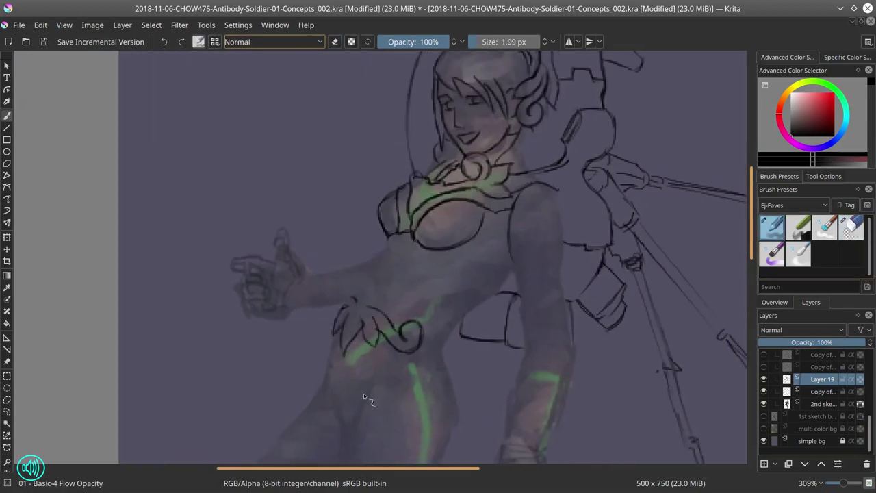
Step: Ink the spiky waist ornament, lines under the chest and a stroke across the waist
{"action": "key", "text": "e"}
{"action": "key", "text": "e"}
{"action": "left_click_drag", "start_coordinate": [364, 292], "coordinate": [377, 306]}
{"action": "left_click_drag", "start_coordinate": [342, 279], "coordinate": [360, 310]}
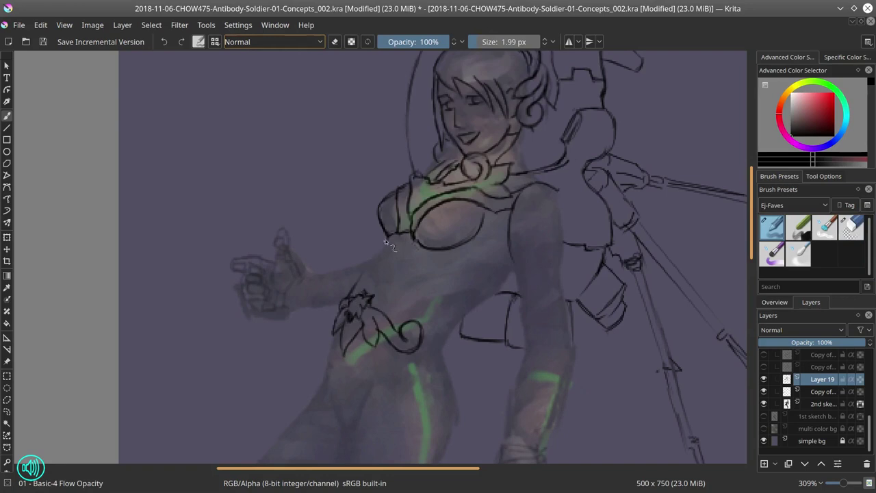
{"action": "mouse_move", "coordinate": [381, 237]}
{"action": "left_mouse_down"}
{"action": "mouse_move", "coordinate": [408, 254]}
{"action": "mouse_move", "coordinate": [491, 243]}
{"action": "left_mouse_up"}
{"action": "left_click_drag", "start_coordinate": [384, 302], "coordinate": [482, 294]}
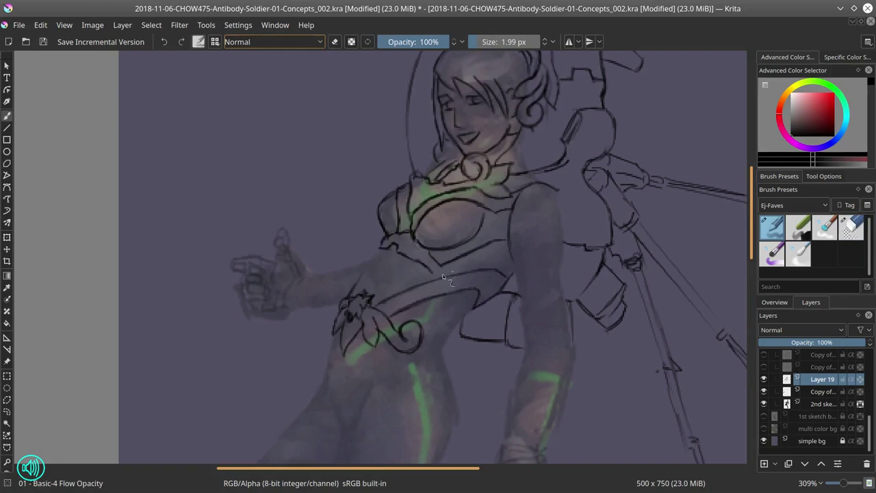
{"action": "key", "text": "e"}
{"action": "key", "text": "e"}
{"action": "left_click_drag", "start_coordinate": [515, 261], "coordinate": [467, 267]}
{"action": "key", "text": "e"}
{"action": "key", "text": "e"}
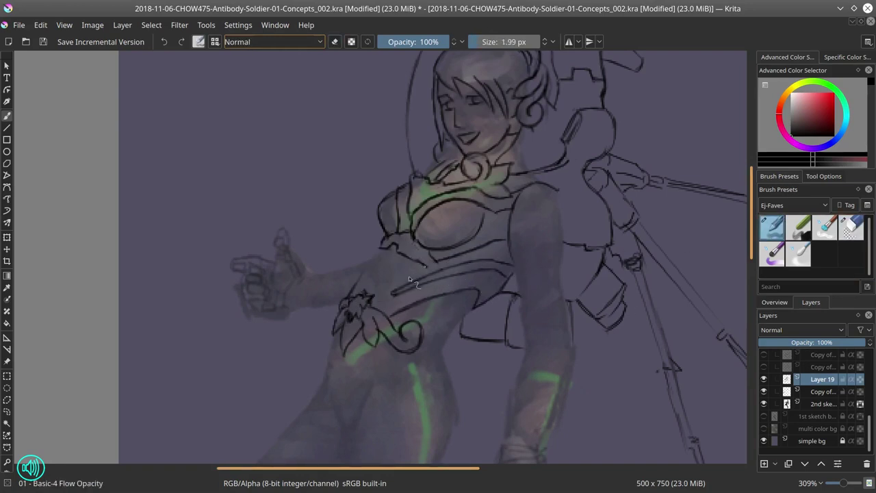
Step: Draw a curve on the helmet crest and erase the stepped lines at the helmet back
{"action": "key", "text": "minus"}
{"action": "key", "text": "minus"}
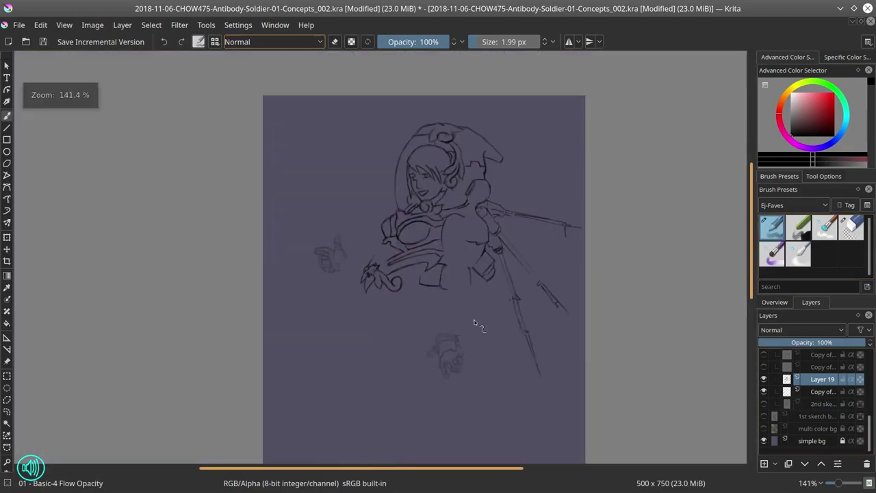
{"action": "scroll", "coordinate": [403, 151], "scroll_direction": "up", "scroll_amount": 5}
{"action": "key", "text": "e"}
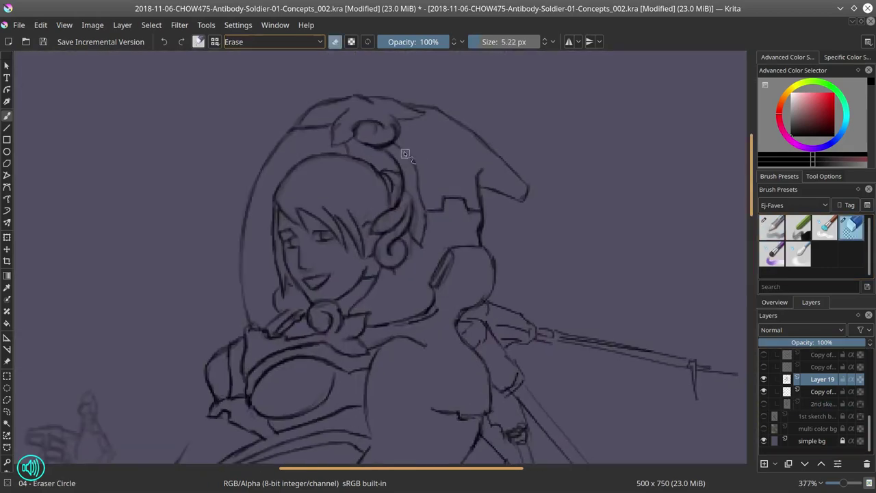
{"action": "key", "text": "e"}
{"action": "key", "text": "e"}
{"action": "key", "text": "e"}
{"action": "left_click_drag", "start_coordinate": [405, 145], "coordinate": [438, 165]}
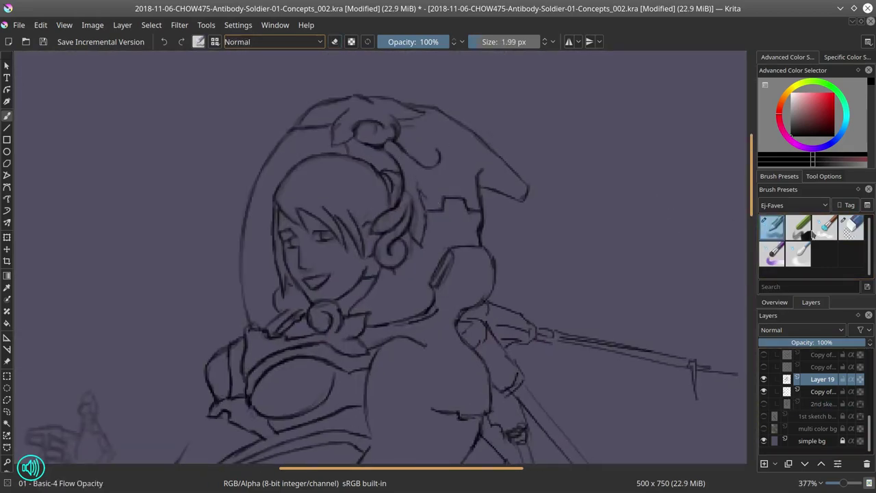
{"action": "key", "text": "e"}
{"action": "left_click_drag", "start_coordinate": [479, 200], "coordinate": [445, 219]}
{"action": "key", "text": "e"}
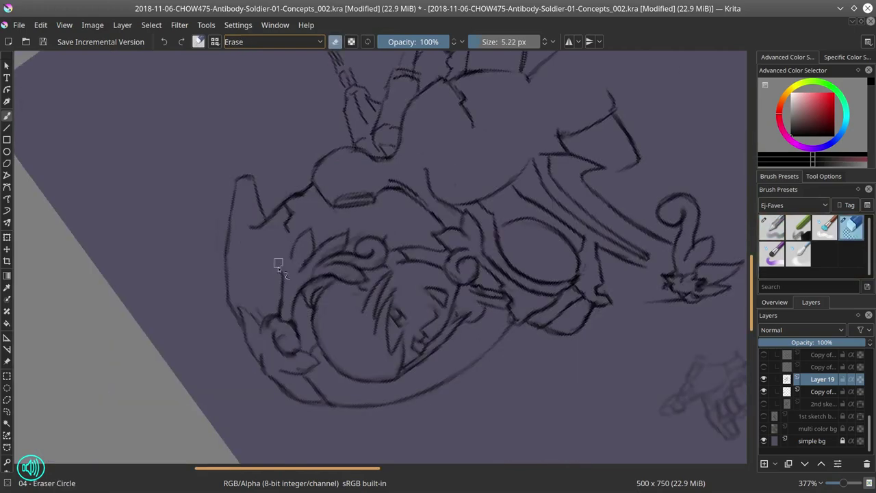
{"action": "key", "text": "e"}
{"action": "left_click_drag", "start_coordinate": [278, 266], "coordinate": [275, 290]}
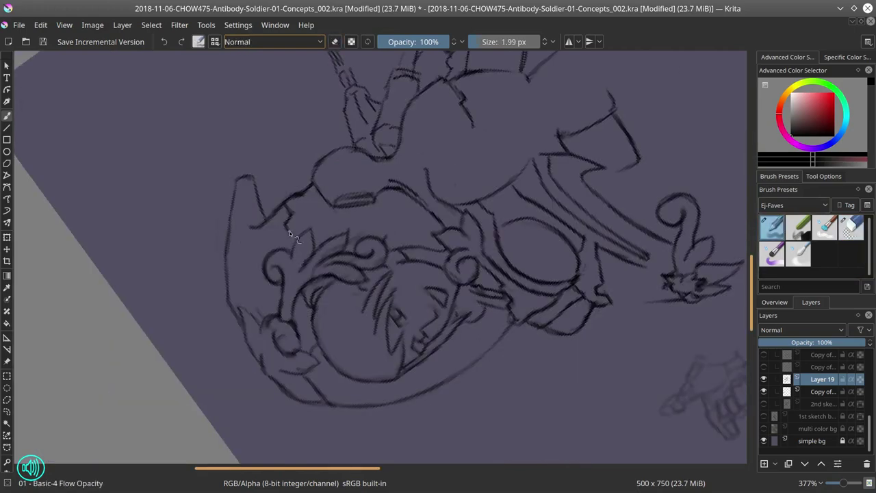
{"action": "key", "text": "e"}
{"action": "key", "text": "e"}
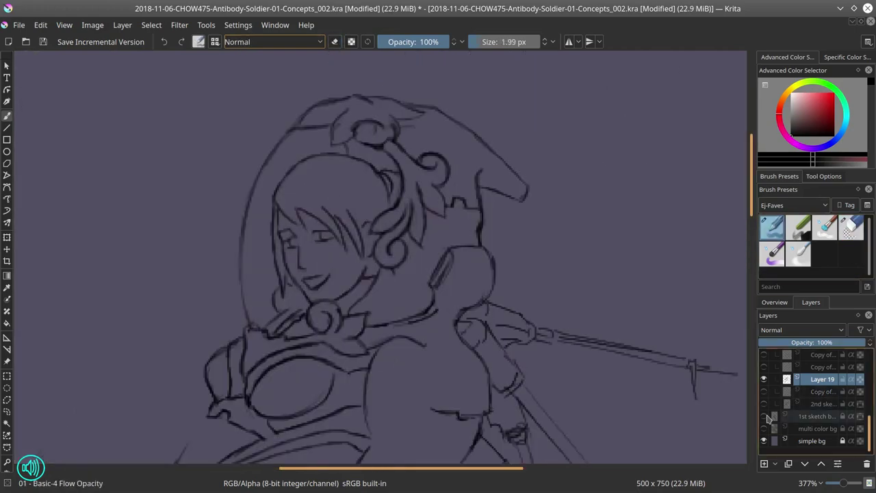
Step: Make the copied line-art layer visible and save the drawing
{"action": "left_click", "coordinate": [764, 391]}
{"action": "scroll", "coordinate": [474, 376], "scroll_direction": "down", "scroll_amount": 5}
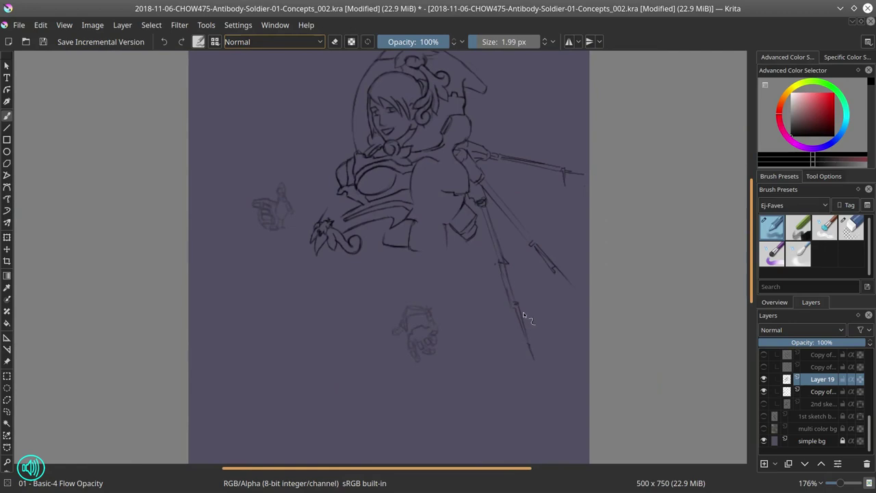
{"action": "left_click", "coordinate": [43, 41]}
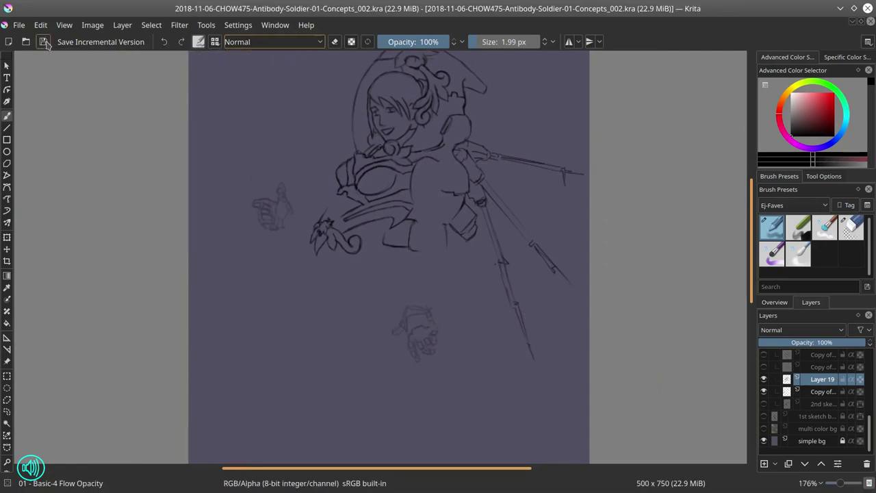
Step: Ink the lowered hand's fingers, wrist and thumb, undoing one misplaced finger stroke
{"action": "scroll", "coordinate": [423, 297], "scroll_direction": "up", "scroll_amount": 5}
{"action": "left_click_drag", "start_coordinate": [361, 285], "coordinate": [385, 332]}
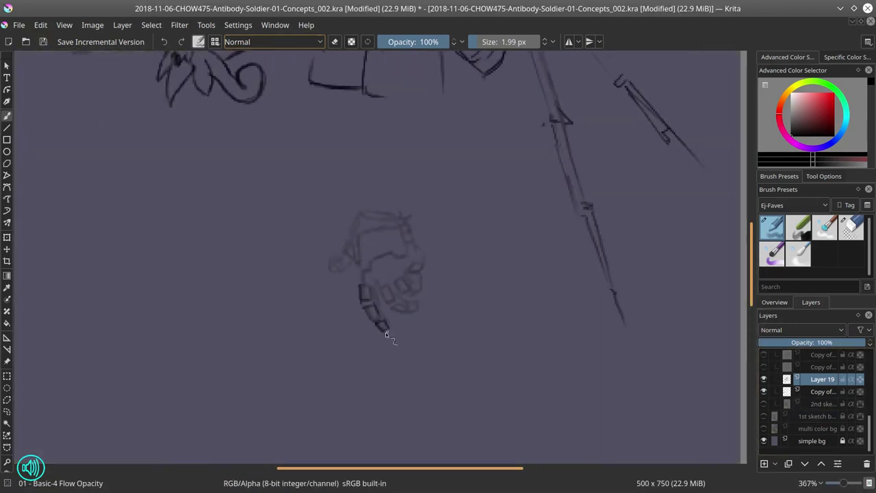
{"action": "left_click_drag", "start_coordinate": [399, 297], "coordinate": [393, 280]}
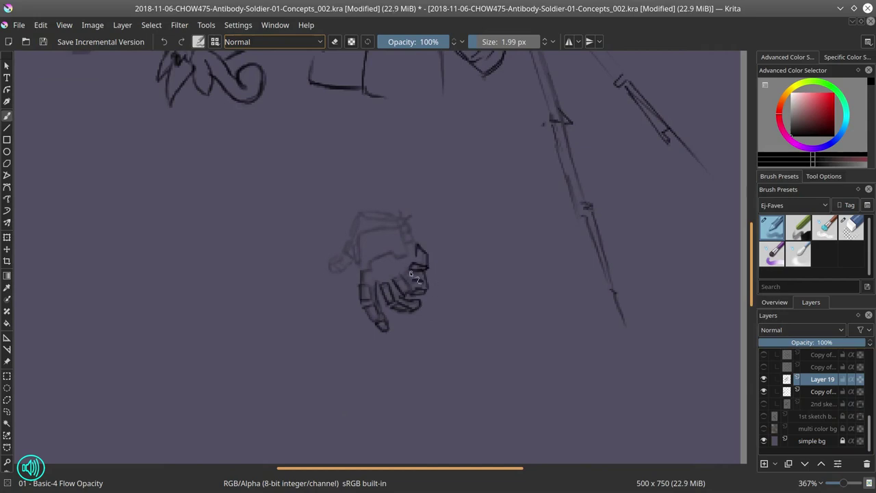
{"action": "key", "text": "ctrl+z"}
{"action": "left_click_drag", "start_coordinate": [363, 273], "coordinate": [412, 225]}
{"action": "left_click_drag", "start_coordinate": [341, 250], "coordinate": [379, 217]}
{"action": "mouse_move", "coordinate": [326, 273]}
{"action": "left_mouse_down"}
{"action": "mouse_move", "coordinate": [355, 263]}
{"action": "mouse_move", "coordinate": [391, 280]}
{"action": "left_mouse_up"}
Step: Draw a rectangle, looped ornament and hook line on the forearm armour, plus its left contour
{"action": "scroll", "coordinate": [371, 277], "scroll_direction": "up", "scroll_amount": 2}
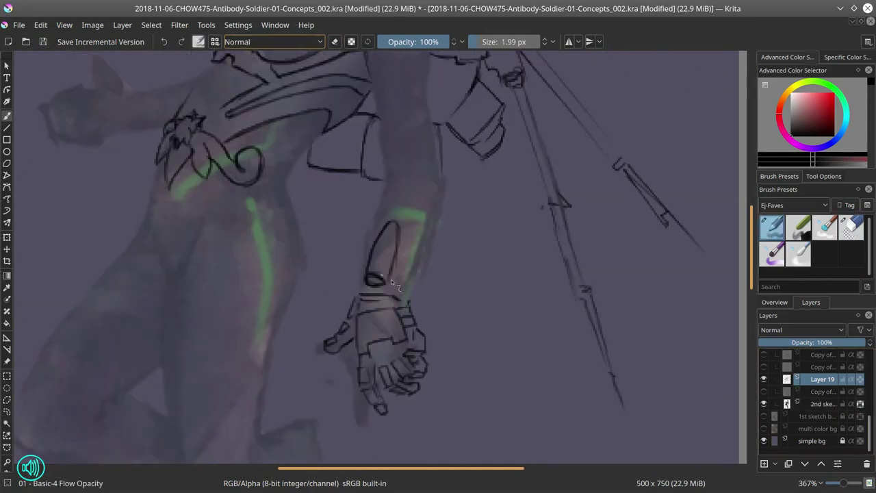
{"action": "scroll", "coordinate": [400, 232], "scroll_direction": "up", "scroll_amount": 3}
{"action": "key", "text": "/"}
{"action": "key", "text": "/"}
{"action": "left_click_drag", "start_coordinate": [406, 329], "coordinate": [414, 352]}
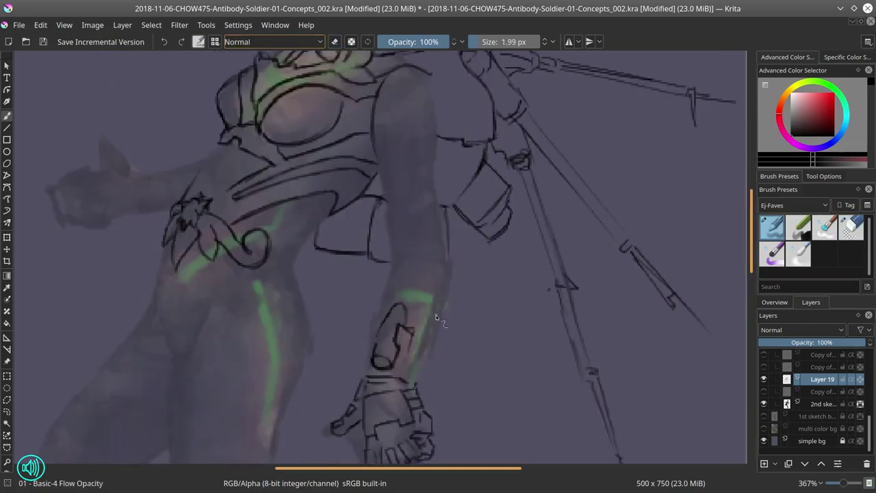
{"action": "left_click_drag", "start_coordinate": [378, 325], "coordinate": [371, 355]}
{"action": "left_click_drag", "start_coordinate": [415, 321], "coordinate": [419, 335]}
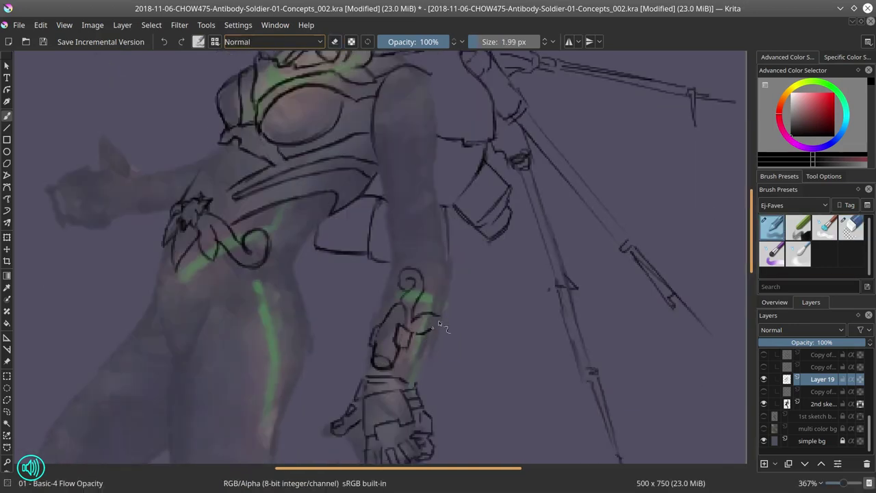
{"action": "left_click_drag", "start_coordinate": [407, 296], "coordinate": [412, 350]}
{"action": "key", "text": "/"}
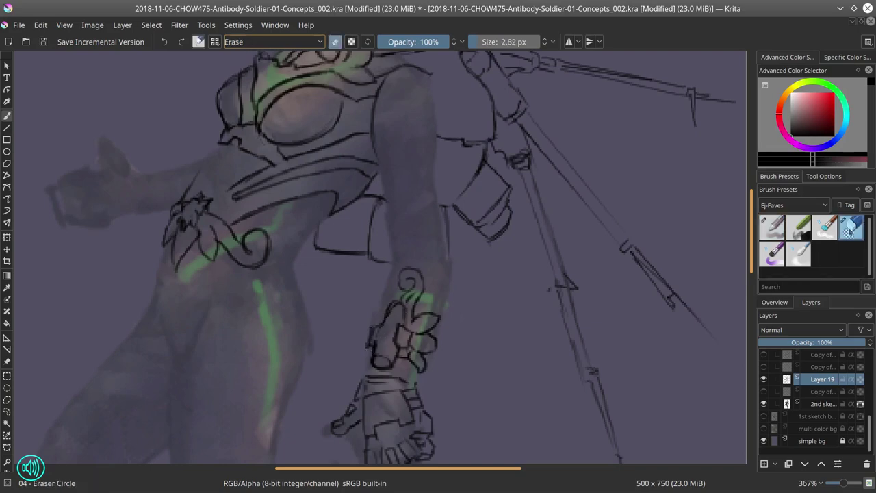
{"action": "key", "text": "/"}
{"action": "left_click_drag", "start_coordinate": [368, 377], "coordinate": [398, 274]}
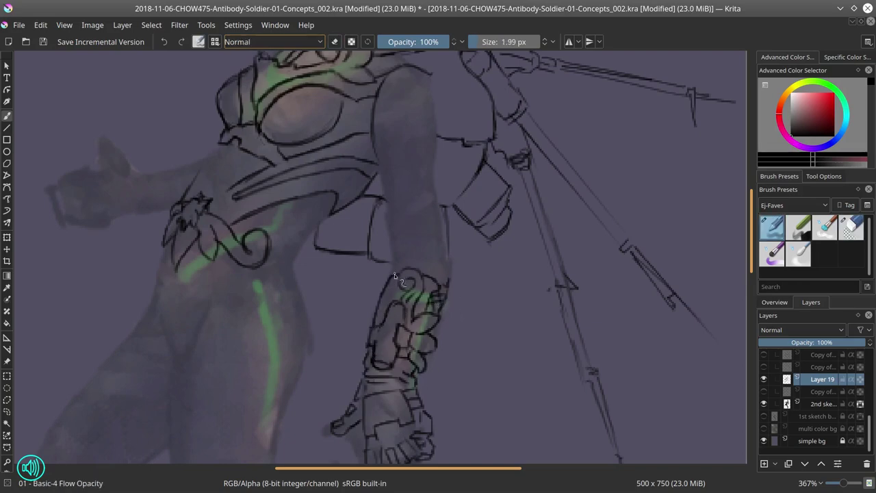
{"action": "scroll", "coordinate": [394, 274], "scroll_direction": "down", "scroll_amount": 5}
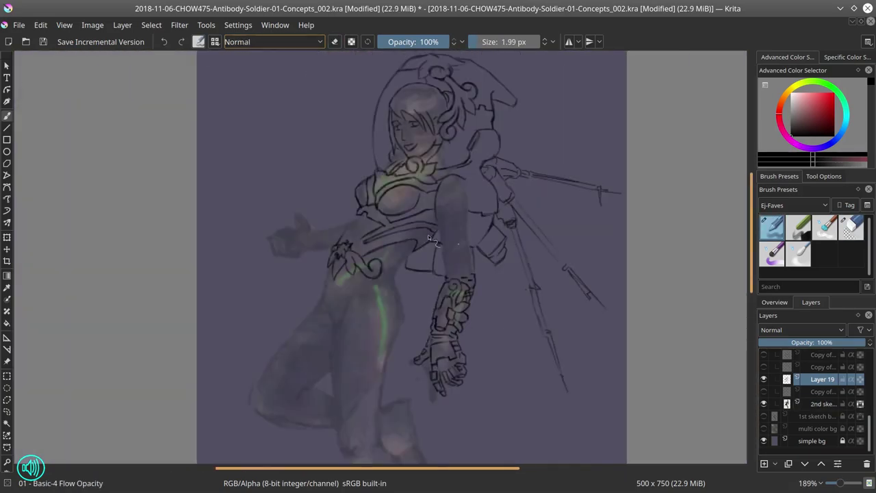
Step: Draw spiral curl ornaments on the shoulder armour and upper arm
{"action": "key", "text": "/"}
{"action": "scroll", "coordinate": [482, 194], "scroll_direction": "up", "scroll_amount": 5}
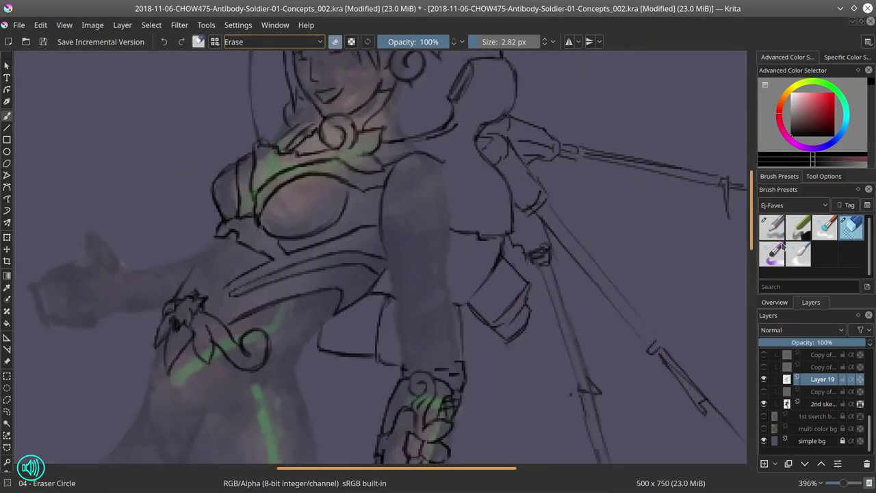
{"action": "key", "text": "/"}
{"action": "left_click_drag", "start_coordinate": [415, 173], "coordinate": [409, 200]}
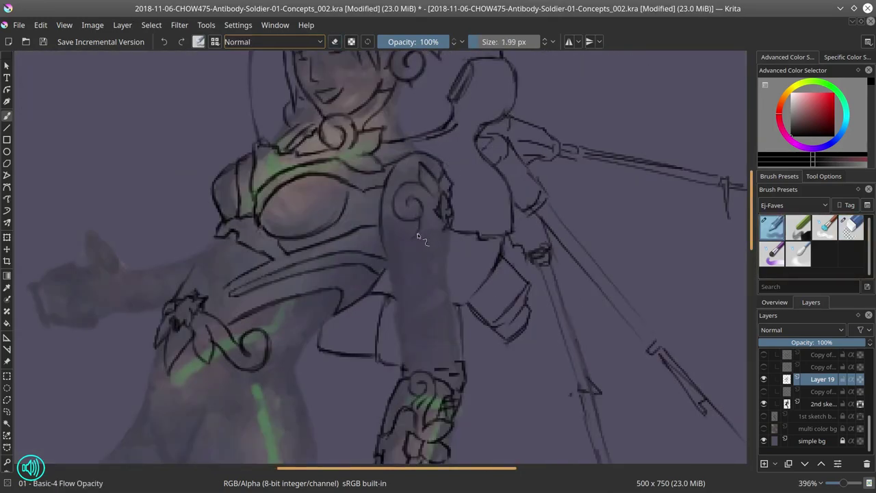
{"action": "left_click_drag", "start_coordinate": [446, 222], "coordinate": [401, 293]}
{"action": "key", "text": "/"}
{"action": "key", "text": "/"}
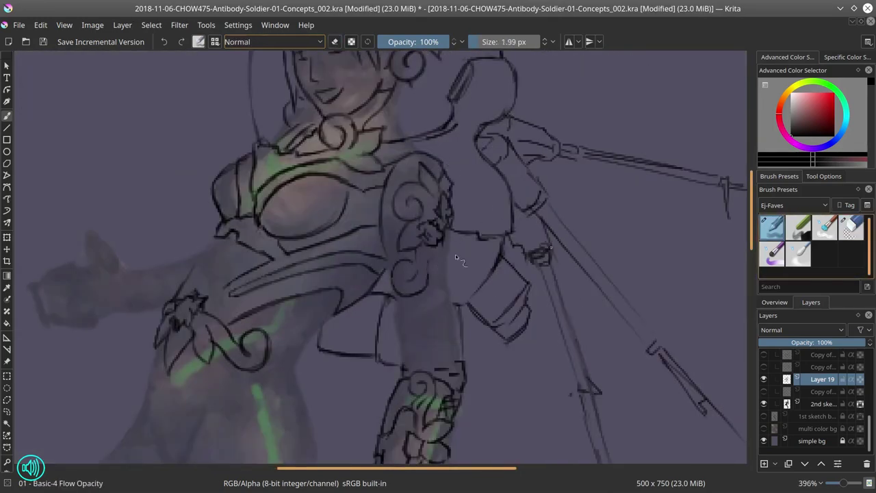
{"action": "left_click_drag", "start_coordinate": [446, 236], "coordinate": [449, 255]}
{"action": "key", "text": "/"}
{"action": "key", "text": "/"}
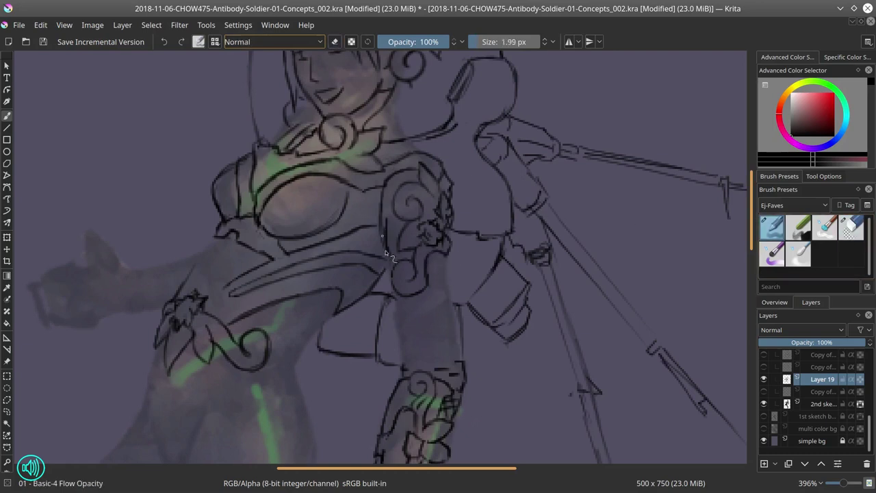
Step: Ink detail lines down the arm and its left edge, erasing a stray stroke beside it
{"action": "mouse_move", "coordinate": [394, 237]}
{"action": "left_mouse_down"}
{"action": "mouse_move", "coordinate": [410, 327]}
{"action": "mouse_move", "coordinate": [440, 244]}
{"action": "mouse_move", "coordinate": [438, 339]}
{"action": "left_mouse_up"}
{"action": "left_click_drag", "start_coordinate": [400, 302], "coordinate": [404, 362]}
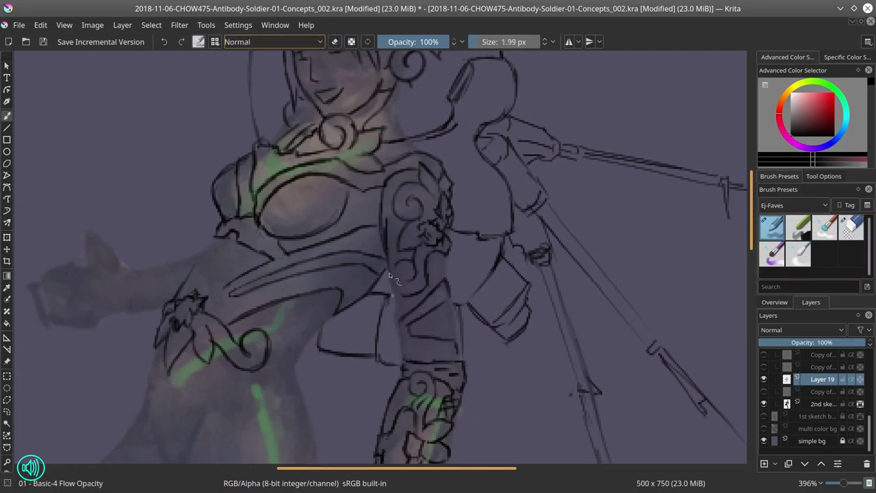
{"action": "left_click_drag", "start_coordinate": [389, 265], "coordinate": [397, 352]}
{"action": "key", "text": "/"}
{"action": "left_click_drag", "start_coordinate": [460, 309], "coordinate": [458, 355]}
{"action": "key", "text": "/"}
{"action": "key", "text": "/"}
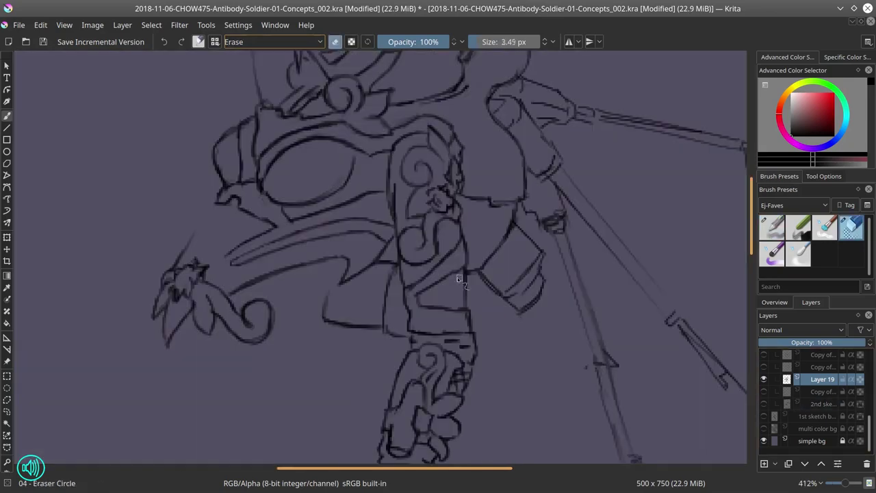
{"action": "key", "text": "/"}
Step: Add crosshatching to the forearm armour, save with Ctrl+S and zoom out to the page
{"action": "key", "text": "2"}
{"action": "scroll", "coordinate": [492, 269], "scroll_direction": "up", "scroll_amount": 5}
{"action": "left_click_drag", "start_coordinate": [465, 250], "coordinate": [491, 269]}
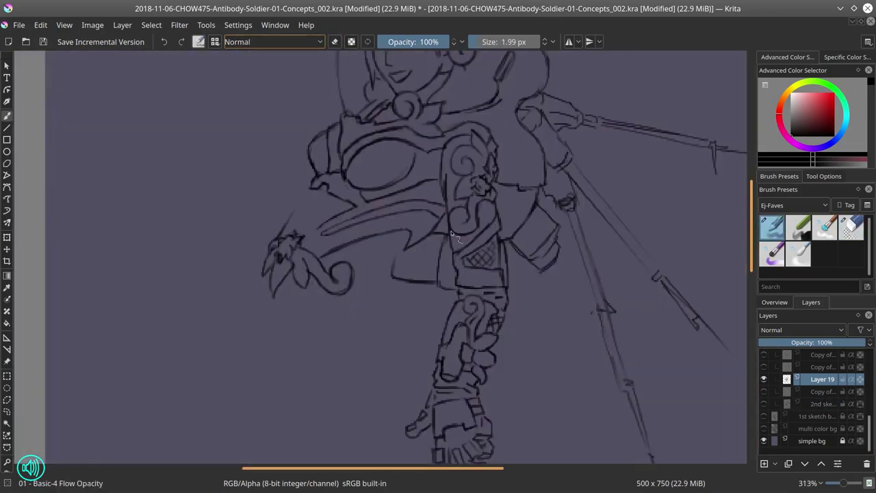
{"action": "key", "text": "ctrl+s"}
{"action": "key", "text": "1"}
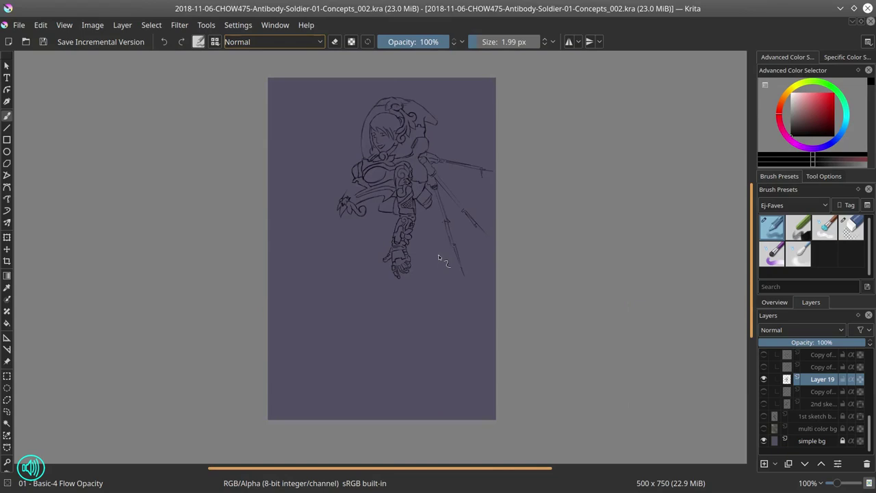
Step: Show the finished third concept, select its sketch layers and draw a line along the boot
{"action": "scroll", "coordinate": [808, 397], "scroll_direction": "up", "scroll_amount": 3}
{"action": "left_click", "coordinate": [764, 391]}
{"action": "left_click", "coordinate": [765, 416]}
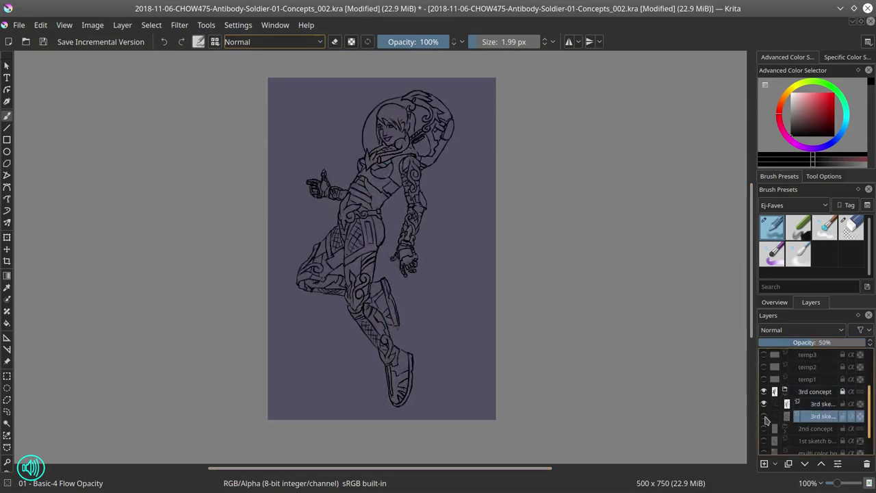
{"action": "left_click", "coordinate": [788, 404]}
{"action": "key", "text": "/"}
{"action": "scroll", "coordinate": [358, 297], "scroll_direction": "up", "scroll_amount": 3}
{"action": "key", "text": "/"}
{"action": "left_click_drag", "start_coordinate": [327, 226], "coordinate": [356, 334]}
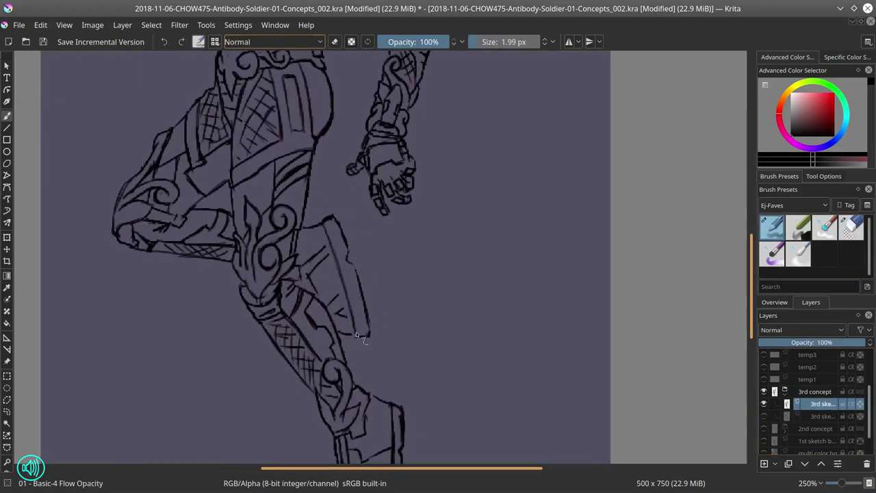
{"action": "scroll", "coordinate": [426, 283], "scroll_direction": "down", "scroll_amount": 5}
Step: Hide and collapse the third concept group, open the second concept's Layer 19 and draw the outstretched hand's fingers
{"action": "left_click", "coordinate": [764, 391]}
{"action": "left_click", "coordinate": [784, 391]}
{"action": "left_click", "coordinate": [764, 406]}
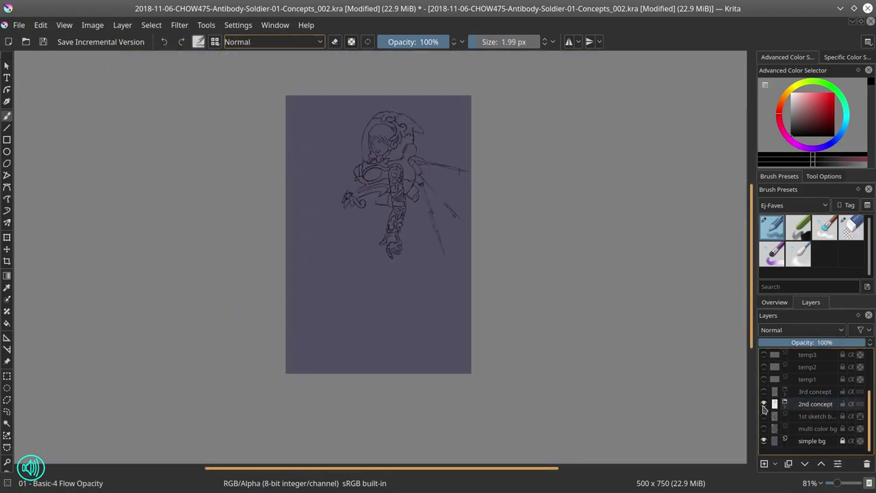
{"action": "left_click", "coordinate": [784, 404]}
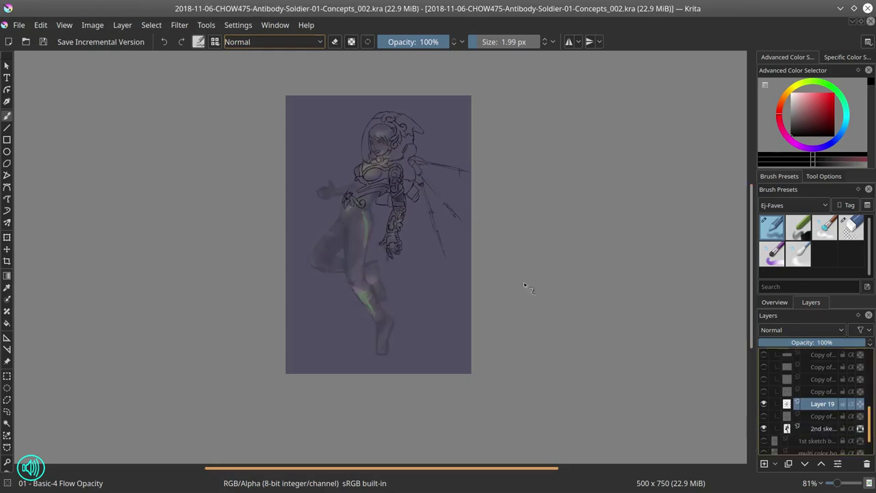
{"action": "scroll", "coordinate": [325, 191], "scroll_direction": "up", "scroll_amount": 8}
{"action": "mouse_move", "coordinate": [301, 154]}
{"action": "left_mouse_down"}
{"action": "mouse_move", "coordinate": [305, 193]}
{"action": "mouse_move", "coordinate": [329, 212]}
{"action": "mouse_move", "coordinate": [252, 191]}
{"action": "left_mouse_up"}
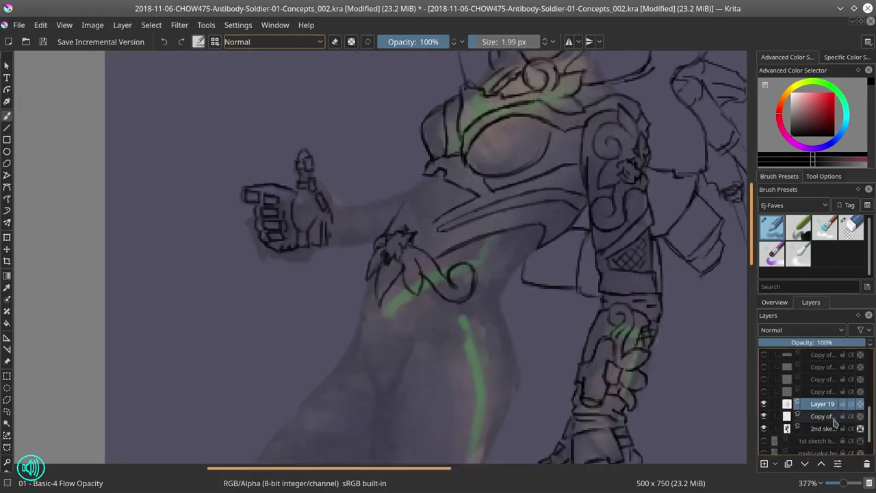
Step: Merge the Copy layer down into Layer 19 and add a tiny stroke to the flower ornament
{"action": "key", "text": "ctrl+e"}
{"action": "left_click", "coordinate": [19, 24]}
{"action": "left_click", "coordinate": [26, 89]}
{"action": "left_click_drag", "start_coordinate": [411, 224], "coordinate": [409, 203]}
Step: Restore the hatched chest band after an erase and ink dark strokes across it
{"action": "key", "text": "e"}
{"action": "key", "text": "e"}
{"action": "key", "text": "e"}
{"action": "left_click_drag", "start_coordinate": [470, 183], "coordinate": [446, 197]}
{"action": "key", "text": "e"}
{"action": "key", "text": "ctrl+z"}
{"action": "key", "text": "ctrl+z"}
{"action": "key", "text": "ctrl+z"}
{"action": "key", "text": "ctrl+z"}
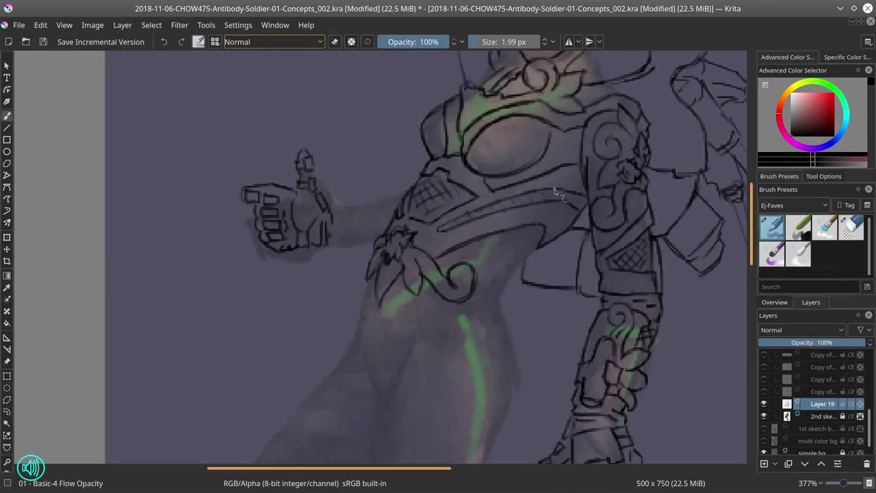
{"action": "left_click_drag", "start_coordinate": [471, 237], "coordinate": [506, 243]}
{"action": "key", "text": "e"}
{"action": "key", "text": "e"}
{"action": "mouse_move", "coordinate": [479, 288]}
{"action": "left_mouse_down"}
{"action": "mouse_move", "coordinate": [515, 234]}
{"action": "mouse_move", "coordinate": [496, 235]}
{"action": "left_mouse_up"}
Step: Undo the last chest band change and zoom out to view the whole page
{"action": "key", "text": "e"}
{"action": "key", "text": "e"}
{"action": "key", "text": "e"}
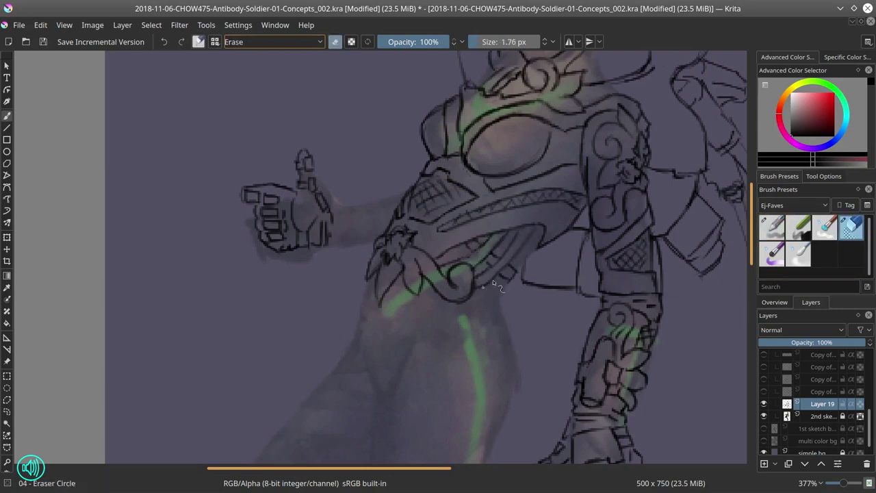
{"action": "key", "text": "e"}
{"action": "key", "text": "ctrl+z"}
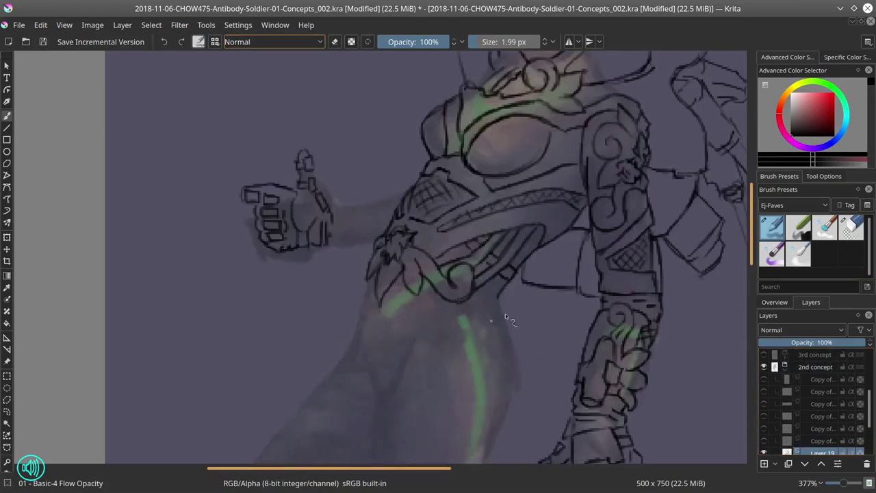
{"action": "key", "text": "e"}
{"action": "key", "text": "e"}
{"action": "key", "text": "e"}
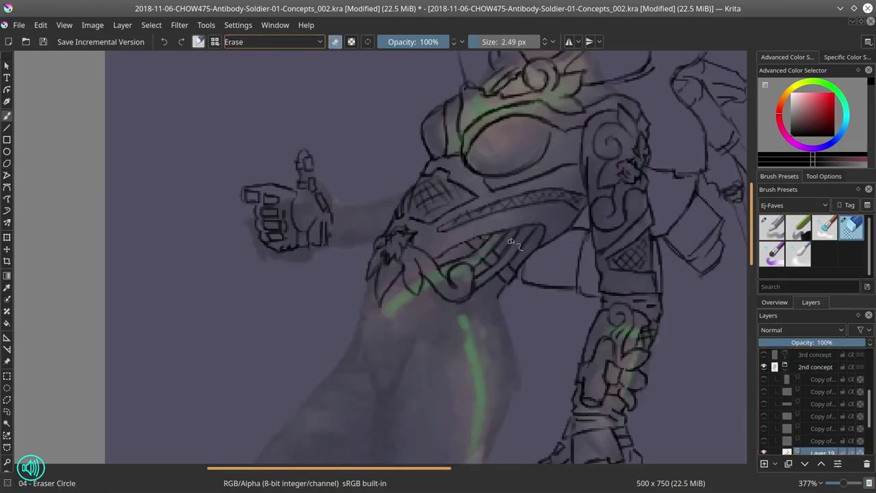
{"action": "key", "text": "e"}
{"action": "key", "text": "e"}
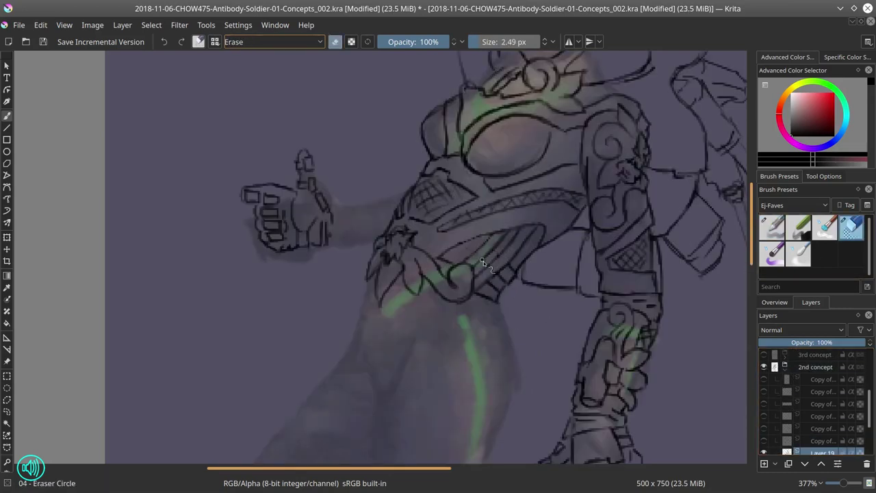
{"action": "key", "text": "e"}
{"action": "scroll", "coordinate": [566, 314], "scroll_direction": "down", "scroll_amount": 5}
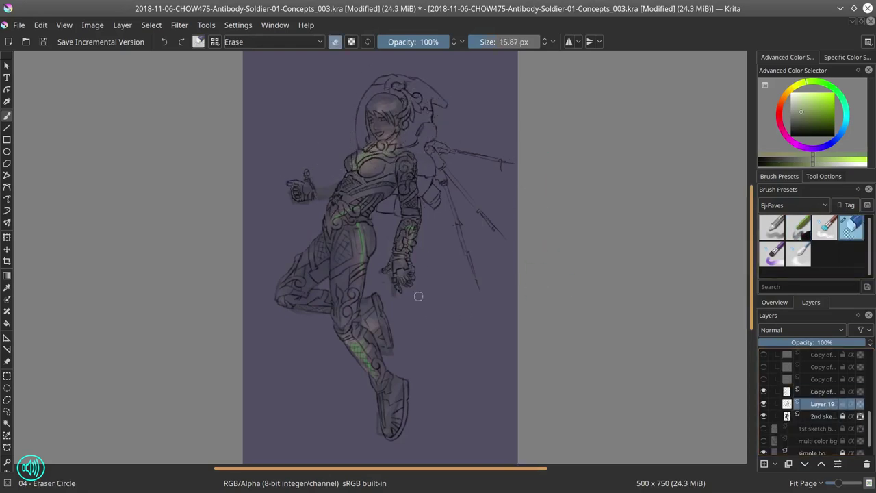
Step: Hide the coloured second sketch layer and pick the line colour from the drawing
{"action": "scroll", "coordinate": [419, 295], "scroll_direction": "up", "scroll_amount": 5}
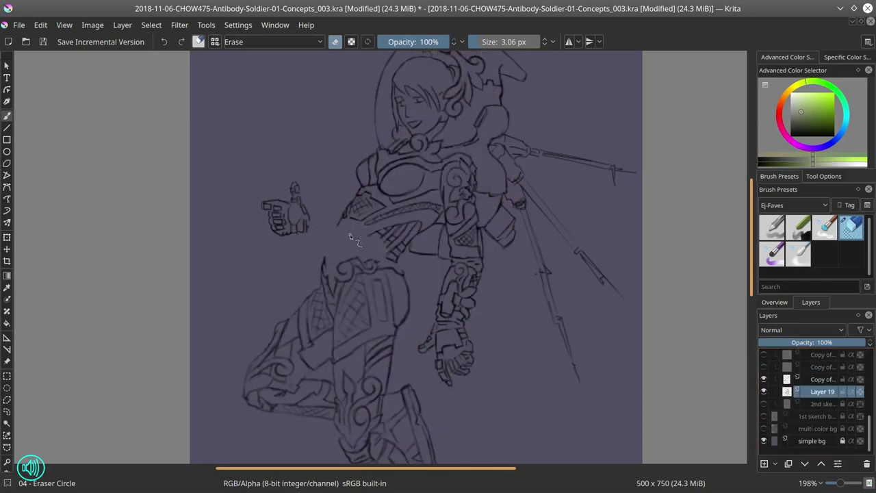
{"action": "left_click", "coordinate": [42, 42]}
{"action": "scroll", "coordinate": [438, 261], "scroll_direction": "down", "scroll_amount": 4}
{"action": "scroll", "coordinate": [512, 320], "scroll_direction": "up", "scroll_amount": 3}
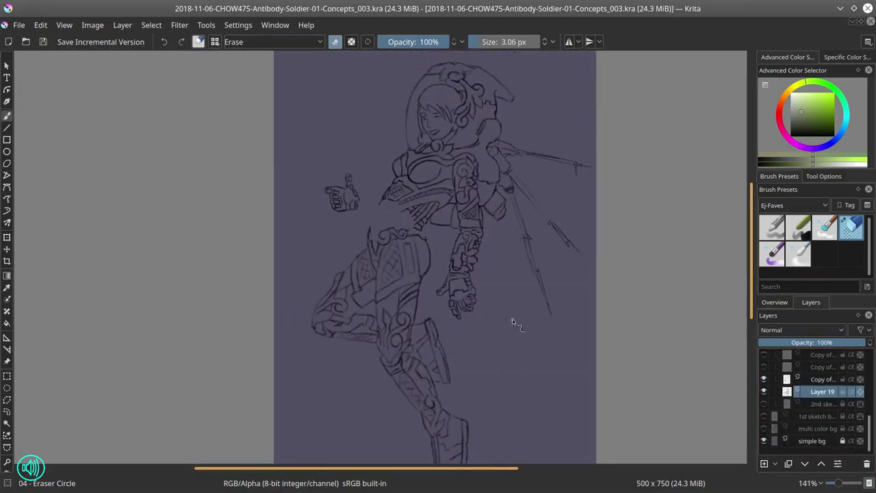
{"action": "scroll", "coordinate": [512, 320], "scroll_direction": "up", "scroll_amount": 3}
{"action": "key", "text": "t"}
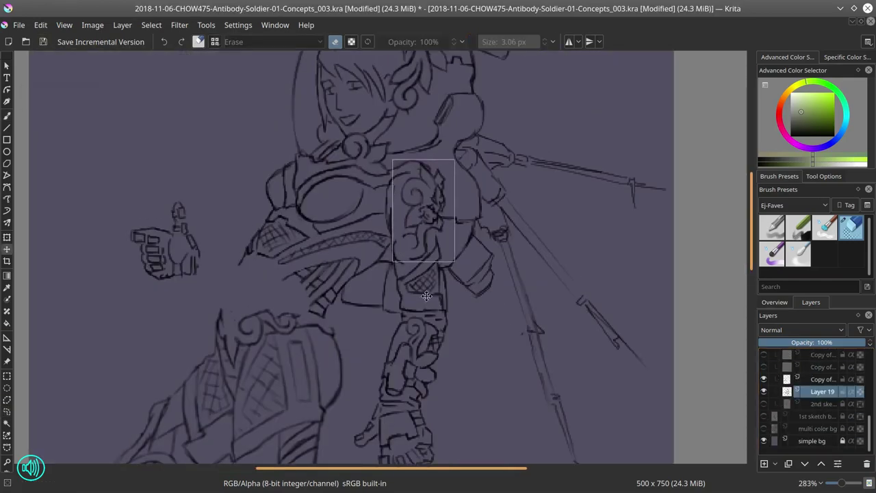
{"action": "key", "text": "b"}
{"action": "key", "text": "e"}
{"action": "key", "text": "e"}
{"action": "left_click", "coordinate": [404, 254], "text": "ctrl"}
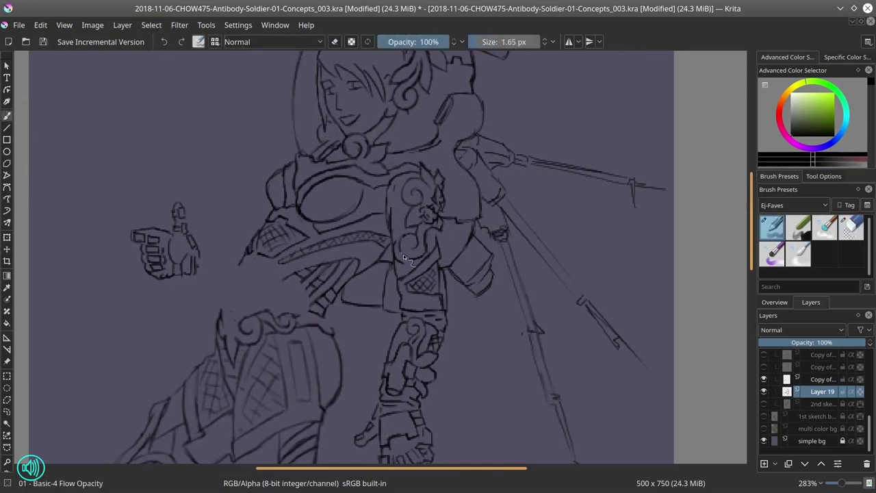
{"action": "key", "text": "e"}
{"action": "key", "text": "e"}
{"action": "key", "text": "e"}
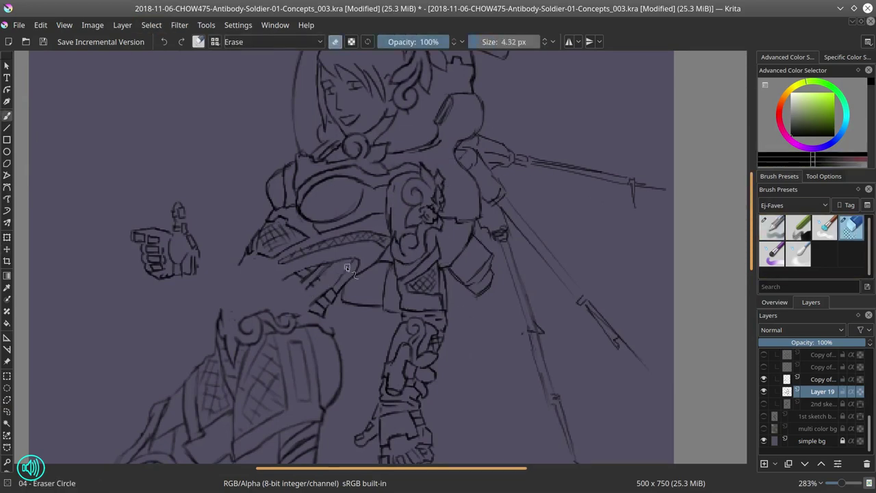
Step: Erase stray sketch lines under the chest band and near the shoulder ornament
{"action": "mouse_move", "coordinate": [319, 302]}
{"action": "left_mouse_down"}
{"action": "mouse_move", "coordinate": [313, 273]}
{"action": "mouse_move", "coordinate": [359, 270]}
{"action": "left_mouse_up"}
{"action": "key", "text": "slash"}
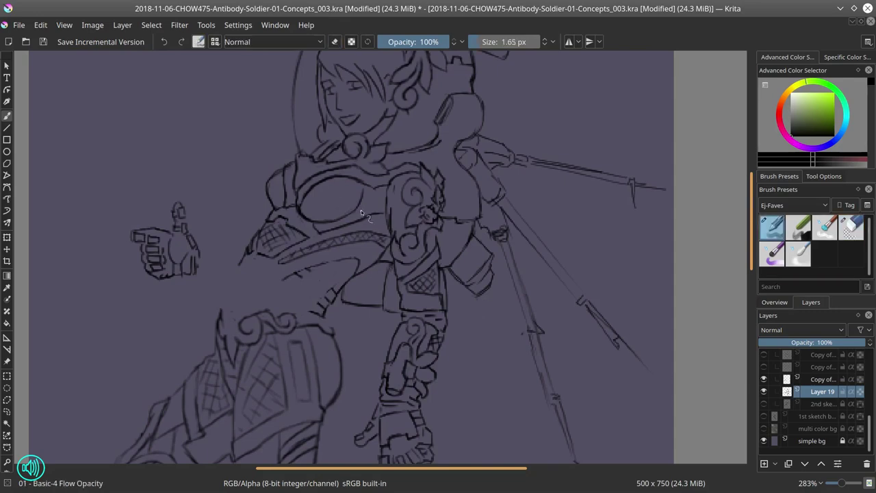
{"action": "key", "text": "slash"}
{"action": "left_click_drag", "start_coordinate": [390, 234], "coordinate": [391, 215]}
{"action": "key", "text": "slash"}
{"action": "key", "text": "slash"}
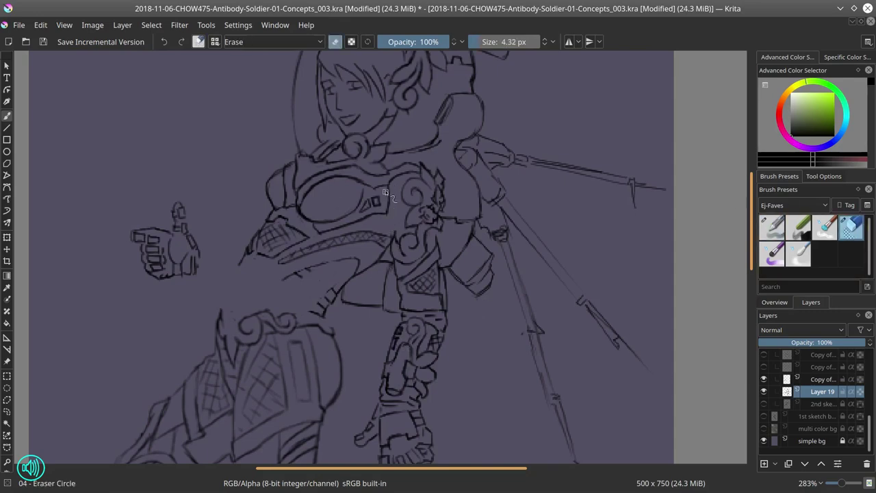
{"action": "key", "text": "slash"}
Step: Hide the copy layer, bring the legs into view and mirror the canvas to check
{"action": "left_click_drag", "start_coordinate": [345, 334], "coordinate": [370, 227]}
{"action": "key", "text": "slash"}
{"action": "right_click", "coordinate": [821, 378]}
{"action": "left_click", "coordinate": [765, 379]}
{"action": "key", "text": "slash"}
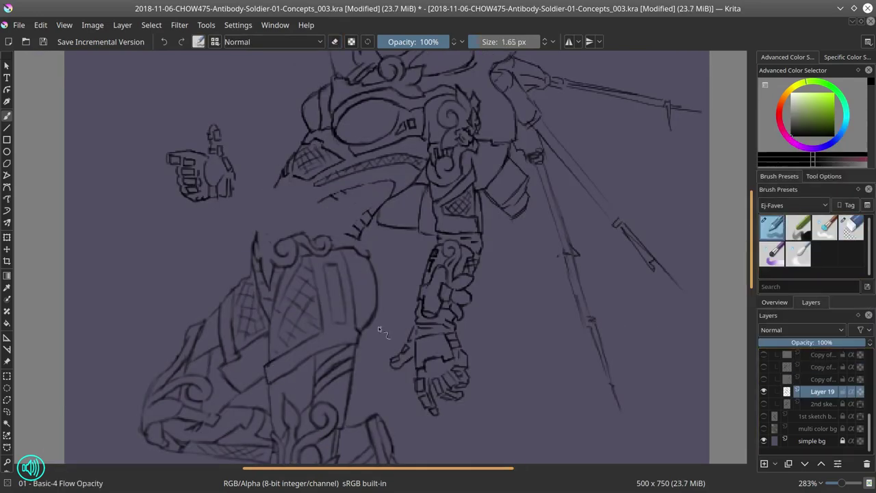
{"action": "key", "text": "slash"}
{"action": "left_click_drag", "start_coordinate": [283, 379], "coordinate": [399, 360]}
{"action": "key", "text": "slash"}
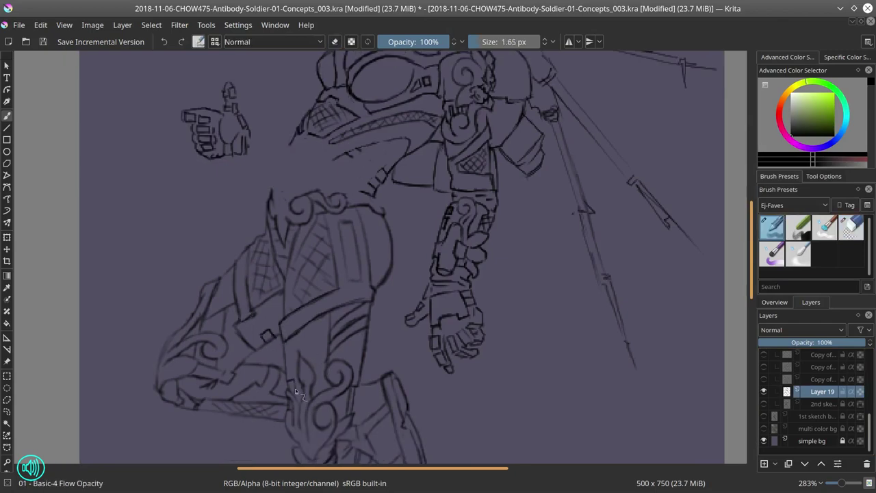
{"action": "left_click_drag", "start_coordinate": [295, 236], "coordinate": [309, 319]}
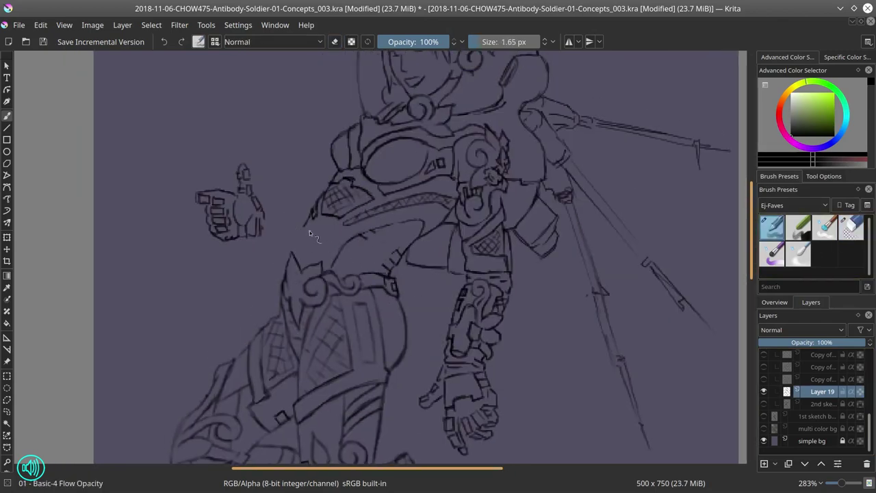
{"action": "key", "text": "slash"}
{"action": "key", "text": "m"}
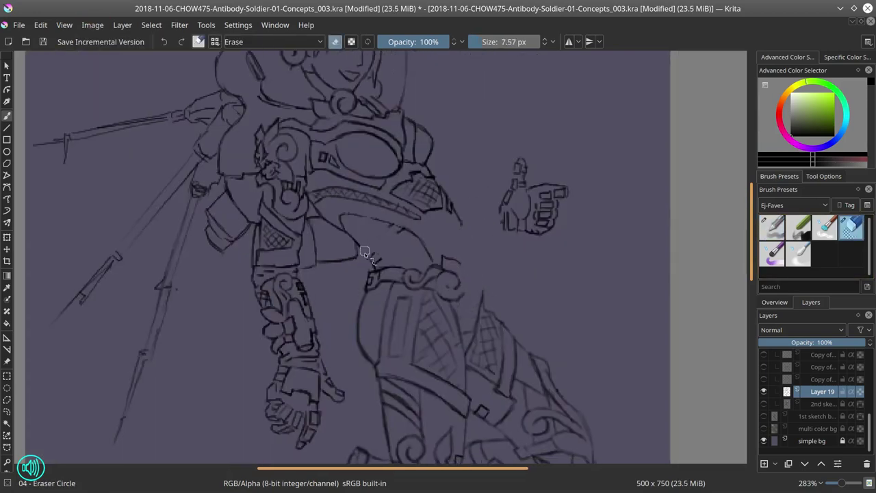
{"action": "key", "text": "slash"}
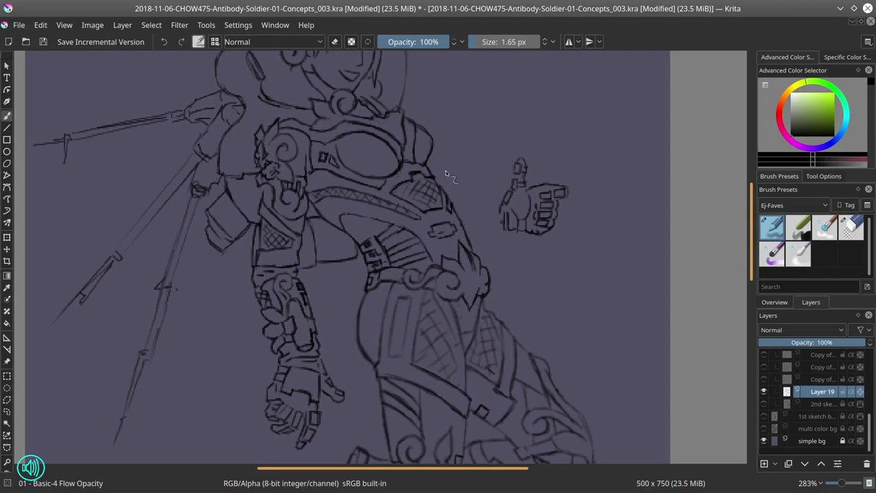
Step: Erase the stray strokes beside the hand and near the thigh, then redraw the thigh lines
{"action": "key", "text": "slash"}
{"action": "key", "text": "slash"}
{"action": "mouse_move", "coordinate": [431, 231]}
{"action": "left_mouse_down"}
{"action": "mouse_move", "coordinate": [447, 220]}
{"action": "mouse_move", "coordinate": [457, 238]}
{"action": "left_mouse_up"}
{"action": "key", "text": "slash"}
{"action": "key", "text": "slash"}
{"action": "key", "text": "slash"}
{"action": "key", "text": "slash"}
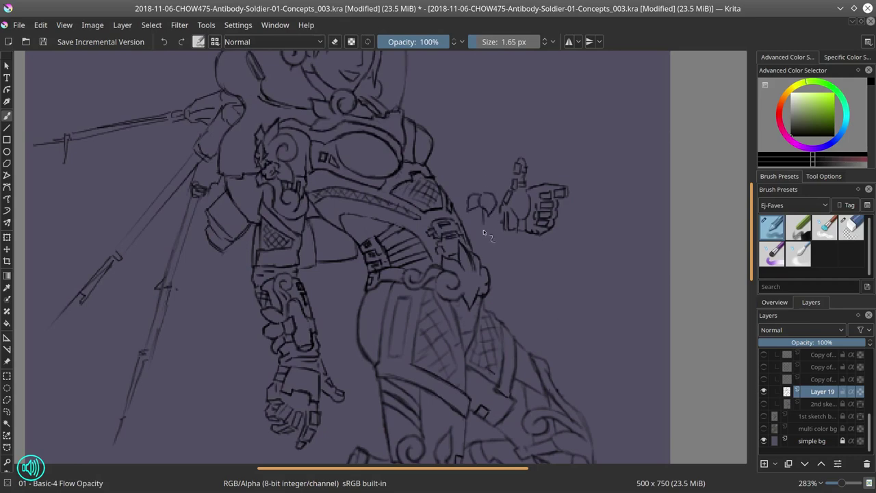
{"action": "key", "text": "minus"}
{"action": "key", "text": "minus"}
{"action": "key", "text": "minus"}
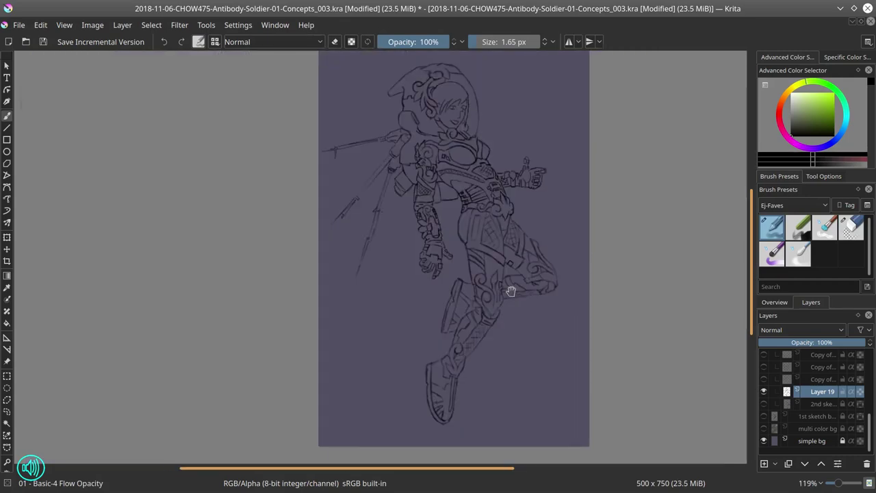
{"action": "left_click_drag", "start_coordinate": [511, 291], "coordinate": [626, 211]}
{"action": "key", "text": "slash"}
{"action": "left_click_drag", "start_coordinate": [373, 199], "coordinate": [377, 254]}
{"action": "left_click_drag", "start_coordinate": [411, 140], "coordinate": [383, 247]}
{"action": "key", "text": "slash"}
{"action": "left_click_drag", "start_coordinate": [414, 143], "coordinate": [387, 229]}
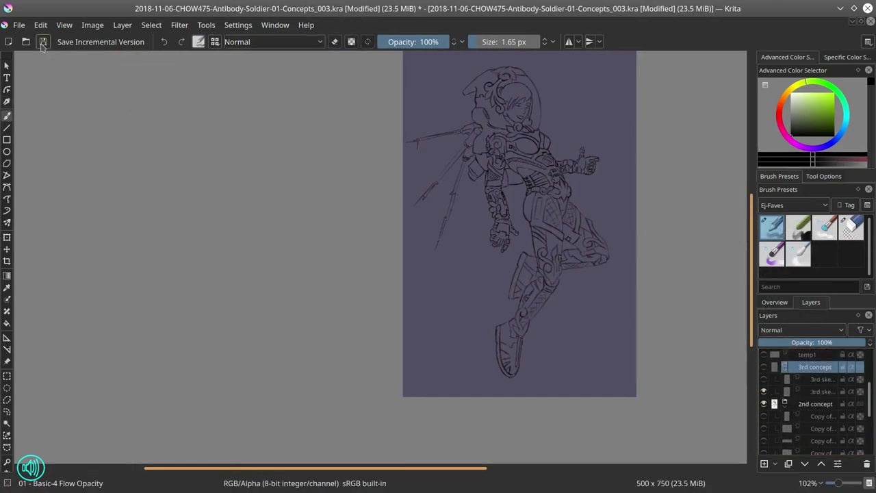
Step: Save incremental version Concepts_004.kra and delete an unneeded old layer
{"action": "left_click", "coordinate": [42, 42]}
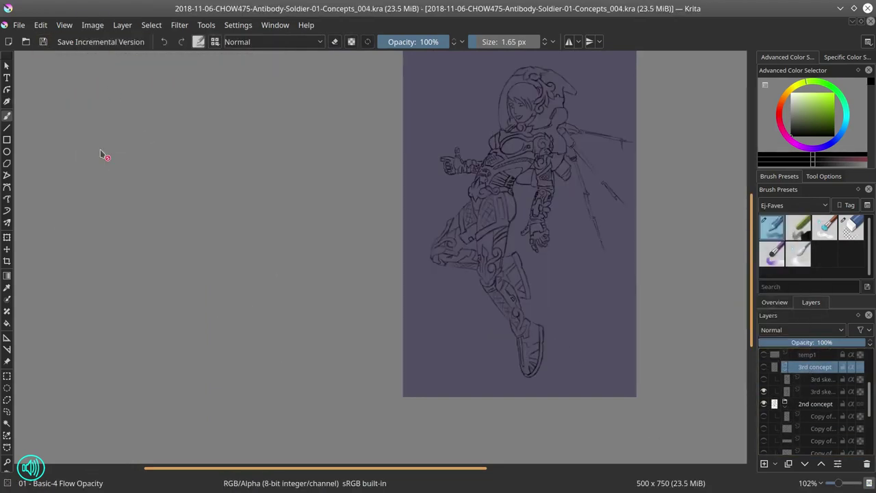
{"action": "left_click", "coordinate": [818, 416]}
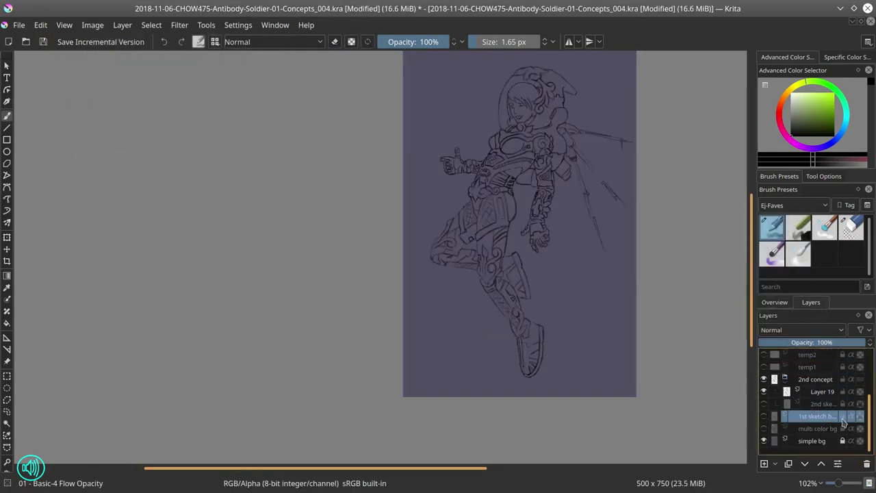
{"action": "left_click", "coordinate": [867, 464]}
{"action": "scroll", "coordinate": [814, 404], "scroll_direction": "up", "scroll_amount": 3}
{"action": "left_click", "coordinate": [814, 392]}
Step: Delete the temp layers and merge the outline layers into one sketch layer
{"action": "left_click", "coordinate": [815, 441], "text": "shift"}
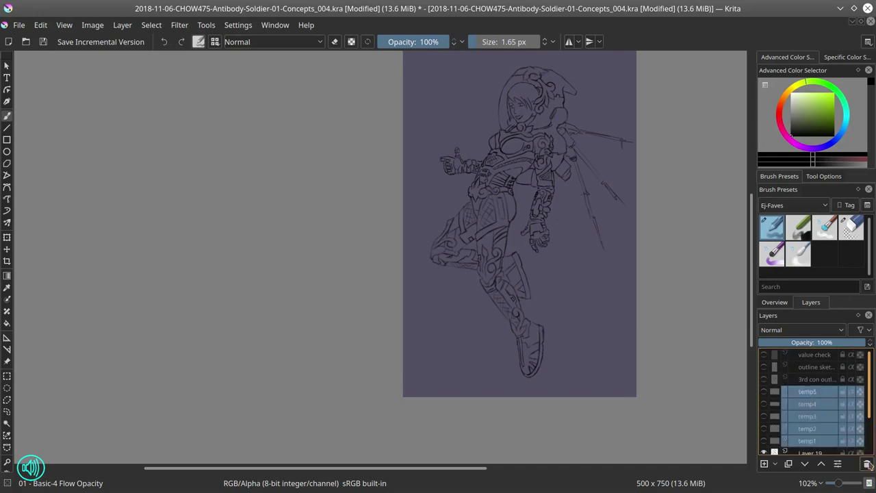
{"action": "left_click", "coordinate": [867, 464]}
{"action": "left_click", "coordinate": [764, 379]}
{"action": "left_click", "coordinate": [764, 380]}
{"action": "left_click", "coordinate": [822, 380]}
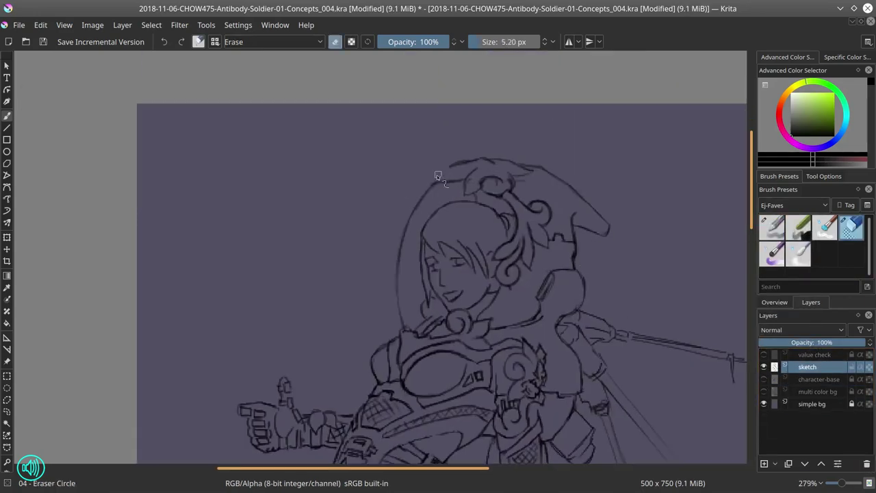
{"action": "key", "text": "/"}
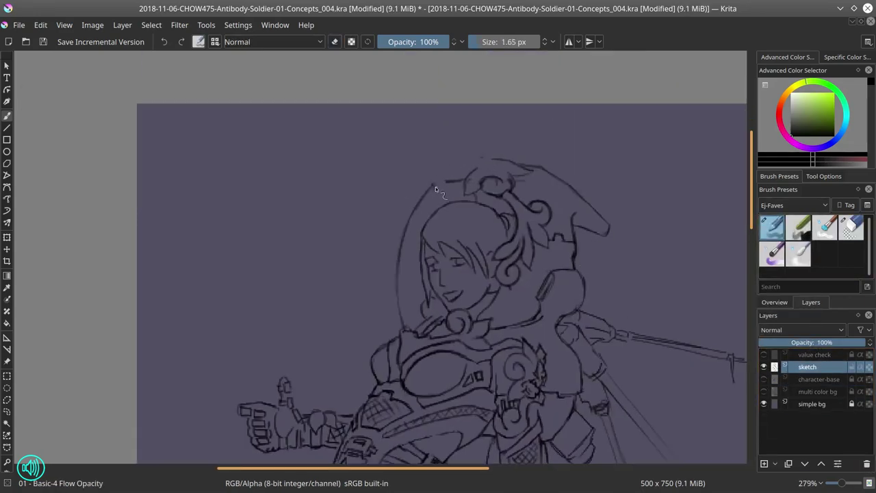
{"action": "mouse_move", "coordinate": [490, 155]}
{"action": "left_mouse_down"}
{"action": "mouse_move", "coordinate": [667, 237]}
{"action": "mouse_move", "coordinate": [425, 216]}
{"action": "mouse_move", "coordinate": [391, 226]}
{"action": "mouse_move", "coordinate": [419, 210]}
{"action": "left_mouse_up"}
Step: Shift the multi color bg layer to purple with an HSV hue adjustment of -131
{"action": "key", "text": "2"}
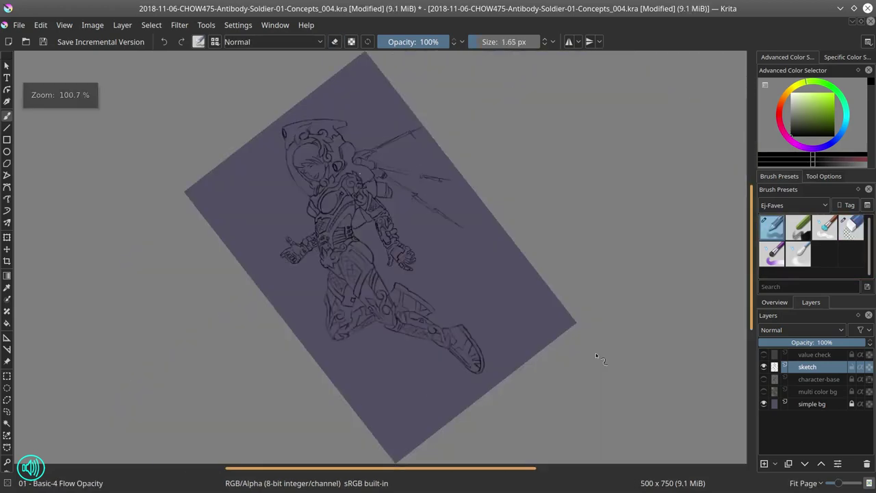
{"action": "key", "text": "5"}
{"action": "left_click", "coordinate": [764, 391]}
{"action": "left_click", "coordinate": [817, 392]}
{"action": "left_click", "coordinate": [179, 24]}
{"action": "mouse_move", "coordinate": [219, 56]}
{"action": "left_click", "coordinate": [338, 96]}
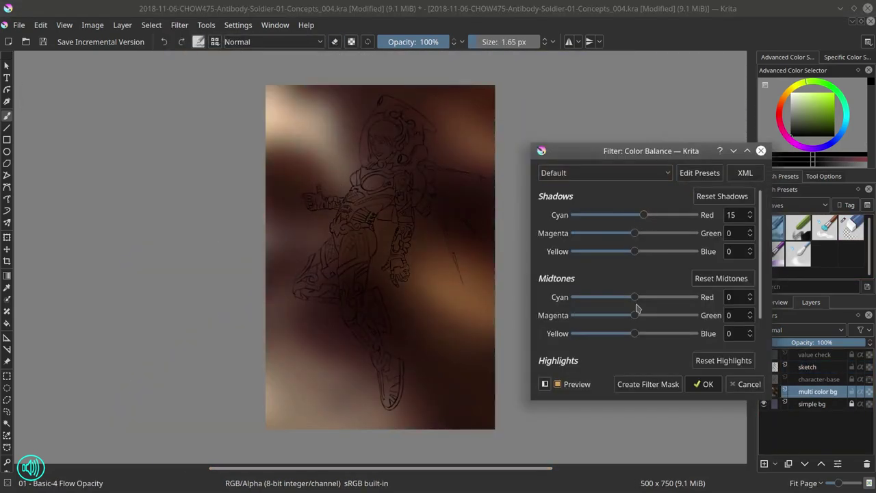
{"action": "scroll", "coordinate": [647, 287], "scroll_direction": "down", "scroll_amount": 3}
{"action": "key", "text": "Return"}
{"action": "key", "text": "ctrl+u"}
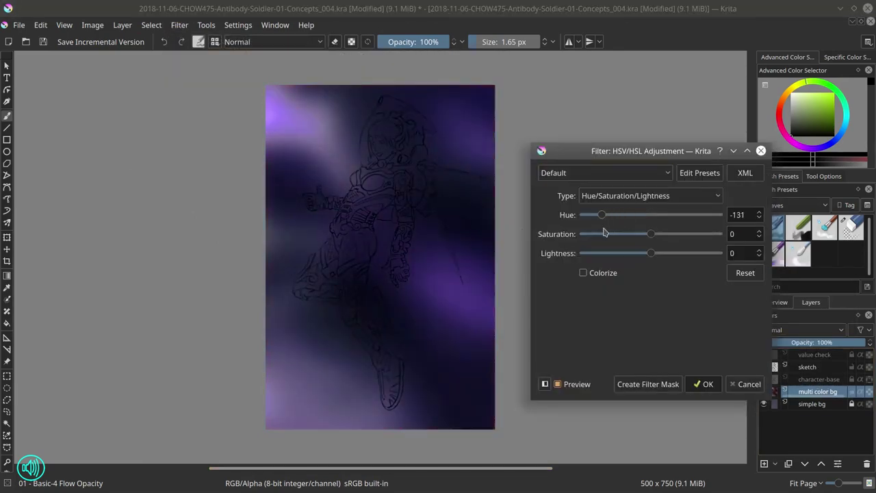
{"action": "key", "text": "Return"}
Step: Lower character-base opacity to 27%, hide multi color bg, add Layer 24 and save
{"action": "left_click", "coordinate": [764, 380]}
{"action": "left_click", "coordinate": [818, 379]}
{"action": "left_click", "coordinate": [825, 228]}
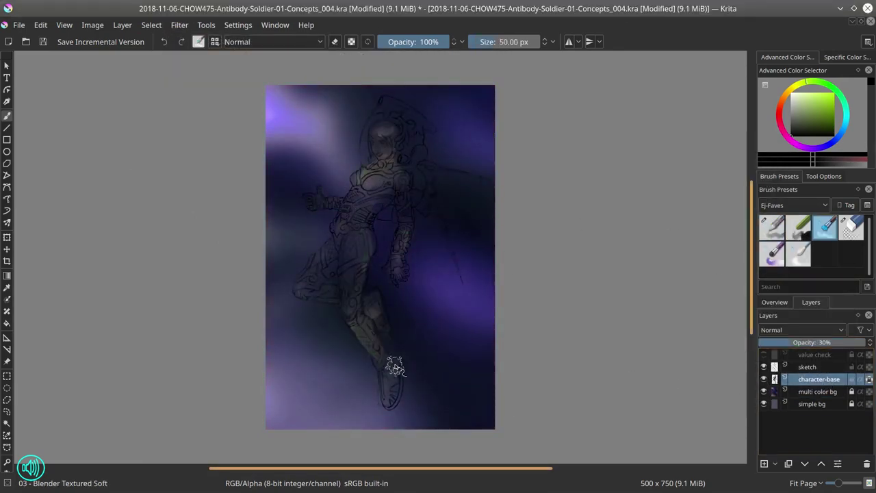
{"action": "left_click", "coordinate": [786, 342]}
{"action": "left_click", "coordinate": [764, 392]}
{"action": "left_click", "coordinate": [764, 464]}
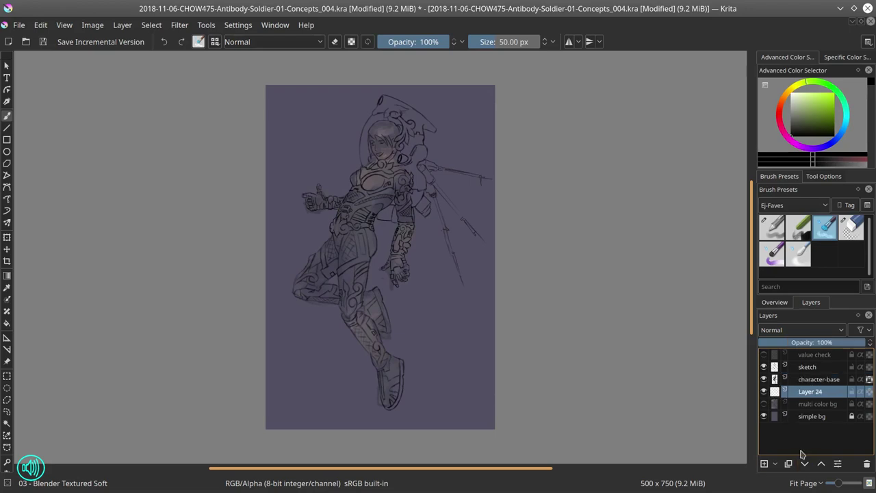
{"action": "left_click", "coordinate": [772, 227]}
{"action": "key", "text": "ctrl+s"}
{"action": "key", "text": "plus"}
{"action": "key", "text": "plus"}
{"action": "key", "text": "plus"}
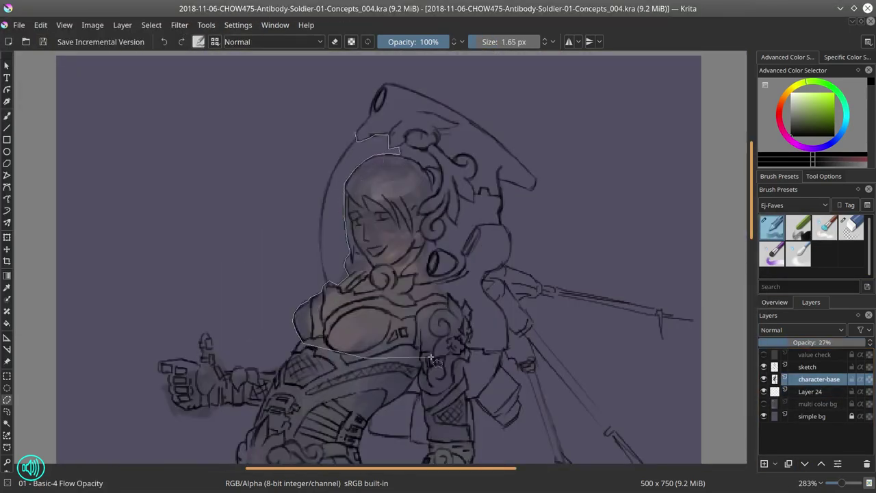
Step: Start a polygonal selection by tracing a closed outline around the helmet
{"action": "left_click", "coordinate": [482, 345]}
{"action": "left_click", "coordinate": [466, 140]}
{"action": "left_click", "coordinate": [430, 112]}
{"action": "left_click", "coordinate": [359, 135]}
{"action": "left_click", "coordinate": [535, 185]}
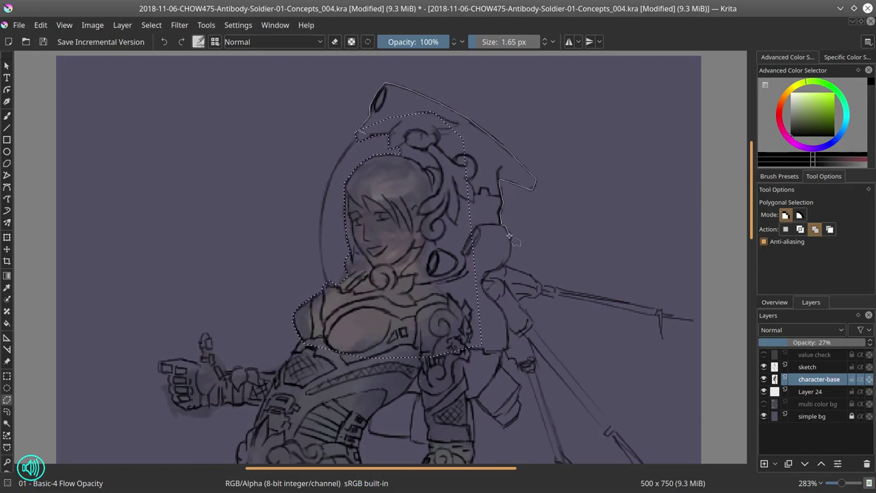
{"action": "double_click", "coordinate": [512, 269]}
Step: Add the spear to the selection by outlining it from the shaft down to the tips
{"action": "left_click_drag", "start_coordinate": [512, 269], "coordinate": [423, 267]}
{"action": "left_click", "coordinate": [486, 278]}
{"action": "left_click", "coordinate": [691, 319]}
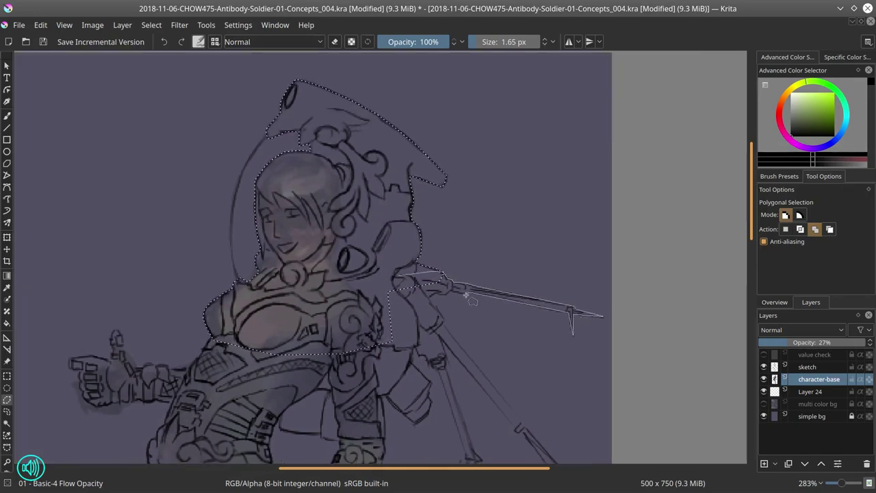
{"action": "left_click_drag", "start_coordinate": [471, 299], "coordinate": [425, 183]}
{"action": "left_click", "coordinate": [477, 310]}
{"action": "left_click", "coordinate": [541, 382]}
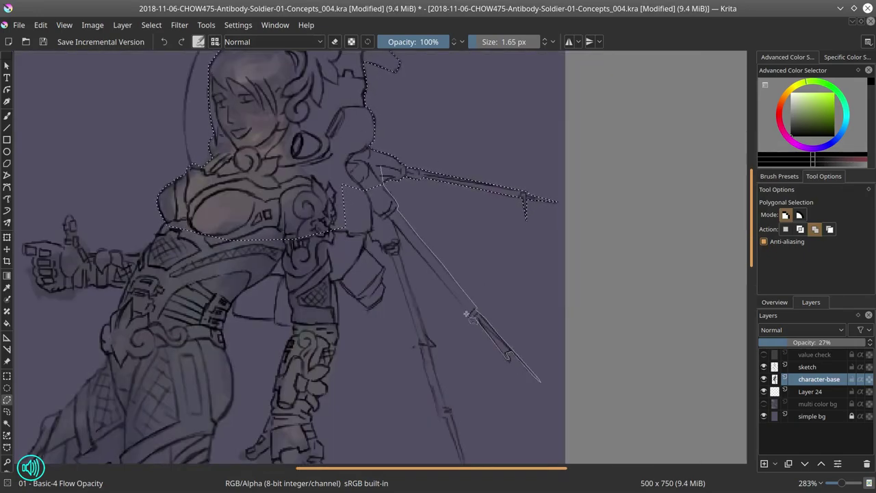
{"action": "left_click_drag", "start_coordinate": [476, 385], "coordinate": [465, 276]}
{"action": "left_click", "coordinate": [433, 306]}
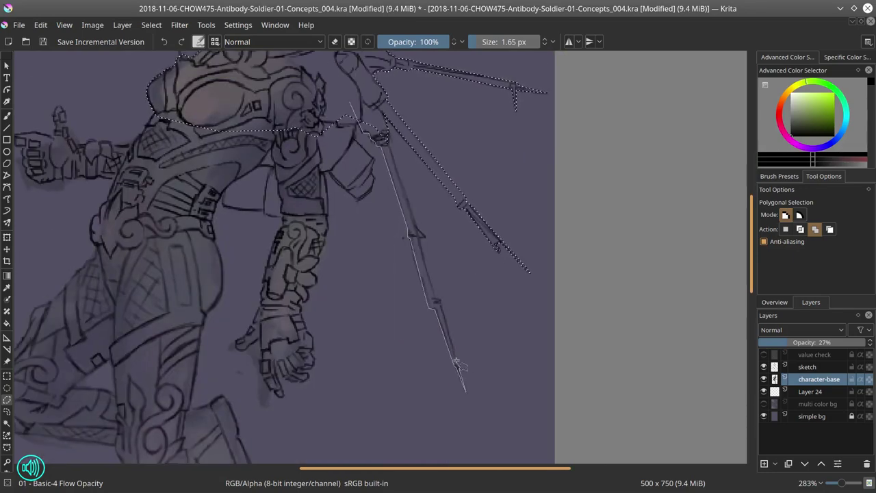
{"action": "double_click", "coordinate": [456, 361]}
Step: Add the shoulder pad outline to the selection
{"action": "left_click_drag", "start_coordinate": [410, 273], "coordinate": [543, 362]}
{"action": "left_click", "coordinate": [489, 205]}
{"action": "left_click", "coordinate": [507, 243]}
{"action": "left_click", "coordinate": [505, 279]}
{"action": "left_click", "coordinate": [460, 259]}
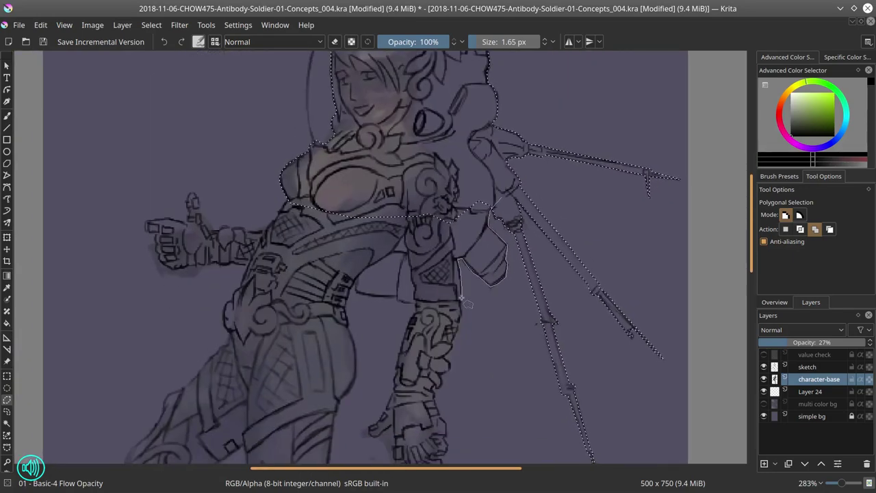
{"action": "double_click", "coordinate": [463, 299]}
{"action": "left_click", "coordinate": [431, 277]}
Step: Outline the forearm and the hand's fingers in the selection
{"action": "left_click_drag", "start_coordinate": [431, 281], "coordinate": [418, 188]}
{"action": "left_click", "coordinate": [403, 211]}
{"action": "left_click", "coordinate": [382, 281]}
{"action": "left_click", "coordinate": [369, 321]}
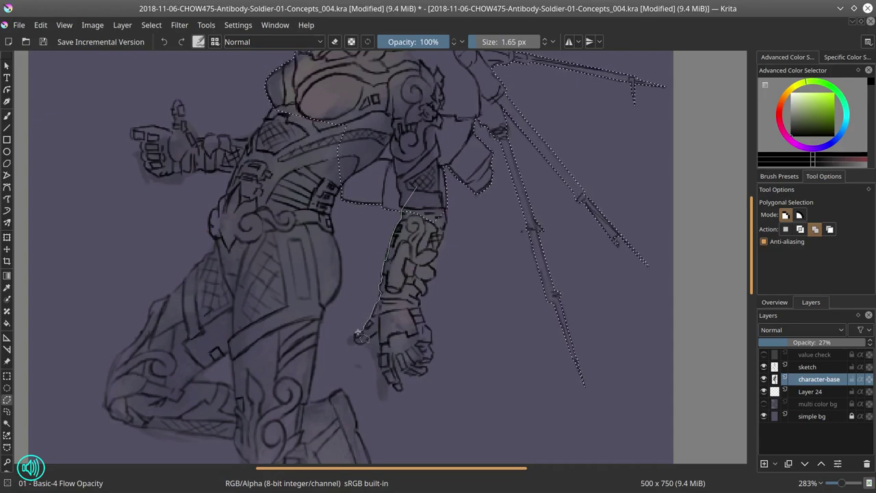
{"action": "left_click", "coordinate": [354, 337]}
{"action": "left_click", "coordinate": [380, 351]}
{"action": "left_click", "coordinate": [403, 390]}
{"action": "left_click", "coordinate": [432, 360]}
{"action": "left_click", "coordinate": [431, 329]}
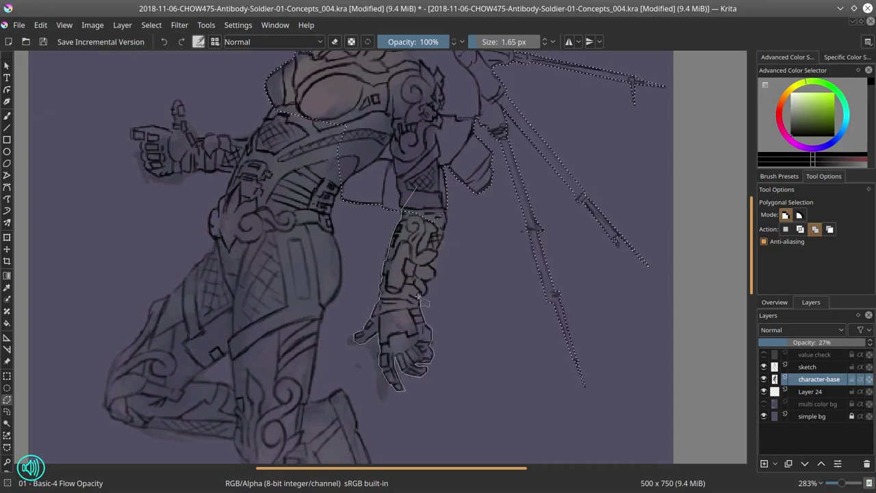
{"action": "left_click", "coordinate": [436, 277]}
Step: Add the thumb, fist and hip to the selection as one closed outline
{"action": "left_click_drag", "start_coordinate": [406, 289], "coordinate": [604, 375]}
{"action": "left_click", "coordinate": [435, 234]}
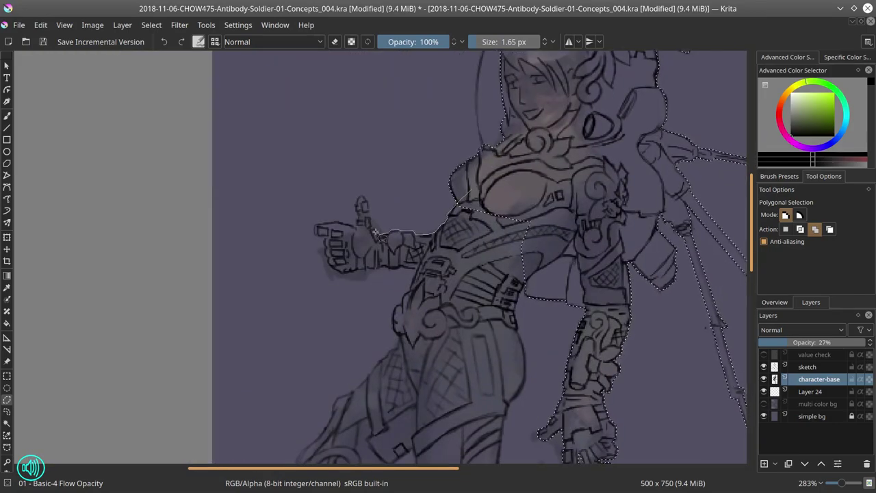
{"action": "left_click", "coordinate": [371, 228]}
{"action": "left_click", "coordinate": [361, 198]}
{"action": "left_click", "coordinate": [353, 226]}
{"action": "left_click", "coordinate": [314, 225]}
{"action": "left_click", "coordinate": [370, 272]}
{"action": "left_click", "coordinate": [397, 307]}
{"action": "left_click", "coordinate": [411, 357]}
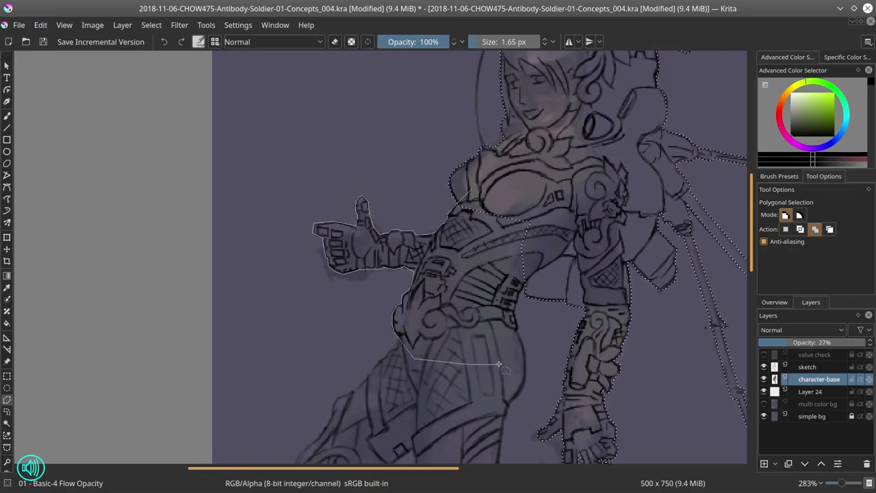
{"action": "left_click", "coordinate": [507, 359]}
{"action": "left_click", "coordinate": [521, 333]}
{"action": "double_click", "coordinate": [541, 287]}
Step: Add the thigh outline to the selection
{"action": "left_click_drag", "start_coordinate": [397, 337], "coordinate": [378, 161]}
{"action": "left_click", "coordinate": [349, 198]}
{"action": "left_click", "coordinate": [315, 220]}
{"action": "left_click", "coordinate": [312, 236]}
{"action": "left_click", "coordinate": [346, 295]}
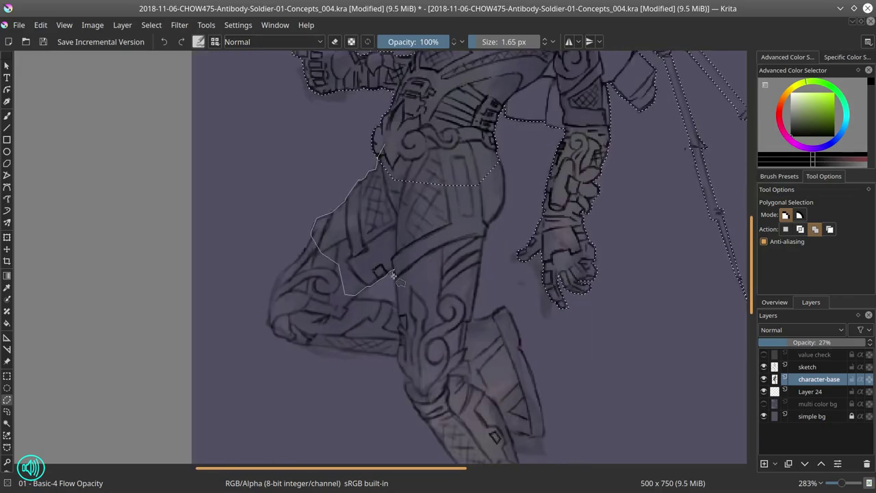
{"action": "left_click", "coordinate": [394, 277]}
{"action": "double_click", "coordinate": [415, 281]}
Step: Add the knee outline to the selection
{"action": "left_click_drag", "start_coordinate": [416, 280], "coordinate": [391, 217]}
{"action": "left_click", "coordinate": [253, 206]}
{"action": "left_click", "coordinate": [244, 256]}
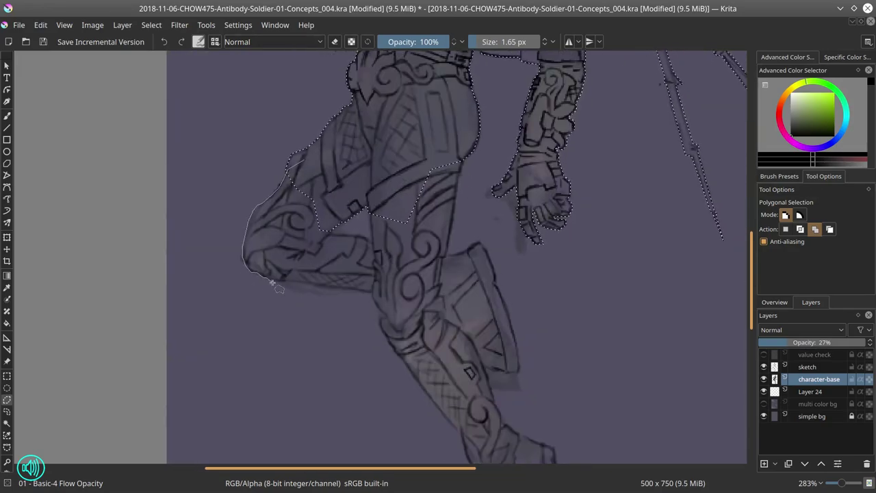
{"action": "left_click", "coordinate": [274, 280]}
{"action": "left_click", "coordinate": [373, 291]}
{"action": "double_click", "coordinate": [390, 267]}
Step: Add the top of the boot to the selection
{"action": "left_click", "coordinate": [382, 188]}
{"action": "left_click", "coordinate": [369, 212]}
{"action": "left_click", "coordinate": [375, 308]}
{"action": "left_click", "coordinate": [510, 370]}
{"action": "double_click", "coordinate": [474, 245]}
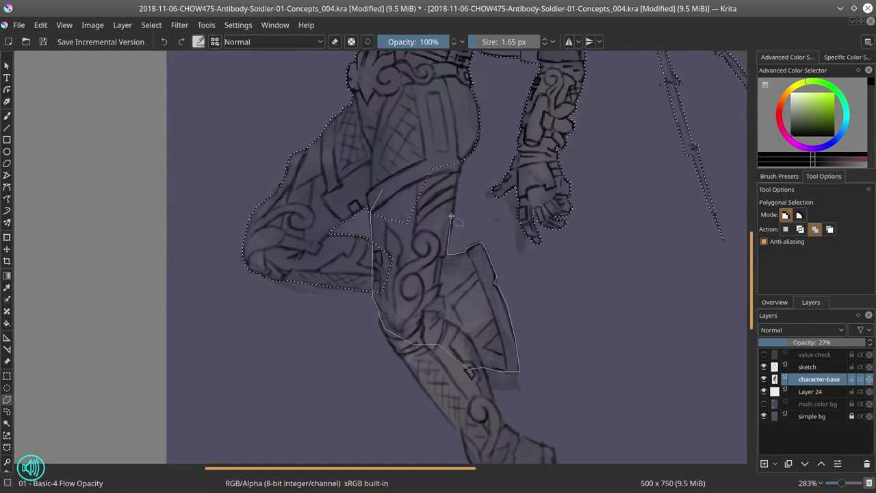
Step: Add the lower leg outline to the selection
{"action": "left_click_drag", "start_coordinate": [541, 397], "coordinate": [389, 240]}
{"action": "left_click", "coordinate": [220, 128]}
{"action": "left_click", "coordinate": [214, 165]}
{"action": "left_click", "coordinate": [295, 274]}
{"action": "left_click", "coordinate": [315, 319]}
{"action": "left_click", "coordinate": [359, 320]}
{"action": "left_click", "coordinate": [359, 277]}
{"action": "double_click", "coordinate": [336, 250]}
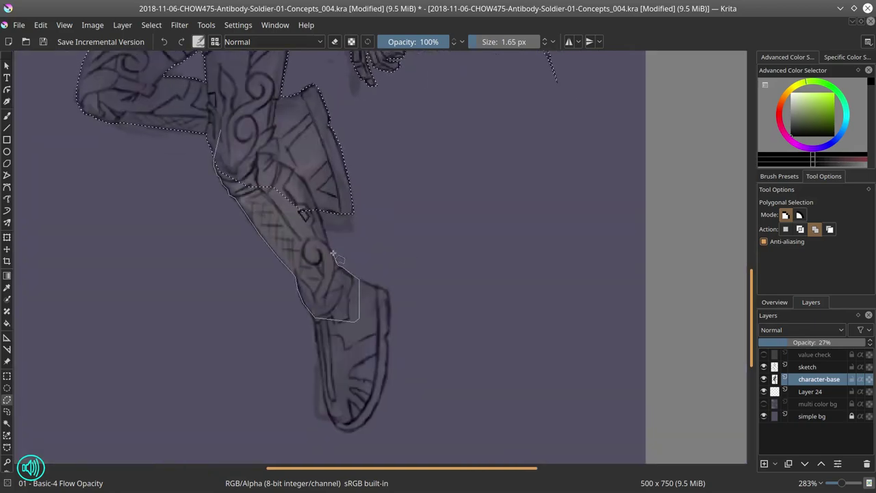
Step: Complete the silhouette by outlining the boot
{"action": "left_click", "coordinate": [319, 313]}
{"action": "left_click", "coordinate": [335, 425]}
{"action": "left_click", "coordinate": [352, 432]}
{"action": "double_click", "coordinate": [386, 377]}
{"action": "scroll", "coordinate": [465, 323], "scroll_direction": "down", "scroll_amount": 6}
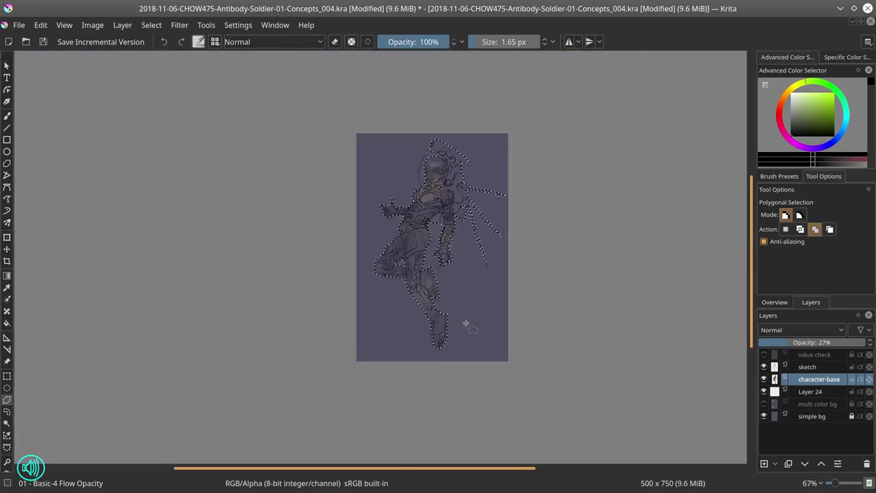
Step: Fill the figure selection with red on Layer 24
{"action": "key", "text": "Page_Down"}
{"action": "left_click", "coordinate": [381, 357], "text": "ctrl"}
{"action": "key", "text": "f"}
{"action": "left_click", "coordinate": [420, 230]}
Step: Rename Layer 24 to character-shape and export a JPEG copy of the painting
{"action": "key", "text": "ctrl+Page_Up"}
{"action": "double_click", "coordinate": [811, 379]}
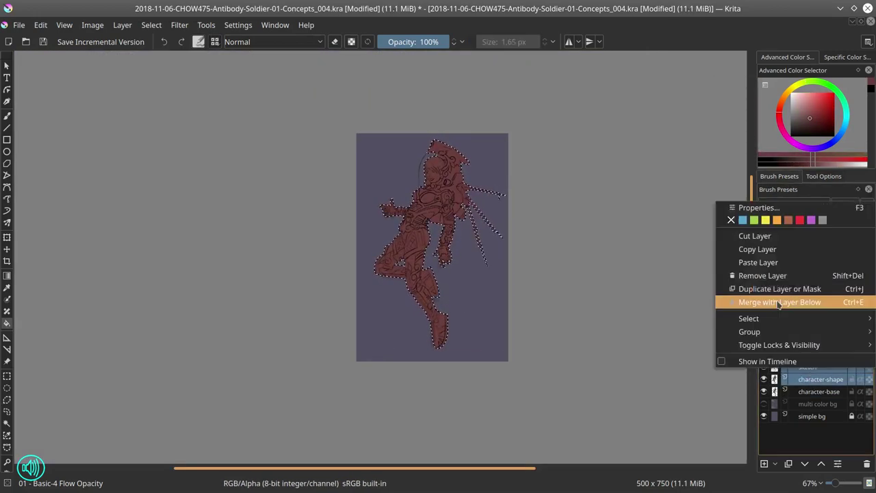
{"action": "left_click", "coordinate": [782, 297]}
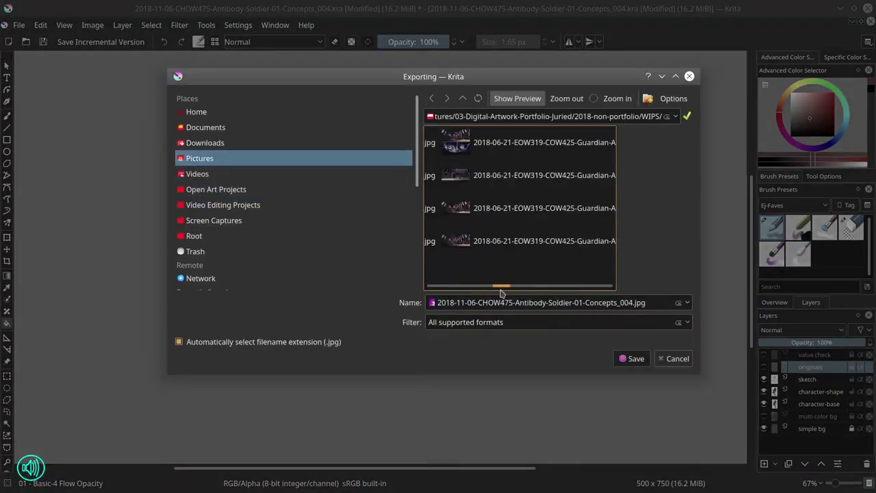
{"action": "scroll", "coordinate": [501, 293], "scroll_direction": "down", "scroll_amount": 2}
{"action": "key", "text": "Return"}
{"action": "left_click", "coordinate": [504, 326]}
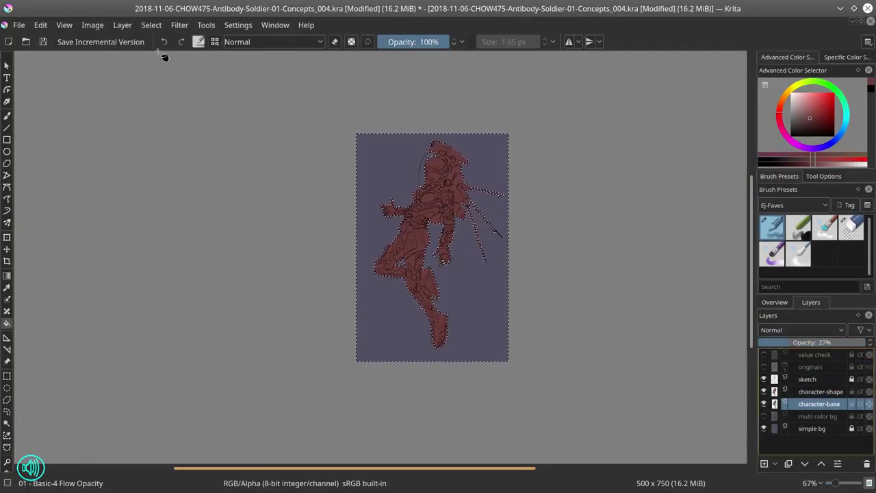
{"action": "key", "text": "ctrl+z"}
Step: On new Layer 26, lasso the helmet, head, lower leg and boot and fill them teal
{"action": "key", "text": "Insert"}
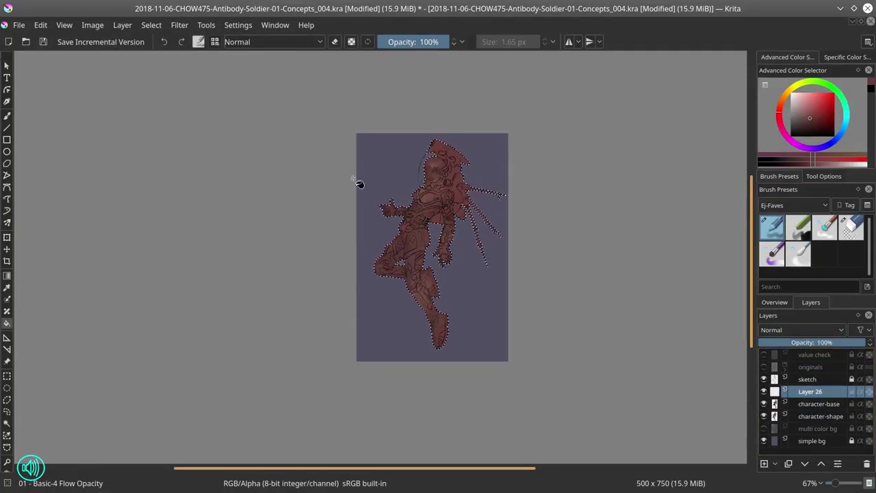
{"action": "left_click", "coordinate": [454, 196], "text": "ctrl"}
{"action": "key", "text": "shift+BackSpace"}
{"action": "key", "text": "ctrl+shift+a"}
{"action": "scroll", "coordinate": [409, 231], "scroll_direction": "up", "scroll_amount": 2}
{"action": "mouse_move", "coordinate": [364, 208]}
{"action": "left_mouse_down"}
{"action": "mouse_move", "coordinate": [455, 179]}
{"action": "mouse_move", "coordinate": [370, 209]}
{"action": "left_mouse_up"}
{"action": "scroll", "coordinate": [445, 239], "scroll_direction": "down", "scroll_amount": 4}
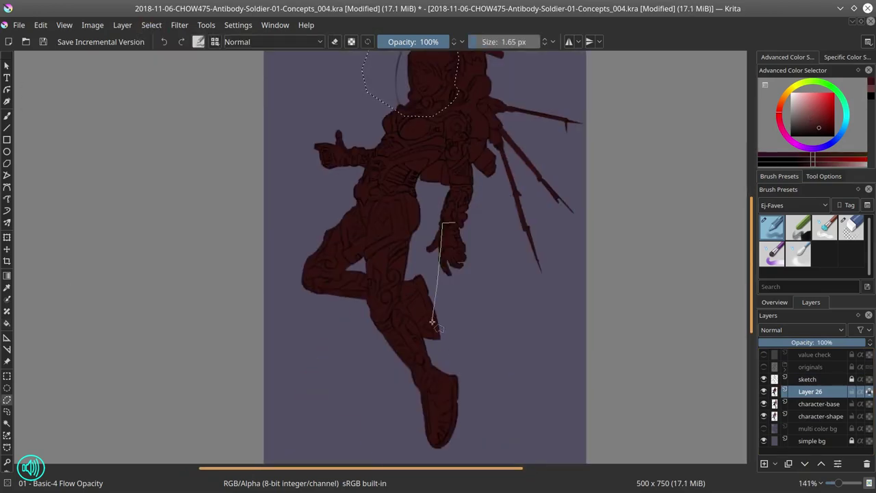
{"action": "left_click_drag", "start_coordinate": [446, 239], "coordinate": [456, 229]}
{"action": "key", "text": "1"}
{"action": "key", "text": "shift+BackSpace"}
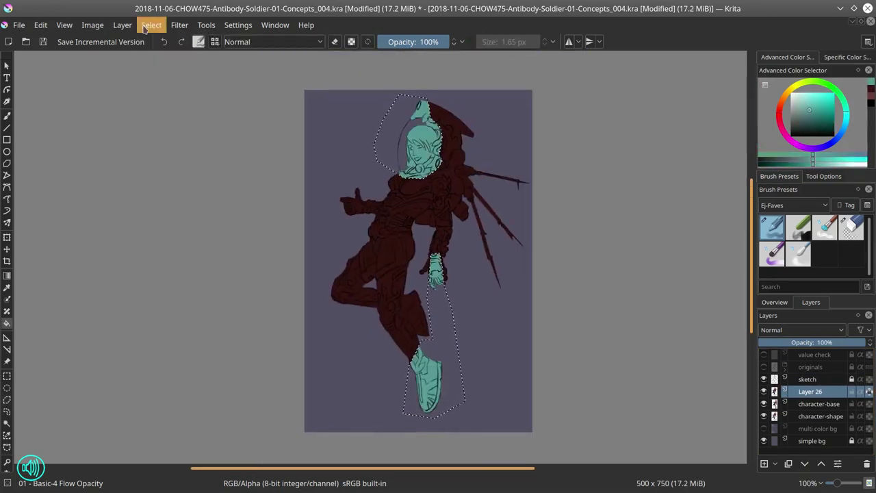
Step: Set Layer 26 to Overlay blending, clear the selection, and hide Layer 26
{"action": "key", "text": "alt+shift+o"}
{"action": "left_click", "coordinate": [151, 25]}
{"action": "left_click", "coordinate": [185, 51]}
{"action": "left_click", "coordinate": [818, 404]}
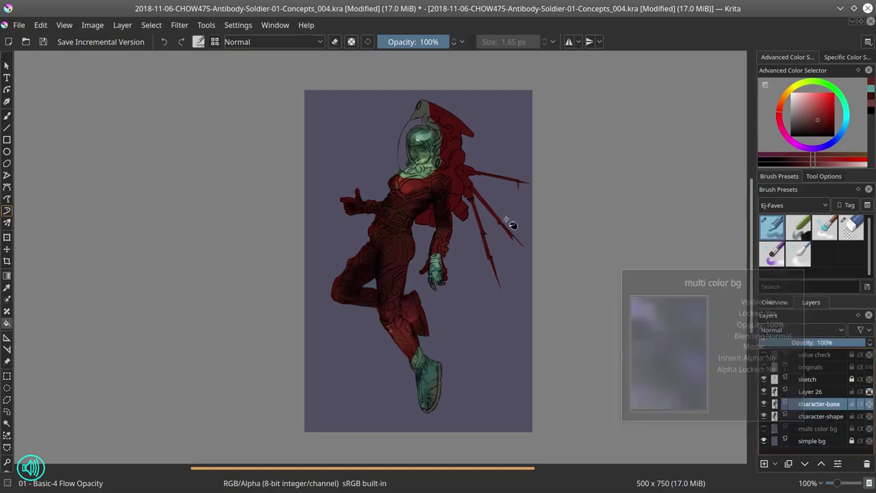
{"action": "left_click", "coordinate": [765, 392]}
{"action": "left_click", "coordinate": [778, 416], "text": "alt"}
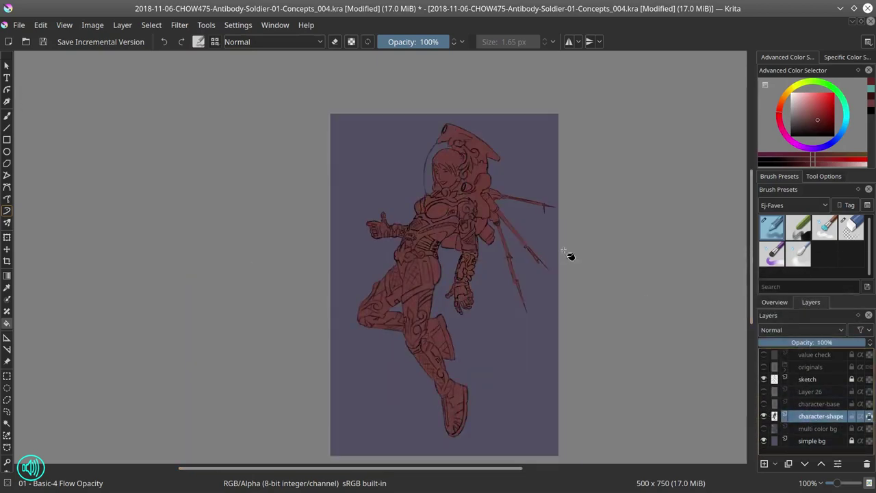
Step: Hide character-base, shrink the brush, then bring up the image-open browser
{"action": "key", "text": "b"}
{"action": "key", "text": "Page_Up"}
{"action": "key", "text": "Page_Down"}
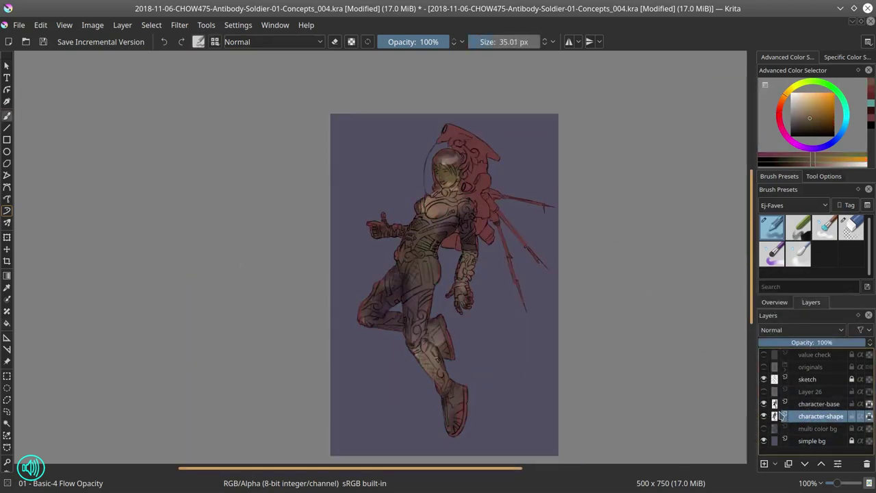
{"action": "left_click", "coordinate": [459, 141], "text": "ctrl"}
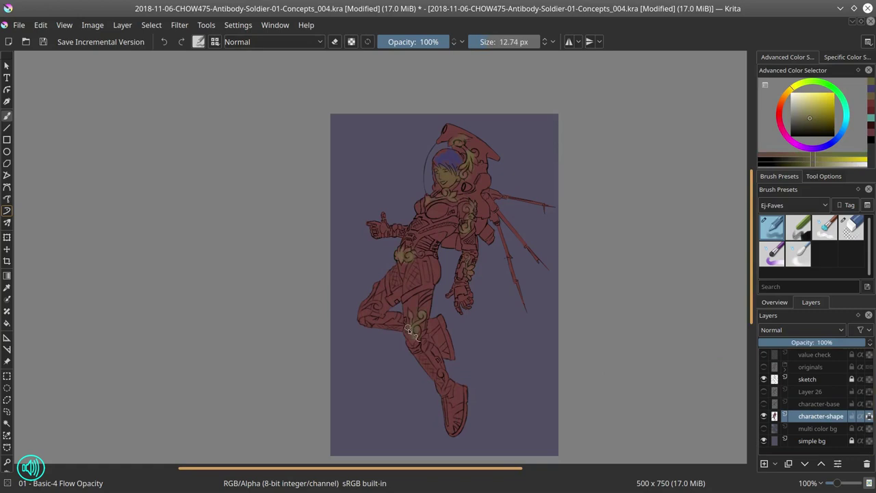
{"action": "key", "text": "Page_Up"}
{"action": "key", "text": "bracketleft"}
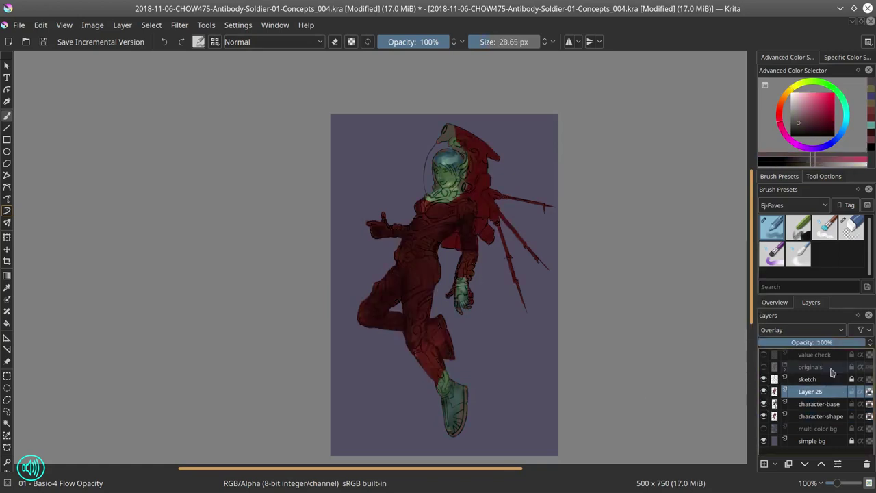
{"action": "key", "text": "ctrl+o"}
Step: Open the art reference folder in Pictures and pick a lighter orange from the painting
{"action": "left_click", "coordinate": [200, 158]}
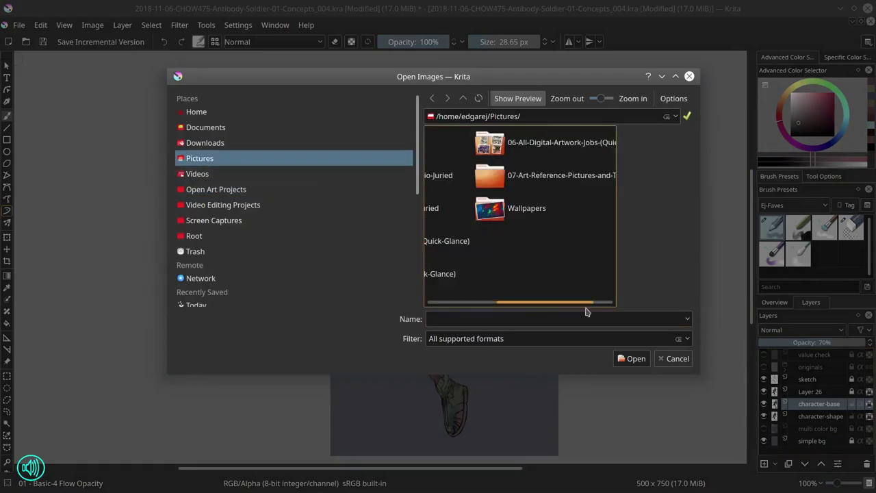
{"action": "double_click", "coordinate": [534, 178]}
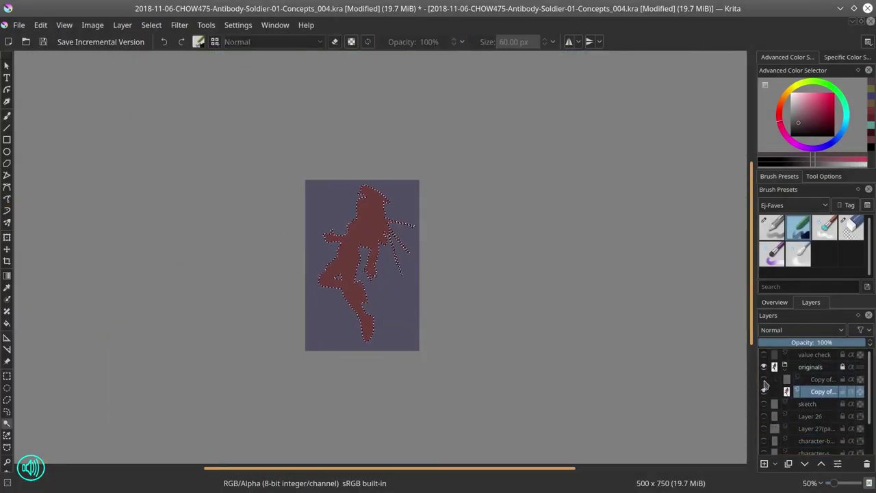
{"action": "key", "text": "1"}
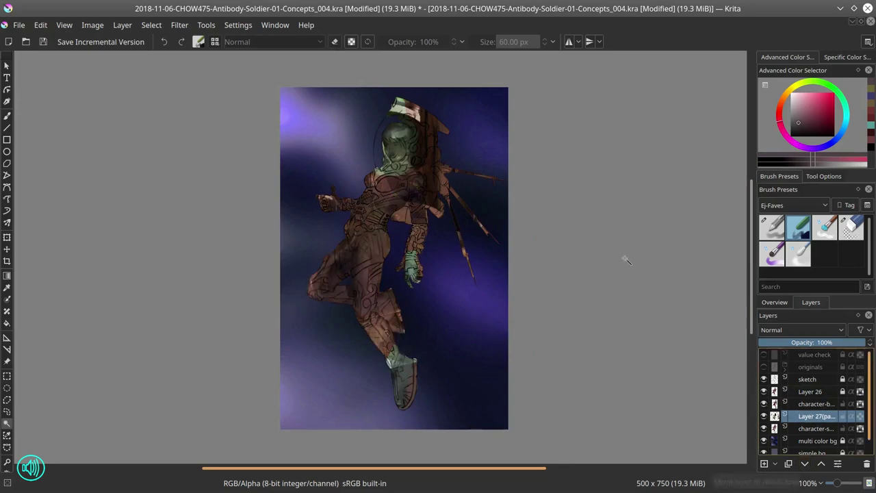
{"action": "left_click", "coordinate": [151, 24]}
{"action": "left_click", "coordinate": [394, 148]}
{"action": "key", "text": "l"}
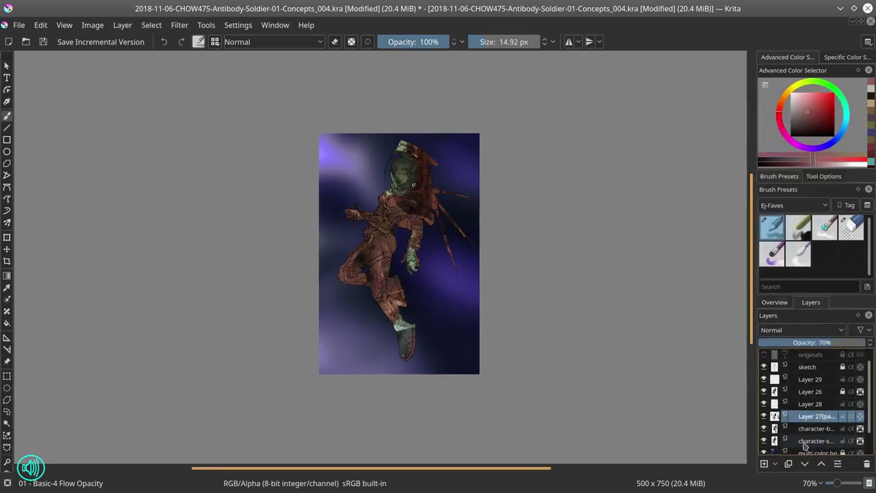
Step: Make Layer 29 active, save the painting, and choose the layer's blending mode
{"action": "left_click", "coordinate": [809, 379]}
{"action": "left_click", "coordinate": [41, 42]}
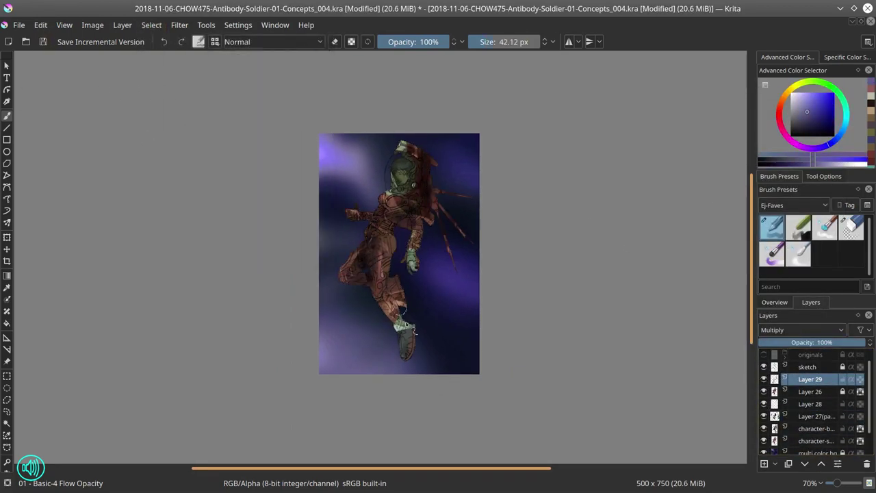
{"action": "left_click", "coordinate": [803, 330]}
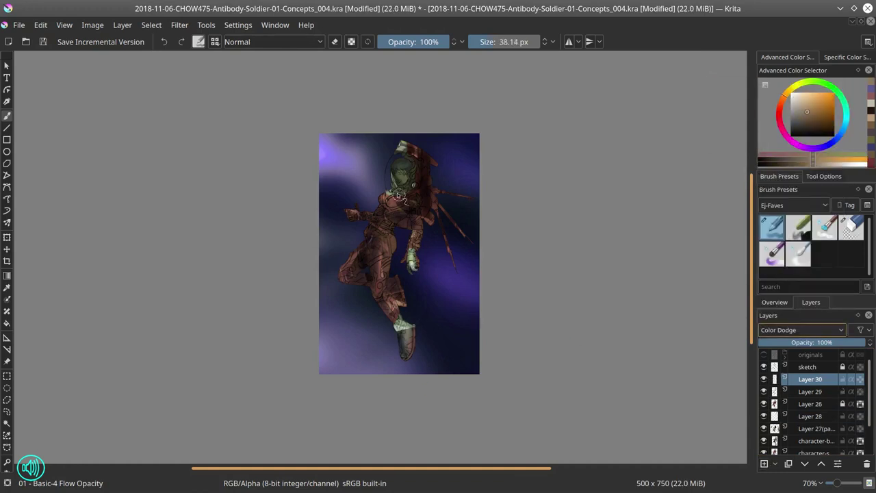
{"action": "scroll", "coordinate": [550, 326], "scroll_direction": "down", "scroll_amount": 5}
{"action": "scroll", "coordinate": [550, 326], "scroll_direction": "up", "scroll_amount": 6}
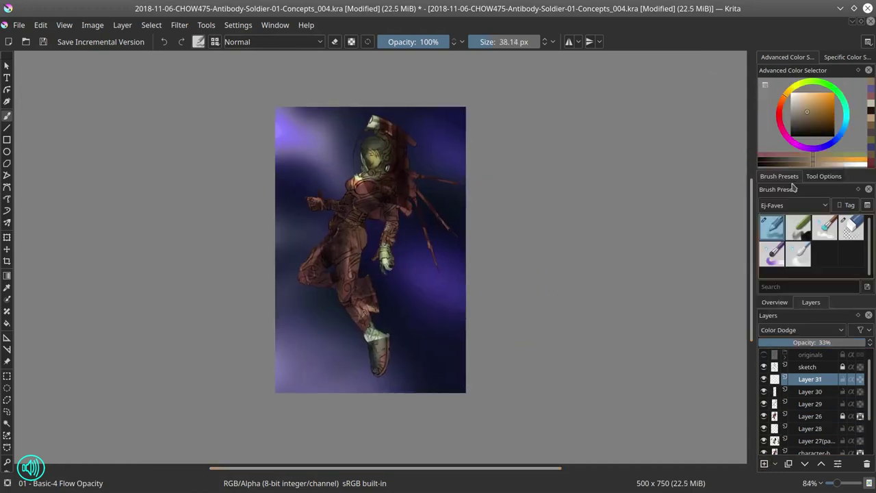
Step: Add a new layer for glowing lights and save the incremental version Concepts_005.kra
{"action": "key", "text": "Insert"}
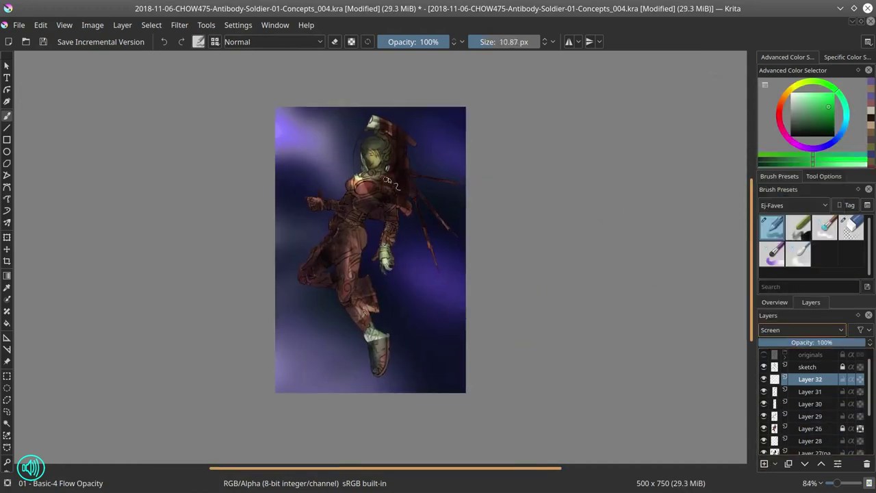
{"action": "scroll", "coordinate": [406, 176], "scroll_direction": "up", "scroll_amount": 4}
{"action": "scroll", "coordinate": [331, 232], "scroll_direction": "down", "scroll_amount": 3}
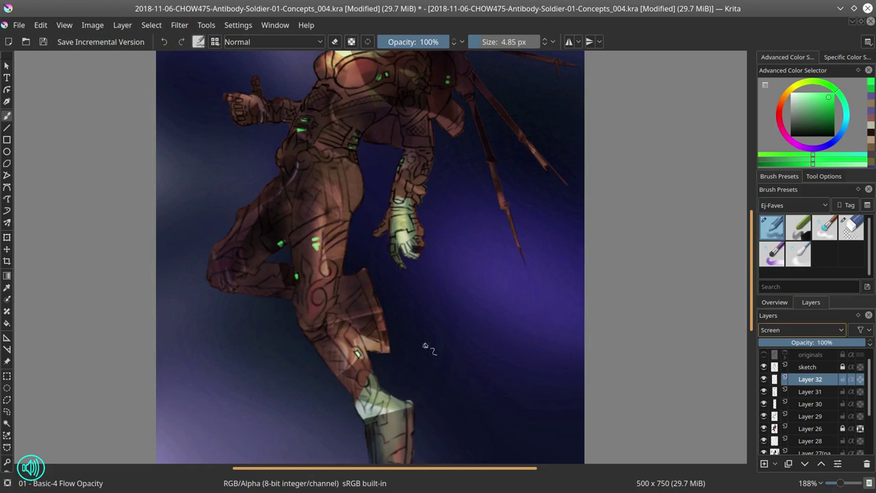
{"action": "scroll", "coordinate": [425, 347], "scroll_direction": "down", "scroll_amount": 4}
{"action": "key", "text": "ctrl+alt+s"}
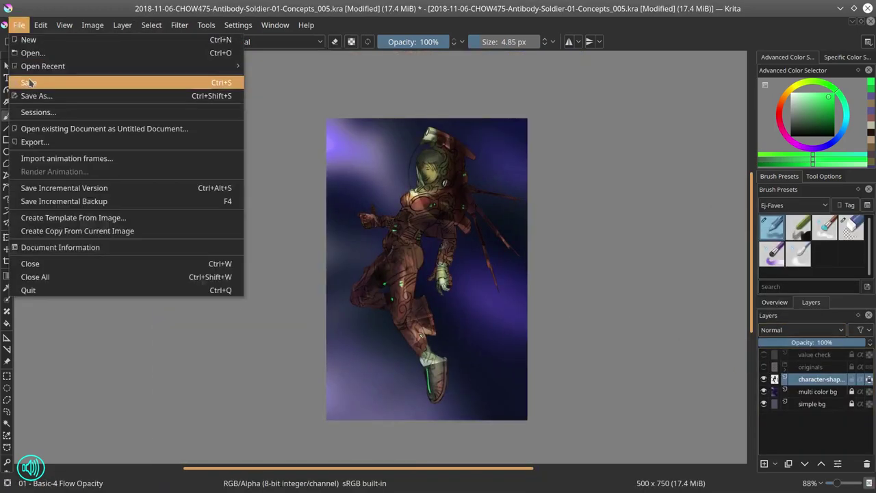
Step: Paint soft dark strokes over the face and hair, fine-tuning the brush size
{"action": "key", "text": "Escape"}
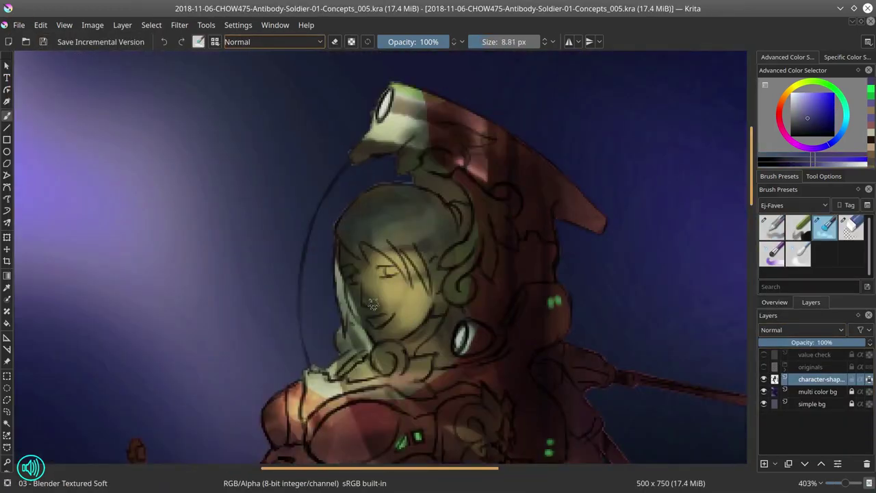
{"action": "scroll", "coordinate": [326, 264], "scroll_direction": "up", "scroll_amount": 2}
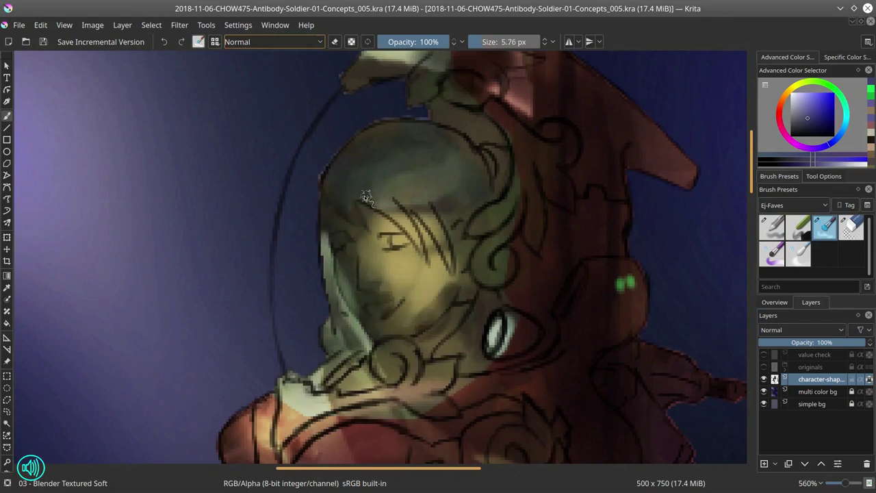
{"action": "mouse_move", "coordinate": [365, 197]}
{"action": "left_mouse_down"}
{"action": "mouse_move", "coordinate": [420, 234]}
{"action": "mouse_move", "coordinate": [426, 293]}
{"action": "left_mouse_up"}
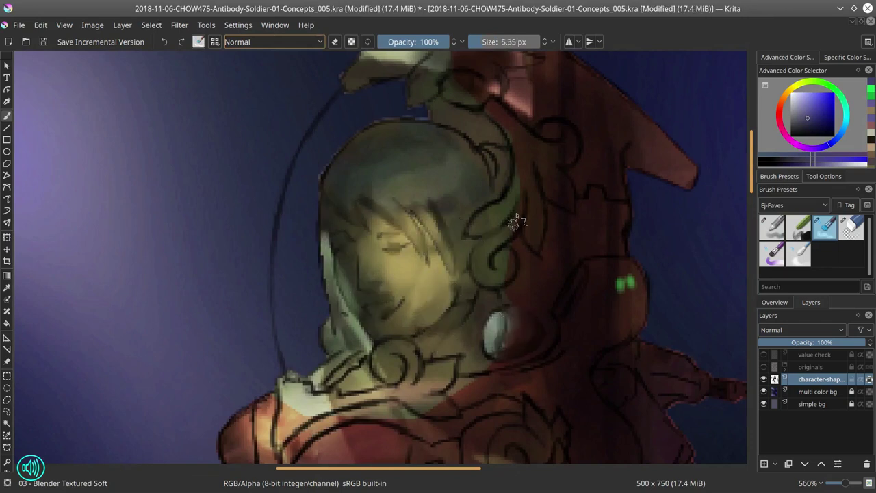
{"action": "scroll", "coordinate": [510, 120], "scroll_direction": "up", "scroll_amount": 2}
{"action": "scroll", "coordinate": [534, 267], "scroll_direction": "up", "scroll_amount": 4}
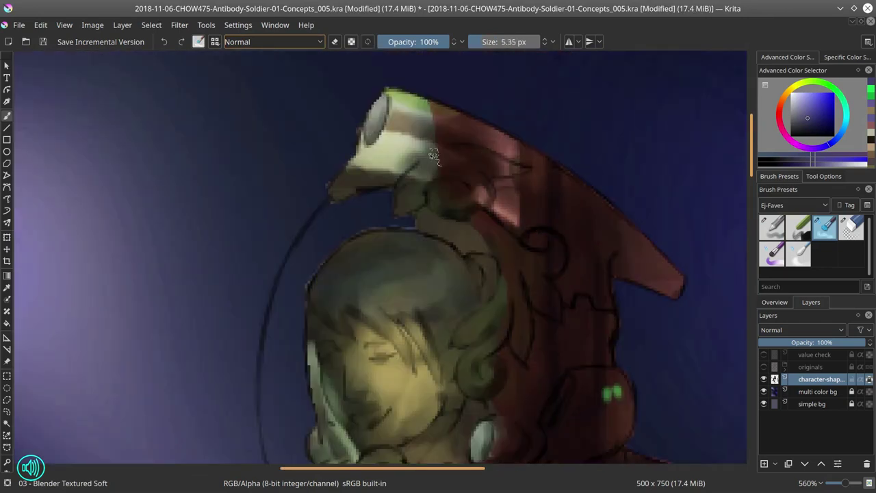
{"action": "scroll", "coordinate": [465, 223], "scroll_direction": "down", "scroll_amount": 2}
{"action": "key", "text": "bracketright"}
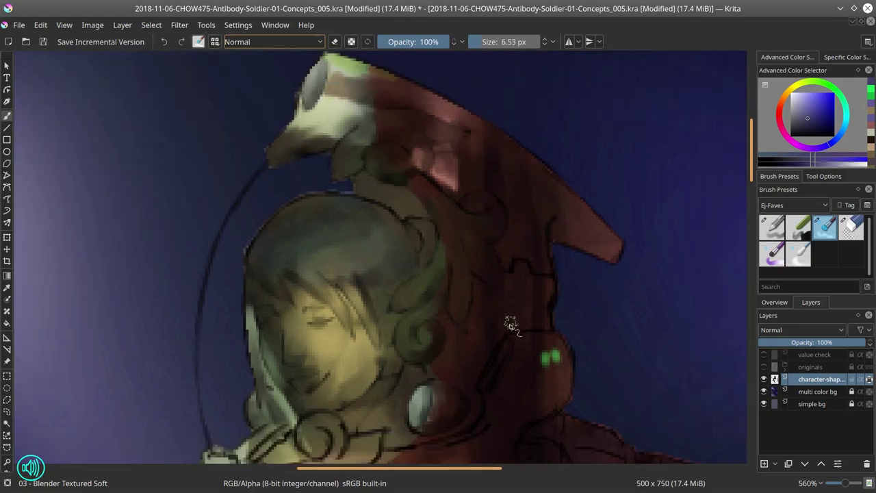
{"action": "scroll", "coordinate": [549, 296], "scroll_direction": "down", "scroll_amount": 4}
{"action": "key", "text": "bracketleft"}
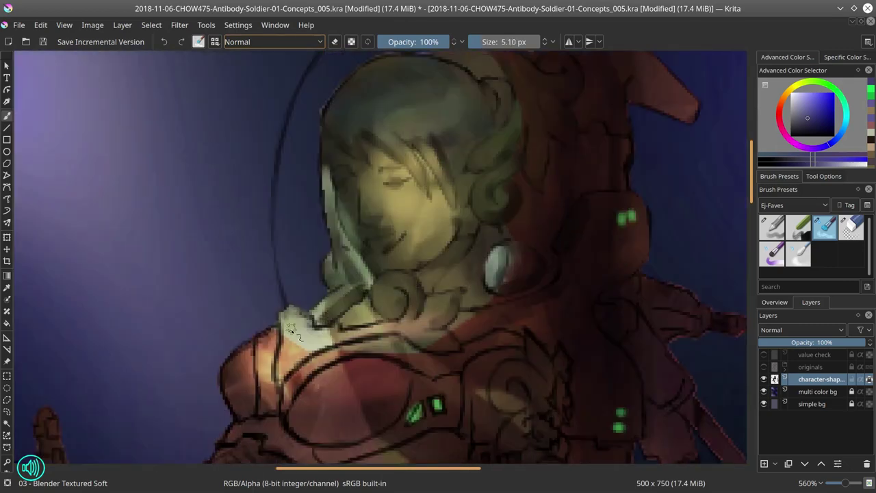
Step: Brush warm light orange across the shoulder armour and chest plate
{"action": "left_click_drag", "start_coordinate": [290, 330], "coordinate": [244, 363]}
{"action": "left_click_drag", "start_coordinate": [251, 395], "coordinate": [305, 373]}
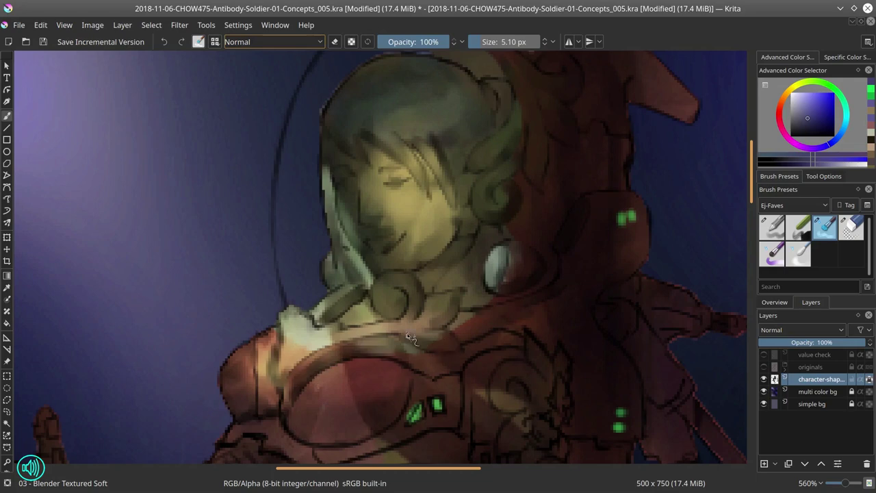
{"action": "scroll", "coordinate": [587, 237], "scroll_direction": "down", "scroll_amount": 10}
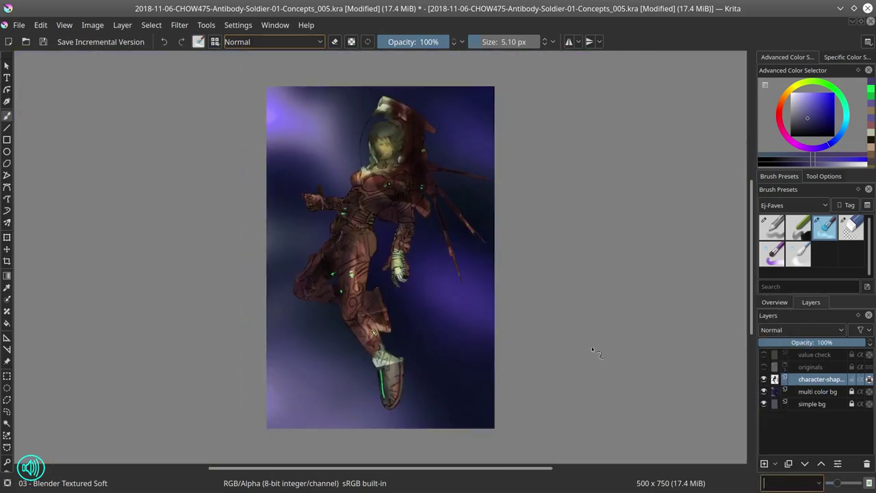
{"action": "scroll", "coordinate": [414, 147], "scroll_direction": "up", "scroll_amount": 6}
{"action": "scroll", "coordinate": [389, 303], "scroll_direction": "down", "scroll_amount": 2}
{"action": "scroll", "coordinate": [445, 219], "scroll_direction": "down", "scroll_amount": 2}
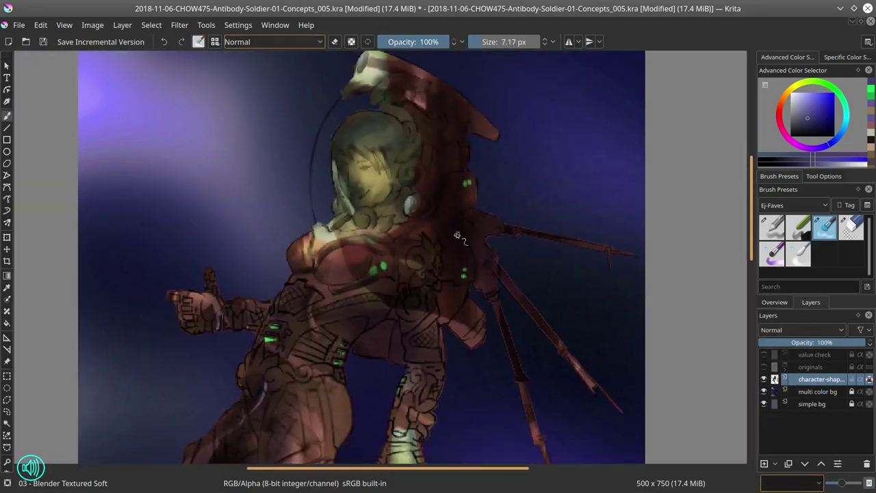
Step: Pick a green from the painting and softly paint over the hand and forearm
{"action": "left_click", "coordinate": [398, 285], "text": "ctrl"}
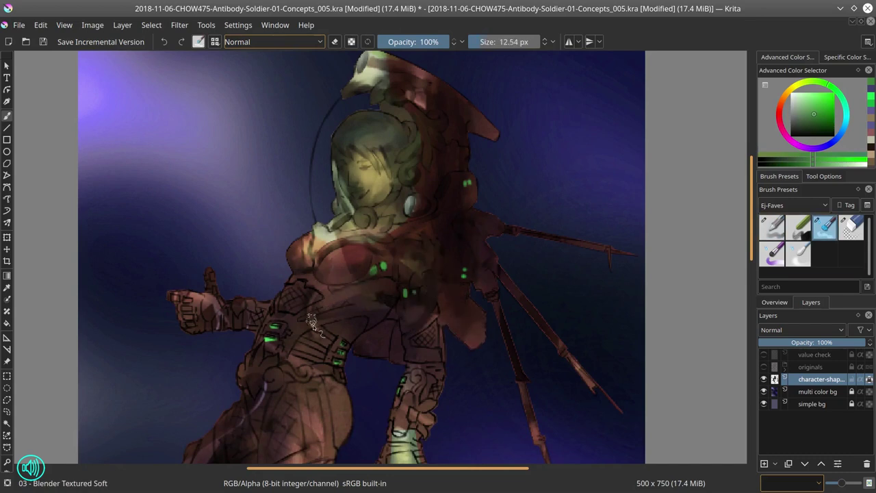
{"action": "scroll", "coordinate": [319, 281], "scroll_direction": "down", "scroll_amount": 2}
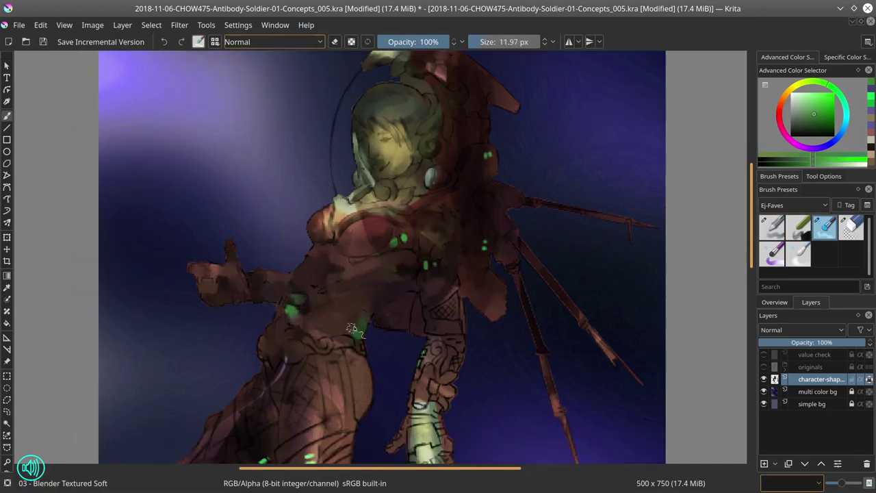
{"action": "scroll", "coordinate": [427, 278], "scroll_direction": "down", "scroll_amount": 4}
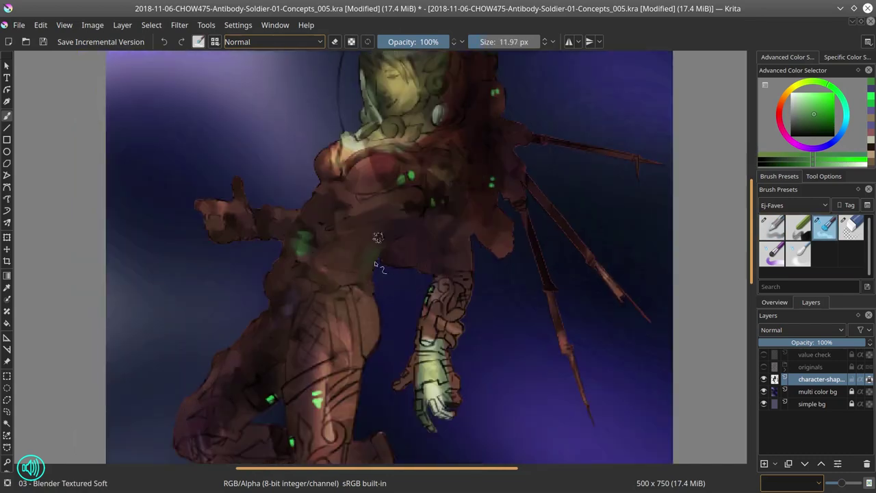
{"action": "scroll", "coordinate": [378, 238], "scroll_direction": "down", "scroll_amount": 5}
{"action": "scroll", "coordinate": [312, 255], "scroll_direction": "down", "scroll_amount": 4}
{"action": "scroll", "coordinate": [410, 240], "scroll_direction": "up", "scroll_amount": 1}
{"action": "mouse_move", "coordinate": [500, 158]}
{"action": "left_mouse_down"}
{"action": "mouse_move", "coordinate": [477, 208]}
{"action": "mouse_move", "coordinate": [446, 262]}
{"action": "mouse_move", "coordinate": [505, 295]}
{"action": "left_mouse_up"}
{"action": "key", "text": "4"}
{"action": "key", "text": "4"}
{"action": "key", "text": "4"}
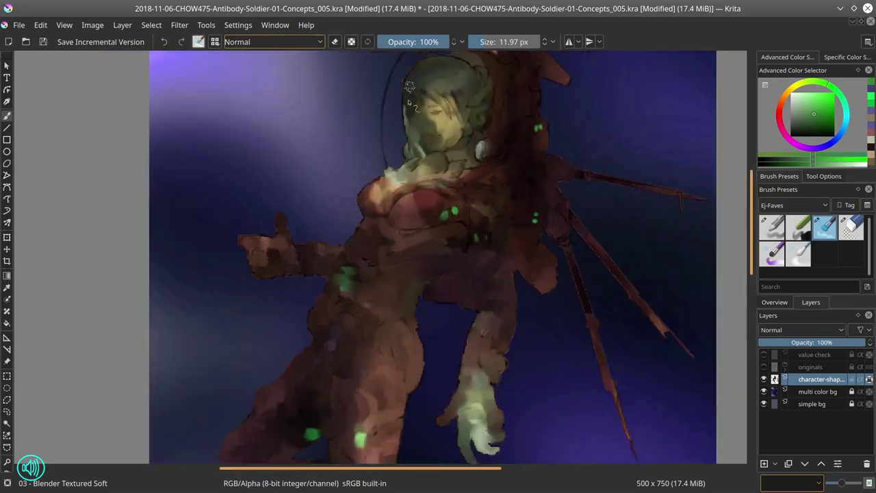
{"action": "scroll", "coordinate": [549, 180], "scroll_direction": "down", "scroll_amount": 5}
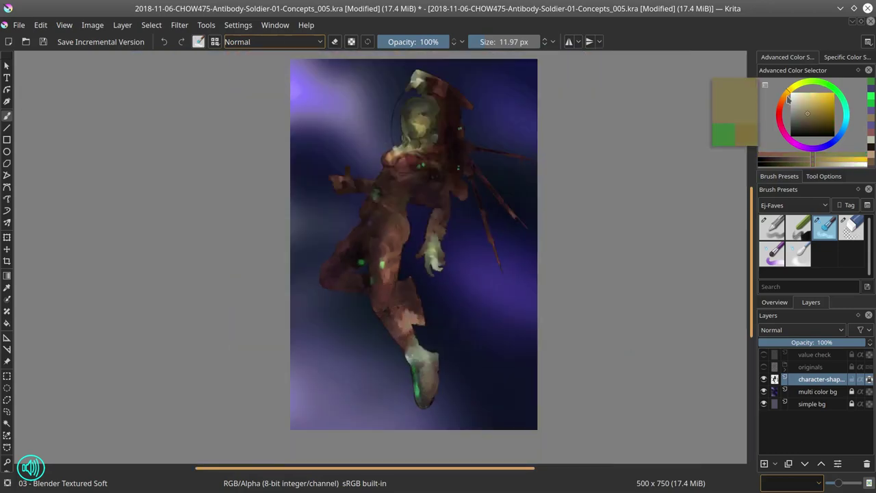
Step: Duplicate the sketch layer so Copy of sketch sits above character-shape
{"action": "key", "text": "slash"}
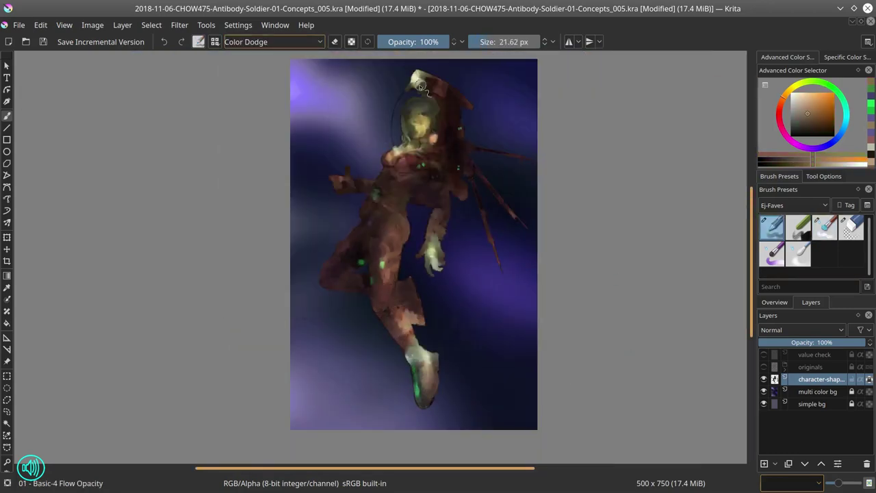
{"action": "key", "text": "ctrl+j"}
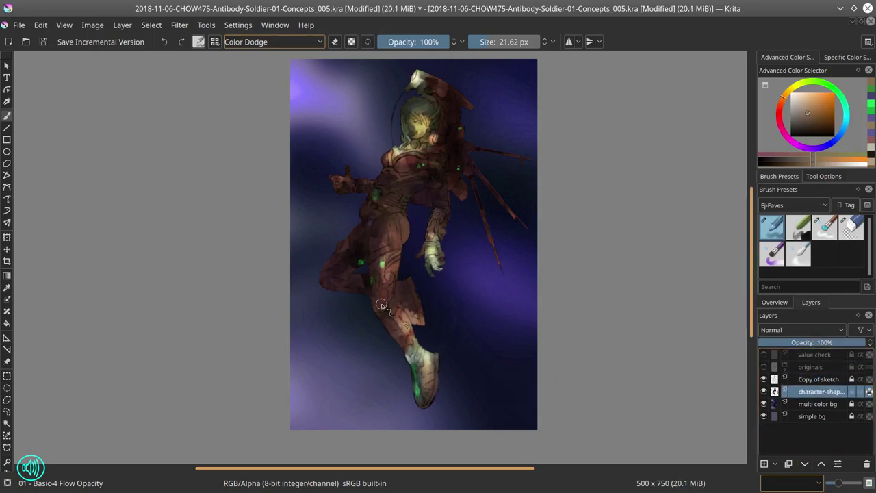
{"action": "scroll", "coordinate": [348, 299], "scroll_direction": "up", "scroll_amount": 6}
{"action": "scroll", "coordinate": [350, 298], "scroll_direction": "down", "scroll_amount": 8}
{"action": "scroll", "coordinate": [286, 250], "scroll_direction": "up", "scroll_amount": 7}
Step: Switch to the Blender Textured Soft brush at about 6 px and reset the view
{"action": "key", "text": "slash"}
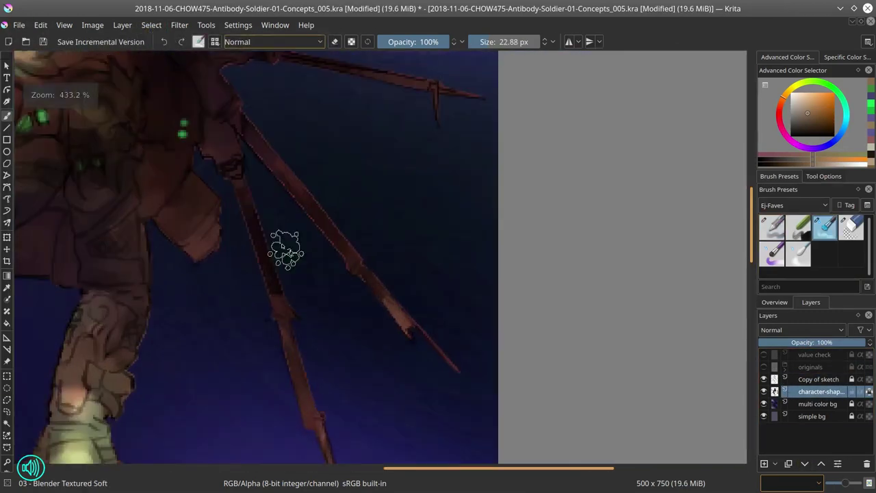
{"action": "mouse_move", "coordinate": [286, 250]}
{"action": "left_mouse_down"}
{"action": "mouse_move", "coordinate": [201, 148]}
{"action": "mouse_move", "coordinate": [299, 152]}
{"action": "mouse_move", "coordinate": [404, 304]}
{"action": "left_mouse_up"}
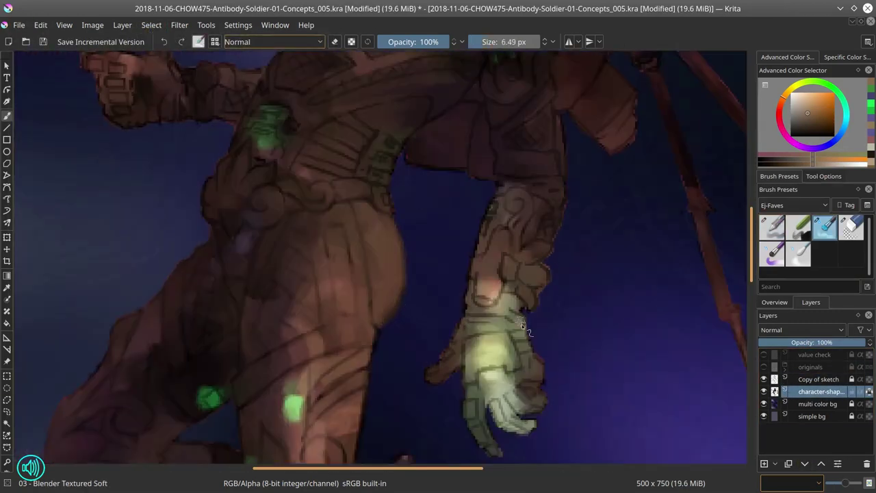
{"action": "left_click_drag", "start_coordinate": [526, 331], "coordinate": [586, 222]}
{"action": "key", "text": "2"}
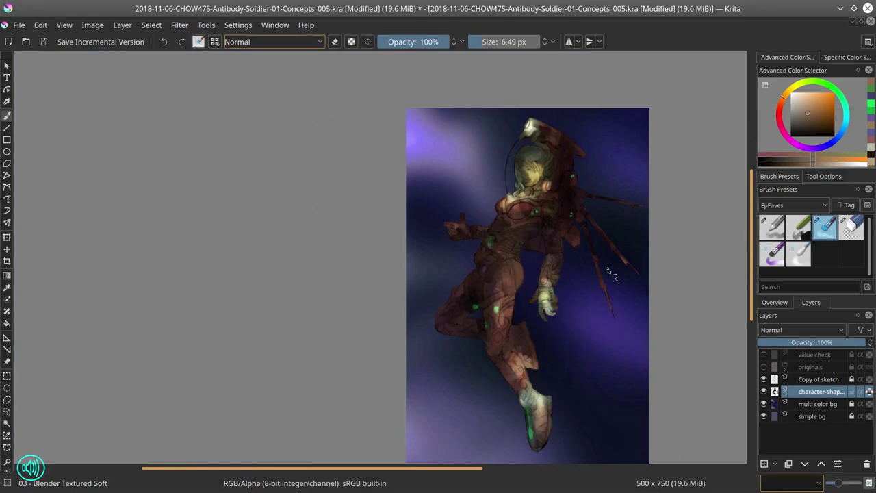
{"action": "scroll", "coordinate": [532, 217], "scroll_direction": "up", "scroll_amount": 5}
{"action": "key", "text": "ctrl+r"}
Step: Lasso-select armor panels on the torso, collar and leg
{"action": "left_click", "coordinate": [776, 302]}
{"action": "mouse_move", "coordinate": [332, 264]}
{"action": "left_mouse_down"}
{"action": "mouse_move", "coordinate": [306, 247]}
{"action": "mouse_move", "coordinate": [280, 297]}
{"action": "mouse_move", "coordinate": [312, 338]}
{"action": "mouse_move", "coordinate": [392, 313]}
{"action": "mouse_move", "coordinate": [370, 275]}
{"action": "mouse_move", "coordinate": [332, 264]}
{"action": "left_mouse_up"}
{"action": "left_click_drag", "start_coordinate": [529, 391], "coordinate": [416, 343]}
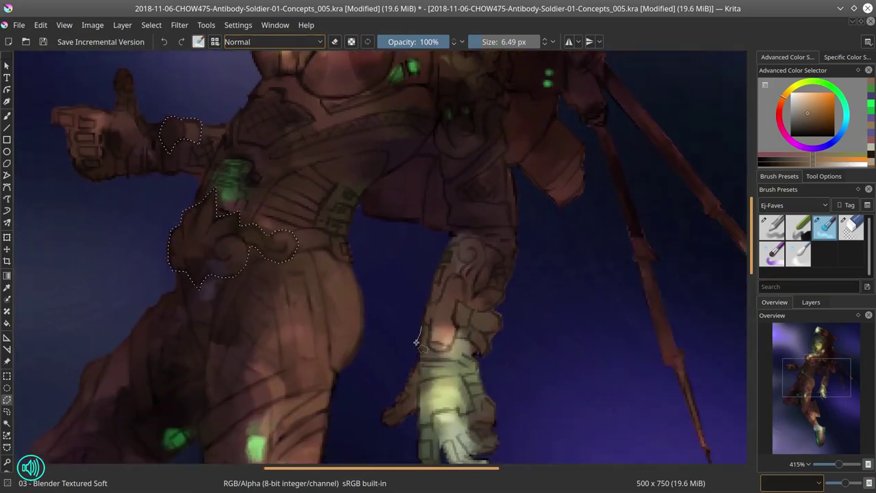
{"action": "mouse_move", "coordinate": [469, 322]}
{"action": "left_mouse_down"}
{"action": "mouse_move", "coordinate": [485, 287]}
{"action": "mouse_move", "coordinate": [468, 236]}
{"action": "mouse_move", "coordinate": [411, 387]}
{"action": "left_mouse_up"}
{"action": "mouse_move", "coordinate": [378, 260]}
{"action": "left_mouse_down"}
{"action": "mouse_move", "coordinate": [432, 273]}
{"action": "mouse_move", "coordinate": [457, 229]}
{"action": "mouse_move", "coordinate": [417, 159]}
{"action": "left_mouse_up"}
{"action": "left_click_drag", "start_coordinate": [255, 203], "coordinate": [252, 272]}
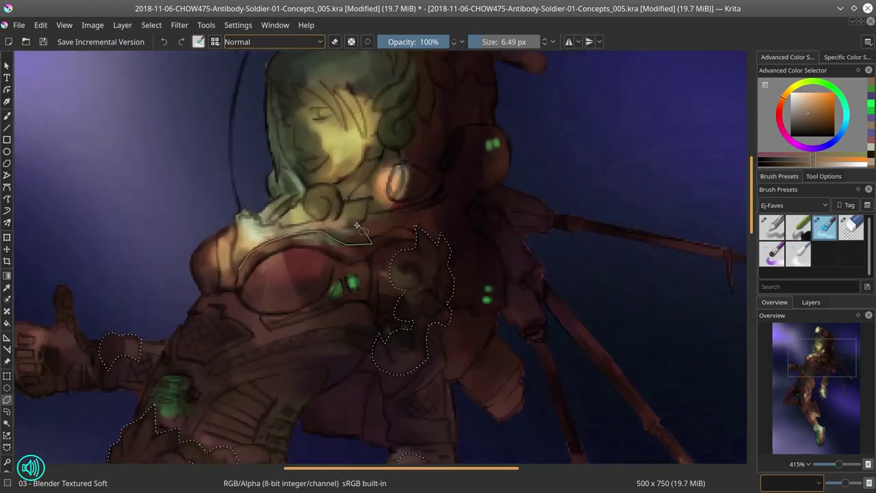
{"action": "left_click_drag", "start_coordinate": [322, 184], "coordinate": [283, 322]}
{"action": "mouse_move", "coordinate": [271, 107]}
{"action": "left_mouse_down"}
{"action": "mouse_move", "coordinate": [357, 165]}
{"action": "mouse_move", "coordinate": [346, 257]}
{"action": "mouse_move", "coordinate": [404, 219]}
{"action": "mouse_move", "coordinate": [387, 154]}
{"action": "mouse_move", "coordinate": [377, 161]}
{"action": "mouse_move", "coordinate": [505, 59]}
{"action": "left_mouse_up"}
Step: Add the hip and lower leg panels to the selection
{"action": "scroll", "coordinate": [378, 178], "scroll_direction": "down", "scroll_amount": 5}
{"action": "left_click_drag", "start_coordinate": [246, 140], "coordinate": [258, 249]}
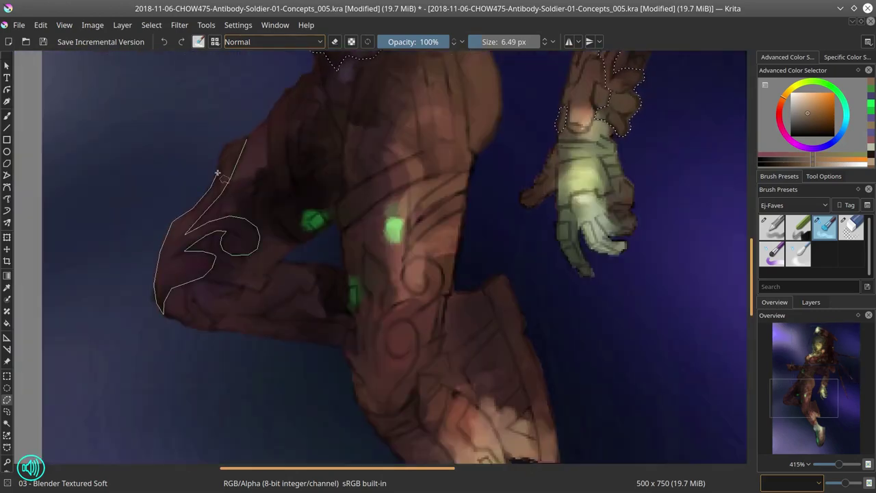
{"action": "left_click_drag", "start_coordinate": [218, 173], "coordinate": [220, 171]}
{"action": "mouse_move", "coordinate": [364, 259]}
{"action": "left_mouse_down"}
{"action": "mouse_move", "coordinate": [278, 147]}
{"action": "mouse_move", "coordinate": [281, 138]}
{"action": "left_mouse_up"}
{"action": "left_click_drag", "start_coordinate": [409, 457], "coordinate": [335, 272]}
{"action": "left_click_drag", "start_coordinate": [327, 207], "coordinate": [335, 272]}
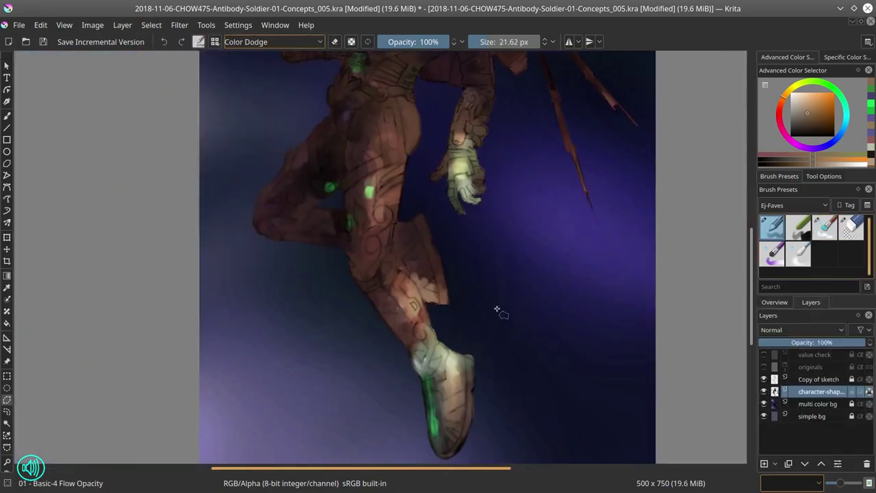
Step: Restore the armor-panel selection from the Select menu
{"action": "key", "text": "bracketleft"}
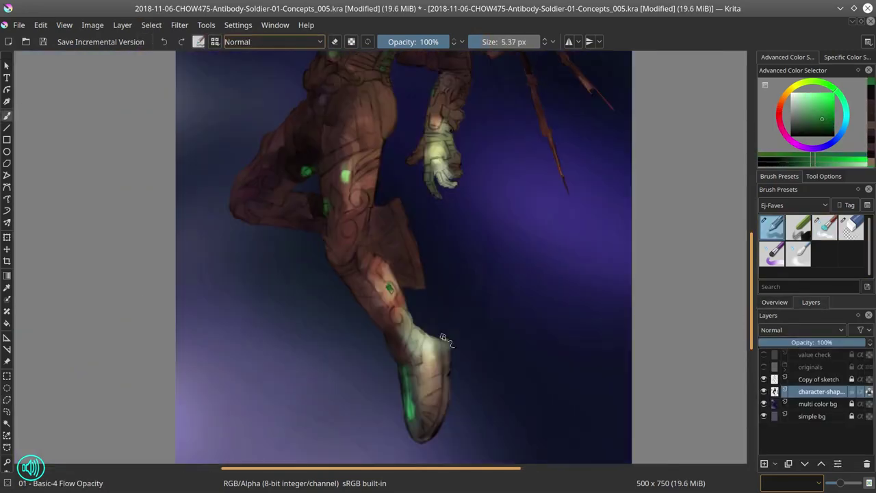
{"action": "left_click_drag", "start_coordinate": [521, 290], "coordinate": [495, 310]}
{"action": "key", "text": "slash"}
{"action": "left_click", "coordinate": [432, 235], "text": "ctrl"}
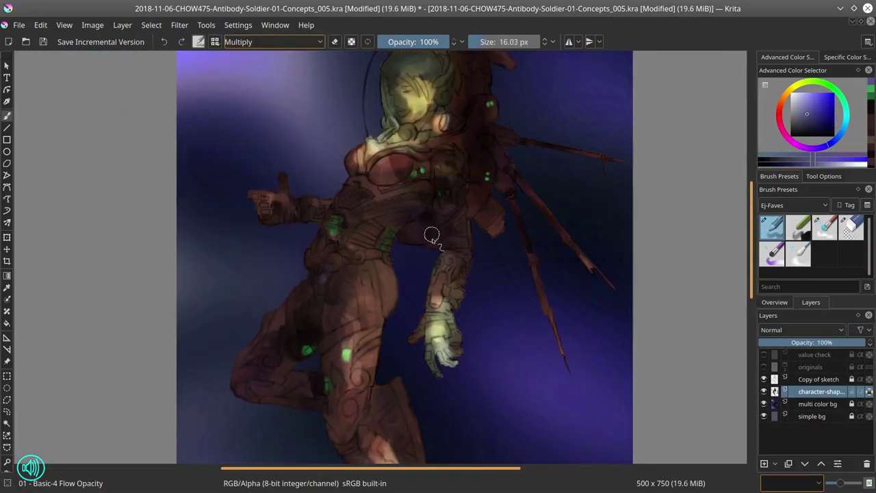
{"action": "left_click", "coordinate": [151, 25]}
{"action": "left_click", "coordinate": [185, 191]}
{"action": "key", "text": "minus"}
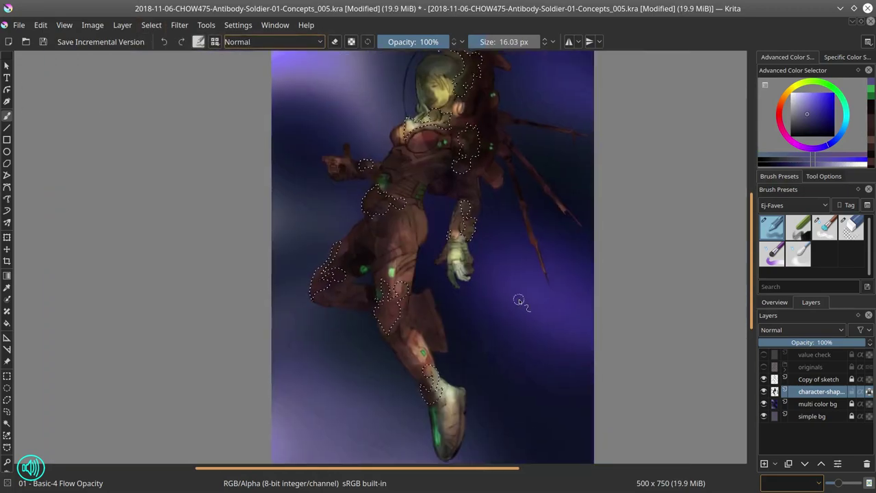
Step: Shift the hue of the selected panels in the HSV adjustment, then deselect
{"action": "key", "text": "ctrl+u"}
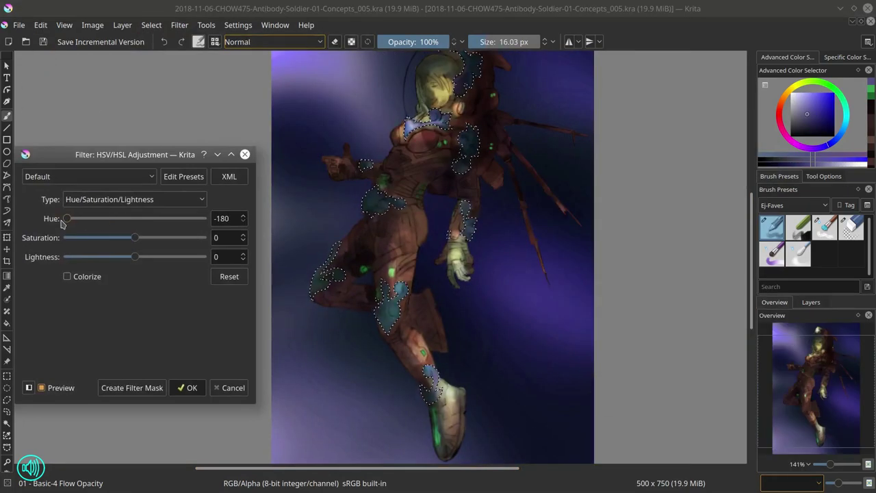
{"action": "left_click_drag", "start_coordinate": [114, 221], "coordinate": [128, 228]}
{"action": "key", "text": "Return"}
{"action": "left_click", "coordinate": [151, 24]}
{"action": "left_click", "coordinate": [181, 195]}
{"action": "key", "text": "1"}
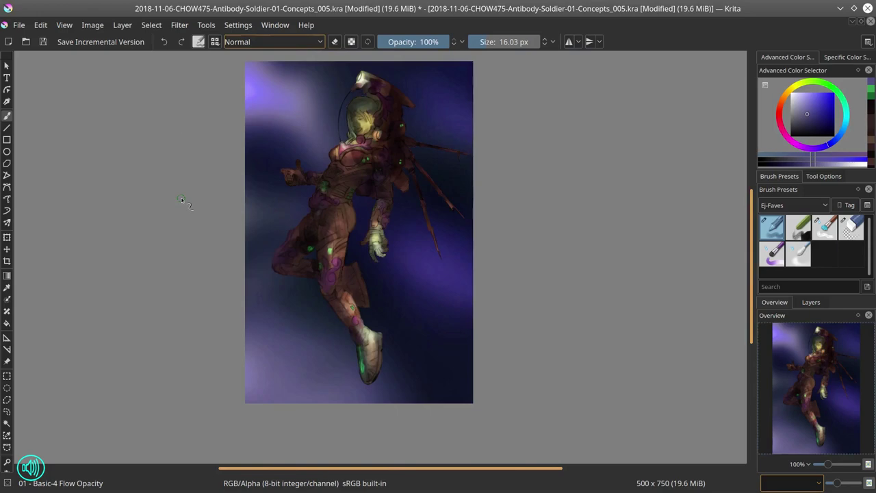
Step: Outline the hand, shoulder, lower arm and left leg panels
{"action": "scroll", "coordinate": [352, 322], "scroll_direction": "up", "scroll_amount": 4}
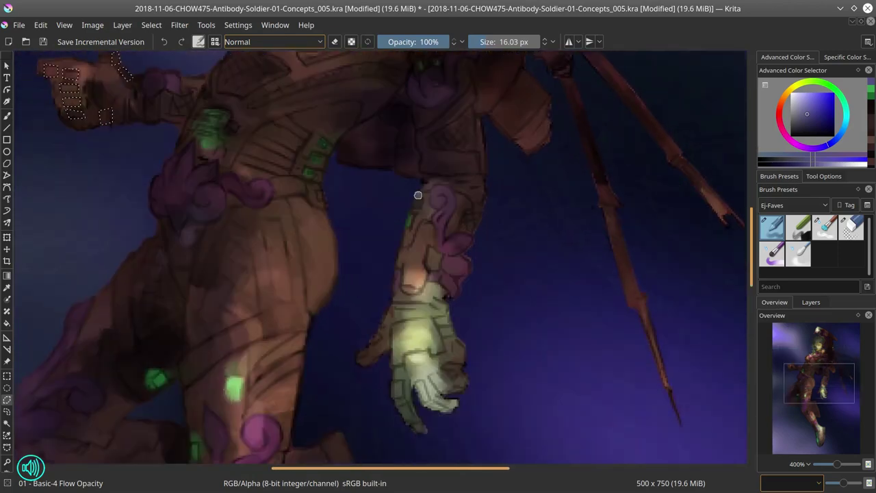
{"action": "left_click", "coordinate": [212, 202]}
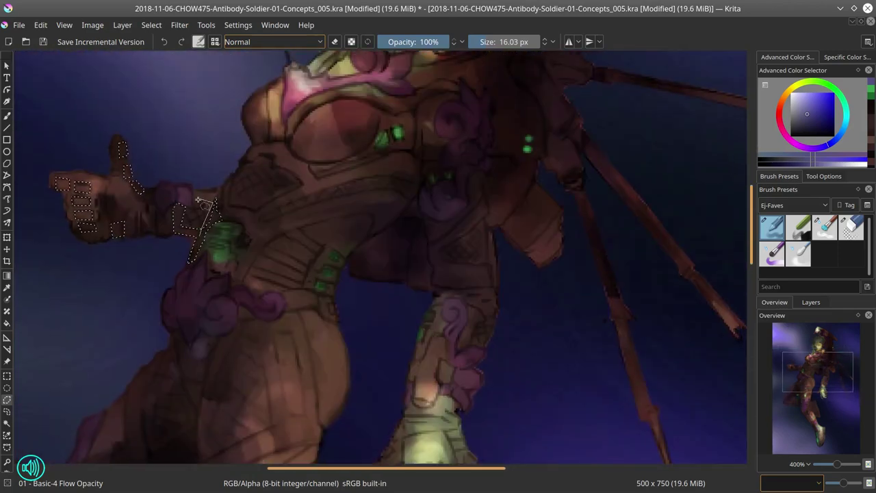
{"action": "mouse_move", "coordinate": [236, 204]}
{"action": "left_mouse_down"}
{"action": "mouse_move", "coordinate": [303, 185]}
{"action": "mouse_move", "coordinate": [243, 163]}
{"action": "left_mouse_up"}
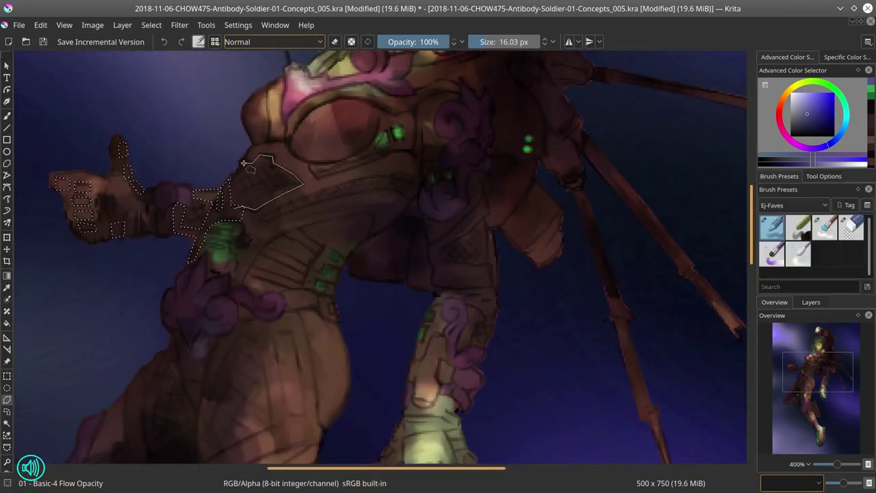
{"action": "mouse_move", "coordinate": [260, 218]}
{"action": "left_mouse_down"}
{"action": "mouse_move", "coordinate": [305, 229]}
{"action": "mouse_move", "coordinate": [407, 205]}
{"action": "mouse_move", "coordinate": [236, 233]}
{"action": "mouse_move", "coordinate": [240, 216]}
{"action": "left_mouse_up"}
{"action": "mouse_move", "coordinate": [396, 293]}
{"action": "left_mouse_down"}
{"action": "mouse_move", "coordinate": [405, 303]}
{"action": "mouse_move", "coordinate": [449, 210]}
{"action": "mouse_move", "coordinate": [405, 226]}
{"action": "left_mouse_up"}
{"action": "mouse_move", "coordinate": [415, 287]}
{"action": "left_mouse_down"}
{"action": "mouse_move", "coordinate": [438, 339]}
{"action": "mouse_move", "coordinate": [416, 290]}
{"action": "mouse_move", "coordinate": [391, 355]}
{"action": "mouse_move", "coordinate": [414, 327]}
{"action": "mouse_move", "coordinate": [452, 320]}
{"action": "mouse_move", "coordinate": [487, 335]}
{"action": "mouse_move", "coordinate": [479, 370]}
{"action": "mouse_move", "coordinate": [498, 403]}
{"action": "mouse_move", "coordinate": [473, 426]}
{"action": "mouse_move", "coordinate": [432, 383]}
{"action": "left_mouse_up"}
{"action": "mouse_move", "coordinate": [241, 240]}
{"action": "left_mouse_down"}
{"action": "mouse_move", "coordinate": [221, 274]}
{"action": "mouse_move", "coordinate": [239, 241]}
{"action": "left_mouse_up"}
Step: Add the thigh, inner thigh and boot panels to the selection
{"action": "mouse_move", "coordinate": [284, 353]}
{"action": "left_mouse_down"}
{"action": "mouse_move", "coordinate": [419, 315]}
{"action": "mouse_move", "coordinate": [370, 223]}
{"action": "mouse_move", "coordinate": [379, 195]}
{"action": "left_mouse_up"}
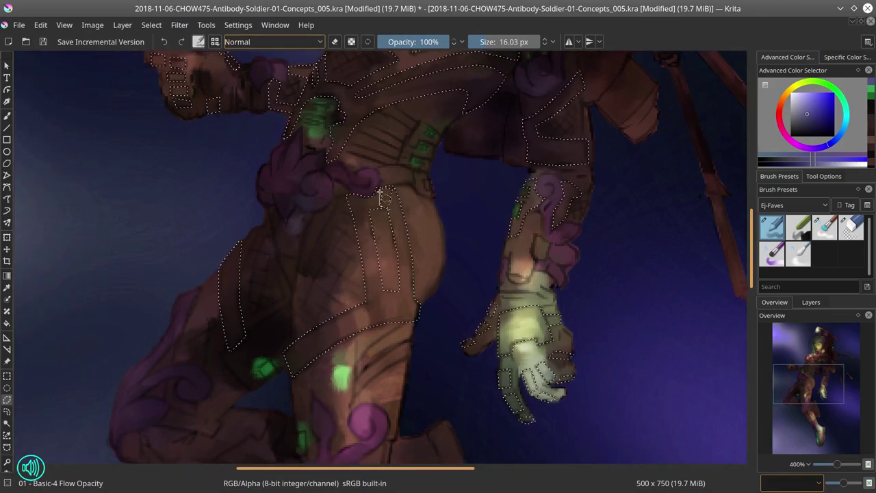
{"action": "scroll", "coordinate": [383, 205], "scroll_direction": "down", "scroll_amount": 5}
{"action": "left_click_drag", "start_coordinate": [275, 171], "coordinate": [268, 176]}
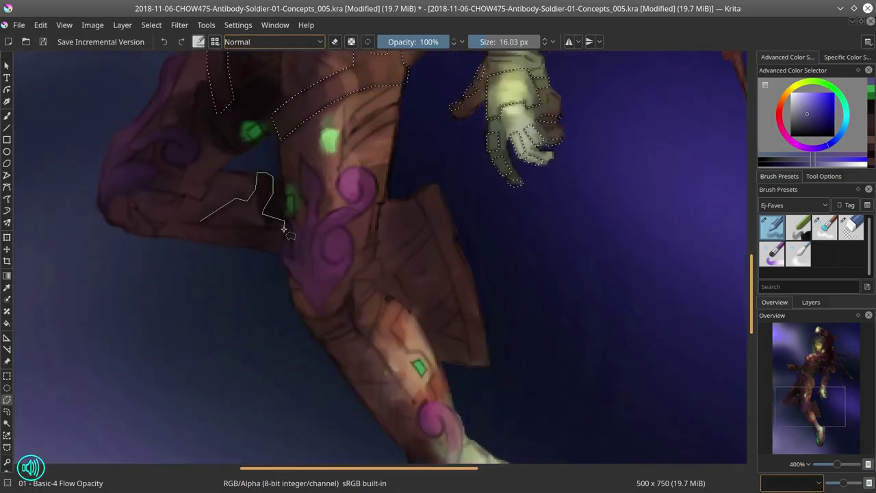
{"action": "key", "text": "minus"}
{"action": "key", "text": "minus"}
{"action": "key", "text": "plus"}
{"action": "key", "text": "plus"}
{"action": "mouse_move", "coordinate": [342, 264]}
{"action": "left_mouse_down"}
{"action": "mouse_move", "coordinate": [401, 317]}
{"action": "mouse_move", "coordinate": [380, 322]}
{"action": "mouse_move", "coordinate": [390, 288]}
{"action": "mouse_move", "coordinate": [370, 367]}
{"action": "mouse_move", "coordinate": [342, 363]}
{"action": "left_mouse_up"}
{"action": "scroll", "coordinate": [365, 258], "scroll_direction": "down", "scroll_amount": 3}
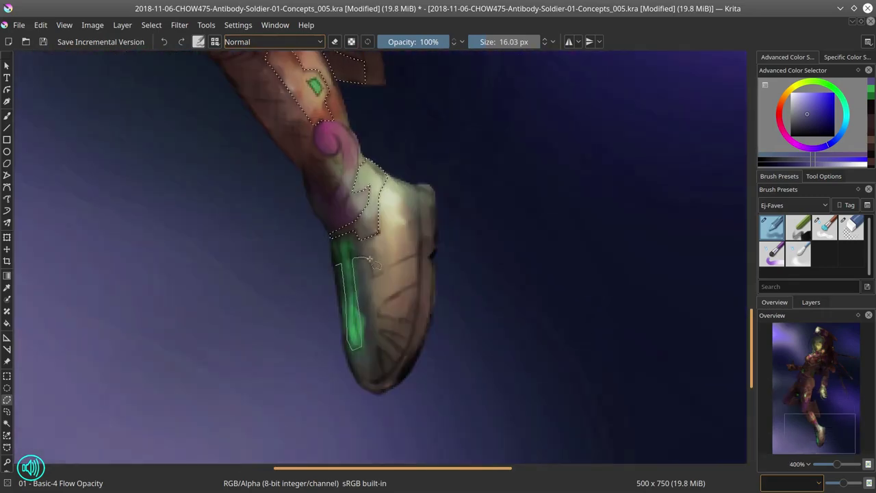
{"action": "left_click_drag", "start_coordinate": [404, 335], "coordinate": [406, 339]}
{"action": "key", "text": "1"}
Step: Apply an HSV/HSL Adjustment with Hue about -148 to turn the panels purple
{"action": "key", "text": "ctrl+u"}
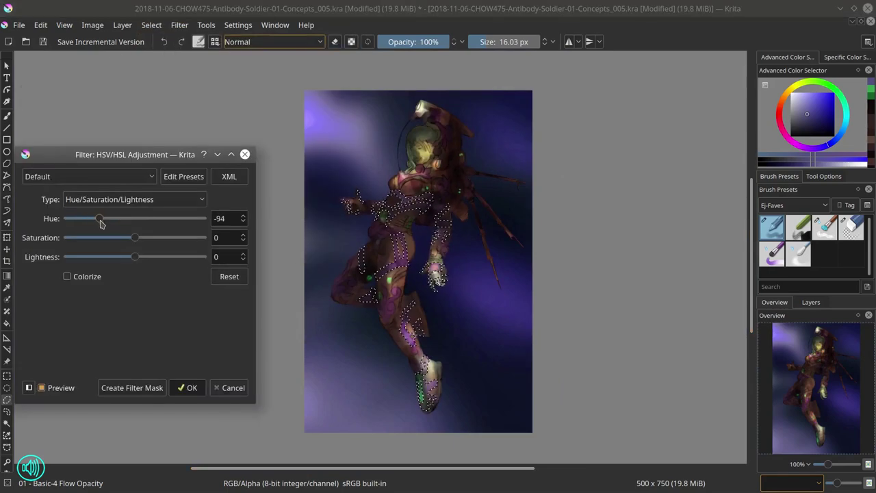
{"action": "left_click_drag", "start_coordinate": [97, 219], "coordinate": [77, 224]}
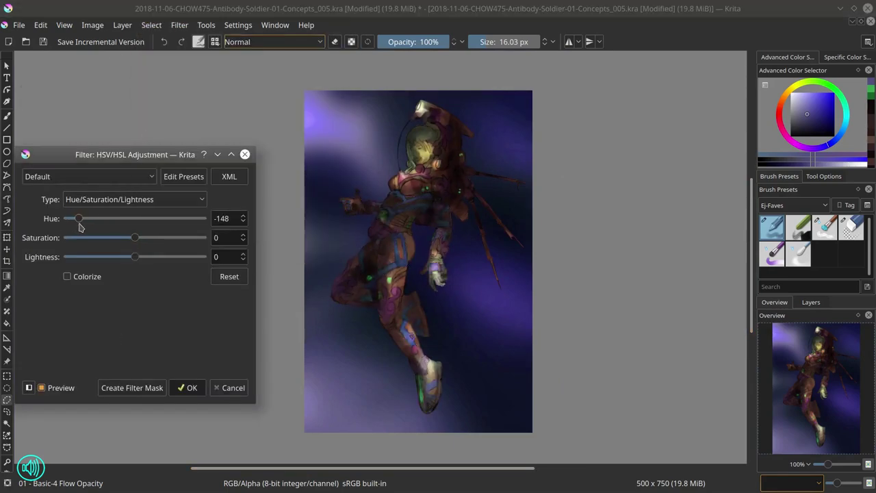
{"action": "key", "text": "Return"}
{"action": "scroll", "coordinate": [189, 295], "scroll_direction": "down", "scroll_amount": 2}
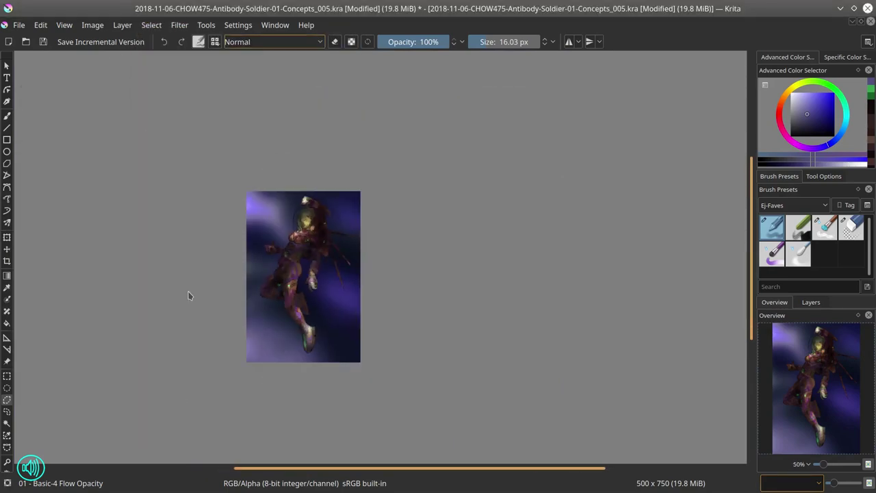
Step: Save incremental version _006.kra and delete the Copy of sketch layer
{"action": "key", "text": "ctrl+alt+s"}
{"action": "left_click", "coordinate": [812, 302]}
{"action": "left_click", "coordinate": [818, 379]}
{"action": "key", "text": "shift+Delete"}
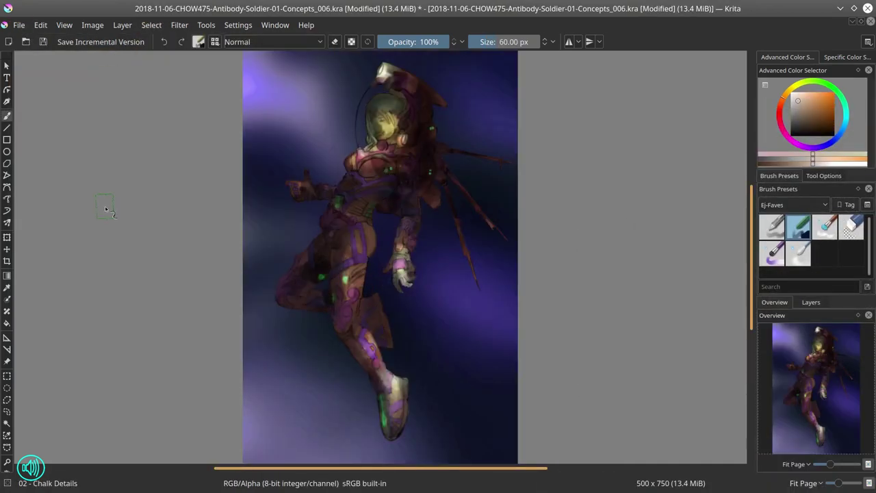
{"action": "key", "text": "slash"}
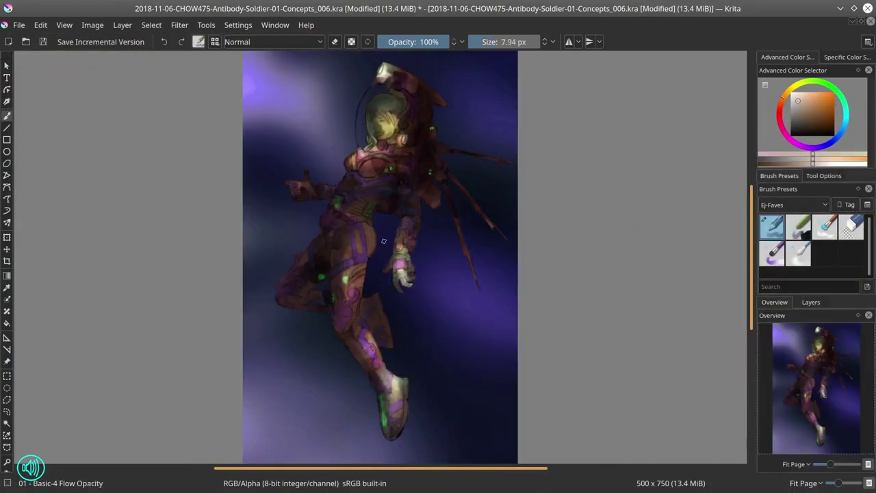
{"action": "scroll", "coordinate": [443, 208], "scroll_direction": "down", "scroll_amount": 3}
Step: Darken the shadows with a Curves adjustment, then set Color Balance Midtones Red to 8
{"action": "left_click", "coordinate": [180, 25]}
{"action": "left_click", "coordinate": [343, 186]}
{"action": "left_click", "coordinate": [108, 248]}
{"action": "left_click_drag", "start_coordinate": [219, 188], "coordinate": [215, 169]}
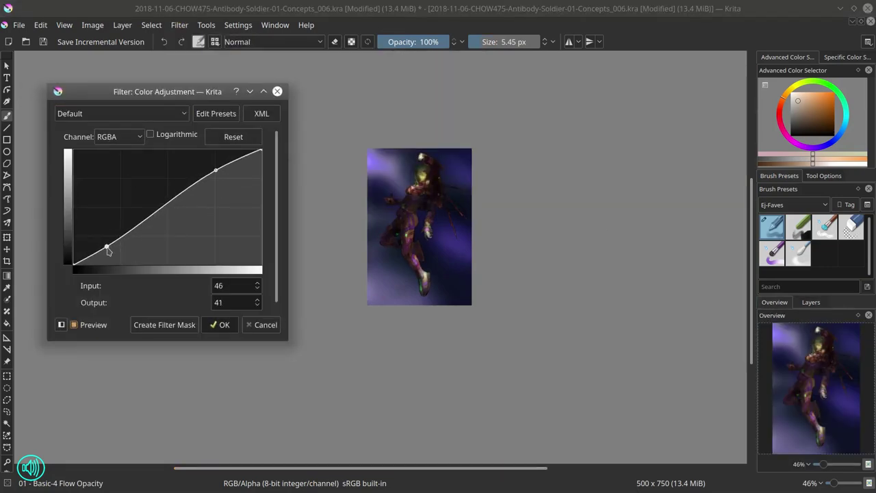
{"action": "left_click", "coordinate": [220, 325]}
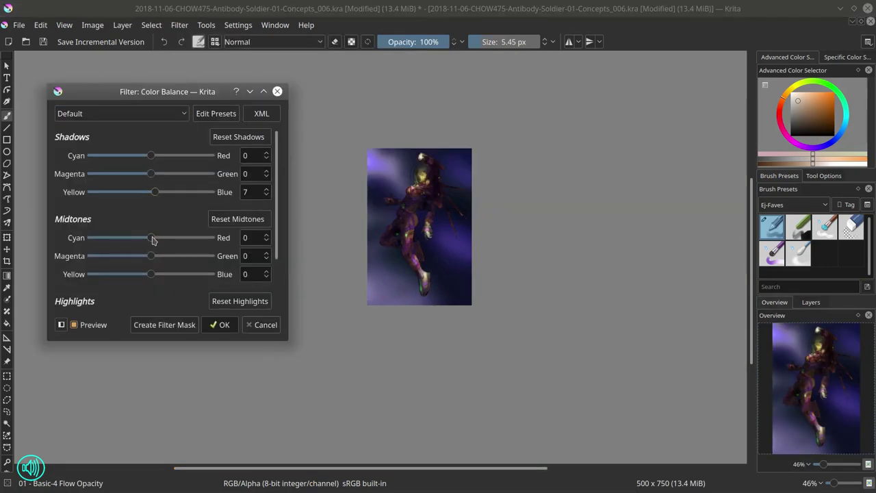
{"action": "left_click_drag", "start_coordinate": [153, 239], "coordinate": [158, 239]}
{"action": "scroll", "coordinate": [137, 287], "scroll_direction": "down", "scroll_amount": 2}
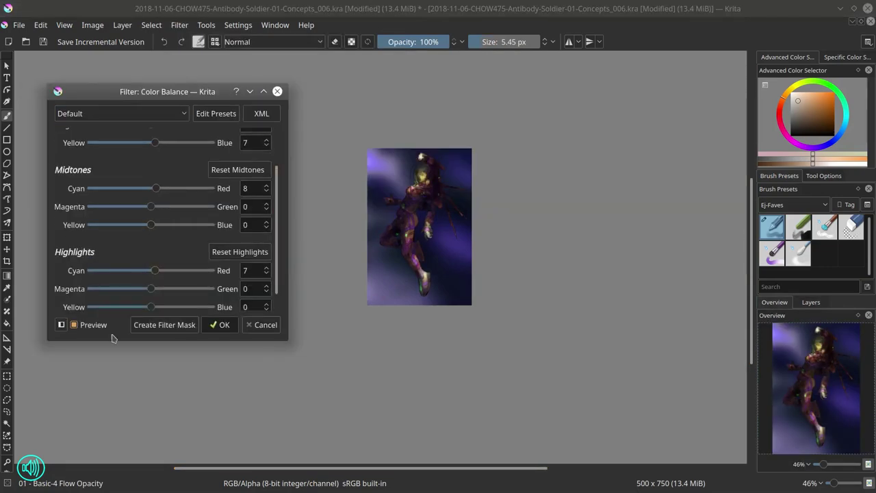
{"action": "left_click", "coordinate": [221, 324]}
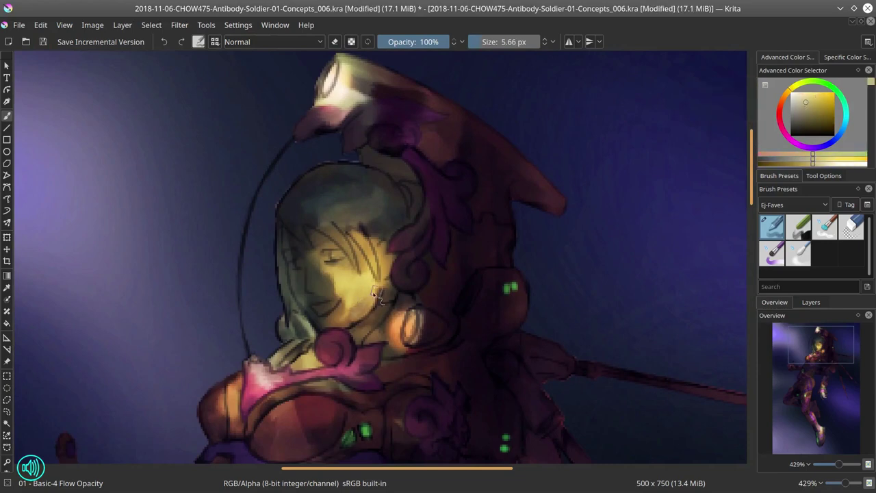
Step: Paint reddish strokes on the face and blend them with a light orange skin tone
{"action": "left_click", "coordinate": [812, 111]}
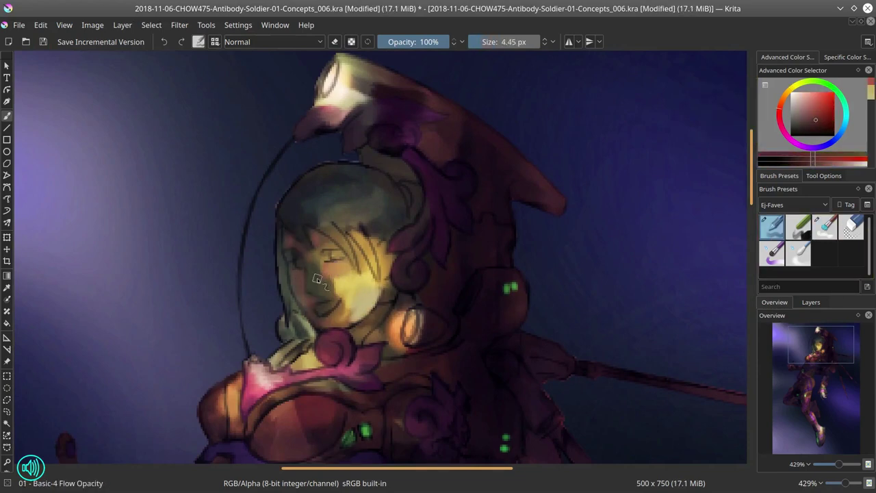
{"action": "mouse_move", "coordinate": [324, 260]}
{"action": "left_mouse_down"}
{"action": "mouse_move", "coordinate": [340, 266]}
{"action": "mouse_move", "coordinate": [378, 317]}
{"action": "left_mouse_up"}
{"action": "left_click", "coordinate": [340, 265], "text": "ctrl"}
{"action": "left_click", "coordinate": [388, 228], "text": "ctrl"}
{"action": "mouse_move", "coordinate": [363, 274]}
{"action": "left_mouse_down"}
{"action": "mouse_move", "coordinate": [332, 317]}
{"action": "mouse_move", "coordinate": [329, 261]}
{"action": "left_mouse_up"}
{"action": "key", "text": "/"}
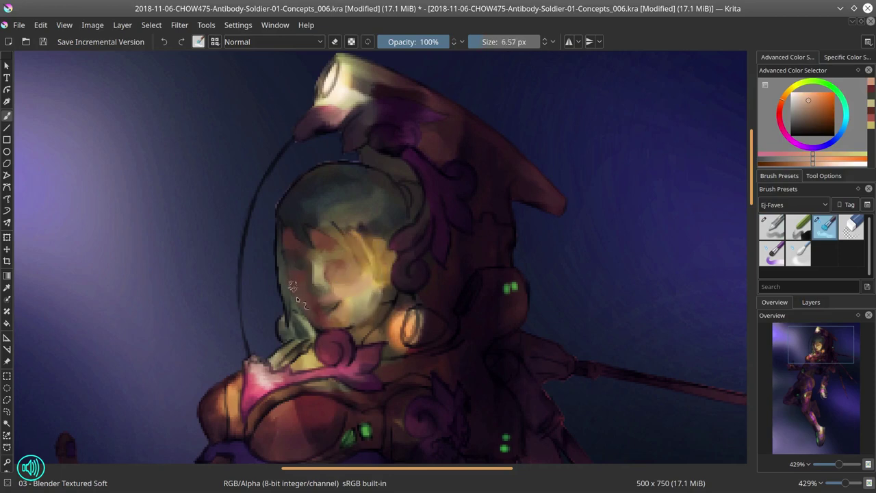
{"action": "key", "text": "/"}
Step: Paint the eye details in dark blue-purple and the lips and lit teeth in dark red
{"action": "left_click", "coordinate": [333, 245], "text": "ctrl"}
{"action": "left_click", "coordinate": [401, 240], "text": "ctrl"}
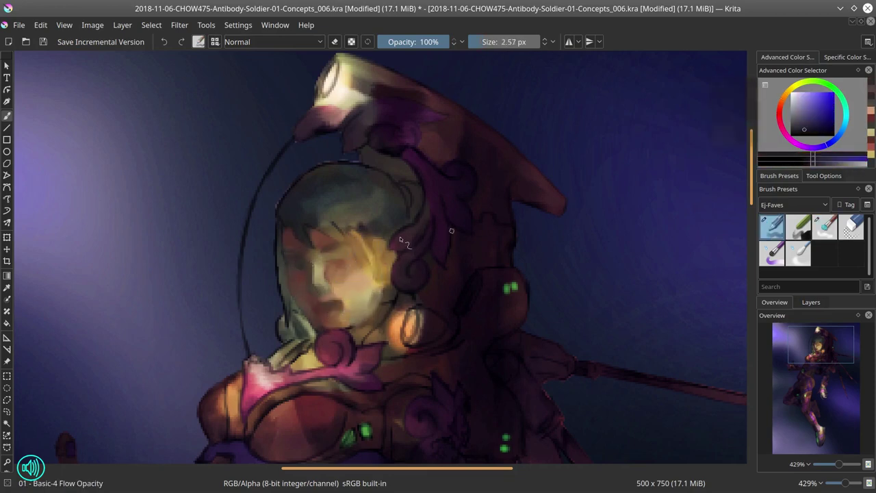
{"action": "left_click", "coordinate": [327, 254], "text": "ctrl"}
{"action": "left_click_drag", "start_coordinate": [327, 254], "coordinate": [342, 259]}
{"action": "left_click", "coordinate": [345, 313], "text": "ctrl"}
{"action": "mouse_move", "coordinate": [322, 304]}
{"action": "left_mouse_down"}
{"action": "mouse_move", "coordinate": [346, 306]}
{"action": "mouse_move", "coordinate": [312, 302]}
{"action": "left_mouse_up"}
{"action": "left_click", "coordinate": [311, 302], "text": "ctrl"}
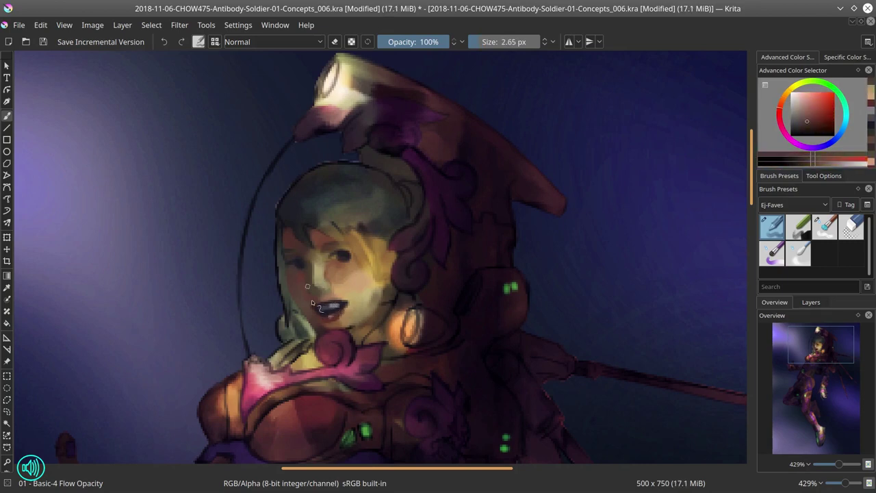
Step: Sample skin and earring oranges and brighten the earring glow with a white highlight
{"action": "left_click", "coordinate": [360, 321], "text": "ctrl"}
{"action": "left_click", "coordinate": [388, 301], "text": "ctrl"}
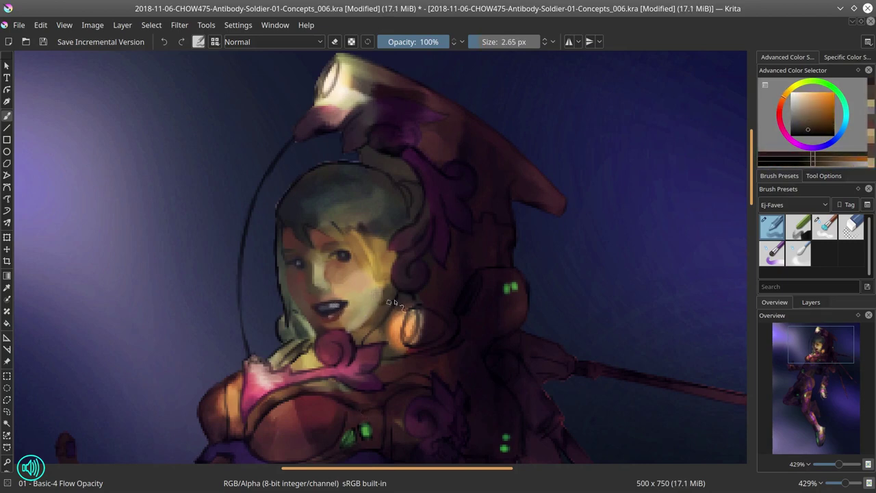
{"action": "left_click", "coordinate": [281, 259], "text": "ctrl"}
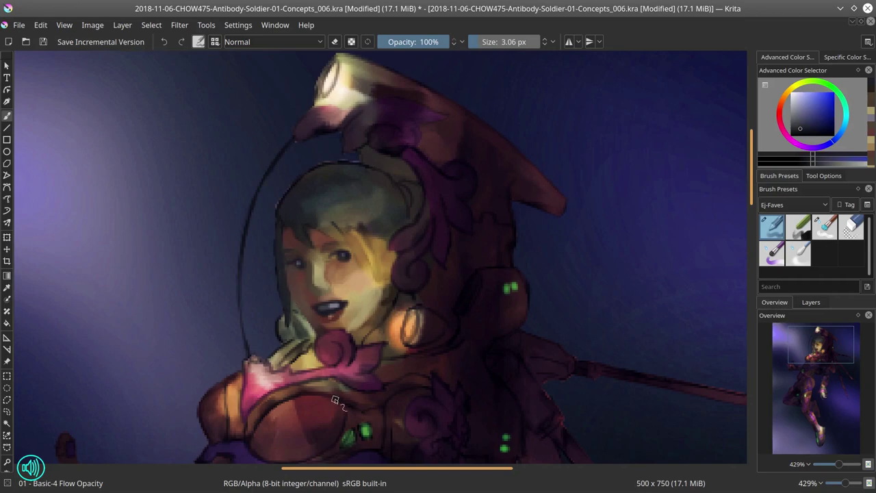
{"action": "left_click", "coordinate": [413, 331], "text": "ctrl"}
{"action": "left_click", "coordinate": [410, 318], "text": "ctrl"}
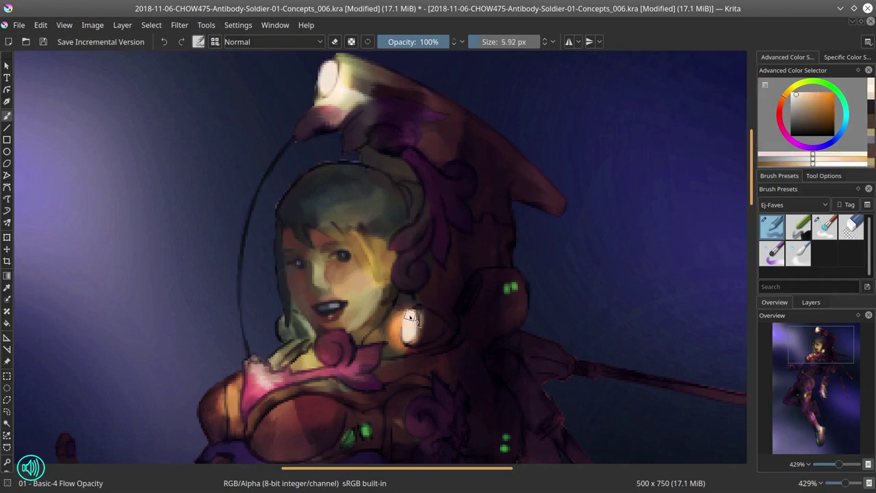
{"action": "left_click", "coordinate": [259, 362]}
{"action": "left_click_drag", "start_coordinate": [258, 362], "coordinate": [454, 380]}
{"action": "scroll", "coordinate": [454, 380], "scroll_direction": "down", "scroll_amount": 7}
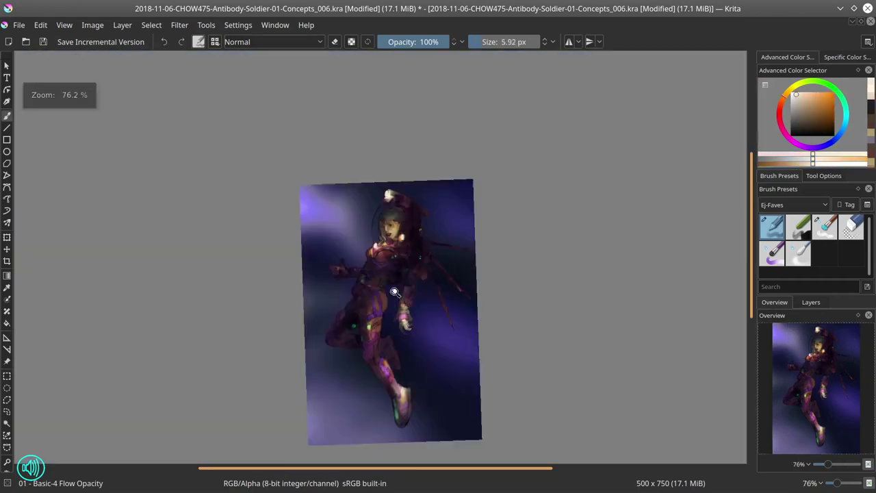
{"action": "scroll", "coordinate": [426, 186], "scroll_direction": "up", "scroll_amount": 3}
Step: Flip the view, check the character silhouette via Layer 9, and cut away the selected strip
{"action": "key", "text": "m"}
{"action": "left_click", "coordinate": [811, 302]}
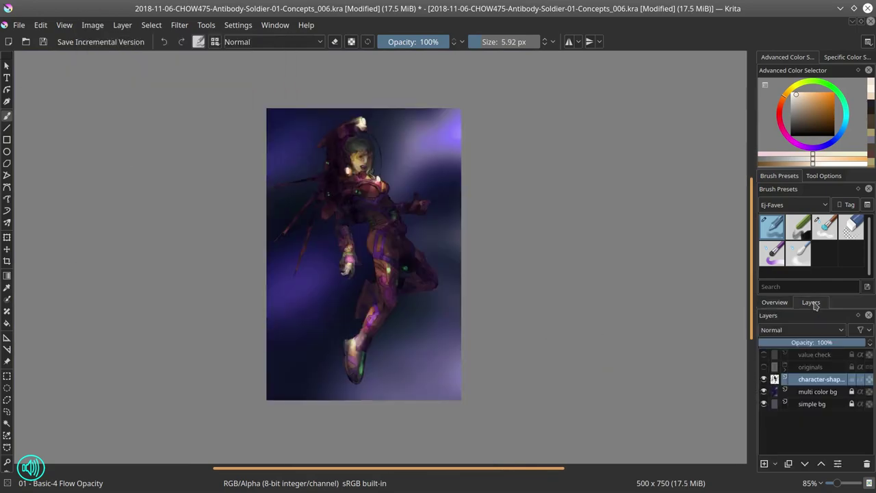
{"action": "left_click", "coordinate": [786, 375]}
{"action": "left_click", "coordinate": [808, 367]}
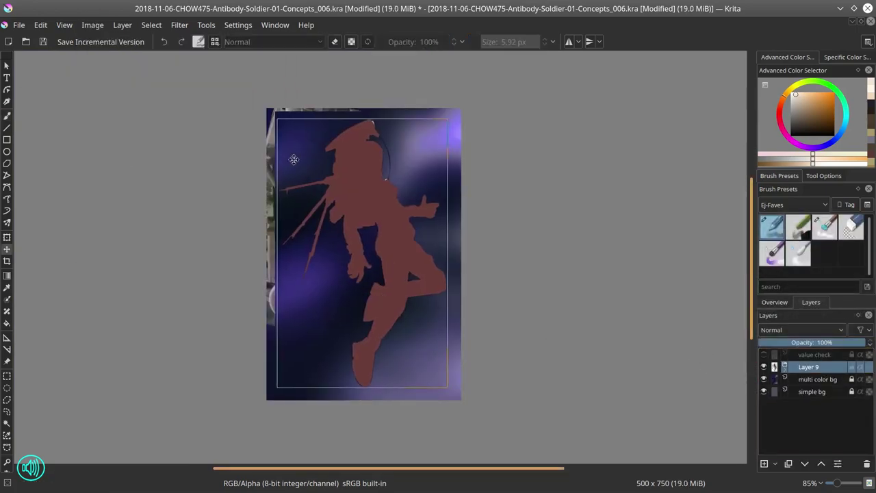
{"action": "left_click", "coordinate": [844, 385]}
{"action": "key", "text": "ctrl+r"}
{"action": "key", "text": "1"}
{"action": "left_click", "coordinate": [41, 24]}
{"action": "left_click", "coordinate": [45, 72]}
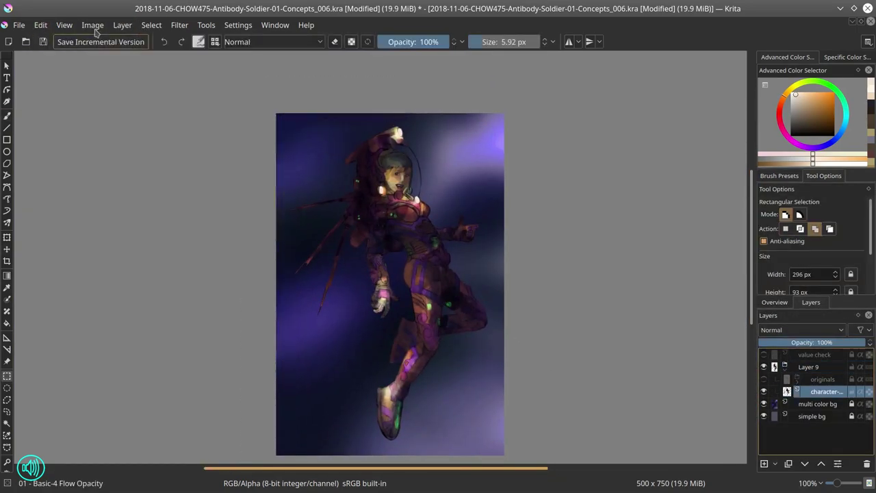
{"action": "key", "text": "ctrl+s"}
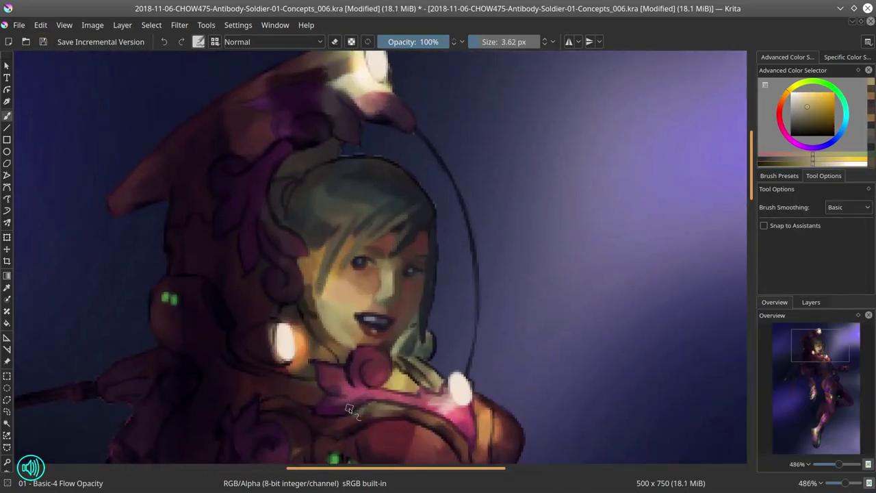
Step: Pick an orange-brown colour and outline a selection along the helmet glass rim
{"action": "left_click_drag", "start_coordinate": [318, 248], "coordinate": [356, 206]}
{"action": "left_click", "coordinate": [417, 189], "text": "ctrl"}
{"action": "mouse_move", "coordinate": [404, 174]}
{"action": "left_mouse_down"}
{"action": "mouse_move", "coordinate": [339, 214]}
{"action": "mouse_move", "coordinate": [337, 150]}
{"action": "left_mouse_up"}
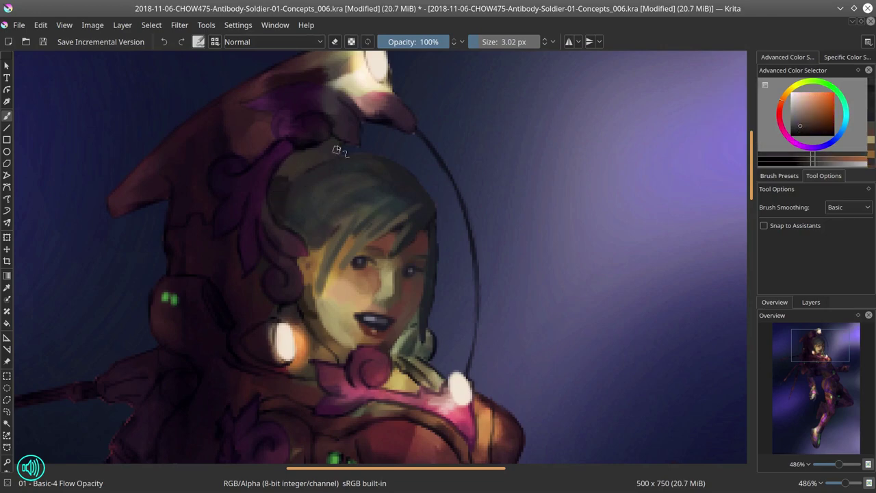
{"action": "left_click", "coordinate": [457, 125]}
{"action": "left_click", "coordinate": [423, 125]}
{"action": "left_click", "coordinate": [414, 135]}
{"action": "left_click", "coordinate": [465, 237]}
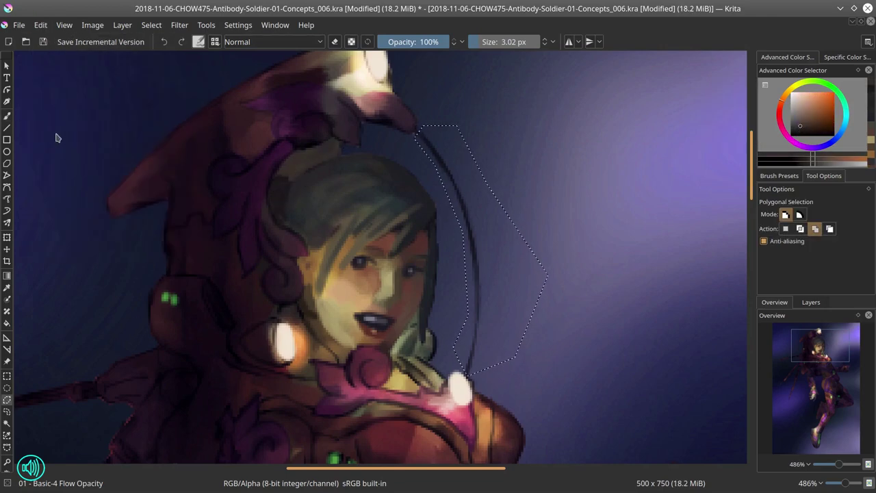
Step: Paint a pale light highlight along the helmet glass edge
{"action": "left_click", "coordinate": [810, 302]}
{"action": "left_click", "coordinate": [779, 175]}
{"action": "key", "text": "b"}
{"action": "left_click_drag", "start_coordinate": [416, 137], "coordinate": [477, 257]}
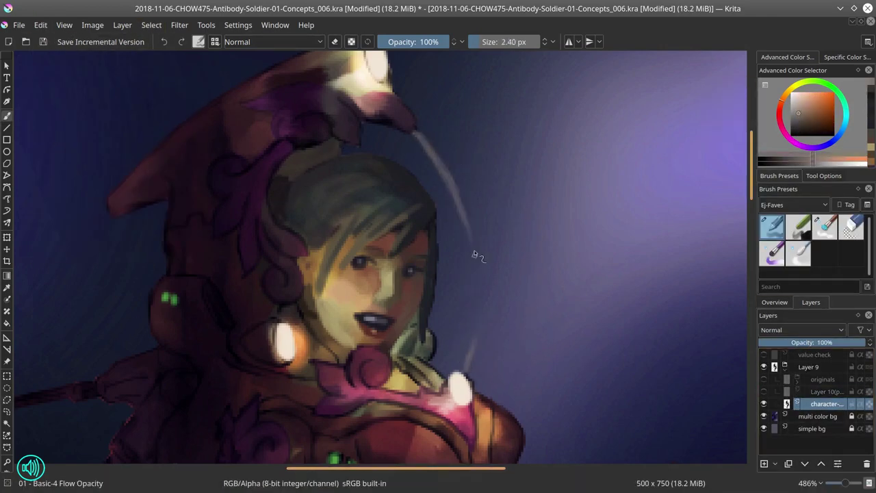
{"action": "left_click_drag", "start_coordinate": [476, 318], "coordinate": [425, 147]}
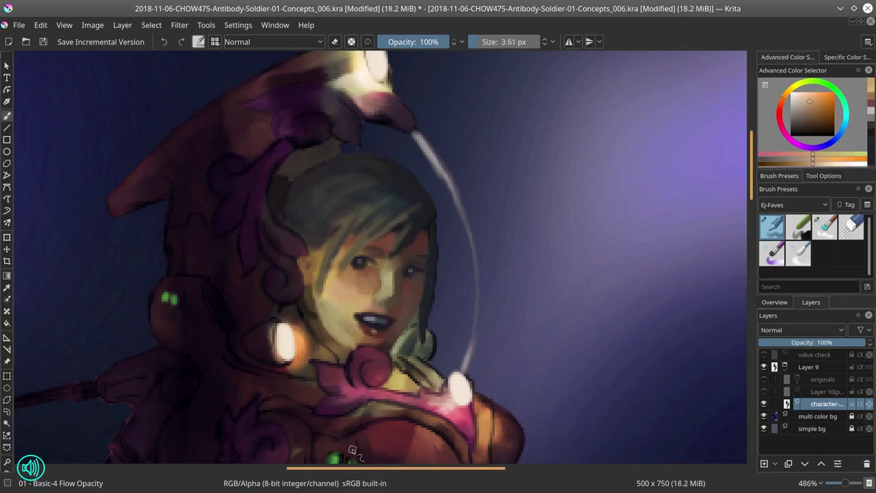
{"action": "scroll", "coordinate": [389, 164], "scroll_direction": "up", "scroll_amount": 2}
Step: Paint lighter purple along the hat brim and a light pink rim along the hat edge
{"action": "left_click", "coordinate": [313, 124], "text": "ctrl"}
{"action": "left_click_drag", "start_coordinate": [349, 165], "coordinate": [278, 156]}
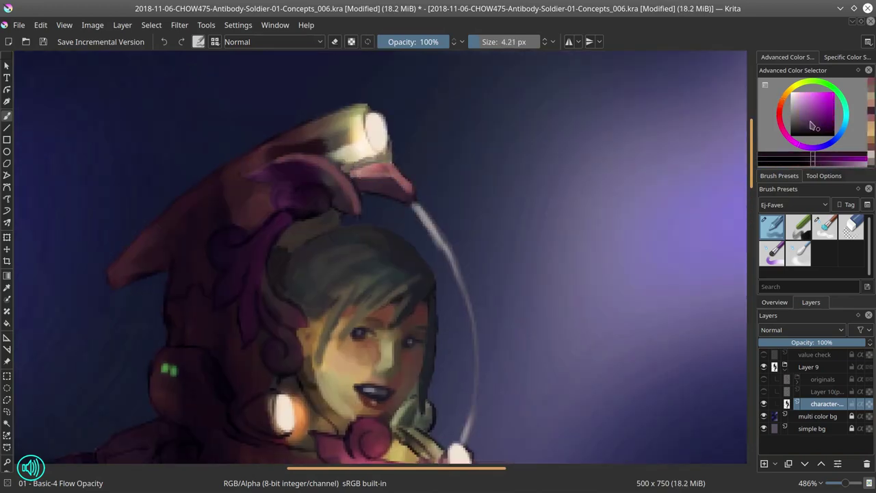
{"action": "left_click", "coordinate": [651, 156], "text": "ctrl"}
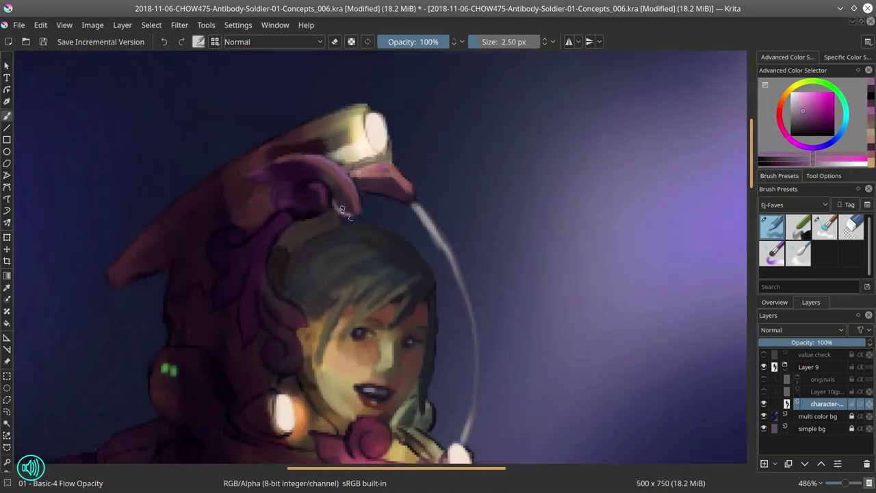
{"action": "left_click_drag", "start_coordinate": [332, 214], "coordinate": [267, 259]}
{"action": "left_click", "coordinate": [319, 173], "text": "ctrl"}
{"action": "left_click", "coordinate": [350, 148], "text": "ctrl"}
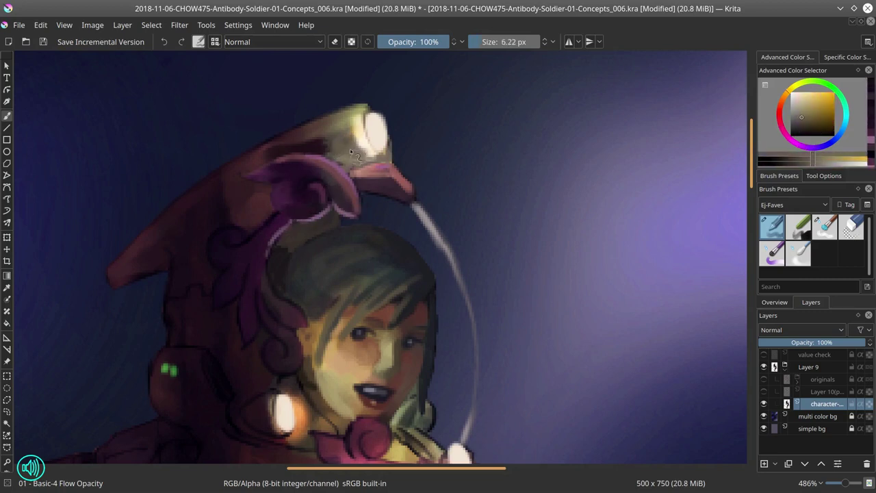
Step: Touch up the hat with dark pink, dark red and darker purple, erasing where needed
{"action": "key", "text": "slash"}
{"action": "key", "text": "slash"}
{"action": "left_click", "coordinate": [213, 206], "text": "ctrl"}
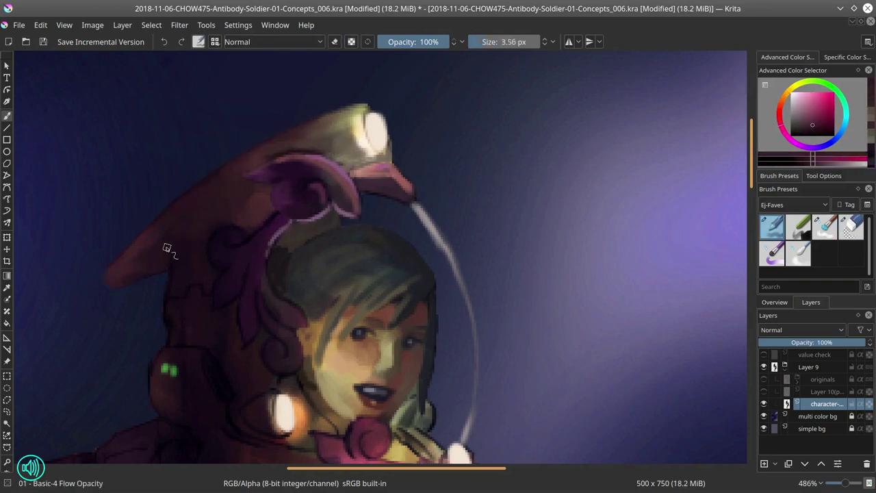
{"action": "key", "text": "bracketleft"}
{"action": "left_click", "coordinate": [204, 284], "text": "ctrl"}
{"action": "key", "text": "slash"}
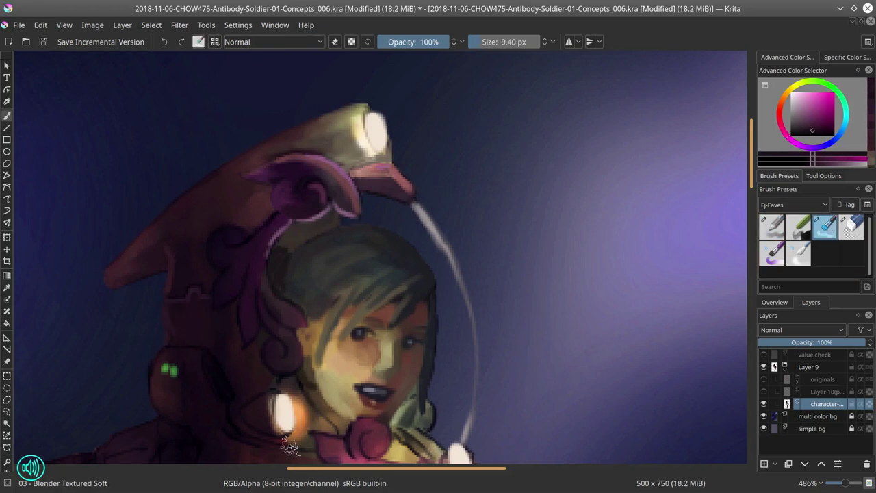
{"action": "key", "text": "slash"}
{"action": "left_click", "coordinate": [244, 248], "text": "ctrl"}
{"action": "left_click", "coordinate": [248, 174], "text": "ctrl"}
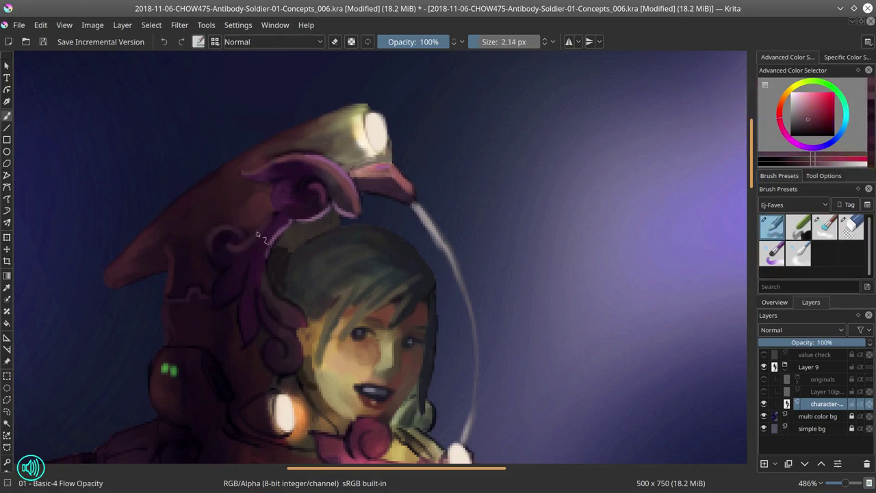
{"action": "key", "text": "slash"}
{"action": "key", "text": "slash"}
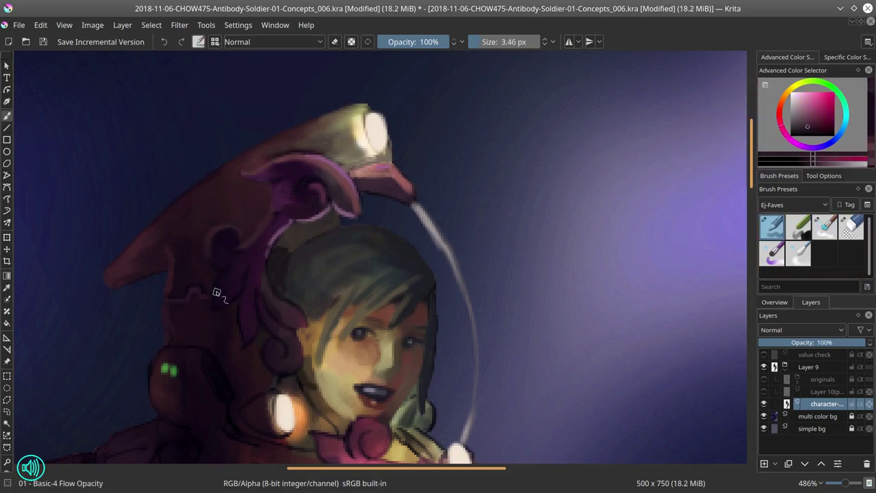
{"action": "key", "text": "e"}
{"action": "key", "text": "e"}
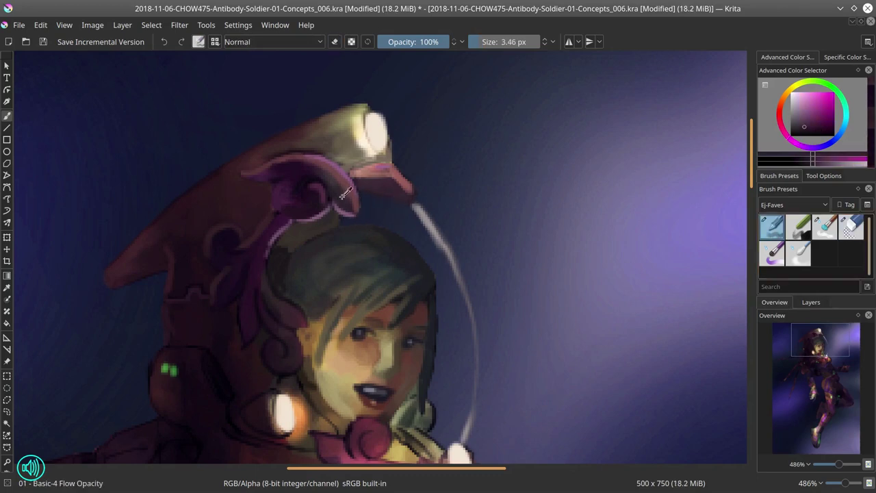
{"action": "key", "text": "bracketleft"}
{"action": "left_click", "coordinate": [293, 213], "text": "ctrl"}
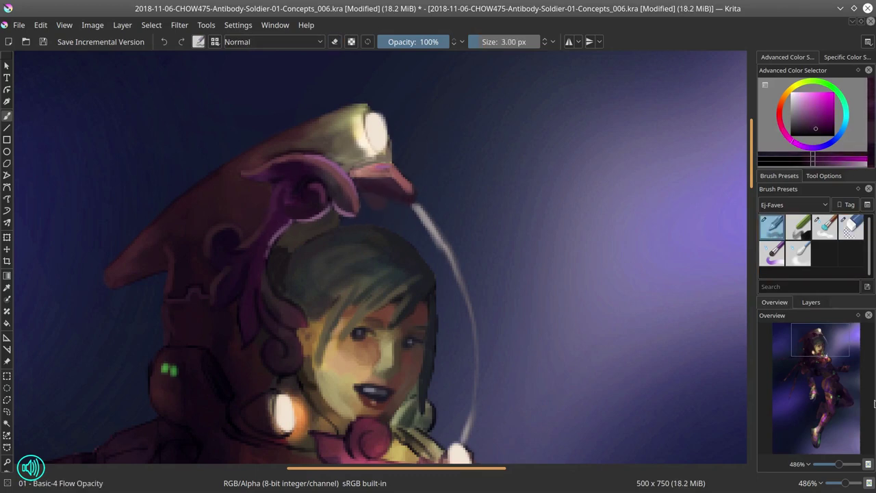
{"action": "scroll", "coordinate": [493, 230], "scroll_direction": "down", "scroll_amount": 8}
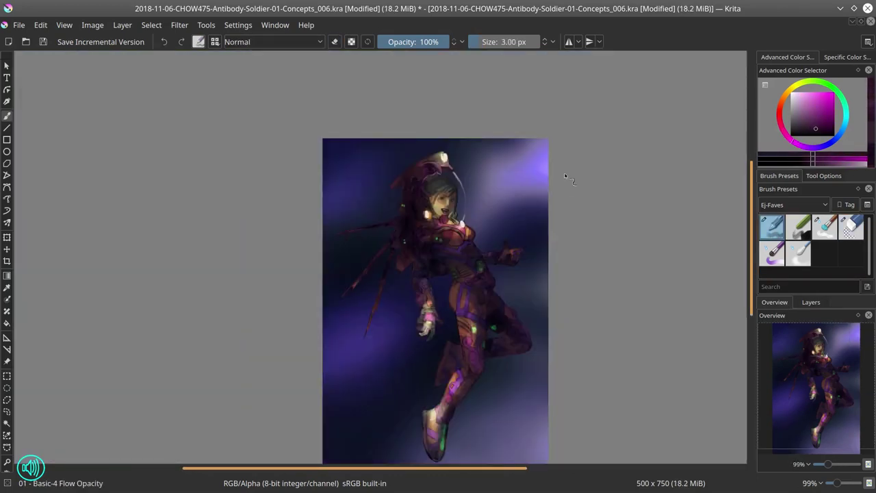
Step: Sample a face colour, shrink the brush, and mirror the whole painting horizontally
{"action": "scroll", "coordinate": [454, 276], "scroll_direction": "up", "scroll_amount": 7}
{"action": "left_click", "coordinate": [454, 276], "text": "ctrl"}
{"action": "key", "text": "bracketleft"}
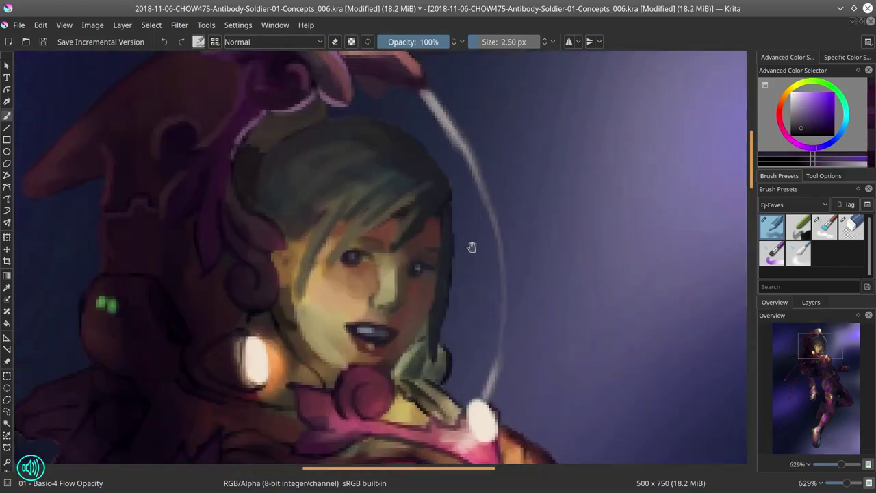
{"action": "scroll", "coordinate": [471, 247], "scroll_direction": "down", "scroll_amount": 8}
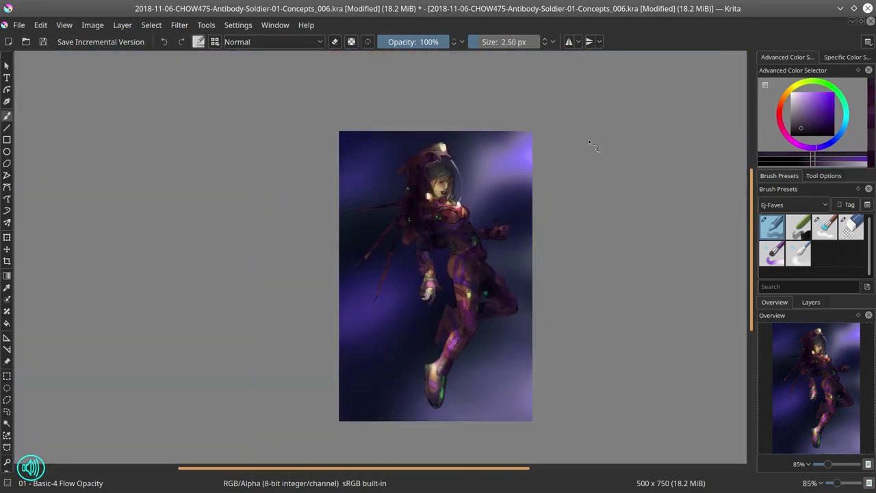
{"action": "left_click", "coordinate": [92, 25]}
{"action": "left_click", "coordinate": [117, 157]}
Step: Sample armour colours and try Screen and Color Dodge blending before returning to Normal
{"action": "scroll", "coordinate": [445, 198], "scroll_direction": "up", "scroll_amount": 8}
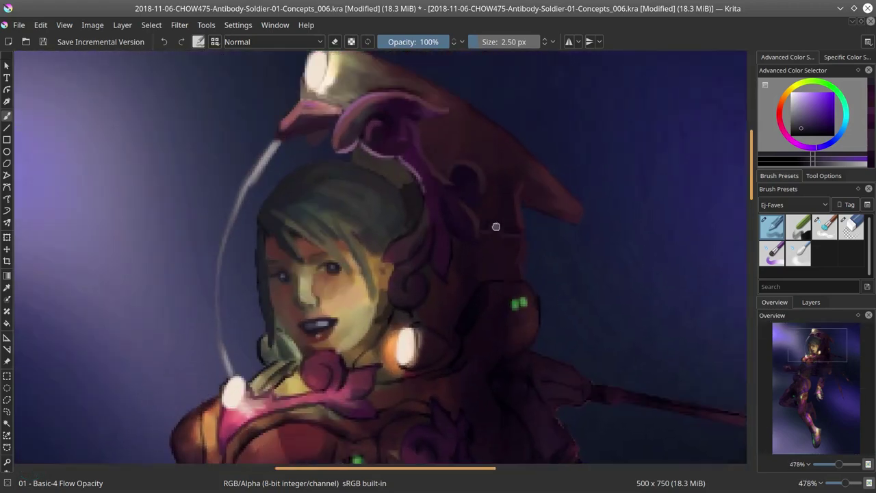
{"action": "left_click", "coordinate": [441, 228], "text": "ctrl"}
{"action": "left_click_drag", "start_coordinate": [441, 228], "coordinate": [440, 285]}
{"action": "key", "text": "alt+shift+s"}
{"action": "left_click", "coordinate": [810, 124]}
{"action": "key", "text": "alt+shift+d"}
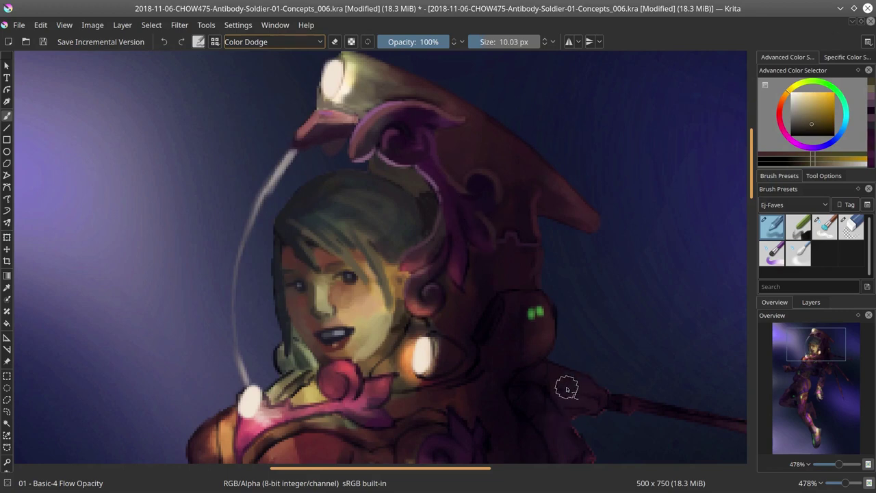
{"action": "left_click", "coordinate": [414, 232], "text": "ctrl"}
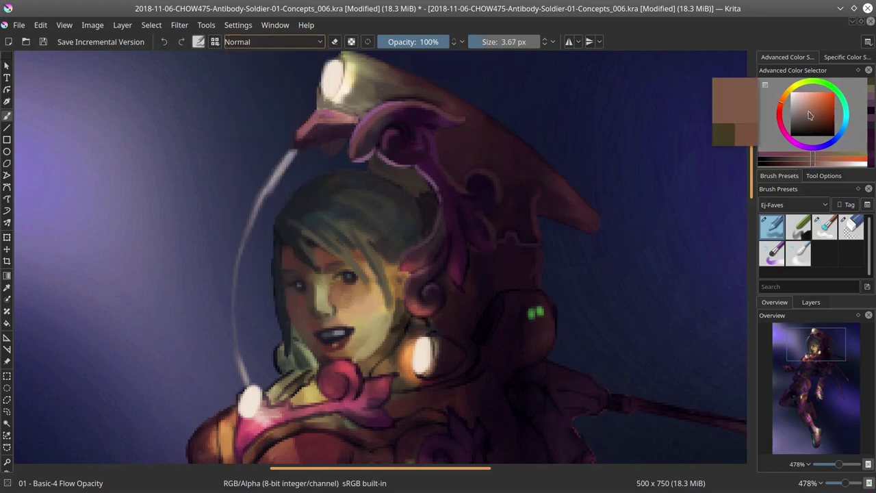
{"action": "key", "text": "alt+shift+n"}
{"action": "key", "text": "bracketleft"}
{"action": "key", "text": "bracketleft"}
{"action": "key", "text": "bracketleft"}
{"action": "key", "text": "bracketleft"}
Step: Paint dark purple strokes along the helmet curve and pick reddish and purple-brown armour tones
{"action": "left_click", "coordinate": [431, 318], "text": "ctrl"}
{"action": "left_click_drag", "start_coordinate": [475, 254], "coordinate": [466, 223]}
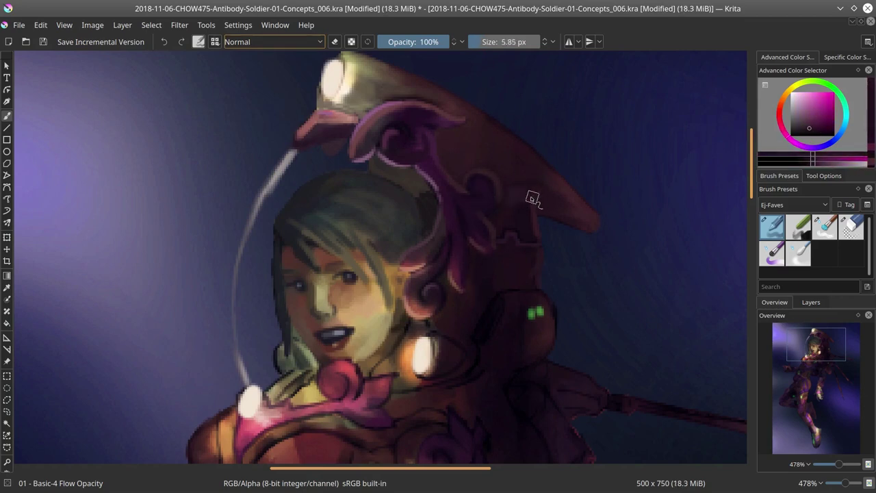
{"action": "left_click", "coordinate": [404, 364], "text": "ctrl"}
{"action": "key", "text": "bracketleft"}
{"action": "key", "text": "bracketleft"}
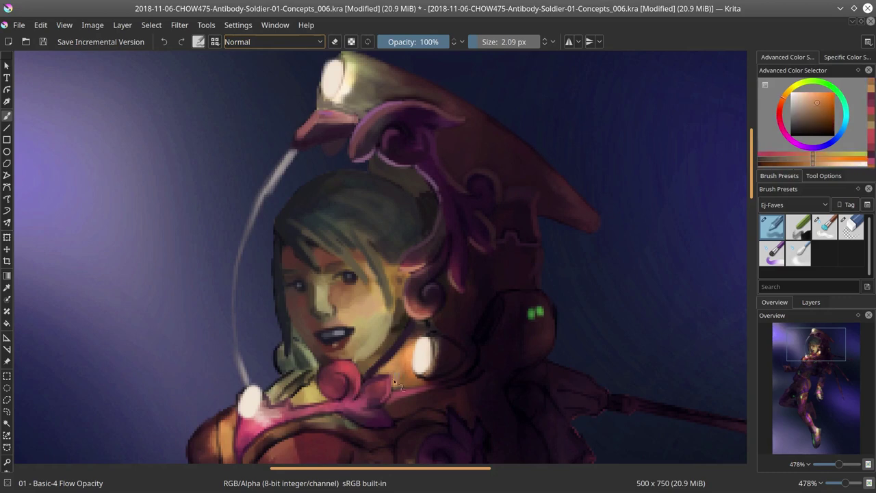
{"action": "left_click", "coordinate": [489, 318], "text": "ctrl"}
{"action": "key", "text": "bracketright"}
{"action": "key", "text": "bracketright"}
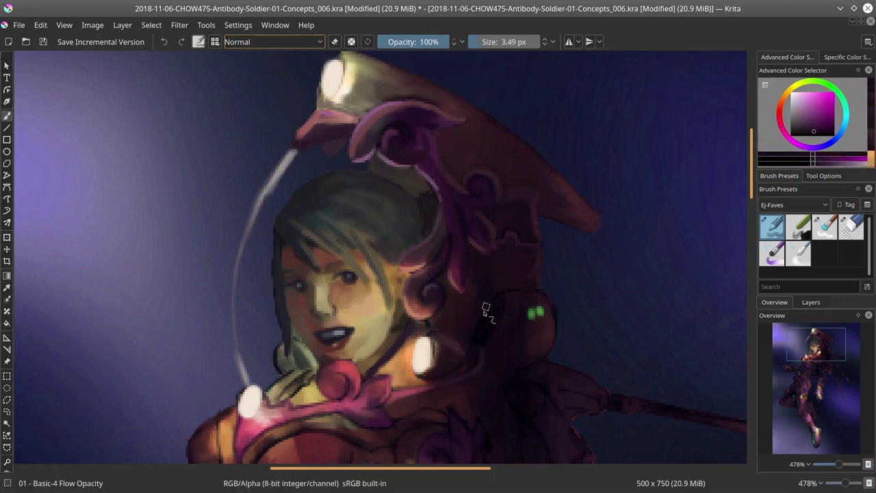
{"action": "left_click", "coordinate": [483, 307], "text": "ctrl"}
Step: Sample lighter purple and reddish armour tones, enlarge the brush and lower its opacity
{"action": "key", "text": "slash"}
{"action": "key", "text": "slash"}
{"action": "left_click", "coordinate": [489, 328], "text": "ctrl"}
{"action": "left_click", "coordinate": [484, 337], "text": "ctrl"}
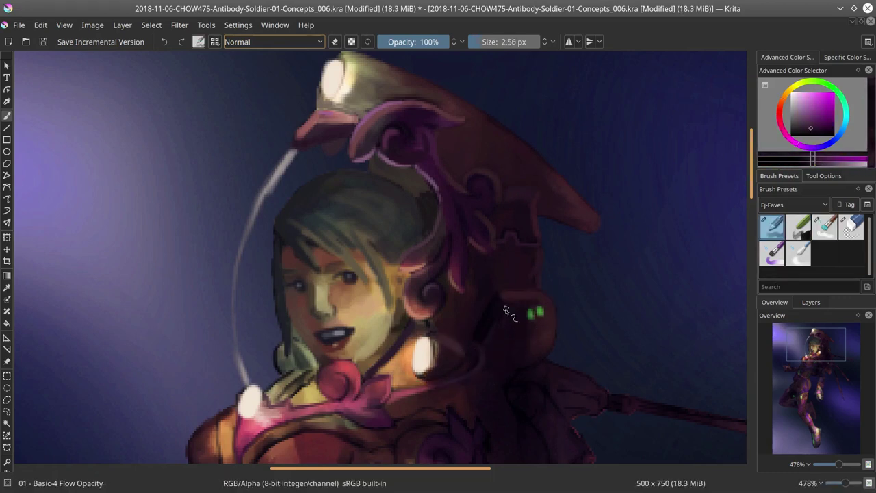
{"action": "left_click", "coordinate": [479, 376], "text": "ctrl"}
{"action": "left_click", "coordinate": [520, 301], "text": "ctrl"}
{"action": "key", "text": "bracketright"}
{"action": "key", "text": "bracketright"}
{"action": "key", "text": "bracketright"}
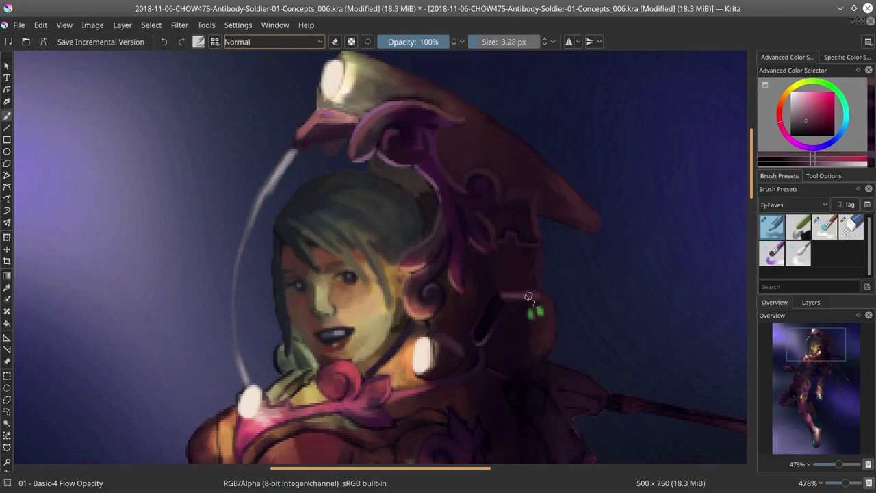
{"action": "left_click_drag", "start_coordinate": [440, 88], "coordinate": [504, 123]}
{"action": "key", "text": "x"}
{"action": "key", "text": "i"}
{"action": "key", "text": "i"}
{"action": "key", "text": "i"}
{"action": "key", "text": "i"}
{"action": "key", "text": "i"}
{"action": "key", "text": "i"}
{"action": "key", "text": "i"}
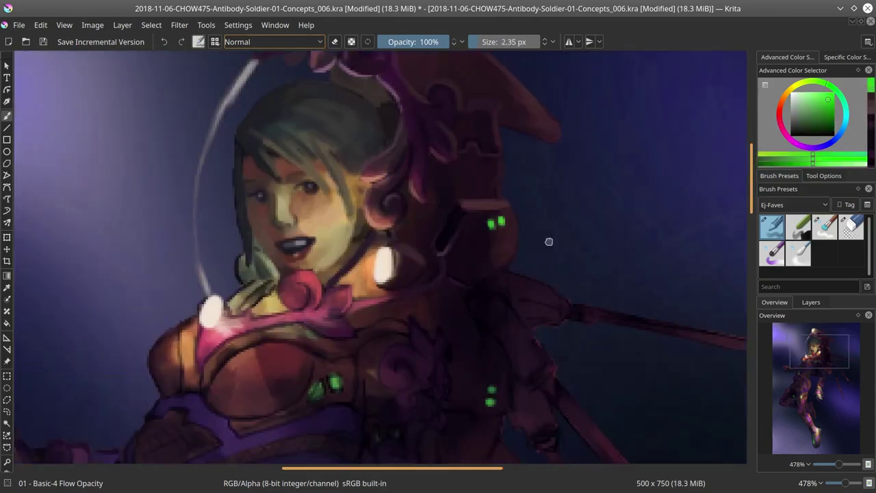
{"action": "left_click_drag", "start_coordinate": [579, 360], "coordinate": [530, 253]}
{"action": "scroll", "coordinate": [495, 226], "scroll_direction": "down", "scroll_amount": 6}
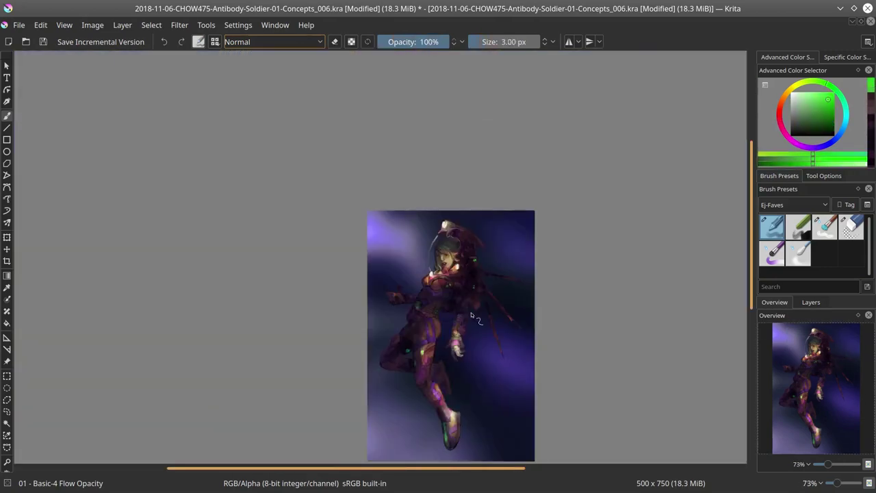
Step: Mirror the painting horizontally to check it, then mirror it back
{"action": "scroll", "coordinate": [471, 315], "scroll_direction": "up", "scroll_amount": 2}
{"action": "scroll", "coordinate": [625, 352], "scroll_direction": "down", "scroll_amount": 3}
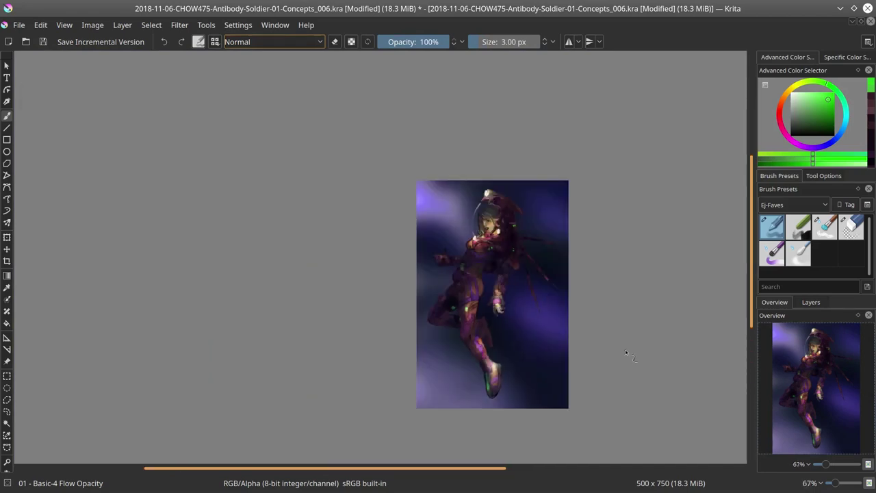
{"action": "left_click", "coordinate": [93, 25]}
{"action": "left_click", "coordinate": [109, 155]}
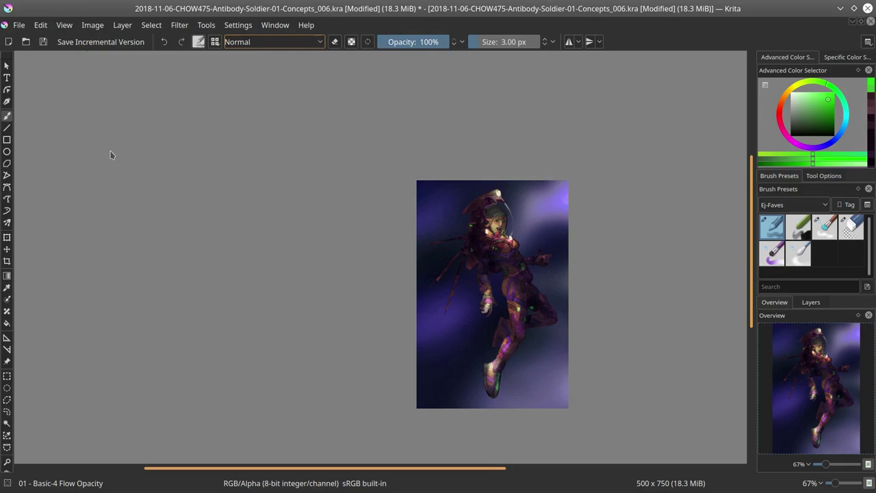
{"action": "left_click", "coordinate": [19, 25]}
{"action": "left_click", "coordinate": [41, 137]}
Step: Start a JPG export of the painting, then cancel it
{"action": "left_click", "coordinate": [672, 358]}
{"action": "left_click", "coordinate": [93, 25]}
{"action": "left_click", "coordinate": [110, 155]}
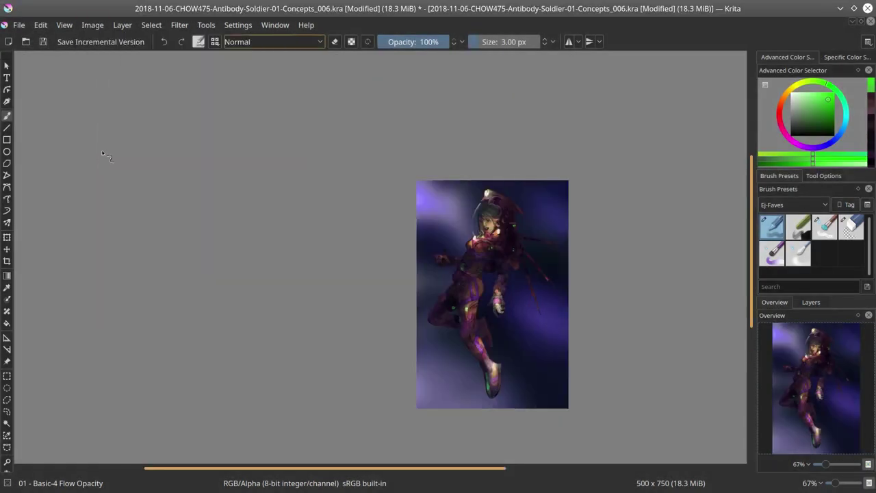
{"action": "left_click", "coordinate": [19, 25]}
{"action": "left_click", "coordinate": [41, 137]}
{"action": "left_click", "coordinate": [672, 358]}
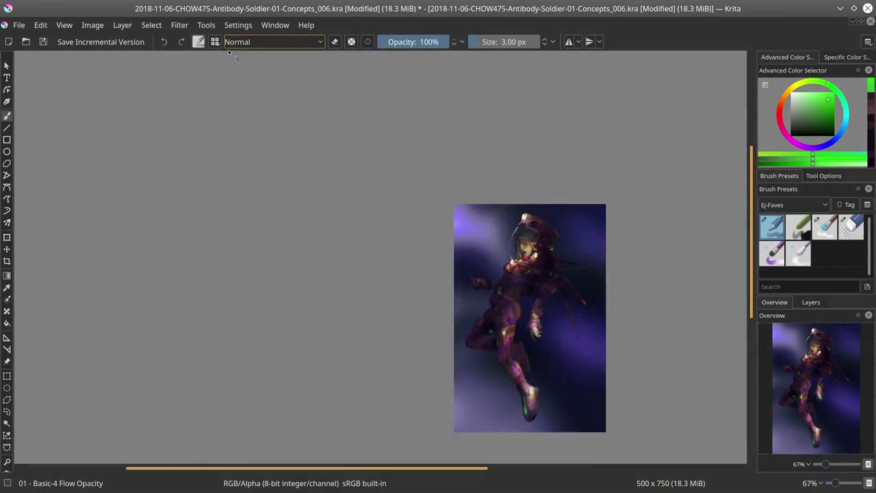
Step: Lift the dark tones with Color Adjustment curves and save incremental version _007
{"action": "left_click", "coordinate": [179, 24]}
{"action": "mouse_move", "coordinate": [195, 55]}
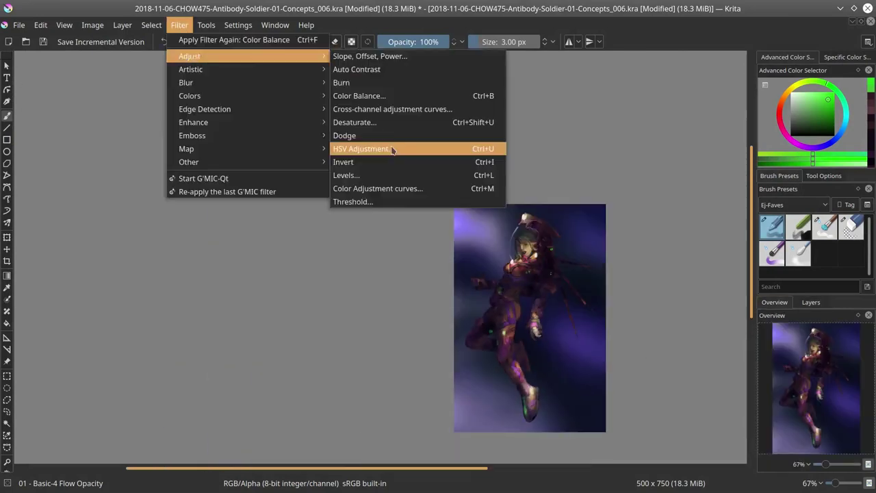
{"action": "left_click", "coordinate": [393, 181]}
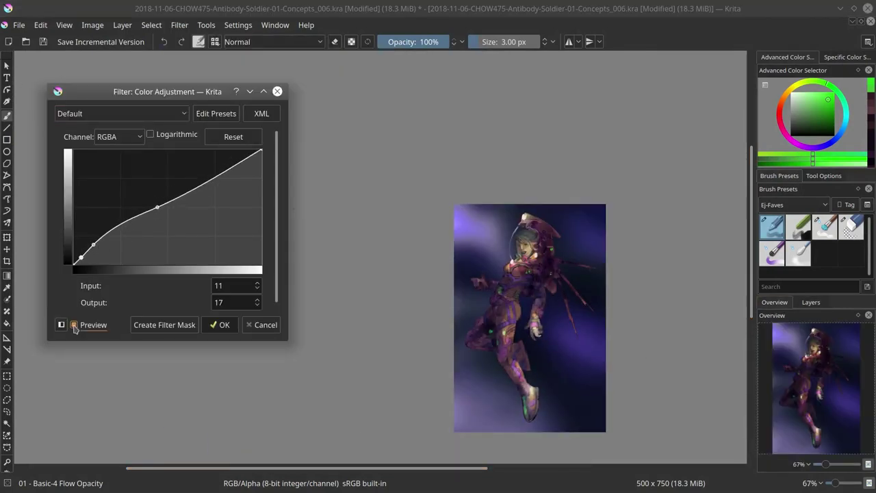
{"action": "key", "text": "Return"}
{"action": "left_click", "coordinate": [97, 43]}
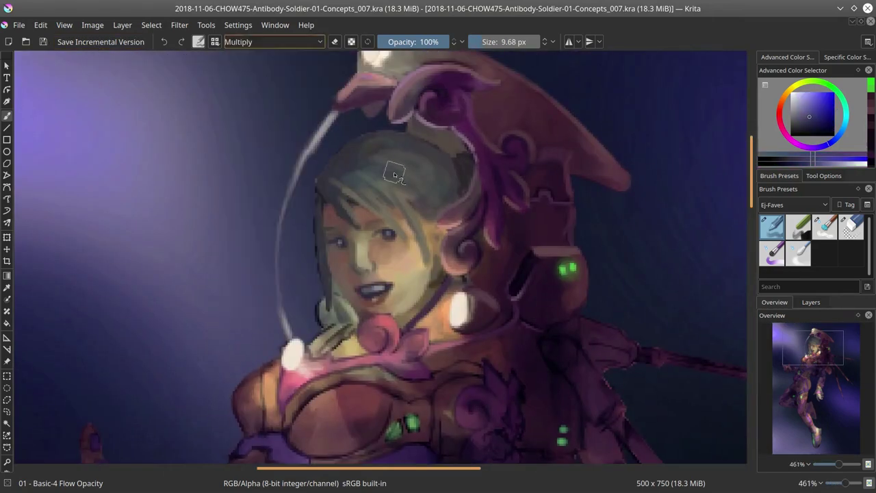
Step: Darken the hair with several Multiply strokes, then return the brush to Normal blending
{"action": "left_click_drag", "start_coordinate": [421, 157], "coordinate": [342, 205]}
{"action": "mouse_move", "coordinate": [321, 281]}
{"action": "left_mouse_down"}
{"action": "mouse_move", "coordinate": [336, 189]}
{"action": "mouse_move", "coordinate": [460, 137]}
{"action": "mouse_move", "coordinate": [418, 294]}
{"action": "left_mouse_up"}
{"action": "left_click_drag", "start_coordinate": [280, 185], "coordinate": [301, 137]}
{"action": "left_click", "coordinate": [804, 105]}
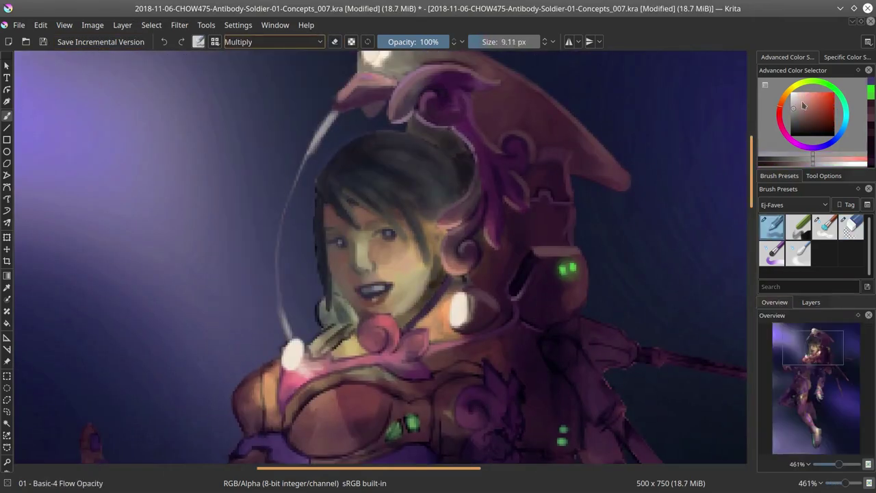
{"action": "scroll", "coordinate": [297, 308], "scroll_direction": "up", "scroll_amount": 5}
{"action": "key", "text": "slash"}
Step: Paint a pink-light highlight along the collar edge and peach shading on the chest armour
{"action": "left_click", "coordinate": [327, 254], "text": "ctrl"}
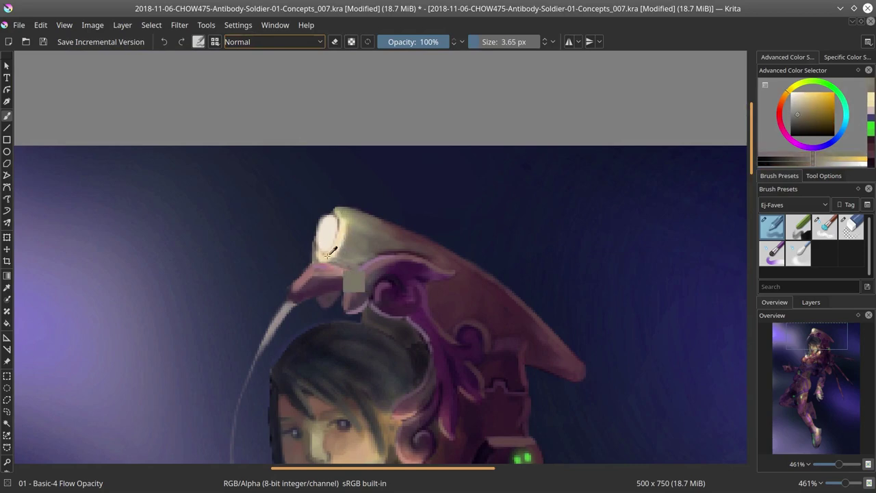
{"action": "scroll", "coordinate": [327, 253], "scroll_direction": "down", "scroll_amount": 4}
{"action": "left_click_drag", "start_coordinate": [306, 166], "coordinate": [268, 207]}
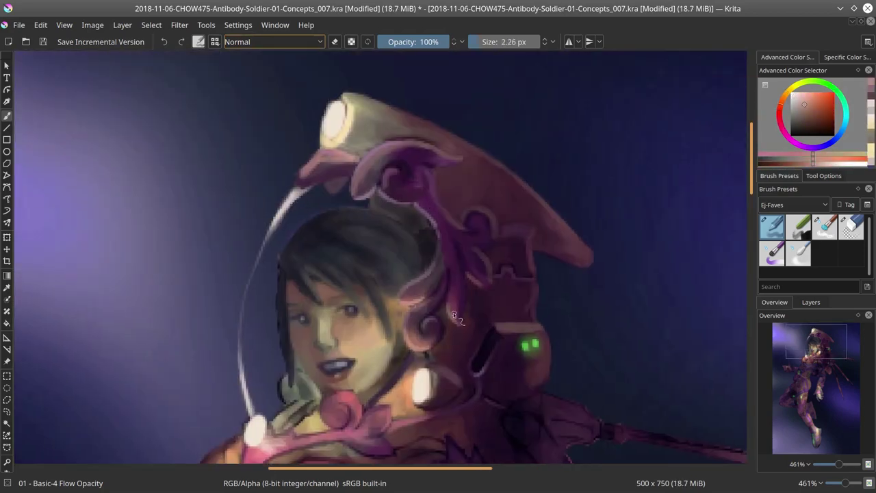
{"action": "left_click_drag", "start_coordinate": [247, 446], "coordinate": [348, 349]}
{"action": "left_click", "coordinate": [342, 346], "text": "ctrl"}
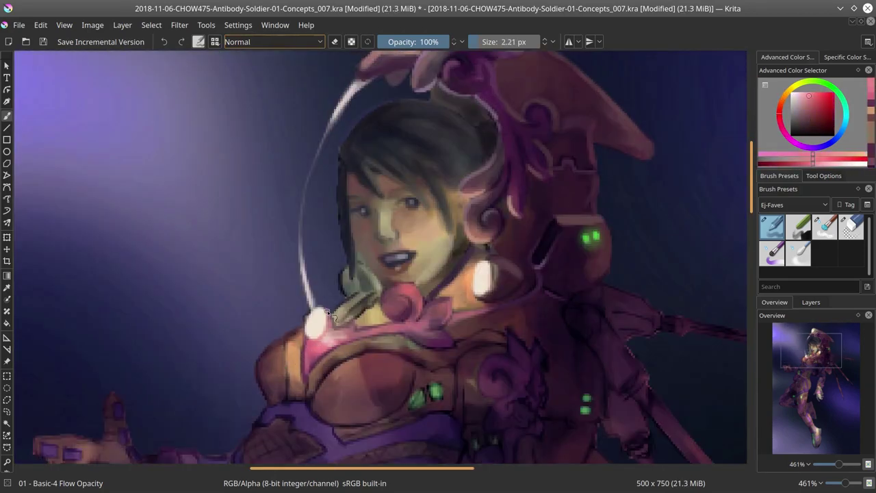
{"action": "left_click_drag", "start_coordinate": [419, 330], "coordinate": [455, 346]}
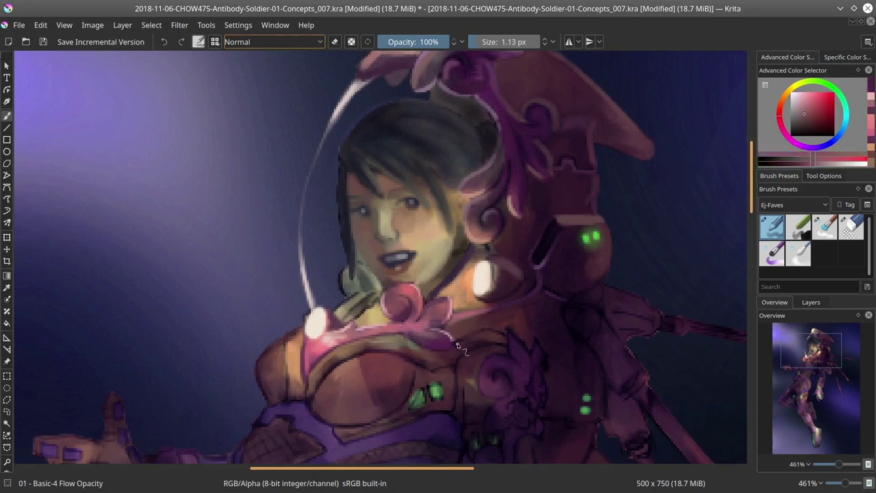
{"action": "left_click", "coordinate": [308, 408], "text": "ctrl"}
{"action": "left_click", "coordinate": [322, 411], "text": "ctrl"}
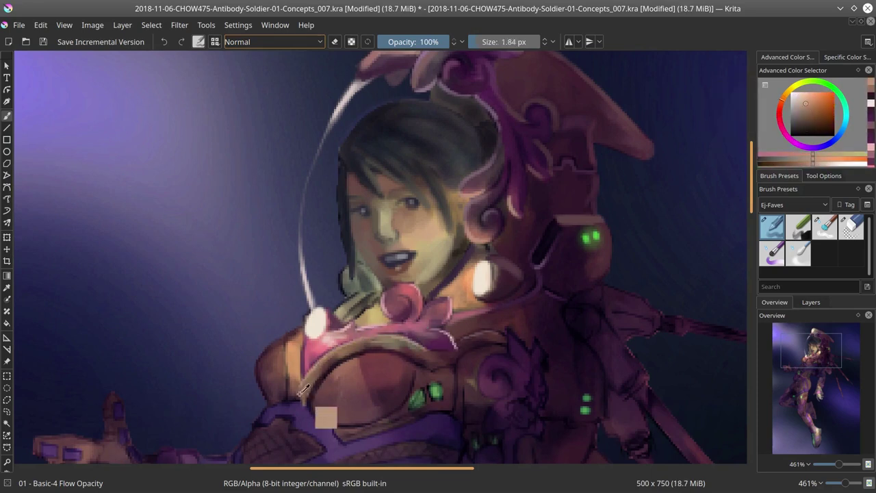
{"action": "left_click_drag", "start_coordinate": [334, 362], "coordinate": [346, 363]}
{"action": "key", "text": "e"}
{"action": "key", "text": "e"}
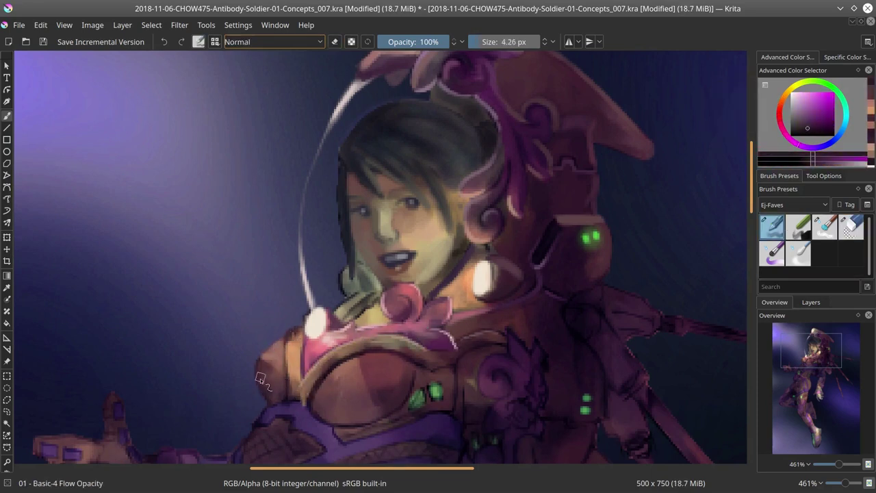
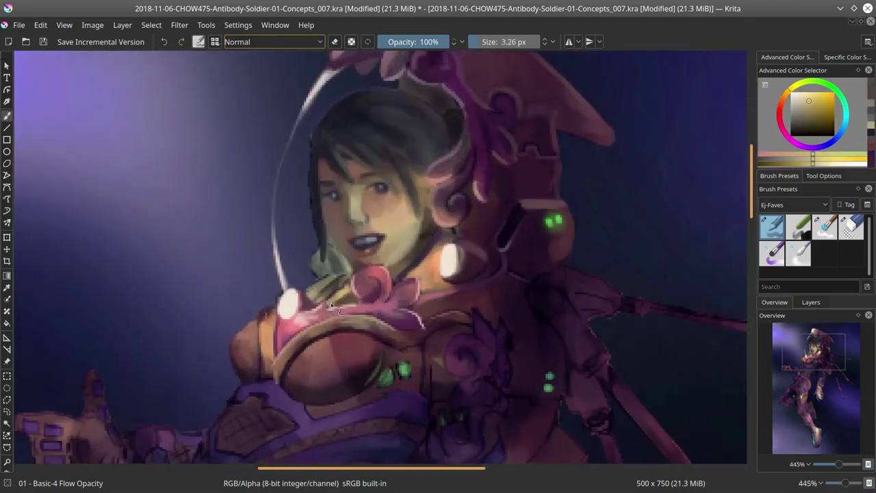
Step: Save the painting with Ctrl+S
{"action": "scroll", "coordinate": [383, 240], "scroll_direction": "down", "scroll_amount": 5}
{"action": "scroll", "coordinate": [553, 193], "scroll_direction": "down", "scroll_amount": 4}
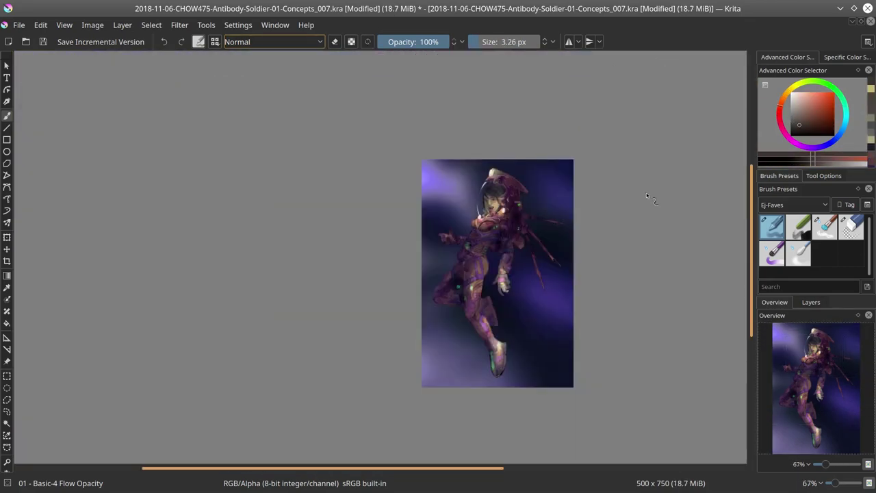
{"action": "key", "text": "ctrl+s"}
{"action": "scroll", "coordinate": [146, 136], "scroll_direction": "down", "scroll_amount": 3}
{"action": "scroll", "coordinate": [386, 231], "scroll_direction": "up", "scroll_amount": 4}
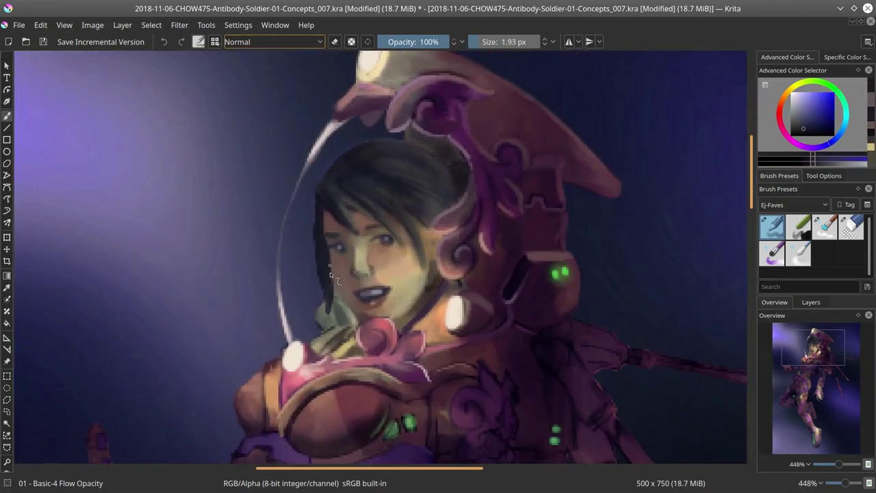
Step: Retouch the face with a sampled dark reddish-brown and a peach skin tone
{"action": "left_click", "coordinate": [330, 271], "text": "ctrl"}
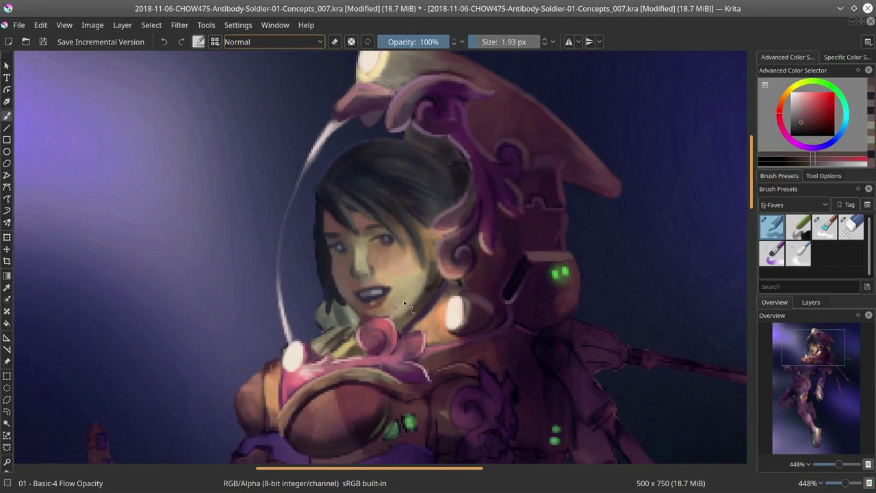
{"action": "left_click", "coordinate": [438, 336], "text": "ctrl"}
{"action": "scroll", "coordinate": [433, 364], "scroll_direction": "down", "scroll_amount": 8}
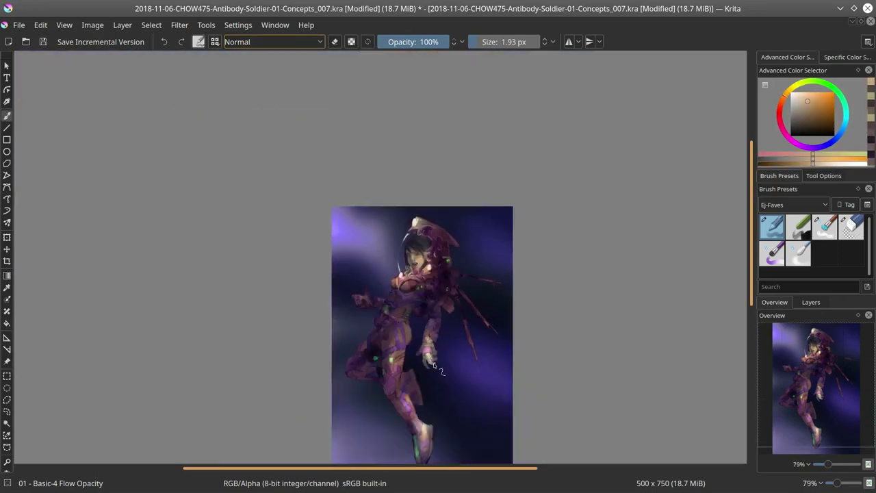
{"action": "scroll", "coordinate": [427, 267], "scroll_direction": "up", "scroll_amount": 8}
Step: Repaint the chest armour lights in a brighter glowing green and save the painting
{"action": "left_click", "coordinate": [829, 103]}
{"action": "left_click_drag", "start_coordinate": [391, 361], "coordinate": [563, 217]}
{"action": "left_click", "coordinate": [560, 213], "text": "ctrl"}
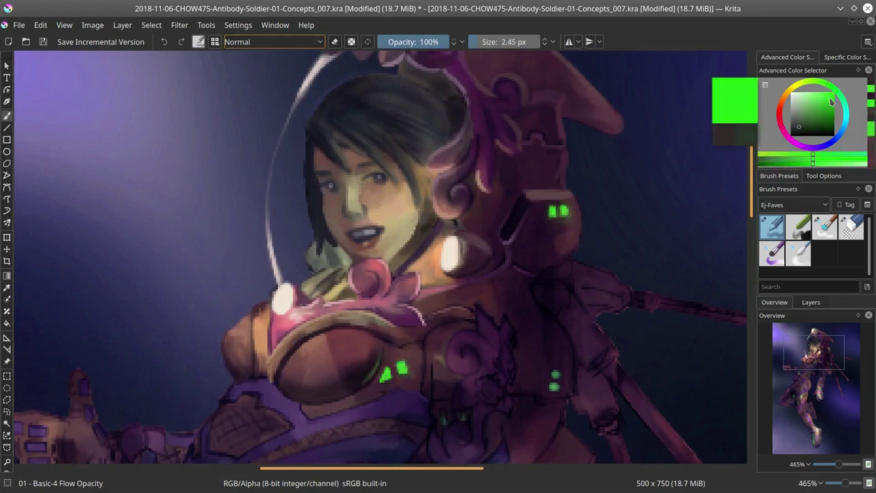
{"action": "key", "text": "ctrl+s"}
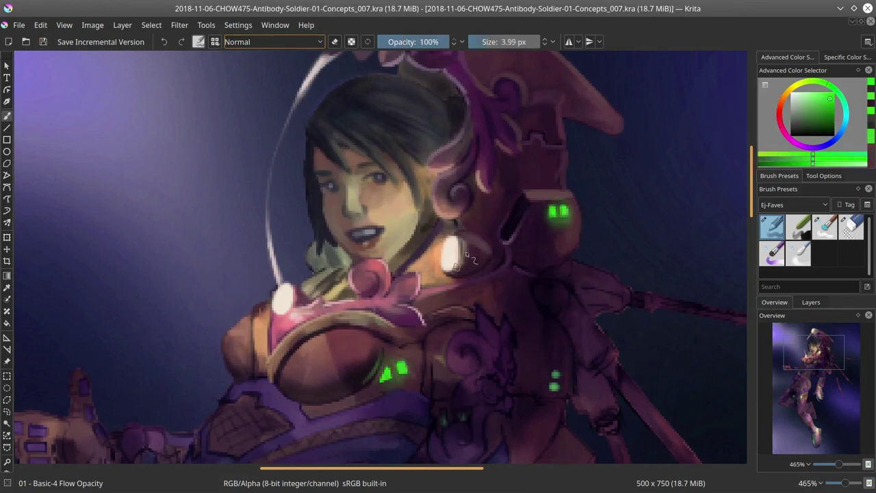
{"action": "scroll", "coordinate": [468, 255], "scroll_direction": "down", "scroll_amount": 9}
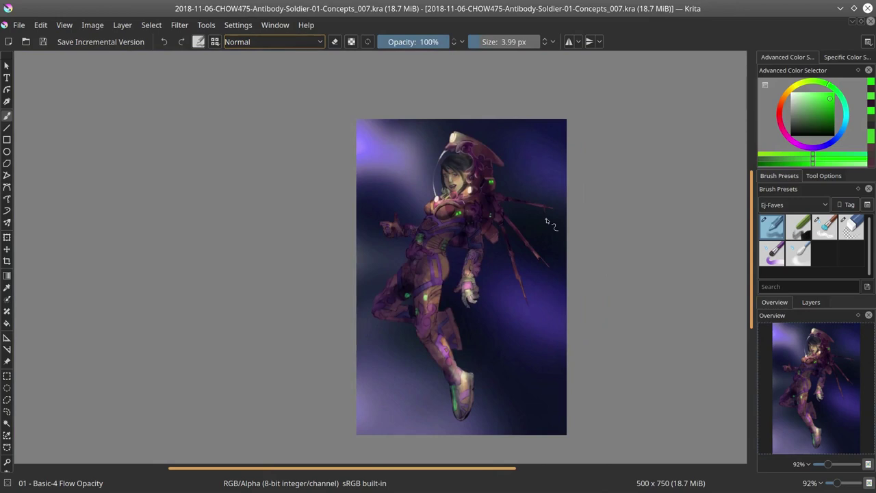
{"action": "scroll", "coordinate": [620, 193], "scroll_direction": "down", "scroll_amount": 1}
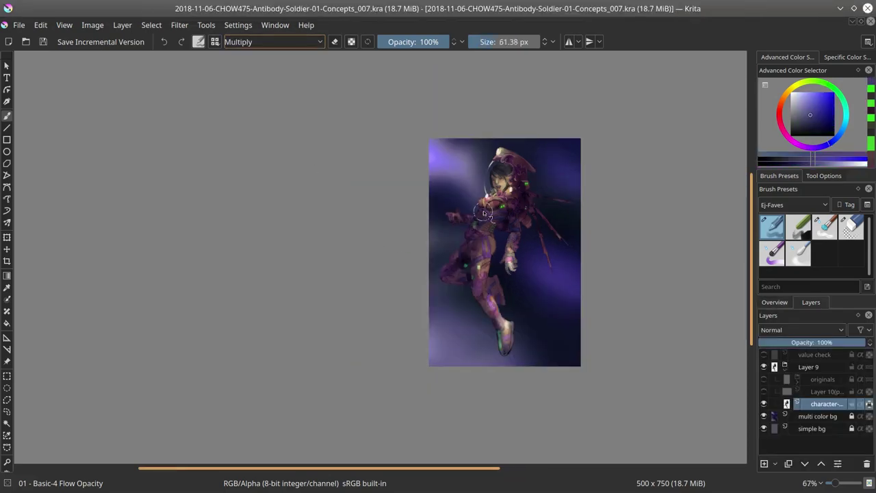
Step: Lighten the blob on her neck using sampled red and dark purple tones
{"action": "left_click", "coordinate": [92, 24]}
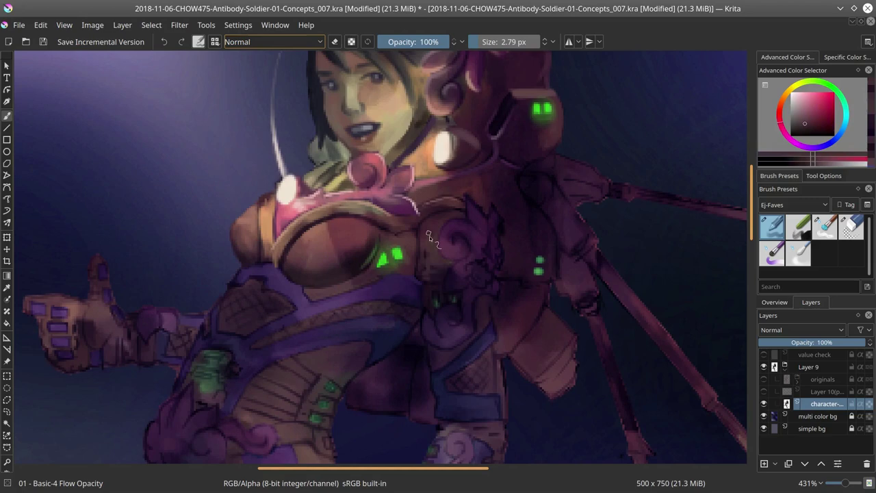
{"action": "key", "text": "bracketleft"}
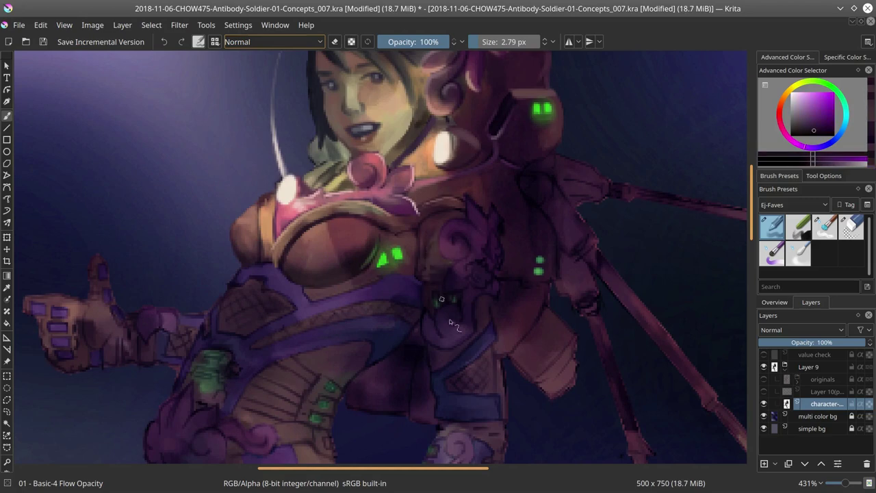
{"action": "left_click", "coordinate": [425, 272], "text": "ctrl"}
{"action": "left_click", "coordinate": [452, 231], "text": "ctrl"}
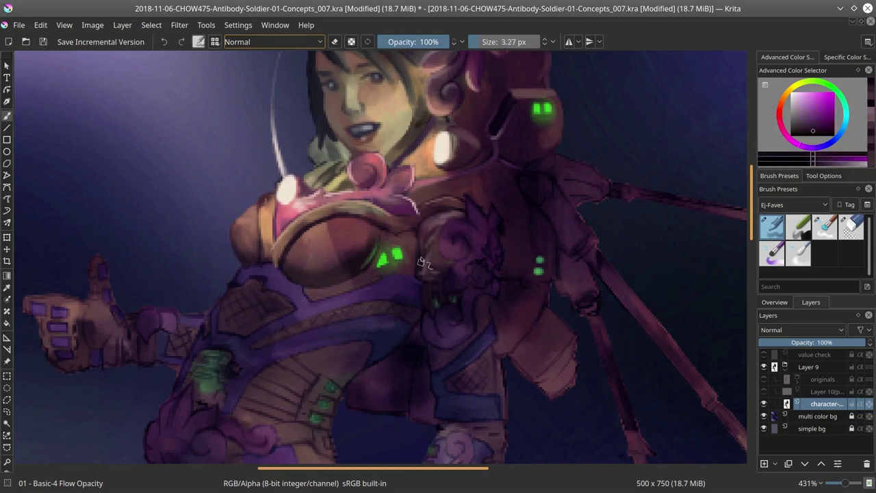
{"action": "key", "text": "bracketright"}
{"action": "key", "text": "bracketright"}
{"action": "key", "text": "bracketright"}
{"action": "left_click_drag", "start_coordinate": [476, 213], "coordinate": [468, 233]}
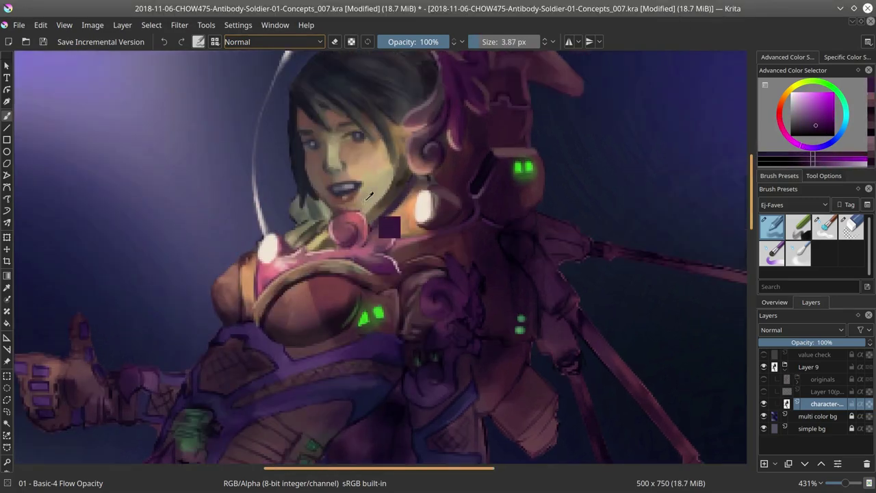
{"action": "left_click", "coordinate": [365, 220], "text": "ctrl"}
{"action": "left_click", "coordinate": [362, 220], "text": "ctrl"}
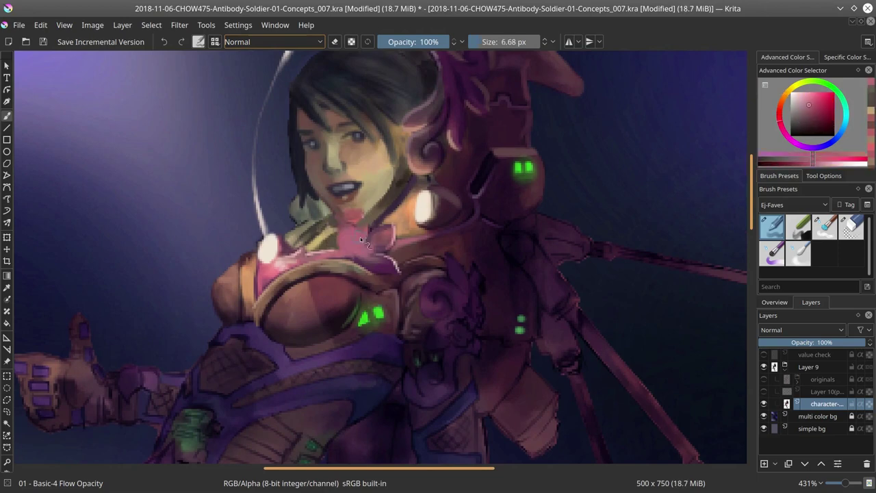
Step: Reshape the neck and collar with a lighter tan skin tone and the collar's pink
{"action": "key", "text": "bracketright"}
{"action": "key", "text": "bracketright"}
{"action": "left_click", "coordinate": [348, 221], "text": "ctrl"}
{"action": "key", "text": "bracketleft"}
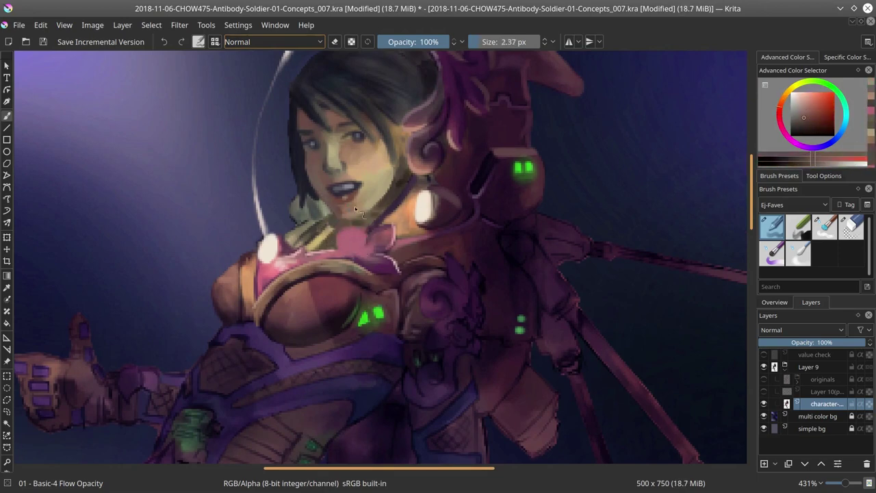
{"action": "left_click", "coordinate": [349, 230], "text": "ctrl"}
Step: Save the painting through File > Save
{"action": "left_click", "coordinate": [19, 25]}
{"action": "left_click", "coordinate": [39, 80]}
{"action": "key", "text": "bracketright"}
{"action": "key", "text": "bracketright"}
{"action": "left_click", "coordinate": [775, 302]}
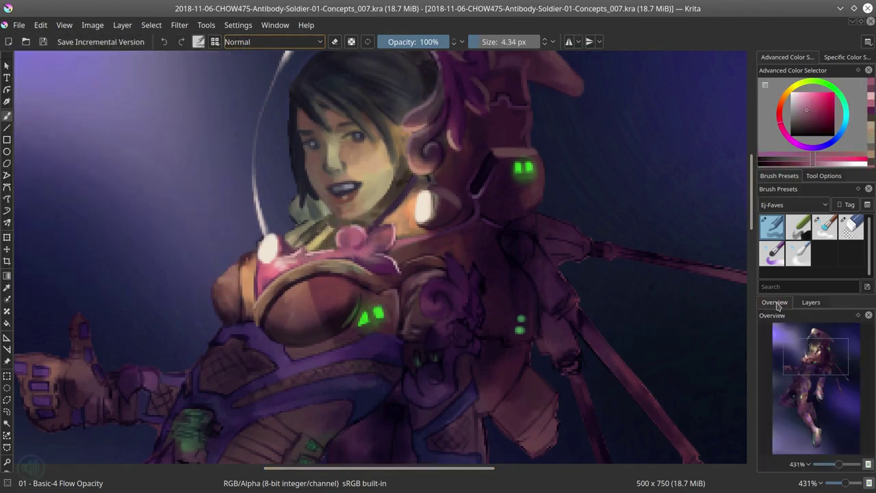
Step: Paint a green light on the waist armour and shade around it with dark and light magenta
{"action": "key", "text": "bracketleft"}
{"action": "key", "text": "bracketleft"}
{"action": "left_click_drag", "start_coordinate": [446, 252], "coordinate": [455, 259]}
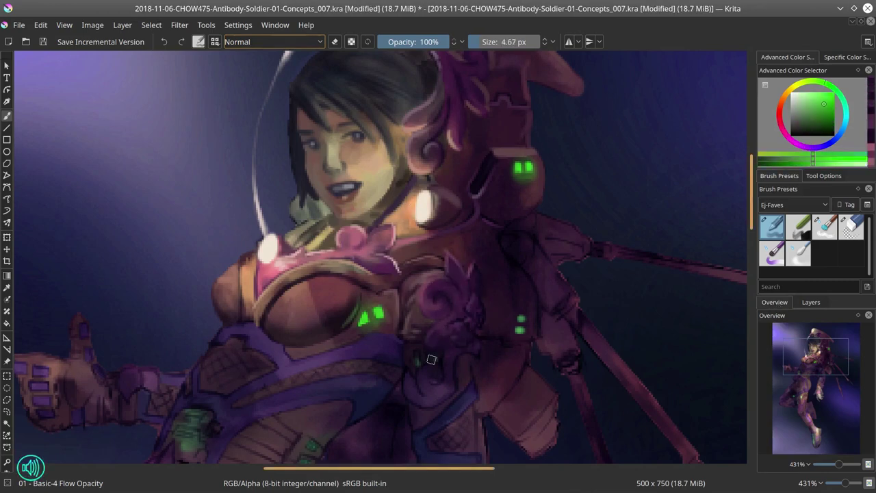
{"action": "key", "text": "bracketleft"}
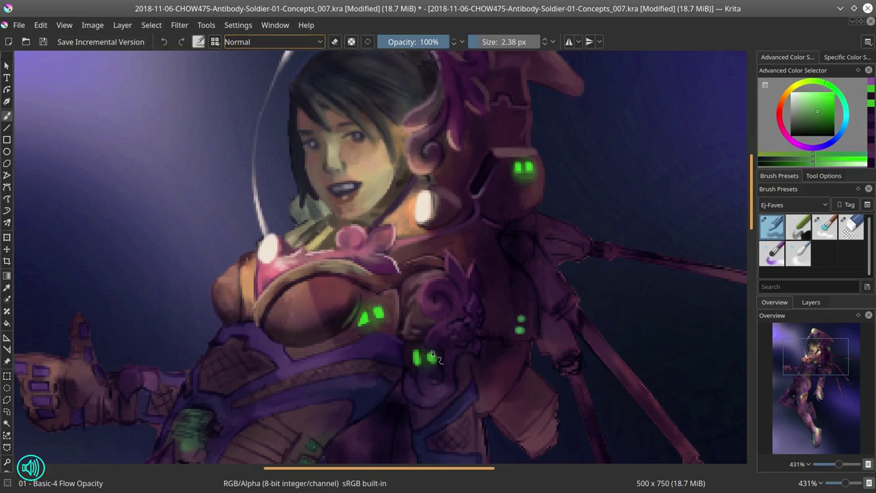
{"action": "left_click", "coordinate": [408, 378], "text": "ctrl"}
{"action": "key", "text": "bracketright"}
{"action": "key", "text": "bracketright"}
{"action": "key", "text": "bracketright"}
{"action": "key", "text": "bracketright"}
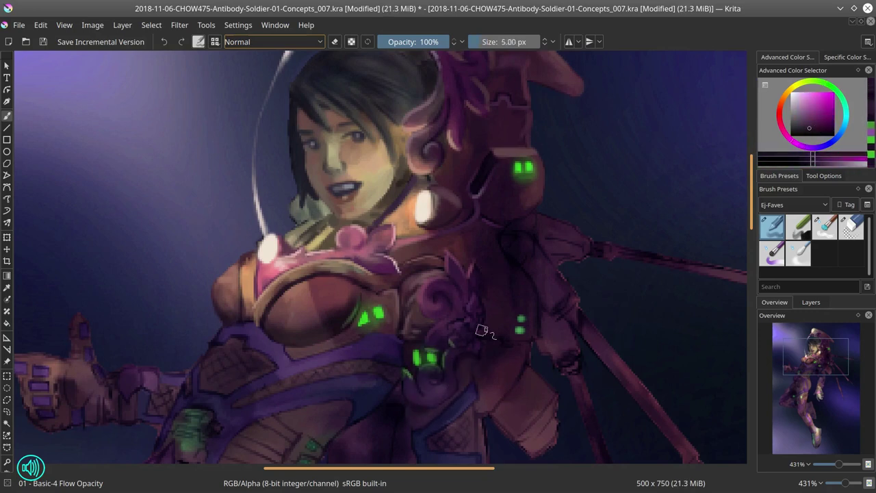
{"action": "left_click", "coordinate": [461, 345], "text": "ctrl"}
{"action": "key", "text": "bracketleft"}
{"action": "key", "text": "bracketleft"}
{"action": "key", "text": "bracketleft"}
{"action": "key", "text": "bracketleft"}
{"action": "left_click_drag", "start_coordinate": [453, 299], "coordinate": [384, 308]}
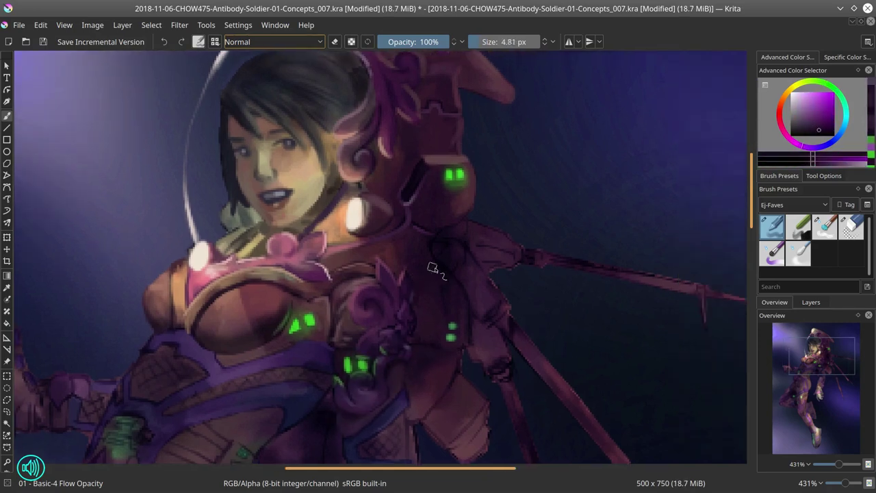
Step: Deepen the armour shading with a darker magenta and a darker purple
{"action": "left_click", "coordinate": [431, 366], "text": "ctrl"}
{"action": "key", "text": "bracketright"}
{"action": "key", "text": "bracketright"}
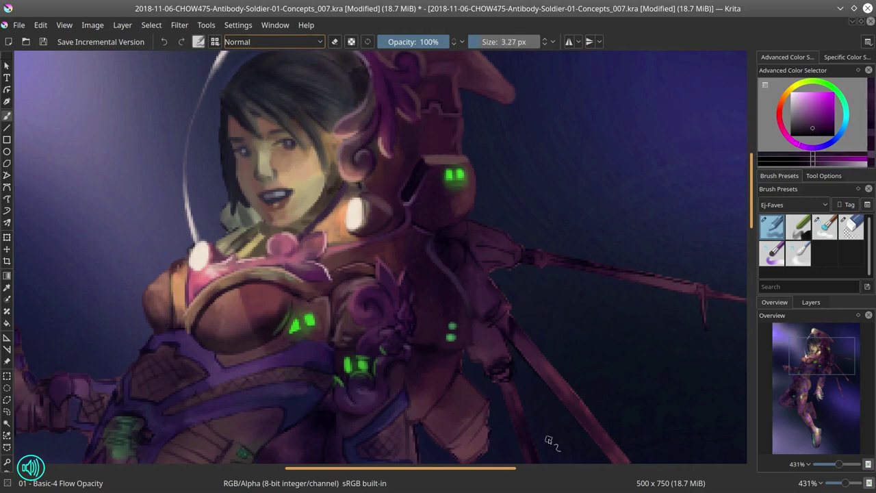
{"action": "left_click", "coordinate": [444, 368], "text": "ctrl"}
{"action": "left_click", "coordinate": [450, 215], "text": "ctrl"}
{"action": "key", "text": "bracketright"}
{"action": "key", "text": "bracketright"}
{"action": "key", "text": "bracketright"}
{"action": "key", "text": "bracketright"}
Step: Shade the helmet with a pale pink sampled from it
{"action": "key", "text": "minus"}
{"action": "key", "text": "minus"}
{"action": "key", "text": "minus"}
{"action": "key", "text": "minus"}
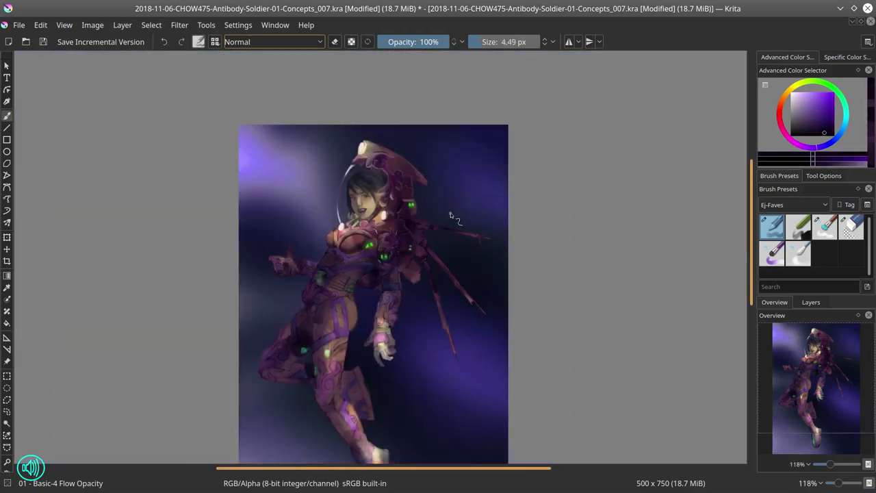
{"action": "key", "text": "plus"}
{"action": "key", "text": "plus"}
{"action": "key", "text": "plus"}
{"action": "key", "text": "plus"}
{"action": "key", "text": "bracketleft"}
{"action": "key", "text": "bracketleft"}
{"action": "key", "text": "bracketleft"}
{"action": "key", "text": "bracketleft"}
{"action": "key", "text": "bracketleft"}
{"action": "key", "text": "bracketleft"}
{"action": "left_click", "coordinate": [421, 239], "text": "ctrl"}
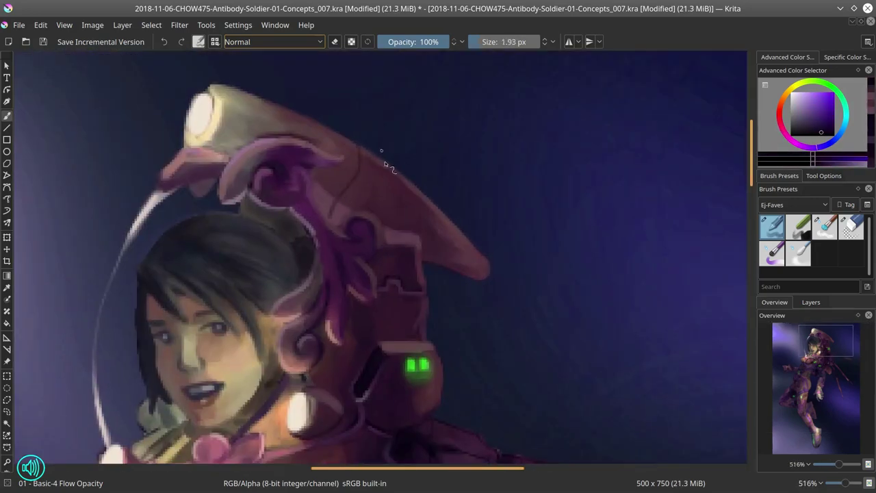
{"action": "left_click", "coordinate": [380, 227], "text": "ctrl"}
{"action": "left_click", "coordinate": [349, 198], "text": "ctrl"}
Step: Save the painting with the Save icon
{"action": "key", "text": "minus"}
{"action": "key", "text": "minus"}
{"action": "key", "text": "minus"}
{"action": "key", "text": "minus"}
{"action": "key", "text": "minus"}
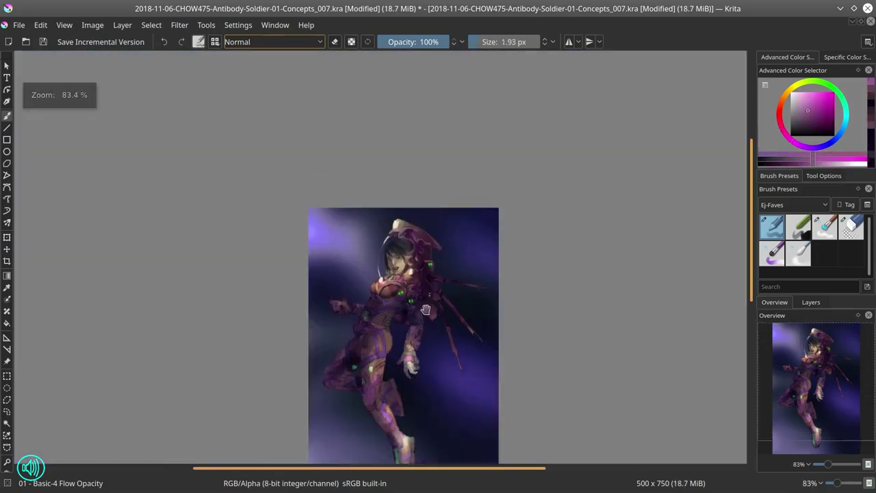
{"action": "left_click", "coordinate": [43, 42]}
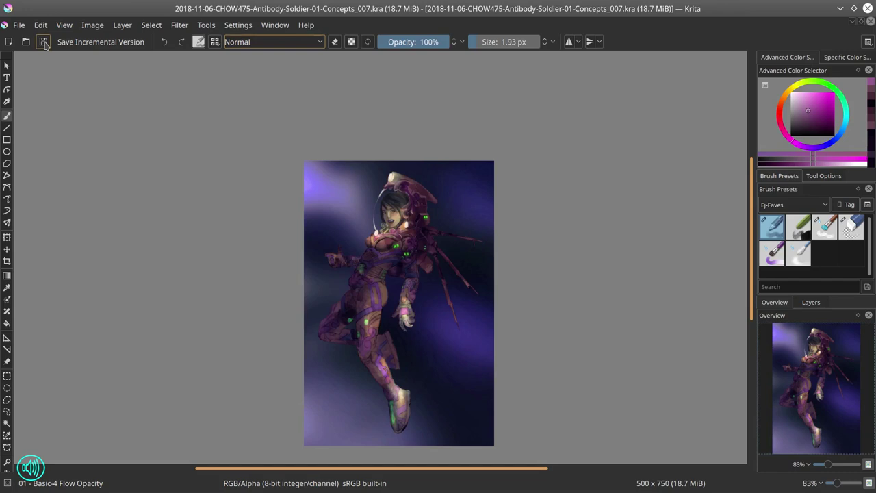
{"action": "left_click_drag", "start_coordinate": [472, 308], "coordinate": [458, 260]}
Step: Reset the view rotation and paint an armour-coloured stroke along a back spike
{"action": "key", "text": "5"}
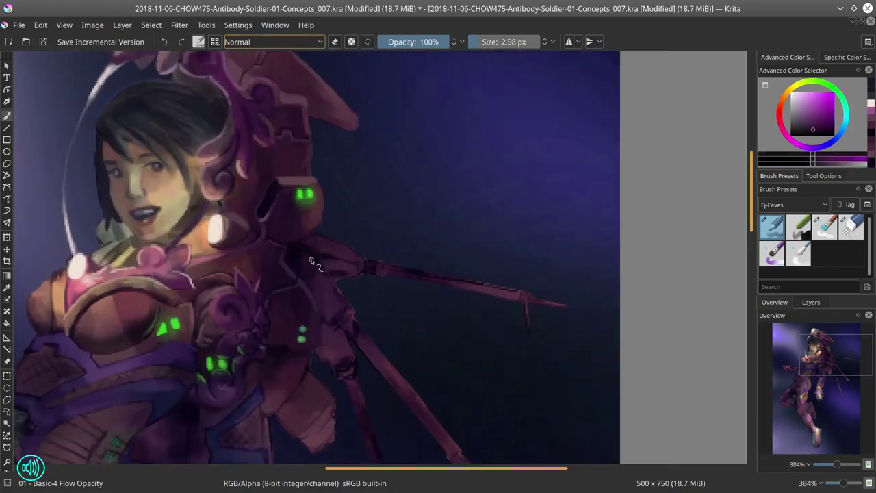
{"action": "mouse_move", "coordinate": [312, 261]}
{"action": "left_mouse_down"}
{"action": "mouse_move", "coordinate": [340, 301]}
{"action": "mouse_move", "coordinate": [344, 332]}
{"action": "mouse_move", "coordinate": [372, 346]}
{"action": "left_mouse_up"}
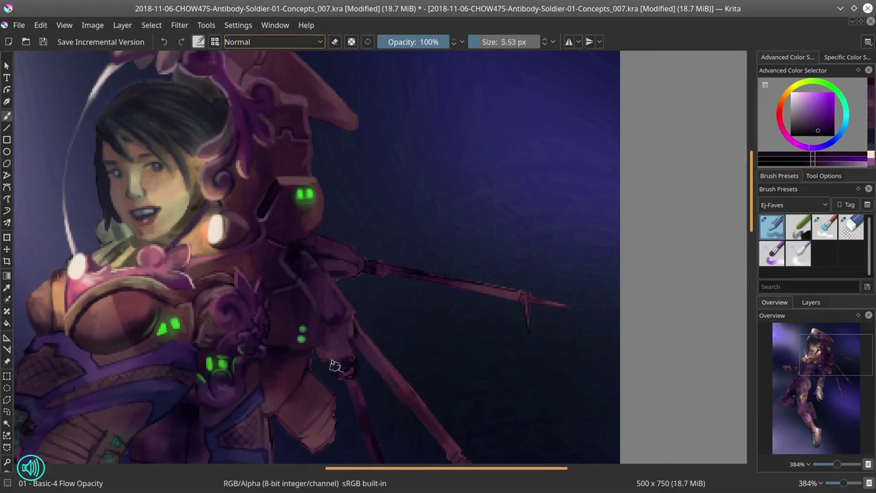
{"action": "left_click", "coordinate": [333, 388], "text": "ctrl"}
{"action": "left_click_drag", "start_coordinate": [343, 269], "coordinate": [355, 252]}
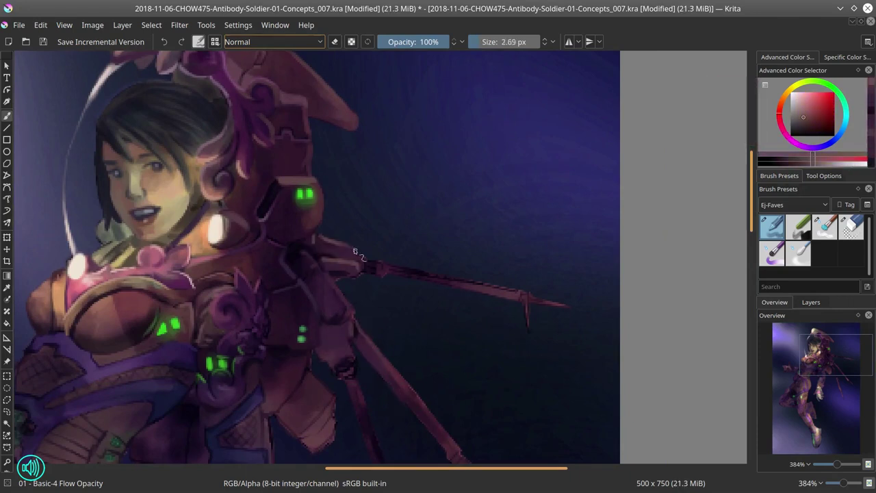
{"action": "left_click", "coordinate": [350, 356], "text": "ctrl"}
{"action": "key", "text": "slash"}
{"action": "key", "text": "slash"}
{"action": "key", "text": "slash"}
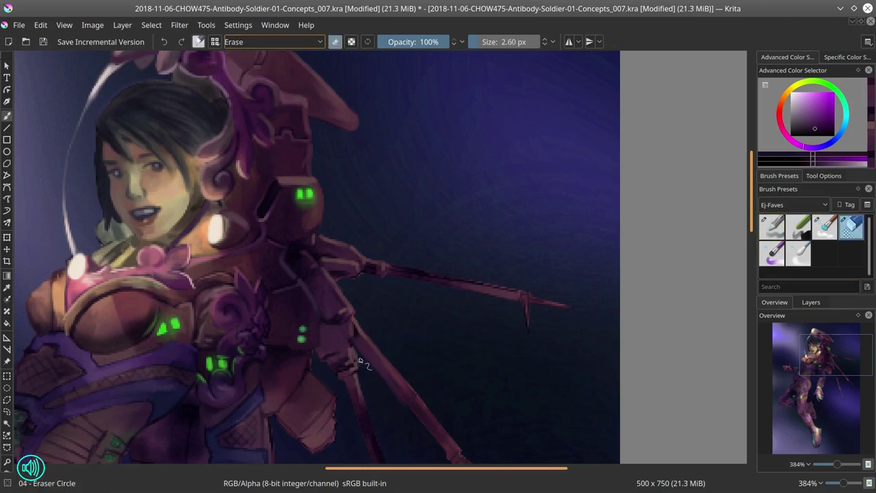
Step: Paint along the spear tip in the spike colour, then trim the tip with the eraser
{"action": "mouse_move", "coordinate": [361, 360]}
{"action": "left_mouse_down"}
{"action": "mouse_move", "coordinate": [439, 297]}
{"action": "mouse_move", "coordinate": [371, 225]}
{"action": "left_mouse_up"}
{"action": "key", "text": "slash"}
{"action": "left_click", "coordinate": [356, 229], "text": "ctrl"}
{"action": "key", "text": "bracketleft"}
{"action": "key", "text": "bracketleft"}
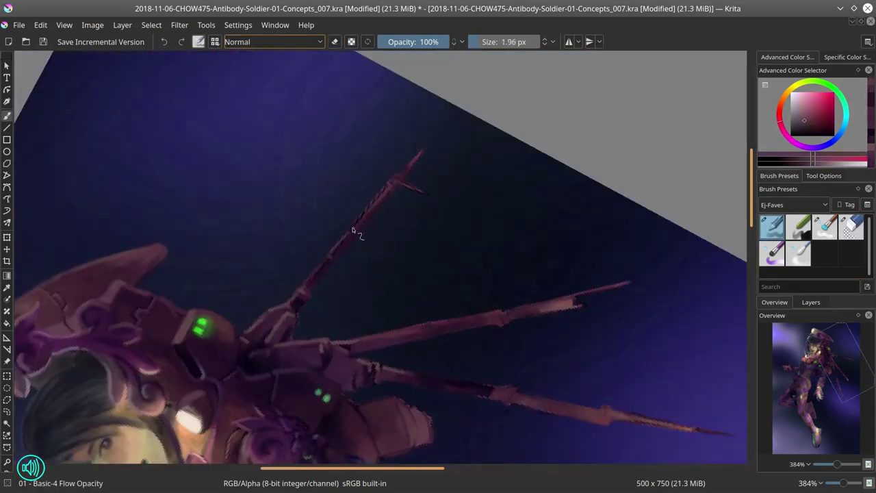
{"action": "left_click", "coordinate": [506, 316], "text": "ctrl"}
{"action": "mouse_move", "coordinate": [521, 314]}
{"action": "left_mouse_down"}
{"action": "mouse_move", "coordinate": [618, 293]}
{"action": "mouse_move", "coordinate": [445, 331]}
{"action": "mouse_move", "coordinate": [588, 295]}
{"action": "left_mouse_up"}
{"action": "key", "text": "slash"}
{"action": "key", "text": "slash"}
{"action": "left_click", "coordinate": [596, 303], "text": "ctrl"}
Step: Extend the lower spike toward its tip and erase its edges, then view the whole figure
{"action": "left_click", "coordinate": [591, 292], "text": "ctrl"}
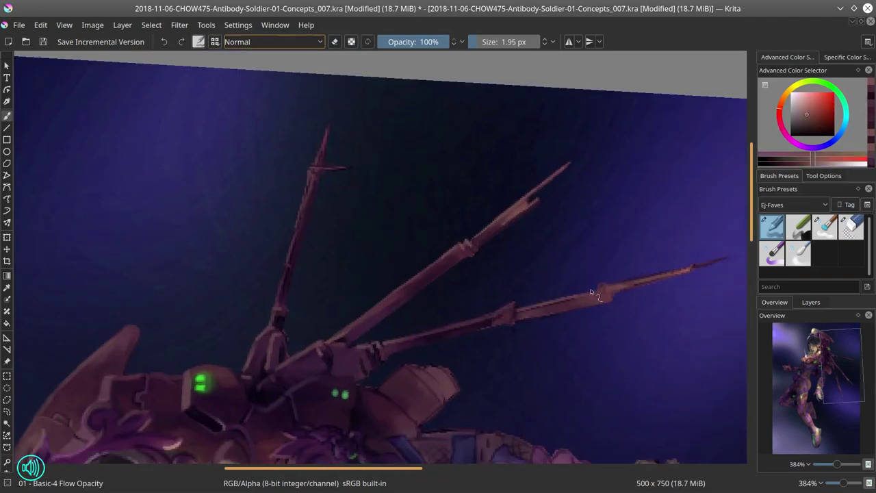
{"action": "left_click", "coordinate": [520, 329], "text": "ctrl"}
{"action": "key", "text": "slash"}
{"action": "key", "text": "5"}
{"action": "key", "text": "minus"}
{"action": "key", "text": "minus"}
{"action": "key", "text": "minus"}
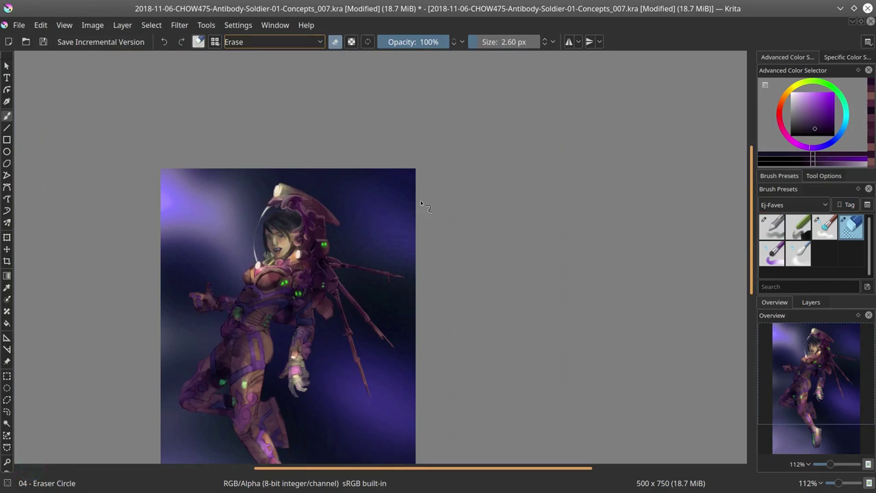
Step: Save the painting with Ctrl+S, then crisp the back spike edges with the eraser
{"action": "key", "text": "minus"}
{"action": "key", "text": "minus"}
{"action": "key", "text": "minus"}
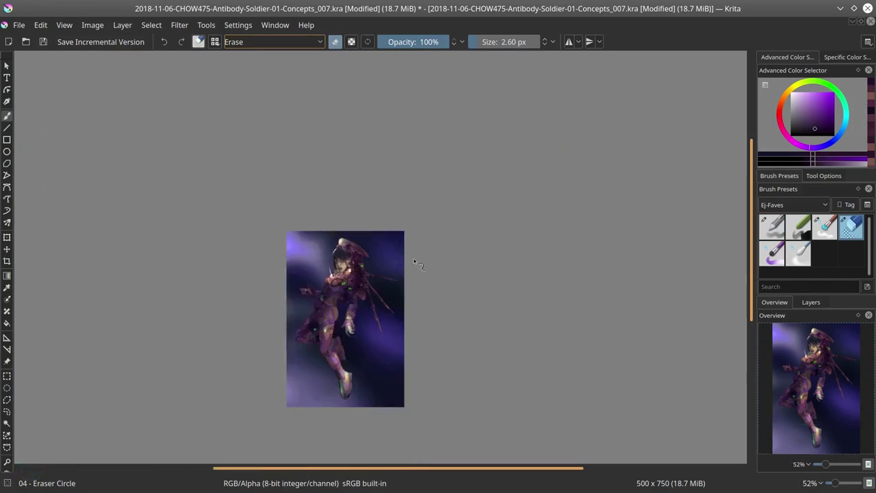
{"action": "key", "text": "ctrl+s"}
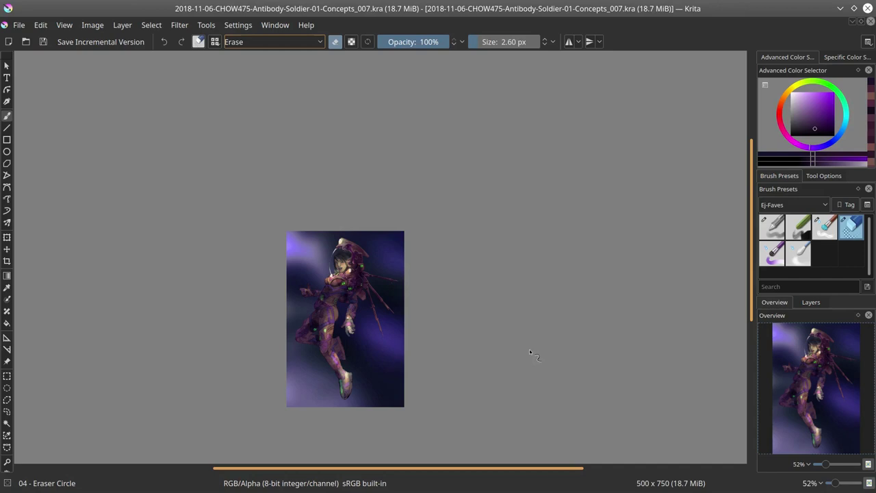
{"action": "scroll", "coordinate": [395, 328], "scroll_direction": "up", "scroll_amount": 10}
{"action": "left_click", "coordinate": [412, 233], "text": "ctrl"}
{"action": "key", "text": "slash"}
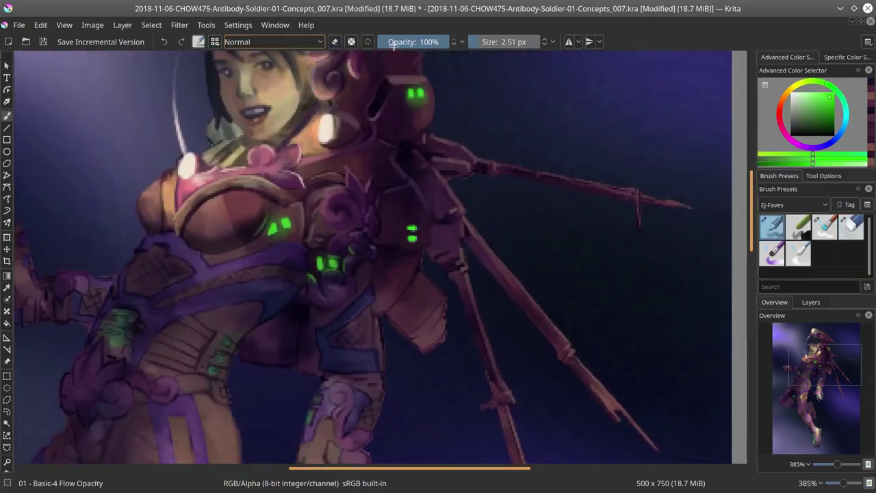
{"action": "left_click", "coordinate": [413, 286], "text": "ctrl"}
{"action": "key", "text": "slash"}
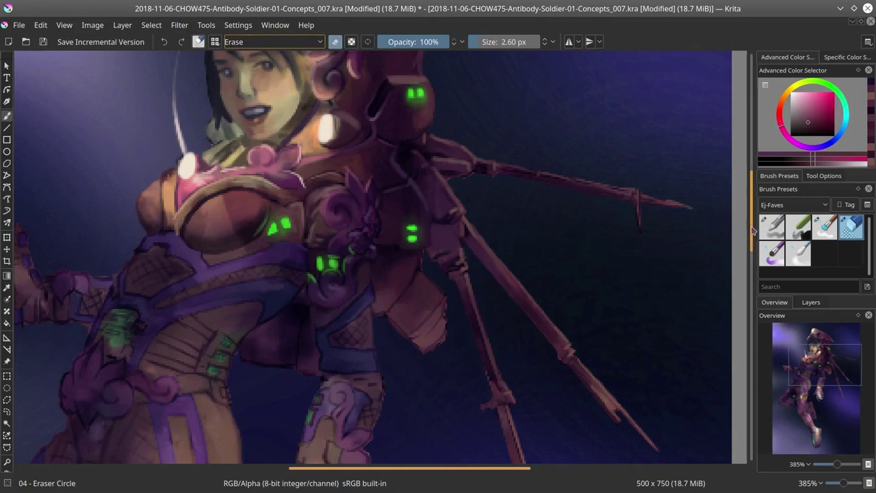
{"action": "scroll", "coordinate": [753, 237], "scroll_direction": "down", "scroll_amount": 1}
Step: Mirror the image horizontally and zoom in on the face and chest armour
{"action": "key", "text": "1"}
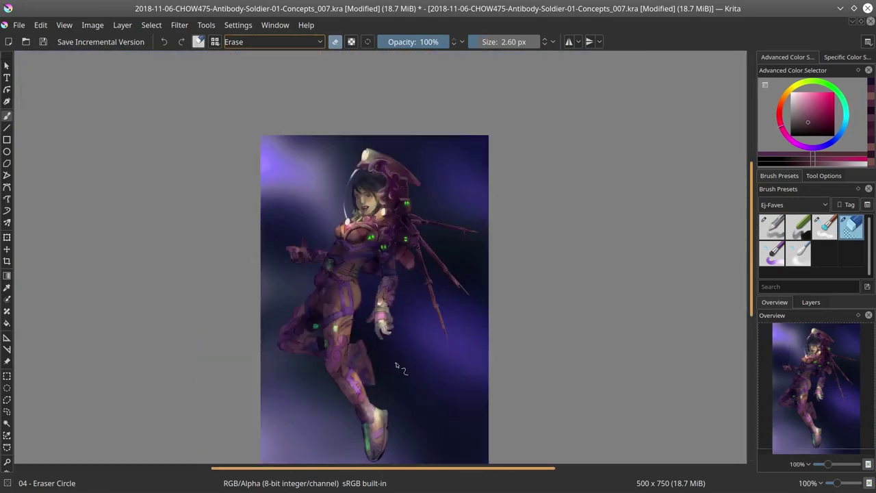
{"action": "left_click", "coordinate": [93, 25]}
{"action": "left_click", "coordinate": [137, 153]}
{"action": "left_click_drag", "start_coordinate": [162, 306], "coordinate": [375, 209]}
{"action": "key", "text": "slash"}
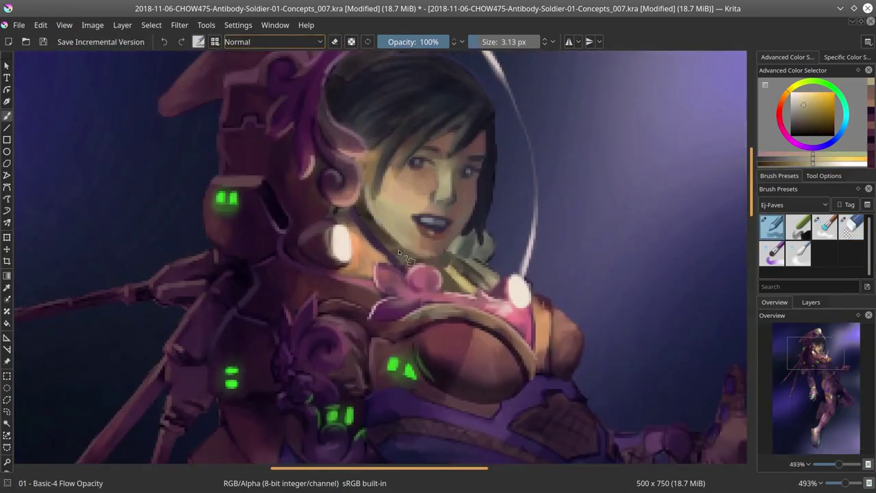
{"action": "left_click_drag", "start_coordinate": [399, 250], "coordinate": [432, 176]}
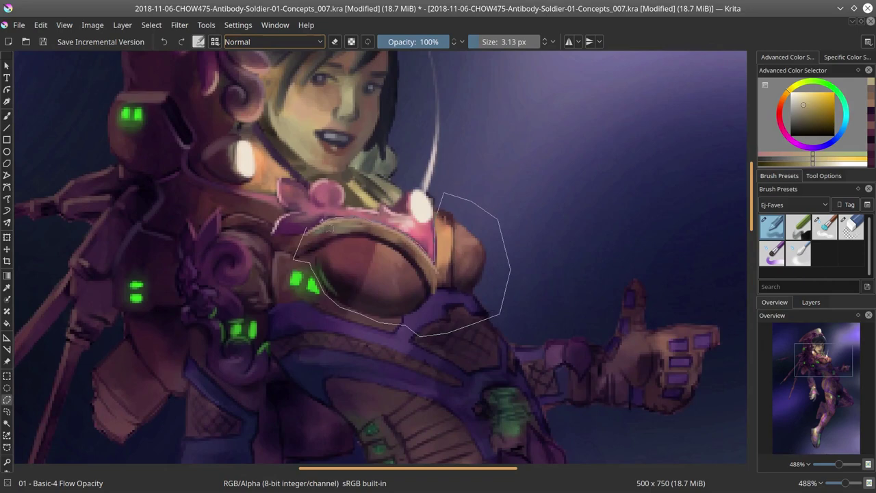
Step: Switch to the eraser and make the character layer visible again in the Layers panel
{"action": "scroll", "coordinate": [328, 228], "scroll_direction": "down", "scroll_amount": 5}
{"action": "left_click", "coordinate": [810, 302]}
{"action": "scroll", "coordinate": [518, 310], "scroll_direction": "up", "scroll_amount": 4}
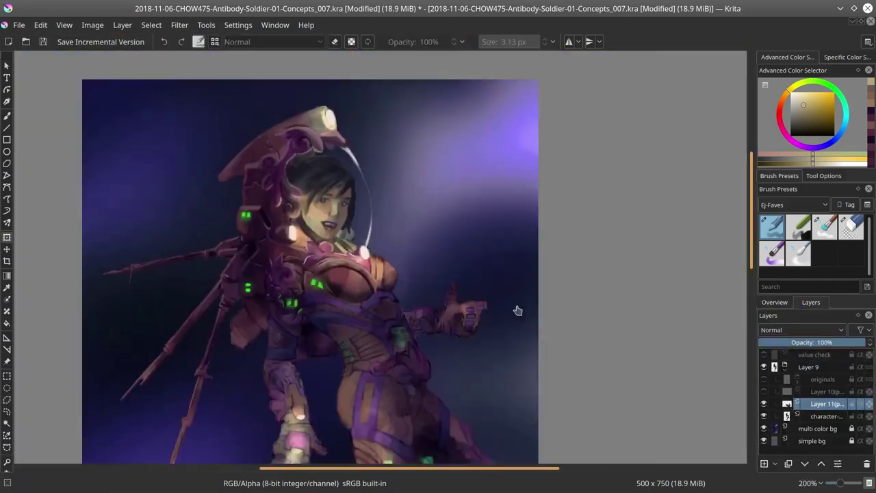
{"action": "scroll", "coordinate": [517, 310], "scroll_direction": "up", "scroll_amount": 3}
{"action": "key", "text": "e"}
{"action": "scroll", "coordinate": [320, 244], "scroll_direction": "up", "scroll_amount": 2}
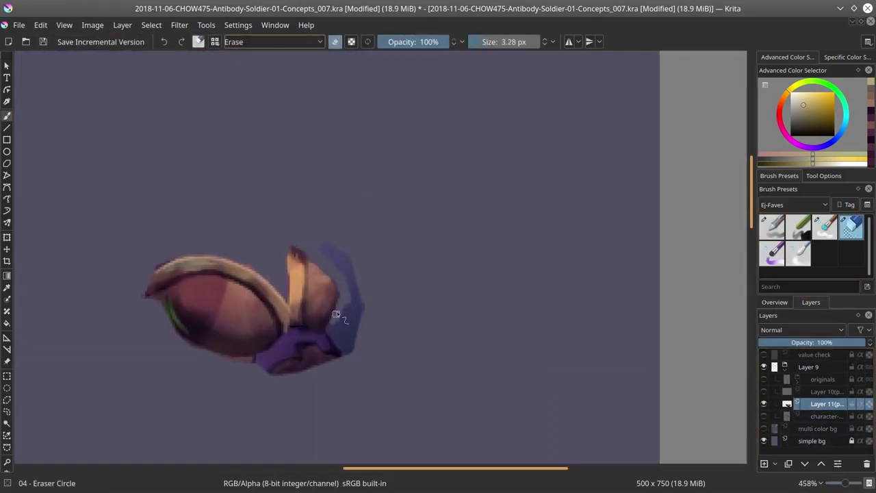
{"action": "key", "text": "1"}
{"action": "left_click", "coordinate": [764, 416]}
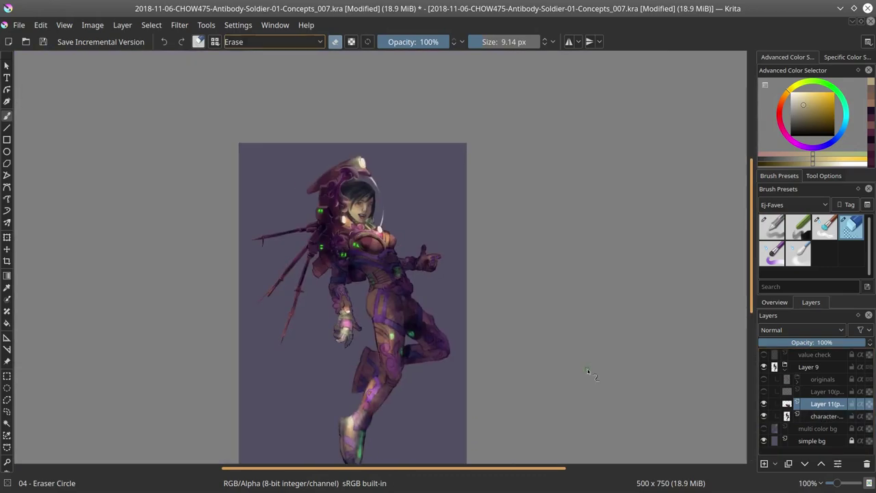
{"action": "scroll", "coordinate": [588, 369], "scroll_direction": "down", "scroll_amount": 1}
{"action": "right_click", "coordinate": [766, 407]}
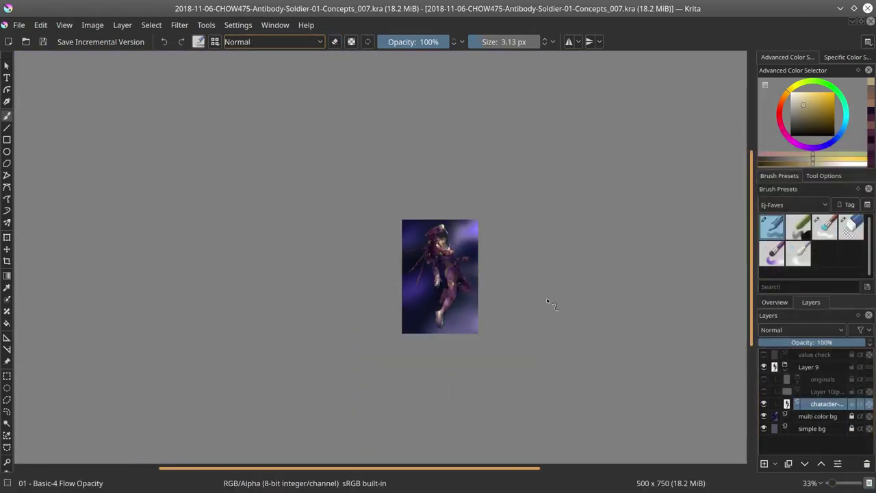
{"action": "left_click", "coordinate": [774, 302]}
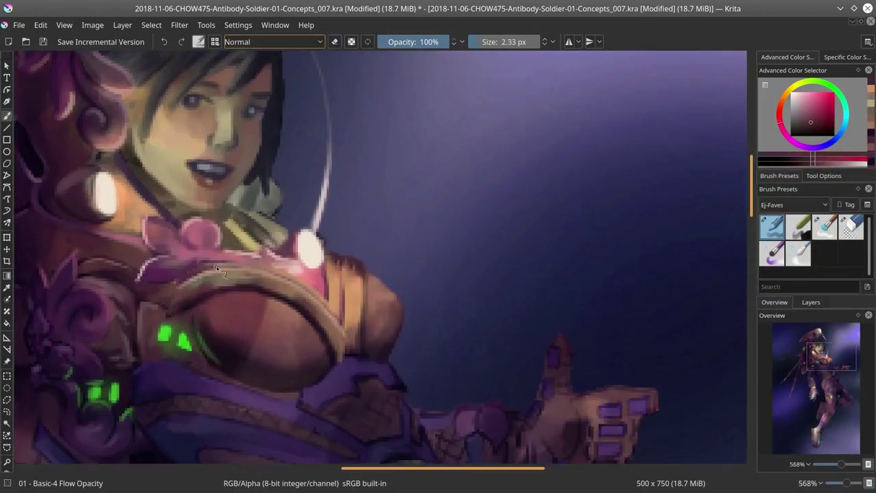
Step: Paint light pink highlights on the left shoulder and arm
{"action": "left_click", "coordinate": [199, 336], "text": "ctrl"}
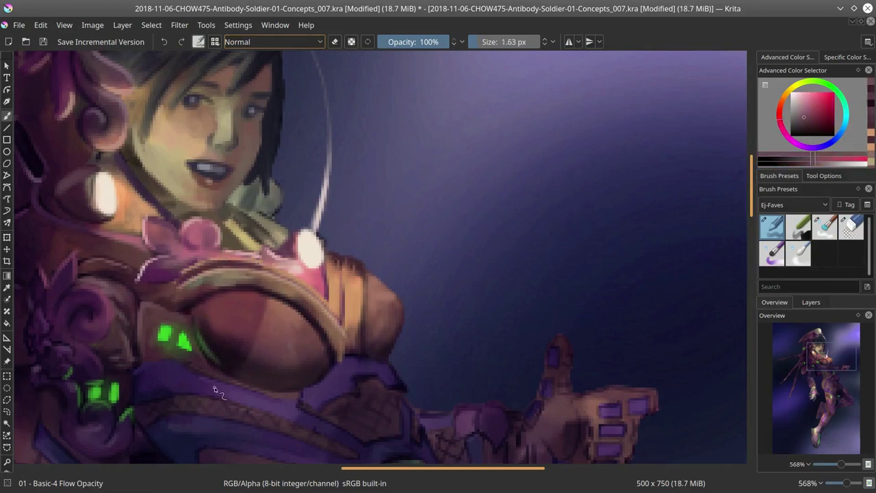
{"action": "scroll", "coordinate": [504, 140], "scroll_direction": "down", "scroll_amount": 1}
{"action": "left_click", "coordinate": [221, 280], "text": "ctrl"}
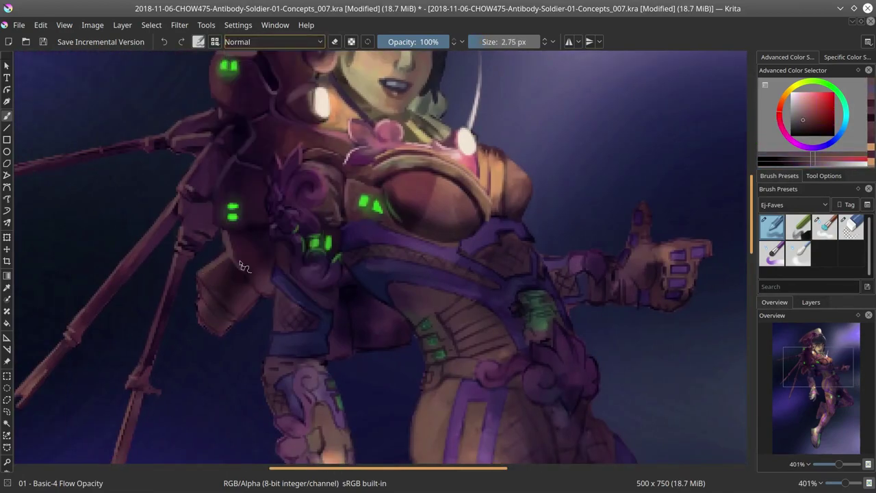
{"action": "left_click_drag", "start_coordinate": [240, 260], "coordinate": [400, 325]}
{"action": "left_click", "coordinate": [205, 301], "text": "ctrl"}
{"action": "left_click_drag", "start_coordinate": [199, 274], "coordinate": [196, 328]}
{"action": "left_click", "coordinate": [280, 254], "text": "ctrl"}
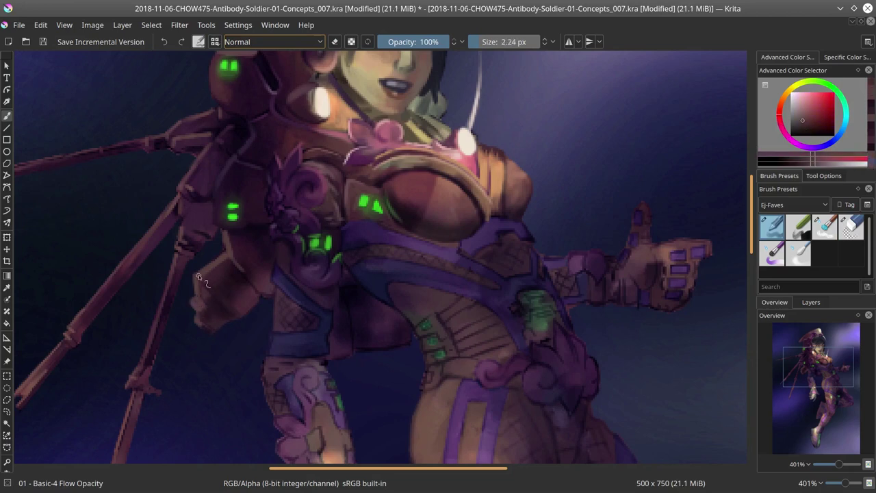
{"action": "left_click_drag", "start_coordinate": [220, 247], "coordinate": [199, 273]}
Step: Repaint the shoulder armour shading with sampled purple, pink and blue-purple shades
{"action": "left_click", "coordinate": [258, 290], "text": "ctrl"}
{"action": "left_click", "coordinate": [345, 345], "text": "ctrl"}
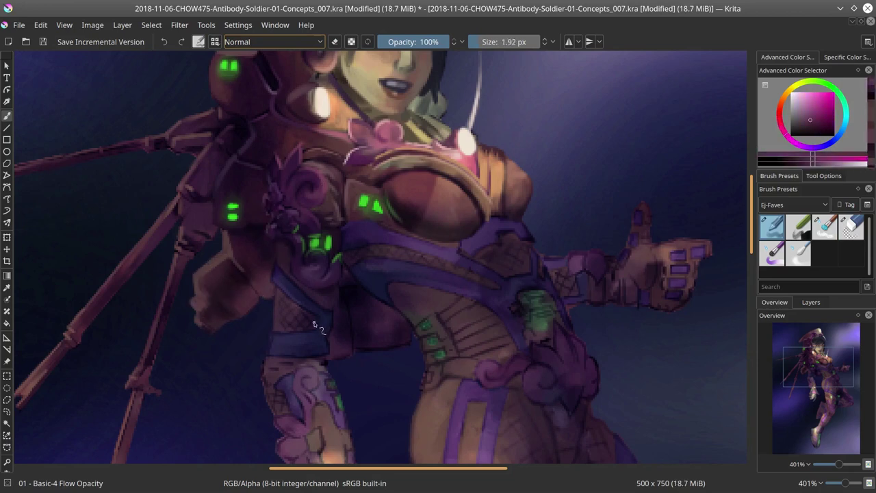
{"action": "left_click", "coordinate": [355, 356], "text": "ctrl"}
{"action": "key", "text": "slash"}
{"action": "key", "text": "slash"}
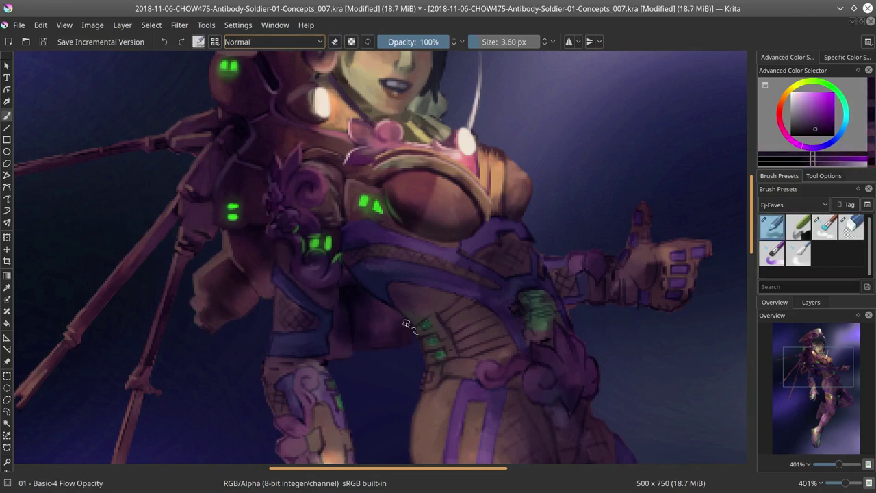
{"action": "left_click", "coordinate": [342, 282], "text": "ctrl"}
{"action": "left_click", "coordinate": [325, 303], "text": "ctrl"}
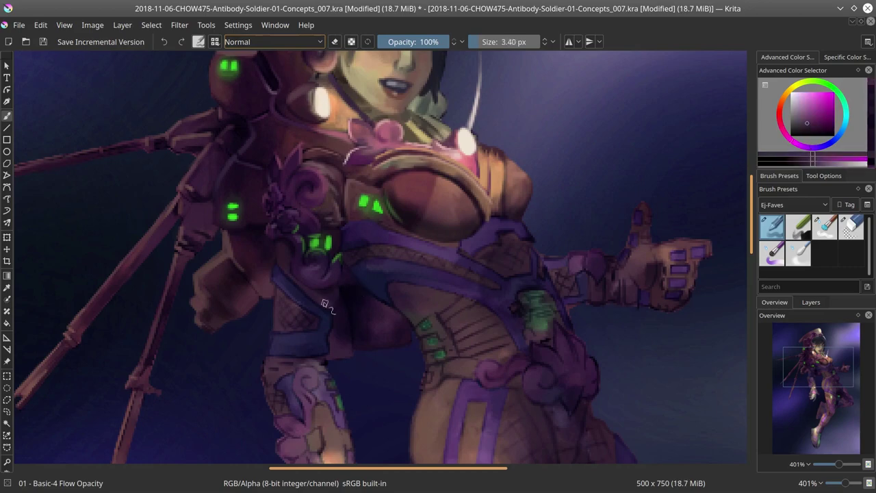
{"action": "left_click", "coordinate": [342, 234], "text": "ctrl"}
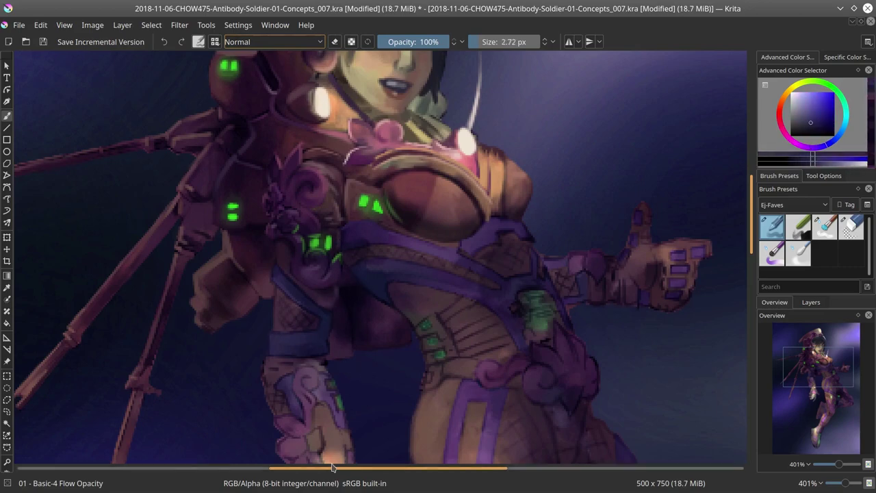
Step: Save the painting and mirror it horizontally back to its original orientation
{"action": "key", "text": "2"}
{"action": "left_click", "coordinate": [43, 42]}
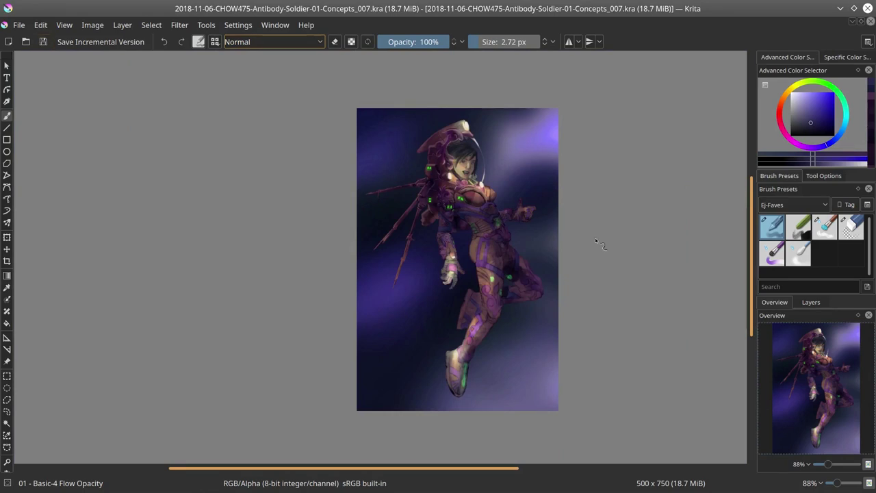
{"action": "scroll", "coordinate": [604, 275], "scroll_direction": "down", "scroll_amount": 2}
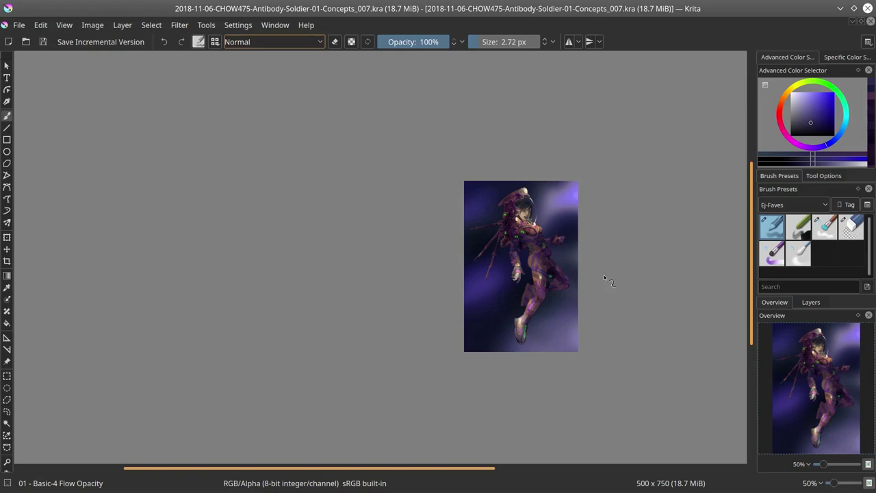
{"action": "left_click", "coordinate": [92, 24]}
{"action": "left_click", "coordinate": [137, 149]}
{"action": "left_click", "coordinate": [810, 302]}
{"action": "left_click", "coordinate": [774, 302]}
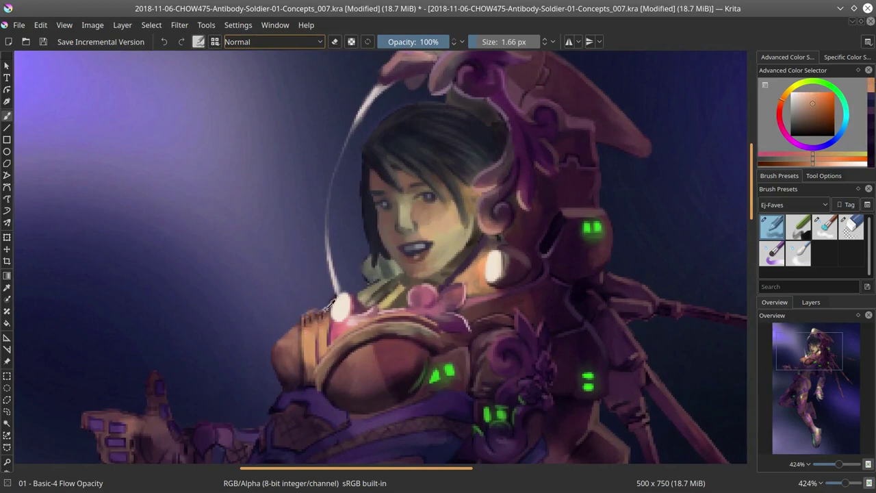
Step: Shade the belt and leg armour with dark blue, purple and mauve, darkening the leg's right edge
{"action": "scroll", "coordinate": [403, 244], "scroll_direction": "down", "scroll_amount": 3}
{"action": "scroll", "coordinate": [417, 236], "scroll_direction": "right", "scroll_amount": 2}
{"action": "left_click", "coordinate": [424, 234], "text": "ctrl"}
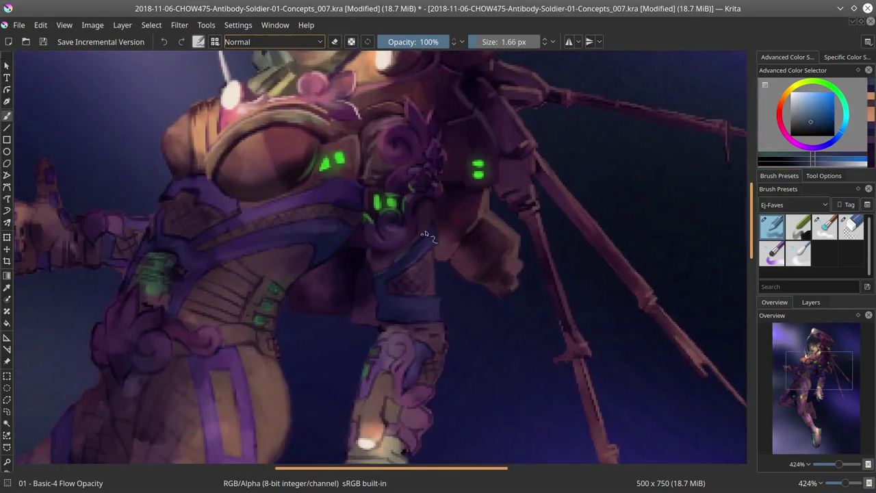
{"action": "left_click", "coordinate": [409, 323], "text": "ctrl"}
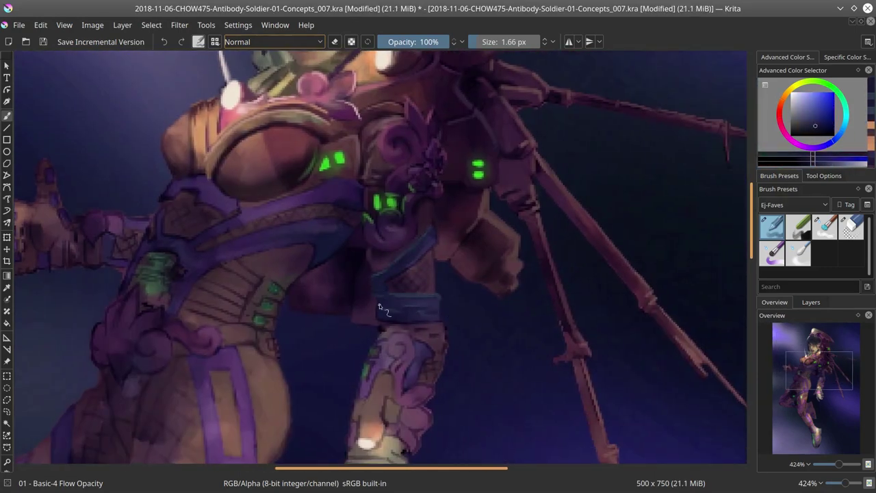
{"action": "scroll", "coordinate": [409, 323], "scroll_direction": "up", "scroll_amount": 1}
{"action": "scroll", "coordinate": [397, 330], "scroll_direction": "right", "scroll_amount": 1}
{"action": "left_click", "coordinate": [380, 338], "text": "ctrl"}
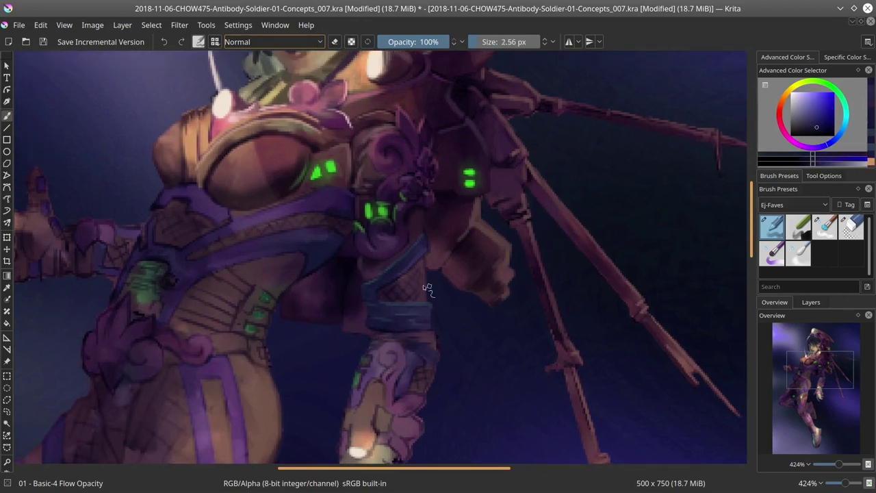
{"action": "left_click", "coordinate": [443, 363], "text": "ctrl"}
{"action": "key", "text": "bracketleft"}
{"action": "left_click", "coordinate": [389, 295], "text": "ctrl"}
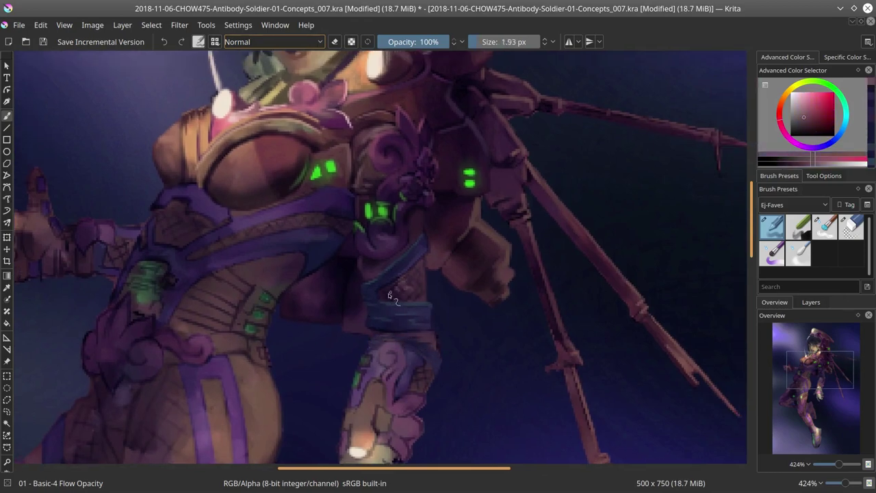
{"action": "scroll", "coordinate": [431, 351], "scroll_direction": "down", "scroll_amount": 5}
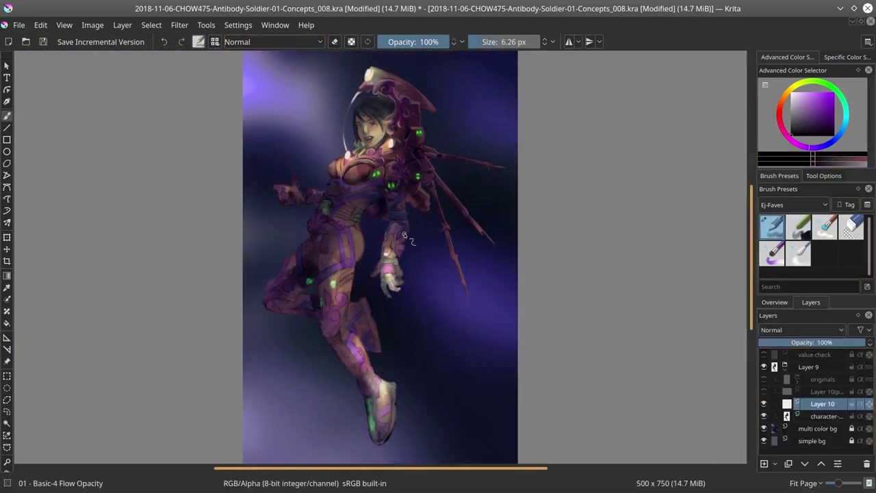
Step: Lasso the face on the character layer and paste a copy as a new layer
{"action": "scroll", "coordinate": [404, 236], "scroll_direction": "up", "scroll_amount": 5}
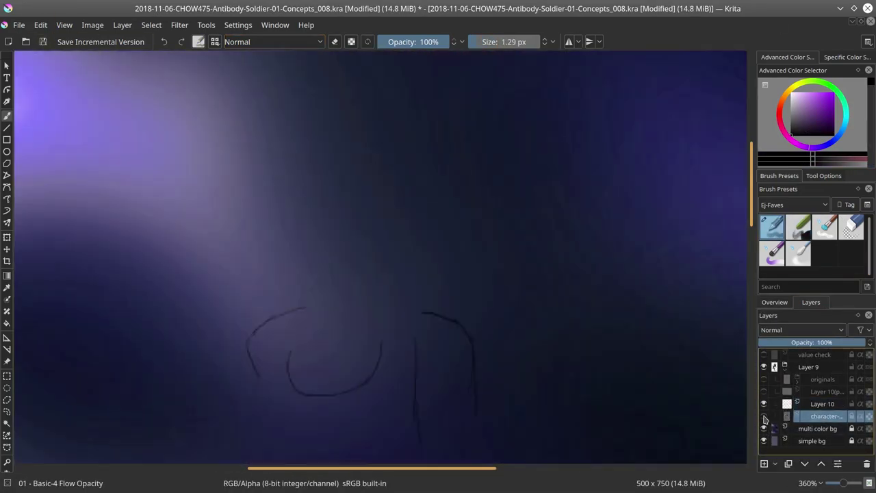
{"action": "left_click", "coordinate": [352, 136]}
{"action": "left_click", "coordinate": [325, 164]}
{"action": "left_click", "coordinate": [318, 226]}
{"action": "left_click", "coordinate": [322, 263]}
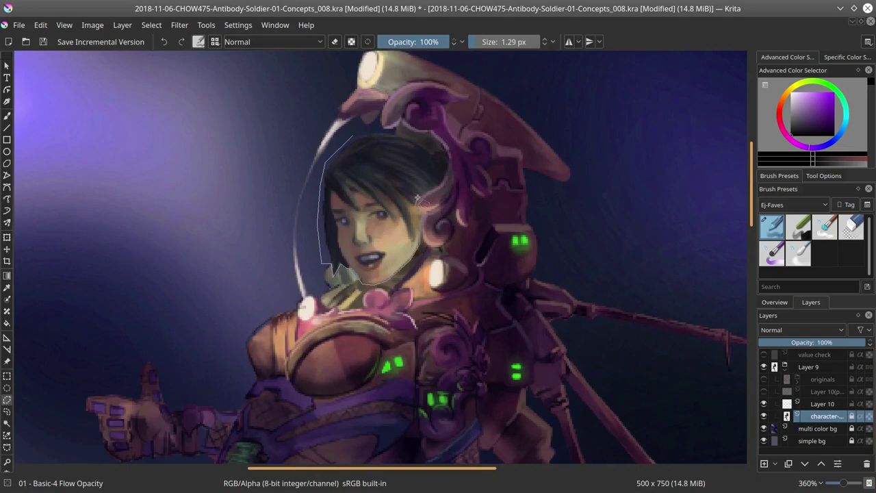
{"action": "left_click", "coordinate": [40, 24]}
{"action": "left_click", "coordinate": [51, 107]}
{"action": "key", "text": "ctrl+v"}
{"action": "left_click", "coordinate": [764, 416]}
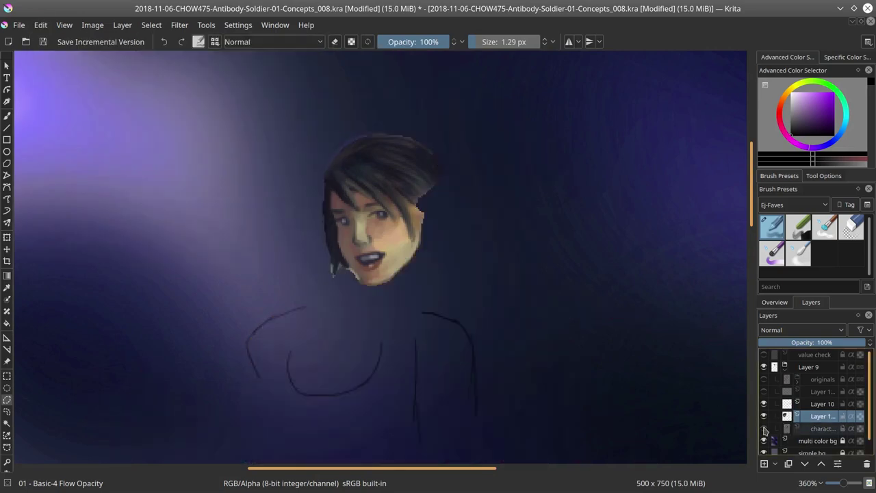
Step: Move the copied face into place inside the helmet, checking it with the character layer hidden
{"action": "left_click", "coordinate": [7, 237]}
{"action": "left_click_drag", "start_coordinate": [389, 253], "coordinate": [378, 252]}
{"action": "left_click", "coordinate": [764, 429]}
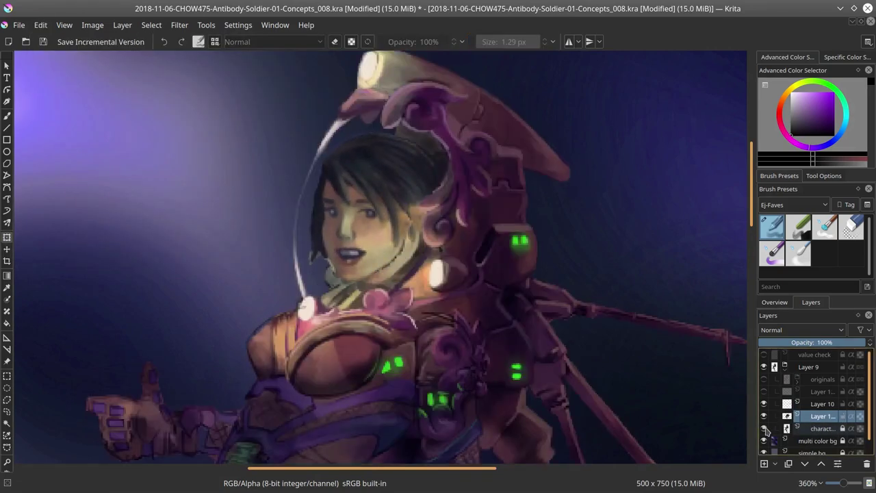
{"action": "left_click", "coordinate": [764, 429]}
{"action": "left_click", "coordinate": [764, 429]}
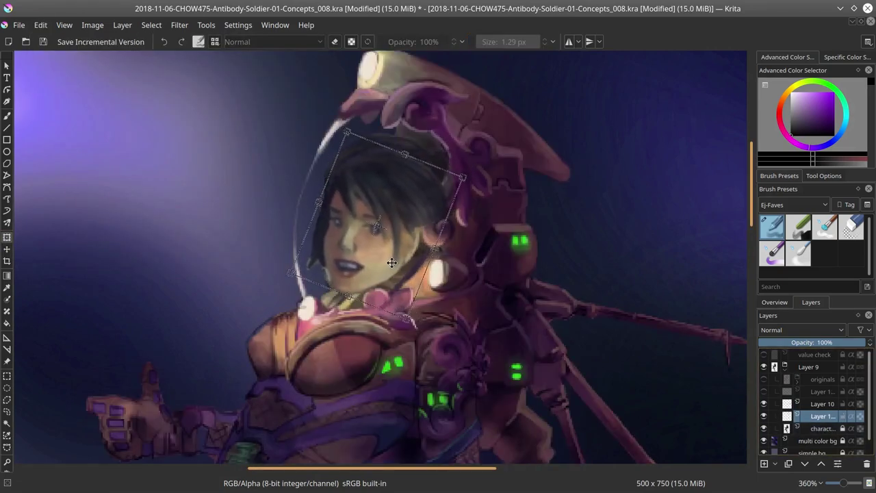
{"action": "left_click_drag", "start_coordinate": [391, 263], "coordinate": [397, 254]}
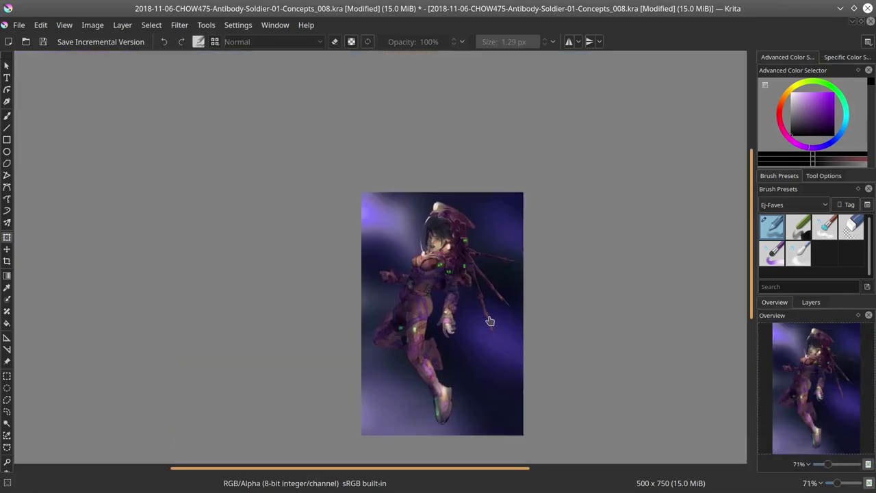
{"action": "scroll", "coordinate": [490, 321], "scroll_direction": "up", "scroll_amount": 3}
{"action": "key", "text": "t"}
{"action": "scroll", "coordinate": [352, 362], "scroll_direction": "down", "scroll_amount": 1}
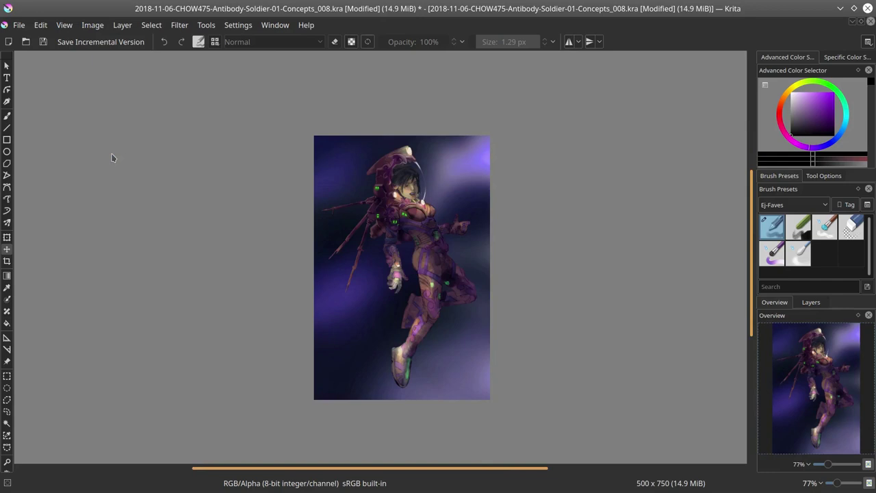
Step: Paint dark blue strokes beside the face and reddish-brown strokes on the neck below the chin
{"action": "left_click", "coordinate": [810, 302]}
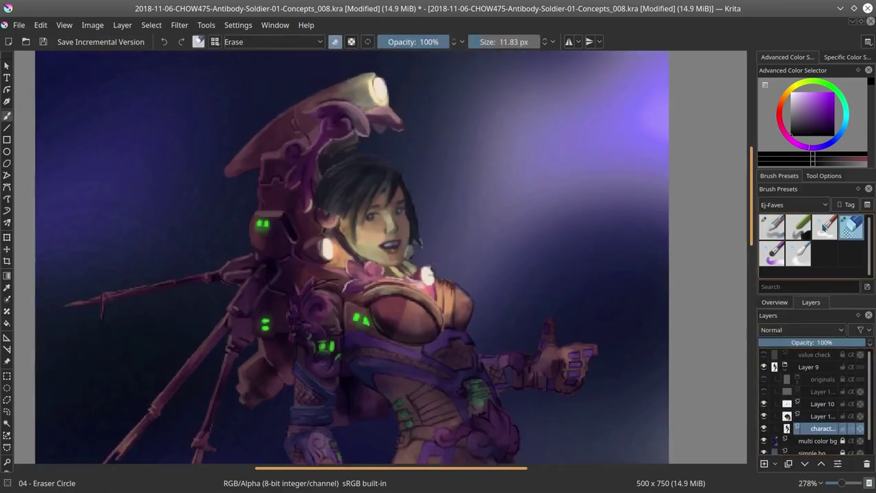
{"action": "left_click", "coordinate": [852, 226]}
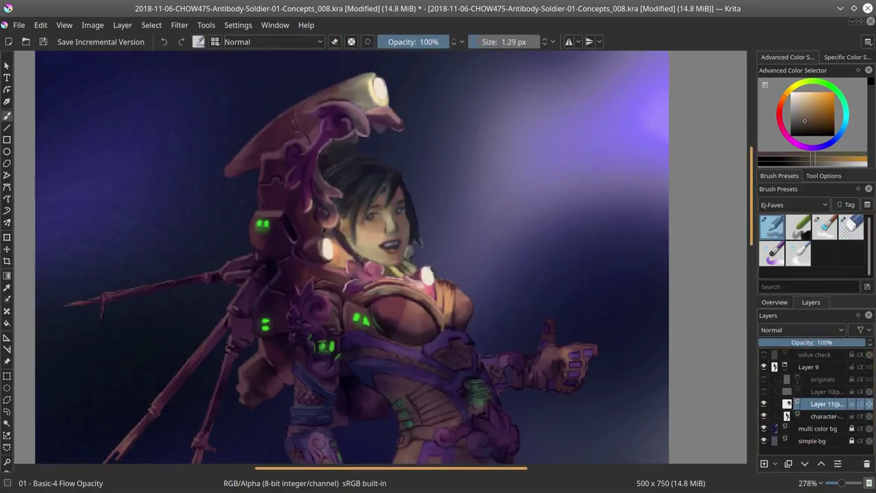
{"action": "scroll", "coordinate": [394, 274], "scroll_direction": "up", "scroll_amount": 3}
{"action": "key", "text": "e"}
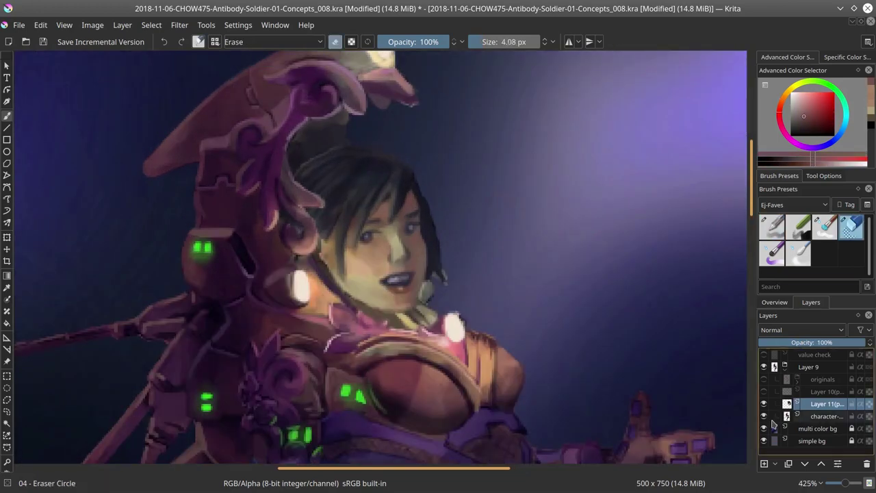
{"action": "key", "text": "e"}
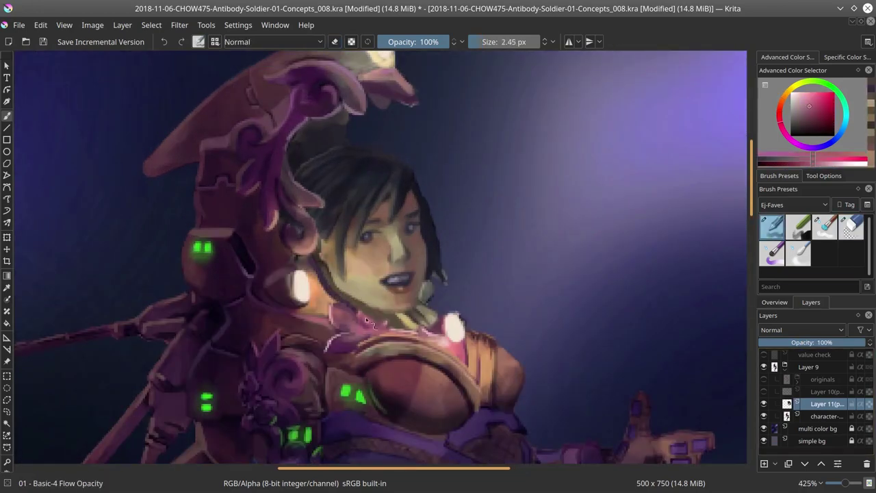
{"action": "left_click", "coordinate": [693, 232], "text": "ctrl"}
{"action": "left_click_drag", "start_coordinate": [428, 257], "coordinate": [435, 277]}
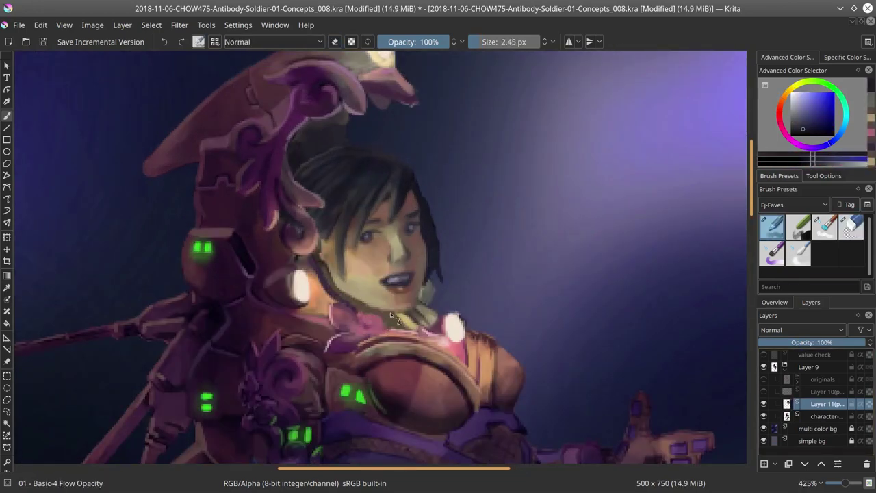
{"action": "left_click", "coordinate": [394, 318], "text": "ctrl"}
{"action": "left_click", "coordinate": [373, 322], "text": "ctrl"}
{"action": "left_click_drag", "start_coordinate": [370, 321], "coordinate": [342, 291]}
Step: Repaint the collar in pink, sampling purples, pinks and orange from the painting
{"action": "scroll", "coordinate": [343, 291], "scroll_direction": "down", "scroll_amount": 3}
{"action": "scroll", "coordinate": [479, 172], "scroll_direction": "up", "scroll_amount": 2}
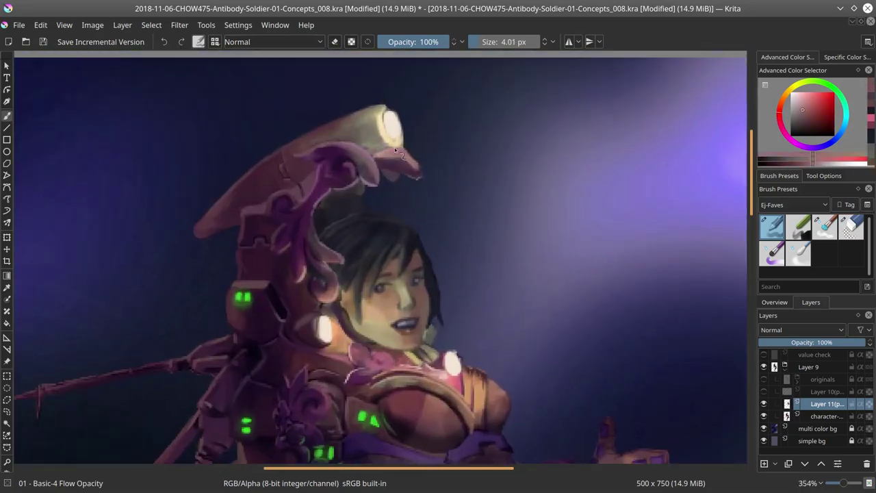
{"action": "left_click", "coordinate": [412, 159], "text": "ctrl"}
{"action": "left_click", "coordinate": [329, 200], "text": "ctrl"}
{"action": "scroll", "coordinate": [473, 260], "scroll_direction": "down", "scroll_amount": 3}
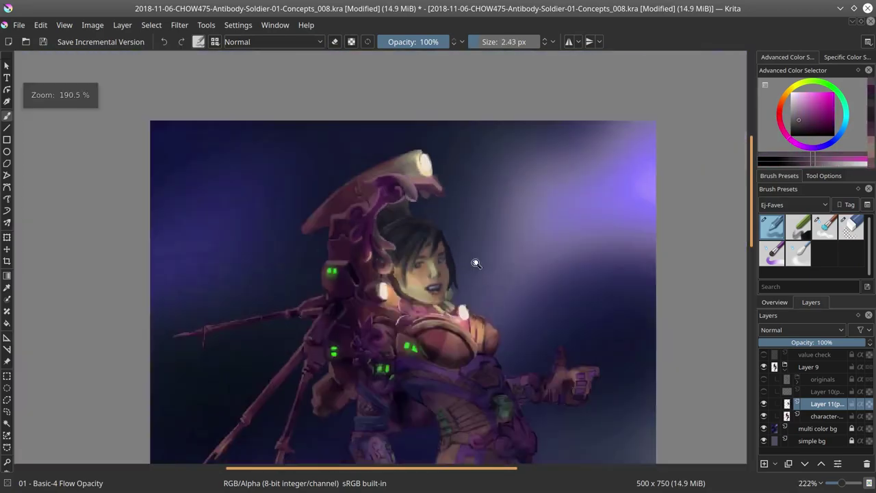
{"action": "scroll", "coordinate": [505, 196], "scroll_direction": "up", "scroll_amount": 4}
{"action": "left_click", "coordinate": [424, 262], "text": "ctrl"}
{"action": "left_click_drag", "start_coordinate": [444, 242], "coordinate": [437, 248]}
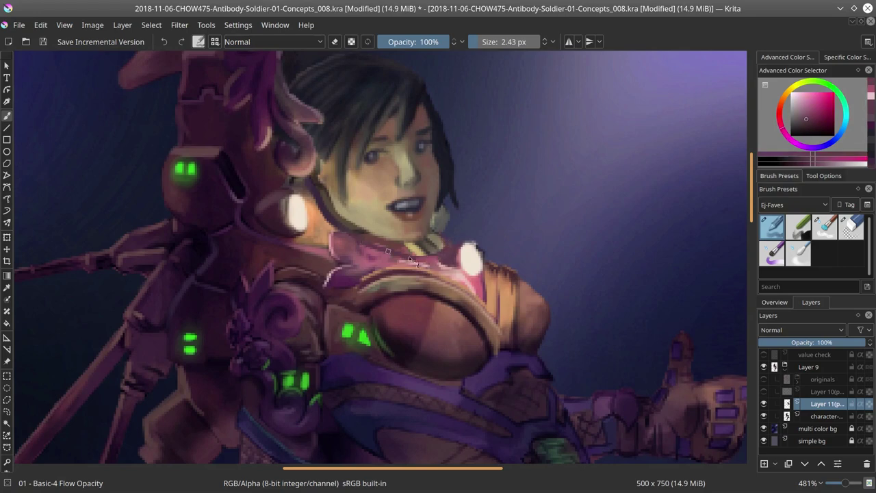
{"action": "left_click", "coordinate": [408, 267], "text": "ctrl"}
{"action": "left_click", "coordinate": [388, 254], "text": "ctrl"}
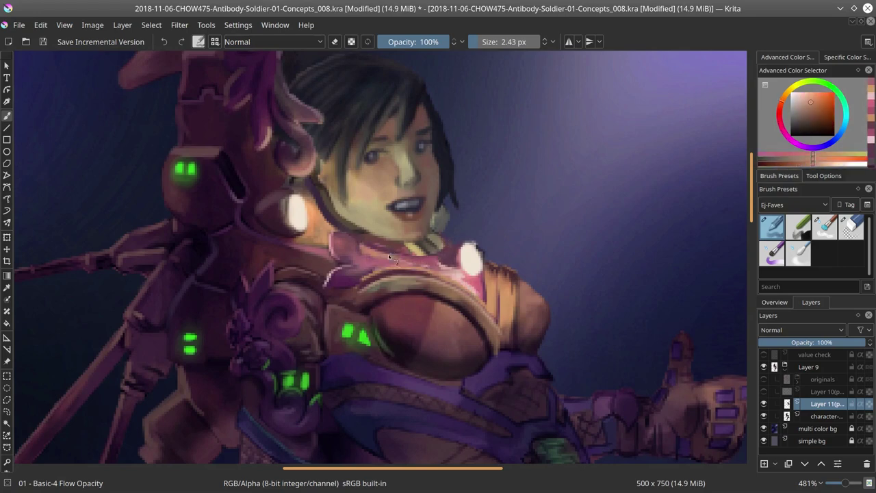
{"action": "left_click", "coordinate": [479, 189], "text": "ctrl"}
{"action": "left_click", "coordinate": [476, 248], "text": "ctrl"}
Step: Touch up the face with pink on Layer 11, switching between brush and eraser
{"action": "left_click", "coordinate": [444, 255], "text": "ctrl"}
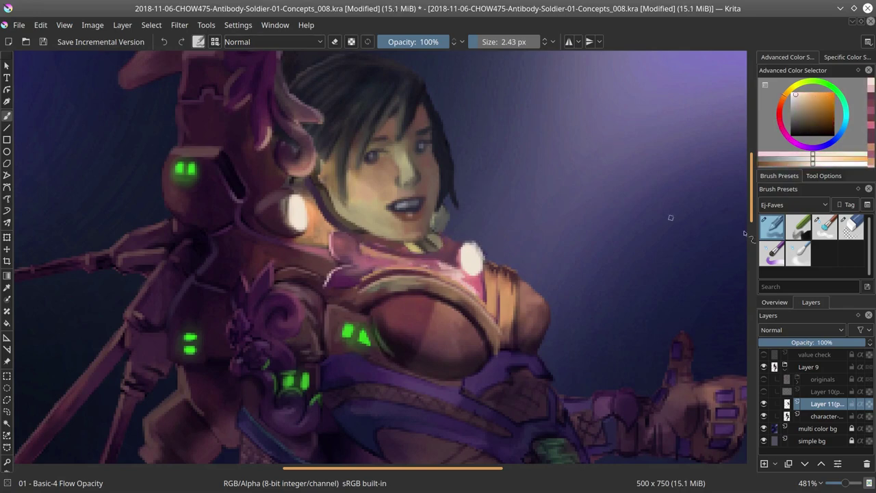
{"action": "key", "text": "e"}
{"action": "key", "text": "Page_Down"}
{"action": "key", "text": "slash"}
{"action": "key", "text": "Page_Up"}
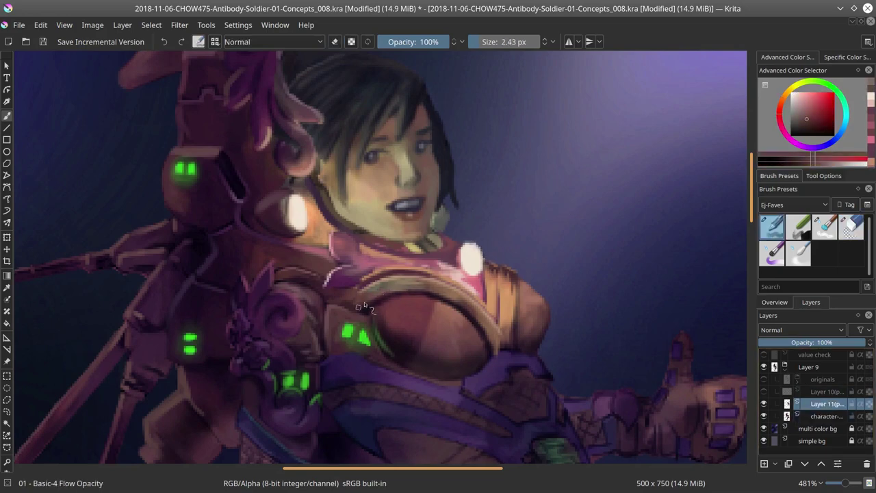
{"action": "scroll", "coordinate": [573, 152], "scroll_direction": "down", "scroll_amount": 4}
{"action": "scroll", "coordinate": [572, 153], "scroll_direction": "up", "scroll_amount": 4}
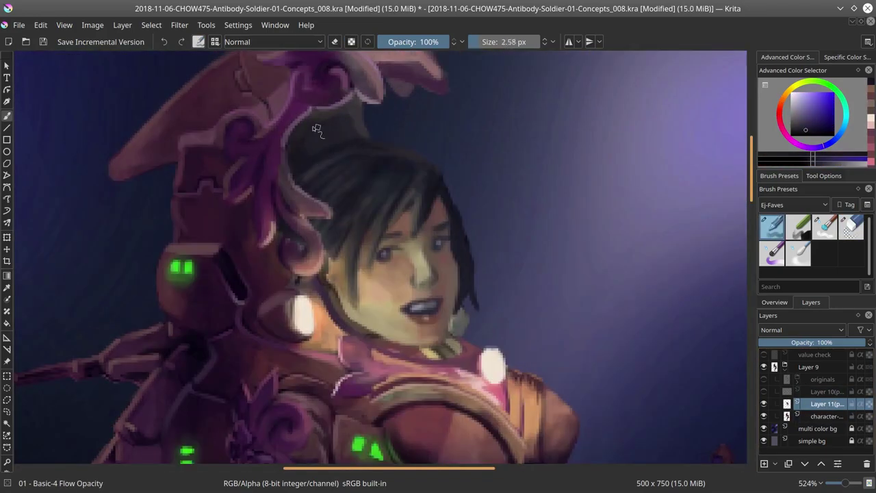
{"action": "left_click", "coordinate": [312, 134], "text": "ctrl"}
{"action": "scroll", "coordinate": [579, 133], "scroll_direction": "down", "scroll_amount": 5}
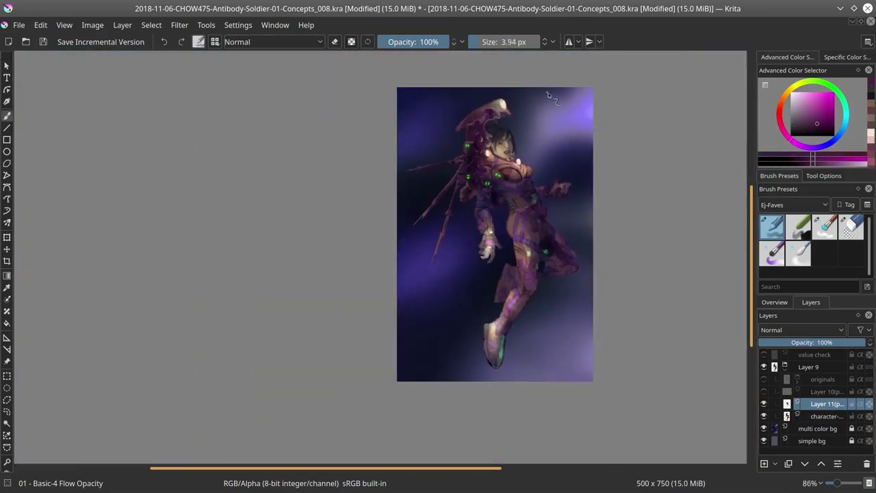
{"action": "scroll", "coordinate": [500, 174], "scroll_direction": "up", "scroll_amount": 5}
{"action": "key", "text": "e"}
{"action": "key", "text": "e"}
{"action": "scroll", "coordinate": [452, 250], "scroll_direction": "up", "scroll_amount": 3}
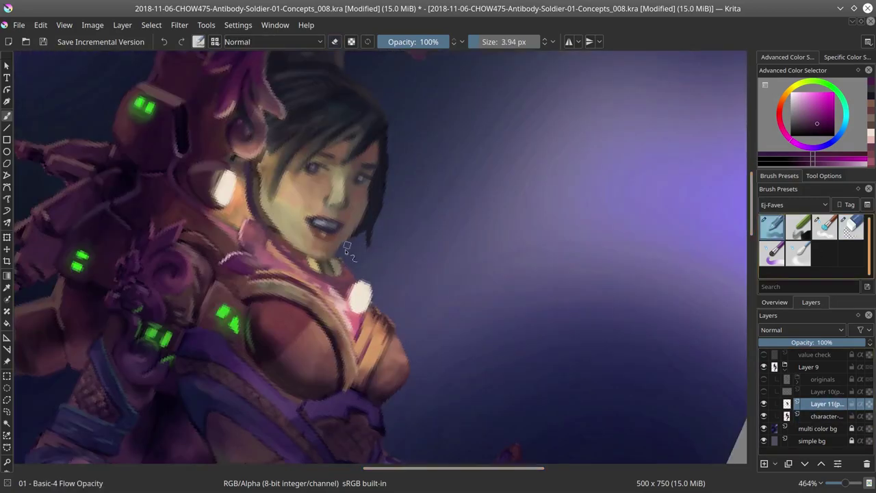
{"action": "scroll", "coordinate": [345, 249], "scroll_direction": "down", "scroll_amount": 5}
{"action": "scroll", "coordinate": [464, 191], "scroll_direction": "up", "scroll_amount": 5}
Step: Pick a dark blue, fit the upright painting in view and save it
{"action": "left_click", "coordinate": [318, 118], "text": "ctrl"}
{"action": "key", "text": "2"}
{"action": "key", "text": "5"}
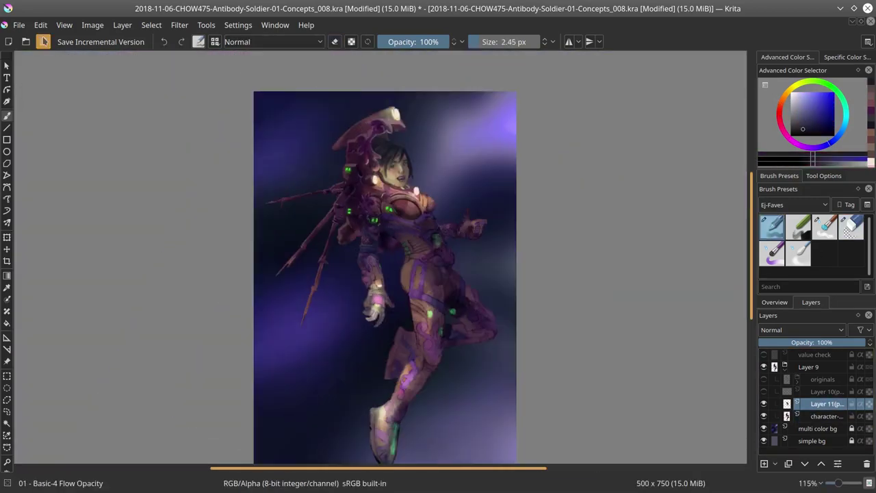
{"action": "key", "text": "ctrl+s"}
Step: Start a freehand selection around the helmet on the character layer
{"action": "key", "text": "Page_Down"}
{"action": "left_click", "coordinate": [8, 406]}
{"action": "left_click_drag", "start_coordinate": [332, 115], "coordinate": [332, 165]}
Step: Copy the selected helmet onto a new layer and return to painting on it
{"action": "key", "text": "ctrl+alt+j"}
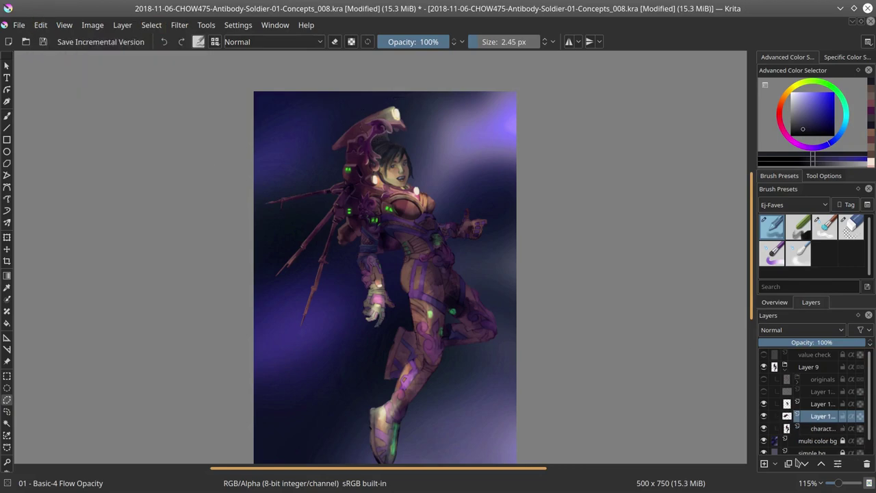
{"action": "key", "text": "t"}
{"action": "scroll", "coordinate": [386, 136], "scroll_direction": "up", "scroll_amount": 3}
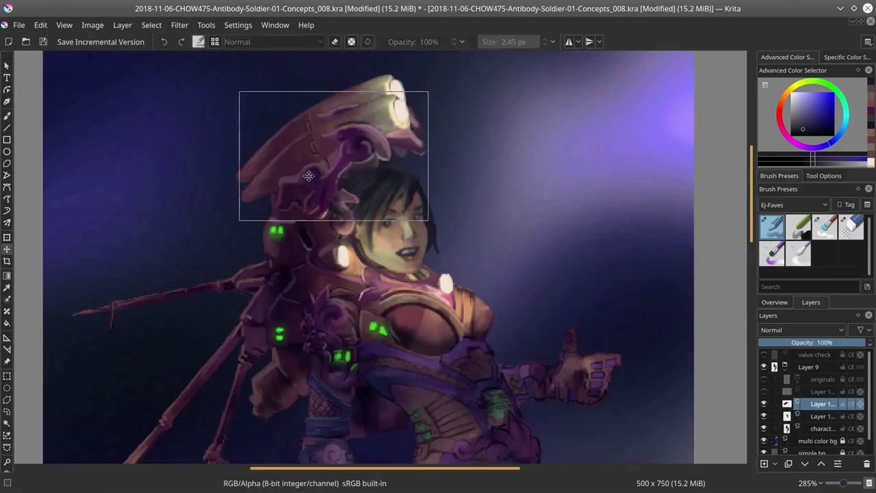
{"action": "key", "text": "b"}
{"action": "key", "text": "e"}
{"action": "key", "text": "Page_Down"}
{"action": "key", "text": "bracketright"}
{"action": "key", "text": "ctrl+z"}
{"action": "key", "text": "Page_Up"}
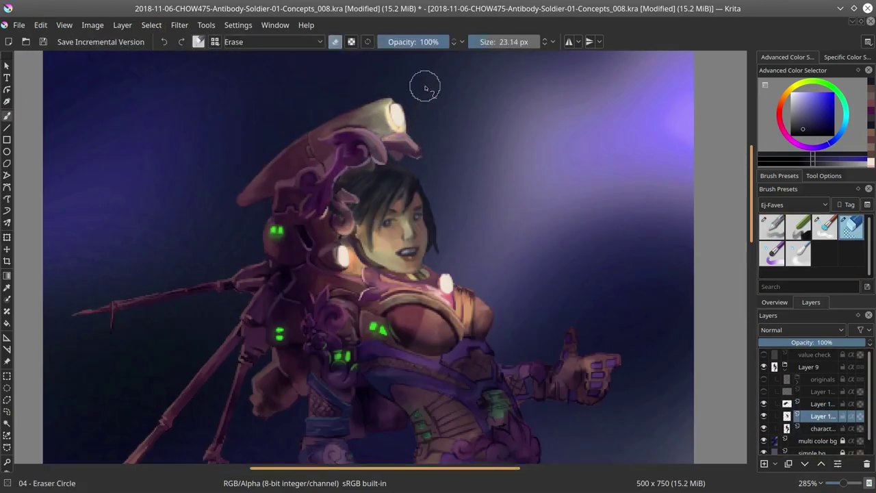
{"action": "key", "text": "Page_Up"}
{"action": "key", "text": "e"}
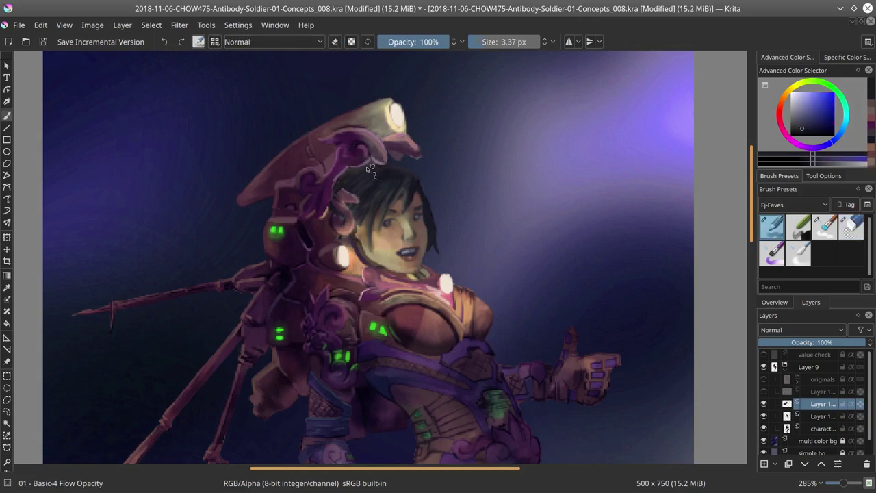
Step: Paint touch-up strokes on the helmet edge, the hairline and near the hair
{"action": "left_click", "coordinate": [339, 198], "text": "ctrl"}
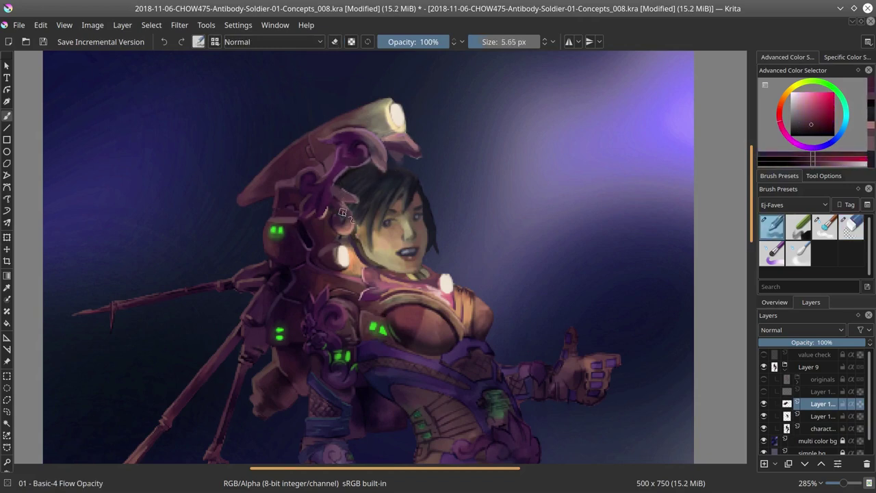
{"action": "mouse_move", "coordinate": [335, 218]}
{"action": "left_mouse_down"}
{"action": "mouse_move", "coordinate": [349, 226]}
{"action": "mouse_move", "coordinate": [356, 207]}
{"action": "left_mouse_up"}
{"action": "left_click_drag", "start_coordinate": [346, 163], "coordinate": [319, 200]}
{"action": "left_click", "coordinate": [317, 199], "text": "ctrl"}
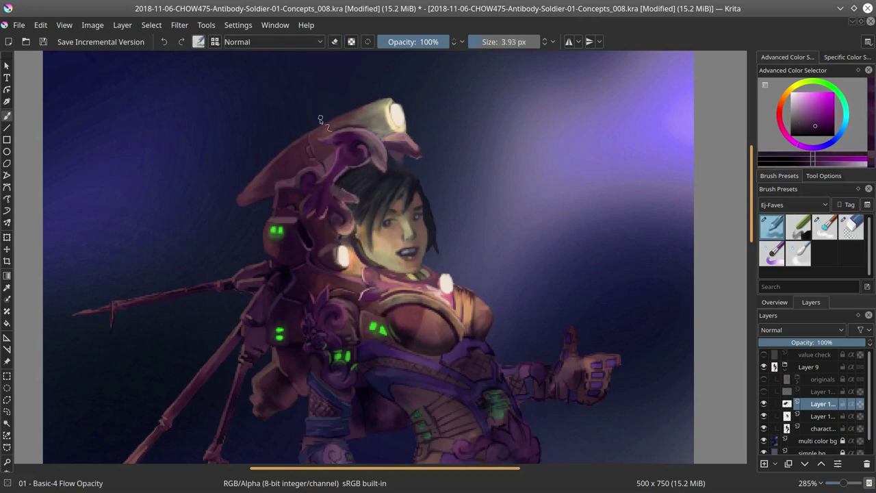
{"action": "mouse_move", "coordinate": [339, 233]}
{"action": "left_mouse_down", "text": "shift"}
{"action": "mouse_move", "coordinate": [325, 234]}
{"action": "mouse_move", "coordinate": [356, 236]}
{"action": "left_mouse_up", "text": "shift"}
{"action": "left_click", "coordinate": [279, 212], "text": "ctrl"}
{"action": "left_click_drag", "start_coordinate": [279, 212], "coordinate": [295, 212], "text": "shift"}
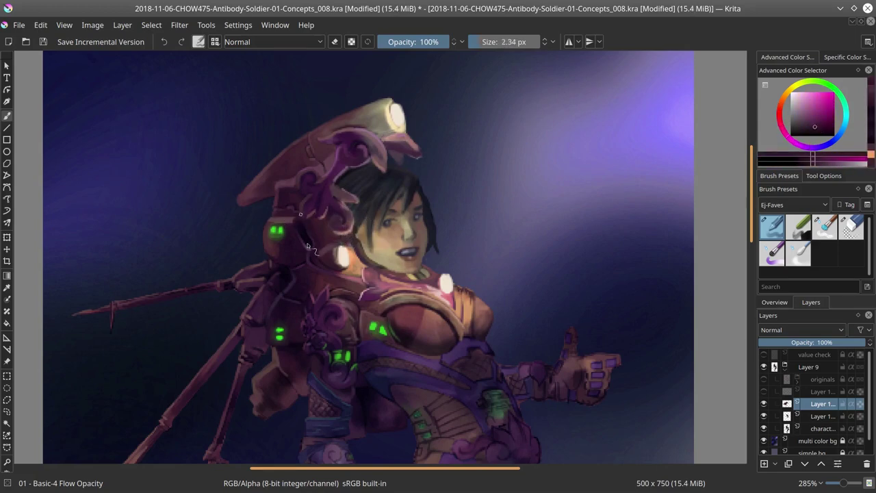
Step: Tilt the canvas, pick a new colour and set up the round brush for the visor
{"action": "scroll", "coordinate": [384, 260], "scroll_direction": "down", "scroll_amount": 5}
{"action": "left_click_drag", "start_coordinate": [479, 274], "coordinate": [493, 261], "text": "shift"}
{"action": "left_click", "coordinate": [774, 302]}
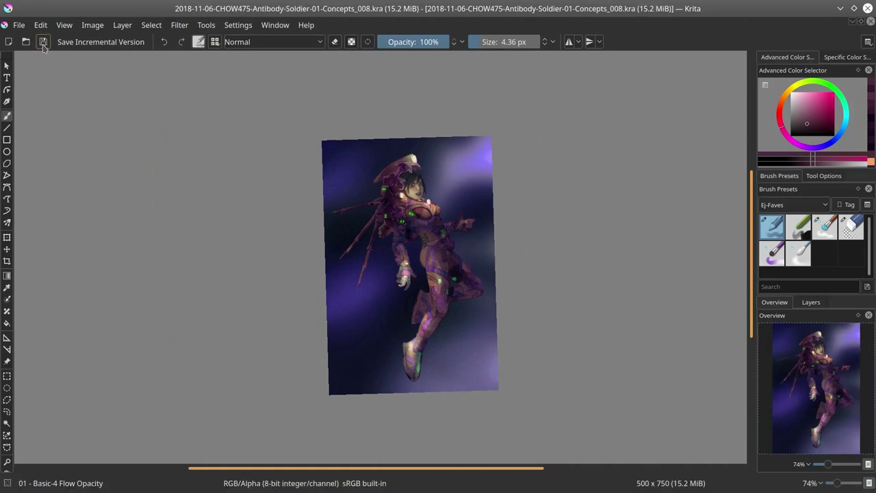
{"action": "left_click", "coordinate": [395, 186], "text": "ctrl"}
{"action": "scroll", "coordinate": [395, 185], "scroll_direction": "up", "scroll_amount": 6}
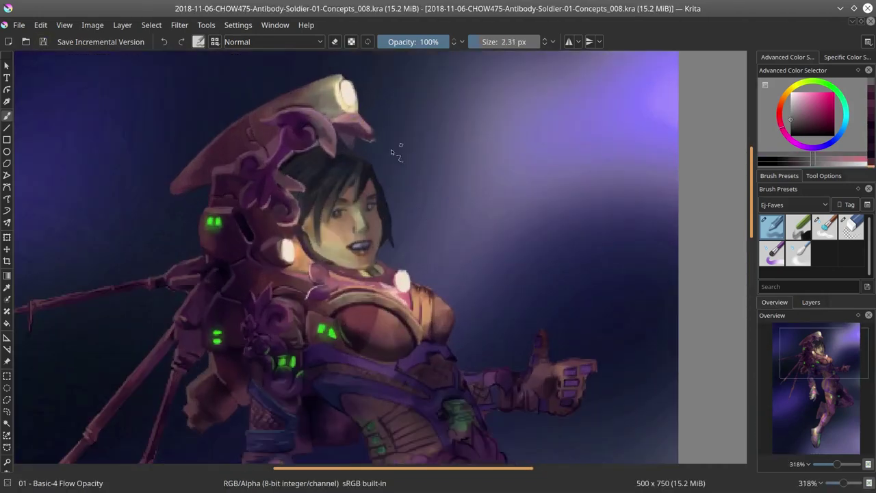
{"action": "left_click", "coordinate": [851, 227]}
{"action": "key", "text": "slash"}
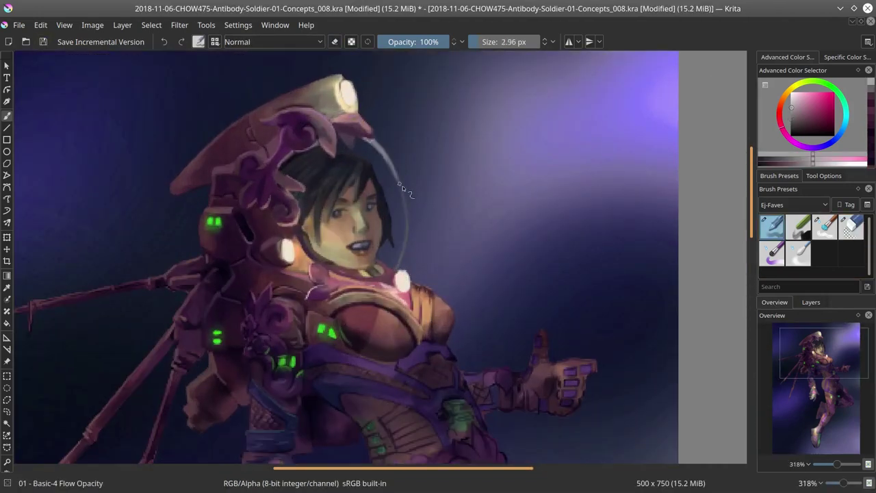
{"action": "key", "text": "2"}
{"action": "scroll", "coordinate": [479, 205], "scroll_direction": "up", "scroll_amount": 5}
{"action": "key", "text": "slash"}
{"action": "key", "text": "slash"}
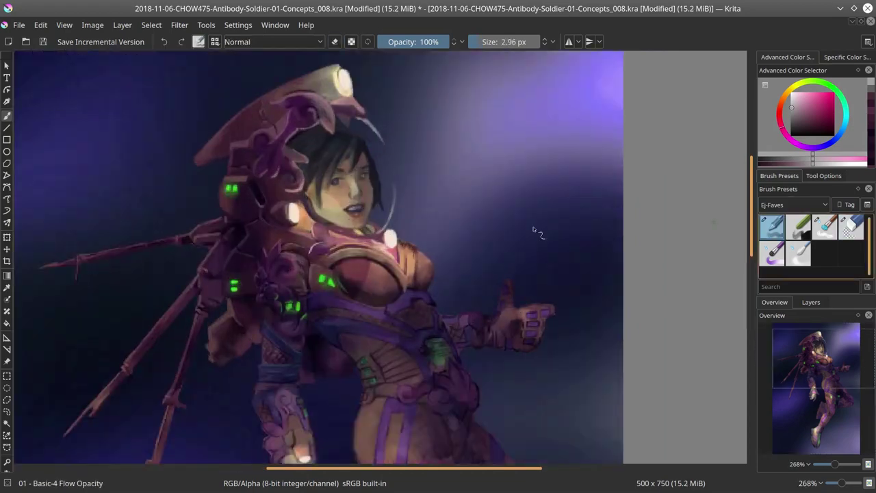
{"action": "key", "text": "slash"}
{"action": "key", "text": "slash"}
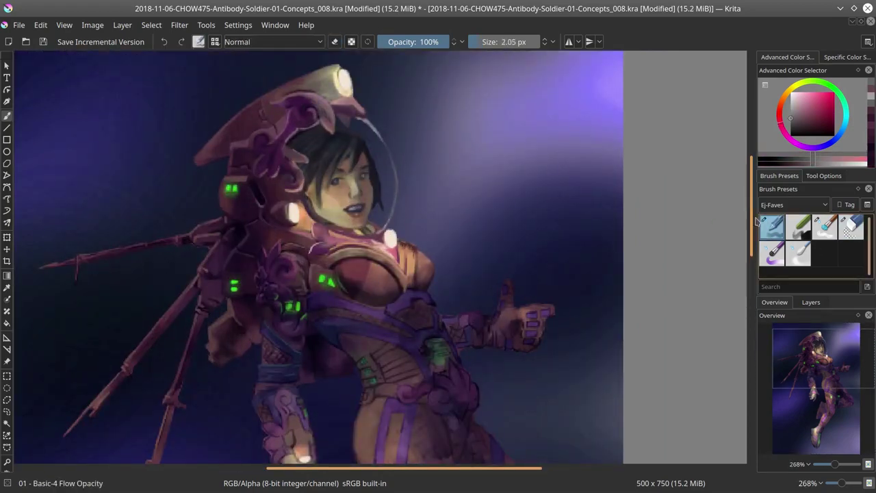
Step: Mirror the image horizontally and save the painting
{"action": "key", "text": "2"}
{"action": "left_click", "coordinate": [92, 25]}
{"action": "left_click", "coordinate": [130, 153]}
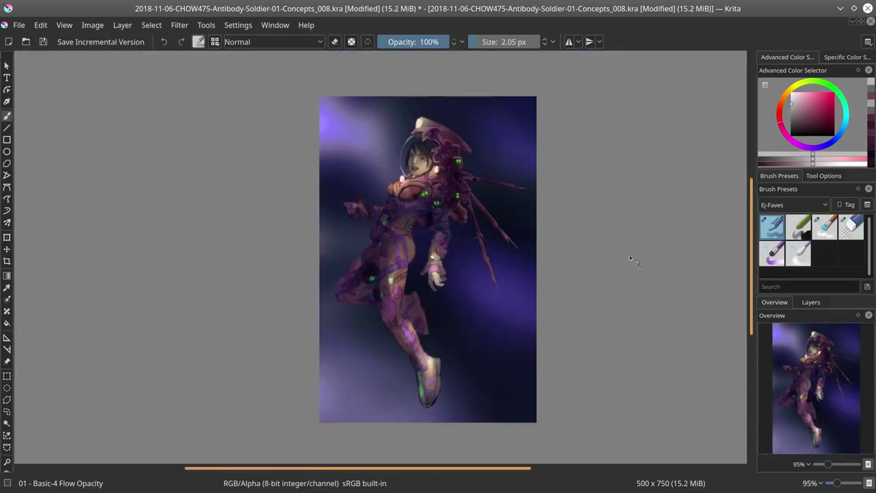
{"action": "key", "text": "ctrl+s"}
{"action": "scroll", "coordinate": [68, 180], "scroll_direction": "down", "scroll_amount": 2}
Step: Check values with the greyscale layer, save, and fit the whole page in view
{"action": "left_click", "coordinate": [810, 302]}
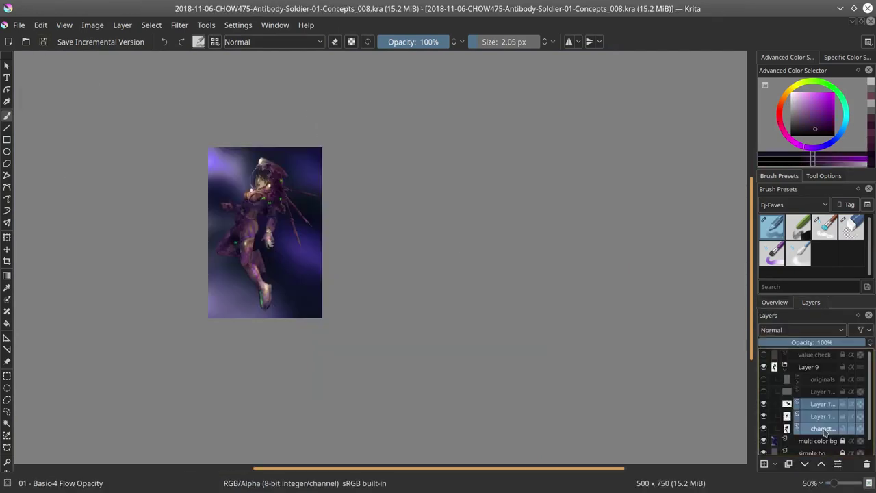
{"action": "left_click", "coordinate": [764, 355]}
{"action": "left_click", "coordinate": [774, 302]}
{"action": "scroll", "coordinate": [618, 306], "scroll_direction": "down", "scroll_amount": 2}
{"action": "left_click", "coordinate": [43, 42]}
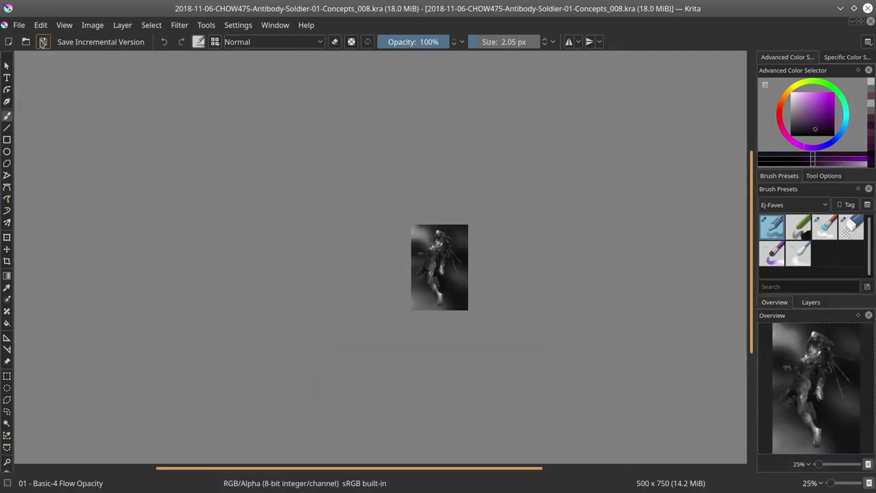
{"action": "key", "text": "2"}
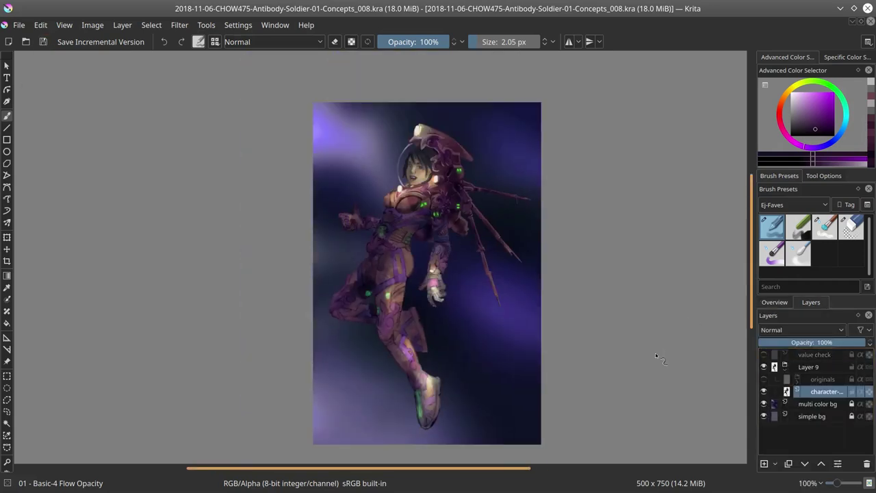
{"action": "scroll", "coordinate": [656, 353], "scroll_direction": "down", "scroll_amount": 2}
{"action": "scroll", "coordinate": [591, 290], "scroll_direction": "up", "scroll_amount": 2}
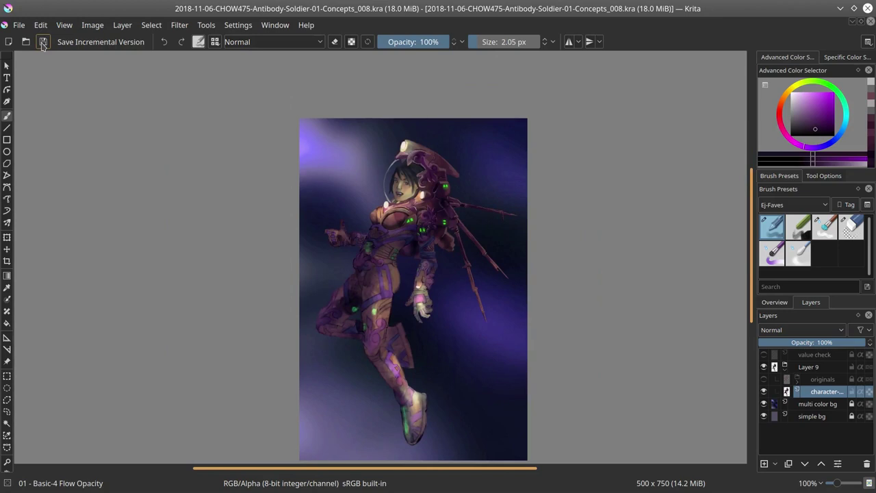
{"action": "left_click", "coordinate": [775, 302]}
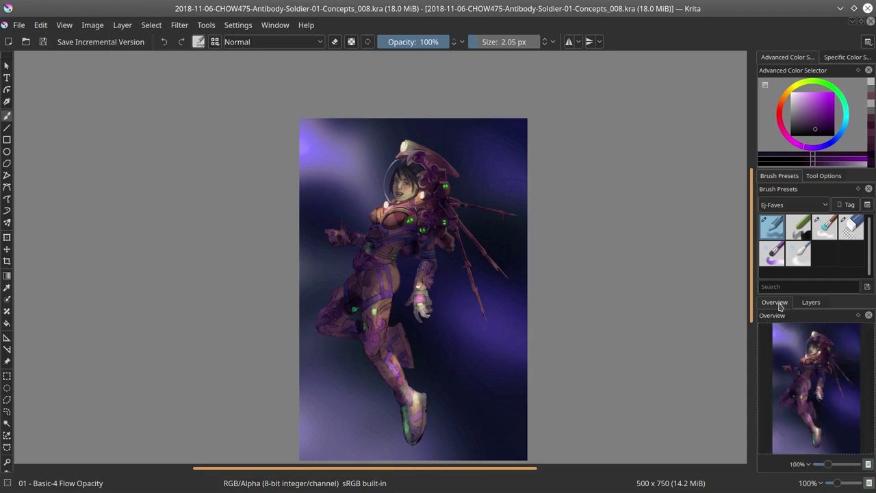
Step: Paint a small dark stroke on the waistband and sample a brighter armour purple
{"action": "scroll", "coordinate": [393, 222], "scroll_direction": "up", "scroll_amount": 8}
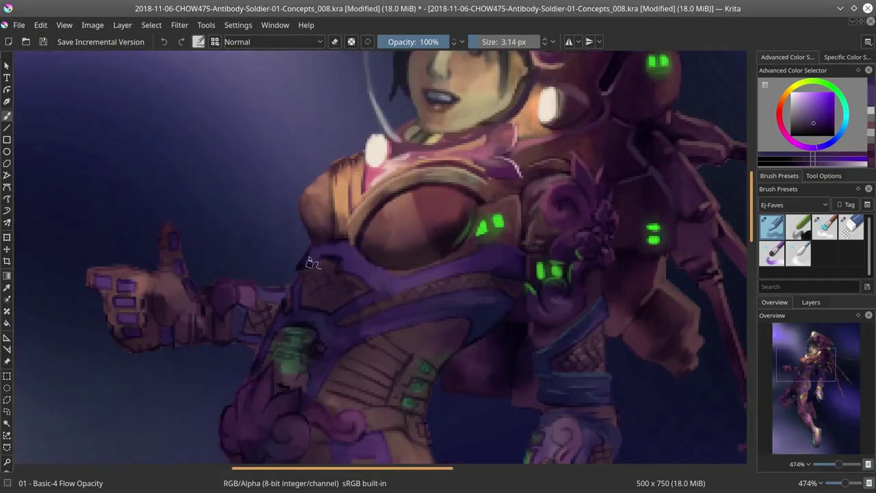
{"action": "key", "text": "/"}
{"action": "key", "text": "/"}
{"action": "key", "text": "bracketleft"}
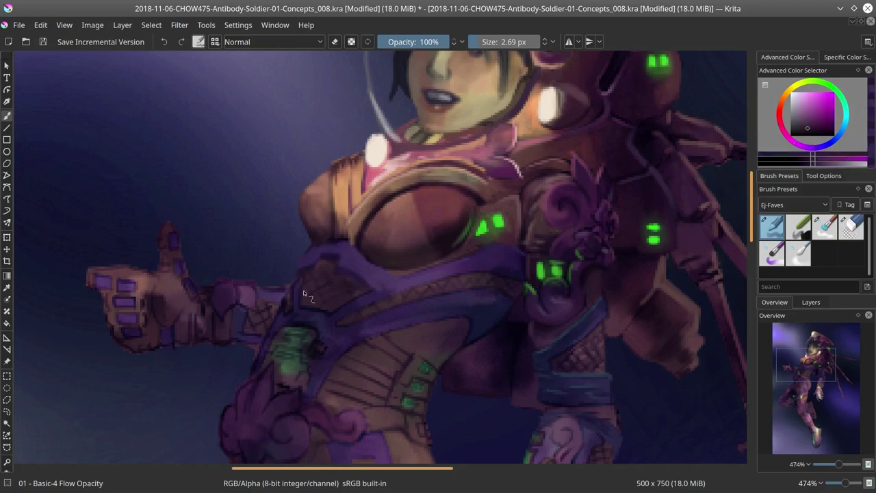
{"action": "left_click_drag", "start_coordinate": [316, 340], "coordinate": [322, 355]}
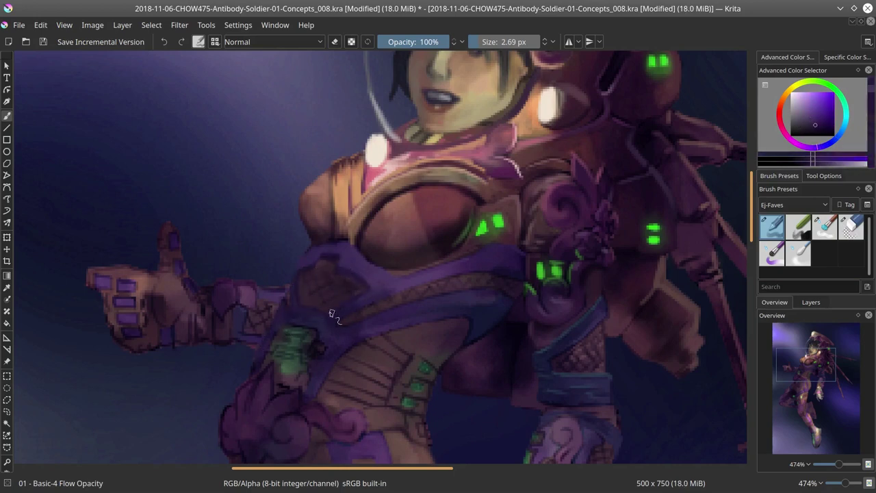
{"action": "left_click", "coordinate": [467, 247], "text": "ctrl"}
{"action": "key", "text": "bracketleft"}
{"action": "key", "text": "bracketleft"}
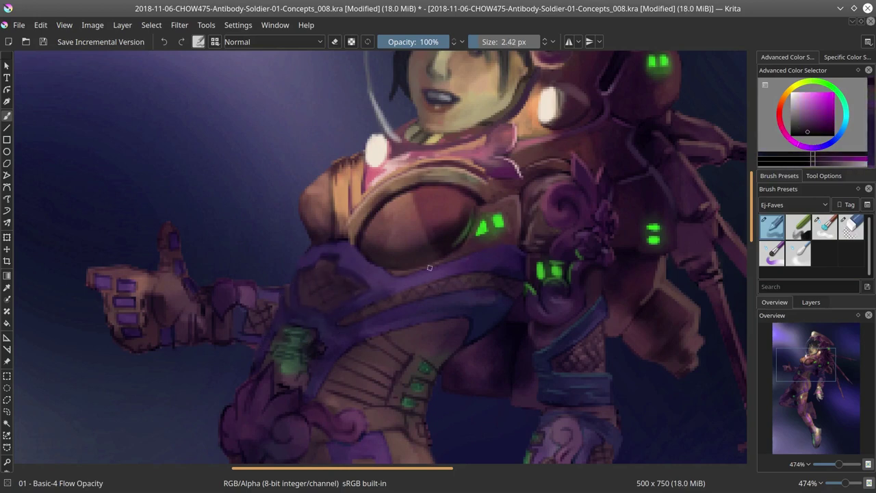
{"action": "key", "text": "bracketright"}
{"action": "key", "text": "bracketright"}
Step: Sample darker purples from the torso and belt, zoom out and save
{"action": "left_click", "coordinate": [497, 270], "text": "ctrl"}
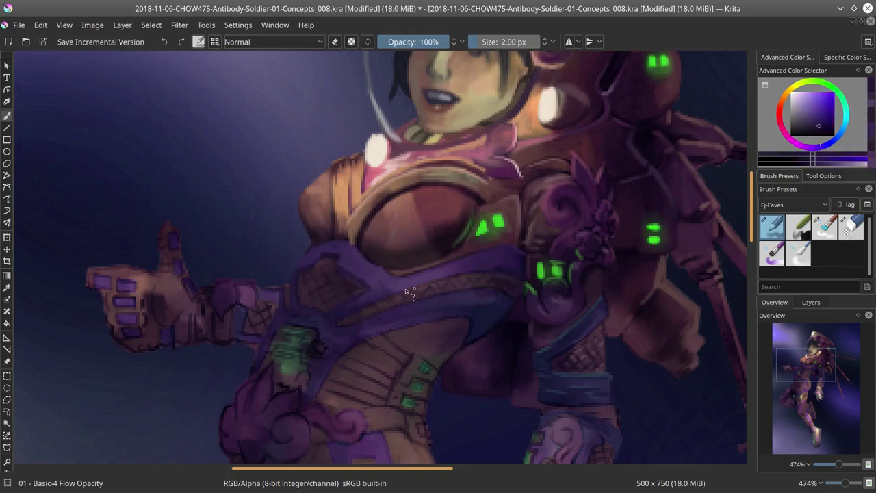
{"action": "left_click_drag", "start_coordinate": [405, 288], "coordinate": [503, 272]}
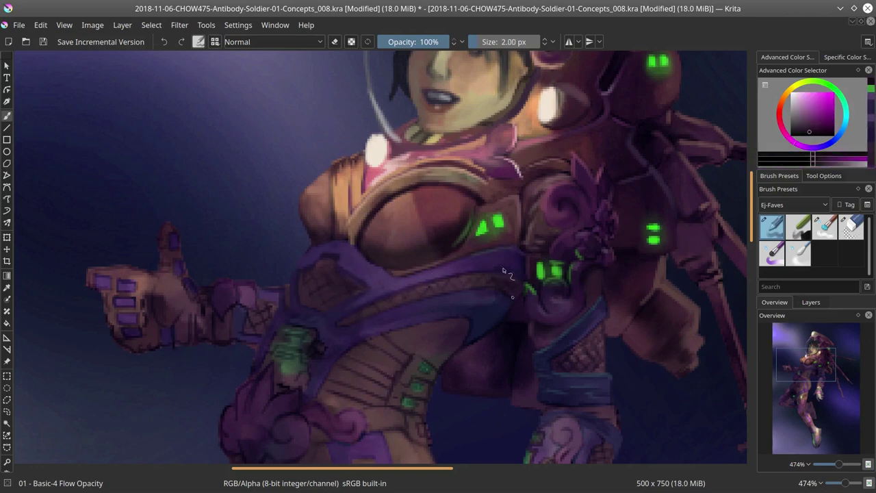
{"action": "left_click", "coordinate": [543, 437], "text": "ctrl"}
{"action": "key", "text": "minus"}
{"action": "key", "text": "minus"}
{"action": "key", "text": "minus"}
{"action": "key", "text": "minus"}
{"action": "key", "text": "minus"}
{"action": "key", "text": "minus"}
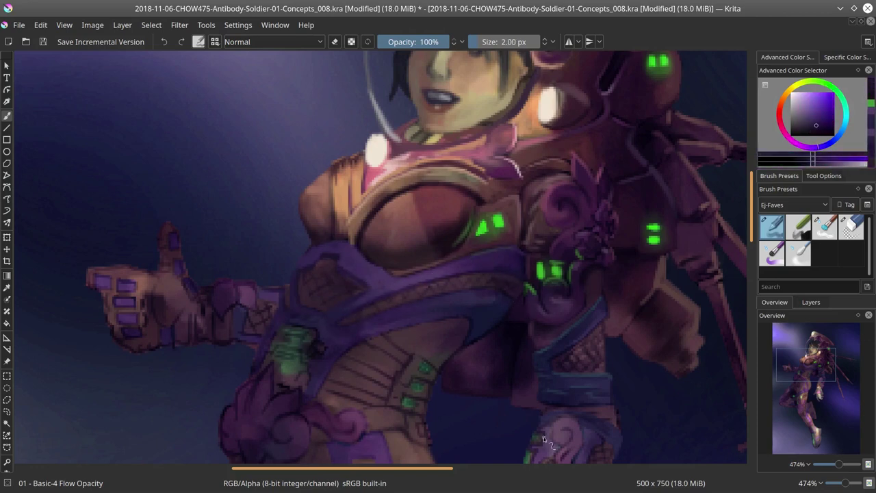
{"action": "key", "text": "ctrl+s"}
{"action": "left_click", "coordinate": [93, 25]}
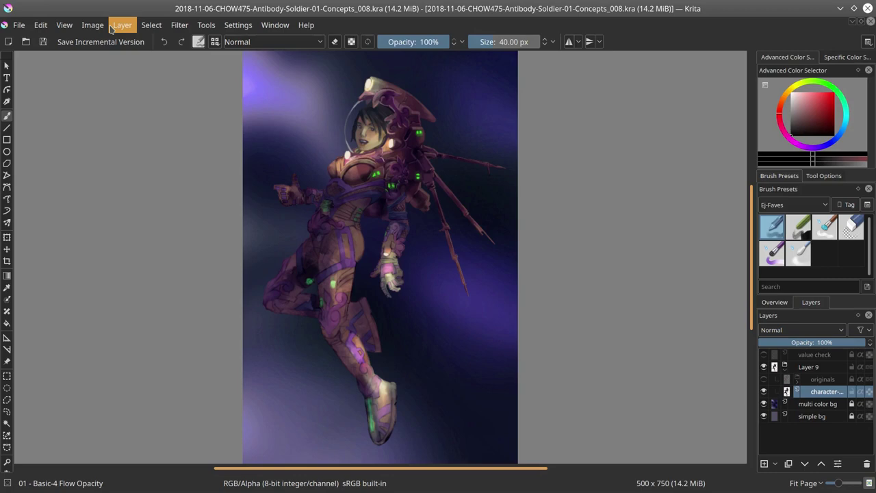
Step: Lasso-select the soldier's face and save incremental version _009
{"action": "scroll", "coordinate": [332, 230], "scroll_direction": "up", "scroll_amount": 5}
{"action": "left_click", "coordinate": [7, 399]}
{"action": "left_click_drag", "start_coordinate": [304, 211], "coordinate": [356, 181]}
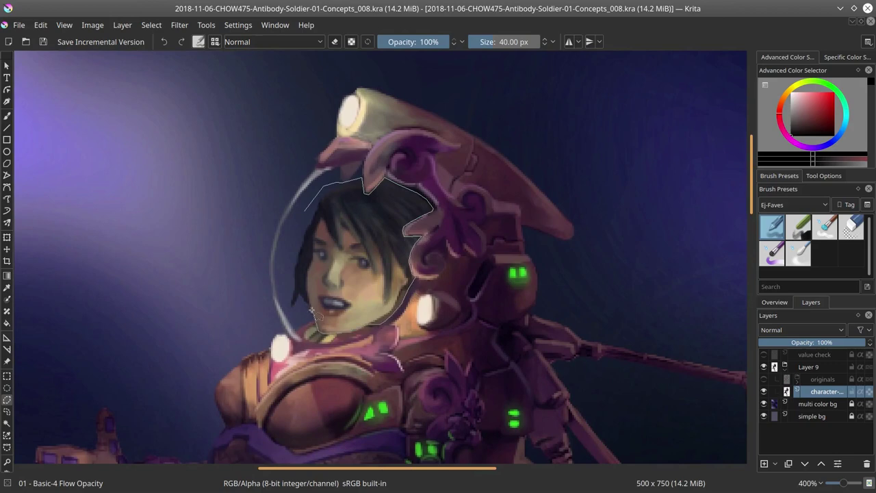
{"action": "left_click_drag", "start_coordinate": [311, 311], "coordinate": [293, 301]}
{"action": "left_click", "coordinate": [824, 175]}
{"action": "left_click_drag", "start_coordinate": [519, 431], "coordinate": [442, 343]}
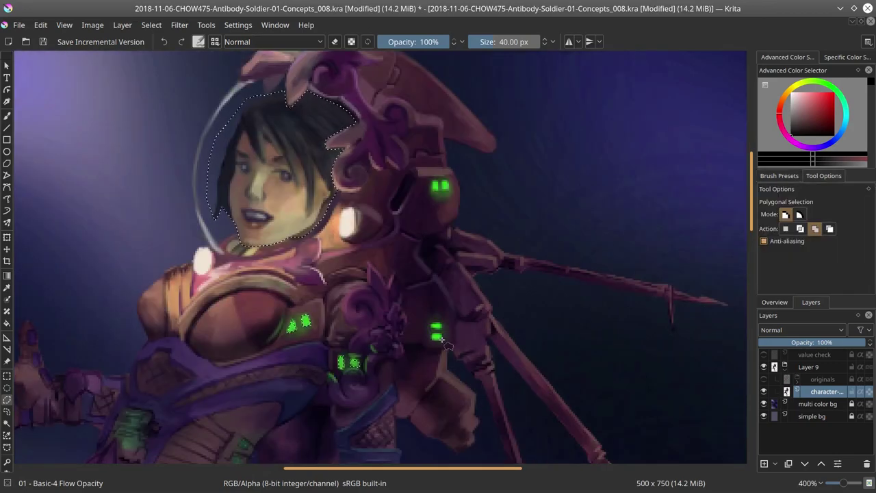
{"action": "left_click", "coordinate": [101, 42]}
{"action": "key", "text": "1"}
Step: Try a hue shift on the face with Hue/Saturation, then cancel it
{"action": "left_click", "coordinate": [180, 24]}
{"action": "mouse_move", "coordinate": [191, 72]}
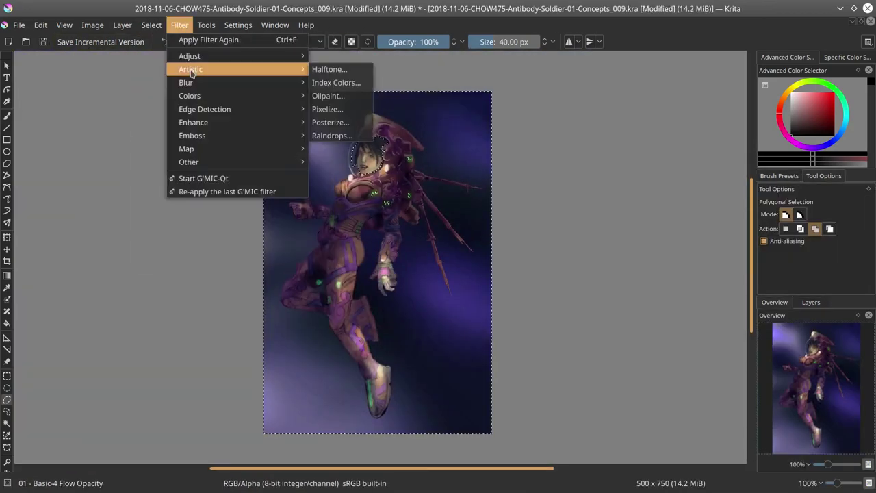
{"action": "key", "text": "ctrl+u"}
{"action": "left_click_drag", "start_coordinate": [137, 157], "coordinate": [103, 157]}
{"action": "key", "text": "Escape"}
{"action": "left_click", "coordinate": [179, 25]}
Step: Apply Color Balance (shadows red 4, midtones red 12, blue −12) and deselect
{"action": "left_click", "coordinate": [356, 100]}
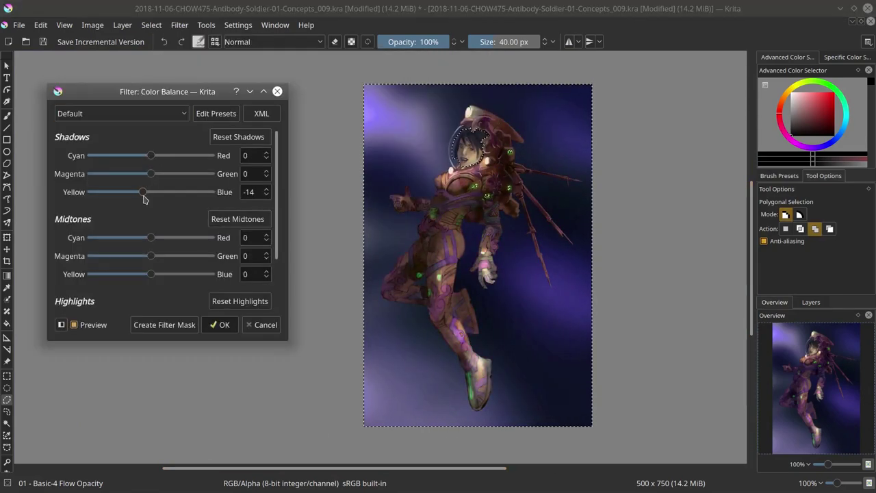
{"action": "left_click_drag", "start_coordinate": [143, 194], "coordinate": [155, 192]}
{"action": "left_click_drag", "start_coordinate": [152, 156], "coordinate": [150, 157]}
{"action": "left_click_drag", "start_coordinate": [150, 277], "coordinate": [144, 274]}
{"action": "scroll", "coordinate": [153, 254], "scroll_direction": "down", "scroll_amount": 2}
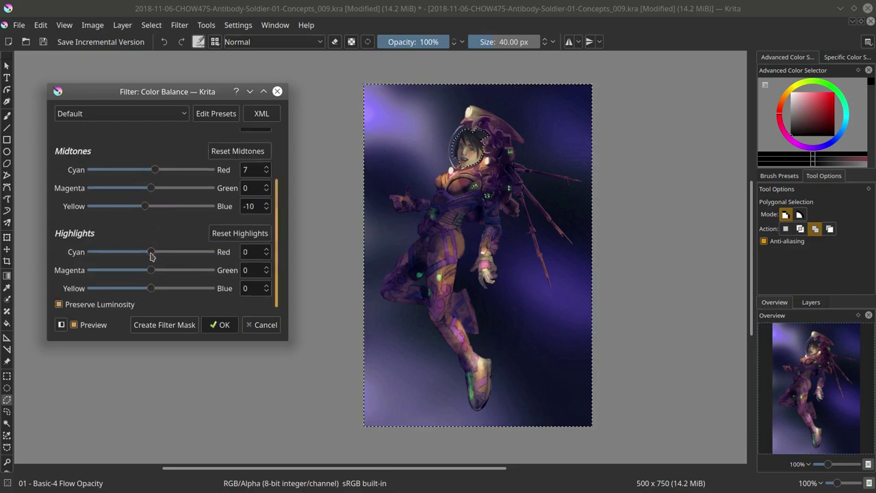
{"action": "scroll", "coordinate": [145, 209], "scroll_direction": "up", "scroll_amount": 2}
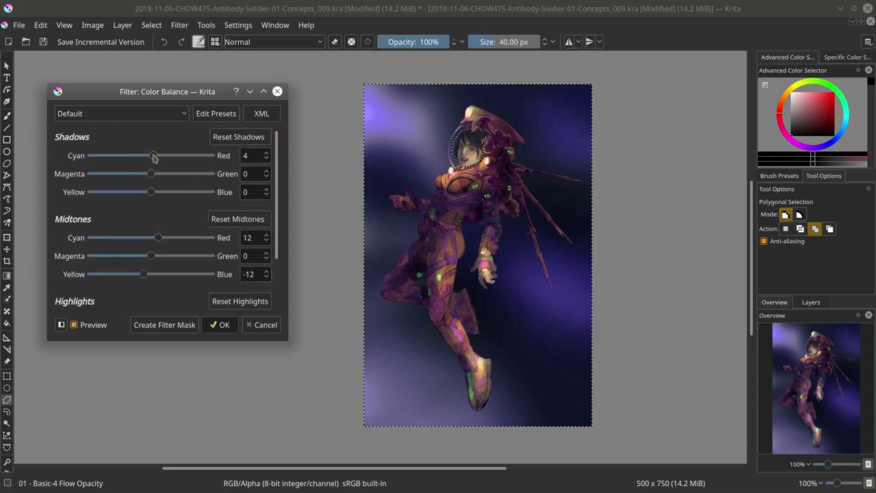
{"action": "left_click", "coordinate": [220, 325]}
{"action": "key", "text": "ctrl+shift+a"}
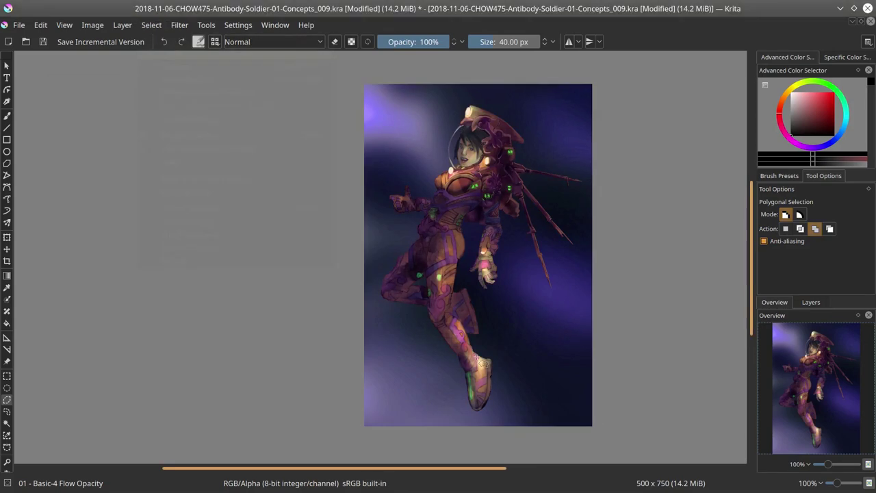
{"action": "left_click", "coordinate": [811, 302]}
Step: Cancel the Hue/Saturation adjustment and return to the painting brush
{"action": "key", "text": "ctrl+u"}
{"action": "key", "text": "Escape"}
{"action": "left_click", "coordinate": [774, 302]}
{"action": "scroll", "coordinate": [296, 317], "scroll_direction": "down", "scroll_amount": 1}
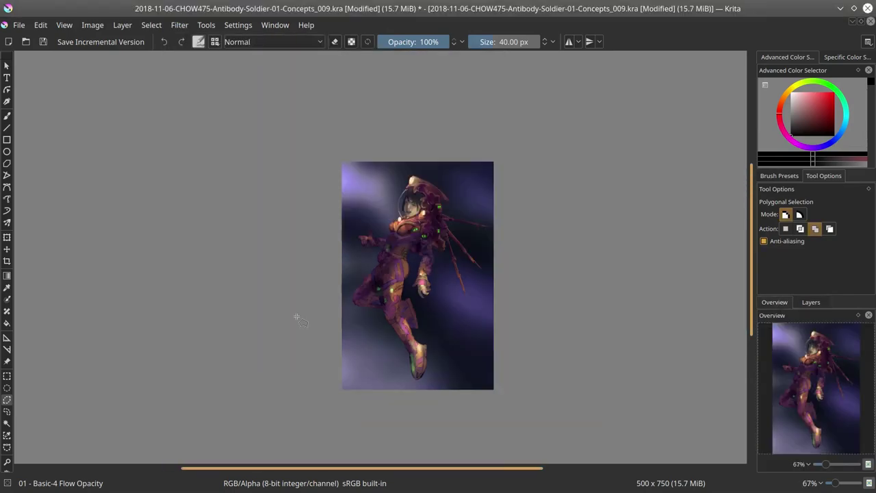
{"action": "left_click", "coordinate": [779, 175]}
{"action": "key", "text": "b"}
{"action": "scroll", "coordinate": [426, 206], "scroll_direction": "up", "scroll_amount": 6}
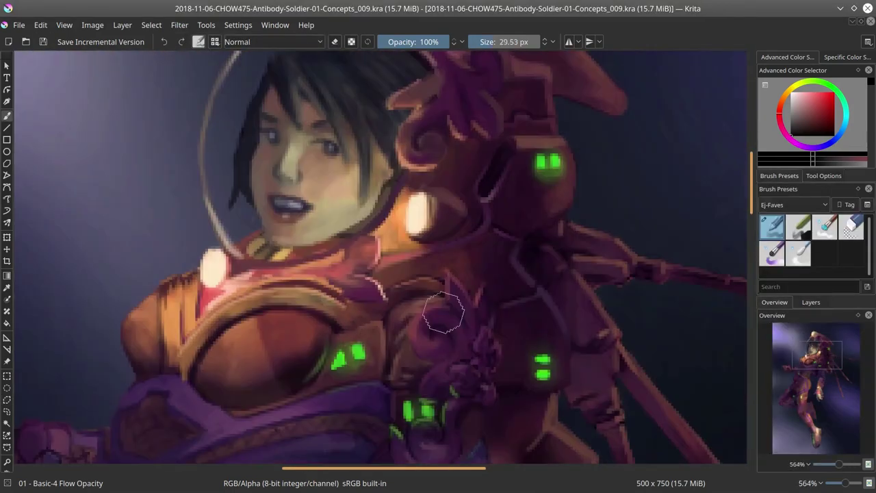
Step: Sample armour tones and the green glow colour, resizing the brush as needed
{"action": "left_click", "coordinate": [322, 363], "text": "ctrl"}
{"action": "left_click_drag", "start_coordinate": [503, 363], "coordinate": [479, 340]}
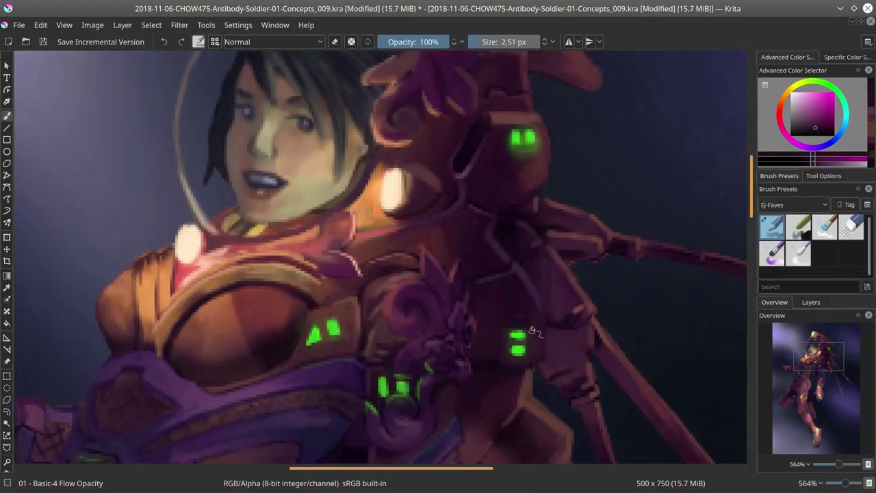
{"action": "key", "text": "bracketleft"}
{"action": "left_click", "coordinate": [504, 351], "text": "ctrl"}
{"action": "scroll", "coordinate": [504, 350], "scroll_direction": "up", "scroll_amount": 2}
{"action": "key", "text": "bracketright"}
{"action": "key", "text": "bracketright"}
{"action": "key", "text": "bracketright"}
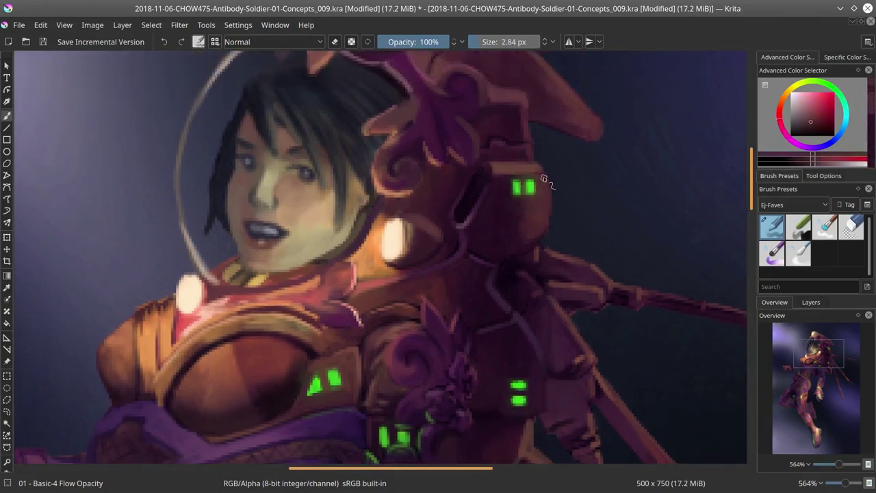
{"action": "left_click", "coordinate": [528, 186], "text": "ctrl"}
{"action": "left_click_drag", "start_coordinate": [545, 180], "coordinate": [592, 112]}
{"action": "key", "text": "bracketleft"}
{"action": "key", "text": "bracketleft"}
{"action": "scroll", "coordinate": [439, 198], "scroll_direction": "down", "scroll_amount": 7}
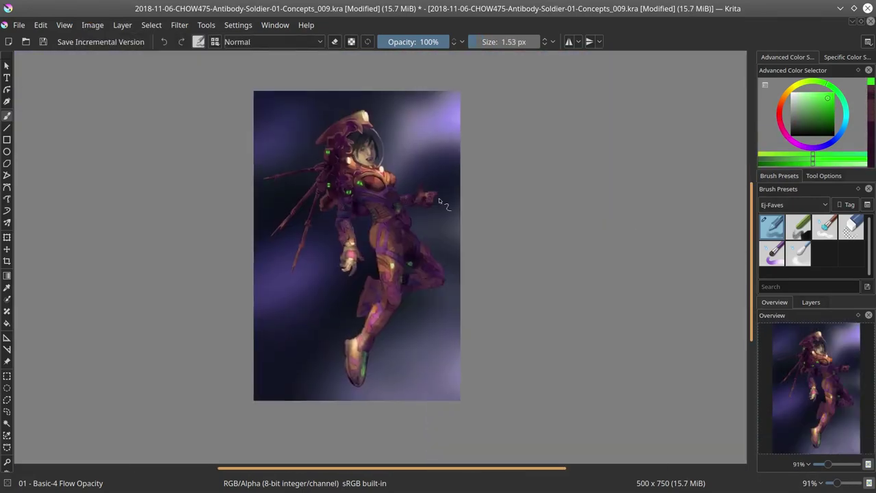
{"action": "scroll", "coordinate": [357, 191], "scroll_direction": "up", "scroll_amount": 6}
Step: Sample pinks, pale blue-grey, dark purple and reddish brown from the painting
{"action": "left_click", "coordinate": [266, 294], "text": "ctrl"}
{"action": "key", "text": "bracketright"}
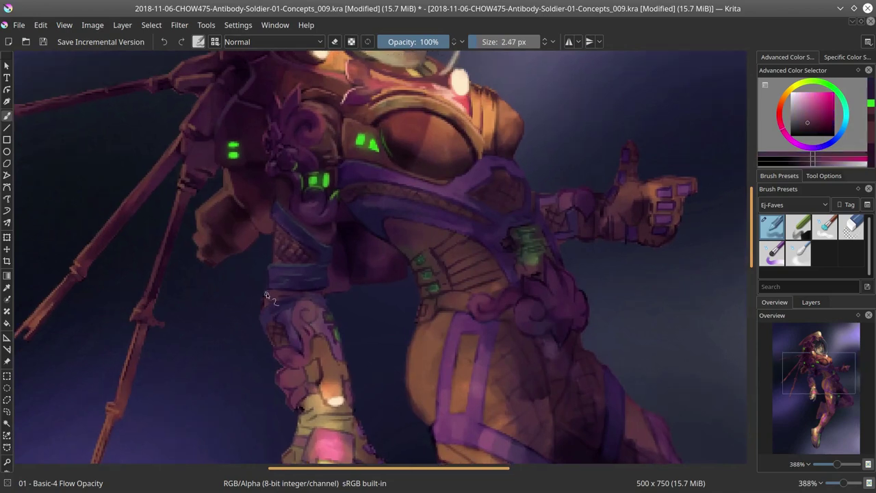
{"action": "left_click", "coordinate": [271, 295], "text": "ctrl"}
{"action": "key", "text": "bracketleft"}
{"action": "left_click", "coordinate": [262, 310], "text": "ctrl"}
{"action": "key", "text": "bracketright"}
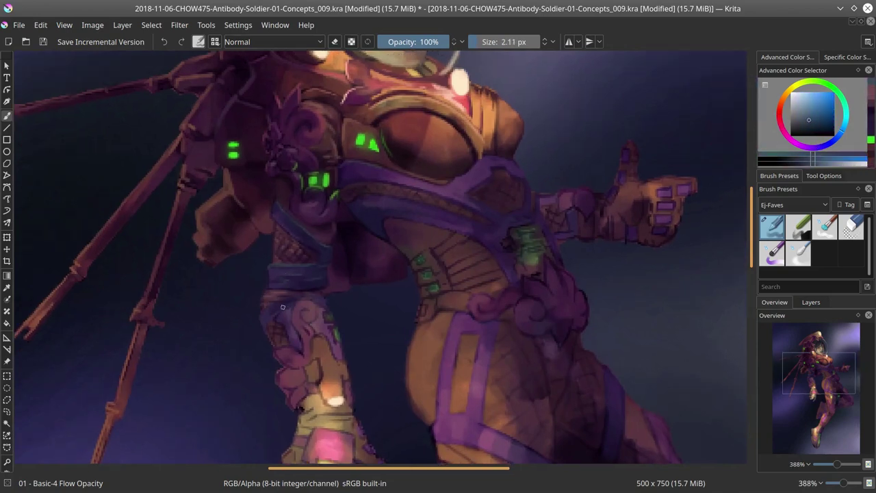
{"action": "left_click", "coordinate": [284, 307], "text": "ctrl"}
{"action": "key", "text": "bracketright"}
{"action": "key", "text": "bracketright"}
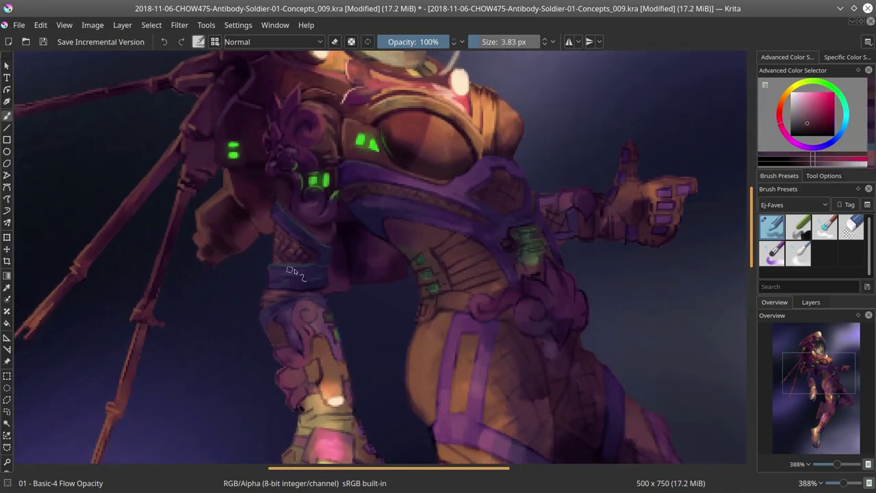
{"action": "left_click", "coordinate": [288, 270], "text": "ctrl"}
{"action": "key", "text": "bracketleft"}
{"action": "key", "text": "bracketleft"}
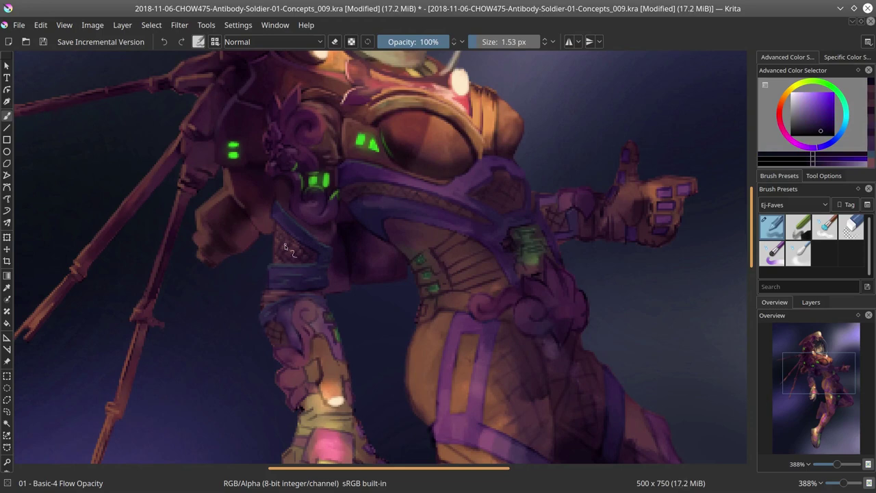
{"action": "left_click", "coordinate": [276, 342], "text": "ctrl"}
{"action": "left_click", "coordinate": [318, 285], "text": "ctrl"}
{"action": "key", "text": "bracketright"}
{"action": "key", "text": "bracketright"}
{"action": "key", "text": "bracketright"}
{"action": "key", "text": "bracketright"}
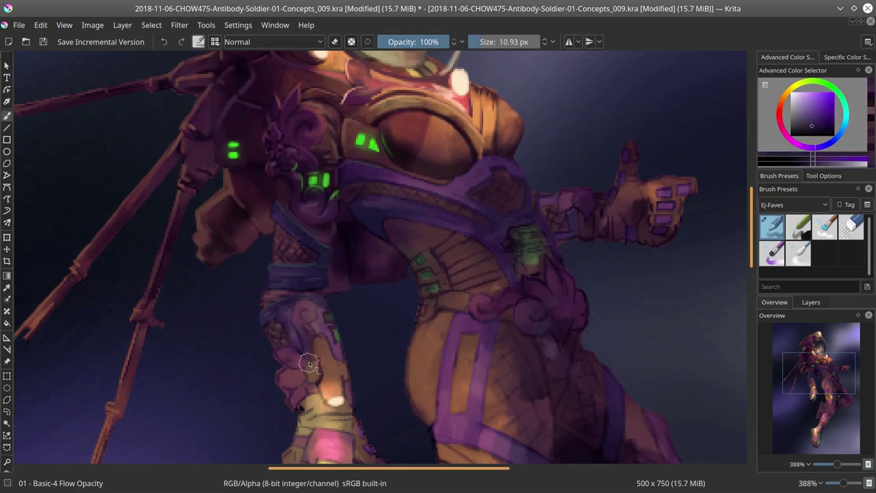
Step: Switch the brush to Multiply blending, then set it back to Normal
{"action": "key", "text": "alt+shift+m"}
{"action": "left_click", "coordinate": [274, 41]}
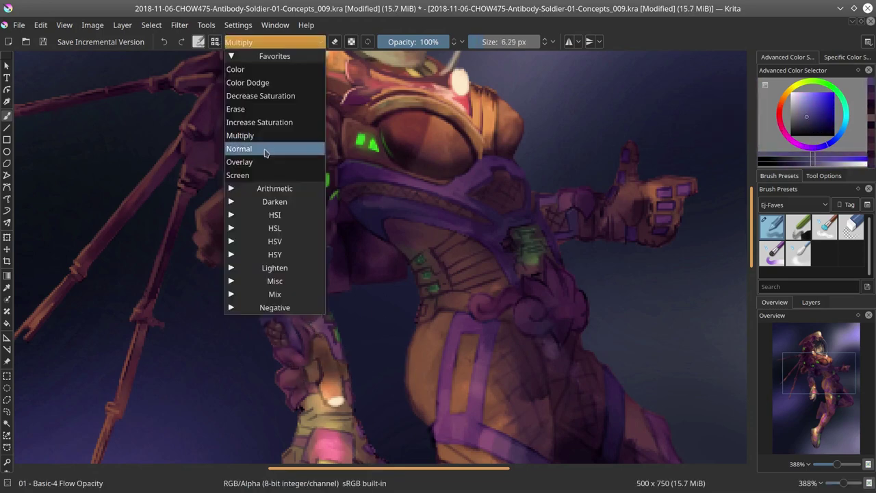
{"action": "left_click", "coordinate": [287, 147]}
{"action": "key", "text": "bracketleft"}
{"action": "key", "text": "bracketleft"}
{"action": "key", "text": "bracketleft"}
{"action": "left_click", "coordinate": [298, 306], "text": "ctrl"}
{"action": "key", "text": "bracketright"}
Step: Dab small touches of glowing green onto the armour
{"action": "left_click", "coordinate": [337, 333], "text": "ctrl"}
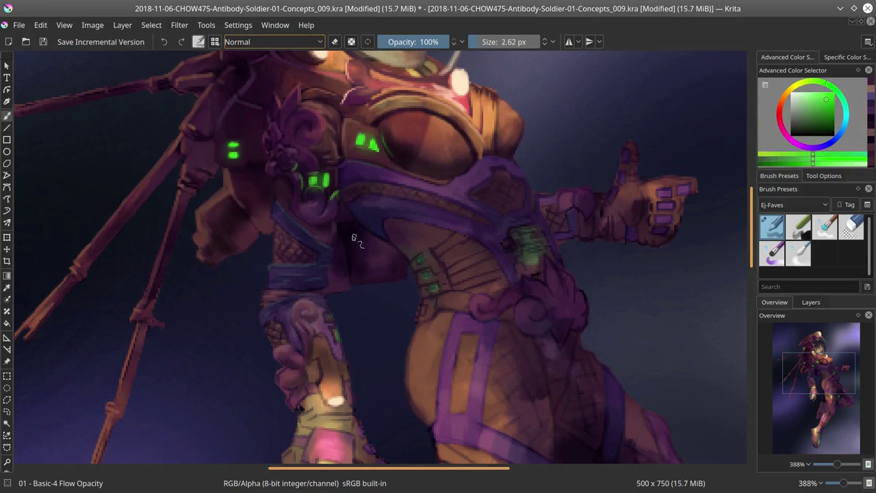
{"action": "left_click", "coordinate": [333, 331]}
{"action": "left_click", "coordinate": [335, 336], "text": "ctrl"}
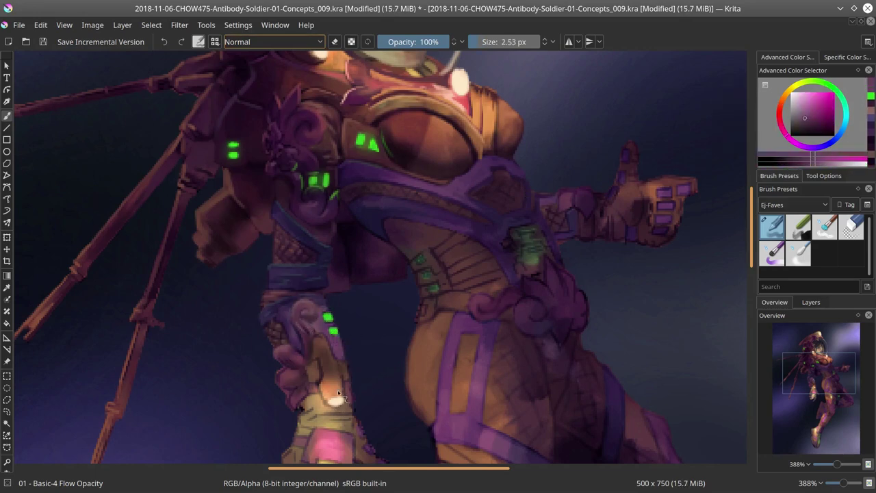
{"action": "left_click", "coordinate": [316, 340], "text": "ctrl"}
Step: Paint a light peach highlight on the hand from sampled mauve and peach tones
{"action": "left_click", "coordinate": [309, 370], "text": "ctrl"}
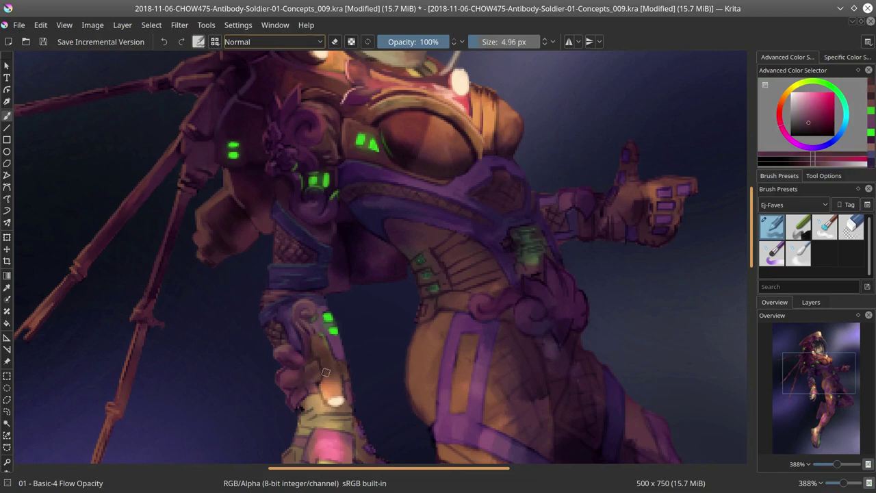
{"action": "key", "text": "bracketright"}
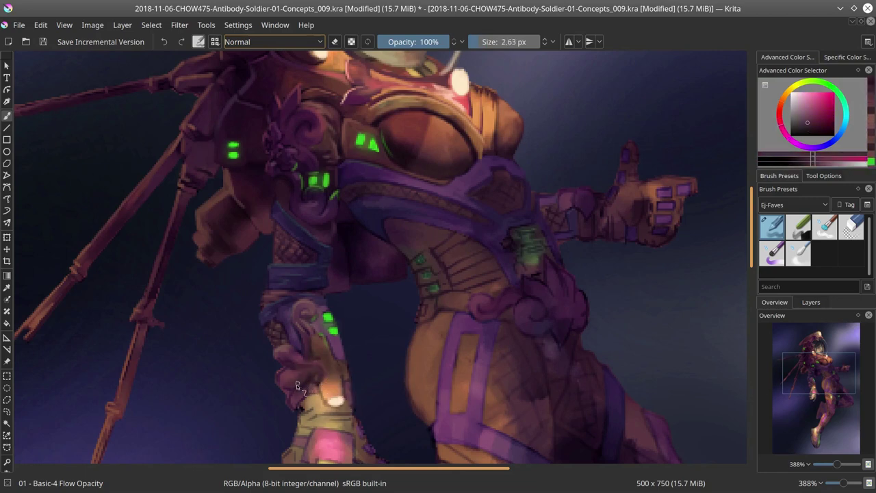
{"action": "left_click", "coordinate": [299, 366], "text": "ctrl"}
{"action": "left_click", "coordinate": [318, 376], "text": "ctrl"}
{"action": "left_click", "coordinate": [322, 380], "text": "ctrl"}
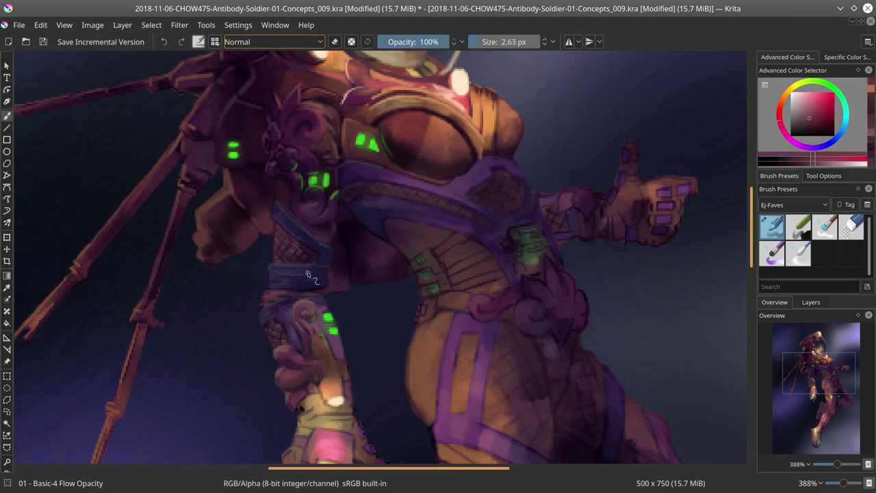
{"action": "left_click", "coordinate": [334, 383], "text": "ctrl"}
{"action": "left_click_drag", "start_coordinate": [329, 391], "coordinate": [339, 379]}
{"action": "left_click", "coordinate": [339, 378], "text": "ctrl"}
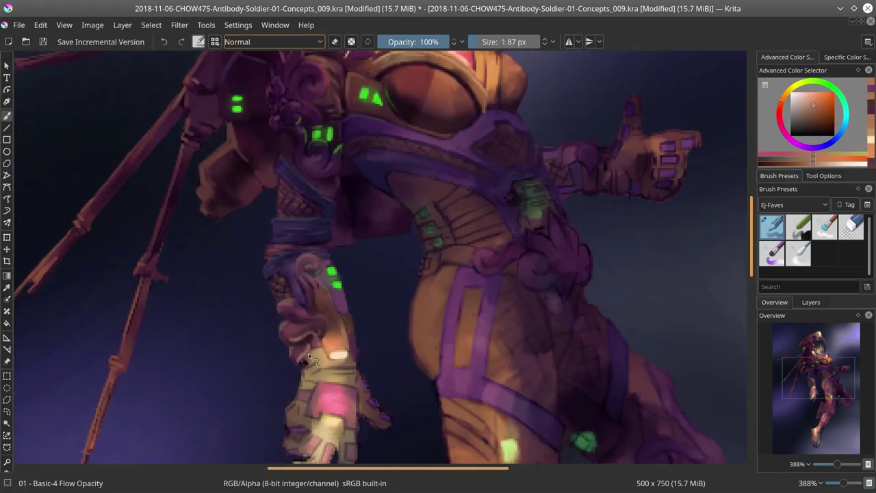
{"action": "left_click", "coordinate": [313, 363], "text": "ctrl"}
Step: Erase stray paint around the hand
{"action": "key", "text": "e"}
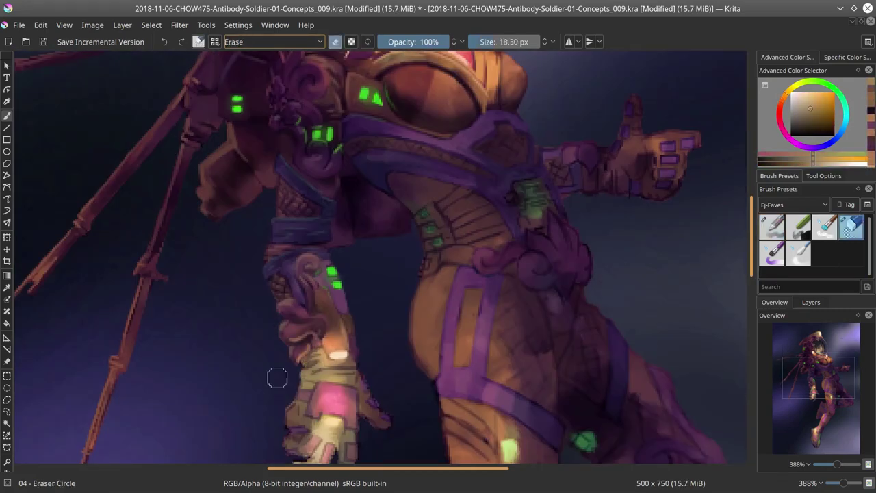
{"action": "mouse_move", "coordinate": [274, 378]}
{"action": "left_mouse_down"}
{"action": "mouse_move", "coordinate": [379, 281]}
{"action": "mouse_move", "coordinate": [414, 335]}
{"action": "left_mouse_up"}
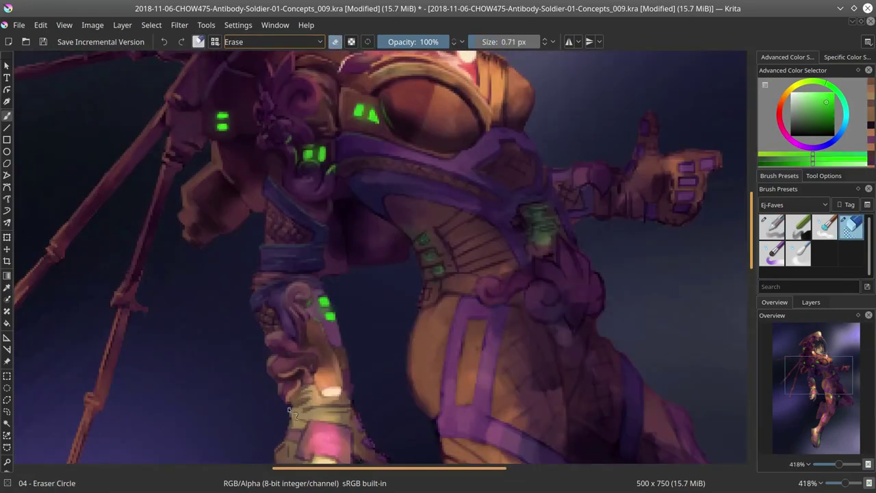
{"action": "key", "text": "e"}
{"action": "mouse_move", "coordinate": [410, 69]}
{"action": "left_mouse_down"}
{"action": "mouse_move", "coordinate": [438, 134]}
{"action": "mouse_move", "coordinate": [564, 274]}
{"action": "left_mouse_up"}
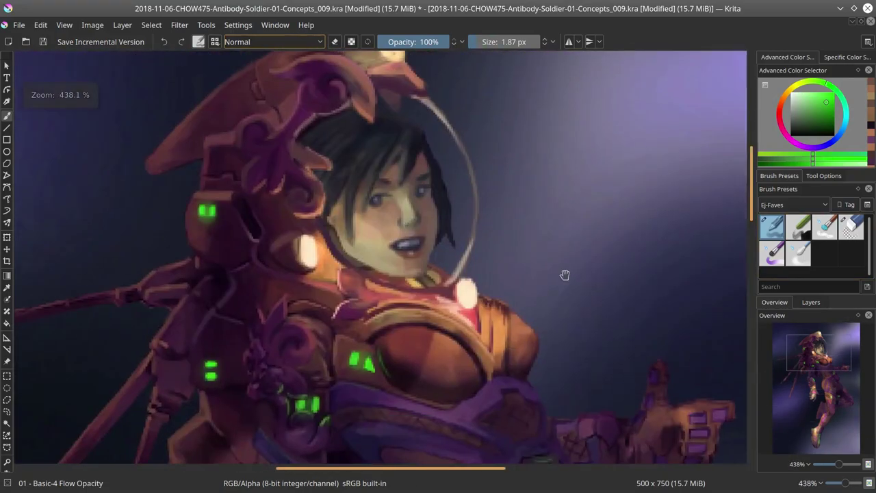
{"action": "scroll", "coordinate": [564, 274], "scroll_direction": "down", "scroll_amount": 5}
{"action": "left_click", "coordinate": [499, 290], "text": "ctrl"}
Step: Save the painting and mirror the whole image horizontally
{"action": "key", "text": "2"}
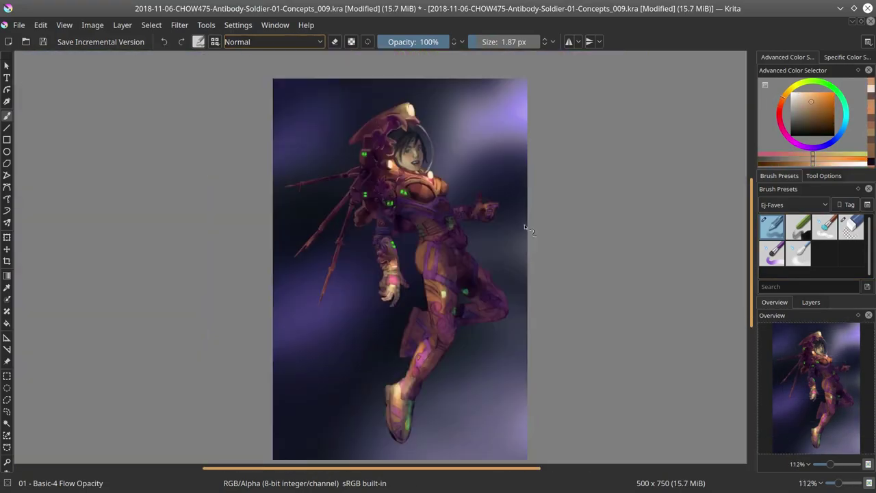
{"action": "key", "text": "minus"}
{"action": "key", "text": "minus"}
{"action": "key", "text": "minus"}
{"action": "left_click", "coordinate": [43, 42]}
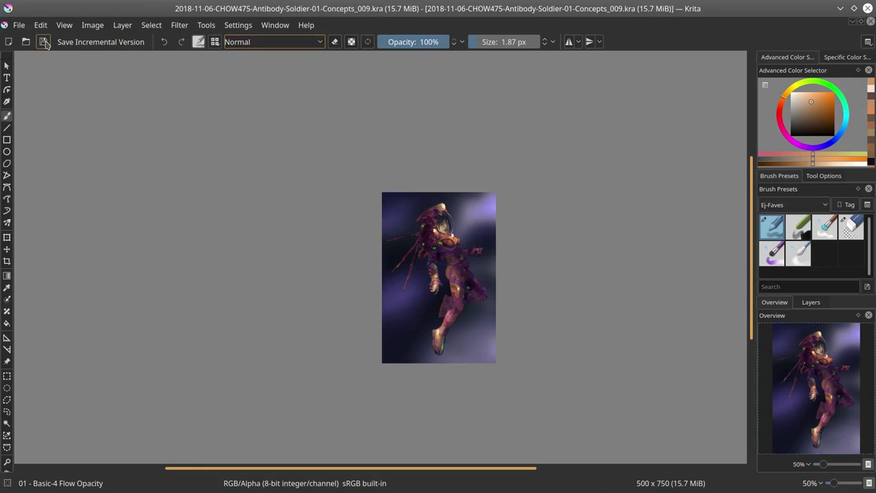
{"action": "left_click", "coordinate": [92, 25]}
{"action": "left_click", "coordinate": [123, 188]}
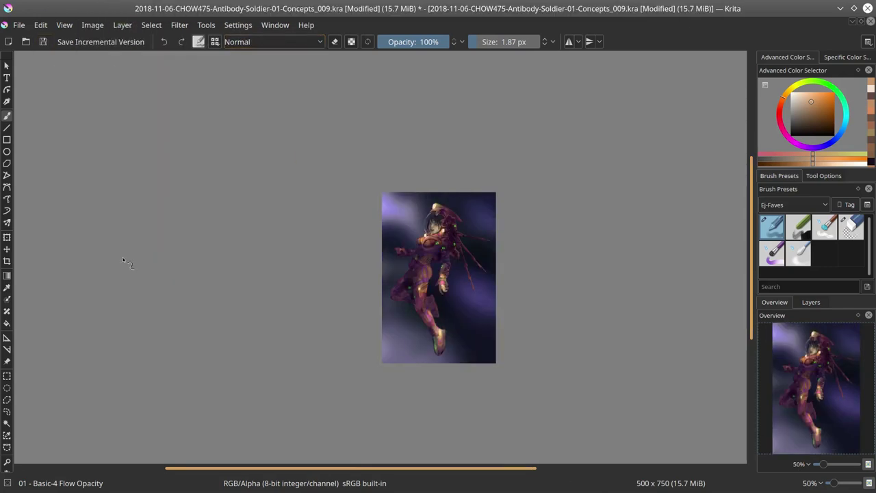
{"action": "key", "text": "1"}
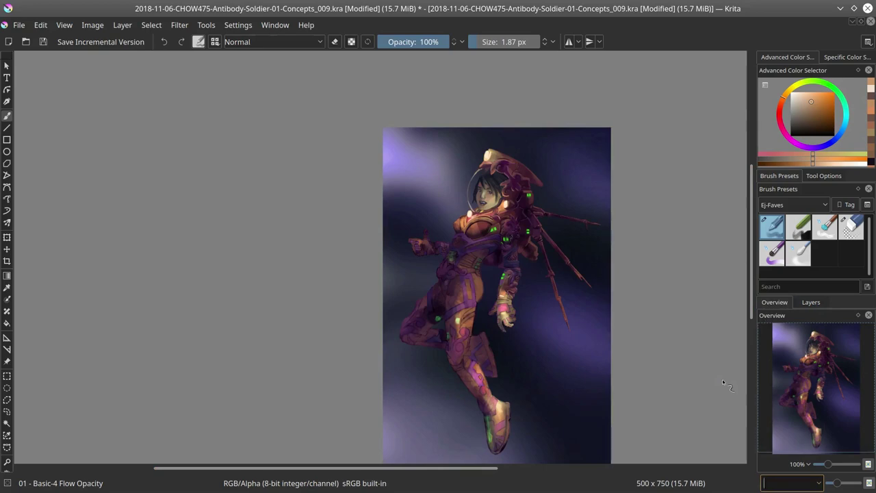
Step: Sample dark pink and pink tones from the gauntlet, briefly toggling the eraser
{"action": "scroll", "coordinate": [489, 349], "scroll_direction": "up", "scroll_amount": 5}
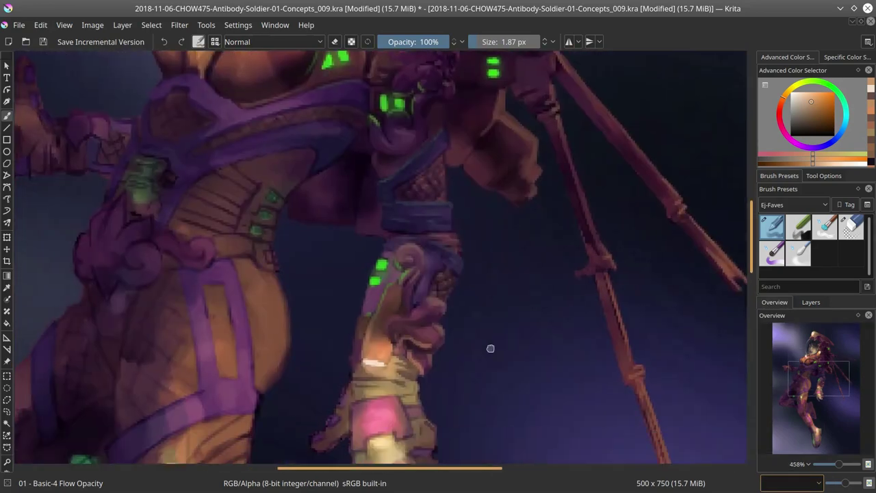
{"action": "left_click_drag", "start_coordinate": [468, 411], "coordinate": [448, 322]}
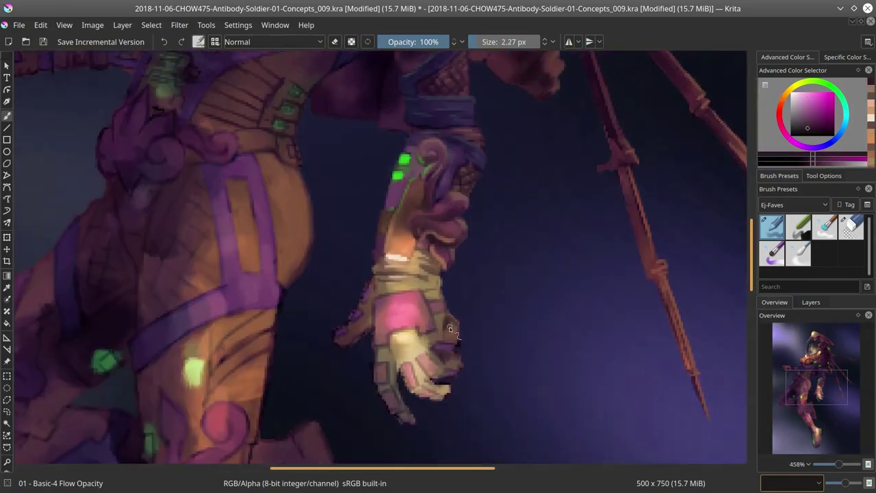
{"action": "left_click", "coordinate": [362, 296], "text": "ctrl"}
{"action": "mouse_move", "coordinate": [362, 293]}
{"action": "left_mouse_down"}
{"action": "mouse_move", "coordinate": [451, 300]}
{"action": "mouse_move", "coordinate": [406, 296]}
{"action": "left_mouse_up"}
{"action": "key", "text": "/"}
{"action": "key", "text": "/"}
{"action": "left_click_drag", "start_coordinate": [810, 120], "coordinate": [816, 128]}
{"action": "left_click", "coordinate": [478, 303], "text": "ctrl"}
{"action": "key", "text": "/"}
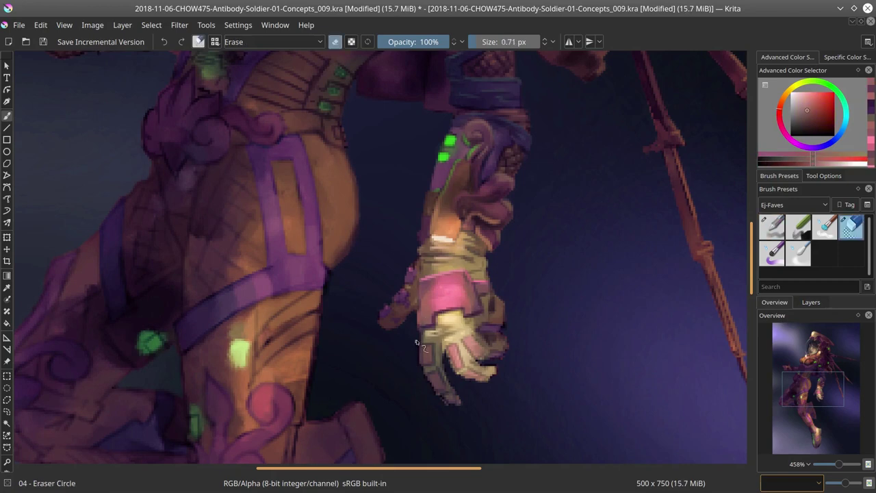
{"action": "key", "text": "/"}
Step: Touch up the fingers with sampled darker pinks and red-pinks
{"action": "left_click", "coordinate": [494, 309], "text": "ctrl"}
{"action": "left_click", "coordinate": [494, 309], "text": "ctrl"}
{"action": "left_click", "coordinate": [495, 304], "text": "ctrl"}
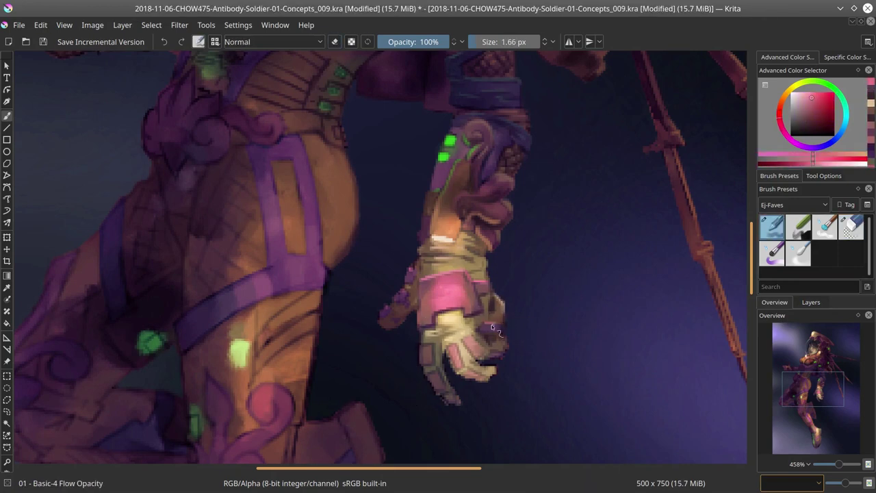
{"action": "left_click_drag", "start_coordinate": [495, 304], "coordinate": [498, 295]}
{"action": "left_click", "coordinate": [500, 298], "text": "ctrl"}
{"action": "left_click", "coordinate": [433, 326], "text": "ctrl"}
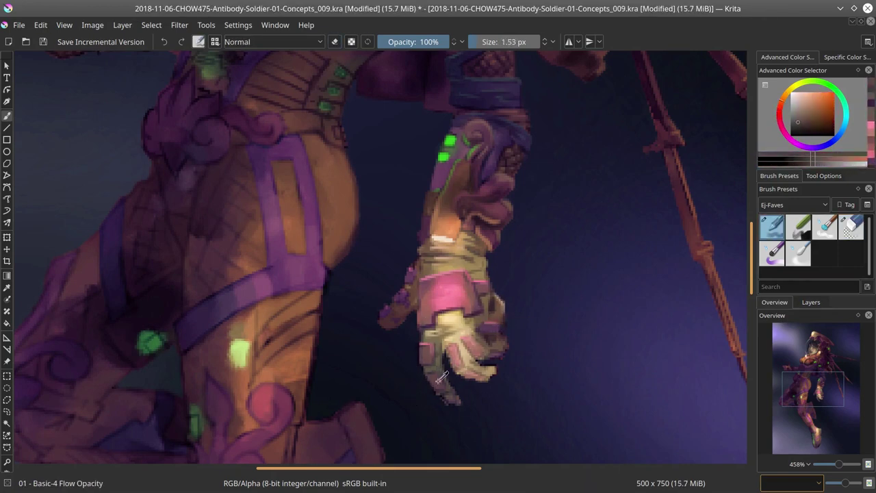
{"action": "key", "text": "/"}
Step: Paint dark purple shadows between the lower fingers, pick peach, and save
{"action": "key", "text": "/"}
{"action": "left_click", "coordinate": [421, 347], "text": "ctrl"}
{"action": "left_click", "coordinate": [517, 360], "text": "ctrl"}
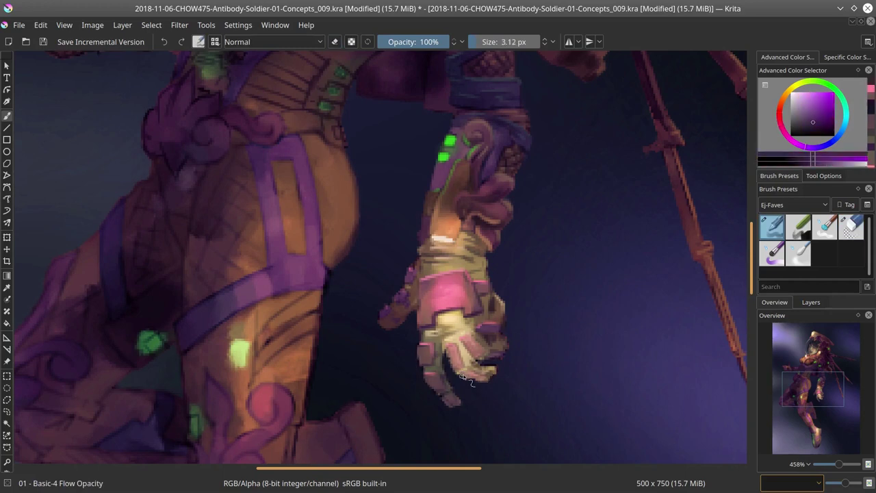
{"action": "left_click_drag", "start_coordinate": [457, 360], "coordinate": [493, 377]}
{"action": "key", "text": "/"}
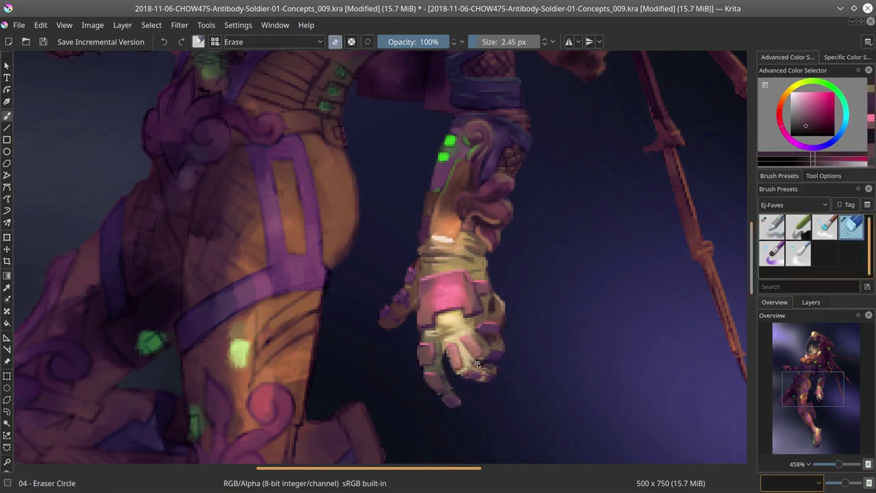
{"action": "key", "text": "/"}
{"action": "left_click", "coordinate": [452, 289], "text": "ctrl"}
{"action": "key", "text": "ctrl+s"}
{"action": "key", "text": "minus"}
{"action": "key", "text": "minus"}
{"action": "key", "text": "minus"}
{"action": "key", "text": "minus"}
{"action": "key", "text": "minus"}
{"action": "key", "text": "minus"}
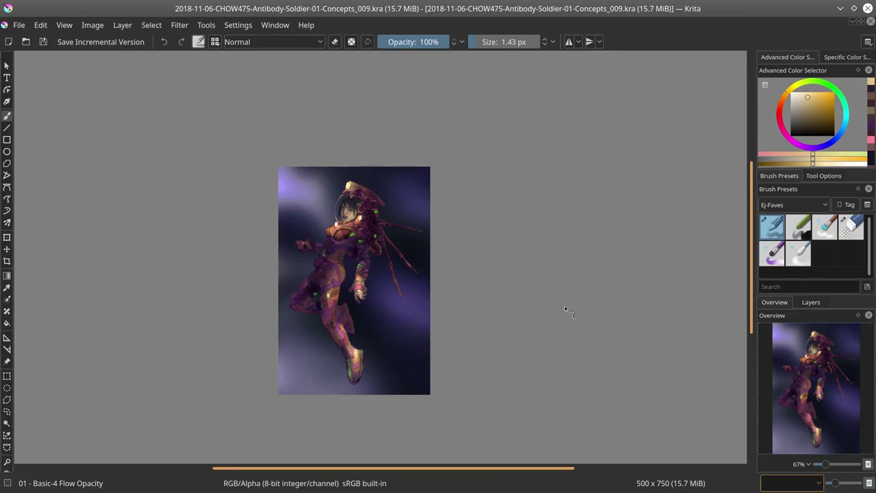
Step: Remove the 'Copy of multi color bg' layer, save, and select the character layer
{"action": "key", "text": "plus"}
{"action": "key", "text": "plus"}
{"action": "key", "text": "plus"}
{"action": "key", "text": "plus"}
{"action": "key", "text": "plus"}
{"action": "key", "text": "ctrl+alt+j"}
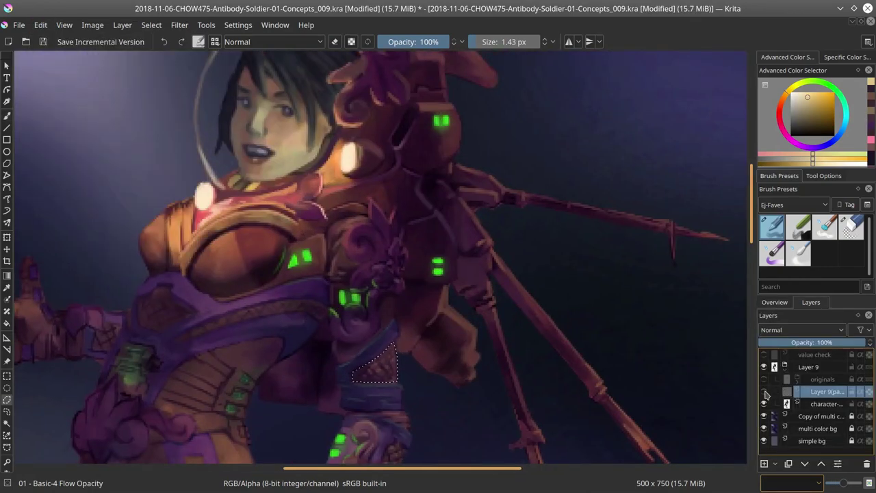
{"action": "key", "text": "t"}
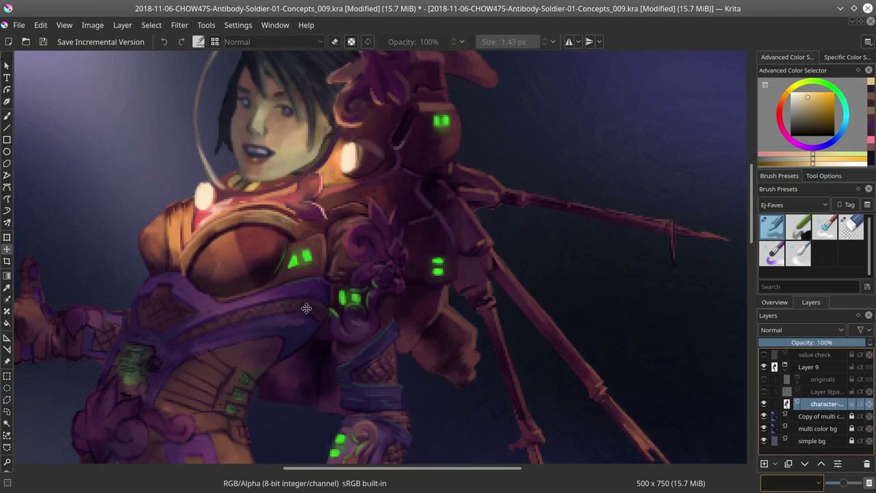
{"action": "right_click", "coordinate": [821, 417]}
{"action": "left_click", "coordinate": [767, 288]}
{"action": "key", "text": "ctrl+s"}
{"action": "key", "text": "minus"}
{"action": "key", "text": "minus"}
{"action": "key", "text": "minus"}
{"action": "key", "text": "minus"}
{"action": "key", "text": "minus"}
{"action": "key", "text": "minus"}
{"action": "key", "text": "minus"}
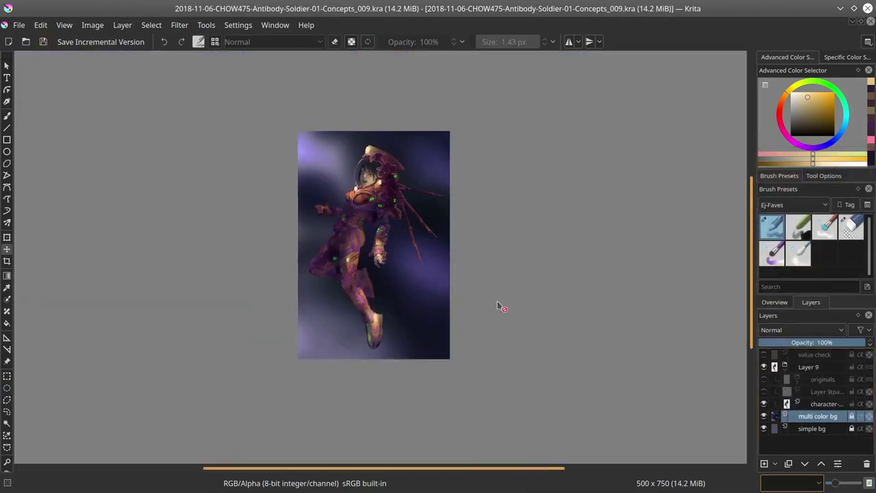
{"action": "key", "text": "Page_Up"}
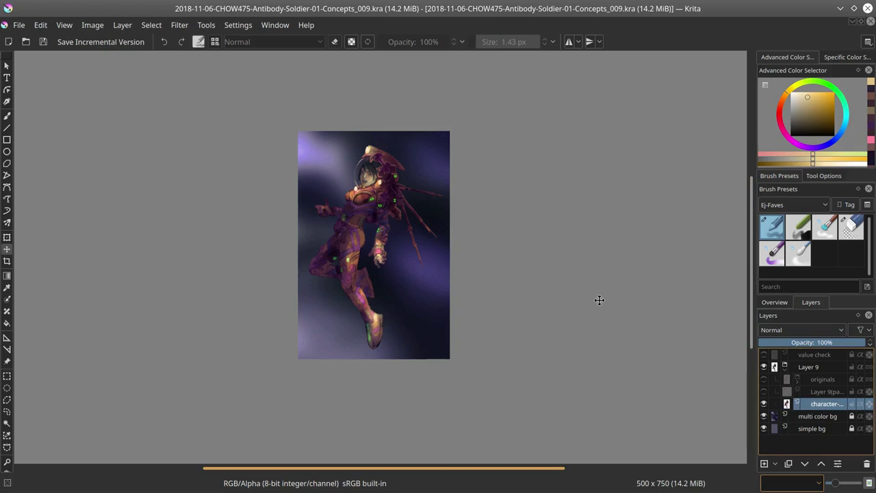
Step: Sample dark and light purples from the armour and dab them onto the belt
{"action": "left_click", "coordinate": [774, 302]}
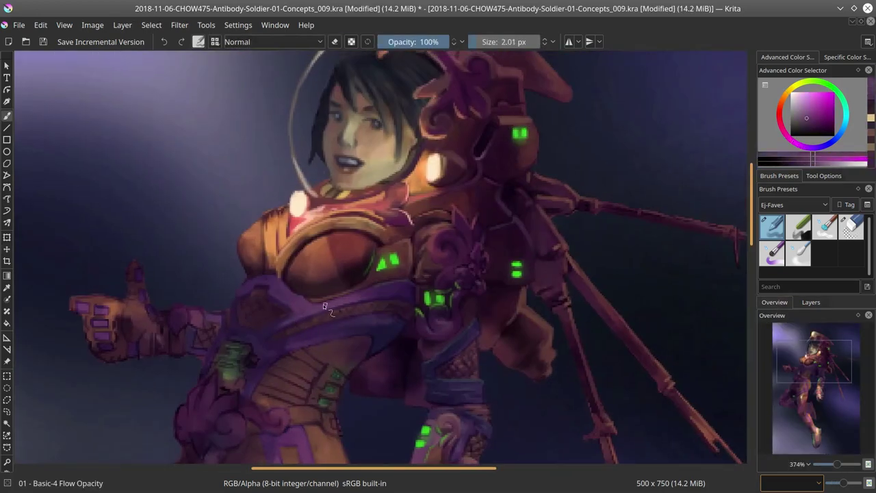
{"action": "key", "text": "bracketright"}
{"action": "left_click", "coordinate": [262, 380], "text": "ctrl"}
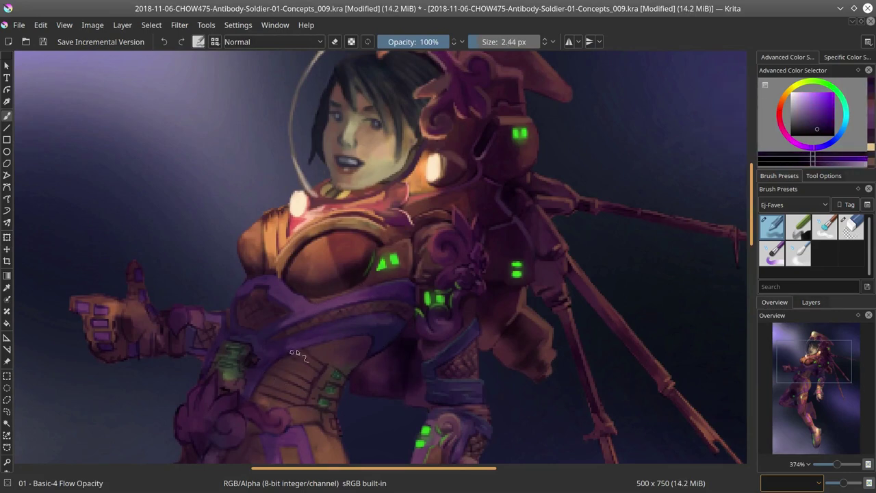
{"action": "left_click", "coordinate": [237, 302], "text": "ctrl"}
{"action": "key", "text": "bracketleft"}
{"action": "key", "text": "bracketleft"}
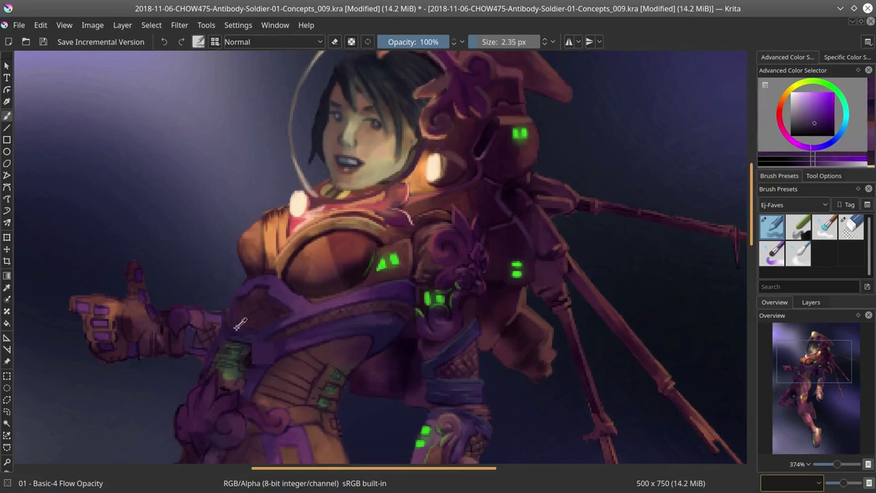
{"action": "left_click", "coordinate": [237, 338], "text": "ctrl"}
{"action": "left_click", "coordinate": [237, 338], "text": "ctrl"}
{"action": "key", "text": "bracketright"}
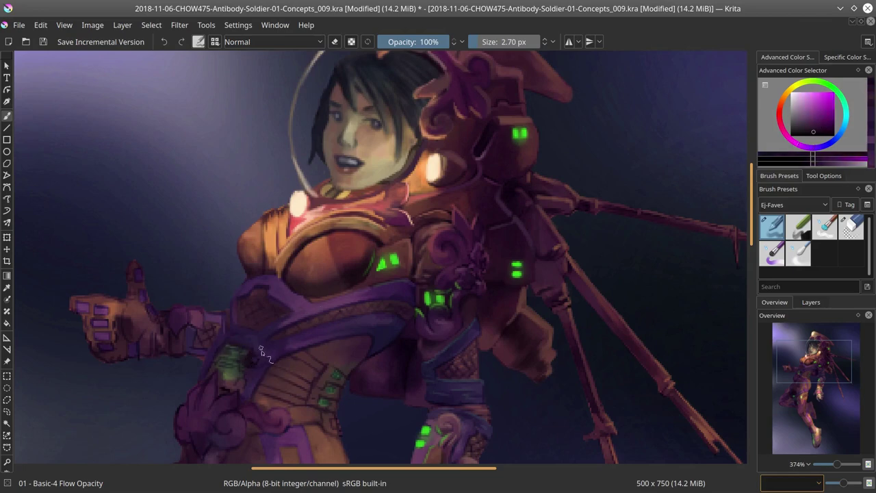
{"action": "left_click", "coordinate": [241, 394], "text": "ctrl"}
Step: Paint dark purple over the green glow on the belt
{"action": "left_click_drag", "start_coordinate": [241, 394], "coordinate": [381, 334]}
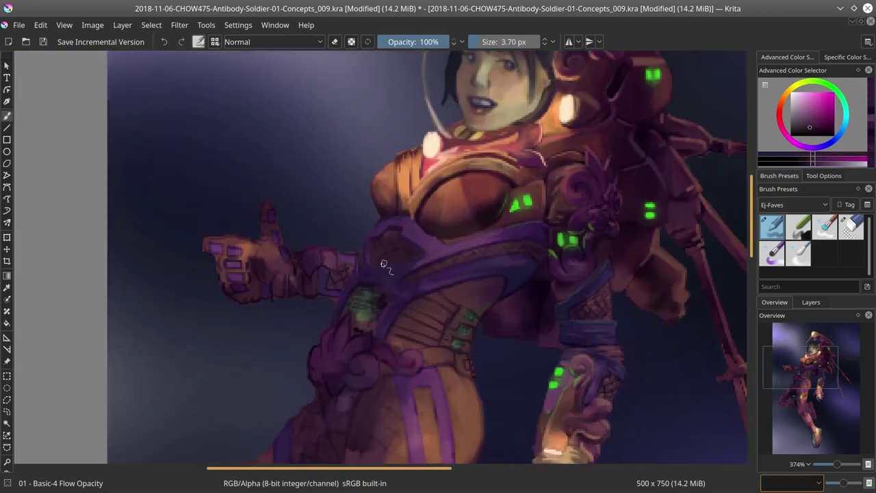
{"action": "left_click", "coordinate": [382, 333], "text": "ctrl"}
{"action": "left_click", "coordinate": [378, 304], "text": "ctrl"}
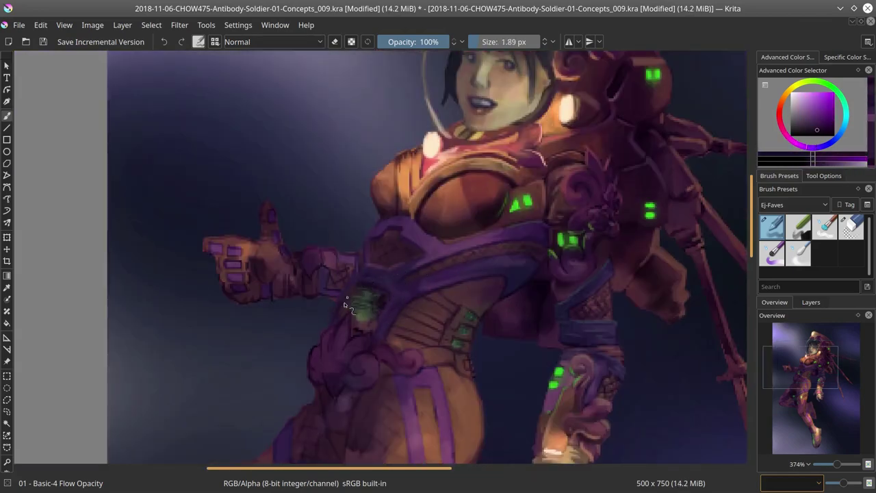
{"action": "left_click", "coordinate": [378, 364], "text": "ctrl"}
{"action": "left_click", "coordinate": [357, 259], "text": "ctrl"}
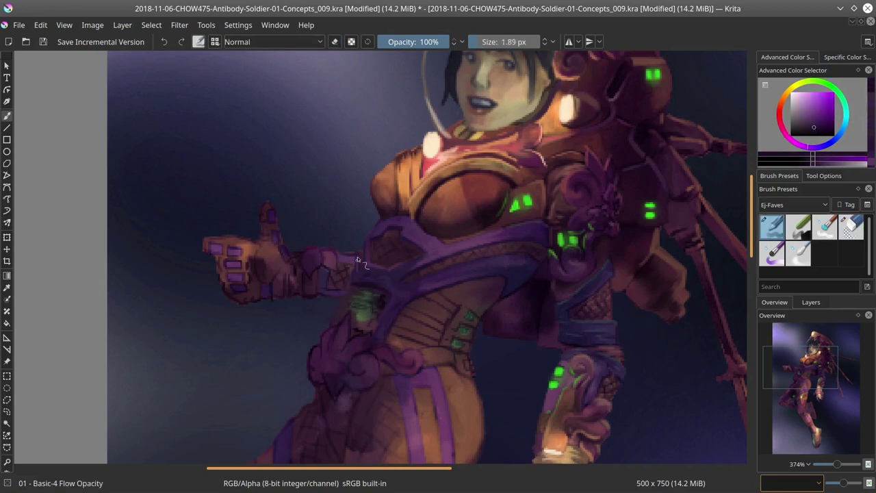
{"action": "left_click", "coordinate": [387, 340], "text": "ctrl"}
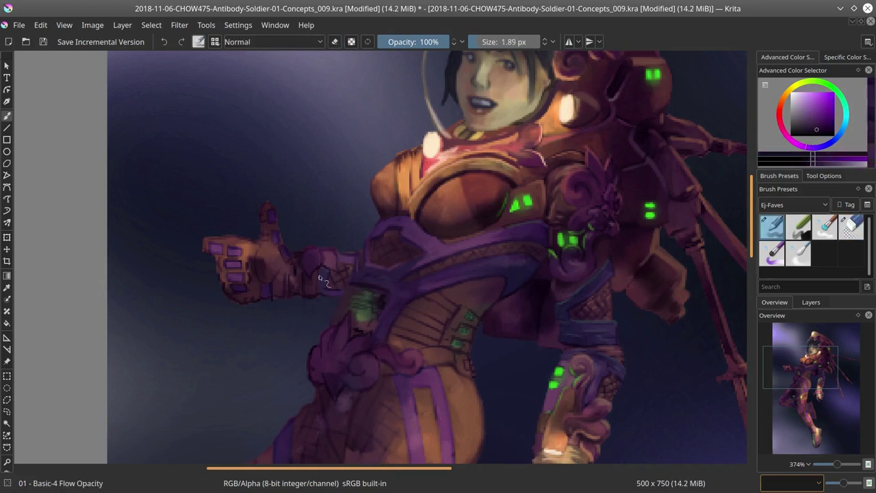
{"action": "left_click_drag", "start_coordinate": [322, 281], "coordinate": [363, 294]}
Step: Sample magenta and violet purples and stroke along the belt edge
{"action": "key", "text": "/"}
{"action": "key", "text": "/"}
{"action": "left_click", "coordinate": [421, 287], "text": "ctrl"}
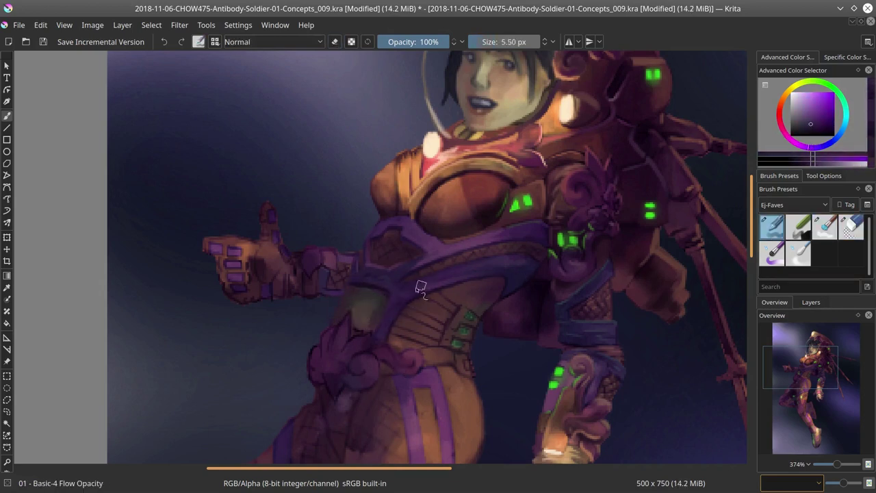
{"action": "left_click", "coordinate": [460, 250], "text": "ctrl"}
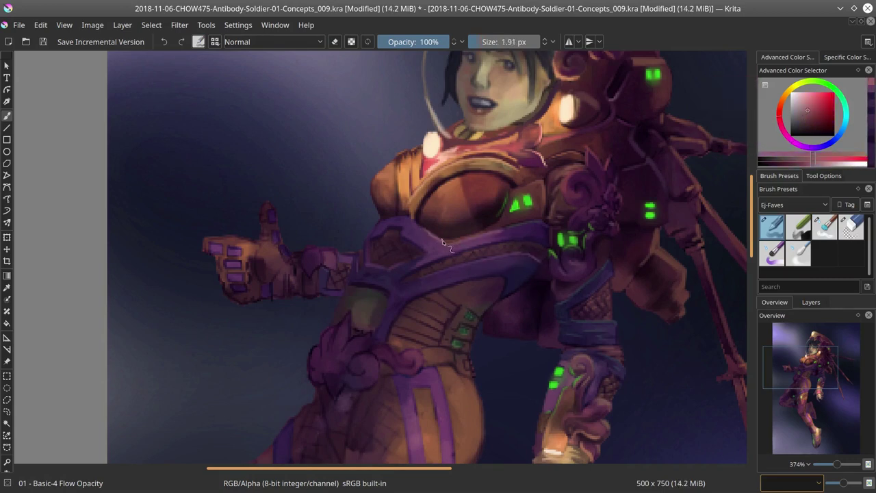
{"action": "left_click", "coordinate": [410, 255], "text": "ctrl"}
{"action": "left_click", "coordinate": [377, 259], "text": "ctrl"}
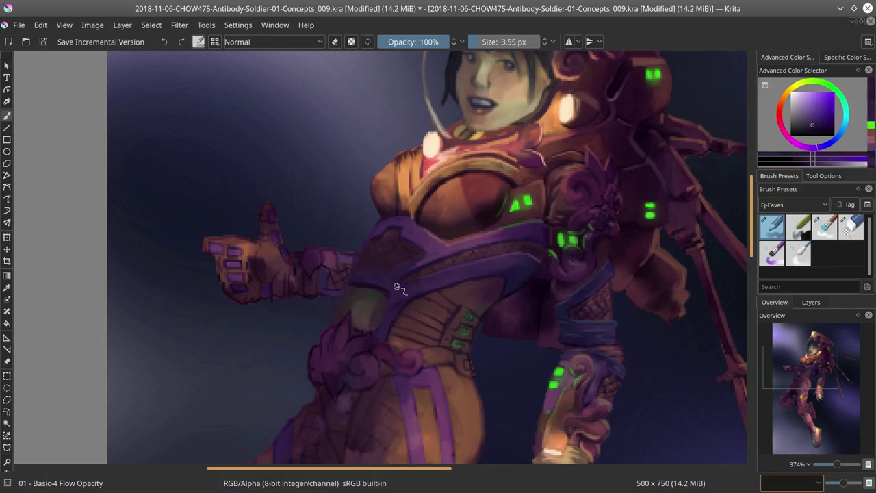
{"action": "left_click_drag", "start_coordinate": [344, 260], "coordinate": [372, 268]}
{"action": "left_click", "coordinate": [394, 277], "text": "ctrl"}
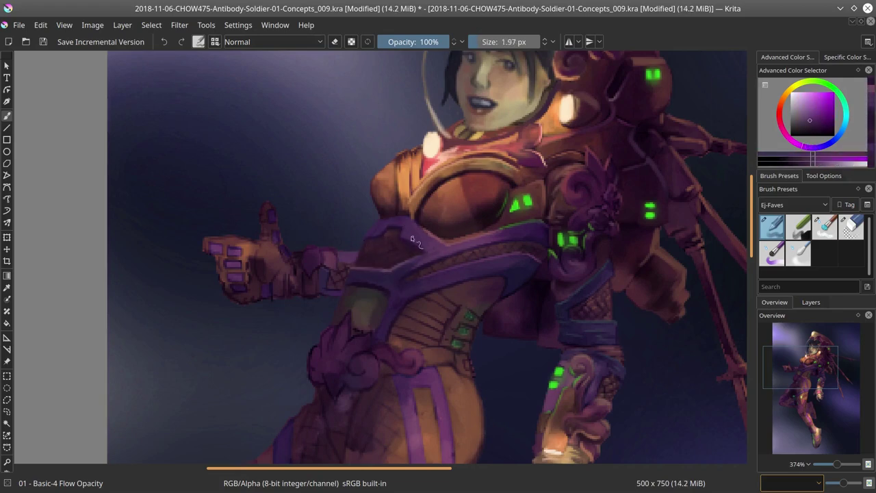
Step: Add a small lighter stroke along the belt edge and save the painting
{"action": "left_click", "coordinate": [392, 342], "text": "ctrl"}
{"action": "scroll", "coordinate": [545, 292], "scroll_direction": "down", "scroll_amount": 10}
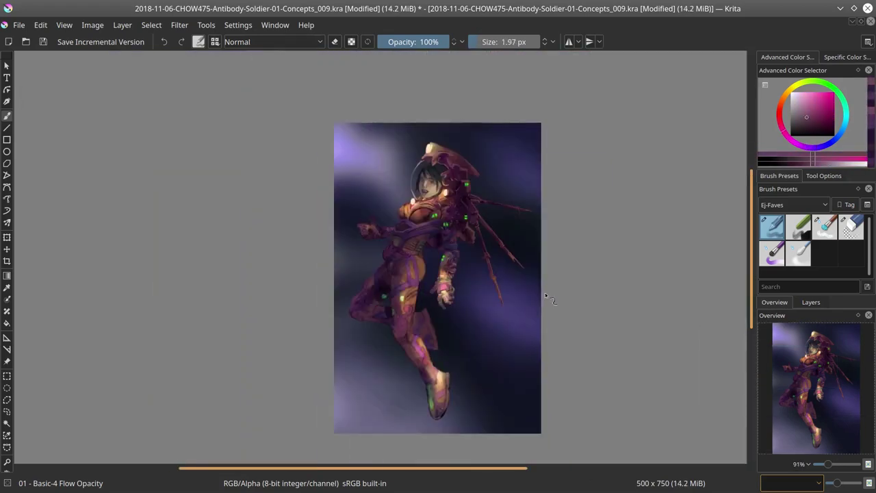
{"action": "scroll", "coordinate": [222, 272], "scroll_direction": "down", "scroll_amount": 2}
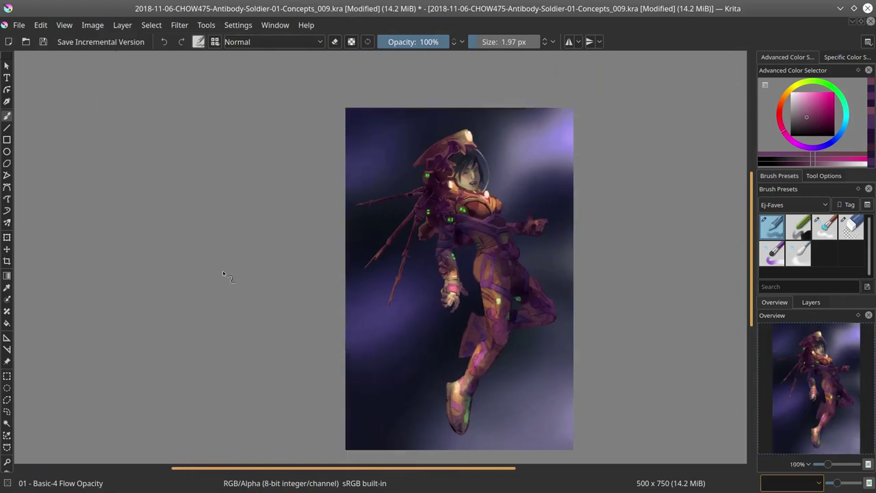
{"action": "key", "text": "ctrl+s"}
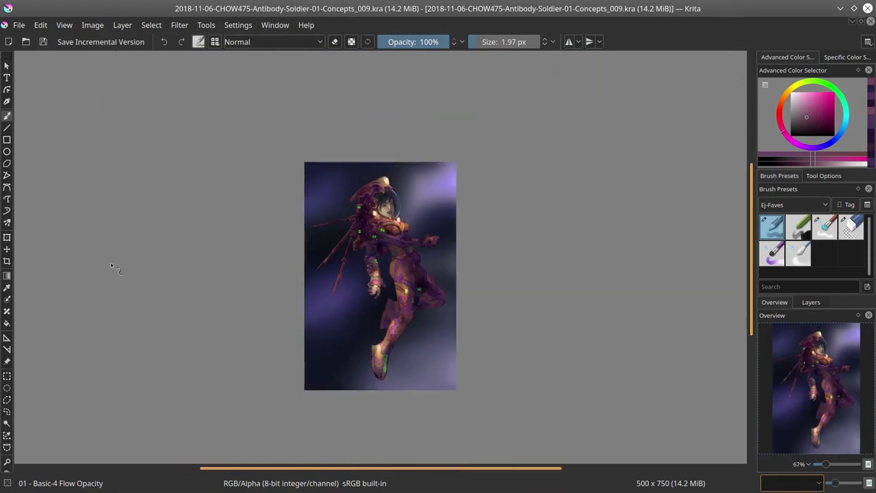
Step: Return to the basic flow-opacity brush, sample an orange from the armour, and save
{"action": "scroll", "coordinate": [280, 230], "scroll_direction": "up", "scroll_amount": 5}
{"action": "key", "text": "1"}
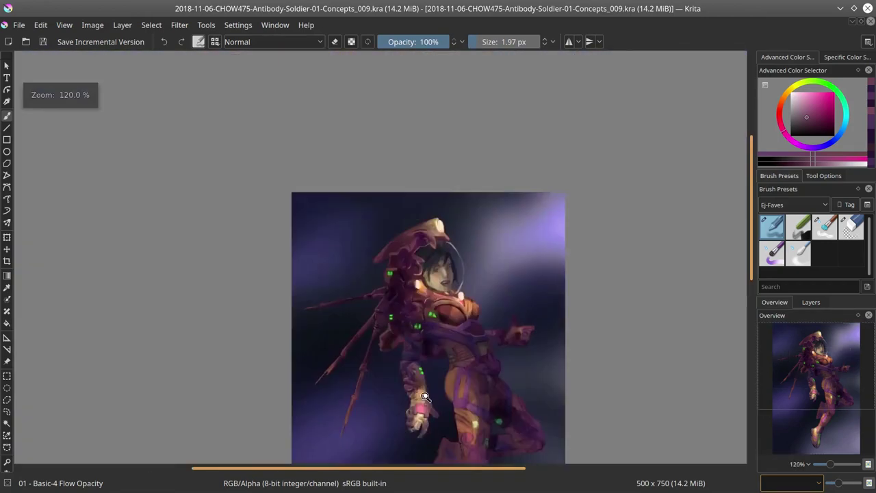
{"action": "scroll", "coordinate": [399, 255], "scroll_direction": "up", "scroll_amount": 8}
{"action": "key", "text": "slash"}
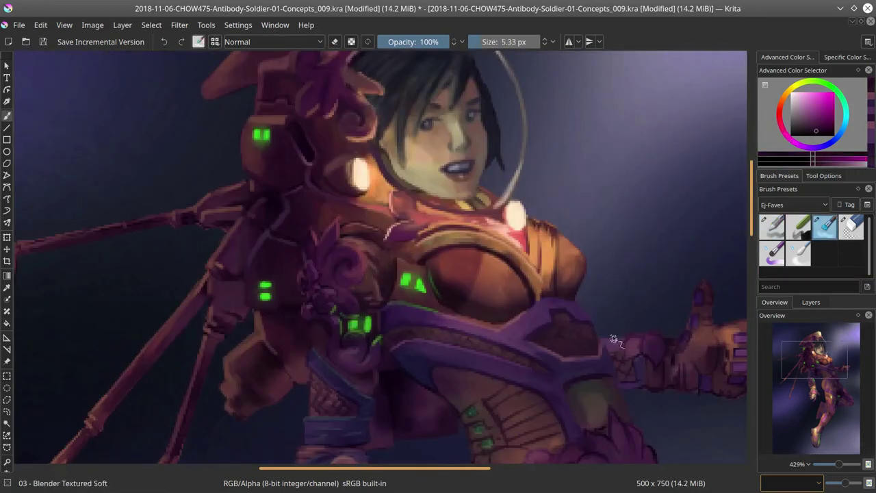
{"action": "scroll", "coordinate": [369, 297], "scroll_direction": "up", "scroll_amount": 1}
{"action": "key", "text": "slash"}
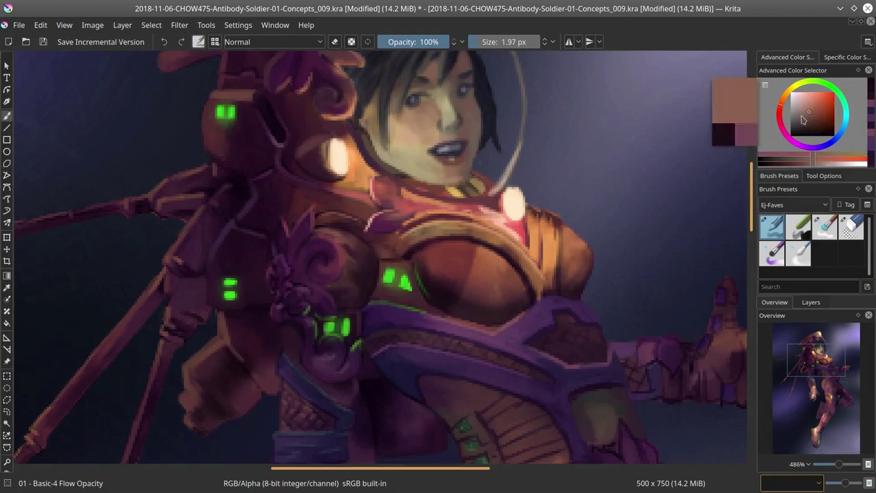
{"action": "left_click", "coordinate": [367, 188], "text": "ctrl"}
{"action": "key", "text": "2"}
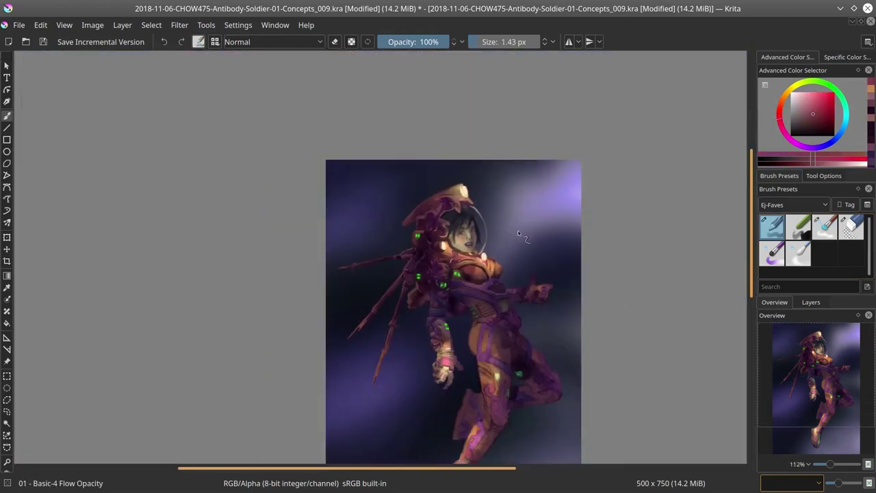
{"action": "key", "text": "ctrl+s"}
Step: With a smaller brush, touch up the belt in darker magenta and reddish-brown, then save
{"action": "scroll", "coordinate": [581, 236], "scroll_direction": "down", "scroll_amount": 3}
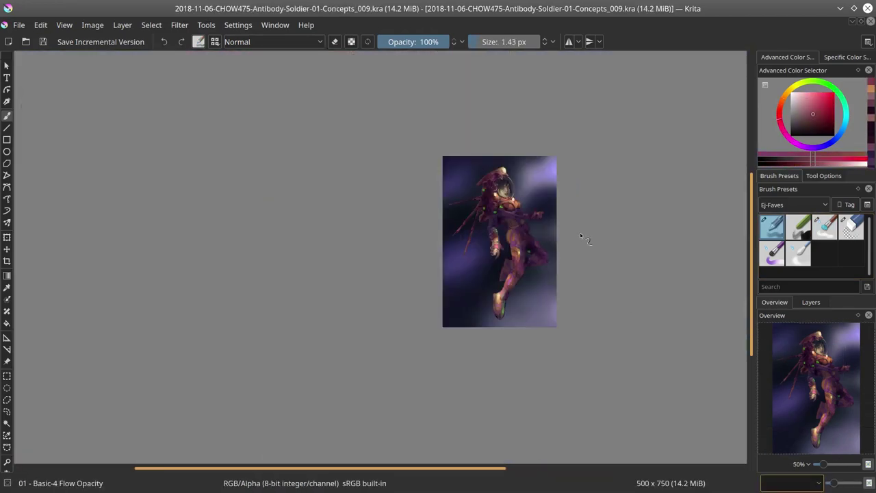
{"action": "scroll", "coordinate": [579, 233], "scroll_direction": "up", "scroll_amount": 9}
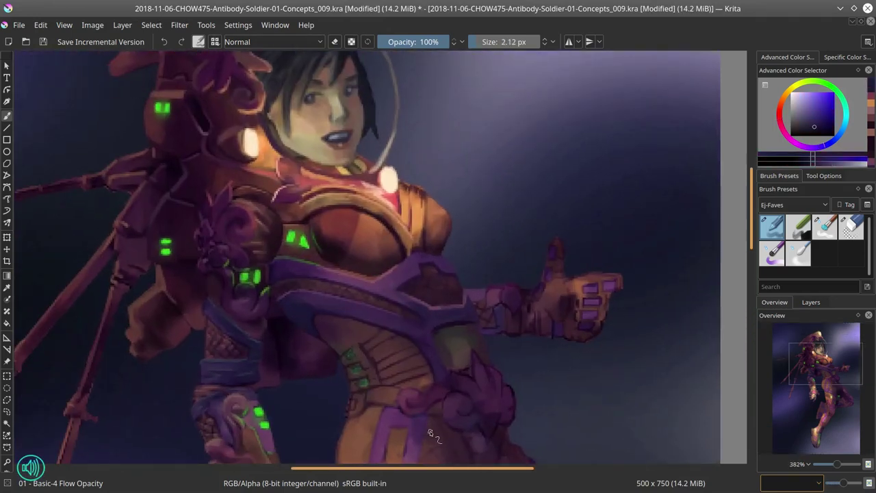
{"action": "key", "text": "bracketleft"}
{"action": "left_click", "coordinate": [424, 294], "text": "ctrl"}
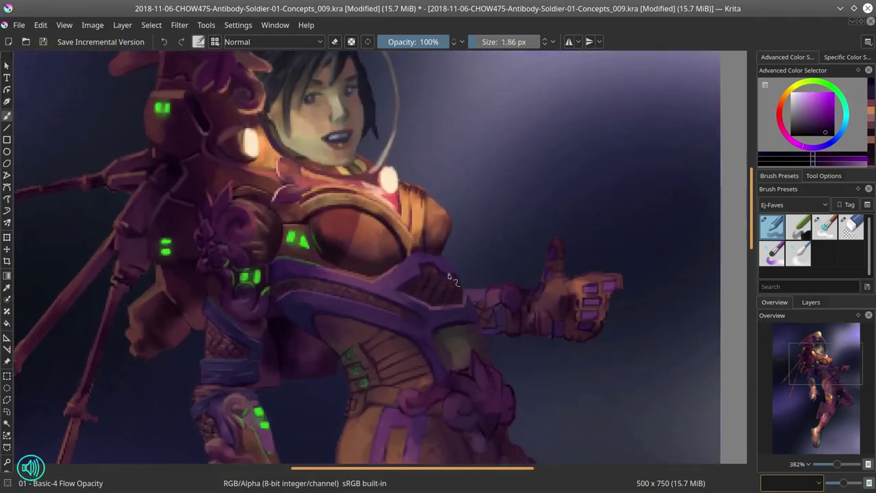
{"action": "left_click", "coordinate": [425, 282], "text": "ctrl"}
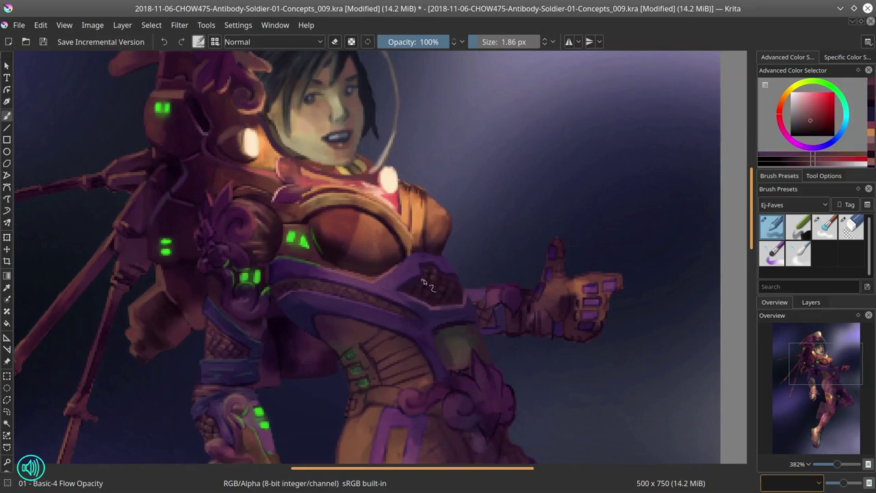
{"action": "left_click", "coordinate": [422, 293], "text": "ctrl"}
{"action": "scroll", "coordinate": [431, 287], "scroll_direction": "down", "scroll_amount": 9}
{"action": "scroll", "coordinate": [712, 159], "scroll_direction": "up", "scroll_amount": 10}
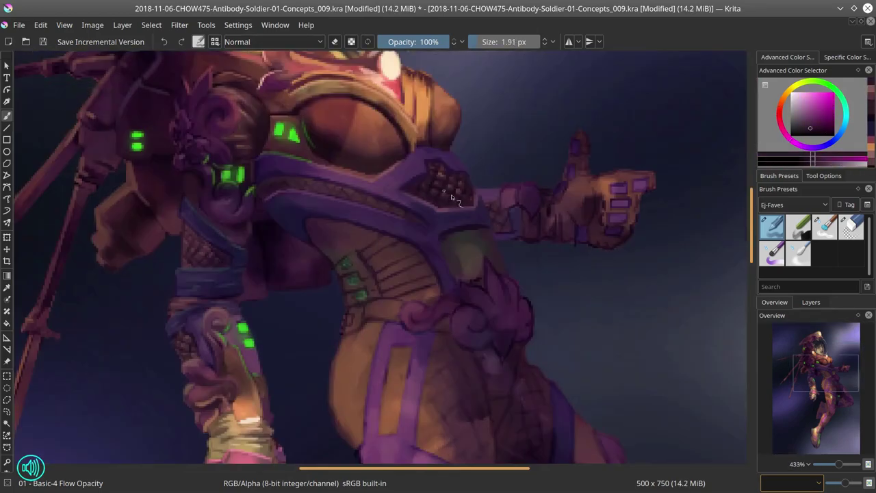
{"action": "scroll", "coordinate": [569, 106], "scroll_direction": "down", "scroll_amount": 5}
{"action": "scroll", "coordinate": [569, 106], "scroll_direction": "down", "scroll_amount": 3}
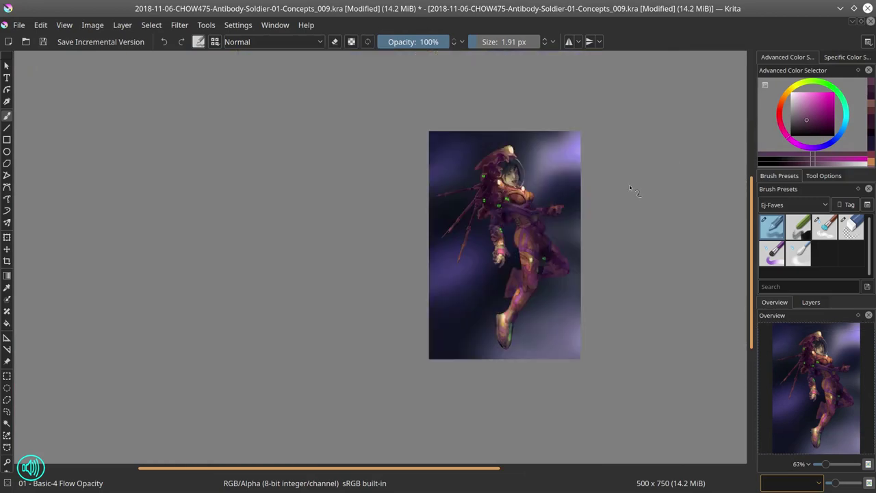
{"action": "scroll", "coordinate": [139, 153], "scroll_direction": "down", "scroll_amount": 1}
{"action": "key", "text": "ctrl+s"}
{"action": "scroll", "coordinate": [456, 197], "scroll_direction": "up", "scroll_amount": 10}
Step: Polygon-select the face and copy it onto a new layer
{"action": "left_click", "coordinate": [7, 400]}
{"action": "left_click", "coordinate": [282, 126]}
{"action": "left_click", "coordinate": [299, 100]}
{"action": "left_click", "coordinate": [344, 88]}
{"action": "left_click", "coordinate": [351, 104]}
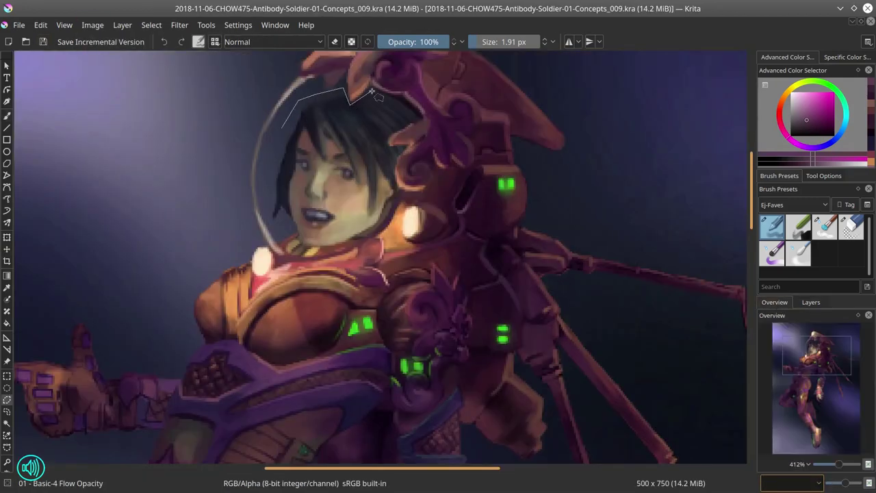
{"action": "double_click", "coordinate": [375, 232]}
{"action": "key", "text": "ctrl+alt+j"}
Step: Hide the other layers and erase the red collar under the chin
{"action": "left_click", "coordinate": [811, 302]}
{"action": "left_click", "coordinate": [764, 416]}
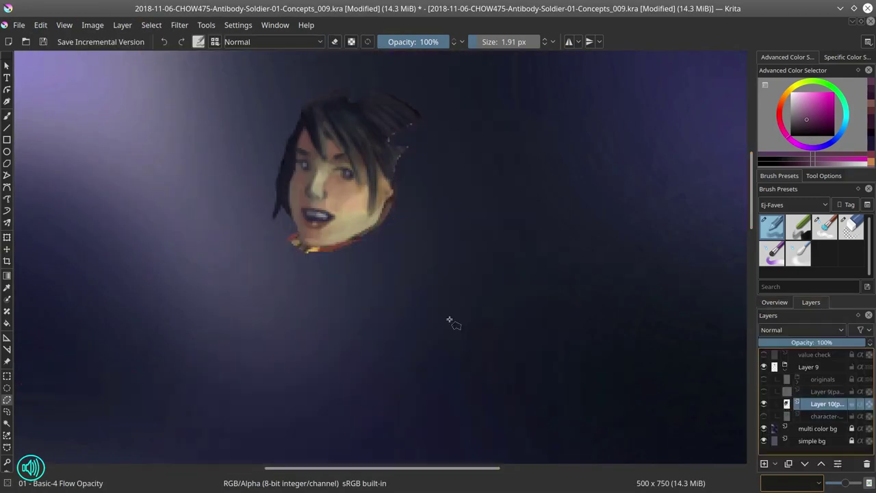
{"action": "scroll", "coordinate": [448, 319], "scroll_direction": "down", "scroll_amount": 8}
{"action": "key", "text": "ctrl+t"}
{"action": "key", "text": "Return"}
{"action": "key", "text": "e"}
{"action": "mouse_move", "coordinate": [350, 302]}
{"action": "left_mouse_down"}
{"action": "mouse_move", "coordinate": [391, 318]}
{"action": "mouse_move", "coordinate": [441, 298]}
{"action": "mouse_move", "coordinate": [342, 301]}
{"action": "mouse_move", "coordinate": [425, 293]}
{"action": "left_mouse_up"}
{"action": "scroll", "coordinate": [417, 234], "scroll_direction": "up", "scroll_amount": 2}
Step: Draw a polygonal selection around the face's skin area
{"action": "left_click", "coordinate": [7, 400]}
{"action": "left_click", "coordinate": [322, 112]}
{"action": "left_click", "coordinate": [302, 157]}
{"action": "left_click", "coordinate": [286, 255]}
{"action": "left_click", "coordinate": [307, 351]}
{"action": "left_click", "coordinate": [377, 404]}
{"action": "left_click", "coordinate": [504, 382]}
{"action": "left_click", "coordinate": [529, 317]}
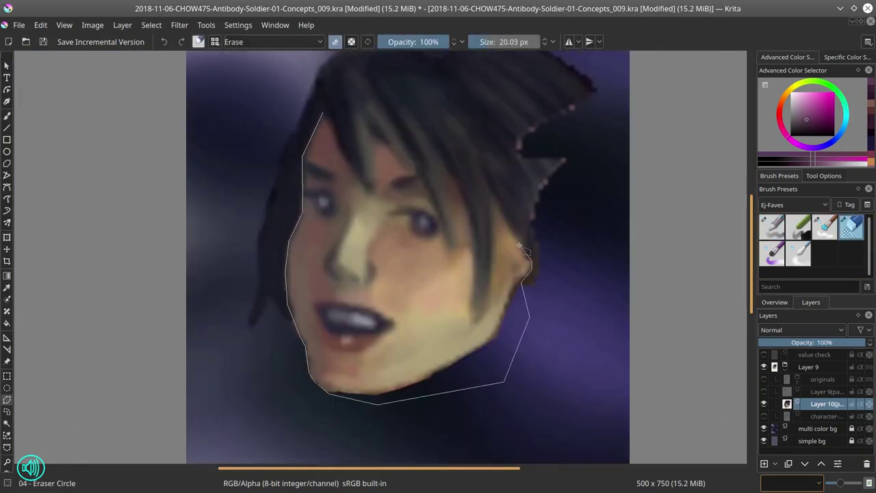
{"action": "left_click", "coordinate": [324, 113]}
Step: Bring back the overview panel and open the colour adjustment filters menu
{"action": "left_click", "coordinate": [774, 302]}
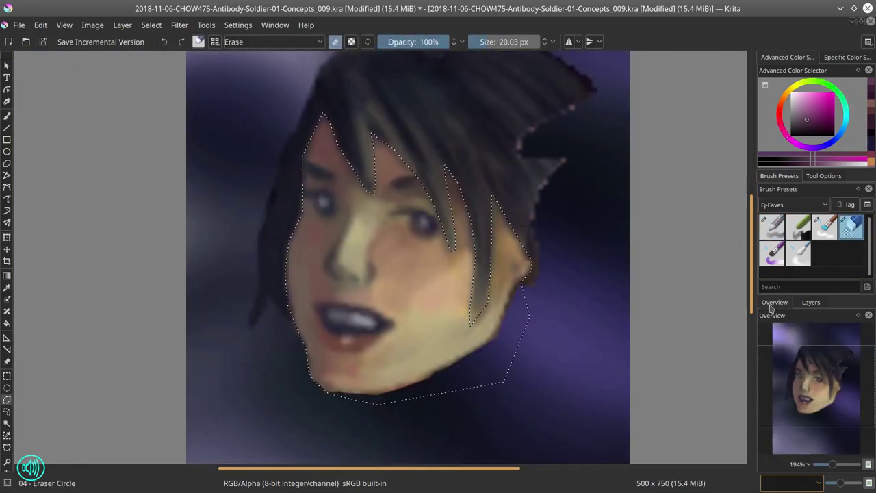
{"action": "scroll", "coordinate": [448, 274], "scroll_direction": "down", "scroll_amount": 4}
{"action": "left_click", "coordinate": [180, 25]}
Step: Apply Color Balance to the face (shadows blue 10, midtones red 6)
{"action": "left_click", "coordinate": [479, 189]}
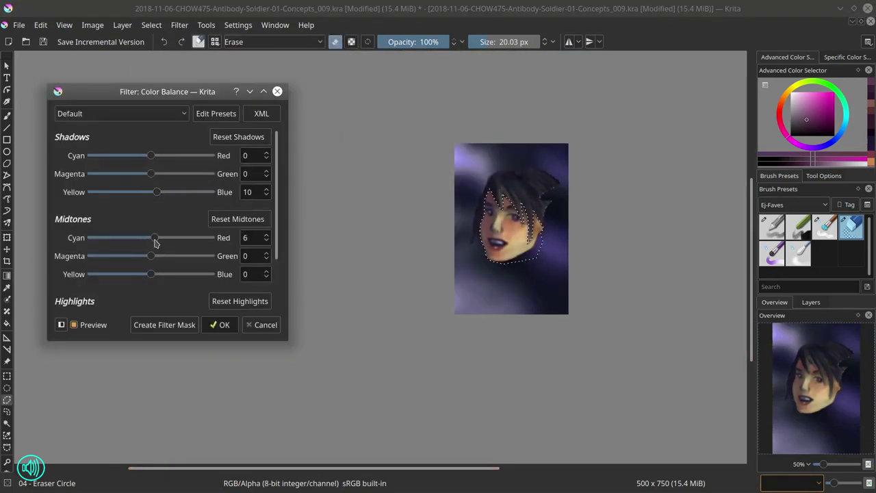
{"action": "scroll", "coordinate": [157, 242], "scroll_direction": "down", "scroll_amount": 2}
{"action": "left_click", "coordinate": [274, 323]}
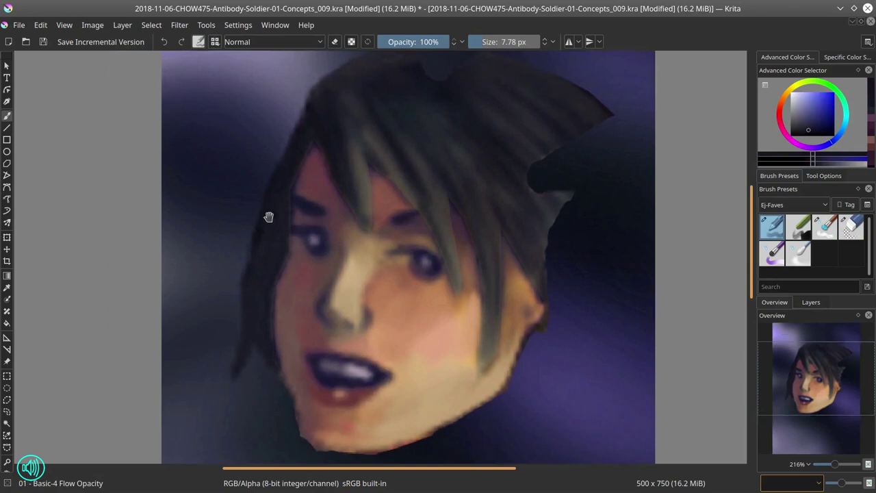
{"action": "left_click_drag", "start_coordinate": [268, 217], "coordinate": [300, 248]}
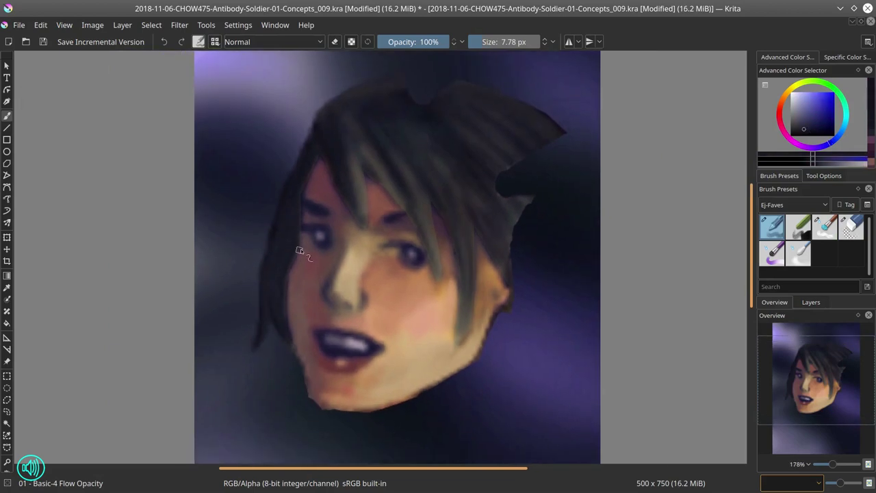
{"action": "scroll", "coordinate": [300, 249], "scroll_direction": "down", "scroll_amount": 1}
Step: Sample cheek, lip and eye tones, ending on a dark colour from the hair edge
{"action": "left_click", "coordinate": [422, 274], "text": "ctrl"}
{"action": "key", "text": "bracketleft"}
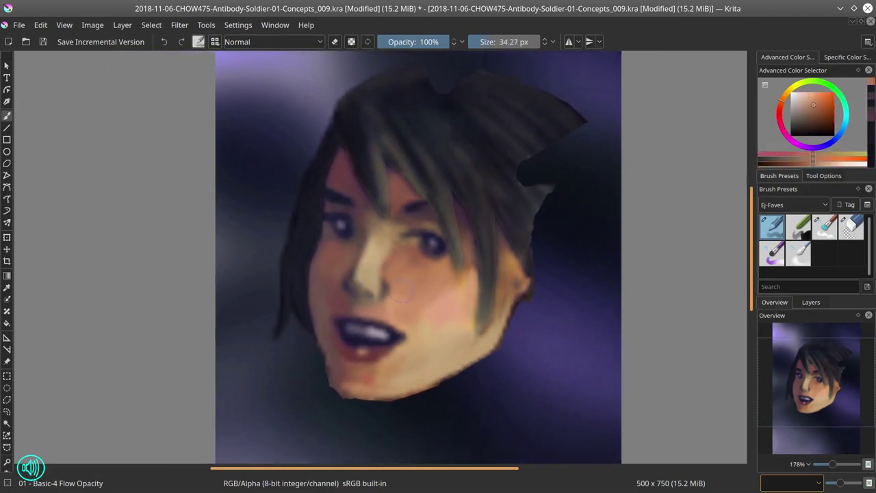
{"action": "left_click", "coordinate": [349, 354], "text": "ctrl"}
{"action": "key", "text": "bracketright"}
{"action": "key", "text": "bracketright"}
{"action": "key", "text": "bracketright"}
{"action": "key", "text": "bracketright"}
{"action": "key", "text": "bracketright"}
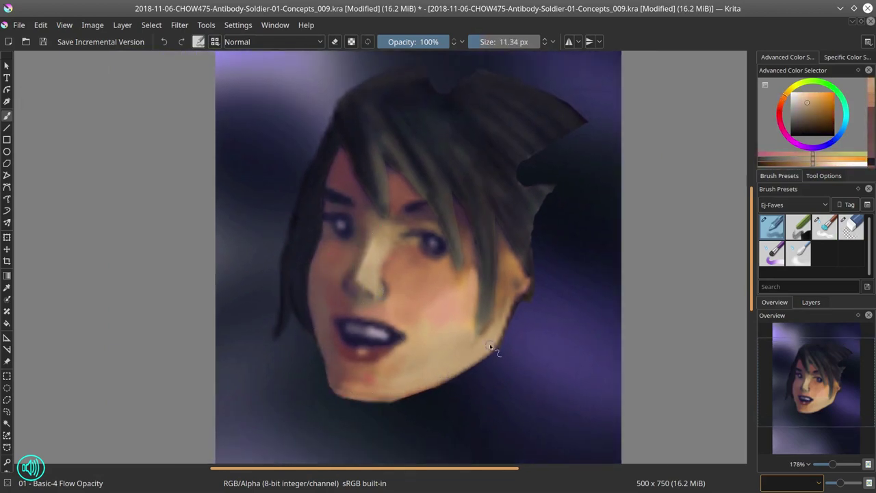
{"action": "left_click", "coordinate": [363, 395], "text": "ctrl"}
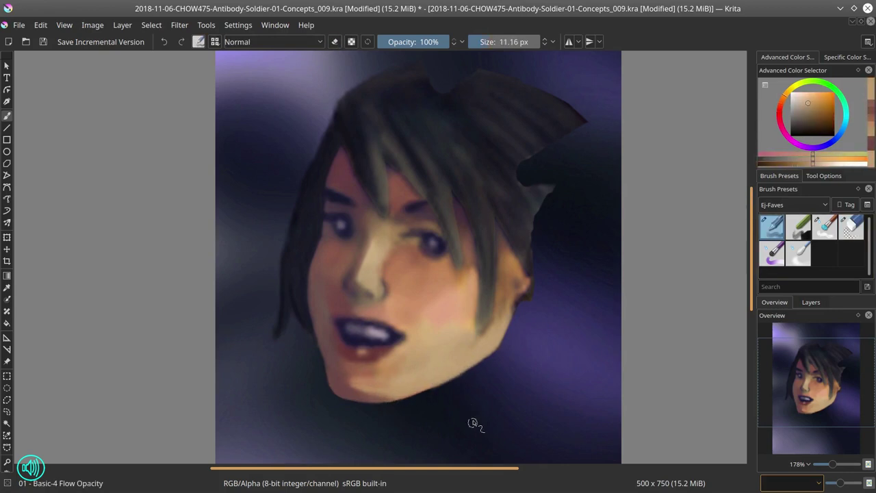
{"action": "scroll", "coordinate": [470, 420], "scroll_direction": "up", "scroll_amount": 1}
{"action": "key", "text": "bracketleft"}
{"action": "key", "text": "bracketleft"}
{"action": "key", "text": "bracketleft"}
{"action": "key", "text": "bracketleft"}
{"action": "left_click", "coordinate": [373, 180], "text": "ctrl"}
{"action": "key", "text": "bracketleft"}
{"action": "key", "text": "bracketleft"}
{"action": "key", "text": "bracketleft"}
{"action": "key", "text": "bracketleft"}
{"action": "left_click", "coordinate": [313, 247], "text": "ctrl"}
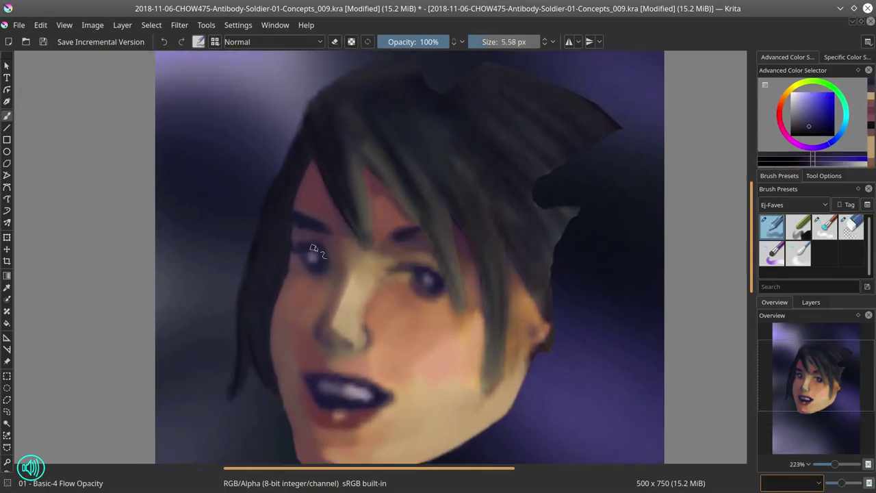
{"action": "key", "text": "bracketright"}
{"action": "left_click", "coordinate": [241, 299], "text": "ctrl"}
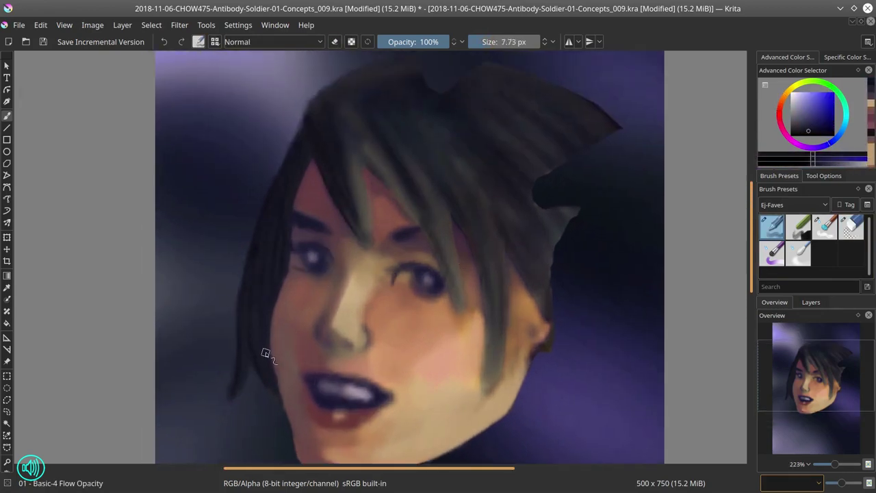
Step: Paint darker strands over the hair toward the right eye
{"action": "mouse_move", "coordinate": [338, 136]}
{"action": "left_mouse_down"}
{"action": "mouse_move", "coordinate": [406, 137]}
{"action": "mouse_move", "coordinate": [477, 249]}
{"action": "left_mouse_up"}
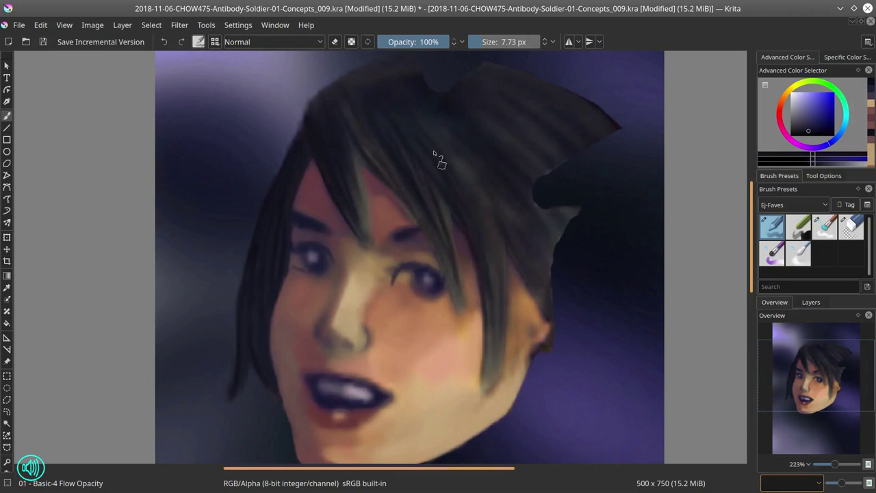
{"action": "left_click", "coordinate": [429, 232], "text": "ctrl"}
{"action": "left_click_drag", "start_coordinate": [430, 233], "coordinate": [457, 314]}
{"action": "left_click_drag", "start_coordinate": [417, 178], "coordinate": [378, 223]}
{"action": "key", "text": "bracketleft"}
{"action": "key", "text": "bracketleft"}
{"action": "key", "text": "bracketleft"}
{"action": "key", "text": "bracketleft"}
{"action": "left_click_drag", "start_coordinate": [364, 182], "coordinate": [354, 197]}
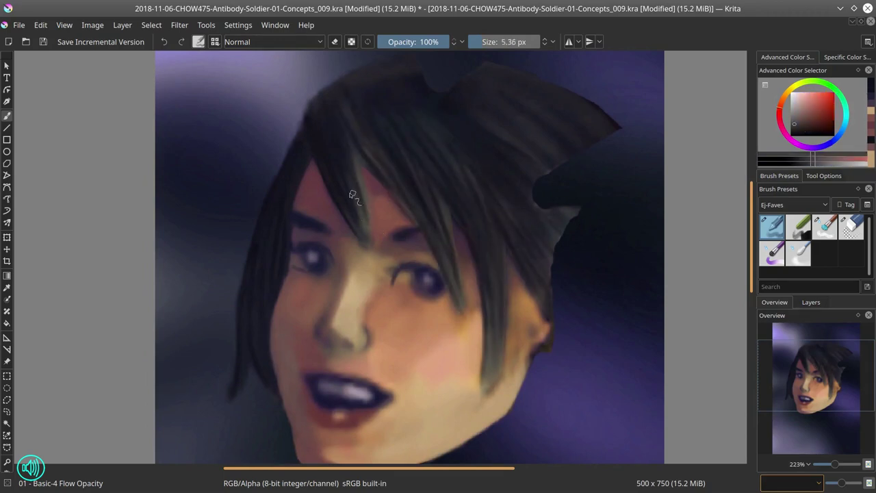
{"action": "key", "text": "bracketleft"}
{"action": "key", "text": "bracketleft"}
{"action": "key", "text": "bracketleft"}
{"action": "key", "text": "bracketleft"}
{"action": "key", "text": "bracketleft"}
{"action": "key", "text": "bracketleft"}
{"action": "key", "text": "bracketleft"}
{"action": "key", "text": "bracketleft"}
Step: Add a light stroke along the nose's left side and a highlight under the nose
{"action": "left_click", "coordinate": [401, 289], "text": "ctrl"}
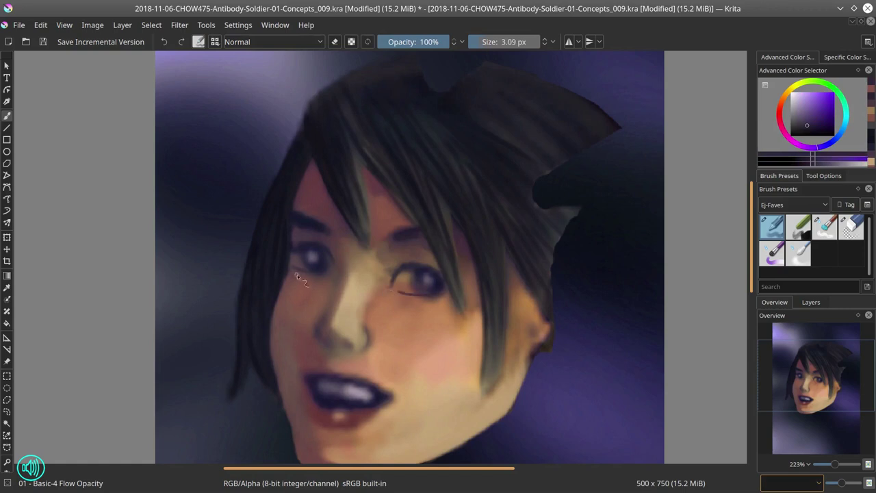
{"action": "left_click", "coordinate": [321, 341], "text": "ctrl"}
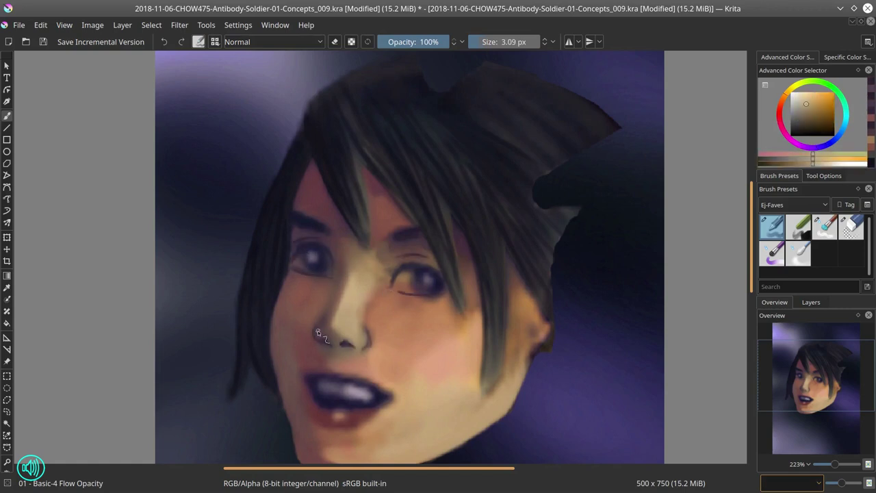
{"action": "left_click_drag", "start_coordinate": [317, 335], "coordinate": [330, 309]}
{"action": "key", "text": "bracketright"}
{"action": "left_click", "coordinate": [343, 307], "text": "ctrl"}
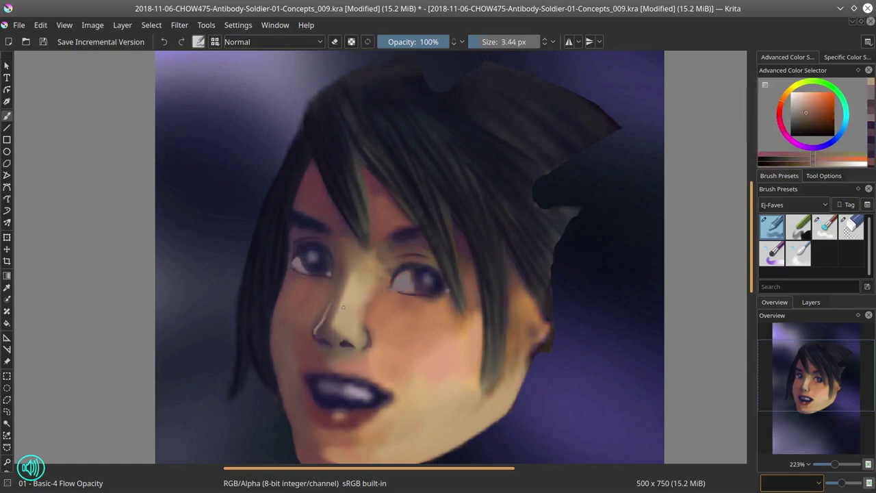
{"action": "key", "text": "bracketright"}
{"action": "key", "text": "bracketright"}
{"action": "key", "text": "bracketright"}
{"action": "key", "text": "bracketright"}
{"action": "key", "text": "bracketright"}
{"action": "key", "text": "bracketright"}
{"action": "key", "text": "bracketright"}
{"action": "left_click", "coordinate": [348, 348], "text": "ctrl"}
{"action": "left_click_drag", "start_coordinate": [334, 350], "coordinate": [328, 374]}
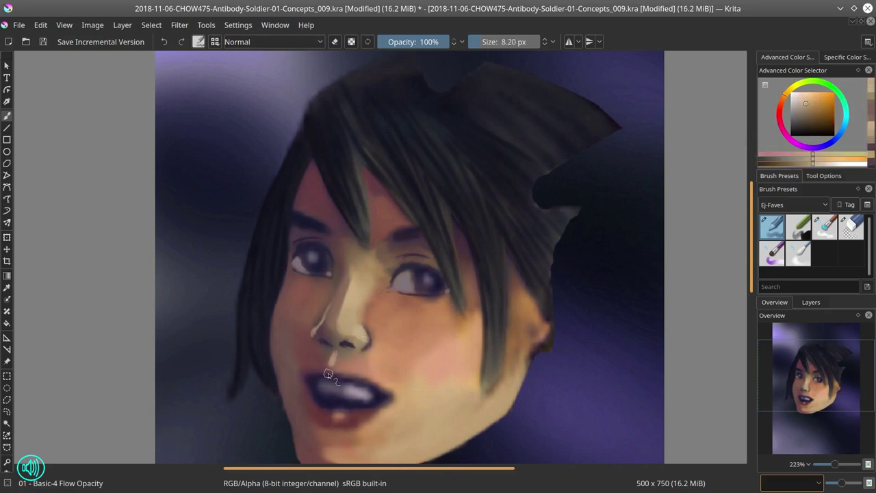
Step: Smooth the cheek with a sampled darker red skin tone, about 10–14 px brush
{"action": "key", "text": "bracketright"}
{"action": "key", "text": "bracketright"}
{"action": "key", "text": "bracketright"}
{"action": "left_click", "coordinate": [309, 443], "text": "ctrl"}
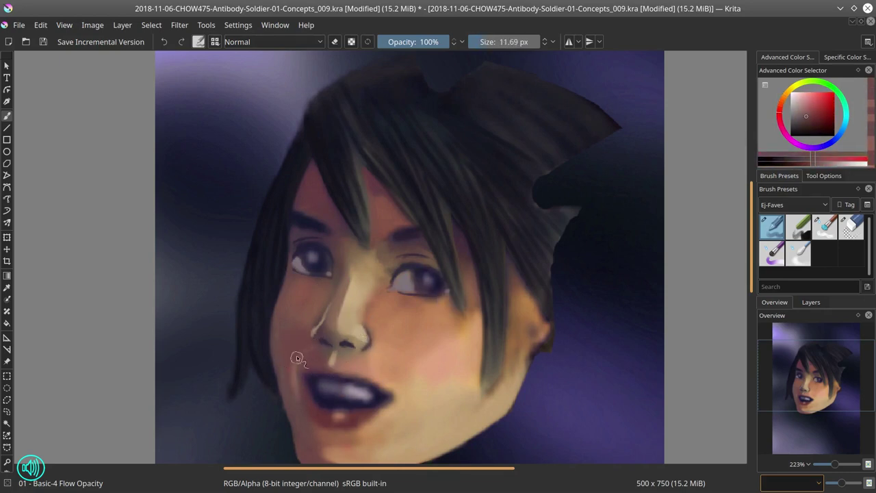
{"action": "key", "text": "bracketleft"}
{"action": "key", "text": "bracketleft"}
{"action": "left_click", "coordinate": [304, 293], "text": "ctrl"}
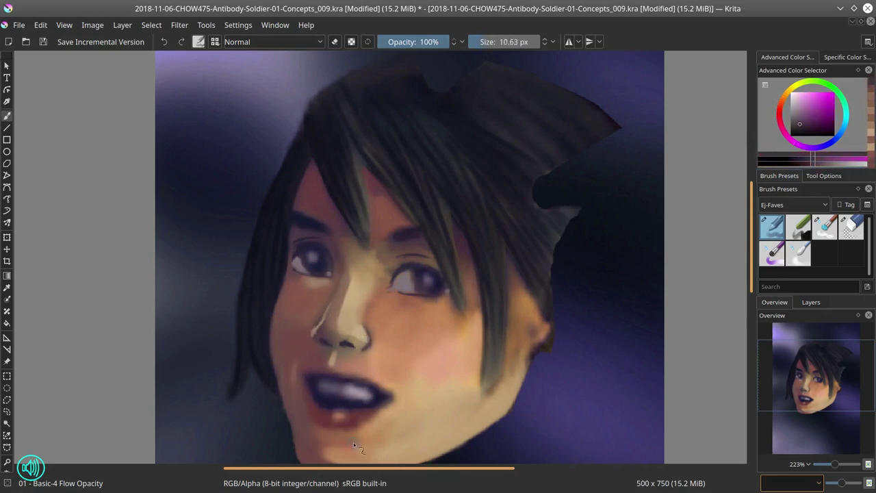
{"action": "mouse_move", "coordinate": [443, 290]}
{"action": "left_mouse_down"}
{"action": "mouse_move", "coordinate": [474, 303]}
{"action": "mouse_move", "coordinate": [475, 330]}
{"action": "mouse_move", "coordinate": [540, 338]}
{"action": "mouse_move", "coordinate": [445, 338]}
{"action": "mouse_move", "coordinate": [488, 417]}
{"action": "mouse_move", "coordinate": [448, 389]}
{"action": "left_mouse_up"}
{"action": "left_click", "coordinate": [444, 348], "text": "ctrl"}
{"action": "key", "text": "bracketright"}
{"action": "key", "text": "bracketright"}
{"action": "key", "text": "bracketright"}
Step: Strengthen the upper lip's top edge with a dark red at about 5 px
{"action": "scroll", "coordinate": [515, 330], "scroll_direction": "down", "scroll_amount": 3}
{"action": "scroll", "coordinate": [424, 251], "scroll_direction": "up", "scroll_amount": 4}
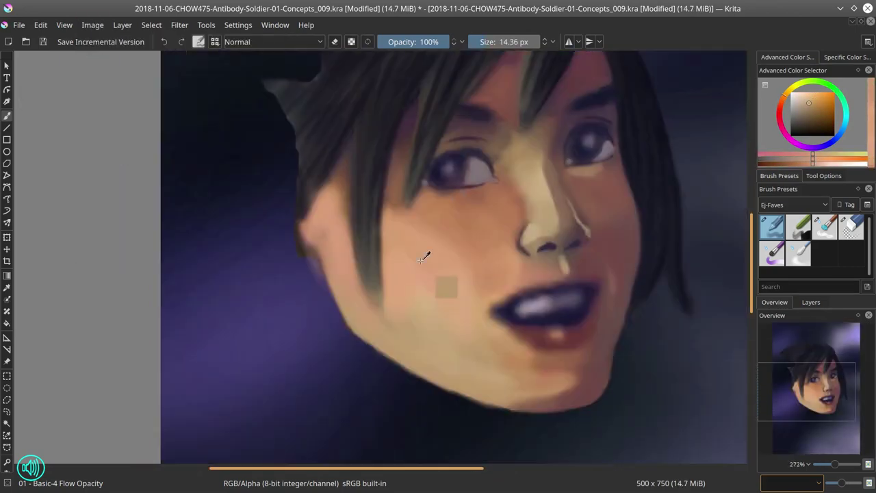
{"action": "key", "text": "bracketleft"}
{"action": "key", "text": "bracketleft"}
{"action": "key", "text": "bracketleft"}
{"action": "key", "text": "bracketleft"}
{"action": "key", "text": "bracketleft"}
{"action": "key", "text": "bracketleft"}
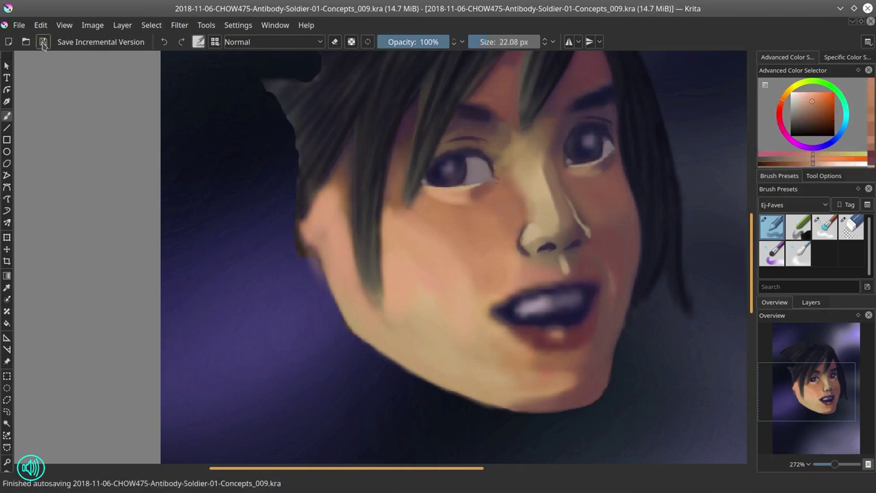
{"action": "key", "text": "bracketleft"}
{"action": "key", "text": "bracketleft"}
{"action": "key", "text": "bracketleft"}
{"action": "key", "text": "bracketleft"}
{"action": "key", "text": "bracketleft"}
{"action": "key", "text": "bracketleft"}
{"action": "key", "text": "bracketleft"}
{"action": "key", "text": "bracketleft"}
{"action": "key", "text": "bracketleft"}
{"action": "key", "text": "bracketleft"}
{"action": "key", "text": "bracketleft"}
{"action": "key", "text": "bracketleft"}
{"action": "key", "text": "bracketleft"}
{"action": "left_click", "coordinate": [503, 310], "text": "ctrl"}
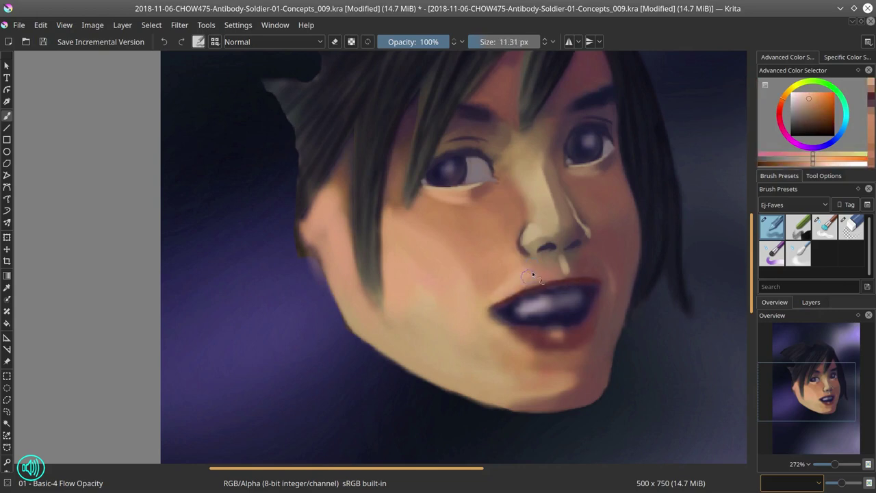
{"action": "left_click_drag", "start_coordinate": [579, 284], "coordinate": [489, 293]}
Step: Sample lip and peach skin shades and paint a highlight on the left eye's iris
{"action": "left_click", "coordinate": [582, 245], "text": "ctrl"}
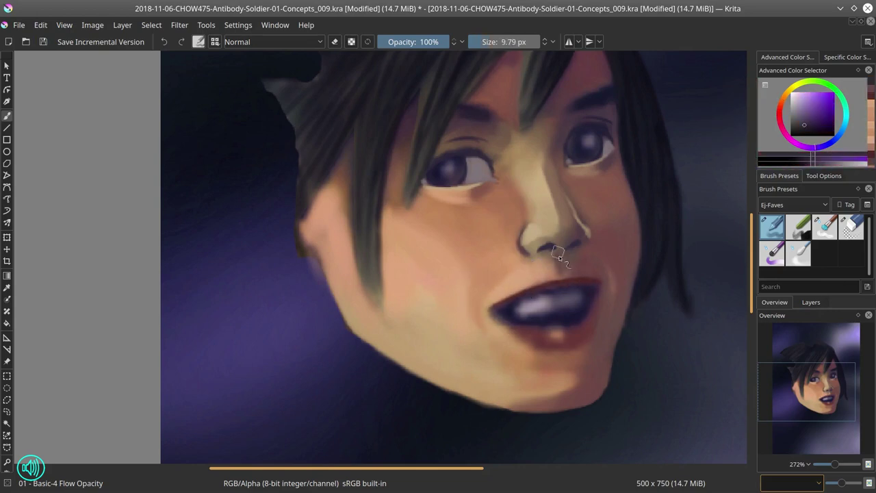
{"action": "key", "text": "bracketright"}
{"action": "left_click", "coordinate": [497, 319], "text": "ctrl"}
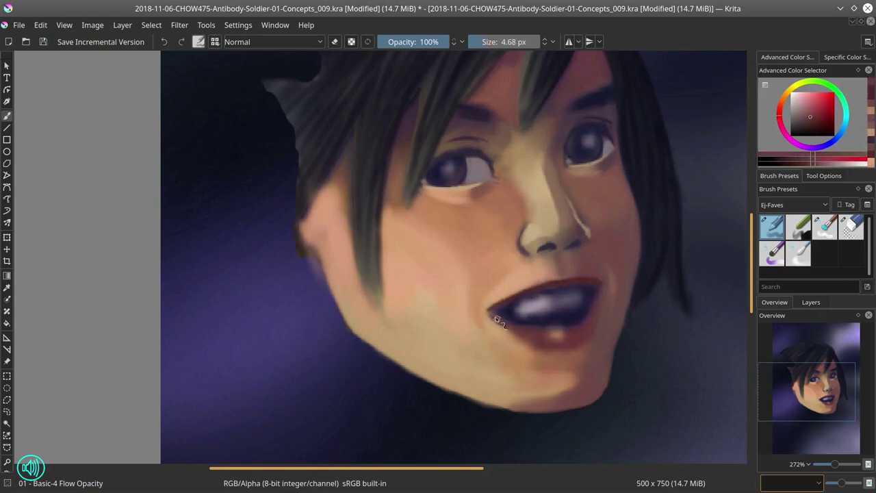
{"action": "left_click", "coordinate": [572, 299], "text": "ctrl"}
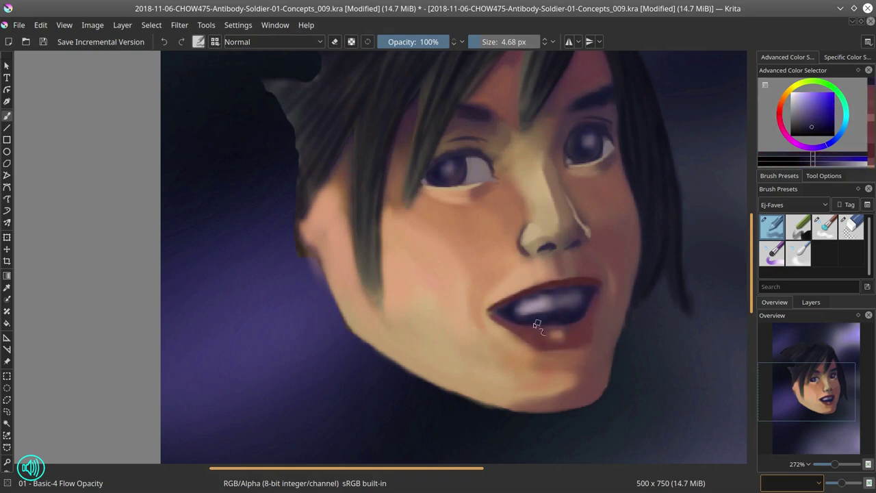
{"action": "key", "text": "bracketright"}
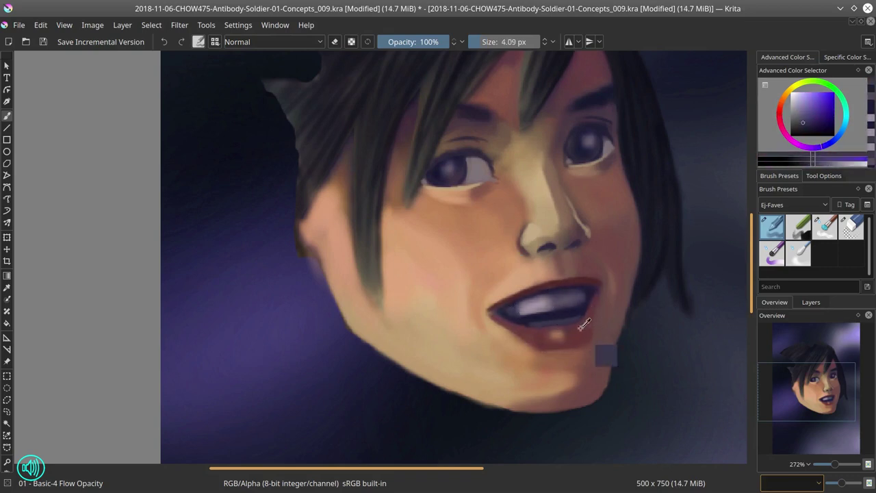
{"action": "left_click", "coordinate": [510, 336], "text": "ctrl"}
{"action": "key", "text": "bracketleft"}
{"action": "key", "text": "bracketleft"}
{"action": "left_click_drag", "start_coordinate": [453, 169], "coordinate": [473, 168]}
Step: Pick a dark purple and save the painting
{"action": "key", "text": "bracketright"}
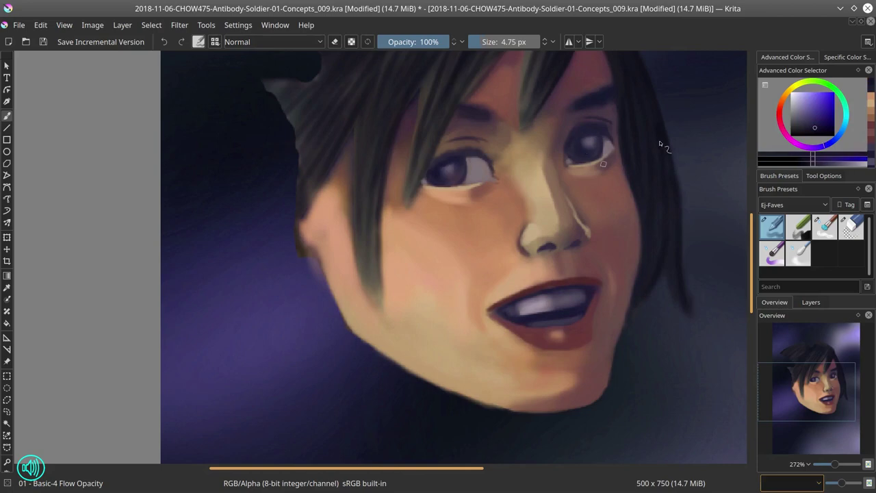
{"action": "left_click", "coordinate": [580, 149], "text": "ctrl"}
{"action": "scroll", "coordinate": [580, 149], "scroll_direction": "down", "scroll_amount": 6}
{"action": "key", "text": "ctrl+s"}
Step: Duplicate the head layer and make the character layer visible
{"action": "left_click", "coordinate": [811, 302]}
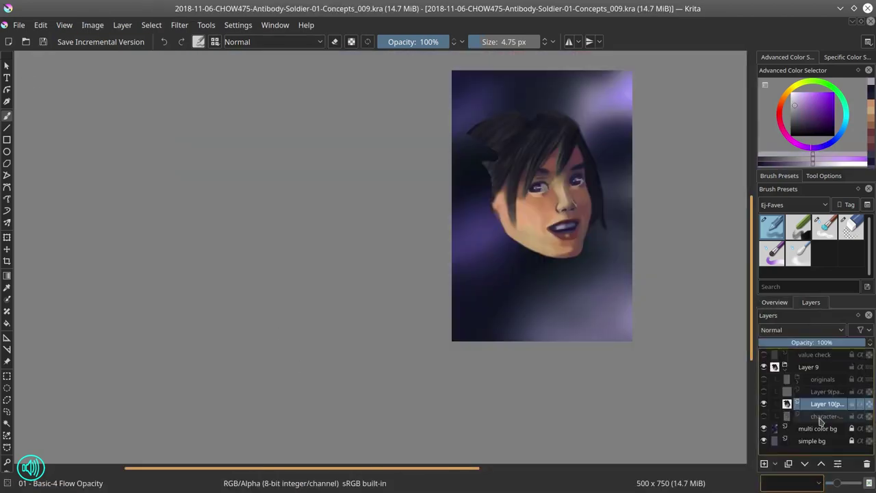
{"action": "right_click", "coordinate": [822, 392]}
{"action": "left_click", "coordinate": [771, 220]}
{"action": "left_click", "coordinate": [764, 415]}
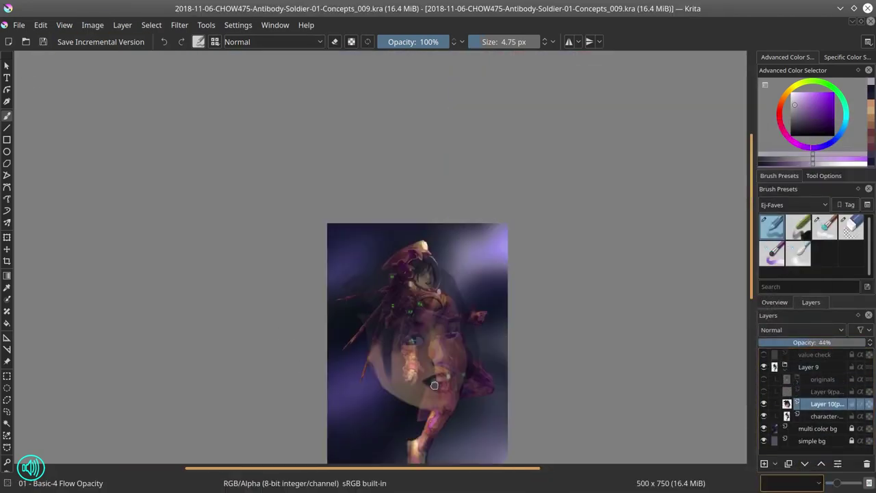
Step: Transform the duplicated head, moving it into the soldier's helmet
{"action": "scroll", "coordinate": [426, 261], "scroll_direction": "up", "scroll_amount": 3}
{"action": "key", "text": "ctrl+t"}
{"action": "left_click_drag", "start_coordinate": [518, 240], "coordinate": [371, 237]}
{"action": "key", "text": "Return"}
{"action": "scroll", "coordinate": [455, 176], "scroll_direction": "down", "scroll_amount": 4}
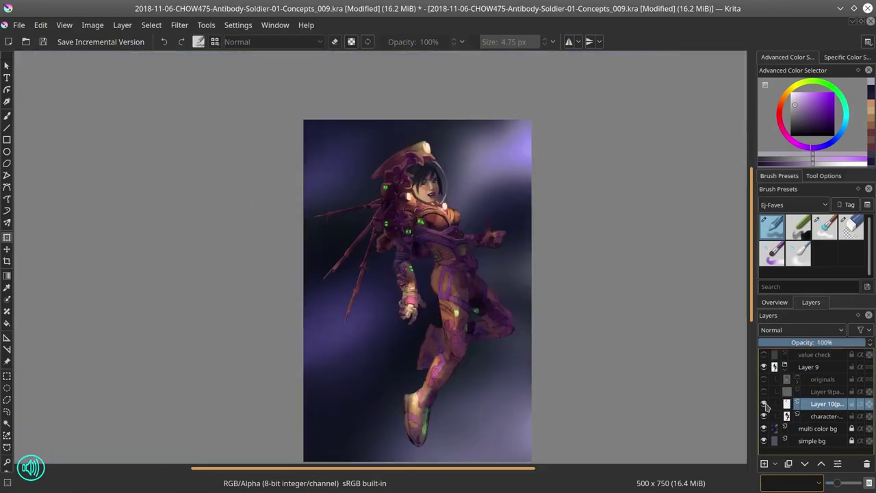
{"action": "scroll", "coordinate": [456, 196], "scroll_direction": "up", "scroll_amount": 4}
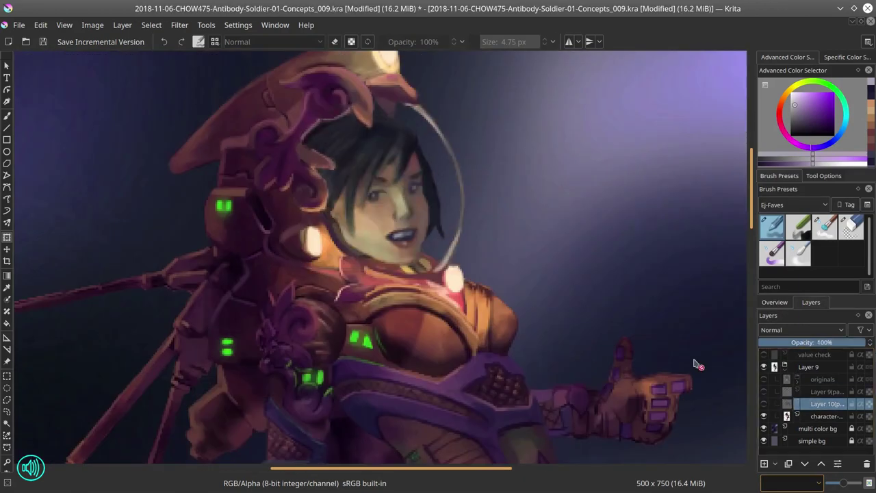
{"action": "key", "text": "ctrl+t"}
{"action": "key", "text": "b"}
Step: Return to the Basic-4 Flow Opacity brush and merge the head layer down into the character
{"action": "left_click", "coordinate": [851, 226]}
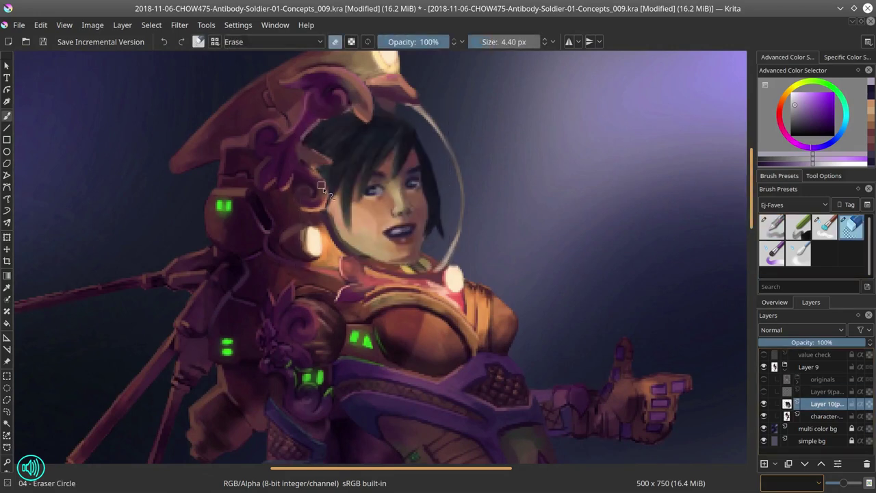
{"action": "key", "text": "/"}
{"action": "left_click", "coordinate": [417, 270], "text": "ctrl"}
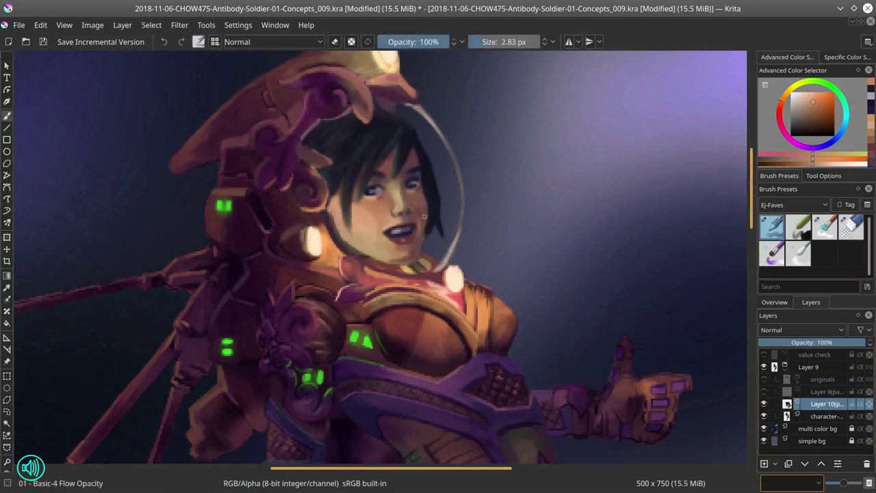
{"action": "key", "text": "Page_Down"}
{"action": "scroll", "coordinate": [421, 257], "scroll_direction": "down", "scroll_amount": 5}
{"action": "key", "text": "/"}
{"action": "key", "text": "/"}
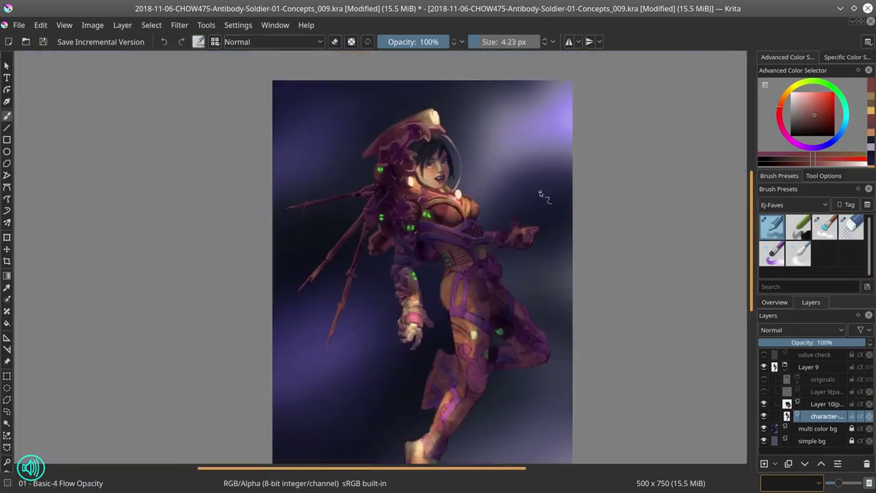
{"action": "key", "text": "ctrl+e"}
Step: Mirror the whole image horizontally
{"action": "left_click", "coordinate": [92, 24]}
{"action": "left_click", "coordinate": [196, 155]}
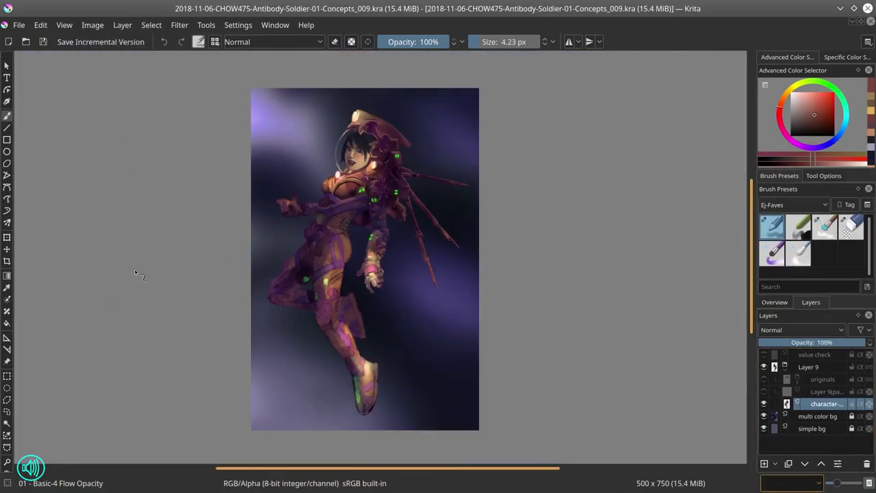
{"action": "left_click", "coordinate": [774, 302]}
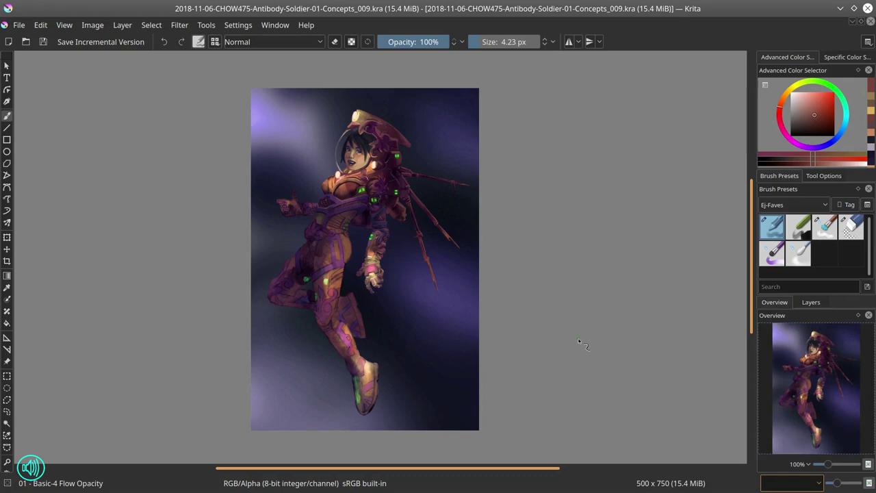
Step: Touch up the chest armour with a sampled purple and save the painting
{"action": "scroll", "coordinate": [373, 224], "scroll_direction": "up", "scroll_amount": 5}
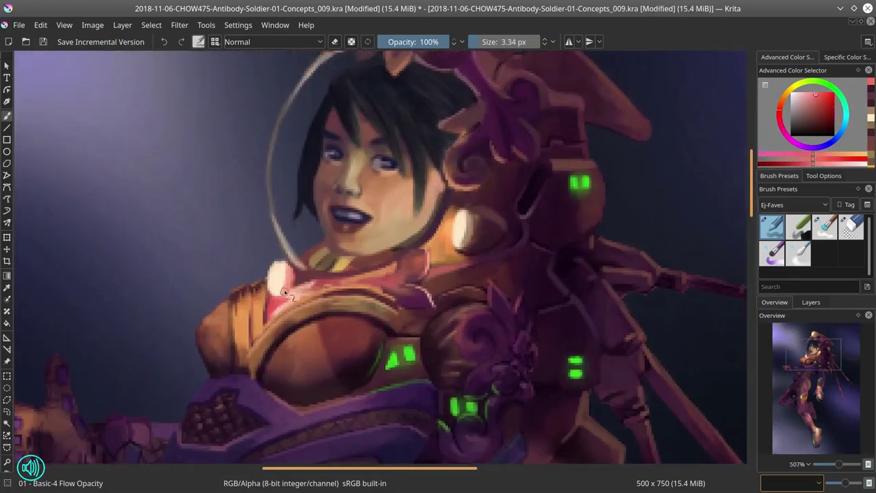
{"action": "key", "text": "/"}
{"action": "key", "text": "/"}
{"action": "scroll", "coordinate": [282, 273], "scroll_direction": "down", "scroll_amount": 5}
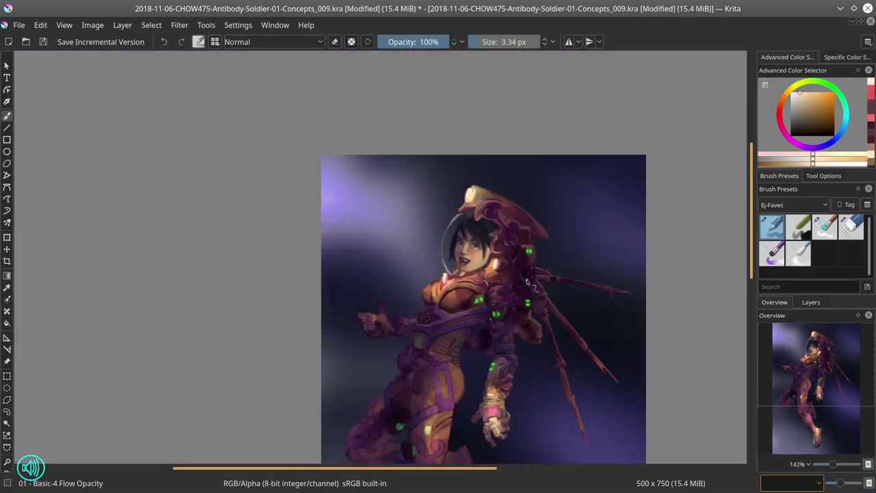
{"action": "scroll", "coordinate": [594, 298], "scroll_direction": "down", "scroll_amount": 3}
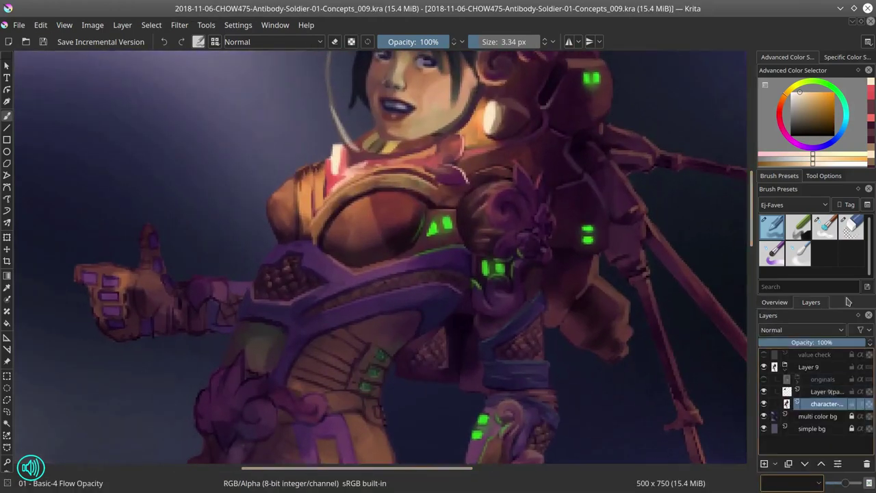
{"action": "key", "text": "b"}
{"action": "left_click", "coordinate": [280, 306], "text": "ctrl"}
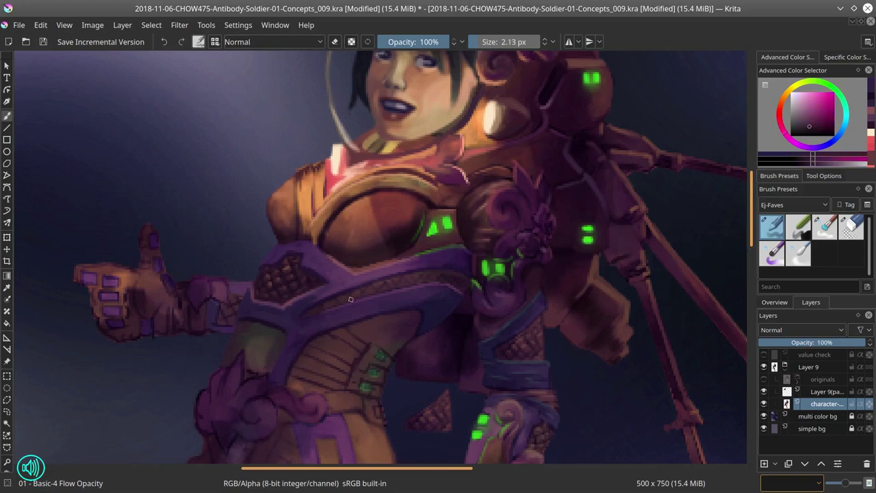
{"action": "key", "text": "4"}
{"action": "key", "text": "slash"}
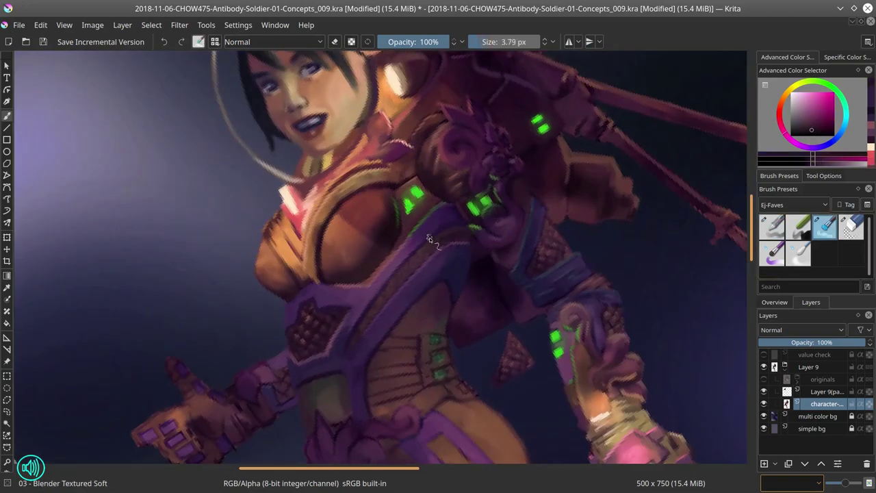
{"action": "key", "text": "slash"}
{"action": "key", "text": "ctrl+s"}
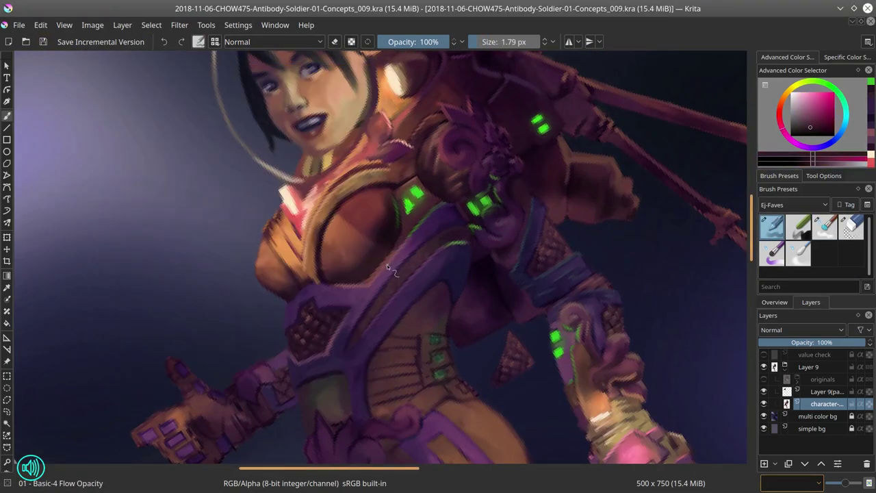
Step: Paint light strokes on the chest armour using darker purple and dark red, then save
{"action": "left_click_drag", "start_coordinate": [451, 230], "coordinate": [464, 241]}
{"action": "left_click", "coordinate": [443, 240], "text": "ctrl"}
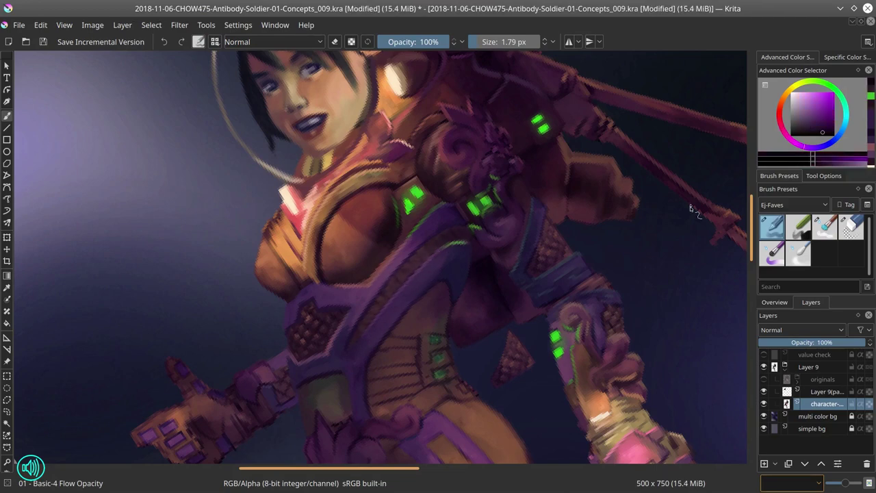
{"action": "key", "text": "slash"}
{"action": "key", "text": "slash"}
{"action": "key", "text": "4"}
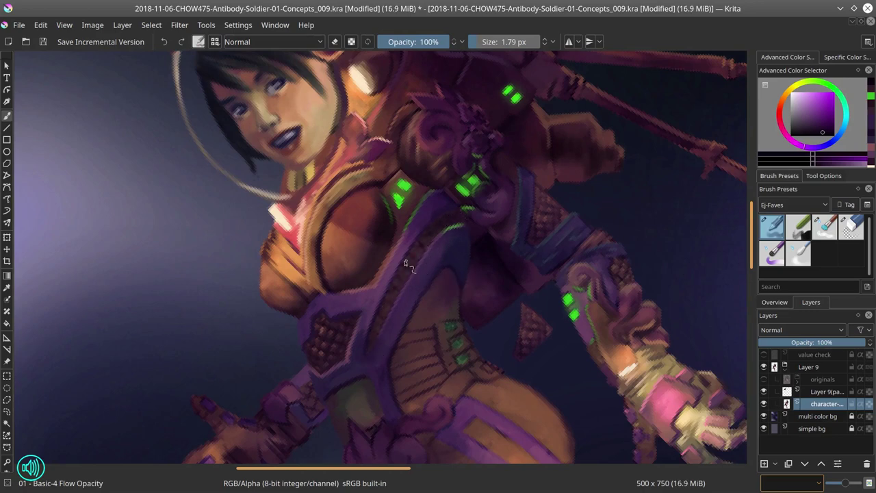
{"action": "left_click_drag", "start_coordinate": [428, 399], "coordinate": [404, 349]}
{"action": "left_click", "coordinate": [384, 309], "text": "ctrl"}
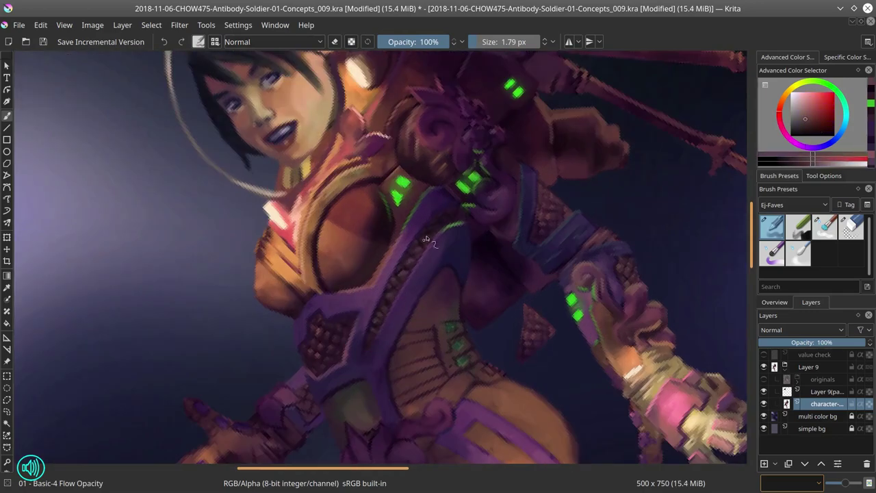
{"action": "key", "text": "5"}
{"action": "left_click", "coordinate": [416, 282], "text": "ctrl"}
{"action": "left_click", "coordinate": [406, 276], "text": "ctrl"}
{"action": "key", "text": "2"}
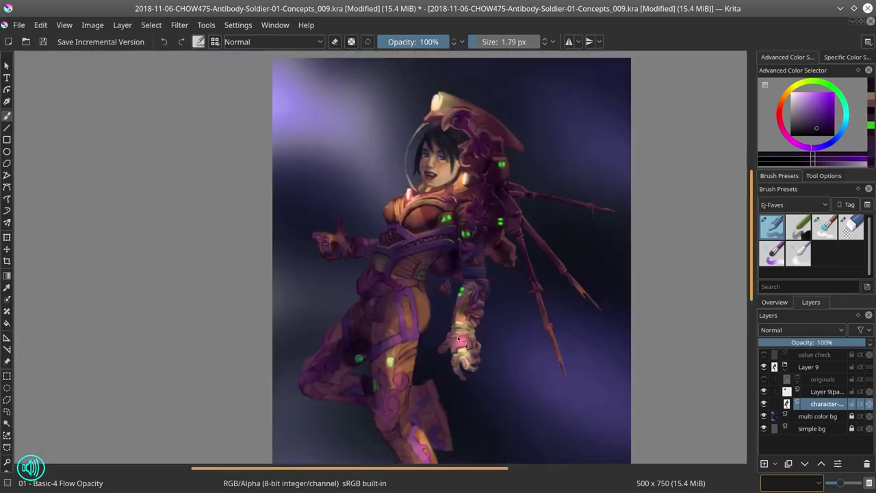
{"action": "key", "text": "ctrl+s"}
Step: Show the Overview docker with the whole artwork
{"action": "scroll", "coordinate": [540, 282], "scroll_direction": "down", "scroll_amount": 3}
{"action": "scroll", "coordinate": [561, 357], "scroll_direction": "down", "scroll_amount": 2}
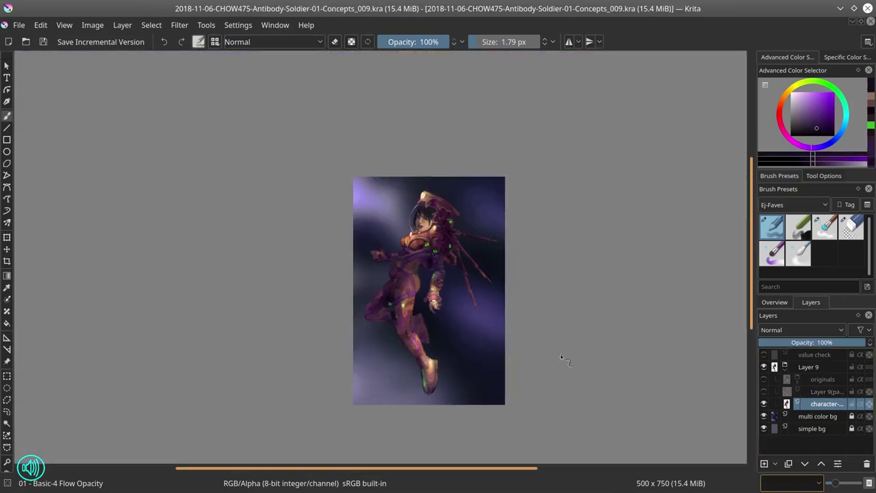
{"action": "left_click", "coordinate": [774, 302]}
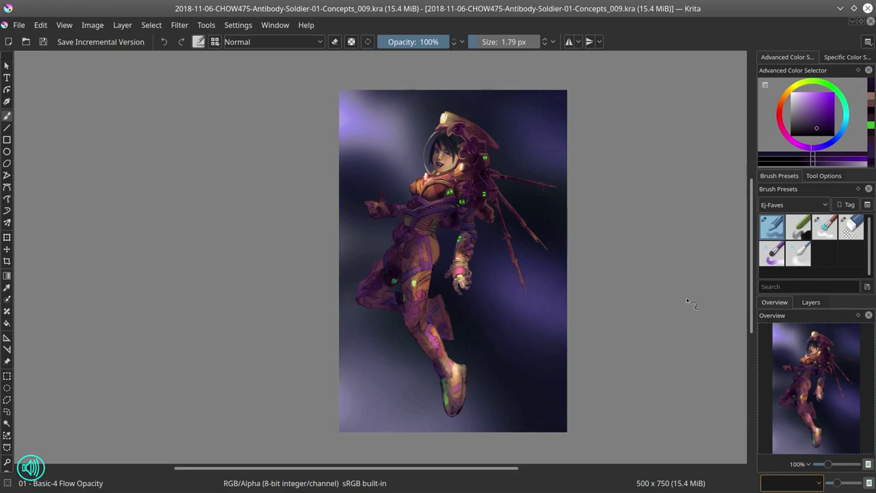
Step: Shade the abdomen armour with a large dark blue-grey brush in Multiply blending
{"action": "scroll", "coordinate": [176, 299], "scroll_direction": "down", "scroll_amount": 3}
{"action": "scroll", "coordinate": [248, 236], "scroll_direction": "up", "scroll_amount": 3}
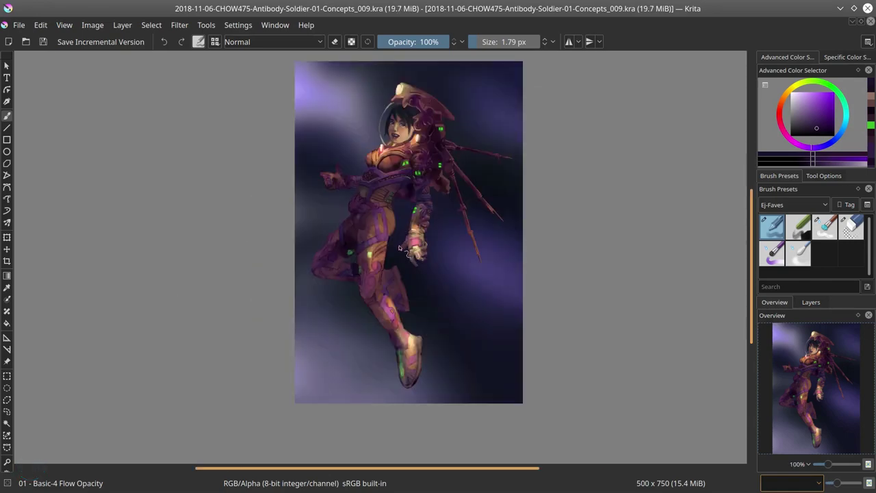
{"action": "scroll", "coordinate": [401, 230], "scroll_direction": "up", "scroll_amount": 5}
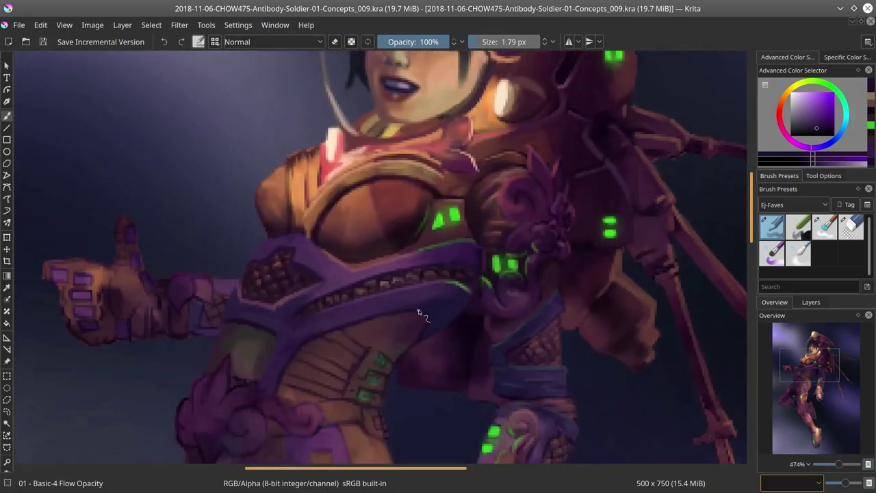
{"action": "left_click", "coordinate": [435, 203]}
{"action": "left_click", "coordinate": [547, 274], "text": "ctrl"}
{"action": "mouse_move", "coordinate": [548, 274]}
{"action": "left_mouse_down"}
{"action": "mouse_move", "coordinate": [414, 353]}
{"action": "mouse_move", "coordinate": [397, 324]}
{"action": "left_mouse_up"}
{"action": "key", "text": "alt+shift+m"}
{"action": "left_click", "coordinate": [411, 370], "text": "ctrl"}
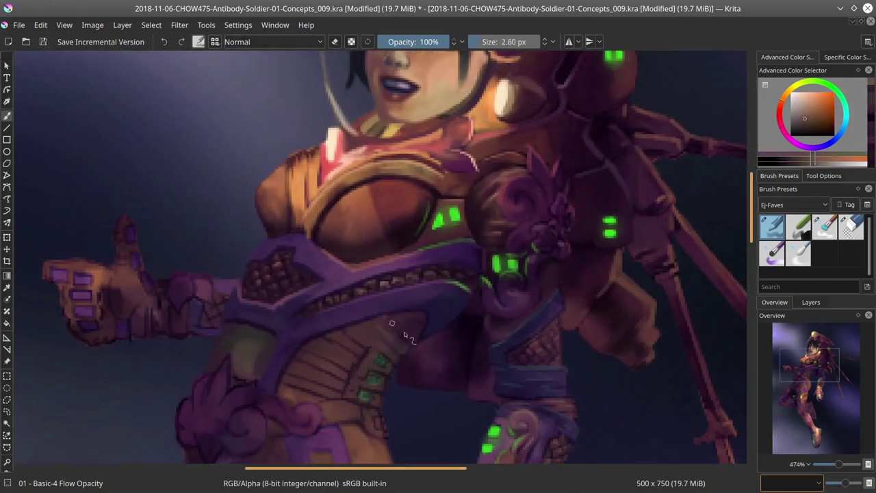
{"action": "left_click_drag", "start_coordinate": [411, 370], "coordinate": [418, 334]}
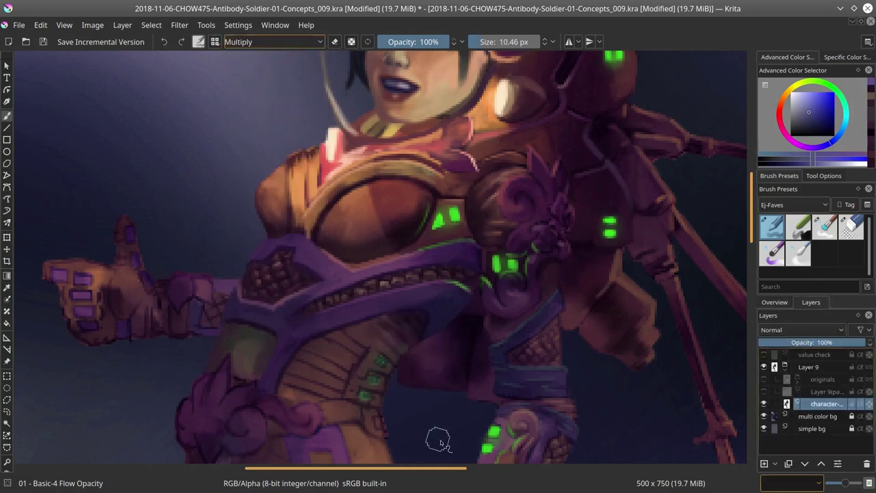
{"action": "key", "text": "alt+shift+n"}
Step: Paint strokes over the abdomen and belly armour in Normal blending with sampled armour tones
{"action": "left_click", "coordinate": [559, 200], "text": "ctrl"}
{"action": "left_click", "coordinate": [333, 366], "text": "ctrl"}
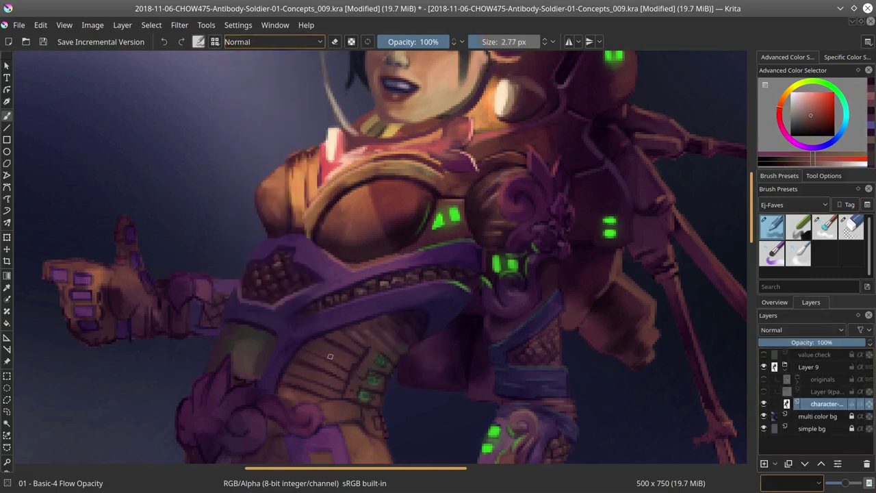
{"action": "left_click_drag", "start_coordinate": [334, 366], "coordinate": [323, 366]}
{"action": "left_click", "coordinate": [383, 364], "text": "ctrl"}
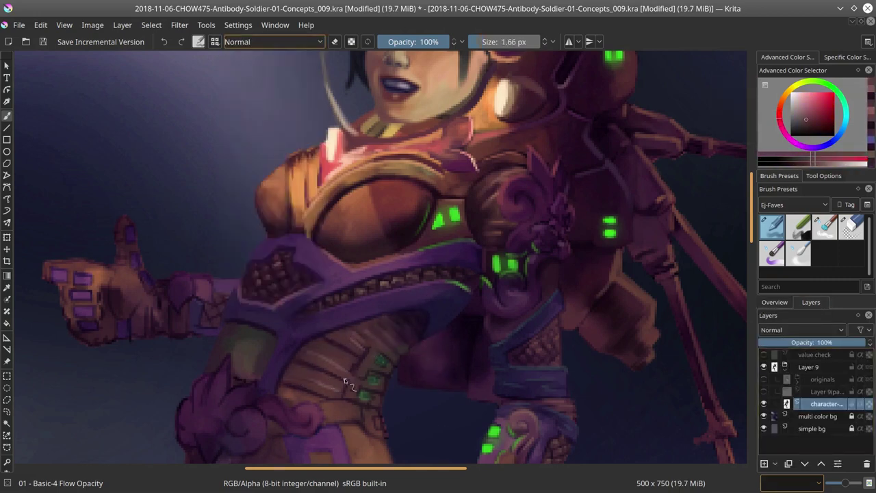
{"action": "mouse_move", "coordinate": [369, 404]}
{"action": "left_mouse_down"}
{"action": "mouse_move", "coordinate": [383, 401]}
{"action": "mouse_move", "coordinate": [373, 401]}
{"action": "left_mouse_up"}
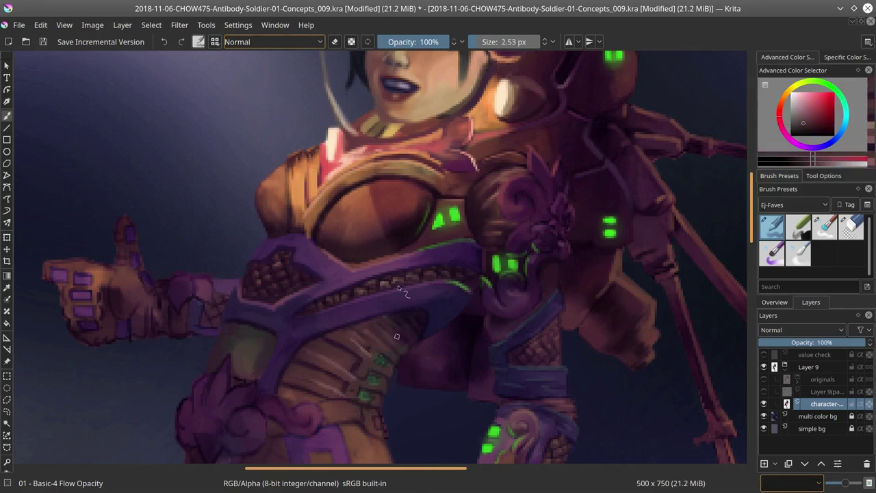
{"action": "left_click", "coordinate": [393, 382], "text": "ctrl"}
Step: Dab three bright green glowing lights on the lower torso
{"action": "left_click", "coordinate": [609, 231], "text": "ctrl"}
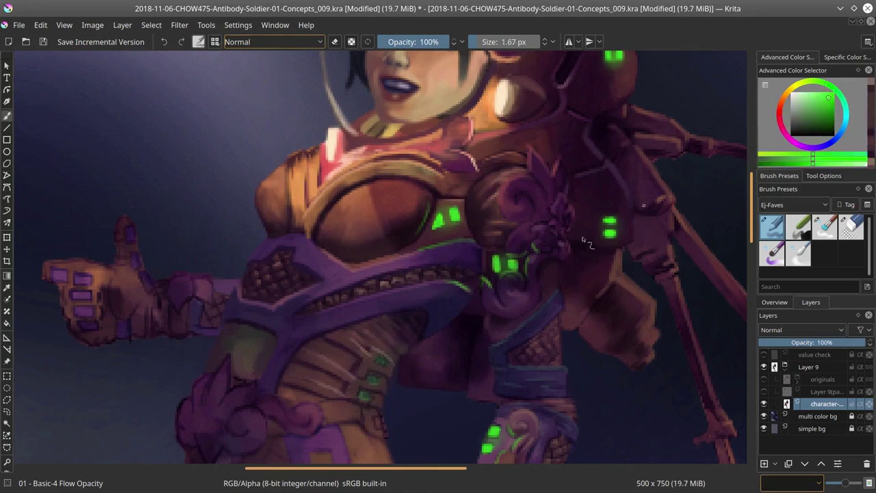
{"action": "left_click", "coordinate": [372, 378]}
{"action": "left_click", "coordinate": [364, 396]}
{"action": "left_click", "coordinate": [380, 361]}
{"action": "key", "text": "x"}
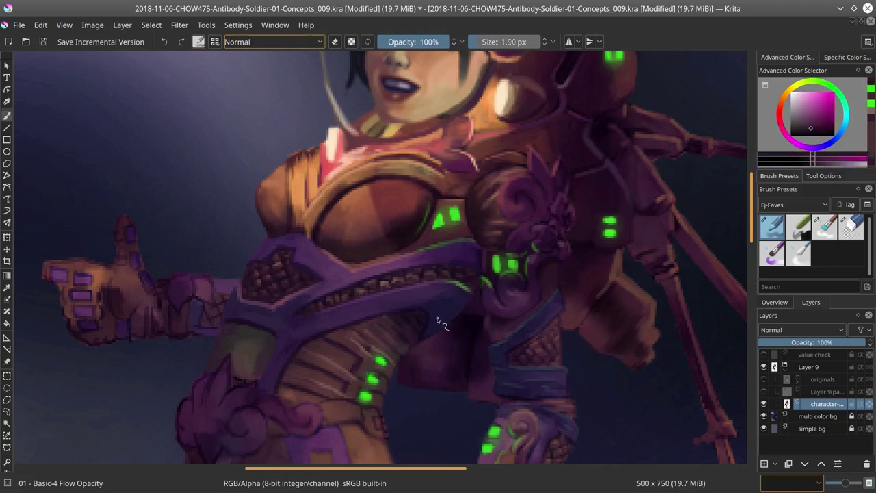
{"action": "scroll", "coordinate": [339, 311], "scroll_direction": "down", "scroll_amount": 3}
{"action": "scroll", "coordinate": [326, 326], "scroll_direction": "up", "scroll_amount": 3}
{"action": "scroll", "coordinate": [471, 204], "scroll_direction": "down", "scroll_amount": 3}
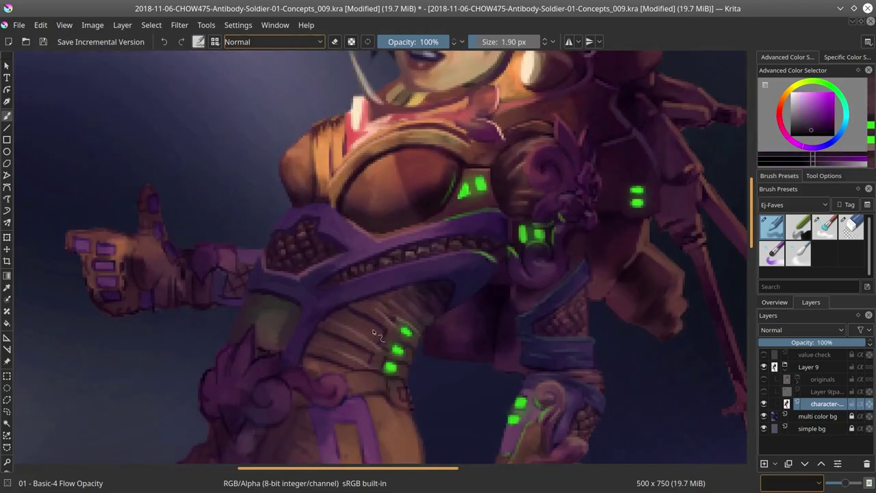
{"action": "scroll", "coordinate": [357, 327], "scroll_direction": "up", "scroll_amount": 3}
Step: Sample dark red and dark purple tones from the armour
{"action": "left_click", "coordinate": [357, 327], "text": "ctrl"}
{"action": "left_click", "coordinate": [380, 335], "text": "ctrl"}
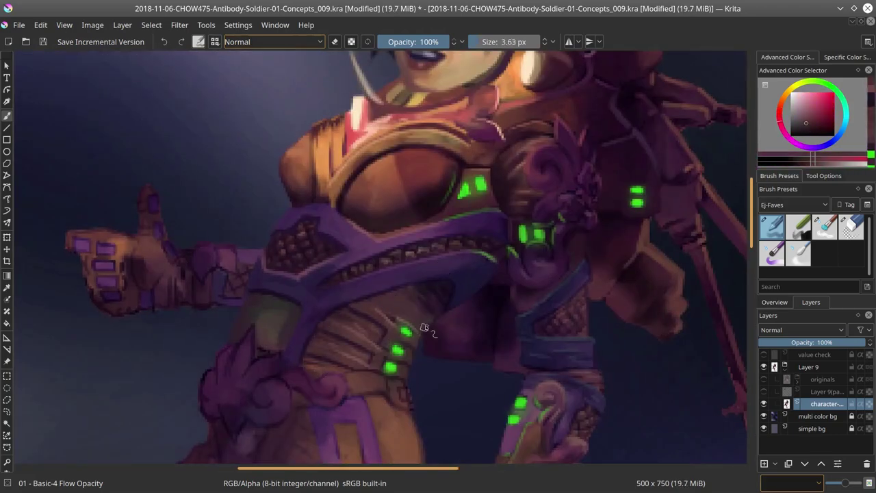
{"action": "left_click", "coordinate": [457, 366], "text": "ctrl"}
{"action": "scroll", "coordinate": [408, 234], "scroll_direction": "up", "scroll_amount": 1}
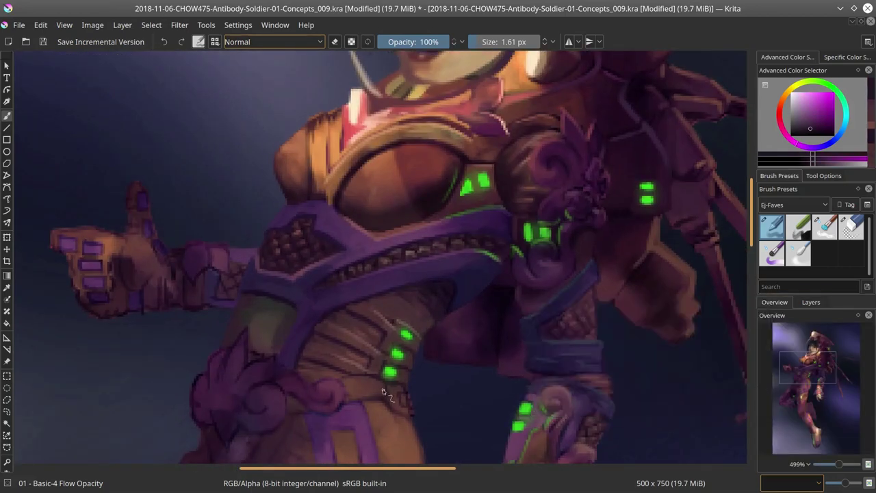
{"action": "scroll", "coordinate": [670, 323], "scroll_direction": "down", "scroll_amount": 4}
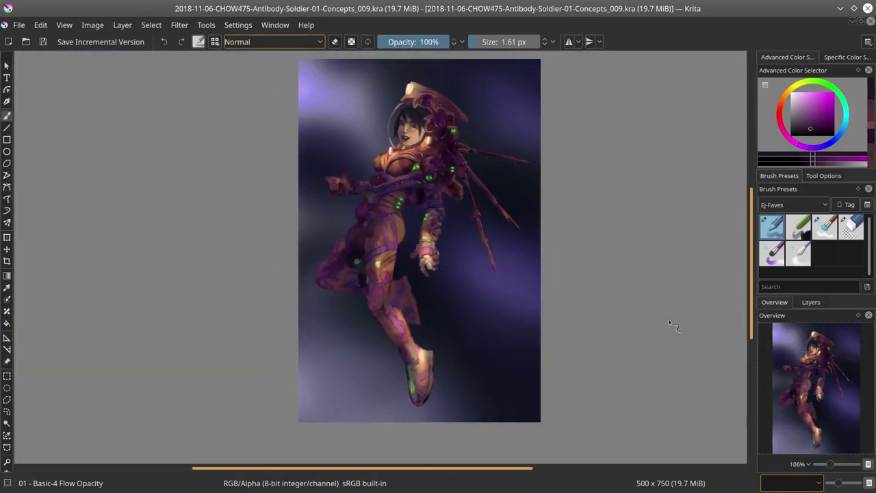
Step: Mirror the view, save, and sample tan and dark red tones on the upper torso
{"action": "key", "text": "m"}
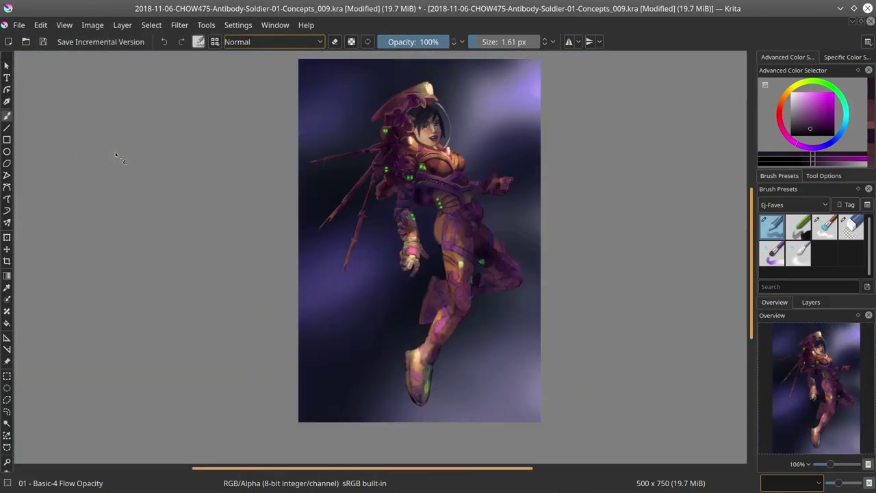
{"action": "key", "text": "ctrl+s"}
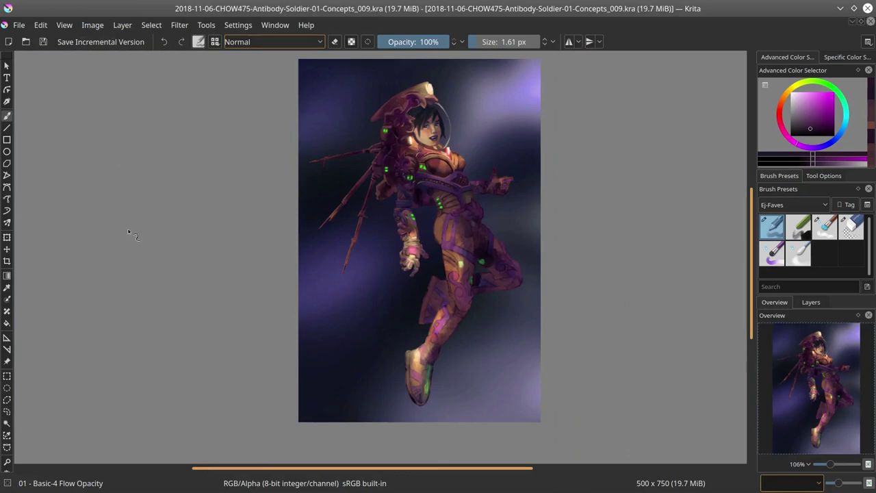
{"action": "scroll", "coordinate": [417, 271], "scroll_direction": "up", "scroll_amount": 5}
{"action": "left_click_drag", "start_coordinate": [445, 202], "coordinate": [406, 231]}
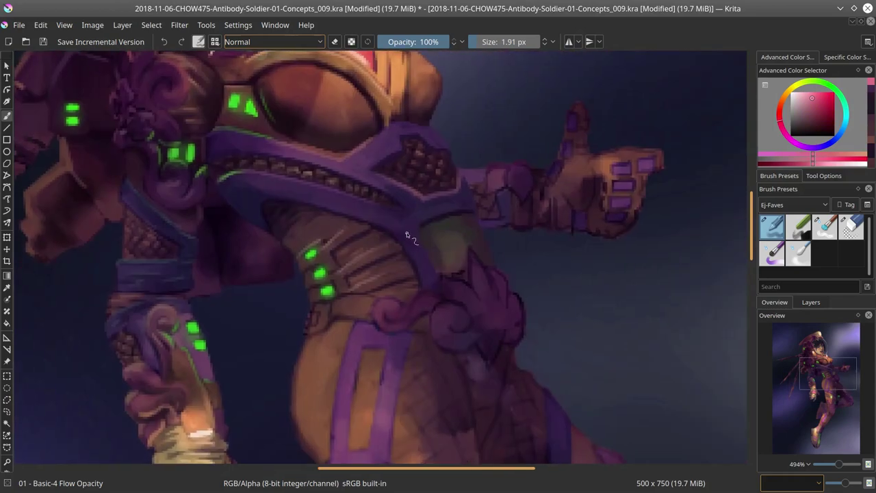
{"action": "left_click", "coordinate": [386, 284], "text": "ctrl"}
{"action": "left_click_drag", "start_coordinate": [385, 284], "coordinate": [328, 313]}
Step: Paint dark purple on the raised thumb of the outstretched hand
{"action": "left_click_drag", "start_coordinate": [452, 252], "coordinate": [449, 313]}
{"action": "left_click", "coordinate": [409, 267], "text": "ctrl"}
{"action": "left_click", "coordinate": [484, 261], "text": "ctrl"}
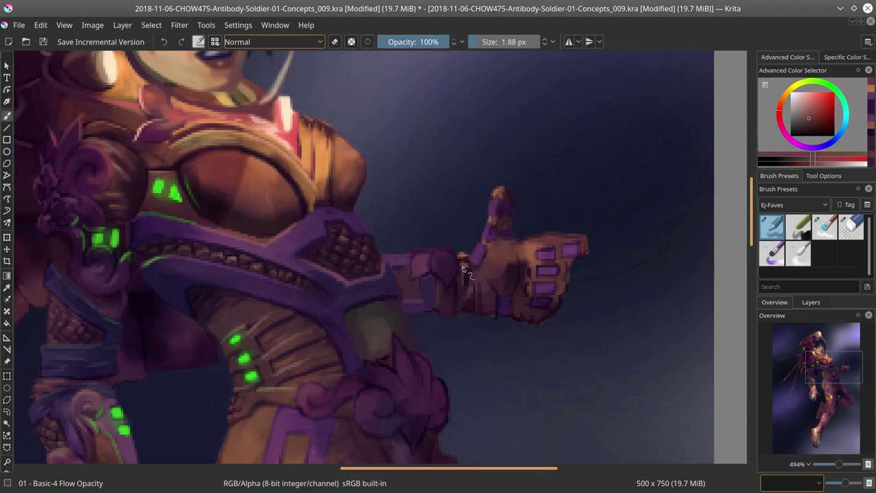
{"action": "key", "text": "bracketleft"}
{"action": "left_click_drag", "start_coordinate": [472, 272], "coordinate": [491, 229]}
{"action": "key", "text": "bracketright"}
{"action": "left_click", "coordinate": [514, 230], "text": "ctrl"}
{"action": "left_click", "coordinate": [489, 231], "text": "ctrl"}
{"action": "left_click", "coordinate": [621, 121], "text": "ctrl"}
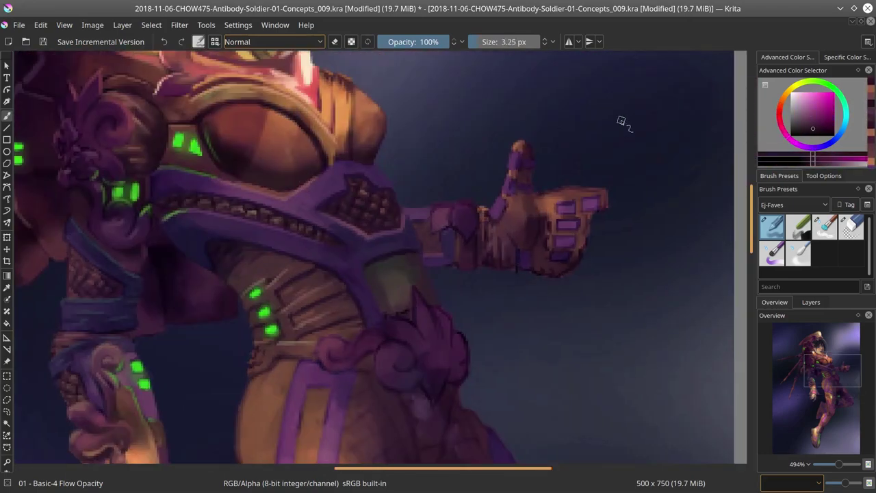
{"action": "left_click", "coordinate": [526, 197], "text": "ctrl"}
{"action": "left_click", "coordinate": [525, 203], "text": "ctrl"}
Step: Add a pink stroke on the thumb and sample reddish tones from the hand
{"action": "scroll", "coordinate": [532, 205], "scroll_direction": "down", "scroll_amount": 5}
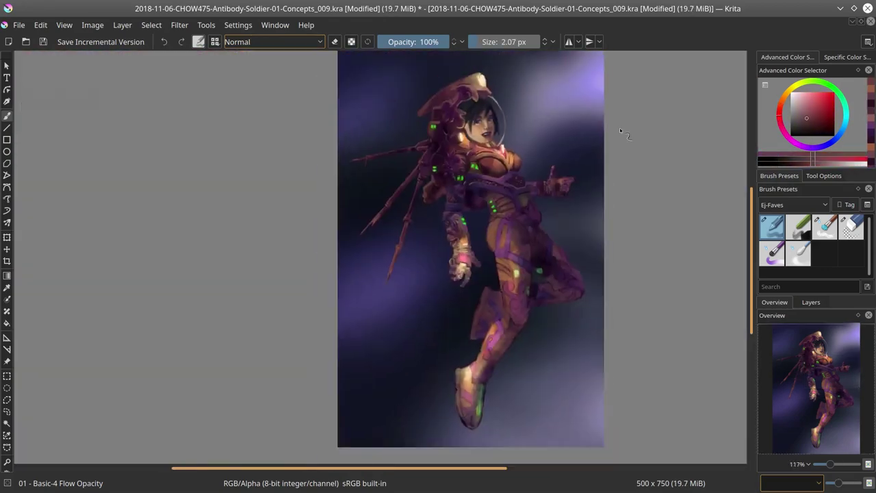
{"action": "scroll", "coordinate": [487, 179], "scroll_direction": "up", "scroll_amount": 5}
{"action": "key", "text": "bracketright"}
{"action": "left_click_drag", "start_coordinate": [471, 229], "coordinate": [479, 194]}
{"action": "scroll", "coordinate": [390, 282], "scroll_direction": "down", "scroll_amount": 2}
{"action": "left_click", "coordinate": [466, 356], "text": "ctrl"}
{"action": "key", "text": "bracketright"}
{"action": "scroll", "coordinate": [442, 319], "scroll_direction": "down", "scroll_amount": 3}
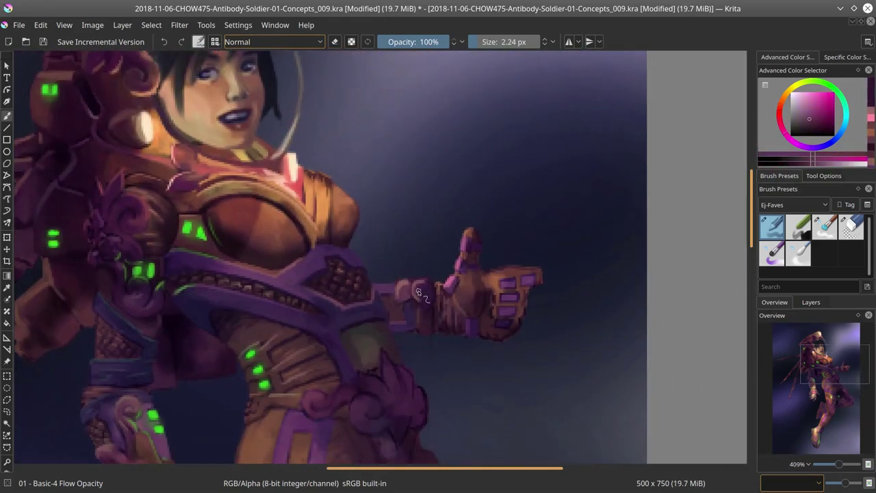
{"action": "scroll", "coordinate": [423, 281], "scroll_direction": "up", "scroll_amount": 5}
{"action": "left_click", "coordinate": [409, 294], "text": "ctrl"}
{"action": "key", "text": "bracketleft"}
{"action": "key", "text": "bracketleft"}
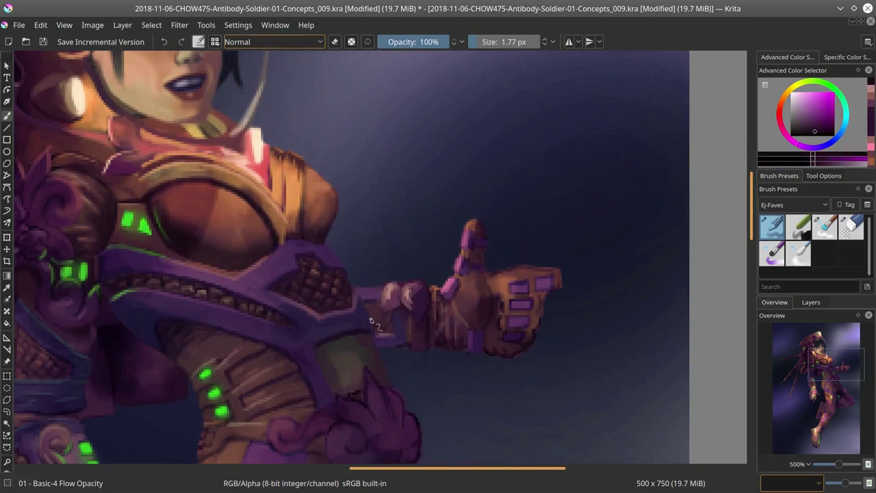
{"action": "left_click", "coordinate": [446, 260], "text": "ctrl"}
Step: Sample magenta and face skin tones, then save the painting
{"action": "scroll", "coordinate": [534, 219], "scroll_direction": "down", "scroll_amount": 5}
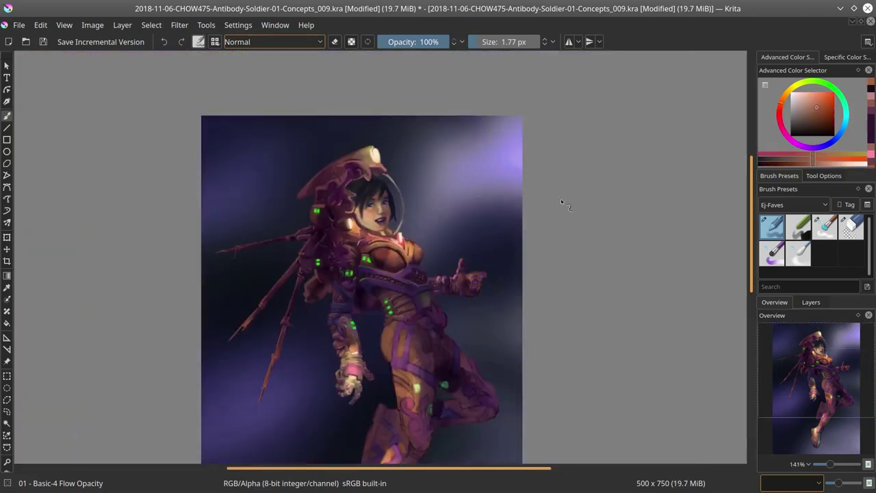
{"action": "scroll", "coordinate": [479, 226], "scroll_direction": "up", "scroll_amount": 4}
{"action": "left_click", "coordinate": [425, 243], "text": "ctrl"}
{"action": "scroll", "coordinate": [310, 212], "scroll_direction": "down", "scroll_amount": 3}
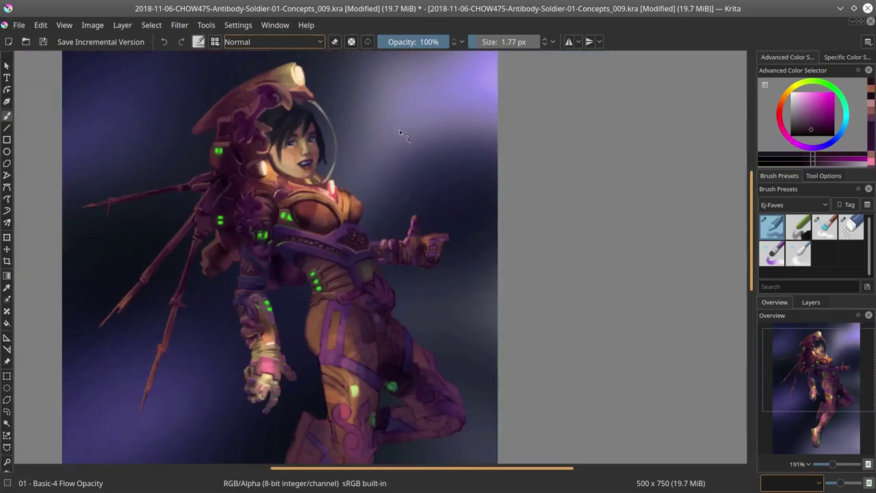
{"action": "scroll", "coordinate": [388, 139], "scroll_direction": "down", "scroll_amount": 3}
{"action": "scroll", "coordinate": [324, 183], "scroll_direction": "up", "scroll_amount": 7}
{"action": "key", "text": "bracketright"}
{"action": "key", "text": "bracketright"}
{"action": "key", "text": "bracketright"}
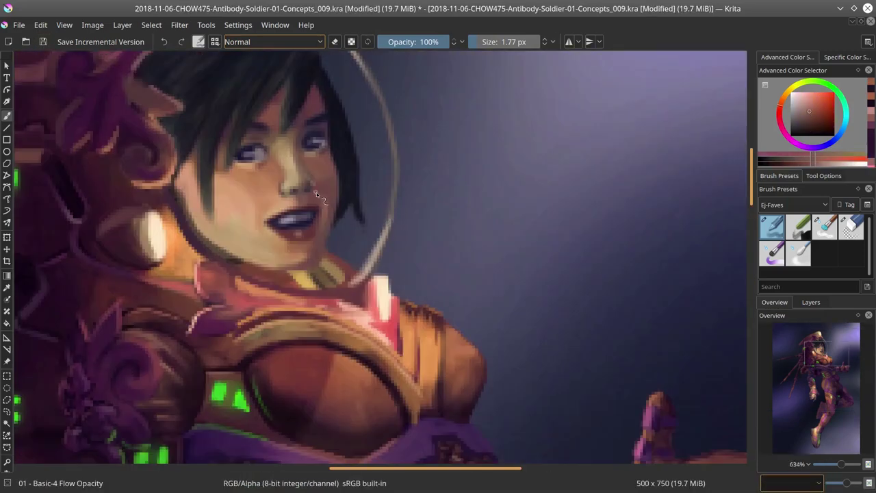
{"action": "left_click", "coordinate": [324, 183], "text": "ctrl"}
{"action": "left_click", "coordinate": [305, 170], "text": "ctrl"}
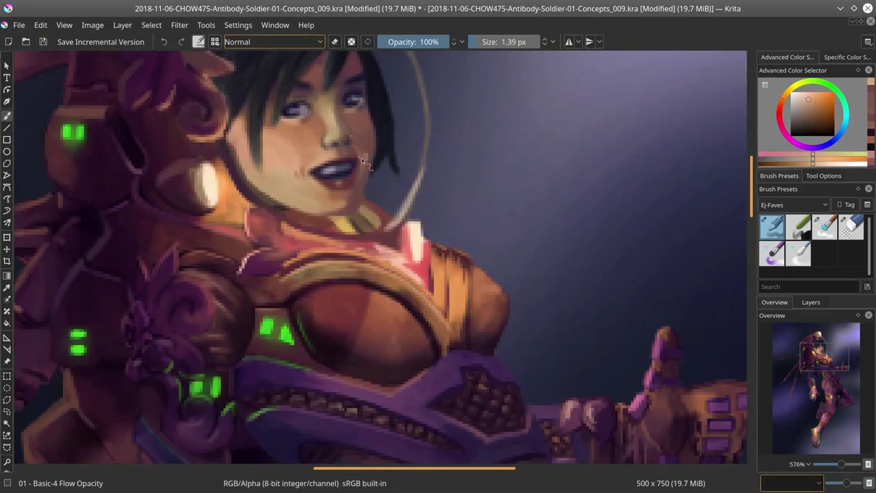
{"action": "scroll", "coordinate": [410, 157], "scroll_direction": "down", "scroll_amount": 5}
{"action": "scroll", "coordinate": [411, 157], "scroll_direction": "up", "scroll_amount": 5}
{"action": "scroll", "coordinate": [445, 109], "scroll_direction": "down", "scroll_amount": 5}
{"action": "scroll", "coordinate": [445, 109], "scroll_direction": "down", "scroll_amount": 2}
{"action": "key", "text": "ctrl+s"}
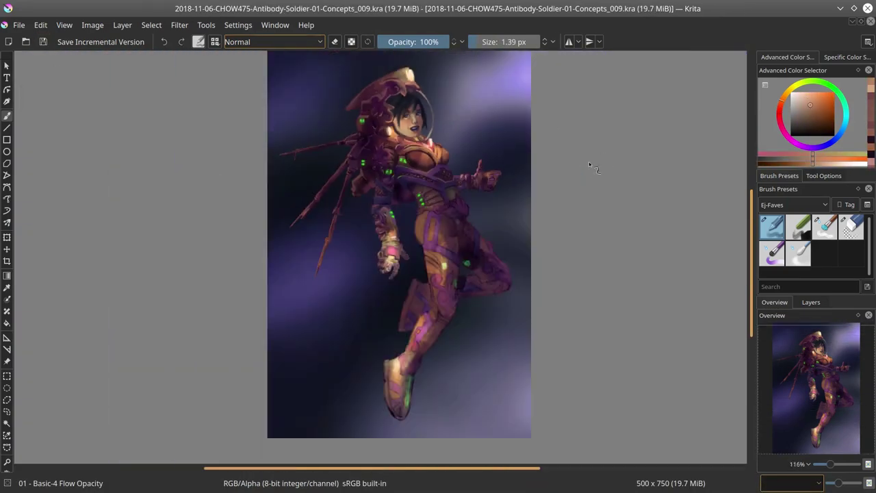
Step: Paint greyish-purple and light pink strokes on the glove's fingers and knuckles
{"action": "scroll", "coordinate": [570, 169], "scroll_direction": "up", "scroll_amount": 7}
{"action": "left_click", "coordinate": [516, 134], "text": "ctrl"}
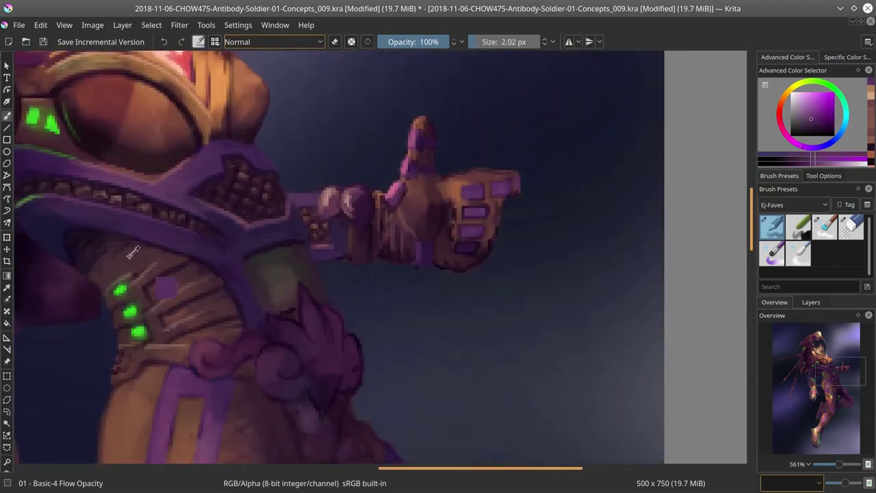
{"action": "left_click", "coordinate": [479, 195], "text": "ctrl"}
{"action": "left_click_drag", "start_coordinate": [479, 188], "coordinate": [481, 226]}
{"action": "left_click", "coordinate": [477, 181], "text": "ctrl"}
{"action": "left_click_drag", "start_coordinate": [438, 174], "coordinate": [478, 185]}
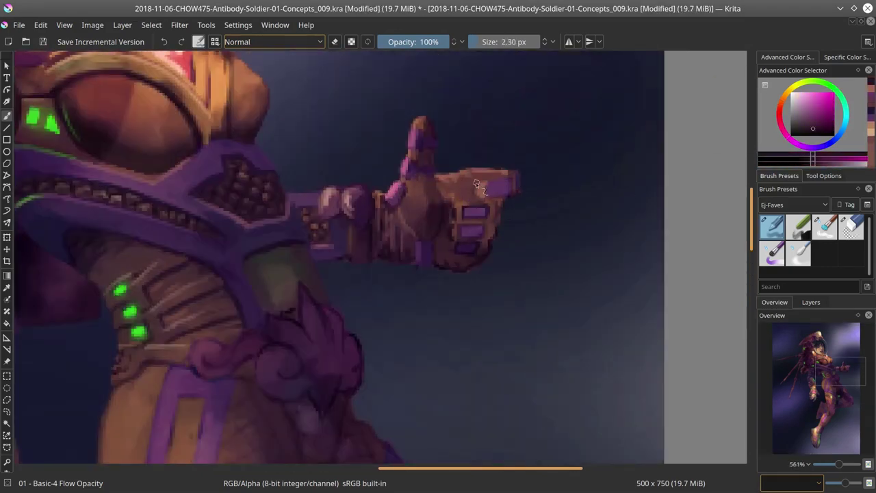
{"action": "left_click", "coordinate": [474, 217], "text": "ctrl"}
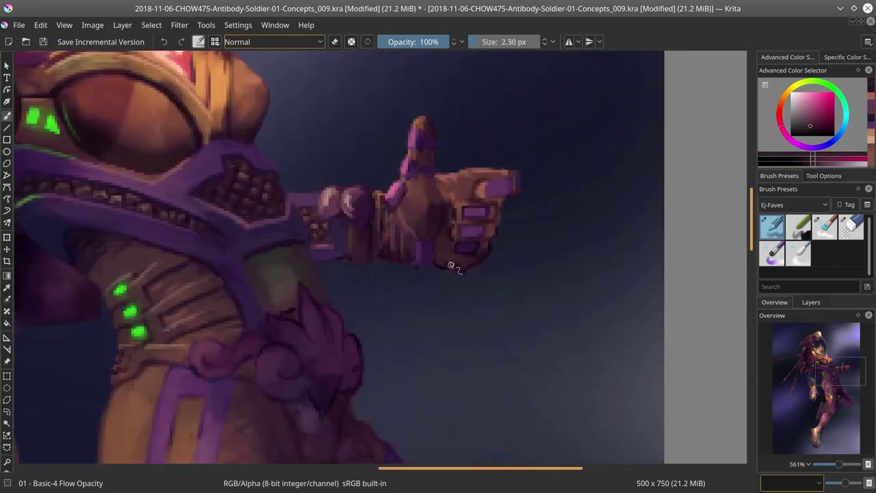
{"action": "left_click", "coordinate": [493, 214], "text": "ctrl"}
{"action": "left_click", "coordinate": [407, 183], "text": "ctrl"}
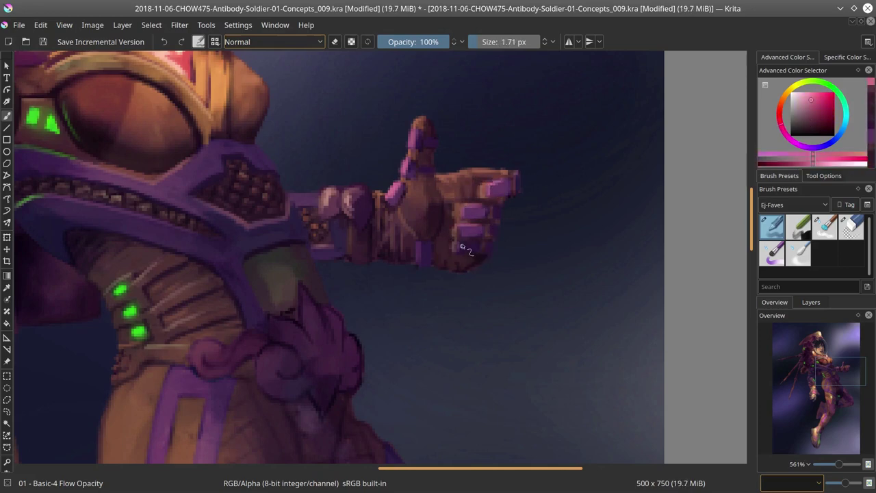
Step: Zoom out, mirror the view to check the figure, and save
{"action": "key", "text": "1"}
{"action": "scroll", "coordinate": [444, 239], "scroll_direction": "up", "scroll_amount": 10}
{"action": "key", "text": "slash"}
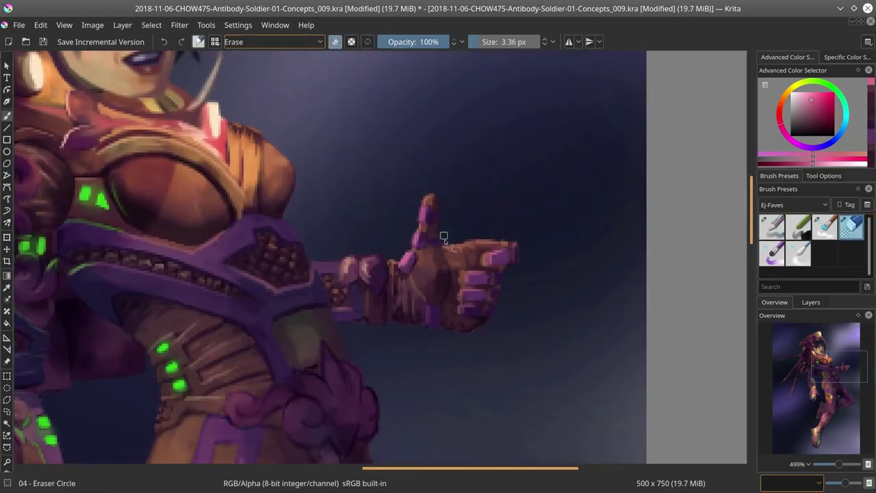
{"action": "key", "text": "slash"}
{"action": "scroll", "coordinate": [583, 176], "scroll_direction": "down", "scroll_amount": 8}
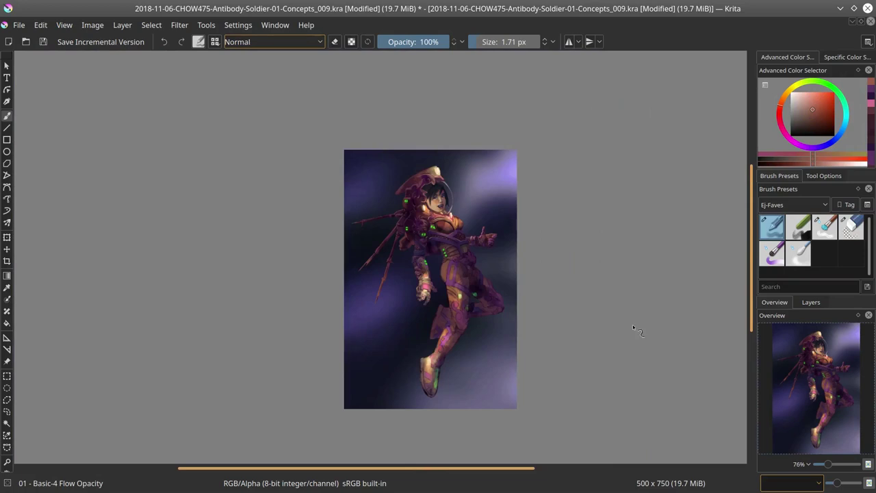
{"action": "key", "text": "m"}
{"action": "key", "text": "minus"}
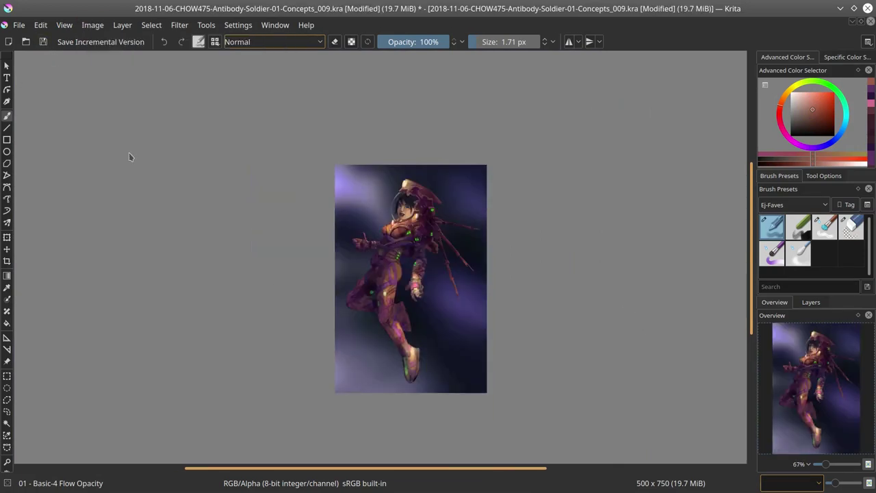
{"action": "key", "text": "ctrl+s"}
Step: Open the Fighter Pilot reference photos from disk and browse the harness image
{"action": "key", "text": "ctrl+o"}
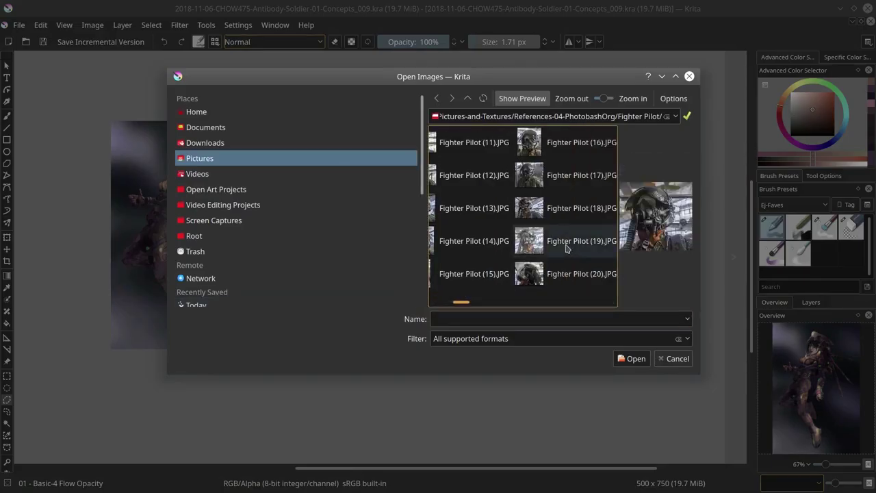
{"action": "scroll", "coordinate": [566, 248], "scroll_direction": "down", "scroll_amount": 5}
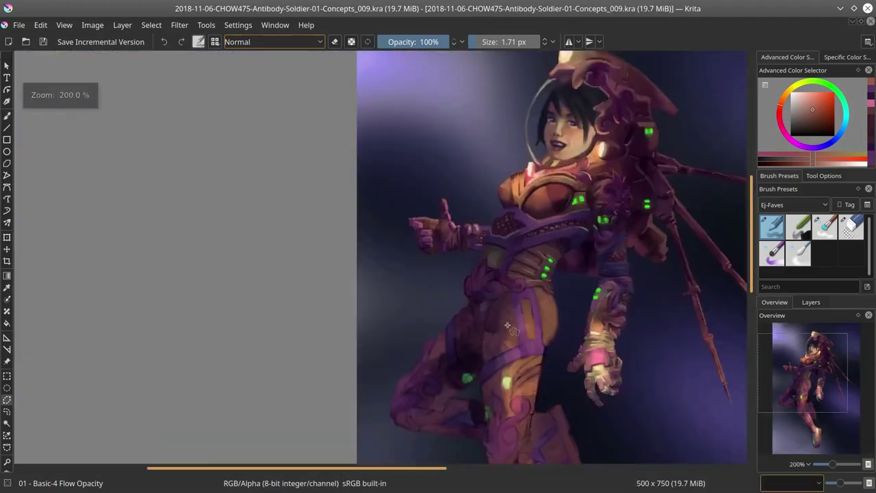
{"action": "scroll", "coordinate": [19, 310], "scroll_direction": "up", "scroll_amount": 5}
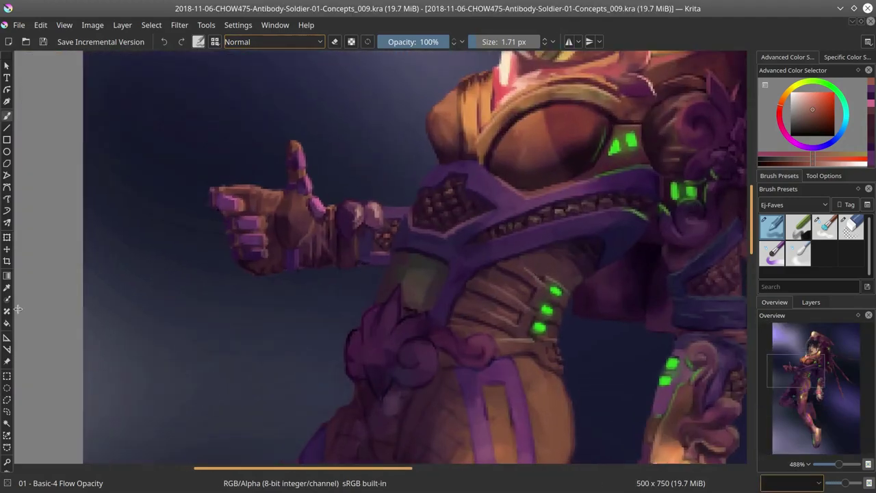
Step: Dab two glowing green lights onto the belt band, then return to magenta
{"action": "mouse_move", "coordinate": [404, 274]}
{"action": "left_mouse_down"}
{"action": "mouse_move", "coordinate": [425, 279]}
{"action": "mouse_move", "coordinate": [414, 307]}
{"action": "mouse_move", "coordinate": [429, 279]}
{"action": "mouse_move", "coordinate": [435, 308]}
{"action": "left_mouse_up"}
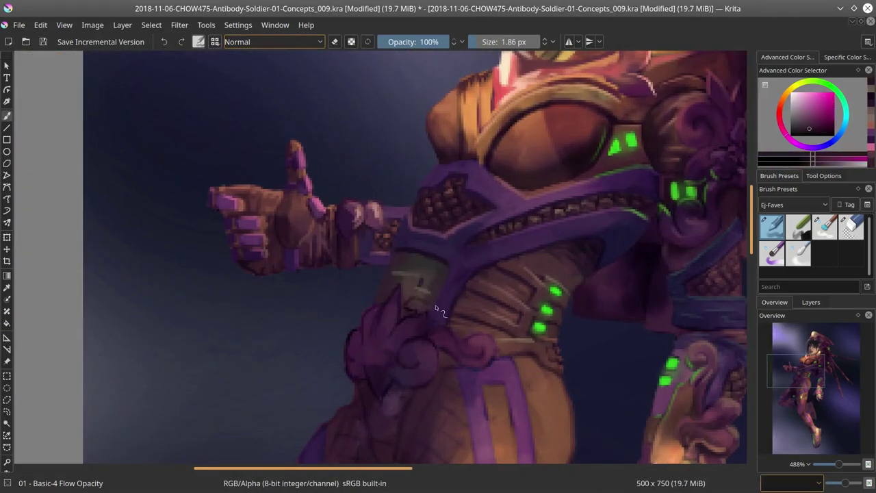
{"action": "key", "text": "x"}
{"action": "left_click", "coordinate": [389, 281]}
{"action": "left_click", "coordinate": [409, 283]}
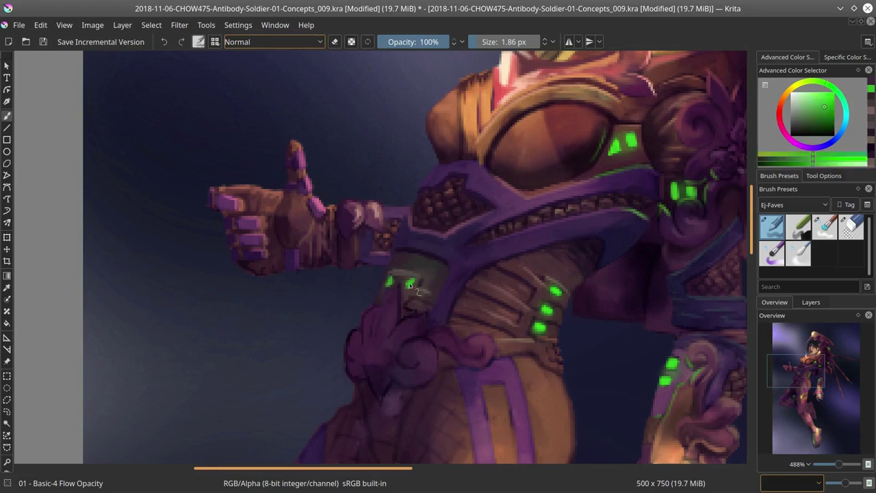
{"action": "key", "text": "x"}
Step: Sample greyish blue and orange-brown, then set the Basic-4 Flow Opacity brush to about 4 px
{"action": "key", "text": "slash"}
{"action": "scroll", "coordinate": [456, 366], "scroll_direction": "down", "scroll_amount": 3}
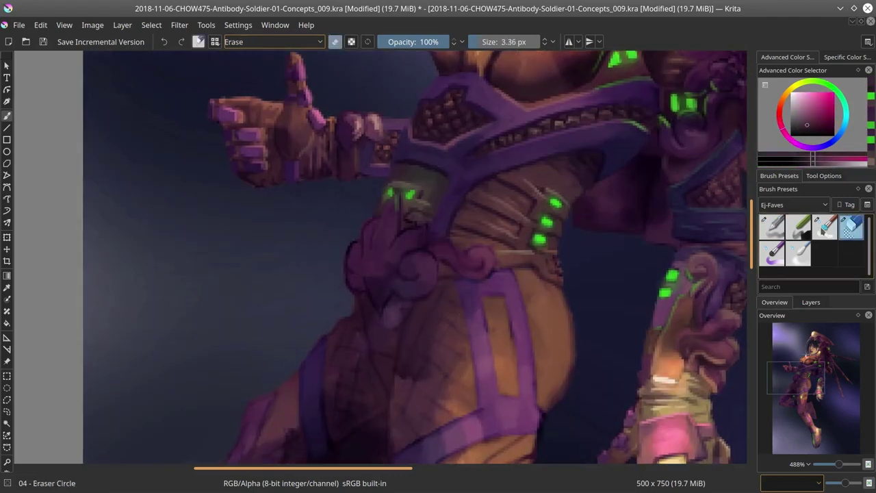
{"action": "key", "text": "slash"}
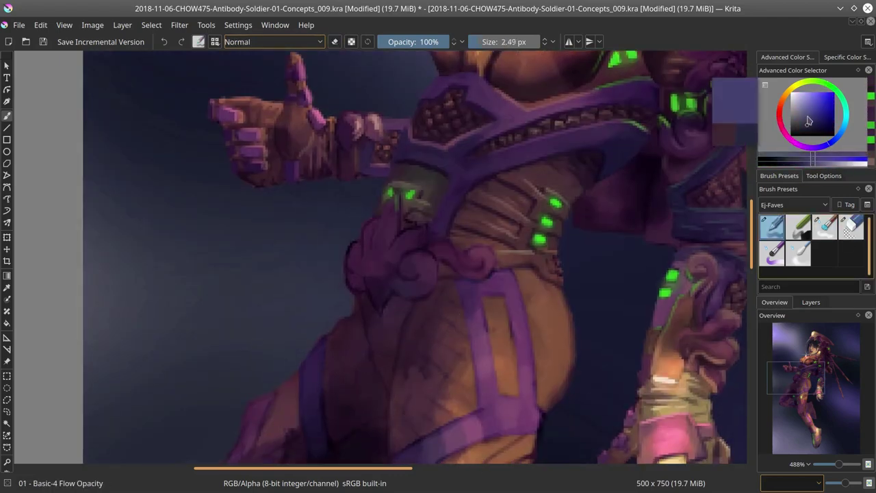
{"action": "key", "text": "alt+shift+m"}
{"action": "key", "text": "alt+shift+n"}
{"action": "left_click", "coordinate": [404, 288], "text": "ctrl"}
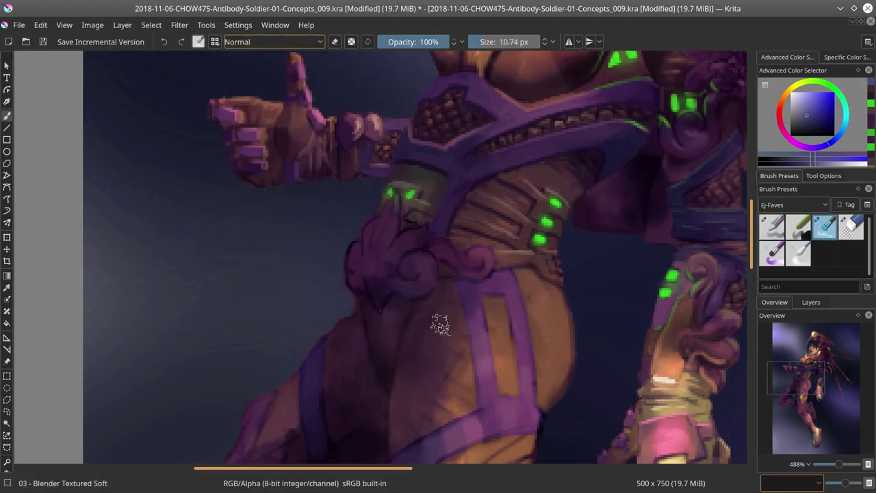
{"action": "left_click", "coordinate": [470, 377], "text": "ctrl"}
{"action": "key", "text": "slash"}
{"action": "key", "text": "bracketleft"}
{"action": "key", "text": "bracketleft"}
{"action": "key", "text": "bracketleft"}
{"action": "key", "text": "bracketleft"}
{"action": "key", "text": "slash"}
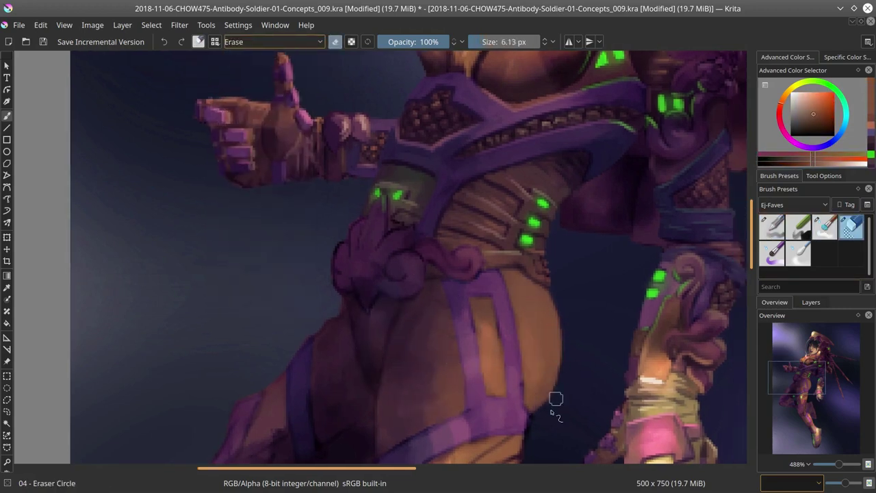
{"action": "key", "text": "slash"}
Step: Sample dark purple and orange-brown tones near the buckle and pan toward it
{"action": "key", "text": "bracketleft"}
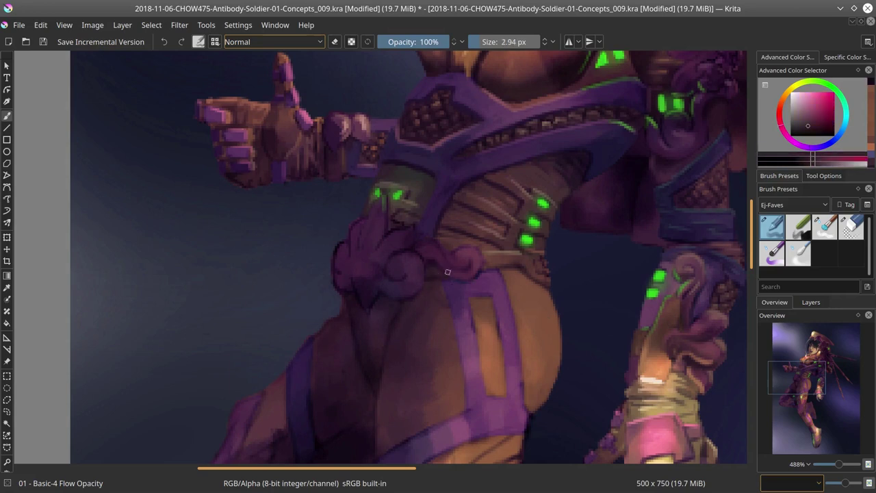
{"action": "left_click", "coordinate": [409, 257], "text": "ctrl"}
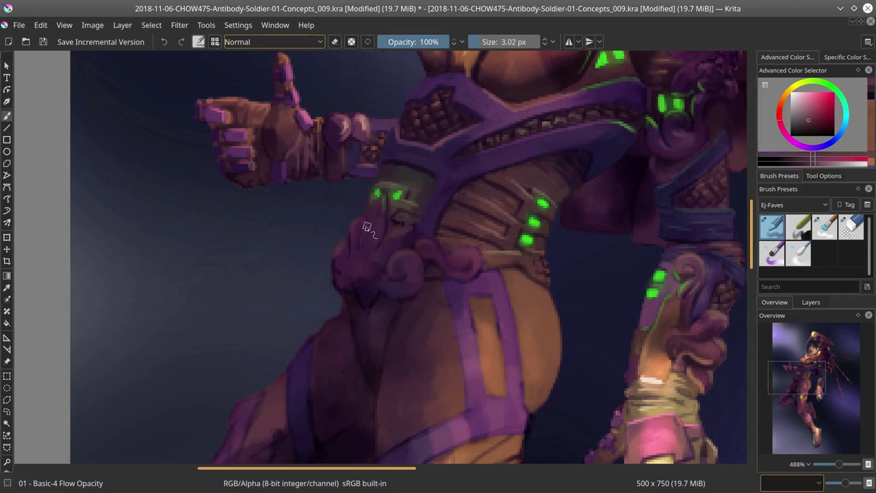
{"action": "key", "text": "bracketleft"}
{"action": "left_click", "coordinate": [416, 294], "text": "ctrl"}
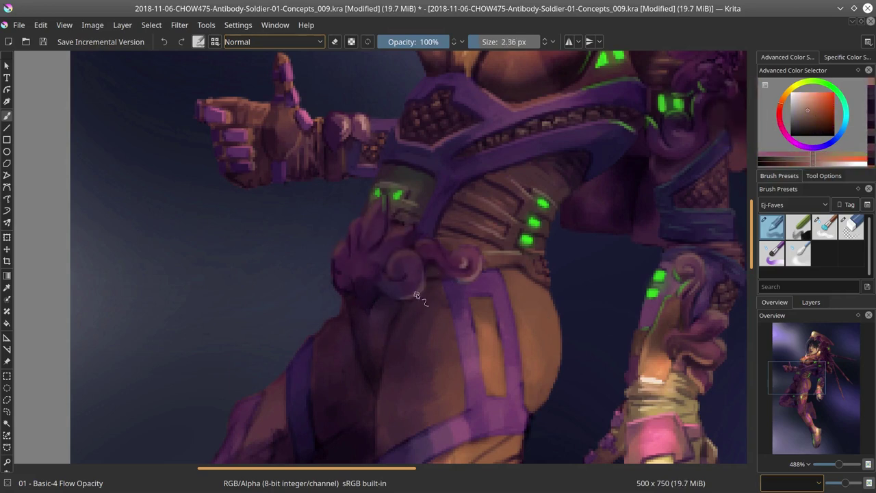
{"action": "left_click", "coordinate": [414, 274], "text": "ctrl"}
{"action": "left_click_drag", "start_coordinate": [362, 255], "coordinate": [338, 298]}
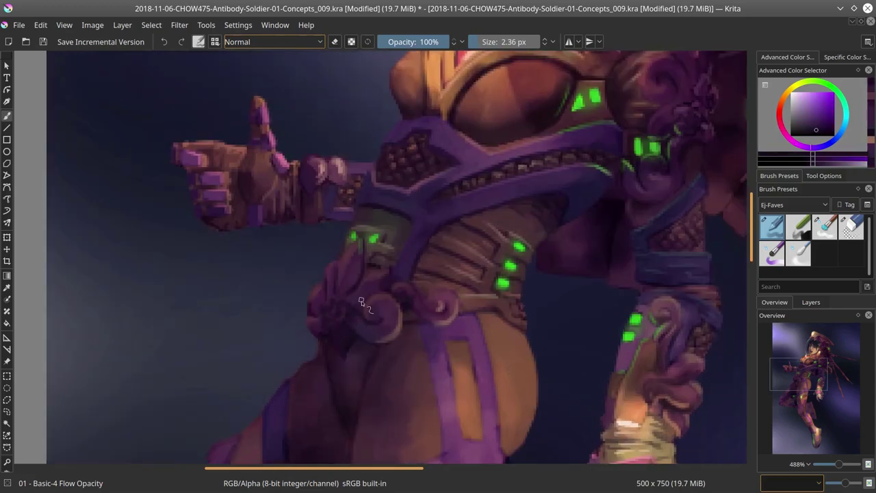
Step: Paint light peach highlights on the buckle scrollwork, resampling belt purples and a pinker tone
{"action": "key", "text": "bracketleft"}
{"action": "left_click", "coordinate": [336, 263], "text": "ctrl"}
{"action": "left_click", "coordinate": [404, 293], "text": "ctrl"}
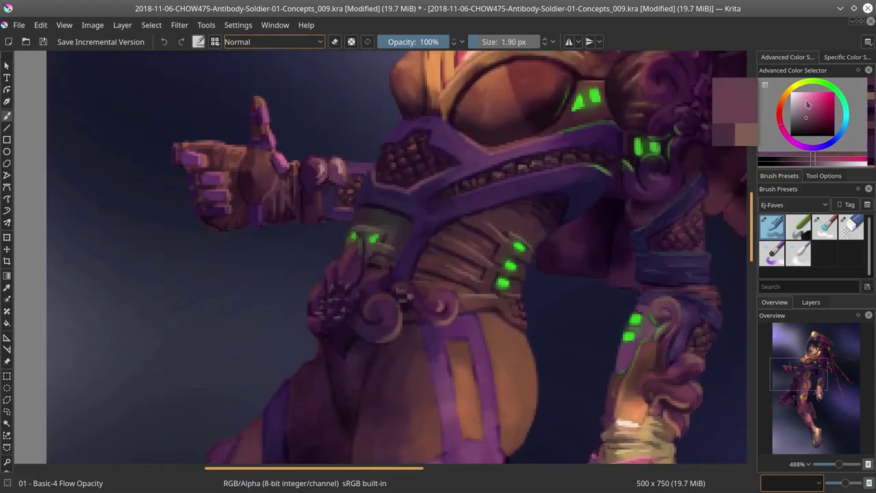
{"action": "left_click_drag", "start_coordinate": [401, 288], "coordinate": [413, 298]}
{"action": "left_click", "coordinate": [448, 319], "text": "ctrl"}
{"action": "left_click", "coordinate": [414, 283], "text": "ctrl"}
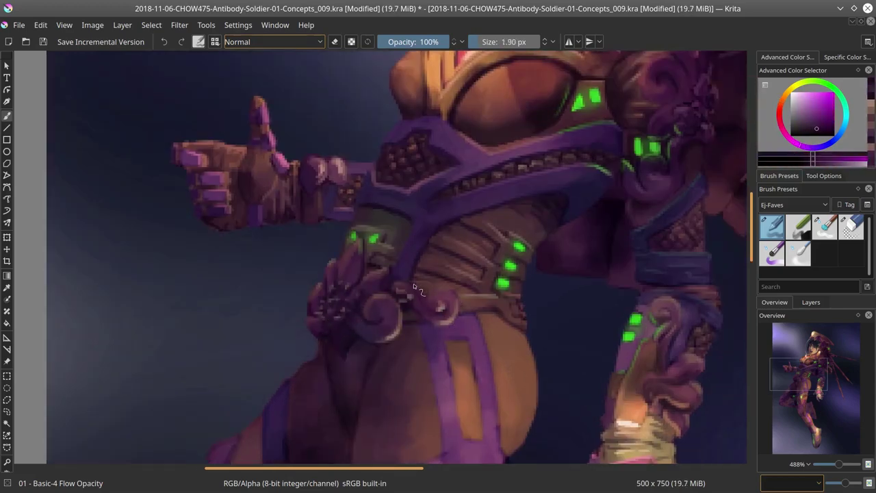
{"action": "left_click", "coordinate": [413, 284], "text": "ctrl"}
{"action": "scroll", "coordinate": [438, 299], "scroll_direction": "down", "scroll_amount": 1}
{"action": "key", "text": "bracketright"}
{"action": "key", "text": "bracketright"}
{"action": "left_click", "coordinate": [471, 245], "text": "ctrl"}
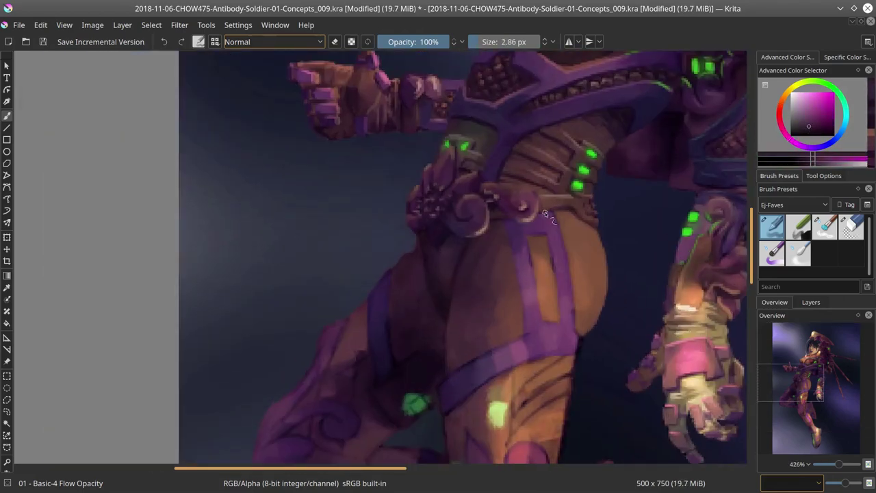
{"action": "key", "text": "2"}
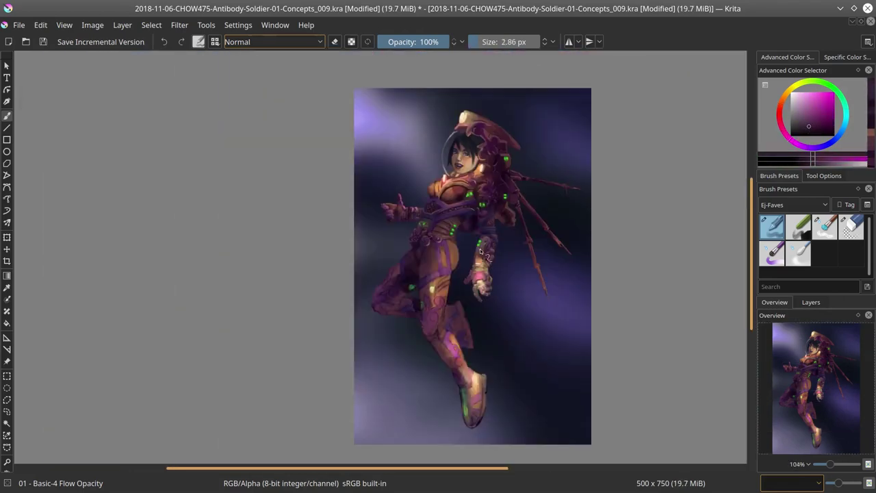
Step: Save version _009 and open the Fighter Pilot (85).JPG reference photo
{"action": "left_click", "coordinate": [43, 43]}
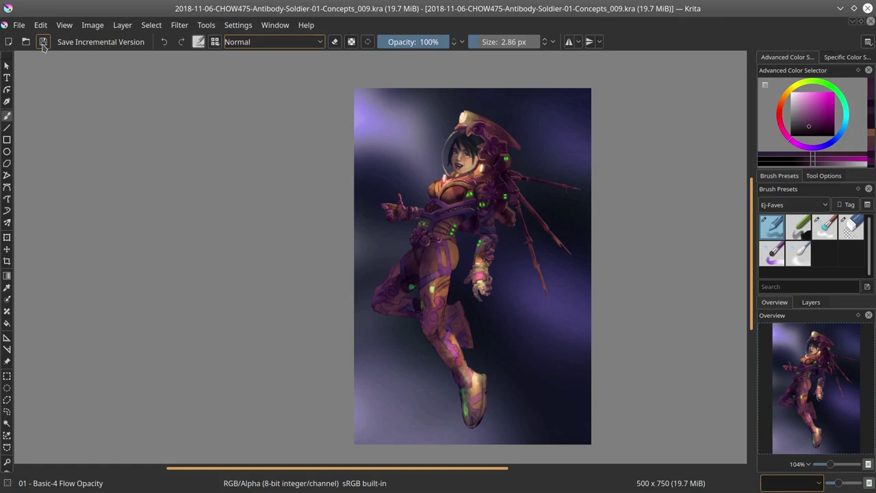
{"action": "left_click", "coordinate": [19, 25]}
{"action": "left_click", "coordinate": [31, 51]}
{"action": "left_click_drag", "start_coordinate": [495, 303], "coordinate": [575, 304]}
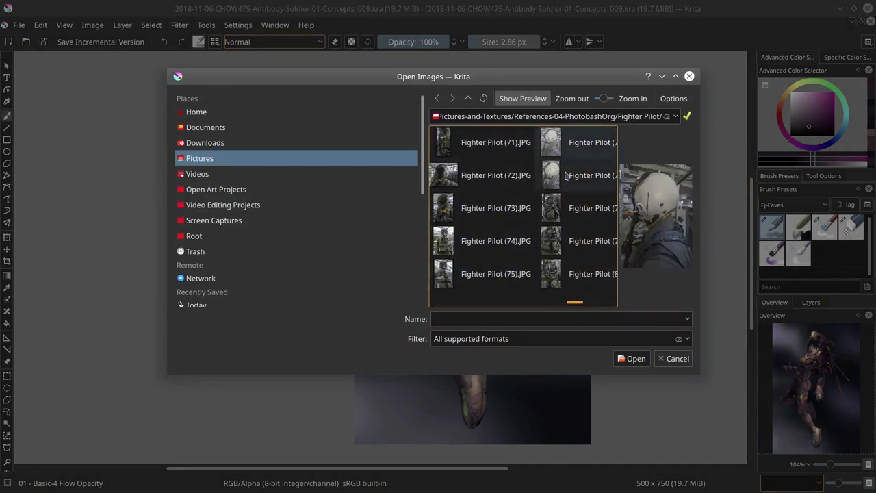
{"action": "scroll", "coordinate": [566, 176], "scroll_direction": "down", "scroll_amount": 2}
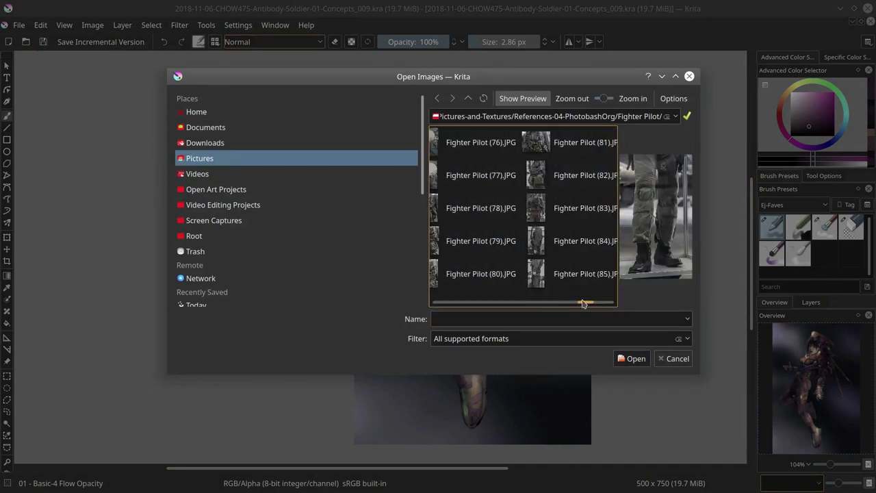
{"action": "left_click", "coordinate": [631, 360]}
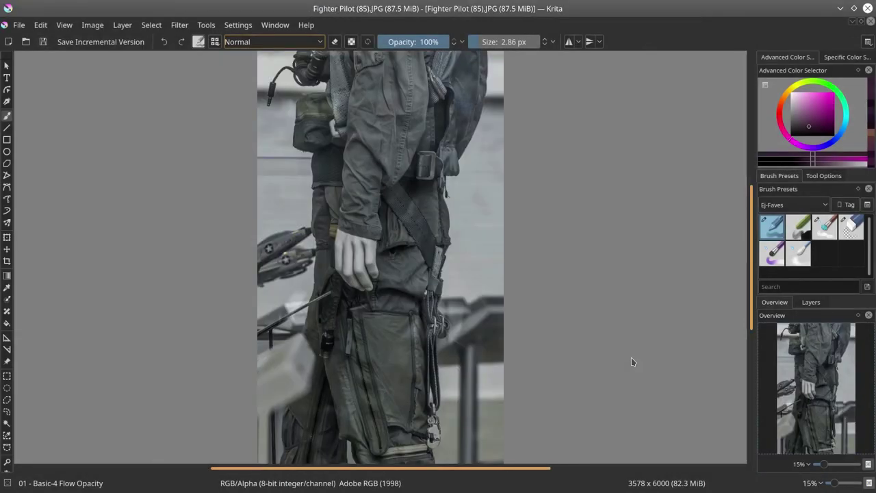
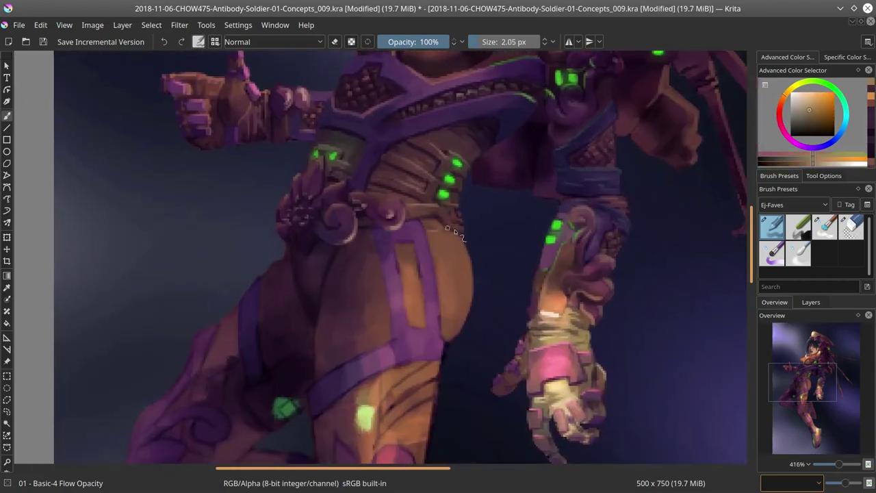
Step: Sample dark purple and reddish-brown tones from the figure and shrink the brush for detail
{"action": "left_click", "coordinate": [396, 349], "text": "ctrl"}
{"action": "key", "text": "bracketleft"}
{"action": "key", "text": "bracketleft"}
{"action": "key", "text": "bracketleft"}
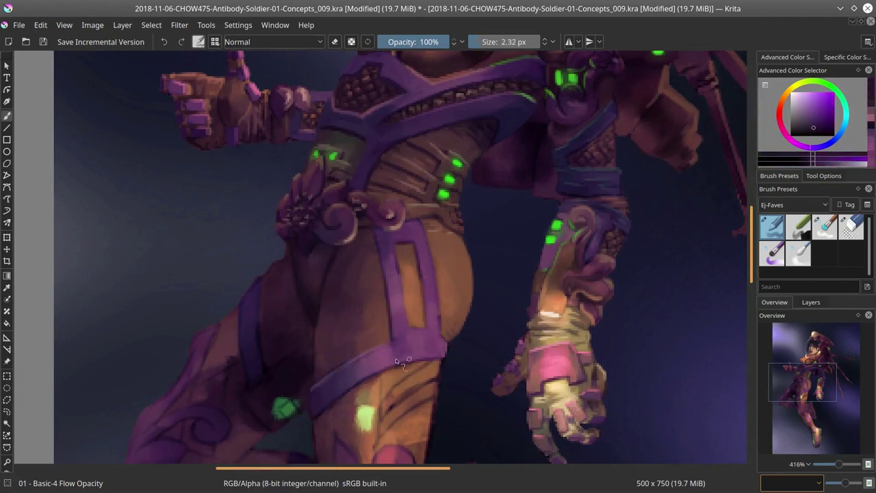
{"action": "left_click", "coordinate": [396, 359], "text": "ctrl"}
{"action": "left_click", "coordinate": [440, 309], "text": "ctrl"}
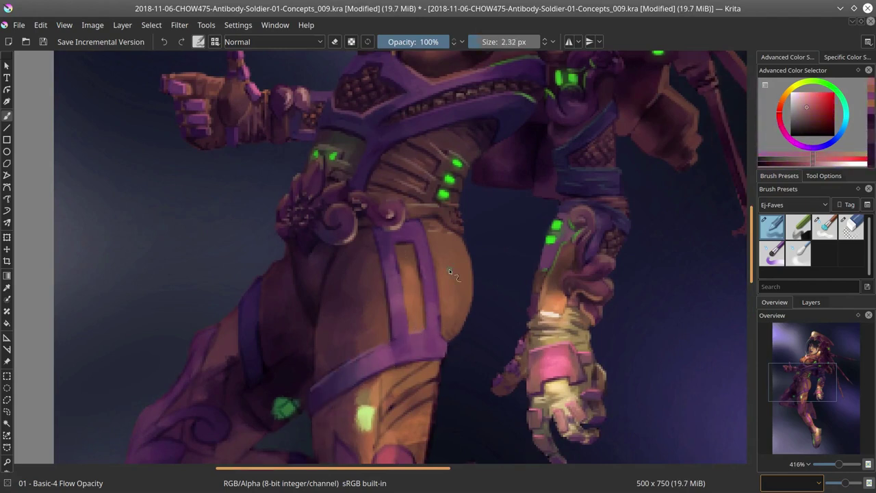
{"action": "left_click_drag", "start_coordinate": [425, 432], "coordinate": [436, 308]}
{"action": "key", "text": "slash"}
Step: Paint dark brown strokes and a dab onto the orange thigh armour
{"action": "key", "text": "slash"}
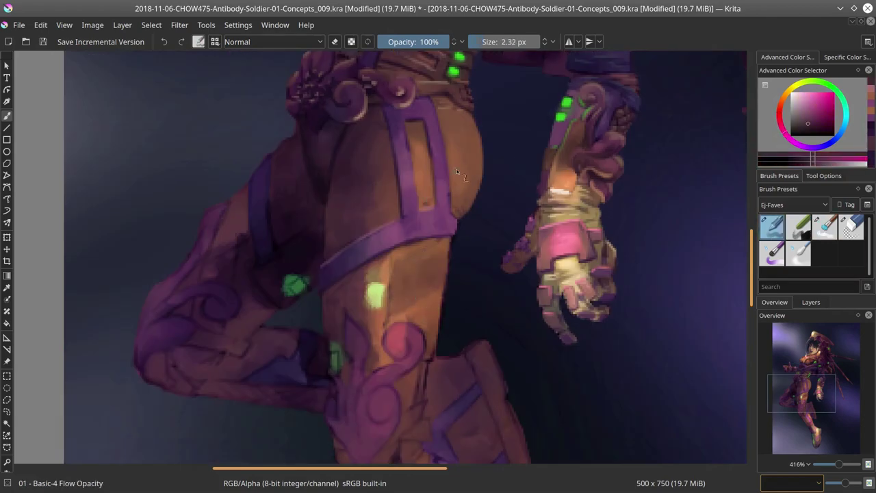
{"action": "mouse_move", "coordinate": [376, 304]}
{"action": "left_mouse_down"}
{"action": "mouse_move", "coordinate": [384, 370]}
{"action": "mouse_move", "coordinate": [393, 287]}
{"action": "left_mouse_up"}
{"action": "key", "text": "e"}
Step: Zoom in and paint fine red detail into the dark thigh panel with a smaller brush
{"action": "key", "text": "slash"}
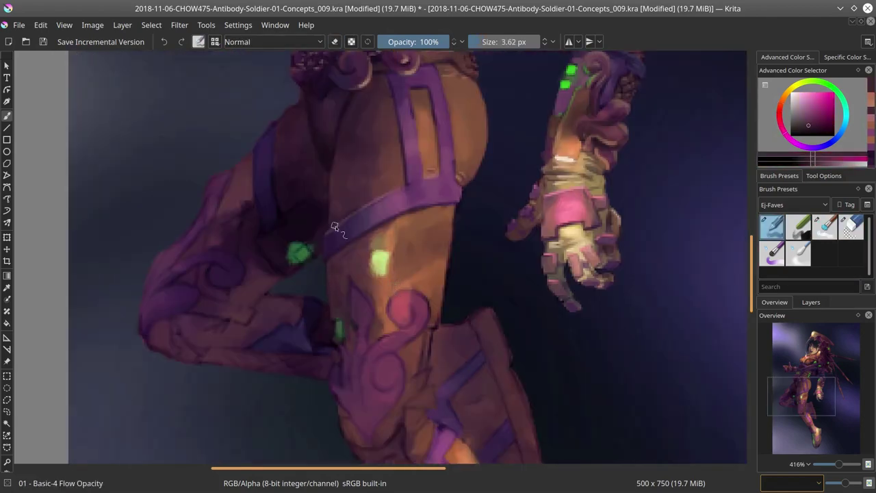
{"action": "left_click", "coordinate": [397, 281], "text": "ctrl"}
{"action": "left_click", "coordinate": [424, 239], "text": "ctrl"}
{"action": "mouse_move", "coordinate": [399, 237]}
{"action": "left_mouse_down"}
{"action": "mouse_move", "coordinate": [452, 248]}
{"action": "mouse_move", "coordinate": [442, 96]}
{"action": "left_mouse_up"}
{"action": "left_click", "coordinate": [451, 233], "text": "ctrl"}
{"action": "left_click", "coordinate": [410, 224], "text": "ctrl"}
{"action": "key", "text": "slash"}
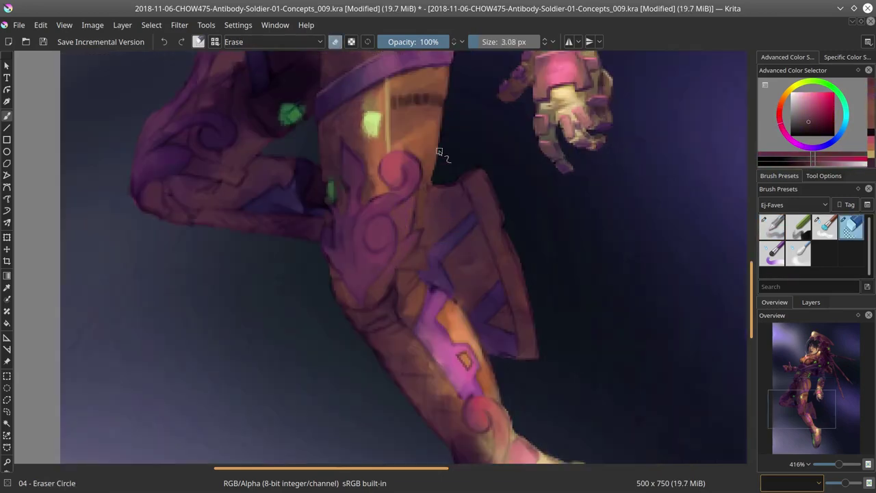
{"action": "key", "text": "slash"}
{"action": "left_click_drag", "start_coordinate": [473, 178], "coordinate": [623, 117]}
{"action": "key", "text": "bracketleft"}
{"action": "key", "text": "bracketleft"}
{"action": "left_click", "coordinate": [445, 201], "text": "ctrl"}
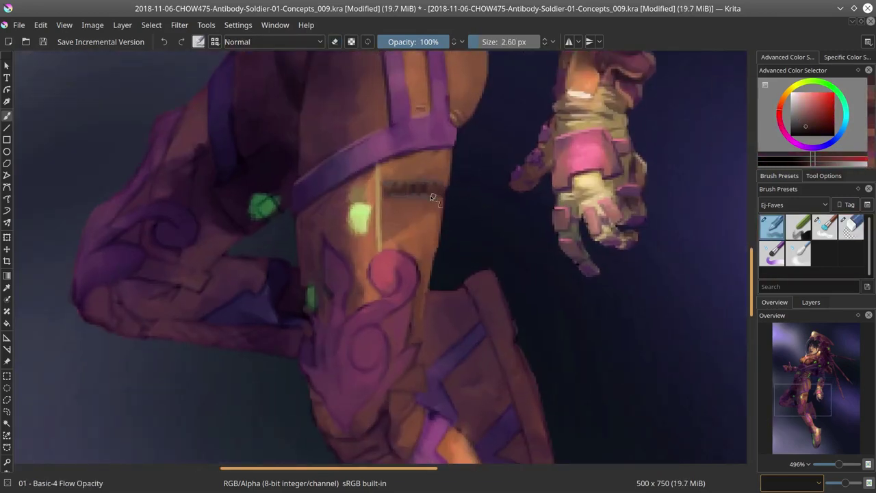
{"action": "left_click", "coordinate": [419, 193], "text": "ctrl"}
{"action": "left_click", "coordinate": [423, 187], "text": "ctrl"}
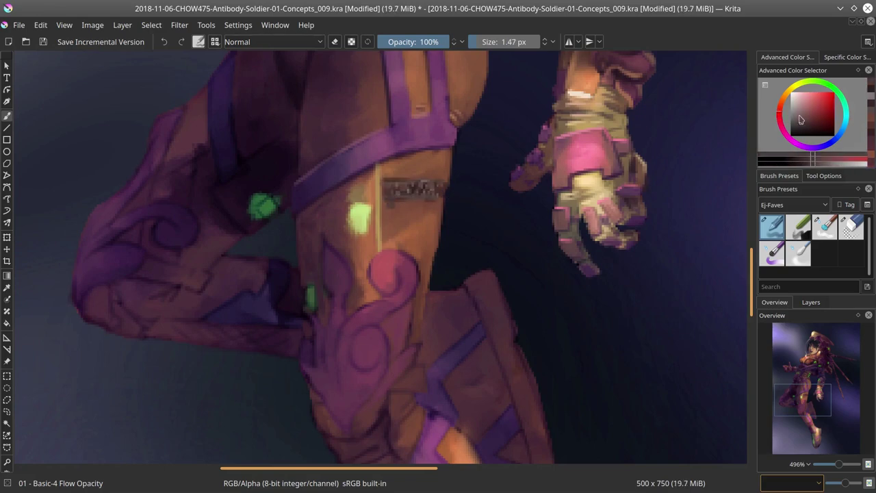
{"action": "left_click", "coordinate": [407, 194], "text": "ctrl"}
{"action": "key", "text": "bracketleft"}
{"action": "mouse_move", "coordinate": [397, 197]}
{"action": "left_mouse_down"}
{"action": "mouse_move", "coordinate": [411, 184]}
{"action": "mouse_move", "coordinate": [495, 208]}
{"action": "mouse_move", "coordinate": [426, 200]}
{"action": "left_mouse_up"}
Step: Zoom out to view the whole painting and save it
{"action": "left_click", "coordinate": [411, 174], "text": "ctrl"}
{"action": "key", "text": "slash"}
{"action": "key", "text": "slash"}
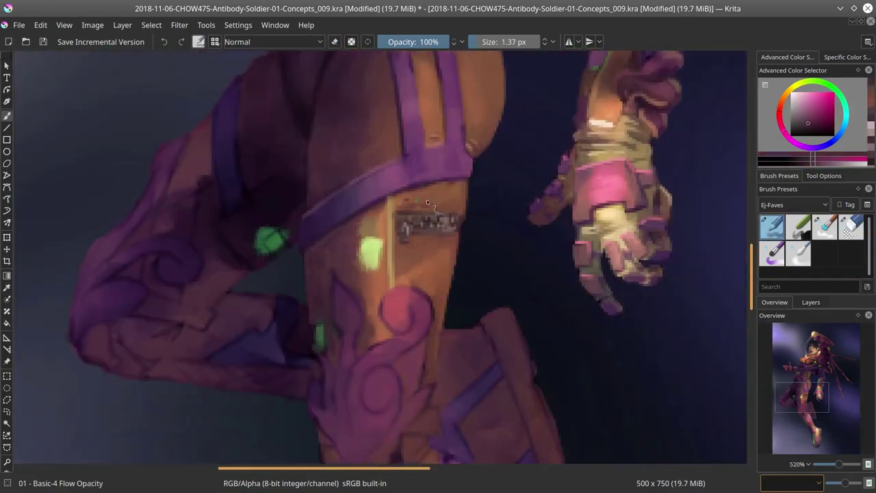
{"action": "left_click", "coordinate": [424, 246], "text": "ctrl"}
{"action": "left_click_drag", "start_coordinate": [425, 246], "coordinate": [471, 218]}
{"action": "key", "text": "2"}
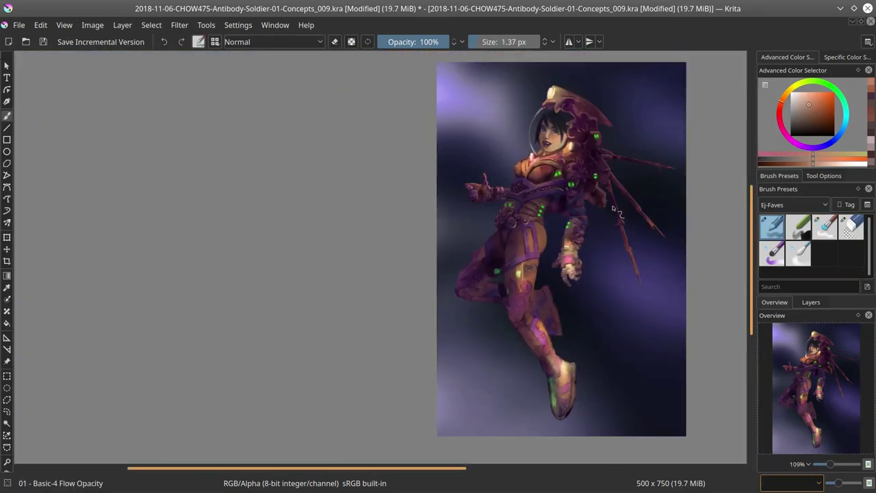
{"action": "left_click", "coordinate": [43, 42]}
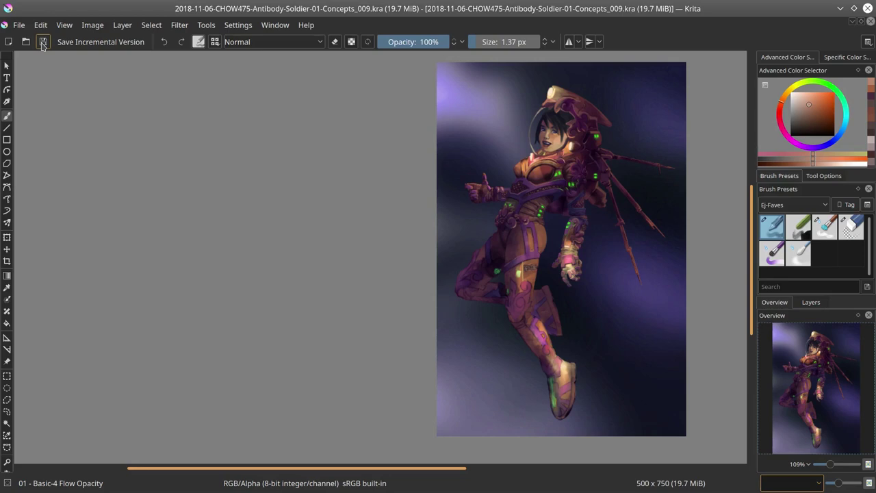
Step: Zoom in on the hip and paint dark purple crosshatch mesh lines
{"action": "scroll", "coordinate": [224, 172], "scroll_direction": "down", "scroll_amount": 3}
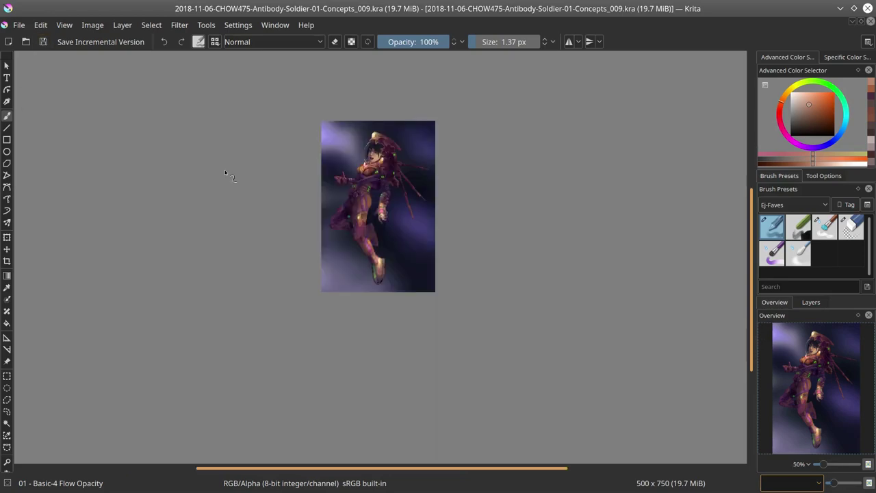
{"action": "left_click_drag", "start_coordinate": [225, 169], "coordinate": [428, 218]}
{"action": "left_click", "coordinate": [428, 218], "text": "ctrl"}
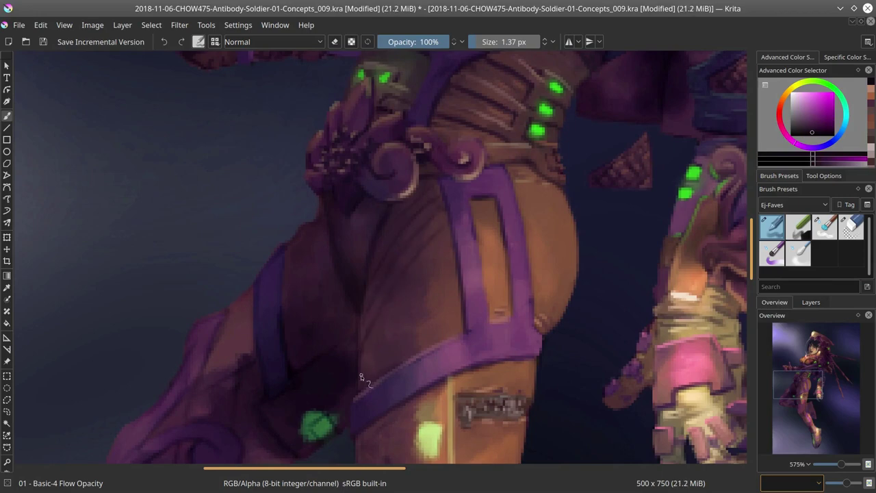
{"action": "left_click_drag", "start_coordinate": [361, 377], "coordinate": [339, 388]}
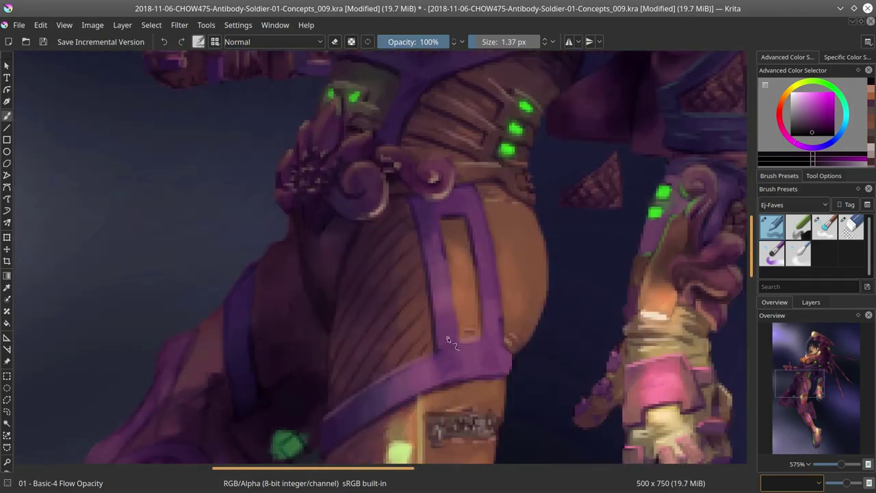
{"action": "left_click_drag", "start_coordinate": [449, 341], "coordinate": [401, 370]}
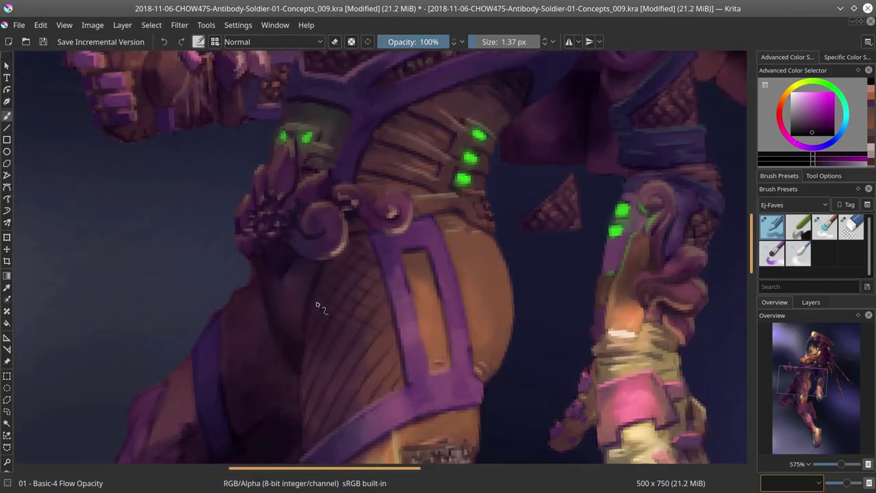
{"action": "left_click_drag", "start_coordinate": [296, 414], "coordinate": [314, 347]}
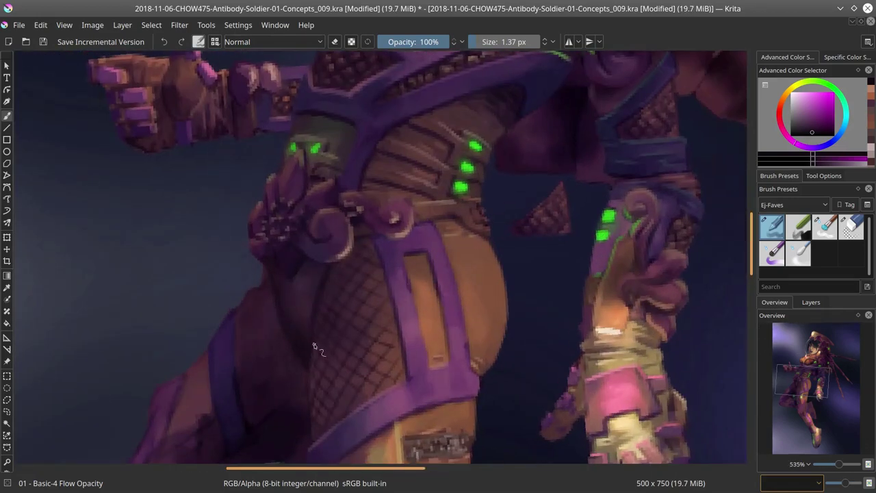
Step: Soften the fishnet mesh on the hip with the blending brush, then zoom back out
{"action": "left_click", "coordinate": [340, 396], "text": "ctrl"}
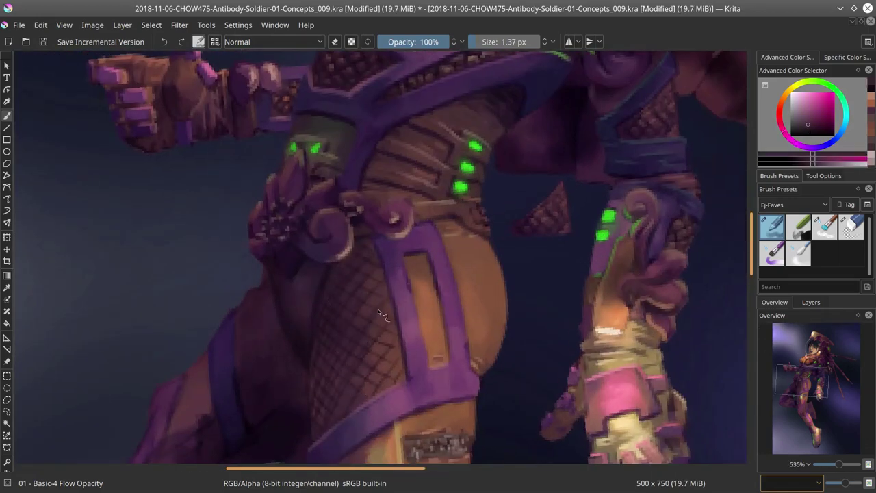
{"action": "key", "text": "slash"}
{"action": "left_click_drag", "start_coordinate": [348, 336], "coordinate": [322, 342]}
{"action": "key", "text": "slash"}
{"action": "left_click", "coordinate": [317, 344], "text": "ctrl"}
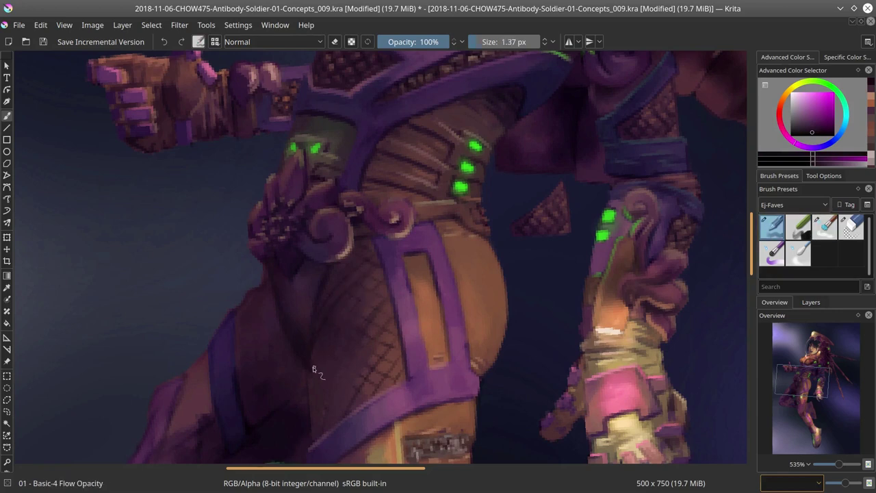
{"action": "key", "text": "slash"}
{"action": "key", "text": "slash"}
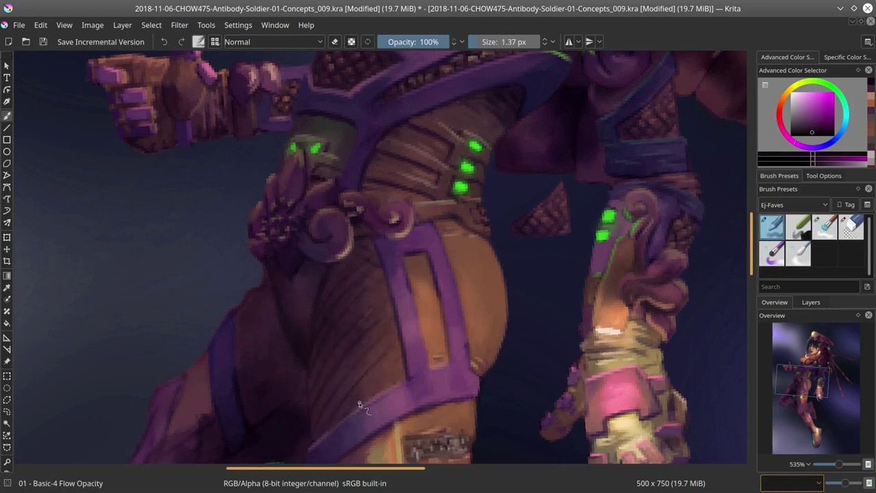
{"action": "scroll", "coordinate": [326, 288], "scroll_direction": "down", "scroll_amount": 3}
{"action": "scroll", "coordinate": [567, 351], "scroll_direction": "down", "scroll_amount": 3}
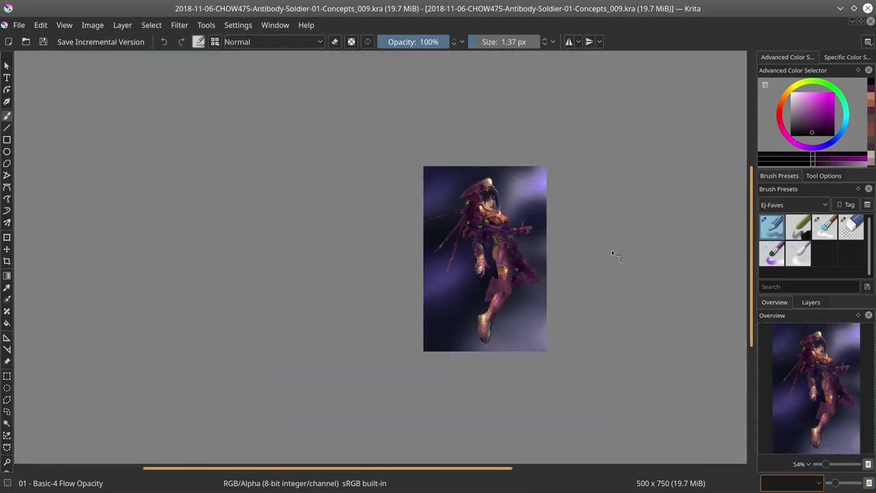
{"action": "scroll", "coordinate": [425, 306], "scroll_direction": "up", "scroll_amount": 5}
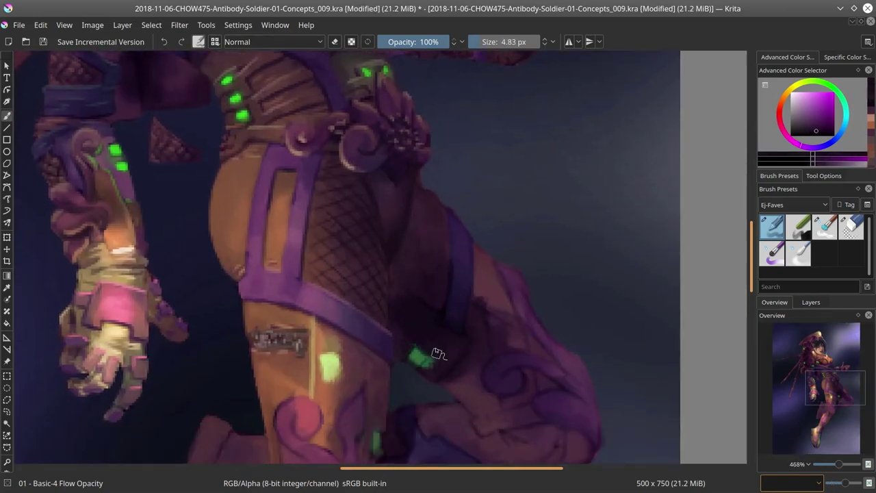
Step: Rotate the canvas to a better angle and sample dark violet and reddish tones with a smaller brush
{"action": "mouse_move", "coordinate": [434, 352]}
{"action": "left_mouse_down"}
{"action": "mouse_move", "coordinate": [454, 231]}
{"action": "mouse_move", "coordinate": [438, 198]}
{"action": "mouse_move", "coordinate": [427, 302]}
{"action": "left_mouse_up"}
{"action": "scroll", "coordinate": [460, 349], "scroll_direction": "down", "scroll_amount": 2}
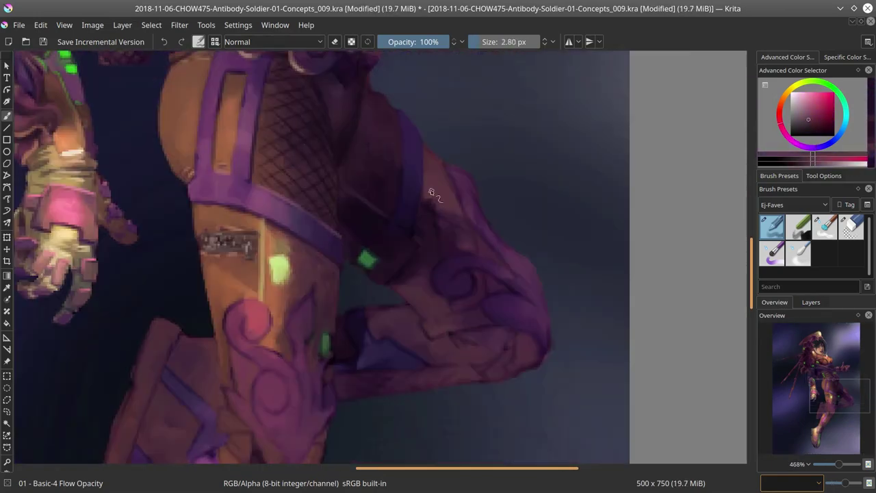
{"action": "mouse_move", "coordinate": [512, 364]}
{"action": "left_mouse_down"}
{"action": "mouse_move", "coordinate": [487, 338]}
{"action": "mouse_move", "coordinate": [525, 285]}
{"action": "left_mouse_up"}
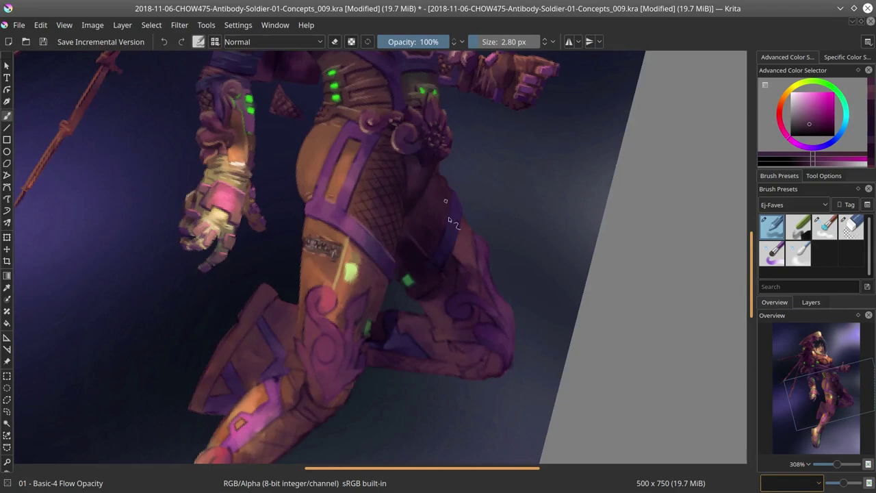
{"action": "scroll", "coordinate": [449, 219], "scroll_direction": "up", "scroll_amount": 3}
{"action": "key", "text": "bracketleft"}
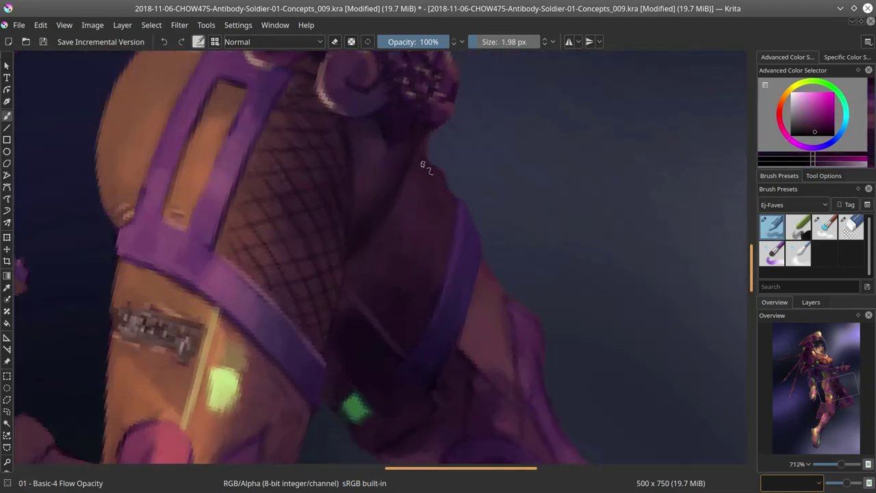
{"action": "left_click", "coordinate": [443, 346], "text": "ctrl"}
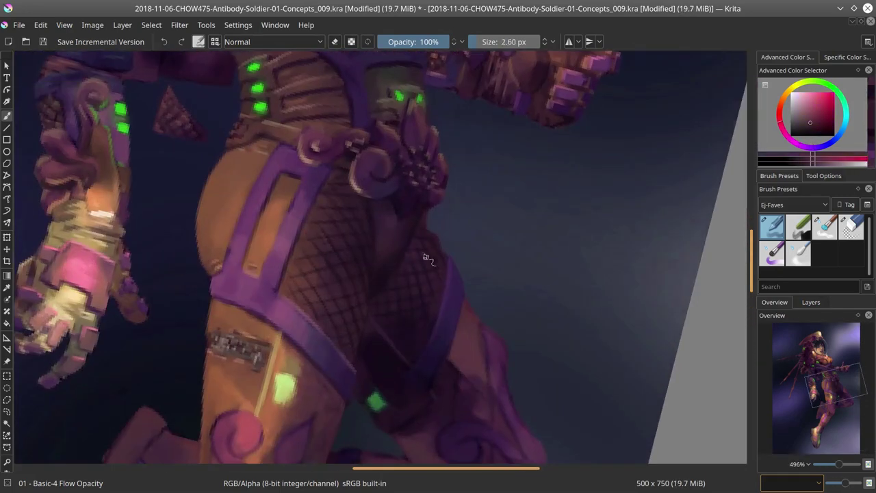
{"action": "left_click", "coordinate": [434, 300], "text": "ctrl"}
{"action": "key", "text": "bracketleft"}
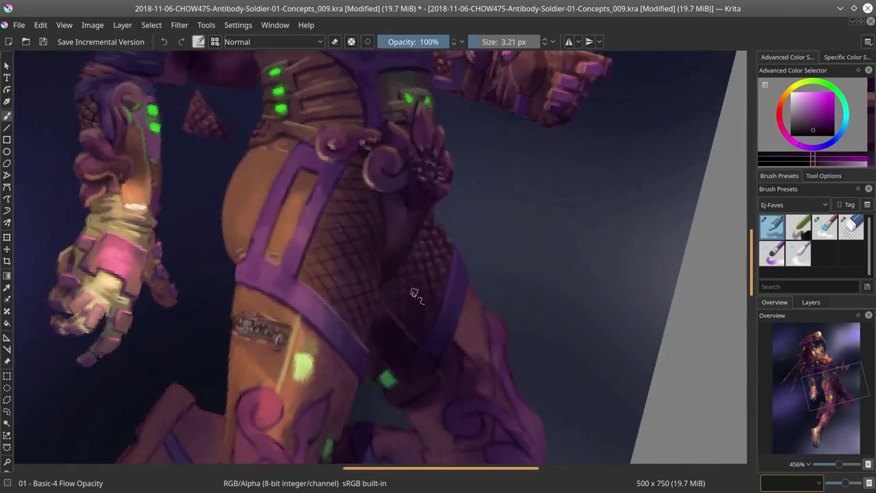
{"action": "scroll", "coordinate": [413, 295], "scroll_direction": "up", "scroll_amount": 1}
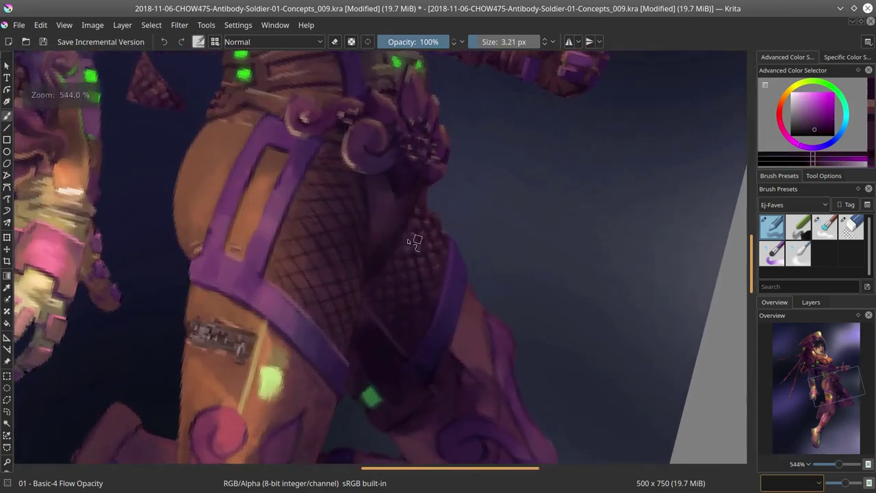
Step: Sample dark red, dark purple and muted orange from the hip and thigh for fine lines
{"action": "left_click", "coordinate": [327, 160], "text": "ctrl"}
{"action": "key", "text": "bracketright"}
{"action": "key", "text": "bracketright"}
{"action": "left_click", "coordinate": [353, 237], "text": "ctrl"}
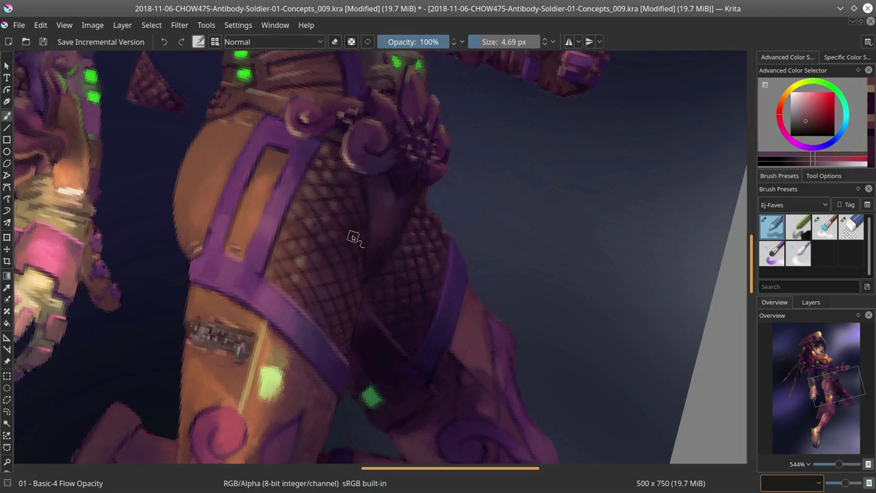
{"action": "left_click", "coordinate": [333, 311], "text": "ctrl"}
{"action": "left_click", "coordinate": [345, 319], "text": "ctrl"}
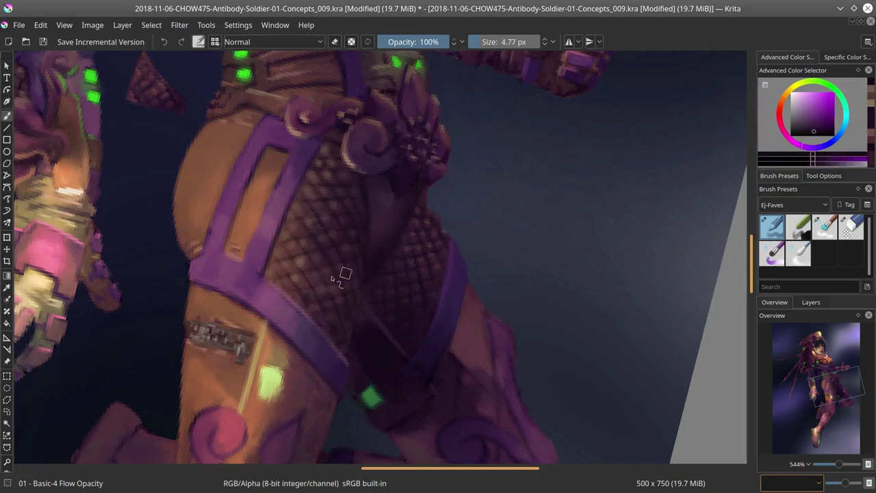
{"action": "left_click", "coordinate": [323, 254], "text": "ctrl"}
{"action": "key", "text": "bracketleft"}
{"action": "key", "text": "bracketleft"}
{"action": "key", "text": "bracketleft"}
{"action": "key", "text": "bracketleft"}
{"action": "key", "text": "bracketleft"}
{"action": "key", "text": "bracketleft"}
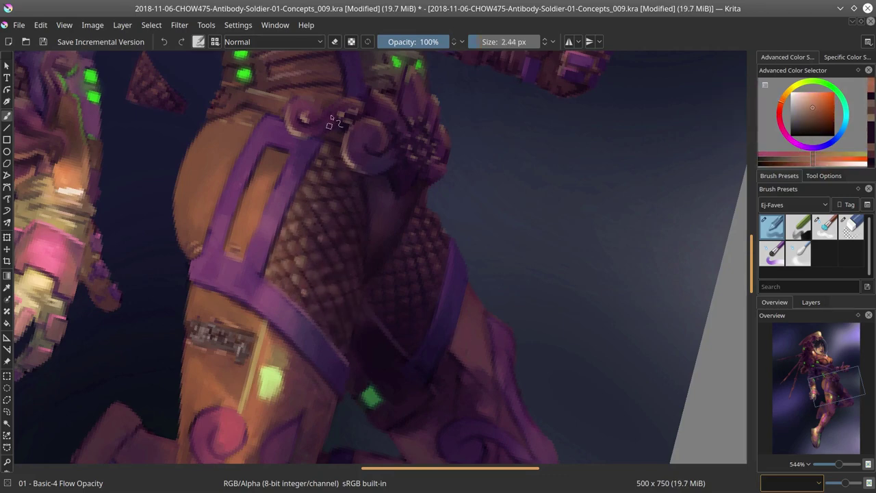
Step: Pick a light orange, reset the canvas rotation, touch up the knee armour and save
{"action": "scroll", "coordinate": [479, 195], "scroll_direction": "down", "scroll_amount": 10}
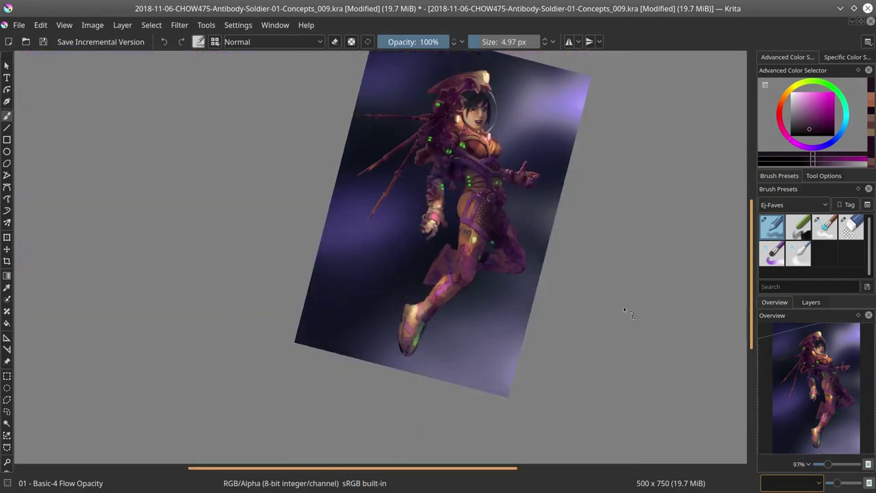
{"action": "scroll", "coordinate": [474, 220], "scroll_direction": "up", "scroll_amount": 4}
{"action": "key", "text": "bracketleft"}
{"action": "key", "text": "bracketleft"}
{"action": "key", "text": "bracketleft"}
{"action": "key", "text": "bracketleft"}
{"action": "left_click", "coordinate": [409, 302], "text": "ctrl"}
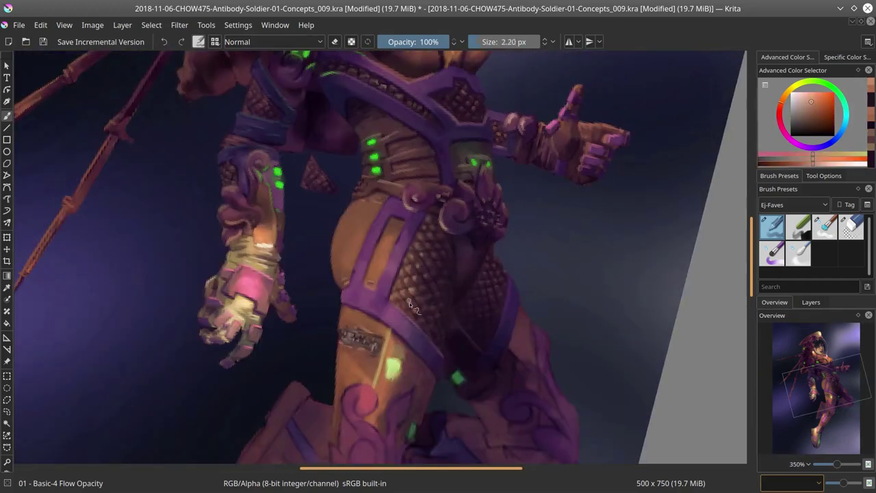
{"action": "scroll", "coordinate": [409, 301], "scroll_direction": "down", "scroll_amount": 8}
{"action": "key", "text": "ctrl+s"}
{"action": "key", "text": "5"}
{"action": "scroll", "coordinate": [511, 255], "scroll_direction": "up", "scroll_amount": 3}
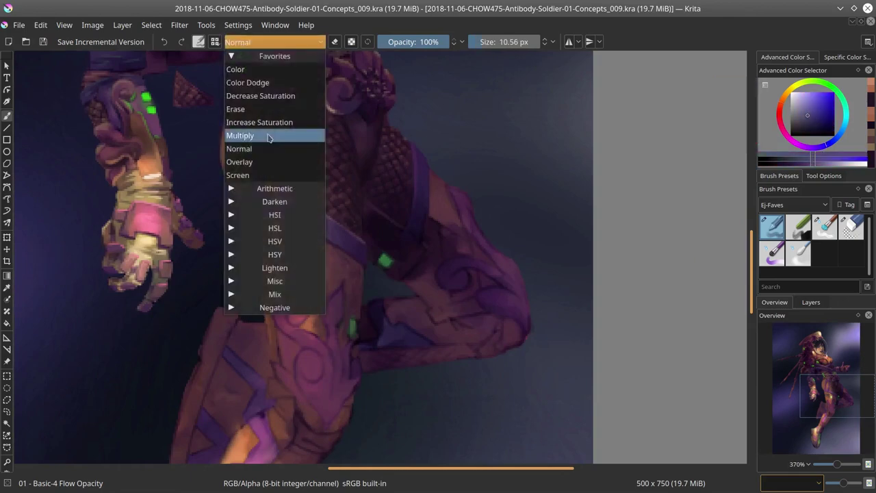
{"action": "left_click", "coordinate": [273, 137]}
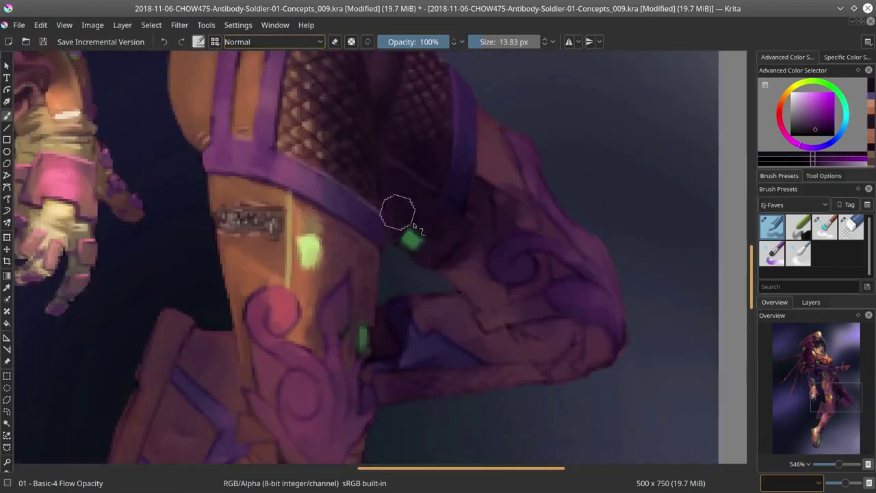
{"action": "scroll", "coordinate": [414, 226], "scroll_direction": "down", "scroll_amount": 5}
{"action": "key", "text": "ctrl+s"}
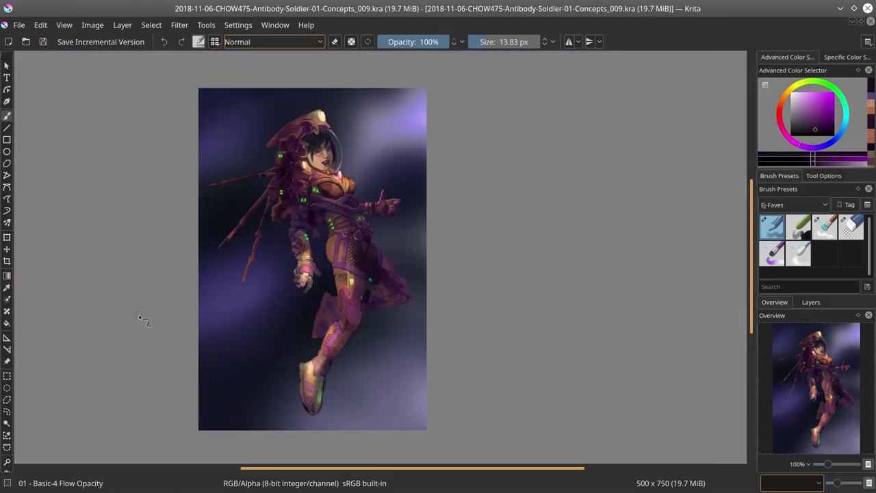
Step: Select the character layer in the layer stack and save the painting
{"action": "scroll", "coordinate": [141, 318], "scroll_direction": "up", "scroll_amount": 3}
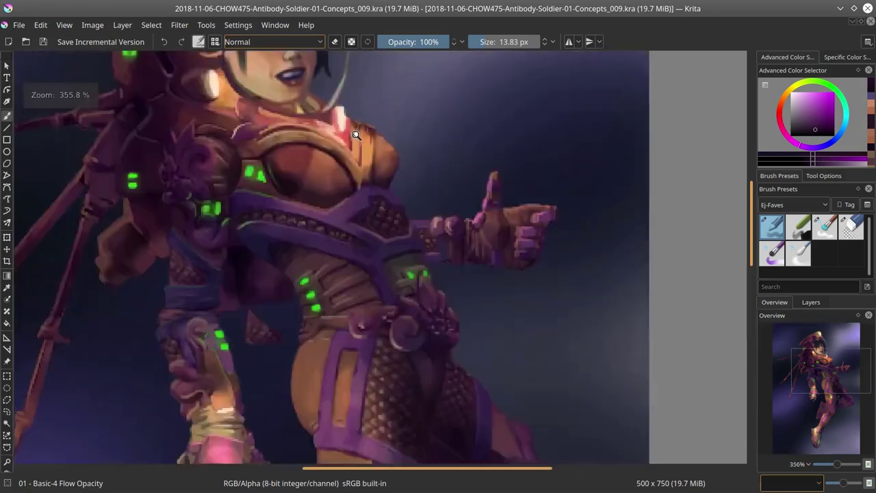
{"action": "scroll", "coordinate": [291, 226], "scroll_direction": "up", "scroll_amount": 3}
{"action": "scroll", "coordinate": [405, 279], "scroll_direction": "down", "scroll_amount": 8}
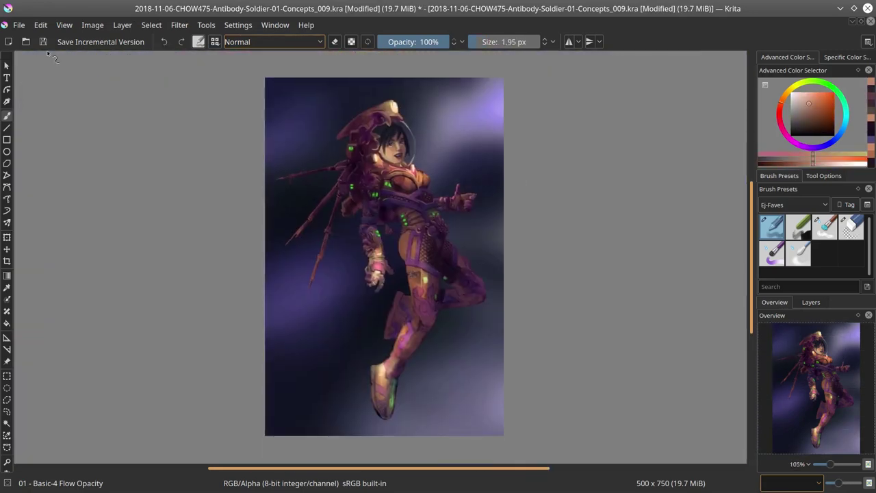
{"action": "left_click", "coordinate": [42, 42]}
{"action": "left_click", "coordinate": [764, 404]}
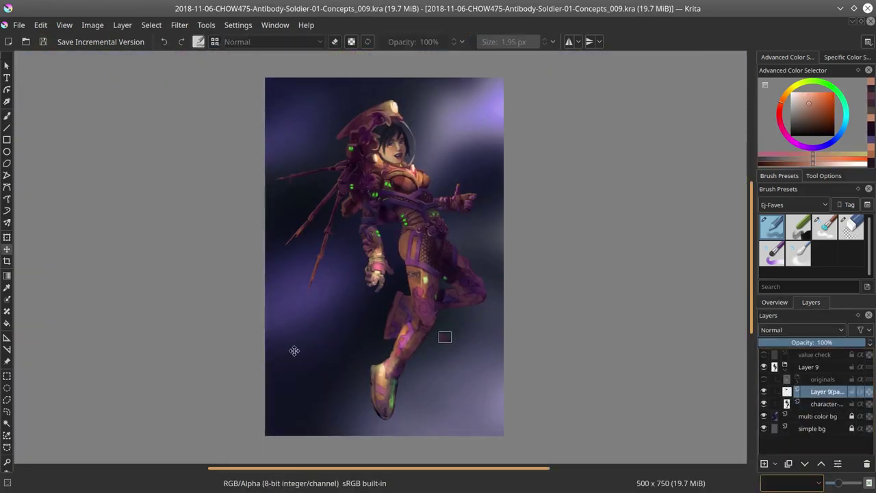
{"action": "key", "text": "ctrl+s"}
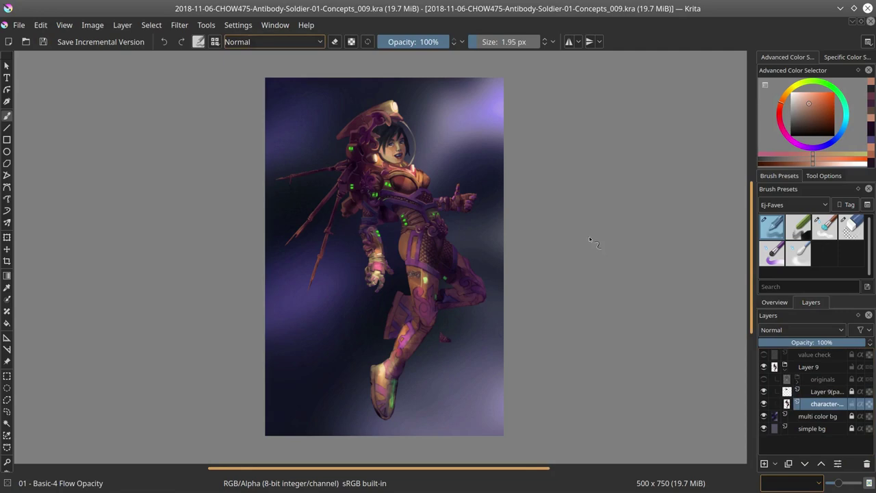
Step: Restore the overview panel and choose lighter grey and reddish paint colours
{"action": "scroll", "coordinate": [591, 240], "scroll_direction": "down", "scroll_amount": 2}
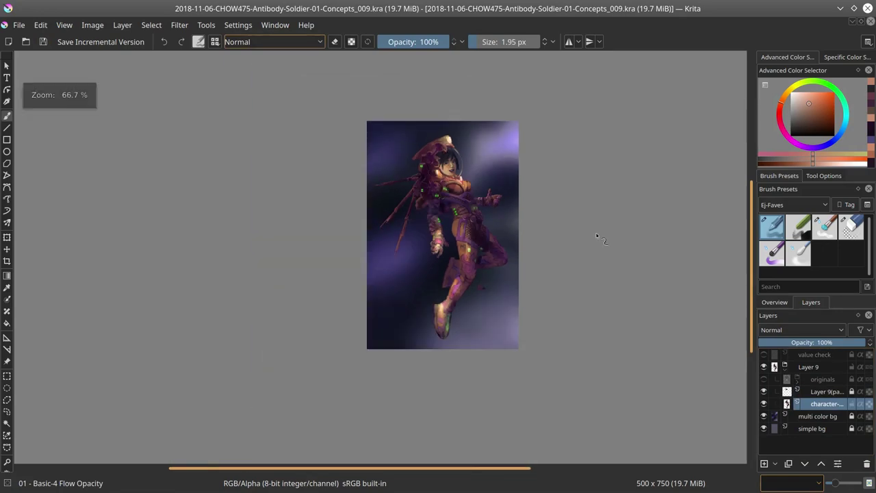
{"action": "left_click", "coordinate": [774, 303]}
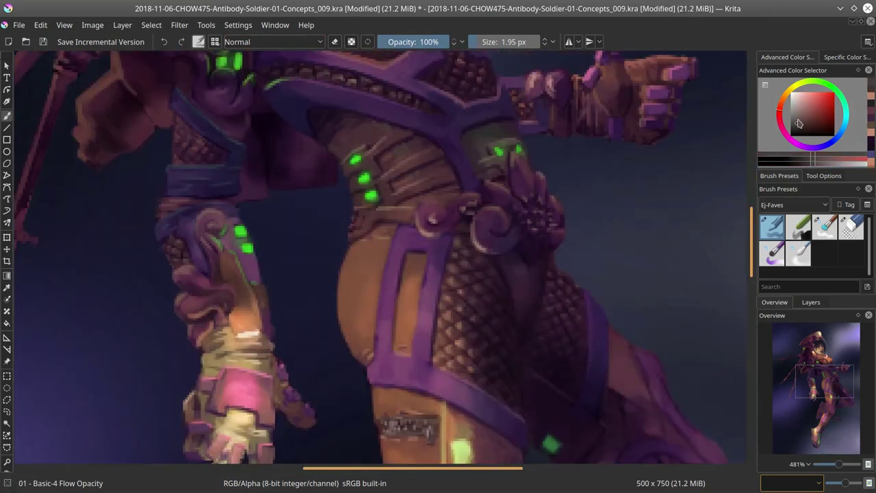
{"action": "left_click_drag", "start_coordinate": [798, 123], "coordinate": [792, 111]}
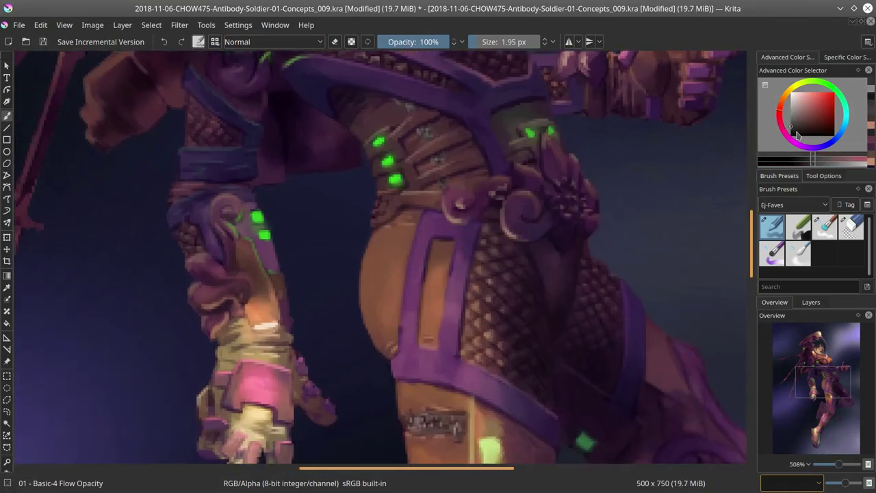
{"action": "left_click", "coordinate": [804, 119]}
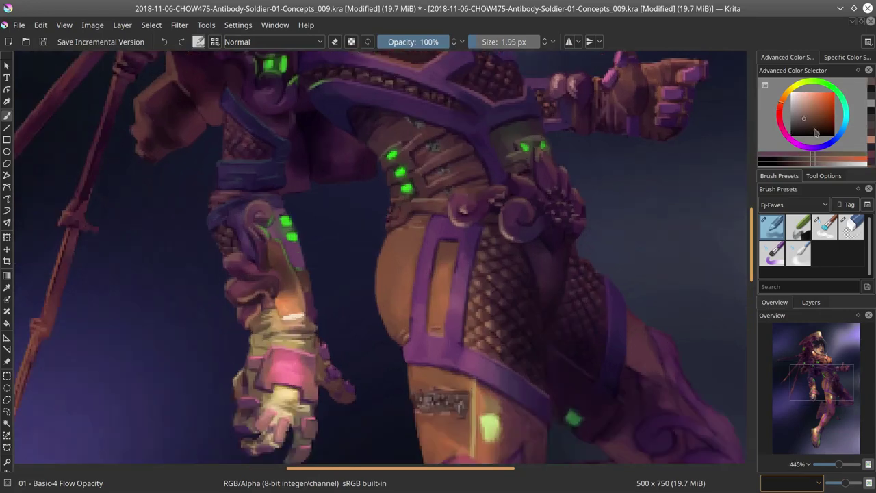
{"action": "scroll", "coordinate": [625, 125], "scroll_direction": "down", "scroll_amount": 4}
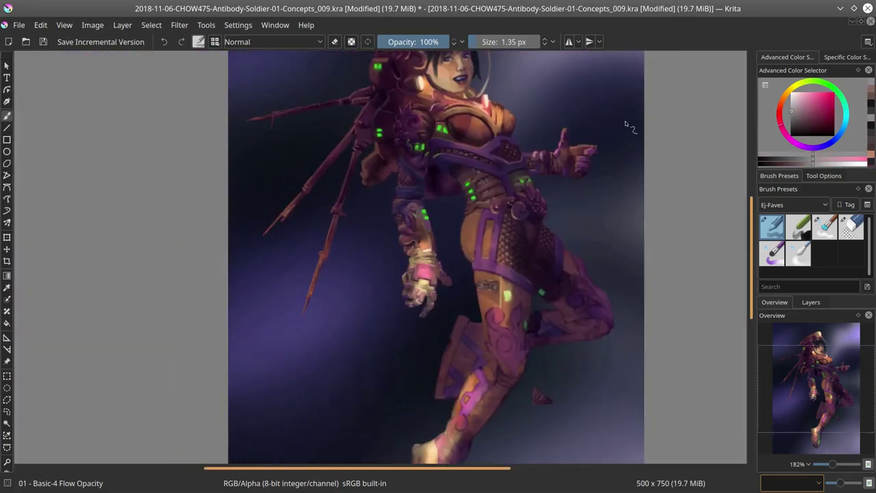
{"action": "scroll", "coordinate": [497, 309], "scroll_direction": "up", "scroll_amount": 1}
{"action": "scroll", "coordinate": [527, 300], "scroll_direction": "down", "scroll_amount": 3}
{"action": "scroll", "coordinate": [526, 300], "scroll_direction": "up", "scroll_amount": 5}
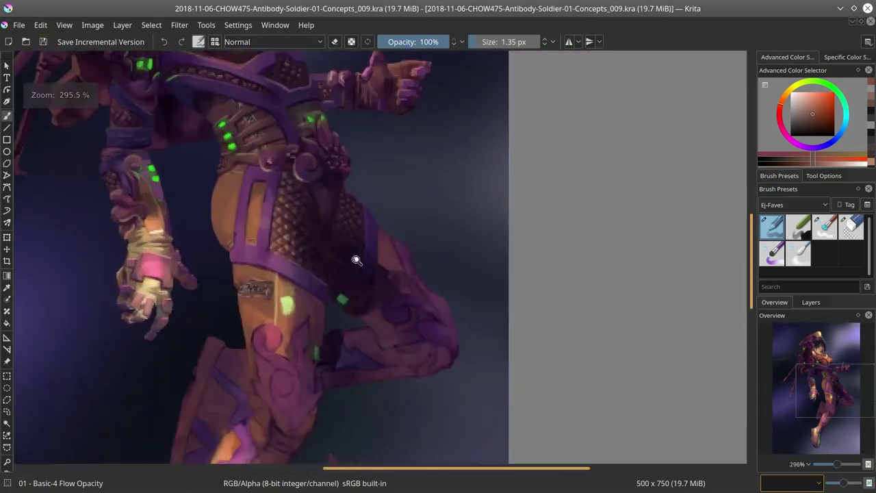
{"action": "scroll", "coordinate": [356, 256], "scroll_direction": "up", "scroll_amount": 2}
Step: Paint green light dabs on the leg armour and save the painting
{"action": "mouse_move", "coordinate": [364, 301]}
{"action": "left_mouse_down"}
{"action": "mouse_move", "coordinate": [369, 314]}
{"action": "mouse_move", "coordinate": [376, 310]}
{"action": "left_mouse_up"}
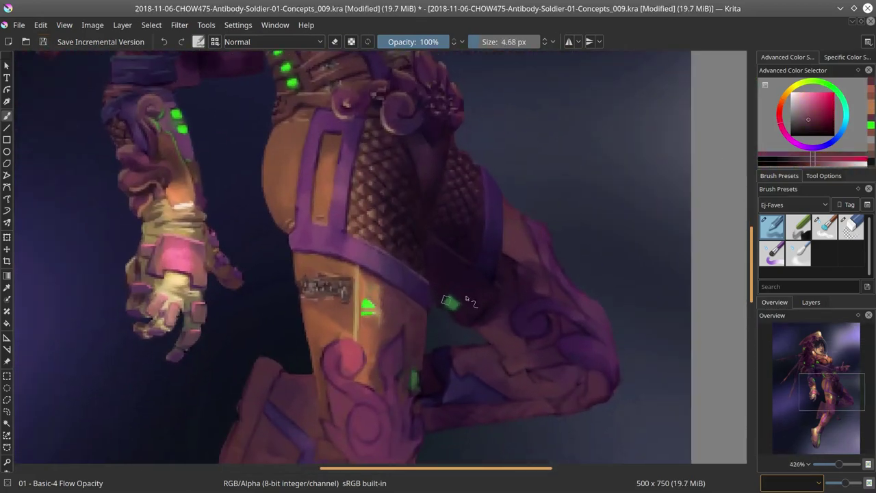
{"action": "left_click", "coordinate": [518, 283], "text": "ctrl"}
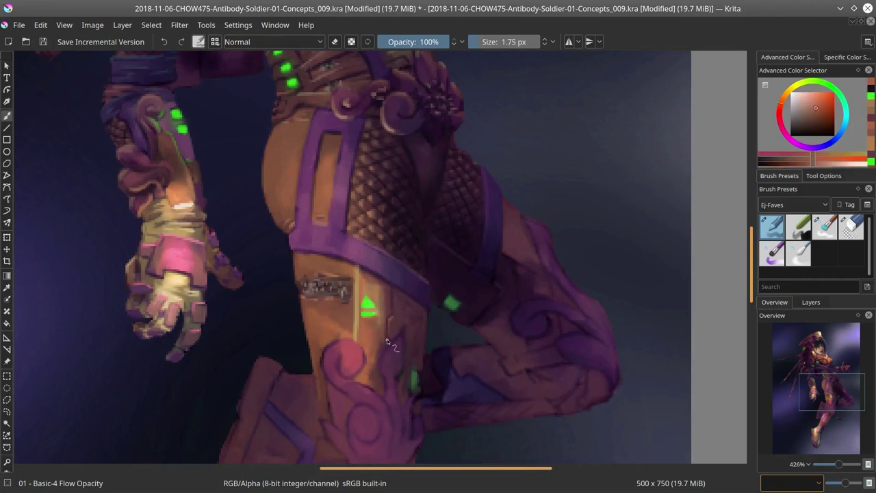
{"action": "left_click_drag", "start_coordinate": [506, 444], "coordinate": [438, 379]}
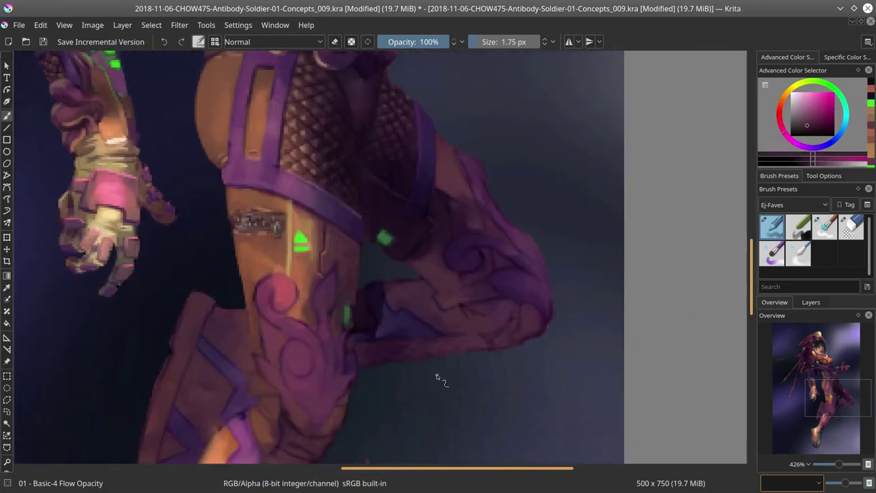
{"action": "left_click_drag", "start_coordinate": [356, 313], "coordinate": [327, 322]}
{"action": "left_click", "coordinate": [328, 321], "text": "ctrl"}
{"action": "mouse_move", "coordinate": [458, 303]}
{"action": "left_mouse_down"}
{"action": "mouse_move", "coordinate": [427, 312]}
{"action": "mouse_move", "coordinate": [381, 380]}
{"action": "mouse_move", "coordinate": [450, 288]}
{"action": "left_mouse_up"}
{"action": "key", "text": "ctrl+s"}
Step: Erase stray paint on the leg, then return to normal painting
{"action": "left_click", "coordinate": [393, 241], "text": "ctrl"}
{"action": "key", "text": "e"}
{"action": "mouse_move", "coordinate": [392, 240]}
{"action": "left_mouse_down"}
{"action": "mouse_move", "coordinate": [481, 282]}
{"action": "mouse_move", "coordinate": [518, 280]}
{"action": "left_mouse_up"}
{"action": "key", "text": "/"}
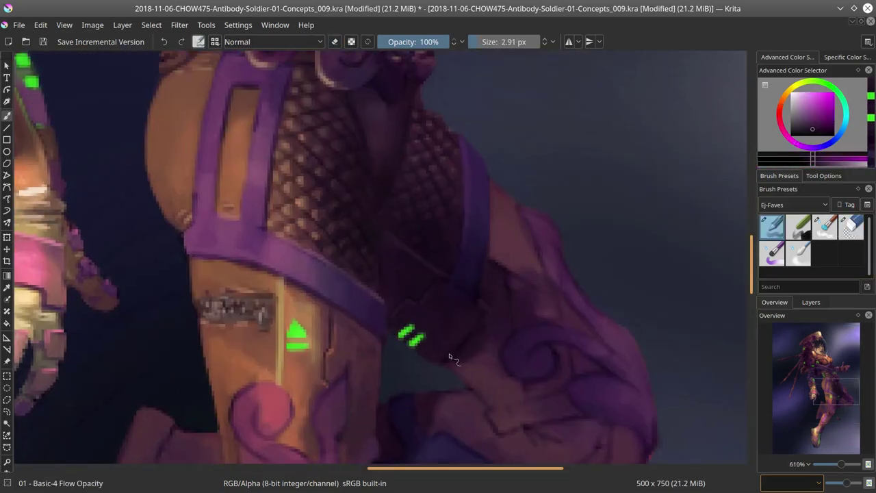
{"action": "key", "text": "bracketleft"}
Step: Paint purple strokes on the knee armour's outer edge and save
{"action": "left_click_drag", "start_coordinate": [547, 440], "coordinate": [512, 377]}
{"action": "key", "text": "bracketright"}
{"action": "key", "text": "bracketright"}
{"action": "key", "text": "bracketright"}
{"action": "left_click", "coordinate": [469, 251], "text": "ctrl"}
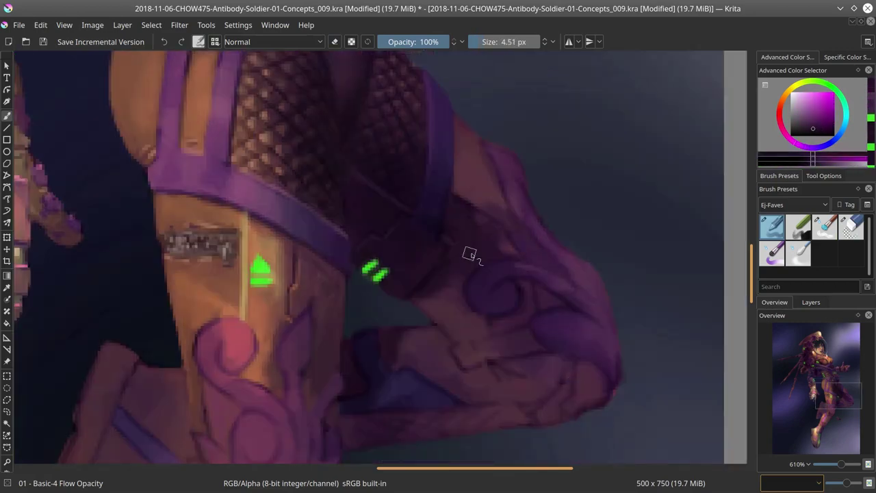
{"action": "left_click_drag", "start_coordinate": [485, 318], "coordinate": [500, 328]}
{"action": "mouse_move", "coordinate": [446, 377]}
{"action": "left_mouse_down"}
{"action": "mouse_move", "coordinate": [471, 349]}
{"action": "mouse_move", "coordinate": [499, 356]}
{"action": "left_mouse_up"}
{"action": "key", "text": "bracketleft"}
{"action": "key", "text": "bracketleft"}
{"action": "key", "text": "bracketleft"}
{"action": "scroll", "coordinate": [576, 340], "scroll_direction": "down", "scroll_amount": 4}
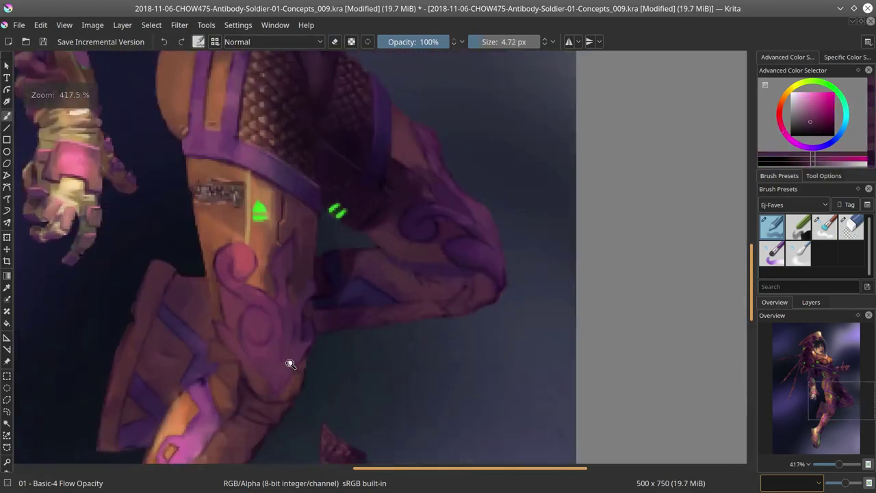
{"action": "left_click", "coordinate": [230, 235], "text": "ctrl"}
{"action": "scroll", "coordinate": [231, 234], "scroll_direction": "up", "scroll_amount": 2}
{"action": "left_click", "coordinate": [42, 42]}
Step: Add purple and lighter pink-purple dabs to the knee armour
{"action": "scroll", "coordinate": [477, 282], "scroll_direction": "down", "scroll_amount": 4}
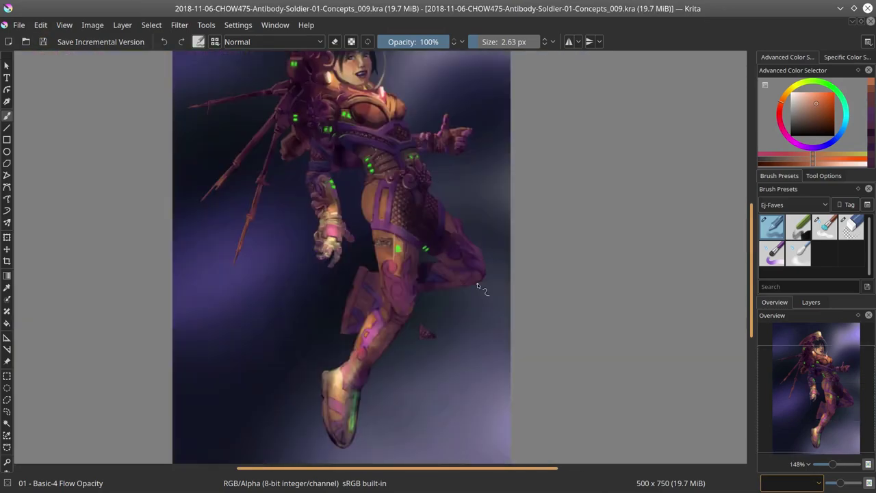
{"action": "scroll", "coordinate": [477, 283], "scroll_direction": "up", "scroll_amount": 4}
{"action": "left_click", "coordinate": [487, 253], "text": "ctrl"}
{"action": "key", "text": "bracketright"}
{"action": "left_click", "coordinate": [561, 273]}
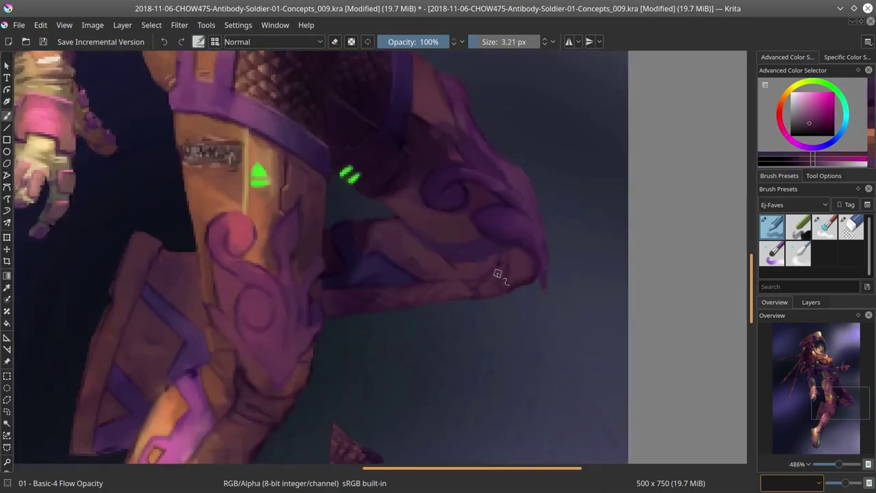
{"action": "scroll", "coordinate": [498, 274], "scroll_direction": "down", "scroll_amount": 1}
{"action": "key", "text": "bracketleft"}
{"action": "left_click", "coordinate": [448, 258], "text": "ctrl"}
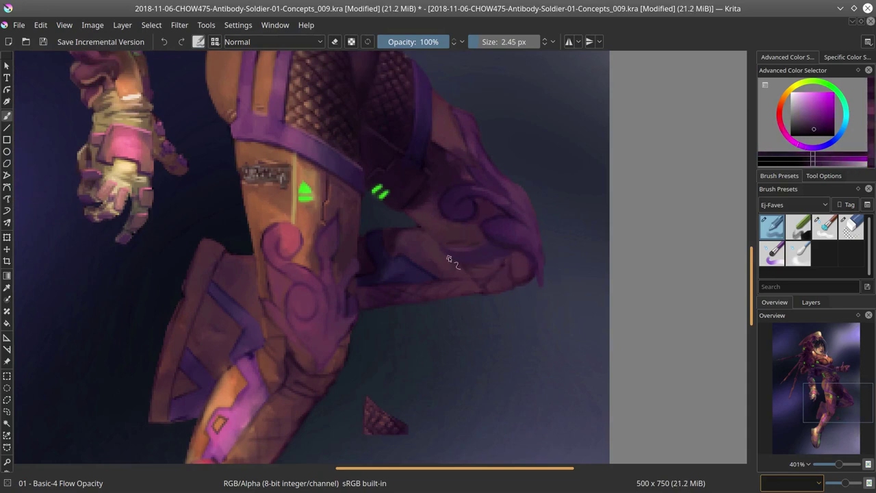
{"action": "mouse_move", "coordinate": [448, 259]}
{"action": "left_mouse_down"}
{"action": "mouse_move", "coordinate": [554, 231]}
{"action": "mouse_move", "coordinate": [479, 242]}
{"action": "mouse_move", "coordinate": [509, 251]}
{"action": "mouse_move", "coordinate": [472, 270]}
{"action": "mouse_move", "coordinate": [471, 331]}
{"action": "left_mouse_up"}
{"action": "key", "text": "bracketright"}
{"action": "key", "text": "bracketright"}
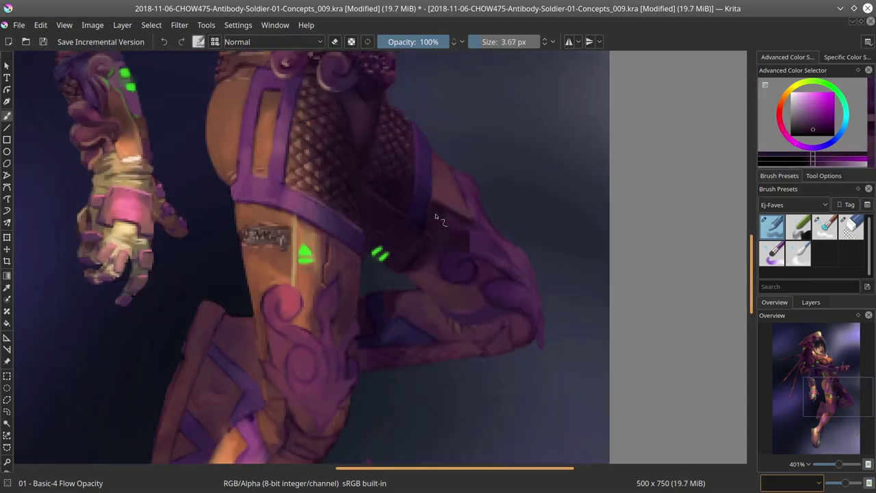
{"action": "left_click", "coordinate": [468, 239], "text": "ctrl"}
{"action": "scroll", "coordinate": [472, 308], "scroll_direction": "down", "scroll_amount": 5}
{"action": "key", "text": "bracketright"}
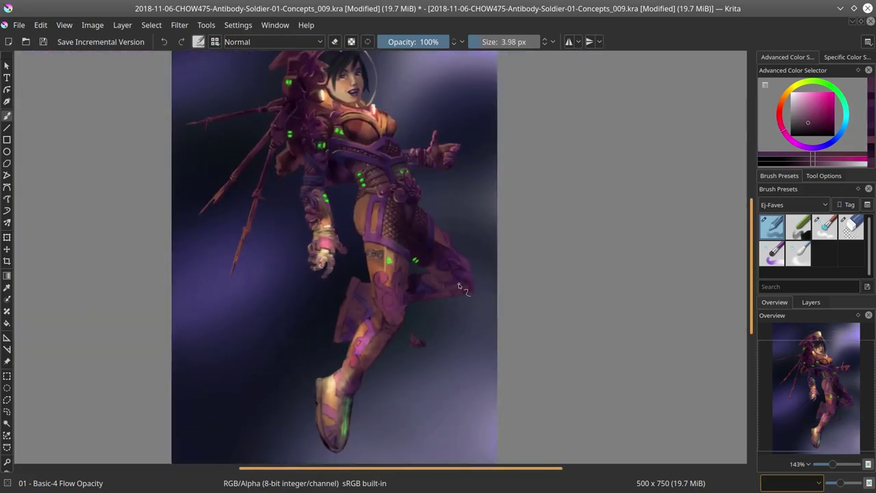
Step: Flip the painting with Image > Mirror Image Horizontally and save it
{"action": "key", "text": "1"}
{"action": "left_click", "coordinate": [93, 24]}
{"action": "left_click", "coordinate": [120, 153]}
{"action": "key", "text": "ctrl+s"}
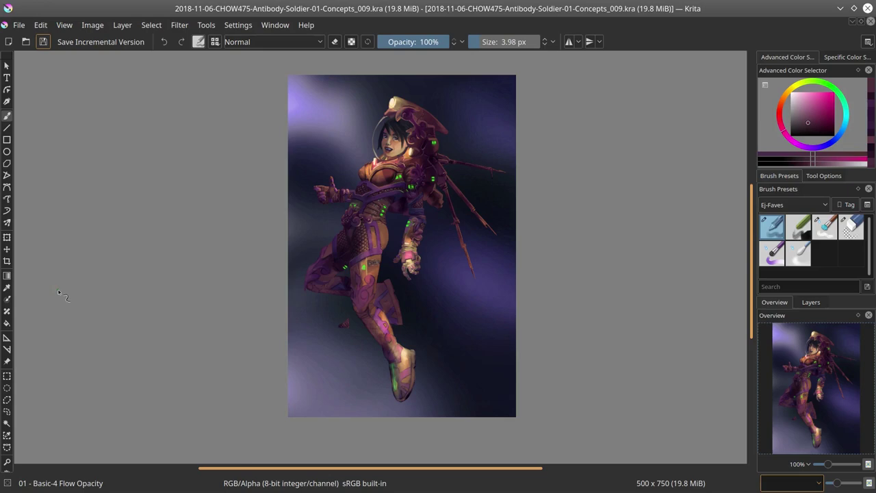
Step: Shrink the brush and pick darker purple shades from the leg and knee armour
{"action": "scroll", "coordinate": [346, 301], "scroll_direction": "up", "scroll_amount": 4}
{"action": "key", "text": "bracketleft"}
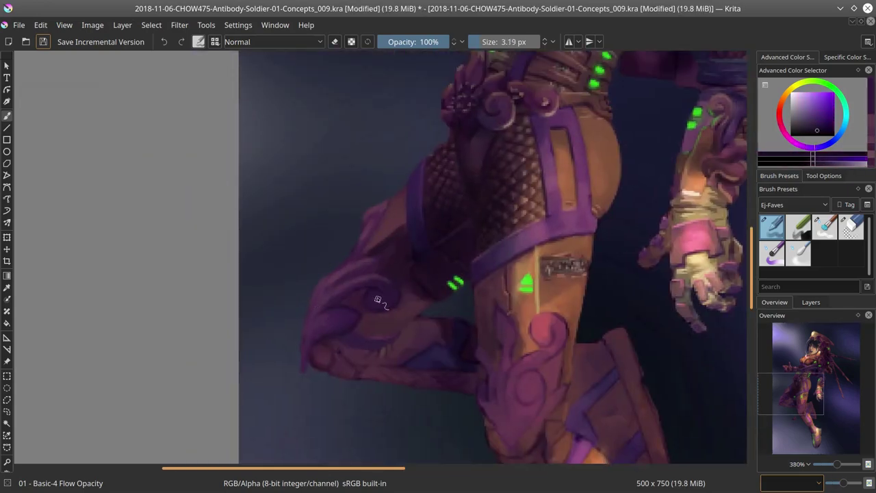
{"action": "left_click", "coordinate": [413, 306], "text": "ctrl"}
{"action": "left_click", "coordinate": [413, 308], "text": "ctrl"}
{"action": "left_click_drag", "start_coordinate": [419, 295], "coordinate": [421, 294]}
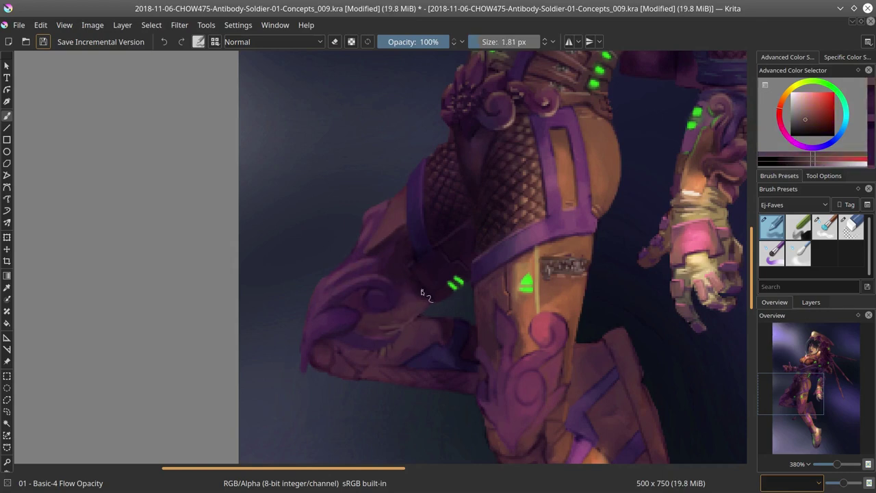
{"action": "left_click", "coordinate": [315, 355], "text": "ctrl"}
{"action": "key", "text": "bracketleft"}
{"action": "left_click", "coordinate": [323, 415], "text": "ctrl"}
{"action": "left_click", "coordinate": [448, 319], "text": "ctrl"}
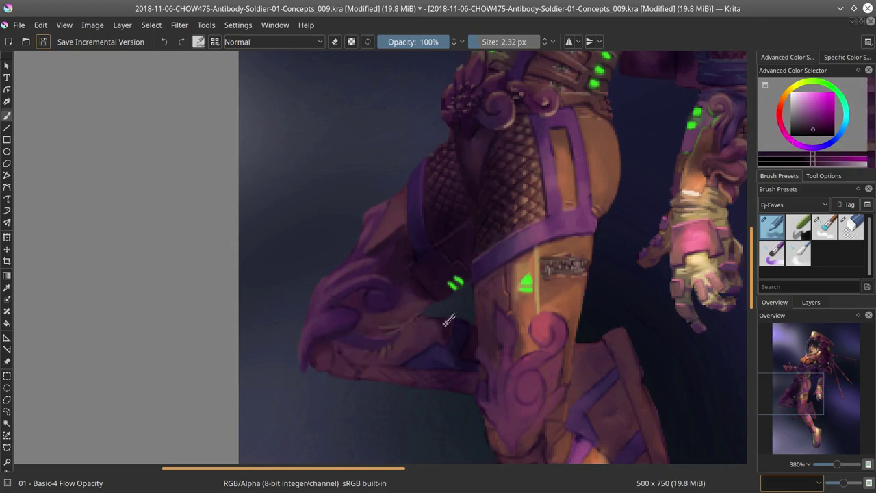
{"action": "left_click", "coordinate": [458, 356], "text": "ctrl"}
Step: Enlarge the brush and paint purple shading over the shin armour
{"action": "left_click", "coordinate": [459, 356], "text": "ctrl"}
{"action": "left_click", "coordinate": [459, 357], "text": "ctrl"}
{"action": "left_click_drag", "start_coordinate": [458, 359], "coordinate": [465, 370]}
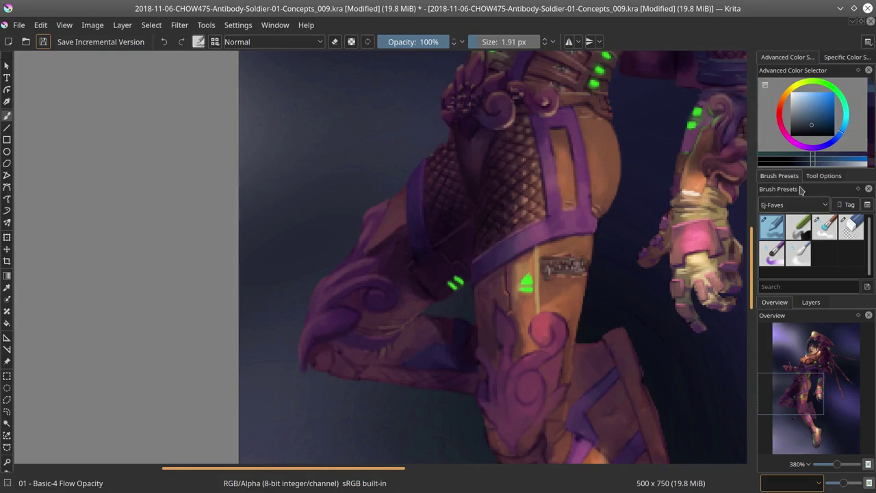
{"action": "left_click", "coordinate": [455, 368], "text": "ctrl"}
{"action": "left_click", "coordinate": [459, 370], "text": "ctrl"}
{"action": "left_click", "coordinate": [411, 378], "text": "ctrl"}
{"action": "left_click", "coordinate": [378, 371], "text": "ctrl"}
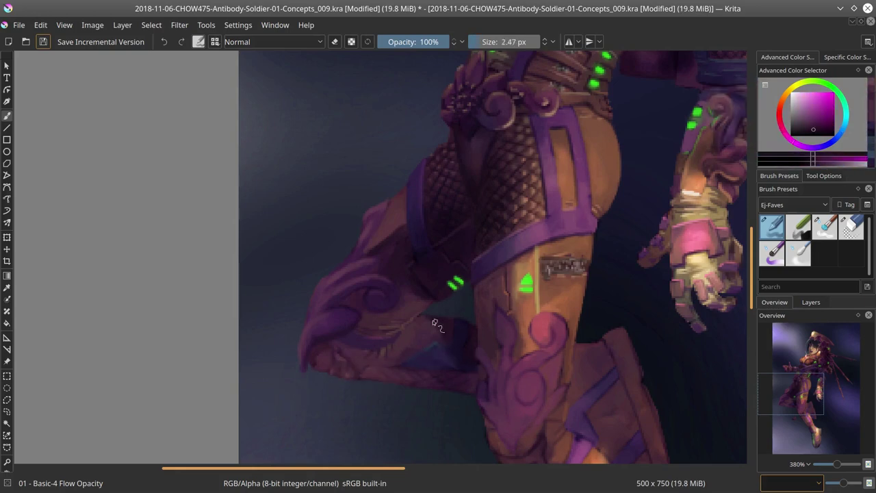
{"action": "left_click", "coordinate": [433, 320], "text": "ctrl"}
Step: Try Color Dodge brush blending, revert to Normal, shrink the brush, and save
{"action": "left_click", "coordinate": [273, 42]}
{"action": "left_click", "coordinate": [248, 82]}
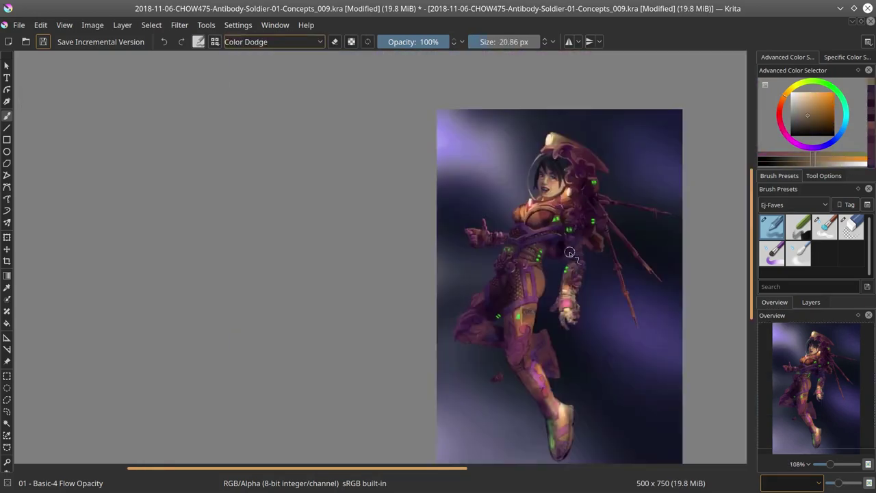
{"action": "left_click", "coordinate": [272, 42]}
{"action": "left_click", "coordinate": [239, 148]}
{"action": "key", "text": "minus"}
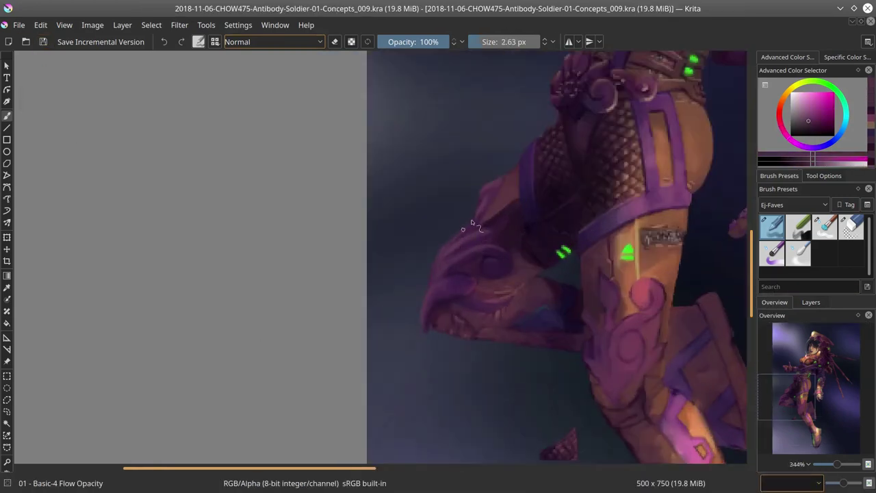
{"action": "left_click", "coordinate": [42, 42]}
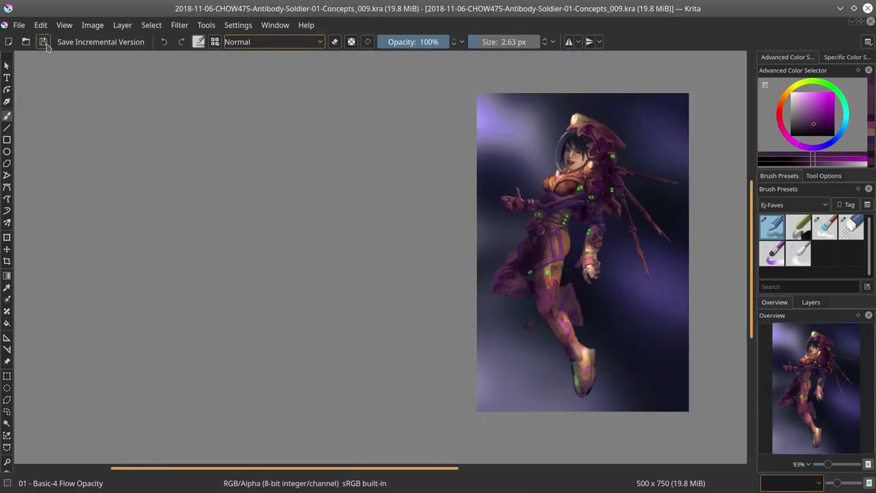
Step: Sample pink from the knee armour and paint a stroke on the thigh armour
{"action": "scroll", "coordinate": [531, 245], "scroll_direction": "up", "scroll_amount": 5}
{"action": "left_click", "coordinate": [546, 183], "text": "ctrl"}
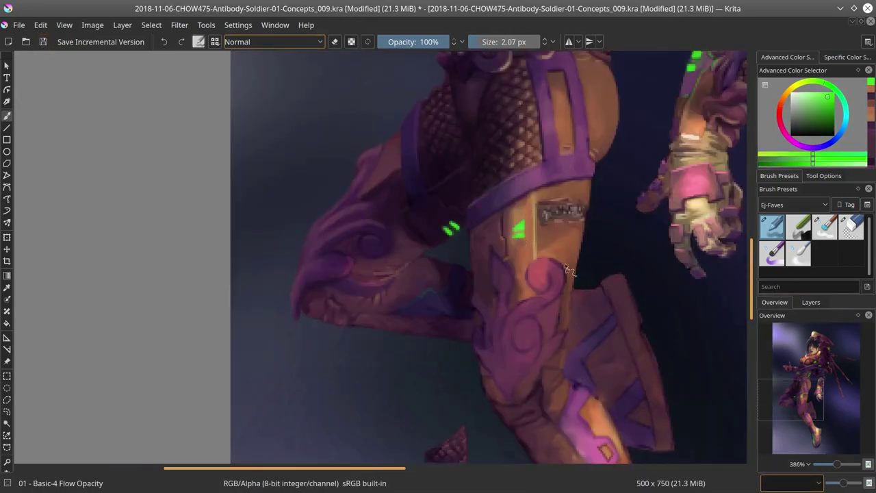
{"action": "scroll", "coordinate": [565, 263], "scroll_direction": "down", "scroll_amount": 5}
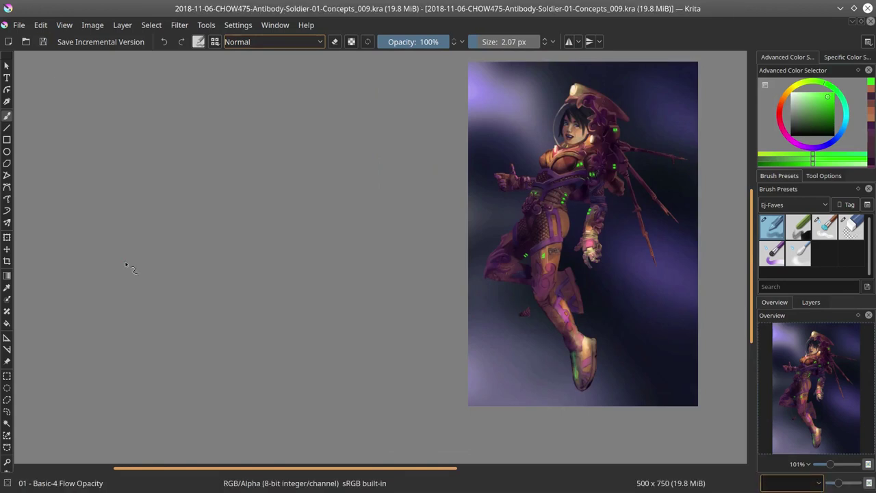
{"action": "scroll", "coordinate": [543, 305], "scroll_direction": "up", "scroll_amount": 5}
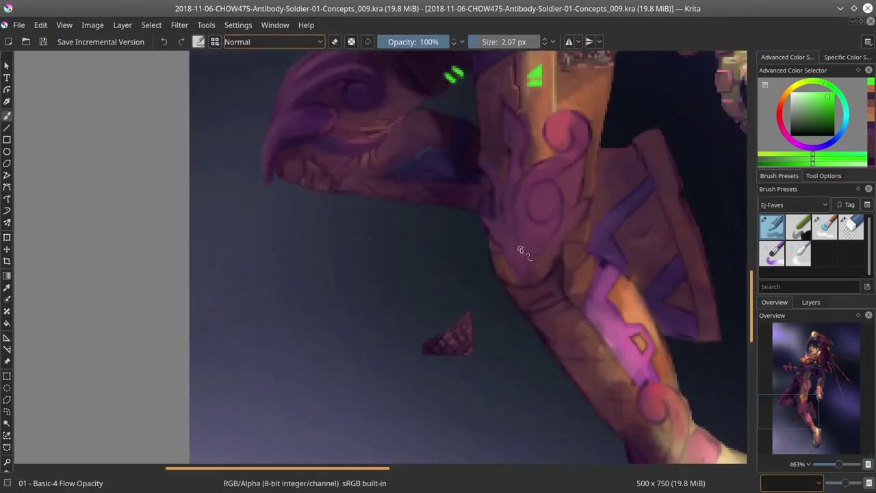
{"action": "left_click", "coordinate": [419, 205], "text": "ctrl"}
{"action": "left_click_drag", "start_coordinate": [419, 178], "coordinate": [410, 137]}
{"action": "key", "text": "bracketright"}
{"action": "left_click", "coordinate": [654, 345], "text": "ctrl"}
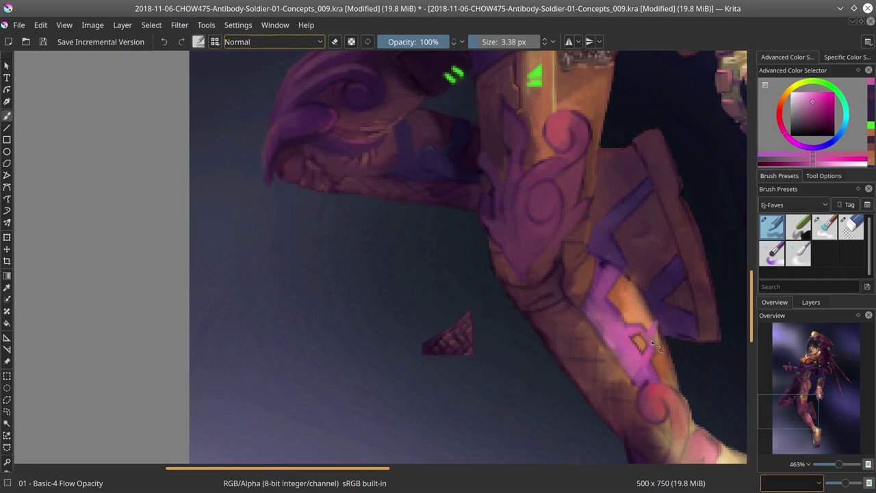
{"action": "left_click", "coordinate": [336, 209], "text": "ctrl"}
Step: Rotate the canvas, return to the basic flow brush, and sample dark purple from the armour edge
{"action": "key", "text": "slash"}
{"action": "key", "text": "comma"}
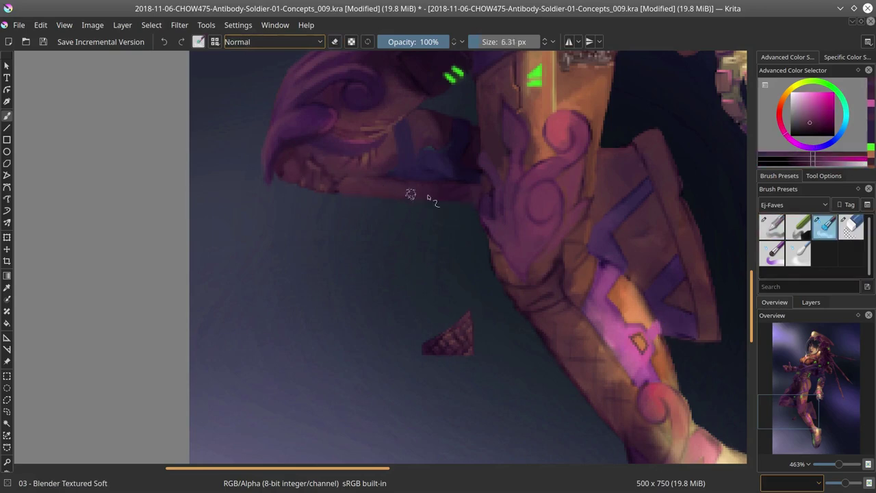
{"action": "key", "text": "6"}
{"action": "key", "text": "6"}
{"action": "key", "text": "6"}
{"action": "key", "text": "6"}
{"action": "key", "text": "6"}
{"action": "key", "text": "6"}
{"action": "key", "text": "6"}
{"action": "key", "text": "comma"}
{"action": "key", "text": "comma"}
{"action": "left_click", "coordinate": [438, 250], "text": "ctrl"}
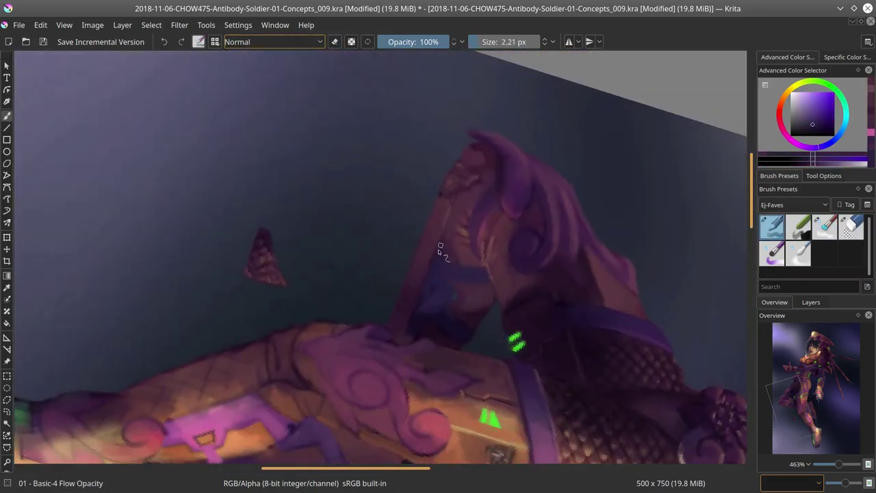
{"action": "left_click", "coordinate": [453, 215], "text": "ctrl"}
{"action": "key", "text": "bracketleft"}
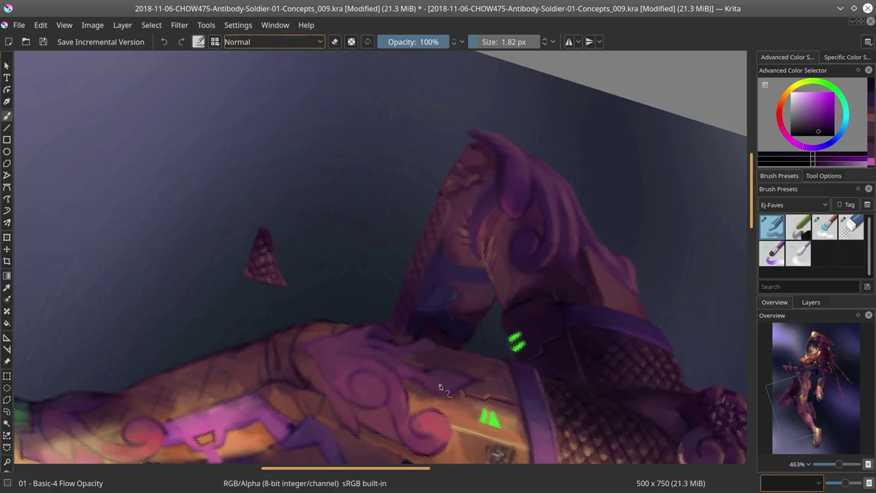
{"action": "key", "text": "bracketright"}
{"action": "key", "text": "bracketright"}
{"action": "key", "text": "bracketright"}
{"action": "key", "text": "bracketright"}
{"action": "key", "text": "bracketright"}
{"action": "key", "text": "bracketright"}
{"action": "key", "text": "5"}
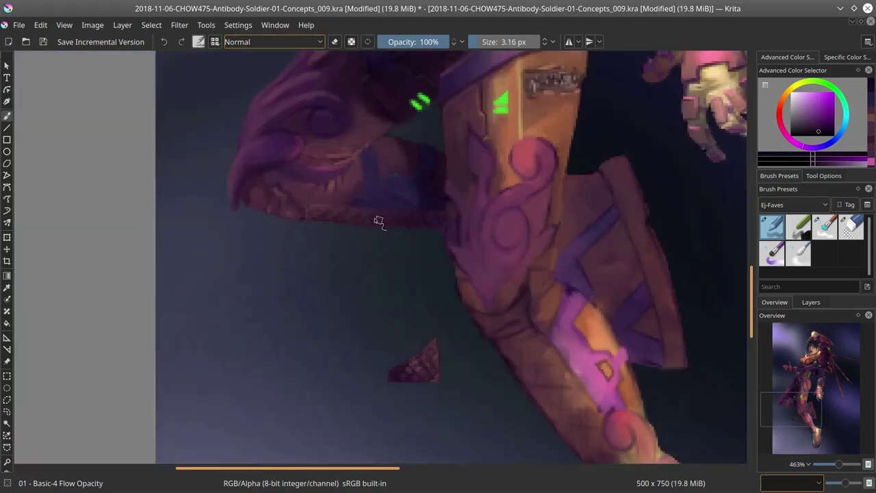
Step: Sample orange-brown from the thigh armour, check the leg at several zooms, and save
{"action": "left_click", "coordinate": [379, 221], "text": "ctrl"}
{"action": "left_click", "coordinate": [373, 193], "text": "ctrl"}
{"action": "key", "text": "bracketleft"}
{"action": "key", "text": "bracketleft"}
{"action": "key", "text": "bracketleft"}
{"action": "key", "text": "bracketleft"}
{"action": "key", "text": "bracketleft"}
{"action": "key", "text": "bracketleft"}
{"action": "key", "text": "minus"}
{"action": "key", "text": "minus"}
{"action": "key", "text": "minus"}
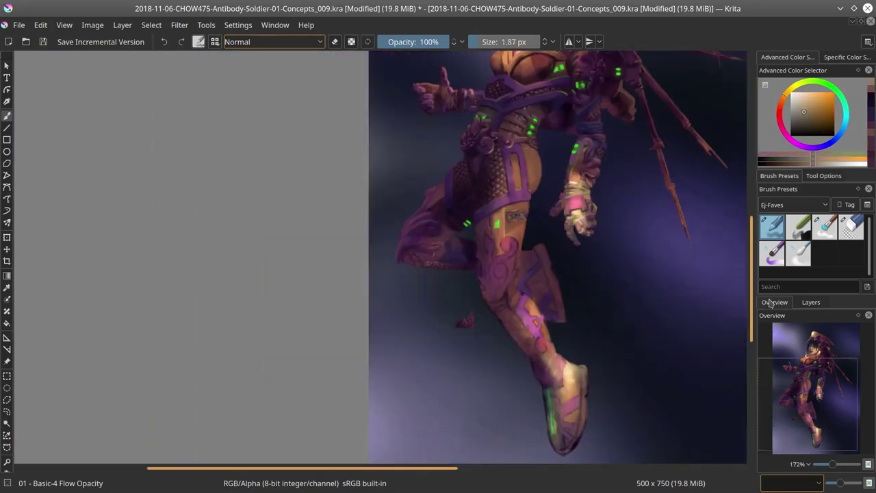
{"action": "key", "text": "plus"}
{"action": "key", "text": "plus"}
{"action": "key", "text": "bracketright"}
{"action": "key", "text": "bracketright"}
{"action": "key", "text": "bracketright"}
{"action": "key", "text": "bracketright"}
{"action": "key", "text": "bracketright"}
{"action": "key", "text": "minus"}
{"action": "key", "text": "minus"}
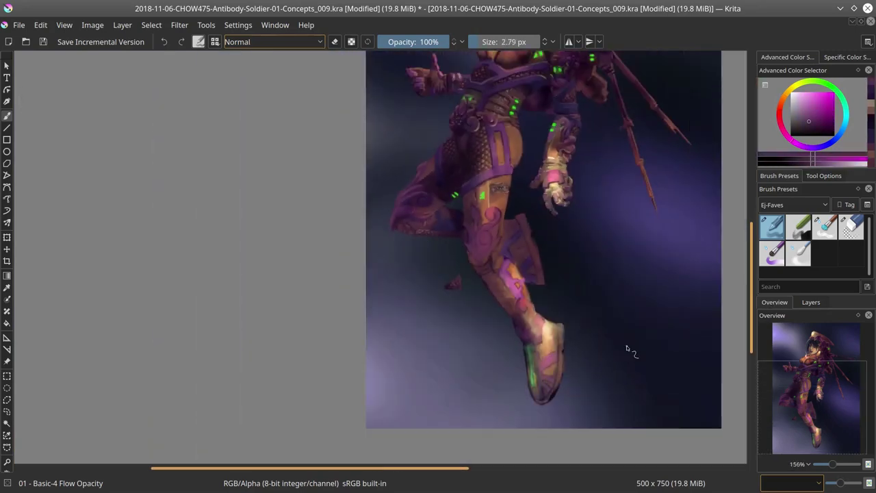
{"action": "key", "text": "minus"}
{"action": "key", "text": "minus"}
{"action": "key", "text": "minus"}
{"action": "key", "text": "ctrl+s"}
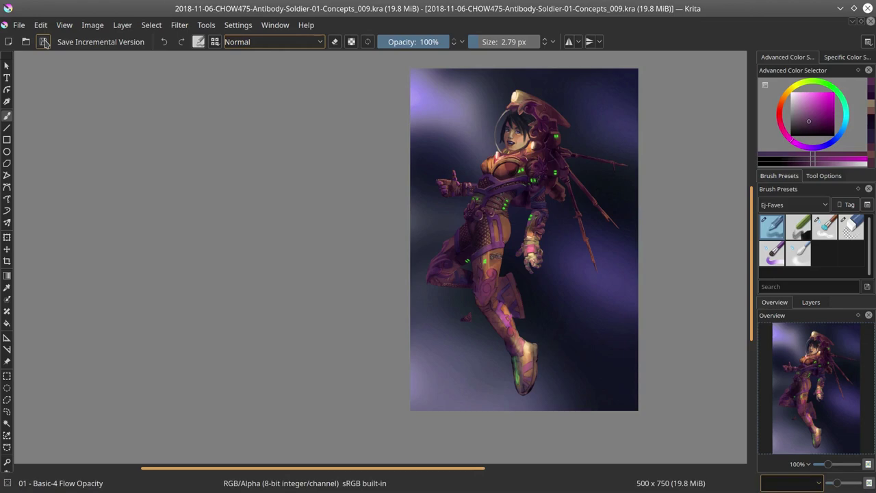
Step: Zoom in and paint a stroke on the thigh armour, then sample orange from it
{"action": "key", "text": "plus"}
{"action": "key", "text": "plus"}
{"action": "key", "text": "plus"}
{"action": "key", "text": "plus"}
{"action": "key", "text": "plus"}
{"action": "key", "text": "plus"}
{"action": "key", "text": "bracketright"}
{"action": "key", "text": "bracketright"}
{"action": "key", "text": "bracketright"}
{"action": "key", "text": "bracketright"}
{"action": "key", "text": "bracketright"}
{"action": "key", "text": "bracketright"}
{"action": "left_click_drag", "start_coordinate": [382, 281], "coordinate": [420, 283]}
{"action": "left_click", "coordinate": [419, 283], "text": "ctrl"}
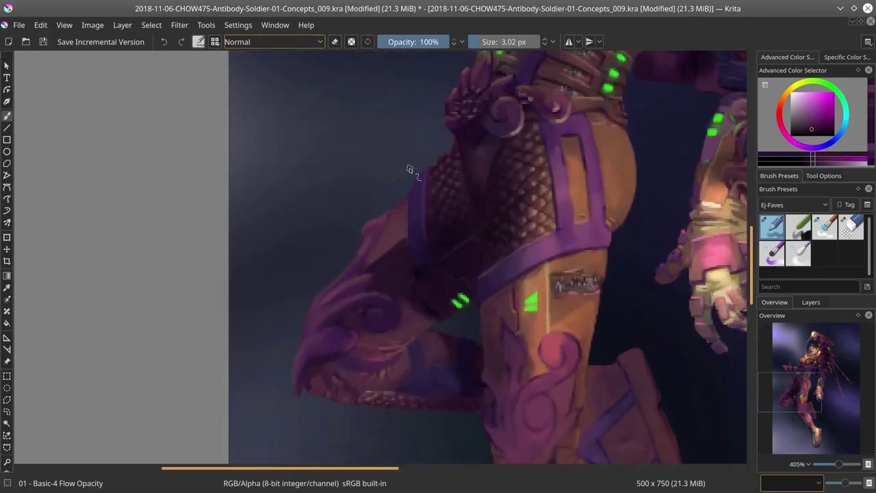
{"action": "key", "text": "minus"}
{"action": "key", "text": "plus"}
{"action": "key", "text": "bracketleft"}
{"action": "key", "text": "bracketleft"}
{"action": "key", "text": "bracketleft"}
{"action": "key", "text": "bracketleft"}
{"action": "key", "text": "bracketleft"}
{"action": "key", "text": "bracketleft"}
{"action": "key", "text": "bracketleft"}
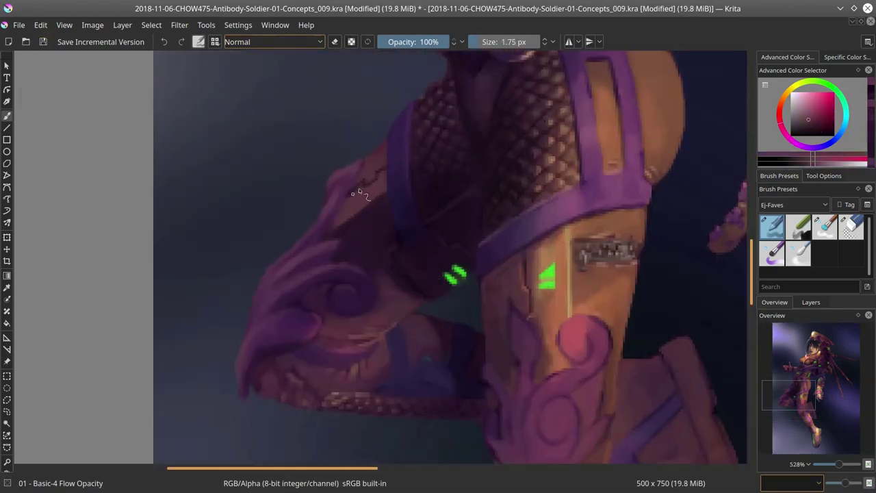
{"action": "left_click", "coordinate": [354, 191], "text": "ctrl"}
Step: Sample muted pink and purple from the armour, fit the image in view, and save
{"action": "scroll", "coordinate": [560, 263], "scroll_direction": "down", "scroll_amount": 1}
{"action": "key", "text": "bracketleft"}
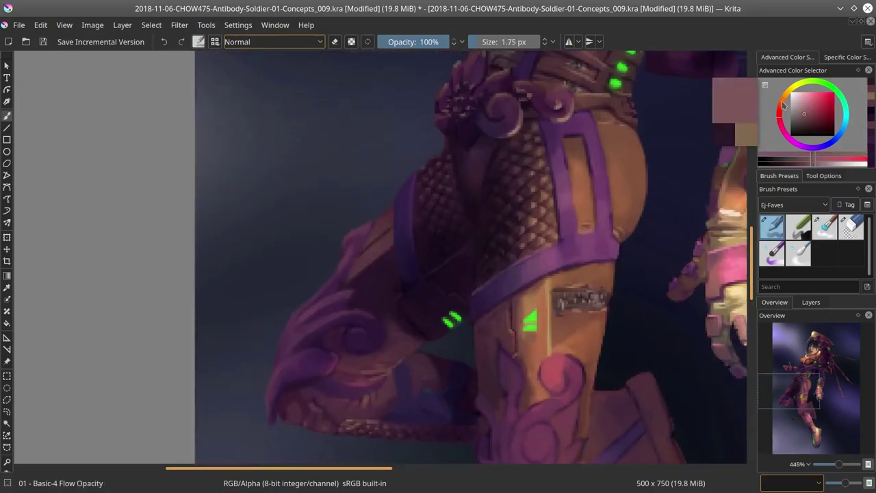
{"action": "left_click", "coordinate": [385, 238], "text": "ctrl"}
{"action": "scroll", "coordinate": [410, 267], "scroll_direction": "down", "scroll_amount": 1}
{"action": "left_click", "coordinate": [426, 182], "text": "ctrl"}
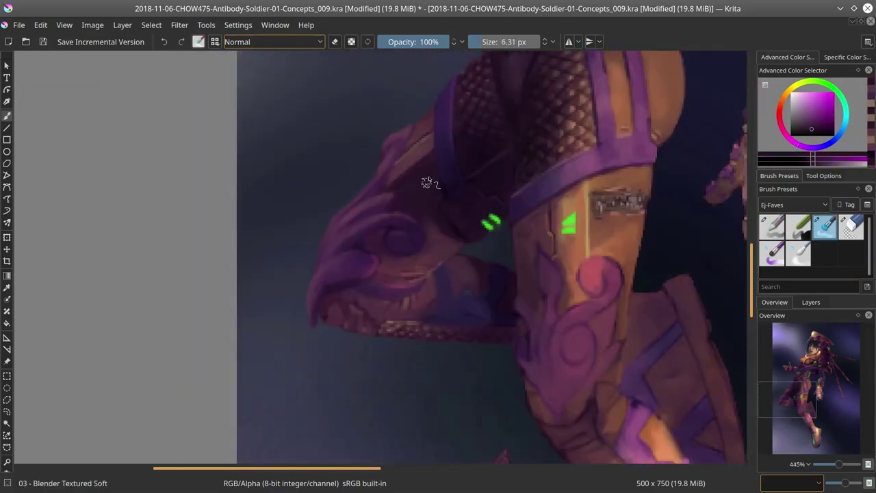
{"action": "left_click", "coordinate": [498, 208], "text": "ctrl"}
{"action": "key", "text": "1"}
{"action": "key", "text": "ctrl+s"}
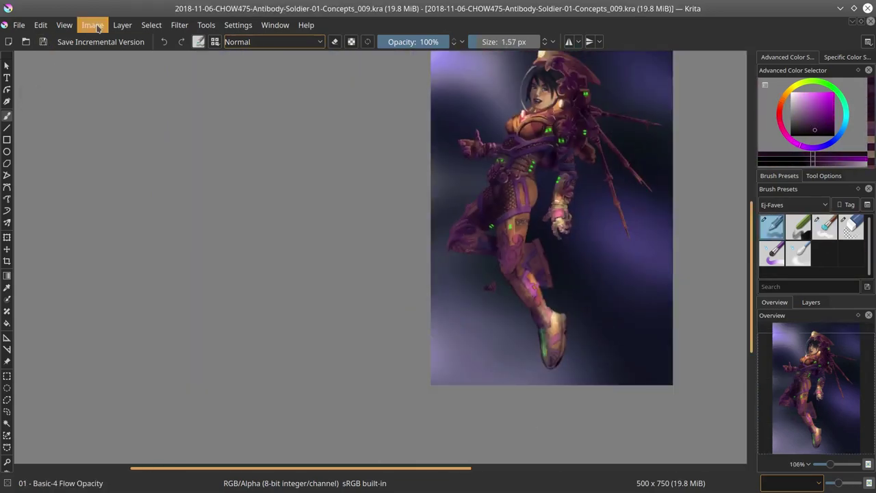
Step: Sample red-pink and magenta tones and paint pink strokes on the knee swirl
{"action": "scroll", "coordinate": [188, 324], "scroll_direction": "down", "scroll_amount": 1}
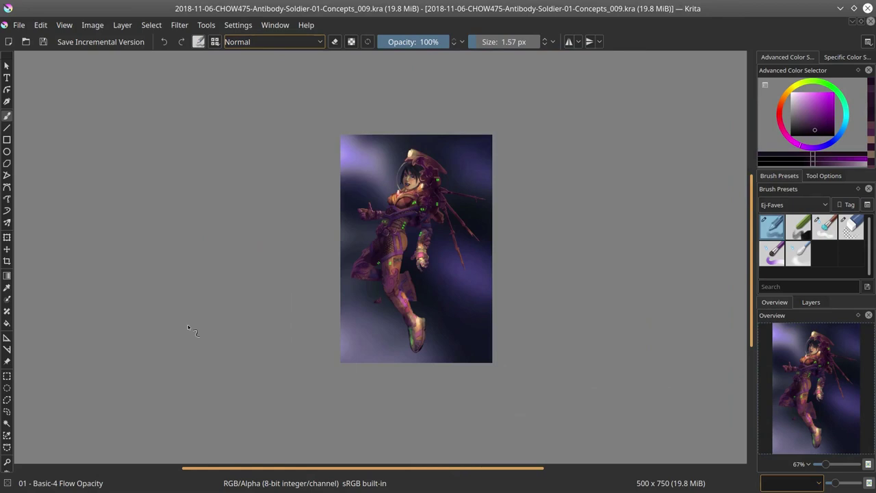
{"action": "scroll", "coordinate": [411, 236], "scroll_direction": "up", "scroll_amount": 12}
{"action": "key", "text": "bracketright"}
{"action": "key", "text": "bracketright"}
{"action": "key", "text": "bracketright"}
{"action": "key", "text": "bracketright"}
{"action": "key", "text": "bracketright"}
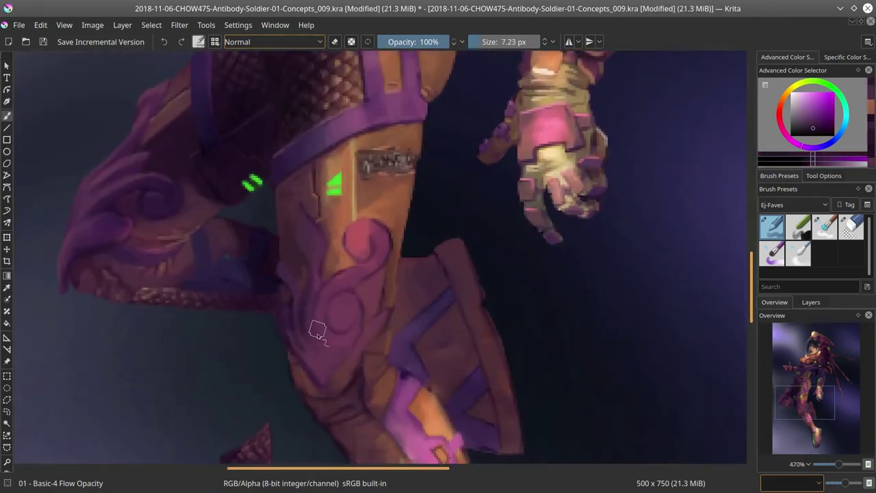
{"action": "left_click", "coordinate": [289, 271], "text": "ctrl"}
{"action": "key", "text": "bracketleft"}
{"action": "key", "text": "bracketleft"}
{"action": "key", "text": "bracketleft"}
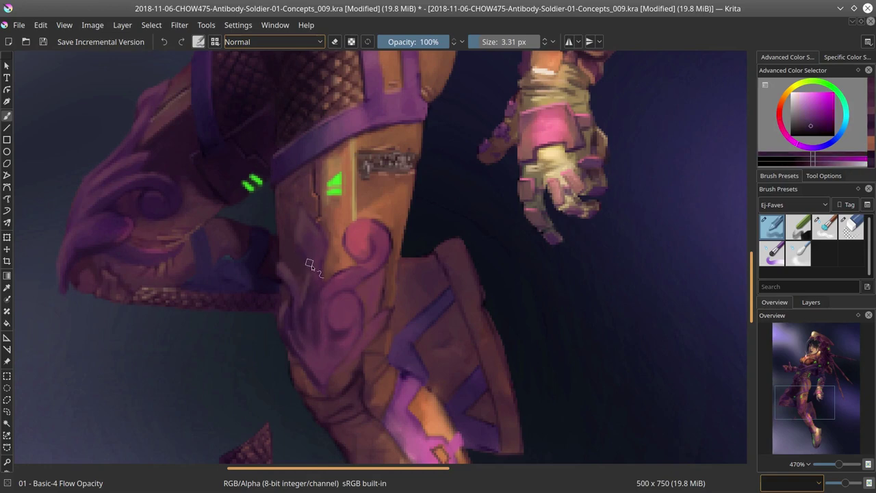
{"action": "left_click", "coordinate": [313, 320], "text": "ctrl"}
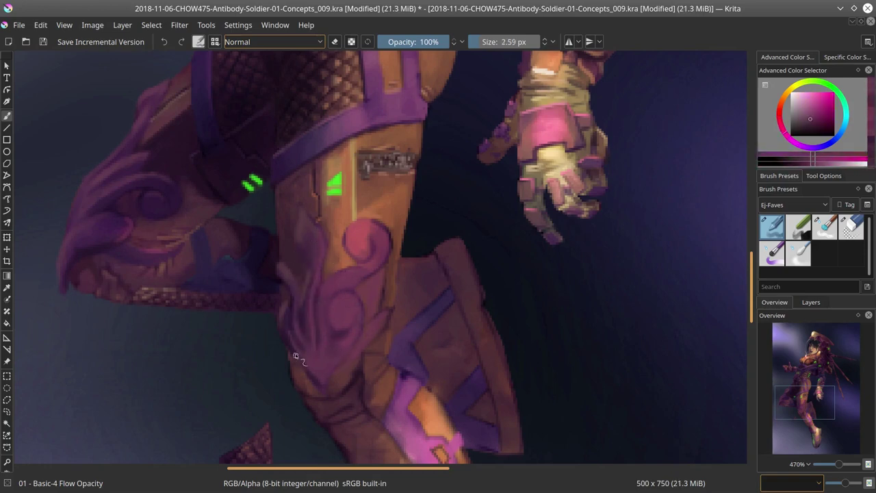
{"action": "left_click", "coordinate": [325, 360], "text": "ctrl"}
{"action": "left_click", "coordinate": [354, 246], "text": "ctrl"}
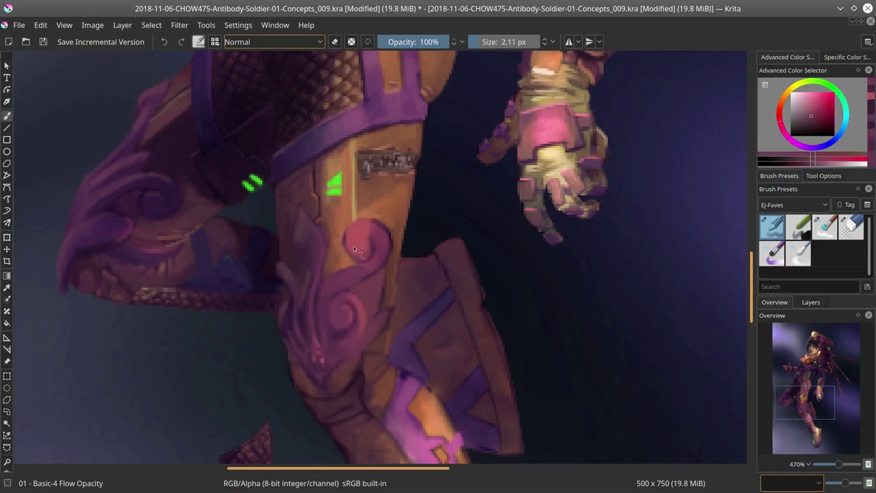
{"action": "key", "text": "bracketright"}
{"action": "key", "text": "bracketright"}
{"action": "left_click_drag", "start_coordinate": [373, 302], "coordinate": [353, 321]}
Step: Add a pink dab beside the knee, undo it, and sample darker red-brown
{"action": "left_click", "coordinate": [351, 384], "text": "ctrl"}
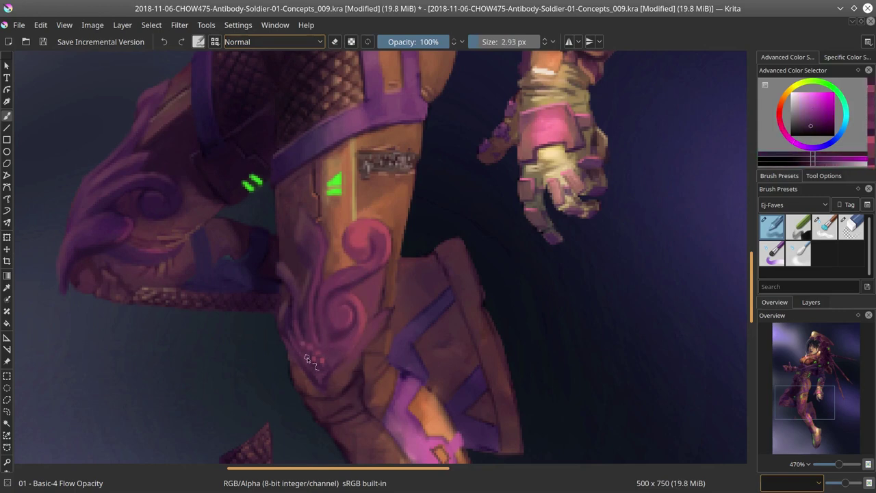
{"action": "left_click", "coordinate": [330, 350], "text": "ctrl"}
{"action": "key", "text": "bracketleft"}
{"action": "left_click", "coordinate": [412, 316]}
{"action": "key", "text": "ctrl+z"}
{"action": "left_click", "coordinate": [386, 325], "text": "ctrl"}
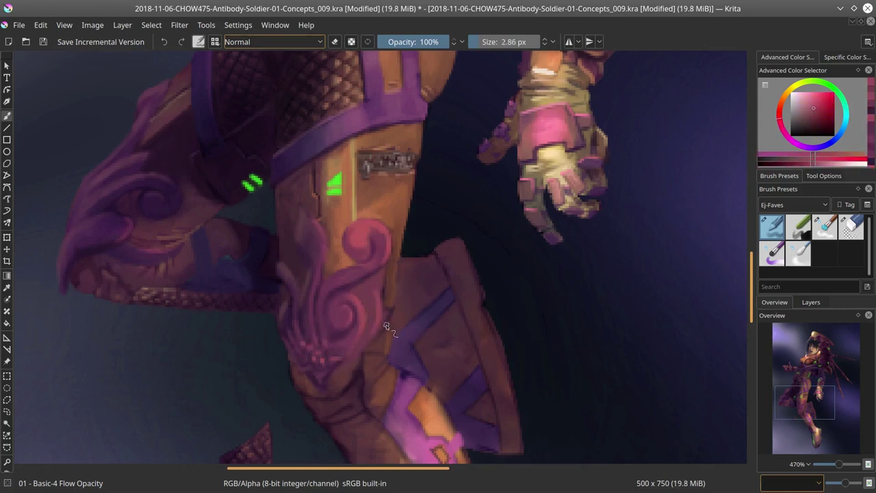
{"action": "left_click", "coordinate": [364, 333], "text": "ctrl"}
Step: Sample red-brown, orange-brown and pink from the armour, bring the lower leg into view, and save
{"action": "key", "text": "bracketright"}
{"action": "left_click", "coordinate": [392, 272], "text": "ctrl"}
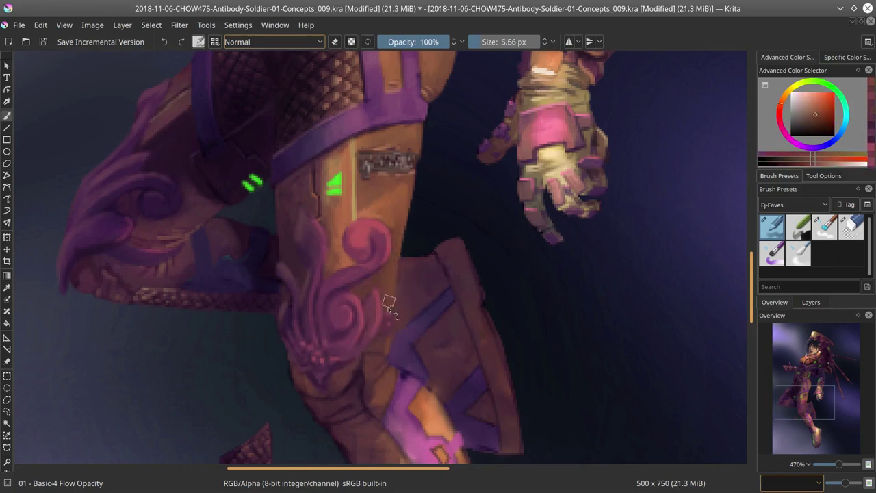
{"action": "key", "text": "bracketleft"}
{"action": "key", "text": "bracketleft"}
{"action": "left_click", "coordinate": [409, 212], "text": "ctrl"}
{"action": "left_click", "coordinate": [409, 212], "text": "ctrl"}
{"action": "key", "text": "bracketright"}
{"action": "key", "text": "bracketright"}
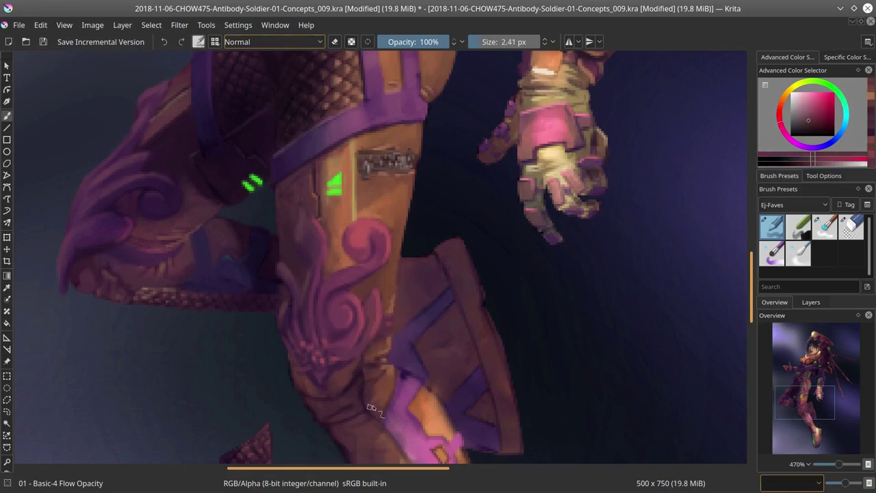
{"action": "left_click_drag", "start_coordinate": [401, 364], "coordinate": [425, 342]}
{"action": "left_click", "coordinate": [438, 373], "text": "ctrl"}
{"action": "scroll", "coordinate": [449, 388], "scroll_direction": "down", "scroll_amount": 5}
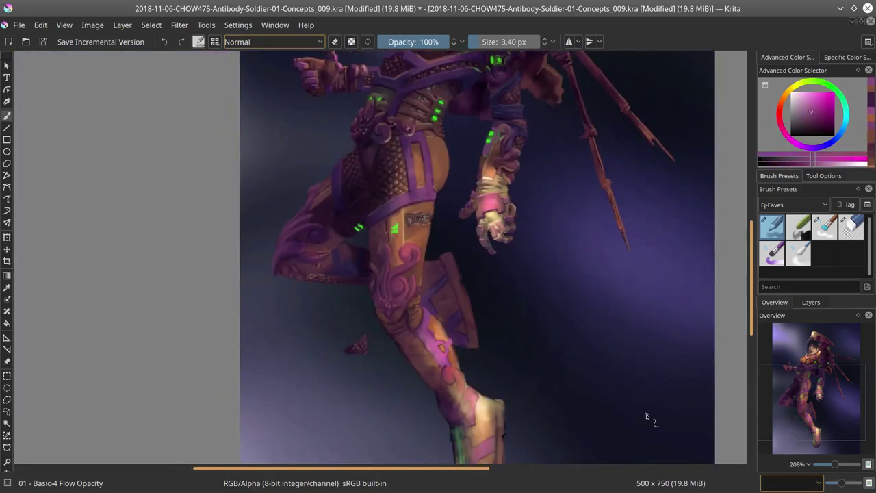
{"action": "key", "text": "ctrl+s"}
Step: Save again and sample redder colours from the knee armour with a smaller brush
{"action": "scroll", "coordinate": [288, 312], "scroll_direction": "down", "scroll_amount": 4}
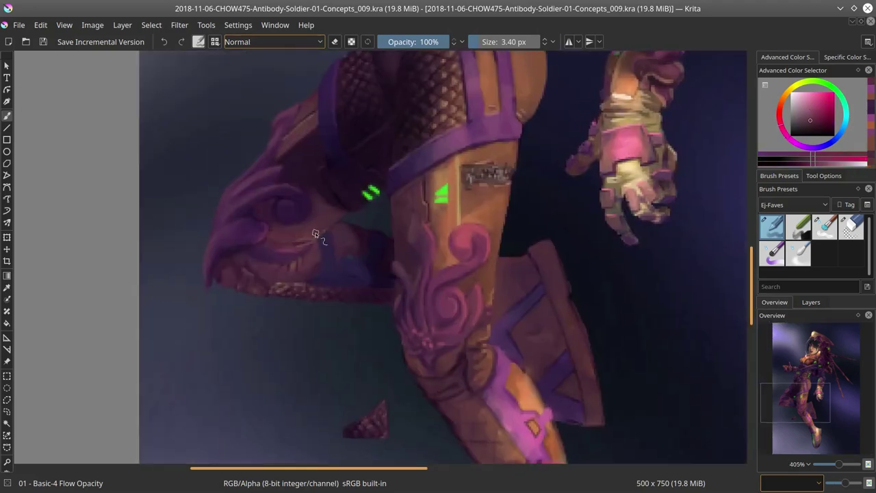
{"action": "scroll", "coordinate": [336, 364], "scroll_direction": "down", "scroll_amount": 8}
{"action": "key", "text": "ctrl+s"}
{"action": "scroll", "coordinate": [102, 135], "scroll_direction": "down", "scroll_amount": 2}
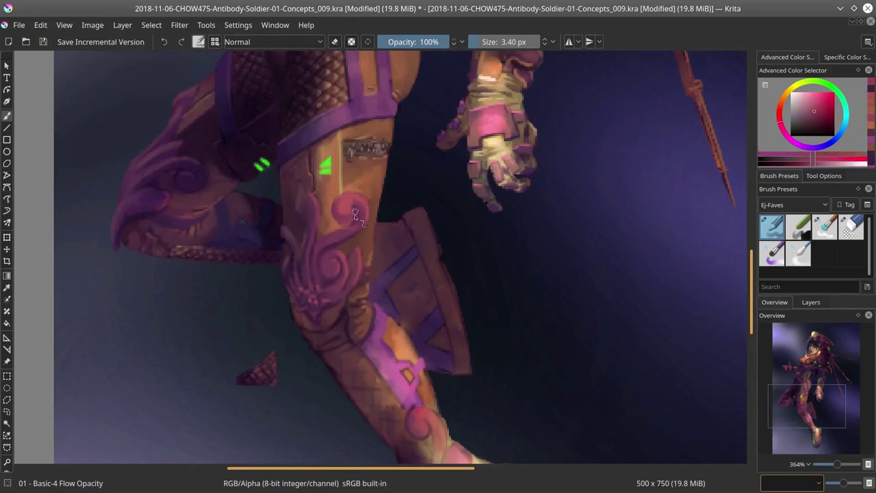
{"action": "scroll", "coordinate": [354, 214], "scroll_direction": "down", "scroll_amount": 1}
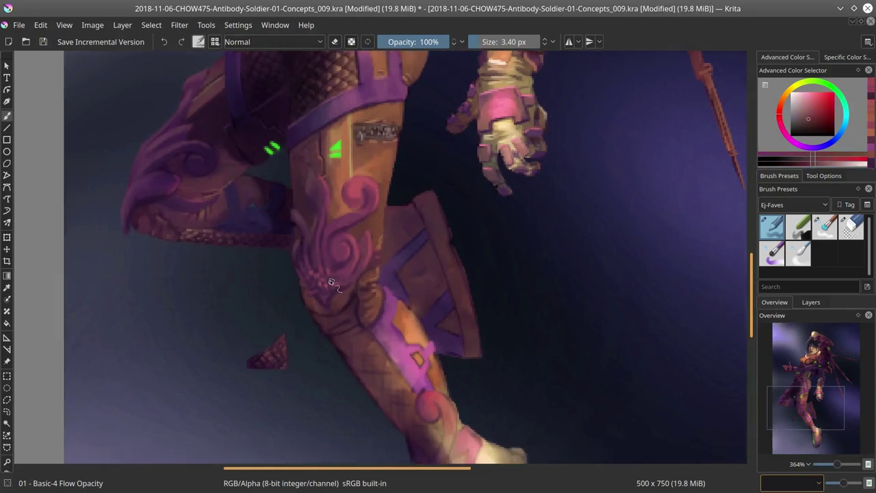
{"action": "key", "text": "bracketleft"}
{"action": "left_click", "coordinate": [306, 291], "text": "ctrl"}
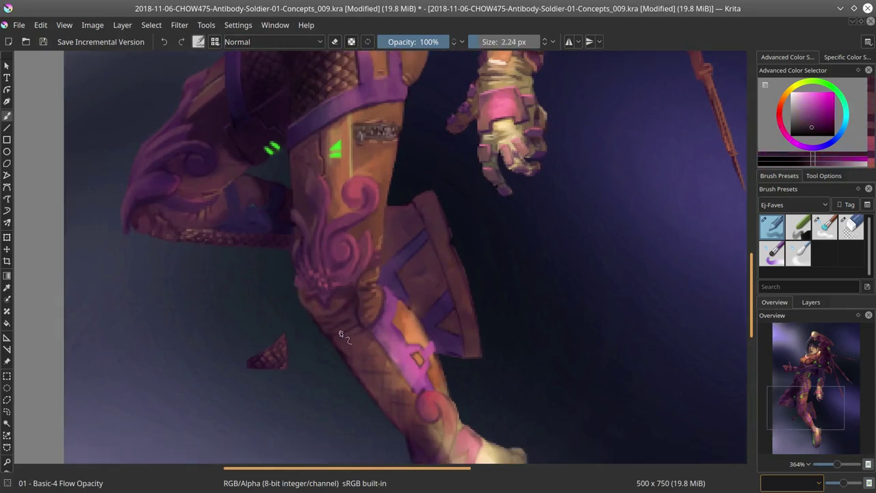
{"action": "left_click", "coordinate": [339, 326], "text": "ctrl"}
{"action": "left_click", "coordinate": [339, 326], "text": "ctrl"}
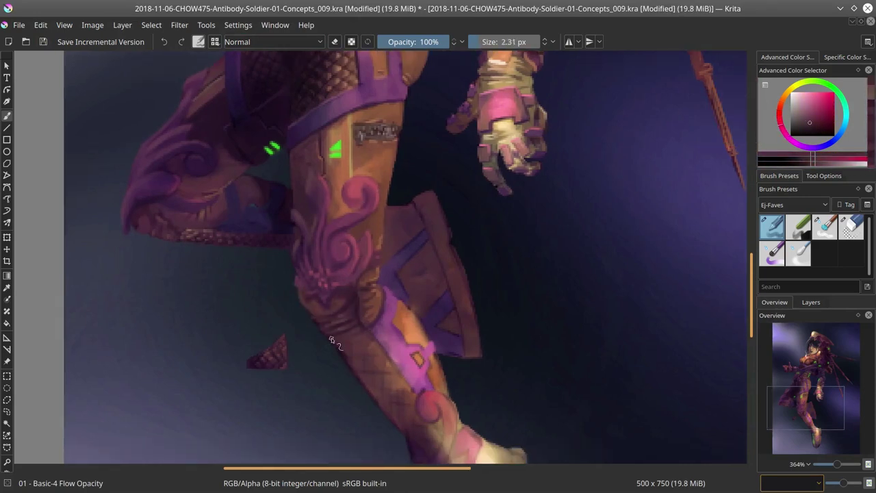
Step: Switch to the soft textured blender brush and save the painting
{"action": "scroll", "coordinate": [339, 274], "scroll_direction": "down", "scroll_amount": 2}
{"action": "key", "text": "slash"}
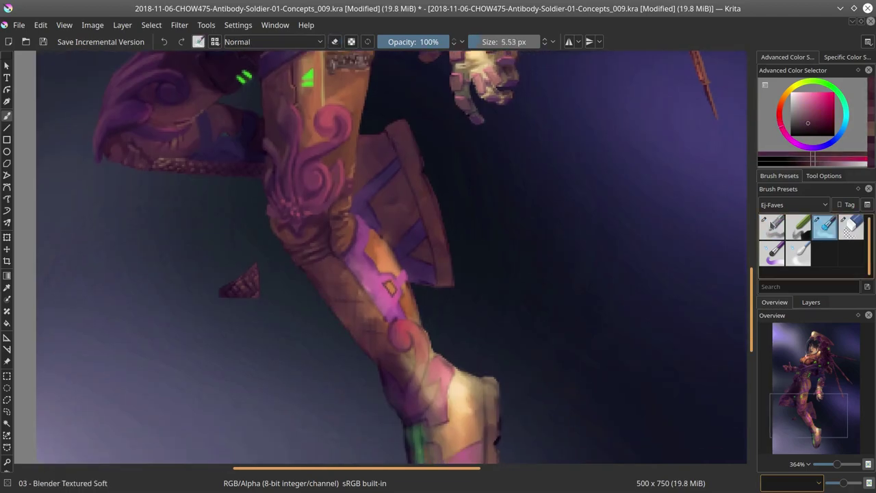
{"action": "scroll", "coordinate": [383, 178], "scroll_direction": "down", "scroll_amount": 3}
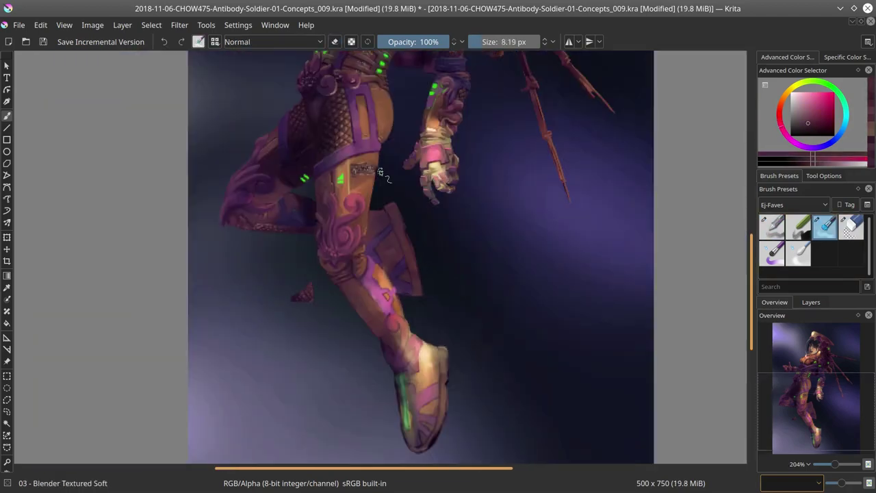
{"action": "scroll", "coordinate": [381, 171], "scroll_direction": "down", "scroll_amount": 6}
{"action": "key", "text": "ctrl+s"}
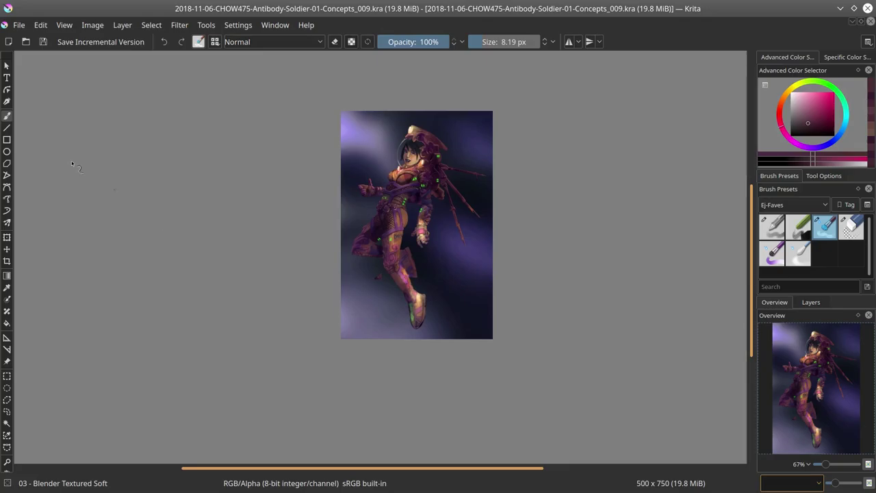
Step: Export a JPEG copy as 2018-11-06-CHOW475-Antibody-Soldier-WIP04.jpg
{"action": "key", "text": "ctrl+shift+e"}
{"action": "left_click", "coordinate": [524, 208]}
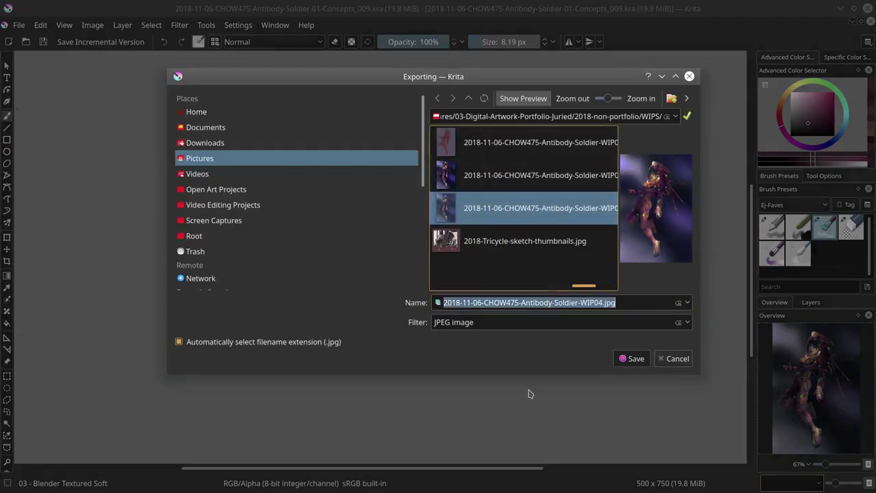
{"action": "key", "text": "Return"}
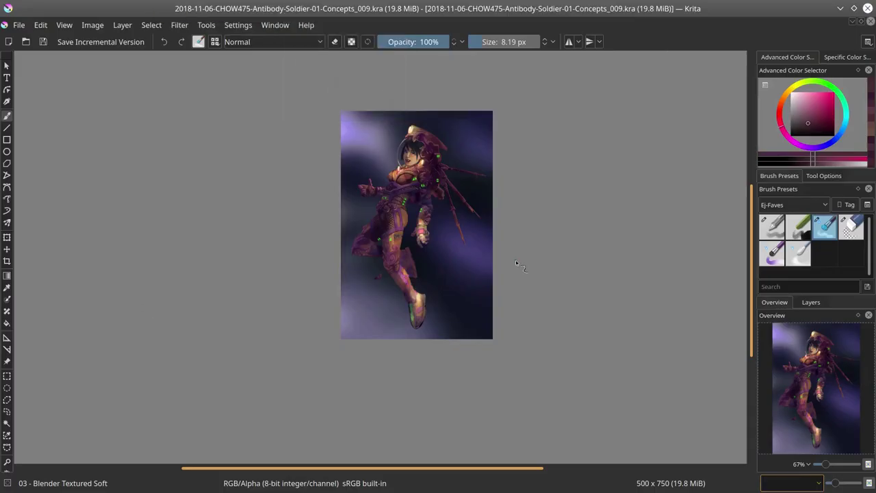
Step: Erase stray paint at the shield's lower edge and touch it up with sampled colour
{"action": "scroll", "coordinate": [516, 260], "scroll_direction": "up", "scroll_amount": 5}
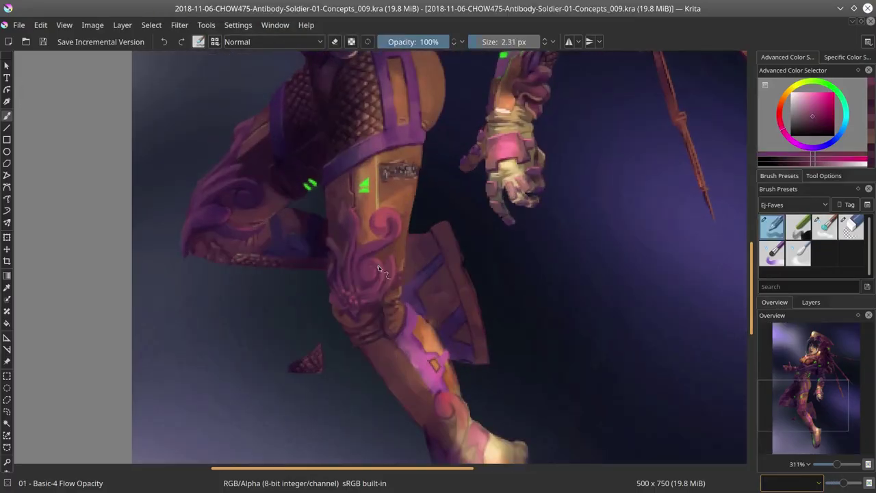
{"action": "left_click", "coordinate": [442, 246], "text": "ctrl"}
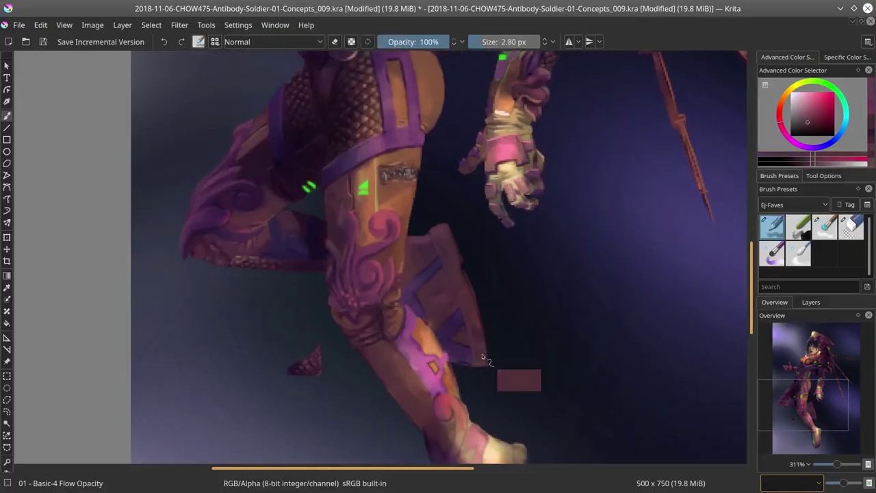
{"action": "mouse_move", "coordinate": [442, 247]}
{"action": "left_mouse_down"}
{"action": "mouse_move", "coordinate": [423, 248]}
{"action": "mouse_move", "coordinate": [431, 249]}
{"action": "left_mouse_up"}
{"action": "left_click", "coordinate": [437, 270], "text": "ctrl"}
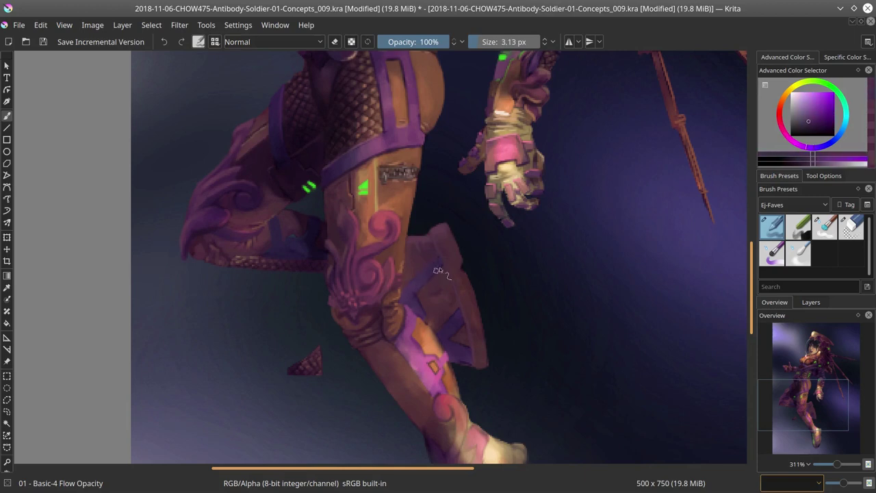
{"action": "key", "text": "e"}
{"action": "left_click_drag", "start_coordinate": [463, 361], "coordinate": [455, 376]}
{"action": "key", "text": "e"}
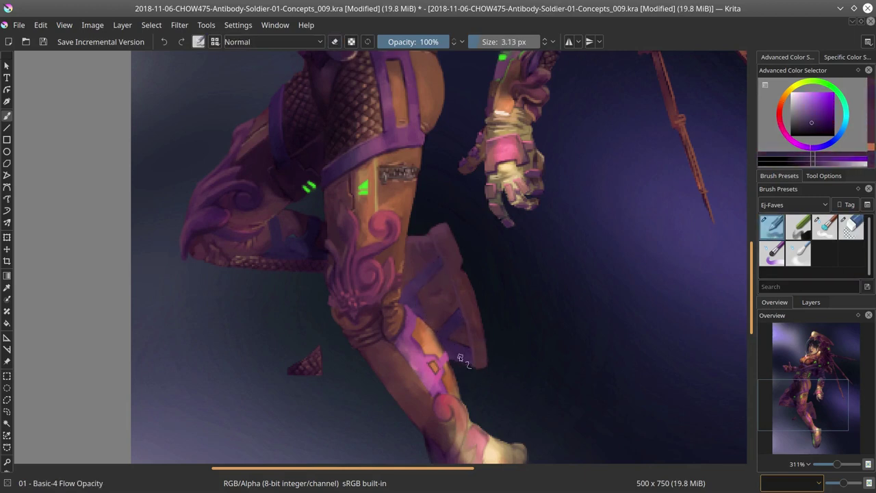
{"action": "left_click", "coordinate": [431, 275], "text": "ctrl"}
{"action": "left_click_drag", "start_coordinate": [431, 275], "coordinate": [421, 273]}
Step: Sample armour tones and paint pink detail on the lower leg
{"action": "left_click", "coordinate": [421, 274], "text": "ctrl"}
{"action": "scroll", "coordinate": [418, 279], "scroll_direction": "down", "scroll_amount": 1}
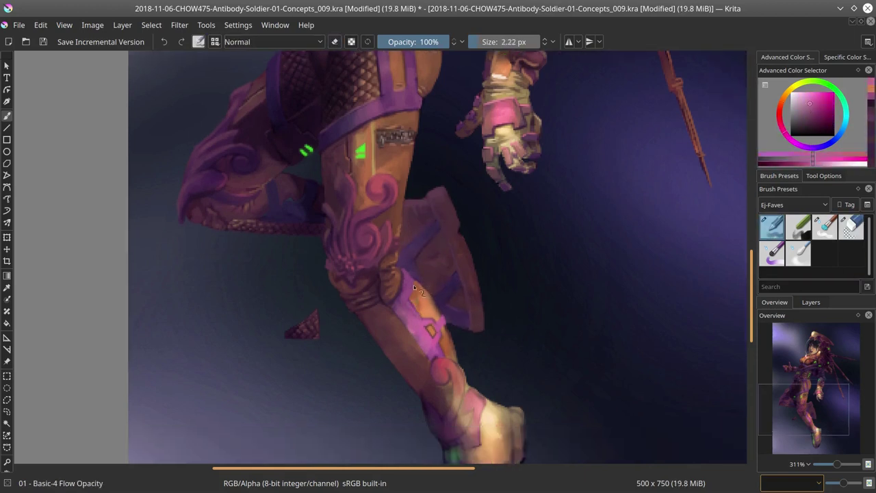
{"action": "left_click", "coordinate": [413, 285], "text": "ctrl"}
{"action": "left_click", "coordinate": [436, 298], "text": "ctrl"}
{"action": "left_click", "coordinate": [442, 333], "text": "ctrl"}
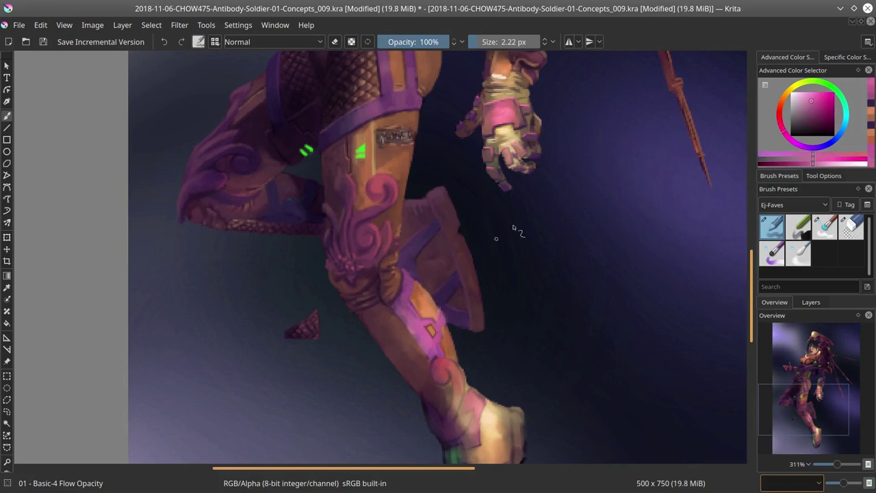
{"action": "left_click_drag", "start_coordinate": [454, 321], "coordinate": [449, 321]}
Step: Add a pink touch and a purple dab on the knee armour, then save
{"action": "left_click", "coordinate": [402, 285], "text": "ctrl"}
{"action": "left_click", "coordinate": [397, 259], "text": "ctrl"}
{"action": "left_click_drag", "start_coordinate": [401, 214], "coordinate": [411, 214]}
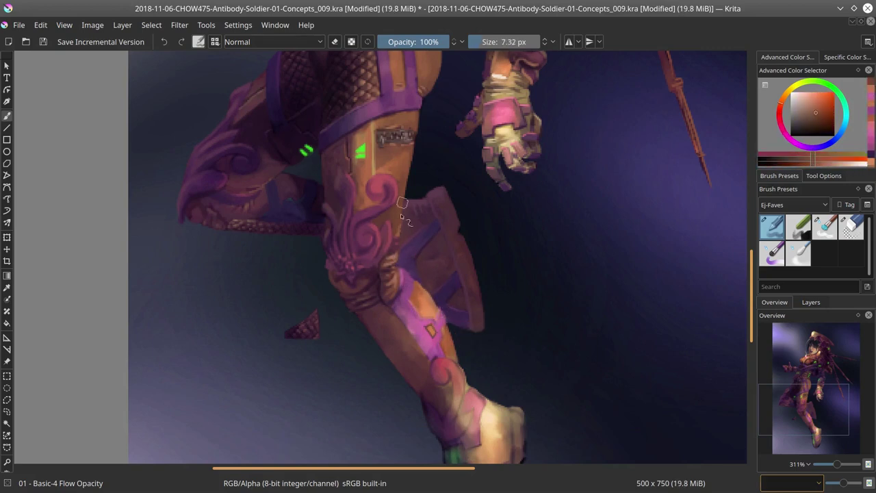
{"action": "left_click", "coordinate": [408, 230], "text": "ctrl"}
{"action": "left_click", "coordinate": [404, 325], "text": "ctrl"}
{"action": "key", "text": "ctrl+s"}
{"action": "left_click_drag", "start_coordinate": [403, 324], "coordinate": [384, 287]}
Step: Rotate the canvas, check the whole illustration, and sample leg and shin tones
{"action": "key", "text": "ctrl+["}
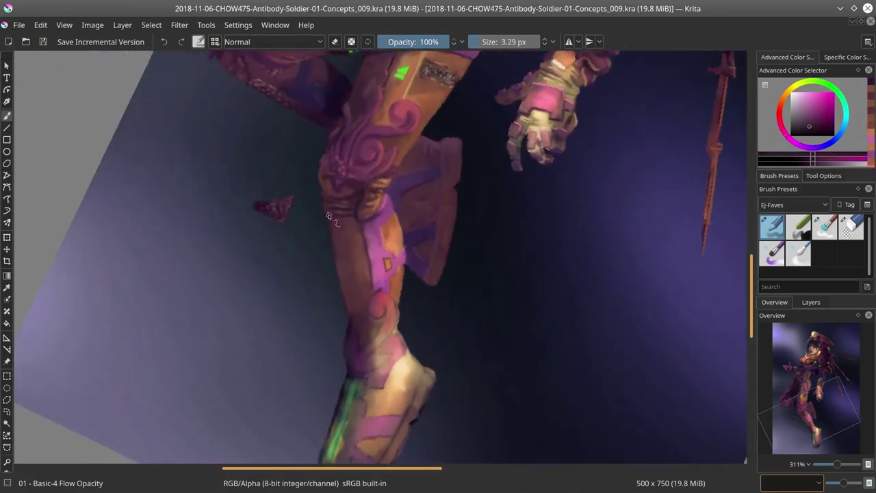
{"action": "mouse_move", "coordinate": [363, 247]}
{"action": "left_mouse_down"}
{"action": "mouse_move", "coordinate": [346, 246]}
{"action": "mouse_move", "coordinate": [356, 246]}
{"action": "left_mouse_up"}
{"action": "left_click", "coordinate": [353, 233], "text": "ctrl"}
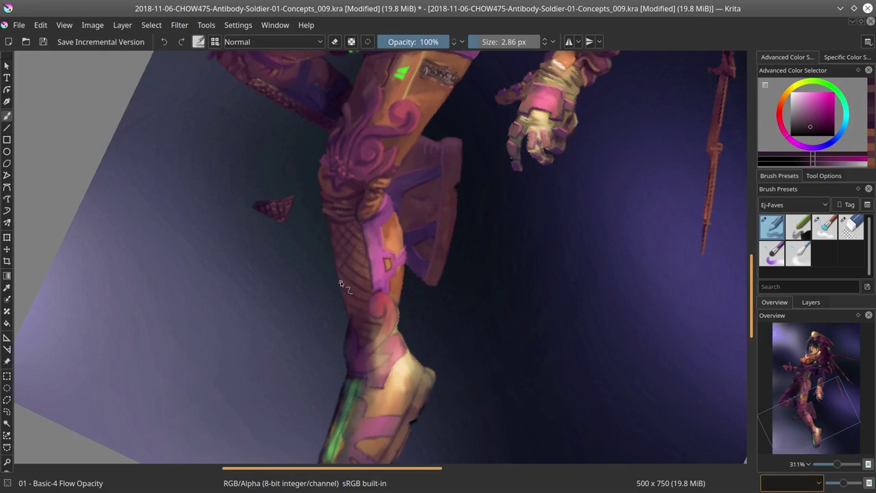
{"action": "scroll", "coordinate": [394, 329], "scroll_direction": "down", "scroll_amount": 1}
{"action": "key", "text": "]"}
{"action": "key", "text": "]"}
{"action": "key", "text": "]"}
{"action": "key", "text": "]"}
{"action": "scroll", "coordinate": [391, 304], "scroll_direction": "down", "scroll_amount": 5}
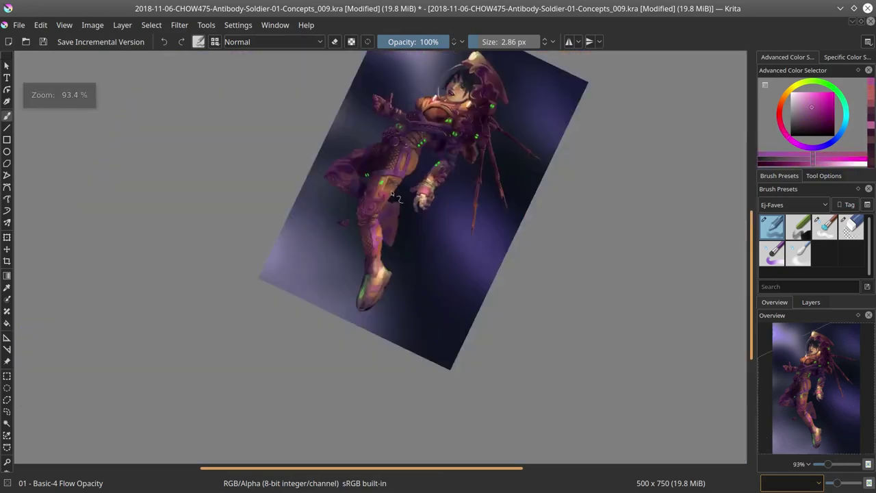
{"action": "scroll", "coordinate": [382, 324], "scroll_direction": "up", "scroll_amount": 5}
{"action": "left_click", "coordinate": [380, 336], "text": "ctrl"}
Step: Paint fine mesh texture on the shin armour with smaller brushes and sampled tones
{"action": "key", "text": "["}
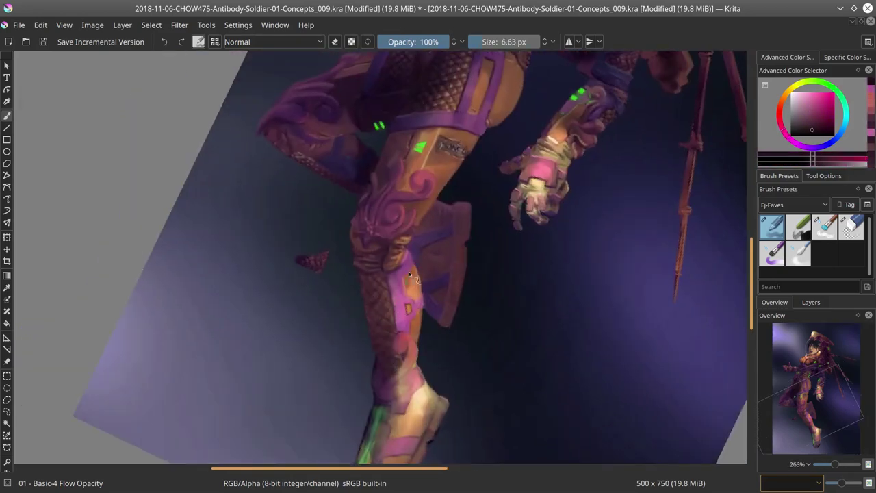
{"action": "scroll", "coordinate": [409, 274], "scroll_direction": "up", "scroll_amount": 1}
{"action": "key", "text": "["}
{"action": "key", "text": "["}
{"action": "key", "text": "["}
{"action": "key", "text": "["}
{"action": "left_click", "coordinate": [362, 279], "text": "ctrl"}
{"action": "left_click", "coordinate": [366, 277], "text": "ctrl"}
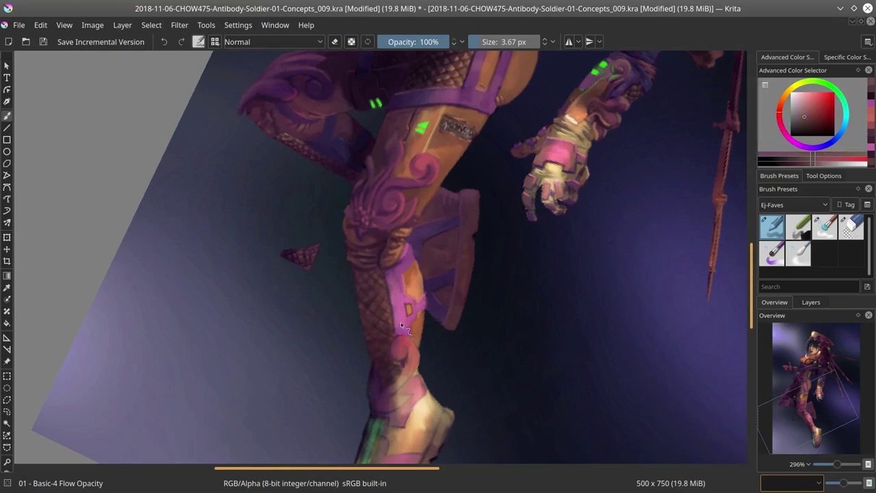
{"action": "key", "text": "["}
{"action": "key", "text": "["}
{"action": "left_click", "coordinate": [380, 299], "text": "ctrl"}
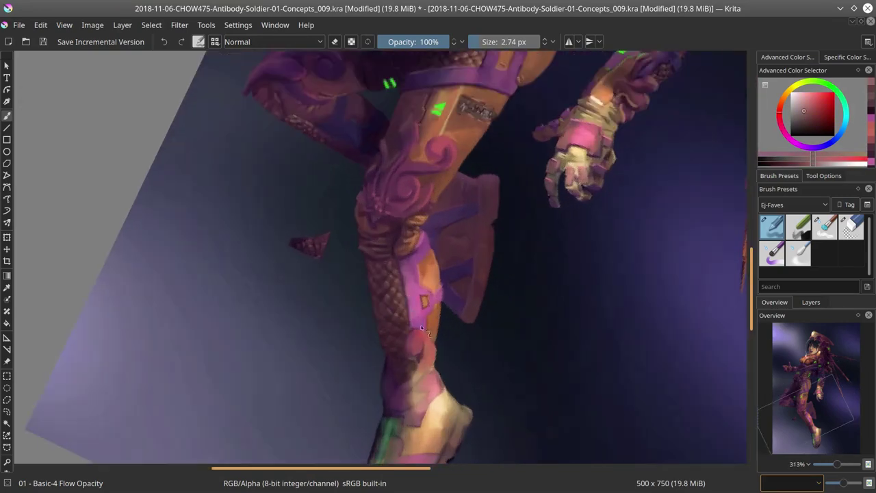
Step: Reset the canvas rotation, show the layer list, and tidy the shin and boot edges
{"action": "scroll", "coordinate": [438, 273], "scroll_direction": "down", "scroll_amount": 3}
{"action": "key", "text": "5"}
{"action": "scroll", "coordinate": [580, 299], "scroll_direction": "up", "scroll_amount": 3}
{"action": "left_click", "coordinate": [811, 302]}
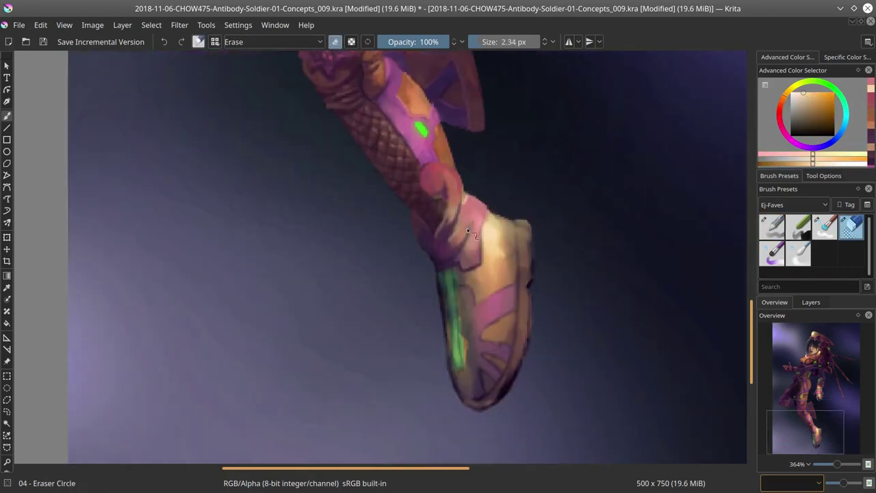
{"action": "key", "text": "slash"}
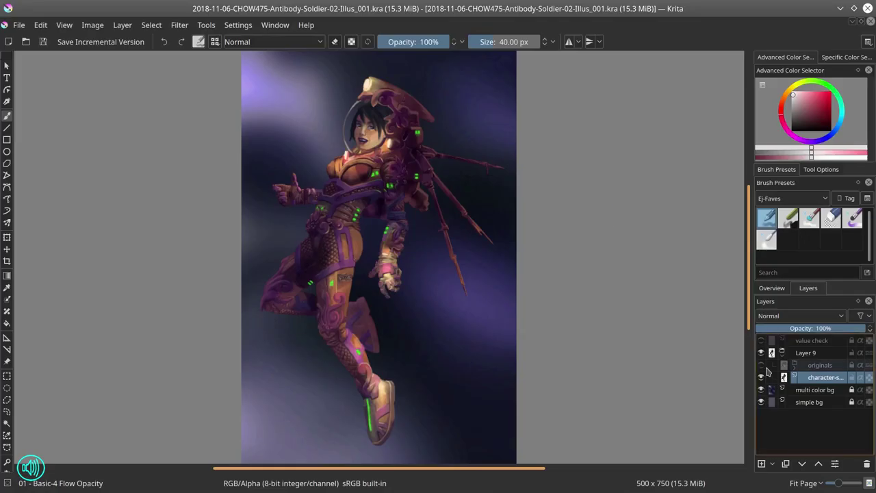
Step: Scale the image to a new size of 2000 × 3000 px
{"action": "left_click", "coordinate": [92, 25]}
{"action": "left_click", "coordinate": [131, 198]}
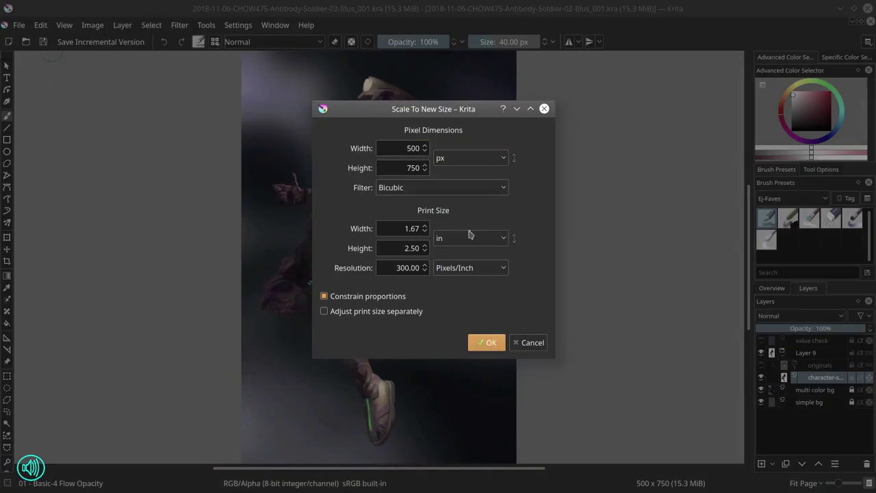
{"action": "key", "text": "Tab"}
{"action": "type", "text": "3000"}
{"action": "left_click", "coordinate": [486, 342]}
{"action": "scroll", "coordinate": [478, 352], "scroll_direction": "down", "scroll_amount": 10}
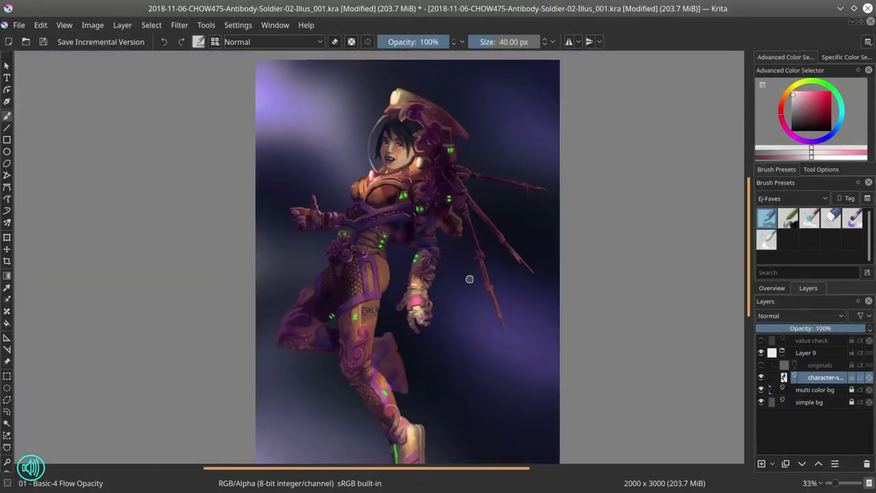
Step: Rename the background layer 'bg', save, and briefly check the originals layer
{"action": "type", "text": "bg"}
{"action": "key", "text": "Return"}
{"action": "key", "text": "ctrl+s"}
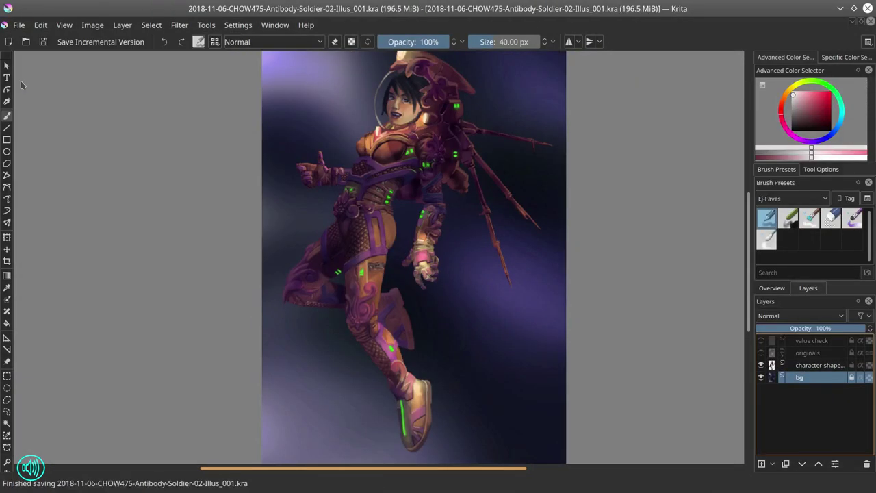
{"action": "left_click", "coordinate": [762, 352]}
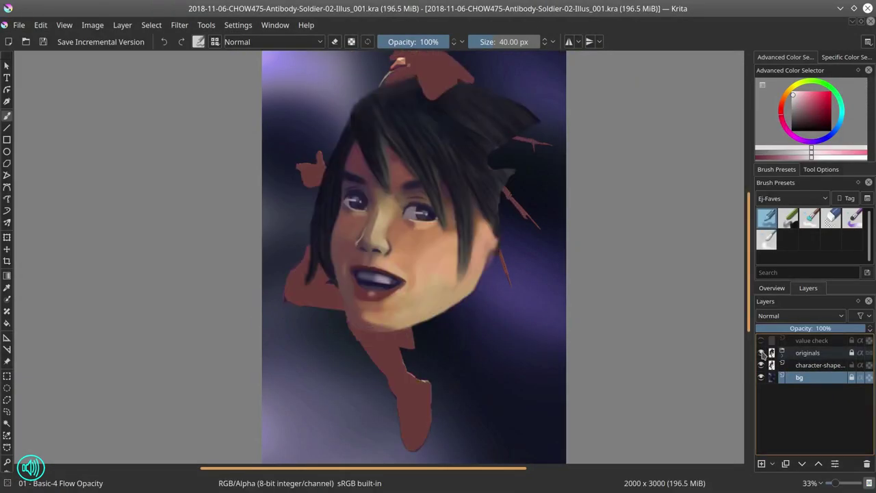
{"action": "left_click", "coordinate": [761, 352]}
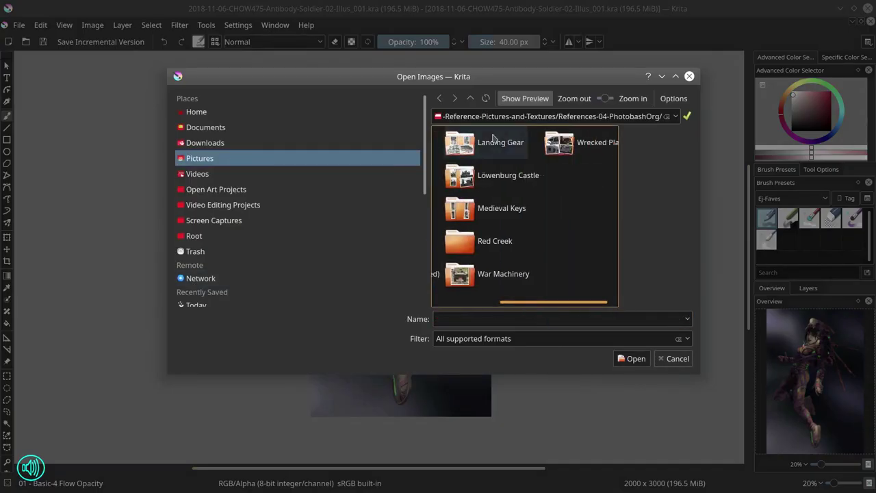
Step: Open the landing gear reference photo and start a freehand selection near the shoulder
{"action": "double_click", "coordinate": [484, 141]}
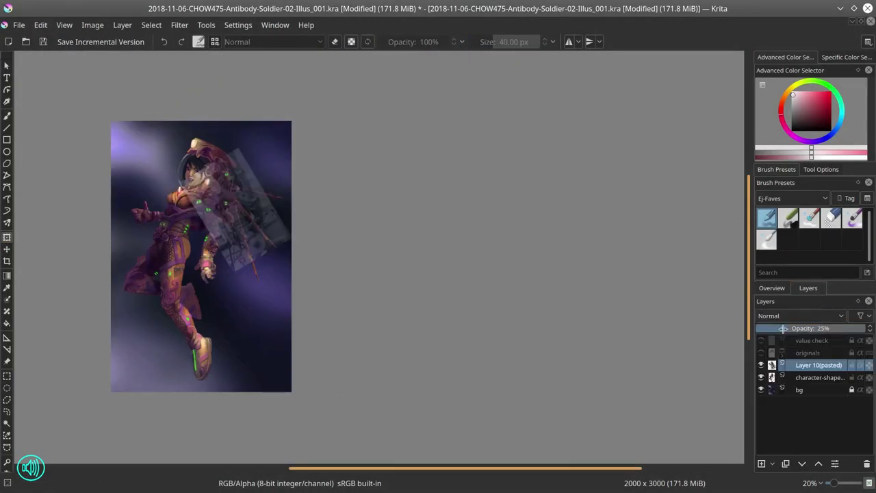
{"action": "scroll", "coordinate": [306, 285], "scroll_direction": "up", "scroll_amount": 5}
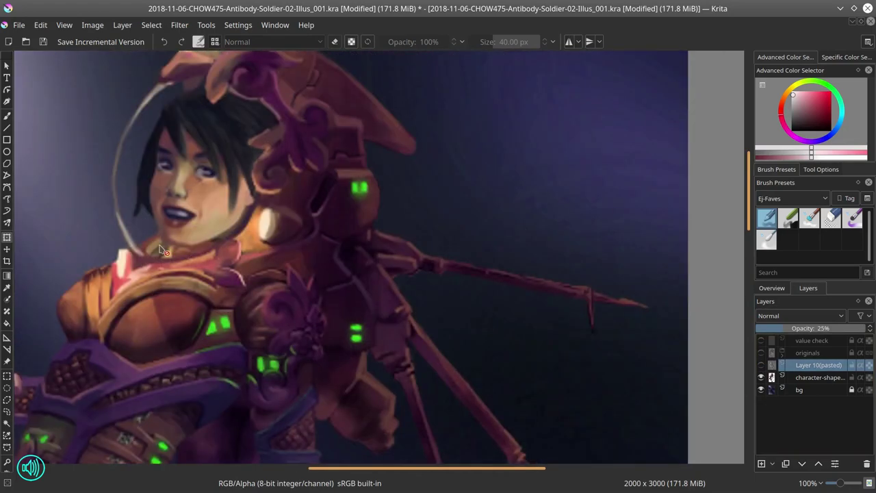
{"action": "left_click_drag", "start_coordinate": [306, 228], "coordinate": [274, 281]}
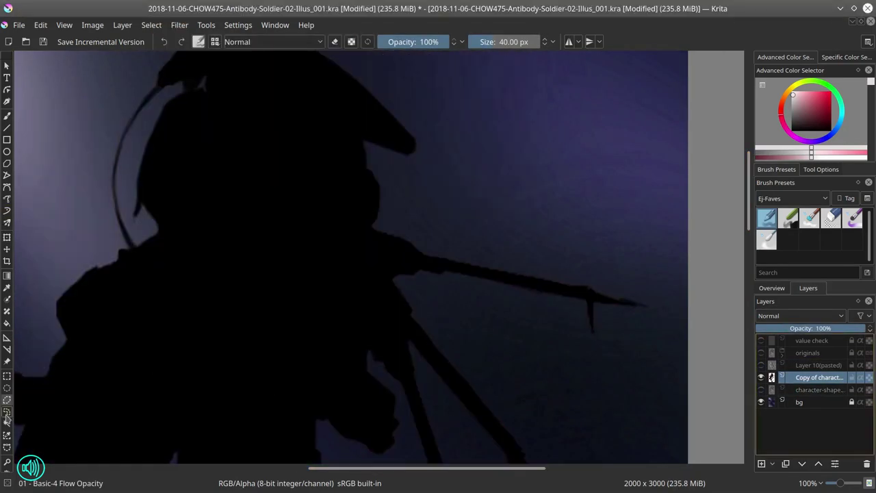
{"action": "left_click", "coordinate": [322, 313]}
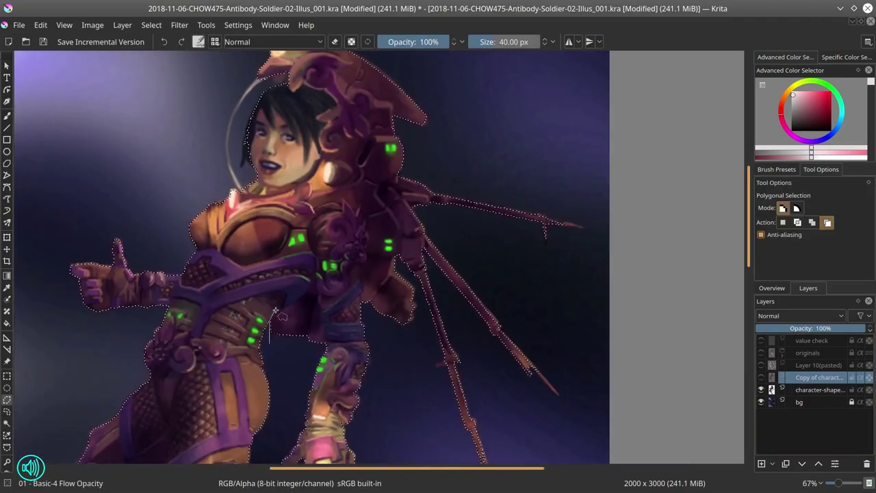
Step: Outline the shoulder, arm and helmet, then apply Color Balance on the character-shape layer
{"action": "left_click", "coordinate": [322, 397]}
{"action": "left_click", "coordinate": [383, 414]}
{"action": "left_click", "coordinate": [356, 254]}
{"action": "left_click", "coordinate": [281, 120]}
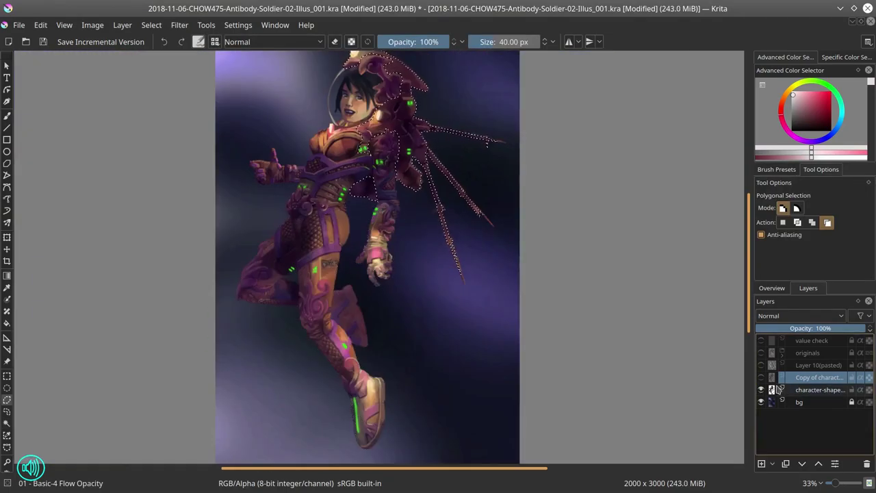
{"action": "left_click", "coordinate": [40, 24]}
{"action": "left_click", "coordinate": [827, 381]}
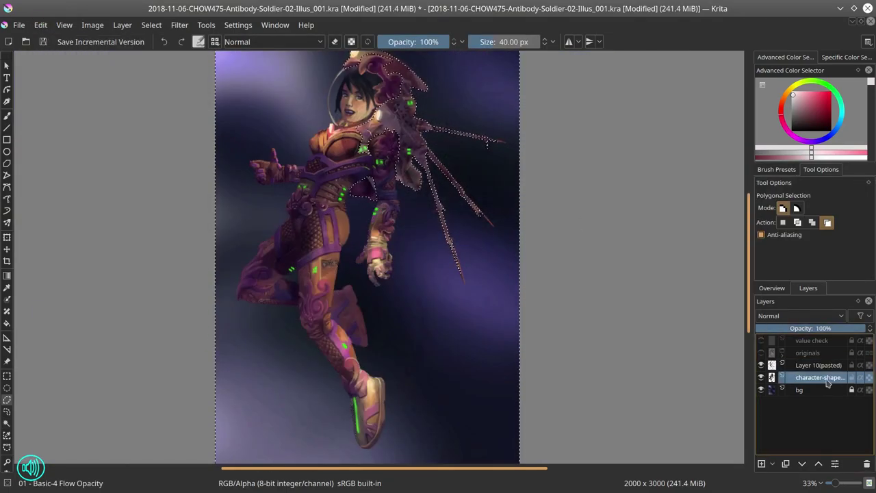
{"action": "left_click", "coordinate": [151, 25]}
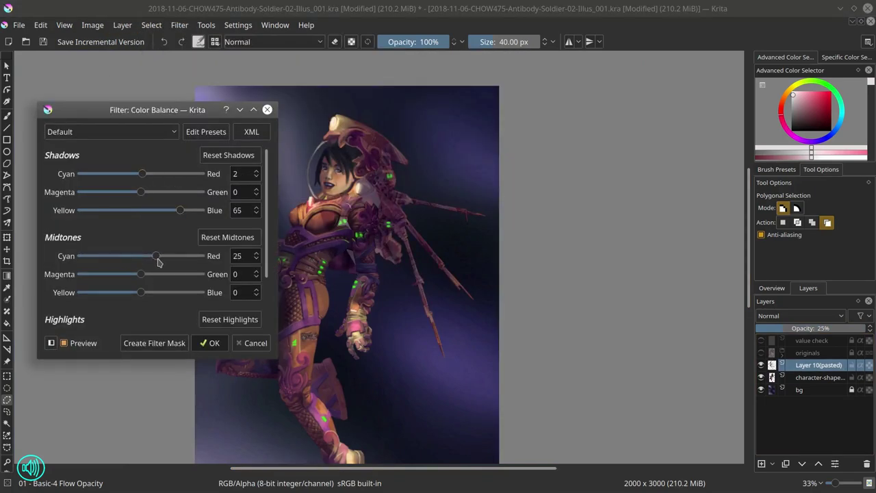
Step: Darken the backpack machinery and shadow behind the shoulder, then save the painting
{"action": "scroll", "coordinate": [157, 260], "scroll_direction": "down", "scroll_amount": 3}
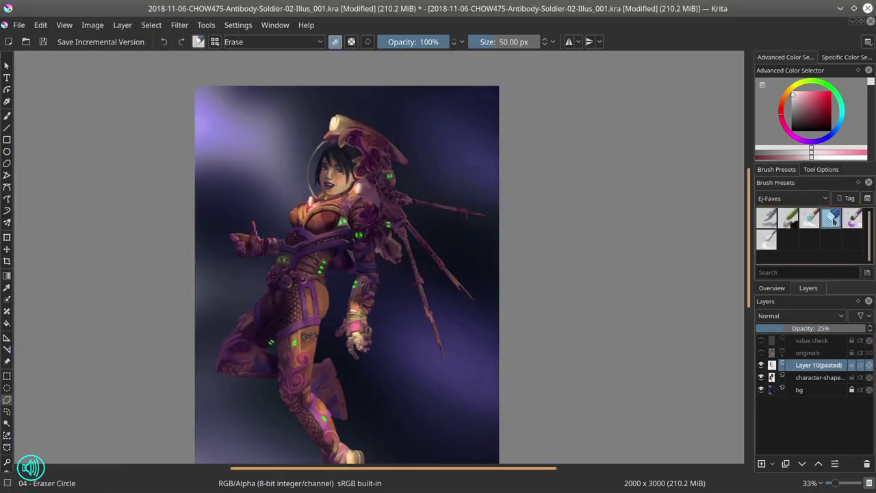
{"action": "key", "text": "slash"}
{"action": "key", "text": "slash"}
{"action": "key", "text": "1"}
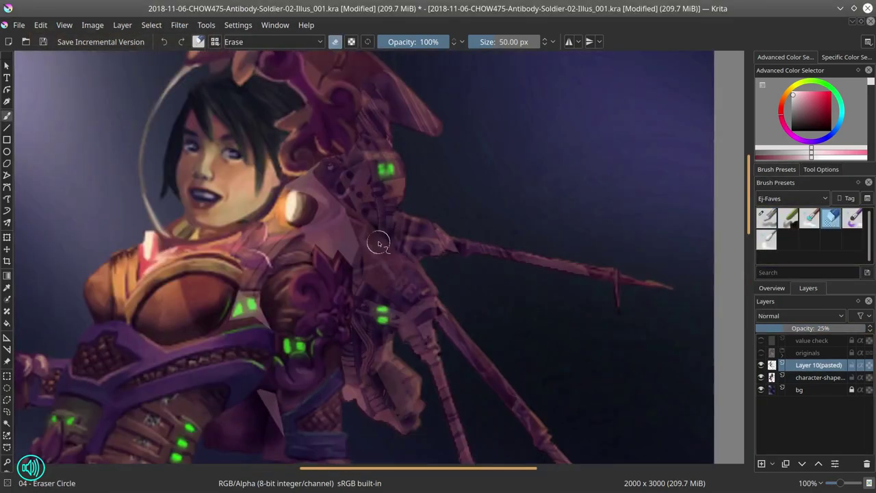
{"action": "key", "text": "slash"}
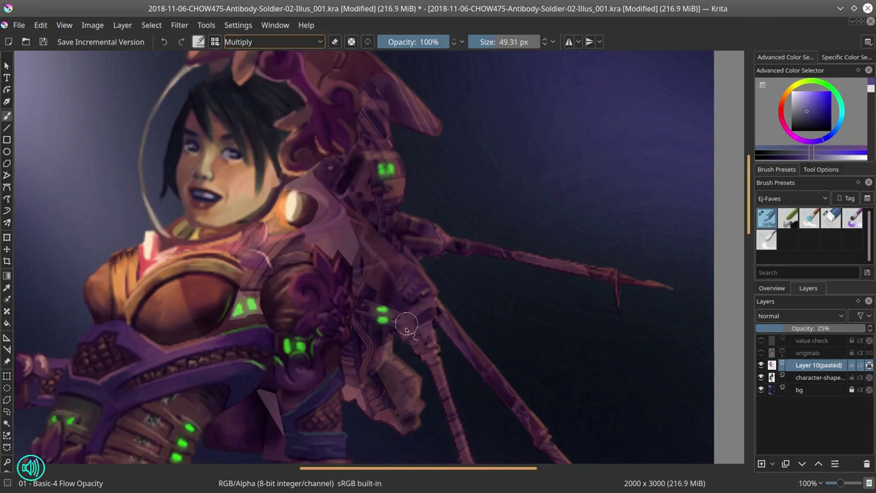
{"action": "left_click_drag", "start_coordinate": [552, 303], "coordinate": [418, 301]}
{"action": "left_click_drag", "start_coordinate": [311, 178], "coordinate": [352, 254]}
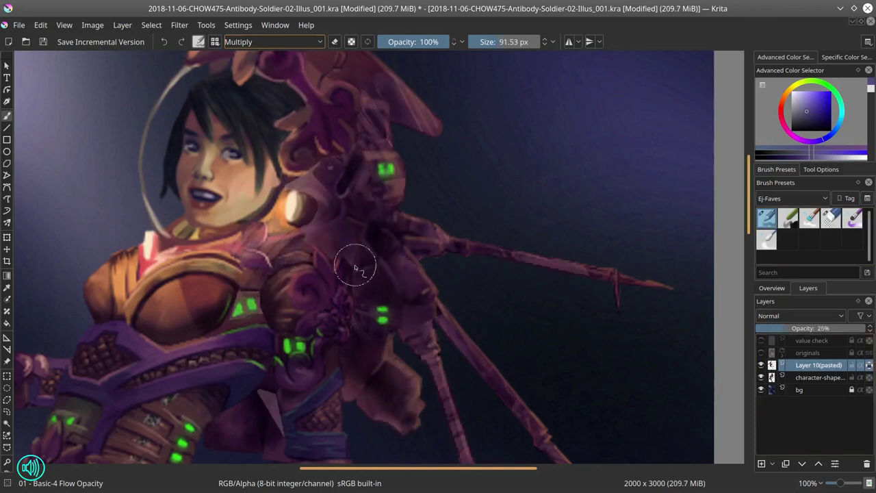
{"action": "key", "text": "2"}
{"action": "left_click", "coordinate": [43, 42]}
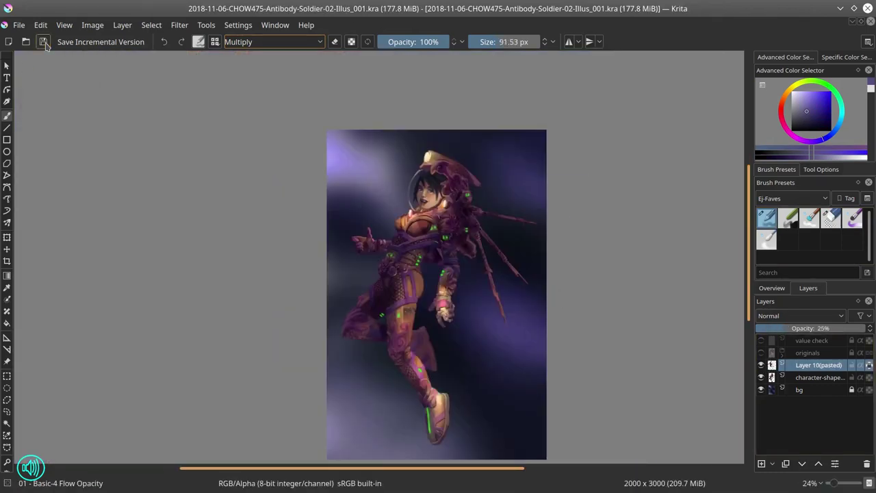
Step: Mirror the view and merge the pasted layer into the character-shape layer
{"action": "key", "text": "m"}
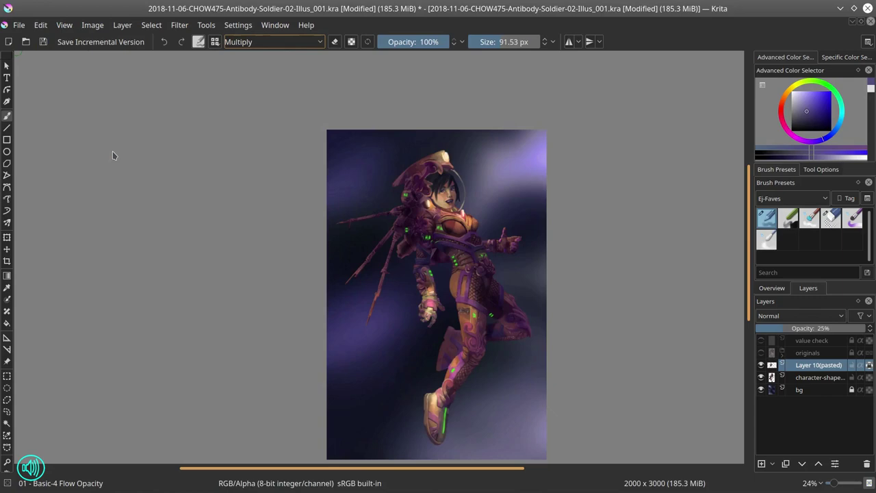
{"action": "right_click", "coordinate": [819, 365]}
{"action": "left_click", "coordinate": [760, 201]}
{"action": "scroll", "coordinate": [534, 315], "scroll_direction": "up", "scroll_amount": 5}
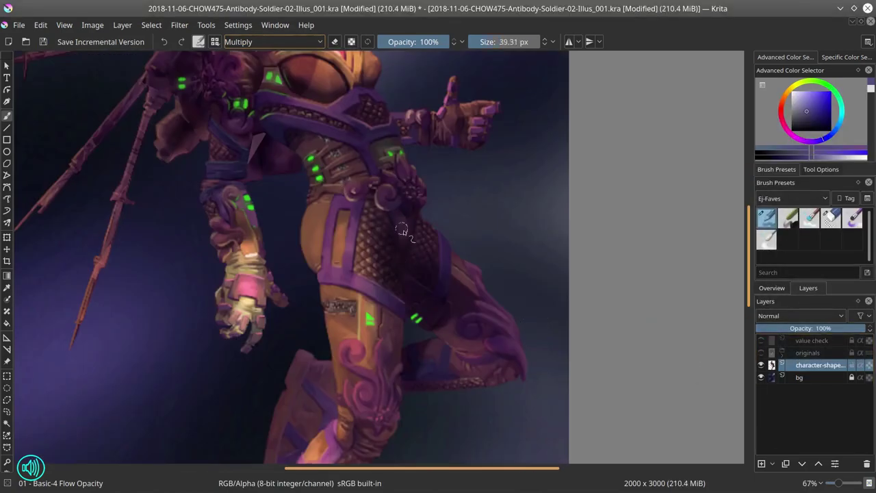
Step: Fit the page, sample a dark purple, and frame the helmet and face via Overview
{"action": "key", "text": "2"}
{"action": "scroll", "coordinate": [434, 250], "scroll_direction": "up", "scroll_amount": 3}
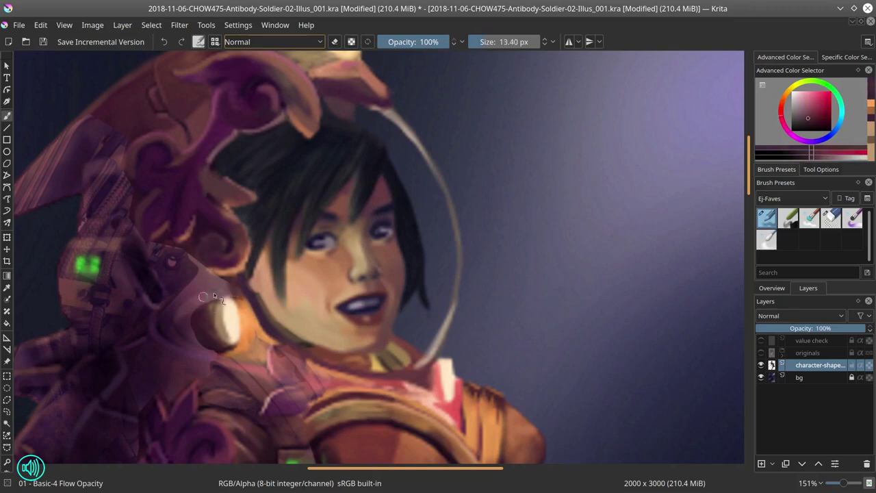
{"action": "left_click", "coordinate": [251, 371], "text": "ctrl"}
{"action": "left_click", "coordinate": [771, 287]}
{"action": "left_click_drag", "start_coordinate": [797, 346], "coordinate": [811, 336]}
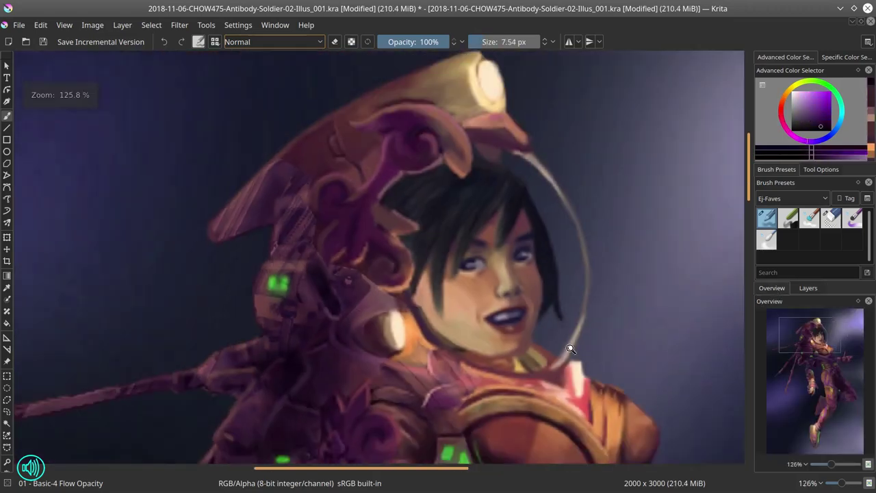
Step: Sample hair, dark red, muted magenta, eye blue and light skin tones from the face
{"action": "left_click", "coordinate": [434, 272], "text": "ctrl"}
{"action": "left_click", "coordinate": [432, 313], "text": "ctrl"}
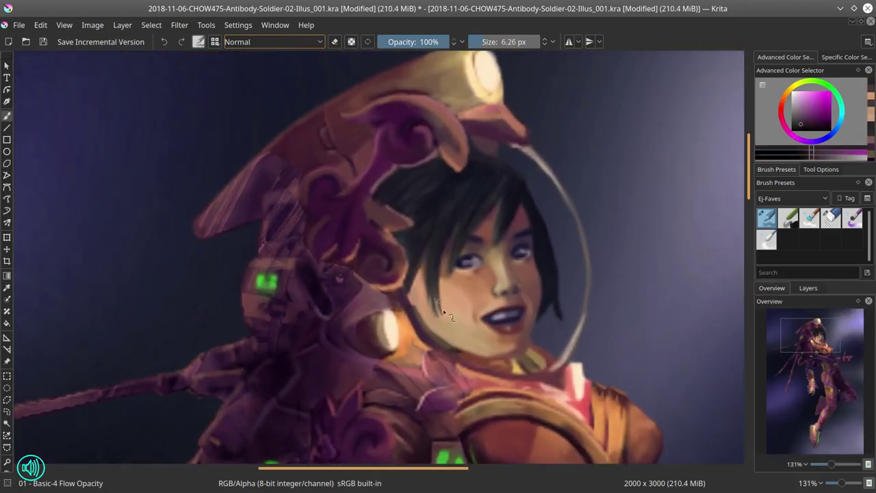
{"action": "left_click", "coordinate": [441, 257], "text": "ctrl"}
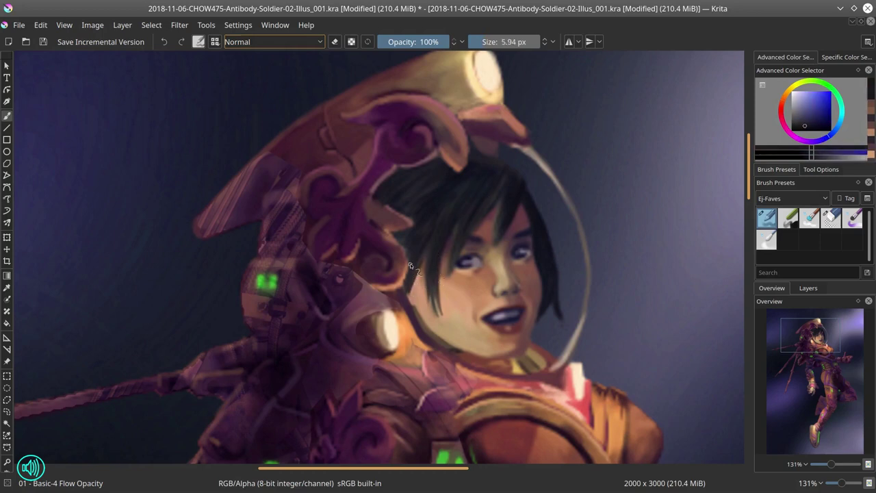
{"action": "left_click", "coordinate": [480, 228], "text": "ctrl"}
{"action": "left_click", "coordinate": [501, 231], "text": "ctrl"}
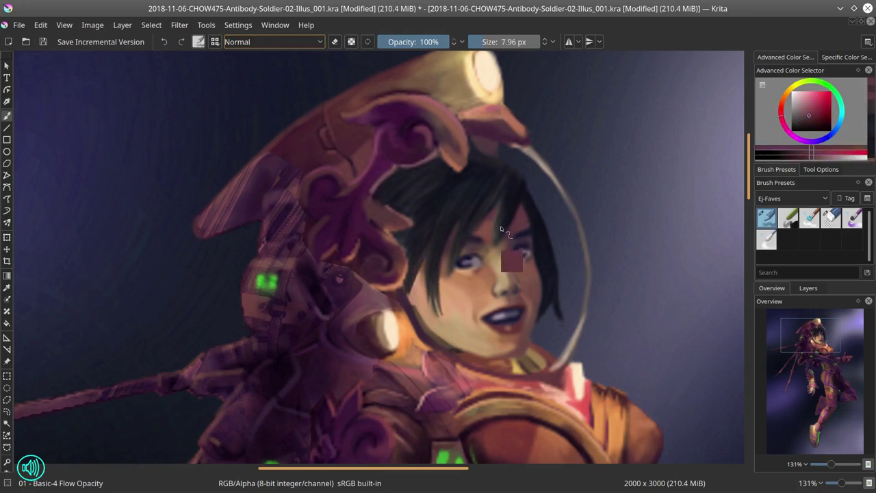
{"action": "left_click", "coordinate": [494, 436], "text": "ctrl"}
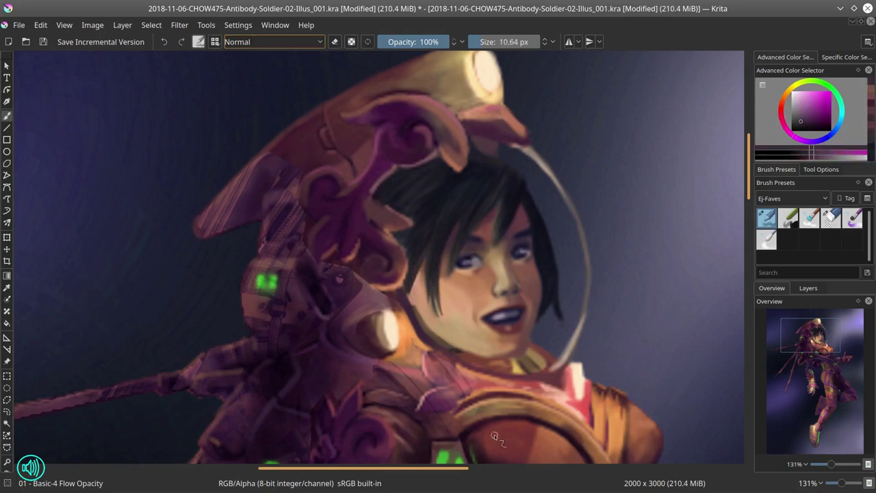
{"action": "left_click", "coordinate": [454, 264], "text": "ctrl"}
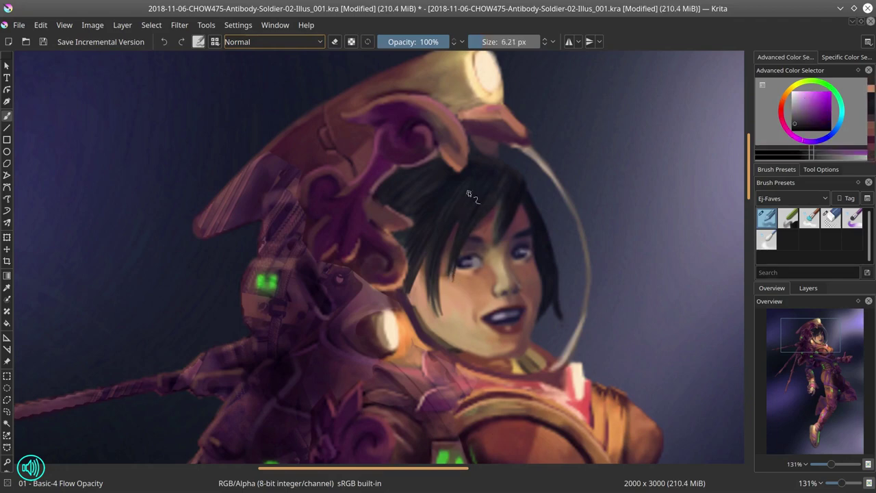
{"action": "left_click", "coordinate": [517, 319], "text": "ctrl"}
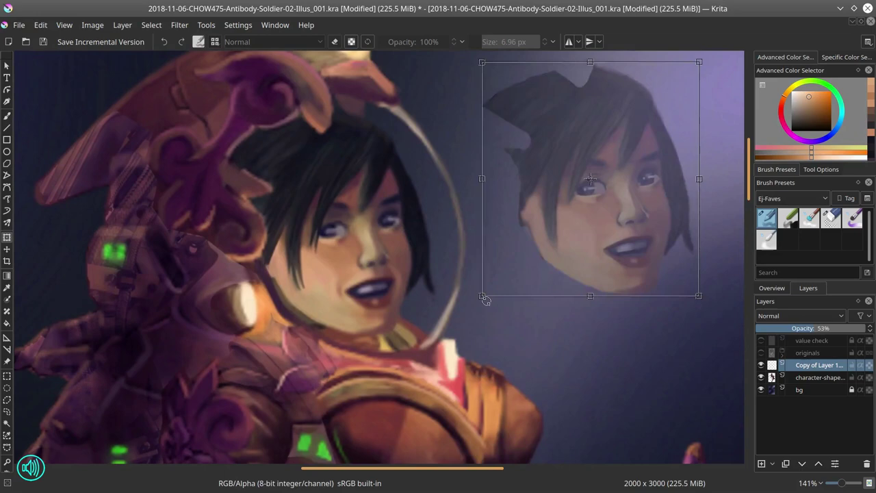
Step: Place the face copy on the soldier's face at 100% opacity, merge down, and save
{"action": "left_click_drag", "start_coordinate": [623, 229], "coordinate": [373, 279]}
{"action": "left_click", "coordinate": [862, 328]}
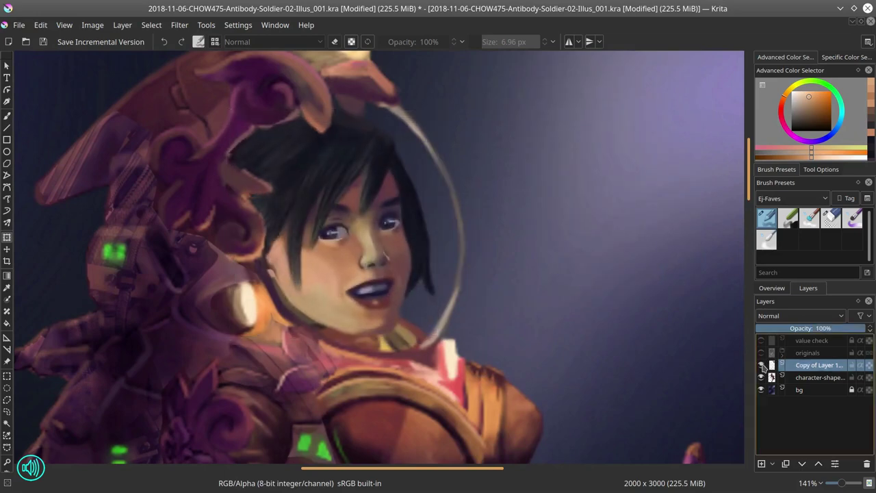
{"action": "scroll", "coordinate": [472, 159], "scroll_direction": "down", "scroll_amount": 5}
{"action": "scroll", "coordinate": [473, 160], "scroll_direction": "up", "scroll_amount": 4}
{"action": "key", "text": "Return"}
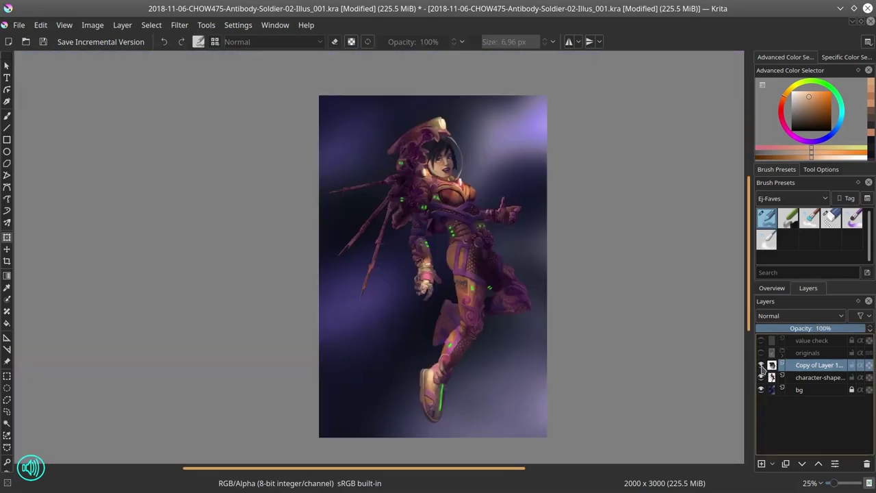
{"action": "key", "text": "ctrl+e"}
{"action": "key", "text": "ctrl+s"}
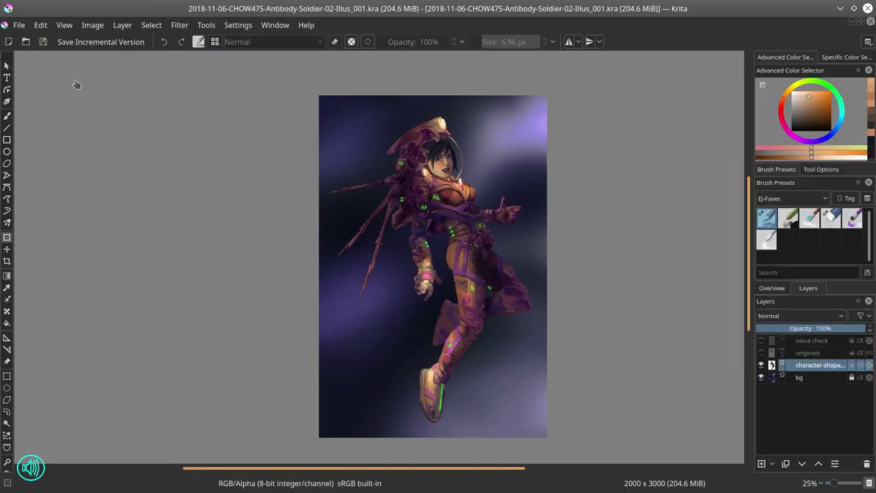
Step: Choose a pinkish red and sample skin tones near the mouth and chin plus hair tones
{"action": "left_click", "coordinate": [772, 287]}
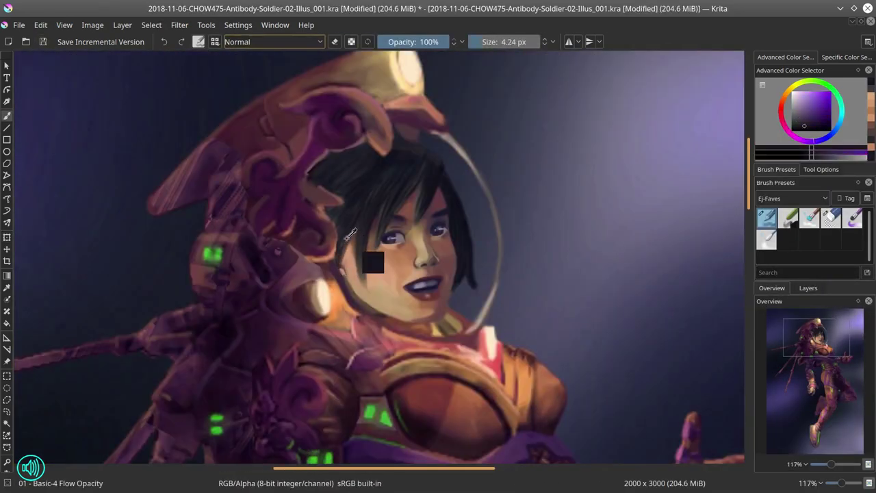
{"action": "left_click_drag", "start_coordinate": [806, 102], "coordinate": [811, 115]}
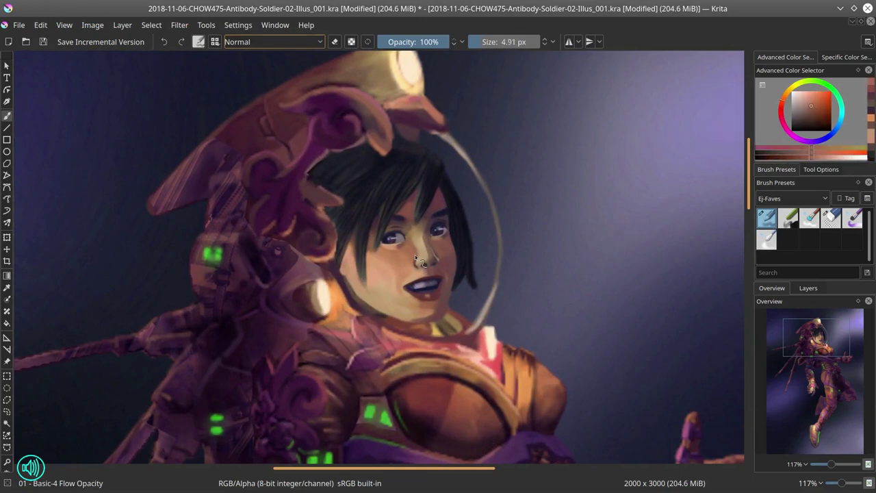
{"action": "left_click", "coordinate": [438, 288], "text": "ctrl"}
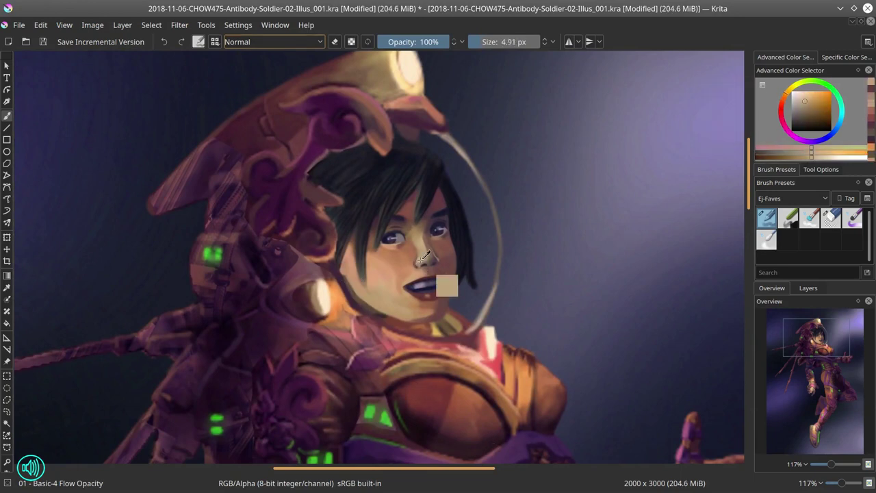
{"action": "left_click", "coordinate": [439, 304], "text": "ctrl"}
{"action": "left_click_drag", "start_coordinate": [436, 311], "coordinate": [395, 330]}
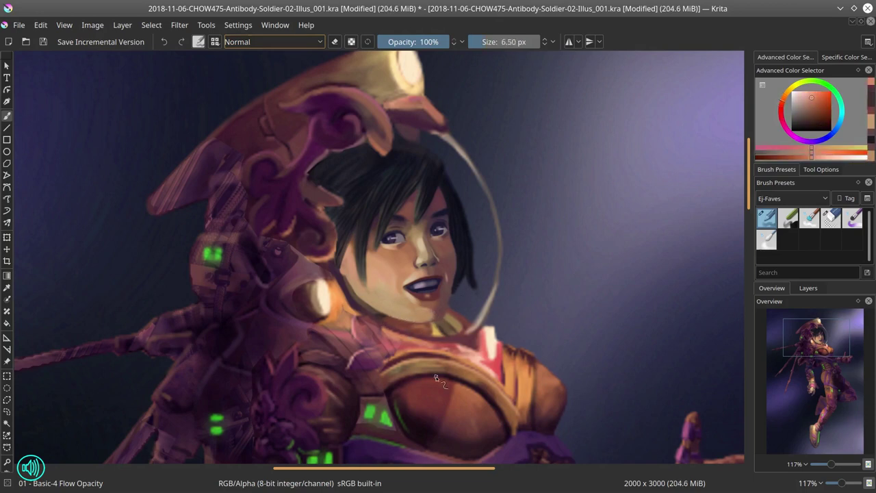
{"action": "mouse_move", "coordinate": [410, 268]}
{"action": "left_mouse_down"}
{"action": "mouse_move", "coordinate": [412, 260]}
{"action": "mouse_move", "coordinate": [360, 265]}
{"action": "mouse_move", "coordinate": [417, 221]}
{"action": "mouse_move", "coordinate": [407, 233]}
{"action": "mouse_move", "coordinate": [450, 221]}
{"action": "left_mouse_up"}
Step: Zoom out, mirror the view to check the figure, and save the painting
{"action": "key", "text": "minus"}
{"action": "key", "text": "minus"}
{"action": "key", "text": "minus"}
{"action": "key", "text": "minus"}
{"action": "left_click", "coordinate": [44, 43]}
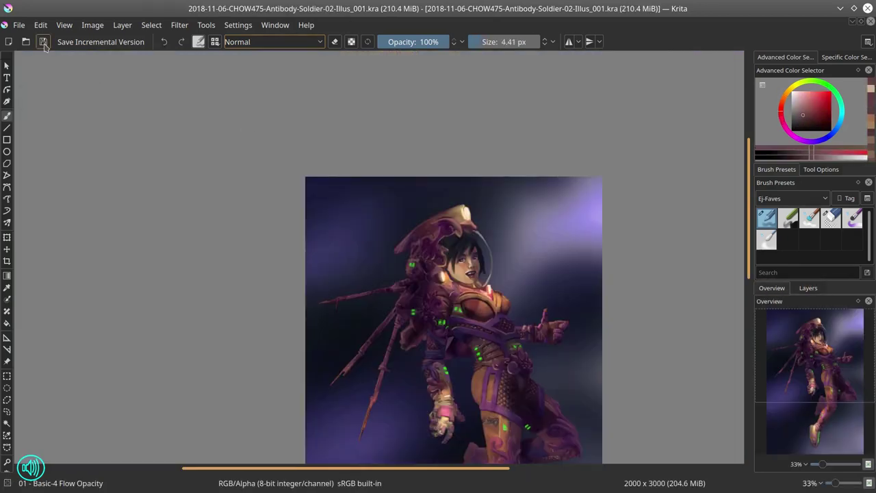
{"action": "key", "text": "m"}
{"action": "key", "text": "minus"}
{"action": "left_click", "coordinate": [44, 44]}
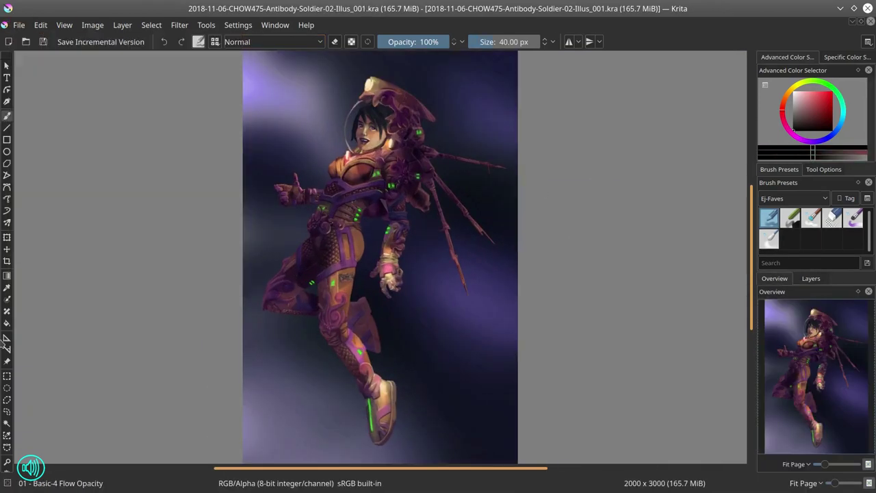
Step: Load the baroque scroll reference image, zoom in on the helmet, and switch to the brush
{"action": "left_click", "coordinate": [769, 225]}
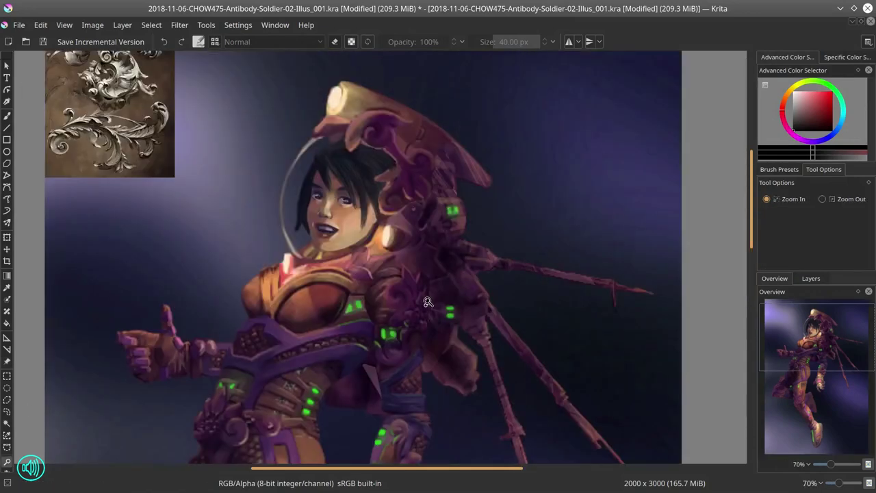
{"action": "left_click_drag", "start_coordinate": [428, 302], "coordinate": [512, 376]}
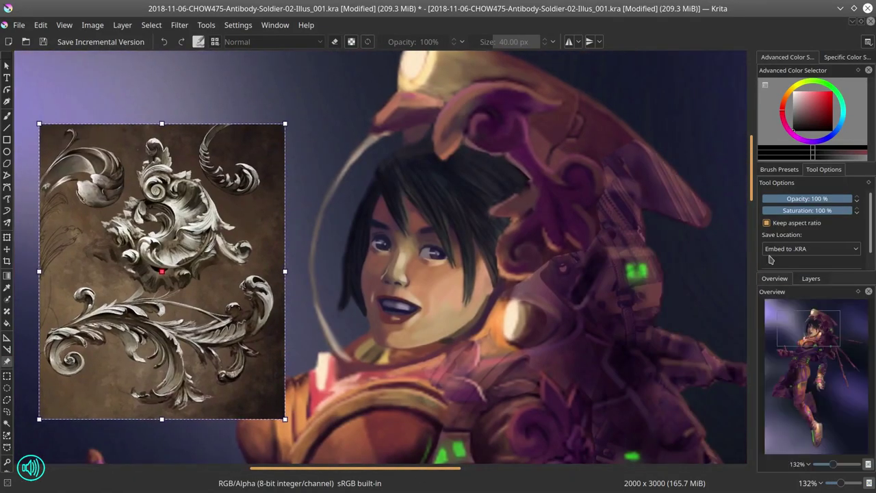
{"action": "key", "text": "b"}
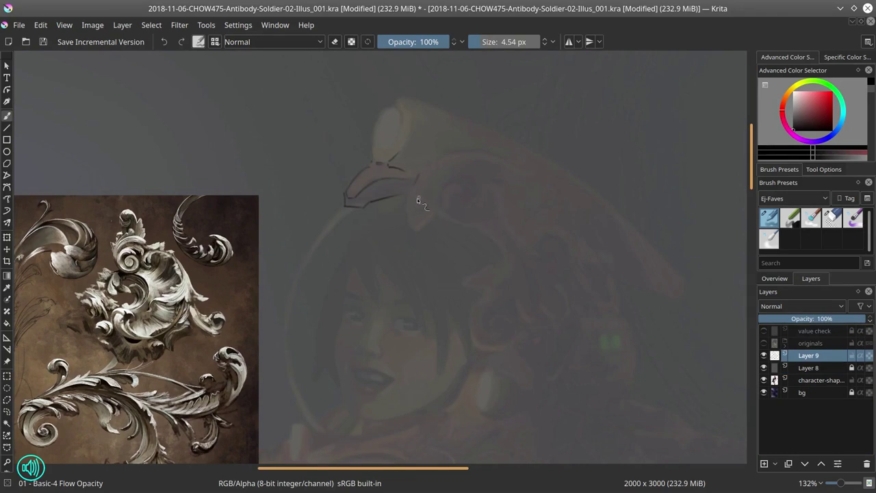
Step: Sketch the scroll ornament's curls and arcs on the helmet, erasing stray lines
{"action": "mouse_move", "coordinate": [434, 214]}
{"action": "left_mouse_down"}
{"action": "mouse_move", "coordinate": [463, 209]}
{"action": "mouse_move", "coordinate": [478, 148]}
{"action": "left_mouse_up"}
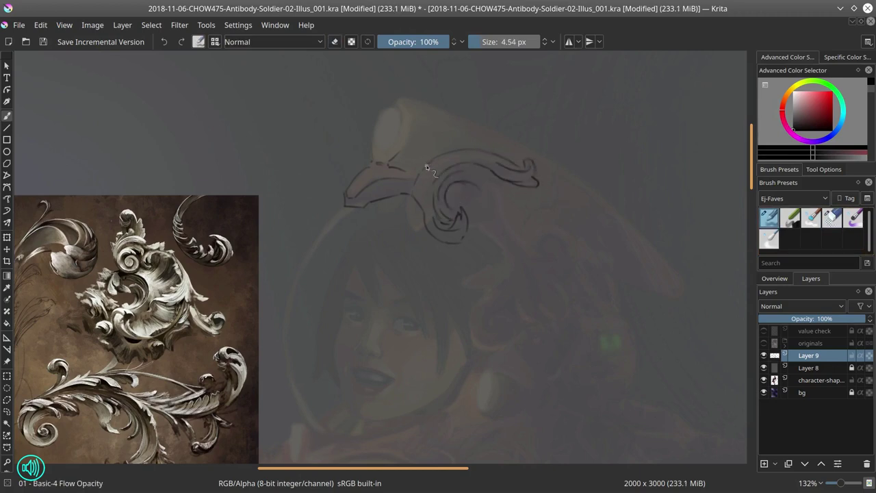
{"action": "left_click_drag", "start_coordinate": [463, 190], "coordinate": [491, 205]}
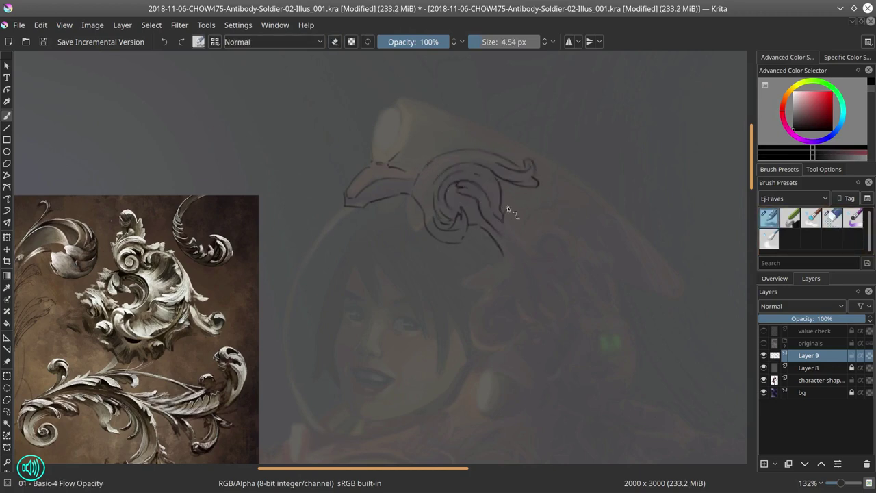
{"action": "mouse_move", "coordinate": [511, 273]}
{"action": "left_mouse_down"}
{"action": "mouse_move", "coordinate": [480, 187]}
{"action": "mouse_move", "coordinate": [490, 241]}
{"action": "left_mouse_up"}
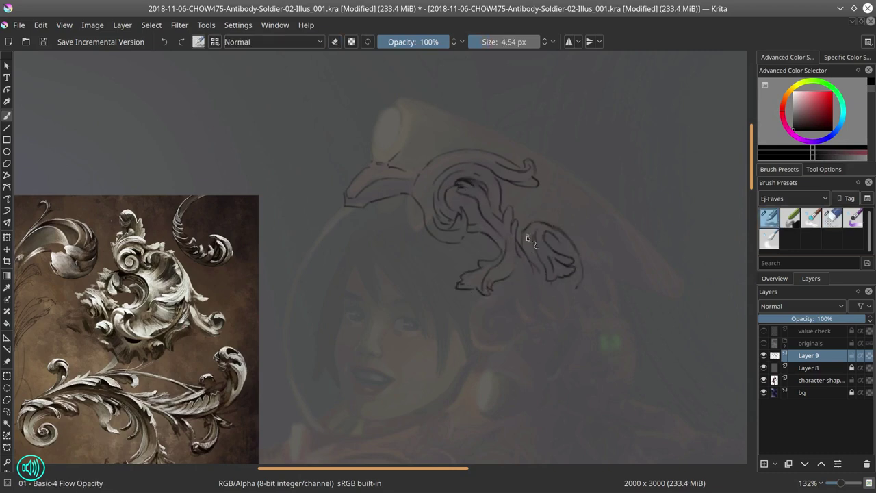
{"action": "left_click_drag", "start_coordinate": [523, 234], "coordinate": [565, 236]}
{"action": "scroll", "coordinate": [632, 378], "scroll_direction": "down", "scroll_amount": 2}
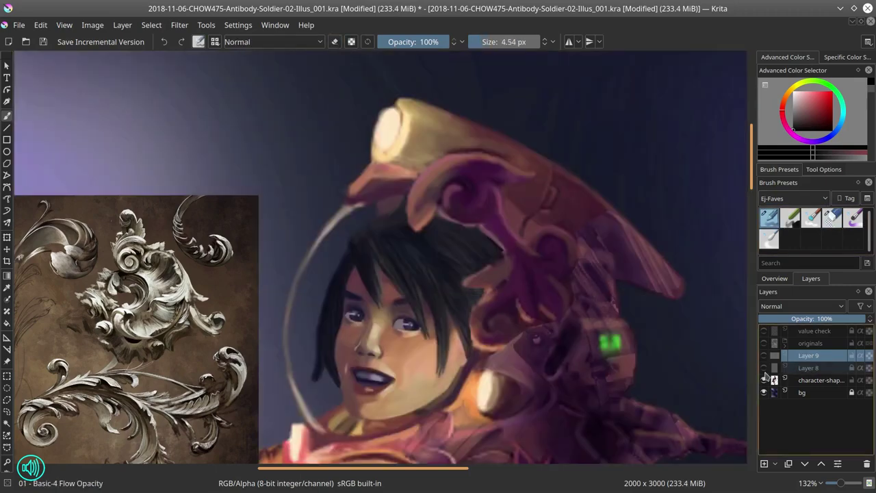
{"action": "scroll", "coordinate": [540, 310], "scroll_direction": "down", "scroll_amount": 2}
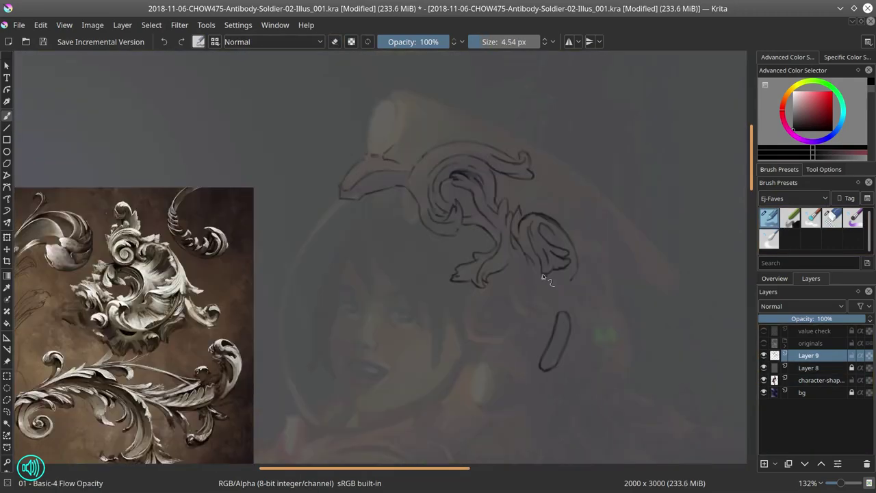
{"action": "scroll", "coordinate": [593, 325], "scroll_direction": "left", "scroll_amount": 2}
{"action": "left_click_drag", "start_coordinate": [606, 266], "coordinate": [637, 205]}
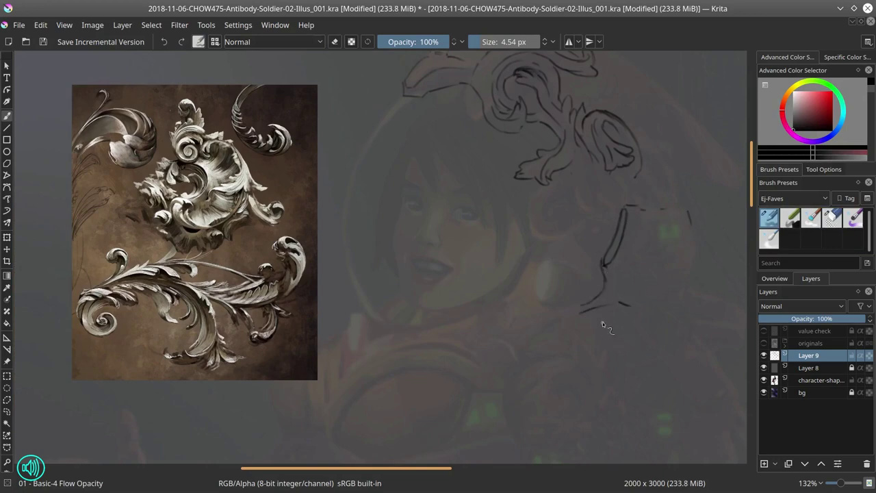
{"action": "scroll", "coordinate": [602, 322], "scroll_direction": "up", "scroll_amount": 2}
{"action": "scroll", "coordinate": [579, 326], "scroll_direction": "right", "scroll_amount": 2}
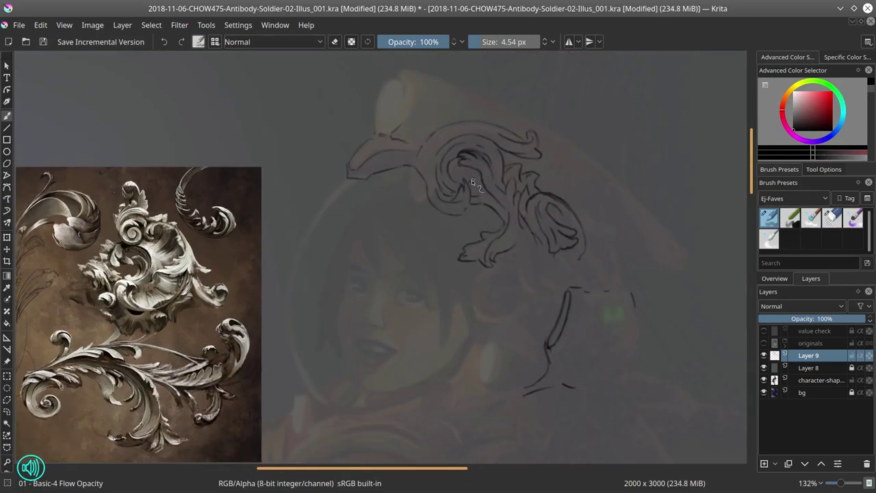
Step: Hide the grey overlay layer and add a new empty Layer 10
{"action": "left_click", "coordinate": [764, 367]}
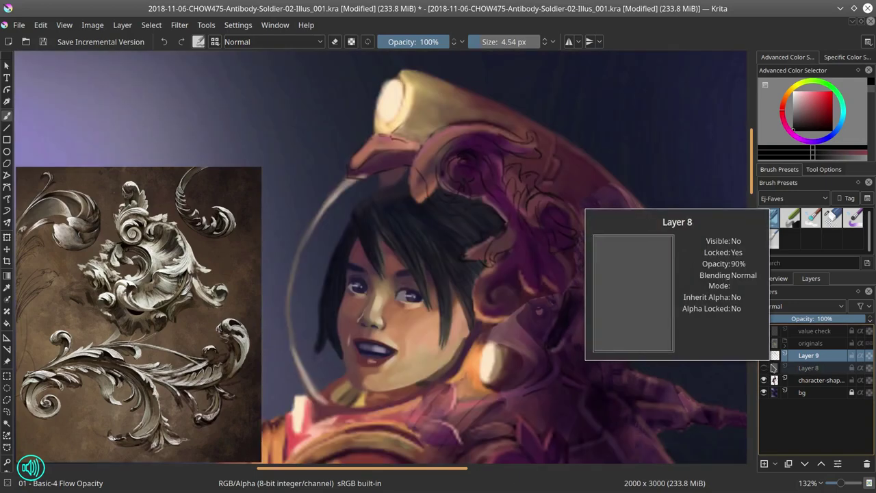
{"action": "left_click", "coordinate": [765, 367]}
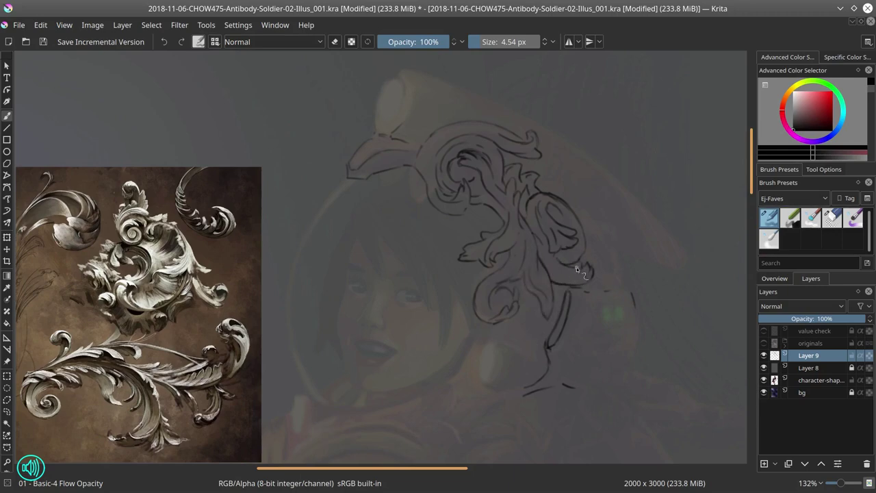
{"action": "left_click", "coordinate": [832, 218]}
{"action": "left_click", "coordinate": [764, 368]}
Step: Set up a 'swatches' layer at 90% opacity and pick a swatch colour
{"action": "key", "text": "Insert"}
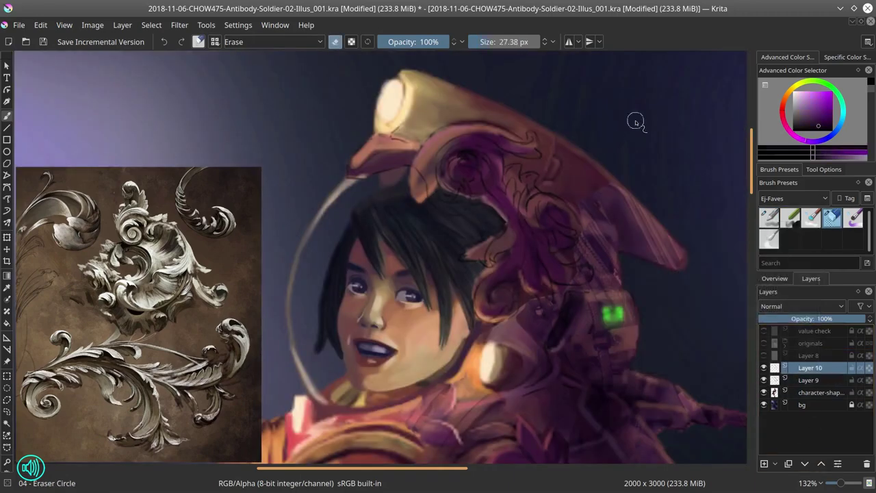
{"action": "key", "text": "/"}
{"action": "left_click", "coordinate": [593, 125]}
{"action": "left_click", "coordinate": [630, 124]}
{"action": "left_click", "coordinate": [679, 126]}
Step: Rename the grey overlay layer 'grey-for-sketch' and make it visible
{"action": "left_click", "coordinate": [663, 168]}
{"action": "double_click", "coordinate": [810, 355]}
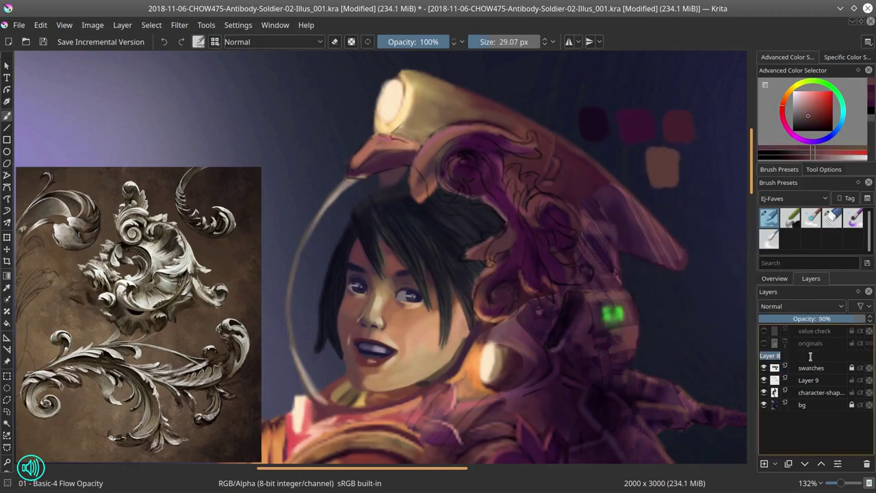
{"action": "type", "text": "grey-for-sketch"}
{"action": "key", "text": "Return"}
{"action": "left_click", "coordinate": [764, 380]}
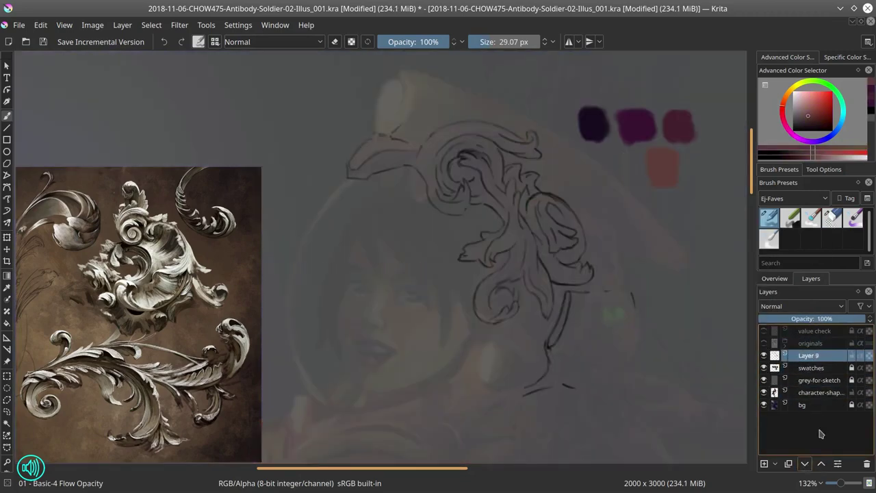
Step: On a new layer, paint purple into the scroll's top curls and dark purple into the right curl
{"action": "key", "text": "Insert"}
{"action": "mouse_move", "coordinate": [502, 146]}
{"action": "left_mouse_down"}
{"action": "mouse_move", "coordinate": [430, 157]}
{"action": "mouse_move", "coordinate": [478, 180]}
{"action": "mouse_move", "coordinate": [517, 157]}
{"action": "mouse_move", "coordinate": [545, 226]}
{"action": "left_mouse_up"}
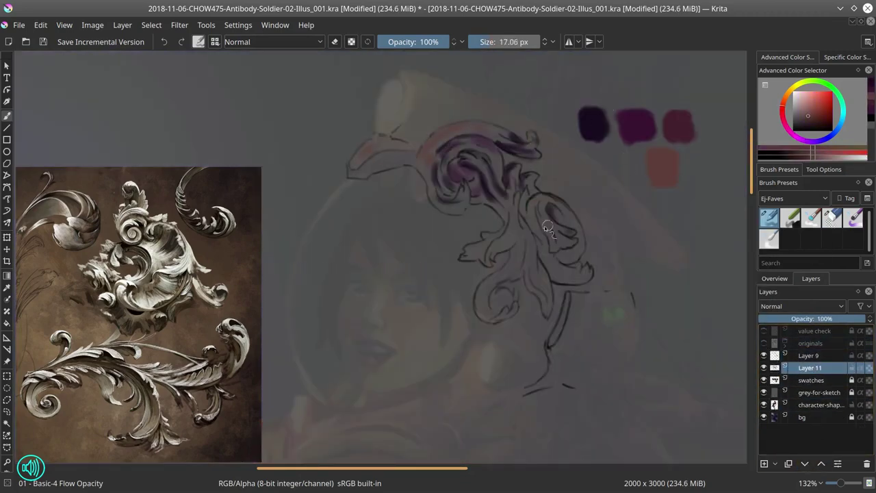
{"action": "left_click", "coordinate": [684, 125], "text": "ctrl"}
{"action": "left_click_drag", "start_coordinate": [541, 270], "coordinate": [567, 223]}
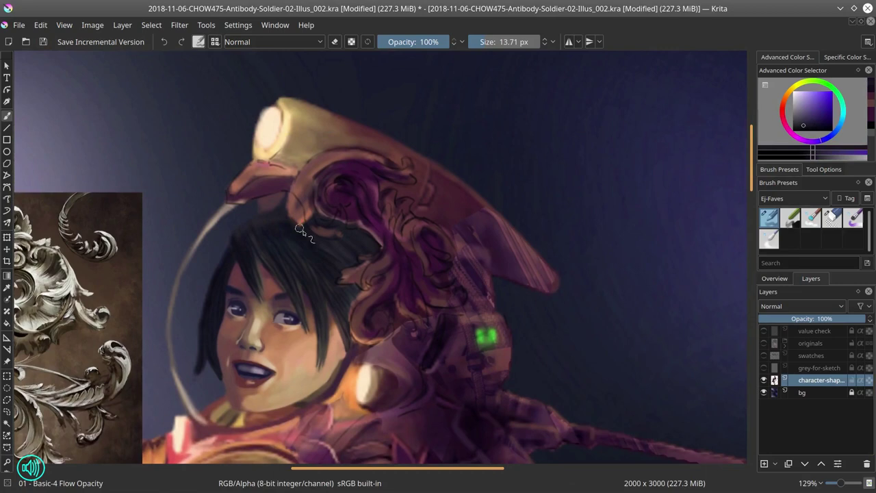
Step: Sample colours from the painting and shrink the brush for finer ornament detail
{"action": "left_click", "coordinate": [299, 229], "text": "ctrl"}
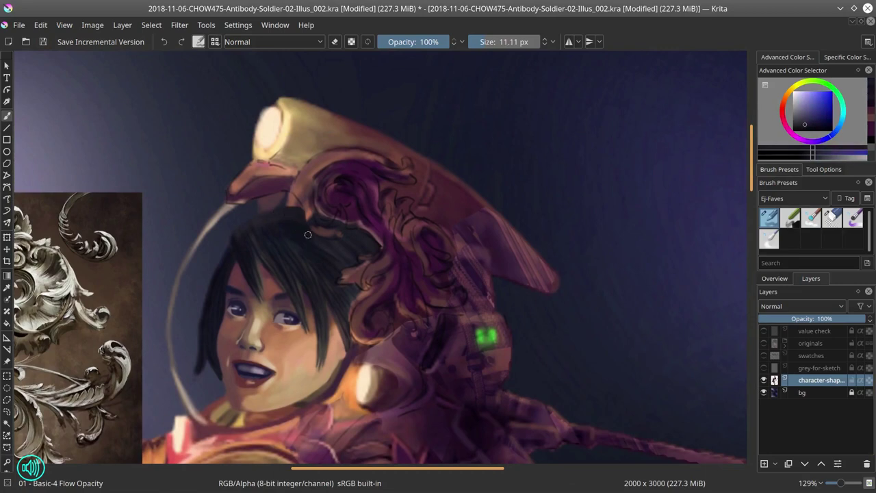
{"action": "left_click_drag", "start_coordinate": [300, 229], "coordinate": [254, 232], "text": "shift"}
{"action": "left_click", "coordinate": [328, 239], "text": "ctrl"}
{"action": "left_click_drag", "start_coordinate": [328, 238], "coordinate": [229, 251], "text": "shift"}
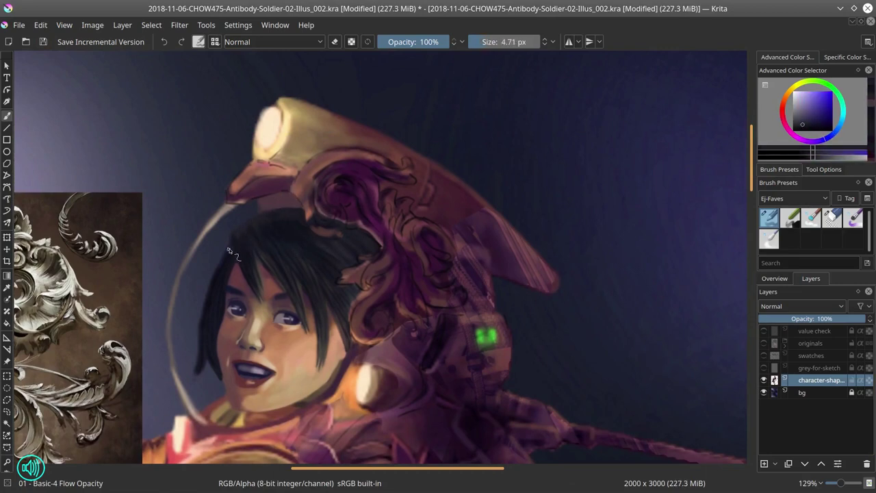
{"action": "key", "text": "slash"}
{"action": "key", "text": "slash"}
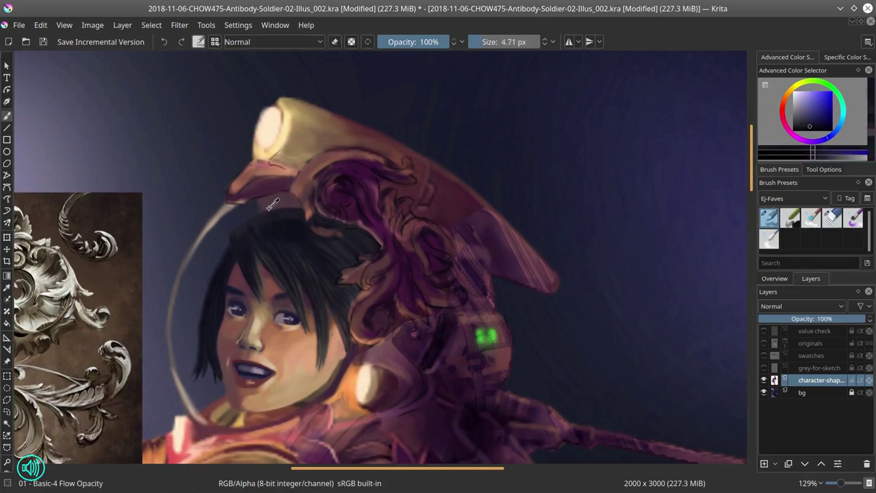
{"action": "key", "text": "slash"}
Step: Pick orange, dark pink and dark red from the helmet with a slightly smaller brush
{"action": "key", "text": "slash"}
{"action": "key", "text": "period"}
{"action": "key", "text": "comma"}
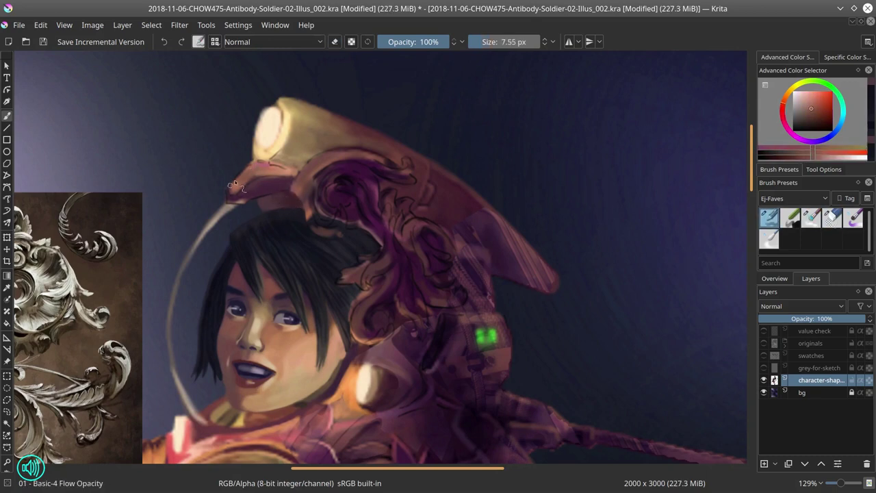
{"action": "left_click", "coordinate": [277, 160], "text": "ctrl"}
{"action": "left_click", "coordinate": [241, 195], "text": "ctrl"}
{"action": "mouse_move", "coordinate": [246, 198]}
{"action": "left_mouse_down", "text": "shift"}
{"action": "mouse_move", "coordinate": [240, 193]}
{"action": "mouse_move", "coordinate": [288, 192]}
{"action": "left_mouse_up", "text": "shift"}
{"action": "key", "text": "slash"}
{"action": "key", "text": "slash"}
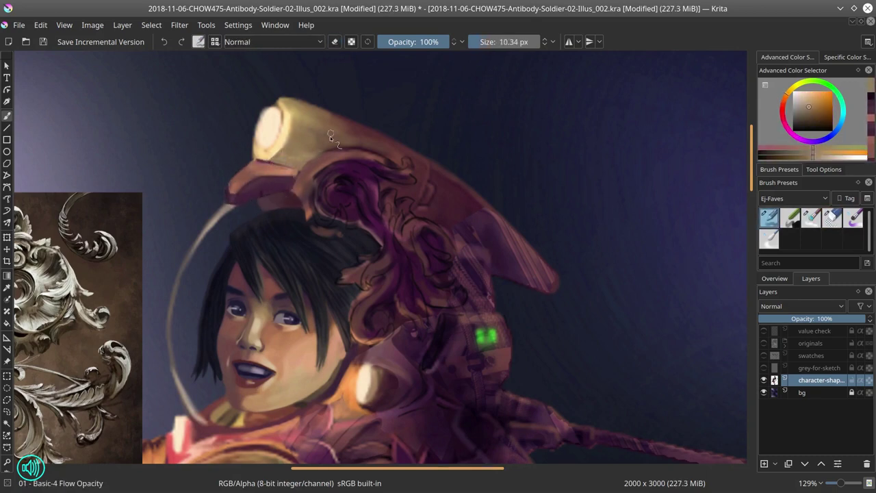
{"action": "left_click", "coordinate": [302, 174], "text": "ctrl"}
Step: Mirror the whole image horizontally, then shrink the brush and sample a dark magenta from the helmet
{"action": "left_click", "coordinate": [93, 25]}
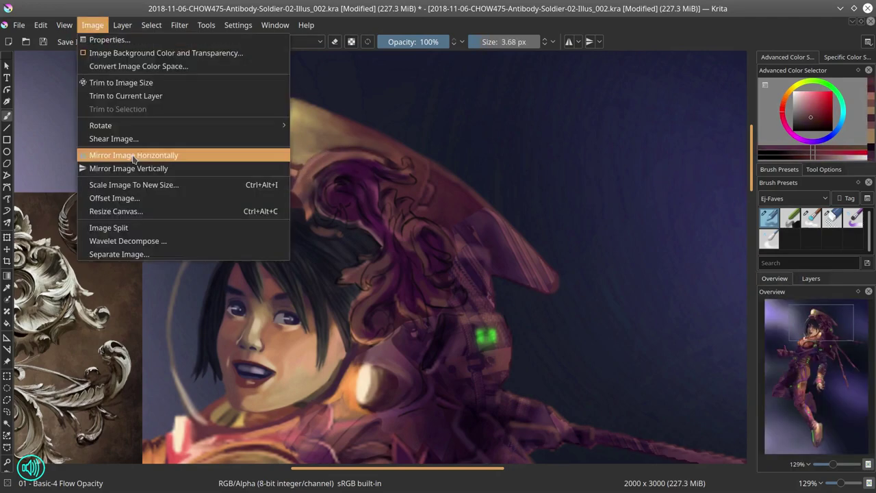
{"action": "left_click", "coordinate": [143, 155]}
{"action": "left_click_drag", "start_coordinate": [383, 178], "coordinate": [359, 186], "text": "shift"}
{"action": "left_click", "coordinate": [321, 220], "text": "ctrl"}
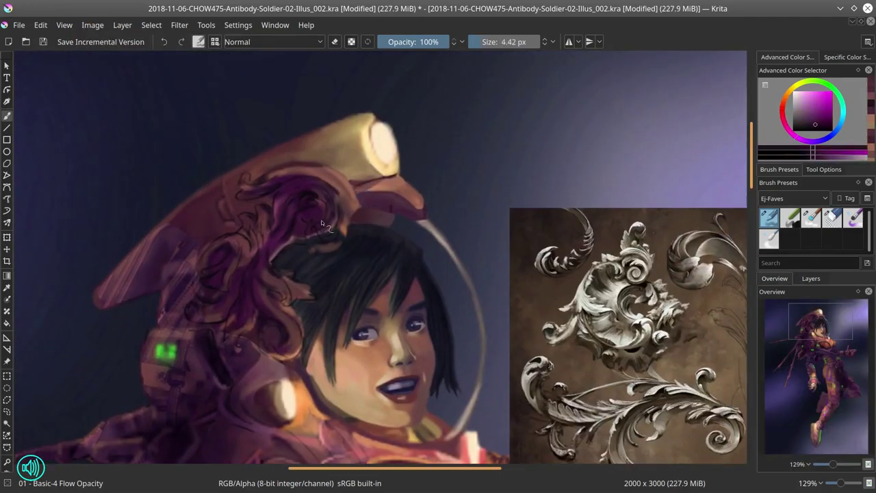
Step: Touch up the mirrored helmet with pinkish magenta, the pale yellow of the helmet light, and orange-pink, resizing the brush as needed
{"action": "key", "text": "slash"}
{"action": "left_click_drag", "start_coordinate": [456, 185], "coordinate": [418, 150]}
{"action": "key", "text": "slash"}
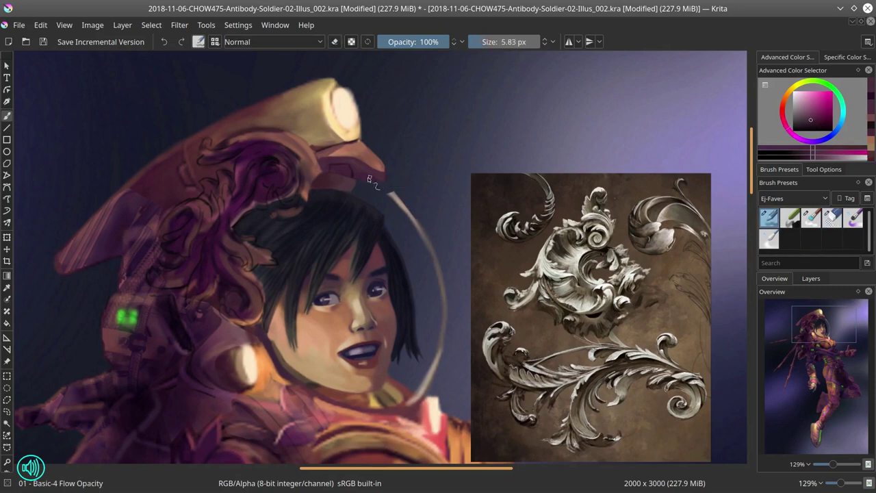
{"action": "left_click", "coordinate": [349, 171], "text": "ctrl"}
{"action": "left_click_drag", "start_coordinate": [349, 171], "coordinate": [341, 172], "text": "shift"}
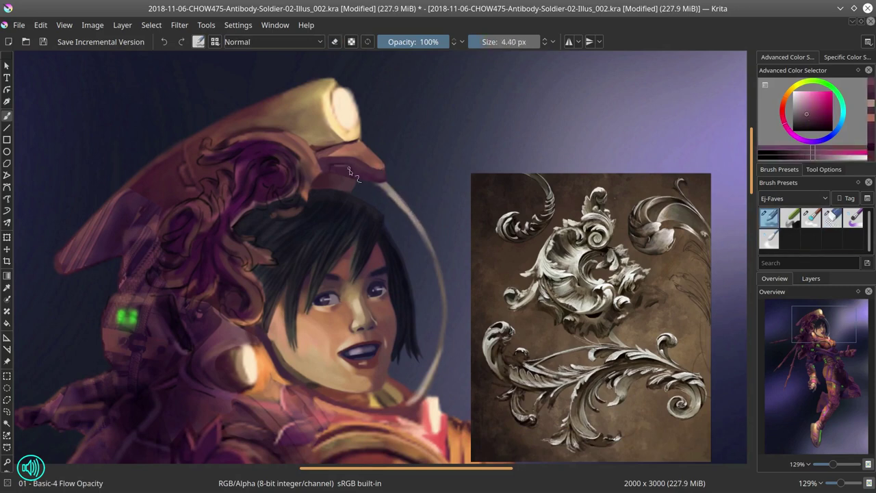
{"action": "left_click_drag", "start_coordinate": [339, 120], "coordinate": [356, 121], "text": "shift"}
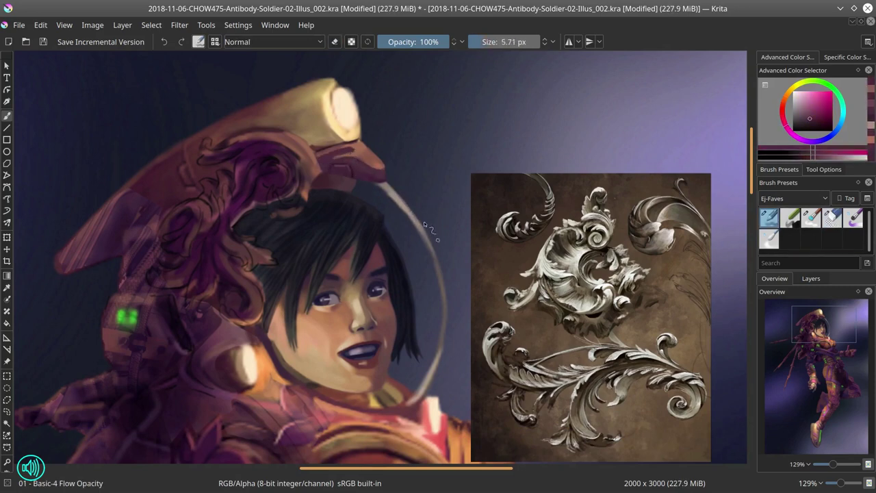
{"action": "left_click", "coordinate": [327, 127], "text": "ctrl"}
{"action": "left_click_drag", "start_coordinate": [295, 221], "coordinate": [279, 219], "text": "shift"}
{"action": "left_click", "coordinate": [279, 219], "text": "ctrl"}
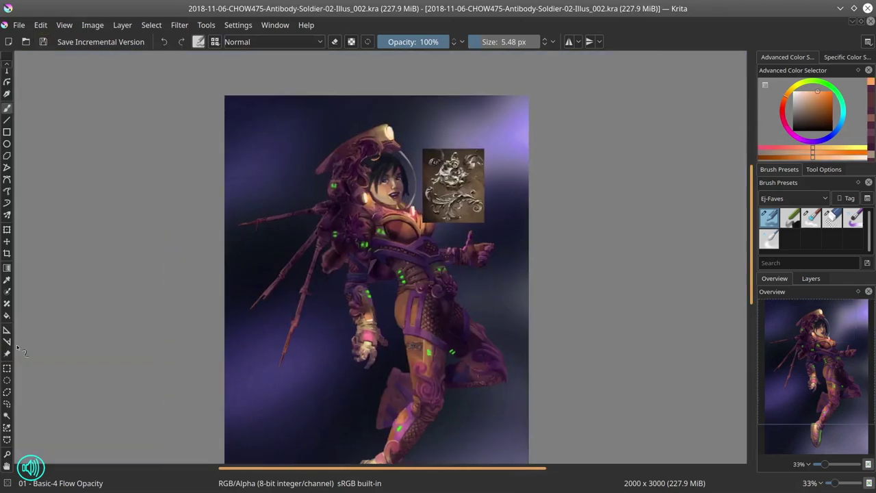
Step: Zoom out to check the whole figure, zoom back in on the helmet, and sample a pale colour
{"action": "key", "text": "minus"}
{"action": "key", "text": "minus"}
{"action": "key", "text": "minus"}
{"action": "key", "text": "minus"}
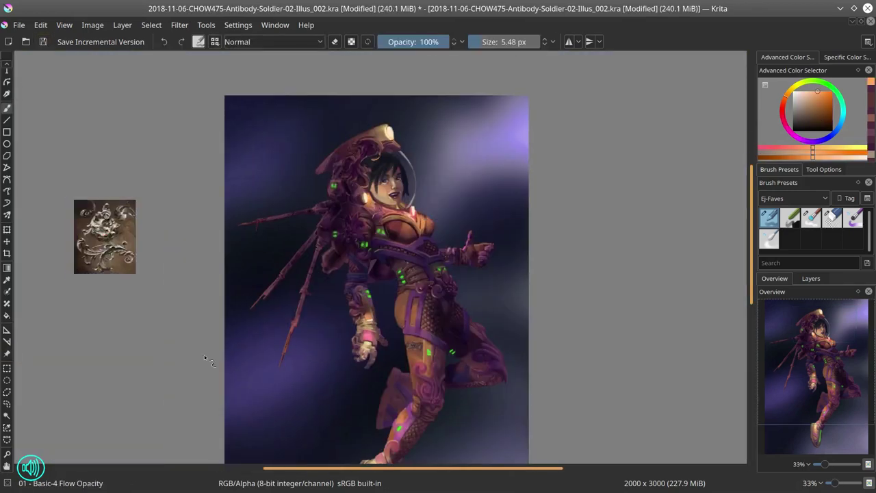
{"action": "left_click_drag", "start_coordinate": [370, 134], "coordinate": [377, 99], "text": "ctrl"}
{"action": "left_click", "coordinate": [438, 118], "text": "ctrl"}
{"action": "key", "text": "slash"}
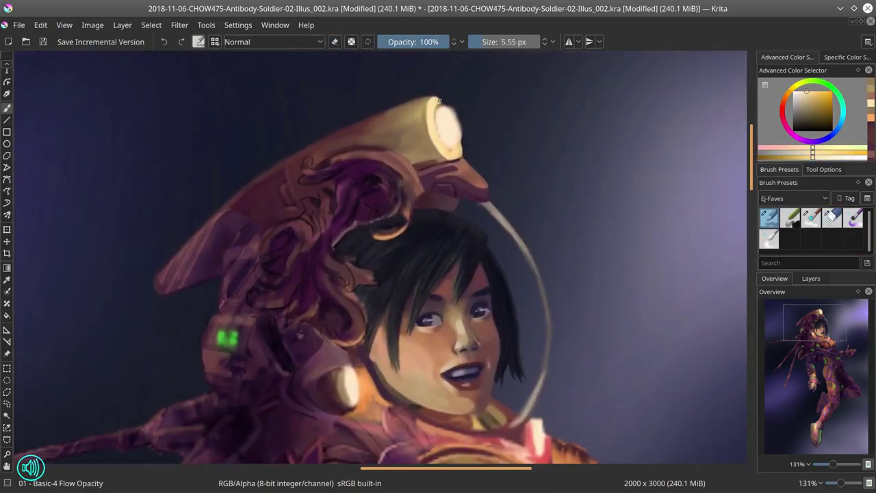
Step: Paint the end of the helmet lamp solid cream with a light peach on the Flow brush
{"action": "left_click", "coordinate": [425, 139], "text": "ctrl"}
{"action": "left_click_drag", "start_coordinate": [426, 139], "coordinate": [438, 130], "text": "shift"}
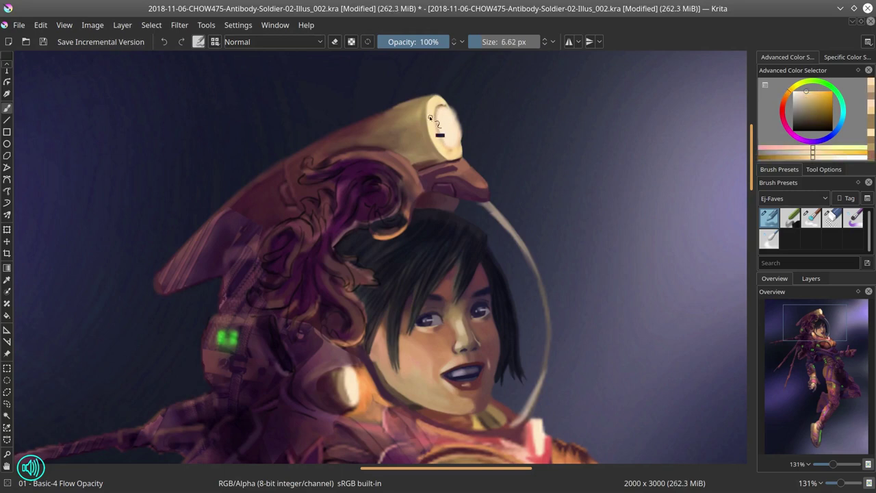
{"action": "middle_click", "coordinate": [436, 124]}
{"action": "key", "text": "slash"}
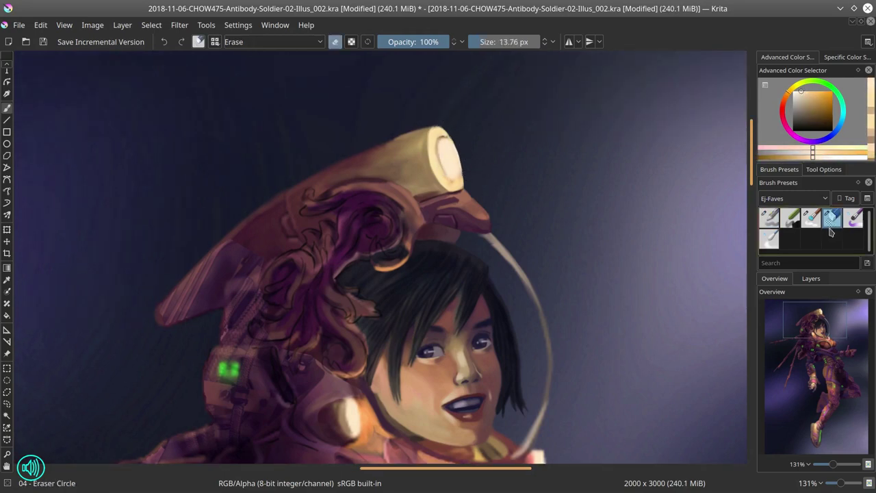
{"action": "left_click", "coordinate": [769, 218]}
{"action": "left_click", "coordinate": [438, 154], "text": "ctrl"}
{"action": "left_click_drag", "start_coordinate": [439, 158], "coordinate": [461, 164]}
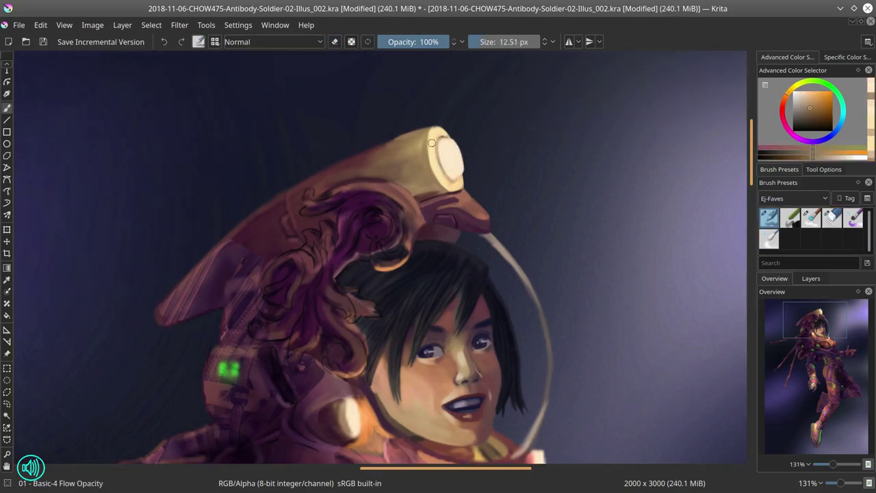
Step: Add a muted magenta stroke on the helmet with a larger brush, and sample dark orange-brown and tan tones
{"action": "left_click", "coordinate": [434, 195], "text": "ctrl"}
{"action": "mouse_move", "coordinate": [434, 195]}
{"action": "left_mouse_down", "text": "shift"}
{"action": "mouse_move", "coordinate": [445, 191]}
{"action": "mouse_move", "coordinate": [411, 179]}
{"action": "left_mouse_up", "text": "shift"}
{"action": "left_click", "coordinate": [386, 159], "text": "ctrl"}
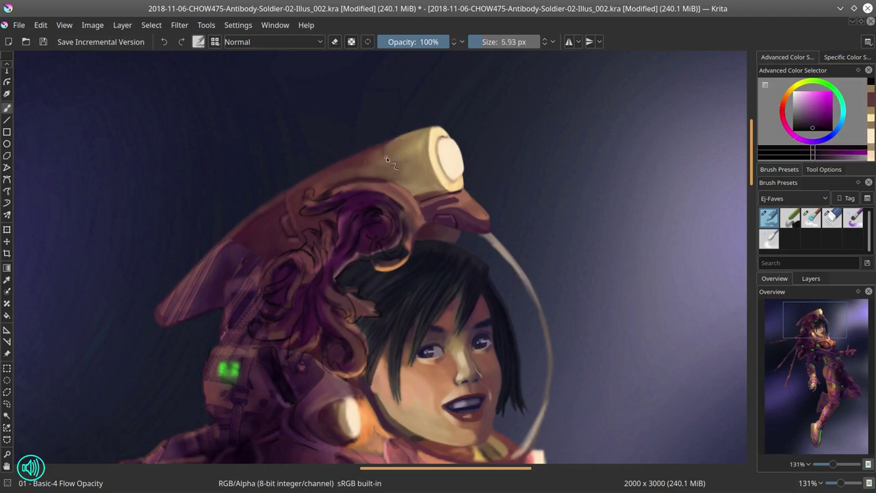
{"action": "mouse_move", "coordinate": [381, 141]}
{"action": "left_mouse_down", "text": "shift"}
{"action": "mouse_move", "coordinate": [379, 168]}
{"action": "mouse_move", "coordinate": [411, 189]}
{"action": "left_mouse_up", "text": "shift"}
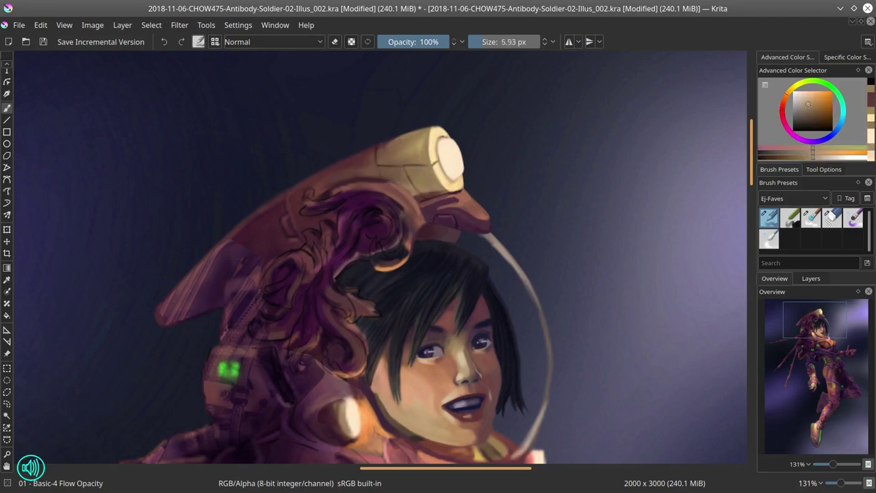
{"action": "left_click", "coordinate": [376, 155], "text": "ctrl"}
{"action": "left_click", "coordinate": [378, 163], "text": "ctrl"}
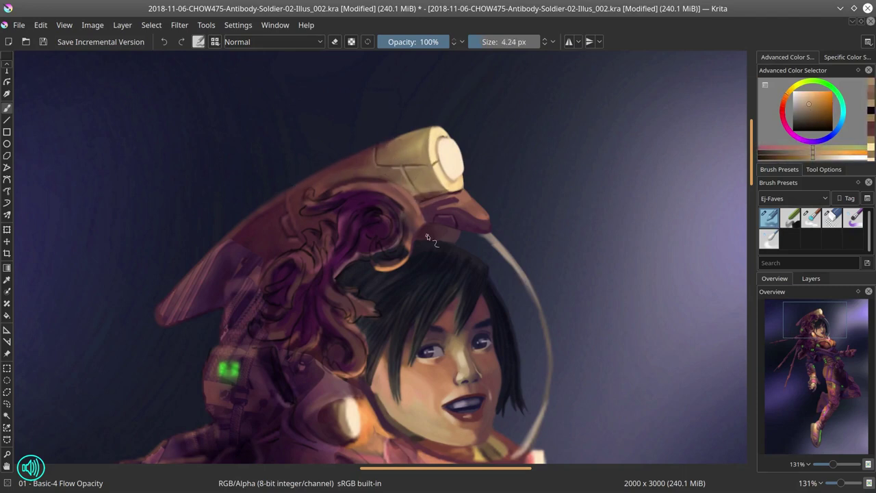
Step: Fit the painting in view and paint dark magenta into the helmet scroll
{"action": "key", "text": "2"}
{"action": "scroll", "coordinate": [349, 141], "scroll_direction": "up", "scroll_amount": 10}
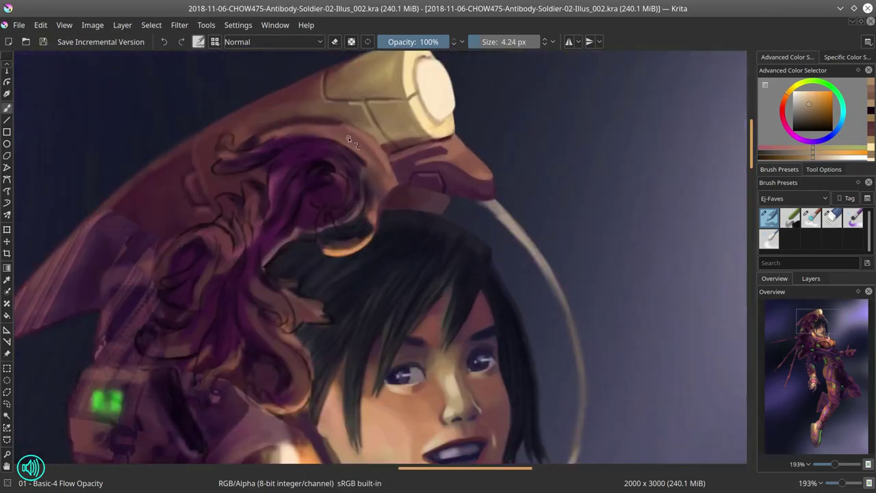
{"action": "scroll", "coordinate": [357, 166], "scroll_direction": "down", "scroll_amount": 4}
{"action": "scroll", "coordinate": [353, 131], "scroll_direction": "up", "scroll_amount": 2}
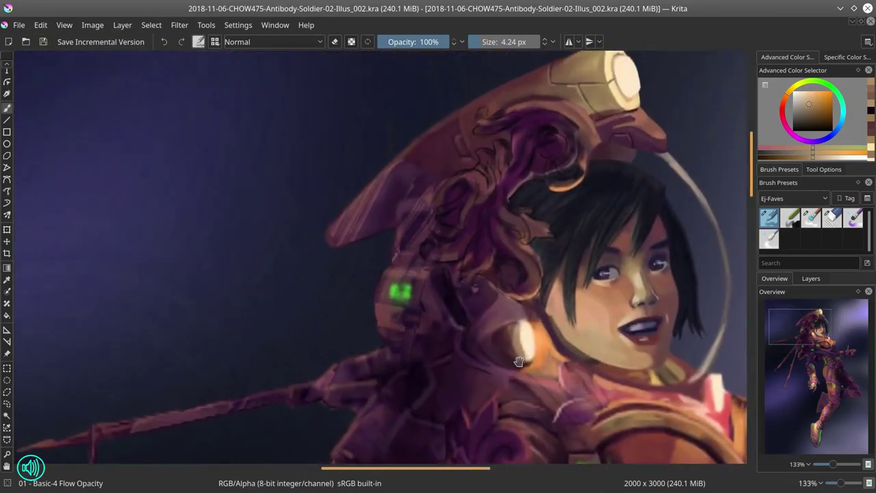
{"action": "left_click", "coordinate": [353, 131], "text": "ctrl"}
{"action": "left_click_drag", "start_coordinate": [353, 132], "coordinate": [380, 139]}
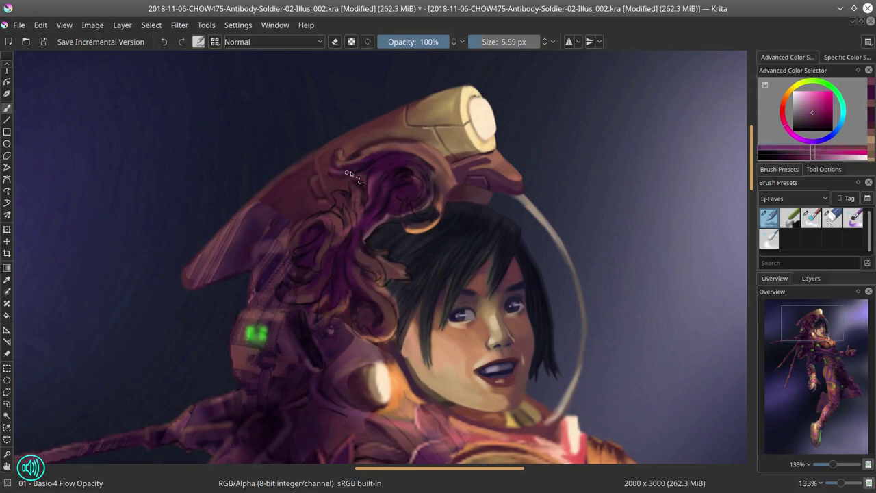
Step: Rotate the view and sample brownish-orange and dark magenta from the helmet ornament with a smaller brush
{"action": "left_click_drag", "start_coordinate": [389, 193], "coordinate": [370, 216]}
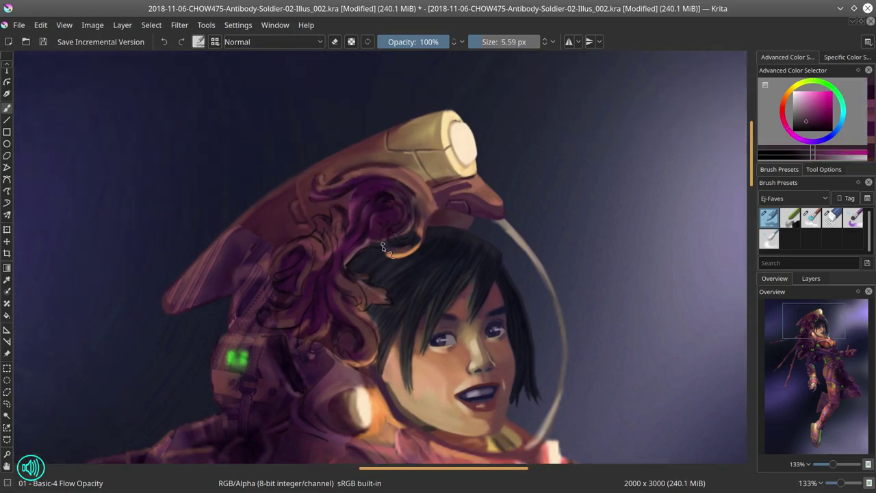
{"action": "left_click", "coordinate": [405, 241], "text": "ctrl"}
{"action": "left_click", "coordinate": [400, 245], "text": "ctrl"}
{"action": "key", "text": "bracketleft"}
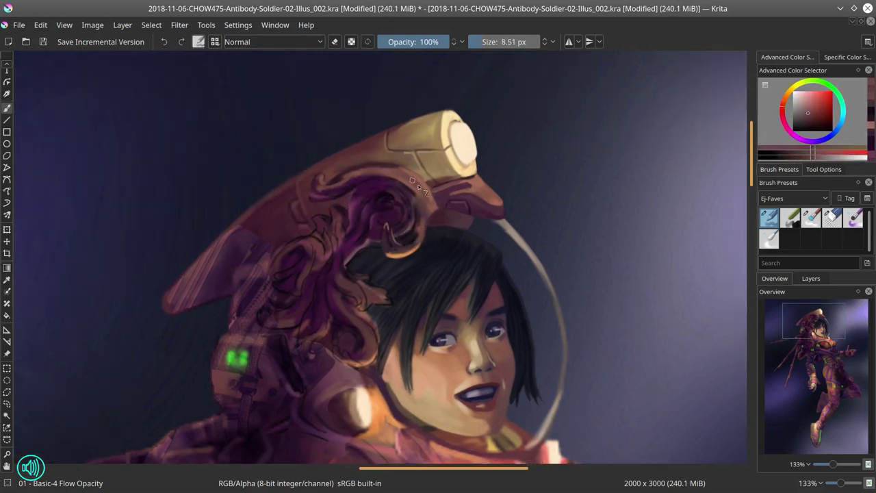
{"action": "left_click", "coordinate": [430, 216], "text": "ctrl"}
{"action": "left_click", "coordinate": [454, 227], "text": "ctrl"}
{"action": "key", "text": "bracketleft"}
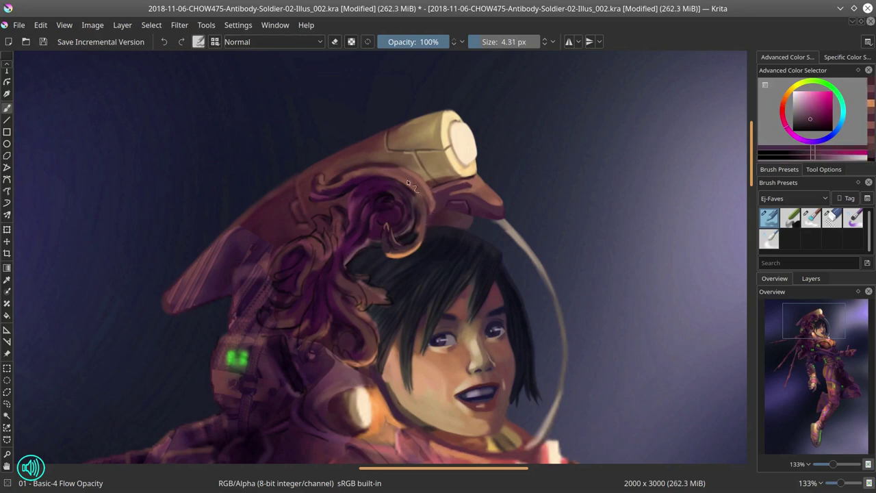
{"action": "left_click_drag", "start_coordinate": [480, 298], "coordinate": [389, 200]}
{"action": "left_click", "coordinate": [417, 219], "text": "ctrl"}
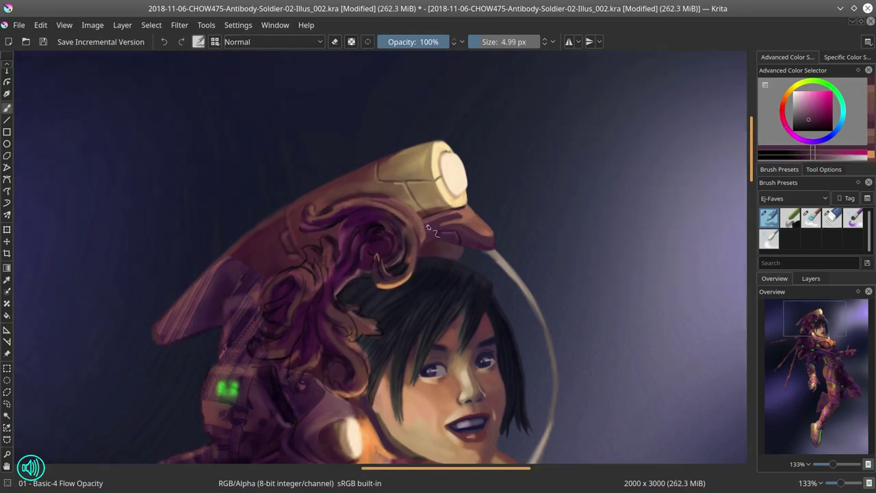
{"action": "key", "text": "bracketright"}
{"action": "key", "text": "bracketright"}
{"action": "key", "text": "bracketright"}
Step: Sample several swirl shades, orange-brown, and dark reds from the helmet while gradually enlarging the brush
{"action": "left_click", "coordinate": [322, 209], "text": "ctrl"}
{"action": "left_click", "coordinate": [397, 241], "text": "ctrl"}
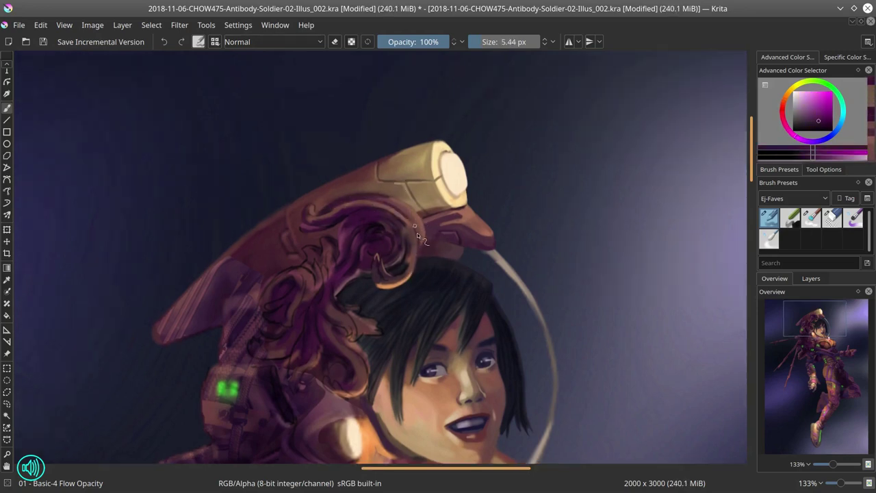
{"action": "left_click", "coordinate": [384, 228], "text": "ctrl"}
{"action": "key", "text": "bracketright"}
{"action": "left_click", "coordinate": [403, 216], "text": "ctrl"}
{"action": "key", "text": "bracketright"}
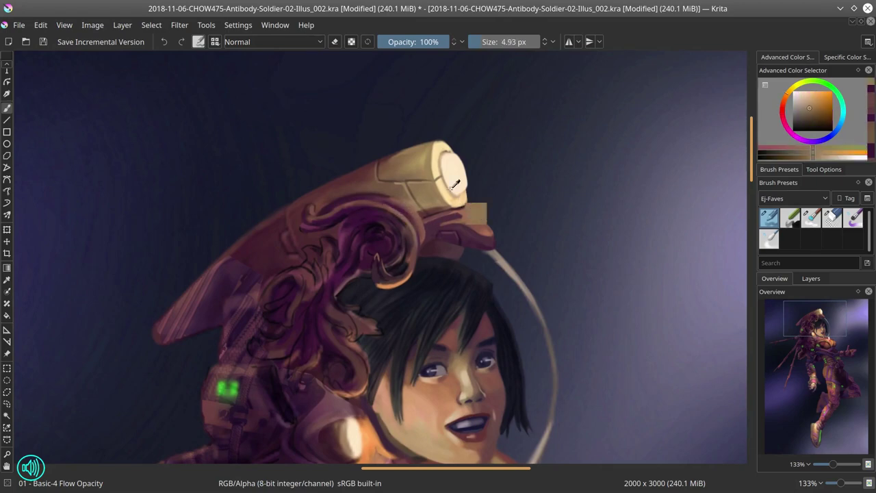
{"action": "left_click", "coordinate": [408, 216], "text": "ctrl"}
{"action": "key", "text": "bracketright"}
{"action": "key", "text": "bracketright"}
{"action": "left_click", "coordinate": [459, 311], "text": "ctrl"}
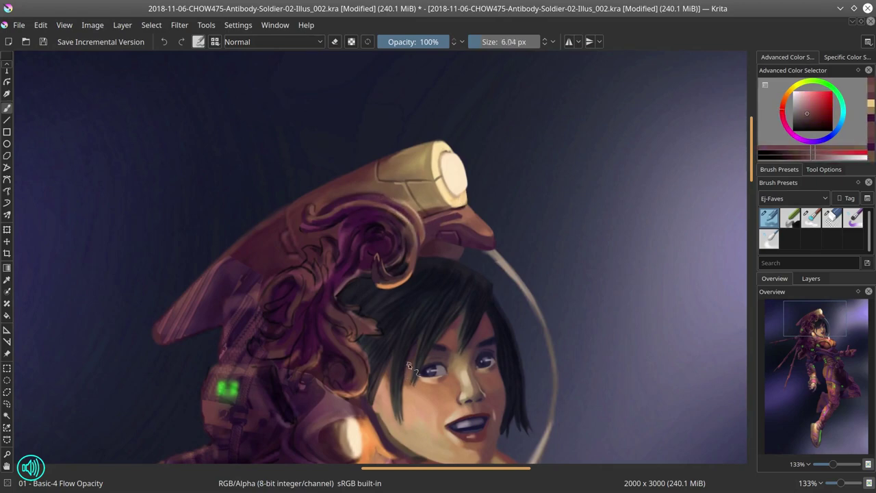
{"action": "scroll", "coordinate": [481, 260], "scroll_direction": "down", "scroll_amount": 5}
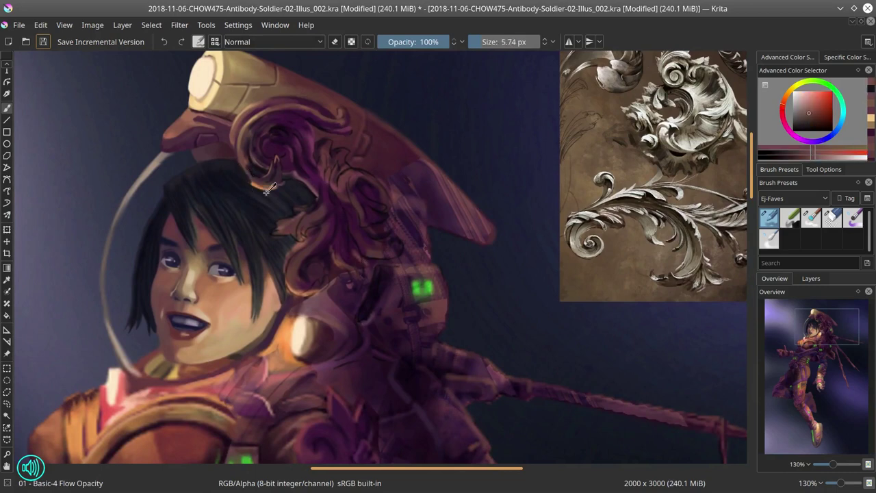
Step: Sample dark blue-purple and pink, paint a light stroke along the helmet curl, then cover it with purple
{"action": "key", "text": "]"}
{"action": "left_click", "coordinate": [220, 200], "text": "ctrl"}
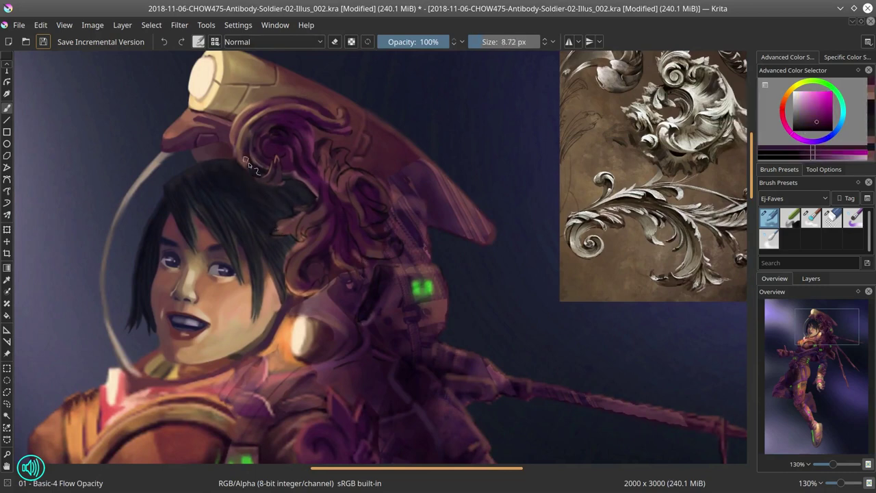
{"action": "key", "text": "["}
{"action": "key", "text": "["}
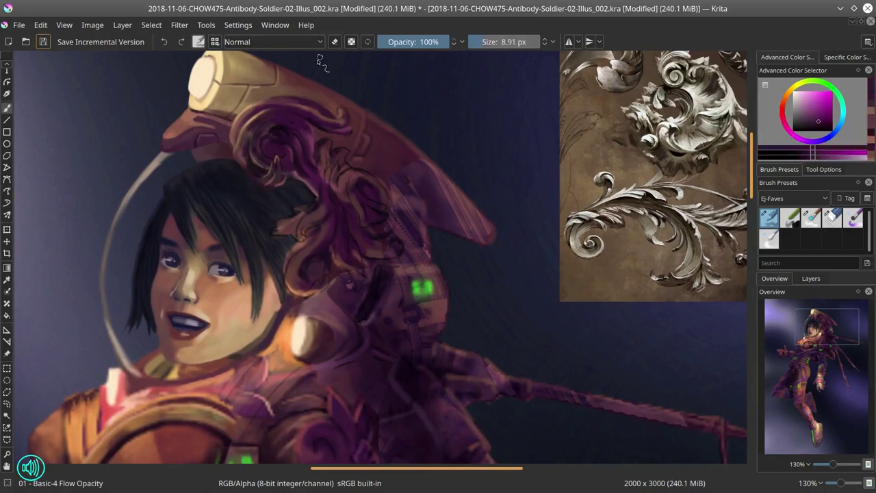
{"action": "left_click", "coordinate": [322, 96], "text": "ctrl"}
{"action": "mouse_move", "coordinate": [267, 108]}
{"action": "left_mouse_down"}
{"action": "mouse_move", "coordinate": [341, 118]}
{"action": "mouse_move", "coordinate": [302, 106]}
{"action": "left_mouse_up"}
{"action": "key", "text": "]"}
{"action": "left_click", "coordinate": [341, 118], "text": "ctrl"}
{"action": "left_click", "coordinate": [349, 123], "text": "ctrl"}
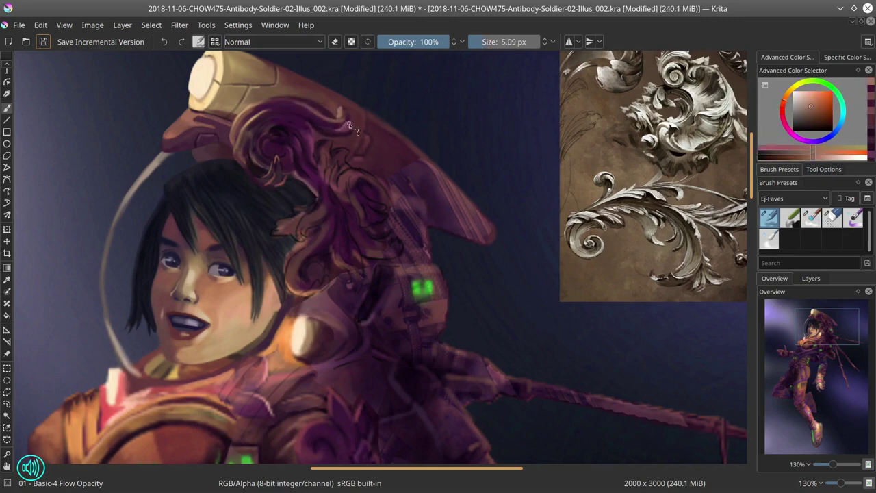
Step: Resize the brush and sample tan-brown and magenta-pink from the ornament, checking the whole page
{"action": "key", "text": "["}
{"action": "key", "text": "["}
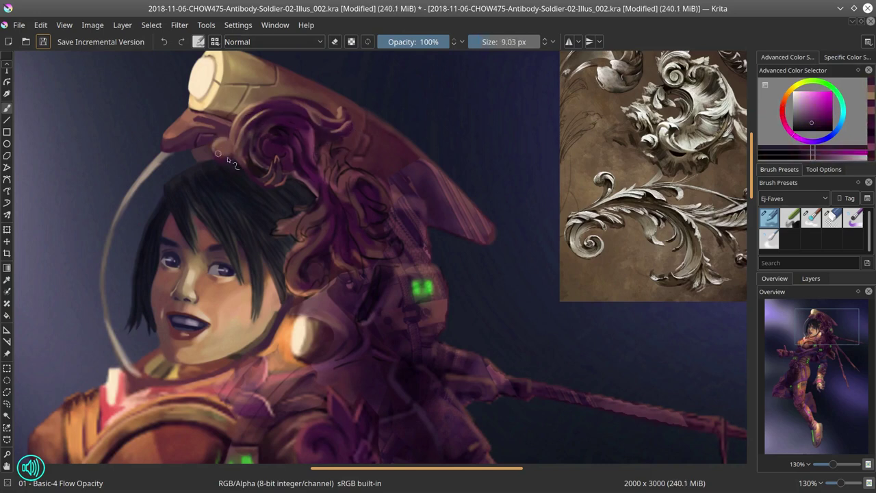
{"action": "key", "text": "["}
{"action": "left_click", "coordinate": [241, 116], "text": "ctrl"}
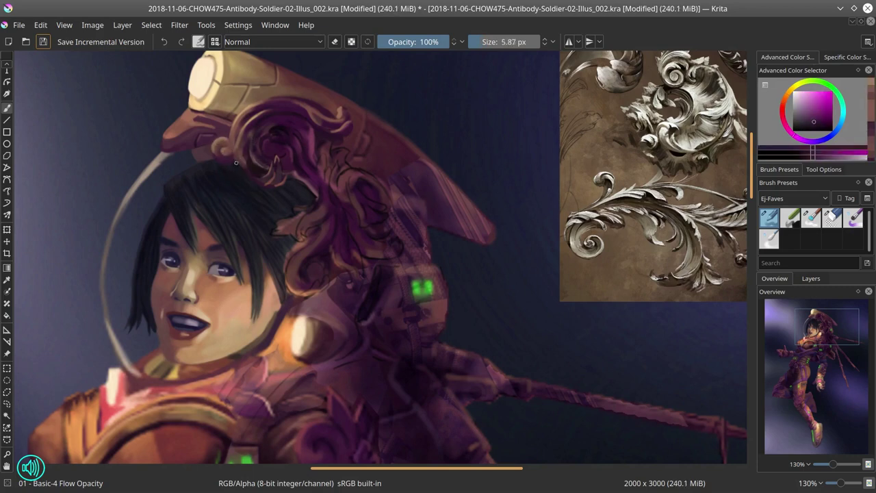
{"action": "left_click", "coordinate": [259, 170], "text": "ctrl"}
{"action": "key", "text": "]"}
{"action": "key", "text": "]"}
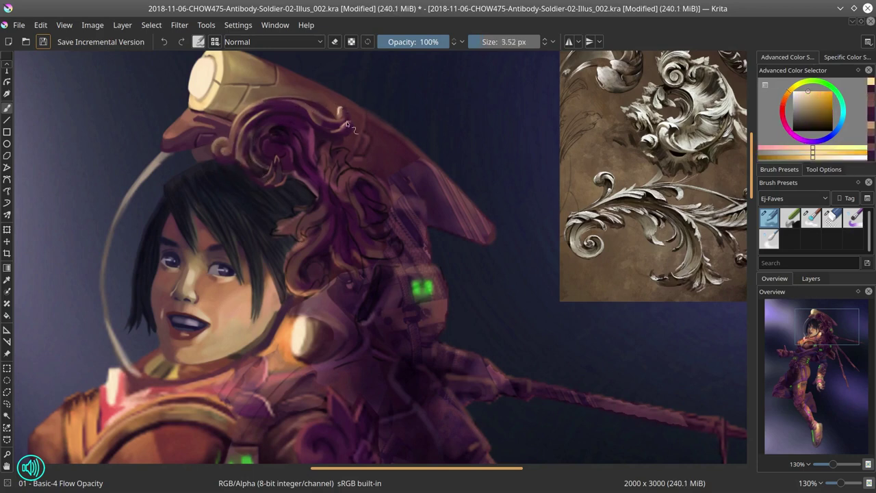
{"action": "key", "text": "2"}
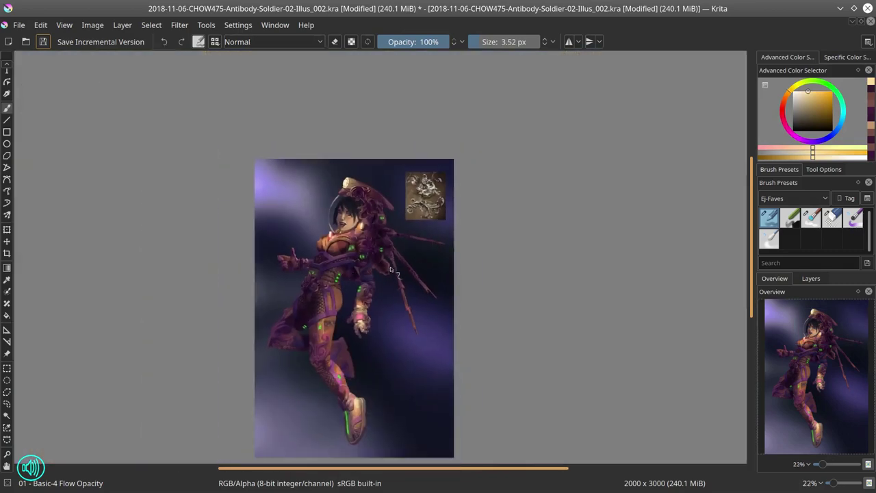
{"action": "scroll", "coordinate": [346, 274], "scroll_direction": "up", "scroll_amount": 5}
Step: Paint purple strokes over the helmet curls and pick a slightly lighter tone
{"action": "left_click", "coordinate": [421, 147], "text": "ctrl"}
{"action": "mouse_move", "coordinate": [425, 171]}
{"action": "left_mouse_down"}
{"action": "mouse_move", "coordinate": [455, 189]}
{"action": "mouse_move", "coordinate": [431, 175]}
{"action": "left_mouse_up"}
{"action": "key", "text": "]"}
{"action": "key", "text": "]"}
{"action": "key", "text": "]"}
{"action": "key", "text": "]"}
{"action": "key", "text": "]"}
{"action": "key", "text": "]"}
{"action": "left_click", "coordinate": [452, 202], "text": "ctrl"}
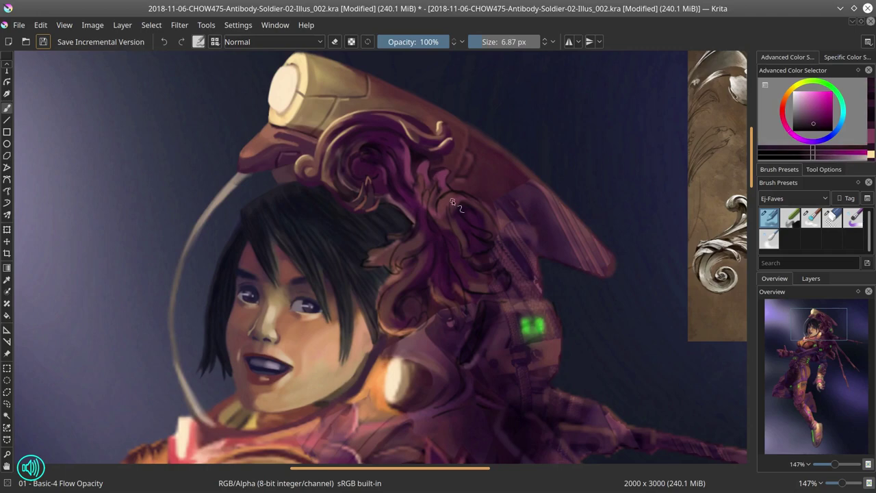
{"action": "scroll", "coordinate": [451, 202], "scroll_direction": "down", "scroll_amount": 4}
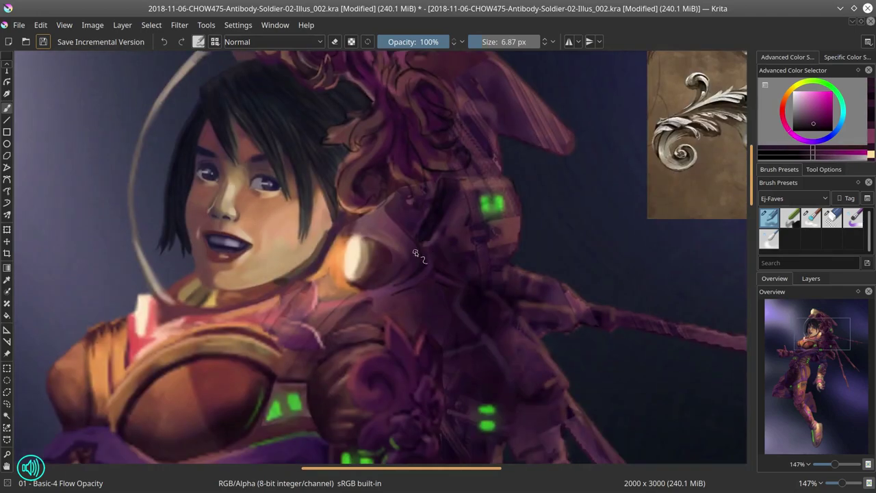
{"action": "key", "text": "slash"}
{"action": "key", "text": "slash"}
{"action": "scroll", "coordinate": [288, 184], "scroll_direction": "up", "scroll_amount": 4}
Step: Work peach, orange and pink-magenta tones down the helmet with a slightly smaller brush
{"action": "left_click", "coordinate": [288, 185], "text": "ctrl"}
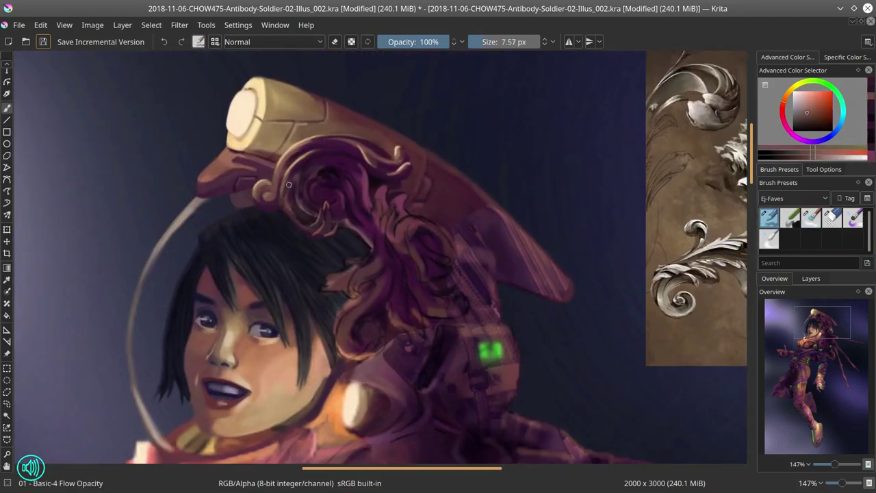
{"action": "left_click", "coordinate": [300, 192], "text": "ctrl"}
{"action": "left_click", "coordinate": [289, 198], "text": "ctrl"}
{"action": "left_click", "coordinate": [289, 210], "text": "ctrl"}
{"action": "left_click", "coordinate": [289, 217], "text": "ctrl"}
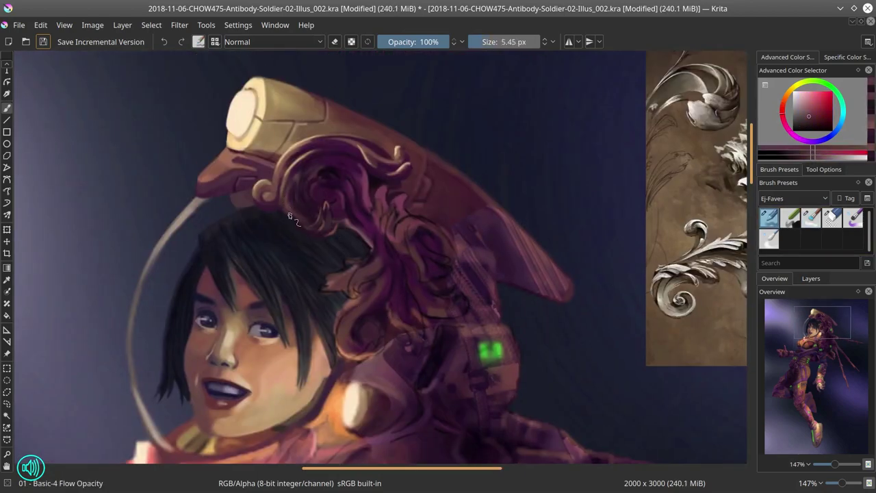
{"action": "left_click", "coordinate": [302, 223], "text": "ctrl"}
{"action": "left_click", "coordinate": [325, 230], "text": "ctrl"}
{"action": "key", "text": "bracketleft"}
{"action": "left_click", "coordinate": [320, 227], "text": "ctrl"}
{"action": "left_click", "coordinate": [315, 224], "text": "ctrl"}
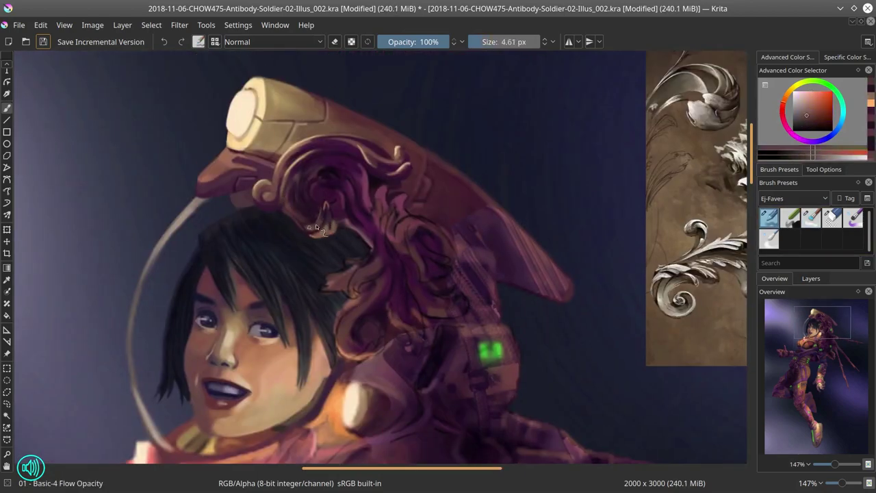
Step: Sample magenta and nearby shades across the ornament, then view the whole figure
{"action": "left_click", "coordinate": [315, 224], "text": "ctrl"}
{"action": "left_click", "coordinate": [336, 216], "text": "ctrl"}
{"action": "left_click", "coordinate": [352, 164], "text": "ctrl"}
{"action": "left_click", "coordinate": [322, 236], "text": "ctrl"}
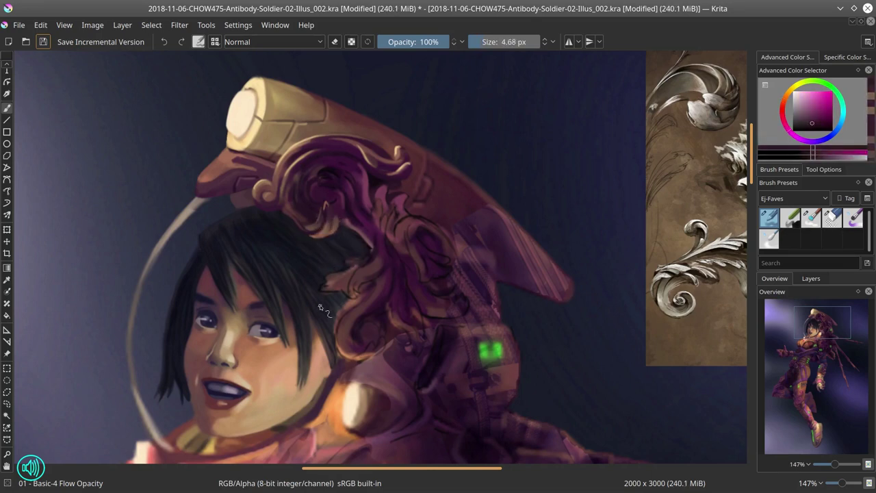
{"action": "left_click", "coordinate": [310, 179], "text": "ctrl"}
{"action": "left_click", "coordinate": [321, 226], "text": "ctrl"}
{"action": "key", "text": "bracketright"}
{"action": "key", "text": "bracketright"}
{"action": "left_click", "coordinate": [363, 168], "text": "ctrl"}
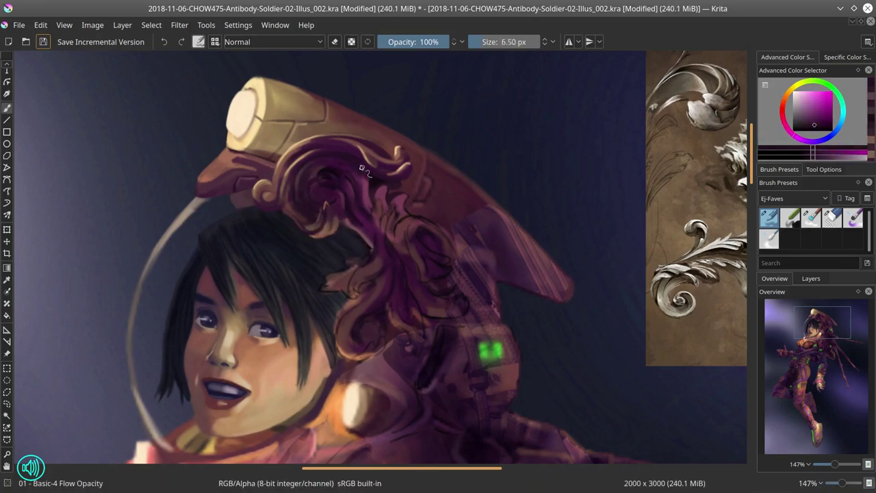
{"action": "key", "text": "minus"}
{"action": "key", "text": "minus"}
{"action": "key", "text": "minus"}
{"action": "key", "text": "minus"}
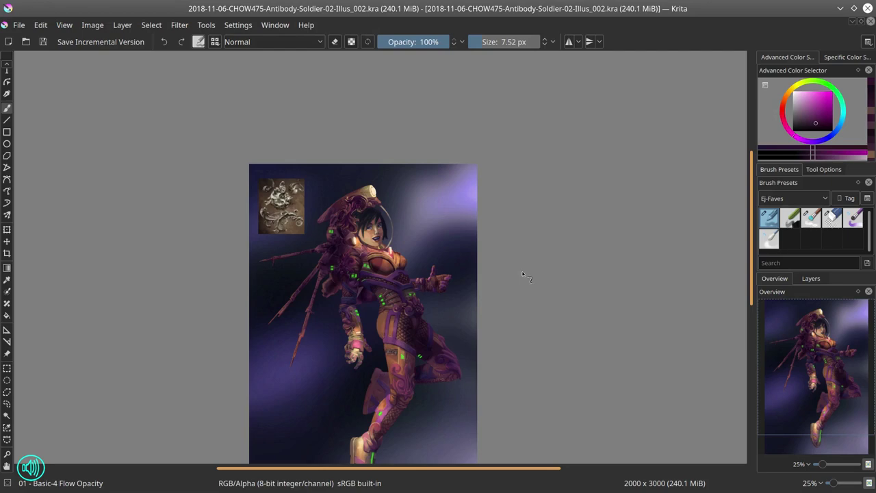
{"action": "scroll", "coordinate": [343, 202], "scroll_direction": "up", "scroll_amount": 6}
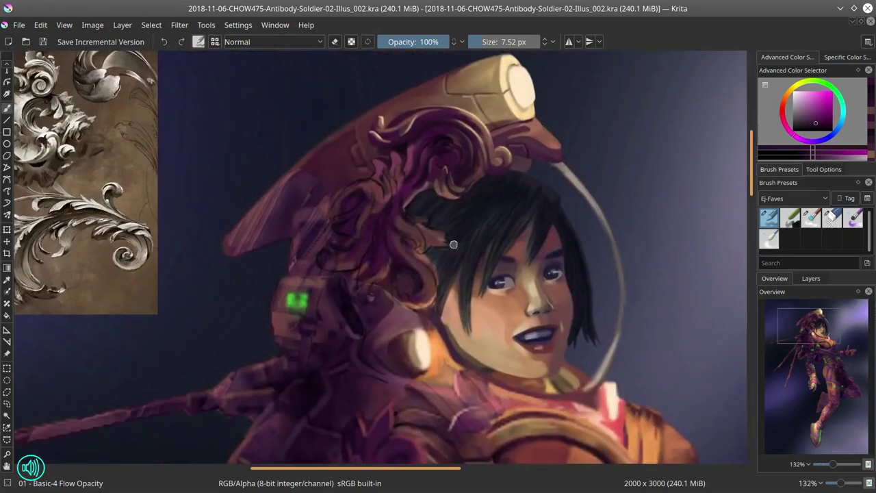
Step: Cycle through the blending and erasing brushes, then retouch the ornament in red with the basic brush
{"action": "key", "text": "period"}
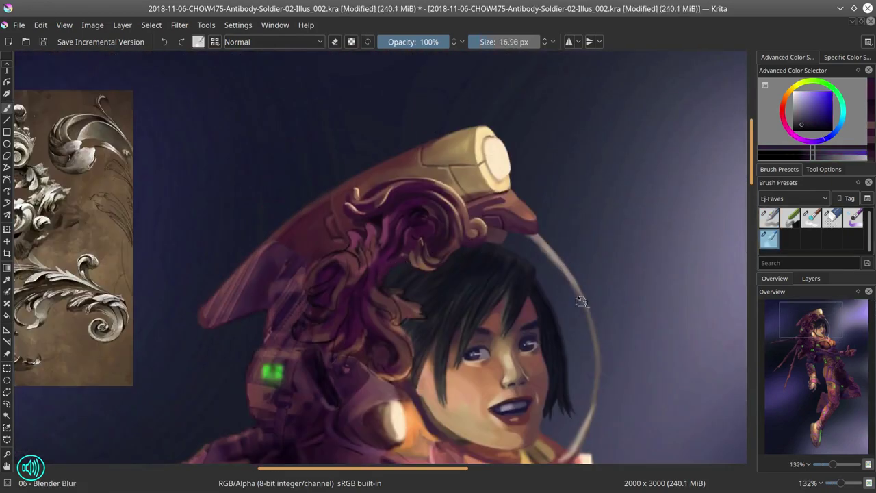
{"action": "key", "text": "period"}
{"action": "key", "text": "period"}
{"action": "mouse_move", "coordinate": [575, 274]}
{"action": "left_mouse_down"}
{"action": "mouse_move", "coordinate": [478, 111]}
{"action": "mouse_move", "coordinate": [492, 147]}
{"action": "mouse_move", "coordinate": [548, 166]}
{"action": "left_mouse_up"}
{"action": "key", "text": "period"}
{"action": "key", "text": "period"}
{"action": "left_click", "coordinate": [342, 146], "text": "ctrl"}
{"action": "key", "text": "period"}
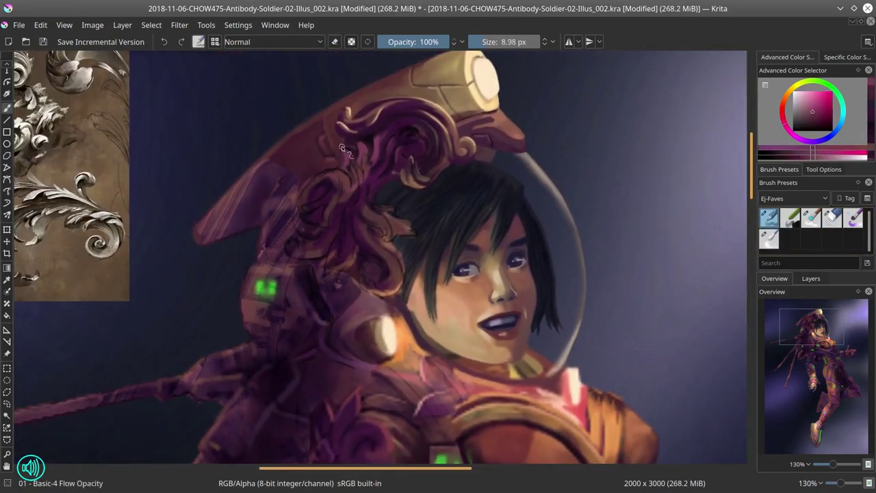
{"action": "left_click", "coordinate": [391, 142], "text": "ctrl"}
Step: Paint darker purple into the ornament and its upper part with a smaller brush
{"action": "key", "text": "bracketleft"}
{"action": "key", "text": "bracketleft"}
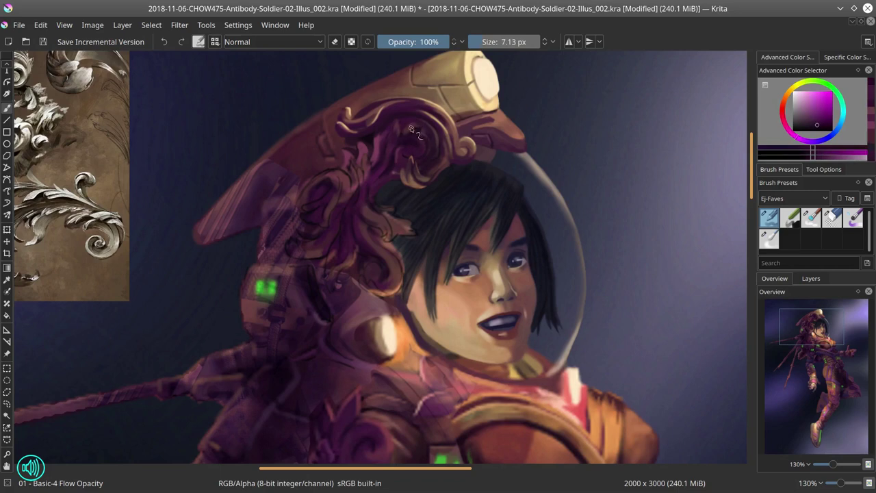
{"action": "left_click", "coordinate": [408, 130], "text": "ctrl"}
{"action": "left_click", "coordinate": [411, 136], "text": "ctrl"}
{"action": "key", "text": "bracketleft"}
{"action": "key", "text": "bracketleft"}
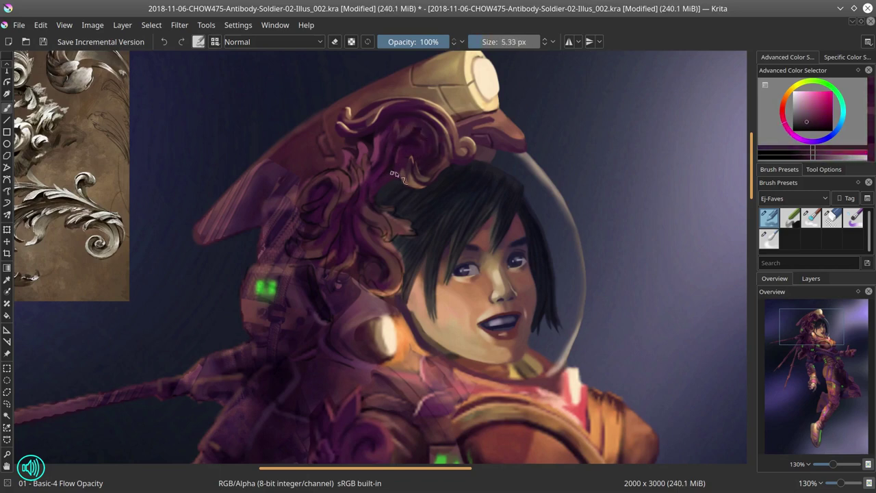
{"action": "left_click", "coordinate": [424, 164], "text": "ctrl"}
{"action": "left_click", "coordinate": [426, 163], "text": "ctrl"}
Step: Sample ornament colours up the helmet and paint on the helmet scroll
{"action": "key", "text": "bracketleft"}
{"action": "left_click", "coordinate": [404, 154], "text": "ctrl"}
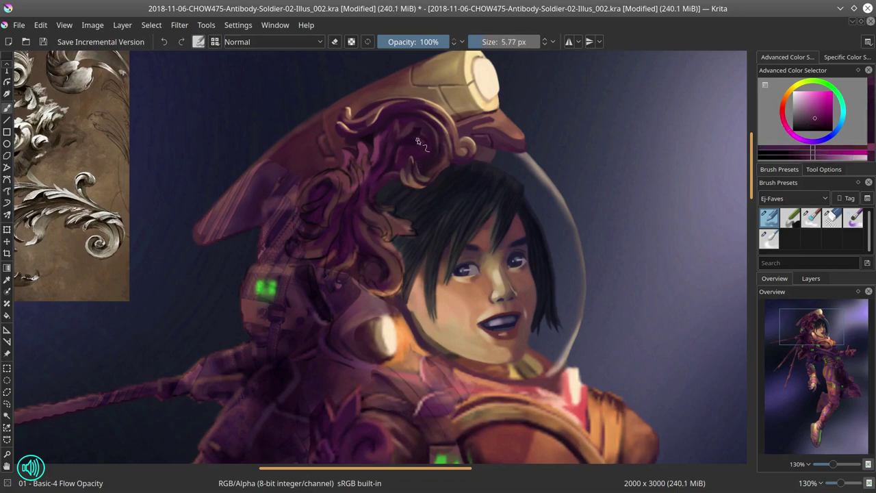
{"action": "key", "text": "bracketright"}
{"action": "left_click", "coordinate": [423, 133], "text": "ctrl"}
{"action": "left_click", "coordinate": [414, 219], "text": "ctrl"}
{"action": "key", "text": "bracketleft"}
{"action": "key", "text": "bracketleft"}
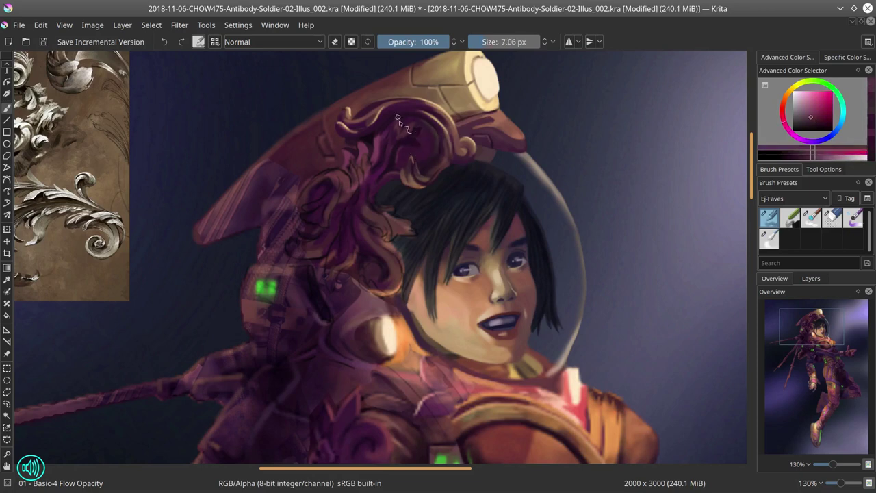
{"action": "left_click", "coordinate": [403, 124], "text": "ctrl"}
{"action": "left_click", "coordinate": [467, 158], "text": "ctrl"}
{"action": "key", "text": "bracketleft"}
{"action": "left_click", "coordinate": [426, 139], "text": "ctrl"}
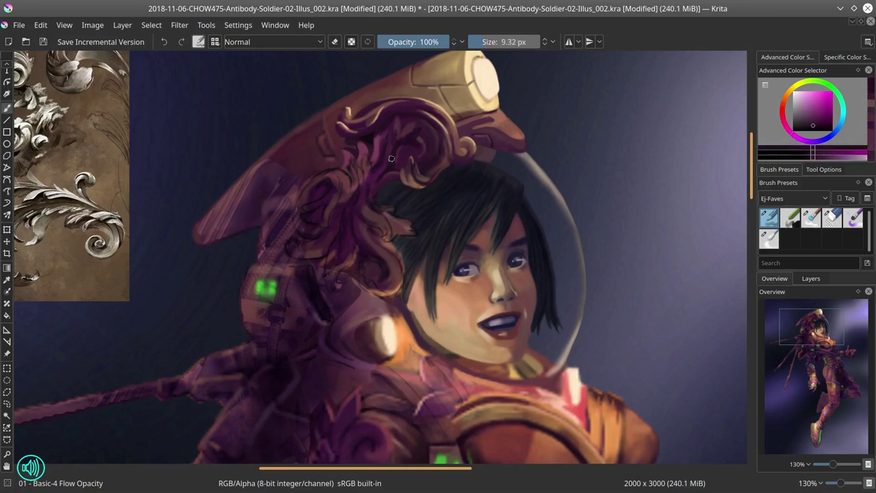
{"action": "left_click", "coordinate": [391, 158], "text": "ctrl"}
{"action": "key", "text": "bracketright"}
{"action": "left_click", "coordinate": [410, 141], "text": "ctrl"}
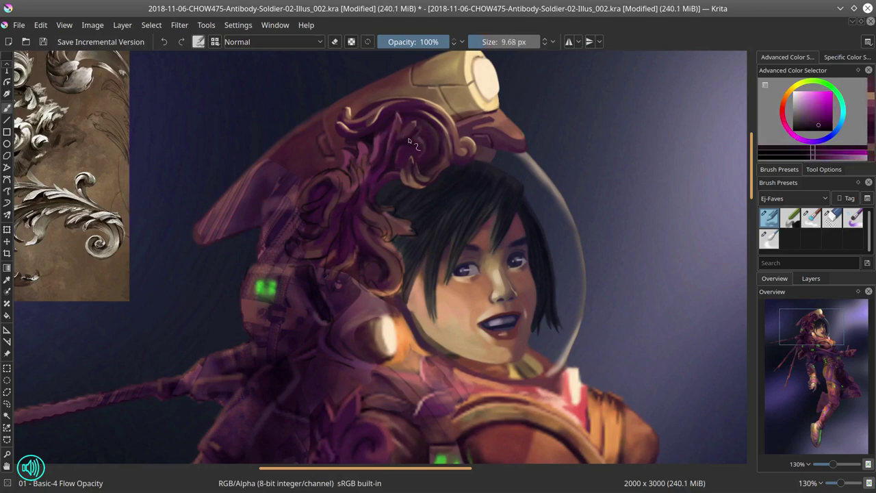
Step: Add fine line detail to the scroll with a smaller brush
{"action": "left_click", "coordinate": [413, 136], "text": "ctrl"}
{"action": "key", "text": "bracketleft"}
{"action": "key", "text": "bracketleft"}
{"action": "key", "text": "bracketleft"}
{"action": "left_click", "coordinate": [405, 151], "text": "ctrl"}
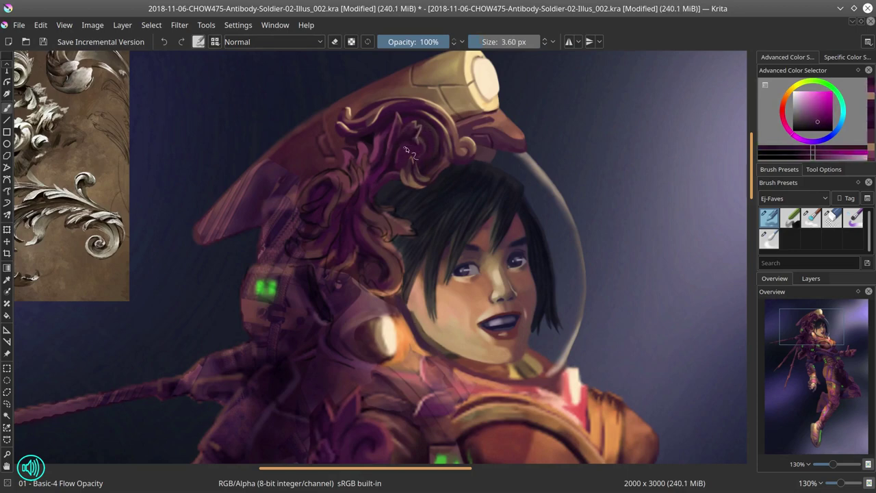
{"action": "left_click", "coordinate": [406, 151], "text": "ctrl"}
Step: Save the illustration and review the whole page
{"action": "scroll", "coordinate": [414, 155], "scroll_direction": "up", "scroll_amount": 1}
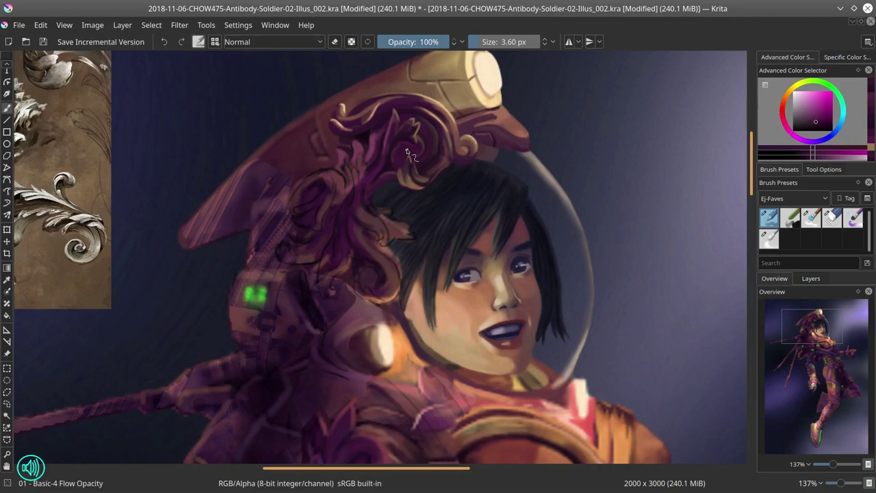
{"action": "key", "text": "ctrl+s"}
{"action": "key", "text": "2"}
{"action": "scroll", "coordinate": [425, 334], "scroll_direction": "up", "scroll_amount": 8}
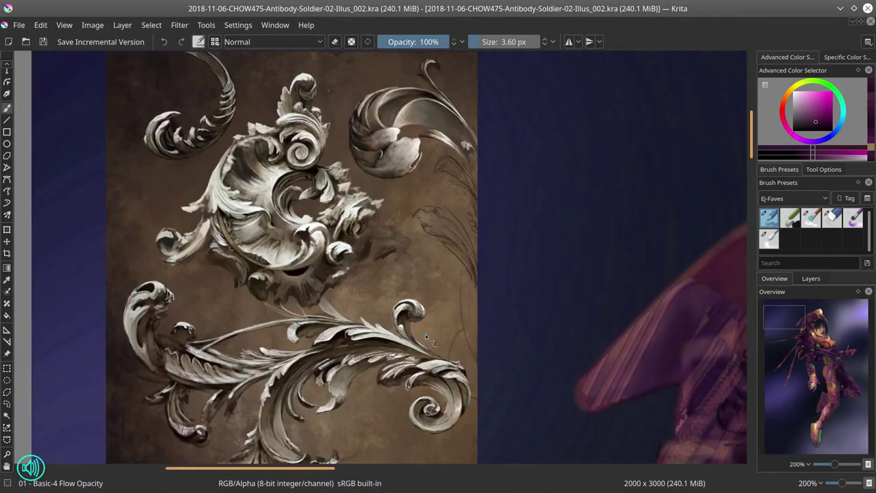
{"action": "scroll", "coordinate": [426, 334], "scroll_direction": "down", "scroll_amount": 5}
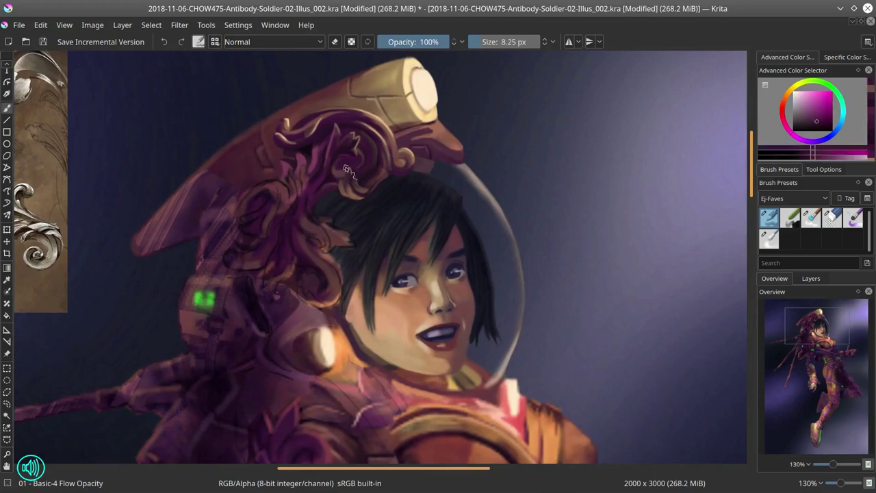
Step: Add brown-orange detail strokes and a magenta curl to the scroll ornament
{"action": "key", "text": "bracketleft"}
{"action": "key", "text": "bracketleft"}
{"action": "key", "text": "bracketleft"}
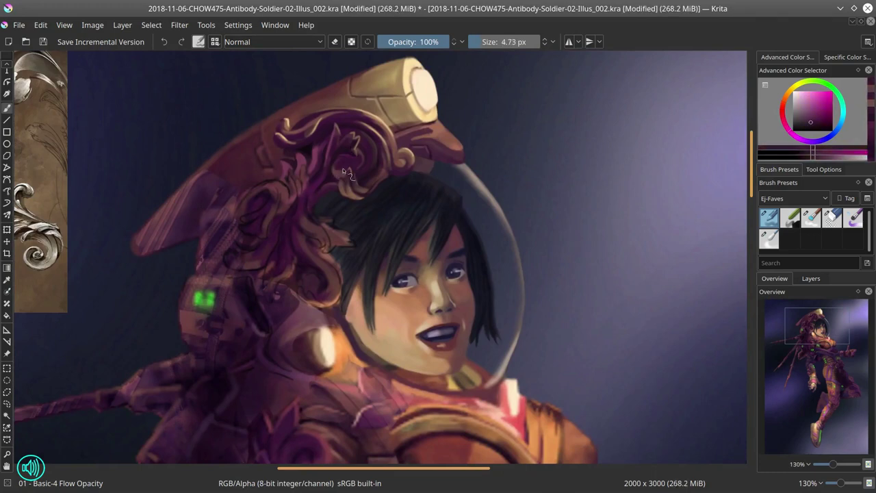
{"action": "left_click", "coordinate": [324, 194], "text": "ctrl"}
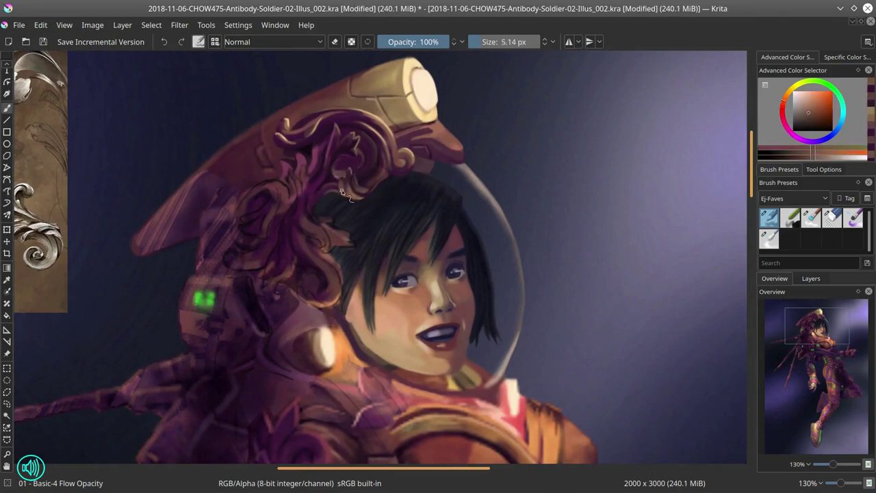
{"action": "left_click", "coordinate": [342, 193], "text": "ctrl"}
{"action": "key", "text": "bracketleft"}
{"action": "left_click", "coordinate": [390, 275], "text": "ctrl"}
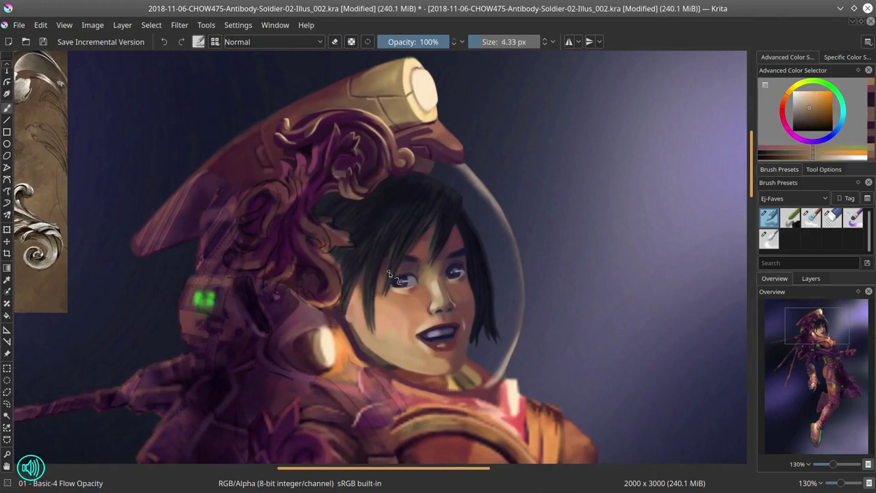
{"action": "left_click", "coordinate": [372, 93], "text": "ctrl"}
{"action": "key", "text": "bracketleft"}
{"action": "left_click", "coordinate": [346, 161], "text": "ctrl"}
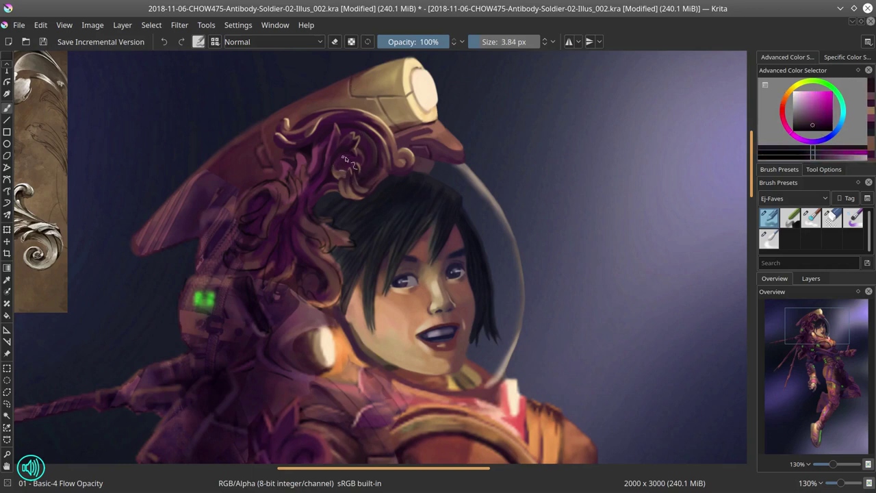
Step: Repaint the ornament's curl and add dark red shadow to the scroll
{"action": "left_click", "coordinate": [350, 152], "text": "ctrl"}
{"action": "key", "text": "bracketright"}
{"action": "key", "text": "bracketright"}
{"action": "key", "text": "bracketright"}
{"action": "key", "text": "bracketright"}
{"action": "left_click", "coordinate": [328, 182], "text": "ctrl"}
{"action": "left_click", "coordinate": [322, 206], "text": "ctrl"}
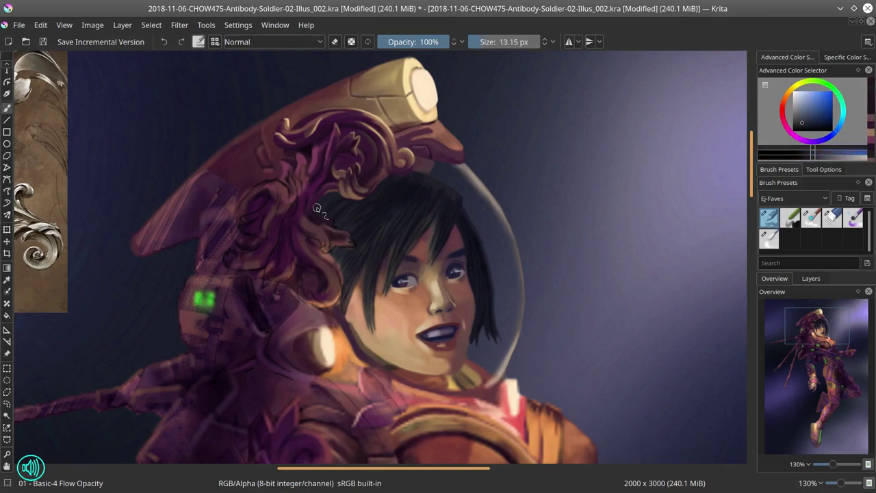
{"action": "left_click", "coordinate": [329, 208], "text": "ctrl"}
{"action": "left_click", "coordinate": [327, 202], "text": "ctrl"}
Step: Paint dark blue-purple accents into the ornament with a roughly 5 px brush
{"action": "key", "text": "bracketleft"}
{"action": "key", "text": "bracketleft"}
{"action": "key", "text": "bracketleft"}
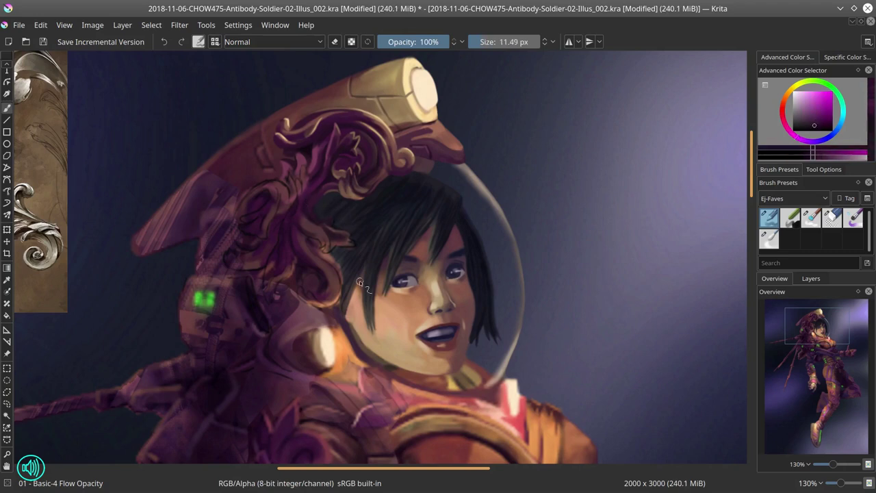
{"action": "left_click", "coordinate": [318, 205], "text": "ctrl"}
{"action": "left_click", "coordinate": [326, 216], "text": "ctrl"}
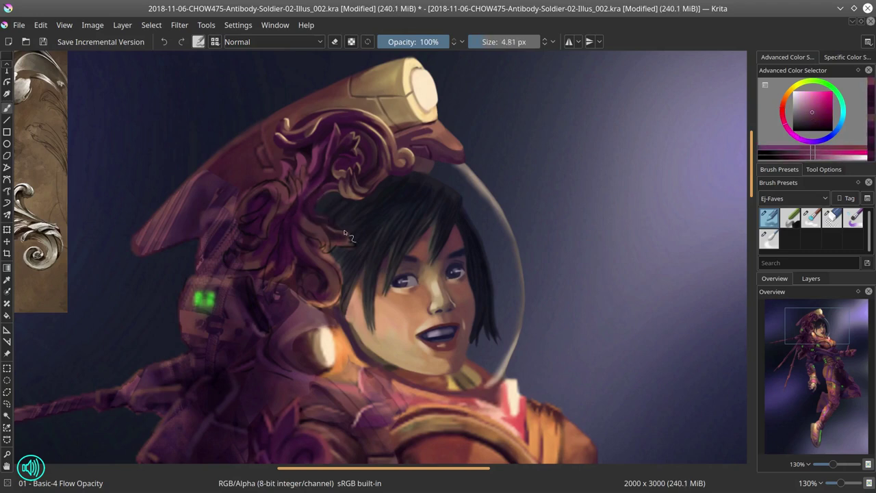
{"action": "left_click", "coordinate": [337, 208], "text": "ctrl"}
{"action": "left_click", "coordinate": [327, 197], "text": "ctrl"}
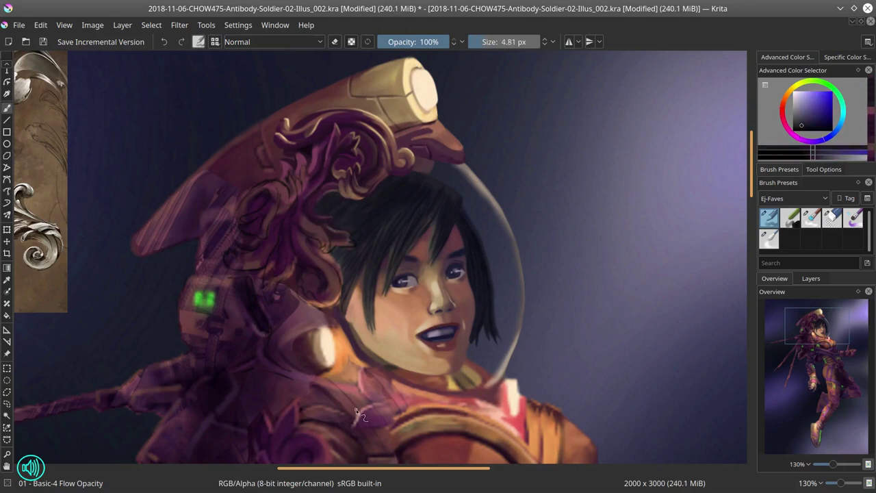
Step: Paint fine magenta scroll detail beside the hair at about 3 px, then save
{"action": "left_click", "coordinate": [321, 200], "text": "ctrl"}
{"action": "key", "text": "bracketleft"}
{"action": "left_click", "coordinate": [320, 206], "text": "ctrl"}
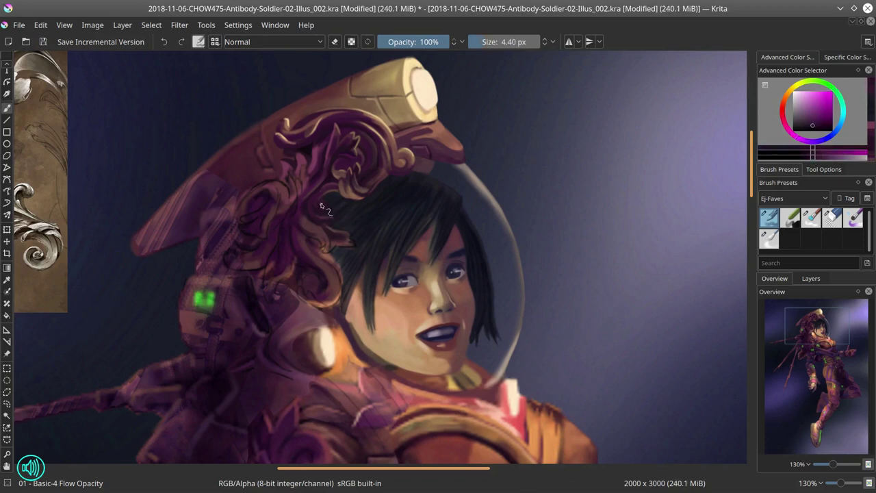
{"action": "key", "text": "bracketleft"}
{"action": "key", "text": "bracketleft"}
{"action": "key", "text": "bracketleft"}
{"action": "key", "text": "bracketleft"}
{"action": "left_click", "coordinate": [322, 205], "text": "ctrl"}
{"action": "left_click", "coordinate": [324, 204], "text": "ctrl"}
{"action": "left_click", "coordinate": [319, 204], "text": "ctrl"}
{"action": "key", "text": "ctrl+s"}
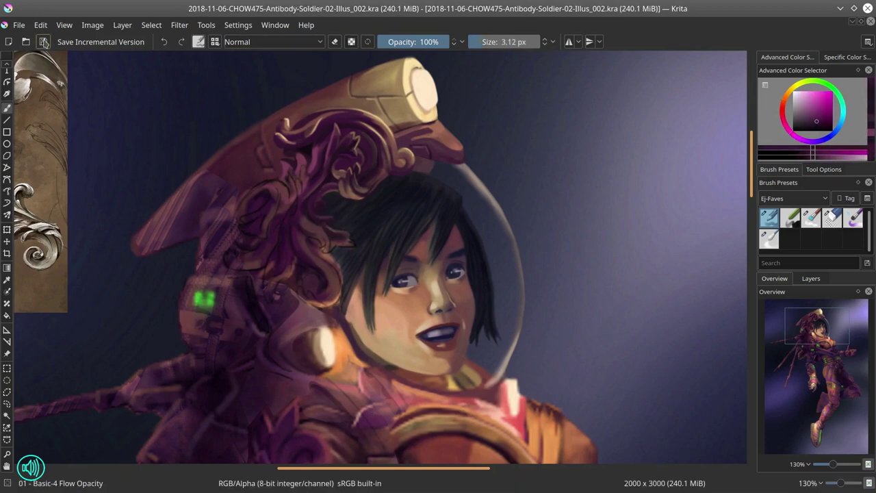
Step: Save, then freehand-select the backpack panel around the green light and transform it
{"action": "left_click", "coordinate": [812, 279]}
{"action": "left_click", "coordinate": [784, 283]}
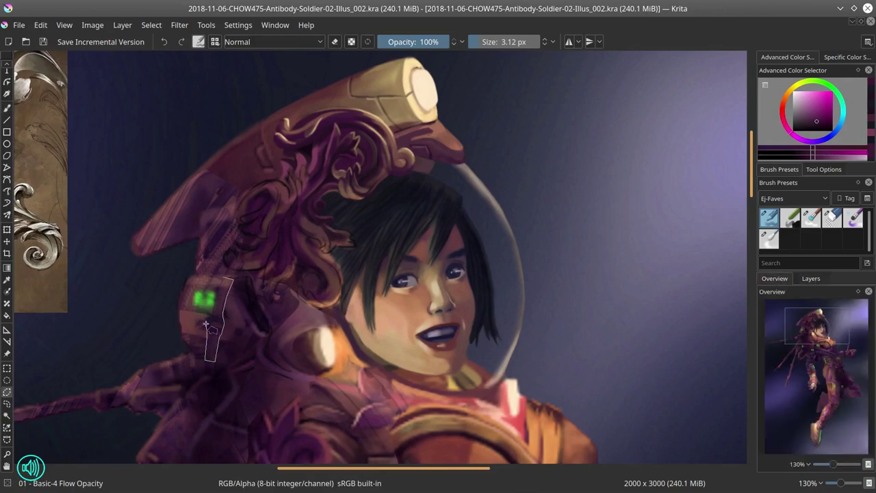
{"action": "left_click_drag", "start_coordinate": [207, 321], "coordinate": [205, 324]}
{"action": "key", "text": "ctrl+t"}
{"action": "key", "text": "Return"}
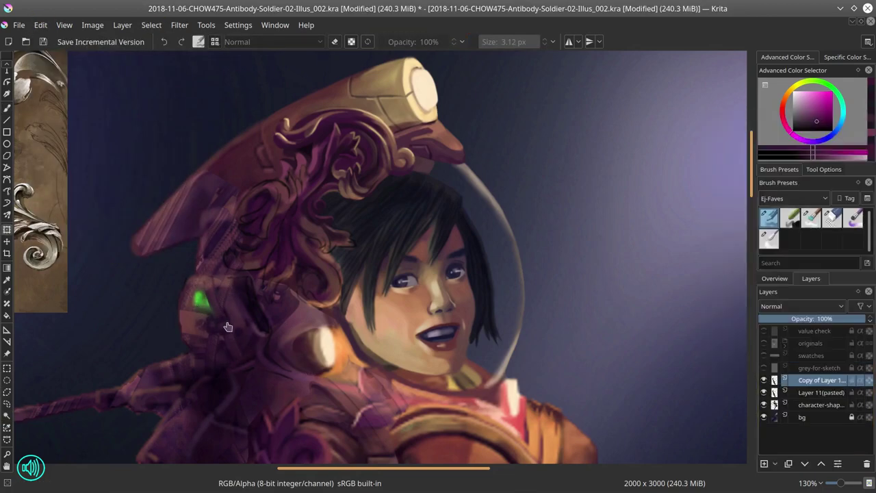
{"action": "left_click", "coordinate": [775, 278]}
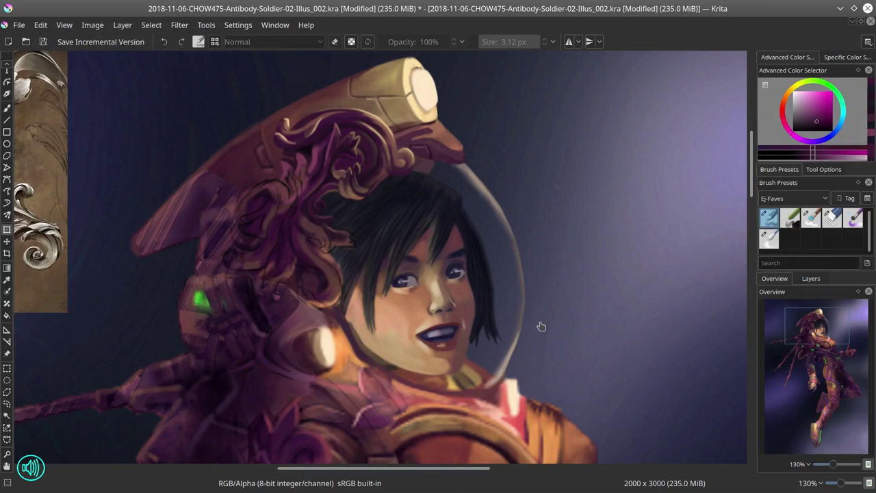
Step: Shade the backpack with dark blue in Multiply mode, then return to Normal
{"action": "key", "text": "b"}
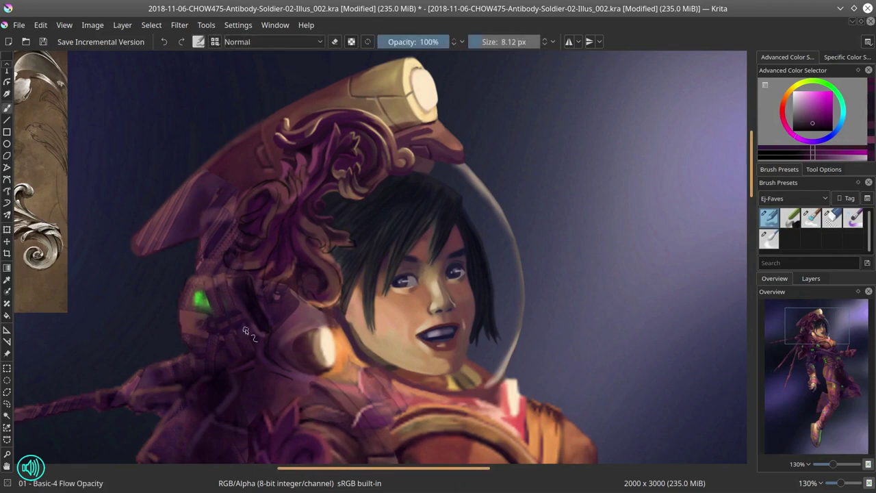
{"action": "key", "text": "bracketright"}
{"action": "key", "text": "bracketright"}
{"action": "key", "text": "bracketright"}
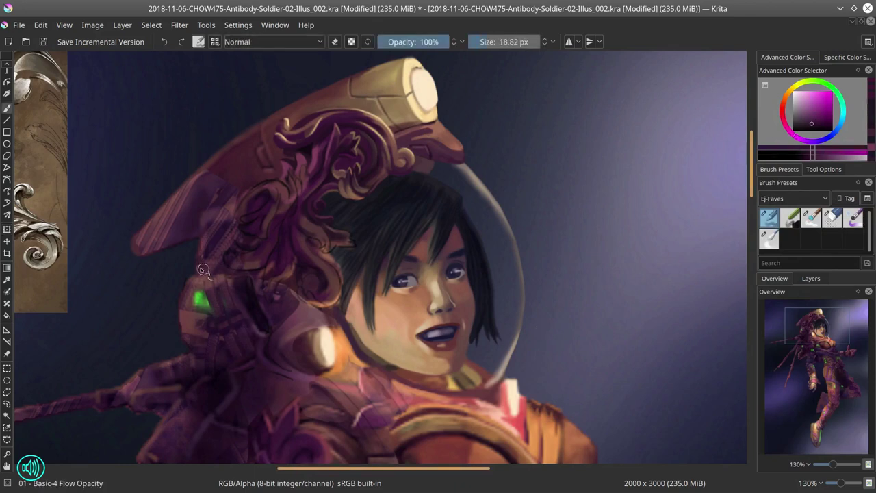
{"action": "left_click", "coordinate": [263, 382], "text": "ctrl"}
{"action": "key", "text": "alt+shift+m"}
{"action": "key", "text": "bracketright"}
{"action": "key", "text": "bracketright"}
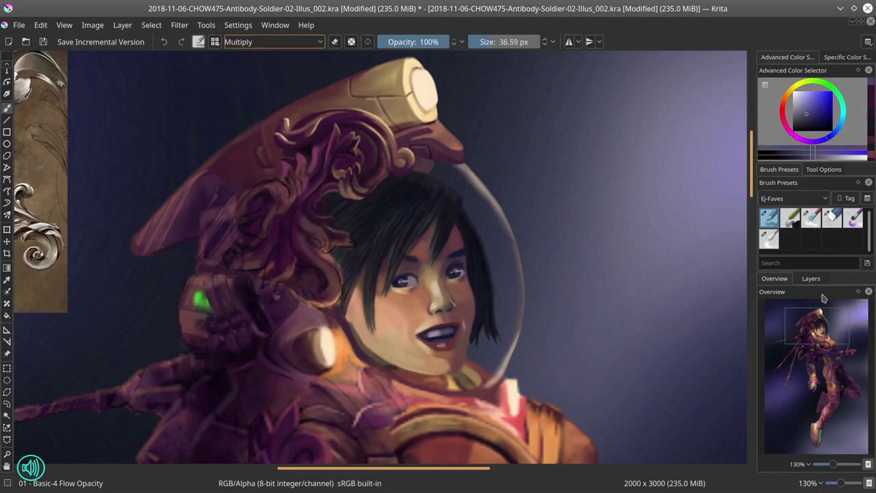
{"action": "key", "text": "alt+shift+n"}
{"action": "key", "text": "bracketleft"}
{"action": "key", "text": "bracketleft"}
{"action": "key", "text": "bracketleft"}
{"action": "key", "text": "bracketleft"}
Step: Sample magenta and pinkish red from the backpack and armour, toggling the eraser
{"action": "left_click", "coordinate": [208, 176], "text": "ctrl"}
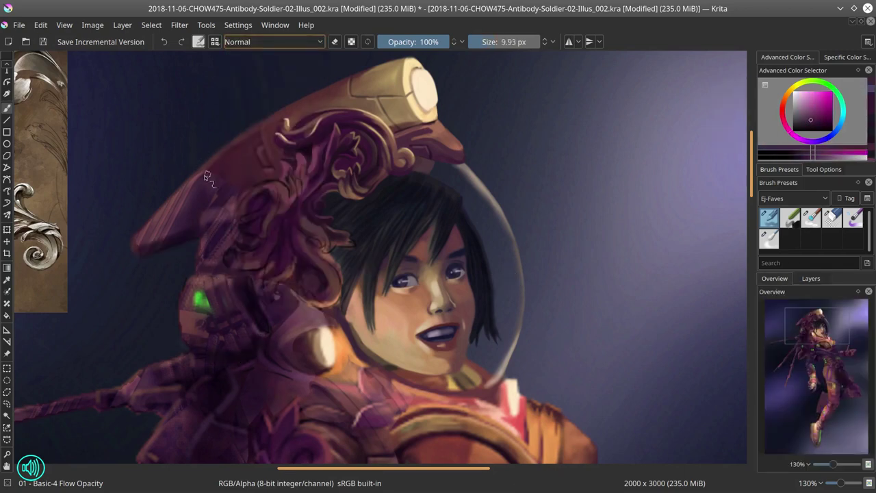
{"action": "key", "text": "slash"}
{"action": "key", "text": "slash"}
{"action": "left_click", "coordinate": [196, 276], "text": "ctrl"}
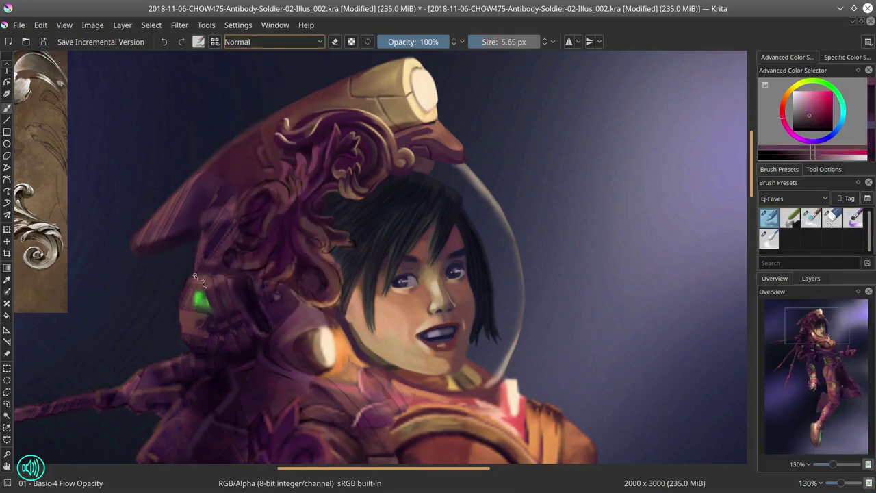
{"action": "key", "text": "2"}
{"action": "scroll", "coordinate": [188, 240], "scroll_direction": "up", "scroll_amount": 5}
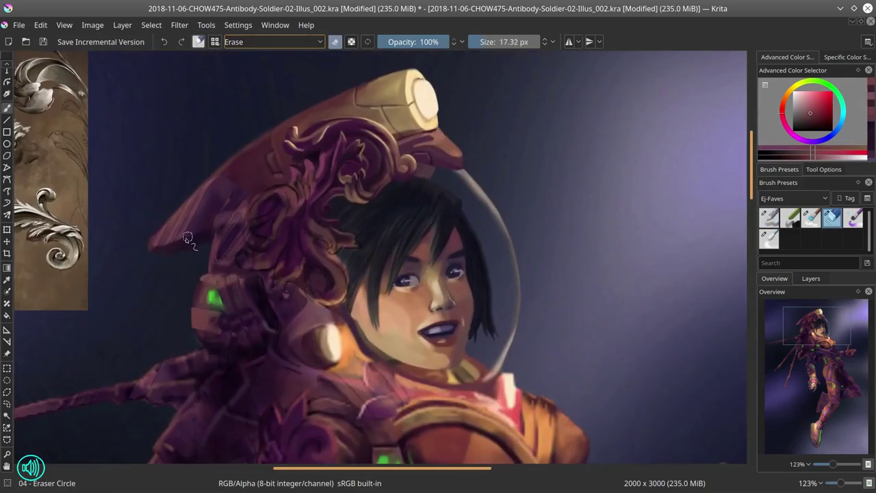
{"action": "key", "text": "bracketleft"}
{"action": "left_click_drag", "start_coordinate": [188, 240], "coordinate": [186, 203]}
Step: Paint light strokes along the helmet brim's upper edge and sample magenta and red tones
{"action": "key", "text": "slash"}
{"action": "key", "text": "bracketleft"}
{"action": "key", "text": "bracketleft"}
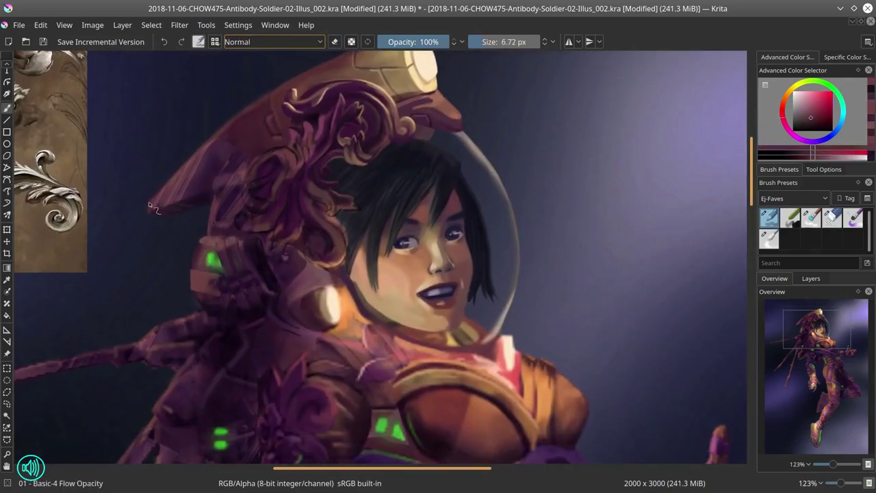
{"action": "key", "text": "bracketleft"}
{"action": "key", "text": "bracketleft"}
{"action": "left_click", "coordinate": [187, 219], "text": "ctrl"}
{"action": "left_click_drag", "start_coordinate": [226, 199], "coordinate": [194, 153]}
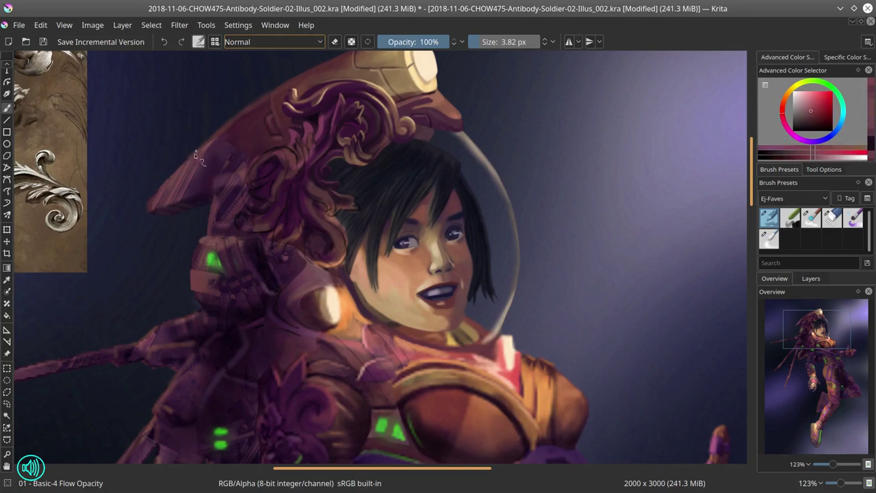
{"action": "left_click", "coordinate": [221, 131], "text": "ctrl"}
{"action": "left_click", "coordinate": [231, 144], "text": "ctrl"}
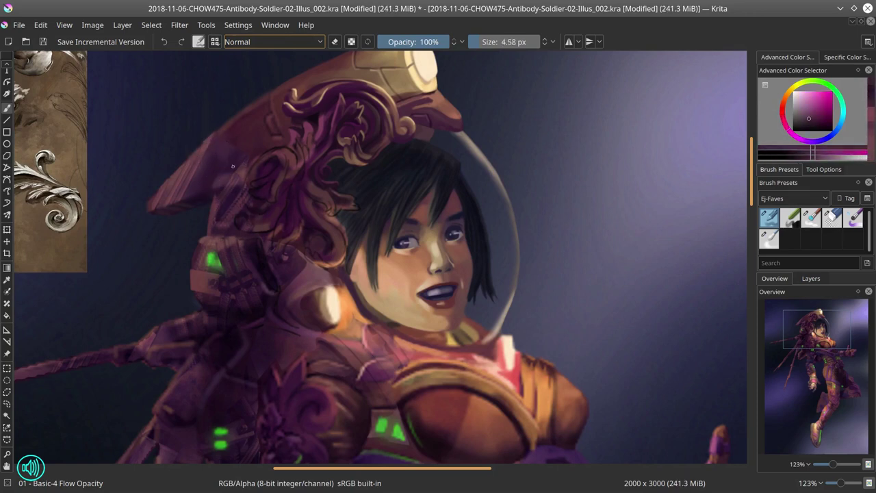
Step: Blend with the soft brush, save, and open the landing-gear reference photo
{"action": "key", "text": "slash"}
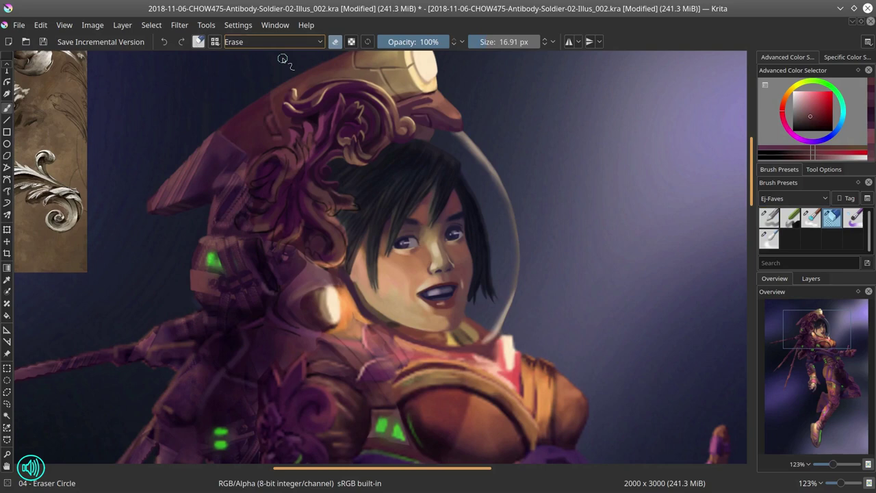
{"action": "key", "text": "slash"}
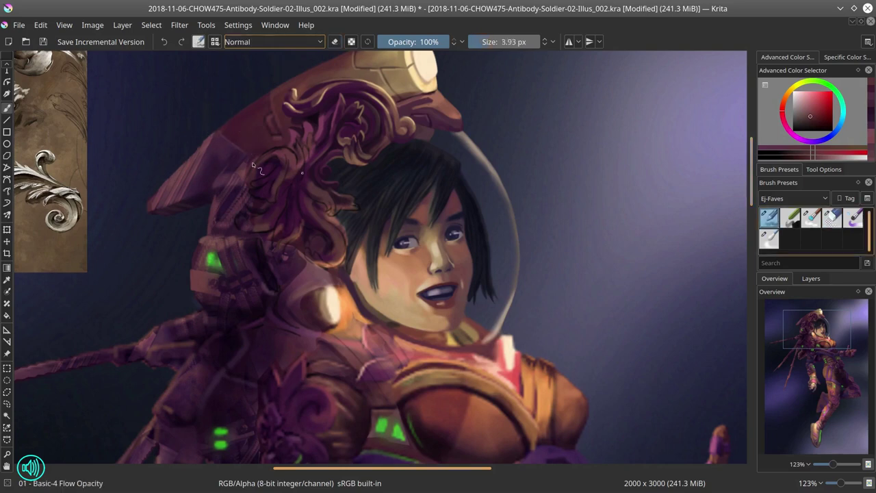
{"action": "left_click", "coordinate": [178, 228], "text": "ctrl"}
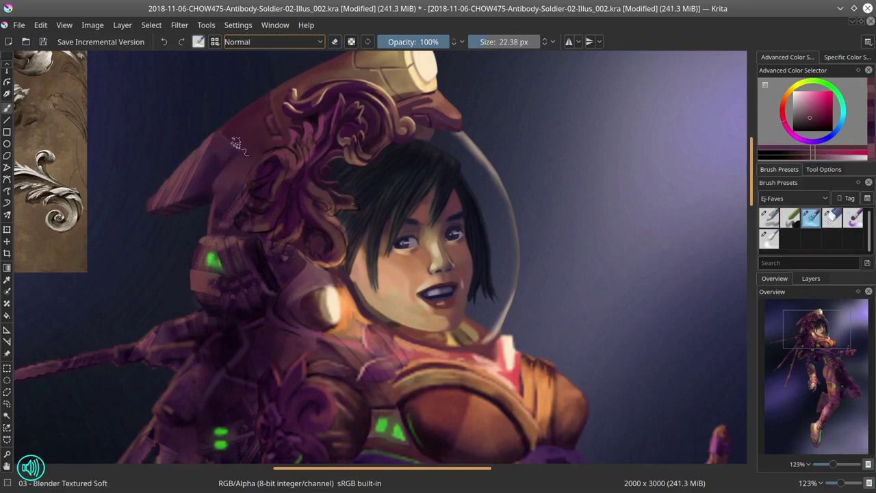
{"action": "left_click", "coordinate": [43, 42]}
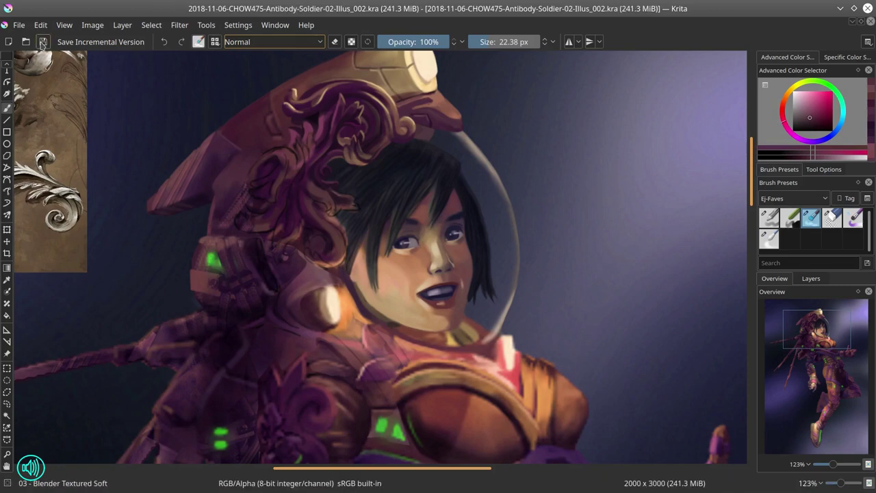
{"action": "scroll", "coordinate": [395, 274], "scroll_direction": "down", "scroll_amount": 5}
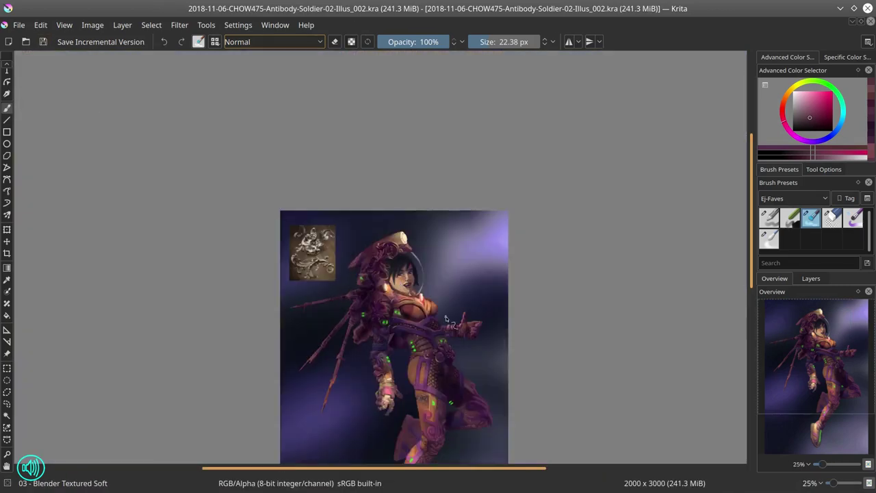
{"action": "key", "text": "ctrl+o"}
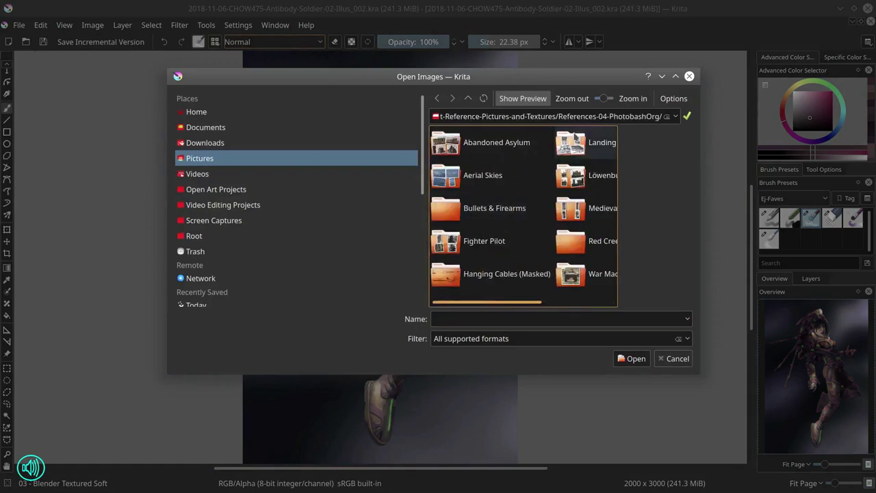
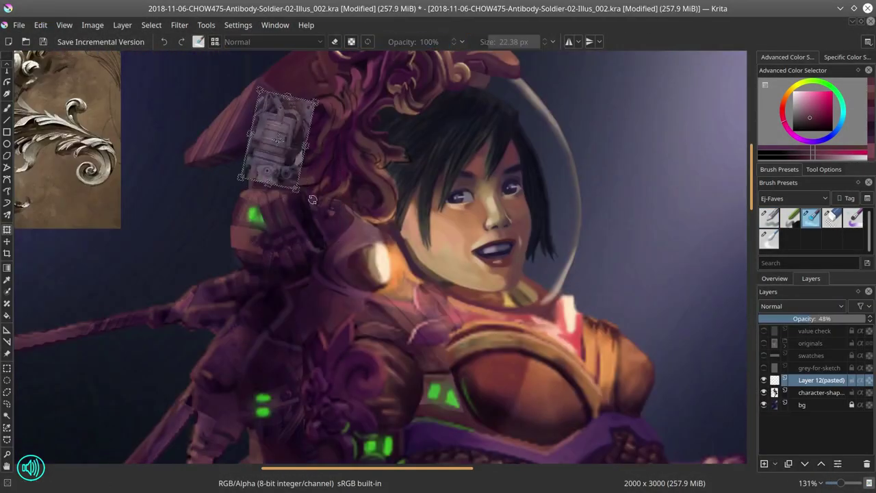
Step: Lower the pasted gear layer's opacity to 30%
{"action": "left_click", "coordinate": [767, 319]}
{"action": "left_click", "coordinate": [832, 217]}
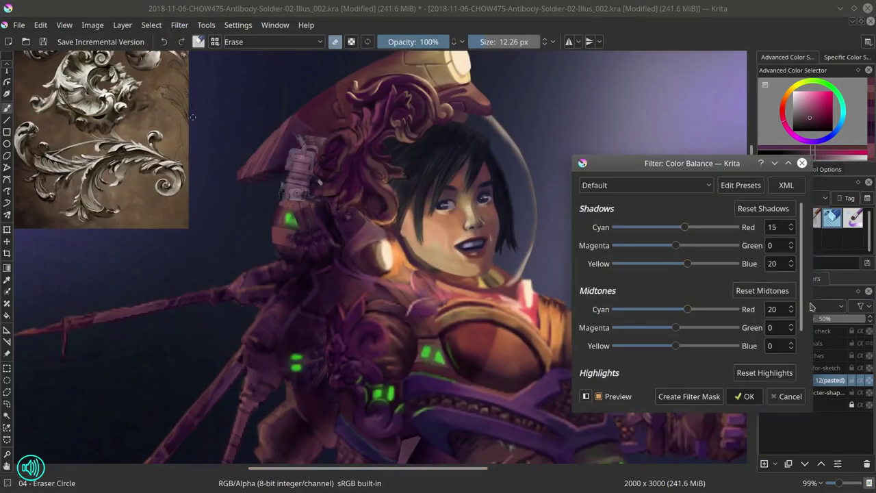
{"action": "scroll", "coordinate": [664, 360], "scroll_direction": "down", "scroll_amount": 2}
{"action": "left_click", "coordinate": [745, 338]}
{"action": "left_click", "coordinate": [790, 318]}
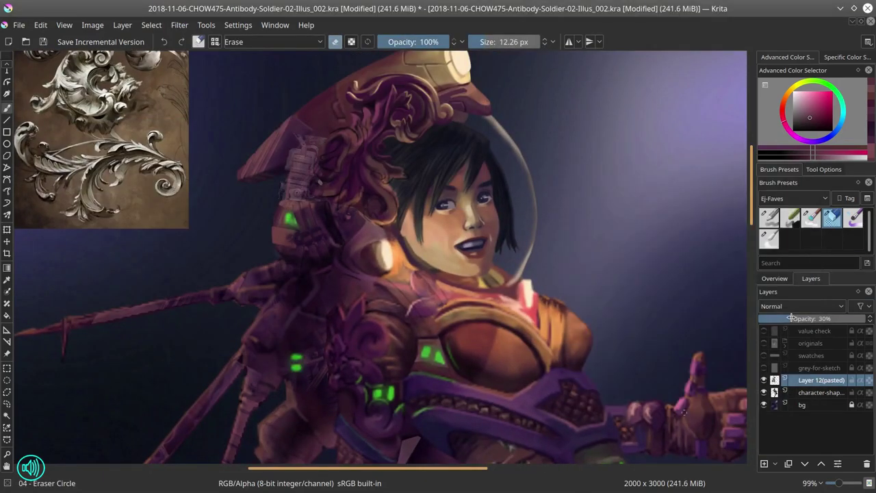
Step: Outline the green shoulder light and copy it to a new layer, ready to transform
{"action": "key", "text": "ctrl+v"}
{"action": "left_click", "coordinate": [7, 392]}
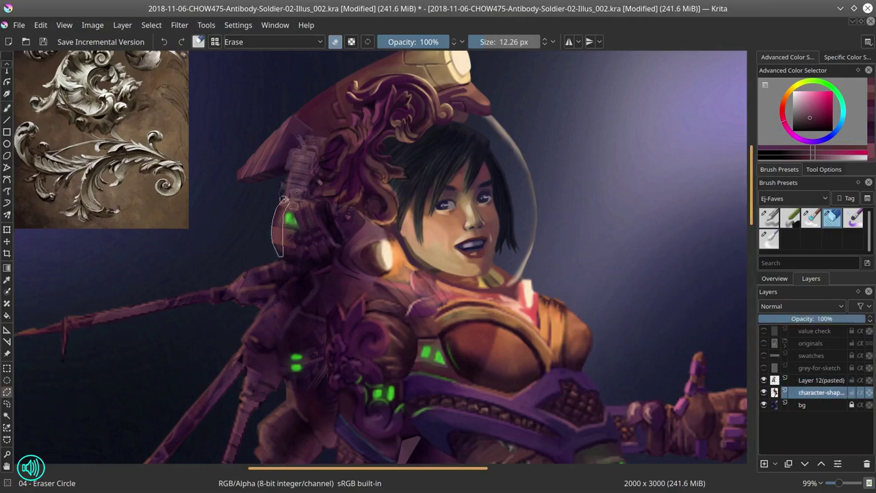
{"action": "key", "text": "ctrl+j"}
{"action": "key", "text": "ctrl+t"}
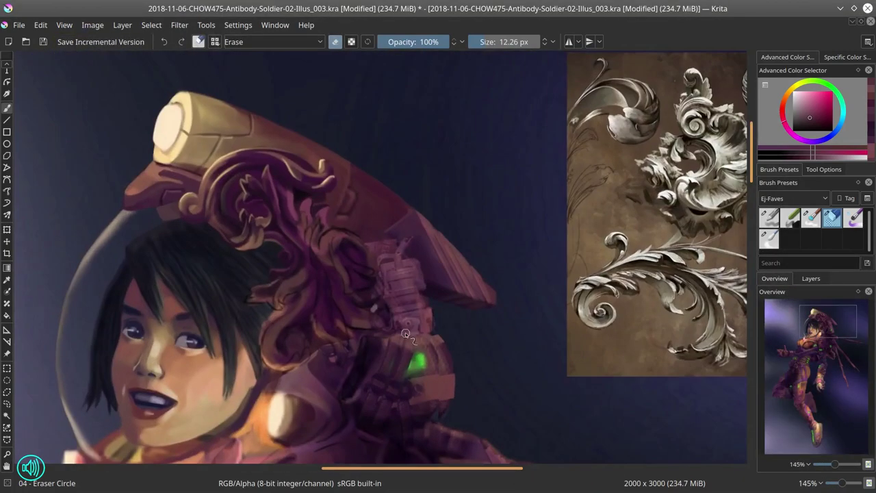
Step: Paint dark purple shading on the helmet back and its scrollwork
{"action": "key", "text": "slash"}
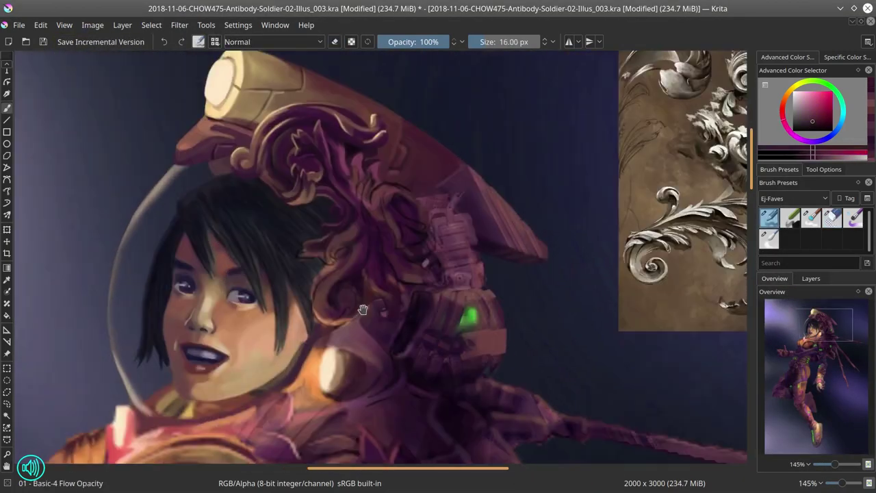
{"action": "left_click", "coordinate": [356, 374], "text": "ctrl"}
{"action": "mouse_move", "coordinate": [373, 329]}
{"action": "left_mouse_down"}
{"action": "mouse_move", "coordinate": [342, 356]}
{"action": "mouse_move", "coordinate": [343, 339]}
{"action": "left_mouse_up"}
{"action": "left_click", "coordinate": [409, 300], "text": "ctrl"}
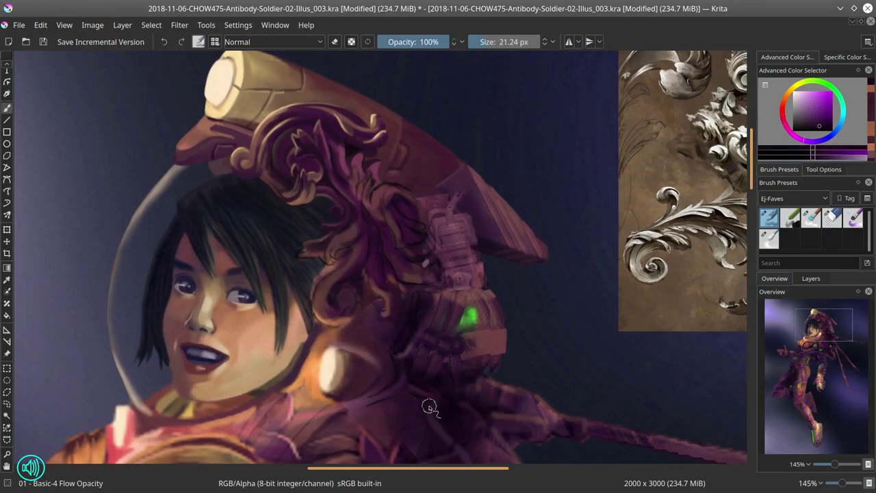
{"action": "left_click_drag", "start_coordinate": [430, 408], "coordinate": [534, 327]}
{"action": "mouse_move", "coordinate": [631, 71]}
{"action": "left_mouse_down"}
{"action": "mouse_move", "coordinate": [522, 180]}
{"action": "mouse_move", "coordinate": [518, 230]}
{"action": "left_mouse_up"}
{"action": "left_click", "coordinate": [387, 263], "text": "ctrl"}
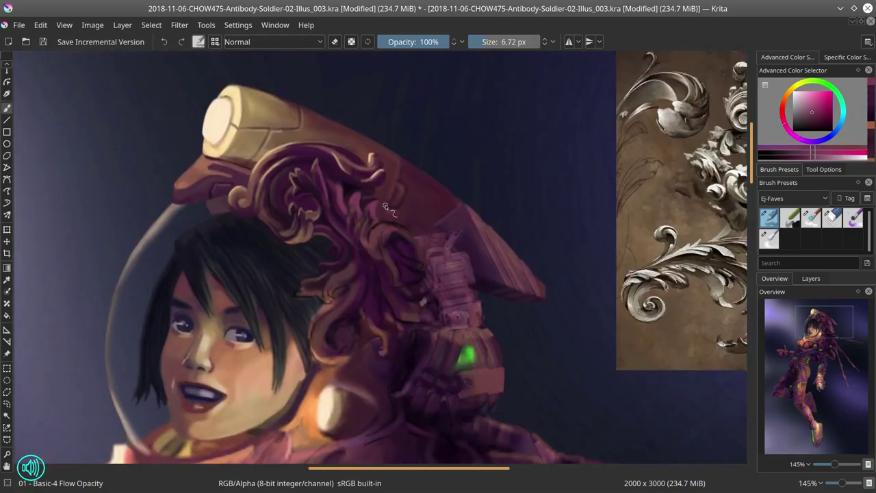
{"action": "left_click", "coordinate": [356, 204], "text": "ctrl"}
{"action": "left_click_drag", "start_coordinate": [377, 254], "coordinate": [398, 242]}
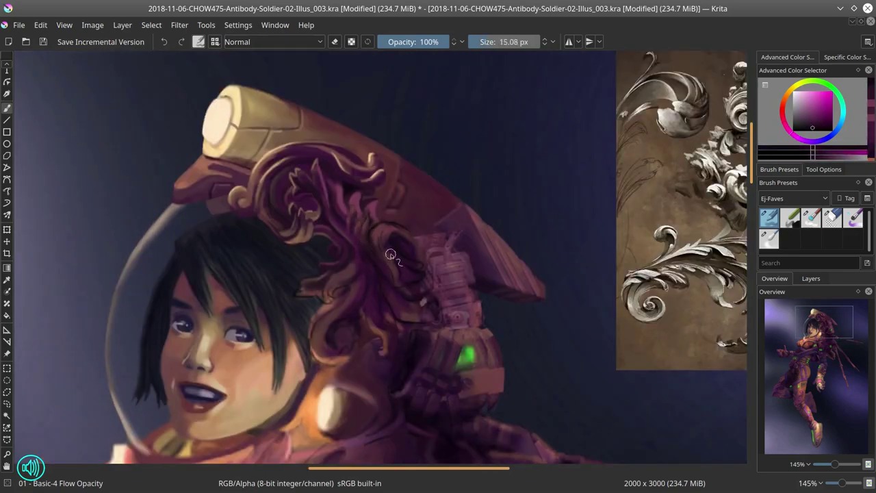
Step: Add dark purple, magenta and orange-brown strokes along the scroll ornament's curls
{"action": "left_click", "coordinate": [444, 302], "text": "ctrl"}
{"action": "mouse_move", "coordinate": [444, 302]}
{"action": "left_mouse_down"}
{"action": "mouse_move", "coordinate": [416, 313]}
{"action": "mouse_move", "coordinate": [386, 269]}
{"action": "left_mouse_up"}
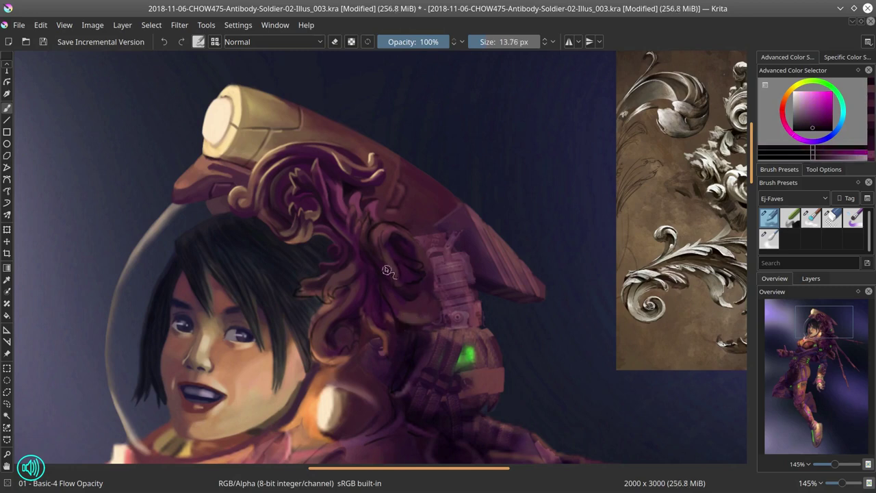
{"action": "left_click", "coordinate": [401, 319], "text": "ctrl"}
{"action": "left_click_drag", "start_coordinate": [401, 319], "coordinate": [383, 319]}
{"action": "left_click", "coordinate": [377, 260], "text": "ctrl"}
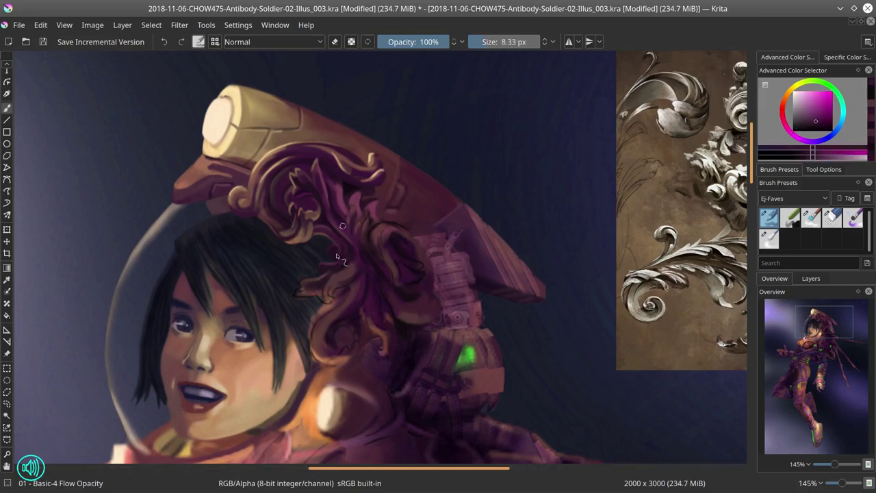
{"action": "left_click_drag", "start_coordinate": [376, 261], "coordinate": [349, 249]}
{"action": "left_click", "coordinate": [329, 193], "text": "ctrl"}
{"action": "left_click", "coordinate": [342, 240], "text": "ctrl"}
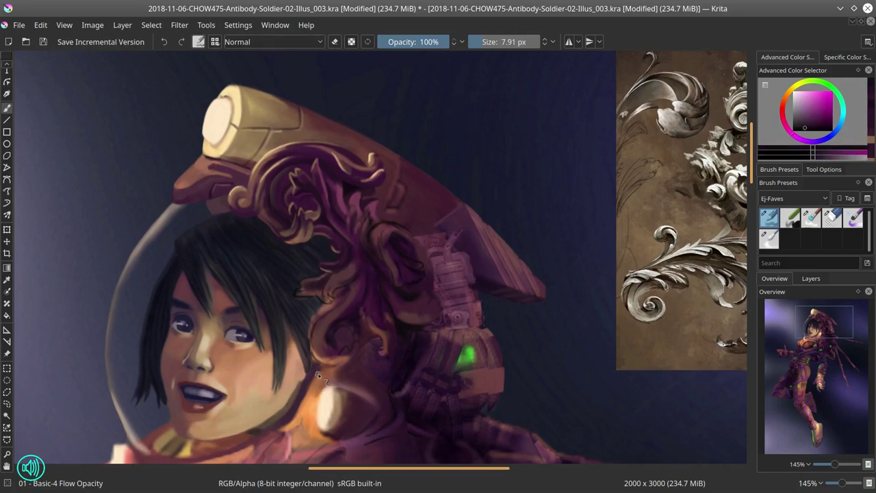
{"action": "scroll", "coordinate": [126, 162], "scroll_direction": "down", "scroll_amount": 5}
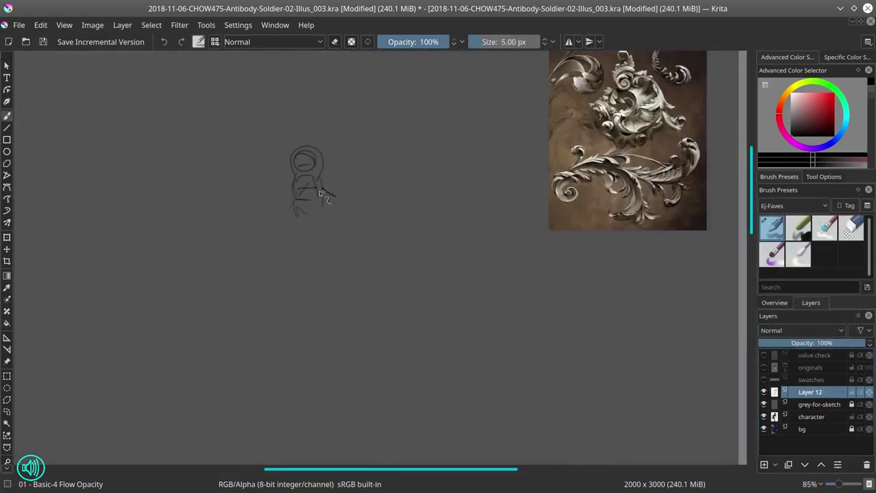
Step: Sketch a stick figure and trial curves and barrel lines over the helmet
{"action": "mouse_move", "coordinate": [361, 197]}
{"action": "left_mouse_down"}
{"action": "mouse_move", "coordinate": [479, 294]}
{"action": "mouse_move", "coordinate": [489, 265]}
{"action": "mouse_move", "coordinate": [520, 388]}
{"action": "mouse_move", "coordinate": [495, 304]}
{"action": "mouse_move", "coordinate": [569, 333]}
{"action": "mouse_move", "coordinate": [252, 336]}
{"action": "mouse_move", "coordinate": [254, 347]}
{"action": "mouse_move", "coordinate": [343, 290]}
{"action": "mouse_move", "coordinate": [375, 382]}
{"action": "mouse_move", "coordinate": [452, 404]}
{"action": "left_mouse_up"}
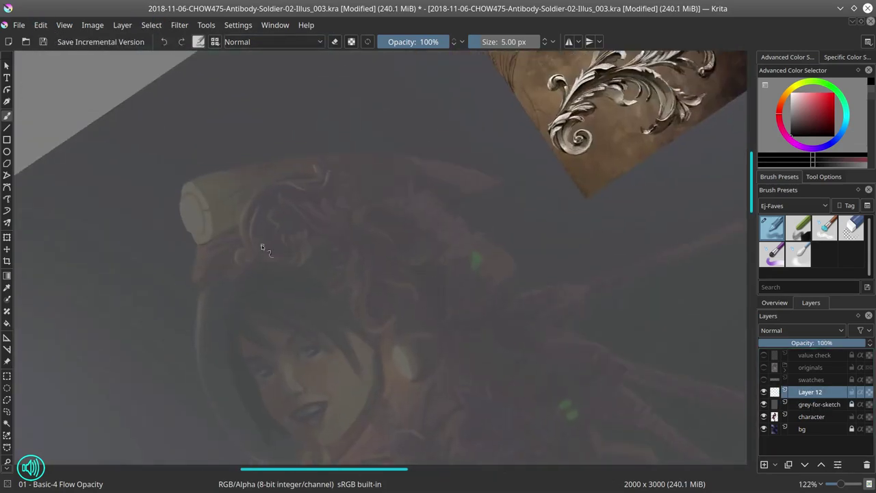
{"action": "mouse_move", "coordinate": [264, 264]}
{"action": "left_mouse_down"}
{"action": "mouse_move", "coordinate": [317, 261]}
{"action": "mouse_move", "coordinate": [365, 327]}
{"action": "left_mouse_up"}
{"action": "scroll", "coordinate": [345, 250], "scroll_direction": "down", "scroll_amount": 2}
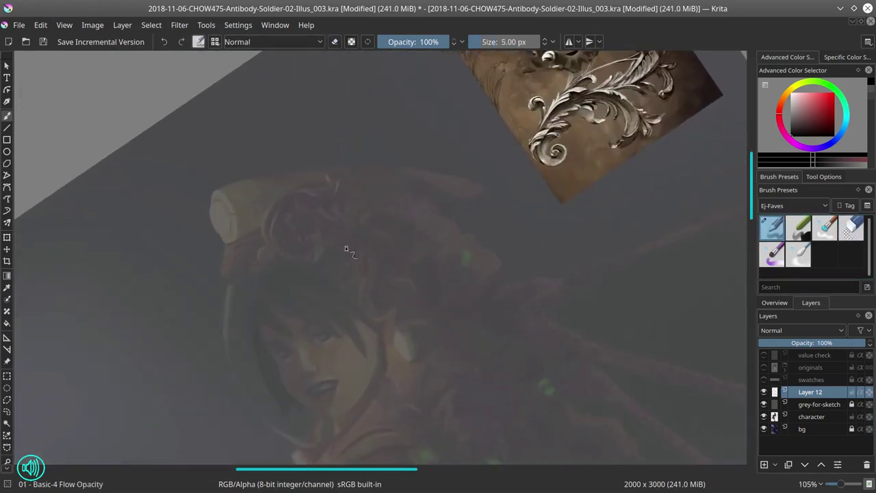
{"action": "left_click_drag", "start_coordinate": [385, 238], "coordinate": [419, 230]}
{"action": "mouse_move", "coordinate": [414, 234]}
{"action": "left_mouse_down"}
{"action": "mouse_move", "coordinate": [425, 260]}
{"action": "mouse_move", "coordinate": [458, 233]}
{"action": "left_mouse_up"}
{"action": "left_click_drag", "start_coordinate": [308, 208], "coordinate": [334, 224]}
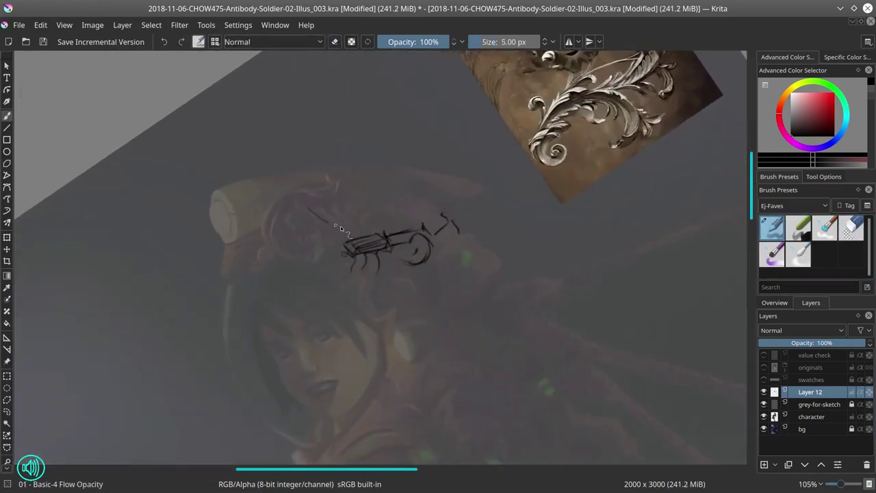
Step: Hide the grey-for-sketch layer, reset the canvas rotation and erase stray sketch marks
{"action": "left_click", "coordinate": [764, 404]}
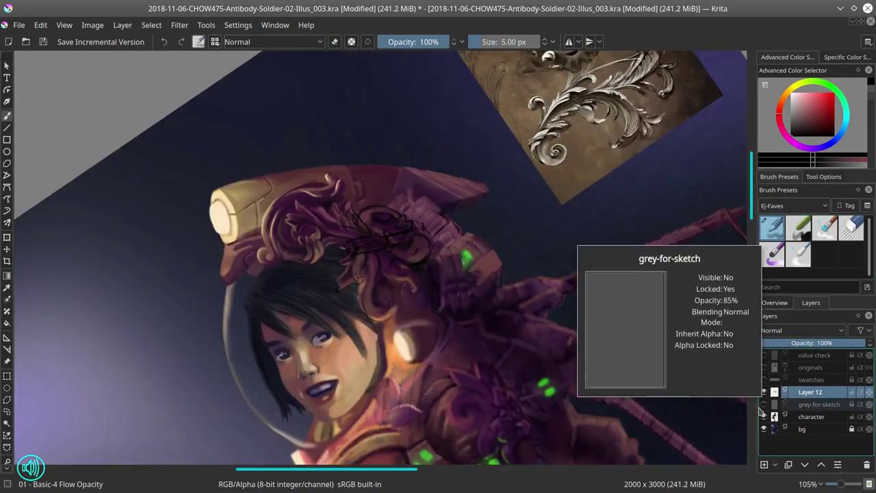
{"action": "key", "text": "5"}
{"action": "scroll", "coordinate": [527, 378], "scroll_direction": "down", "scroll_amount": 5}
{"action": "scroll", "coordinate": [527, 378], "scroll_direction": "up", "scroll_amount": 4}
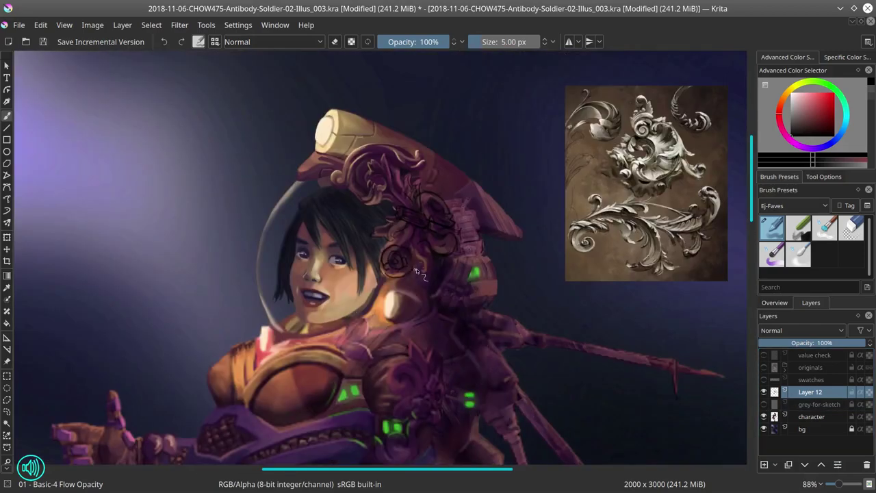
{"action": "scroll", "coordinate": [462, 245], "scroll_direction": "up", "scroll_amount": 3}
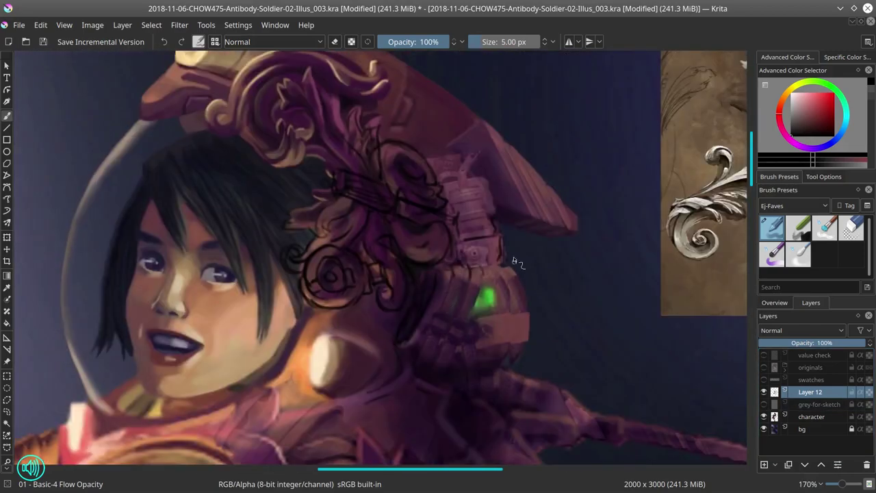
{"action": "key", "text": "slash"}
{"action": "scroll", "coordinate": [513, 204], "scroll_direction": "down", "scroll_amount": 3}
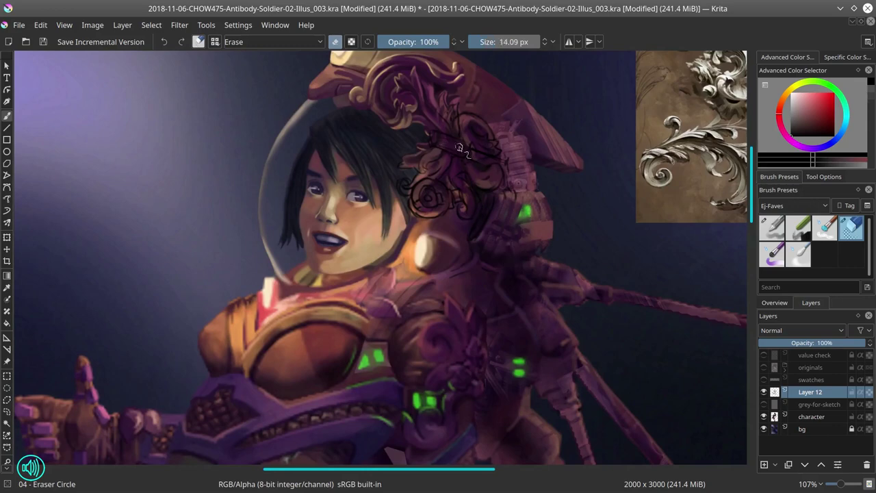
{"action": "scroll", "coordinate": [539, 187], "scroll_direction": "up", "scroll_amount": 2}
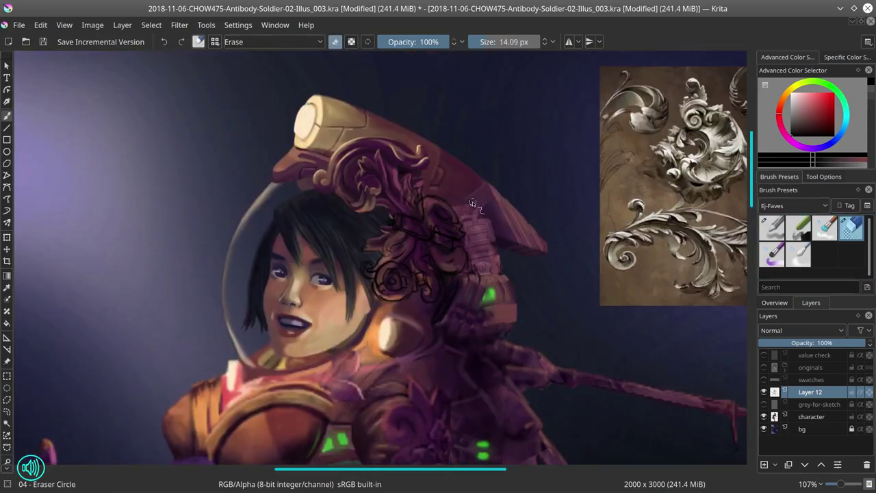
{"action": "key", "text": "slash"}
{"action": "scroll", "coordinate": [442, 267], "scroll_direction": "up", "scroll_amount": 1}
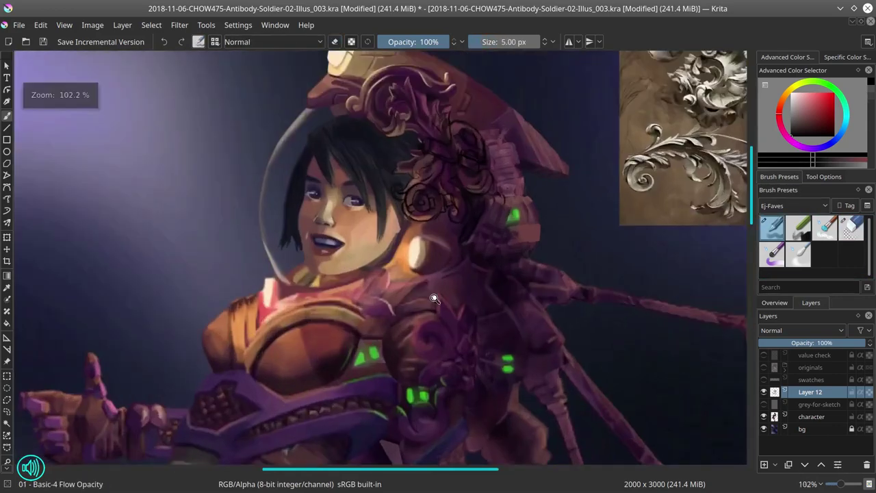
Step: Outline the collar light and collar edge with black lines
{"action": "mouse_move", "coordinate": [277, 330]}
{"action": "left_mouse_down"}
{"action": "mouse_move", "coordinate": [269, 359]}
{"action": "mouse_move", "coordinate": [291, 373]}
{"action": "mouse_move", "coordinate": [283, 373]}
{"action": "left_mouse_up"}
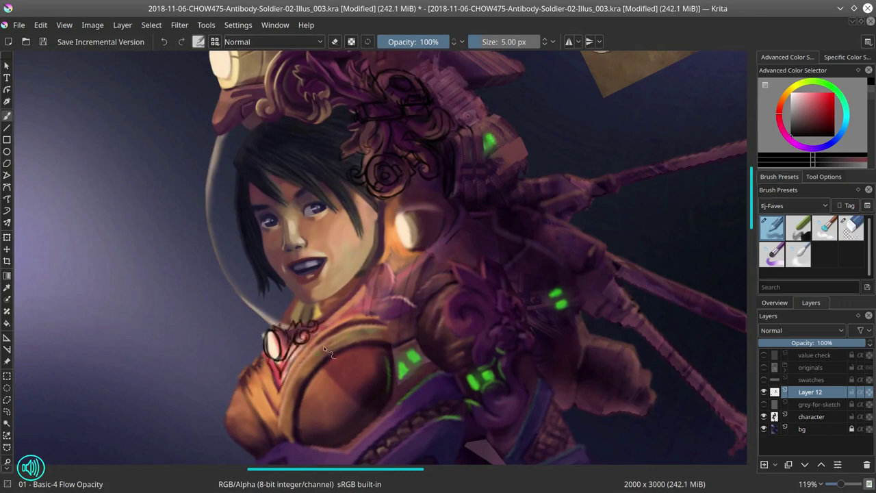
{"action": "left_click_drag", "start_coordinate": [325, 349], "coordinate": [385, 325]}
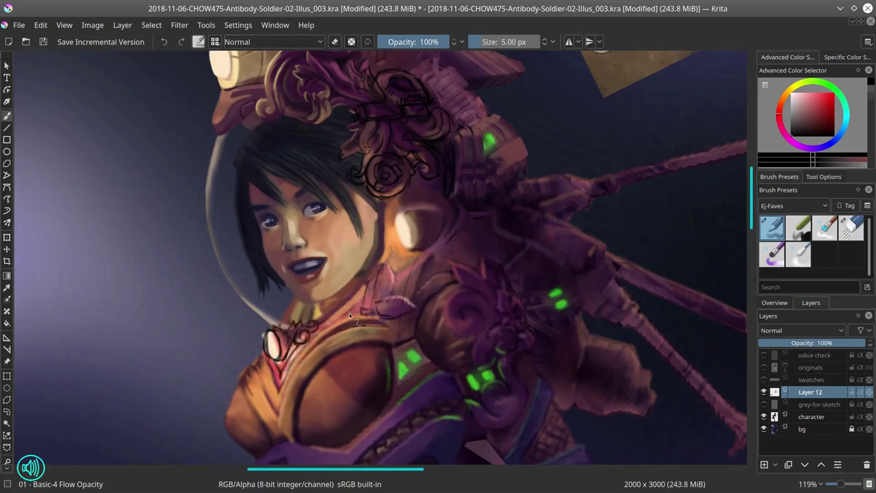
{"action": "key", "text": "slash"}
{"action": "key", "text": "slash"}
{"action": "right_click", "coordinate": [811, 391]}
Step: Merge the sketch into the character layer and paint over the sketched helmet ornament
{"action": "left_click", "coordinate": [749, 221]}
{"action": "left_click_drag", "start_coordinate": [413, 159], "coordinate": [638, 168]}
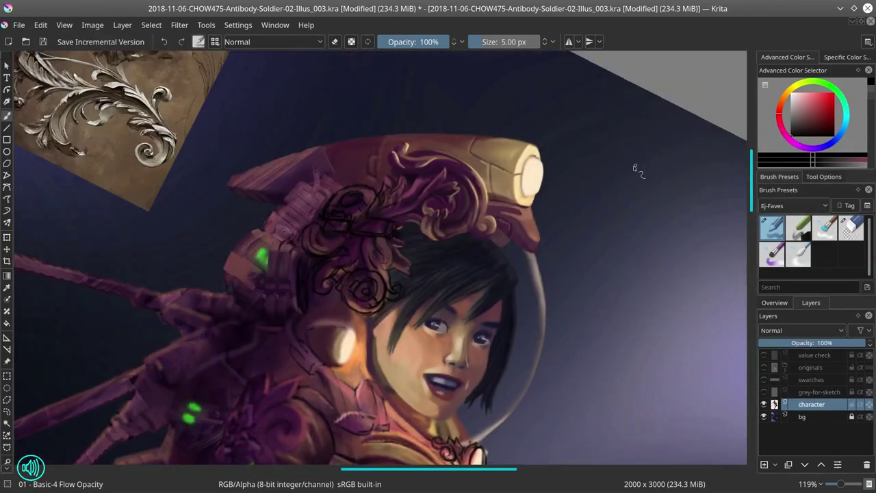
{"action": "key", "text": "bracketright"}
{"action": "key", "text": "bracketright"}
{"action": "key", "text": "bracketright"}
{"action": "left_click", "coordinate": [342, 185], "text": "ctrl"}
{"action": "left_click_drag", "start_coordinate": [329, 171], "coordinate": [374, 205]}
{"action": "left_click", "coordinate": [308, 256], "text": "ctrl"}
{"action": "left_click_drag", "start_coordinate": [294, 247], "coordinate": [320, 272]}
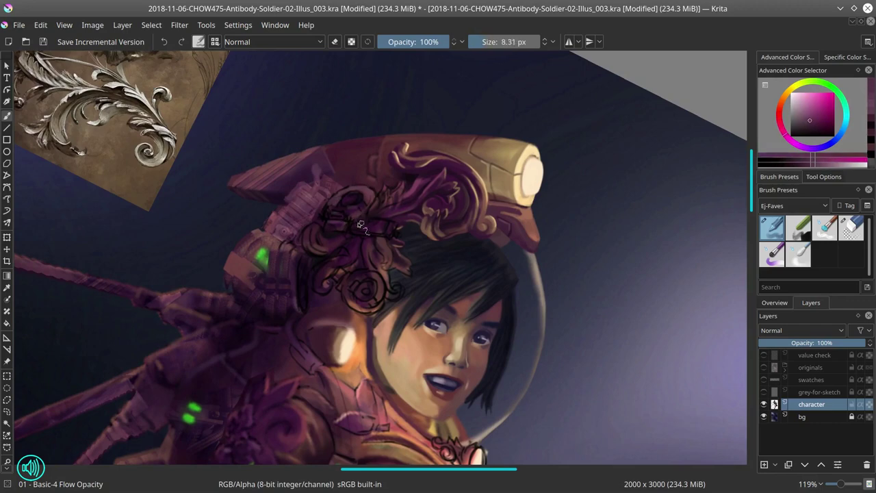
{"action": "left_click_drag", "start_coordinate": [351, 219], "coordinate": [394, 234]}
{"action": "left_click", "coordinate": [363, 291], "text": "ctrl"}
{"action": "left_click_drag", "start_coordinate": [356, 285], "coordinate": [358, 290]}
{"action": "key", "text": "bracketleft"}
{"action": "key", "text": "bracketleft"}
{"action": "left_click", "coordinate": [363, 296], "text": "ctrl"}
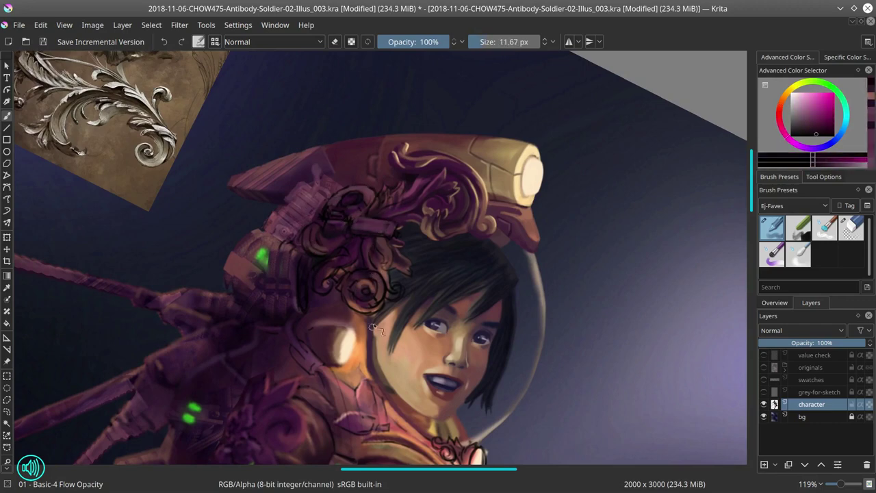
Step: Fit the whole painting in view and resize the soft blending and detail brushes
{"action": "scroll", "coordinate": [445, 260], "scroll_direction": "up", "scroll_amount": 2}
{"action": "key", "text": "slash"}
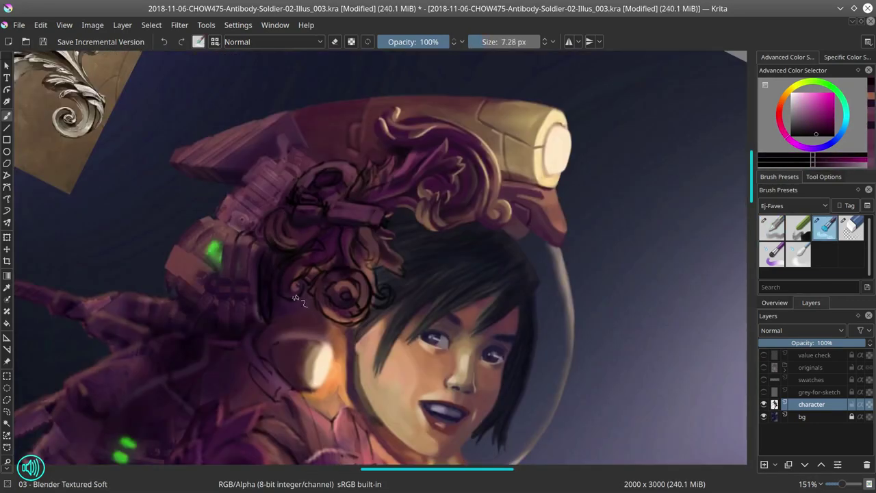
{"action": "left_click_drag", "start_coordinate": [296, 298], "coordinate": [372, 293], "text": "shift"}
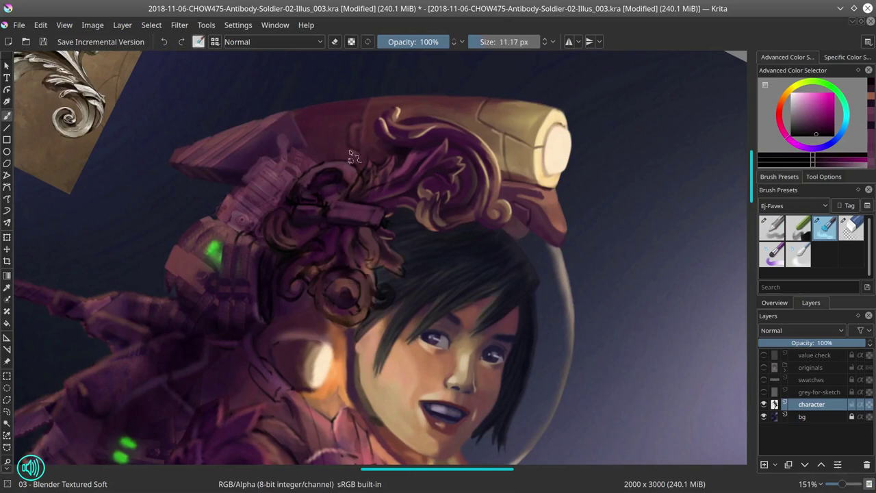
{"action": "key", "text": "slash"}
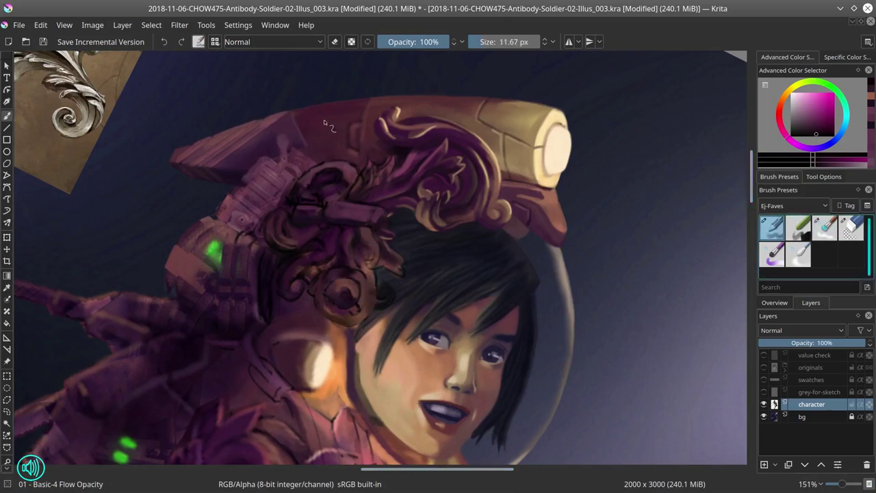
{"action": "key", "text": "2"}
{"action": "left_click", "coordinate": [776, 304]}
{"action": "scroll", "coordinate": [367, 169], "scroll_direction": "up", "scroll_amount": 8}
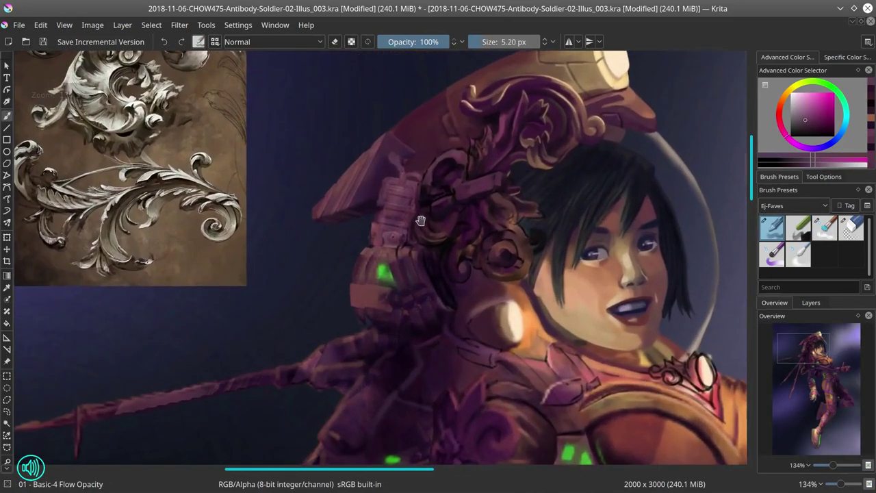
{"action": "key", "text": "slash"}
{"action": "key", "text": "slash"}
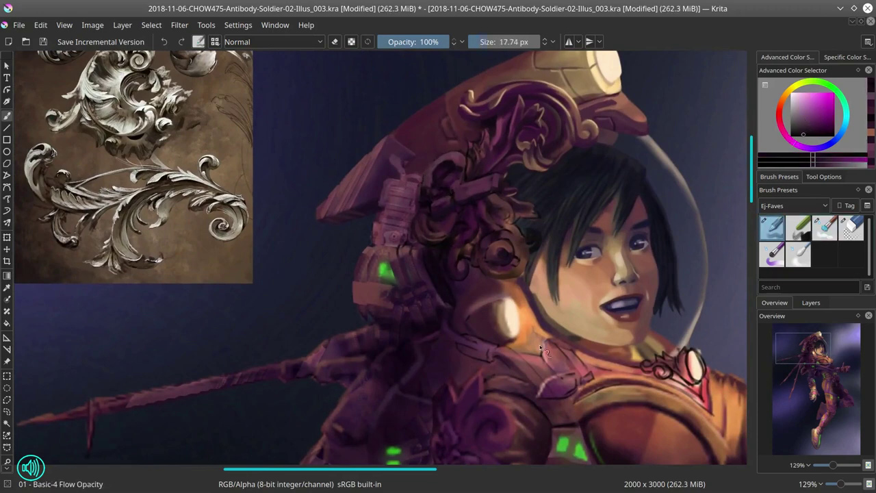
{"action": "left_click_drag", "start_coordinate": [491, 391], "coordinate": [516, 391], "text": "shift"}
{"action": "key", "text": "slash"}
{"action": "key", "text": "slash"}
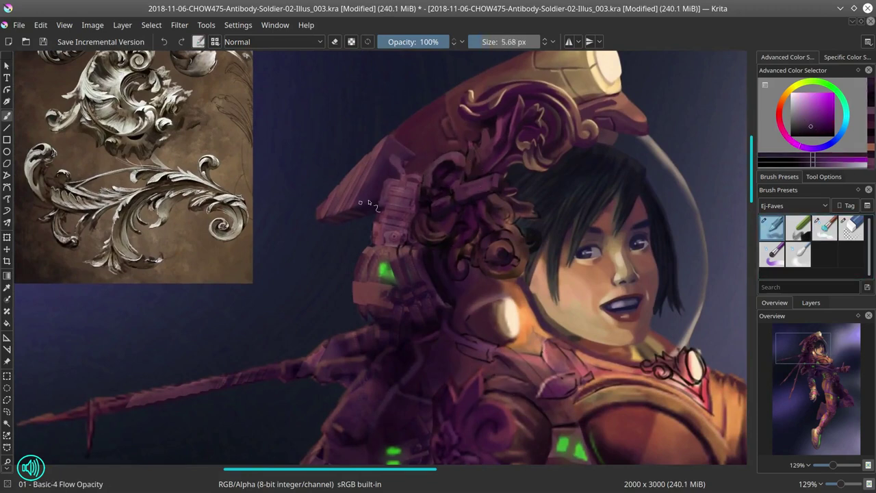
Step: Sample pink and red helmet shades on a rotated canvas, then reset the rotation
{"action": "left_click", "coordinate": [802, 116]}
{"action": "left_click", "coordinate": [401, 161], "text": "ctrl"}
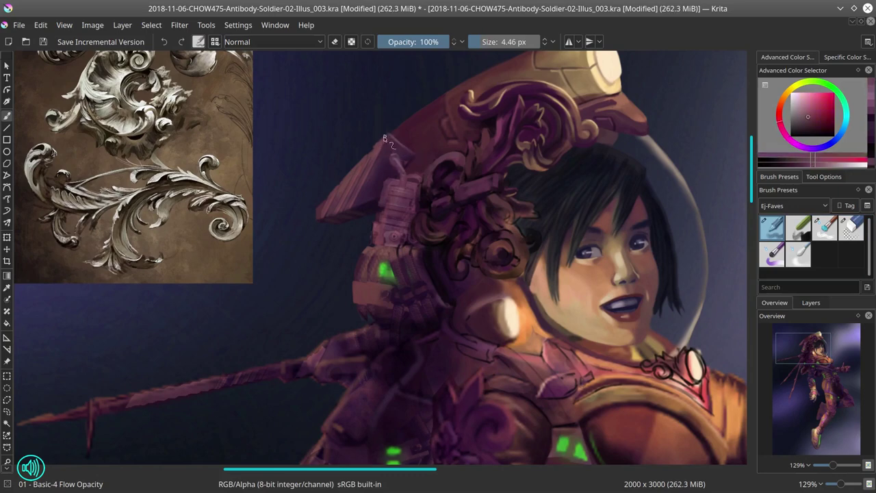
{"action": "left_click_drag", "start_coordinate": [452, 127], "coordinate": [471, 128], "text": "shift"}
{"action": "left_click", "coordinate": [471, 120], "text": "ctrl"}
{"action": "key", "text": "ctrl+bracketright"}
{"action": "key", "text": "ctrl+bracketright"}
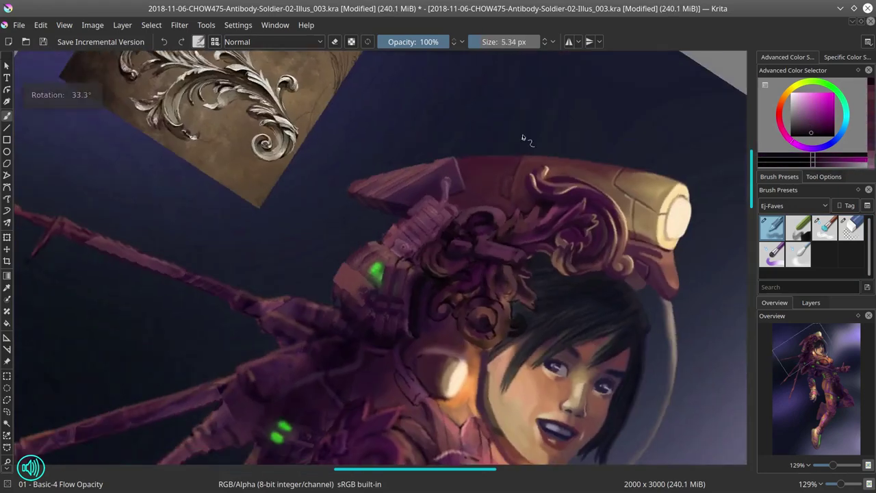
{"action": "key", "text": "slash"}
{"action": "key", "text": "slash"}
{"action": "left_click", "coordinate": [510, 208], "text": "ctrl"}
{"action": "left_click_drag", "start_coordinate": [496, 191], "coordinate": [518, 203], "text": "shift"}
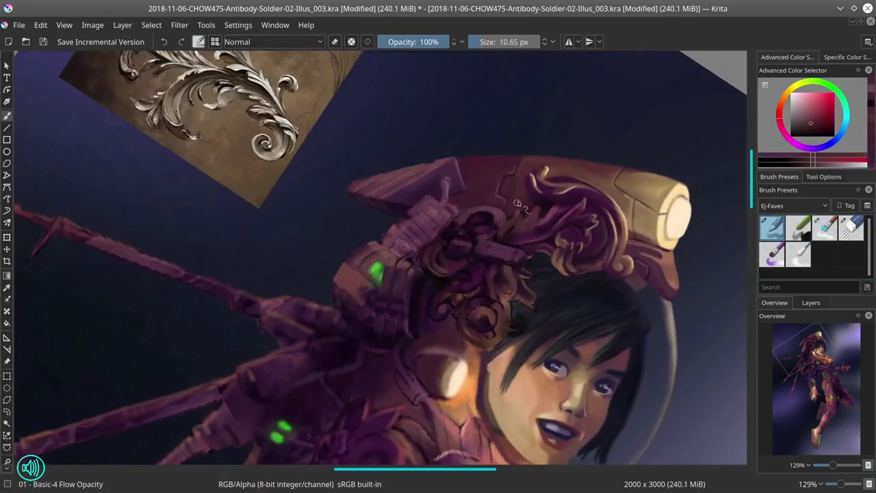
{"action": "key", "text": "2"}
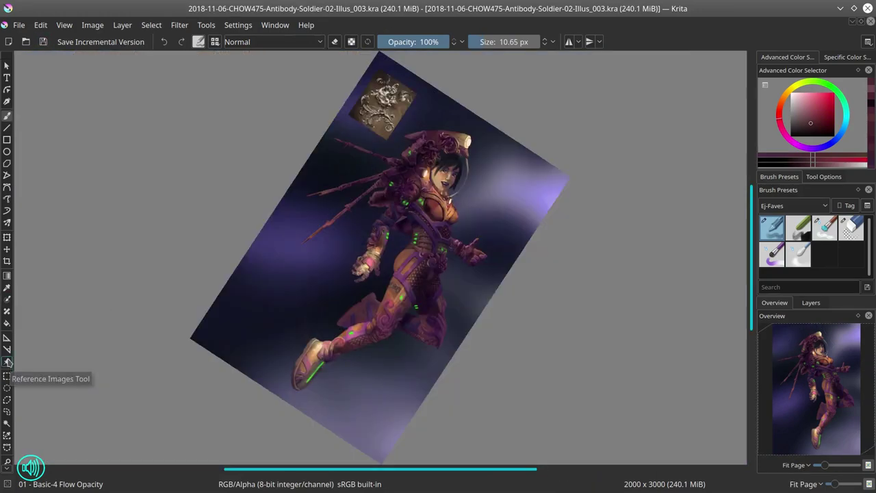
{"action": "key", "text": "5"}
{"action": "scroll", "coordinate": [393, 252], "scroll_direction": "up", "scroll_amount": 8}
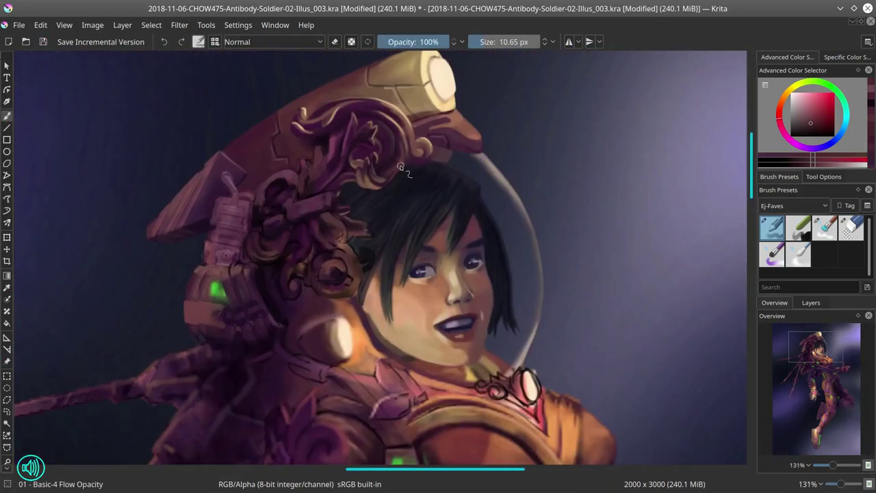
Step: Sample darker magenta and purple from the helmet and shrink the brush for fine detail
{"action": "left_click", "coordinate": [386, 189], "text": "ctrl"}
{"action": "left_click_drag", "start_coordinate": [385, 190], "coordinate": [394, 252], "text": "shift"}
{"action": "left_click", "coordinate": [378, 208], "text": "ctrl"}
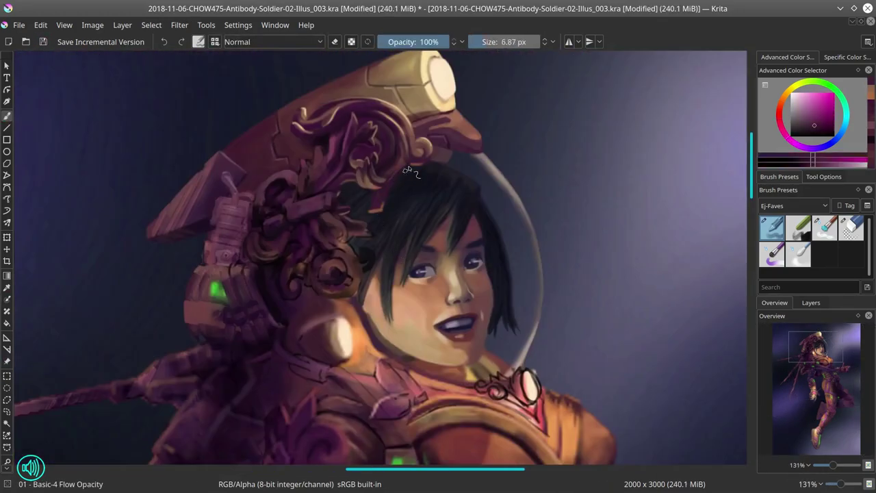
{"action": "mouse_move", "coordinate": [384, 205]}
{"action": "left_mouse_down", "text": "shift"}
{"action": "mouse_move", "coordinate": [411, 172]}
{"action": "mouse_move", "coordinate": [391, 207]}
{"action": "left_mouse_up", "text": "shift"}
{"action": "scroll", "coordinate": [393, 208], "scroll_direction": "down", "scroll_amount": 2}
{"action": "scroll", "coordinate": [308, 205], "scroll_direction": "up", "scroll_amount": 3}
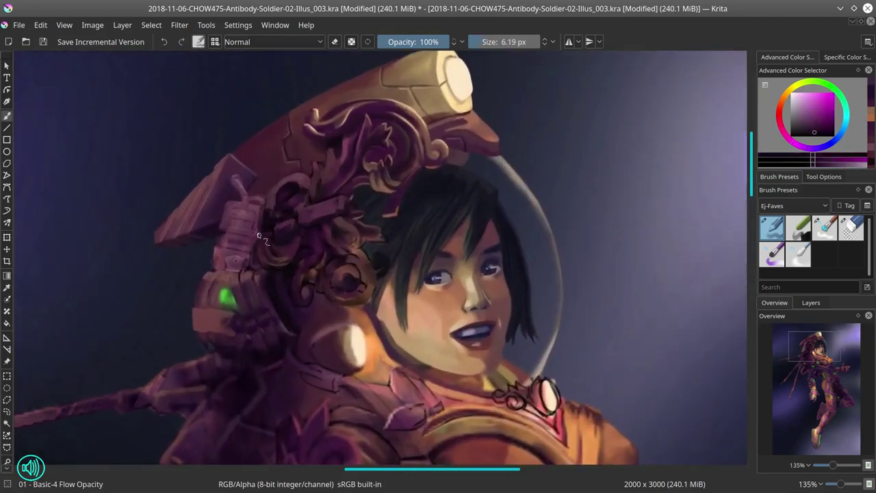
{"action": "left_click", "coordinate": [229, 204], "text": "ctrl"}
{"action": "left_click_drag", "start_coordinate": [229, 203], "coordinate": [231, 204], "text": "shift"}
{"action": "key", "text": "e"}
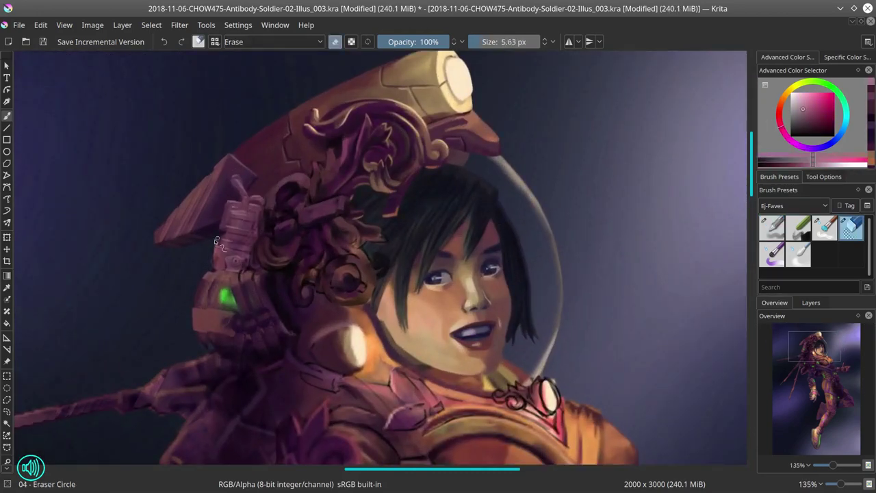
{"action": "key", "text": "e"}
{"action": "key", "text": "b"}
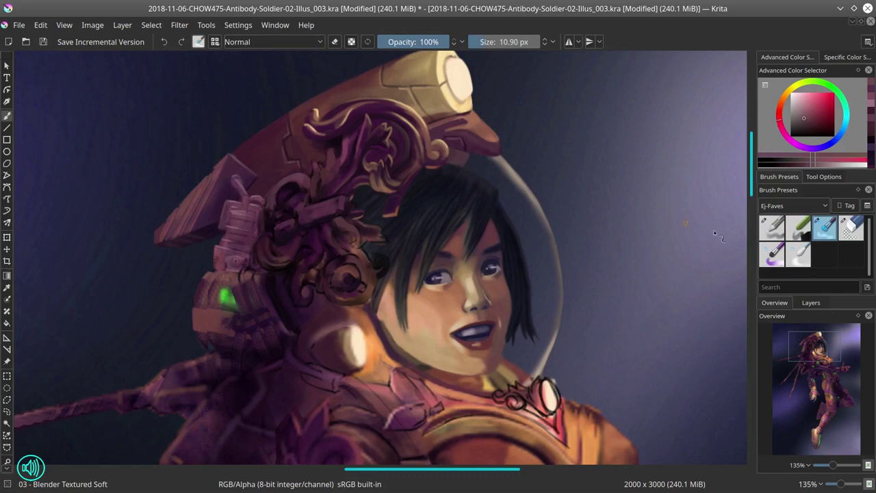
{"action": "key", "text": "slash"}
Step: Sample dark purple and magenta-pink tones from the armour
{"action": "left_click", "coordinate": [251, 258], "text": "ctrl"}
{"action": "left_click", "coordinate": [265, 248], "text": "ctrl"}
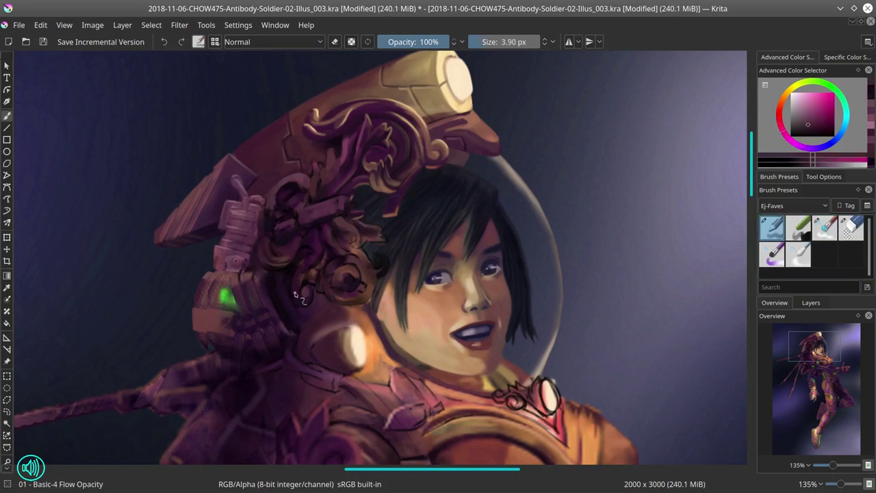
{"action": "left_click", "coordinate": [284, 200], "text": "ctrl"}
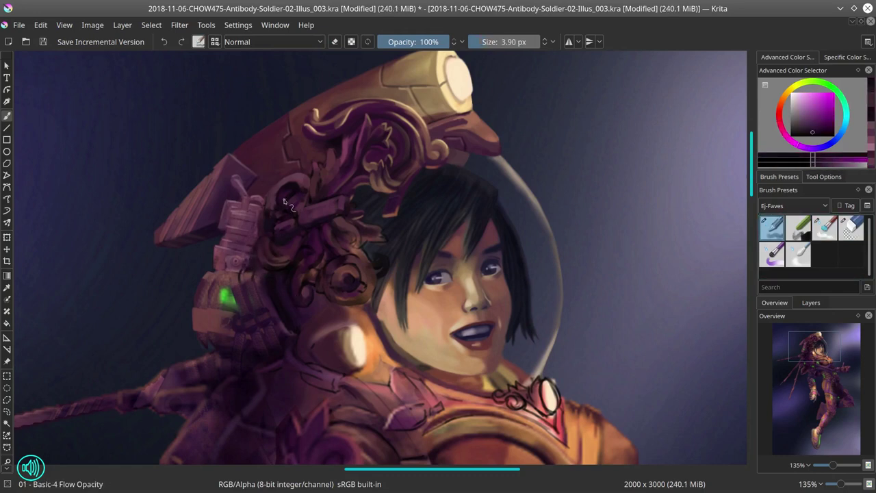
{"action": "scroll", "coordinate": [284, 200], "scroll_direction": "down", "scroll_amount": 5}
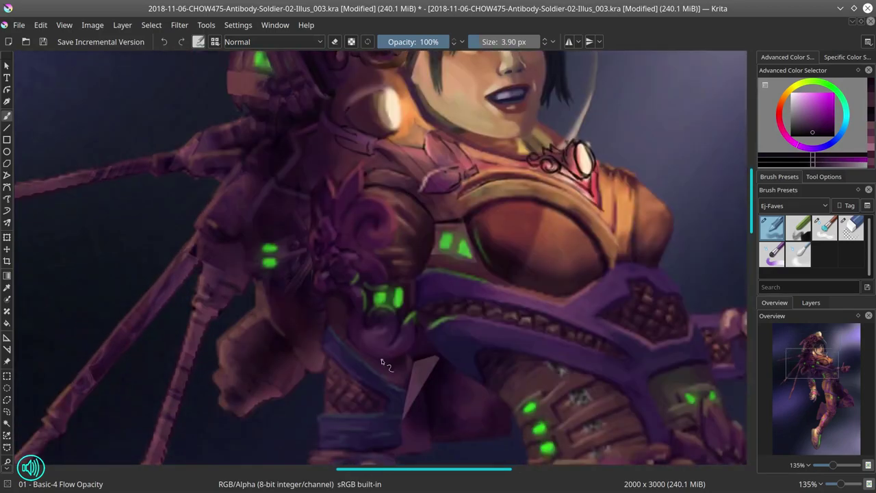
{"action": "scroll", "coordinate": [559, 377], "scroll_direction": "down", "scroll_amount": 8}
{"action": "scroll", "coordinate": [559, 378], "scroll_direction": "up", "scroll_amount": 8}
{"action": "scroll", "coordinate": [453, 314], "scroll_direction": "up", "scroll_amount": 6}
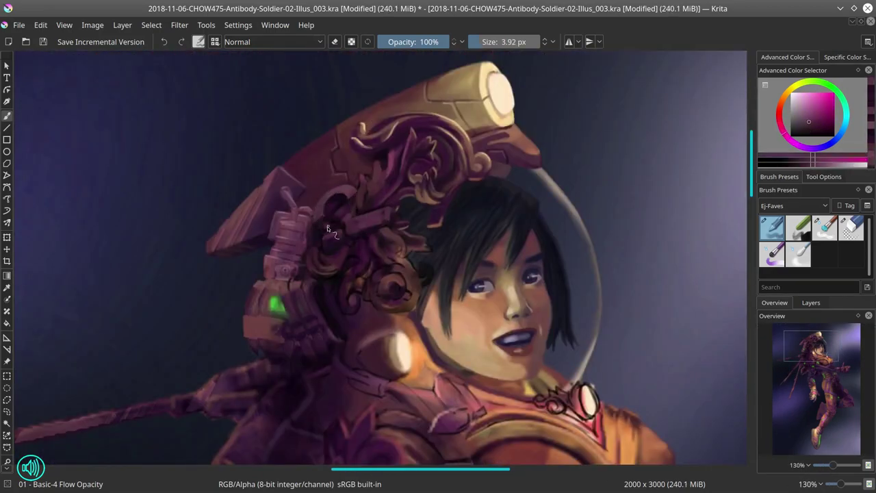
Step: Alternate lighter, darker and pinker helmet purples while resizing the brush
{"action": "key", "text": "bracketleft"}
{"action": "left_click", "coordinate": [347, 219], "text": "ctrl"}
{"action": "key", "text": "bracketright"}
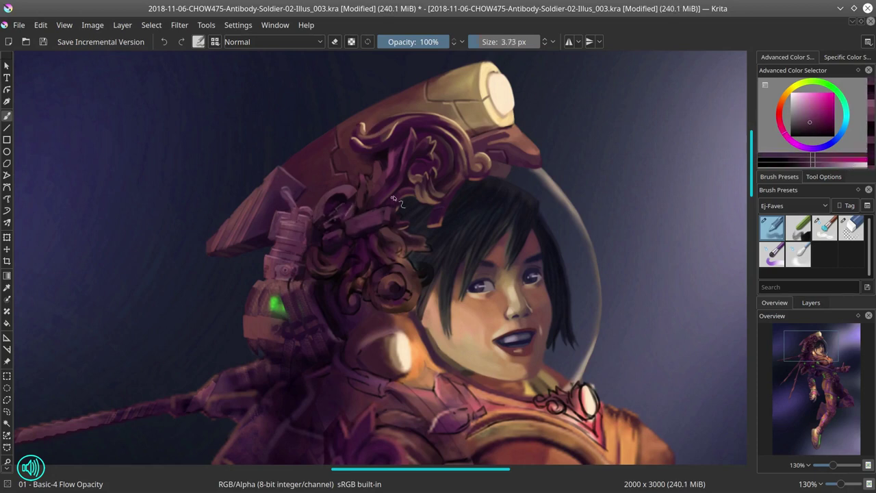
{"action": "left_click", "coordinate": [399, 316], "text": "ctrl"}
{"action": "key", "text": "bracketleft"}
{"action": "left_click", "coordinate": [358, 179], "text": "ctrl"}
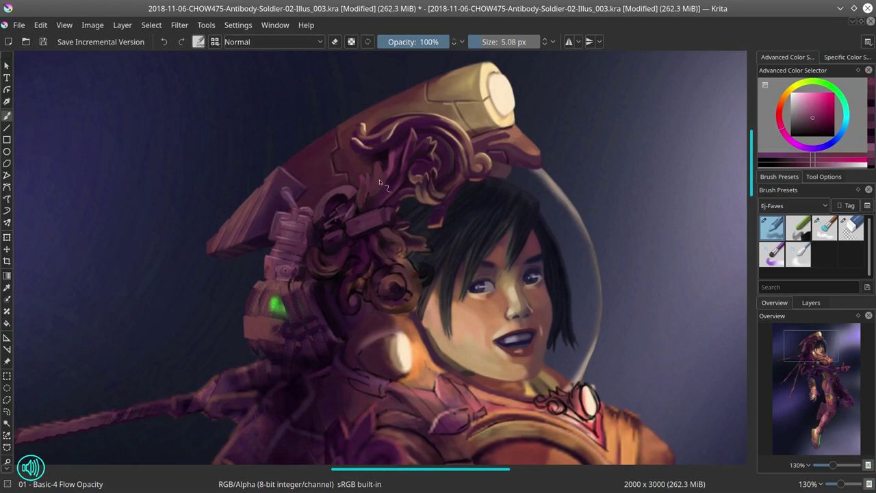
{"action": "left_click", "coordinate": [373, 179], "text": "ctrl"}
Step: Paint the ring ornament beside the temple with pink-purple and tan samples
{"action": "key", "text": "bracketright"}
{"action": "key", "text": "bracketright"}
{"action": "key", "text": "bracketright"}
{"action": "key", "text": "bracketright"}
{"action": "key", "text": "bracketright"}
{"action": "key", "text": "bracketright"}
{"action": "key", "text": "bracketright"}
{"action": "left_click", "coordinate": [400, 159], "text": "ctrl"}
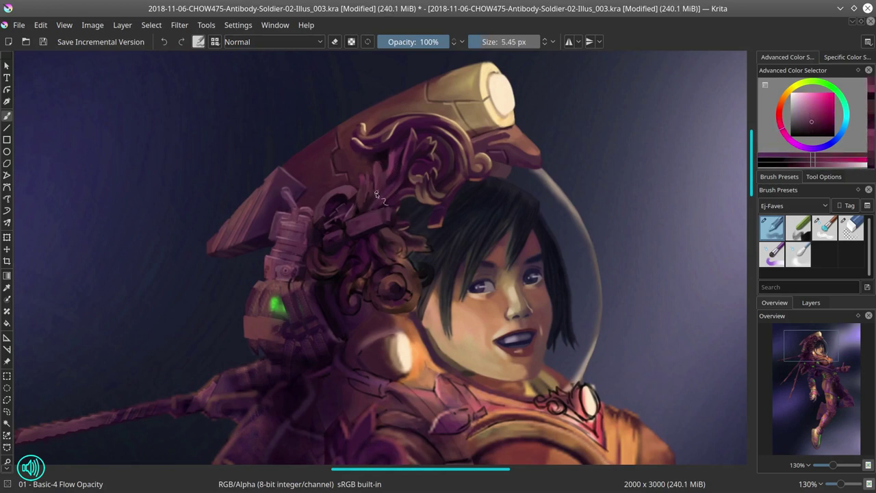
{"action": "key", "text": "bracketleft"}
{"action": "key", "text": "bracketleft"}
{"action": "key", "text": "bracketleft"}
{"action": "left_click", "coordinate": [375, 189], "text": "ctrl"}
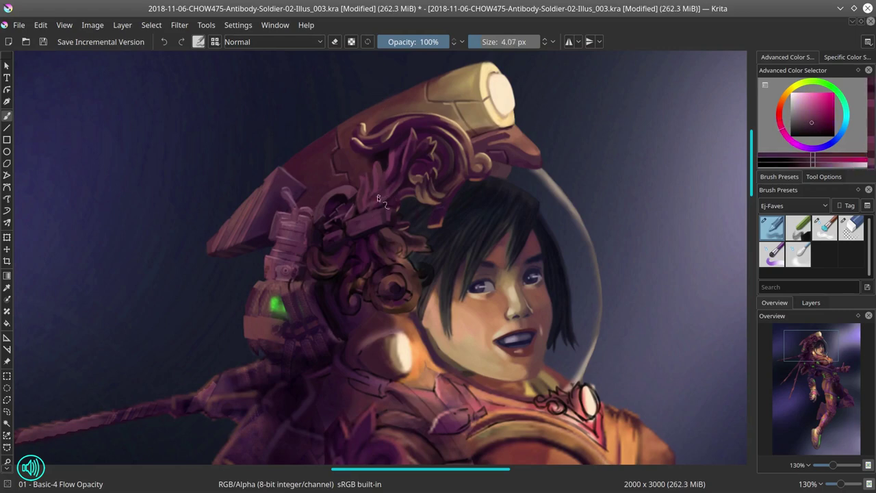
{"action": "key", "text": "slash"}
{"action": "key", "text": "slash"}
{"action": "left_click", "coordinate": [428, 200], "text": "ctrl"}
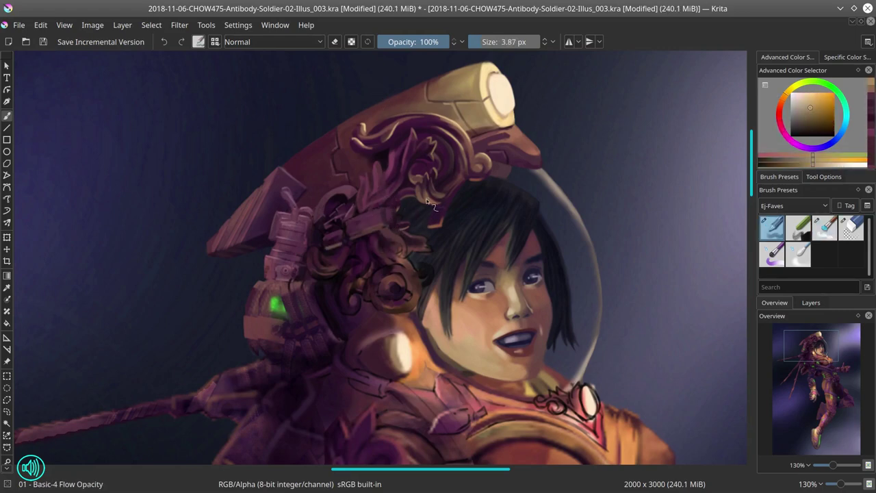
{"action": "scroll", "coordinate": [427, 201], "scroll_direction": "down", "scroll_amount": 5}
{"action": "scroll", "coordinate": [427, 200], "scroll_direction": "up", "scroll_amount": 4}
{"action": "left_click", "coordinate": [371, 222], "text": "ctrl"}
{"action": "key", "text": "bracketright"}
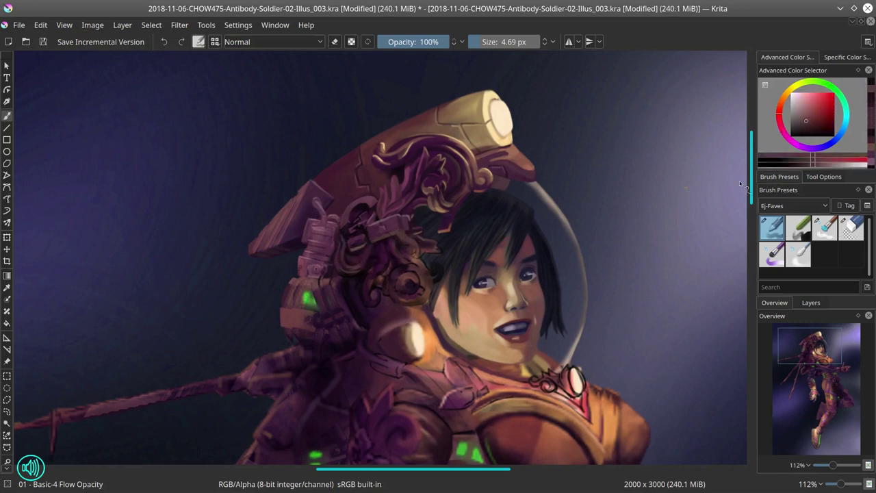
Step: Render the ring ornament with dark and pinkish purple samples at varying brush sizes
{"action": "left_click", "coordinate": [356, 294], "text": "ctrl"}
{"action": "key", "text": "bracketright"}
{"action": "key", "text": "bracketright"}
{"action": "key", "text": "bracketright"}
{"action": "key", "text": "bracketright"}
{"action": "key", "text": "bracketleft"}
{"action": "key", "text": "bracketleft"}
{"action": "key", "text": "bracketleft"}
{"action": "key", "text": "bracketleft"}
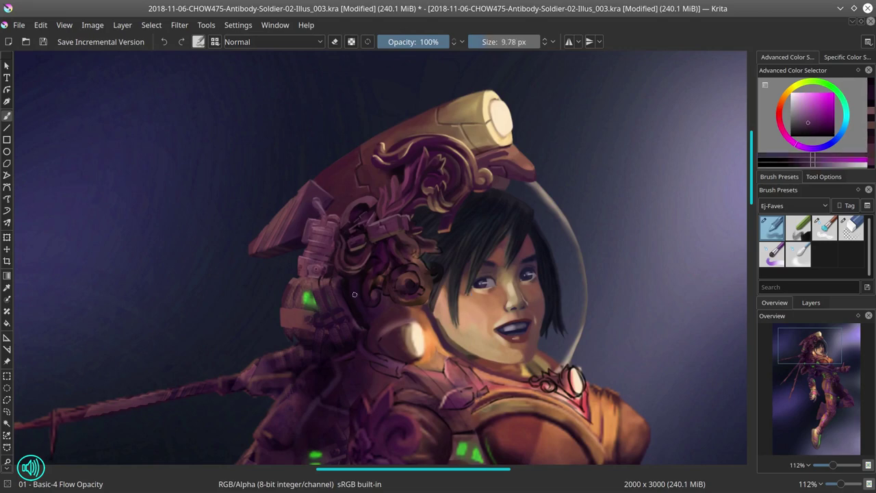
{"action": "left_click", "coordinate": [385, 359], "text": "ctrl"}
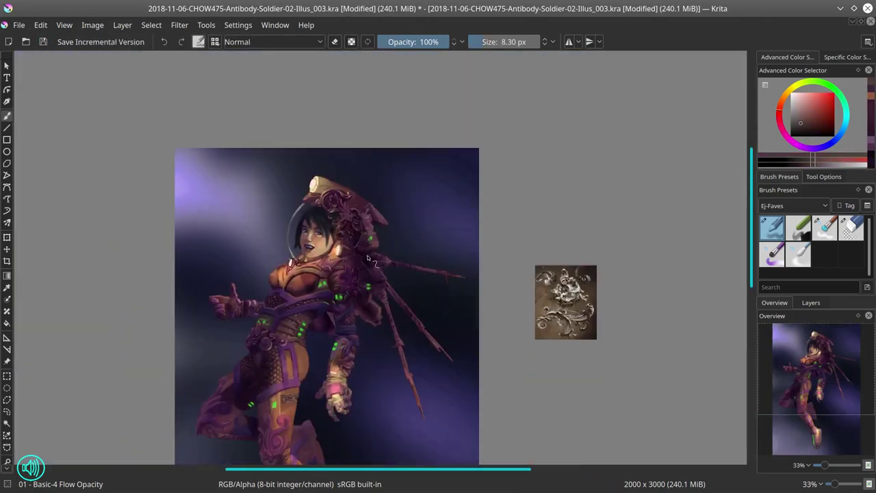
{"action": "scroll", "coordinate": [349, 323], "scroll_direction": "up", "scroll_amount": 6}
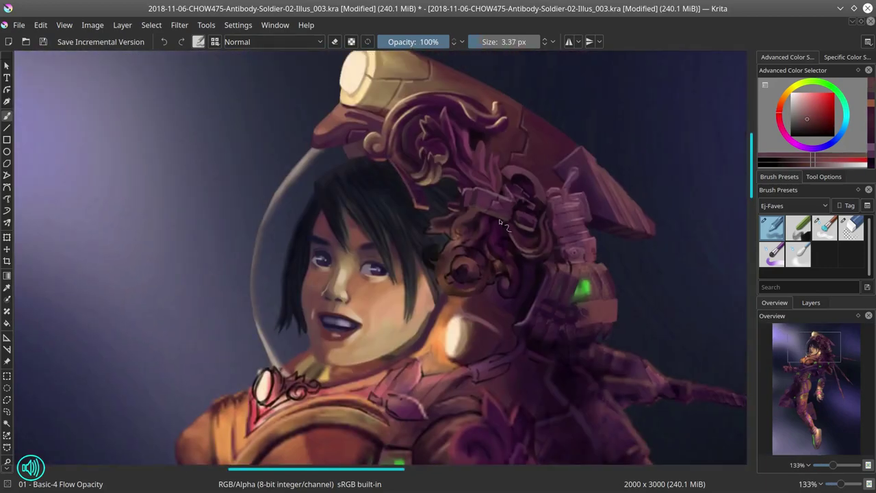
{"action": "key", "text": "bracketright"}
{"action": "key", "text": "bracketright"}
{"action": "key", "text": "bracketright"}
{"action": "left_click", "coordinate": [468, 248], "text": "ctrl"}
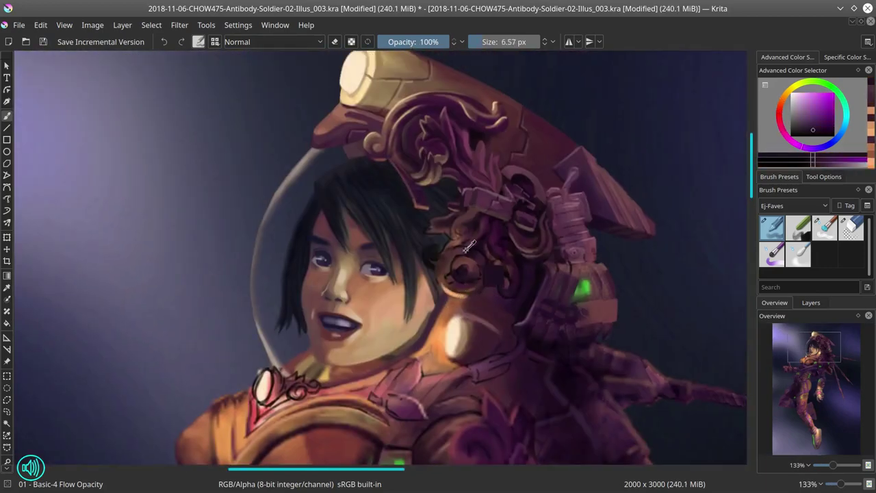
{"action": "key", "text": "bracketleft"}
{"action": "left_click", "coordinate": [482, 296], "text": "ctrl"}
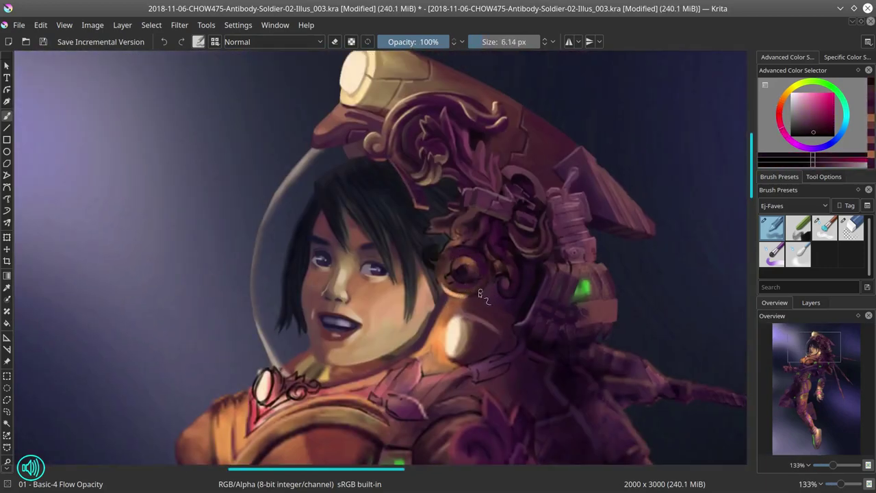
{"action": "left_click", "coordinate": [483, 299], "text": "ctrl"}
Step: Refine the ring with magenta-purple tones, then zoom out to view the whole figure
{"action": "key", "text": "bracketright"}
{"action": "left_click", "coordinate": [450, 279], "text": "ctrl"}
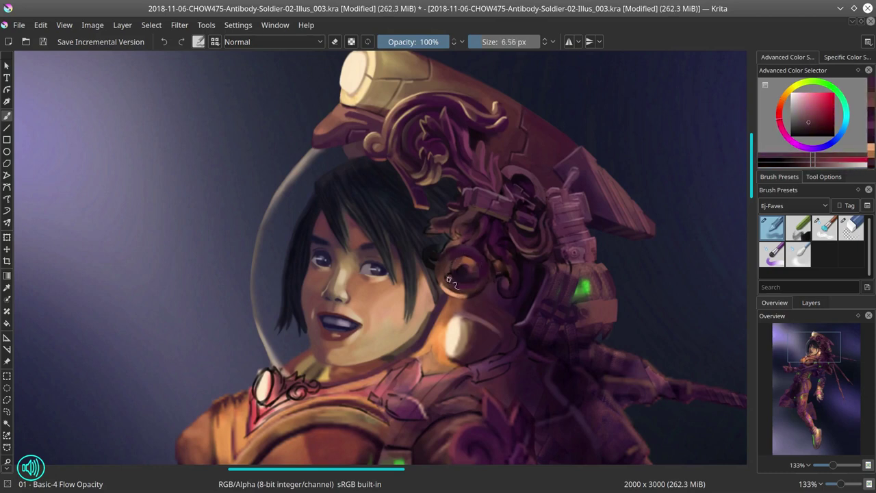
{"action": "left_click", "coordinate": [446, 273], "text": "ctrl"}
{"action": "key", "text": "bracketright"}
{"action": "left_click", "coordinate": [451, 244], "text": "ctrl"}
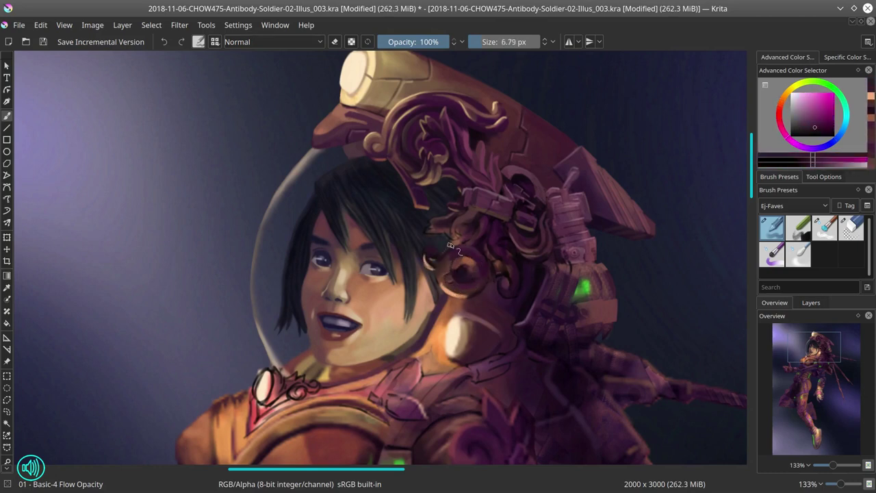
{"action": "left_click", "coordinate": [450, 246], "text": "ctrl"}
{"action": "key", "text": "bracketleft"}
{"action": "key", "text": "bracketleft"}
{"action": "key", "text": "bracketleft"}
{"action": "key", "text": "bracketleft"}
{"action": "left_click", "coordinate": [471, 235], "text": "ctrl"}
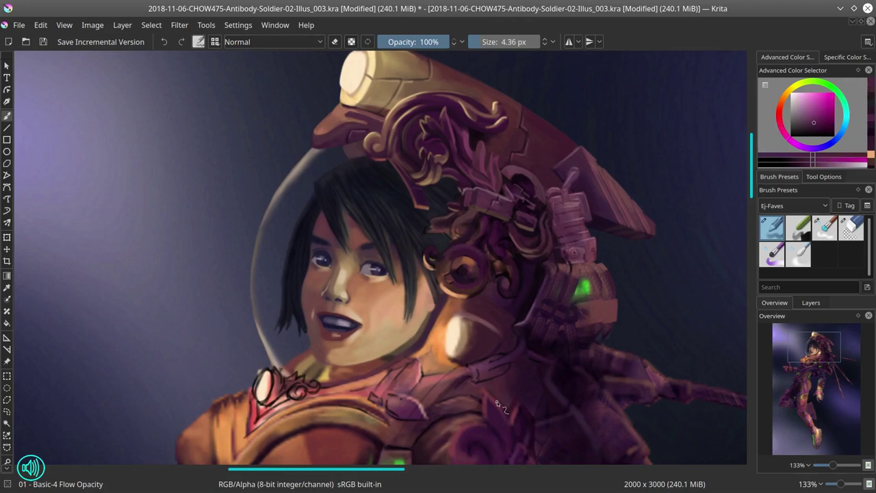
{"action": "key", "text": "minus"}
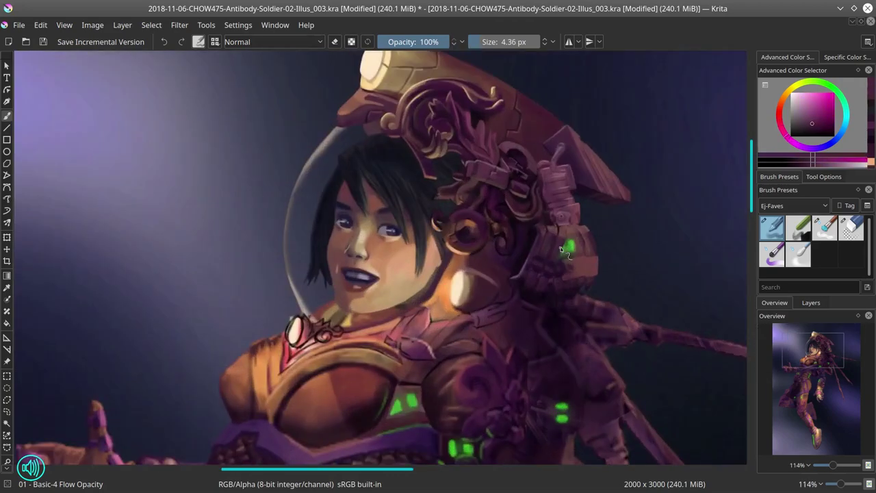
{"action": "key", "text": "minus"}
{"action": "key", "text": "minus"}
{"action": "key", "text": "minus"}
{"action": "key", "text": "minus"}
{"action": "key", "text": "minus"}
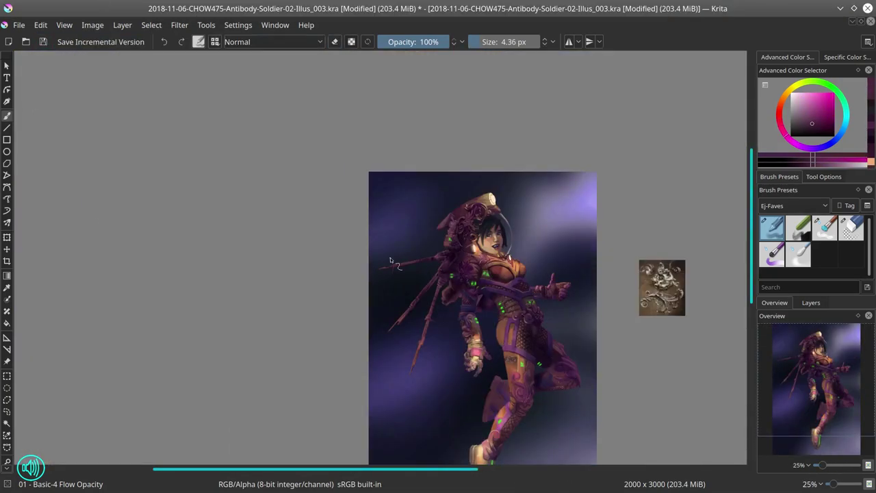
Step: Zoom in on the face and helmet and open the Landing Gear (72).jpg reference photo
{"action": "key", "text": "1"}
{"action": "key", "text": "ctrl+o"}
{"action": "left_click", "coordinate": [197, 158]}
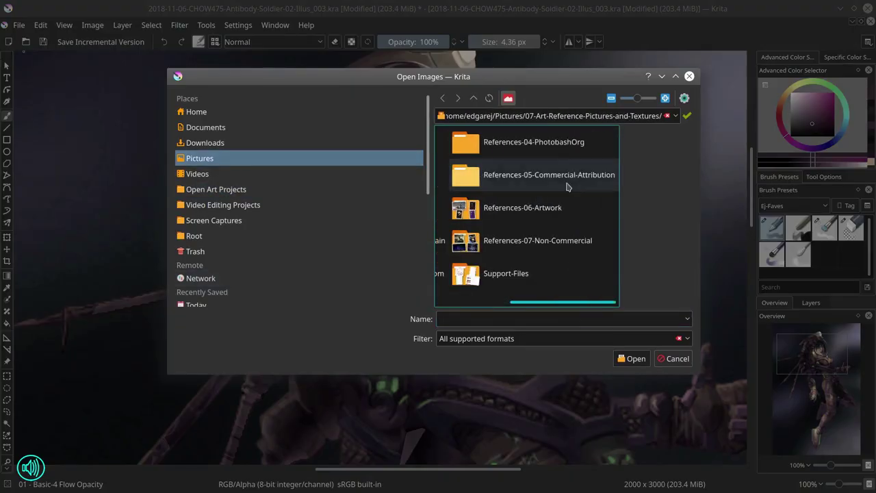
{"action": "double_click", "coordinate": [548, 141]}
{"action": "left_click", "coordinate": [562, 174]}
{"action": "key", "text": "Return"}
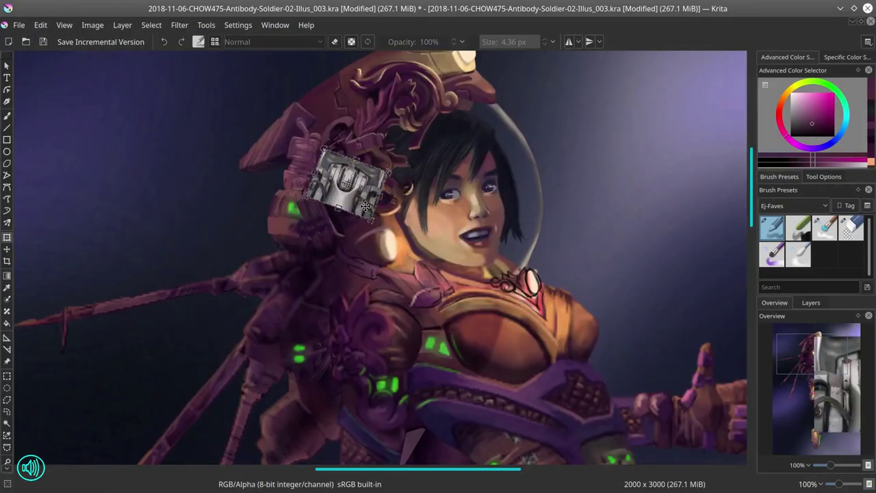
Step: Place the pasted landing-gear photo near the helmet at 30% layer opacity
{"action": "key", "text": "Return"}
{"action": "left_click", "coordinate": [810, 302]}
{"action": "left_click", "coordinate": [791, 343]}
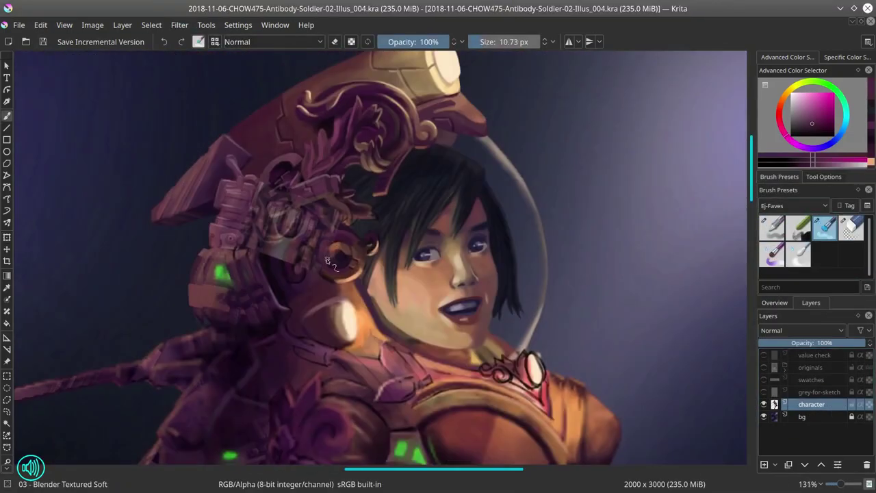
Step: Paint light strokes over the helmet visor with a small Basic-4 brush, sampling armour purples and pinks
{"action": "mouse_move", "coordinate": [329, 264]}
{"action": "left_mouse_down"}
{"action": "mouse_move", "coordinate": [307, 270]}
{"action": "mouse_move", "coordinate": [281, 254]}
{"action": "left_mouse_up"}
{"action": "key", "text": "slash"}
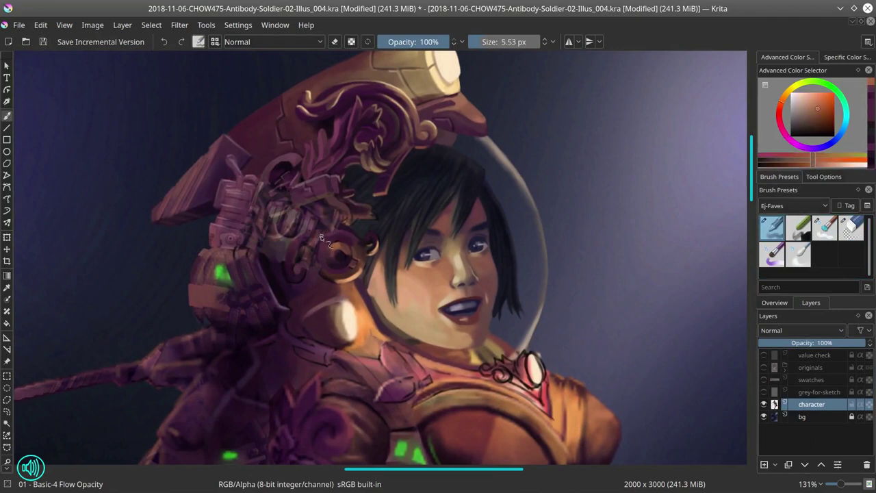
{"action": "left_click", "coordinate": [294, 262], "text": "ctrl"}
{"action": "key", "text": "bracketleft"}
{"action": "key", "text": "bracketleft"}
{"action": "key", "text": "bracketleft"}
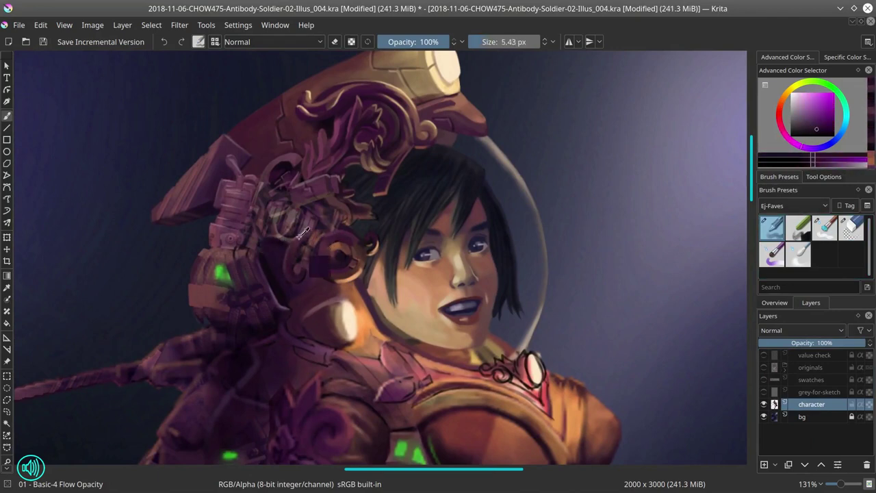
{"action": "left_click", "coordinate": [305, 266], "text": "ctrl"}
{"action": "key", "text": "bracketleft"}
{"action": "key", "text": "bracketleft"}
{"action": "key", "text": "bracketleft"}
{"action": "left_click", "coordinate": [308, 267], "text": "ctrl"}
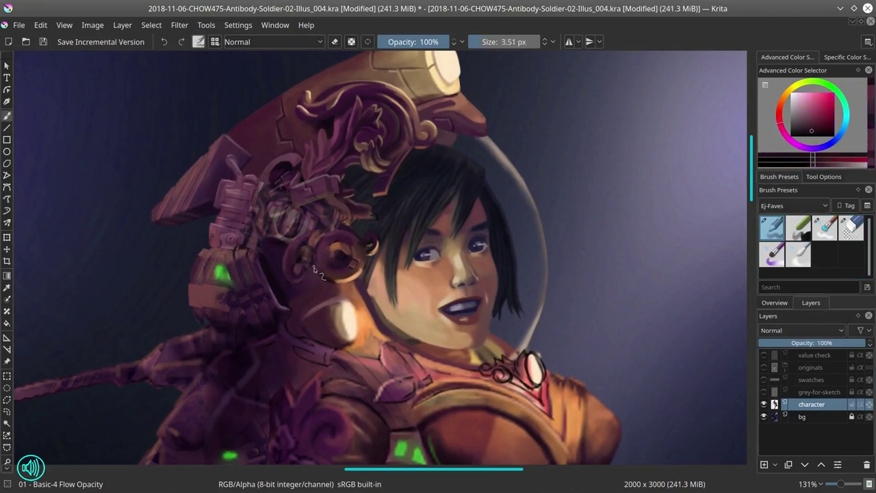
{"action": "left_click", "coordinate": [308, 265], "text": "ctrl"}
{"action": "left_click", "coordinate": [326, 237], "text": "ctrl"}
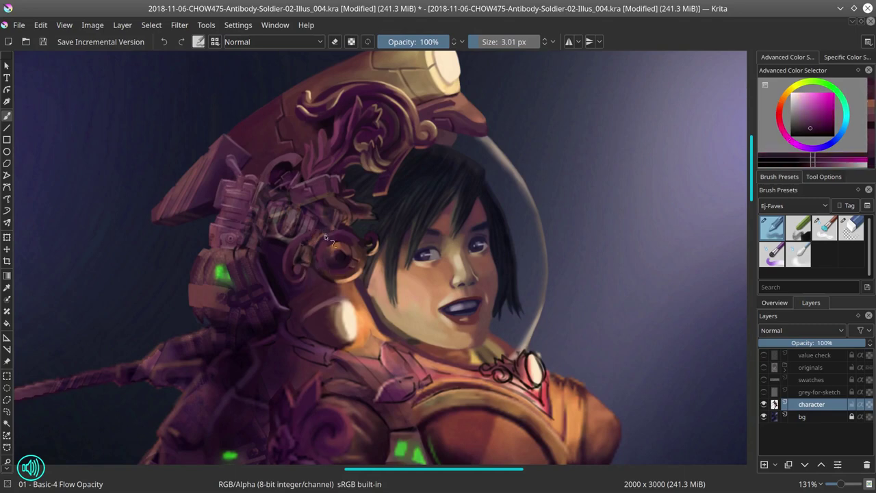
{"action": "left_click", "coordinate": [336, 217], "text": "ctrl"}
{"action": "scroll", "coordinate": [336, 217], "scroll_direction": "up", "scroll_amount": 2}
{"action": "key", "text": "bracketright"}
{"action": "key", "text": "bracketright"}
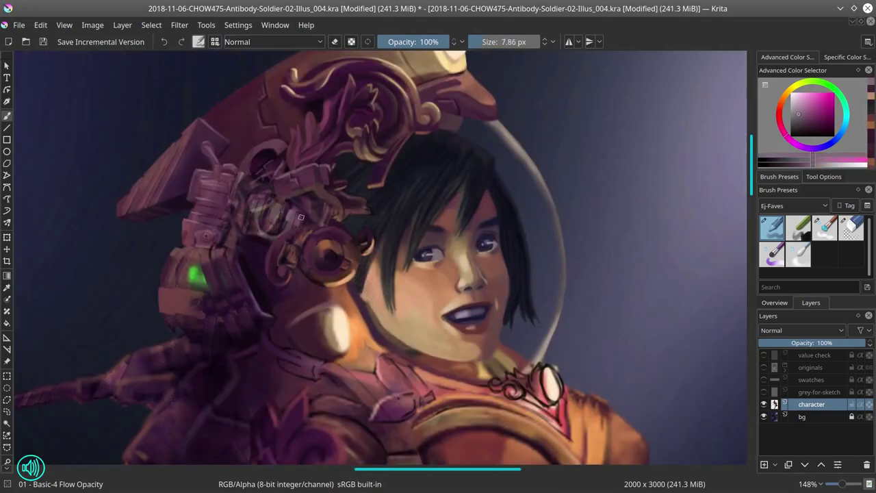
{"action": "left_click", "coordinate": [269, 212], "text": "ctrl"}
{"action": "mouse_move", "coordinate": [269, 230]}
{"action": "left_mouse_down"}
{"action": "mouse_move", "coordinate": [305, 230]}
{"action": "mouse_move", "coordinate": [287, 207]}
{"action": "left_mouse_up"}
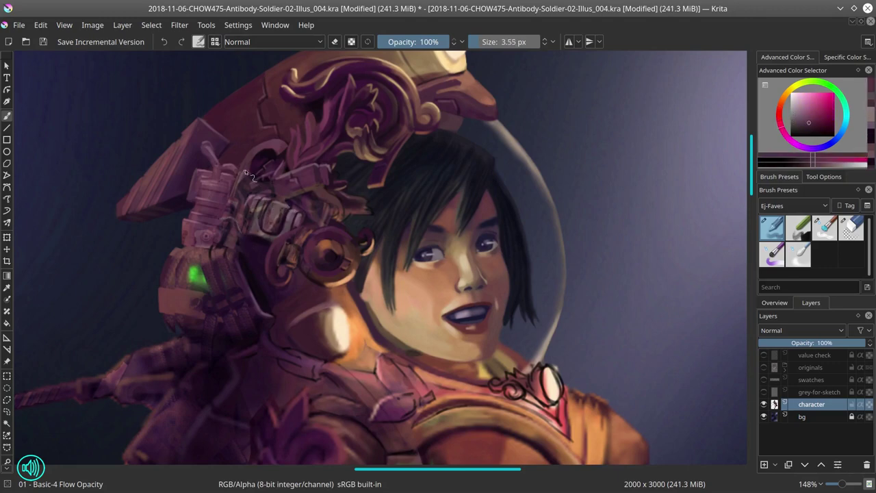
Step: Sample a reddish pink from the ornament, change the brush blending mode, and select Blender Textured Soft
{"action": "left_click", "coordinate": [295, 198], "text": "ctrl"}
{"action": "left_click", "coordinate": [334, 100], "text": "ctrl"}
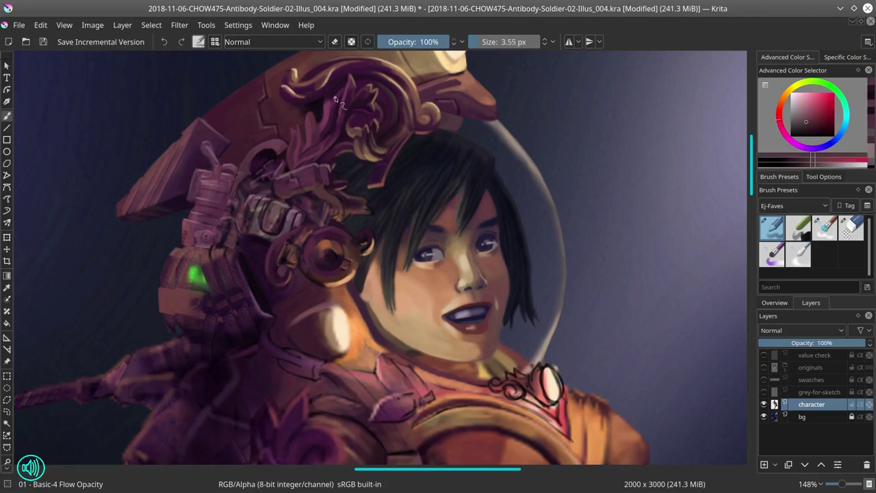
{"action": "scroll", "coordinate": [334, 100], "scroll_direction": "down", "scroll_amount": 5}
{"action": "scroll", "coordinate": [335, 100], "scroll_direction": "up", "scroll_amount": 4}
{"action": "key", "text": "e"}
{"action": "left_click", "coordinate": [321, 42]}
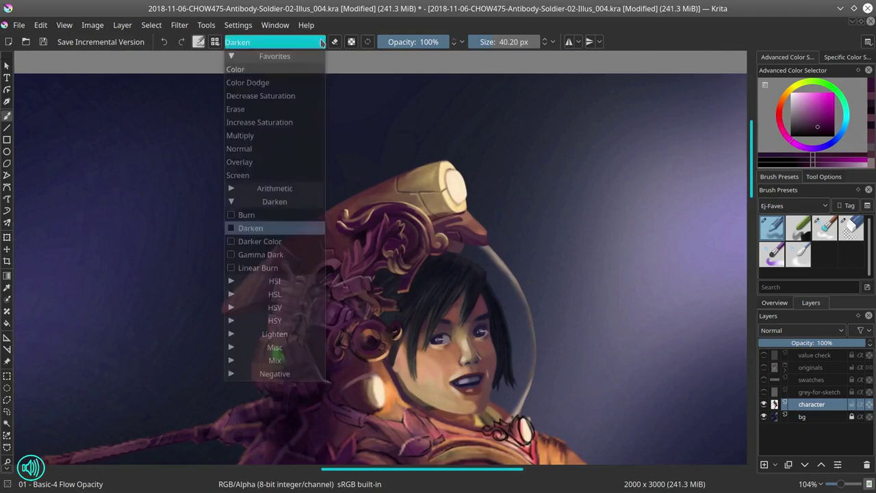
{"action": "left_click", "coordinate": [261, 96]}
{"action": "scroll", "coordinate": [429, 243], "scroll_direction": "down", "scroll_amount": 5}
{"action": "scroll", "coordinate": [233, 241], "scroll_direction": "up", "scroll_amount": 5}
{"action": "key", "text": "/"}
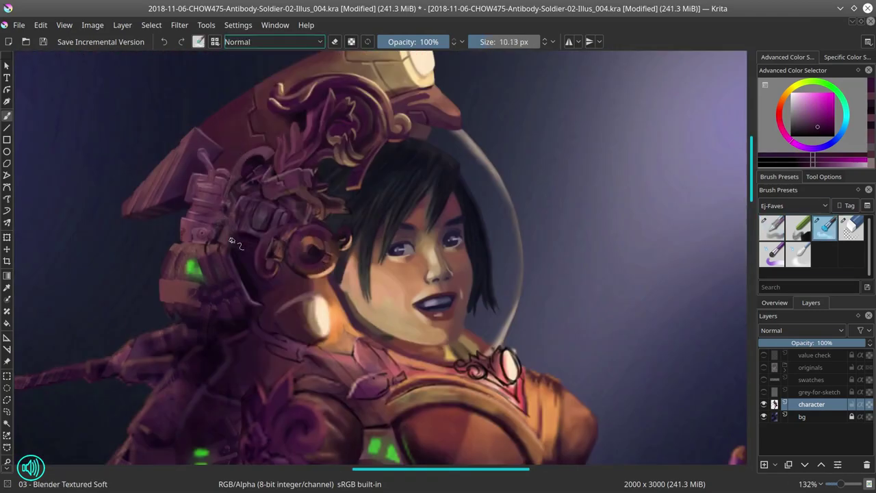
{"action": "key", "text": "/"}
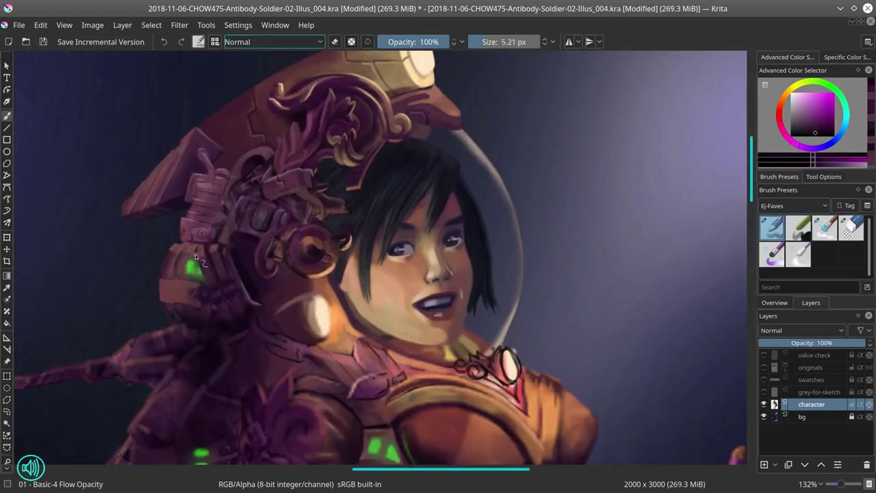
{"action": "key", "text": "/"}
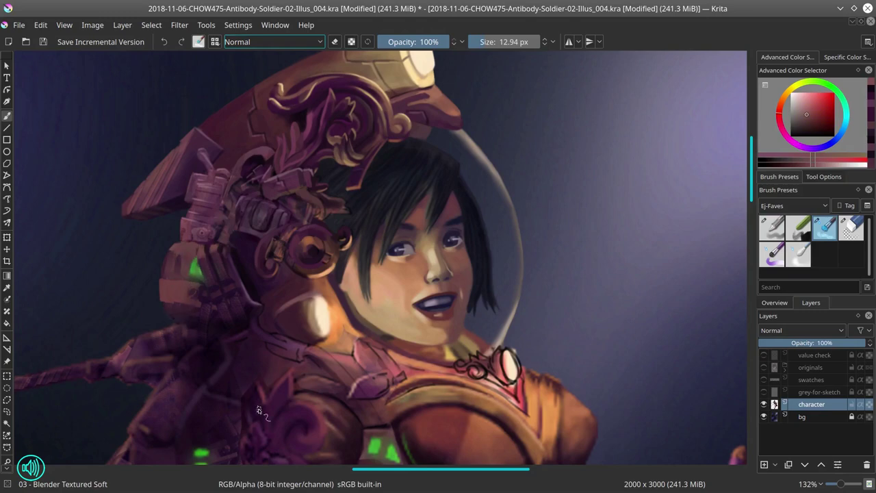
Step: Fit the page in view, save, and blend over the helmet ornament
{"action": "key", "text": "2"}
{"action": "key", "text": "ctrl+s"}
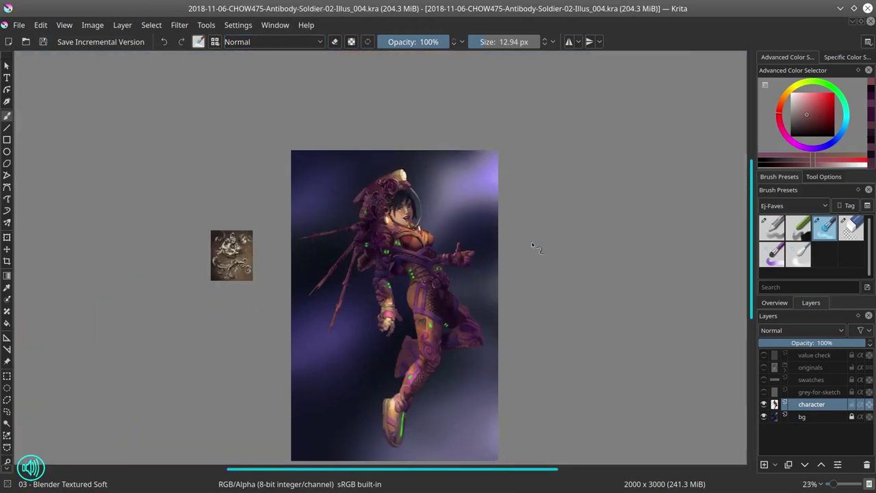
{"action": "scroll", "coordinate": [366, 190], "scroll_direction": "up", "scroll_amount": 5}
{"action": "mouse_move", "coordinate": [281, 212]}
{"action": "left_mouse_down"}
{"action": "mouse_move", "coordinate": [302, 202]}
{"action": "mouse_move", "coordinate": [277, 185]}
{"action": "left_mouse_up"}
{"action": "key", "text": "/"}
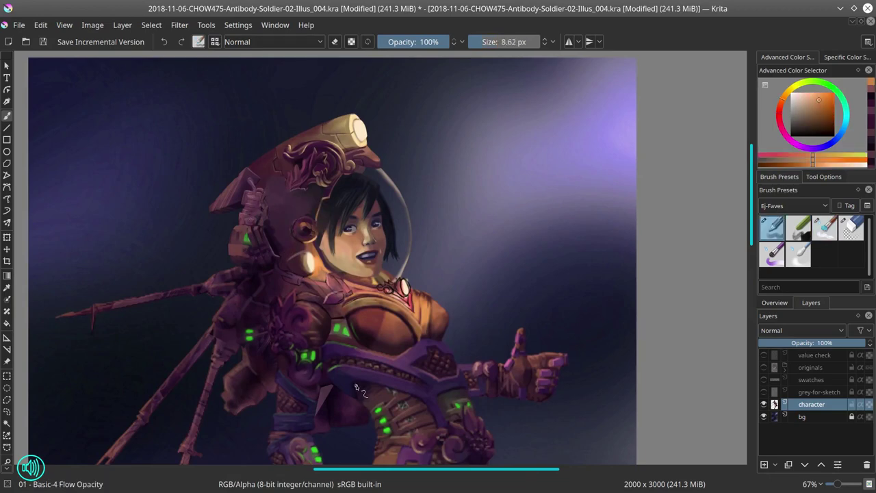
{"action": "scroll", "coordinate": [321, 206], "scroll_direction": "down", "scroll_amount": 4}
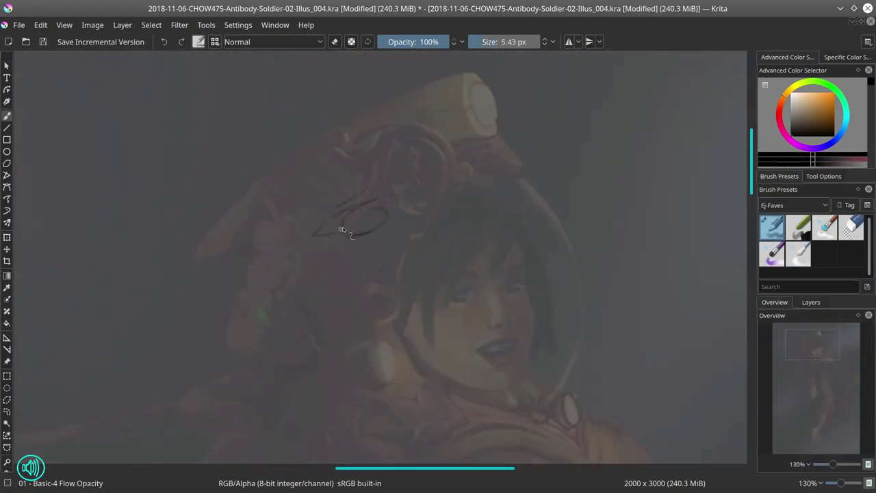
Step: Sketch ornament lines on the mirrored, rotated helmet and shoulder, adding a curl above the shoulder spiral
{"action": "key", "text": "slash"}
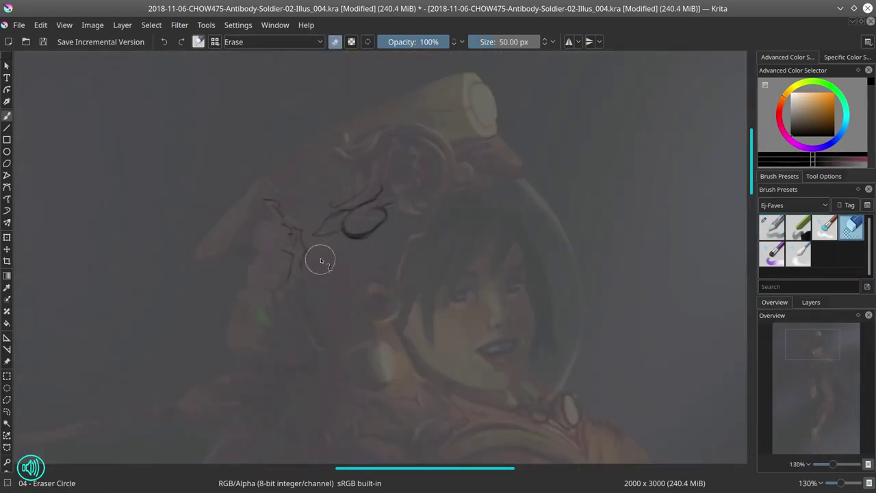
{"action": "key", "text": "slash"}
{"action": "key", "text": "slash"}
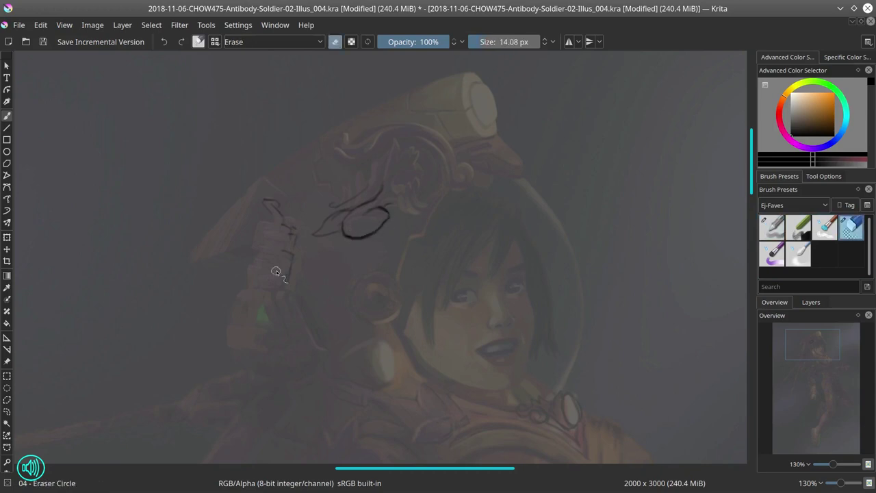
{"action": "key", "text": "slash"}
{"action": "key", "text": "slash"}
{"action": "key", "text": "slash"}
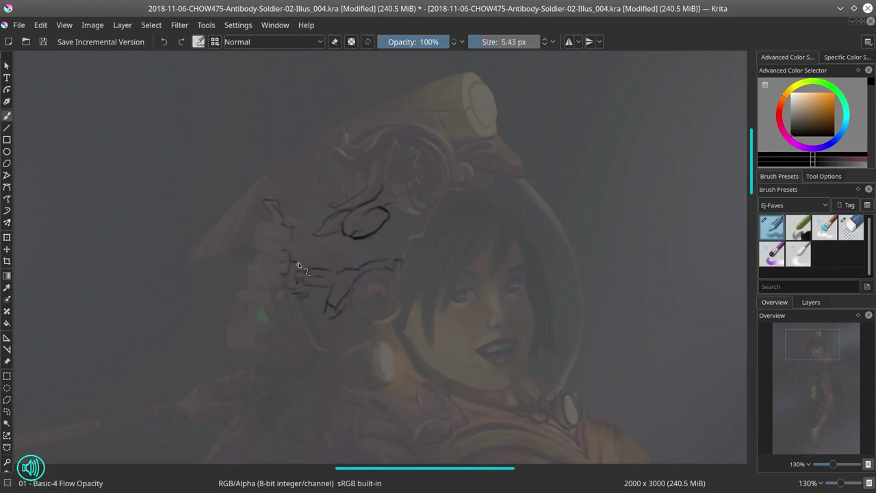
{"action": "key", "text": "m"}
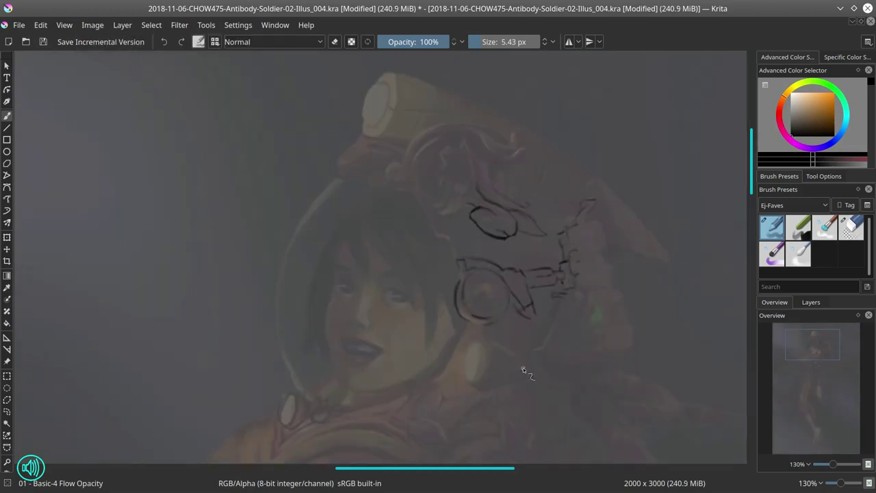
{"action": "key", "text": "slash"}
{"action": "key", "text": "slash"}
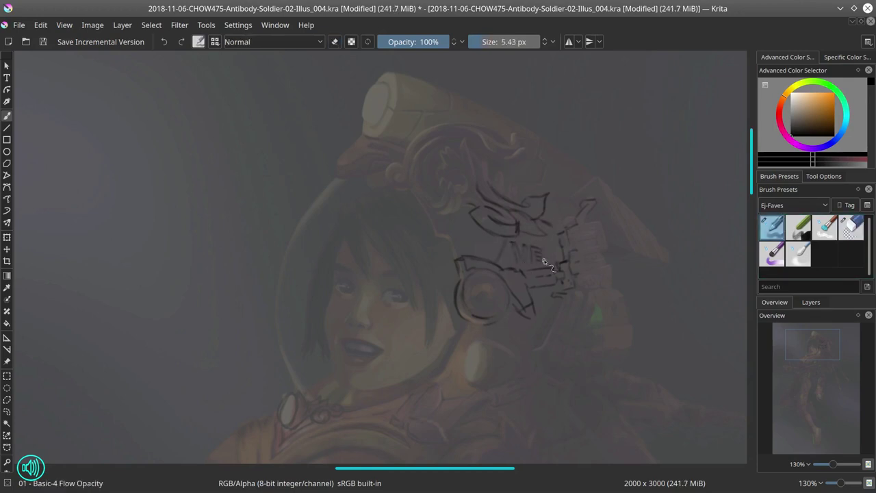
{"action": "left_click_drag", "start_coordinate": [486, 391], "coordinate": [462, 302]}
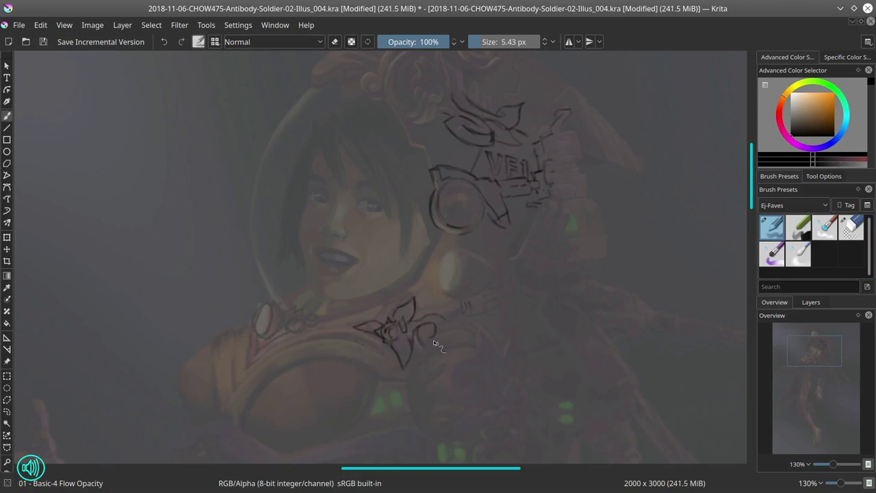
{"action": "left_click_drag", "start_coordinate": [412, 310], "coordinate": [408, 279]}
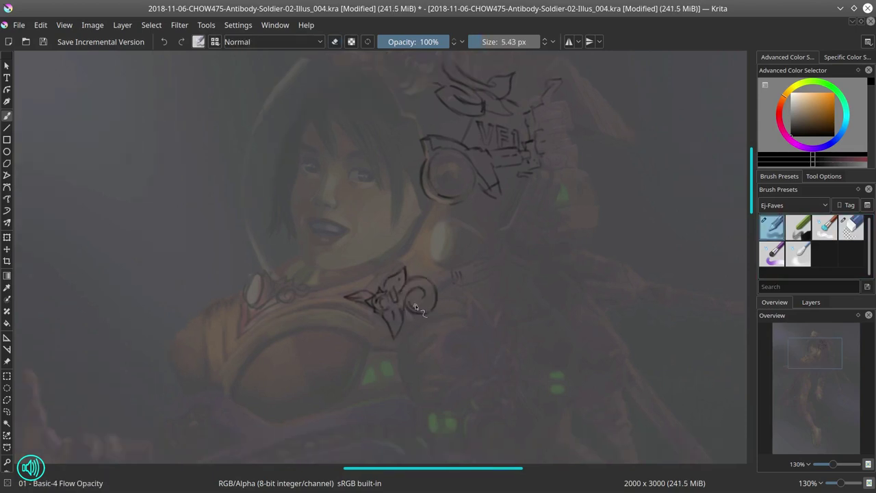
{"action": "left_click_drag", "start_coordinate": [602, 322], "coordinate": [538, 288]}
{"action": "left_click_drag", "start_coordinate": [410, 320], "coordinate": [420, 312]}
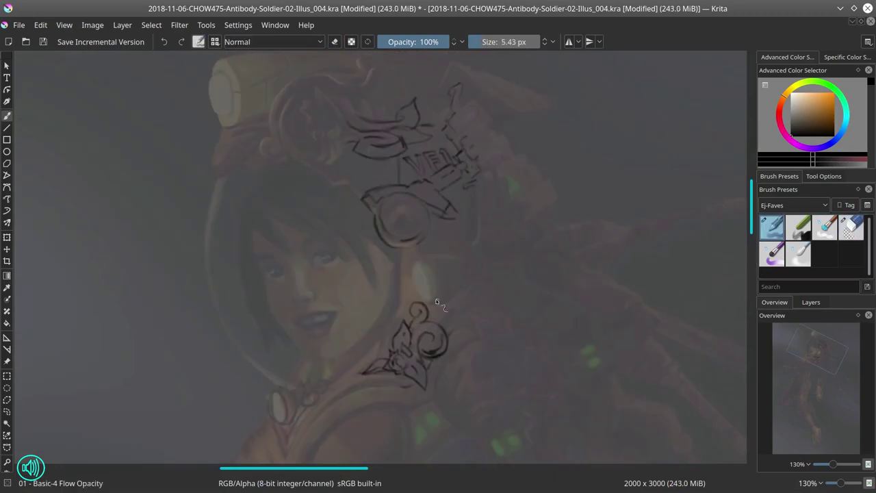
Step: Select the sketch layer in the layer list and save the painting
{"action": "left_click", "coordinate": [811, 302]}
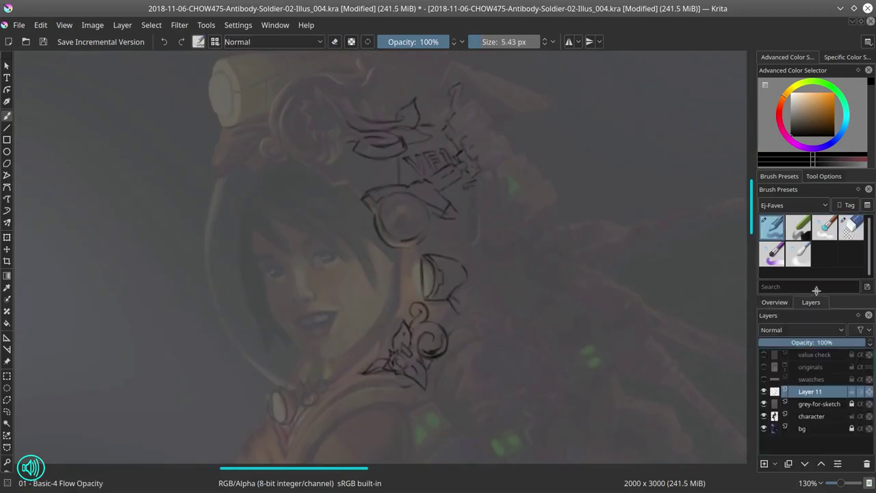
{"action": "left_click", "coordinate": [764, 404]}
{"action": "left_click", "coordinate": [764, 404]}
{"action": "key", "text": "ctrl+s"}
Step: Paste the copied piece, transform it into place, and merge it down into Layer 11
{"action": "key", "text": "ctrl+v"}
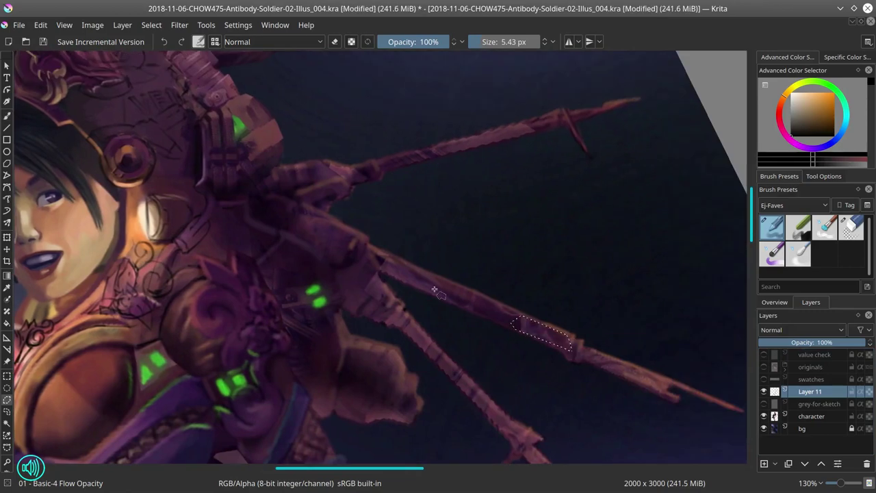
{"action": "left_click", "coordinate": [151, 25]}
{"action": "left_click", "coordinate": [235, 254]}
{"action": "key", "text": "ctrl+t"}
{"action": "key", "text": "b"}
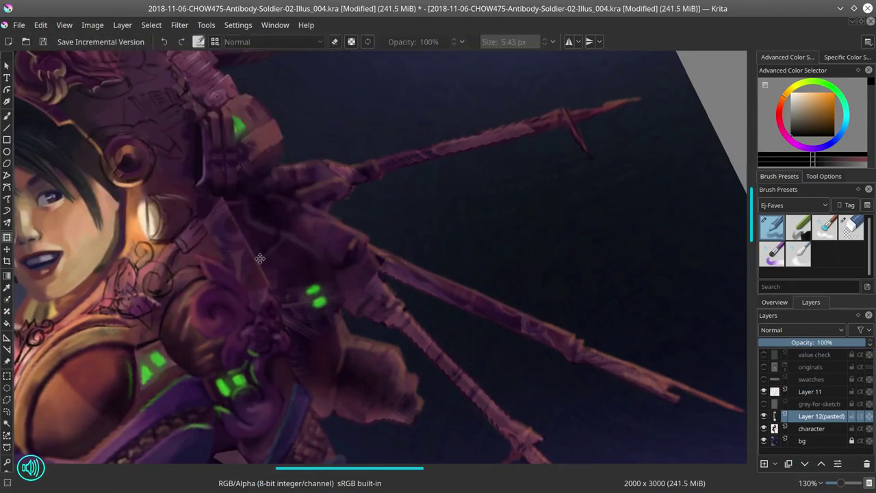
{"action": "key", "text": "e"}
{"action": "right_click", "coordinate": [818, 416]}
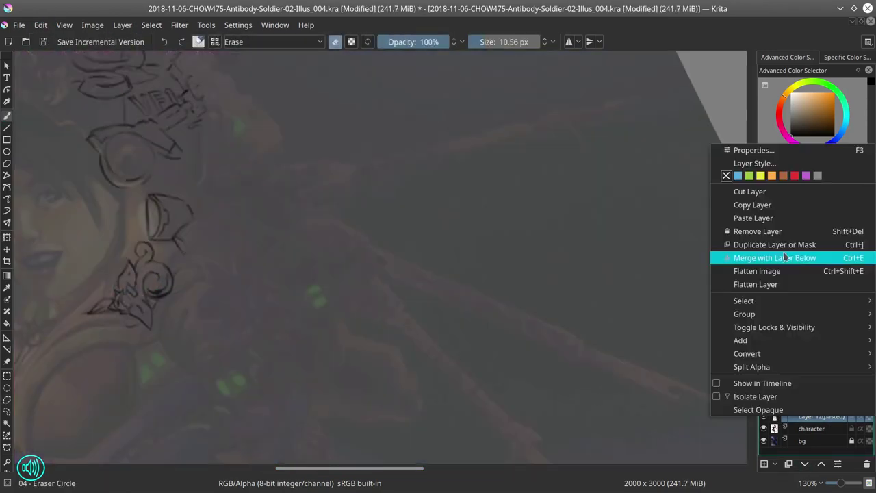
{"action": "left_click", "coordinate": [746, 198]}
{"action": "key", "text": "/"}
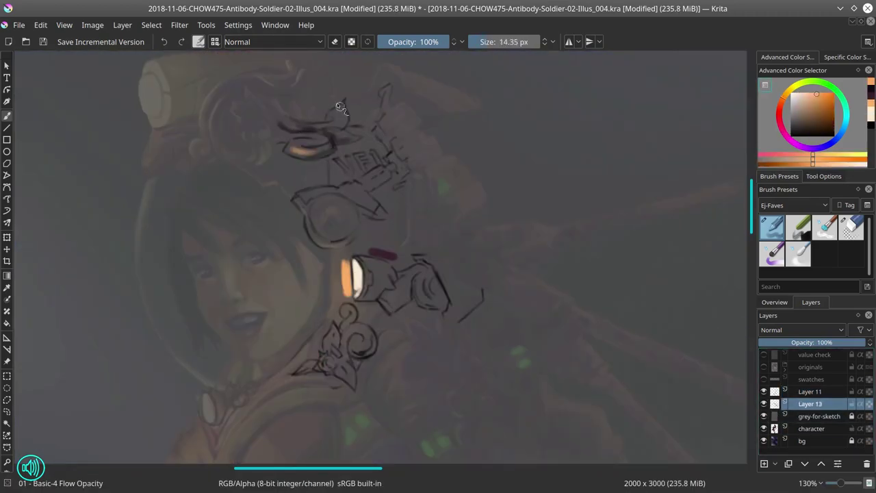
Step: Shade the leaf shape, VELE banner and right-hand ornament, adding small orange highlights
{"action": "left_click_drag", "start_coordinate": [341, 107], "coordinate": [336, 127]}
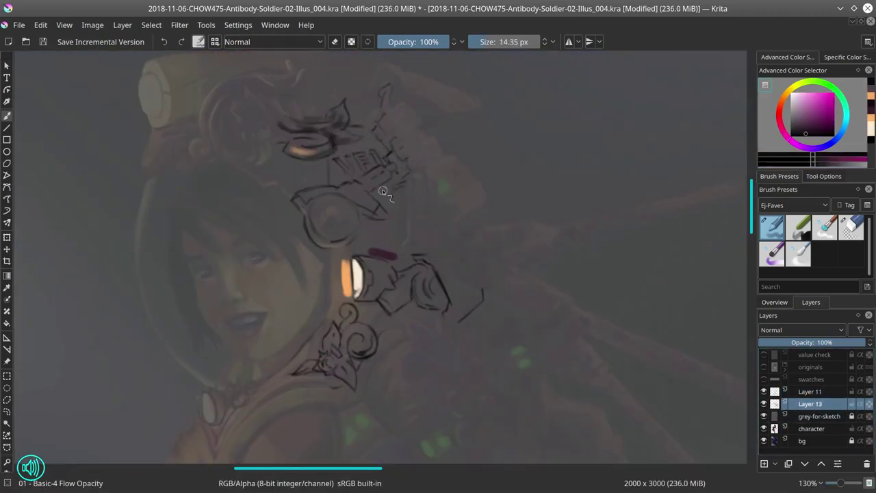
{"action": "left_click_drag", "start_coordinate": [383, 178], "coordinate": [439, 280]}
{"action": "left_click_drag", "start_coordinate": [329, 330], "coordinate": [327, 346]}
{"action": "left_click_drag", "start_coordinate": [232, 409], "coordinate": [252, 390]}
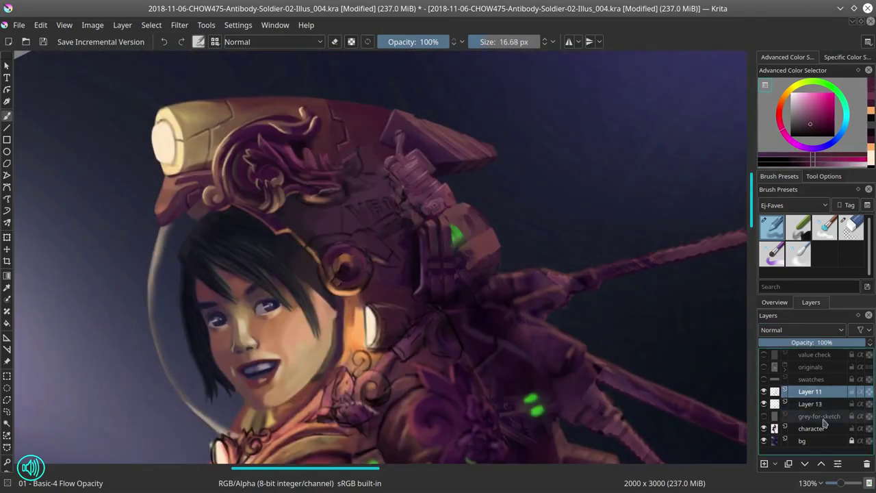
Step: Try the Color Dodge brush blending mode, then return it to Normal
{"action": "right_click", "coordinate": [825, 423]}
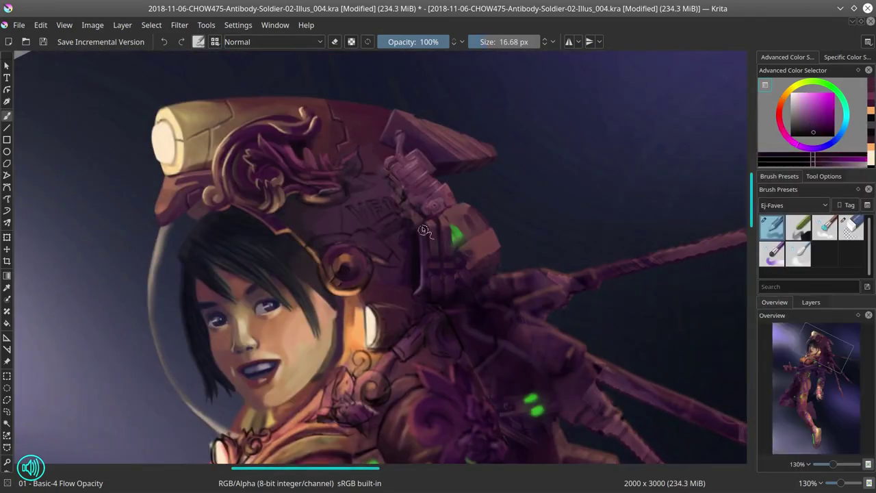
{"action": "key", "text": "alt+shift+m"}
{"action": "key", "text": "alt+shift+d"}
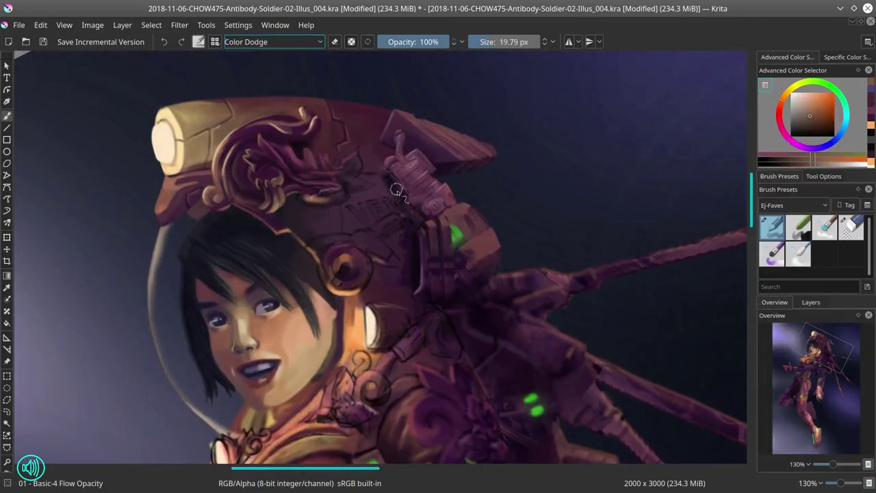
{"action": "key", "text": "e"}
{"action": "left_click", "coordinate": [381, 189], "text": "ctrl"}
{"action": "key", "text": "alt+shift+n"}
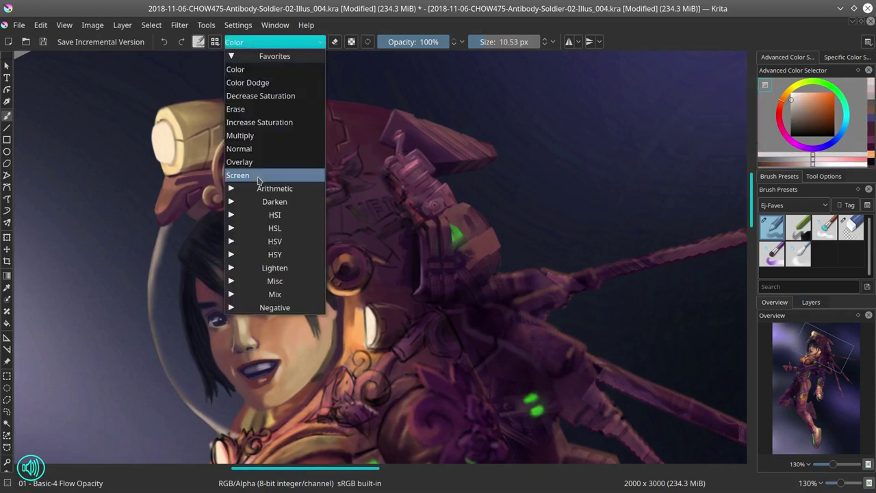
Step: Paint small pinkish-red and purple detail strokes on the helmet, sampling darker helmet shades
{"action": "left_click", "coordinate": [391, 195], "text": "ctrl"}
{"action": "key", "text": "slash"}
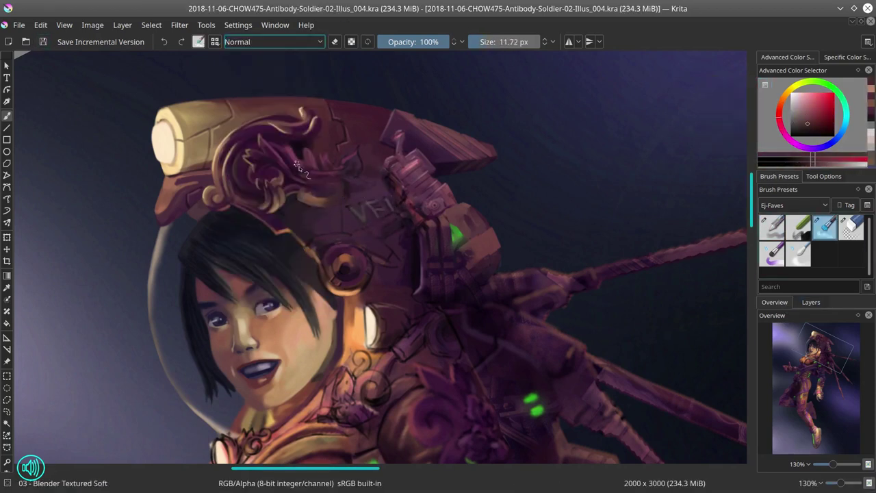
{"action": "key", "text": "bracketleft"}
{"action": "key", "text": "slash"}
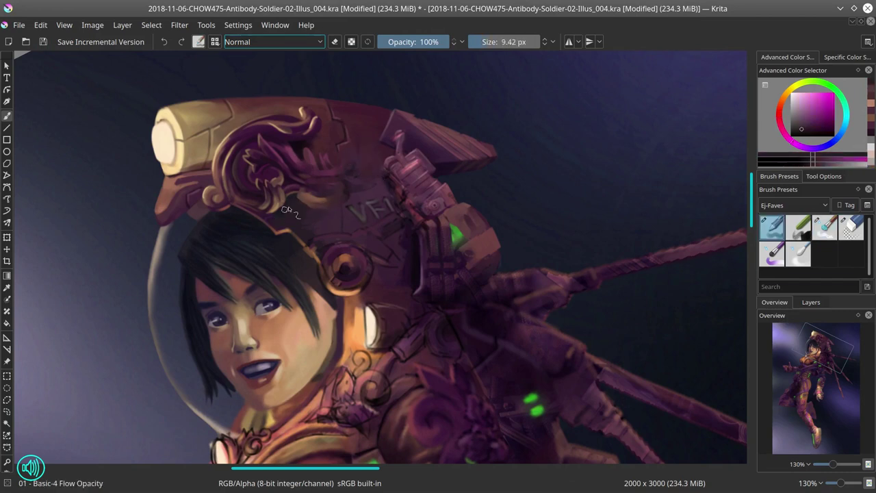
{"action": "left_click", "coordinate": [333, 189], "text": "ctrl"}
{"action": "key", "text": "bracketleft"}
{"action": "left_click", "coordinate": [346, 200], "text": "ctrl"}
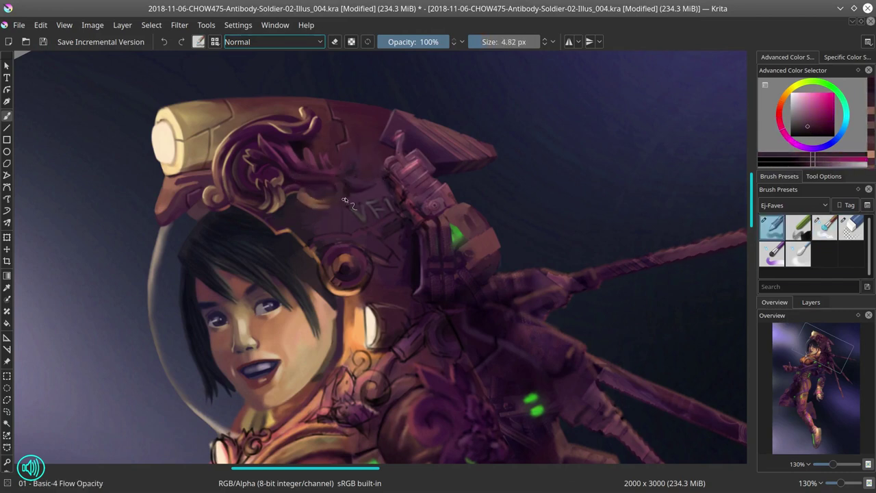
{"action": "left_click", "coordinate": [327, 189], "text": "ctrl"}
{"action": "key", "text": "bracketleft"}
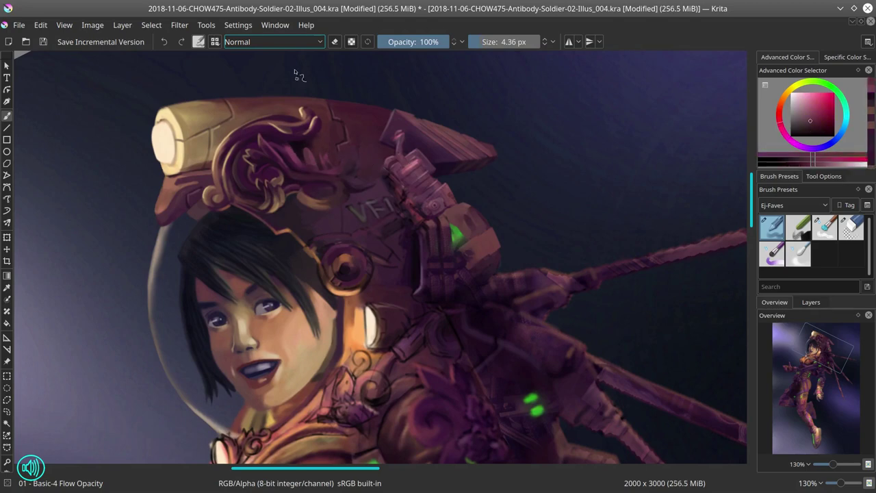
{"action": "left_click", "coordinate": [425, 235], "text": "ctrl"}
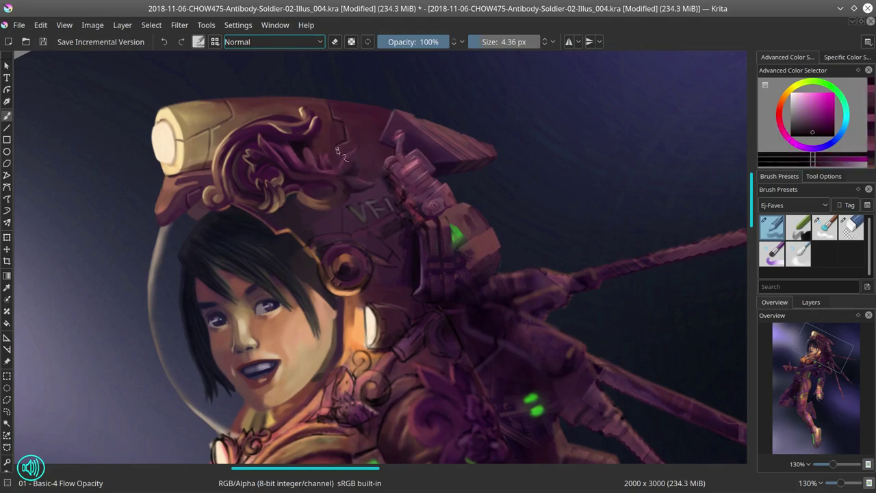
{"action": "key", "text": "bracketright"}
{"action": "key", "text": "bracketright"}
{"action": "key", "text": "bracketleft"}
{"action": "key", "text": "bracketleft"}
{"action": "left_click", "coordinate": [332, 162], "text": "ctrl"}
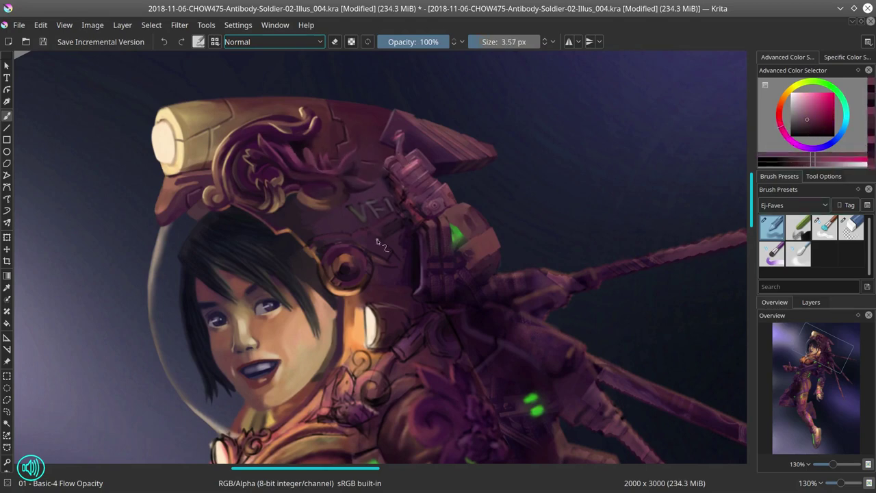
Step: Save the painting and zoom out to see more of it
{"action": "key", "text": "minus"}
{"action": "key", "text": "minus"}
{"action": "key", "text": "minus"}
{"action": "key", "text": "minus"}
{"action": "key", "text": "5"}
{"action": "key", "text": "ctrl+s"}
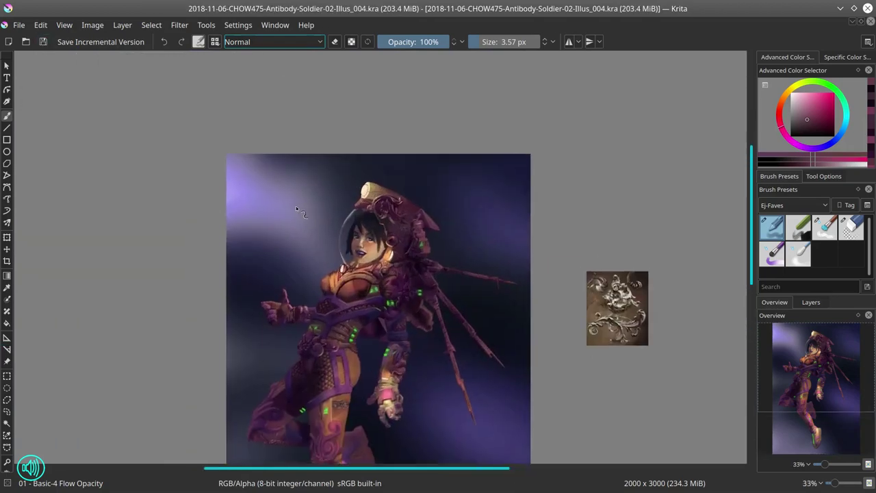
Step: Zoom in on the helmet and face and add a small light highlight on the helmet block
{"action": "key", "text": "minus"}
{"action": "key", "text": "minus"}
{"action": "key", "text": "2"}
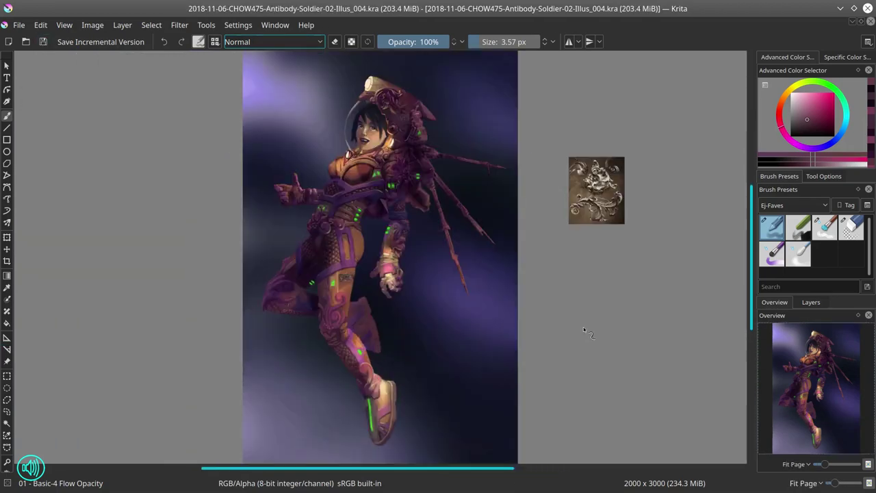
{"action": "scroll", "coordinate": [392, 105], "scroll_direction": "up", "scroll_amount": 10}
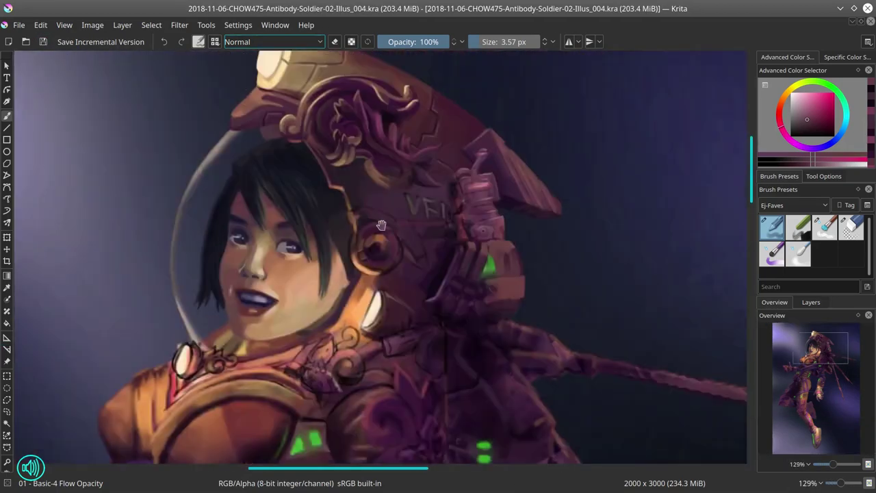
{"action": "left_click_drag", "start_coordinate": [325, 216], "coordinate": [312, 296]}
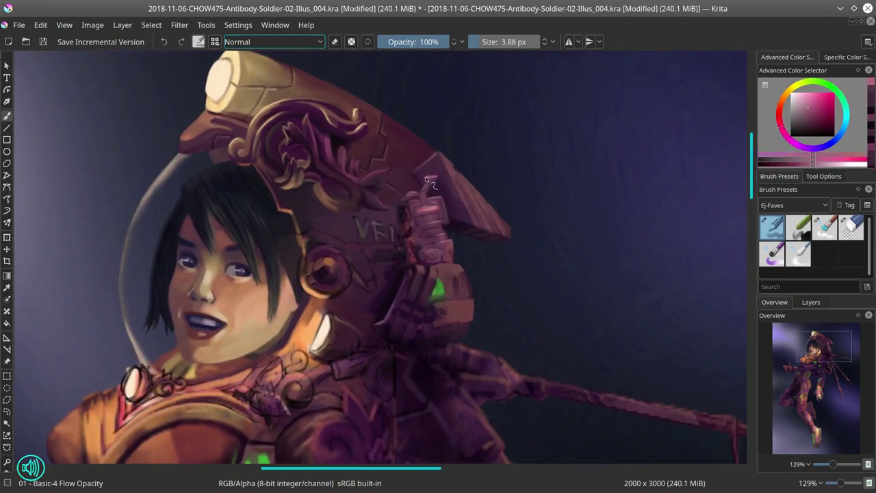
{"action": "left_click_drag", "start_coordinate": [426, 177], "coordinate": [431, 188]}
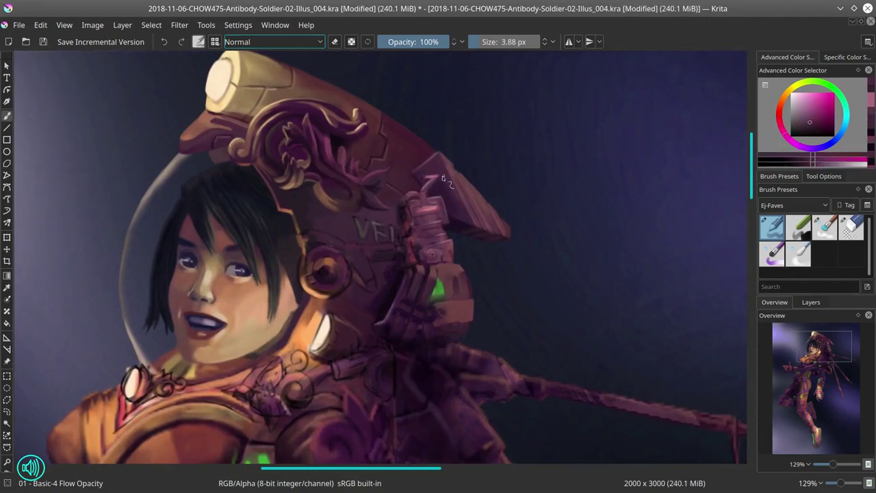
Step: Paint over the VEI lettering with darker magenta strokes, then flip the painting horizontally
{"action": "left_click", "coordinate": [396, 202], "text": "ctrl"}
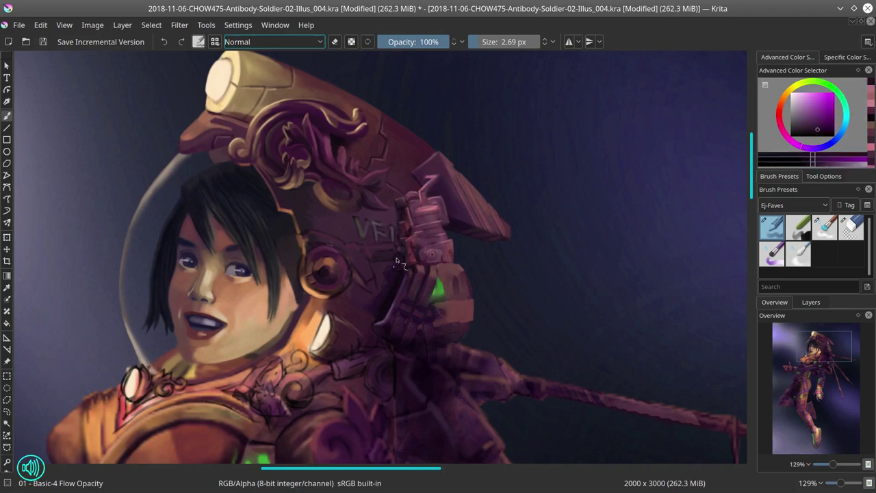
{"action": "left_click", "coordinate": [430, 253], "text": "ctrl"}
{"action": "left_click", "coordinate": [424, 243], "text": "ctrl"}
{"action": "left_click", "coordinate": [404, 271], "text": "ctrl"}
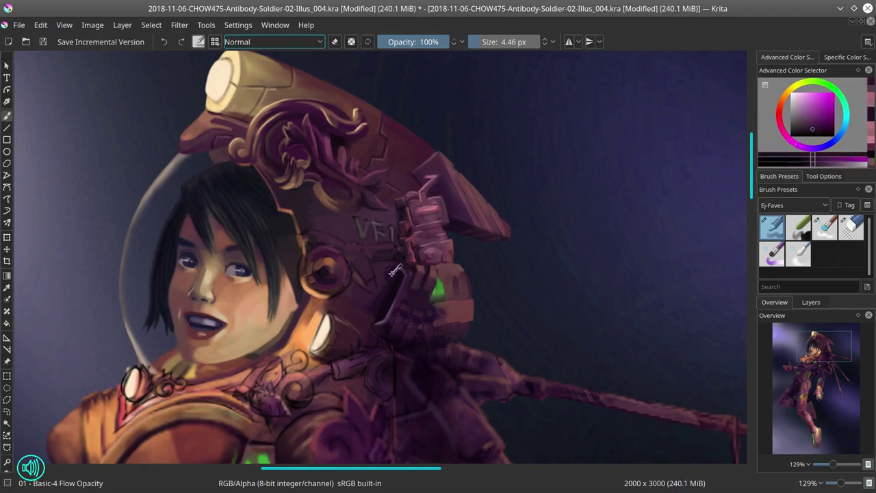
{"action": "mouse_move", "coordinate": [396, 233]}
{"action": "left_mouse_down"}
{"action": "mouse_move", "coordinate": [397, 199]}
{"action": "mouse_move", "coordinate": [390, 217]}
{"action": "mouse_move", "coordinate": [409, 286]}
{"action": "mouse_move", "coordinate": [425, 219]}
{"action": "mouse_move", "coordinate": [377, 251]}
{"action": "mouse_move", "coordinate": [319, 232]}
{"action": "mouse_move", "coordinate": [364, 237]}
{"action": "mouse_move", "coordinate": [357, 242]}
{"action": "mouse_move", "coordinate": [381, 251]}
{"action": "mouse_move", "coordinate": [377, 299]}
{"action": "mouse_move", "coordinate": [355, 278]}
{"action": "mouse_move", "coordinate": [360, 226]}
{"action": "mouse_move", "coordinate": [310, 238]}
{"action": "mouse_move", "coordinate": [298, 275]}
{"action": "mouse_move", "coordinate": [330, 249]}
{"action": "mouse_move", "coordinate": [314, 178]}
{"action": "mouse_move", "coordinate": [302, 274]}
{"action": "mouse_move", "coordinate": [283, 211]}
{"action": "mouse_move", "coordinate": [297, 261]}
{"action": "left_mouse_up"}
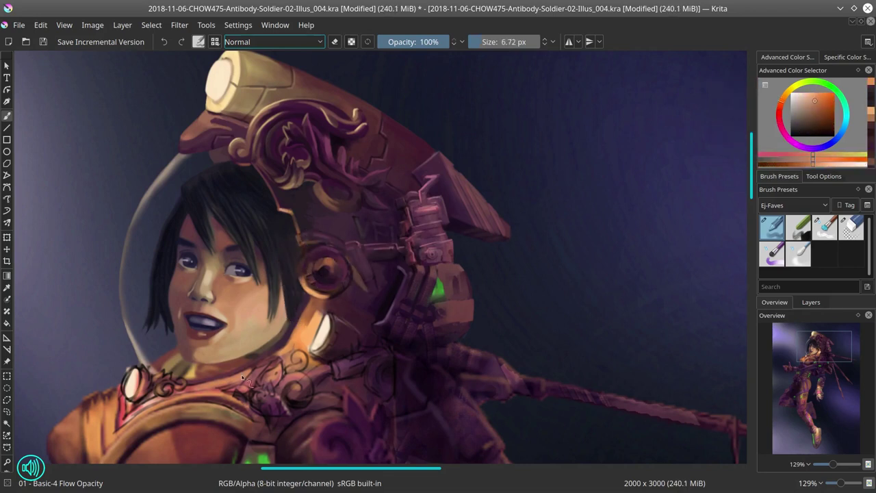
{"action": "left_click", "coordinate": [263, 357], "text": "ctrl"}
{"action": "scroll", "coordinate": [521, 199], "scroll_direction": "down", "scroll_amount": 6}
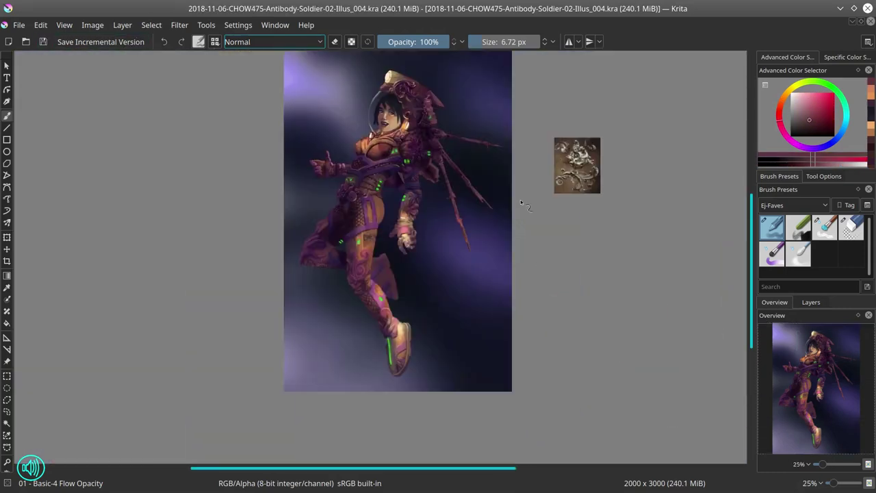
{"action": "left_click", "coordinate": [93, 25]}
{"action": "left_click", "coordinate": [118, 157]}
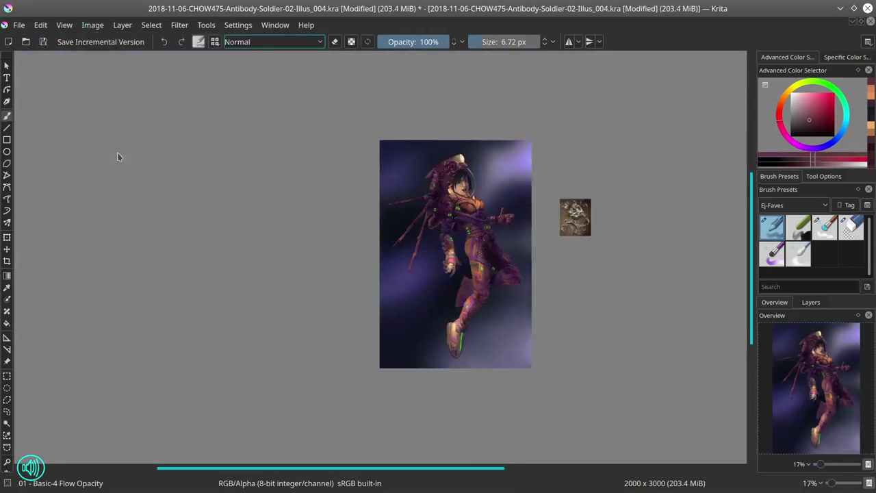
Step: Paste the ornament reference image as a new, renamed layer and hide it
{"action": "left_click", "coordinate": [7, 361]}
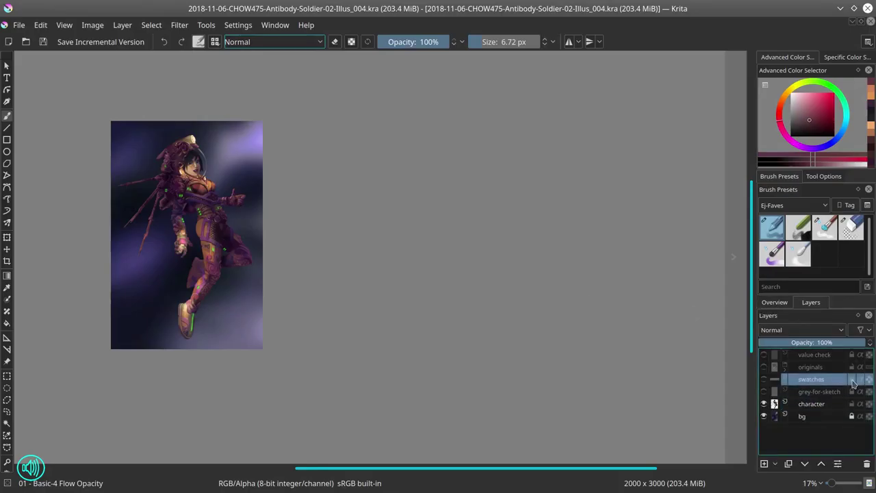
{"action": "key", "text": "ctrl+v"}
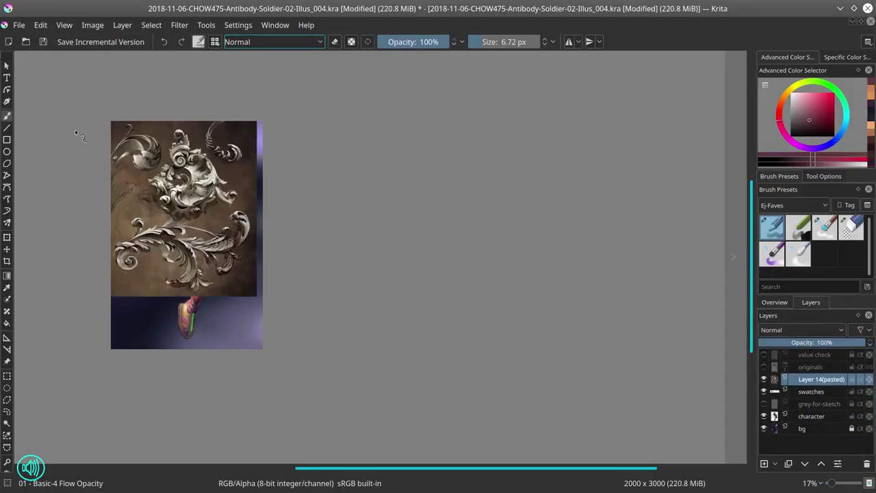
{"action": "double_click", "coordinate": [814, 380]}
{"action": "key", "text": "ctrl+v"}
{"action": "key", "text": "Return"}
{"action": "left_click", "coordinate": [764, 380]}
Step: Hide the swatches layer, check values with the greyscale layer, and mirror the painting back
{"action": "left_click", "coordinate": [764, 392]}
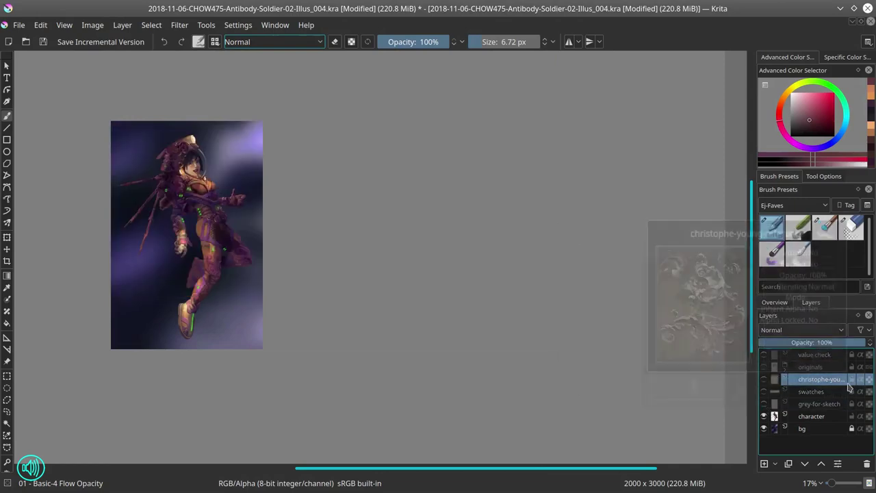
{"action": "left_click", "coordinate": [764, 355]}
{"action": "left_click", "coordinate": [92, 24]}
{"action": "left_click", "coordinate": [99, 155]}
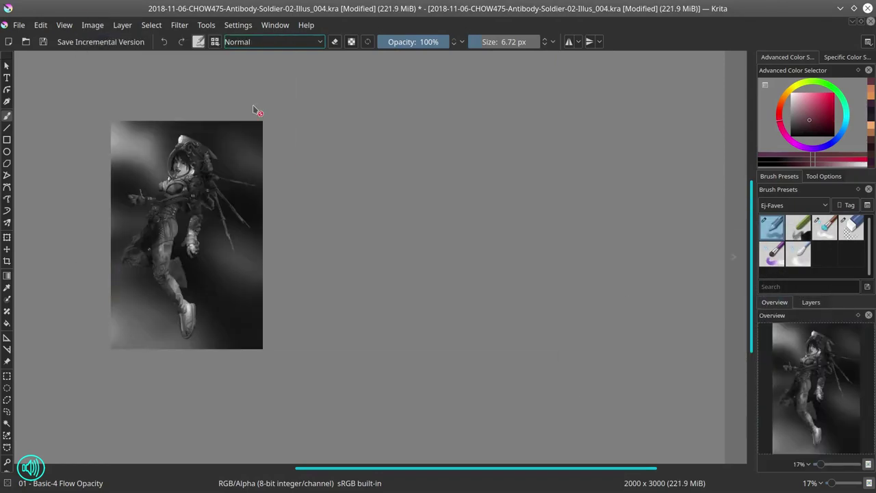
Step: Hide the greyscale value check layer and save the painting
{"action": "scroll", "coordinate": [532, 194], "scroll_direction": "down", "scroll_amount": 2}
{"action": "left_click", "coordinate": [810, 302]}
{"action": "left_click", "coordinate": [763, 364]}
{"action": "left_click", "coordinate": [774, 302]}
{"action": "left_click", "coordinate": [42, 42]}
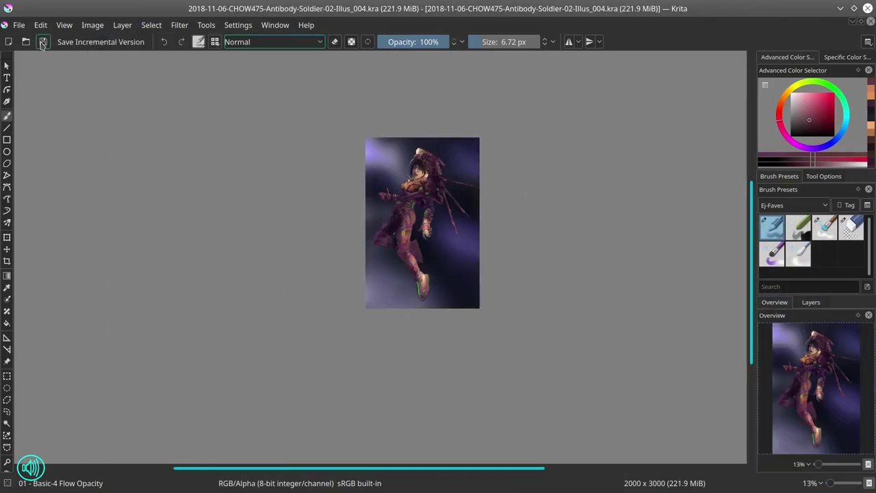
{"action": "key", "text": "plus"}
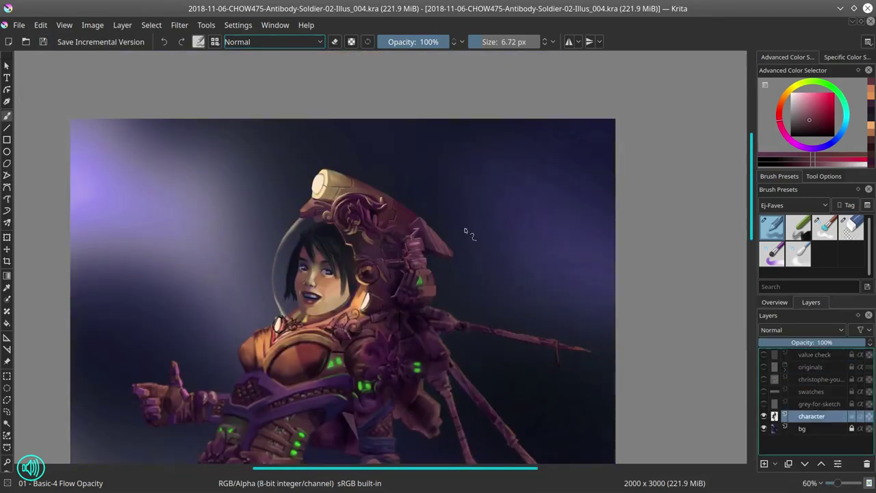
Step: With the Basic-4 Flow Opacity brush, sample dark red and pink tones from the helmet, adjusting brush size
{"action": "scroll", "coordinate": [414, 264], "scroll_direction": "down", "scroll_amount": 4}
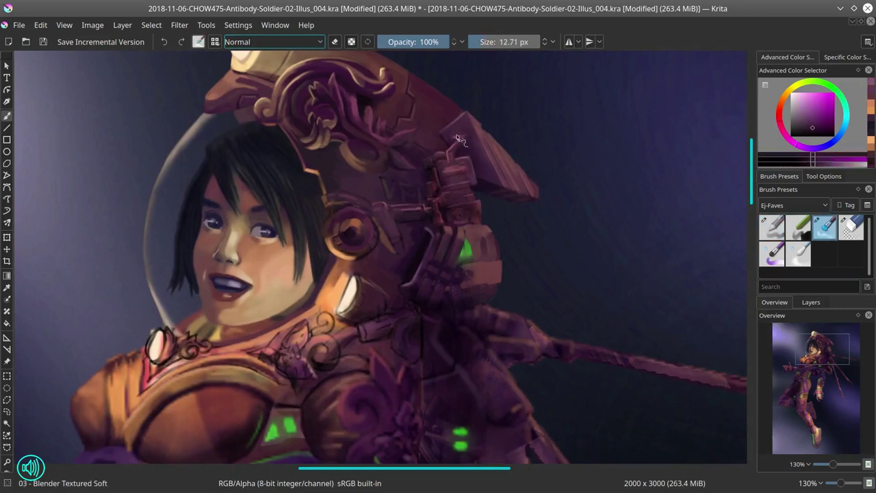
{"action": "key", "text": "/"}
{"action": "left_click", "coordinate": [393, 239], "text": "ctrl"}
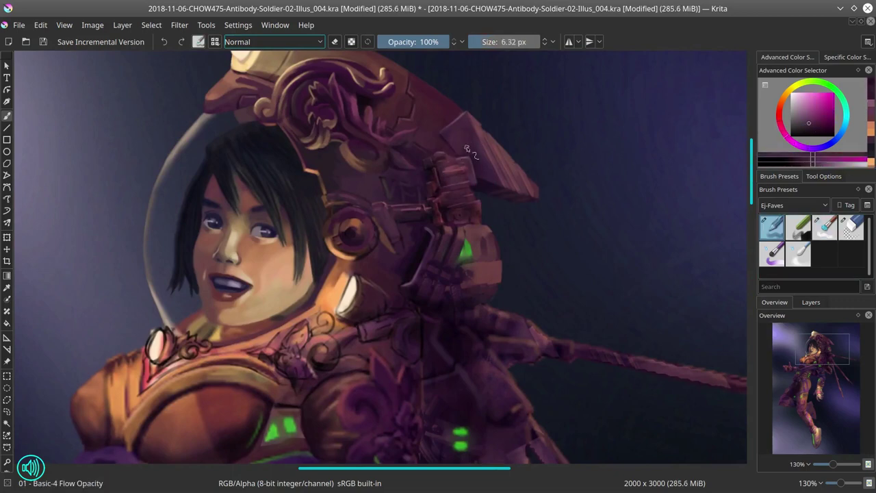
{"action": "left_click", "coordinate": [396, 240], "text": "ctrl"}
{"action": "key", "text": "bracketleft"}
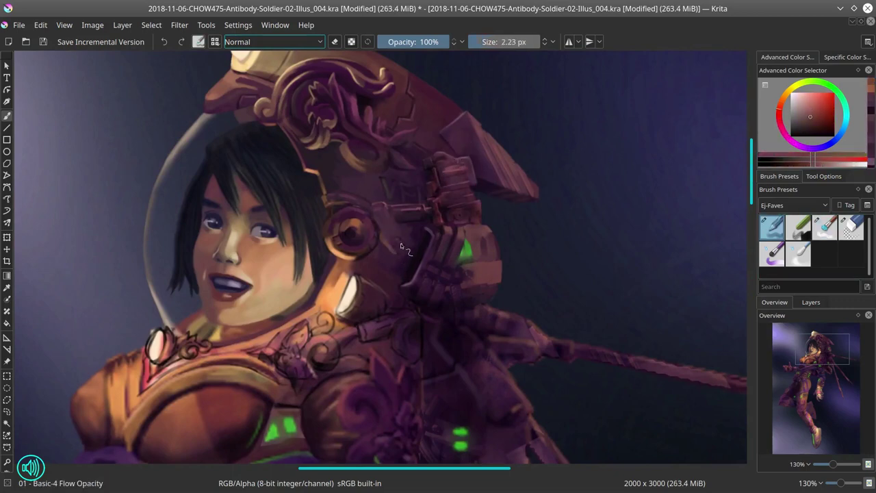
{"action": "left_click", "coordinate": [381, 208], "text": "ctrl"}
{"action": "key", "text": "bracketright"}
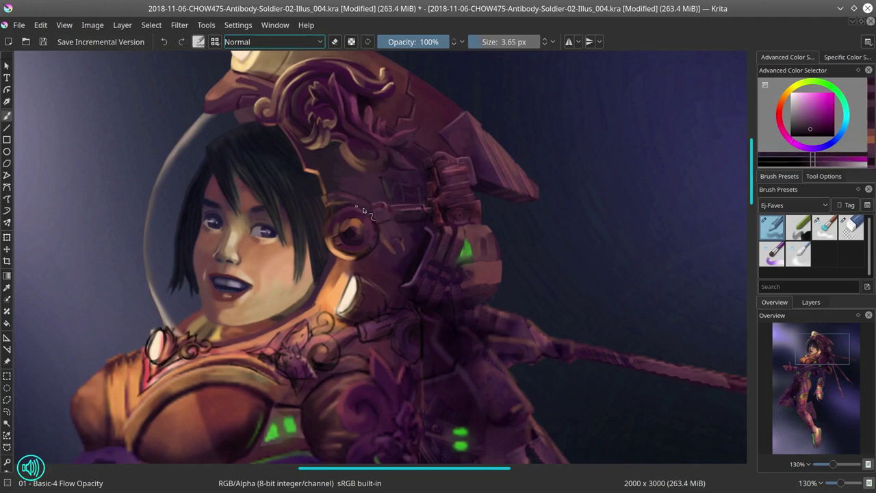
{"action": "left_click", "coordinate": [356, 207], "text": "ctrl"}
{"action": "key", "text": "/"}
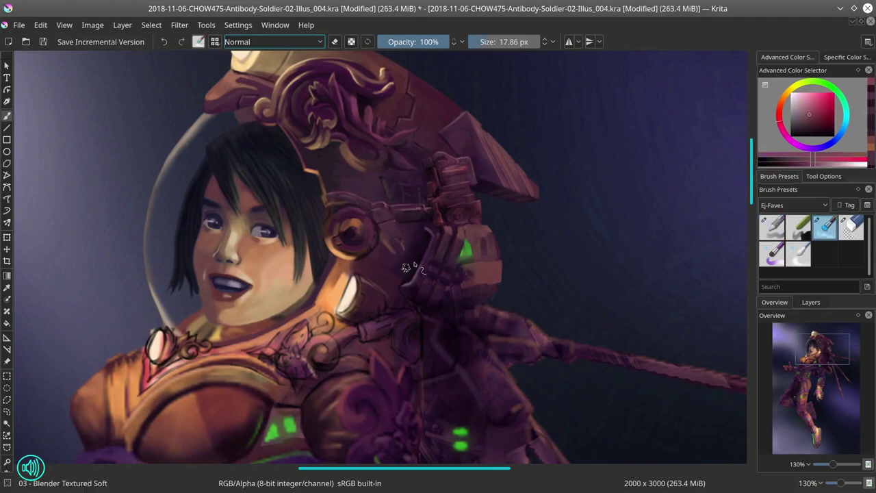
{"action": "key", "text": "/"}
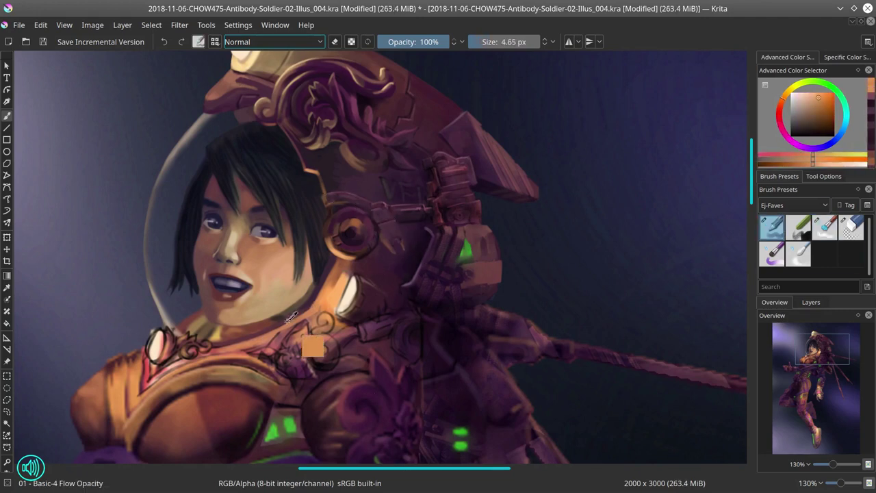
Step: Pick skin-tan, dark purple and pinkish mauve from the canvas to shade the helmet machinery
{"action": "left_click", "coordinate": [301, 303], "text": "ctrl"}
{"action": "key", "text": "bracketright"}
{"action": "left_click", "coordinate": [283, 312], "text": "ctrl"}
{"action": "key", "text": "bracketright"}
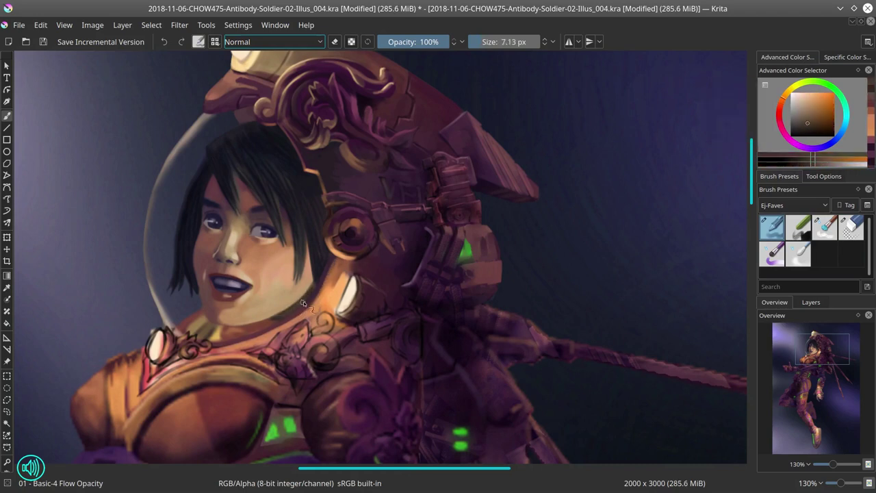
{"action": "left_click", "coordinate": [280, 308], "text": "ctrl"}
{"action": "key", "text": "bracketleft"}
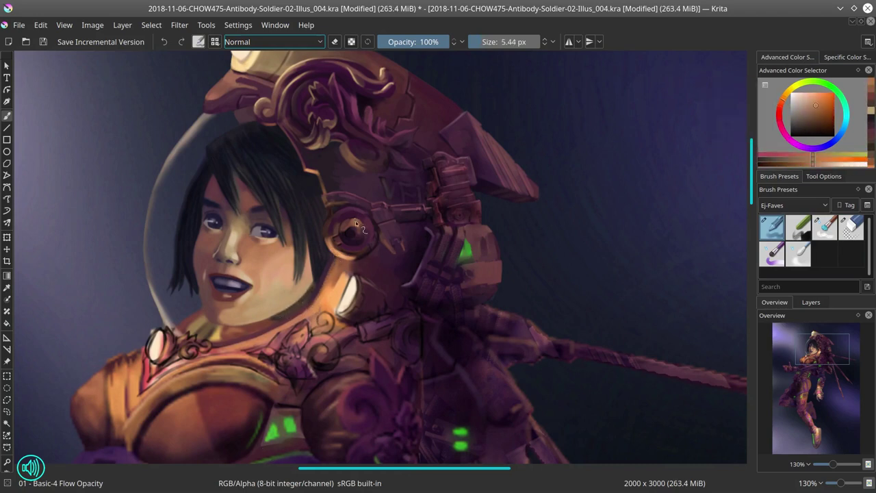
{"action": "left_click", "coordinate": [383, 260], "text": "ctrl"}
{"action": "key", "text": "bracketright"}
{"action": "key", "text": "bracketright"}
{"action": "key", "text": "bracketright"}
{"action": "left_click_drag", "start_coordinate": [452, 224], "coordinate": [425, 254]}
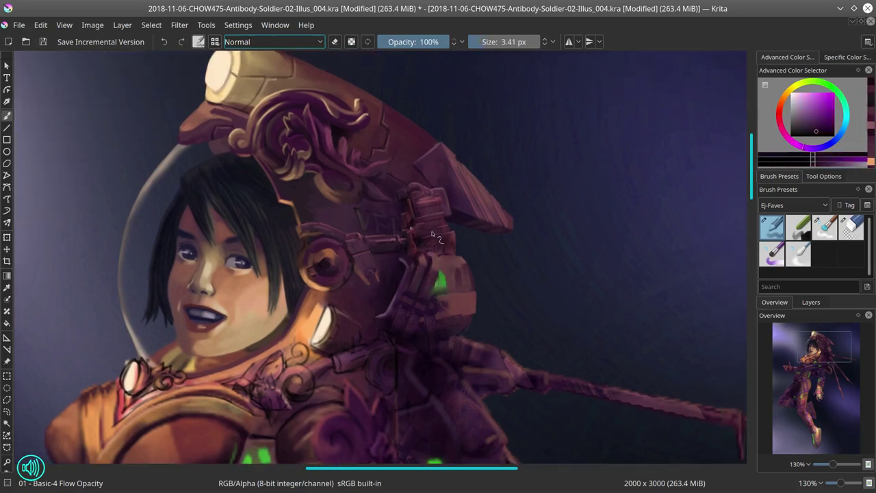
Step: Add green from the glowing light and darker purple accents to the helmet, then zoom out
{"action": "key", "text": "slash"}
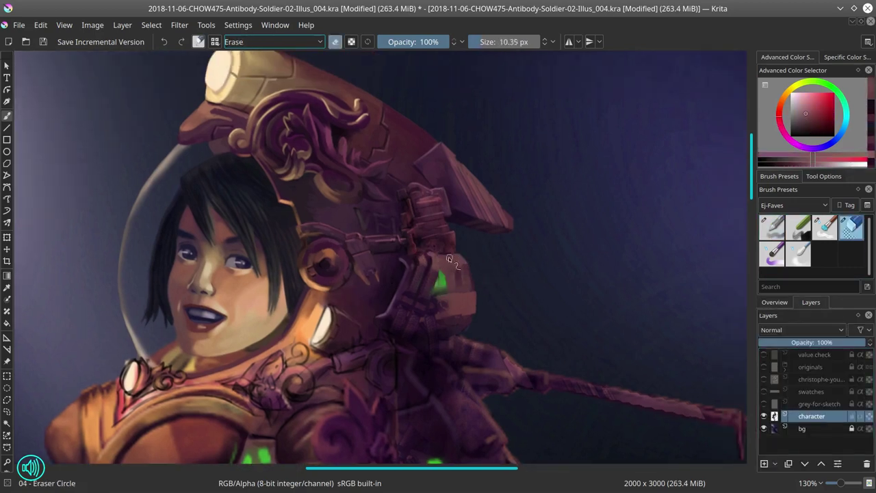
{"action": "key", "text": "slash"}
{"action": "key", "text": "bracketleft"}
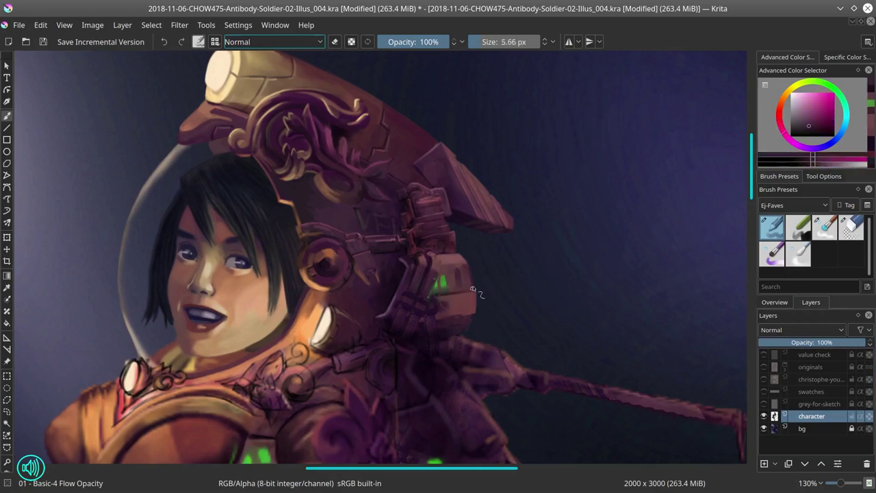
{"action": "left_click", "coordinate": [442, 283], "text": "ctrl"}
{"action": "key", "text": "bracketleft"}
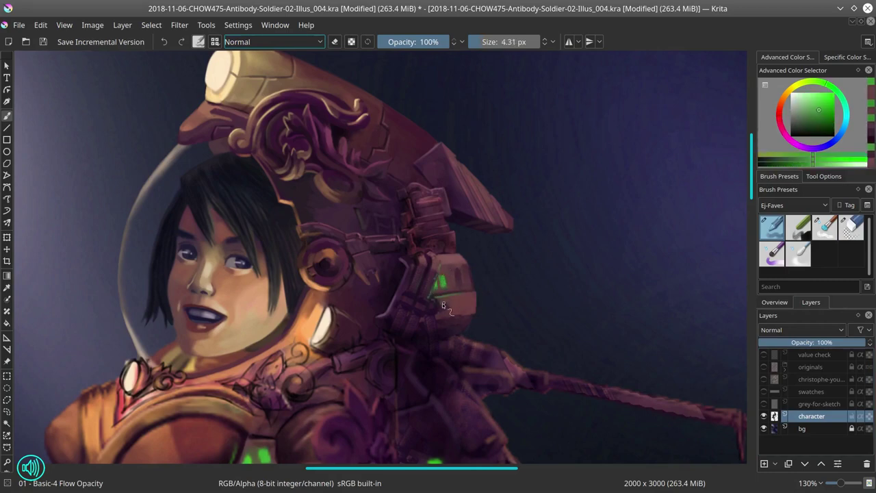
{"action": "left_click_drag", "start_coordinate": [443, 305], "coordinate": [505, 250]}
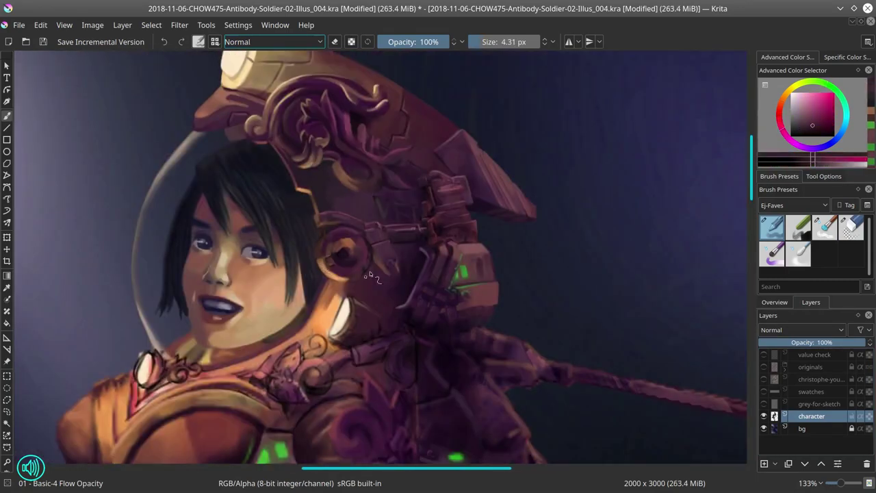
{"action": "mouse_move", "coordinate": [370, 271]}
{"action": "left_mouse_down"}
{"action": "mouse_move", "coordinate": [56, 112]}
{"action": "mouse_move", "coordinate": [412, 199]}
{"action": "left_mouse_up"}
{"action": "left_click", "coordinate": [411, 200], "text": "ctrl"}
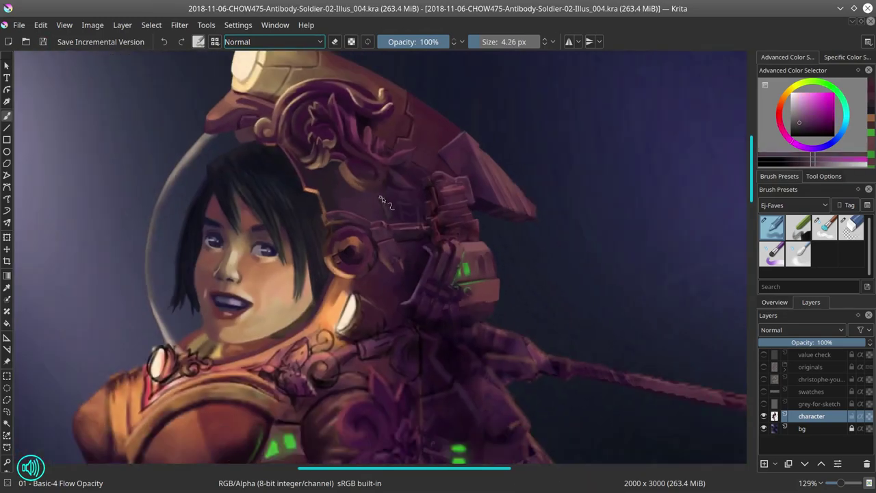
{"action": "left_click", "coordinate": [418, 212], "text": "ctrl"}
{"action": "key", "text": "bracketright"}
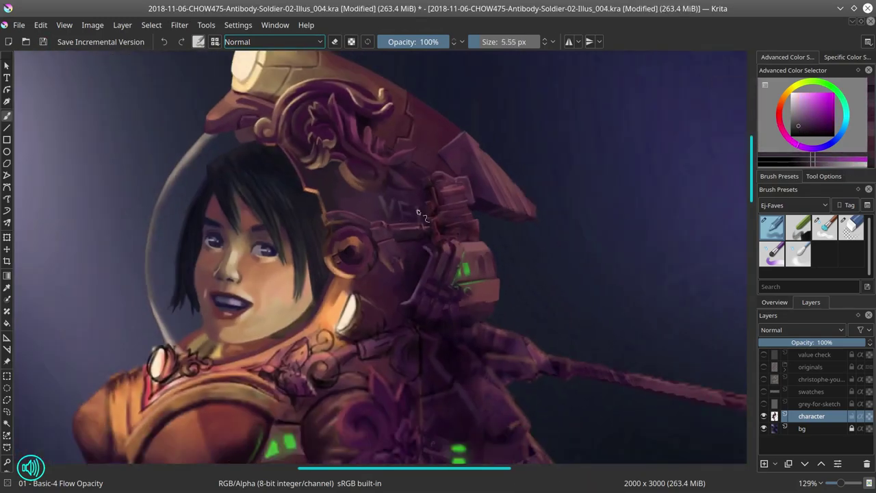
{"action": "left_click", "coordinate": [418, 212], "text": "ctrl"}
{"action": "key", "text": "bracketright"}
{"action": "key", "text": "bracketright"}
{"action": "key", "text": "bracketright"}
{"action": "left_click_drag", "start_coordinate": [416, 190], "coordinate": [514, 231]}
Step: Save, then paint over the green patch on the helmet's side panel and tidy its edge
{"action": "left_click", "coordinate": [43, 42]}
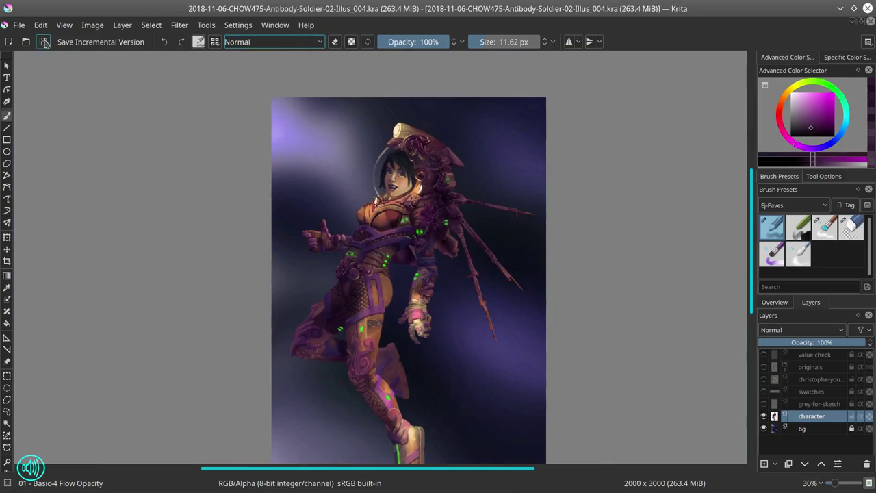
{"action": "mouse_move", "coordinate": [174, 225]}
{"action": "left_mouse_down"}
{"action": "mouse_move", "coordinate": [439, 206]}
{"action": "mouse_move", "coordinate": [452, 219]}
{"action": "left_mouse_up"}
{"action": "key", "text": "bracketright"}
{"action": "key", "text": "bracketright"}
{"action": "left_click", "coordinate": [439, 206], "text": "ctrl"}
{"action": "key", "text": "slash"}
{"action": "key", "text": "slash"}
{"action": "left_click", "coordinate": [479, 230], "text": "ctrl"}
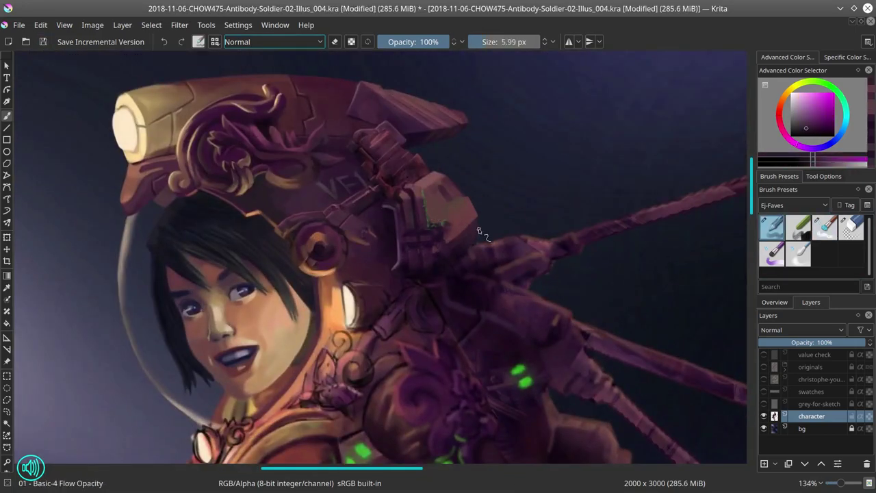
{"action": "key", "text": "e"}
{"action": "key", "text": "e"}
{"action": "key", "text": "slash"}
{"action": "left_click", "coordinate": [441, 208], "text": "ctrl"}
{"action": "key", "text": "slash"}
{"action": "key", "text": "bracketleft"}
{"action": "key", "text": "bracketleft"}
{"action": "key", "text": "bracketleft"}
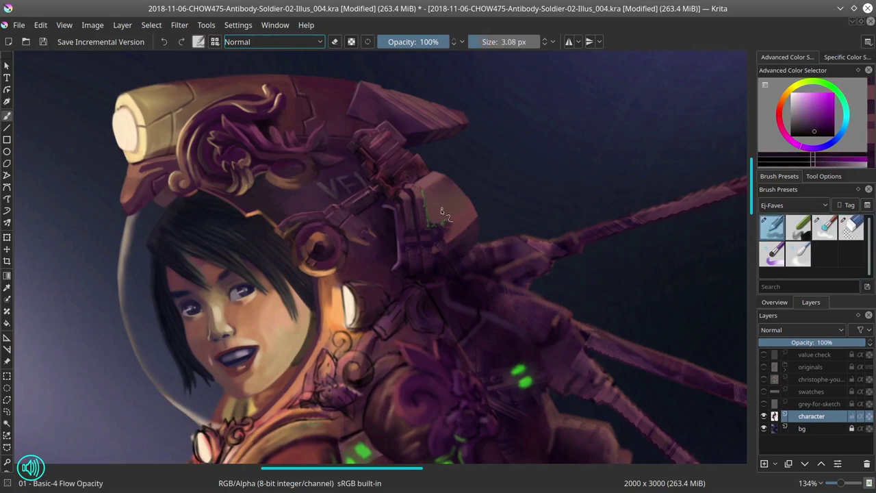
Step: Dab two small bright green lights on the helmet panel, then start a polygonal selection above the hair
{"action": "left_click", "coordinate": [434, 206], "text": "ctrl"}
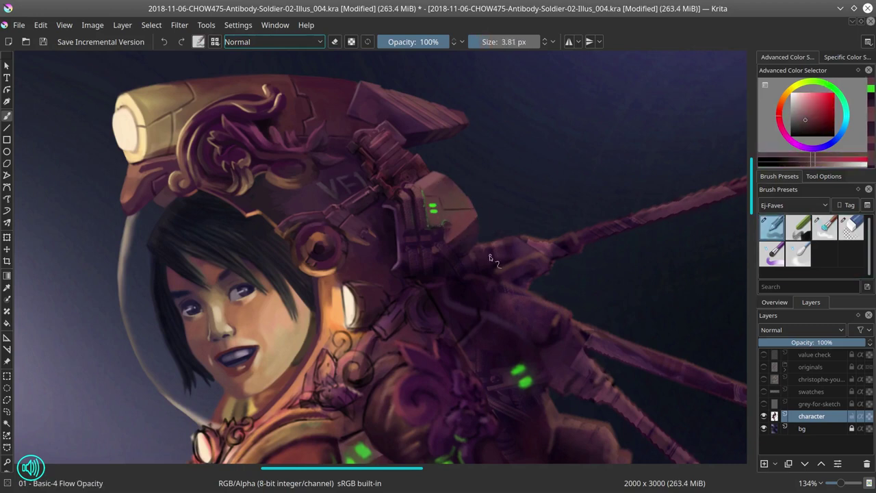
{"action": "key", "text": "bracketright"}
{"action": "key", "text": "bracketright"}
{"action": "key", "text": "bracketright"}
{"action": "key", "text": "bracketright"}
{"action": "key", "text": "bracketright"}
{"action": "key", "text": "bracketright"}
{"action": "key", "text": "bracketright"}
{"action": "key", "text": "bracketright"}
{"action": "left_click", "coordinate": [433, 206], "text": "ctrl"}
{"action": "key", "text": "bracketleft"}
{"action": "key", "text": "bracketleft"}
{"action": "key", "text": "bracketleft"}
{"action": "key", "text": "bracketleft"}
{"action": "key", "text": "bracketleft"}
{"action": "key", "text": "bracketleft"}
{"action": "key", "text": "bracketleft"}
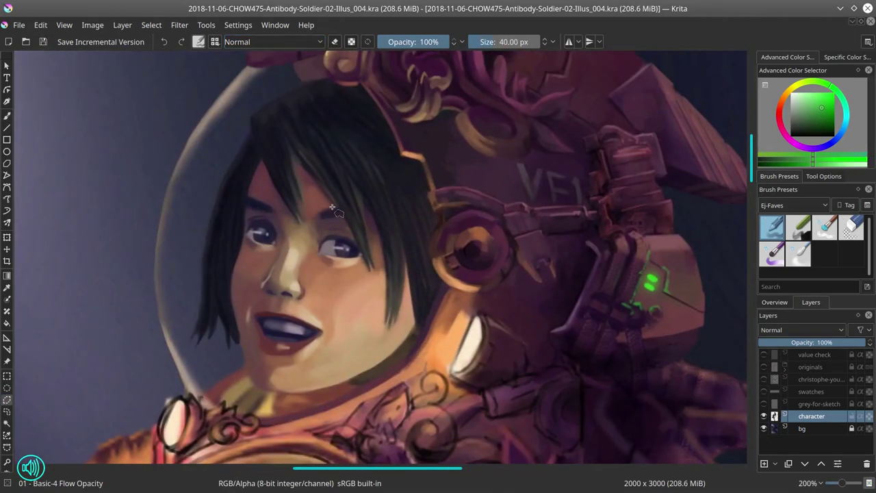
{"action": "left_click", "coordinate": [241, 120]}
{"action": "left_click", "coordinate": [278, 84]}
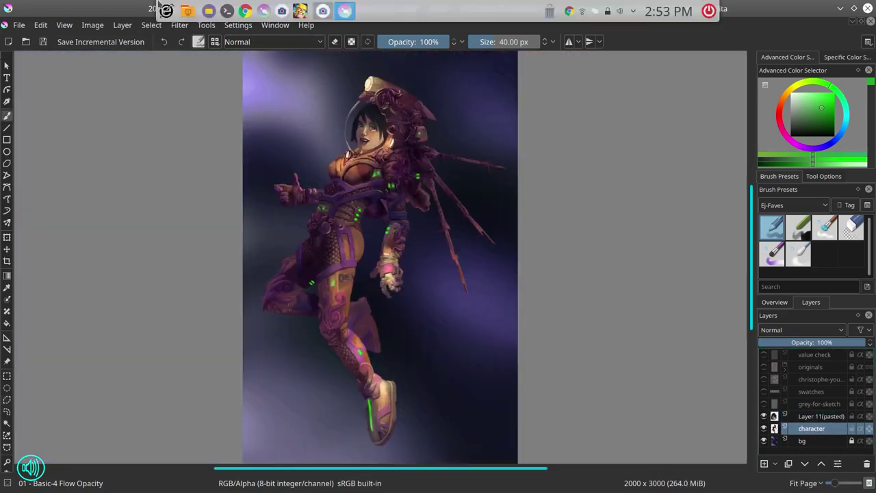
Step: Apply Color Balance pushing the shadows toward yellow and red, with midtone blue kept neutral
{"action": "left_click_drag", "start_coordinate": [630, 258], "coordinate": [622, 259]}
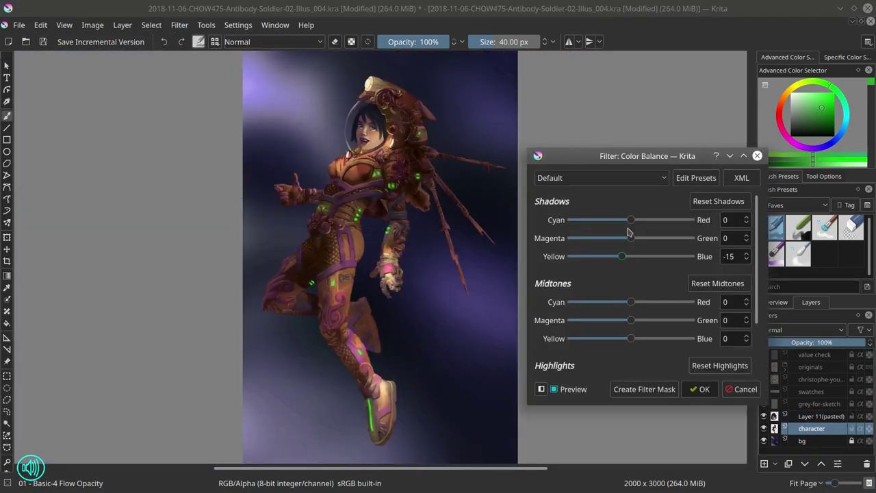
{"action": "left_click_drag", "start_coordinate": [632, 221], "coordinate": [635, 223]}
{"action": "mouse_move", "coordinate": [624, 338]}
{"action": "left_mouse_down"}
{"action": "mouse_move", "coordinate": [646, 339]}
{"action": "mouse_move", "coordinate": [631, 339]}
{"action": "left_mouse_up"}
{"action": "left_click", "coordinate": [704, 389]}
{"action": "scroll", "coordinate": [667, 263], "scroll_direction": "down", "scroll_amount": 1}
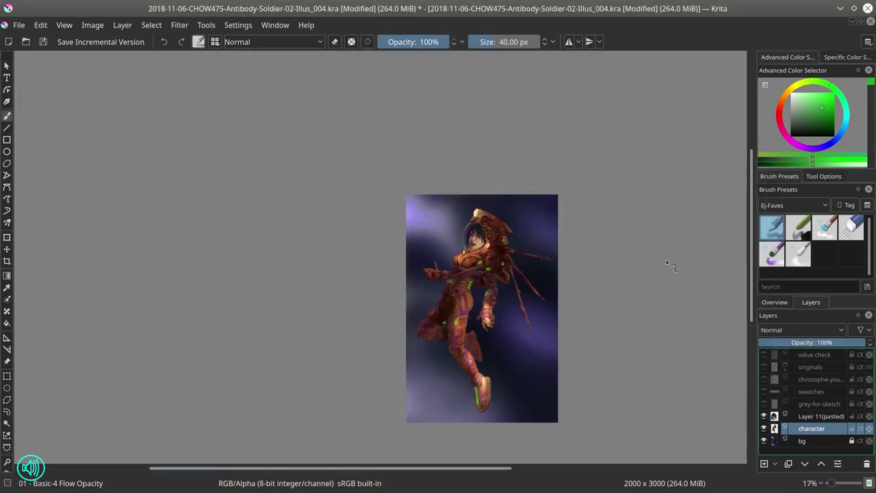
Step: Cancel a second magenta-green Color Balance try, remove Layer 11(pasted), and save incremental version _005
{"action": "left_click", "coordinate": [179, 25]}
{"action": "left_click", "coordinate": [205, 56]}
{"action": "left_click_drag", "start_coordinate": [226, 317], "coordinate": [219, 322]}
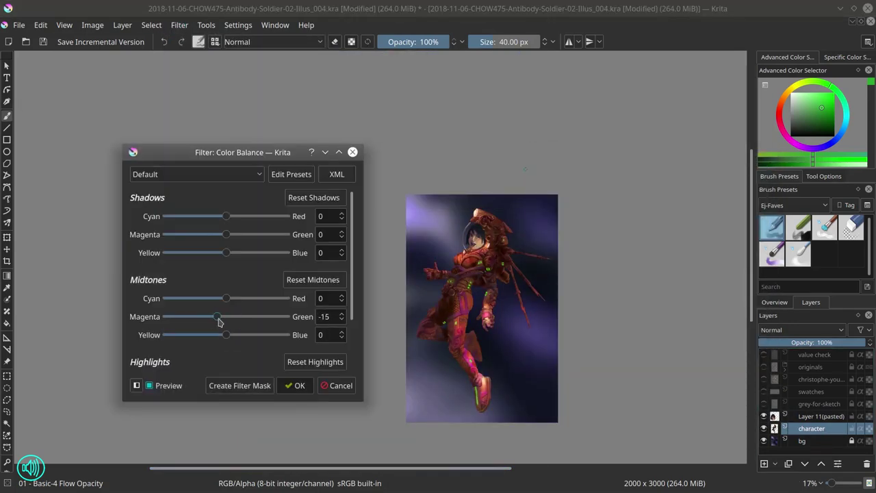
{"action": "left_click_drag", "start_coordinate": [213, 239], "coordinate": [224, 237]}
{"action": "key", "text": "Escape"}
{"action": "left_click", "coordinate": [764, 417]}
{"action": "key", "text": "ctrl+alt+s"}
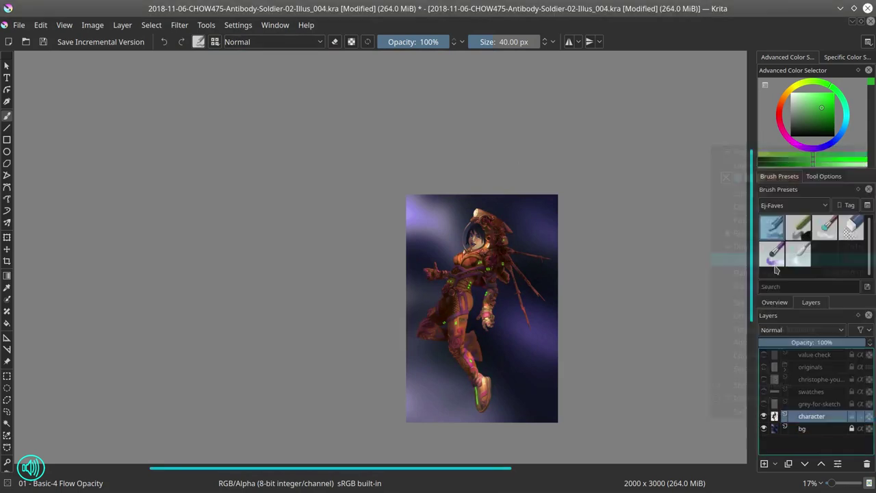
{"action": "scroll", "coordinate": [519, 256], "scroll_direction": "up", "scroll_amount": 8}
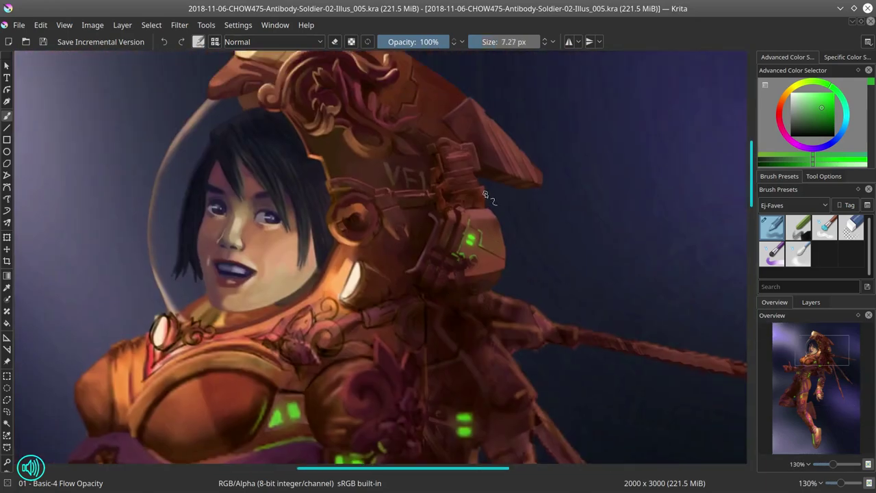
Step: Sample red-brown and bright orange tones around the neck pendant, resizing the brush
{"action": "left_click", "coordinate": [443, 236], "text": "ctrl"}
{"action": "mouse_move", "coordinate": [444, 236]}
{"action": "left_mouse_down"}
{"action": "mouse_move", "coordinate": [400, 267]}
{"action": "mouse_move", "coordinate": [364, 266]}
{"action": "mouse_move", "coordinate": [318, 296]}
{"action": "mouse_move", "coordinate": [334, 308]}
{"action": "left_mouse_up"}
{"action": "left_click", "coordinate": [375, 254], "text": "ctrl"}
{"action": "left_click", "coordinate": [318, 296], "text": "ctrl"}
{"action": "left_click", "coordinate": [319, 300], "text": "ctrl"}
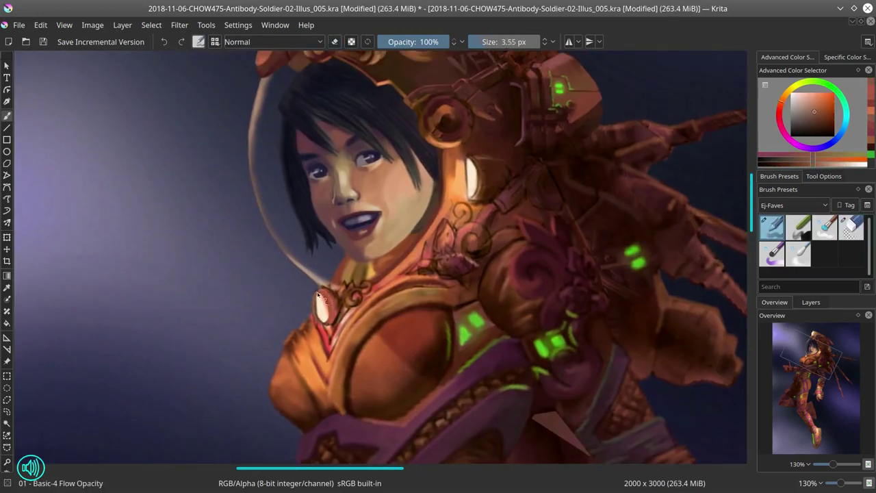
{"action": "left_click", "coordinate": [319, 296], "text": "ctrl"}
{"action": "left_click_drag", "start_coordinate": [319, 296], "coordinate": [316, 302]}
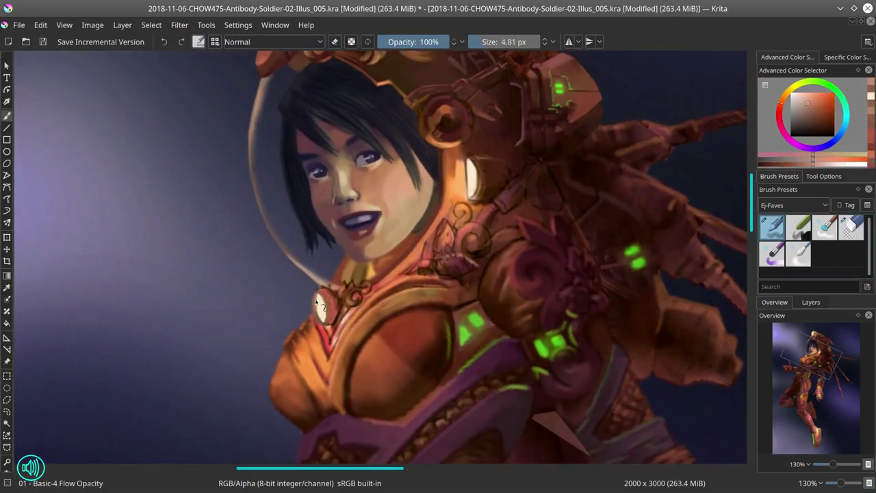
{"action": "left_click", "coordinate": [343, 324], "text": "ctrl"}
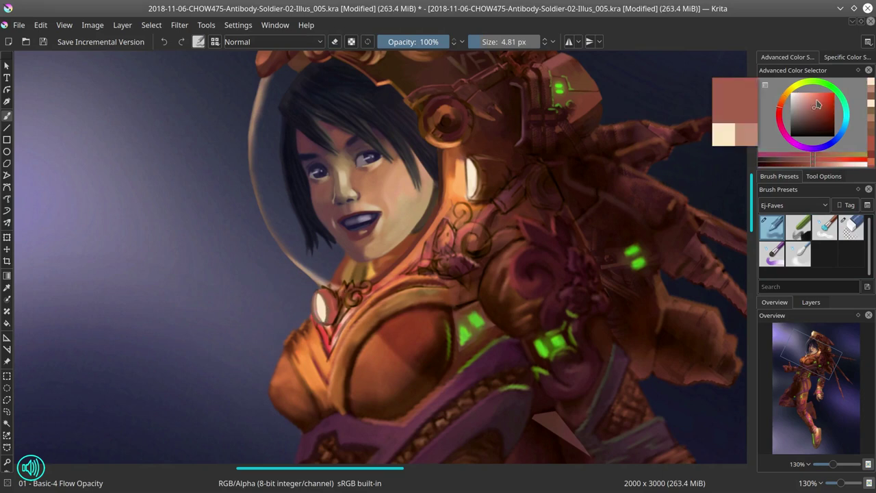
{"action": "left_click", "coordinate": [335, 284], "text": "ctrl"}
Step: Paint orange ornament strokes and a small red stroke on the neck pendant, then save
{"action": "mouse_move", "coordinate": [329, 290]}
{"action": "left_mouse_down"}
{"action": "mouse_move", "coordinate": [367, 316]}
{"action": "mouse_move", "coordinate": [340, 352]}
{"action": "left_mouse_up"}
{"action": "left_click", "coordinate": [335, 324], "text": "ctrl"}
{"action": "left_click", "coordinate": [334, 326], "text": "ctrl"}
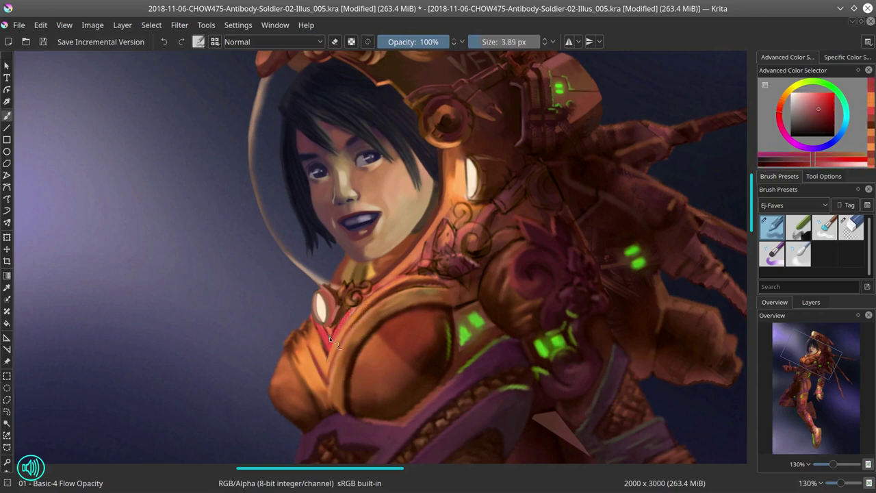
{"action": "left_click", "coordinate": [343, 382], "text": "ctrl"}
{"action": "left_click", "coordinate": [42, 42]}
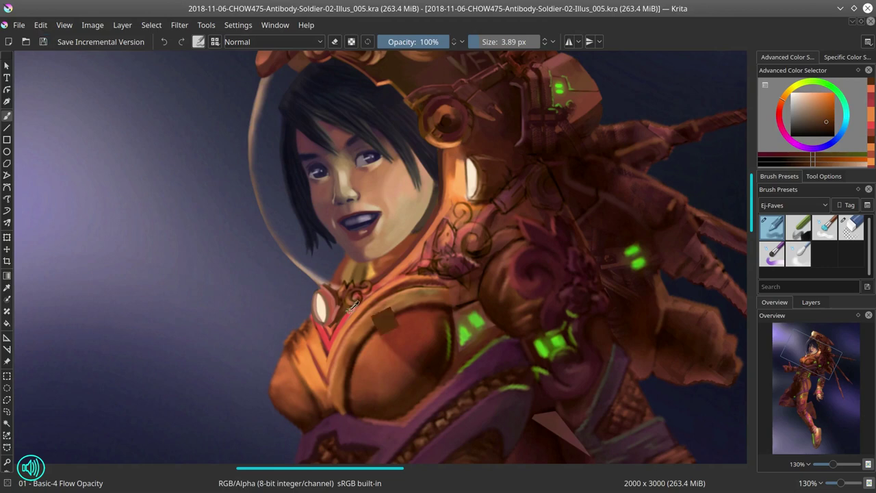
Step: Add fine lighter-orange and salmon detail strokes and a highlight to the pendant
{"action": "mouse_move", "coordinate": [351, 306]}
{"action": "left_mouse_down"}
{"action": "mouse_move", "coordinate": [346, 290]}
{"action": "mouse_move", "coordinate": [333, 306]}
{"action": "left_mouse_up"}
{"action": "key", "text": "/"}
{"action": "key", "text": "/"}
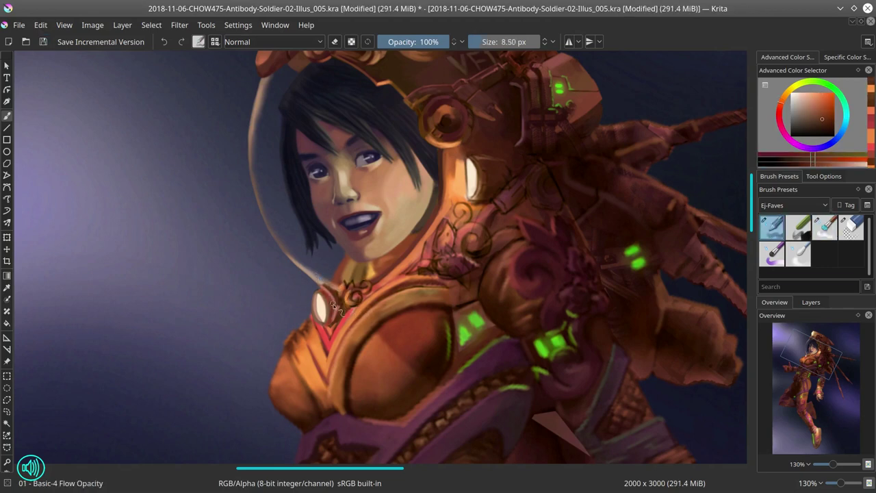
{"action": "left_click", "coordinate": [342, 309], "text": "ctrl"}
{"action": "key", "text": "bracketleft"}
{"action": "key", "text": "bracketleft"}
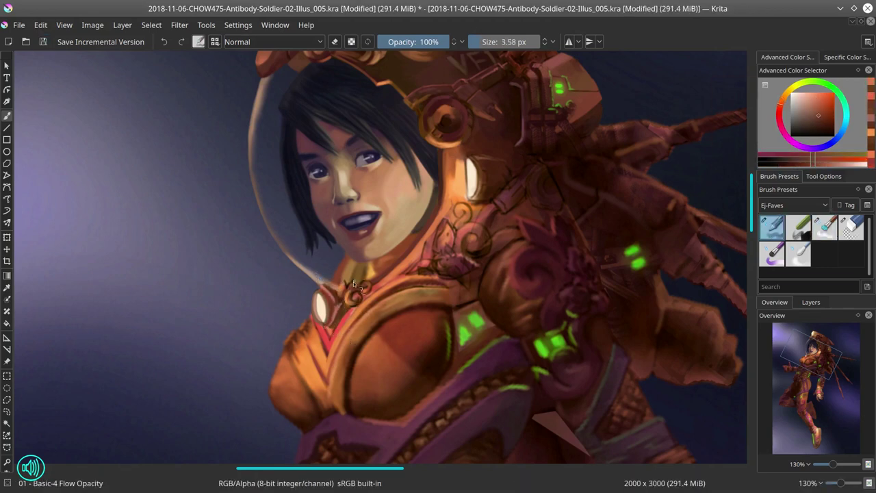
{"action": "left_click", "coordinate": [367, 285], "text": "ctrl"}
{"action": "left_click", "coordinate": [363, 302], "text": "ctrl"}
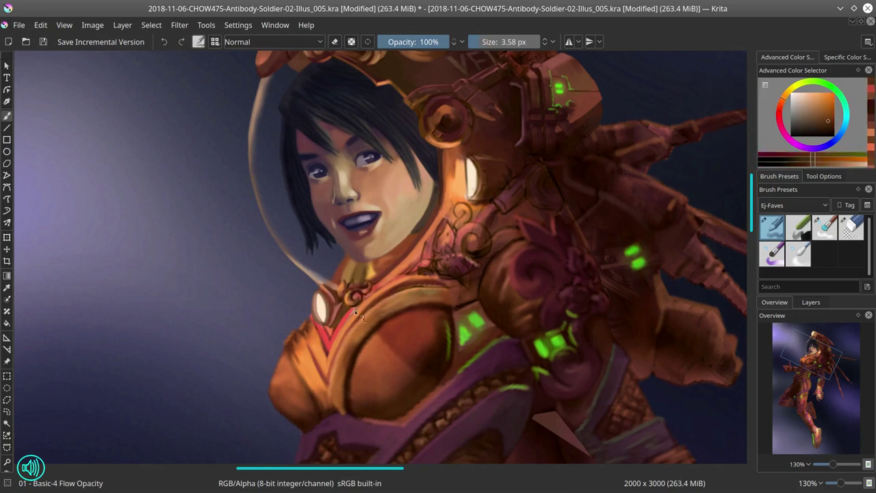
{"action": "left_click", "coordinate": [369, 278], "text": "ctrl"}
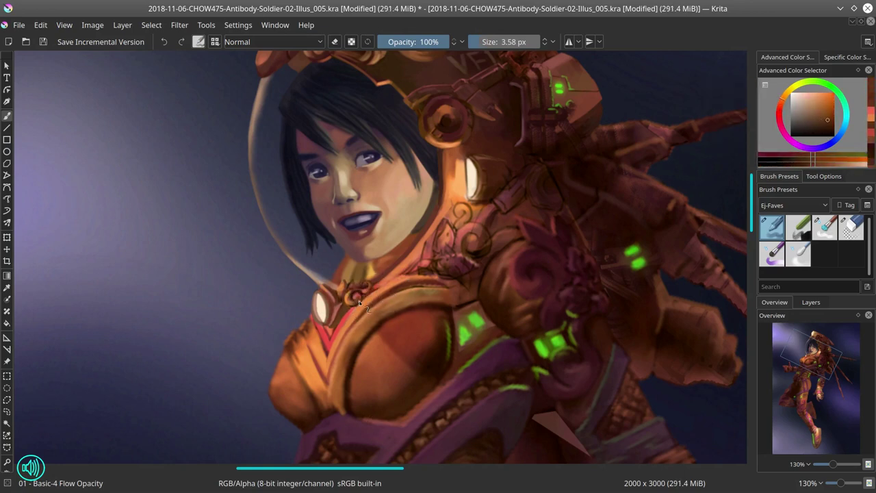
{"action": "left_click", "coordinate": [300, 281], "text": "ctrl"}
{"action": "left_click", "coordinate": [338, 411], "text": "ctrl"}
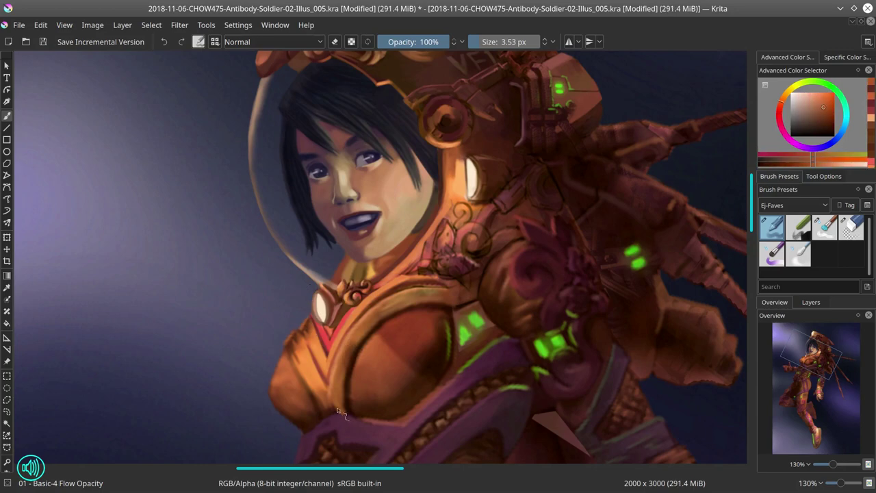
Step: Mirror the whole image horizontally via Image > Mirror Image Horizontally and zoom out
{"action": "left_click", "coordinate": [92, 25]}
{"action": "left_click", "coordinate": [136, 152]}
{"action": "left_click", "coordinate": [514, 226], "text": "ctrl"}
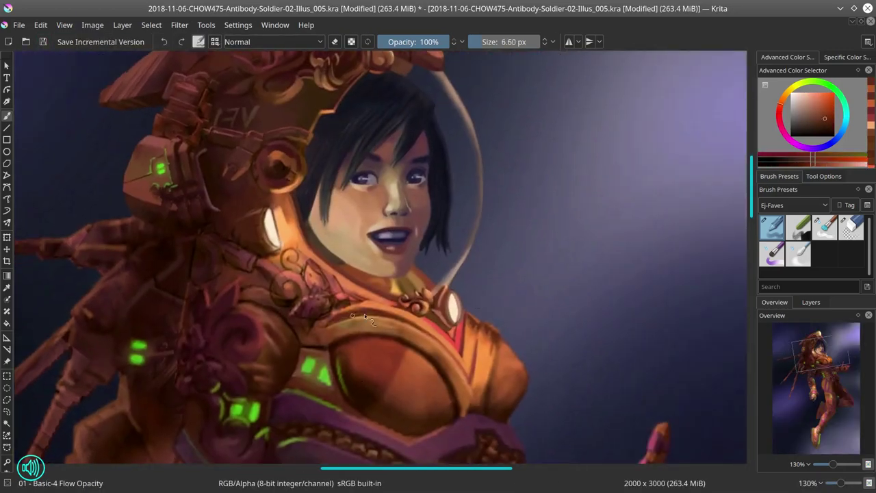
{"action": "left_click", "coordinate": [364, 314], "text": "ctrl"}
{"action": "scroll", "coordinate": [481, 409], "scroll_direction": "down", "scroll_amount": 5}
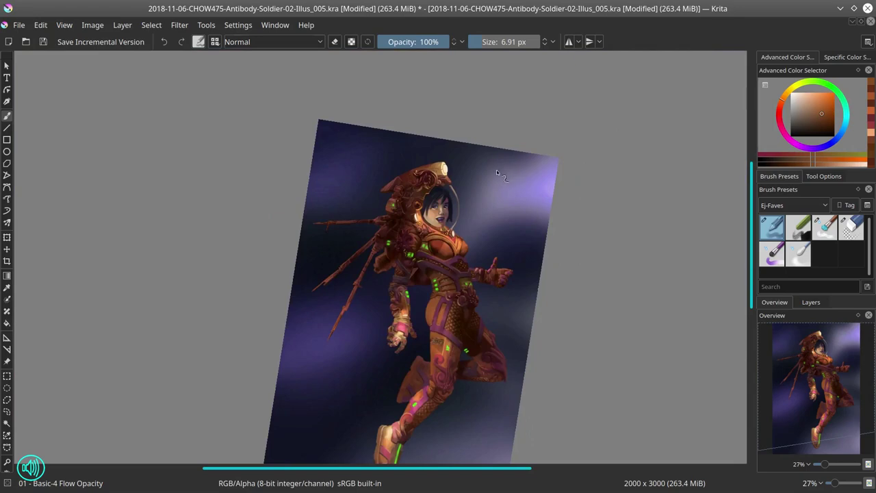
Step: Save, sketch the two-finger hand outline on Layer 12, undo the stray line, and reselect the character layer
{"action": "key", "text": "ctrl+s"}
{"action": "scroll", "coordinate": [415, 195], "scroll_direction": "up", "scroll_amount": 6}
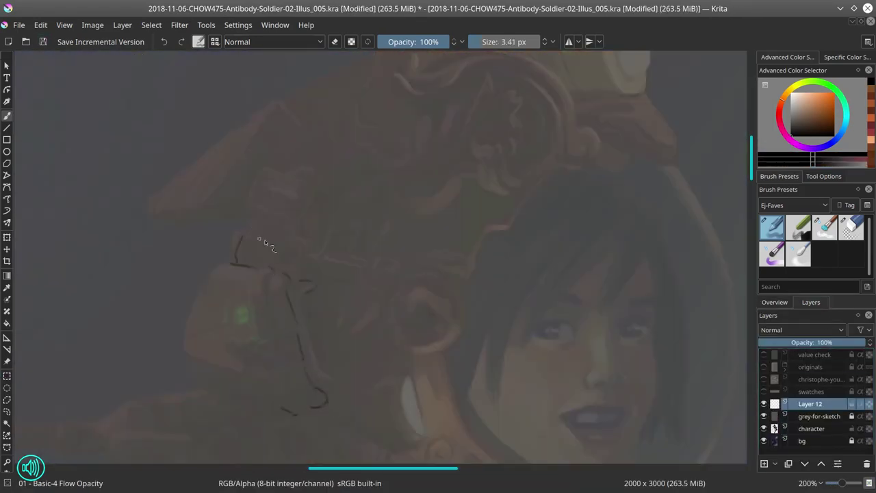
{"action": "left_click_drag", "start_coordinate": [191, 201], "coordinate": [284, 178]}
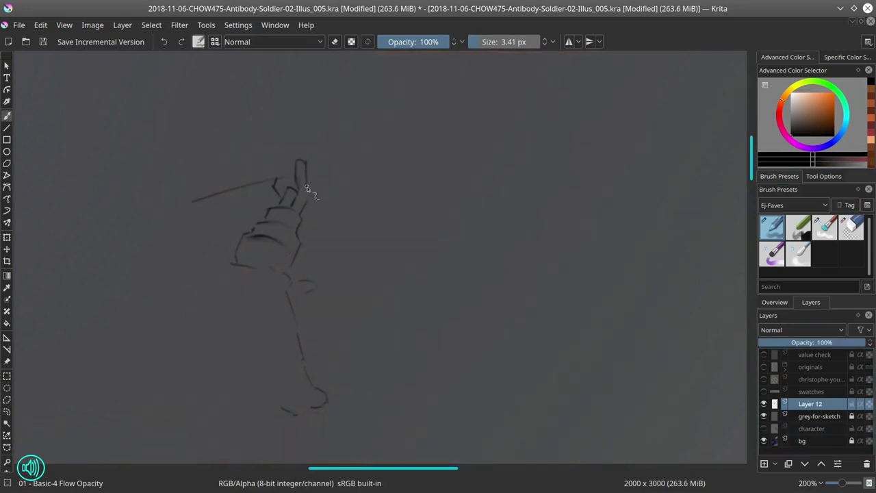
{"action": "key", "text": "ctrl+h"}
{"action": "key", "text": "ctrl+z"}
{"action": "key", "text": "e"}
{"action": "key", "text": "e"}
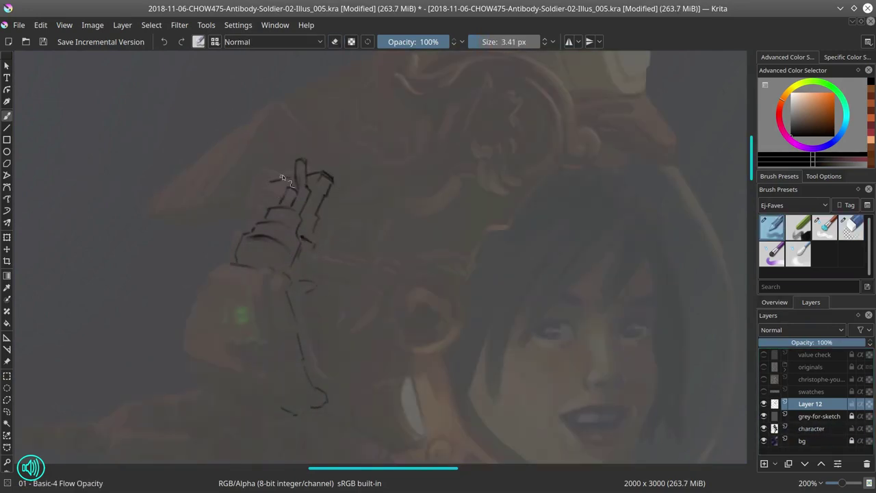
{"action": "scroll", "coordinate": [298, 245], "scroll_direction": "down", "scroll_amount": 10}
{"action": "scroll", "coordinate": [390, 192], "scroll_direction": "up", "scroll_amount": 6}
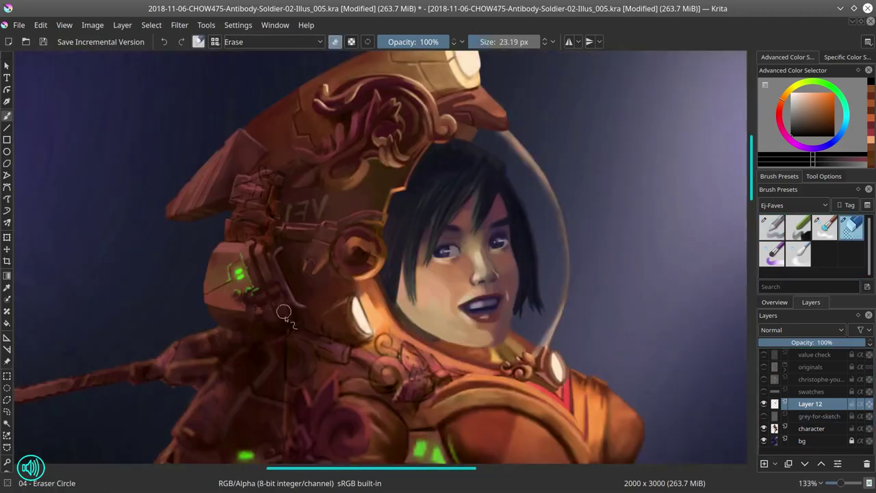
{"action": "left_click", "coordinate": [812, 427]}
Step: Remove the hand sketch Layer 12 and pick dark red from the helmet with the blending brush
{"action": "key", "text": "e"}
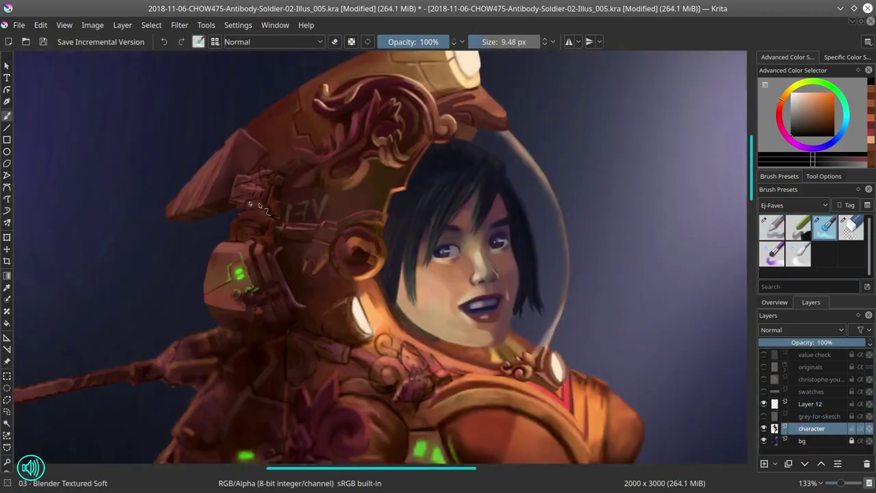
{"action": "key", "text": "e"}
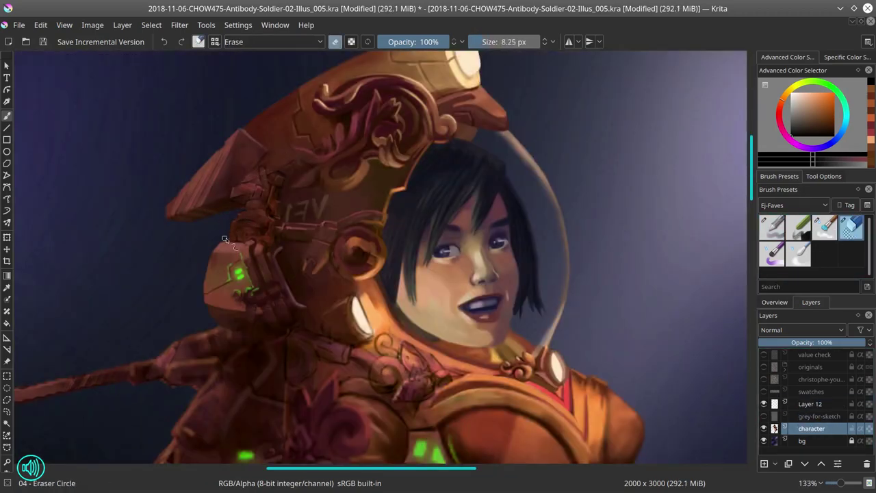
{"action": "key", "text": "e"}
{"action": "key", "text": "ctrl+z"}
{"action": "key", "text": "ctrl+z"}
{"action": "key", "text": "slash"}
{"action": "left_click", "coordinate": [275, 163], "text": "ctrl"}
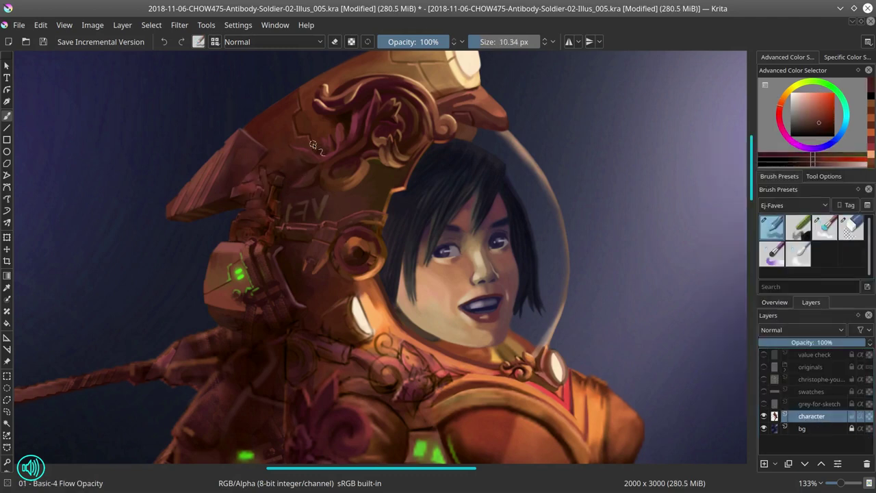
{"action": "key", "text": "slash"}
{"action": "key", "text": "bracketright"}
{"action": "left_click", "coordinate": [241, 185], "text": "ctrl"}
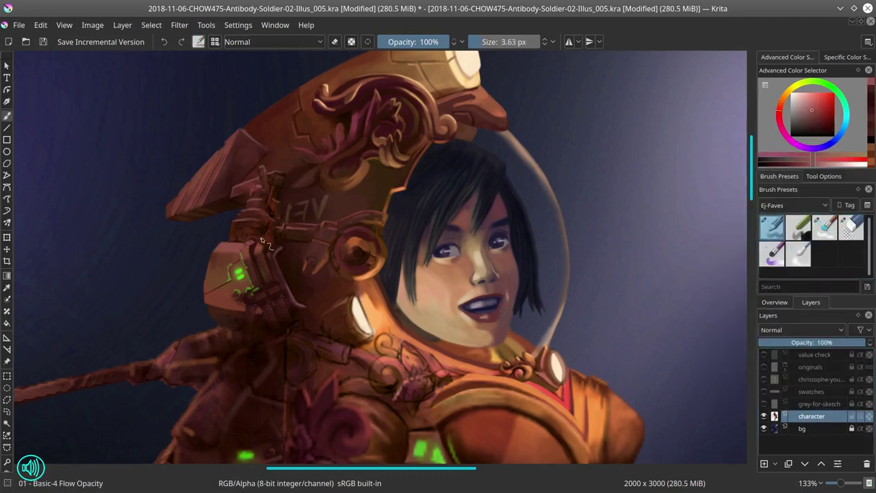
Step: Paint dark reddish-brown shading onto the helmet side beside the ear fitting
{"action": "left_click", "coordinate": [325, 259], "text": "ctrl"}
{"action": "key", "text": "bracketleft"}
{"action": "left_click", "coordinate": [332, 244], "text": "ctrl"}
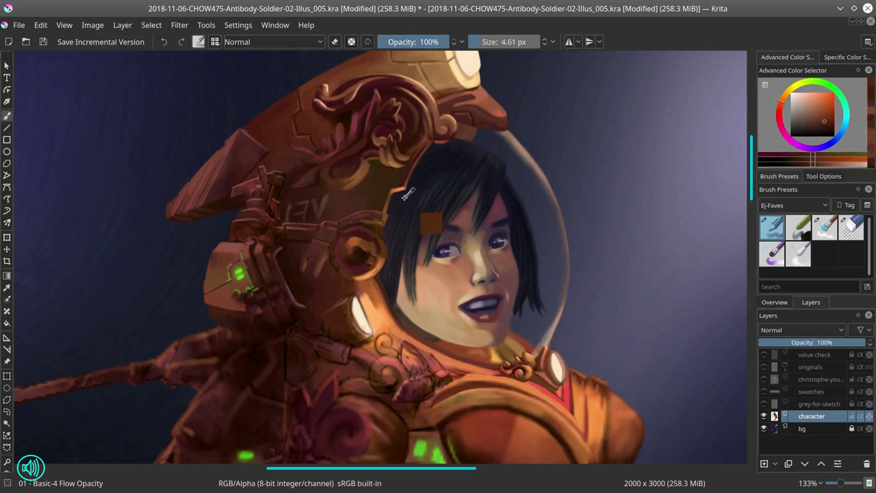
{"action": "left_click", "coordinate": [277, 172], "text": "ctrl"}
{"action": "mouse_move", "coordinate": [291, 193]}
{"action": "left_mouse_down"}
{"action": "mouse_move", "coordinate": [327, 211]}
{"action": "mouse_move", "coordinate": [278, 184]}
{"action": "left_mouse_up"}
{"action": "left_click", "coordinate": [293, 171], "text": "ctrl"}
Step: Add warmer orange-brown and light orange touches around the round ear fitting
{"action": "left_click", "coordinate": [372, 230], "text": "ctrl"}
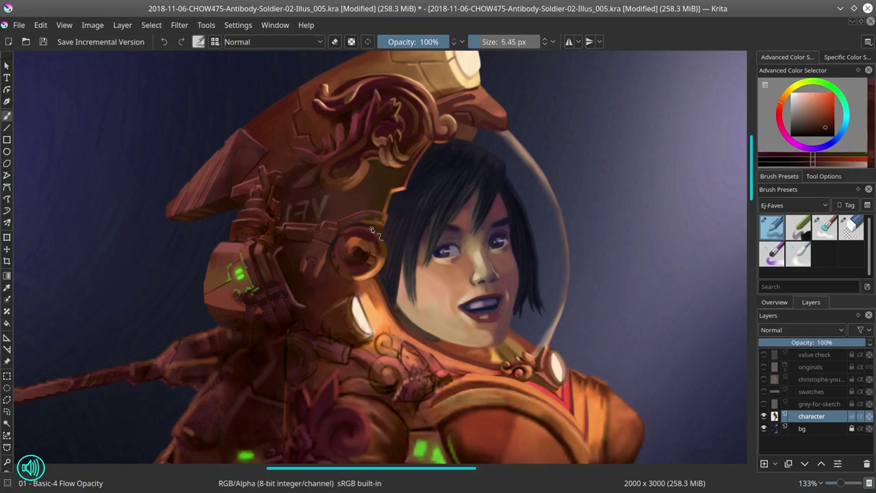
{"action": "key", "text": "bracketleft"}
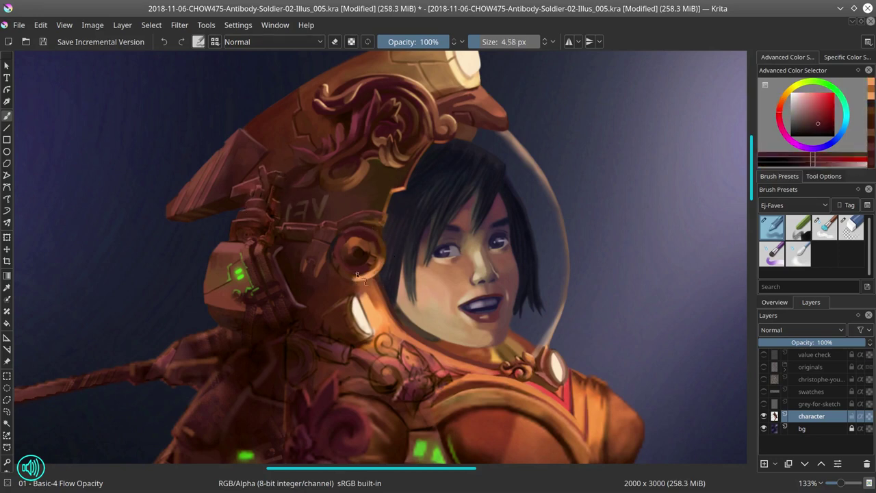
{"action": "left_click", "coordinate": [383, 238], "text": "ctrl"}
{"action": "left_click", "coordinate": [384, 237], "text": "ctrl"}
{"action": "key", "text": "bracketright"}
{"action": "key", "text": "bracketright"}
{"action": "key", "text": "bracketright"}
{"action": "key", "text": "bracketright"}
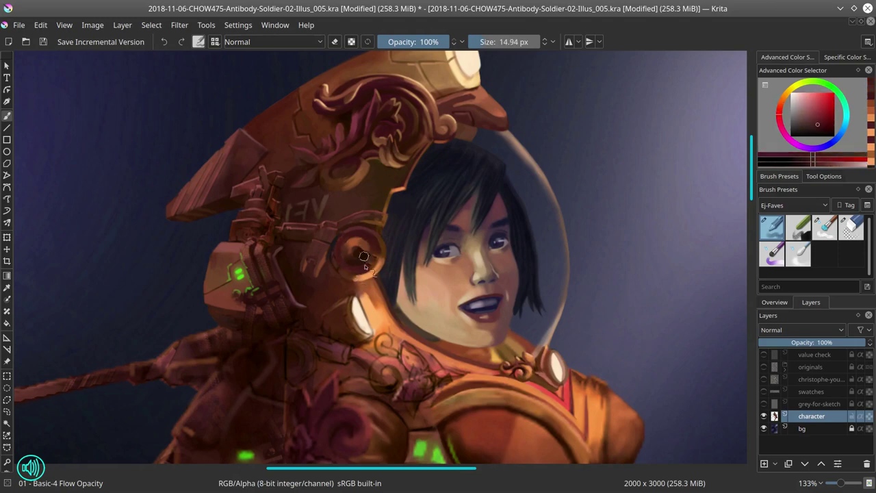
{"action": "key", "text": "bracketleft"}
{"action": "key", "text": "bracketleft"}
{"action": "left_click", "coordinate": [361, 260], "text": "ctrl"}
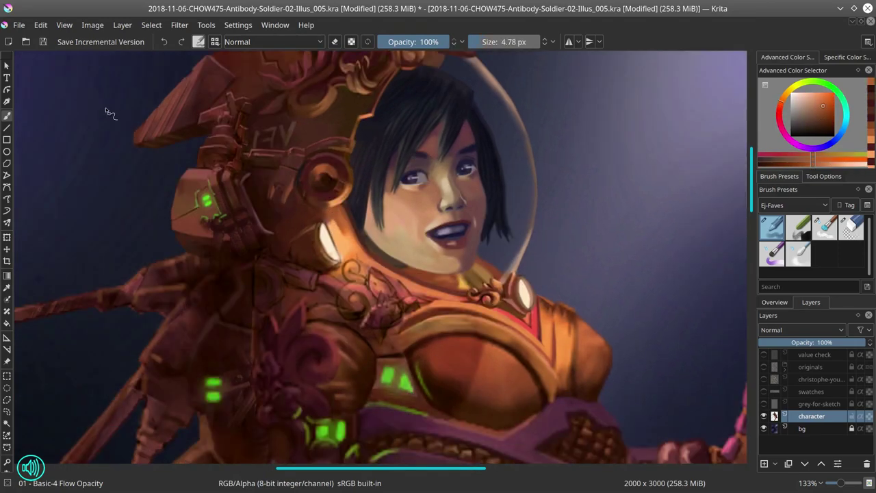
Step: Save the painting, then shade the chest armour with orange tones sampled from it
{"action": "left_click", "coordinate": [44, 43]}
{"action": "left_click_drag", "start_coordinate": [528, 264], "coordinate": [469, 246]}
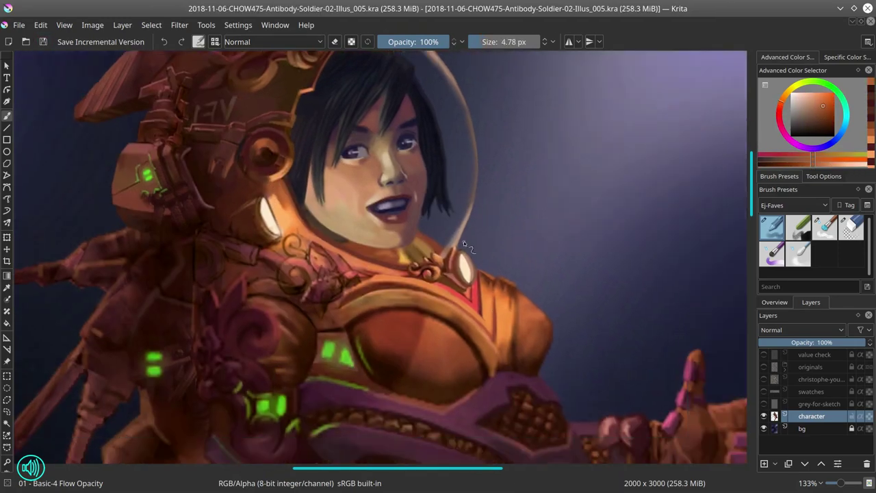
{"action": "key", "text": "bracketright"}
{"action": "key", "text": "bracketright"}
{"action": "left_click", "coordinate": [469, 247], "text": "ctrl"}
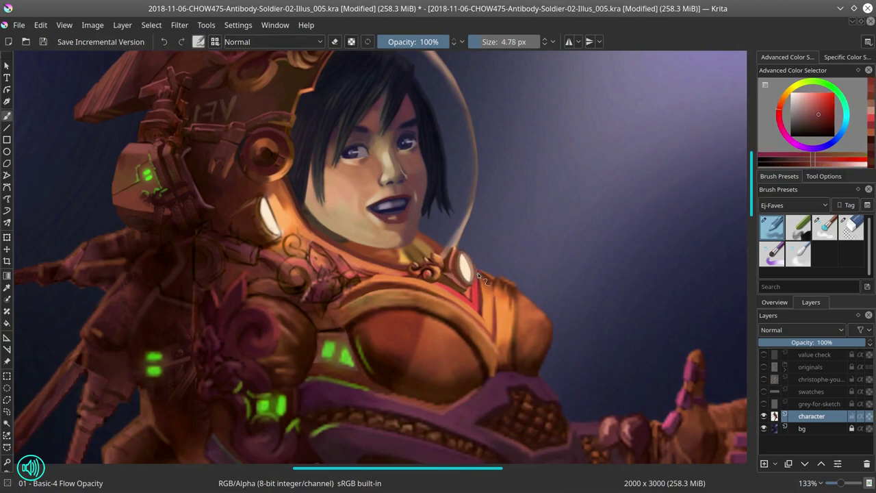
{"action": "left_click", "coordinate": [478, 273], "text": "ctrl"}
{"action": "key", "text": "bracketright"}
{"action": "key", "text": "bracketright"}
{"action": "key", "text": "bracketright"}
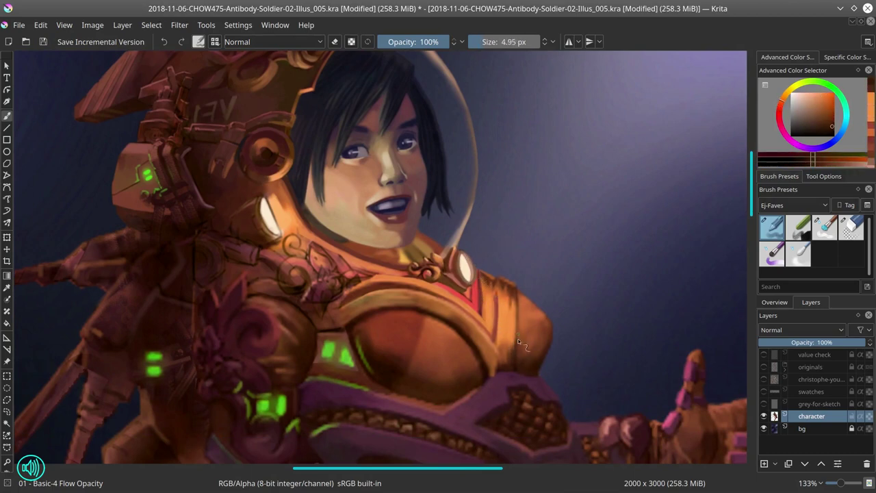
{"action": "left_click", "coordinate": [510, 373], "text": "ctrl"}
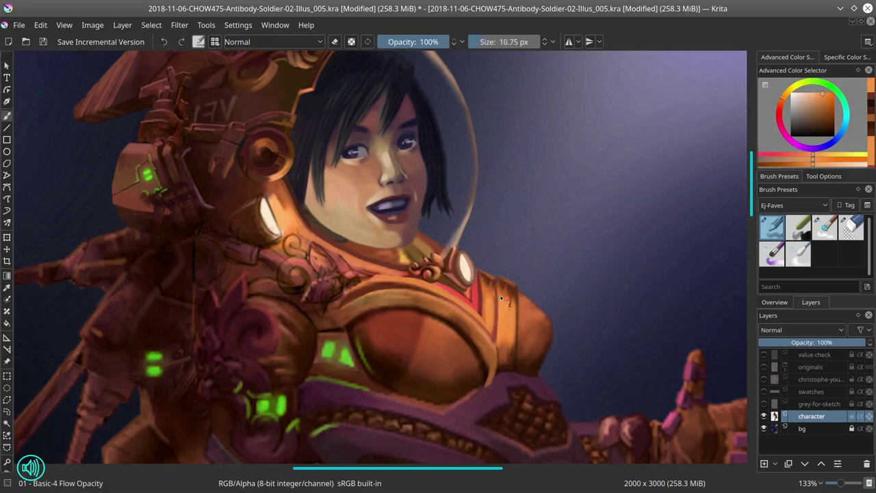
{"action": "key", "text": "bracketleft"}
Step: Erase and repaint the collar with pale peach highlights and darker orange shading
{"action": "key", "text": "bracketleft"}
{"action": "left_click", "coordinate": [527, 319], "text": "ctrl"}
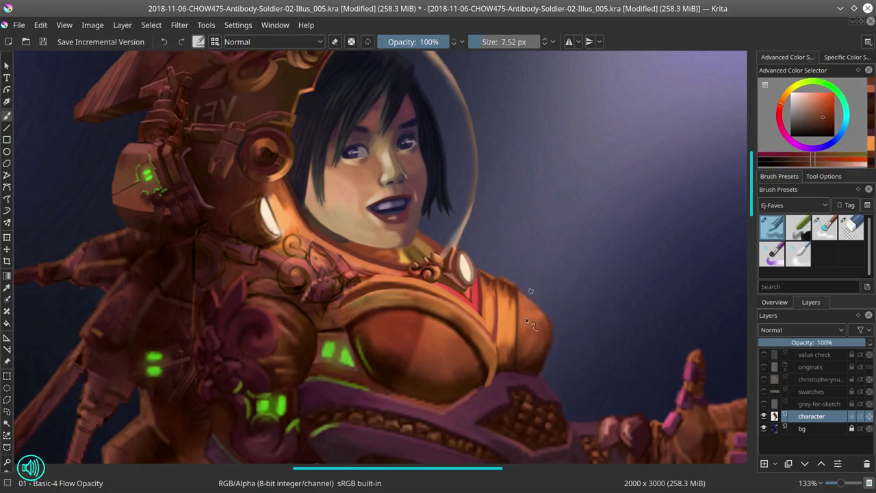
{"action": "key", "text": "slash"}
{"action": "key", "text": "slash"}
{"action": "key", "text": "bracketleft"}
{"action": "key", "text": "bracketleft"}
{"action": "left_click", "coordinate": [495, 278], "text": "ctrl"}
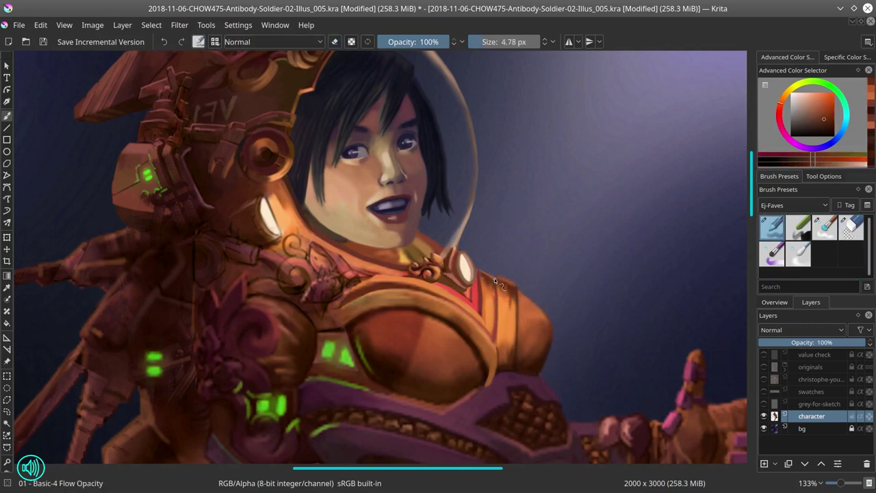
{"action": "key", "text": "bracketleft"}
{"action": "left_click", "coordinate": [504, 280], "text": "ctrl"}
{"action": "left_click", "coordinate": [513, 278], "text": "ctrl"}
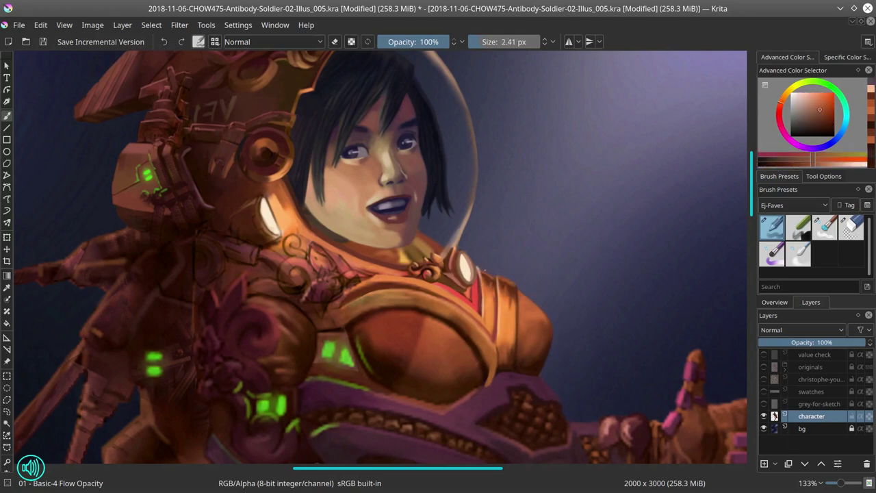
{"action": "key", "text": "bracketleft"}
{"action": "key", "text": "slash"}
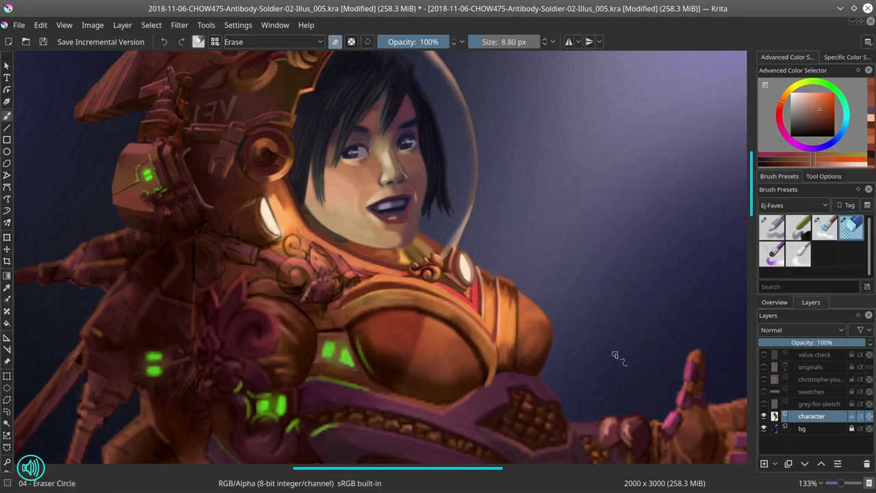
{"action": "left_click", "coordinate": [775, 303]}
Step: Paint saturated, orange-brown and lighter orange tones along the collar beside the helmet
{"action": "key", "text": "slash"}
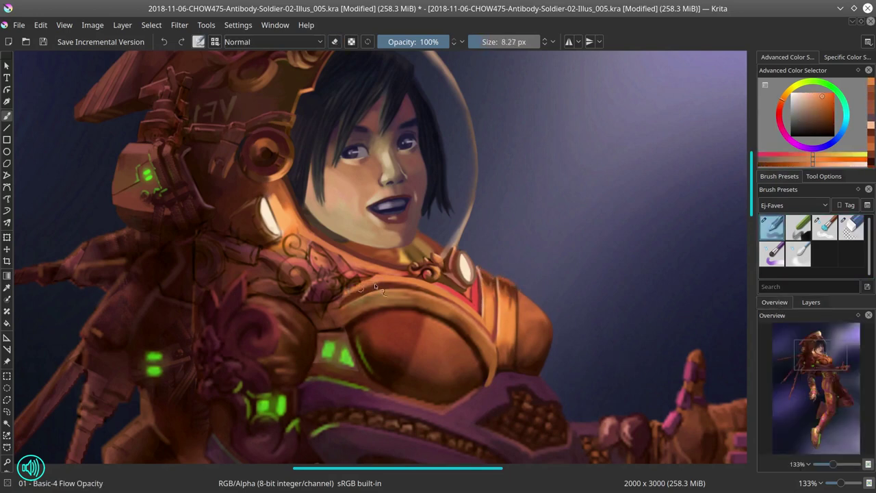
{"action": "left_click", "coordinate": [344, 305], "text": "ctrl"}
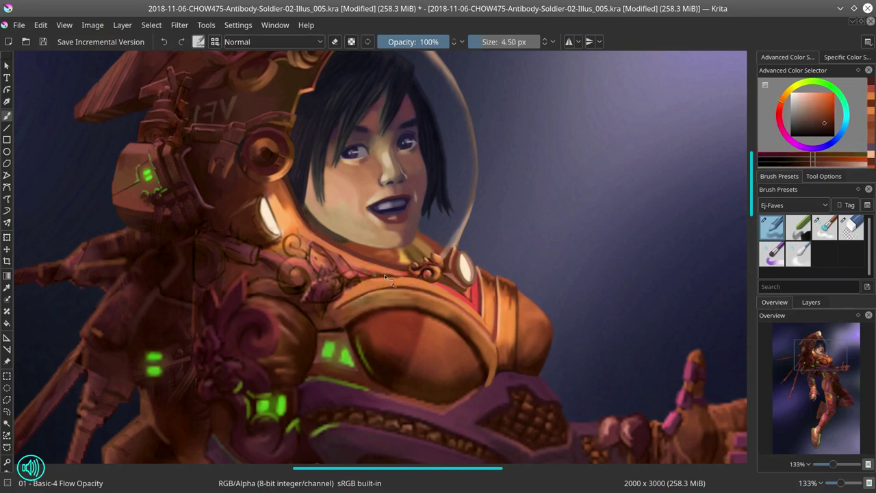
{"action": "key", "text": "bracketright"}
{"action": "key", "text": "bracketleft"}
{"action": "key", "text": "bracketleft"}
{"action": "left_click", "coordinate": [496, 276], "text": "ctrl"}
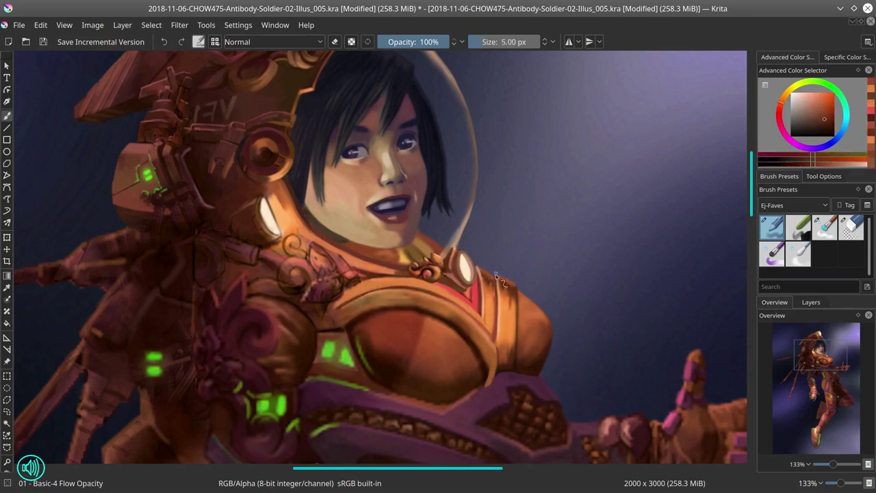
{"action": "left_click", "coordinate": [494, 283], "text": "ctrl"}
{"action": "left_click", "coordinate": [497, 291], "text": "ctrl"}
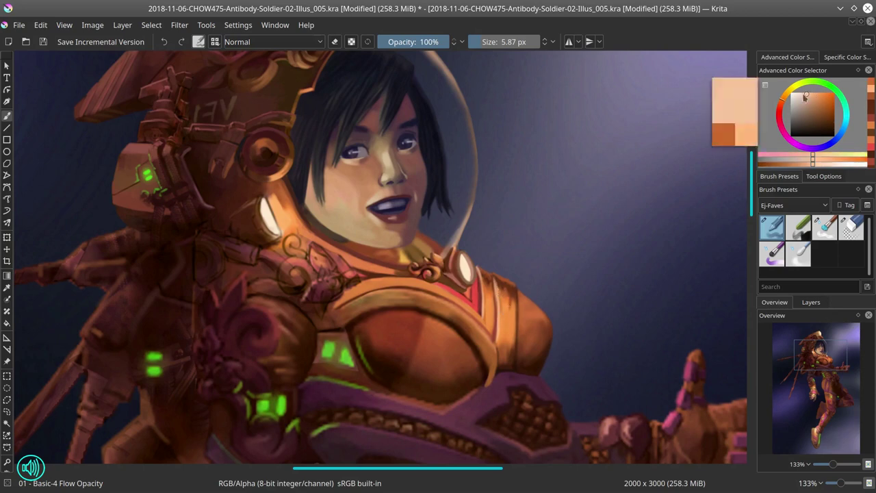
Step: Erase touch-ups, add dark brown and magenta armour edges, and save as the _005 file
{"action": "key", "text": "slash"}
{"action": "key", "text": "slash"}
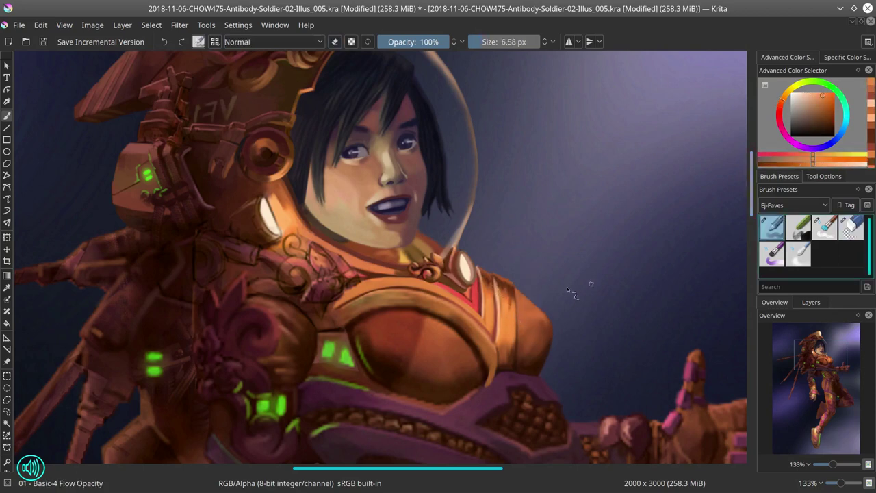
{"action": "left_click", "coordinate": [496, 379], "text": "ctrl"}
{"action": "left_click", "coordinate": [496, 376], "text": "ctrl"}
{"action": "left_click", "coordinate": [500, 360], "text": "ctrl"}
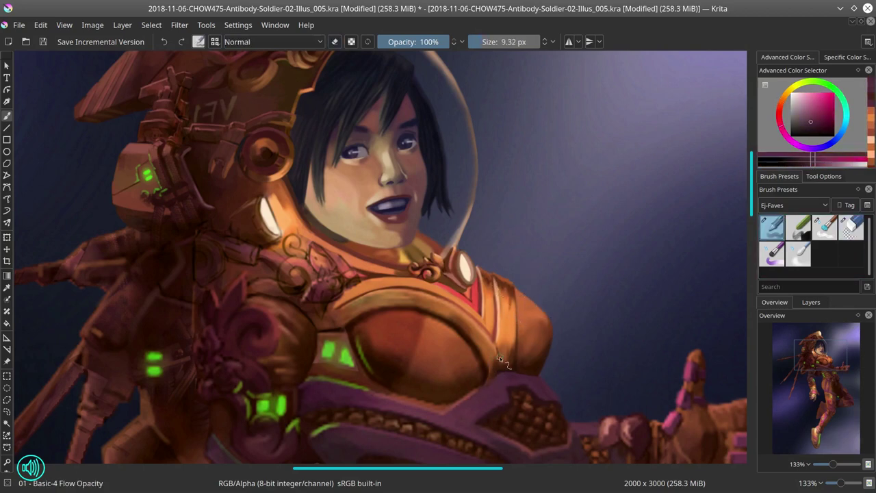
{"action": "key", "text": "2"}
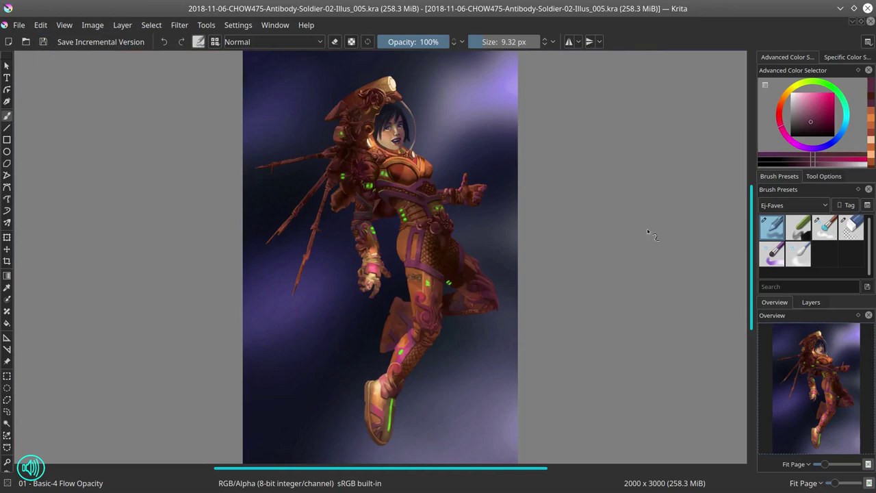
{"action": "scroll", "coordinate": [393, 137], "scroll_direction": "up", "scroll_amount": 5}
Step: Add a light stroke beside the nose and repaint the lower lip shading in pinker red
{"action": "left_click_drag", "start_coordinate": [431, 280], "coordinate": [448, 305]}
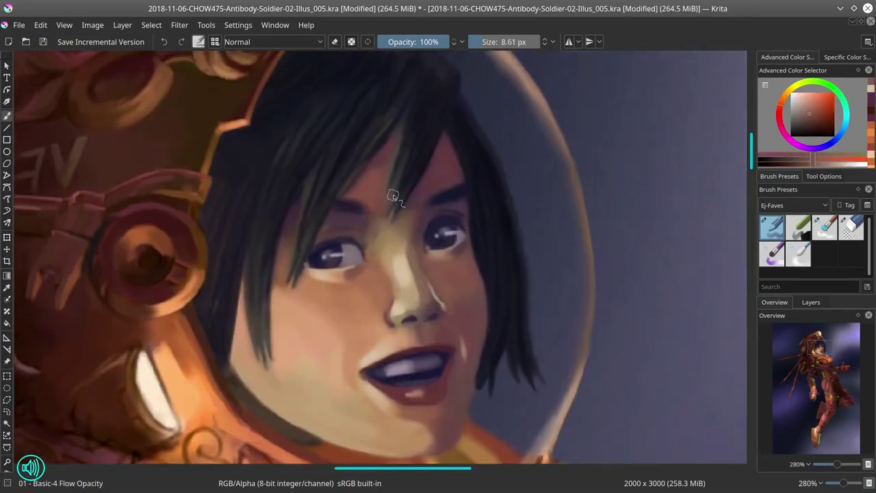
{"action": "key", "text": "["}
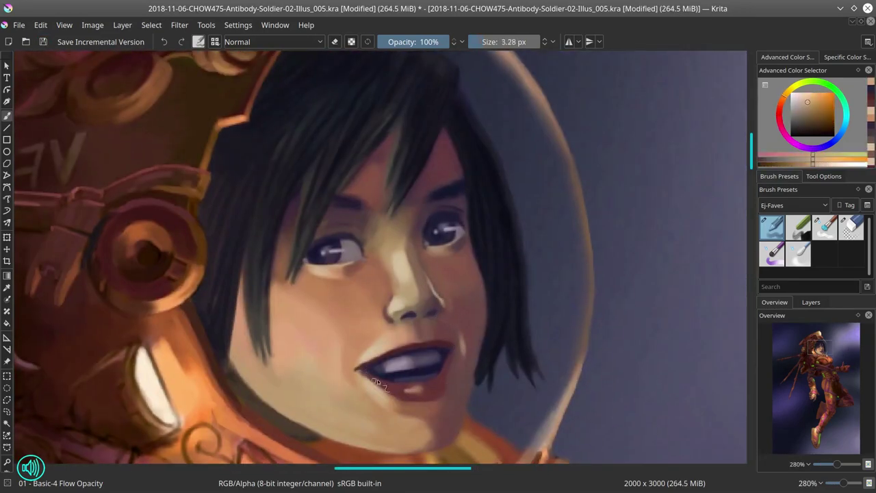
{"action": "left_click", "coordinate": [392, 386], "text": "ctrl"}
{"action": "left_click_drag", "start_coordinate": [392, 386], "coordinate": [424, 389]}
{"action": "left_click", "coordinate": [423, 389], "text": "ctrl"}
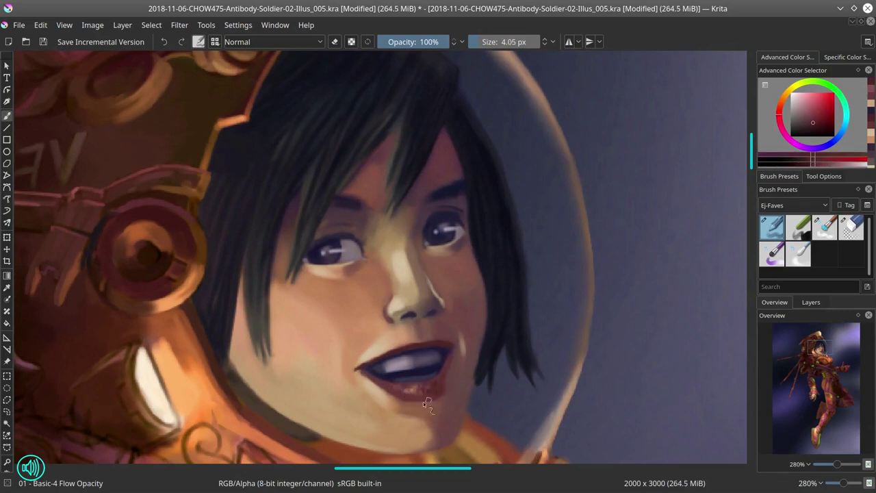
{"action": "key", "text": "["}
Step: Shade the teeth and mouth with skin, blue-grey, dark red and pink tones, then save
{"action": "left_click", "coordinate": [399, 391], "text": "ctrl"}
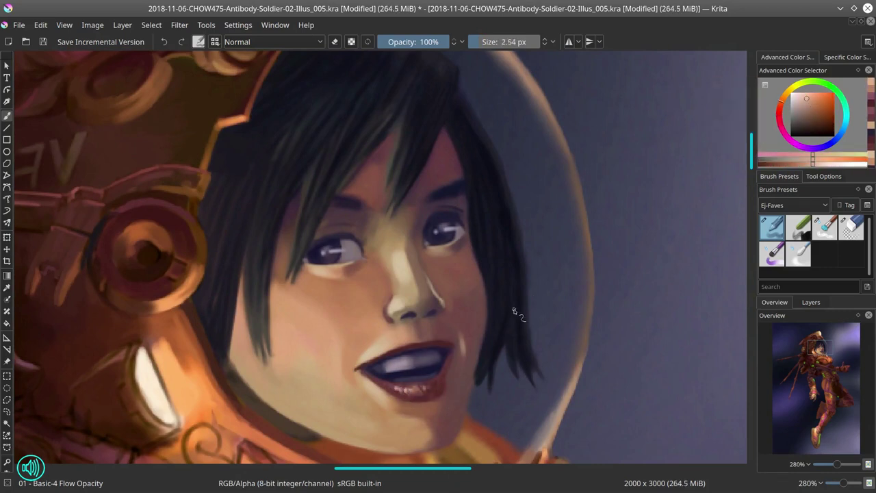
{"action": "left_click", "coordinate": [475, 342], "text": "ctrl"}
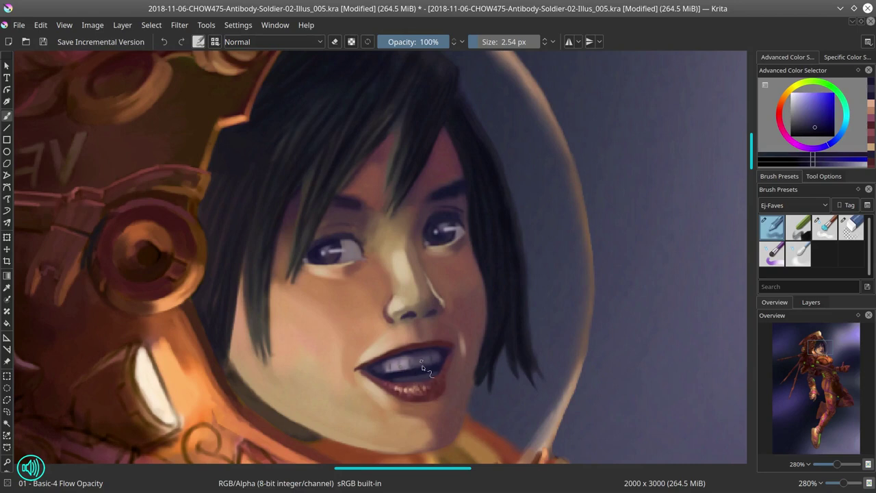
{"action": "left_click", "coordinate": [398, 361], "text": "ctrl"}
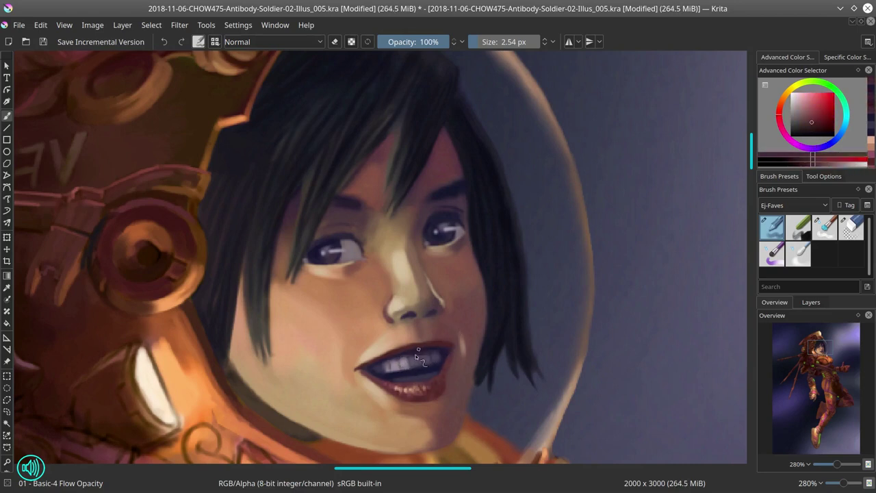
{"action": "left_click", "coordinate": [416, 369], "text": "ctrl"}
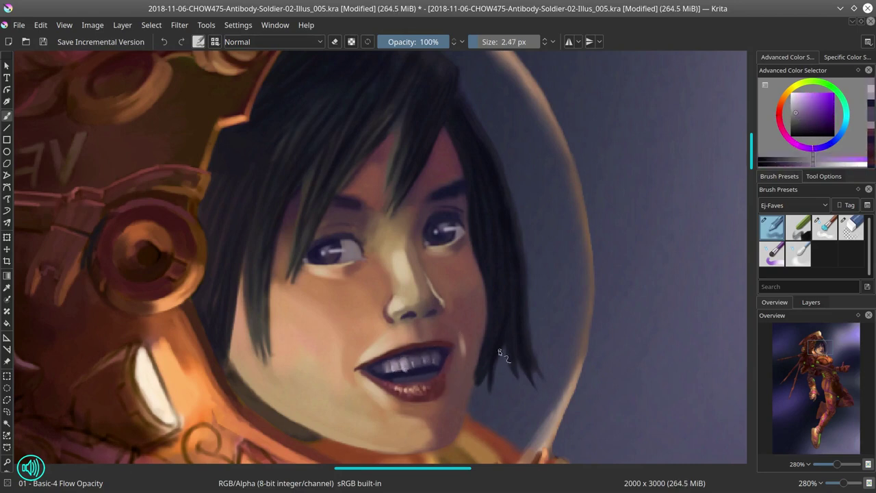
{"action": "left_click", "coordinate": [45, 44]}
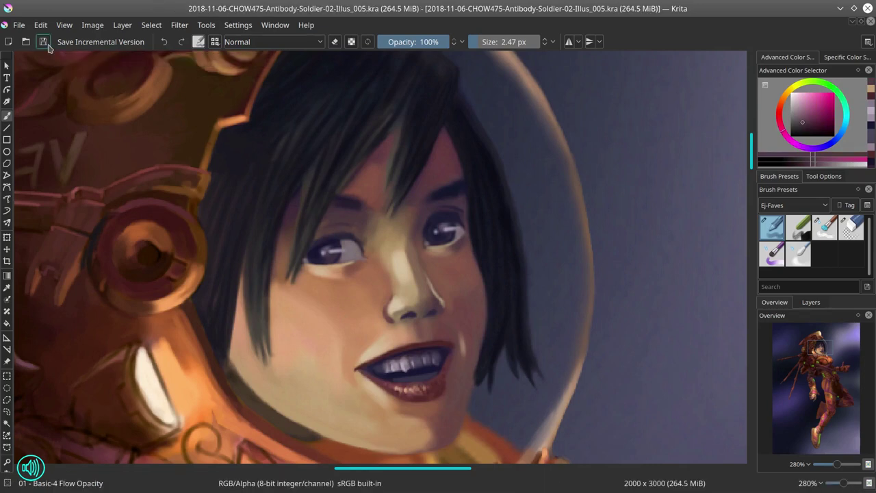
Step: Paint warm skin tone on the face and dark red shading along the jaw, then save
{"action": "left_click", "coordinate": [410, 304], "text": "ctrl"}
{"action": "left_click", "coordinate": [410, 303]}
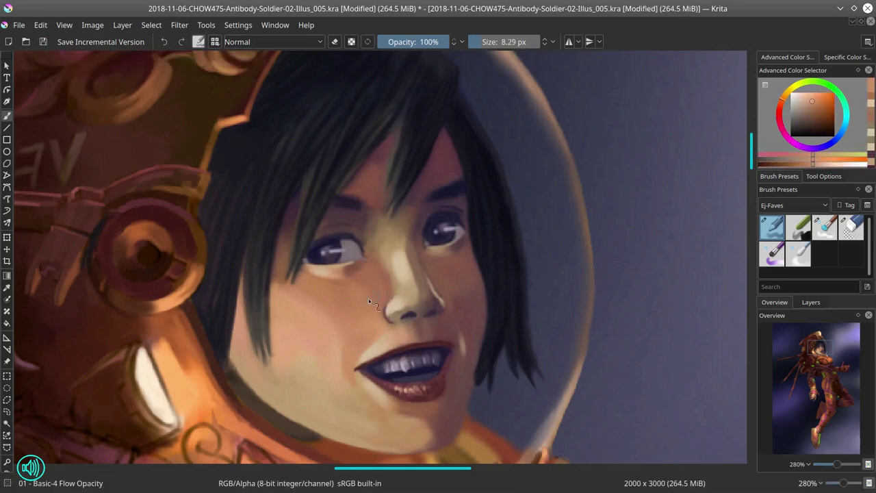
{"action": "left_click", "coordinate": [400, 324], "text": "ctrl"}
{"action": "left_click_drag", "start_coordinate": [400, 323], "coordinate": [438, 323]}
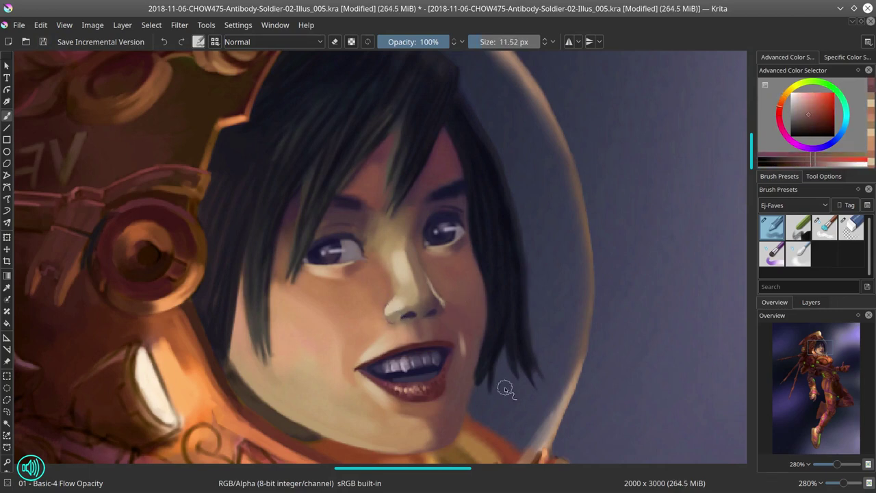
{"action": "left_click", "coordinate": [43, 42]}
Step: Add small touches of warm skin tone on the chin and save the painting
{"action": "left_click", "coordinate": [271, 372], "text": "ctrl"}
{"action": "left_click", "coordinate": [271, 372]}
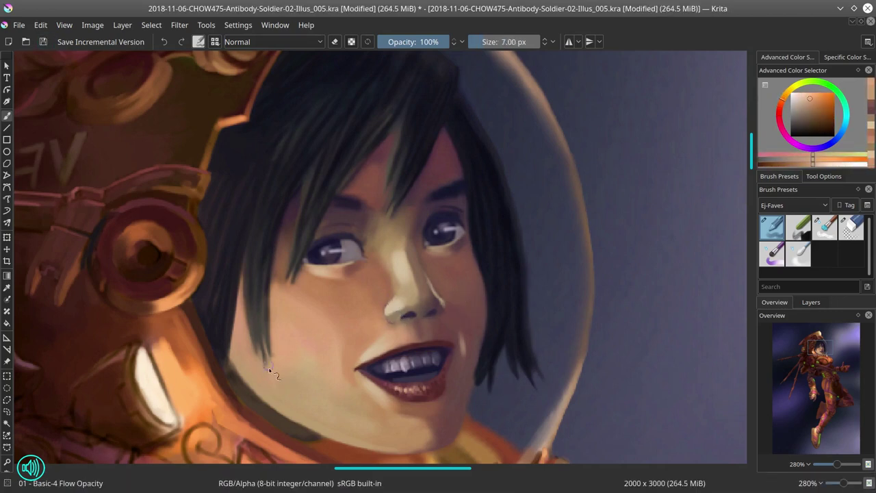
{"action": "left_click", "coordinate": [298, 343], "text": "ctrl"}
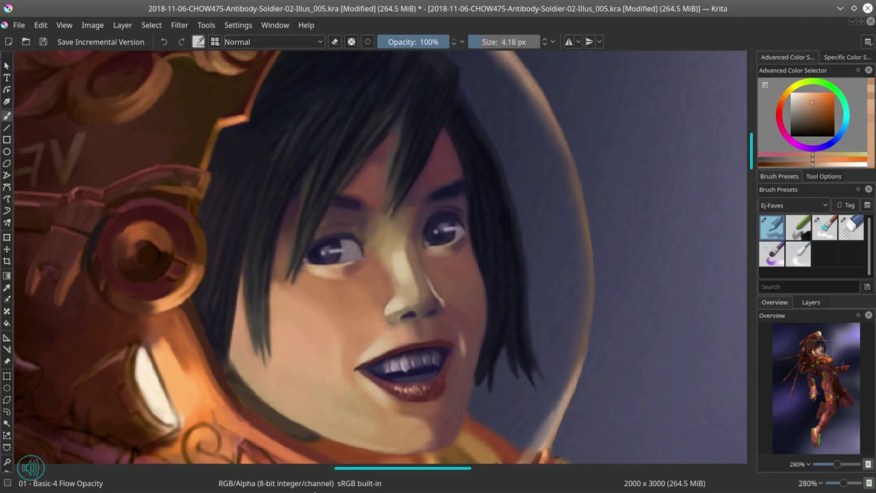
{"action": "mouse_move", "coordinate": [358, 347]}
{"action": "left_mouse_down"}
{"action": "mouse_move", "coordinate": [454, 363]}
{"action": "mouse_move", "coordinate": [371, 351]}
{"action": "mouse_move", "coordinate": [305, 311]}
{"action": "left_mouse_up"}
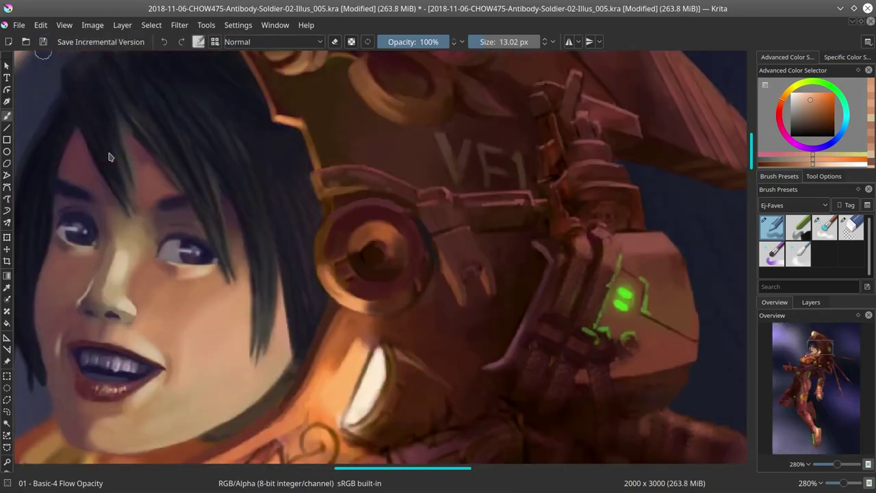
{"action": "key", "text": "2"}
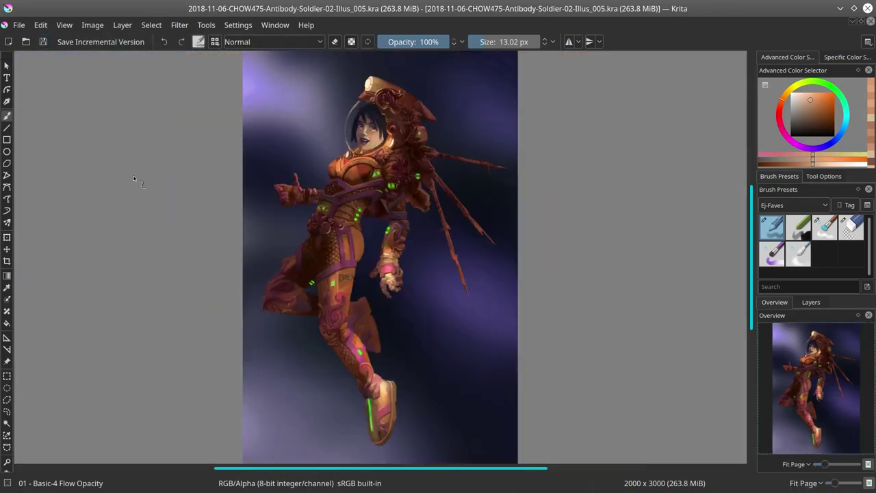
Step: Copy a merged snapshot of the image and paste it as Layer 13(pasted)
{"action": "key", "text": "2"}
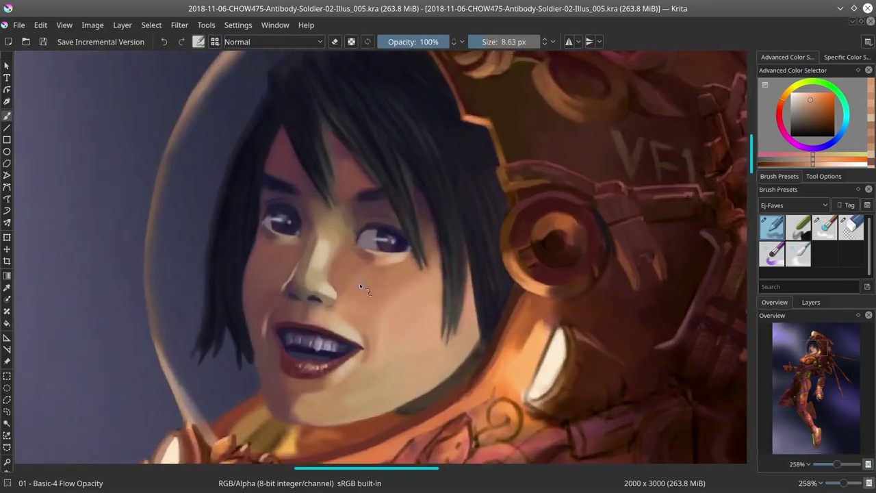
{"action": "key", "text": "2"}
{"action": "key", "text": "2"}
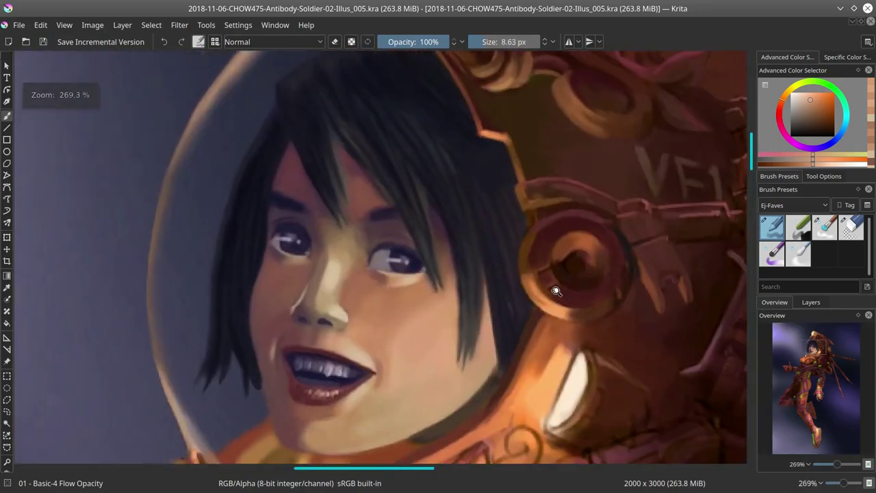
{"action": "left_click", "coordinate": [40, 24]}
Step: Undo the pasted merged copy so Layer 13 is removed, and zoom back to the face
{"action": "left_click", "coordinate": [61, 117]}
{"action": "key", "text": "ctrl+v"}
{"action": "key", "text": "ctrl+t"}
{"action": "key", "text": "Escape"}
{"action": "key", "text": "2"}
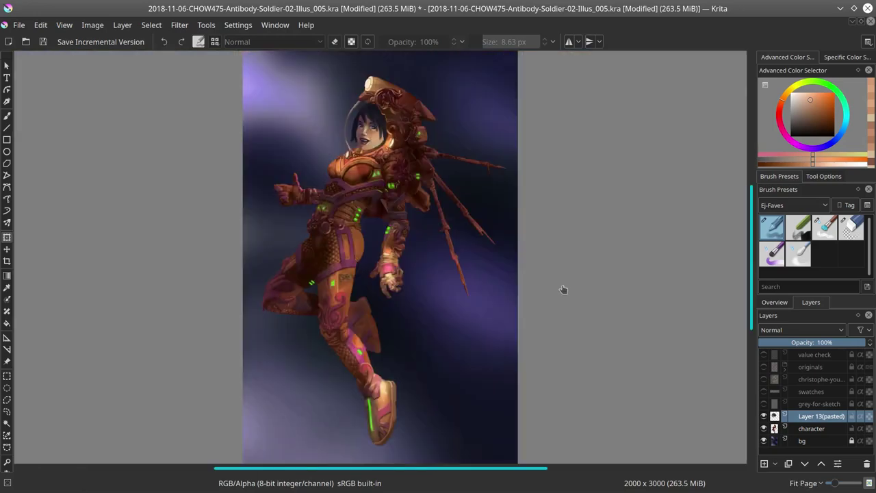
{"action": "key", "text": "ctrl+z"}
{"action": "key", "text": "2"}
{"action": "key", "text": "b"}
Step: Refine the eyes with a smaller brush, adding dark purple, mauve and olive accents
{"action": "left_click", "coordinate": [357, 199], "text": "ctrl"}
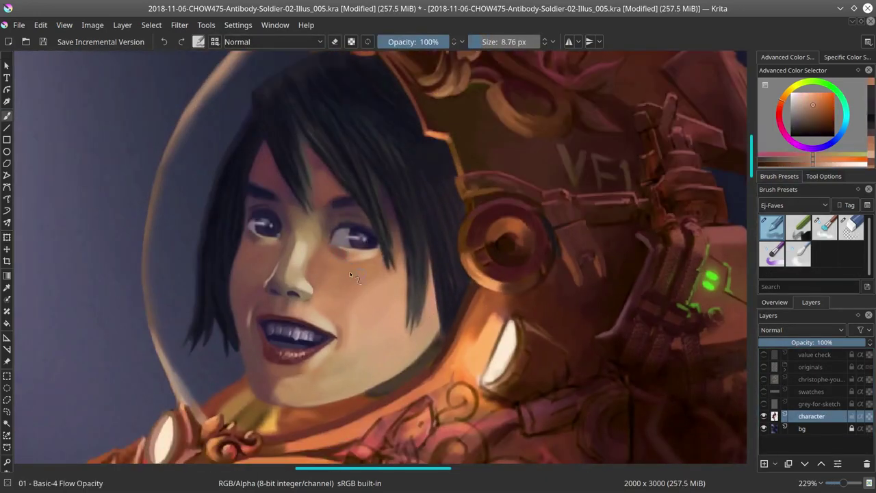
{"action": "key", "text": "bracketleft"}
{"action": "left_click", "coordinate": [271, 236], "text": "ctrl"}
{"action": "key", "text": "bracketleft"}
{"action": "left_click", "coordinate": [237, 231], "text": "ctrl"}
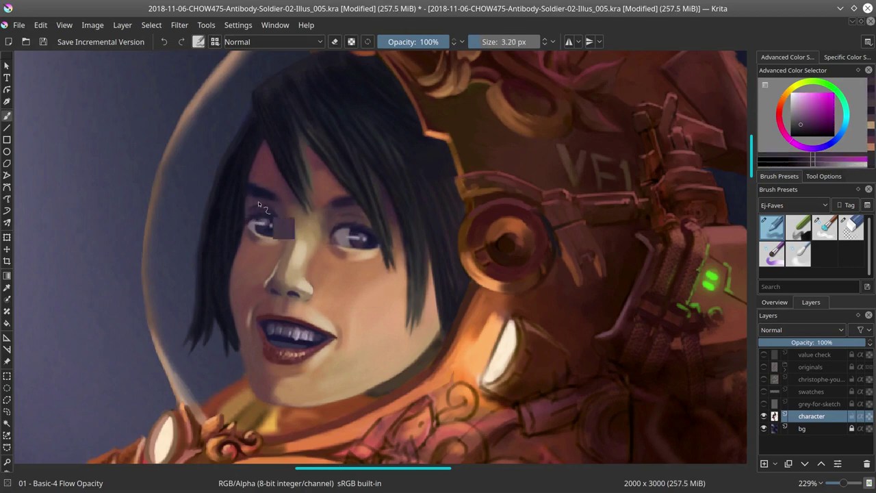
{"action": "left_click", "coordinate": [345, 209], "text": "ctrl"}
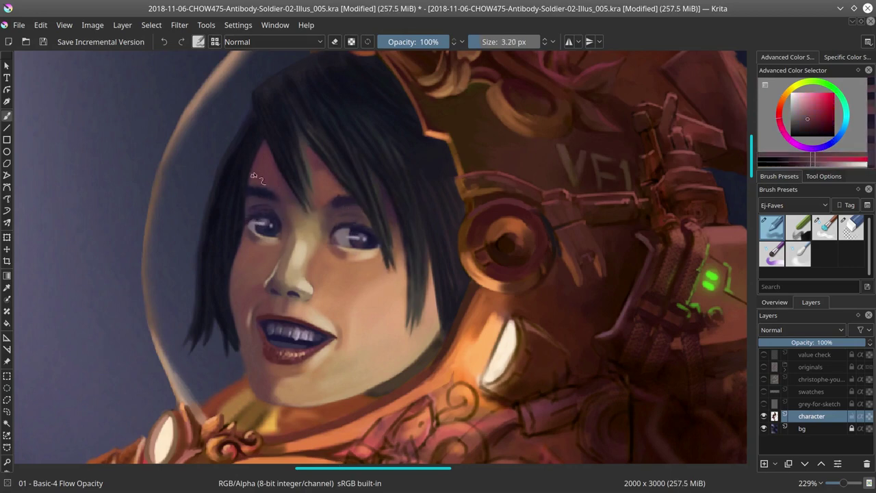
{"action": "left_click", "coordinate": [586, 166], "text": "ctrl"}
{"action": "left_click", "coordinate": [271, 236], "text": "ctrl"}
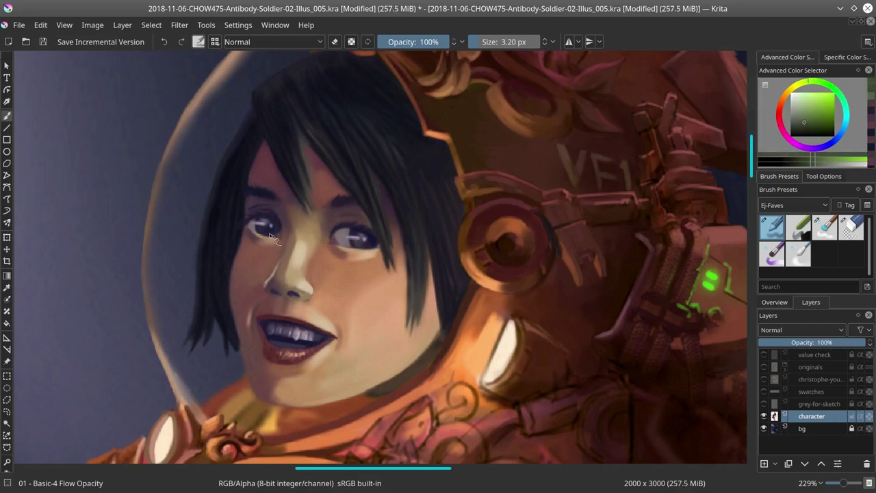
{"action": "left_click", "coordinate": [344, 226], "text": "ctrl"}
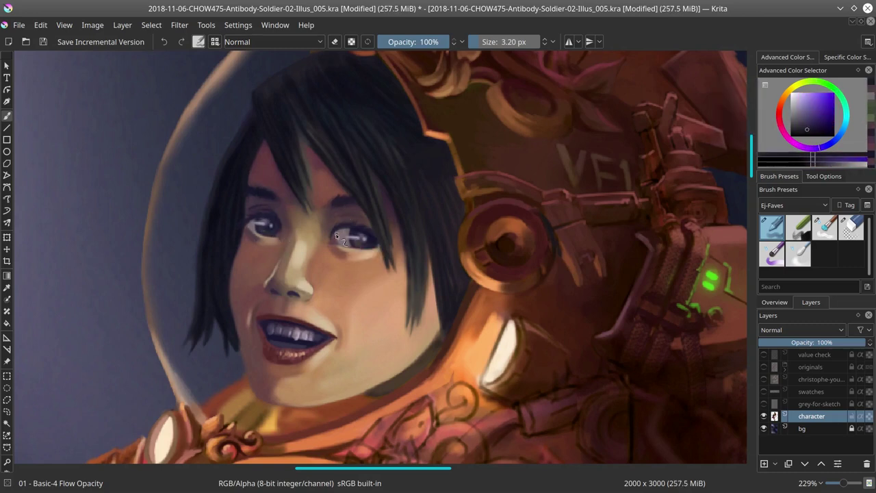
{"action": "left_click", "coordinate": [247, 251], "text": "ctrl"}
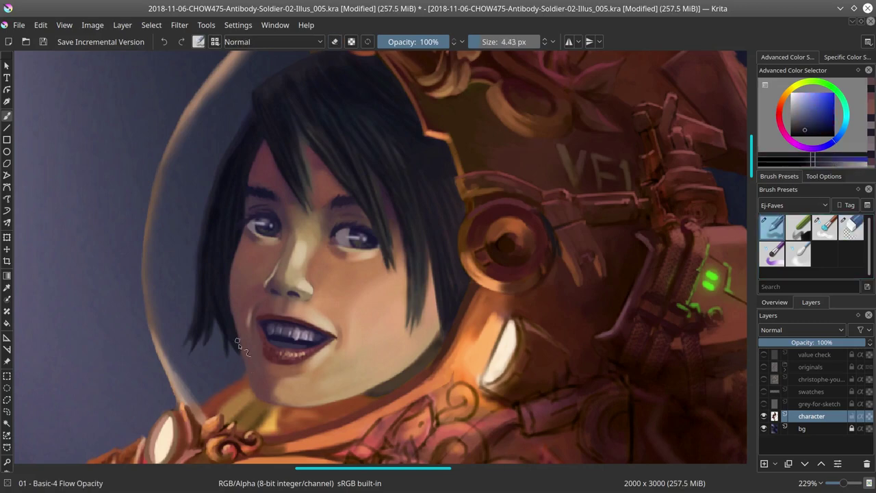
Step: Shade the chin and collar with peach, saturated orange and dark red tones
{"action": "left_click", "coordinate": [287, 401], "text": "ctrl"}
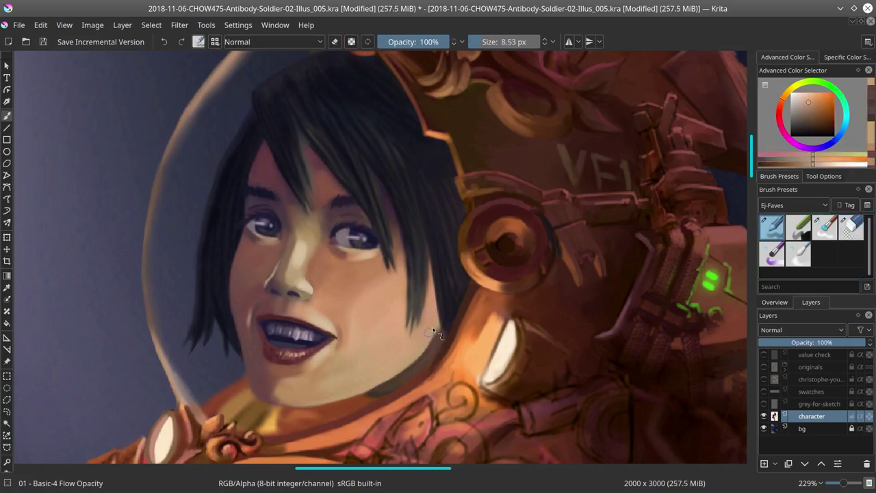
{"action": "left_click", "coordinate": [474, 319], "text": "ctrl"}
{"action": "left_click", "coordinate": [305, 350], "text": "ctrl"}
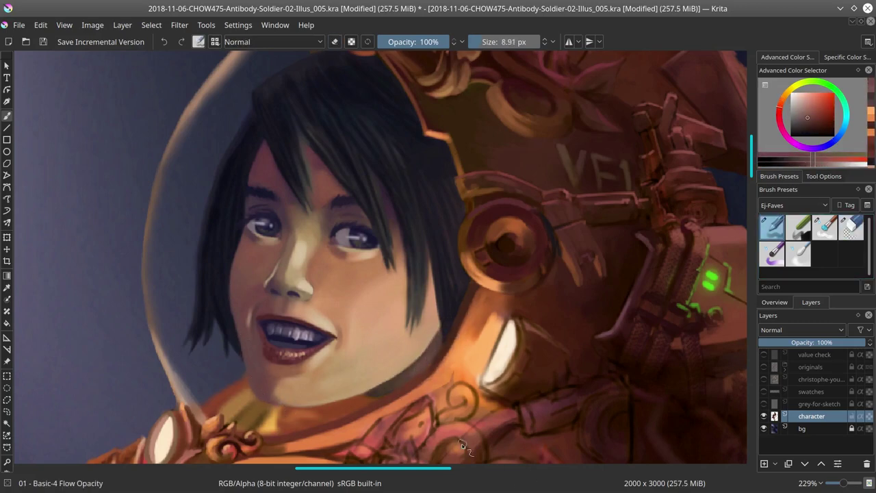
{"action": "left_click_drag", "start_coordinate": [235, 386], "coordinate": [274, 340]}
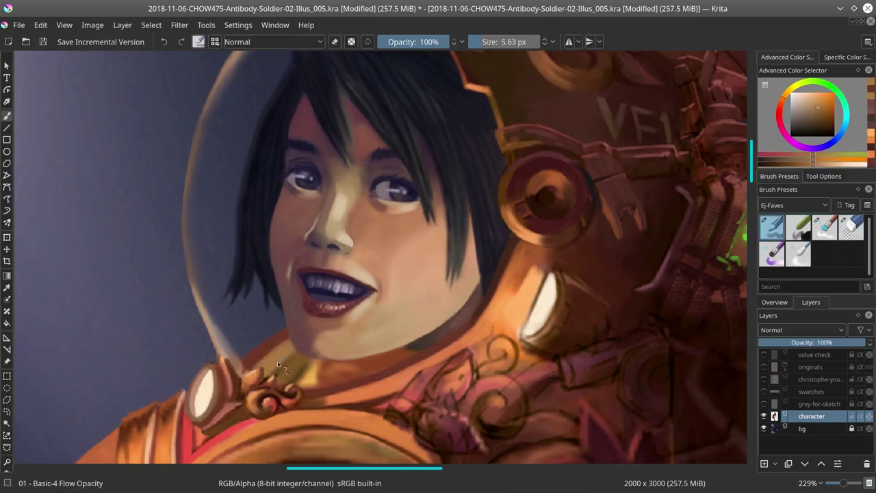
{"action": "left_click", "coordinate": [309, 359], "text": "ctrl"}
{"action": "left_click", "coordinate": [315, 389], "text": "ctrl"}
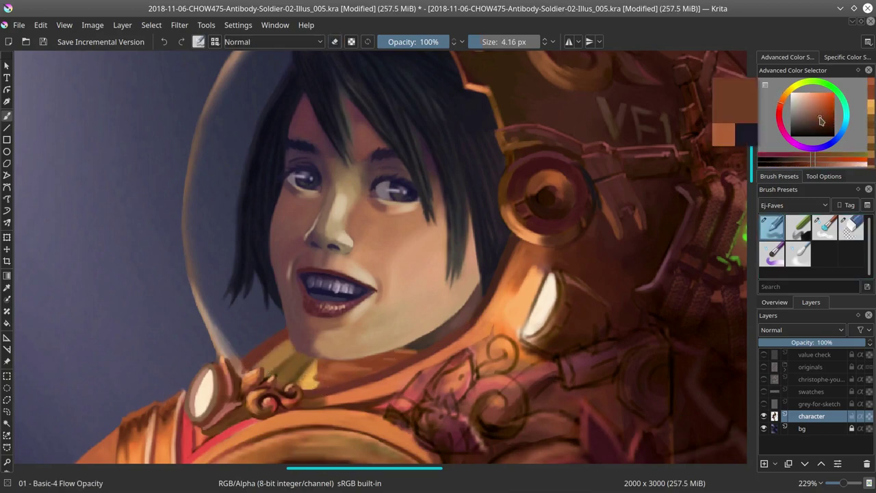
{"action": "left_click", "coordinate": [336, 393], "text": "ctrl"}
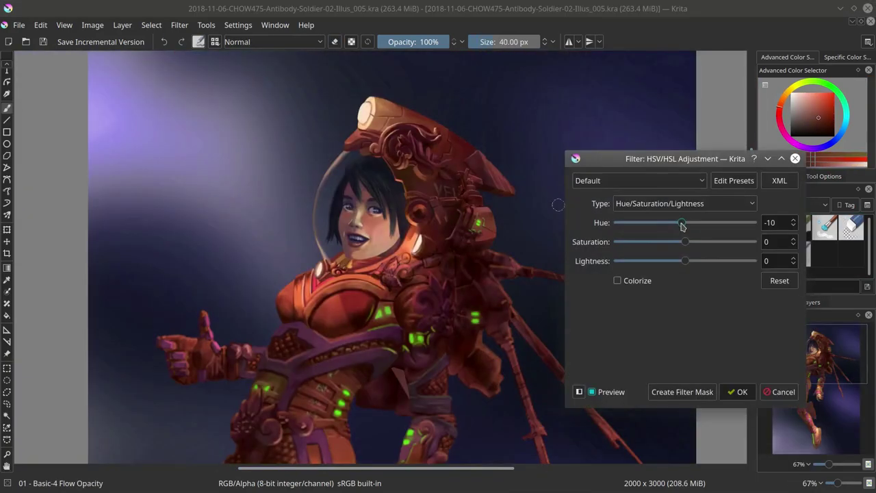
Step: Discard the -10 hue shift preview and mirror the whole image horizontally
{"action": "left_click", "coordinate": [586, 393]}
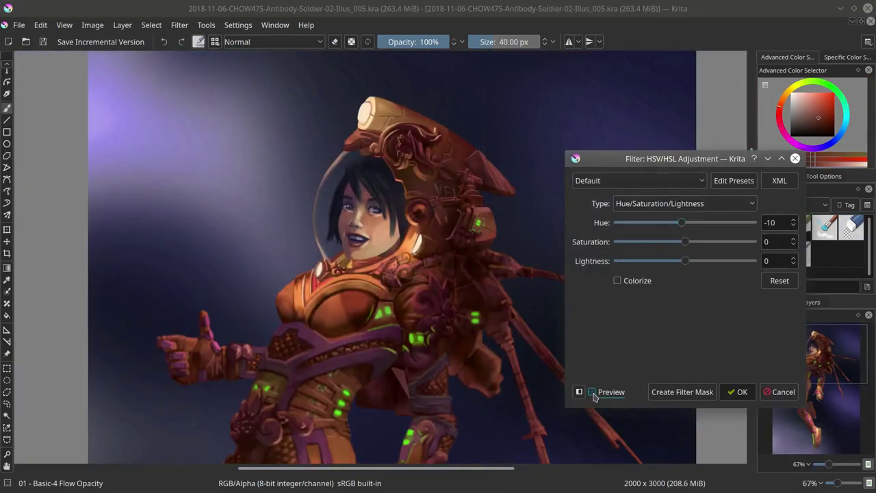
{"action": "left_click", "coordinate": [586, 393]}
{"action": "left_click", "coordinate": [783, 393]}
{"action": "left_click", "coordinate": [94, 26]}
{"action": "left_click", "coordinate": [158, 165]}
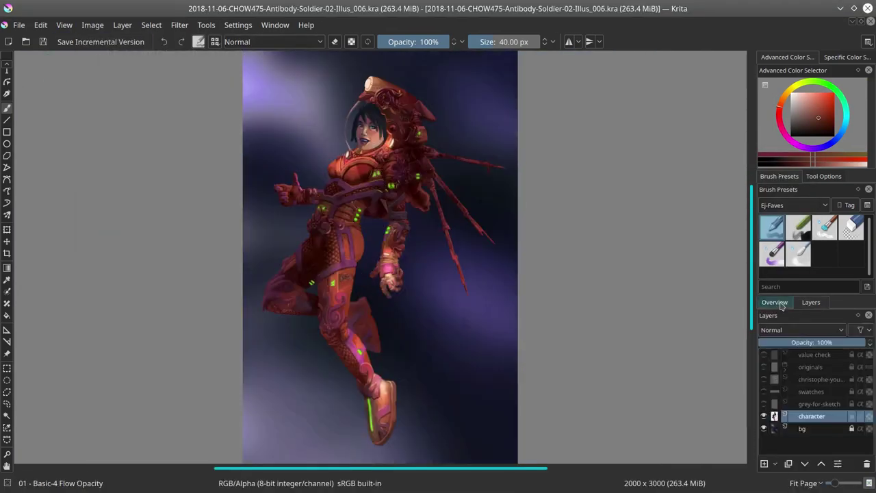
Step: Zoom onto the helmet and sample its darker red and bright green light
{"action": "scroll", "coordinate": [452, 186], "scroll_direction": "up", "scroll_amount": 10}
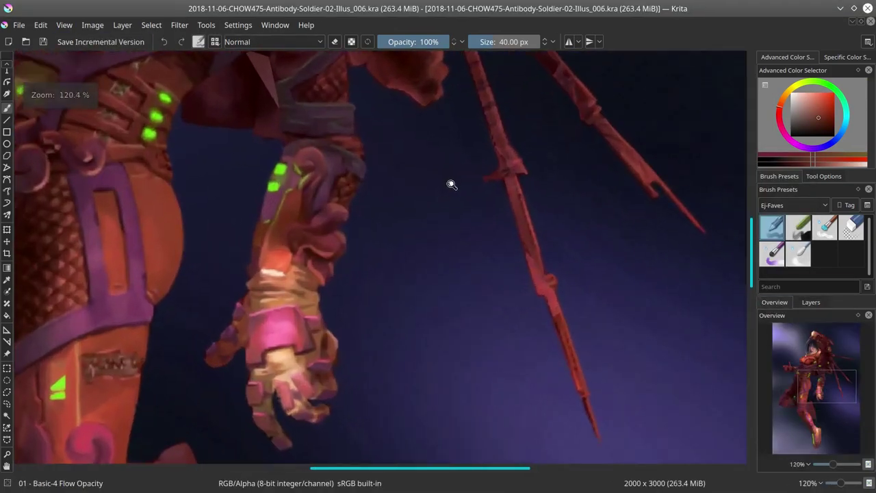
{"action": "left_click_drag", "start_coordinate": [452, 186], "coordinate": [564, 202]}
{"action": "key", "text": "slash"}
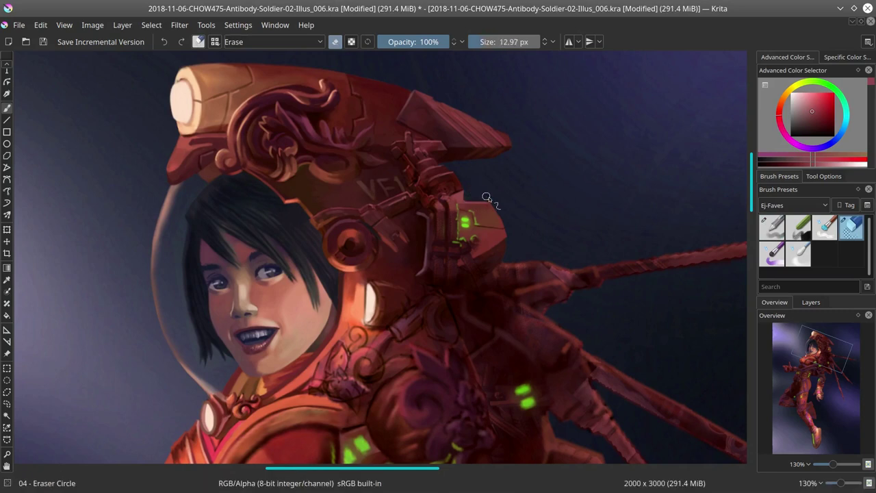
{"action": "key", "text": "slash"}
{"action": "left_click", "coordinate": [469, 191], "text": "ctrl"}
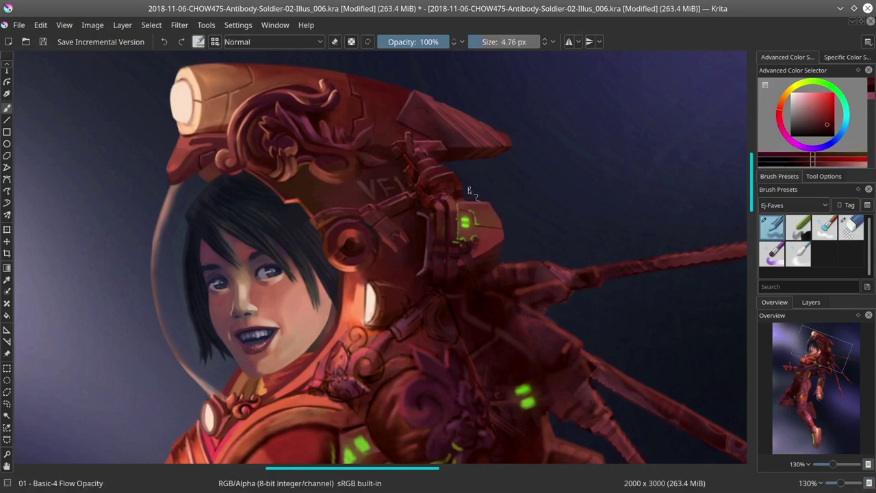
{"action": "key", "text": "slash"}
{"action": "key", "text": "slash"}
{"action": "left_click", "coordinate": [457, 204], "text": "ctrl"}
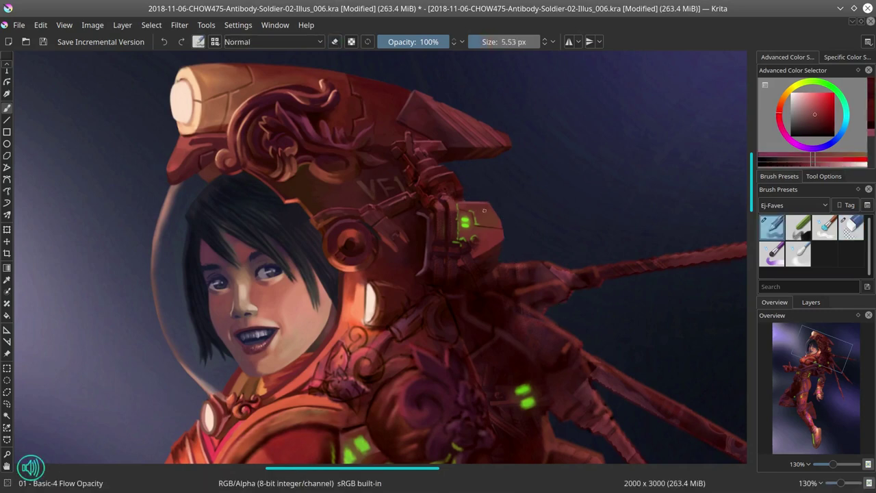
Step: Repaint the helmet's ornate scrollwork in dark reds with a finer brush
{"action": "scroll", "coordinate": [457, 205], "scroll_direction": "down", "scroll_amount": 6}
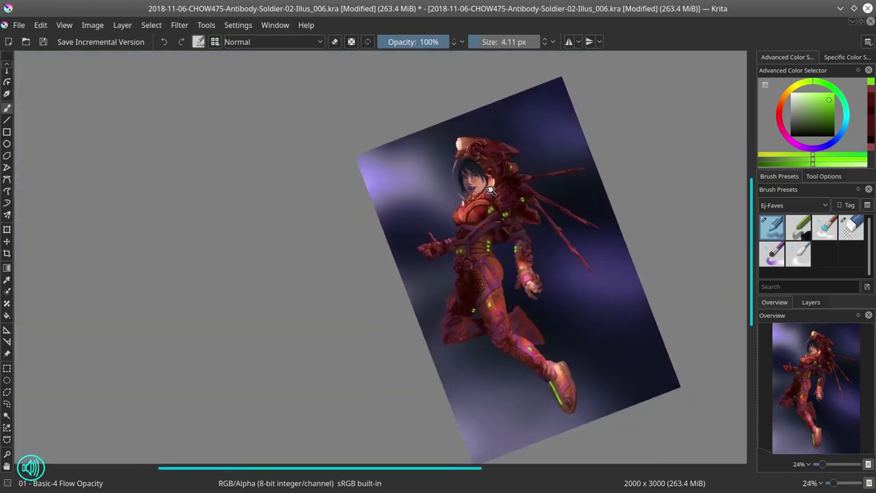
{"action": "scroll", "coordinate": [387, 263], "scroll_direction": "up", "scroll_amount": 7}
{"action": "key", "text": "bracketright"}
{"action": "key", "text": "bracketright"}
{"action": "key", "text": "bracketright"}
{"action": "left_click", "coordinate": [386, 264], "text": "ctrl"}
{"action": "key", "text": "bracketleft"}
{"action": "key", "text": "bracketleft"}
{"action": "key", "text": "bracketleft"}
{"action": "left_click", "coordinate": [397, 263], "text": "ctrl"}
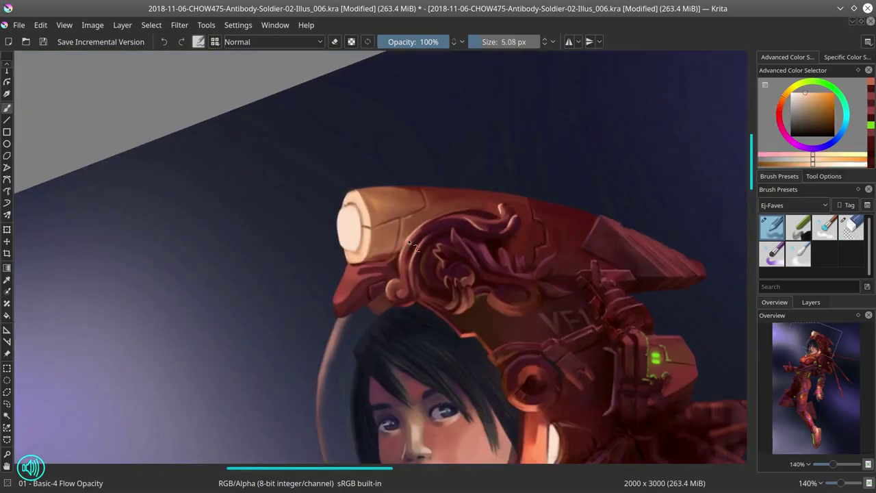
{"action": "key", "text": "bracketright"}
{"action": "left_click", "coordinate": [397, 263], "text": "ctrl"}
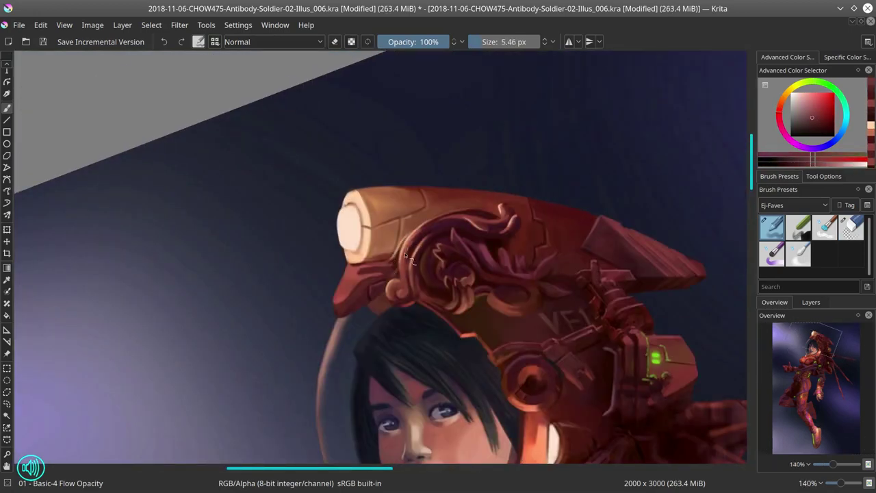
Step: Blend the helmet edge above the hair with a lighter red using the soft brush
{"action": "left_click", "coordinate": [403, 239], "text": "ctrl"}
{"action": "key", "text": "slash"}
{"action": "key", "text": "slash"}
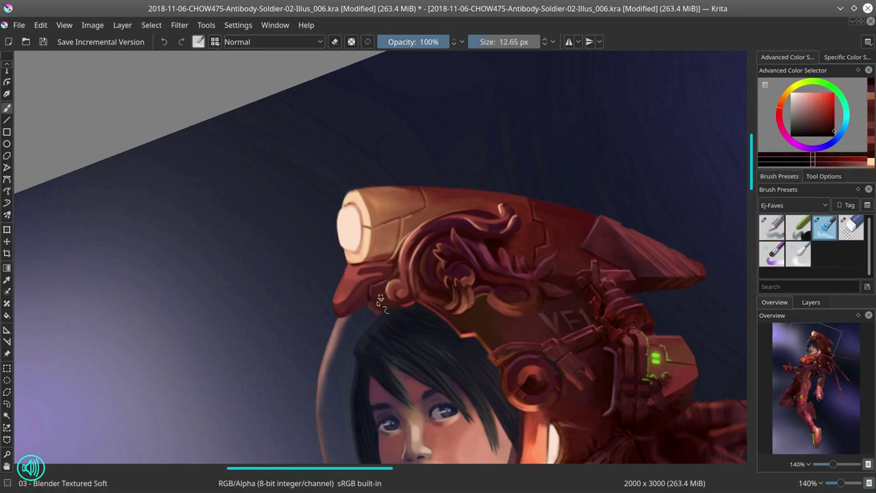
{"action": "left_click", "coordinate": [393, 293], "text": "ctrl"}
{"action": "left_click_drag", "start_coordinate": [393, 293], "coordinate": [402, 194]}
{"action": "key", "text": "e"}
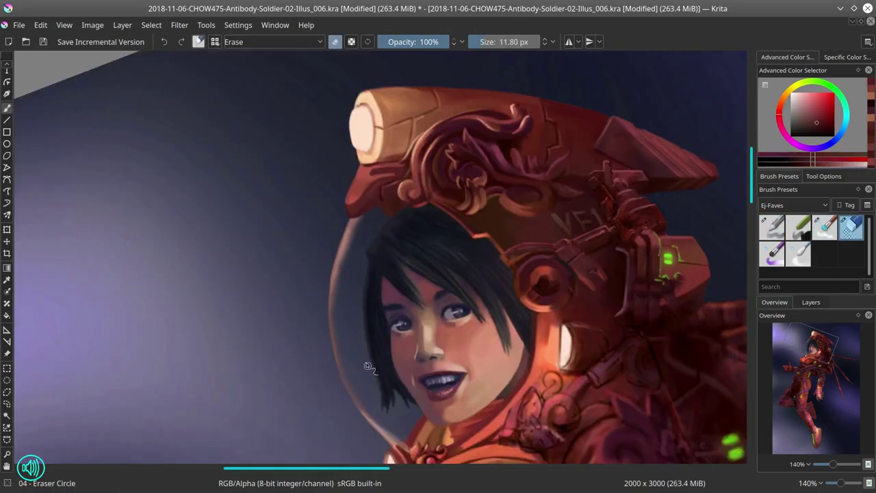
{"action": "key", "text": "slash"}
Step: Paint a darker red stroke onto the chest armour below the face
{"action": "left_click_drag", "start_coordinate": [413, 409], "coordinate": [238, 385]}
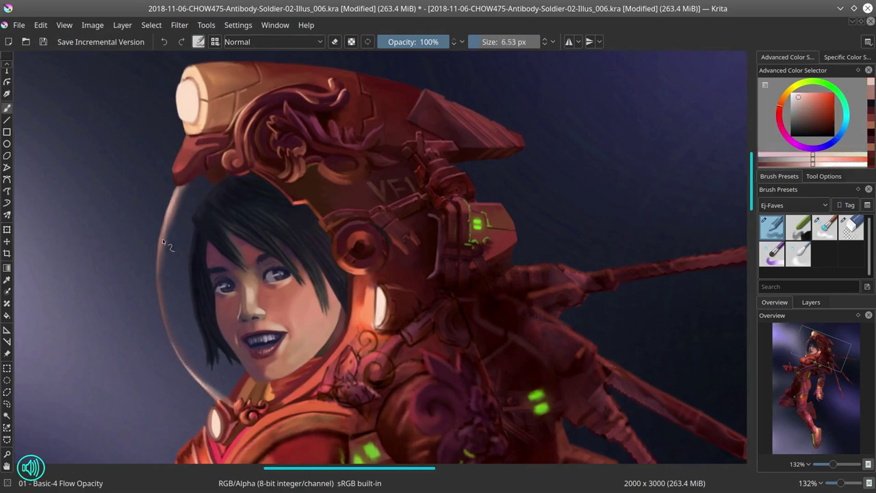
{"action": "mouse_move", "coordinate": [249, 415]}
{"action": "left_mouse_down"}
{"action": "mouse_move", "coordinate": [137, 288]}
{"action": "mouse_move", "coordinate": [282, 294]}
{"action": "mouse_move", "coordinate": [269, 333]}
{"action": "left_mouse_up"}
{"action": "key", "text": "bracketright"}
{"action": "key", "text": "bracketright"}
{"action": "key", "text": "bracketright"}
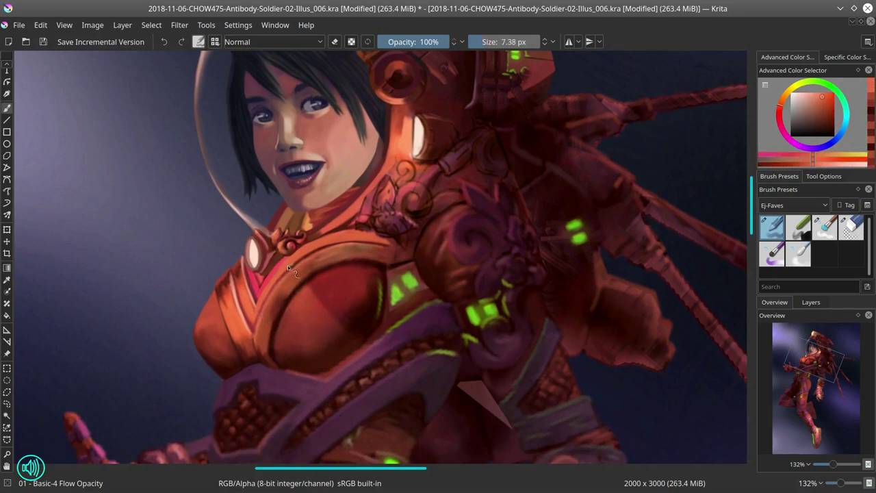
{"action": "left_click", "coordinate": [327, 338], "text": "ctrl"}
{"action": "key", "text": "bracketright"}
{"action": "key", "text": "bracketright"}
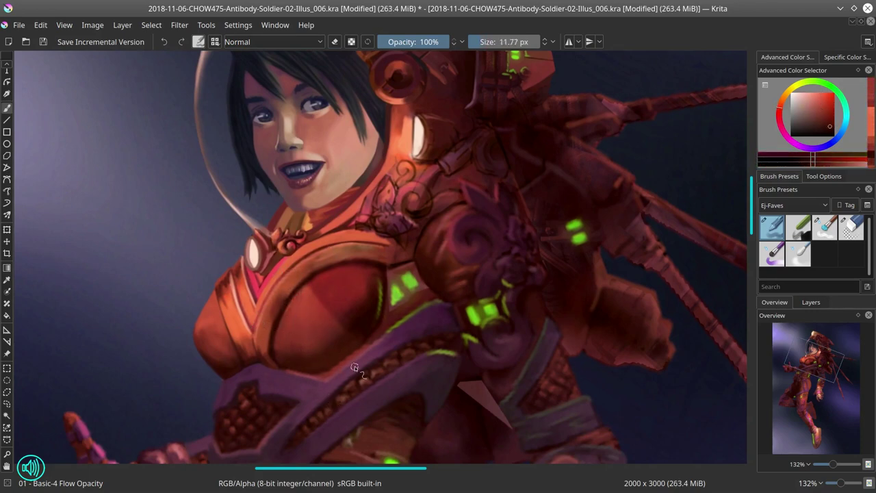
{"action": "left_click", "coordinate": [293, 369], "text": "ctrl"}
{"action": "key", "text": "bracketleft"}
{"action": "key", "text": "bracketleft"}
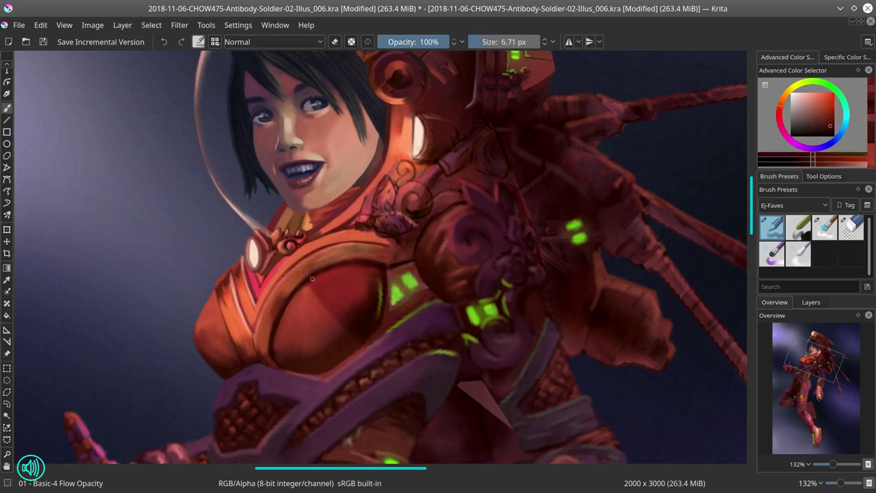
{"action": "left_click", "coordinate": [369, 263], "text": "ctrl"}
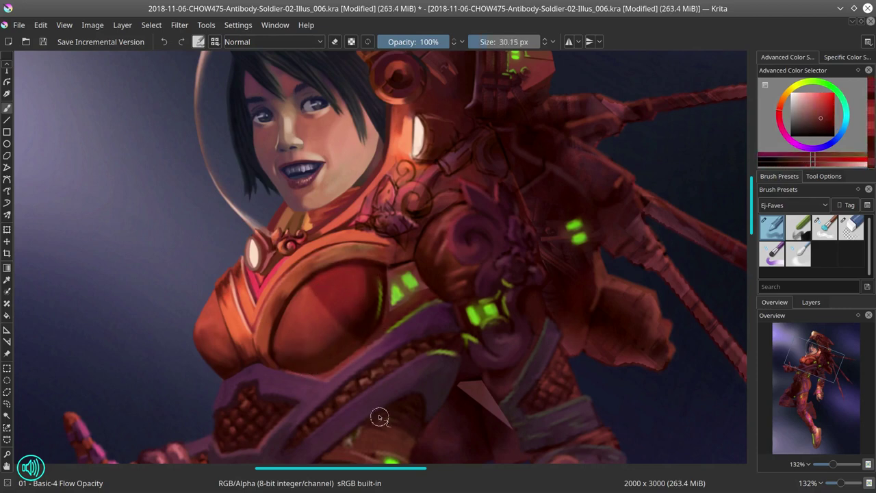
{"action": "left_click", "coordinate": [305, 279], "text": "ctrl"}
{"action": "left_click", "coordinate": [351, 279], "text": "ctrl"}
Step: Add a light pink highlight on the chest armour with a small brush
{"action": "left_click", "coordinate": [339, 202], "text": "ctrl"}
{"action": "key", "text": "bracketleft"}
{"action": "key", "text": "bracketleft"}
{"action": "key", "text": "bracketleft"}
{"action": "key", "text": "bracketleft"}
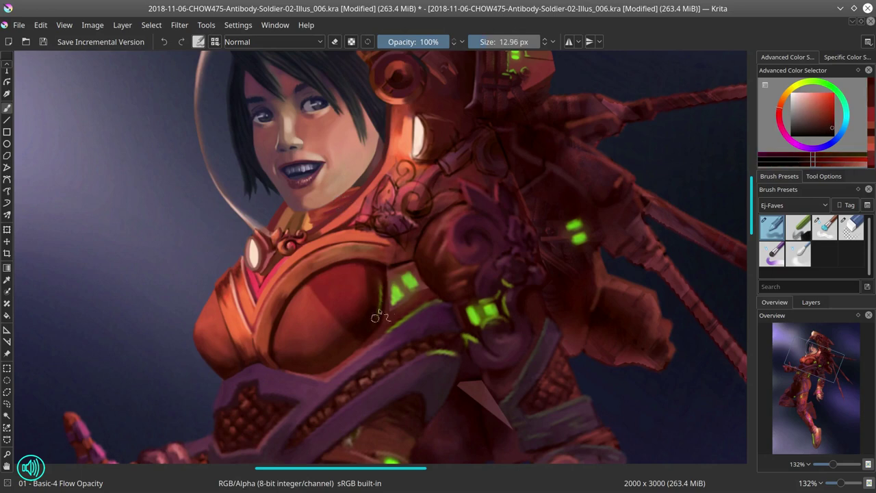
{"action": "left_click", "coordinate": [388, 275], "text": "ctrl"}
{"action": "key", "text": "bracketleft"}
{"action": "key", "text": "bracketleft"}
{"action": "key", "text": "bracketleft"}
{"action": "left_click", "coordinate": [336, 268], "text": "ctrl"}
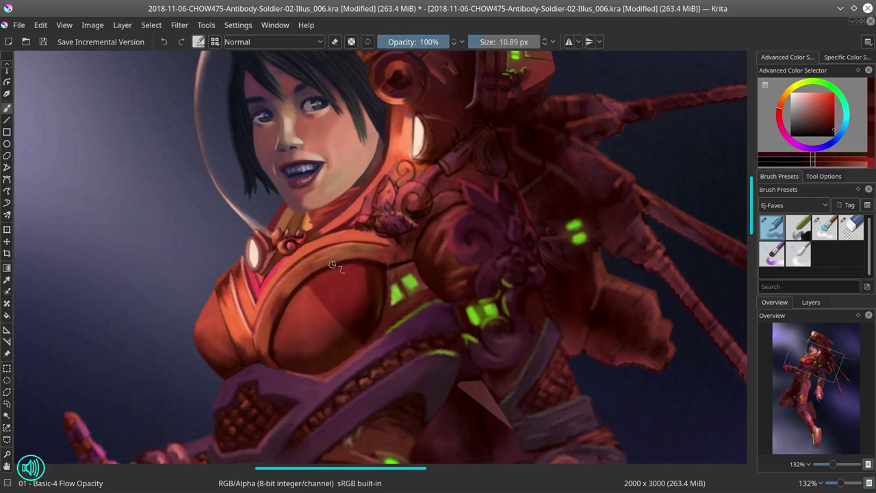
{"action": "left_click", "coordinate": [321, 280], "text": "ctrl"}
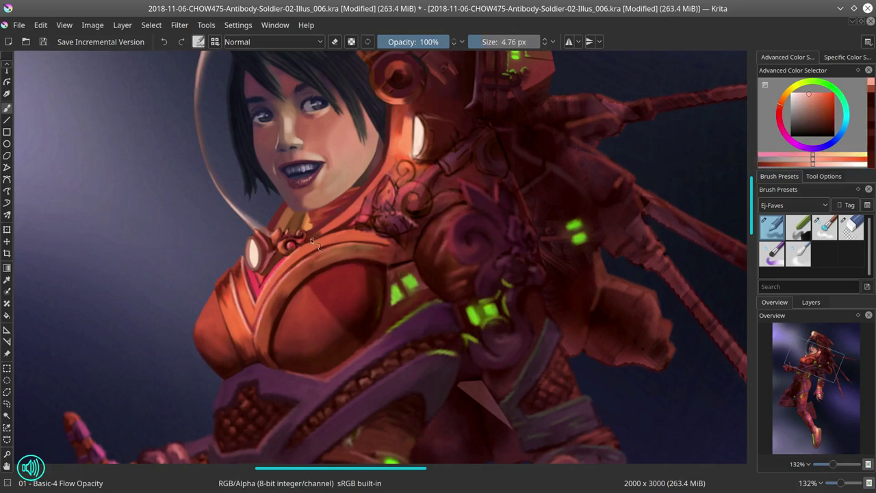
Step: Dab dark red onto the shoulder armour and paint the lower armour strap
{"action": "left_click", "coordinate": [367, 252], "text": "ctrl"}
{"action": "key", "text": "bracketright"}
{"action": "key", "text": "bracketright"}
{"action": "left_click", "coordinate": [376, 247], "text": "ctrl"}
{"action": "left_click", "coordinate": [389, 243], "text": "ctrl"}
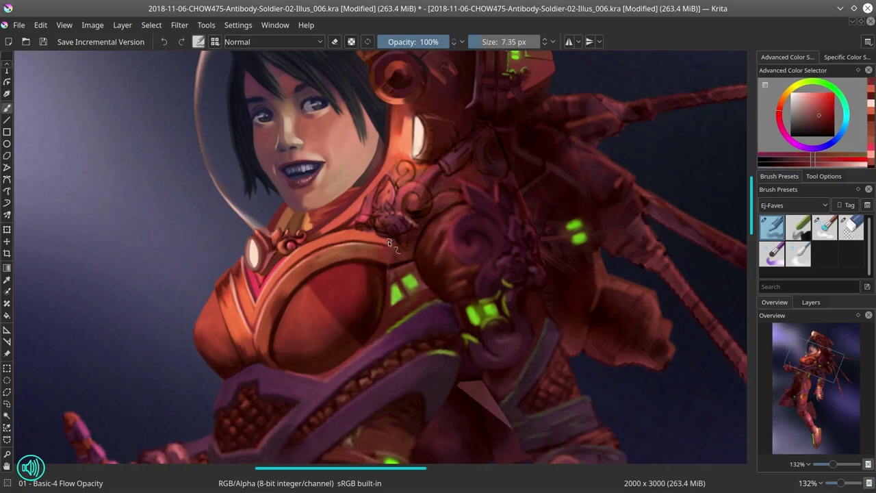
{"action": "left_click", "coordinate": [391, 267], "text": "ctrl"}
{"action": "left_click", "coordinate": [395, 272], "text": "ctrl"}
{"action": "key", "text": "bracketright"}
{"action": "key", "text": "bracketright"}
{"action": "left_click", "coordinate": [445, 375], "text": "ctrl"}
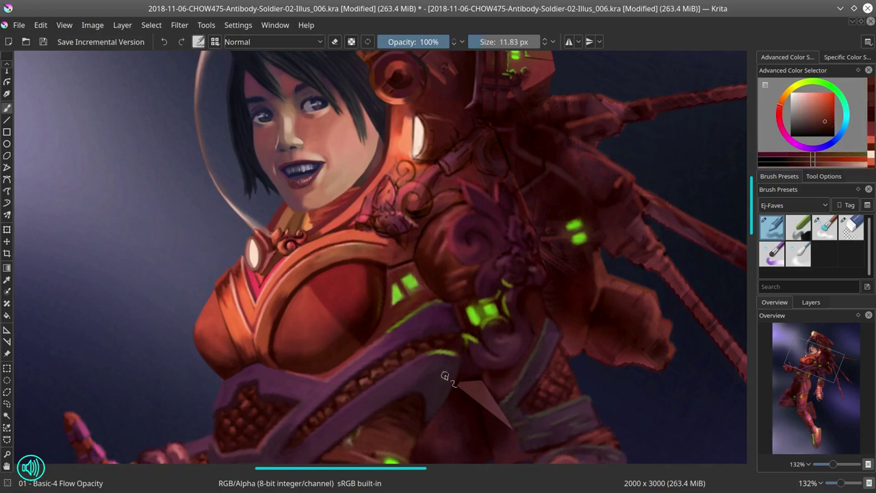
Step: Sample the lips' dark purple and save the painting
{"action": "scroll", "coordinate": [299, 176], "scroll_direction": "up", "scroll_amount": 2}
{"action": "key", "text": "bracketleft"}
{"action": "key", "text": "bracketleft"}
{"action": "key", "text": "bracketleft"}
{"action": "key", "text": "bracketleft"}
{"action": "key", "text": "bracketleft"}
{"action": "left_click", "coordinate": [294, 159], "text": "ctrl"}
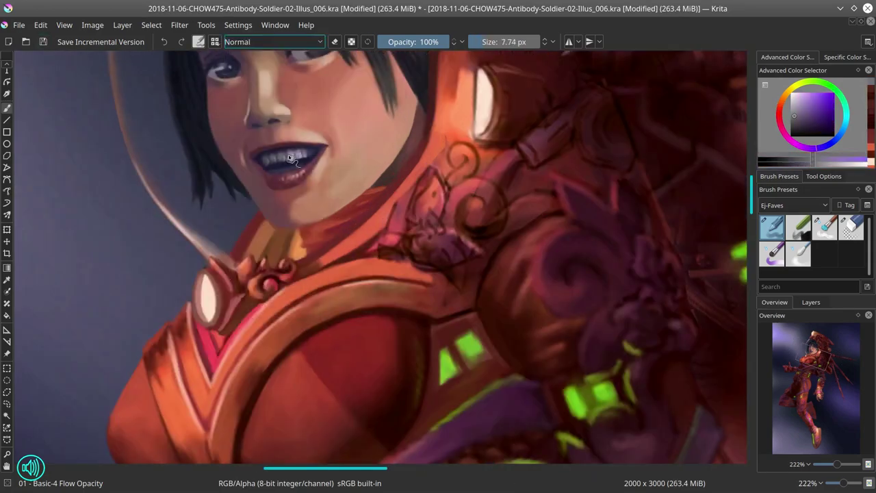
{"action": "scroll", "coordinate": [299, 159], "scroll_direction": "down", "scroll_amount": 2}
{"action": "key", "text": "ctrl+s"}
Step: Mirror the whole painting horizontally to check it and sample a dark helmet red
{"action": "scroll", "coordinate": [300, 158], "scroll_direction": "down", "scroll_amount": 6}
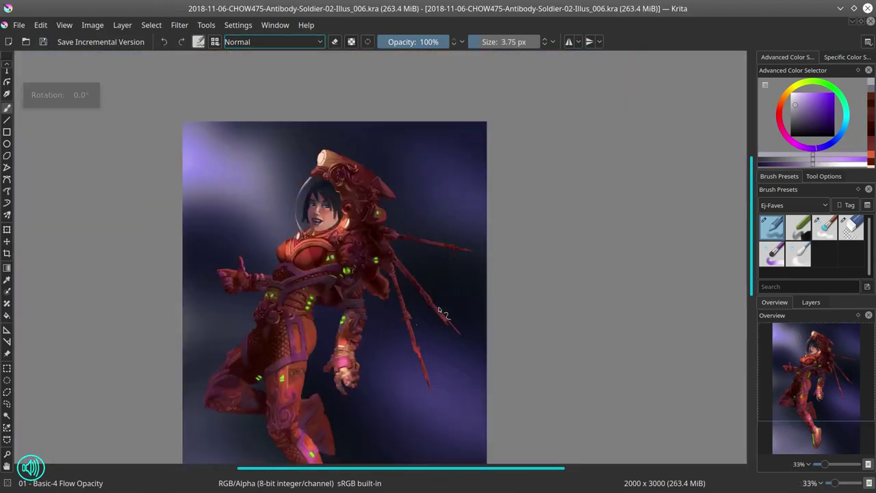
{"action": "left_click", "coordinate": [92, 24]}
{"action": "left_click", "coordinate": [119, 156]}
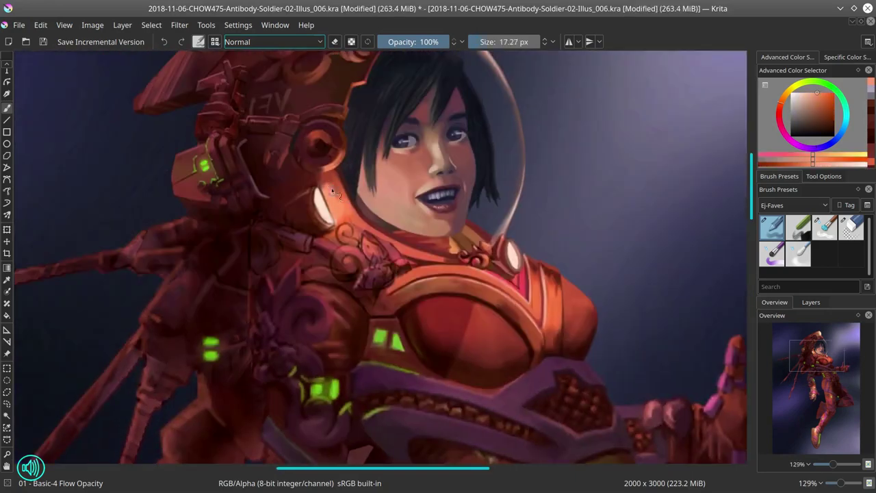
{"action": "left_click", "coordinate": [333, 191], "text": "ctrl"}
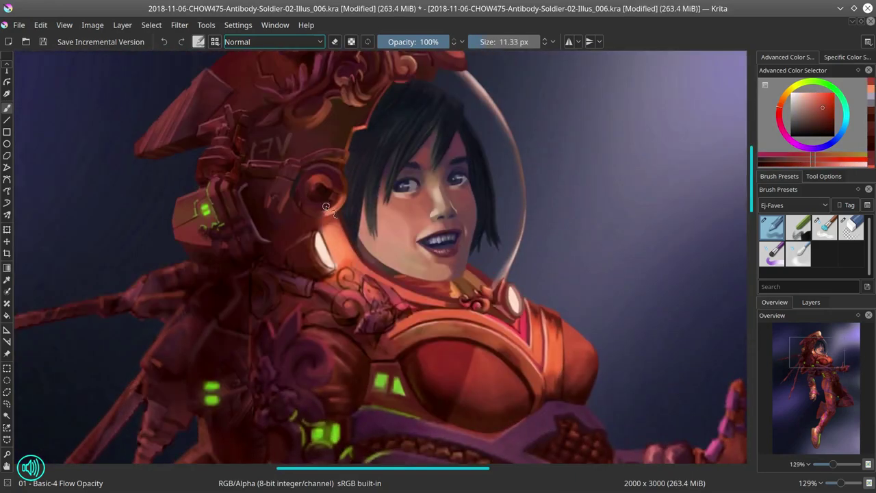
{"action": "key", "text": "slash"}
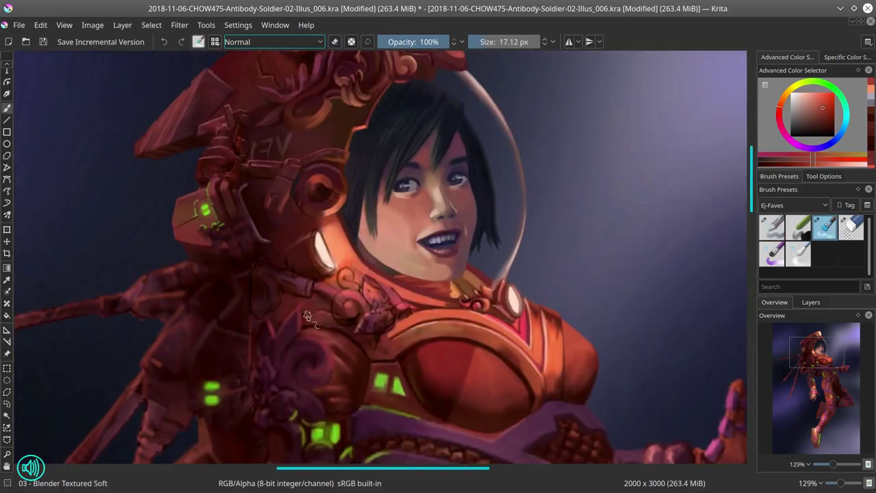
{"action": "key", "text": "slash"}
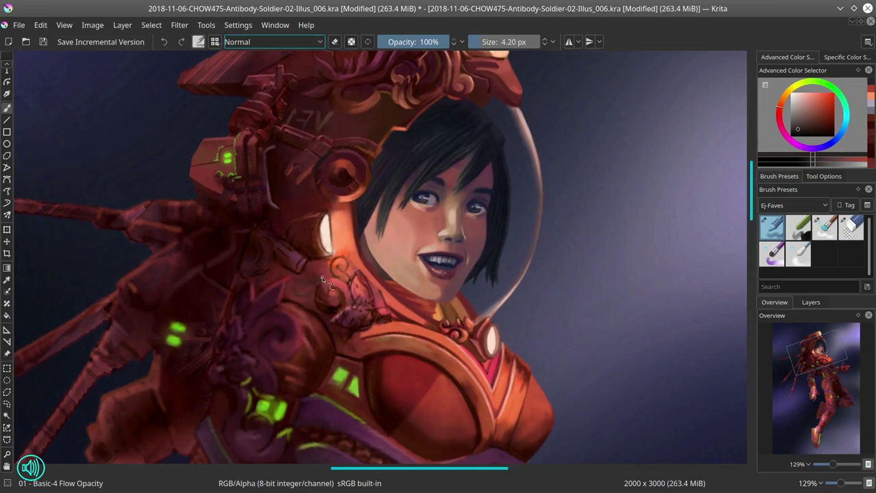
{"action": "key", "text": "bracketright"}
Step: Sample dark, lighter and orange-red tones from the armour collar at varying brush sizes
{"action": "left_click", "coordinate": [319, 287], "text": "ctrl"}
{"action": "key", "text": "bracketleft"}
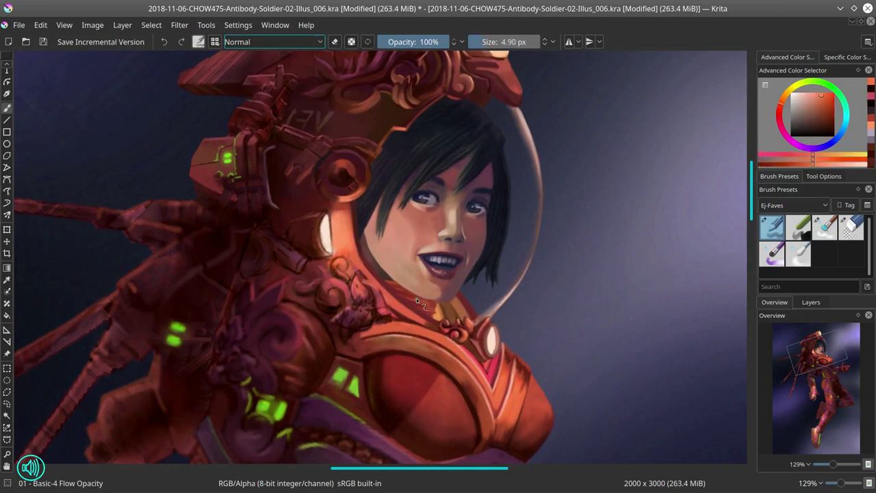
{"action": "left_click", "coordinate": [356, 320], "text": "ctrl"}
{"action": "key", "text": "bracketright"}
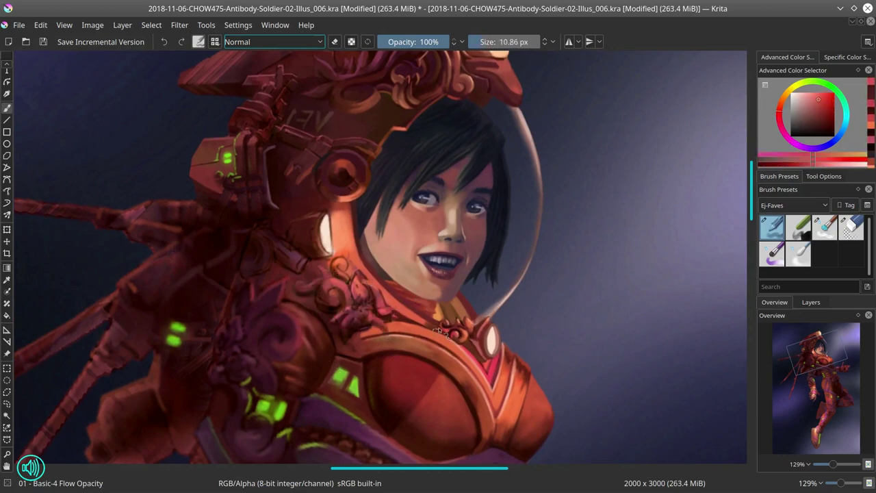
{"action": "left_click", "coordinate": [442, 329], "text": "ctrl"}
{"action": "key", "text": "bracketleft"}
{"action": "key", "text": "bracketleft"}
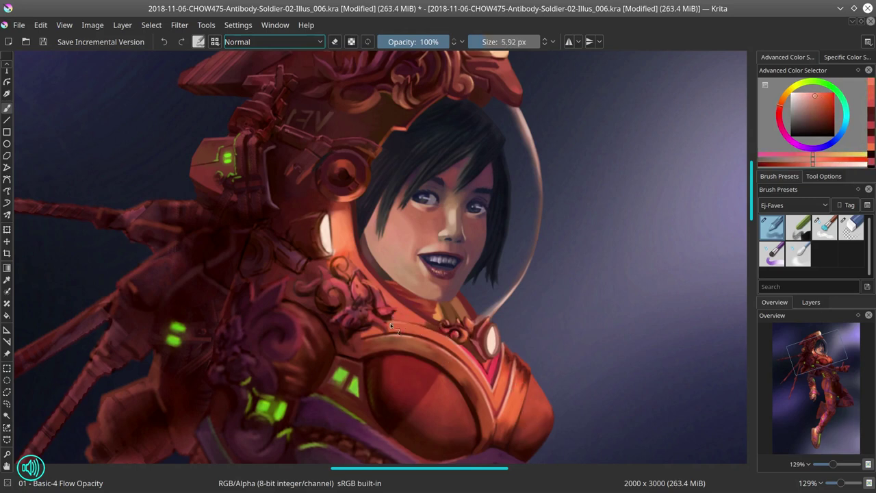
{"action": "left_click", "coordinate": [390, 324], "text": "ctrl"}
Step: Pick yellowish, orange and redder collar tones, then save the painting
{"action": "key", "text": "bracketleft"}
{"action": "key", "text": "bracketleft"}
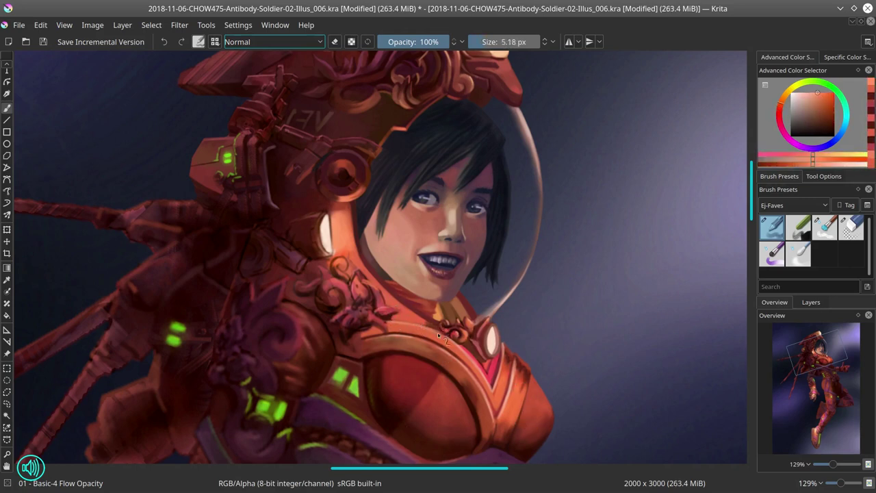
{"action": "left_click", "coordinate": [380, 311], "text": "ctrl"}
{"action": "key", "text": "bracketright"}
{"action": "key", "text": "bracketright"}
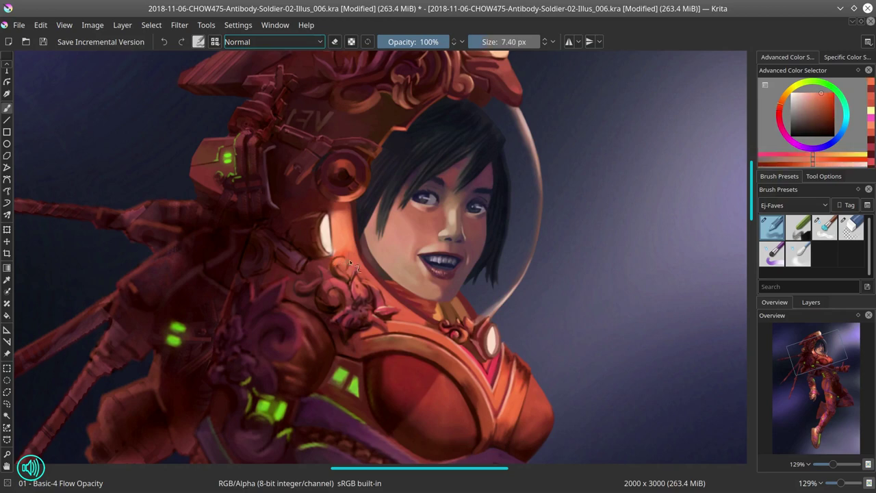
{"action": "left_click", "coordinate": [337, 254], "text": "ctrl"}
{"action": "key", "text": "bracketleft"}
{"action": "key", "text": "bracketleft"}
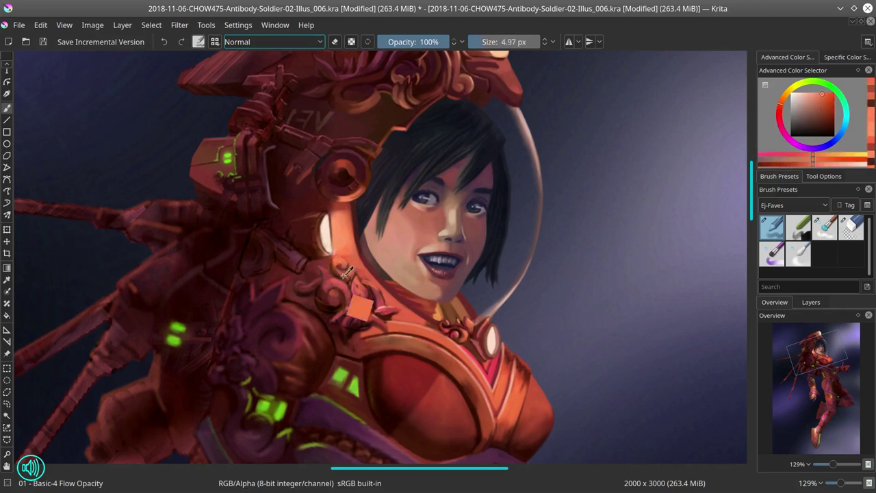
{"action": "left_click", "coordinate": [360, 371], "text": "ctrl"}
{"action": "left_click", "coordinate": [43, 42]}
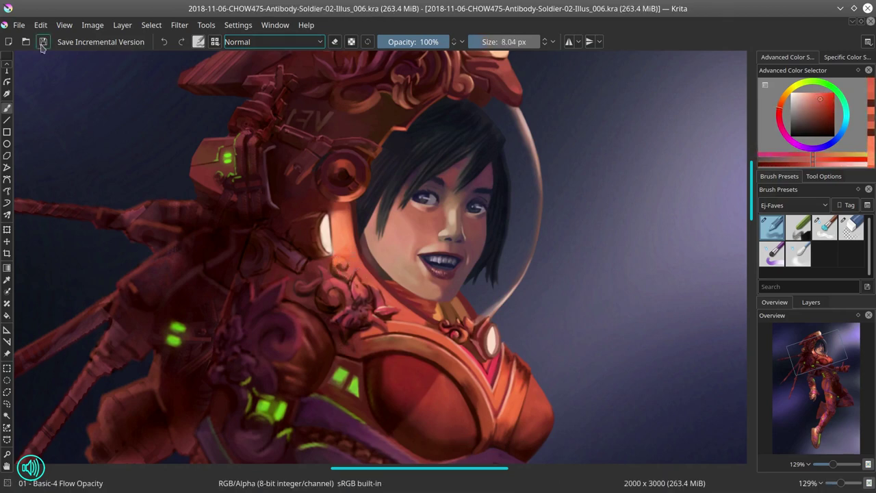
Step: Paint a dark red stroke beside the neck ornament
{"action": "key", "text": "bracketleft"}
{"action": "key", "text": "bracketleft"}
{"action": "left_click", "coordinate": [363, 312], "text": "ctrl"}
{"action": "left_click_drag", "start_coordinate": [353, 303], "coordinate": [372, 319]}
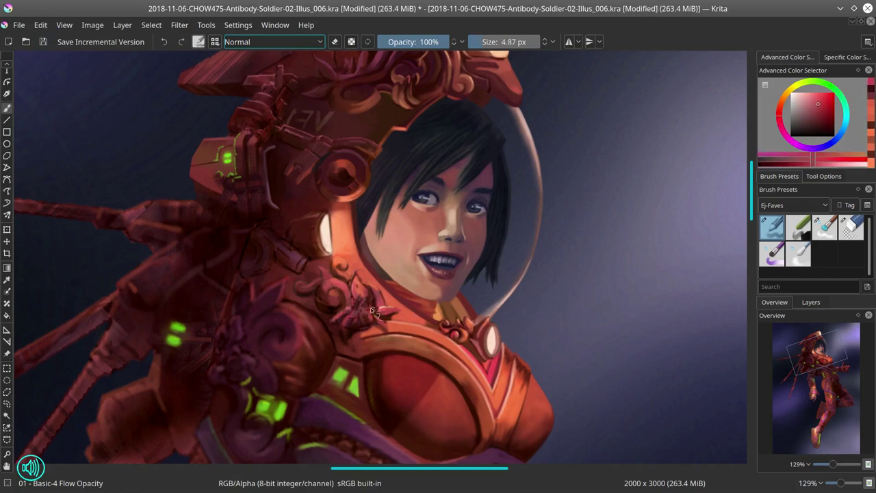
{"action": "left_click", "coordinate": [360, 308], "text": "ctrl"}
{"action": "key", "text": "slash"}
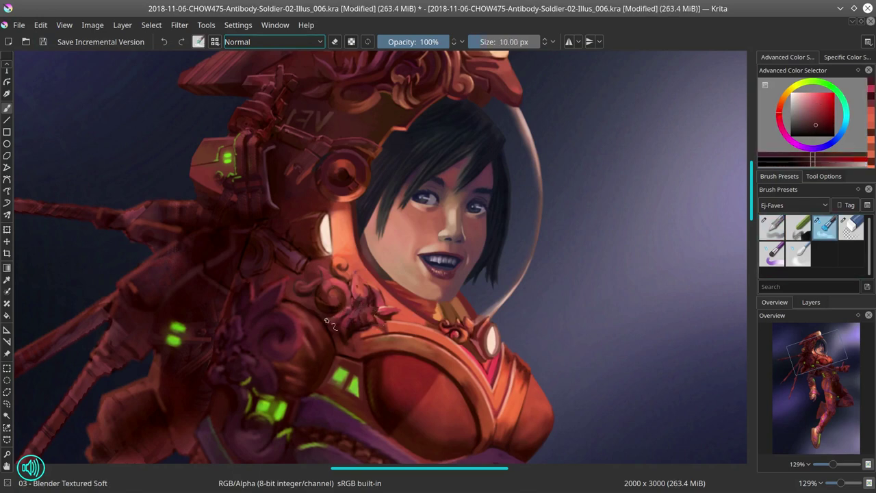
{"action": "left_click", "coordinate": [766, 236]}
Step: Paint a small bright red patch on the shoulder armour
{"action": "left_click", "coordinate": [393, 324], "text": "ctrl"}
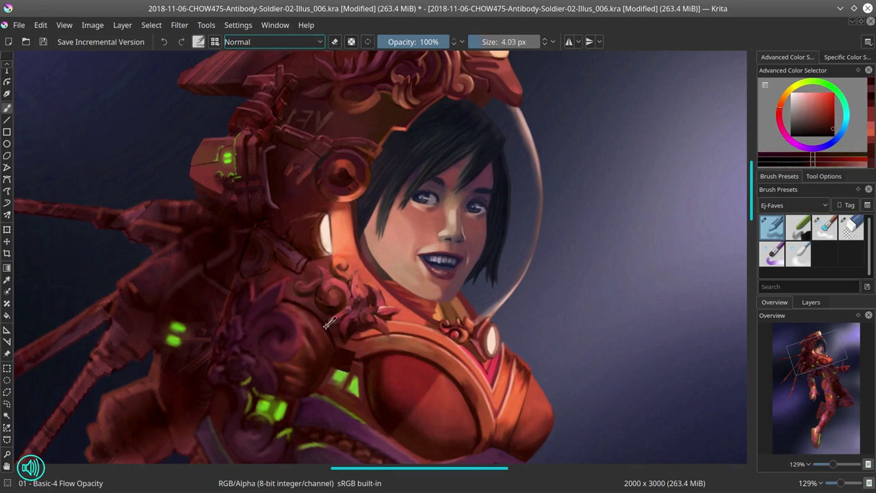
{"action": "left_click", "coordinate": [364, 359], "text": "ctrl"}
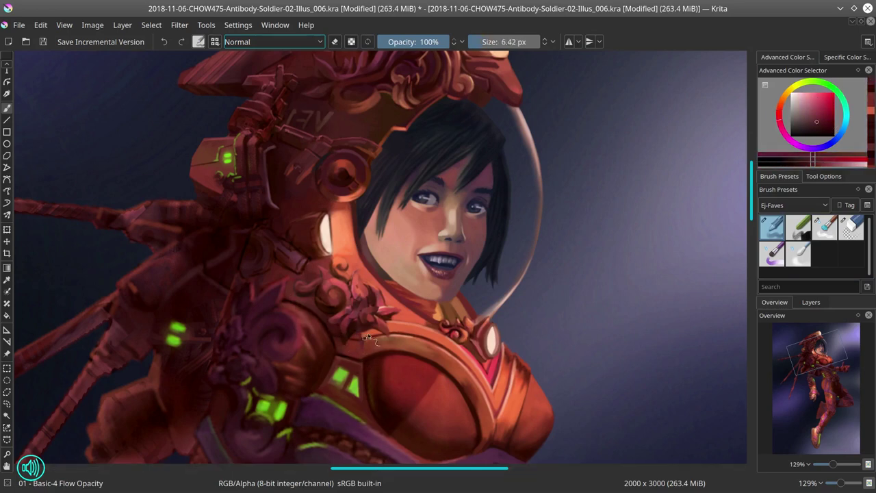
{"action": "left_click_drag", "start_coordinate": [382, 322], "coordinate": [403, 337]}
{"action": "left_click", "coordinate": [402, 332], "text": "ctrl"}
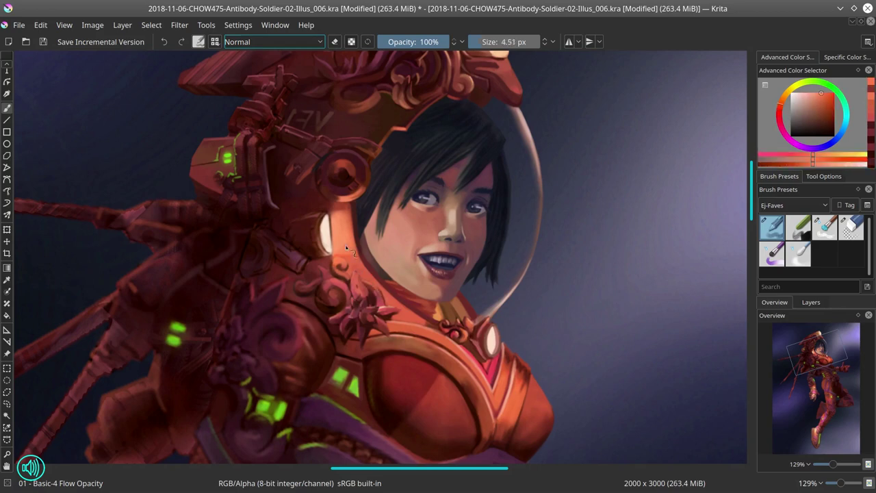
Step: Paint darker red dabs and strokes on the collar below the face
{"action": "left_click_drag", "start_coordinate": [347, 248], "coordinate": [328, 250]}
{"action": "left_click", "coordinate": [306, 251], "text": "ctrl"}
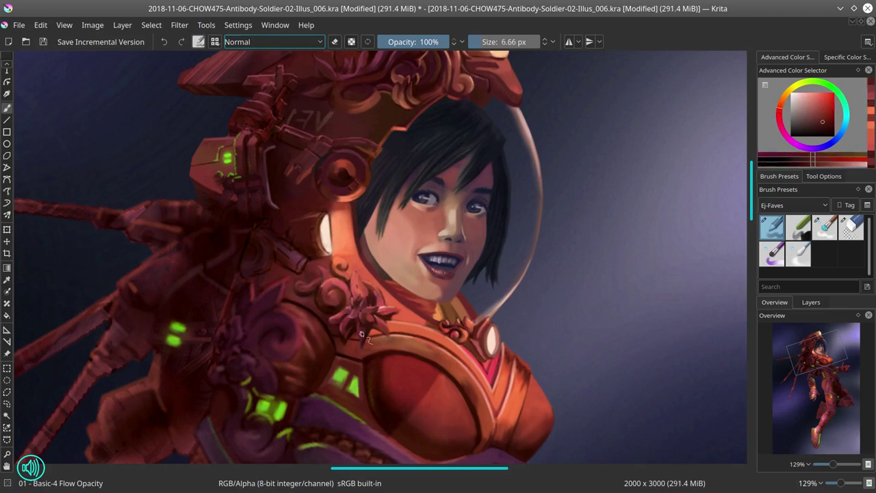
{"action": "left_click", "coordinate": [306, 255], "text": "ctrl"}
{"action": "mouse_move", "coordinate": [321, 308]}
{"action": "left_mouse_down"}
{"action": "mouse_move", "coordinate": [345, 323]}
{"action": "mouse_move", "coordinate": [322, 281]}
{"action": "left_mouse_up"}
{"action": "left_click", "coordinate": [319, 282], "text": "ctrl"}
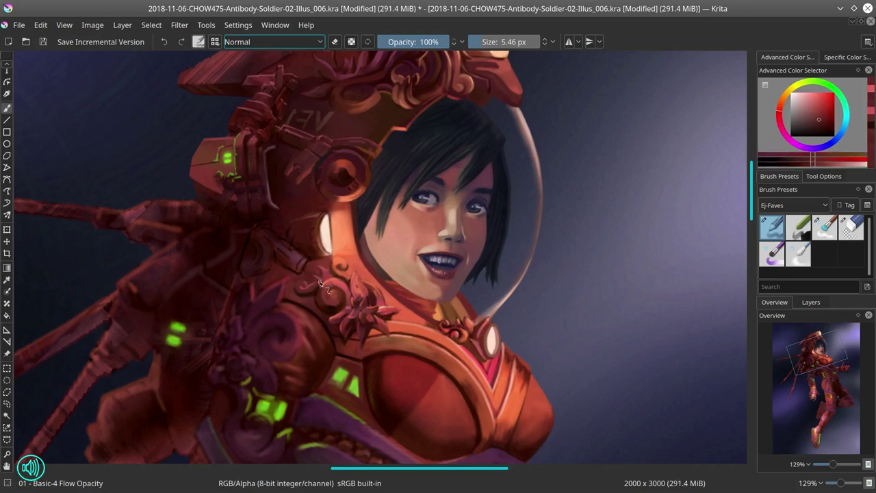
{"action": "left_click", "coordinate": [365, 283], "text": "ctrl"}
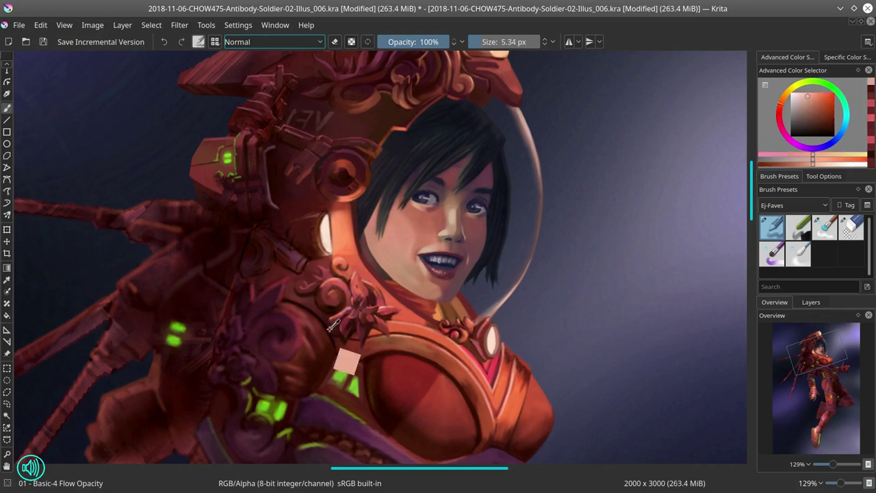
{"action": "left_click", "coordinate": [335, 369], "text": "ctrl"}
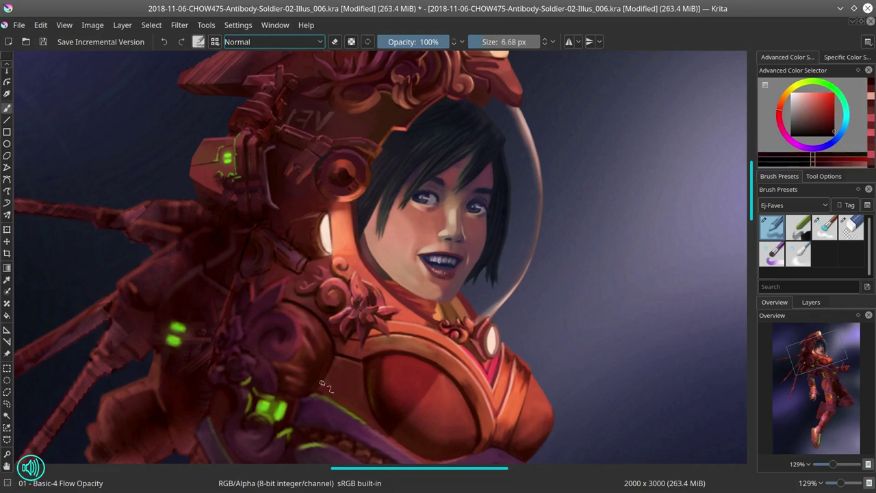
{"action": "key", "text": "slash"}
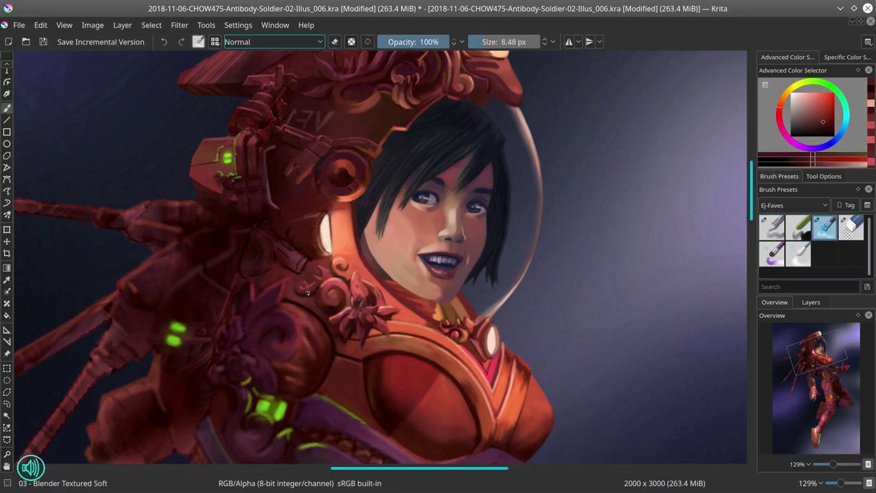
Step: Straighten the canvas rotation, fit the page and save the painting
{"action": "key", "text": "2"}
{"action": "key", "text": "5"}
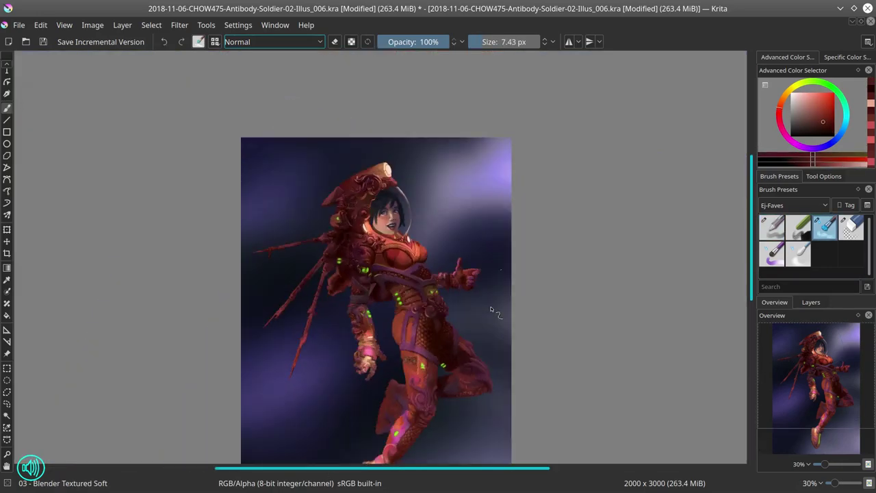
{"action": "key", "text": "ctrl+s"}
{"action": "key", "text": "2"}
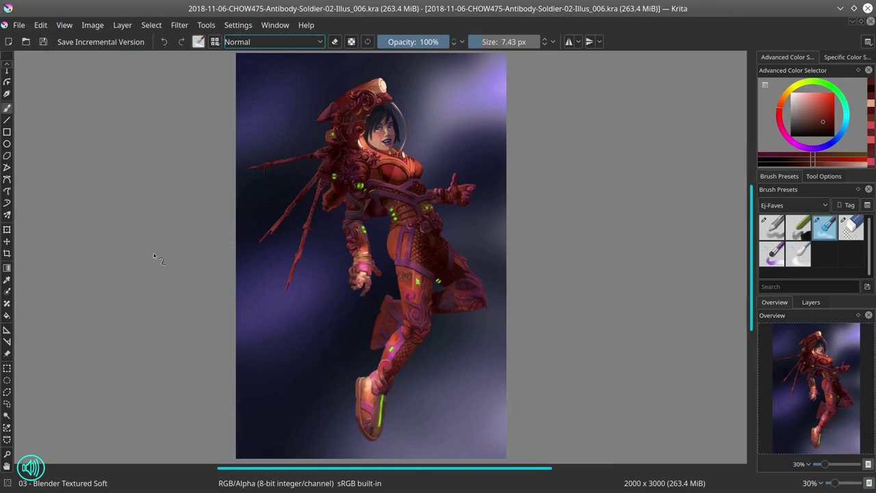
{"action": "scroll", "coordinate": [372, 236], "scroll_direction": "up", "scroll_amount": 5, "text": "ctrl"}
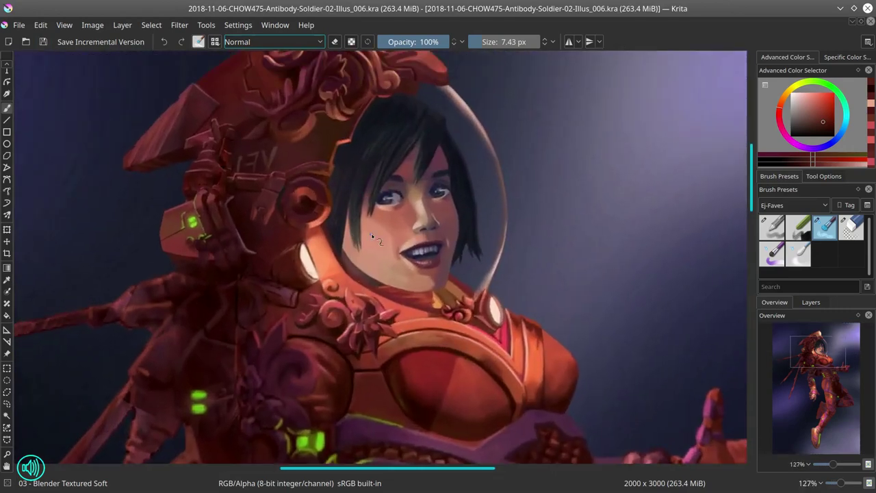
Step: Add soft textured shading down the armour
{"action": "left_click_drag", "start_coordinate": [372, 236], "coordinate": [368, 353]}
{"action": "key", "text": "bracketright"}
{"action": "key", "text": "bracketright"}
{"action": "key", "text": "bracketright"}
{"action": "key", "text": "bracketright"}
{"action": "key", "text": "bracketleft"}
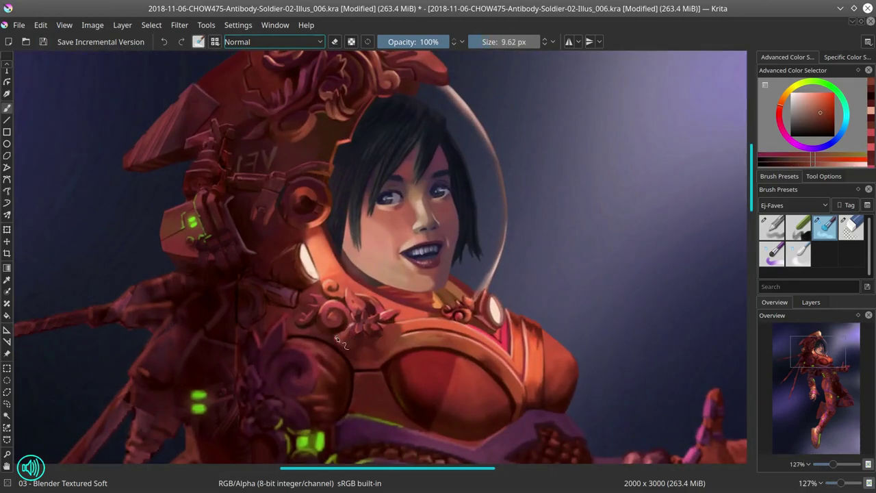
{"action": "scroll", "coordinate": [482, 291], "scroll_direction": "down", "scroll_amount": 2, "text": "ctrl"}
{"action": "key", "text": "2"}
{"action": "scroll", "coordinate": [518, 262], "scroll_direction": "up", "scroll_amount": 5, "text": "ctrl"}
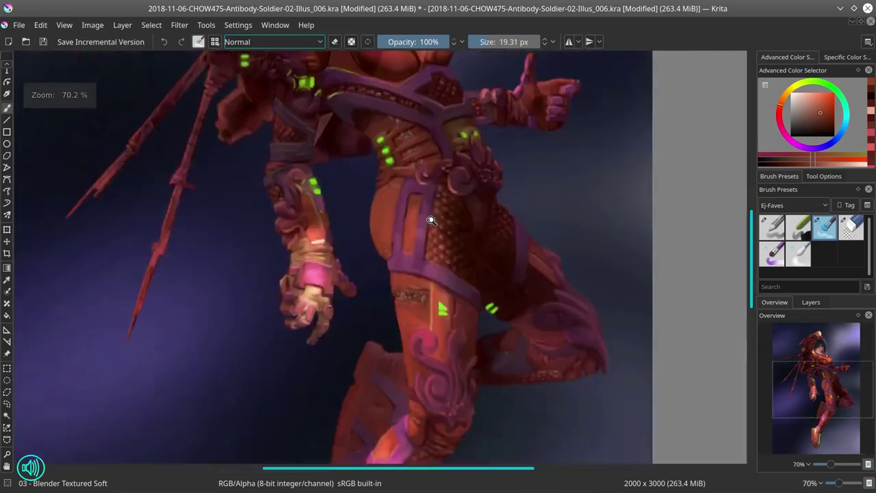
Step: Paint a small bright red stroke near the chest ornament with the Flow Opacity brush
{"action": "key", "text": "slash"}
{"action": "left_click", "coordinate": [386, 293], "text": "ctrl"}
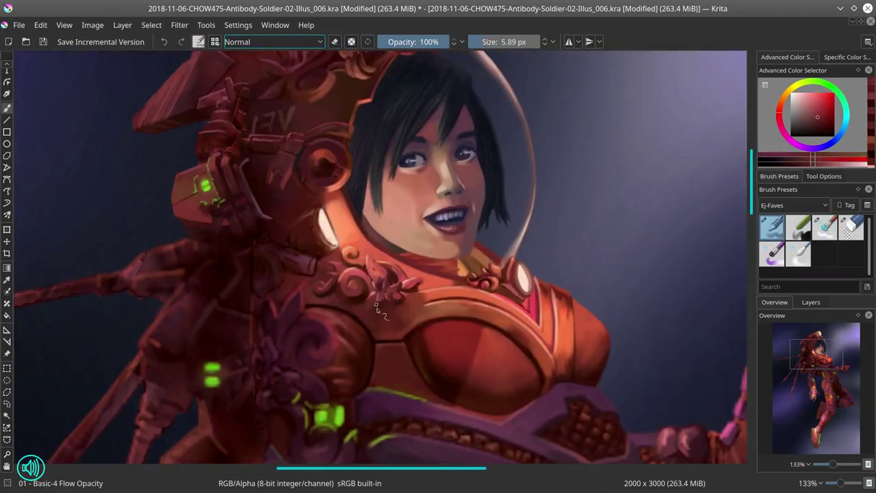
{"action": "key", "text": "bracketleft"}
{"action": "left_click_drag", "start_coordinate": [404, 284], "coordinate": [426, 278]}
{"action": "left_click", "coordinate": [365, 313], "text": "ctrl"}
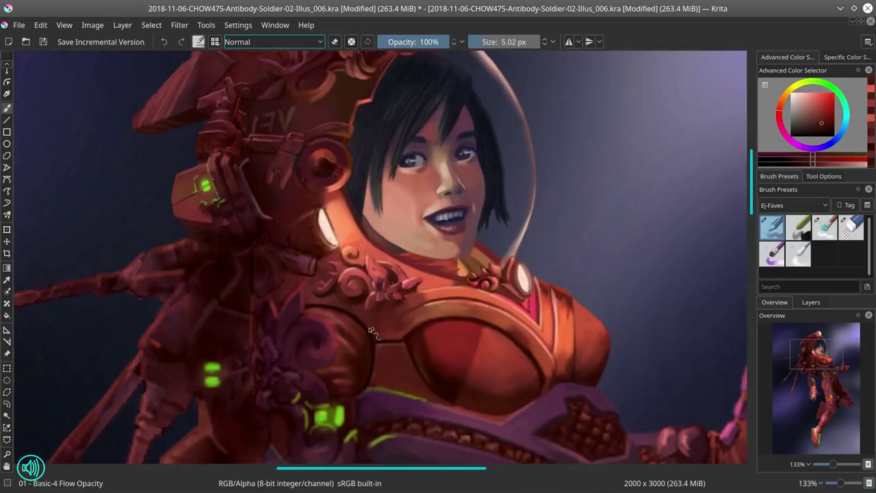
{"action": "left_click", "coordinate": [433, 313], "text": "ctrl"}
{"action": "left_click", "coordinate": [403, 327], "text": "ctrl"}
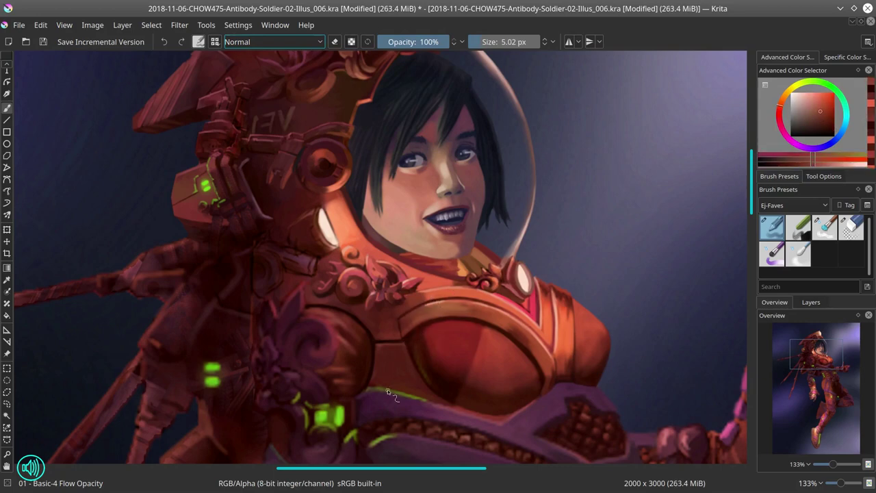
{"action": "key", "text": "bracketleft"}
Step: Mirror the view with M and fit the page to check the composition
{"action": "scroll", "coordinate": [511, 337], "scroll_direction": "down", "scroll_amount": 5, "text": "ctrl"}
{"action": "scroll", "coordinate": [510, 337], "scroll_direction": "up", "scroll_amount": 2, "text": "ctrl"}
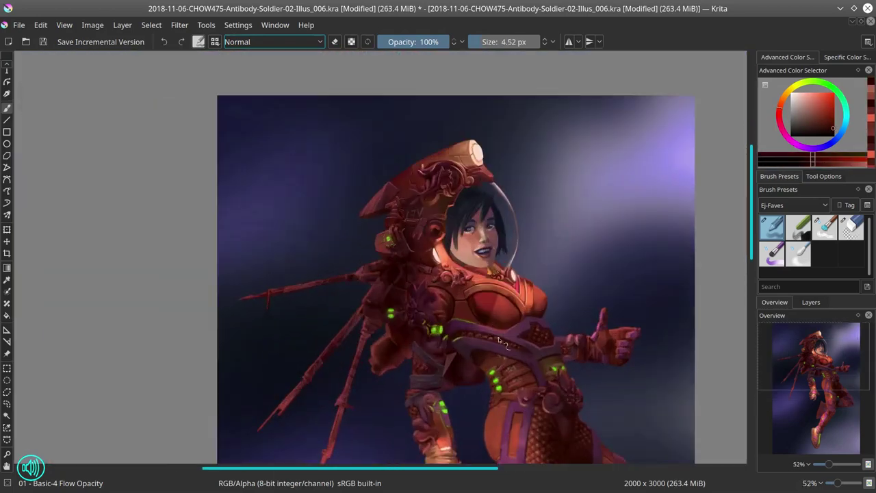
{"action": "key", "text": "m"}
{"action": "key", "text": "2"}
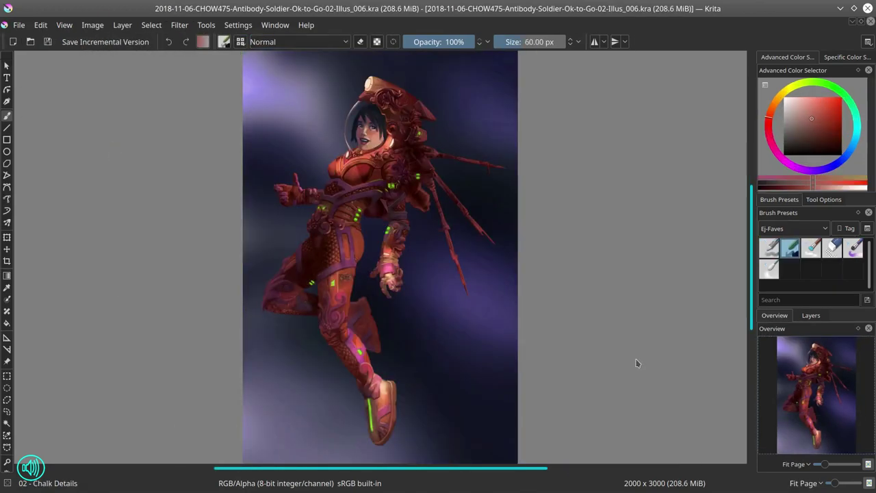
{"action": "scroll", "coordinate": [379, 116], "scroll_direction": "up", "scroll_amount": 7, "text": "ctrl"}
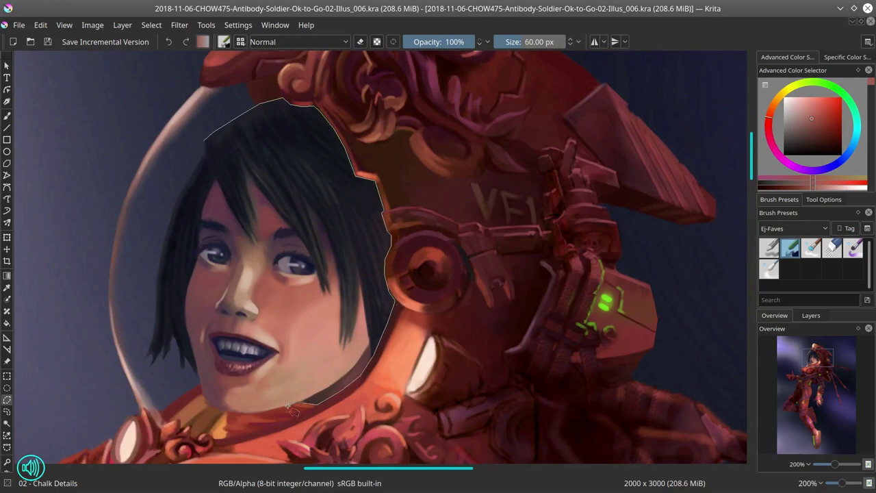
Step: Paste the copied area as a new layer and shift its hue toward green
{"action": "left_click", "coordinate": [40, 25]}
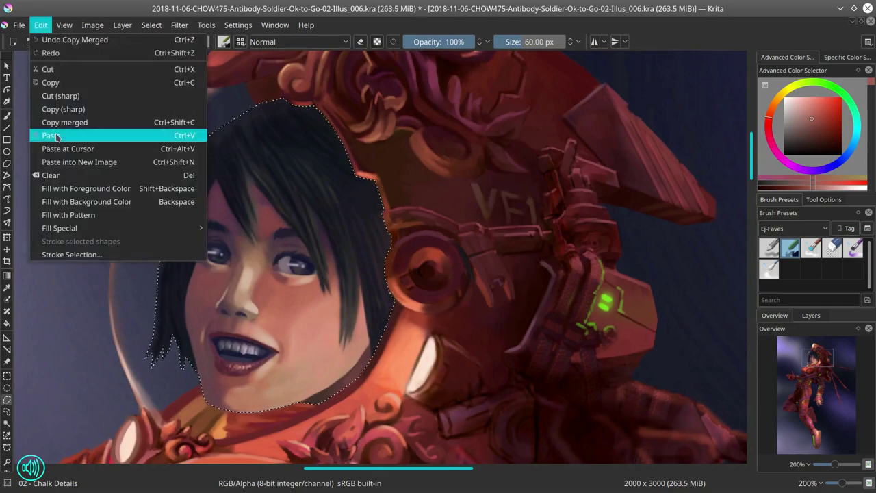
{"action": "left_click", "coordinate": [69, 133]}
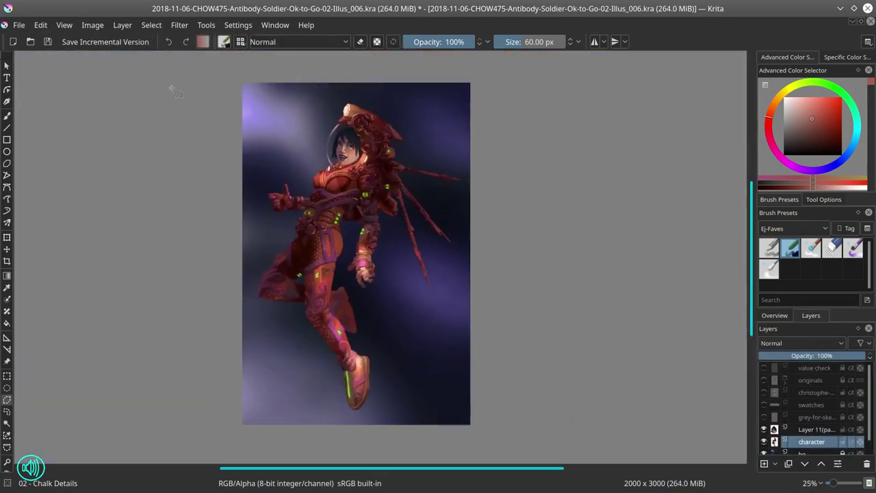
{"action": "key", "text": "ctrl+u"}
{"action": "left_click_drag", "start_coordinate": [146, 151], "coordinate": [193, 152]}
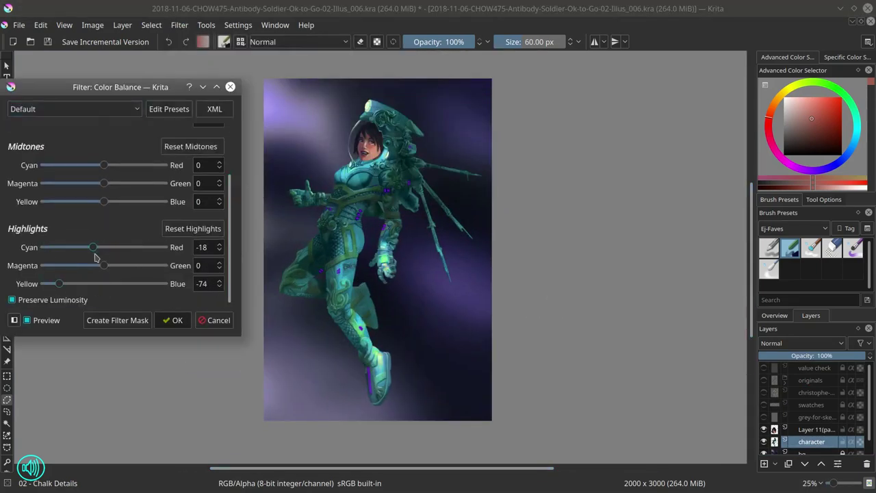
Step: Push midtones toward red in Color Balance and shift the character's hue to purple
{"action": "left_click_drag", "start_coordinate": [95, 257], "coordinate": [104, 252]}
{"action": "left_click_drag", "start_coordinate": [104, 165], "coordinate": [130, 169]}
{"action": "left_click", "coordinate": [175, 320]}
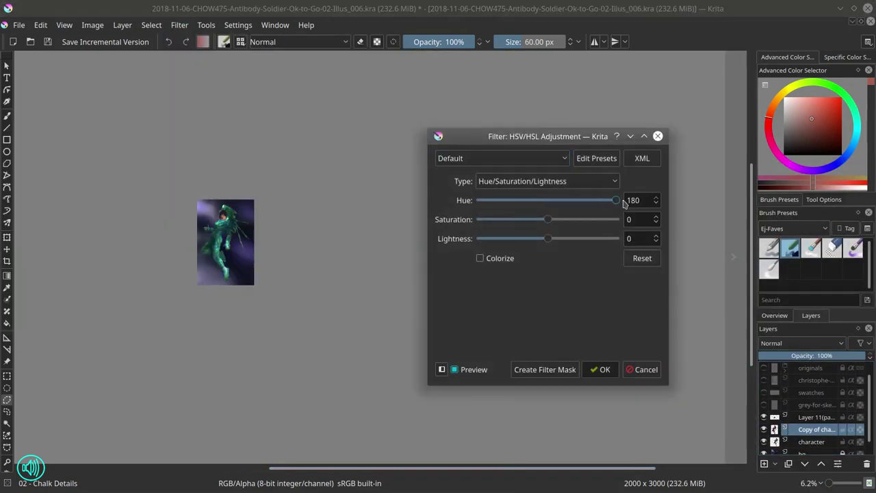
{"action": "left_click_drag", "start_coordinate": [624, 205], "coordinate": [495, 207]}
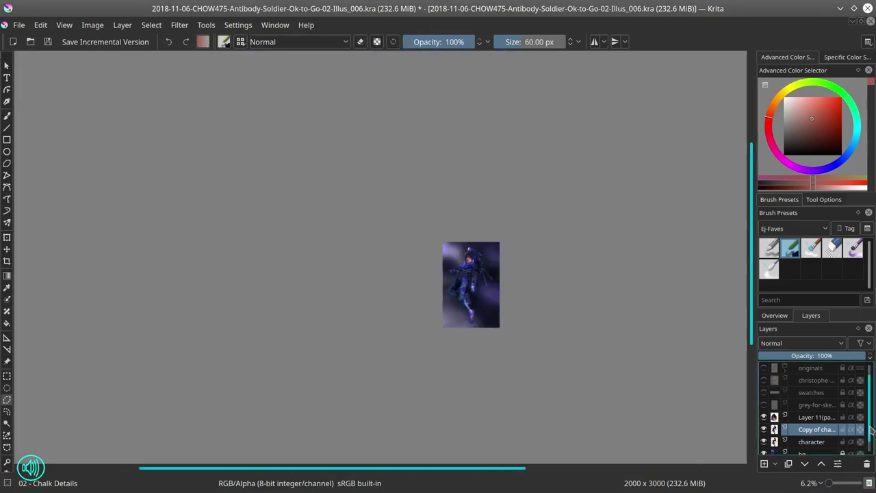
Step: Shift the background copy's hue with the HSV Adjustment filter
{"action": "left_click", "coordinate": [180, 24]}
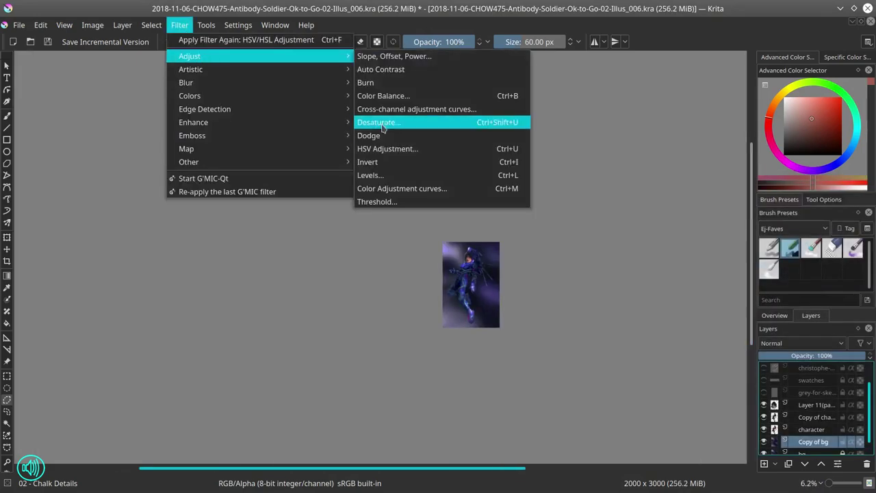
{"action": "left_click", "coordinate": [416, 114]}
{"action": "left_click_drag", "start_coordinate": [176, 181], "coordinate": [131, 181]}
{"action": "left_click", "coordinate": [241, 349]}
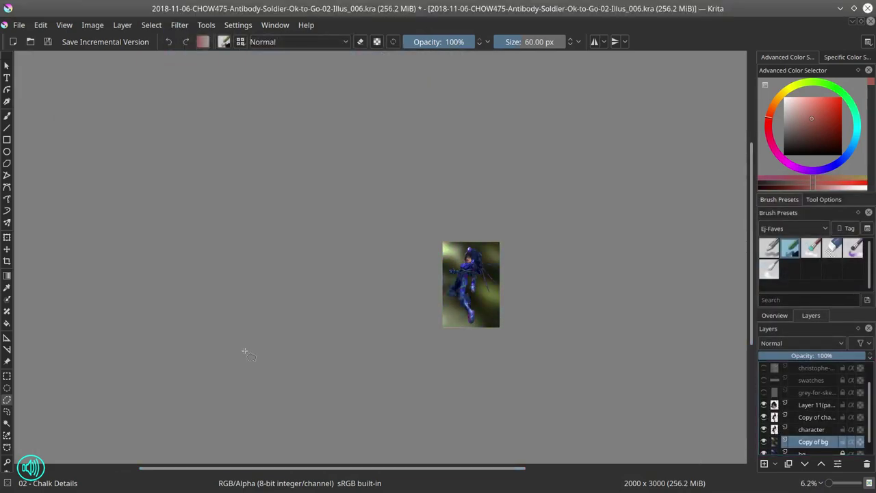
{"action": "key", "text": "2"}
Step: Brighten the red channel curve on the character copy layer
{"action": "key", "text": "Page_Up"}
{"action": "key", "text": "Page_Up"}
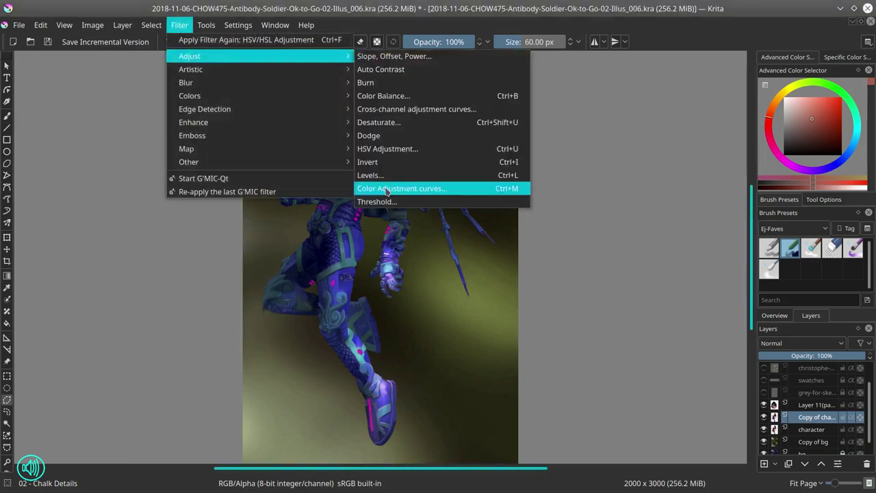
{"action": "left_click", "coordinate": [479, 186]}
{"action": "left_click_drag", "start_coordinate": [133, 219], "coordinate": [155, 200]}
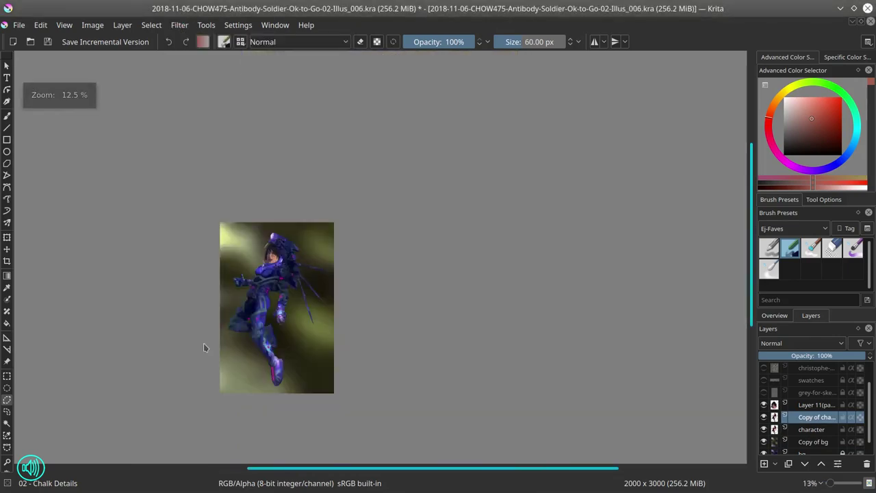
Step: Save the recoloured painting as incremental version _007
{"action": "scroll", "coordinate": [203, 347], "scroll_direction": "down", "scroll_amount": 2}
{"action": "key", "text": "ctrl+alt+s"}
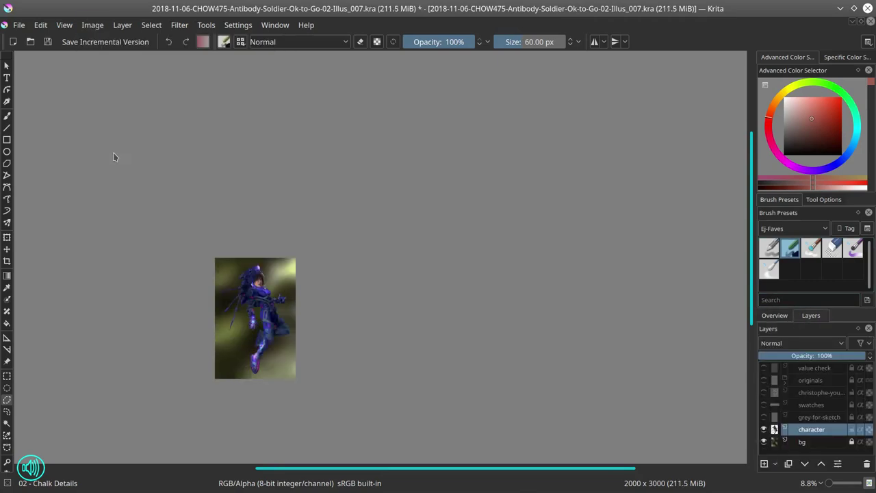
{"action": "scroll", "coordinate": [323, 199], "scroll_direction": "up", "scroll_amount": 10}
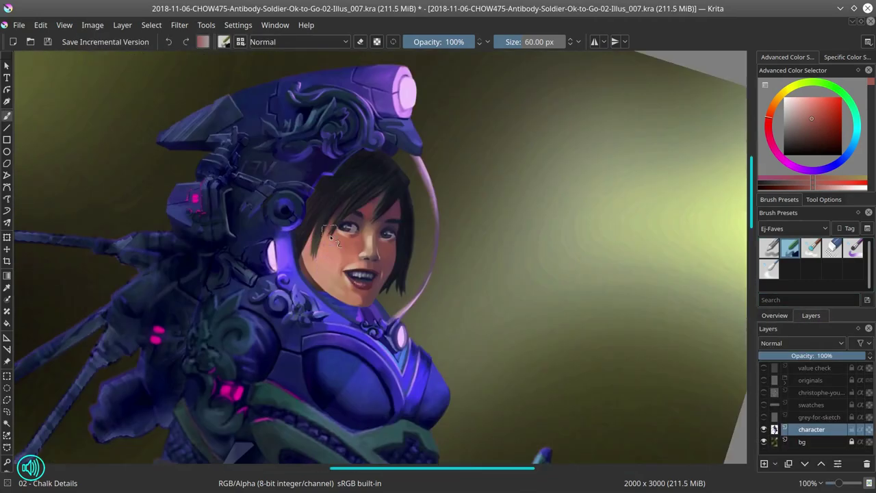
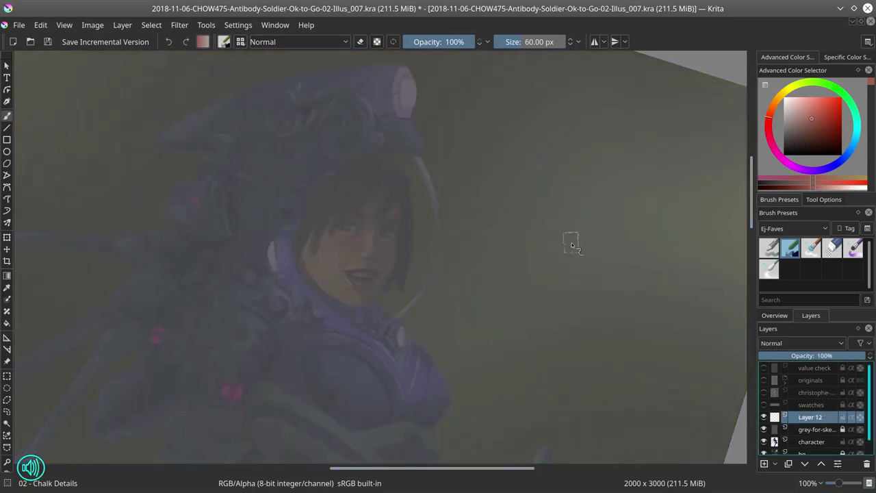
Step: Draw a dark guide line along the helmet visor with the Basic-4 brush, then mirror and tilt the view
{"action": "key", "text": "slash"}
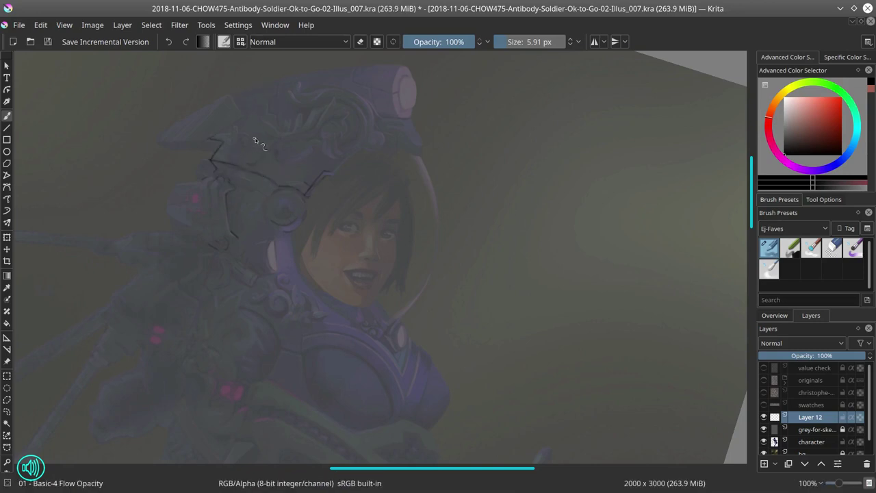
{"action": "key", "text": "e"}
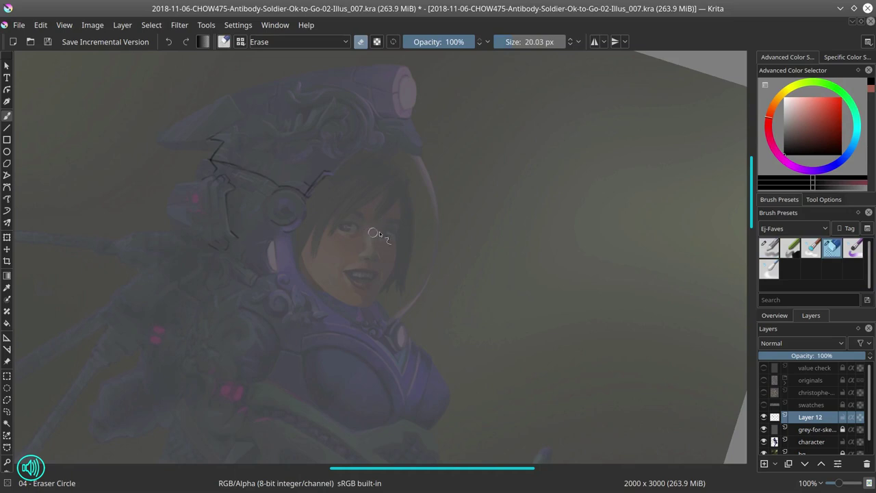
{"action": "key", "text": "e"}
{"action": "left_click_drag", "start_coordinate": [236, 176], "coordinate": [270, 187]}
{"action": "key", "text": "e"}
{"action": "key", "text": "e"}
{"action": "key", "text": "e"}
{"action": "key", "text": "e"}
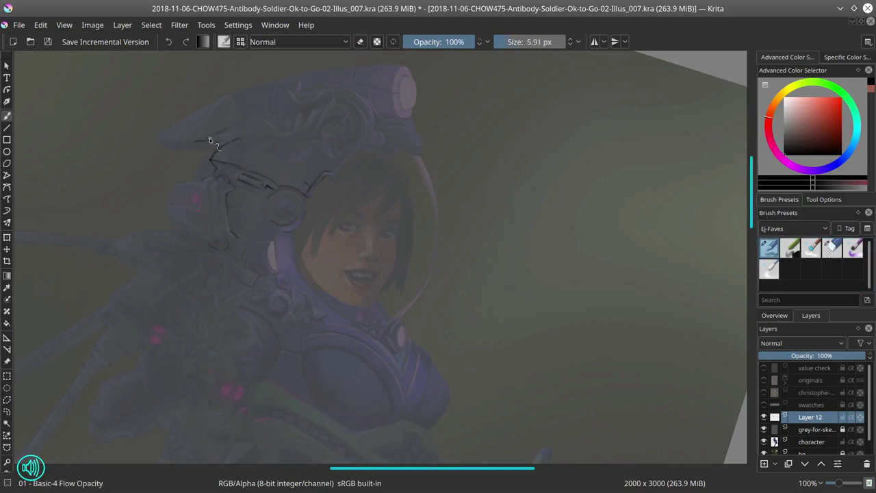
{"action": "key", "text": "m"}
{"action": "left_click_drag", "start_coordinate": [217, 132], "coordinate": [369, 187]}
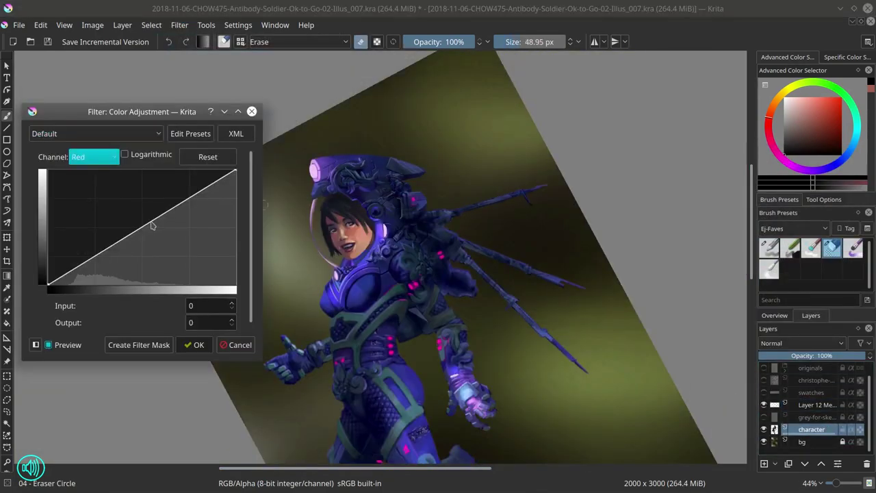
Step: Raise the Red curve and apply Color Balance with Midtones Blue -30 and Highlights Blue -37
{"action": "left_click_drag", "start_coordinate": [153, 226], "coordinate": [149, 219]}
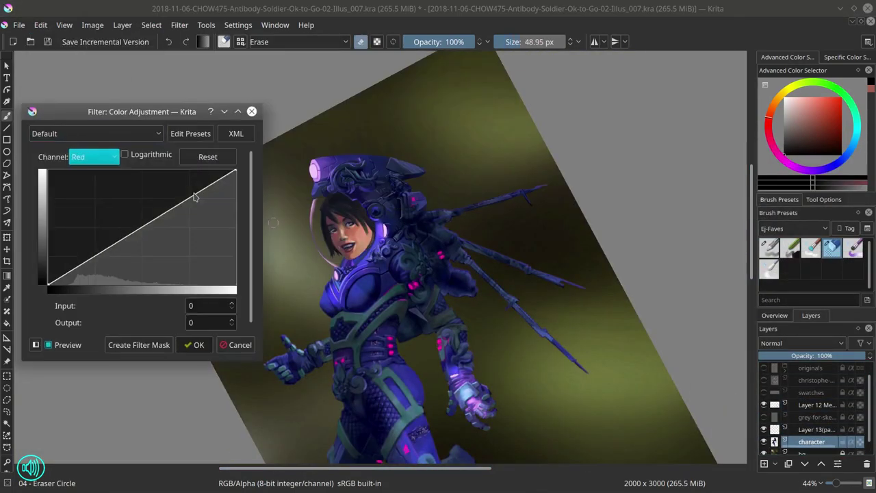
{"action": "left_click_drag", "start_coordinate": [194, 197], "coordinate": [129, 227]}
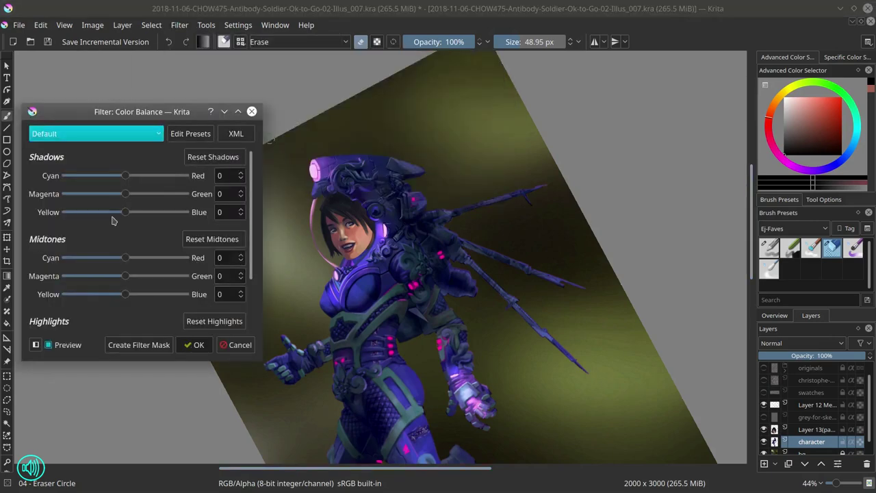
{"action": "left_click_drag", "start_coordinate": [126, 297], "coordinate": [103, 308]}
{"action": "scroll", "coordinate": [112, 297], "scroll_direction": "down", "scroll_amount": 1}
{"action": "left_click", "coordinate": [194, 345]}
{"action": "left_click", "coordinate": [779, 316]}
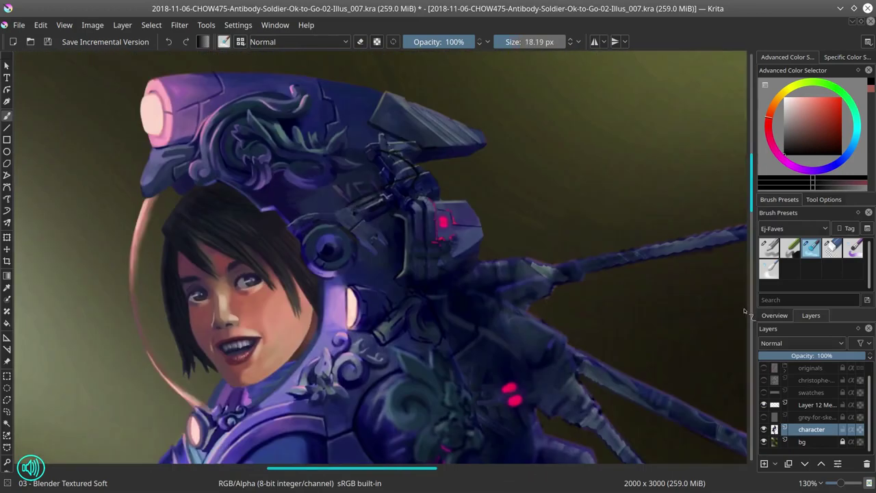
Step: Paint fine helmet detail with the Basic-4 brush using sampled dark and grey-blue tones
{"action": "left_click", "coordinate": [770, 248]}
{"action": "left_click", "coordinate": [374, 208], "text": "ctrl"}
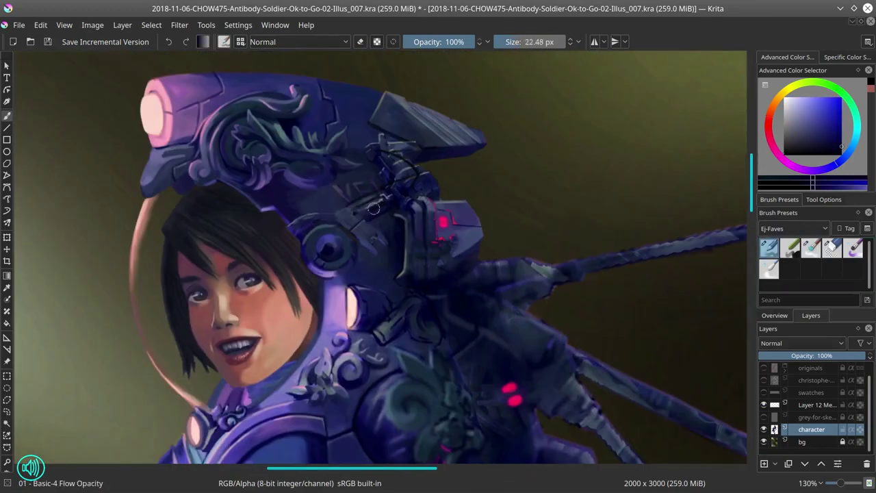
{"action": "key", "text": "slash"}
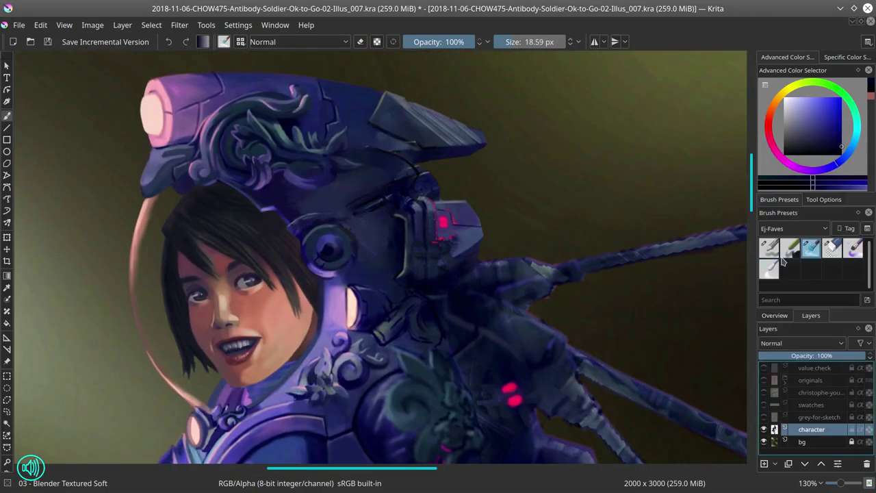
{"action": "key", "text": "slash"}
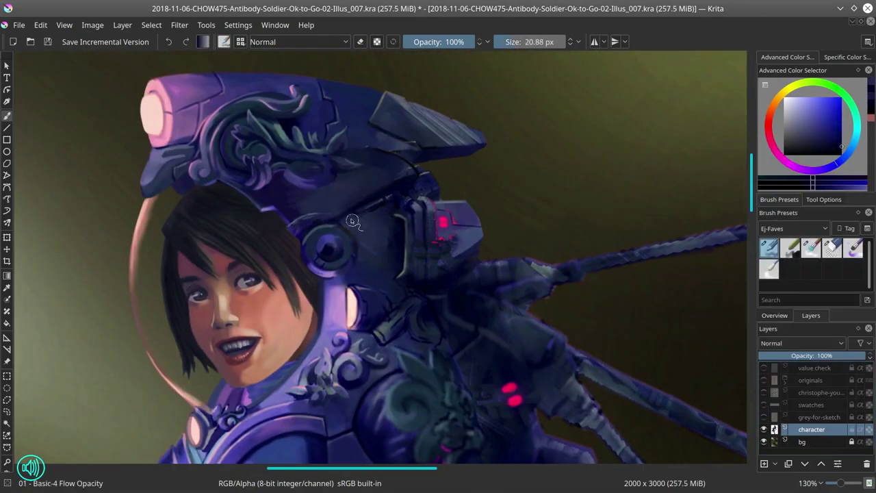
{"action": "left_click_drag", "start_coordinate": [352, 221], "coordinate": [334, 204]}
{"action": "left_click", "coordinate": [334, 203], "text": "ctrl"}
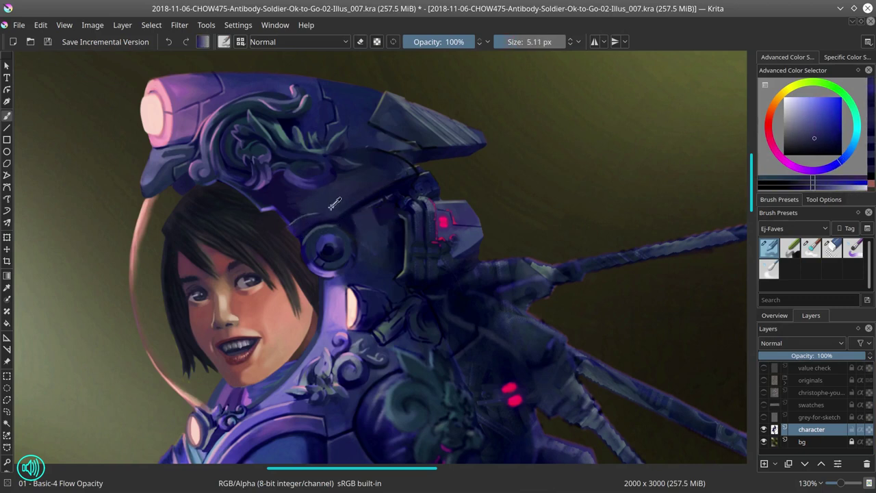
{"action": "key", "text": "slash"}
{"action": "key", "text": "slash"}
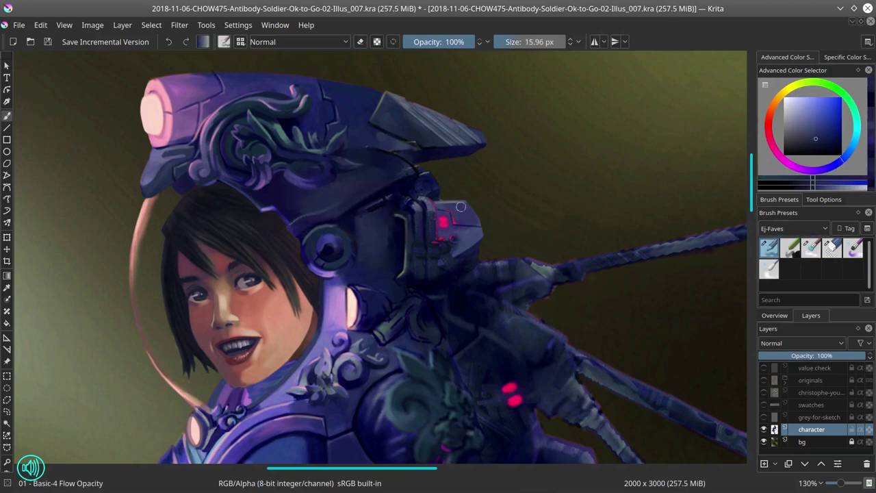
{"action": "left_click", "coordinate": [368, 152], "text": "ctrl"}
{"action": "mouse_move", "coordinate": [460, 206]}
{"action": "left_mouse_down"}
{"action": "mouse_move", "coordinate": [368, 152]}
{"action": "mouse_move", "coordinate": [411, 145]}
{"action": "left_mouse_up"}
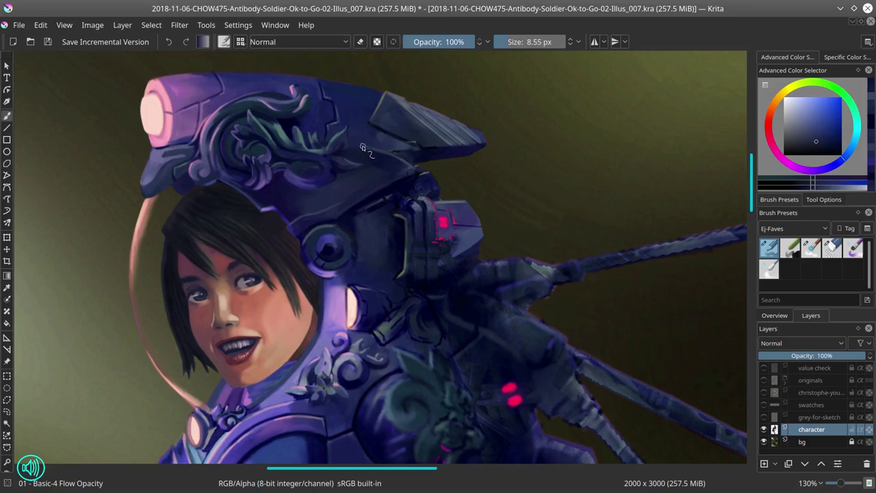
{"action": "left_click", "coordinate": [411, 145], "text": "ctrl"}
{"action": "key", "text": "slash"}
{"action": "key", "text": "slash"}
{"action": "key", "text": "slash"}
{"action": "key", "text": "slash"}
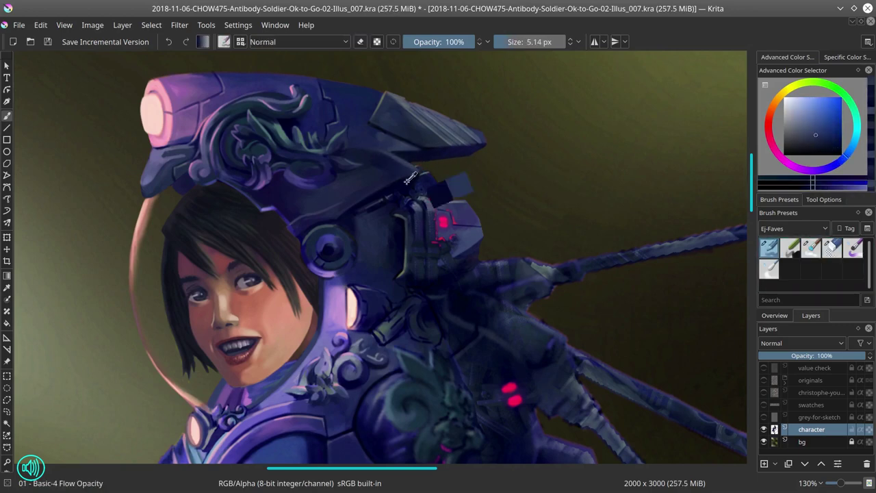
Step: Tint the helmet with a near-white in colour-only mode, then return to normal painting
{"action": "left_click_drag", "start_coordinate": [424, 185], "coordinate": [368, 259]}
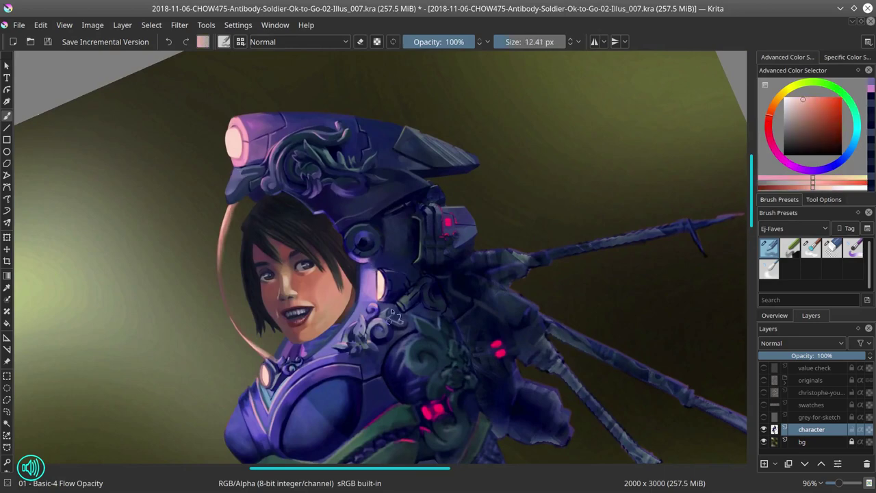
{"action": "mouse_move", "coordinate": [260, 219]}
{"action": "left_mouse_down"}
{"action": "mouse_move", "coordinate": [407, 187]}
{"action": "mouse_move", "coordinate": [399, 180]}
{"action": "mouse_move", "coordinate": [424, 168]}
{"action": "mouse_move", "coordinate": [475, 217]}
{"action": "mouse_move", "coordinate": [407, 210]}
{"action": "left_mouse_up"}
{"action": "key", "text": "alt+shift+c"}
{"action": "key", "text": "bracketleft"}
{"action": "key", "text": "5"}
{"action": "key", "text": "alt+shift+n"}
{"action": "left_click", "coordinate": [395, 178], "text": "ctrl"}
{"action": "key", "text": "bracketleft"}
{"action": "key", "text": "5"}
{"action": "key", "text": "bracketleft"}
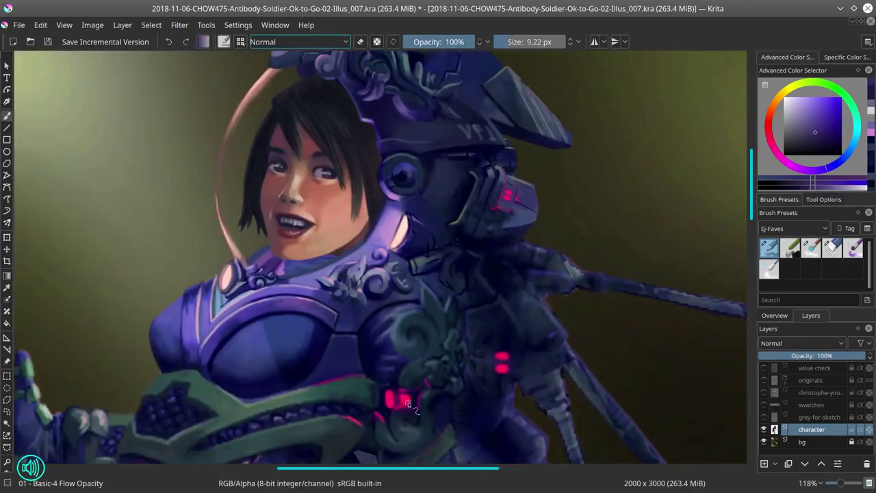
Step: Refine the helmet and collar armour with sampled dark blues, lighter blues and purples
{"action": "left_click", "coordinate": [407, 210], "text": "ctrl"}
{"action": "key", "text": "bracketleft"}
{"action": "key", "text": "bracketleft"}
{"action": "key", "text": "bracketleft"}
{"action": "key", "text": "bracketleft"}
{"action": "key", "text": "bracketleft"}
{"action": "left_click", "coordinate": [418, 217], "text": "ctrl"}
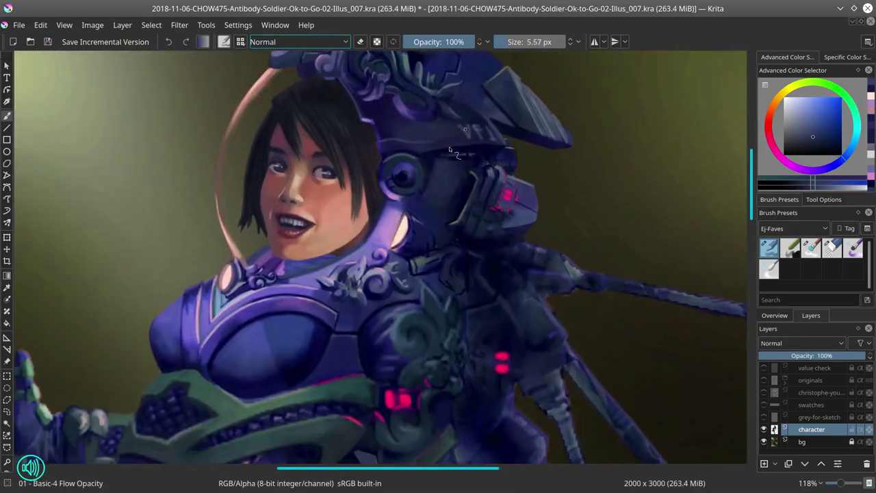
{"action": "left_click", "coordinate": [416, 216], "text": "ctrl"}
{"action": "key", "text": "bracketright"}
{"action": "key", "text": "bracketright"}
{"action": "key", "text": "bracketright"}
{"action": "key", "text": "bracketright"}
{"action": "key", "text": "bracketright"}
{"action": "key", "text": "bracketright"}
{"action": "key", "text": "bracketright"}
{"action": "key", "text": "bracketright"}
{"action": "key", "text": "bracketright"}
{"action": "key", "text": "bracketright"}
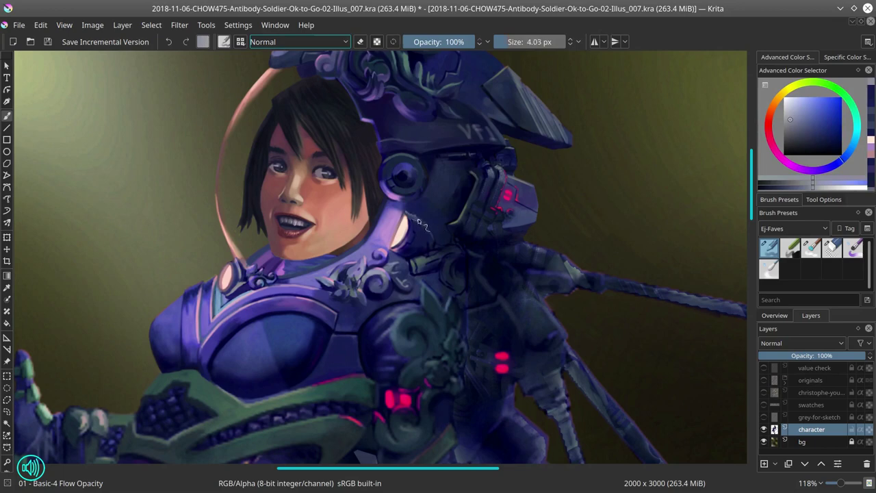
{"action": "left_click", "coordinate": [408, 245], "text": "ctrl"}
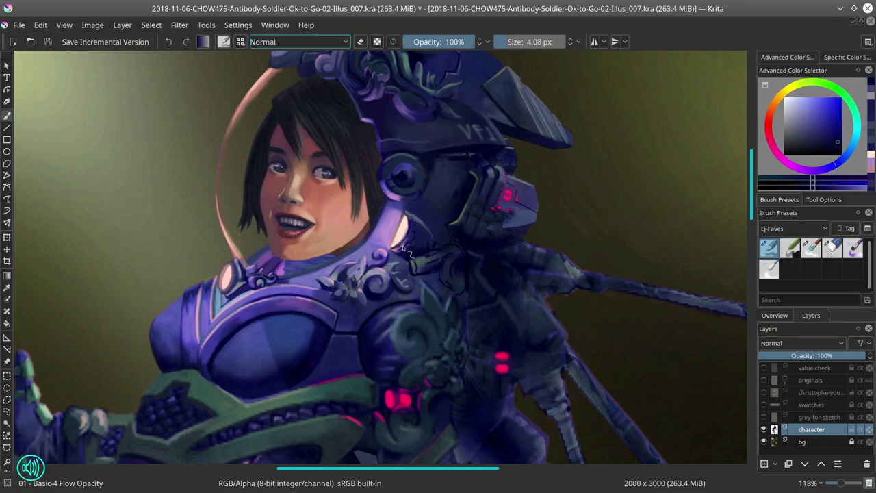
{"action": "left_click", "coordinate": [360, 274], "text": "ctrl"}
{"action": "key", "text": "2"}
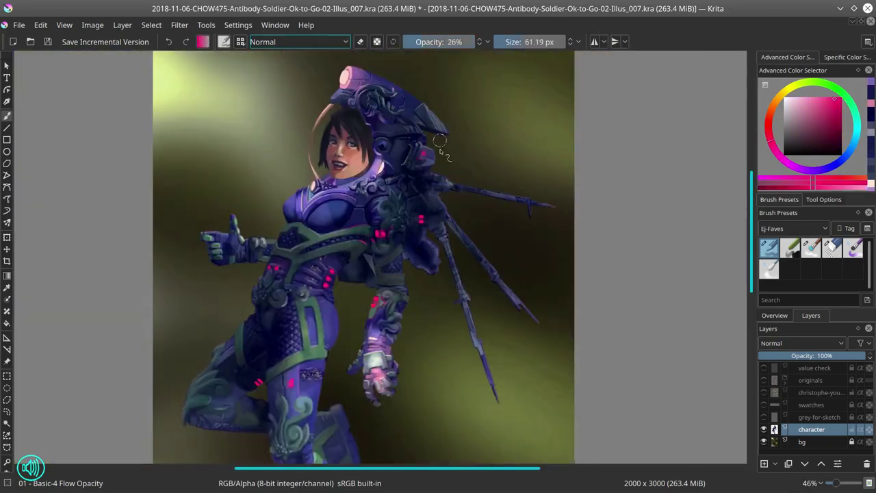
Step: Touch up the face with sampled light and saturated skin tones
{"action": "scroll", "coordinate": [466, 155], "scroll_direction": "down", "scroll_amount": 3}
{"action": "scroll", "coordinate": [230, 196], "scroll_direction": "down", "scroll_amount": 1}
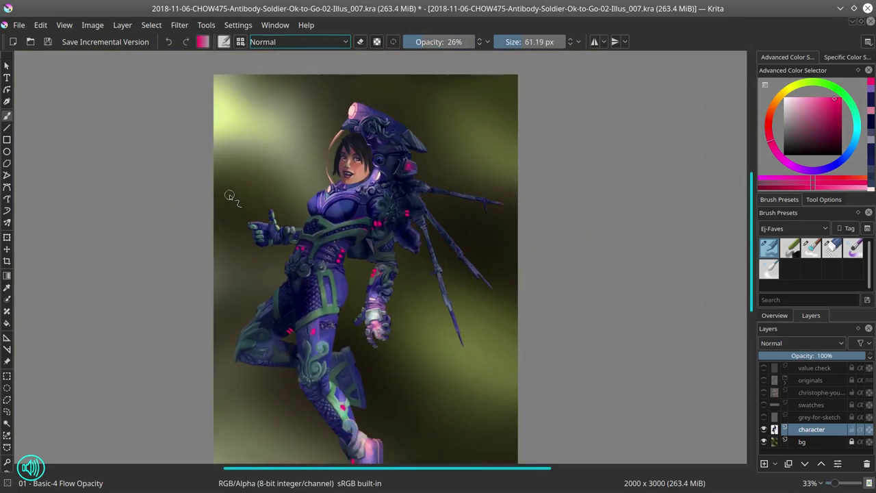
{"action": "scroll", "coordinate": [509, 241], "scroll_direction": "down", "scroll_amount": 5}
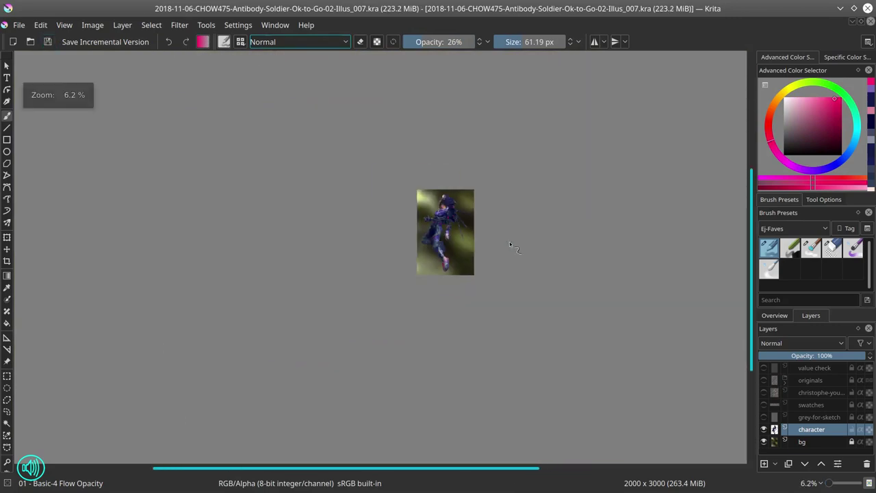
{"action": "key", "text": "2"}
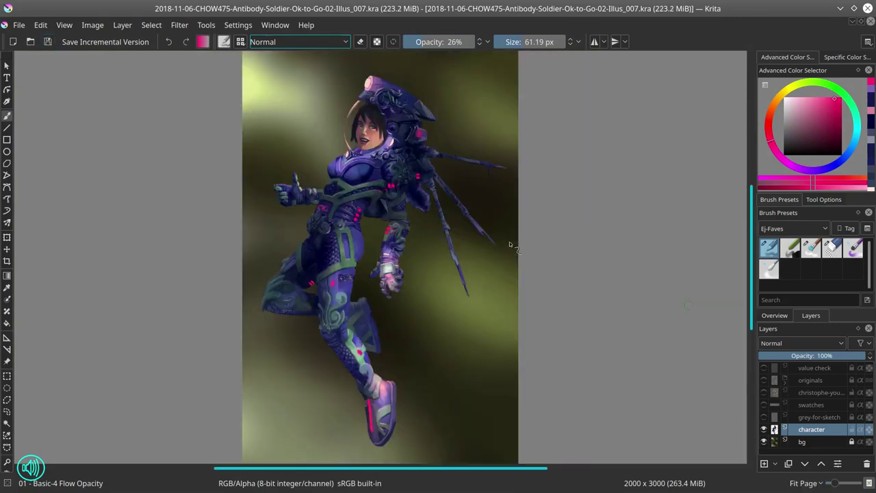
{"action": "left_click_drag", "start_coordinate": [397, 168], "coordinate": [321, 299]}
{"action": "left_click", "coordinate": [322, 299], "text": "ctrl"}
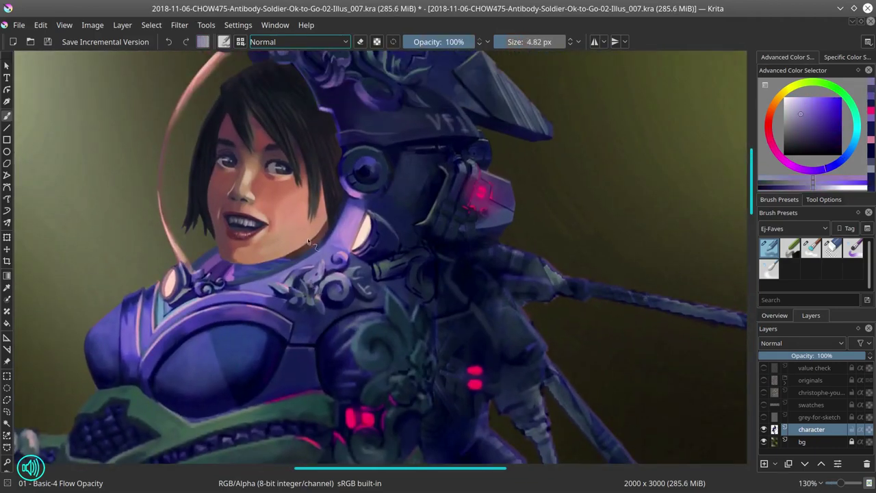
{"action": "left_click", "coordinate": [323, 260], "text": "ctrl"}
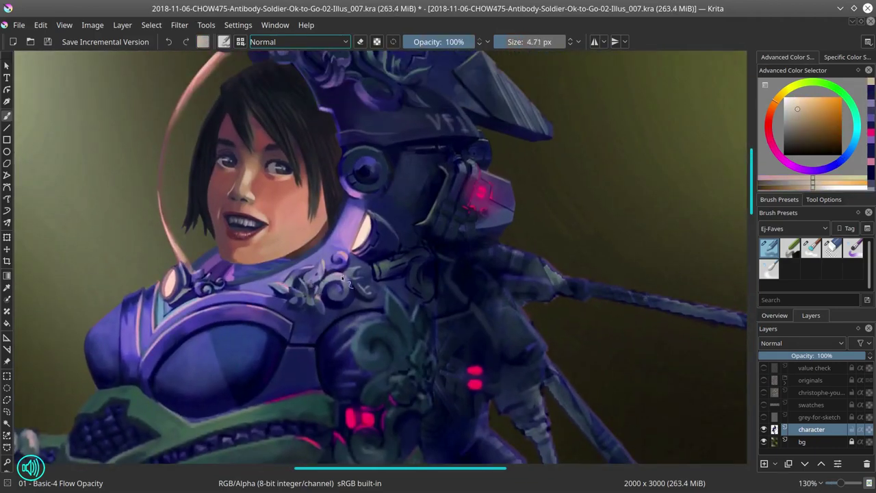
{"action": "key", "text": "bracketright"}
{"action": "key", "text": "bracketright"}
{"action": "key", "text": "bracketright"}
{"action": "left_click", "coordinate": [382, 285], "text": "ctrl"}
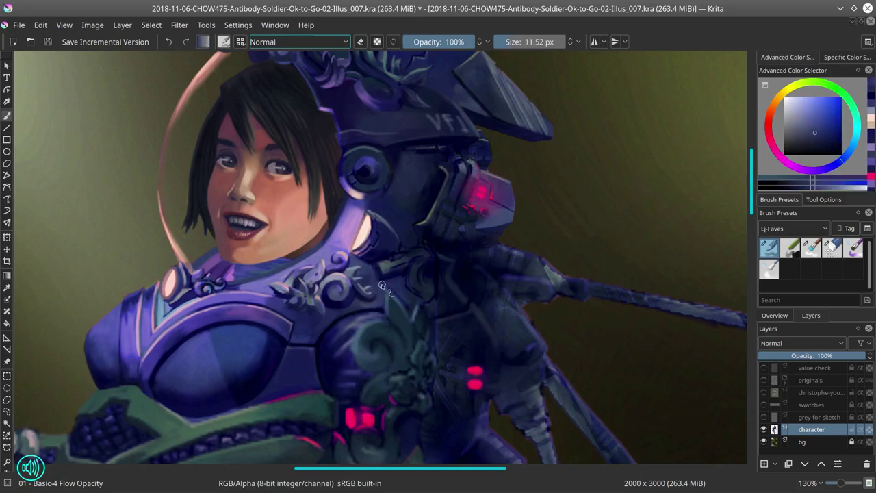
Step: Review the whole figure at fit and actual size, then save the painting
{"action": "left_click_drag", "start_coordinate": [535, 399], "coordinate": [537, 293]}
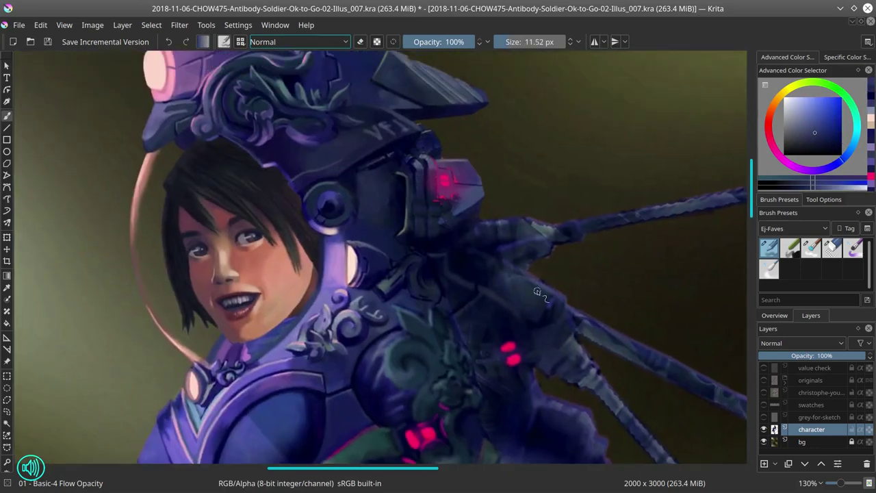
{"action": "key", "text": "2"}
{"action": "key", "text": "1"}
{"action": "key", "text": "2"}
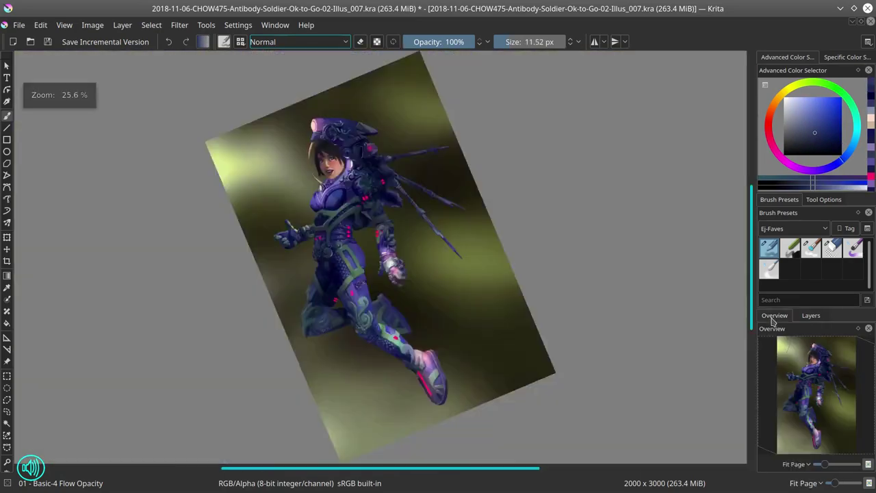
{"action": "key", "text": "5"}
{"action": "key", "text": "ctrl+s"}
{"action": "scroll", "coordinate": [384, 283], "scroll_direction": "up", "scroll_amount": 10}
Step: Blend the shoulder armour with Blender Textured Soft, alternating with sampled darker blues
{"action": "key", "text": "slash"}
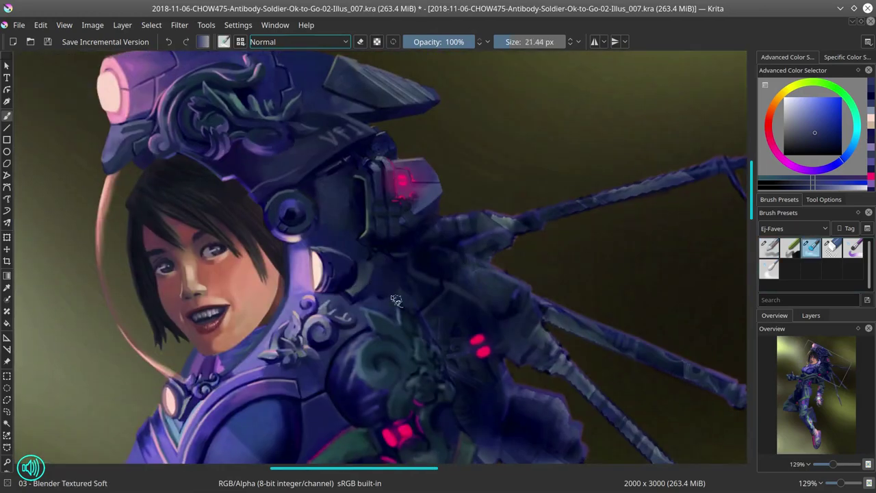
{"action": "key", "text": "slash"}
{"action": "left_click", "coordinate": [405, 293], "text": "ctrl"}
{"action": "key", "text": "slash"}
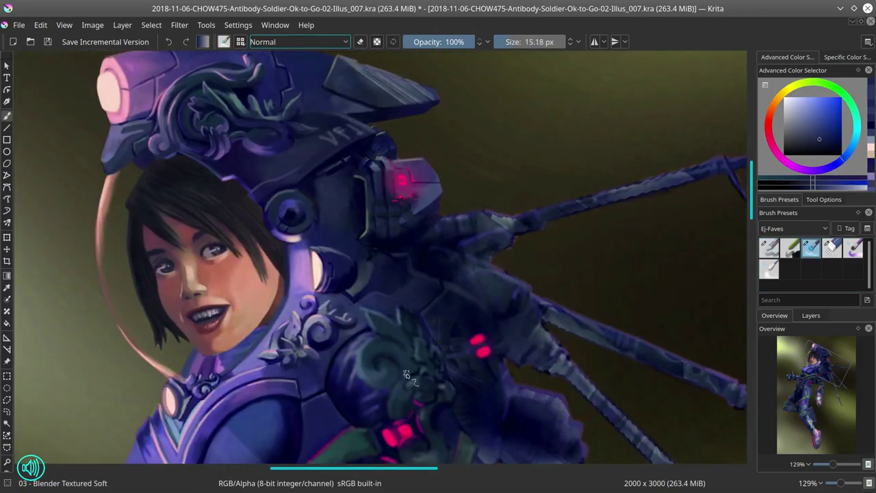
{"action": "key", "text": "slash"}
{"action": "left_click", "coordinate": [380, 247], "text": "ctrl"}
{"action": "key", "text": "slash"}
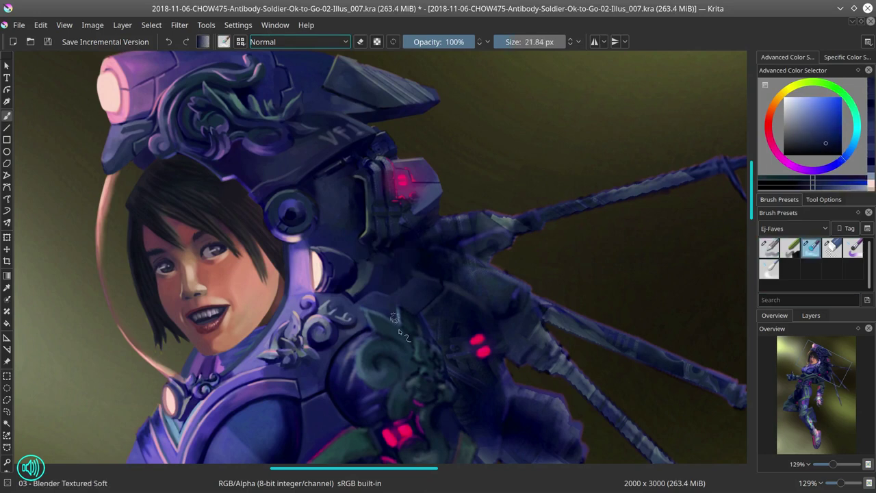
{"action": "key", "text": "slash"}
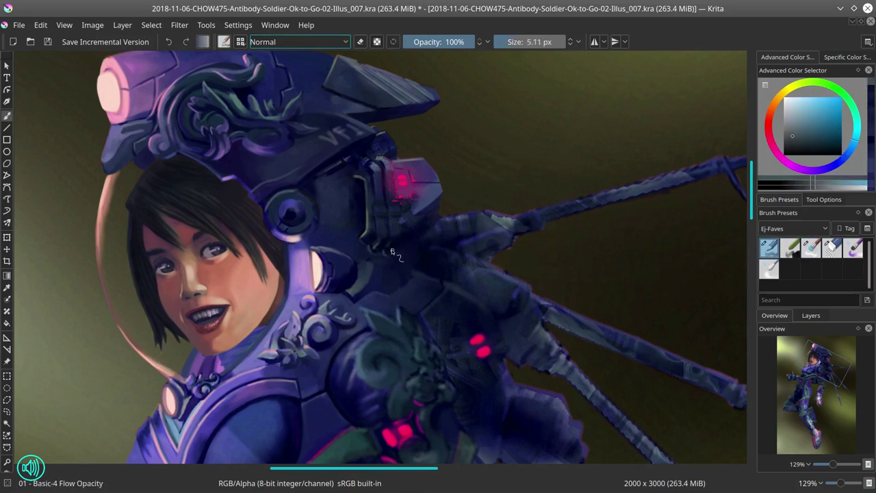
{"action": "left_click", "coordinate": [420, 199], "text": "ctrl"}
{"action": "left_click", "coordinate": [402, 219], "text": "ctrl"}
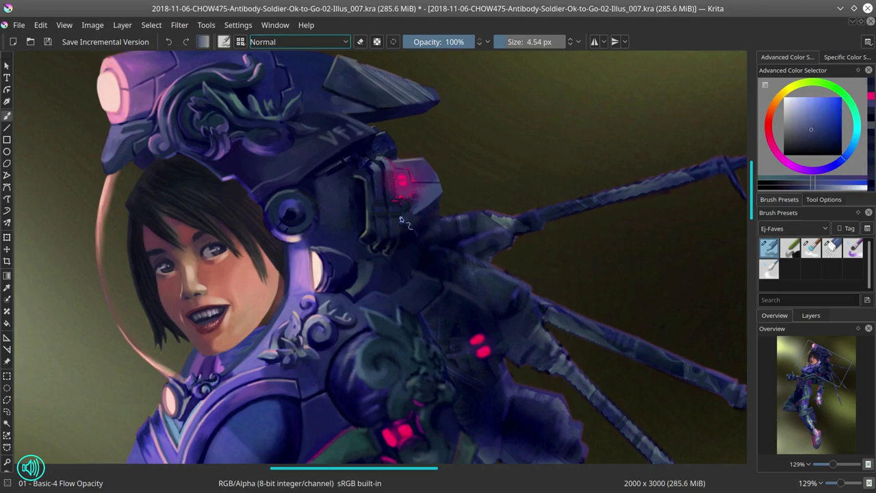
Step: Paint the armour plating and lower backpack armour with sampled darker blues
{"action": "left_click", "coordinate": [399, 358], "text": "ctrl"}
{"action": "left_click", "coordinate": [419, 253], "text": "ctrl"}
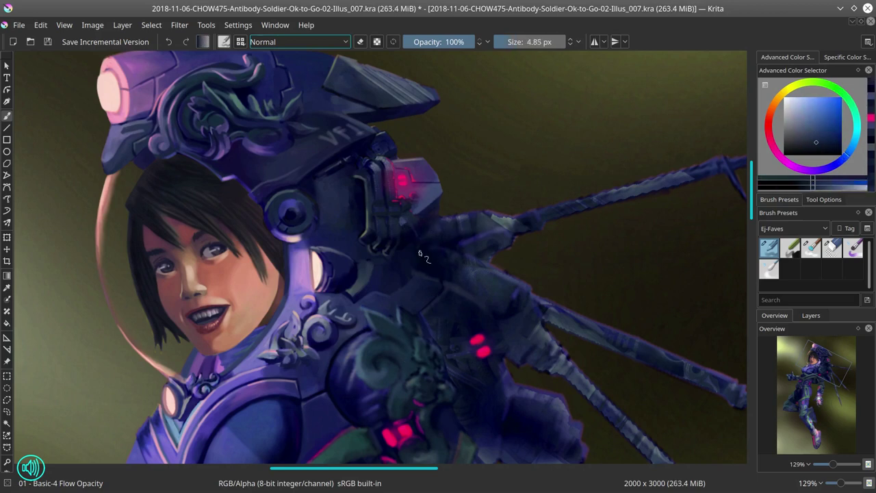
{"action": "left_click", "coordinate": [404, 223], "text": "ctrl"}
{"action": "left_click", "coordinate": [460, 260], "text": "ctrl"}
{"action": "left_click", "coordinate": [466, 350], "text": "ctrl"}
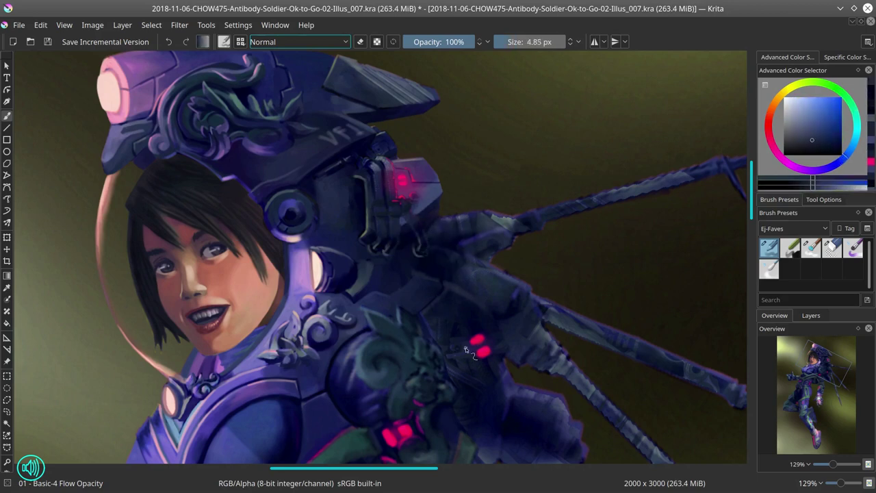
{"action": "left_click", "coordinate": [434, 259], "text": "ctrl"}
{"action": "left_click_drag", "start_coordinate": [517, 438], "coordinate": [479, 317]}
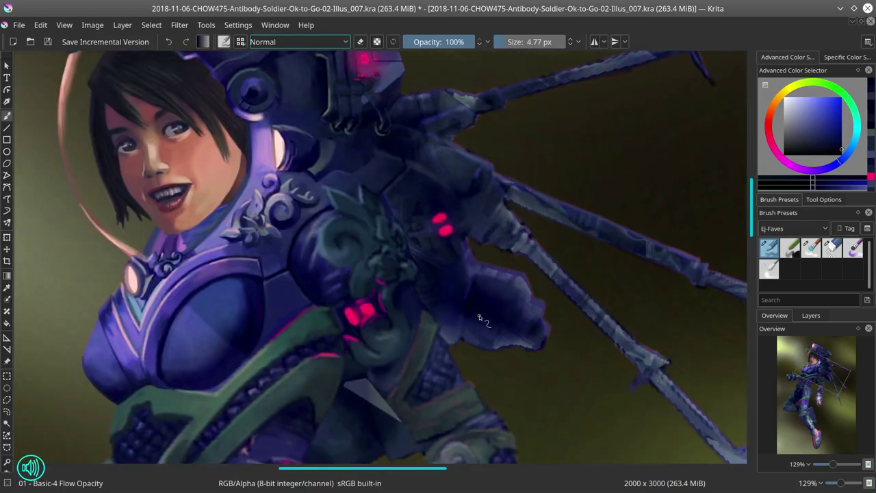
{"action": "key", "text": "slash"}
{"action": "left_click_drag", "start_coordinate": [363, 387], "coordinate": [394, 420]}
{"action": "scroll", "coordinate": [363, 387], "scroll_direction": "down", "scroll_amount": 10}
Step: Save the painting and try the rake_dense brush tip in the brush settings editor
{"action": "key", "text": "5"}
{"action": "left_click", "coordinate": [47, 41]}
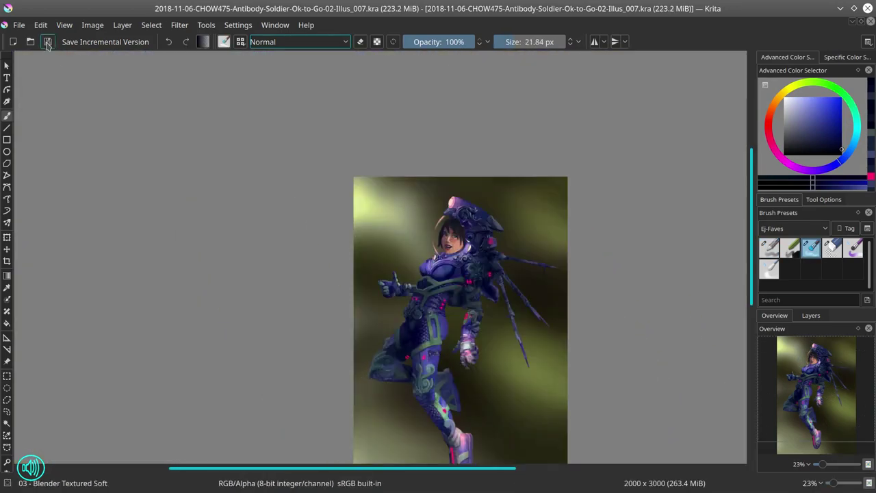
{"action": "left_click", "coordinate": [93, 25]}
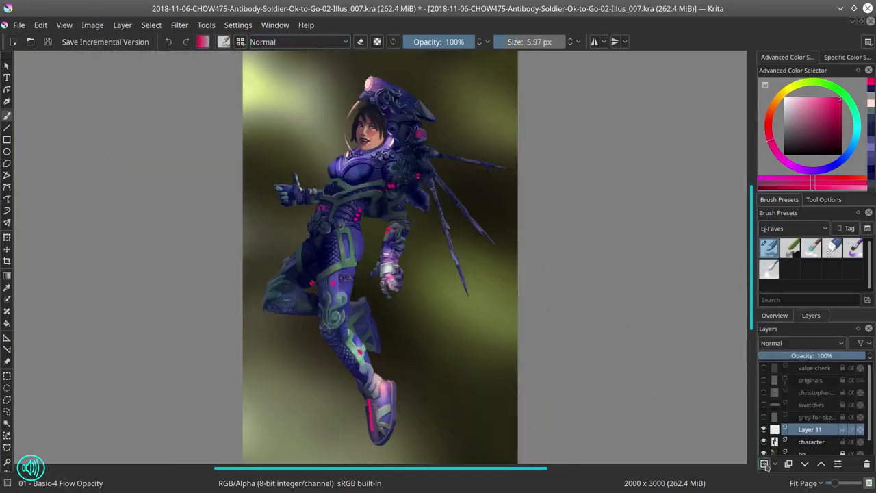
{"action": "left_click_drag", "start_coordinate": [271, 135], "coordinate": [319, 127]}
{"action": "key", "text": "ctrl+z"}
{"action": "key", "text": "F5"}
{"action": "left_click", "coordinate": [367, 99]}
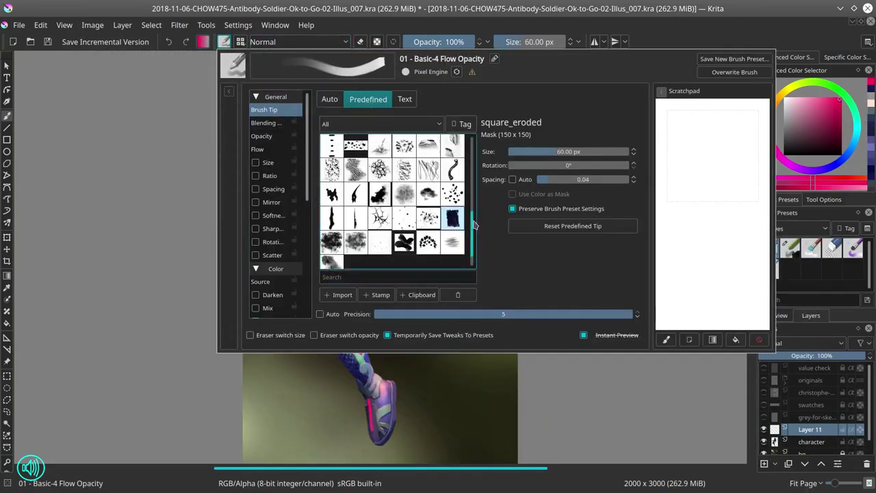
{"action": "left_click", "coordinate": [404, 218]}
{"action": "key", "text": "F5"}
{"action": "left_click", "coordinate": [224, 42]}
{"action": "left_click", "coordinate": [291, 126]}
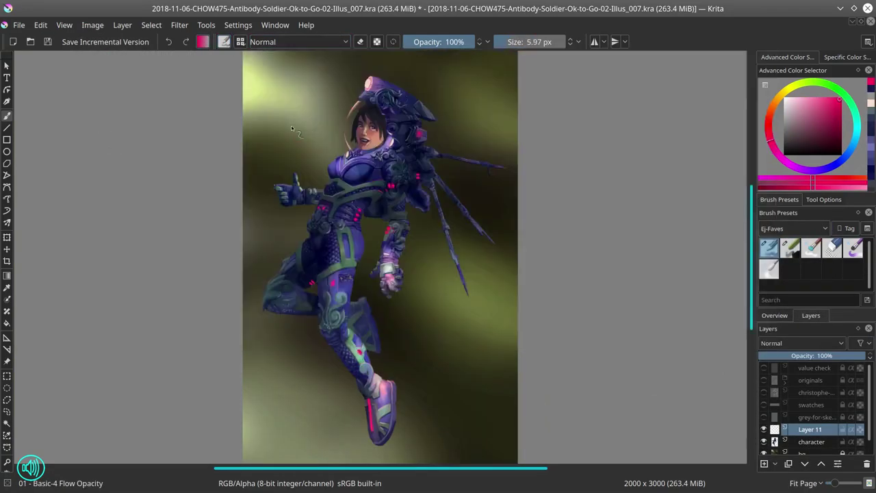
Step: Test the Pencil-6 Quick Shade and Dry Brushing presets, then show the Ej-Faves brush tag
{"action": "left_click", "coordinate": [867, 228]}
{"action": "left_click", "coordinate": [822, 271]}
{"action": "left_click", "coordinate": [822, 254]}
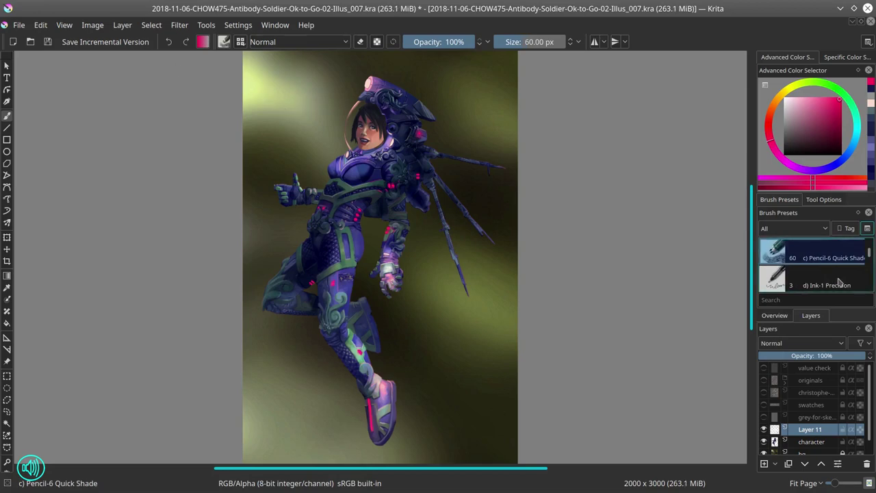
{"action": "scroll", "coordinate": [840, 274], "scroll_direction": "down", "scroll_amount": 3}
{"action": "left_click", "coordinate": [822, 258]}
{"action": "mouse_move", "coordinate": [265, 102]}
{"action": "left_mouse_down"}
{"action": "mouse_move", "coordinate": [304, 95]}
{"action": "mouse_move", "coordinate": [281, 130]}
{"action": "left_mouse_up"}
{"action": "left_click", "coordinate": [224, 42]}
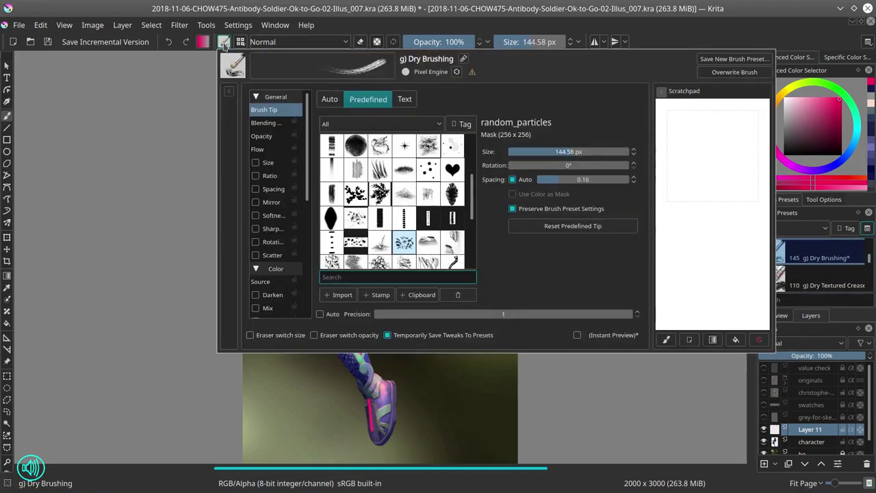
{"action": "left_click", "coordinate": [325, 124]}
{"action": "scroll", "coordinate": [348, 182], "scroll_direction": "up", "scroll_amount": 6}
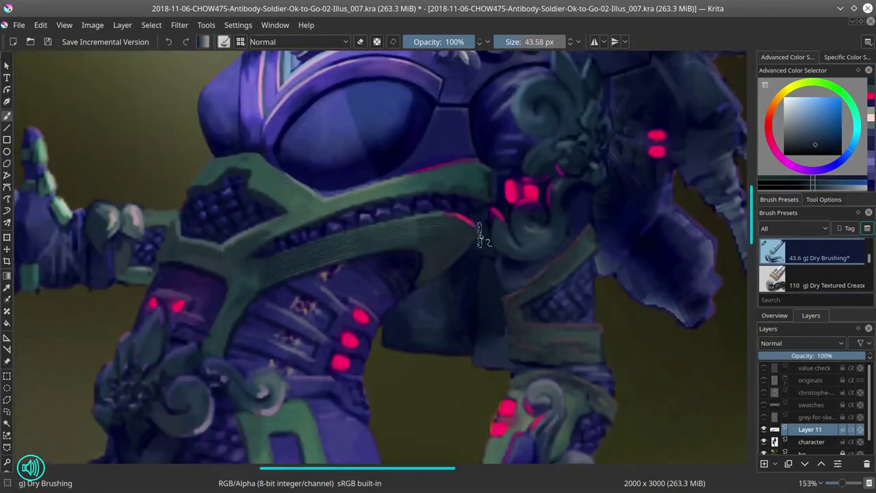
{"action": "left_click", "coordinate": [397, 231], "text": "ctrl"}
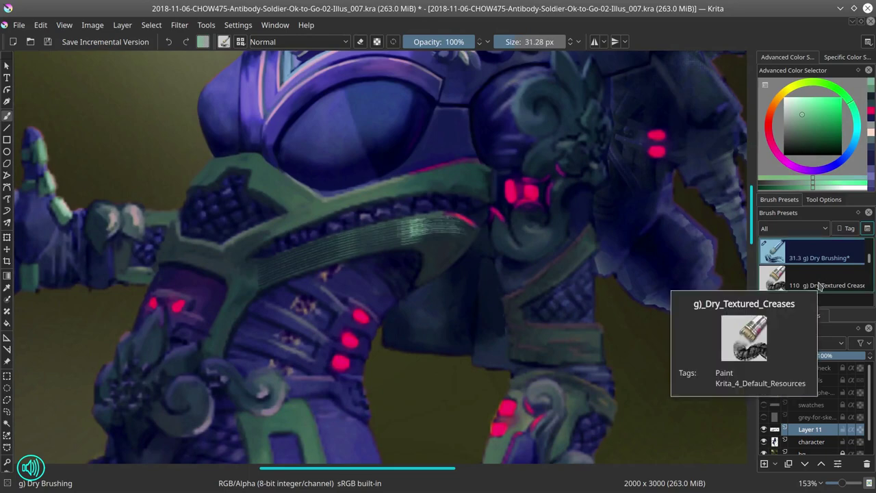
{"action": "left_click", "coordinate": [794, 228]}
{"action": "left_click", "coordinate": [784, 316]}
Step: Delete the scratch test-stroke layer and resume painting the collar armour with Basic-4 Flow Opacity
{"action": "key", "text": "shift+Delete"}
{"action": "left_click", "coordinate": [769, 248]}
{"action": "left_click_drag", "start_coordinate": [547, 198], "coordinate": [362, 254]}
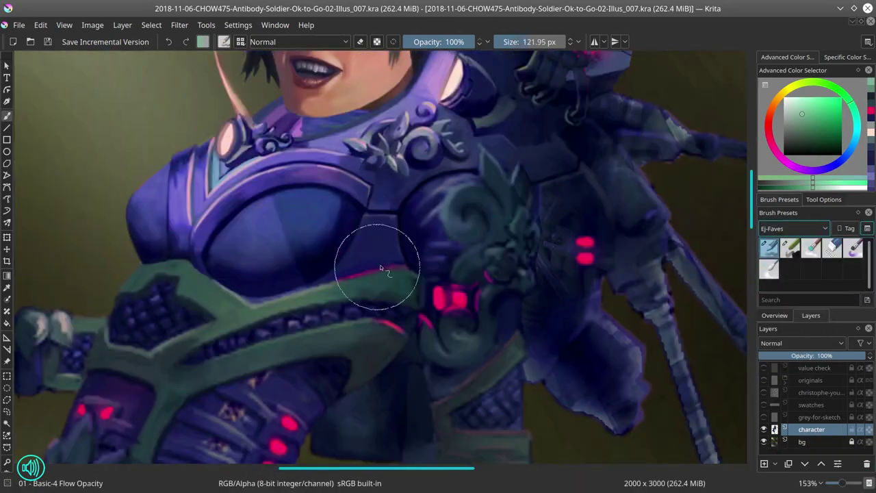
{"action": "mouse_move", "coordinate": [267, 103]}
{"action": "left_mouse_down"}
{"action": "mouse_move", "coordinate": [370, 206]}
{"action": "mouse_move", "coordinate": [403, 205]}
{"action": "mouse_move", "coordinate": [414, 187]}
{"action": "mouse_move", "coordinate": [430, 215]}
{"action": "left_mouse_up"}
{"action": "left_click", "coordinate": [356, 199], "text": "ctrl"}
{"action": "key", "text": "slash"}
{"action": "left_click", "coordinate": [420, 214], "text": "ctrl"}
{"action": "key", "text": "slash"}
Step: Touch up the neck and backpack armour with sampled blues and a light lavender
{"action": "left_click", "coordinate": [403, 206], "text": "ctrl"}
{"action": "left_click", "coordinate": [415, 193], "text": "ctrl"}
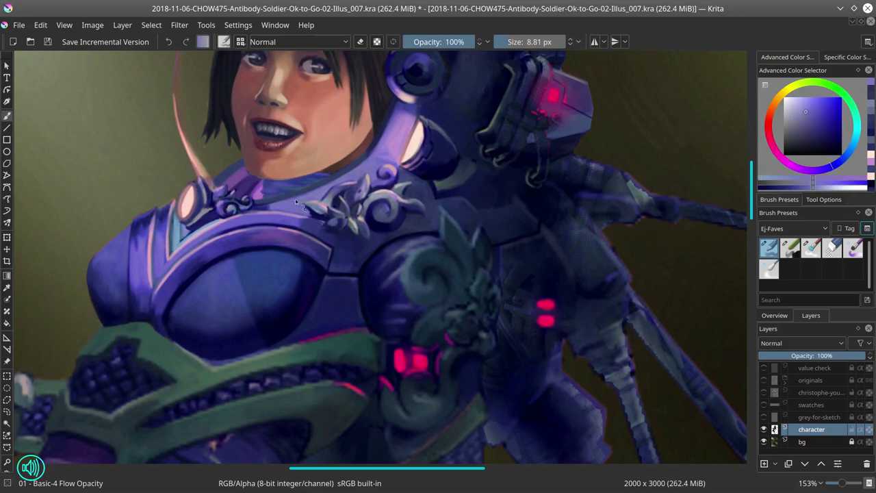
{"action": "left_click", "coordinate": [419, 120], "text": "ctrl"}
{"action": "key", "text": "4"}
{"action": "left_click_drag", "start_coordinate": [407, 244], "coordinate": [372, 251]}
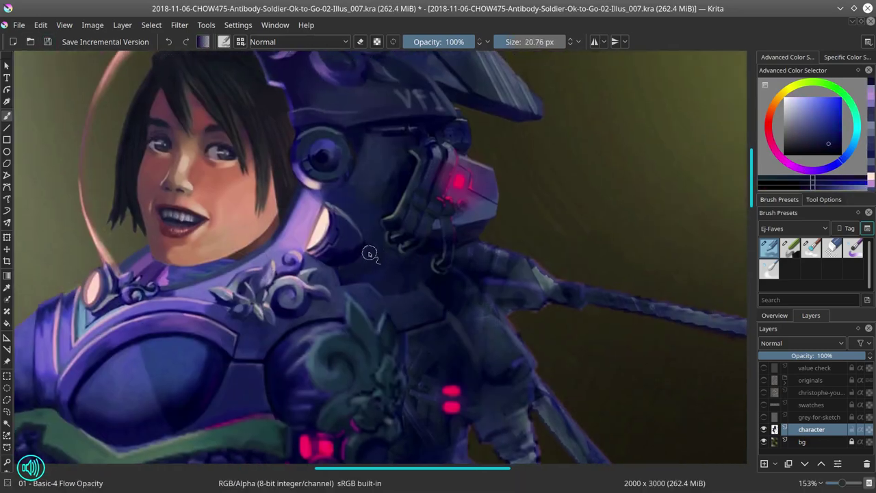
{"action": "left_click", "coordinate": [411, 326], "text": "ctrl"}
{"action": "key", "text": "slash"}
Step: Paint dark shading strokes on the lower armour with sampled blues and save
{"action": "left_click_drag", "start_coordinate": [438, 366], "coordinate": [349, 280]}
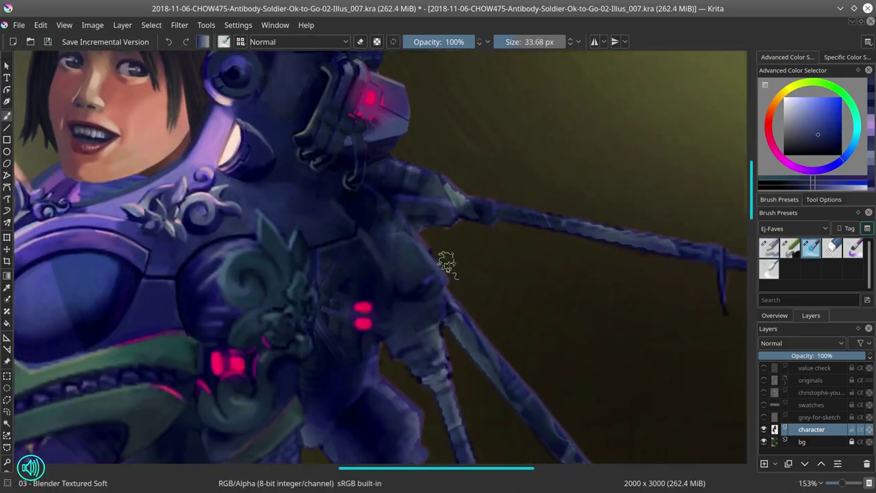
{"action": "key", "text": "slash"}
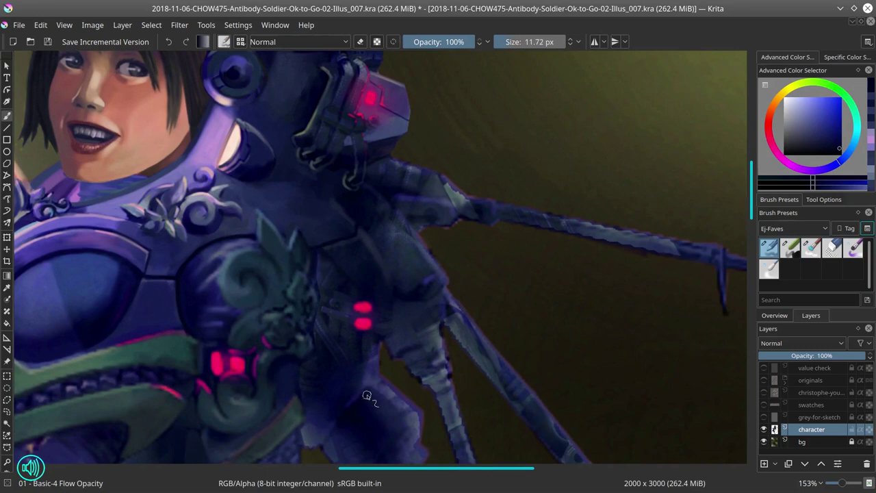
{"action": "left_click", "coordinate": [326, 250], "text": "ctrl"}
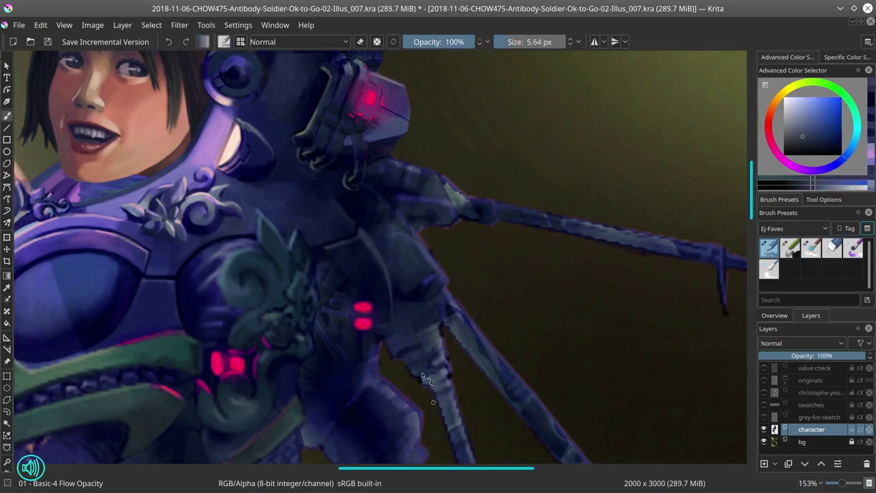
{"action": "left_click", "coordinate": [315, 200], "text": "ctrl"}
{"action": "mouse_move", "coordinate": [284, 199]}
{"action": "left_mouse_down"}
{"action": "mouse_move", "coordinate": [282, 219]}
{"action": "mouse_move", "coordinate": [263, 198]}
{"action": "mouse_move", "coordinate": [356, 239]}
{"action": "left_mouse_up"}
{"action": "key", "text": "ctrl+s"}
Step: Zoom out, mirror the view horizontally to check the painting, then zoom back in
{"action": "scroll", "coordinate": [516, 284], "scroll_direction": "down", "scroll_amount": 3}
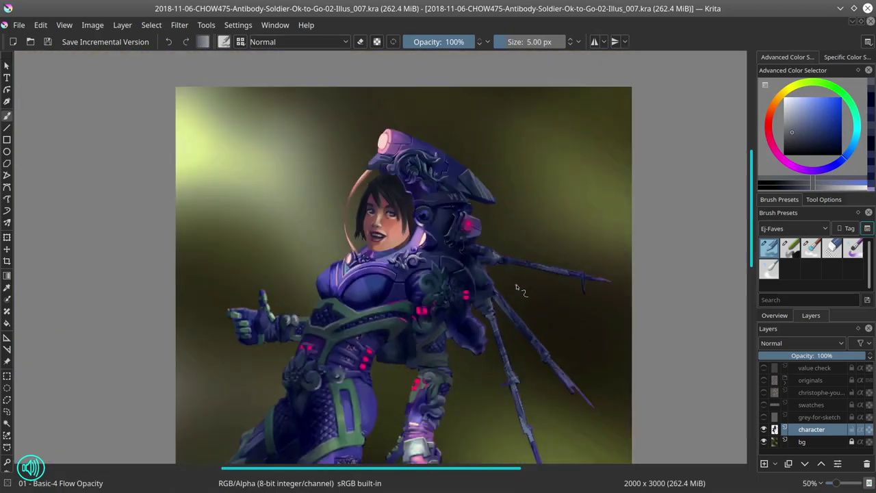
{"action": "scroll", "coordinate": [517, 284], "scroll_direction": "down", "scroll_amount": 2}
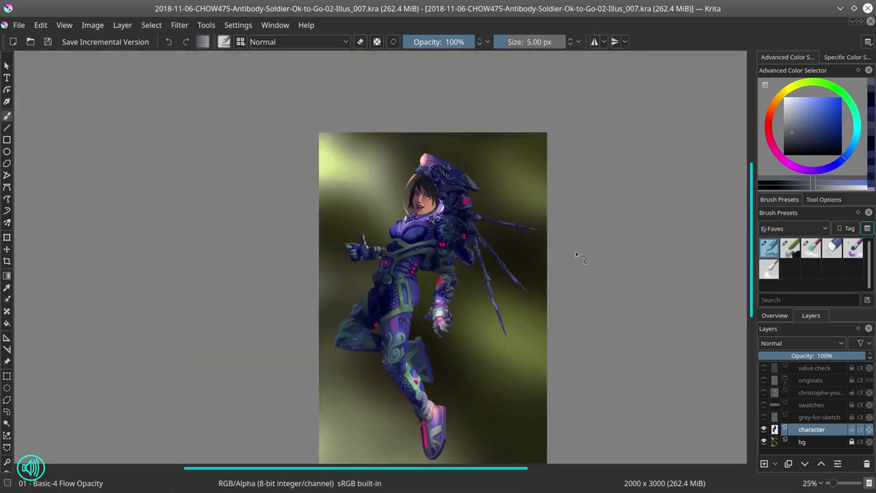
{"action": "scroll", "coordinate": [582, 257], "scroll_direction": "down", "scroll_amount": 2}
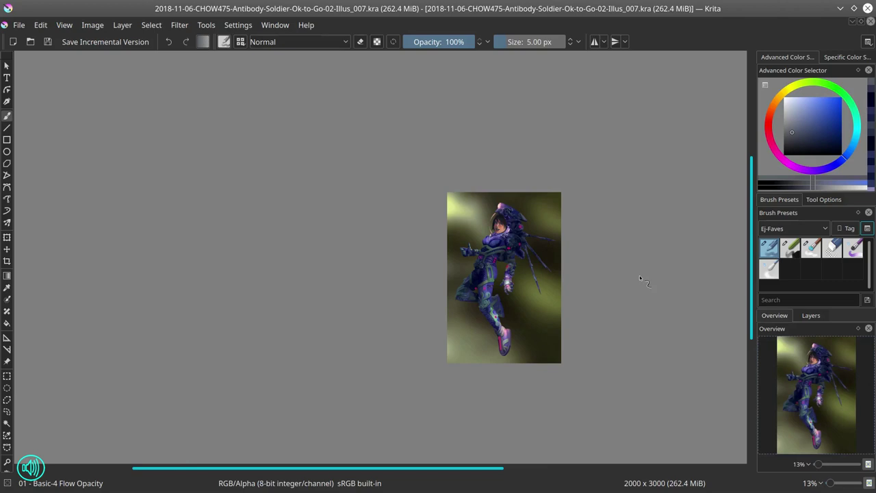
{"action": "left_click", "coordinate": [64, 24]}
{"action": "key", "text": "m"}
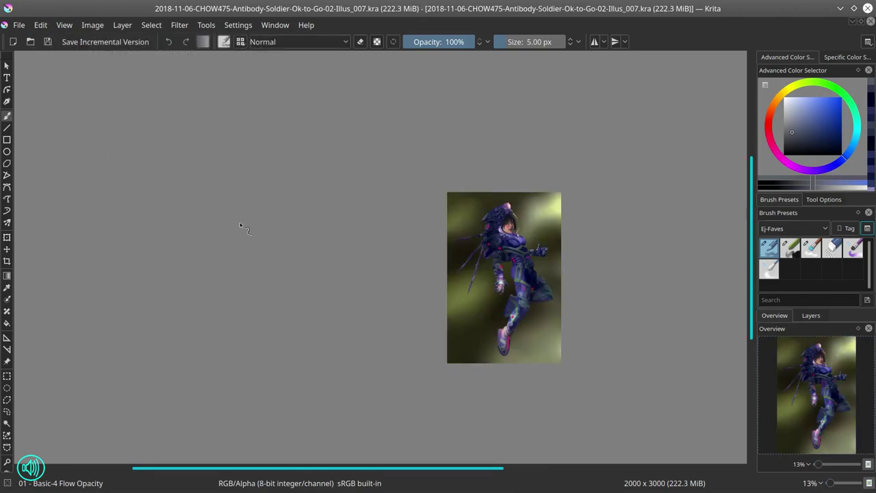
{"action": "scroll", "coordinate": [240, 223], "scroll_direction": "up", "scroll_amount": 7}
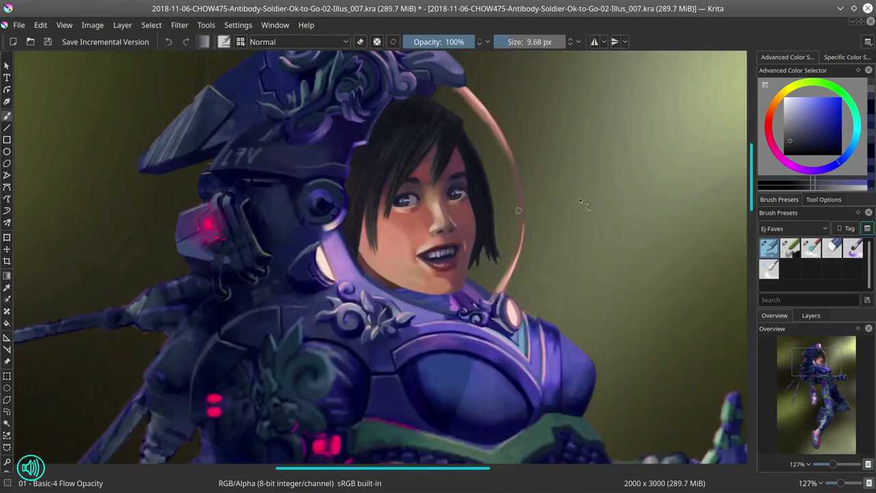
Step: Touch up the backpack plating with a smaller brush and dark blue armour colours
{"action": "key", "text": "bracketleft"}
{"action": "left_click", "coordinate": [267, 298], "text": "ctrl"}
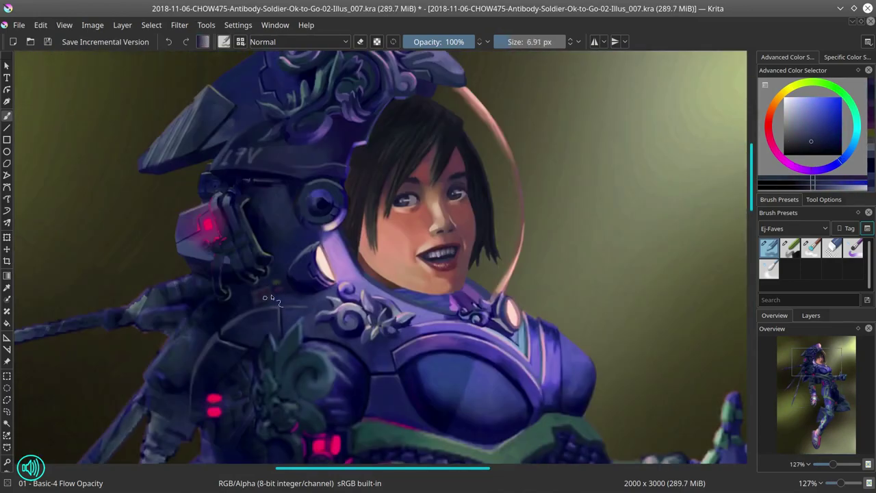
{"action": "left_click_drag", "start_coordinate": [165, 350], "coordinate": [203, 321]}
{"action": "key", "text": "bracketleft"}
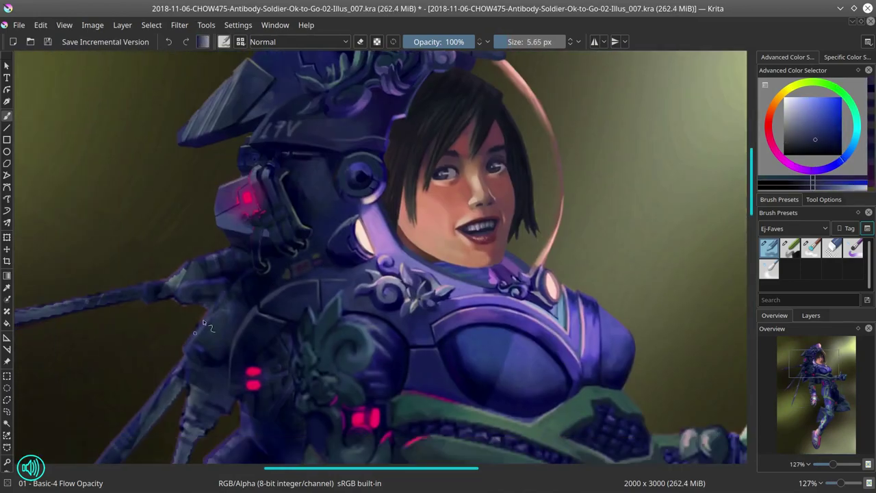
{"action": "key", "text": "bracketleft"}
{"action": "left_click", "coordinate": [191, 337], "text": "ctrl"}
{"action": "key", "text": "bracketright"}
{"action": "left_click", "coordinate": [296, 286], "text": "ctrl"}
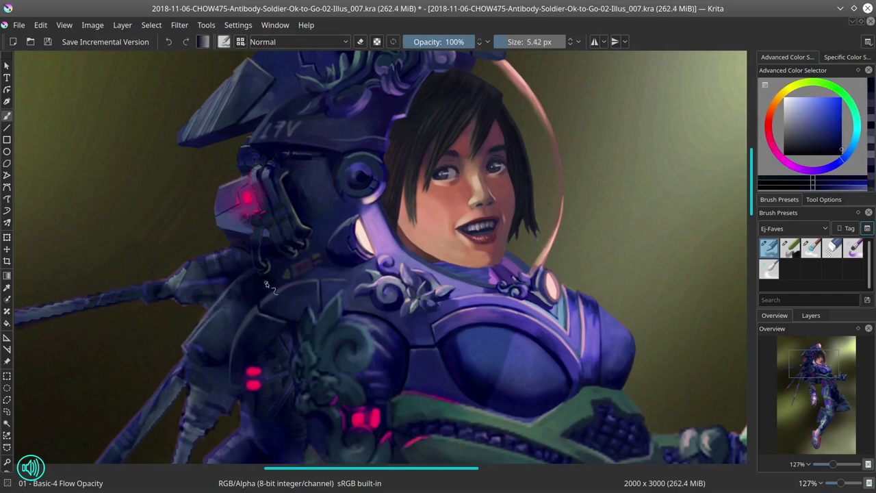
{"action": "key", "text": "bracketleft"}
{"action": "left_click", "coordinate": [250, 299], "text": "ctrl"}
Step: Refine the rear backpack arm with sampled colours and a brief pass of the blending brush
{"action": "mouse_move", "coordinate": [274, 404]}
{"action": "left_mouse_down"}
{"action": "mouse_move", "coordinate": [518, 190]}
{"action": "mouse_move", "coordinate": [212, 294]}
{"action": "left_mouse_up"}
{"action": "key", "text": "bracketleft"}
{"action": "left_click", "coordinate": [363, 273], "text": "ctrl"}
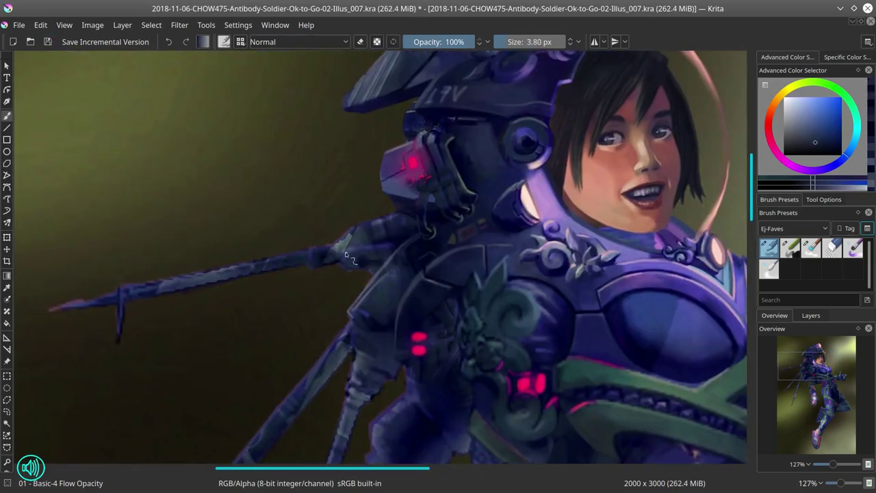
{"action": "left_click", "coordinate": [360, 269], "text": "ctrl"}
{"action": "key", "text": "slash"}
{"action": "key", "text": "slash"}
{"action": "left_click", "coordinate": [355, 262], "text": "ctrl"}
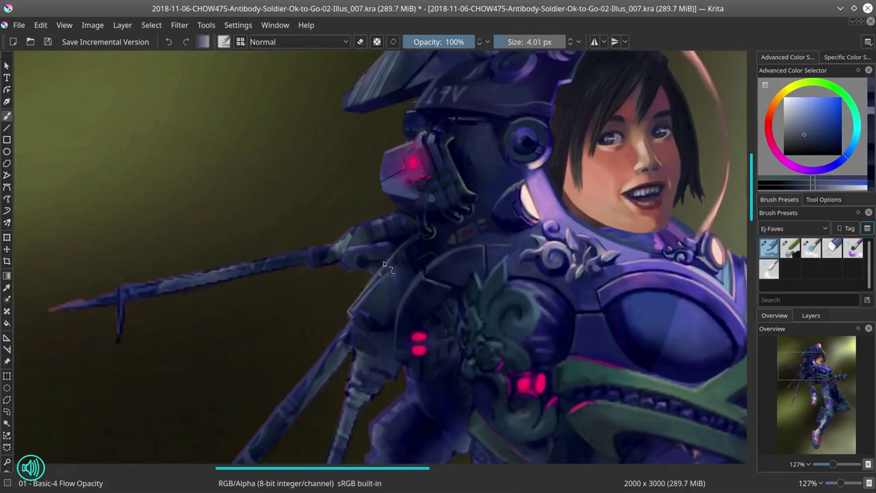
{"action": "left_click", "coordinate": [349, 260], "text": "ctrl"}
{"action": "key", "text": "slash"}
{"action": "key", "text": "slash"}
Step: Paint the spear with magenta from the lights and dark blue, then erase along its edge
{"action": "left_click", "coordinate": [370, 260], "text": "ctrl"}
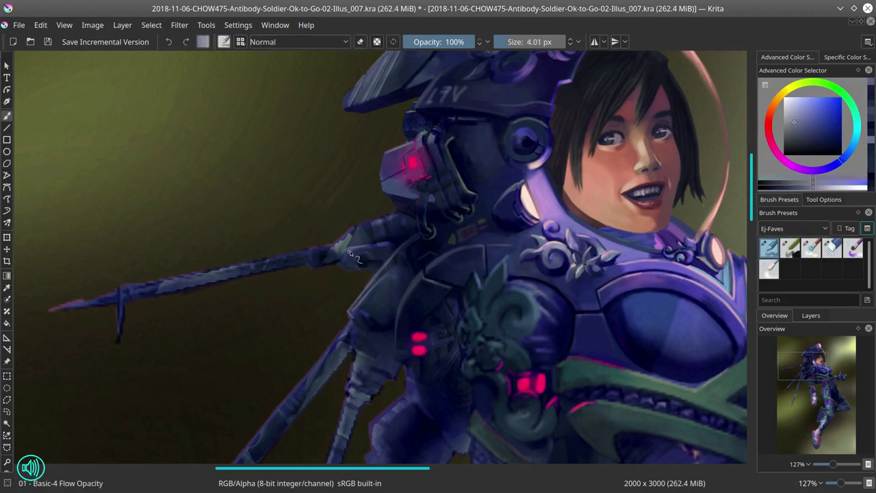
{"action": "key", "text": "bracketright"}
{"action": "left_click", "coordinate": [356, 230], "text": "ctrl"}
{"action": "left_click", "coordinate": [358, 226], "text": "ctrl"}
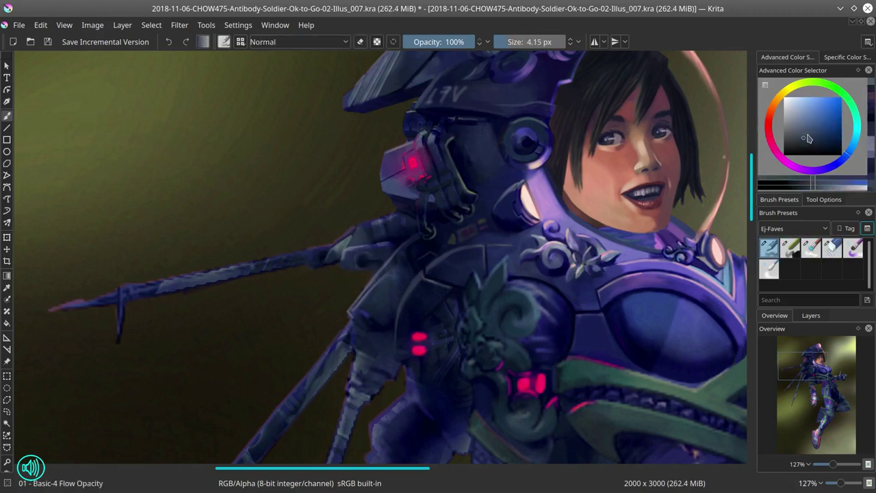
{"action": "key", "text": "bracketright"}
{"action": "left_click", "coordinate": [388, 226], "text": "ctrl"}
{"action": "left_click", "coordinate": [388, 226], "text": "ctrl"}
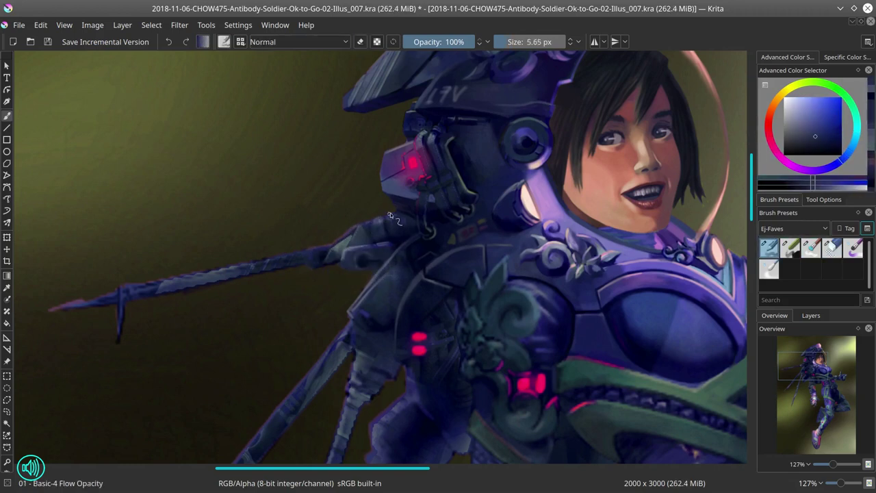
{"action": "key", "text": "slash"}
Step: Save, then alternate purple and darker blue painting with erasing along the spear, and fit the page
{"action": "left_click", "coordinate": [47, 41]}
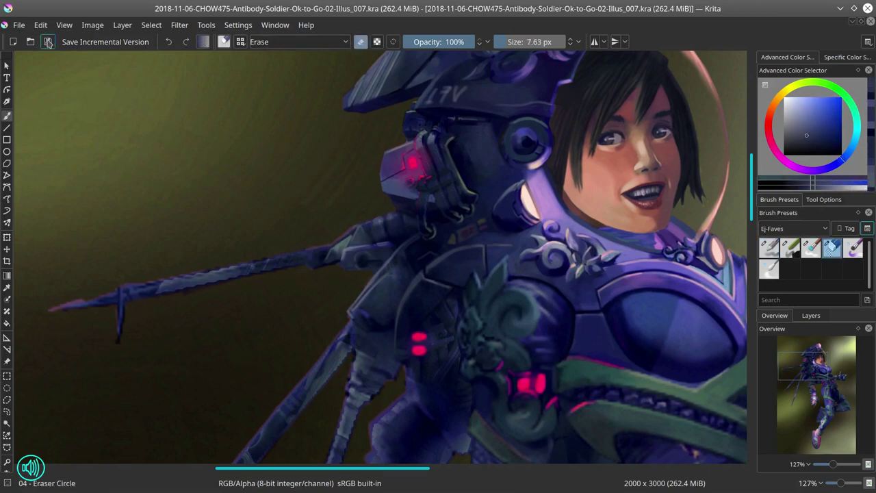
{"action": "left_click", "coordinate": [157, 282], "text": "ctrl"}
{"action": "key", "text": "slash"}
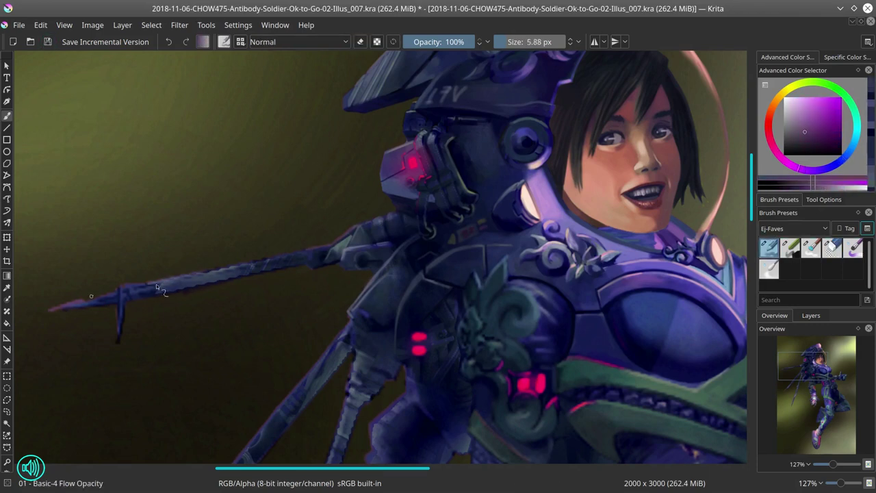
{"action": "key", "text": "slash"}
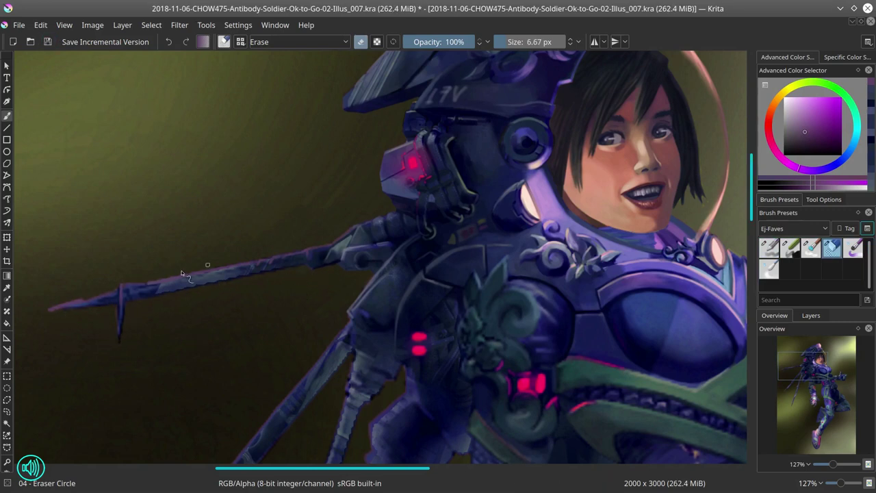
{"action": "key", "text": "slash"}
{"action": "left_click_drag", "start_coordinate": [87, 303], "coordinate": [129, 297]}
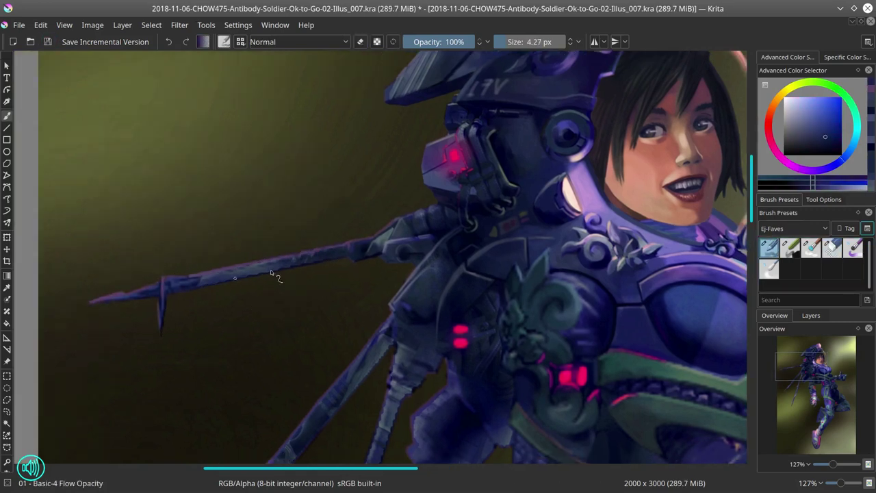
{"action": "left_click", "coordinate": [308, 263], "text": "ctrl"}
{"action": "key", "text": "2"}
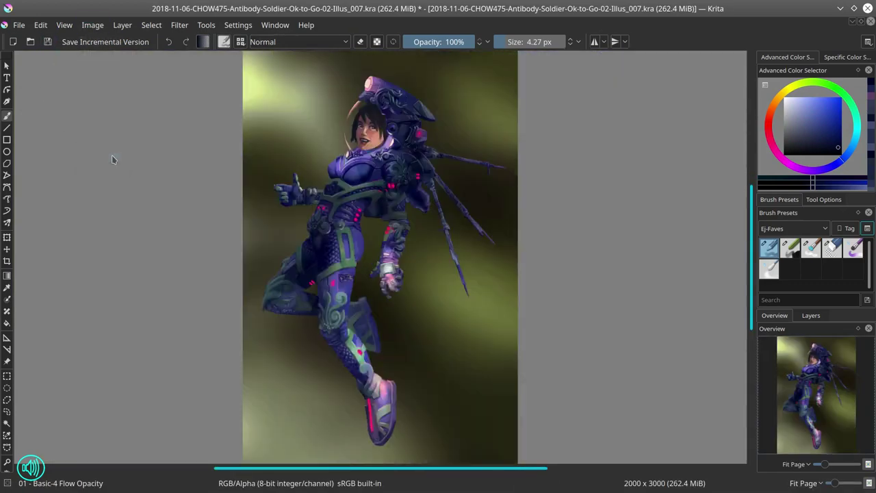
Step: Save the painting and trace polygonal outlines around two pink armour lights
{"action": "key", "text": "ctrl+s"}
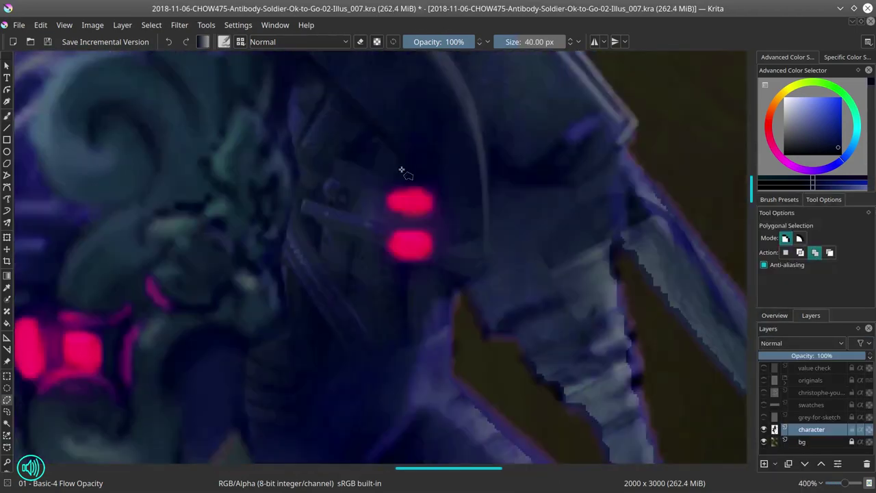
{"action": "left_click", "coordinate": [496, 257]}
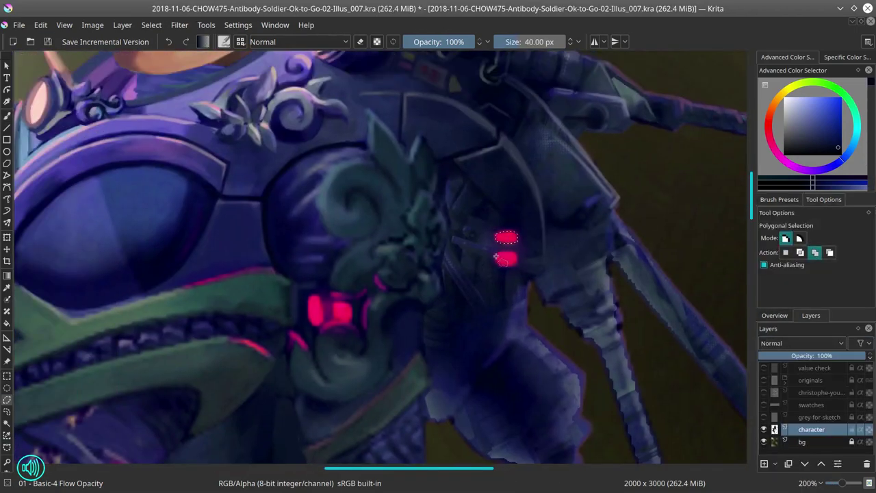
{"action": "double_click", "coordinate": [336, 317]}
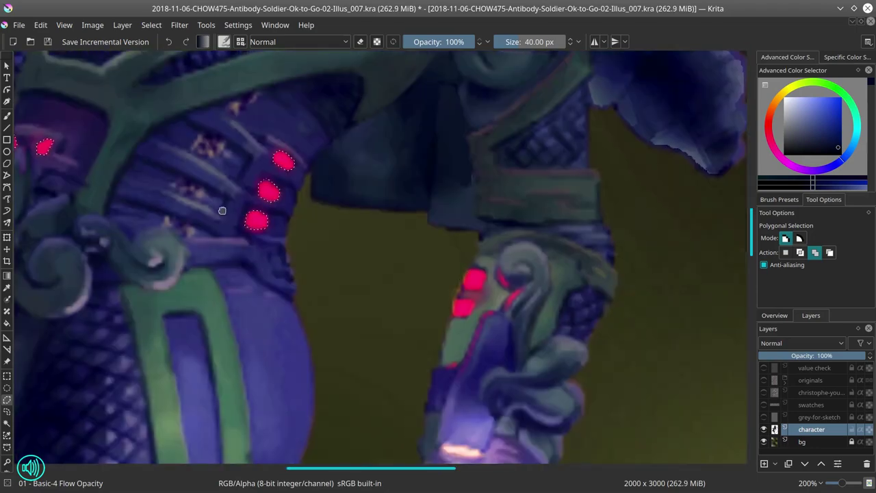
{"action": "double_click", "coordinate": [463, 304]}
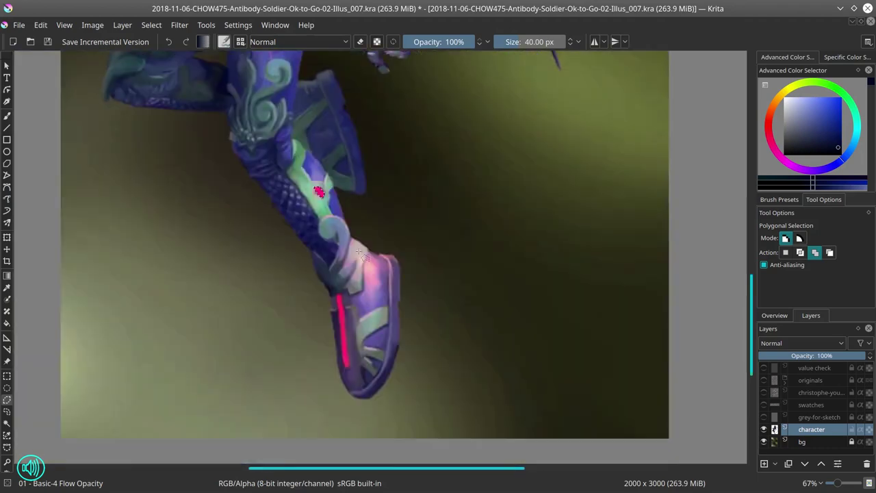
Step: Begin a polygonal outline around the boot's pink stripe
{"action": "left_click", "coordinate": [333, 146]}
{"action": "left_click", "coordinate": [342, 144]}
{"action": "left_click", "coordinate": [356, 204]}
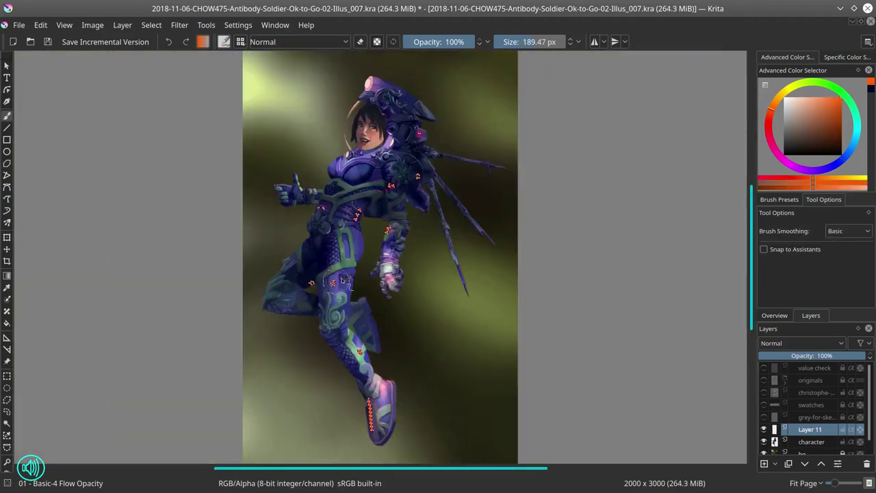
Step: Delete Layer 11 and paint faint lighter blue-grey strokes on the dark helmet
{"action": "scroll", "coordinate": [609, 269], "scroll_direction": "down", "scroll_amount": 3}
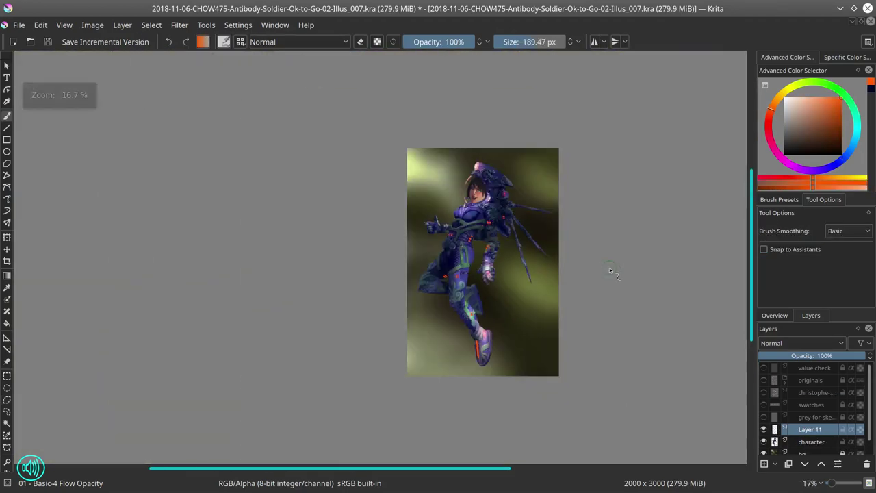
{"action": "left_click", "coordinate": [866, 464]}
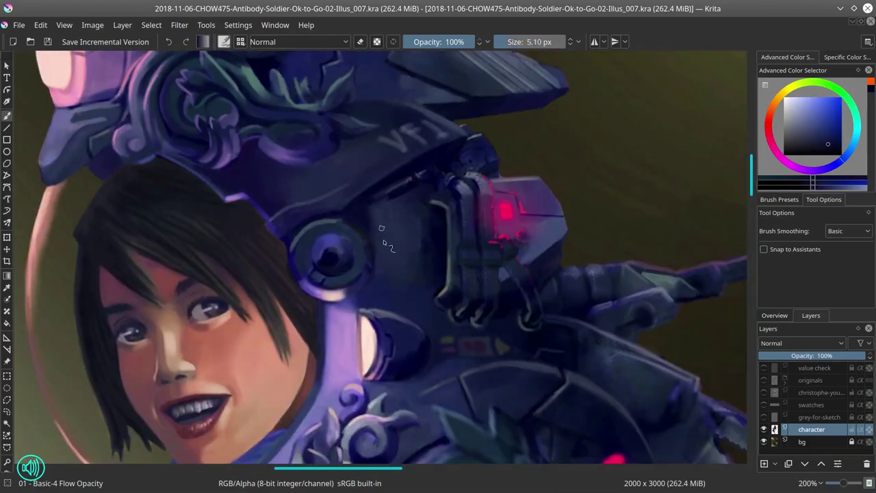
{"action": "mouse_move", "coordinate": [381, 228]}
{"action": "left_mouse_down"}
{"action": "mouse_move", "coordinate": [432, 226]}
{"action": "mouse_move", "coordinate": [419, 248]}
{"action": "mouse_move", "coordinate": [394, 233]}
{"action": "mouse_move", "coordinate": [416, 274]}
{"action": "left_mouse_up"}
{"action": "left_click", "coordinate": [404, 240], "text": "ctrl"}
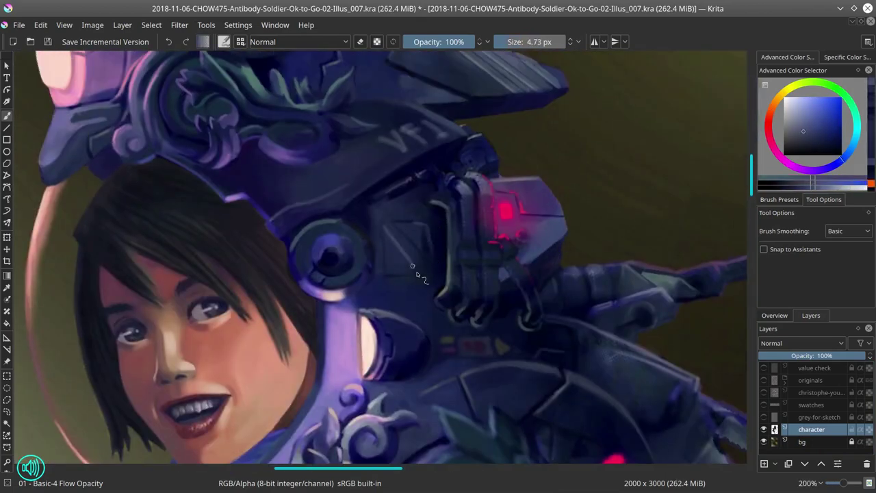
Step: Paint lighter greyish-blue strokes along the spear shafts with a finer brush
{"action": "key", "text": "5"}
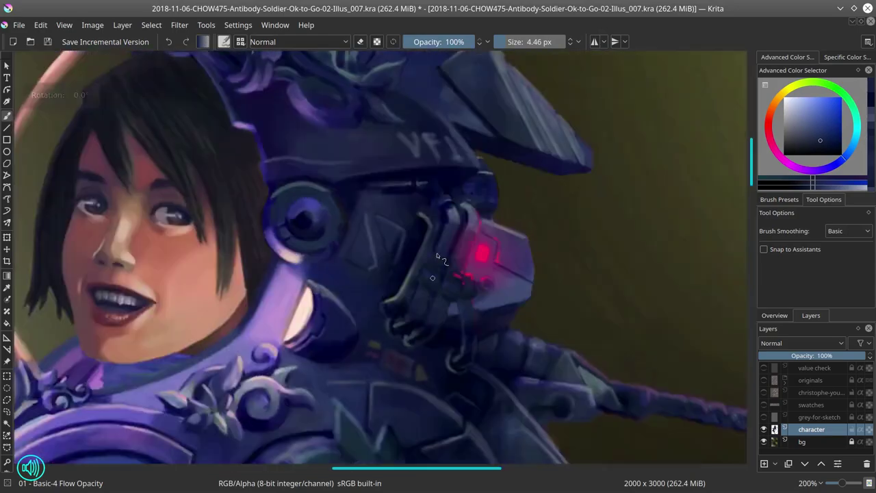
{"action": "scroll", "coordinate": [437, 256], "scroll_direction": "down", "scroll_amount": 2}
{"action": "key", "text": "4"}
{"action": "key", "text": "4"}
{"action": "key", "text": "4"}
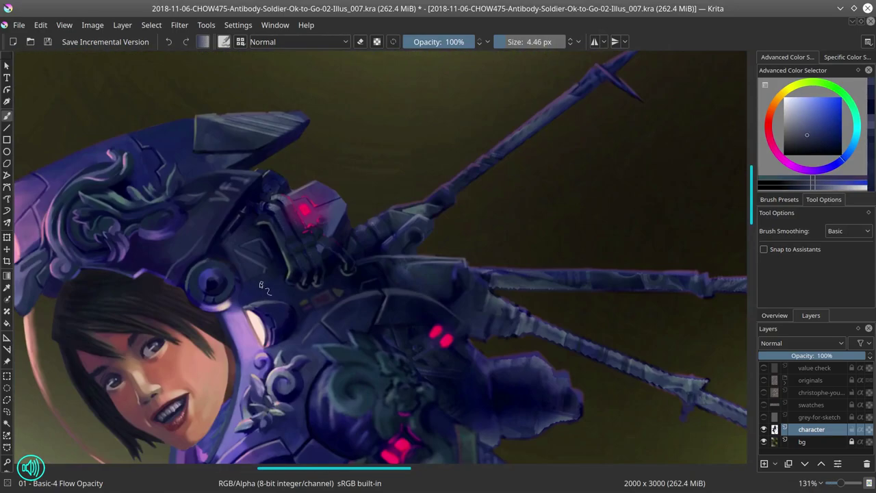
{"action": "key", "text": "5"}
{"action": "left_click_drag", "start_coordinate": [277, 279], "coordinate": [640, 276]}
{"action": "key", "text": "]"}
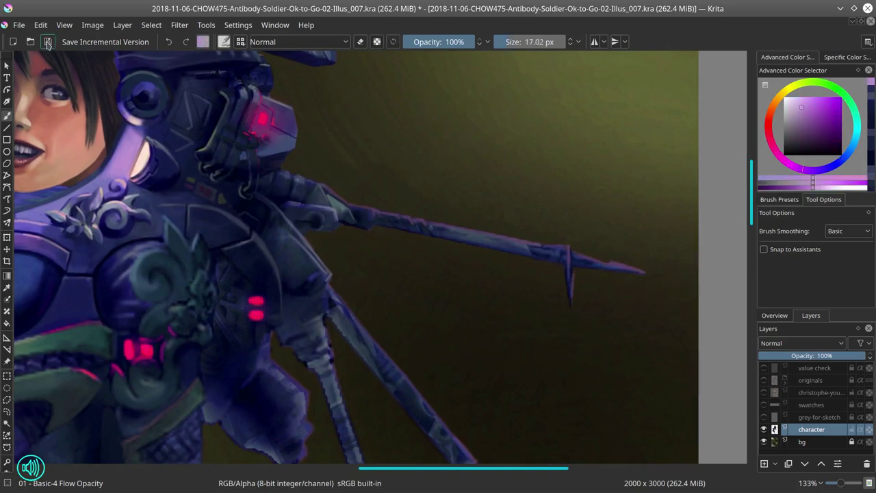
{"action": "key", "text": "k"}
{"action": "left_click_drag", "start_coordinate": [313, 275], "coordinate": [316, 195]}
{"action": "key", "text": "["}
{"action": "key", "text": "["}
{"action": "key", "text": "["}
{"action": "key", "text": "["}
{"action": "key", "text": "k"}
{"action": "key", "text": "k"}
{"action": "left_click", "coordinate": [334, 197], "text": "ctrl"}
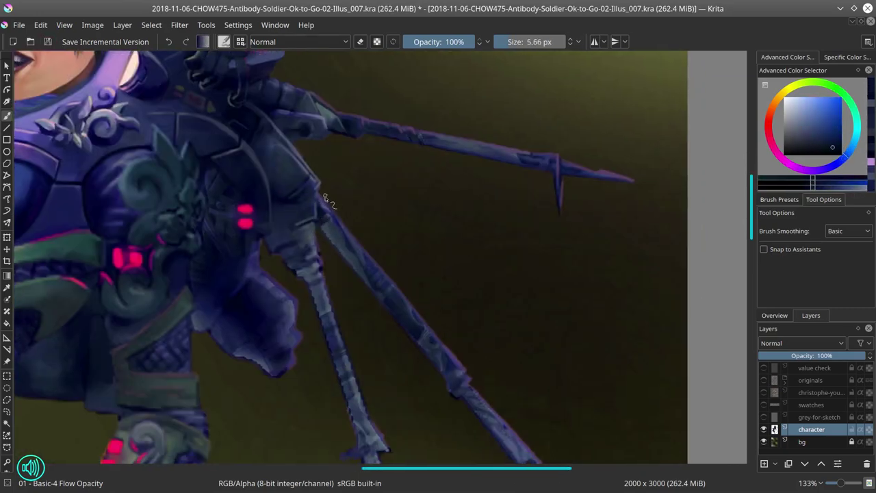
Step: Refine the lance with darker blue and dark saturated blue strokes, erasing in between
{"action": "key", "text": "["}
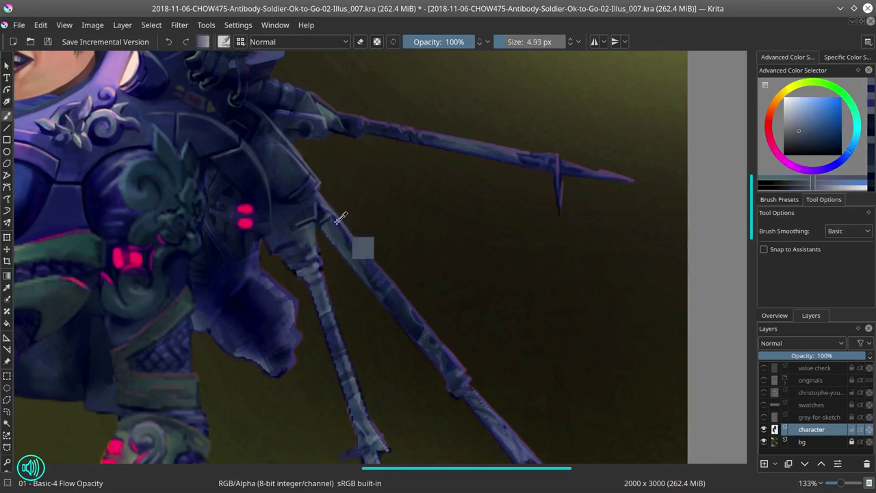
{"action": "left_click", "coordinate": [358, 244], "text": "ctrl"}
{"action": "key", "text": "["}
{"action": "key", "text": "/"}
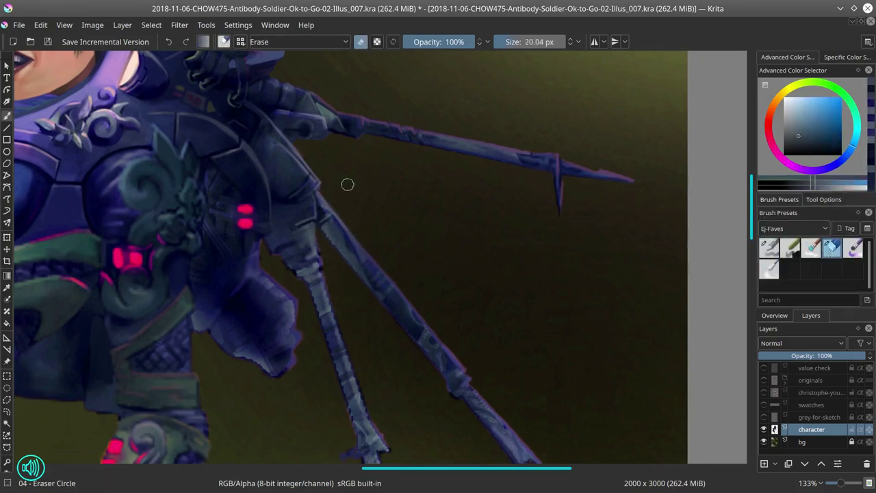
{"action": "key", "text": "slash"}
{"action": "key", "text": "slash"}
{"action": "key", "text": "slash"}
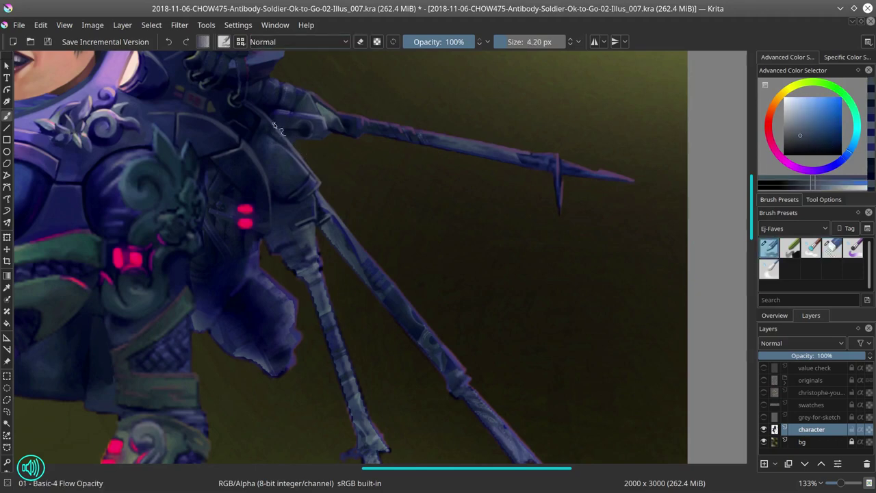
{"action": "left_click", "coordinate": [539, 158], "text": "ctrl"}
Step: Save the painting, then mirror the view and fit the page to check the composition
{"action": "scroll", "coordinate": [376, 313], "scroll_direction": "down", "scroll_amount": 5}
{"action": "key", "text": "ctrl+s"}
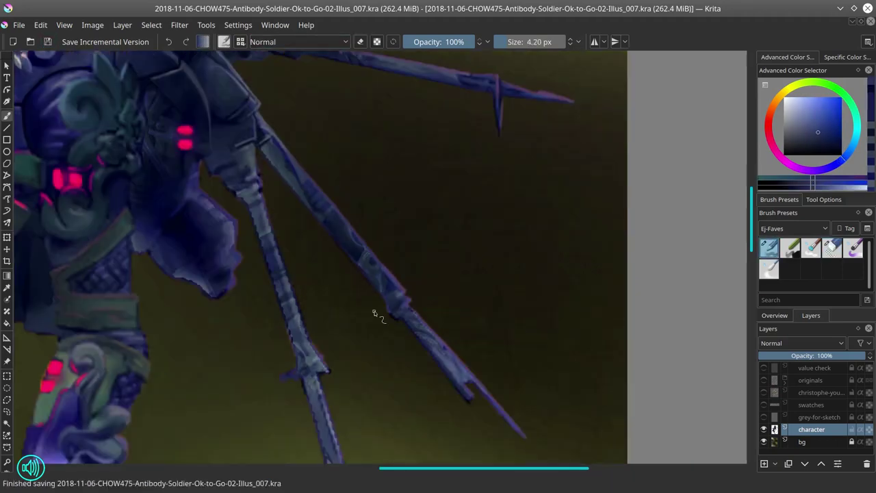
{"action": "key", "text": "m"}
{"action": "key", "text": "2"}
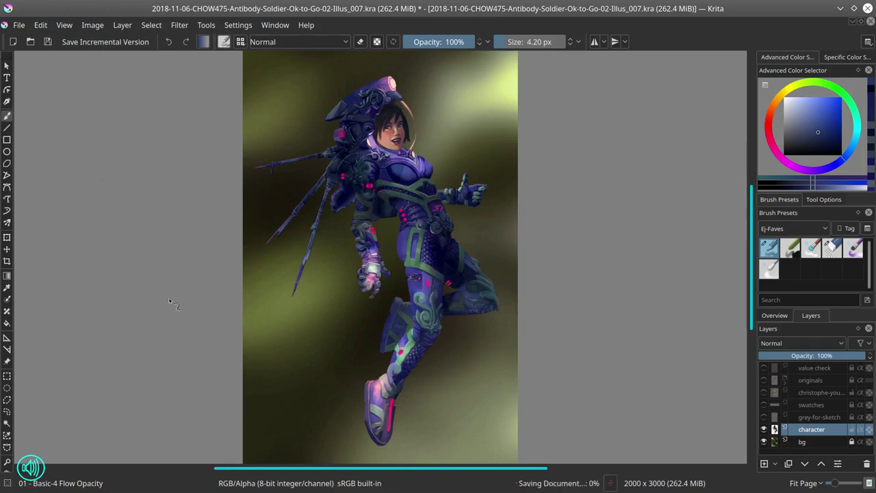
Step: Blend light pink into the visor rim and touch up the shoulder armour with dark blue and pink-red
{"action": "scroll", "coordinate": [313, 203], "scroll_direction": "up", "scroll_amount": 6}
{"action": "key", "text": "b"}
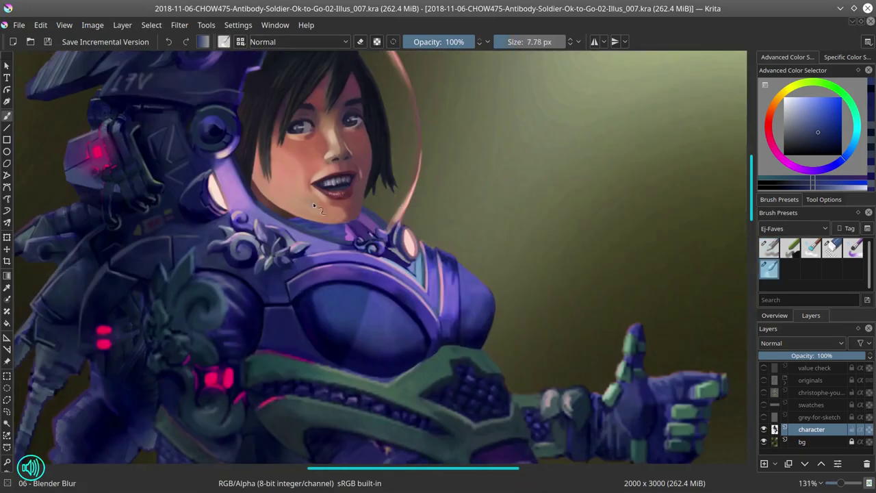
{"action": "left_click_drag", "start_coordinate": [313, 203], "coordinate": [338, 208]}
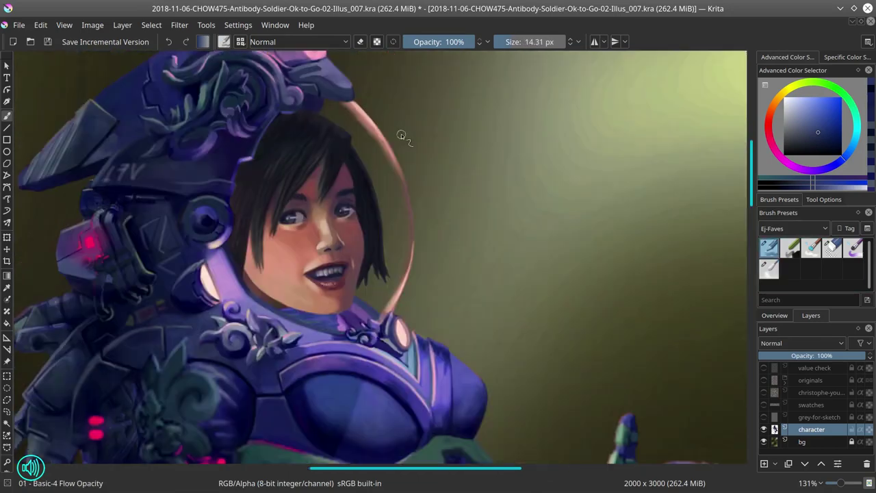
{"action": "left_click", "coordinate": [508, 166], "text": "ctrl"}
{"action": "scroll", "coordinate": [380, 163], "scroll_direction": "up", "scroll_amount": 2}
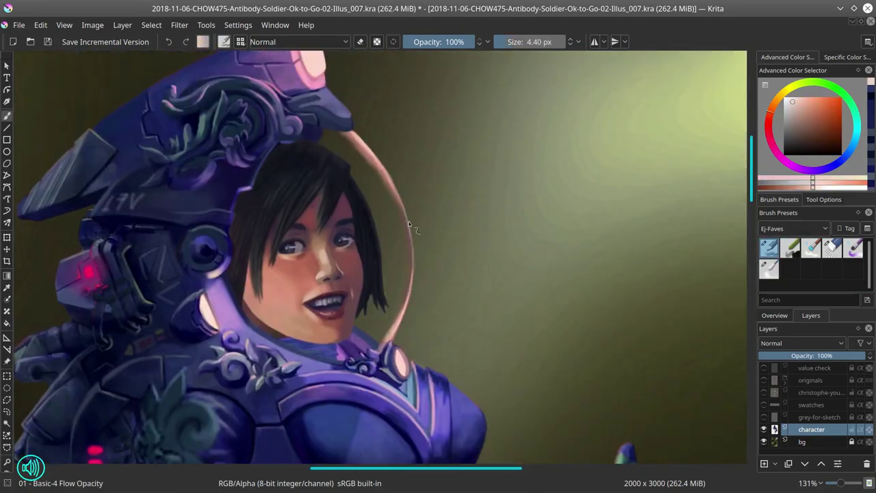
{"action": "left_click_drag", "start_coordinate": [77, 431], "coordinate": [303, 274]}
{"action": "key", "text": "bracketright"}
{"action": "left_click", "coordinate": [338, 238], "text": "ctrl"}
{"action": "left_click", "coordinate": [317, 267], "text": "ctrl"}
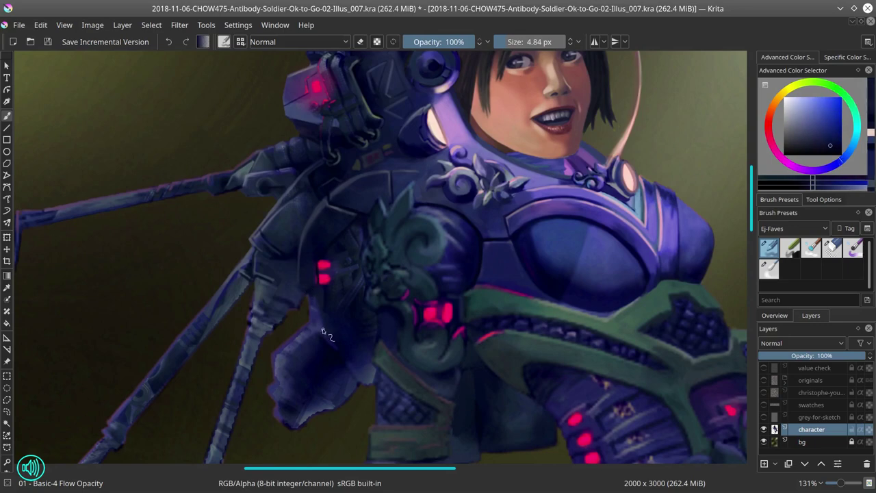
Step: Refine the spear shafts with dark blue-grey, purple and blue-grey strokes and erasing
{"action": "left_click_drag", "start_coordinate": [329, 349], "coordinate": [473, 236]}
{"action": "left_click", "coordinate": [362, 181], "text": "ctrl"}
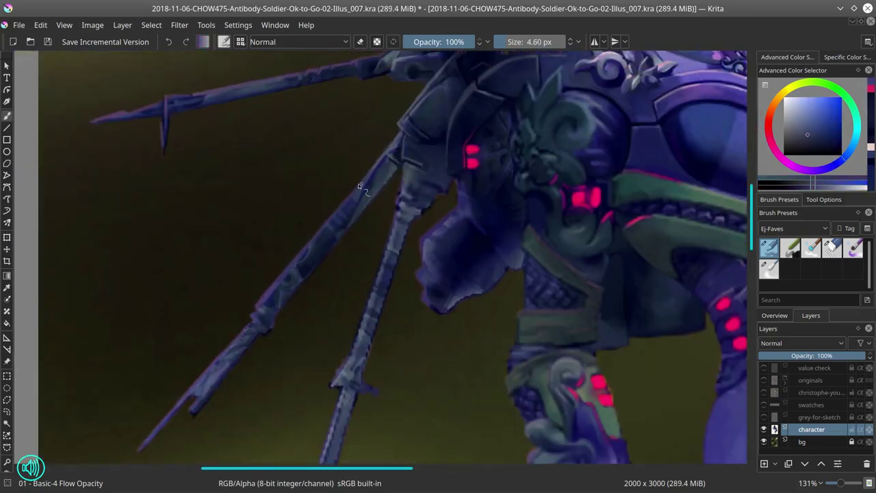
{"action": "key", "text": "bracketleft"}
{"action": "key", "text": "slash"}
{"action": "key", "text": "slash"}
{"action": "key", "text": "bracketleft"}
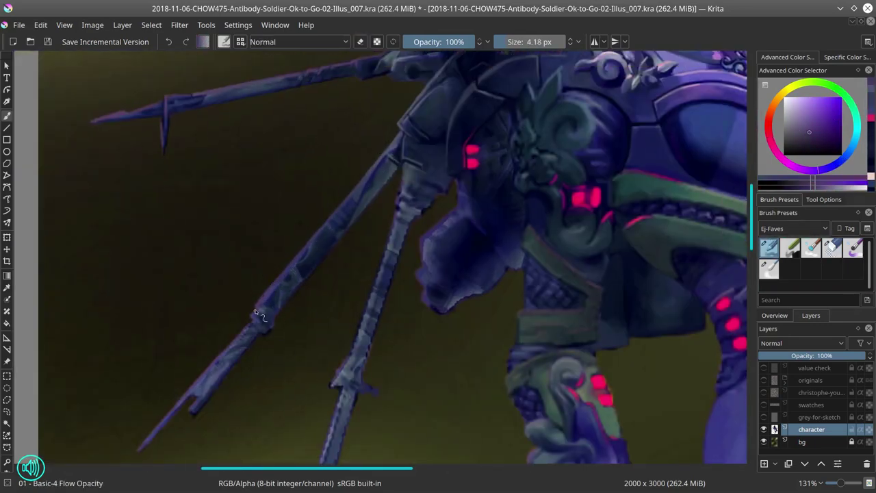
{"action": "left_click", "coordinate": [282, 301], "text": "ctrl"}
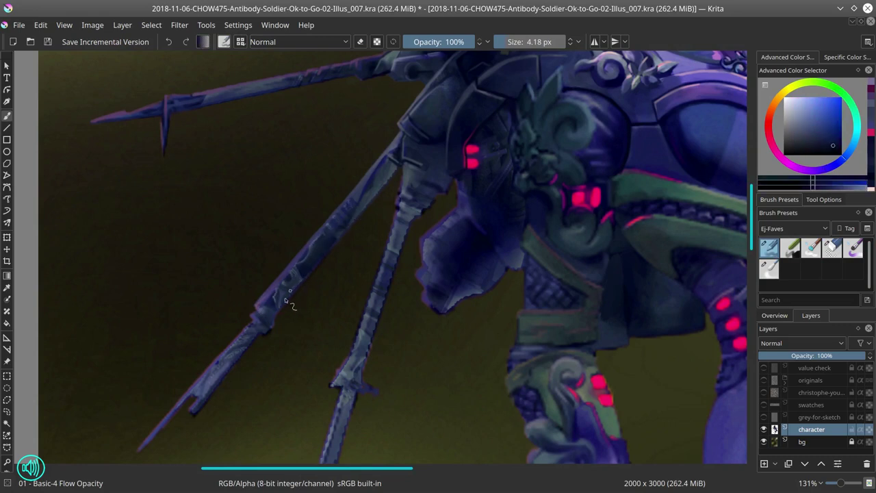
{"action": "left_click", "coordinate": [303, 289], "text": "ctrl"}
{"action": "key", "text": "slash"}
{"action": "key", "text": "slash"}
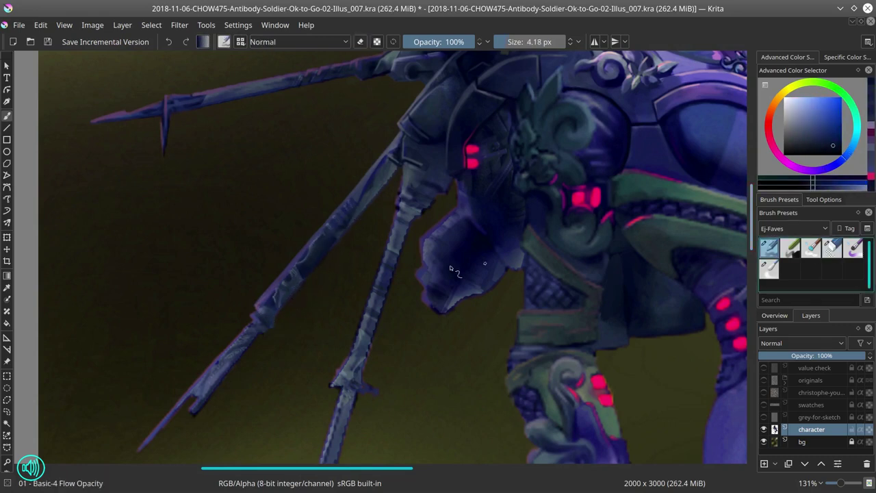
{"action": "left_click", "coordinate": [281, 320], "text": "ctrl"}
{"action": "left_click", "coordinate": [385, 163], "text": "ctrl"}
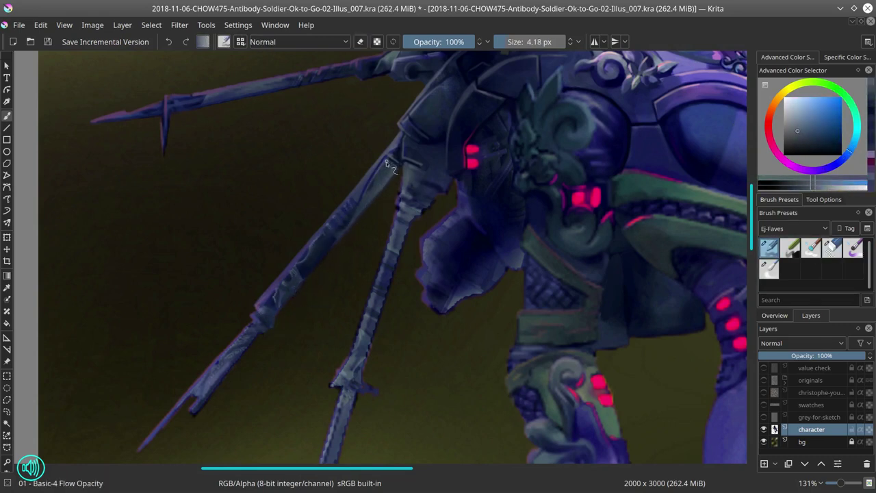
Step: Save the painting and check the whole illustration at fit-page view
{"action": "scroll", "coordinate": [318, 327], "scroll_direction": "down", "scroll_amount": 5}
{"action": "left_click", "coordinate": [47, 42]}
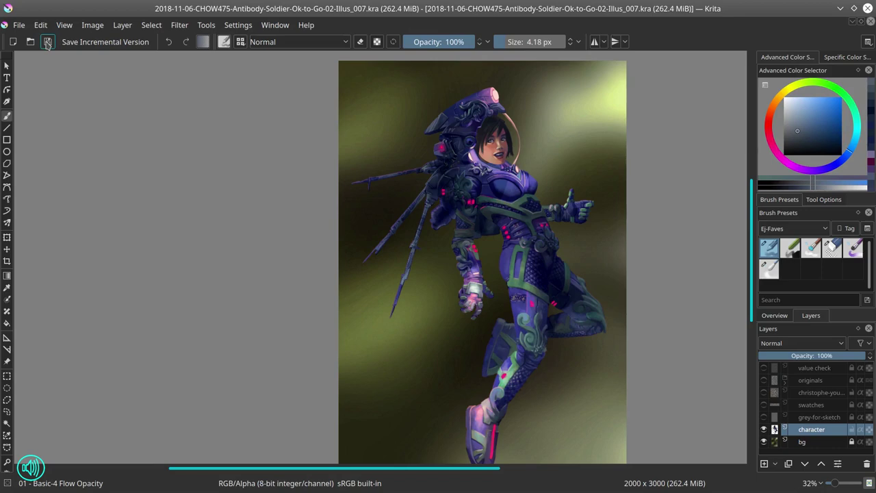
{"action": "key", "text": "2"}
{"action": "scroll", "coordinate": [352, 182], "scroll_direction": "up", "scroll_amount": 8}
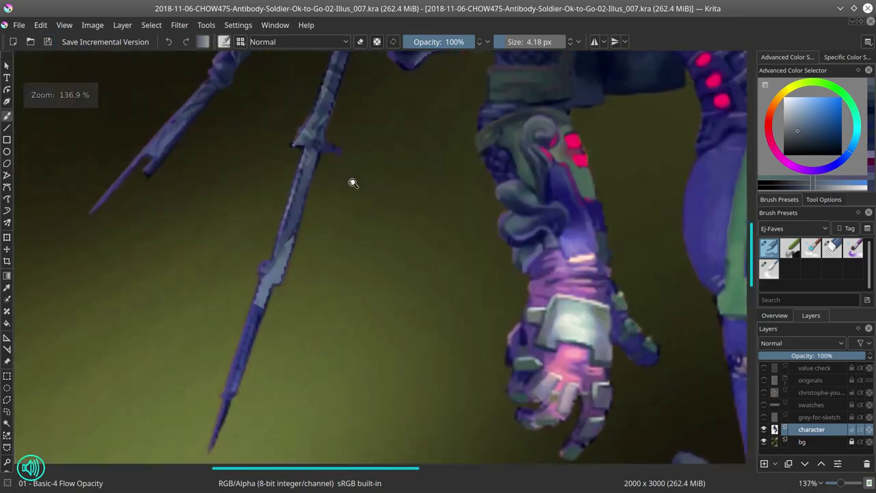
Step: Paint and erase along the spike edge in its blue with a smaller brush
{"action": "left_click", "coordinate": [256, 267], "text": "ctrl"}
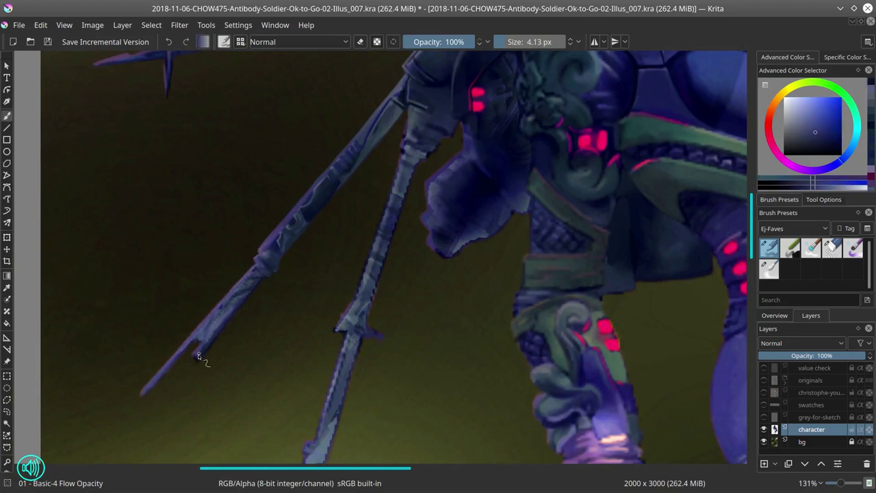
{"action": "key", "text": "e"}
{"action": "key", "text": "e"}
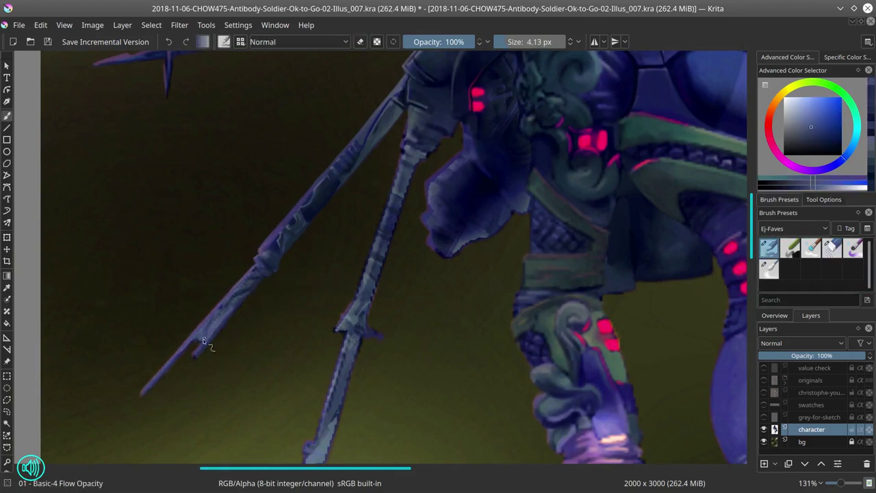
{"action": "key", "text": "e"}
{"action": "key", "text": "bracketleft"}
{"action": "scroll", "coordinate": [391, 187], "scroll_direction": "right", "scroll_amount": 1}
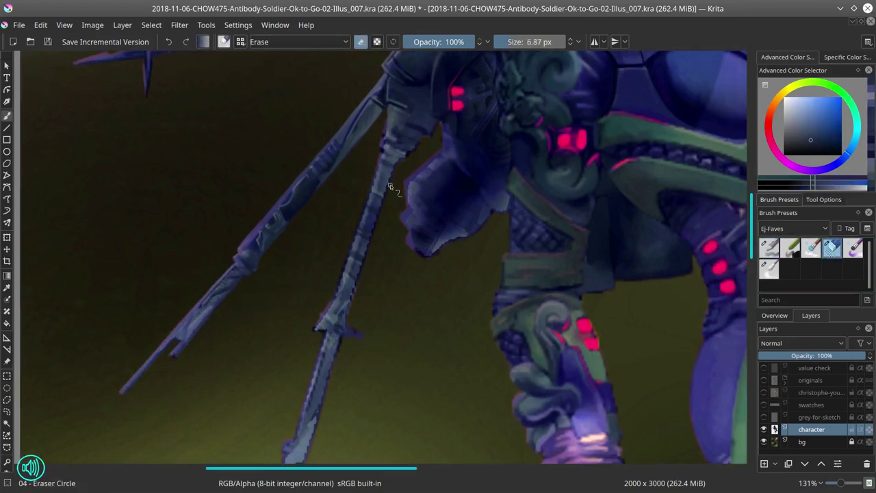
{"action": "key", "text": "e"}
{"action": "left_click_drag", "start_coordinate": [396, 125], "coordinate": [368, 174]}
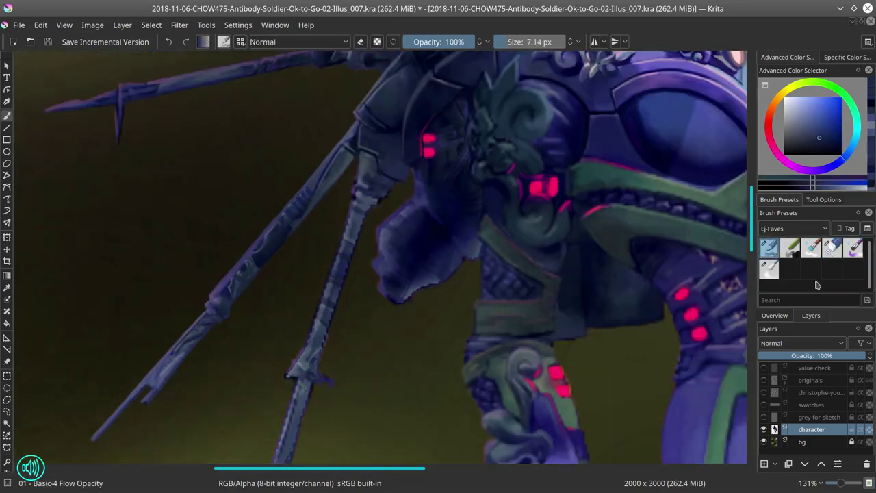
{"action": "left_click", "coordinate": [363, 161], "text": "ctrl"}
{"action": "key", "text": "bracketleft"}
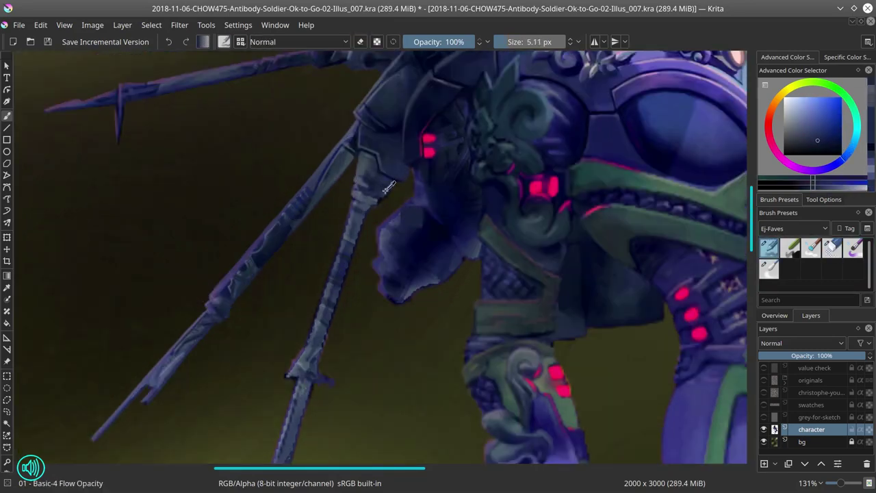
Step: Touch up the spike shaft in a mid grey-blue, alternating painting and erasing
{"action": "left_click", "coordinate": [387, 212], "text": "ctrl"}
{"action": "key", "text": "e"}
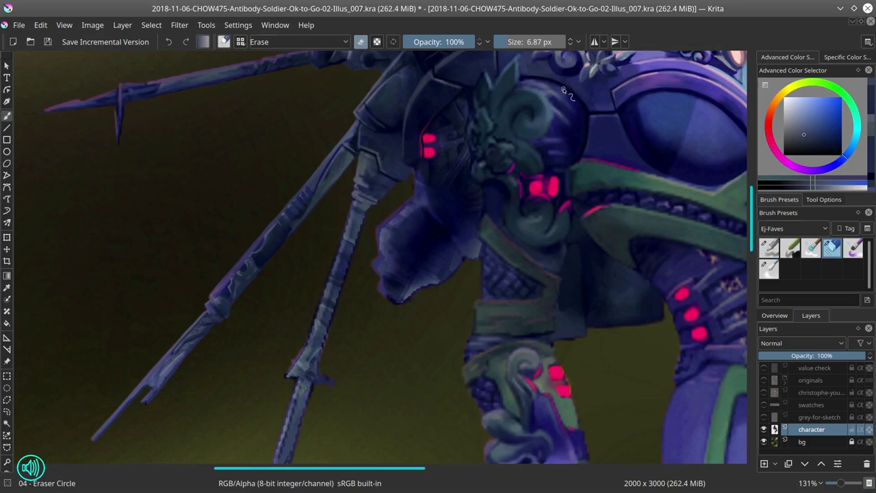
{"action": "key", "text": "e"}
{"action": "left_click", "coordinate": [339, 284], "text": "ctrl"}
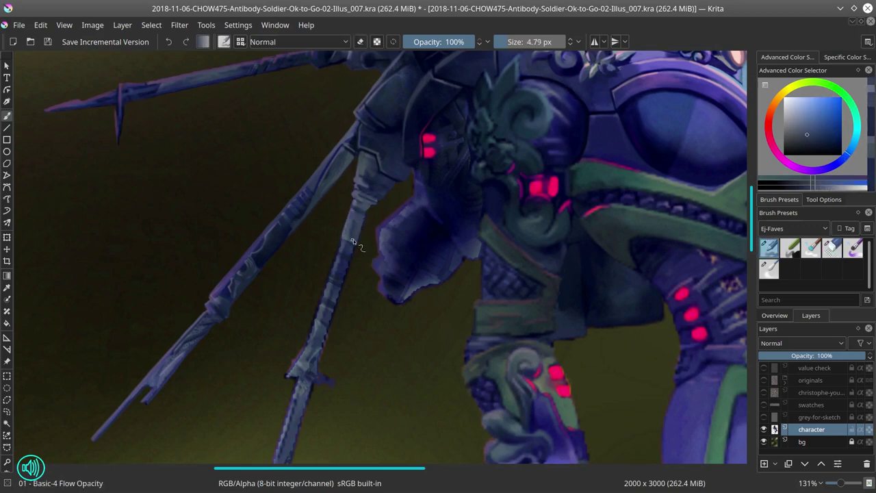
{"action": "left_click", "coordinate": [339, 284], "text": "ctrl"}
{"action": "left_click", "coordinate": [329, 289], "text": "ctrl"}
{"action": "key", "text": "e"}
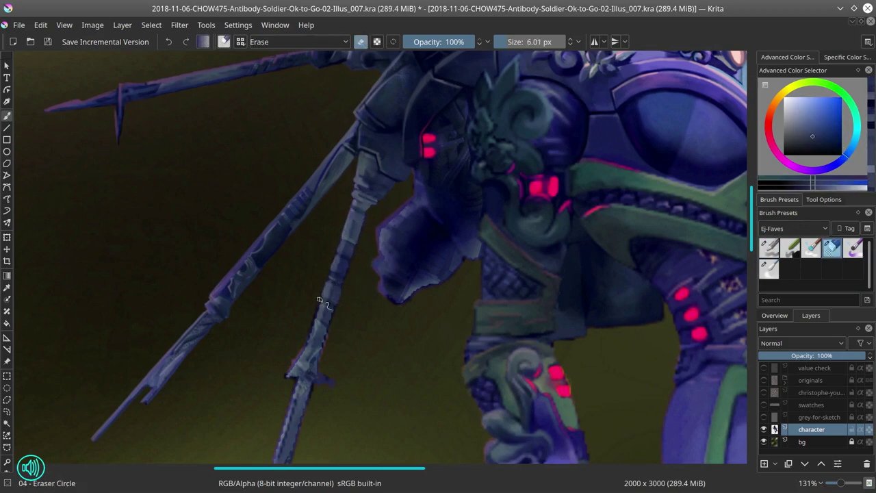
{"action": "key", "text": "e"}
{"action": "left_click", "coordinate": [339, 283], "text": "ctrl"}
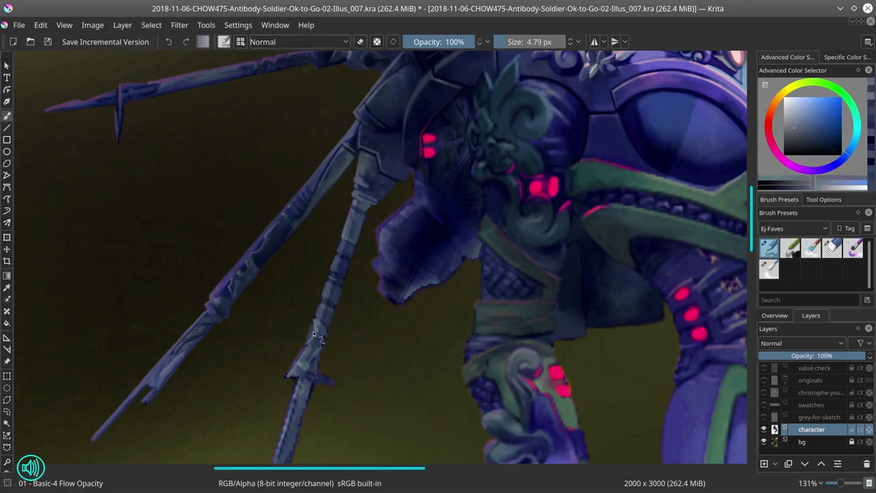
{"action": "key", "text": "e"}
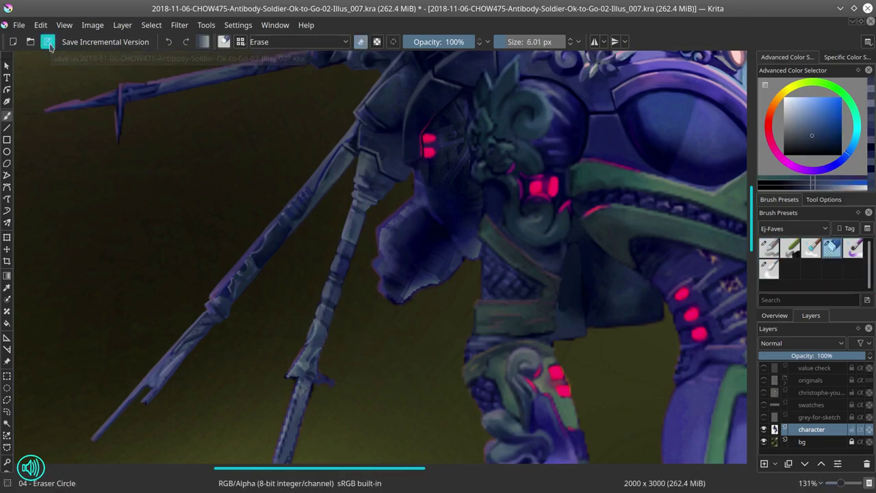
Step: Shade the lower spike with sampled spear shades, erasing stray edges
{"action": "scroll", "coordinate": [263, 275], "scroll_direction": "down", "scroll_amount": 5}
{"action": "key", "text": "e"}
{"action": "left_click", "coordinate": [302, 194], "text": "ctrl"}
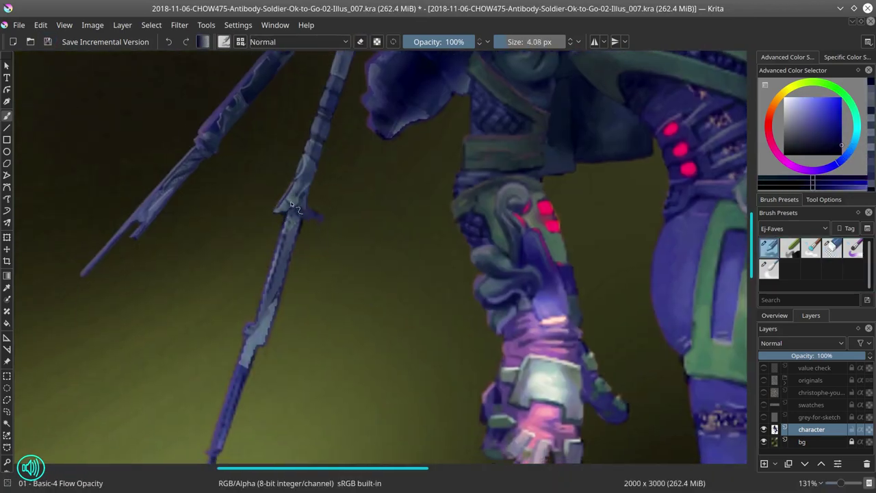
{"action": "left_click", "coordinate": [302, 163], "text": "ctrl"}
{"action": "left_click", "coordinate": [298, 234], "text": "ctrl"}
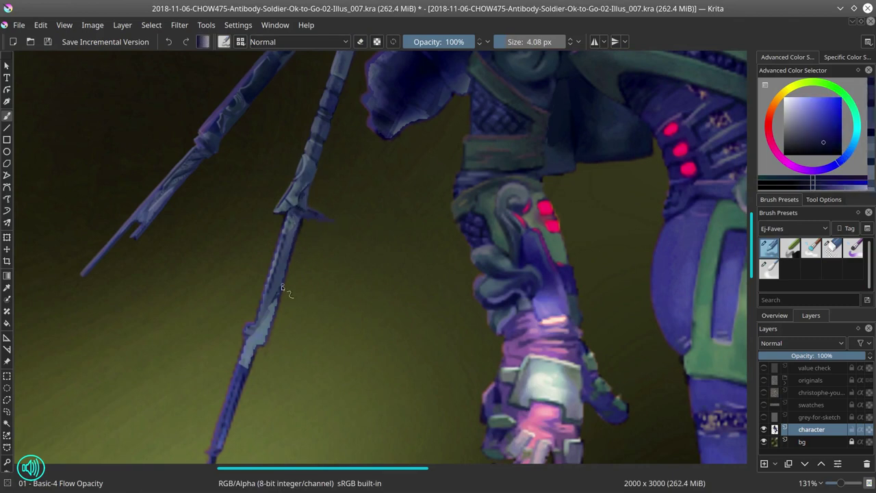
{"action": "key", "text": "e"}
{"action": "key", "text": "e"}
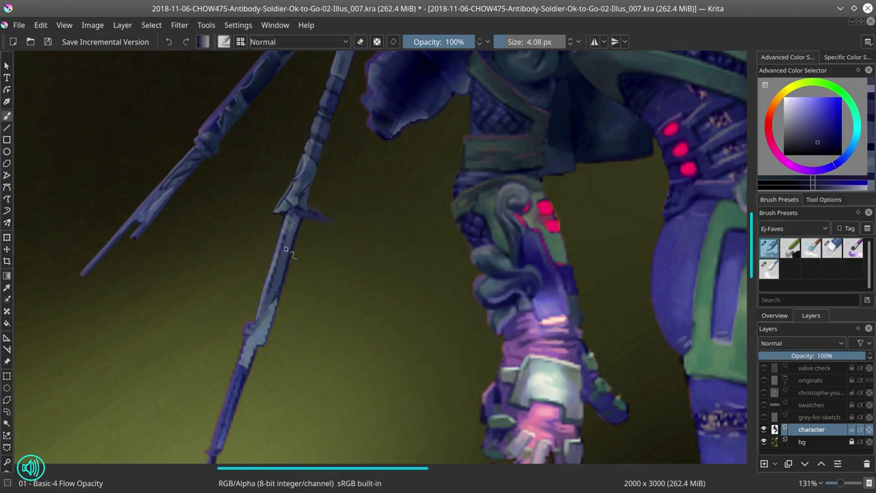
{"action": "left_click", "coordinate": [309, 165], "text": "ctrl"}
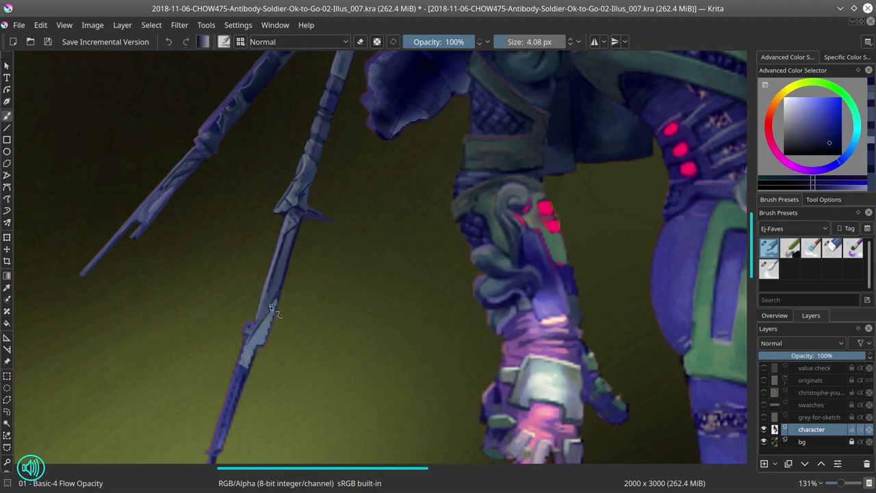
{"action": "left_click", "coordinate": [247, 339], "text": "ctrl"}
{"action": "key", "text": "e"}
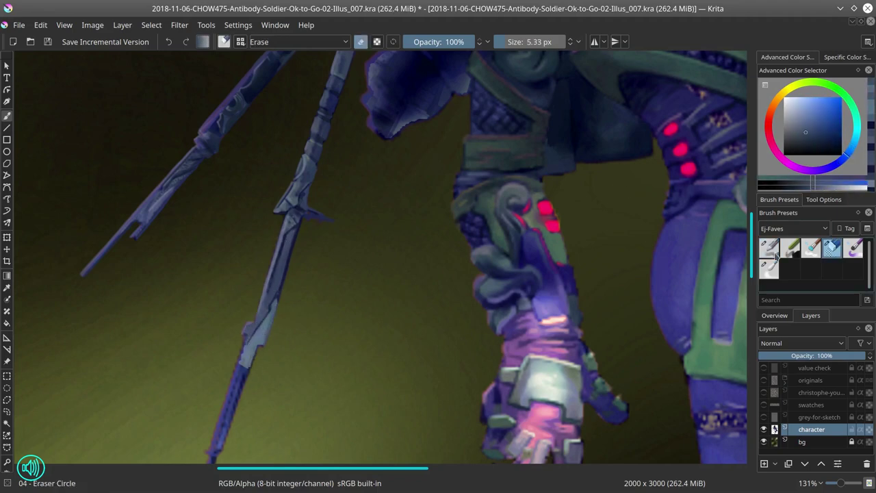
Step: Lay light and darker blue strokes on the spear, erase once more, and save
{"action": "scroll", "coordinate": [237, 347], "scroll_direction": "down", "scroll_amount": 2}
{"action": "key", "text": "e"}
{"action": "left_click", "coordinate": [264, 293], "text": "ctrl"}
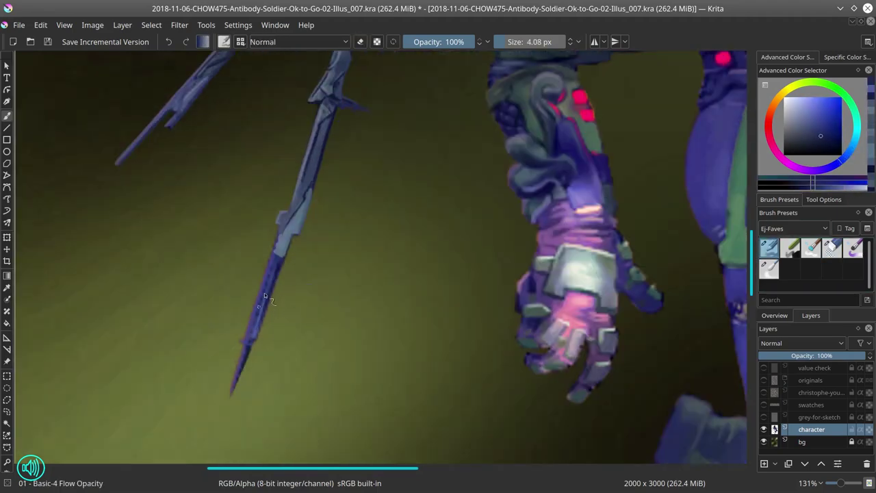
{"action": "left_click", "coordinate": [280, 236], "text": "ctrl"}
{"action": "left_click", "coordinate": [247, 347], "text": "ctrl"}
{"action": "key", "text": "e"}
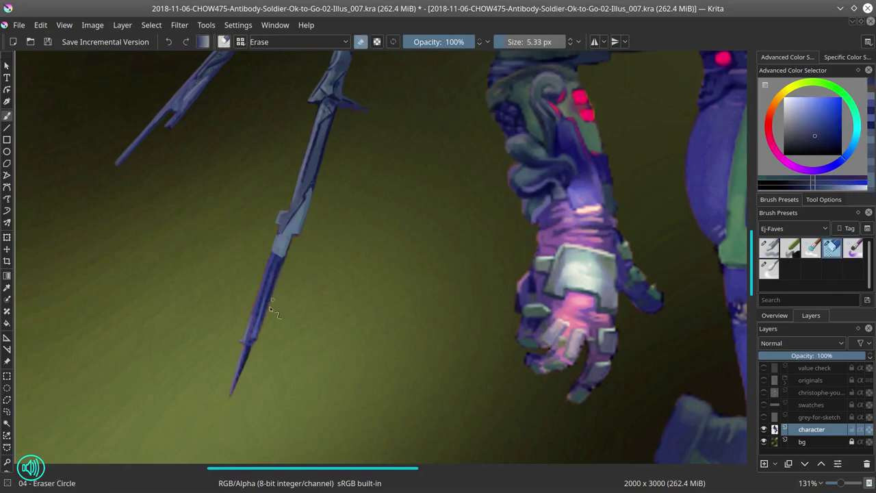
{"action": "key", "text": "e"}
{"action": "scroll", "coordinate": [630, 217], "scroll_direction": "down", "scroll_amount": 4}
{"action": "key", "text": "ctrl+s"}
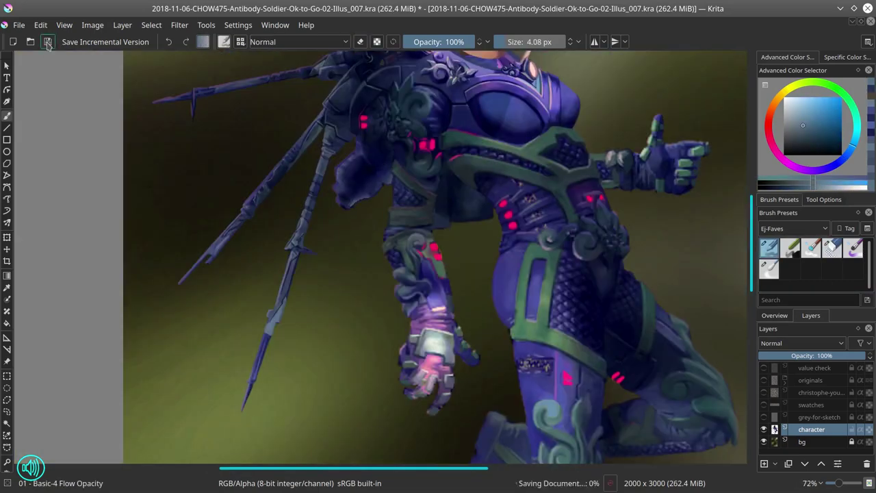
Step: Sample dark blues from the shoulder armour with a smaller brush, paint a trial dark patch, then undo it
{"action": "key", "text": "2"}
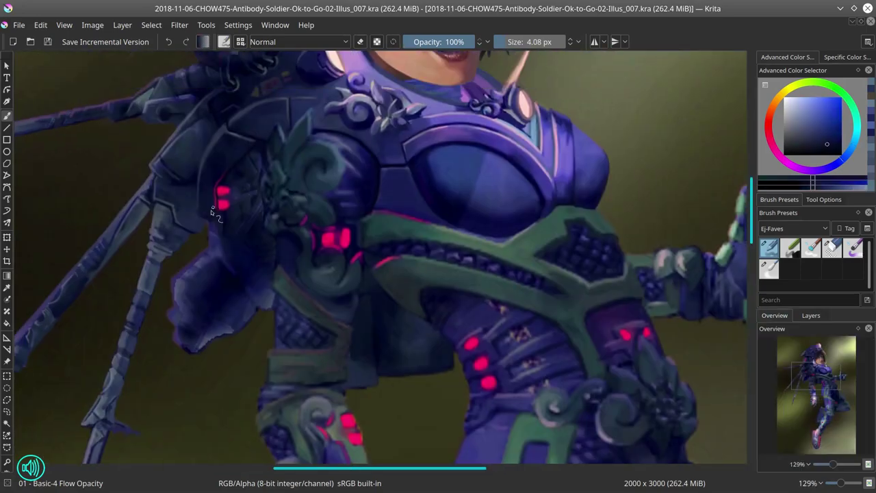
{"action": "left_click", "coordinate": [212, 211], "text": "ctrl"}
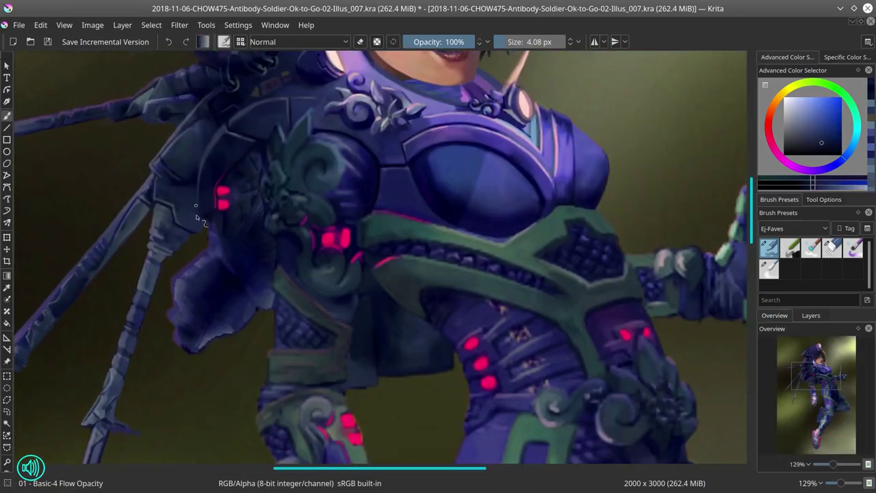
{"action": "key", "text": "bracketleft"}
{"action": "key", "text": "bracketleft"}
{"action": "left_click", "coordinate": [225, 232], "text": "ctrl"}
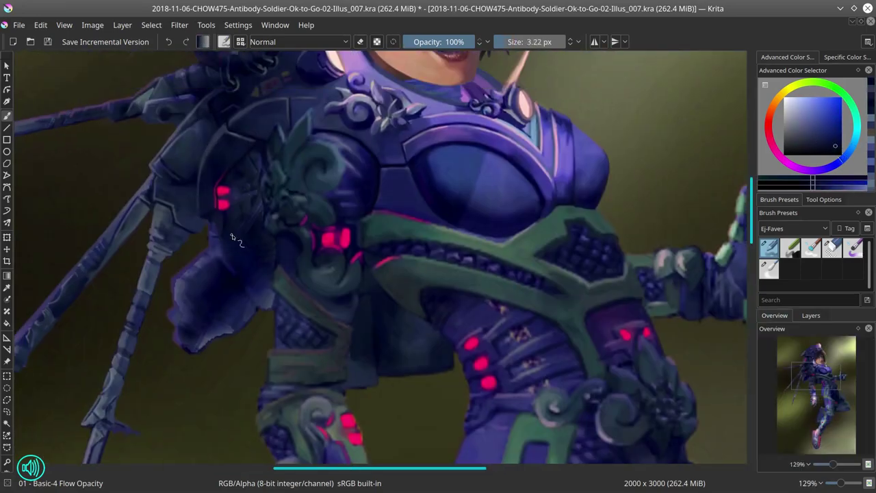
{"action": "key", "text": "bracketleft"}
{"action": "left_click", "coordinate": [213, 253], "text": "ctrl"}
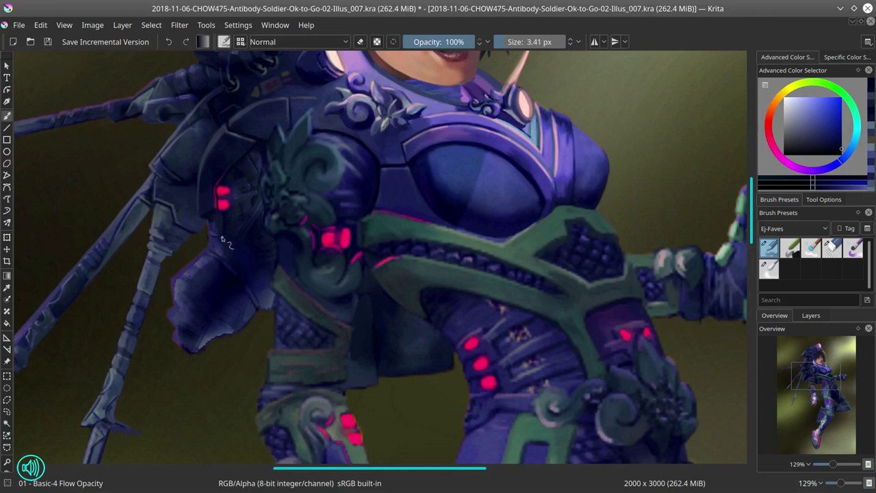
{"action": "left_click", "coordinate": [230, 274], "text": "ctrl"}
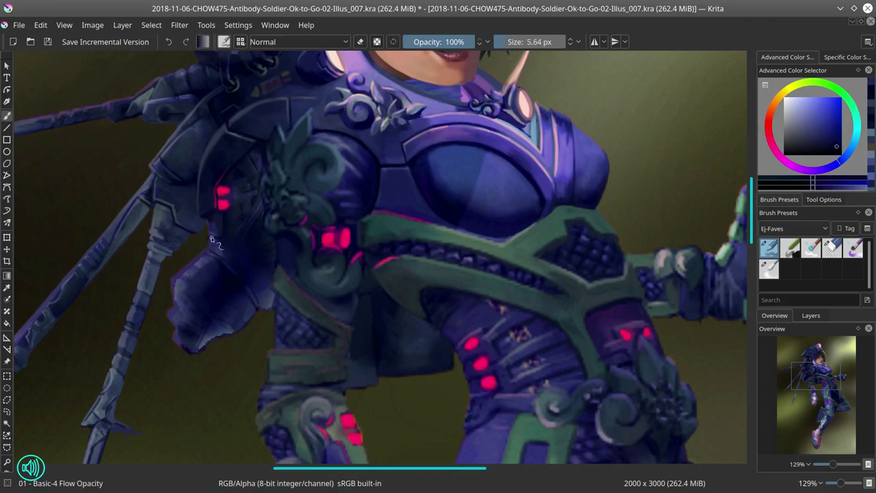
{"action": "key", "text": "bracketleft"}
{"action": "left_click", "coordinate": [236, 243], "text": "ctrl"}
{"action": "left_click_drag", "start_coordinate": [240, 205], "coordinate": [280, 205]}
{"action": "key", "text": "ctrl+z"}
Step: Settle on a lighter grey-blue armour tone and mirror the view to check the painting
{"action": "left_click", "coordinate": [226, 177], "text": "ctrl"}
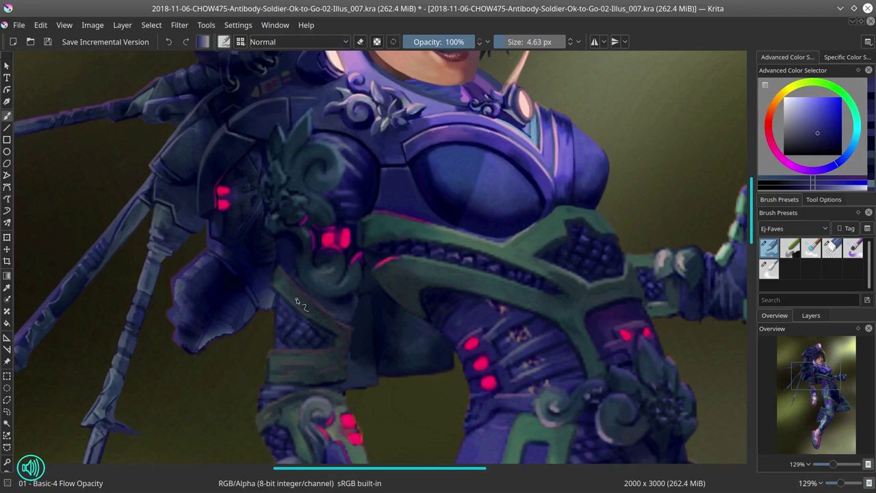
{"action": "left_click", "coordinate": [501, 204], "text": "ctrl"}
{"action": "left_click", "coordinate": [245, 159], "text": "ctrl"}
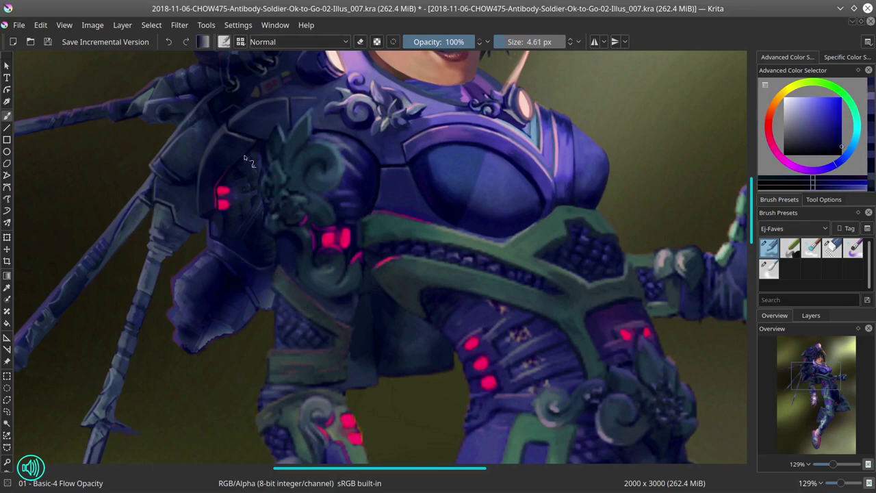
{"action": "key", "text": "bracketright"}
{"action": "key", "text": "bracketright"}
{"action": "key", "text": "bracketright"}
{"action": "left_click", "coordinate": [250, 225], "text": "ctrl"}
{"action": "left_click", "coordinate": [254, 273], "text": "ctrl"}
{"action": "left_click", "coordinate": [256, 286], "text": "ctrl"}
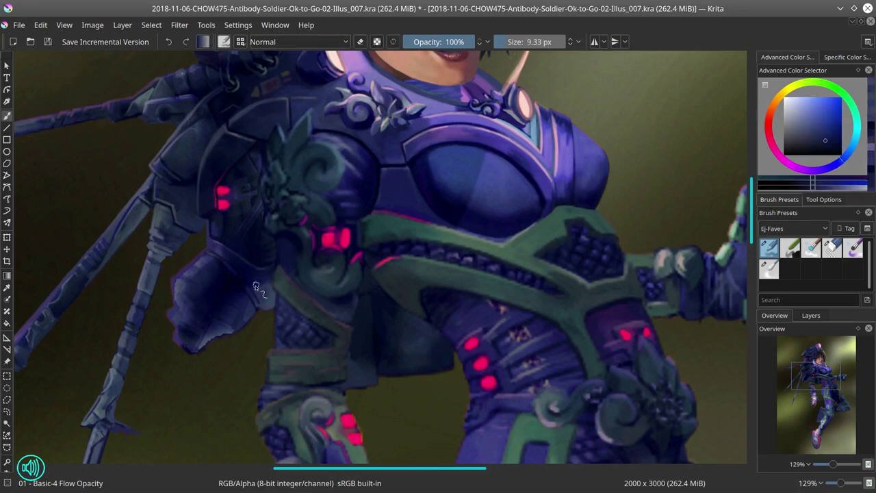
{"action": "key", "text": "m"}
{"action": "left_click_drag", "start_coordinate": [107, 157], "coordinate": [0, 240]}
Step: Paint thin pink-red glow lines on the shoulder armour, then save
{"action": "left_click", "coordinate": [431, 282], "text": "ctrl"}
{"action": "key", "text": "bracketleft"}
{"action": "key", "text": "bracketleft"}
{"action": "left_click", "coordinate": [432, 282], "text": "ctrl"}
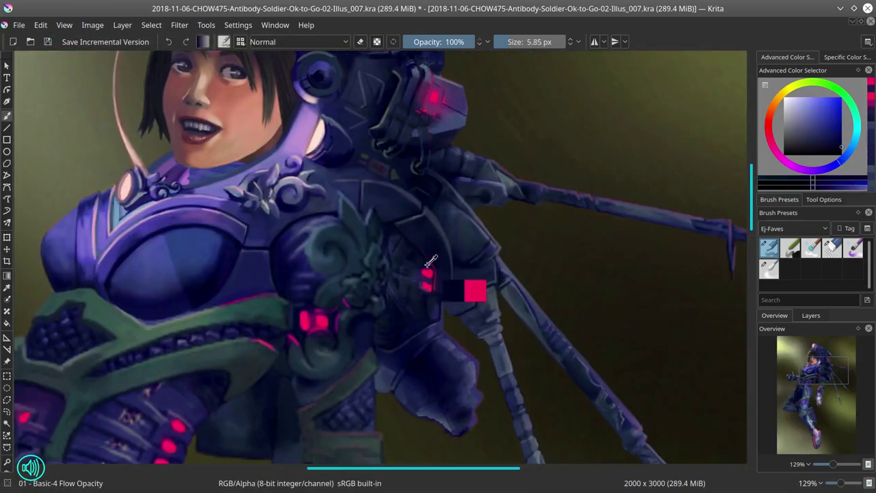
{"action": "left_click_drag", "start_coordinate": [424, 272], "coordinate": [422, 300]}
{"action": "key", "text": "bracketleft"}
{"action": "key", "text": "bracketleft"}
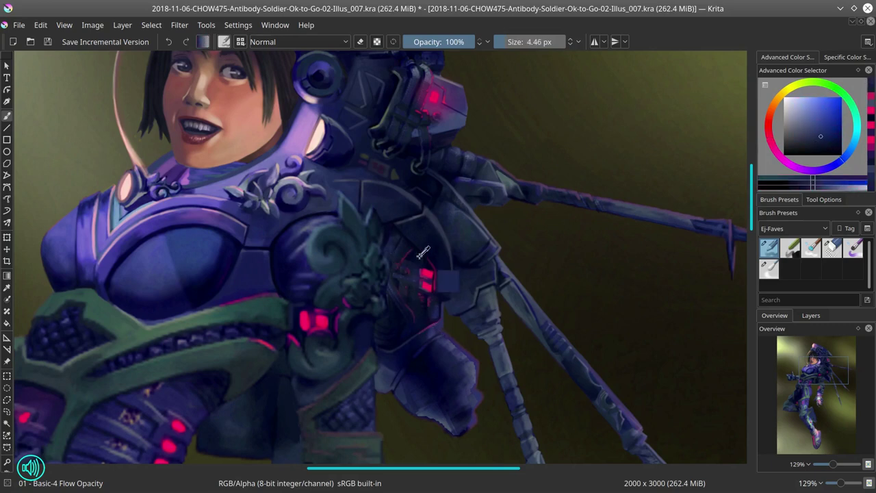
{"action": "left_click", "coordinate": [384, 294], "text": "ctrl"}
{"action": "key", "text": "bracketright"}
{"action": "left_click", "coordinate": [48, 42]}
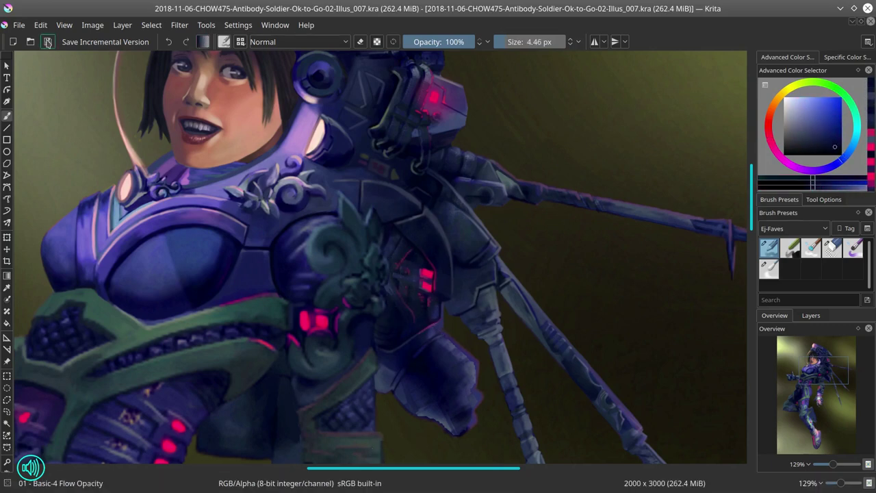
Step: Shade the elbow piece near the spikes with sampled blues, alternating basic and soft blending brushes
{"action": "left_click_drag", "start_coordinate": [452, 348], "coordinate": [370, 245]}
{"action": "left_click", "coordinate": [370, 246], "text": "ctrl"}
{"action": "key", "text": "bracketright"}
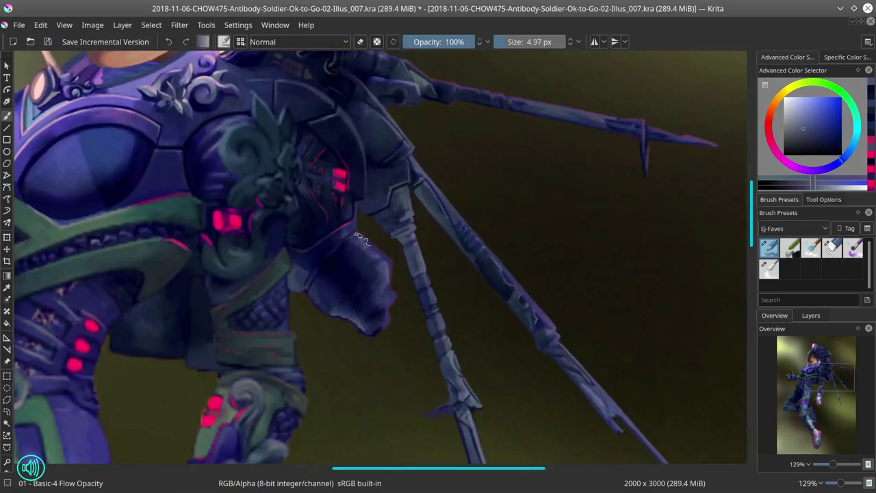
{"action": "key", "text": "slash"}
{"action": "key", "text": "slash"}
{"action": "key", "text": "bracketright"}
{"action": "key", "text": "bracketright"}
{"action": "key", "text": "bracketright"}
{"action": "key", "text": "bracketright"}
{"action": "key", "text": "bracketright"}
{"action": "key", "text": "bracketright"}
{"action": "key", "text": "bracketright"}
{"action": "key", "text": "bracketright"}
{"action": "key", "text": "bracketright"}
{"action": "key", "text": "bracketright"}
{"action": "key", "text": "bracketright"}
{"action": "key", "text": "bracketright"}
{"action": "key", "text": "bracketright"}
{"action": "key", "text": "bracketright"}
{"action": "key", "text": "bracketright"}
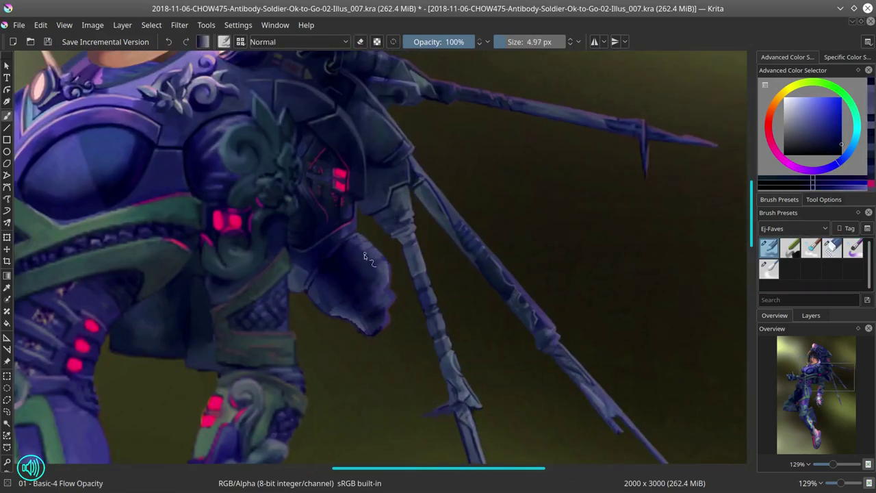
{"action": "left_click", "coordinate": [377, 354], "text": "ctrl"}
{"action": "key", "text": "bracketleft"}
{"action": "key", "text": "bracketleft"}
{"action": "key", "text": "bracketleft"}
{"action": "key", "text": "bracketleft"}
{"action": "key", "text": "bracketleft"}
{"action": "key", "text": "bracketleft"}
{"action": "key", "text": "bracketleft"}
{"action": "key", "text": "bracketleft"}
{"action": "key", "text": "bracketleft"}
{"action": "key", "text": "bracketleft"}
{"action": "key", "text": "bracketleft"}
{"action": "key", "text": "bracketleft"}
{"action": "key", "text": "bracketleft"}
{"action": "key", "text": "bracketleft"}
{"action": "key", "text": "bracketleft"}
{"action": "key", "text": "bracketleft"}
{"action": "key", "text": "bracketleft"}
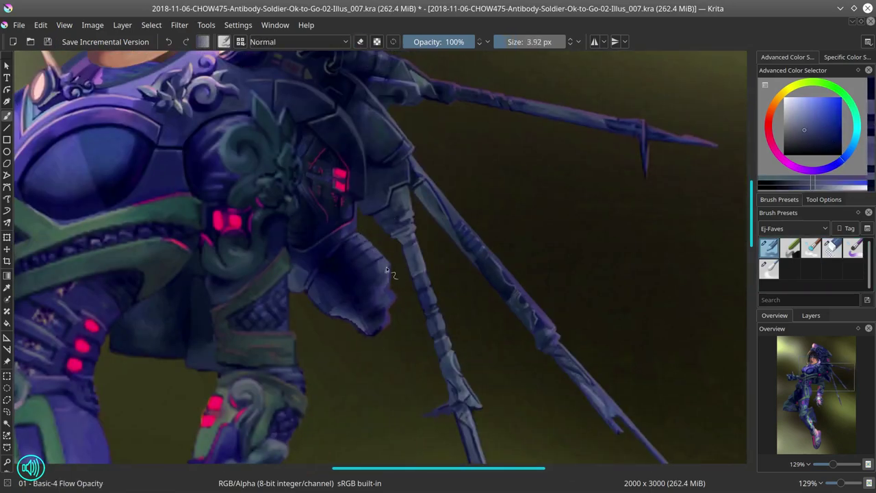
{"action": "left_click", "coordinate": [388, 286], "text": "ctrl"}
{"action": "key", "text": "bracketright"}
{"action": "key", "text": "bracketright"}
{"action": "key", "text": "bracketright"}
{"action": "key", "text": "bracketright"}
{"action": "key", "text": "bracketright"}
{"action": "key", "text": "bracketright"}
{"action": "key", "text": "bracketright"}
{"action": "key", "text": "bracketright"}
{"action": "key", "text": "bracketright"}
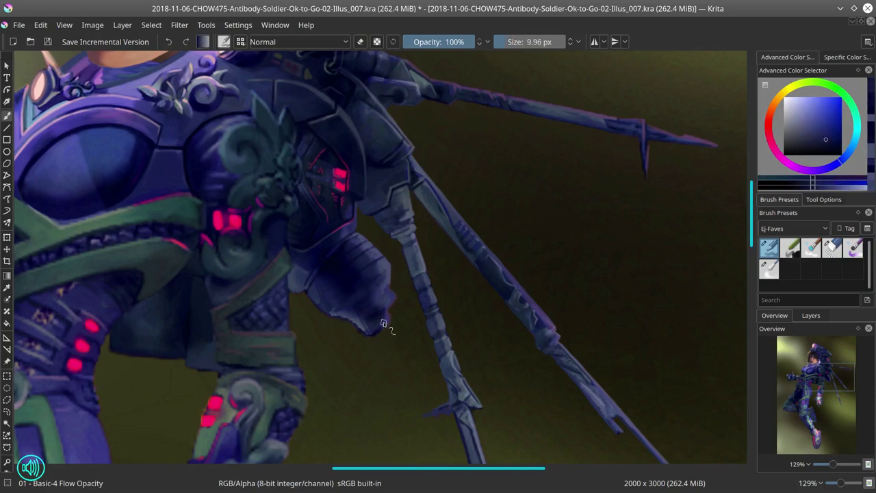
{"action": "left_click", "coordinate": [356, 298], "text": "ctrl"}
{"action": "key", "text": "slash"}
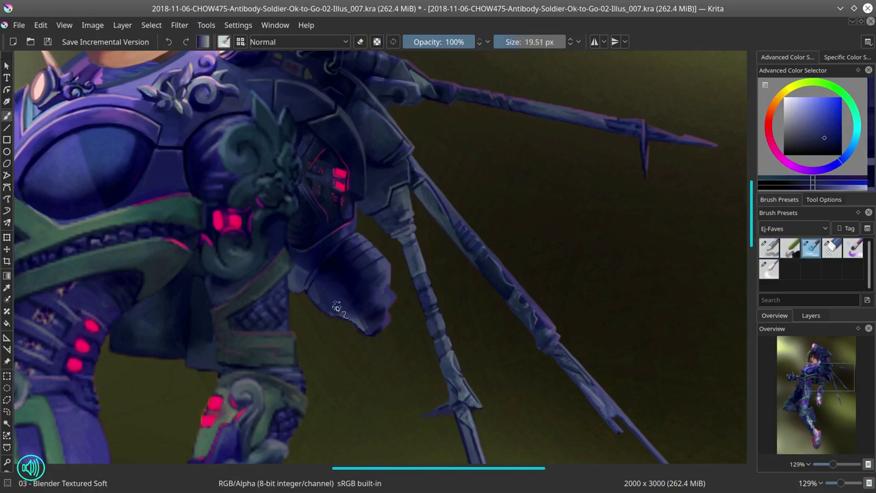
{"action": "key", "text": "slash"}
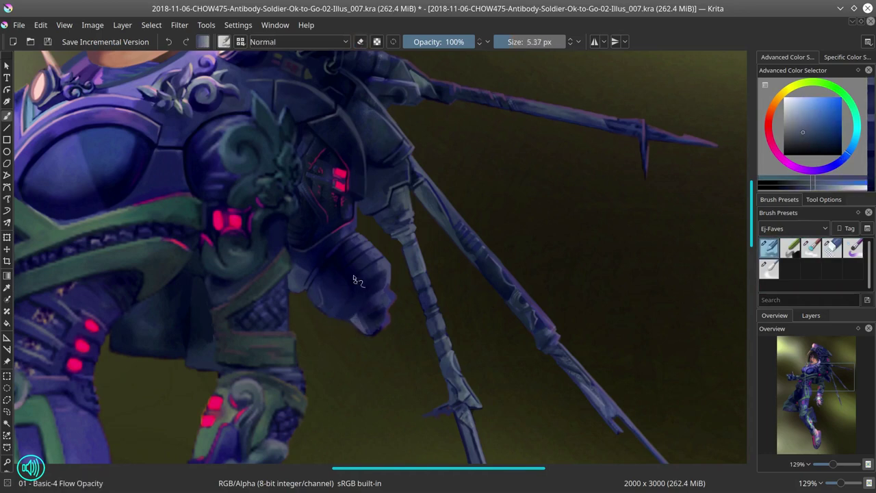
Step: Erase and refine the elbow's grey-blue edge in a rotated view, then reset the view and save
{"action": "key", "text": "e"}
{"action": "key", "text": "slash"}
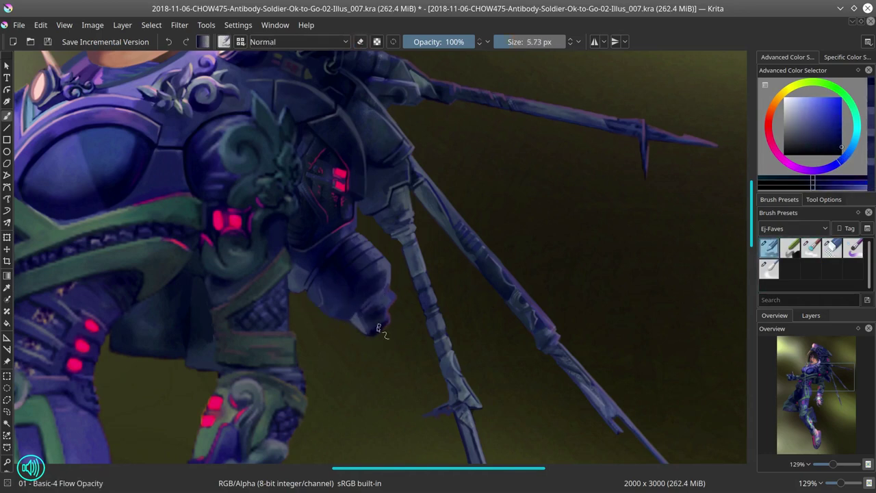
{"action": "left_click", "coordinate": [390, 279], "text": "ctrl"}
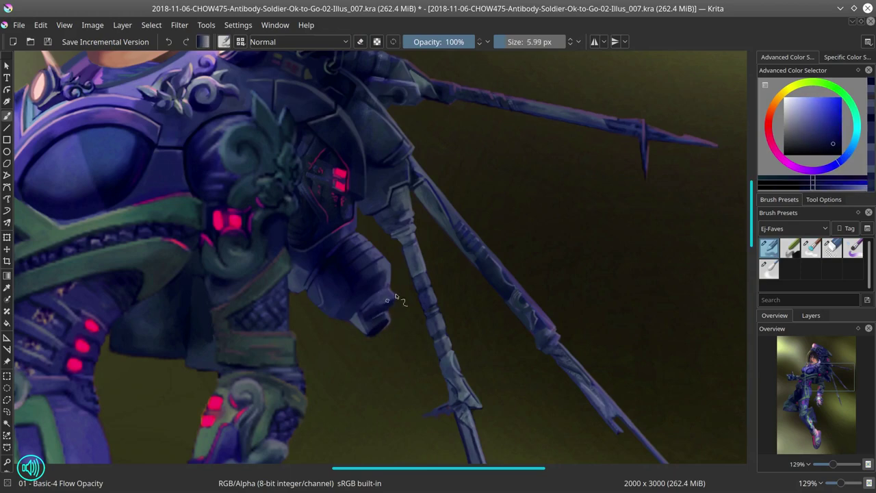
{"action": "left_click", "coordinate": [380, 335], "text": "ctrl"}
{"action": "key", "text": "4"}
{"action": "key", "text": "4"}
{"action": "key", "text": "4"}
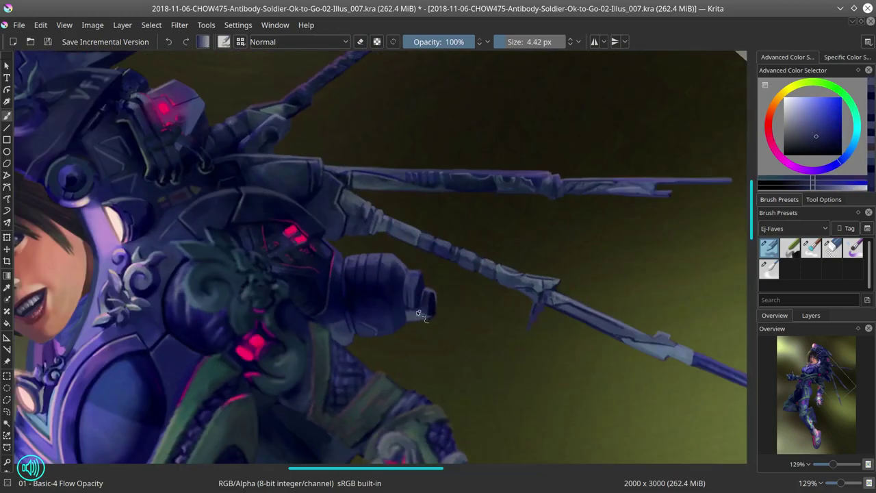
{"action": "key", "text": "slash"}
{"action": "key", "text": "5"}
{"action": "key", "text": "2"}
{"action": "key", "text": "ctrl+s"}
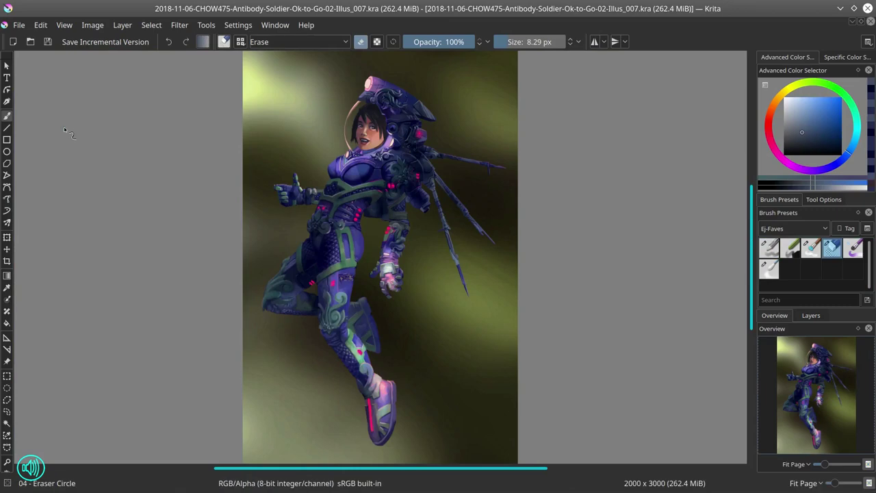
{"action": "scroll", "coordinate": [379, 204], "scroll_direction": "up", "scroll_amount": 5}
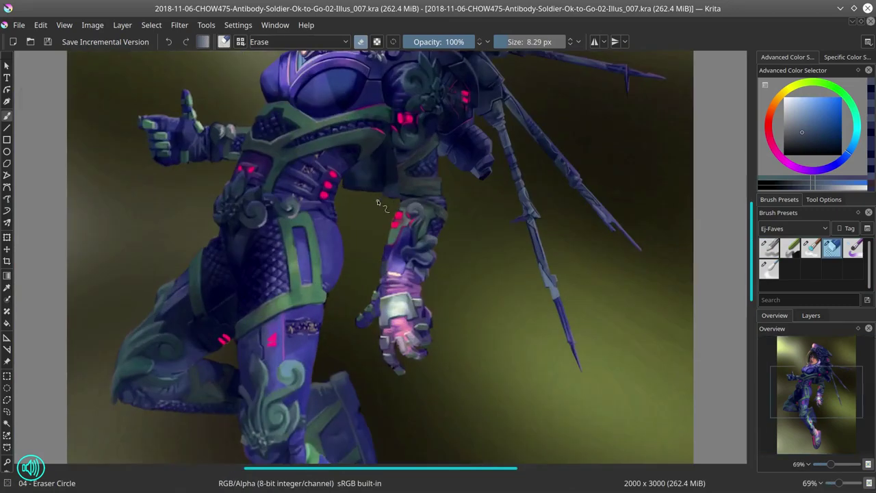
{"action": "scroll", "coordinate": [372, 193], "scroll_direction": "up", "scroll_amount": 4}
{"action": "key", "text": "1"}
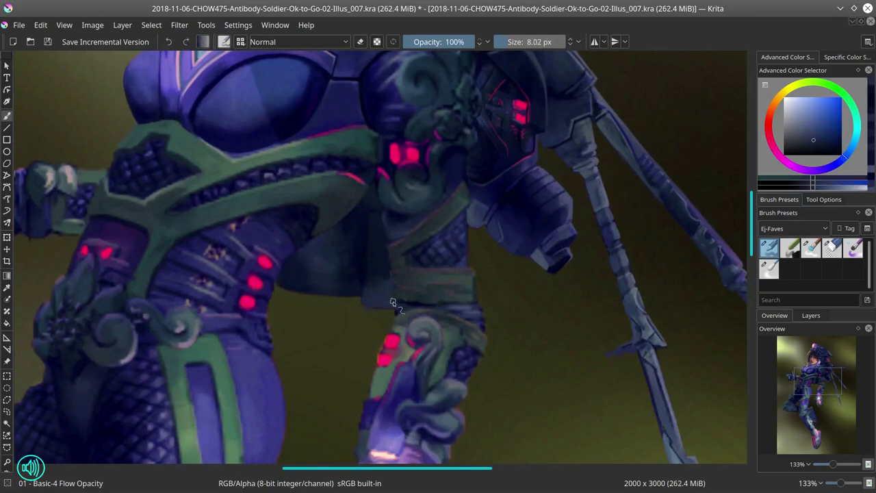
Step: Shrink the pasted ornament reference and place it beside the backpack
{"action": "key", "text": "2"}
{"action": "key", "text": "ctrl+s"}
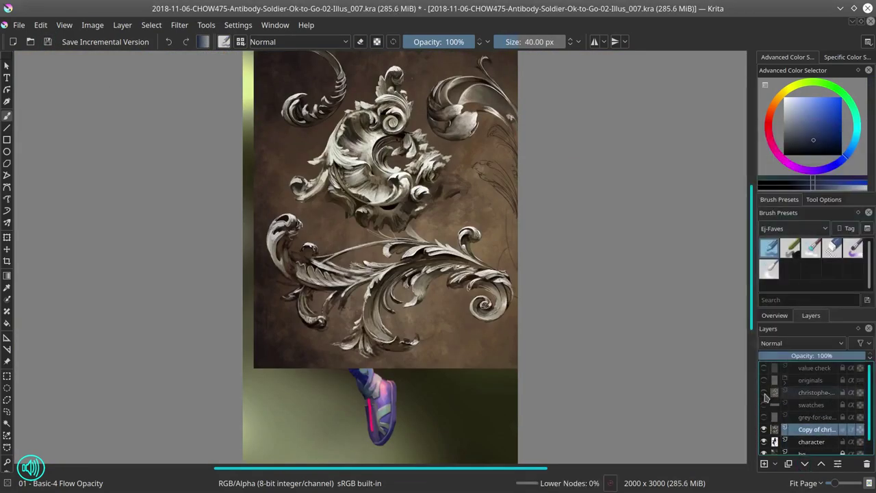
{"action": "mouse_move", "coordinate": [453, 123]}
{"action": "left_mouse_down"}
{"action": "mouse_move", "coordinate": [291, 149]}
{"action": "mouse_move", "coordinate": [432, 215]}
{"action": "left_mouse_up"}
{"action": "key", "text": "Return"}
{"action": "key", "text": "Page_Down"}
{"action": "key", "text": "b"}
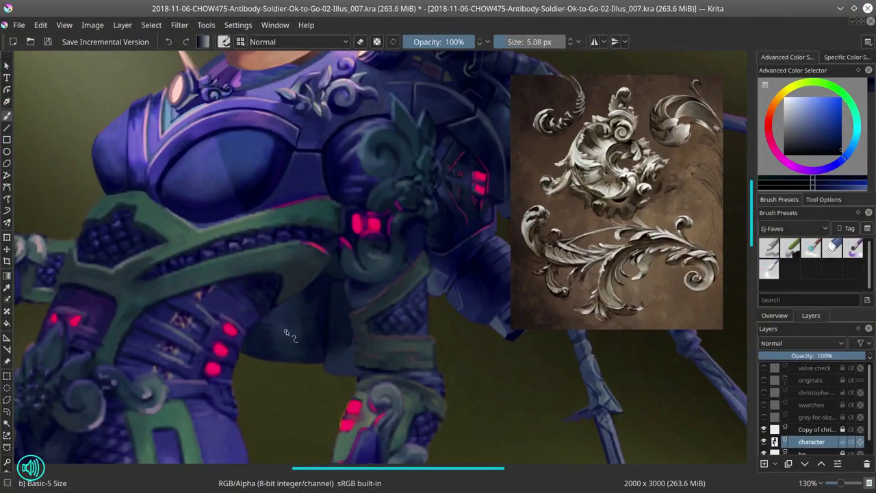
Step: Sample dark blue-grey and saturated blue shoulder tones with the basic brush to begin repainting
{"action": "key", "text": "slash"}
{"action": "left_click", "coordinate": [306, 323], "text": "ctrl"}
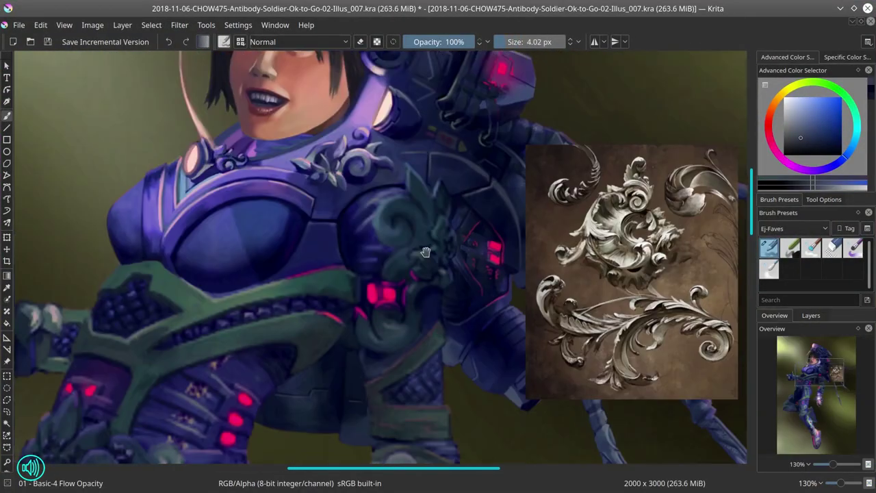
{"action": "left_click_drag", "start_coordinate": [383, 297], "coordinate": [338, 310]}
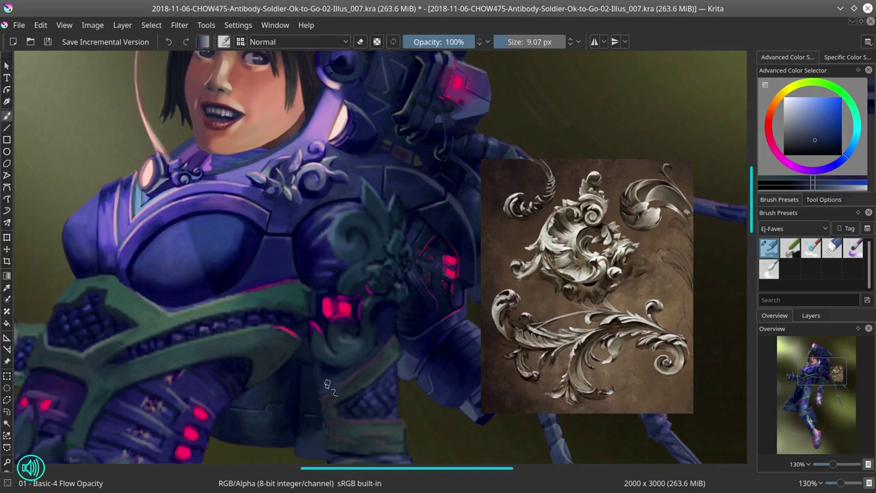
{"action": "left_click", "coordinate": [327, 296], "text": "ctrl"}
{"action": "key", "text": "bracketright"}
{"action": "key", "text": "bracketright"}
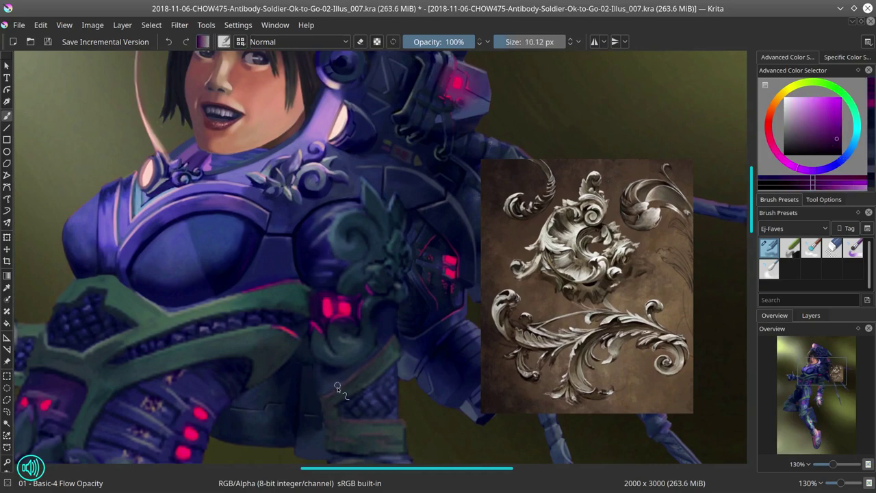
{"action": "left_click", "coordinate": [360, 312], "text": "ctrl"}
{"action": "key", "text": "bracketleft"}
{"action": "key", "text": "bracketleft"}
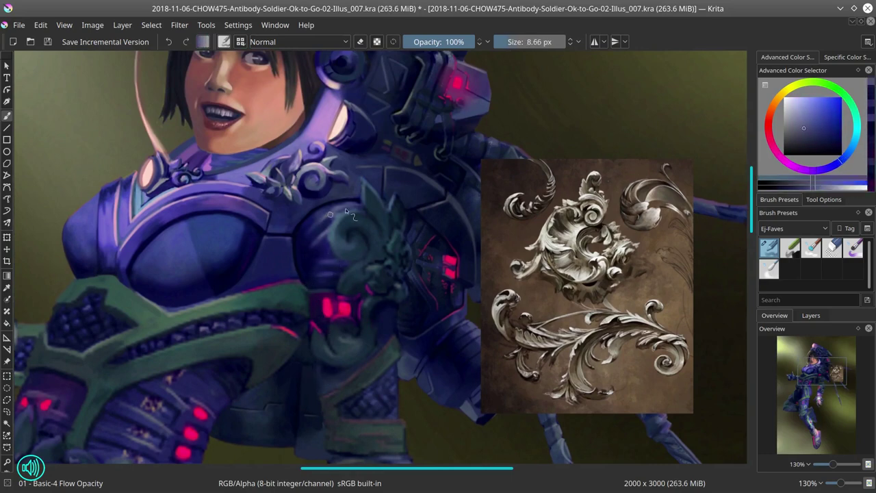
{"action": "left_click", "coordinate": [310, 252], "text": "ctrl"}
{"action": "left_click", "coordinate": [315, 259], "text": "ctrl"}
{"action": "left_click", "coordinate": [353, 281], "text": "ctrl"}
Step: Shade the shoulder armour with sampled dark, saturated and lighter blues, then save
{"action": "key", "text": "slash"}
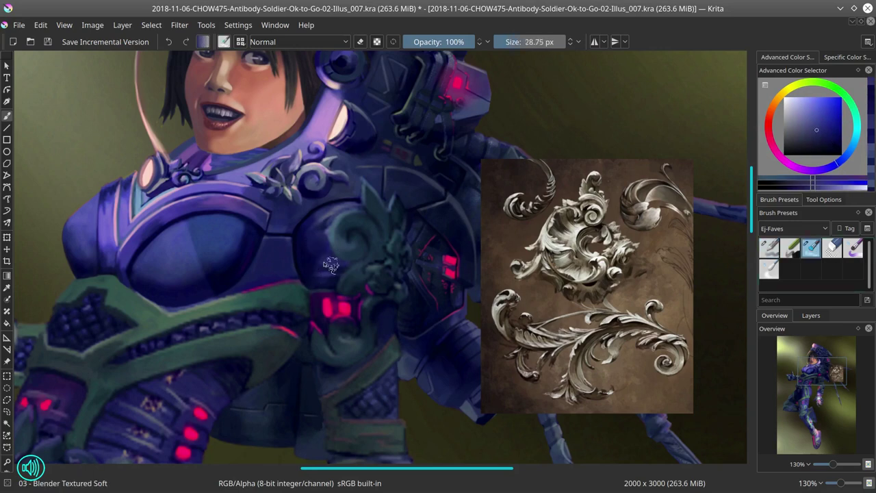
{"action": "key", "text": "slash"}
{"action": "left_click", "coordinate": [317, 293], "text": "ctrl"}
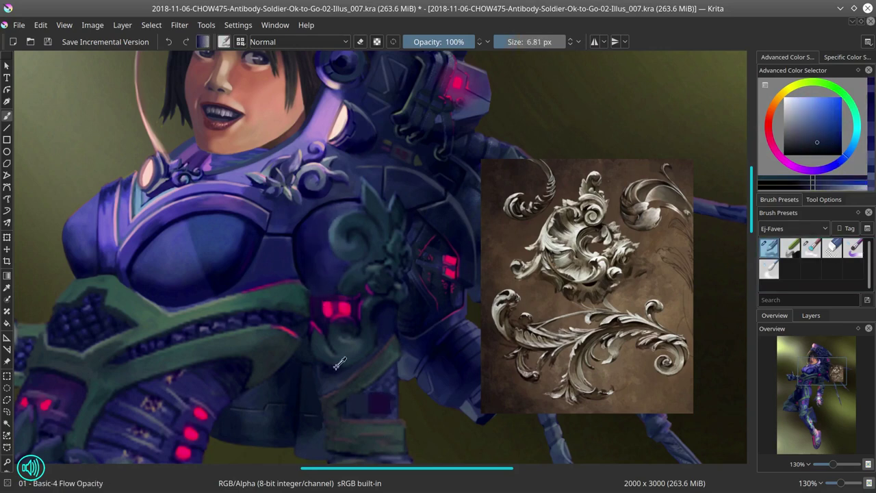
{"action": "left_click", "coordinate": [317, 293], "text": "ctrl"}
{"action": "key", "text": "bracketright"}
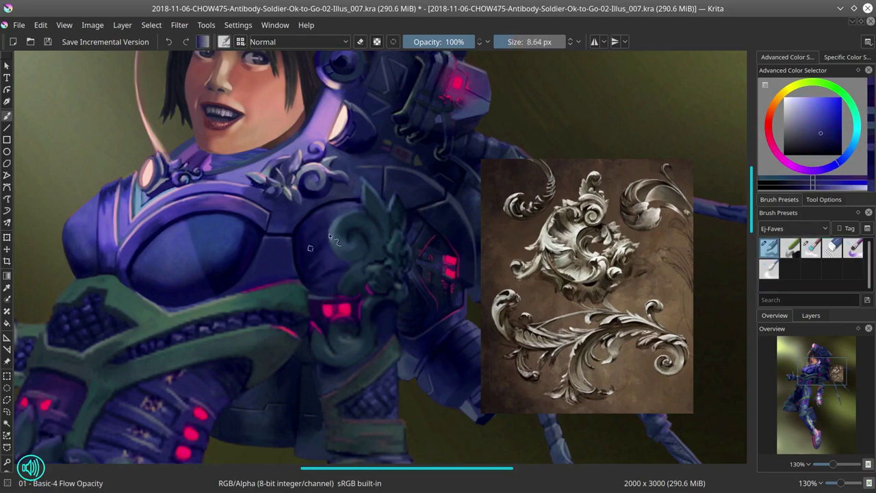
{"action": "left_click", "coordinate": [315, 245], "text": "ctrl"}
{"action": "key", "text": "bracketleft"}
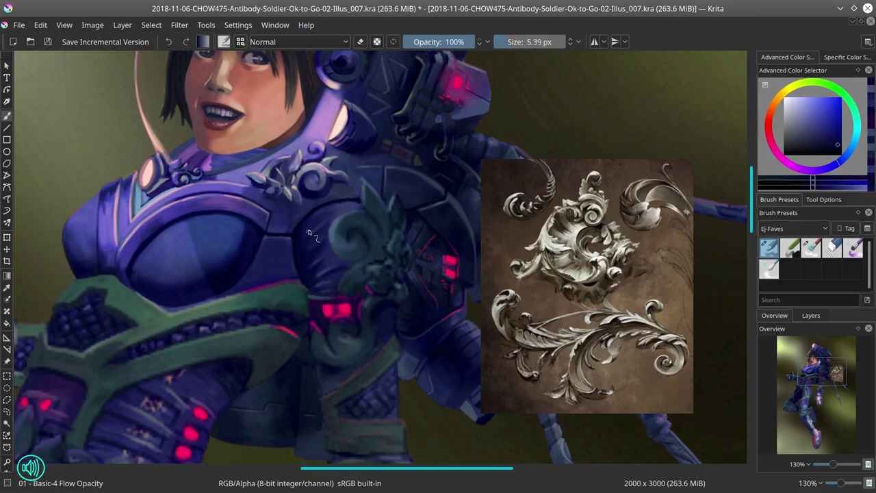
{"action": "left_click", "coordinate": [306, 273], "text": "ctrl"}
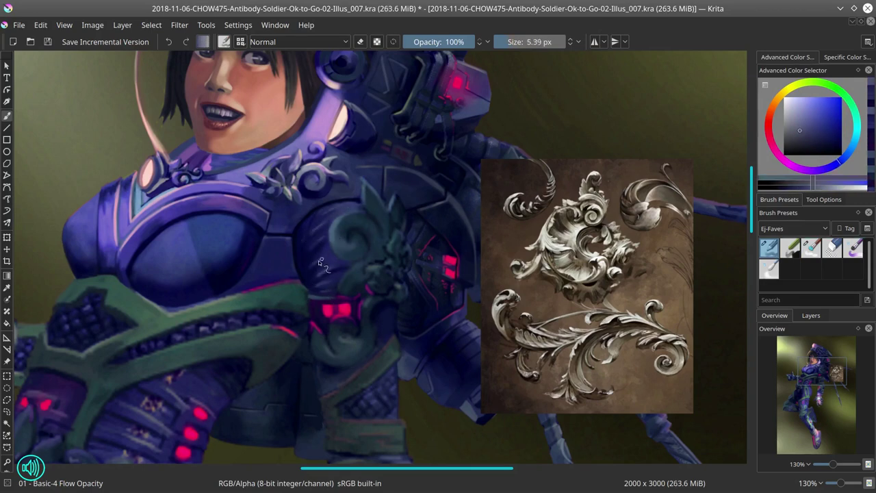
{"action": "left_click", "coordinate": [337, 226], "text": "ctrl"}
{"action": "left_click", "coordinate": [806, 139]}
{"action": "key", "text": "bracketleft"}
{"action": "left_click", "coordinate": [48, 42]}
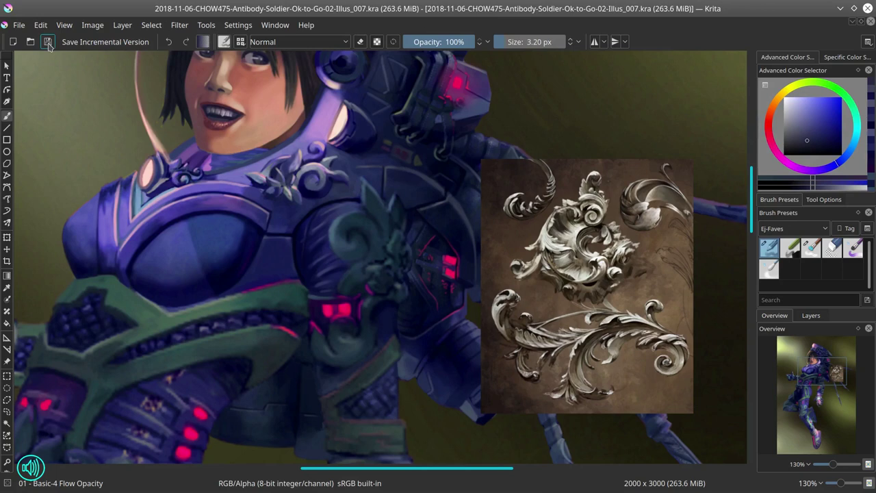
Step: Paint glowing saturated and lighter pink lights on the shoulder plate
{"action": "left_click", "coordinate": [336, 310], "text": "ctrl"}
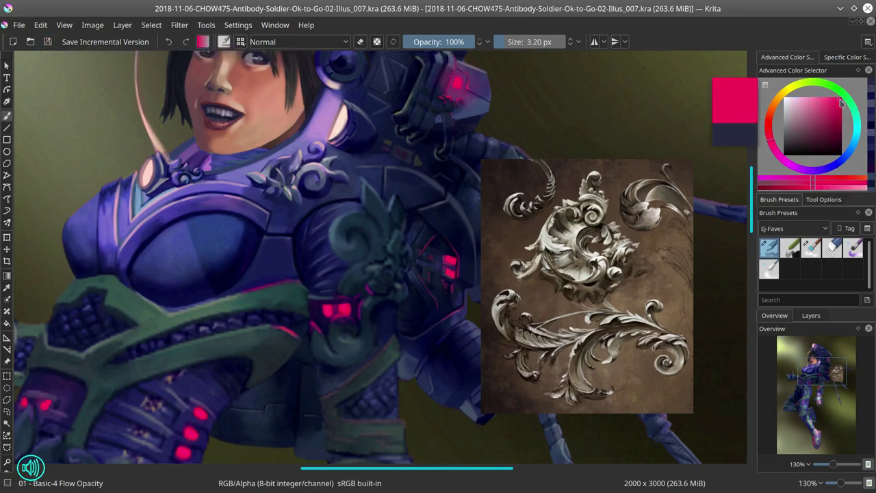
{"action": "key", "text": "bracketright"}
{"action": "key", "text": "bracketright"}
{"action": "left_click", "coordinate": [277, 263], "text": "ctrl"}
{"action": "key", "text": "bracketleft"}
{"action": "key", "text": "bracketleft"}
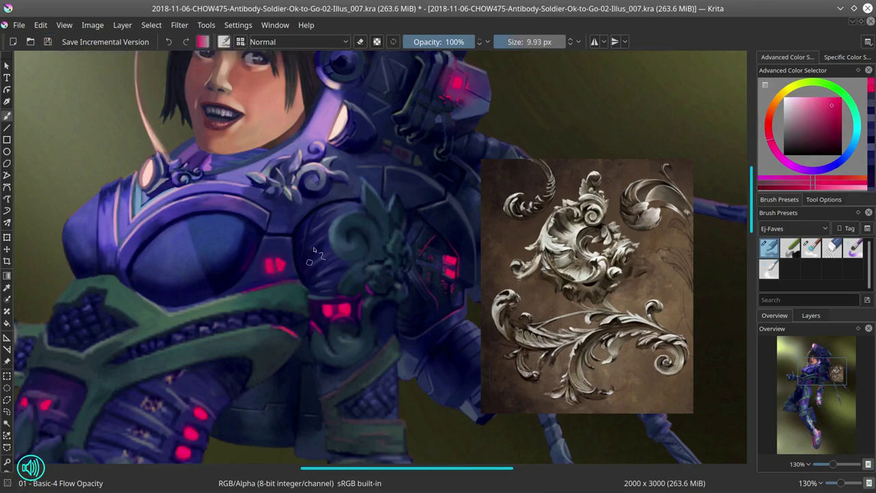
{"action": "scroll", "coordinate": [293, 268], "scroll_direction": "down", "scroll_amount": 1}
{"action": "left_click", "coordinate": [301, 288], "text": "ctrl"}
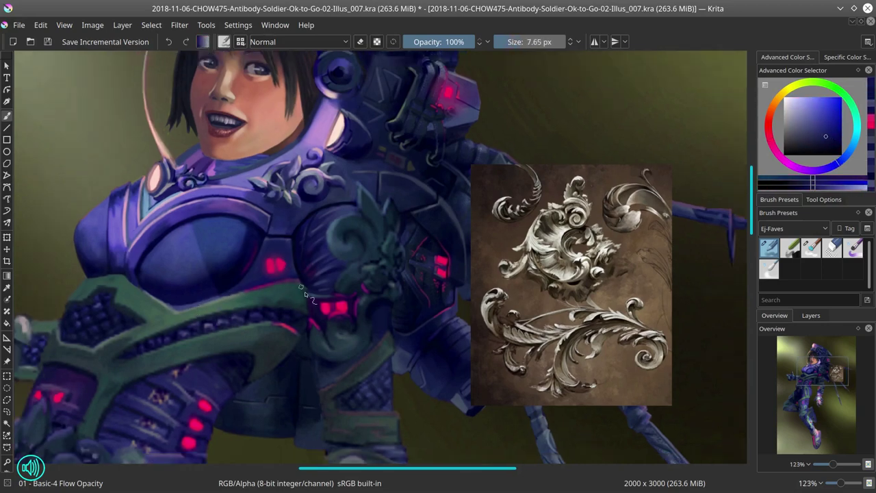
Step: Flip the whole image horizontally with Image > Mirror Image Horizontally, pan to the shoulder and face, and save
{"action": "left_click", "coordinate": [92, 25]}
{"action": "left_click", "coordinate": [137, 210]}
{"action": "mouse_move", "coordinate": [401, 322]}
{"action": "left_mouse_down"}
{"action": "mouse_move", "coordinate": [397, 279]}
{"action": "mouse_move", "coordinate": [394, 310]}
{"action": "mouse_move", "coordinate": [491, 305]}
{"action": "mouse_move", "coordinate": [358, 284]}
{"action": "mouse_move", "coordinate": [383, 373]}
{"action": "mouse_move", "coordinate": [438, 411]}
{"action": "mouse_move", "coordinate": [332, 333]}
{"action": "left_mouse_up"}
{"action": "key", "text": "bracketright"}
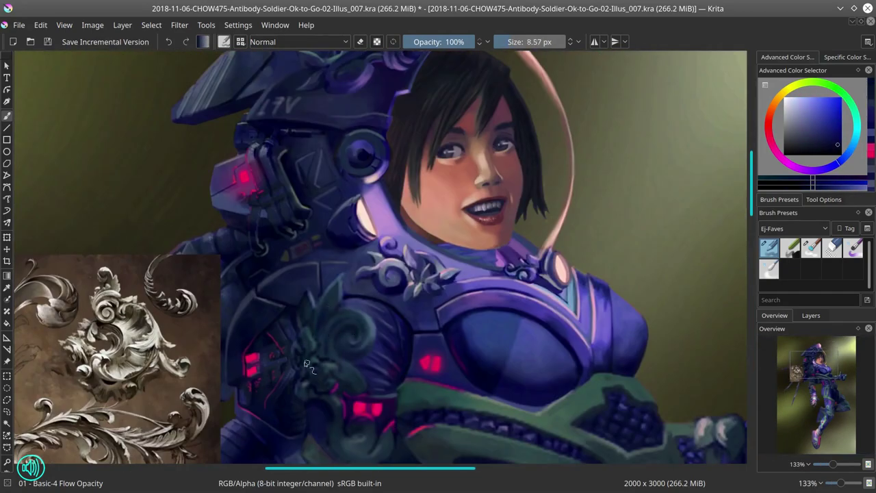
{"action": "scroll", "coordinate": [307, 363], "scroll_direction": "down", "scroll_amount": 1}
{"action": "key", "text": "bracketleft"}
{"action": "scroll", "coordinate": [343, 383], "scroll_direction": "down", "scroll_amount": 1}
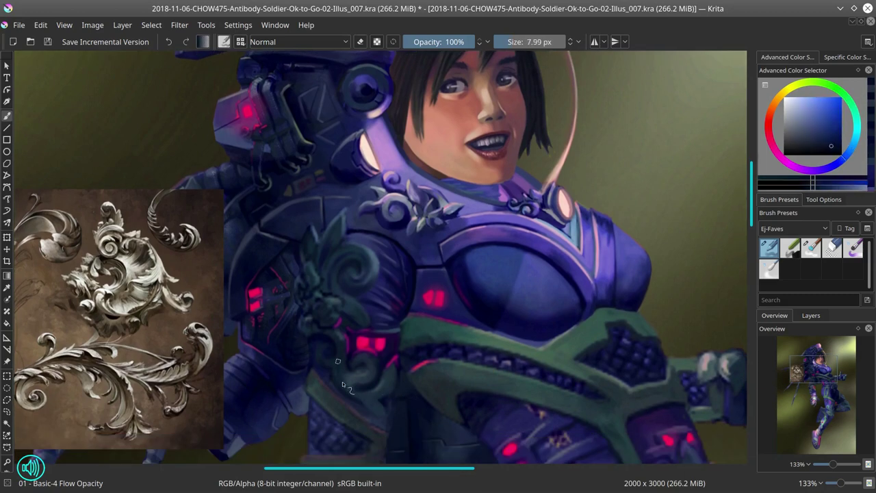
{"action": "key", "text": "slash"}
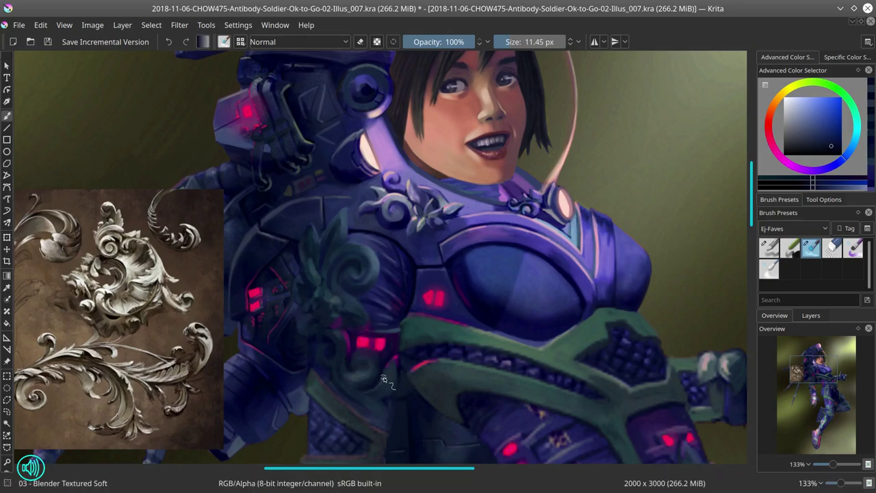
{"action": "key", "text": "ctrl+s"}
Step: Reveal the grey sketch overlay and select Layer 12 with the basic inking brush
{"action": "left_click", "coordinate": [811, 315]}
{"action": "left_click", "coordinate": [765, 411]}
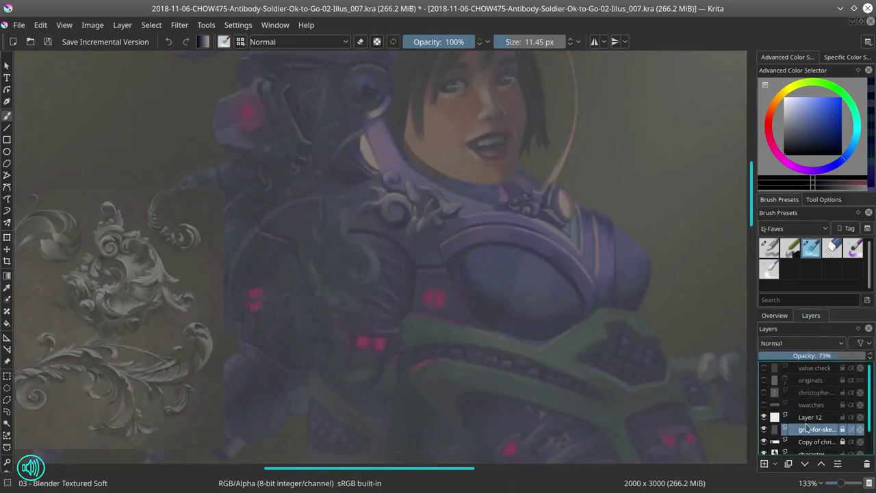
{"action": "key", "text": "Page_Up"}
{"action": "key", "text": "/"}
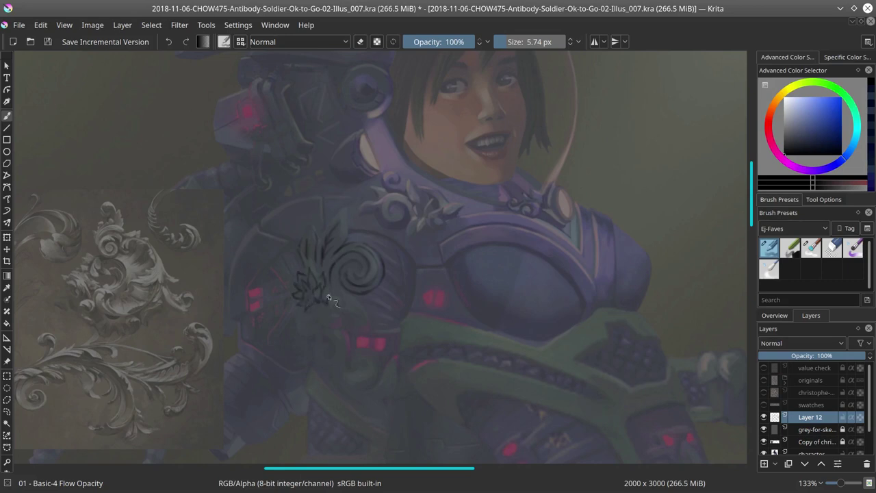
Step: Erase the loop at the ornament sketch's bottom and pick a grey-green for the flourish
{"action": "key", "text": "e"}
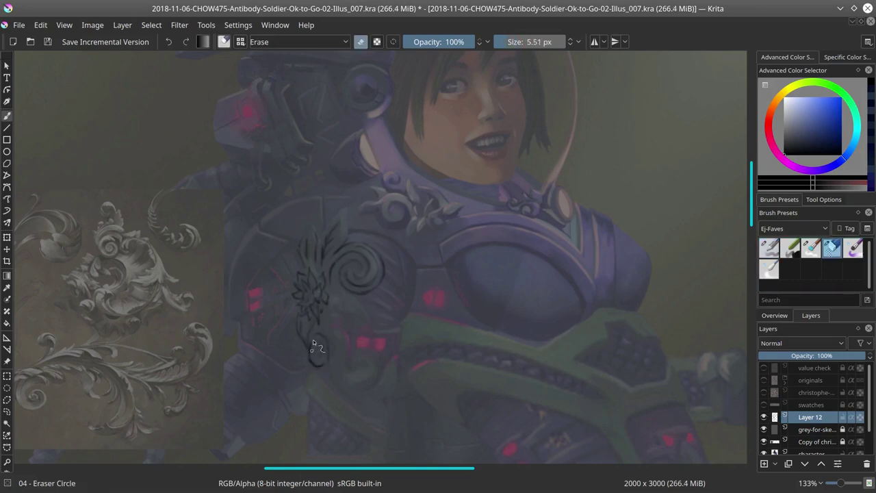
{"action": "left_click_drag", "start_coordinate": [323, 342], "coordinate": [319, 364]}
{"action": "key", "text": "e"}
{"action": "key", "text": "e"}
{"action": "key", "text": "e"}
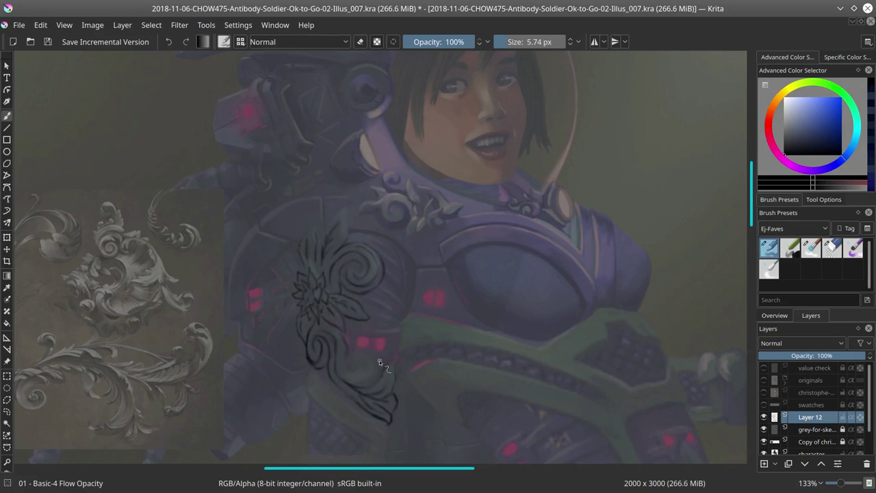
{"action": "left_click", "coordinate": [370, 243], "text": "ctrl"}
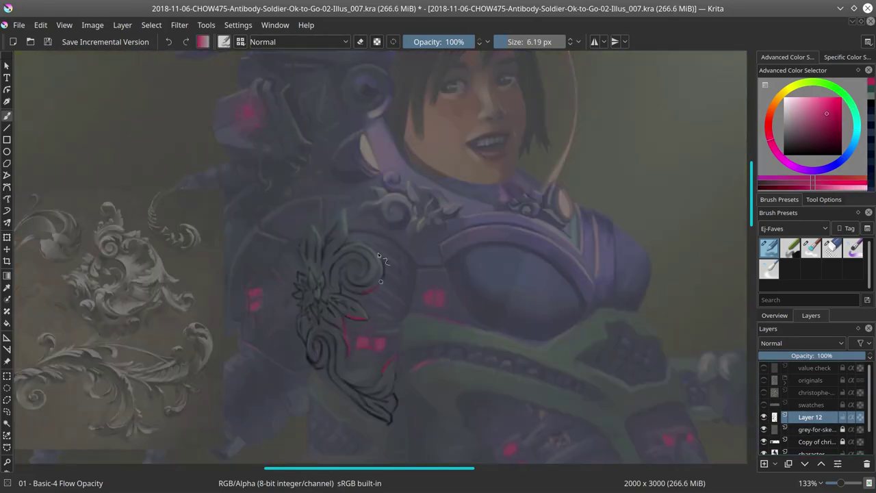
{"action": "right_click", "coordinate": [808, 417]}
{"action": "key", "text": "Escape"}
Step: Hide the ornament reference image and pick armour blues and a pink to paint with
{"action": "left_click", "coordinate": [361, 363], "text": "ctrl"}
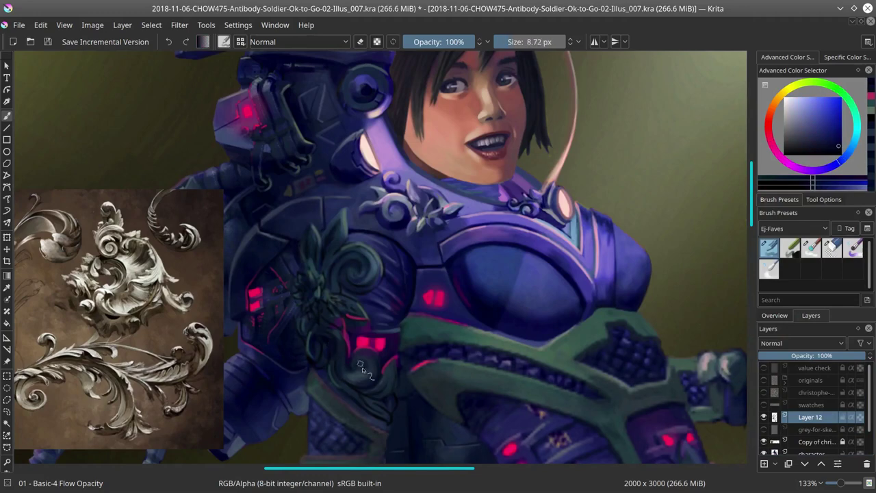
{"action": "scroll", "coordinate": [413, 310], "scroll_direction": "down", "scroll_amount": 5}
{"action": "scroll", "coordinate": [342, 306], "scroll_direction": "up", "scroll_amount": 5}
{"action": "left_click", "coordinate": [342, 306], "text": "ctrl"}
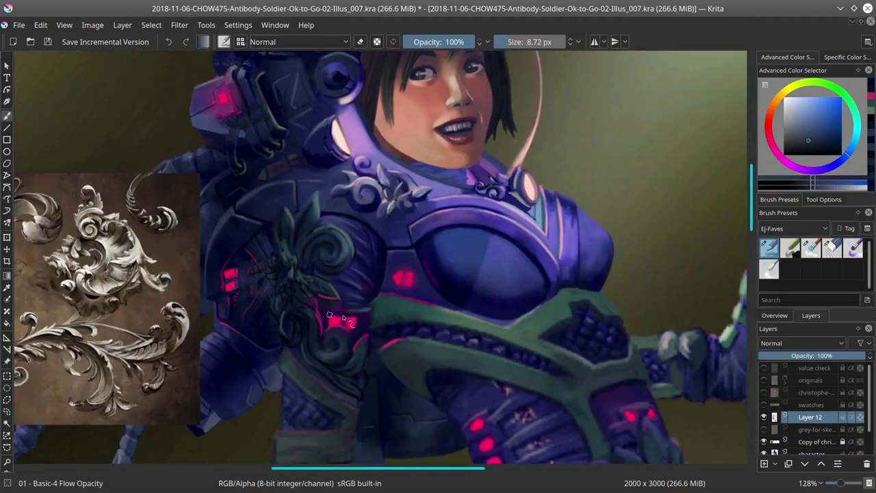
{"action": "key", "text": "slash"}
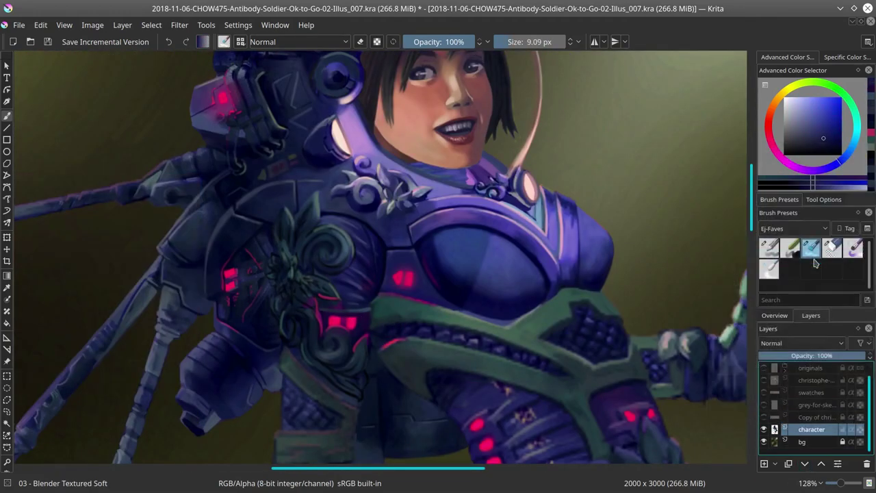
{"action": "key", "text": "slash"}
{"action": "left_click", "coordinate": [327, 302], "text": "ctrl"}
{"action": "left_click", "coordinate": [327, 303], "text": "ctrl"}
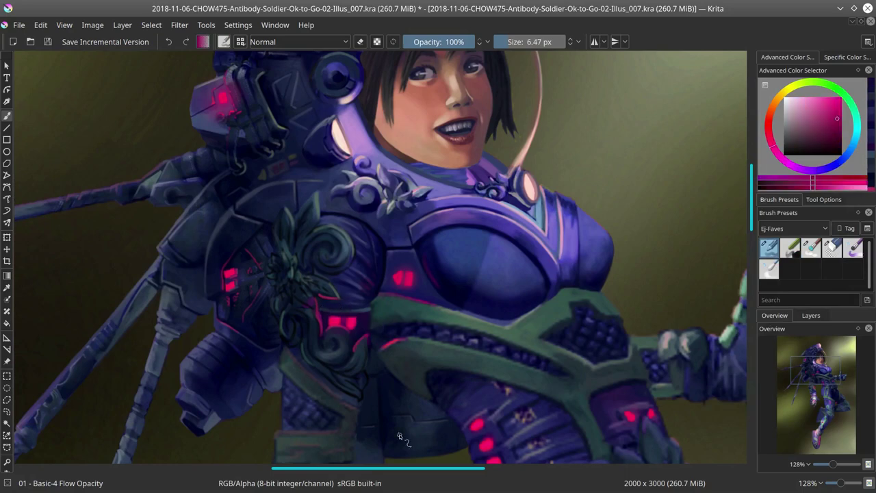
Step: Mirror the canvas to check the figure, then pan to the lower torso and zoom out
{"action": "key", "text": "m"}
{"action": "key", "text": "slash"}
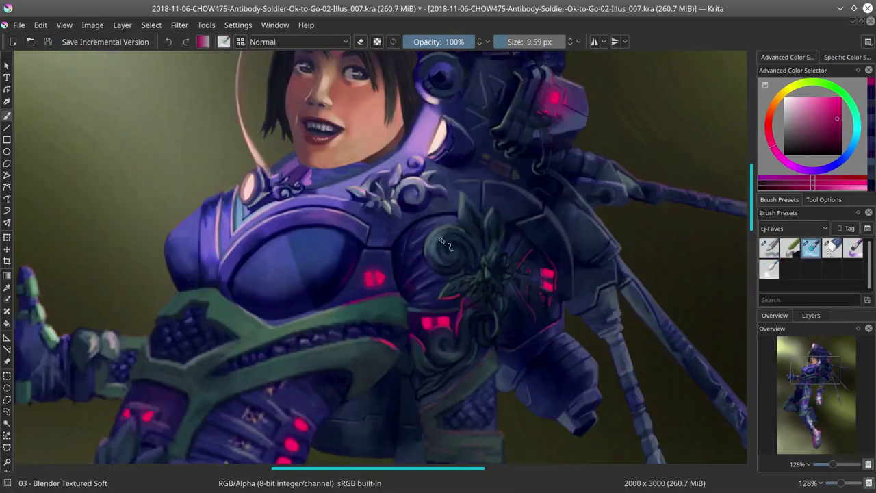
{"action": "left_click_drag", "start_coordinate": [458, 265], "coordinate": [444, 267]}
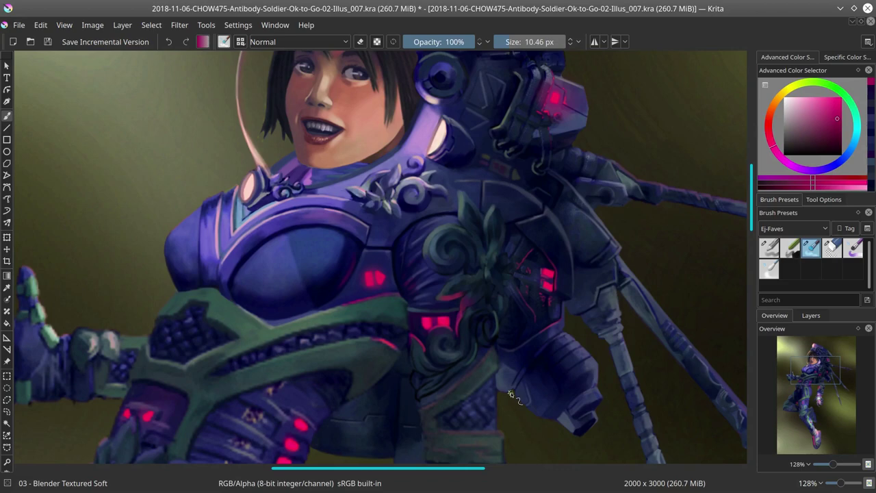
{"action": "left_click_drag", "start_coordinate": [510, 393], "coordinate": [458, 287]}
{"action": "scroll", "coordinate": [458, 291], "scroll_direction": "down", "scroll_amount": 5}
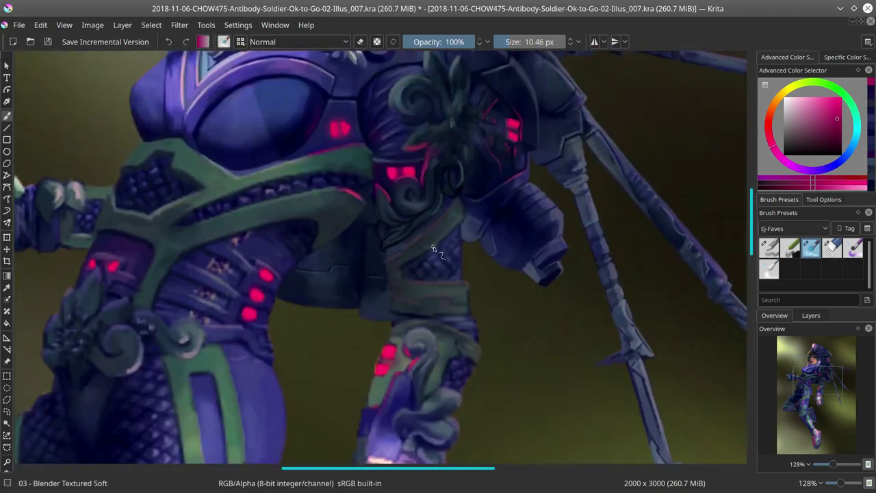
{"action": "scroll", "coordinate": [460, 266], "scroll_direction": "down", "scroll_amount": 5}
{"action": "left_click", "coordinate": [48, 42]}
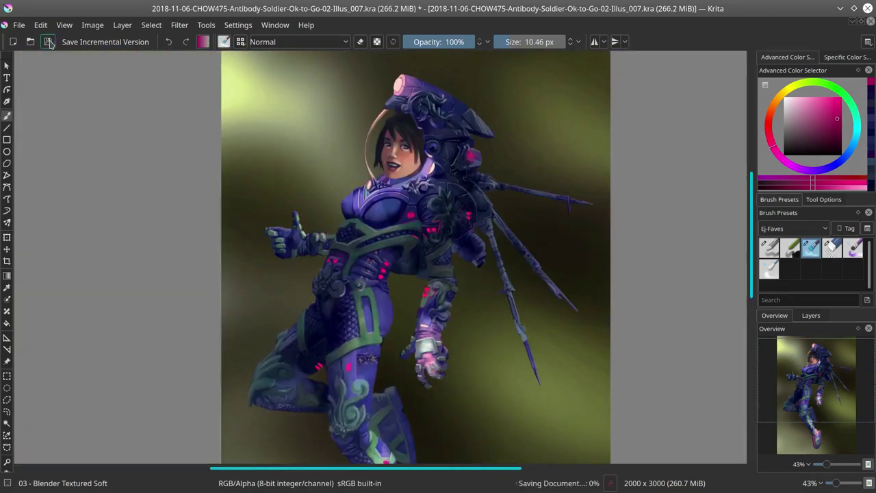
{"action": "key", "text": "ctrl+shift+0"}
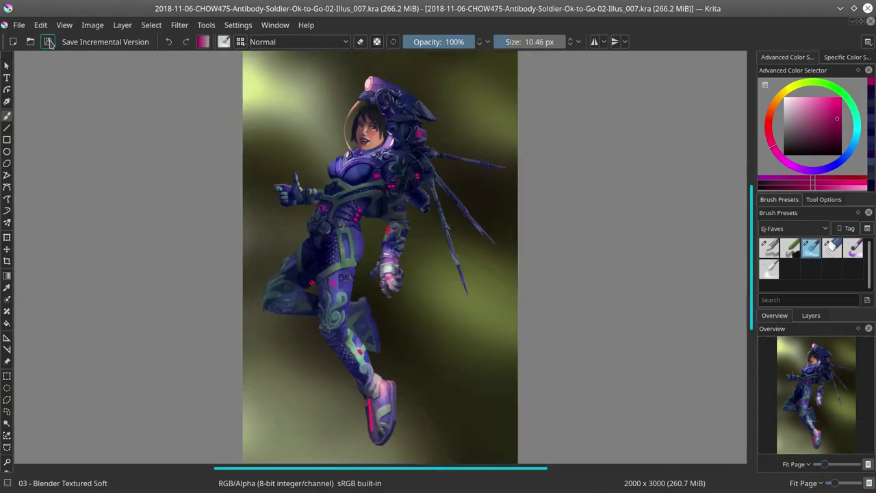
{"action": "scroll", "coordinate": [354, 209], "scroll_direction": "up", "scroll_amount": 8}
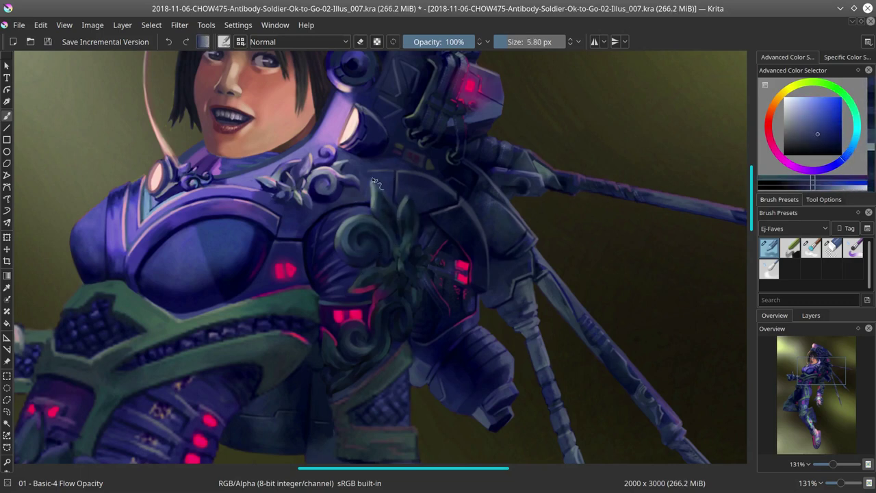
Step: Sample dark tones from the shoulder armour and save the painting
{"action": "left_click", "coordinate": [411, 226], "text": "ctrl"}
{"action": "left_click", "coordinate": [396, 216], "text": "ctrl"}
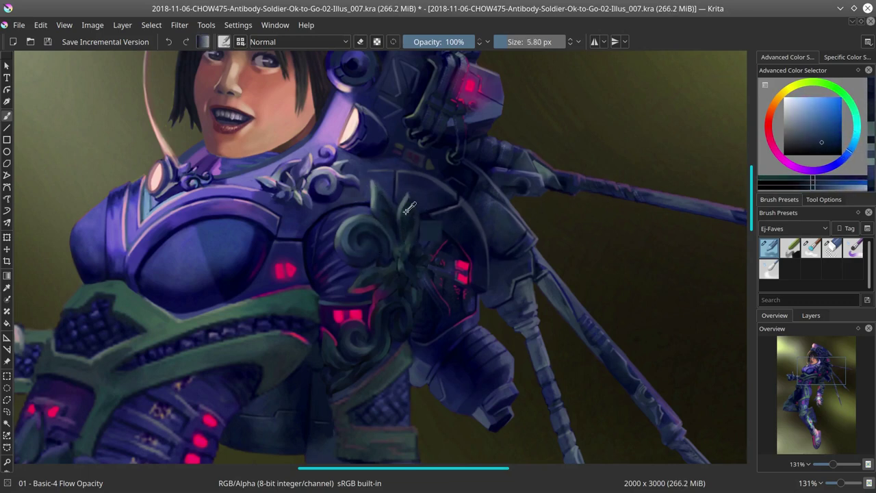
{"action": "left_click", "coordinate": [411, 233], "text": "ctrl"}
{"action": "left_click", "coordinate": [369, 294], "text": "ctrl"}
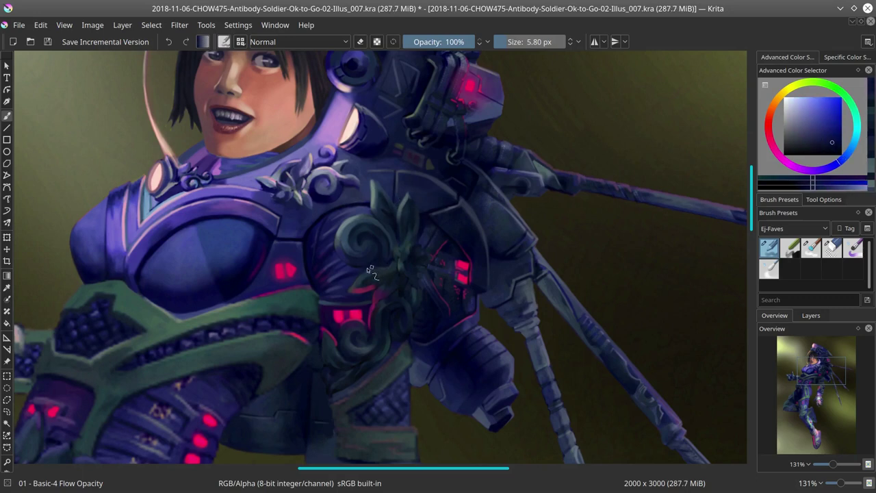
{"action": "left_click", "coordinate": [47, 42]}
Step: Sample purples and blues from the armour, keeping the Basic-4 Flow Opacity brush active
{"action": "left_click", "coordinate": [398, 238]}
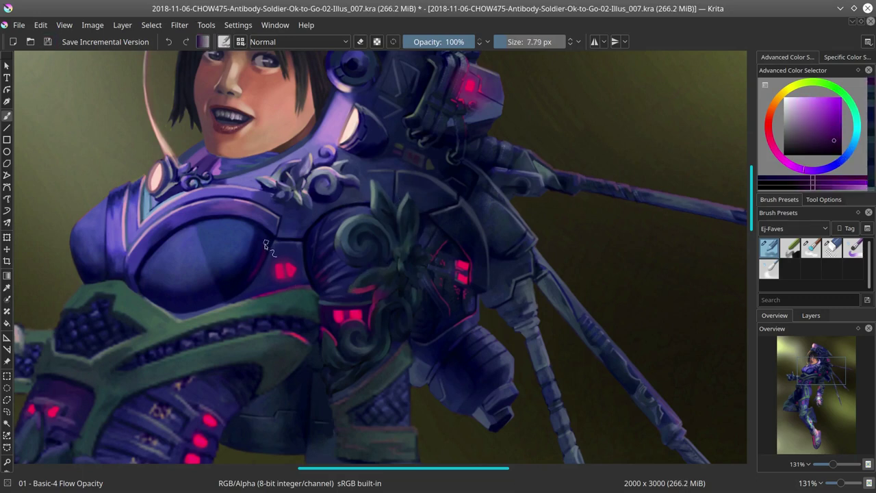
{"action": "left_click", "coordinate": [271, 248], "text": "ctrl"}
{"action": "left_click", "coordinate": [397, 251], "text": "ctrl"}
{"action": "left_click", "coordinate": [420, 248], "text": "ctrl"}
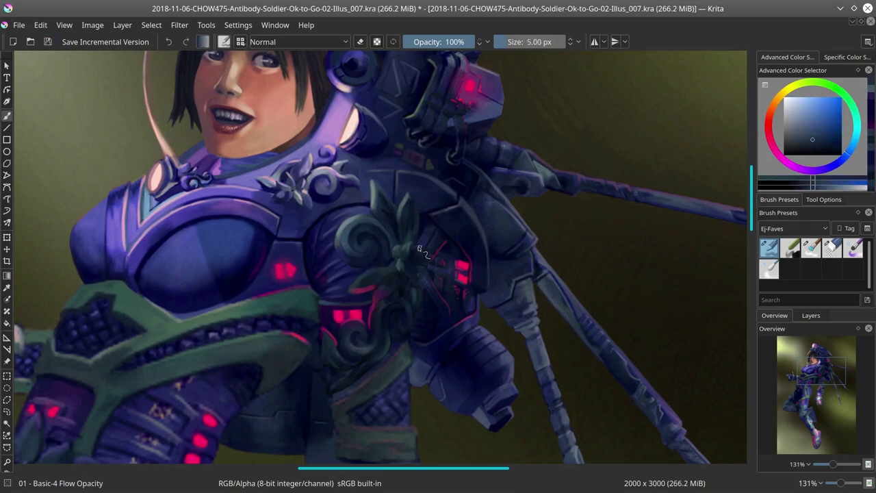
{"action": "left_click", "coordinate": [386, 279], "text": "ctrl"}
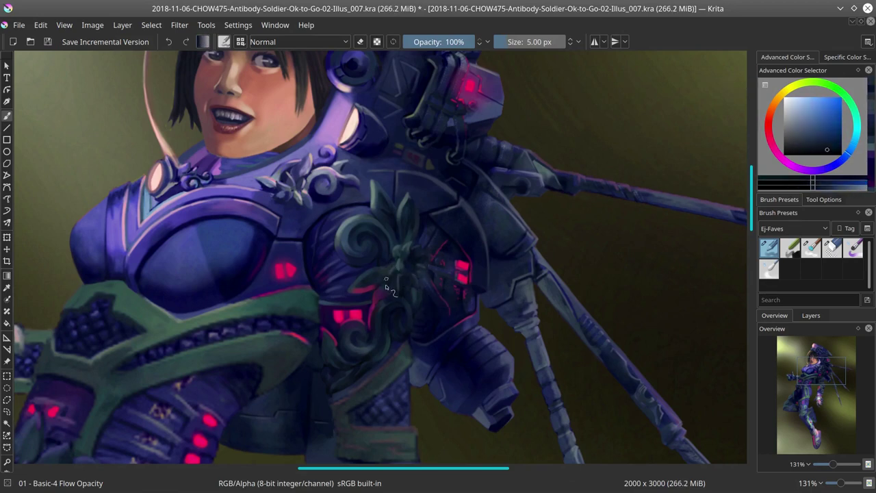
{"action": "left_click", "coordinate": [364, 283], "text": "ctrl"}
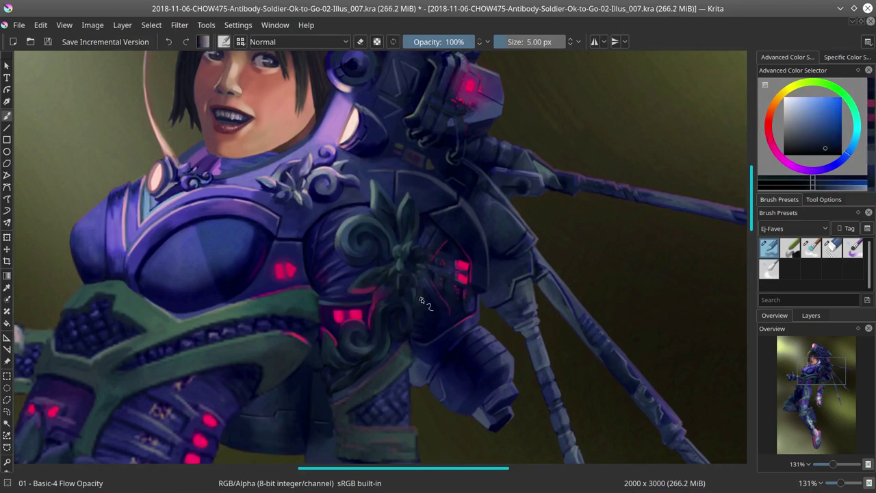
{"action": "key", "text": "slash"}
{"action": "key", "text": "slash"}
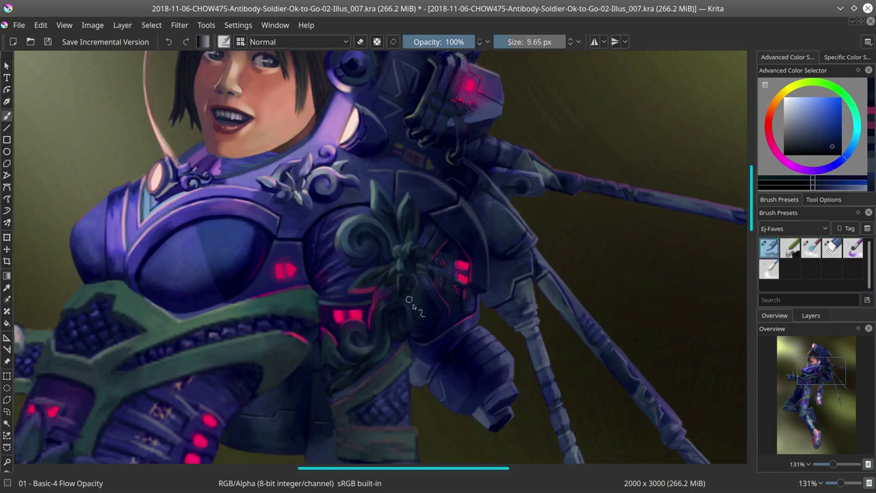
{"action": "left_click", "coordinate": [423, 304], "text": "ctrl"}
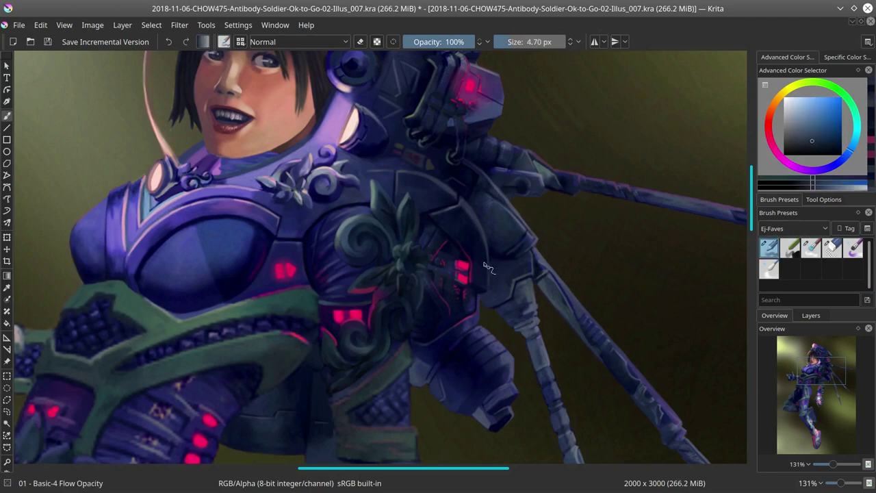
Step: Dab dark purple onto the shoulder armour, then pick several dark blues
{"action": "left_click", "coordinate": [406, 319], "text": "ctrl"}
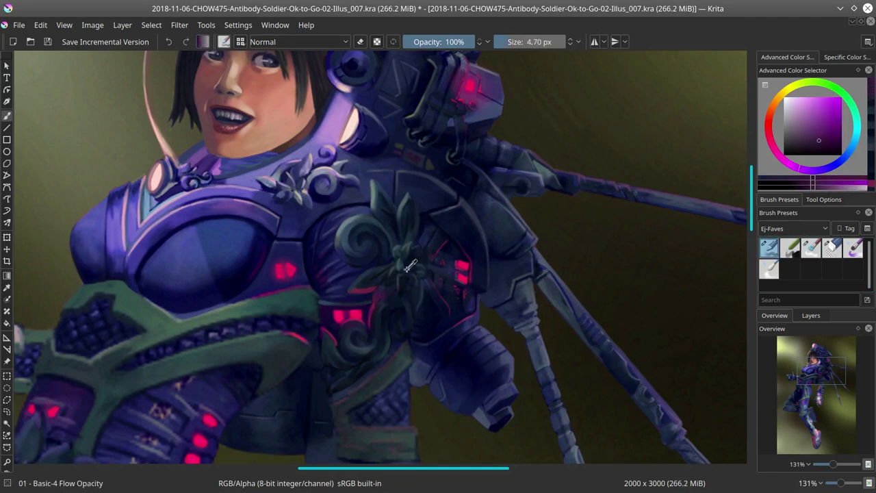
{"action": "left_click", "coordinate": [412, 266], "text": "ctrl"}
{"action": "left_click_drag", "start_coordinate": [376, 306], "coordinate": [397, 334]}
{"action": "left_click", "coordinate": [414, 384], "text": "ctrl"}
{"action": "left_click", "coordinate": [382, 308], "text": "ctrl"}
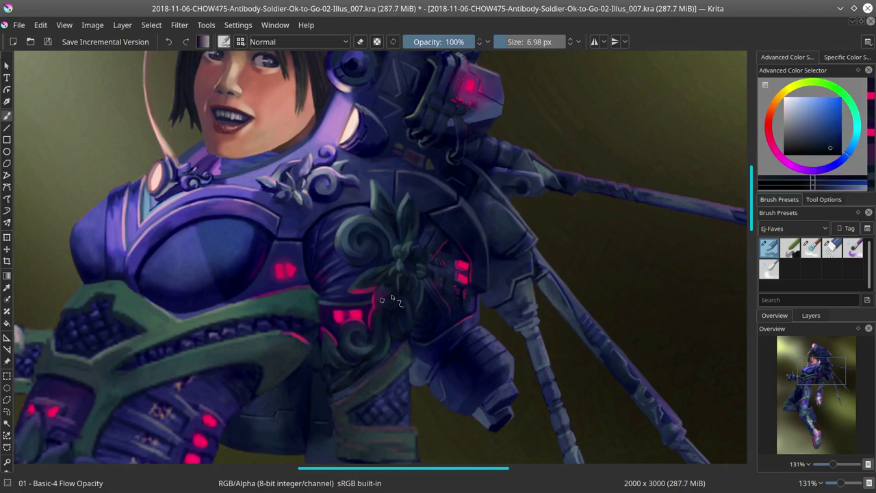
{"action": "left_click", "coordinate": [411, 299], "text": "ctrl"}
{"action": "left_click", "coordinate": [397, 317], "text": "ctrl"}
{"action": "left_click", "coordinate": [404, 330], "text": "ctrl"}
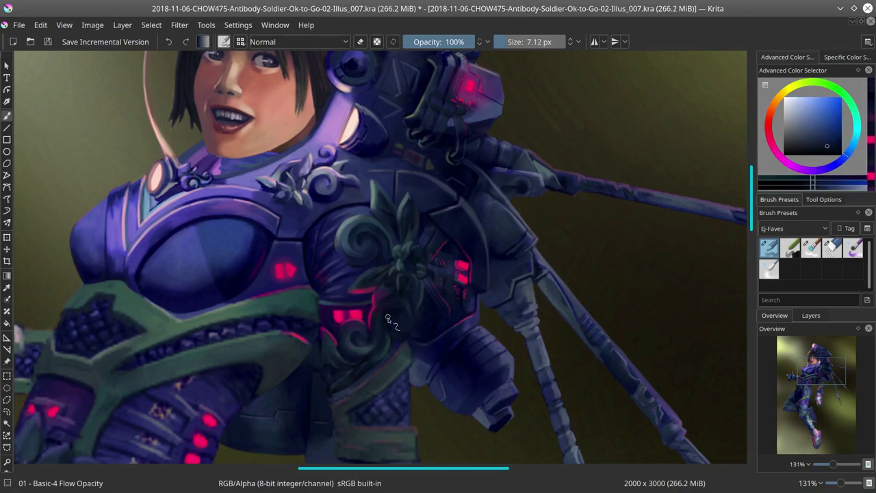
Step: Sample further dark blues, blue-grey, cyans, magenta and a lighter grey-blue from the armour
{"action": "left_click", "coordinate": [378, 372], "text": "ctrl"}
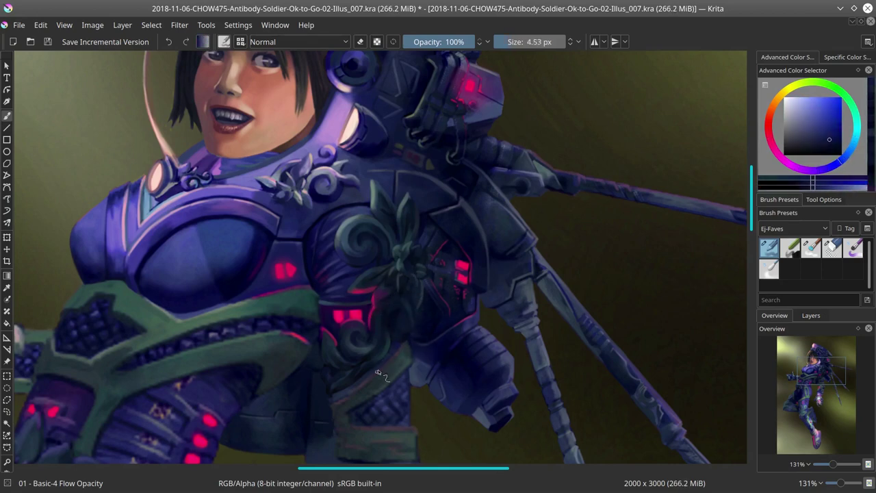
{"action": "left_click", "coordinate": [401, 302], "text": "ctrl"}
{"action": "left_click", "coordinate": [410, 341], "text": "ctrl"}
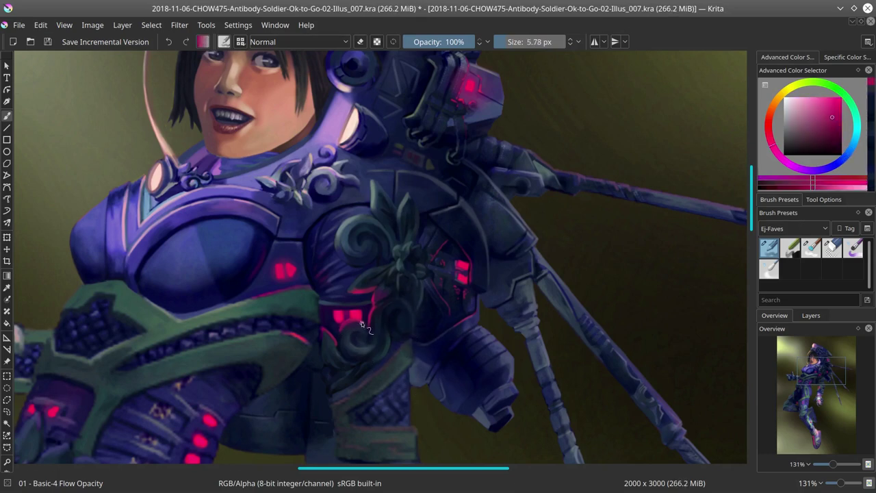
{"action": "left_click", "coordinate": [355, 340], "text": "ctrl"}
{"action": "left_click", "coordinate": [401, 374], "text": "ctrl"}
{"action": "left_click", "coordinate": [379, 361], "text": "ctrl"}
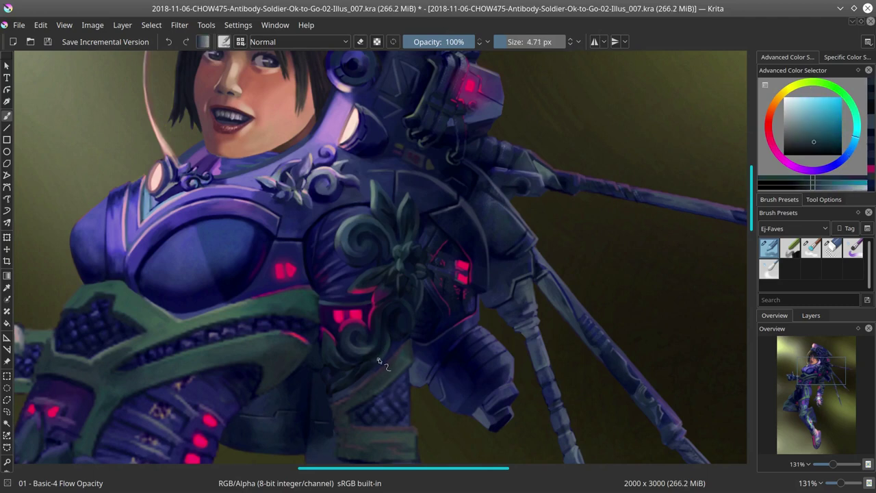
{"action": "left_click", "coordinate": [317, 302], "text": "ctrl"}
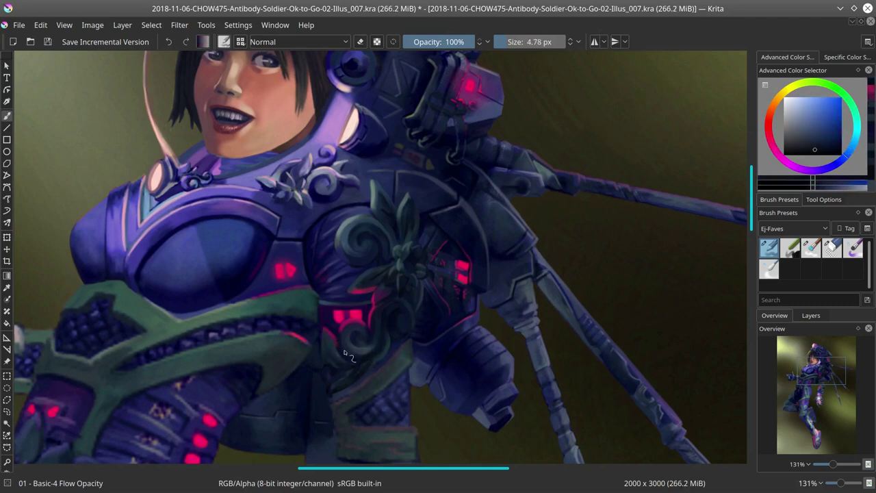
{"action": "left_click", "coordinate": [363, 337], "text": "ctrl"}
{"action": "left_click", "coordinate": [403, 361], "text": "ctrl"}
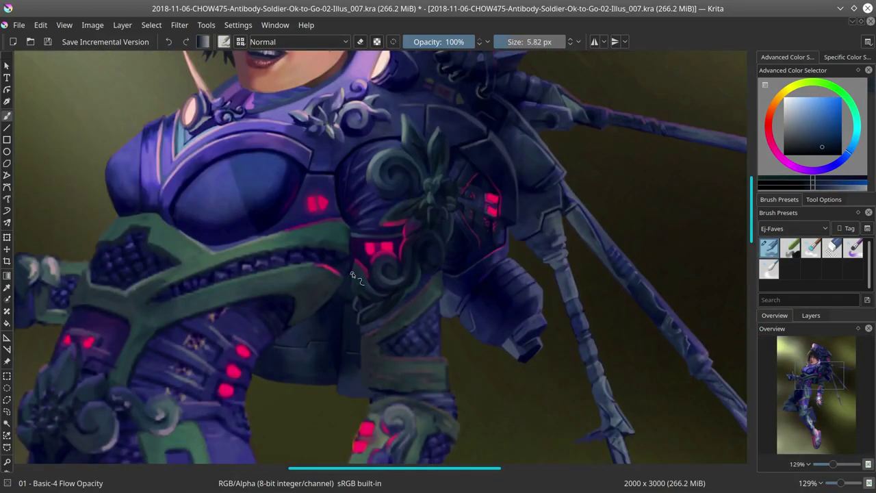
Step: Paint small marks near the shoulder ornament and sample dark violets, resizing the brush
{"action": "left_click", "coordinate": [353, 275], "text": "ctrl"}
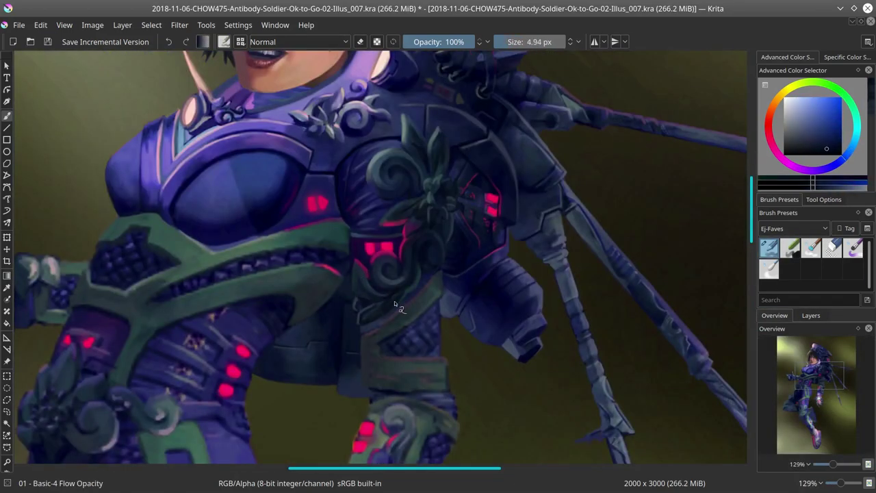
{"action": "left_click_drag", "start_coordinate": [419, 162], "coordinate": [416, 141]}
{"action": "left_click", "coordinate": [473, 184], "text": "ctrl"}
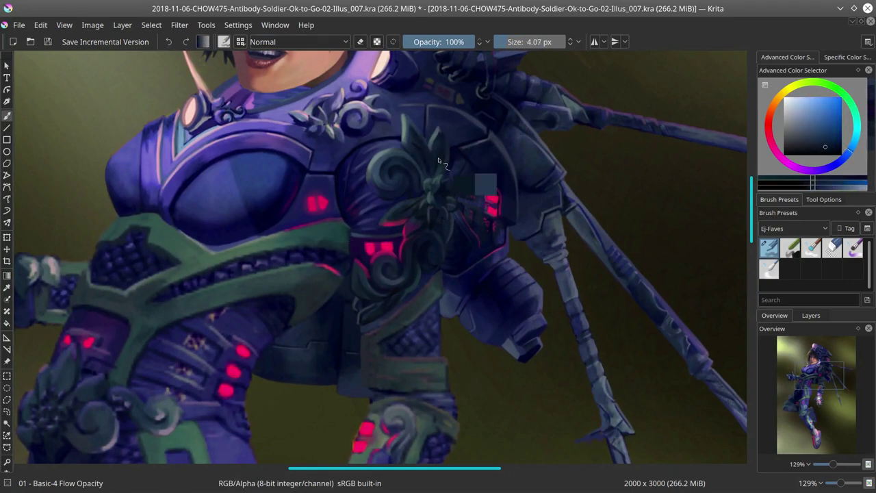
{"action": "key", "text": "["}
{"action": "left_click", "coordinate": [418, 232], "text": "ctrl"}
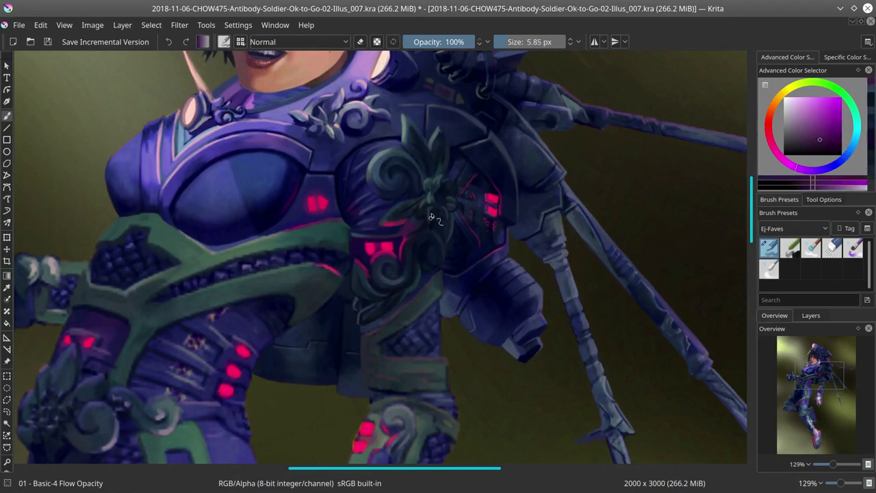
{"action": "left_click", "coordinate": [444, 260], "text": "ctrl"}
{"action": "left_click", "coordinate": [411, 236], "text": "ctrl"}
{"action": "key", "text": "]"}
Step: Sample greyish blues and a lighter teal from the armour while adjusting brush size
{"action": "left_click", "coordinate": [352, 276], "text": "ctrl"}
{"action": "left_click", "coordinate": [352, 276], "text": "ctrl"}
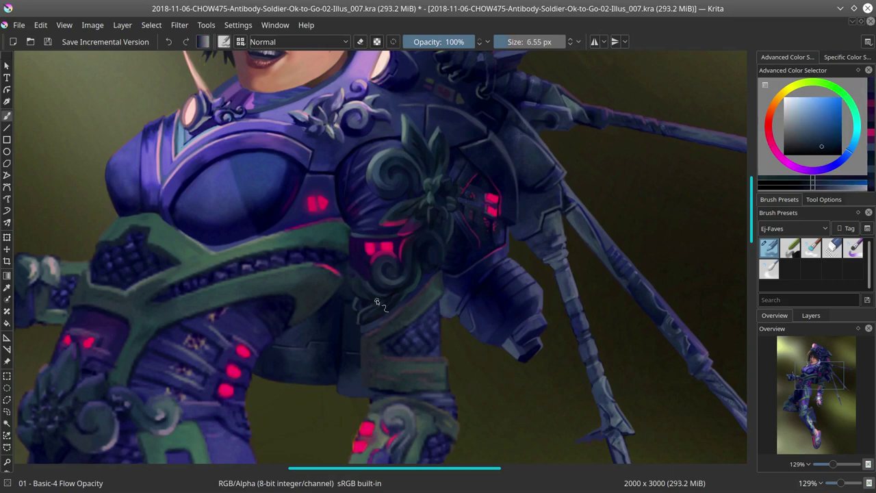
{"action": "key", "text": "["}
{"action": "left_click", "coordinate": [350, 274], "text": "ctrl"}
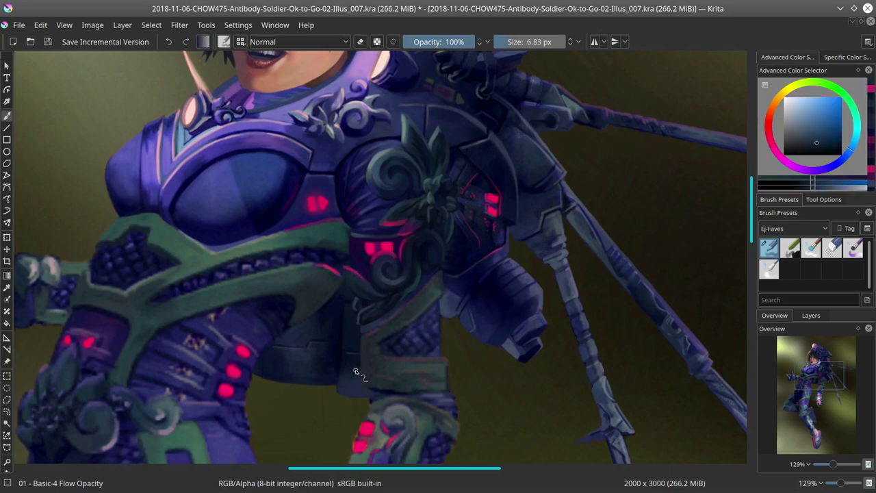
{"action": "left_click", "coordinate": [361, 323], "text": "ctrl"}
{"action": "left_click", "coordinate": [442, 288], "text": "ctrl"}
{"action": "key", "text": "]"}
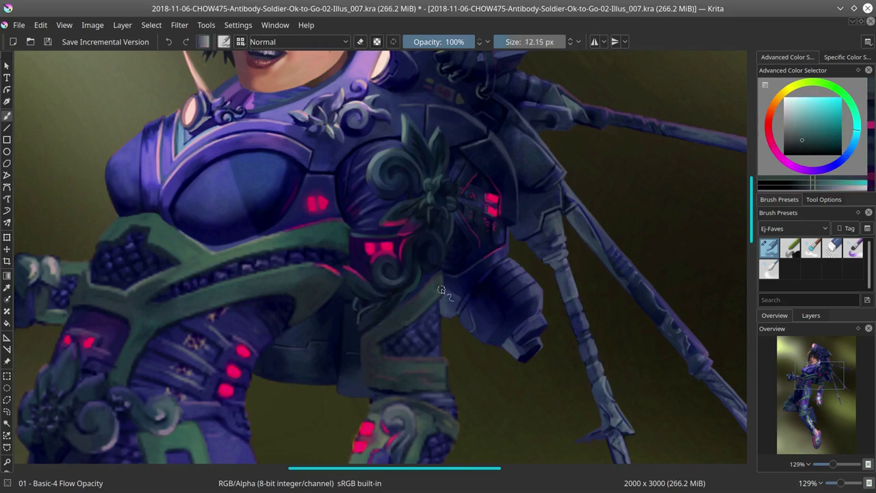
{"action": "key", "text": "["}
Step: Pick more armour colours, zoom out to the whole painting and save
{"action": "left_click", "coordinate": [363, 359], "text": "ctrl"}
{"action": "left_click", "coordinate": [364, 359], "text": "ctrl"}
{"action": "left_click", "coordinate": [391, 363], "text": "ctrl"}
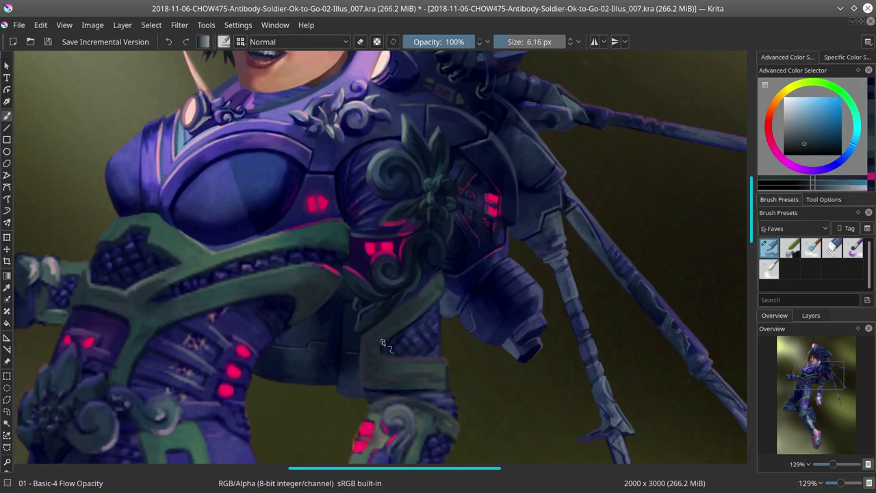
{"action": "left_click", "coordinate": [413, 365], "text": "ctrl"}
{"action": "key", "text": "["}
{"action": "key", "text": "["}
{"action": "mouse_move", "coordinate": [413, 365]}
{"action": "left_mouse_down"}
{"action": "mouse_move", "coordinate": [484, 406]}
{"action": "mouse_move", "coordinate": [472, 370]}
{"action": "left_mouse_up"}
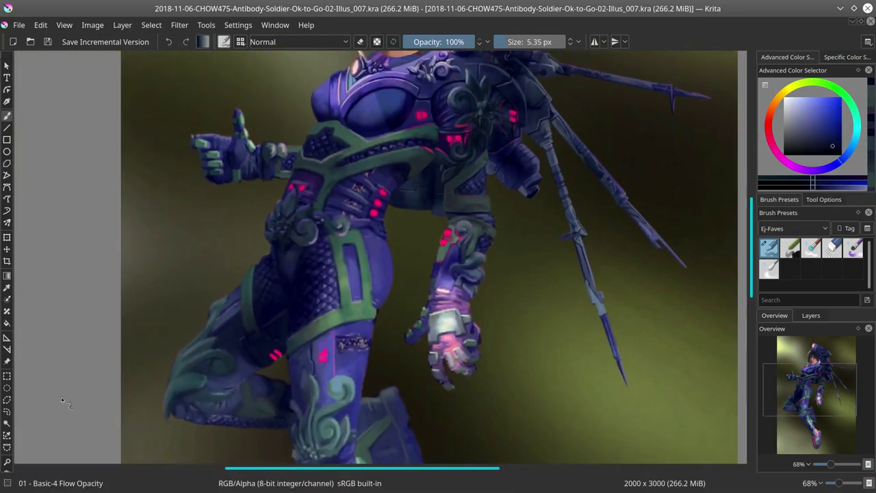
{"action": "key", "text": "t"}
{"action": "key", "text": "2"}
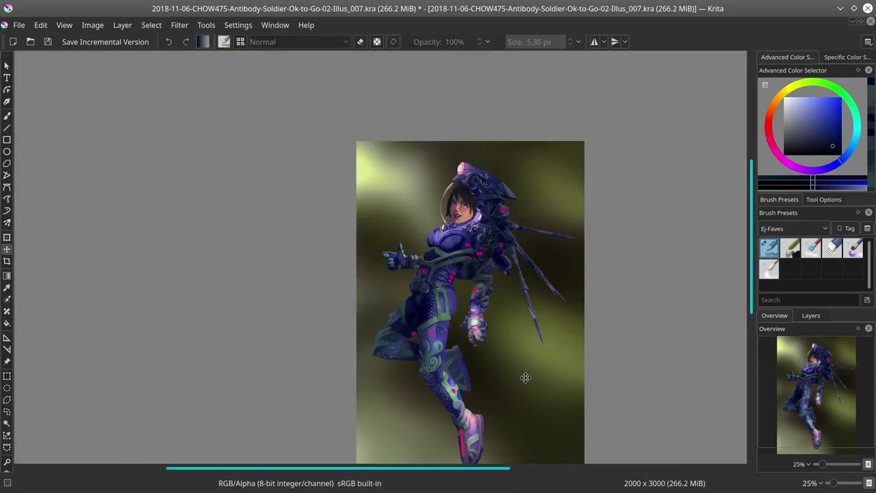
{"action": "key", "text": "ctrl+s"}
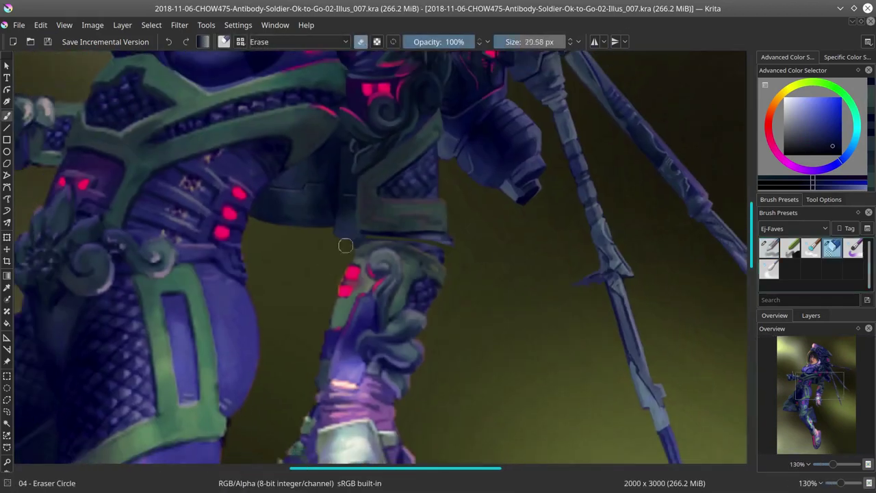
Step: Shade the hip band with sampled greyish blues, blue-purples and darker blues
{"action": "key", "text": "slash"}
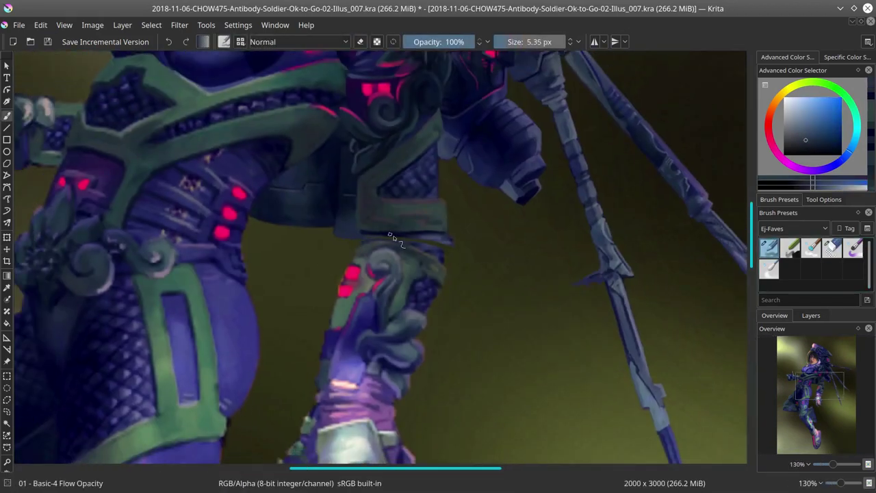
{"action": "left_click", "coordinate": [419, 251], "text": "ctrl"}
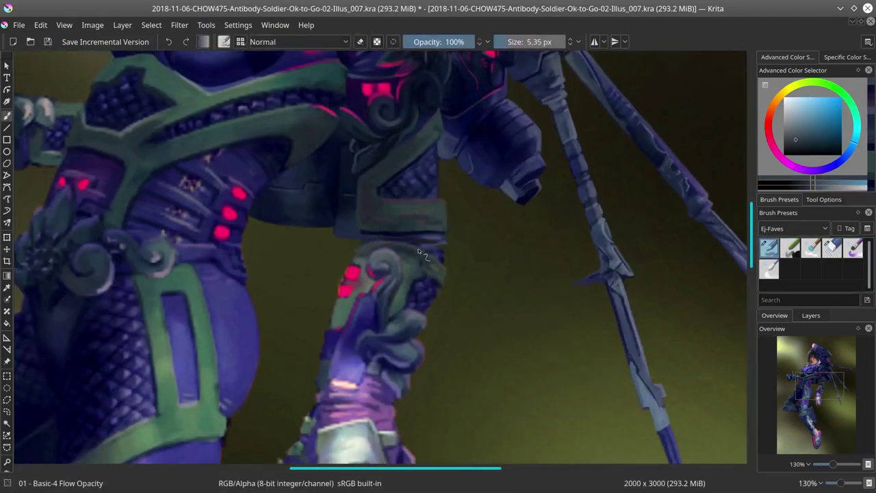
{"action": "key", "text": "slash"}
{"action": "key", "text": "slash"}
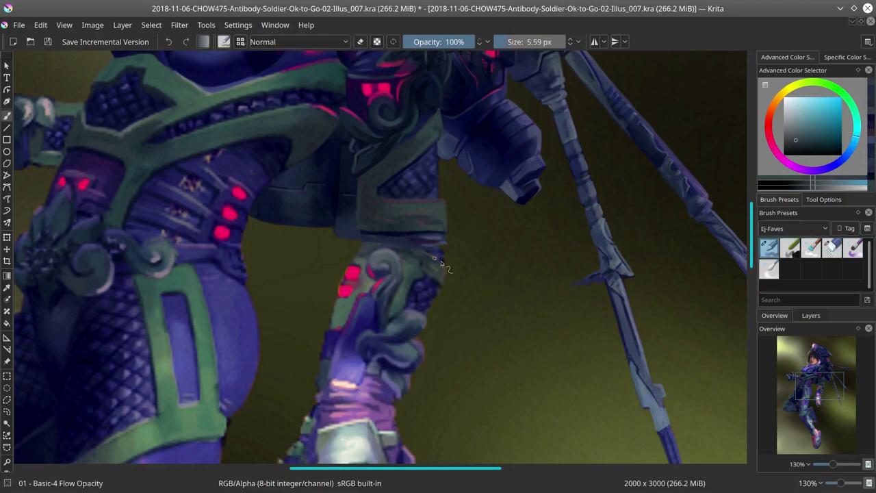
{"action": "left_click", "coordinate": [441, 261], "text": "ctrl"}
{"action": "left_click", "coordinate": [464, 290], "text": "ctrl"}
{"action": "key", "text": "bracketleft"}
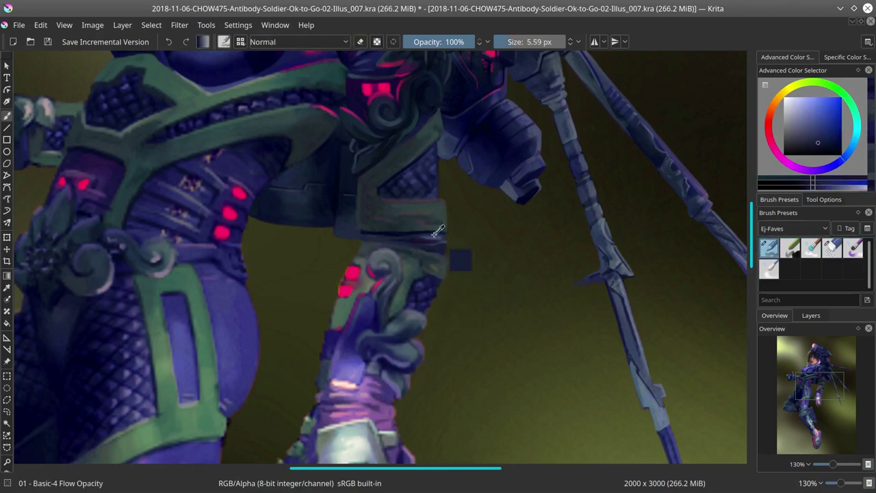
{"action": "left_click", "coordinate": [436, 250], "text": "ctrl"}
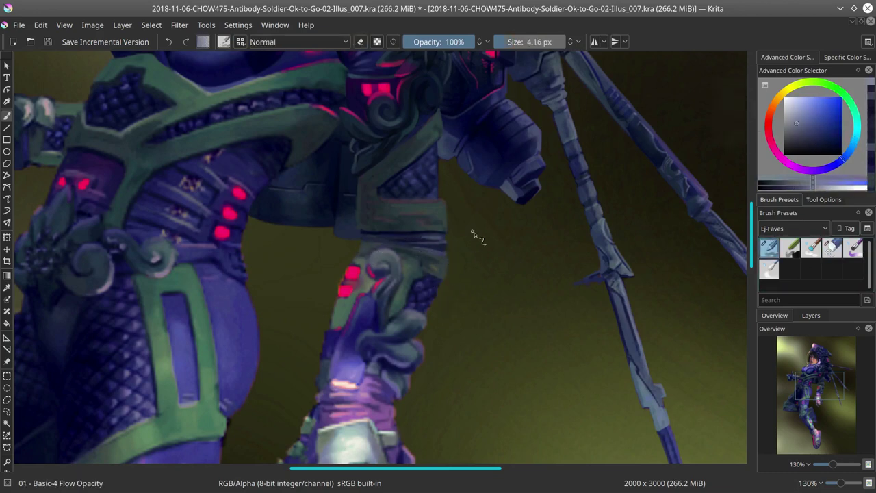
{"action": "key", "text": "bracketright"}
{"action": "key", "text": "bracketright"}
{"action": "left_click", "coordinate": [338, 235], "text": "ctrl"}
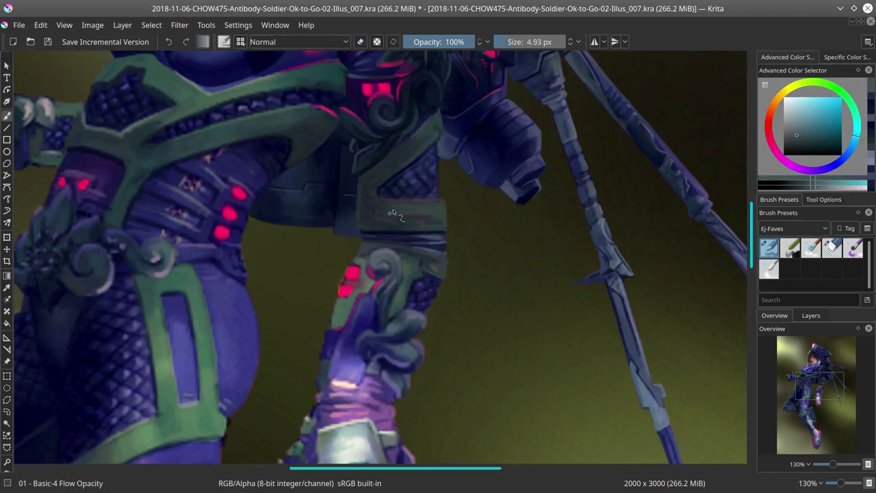
{"action": "left_click", "coordinate": [415, 111], "text": "ctrl"}
Step: Zoom out to check the torso, save, and select the Dry Brushing preset
{"action": "key", "text": "minus"}
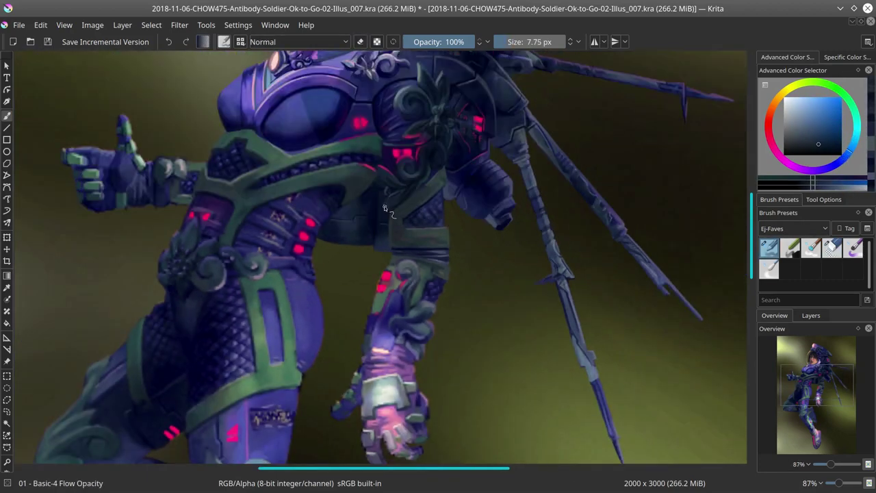
{"action": "key", "text": "ctrl+s"}
{"action": "key", "text": "ctrl+shift+0"}
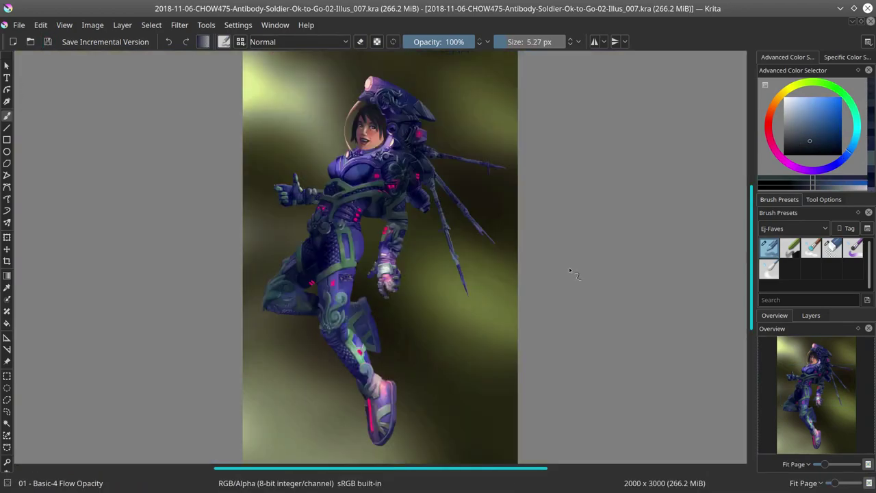
{"action": "scroll", "coordinate": [569, 269], "scroll_direction": "up", "scroll_amount": 5}
{"action": "key", "text": "slash"}
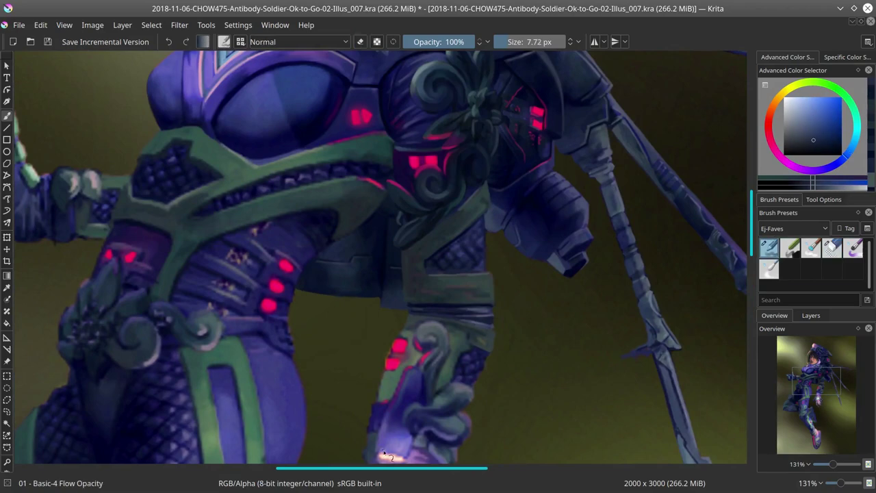
{"action": "key", "text": "F5"}
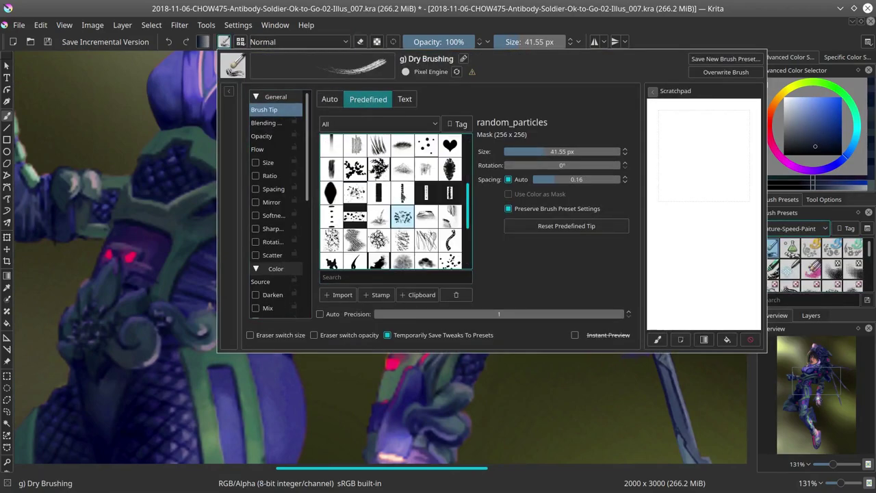
Step: Paint wrapped bands around the dark joint in darker blue with Basic-4 Flow Opacity
{"action": "key", "text": "F5"}
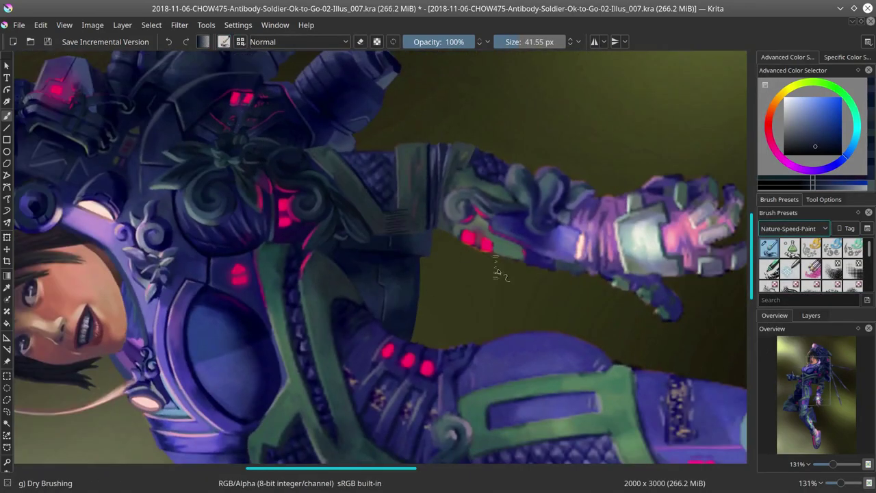
{"action": "left_click_drag", "start_coordinate": [498, 269], "coordinate": [480, 200]}
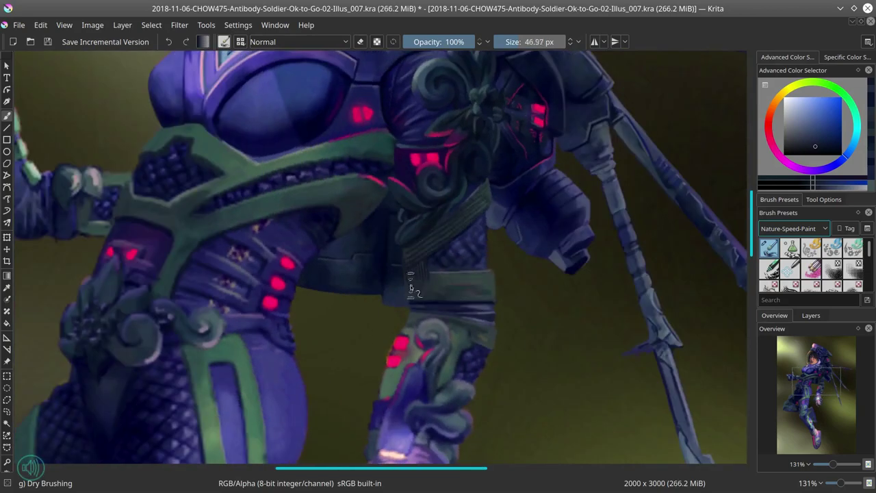
{"action": "key", "text": "slash"}
{"action": "left_click", "coordinate": [415, 264], "text": "ctrl"}
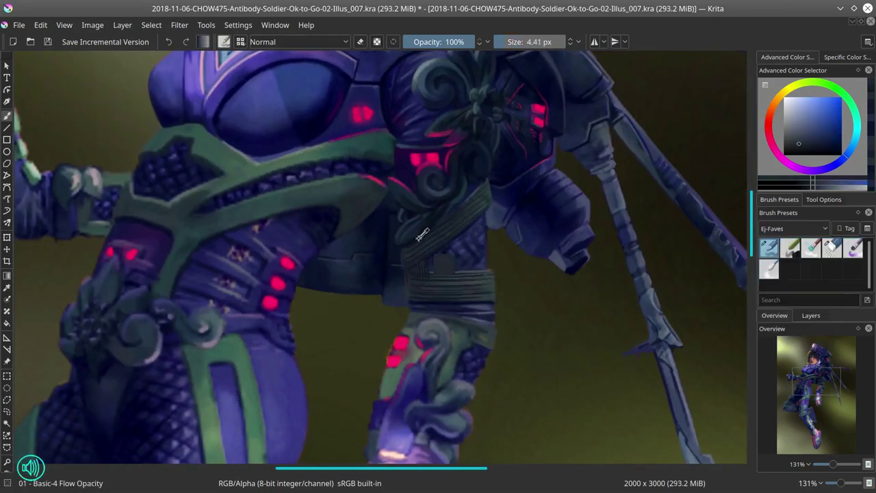
{"action": "left_click_drag", "start_coordinate": [405, 283], "coordinate": [427, 288]}
{"action": "left_click", "coordinate": [498, 279], "text": "ctrl"}
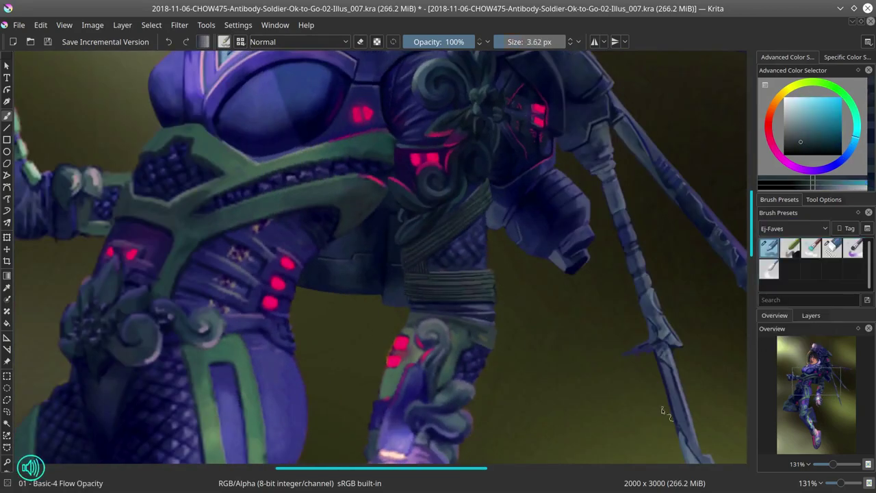
Step: Load dark blue on Dry Brushing, check the mirrored full view and save
{"action": "key", "text": "slash"}
{"action": "key", "text": "slash"}
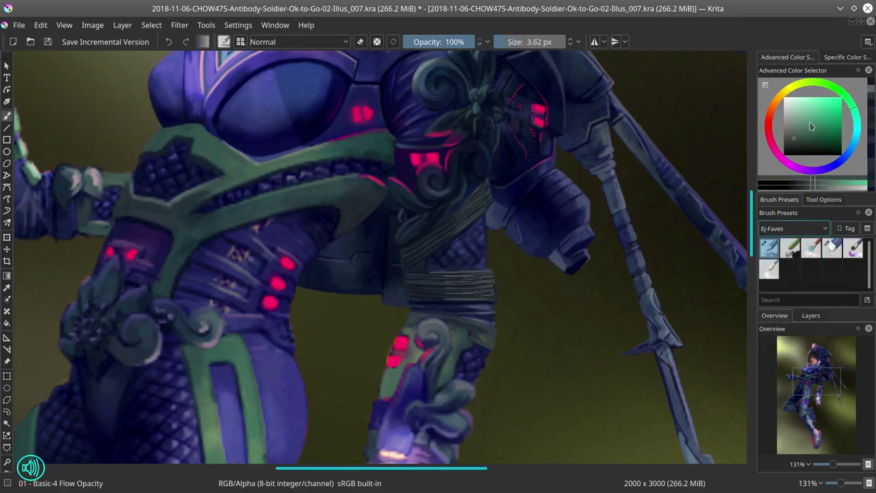
{"action": "left_click", "coordinate": [483, 193], "text": "ctrl"}
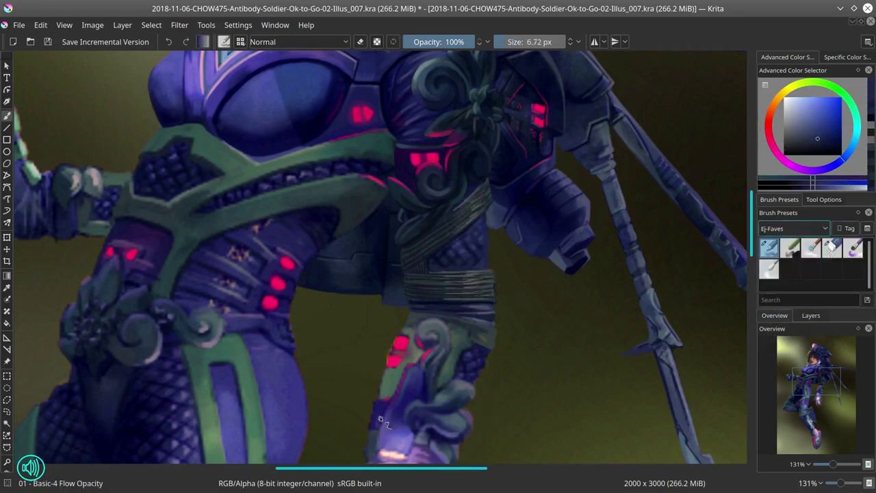
{"action": "key", "text": "2"}
{"action": "key", "text": "m"}
{"action": "key", "text": "ctrl+s"}
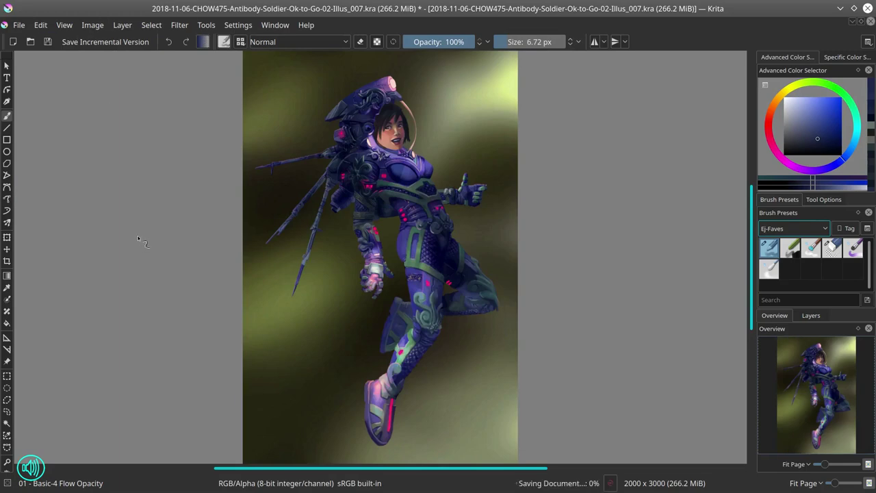
{"action": "key", "text": "1"}
Step: Add more strokes over the wrapped joint with grey-teal and dark blue, then save again
{"action": "left_click_drag", "start_coordinate": [270, 221], "coordinate": [277, 229]}
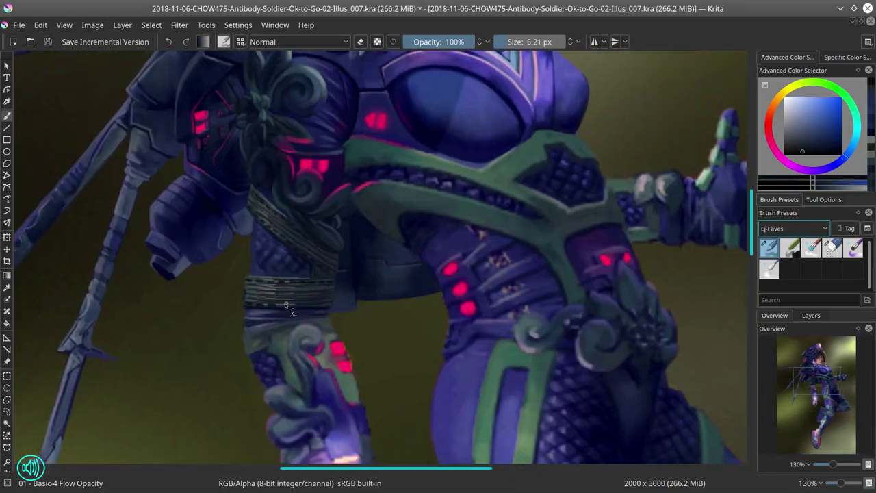
{"action": "left_click", "coordinate": [299, 276], "text": "ctrl"}
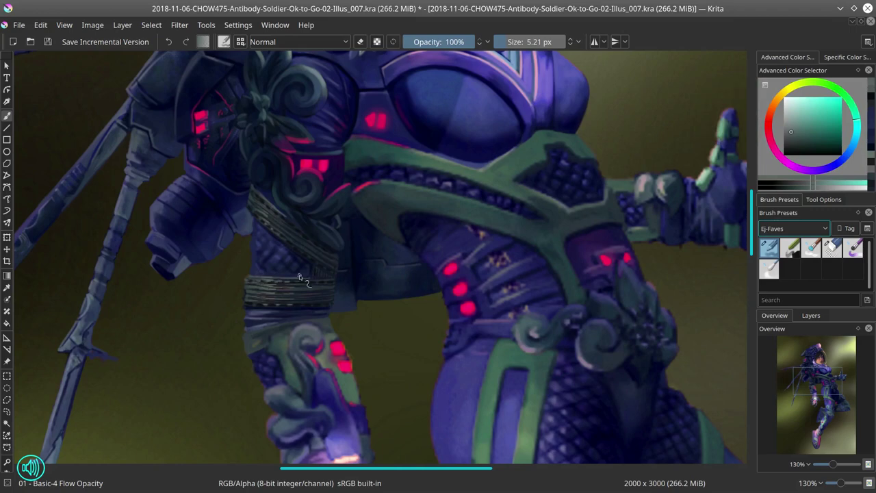
{"action": "left_click", "coordinate": [270, 188], "text": "ctrl"}
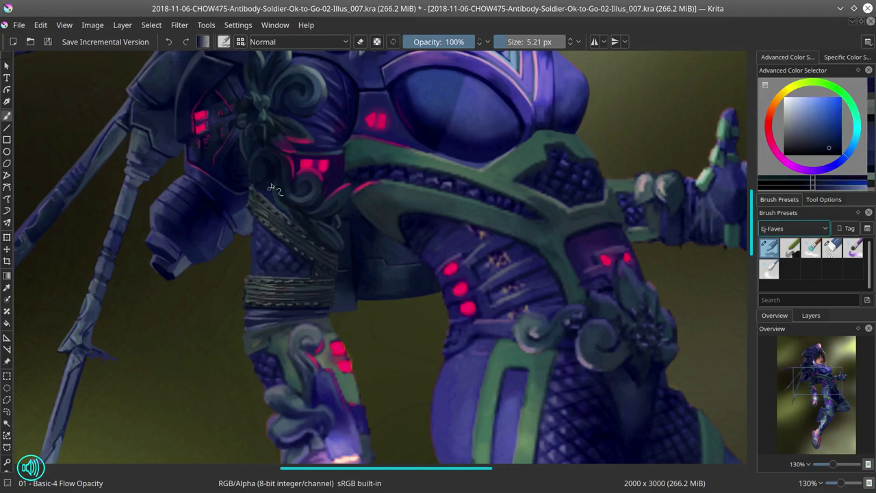
{"action": "key", "text": "2"}
{"action": "left_click", "coordinate": [47, 42]}
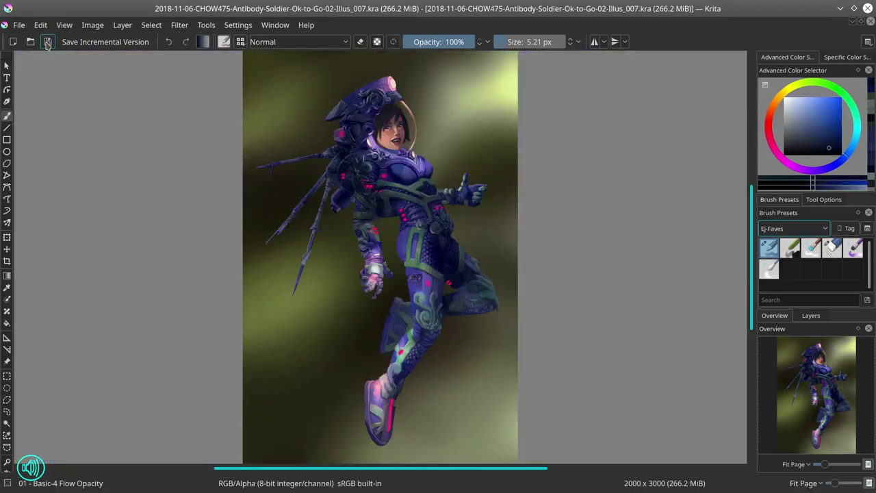
Step: Zoom in on the torso, sample armour colours and shrink the brush
{"action": "key", "text": "1"}
{"action": "key", "text": "bracketright"}
{"action": "key", "text": "bracketright"}
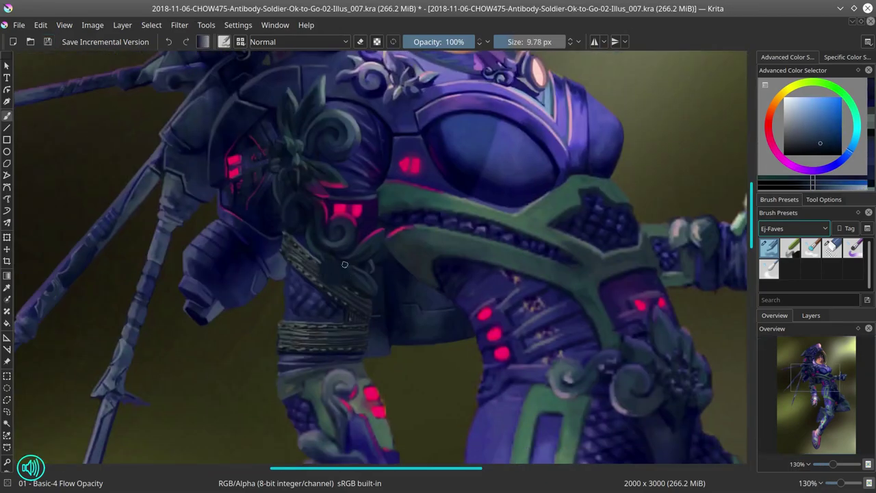
{"action": "key", "text": "bracketleft"}
{"action": "key", "text": "bracketleft"}
{"action": "key", "text": "bracketleft"}
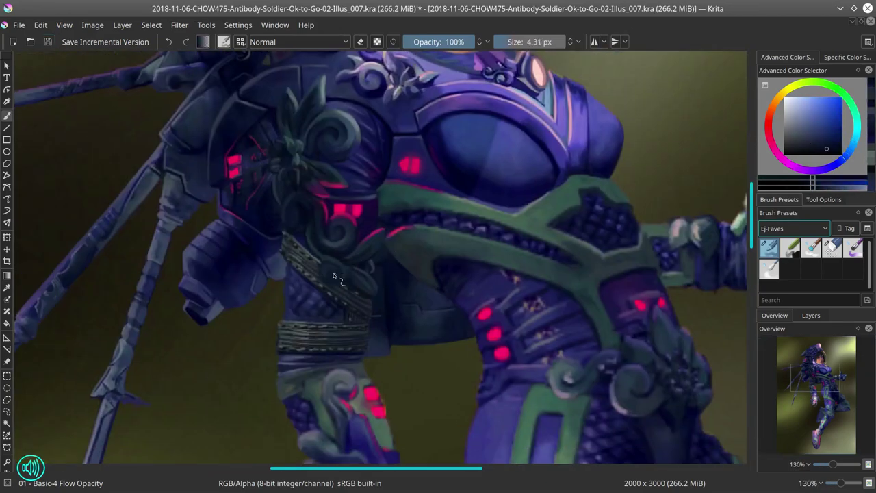
{"action": "key", "text": "bracketright"}
{"action": "key", "text": "bracketright"}
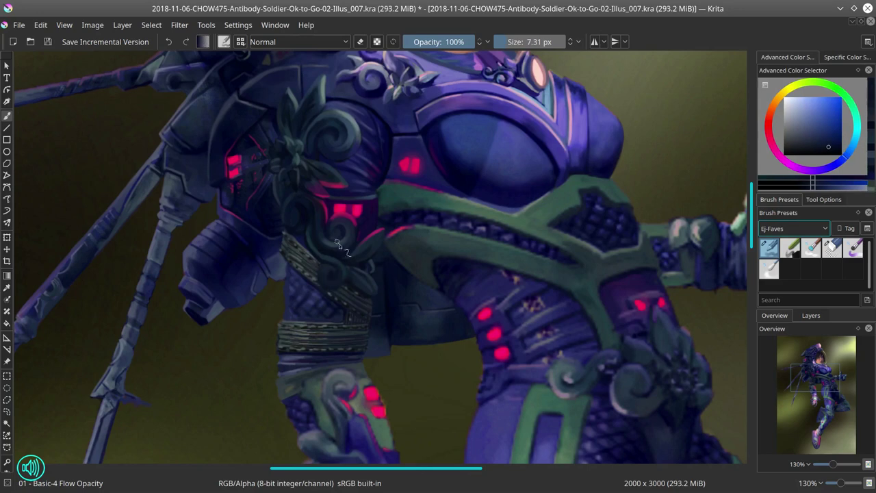
{"action": "key", "text": "bracketleft"}
{"action": "key", "text": "bracketleft"}
{"action": "key", "text": "bracketleft"}
{"action": "key", "text": "bracketleft"}
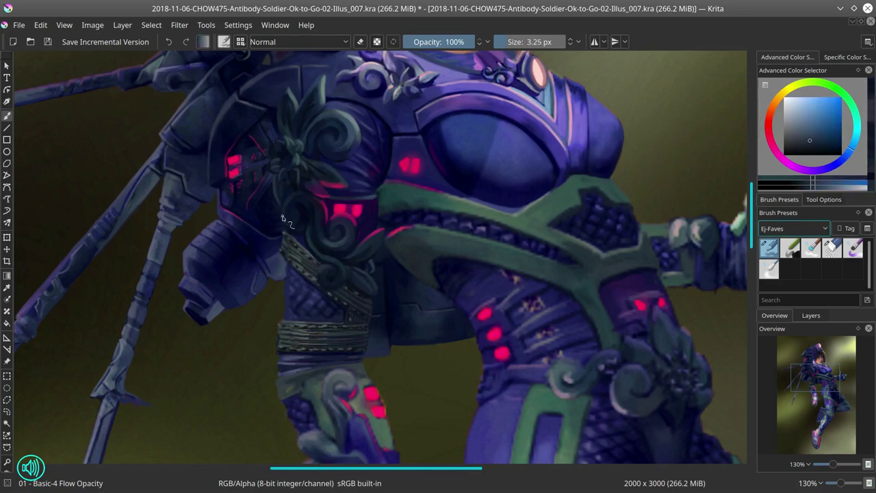
{"action": "left_click", "coordinate": [285, 155], "text": "ctrl"}
{"action": "left_click", "coordinate": [300, 306], "text": "ctrl"}
{"action": "key", "text": "bracketleft"}
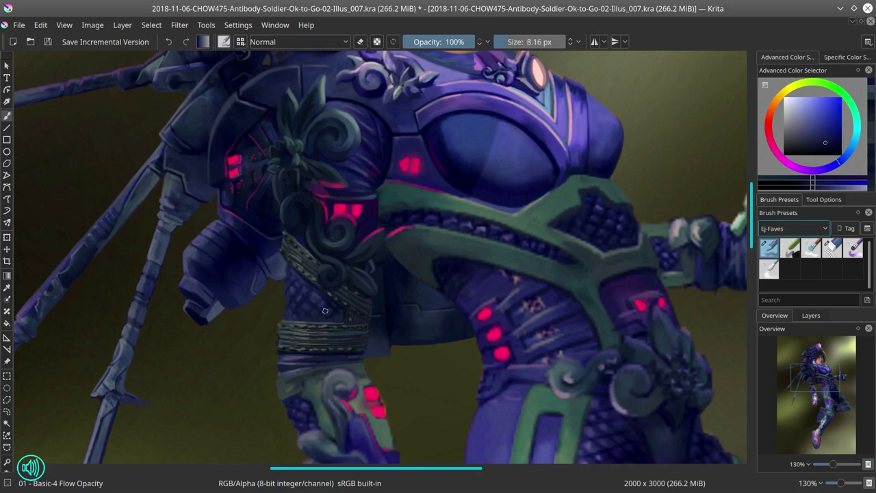
{"action": "key", "text": "bracketleft"}
{"action": "key", "text": "bracketleft"}
{"action": "key", "text": "bracketleft"}
{"action": "key", "text": "bracketleft"}
{"action": "key", "text": "bracketleft"}
{"action": "key", "text": "bracketleft"}
{"action": "key", "text": "bracketleft"}
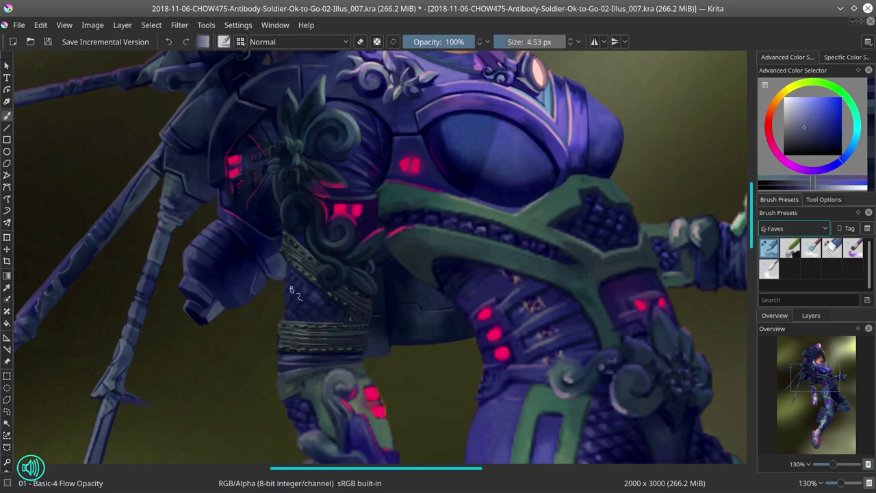
Step: Touch up the band with sampled armour colours, save, and unflip the full-page view
{"action": "left_click", "coordinate": [291, 307], "text": "ctrl"}
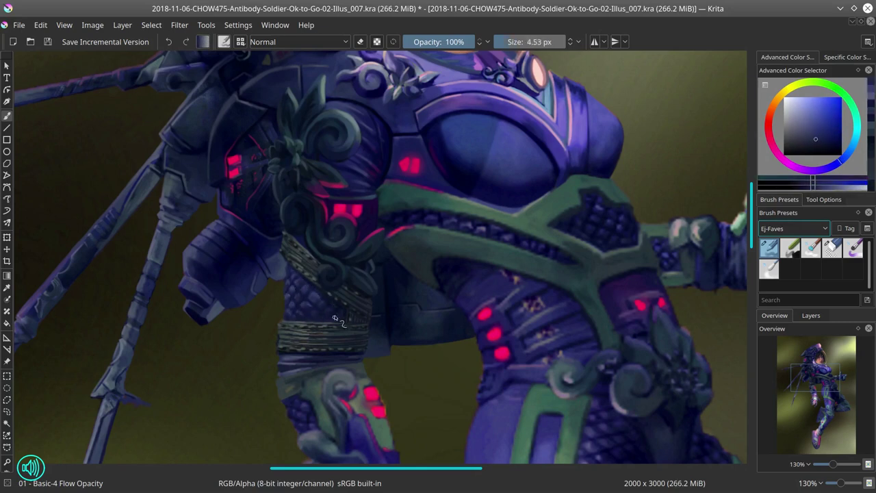
{"action": "left_click", "coordinate": [296, 291], "text": "ctrl"}
{"action": "left_click", "coordinate": [325, 278], "text": "ctrl"}
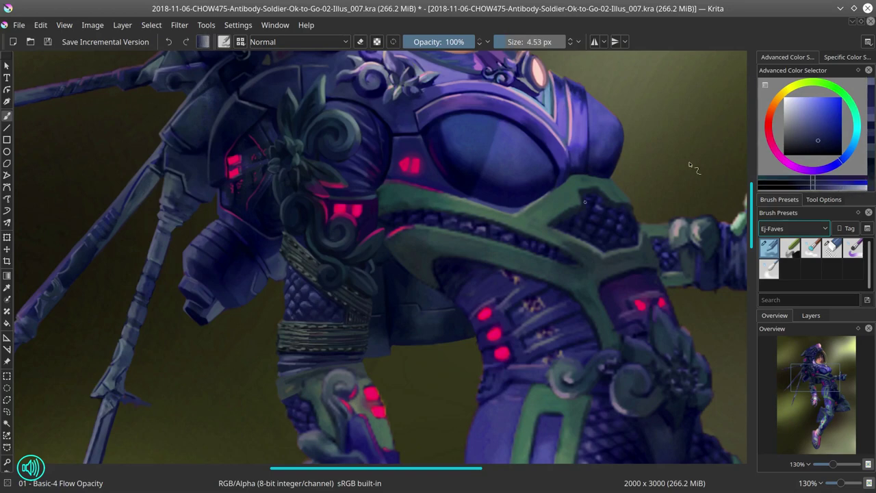
{"action": "left_click", "coordinate": [47, 42]}
{"action": "key", "text": "2"}
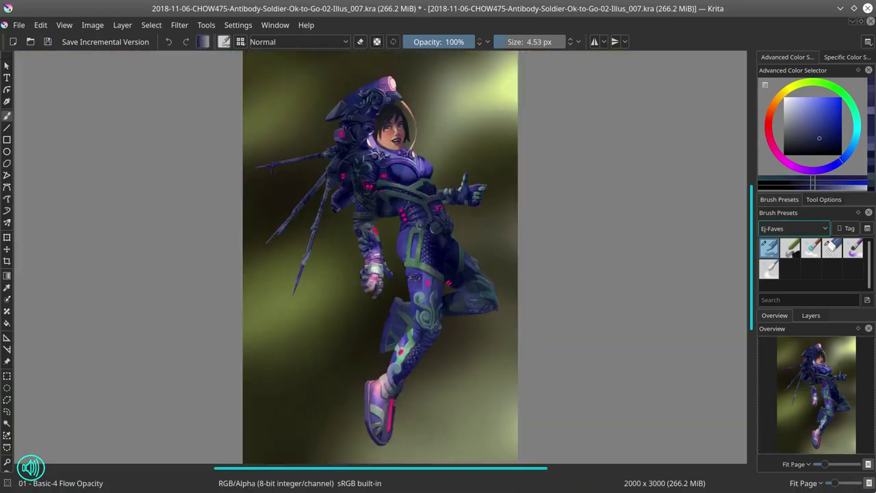
{"action": "key", "text": "m"}
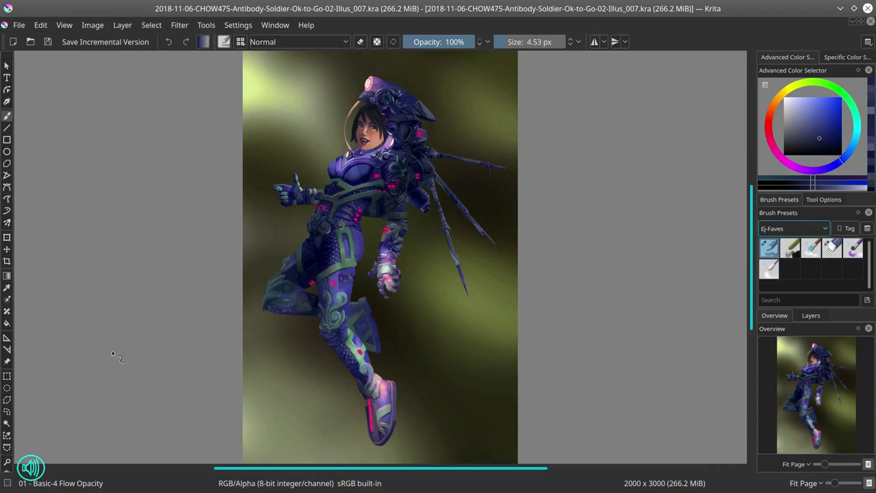
Step: Sample the torso armour, the band's light grey-green and a dark teal
{"action": "scroll", "coordinate": [404, 247], "scroll_direction": "up", "scroll_amount": 6}
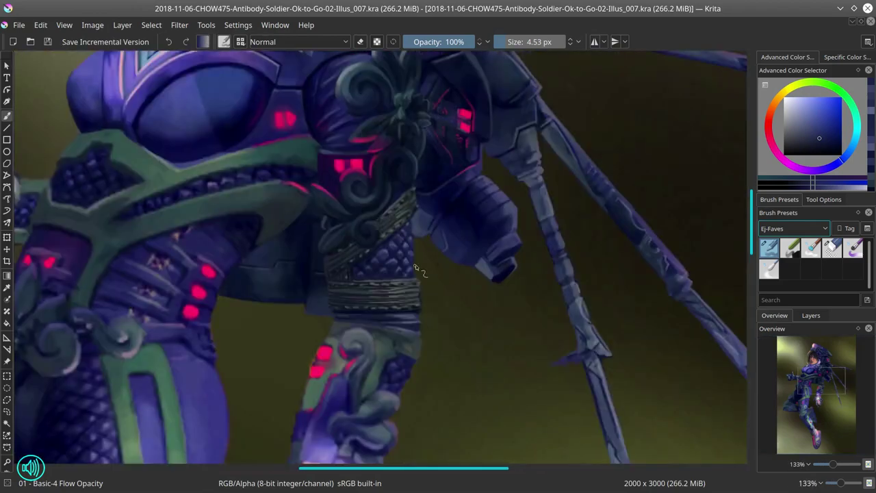
{"action": "left_click", "coordinate": [376, 252], "text": "ctrl"}
{"action": "left_click", "coordinate": [417, 292], "text": "ctrl"}
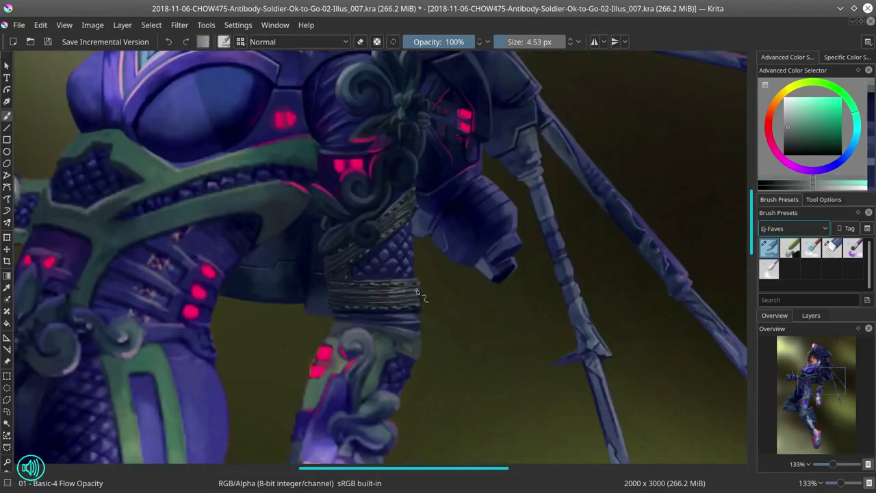
{"action": "left_click", "coordinate": [416, 389], "text": "ctrl"}
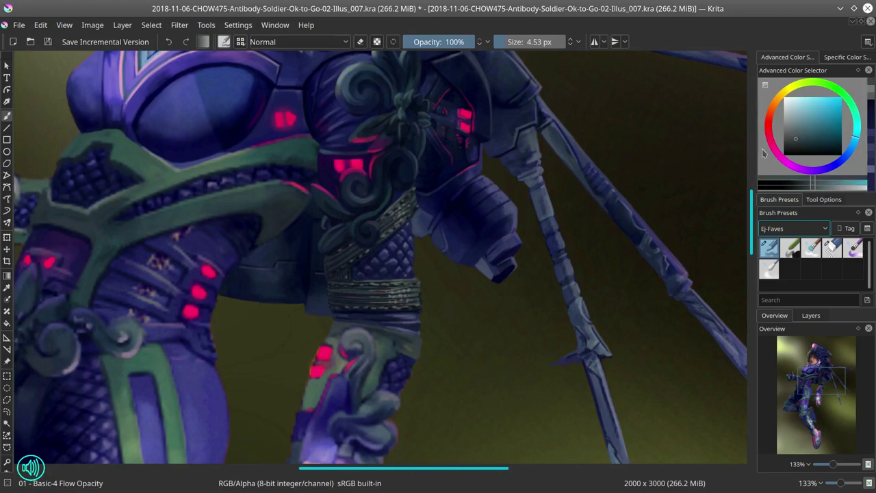
{"action": "key", "text": "2"}
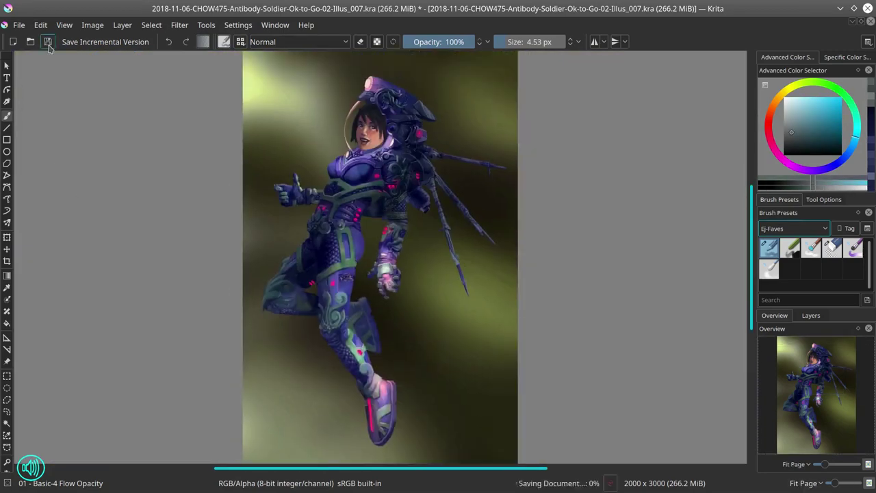
Step: Pan to the upper arm, pick blue-violets and enlarge the brush to about 7.5 px
{"action": "scroll", "coordinate": [408, 255], "scroll_direction": "up", "scroll_amount": 6}
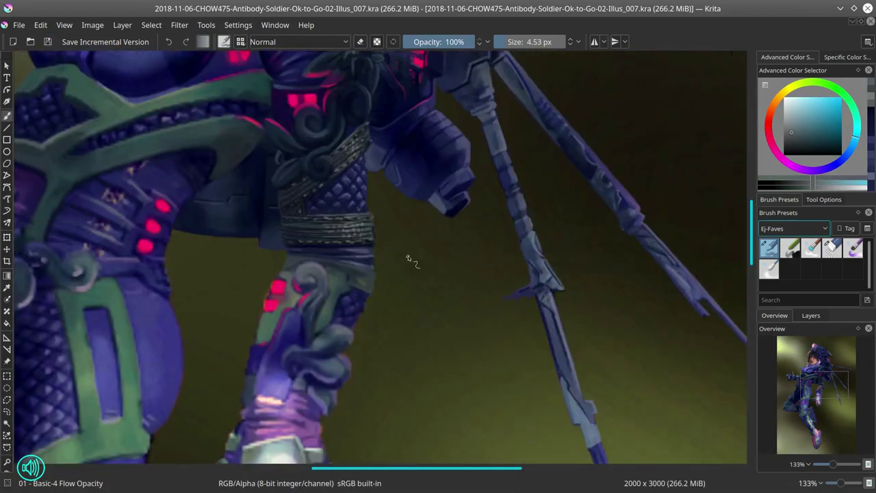
{"action": "left_click_drag", "start_coordinate": [408, 258], "coordinate": [251, 177]}
{"action": "left_click", "coordinate": [445, 277], "text": "ctrl"}
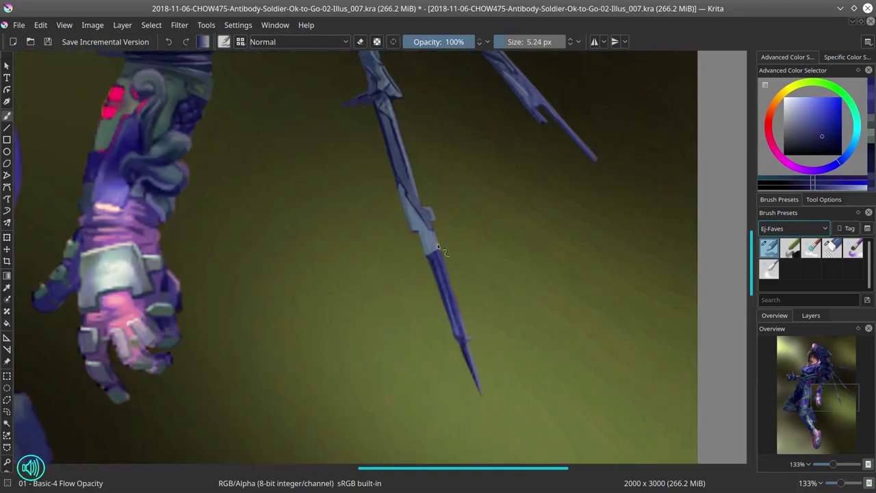
{"action": "left_click_drag", "start_coordinate": [445, 277], "coordinate": [679, 304]}
{"action": "left_click", "coordinate": [233, 361], "text": "ctrl"}
{"action": "left_click_drag", "start_coordinate": [233, 361], "coordinate": [284, 374]}
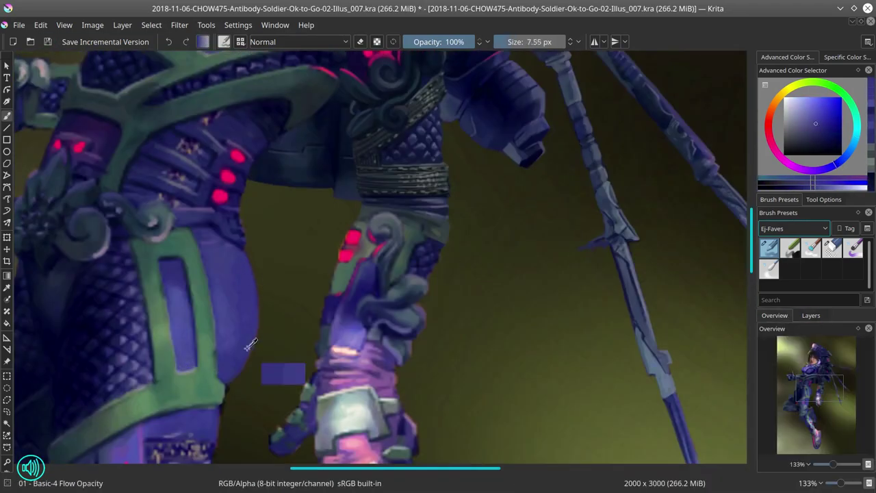
Step: Close a selection around the forearm armour's top edge and sample darker shades with a smaller brush
{"action": "key", "text": "e"}
{"action": "key", "text": "e"}
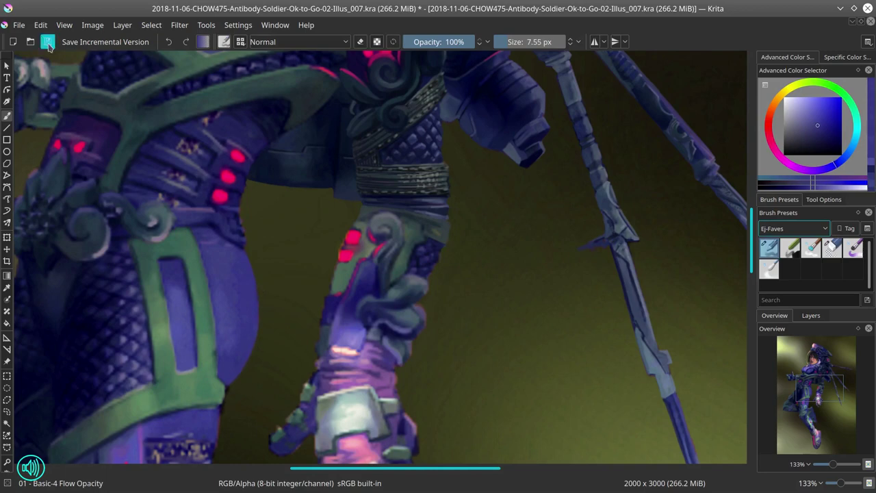
{"action": "left_click", "coordinate": [47, 41]}
{"action": "double_click", "coordinate": [450, 224]}
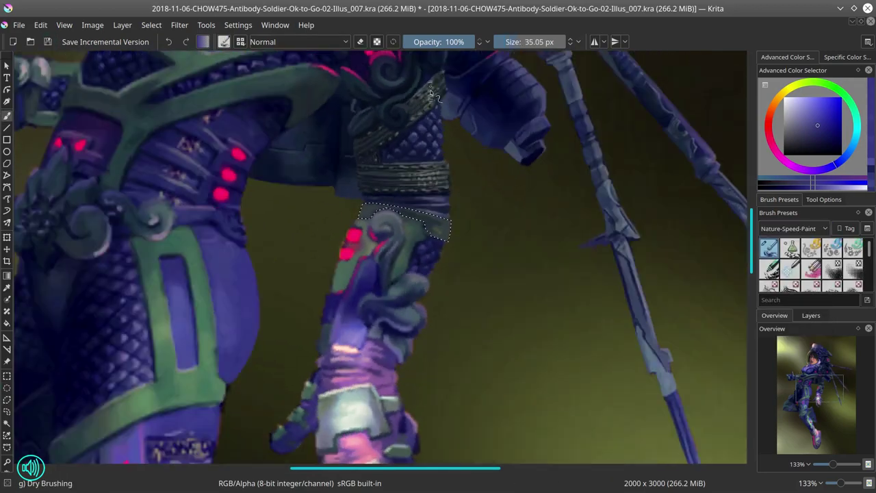
{"action": "key", "text": "4"}
{"action": "key", "text": "4"}
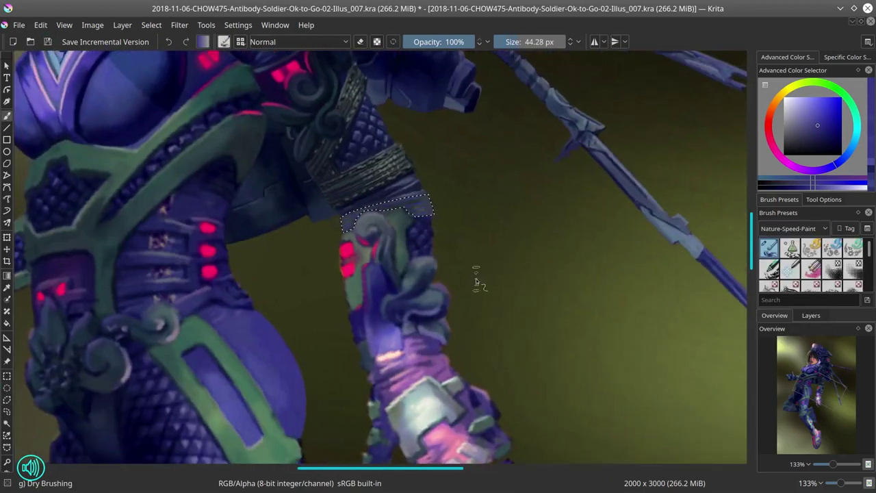
{"action": "left_click", "coordinate": [475, 274], "text": "ctrl"}
{"action": "key", "text": "bracketleft"}
{"action": "key", "text": "bracketleft"}
{"action": "left_click", "coordinate": [442, 205], "text": "ctrl"}
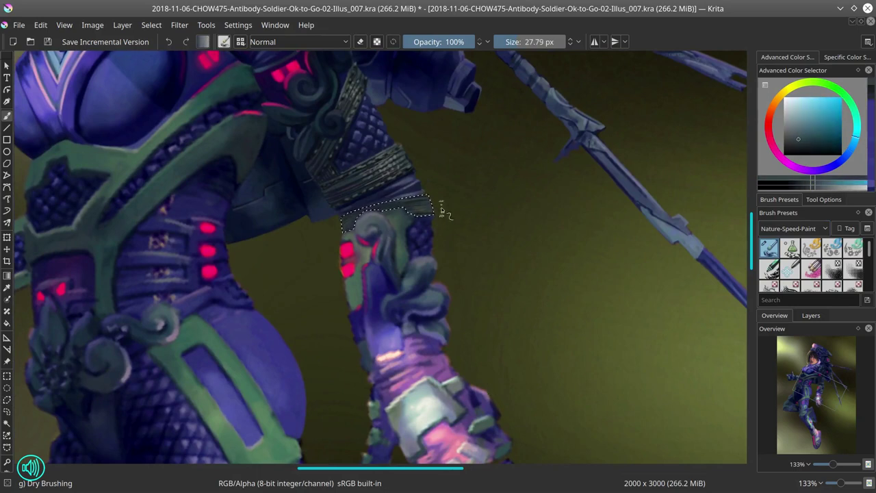
{"action": "key", "text": "bracketleft"}
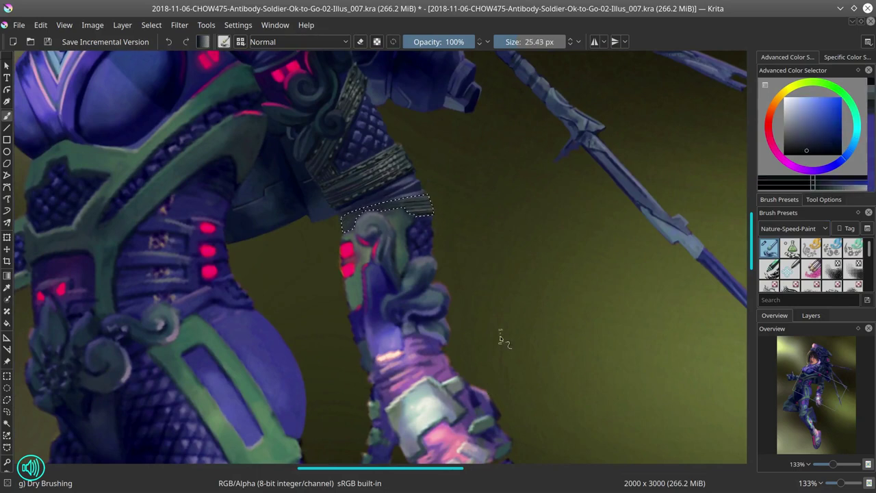
Step: Deselect, then hatch light strokes across the arm band with a small basic brush
{"action": "key", "text": "ctrl+shift+a"}
{"action": "key", "text": "slash"}
{"action": "left_click", "coordinate": [438, 212], "text": "ctrl"}
{"action": "key", "text": "bracketleft"}
{"action": "key", "text": "bracketleft"}
{"action": "key", "text": "bracketleft"}
{"action": "key", "text": "bracketleft"}
{"action": "key", "text": "bracketleft"}
{"action": "key", "text": "bracketleft"}
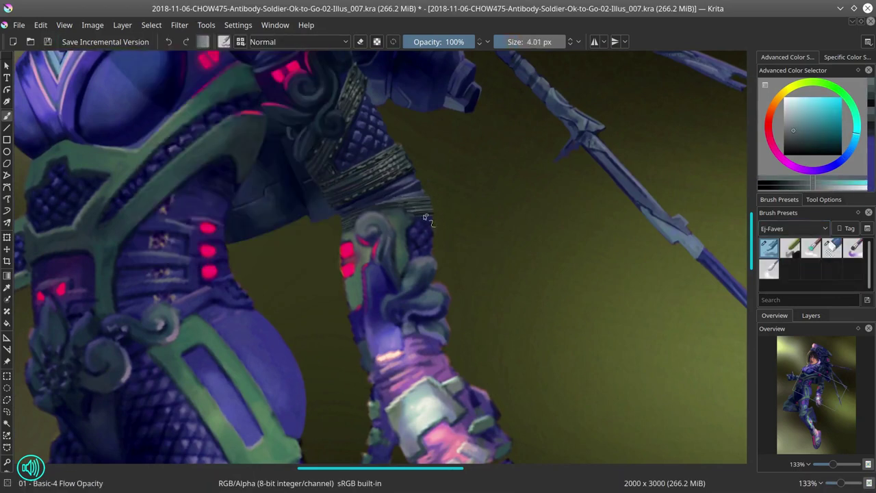
{"action": "left_click", "coordinate": [418, 206], "text": "ctrl"}
{"action": "key", "text": "bracketleft"}
{"action": "left_click", "coordinate": [442, 218], "text": "ctrl"}
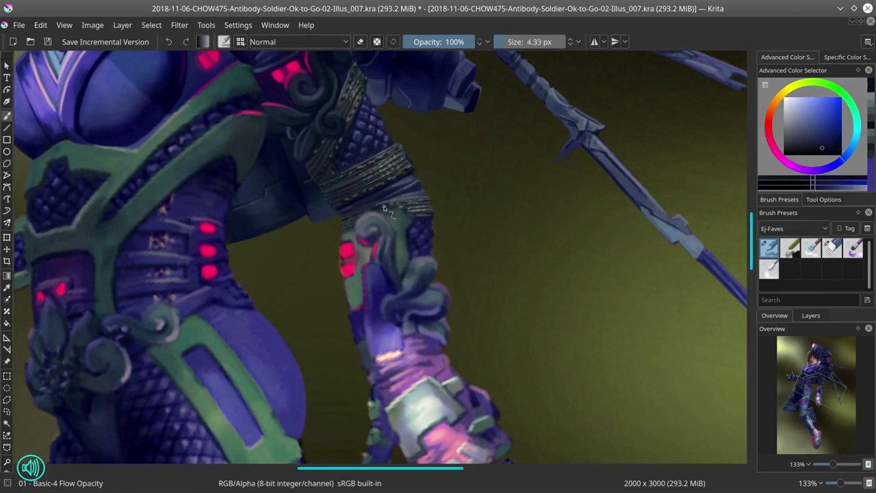
{"action": "left_click_drag", "start_coordinate": [410, 205], "coordinate": [431, 212]}
Step: Sample armour colours, fit the page in view, mirror it and save the painting
{"action": "left_click", "coordinate": [433, 214], "text": "ctrl"}
{"action": "key", "text": "bracketleft"}
{"action": "left_click", "coordinate": [355, 216], "text": "ctrl"}
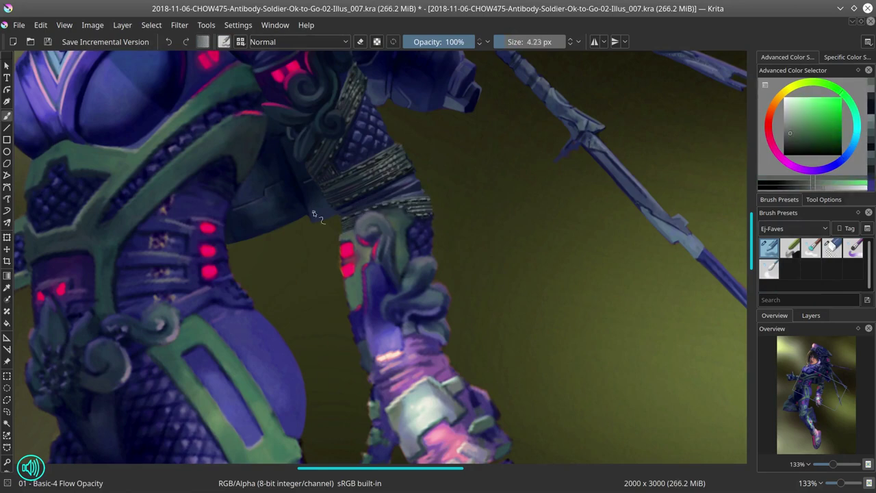
{"action": "left_click", "coordinate": [355, 216], "text": "ctrl"}
{"action": "key", "text": "2"}
{"action": "left_click", "coordinate": [47, 41]}
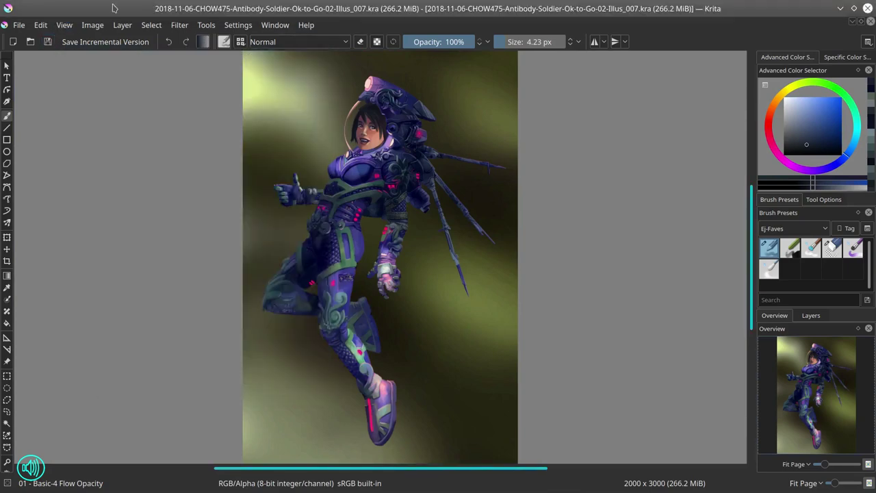
{"action": "key", "text": "m"}
{"action": "left_click", "coordinate": [46, 43]}
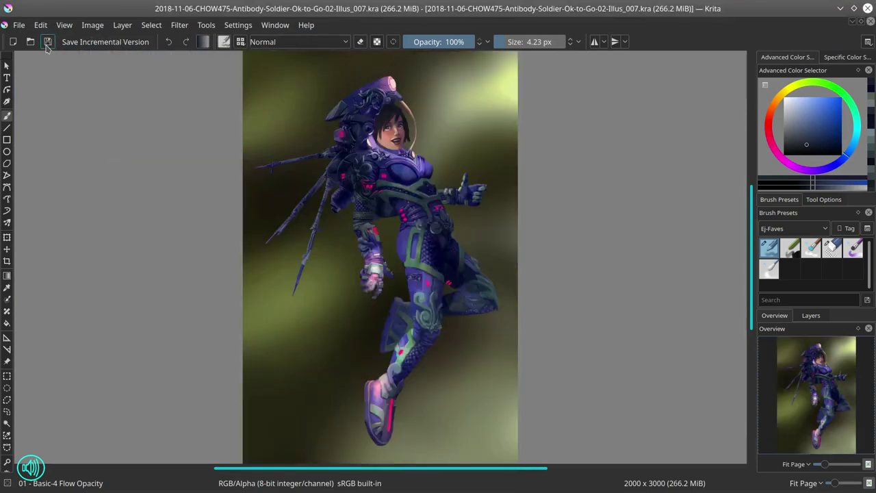
Step: Touch up the thigh guard with green and dark purple sampled from the armour and hip
{"action": "scroll", "coordinate": [517, 234], "scroll_direction": "down", "scroll_amount": 3}
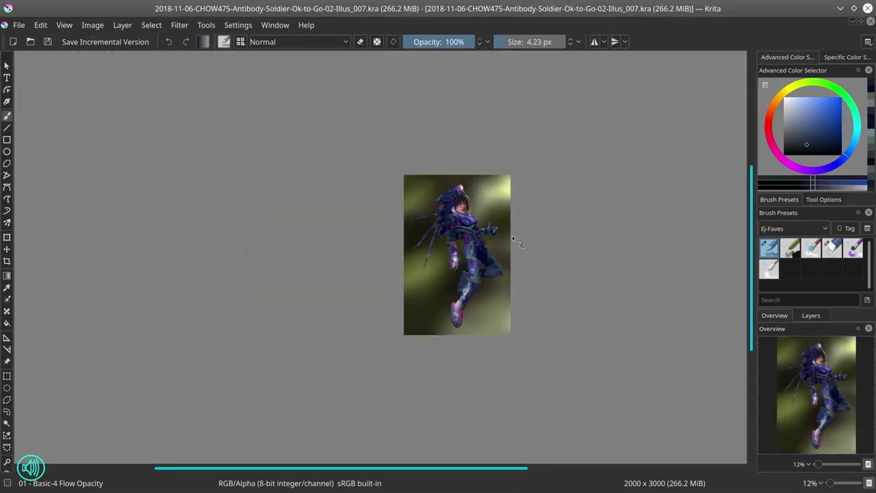
{"action": "scroll", "coordinate": [346, 260], "scroll_direction": "up", "scroll_amount": 8}
{"action": "left_click", "coordinate": [324, 256], "text": "ctrl"}
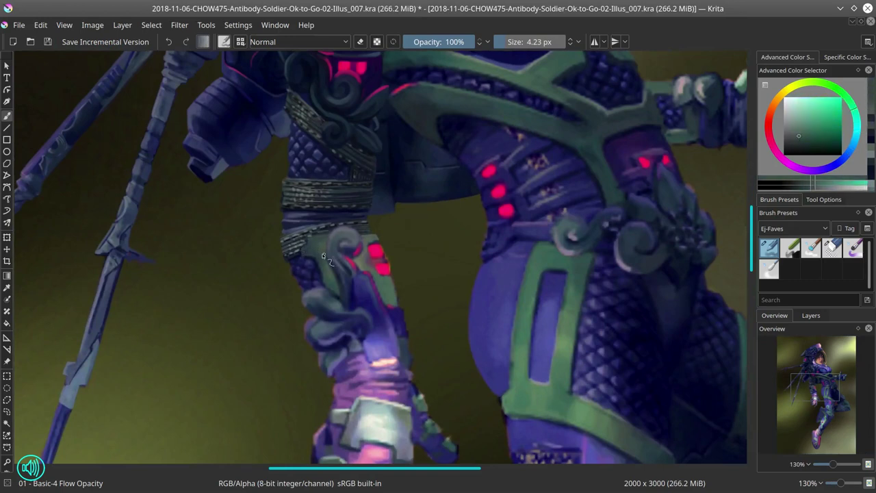
{"action": "key", "text": "e"}
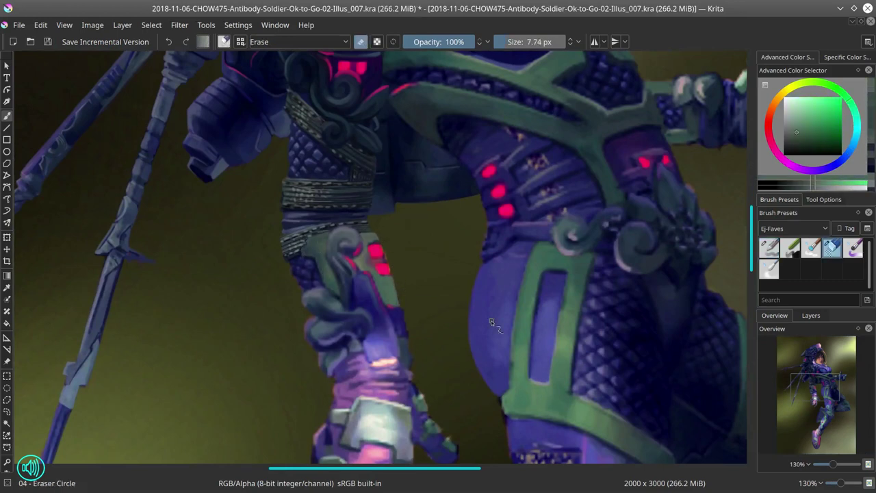
{"action": "key", "text": "e"}
{"action": "left_click", "coordinate": [377, 258], "text": "ctrl"}
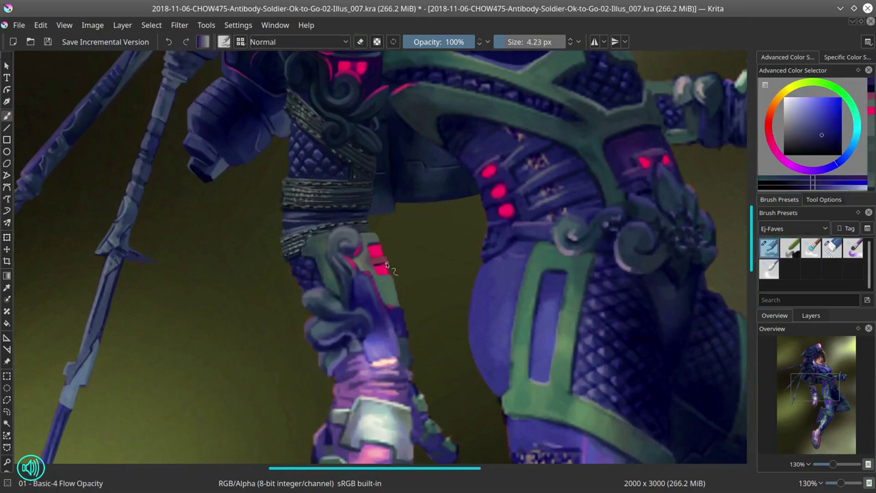
{"action": "left_click", "coordinate": [389, 255], "text": "ctrl"}
Step: Clean the edges beside the pink armour lights with the eraser and save with Ctrl+S
{"action": "key", "text": "e"}
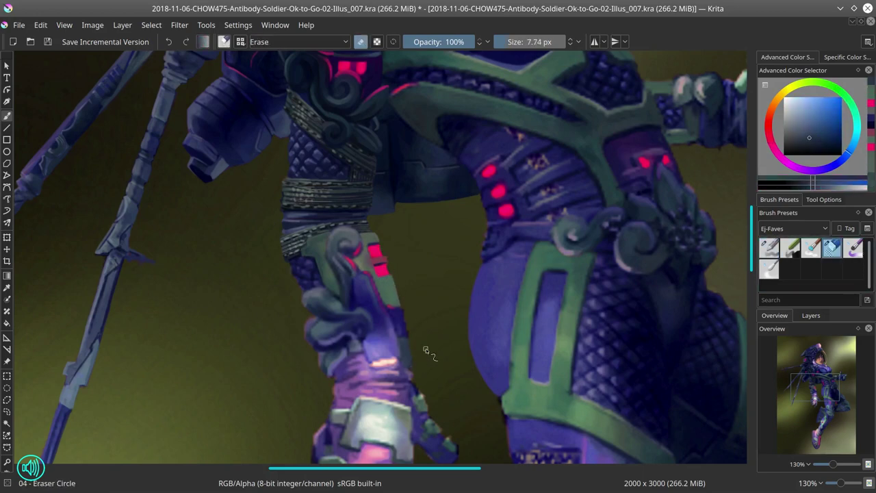
{"action": "left_click", "coordinate": [373, 253], "text": "ctrl"}
{"action": "key", "text": "e"}
{"action": "scroll", "coordinate": [412, 282], "scroll_direction": "down", "scroll_amount": 5}
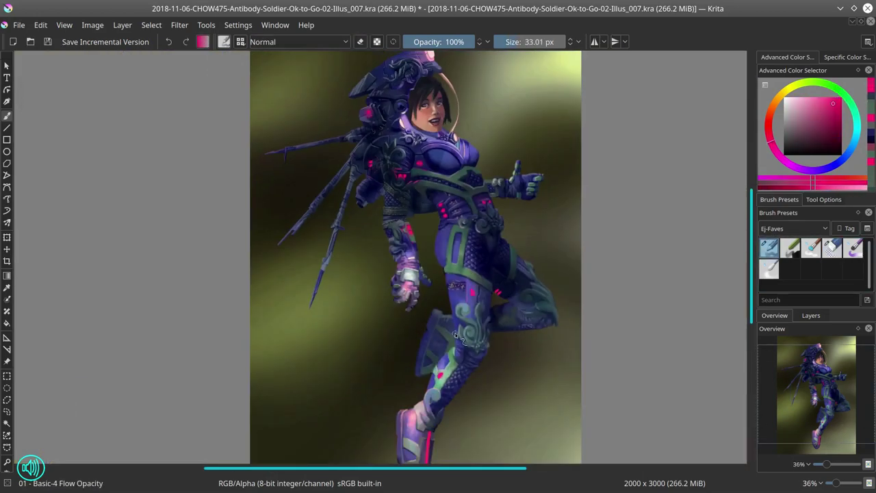
{"action": "key", "text": "ctrl+s"}
{"action": "scroll", "coordinate": [597, 277], "scroll_direction": "down", "scroll_amount": 2}
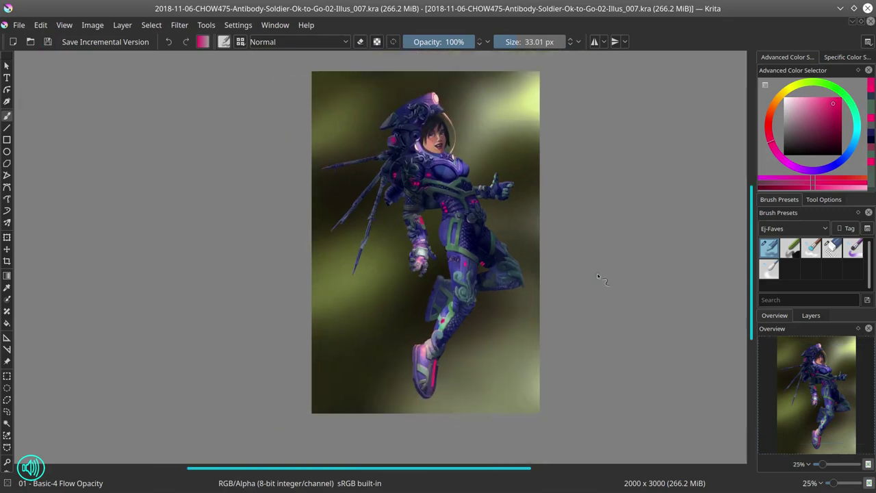
{"action": "scroll", "coordinate": [407, 209], "scroll_direction": "up", "scroll_amount": 3}
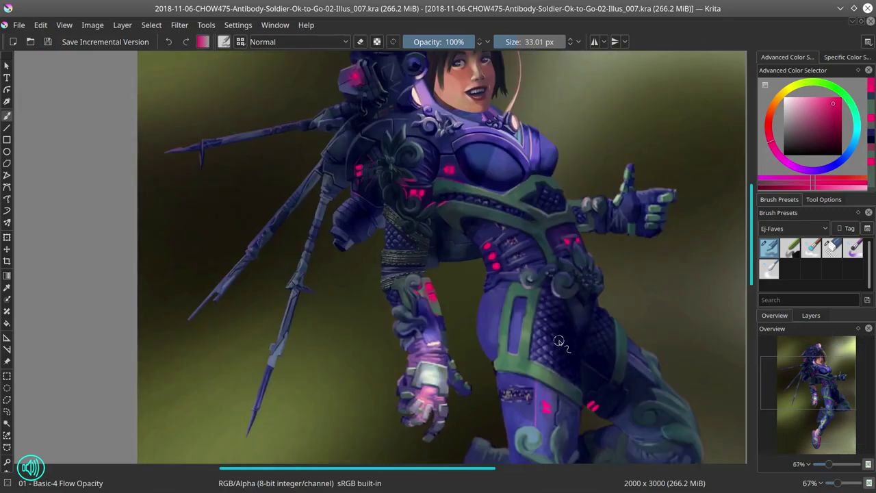
Step: Transform the forearm, save an incremental version and begin a freehand selection around the forearm
{"action": "left_click", "coordinate": [41, 24]}
{"action": "left_click", "coordinate": [43, 67]}
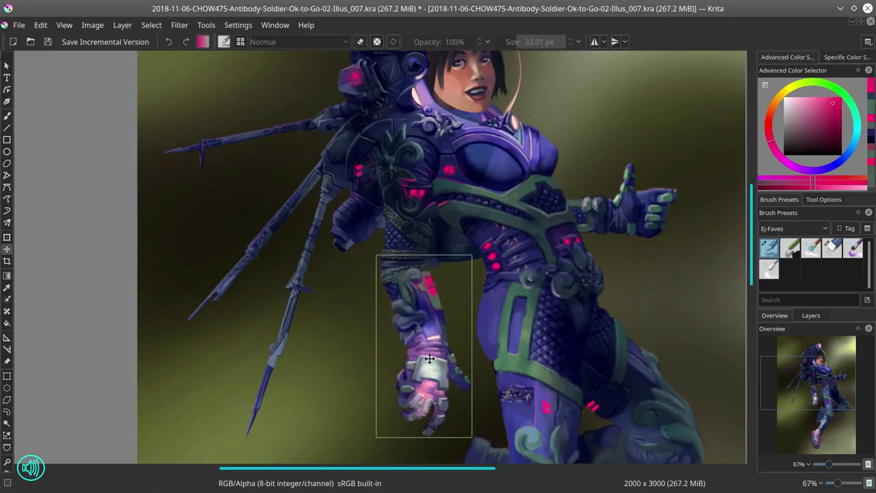
{"action": "left_click", "coordinate": [7, 117]}
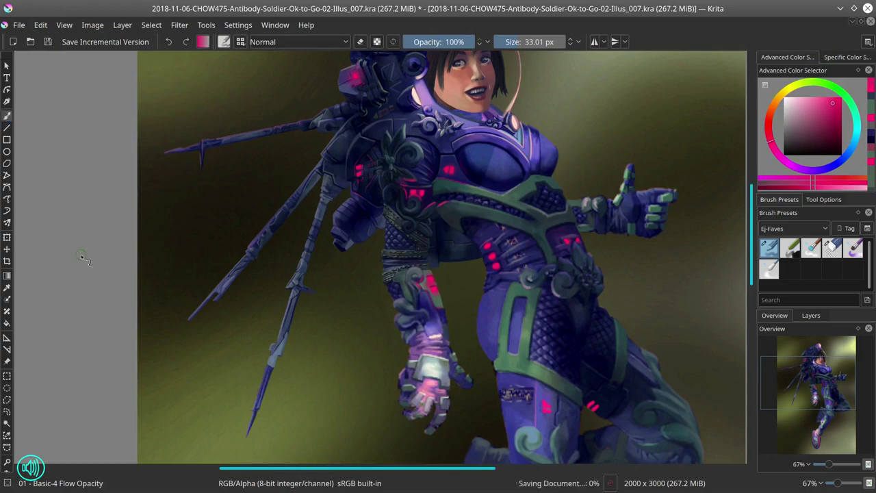
{"action": "scroll", "coordinate": [81, 257], "scroll_direction": "down", "scroll_amount": 3}
{"action": "scroll", "coordinate": [299, 225], "scroll_direction": "up", "scroll_amount": 4}
{"action": "scroll", "coordinate": [279, 300], "scroll_direction": "down", "scroll_amount": 2}
{"action": "key", "text": "ctrl+r"}
{"action": "left_click", "coordinate": [338, 329]}
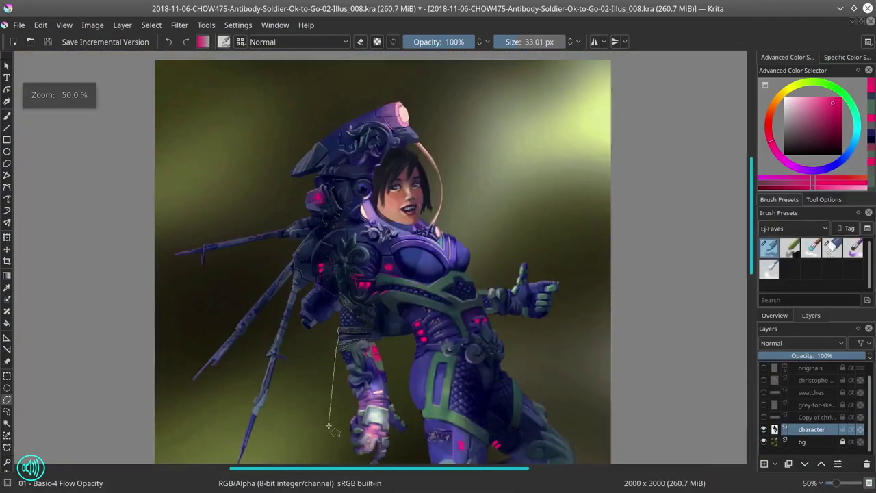
{"action": "scroll", "coordinate": [329, 427], "scroll_direction": "up", "scroll_amount": 4}
Step: Paste the copied area as new Layer 13, inspect the torso close up and save
{"action": "key", "text": "e"}
{"action": "left_click", "coordinate": [40, 25]}
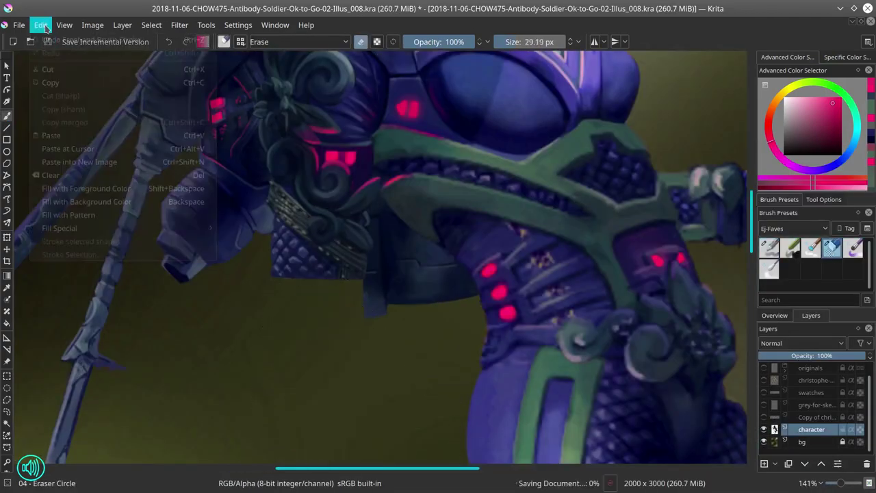
{"action": "left_click", "coordinate": [51, 134]}
{"action": "scroll", "coordinate": [465, 236], "scroll_direction": "down", "scroll_amount": 5}
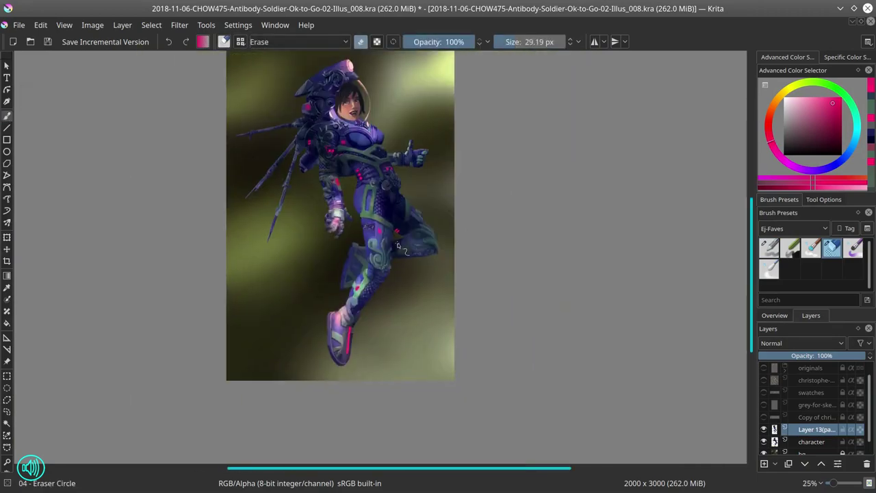
{"action": "scroll", "coordinate": [399, 248], "scroll_direction": "up", "scroll_amount": 3}
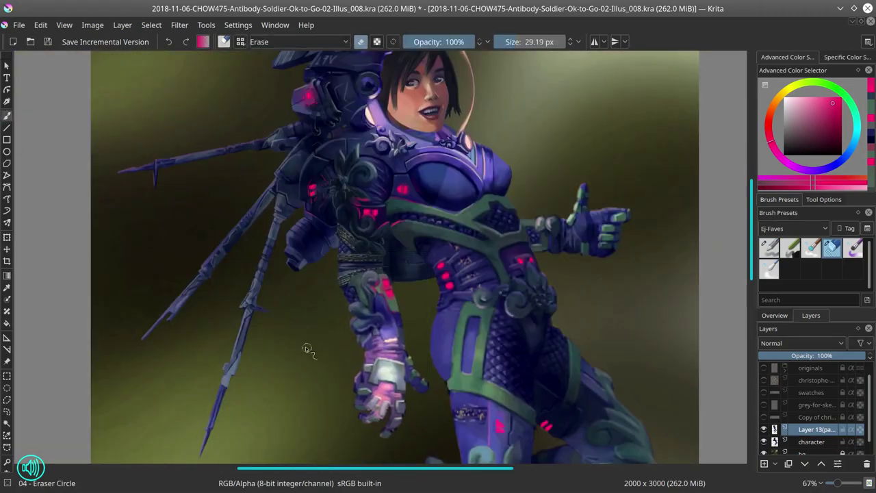
{"action": "scroll", "coordinate": [310, 334], "scroll_direction": "down", "scroll_amount": 4}
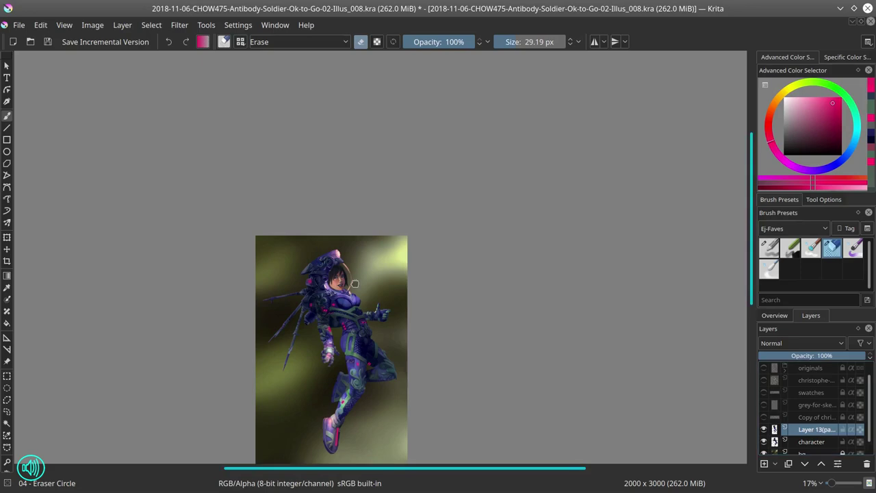
{"action": "key", "text": "1"}
{"action": "scroll", "coordinate": [431, 291], "scroll_direction": "down", "scroll_amount": 1}
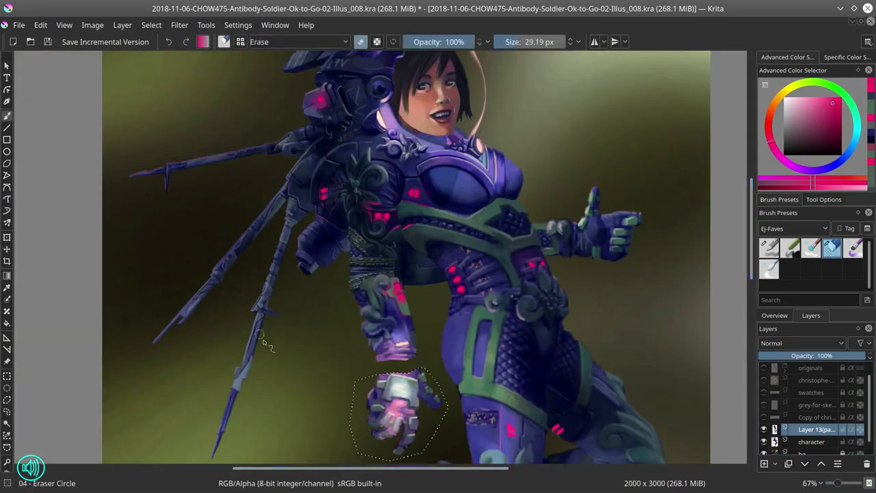
{"action": "scroll", "coordinate": [370, 404], "scroll_direction": "down", "scroll_amount": 4}
{"action": "left_click", "coordinate": [48, 42]}
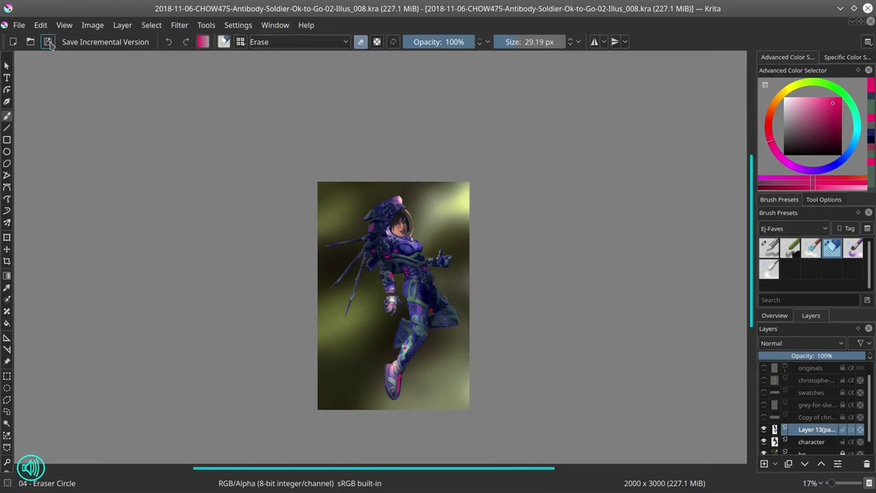
Step: Hide Layer 13 and copy the lassoed shoulder ornament onto its own Layer 14
{"action": "key", "text": "Page_Down"}
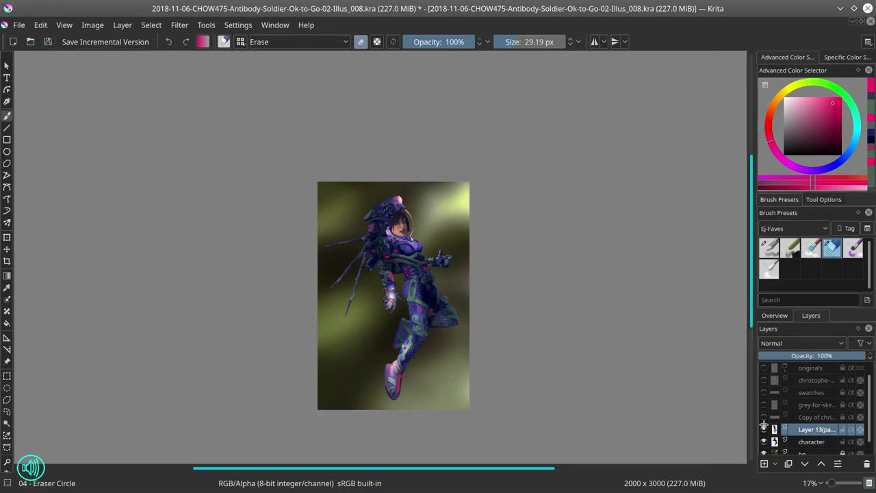
{"action": "left_click_drag", "start_coordinate": [370, 295], "coordinate": [372, 457]}
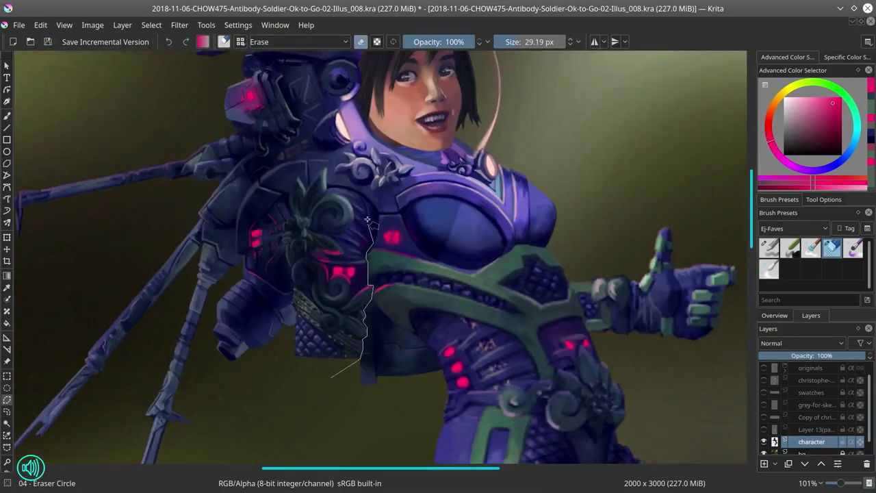
{"action": "left_click_drag", "start_coordinate": [291, 301], "coordinate": [292, 302]}
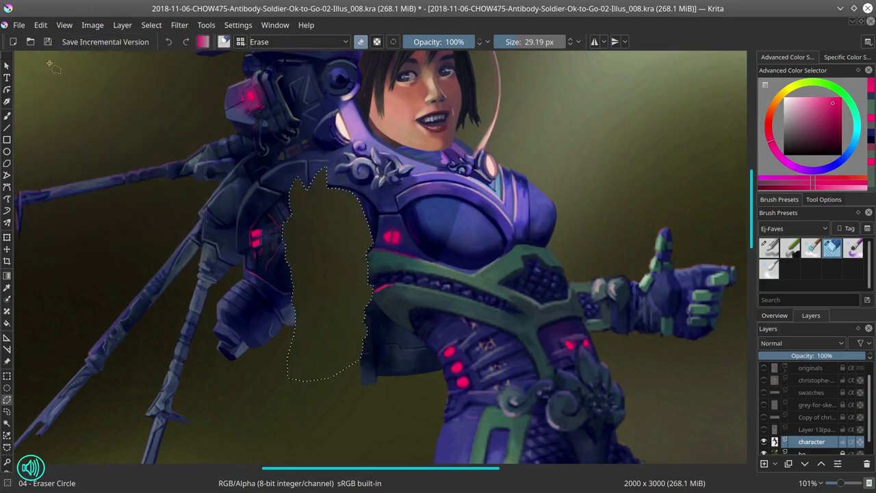
{"action": "key", "text": "ctrl+alt+j"}
{"action": "key", "text": "ctrl+t"}
{"action": "scroll", "coordinate": [411, 222], "scroll_direction": "down", "scroll_amount": 4}
Step: Show Layer 13 again and add a new empty Layer 15 for brush painting
{"action": "key", "text": "Page_Up"}
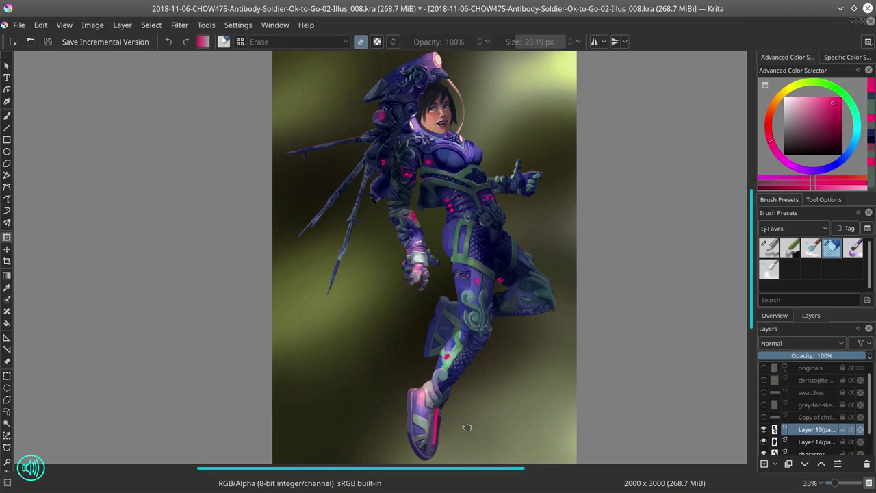
{"action": "key", "text": "Insert"}
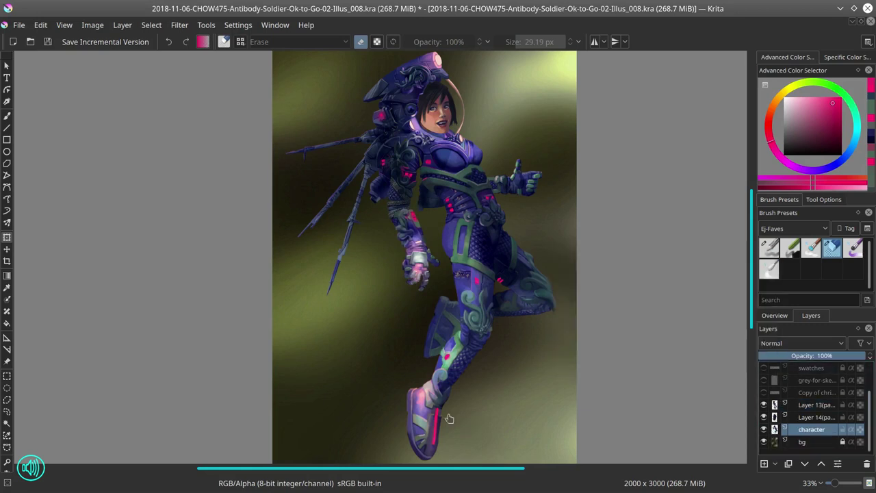
{"action": "key", "text": "b"}
{"action": "key", "text": "e"}
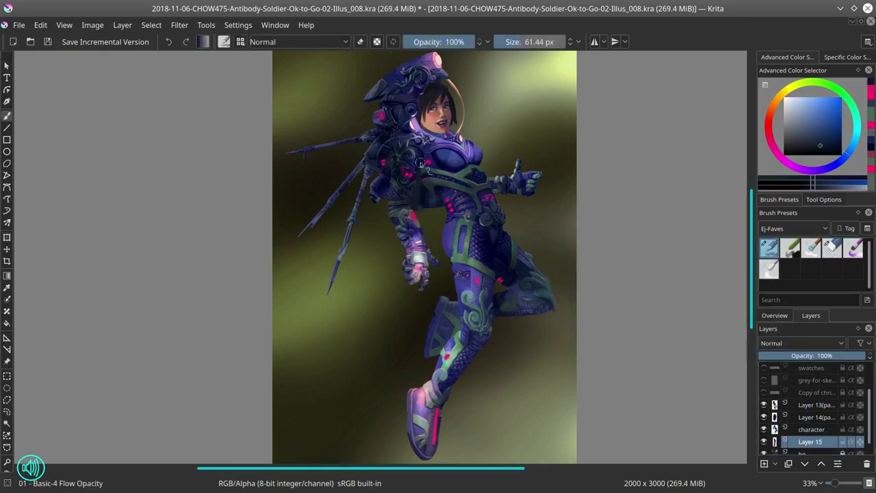
{"action": "scroll", "coordinate": [424, 192], "scroll_direction": "up", "scroll_amount": 2}
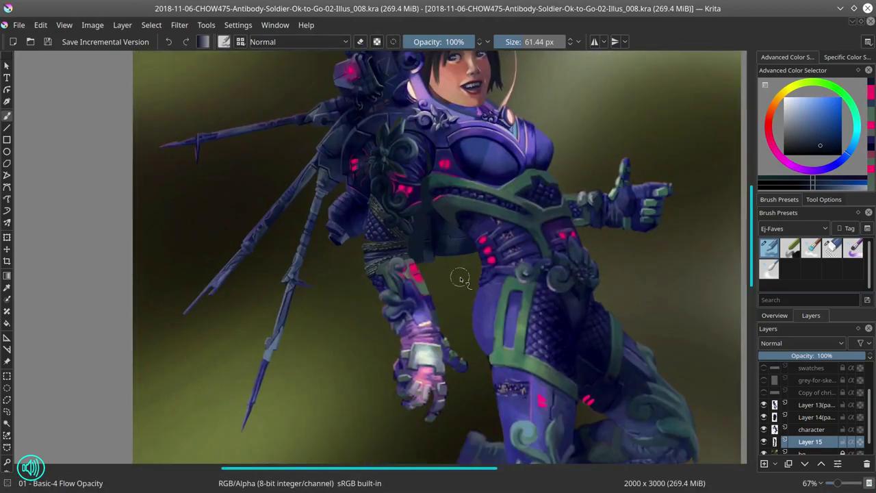
{"action": "scroll", "coordinate": [358, 173], "scroll_direction": "up", "scroll_amount": 1}
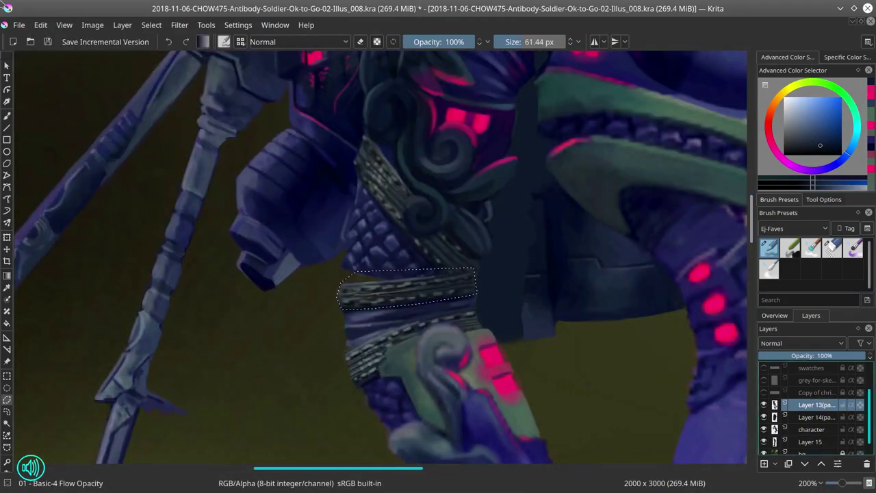
Step: Paste the woven strap section as Layer 16, transform it and save
{"action": "key", "text": "ctrl+c"}
{"action": "key", "text": "ctrl+v"}
{"action": "key", "text": "ctrl+t"}
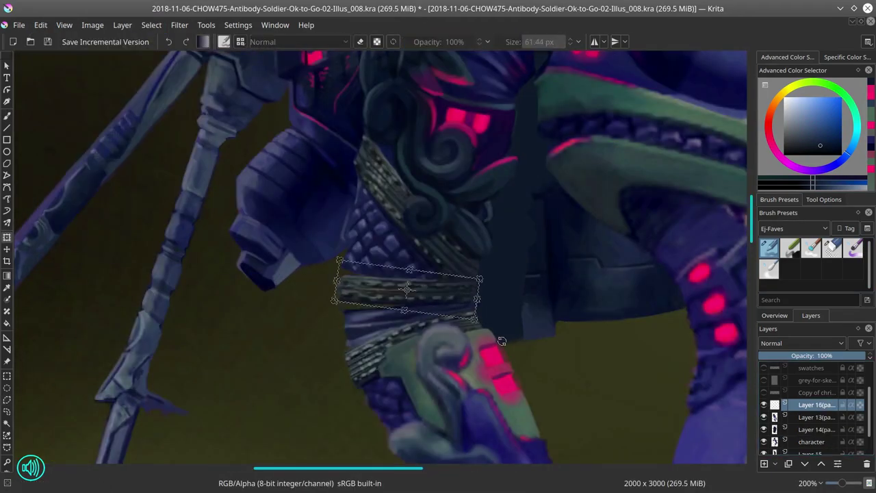
{"action": "key", "text": "2"}
{"action": "key", "text": "ctrl+s"}
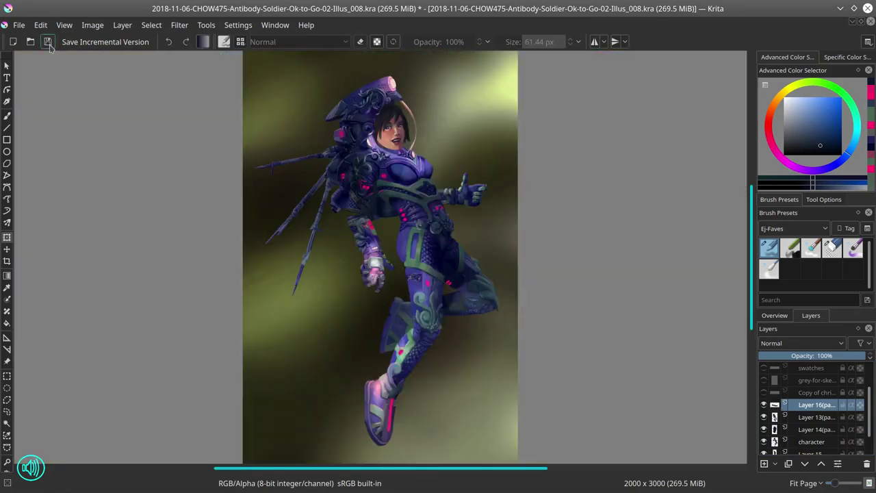
{"action": "key", "text": "b"}
{"action": "key", "text": "plus"}
{"action": "key", "text": "plus"}
{"action": "key", "text": "plus"}
{"action": "key", "text": "plus"}
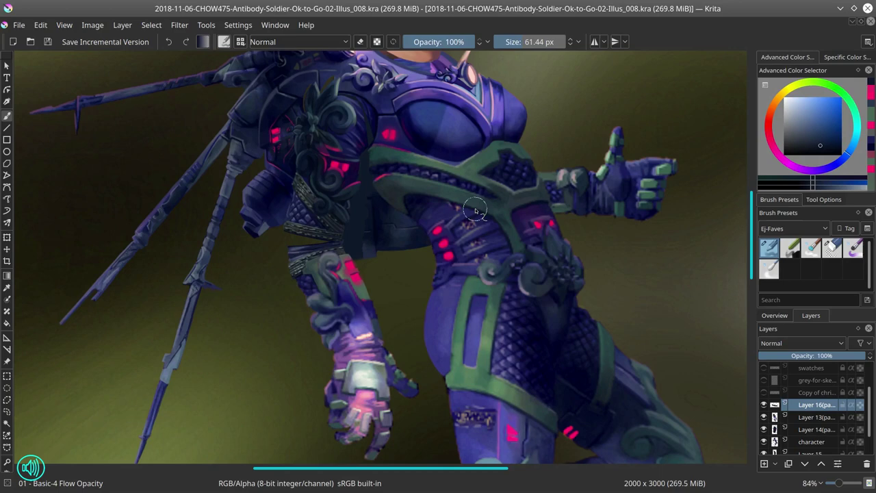
{"action": "scroll", "coordinate": [811, 410], "scroll_direction": "down", "scroll_amount": 1}
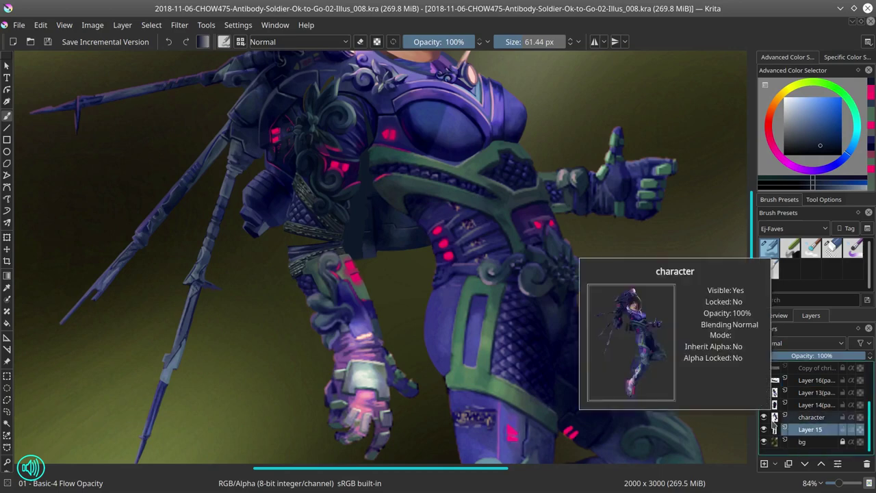
Step: Make Layer 15 active with a smaller brush, mirror the view and save
{"action": "left_click", "coordinate": [811, 429]}
{"action": "key", "text": "bracketleft"}
{"action": "key", "text": "bracketleft"}
{"action": "key", "text": "bracketleft"}
{"action": "key", "text": "2"}
{"action": "key", "text": "m"}
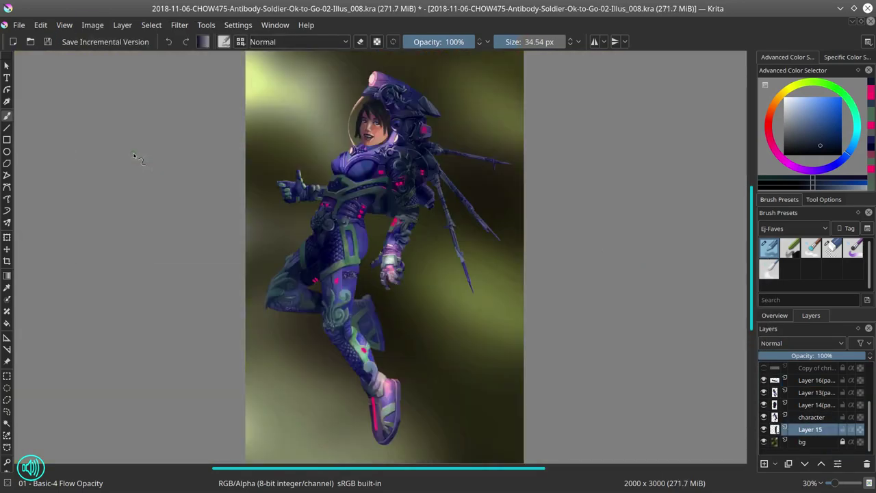
{"action": "key", "text": "ctrl+s"}
{"action": "key", "text": "plus"}
{"action": "key", "text": "plus"}
{"action": "key", "text": "plus"}
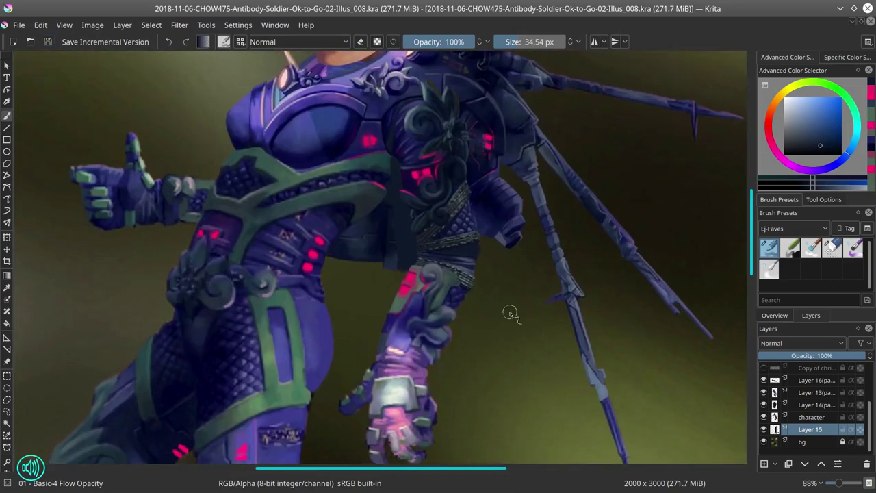
{"action": "key", "text": "bracketleft"}
{"action": "key", "text": "bracketleft"}
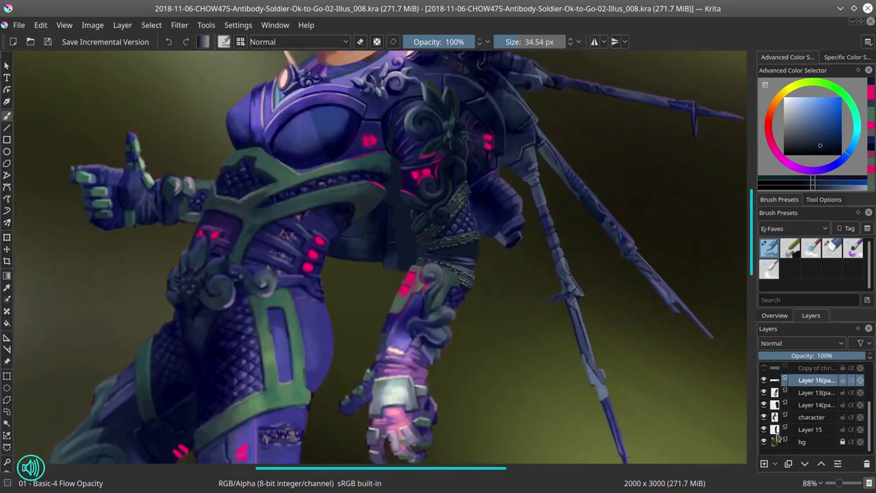
Step: Paint the dark armour beside the shoulder with sampled purple, green and blue-purple tones, then save
{"action": "left_click_drag", "start_coordinate": [510, 313], "coordinate": [397, 217]}
{"action": "key", "text": "bracketleft"}
{"action": "key", "text": "bracketleft"}
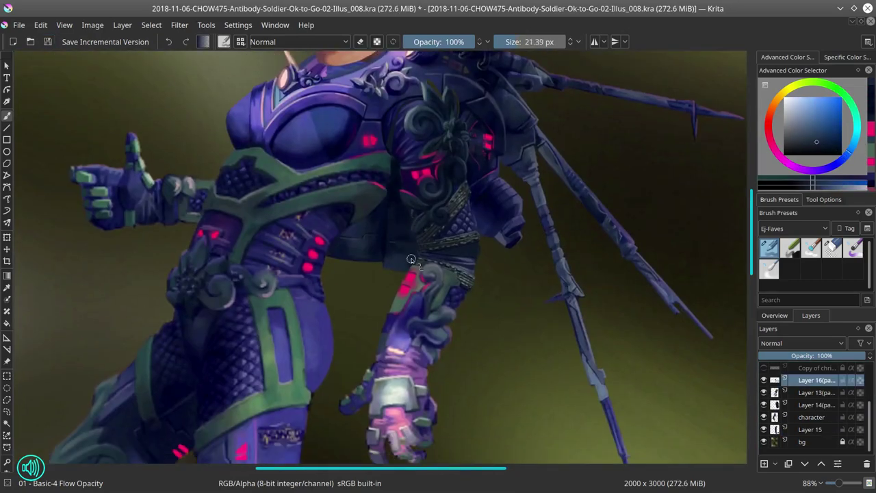
{"action": "left_click", "coordinate": [384, 256], "text": "ctrl"}
{"action": "left_click", "coordinate": [398, 179], "text": "ctrl"}
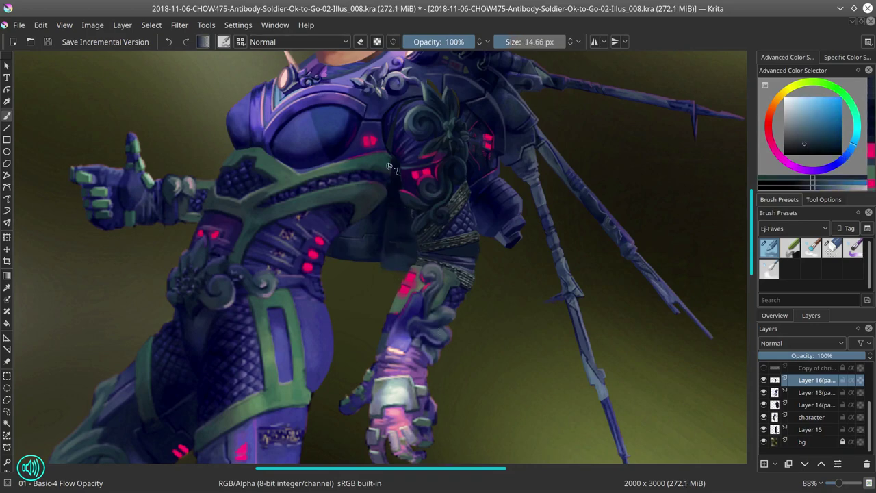
{"action": "key", "text": "bracketright"}
{"action": "left_click", "coordinate": [370, 172], "text": "ctrl"}
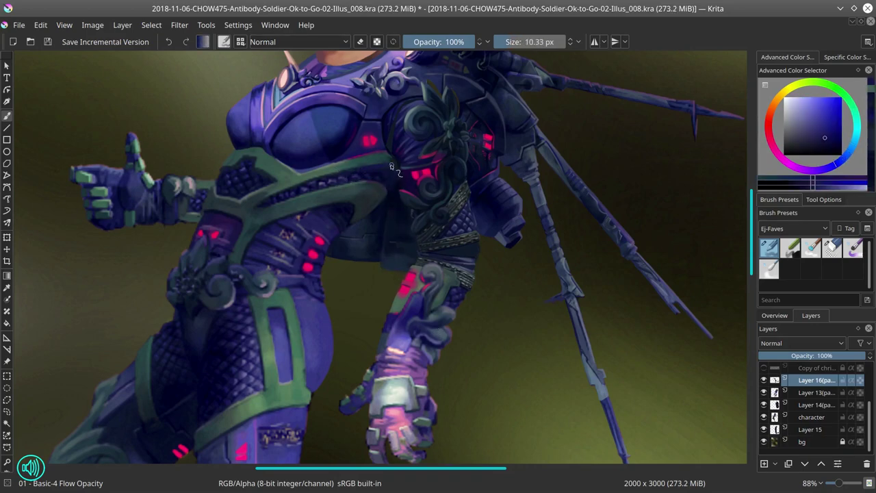
{"action": "left_click_drag", "start_coordinate": [371, 172], "coordinate": [270, 419]}
{"action": "left_click", "coordinate": [334, 182], "text": "ctrl"}
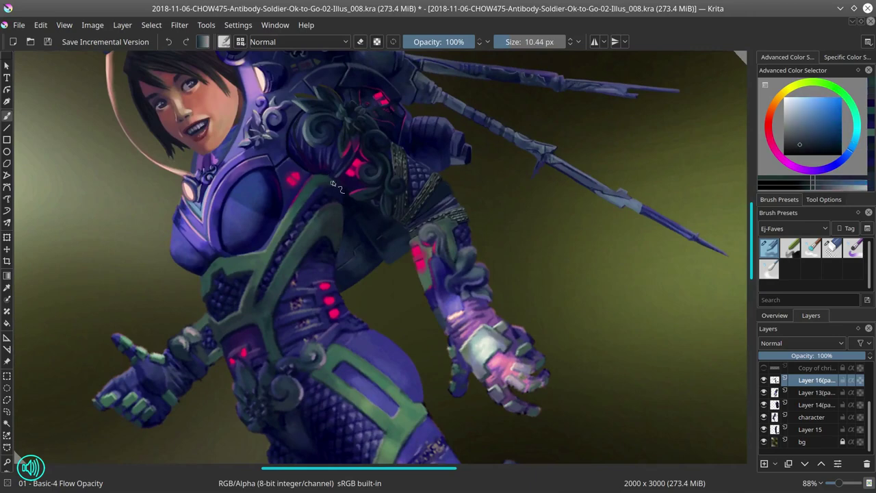
{"action": "left_click", "coordinate": [341, 267], "text": "ctrl"}
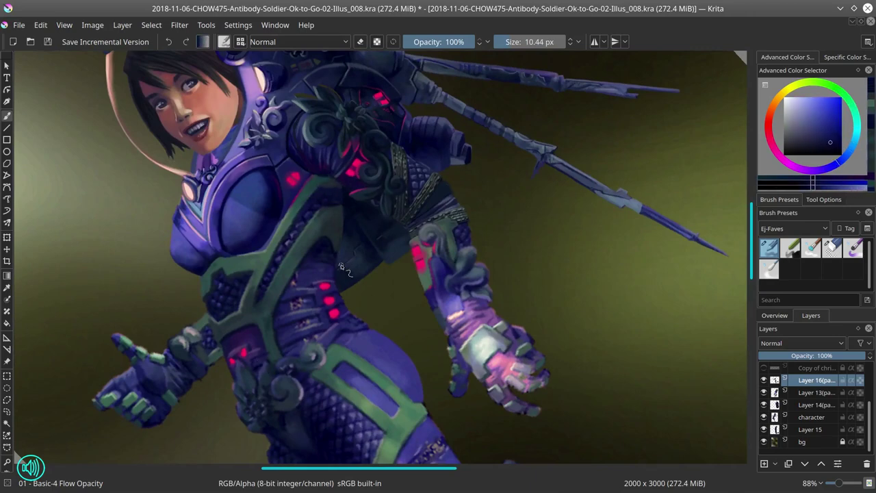
{"action": "key", "text": "ctrl+s"}
Step: Fit the page in view and save the painting as incremental version Illus_009.kra
{"action": "key", "text": "5"}
{"action": "key", "text": "2"}
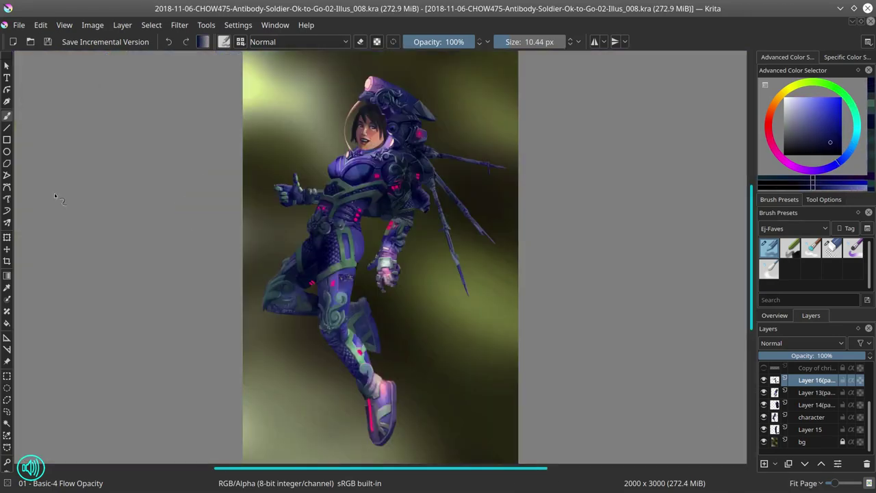
{"action": "key", "text": "ctrl+alt+s"}
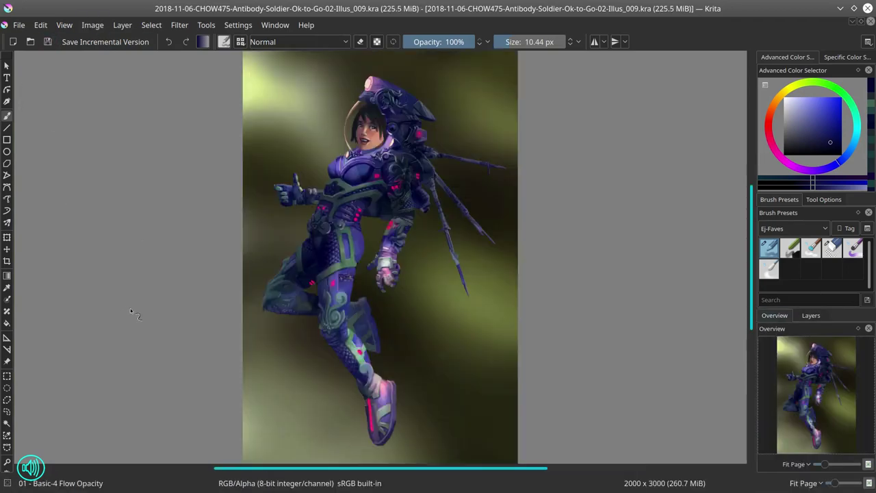
{"action": "scroll", "coordinate": [134, 249], "scroll_direction": "down", "scroll_amount": 2}
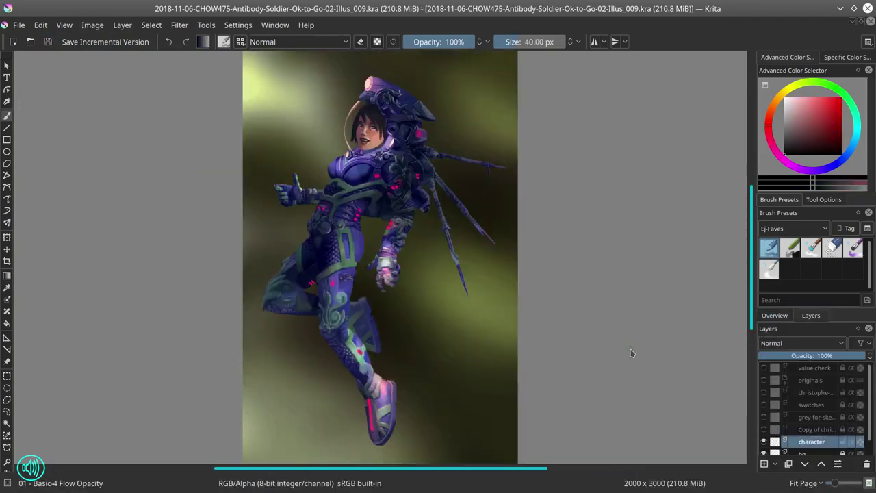
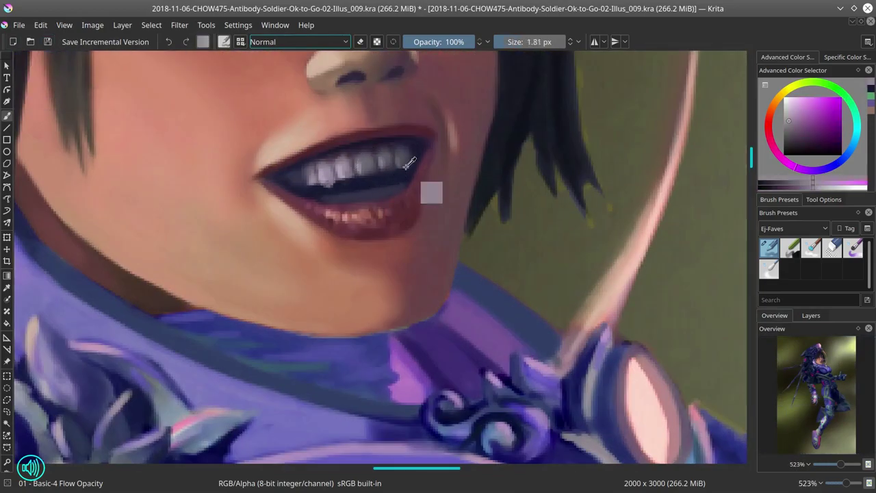
Step: Save the painting and paint a dark blue shading stroke on the shoulder armor
{"action": "left_click", "coordinate": [409, 162], "text": "ctrl"}
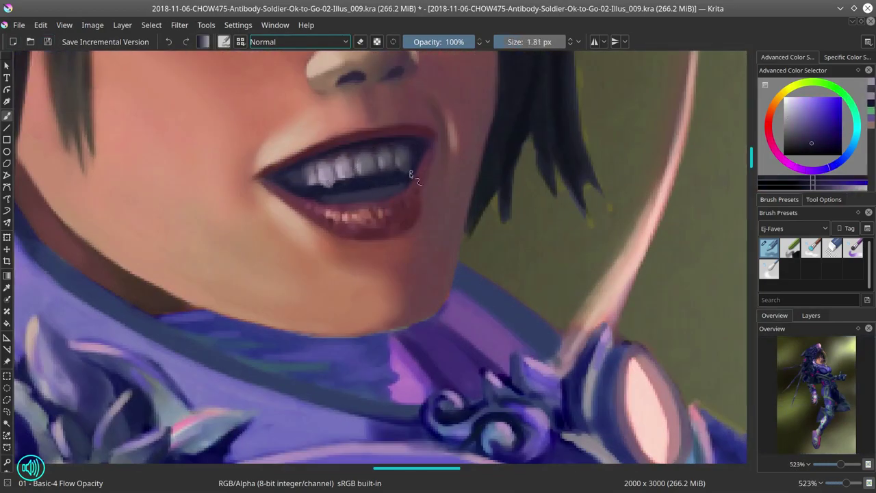
{"action": "key", "text": "2"}
{"action": "key", "text": "ctrl+s"}
{"action": "scroll", "coordinate": [431, 208], "scroll_direction": "up", "scroll_amount": 3}
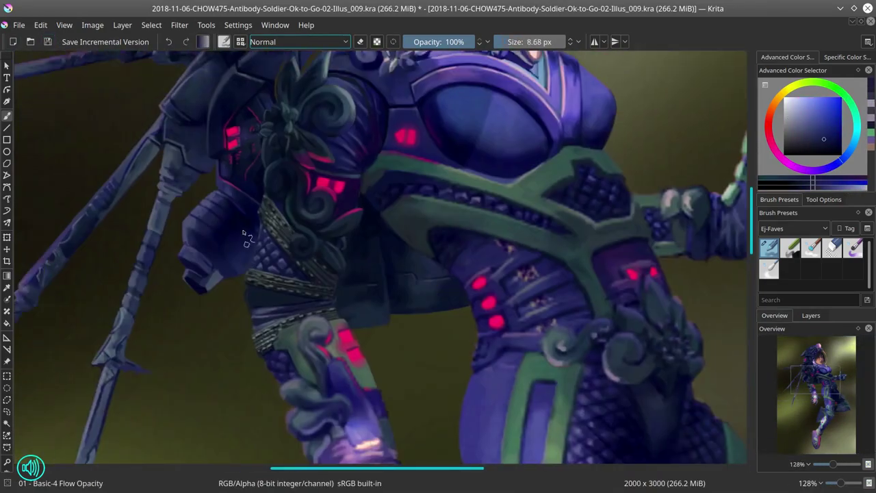
{"action": "left_click", "coordinate": [269, 250], "text": "ctrl"}
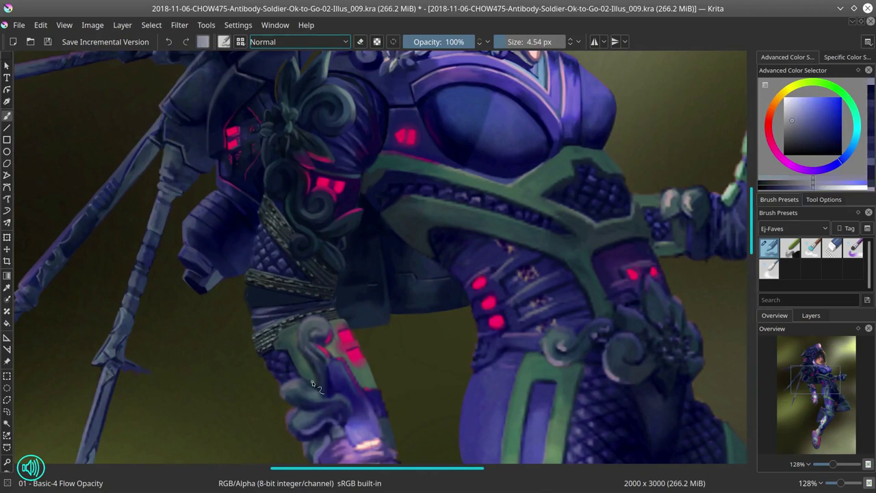
Step: Shade the arm guard in dark navy and teal, alternating the Basic-4 Flow and Blender Textured Soft brushes
{"action": "left_click", "coordinate": [249, 304], "text": "ctrl"}
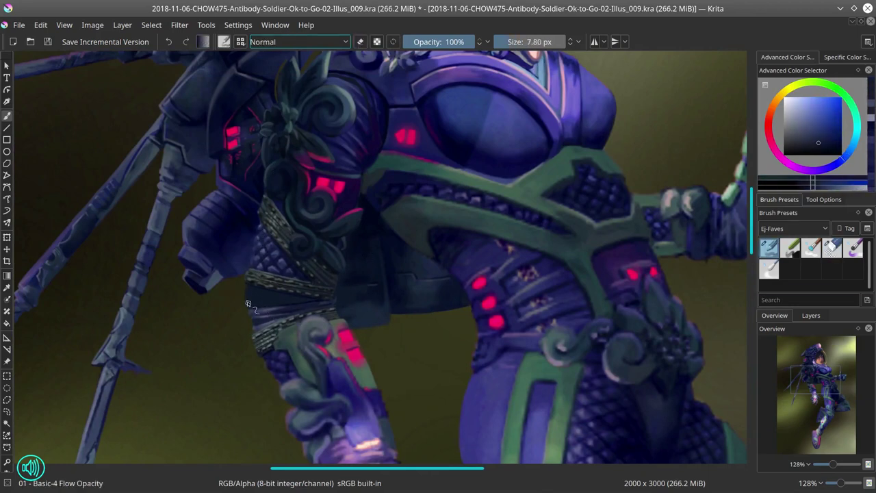
{"action": "key", "text": "slash"}
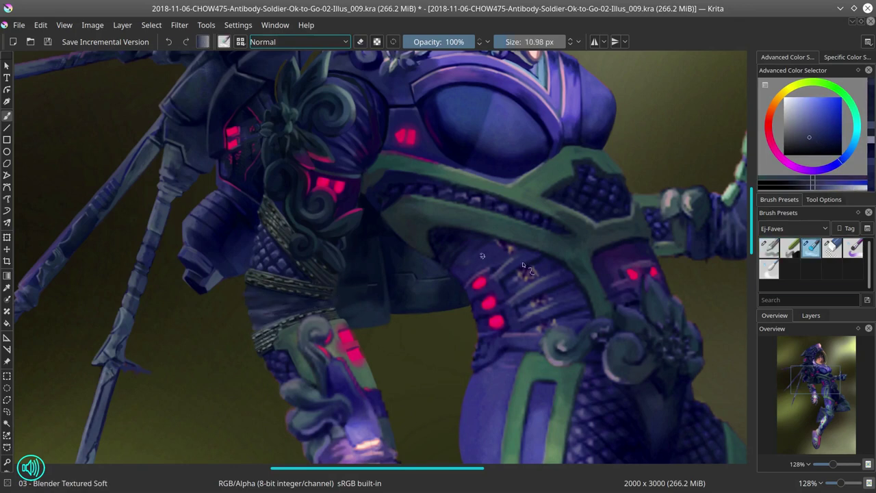
{"action": "key", "text": "slash"}
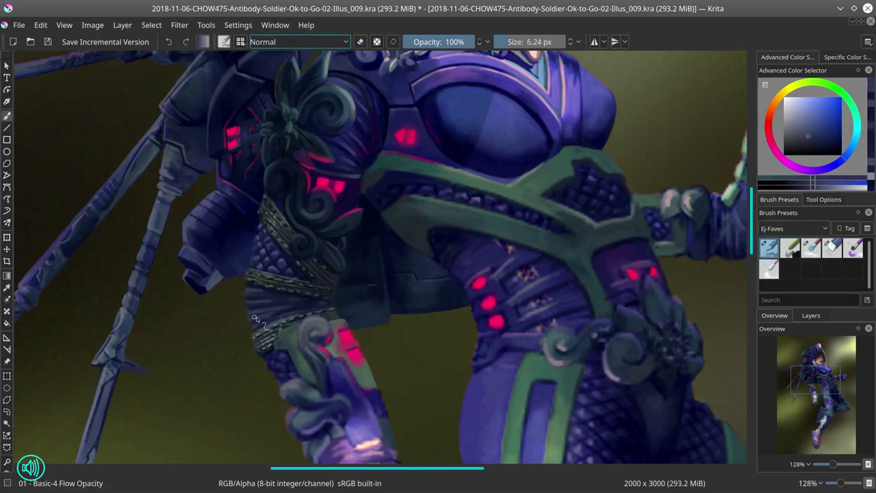
{"action": "left_click", "coordinate": [281, 336], "text": "ctrl"}
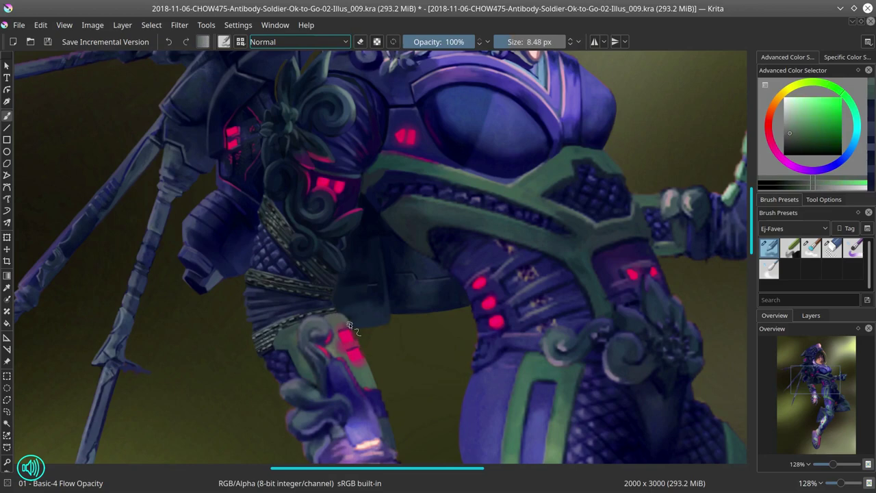
{"action": "left_click", "coordinate": [345, 281], "text": "ctrl"}
{"action": "key", "text": "slash"}
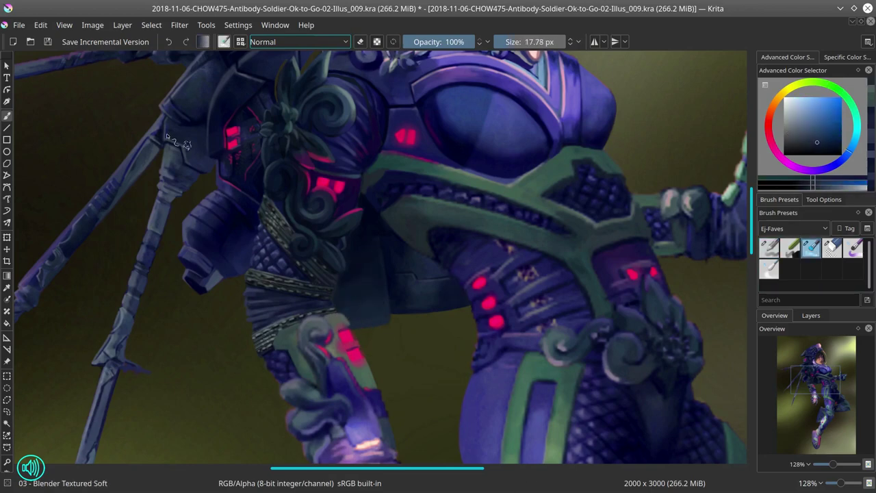
Step: Bring the hip armor into view, then mirror the whole painting horizontally
{"action": "mouse_move", "coordinate": [177, 142]}
{"action": "left_mouse_down"}
{"action": "mouse_move", "coordinate": [411, 143]}
{"action": "mouse_move", "coordinate": [438, 195]}
{"action": "mouse_move", "coordinate": [433, 232]}
{"action": "left_mouse_up"}
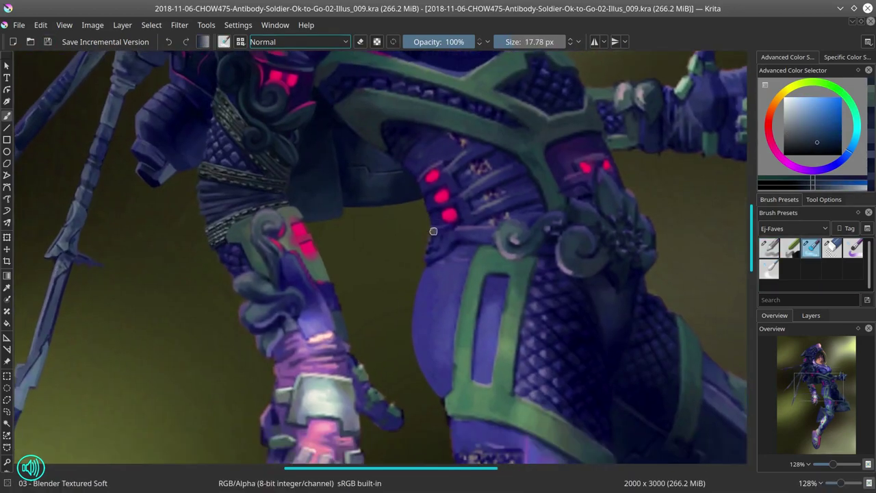
{"action": "key", "text": "2"}
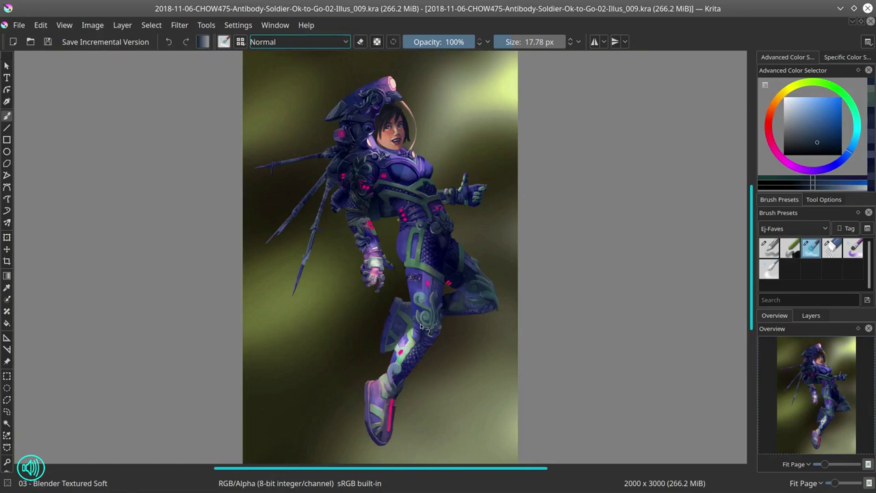
{"action": "left_click", "coordinate": [92, 25]}
{"action": "left_click", "coordinate": [129, 159]}
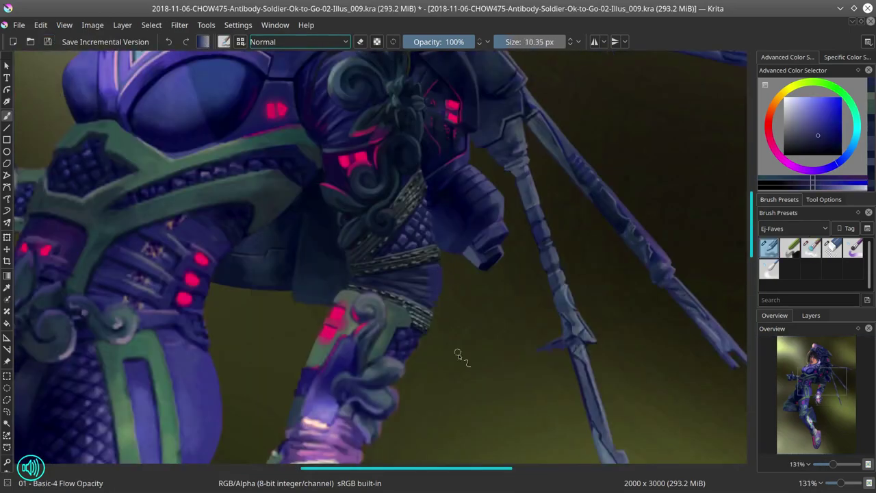
Step: Select the pleated patch, apply an HSV adjustment of Hue -20 and Saturation -50, then deselect
{"action": "left_click", "coordinate": [422, 269]}
{"action": "left_click", "coordinate": [444, 265]}
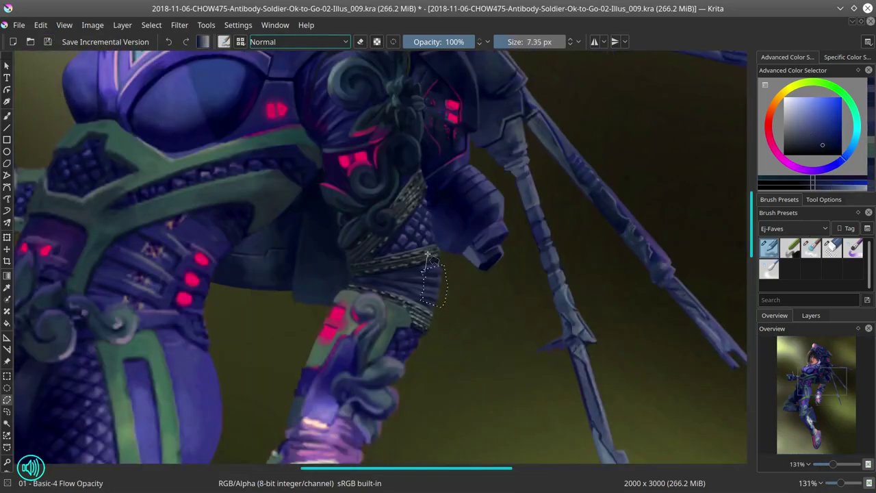
{"action": "key", "text": "ctrl+m"}
{"action": "key", "text": "Escape"}
{"action": "key", "text": "ctrl+u"}
{"action": "left_click_drag", "start_coordinate": [645, 213], "coordinate": [635, 212]}
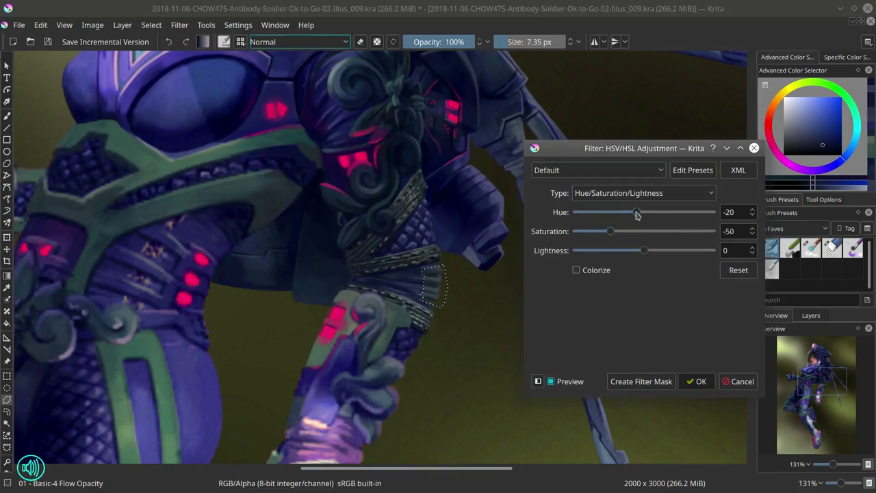
{"action": "key", "text": "Return"}
{"action": "key", "text": "ctrl+shift+a"}
Step: Return to the brush and sample colours near the pleated patch
{"action": "key", "text": "b"}
{"action": "left_click", "coordinate": [438, 276], "text": "ctrl"}
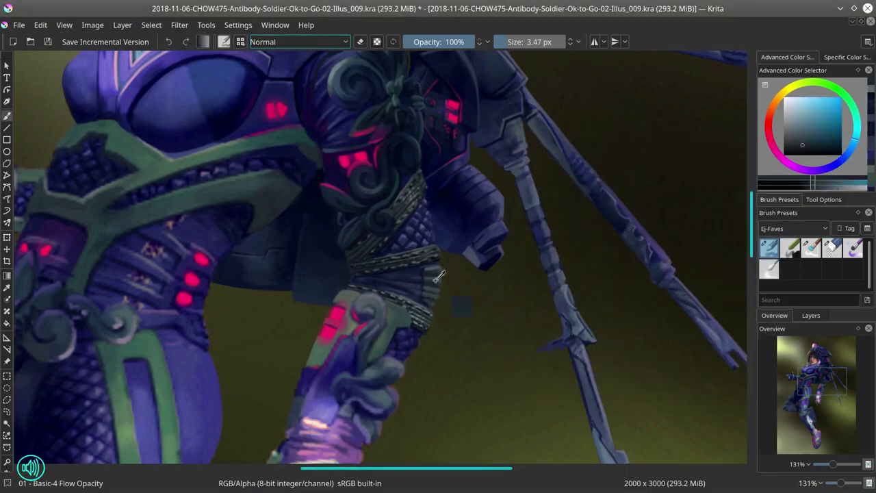
{"action": "key", "text": "ctrl+z"}
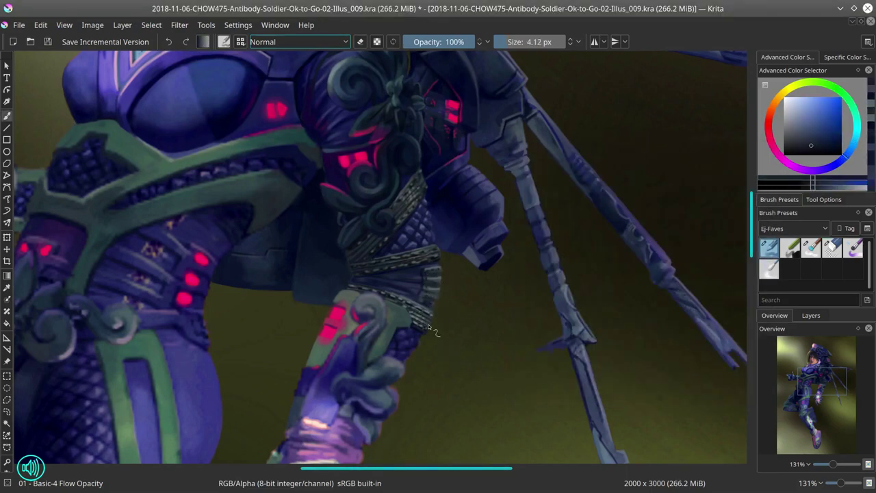
{"action": "left_click", "coordinate": [428, 324], "text": "ctrl"}
Step: Save, then blend the arm guard shading with a torso colour using Blender Textured Soft
{"action": "key", "text": "2"}
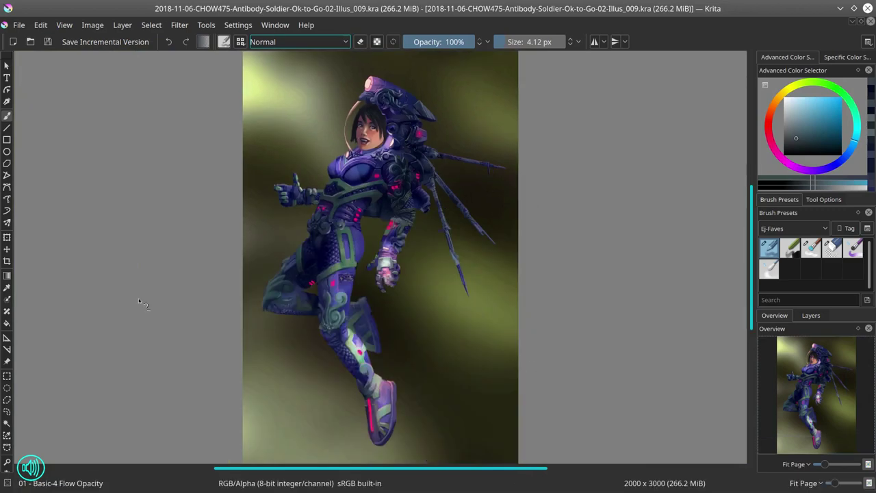
{"action": "scroll", "coordinate": [341, 312], "scroll_direction": "up", "scroll_amount": 5}
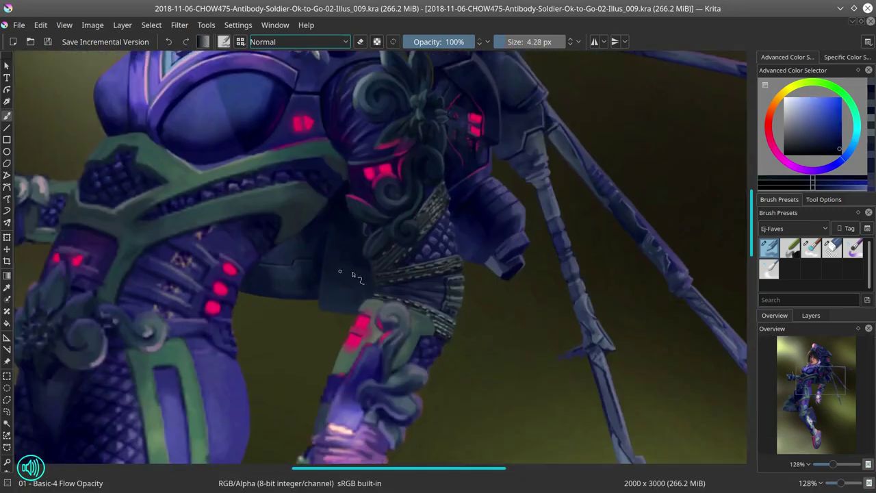
{"action": "left_click", "coordinate": [341, 313], "text": "ctrl"}
{"action": "scroll", "coordinate": [367, 299], "scroll_direction": "down", "scroll_amount": 2}
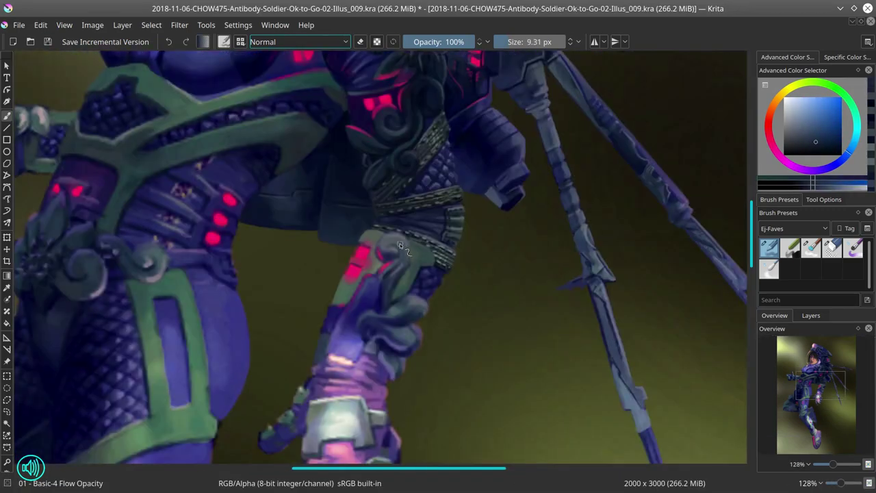
{"action": "key", "text": "slash"}
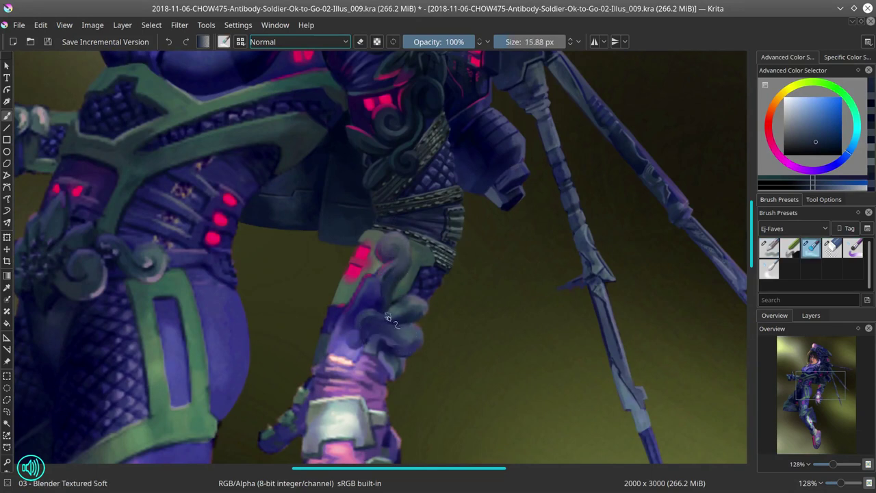
{"action": "mouse_move", "coordinate": [350, 255]}
{"action": "left_mouse_down"}
{"action": "mouse_move", "coordinate": [353, 304]}
{"action": "mouse_move", "coordinate": [362, 247]}
{"action": "left_mouse_up"}
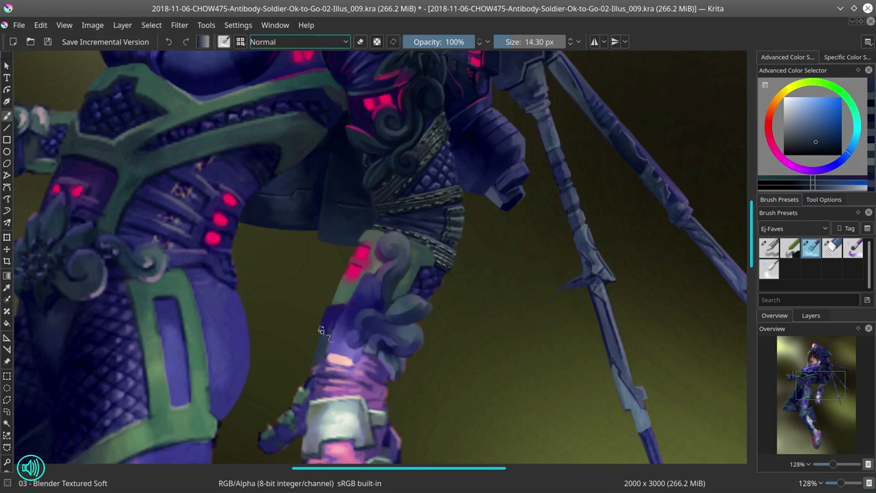
{"action": "key", "text": "slash"}
Step: Paint small blue-purple strokes on the arm guard with a smaller brush and save
{"action": "left_click", "coordinate": [397, 297], "text": "ctrl"}
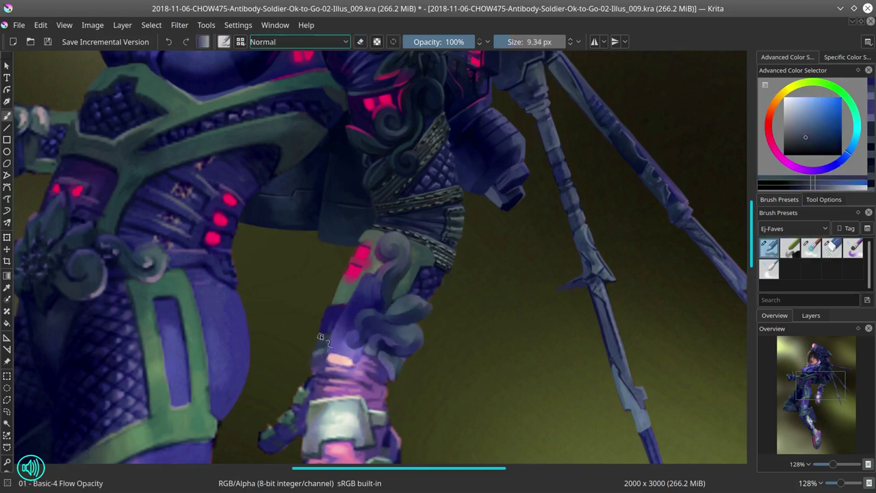
{"action": "left_click", "coordinate": [335, 332], "text": "ctrl"}
{"action": "left_click", "coordinate": [329, 335], "text": "ctrl"}
{"action": "key", "text": "bracketleft"}
{"action": "key", "text": "bracketleft"}
{"action": "key", "text": "bracketleft"}
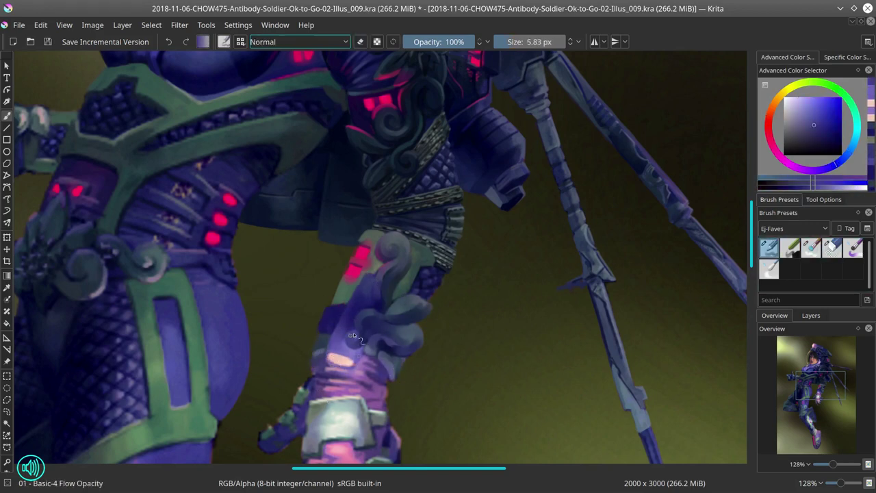
{"action": "left_click", "coordinate": [360, 355], "text": "ctrl"}
{"action": "key", "text": "ctrl+s"}
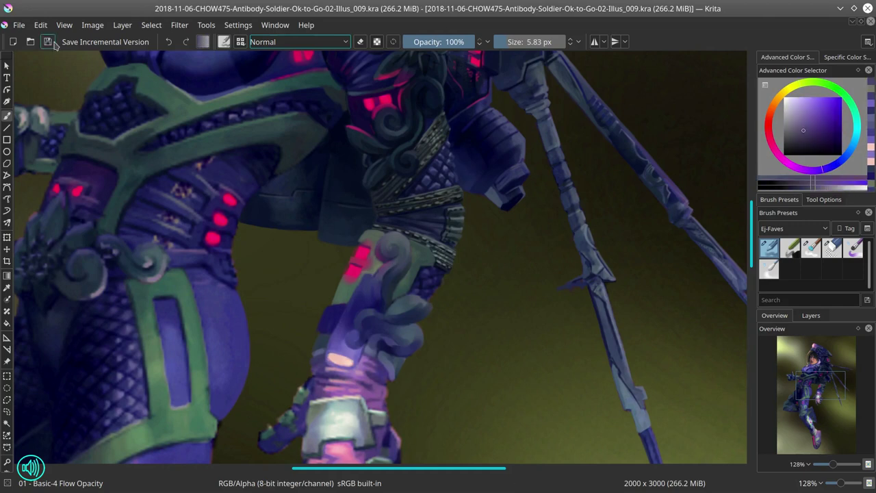
Step: Paint a small greyish-blue stroke on the arm guard
{"action": "left_click", "coordinate": [421, 235], "text": "ctrl"}
{"action": "left_click", "coordinate": [411, 249], "text": "ctrl"}
{"action": "left_click", "coordinate": [410, 252], "text": "ctrl"}
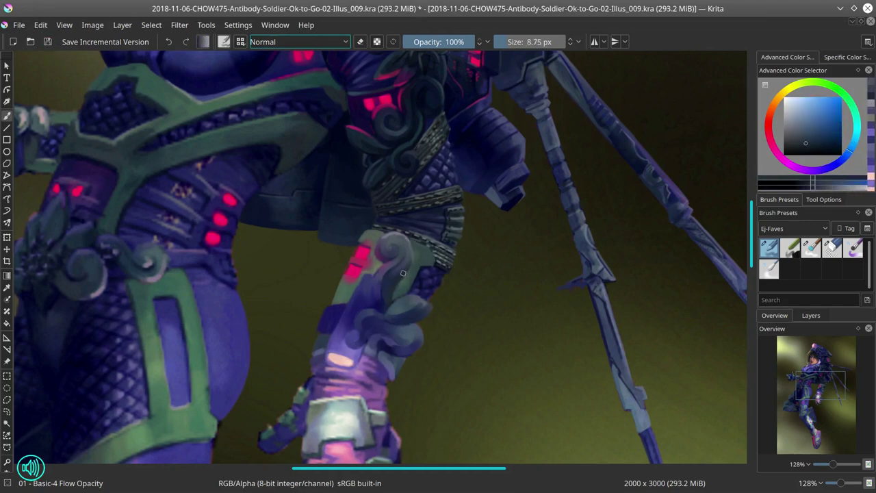
{"action": "left_click_drag", "start_coordinate": [414, 253], "coordinate": [419, 254]}
Step: Sample shades from the green trim and arm armor, settling on a dark blue
{"action": "left_click", "coordinate": [411, 252], "text": "ctrl"}
{"action": "left_click", "coordinate": [402, 249], "text": "ctrl"}
{"action": "left_click", "coordinate": [395, 247], "text": "ctrl"}
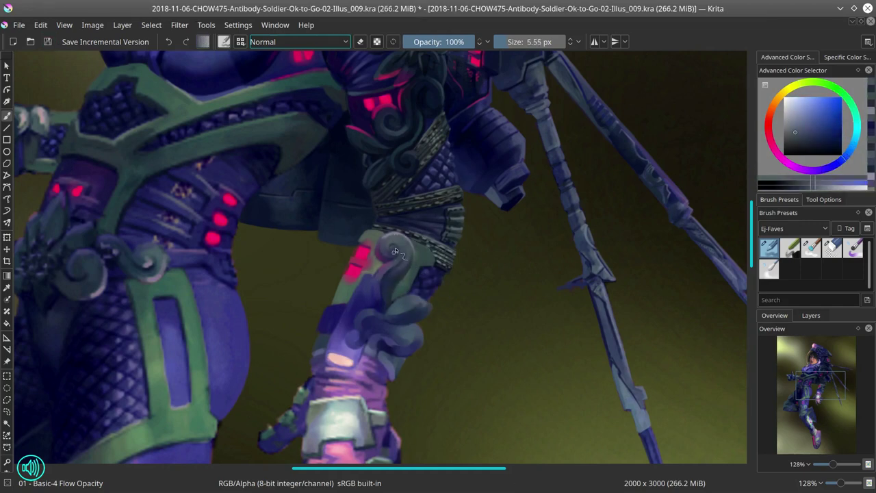
{"action": "left_click", "coordinate": [379, 260], "text": "ctrl"}
{"action": "left_click", "coordinate": [379, 260], "text": "ctrl"}
{"action": "left_click", "coordinate": [377, 226], "text": "ctrl"}
{"action": "left_click", "coordinate": [375, 199], "text": "ctrl"}
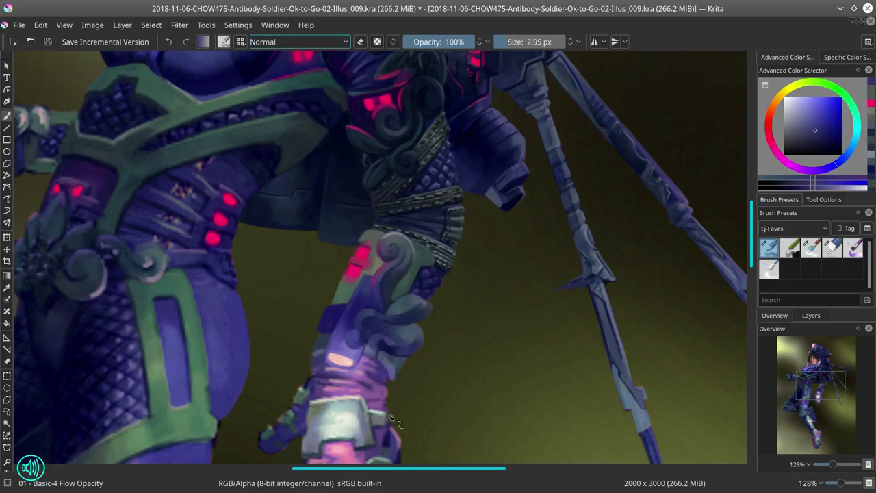
{"action": "left_click", "coordinate": [373, 180], "text": "ctrl"}
{"action": "left_click", "coordinate": [364, 400], "text": "ctrl"}
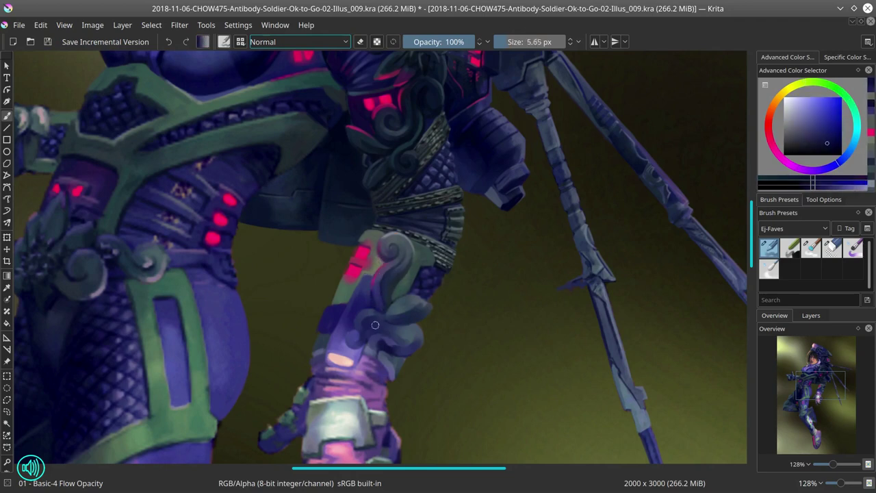
Step: Set the brush to Multiply blending, save, and mirror the painting back horizontally
{"action": "left_click", "coordinate": [299, 42]}
{"action": "left_click", "coordinate": [274, 131]}
{"action": "key", "text": "ctrl+s"}
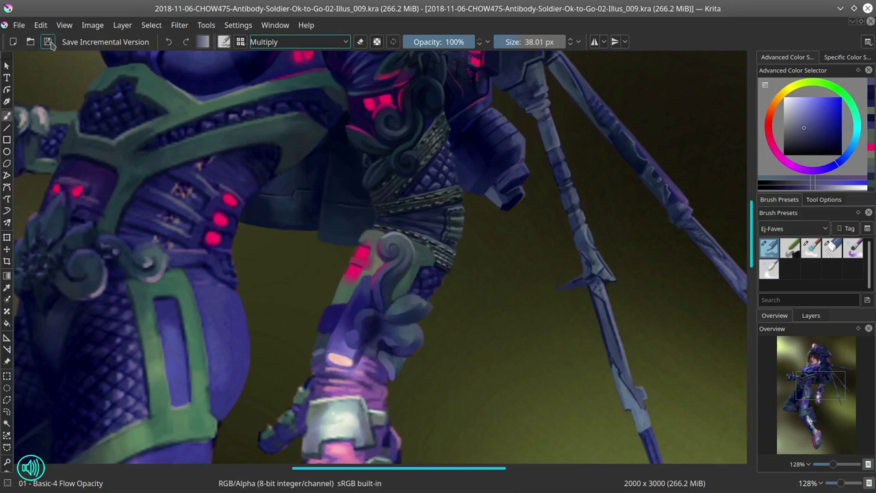
{"action": "key", "text": "2"}
{"action": "left_click", "coordinate": [92, 25]}
{"action": "left_click", "coordinate": [123, 153]}
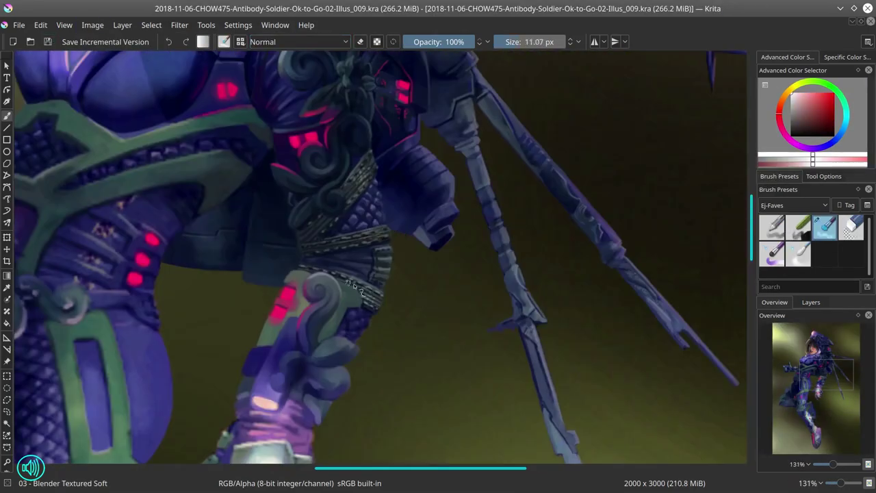
Step: Darken the chest strap and belt strip, then shrink the Basic-4 brush in dark blue-grey
{"action": "left_click_drag", "start_coordinate": [347, 282], "coordinate": [378, 300]}
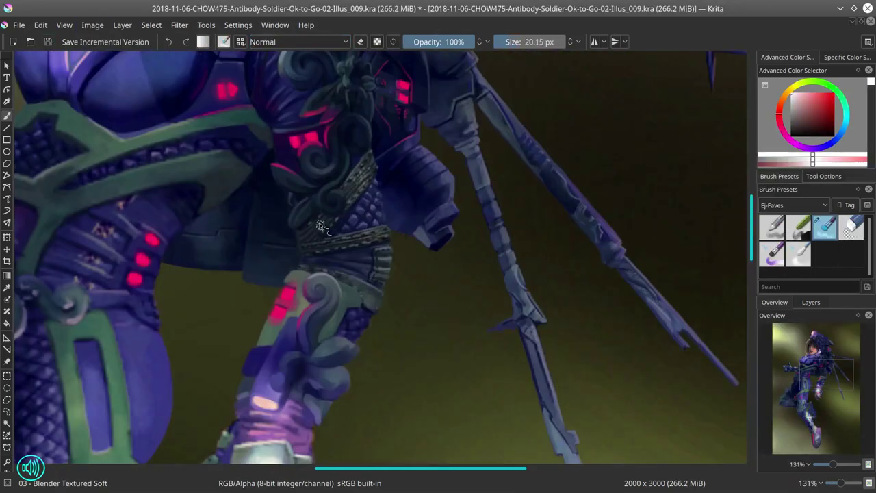
{"action": "left_click_drag", "start_coordinate": [312, 248], "coordinate": [392, 225]}
{"action": "key", "text": "slash"}
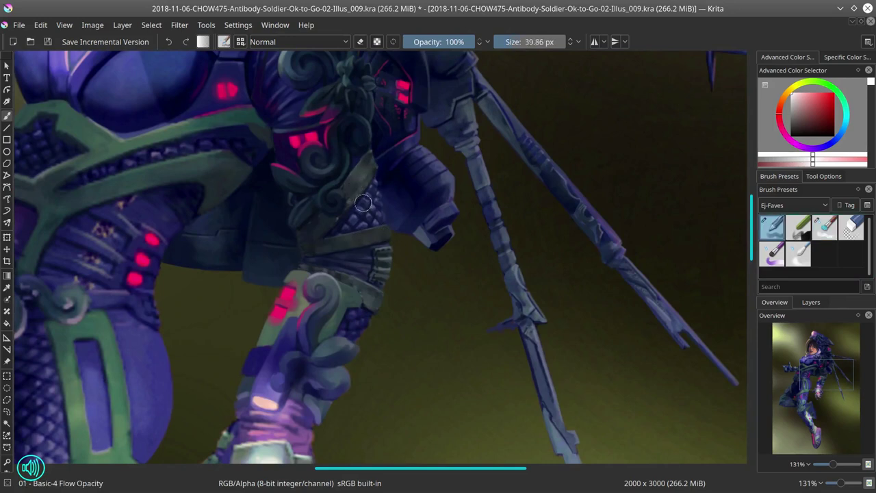
{"action": "left_click", "coordinate": [320, 233], "text": "ctrl"}
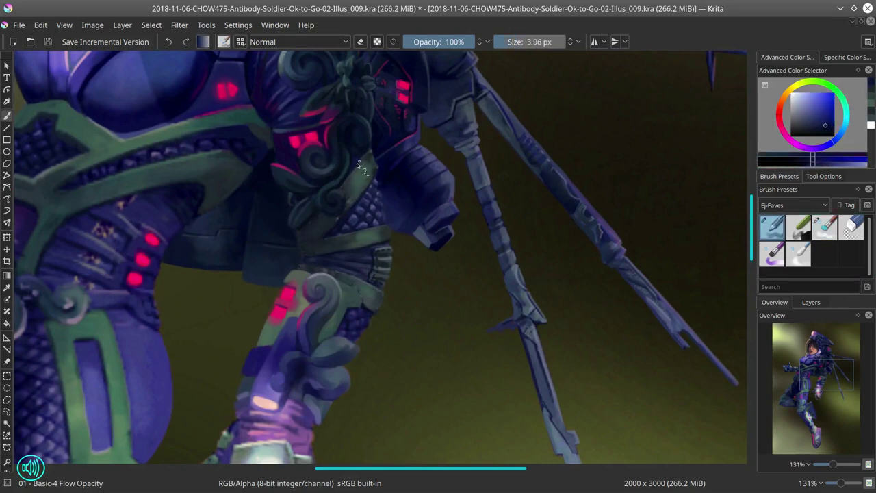
{"action": "key", "text": "bracketleft"}
{"action": "key", "text": "bracketleft"}
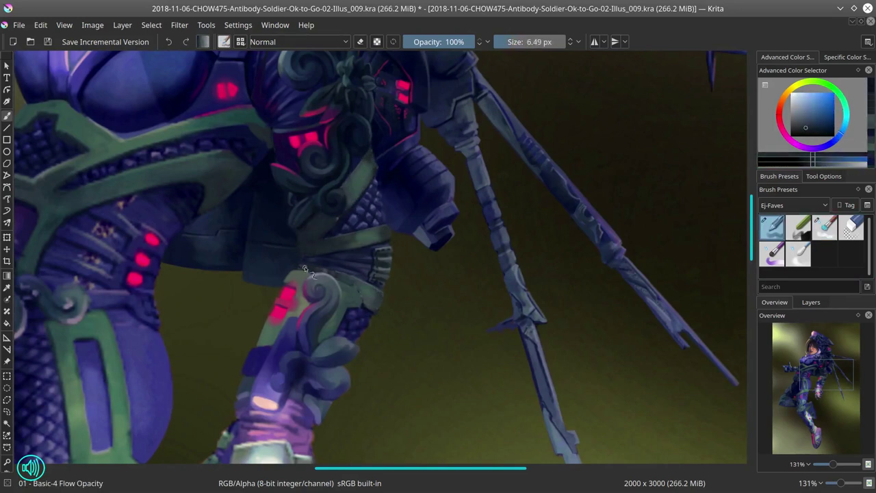
{"action": "key", "text": "bracketleft"}
{"action": "key", "text": "bracketleft"}
{"action": "key", "text": "bracketleft"}
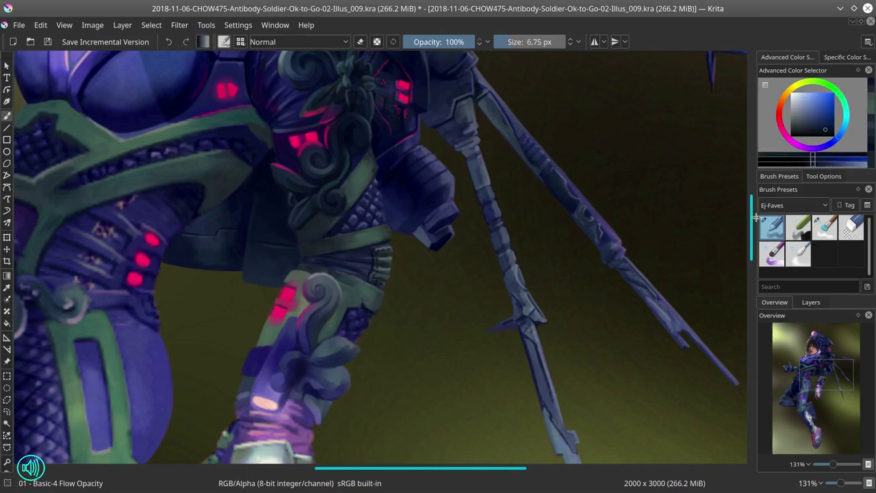
{"action": "key", "text": "ctrl+s"}
Step: Choose a different predefined tip for the Dry Brushing brush
{"action": "left_click", "coordinate": [224, 42]}
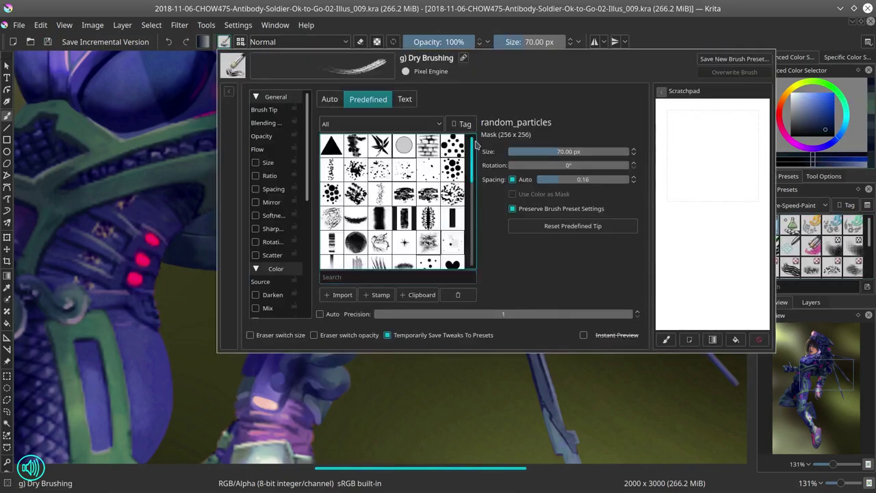
{"action": "scroll", "coordinate": [397, 206], "scroll_direction": "down", "scroll_amount": 1}
{"action": "left_click", "coordinate": [404, 241]}
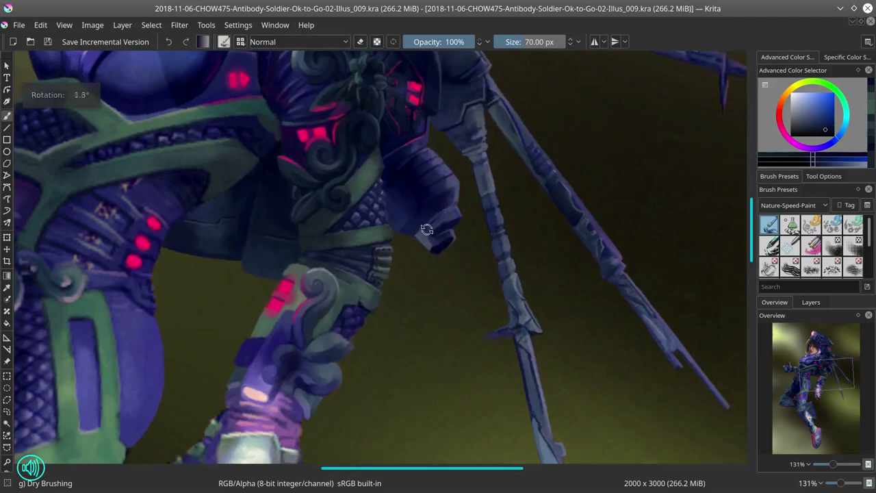
{"action": "left_click_drag", "start_coordinate": [383, 206], "coordinate": [426, 192]}
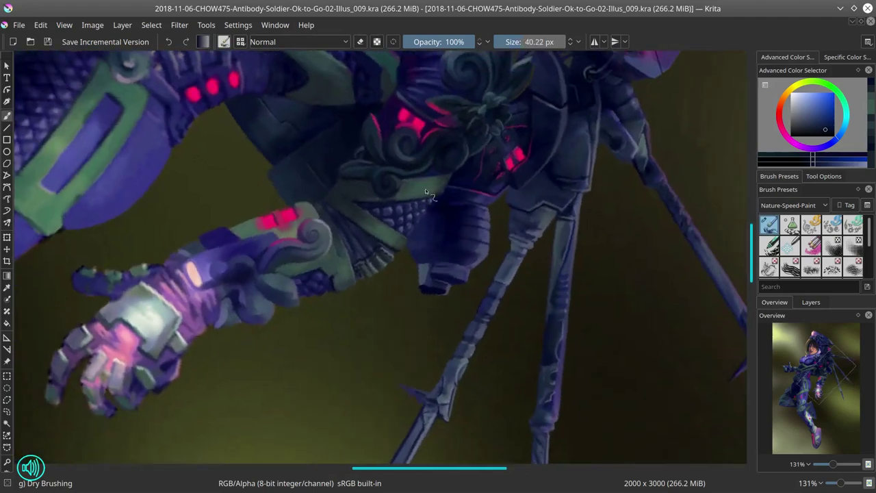
{"action": "left_click_drag", "start_coordinate": [435, 257], "coordinate": [438, 303]}
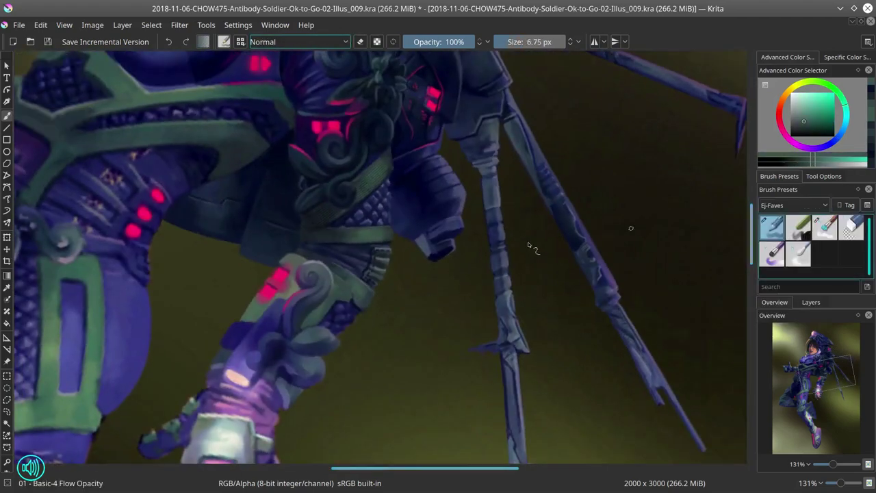
{"action": "left_click", "coordinate": [794, 205]}
Step: Outline the chest strap as a selection and set the Dry Brushing brush to Color Dodge
{"action": "left_click", "coordinate": [301, 229]}
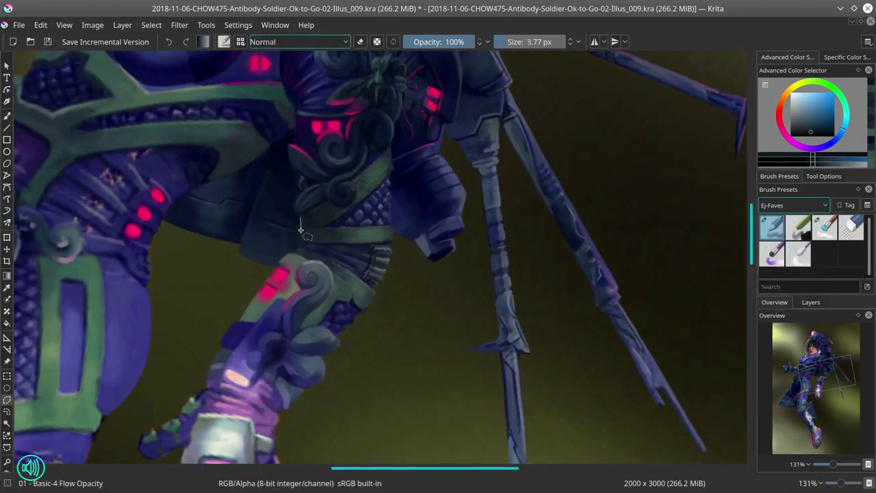
{"action": "double_click", "coordinate": [319, 205]}
{"action": "left_click_drag", "start_coordinate": [318, 205], "coordinate": [312, 312]}
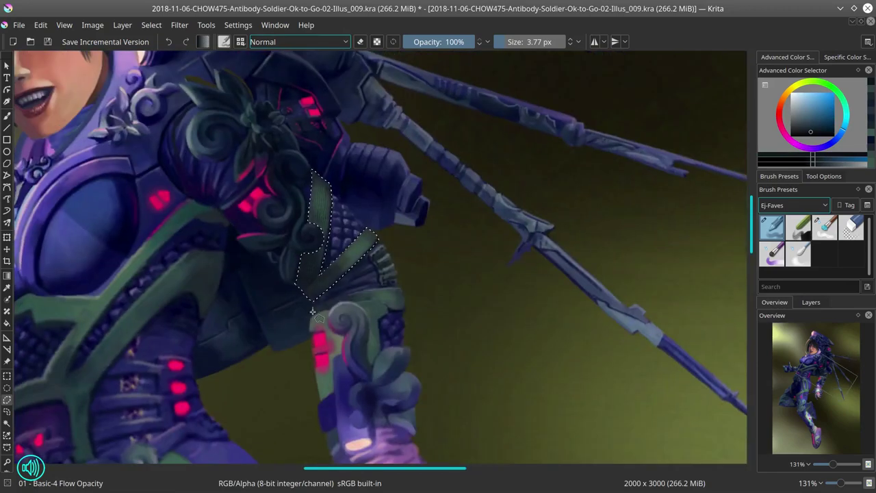
{"action": "key", "text": "BackSpace"}
{"action": "key", "text": "BackSpace"}
{"action": "key", "text": "BackSpace"}
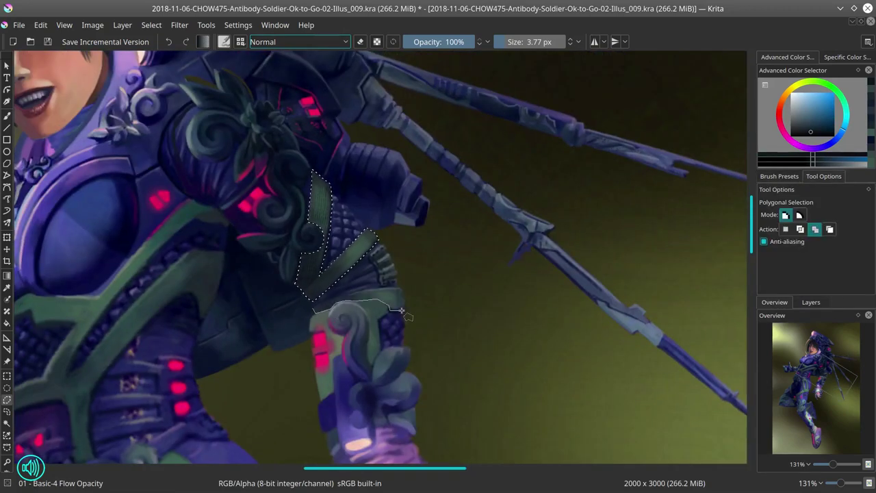
{"action": "key", "text": "b"}
{"action": "left_click_drag", "start_coordinate": [457, 334], "coordinate": [407, 228]}
{"action": "key", "text": "alt+shift+d"}
{"action": "mouse_move", "coordinate": [447, 307]}
{"action": "left_mouse_down"}
{"action": "mouse_move", "coordinate": [385, 301]}
{"action": "mouse_move", "coordinate": [397, 260]}
{"action": "mouse_move", "coordinate": [383, 226]}
{"action": "left_mouse_up"}
Step: Paint a light green Color Dodge glow inside the strap with Basic-4 Flow Opacity
{"action": "left_click", "coordinate": [794, 205]}
{"action": "left_click", "coordinate": [787, 218]}
{"action": "left_click", "coordinate": [772, 227]}
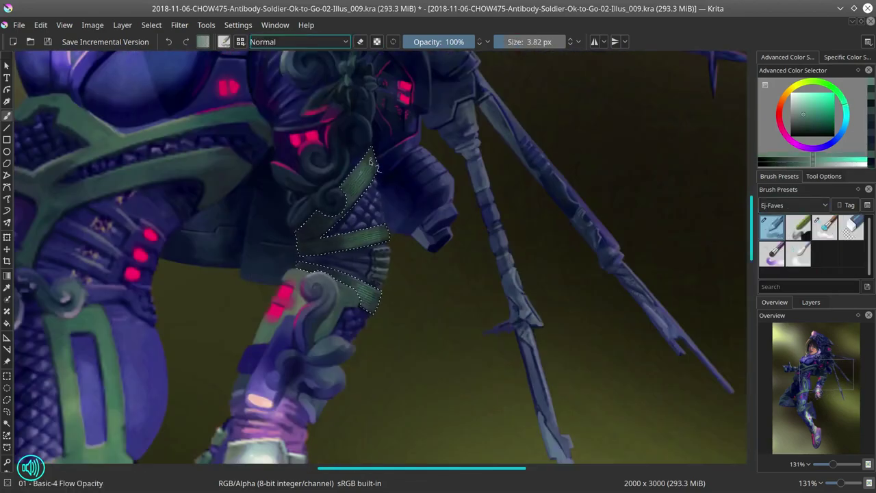
{"action": "key", "text": "l"}
{"action": "key", "text": "k"}
{"action": "key", "text": "alt+shift+d"}
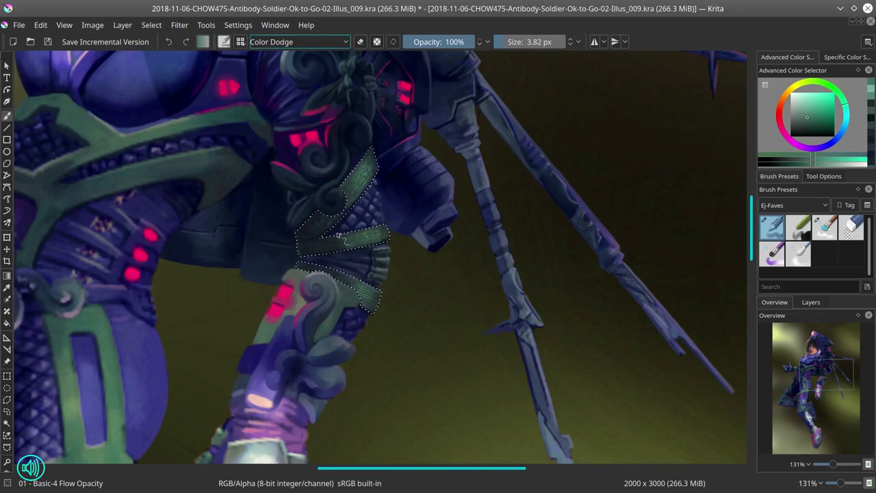
{"action": "left_click_drag", "start_coordinate": [368, 235], "coordinate": [350, 316]}
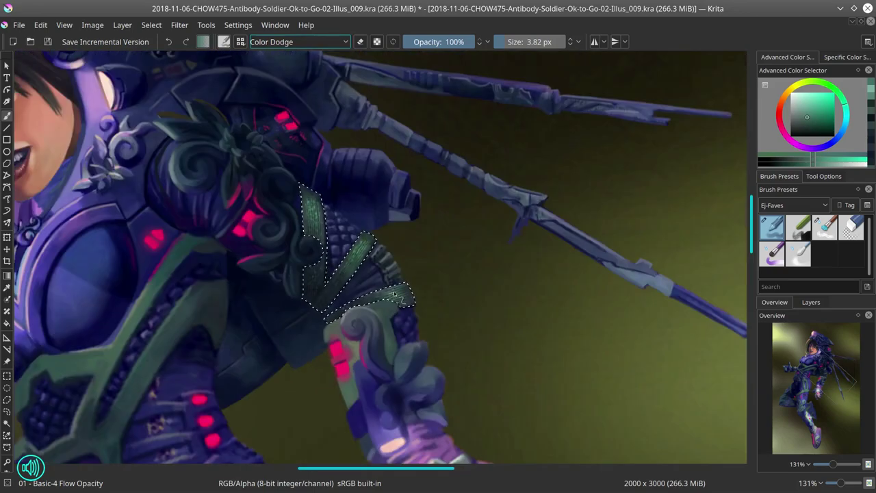
{"action": "mouse_move", "coordinate": [461, 288]}
{"action": "left_mouse_down"}
{"action": "mouse_move", "coordinate": [448, 226]}
{"action": "mouse_move", "coordinate": [267, 229]}
{"action": "left_mouse_up"}
Step: Refine the strap in Normal blending with lighter and darker greens, then deselect
{"action": "key", "text": "k"}
{"action": "key", "text": "alt+shift+n"}
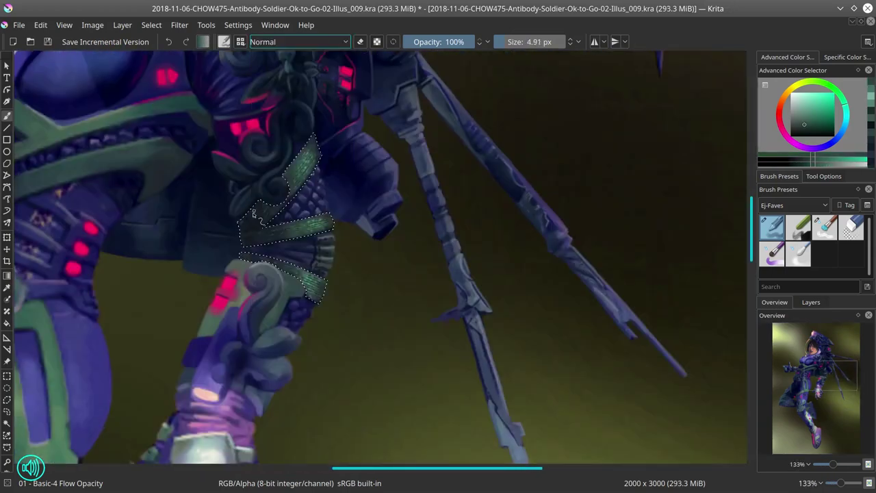
{"action": "key", "text": "bracketright"}
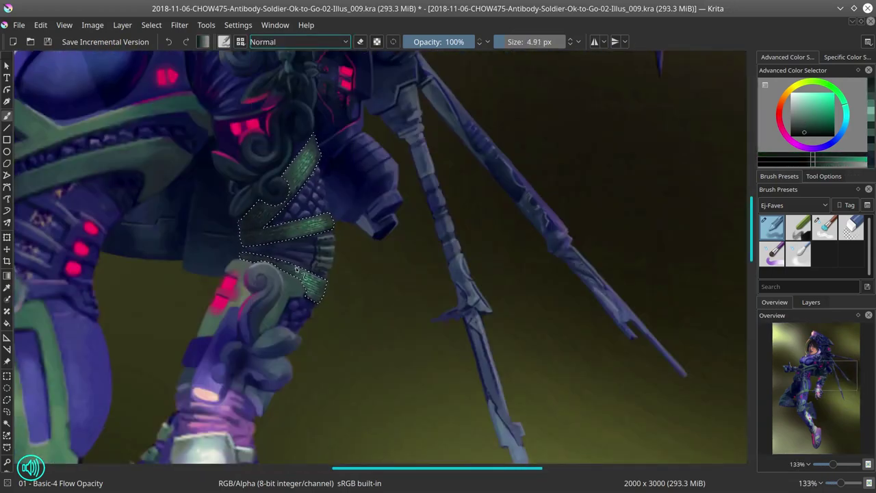
{"action": "key", "text": "l"}
{"action": "key", "text": "k"}
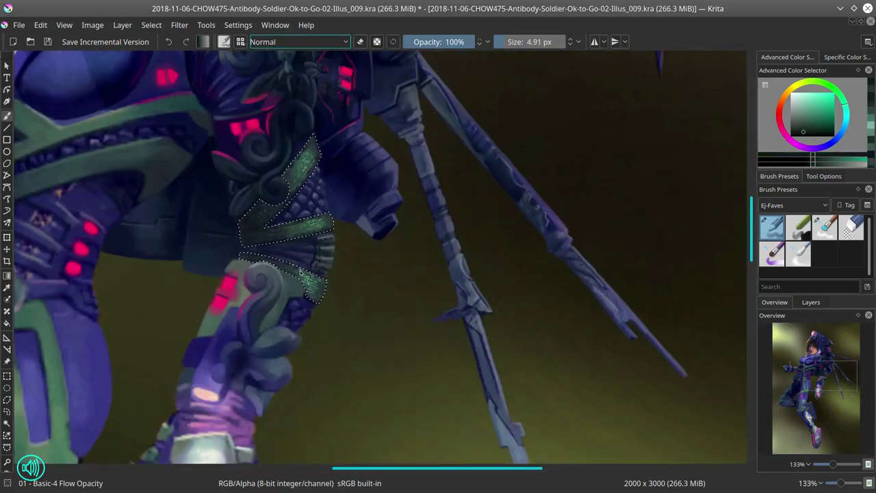
{"action": "key", "text": "l"}
{"action": "key", "text": "l"}
{"action": "key", "text": "l"}
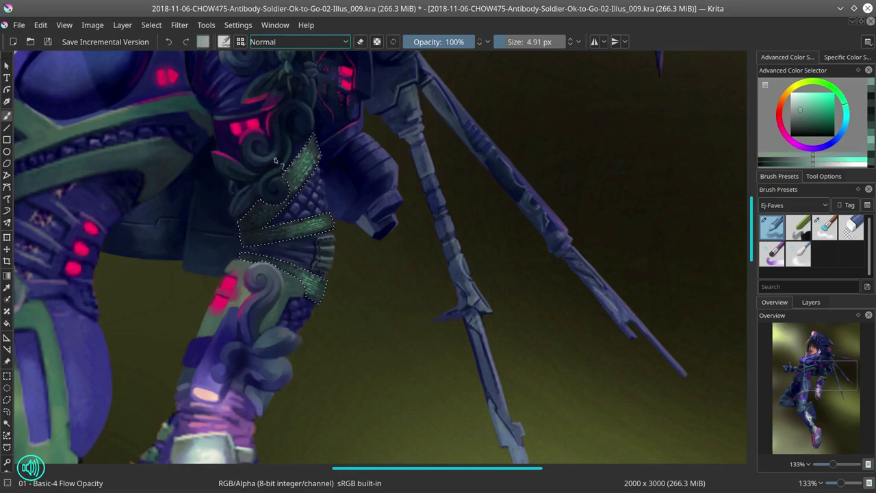
{"action": "key", "text": "k"}
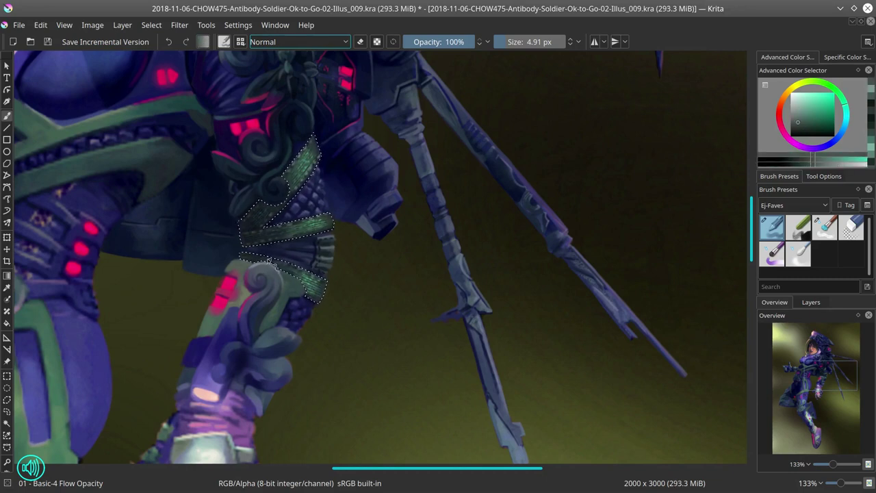
{"action": "key", "text": "ctrl+shift+a"}
{"action": "key", "text": "k"}
{"action": "key", "text": "l"}
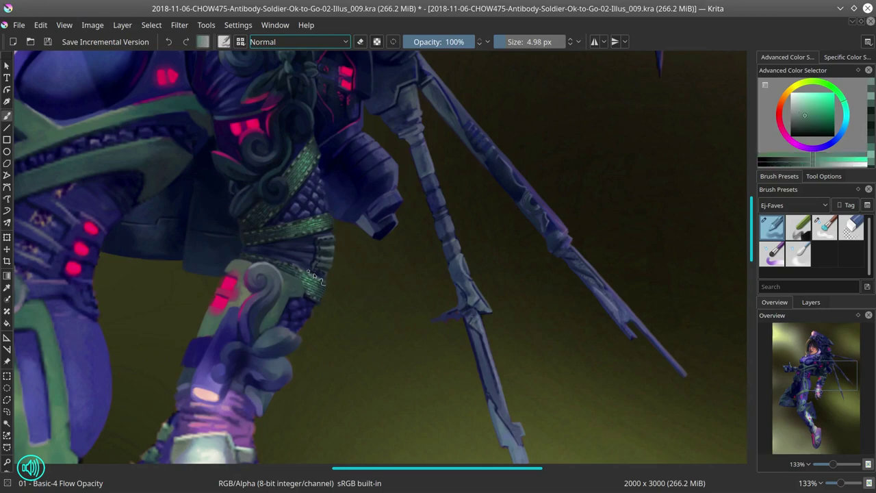
{"action": "key", "text": "bracketleft"}
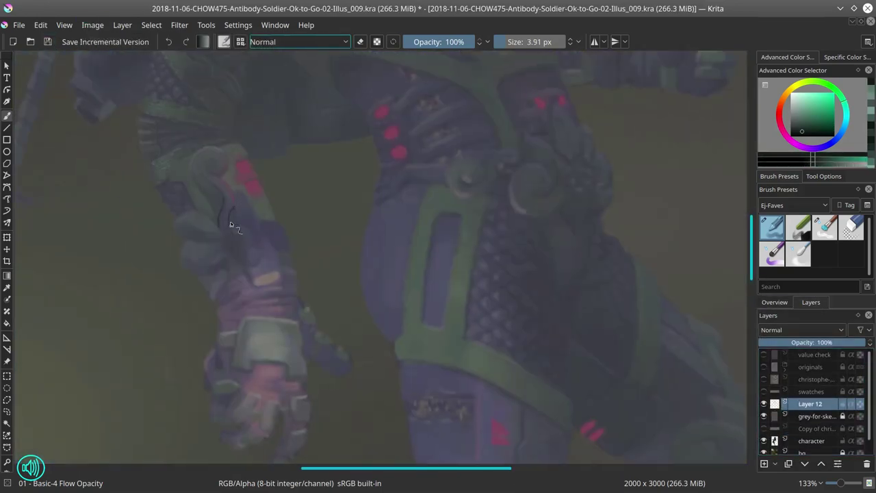
Step: Draw the leafy ornament outlines on the forearm in Layer 12, erasing stray lines
{"action": "key", "text": "e"}
{"action": "key", "text": "e"}
{"action": "key", "text": "e"}
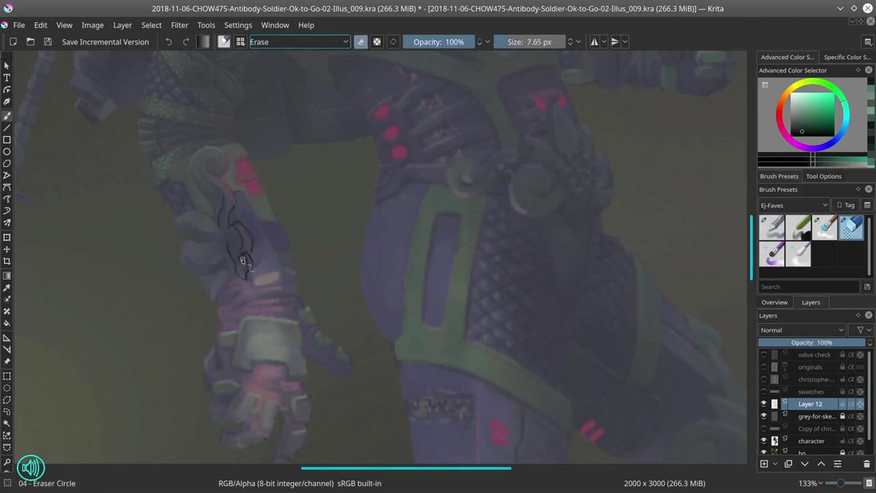
{"action": "key", "text": "e"}
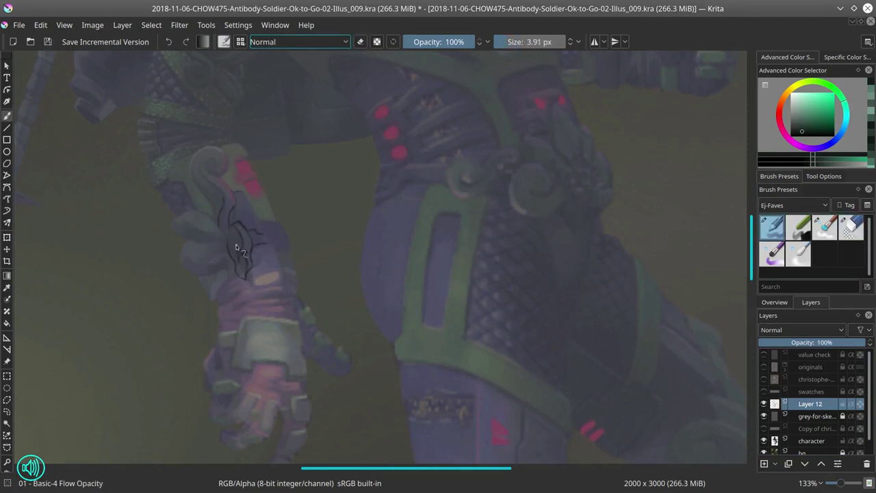
{"action": "key", "text": "e"}
{"action": "mouse_move", "coordinate": [235, 247]}
{"action": "left_mouse_down"}
{"action": "mouse_move", "coordinate": [254, 241]}
{"action": "mouse_move", "coordinate": [237, 227]}
{"action": "left_mouse_up"}
{"action": "key", "text": "e"}
{"action": "key", "text": "e"}
{"action": "key", "text": "e"}
{"action": "key", "text": "e"}
{"action": "key", "text": "e"}
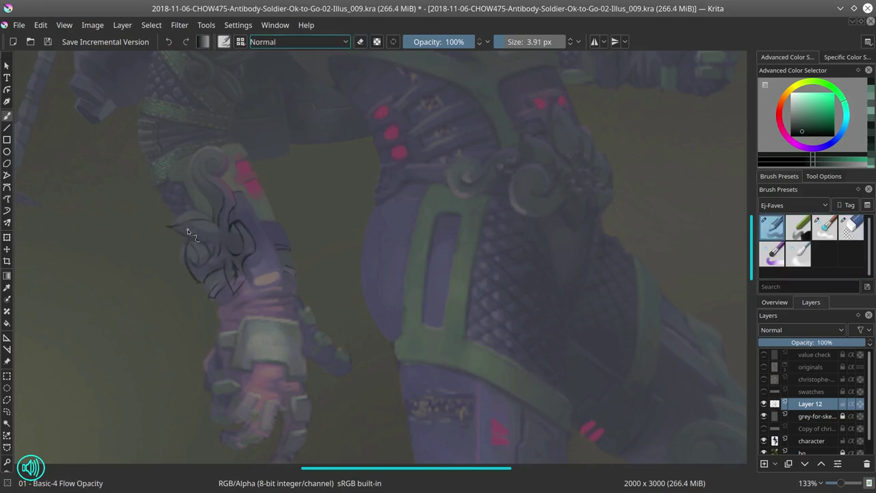
Step: Change Layer 12's options and bring up then dismiss the colour adjustment curves filter
{"action": "right_click", "coordinate": [810, 405]}
{"action": "left_click", "coordinate": [774, 251]}
{"action": "left_click", "coordinate": [180, 25]}
{"action": "mouse_move", "coordinate": [219, 55]}
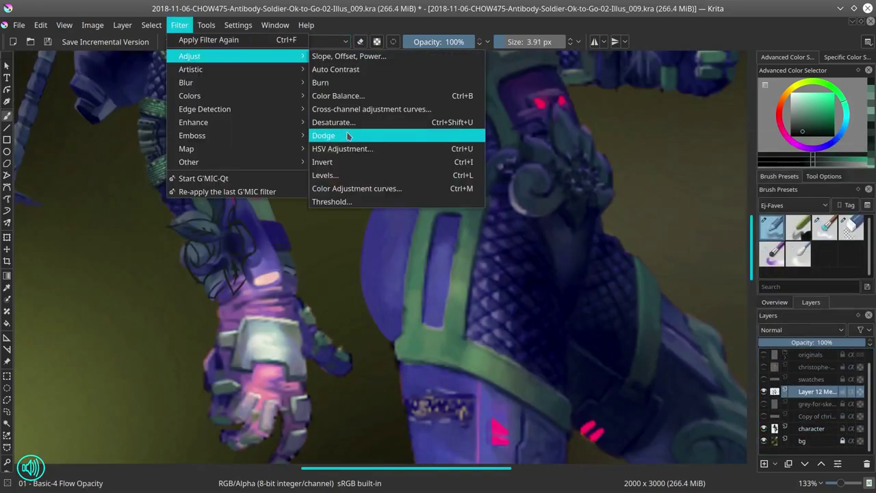
{"action": "left_click", "coordinate": [342, 235]}
{"action": "key", "text": "Return"}
Step: On the character layer, repaint the wrist shapes alternating Basic-4 and Blender Textured Soft brushes
{"action": "key", "text": "Page_Down"}
{"action": "key", "text": "bracketright"}
{"action": "key", "text": "bracketright"}
{"action": "key", "text": "bracketright"}
{"action": "key", "text": "bracketright"}
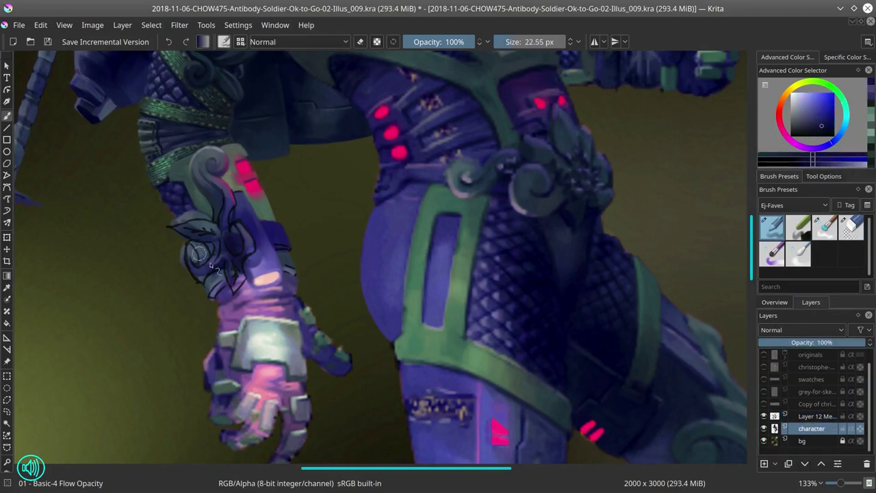
{"action": "key", "text": "bracketleft"}
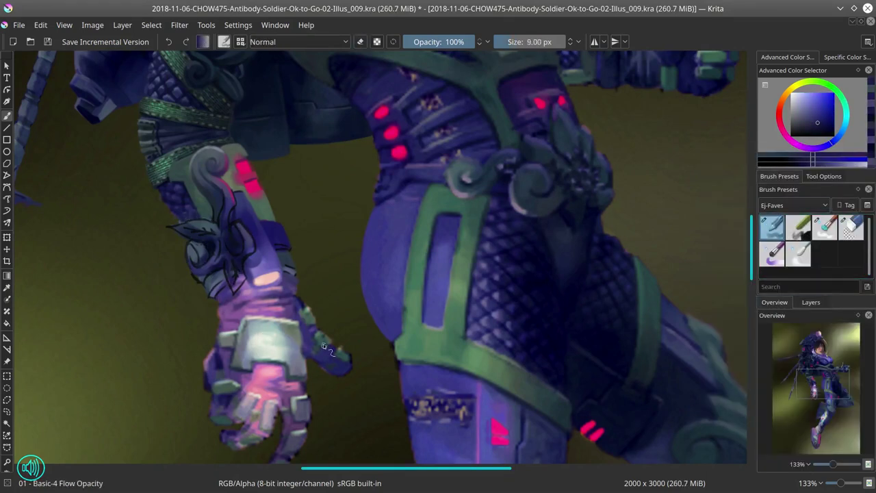
{"action": "key", "text": "slash"}
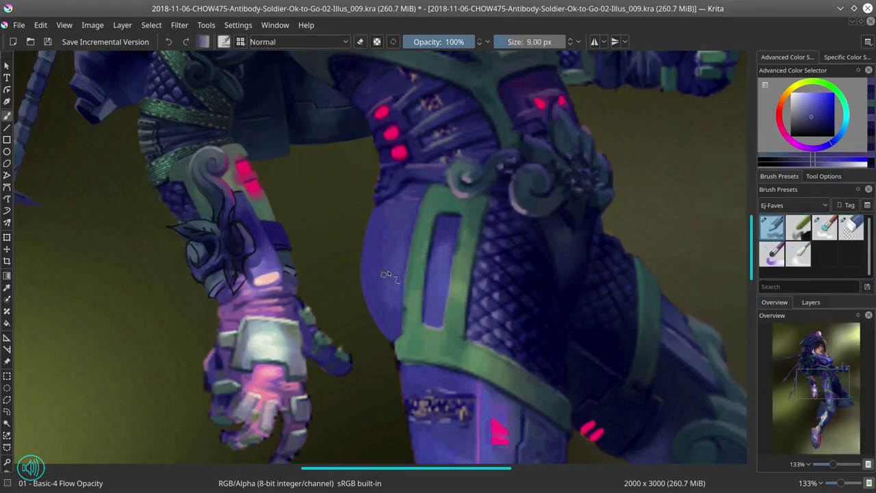
{"action": "key", "text": "bracketleft"}
{"action": "key", "text": "bracketleft"}
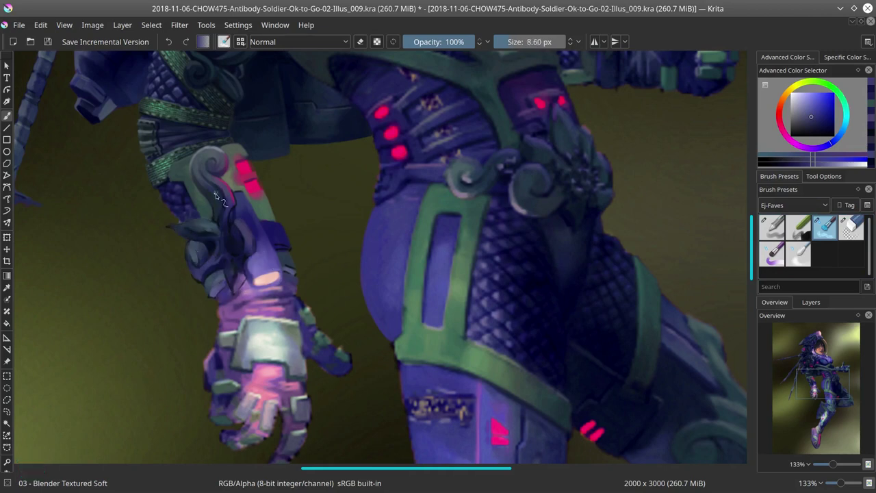
{"action": "key", "text": "slash"}
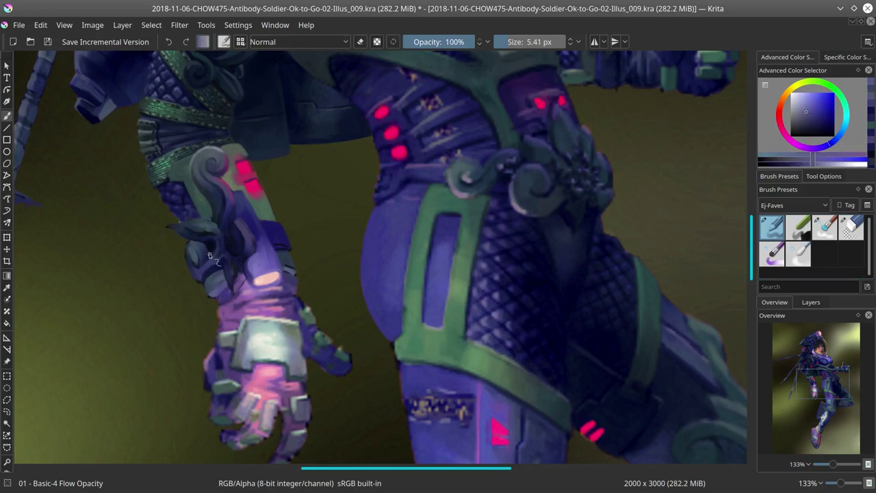
{"action": "key", "text": "e"}
{"action": "key", "text": "e"}
{"action": "key", "text": "bracketright"}
{"action": "left_click", "coordinate": [274, 248], "text": "ctrl"}
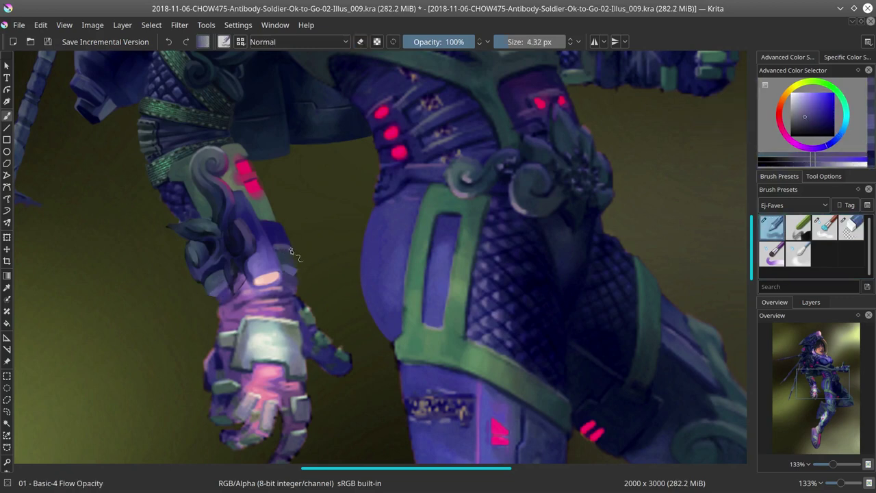
Step: Repaint the wrist armour in sampled purples and darker tones, adjusting brush size
{"action": "left_click", "coordinate": [280, 284], "text": "ctrl"}
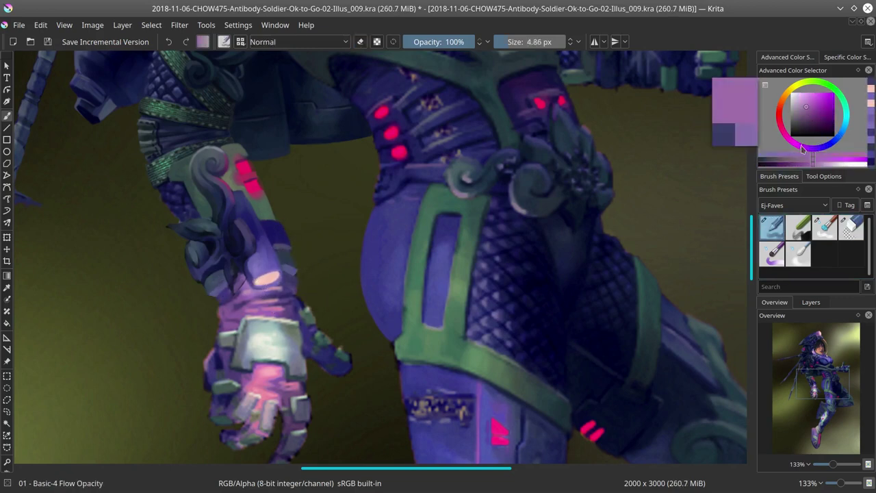
{"action": "left_click", "coordinate": [232, 291], "text": "ctrl"}
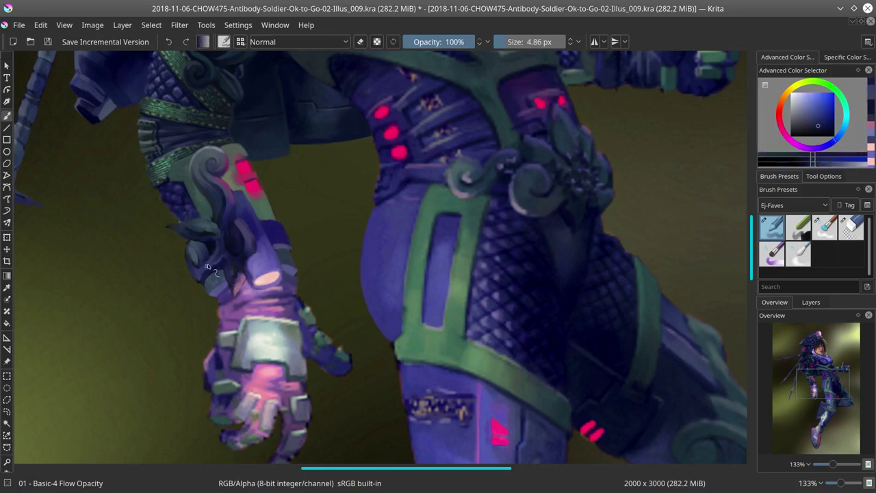
{"action": "left_click", "coordinate": [192, 238], "text": "ctrl"}
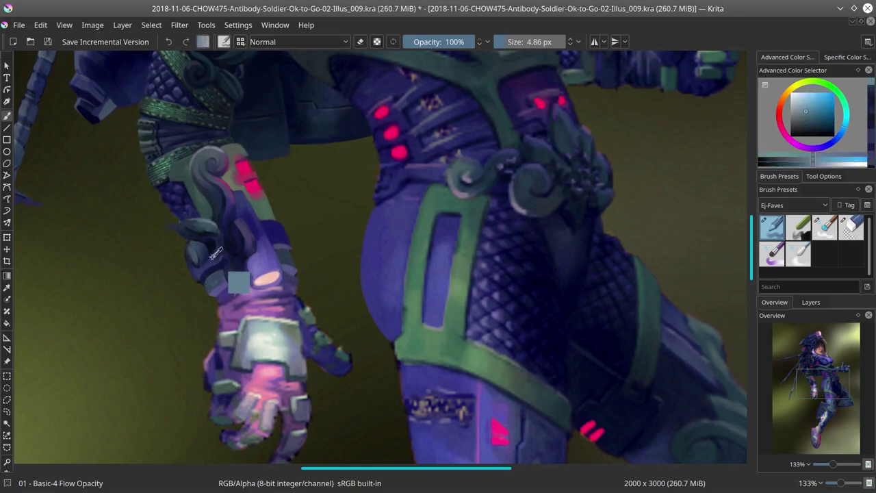
{"action": "key", "text": "bracketright"}
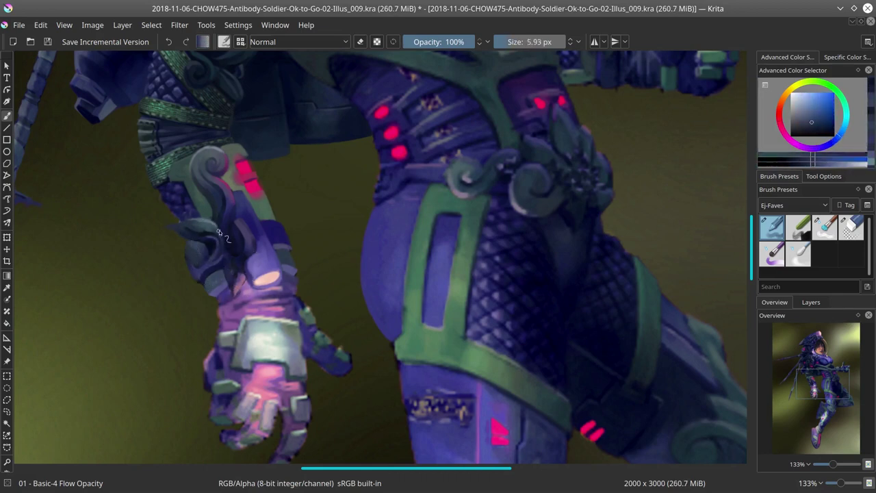
{"action": "left_click", "coordinate": [220, 226], "text": "ctrl"}
{"action": "key", "text": "bracketright"}
{"action": "key", "text": "bracketleft"}
{"action": "key", "text": "bracketleft"}
{"action": "key", "text": "bracketleft"}
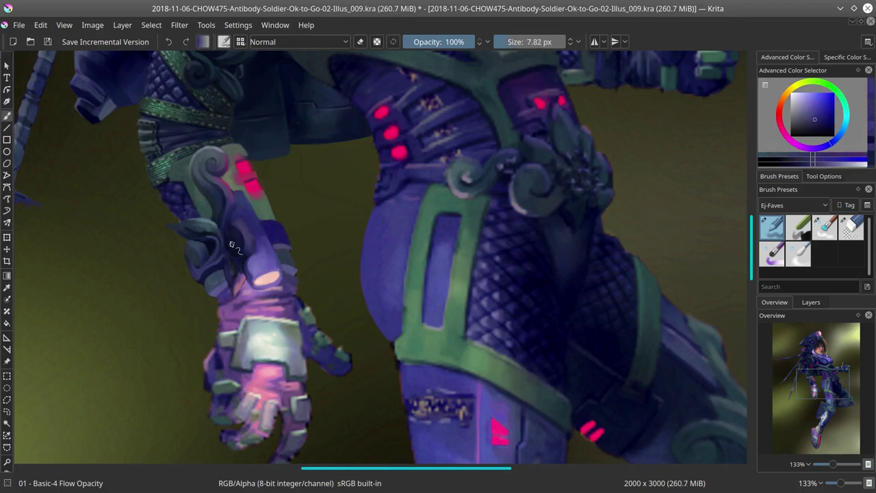
Step: Deepen the wrist shapes with darker purple-blue shades sampled near the wrist
{"action": "left_click", "coordinate": [236, 246], "text": "ctrl"}
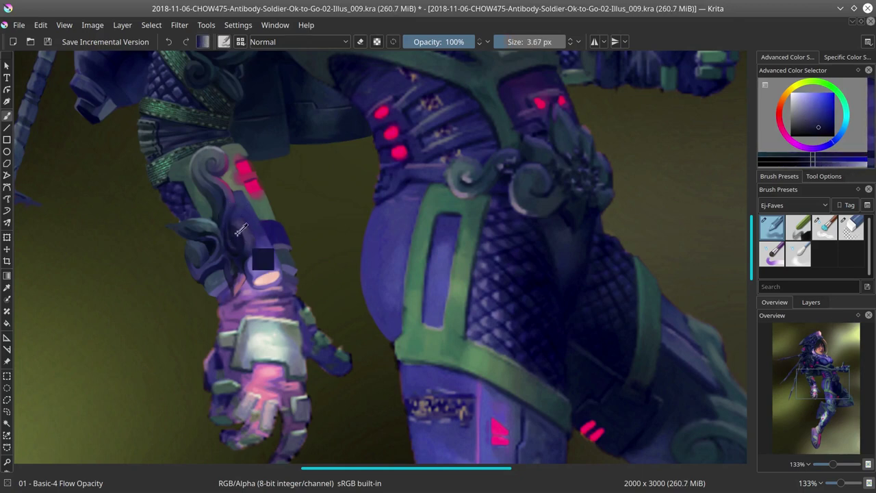
{"action": "left_click", "coordinate": [254, 286], "text": "ctrl"}
{"action": "key", "text": "bracketright"}
{"action": "left_click", "coordinate": [291, 274], "text": "ctrl"}
{"action": "key", "text": "slash"}
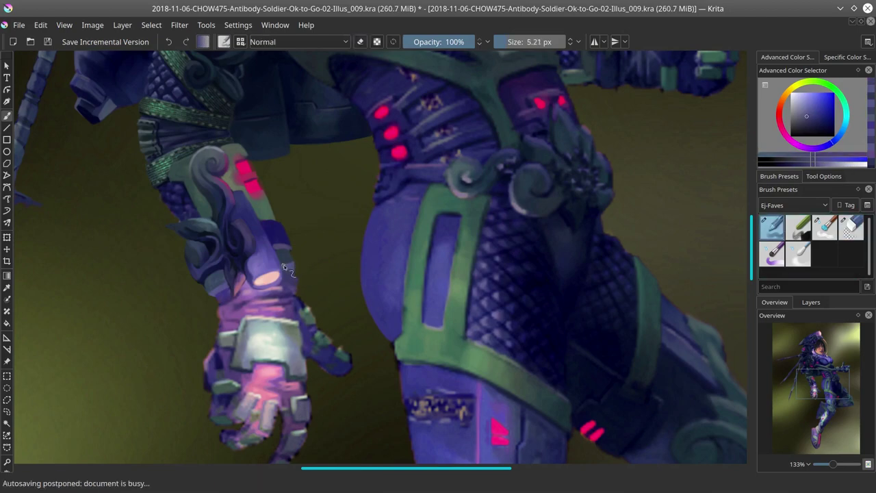
{"action": "key", "text": "slash"}
{"action": "left_click", "coordinate": [297, 272], "text": "ctrl"}
{"action": "key", "text": "bracketright"}
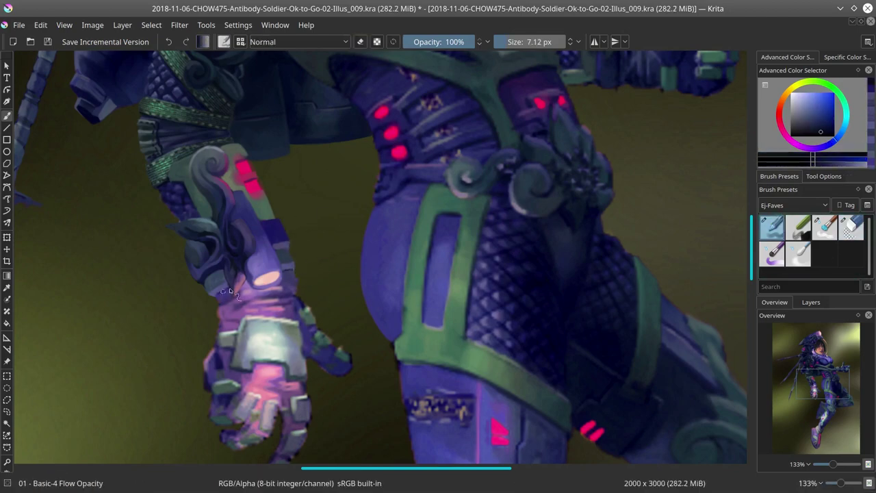
Step: Zoom in on the forearm and shade the gauntlet in dark blue-purple with multiply blending
{"action": "key", "text": "minus"}
{"action": "key", "text": "minus"}
{"action": "key", "text": "minus"}
{"action": "key", "text": "minus"}
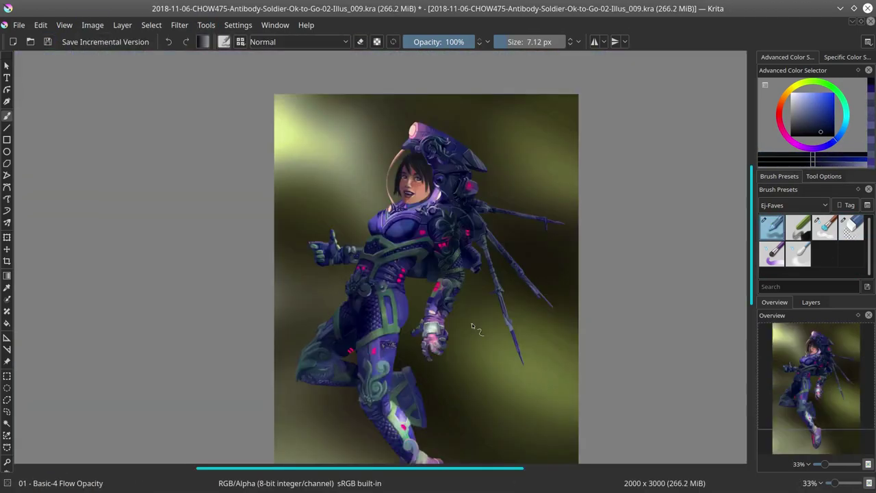
{"action": "key", "text": "2"}
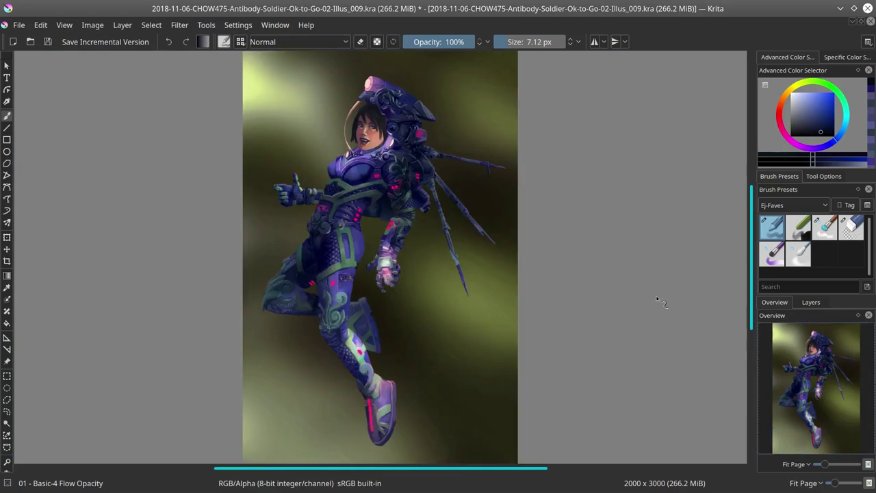
{"action": "scroll", "coordinate": [371, 226], "scroll_direction": "up", "scroll_amount": 8}
{"action": "left_click", "coordinate": [371, 226], "text": "ctrl"}
{"action": "key", "text": "bracketleft"}
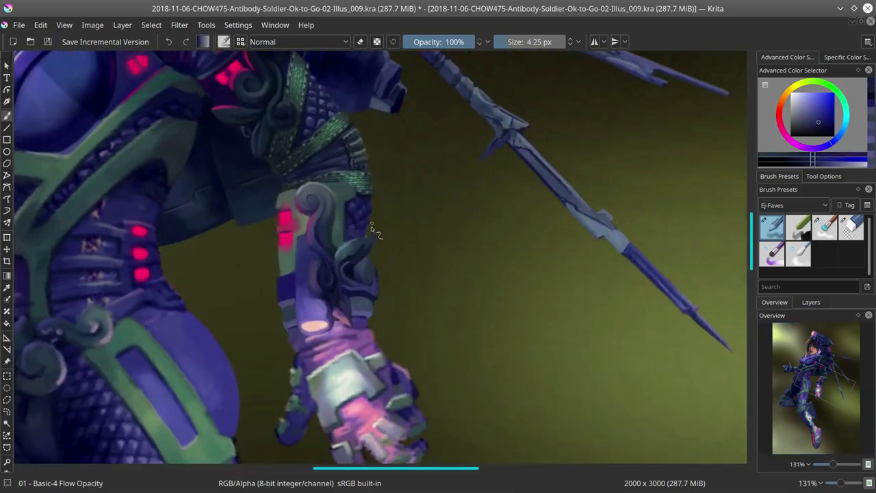
{"action": "left_click", "coordinate": [346, 236], "text": "ctrl"}
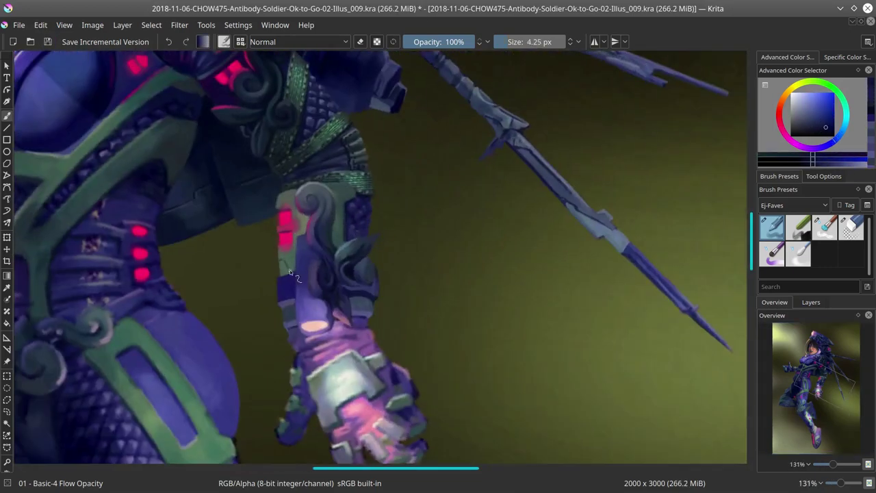
{"action": "key", "text": "slash"}
{"action": "key", "text": "slash"}
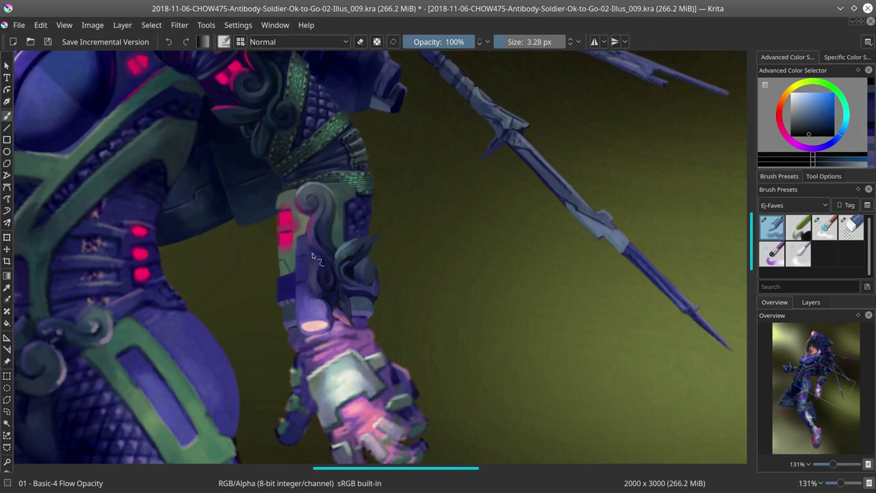
{"action": "left_click", "coordinate": [293, 264], "text": "ctrl"}
{"action": "left_click", "coordinate": [293, 294], "text": "ctrl"}
{"action": "key", "text": "bracketright"}
{"action": "key", "text": "bracketright"}
{"action": "key", "text": "bracketright"}
{"action": "left_click", "coordinate": [293, 42]}
{"action": "left_click", "coordinate": [293, 82]}
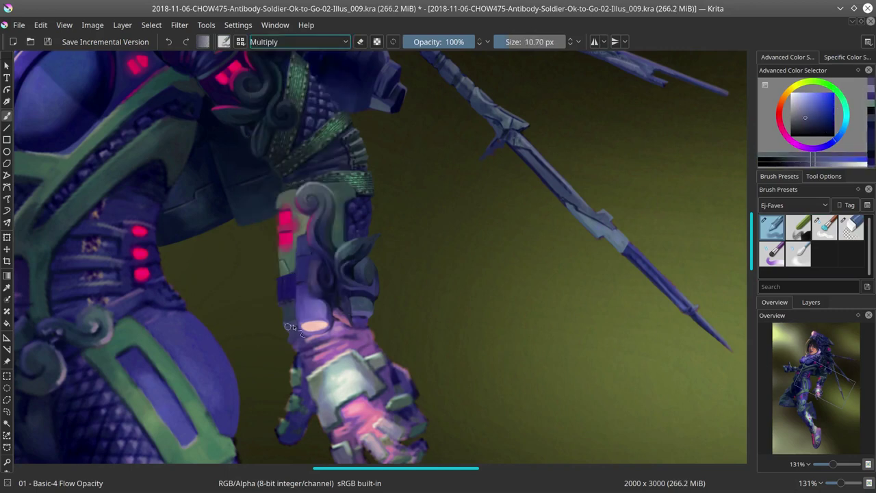
Step: Repaint the forearm armour with sampled blues at varied brush sizes, then save
{"action": "key", "text": "slash"}
{"action": "key", "text": "slash"}
{"action": "left_click", "coordinate": [291, 317], "text": "ctrl"}
{"action": "key", "text": "bracketleft"}
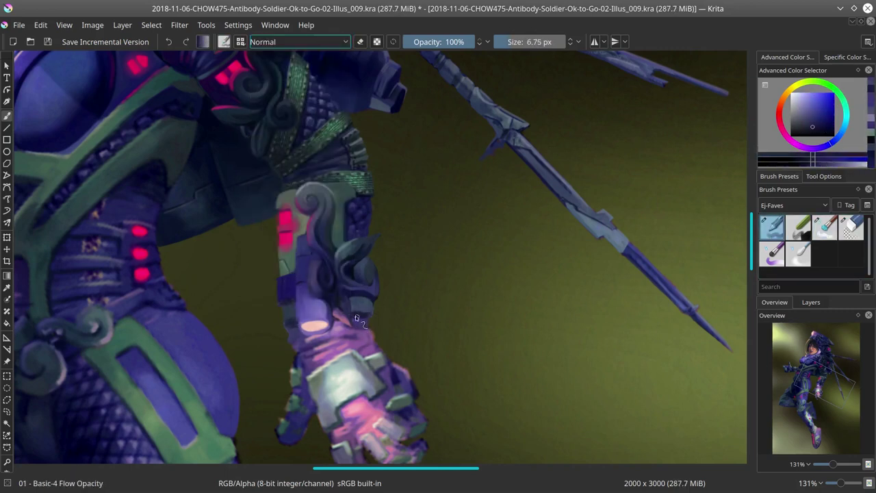
{"action": "left_click", "coordinate": [304, 286], "text": "ctrl"}
{"action": "key", "text": "bracketleft"}
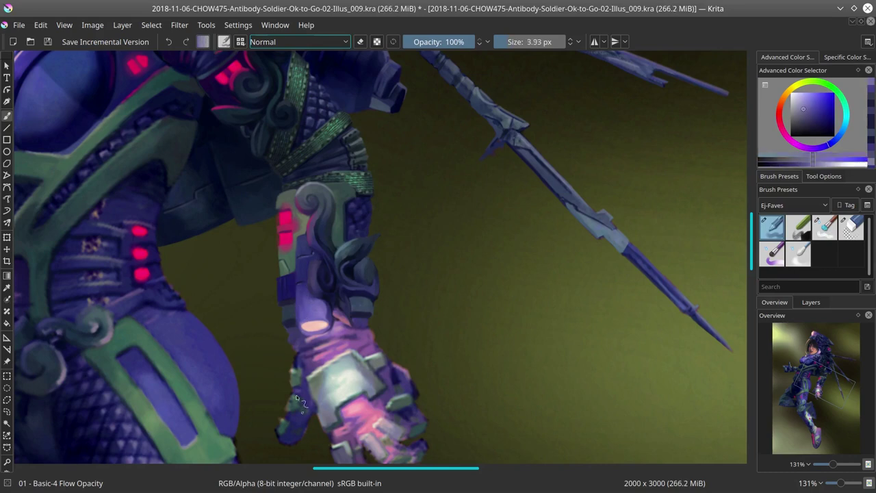
{"action": "left_click", "coordinate": [363, 221], "text": "ctrl"}
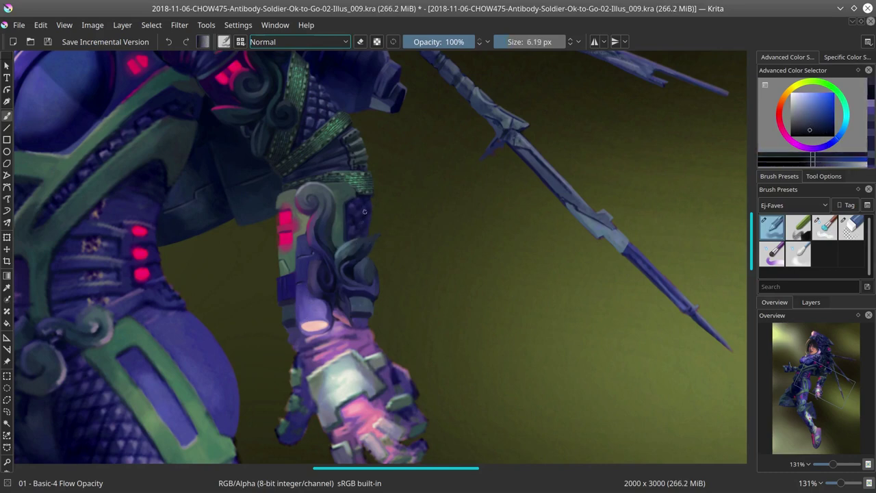
{"action": "left_click", "coordinate": [370, 222], "text": "ctrl"}
{"action": "key", "text": "bracketleft"}
{"action": "key", "text": "bracketleft"}
{"action": "key", "text": "bracketright"}
{"action": "key", "text": "bracketright"}
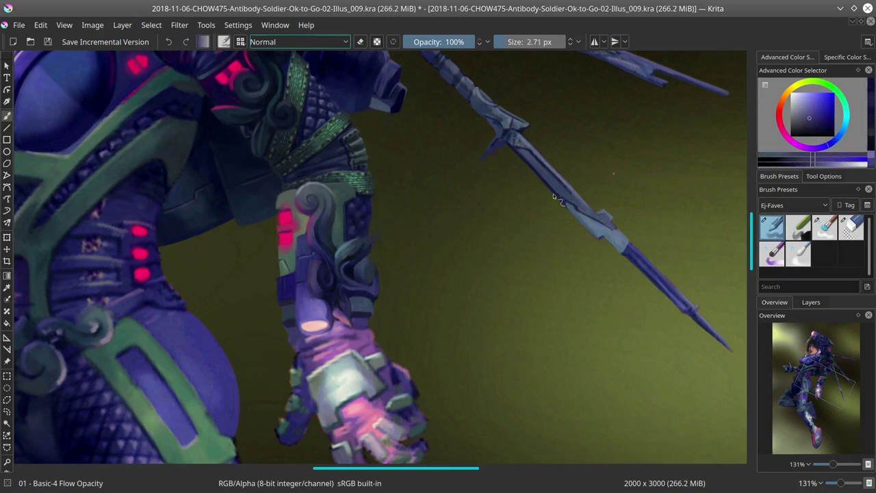
{"action": "left_click", "coordinate": [395, 198], "text": "ctrl"}
{"action": "left_click", "coordinate": [350, 206], "text": "ctrl"}
{"action": "key", "text": "bracketright"}
{"action": "key", "text": "bracketright"}
{"action": "key", "text": "bracketright"}
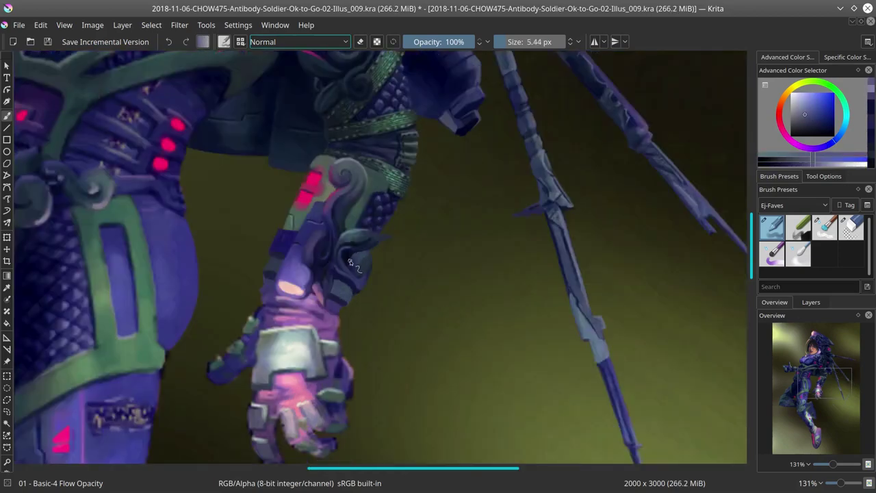
{"action": "key", "text": "ctrl+s"}
Step: Shade the wrist and arm with sampled purples in normal blending and save
{"action": "key", "text": "2"}
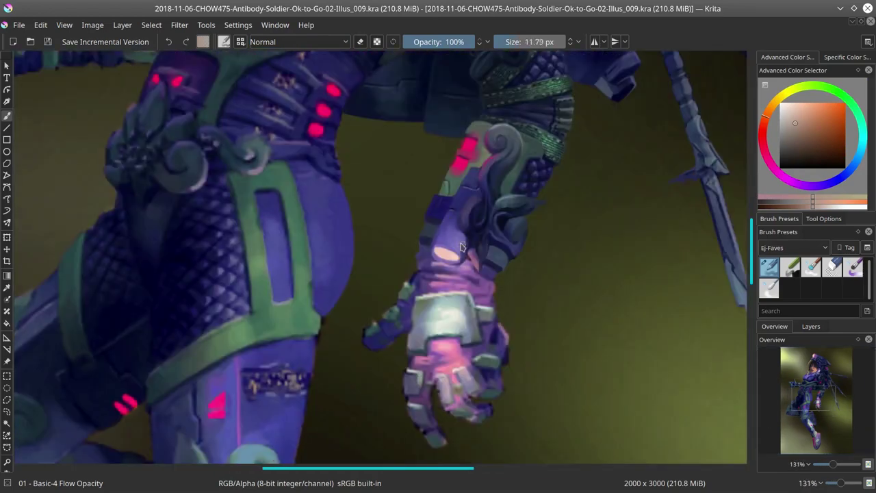
{"action": "key", "text": "bracketleft"}
{"action": "key", "text": "bracketleft"}
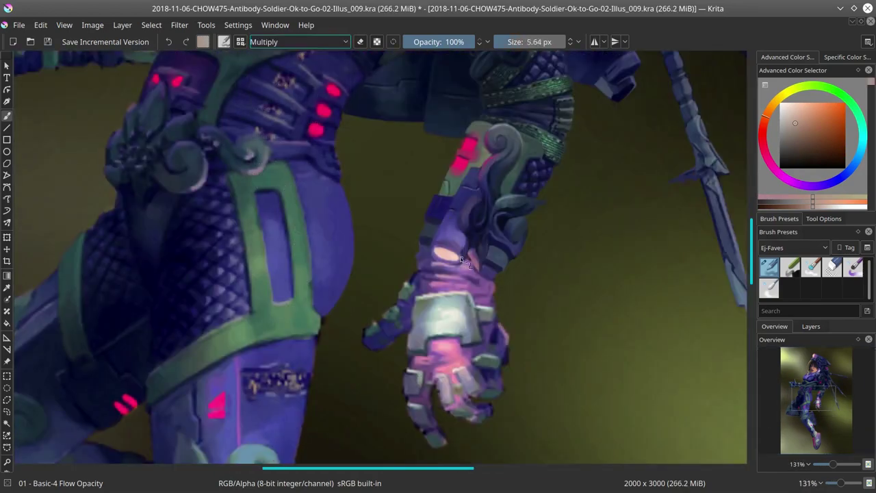
{"action": "key", "text": "slash"}
{"action": "left_click", "coordinate": [444, 245], "text": "ctrl"}
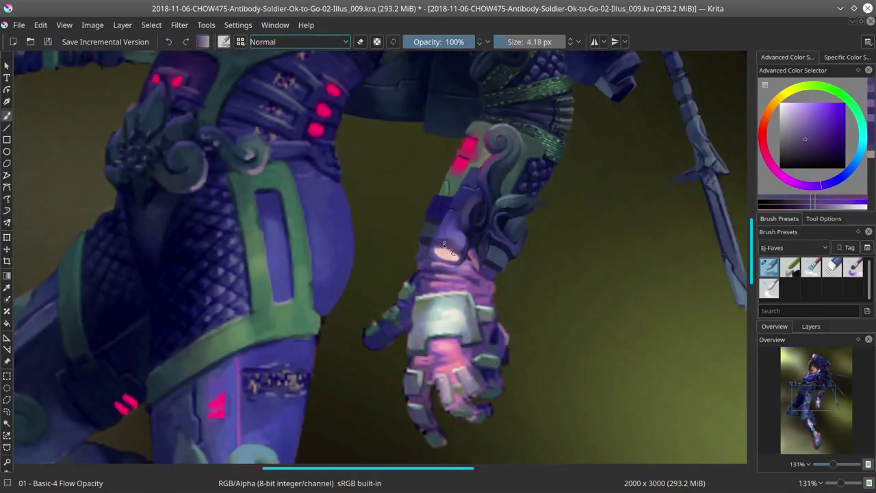
{"action": "left_click", "coordinate": [496, 241], "text": "ctrl"}
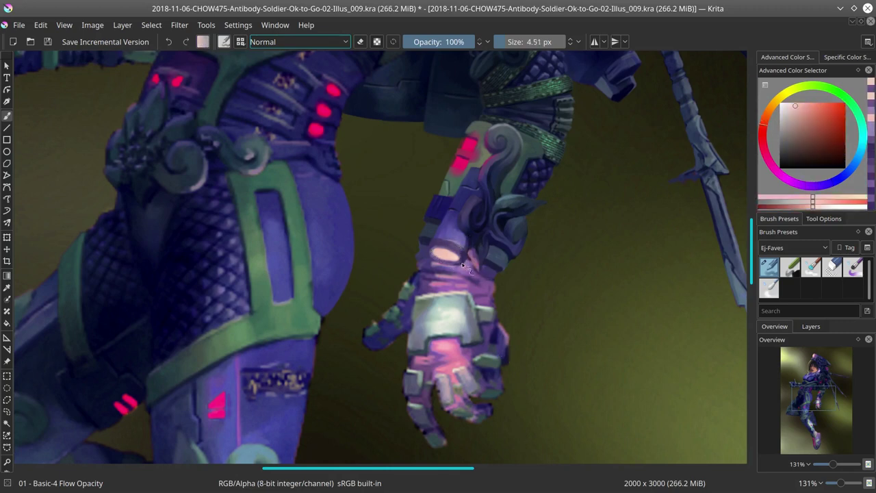
{"action": "left_click", "coordinate": [488, 262], "text": "ctrl"}
{"action": "key", "text": "ctrl+s"}
Step: Check values with the grey layer, then draw a black outline along the gauntlet
{"action": "left_click", "coordinate": [811, 326]}
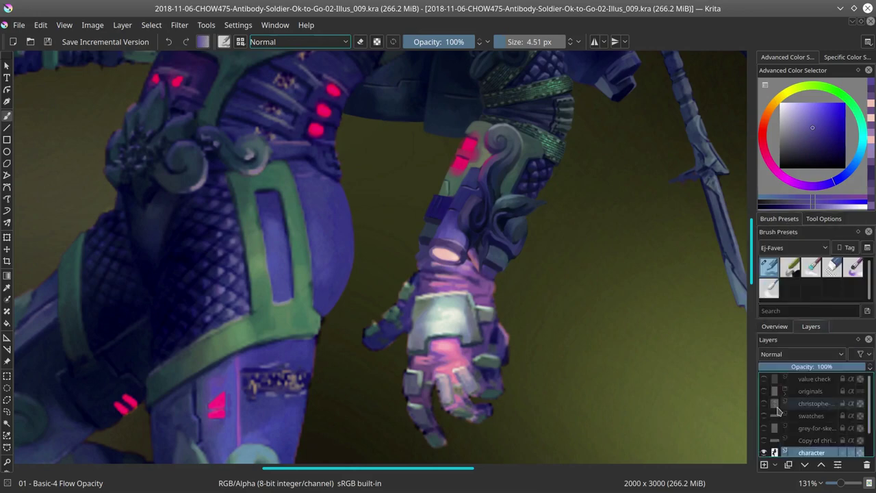
{"action": "left_click", "coordinate": [765, 421]}
{"action": "left_click", "coordinate": [775, 326]}
{"action": "key", "text": "d"}
{"action": "left_click_drag", "start_coordinate": [409, 282], "coordinate": [415, 271]}
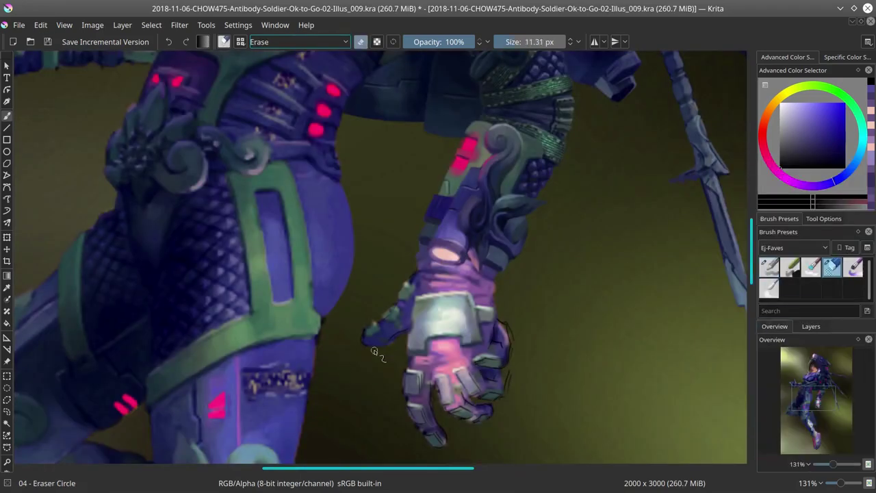
Step: Paint the glowing areas of the arm with lighter and darker purples on the basic brush
{"action": "key", "text": "/"}
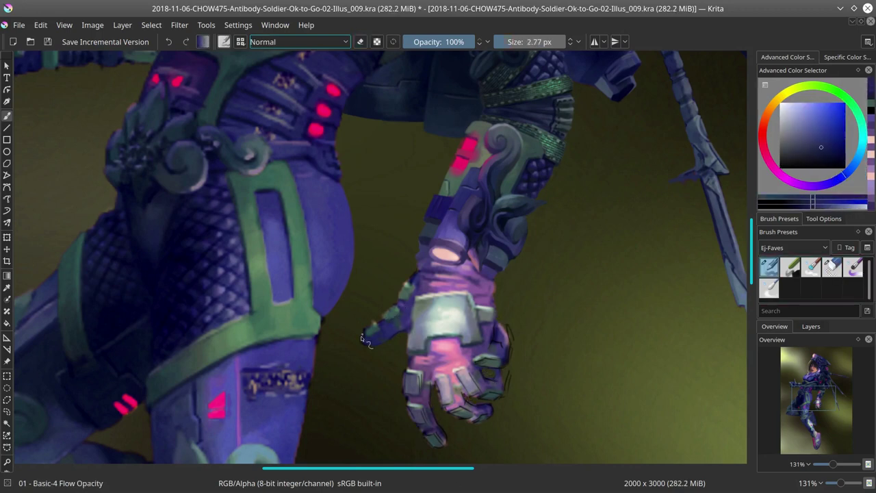
{"action": "key", "text": "/"}
{"action": "key", "text": "/"}
{"action": "key", "text": "/"}
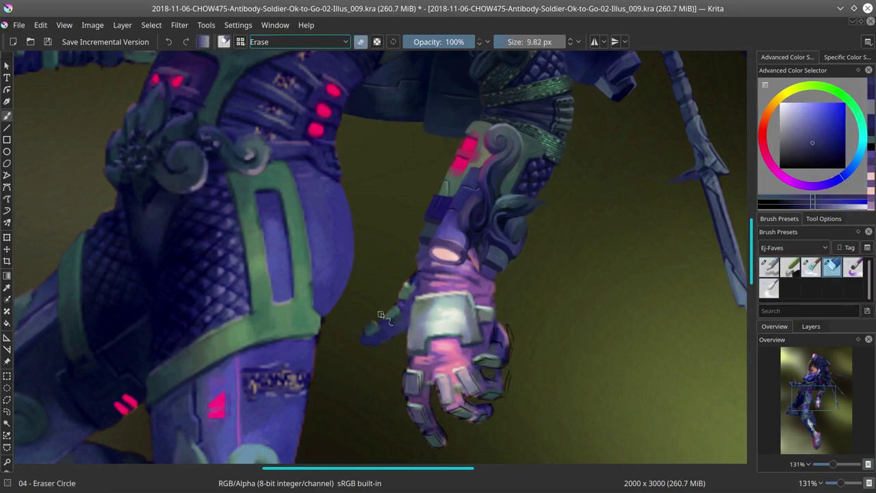
{"action": "key", "text": "/"}
{"action": "left_click", "coordinate": [481, 256], "text": "ctrl"}
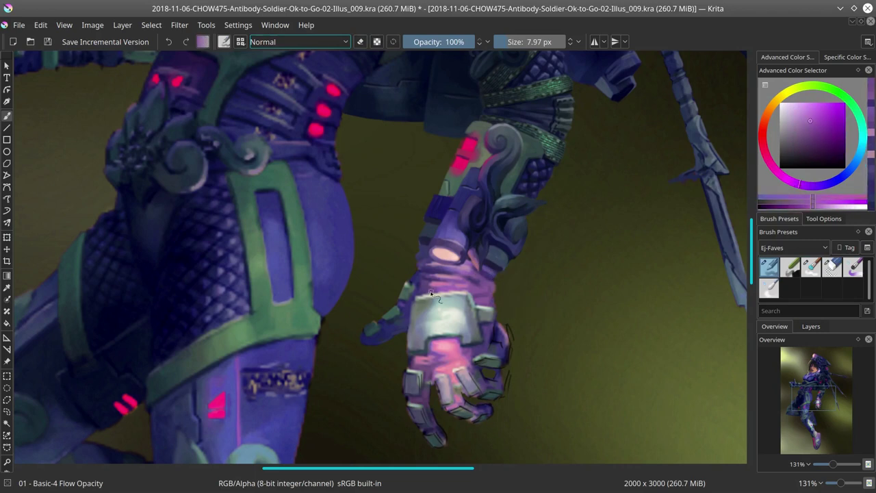
{"action": "left_click", "coordinate": [468, 258], "text": "ctrl"}
{"action": "key", "text": "/"}
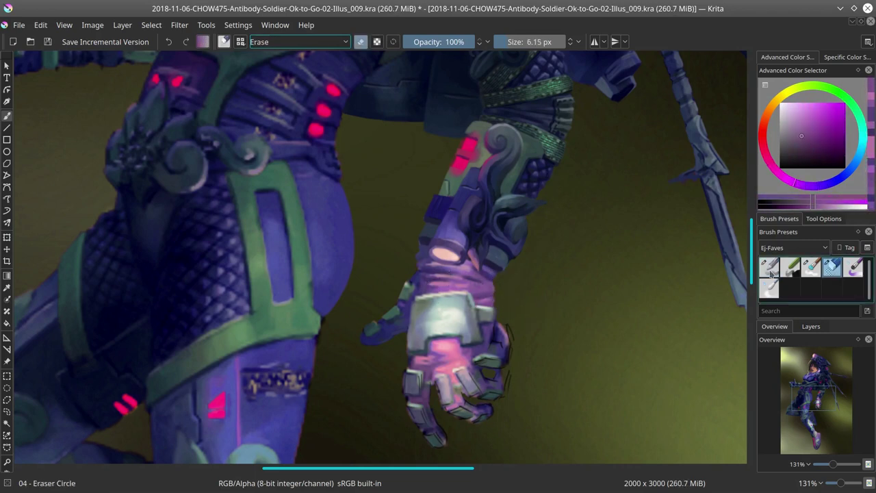
{"action": "left_click", "coordinate": [770, 268]}
Step: Detail the fingers and back plate using sampled blue, tan, pale cyan, pink and purple
{"action": "left_click", "coordinate": [381, 340], "text": "ctrl"}
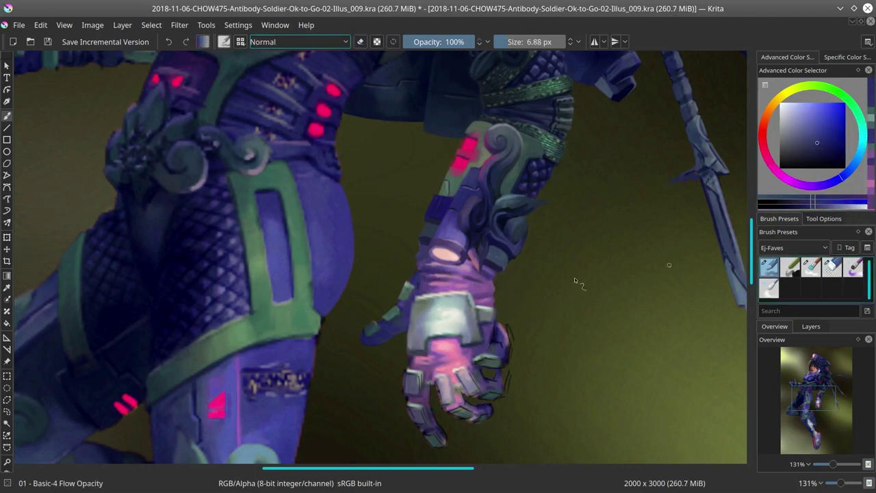
{"action": "left_click", "coordinate": [384, 313], "text": "ctrl"}
{"action": "key", "text": "["}
{"action": "key", "text": "["}
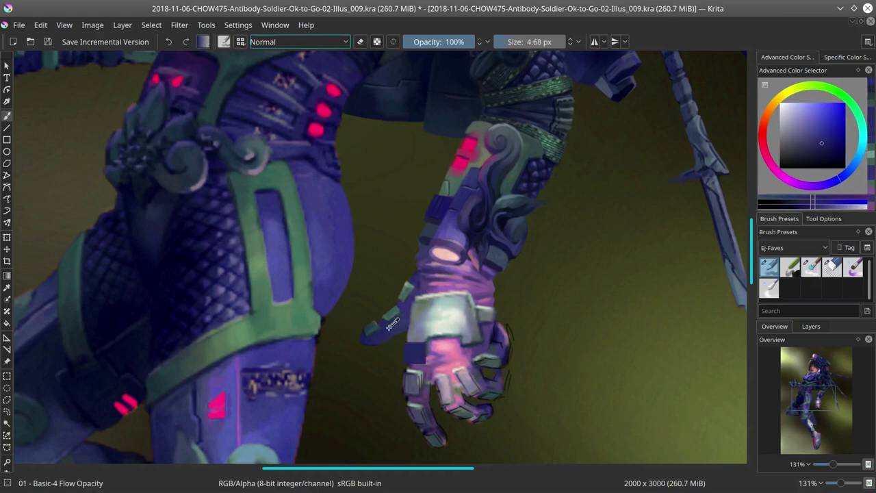
{"action": "left_click", "coordinate": [419, 280], "text": "ctrl"}
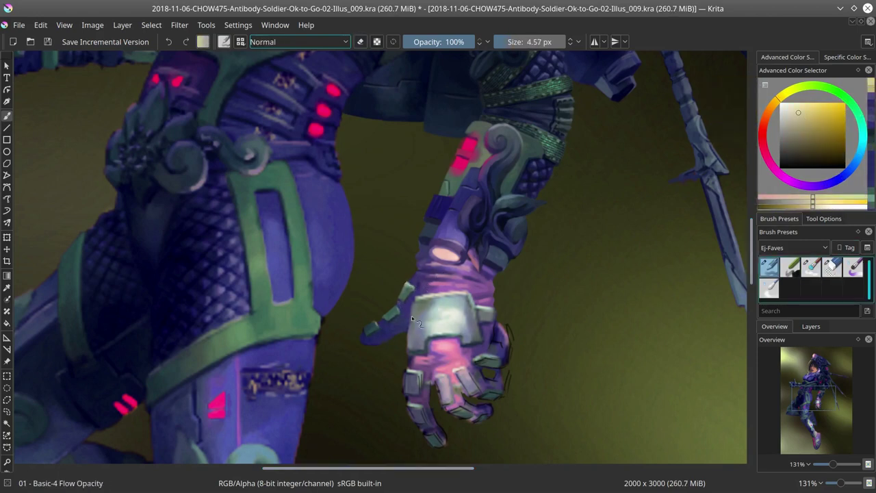
{"action": "key", "text": "["}
{"action": "key", "text": "["}
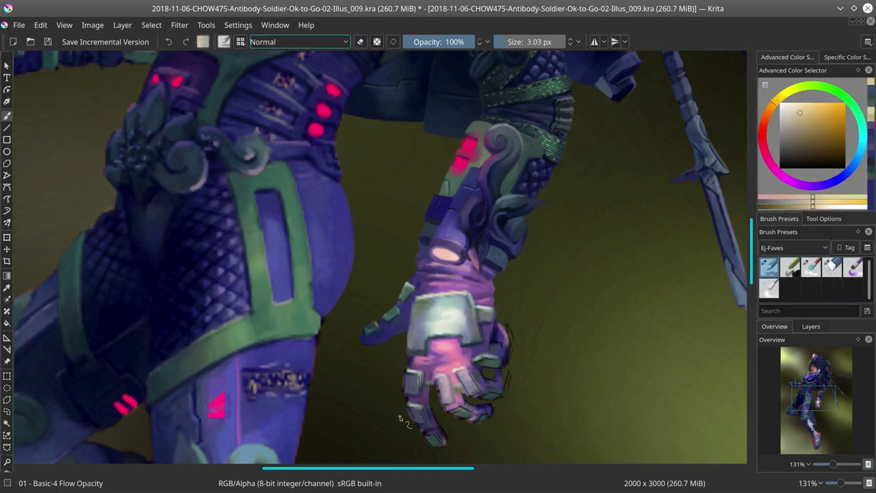
{"action": "left_click", "coordinate": [457, 296], "text": "ctrl"}
{"action": "key", "text": "]"}
{"action": "key", "text": "]"}
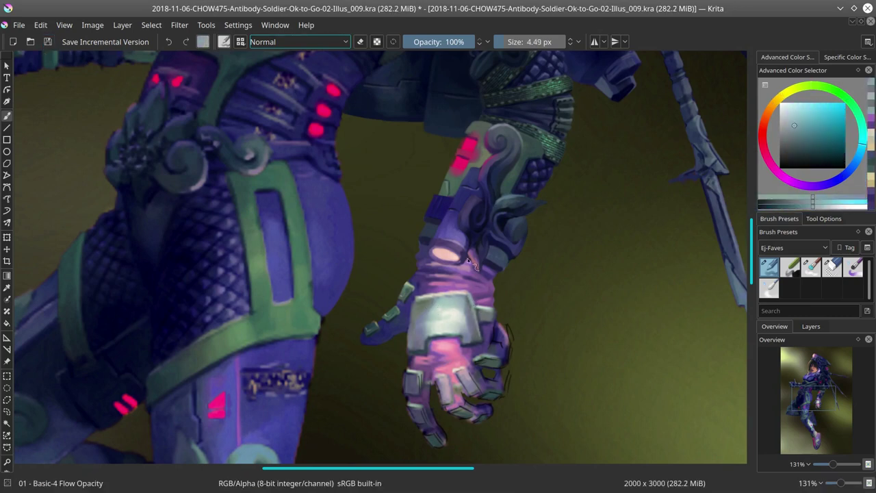
{"action": "left_click", "coordinate": [440, 271], "text": "ctrl"}
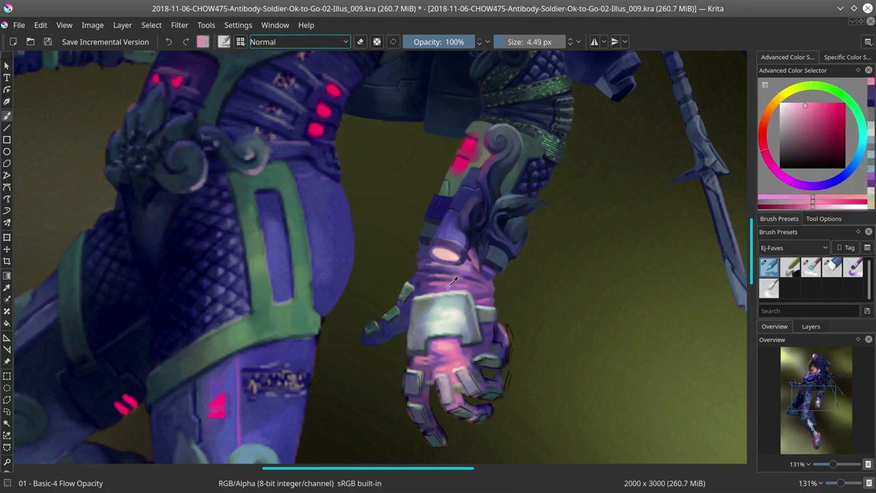
{"action": "left_click", "coordinate": [447, 378], "text": "ctrl"}
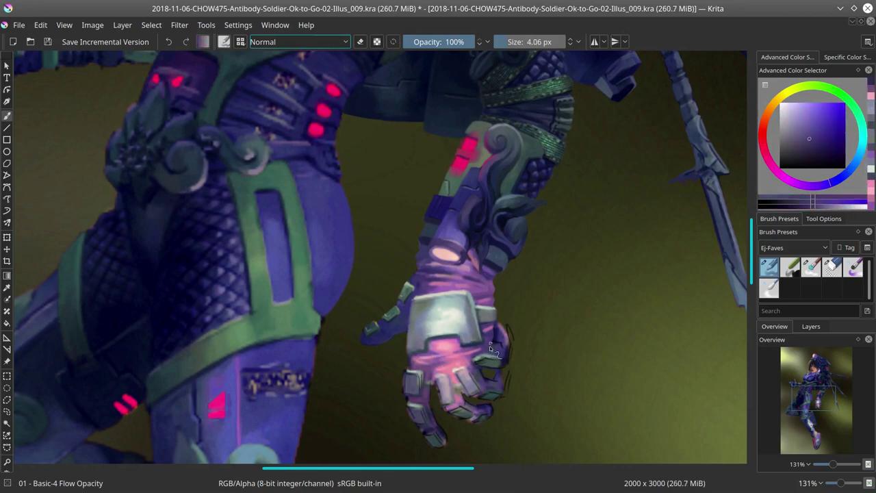
{"action": "left_click", "coordinate": [496, 323], "text": "ctrl"}
{"action": "key", "text": "bracketright"}
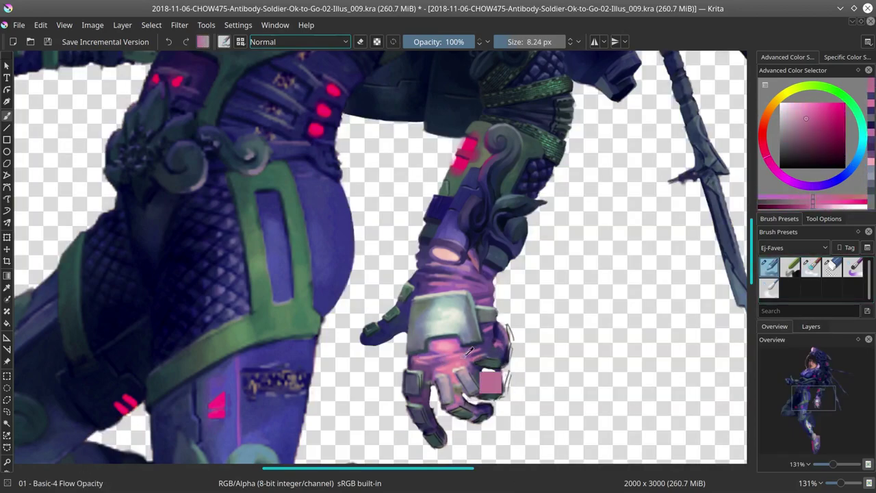
Step: Deepen the outer knuckles with sampled purples while viewing the canvas mirrored
{"action": "left_click", "coordinate": [445, 288], "text": "ctrl"}
{"action": "key", "text": "m"}
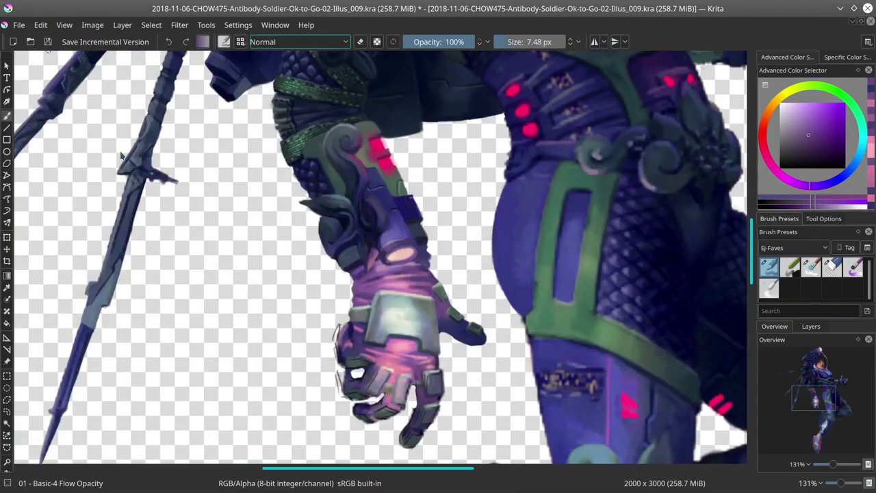
{"action": "mouse_move", "coordinate": [120, 156]}
{"action": "left_mouse_down", "text": "ctrl"}
{"action": "mouse_move", "coordinate": [329, 322]}
{"action": "mouse_move", "coordinate": [356, 360]}
{"action": "mouse_move", "coordinate": [340, 332]}
{"action": "mouse_move", "coordinate": [343, 365]}
{"action": "mouse_move", "coordinate": [362, 382]}
{"action": "mouse_move", "coordinate": [352, 326]}
{"action": "mouse_move", "coordinate": [363, 410]}
{"action": "mouse_move", "coordinate": [456, 335]}
{"action": "left_mouse_up", "text": "ctrl"}
{"action": "key", "text": "bracketleft"}
{"action": "key", "text": "bracketleft"}
{"action": "key", "text": "slash"}
{"action": "key", "text": "slash"}
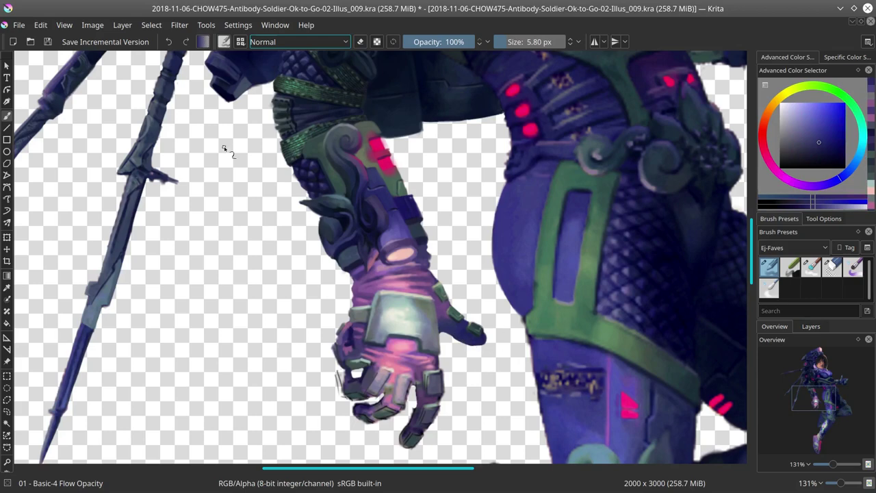
Step: Save, fit the whole page to view, and toggle the bg layer's visibility
{"action": "key", "text": "ctrl+s"}
{"action": "key", "text": "2"}
{"action": "left_click", "coordinate": [810, 327]}
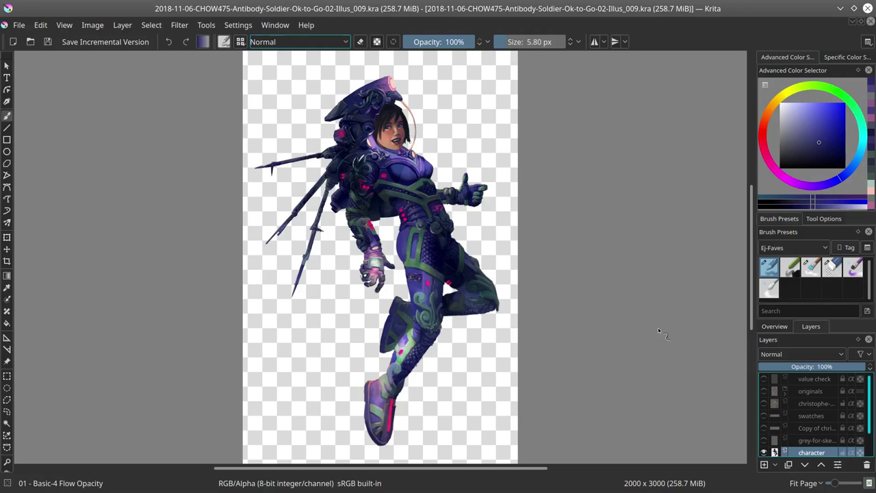
{"action": "scroll", "coordinate": [767, 438], "scroll_direction": "down", "scroll_amount": 1}
{"action": "left_click", "coordinate": [765, 441]}
Step: Hide the bg layer, zoom in on the hand, and return to the basic brush
{"action": "left_click", "coordinate": [765, 440]}
{"action": "left_click", "coordinate": [774, 326]}
{"action": "scroll", "coordinate": [384, 278], "scroll_direction": "up", "scroll_amount": 5}
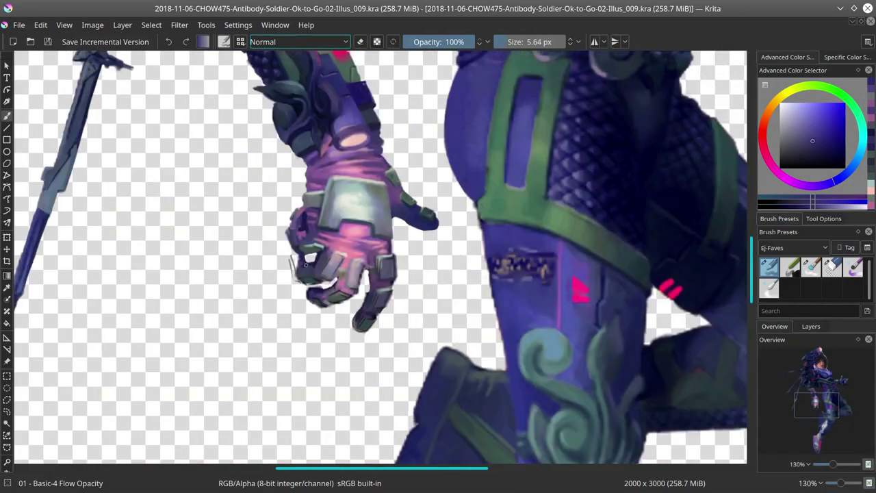
{"action": "key", "text": "e"}
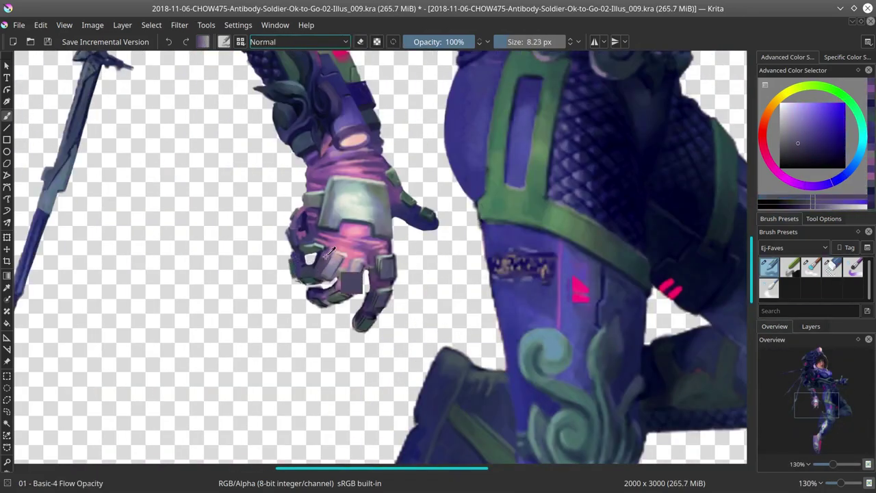
{"action": "key", "text": "e"}
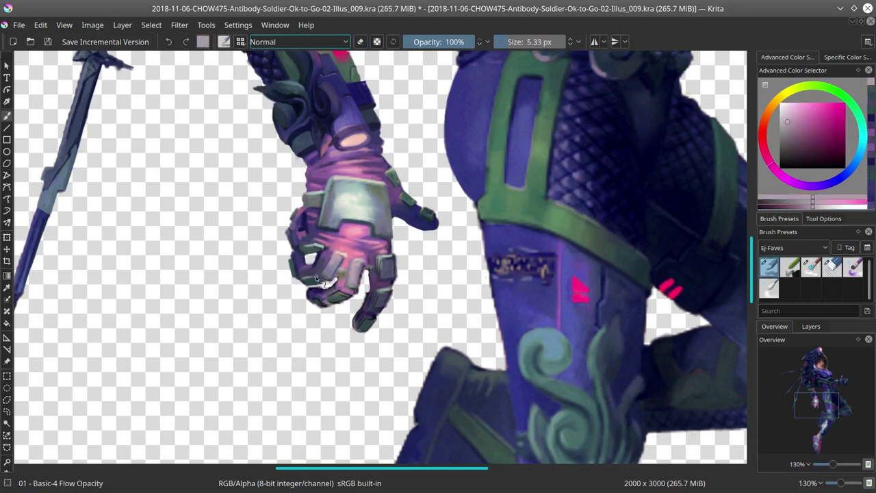
{"action": "left_click", "coordinate": [326, 272], "text": "ctrl"}
{"action": "key", "text": "e"}
{"action": "key", "text": "comma"}
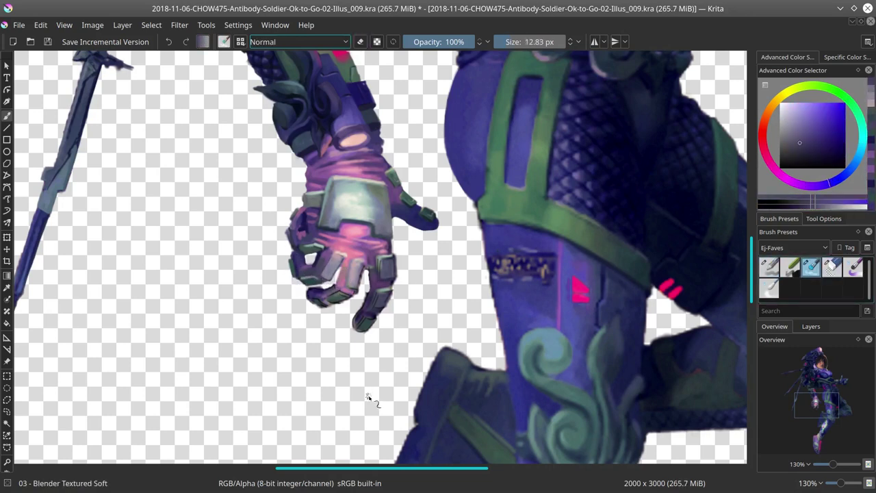
{"action": "key", "text": "comma"}
{"action": "key", "text": "comma"}
Step: Paint pink highlights on the fingers and darker purple shading beside them
{"action": "left_click", "coordinate": [322, 235], "text": "ctrl"}
{"action": "key", "text": "bracketleft"}
{"action": "key", "text": "bracketleft"}
{"action": "key", "text": "bracketleft"}
{"action": "left_click", "coordinate": [322, 235], "text": "ctrl"}
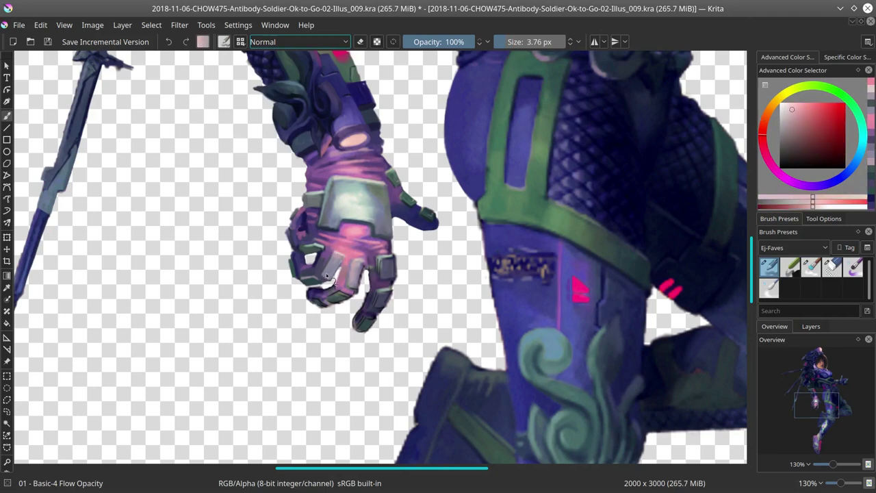
{"action": "left_click", "coordinate": [316, 234], "text": "ctrl"}
{"action": "left_click", "coordinate": [342, 236], "text": "ctrl"}
{"action": "left_click", "coordinate": [360, 274], "text": "ctrl"}
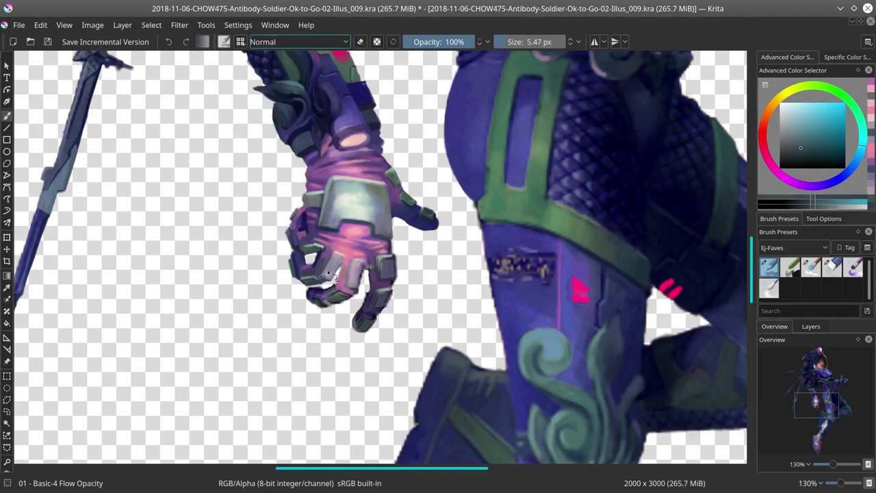
{"action": "left_click", "coordinate": [376, 280], "text": "ctrl"}
{"action": "key", "text": "e"}
{"action": "key", "text": "e"}
{"action": "left_click", "coordinate": [411, 291], "text": "ctrl"}
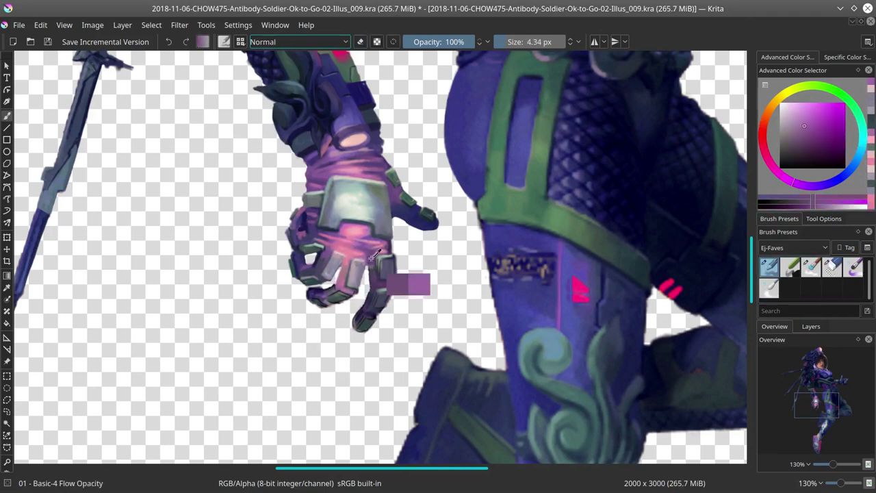
Step: Soften and erase the finger shading using sampled lighter purple, dark teal and pink
{"action": "key", "text": "slash"}
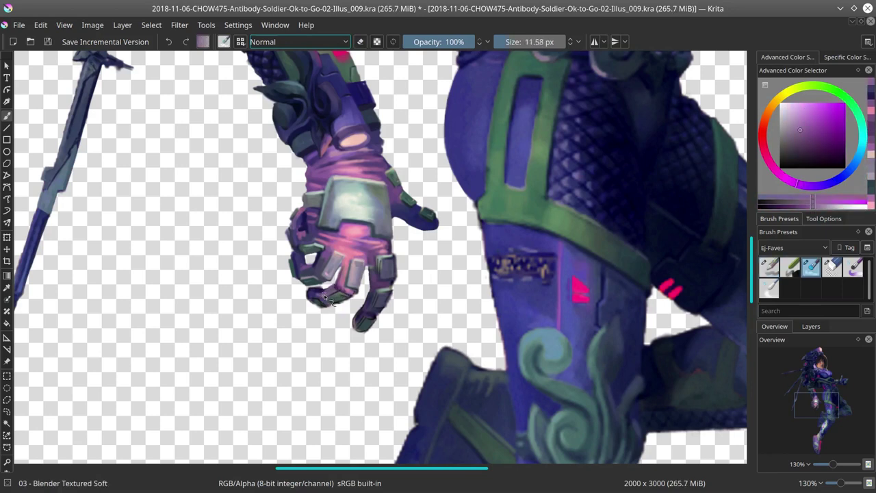
{"action": "key", "text": "e"}
{"action": "key", "text": "e"}
{"action": "left_click", "coordinate": [317, 291], "text": "ctrl"}
{"action": "key", "text": "e"}
{"action": "key", "text": "e"}
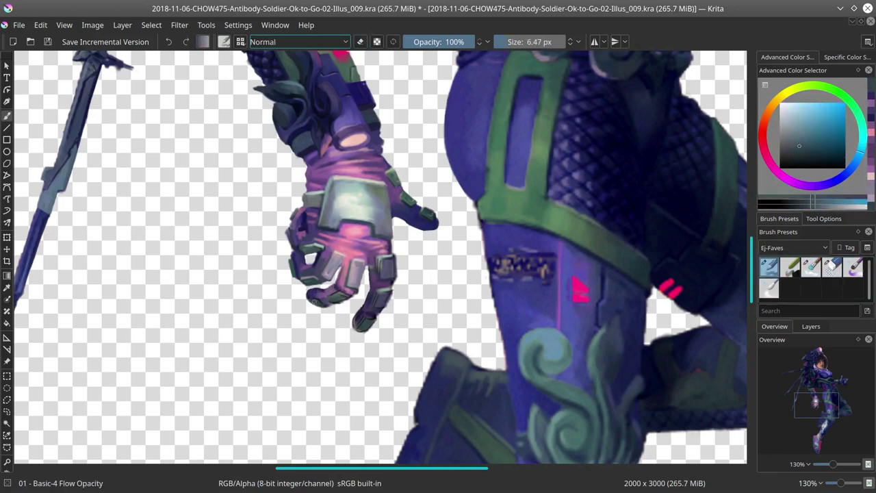
{"action": "key", "text": "bracketleft"}
{"action": "left_click", "coordinate": [346, 305], "text": "ctrl"}
{"action": "left_click", "coordinate": [350, 293], "text": "ctrl"}
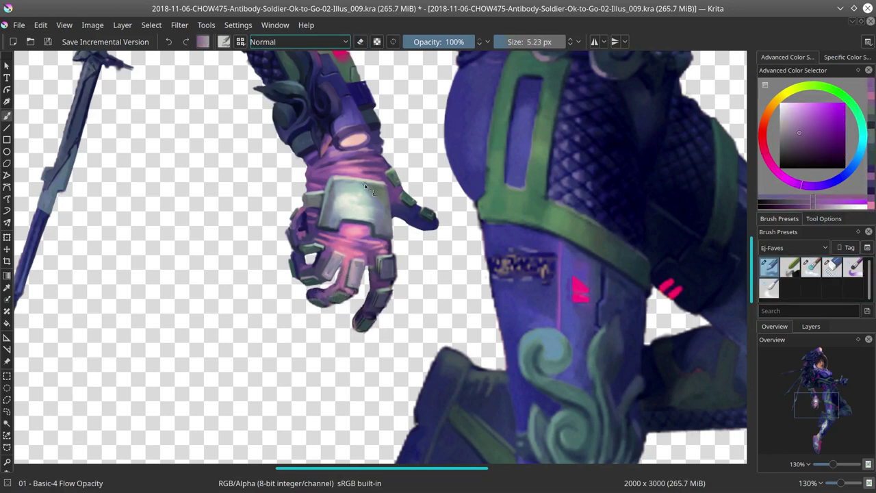
Step: Add a salmon highlight to the fingers with a smaller brush
{"action": "key", "text": "bracketleft"}
{"action": "left_click", "coordinate": [346, 291], "text": "ctrl"}
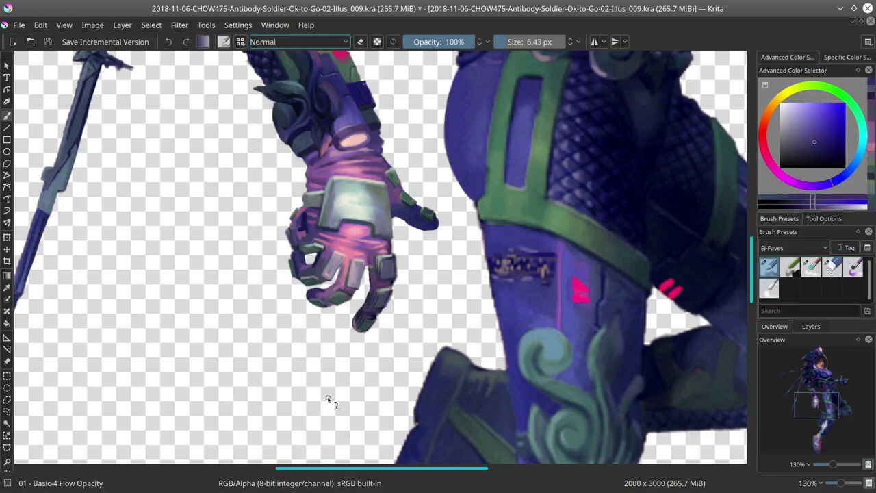
{"action": "key", "text": "bracketleft"}
{"action": "key", "text": "bracketleft"}
{"action": "left_click", "coordinate": [356, 291], "text": "ctrl"}
{"action": "key", "text": "e"}
{"action": "key", "text": "e"}
{"action": "left_click", "coordinate": [370, 267], "text": "ctrl"}
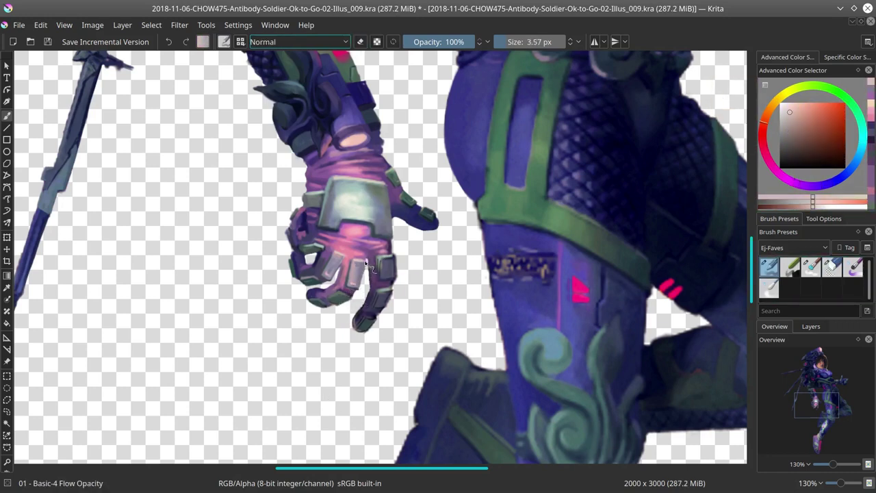
Step: Paint a stroke along the hand's right edge with colours sampled from the plate
{"action": "left_click", "coordinate": [342, 231], "text": "ctrl"}
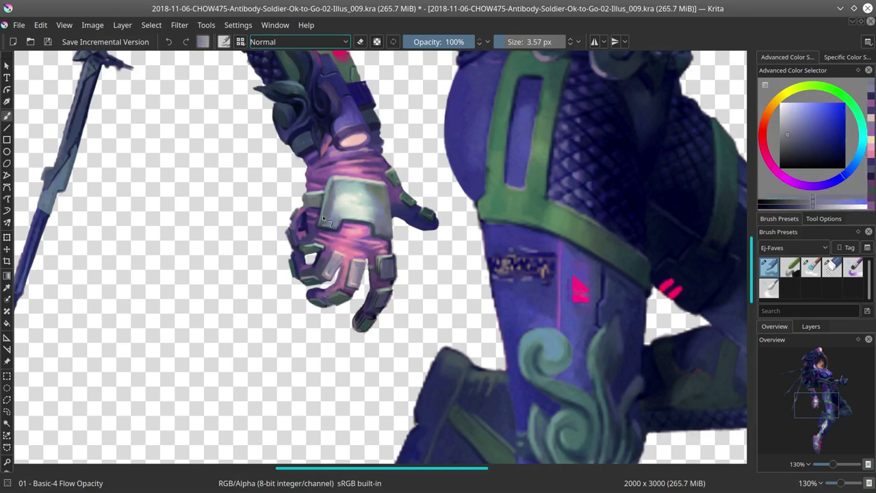
{"action": "left_click", "coordinate": [334, 182], "text": "ctrl"}
{"action": "key", "text": "bracketleft"}
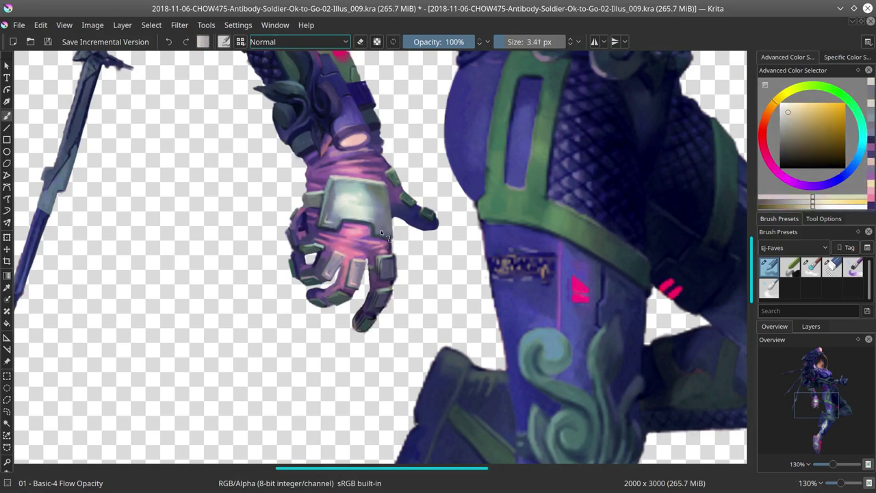
{"action": "left_click", "coordinate": [378, 223], "text": "ctrl"}
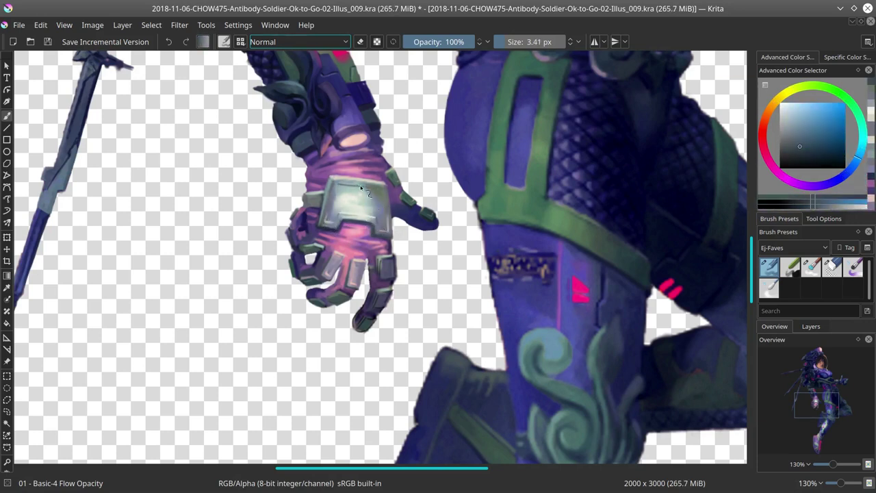
{"action": "left_click", "coordinate": [326, 303], "text": "ctrl"}
{"action": "key", "text": "bracketright"}
{"action": "key", "text": "bracketright"}
{"action": "key", "text": "bracketright"}
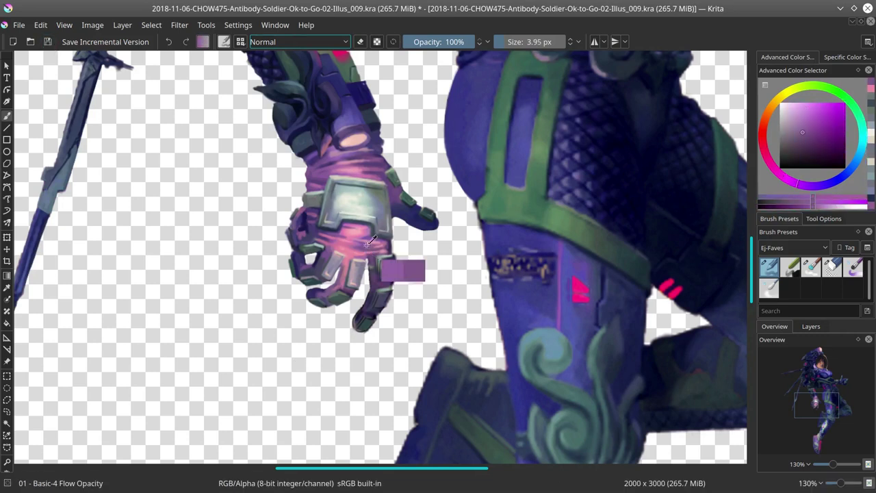
{"action": "left_click_drag", "start_coordinate": [399, 235], "coordinate": [401, 293]}
Step: Paint grey-green detail on the finger plates and save
{"action": "left_click", "coordinate": [394, 253], "text": "ctrl"}
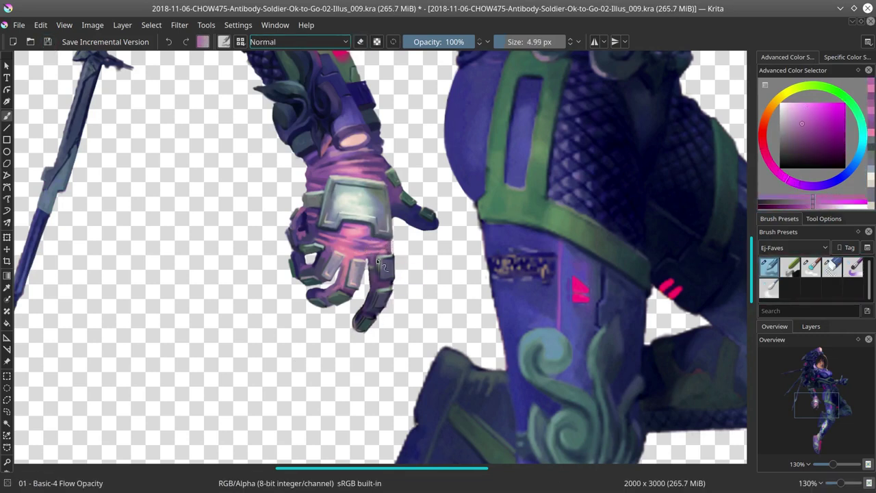
{"action": "left_click", "coordinate": [377, 259], "text": "ctrl"}
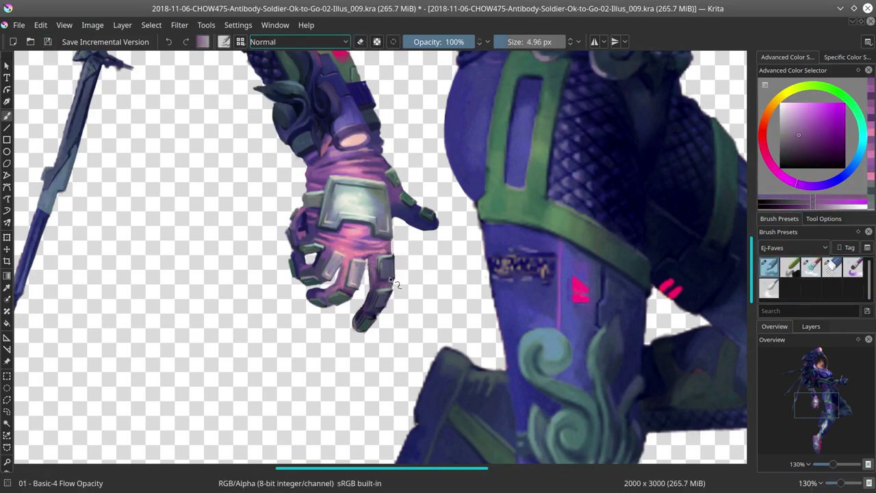
{"action": "left_click", "coordinate": [390, 281], "text": "ctrl"}
{"action": "left_click", "coordinate": [384, 269], "text": "ctrl"}
{"action": "key", "text": "bracketleft"}
{"action": "key", "text": "bracketleft"}
{"action": "key", "text": "bracketleft"}
{"action": "key", "text": "bracketleft"}
{"action": "key", "text": "bracketleft"}
{"action": "left_click", "coordinate": [382, 266], "text": "ctrl"}
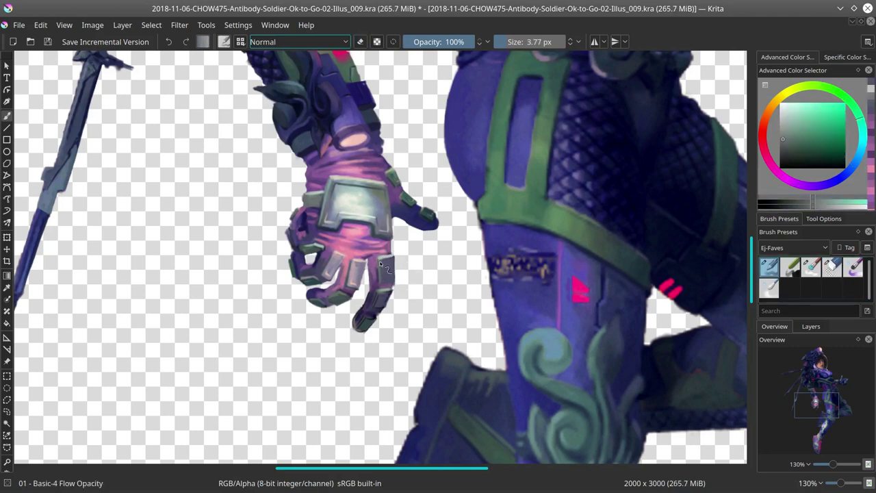
{"action": "left_click", "coordinate": [382, 268], "text": "ctrl"}
{"action": "key", "text": "ctrl+s"}
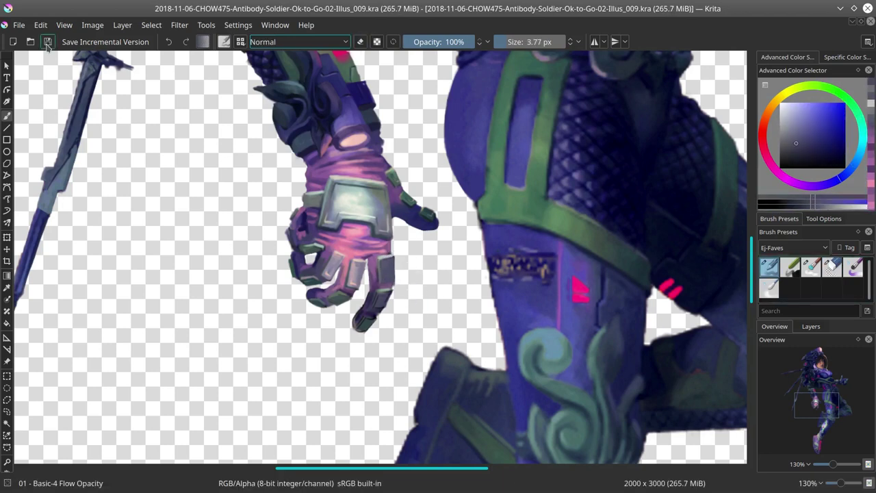
Step: Paint dark strokes on the lowest finger and sample greyish and darker greens
{"action": "left_click", "coordinate": [381, 301], "text": "ctrl"}
{"action": "left_click", "coordinate": [382, 297], "text": "ctrl"}
{"action": "key", "text": "bracketleft"}
{"action": "left_click", "coordinate": [379, 311], "text": "ctrl"}
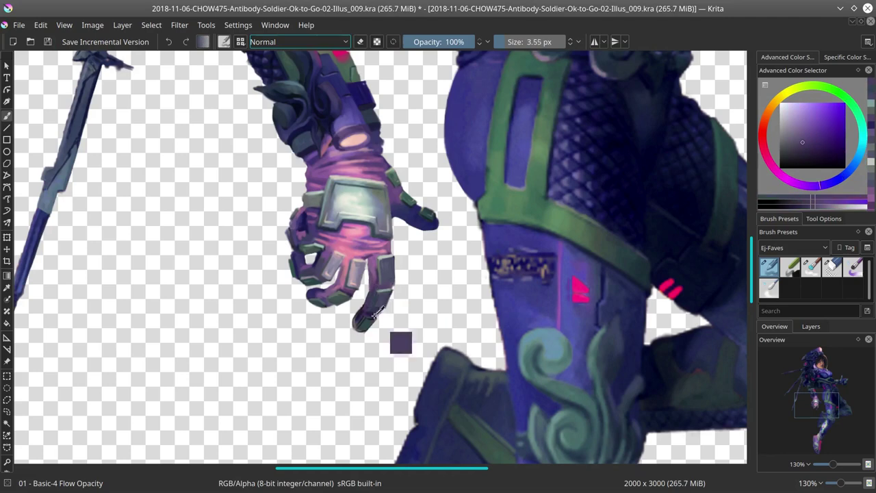
{"action": "key", "text": "bracketright"}
{"action": "key", "text": "bracketright"}
{"action": "left_click", "coordinate": [364, 319], "text": "ctrl"}
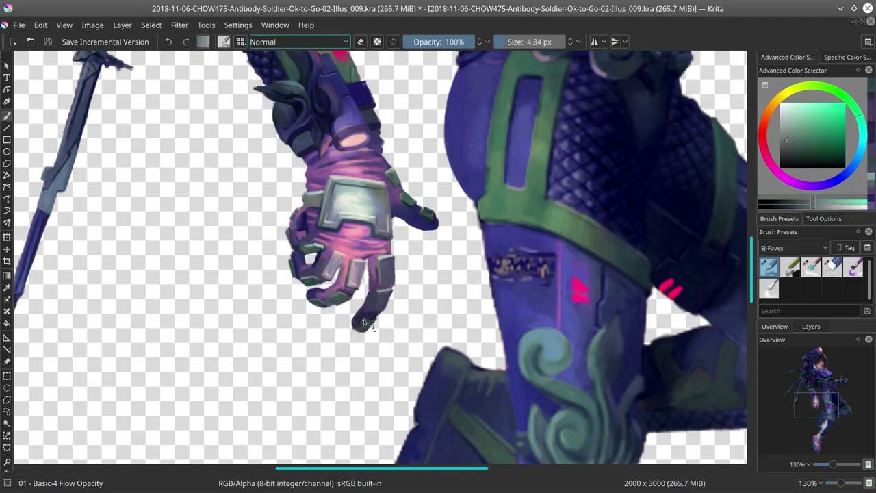
{"action": "key", "text": "e"}
{"action": "key", "text": "e"}
{"action": "key", "text": "bracketleft"}
{"action": "left_click", "coordinate": [365, 330], "text": "ctrl"}
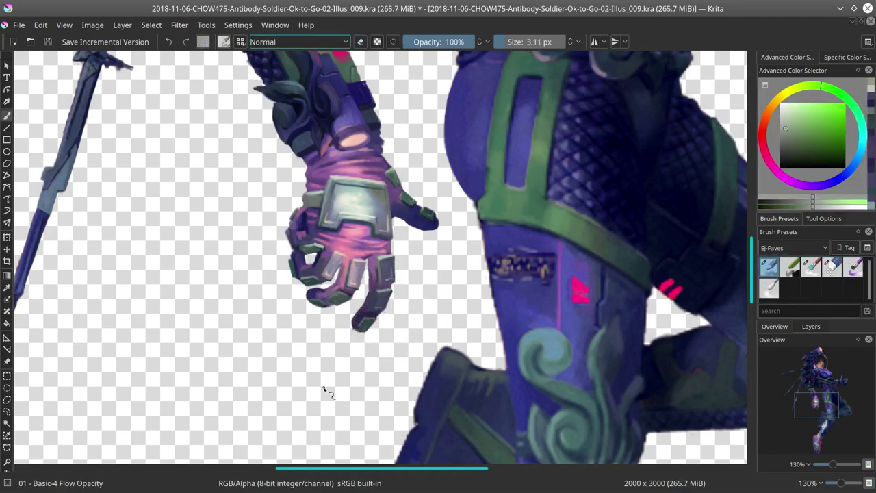
Step: Save, then begin chest shading with Screen blending and a saturated dark blue
{"action": "key", "text": "ctrl+s"}
{"action": "key", "text": "2"}
{"action": "scroll", "coordinate": [614, 260], "scroll_direction": "down", "scroll_amount": 2}
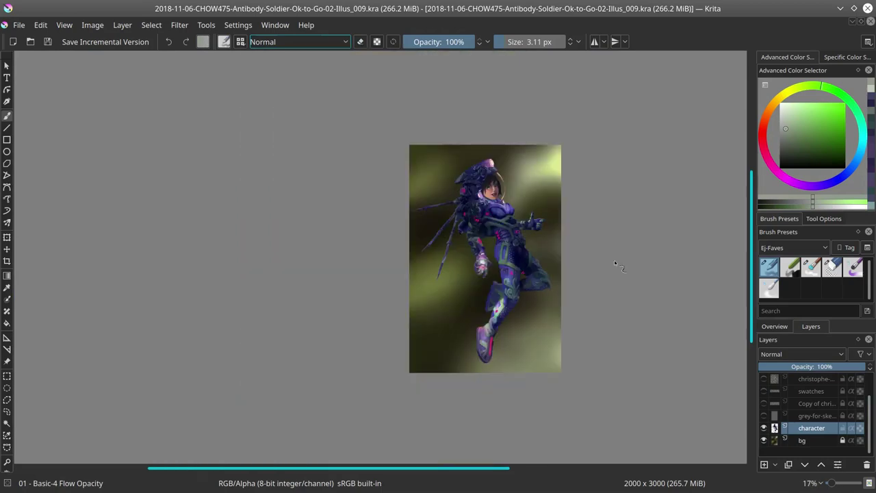
{"action": "key", "text": "2"}
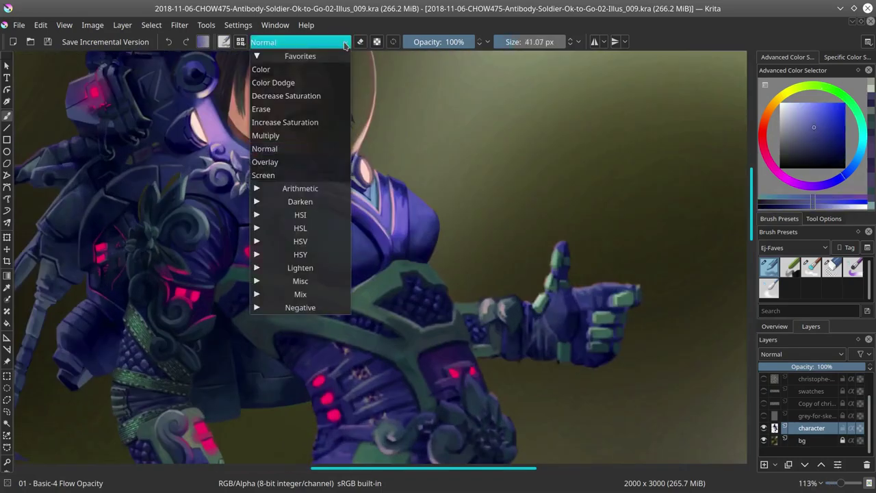
{"action": "left_click", "coordinate": [264, 174]}
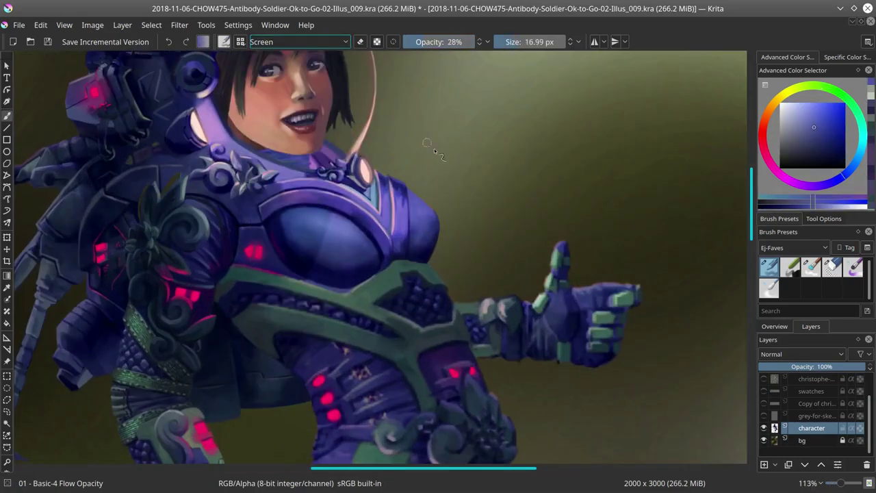
{"action": "key", "text": "slash"}
{"action": "left_click", "coordinate": [419, 256], "text": "ctrl"}
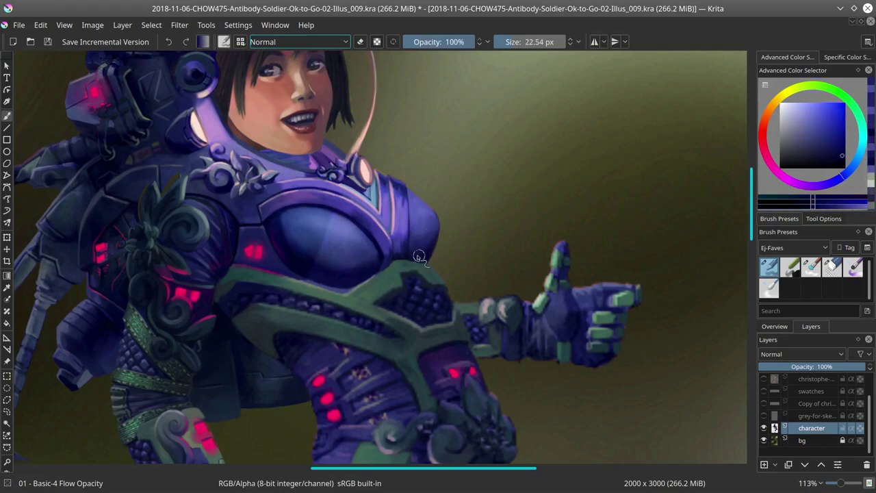
{"action": "key", "text": "slash"}
{"action": "key", "text": "slash"}
{"action": "left_click", "coordinate": [397, 247], "text": "ctrl"}
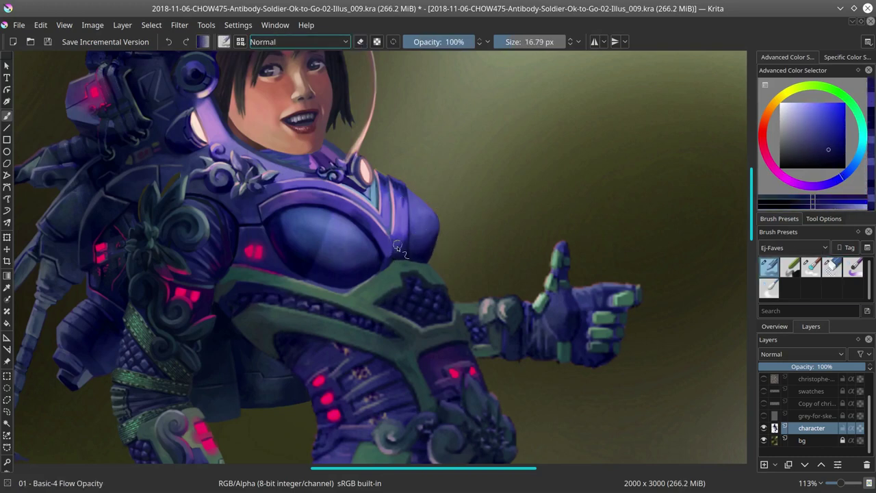
Step: Paint dark blue shading onto the chest plate, sampling the collar pink and plate blue
{"action": "key", "text": "bracketleft"}
{"action": "key", "text": "bracketleft"}
{"action": "key", "text": "bracketleft"}
{"action": "key", "text": "bracketleft"}
{"action": "left_click", "coordinate": [383, 176], "text": "ctrl"}
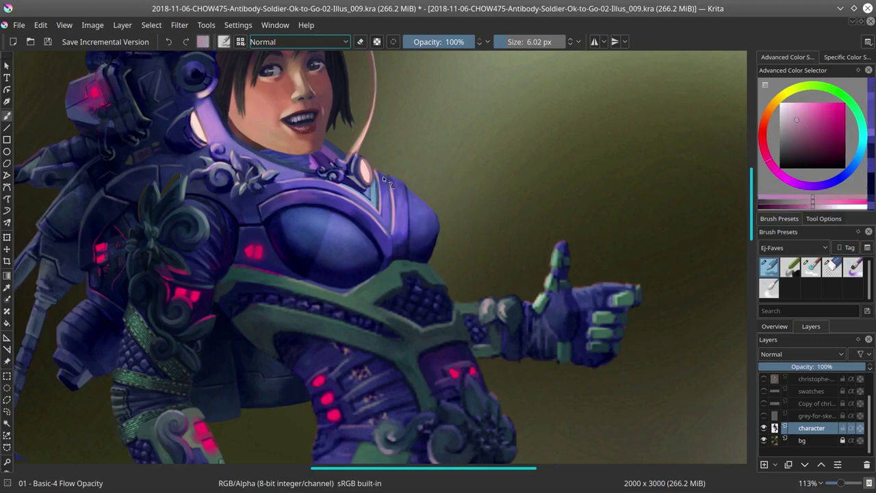
{"action": "left_click", "coordinate": [384, 211], "text": "ctrl"}
{"action": "key", "text": "bracketright"}
{"action": "key", "text": "bracketright"}
{"action": "key", "text": "bracketright"}
{"action": "left_click", "coordinate": [433, 229], "text": "ctrl"}
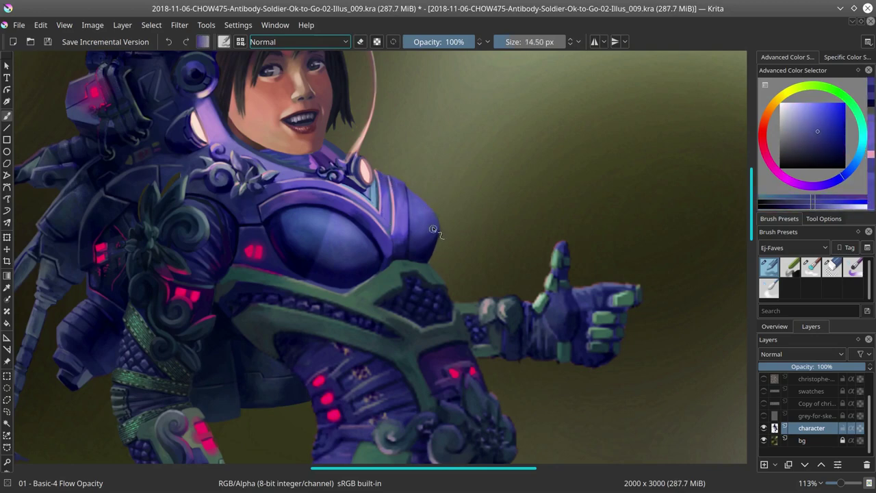
Step: Zoom out and mirror the whole image horizontally
{"action": "key", "text": "minus"}
{"action": "key", "text": "minus"}
{"action": "key", "text": "minus"}
{"action": "key", "text": "minus"}
{"action": "left_click", "coordinate": [93, 24]}
{"action": "left_click", "coordinate": [115, 159]}
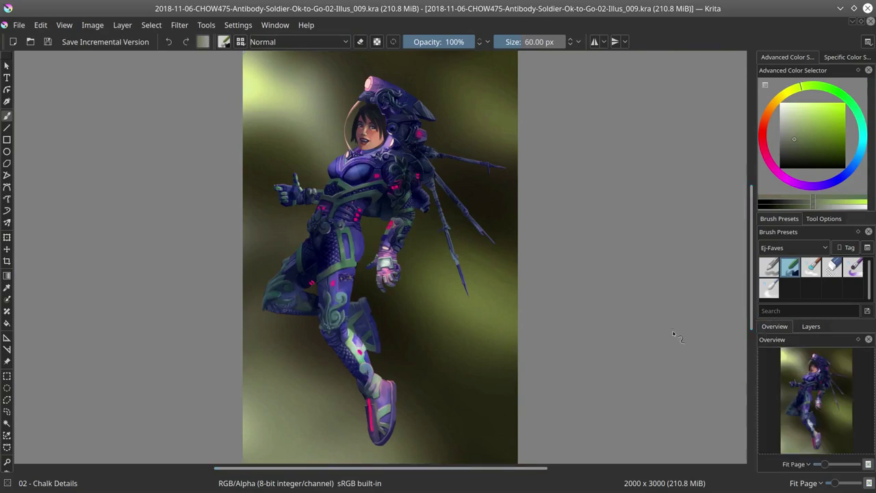
Step: Enclose the wrist cuffs in a polygonal selection and load the Dry Brushing preset
{"action": "key", "text": "slash"}
{"action": "scroll", "coordinate": [338, 211], "scroll_direction": "up", "scroll_amount": 7}
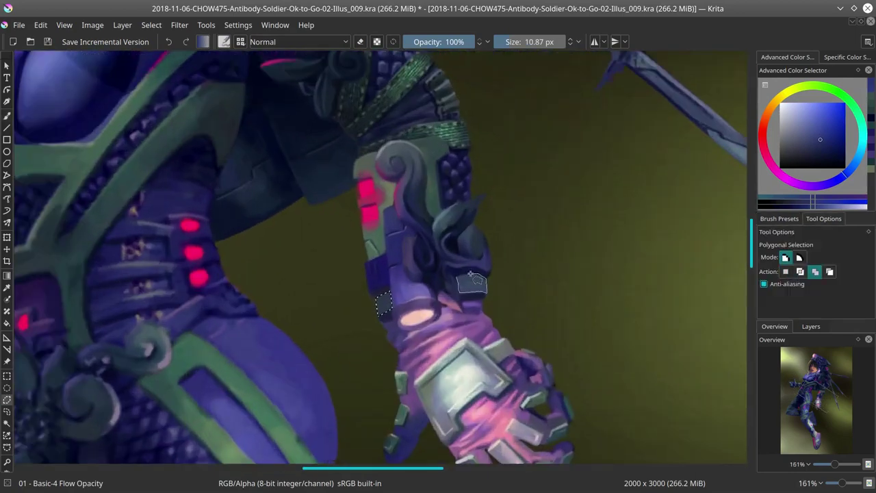
{"action": "double_click", "coordinate": [457, 295]}
{"action": "left_click", "coordinate": [779, 219]}
{"action": "left_click", "coordinate": [224, 42]}
{"action": "left_click", "coordinate": [224, 42]}
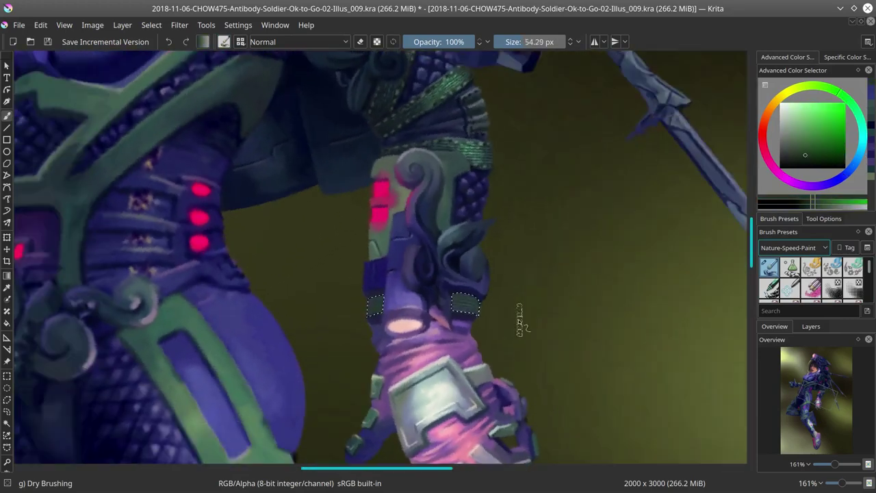
Step: Dab dark olive green texture into the cuffs, then return to the Basic-4 Flow Opacity brush
{"action": "left_click", "coordinate": [528, 329]}
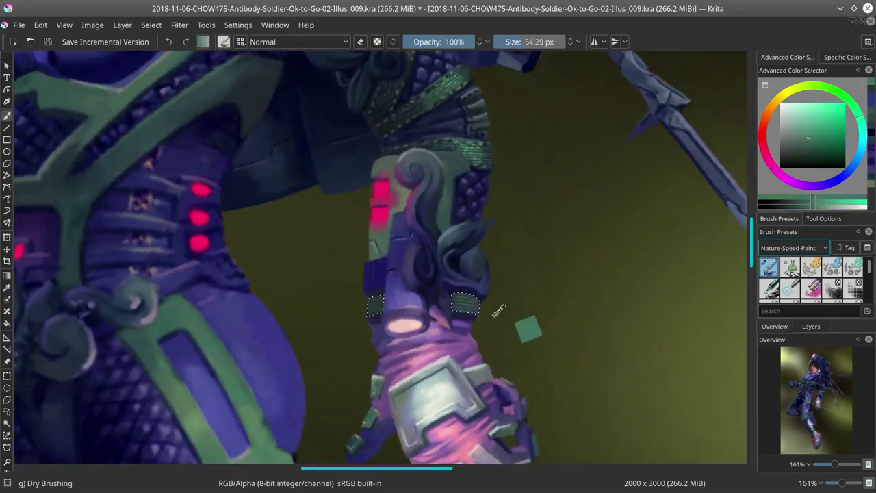
{"action": "key", "text": "ctrl+z"}
{"action": "left_click", "coordinate": [498, 310], "text": "ctrl"}
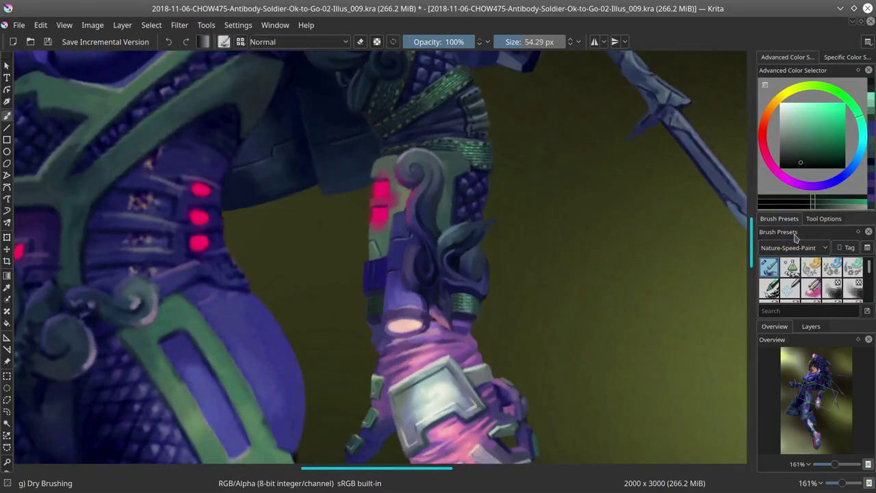
{"action": "left_click", "coordinate": [794, 247]}
{"action": "left_click", "coordinate": [769, 267]}
{"action": "left_click", "coordinate": [829, 157]}
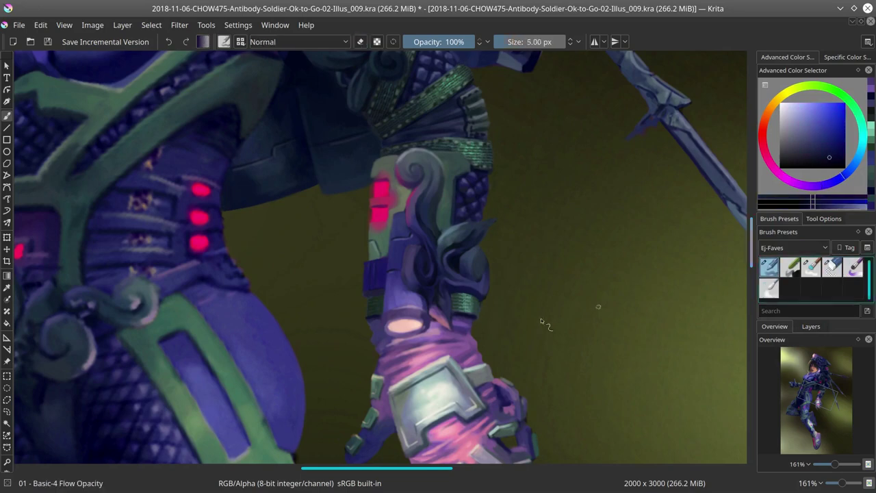
{"action": "left_click", "coordinate": [863, 134]}
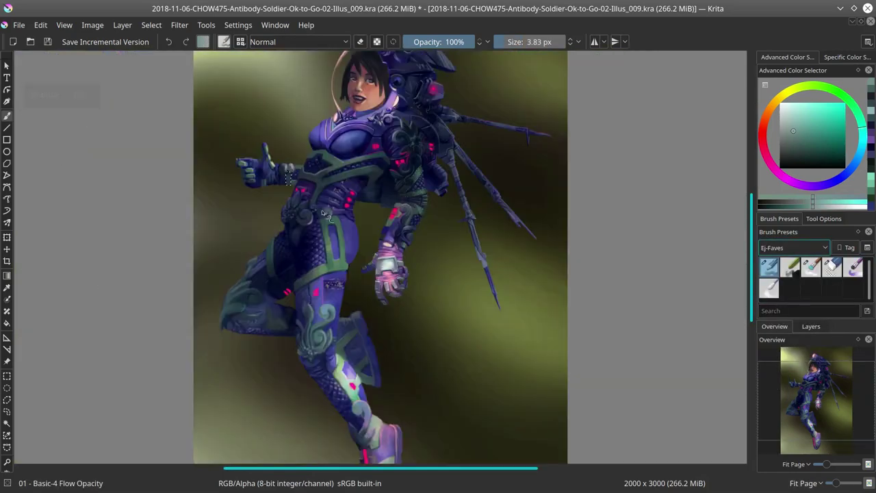
Step: Sample the arm's colours, erase stray paint near the wrist, and save
{"action": "scroll", "coordinate": [310, 255], "scroll_direction": "up", "scroll_amount": 3}
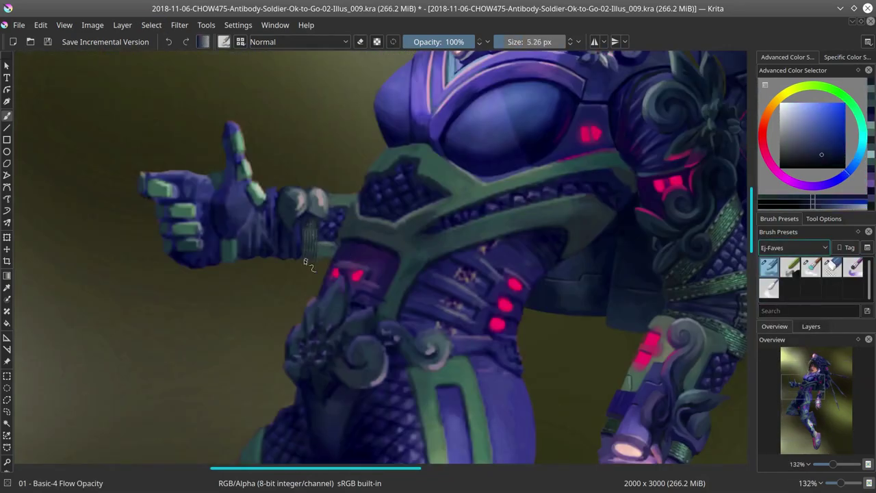
{"action": "left_click", "coordinate": [307, 231], "text": "ctrl"}
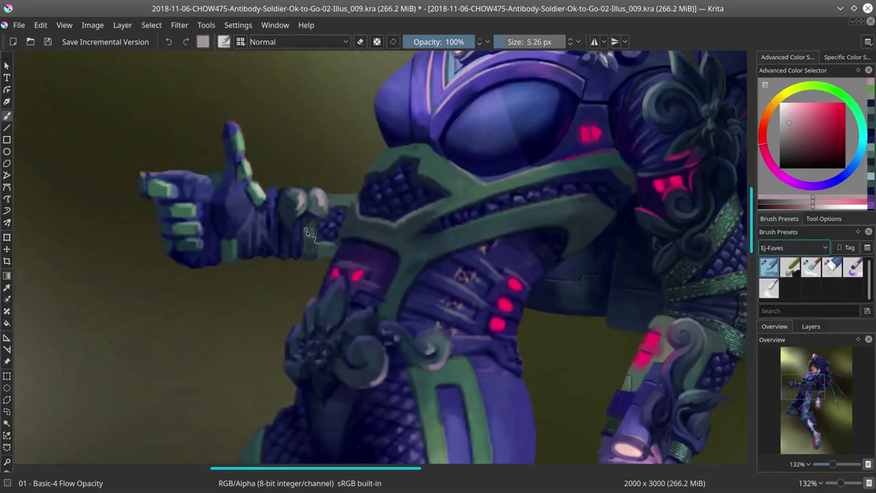
{"action": "left_click", "coordinate": [322, 242], "text": "ctrl"}
{"action": "key", "text": "e"}
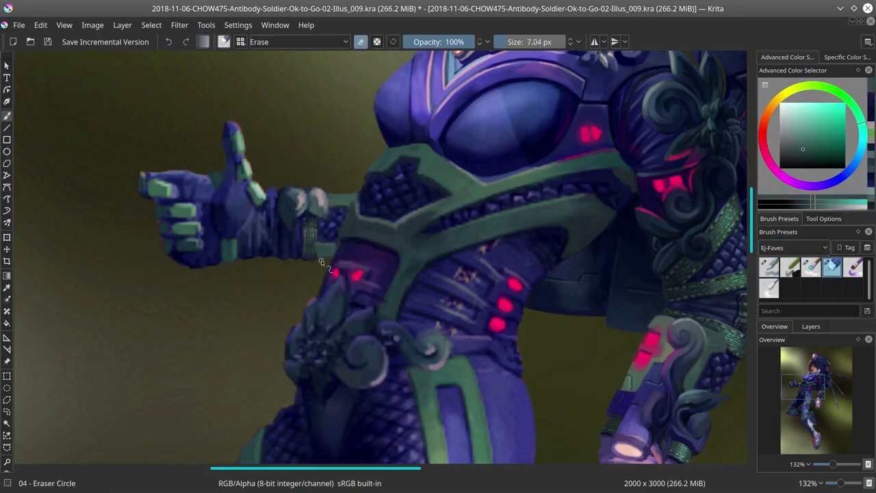
{"action": "key", "text": "e"}
{"action": "left_click", "coordinate": [298, 333], "text": "ctrl"}
{"action": "key", "text": "ctrl+s"}
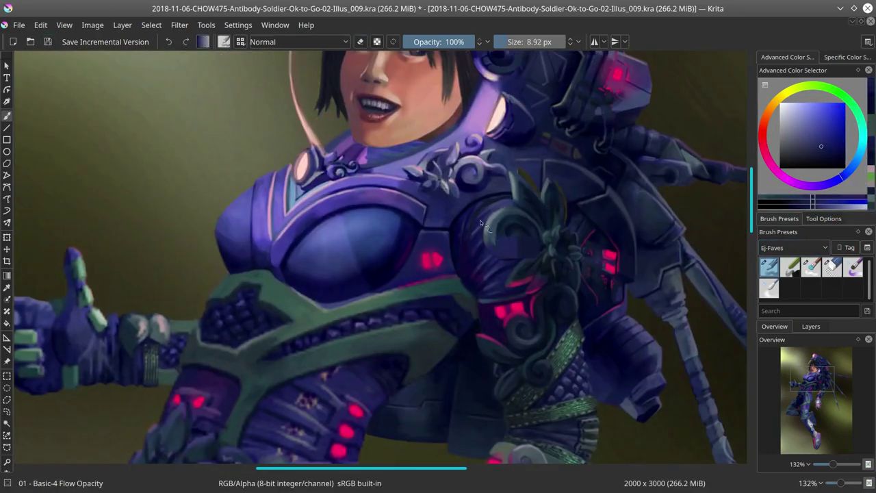
Step: Paint the wrist band teal with lighter teal highlights, then save again
{"action": "left_click", "coordinate": [480, 219], "text": "ctrl"}
{"action": "key", "text": "["}
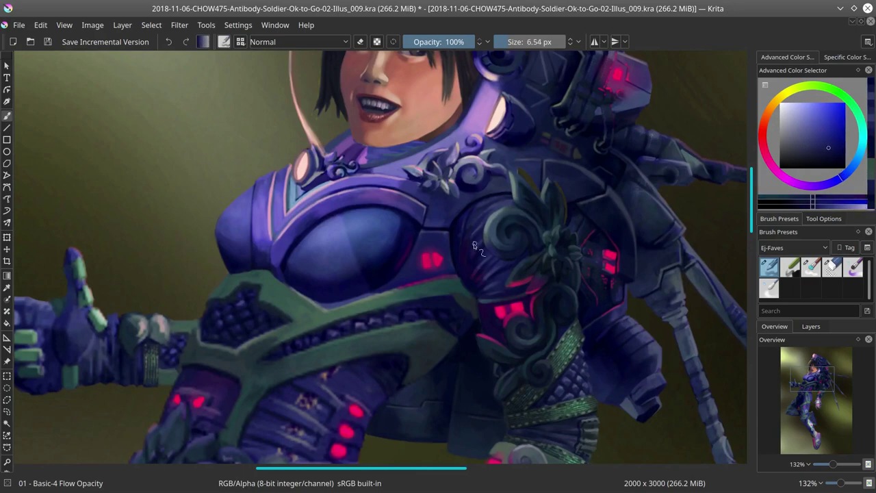
{"action": "left_click", "coordinate": [476, 240], "text": "ctrl"}
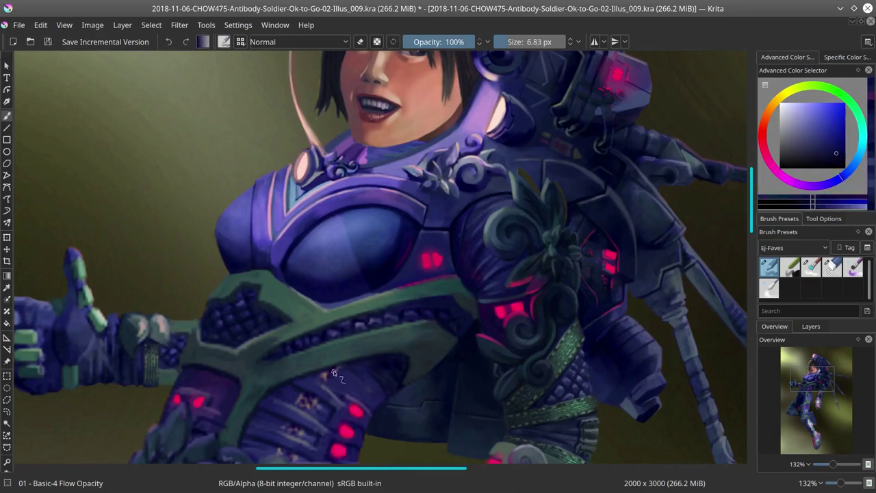
{"action": "left_click", "coordinate": [48, 42]}
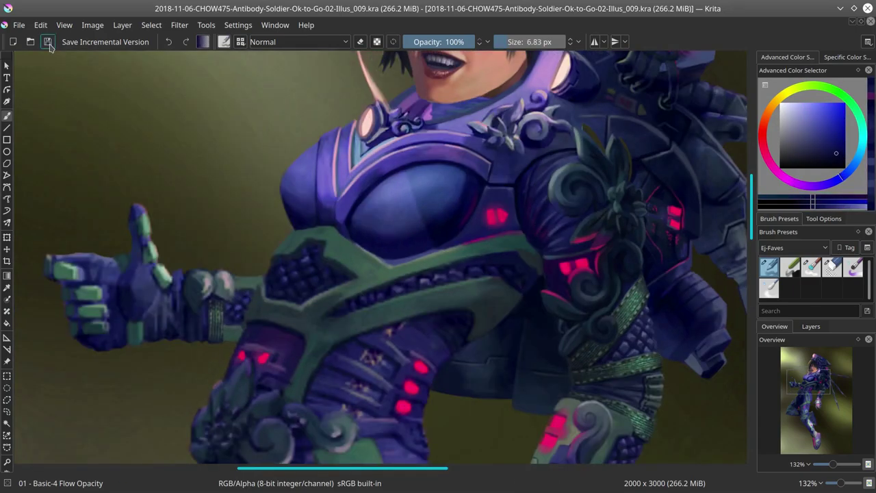
{"action": "left_click", "coordinate": [237, 314], "text": "ctrl"}
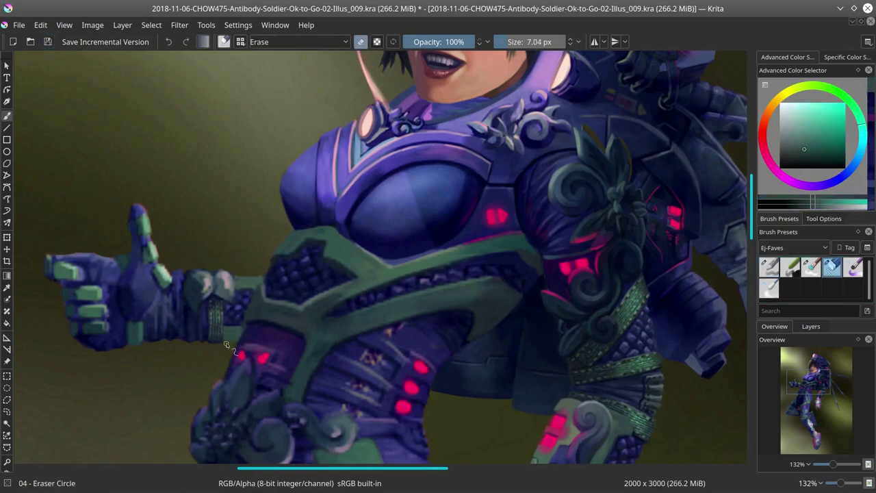
{"action": "left_click", "coordinate": [260, 286], "text": "ctrl"}
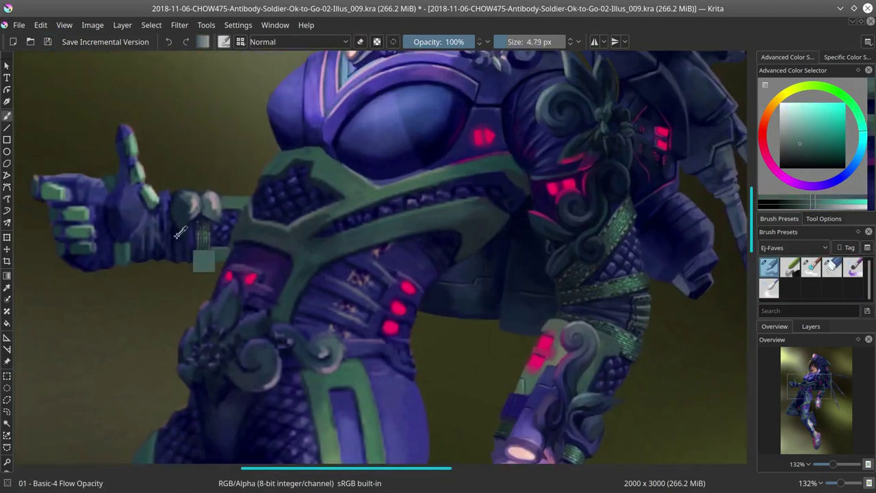
{"action": "left_click", "coordinate": [204, 261], "text": "ctrl"}
{"action": "left_click", "coordinate": [228, 259], "text": "ctrl"}
{"action": "left_click", "coordinate": [48, 41]}
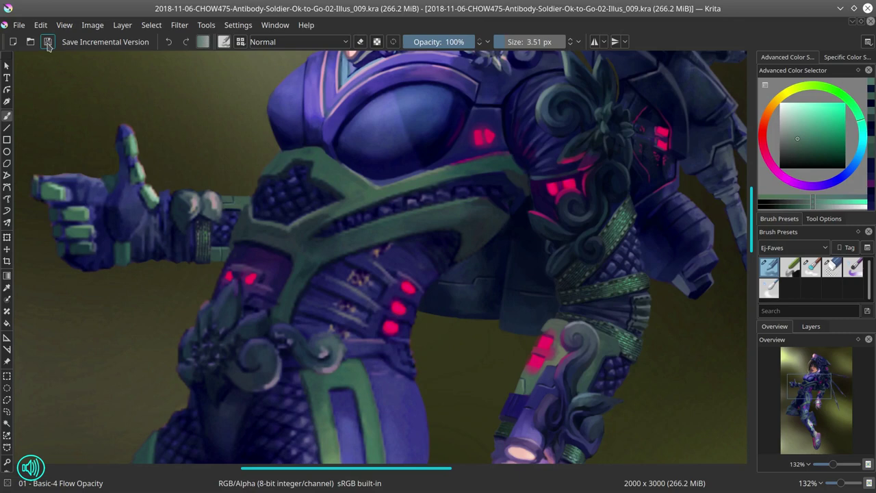
Step: Paint over the thumb's green highlights in blue and choose a light purple-grey for fine highlights
{"action": "left_click_drag", "start_coordinate": [182, 206], "coordinate": [189, 231]}
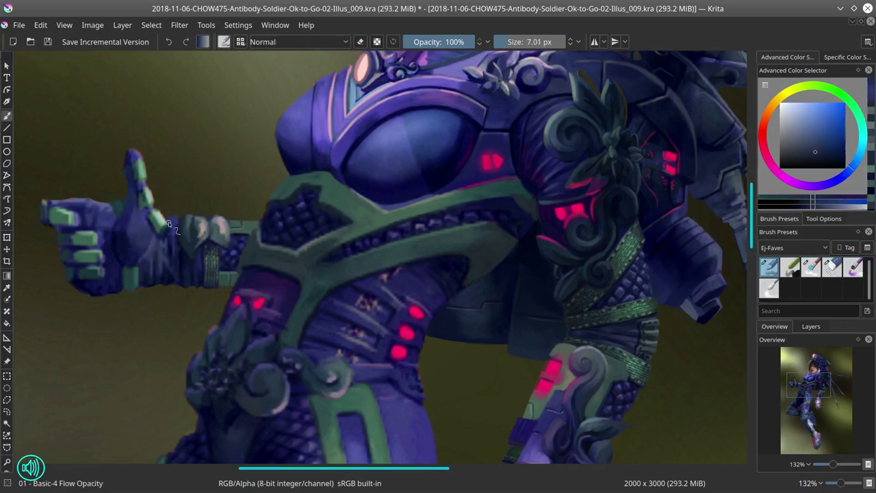
{"action": "mouse_move", "coordinate": [190, 231]}
{"action": "left_mouse_down"}
{"action": "mouse_move", "coordinate": [165, 247]}
{"action": "mouse_move", "coordinate": [198, 228]}
{"action": "left_mouse_up"}
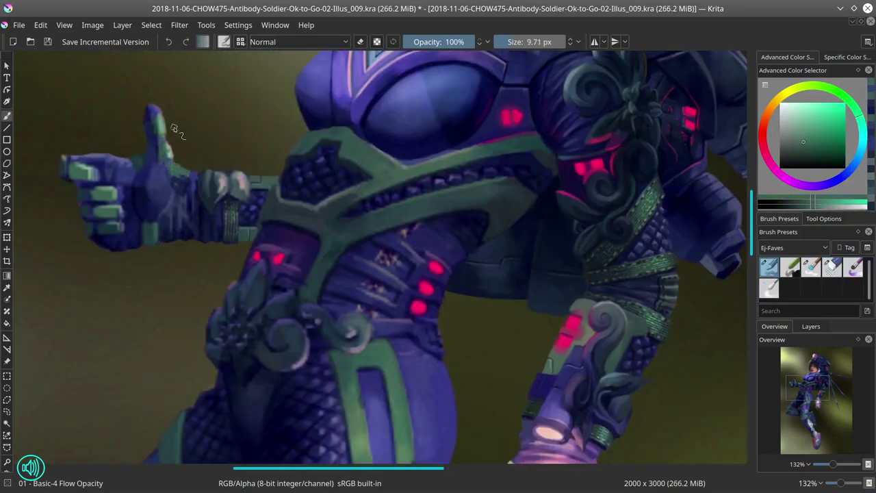
{"action": "left_click_drag", "start_coordinate": [173, 127], "coordinate": [178, 156]}
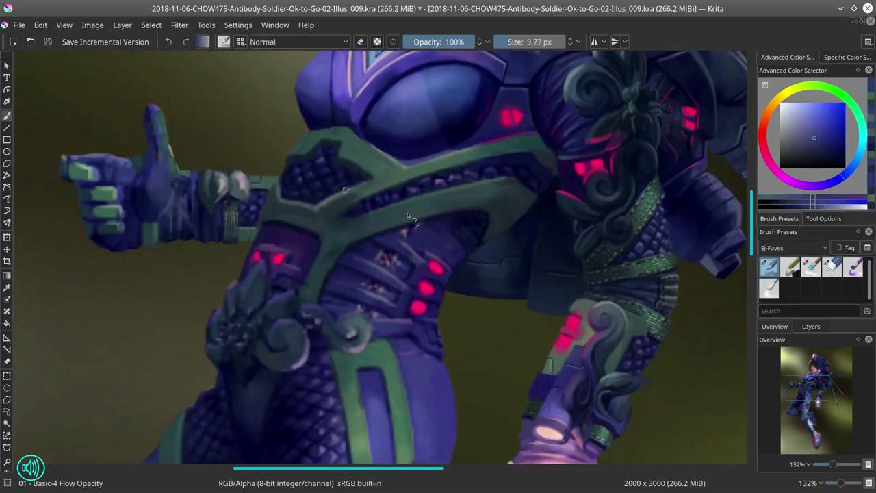
{"action": "mouse_move", "coordinate": [230, 198]}
{"action": "left_mouse_down"}
{"action": "mouse_move", "coordinate": [205, 179]}
{"action": "mouse_move", "coordinate": [247, 202]}
{"action": "left_mouse_up"}
{"action": "left_click", "coordinate": [231, 195], "text": "ctrl"}
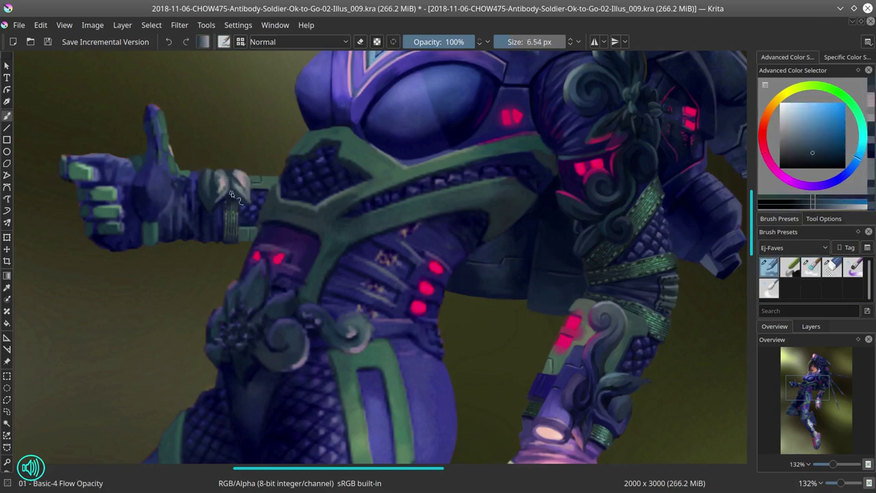
{"action": "left_click", "coordinate": [191, 180], "text": "ctrl"}
{"action": "left_click", "coordinate": [239, 168], "text": "ctrl"}
{"action": "key", "text": "bracketleft"}
{"action": "key", "text": "bracketleft"}
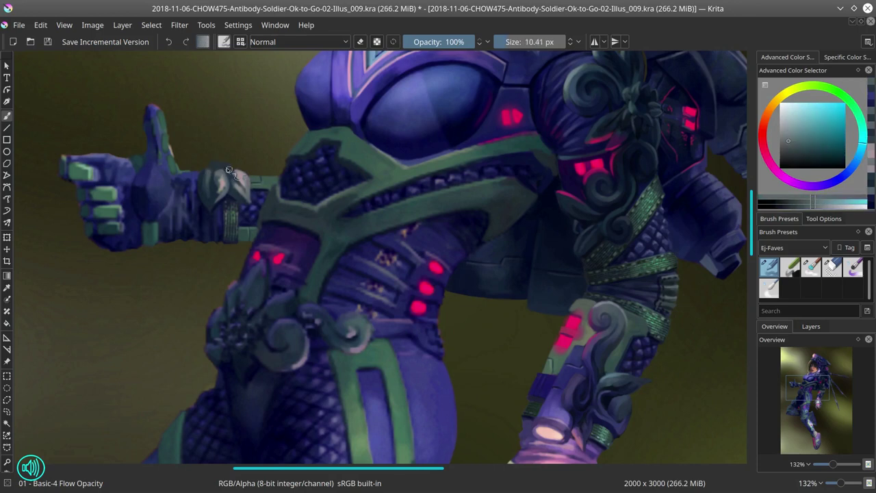
{"action": "left_click", "coordinate": [219, 164], "text": "ctrl"}
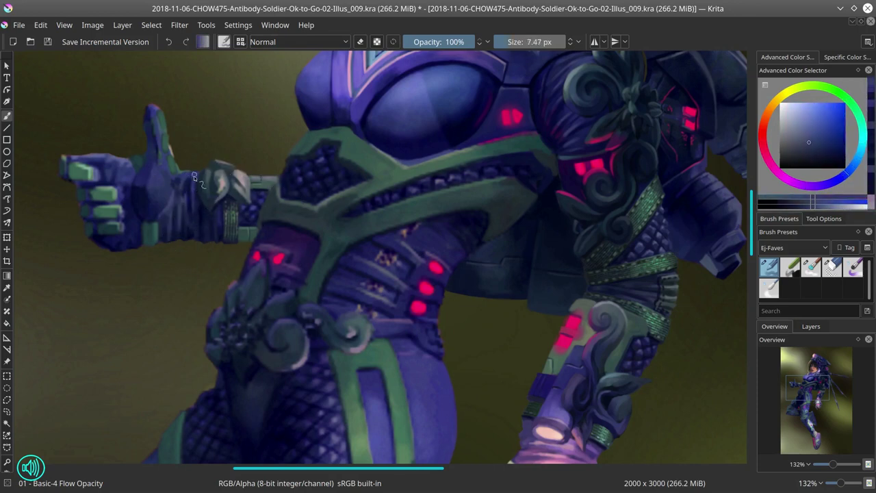
Step: Cover the green patch on the hand with the glove's dark blue, then pick a lighter desaturated blue
{"action": "key", "text": "e"}
{"action": "key", "text": "e"}
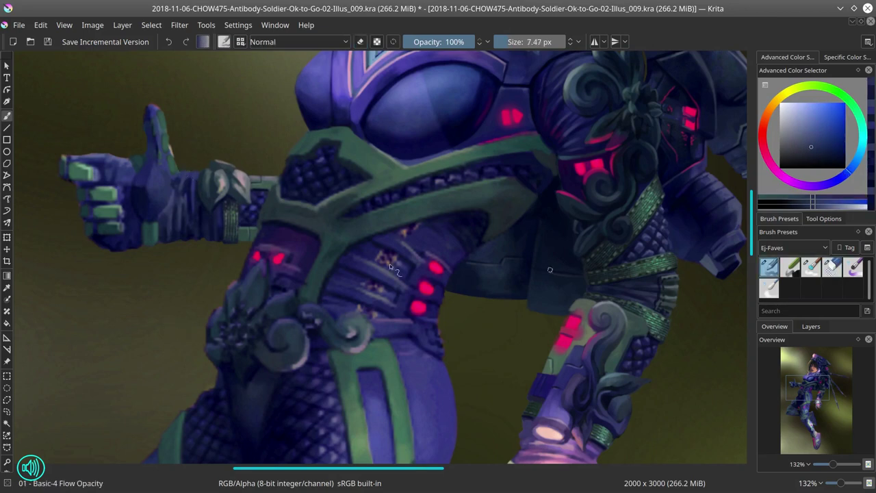
{"action": "left_click", "coordinate": [147, 197], "text": "ctrl"}
{"action": "left_click_drag", "start_coordinate": [168, 233], "coordinate": [171, 205]}
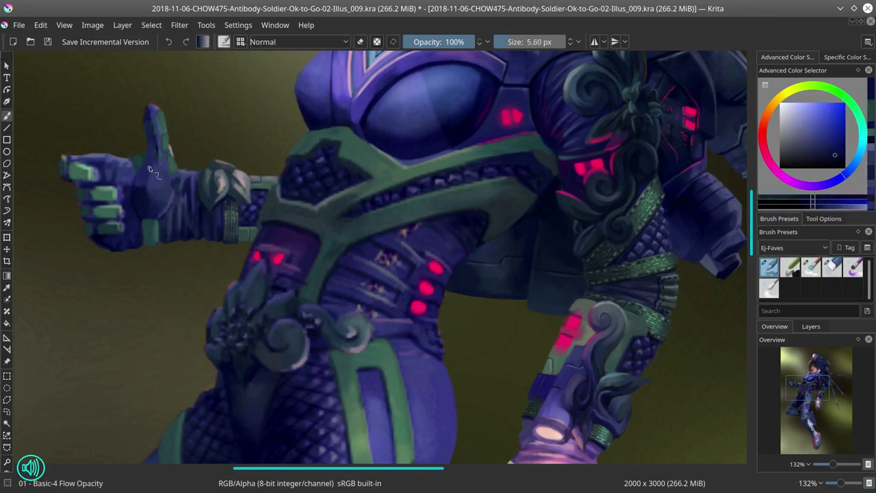
{"action": "left_click", "coordinate": [793, 125]}
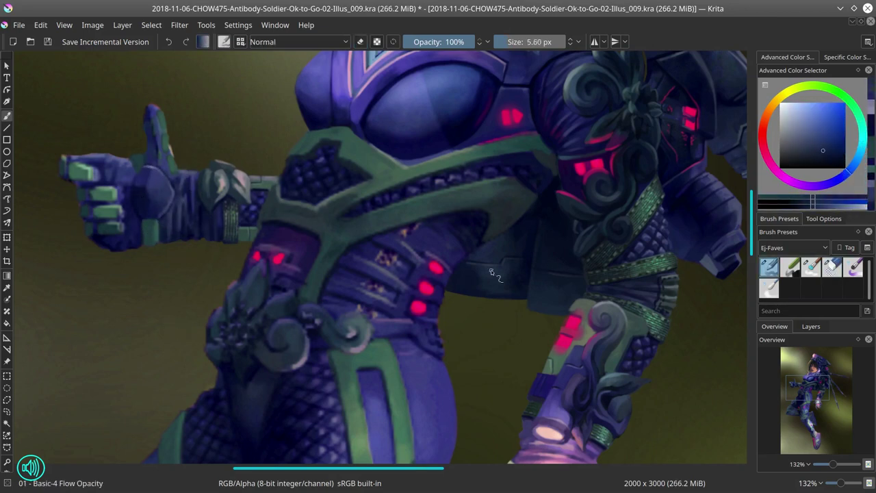
{"action": "key", "text": "slash"}
{"action": "key", "text": "slash"}
Step: Mirror the view, return to the Basic-4 brush, and paint a light green highlight on the thumb edge
{"action": "key", "text": "m"}
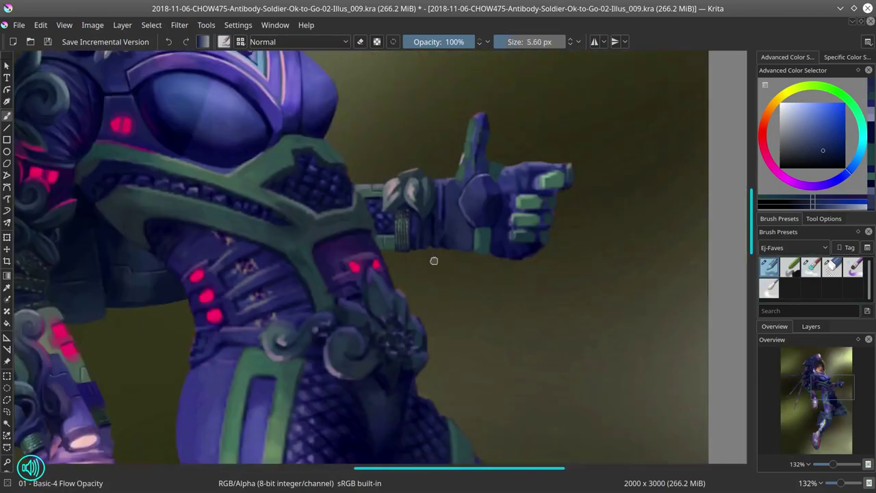
{"action": "left_click", "coordinate": [319, 192], "text": "ctrl"}
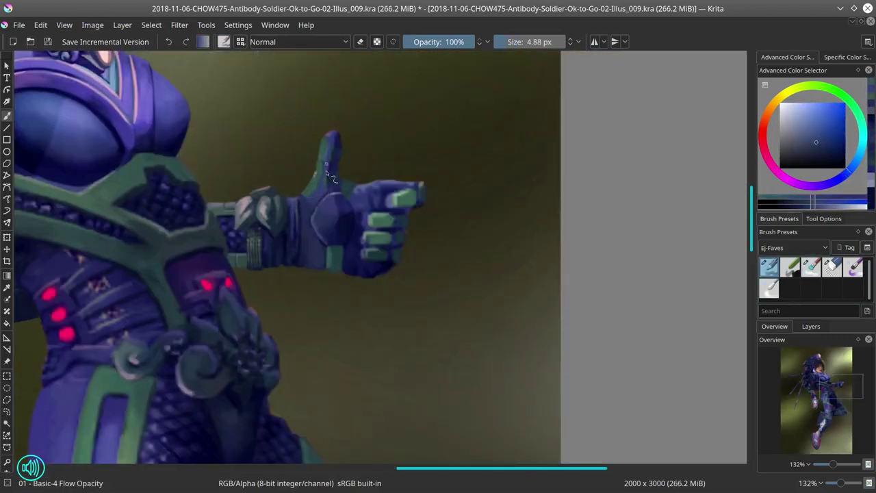
{"action": "key", "text": "slash"}
{"action": "key", "text": "slash"}
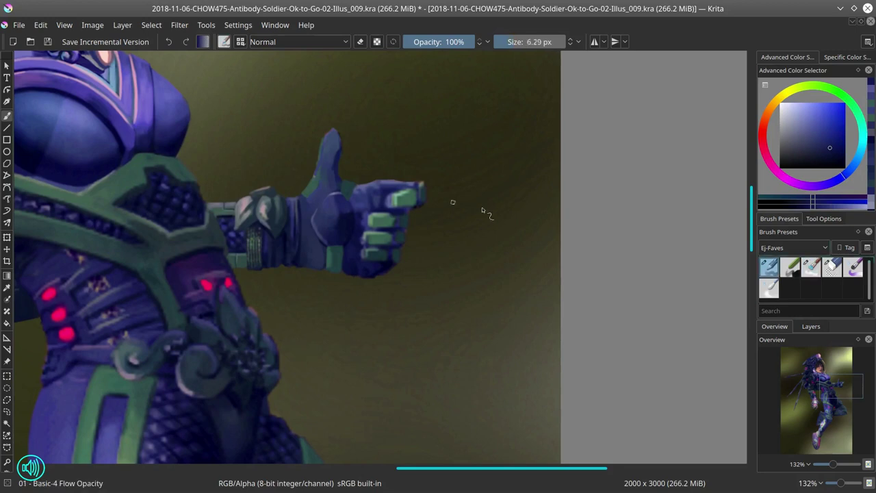
{"action": "key", "text": "e"}
{"action": "key", "text": "e"}
{"action": "left_click", "coordinate": [328, 142], "text": "ctrl"}
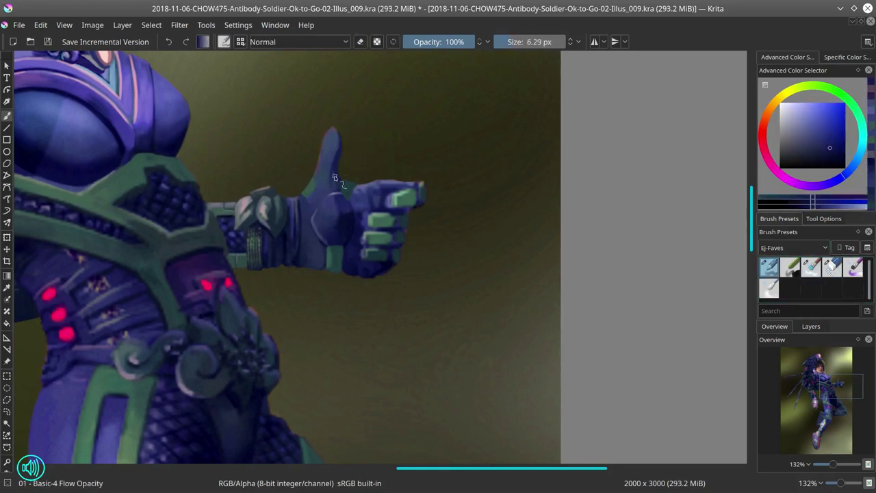
{"action": "left_click", "coordinate": [312, 187], "text": "ctrl"}
{"action": "left_click", "coordinate": [329, 142], "text": "ctrl"}
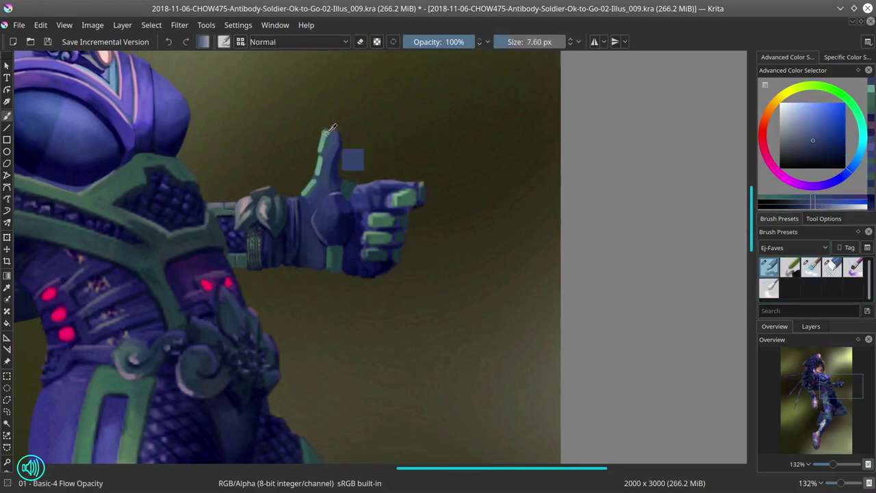
Step: Continue green highlight strokes along the thumb with sampled blues between them, then save
{"action": "left_click", "coordinate": [318, 184], "text": "ctrl"}
{"action": "left_click", "coordinate": [330, 148], "text": "ctrl"}
{"action": "left_click_drag", "start_coordinate": [326, 154], "coordinate": [327, 133]}
{"action": "left_click", "coordinate": [318, 184], "text": "ctrl"}
{"action": "left_click_drag", "start_coordinate": [315, 175], "coordinate": [314, 159]}
{"action": "left_click", "coordinate": [330, 148], "text": "ctrl"}
{"action": "left_click", "coordinate": [363, 186], "text": "ctrl"}
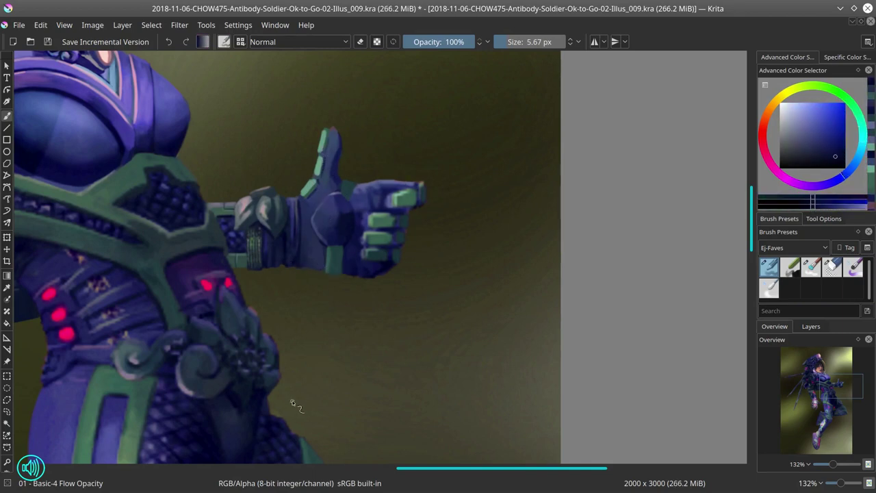
{"action": "left_click", "coordinate": [331, 131], "text": "ctrl"}
{"action": "left_click", "coordinate": [336, 165], "text": "ctrl"}
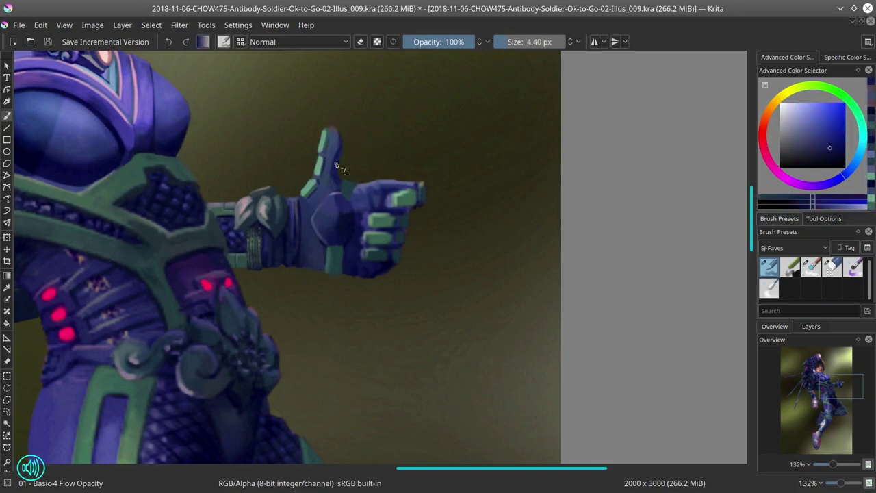
{"action": "key", "text": "ctrl+s"}
Step: Save the painting, fit it in view, then zoom in on the chest and thumb
{"action": "left_click", "coordinate": [338, 258], "text": "ctrl"}
{"action": "key", "text": "2"}
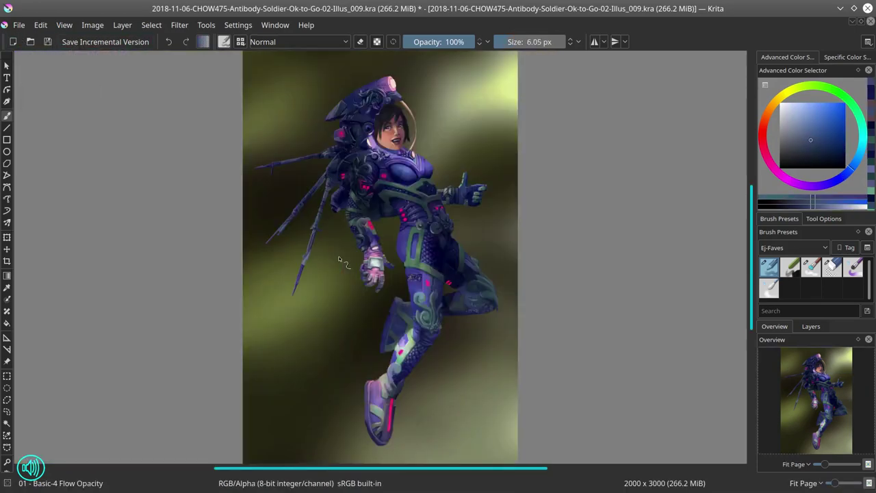
{"action": "left_click", "coordinate": [48, 42]}
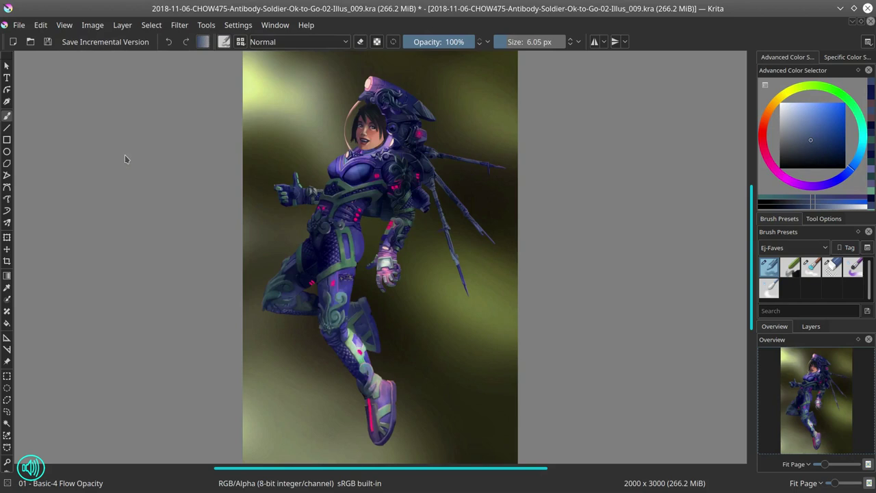
{"action": "left_click", "coordinate": [48, 42]}
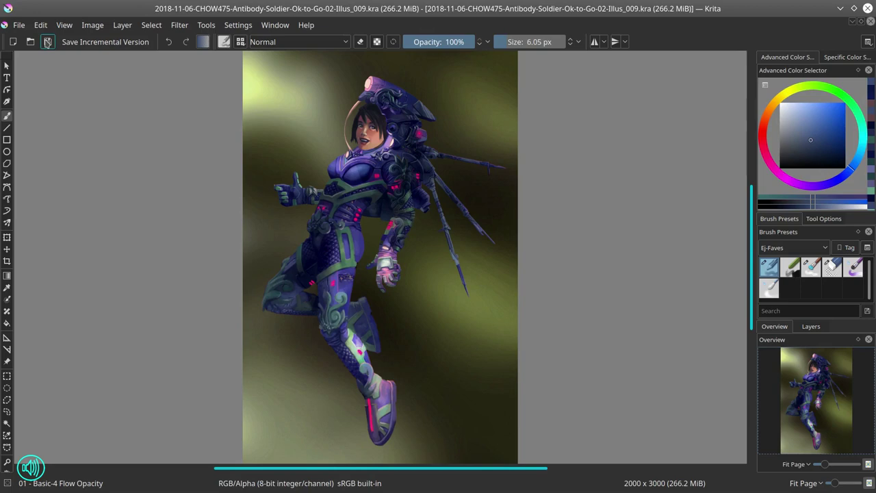
{"action": "scroll", "coordinate": [387, 267], "scroll_direction": "up", "scroll_amount": 8}
{"action": "left_click", "coordinate": [185, 244]}
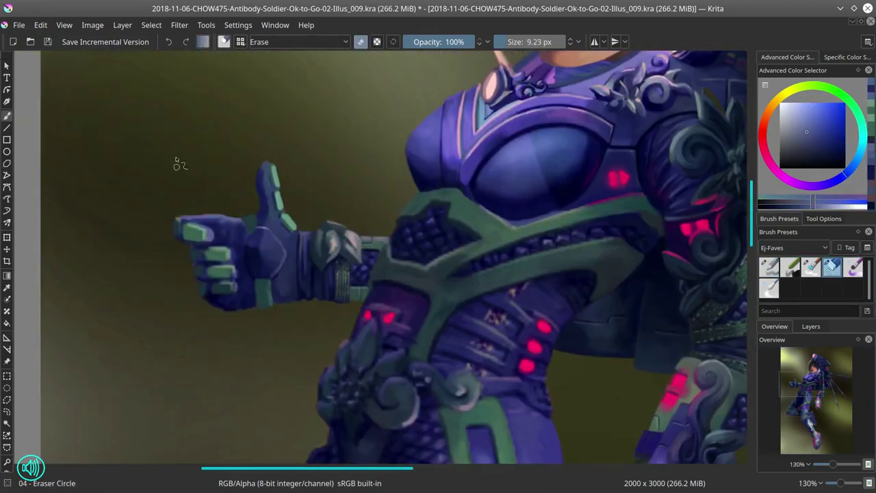
Step: Fill the gaps between the finger tiles with blue-violet using a larger brush
{"action": "left_click", "coordinate": [184, 239], "text": "ctrl"}
{"action": "left_click", "coordinate": [187, 238], "text": "ctrl"}
{"action": "left_click", "coordinate": [212, 236], "text": "ctrl"}
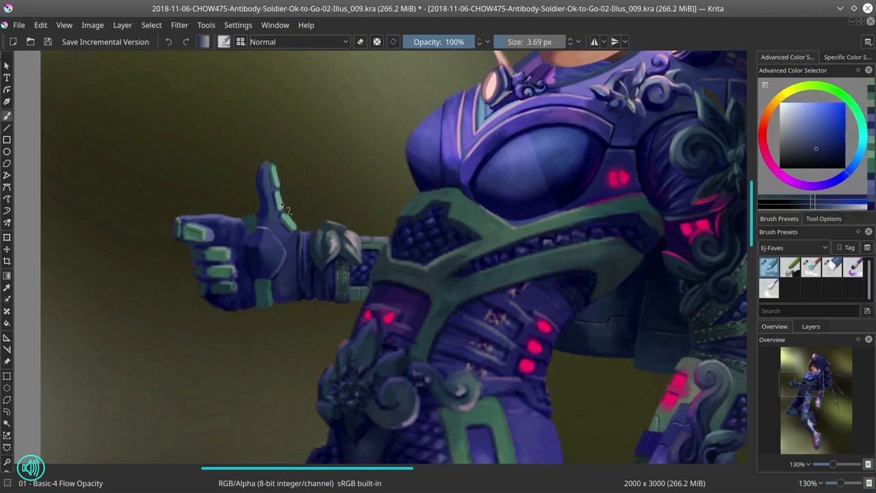
{"action": "left_click", "coordinate": [199, 234], "text": "ctrl"}
{"action": "left_click", "coordinate": [232, 234], "text": "ctrl"}
{"action": "key", "text": "bracketright"}
{"action": "left_click", "coordinate": [195, 252], "text": "ctrl"}
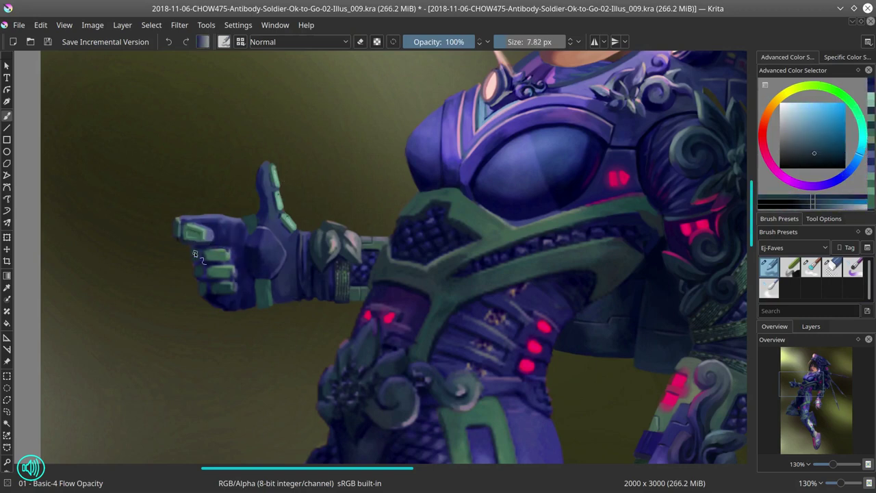
{"action": "left_click", "coordinate": [235, 256], "text": "ctrl"}
{"action": "left_click", "coordinate": [256, 288], "text": "ctrl"}
Step: Paint light teal tiles onto the glove's fingers with a smaller brush
{"action": "key", "text": "bracketleft"}
{"action": "left_click", "coordinate": [233, 255], "text": "ctrl"}
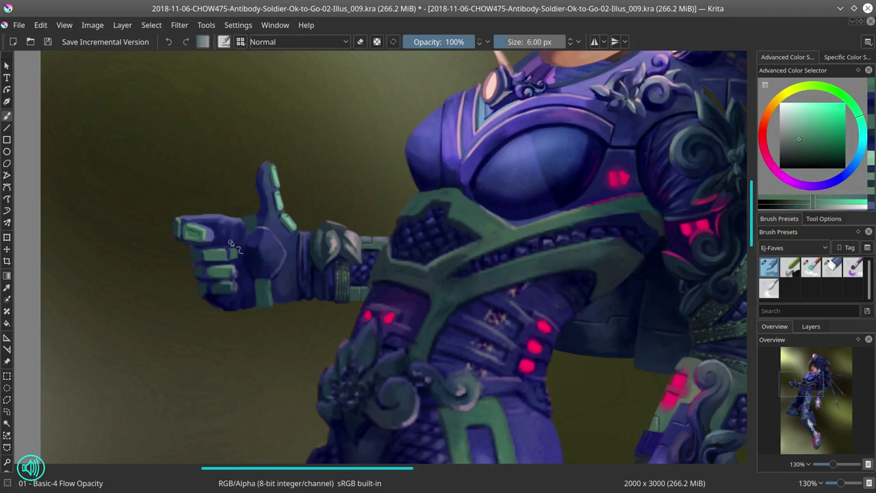
{"action": "left_click", "coordinate": [220, 260], "text": "ctrl"}
{"action": "left_click", "coordinate": [234, 256], "text": "ctrl"}
{"action": "left_click", "coordinate": [234, 289], "text": "ctrl"}
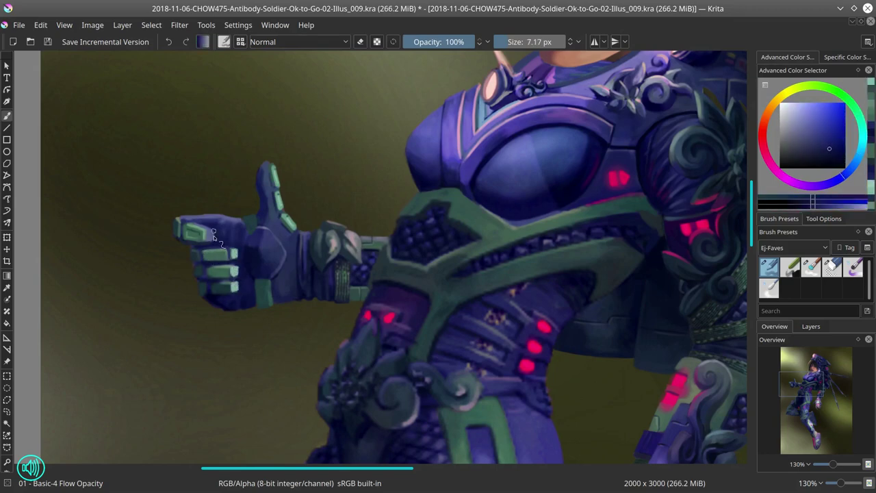
{"action": "left_click", "coordinate": [234, 290], "text": "ctrl"}
Step: Transform the finger area, fit the painting in view, and refine the thumb with the glove's blue-purple
{"action": "key", "text": "slash"}
{"action": "scroll", "coordinate": [439, 304], "scroll_direction": "up", "scroll_amount": 1}
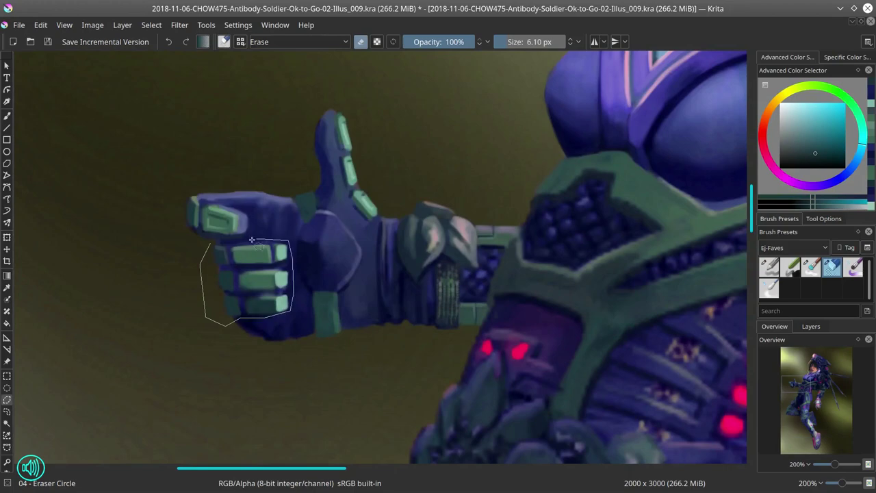
{"action": "key", "text": "ctrl+t"}
{"action": "scroll", "coordinate": [306, 341], "scroll_direction": "down", "scroll_amount": 12}
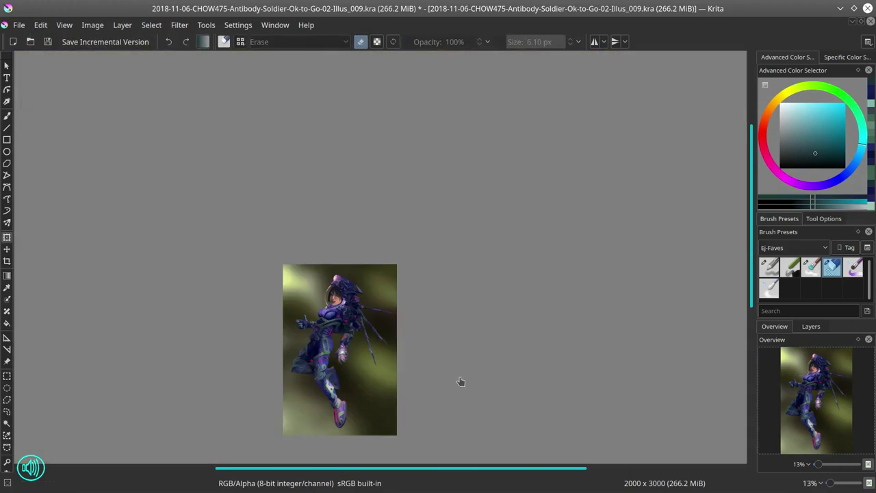
{"action": "key", "text": "2"}
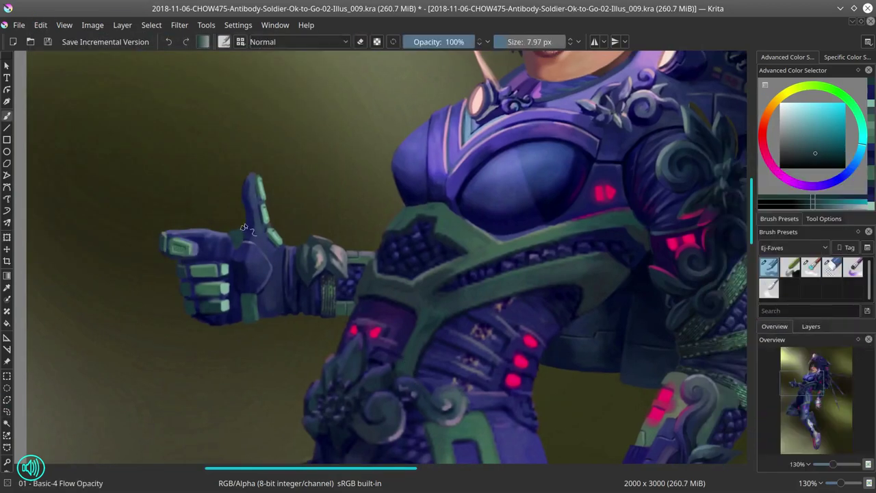
{"action": "left_click", "coordinate": [256, 190], "text": "ctrl"}
{"action": "mouse_move", "coordinate": [256, 190]}
{"action": "left_mouse_down"}
{"action": "mouse_move", "coordinate": [293, 212]}
{"action": "mouse_move", "coordinate": [218, 230]}
{"action": "mouse_move", "coordinate": [183, 266]}
{"action": "left_mouse_up"}
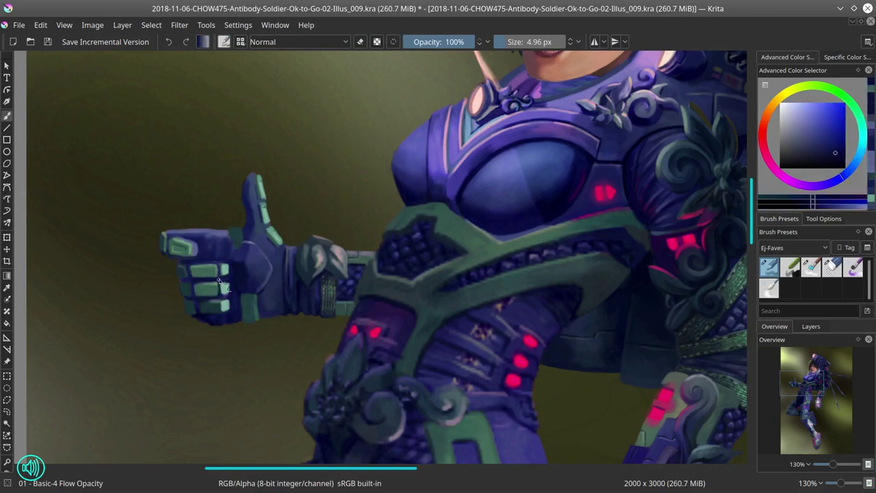
Step: Refine the shading on the glove's fingers, smooth its underside, and save
{"action": "key", "text": "slash"}
{"action": "key", "text": "slash"}
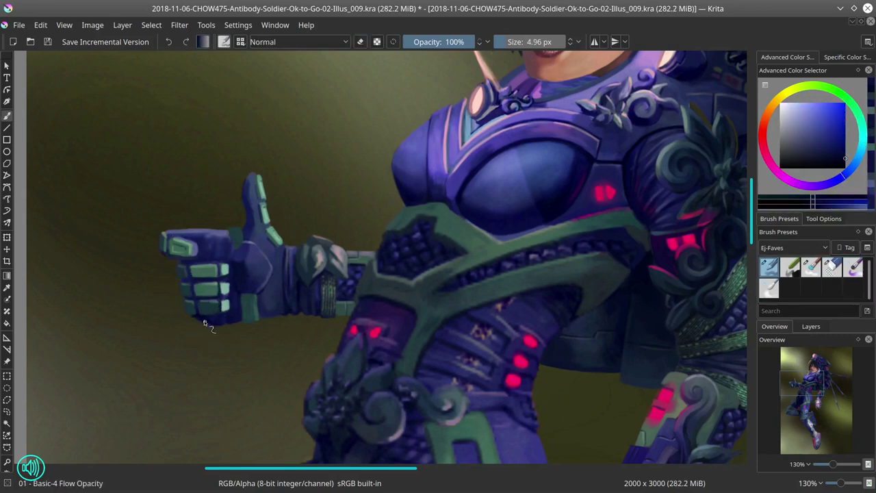
{"action": "left_click_drag", "start_coordinate": [219, 252], "coordinate": [209, 252]}
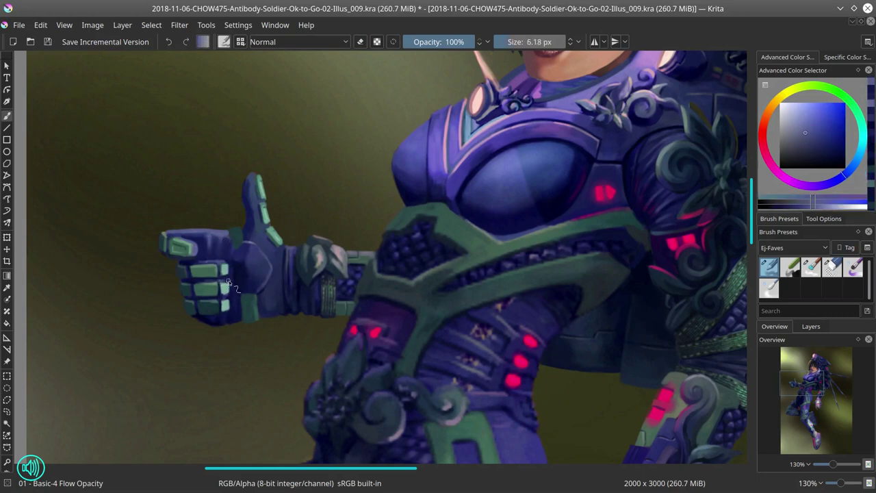
{"action": "left_click_drag", "start_coordinate": [274, 288], "coordinate": [336, 326]}
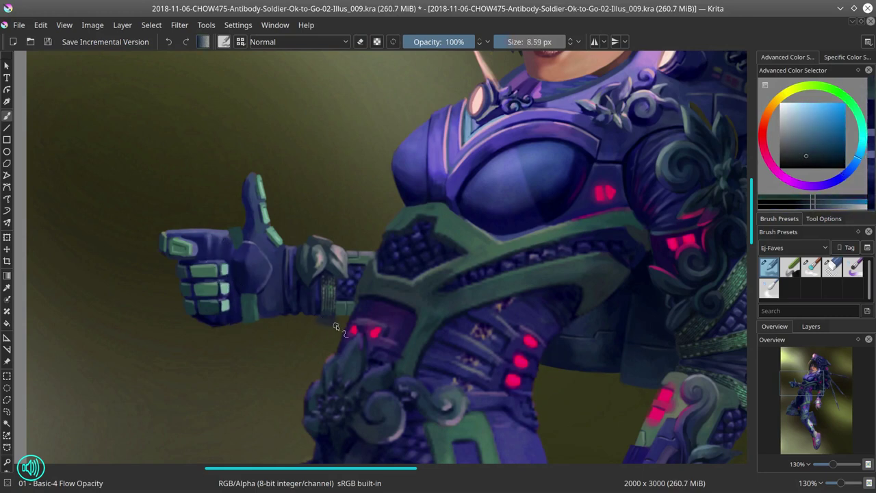
{"action": "left_click_drag", "start_coordinate": [361, 279], "coordinate": [331, 287]}
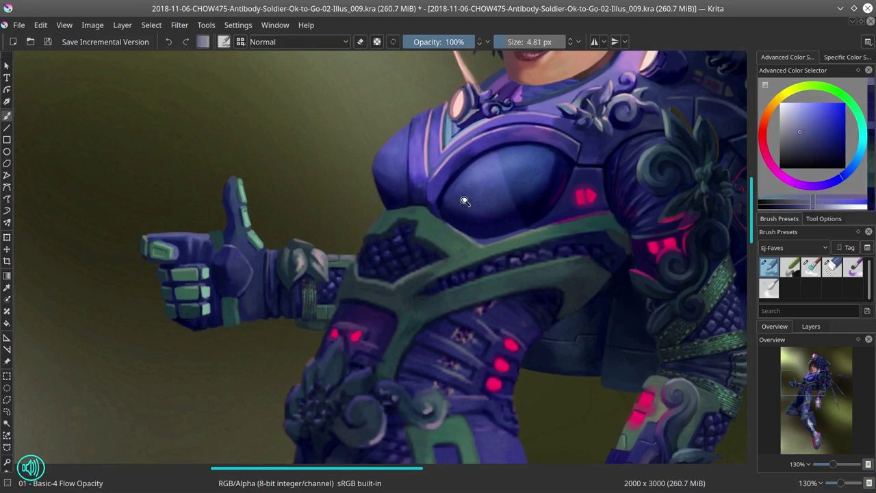
{"action": "key", "text": "ctrl+shift+0"}
{"action": "key", "text": "ctrl+s"}
{"action": "key", "text": "m"}
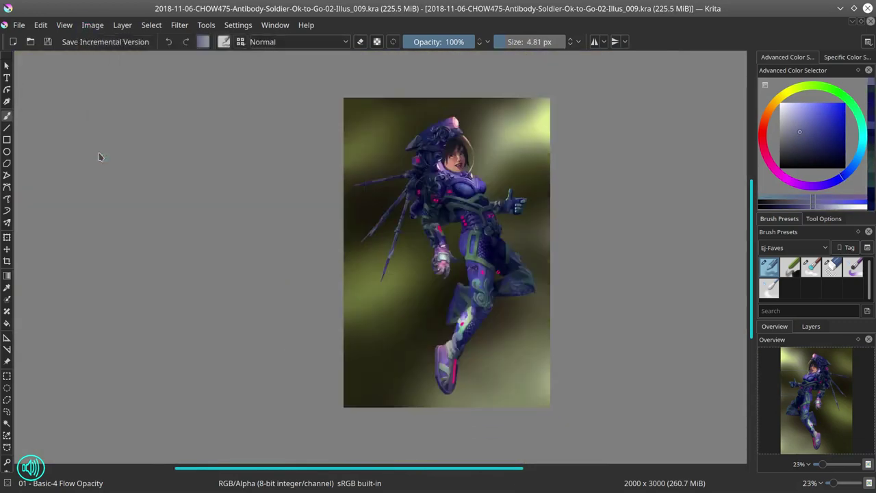
{"action": "scroll", "coordinate": [378, 282], "scroll_direction": "up", "scroll_amount": 6}
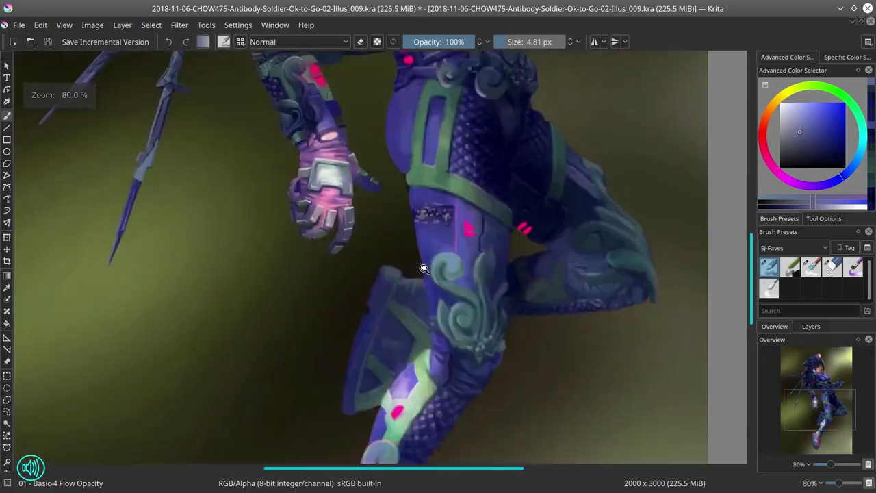
{"action": "left_click", "coordinate": [378, 282], "text": "ctrl"}
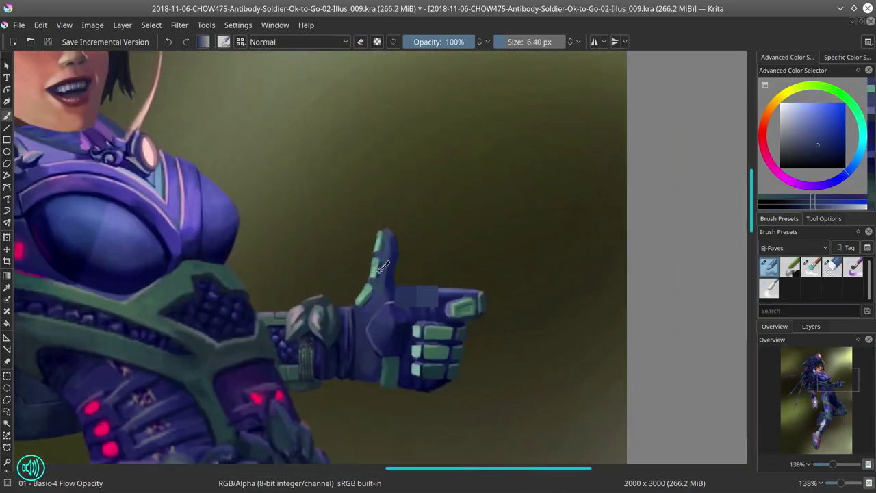
{"action": "key", "text": "bracketleft"}
{"action": "left_click", "coordinate": [438, 333], "text": "ctrl"}
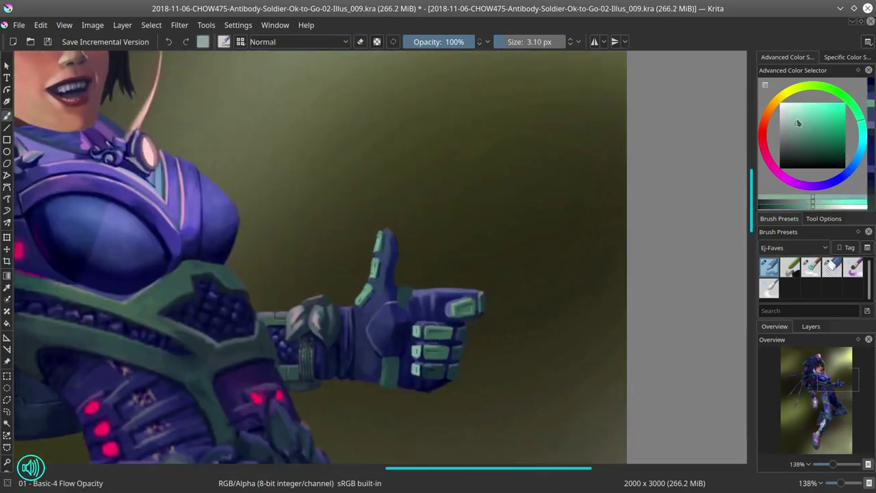
{"action": "left_click_drag", "start_coordinate": [459, 353], "coordinate": [472, 366]}
{"action": "key", "text": "ctrl+z"}
{"action": "left_click", "coordinate": [273, 309], "text": "ctrl"}
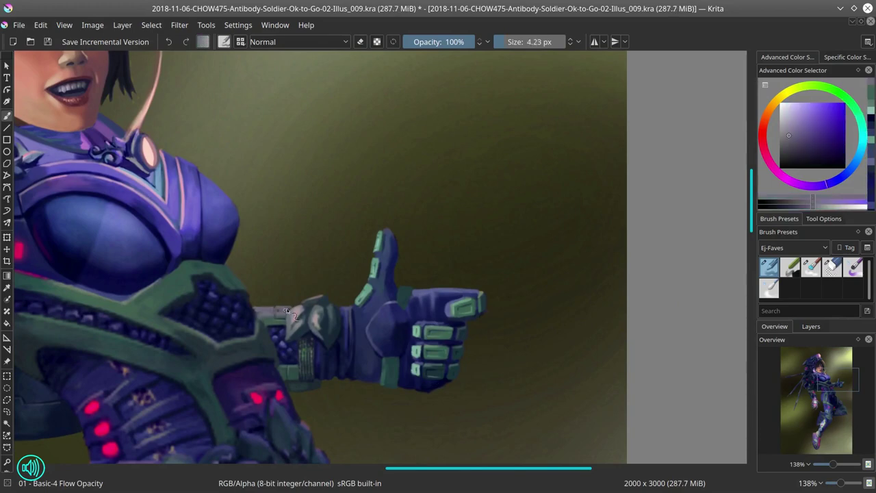
{"action": "left_click", "coordinate": [278, 310], "text": "ctrl"}
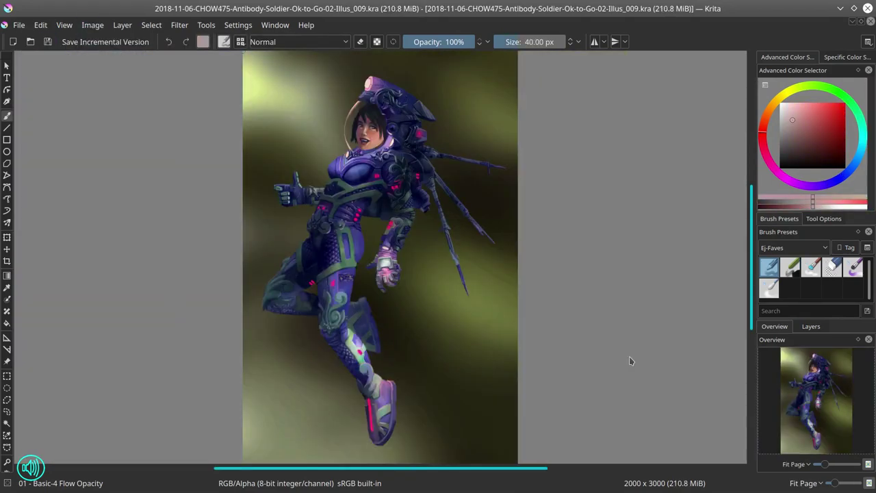
{"action": "scroll", "coordinate": [364, 219], "scroll_direction": "up", "scroll_amount": 5}
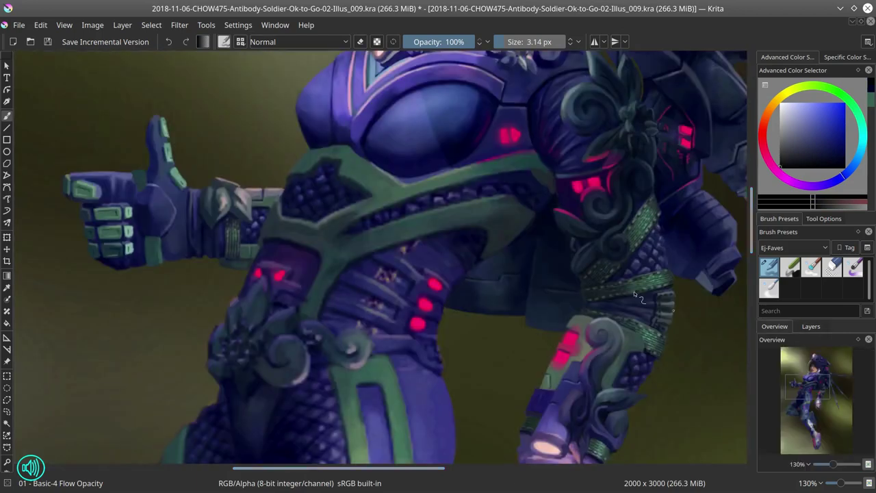
{"action": "key", "text": "bracketright"}
{"action": "key", "text": "bracketright"}
{"action": "key", "text": "bracketright"}
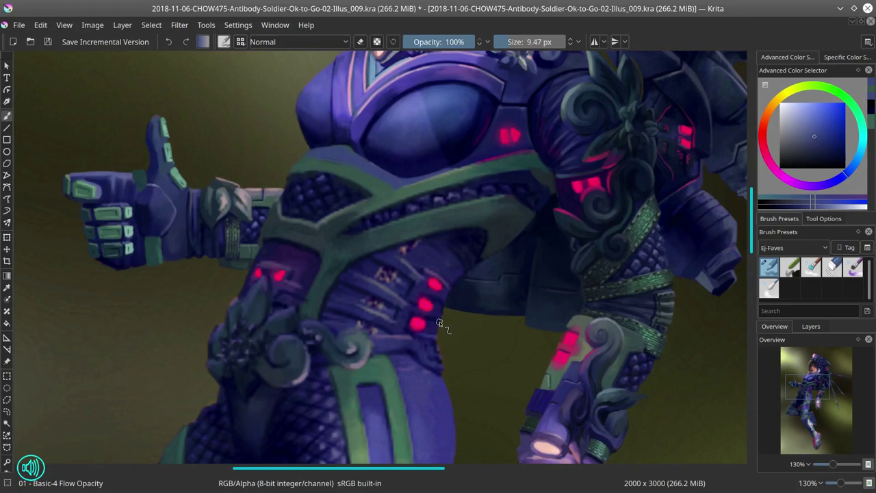
{"action": "scroll", "coordinate": [439, 323], "scroll_direction": "down", "scroll_amount": 3}
{"action": "key", "text": "2"}
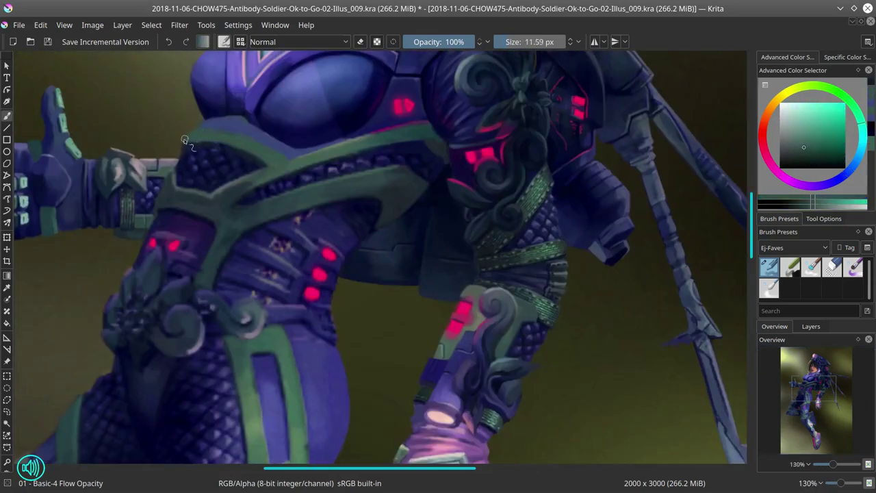
{"action": "mouse_move", "coordinate": [185, 140]}
{"action": "left_mouse_down"}
{"action": "mouse_move", "coordinate": [300, 161]}
{"action": "mouse_move", "coordinate": [301, 152]}
{"action": "left_mouse_up"}
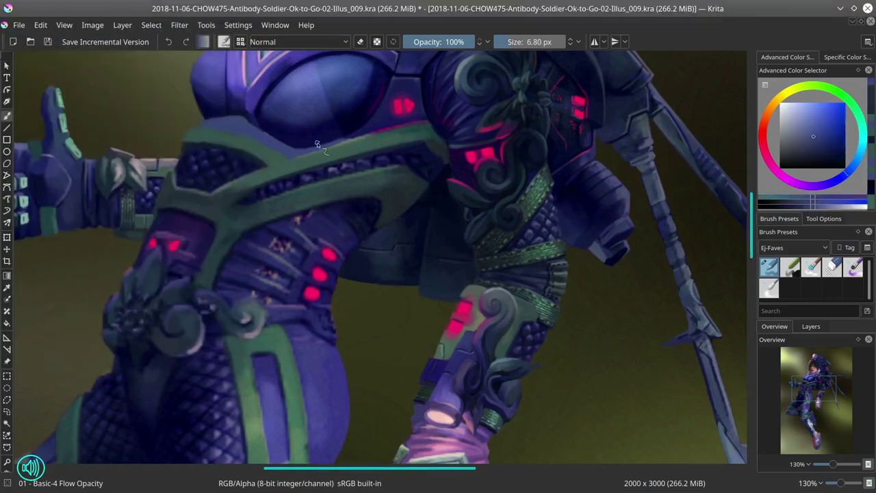
Step: Sample dark blue and the strap's teal and paint fine strokes along the chest strap
{"action": "mouse_move", "coordinate": [317, 144]}
{"action": "left_mouse_down"}
{"action": "mouse_move", "coordinate": [446, 157]}
{"action": "mouse_move", "coordinate": [342, 154]}
{"action": "mouse_move", "coordinate": [239, 187]}
{"action": "mouse_move", "coordinate": [315, 190]}
{"action": "mouse_move", "coordinate": [400, 170]}
{"action": "left_mouse_up"}
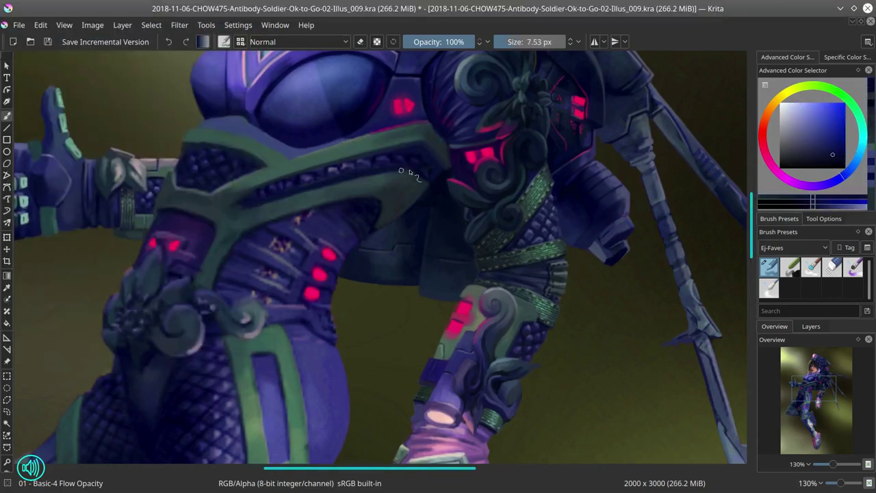
{"action": "mouse_move", "coordinate": [397, 208]}
{"action": "left_mouse_down"}
{"action": "mouse_move", "coordinate": [286, 158]}
{"action": "mouse_move", "coordinate": [362, 182]}
{"action": "mouse_move", "coordinate": [219, 263]}
{"action": "mouse_move", "coordinate": [163, 200]}
{"action": "left_mouse_up"}
{"action": "left_click_drag", "start_coordinate": [243, 259], "coordinate": [278, 173]}
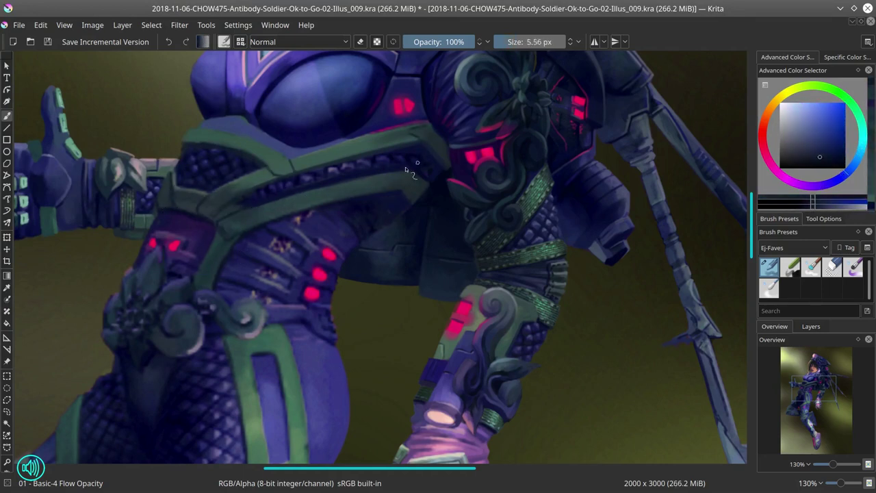
{"action": "left_click_drag", "start_coordinate": [416, 180], "coordinate": [285, 134]}
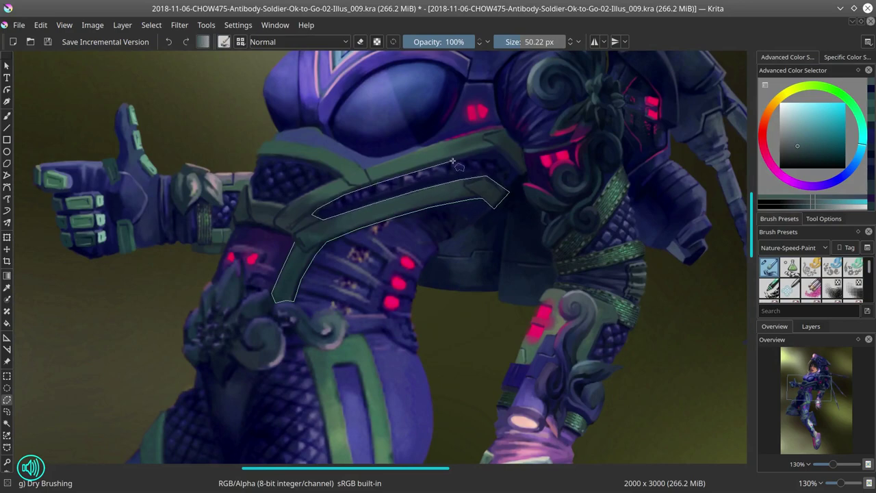
Step: Outline the strap with a freehand selection, paint over the dark line beneath it, and mirror the view
{"action": "left_click", "coordinate": [377, 165]}
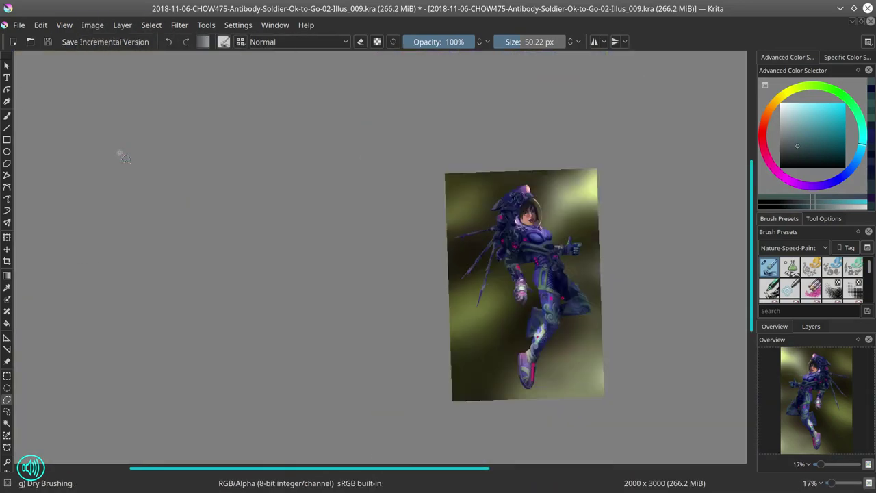
{"action": "left_click", "coordinate": [151, 25]}
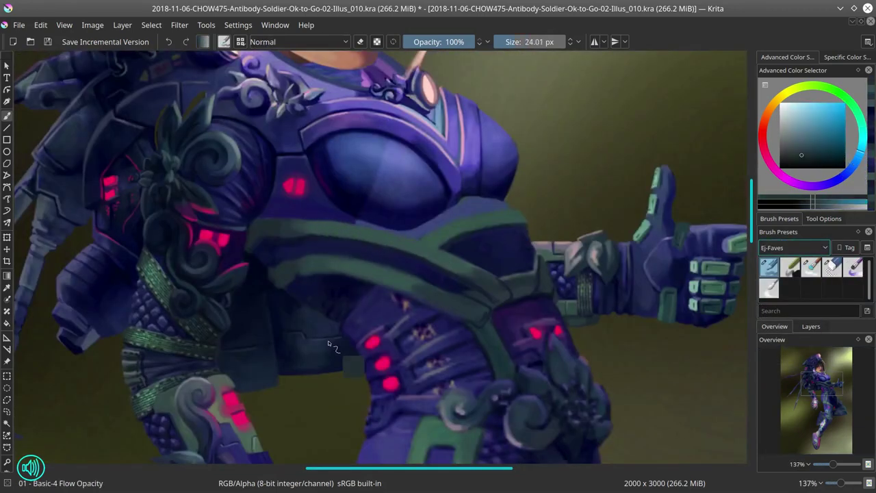
{"action": "left_click_drag", "start_coordinate": [404, 284], "coordinate": [287, 273]}
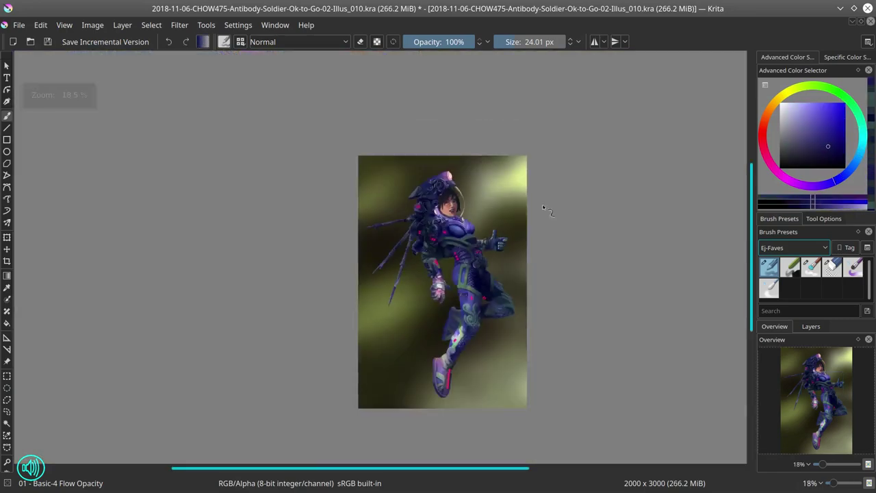
{"action": "key", "text": "m"}
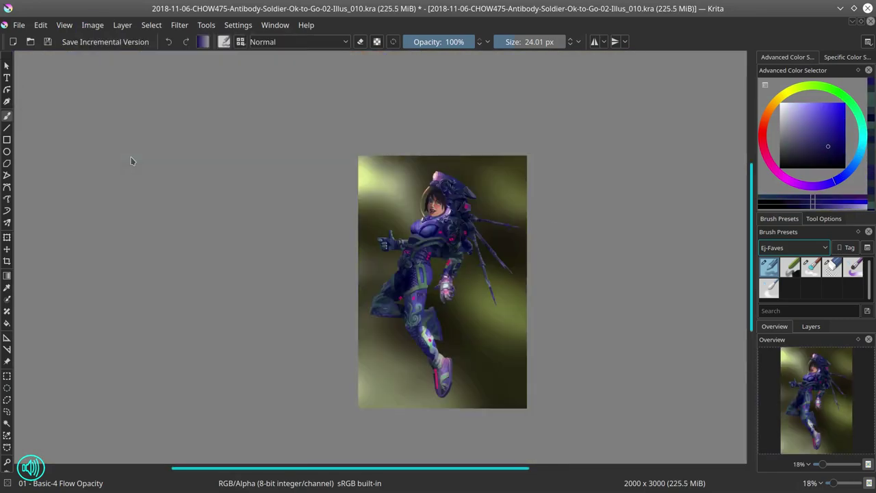
Step: Lower the painting's saturation to -21 with HSV Adjustment and save
{"action": "key", "text": "ctrl+s"}
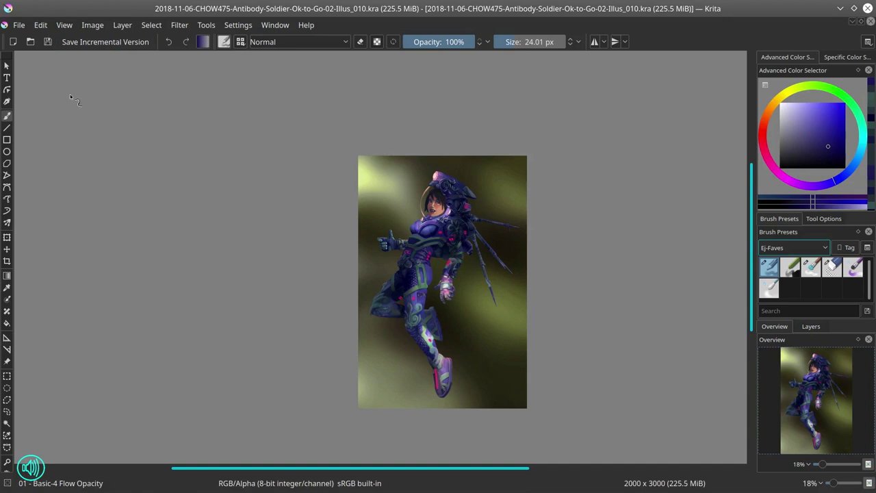
{"action": "left_click", "coordinate": [810, 326]}
{"action": "left_click", "coordinate": [179, 24]}
{"action": "mouse_move", "coordinate": [183, 59]}
{"action": "left_click", "coordinate": [342, 149]}
{"action": "mouse_move", "coordinate": [166, 201]}
{"action": "left_mouse_down"}
{"action": "mouse_move", "coordinate": [254, 207]}
{"action": "mouse_move", "coordinate": [114, 200]}
{"action": "mouse_move", "coordinate": [175, 200]}
{"action": "left_mouse_up"}
{"action": "left_click_drag", "start_coordinate": [175, 220], "coordinate": [161, 221]}
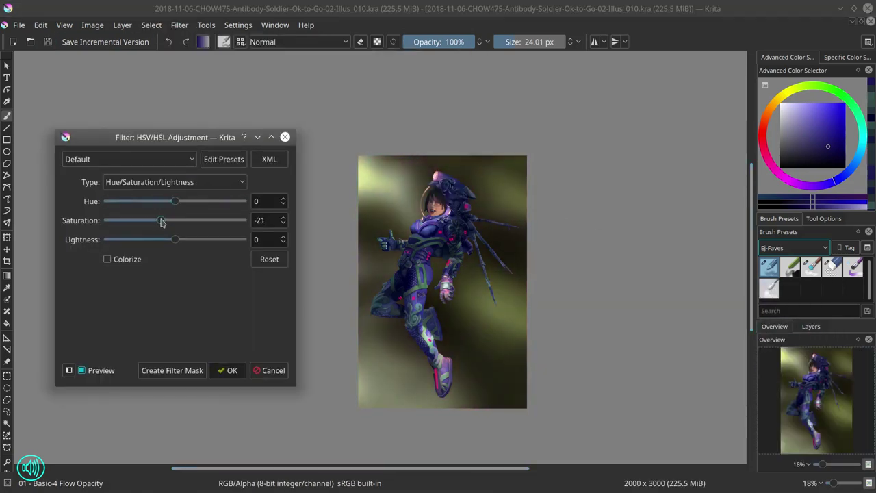
{"action": "left_click", "coordinate": [230, 369]}
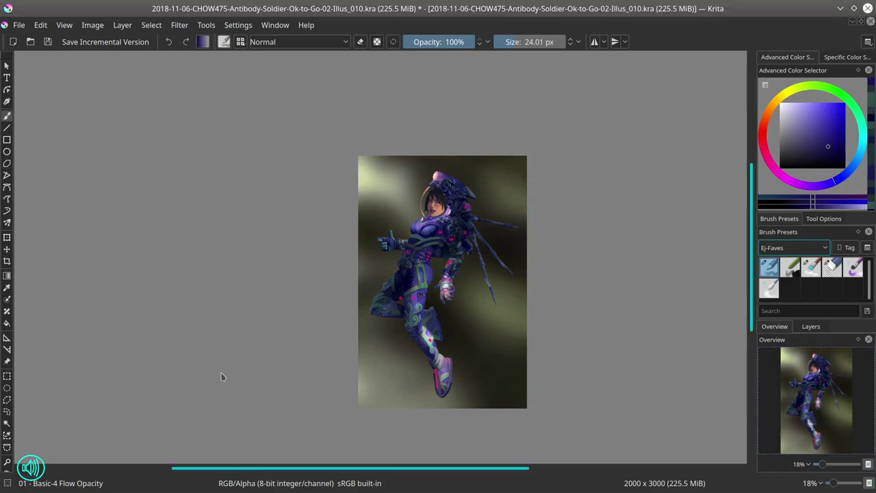
{"action": "key", "text": "ctrl+s"}
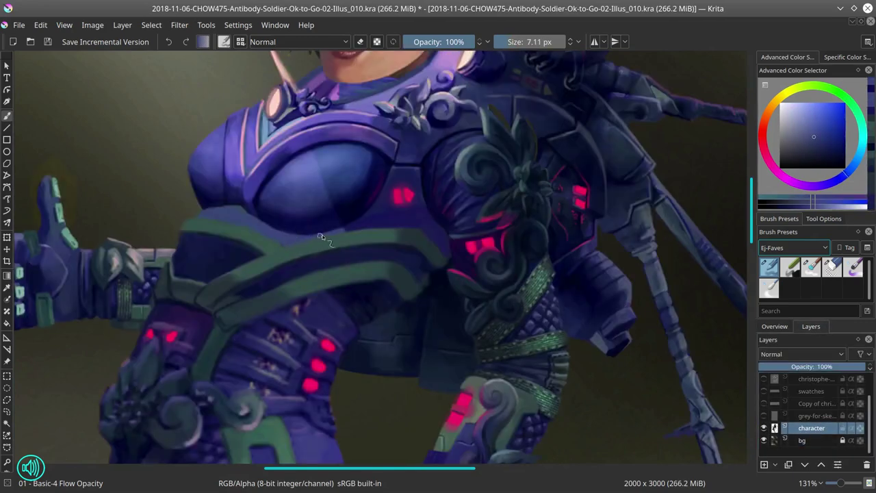
Step: Sample the strap's teal and the armor's navy, paint a thin stroke along the strap, and save
{"action": "left_click", "coordinate": [287, 251], "text": "ctrl"}
{"action": "left_click", "coordinate": [267, 364], "text": "ctrl"}
{"action": "left_click", "coordinate": [324, 278], "text": "ctrl"}
{"action": "left_click", "coordinate": [275, 310], "text": "ctrl"}
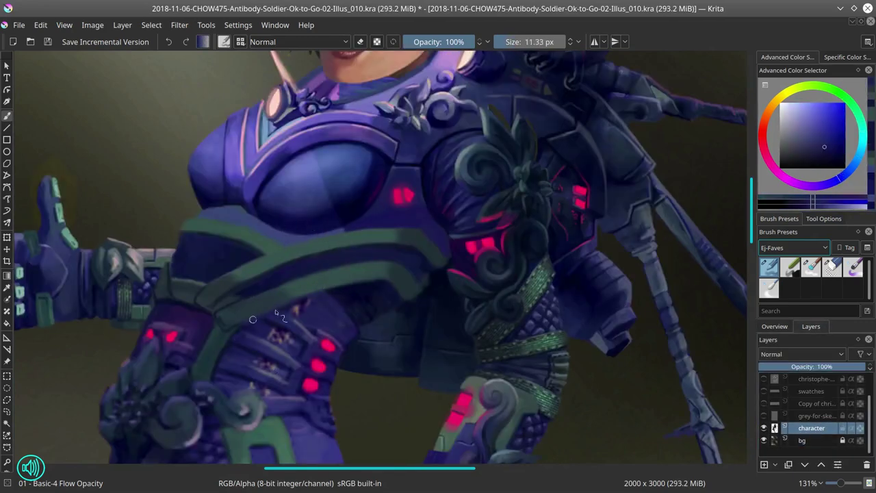
{"action": "left_click", "coordinate": [241, 270], "text": "ctrl"}
{"action": "left_click", "coordinate": [287, 288], "text": "ctrl"}
{"action": "left_click", "coordinate": [270, 249], "text": "ctrl"}
{"action": "key", "text": "bracketleft"}
{"action": "key", "text": "bracketleft"}
{"action": "key", "text": "bracketleft"}
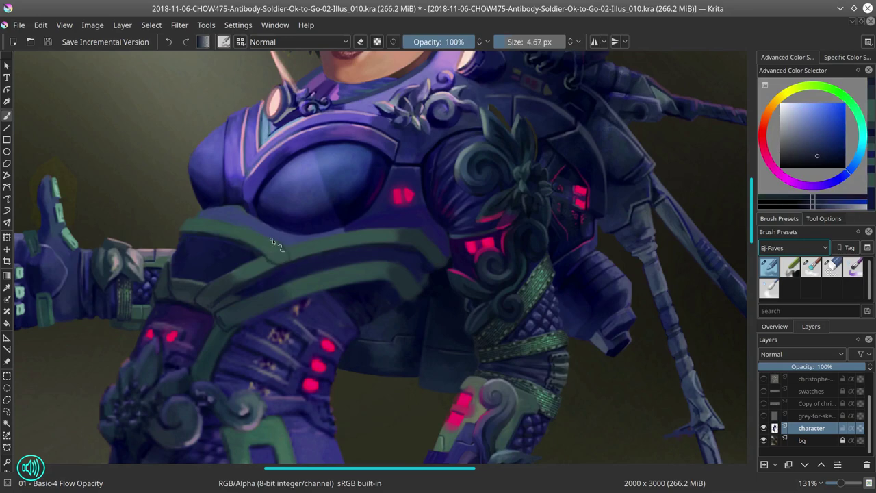
{"action": "left_click_drag", "start_coordinate": [273, 241], "coordinate": [385, 267]}
{"action": "left_click", "coordinate": [409, 248], "text": "ctrl"}
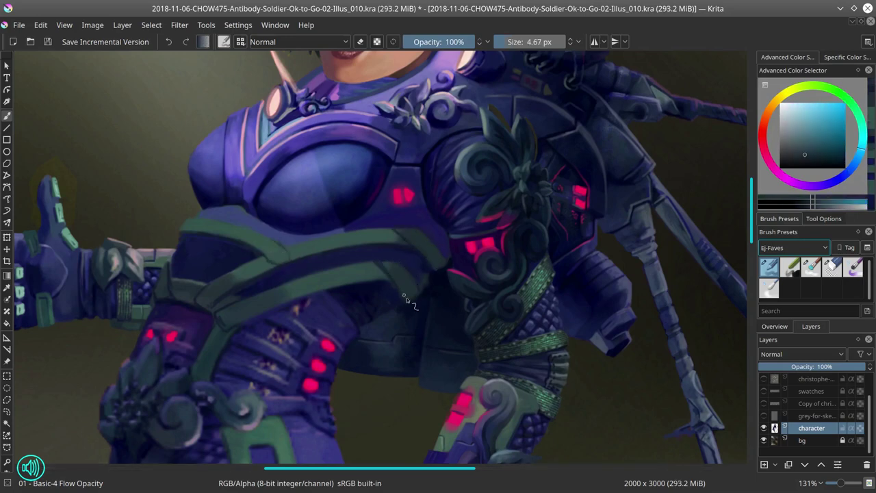
{"action": "left_click", "coordinate": [409, 296], "text": "ctrl"}
{"action": "key", "text": "ctrl+s"}
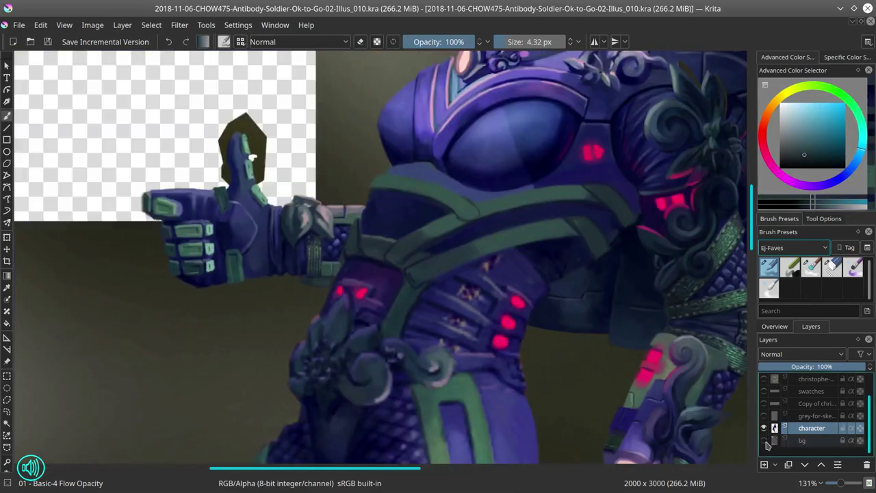
Step: Hide the bg layer, extend the freehand selection along the strap, and pick a muted greyish cyan
{"action": "left_click", "coordinate": [832, 267]}
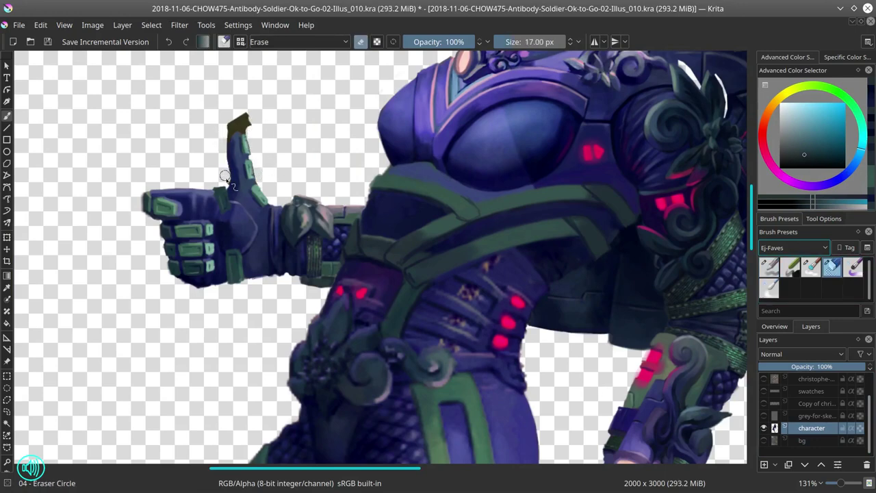
{"action": "key", "text": "/"}
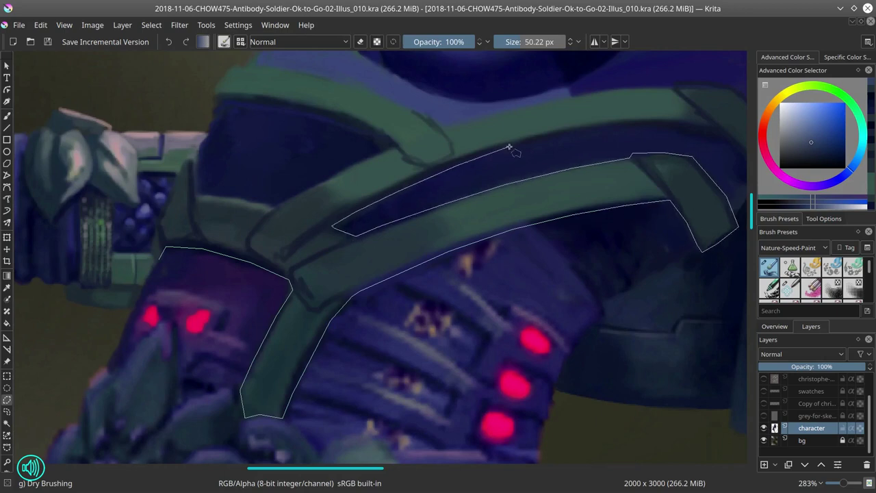
{"action": "mouse_move", "coordinate": [509, 147]}
{"action": "left_mouse_down"}
{"action": "mouse_move", "coordinate": [717, 136]}
{"action": "mouse_move", "coordinate": [519, 199]}
{"action": "left_mouse_up"}
{"action": "left_click_drag", "start_coordinate": [427, 98], "coordinate": [529, 194]}
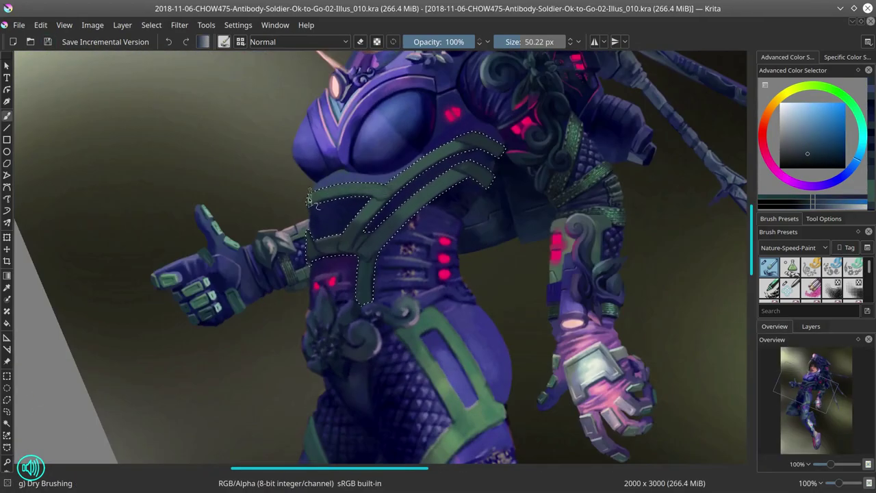
{"action": "left_click", "coordinate": [322, 197], "text": "ctrl"}
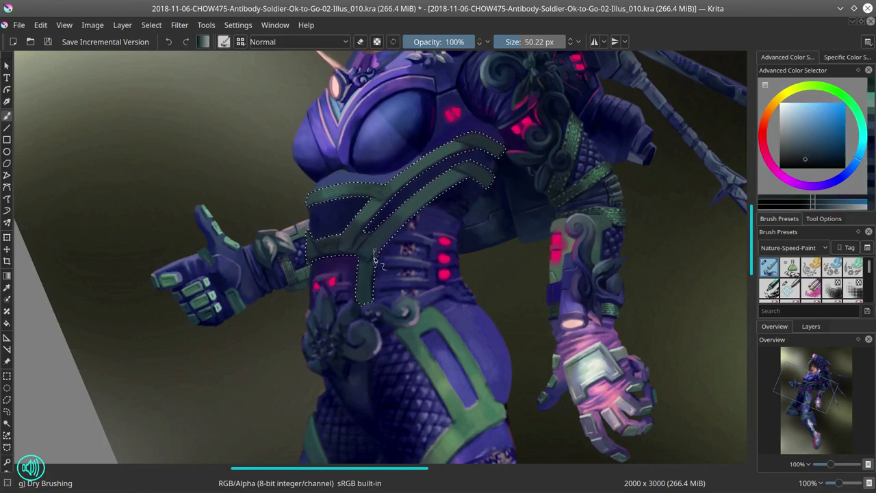
{"action": "left_click", "coordinate": [327, 248], "text": "ctrl"}
Step: Rotate the canvas to follow the strap, load the dry-brushing brush, then reset to the whole unrotated painting
{"action": "mouse_move", "coordinate": [503, 285]}
{"action": "left_mouse_down"}
{"action": "mouse_move", "coordinate": [544, 328]}
{"action": "mouse_move", "coordinate": [520, 254]}
{"action": "left_mouse_up"}
{"action": "key", "text": "/"}
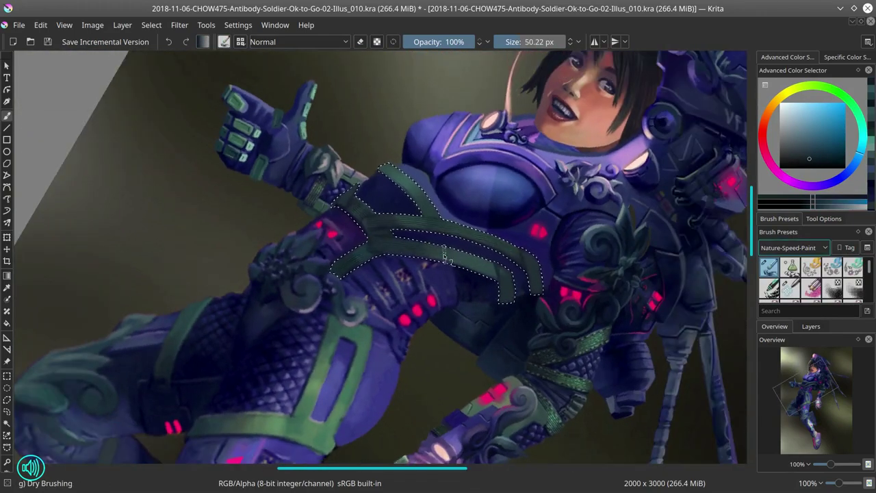
{"action": "left_click_drag", "start_coordinate": [452, 233], "coordinate": [404, 144]}
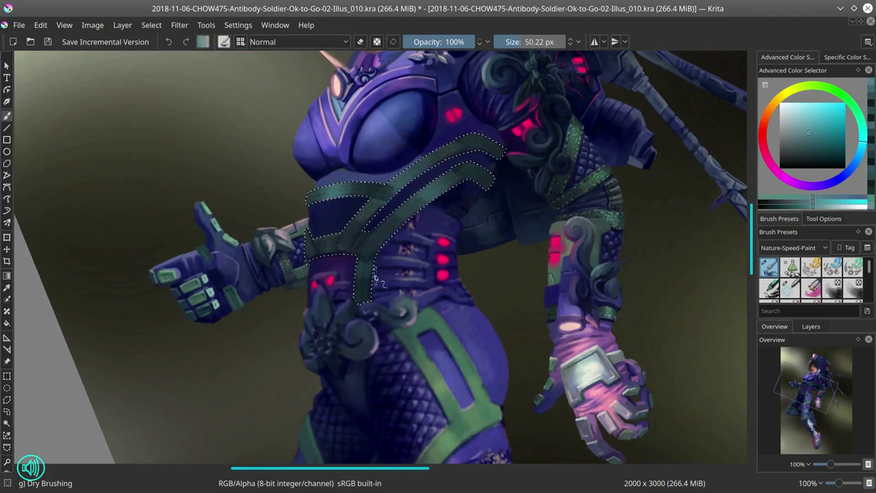
{"action": "key", "text": "5"}
{"action": "key", "text": "2"}
{"action": "left_click", "coordinate": [793, 247]}
Step: Save the painting, zoom in on the torso, and sample the chest strap's light teal
{"action": "left_click", "coordinate": [47, 42]}
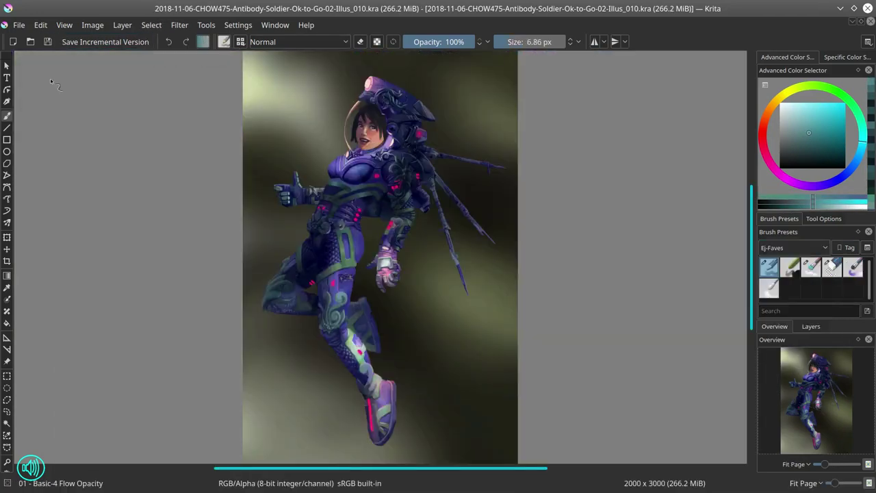
{"action": "key", "text": "1"}
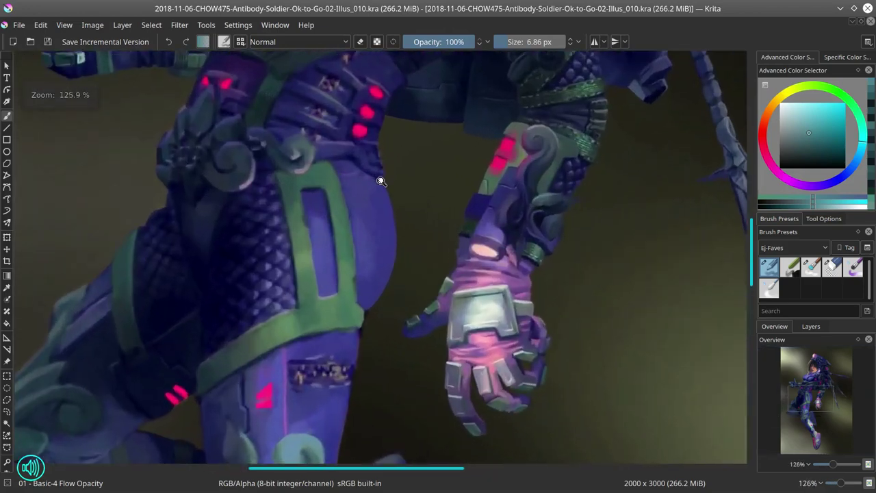
{"action": "left_click", "coordinate": [398, 179], "text": "ctrl"}
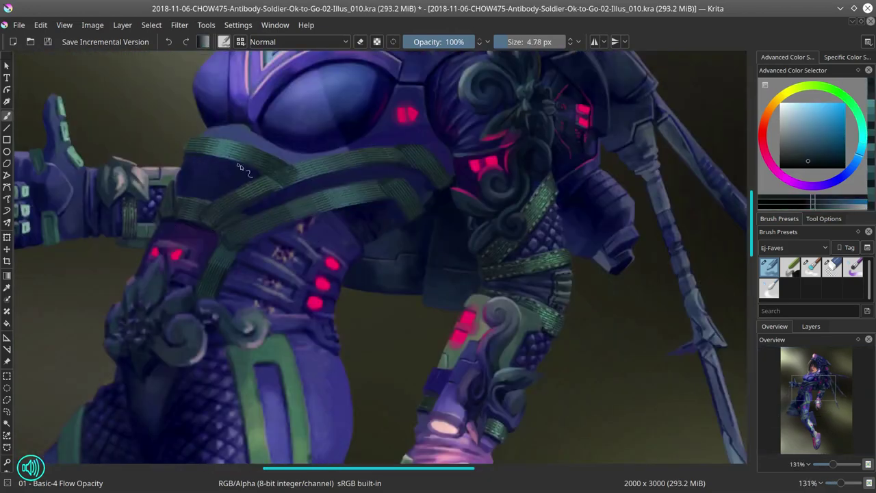
{"action": "left_click", "coordinate": [298, 180], "text": "ctrl"}
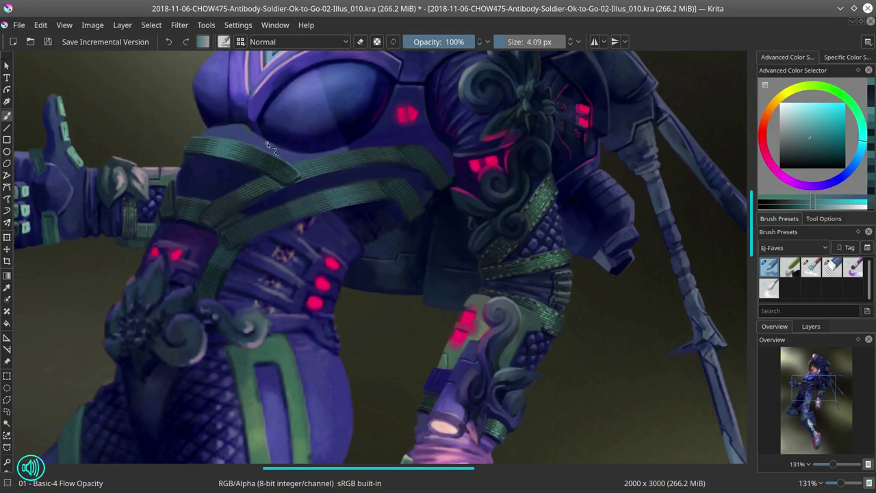
{"action": "key", "text": "slash"}
{"action": "key", "text": "slash"}
Step: Shade the chest strap with sampled dark armor tones, lighter teal, dark purple and dark blue
{"action": "left_click", "coordinate": [212, 159], "text": "ctrl"}
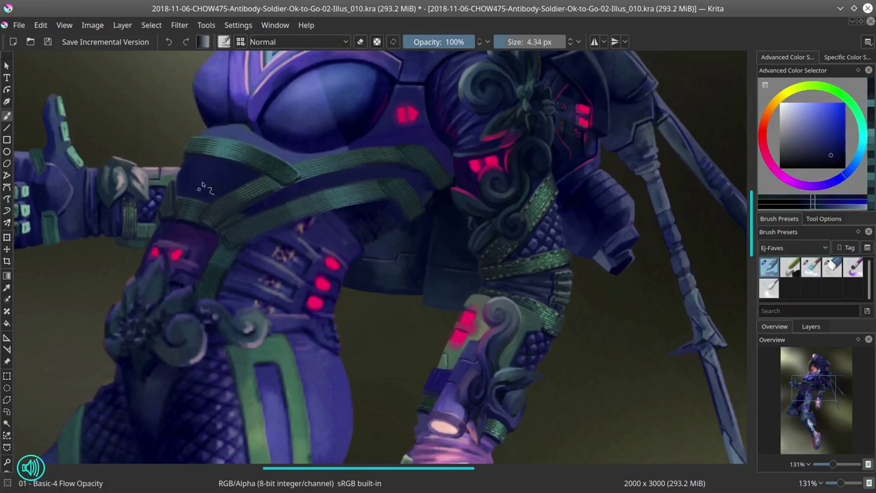
{"action": "left_click", "coordinate": [202, 179], "text": "ctrl"}
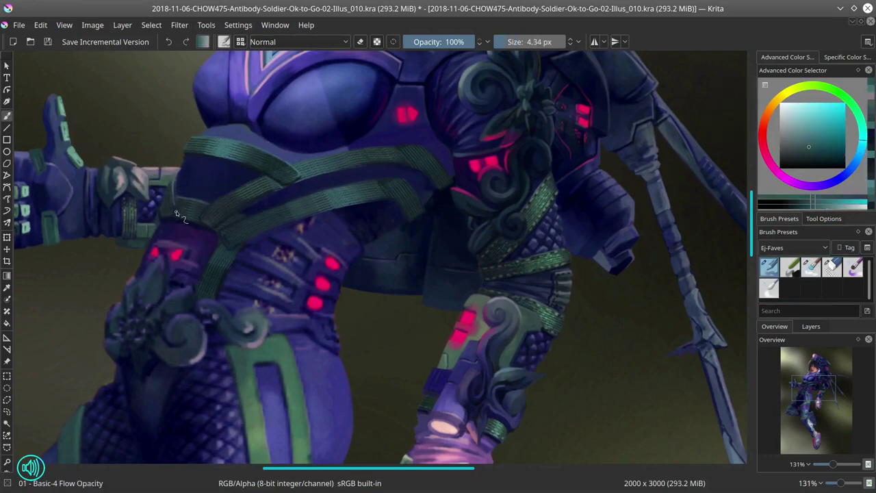
{"action": "left_click", "coordinate": [309, 158], "text": "ctrl"}
{"action": "left_click", "coordinate": [234, 215], "text": "ctrl"}
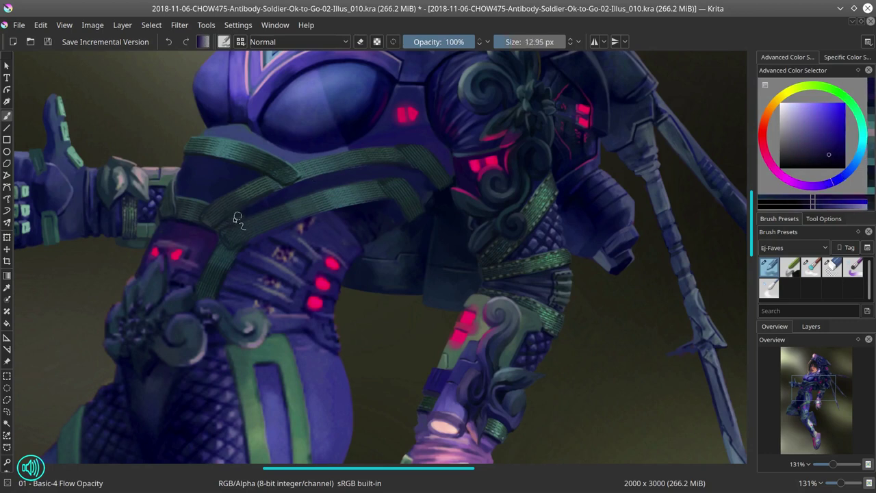
{"action": "left_click", "coordinate": [234, 218], "text": "ctrl"}
{"action": "left_click", "coordinate": [264, 202], "text": "ctrl"}
Step: Rework the strap area with re-sampled strap colours and darker armor blues
{"action": "left_click", "coordinate": [356, 165], "text": "ctrl"}
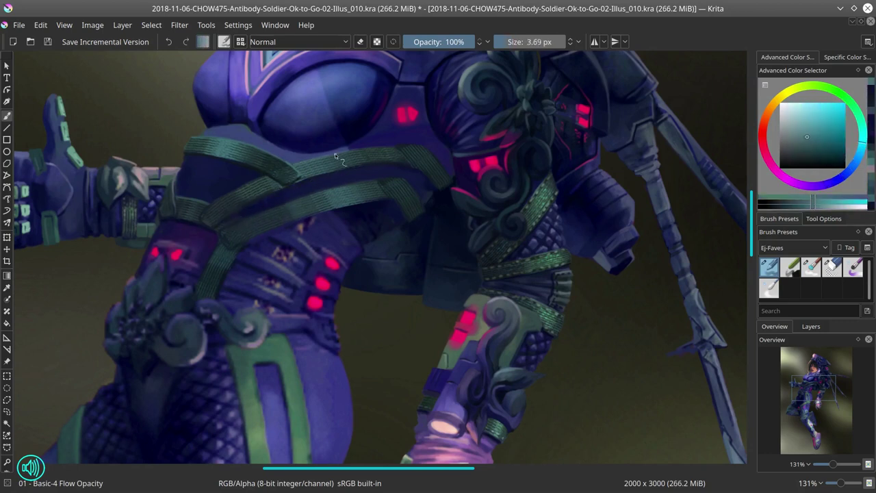
{"action": "left_click", "coordinate": [419, 142], "text": "ctrl"}
{"action": "left_click", "coordinate": [411, 164], "text": "ctrl"}
{"action": "left_click", "coordinate": [432, 188], "text": "ctrl"}
{"action": "left_click", "coordinate": [429, 180], "text": "ctrl"}
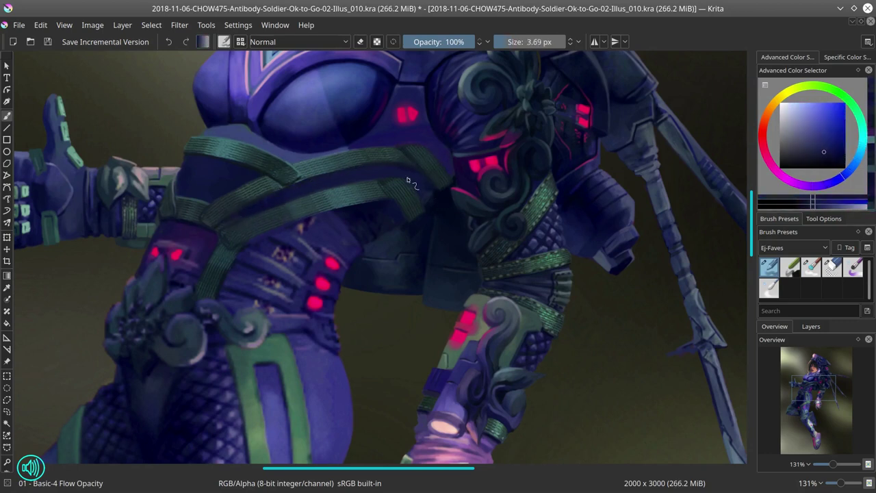
{"action": "left_click", "coordinate": [424, 166], "text": "ctrl"}
{"action": "left_click", "coordinate": [419, 153], "text": "ctrl"}
Step: Add magenta-pink and darker magenta from the glowing light onto the strap
{"action": "left_click", "coordinate": [438, 172], "text": "ctrl"}
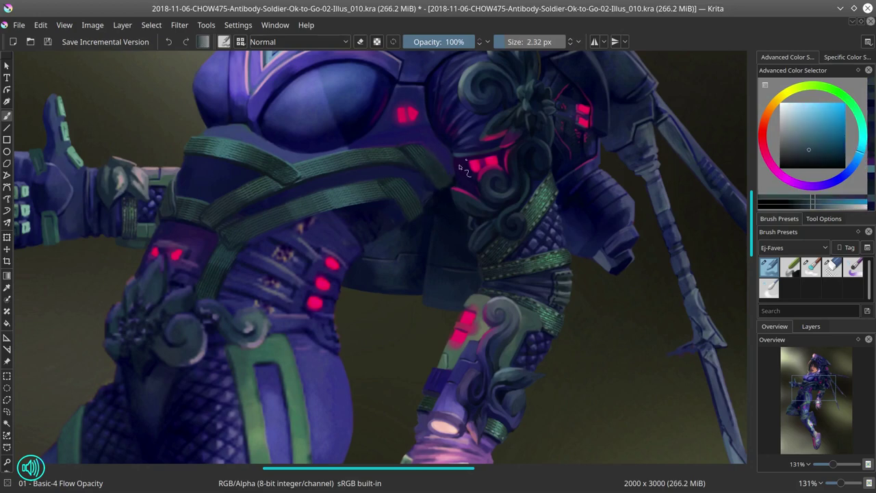
{"action": "left_click", "coordinate": [411, 190], "text": "ctrl"}
{"action": "left_click", "coordinate": [424, 185], "text": "ctrl"}
{"action": "left_click", "coordinate": [466, 78], "text": "ctrl"}
{"action": "left_click", "coordinate": [438, 160], "text": "ctrl"}
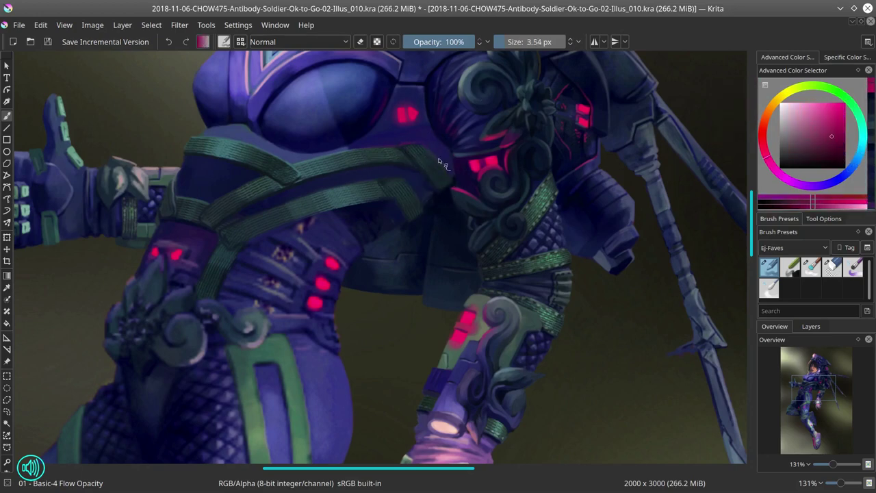
Step: Save, mirror and zoom out to check the whole figure, then flip back and save
{"action": "key", "text": "ctrl+s"}
{"action": "key", "text": "m"}
{"action": "key", "text": "minus"}
{"action": "key", "text": "minus"}
{"action": "key", "text": "minus"}
{"action": "key", "text": "minus"}
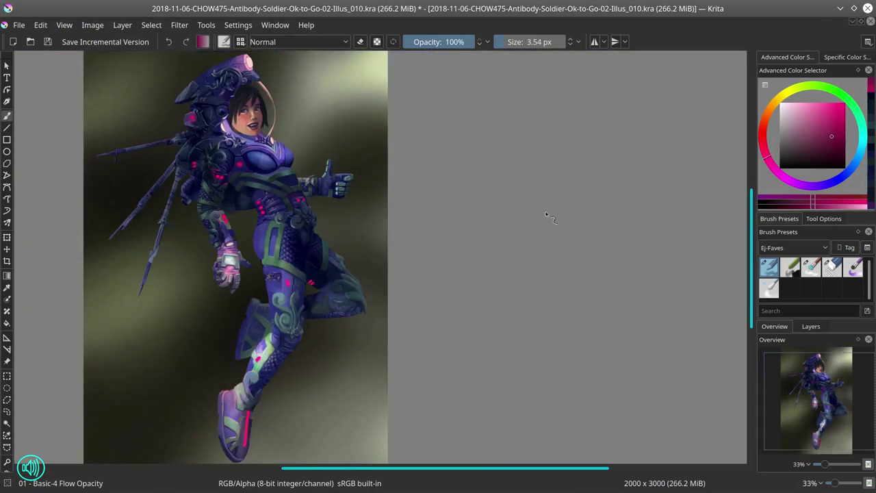
{"action": "key", "text": "m"}
{"action": "left_click", "coordinate": [48, 42]}
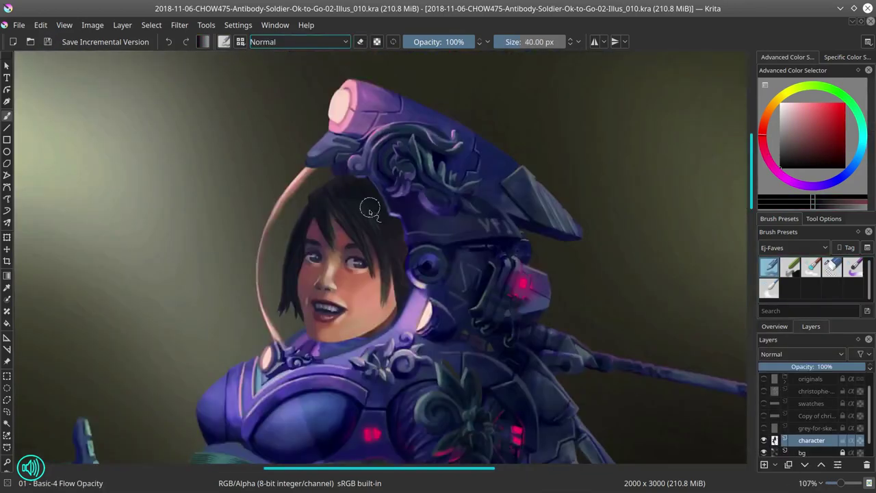
Step: Touch up the helmet with sampled light pink and dark blues, swapping blender and basic brushes
{"action": "scroll", "coordinate": [280, 98], "scroll_direction": "up", "scroll_amount": 2}
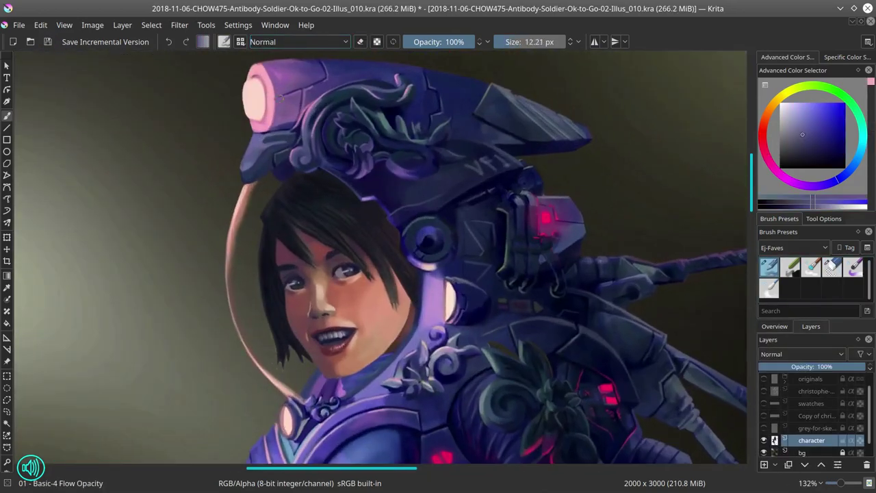
{"action": "key", "text": "slash"}
{"action": "left_click", "coordinate": [274, 113], "text": "ctrl"}
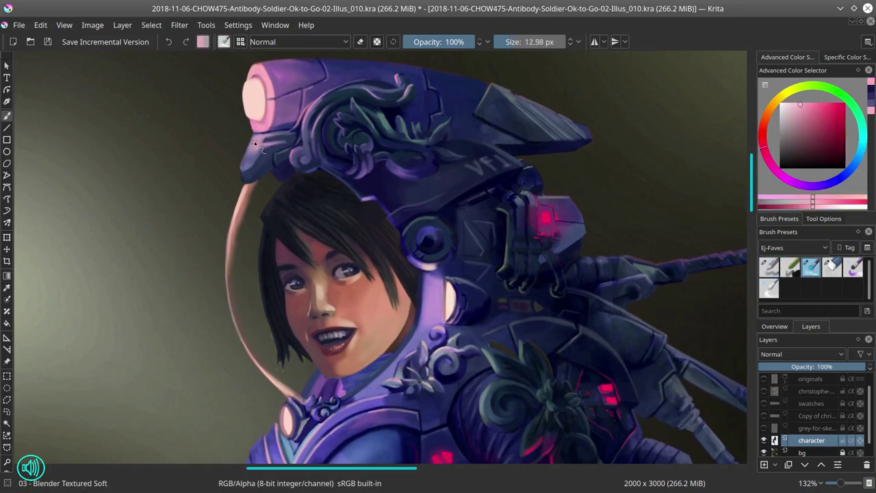
{"action": "key", "text": "slash"}
{"action": "left_click", "coordinate": [273, 142], "text": "ctrl"}
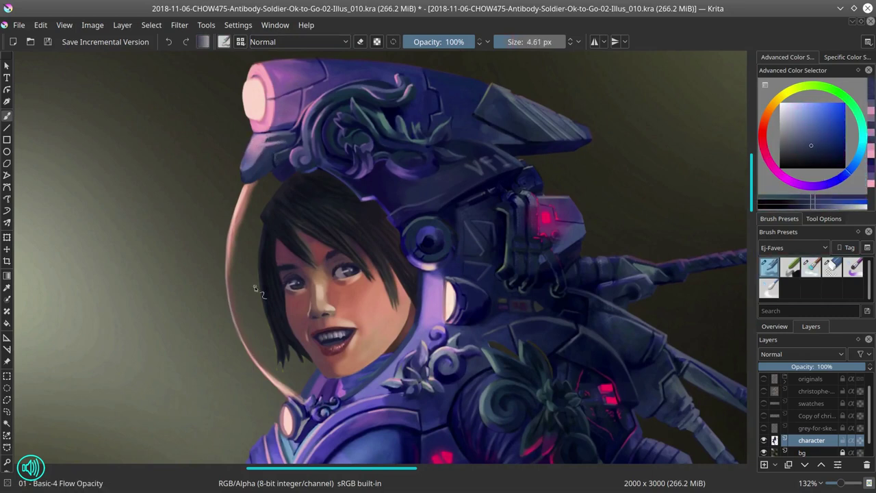
{"action": "left_click", "coordinate": [356, 385], "text": "ctrl"}
{"action": "left_click_drag", "start_coordinate": [357, 384], "coordinate": [352, 381]}
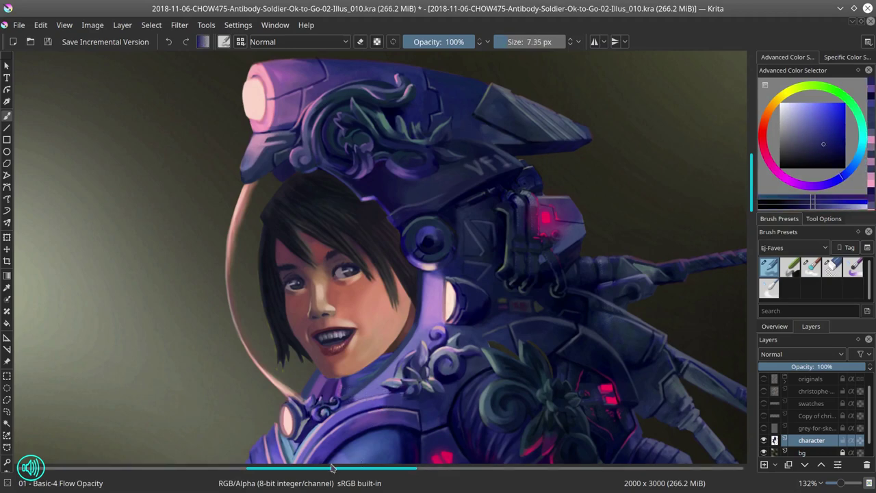
Step: Save, then freehand-select around the face and fit the page in view
{"action": "key", "text": "ctrl+s"}
{"action": "key", "text": "ctrl+r"}
{"action": "left_click_drag", "start_coordinate": [274, 219], "coordinate": [294, 342]}
{"action": "left_click_drag", "start_coordinate": [405, 328], "coordinate": [383, 219]}
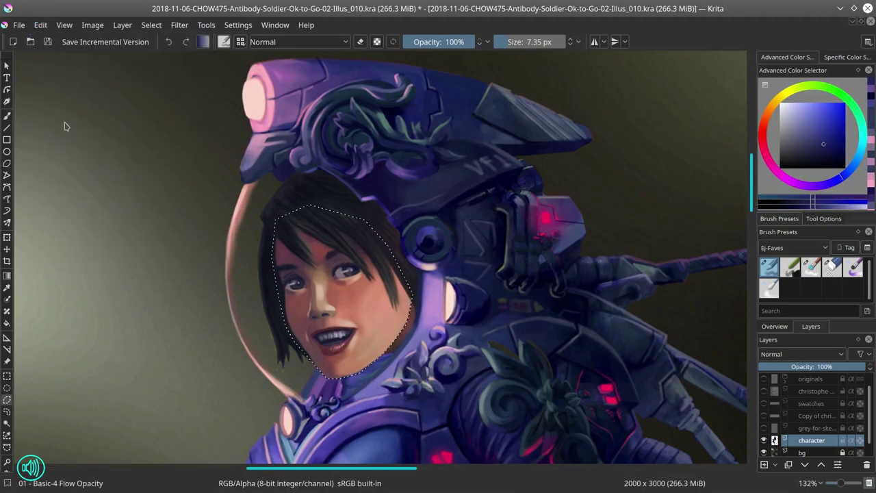
{"action": "key", "text": "2"}
Step: Show the originals group's older face, hide the cutout, mirror the view and zoom to 54%
{"action": "left_click", "coordinate": [764, 393]}
{"action": "left_click", "coordinate": [764, 394]}
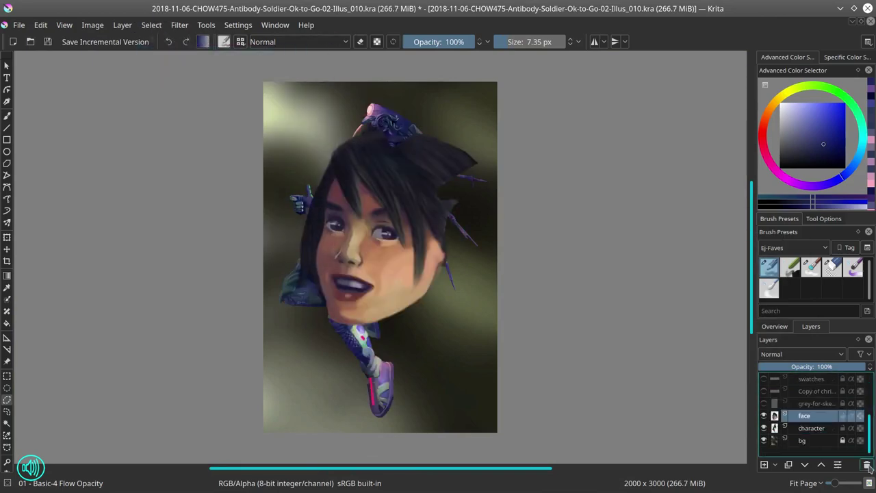
{"action": "key", "text": "m"}
{"action": "key", "text": "ctrl+s"}
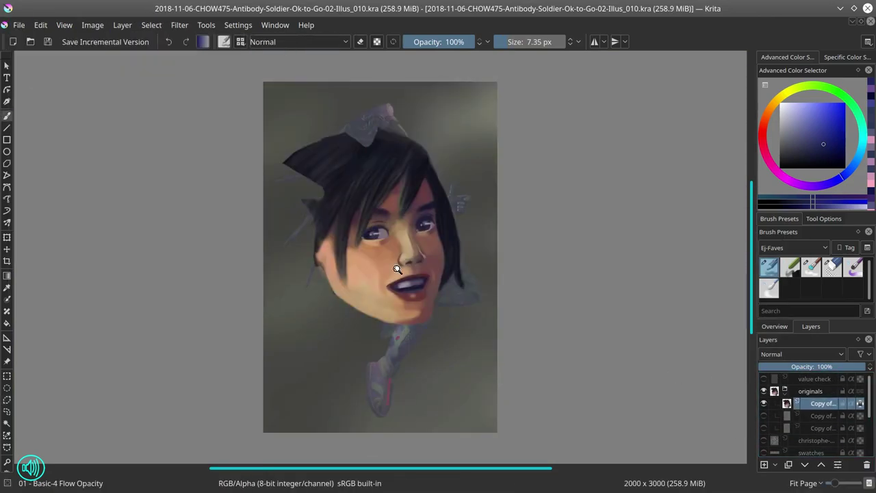
{"action": "left_click_drag", "start_coordinate": [397, 269], "coordinate": [452, 191]}
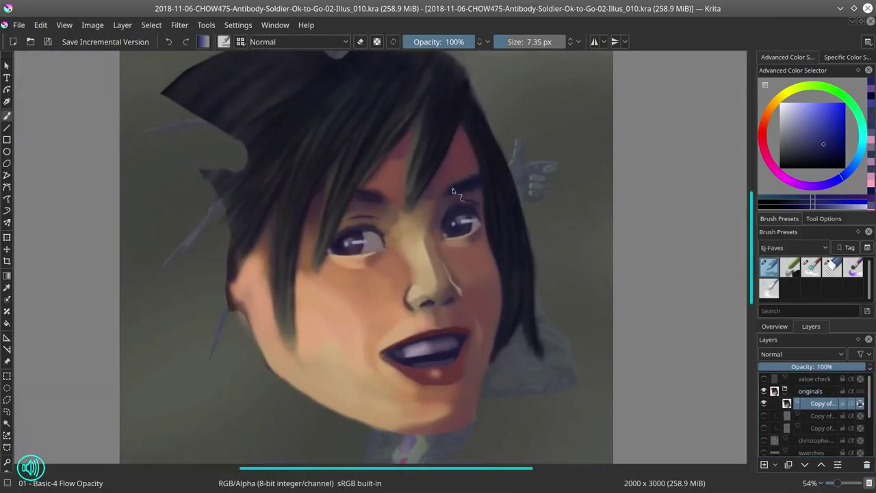
{"action": "left_click", "coordinate": [345, 355], "text": "ctrl"}
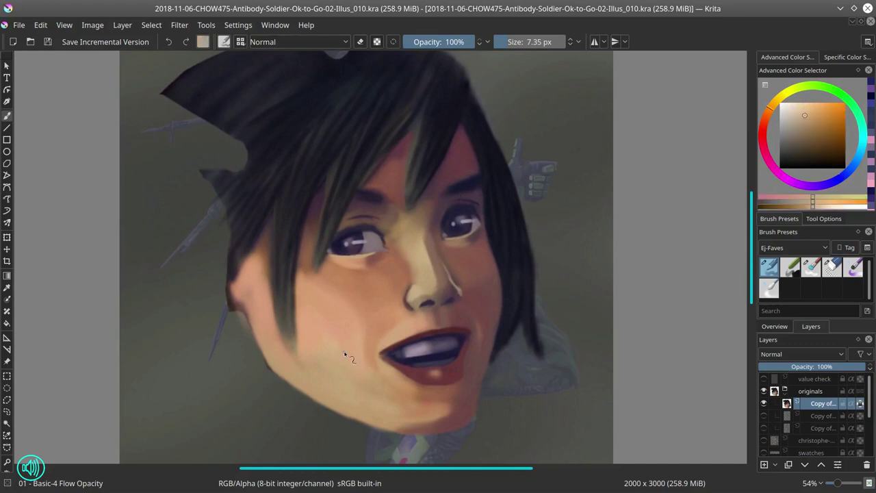
Step: Select the nose, add red to shadows and midtones with Color Balance, and save
{"action": "mouse_move", "coordinate": [387, 213]}
{"action": "left_mouse_down"}
{"action": "mouse_move", "coordinate": [463, 301]}
{"action": "mouse_move", "coordinate": [388, 216]}
{"action": "left_mouse_up"}
{"action": "left_click", "coordinate": [179, 24]}
{"action": "mouse_move", "coordinate": [198, 55]}
{"action": "left_click", "coordinate": [339, 93]}
{"action": "left_click_drag", "start_coordinate": [640, 158], "coordinate": [654, 158]}
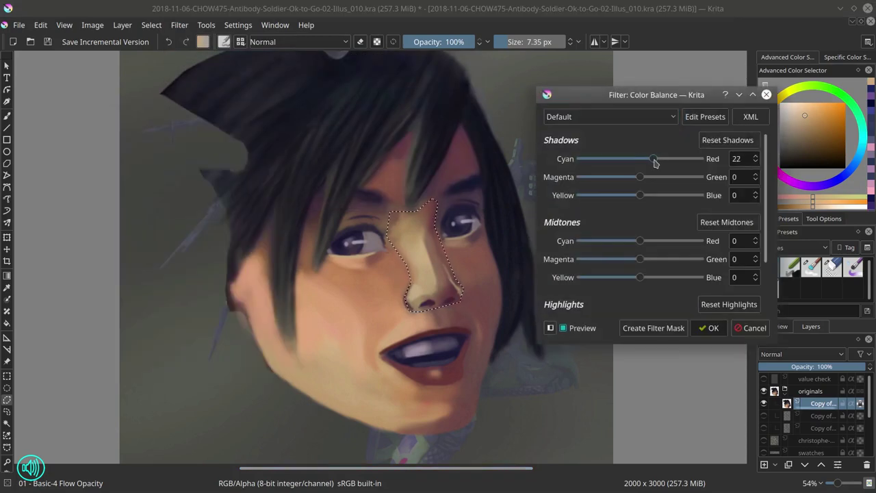
{"action": "left_click_drag", "start_coordinate": [640, 241], "coordinate": [649, 242]}
{"action": "scroll", "coordinate": [651, 248], "scroll_direction": "down", "scroll_amount": 3}
{"action": "left_click", "coordinate": [564, 328]}
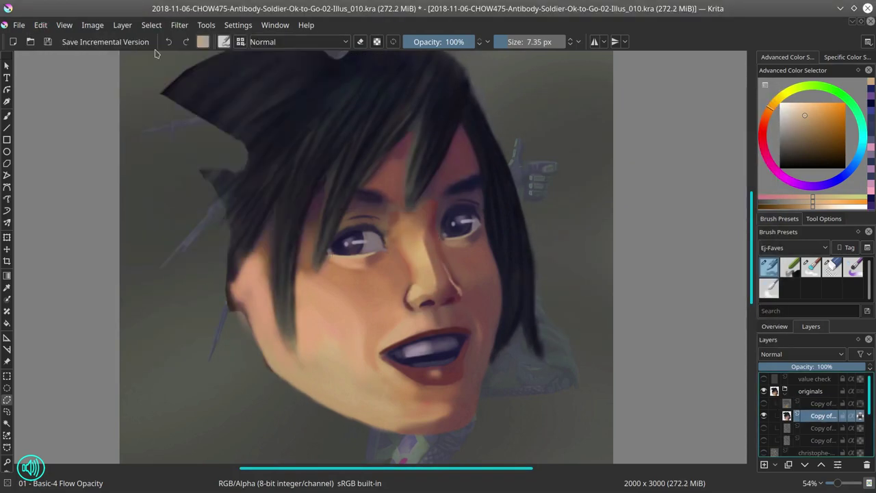
{"action": "key", "text": "ctrl+s"}
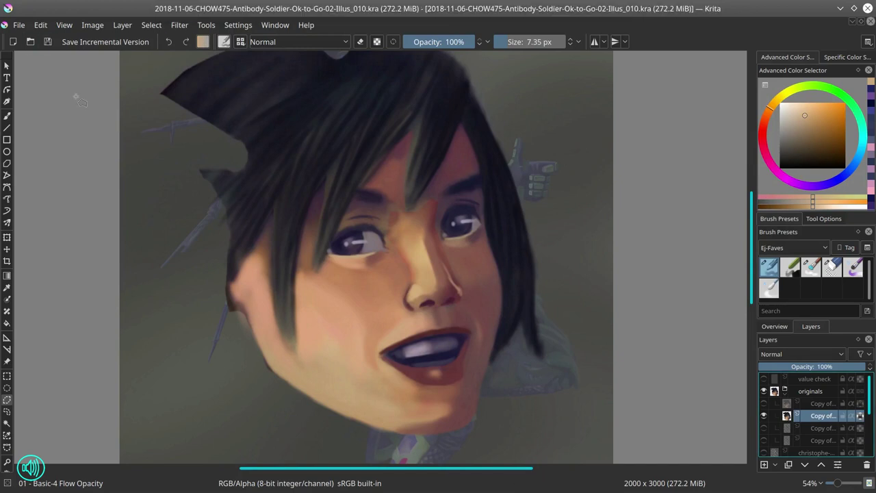
Step: Blend the brow and nose skin using sampled reds, muted pink, light peach and red-brown
{"action": "key", "text": "b"}
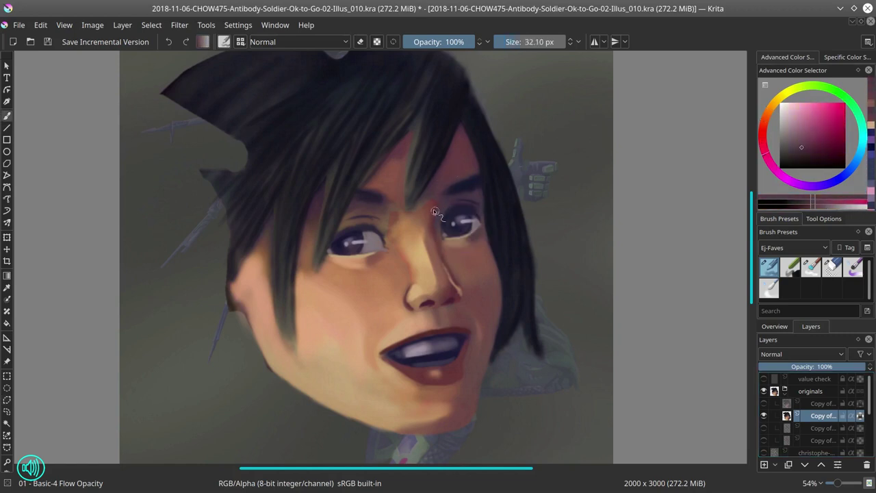
{"action": "left_click", "coordinate": [427, 240], "text": "ctrl"}
{"action": "left_click", "coordinate": [428, 196], "text": "ctrl"}
{"action": "key", "text": "/"}
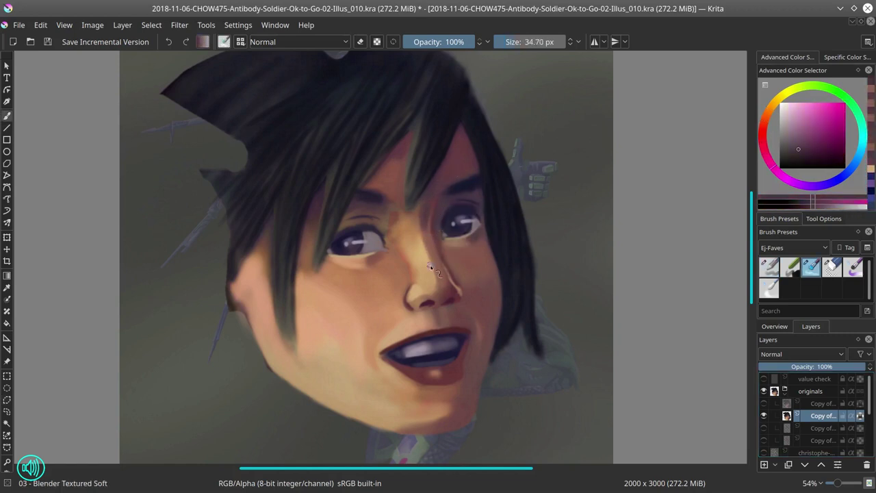
{"action": "key", "text": "/"}
{"action": "left_click", "coordinate": [442, 261], "text": "ctrl"}
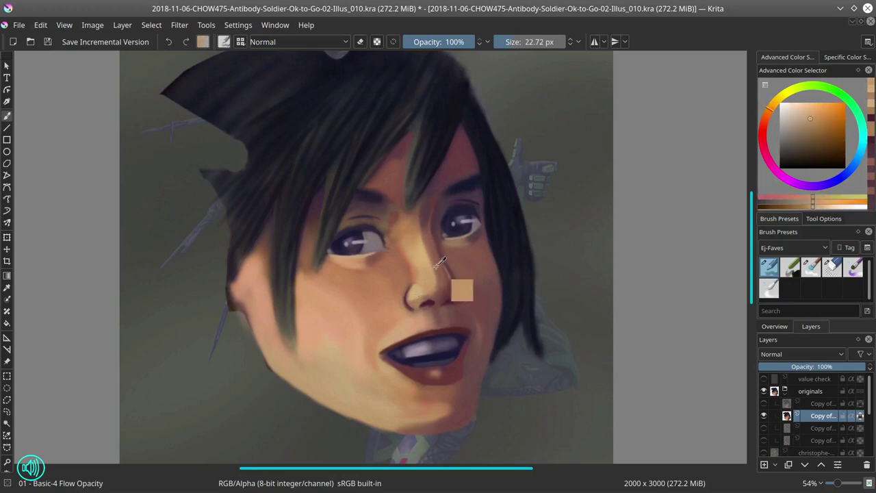
{"action": "left_click", "coordinate": [396, 222], "text": "ctrl"}
Step: Soften the cheek with a lighter peach using the blender brush, then save
{"action": "key", "text": "/"}
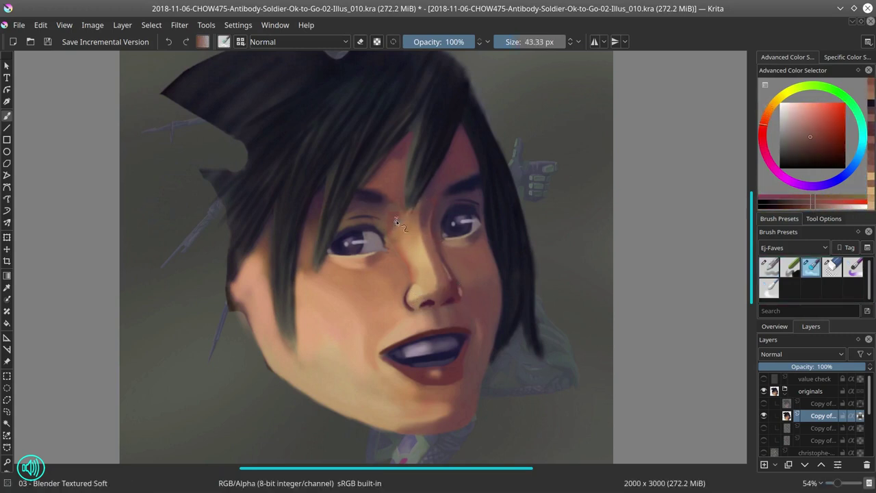
{"action": "key", "text": "/"}
{"action": "left_click", "coordinate": [232, 300], "text": "ctrl"}
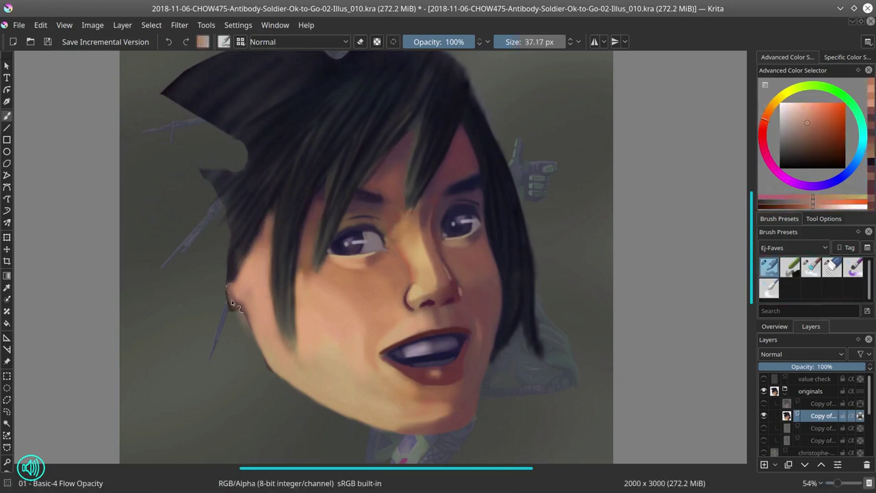
{"action": "left_click", "coordinate": [239, 305], "text": "ctrl"}
{"action": "left_click", "coordinate": [47, 42]}
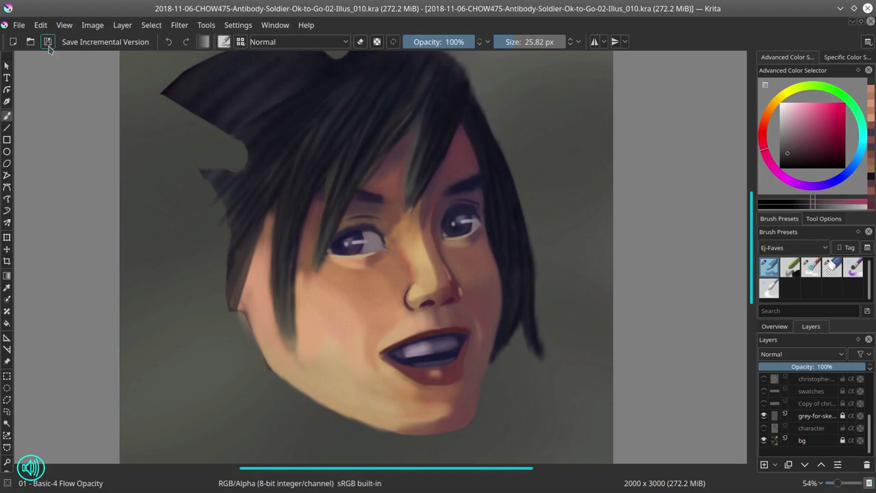
Step: Paint a fine dark hair stroke along the side of the face
{"action": "key", "text": "bracketleft"}
{"action": "left_click", "coordinate": [277, 192], "text": "ctrl"}
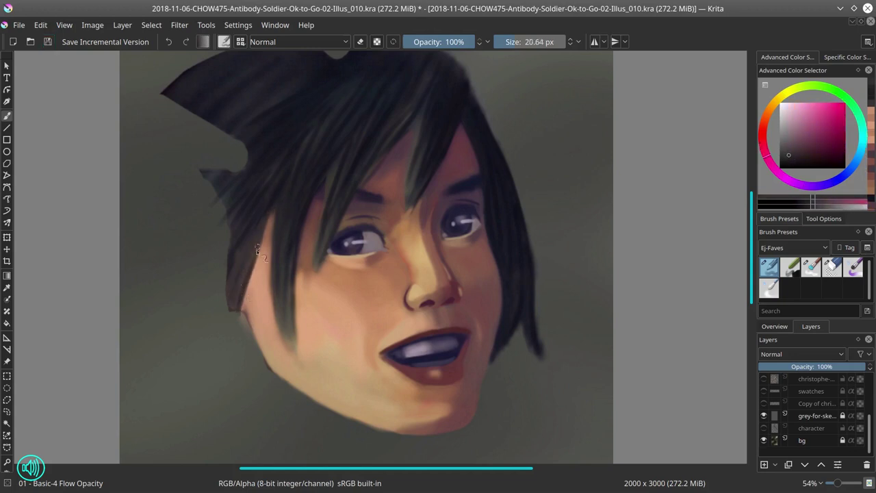
{"action": "left_click_drag", "start_coordinate": [273, 208], "coordinate": [264, 267]}
{"action": "left_click_drag", "start_coordinate": [225, 332], "coordinate": [196, 303]}
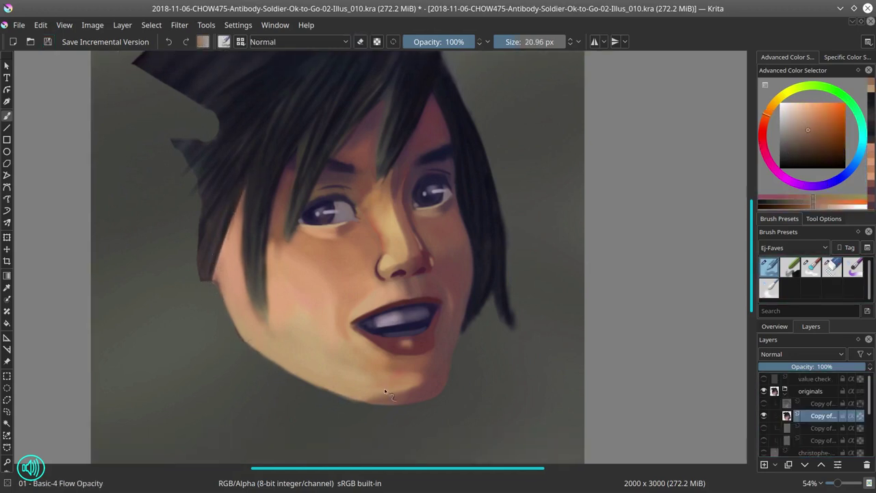
Step: Target the face copy layer and pick skin tones from the cheek, eye and nose
{"action": "left_click", "coordinate": [384, 388], "text": "ctrl"}
{"action": "key", "text": "4"}
{"action": "left_click", "coordinate": [373, 384], "text": "ctrl"}
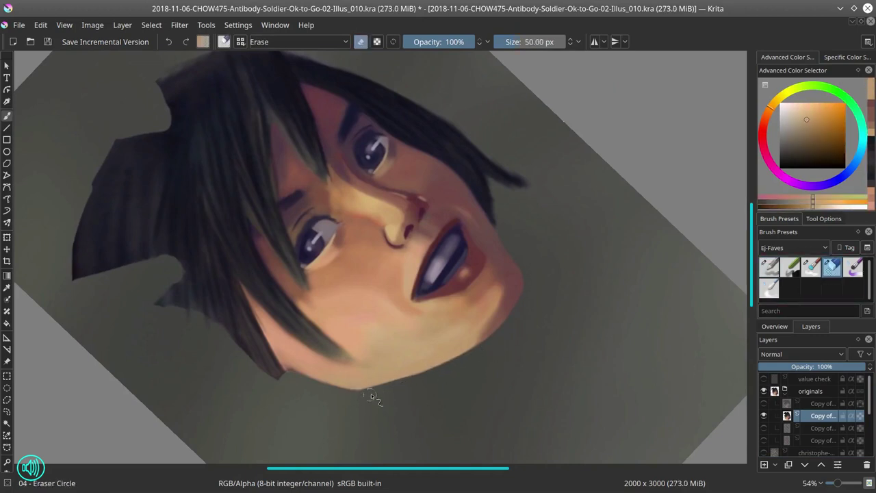
{"action": "key", "text": "5"}
{"action": "left_click_drag", "start_coordinate": [411, 228], "coordinate": [369, 294]}
{"action": "left_click", "coordinate": [338, 253], "text": "ctrl"}
{"action": "key", "text": "/"}
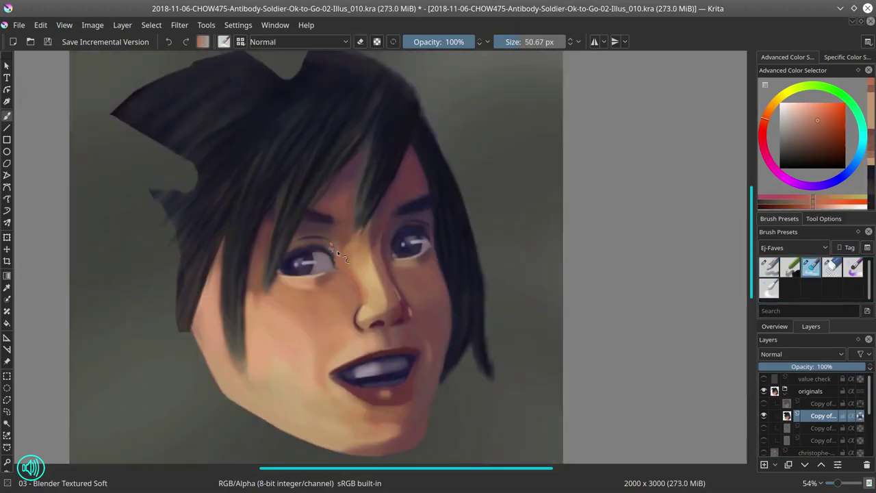
{"action": "key", "text": "/"}
{"action": "left_click", "coordinate": [428, 270], "text": "ctrl"}
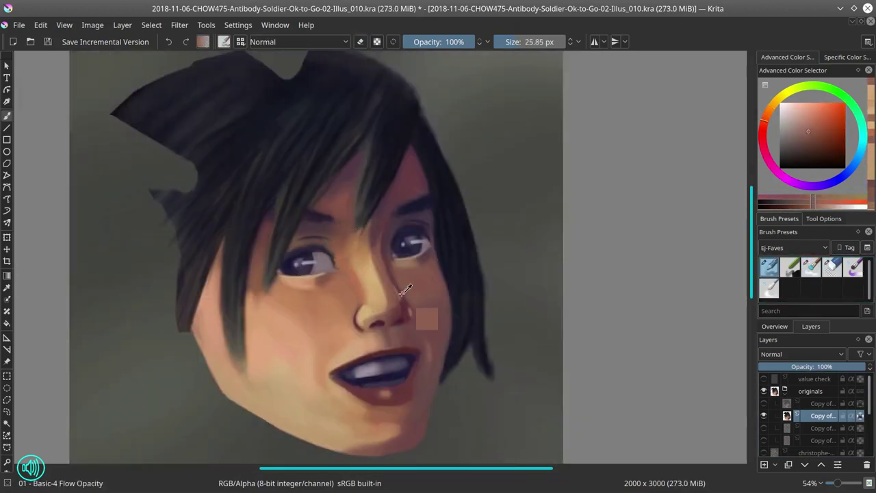
{"action": "left_click", "coordinate": [393, 286], "text": "ctrl"}
Step: Dab skin colour under the eye with a smaller brush and save the painting
{"action": "key", "text": "["}
{"action": "left_click", "coordinate": [406, 306], "text": "ctrl"}
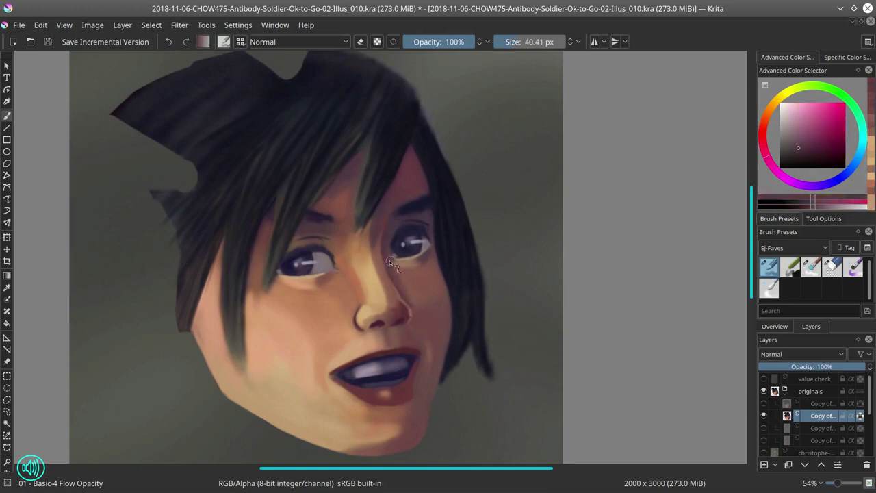
{"action": "left_click", "coordinate": [404, 306], "text": "ctrl"}
{"action": "left_click", "coordinate": [404, 306], "text": "ctrl"}
{"action": "left_click", "coordinate": [412, 277], "text": "ctrl"}
{"action": "key", "text": "]"}
{"action": "key", "text": "]"}
{"action": "key", "text": "]"}
{"action": "key", "text": "]"}
{"action": "key", "text": "]"}
{"action": "key", "text": "]"}
{"action": "key", "text": "]"}
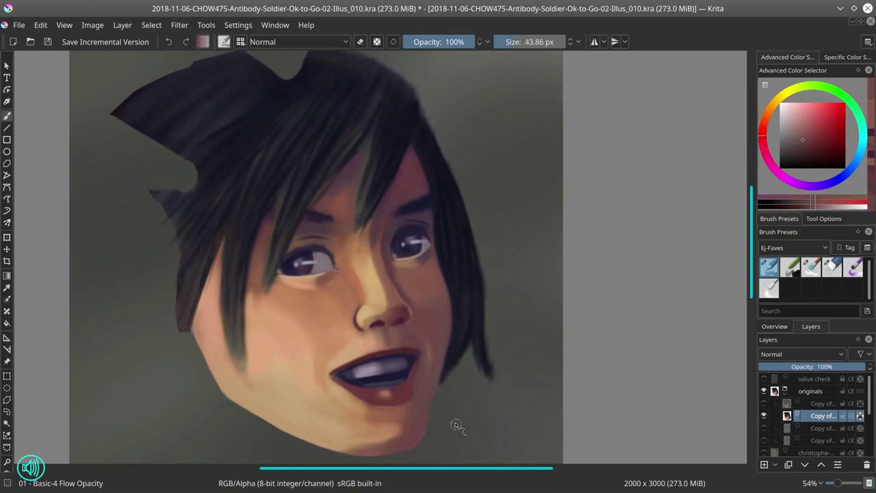
{"action": "key", "text": "ctrl+s"}
Step: Blend the skin above the upper lip and shade the cheek with light peach
{"action": "key", "text": "/"}
{"action": "left_click_drag", "start_coordinate": [363, 328], "coordinate": [374, 335]}
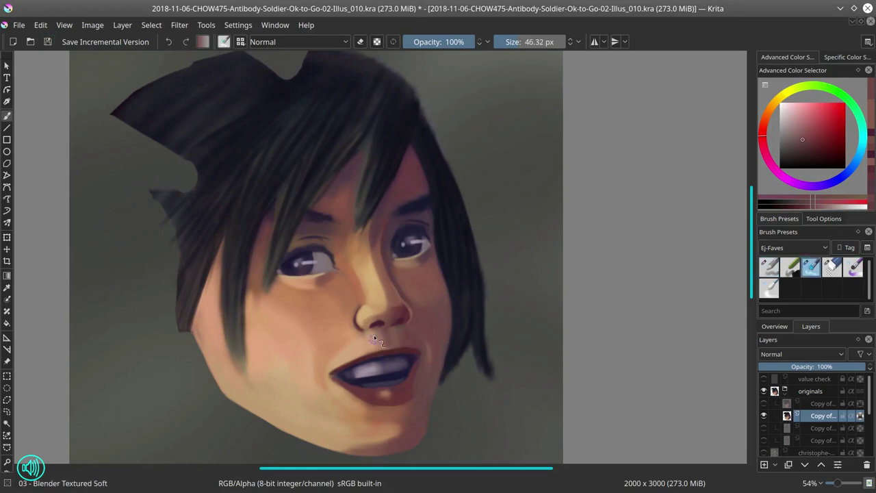
{"action": "key", "text": "/"}
{"action": "key", "text": "["}
{"action": "key", "text": "["}
{"action": "left_click", "coordinate": [433, 352], "text": "ctrl"}
{"action": "left_click", "coordinate": [309, 352], "text": "ctrl"}
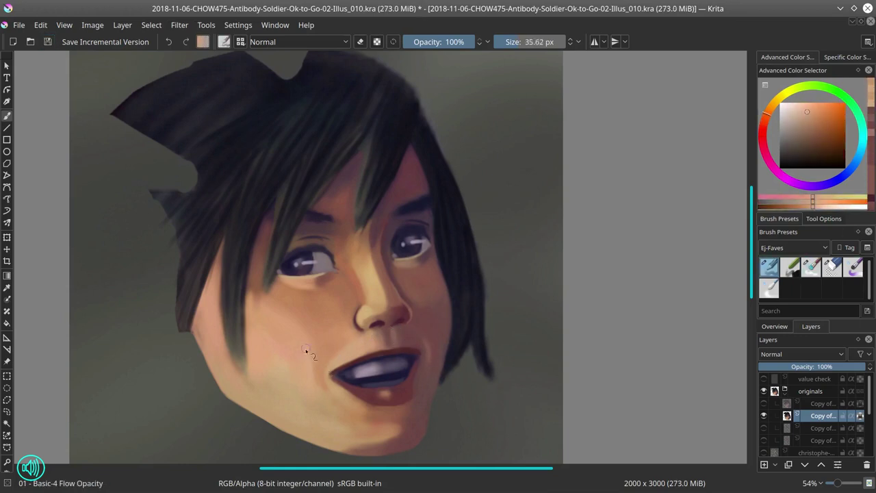
{"action": "key", "text": "]"}
{"action": "key", "text": "]"}
{"action": "key", "text": "]"}
{"action": "key", "text": "]"}
{"action": "key", "text": "]"}
{"action": "key", "text": "]"}
{"action": "key", "text": "]"}
{"action": "left_click_drag", "start_coordinate": [299, 424], "coordinate": [250, 288]}
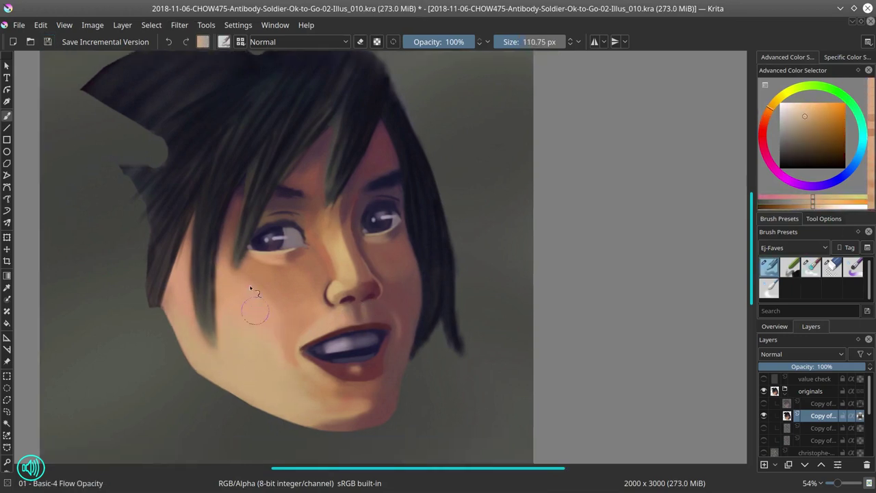
Step: Add lighter peach and dark red touches on the cheek, checking in a mirrored view
{"action": "left_click", "coordinate": [249, 344], "text": "ctrl"}
{"action": "key", "text": "]"}
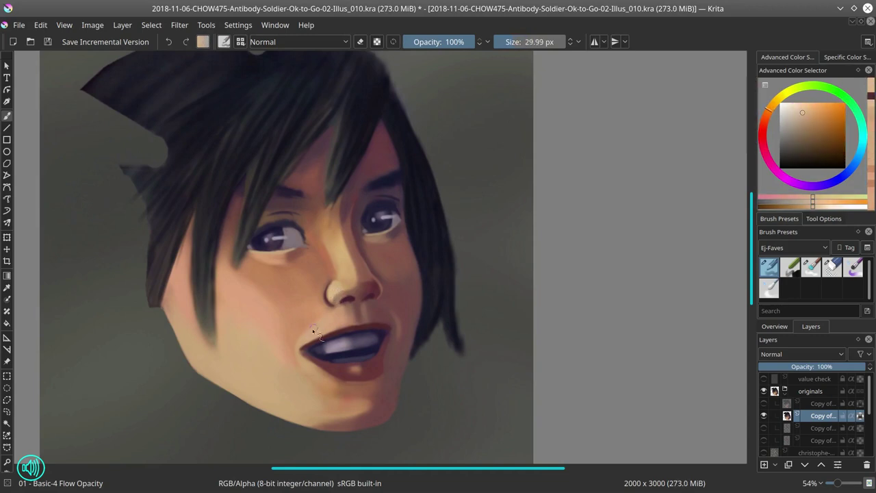
{"action": "left_click", "coordinate": [412, 297], "text": "ctrl"}
{"action": "key", "text": "["}
{"action": "key", "text": "["}
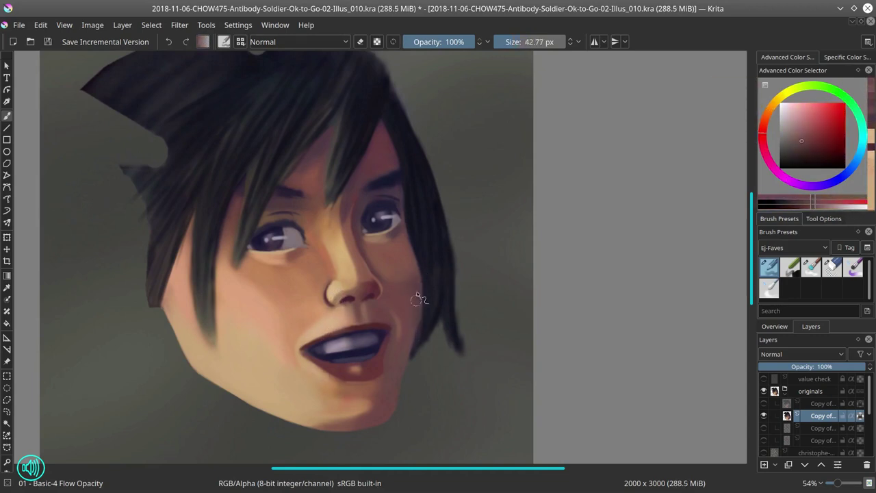
{"action": "left_click", "coordinate": [396, 391], "text": "ctrl"}
{"action": "key", "text": "m"}
{"action": "key", "text": "slash"}
{"action": "key", "text": "slash"}
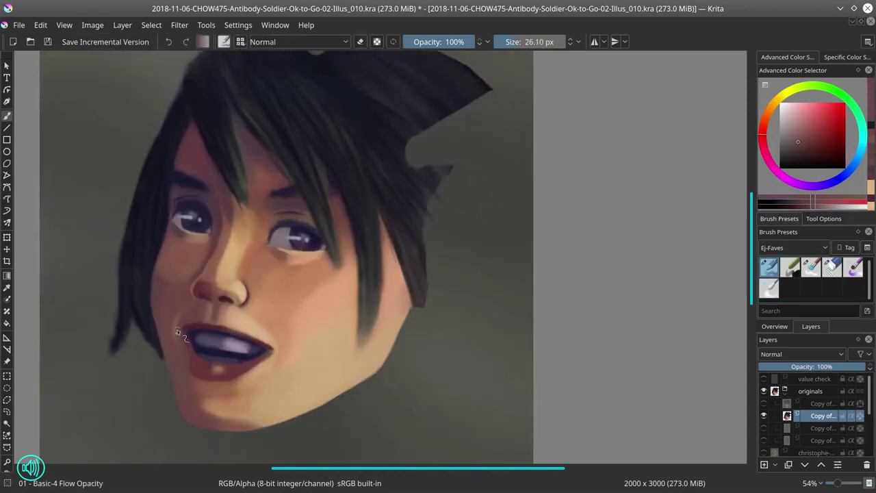
{"action": "key", "text": "]"}
{"action": "key", "text": "]"}
Step: Touch up the skin near the chin, then save an incremental version
{"action": "left_click", "coordinate": [234, 180], "text": "ctrl"}
{"action": "left_click", "coordinate": [251, 299], "text": "ctrl"}
{"action": "key", "text": "]"}
{"action": "key", "text": "]"}
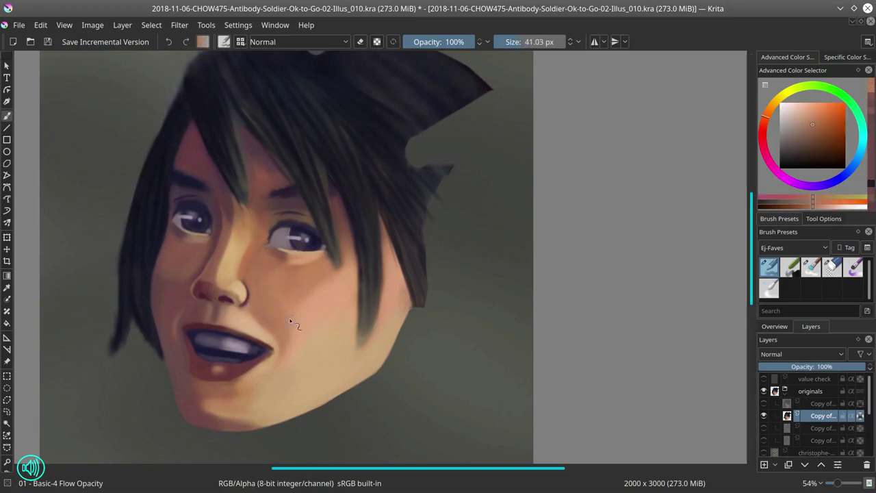
{"action": "key", "text": "m"}
{"action": "key", "text": "bracketleft"}
{"action": "key", "text": "bracketleft"}
{"action": "key", "text": "bracketleft"}
{"action": "key", "text": "bracketleft"}
{"action": "left_click", "coordinate": [363, 251], "text": "ctrl"}
{"action": "left_click", "coordinate": [254, 313], "text": "ctrl"}
{"action": "key", "text": "m"}
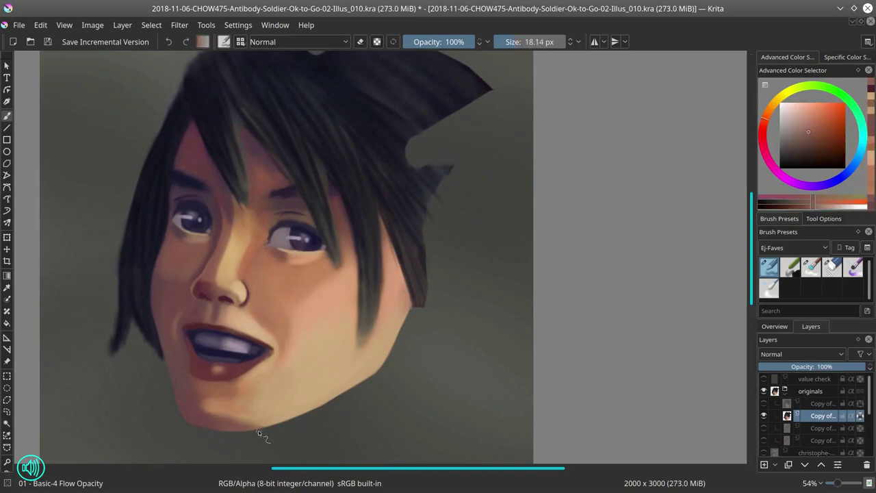
{"action": "key", "text": "ctrl+alt+s"}
{"action": "key", "text": "ctrl+bracketleft"}
Step: Try a light stroke on the chin, undo it, and pick a jaw colour instead
{"action": "key", "text": "bracketright"}
{"action": "key", "text": "bracketright"}
{"action": "key", "text": "bracketright"}
{"action": "key", "text": "bracketright"}
{"action": "key", "text": "bracketright"}
{"action": "key", "text": "bracketright"}
{"action": "left_click", "coordinate": [305, 381], "text": "ctrl"}
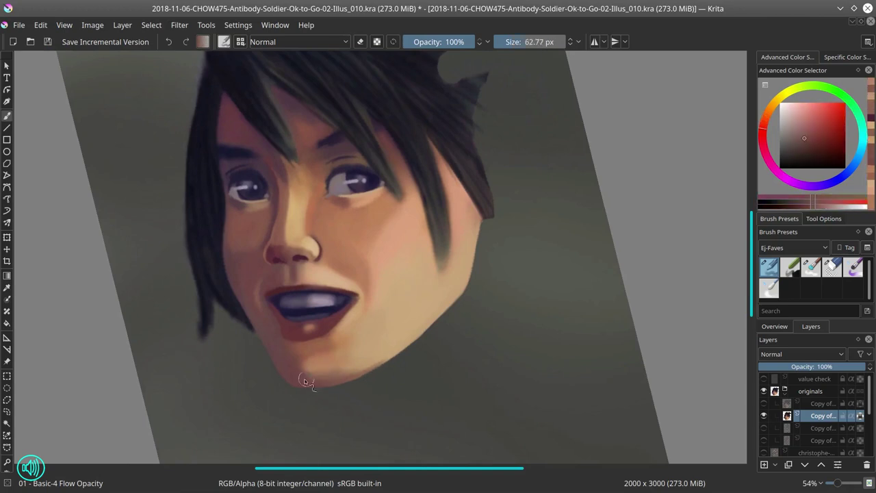
{"action": "left_click_drag", "start_coordinate": [336, 373], "coordinate": [293, 333]}
{"action": "key", "text": "ctrl+z"}
{"action": "key", "text": "bracketleft"}
{"action": "key", "text": "bracketleft"}
{"action": "key", "text": "bracketleft"}
{"action": "key", "text": "bracketleft"}
{"action": "key", "text": "bracketleft"}
{"action": "key", "text": "bracketleft"}
{"action": "left_click", "coordinate": [268, 326], "text": "ctrl"}
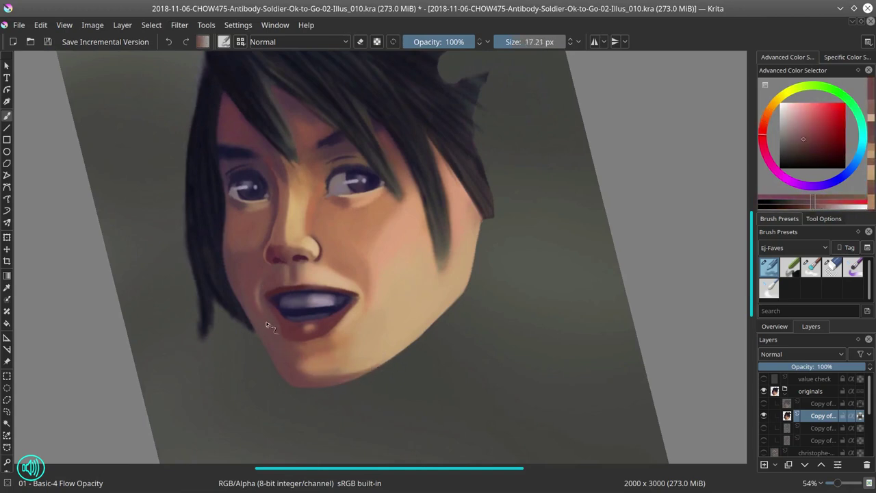
Step: Rework the hairline edge with dark blue-violet, the eraser and the blending brush
{"action": "left_click_drag", "start_coordinate": [264, 172], "coordinate": [319, 250]}
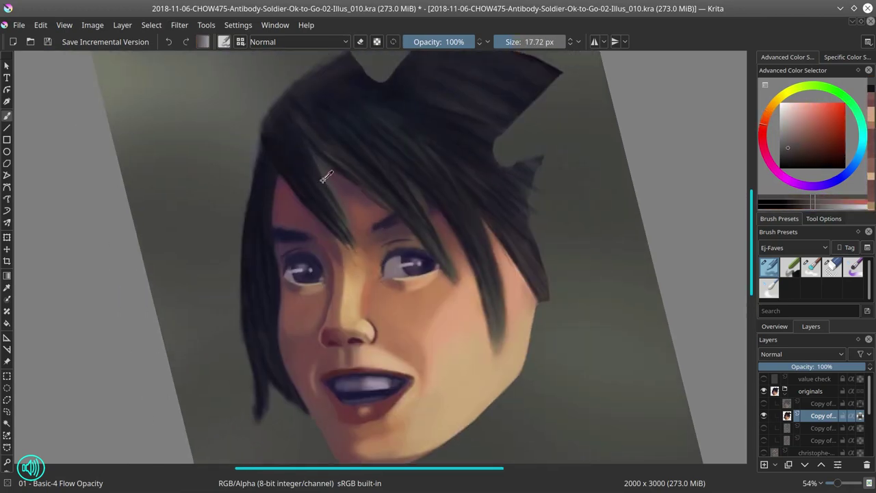
{"action": "left_click", "coordinate": [271, 248], "text": "ctrl"}
{"action": "key", "text": "e"}
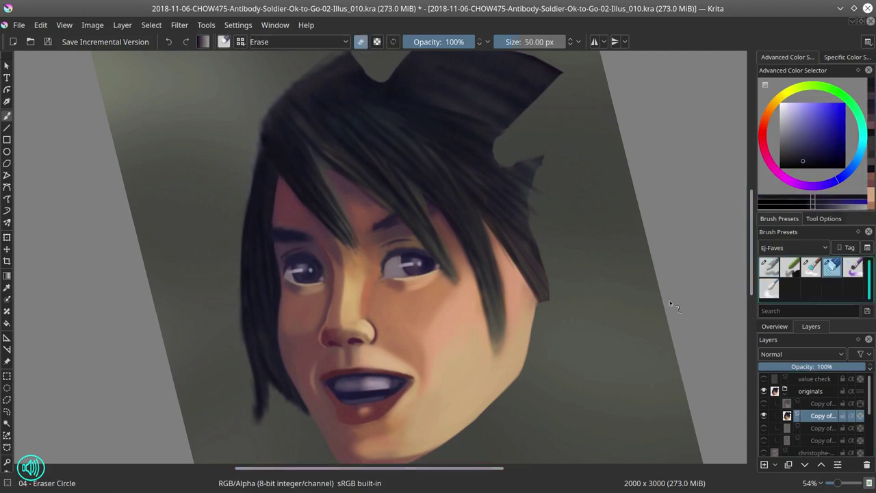
{"action": "key", "text": "5"}
{"action": "key", "text": "slash"}
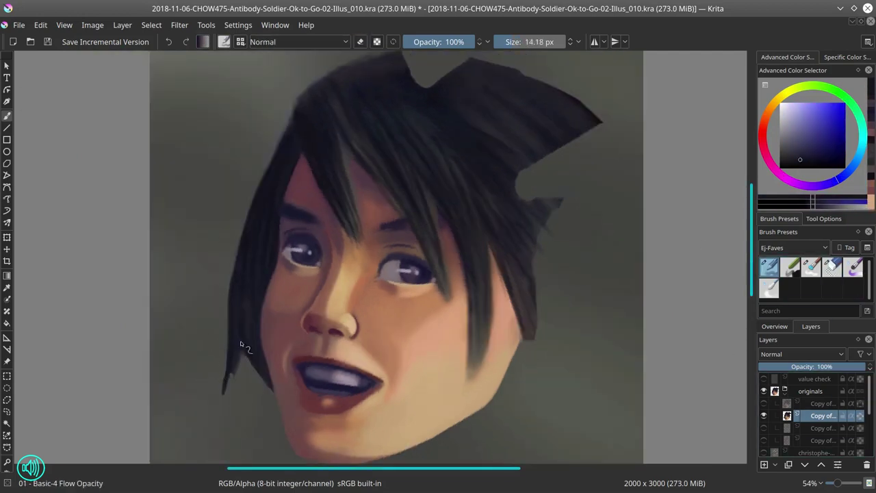
{"action": "left_click", "coordinate": [356, 273], "text": "ctrl"}
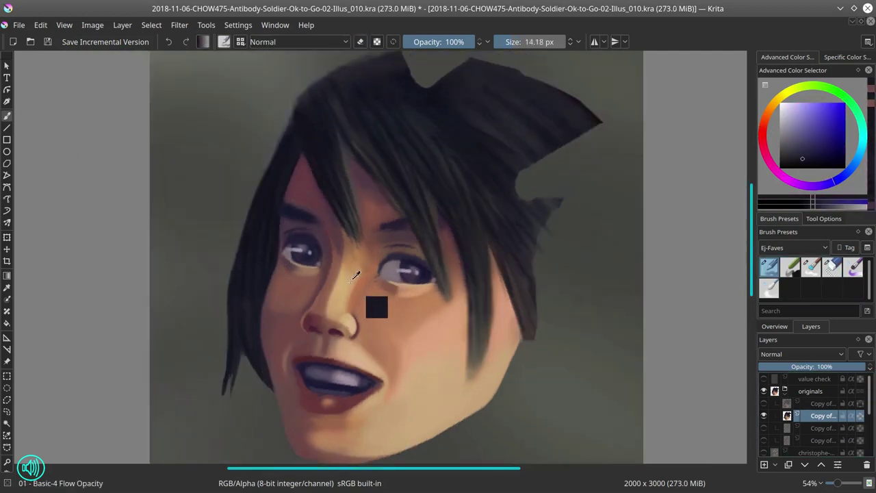
{"action": "key", "text": "period"}
{"action": "key", "text": "period"}
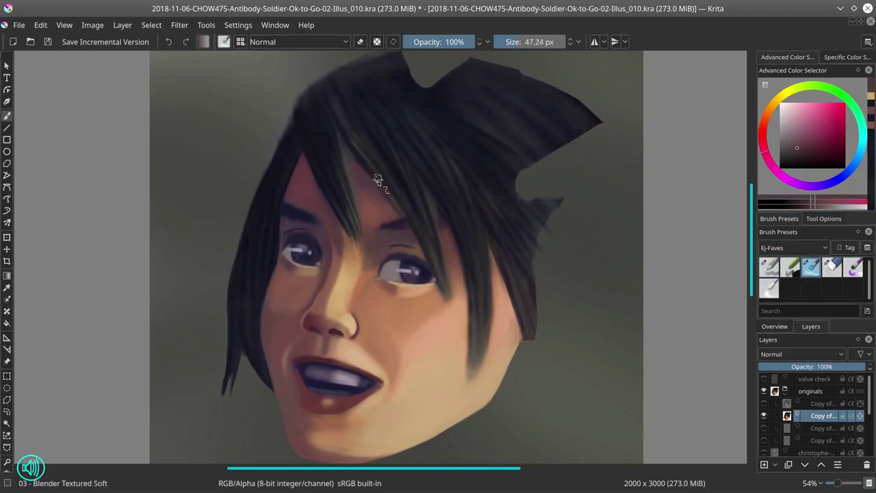
{"action": "key", "text": "slash"}
{"action": "key", "text": "minus"}
{"action": "key", "text": "minus"}
{"action": "key", "text": "minus"}
{"action": "key", "text": "minus"}
{"action": "key", "text": "minus"}
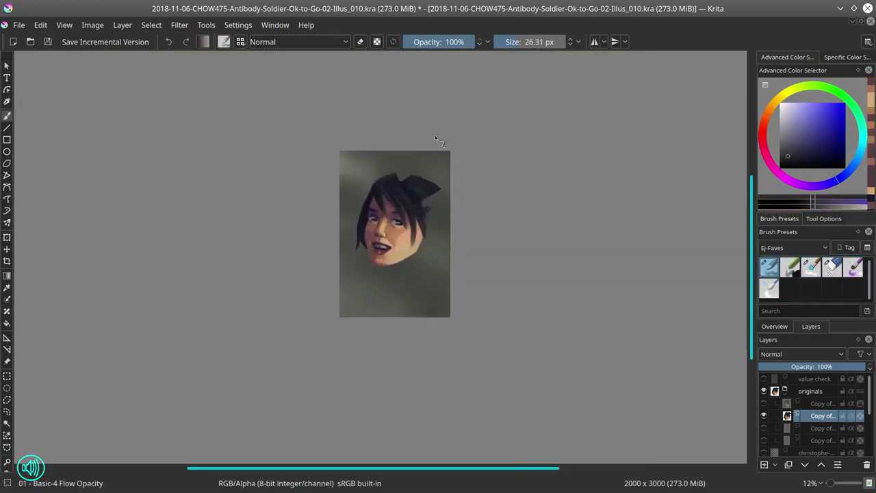
{"action": "key", "text": "plus"}
{"action": "key", "text": "plus"}
{"action": "key", "text": "plus"}
{"action": "key", "text": "plus"}
{"action": "key", "text": "plus"}
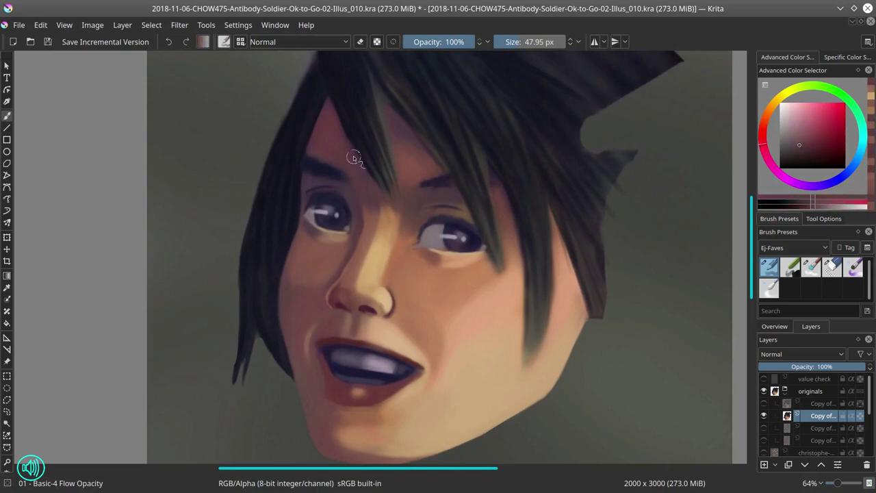
Step: Darken the left forehead and temple hair edge with fine dark violet and blue strokes
{"action": "left_click", "coordinate": [370, 154], "text": "ctrl"}
{"action": "key", "text": "bracketleft"}
{"action": "key", "text": "bracketleft"}
{"action": "key", "text": "bracketleft"}
{"action": "left_click_drag", "start_coordinate": [378, 153], "coordinate": [370, 235]}
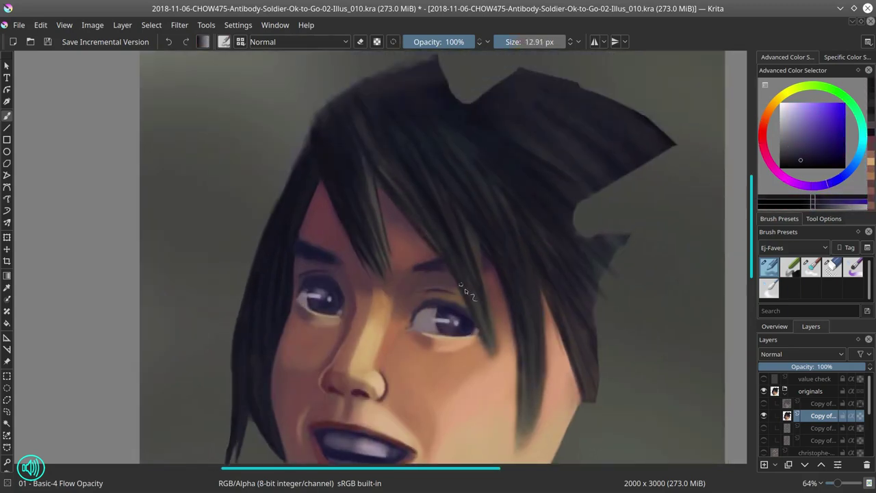
{"action": "left_click", "coordinate": [379, 167], "text": "ctrl"}
{"action": "left_click", "coordinate": [254, 333], "text": "ctrl"}
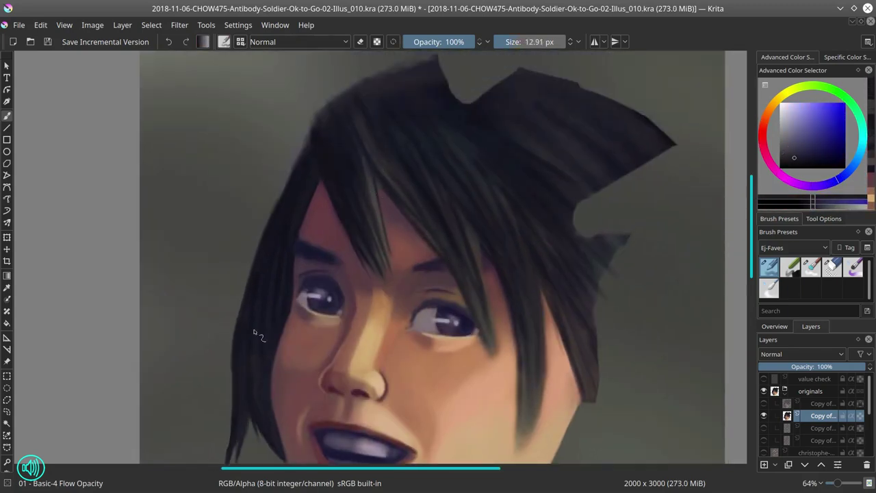
{"action": "left_click", "coordinate": [280, 352], "text": "ctrl"}
Step: Tidy the hairline's outer edge with the eraser and save the file
{"action": "key", "text": "slash"}
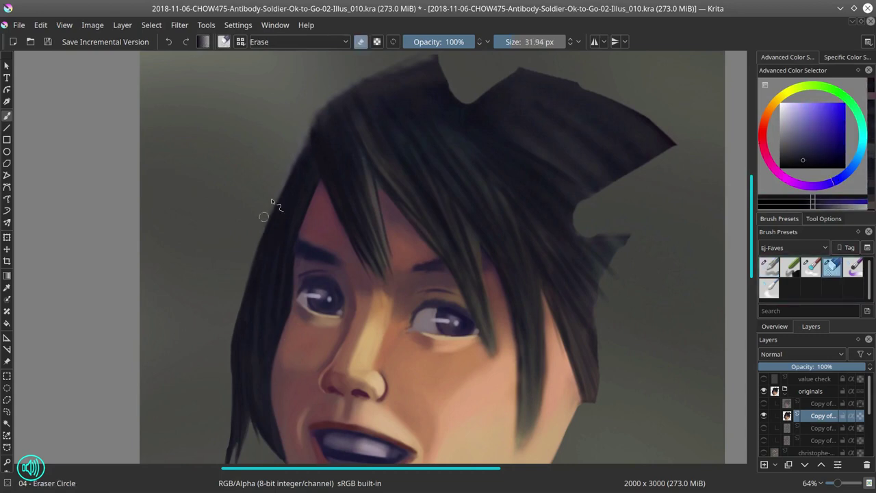
{"action": "key", "text": "slash"}
{"action": "key", "text": "bracketleft"}
{"action": "left_click", "coordinate": [426, 204], "text": "ctrl"}
{"action": "left_click_drag", "start_coordinate": [426, 204], "coordinate": [402, 200]}
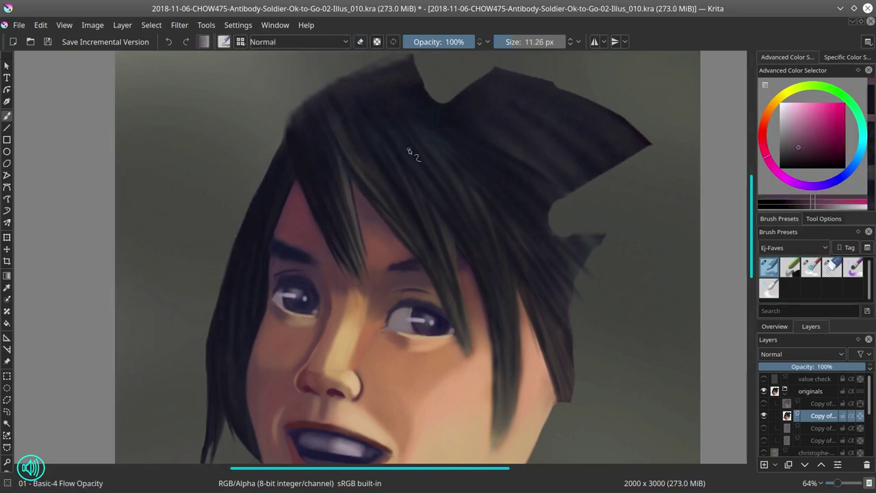
{"action": "left_click", "coordinate": [48, 43]}
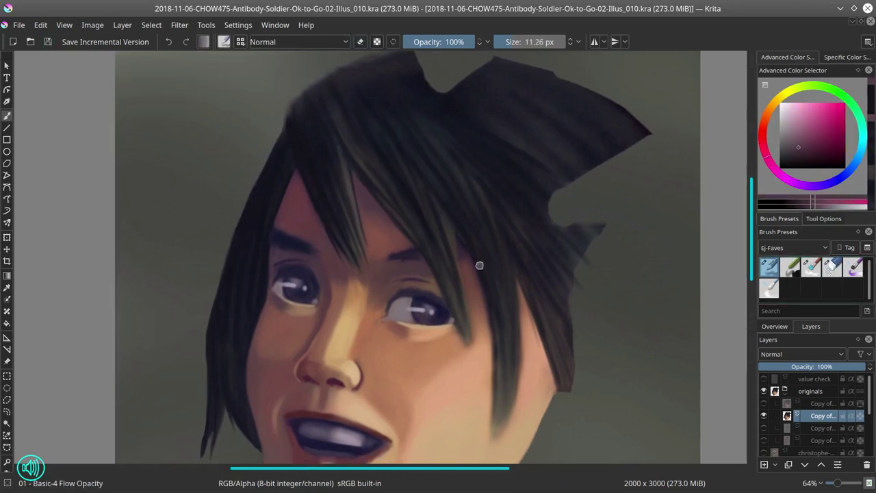
{"action": "scroll", "coordinate": [610, 245], "scroll_direction": "down", "scroll_amount": 6}
{"action": "scroll", "coordinate": [508, 247], "scroll_direction": "up", "scroll_amount": 7}
Step: Soften the shading along and under the nose with the blending brush
{"action": "left_click_drag", "start_coordinate": [480, 206], "coordinate": [452, 294]}
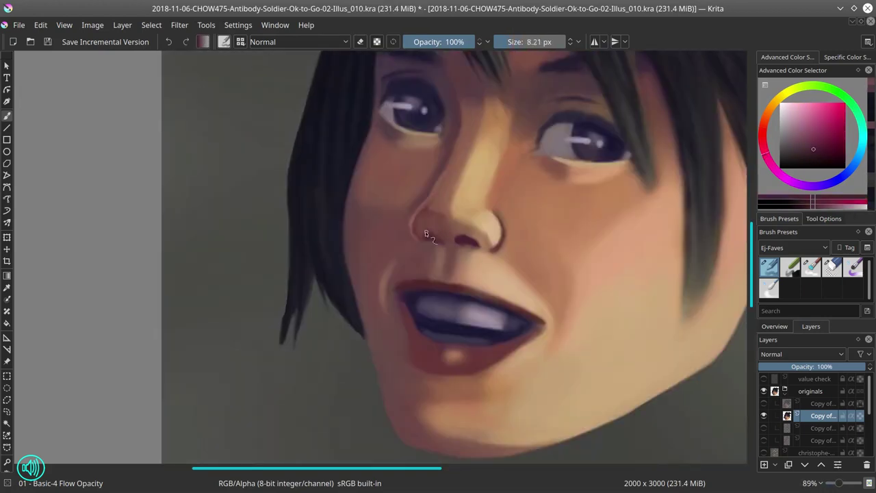
{"action": "key", "text": "slash"}
{"action": "scroll", "coordinate": [519, 287], "scroll_direction": "down", "scroll_amount": 5}
{"action": "scroll", "coordinate": [518, 288], "scroll_direction": "up", "scroll_amount": 5}
{"action": "key", "text": "slash"}
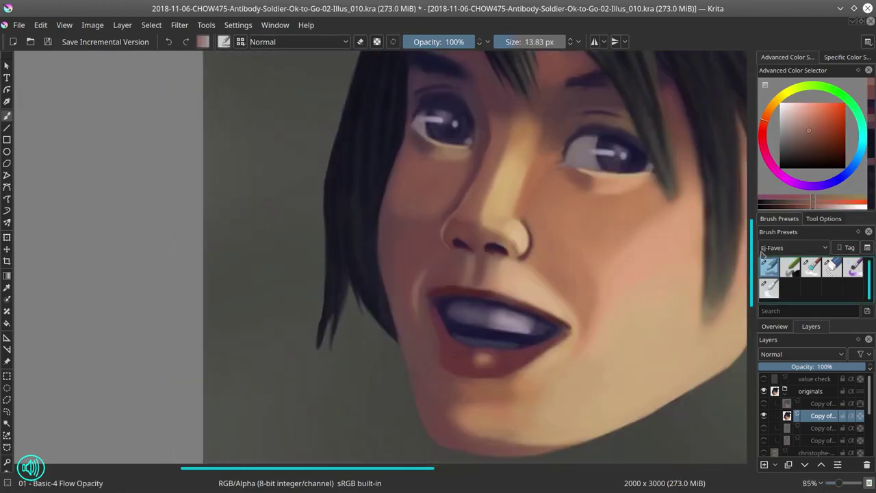
{"action": "left_click", "coordinate": [447, 223], "text": "ctrl"}
{"action": "left_click", "coordinate": [469, 215], "text": "ctrl"}
{"action": "key", "text": "slash"}
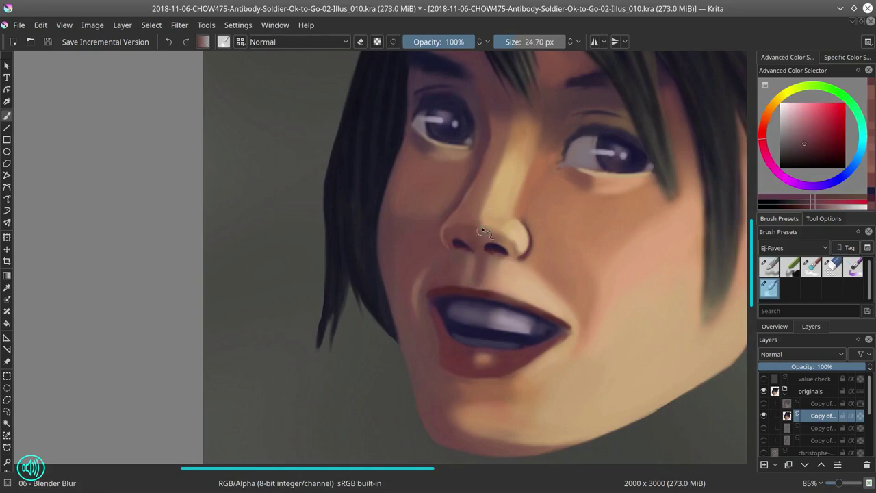
{"action": "key", "text": "slash"}
{"action": "left_click", "coordinate": [482, 227], "text": "ctrl"}
Step: Blend more sampled face colours around the nose and save
{"action": "scroll", "coordinate": [562, 221], "scroll_direction": "down", "scroll_amount": 6}
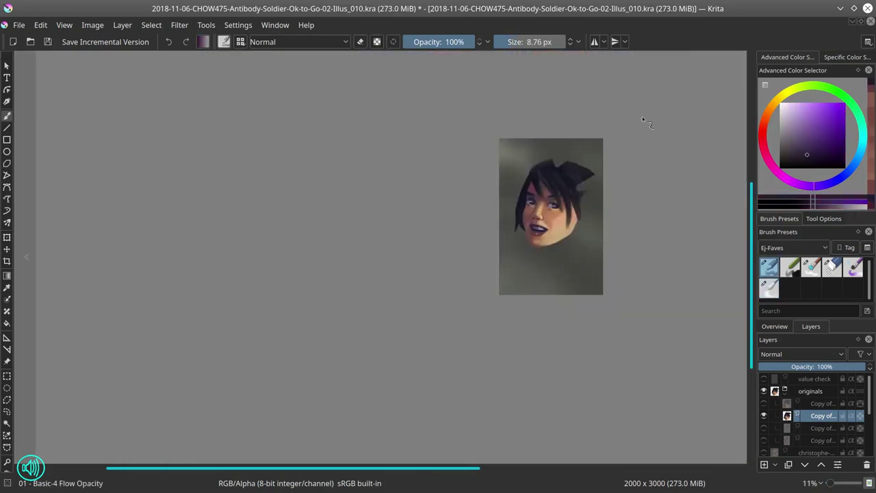
{"action": "key", "text": "slash"}
{"action": "scroll", "coordinate": [453, 230], "scroll_direction": "up", "scroll_amount": 6}
{"action": "scroll", "coordinate": [454, 230], "scroll_direction": "down", "scroll_amount": 6}
{"action": "scroll", "coordinate": [500, 171], "scroll_direction": "up", "scroll_amount": 7}
{"action": "key", "text": "slash"}
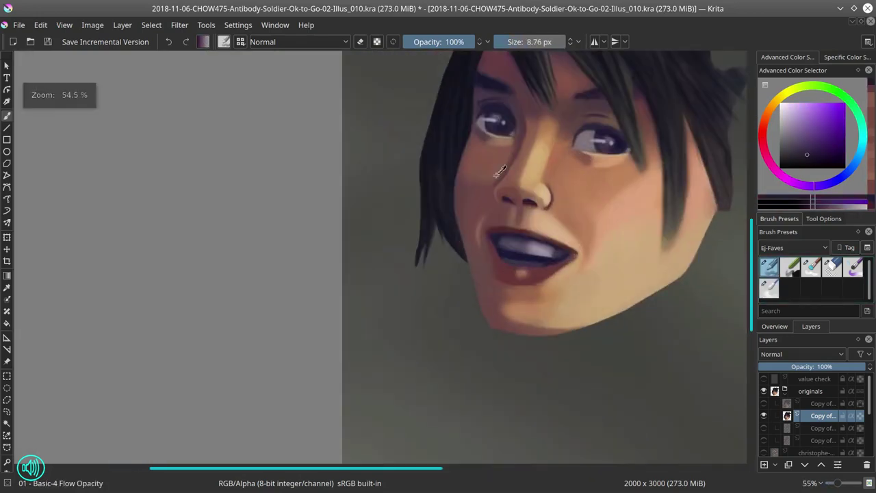
{"action": "left_click", "coordinate": [480, 181], "text": "ctrl"}
{"action": "left_click", "coordinate": [462, 189], "text": "ctrl"}
{"action": "key", "text": "slash"}
{"action": "scroll", "coordinate": [602, 178], "scroll_direction": "down", "scroll_amount": 6}
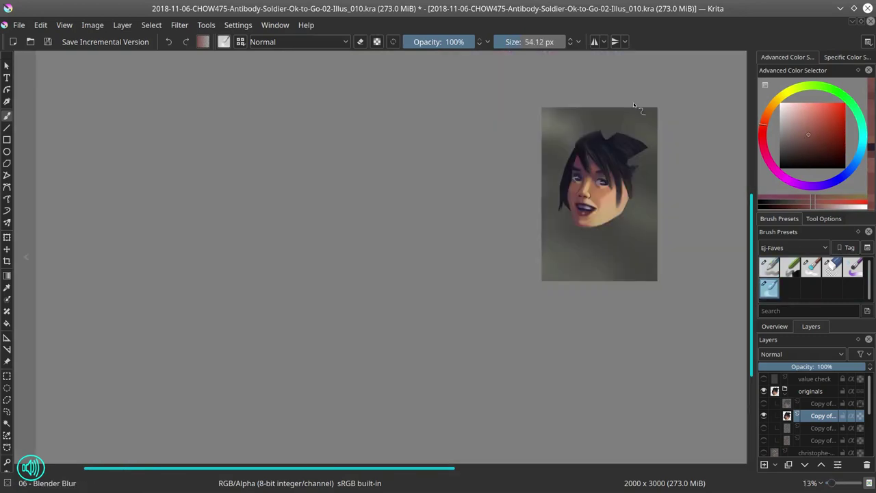
{"action": "left_click", "coordinate": [47, 42]}
Step: In a mirrored view, rework chin, nose and nostril colours and save
{"action": "key", "text": "m"}
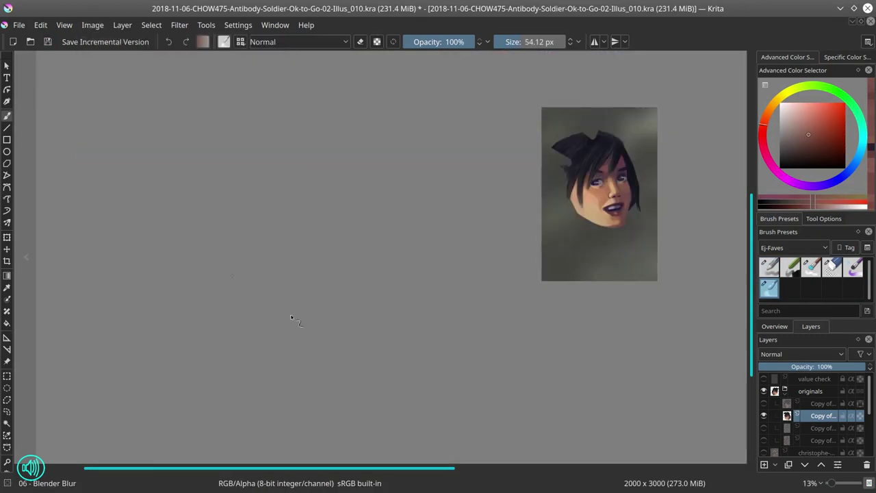
{"action": "scroll", "coordinate": [607, 356], "scroll_direction": "down", "scroll_amount": 2}
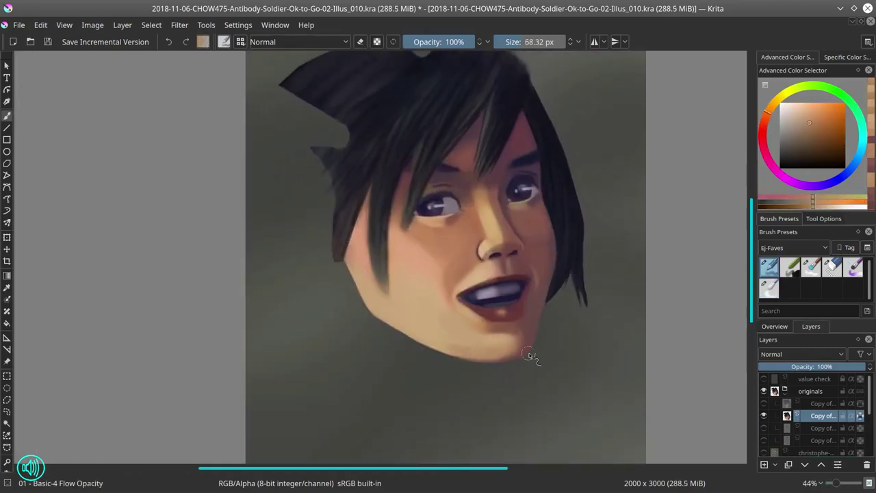
{"action": "left_click", "coordinate": [507, 354], "text": "ctrl"}
{"action": "left_click", "coordinate": [538, 326], "text": "ctrl"}
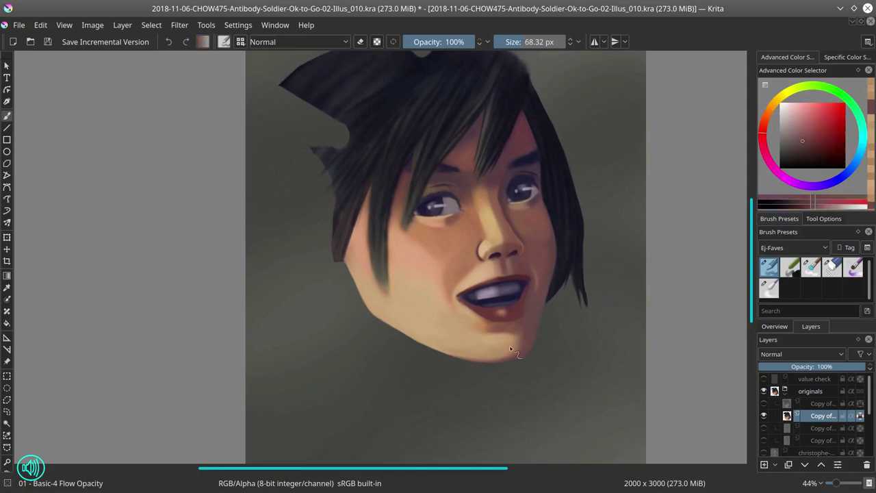
{"action": "key", "text": "ctrl+s"}
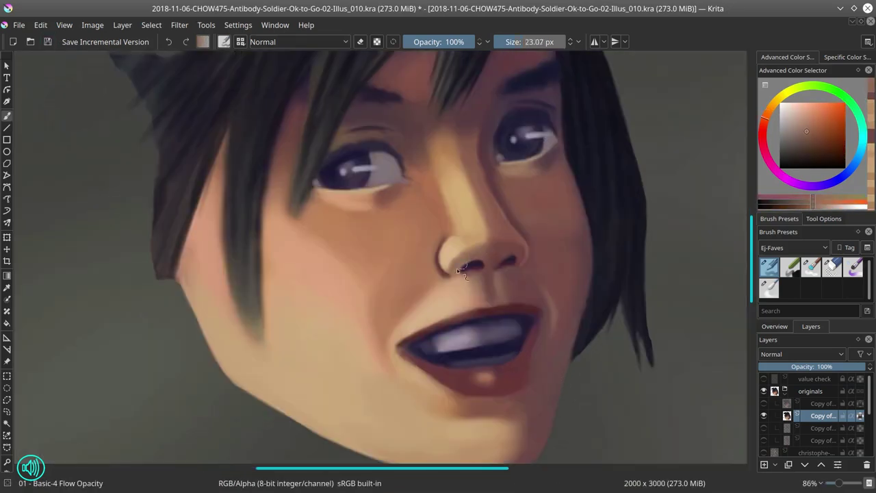
{"action": "left_click", "coordinate": [508, 280], "text": "ctrl"}
{"action": "scroll", "coordinate": [508, 280], "scroll_direction": "down", "scroll_amount": 3}
{"action": "scroll", "coordinate": [517, 193], "scroll_direction": "up", "scroll_amount": 3}
{"action": "left_click", "coordinate": [512, 214], "text": "ctrl"}
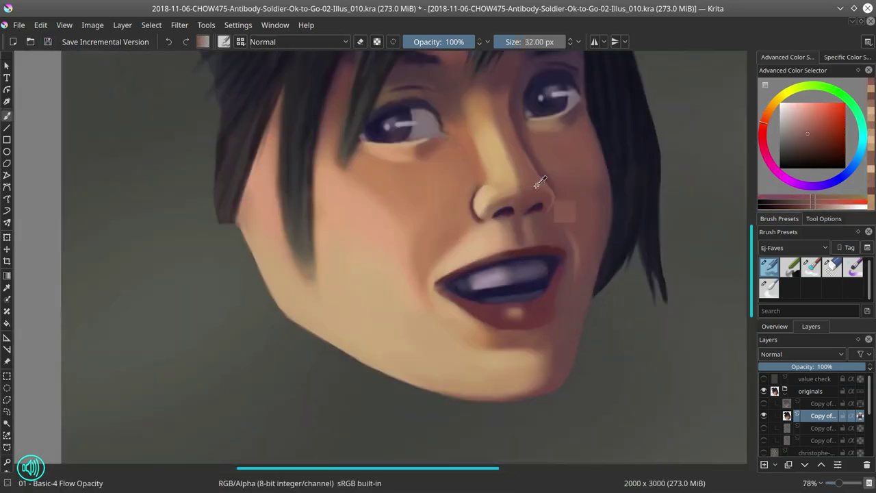
{"action": "key", "text": "slash"}
{"action": "scroll", "coordinate": [541, 211], "scroll_direction": "down", "scroll_amount": 6}
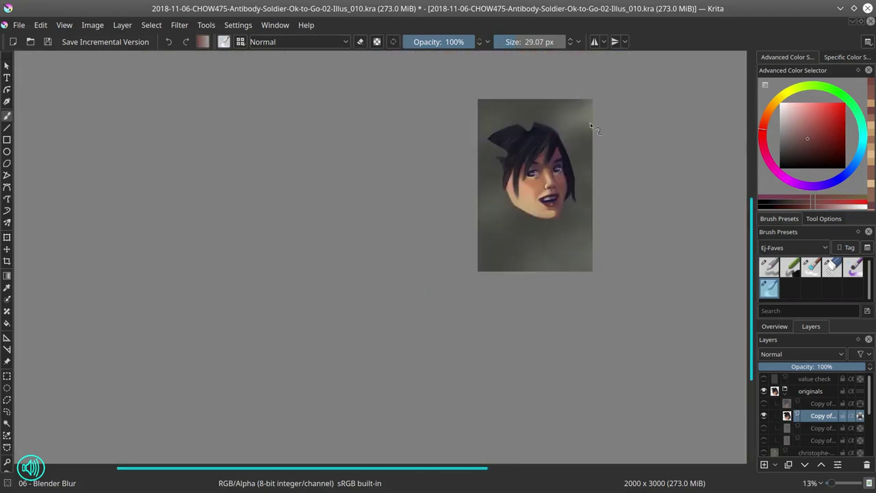
{"action": "left_click", "coordinate": [48, 43]}
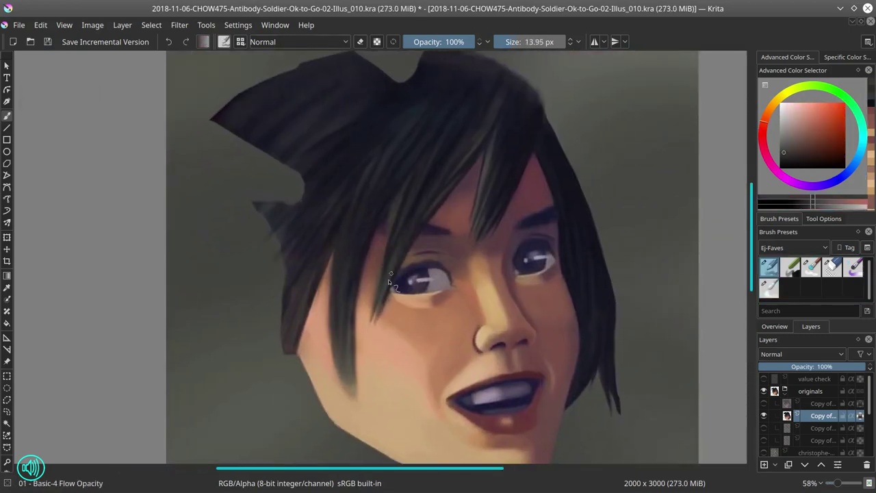
Step: Paint dark hair strands near the left eye falling down toward the chin
{"action": "left_click", "coordinate": [407, 284], "text": "ctrl"}
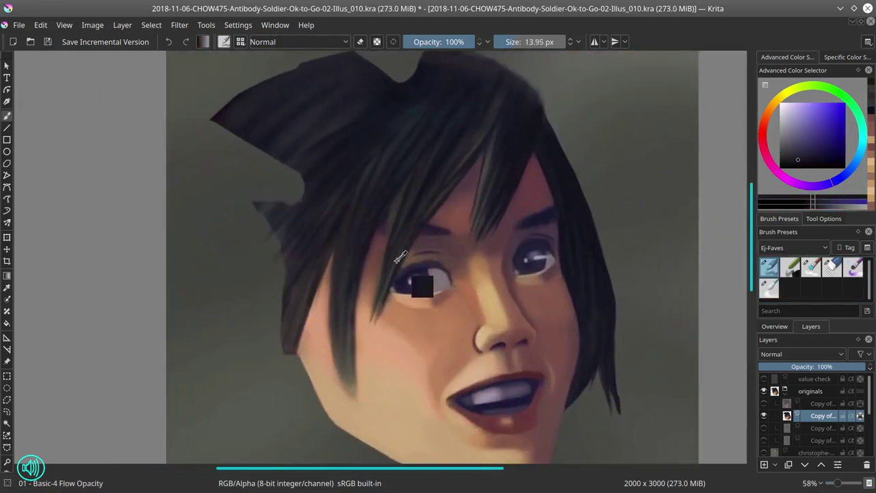
{"action": "left_click", "coordinate": [384, 248], "text": "ctrl"}
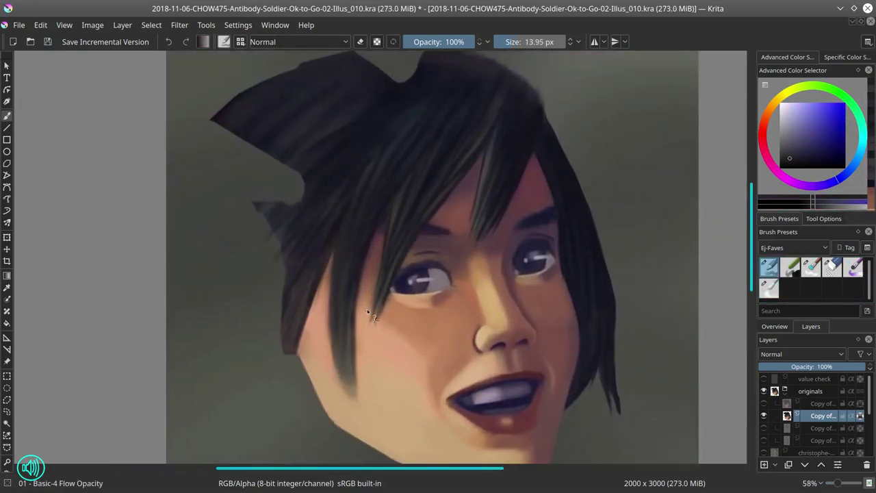
{"action": "left_click_drag", "start_coordinate": [375, 292], "coordinate": [367, 315]}
{"action": "left_click", "coordinate": [385, 333], "text": "ctrl"}
{"action": "left_click", "coordinate": [309, 309], "text": "ctrl"}
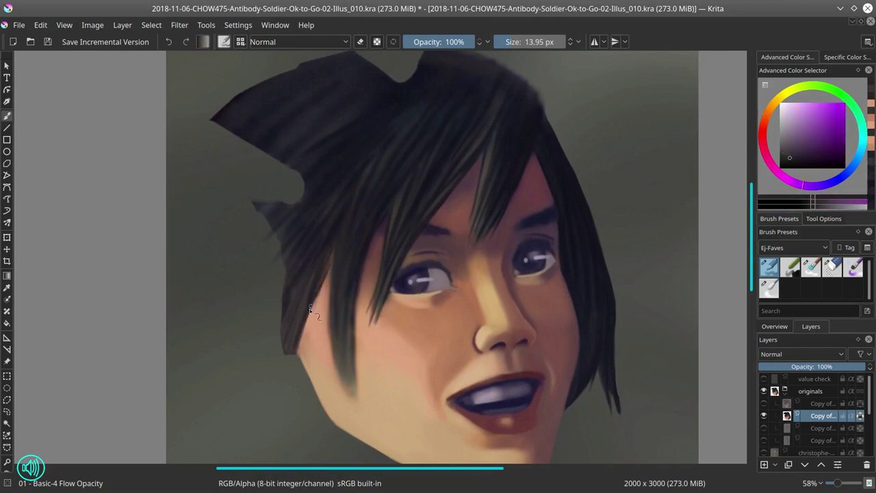
{"action": "left_click", "coordinate": [48, 41]}
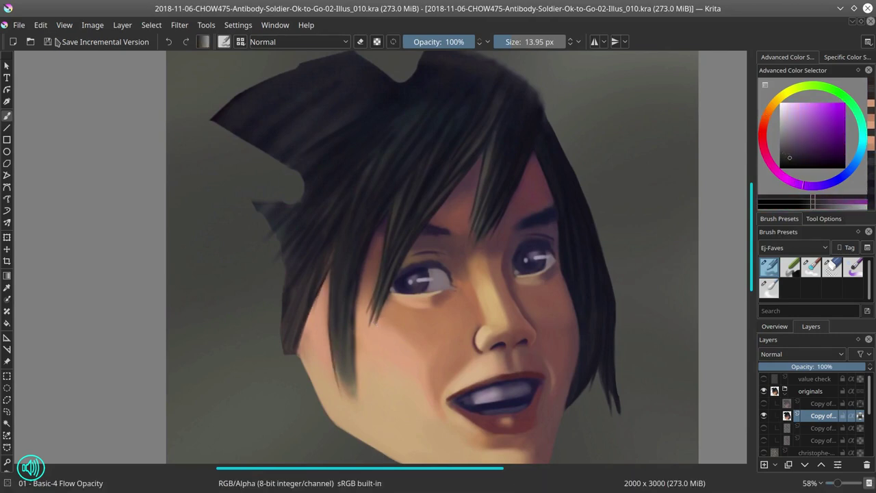
{"action": "left_click", "coordinate": [356, 297], "text": "ctrl"}
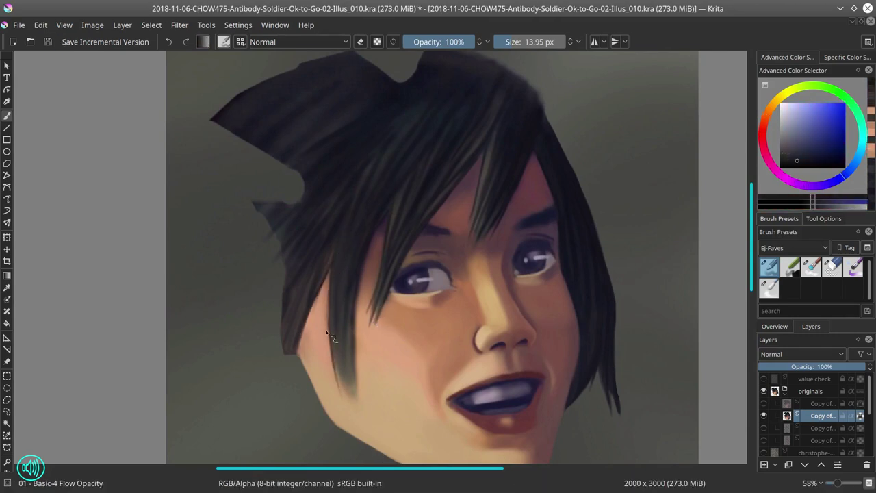
{"action": "mouse_move", "coordinate": [357, 298]}
{"action": "left_mouse_down"}
{"action": "mouse_move", "coordinate": [349, 390]}
{"action": "mouse_move", "coordinate": [362, 362]}
{"action": "mouse_move", "coordinate": [357, 268]}
{"action": "mouse_move", "coordinate": [445, 165]}
{"action": "mouse_move", "coordinate": [400, 276]}
{"action": "left_mouse_up"}
{"action": "left_click", "coordinate": [345, 389], "text": "ctrl"}
Step: Tilt the view and repaint the skin around the eye with pinkish tones
{"action": "scroll", "coordinate": [445, 161], "scroll_direction": "up", "scroll_amount": 3}
{"action": "left_click", "coordinate": [490, 295], "text": "ctrl"}
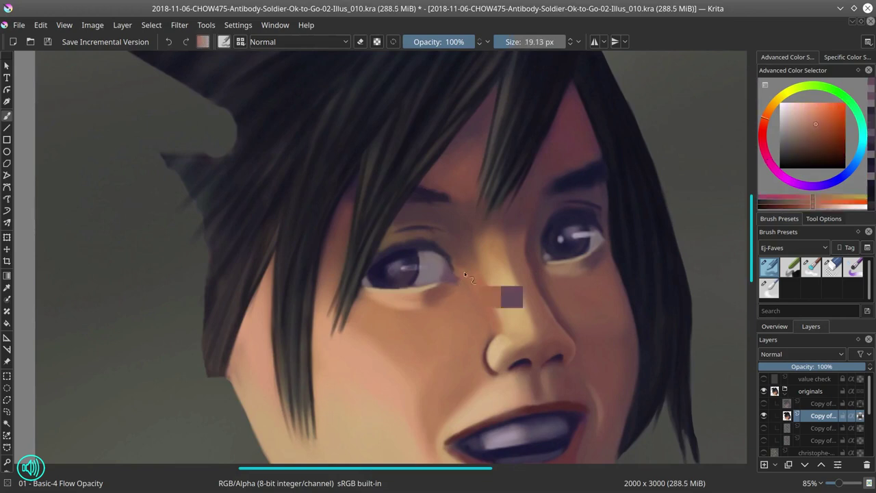
{"action": "key", "text": "6"}
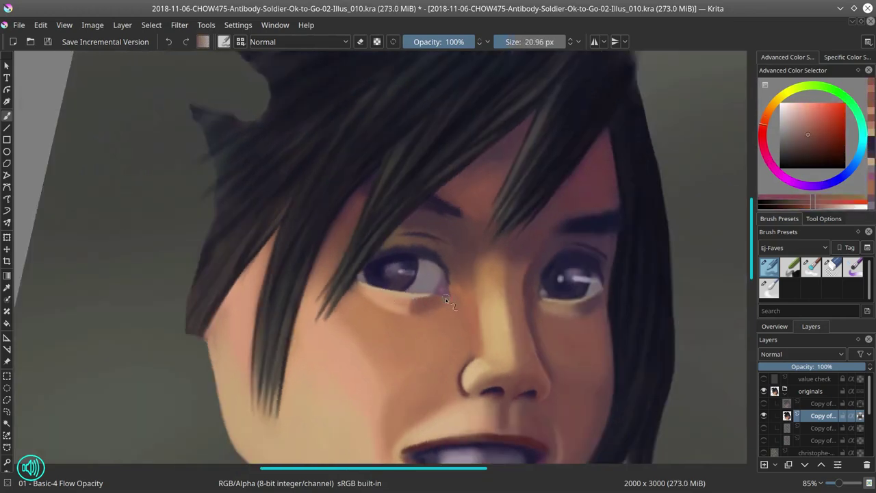
{"action": "left_click", "coordinate": [430, 252], "text": "ctrl"}
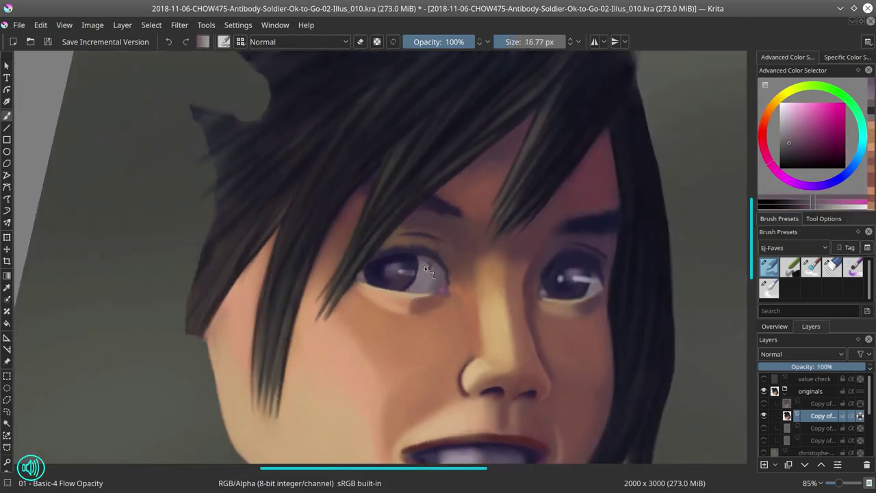
{"action": "left_click_drag", "start_coordinate": [424, 266], "coordinate": [445, 239]}
{"action": "left_click", "coordinate": [429, 280], "text": "ctrl"}
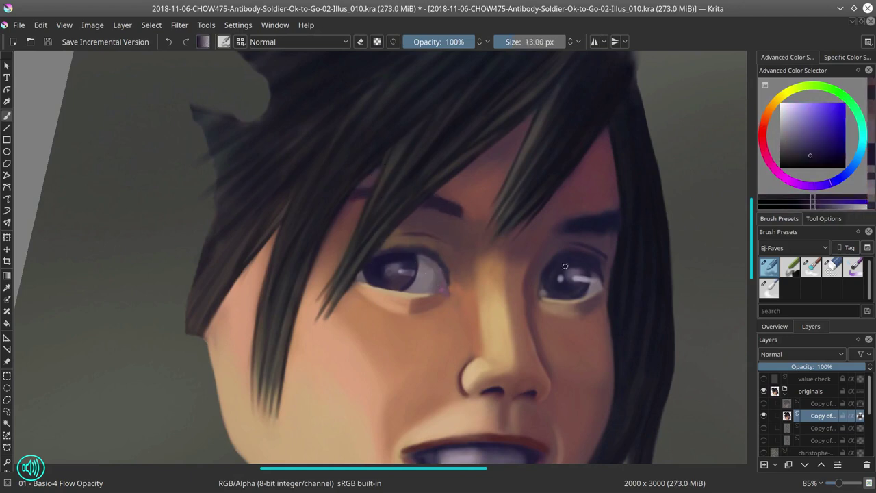
{"action": "left_click", "coordinate": [446, 286], "text": "ctrl"}
Step: Paint out the right eye's white highlight with iris purple and blend the skin below
{"action": "left_click", "coordinate": [593, 261], "text": "ctrl"}
{"action": "left_click_drag", "start_coordinate": [590, 261], "coordinate": [590, 281], "text": "shift"}
{"action": "left_click", "coordinate": [581, 286], "text": "ctrl"}
{"action": "left_click_drag", "start_coordinate": [463, 261], "coordinate": [497, 269], "text": "shift"}
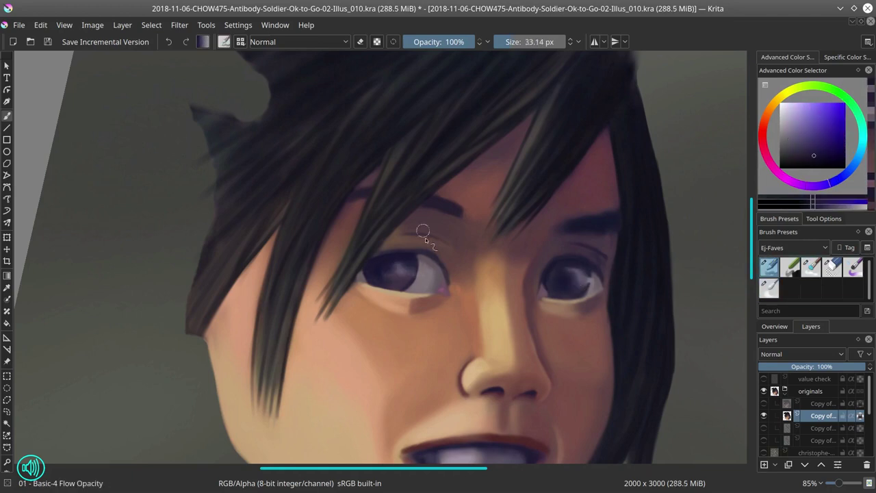
{"action": "left_click_drag", "start_coordinate": [595, 279], "coordinate": [609, 278], "text": "shift"}
{"action": "left_click", "coordinate": [619, 249], "text": "ctrl"}
{"action": "left_click", "coordinate": [572, 272], "text": "ctrl"}
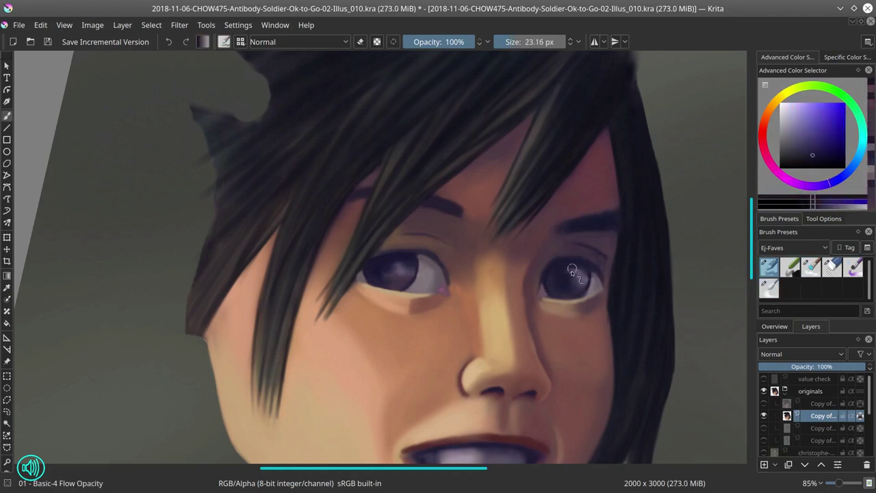
{"action": "left_click", "coordinate": [552, 299], "text": "ctrl"}
{"action": "left_click_drag", "start_coordinate": [552, 299], "coordinate": [579, 312], "text": "shift"}
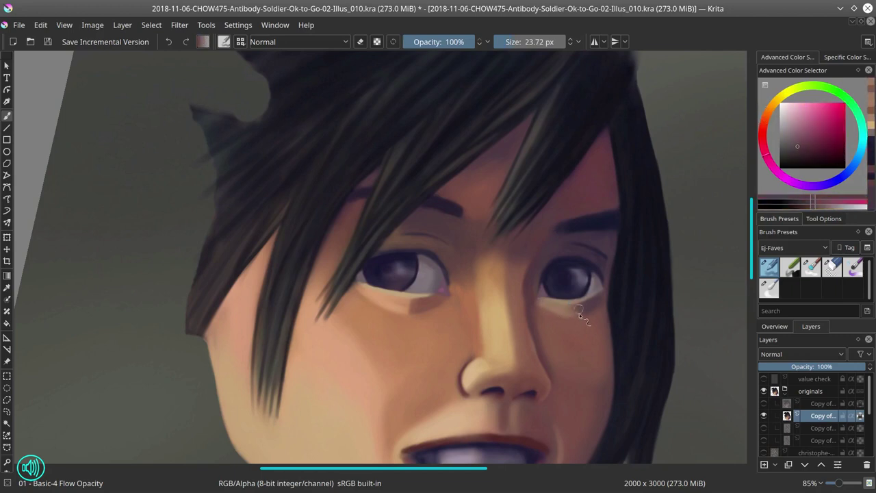
{"action": "key", "text": "/"}
{"action": "key", "text": "2"}
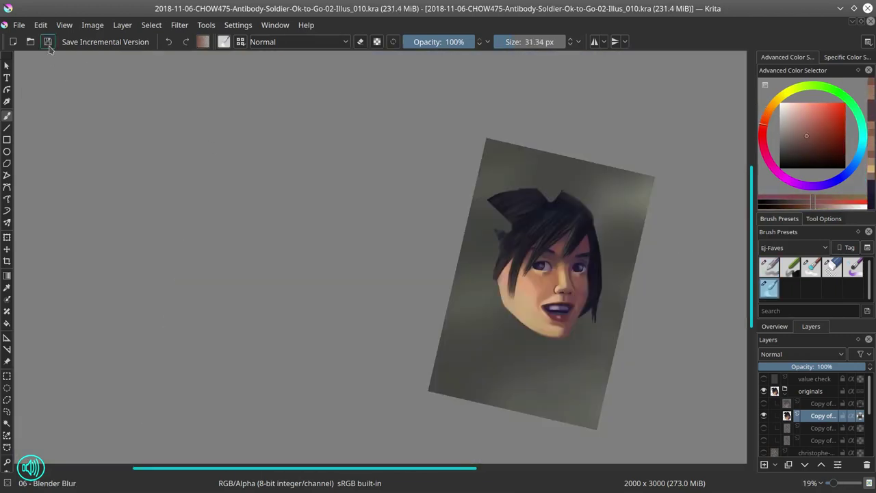
{"action": "key", "text": "alt+i"}
Step: Sample a dark purple from the eye, enlarge the brush, and save the painting
{"action": "key", "text": "Escape"}
{"action": "left_click_drag", "start_coordinate": [682, 250], "coordinate": [577, 240]}
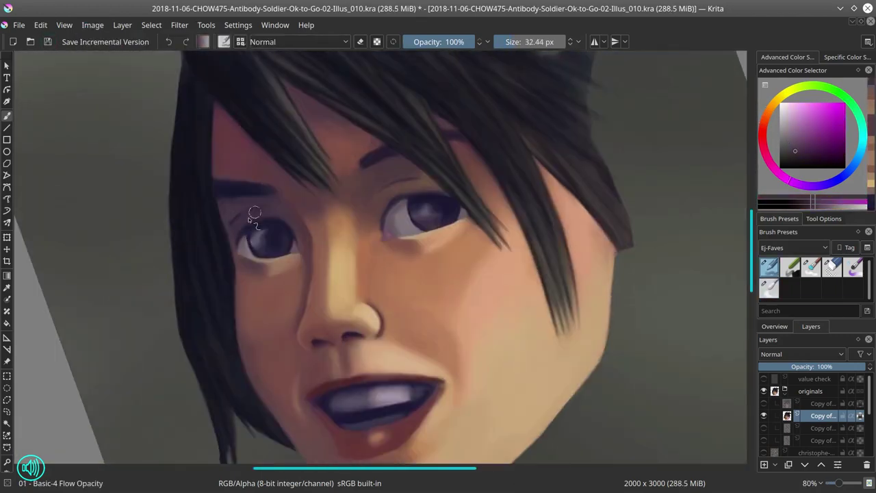
{"action": "left_click", "coordinate": [241, 243], "text": "ctrl"}
{"action": "left_click_drag", "start_coordinate": [241, 243], "coordinate": [385, 220], "text": "shift"}
{"action": "scroll", "coordinate": [411, 212], "scroll_direction": "down", "scroll_amount": 1}
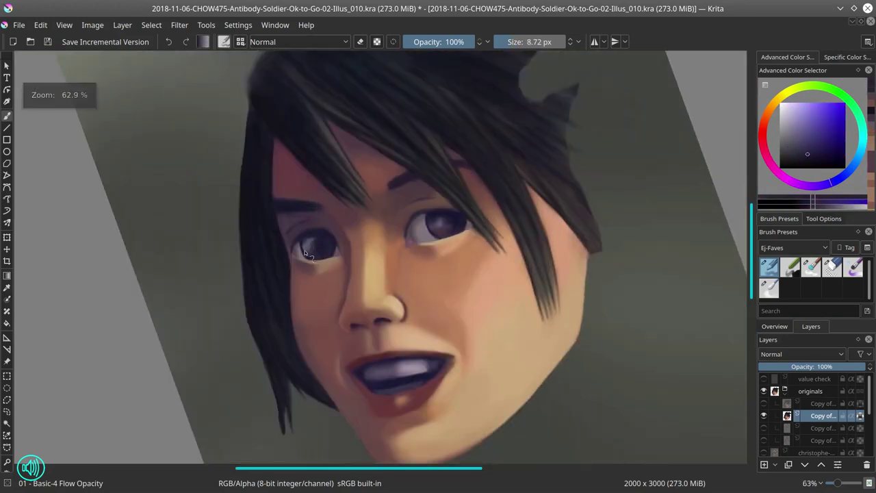
{"action": "key", "text": "2"}
{"action": "left_click", "coordinate": [47, 42]}
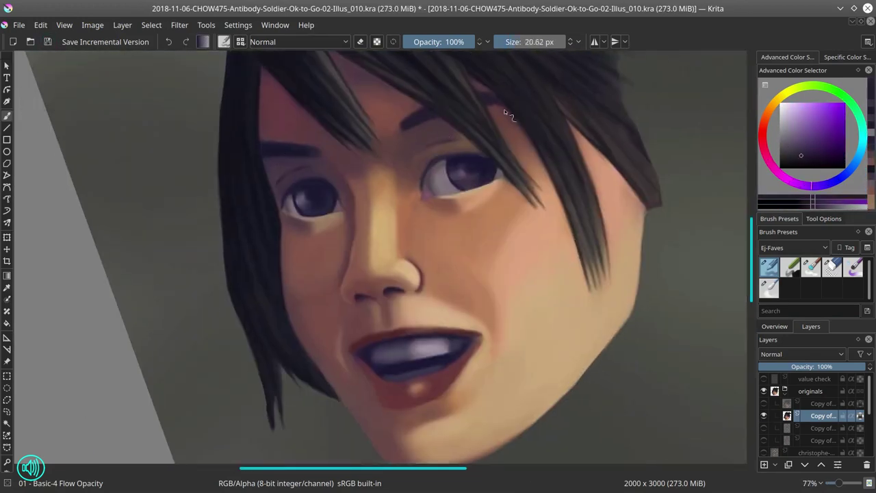
Step: Sample green-grey tones from the eyes and dab green flecks into both irises
{"action": "left_click", "coordinate": [312, 201], "text": "ctrl"}
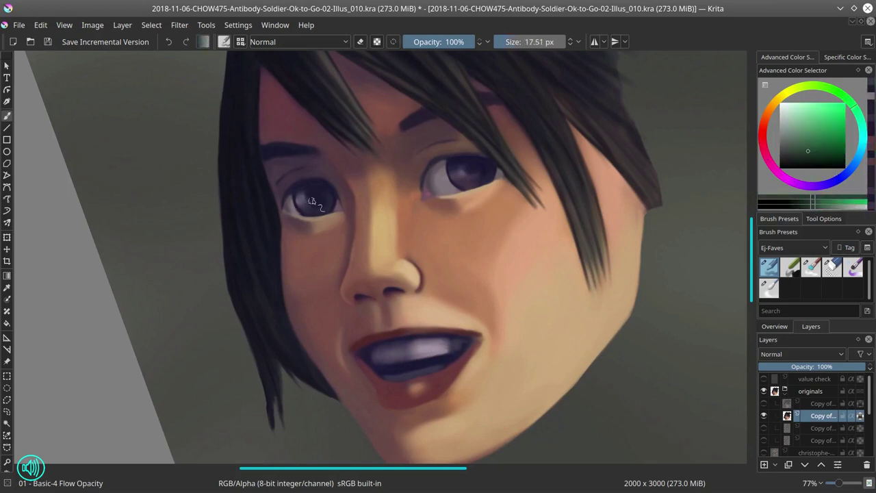
{"action": "left_click", "coordinate": [484, 176], "text": "ctrl"}
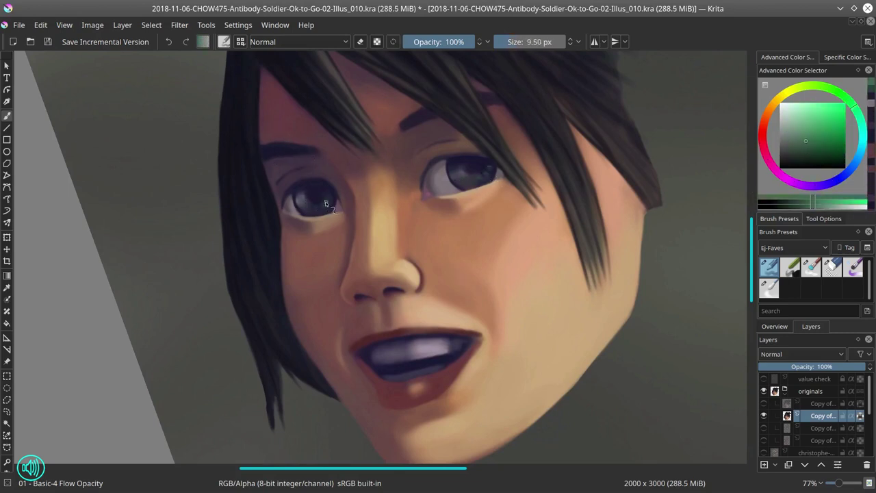
{"action": "left_click", "coordinate": [490, 171]}
{"action": "left_click", "coordinate": [298, 197], "text": "ctrl"}
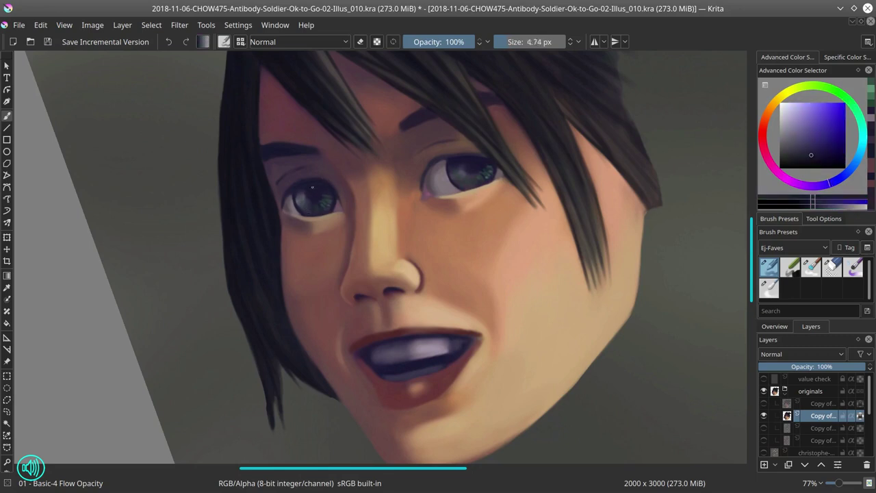
Step: Sample skin and pinkish-brown tones from the face for a dab over the upper lip
{"action": "scroll", "coordinate": [336, 236], "scroll_direction": "down", "scroll_amount": 1}
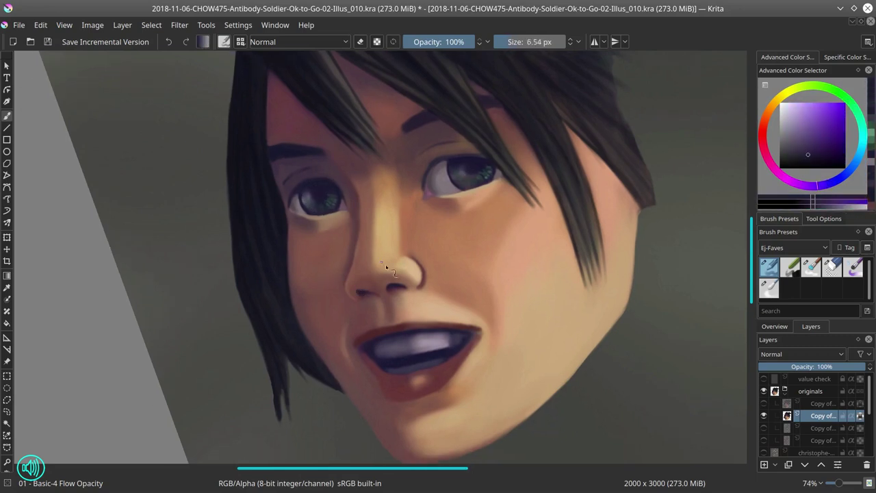
{"action": "left_click", "coordinate": [381, 284], "text": "ctrl"}
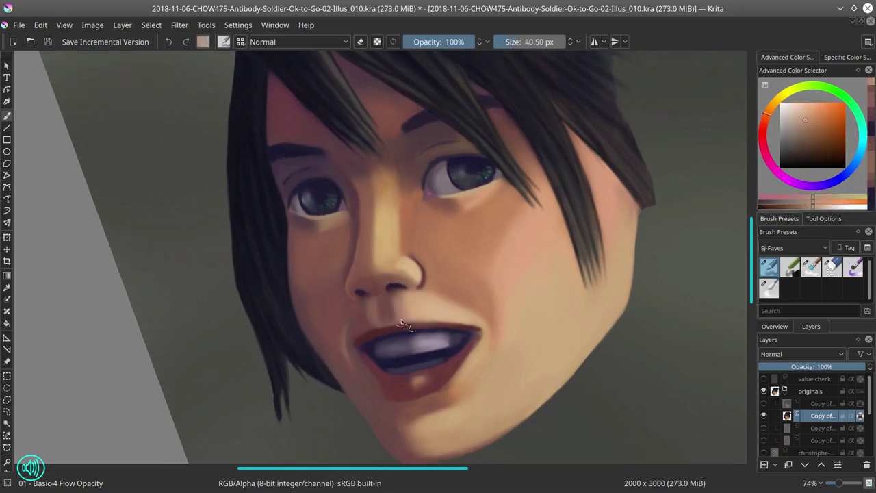
{"action": "left_click", "coordinate": [457, 208], "text": "ctrl"}
{"action": "left_click", "coordinate": [456, 208], "text": "ctrl"}
{"action": "scroll", "coordinate": [480, 273], "scroll_direction": "down", "scroll_amount": 7}
{"action": "scroll", "coordinate": [349, 293], "scroll_direction": "up", "scroll_amount": 7}
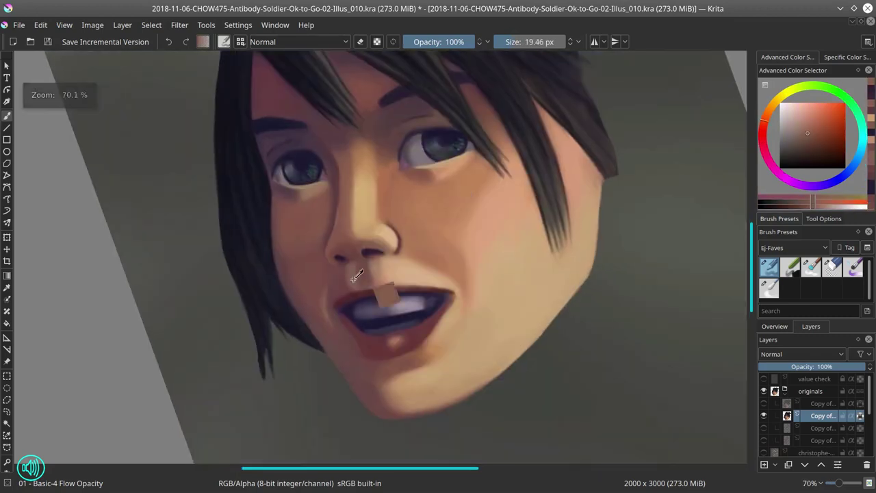
Step: Save the painting and fit the whole page in view
{"action": "scroll", "coordinate": [481, 221], "scroll_direction": "down", "scroll_amount": 8}
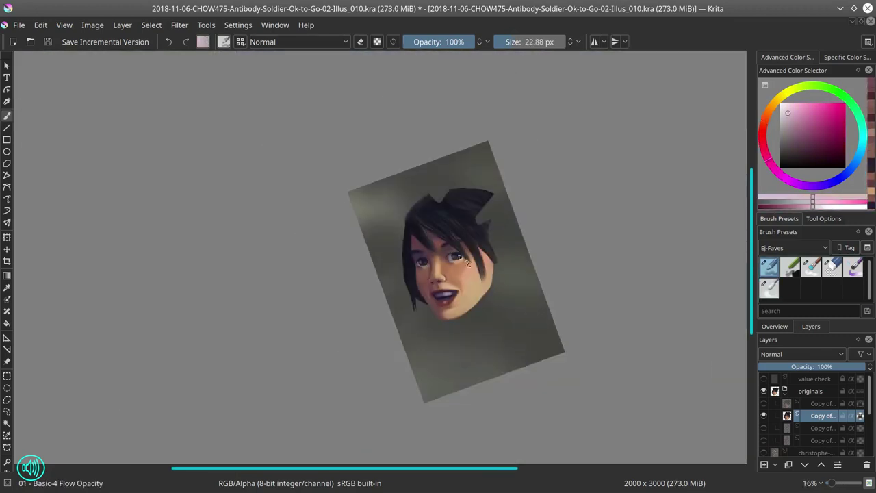
{"action": "scroll", "coordinate": [325, 218], "scroll_direction": "up", "scroll_amount": 6}
{"action": "scroll", "coordinate": [424, 205], "scroll_direction": "down", "scroll_amount": 5}
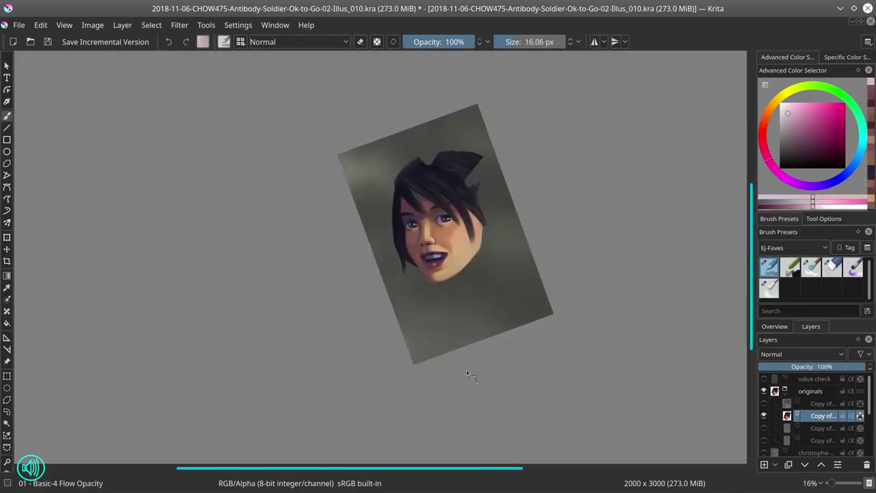
{"action": "key", "text": "5"}
{"action": "scroll", "coordinate": [503, 178], "scroll_direction": "down", "scroll_amount": 3}
{"action": "left_click", "coordinate": [47, 41]}
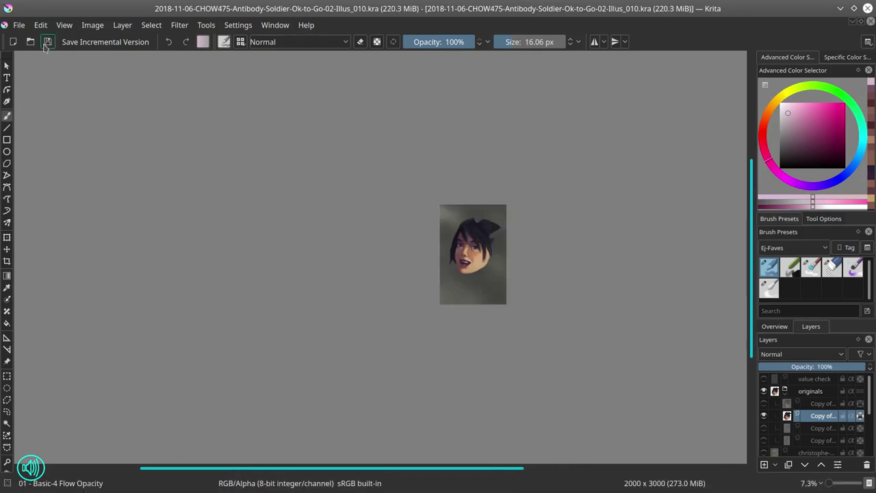
{"action": "key", "text": "2"}
Step: Sample dark eye and reddish chin skin tones and enlarge the brush
{"action": "left_click", "coordinate": [441, 277], "text": "ctrl"}
{"action": "scroll", "coordinate": [442, 277], "scroll_direction": "up", "scroll_amount": 4}
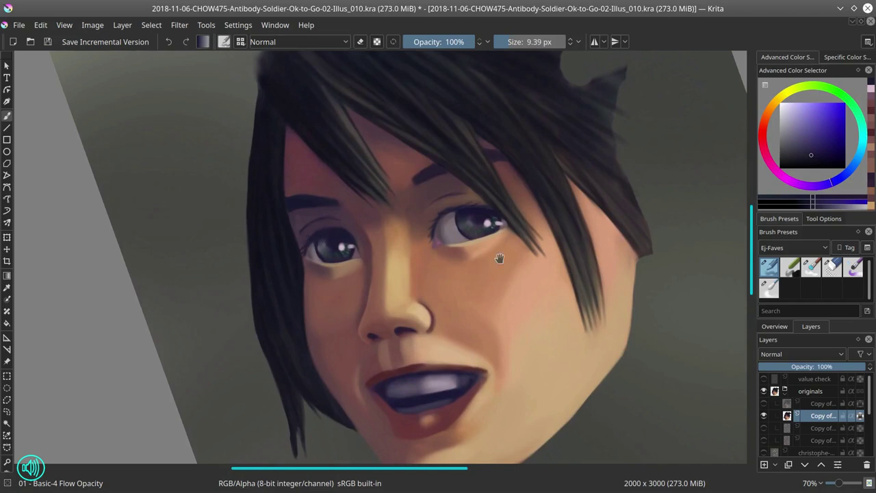
{"action": "left_click_drag", "start_coordinate": [499, 258], "coordinate": [474, 195]}
{"action": "scroll", "coordinate": [307, 238], "scroll_direction": "down", "scroll_amount": 10}
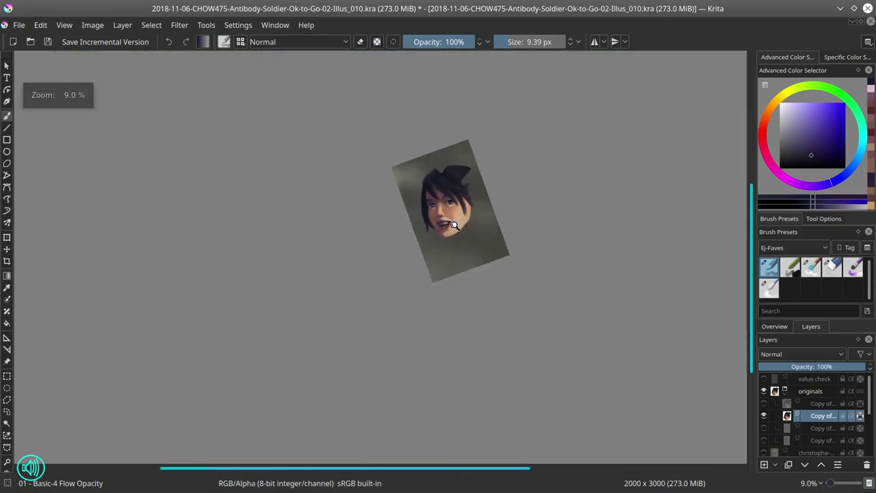
{"action": "scroll", "coordinate": [386, 266], "scroll_direction": "up", "scroll_amount": 8}
{"action": "left_click", "coordinate": [386, 266], "text": "ctrl"}
{"action": "left_click_drag", "start_coordinate": [386, 266], "coordinate": [425, 269]}
{"action": "left_click", "coordinate": [425, 268], "text": "ctrl"}
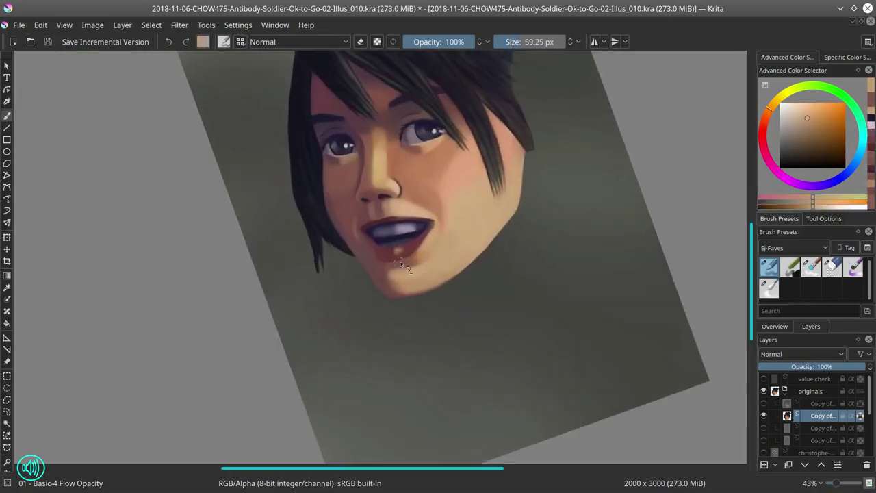
{"action": "scroll", "coordinate": [354, 269], "scroll_direction": "up", "scroll_amount": 6}
Step: Sample purple and skin colours around the mouth to tone down the lower lip
{"action": "left_click", "coordinate": [416, 251], "text": "ctrl"}
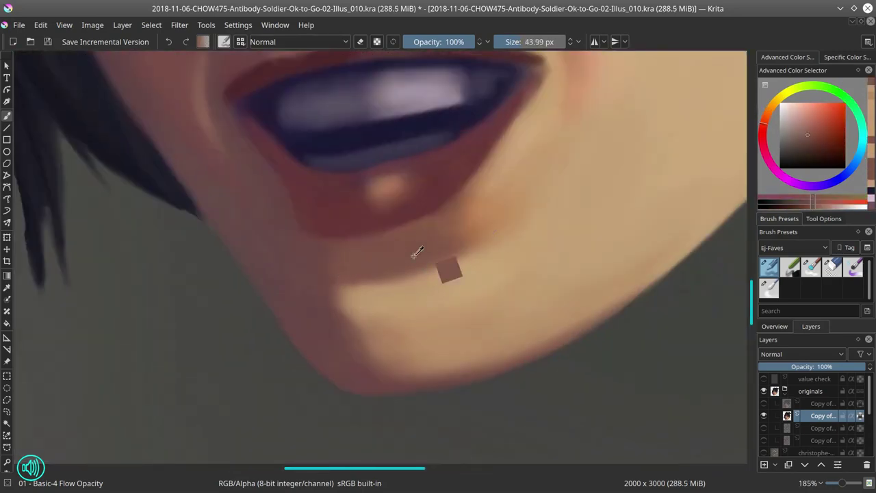
{"action": "left_click", "coordinate": [47, 42]}
{"action": "scroll", "coordinate": [344, 167], "scroll_direction": "up", "scroll_amount": 5}
{"action": "scroll", "coordinate": [345, 167], "scroll_direction": "down", "scroll_amount": 3}
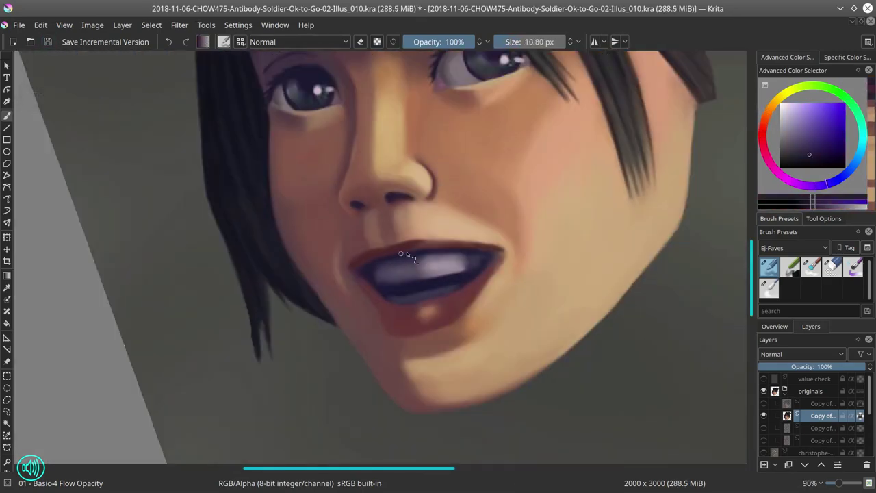
{"action": "left_click", "coordinate": [445, 250], "text": "ctrl"}
{"action": "left_click", "coordinate": [473, 257], "text": "ctrl"}
{"action": "left_click", "coordinate": [487, 245], "text": "ctrl"}
Step: Try a dark stroke on the cheek with the swapped colour, then undo it
{"action": "left_click", "coordinate": [514, 248], "text": "ctrl"}
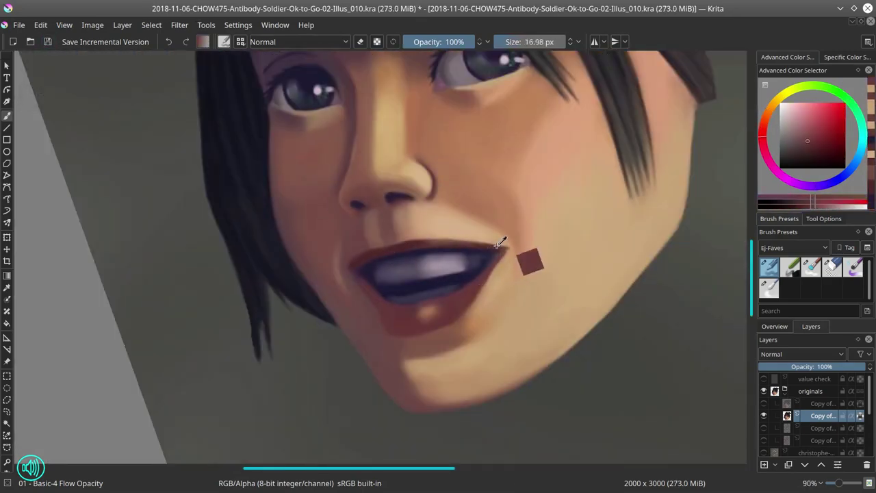
{"action": "key", "text": "x"}
{"action": "key", "text": "x"}
{"action": "key", "text": "x"}
{"action": "left_click_drag", "start_coordinate": [494, 299], "coordinate": [542, 280]}
{"action": "key", "text": "ctrl+z"}
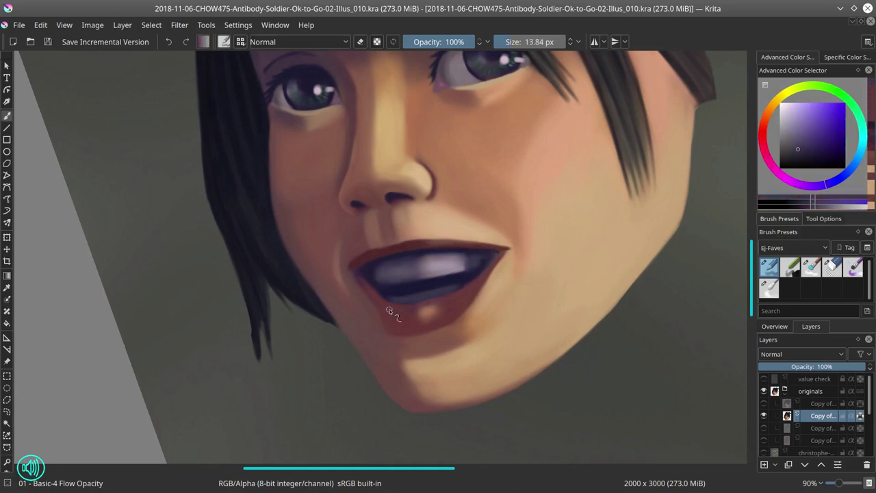
{"action": "key", "text": "x"}
{"action": "key", "text": "x"}
{"action": "key", "text": "x"}
{"action": "key", "text": "x"}
Step: Paint tooth separations with a small purple brush, briefly using Screen blending for glow
{"action": "left_click", "coordinate": [484, 264], "text": "ctrl"}
{"action": "left_click_drag", "start_coordinate": [484, 264], "coordinate": [396, 266]}
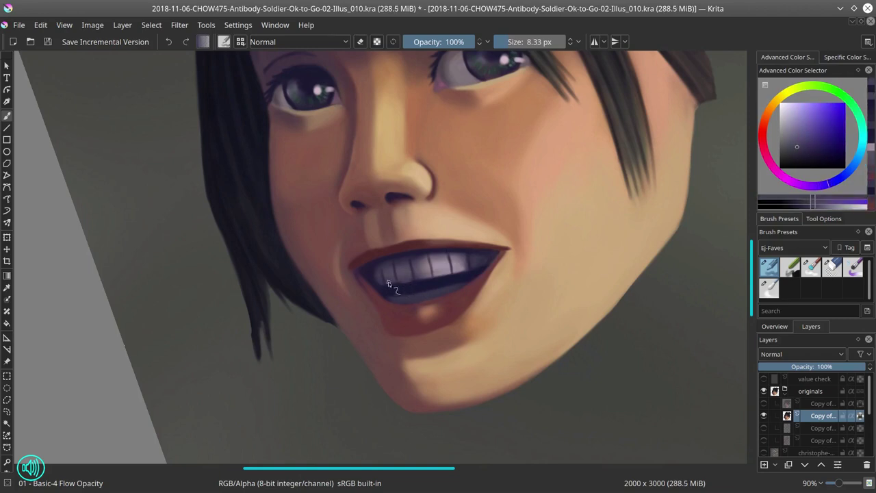
{"action": "left_click", "coordinate": [472, 269], "text": "ctrl"}
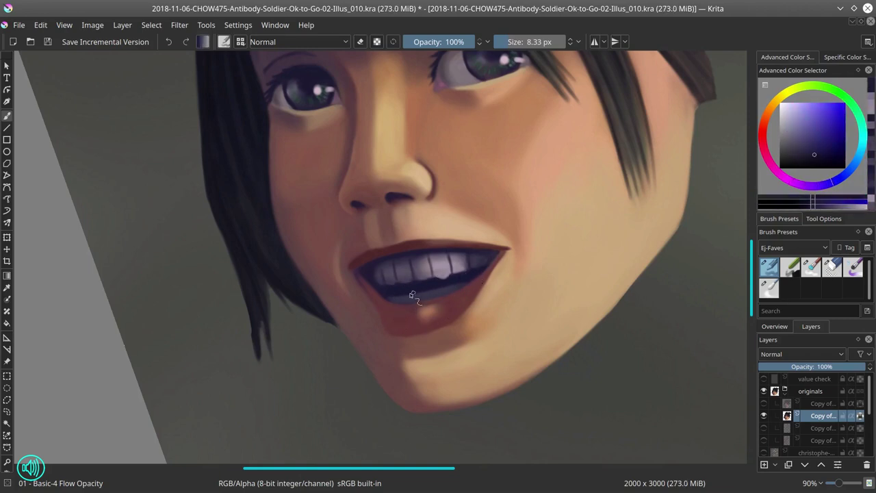
{"action": "key", "text": "/"}
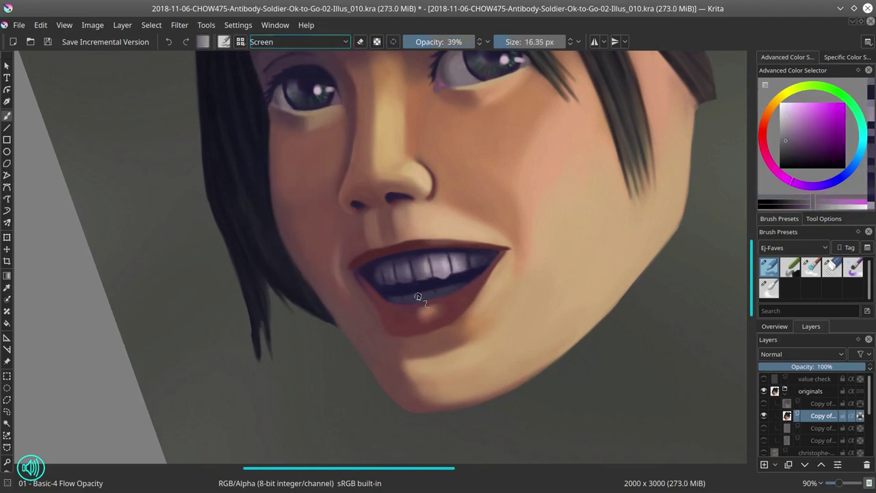
{"action": "scroll", "coordinate": [624, 164], "scroll_direction": "down", "scroll_amount": 7}
{"action": "scroll", "coordinate": [412, 324], "scroll_direction": "up", "scroll_amount": 7}
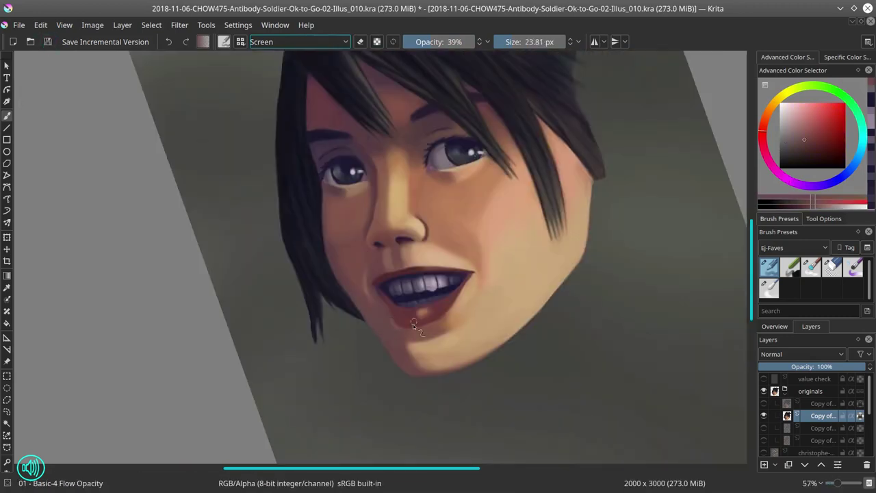
{"action": "key", "text": "/"}
Step: Blend a lighter pink highlight across the lower lip, ending on a 14 px Basic-4 brush
{"action": "left_click", "coordinate": [812, 124]}
{"action": "key", "text": "bracketleft"}
{"action": "key", "text": "bracketleft"}
{"action": "key", "text": "bracketleft"}
{"action": "key", "text": "bracketleft"}
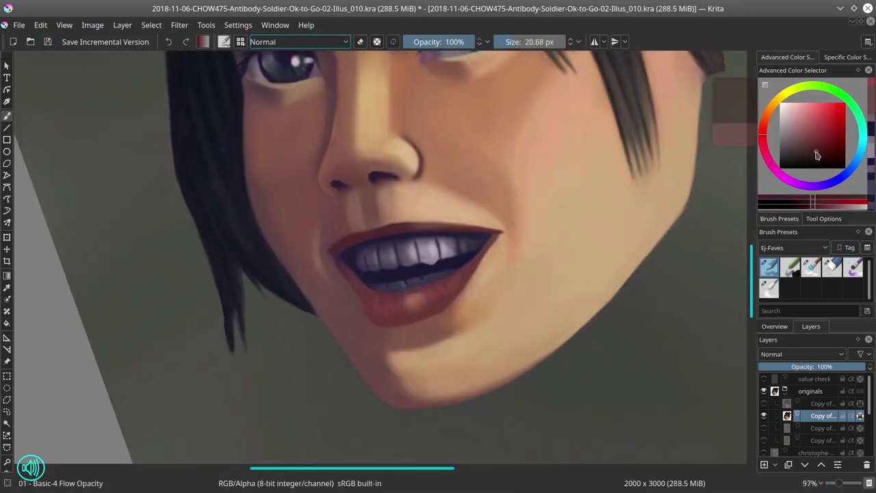
{"action": "scroll", "coordinate": [447, 288], "scroll_direction": "down", "scroll_amount": 2}
{"action": "key", "text": "bracketright"}
{"action": "key", "text": "bracketright"}
{"action": "key", "text": "bracketright"}
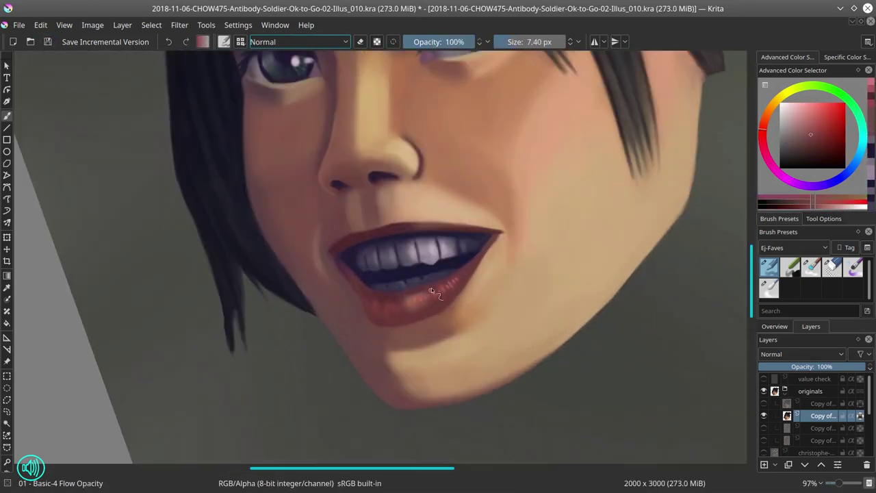
{"action": "left_click", "coordinate": [462, 265], "text": "ctrl"}
{"action": "key", "text": "slash"}
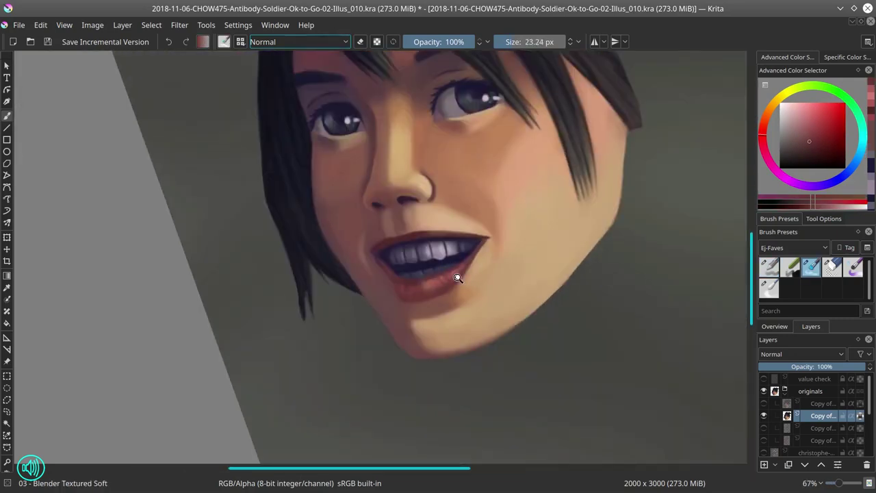
{"action": "scroll", "coordinate": [458, 278], "scroll_direction": "up", "scroll_amount": 3}
{"action": "key", "text": "slash"}
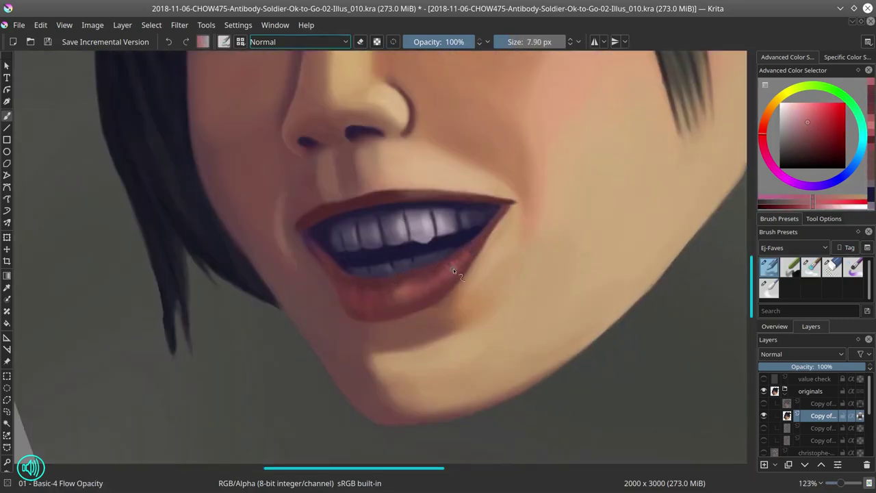
{"action": "scroll", "coordinate": [479, 281], "scroll_direction": "down", "scroll_amount": 3}
{"action": "key", "text": "bracketleft"}
{"action": "key", "text": "bracketleft"}
{"action": "scroll", "coordinate": [506, 299], "scroll_direction": "down", "scroll_amount": 4}
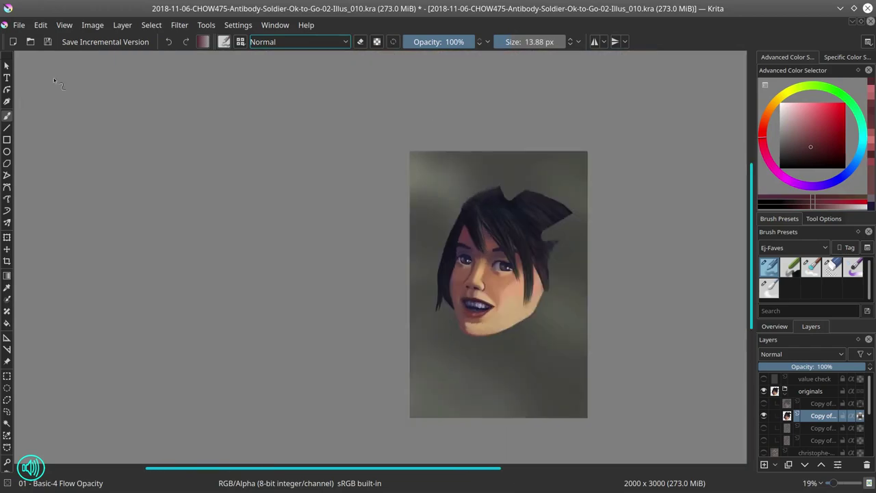
Step: Duplicate the face layer, hide grey-for-sketch, fade the copy to 26%, and scale it into the helmet
{"action": "right_click", "coordinate": [822, 403]}
{"action": "left_click", "coordinate": [782, 229]}
{"action": "left_click", "coordinate": [764, 428]}
{"action": "left_click", "coordinate": [786, 366]}
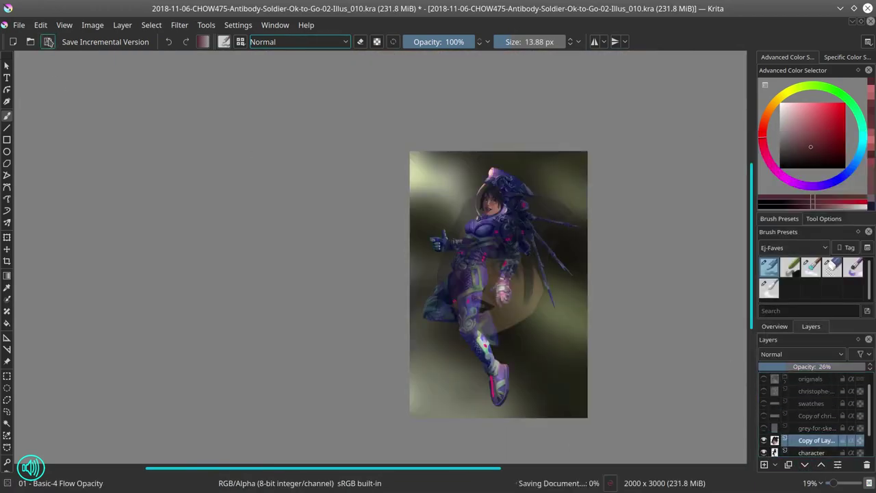
{"action": "key", "text": "ctrl+t"}
{"action": "key", "text": "1"}
{"action": "left_click_drag", "start_coordinate": [437, 79], "coordinate": [330, 251]}
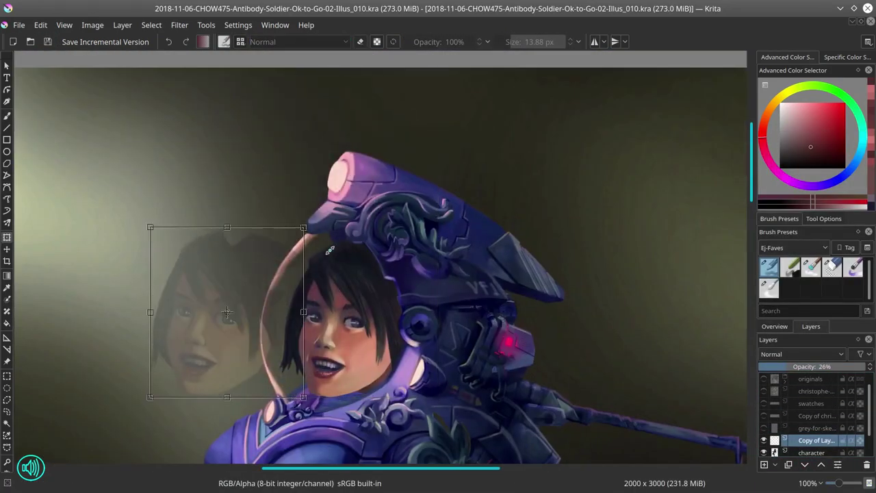
{"action": "left_click_drag", "start_coordinate": [227, 312], "coordinate": [356, 315]}
{"action": "scroll", "coordinate": [301, 387], "scroll_direction": "up", "scroll_amount": 2}
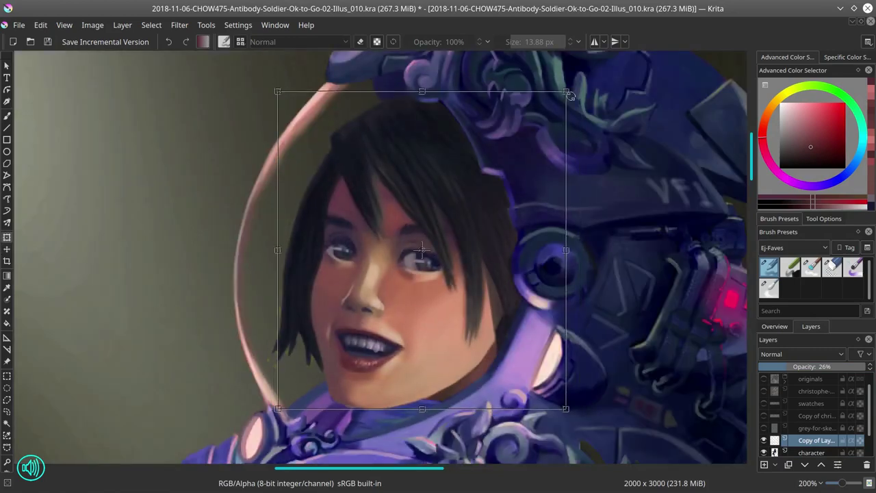
{"action": "key", "text": "Return"}
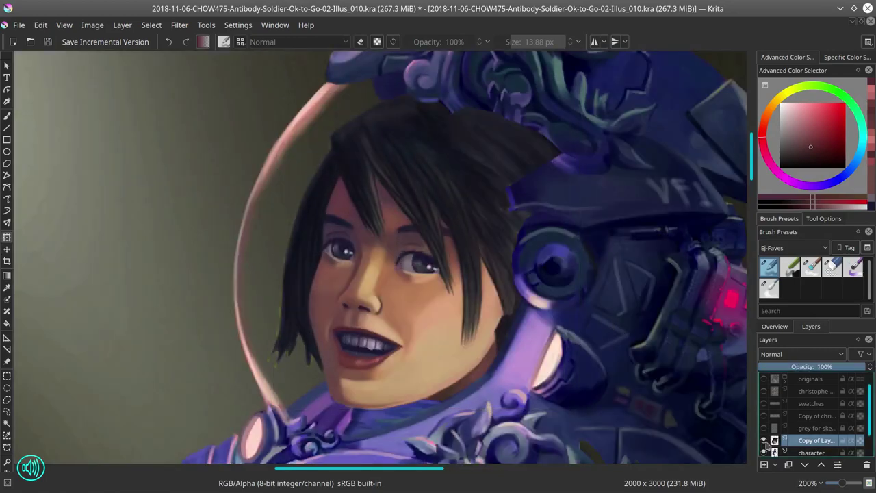
Step: Open and close Color Balance, then make the character layer active
{"action": "key", "text": "2"}
{"action": "key", "text": "ctrl+b"}
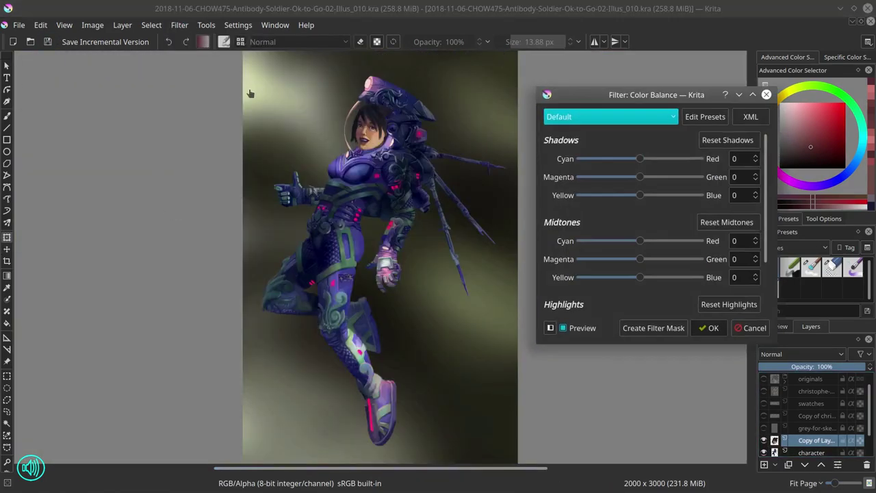
{"action": "left_click", "coordinate": [704, 327]}
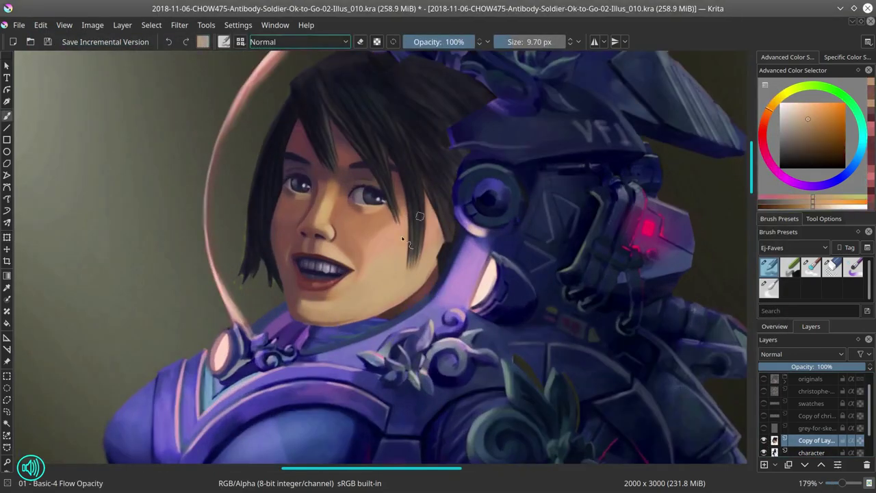
{"action": "scroll", "coordinate": [314, 294], "scroll_direction": "down", "scroll_amount": 1}
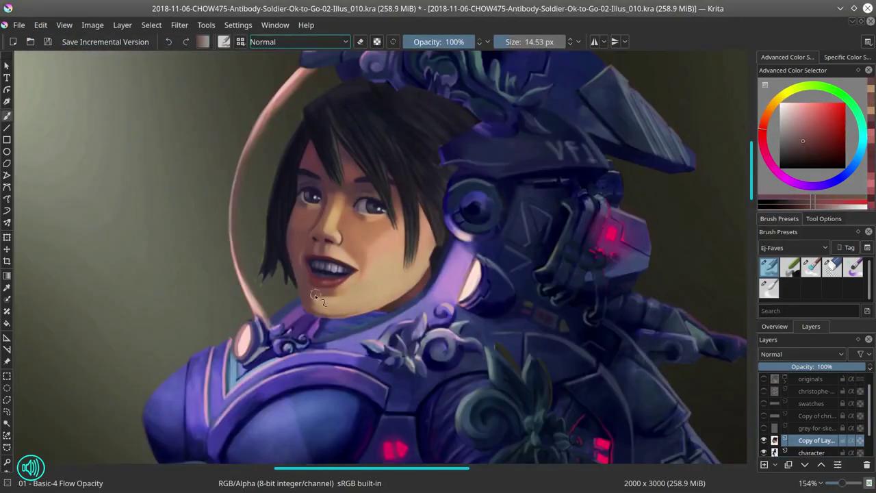
{"action": "left_click", "coordinate": [812, 452]}
{"action": "scroll", "coordinate": [274, 274], "scroll_direction": "up", "scroll_amount": 2}
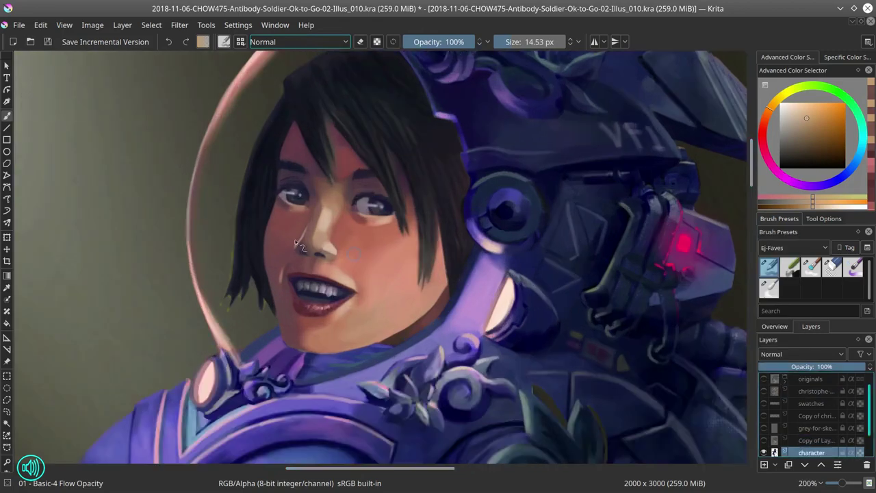
Step: Polygon-select the soldier's head and copy it
{"action": "left_click", "coordinate": [7, 399]}
{"action": "left_click", "coordinate": [288, 102]}
{"action": "left_click", "coordinate": [225, 173]}
{"action": "left_click", "coordinate": [449, 236]}
{"action": "left_click", "coordinate": [410, 164]}
{"action": "double_click", "coordinate": [335, 89]}
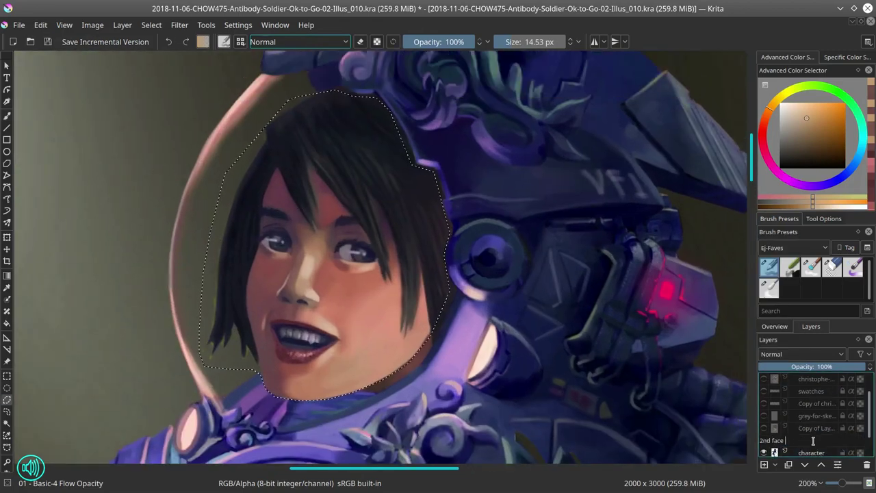
{"action": "key", "text": "ctrl+c"}
{"action": "key", "text": "ctrl+v"}
{"action": "double_click", "coordinate": [815, 416]}
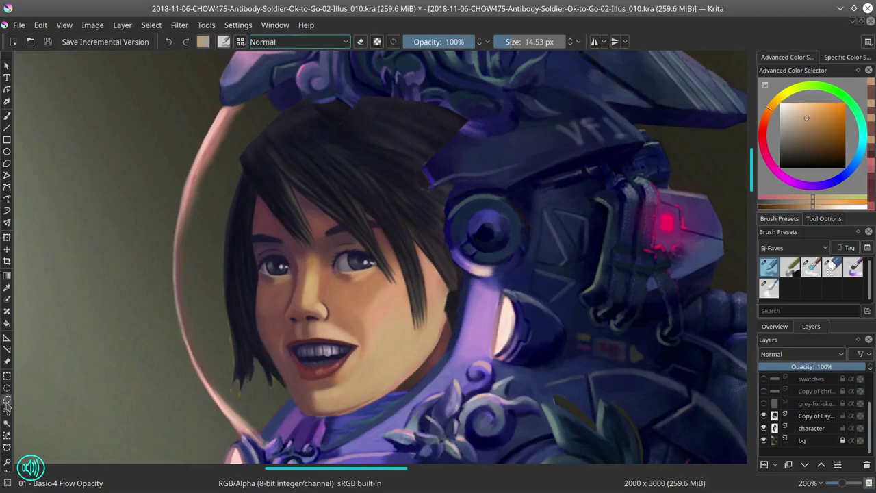
Step: Paste the head as a new layer and erase its stray edges
{"action": "left_click", "coordinate": [41, 25]}
{"action": "left_click", "coordinate": [68, 130]}
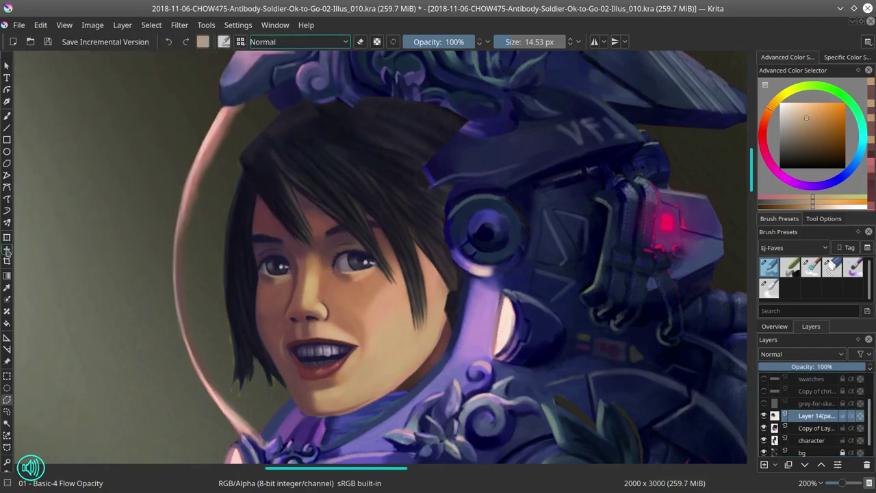
{"action": "key", "text": "t"}
{"action": "left_click", "coordinate": [822, 428]}
{"action": "key", "text": "ctrl+z"}
{"action": "key", "text": "b"}
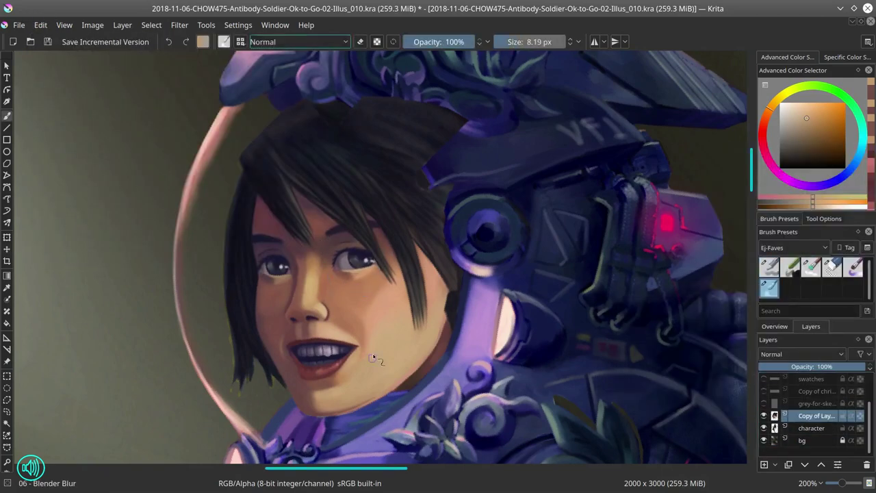
{"action": "key", "text": "e"}
{"action": "key", "text": "ctrl+z"}
{"action": "left_click_drag", "start_coordinate": [443, 197], "coordinate": [451, 199], "text": "shift"}
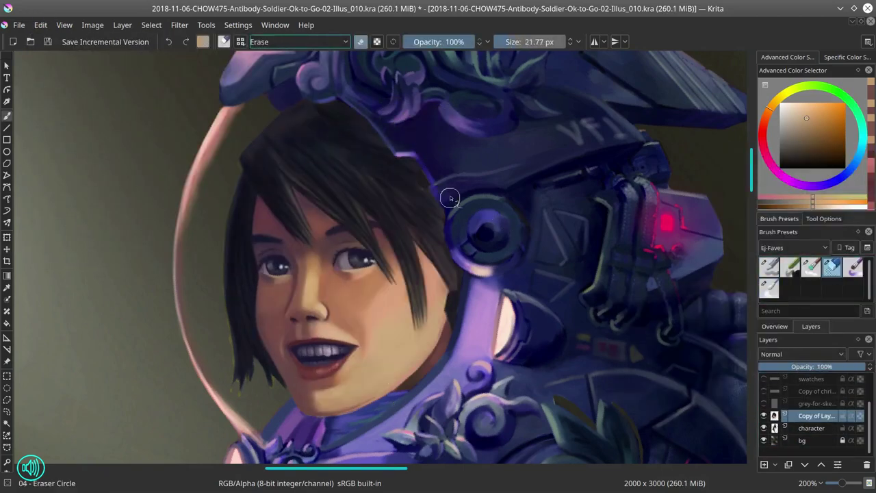
Step: Freehand-select the face and set Color Balance shadows to Red 9 and Blue −10
{"action": "left_click", "coordinate": [48, 42]}
{"action": "left_click_drag", "start_coordinate": [254, 196], "coordinate": [253, 253]}
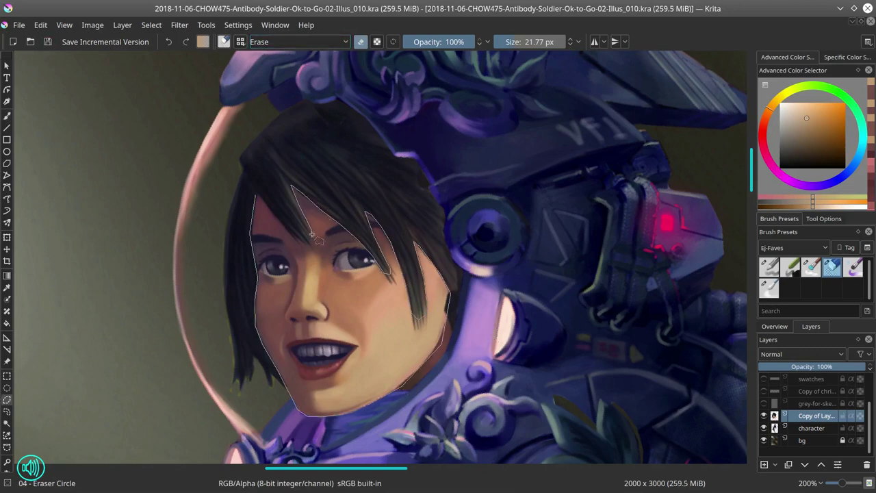
{"action": "left_click_drag", "start_coordinate": [312, 235], "coordinate": [311, 236]}
{"action": "key", "text": "minus"}
{"action": "key", "text": "minus"}
{"action": "key", "text": "minus"}
{"action": "key", "text": "minus"}
{"action": "key", "text": "minus"}
{"action": "key", "text": "ctrl+b"}
{"action": "left_click_drag", "start_coordinate": [295, 137], "coordinate": [136, 126]}
{"action": "left_click_drag", "start_coordinate": [119, 190], "coordinate": [125, 195]}
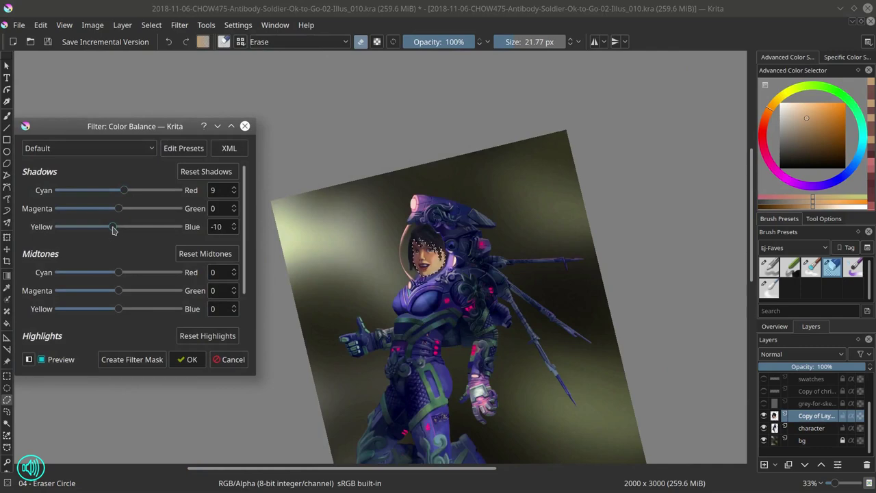
Step: Apply the colour balance, raise the red channel in Curves, and save the file
{"action": "scroll", "coordinate": [248, 278], "scroll_direction": "down", "scroll_amount": 2}
{"action": "key", "text": "Return"}
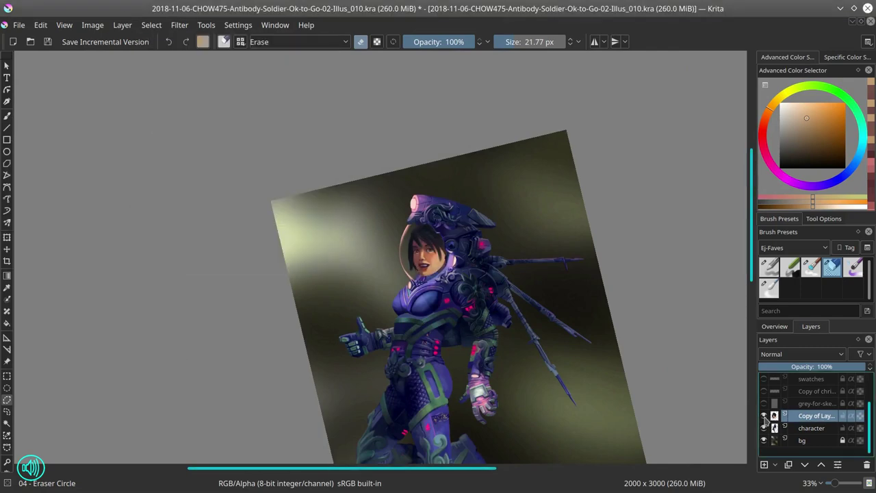
{"action": "scroll", "coordinate": [513, 291], "scroll_direction": "up", "scroll_amount": 5}
{"action": "key", "text": "ctrl+z"}
{"action": "key", "text": "ctrl+m"}
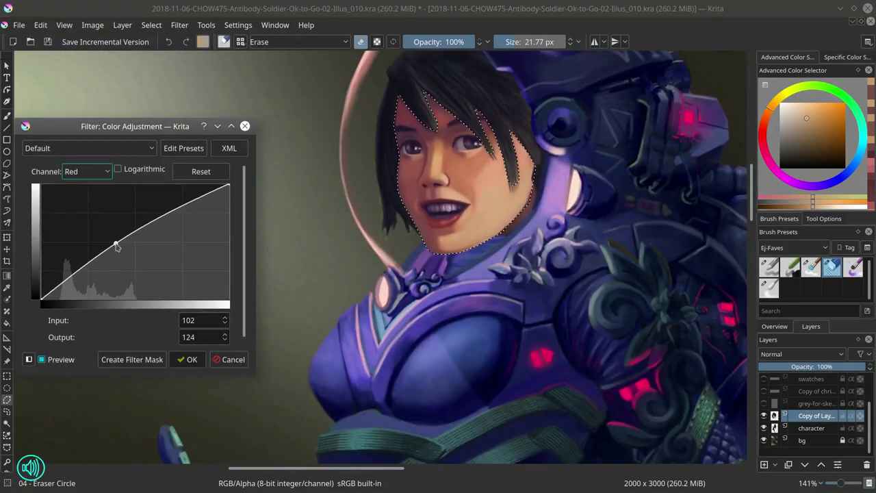
{"action": "left_click", "coordinate": [188, 361]}
{"action": "key", "text": "minus"}
{"action": "key", "text": "minus"}
{"action": "key", "text": "minus"}
{"action": "key", "text": "minus"}
{"action": "key", "text": "minus"}
{"action": "key", "text": "ctrl+s"}
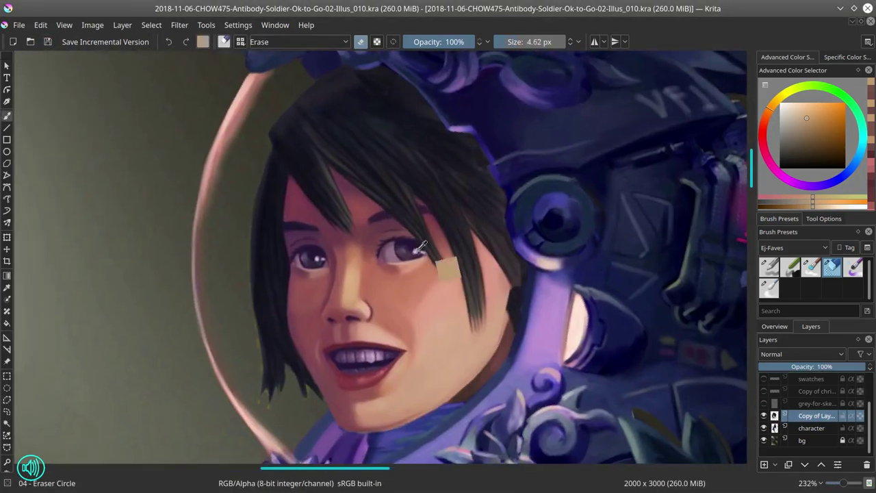
{"action": "key", "text": "slash"}
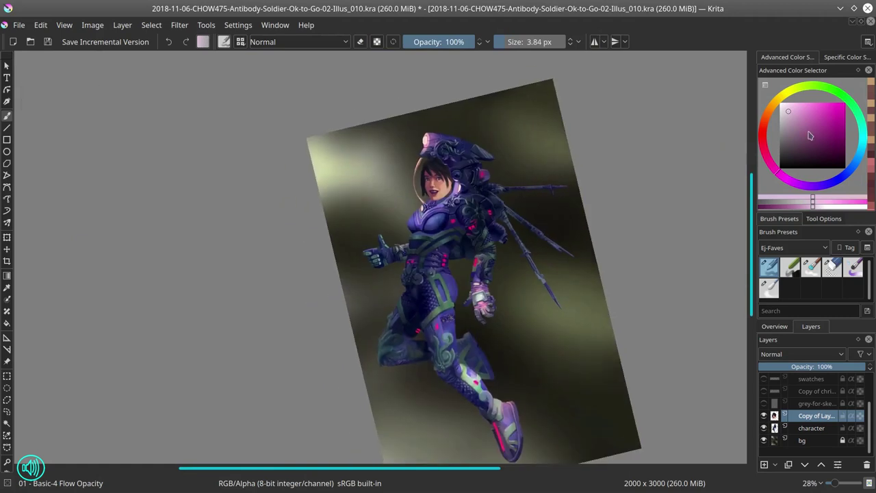
{"action": "key", "text": "5"}
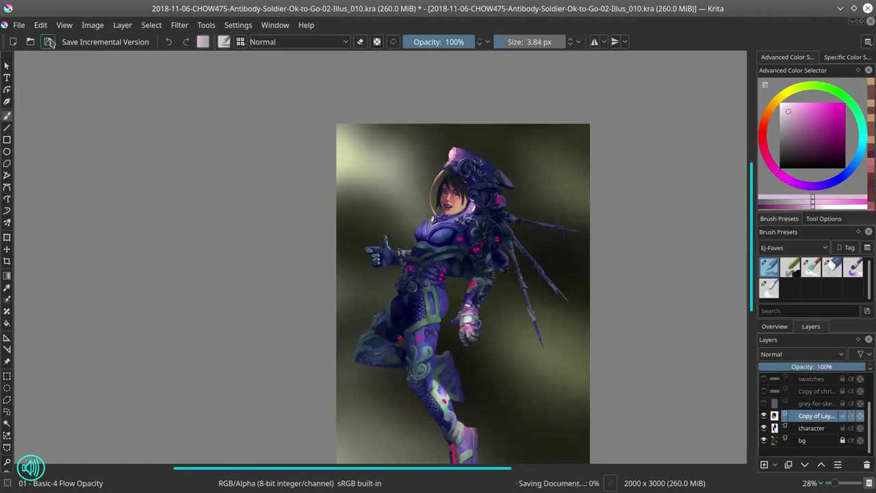
Step: Save the file, sample a light face skin tone, and switch between the face and character layers
{"action": "key", "text": "slash"}
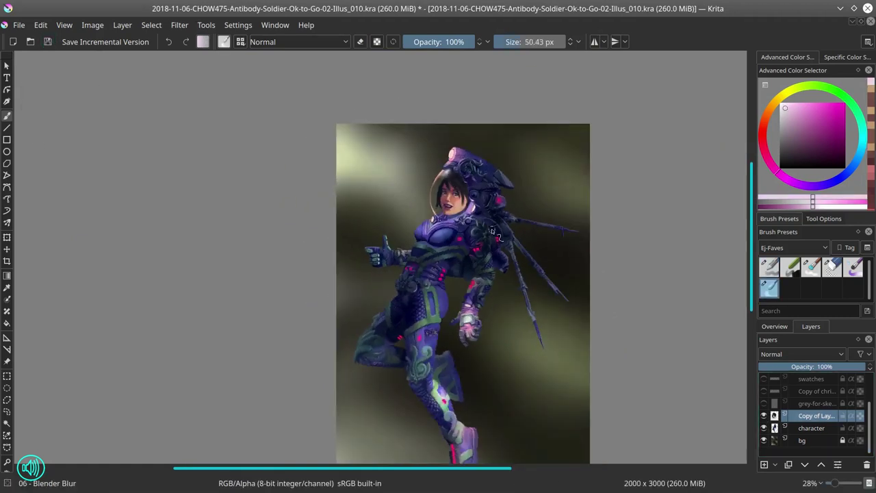
{"action": "key", "text": "slash"}
{"action": "key", "text": "slash"}
{"action": "key", "text": "ctrl+s"}
{"action": "key", "text": "slash"}
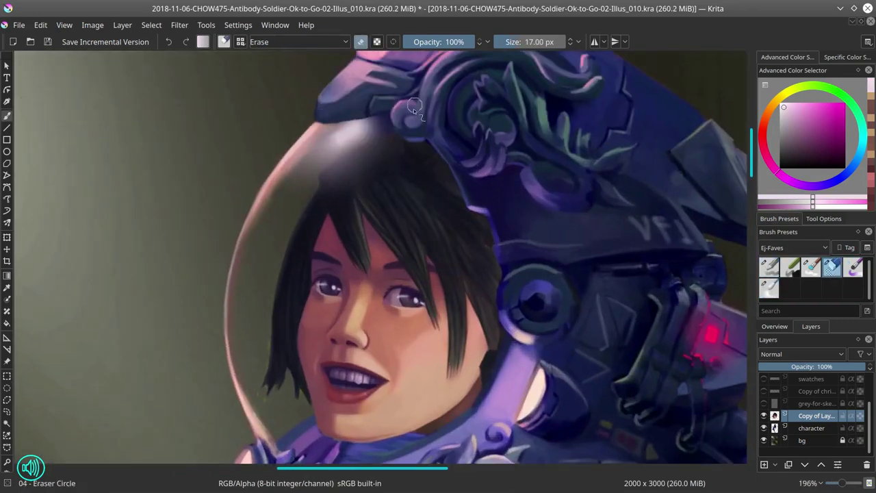
{"action": "key", "text": "slash"}
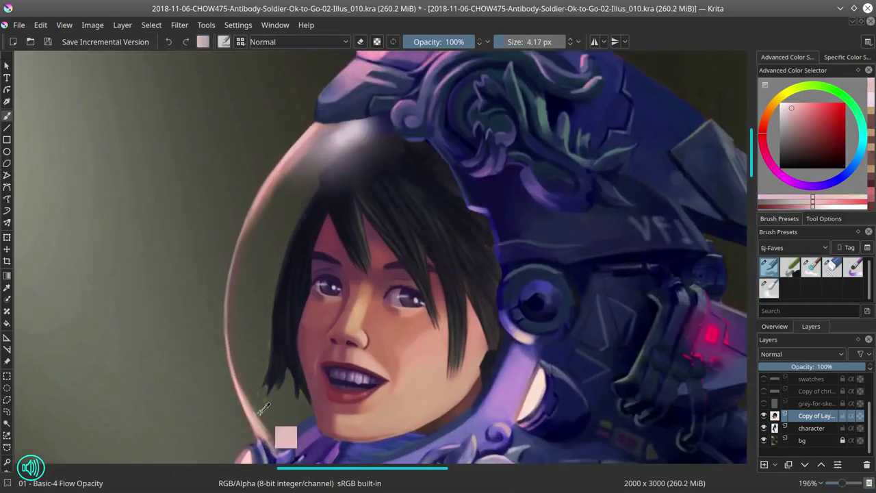
{"action": "left_click", "coordinate": [263, 408], "text": "ctrl"}
{"action": "key", "text": "Page_Down"}
{"action": "key", "text": "slash"}
{"action": "key", "text": "slash"}
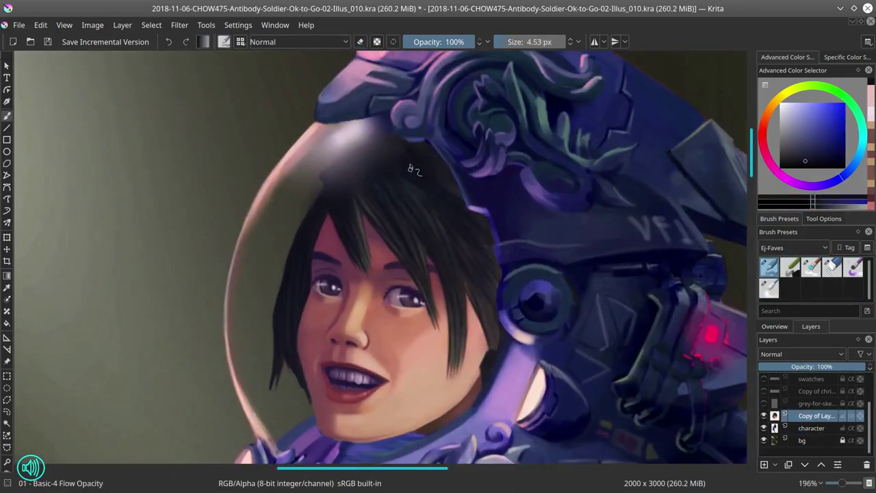
{"action": "left_click", "coordinate": [764, 416]}
{"action": "left_click", "coordinate": [764, 415]}
{"action": "left_click", "coordinate": [769, 417]}
Step: Shade the helmet glass around the face with darker helmet colours, using smaller brushes
{"action": "left_click", "coordinate": [404, 176], "text": "ctrl"}
{"action": "key", "text": "bracketleft"}
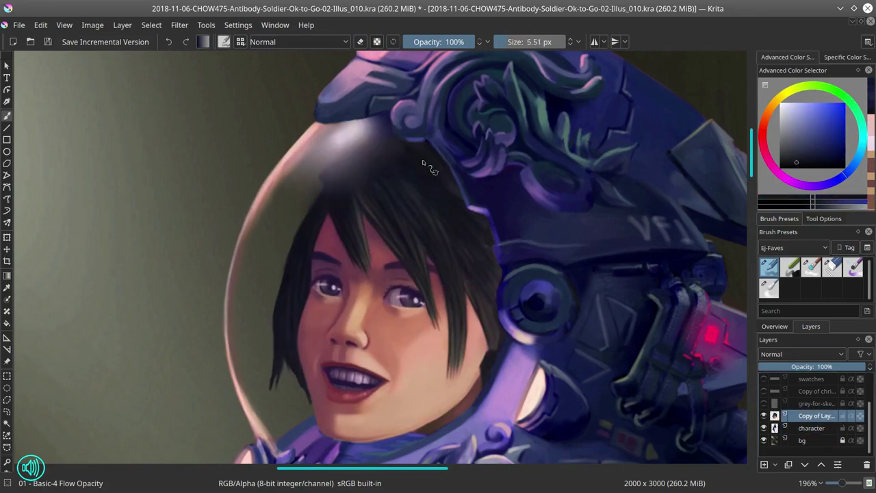
{"action": "left_click", "coordinate": [412, 161], "text": "ctrl"}
{"action": "key", "text": "bracketleft"}
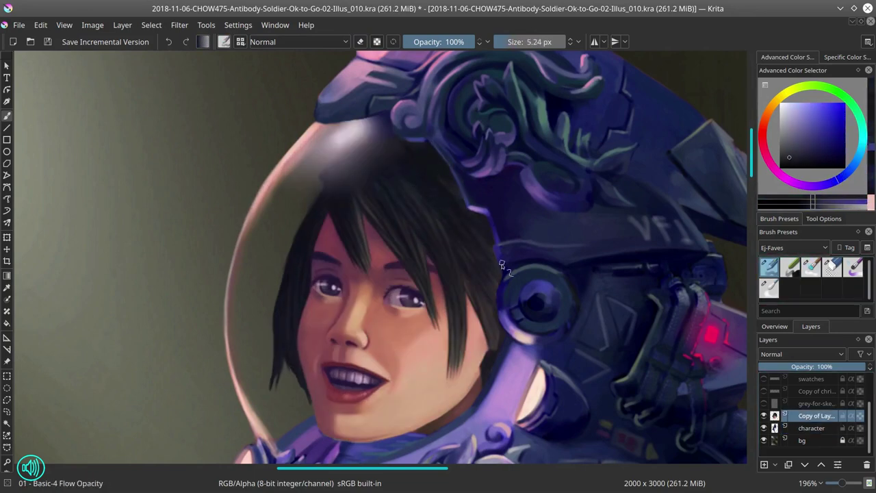
{"action": "left_click", "coordinate": [503, 338], "text": "ctrl"}
{"action": "left_click", "coordinate": [483, 373], "text": "ctrl"}
{"action": "key", "text": "bracketleft"}
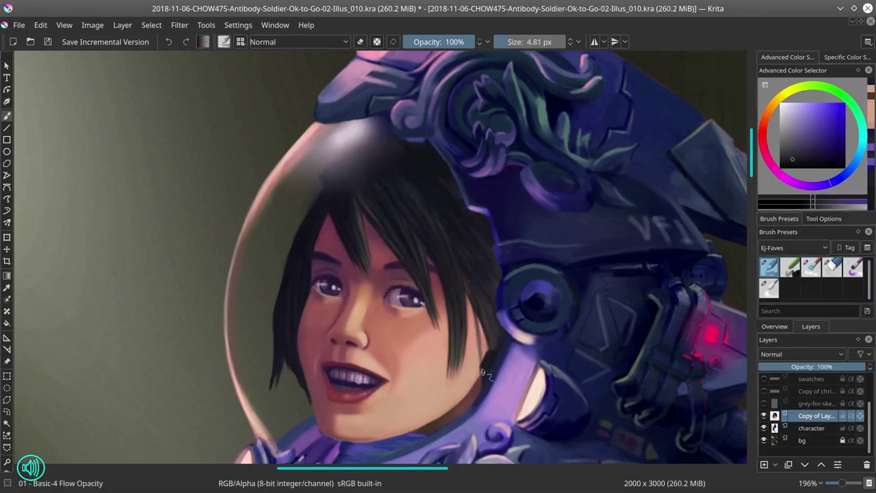
{"action": "left_click", "coordinate": [483, 374], "text": "ctrl"}
{"action": "left_click", "coordinate": [527, 373], "text": "ctrl"}
{"action": "left_click_drag", "start_coordinate": [312, 407], "coordinate": [326, 385]}
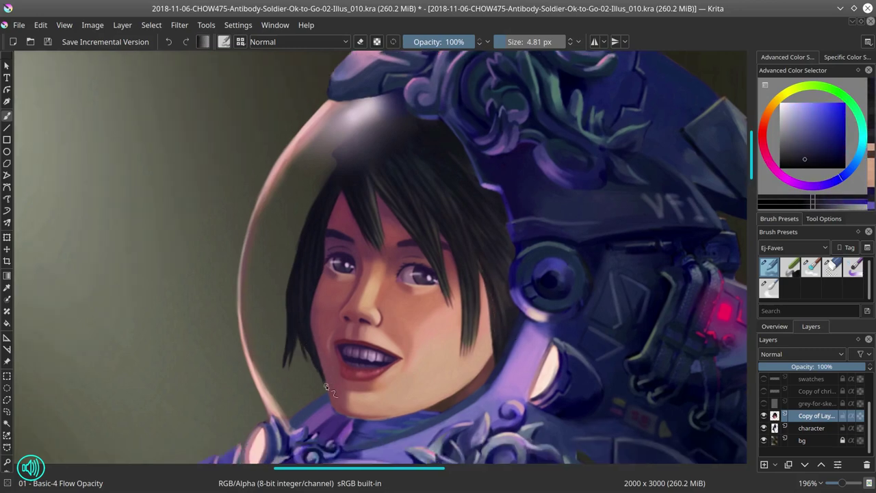
{"action": "key", "text": "2"}
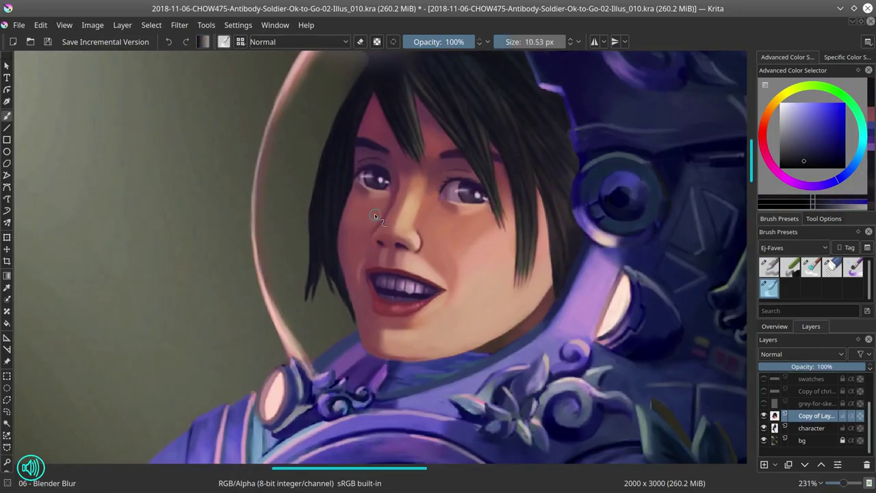
{"action": "scroll", "coordinate": [371, 319], "scroll_direction": "down", "scroll_amount": 5}
{"action": "scroll", "coordinate": [372, 318], "scroll_direction": "up", "scroll_amount": 10}
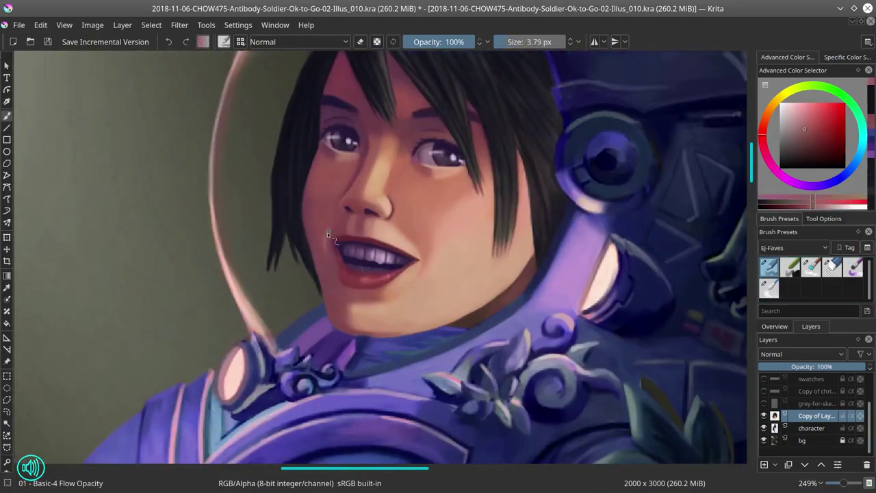
Step: Save a copy of the illustration as Illus_011-exp_001
{"action": "key", "text": "2"}
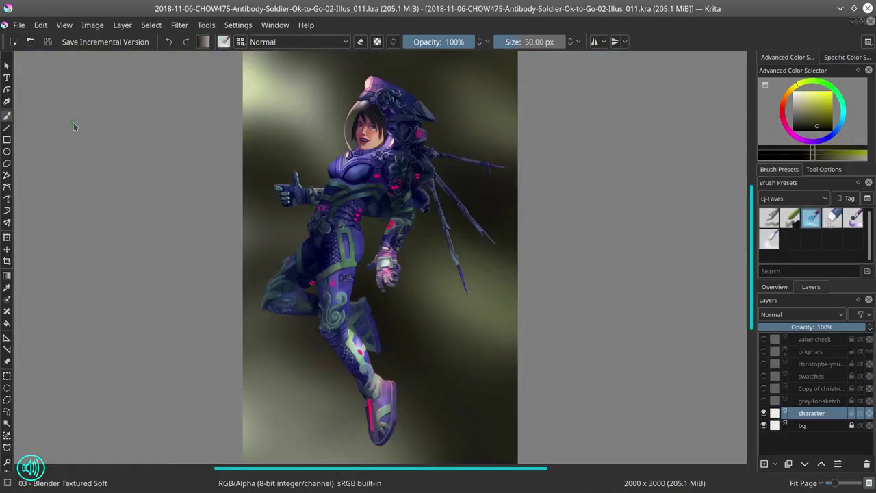
{"action": "key", "text": "ctrl+shift+s"}
{"action": "left_click", "coordinate": [655, 304]}
{"action": "type", "text": "-exp_001"}
{"action": "key", "text": "Return"}
Step: Set the brush blending from Multiply to Color Dodge and enlarge the brush
{"action": "scroll", "coordinate": [632, 362], "scroll_direction": "up", "scroll_amount": 5}
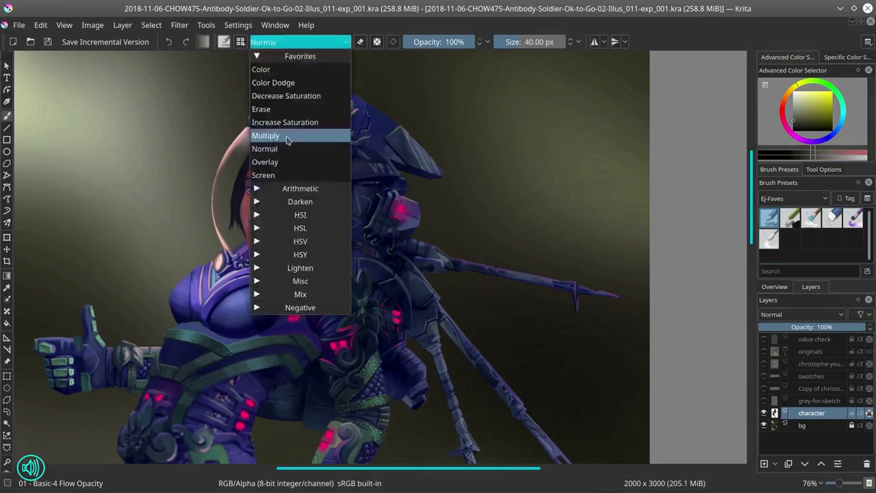
{"action": "left_click", "coordinate": [281, 135]}
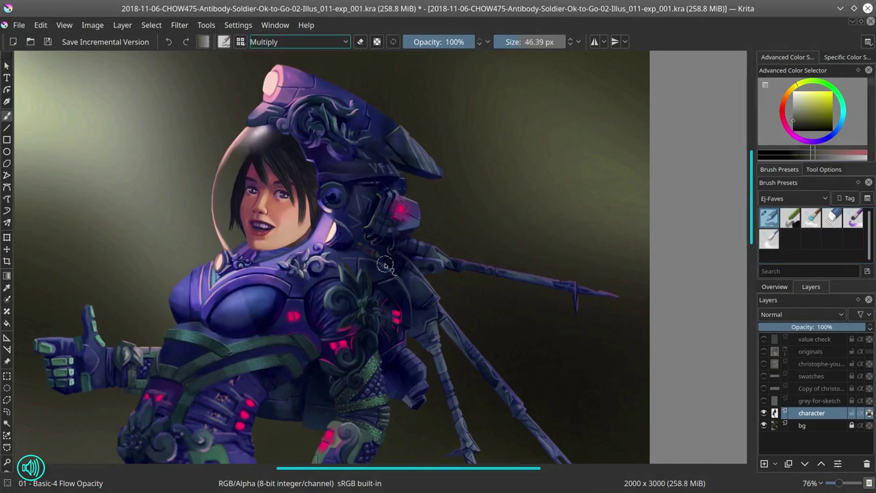
{"action": "key", "text": "alt+shift+d"}
{"action": "key", "text": "bracketright"}
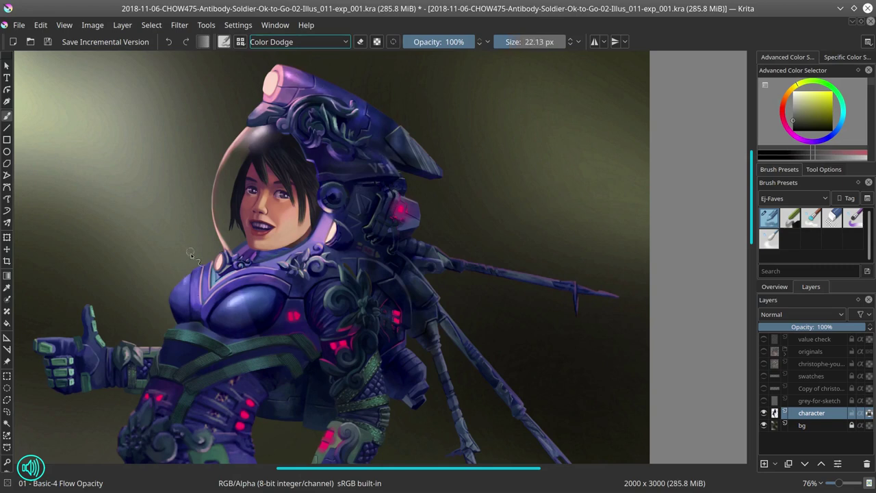
{"action": "key", "text": "bracketright"}
Step: Pan, zoom and rotate around the upper body, back spikes and head to inspect the figure
{"action": "left_click_drag", "start_coordinate": [403, 253], "coordinate": [371, 228]}
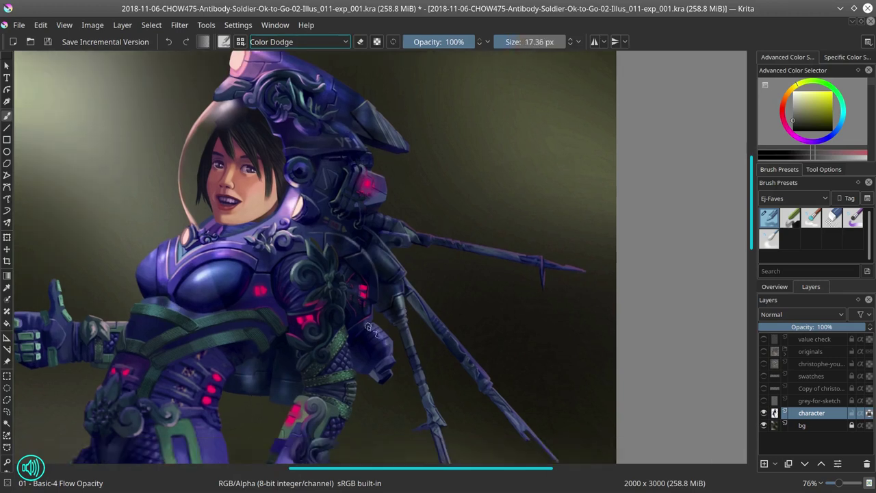
{"action": "key", "text": "bracketleft"}
{"action": "key", "text": "bracketleft"}
{"action": "left_click_drag", "start_coordinate": [367, 327], "coordinate": [316, 256]}
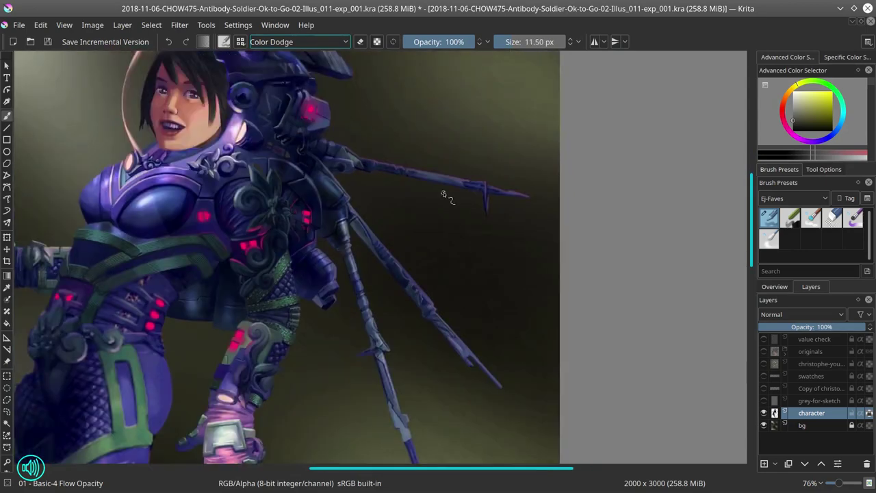
{"action": "left_click_drag", "start_coordinate": [444, 195], "coordinate": [489, 138]}
{"action": "left_click", "coordinate": [775, 286]}
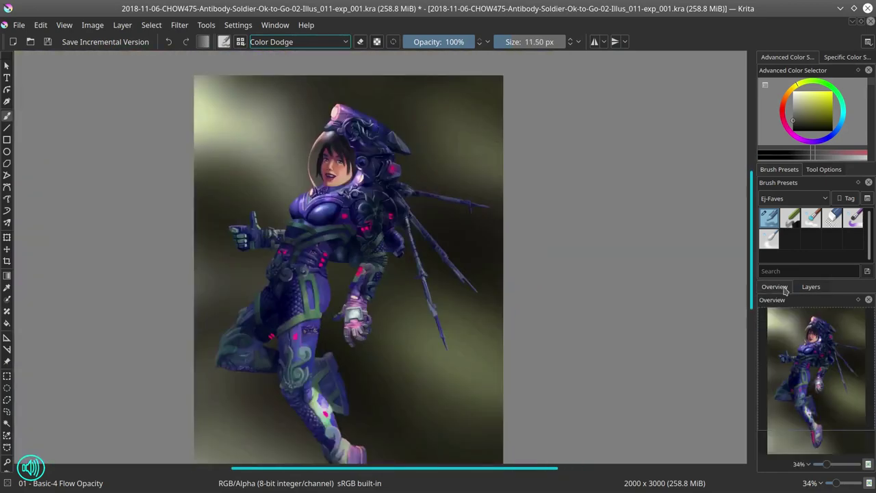
{"action": "left_click_drag", "start_coordinate": [431, 244], "coordinate": [375, 212]}
{"action": "mouse_move", "coordinate": [374, 173]}
{"action": "left_mouse_down"}
{"action": "mouse_move", "coordinate": [380, 237]}
{"action": "mouse_move", "coordinate": [449, 235]}
{"action": "mouse_move", "coordinate": [345, 154]}
{"action": "mouse_move", "coordinate": [279, 205]}
{"action": "left_mouse_up"}
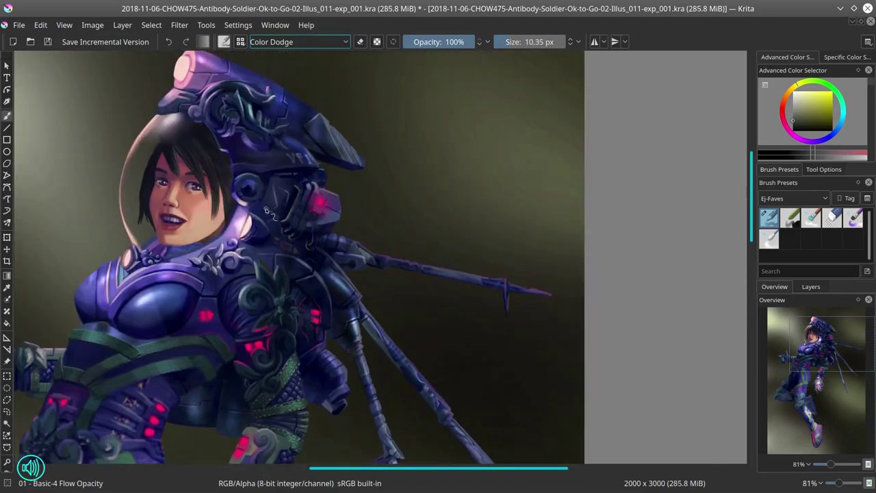
{"action": "left_click_drag", "start_coordinate": [421, 195], "coordinate": [419, 287]}
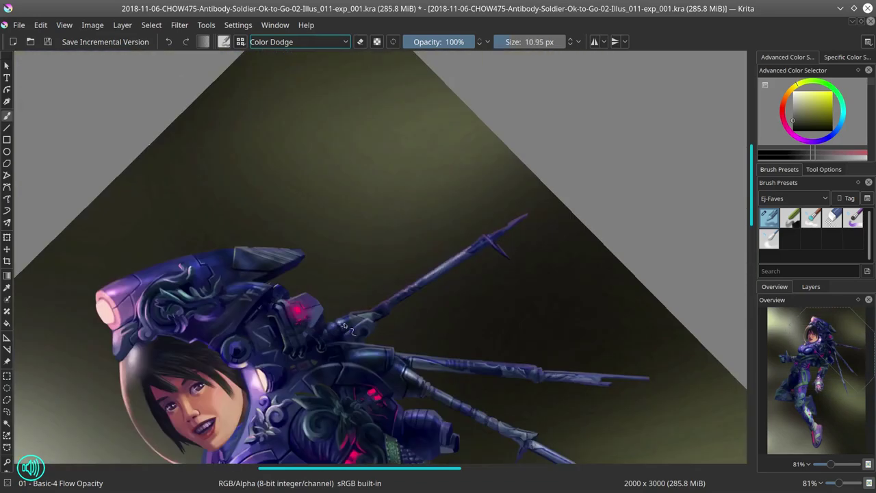
Step: Reset the view to upright and full page, then mirror the image horizontally
{"action": "key", "text": "5"}
{"action": "key", "text": "2"}
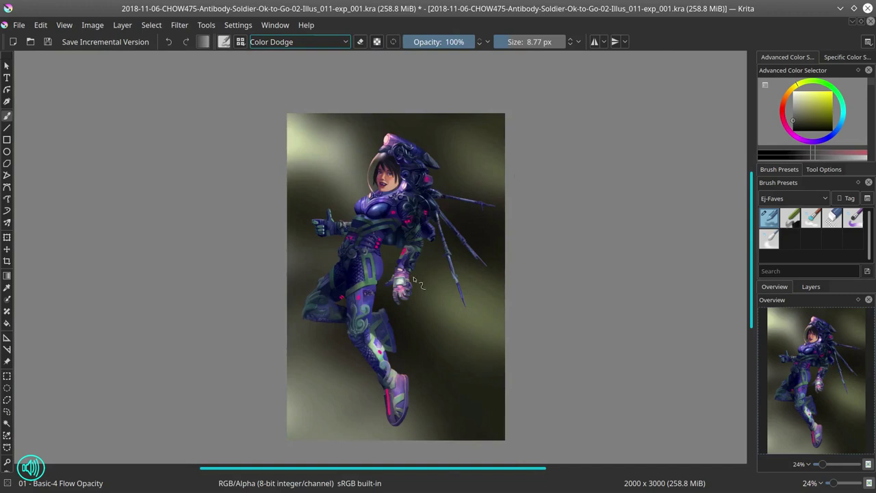
{"action": "left_click", "coordinate": [93, 25]}
{"action": "left_click", "coordinate": [136, 153]}
Step: Mirror the image horizontally again to restore the painting's original orientation
{"action": "left_click", "coordinate": [92, 25]}
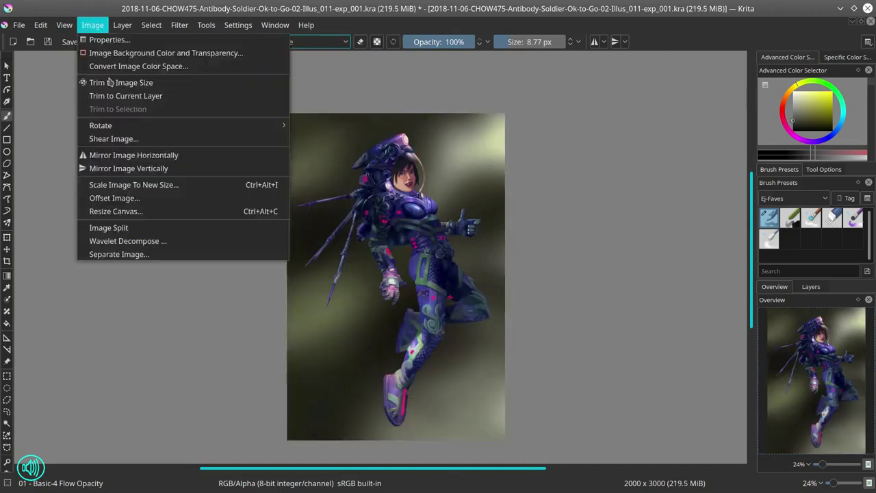
{"action": "left_click", "coordinate": [136, 152]}
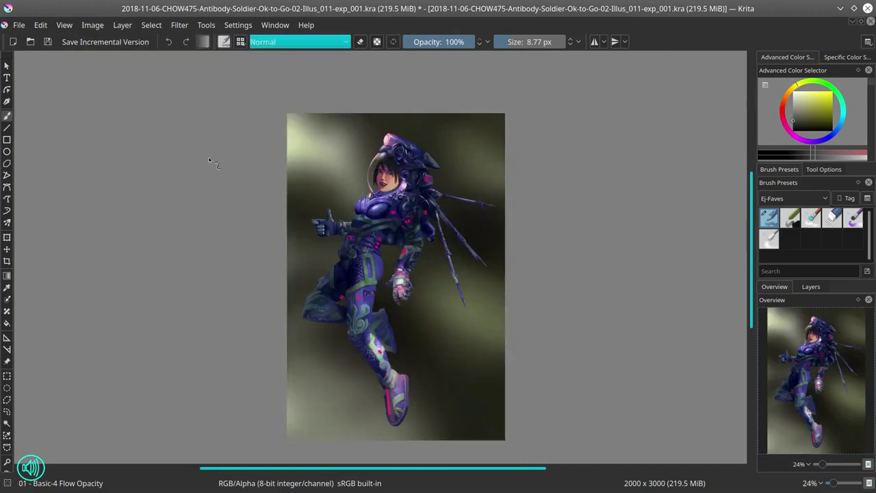
{"action": "left_click", "coordinate": [92, 25]}
{"action": "left_click", "coordinate": [136, 153]}
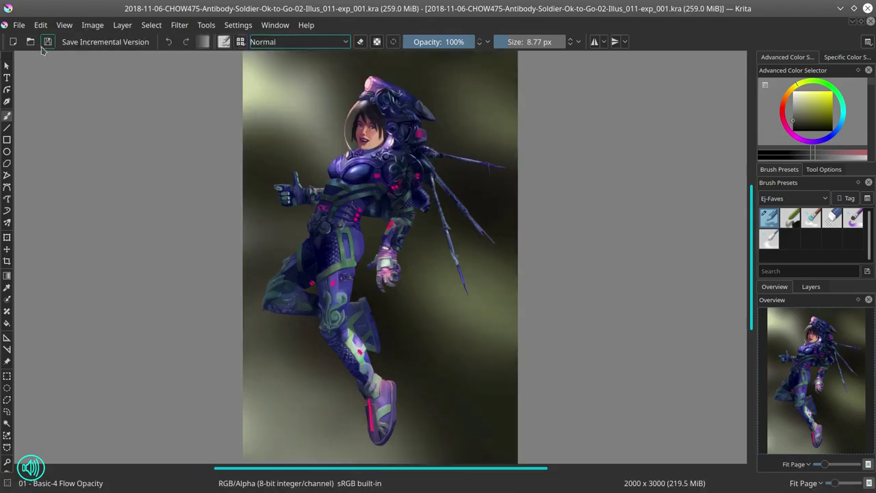
Step: Open the Illus_011.kra painting file
{"action": "left_click", "coordinate": [33, 43]}
{"action": "double_click", "coordinate": [507, 208]}
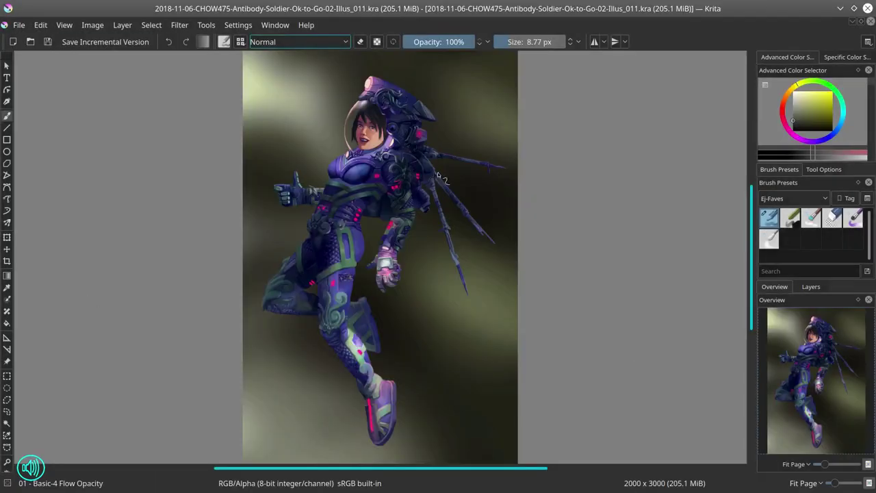
{"action": "scroll", "coordinate": [439, 177], "scroll_direction": "up", "scroll_amount": 6}
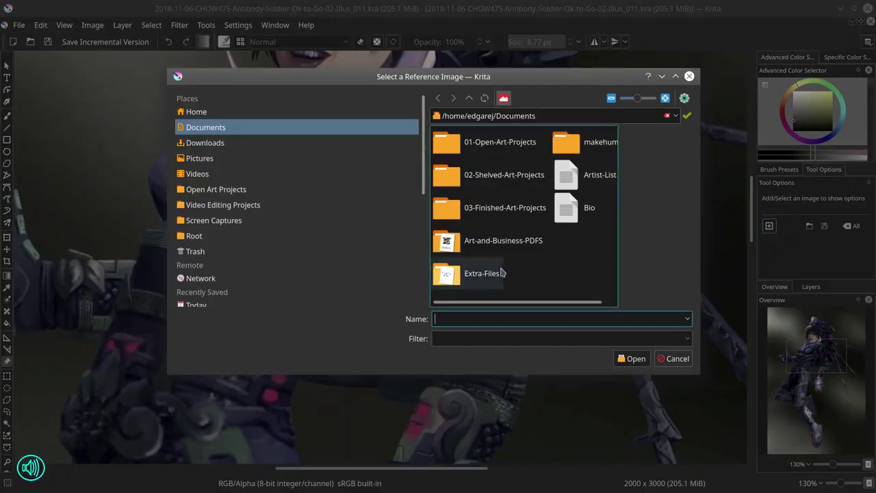
Step: Add a Fighter Pilot photo from the art reference folder as a reference image
{"action": "left_click", "coordinate": [199, 159]}
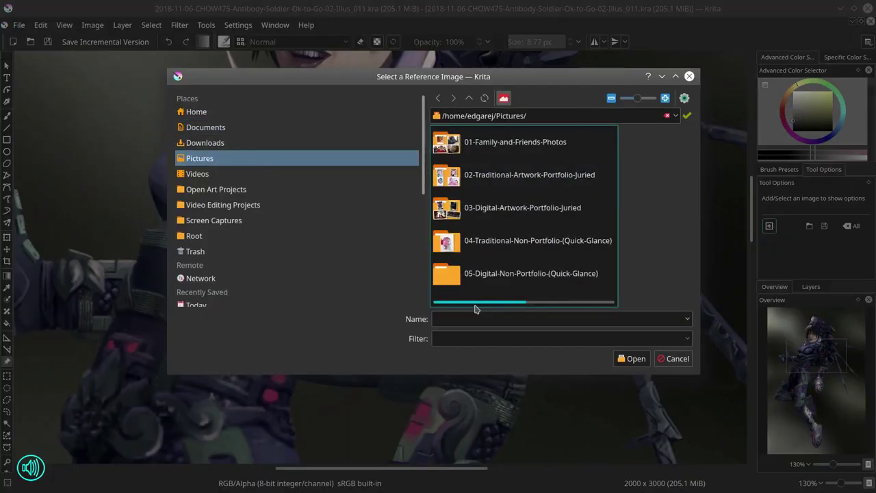
{"action": "double_click", "coordinate": [546, 215]}
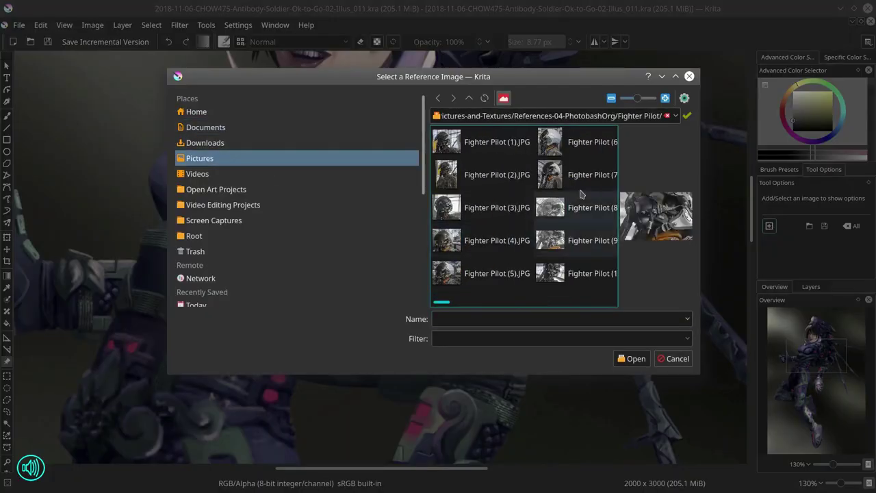
{"action": "scroll", "coordinate": [524, 212], "scroll_direction": "down", "scroll_amount": 5}
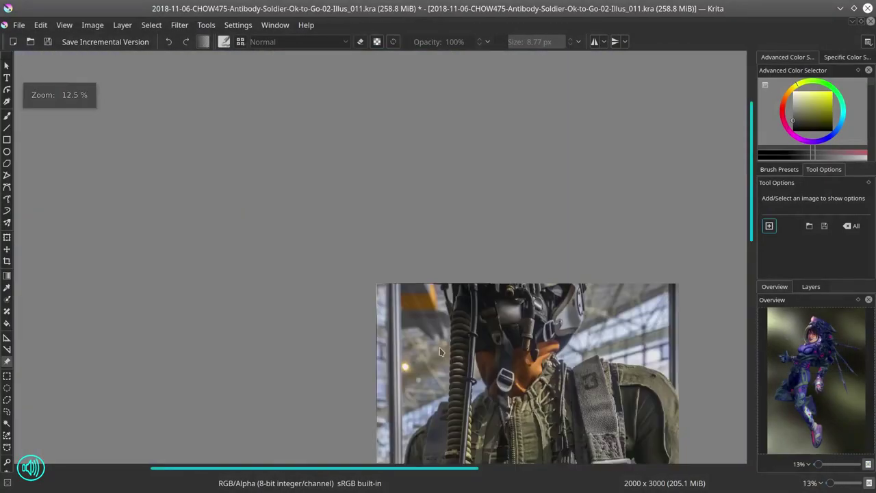
{"action": "scroll", "coordinate": [439, 352], "scroll_direction": "up", "scroll_amount": 10}
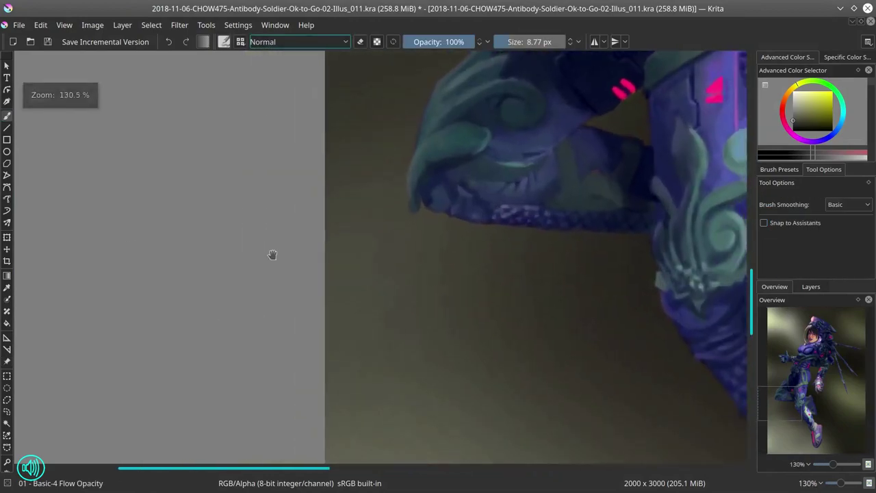
{"action": "left_click", "coordinate": [6, 116]}
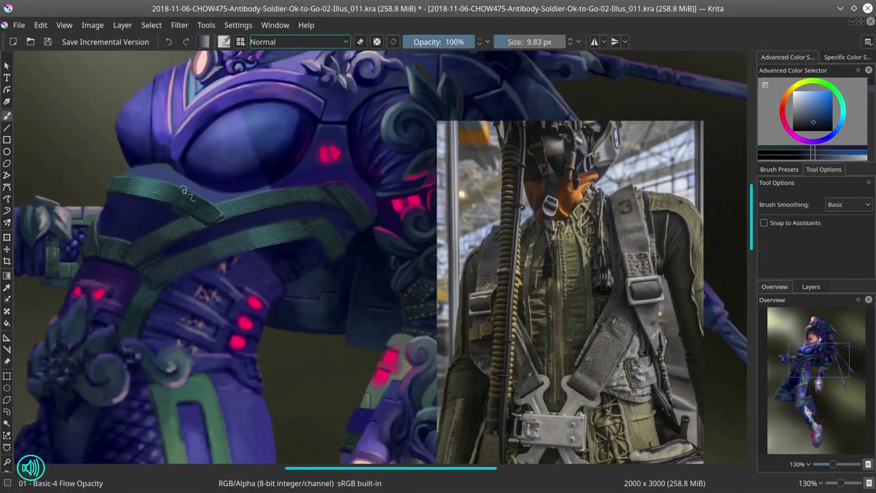
Step: Sample teal and blue tones from the strap and armour, shrinking the brush for detail
{"action": "left_click", "coordinate": [189, 182], "text": "ctrl"}
{"action": "key", "text": "bracketleft"}
{"action": "left_click", "coordinate": [205, 200], "text": "ctrl"}
{"action": "key", "text": "bracketleft"}
{"action": "key", "text": "bracketleft"}
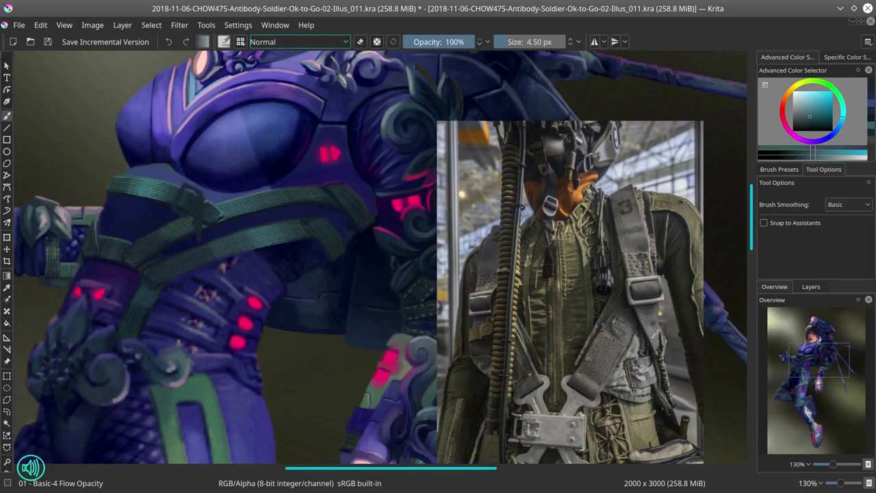
{"action": "left_click", "coordinate": [201, 220], "text": "ctrl"}
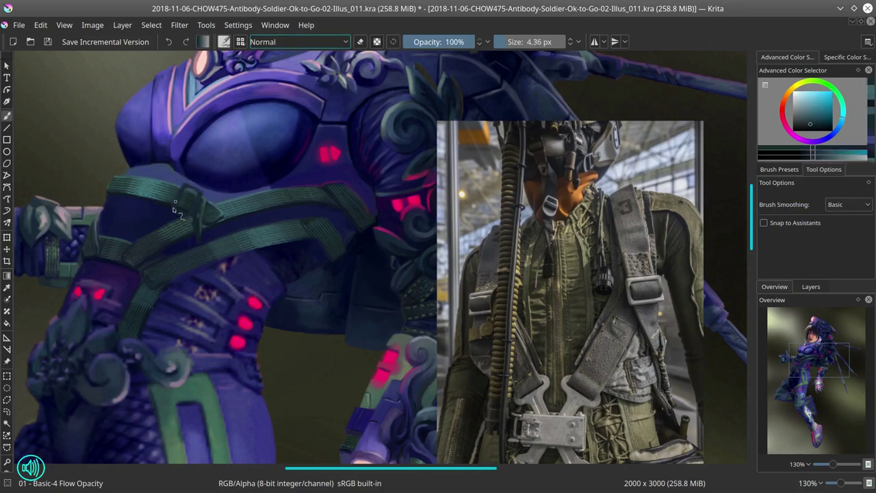
{"action": "left_click", "coordinate": [175, 212], "text": "ctrl"}
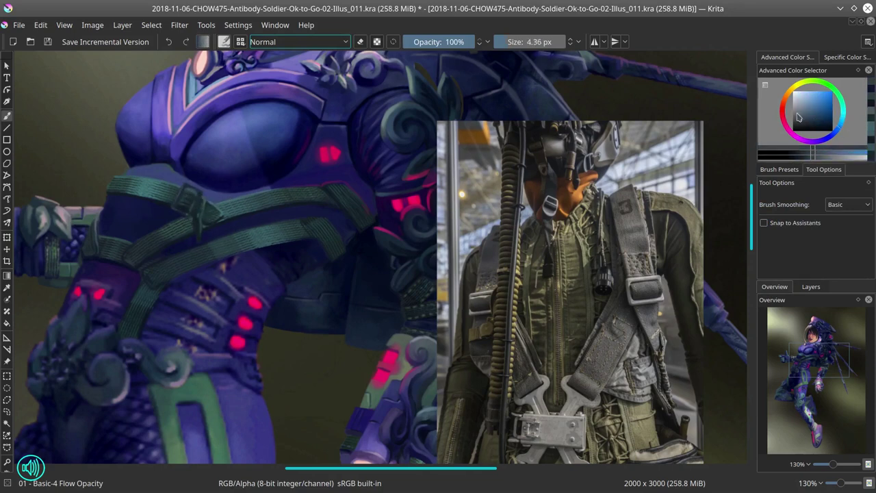
{"action": "left_click", "coordinate": [195, 117], "text": "ctrl"}
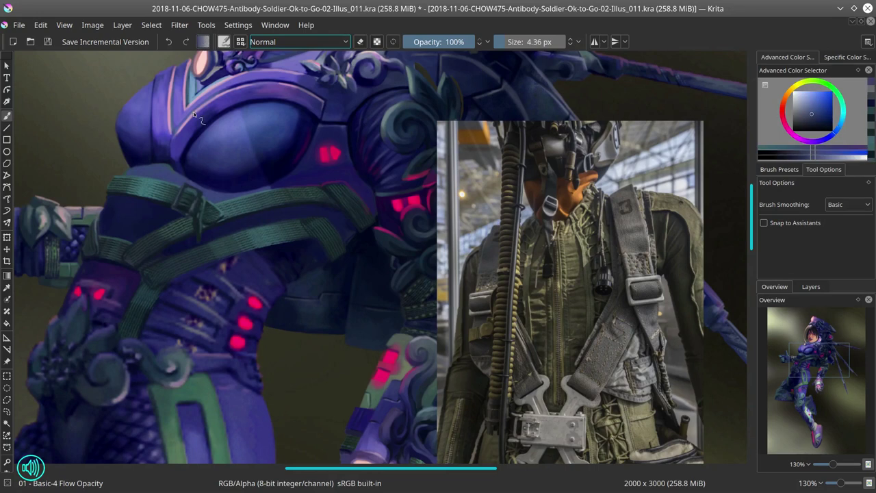
{"action": "left_click_drag", "start_coordinate": [274, 250], "coordinate": [301, 277]}
{"action": "left_click", "coordinate": [233, 257], "text": "ctrl"}
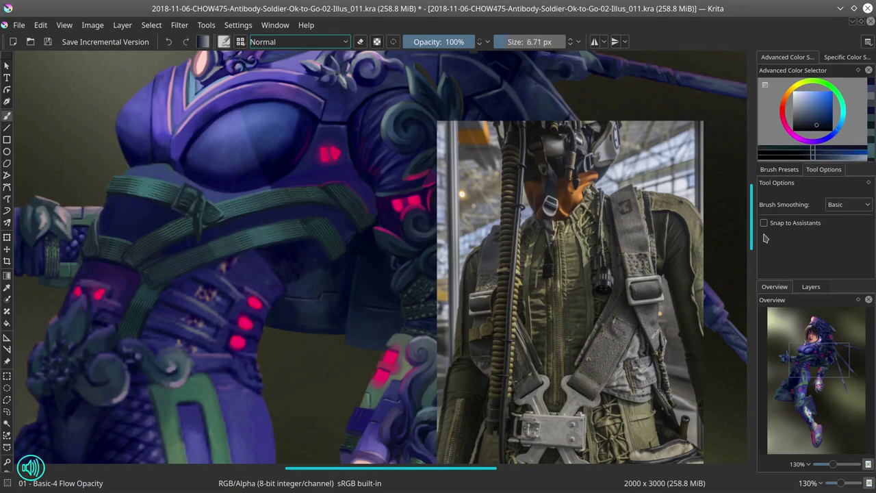
Step: Save the painting and store it as incremental version Illus_012.kra
{"action": "key", "text": "ctrl+s"}
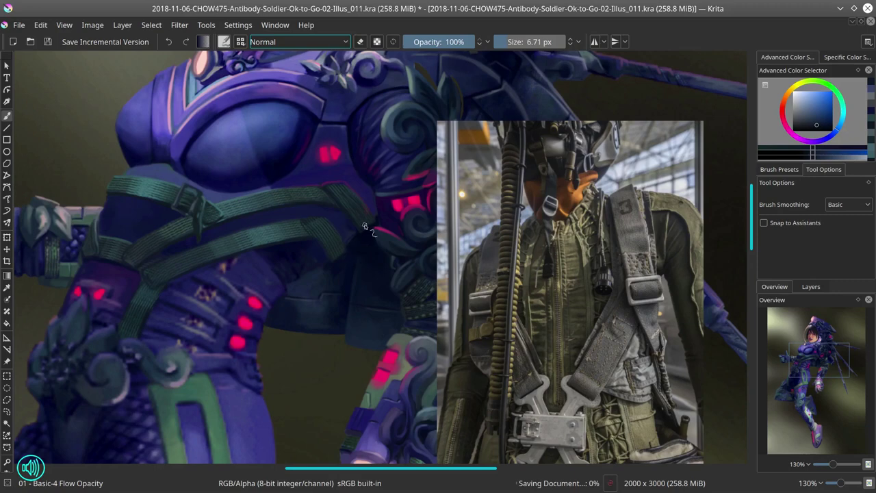
{"action": "left_click_drag", "start_coordinate": [181, 127], "coordinate": [308, 139]}
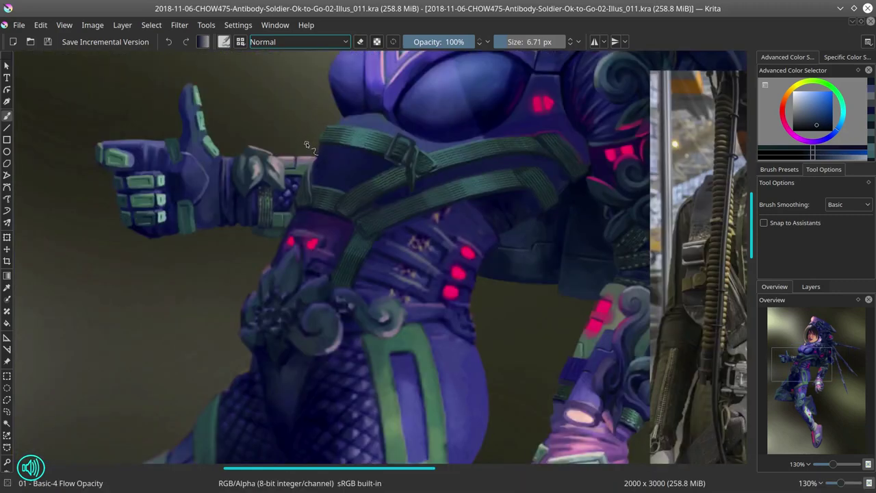
{"action": "left_click", "coordinate": [84, 43]}
Step: Sample purple and dark blue from the armour over the chest straps with a smaller brush
{"action": "mouse_move", "coordinate": [534, 209]}
{"action": "left_mouse_down"}
{"action": "mouse_move", "coordinate": [346, 230]}
{"action": "mouse_move", "coordinate": [357, 230]}
{"action": "left_mouse_up"}
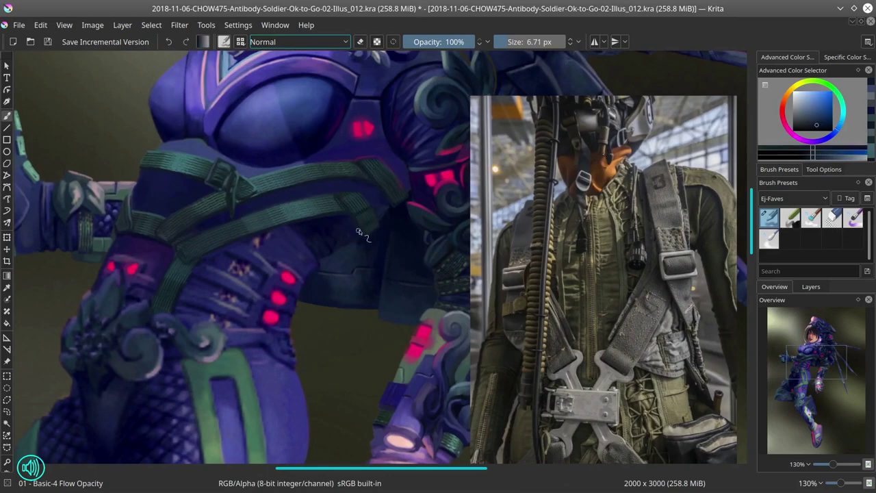
{"action": "mouse_move", "coordinate": [371, 282]}
{"action": "left_mouse_down"}
{"action": "mouse_move", "coordinate": [389, 292]}
{"action": "mouse_move", "coordinate": [356, 183]}
{"action": "left_mouse_up"}
{"action": "left_click", "coordinate": [356, 182], "text": "ctrl"}
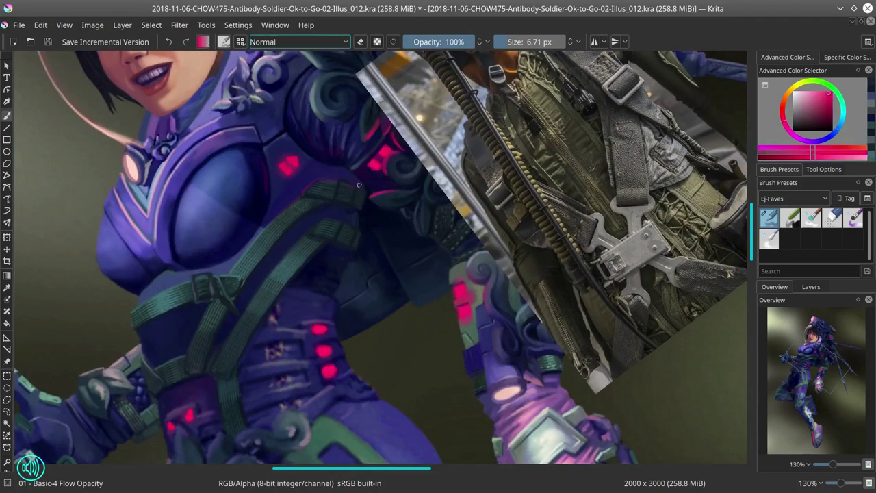
{"action": "key", "text": "bracketleft"}
{"action": "key", "text": "bracketleft"}
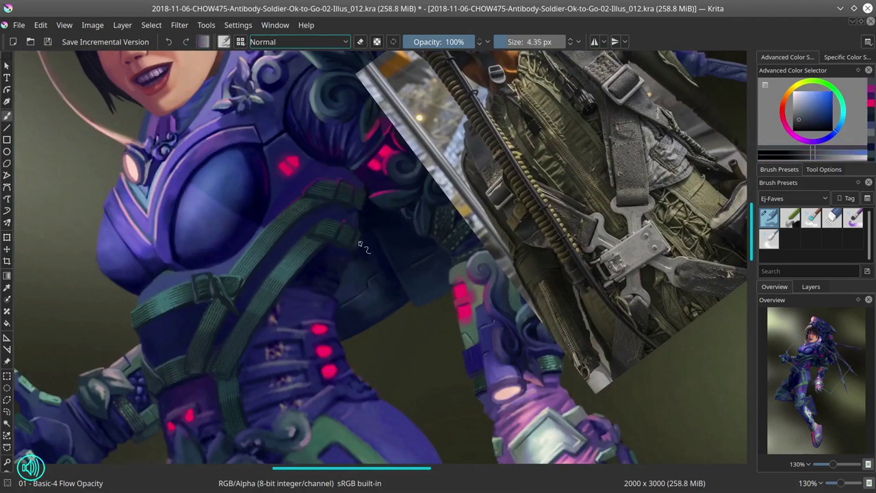
{"action": "left_click", "coordinate": [322, 212], "text": "ctrl"}
{"action": "key", "text": "5"}
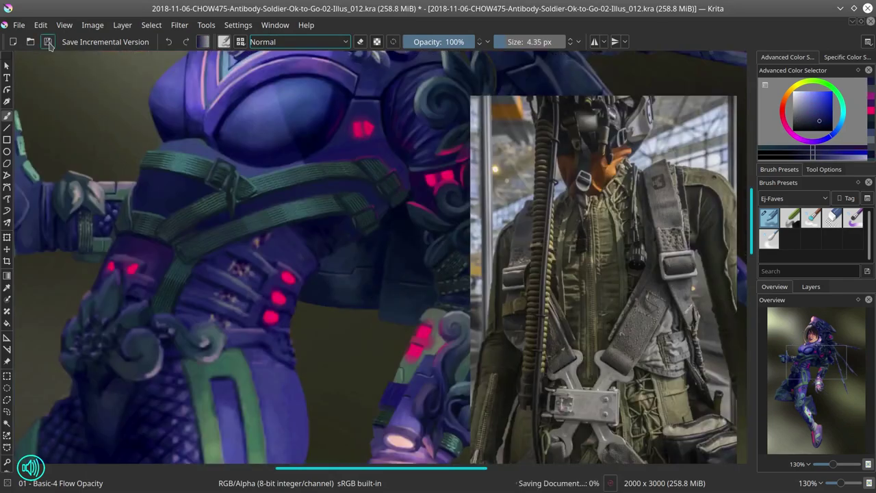
{"action": "left_click", "coordinate": [376, 294], "text": "ctrl"}
{"action": "mouse_move", "coordinate": [375, 295]}
{"action": "left_mouse_down"}
{"action": "mouse_move", "coordinate": [322, 89]}
{"action": "mouse_move", "coordinate": [395, 306]}
{"action": "left_mouse_up"}
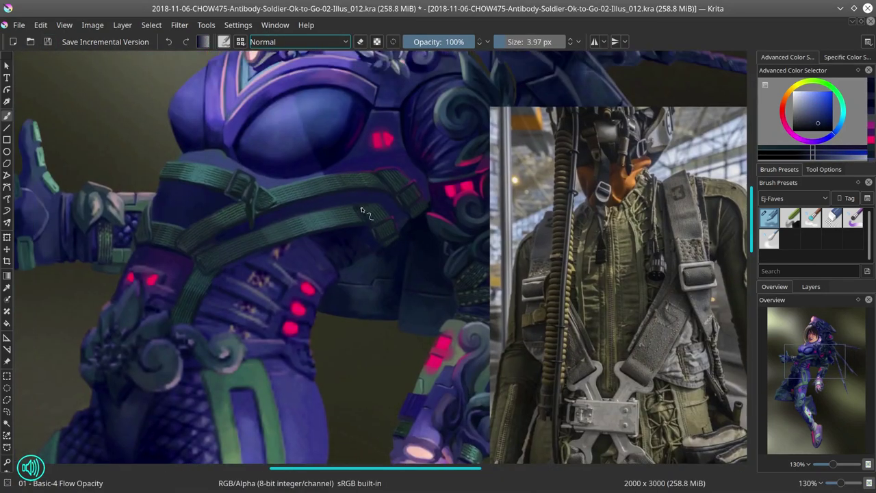
Step: Sample and adjust teal, muted and magenta tones along the chest strap
{"action": "key", "text": "bracketleft"}
{"action": "left_click", "coordinate": [387, 218], "text": "ctrl"}
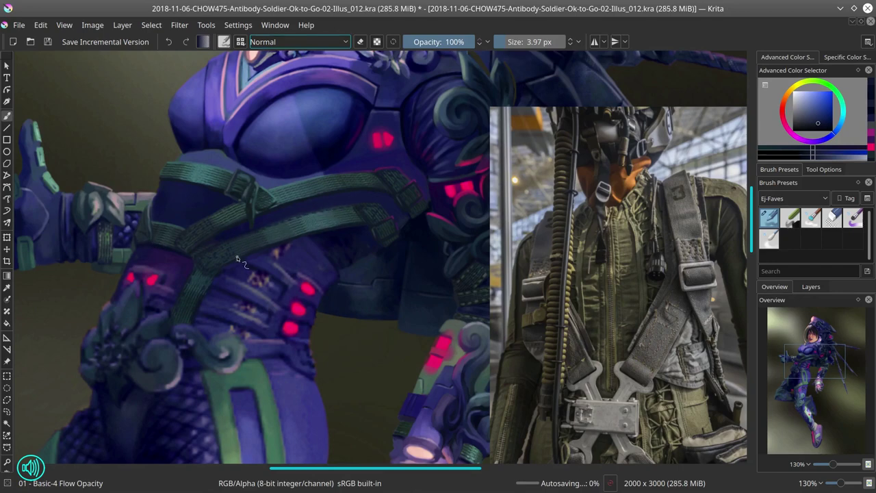
{"action": "left_click_drag", "start_coordinate": [237, 258], "coordinate": [310, 234]}
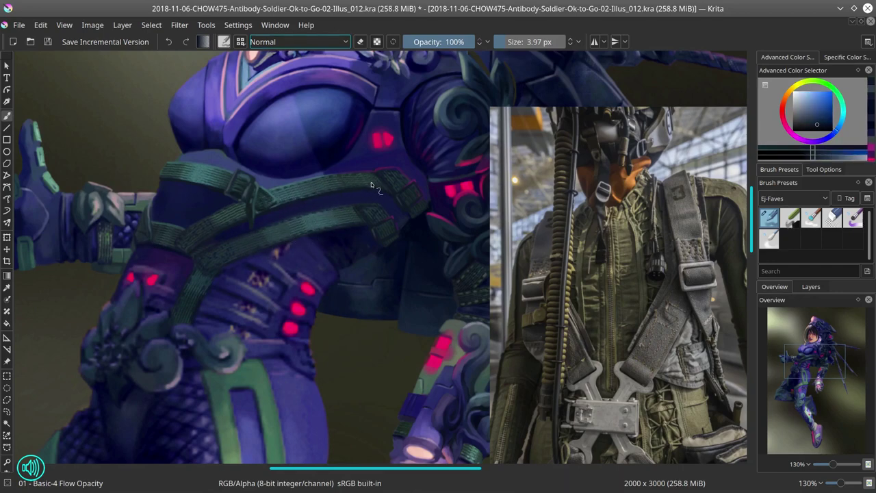
{"action": "left_click", "coordinate": [297, 239], "text": "ctrl"}
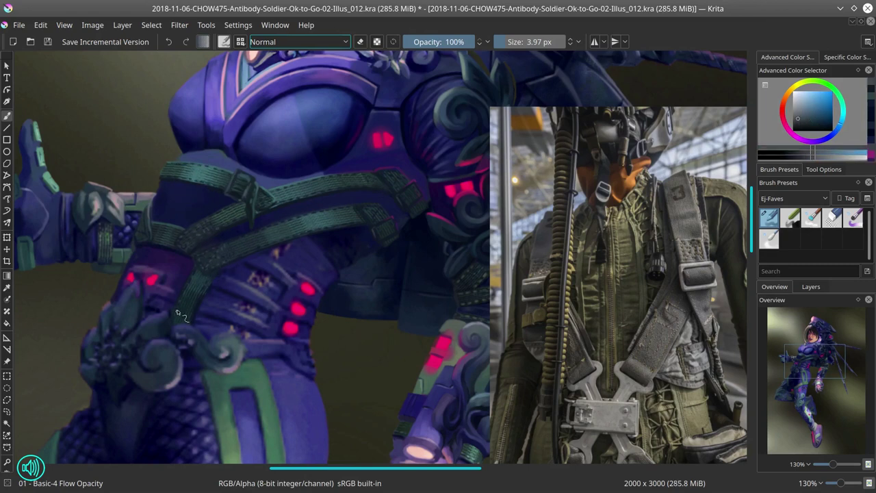
{"action": "left_click", "coordinate": [800, 127]}
{"action": "left_click", "coordinate": [147, 240], "text": "ctrl"}
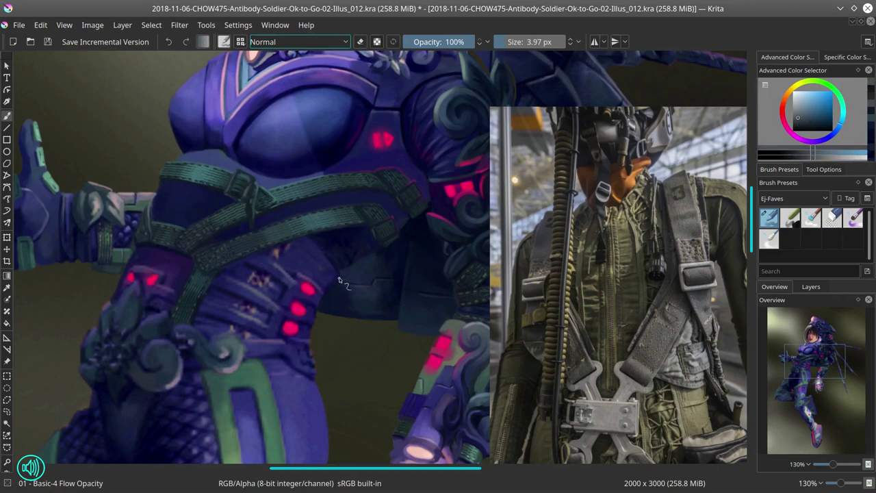
{"action": "left_click", "coordinate": [425, 180], "text": "ctrl"}
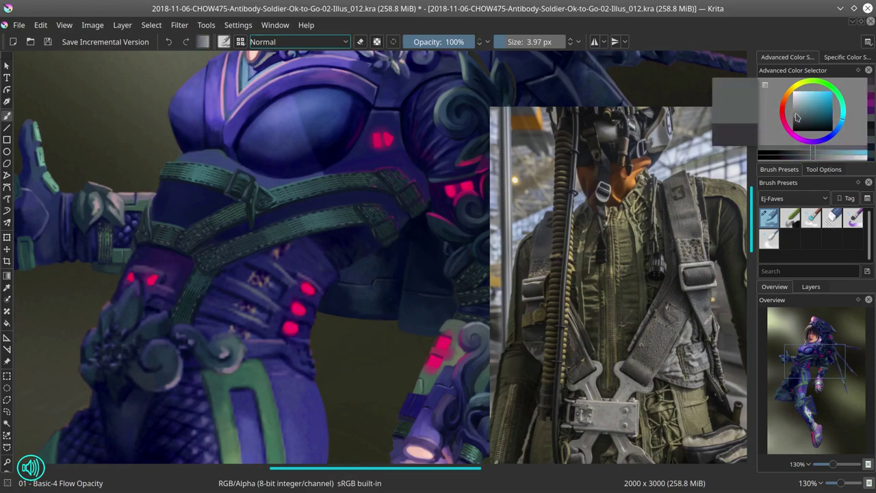
{"action": "left_click", "coordinate": [287, 205], "text": "ctrl"}
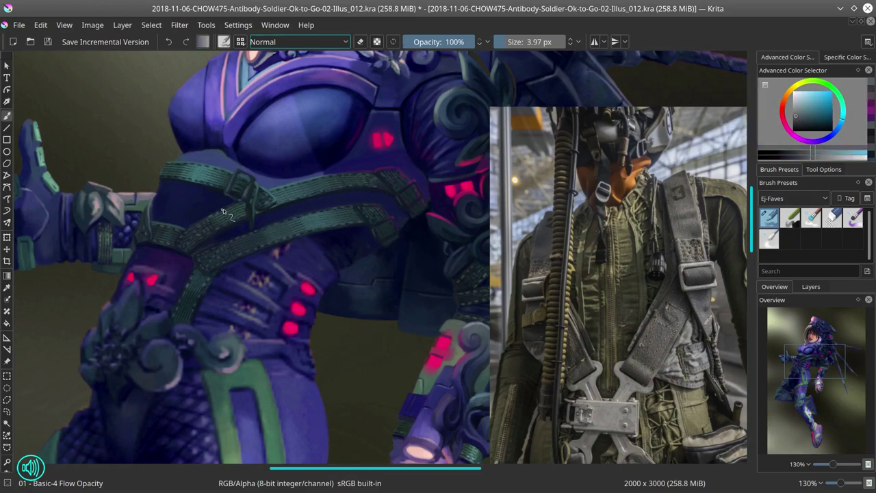
{"action": "left_click", "coordinate": [181, 166], "text": "ctrl"}
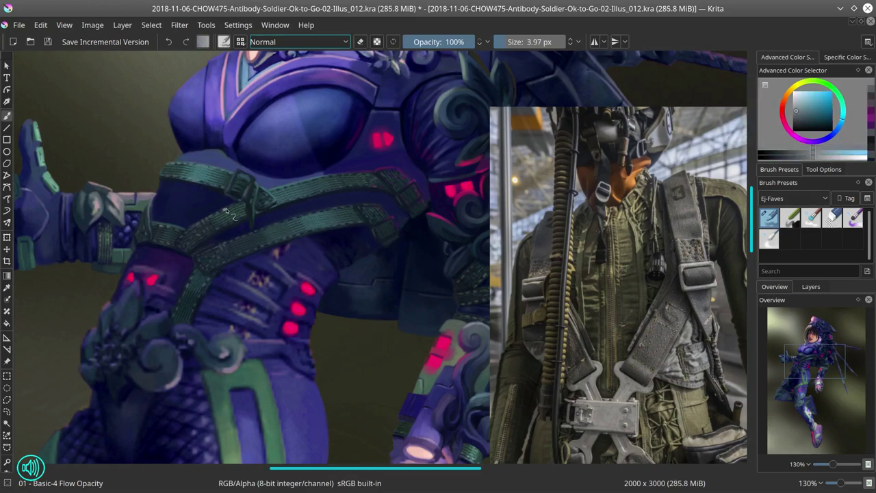
{"action": "left_click", "coordinate": [325, 180], "text": "ctrl"}
Step: Move the pilot reference photo to the left of the canvas
{"action": "key", "text": "2"}
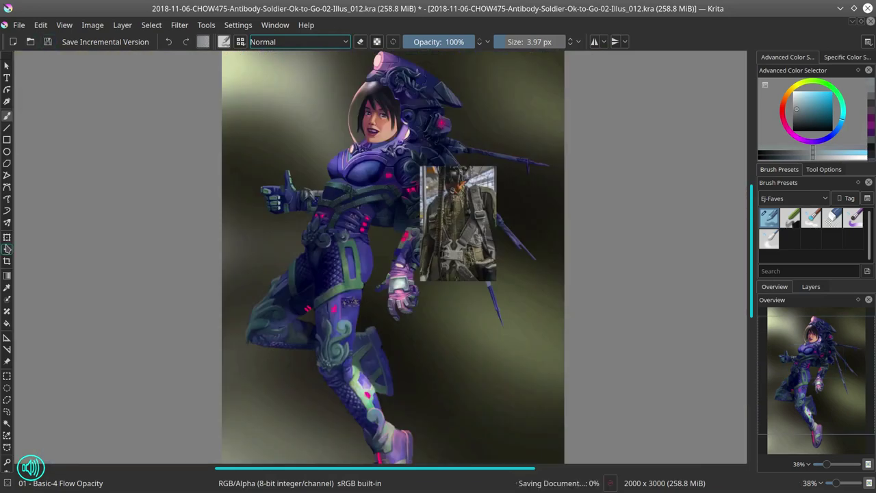
{"action": "left_click", "coordinate": [7, 360]}
{"action": "left_click_drag", "start_coordinate": [455, 212], "coordinate": [136, 241]}
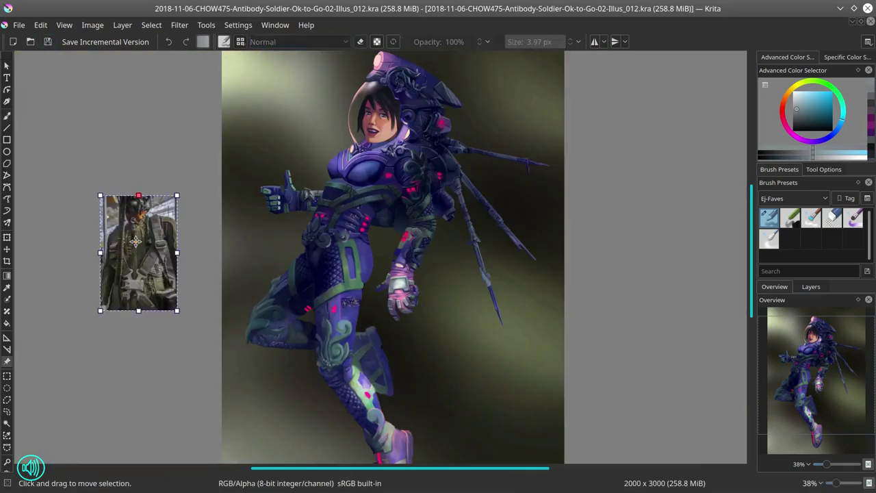
Step: Paint detail on the teal strap with a soft textured blending brush and save Illus_013
{"action": "key", "text": "b"}
{"action": "scroll", "coordinate": [321, 188], "scroll_direction": "up", "scroll_amount": 8}
{"action": "left_click", "coordinate": [347, 196], "text": "ctrl"}
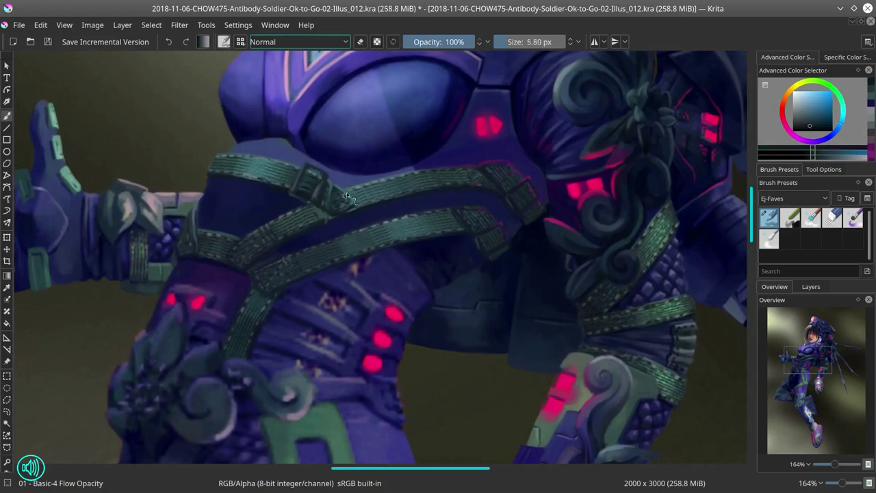
{"action": "scroll", "coordinate": [326, 216], "scroll_direction": "down", "scroll_amount": 2}
{"action": "key", "text": "/"}
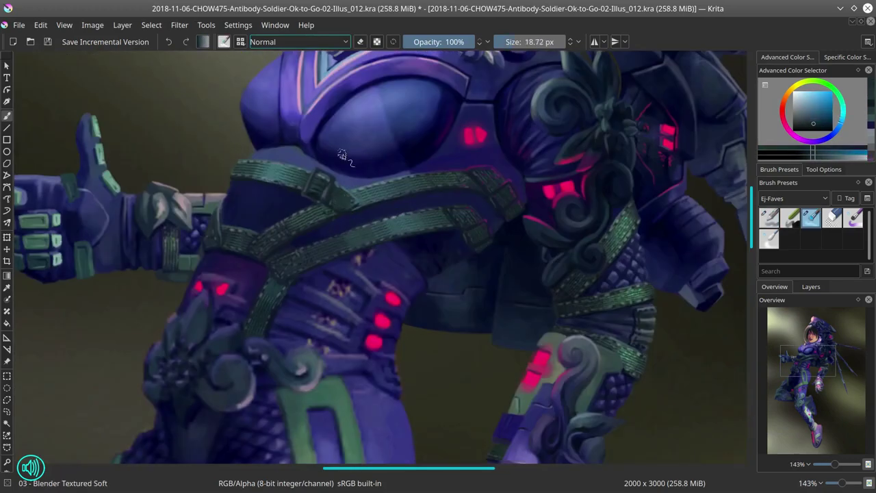
{"action": "left_click", "coordinate": [224, 42]}
{"action": "key", "text": "Escape"}
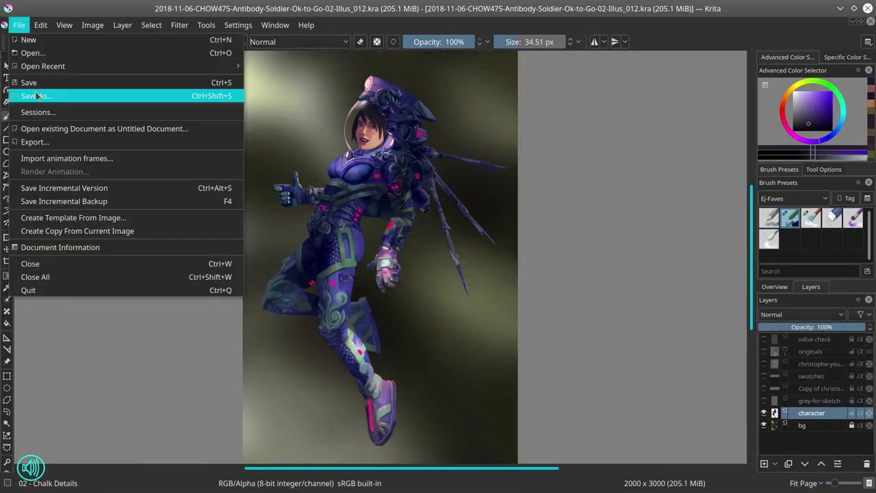
{"action": "key", "text": "Escape"}
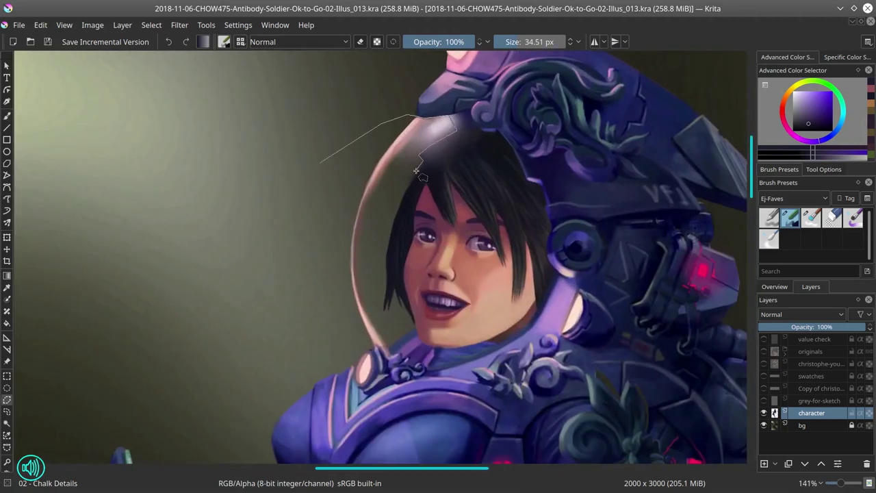
Step: Paste the helmet bubble, add a new layer, and merge the bubble into the character layer
{"action": "key", "text": "ctrl+v"}
{"action": "left_click", "coordinate": [764, 464]}
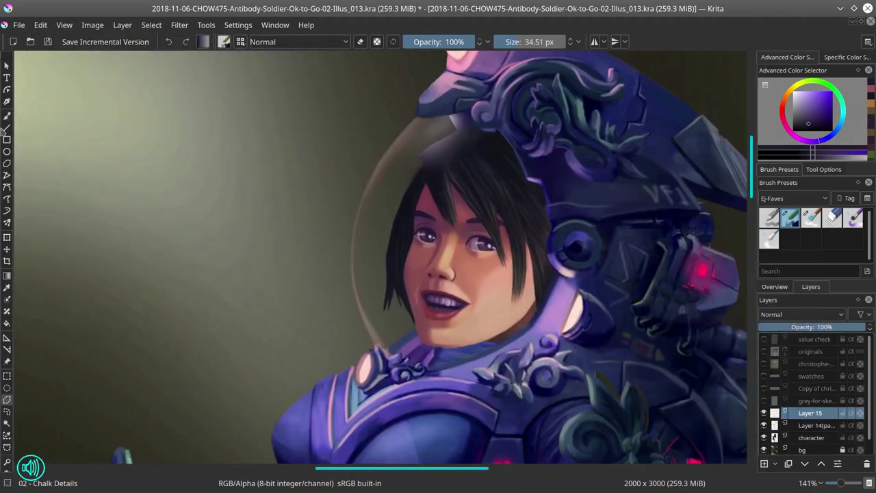
{"action": "left_click", "coordinate": [769, 218]}
{"action": "left_click", "coordinate": [798, 109]}
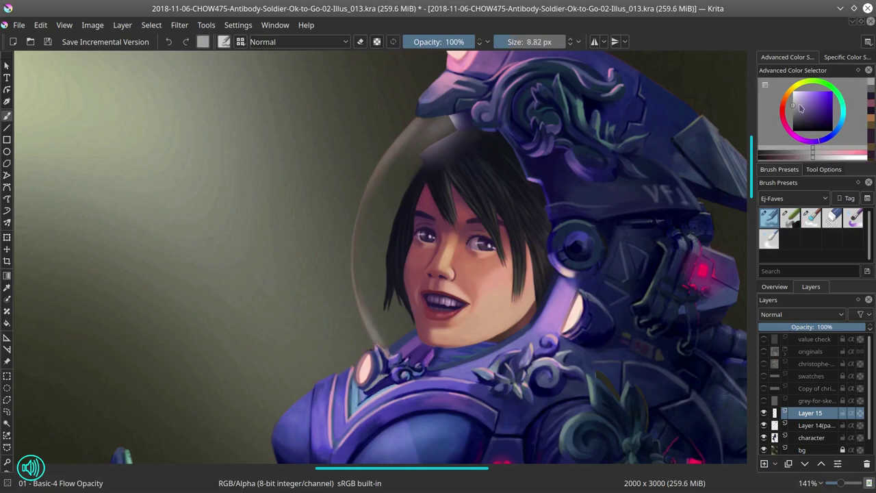
{"action": "key", "text": "["}
{"action": "key", "text": "ctrl+e"}
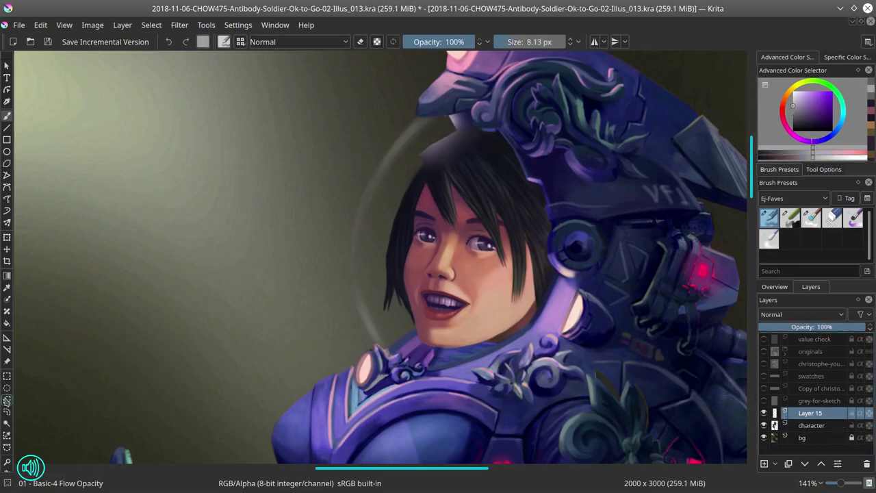
Step: Draw a polygonal selection around the helmet glass, extend it, and test-fill it purple
{"action": "left_click", "coordinate": [7, 401]}
{"action": "left_click", "coordinate": [404, 68]}
{"action": "left_click", "coordinate": [211, 267]}
{"action": "left_click", "coordinate": [241, 128]}
{"action": "left_click", "coordinate": [405, 68]}
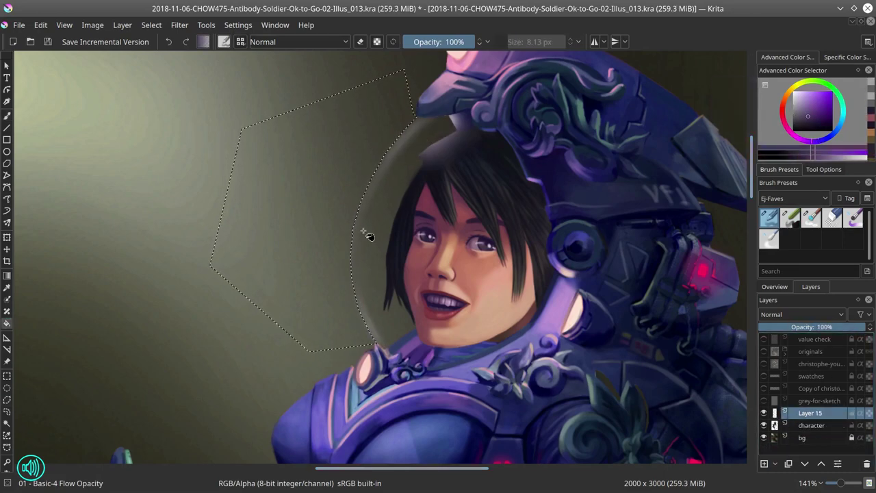
{"action": "key", "text": "shift+BackSpace"}
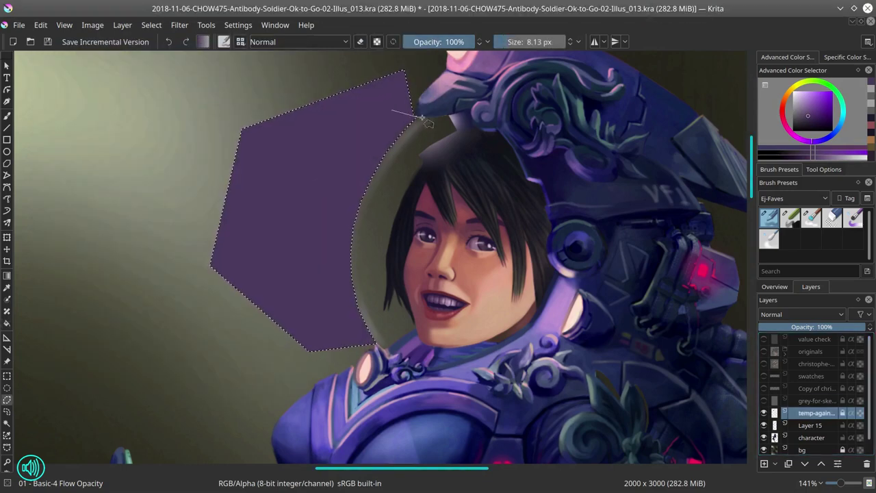
{"action": "double_click", "coordinate": [507, 146]}
{"action": "key", "text": "shift+BackSpace"}
{"action": "left_click", "coordinate": [152, 26]}
{"action": "left_click", "coordinate": [151, 26]}
Step: Hide the purple test-fill layer and make Layer 15 the painting target
{"action": "left_click", "coordinate": [764, 413]}
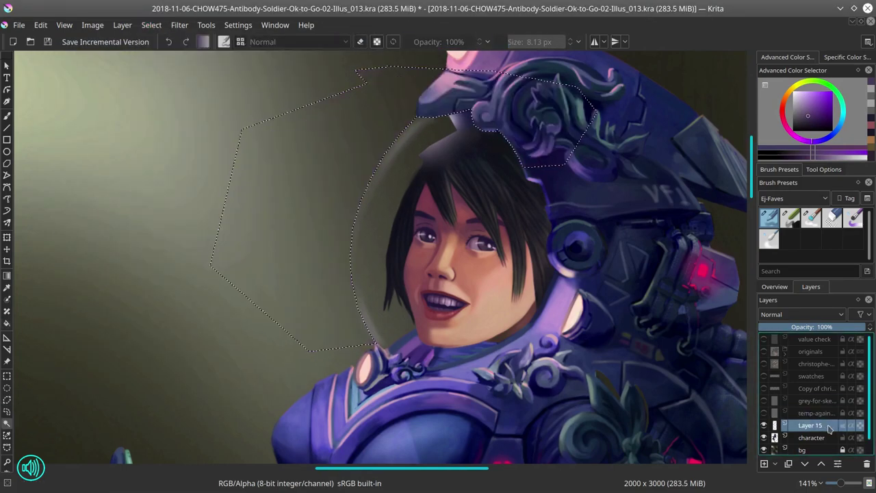
{"action": "left_click", "coordinate": [810, 425]}
{"action": "key", "text": "b"}
{"action": "scroll", "coordinate": [425, 158], "scroll_direction": "down", "scroll_amount": 3}
{"action": "scroll", "coordinate": [402, 283], "scroll_direction": "up", "scroll_amount": 3}
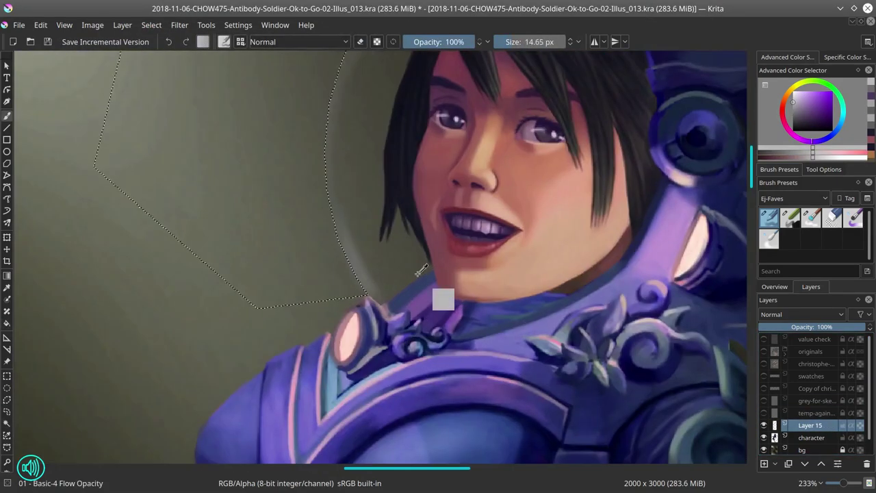
{"action": "scroll", "coordinate": [402, 283], "scroll_direction": "down", "scroll_amount": 3}
Step: Show the purple test-fill layer again and save the document
{"action": "left_click", "coordinate": [764, 413]}
{"action": "left_click", "coordinate": [7, 400]}
{"action": "scroll", "coordinate": [411, 274], "scroll_direction": "up", "scroll_amount": 3}
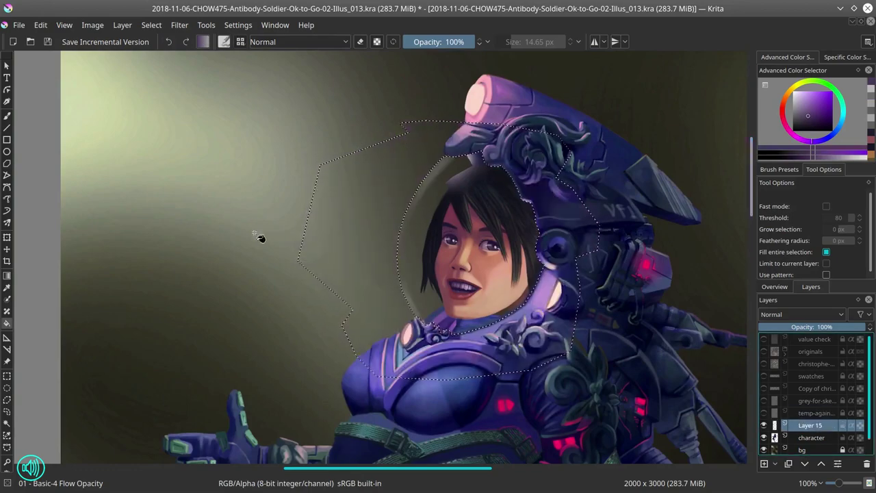
{"action": "key", "text": "ctrl+s"}
{"action": "scroll", "coordinate": [252, 86], "scroll_direction": "down", "scroll_amount": 1}
Step: Paint soft pink highlights on the helmet glass, shrinking the brush and adjusting the colour
{"action": "key", "text": "b"}
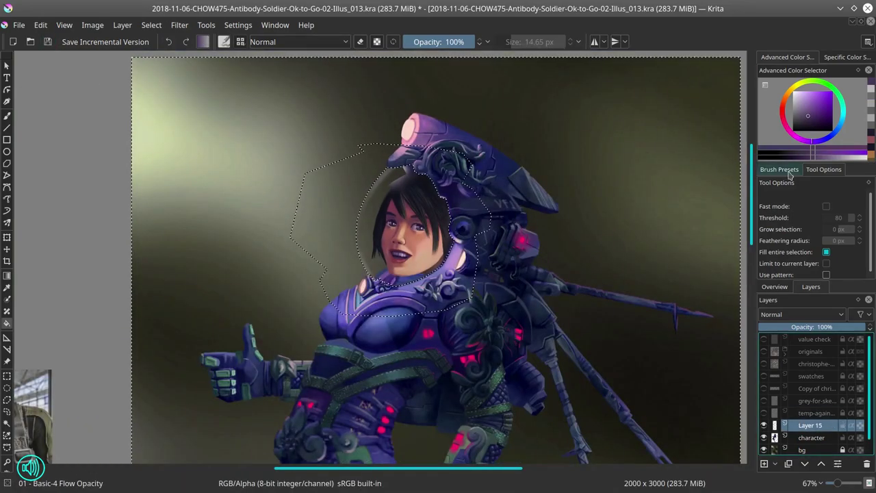
{"action": "scroll", "coordinate": [351, 127], "scroll_direction": "up", "scroll_amount": 2}
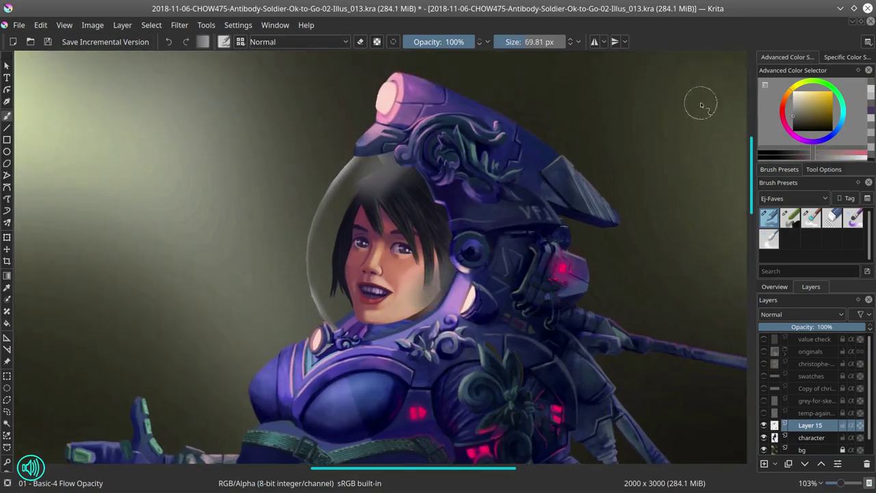
{"action": "left_click_drag", "start_coordinate": [383, 168], "coordinate": [387, 159]}
{"action": "key", "text": "bracketleft"}
{"action": "key", "text": "bracketleft"}
{"action": "key", "text": "bracketleft"}
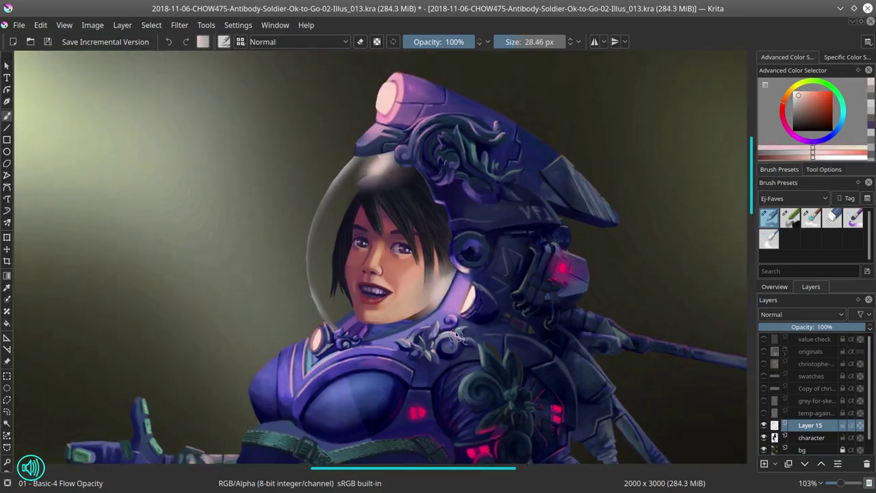
{"action": "left_click", "coordinate": [425, 306], "text": "ctrl"}
{"action": "key", "text": "bracketleft"}
{"action": "left_click", "coordinate": [442, 289], "text": "ctrl"}
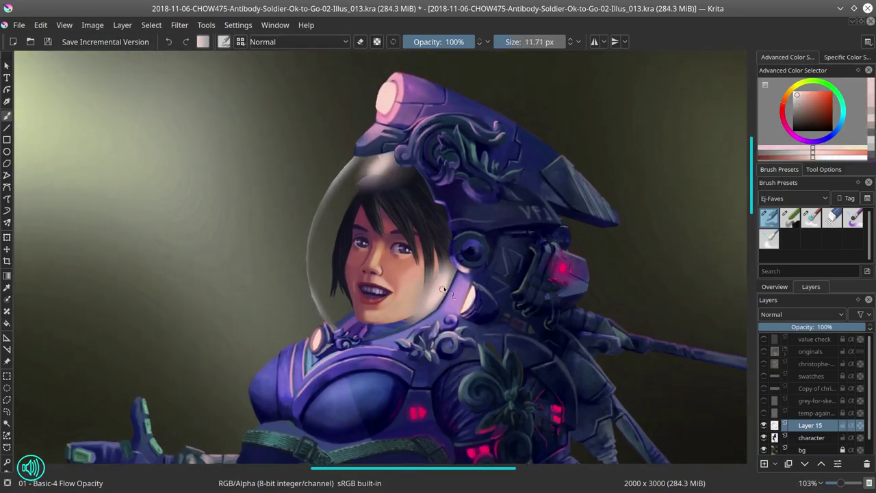
Step: With the character hidden, erase the tip of the upper glass highlight, then show the character again
{"action": "key", "text": "slash"}
{"action": "key", "text": "ctrl+shift+h"}
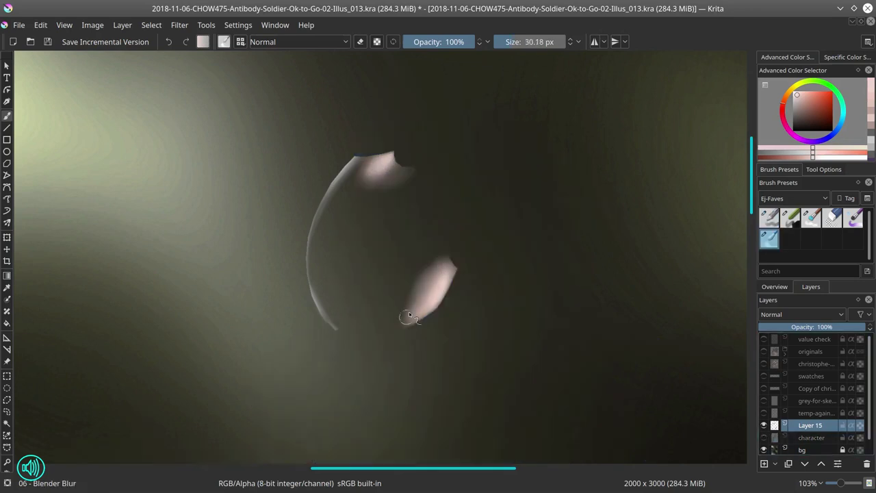
{"action": "key", "text": "e"}
{"action": "left_click_drag", "start_coordinate": [387, 179], "coordinate": [405, 171]}
{"action": "key", "text": "slash"}
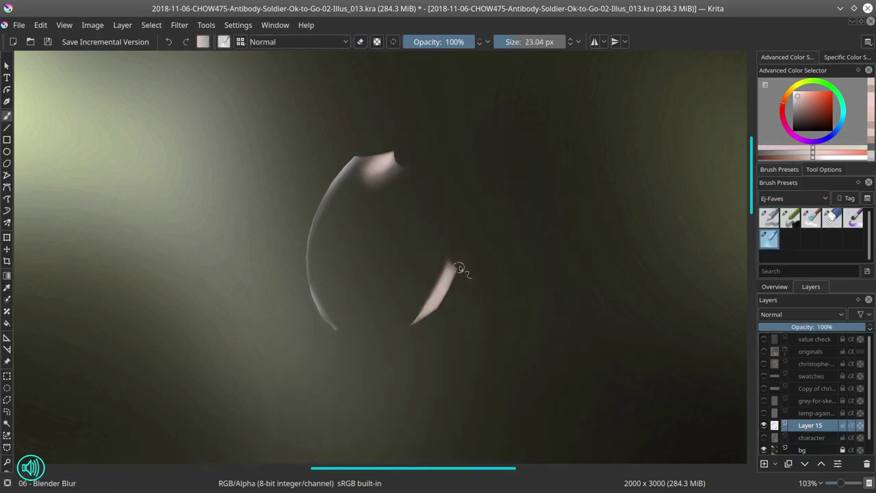
{"action": "key", "text": "period"}
{"action": "left_click", "coordinate": [446, 288], "text": "ctrl"}
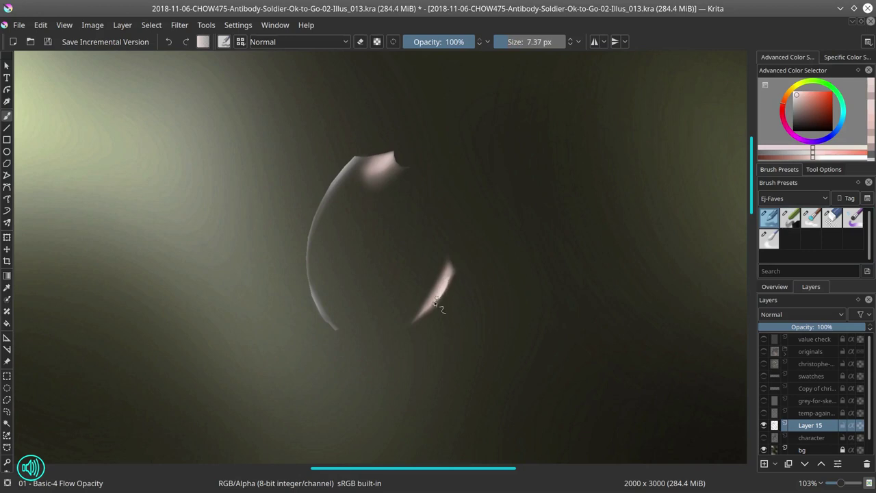
{"action": "key", "text": "ctrl+shift+h"}
Step: Alternate between the blur blending and basic painting brushes while resizing the brush
{"action": "key", "text": "bracketright"}
{"action": "key", "text": "bracketright"}
{"action": "key", "text": "bracketright"}
{"action": "key", "text": "slash"}
{"action": "key", "text": "slash"}
{"action": "key", "text": "slash"}
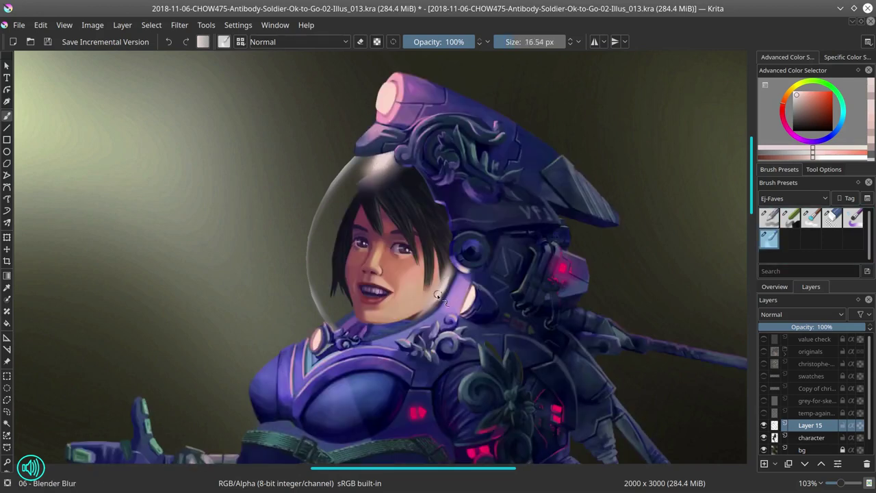
{"action": "key", "text": "slash"}
{"action": "key", "text": "bracketright"}
{"action": "key", "text": "slash"}
{"action": "key", "text": "slash"}
{"action": "key", "text": "slash"}
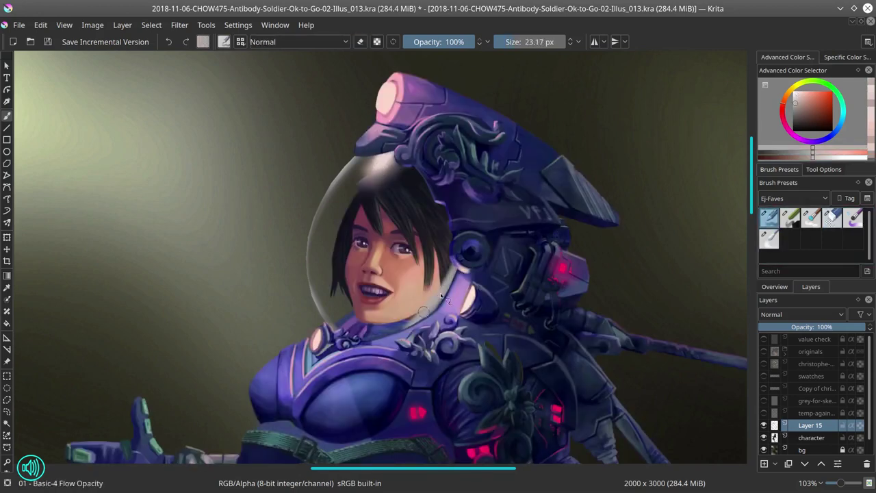
{"action": "key", "text": "slash"}
{"action": "key", "text": "slash"}
{"action": "key", "text": "slash"}
{"action": "key", "text": "slash"}
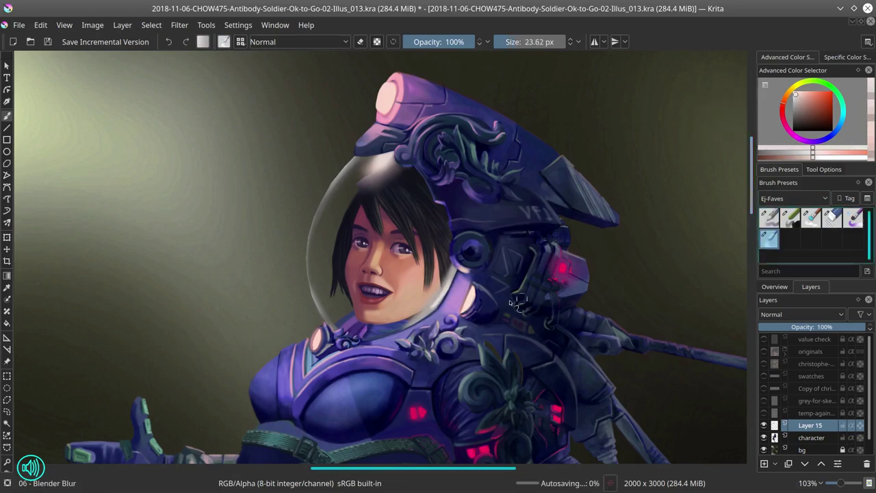
{"action": "key", "text": "bracketleft"}
{"action": "key", "text": "bracketleft"}
{"action": "scroll", "coordinate": [432, 306], "scroll_direction": "down", "scroll_amount": 5}
{"action": "key", "text": "slash"}
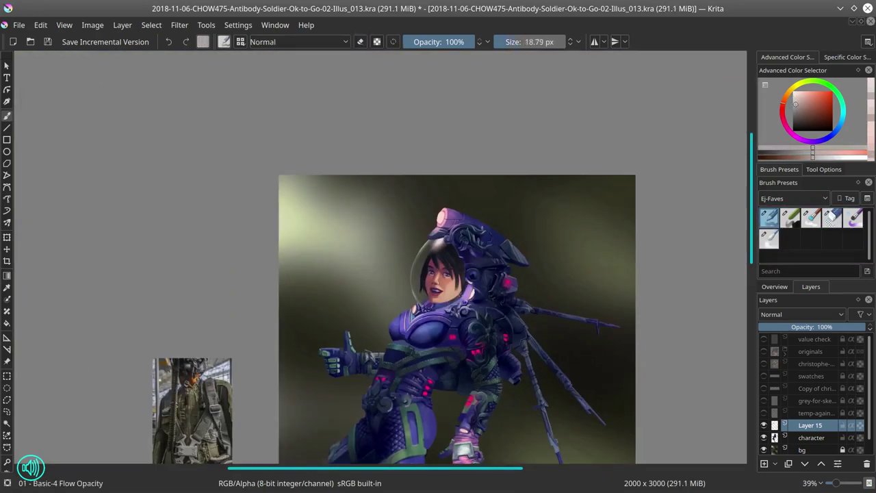
{"action": "key", "text": "bracketright"}
{"action": "key", "text": "slash"}
{"action": "key", "text": "bracketright"}
{"action": "key", "text": "slash"}
{"action": "scroll", "coordinate": [461, 269], "scroll_direction": "up", "scroll_amount": 3}
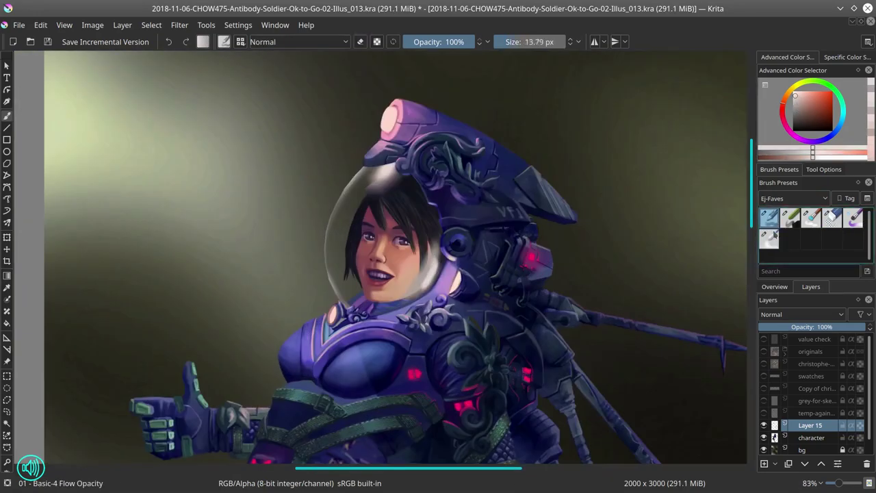
{"action": "key", "text": "slash"}
{"action": "key", "text": "bracketleft"}
{"action": "key", "text": "bracketleft"}
{"action": "scroll", "coordinate": [503, 193], "scroll_direction": "down", "scroll_amount": 3}
{"action": "scroll", "coordinate": [502, 193], "scroll_direction": "up", "scroll_amount": 3}
{"action": "key", "text": "slash"}
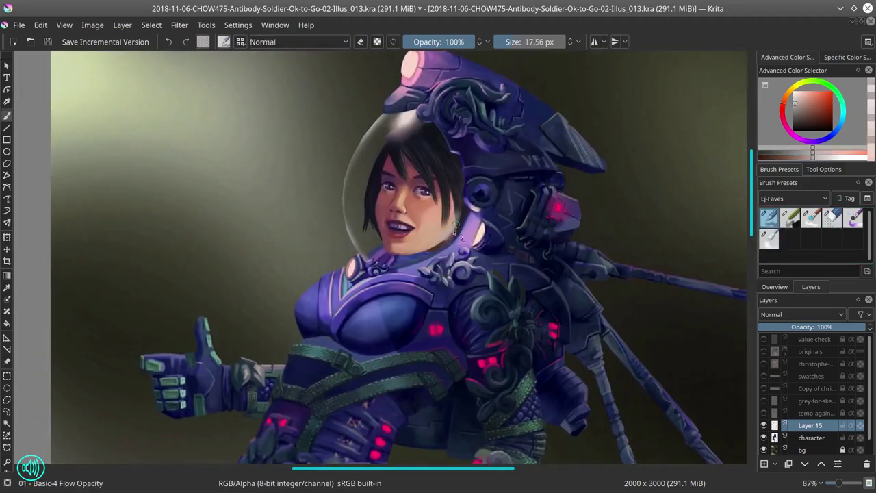
{"action": "key", "text": "slash"}
{"action": "key", "text": "slash"}
{"action": "key", "text": "slash"}
{"action": "key", "text": "slash"}
{"action": "key", "text": "bracketleft"}
{"action": "key", "text": "bracketleft"}
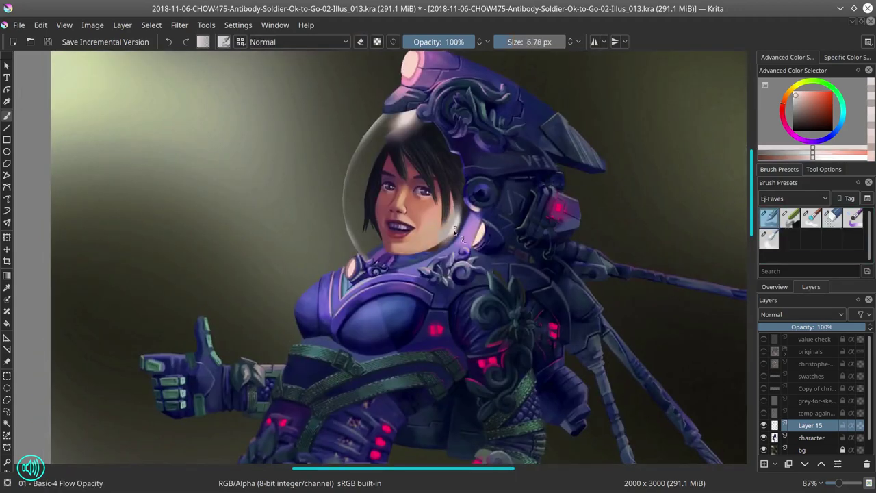
{"action": "key", "text": "slash"}
{"action": "scroll", "coordinate": [558, 108], "scroll_direction": "down", "scroll_amount": 3}
Step: Check a layer inside the originals group, then make glass-helmet the active layer
{"action": "left_click", "coordinate": [785, 351]}
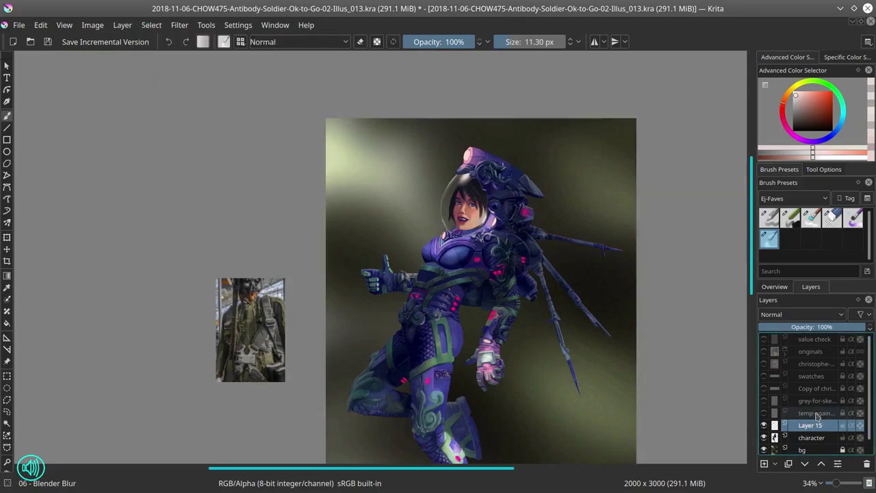
{"action": "left_click", "coordinate": [821, 363]}
{"action": "left_click", "coordinate": [785, 352]}
{"action": "left_click", "coordinate": [817, 412]}
Step: Dismiss the Blur filter settings for the layer and clear the current selection
{"action": "key", "text": "ctrl+alt+f"}
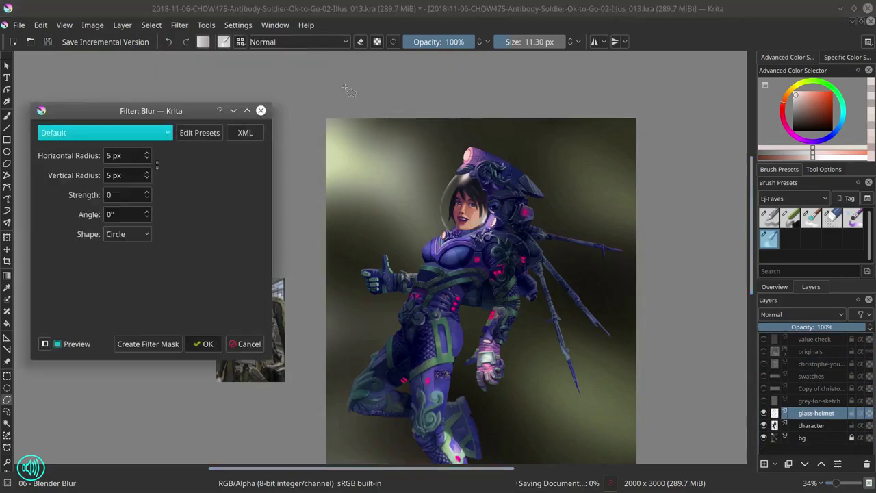
{"action": "key", "text": "Escape"}
{"action": "left_click", "coordinate": [152, 25]}
{"action": "left_click", "coordinate": [186, 78]}
Step: Zoom in on the face and alternate between blur and painting brushes at different sizes
{"action": "key", "text": "slash"}
{"action": "scroll", "coordinate": [446, 238], "scroll_direction": "up", "scroll_amount": 5}
{"action": "key", "text": "bracketleft"}
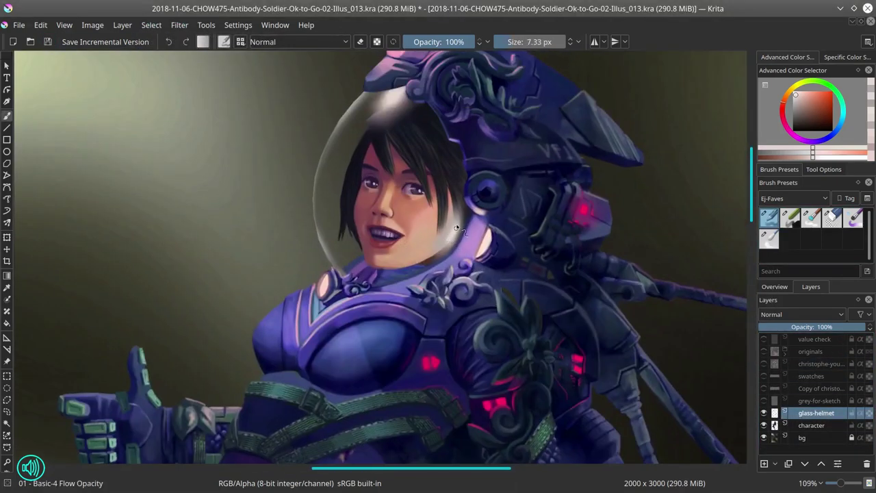
{"action": "key", "text": "slash"}
{"action": "key", "text": "slash"}
{"action": "key", "text": "bracketright"}
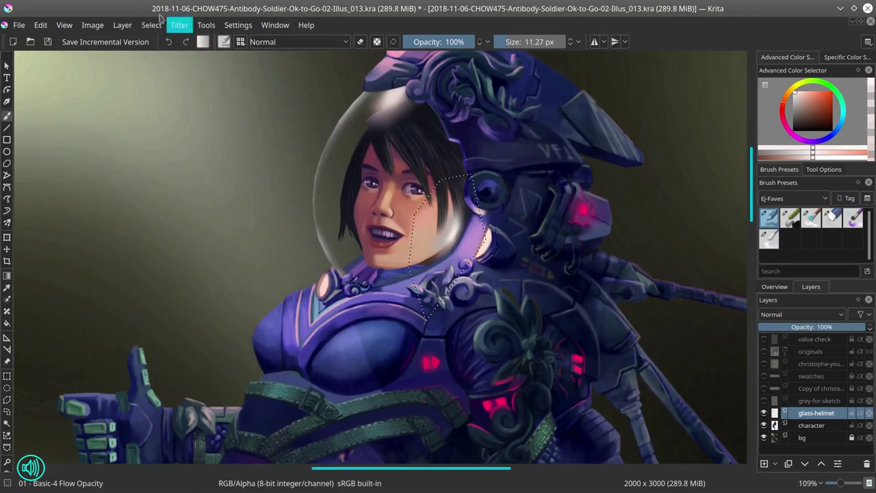
{"action": "key", "text": "slash"}
{"action": "key", "text": "bracketleft"}
{"action": "key", "text": "slash"}
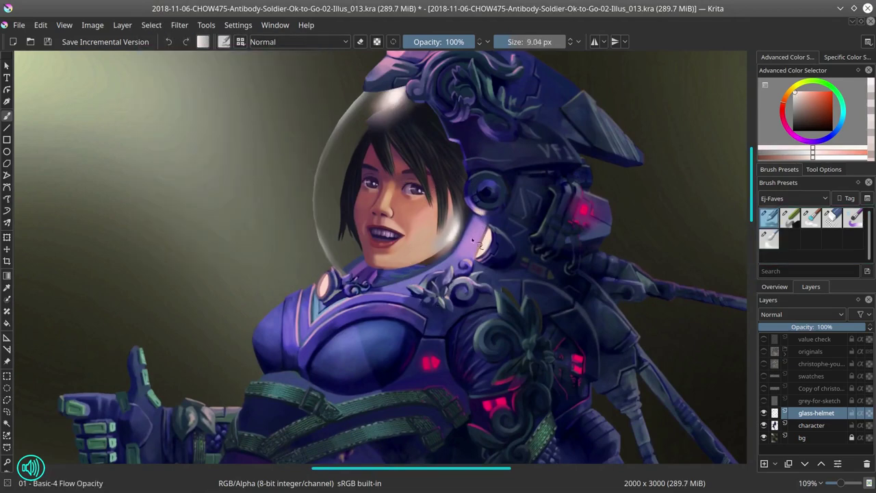
{"action": "key", "text": "slash"}
{"action": "key", "text": "slash"}
{"action": "key", "text": "bracketleft"}
{"action": "key", "text": "bracketleft"}
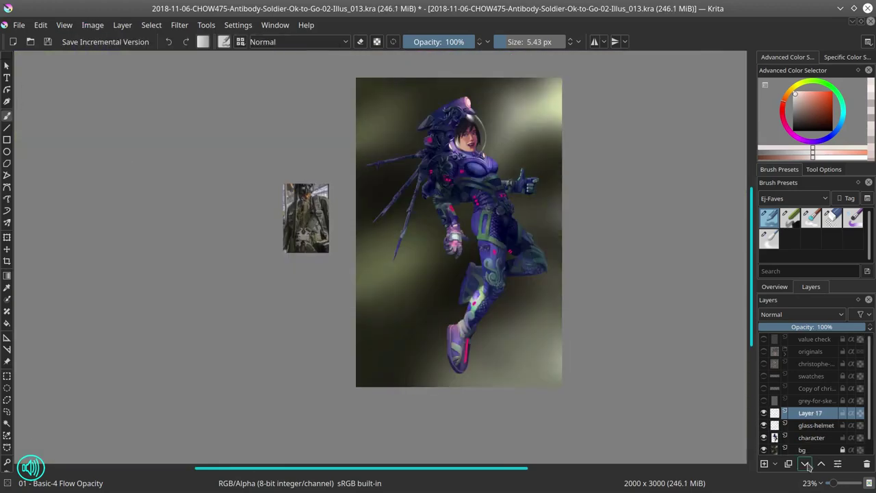
Step: Hide the originals layer, clear the helmet selection and rename the glass layer glass-helmet
{"action": "left_click", "coordinate": [764, 351]}
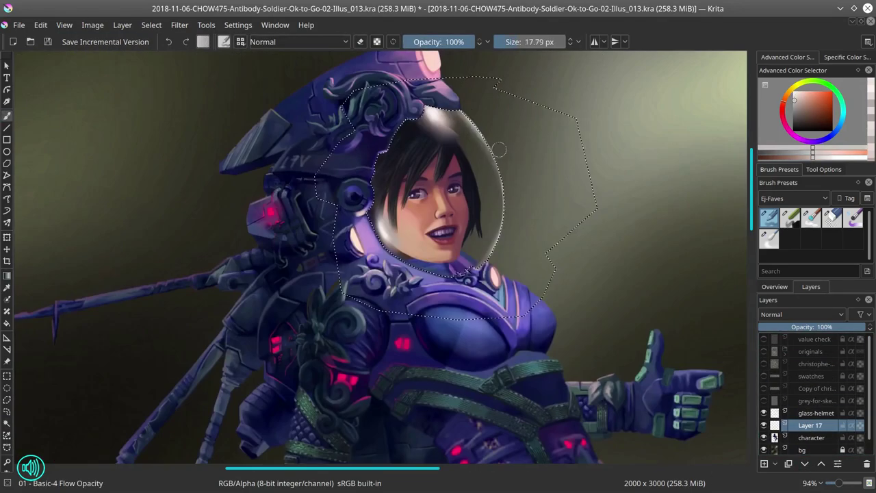
{"action": "key", "text": "slash"}
{"action": "key", "text": "Insert"}
{"action": "key", "text": "slash"}
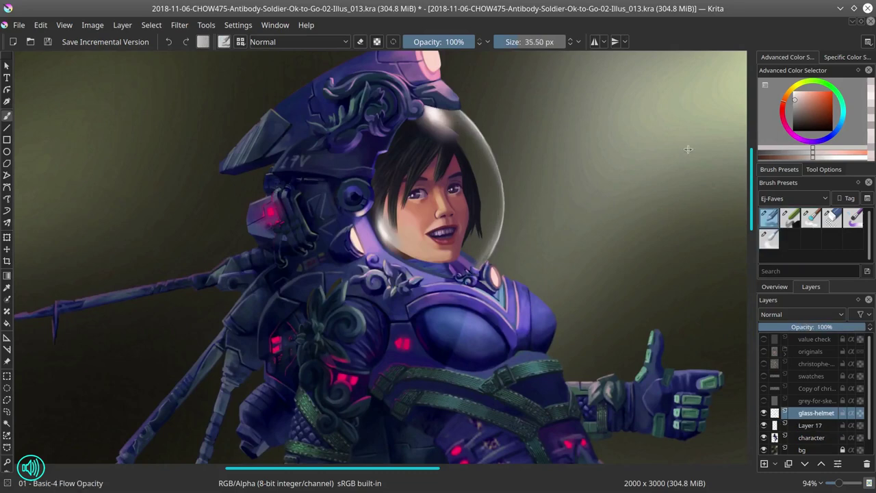
{"action": "left_click", "coordinate": [152, 25]}
{"action": "key", "text": "Escape"}
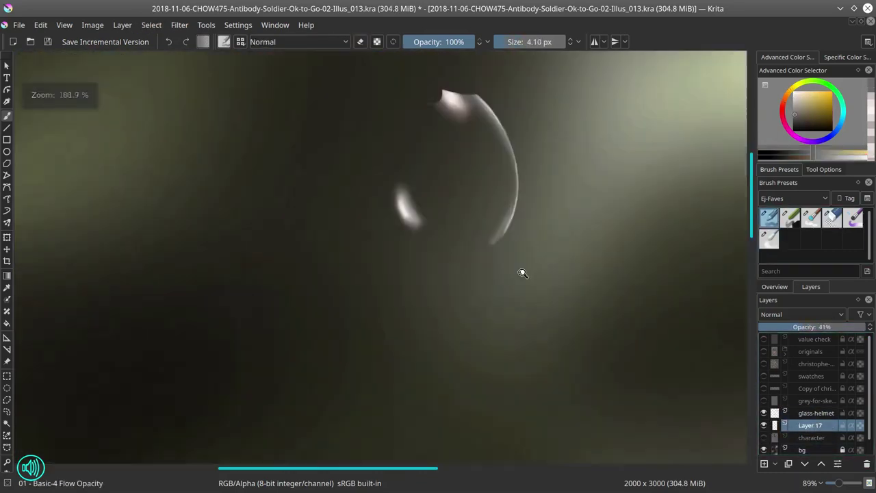
{"action": "double_click", "coordinate": [814, 414]}
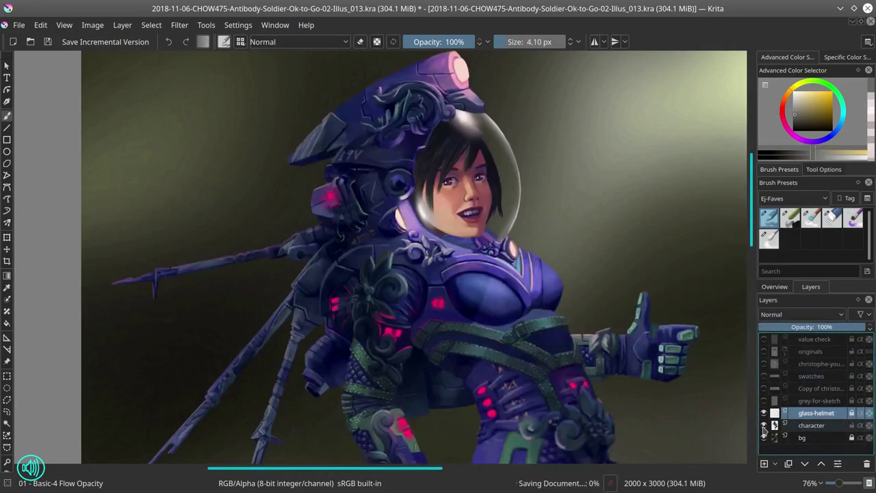
{"action": "key", "text": "minus"}
{"action": "key", "text": "minus"}
{"action": "key", "text": "minus"}
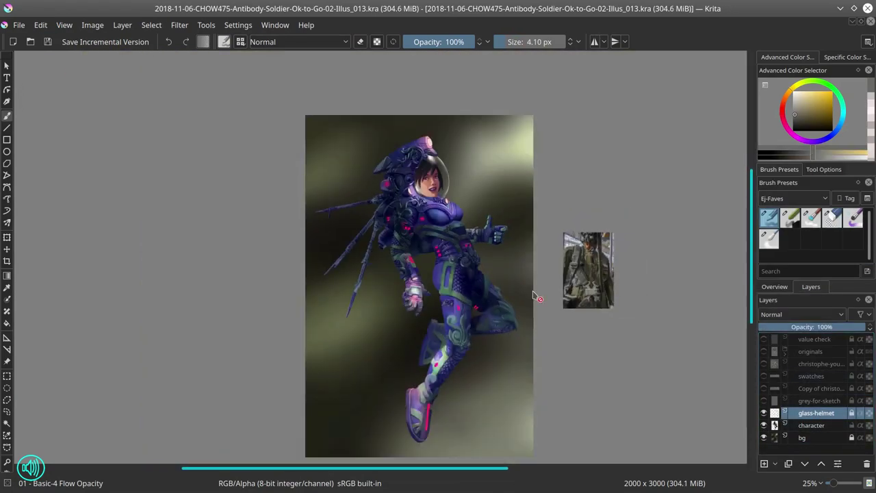
Step: Open the Human Proportions reference image, then return to the soldier painting
{"action": "key", "text": "2"}
{"action": "left_click", "coordinate": [19, 24]}
{"action": "left_click", "coordinate": [41, 56]}
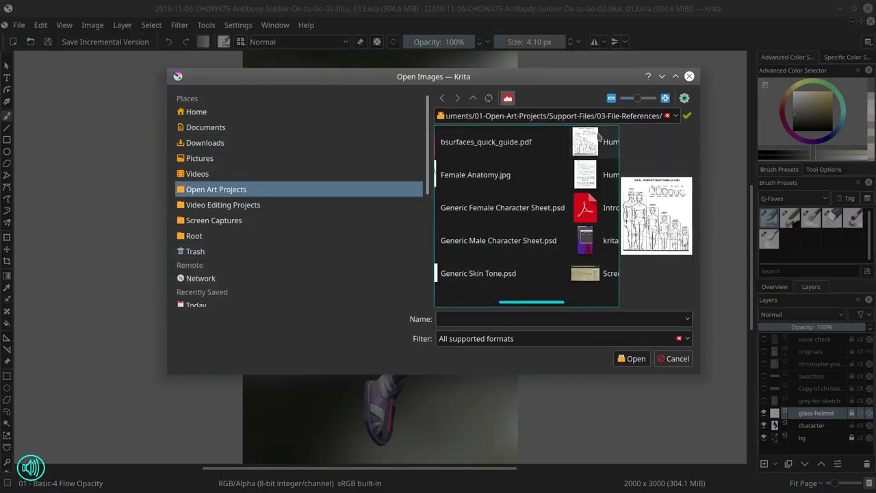
{"action": "double_click", "coordinate": [596, 139]}
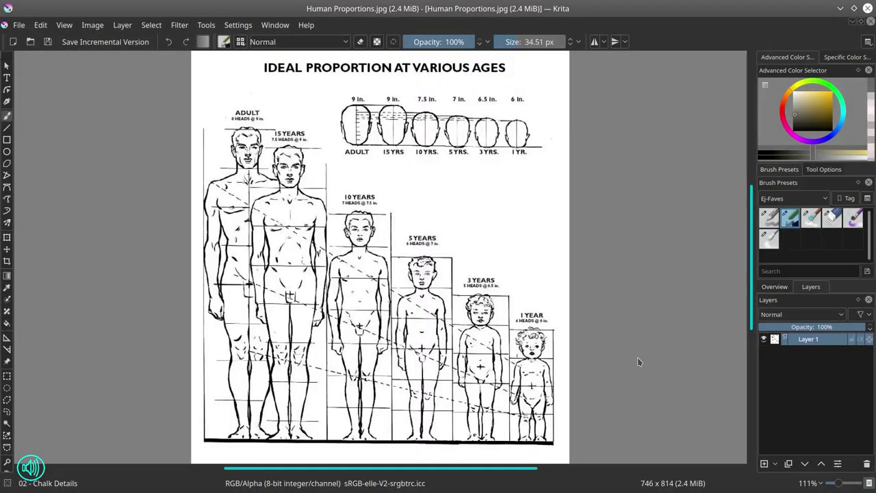
{"action": "key", "text": "ctrl+Tab"}
{"action": "key", "text": "ctrl+Tab"}
{"action": "key", "text": "ctrl+Tab"}
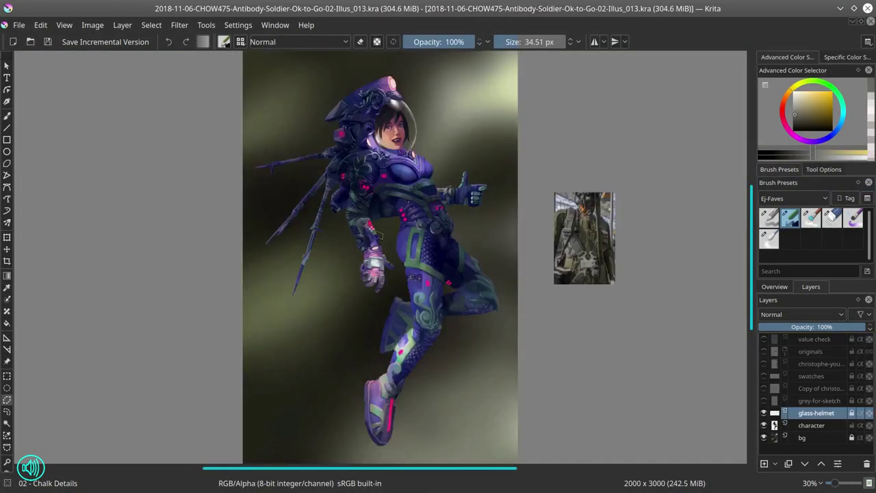
Step: Flip the view to check composition, save, and add a new layer above glass-helmet
{"action": "key", "text": "m"}
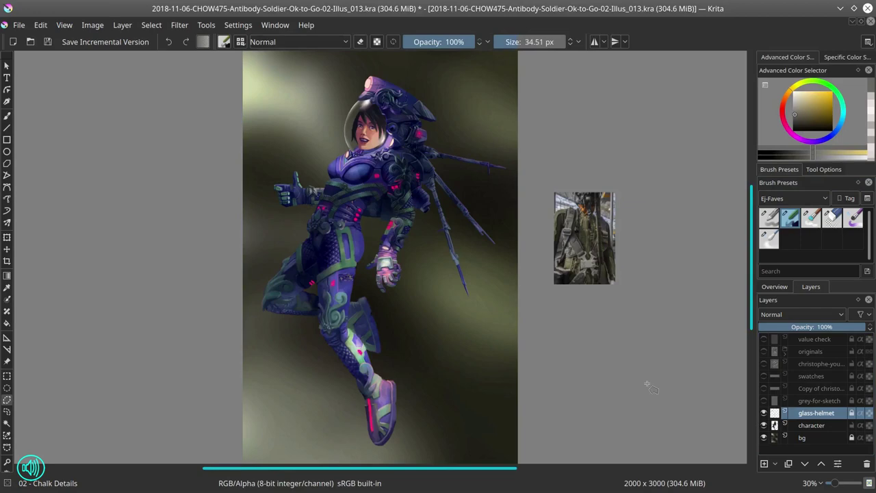
{"action": "key", "text": "ctrl+s"}
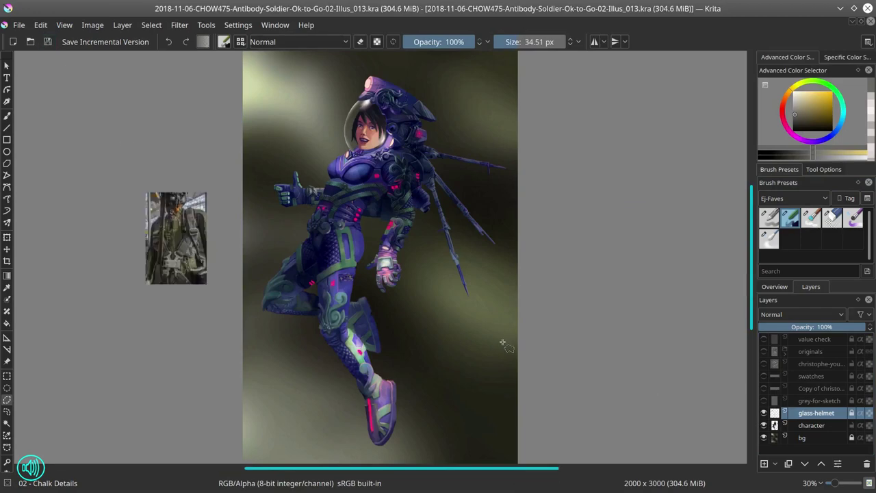
{"action": "key", "text": "Insert"}
Step: Set the new layer's blending mode to Color Dodge
{"action": "key", "text": "slash"}
{"action": "scroll", "coordinate": [271, 241], "scroll_direction": "up", "scroll_amount": 3}
{"action": "left_click", "coordinate": [802, 314]}
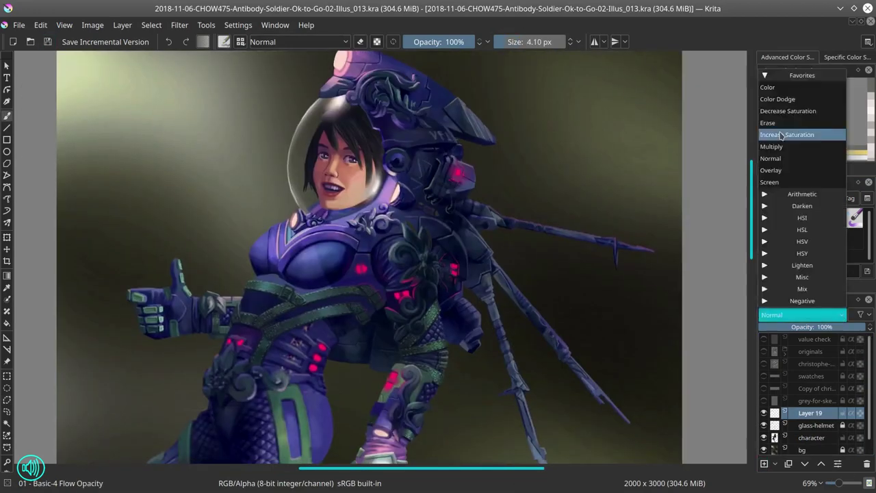
{"action": "left_click", "coordinate": [733, 137]}
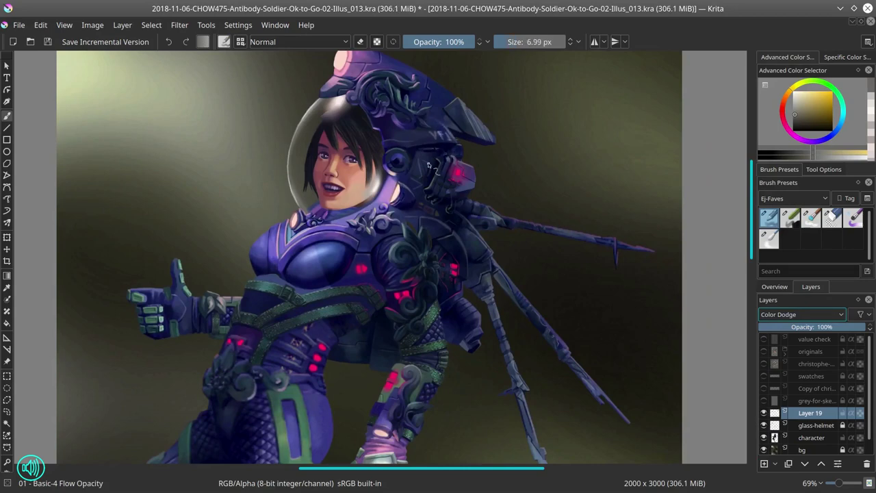
Step: Sample an armour colour and paint a lighter gloss stroke on the shoulder
{"action": "left_click_drag", "start_coordinate": [409, 100], "coordinate": [332, 140]}
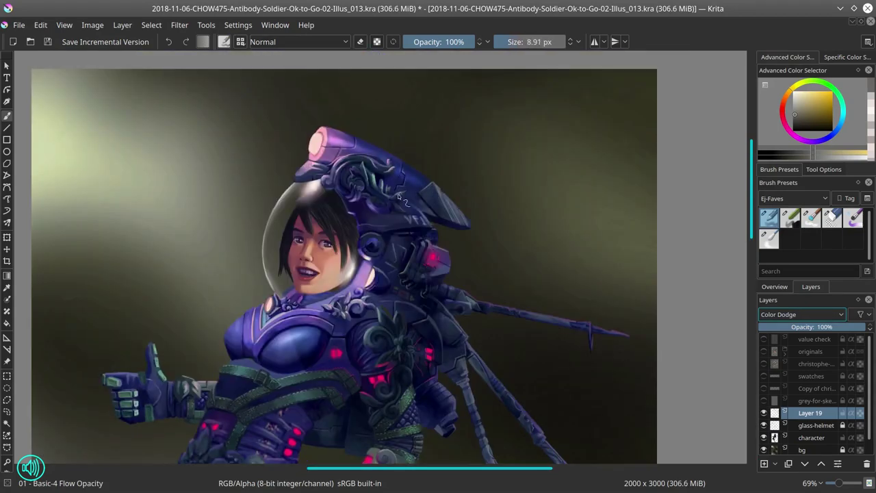
{"action": "mouse_move", "coordinate": [398, 197]}
{"action": "left_mouse_down"}
{"action": "mouse_move", "coordinate": [412, 241]}
{"action": "mouse_move", "coordinate": [467, 256]}
{"action": "mouse_move", "coordinate": [375, 199]}
{"action": "left_mouse_up"}
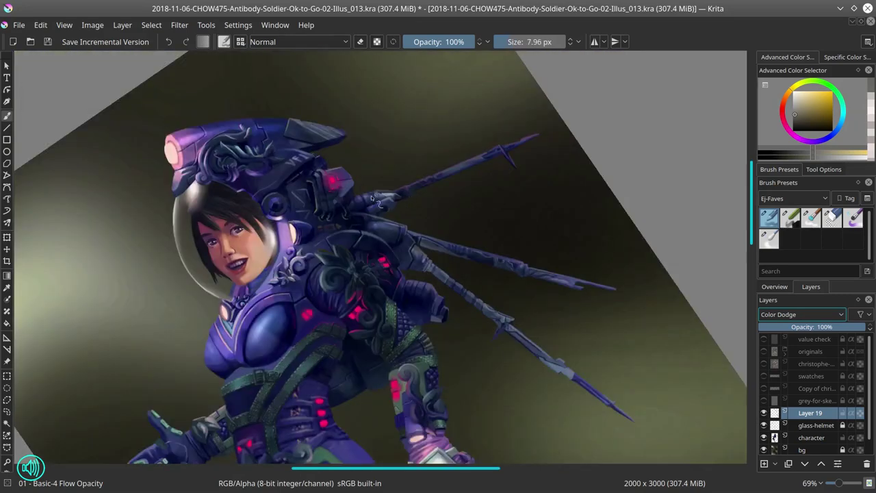
{"action": "left_click_drag", "start_coordinate": [426, 236], "coordinate": [424, 214]}
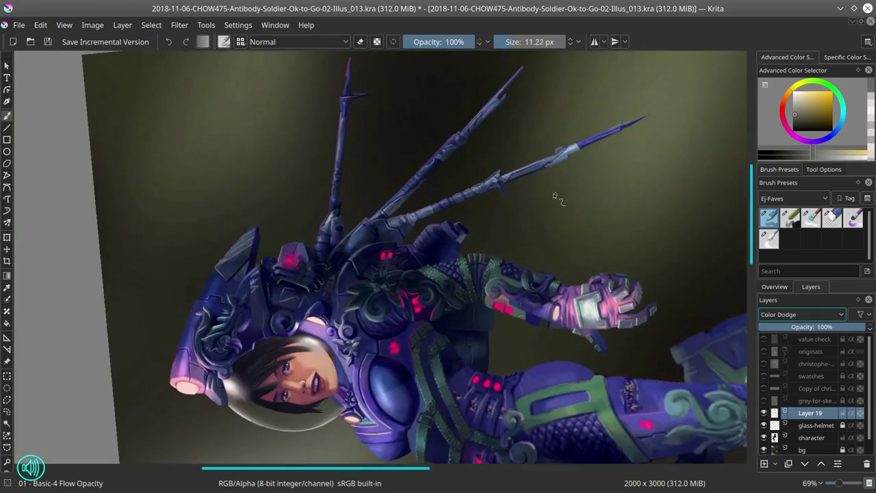
{"action": "left_click_drag", "start_coordinate": [556, 198], "coordinate": [270, 350]}
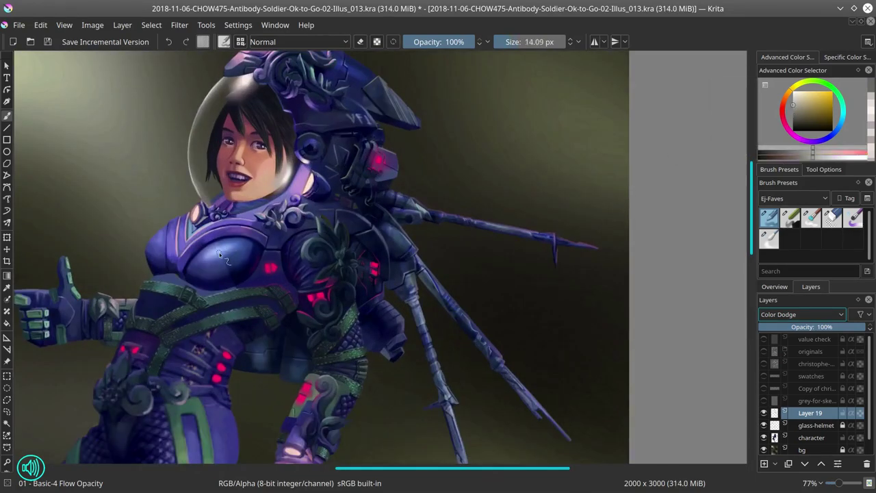
{"action": "left_click_drag", "start_coordinate": [220, 255], "coordinate": [198, 256]}
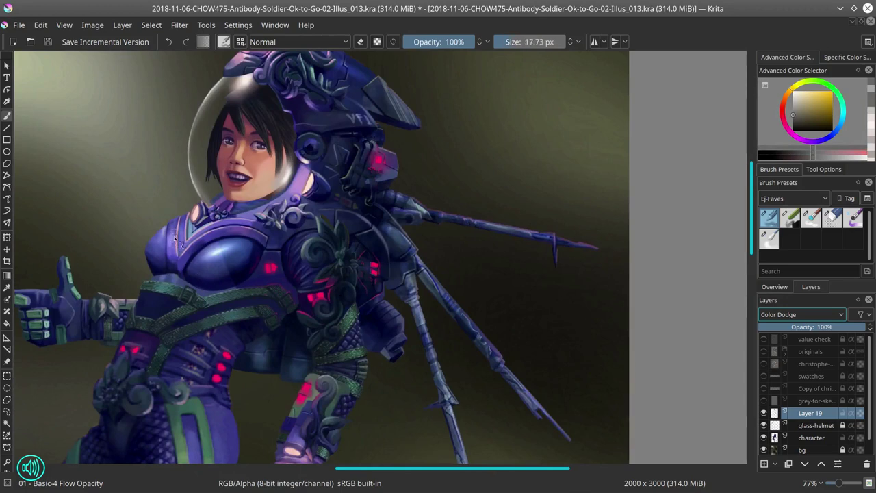
{"action": "left_click", "coordinate": [286, 189], "text": "ctrl"}
{"action": "key", "text": "bracketright"}
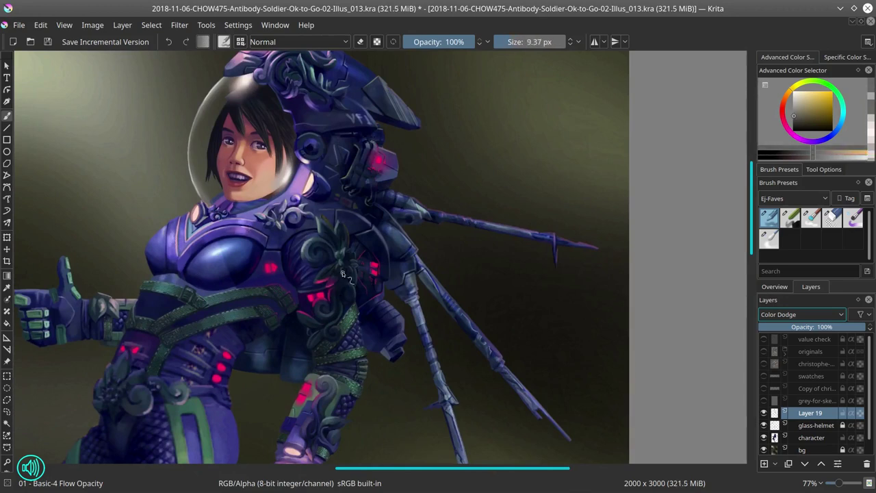
{"action": "key", "text": "bracketright"}
{"action": "key", "text": "bracketright"}
{"action": "key", "text": "bracketright"}
{"action": "left_click_drag", "start_coordinate": [387, 308], "coordinate": [401, 340]}
Step: Sample a lighter armour shade, rotate the view and shrink the brush
{"action": "left_click", "coordinate": [408, 179], "text": "ctrl"}
{"action": "key", "text": "bracketleft"}
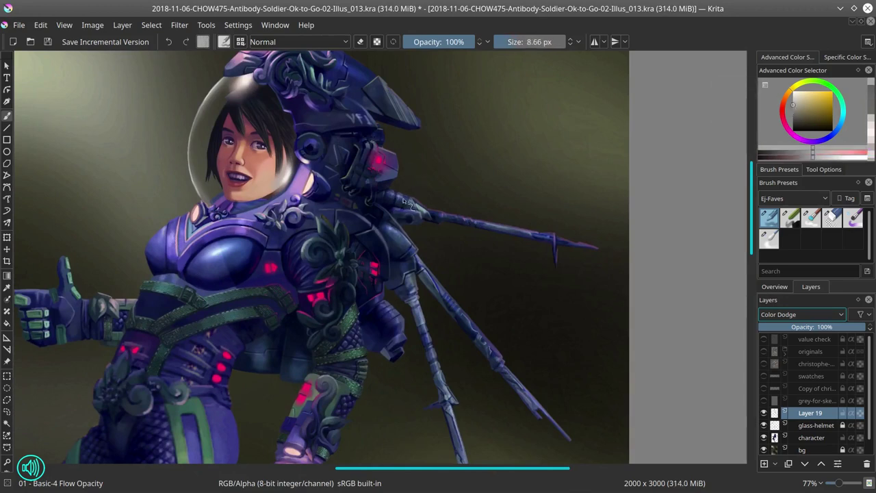
{"action": "mouse_move", "coordinate": [423, 306]}
{"action": "left_mouse_down"}
{"action": "mouse_move", "coordinate": [406, 263]}
{"action": "mouse_move", "coordinate": [438, 288]}
{"action": "left_mouse_up"}
{"action": "key", "text": "bracketleft"}
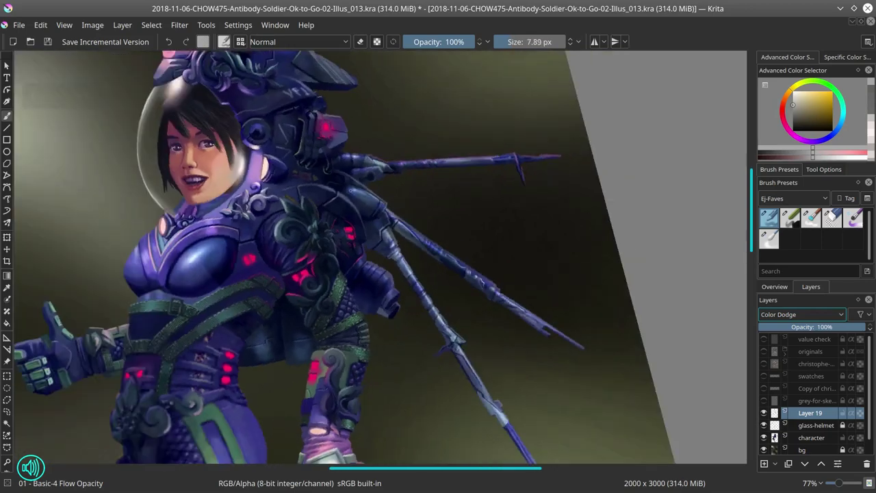
{"action": "scroll", "coordinate": [377, 227], "scroll_direction": "up", "scroll_amount": 2}
{"action": "key", "text": "bracketleft"}
{"action": "key", "text": "bracketleft"}
{"action": "key", "text": "bracketleft"}
{"action": "key", "text": "bracketleft"}
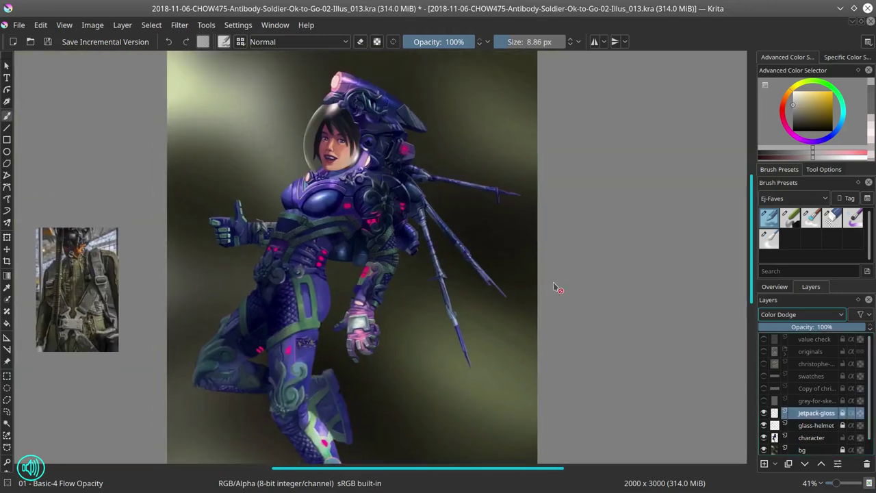
Step: Rename the new gloss layer to 'gloss' and save the illustration
{"action": "left_click", "coordinate": [48, 41]}
{"action": "key", "text": "m"}
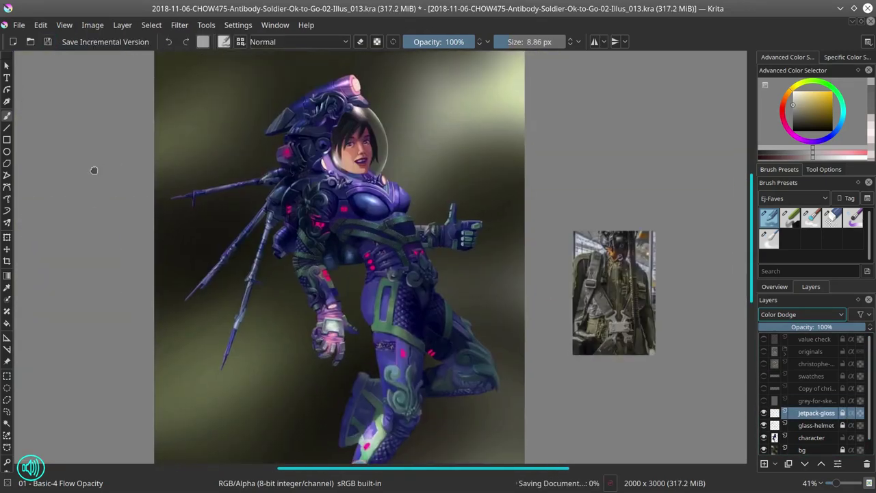
{"action": "double_click", "coordinate": [819, 413]}
{"action": "type", "text": "gloss"}
{"action": "key", "text": "Return"}
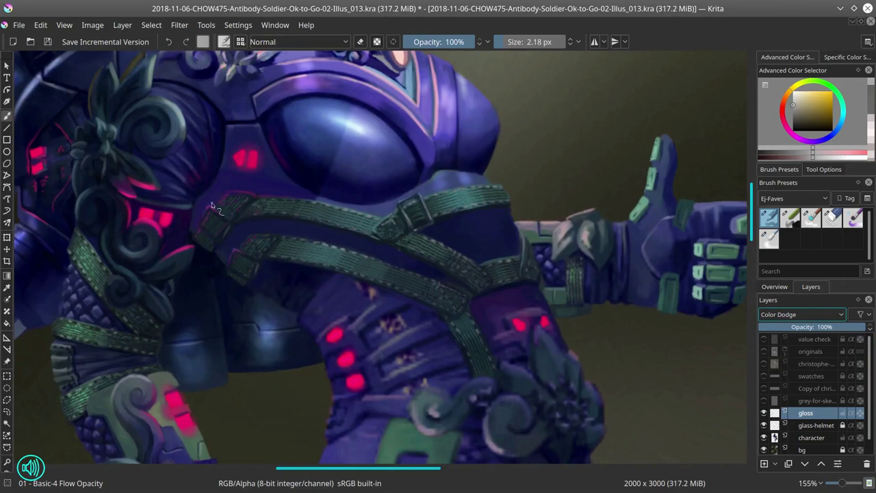
{"action": "key", "text": "2"}
{"action": "key", "text": "ctrl+s"}
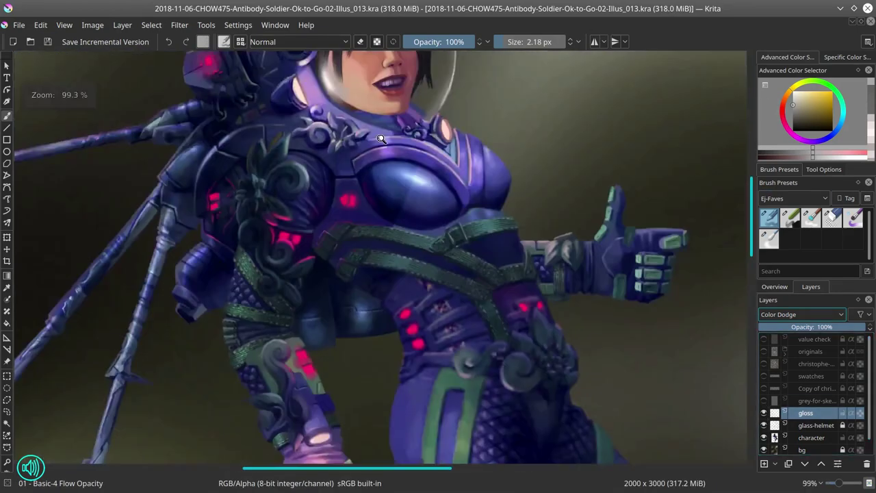
Step: Fit the whole page in view, save again and make the character layer active
{"action": "scroll", "coordinate": [369, 171], "scroll_direction": "down", "scroll_amount": 6}
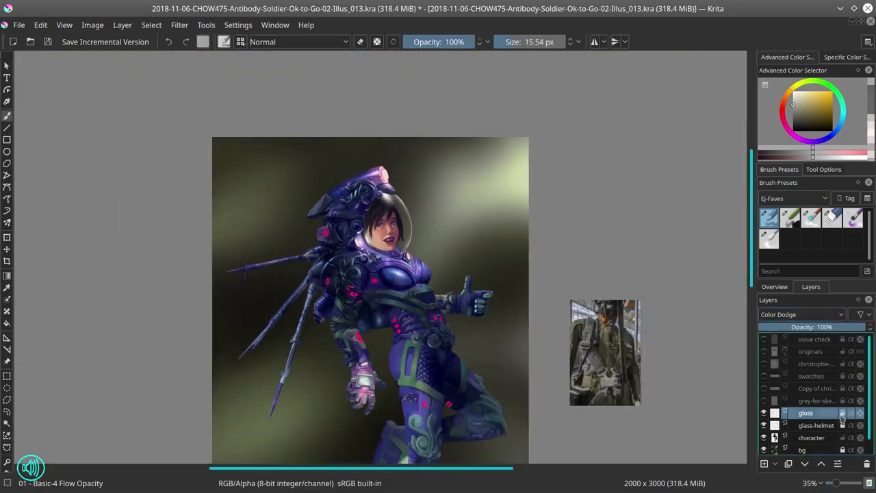
{"action": "key", "text": "ctrl+s"}
{"action": "scroll", "coordinate": [302, 213], "scroll_direction": "up", "scroll_amount": 8}
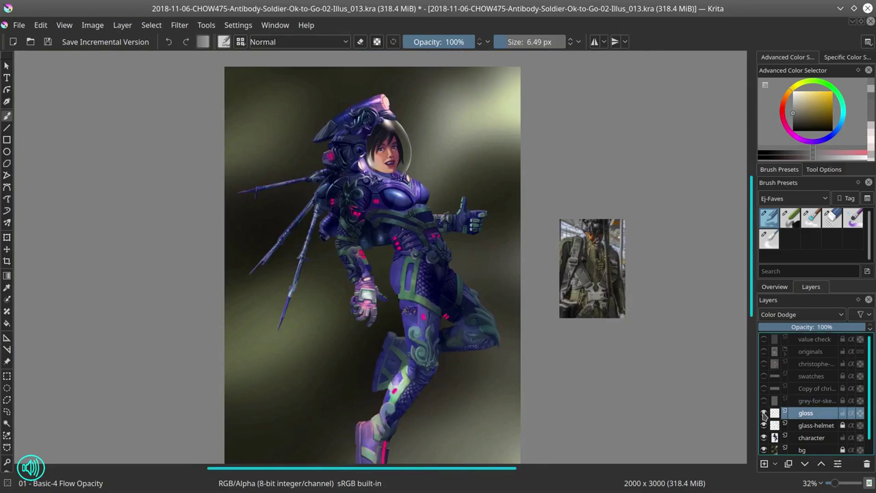
{"action": "key", "text": "minus"}
{"action": "key", "text": "ctrl+s"}
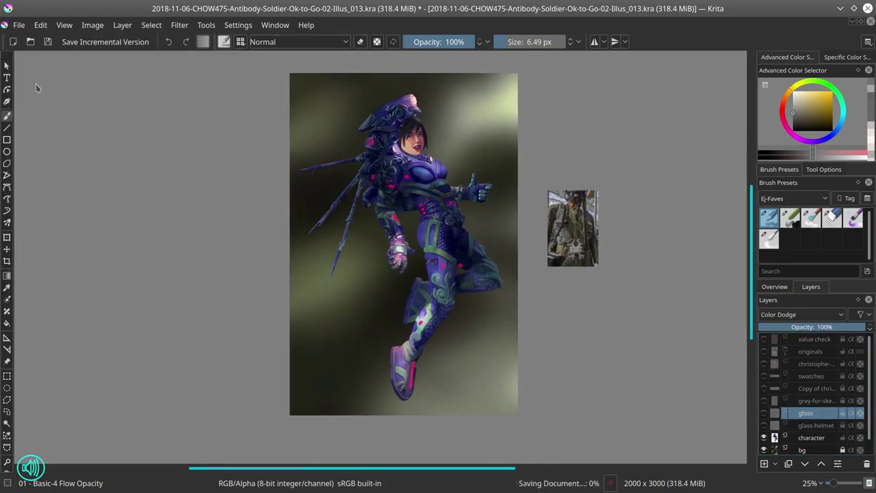
{"action": "key", "text": "Page_Down"}
{"action": "key", "text": "Page_Down"}
{"action": "scroll", "coordinate": [390, 292], "scroll_direction": "up", "scroll_amount": 3}
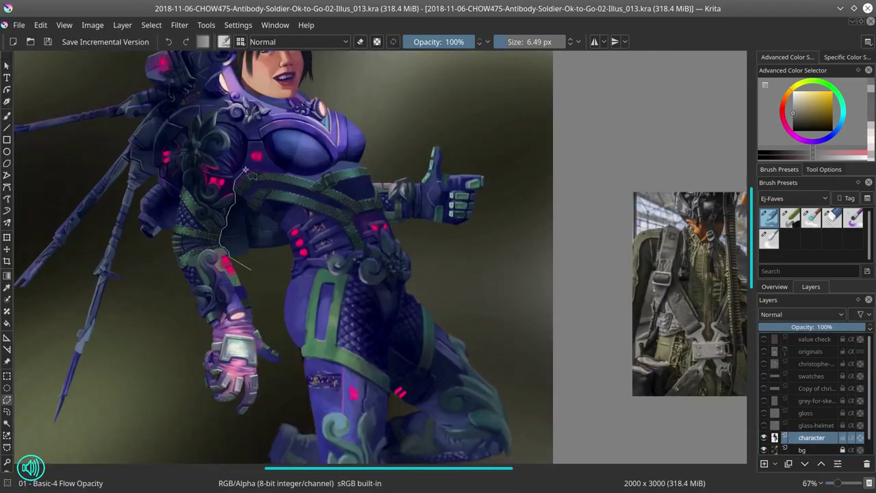
Step: Close the torso selection, copy it and paste it as a new layer
{"action": "double_click", "coordinate": [396, 394]}
{"action": "left_click", "coordinate": [41, 24]}
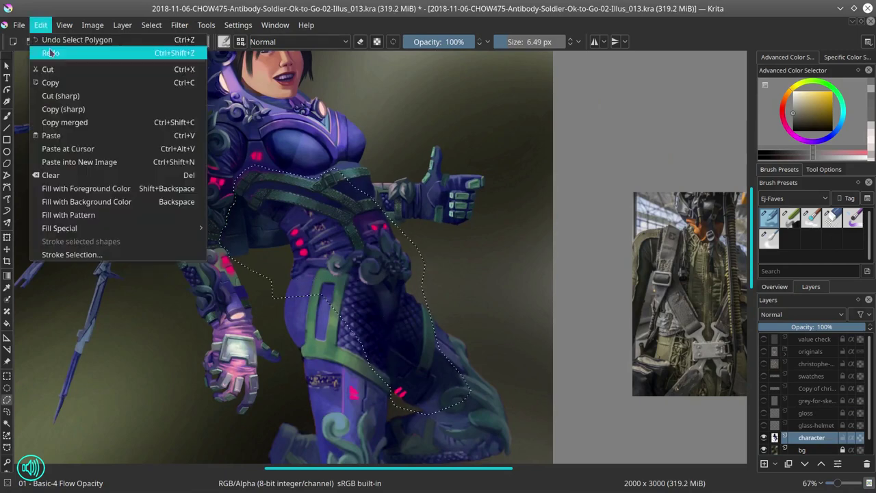
{"action": "left_click", "coordinate": [68, 172]}
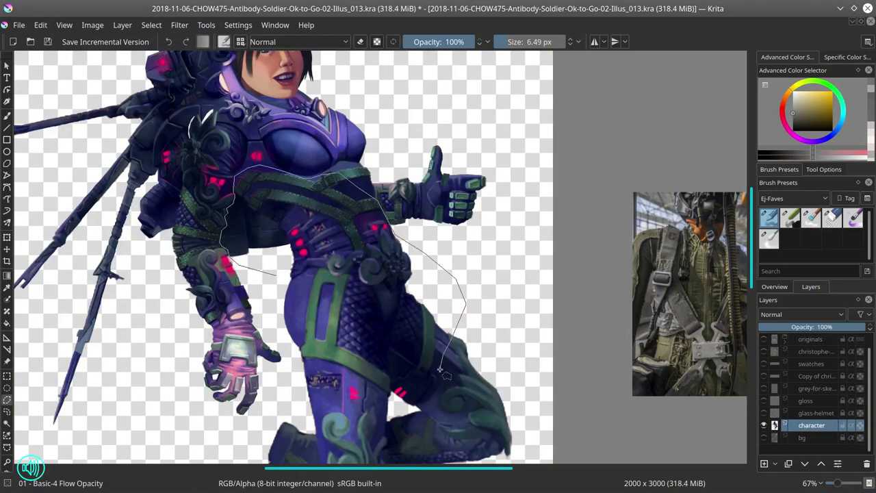
{"action": "key", "text": "ctrl+alt+j"}
{"action": "scroll", "coordinate": [383, 287], "scroll_direction": "down", "scroll_amount": 6}
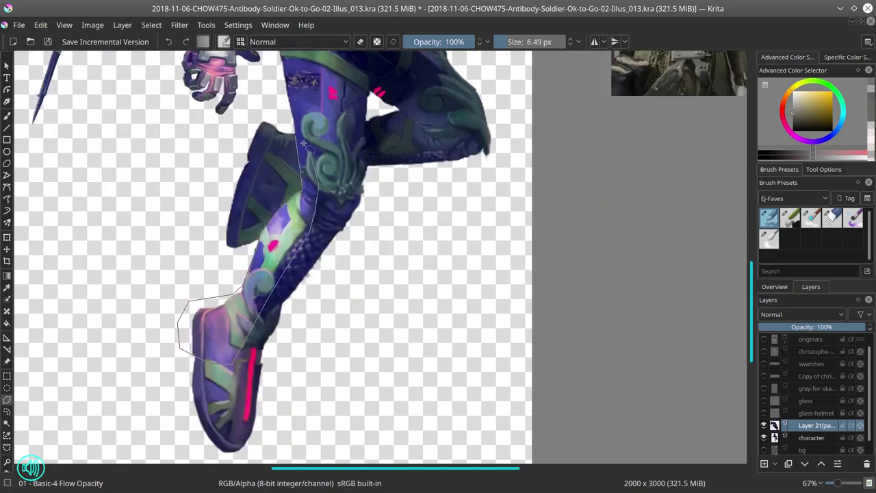
{"action": "scroll", "coordinate": [303, 142], "scroll_direction": "up", "scroll_amount": 8}
{"action": "scroll", "coordinate": [274, 205], "scroll_direction": "down", "scroll_amount": 4}
Step: Paste another copy as a new layer and apply a Curves adjustment to it
{"action": "left_click", "coordinate": [41, 24]}
{"action": "left_click", "coordinate": [83, 133]}
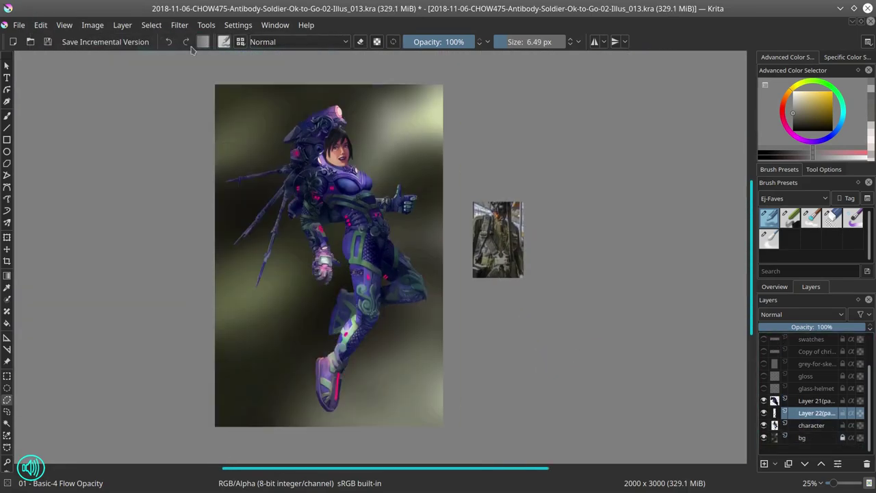
{"action": "key", "text": "ctrl+m"}
{"action": "left_click", "coordinate": [654, 384]}
{"action": "key", "text": "ctrl+m"}
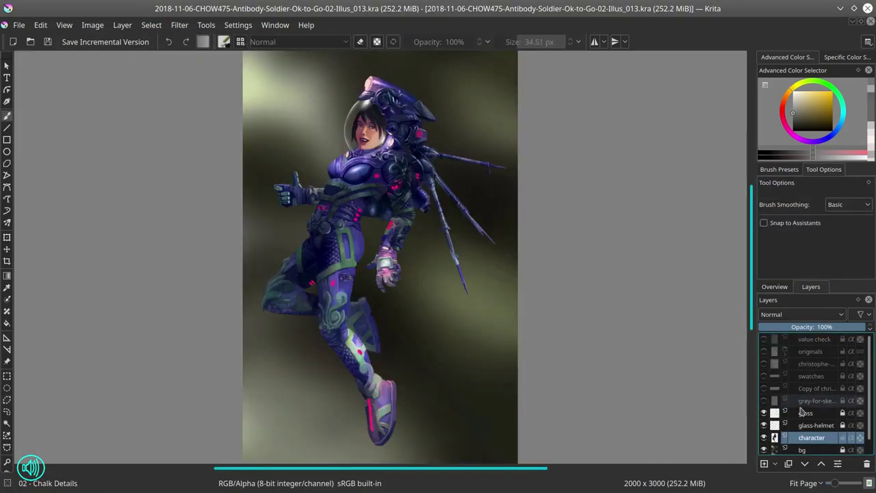
Step: Hide the body layers, turn on originals > big face and make it active
{"action": "left_click", "coordinate": [765, 388]}
{"action": "left_click", "coordinate": [764, 376]}
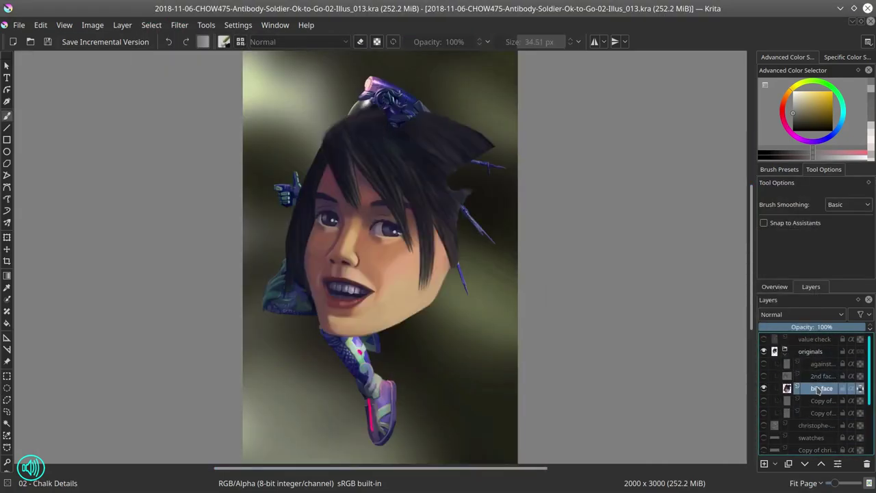
{"action": "left_click", "coordinate": [764, 413]}
{"action": "left_click", "coordinate": [774, 286]}
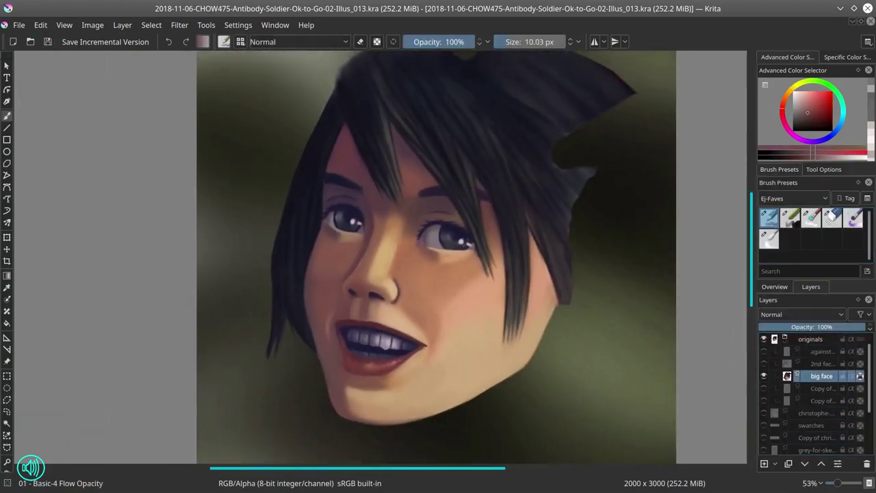
Step: Switch the brush to Color Dodge, make it much smaller and dab teal into the left eye
{"action": "key", "text": "alt+shift+d"}
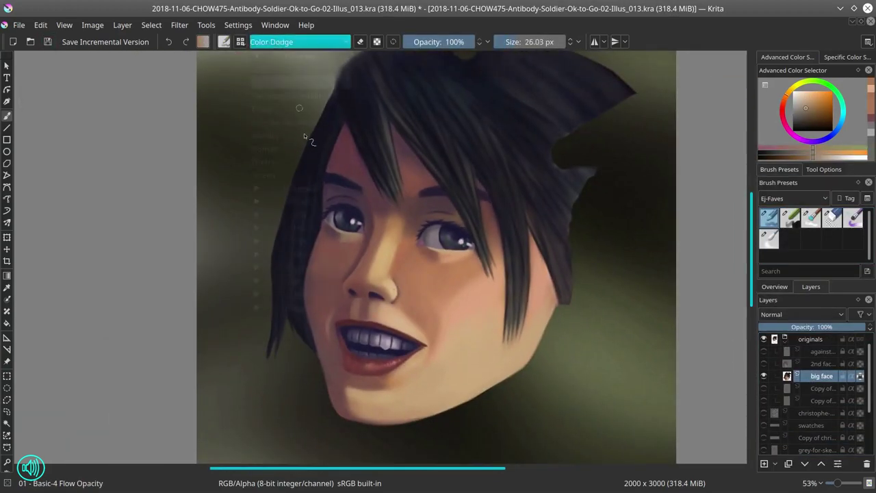
{"action": "left_click", "coordinate": [299, 42]}
{"action": "left_click", "coordinate": [265, 148]}
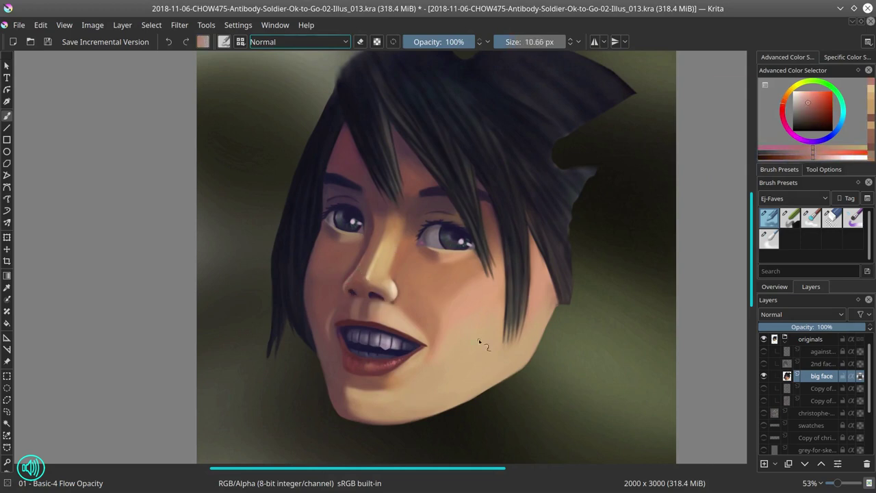
{"action": "key", "text": "alt+shift+d"}
{"action": "left_click_drag", "start_coordinate": [534, 332], "coordinate": [516, 310]}
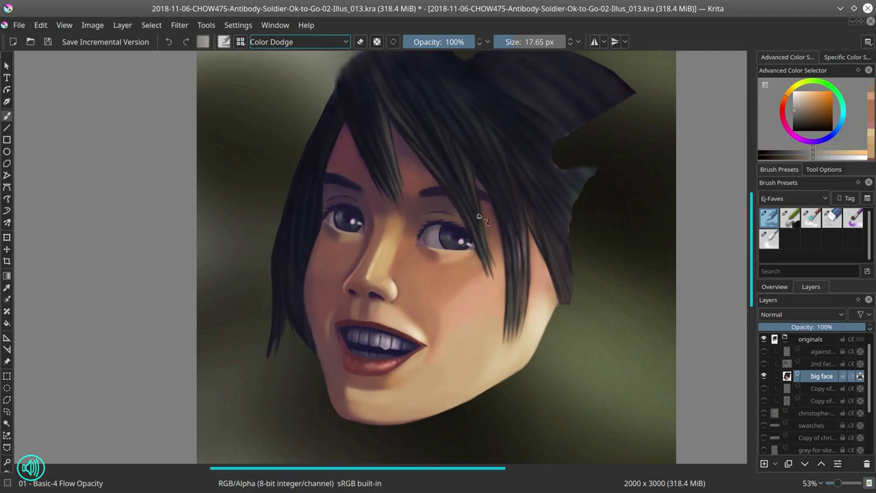
{"action": "left_click", "coordinate": [354, 226], "text": "ctrl"}
{"action": "left_click", "coordinate": [353, 225]}
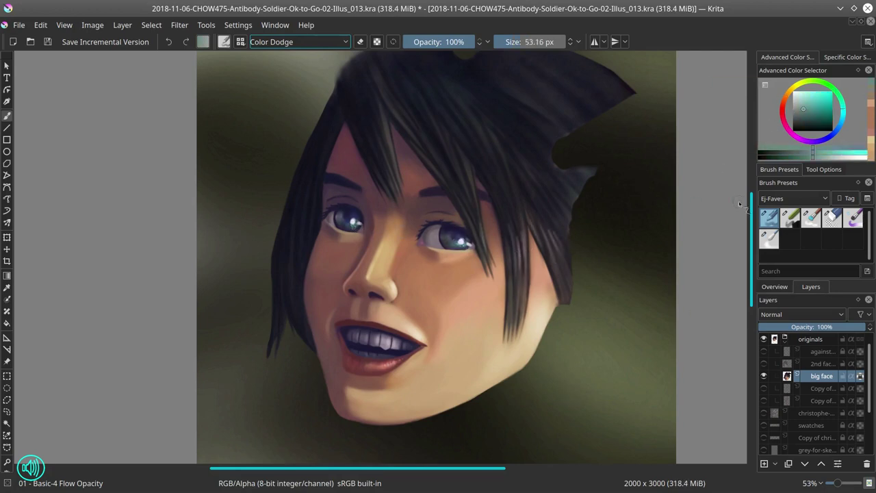
Step: Pick the iris blue, save, then return the brush to Color Dodge and enlarge it
{"action": "key", "text": "alt+shift+n"}
{"action": "left_click", "coordinate": [453, 237], "text": "ctrl"}
{"action": "scroll", "coordinate": [527, 204], "scroll_direction": "down", "scroll_amount": 4}
{"action": "key", "text": "ctrl+s"}
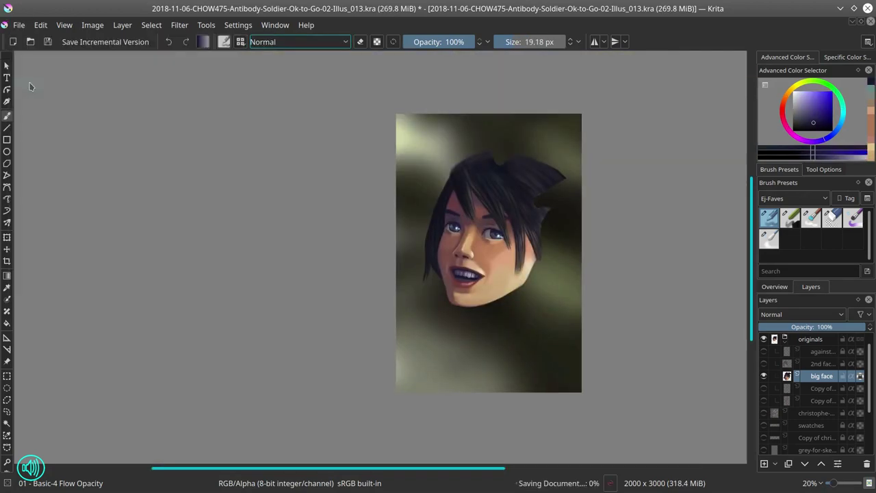
{"action": "scroll", "coordinate": [239, 249], "scroll_direction": "down", "scroll_amount": 3}
{"action": "key", "text": "alt+shift+d"}
{"action": "left_click", "coordinate": [368, 247], "text": "ctrl"}
{"action": "scroll", "coordinate": [356, 238], "scroll_direction": "up", "scroll_amount": 8}
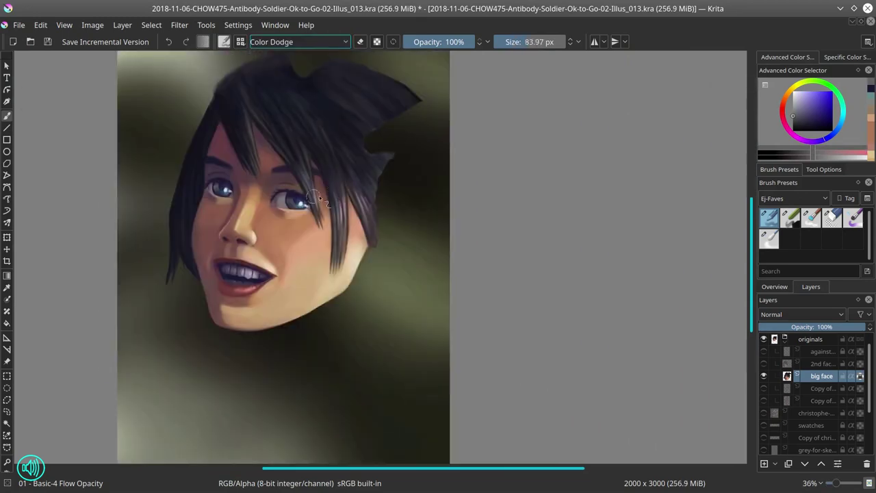
{"action": "left_click_drag", "start_coordinate": [319, 195], "coordinate": [400, 172], "text": "shift"}
{"action": "scroll", "coordinate": [400, 172], "scroll_direction": "down", "scroll_amount": 8}
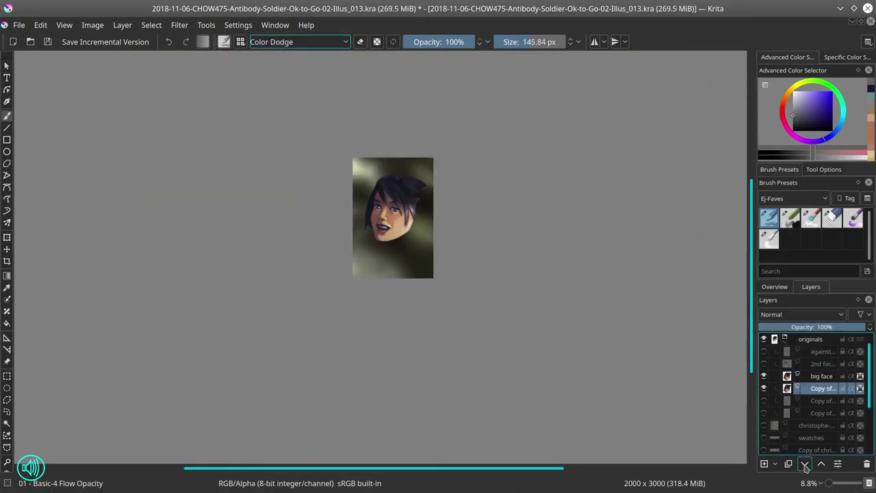
Step: Move the face copy above the character layer and apply Color Balance to it
{"action": "left_click", "coordinate": [47, 42]}
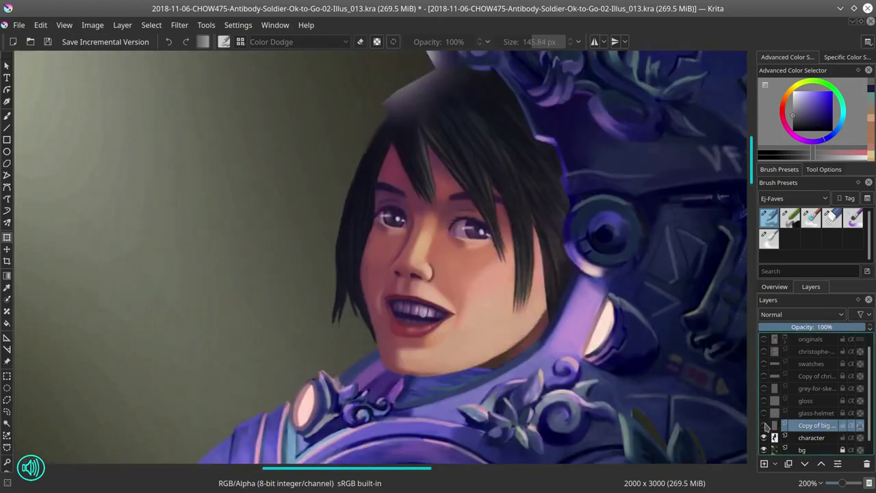
{"action": "left_click", "coordinate": [765, 425]}
{"action": "key", "text": "b"}
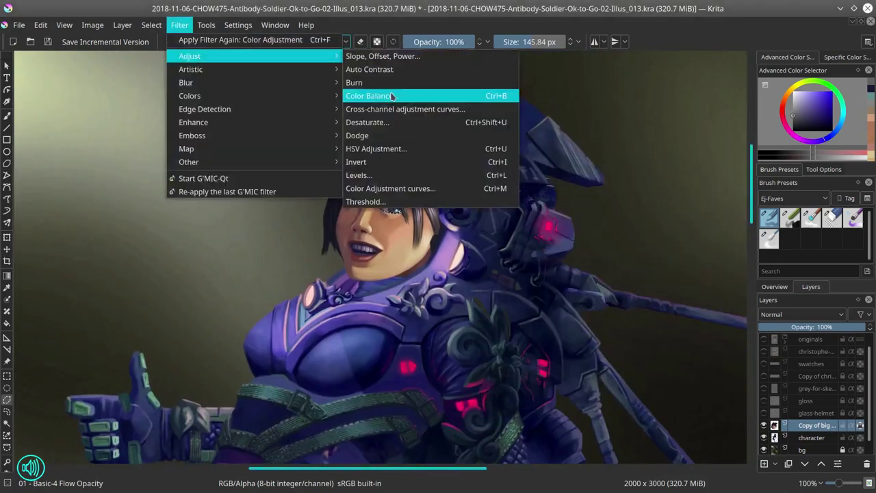
{"action": "left_click", "coordinate": [389, 96]}
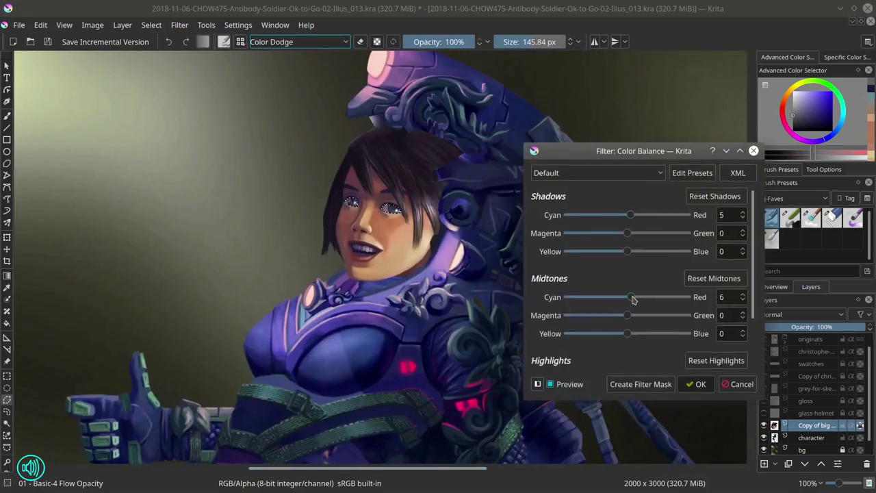
{"action": "left_click", "coordinate": [693, 383]}
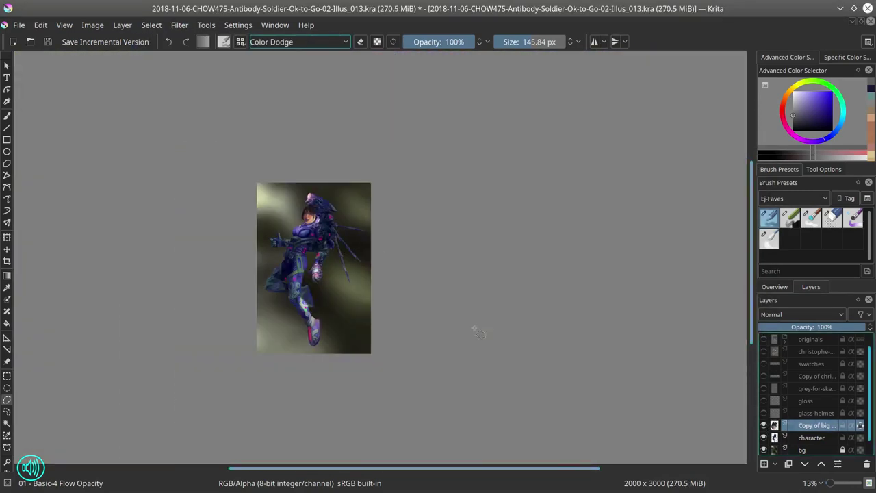
Step: Fit the page, transform the face into the helmet, and duplicate the face layer
{"action": "key", "text": "2"}
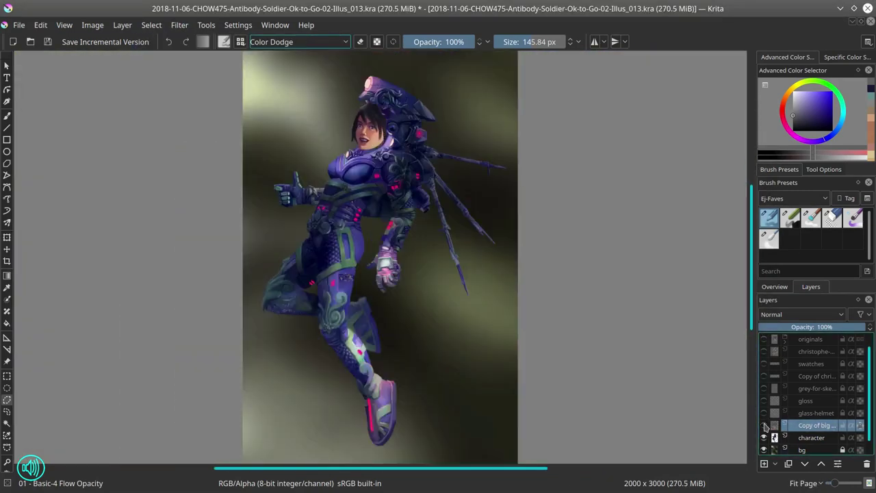
{"action": "key", "text": "ctrl+t"}
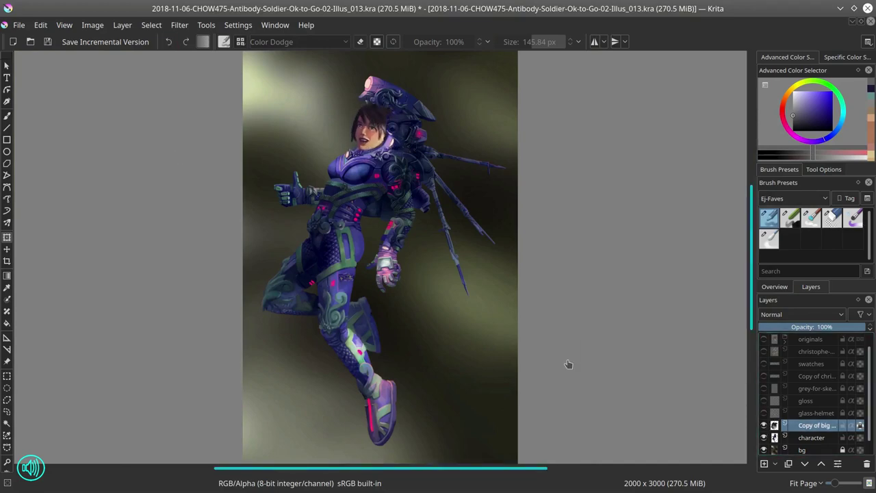
{"action": "key", "text": "ctrl+alt+j"}
{"action": "key", "text": "Return"}
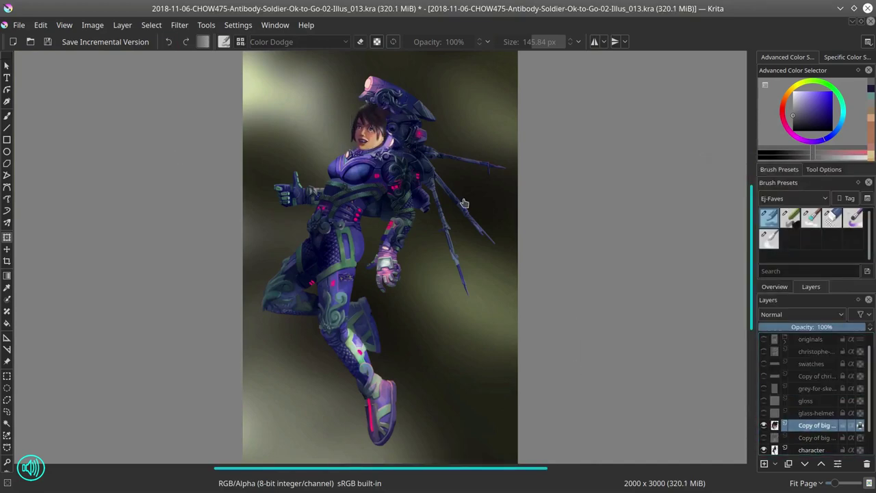
Step: Show the gloss and helmet-glass layers and set up an enlarged eraser brush
{"action": "scroll", "coordinate": [479, 243], "scroll_direction": "up", "scroll_amount": 1}
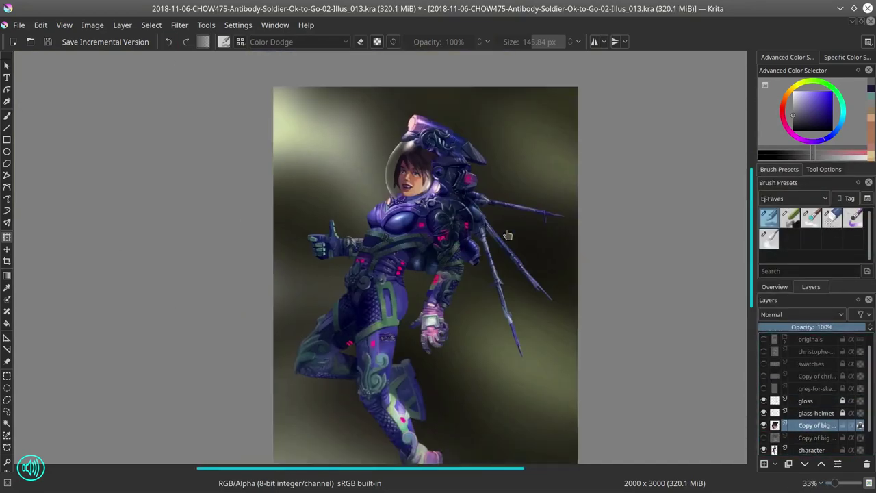
{"action": "mouse_move", "coordinate": [764, 401]}
{"action": "left_mouse_down"}
{"action": "mouse_move", "coordinate": [765, 430]}
{"action": "mouse_move", "coordinate": [764, 401]}
{"action": "left_mouse_up"}
{"action": "key", "text": "Page_Down"}
{"action": "scroll", "coordinate": [438, 148], "scroll_direction": "up", "scroll_amount": 5}
{"action": "key", "text": "b"}
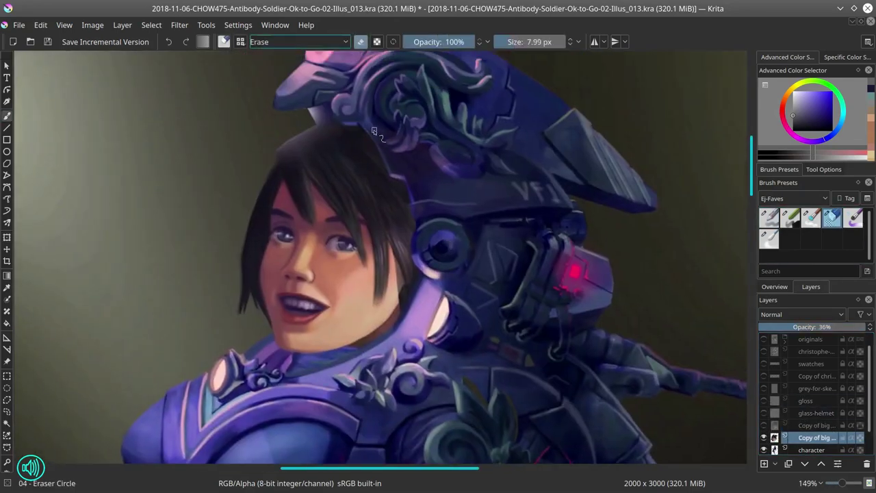
{"action": "key", "text": "bracketright"}
{"action": "key", "text": "bracketright"}
{"action": "key", "text": "bracketright"}
{"action": "key", "text": "bracketright"}
{"action": "key", "text": "Page_Down"}
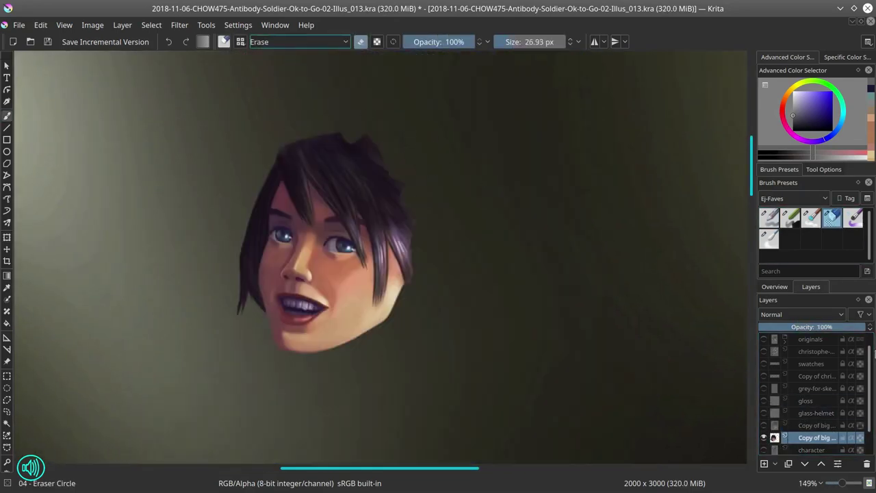
Step: Toggle the helmet-glass layer to check the fit, then hide the lower face copy
{"action": "scroll", "coordinate": [357, 131], "scroll_direction": "down", "scroll_amount": 3}
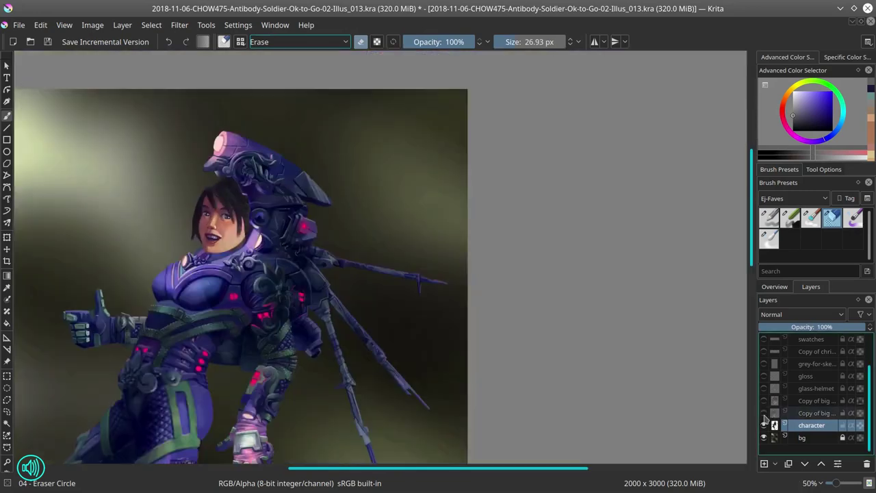
{"action": "scroll", "coordinate": [356, 131], "scroll_direction": "down", "scroll_amount": 1}
{"action": "left_click", "coordinate": [764, 389]}
{"action": "scroll", "coordinate": [664, 323], "scroll_direction": "down", "scroll_amount": 2}
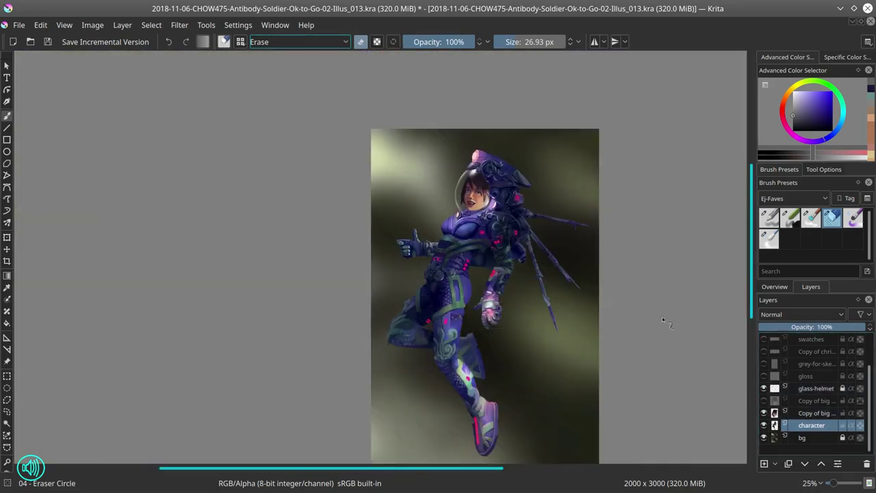
{"action": "left_click", "coordinate": [764, 388]}
{"action": "left_click", "coordinate": [764, 413]}
{"action": "scroll", "coordinate": [551, 296], "scroll_direction": "up", "scroll_amount": 2}
Step: Paint the hair edge near the helmet in dark purple with the painting brush
{"action": "key", "text": "Page_Up"}
{"action": "scroll", "coordinate": [551, 297], "scroll_direction": "up", "scroll_amount": 4}
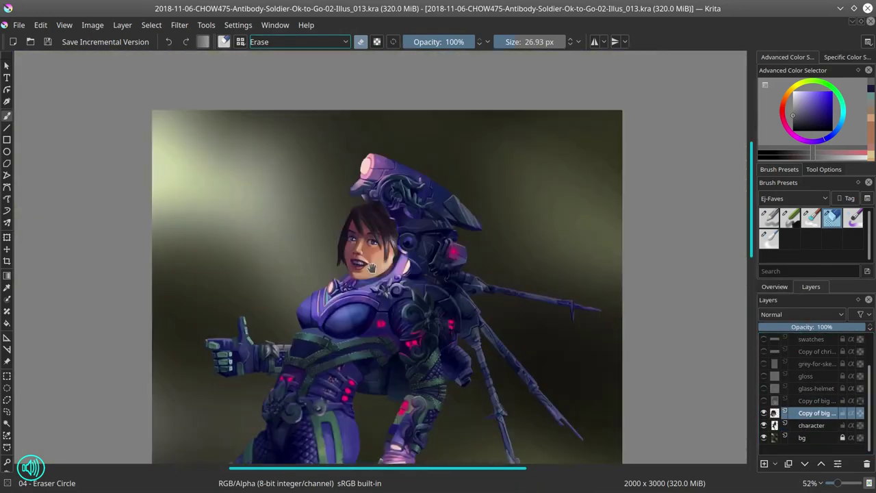
{"action": "key", "text": "slash"}
{"action": "left_click", "coordinate": [387, 317], "text": "ctrl"}
{"action": "left_click", "coordinate": [407, 268], "text": "ctrl"}
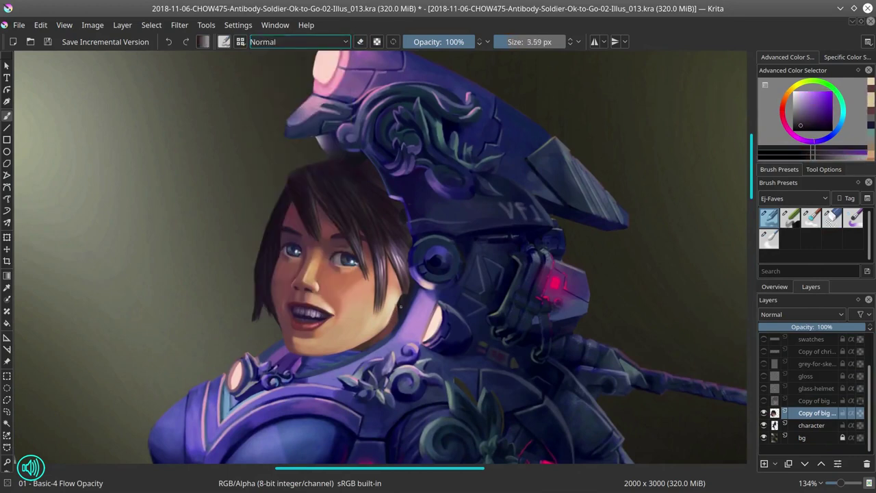
{"action": "left_click_drag", "start_coordinate": [395, 264], "coordinate": [396, 302]}
Step: Paint broader strokes with darker blue-purple and helmet-ring colours using a larger brush
{"action": "left_click", "coordinate": [395, 271], "text": "ctrl"}
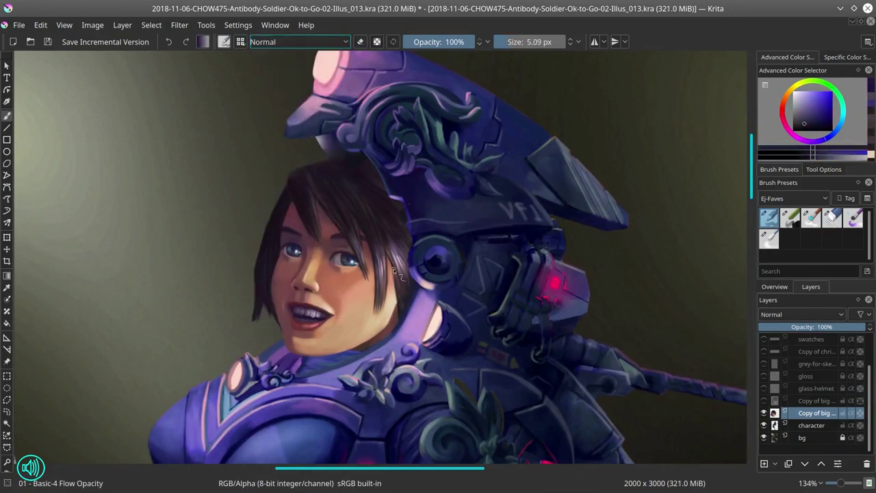
{"action": "left_click", "coordinate": [405, 288], "text": "ctrl"}
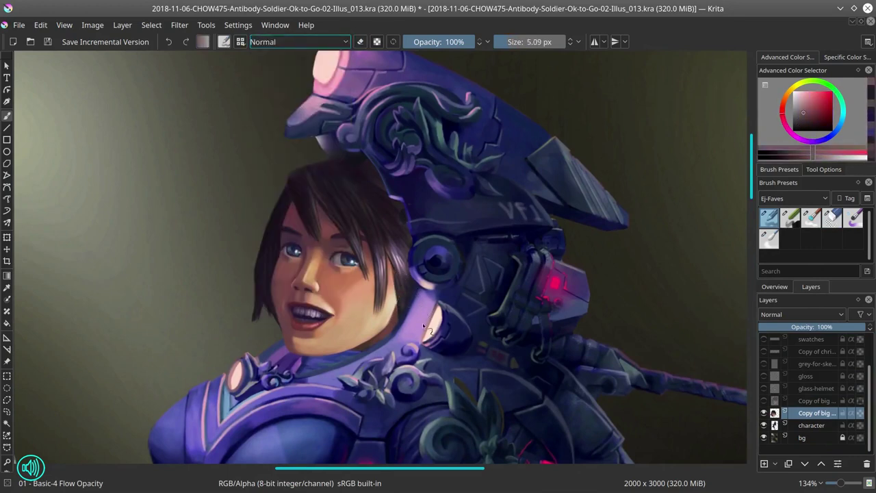
{"action": "left_click", "coordinate": [401, 247], "text": "ctrl"}
{"action": "key", "text": "bracketright"}
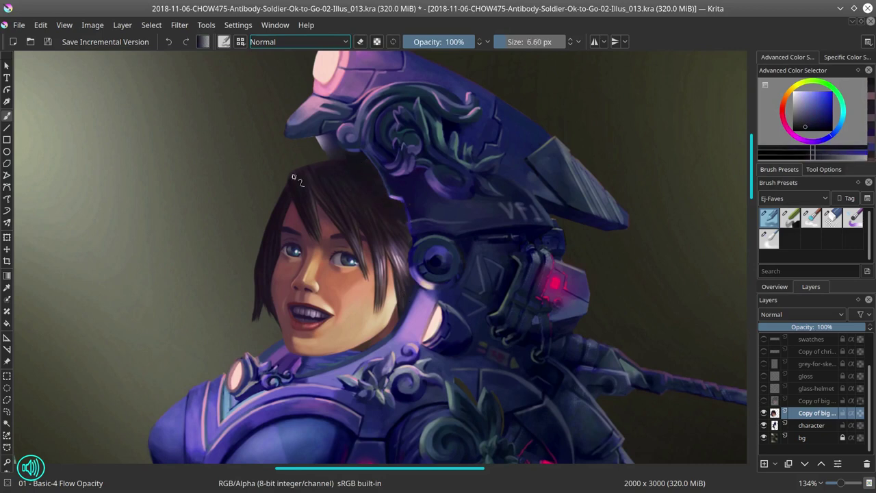
{"action": "key", "text": "bracketright"}
{"action": "key", "text": "bracketright"}
{"action": "left_click", "coordinate": [338, 155], "text": "ctrl"}
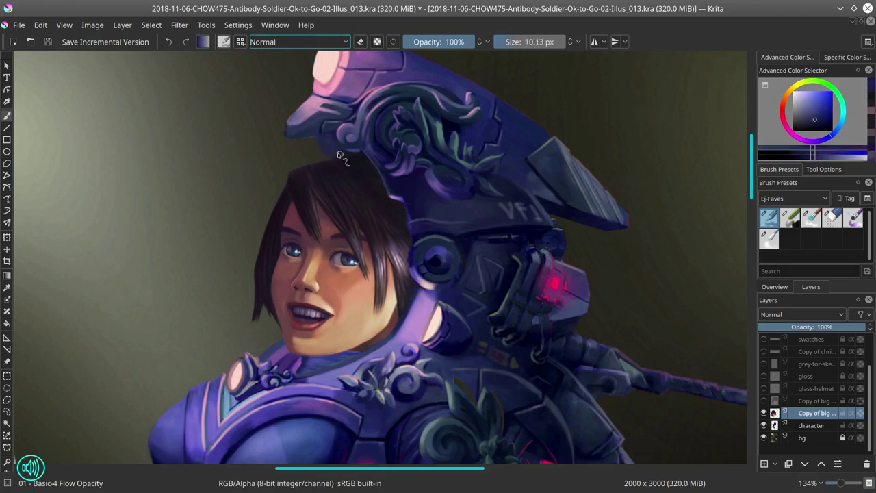
{"action": "key", "text": "bracketright"}
{"action": "key", "text": "bracketright"}
{"action": "left_click", "coordinate": [329, 136], "text": "ctrl"}
{"action": "left_click", "coordinate": [335, 160], "text": "ctrl"}
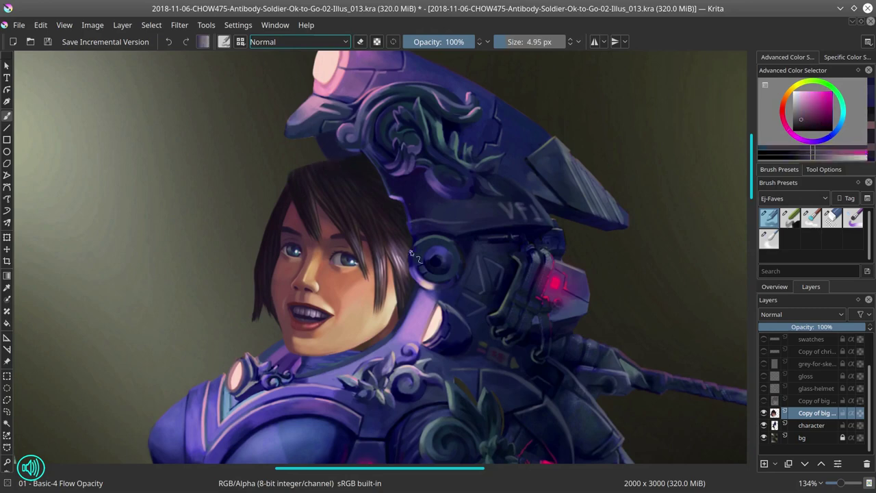
{"action": "key", "text": "bracketright"}
{"action": "key", "text": "bracketright"}
Step: Preview the face under the gloss and glass-helmet layers, then hide them again
{"action": "left_click", "coordinate": [764, 376]}
{"action": "left_click", "coordinate": [764, 388]}
{"action": "key", "text": "minus"}
{"action": "key", "text": "minus"}
{"action": "key", "text": "minus"}
{"action": "key", "text": "minus"}
{"action": "key", "text": "minus"}
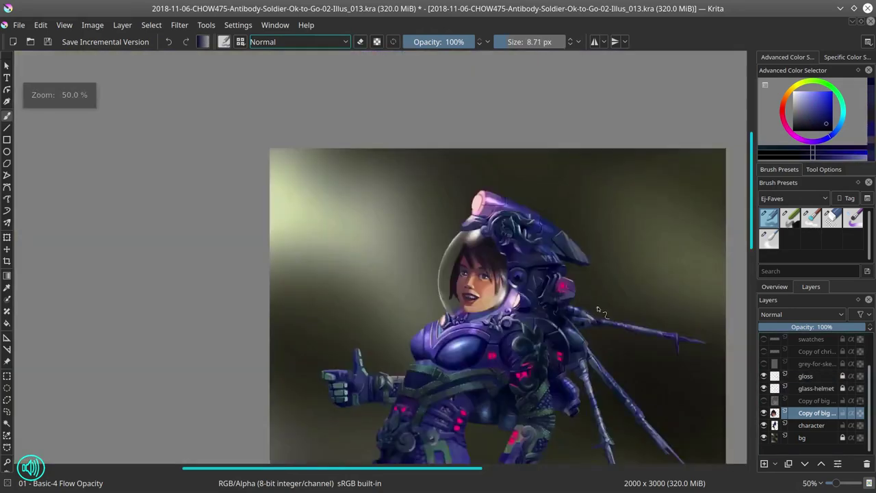
{"action": "left_click", "coordinate": [764, 389]}
{"action": "left_click", "coordinate": [764, 376]}
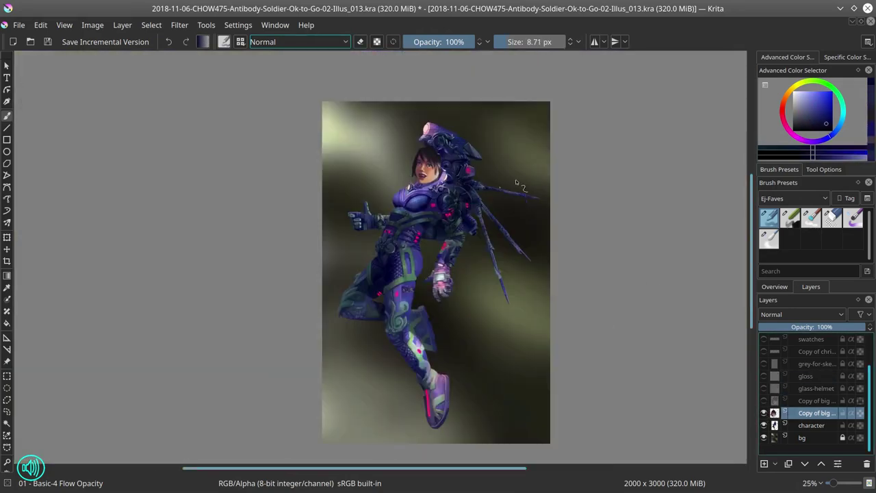
{"action": "scroll", "coordinate": [505, 196], "scroll_direction": "up", "scroll_amount": 6}
Step: Paste the copied eye as a new layer and make it visible
{"action": "left_click", "coordinate": [41, 25]}
{"action": "left_click", "coordinate": [65, 130]}
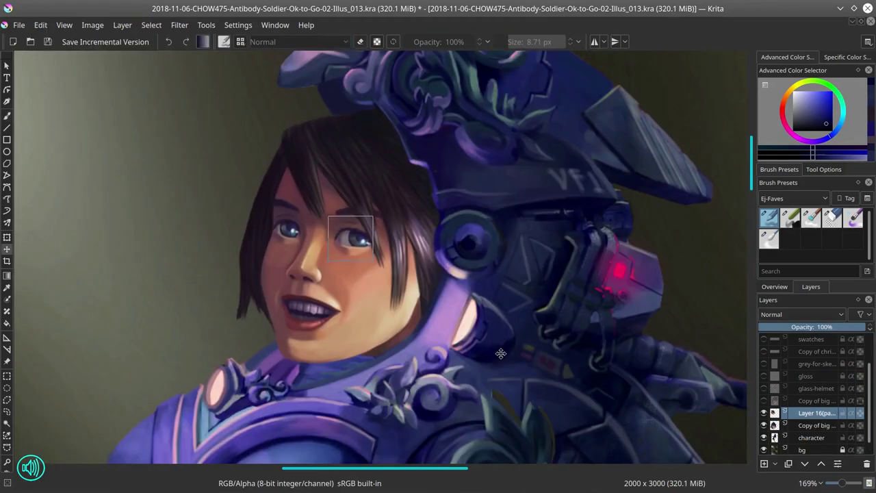
{"action": "key", "text": "minus"}
{"action": "key", "text": "minus"}
{"action": "key", "text": "minus"}
{"action": "left_click", "coordinate": [765, 413]}
{"action": "key", "text": "plus"}
{"action": "key", "text": "plus"}
{"action": "key", "text": "plus"}
{"action": "key", "text": "plus"}
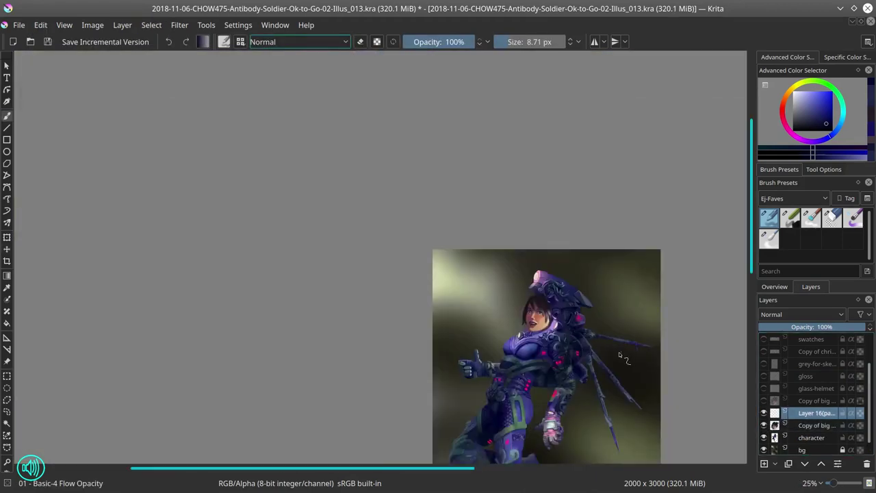
{"action": "key", "text": "bracketleft"}
{"action": "key", "text": "bracketleft"}
{"action": "key", "text": "bracketleft"}
Step: Touch up skin and lip tones, then merge the pasted eye into the face layer
{"action": "left_click", "coordinate": [493, 199], "text": "ctrl"}
{"action": "left_click", "coordinate": [515, 252], "text": "ctrl"}
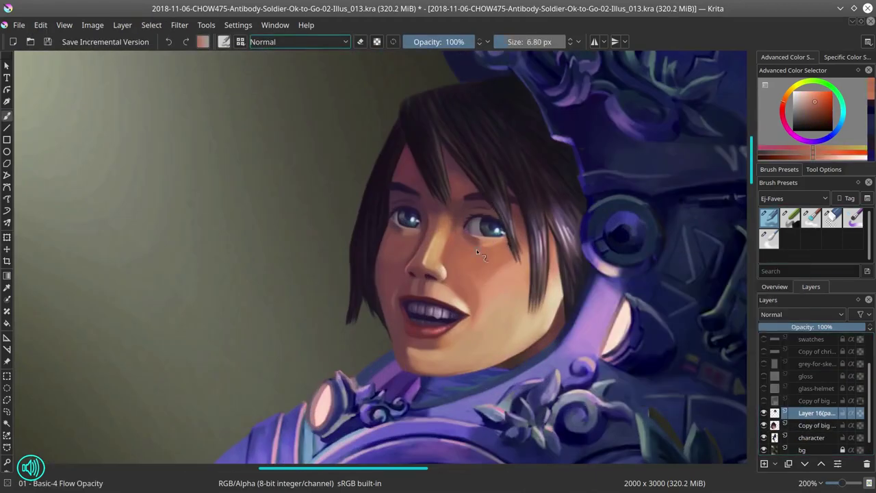
{"action": "key", "text": "bracketright"}
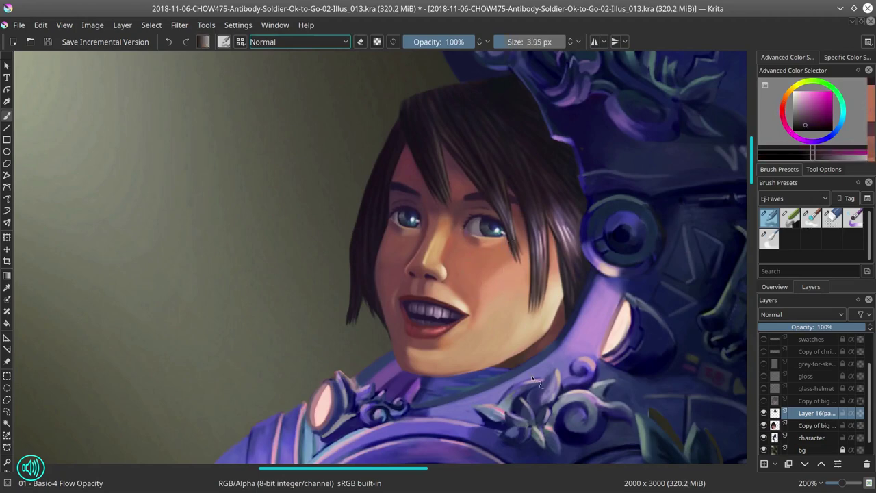
{"action": "left_click", "coordinate": [401, 304], "text": "ctrl"}
{"action": "right_click", "coordinate": [815, 413]}
{"action": "left_click", "coordinate": [767, 198]}
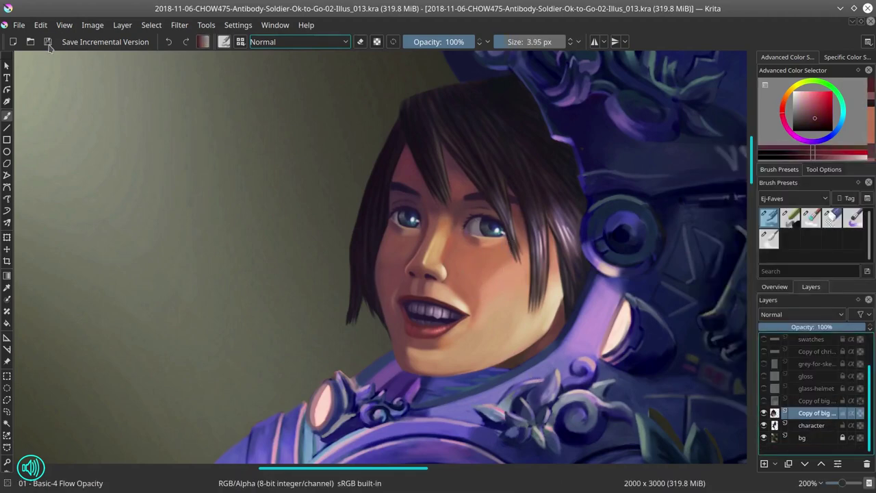
{"action": "scroll", "coordinate": [465, 218], "scroll_direction": "down", "scroll_amount": 1}
Step: Add lighter purple highlights using Color Dodge blending, then return the brush to Normal
{"action": "left_click", "coordinate": [482, 198], "text": "ctrl"}
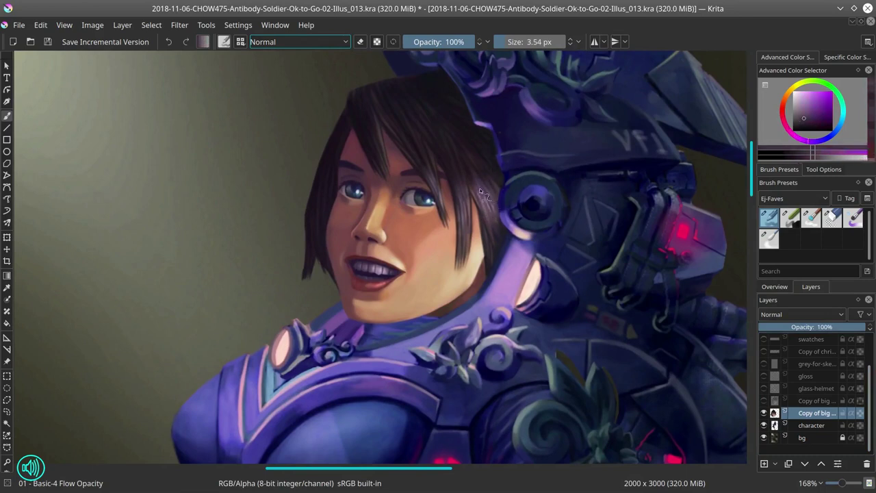
{"action": "key", "text": "bracketleft"}
{"action": "left_click", "coordinate": [493, 212], "text": "ctrl"}
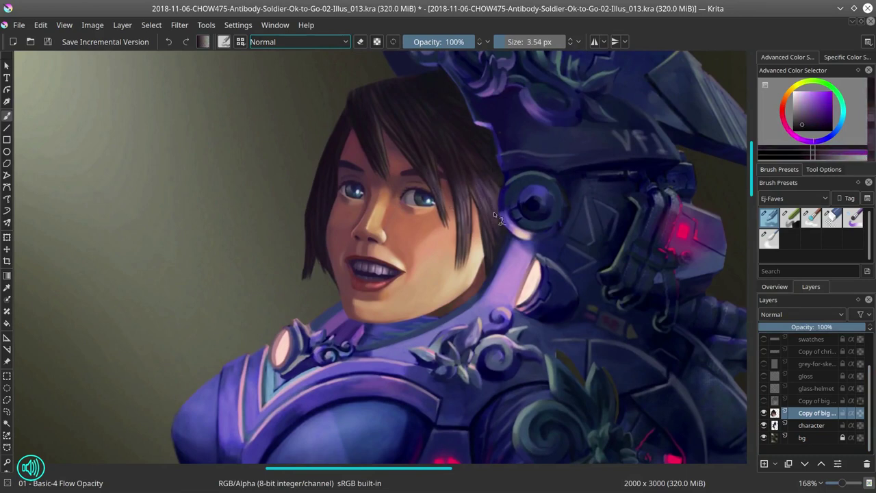
{"action": "left_click", "coordinate": [472, 180], "text": "ctrl"}
{"action": "left_click", "coordinate": [511, 187], "text": "ctrl"}
{"action": "left_click", "coordinate": [477, 199], "text": "ctrl"}
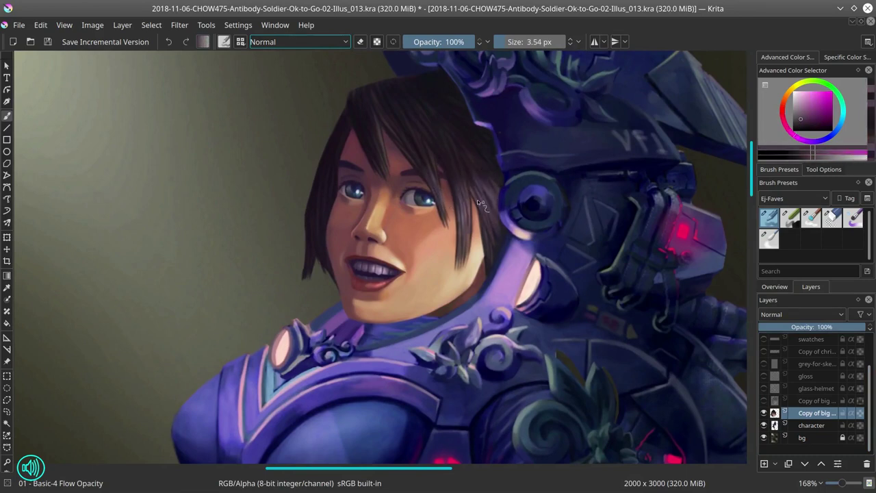
{"action": "key", "text": "alt+shift+d"}
{"action": "key", "text": "bracketright"}
{"action": "key", "text": "bracketright"}
{"action": "key", "text": "bracketright"}
{"action": "key", "text": "bracketright"}
{"action": "key", "text": "bracketright"}
{"action": "key", "text": "bracketright"}
{"action": "key", "text": "bracketright"}
{"action": "key", "text": "bracketright"}
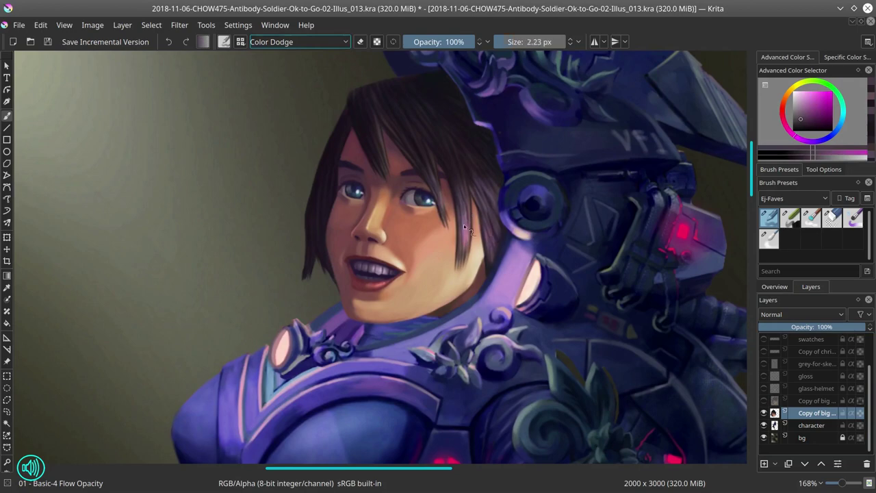
{"action": "scroll", "coordinate": [449, 211], "scroll_direction": "down", "scroll_amount": 4}
{"action": "key", "text": "alt+shift+n"}
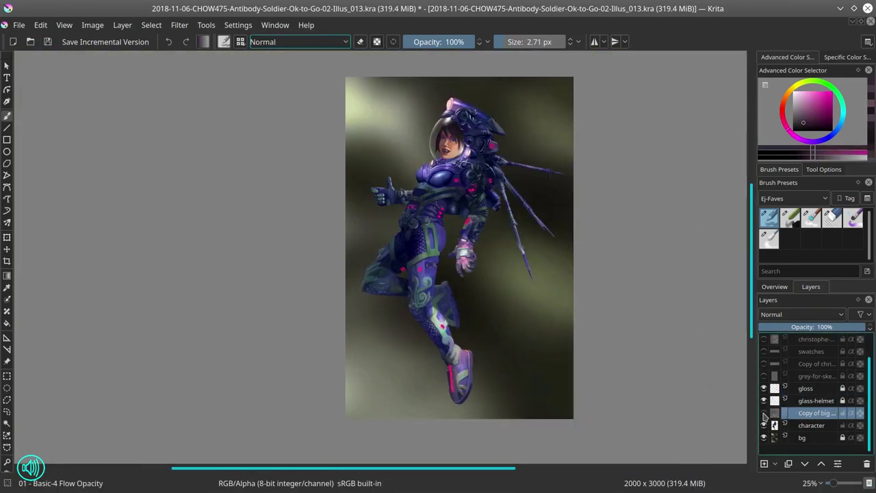
Step: Show the face copy again and open the Curves adjustment, then cancel it
{"action": "left_click", "coordinate": [764, 413]}
{"action": "scroll", "coordinate": [497, 69], "scroll_direction": "up", "scroll_amount": 3}
{"action": "key", "text": "ctrl+m"}
{"action": "key", "text": "Escape"}
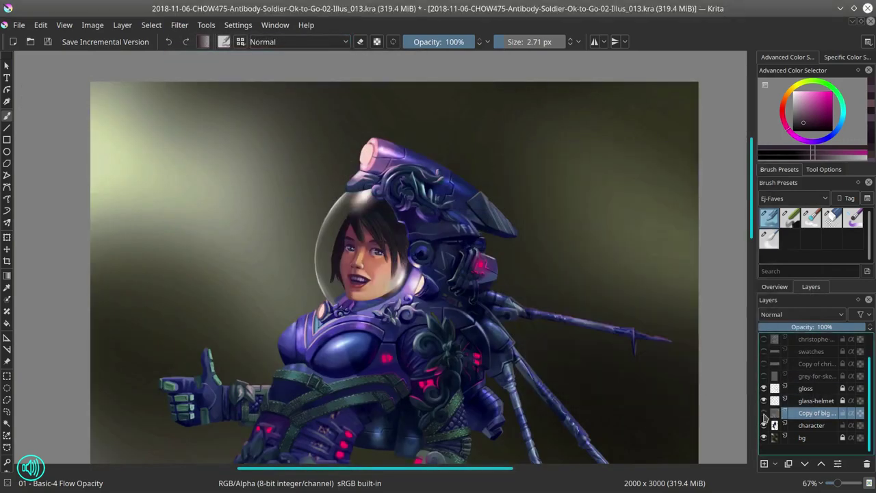
Step: Set Color Balance Shadows Yellow–Blue to 7, merge into character, and save
{"action": "left_click", "coordinate": [179, 25]}
{"action": "mouse_move", "coordinate": [205, 55]}
{"action": "left_click", "coordinate": [372, 92]}
{"action": "left_click_drag", "start_coordinate": [629, 253], "coordinate": [632, 253]}
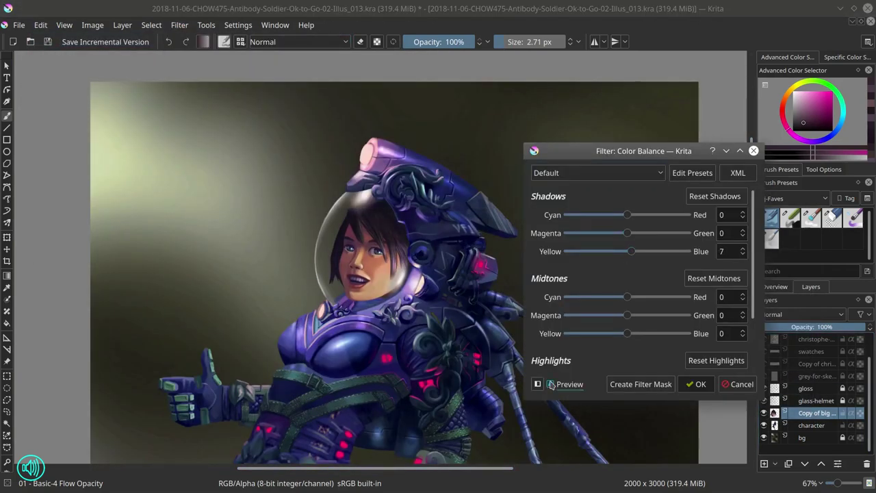
{"action": "left_click", "coordinate": [696, 384]}
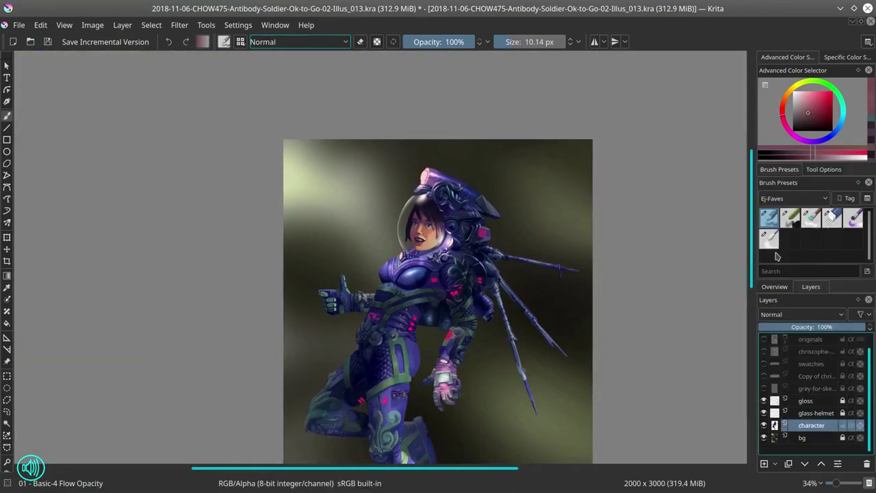
{"action": "left_click", "coordinate": [47, 42]}
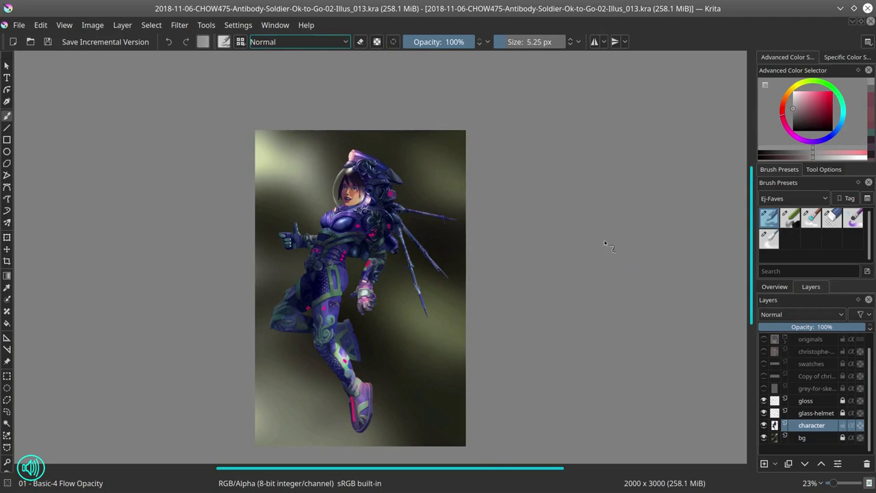
{"action": "key", "text": "2"}
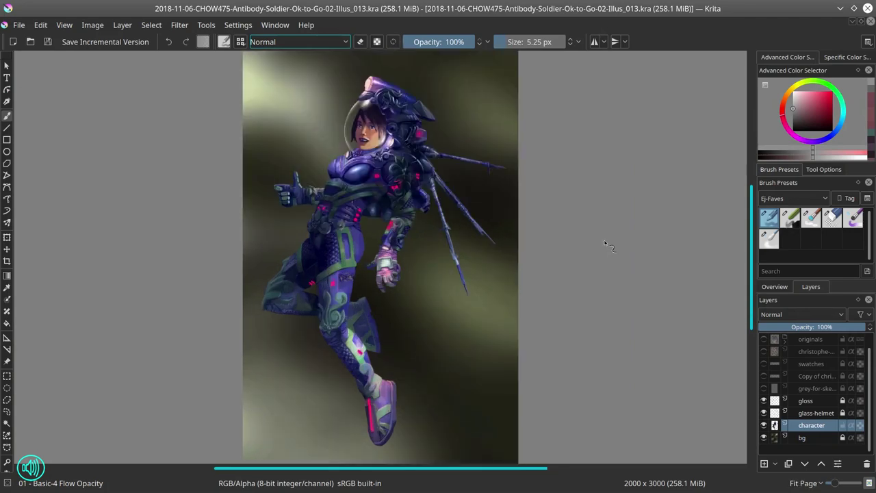
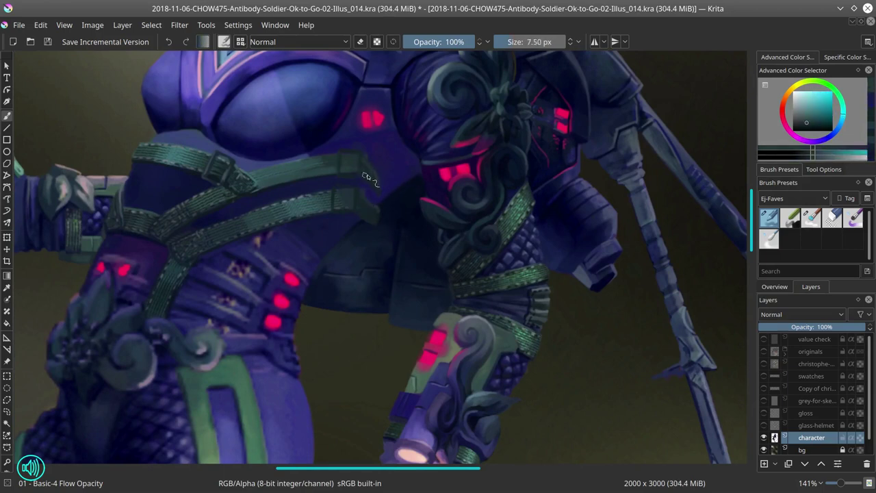
Step: Save the painting, then darken the shoulder armour with brush strokes
{"action": "key", "text": "ctrl+s"}
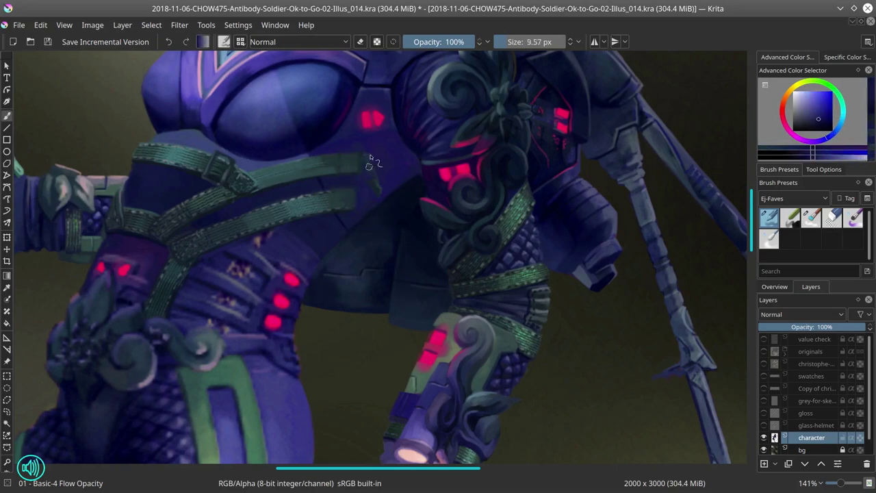
{"action": "scroll", "coordinate": [410, 206], "scroll_direction": "down", "scroll_amount": 3}
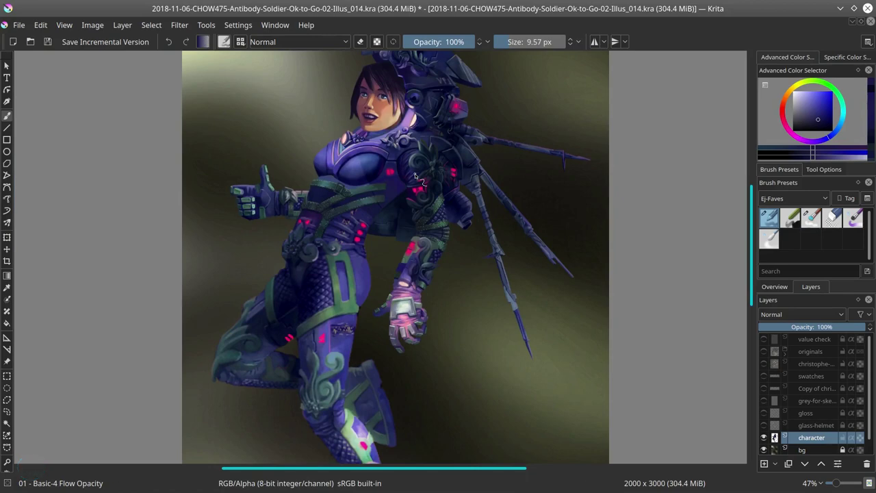
{"action": "scroll", "coordinate": [414, 177], "scroll_direction": "up", "scroll_amount": 3}
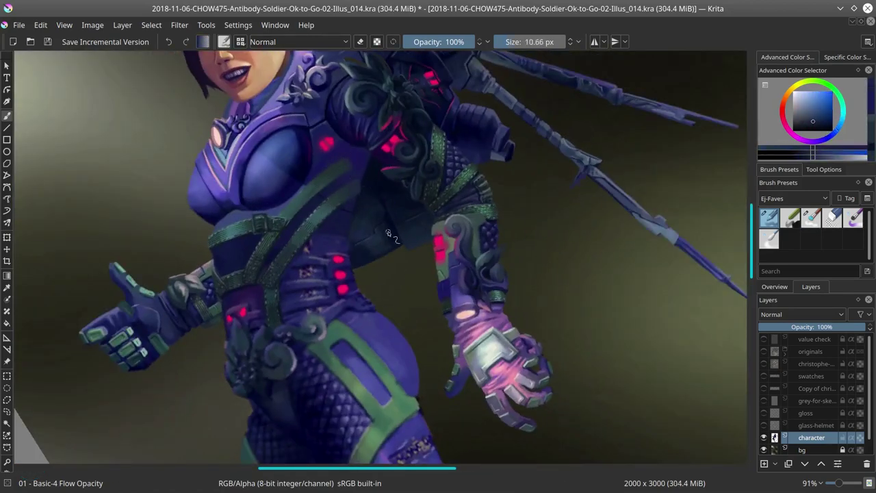
{"action": "left_click_drag", "start_coordinate": [404, 195], "coordinate": [365, 156]}
{"action": "scroll", "coordinate": [404, 124], "scroll_direction": "down", "scroll_amount": 3}
Step: Paint over the dark patch near the shoulder with sampled cyan and dark blues, using a smaller brush
{"action": "left_click", "coordinate": [401, 175], "text": "ctrl"}
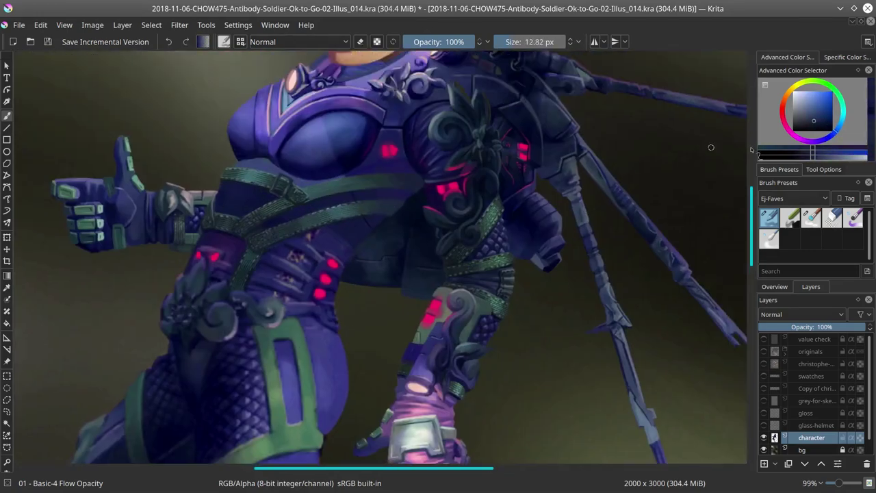
{"action": "key", "text": "bracketleft"}
{"action": "key", "text": "bracketleft"}
{"action": "key", "text": "bracketleft"}
{"action": "left_click_drag", "start_coordinate": [414, 179], "coordinate": [431, 205]}
{"action": "left_click", "coordinate": [396, 207], "text": "ctrl"}
{"action": "left_click", "coordinate": [395, 207], "text": "ctrl"}
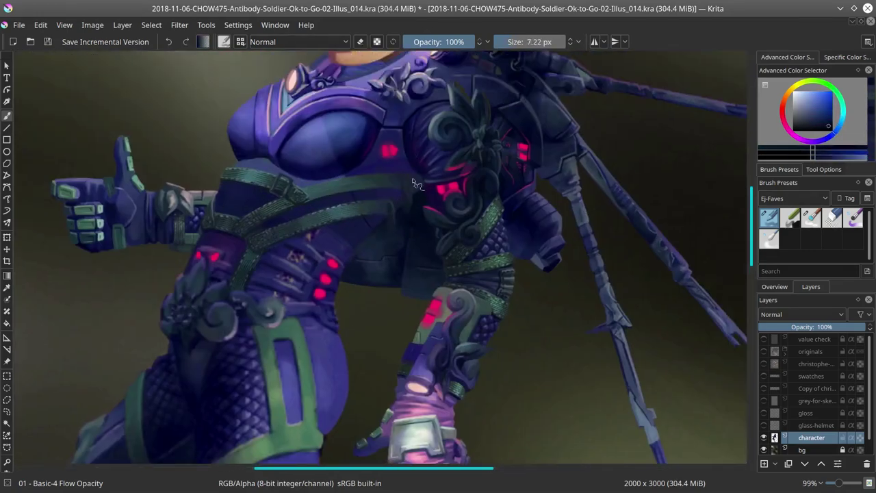
{"action": "scroll", "coordinate": [400, 242], "scroll_direction": "down", "scroll_amount": 4}
{"action": "scroll", "coordinate": [367, 256], "scroll_direction": "up", "scroll_amount": 6}
{"action": "key", "text": "bracketleft"}
{"action": "left_click", "coordinate": [368, 257], "text": "ctrl"}
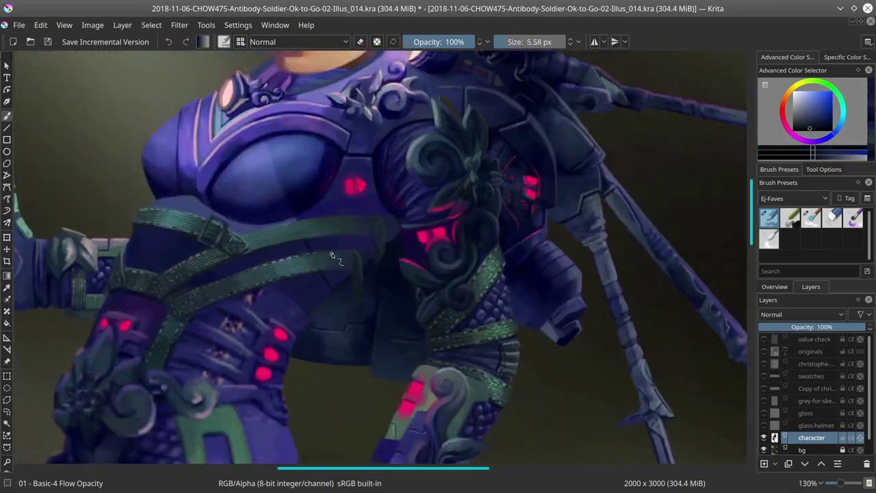
{"action": "key", "text": "bracketleft"}
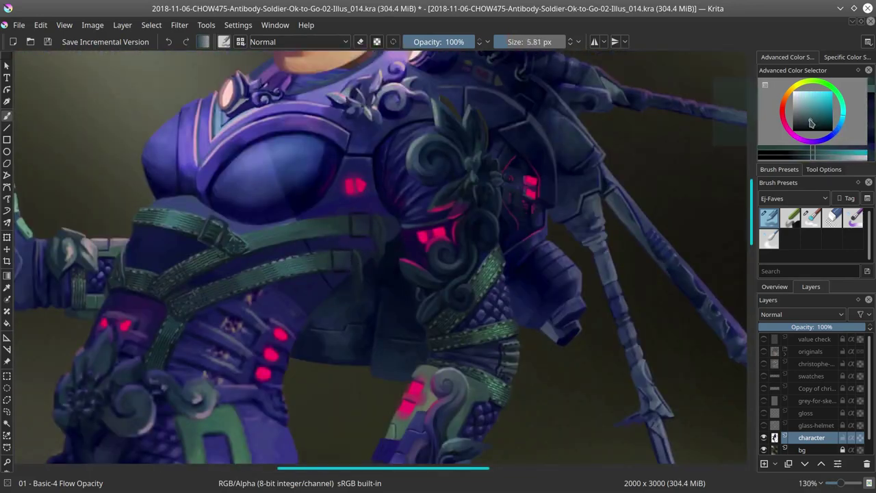
Step: Shade the straps with purple, dark blue and magenta-purple tones, then save
{"action": "left_click", "coordinate": [820, 121]}
{"action": "left_click", "coordinate": [822, 113]}
{"action": "key", "text": "bracketleft"}
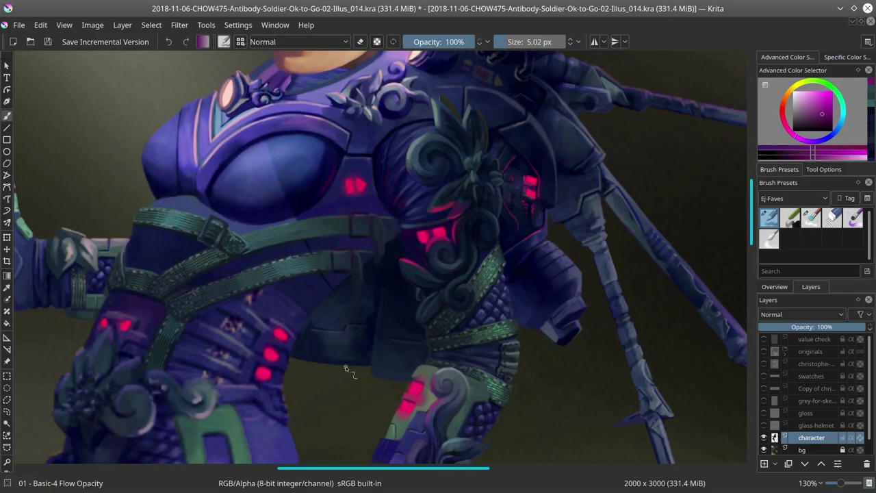
{"action": "left_click", "coordinate": [371, 257], "text": "ctrl"}
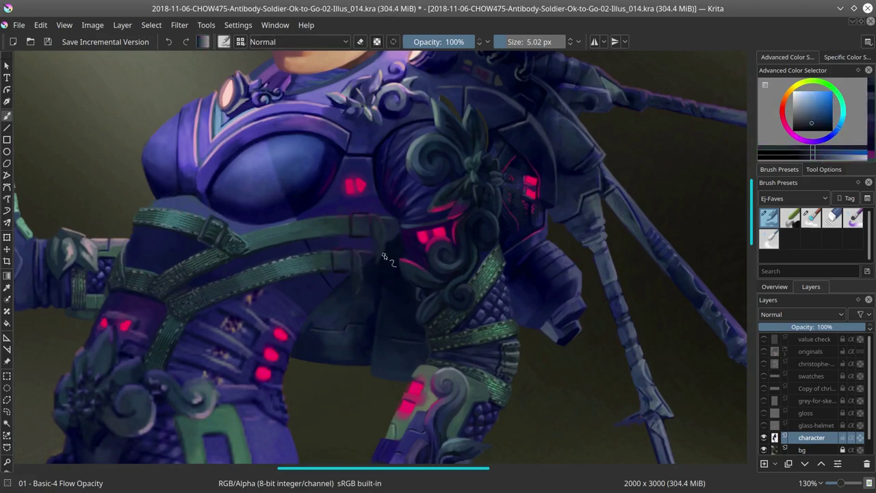
{"action": "left_click", "coordinate": [387, 239], "text": "ctrl"}
{"action": "scroll", "coordinate": [360, 314], "scroll_direction": "up", "scroll_amount": 1}
{"action": "key", "text": "ctrl+s"}
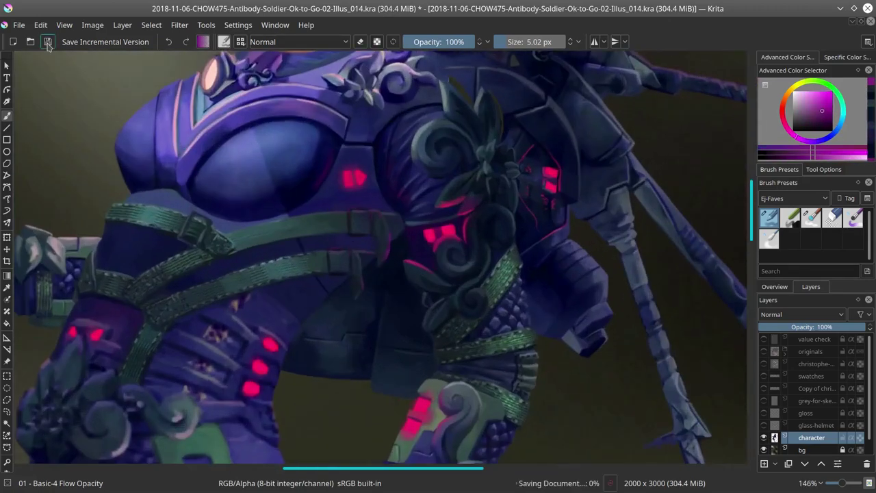
Step: Dab strap texture with the Dry Brushing brush using teal-blue and darker belt colours
{"action": "key", "text": "F5"}
{"action": "key", "text": "F5"}
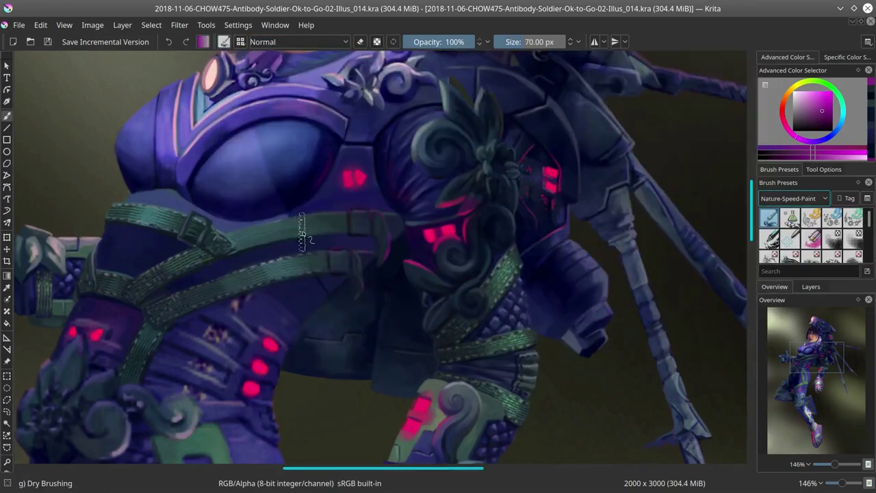
{"action": "left_click", "coordinate": [370, 274], "text": "ctrl"}
{"action": "left_click", "coordinate": [813, 127]}
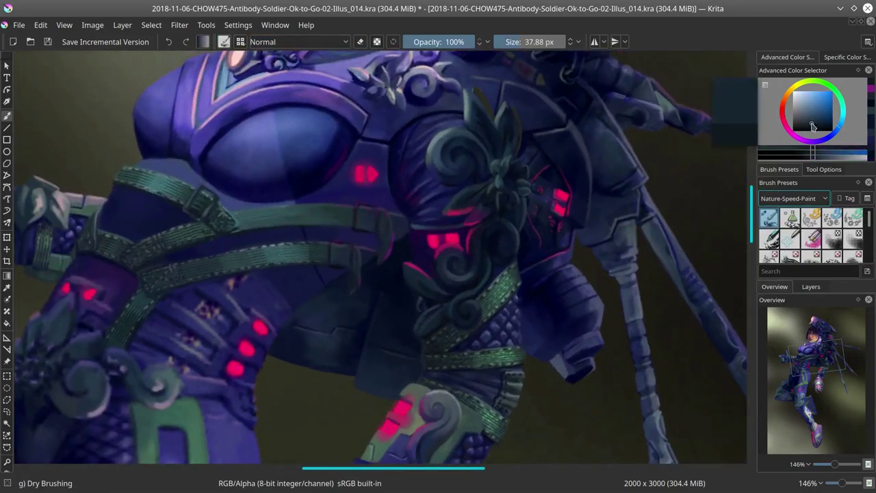
{"action": "key", "text": "4"}
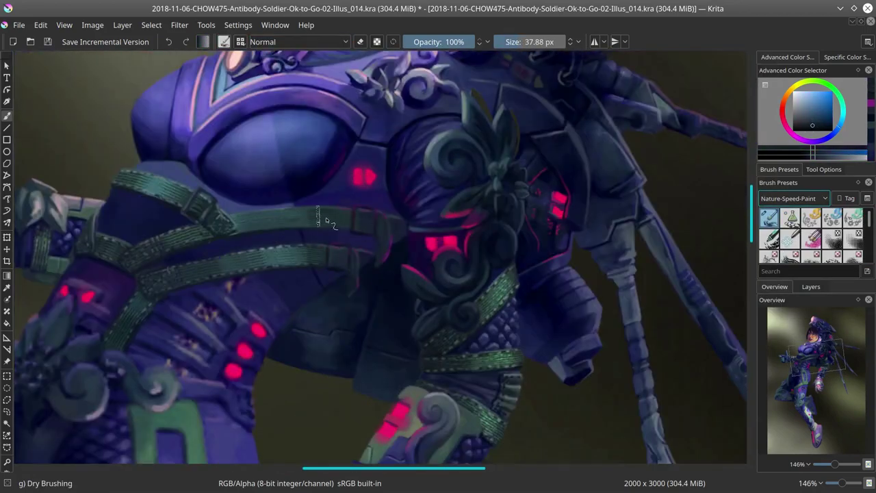
{"action": "left_click", "coordinate": [326, 217], "text": "ctrl"}
{"action": "key", "text": "6"}
{"action": "left_click", "coordinate": [264, 206], "text": "ctrl"}
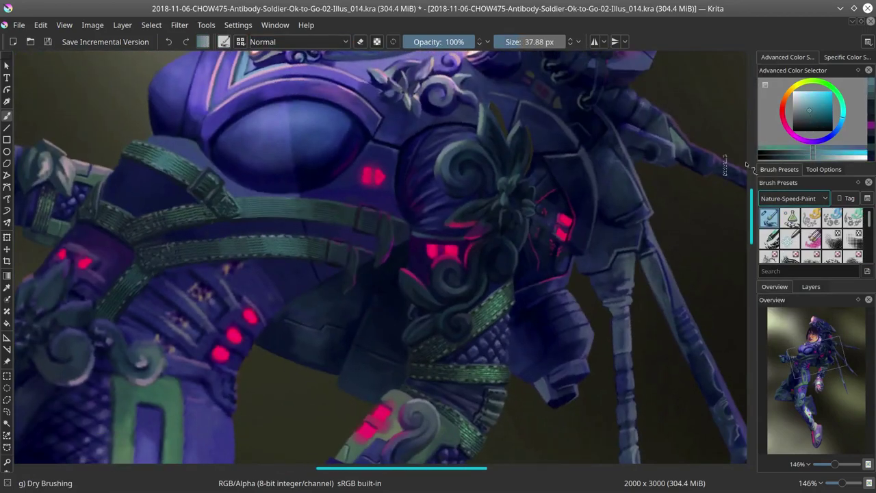
{"action": "key", "text": "5"}
{"action": "left_click", "coordinate": [387, 259], "text": "ctrl"}
{"action": "key", "text": "4"}
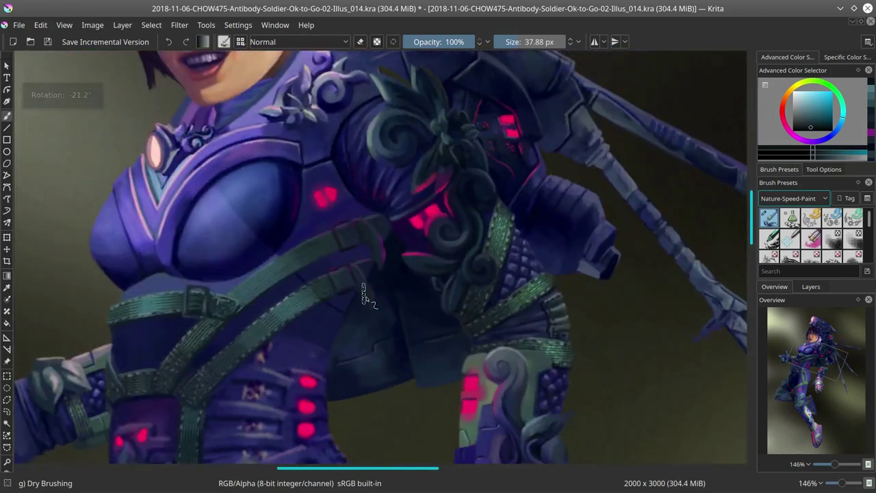
{"action": "key", "text": "6"}
{"action": "key", "text": "/"}
Step: Refine the belt with sampled dark blue, light cyan, olive and dark cyan tones at fine brush size
{"action": "left_click", "coordinate": [353, 265], "text": "ctrl"}
{"action": "key", "text": "]"}
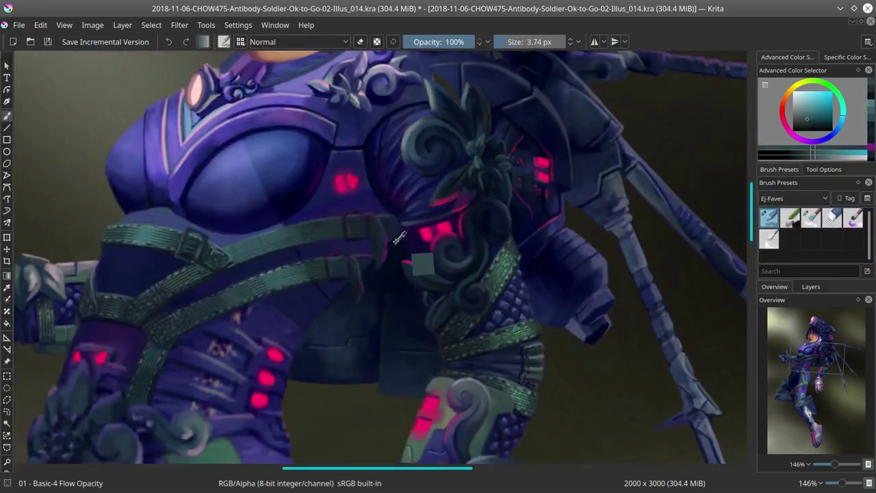
{"action": "left_click", "coordinate": [315, 321], "text": "ctrl"}
{"action": "key", "text": "["}
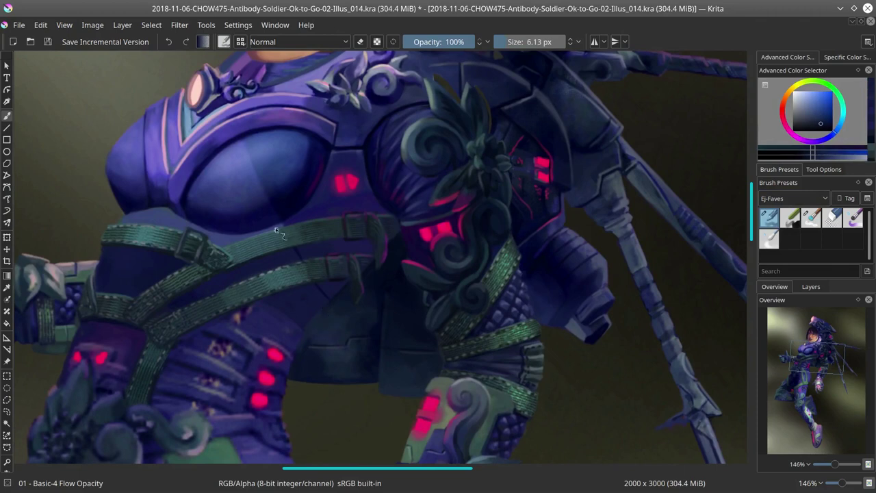
{"action": "left_click", "coordinate": [272, 244], "text": "ctrl"}
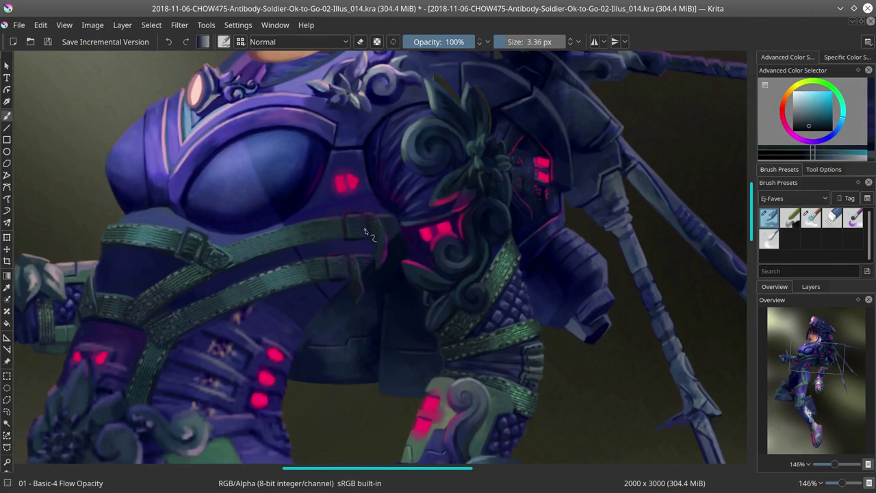
{"action": "left_click", "coordinate": [366, 233], "text": "ctrl"}
{"action": "left_click", "coordinate": [363, 260], "text": "ctrl"}
{"action": "left_click", "coordinate": [283, 250], "text": "ctrl"}
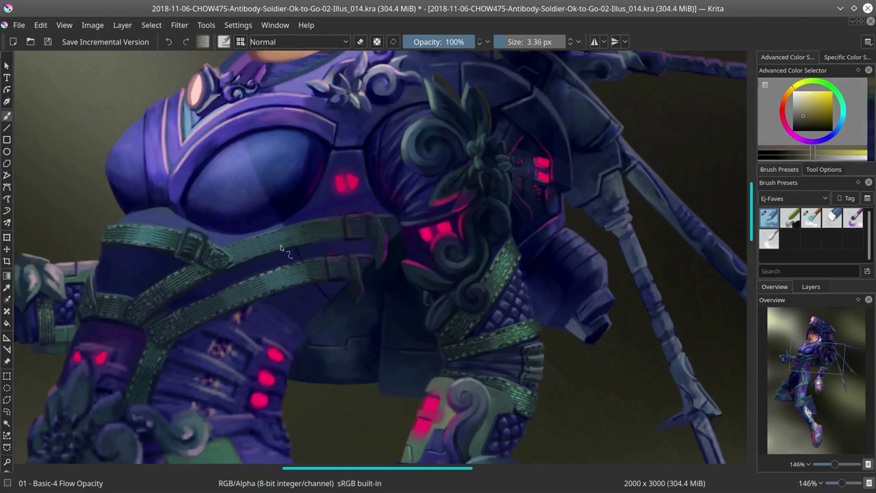
{"action": "left_click", "coordinate": [284, 265], "text": "ctrl"}
{"action": "left_click", "coordinate": [301, 294], "text": "ctrl"}
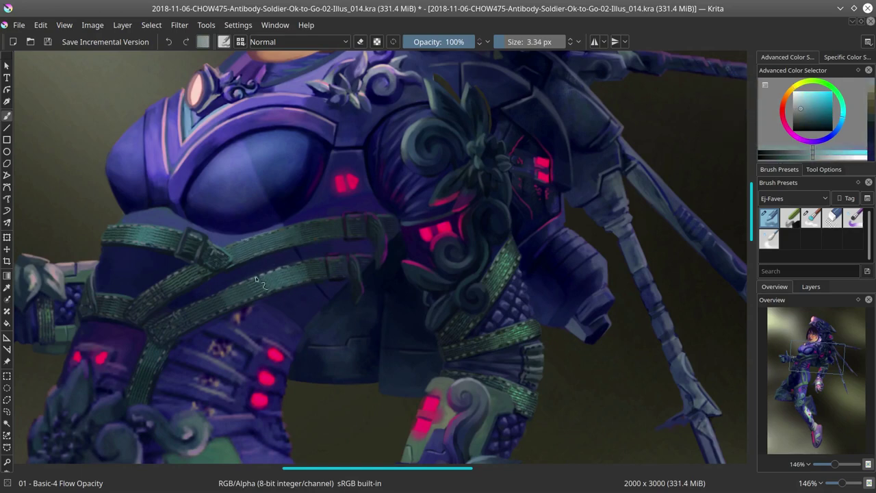
{"action": "mouse_move", "coordinate": [274, 281]}
{"action": "left_mouse_down"}
{"action": "mouse_move", "coordinate": [352, 250]}
{"action": "mouse_move", "coordinate": [247, 294]}
{"action": "left_mouse_up"}
Step: Blend the waist straps with the textured soft brush and dark blues sampled from the armour
{"action": "key", "text": "slash"}
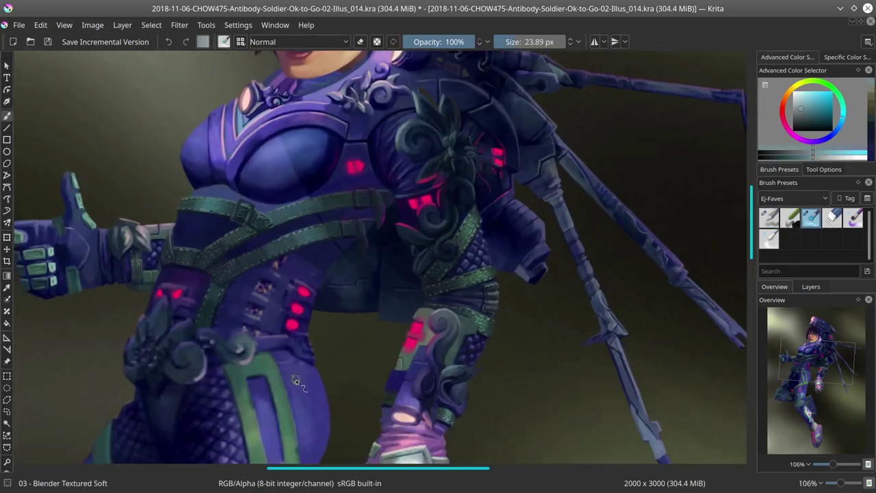
{"action": "key", "text": "slash"}
{"action": "left_click", "coordinate": [278, 275], "text": "ctrl"}
{"action": "left_click", "coordinate": [287, 278], "text": "ctrl"}
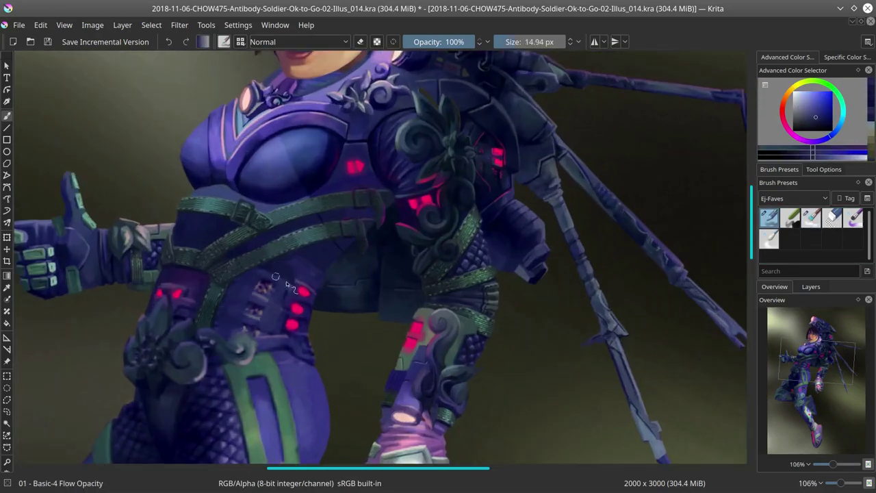
{"action": "left_click", "coordinate": [294, 271], "text": "ctrl"}
{"action": "left_click", "coordinate": [306, 267], "text": "ctrl"}
{"action": "scroll", "coordinate": [315, 274], "scroll_direction": "up", "scroll_amount": 3}
{"action": "key", "text": "bracketleft"}
{"action": "scroll", "coordinate": [333, 226], "scroll_direction": "down", "scroll_amount": 1}
{"action": "key", "text": "bracketleft"}
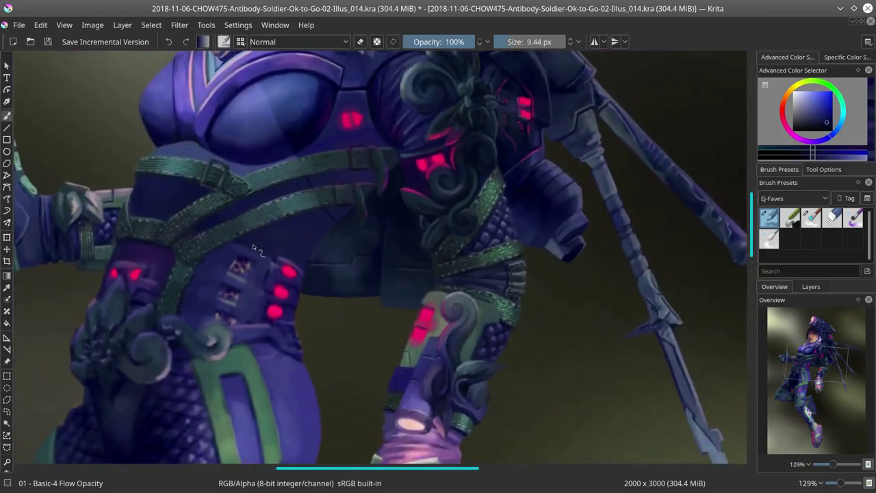
{"action": "left_click", "coordinate": [334, 215], "text": "ctrl"}
{"action": "scroll", "coordinate": [375, 127], "scroll_direction": "down", "scroll_amount": 3}
Step: Mirror the whole image horizontally and fit the page in the view
{"action": "left_click", "coordinate": [93, 24]}
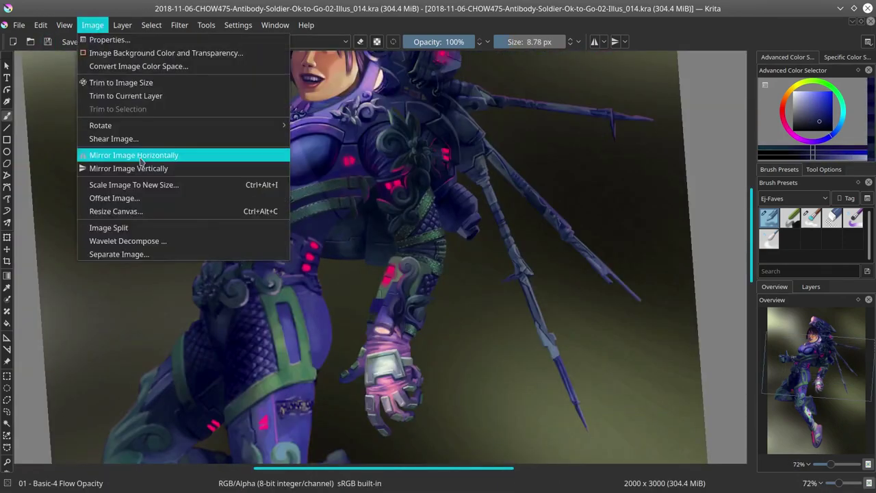
{"action": "left_click", "coordinate": [123, 155]}
{"action": "scroll", "coordinate": [528, 301], "scroll_direction": "down", "scroll_amount": 2}
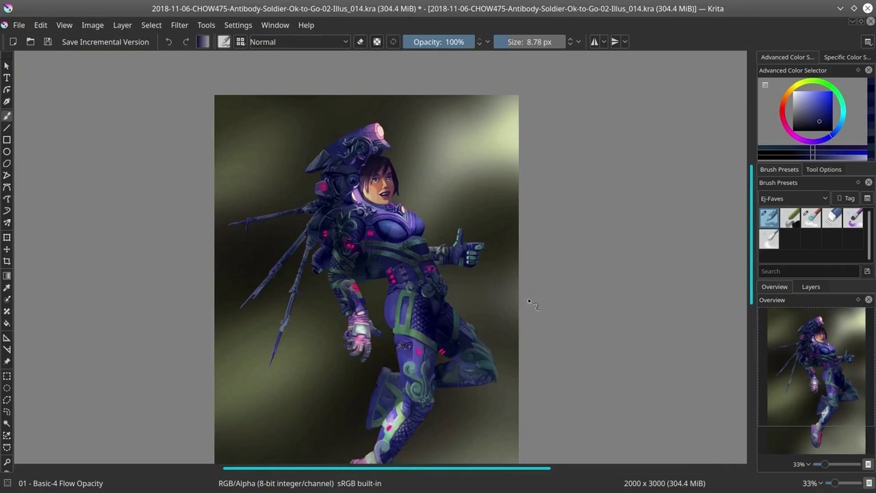
{"action": "scroll", "coordinate": [580, 336], "scroll_direction": "down", "scroll_amount": 2}
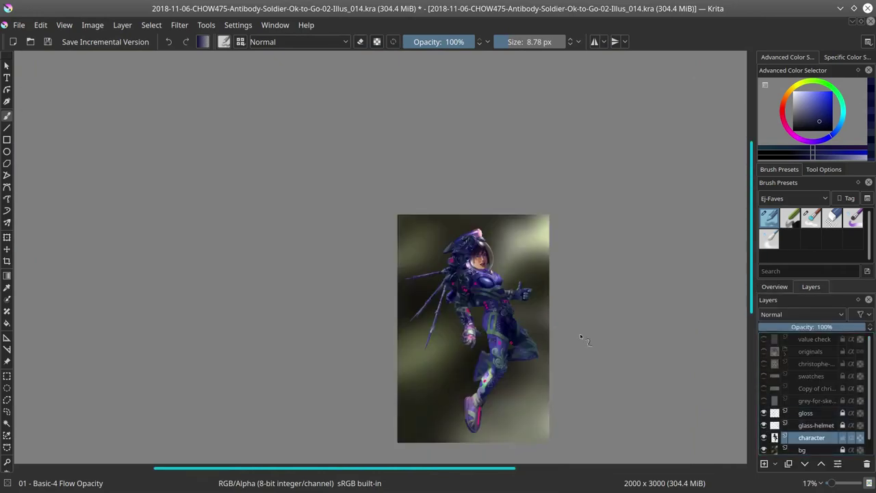
{"action": "key", "text": "2"}
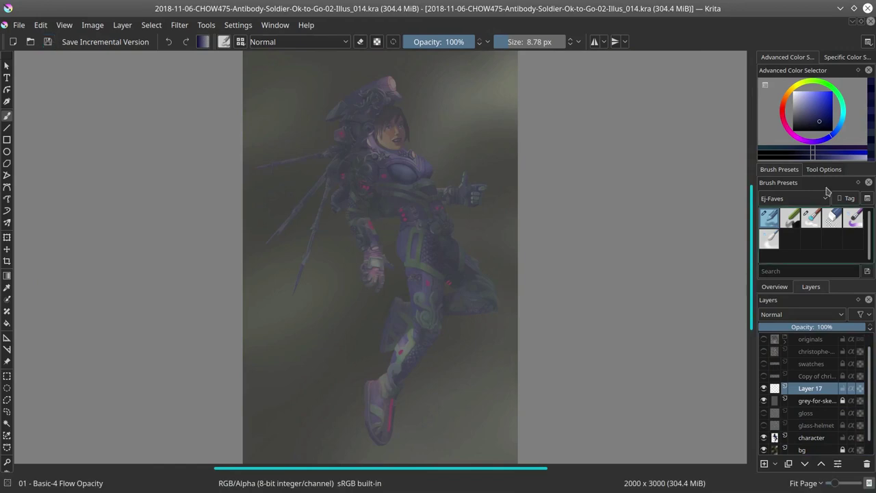
Step: Hatch dark ribbing lines across the belt, undoing a stray vertical line
{"action": "scroll", "coordinate": [401, 197], "scroll_direction": "up", "scroll_amount": 8}
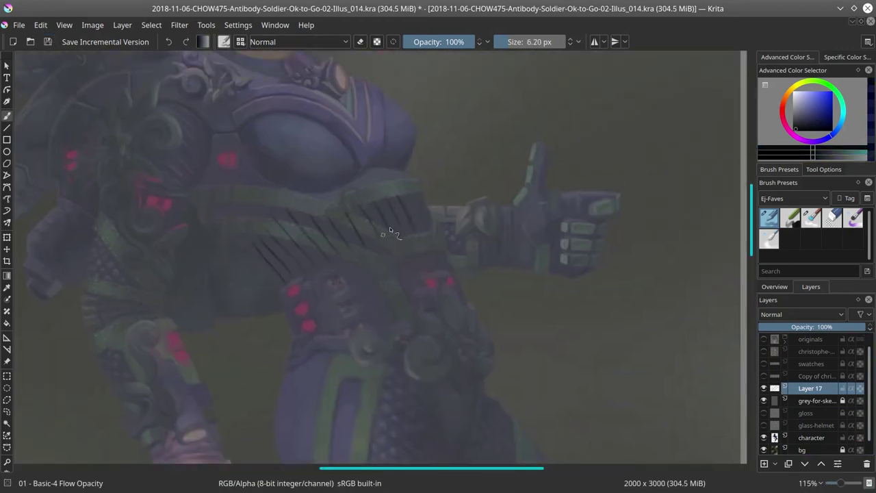
{"action": "left_click_drag", "start_coordinate": [287, 233], "coordinate": [276, 245]}
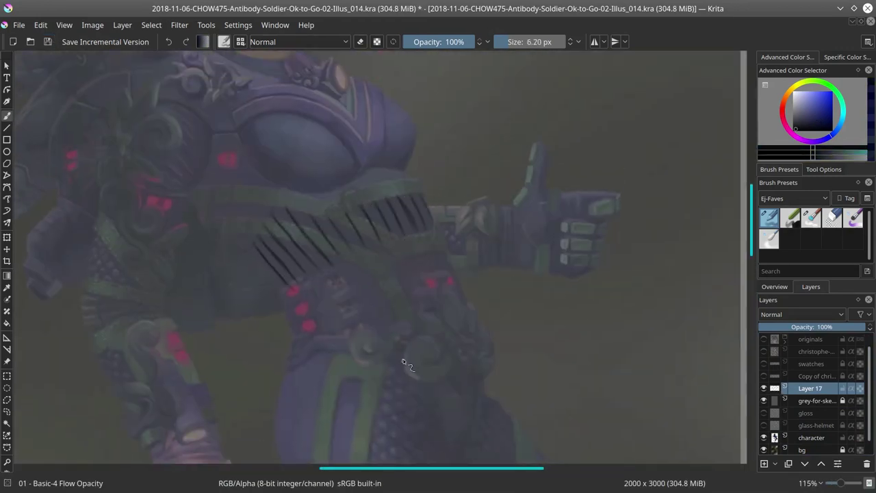
{"action": "left_click_drag", "start_coordinate": [404, 362], "coordinate": [366, 214]}
{"action": "left_click_drag", "start_coordinate": [436, 282], "coordinate": [438, 329]}
{"action": "left_click_drag", "start_coordinate": [381, 292], "coordinate": [381, 360]}
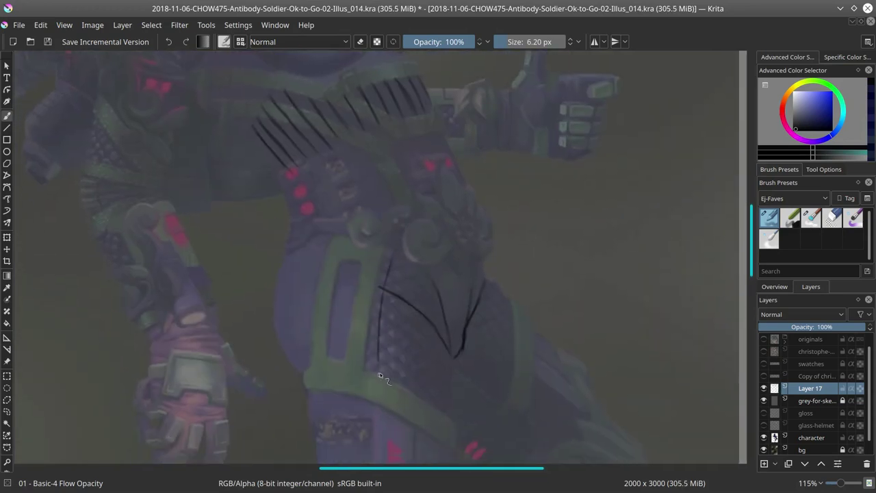
{"action": "mouse_move", "coordinate": [397, 264]}
{"action": "left_mouse_down"}
{"action": "mouse_move", "coordinate": [407, 322]}
{"action": "mouse_move", "coordinate": [415, 301]}
{"action": "left_mouse_up"}
{"action": "key", "text": "ctrl+z"}
{"action": "key", "text": "e"}
{"action": "key", "text": "e"}
{"action": "scroll", "coordinate": [435, 286], "scroll_direction": "down", "scroll_amount": 5}
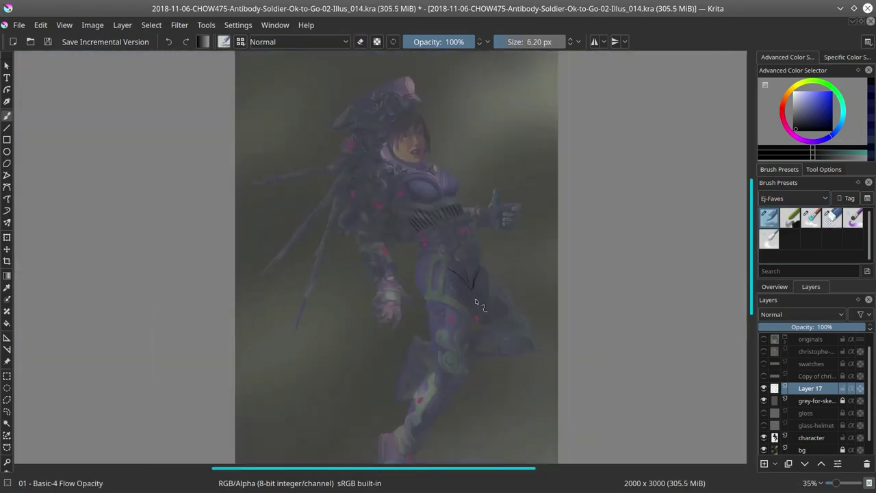
{"action": "scroll", "coordinate": [493, 247], "scroll_direction": "up", "scroll_amount": 6}
{"action": "scroll", "coordinate": [501, 276], "scroll_direction": "down", "scroll_amount": 3}
{"action": "scroll", "coordinate": [526, 185], "scroll_direction": "down", "scroll_amount": 1}
{"action": "scroll", "coordinate": [385, 181], "scroll_direction": "up", "scroll_amount": 4}
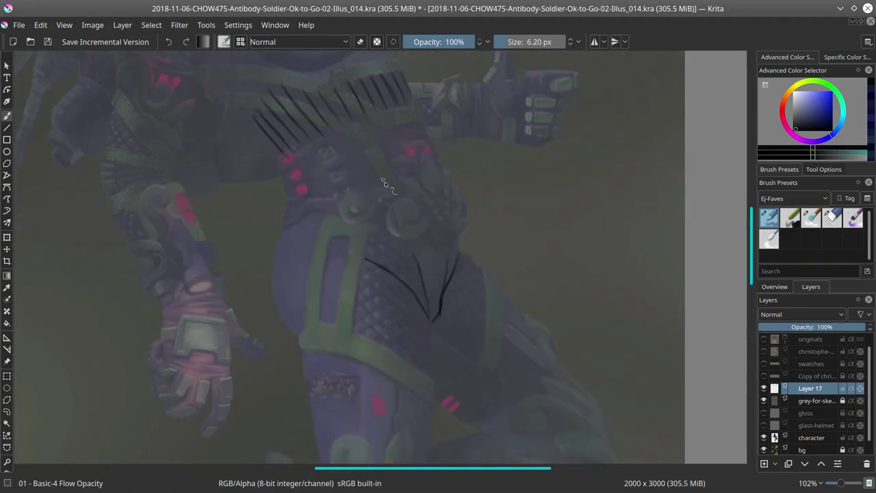
Step: Draw long guide strokes down across the chest armour and save
{"action": "left_click_drag", "start_coordinate": [397, 190], "coordinate": [416, 356]}
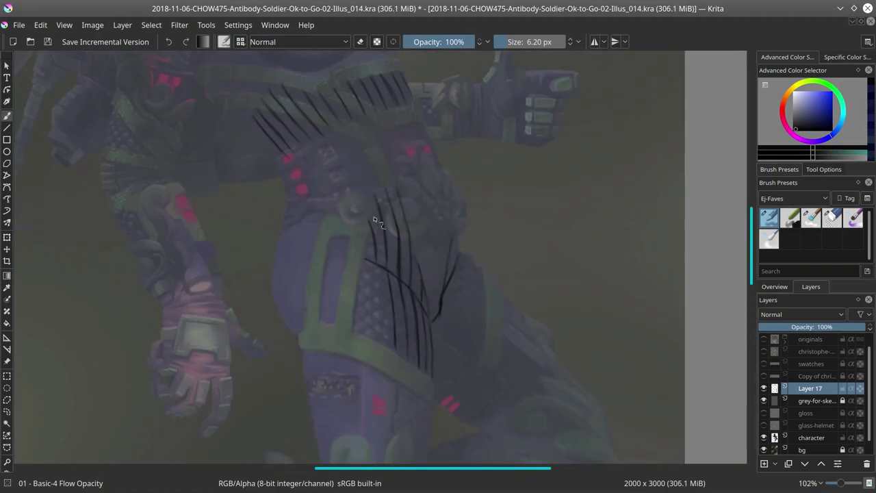
{"action": "left_click_drag", "start_coordinate": [352, 118], "coordinate": [375, 232]}
{"action": "left_click_drag", "start_coordinate": [326, 123], "coordinate": [383, 314]}
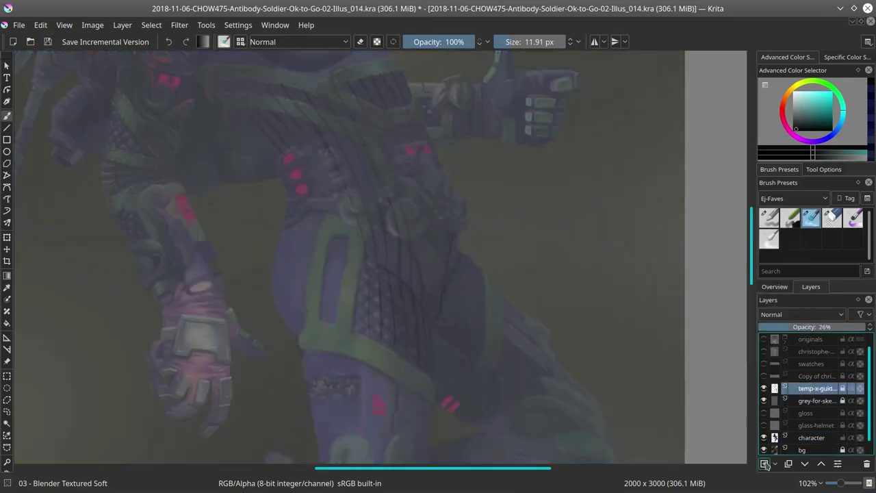
{"action": "left_click", "coordinate": [48, 41]}
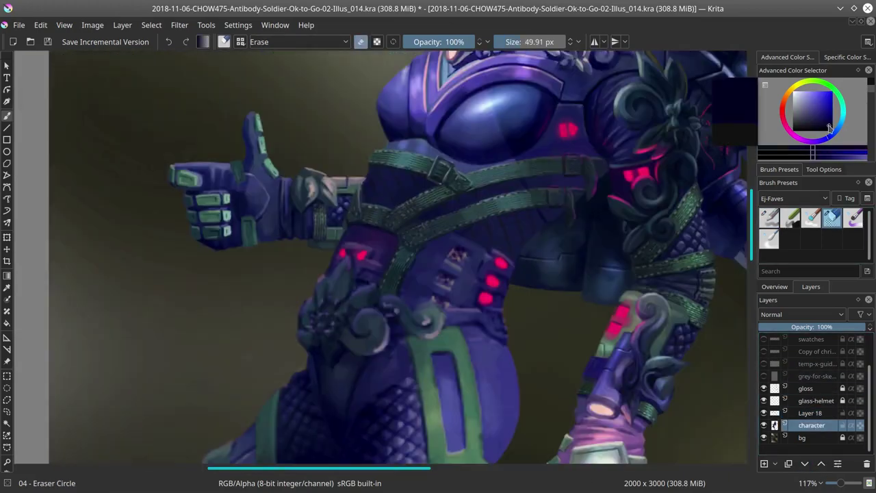
Step: Paint the strap ribbing with the basic brush using purple and strap colours sampled from the canvas, then save
{"action": "left_click_drag", "start_coordinate": [830, 129], "coordinate": [824, 125]}
{"action": "left_click", "coordinate": [769, 218]}
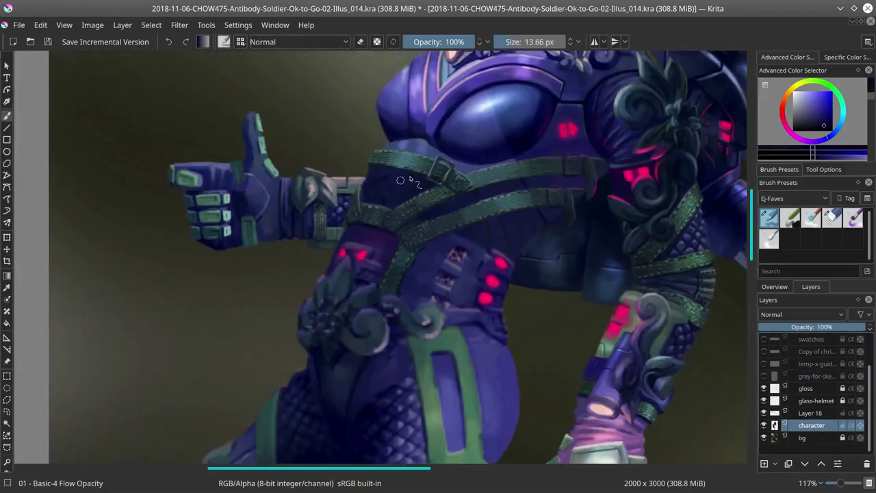
{"action": "left_click", "coordinate": [518, 154], "text": "ctrl"}
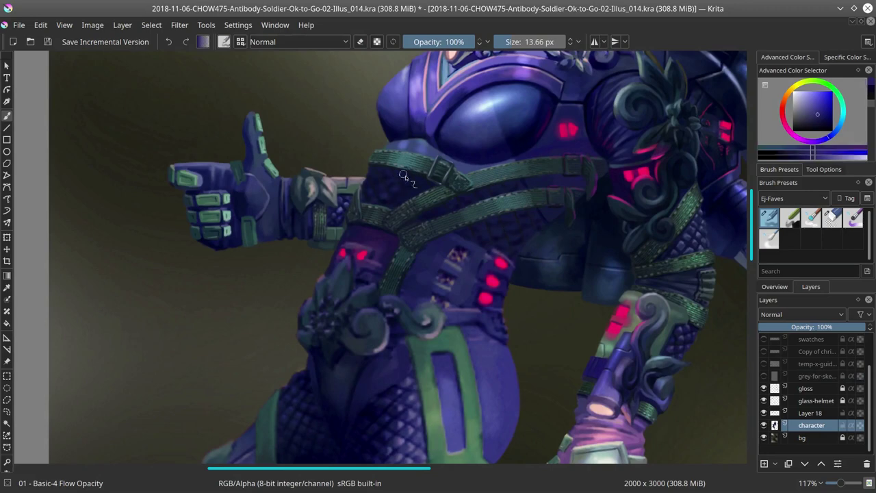
{"action": "left_click", "coordinate": [540, 207], "text": "ctrl"}
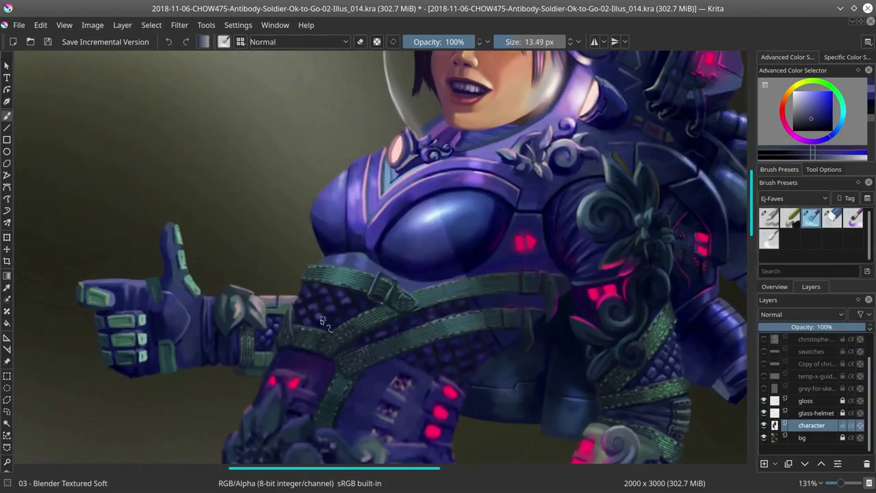
{"action": "key", "text": "bracketright"}
{"action": "key", "text": "bracketright"}
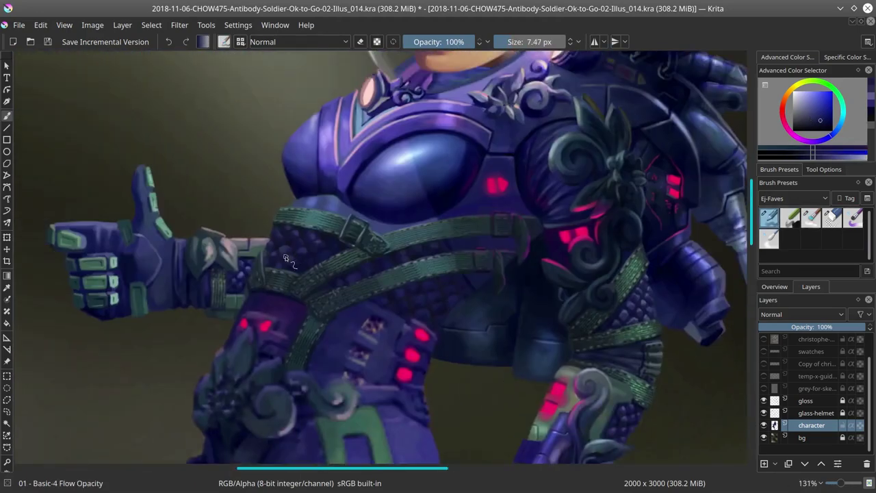
{"action": "left_click", "coordinate": [325, 254], "text": "ctrl"}
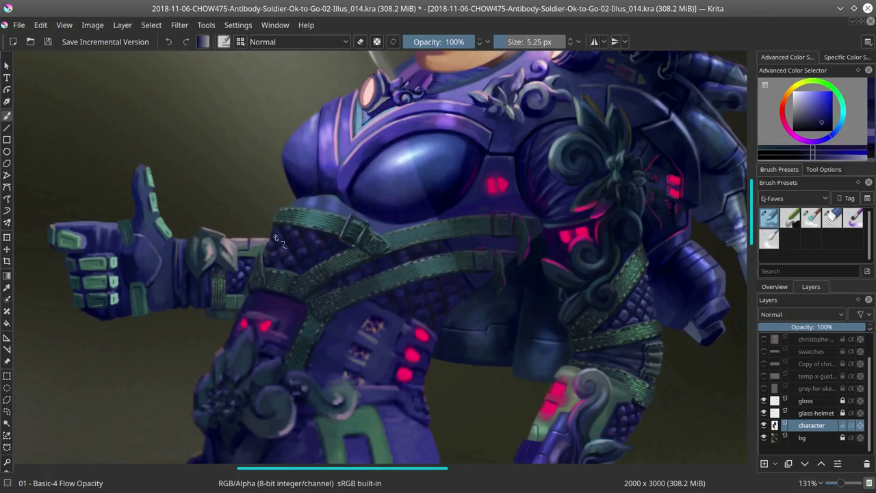
{"action": "left_click", "coordinate": [454, 285], "text": "ctrl"}
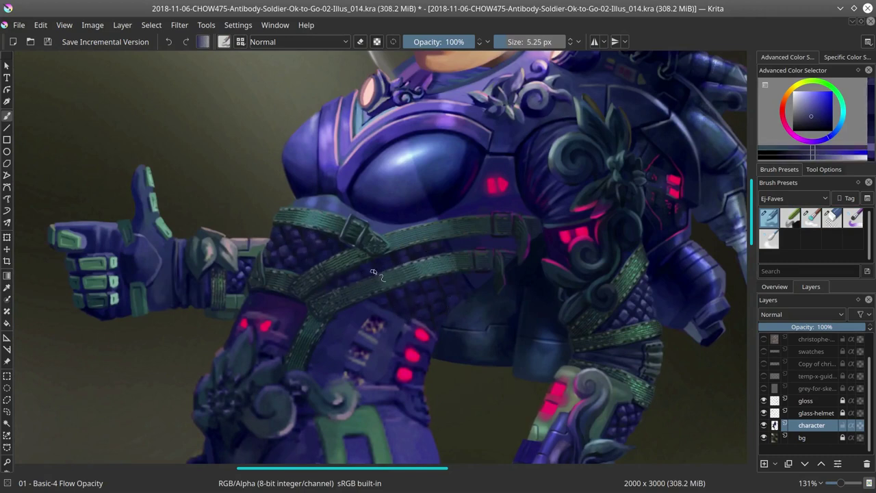
{"action": "left_click", "coordinate": [463, 344], "text": "ctrl"}
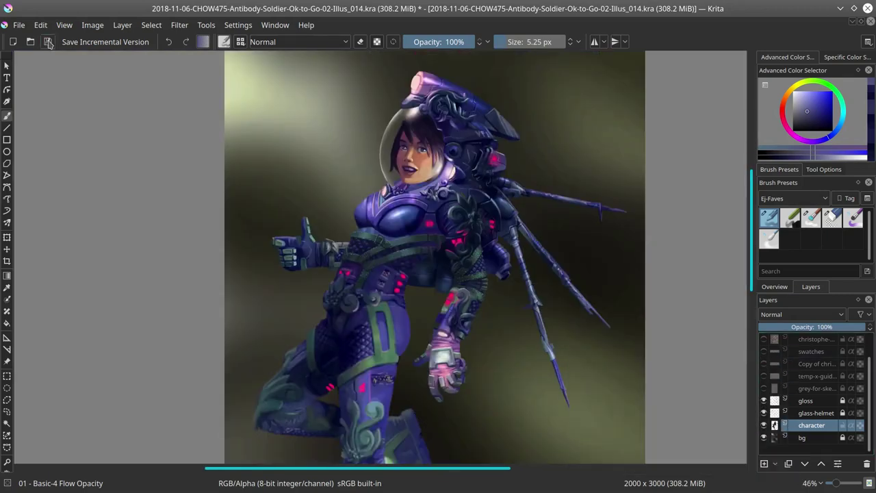
{"action": "left_click", "coordinate": [48, 42]}
{"action": "scroll", "coordinate": [462, 232], "scroll_direction": "down", "scroll_amount": 2}
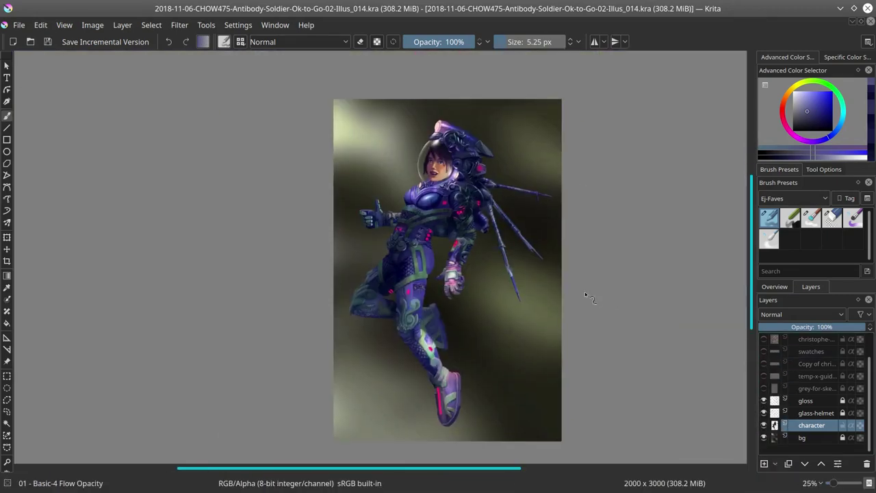
Step: Add the fighter pilot reference photo and place it left of the painting
{"action": "key", "text": "2"}
{"action": "left_click", "coordinate": [7, 361]}
{"action": "left_click", "coordinate": [769, 225]}
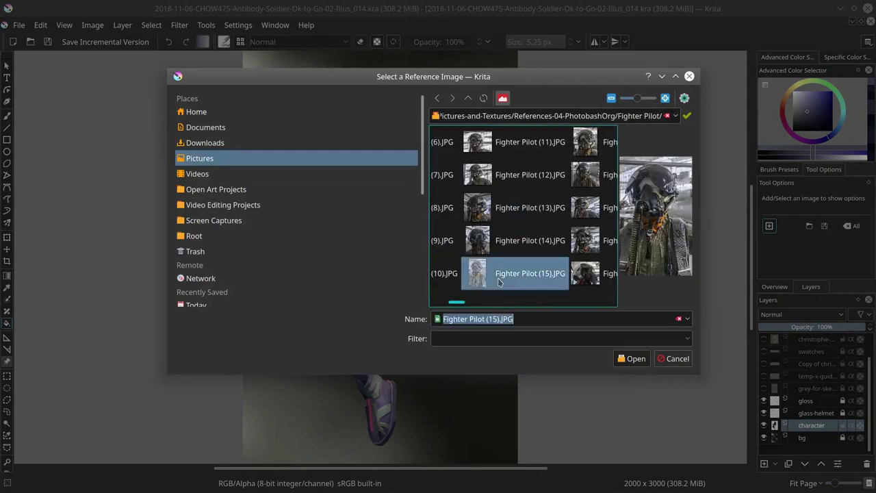
{"action": "double_click", "coordinate": [484, 271]}
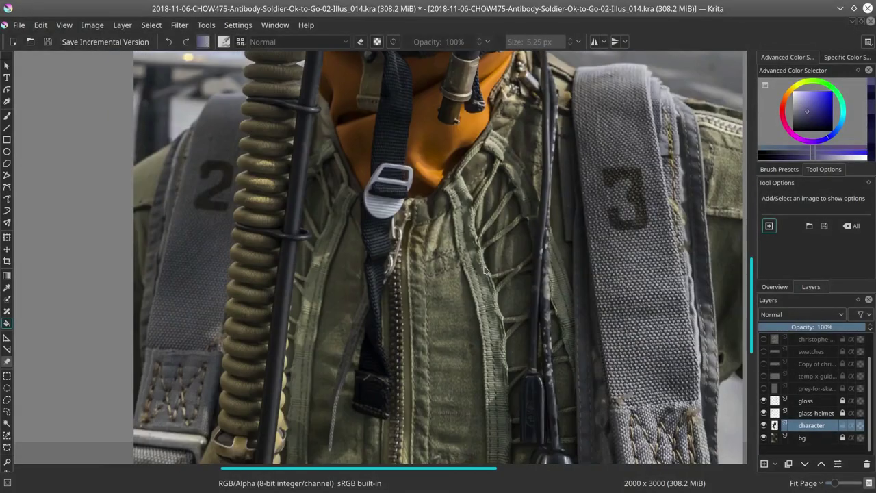
{"action": "scroll", "coordinate": [484, 268], "scroll_direction": "down", "scroll_amount": 5}
{"action": "left_click_drag", "start_coordinate": [388, 93], "coordinate": [357, 110]}
Step: Return to the brush, pick a purple and enlarge the brush
{"action": "key", "text": "b"}
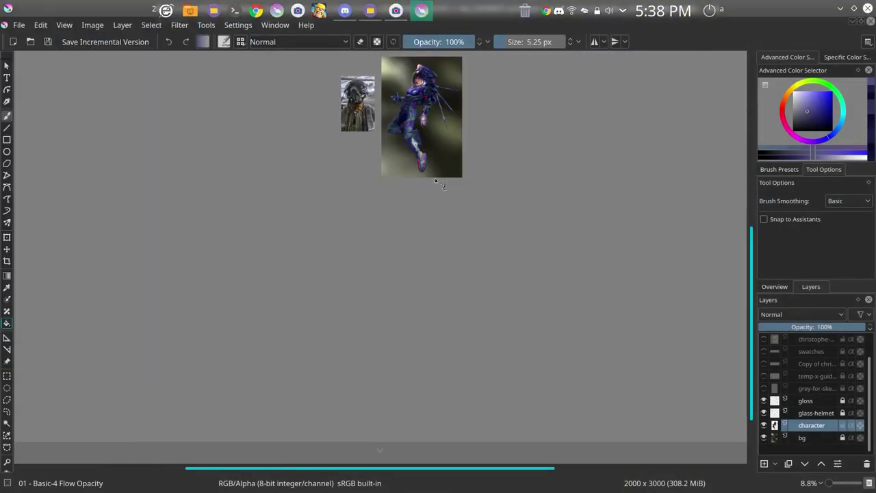
{"action": "scroll", "coordinate": [479, 243], "scroll_direction": "up", "scroll_amount": 8}
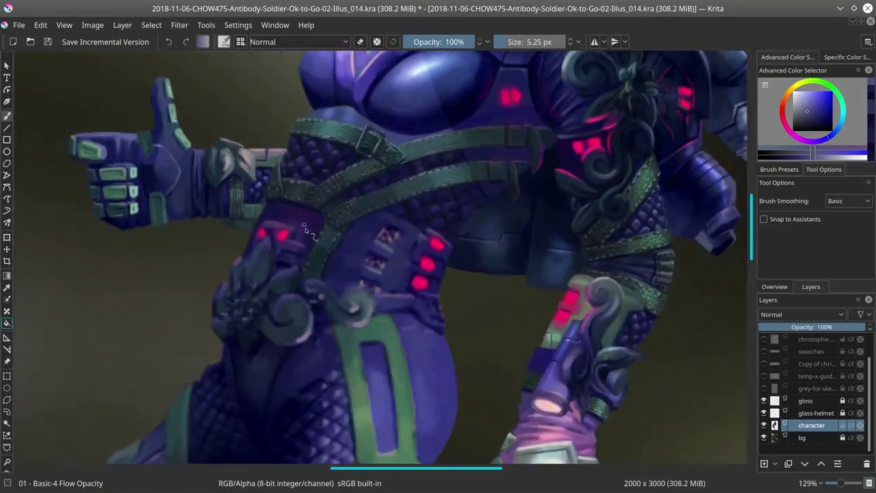
{"action": "left_click", "coordinate": [290, 240], "text": "ctrl"}
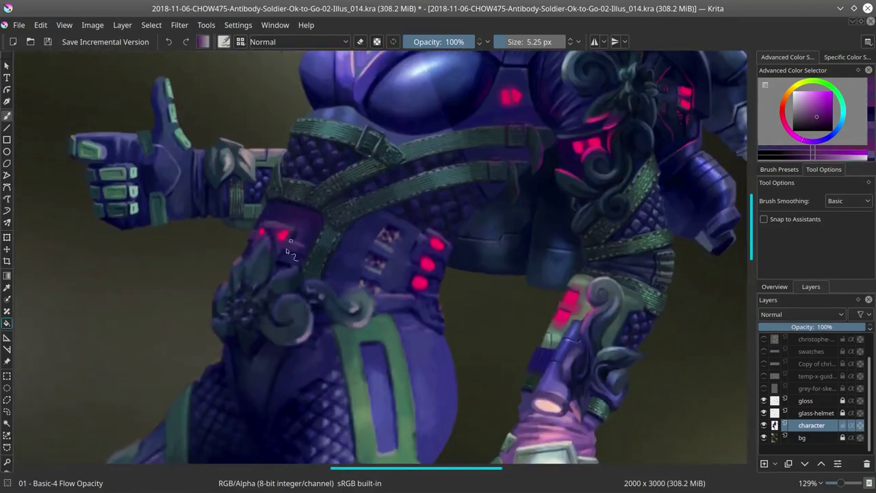
{"action": "key", "text": "bracketright"}
{"action": "key", "text": "bracketright"}
{"action": "key", "text": "bracketright"}
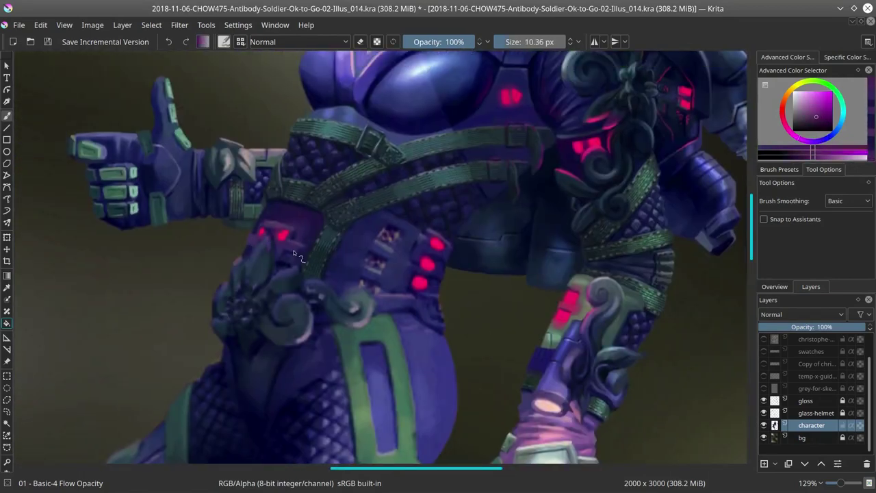
Step: Shade the hip panel with darker purple, blend with the textured soft brush and erase stray areas
{"action": "left_click", "coordinate": [295, 232], "text": "ctrl"}
{"action": "key", "text": "bracketleft"}
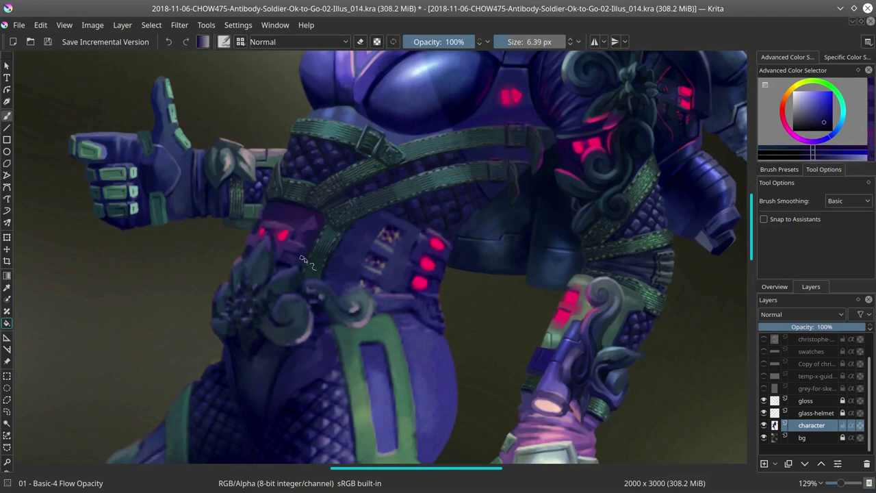
{"action": "left_click", "coordinate": [311, 289], "text": "ctrl"}
{"action": "key", "text": "slash"}
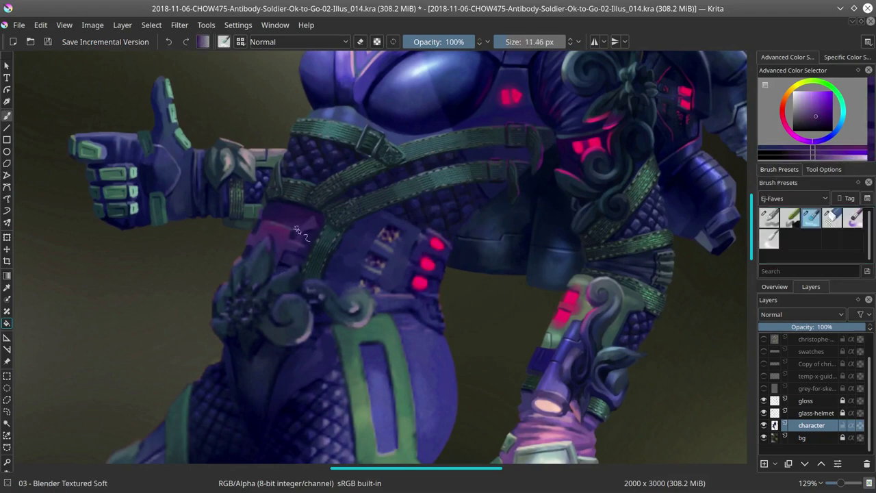
{"action": "key", "text": "slash"}
{"action": "left_click", "coordinate": [286, 251], "text": "ctrl"}
{"action": "left_click", "coordinate": [258, 233], "text": "ctrl"}
{"action": "key", "text": "e"}
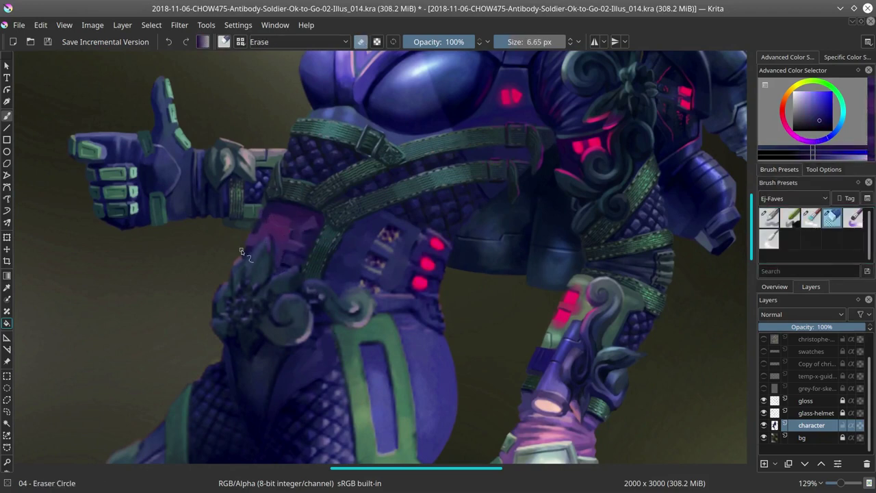
{"action": "key", "text": "slash"}
{"action": "left_click", "coordinate": [243, 252], "text": "ctrl"}
Step: Add lighter and darker purples, dark blue and pinkish purple to the hip panel, then save
{"action": "left_click", "coordinate": [304, 262], "text": "ctrl"}
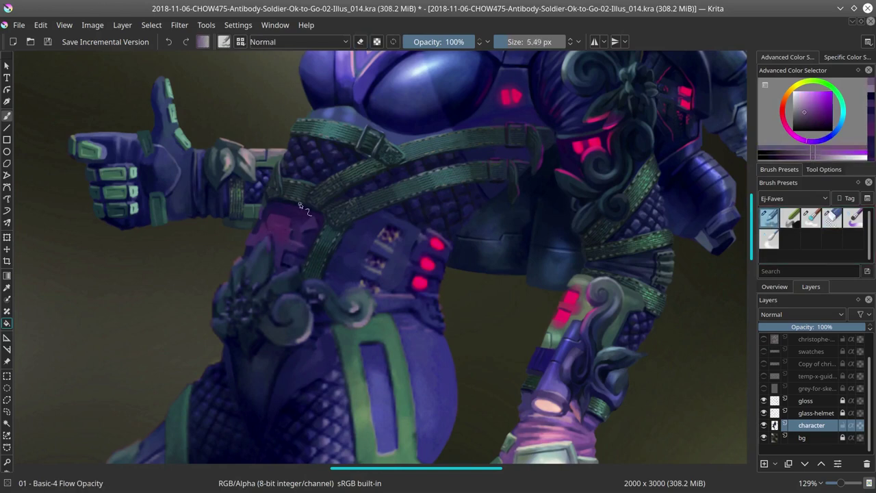
{"action": "left_click", "coordinate": [286, 232], "text": "ctrl"}
{"action": "key", "text": "bracketleft"}
{"action": "left_click", "coordinate": [252, 236], "text": "ctrl"}
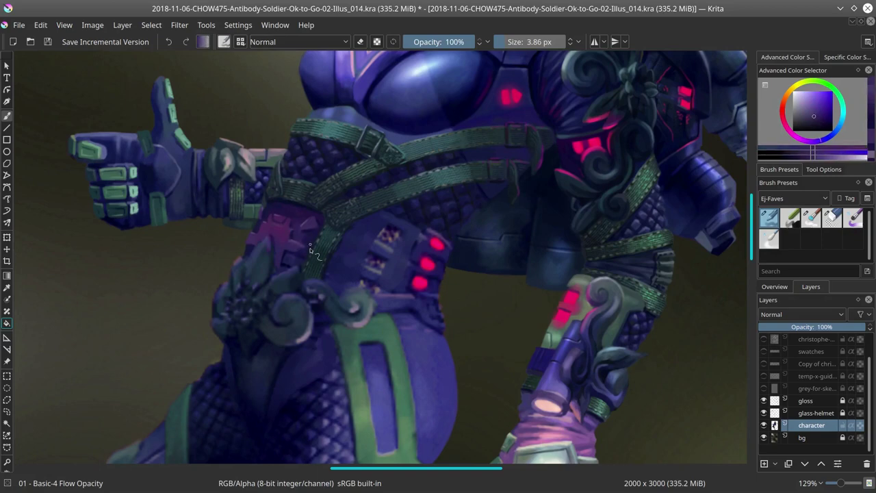
{"action": "left_click", "coordinate": [323, 329], "text": "ctrl"}
{"action": "left_click", "coordinate": [324, 328], "text": "ctrl"}
{"action": "key", "text": "minus"}
{"action": "key", "text": "minus"}
{"action": "key", "text": "minus"}
{"action": "key", "text": "minus"}
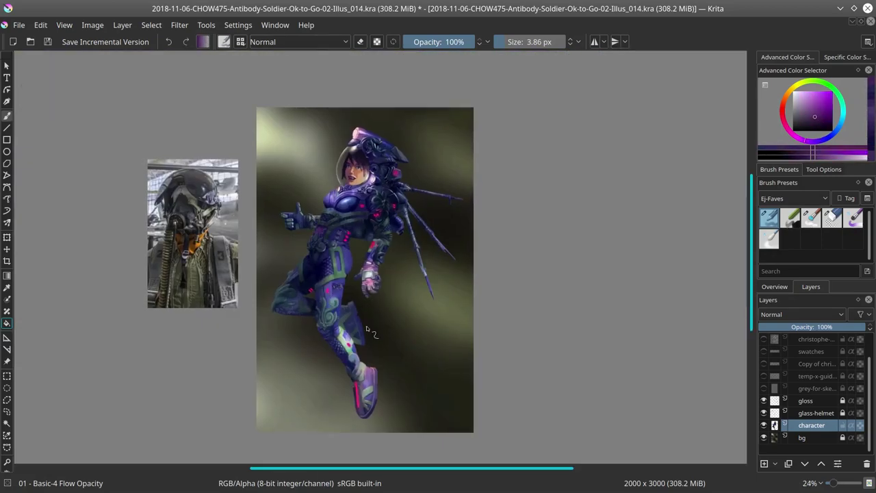
{"action": "key", "text": "ctrl+s"}
Step: Paint a pink glow onto the hip panel, checking it against the whole figure
{"action": "left_click", "coordinate": [775, 287]}
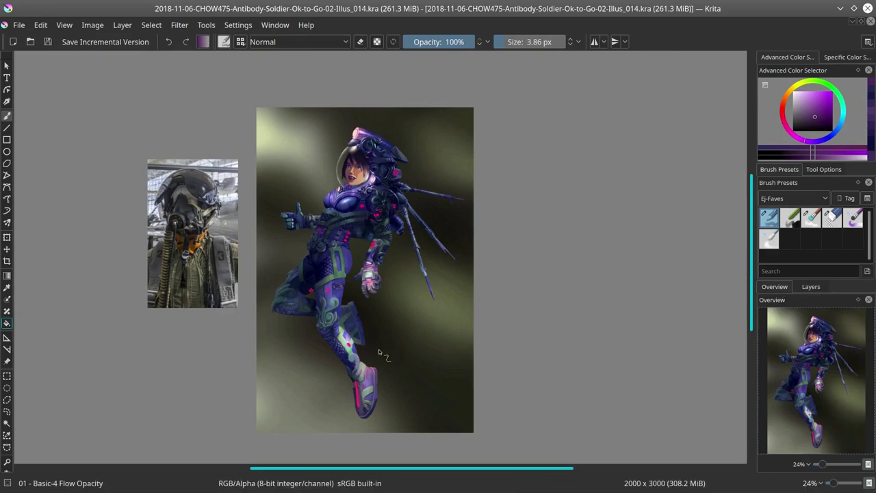
{"action": "key", "text": "plus"}
{"action": "key", "text": "plus"}
{"action": "key", "text": "plus"}
{"action": "key", "text": "plus"}
{"action": "left_click", "coordinate": [318, 246], "text": "ctrl"}
{"action": "left_click", "coordinate": [318, 248]}
{"action": "key", "text": "bracketright"}
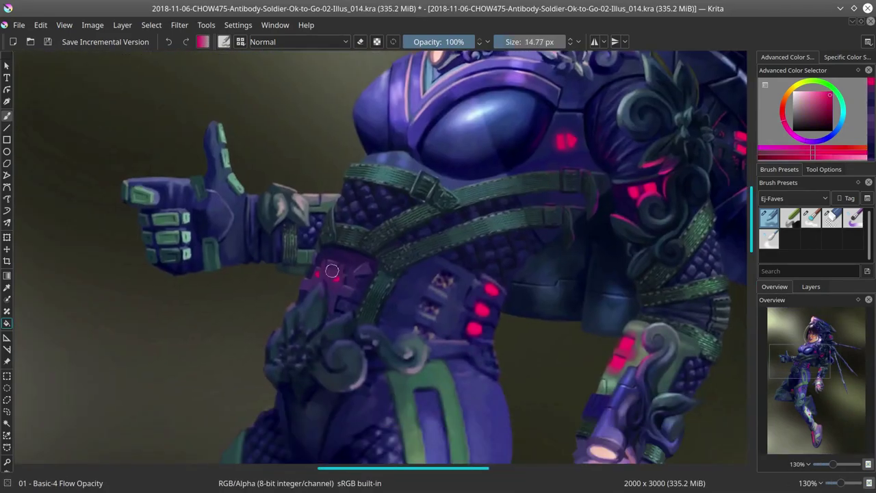
{"action": "key", "text": "minus"}
{"action": "key", "text": "minus"}
{"action": "key", "text": "minus"}
{"action": "key", "text": "minus"}
{"action": "key", "text": "plus"}
{"action": "key", "text": "plus"}
{"action": "key", "text": "plus"}
{"action": "key", "text": "plus"}
{"action": "key", "text": "plus"}
Step: Shade the hip with dark blue and greyer blue, then take up the textured soft blending brush
{"action": "left_click", "coordinate": [370, 230], "text": "ctrl"}
{"action": "key", "text": "bracketleft"}
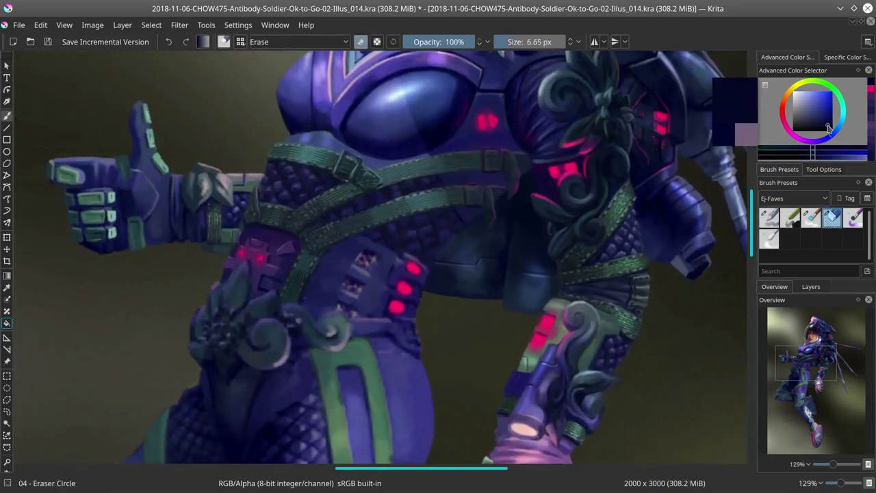
{"action": "key", "text": "bracketright"}
{"action": "left_click", "coordinate": [561, 257], "text": "ctrl"}
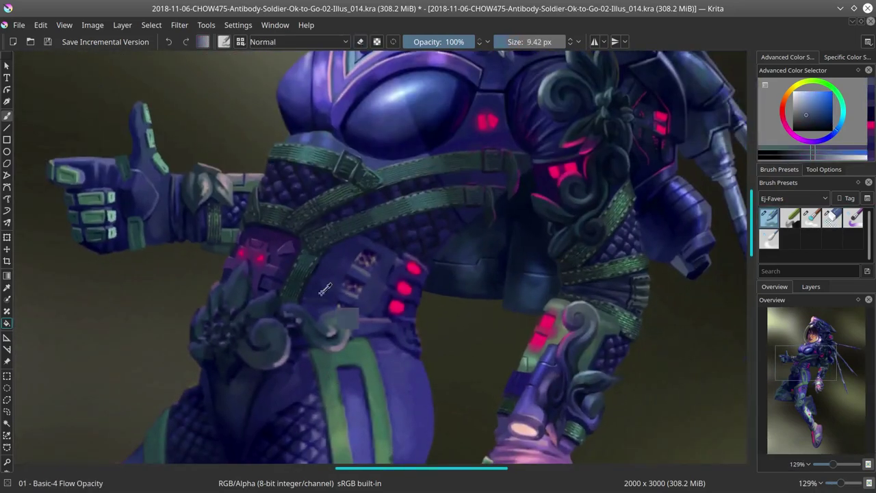
{"action": "left_click", "coordinate": [776, 156]}
{"action": "left_click", "coordinate": [811, 218]}
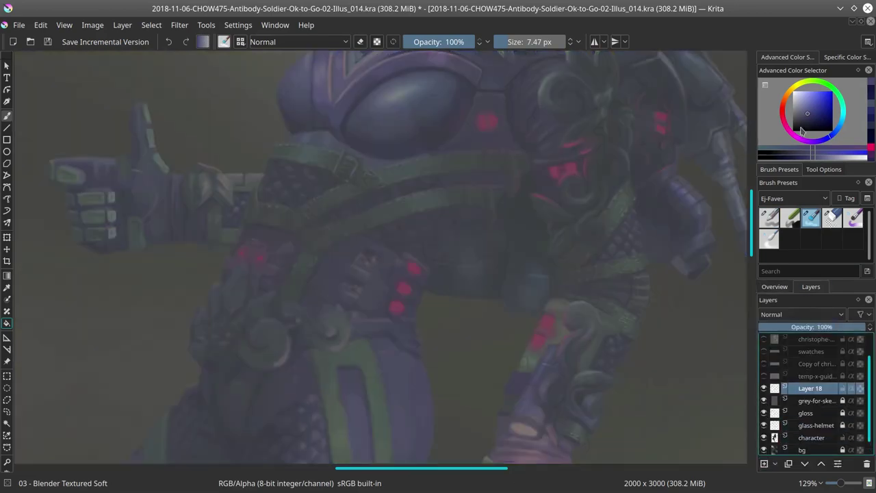
Step: Fade the painting and sketch buckle lines over the hip strap beside the pink lights
{"action": "left_click", "coordinate": [362, 285], "text": "ctrl"}
{"action": "key", "text": "slash"}
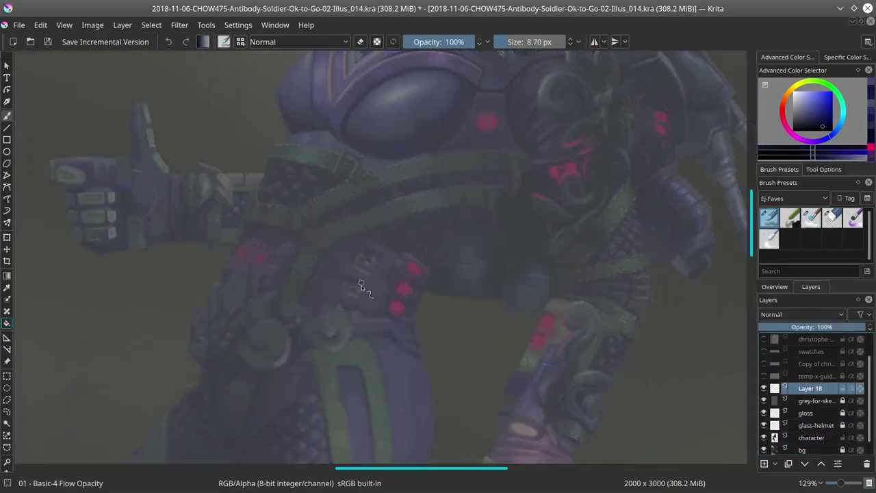
{"action": "left_click_drag", "start_coordinate": [344, 291], "coordinate": [339, 309]}
{"action": "left_click_drag", "start_coordinate": [374, 267], "coordinate": [364, 301]}
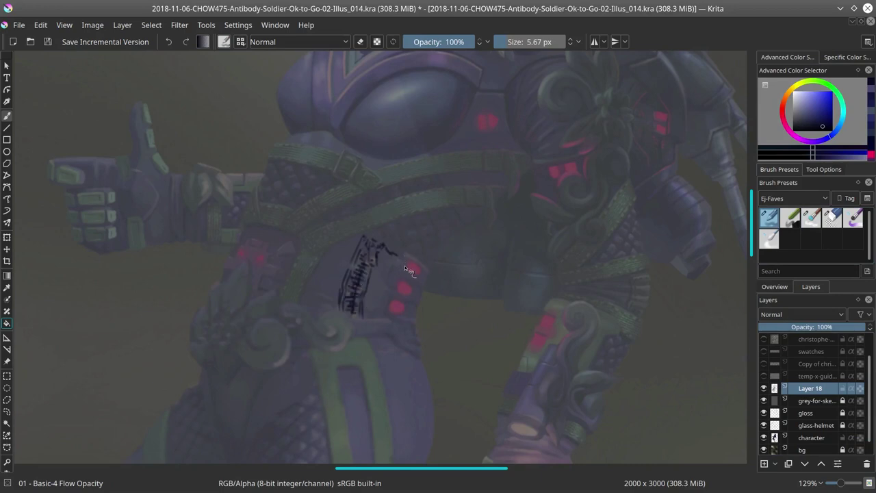
{"action": "mouse_move", "coordinate": [390, 261]}
{"action": "left_mouse_down"}
{"action": "mouse_move", "coordinate": [376, 219]}
{"action": "mouse_move", "coordinate": [340, 249]}
{"action": "left_mouse_up"}
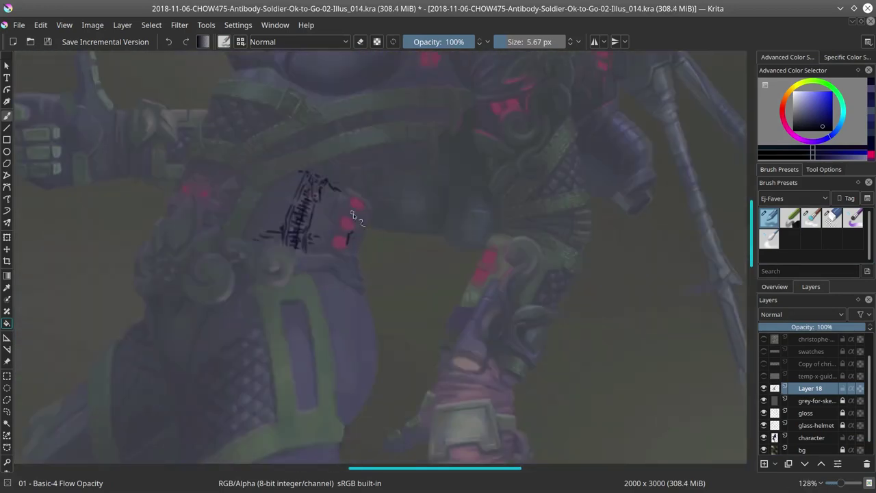
Step: Hide the character layer to view the sketch alone, then show and select it again
{"action": "key", "text": "ctrl+h"}
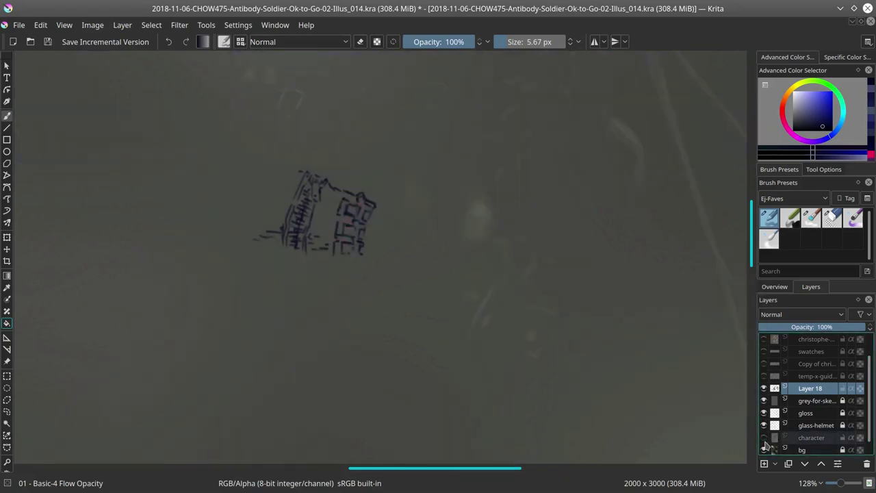
{"action": "left_click", "coordinate": [765, 438]}
{"action": "left_click", "coordinate": [807, 437]}
Step: Add a new detail layer and erase the dark sketch lines on the hip
{"action": "left_click", "coordinate": [811, 218]}
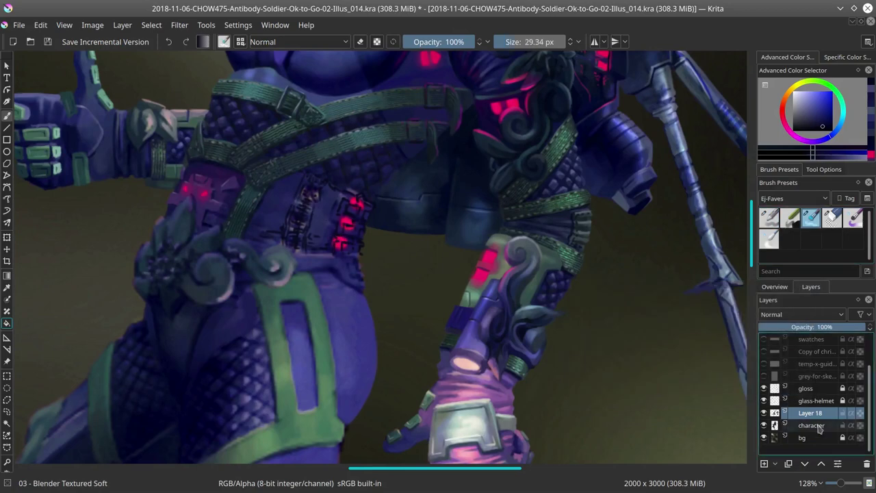
{"action": "left_click", "coordinate": [790, 218]}
{"action": "left_click", "coordinate": [765, 464]}
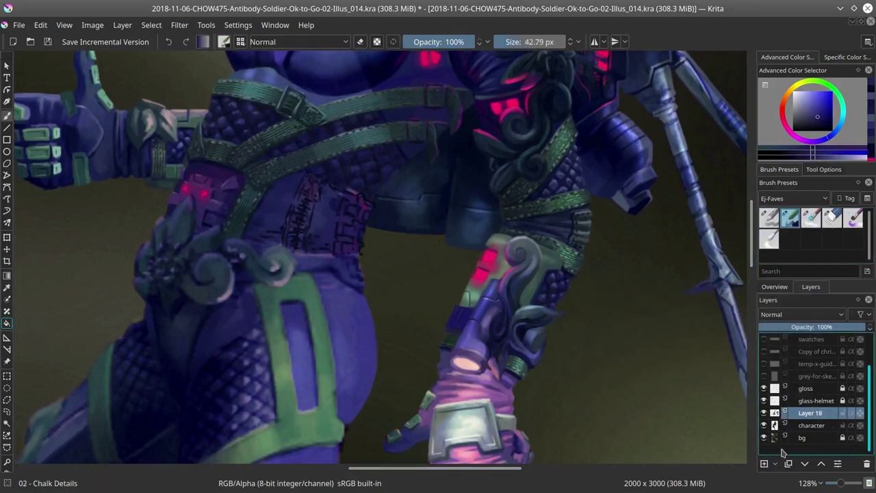
{"action": "left_click", "coordinate": [810, 437]}
{"action": "left_click", "coordinate": [831, 217]}
{"action": "left_click_drag", "start_coordinate": [363, 195], "coordinate": [346, 253]}
Step: On the new detail layer with the Basic flow-opacity brush, erase stray lines along the leg edge
{"action": "key", "text": "2"}
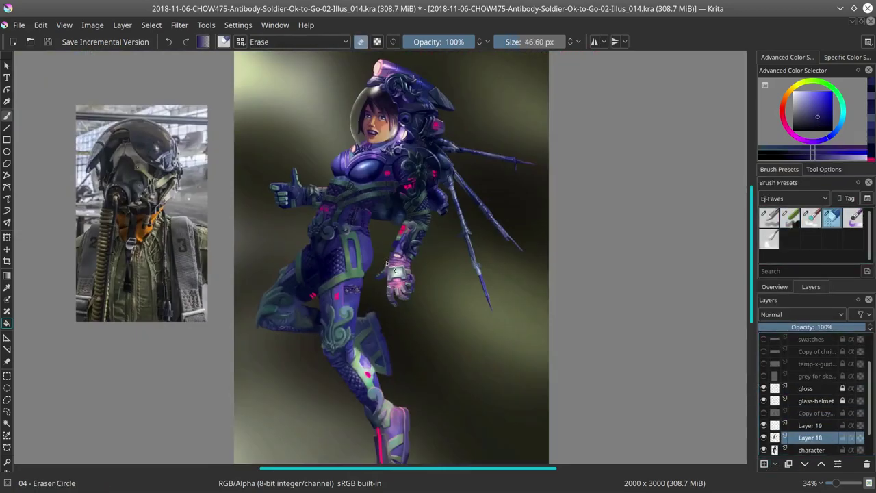
{"action": "left_click", "coordinate": [810, 425]}
{"action": "left_click", "coordinate": [770, 218]}
{"action": "scroll", "coordinate": [323, 312], "scroll_direction": "up", "scroll_amount": 10}
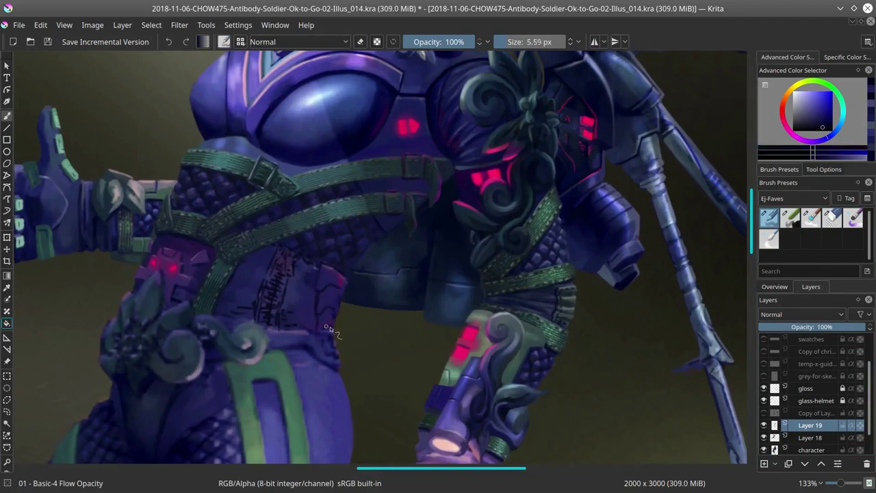
{"action": "key", "text": "slash"}
{"action": "mouse_move", "coordinate": [322, 291]}
{"action": "left_mouse_down"}
{"action": "mouse_move", "coordinate": [330, 301]}
{"action": "mouse_move", "coordinate": [309, 302]}
{"action": "mouse_move", "coordinate": [320, 274]}
{"action": "left_mouse_up"}
{"action": "key", "text": "slash"}
Step: Draw small panel strokes along the leg edge, toggling between eraser and brush
{"action": "key", "text": "slash"}
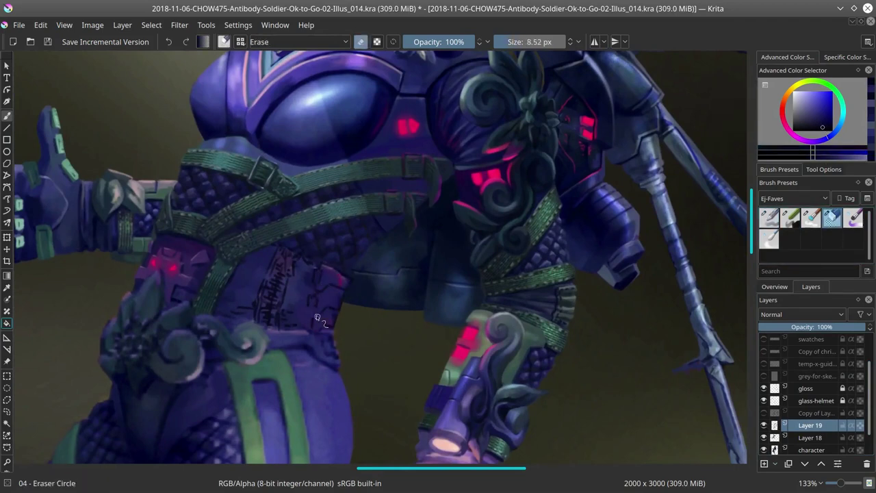
{"action": "key", "text": "slash"}
{"action": "left_click_drag", "start_coordinate": [319, 313], "coordinate": [315, 327]}
{"action": "key", "text": "slash"}
{"action": "key", "text": "slash"}
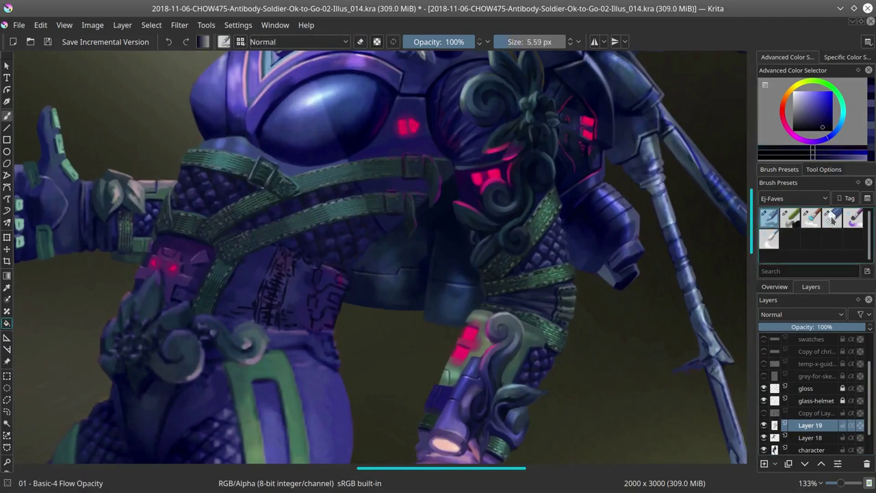
{"action": "key", "text": "slash"}
{"action": "key", "text": "slash"}
{"action": "key", "text": "slash"}
{"action": "key", "text": "slash"}
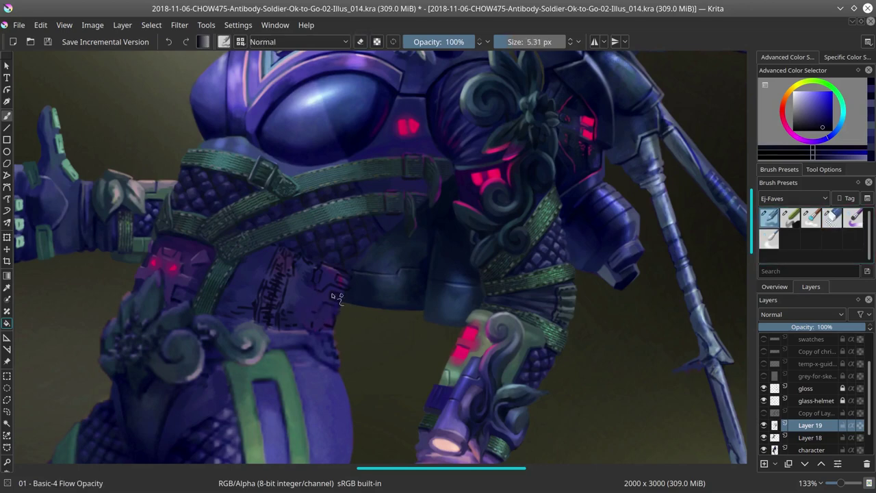
{"action": "key", "text": "slash"}
{"action": "scroll", "coordinate": [326, 314], "scroll_direction": "down", "scroll_amount": 10}
{"action": "scroll", "coordinate": [339, 225], "scroll_direction": "up", "scroll_amount": 10}
{"action": "key", "text": "slash"}
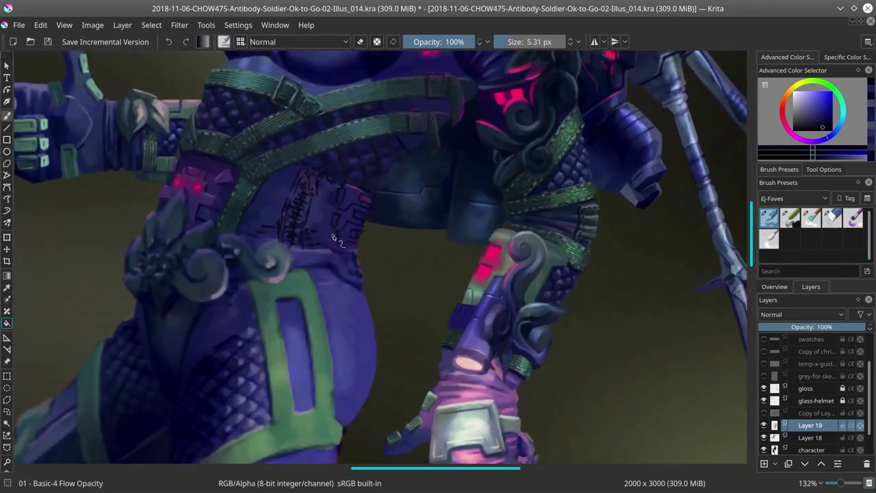
{"action": "key", "text": "slash"}
{"action": "key", "text": "slash"}
{"action": "key", "text": "slash"}
{"action": "key", "text": "slash"}
{"action": "scroll", "coordinate": [394, 389], "scroll_direction": "down", "scroll_amount": 10}
Step: Merge the detail strokes into the layer below and save the painting
{"action": "key", "text": "Page_Down"}
{"action": "key", "text": "Page_Down"}
{"action": "left_click", "coordinate": [92, 25]}
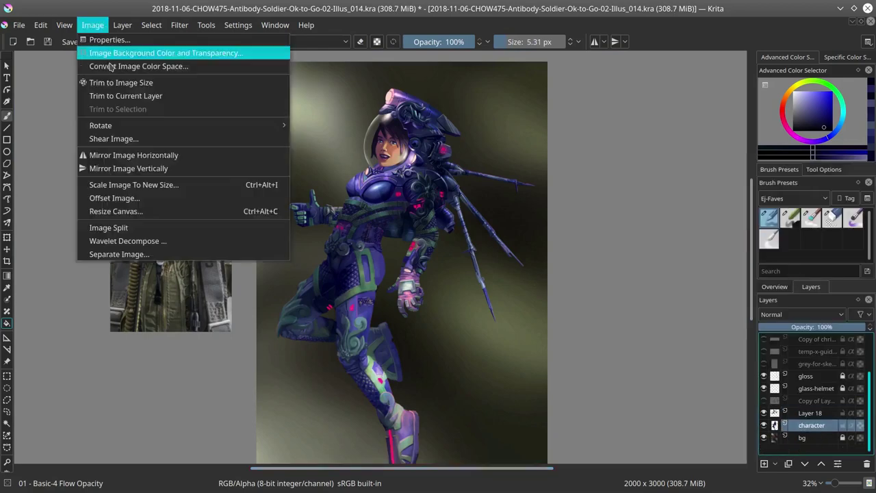
{"action": "key", "text": "Escape"}
{"action": "left_click", "coordinate": [47, 41]}
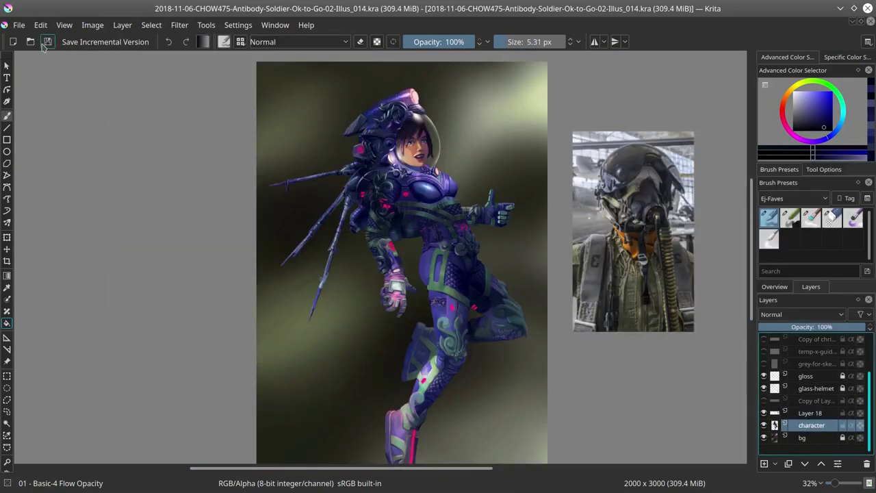
Step: Reset the brush to normal mode, shrink it, sample dark violet, and select Layer 18
{"action": "scroll", "coordinate": [366, 216], "scroll_direction": "up", "scroll_amount": 10}
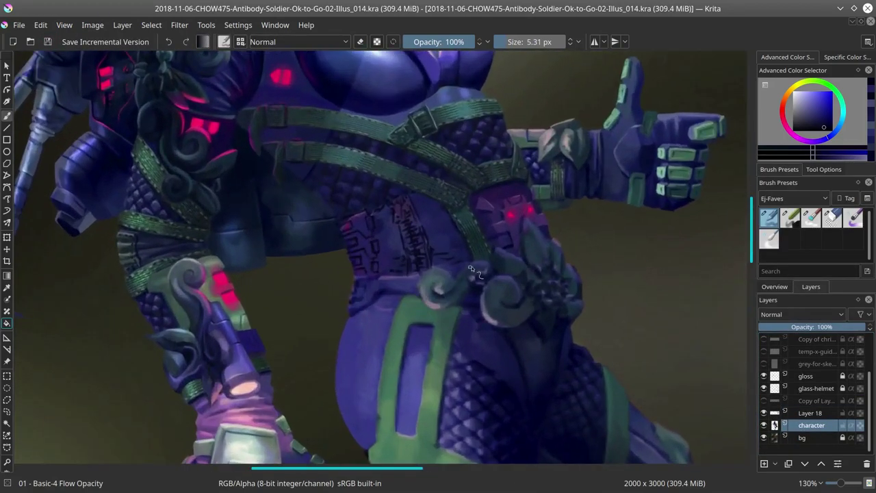
{"action": "key", "text": "alt+shift+n"}
{"action": "scroll", "coordinate": [244, 102], "scroll_direction": "up", "scroll_amount": 2}
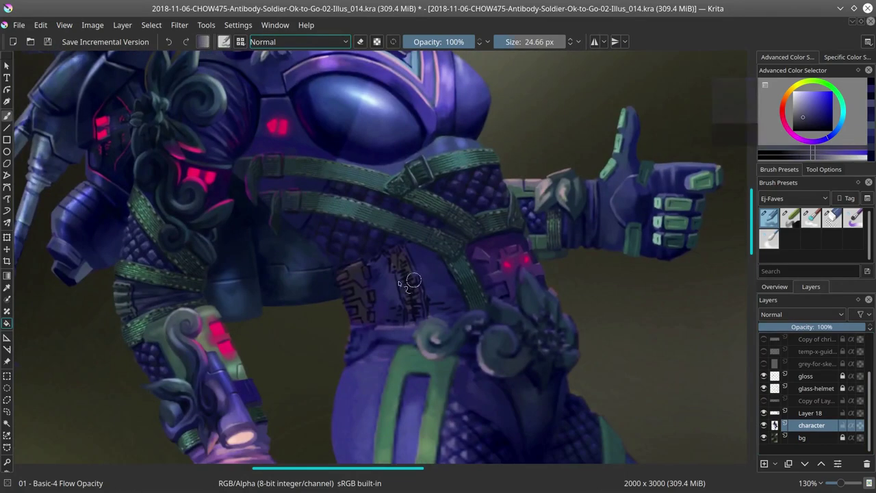
{"action": "key", "text": "bracketleft"}
{"action": "key", "text": "bracketleft"}
{"action": "key", "text": "bracketleft"}
{"action": "left_click", "coordinate": [406, 276], "text": "ctrl"}
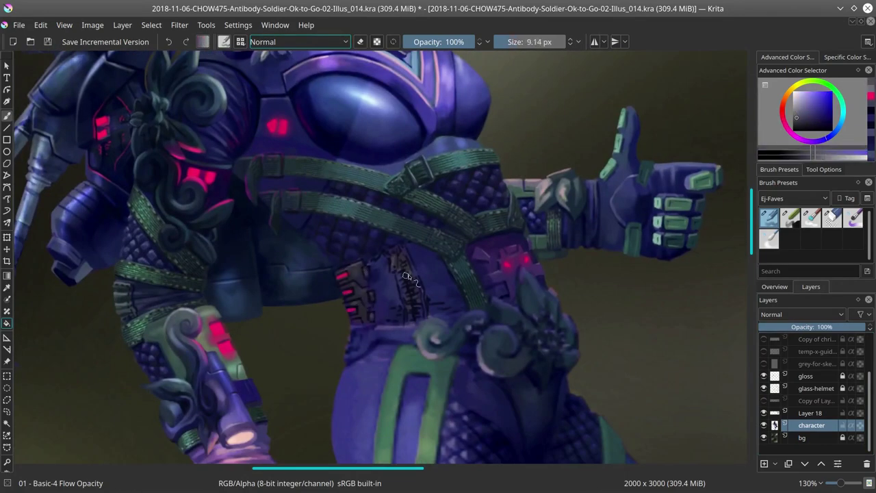
{"action": "left_click", "coordinate": [810, 413]}
Step: Merge Layer 18 into the character layer and paint dark hatching on the belt area
{"action": "right_click", "coordinate": [810, 413]}
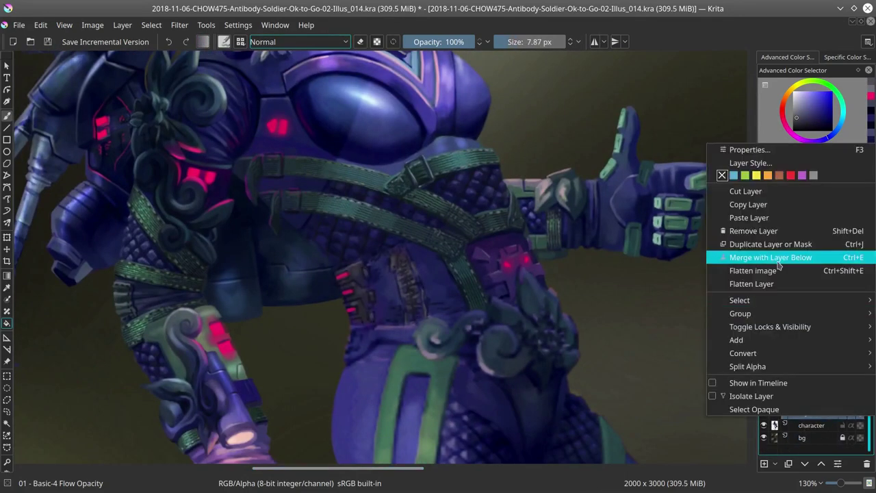
{"action": "left_click", "coordinate": [782, 201]}
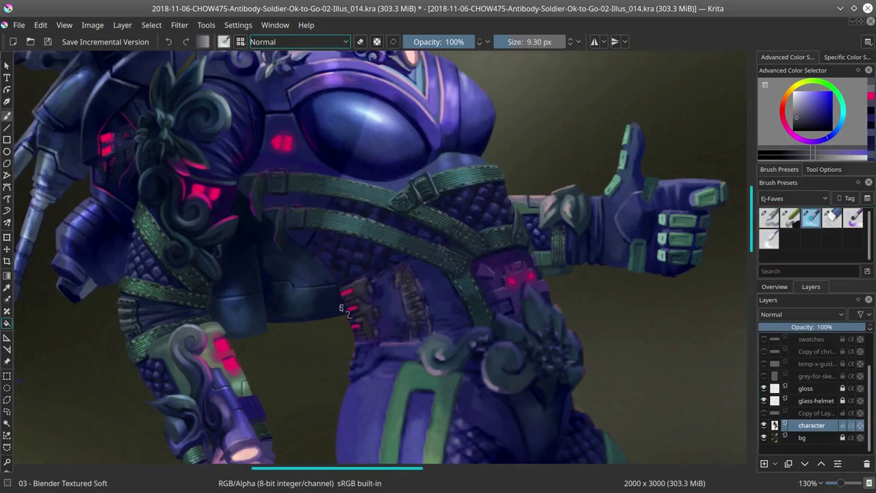
{"action": "key", "text": "bracketleft"}
{"action": "left_click_drag", "start_coordinate": [410, 281], "coordinate": [421, 329]}
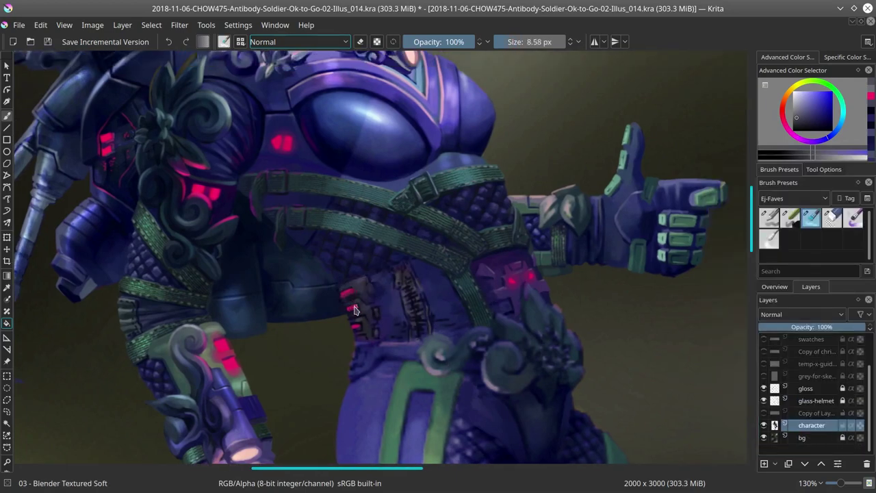
{"action": "key", "text": "bracketright"}
{"action": "key", "text": "bracketleft"}
{"action": "key", "text": "bracketright"}
{"action": "key", "text": "bracketleft"}
Step: Sample the magenta light colour and paint magenta lights onto the hip panel
{"action": "key", "text": "2"}
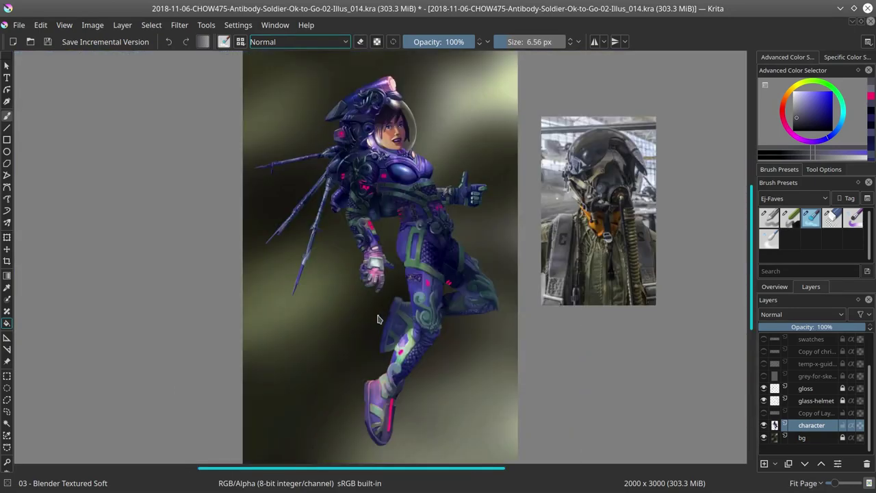
{"action": "scroll", "coordinate": [370, 322], "scroll_direction": "up", "scroll_amount": 5}
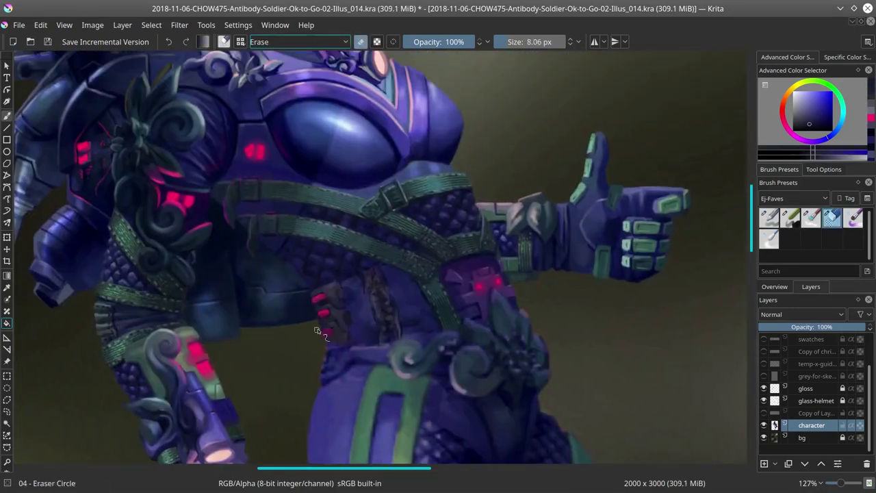
{"action": "left_click", "coordinate": [335, 346], "text": "ctrl"}
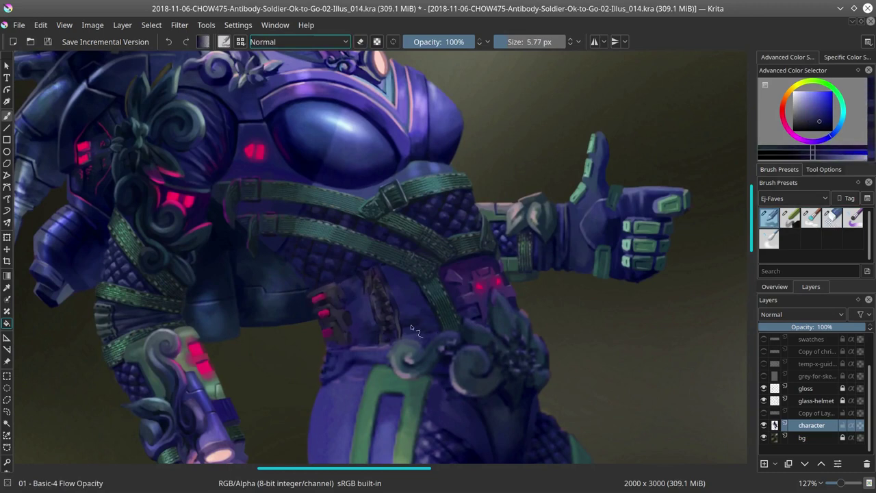
{"action": "left_click_drag", "start_coordinate": [358, 338], "coordinate": [350, 315]}
{"action": "left_click", "coordinate": [323, 311], "text": "ctrl"}
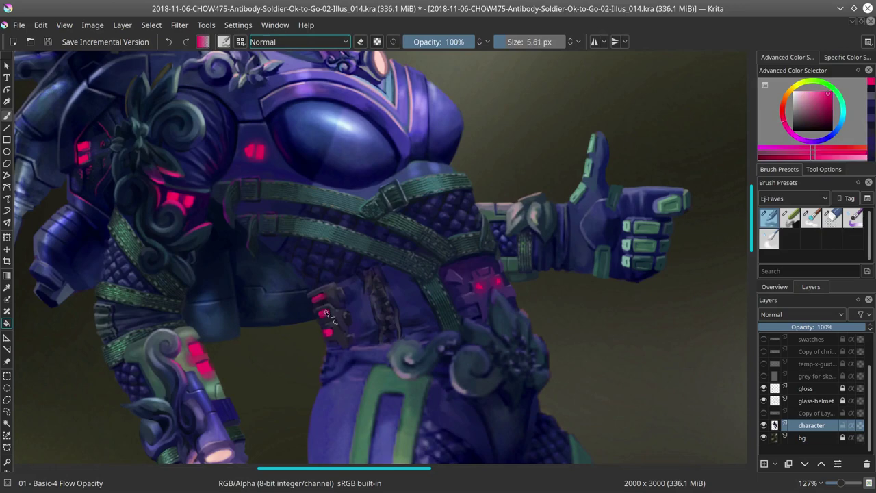
{"action": "left_click", "coordinate": [319, 299], "text": "ctrl"}
{"action": "key", "text": "e"}
{"action": "key", "text": "e"}
{"action": "left_click_drag", "start_coordinate": [329, 321], "coordinate": [445, 157]}
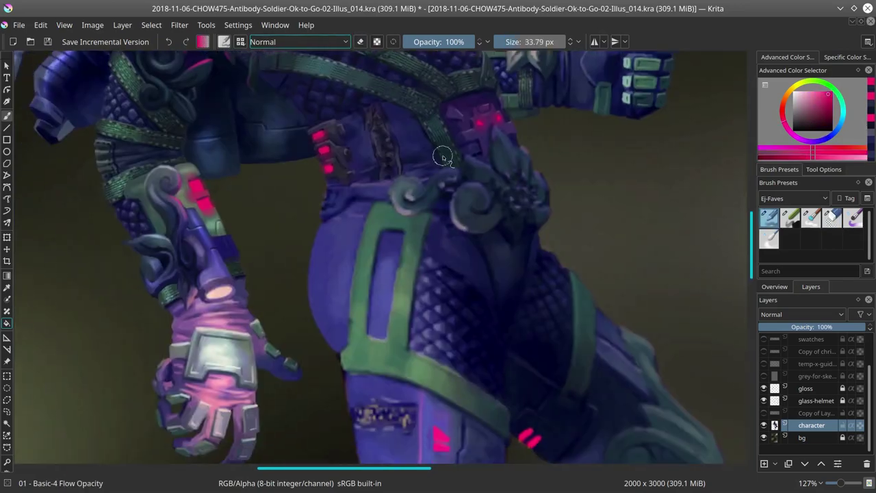
Step: Sample lighter, pale muted and darker purple tones from the thigh and hip armour
{"action": "left_click_drag", "start_coordinate": [356, 136], "coordinate": [401, 201]}
{"action": "left_click", "coordinate": [401, 201], "text": "ctrl"}
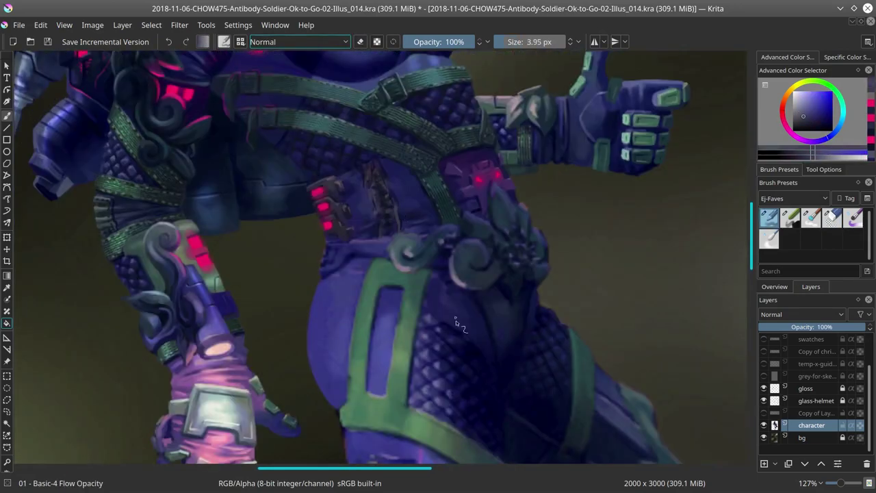
{"action": "left_click", "coordinate": [376, 160], "text": "ctrl"}
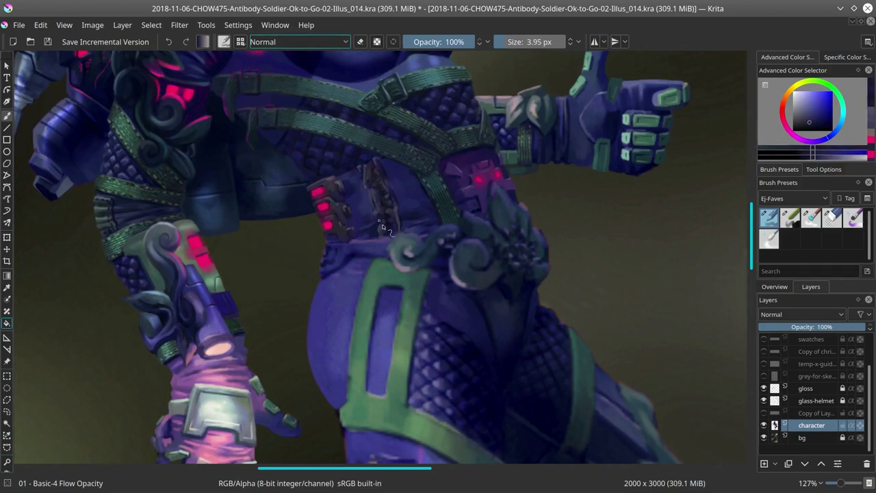
{"action": "left_click", "coordinate": [384, 184], "text": "ctrl"}
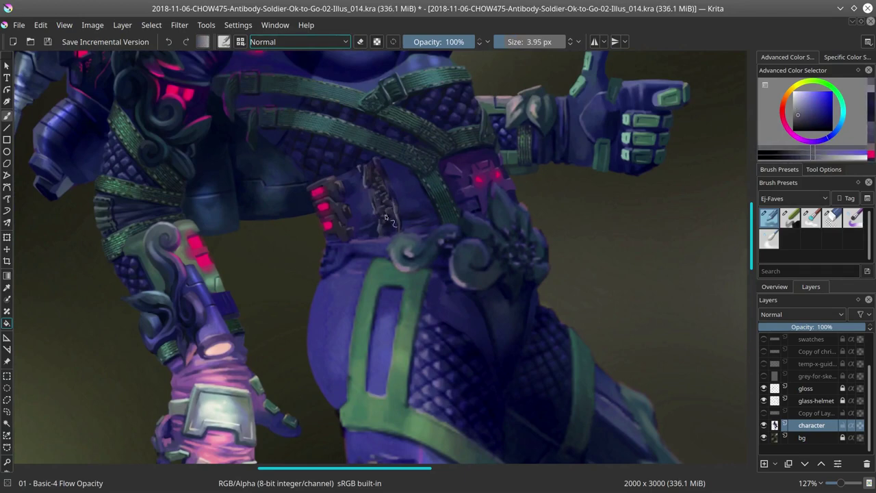
{"action": "scroll", "coordinate": [392, 221], "scroll_direction": "down", "scroll_amount": 5}
{"action": "scroll", "coordinate": [395, 221], "scroll_direction": "up", "scroll_amount": 5}
{"action": "scroll", "coordinate": [491, 164], "scroll_direction": "down", "scroll_amount": 5}
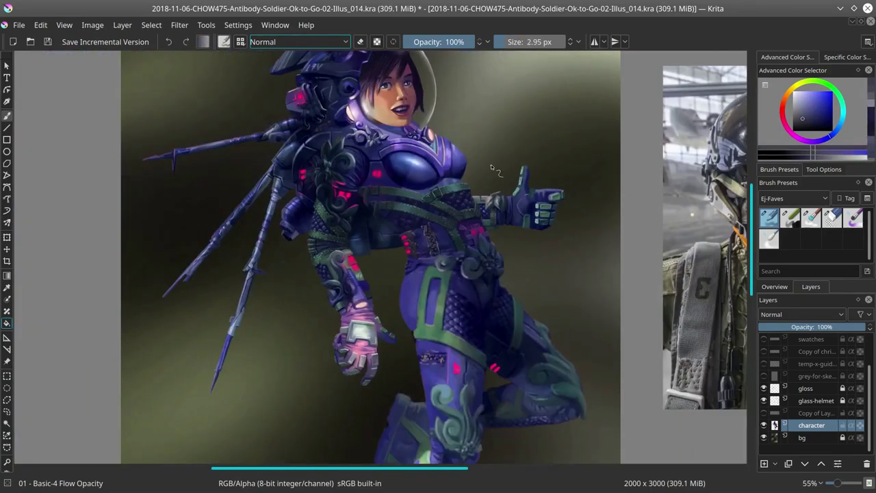
Step: Fit the page, mirror the view to check the drawing, and save
{"action": "key", "text": "2"}
{"action": "key", "text": "m"}
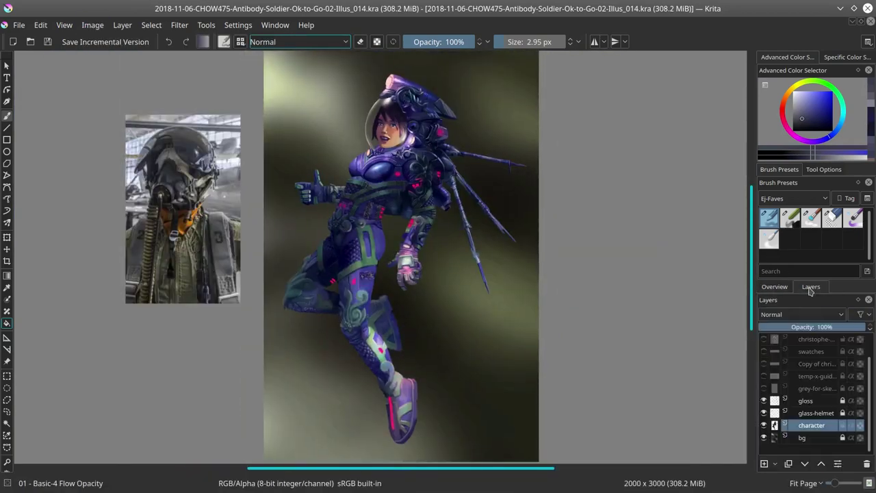
{"action": "left_click", "coordinate": [314, 250]}
{"action": "left_click", "coordinate": [48, 42]}
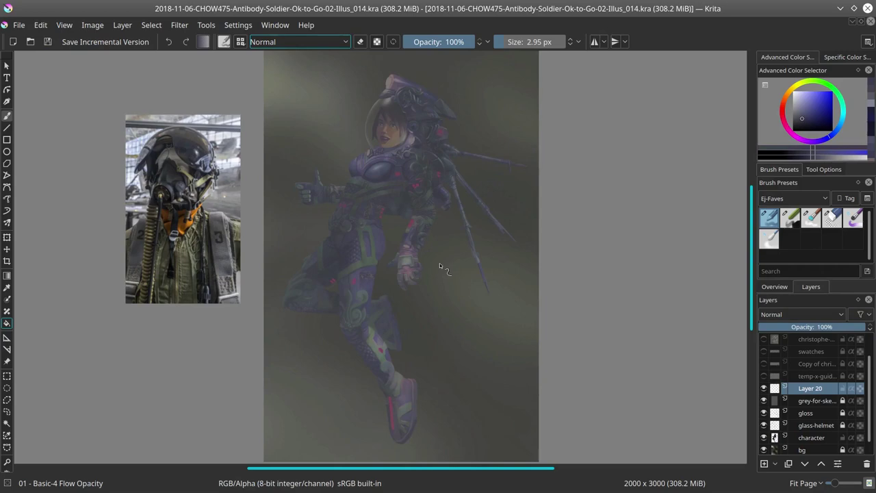
Step: Sketch a small oval shape at the hip and two lines below the flower
{"action": "scroll", "coordinate": [439, 263], "scroll_direction": "up", "scroll_amount": 5}
{"action": "left_click", "coordinate": [397, 248], "text": "ctrl"}
{"action": "left_click_drag", "start_coordinate": [356, 226], "coordinate": [352, 260]}
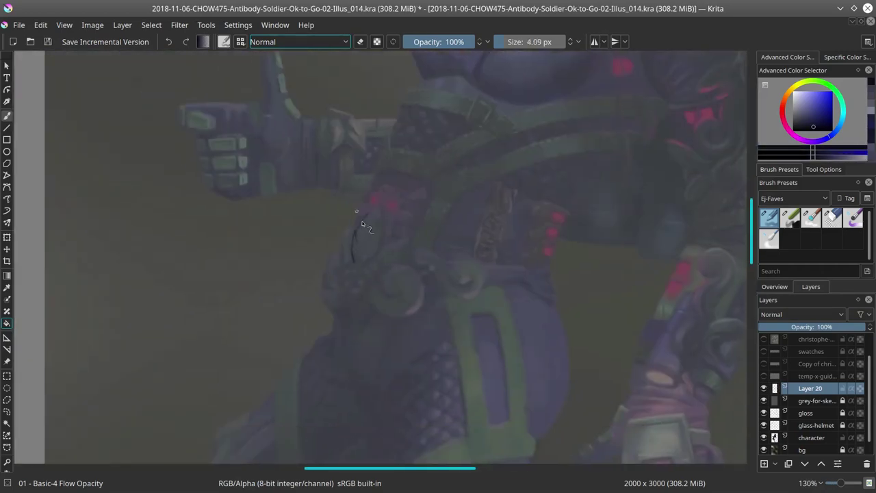
{"action": "left_click_drag", "start_coordinate": [366, 223], "coordinate": [378, 239]}
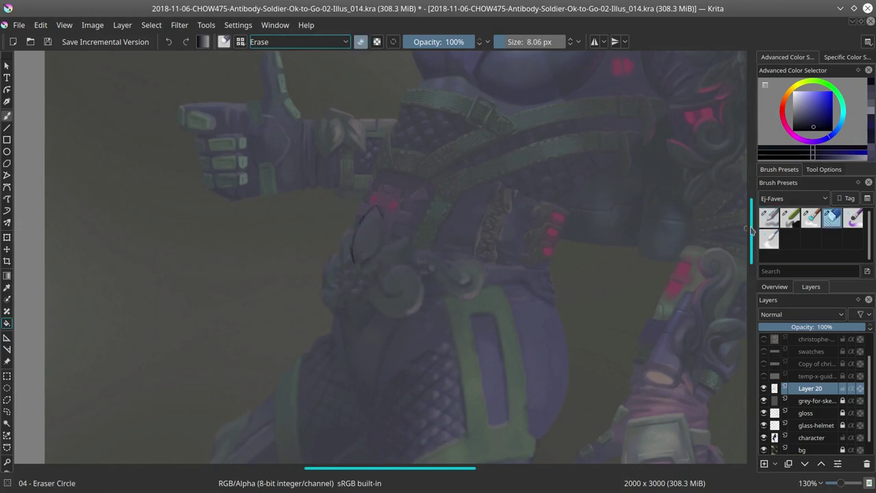
{"action": "mouse_move", "coordinate": [377, 207]}
{"action": "left_mouse_down"}
{"action": "mouse_move", "coordinate": [370, 254]}
{"action": "mouse_move", "coordinate": [388, 257]}
{"action": "left_mouse_up"}
{"action": "scroll", "coordinate": [343, 257], "scroll_direction": "down", "scroll_amount": 1}
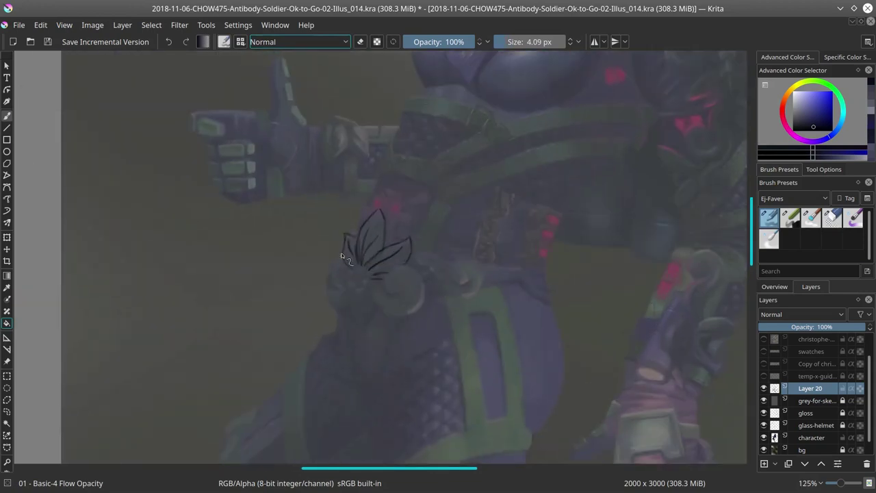
{"action": "mouse_move", "coordinate": [352, 300]}
{"action": "left_mouse_down"}
{"action": "mouse_move", "coordinate": [363, 331]}
{"action": "mouse_move", "coordinate": [380, 319]}
{"action": "left_mouse_up"}
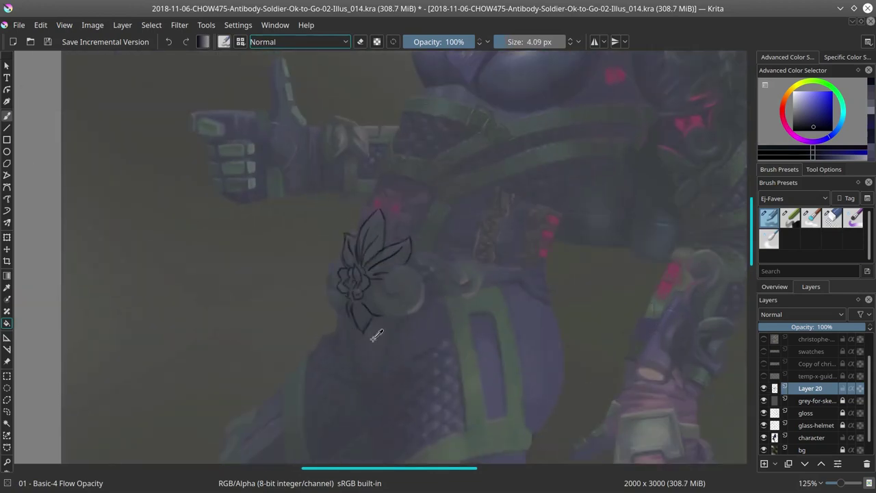
Step: Erase the tall top leaf strokes and trace the spiral's outer curve around the flower
{"action": "key", "text": "/"}
{"action": "key", "text": "/"}
{"action": "key", "text": "/"}
{"action": "mouse_move", "coordinate": [375, 213]}
{"action": "left_mouse_down"}
{"action": "mouse_move", "coordinate": [364, 247]}
{"action": "mouse_move", "coordinate": [375, 250]}
{"action": "mouse_move", "coordinate": [358, 267]}
{"action": "left_mouse_up"}
{"action": "key", "text": "/"}
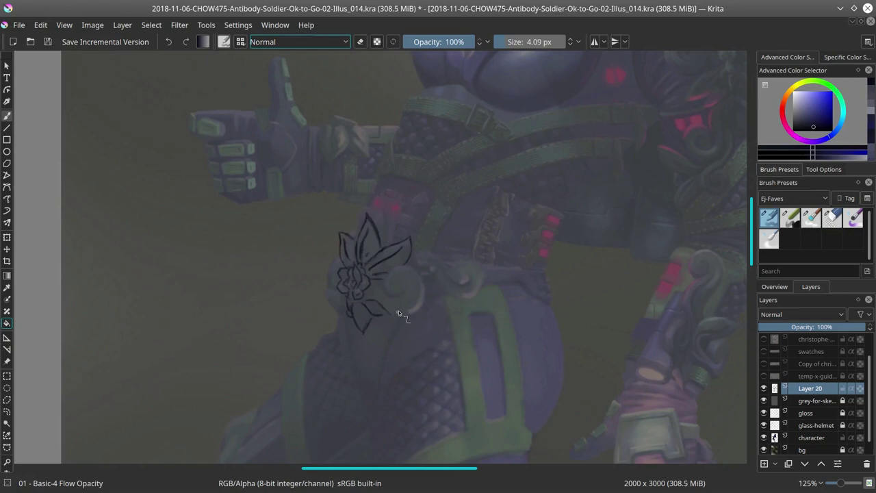
{"action": "left_click_drag", "start_coordinate": [418, 281], "coordinate": [415, 312]}
{"action": "left_click_drag", "start_coordinate": [345, 313], "coordinate": [359, 298]}
{"action": "left_click_drag", "start_coordinate": [341, 261], "coordinate": [330, 265]}
Step: Sketch the spiral's upper right and a swirl line extending right across the hip
{"action": "key", "text": "/"}
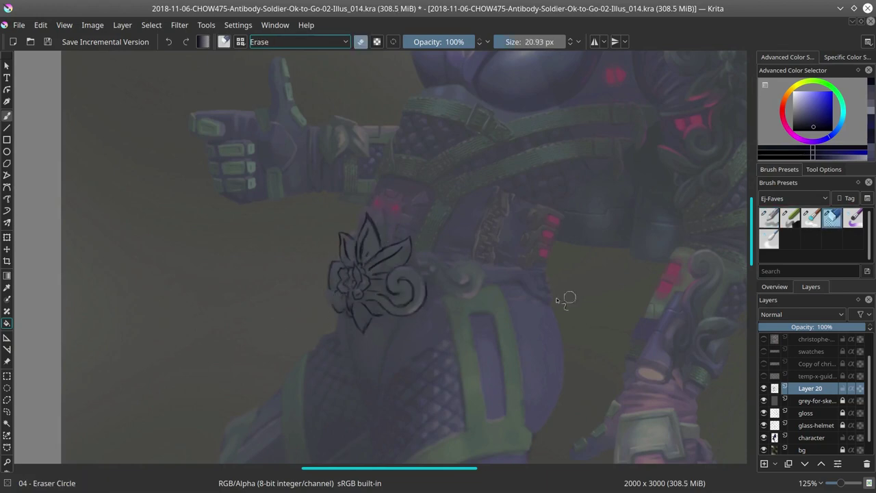
{"action": "key", "text": "/"}
{"action": "key", "text": "/"}
{"action": "key", "text": "/"}
{"action": "left_click_drag", "start_coordinate": [424, 268], "coordinate": [418, 280]}
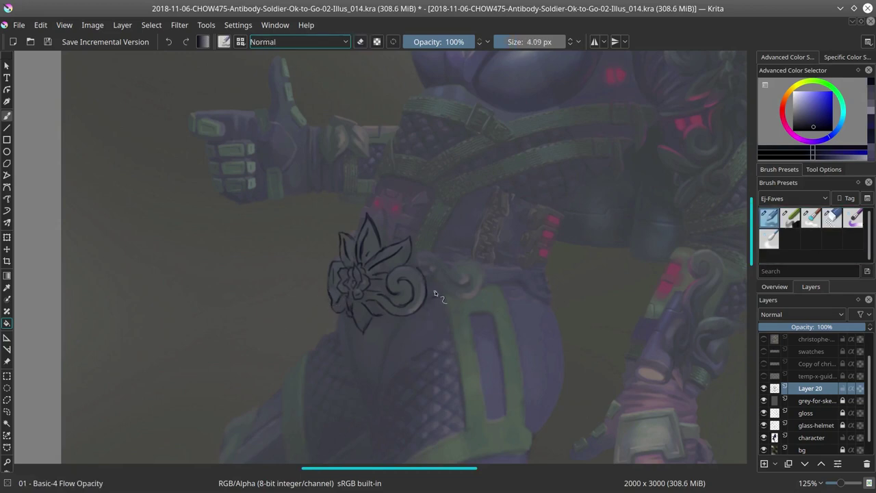
{"action": "key", "text": "/"}
{"action": "key", "text": "/"}
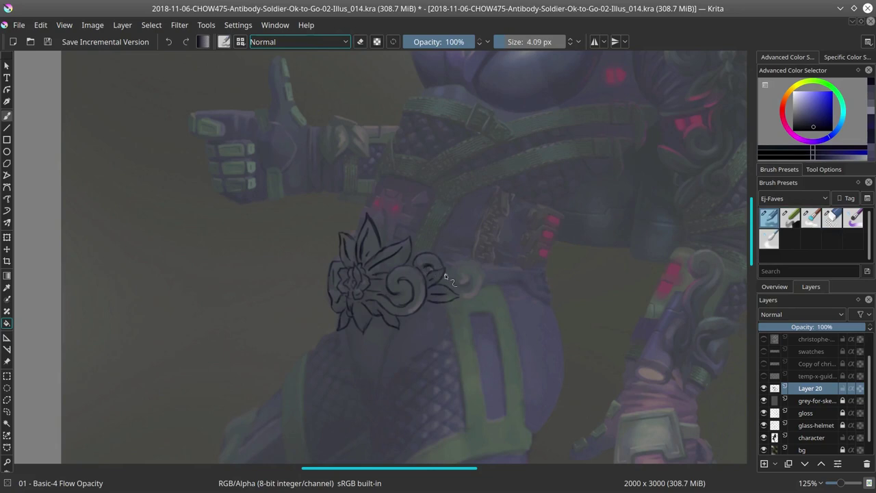
{"action": "key", "text": "/"}
{"action": "key", "text": "/"}
{"action": "mouse_move", "coordinate": [442, 261]}
{"action": "left_mouse_down"}
{"action": "mouse_move", "coordinate": [504, 295]}
{"action": "mouse_move", "coordinate": [552, 295]}
{"action": "left_mouse_up"}
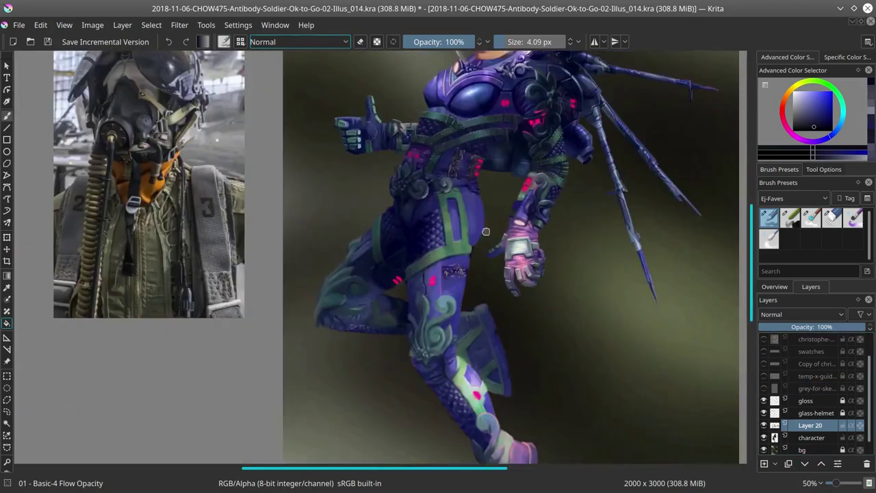
Step: Save the painting and mirror the view back
{"action": "key", "text": "ctrl+s"}
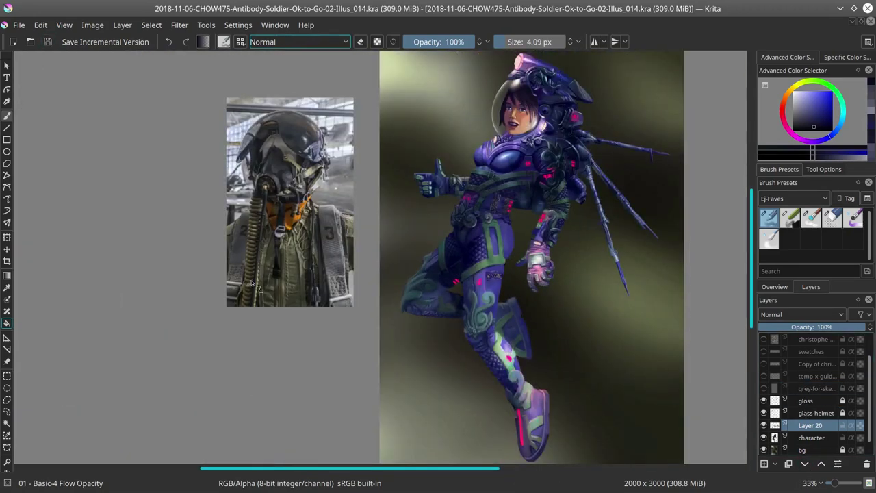
{"action": "left_click", "coordinate": [92, 25]}
{"action": "left_click", "coordinate": [115, 155]}
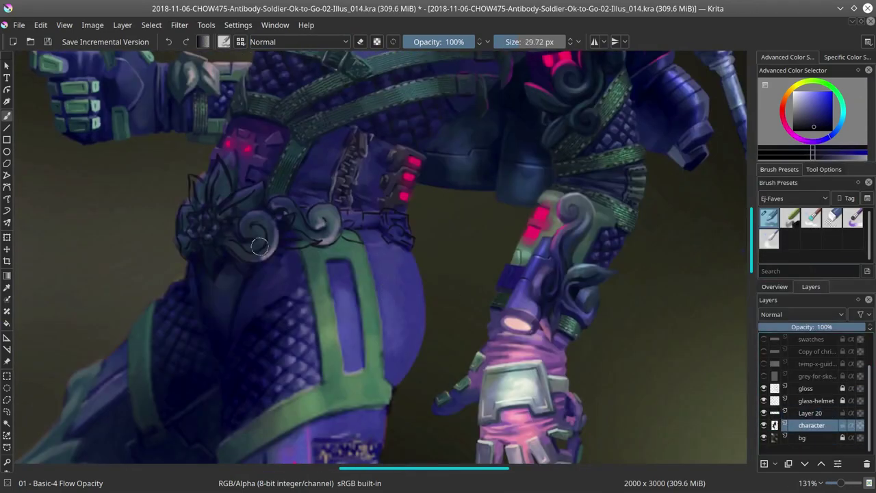
Step: Paint and soft-blend shading along the belt ornament, then pick the pink of the glowing lights
{"action": "key", "text": "slash"}
{"action": "key", "text": "slash"}
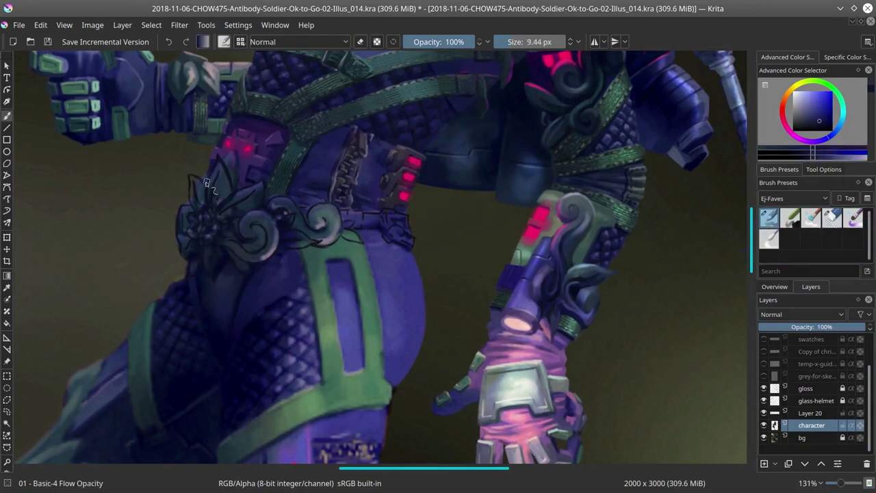
{"action": "left_click", "coordinate": [226, 221], "text": "ctrl"}
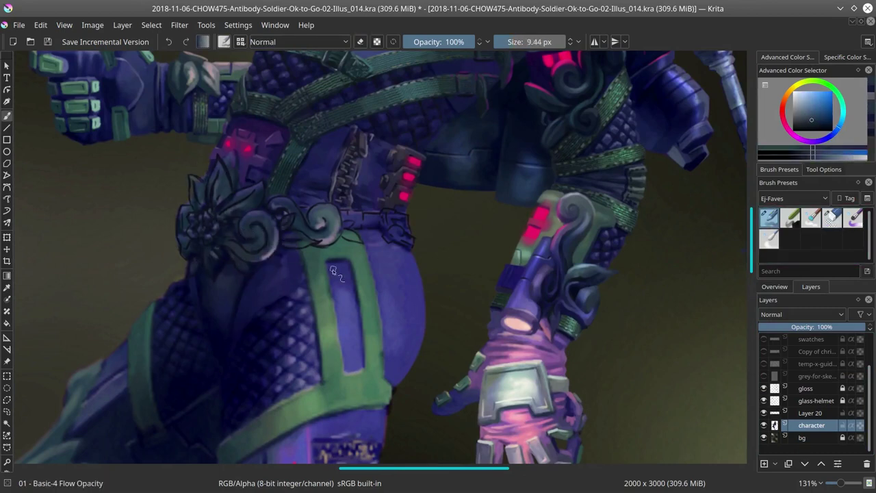
{"action": "left_click_drag", "start_coordinate": [288, 239], "coordinate": [333, 228]}
{"action": "left_click", "coordinate": [243, 174], "text": "ctrl"}
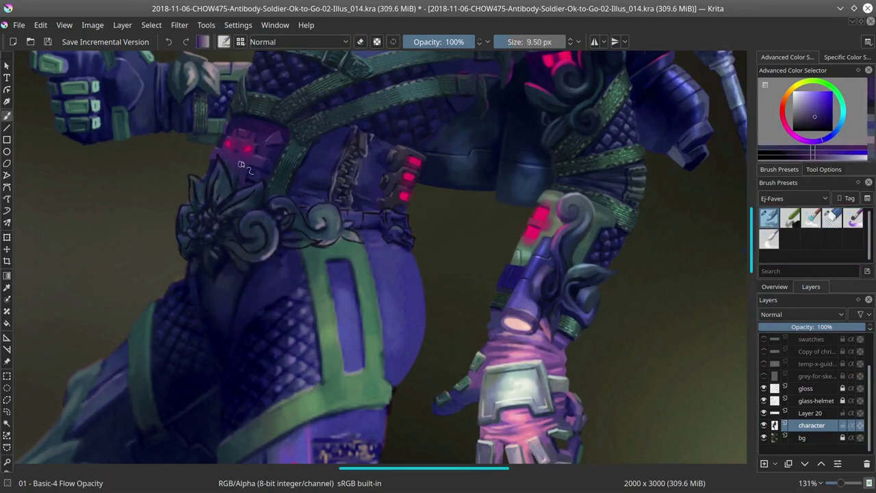
{"action": "key", "text": "period"}
{"action": "key", "text": "period"}
{"action": "key", "text": "slash"}
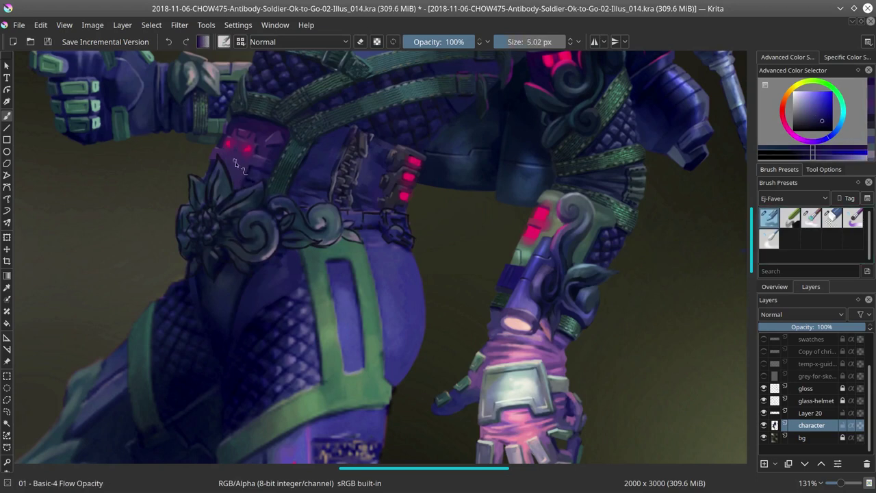
{"action": "left_click", "coordinate": [247, 166], "text": "ctrl"}
Step: Merge Layer 20 into the character layer and save the painting
{"action": "key", "text": "bracketright"}
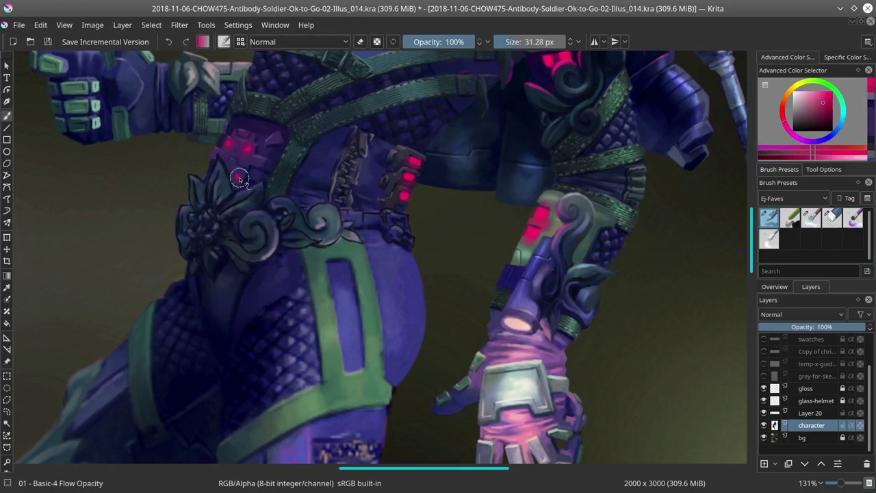
{"action": "key", "text": "Page_Up"}
{"action": "key", "text": "ctrl+s"}
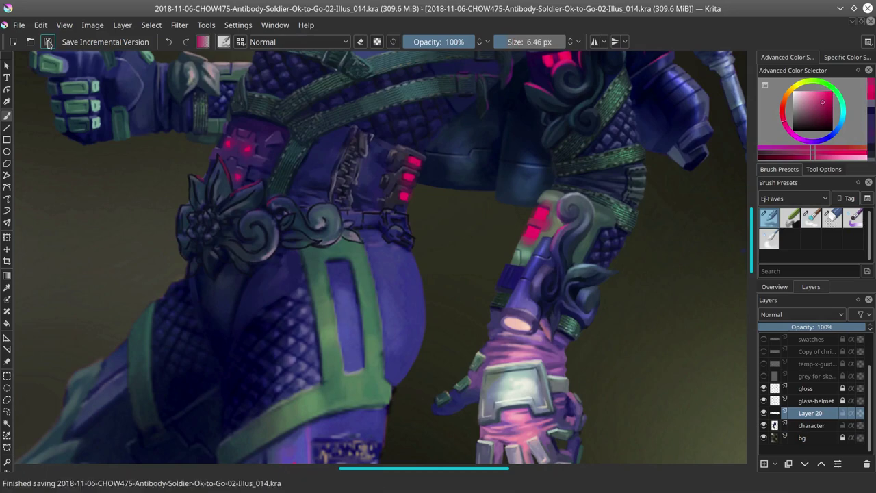
{"action": "key", "text": "slash"}
{"action": "key", "text": "ctrl+e"}
Step: Blend the ornament edges, resizing the brush and alternating blending and basic brushes
{"action": "key", "text": "bracketleft"}
{"action": "key", "text": "bracketleft"}
{"action": "key", "text": "bracketleft"}
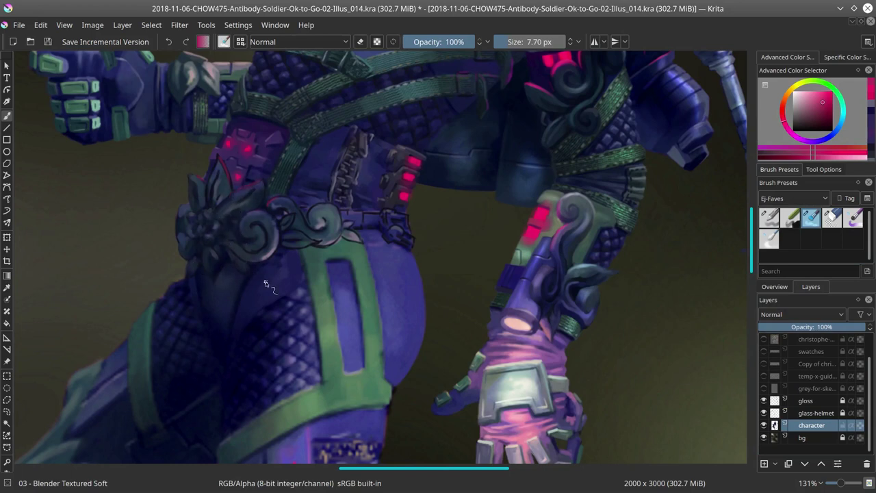
{"action": "key", "text": "bracketright"}
{"action": "key", "text": "bracketleft"}
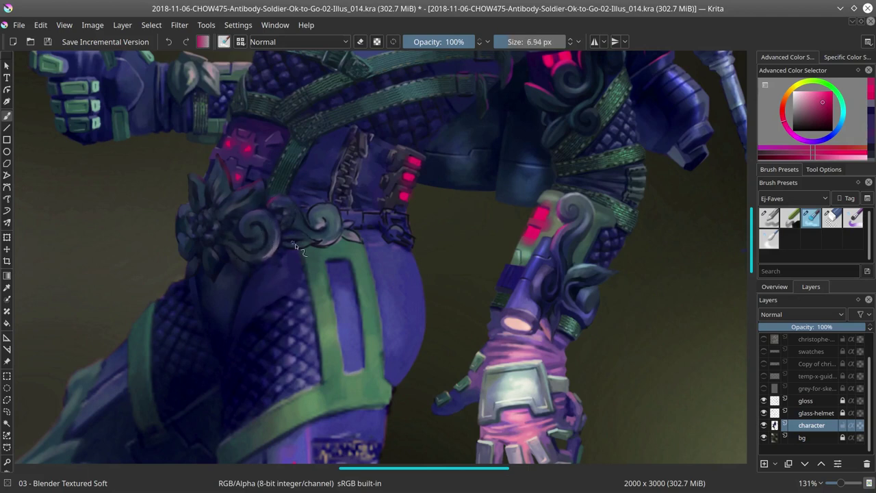
{"action": "key", "text": "bracketright"}
{"action": "key", "text": "bracketright"}
{"action": "key", "text": "bracketright"}
{"action": "key", "text": "bracketright"}
{"action": "key", "text": "bracketright"}
{"action": "key", "text": "bracketright"}
{"action": "key", "text": "bracketright"}
{"action": "key", "text": "bracketright"}
{"action": "key", "text": "bracketright"}
{"action": "key", "text": "bracketright"}
{"action": "key", "text": "bracketright"}
{"action": "key", "text": "bracketright"}
{"action": "key", "text": "bracketright"}
{"action": "key", "text": "bracketright"}
{"action": "key", "text": "bracketleft"}
{"action": "key", "text": "bracketleft"}
{"action": "key", "text": "bracketleft"}
{"action": "key", "text": "bracketleft"}
{"action": "key", "text": "bracketleft"}
{"action": "key", "text": "bracketleft"}
{"action": "key", "text": "bracketleft"}
{"action": "key", "text": "bracketleft"}
{"action": "key", "text": "bracketleft"}
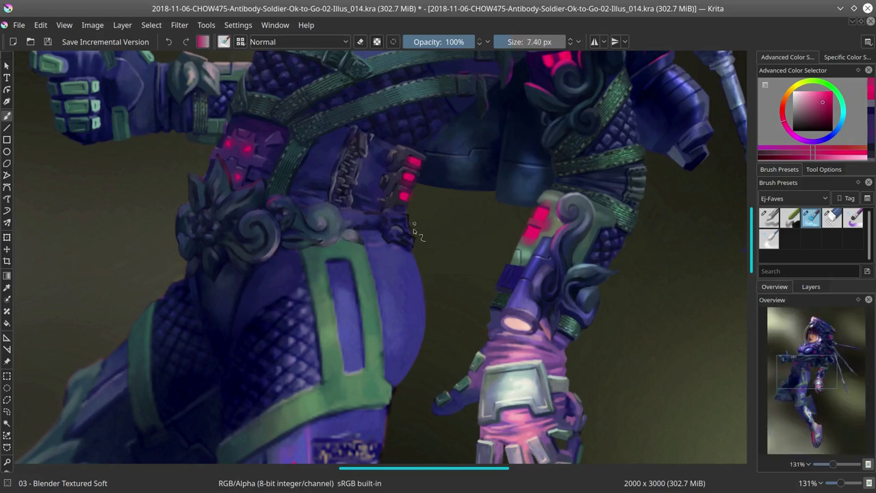
{"action": "key", "text": "slash"}
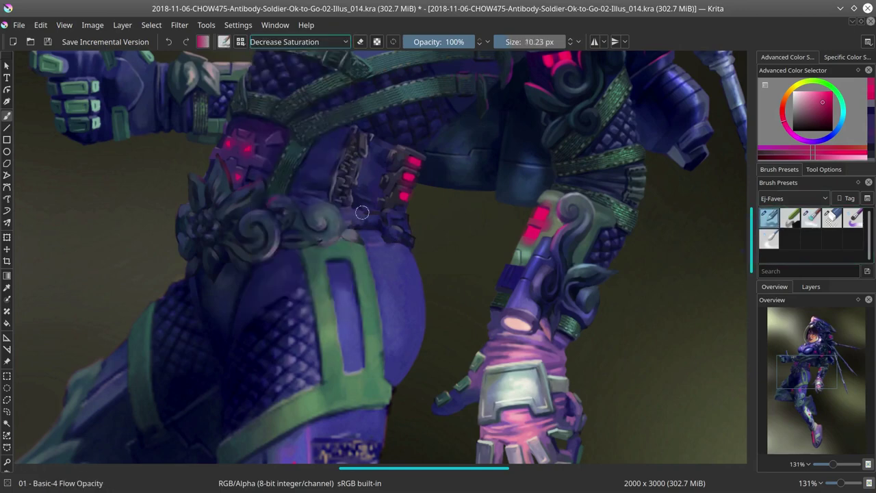
{"action": "key", "text": "slash"}
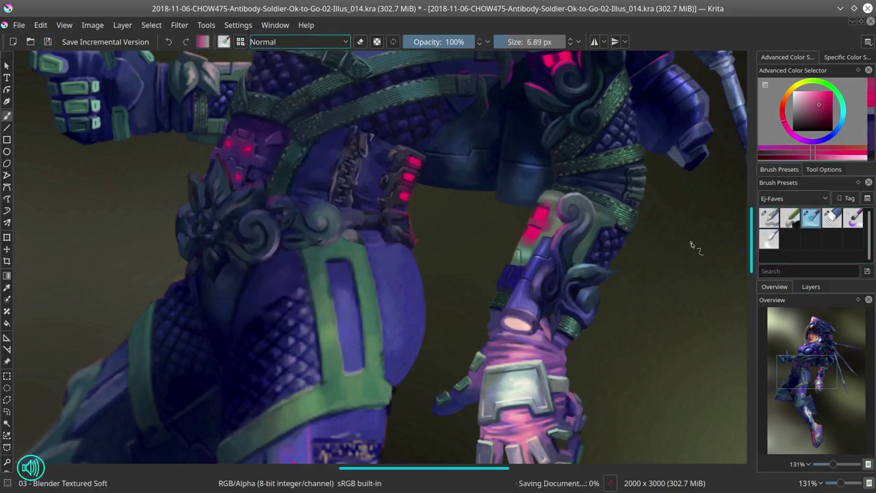
{"action": "key", "text": "slash"}
Step: Show more of the torso and paint dark blue strokes near the belt
{"action": "left_click_drag", "start_coordinate": [694, 245], "coordinate": [794, 320]}
{"action": "left_click", "coordinate": [815, 117]}
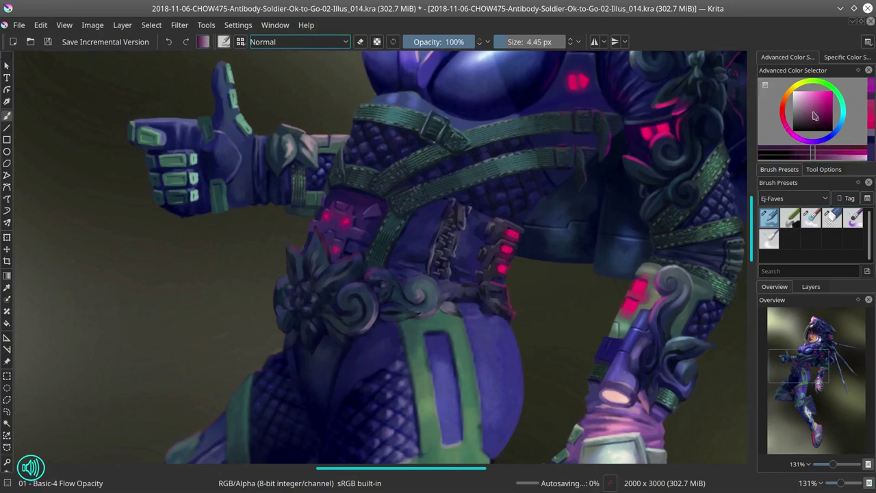
{"action": "left_click", "coordinate": [343, 258], "text": "ctrl"}
{"action": "left_click_drag", "start_coordinate": [306, 253], "coordinate": [346, 301]}
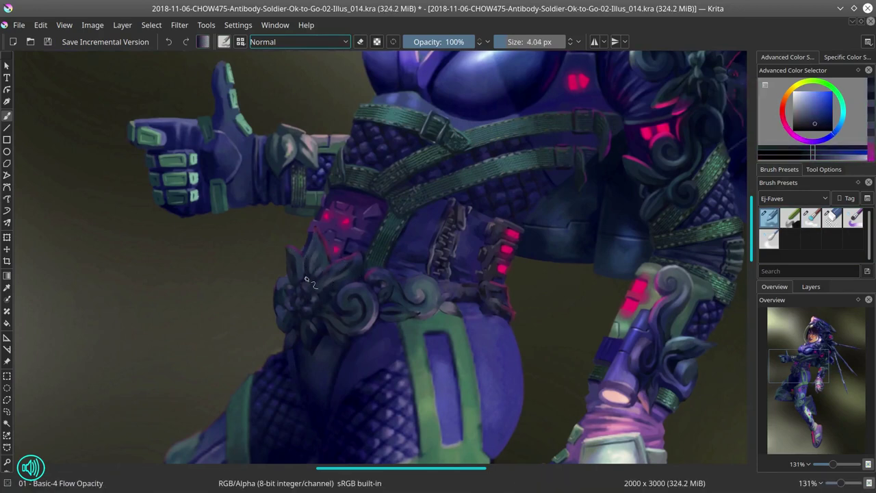
{"action": "left_click", "coordinate": [346, 284], "text": "ctrl"}
{"action": "key", "text": "bracketleft"}
{"action": "key", "text": "slash"}
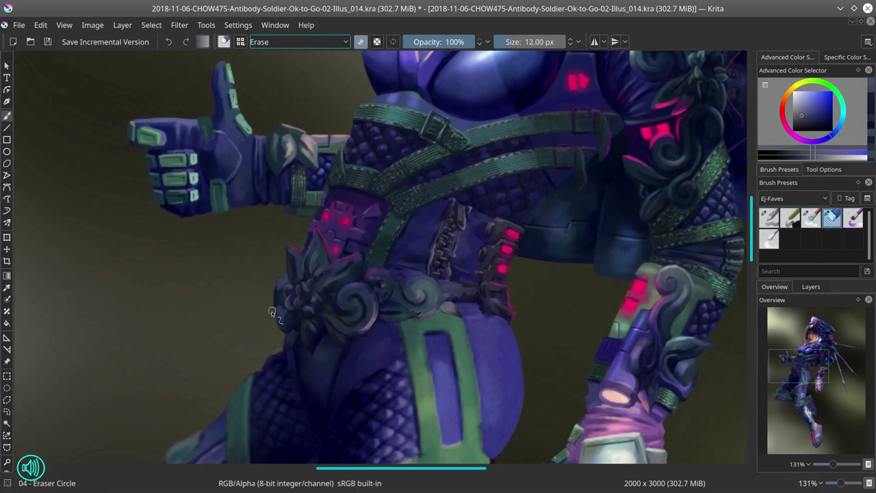
{"action": "key", "text": "slash"}
Step: Repaint a patch near the belt swirl and add light blue highlights to the ornament
{"action": "left_click", "coordinate": [328, 273], "text": "ctrl"}
{"action": "left_click", "coordinate": [356, 267], "text": "ctrl"}
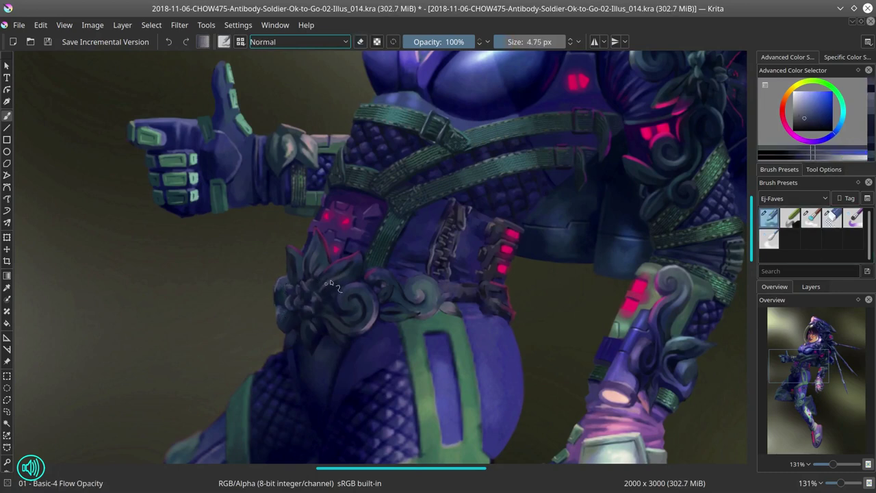
{"action": "mouse_move", "coordinate": [411, 274]}
{"action": "left_mouse_down"}
{"action": "mouse_move", "coordinate": [424, 291]}
{"action": "mouse_move", "coordinate": [403, 298]}
{"action": "left_mouse_up"}
{"action": "left_click", "coordinate": [383, 261], "text": "ctrl"}
{"action": "left_click", "coordinate": [374, 265], "text": "ctrl"}
{"action": "left_click", "coordinate": [363, 263], "text": "ctrl"}
{"action": "left_click", "coordinate": [349, 258], "text": "ctrl"}
{"action": "left_click", "coordinate": [349, 259], "text": "ctrl"}
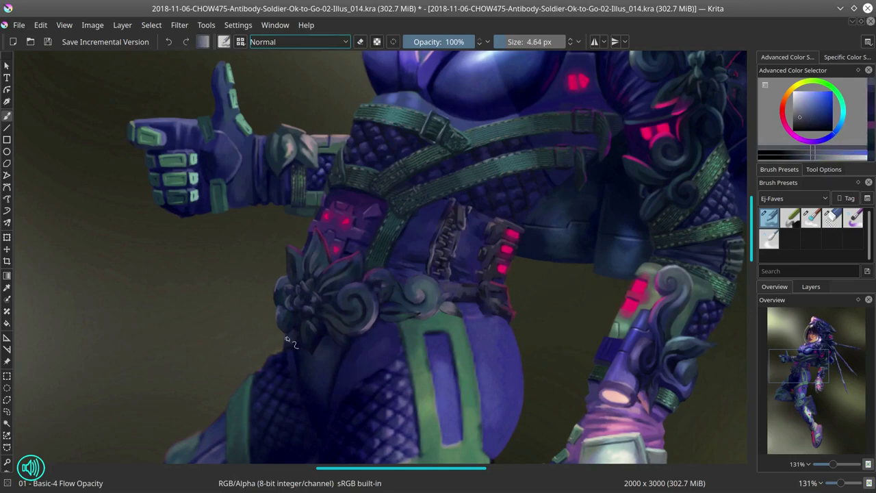
Step: Paint purple shading on the hip and save the painting
{"action": "left_click_drag", "start_coordinate": [327, 393], "coordinate": [336, 370]}
{"action": "left_click", "coordinate": [336, 370], "text": "ctrl"}
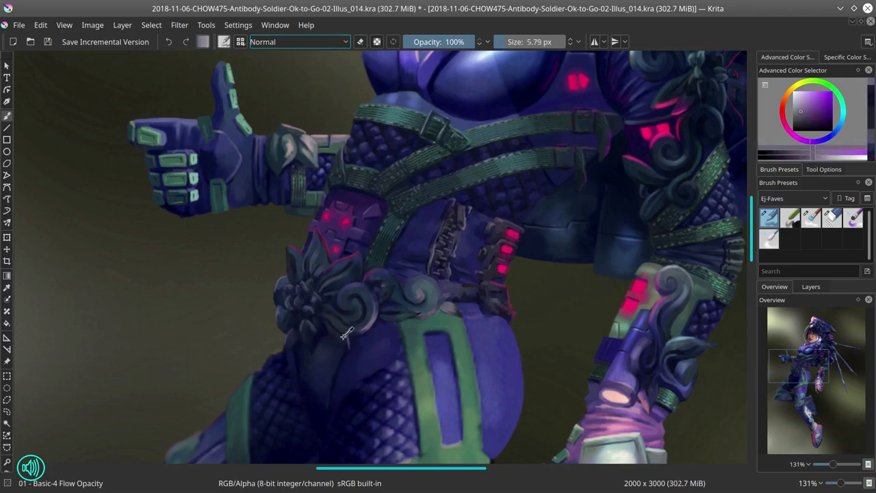
{"action": "left_click", "coordinate": [47, 42]}
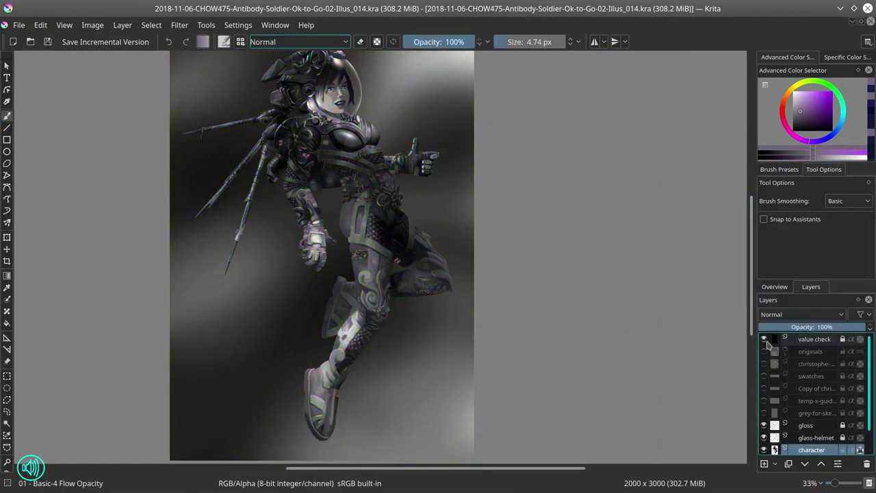
{"action": "left_click", "coordinate": [299, 42]}
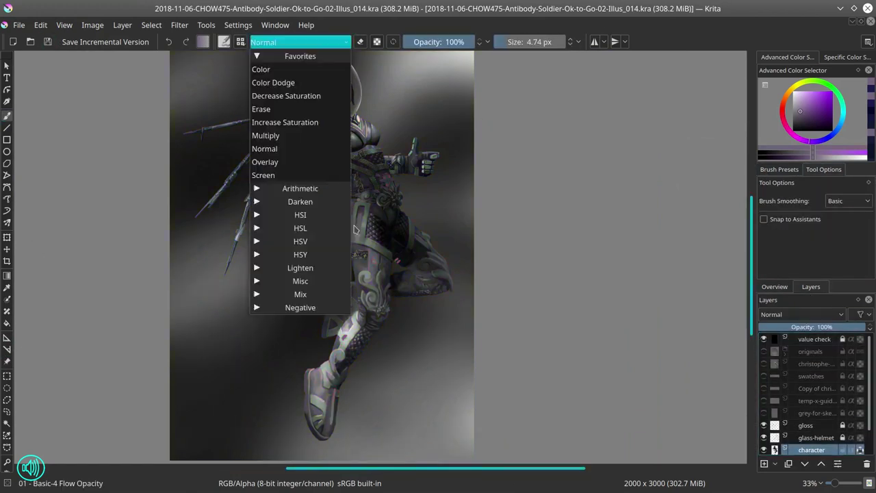
{"action": "left_click", "coordinate": [265, 135]}
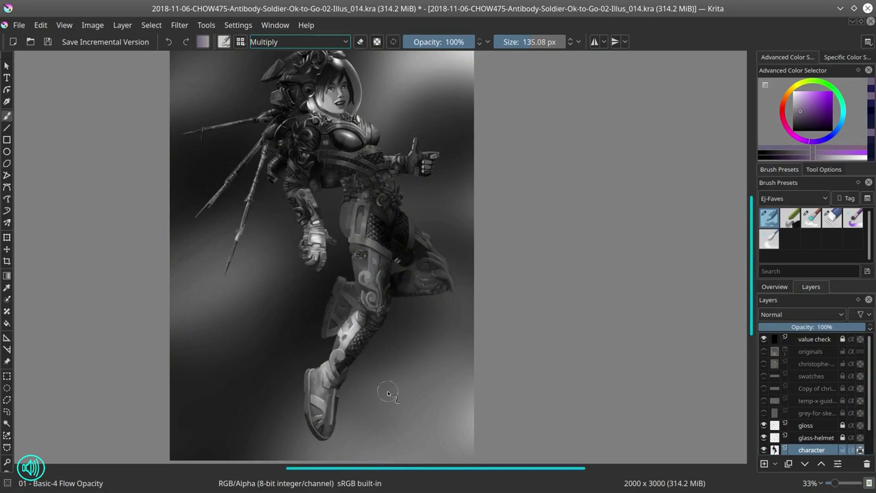
{"action": "left_click", "coordinate": [764, 339]}
{"action": "left_click", "coordinate": [393, 42]}
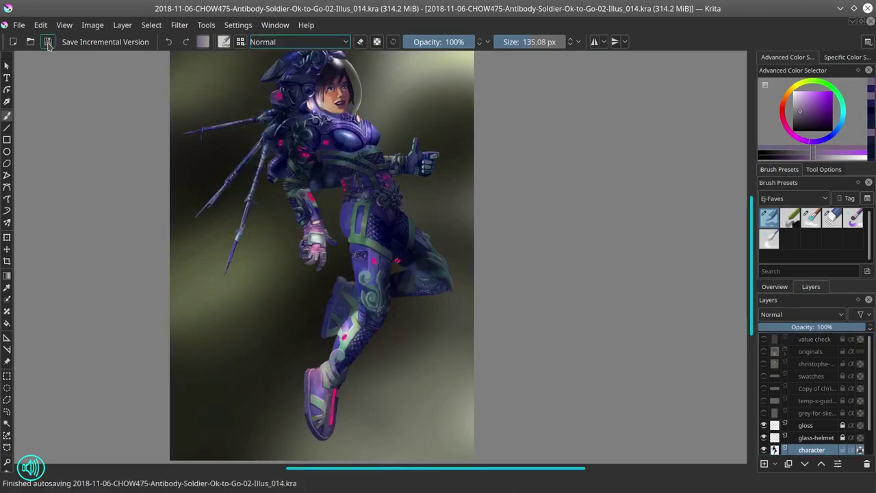
{"action": "left_click", "coordinate": [299, 42]}
{"action": "left_click", "coordinate": [264, 136]}
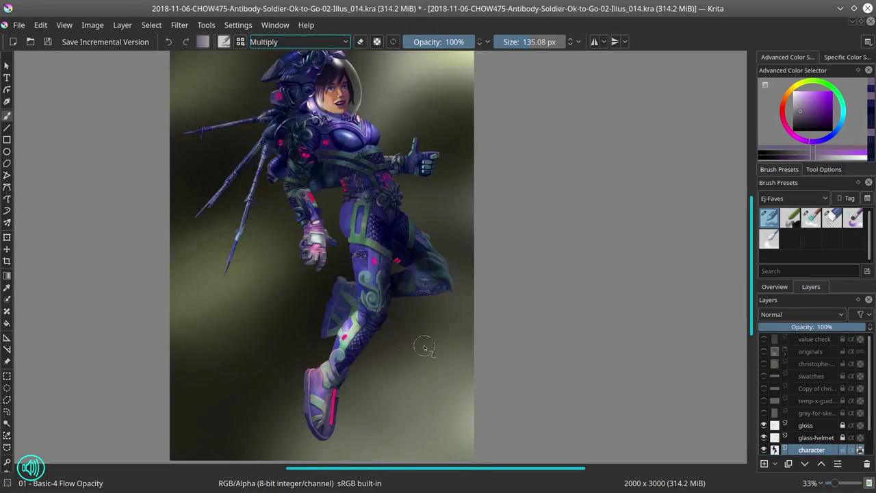
{"action": "scroll", "coordinate": [493, 340], "scroll_direction": "up", "scroll_amount": 3}
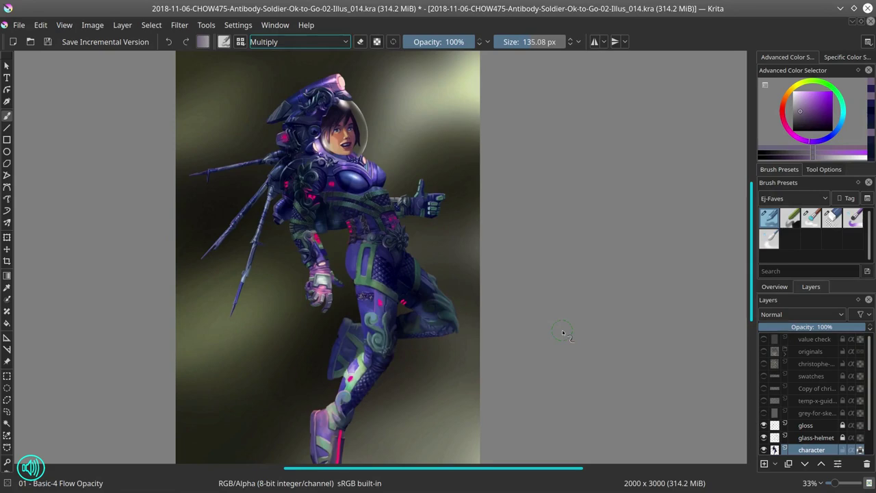
{"action": "left_click", "coordinate": [780, 288]}
{"action": "left_click", "coordinate": [48, 42]}
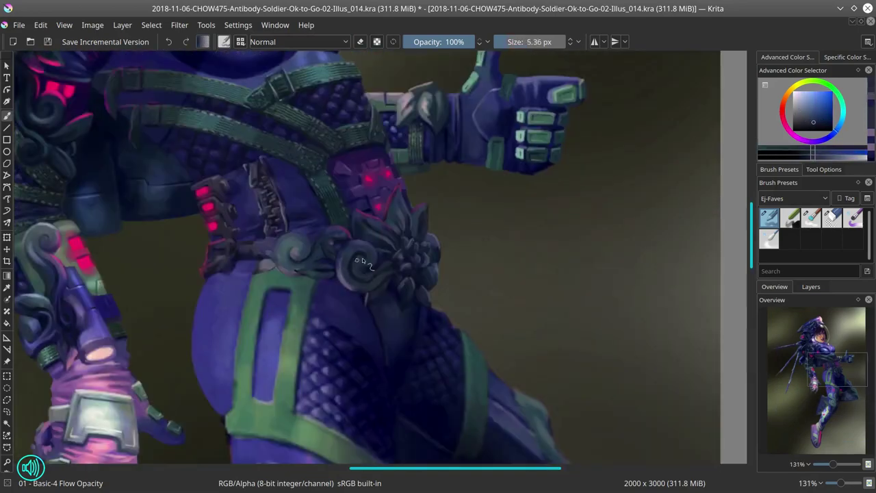
Step: Touch up the belt ornament with sampled lighter and darker shades, resizing the brush for fine lines
{"action": "left_click", "coordinate": [362, 257], "text": "ctrl"}
{"action": "key", "text": "]"}
{"action": "key", "text": "["}
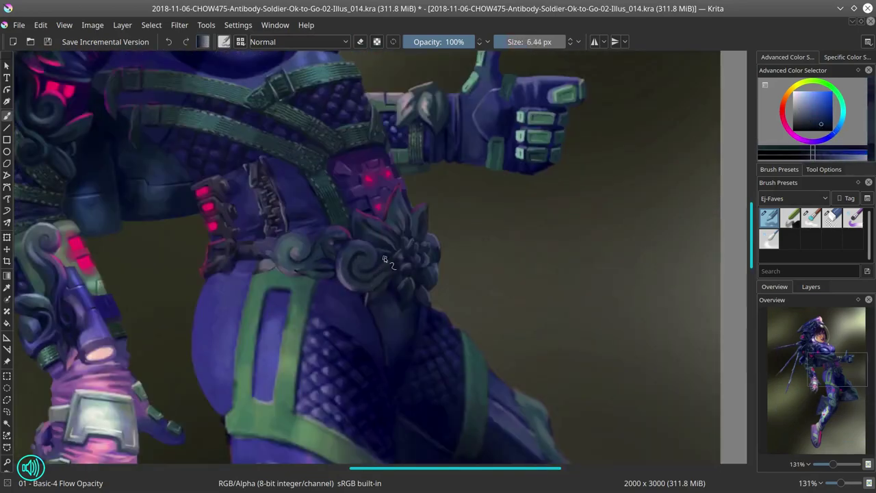
{"action": "left_click", "coordinate": [394, 282], "text": "ctrl"}
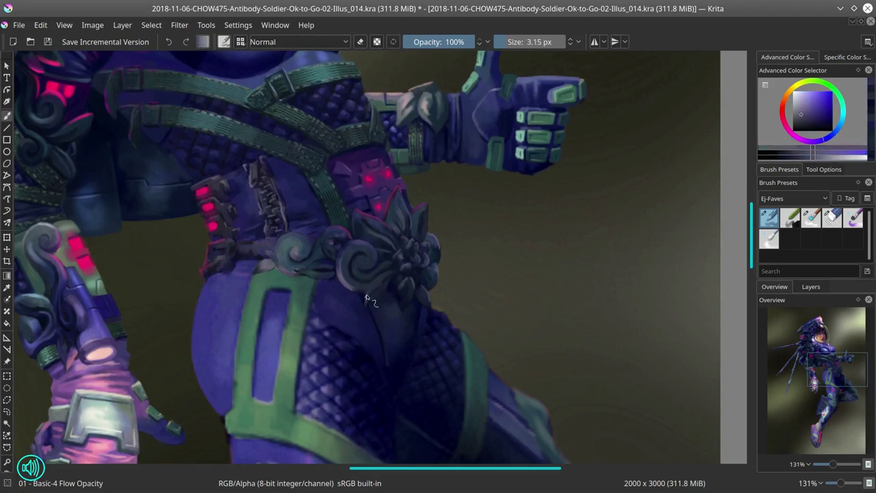
{"action": "key", "text": "["}
{"action": "key", "text": "["}
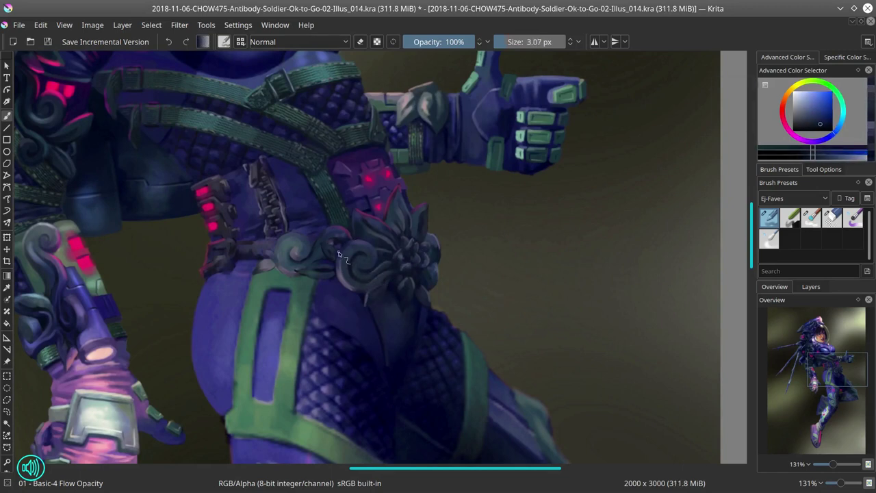
{"action": "left_click", "coordinate": [363, 245], "text": "ctrl"}
{"action": "key", "text": "]"}
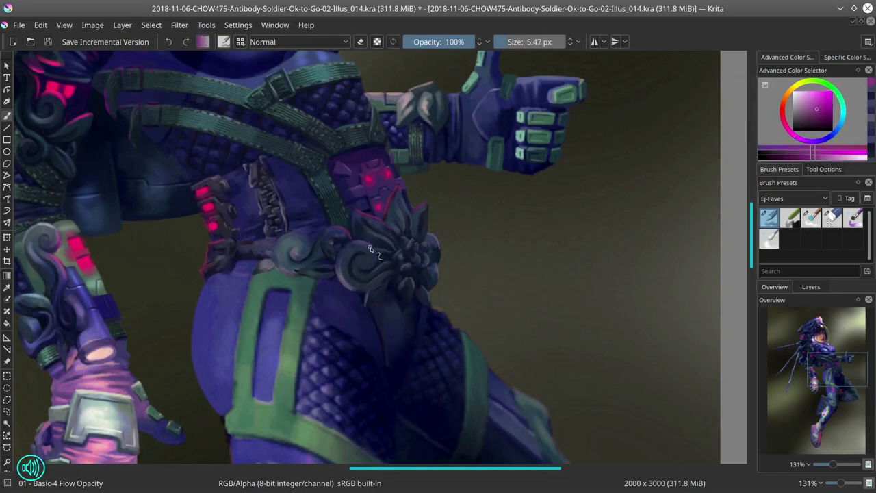
{"action": "left_click", "coordinate": [437, 238], "text": "ctrl"}
{"action": "key", "text": "]"}
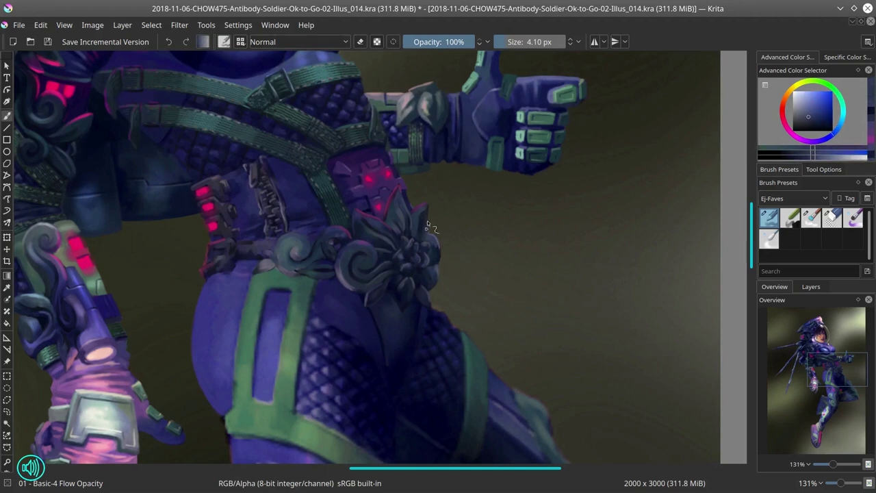
{"action": "left_click", "coordinate": [423, 217], "text": "ctrl"}
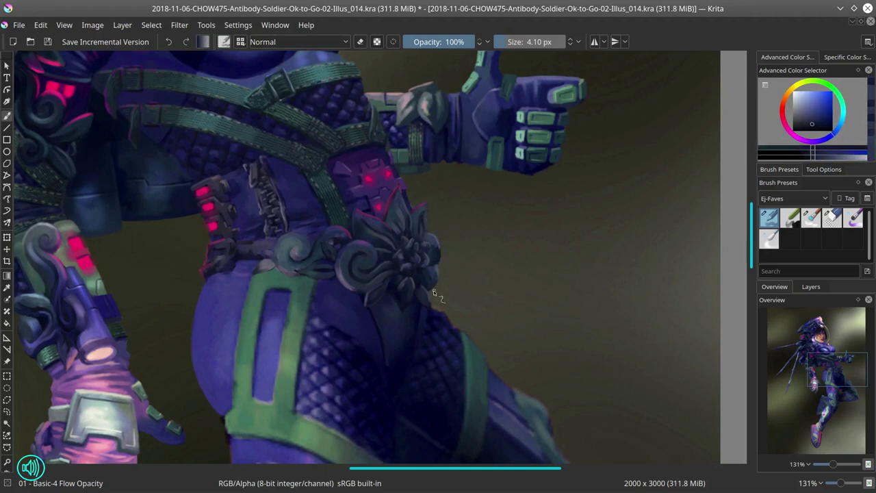
Step: Repaint the belt scrollwork with sampled purple, blue, magenta and pale purple tones
{"action": "left_click", "coordinate": [288, 228], "text": "ctrl"}
{"action": "key", "text": "["}
{"action": "left_click", "coordinate": [315, 235], "text": "ctrl"}
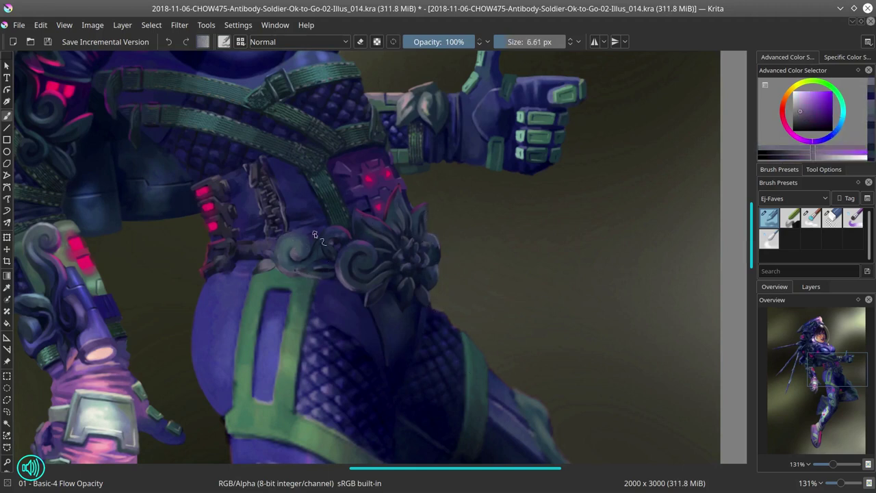
{"action": "key", "text": "["}
{"action": "key", "text": "["}
{"action": "key", "text": "["}
{"action": "left_click", "coordinate": [300, 234], "text": "ctrl"}
{"action": "left_click", "coordinate": [300, 239], "text": "ctrl"}
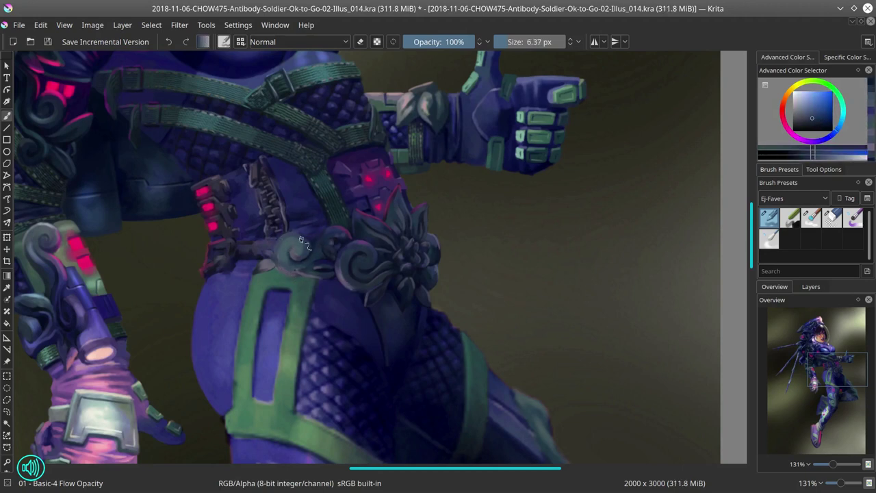
{"action": "key", "text": "["}
{"action": "key", "text": "["}
{"action": "key", "text": "["}
{"action": "key", "text": "["}
{"action": "left_click", "coordinate": [339, 239], "text": "ctrl"}
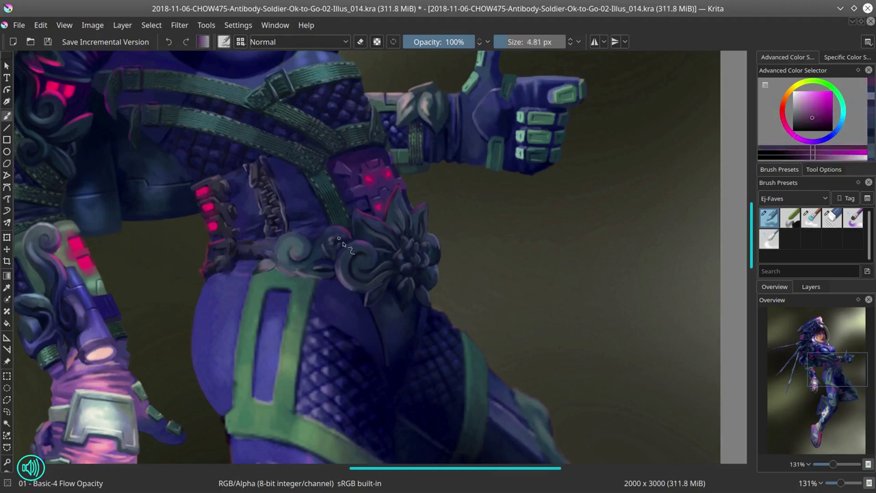
{"action": "key", "text": "["}
{"action": "key", "text": "["}
{"action": "key", "text": "["}
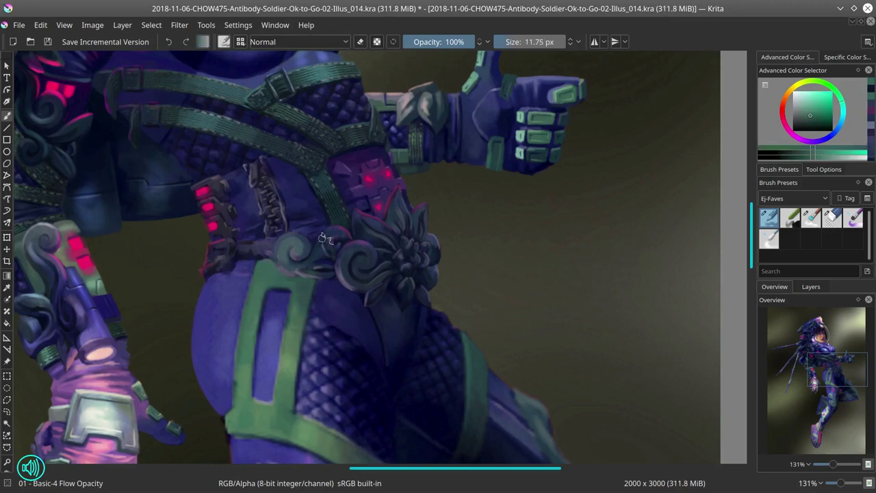
{"action": "left_click", "coordinate": [313, 275], "text": "ctrl"}
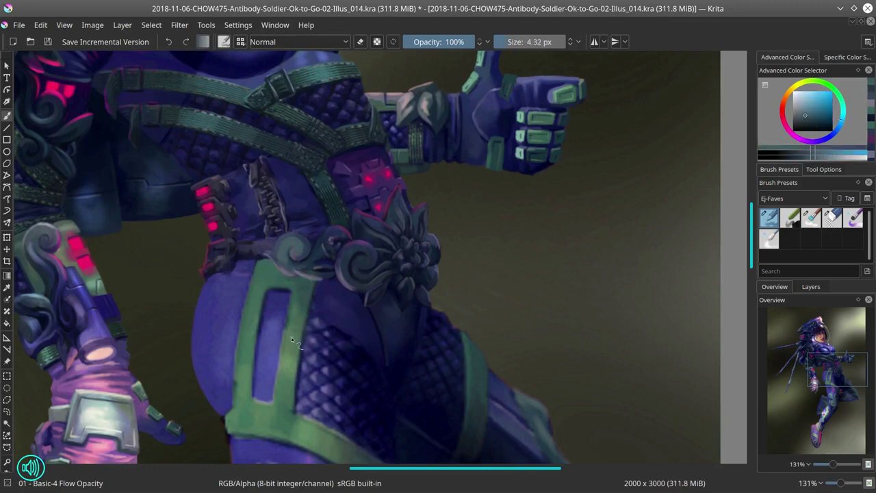
Step: Shift the view to the thigh strap and shade it with the sampled strap green and hip colours
{"action": "key", "text": "/"}
{"action": "left_click_drag", "start_coordinate": [328, 395], "coordinate": [347, 354]}
{"action": "left_click", "coordinate": [244, 331], "text": "ctrl"}
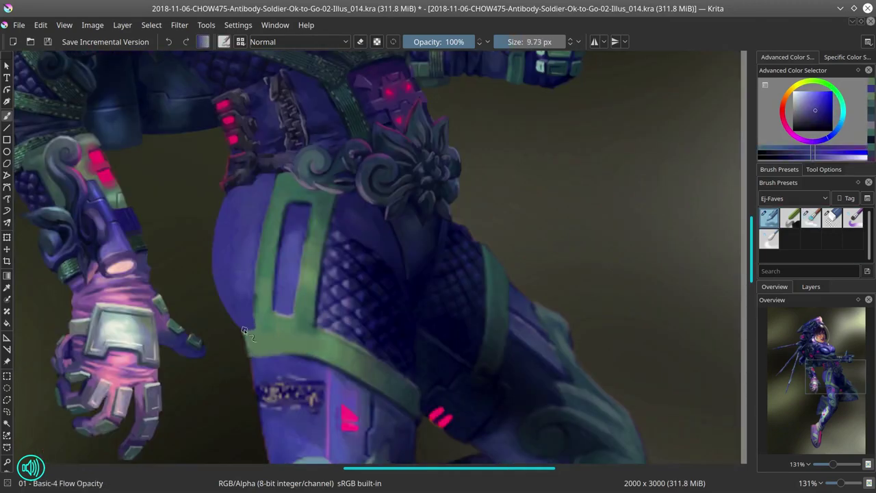
{"action": "mouse_move", "coordinate": [243, 332]}
{"action": "left_mouse_down"}
{"action": "mouse_move", "coordinate": [320, 332]}
{"action": "mouse_move", "coordinate": [287, 306]}
{"action": "left_mouse_up"}
{"action": "key", "text": "]"}
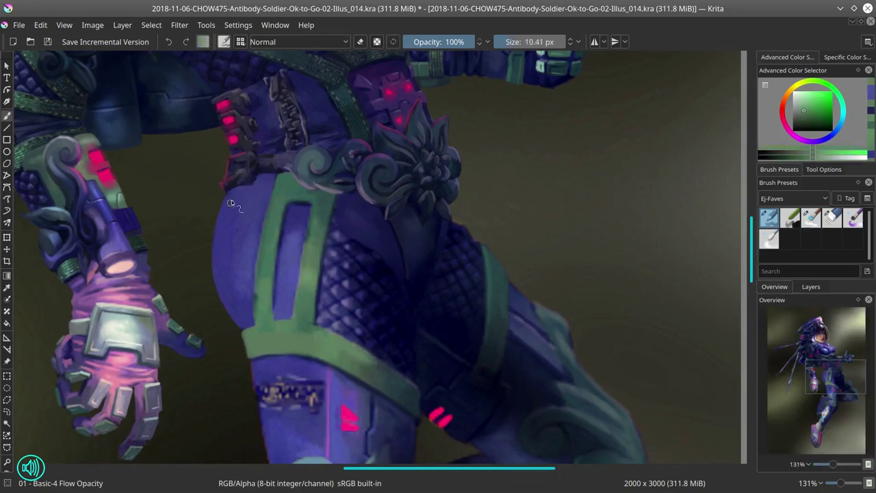
{"action": "left_click", "coordinate": [231, 200], "text": "ctrl"}
{"action": "left_click_drag", "start_coordinate": [232, 200], "coordinate": [245, 241]}
{"action": "key", "text": "/"}
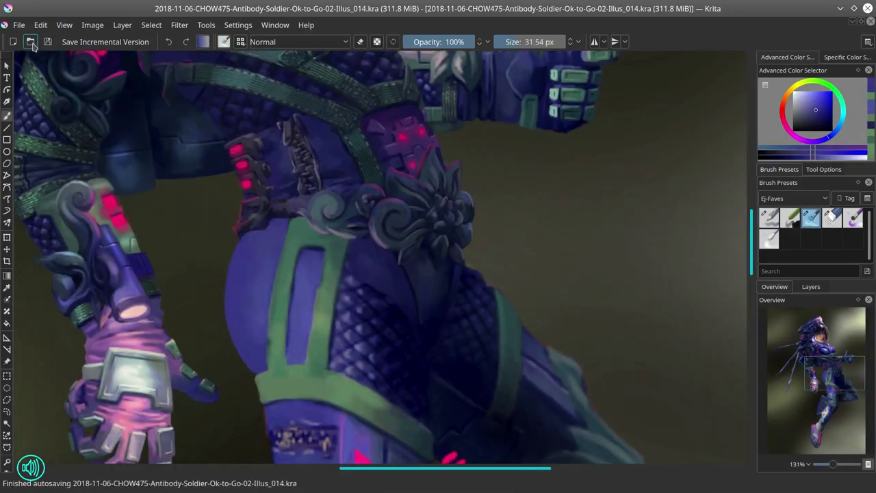
Step: Switch to the basic flow-opacity brush and touch up the ornament in muted mauve
{"action": "left_click", "coordinate": [769, 217]}
{"action": "left_click", "coordinate": [259, 225], "text": "ctrl"}
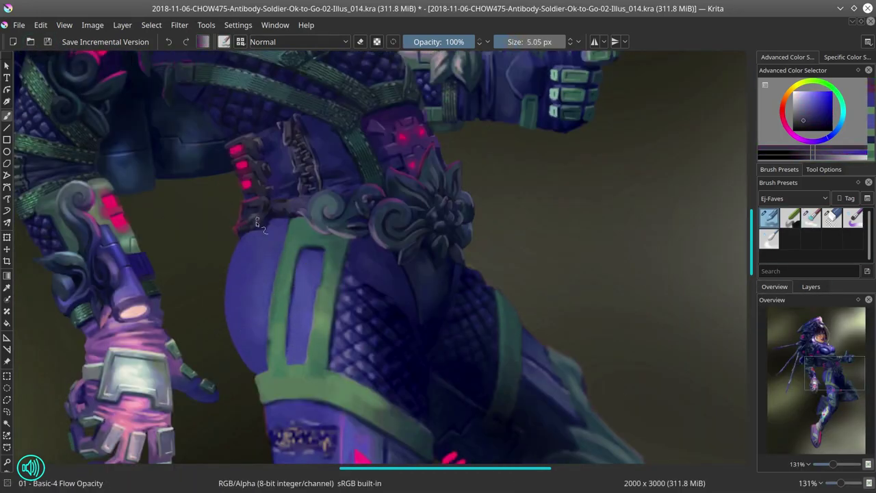
{"action": "key", "text": "["}
{"action": "left_click", "coordinate": [280, 211], "text": "ctrl"}
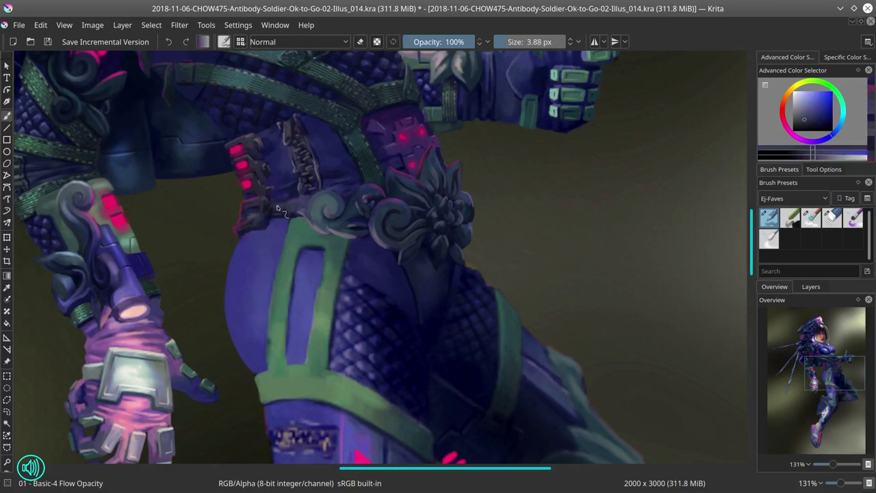
{"action": "left_click", "coordinate": [301, 207], "text": "ctrl"}
{"action": "key", "text": "["}
{"action": "left_click", "coordinate": [327, 210], "text": "ctrl"}
{"action": "key", "text": "["}
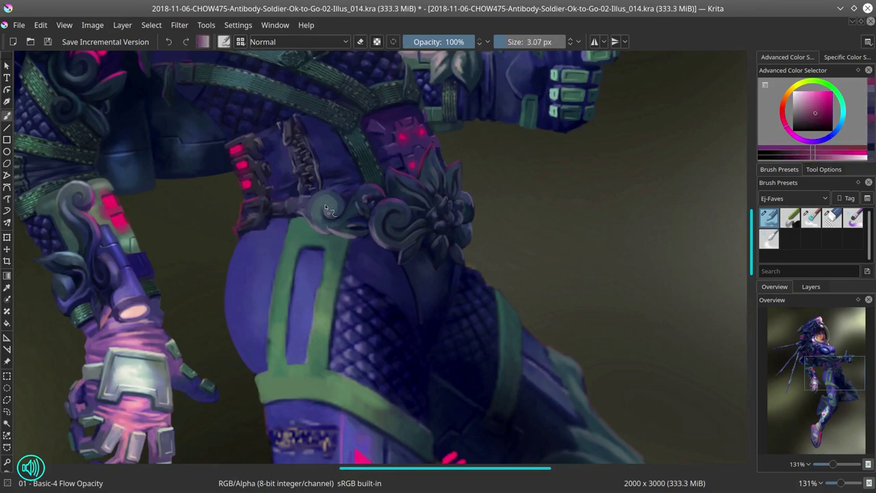
Step: Fit the page in view and save the painting as incremental version Illus_015.kra
{"action": "key", "text": "2"}
{"action": "key", "text": "ctrl+alt+s"}
{"action": "left_click", "coordinate": [92, 24]}
{"action": "key", "text": "Escape"}
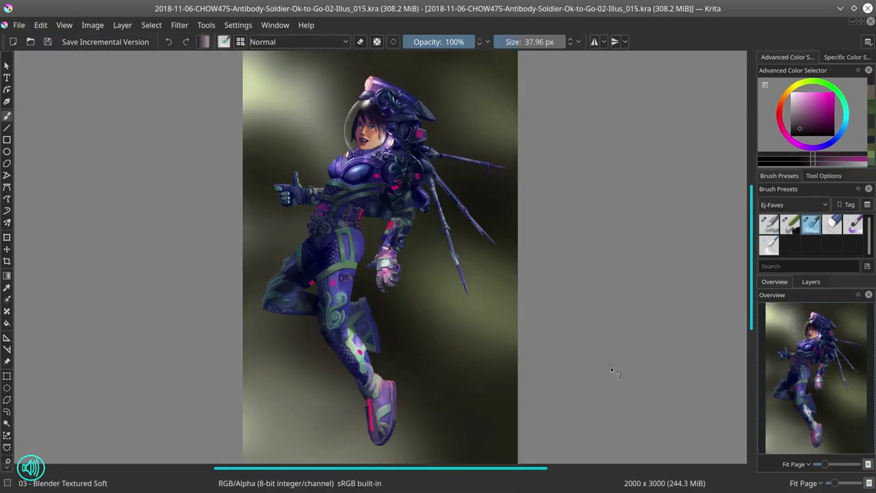
Step: Lasso the spiky rods behind her back, paste them onto a new layer and open Curves
{"action": "left_click", "coordinate": [811, 282]}
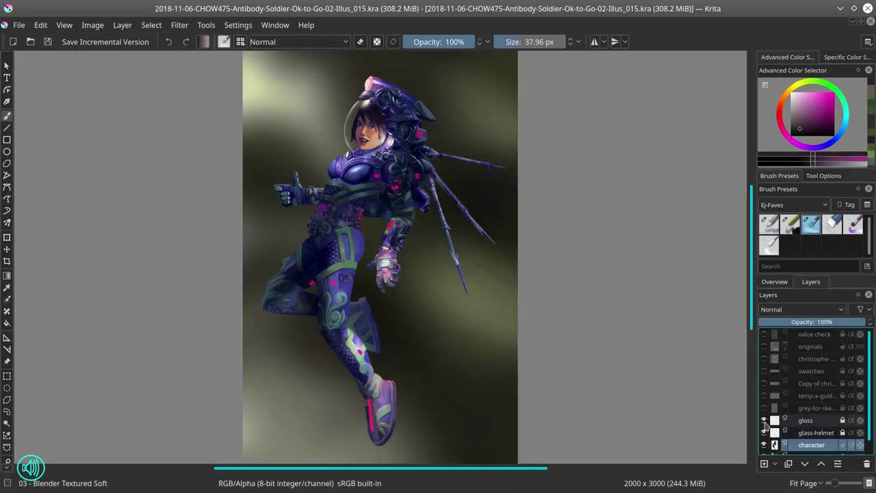
{"action": "scroll", "coordinate": [503, 116], "scroll_direction": "up", "scroll_amount": 3}
{"action": "left_click", "coordinate": [7, 400]}
{"action": "mouse_move", "coordinate": [392, 185]}
{"action": "left_mouse_down"}
{"action": "mouse_move", "coordinate": [346, 206]}
{"action": "mouse_move", "coordinate": [356, 333]}
{"action": "mouse_move", "coordinate": [392, 185]}
{"action": "left_mouse_up"}
{"action": "key", "text": "2"}
{"action": "left_click", "coordinate": [41, 25]}
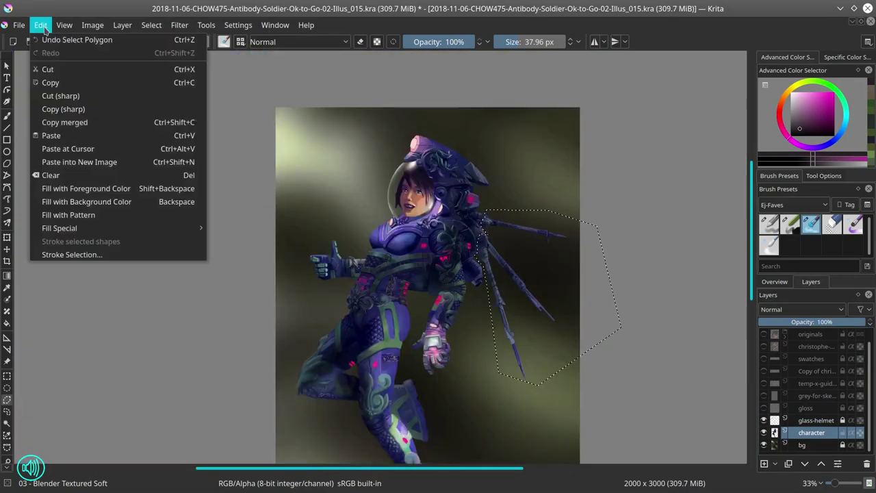
{"action": "left_click", "coordinate": [59, 80]}
{"action": "key", "text": "ctrl+v"}
{"action": "key", "text": "ctrl+m"}
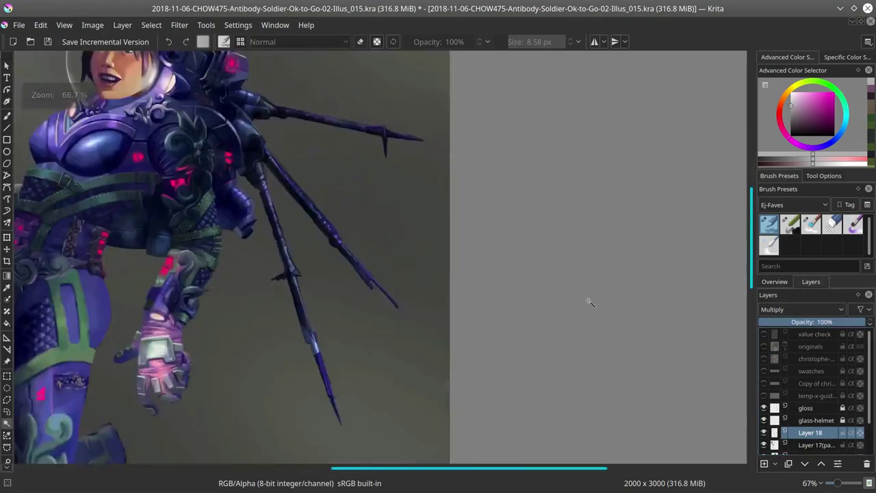
Step: Paint and erase the rods on a new layer above Layer 18 using sampled darker and lighter tones
{"action": "key", "text": "1"}
{"action": "key", "text": "b"}
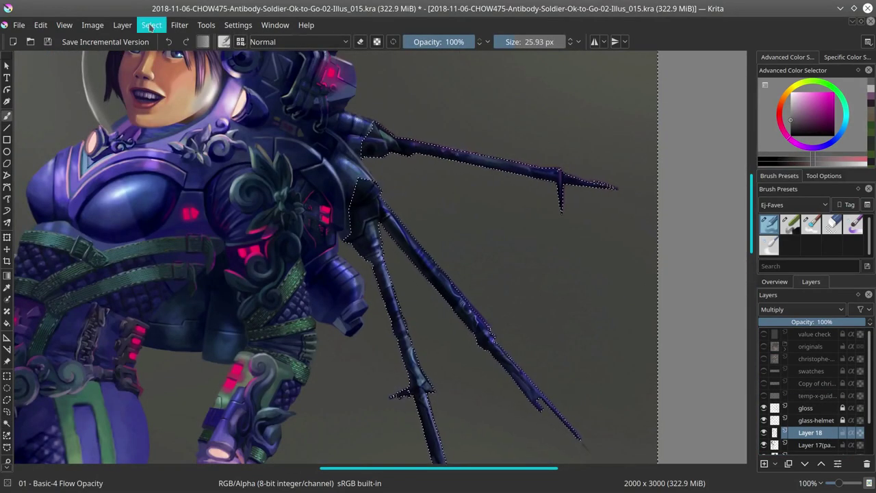
{"action": "key", "text": "e"}
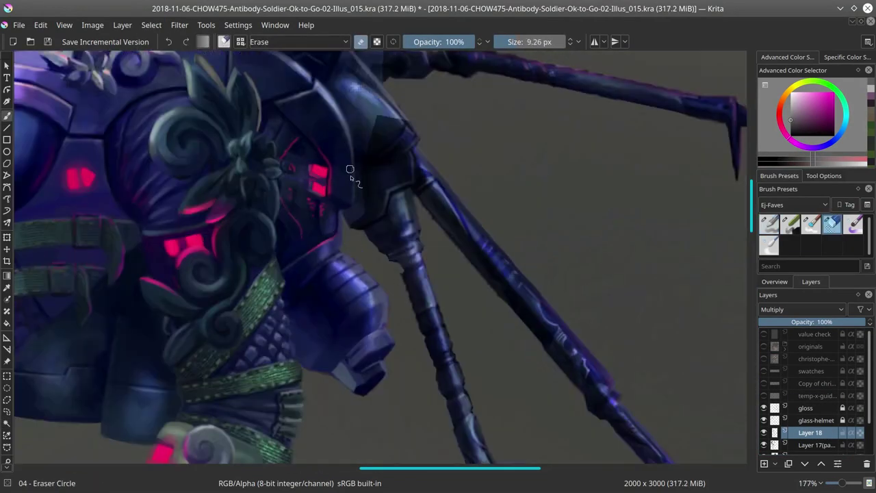
{"action": "scroll", "coordinate": [350, 169], "scroll_direction": "down", "scroll_amount": 5}
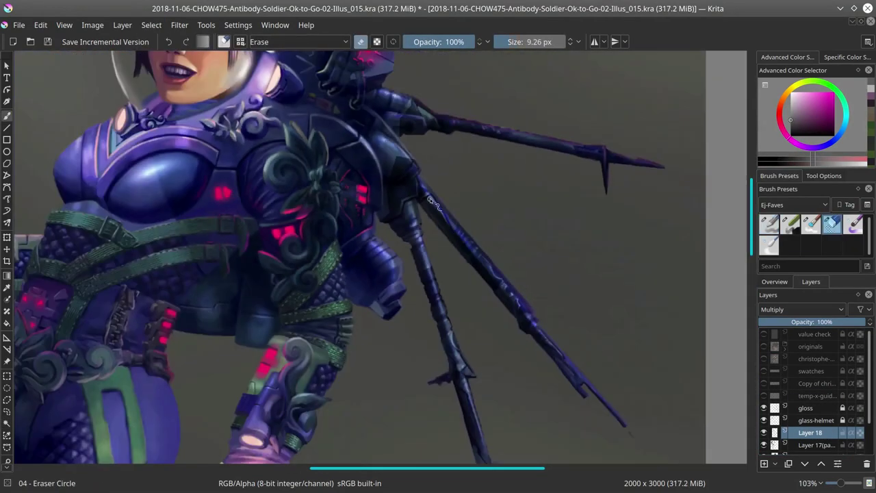
{"action": "key", "text": "Insert"}
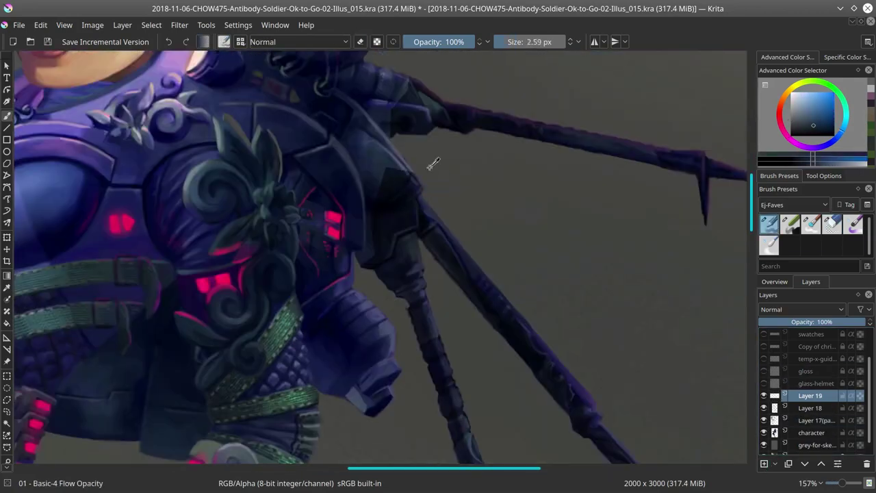
{"action": "left_click", "coordinate": [390, 173], "text": "ctrl"}
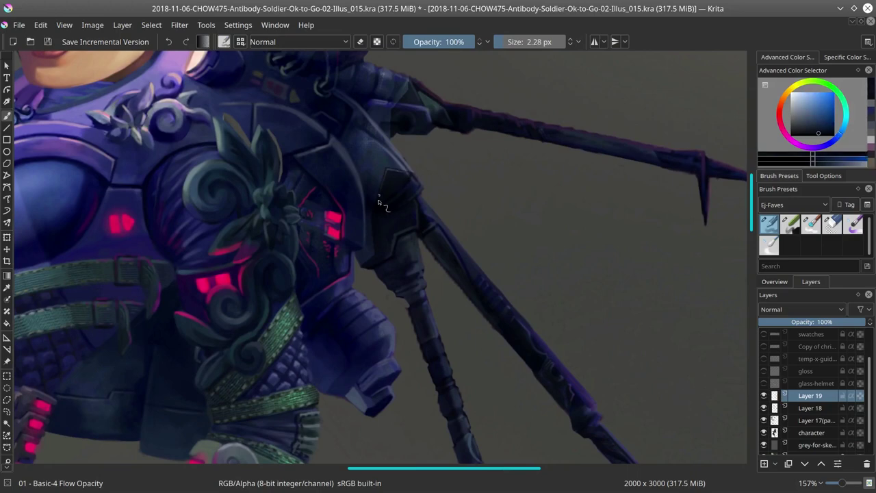
{"action": "left_click", "coordinate": [374, 256], "text": "ctrl"}
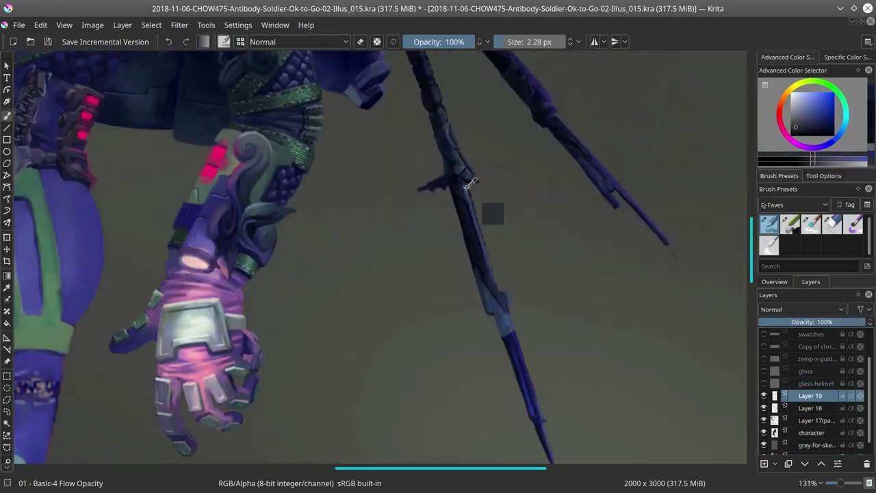
{"action": "left_click", "coordinate": [813, 420]}
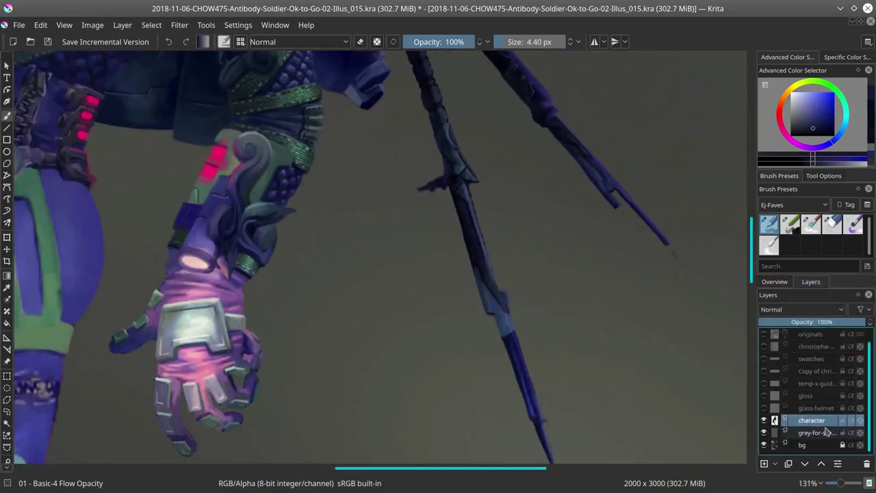
Step: Add a plain BG layer beneath the character and save the document
{"action": "right_click", "coordinate": [826, 431]}
{"action": "left_click", "coordinate": [787, 260]}
{"action": "key", "text": "ctrl+s"}
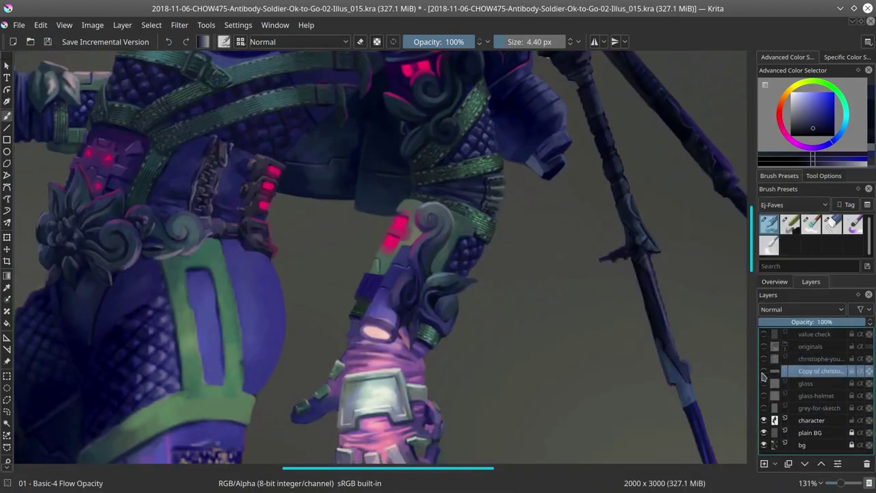
Step: Select the character's opaque pixels and darken them by lowering the Curves line
{"action": "left_click", "coordinate": [835, 410]}
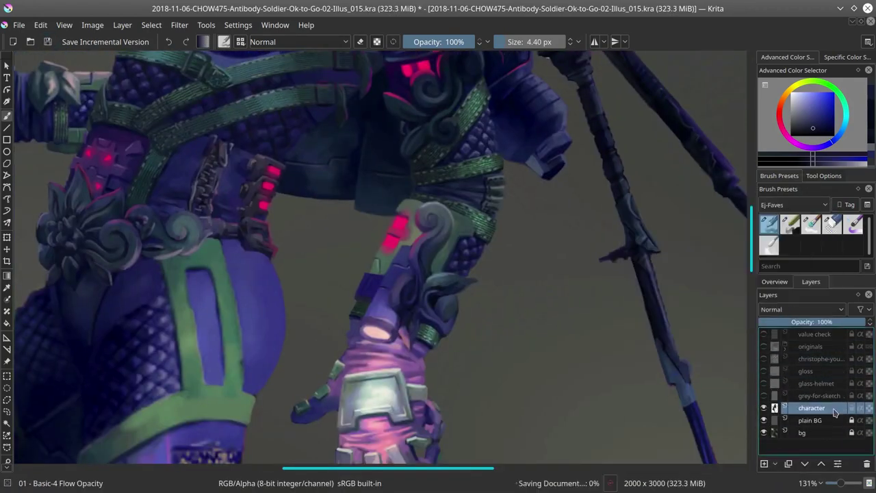
{"action": "left_click", "coordinate": [815, 420]}
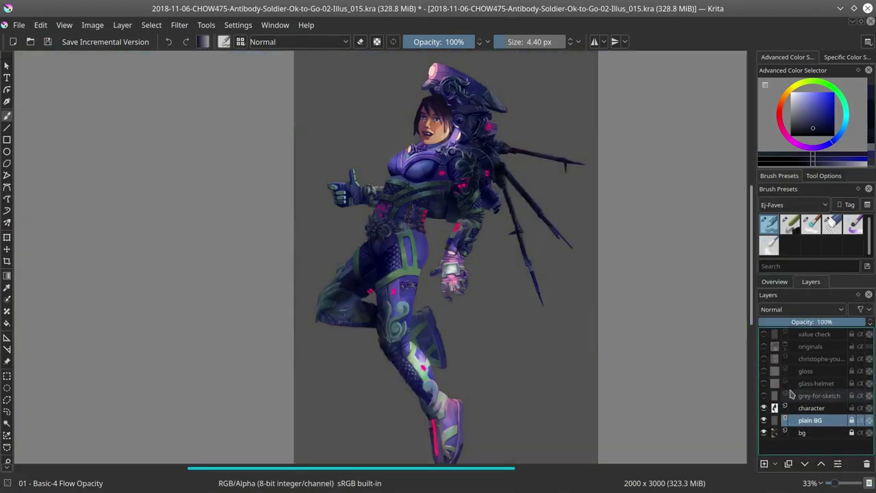
{"action": "left_click", "coordinate": [151, 24]}
{"action": "left_click", "coordinate": [199, 78]}
{"action": "key", "text": "ctrl+m"}
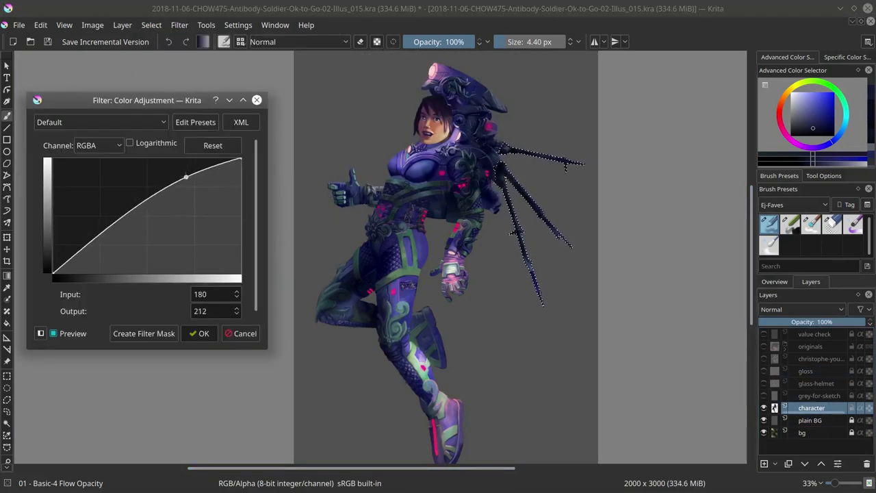
{"action": "left_click_drag", "start_coordinate": [185, 178], "coordinate": [179, 219]}
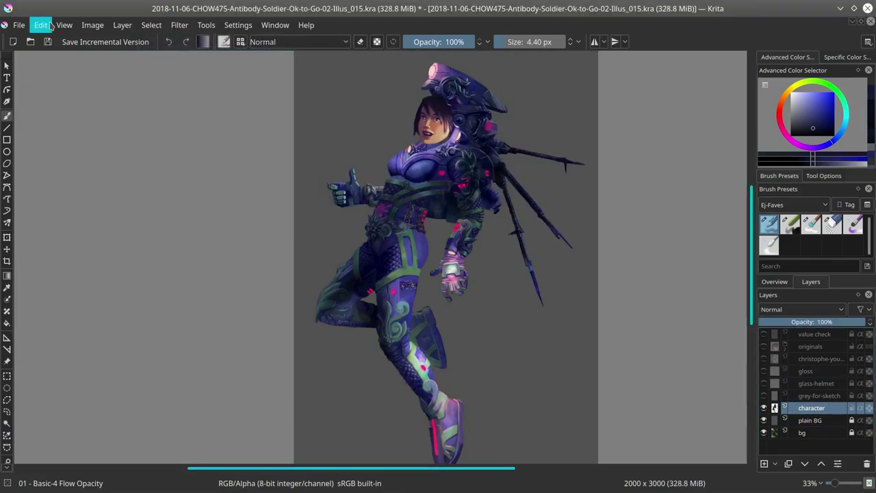
Step: Hide the value check and gloss layers, set the brush to Screen blending, and sample a dark armour colour
{"action": "scroll", "coordinate": [702, 341], "scroll_direction": "down", "scroll_amount": 3}
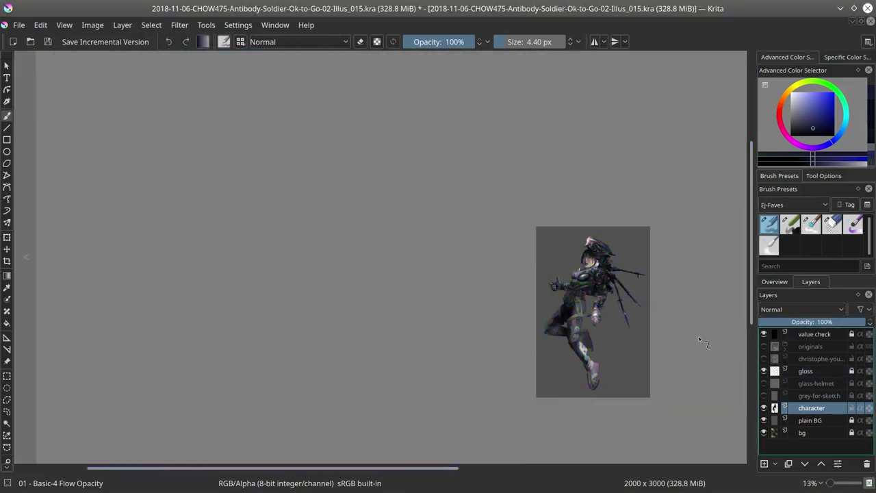
{"action": "scroll", "coordinate": [702, 341], "scroll_direction": "up", "scroll_amount": 2}
{"action": "left_click", "coordinate": [764, 334]}
{"action": "left_click", "coordinate": [764, 372]}
{"action": "scroll", "coordinate": [477, 247], "scroll_direction": "up", "scroll_amount": 5}
{"action": "key", "text": "bracketright"}
{"action": "key", "text": "bracketright"}
{"action": "left_click", "coordinate": [308, 43]}
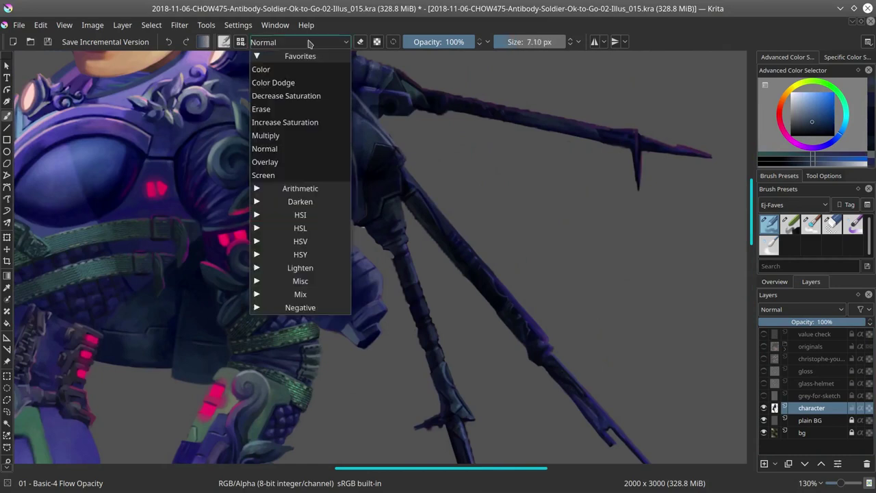
{"action": "left_click", "coordinate": [263, 175]}
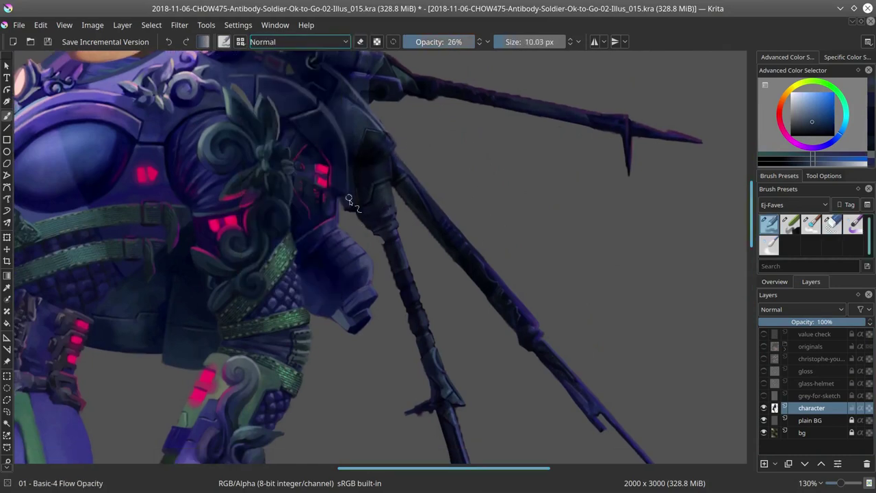
{"action": "left_click", "coordinate": [355, 214], "text": "ctrl"}
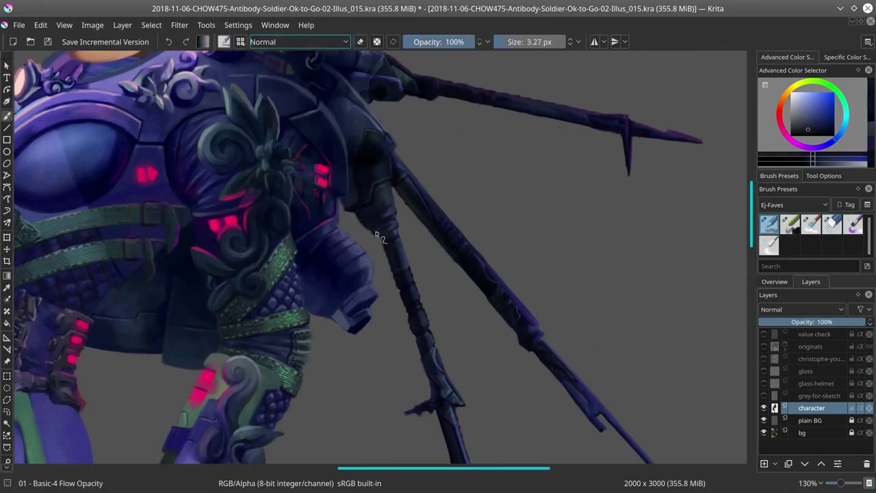
Step: Bring the spike tips into view and erase stray paint along the spike edges
{"action": "key", "text": "e"}
{"action": "key", "text": "e"}
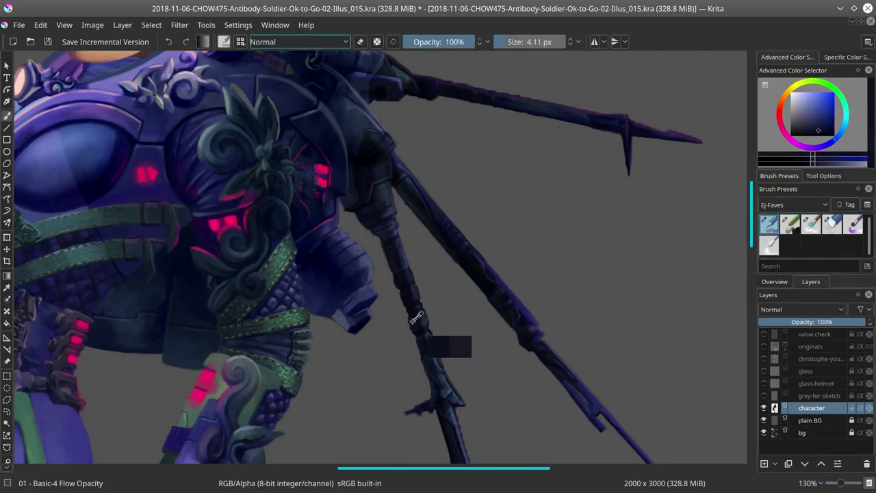
{"action": "key", "text": "e"}
{"action": "left_click_drag", "start_coordinate": [364, 233], "coordinate": [356, 215]}
{"action": "key", "text": "e"}
{"action": "left_click", "coordinate": [807, 59]}
{"action": "left_click", "coordinate": [806, 59]}
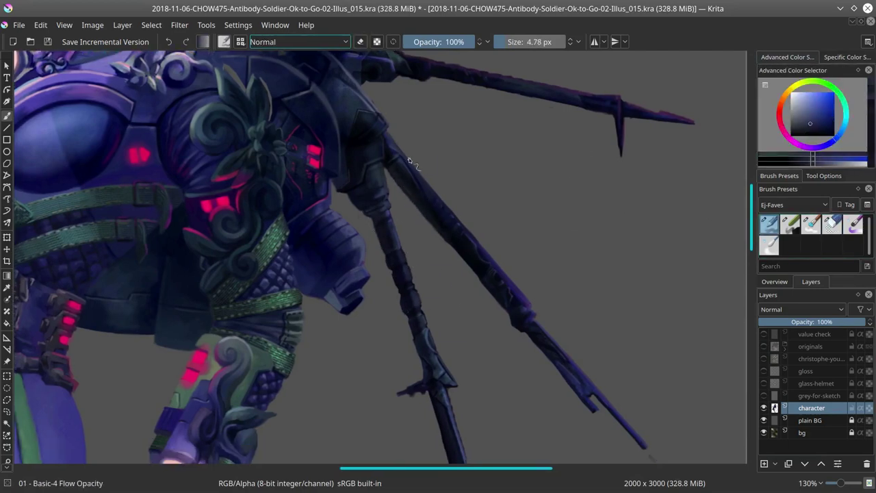
{"action": "left_click_drag", "start_coordinate": [366, 85], "coordinate": [384, 118]}
{"action": "left_click_drag", "start_coordinate": [404, 180], "coordinate": [363, 98]}
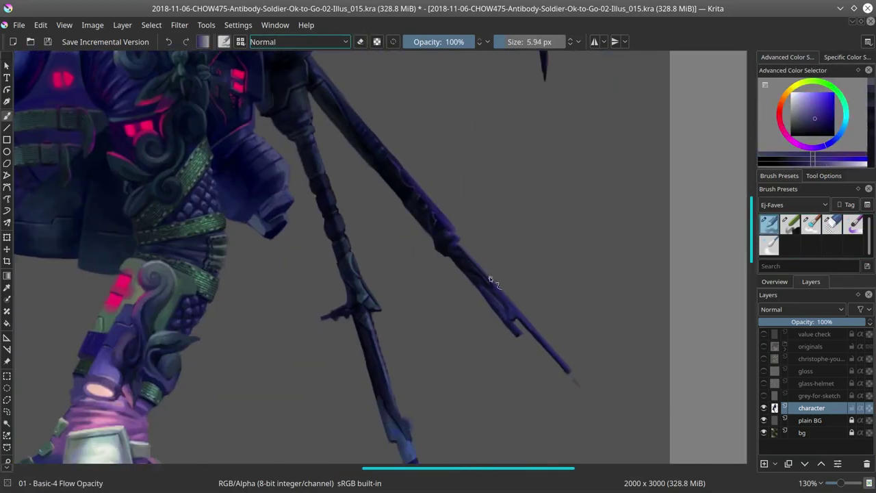
{"action": "key", "text": "e"}
{"action": "mouse_move", "coordinate": [397, 226]}
{"action": "left_mouse_down"}
{"action": "mouse_move", "coordinate": [377, 178]}
{"action": "mouse_move", "coordinate": [377, 192]}
{"action": "left_mouse_up"}
{"action": "left_click_drag", "start_coordinate": [386, 249], "coordinate": [373, 215]}
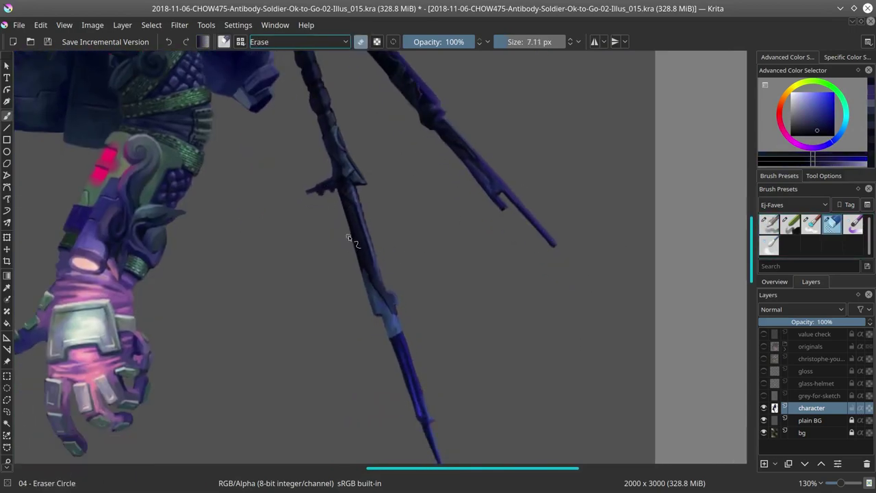
Step: Paint the lower spike tip and touch up the horizontal spike in dark blue-purple
{"action": "key", "text": "e"}
{"action": "left_click_drag", "start_coordinate": [379, 315], "coordinate": [411, 356]}
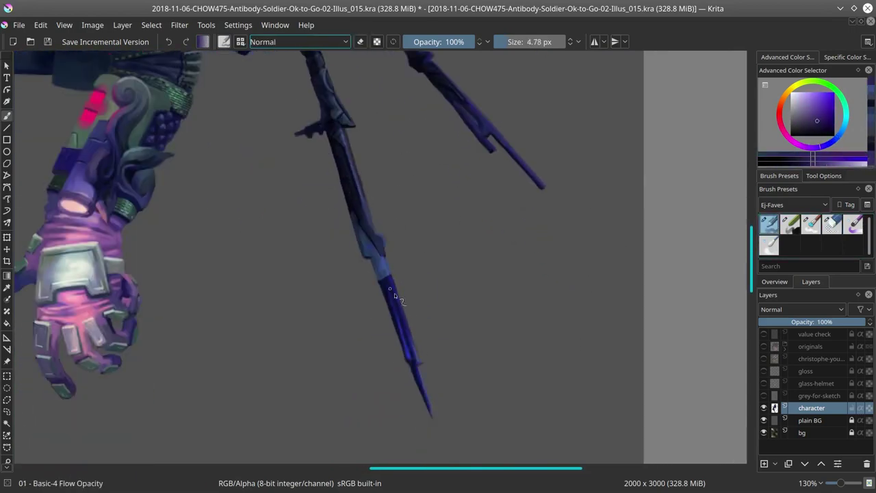
{"action": "left_click", "coordinate": [430, 398], "text": "ctrl"}
{"action": "mouse_move", "coordinate": [430, 397]}
{"action": "left_mouse_down"}
{"action": "mouse_move", "coordinate": [305, 245]}
{"action": "mouse_move", "coordinate": [335, 241]}
{"action": "left_mouse_up"}
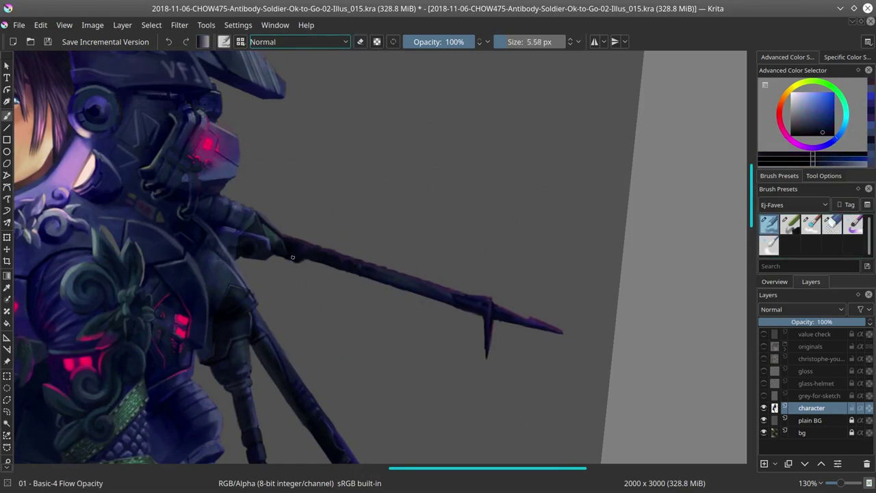
{"action": "left_click", "coordinate": [361, 239], "text": "ctrl"}
{"action": "left_click", "coordinate": [493, 305], "text": "ctrl"}
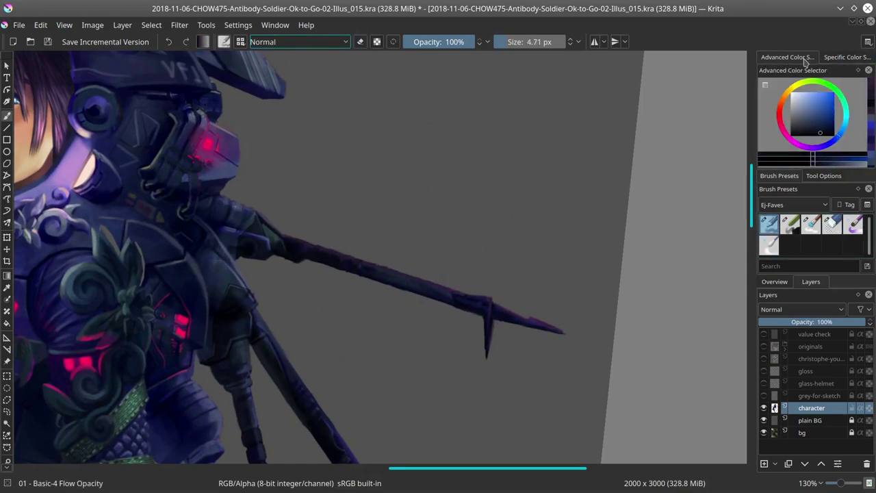
{"action": "key", "text": "e"}
{"action": "left_click", "coordinate": [760, 226]}
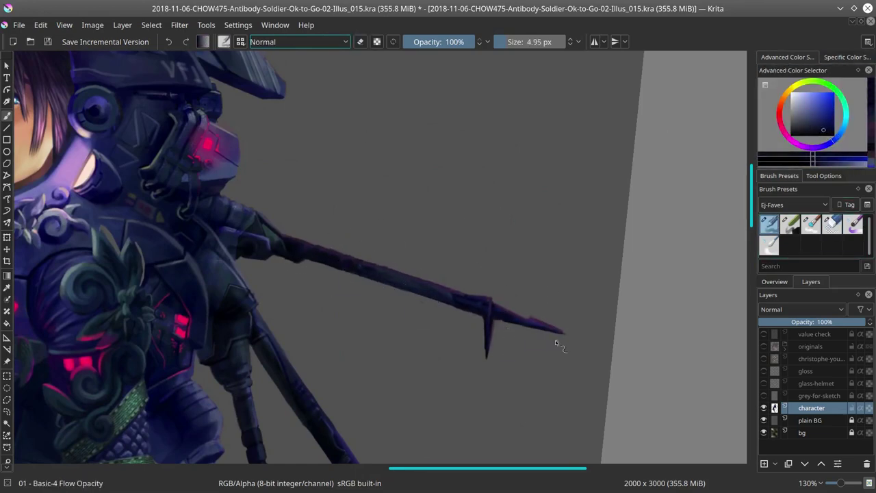
Step: Reset the view rotation, fit the page, save, and turn the gloss layer back on
{"action": "key", "text": "slash"}
{"action": "key", "text": "5"}
{"action": "key", "text": "2"}
{"action": "key", "text": "slash"}
{"action": "key", "text": "ctrl+s"}
{"action": "left_click", "coordinate": [764, 371]}
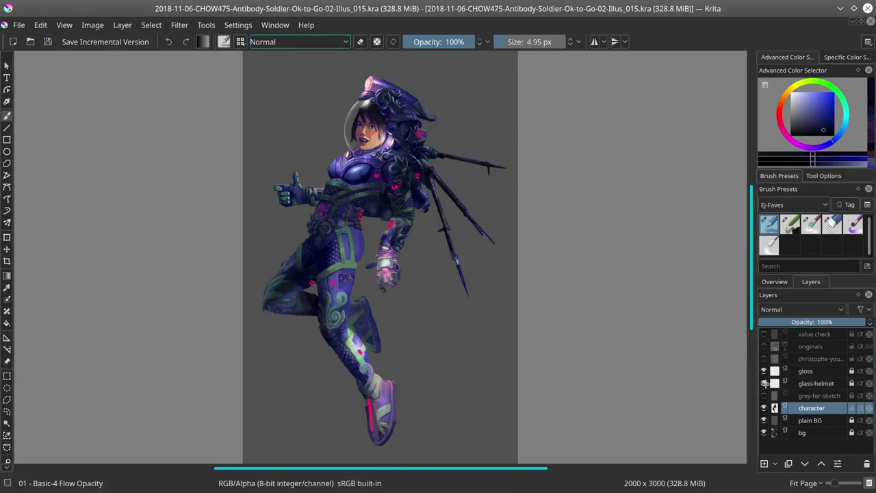
Step: Try a brightening tone curve on the spikes, then cancel and undo it
{"action": "key", "text": "ctrl+m"}
{"action": "left_click", "coordinate": [64, 258]}
{"action": "mouse_move", "coordinate": [96, 260]}
{"action": "left_mouse_down"}
{"action": "mouse_move", "coordinate": [109, 227]}
{"action": "mouse_move", "coordinate": [96, 245]}
{"action": "left_mouse_up"}
{"action": "left_click", "coordinate": [185, 194]}
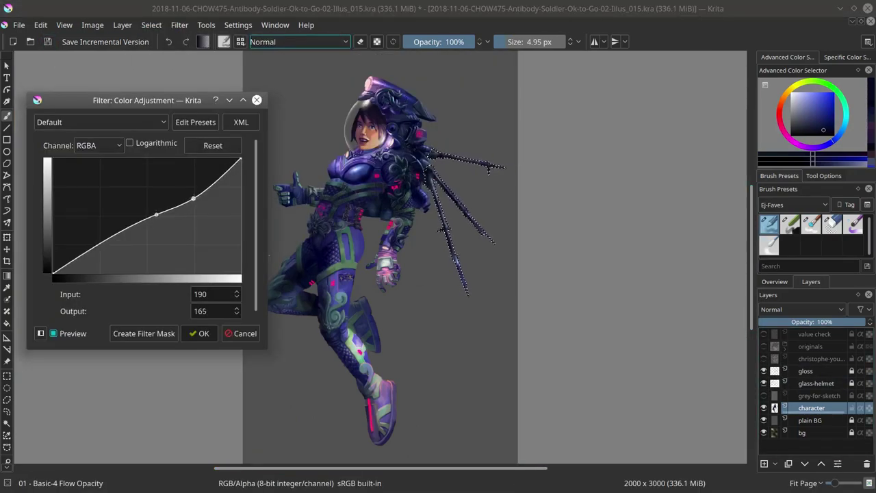
{"action": "left_click_drag", "start_coordinate": [193, 199], "coordinate": [161, 217]}
{"action": "key", "text": "Escape"}
{"action": "left_click", "coordinate": [41, 25]}
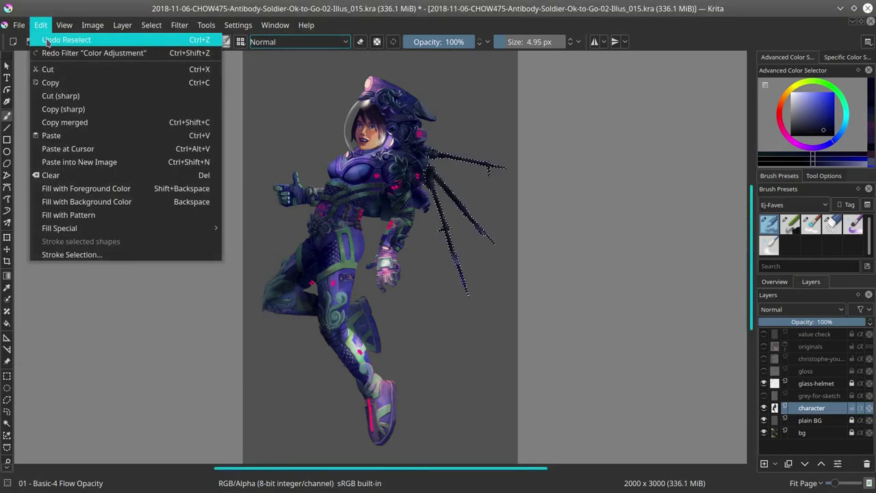
{"action": "left_click", "coordinate": [152, 25]}
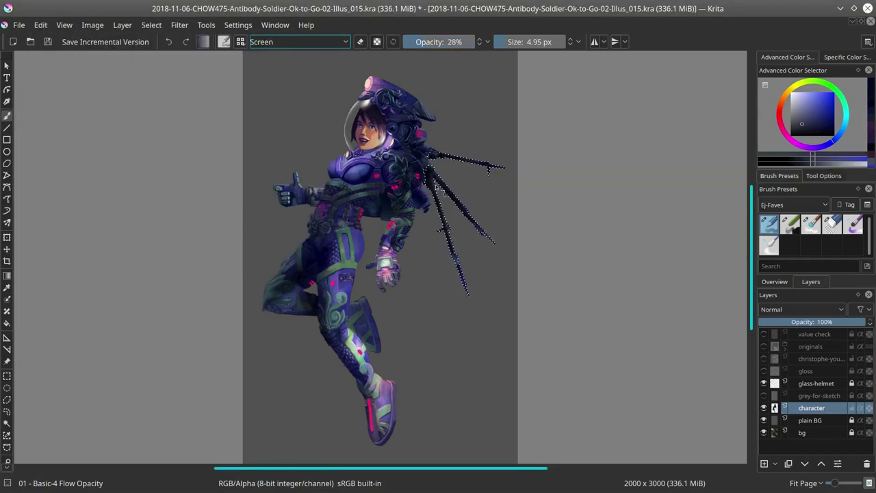
Step: Enlarge the brush, toggle the gloss layer, and make the gloss layer active
{"action": "left_click_drag", "start_coordinate": [435, 190], "coordinate": [463, 258], "text": "shift"}
{"action": "left_click", "coordinate": [764, 371]}
{"action": "key", "text": "minus"}
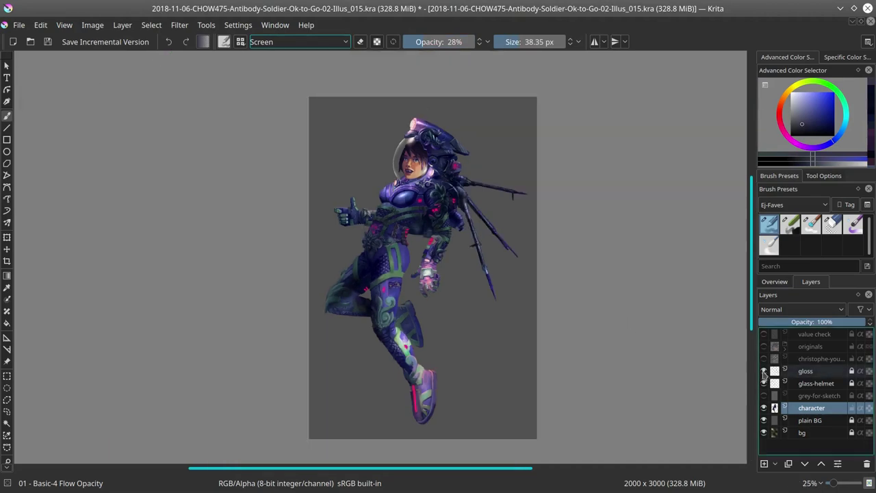
{"action": "scroll", "coordinate": [495, 231], "scroll_direction": "up", "scroll_amount": 6}
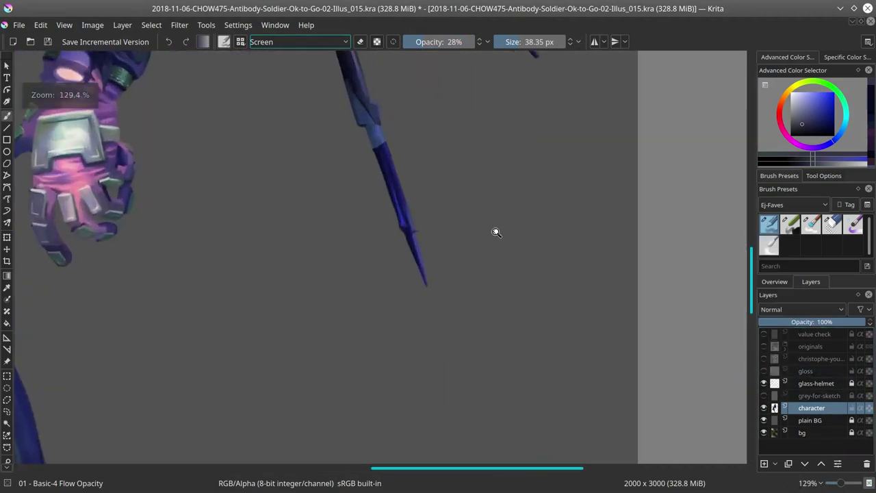
{"action": "scroll", "coordinate": [524, 274], "scroll_direction": "down", "scroll_amount": 4}
{"action": "key", "text": "Page_Up"}
{"action": "key", "text": "Page_Up"}
{"action": "key", "text": "Page_Up"}
{"action": "left_click", "coordinate": [831, 224]}
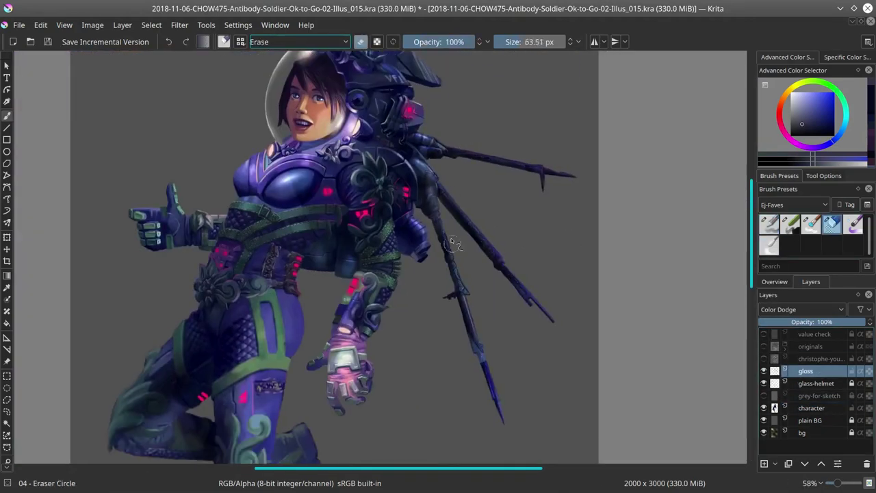
Step: Fit the whole page, mirror the view to check the drawing, and save
{"action": "key", "text": "slash"}
{"action": "key", "text": "4"}
{"action": "key", "text": "5"}
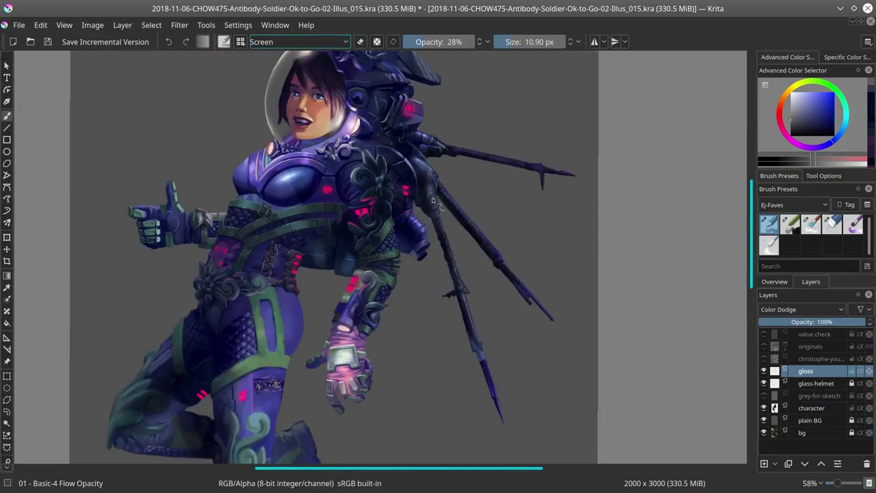
{"action": "key", "text": "2"}
{"action": "key", "text": "m"}
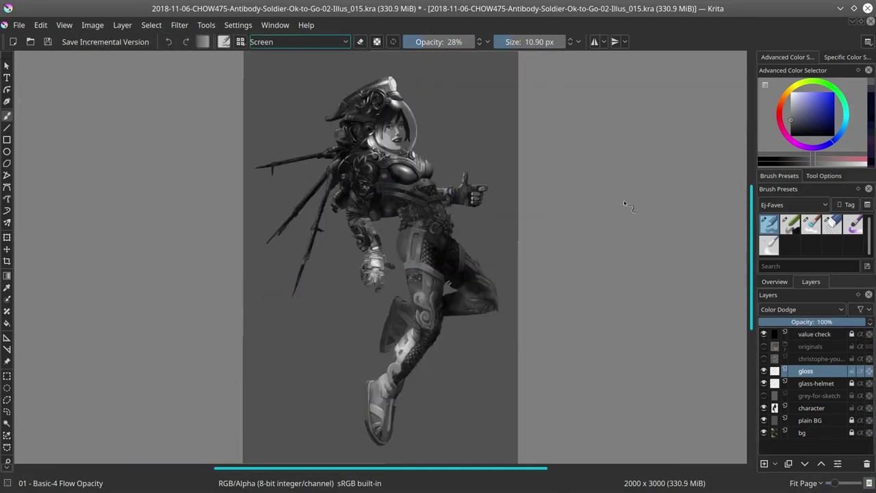
{"action": "left_click", "coordinate": [47, 41]}
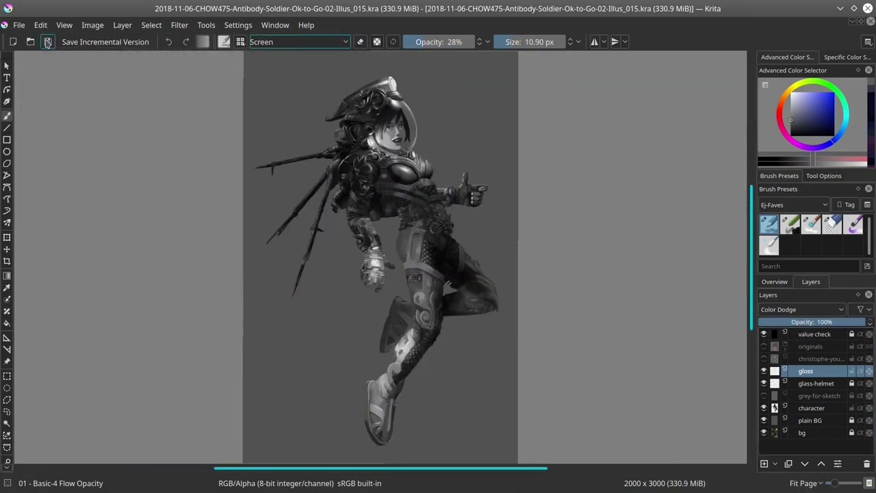
Step: Hide the value check, unmirror the view, and brighten the spikes on the character layer with Curves
{"action": "left_click", "coordinate": [765, 334]}
{"action": "left_click", "coordinate": [811, 408]}
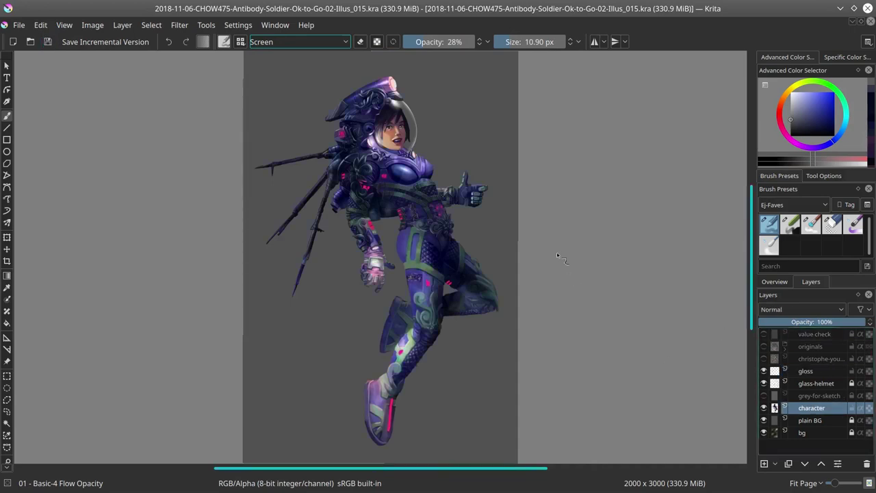
{"action": "key", "text": "m"}
{"action": "key", "text": "ctrl+m"}
{"action": "left_click", "coordinate": [106, 238]}
{"action": "key", "text": "Return"}
{"action": "left_click", "coordinate": [40, 24]}
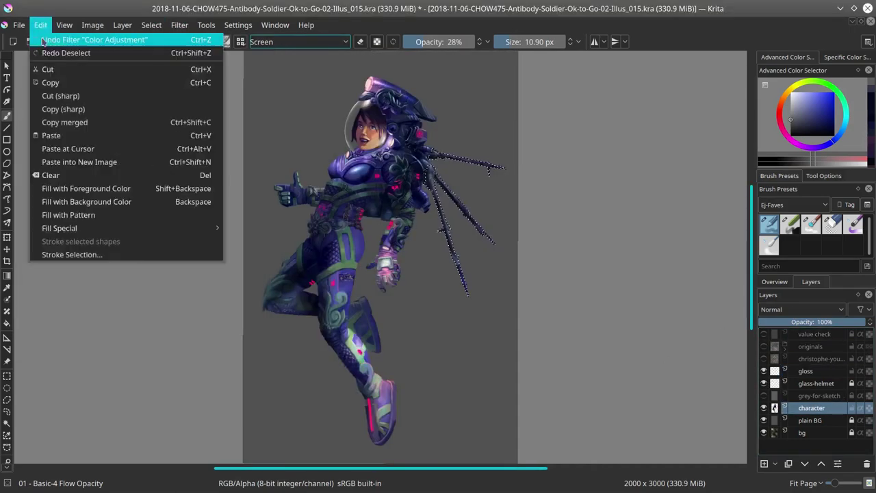
{"action": "key", "text": "Escape"}
Step: Lighten the spikes with Increase Lightness blending, return to Normal blending, and save
{"action": "left_click", "coordinate": [299, 42]}
{"action": "left_click", "coordinate": [261, 286]}
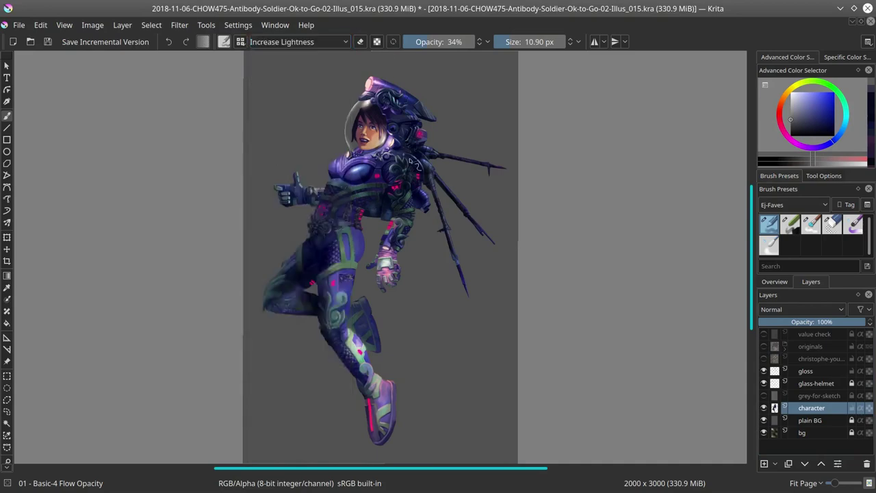
{"action": "scroll", "coordinate": [553, 226], "scroll_direction": "up", "scroll_amount": 5}
{"action": "scroll", "coordinate": [521, 137], "scroll_direction": "up", "scroll_amount": 3}
{"action": "scroll", "coordinate": [491, 206], "scroll_direction": "up", "scroll_amount": 3}
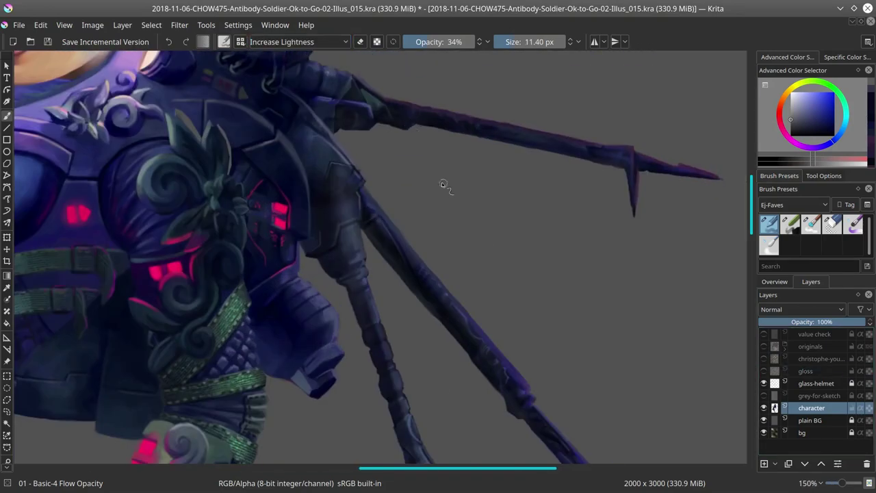
{"action": "key", "text": "slash"}
{"action": "scroll", "coordinate": [384, 213], "scroll_direction": "up", "scroll_amount": 3}
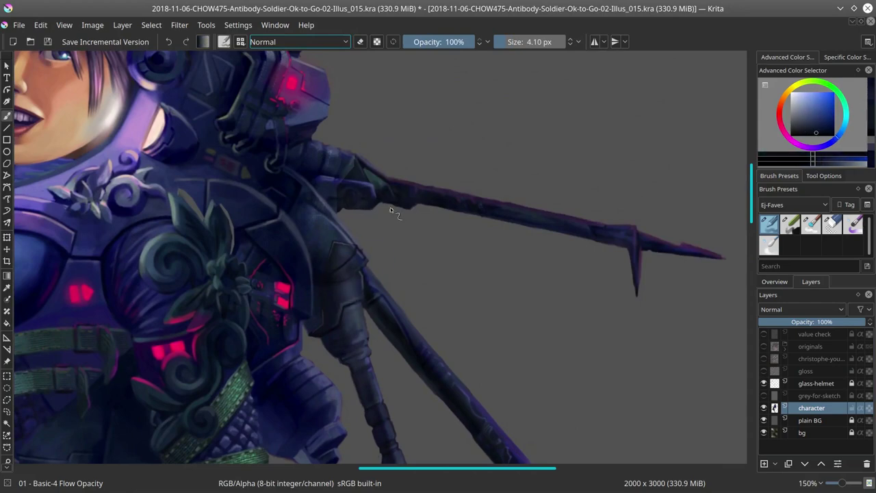
{"action": "scroll", "coordinate": [335, 212], "scroll_direction": "down", "scroll_amount": 6}
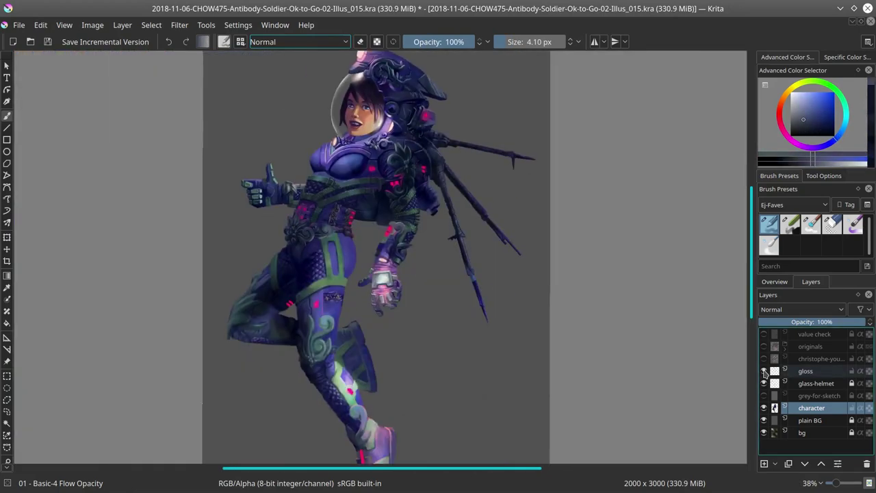
{"action": "left_click", "coordinate": [46, 44]}
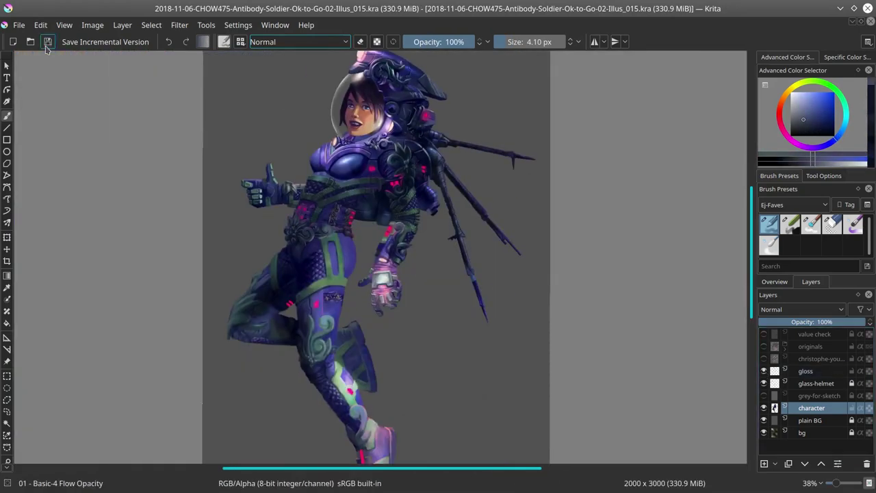
Step: Bring the torso straps and belt into view and sample pink from the belt light
{"action": "key", "text": "2"}
{"action": "scroll", "coordinate": [309, 284], "scroll_direction": "up", "scroll_amount": 5}
{"action": "left_click_drag", "start_coordinate": [410, 103], "coordinate": [479, 342]}
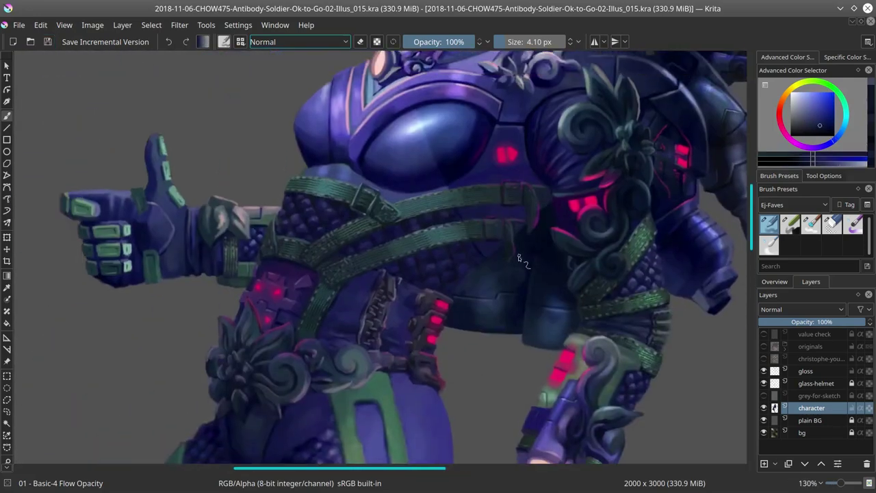
{"action": "left_click_drag", "start_coordinate": [547, 192], "coordinate": [517, 243]}
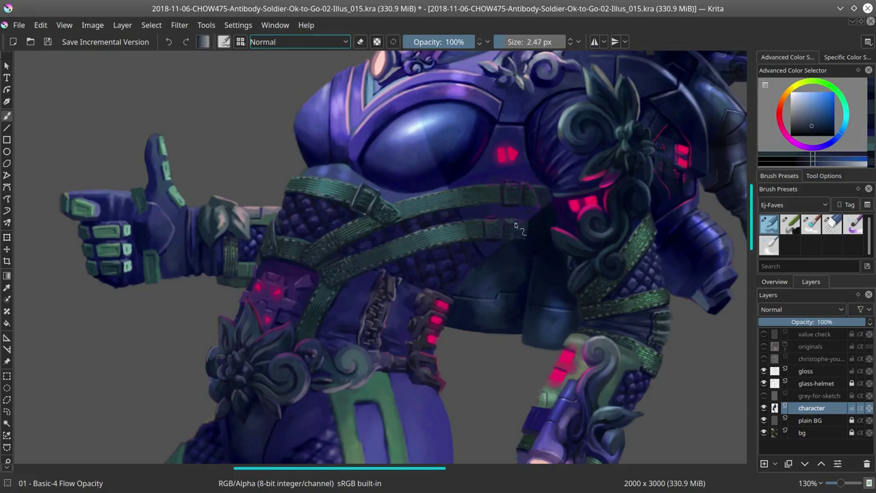
{"action": "left_click", "coordinate": [582, 205], "text": "ctrl"}
{"action": "mouse_move", "coordinate": [530, 190]}
{"action": "left_mouse_down"}
{"action": "mouse_move", "coordinate": [496, 219]}
{"action": "mouse_move", "coordinate": [489, 254]}
{"action": "mouse_move", "coordinate": [378, 292]}
{"action": "left_mouse_up"}
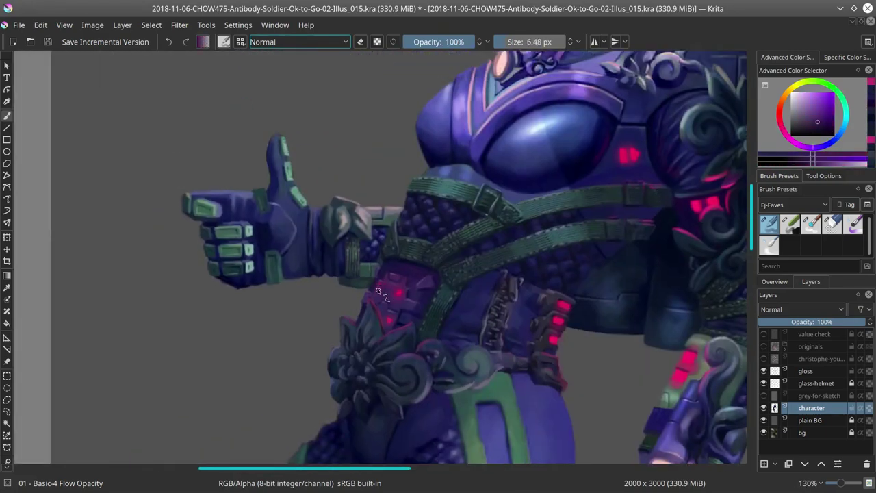
Step: Pick bright pink and dark purple from the belt lights and glowing panel
{"action": "left_click", "coordinate": [712, 180], "text": "ctrl"}
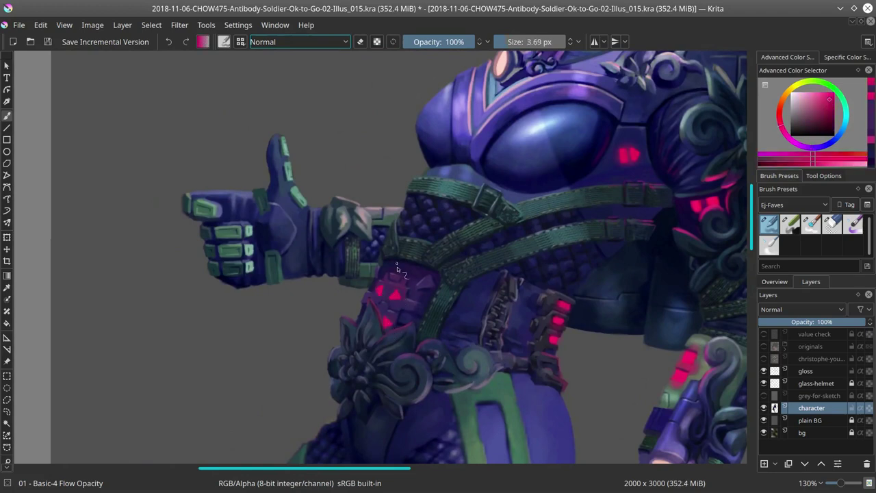
{"action": "left_click", "coordinate": [379, 291], "text": "ctrl"}
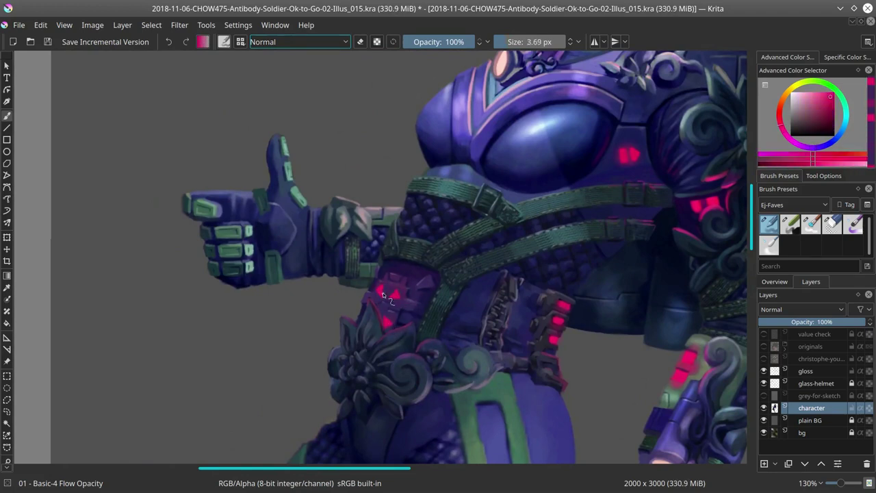
{"action": "left_click", "coordinate": [416, 294], "text": "ctrl"}
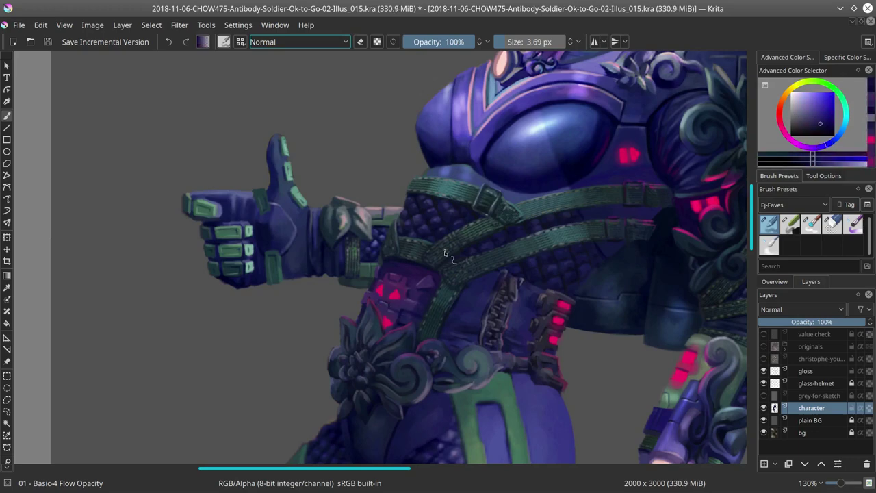
{"action": "scroll", "coordinate": [443, 254], "scroll_direction": "down", "scroll_amount": 10}
{"action": "scroll", "coordinate": [530, 150], "scroll_direction": "up", "scroll_amount": 10}
{"action": "left_click", "coordinate": [320, 289], "text": "ctrl"}
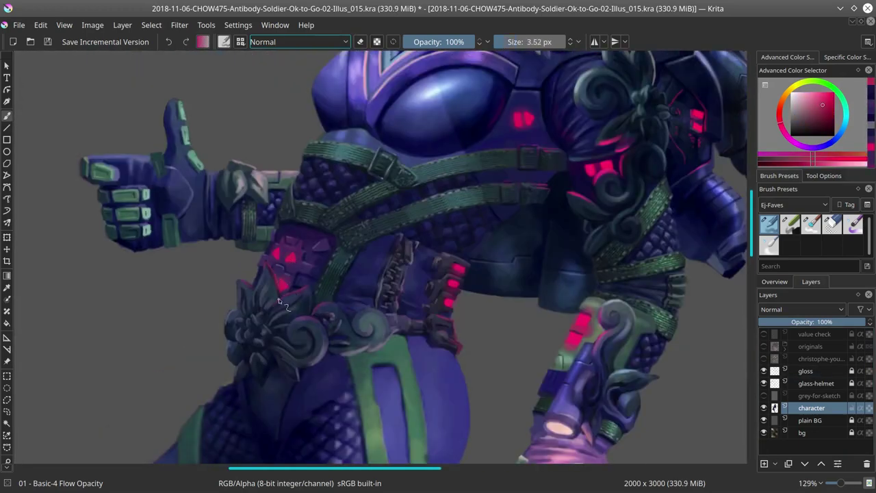
Step: Save the painting
{"action": "key", "text": "2"}
{"action": "left_click", "coordinate": [48, 42]}
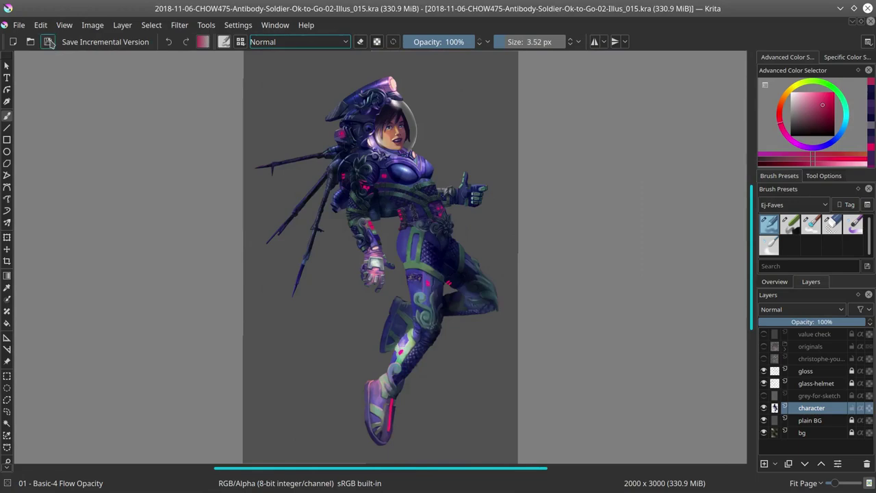
{"action": "scroll", "coordinate": [428, 215], "scroll_direction": "up", "scroll_amount": 5}
Step: Paint dark blue shading near the belt buckle and return to the Basic-4 Flow Opacity brush
{"action": "left_click", "coordinate": [315, 349], "text": "ctrl"}
{"action": "scroll", "coordinate": [418, 325], "scroll_direction": "up", "scroll_amount": 1}
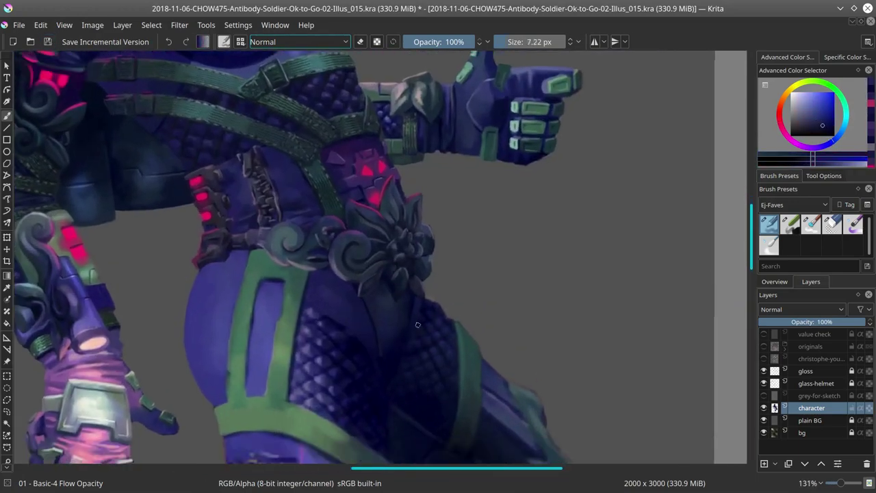
{"action": "left_click", "coordinate": [319, 309], "text": "ctrl"}
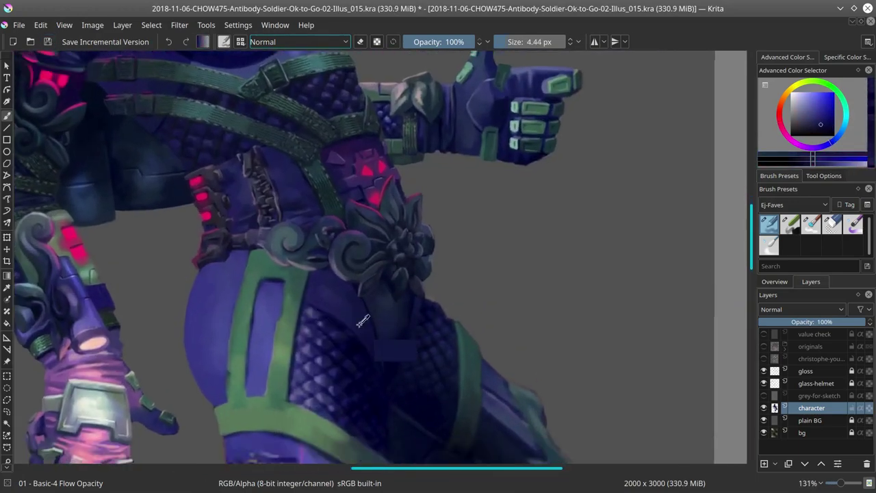
{"action": "left_click", "coordinate": [811, 224]}
{"action": "left_click", "coordinate": [777, 282]}
{"action": "left_click", "coordinate": [337, 289], "text": "ctrl"}
{"action": "key", "text": "slash"}
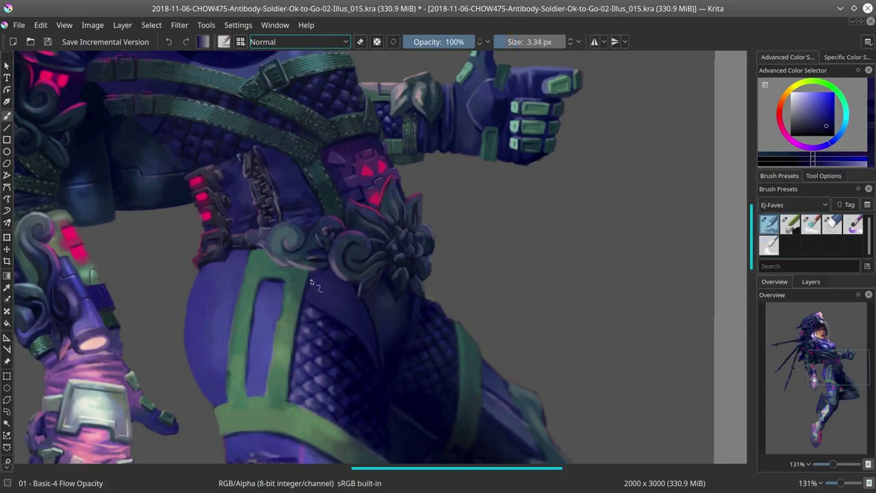
Step: Shade the hip below the buckle with sampled dark blues and lighter purples
{"action": "scroll", "coordinate": [424, 303], "scroll_direction": "down", "scroll_amount": 2}
{"action": "left_click", "coordinate": [354, 319], "text": "ctrl"}
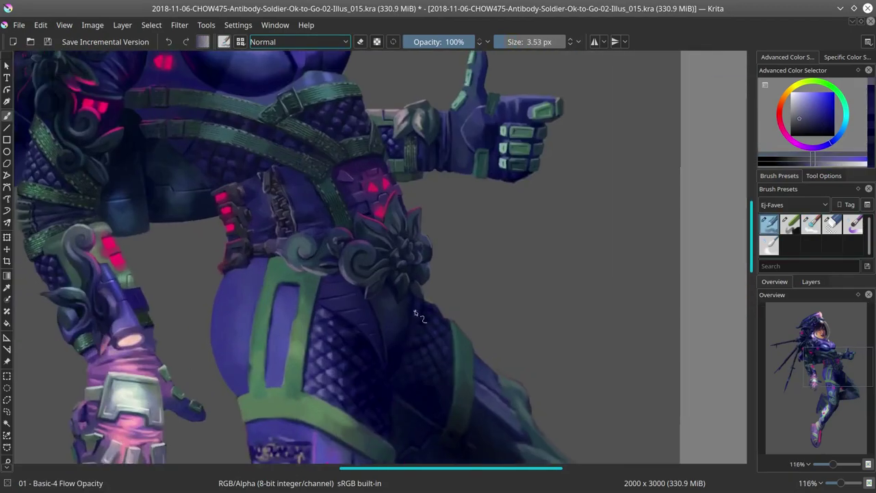
{"action": "left_click", "coordinate": [329, 307], "text": "ctrl"}
{"action": "left_click", "coordinate": [378, 345], "text": "ctrl"}
{"action": "left_click", "coordinate": [320, 306], "text": "ctrl"}
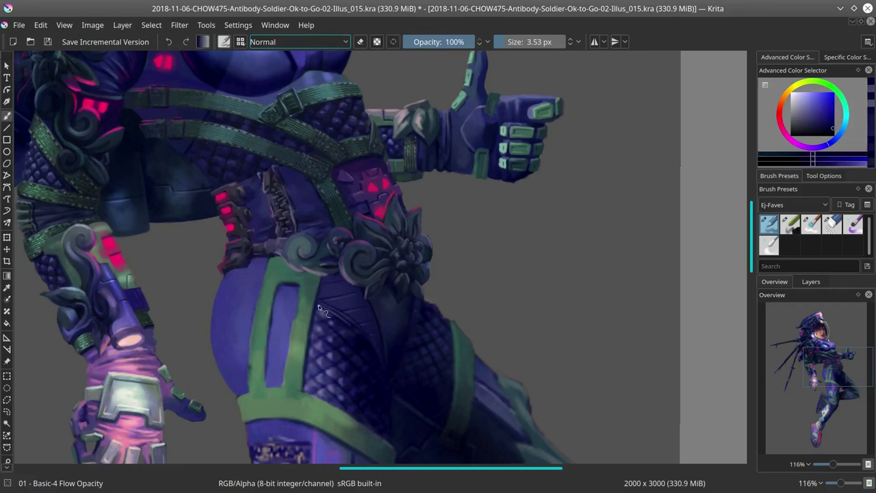
{"action": "left_click", "coordinate": [391, 337], "text": "ctrl"}
{"action": "left_click", "coordinate": [418, 329], "text": "ctrl"}
{"action": "left_click", "coordinate": [415, 327], "text": "ctrl"}
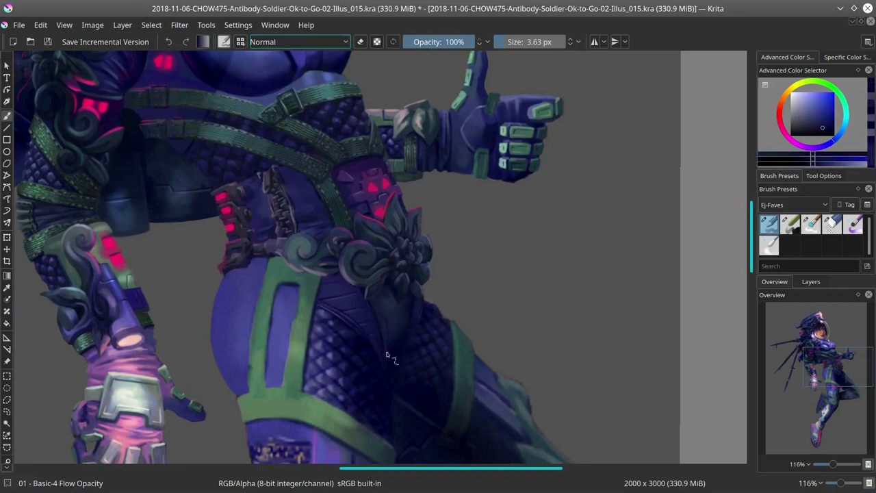
{"action": "left_click", "coordinate": [412, 347], "text": "ctrl"}
{"action": "key", "text": "2"}
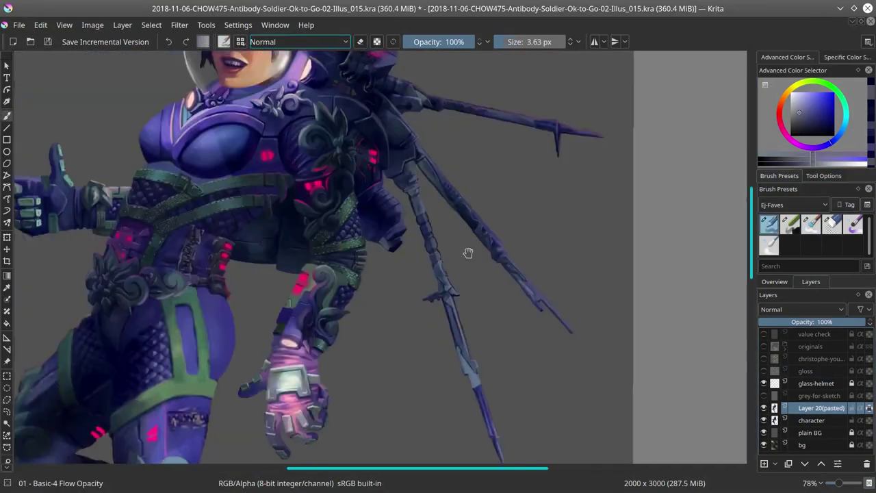
Step: Set the brush blending mode to Multiply
{"action": "left_click", "coordinate": [299, 42]}
{"action": "left_click", "coordinate": [288, 96]}
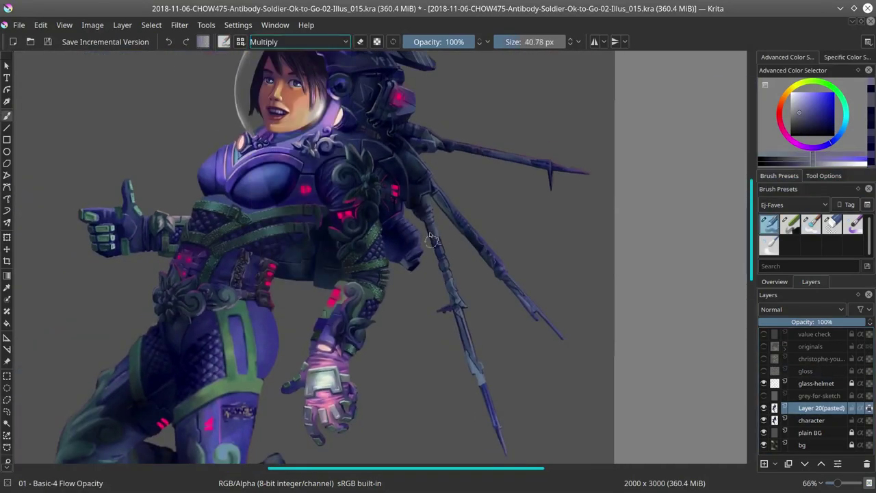
{"action": "scroll", "coordinate": [418, 151], "scroll_direction": "down", "scroll_amount": 3}
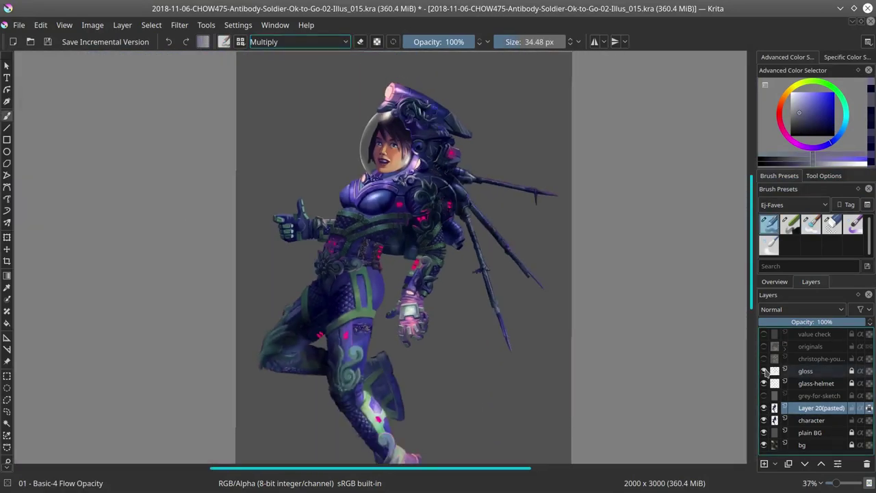
Step: Compare the pasted layer on and off, then make the gloss layer visible
{"action": "left_click", "coordinate": [764, 408]}
{"action": "left_click", "coordinate": [764, 408]}
{"action": "scroll", "coordinate": [518, 276], "scroll_direction": "up", "scroll_amount": 3}
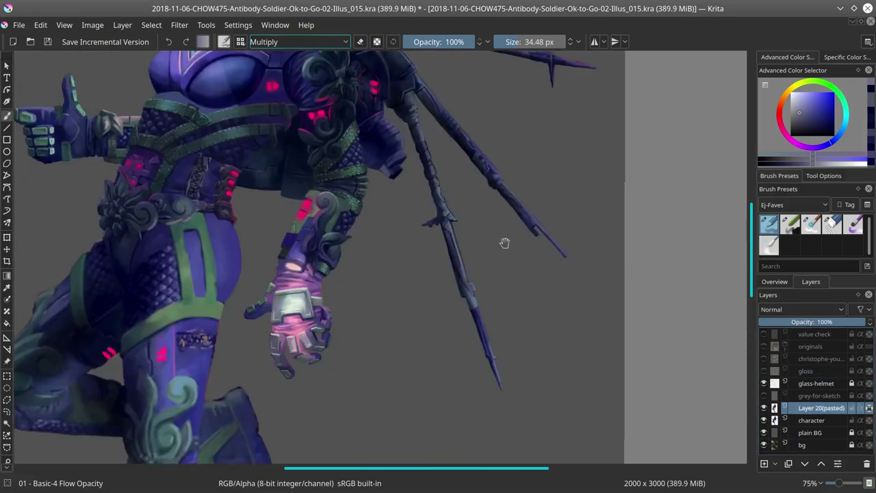
{"action": "scroll", "coordinate": [505, 242], "scroll_direction": "down", "scroll_amount": 3}
{"action": "left_click", "coordinate": [764, 371]}
{"action": "scroll", "coordinate": [624, 368], "scroll_direction": "up", "scroll_amount": 3}
{"action": "left_click_drag", "start_coordinate": [624, 368], "coordinate": [651, 421]}
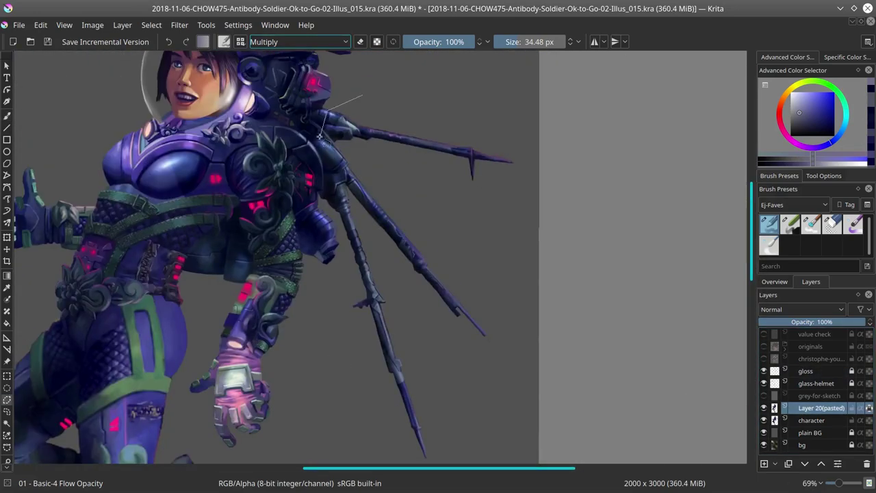
{"action": "scroll", "coordinate": [273, 116], "scroll_direction": "down", "scroll_amount": 5}
Step: Merge Layer 20 (pasted) down into the character layer and hide the gloss layer
{"action": "right_click", "coordinate": [138, 78]}
{"action": "left_click", "coordinate": [168, 82]}
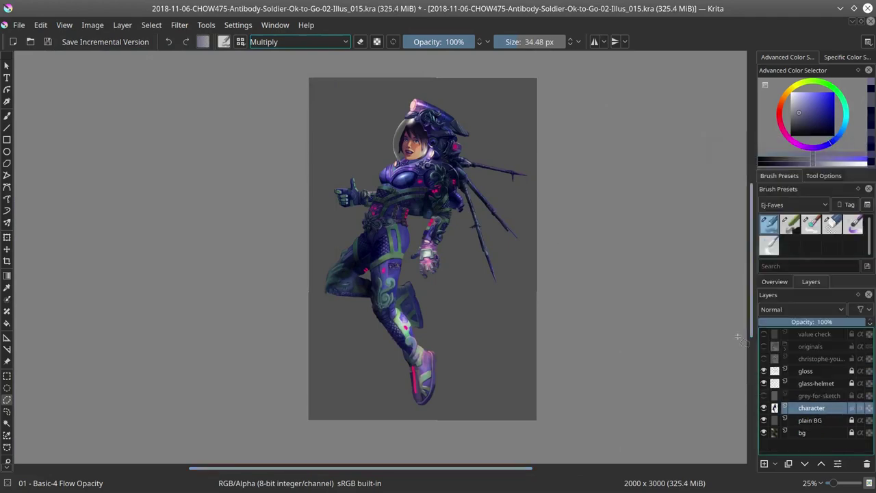
{"action": "left_click", "coordinate": [764, 371]}
{"action": "scroll", "coordinate": [510, 299], "scroll_direction": "up", "scroll_amount": 6}
Step: Trim the back spines with the round eraser, touch them up in sampled purple, then save
{"action": "mouse_move", "coordinate": [511, 300]}
{"action": "left_mouse_down"}
{"action": "mouse_move", "coordinate": [378, 172]}
{"action": "mouse_move", "coordinate": [347, 232]}
{"action": "left_mouse_up"}
{"action": "key", "text": "slash"}
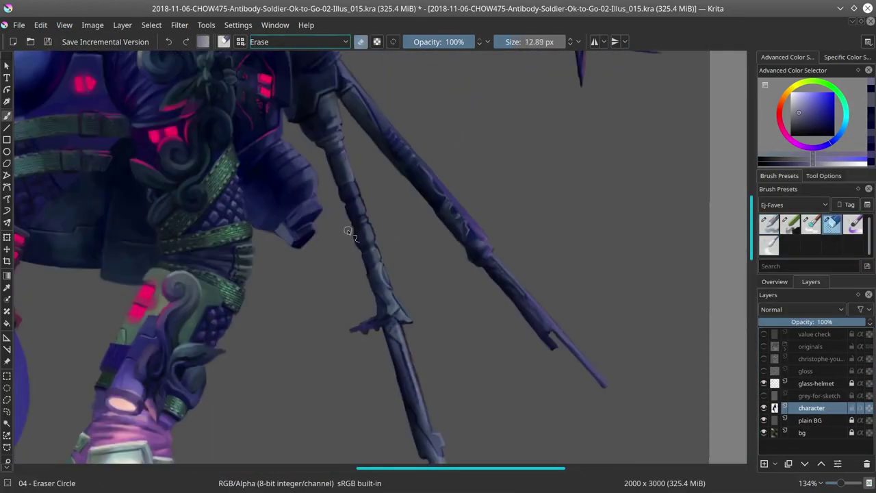
{"action": "scroll", "coordinate": [348, 231], "scroll_direction": "up", "scroll_amount": 1}
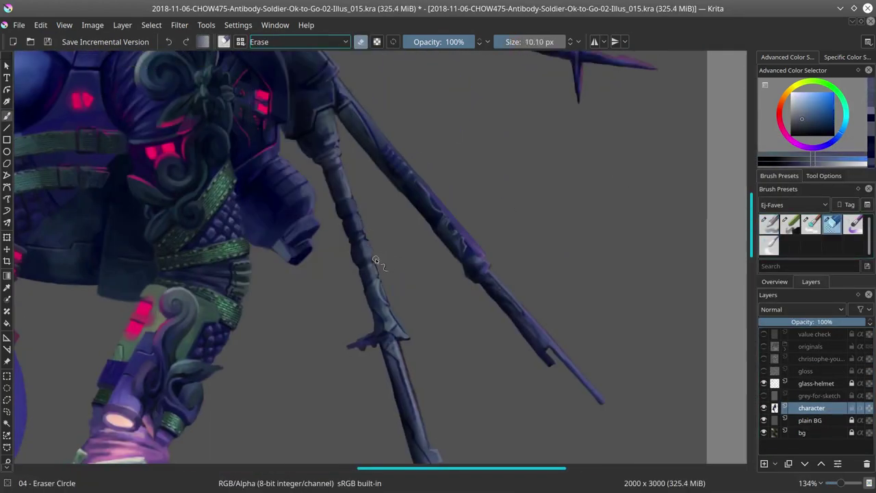
{"action": "key", "text": "slash"}
{"action": "scroll", "coordinate": [376, 260], "scroll_direction": "down", "scroll_amount": 5}
{"action": "left_click", "coordinate": [443, 379], "text": "ctrl"}
{"action": "scroll", "coordinate": [394, 261], "scroll_direction": "right", "scroll_amount": 3}
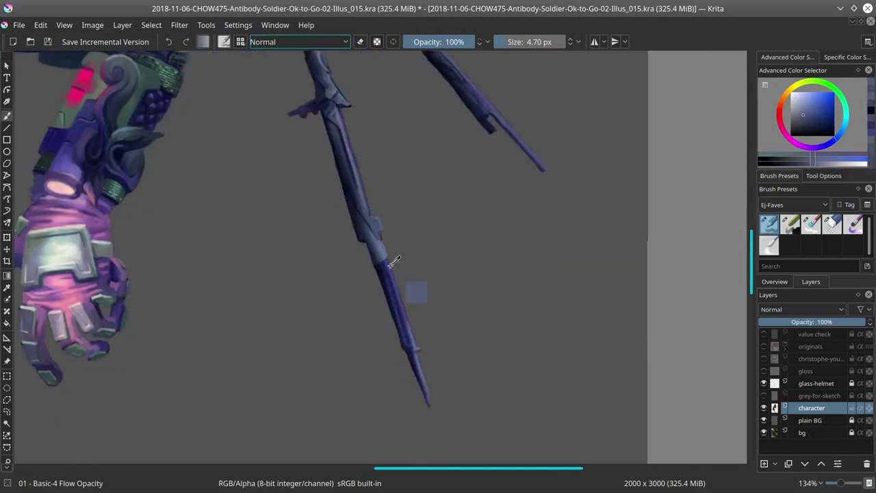
{"action": "left_click", "coordinate": [393, 261], "text": "ctrl"}
{"action": "scroll", "coordinate": [557, 301], "scroll_direction": "down", "scroll_amount": 8}
{"action": "key", "text": "ctrl+s"}
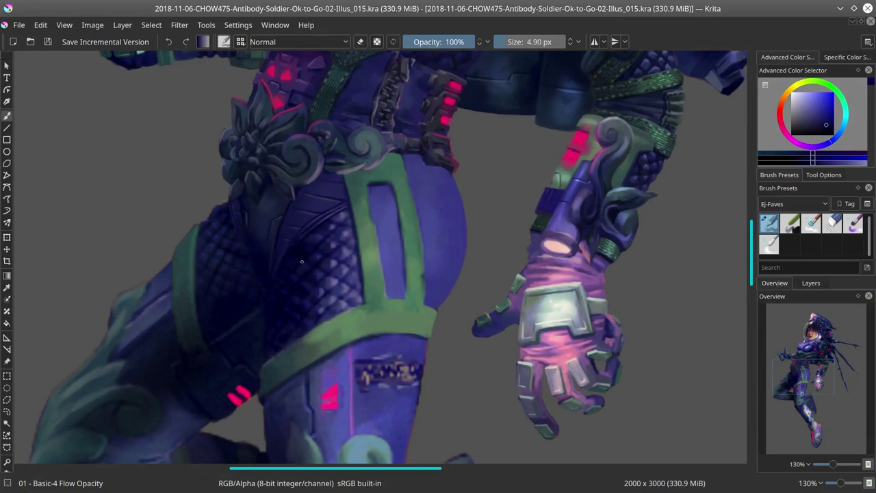
Step: Enlarge the brush and shade the thigh, alternating Basic-4 and Blender Textured Soft brushes
{"action": "mouse_move", "coordinate": [301, 260]}
{"action": "left_mouse_down", "text": "shift"}
{"action": "mouse_move", "coordinate": [319, 262]}
{"action": "mouse_move", "coordinate": [283, 286]}
{"action": "mouse_move", "coordinate": [269, 309]}
{"action": "left_mouse_up", "text": "shift"}
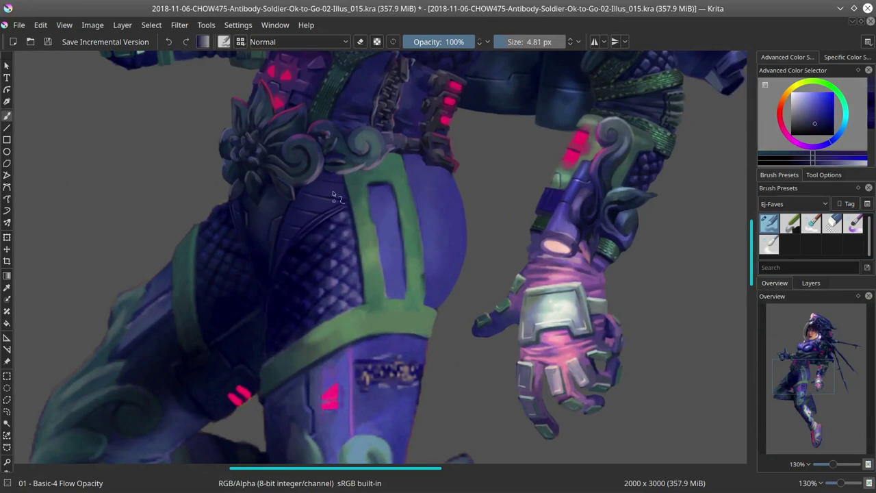
{"action": "left_click", "coordinate": [278, 305], "text": "ctrl"}
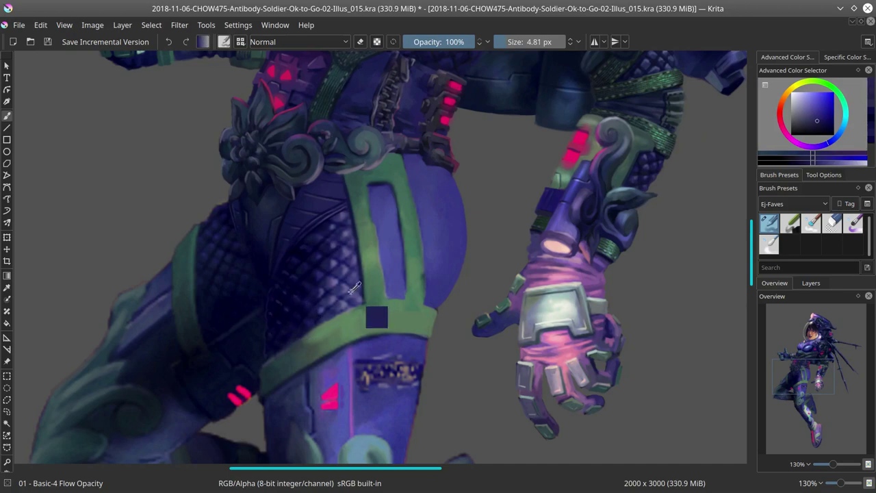
{"action": "left_click_drag", "start_coordinate": [289, 334], "coordinate": [324, 326], "text": "ctrl"}
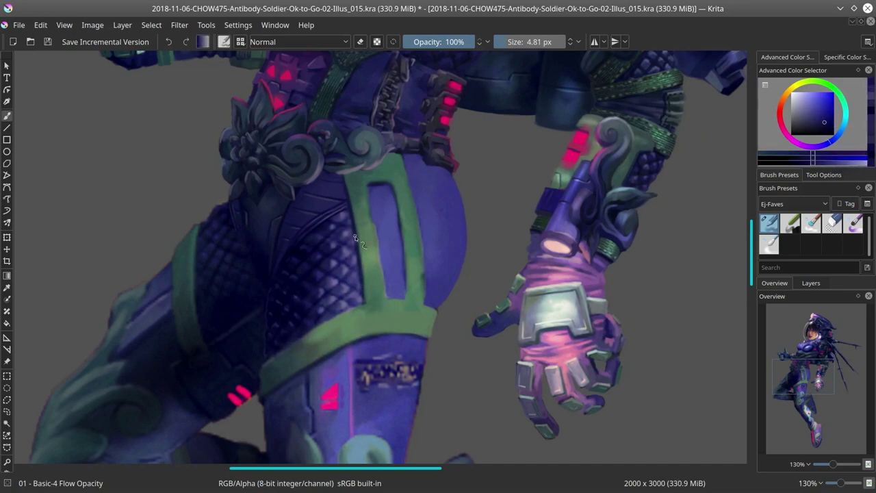
{"action": "left_click_drag", "start_coordinate": [320, 253], "coordinate": [332, 228], "text": "ctrl"}
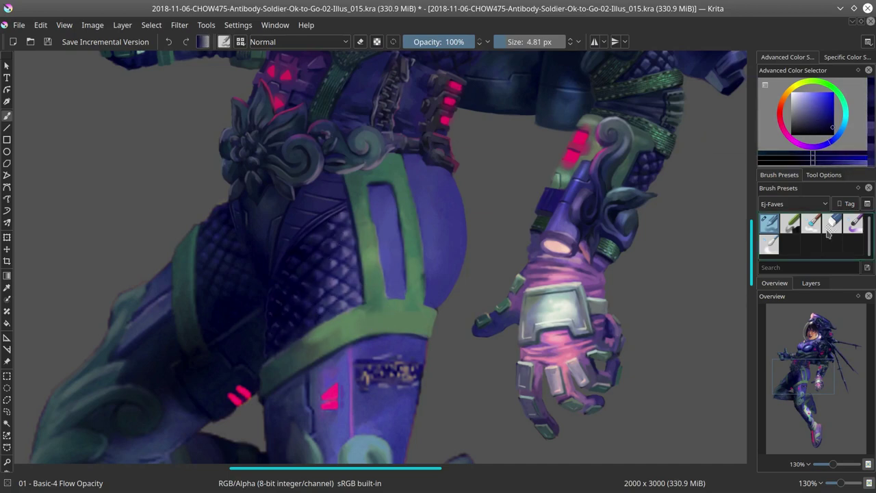
{"action": "key", "text": "slash"}
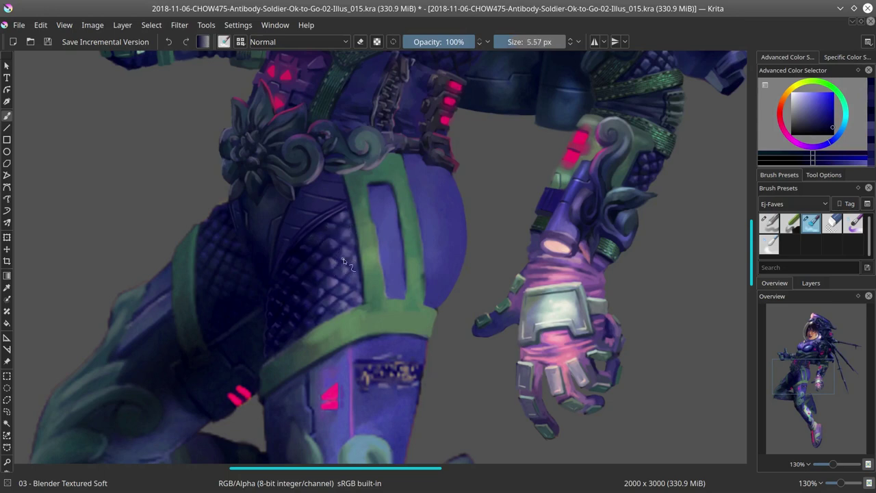
{"action": "key", "text": "slash"}
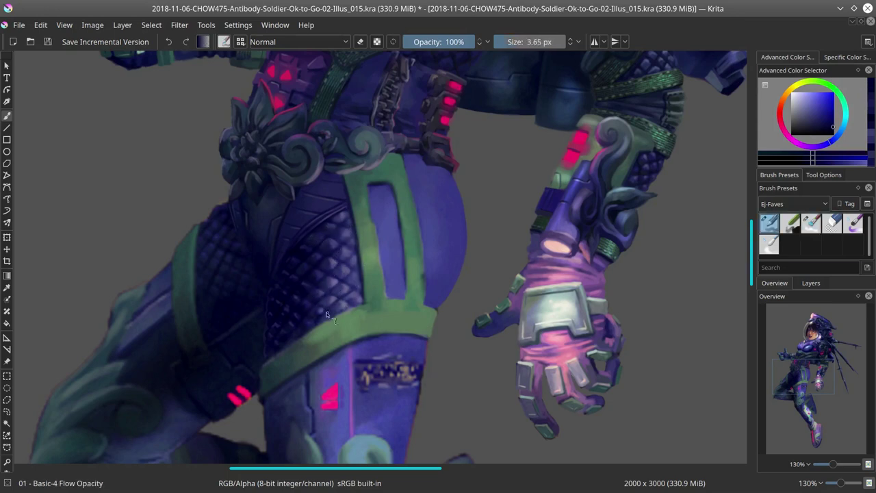
{"action": "key", "text": "slash"}
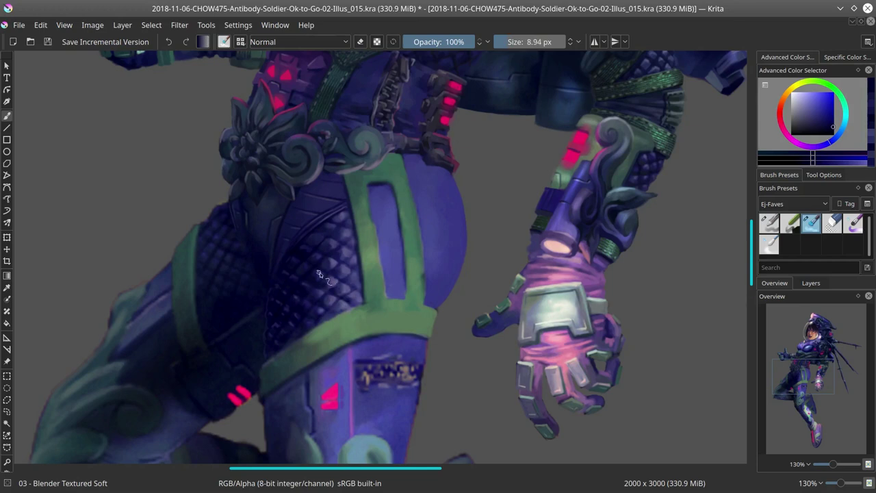
{"action": "key", "text": "slash"}
Step: Paint darker blue shading beside the green thigh strap, re-sampling blues and strap green
{"action": "left_click", "coordinate": [299, 283], "text": "ctrl"}
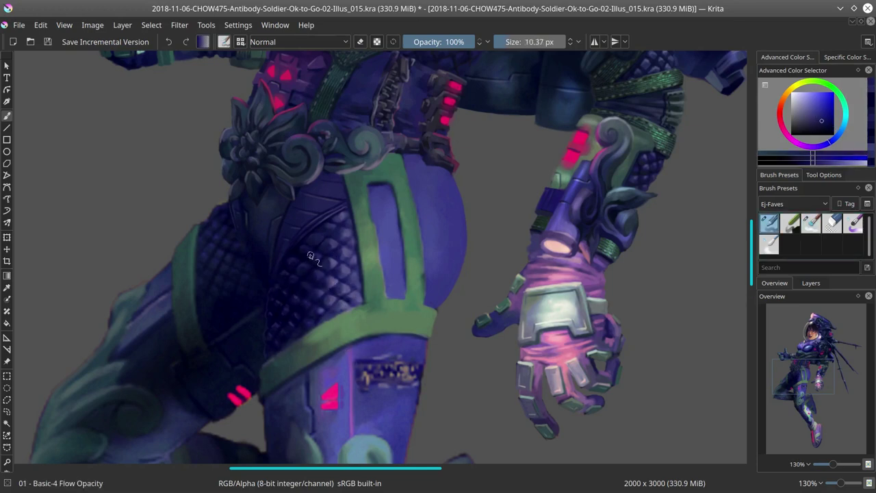
{"action": "key", "text": "slash"}
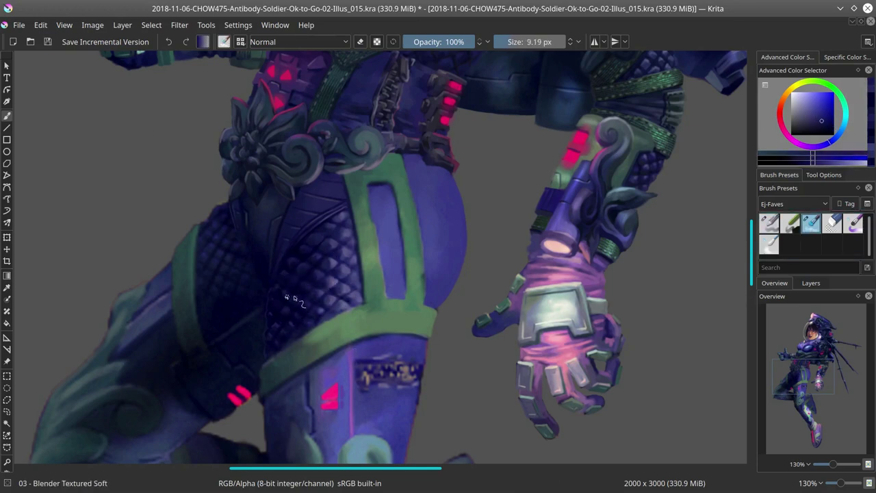
{"action": "key", "text": "slash"}
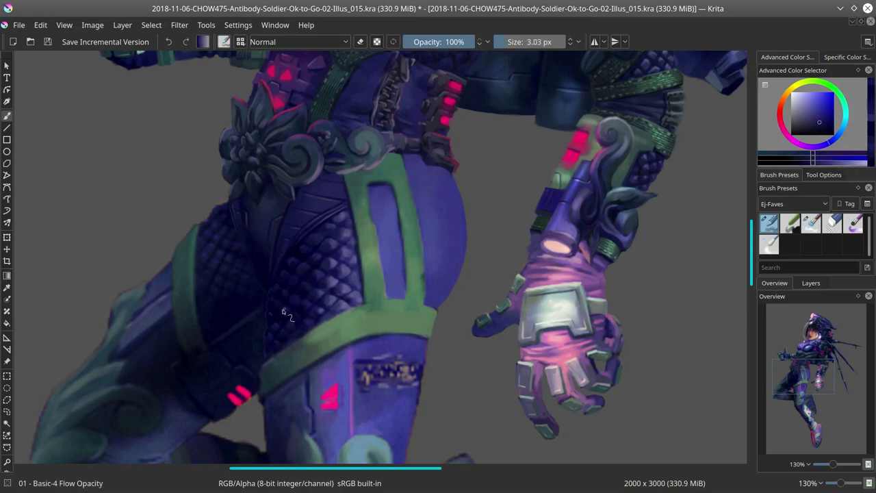
{"action": "left_click", "coordinate": [318, 283], "text": "ctrl"}
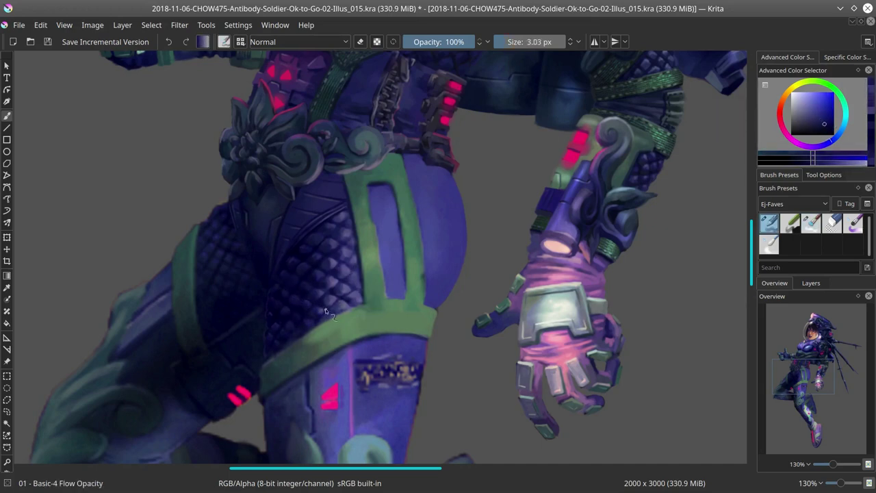
{"action": "left_click", "coordinate": [366, 271], "text": "ctrl"}
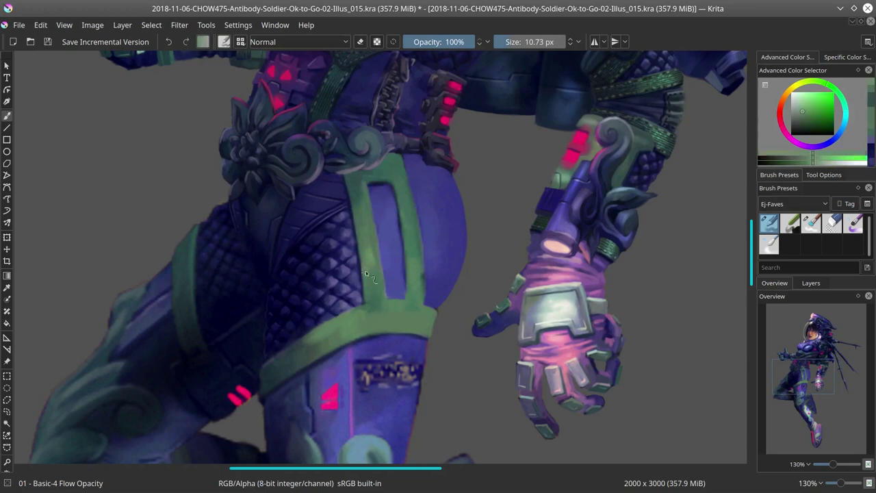
{"action": "left_click", "coordinate": [352, 310], "text": "ctrl"}
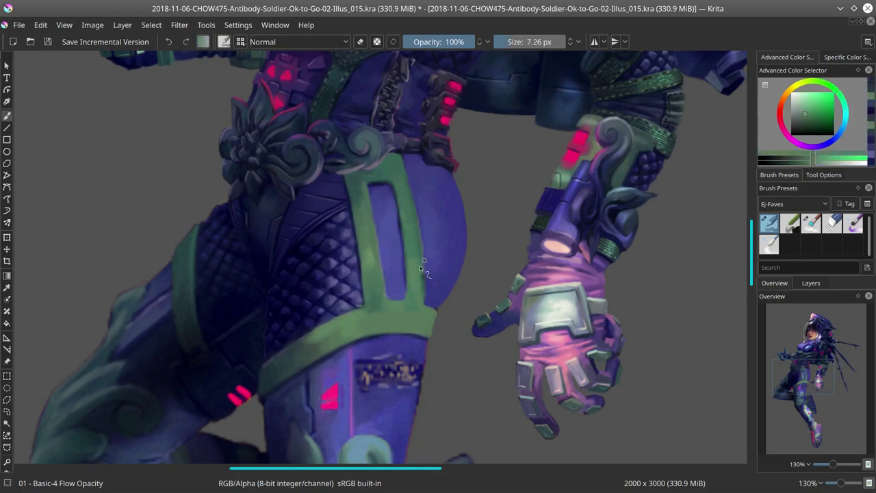
{"action": "left_click", "coordinate": [396, 209], "text": "ctrl"}
{"action": "left_click", "coordinate": [384, 241], "text": "ctrl"}
{"action": "key", "text": "bracketright"}
{"action": "key", "text": "bracketright"}
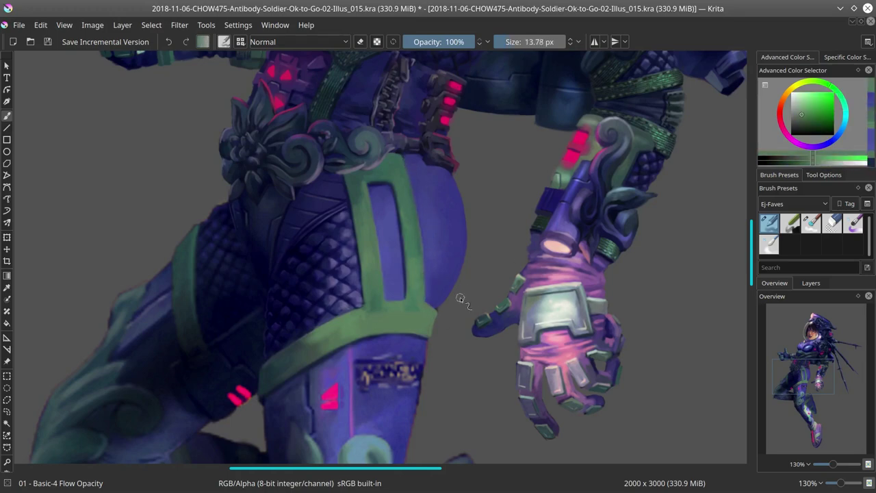
{"action": "key", "text": "bracketleft"}
{"action": "key", "text": "bracketleft"}
{"action": "key", "text": "bracketleft"}
{"action": "left_click", "coordinate": [346, 207], "text": "ctrl"}
Step: Mirror the view to check the drawing and refine the armour with sampled purples and blues
{"action": "key", "text": "m"}
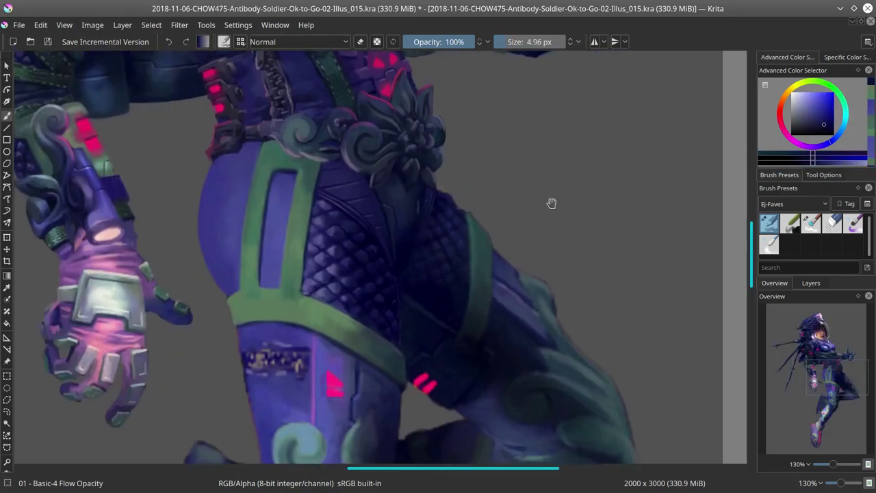
{"action": "key", "text": "bracketleft"}
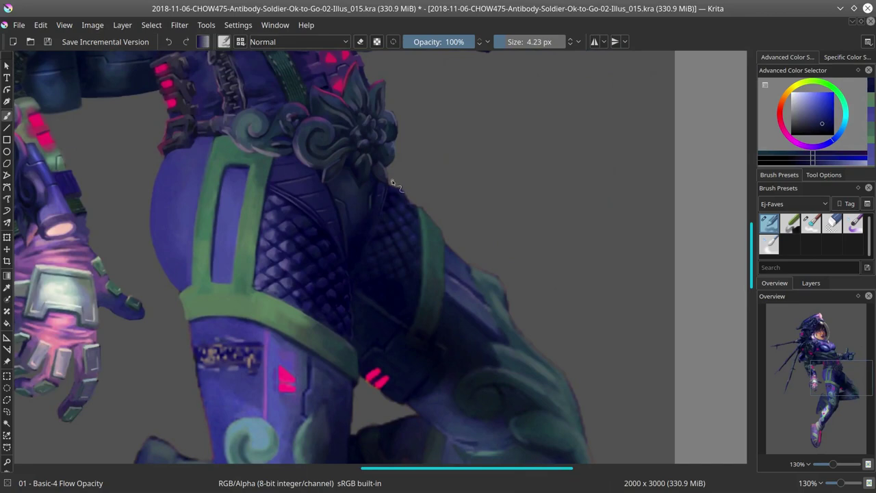
{"action": "key", "text": "slash"}
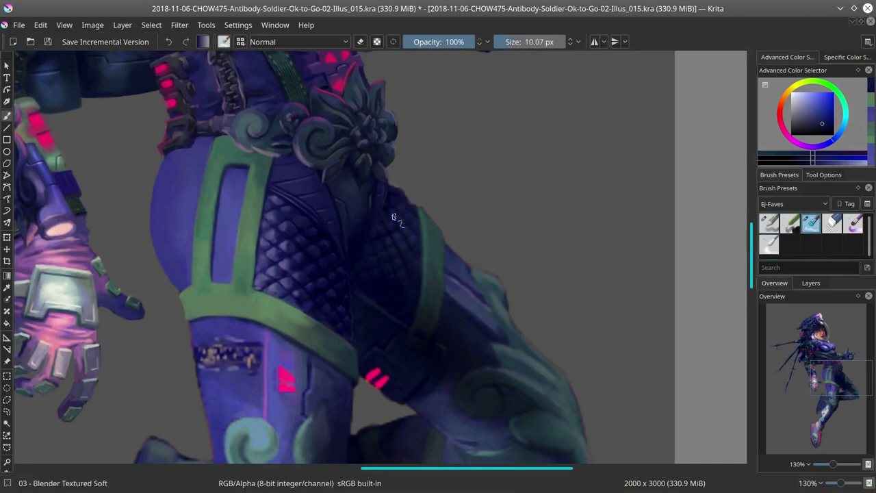
{"action": "key", "text": "slash"}
{"action": "key", "text": "bracketleft"}
{"action": "key", "text": "bracketleft"}
{"action": "left_click", "coordinate": [404, 261], "text": "ctrl"}
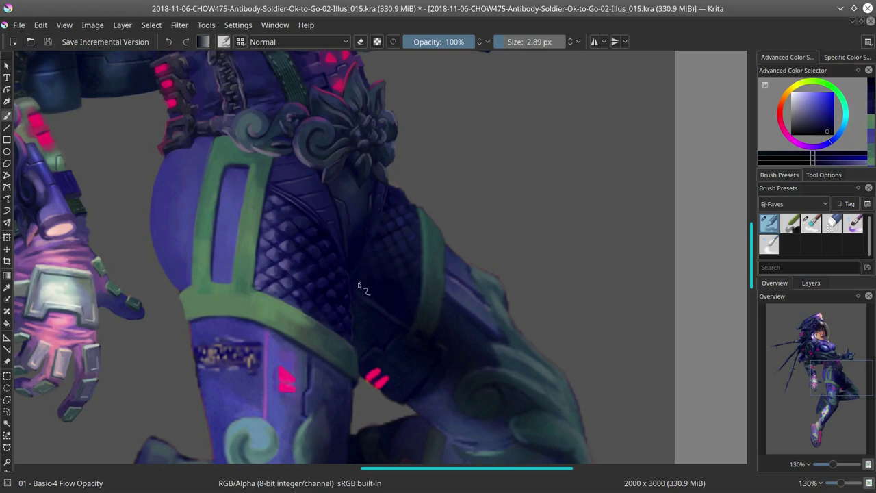
{"action": "key", "text": "e"}
{"action": "key", "text": "e"}
{"action": "left_click", "coordinate": [411, 196], "text": "ctrl"}
{"action": "left_click", "coordinate": [386, 253], "text": "ctrl"}
{"action": "key", "text": "bracketright"}
{"action": "key", "text": "bracketright"}
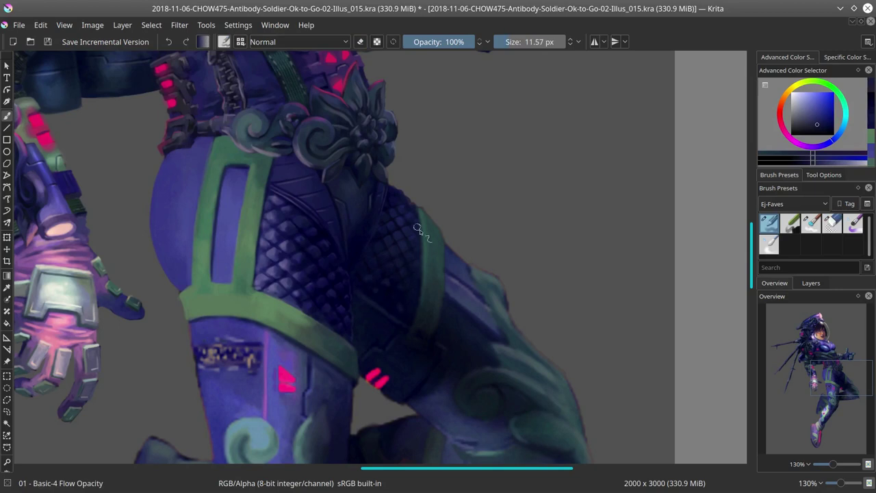
{"action": "left_click", "coordinate": [395, 248], "text": "ctrl"}
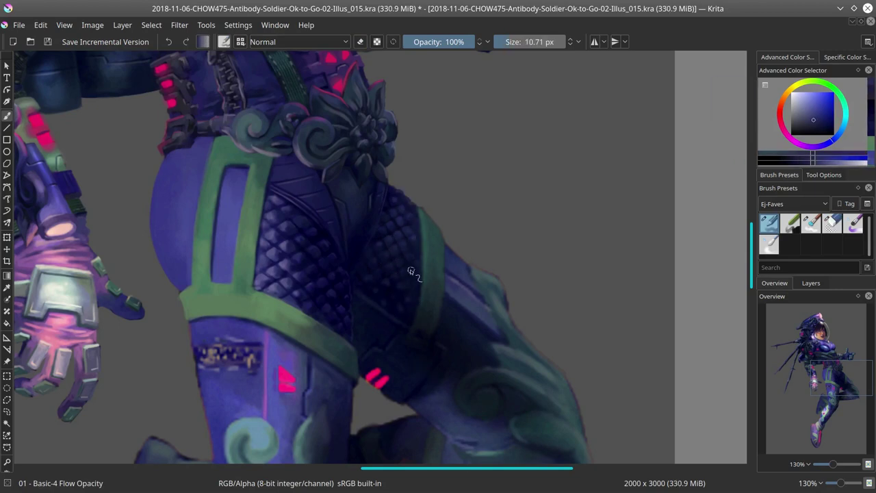
Step: Blend the hip armour shading with the soft textured brush and save the painting
{"action": "key", "text": "slash"}
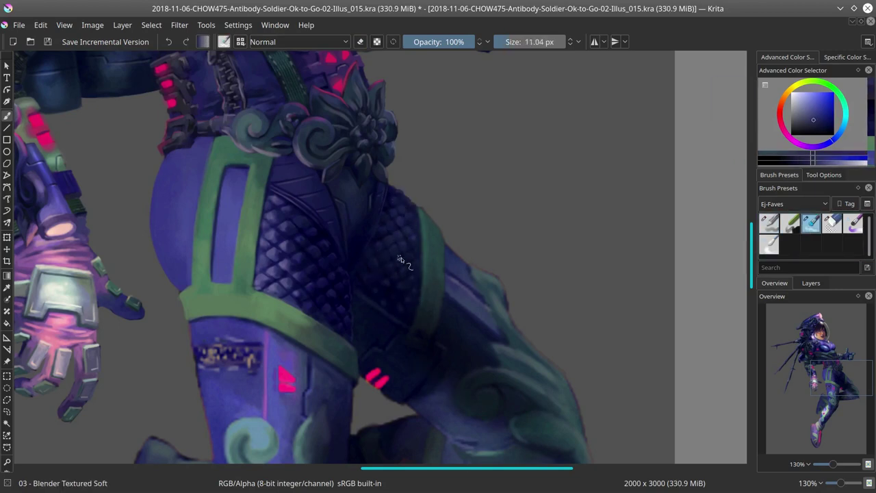
{"action": "left_click", "coordinate": [360, 275], "text": "ctrl"}
{"action": "key", "text": "slash"}
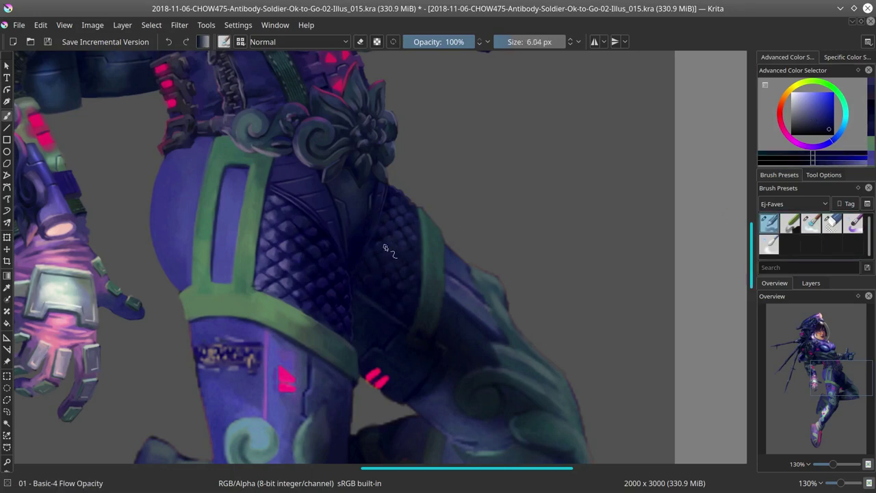
{"action": "key", "text": "2"}
{"action": "scroll", "coordinate": [482, 213], "scroll_direction": "up", "scroll_amount": 5}
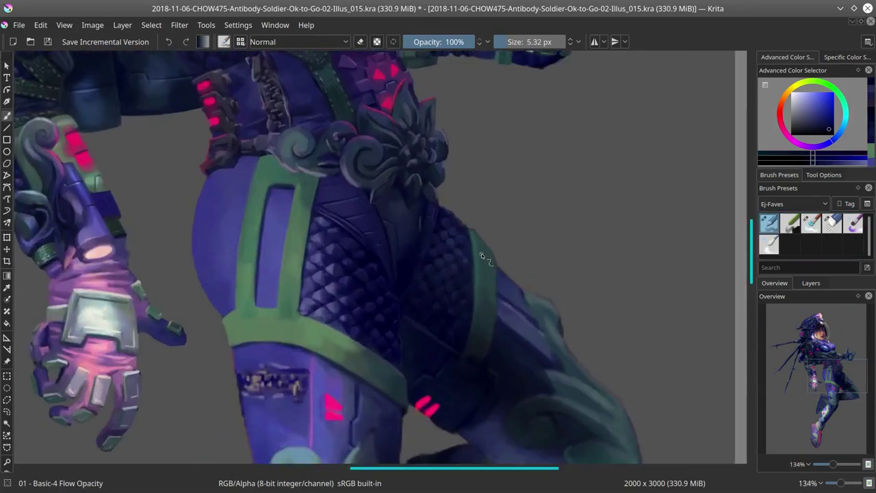
{"action": "key", "text": "slash"}
{"action": "key", "text": "slash"}
{"action": "left_click", "coordinate": [410, 228], "text": "ctrl"}
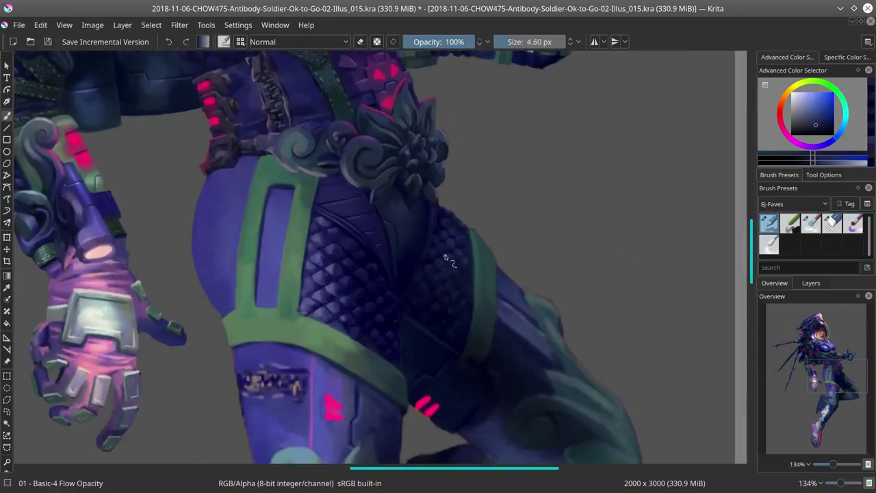
{"action": "scroll", "coordinate": [424, 247], "scroll_direction": "down", "scroll_amount": 8}
{"action": "key", "text": "ctrl+s"}
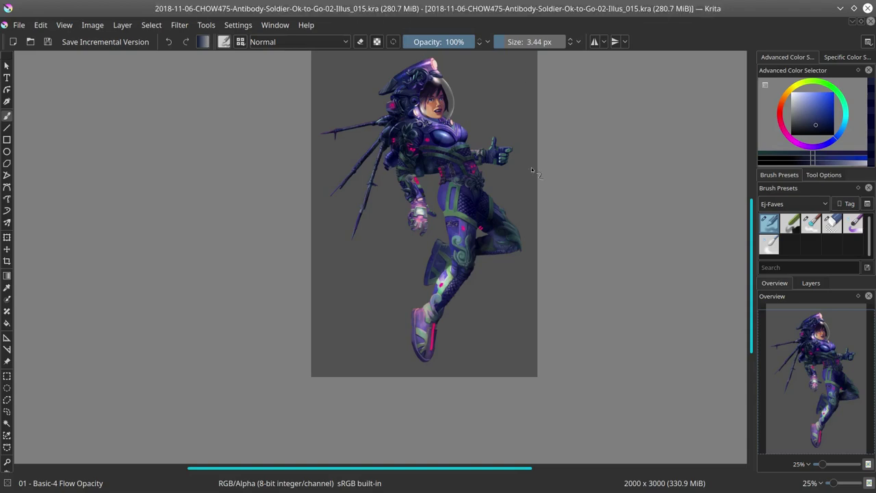
Step: Widen the green thigh strap over the blue beside it using sampled strap green
{"action": "scroll", "coordinate": [531, 167], "scroll_direction": "up", "scroll_amount": 6}
{"action": "left_click", "coordinate": [350, 186], "text": "ctrl"}
{"action": "left_click", "coordinate": [345, 240], "text": "ctrl"}
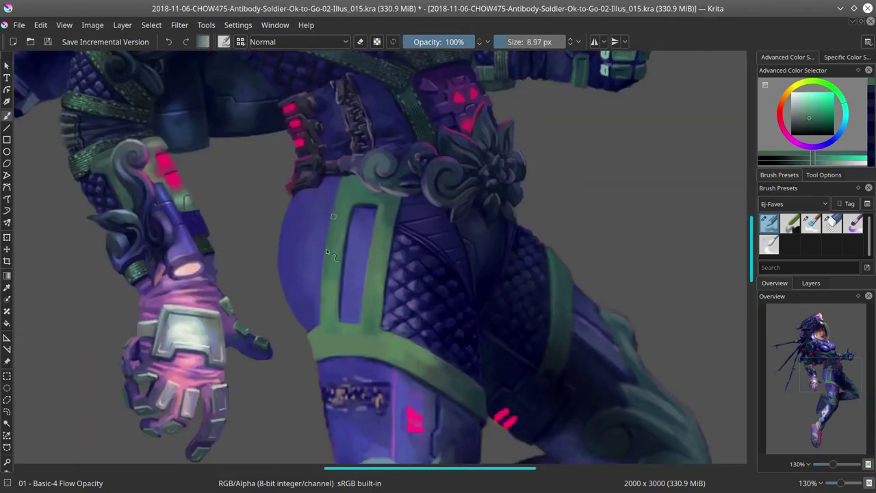
{"action": "left_click_drag", "start_coordinate": [327, 283], "coordinate": [321, 315]}
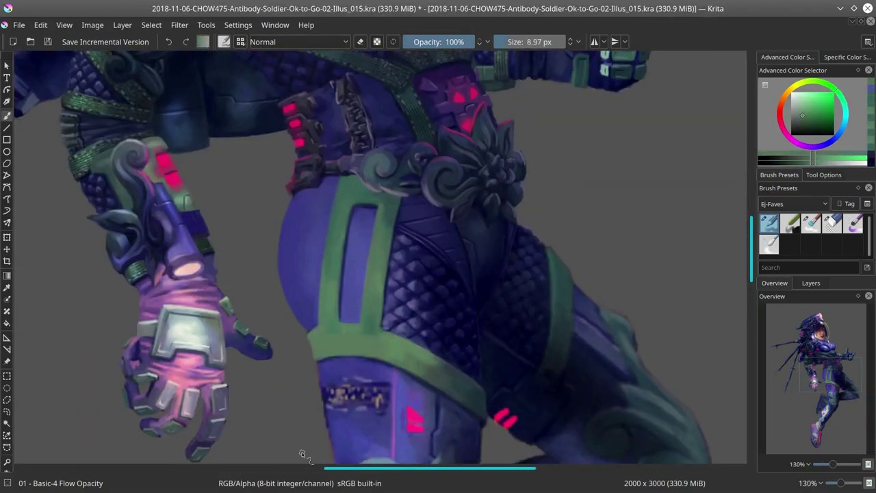
{"action": "left_click_drag", "start_coordinate": [401, 355], "coordinate": [327, 302]}
Step: Sample dark blues and light purple from the armour and shrink the brush for detail work
{"action": "key", "text": "bracketright"}
{"action": "left_click", "coordinate": [356, 321], "text": "ctrl"}
{"action": "key", "text": "bracketleft"}
{"action": "left_click", "coordinate": [414, 350], "text": "ctrl"}
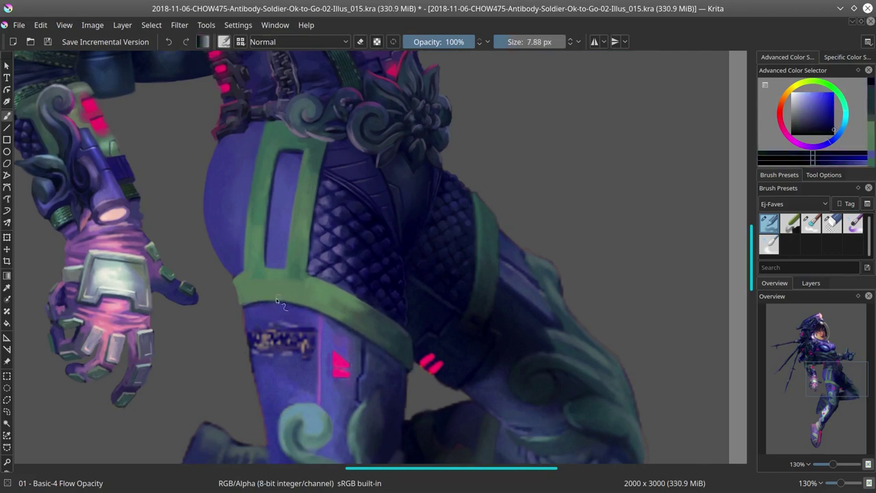
{"action": "left_click", "coordinate": [381, 352], "text": "ctrl"}
{"action": "left_click", "coordinate": [346, 285], "text": "ctrl"}
{"action": "key", "text": "bracketleft"}
{"action": "left_click", "coordinate": [356, 294], "text": "ctrl"}
{"action": "left_click", "coordinate": [827, 234]}
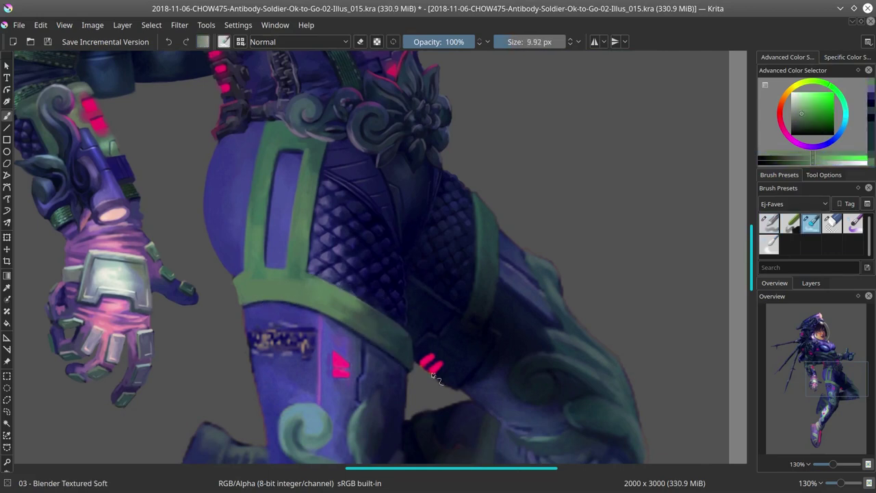
{"action": "key", "text": "slash"}
{"action": "left_click", "coordinate": [394, 294], "text": "ctrl"}
Step: With a 5 px dark blue-purple brush, paint and undo a stray strap stroke, then save
{"action": "key", "text": "bracketleft"}
{"action": "left_click", "coordinate": [397, 293], "text": "ctrl"}
{"action": "left_click", "coordinate": [401, 291], "text": "ctrl"}
{"action": "left_click", "coordinate": [402, 291], "text": "ctrl"}
{"action": "key", "text": "bracketleft"}
{"action": "key", "text": "bracketleft"}
{"action": "key", "text": "bracketleft"}
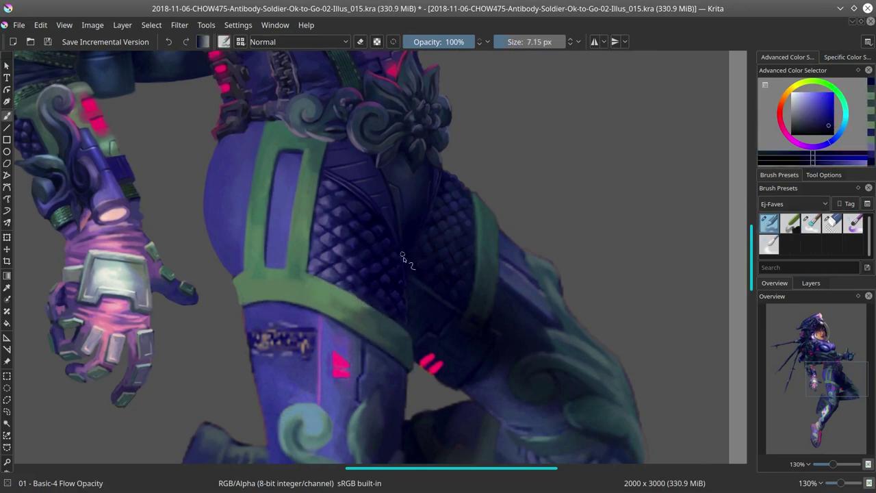
{"action": "left_click_drag", "start_coordinate": [246, 246], "coordinate": [257, 221]}
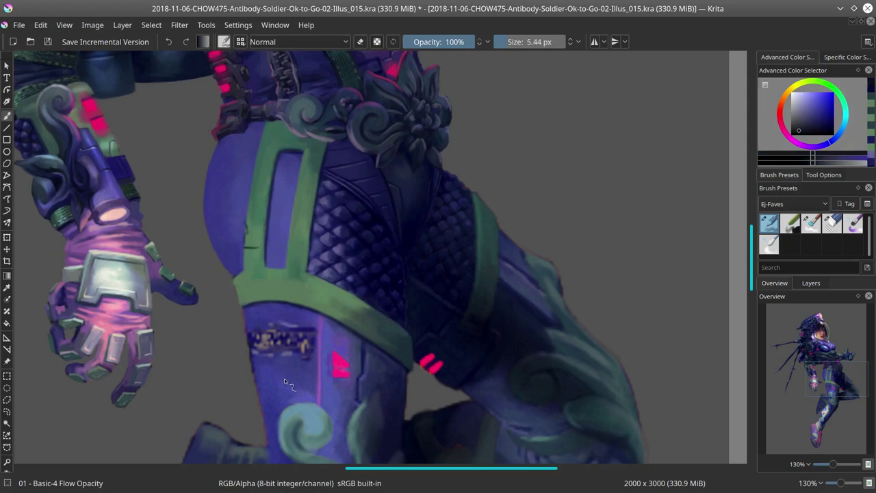
{"action": "key", "text": "ctrl+z"}
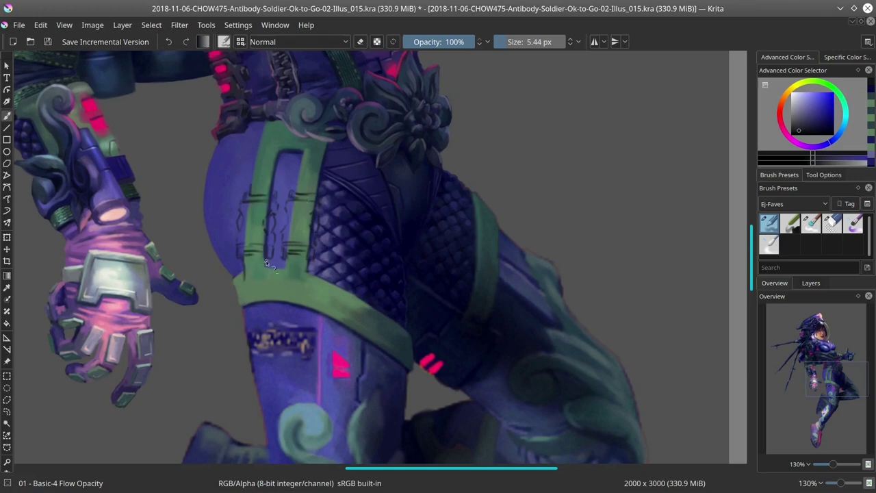
{"action": "key", "text": "ctrl+s"}
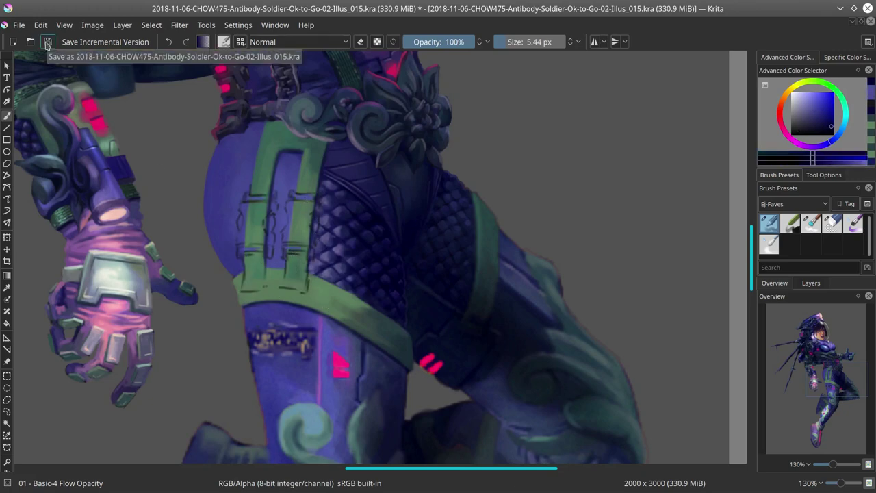
Step: Detail the thigh strap buckles with sampled teal and blues, and save again
{"action": "scroll", "coordinate": [475, 312], "scroll_direction": "down", "scroll_amount": 5}
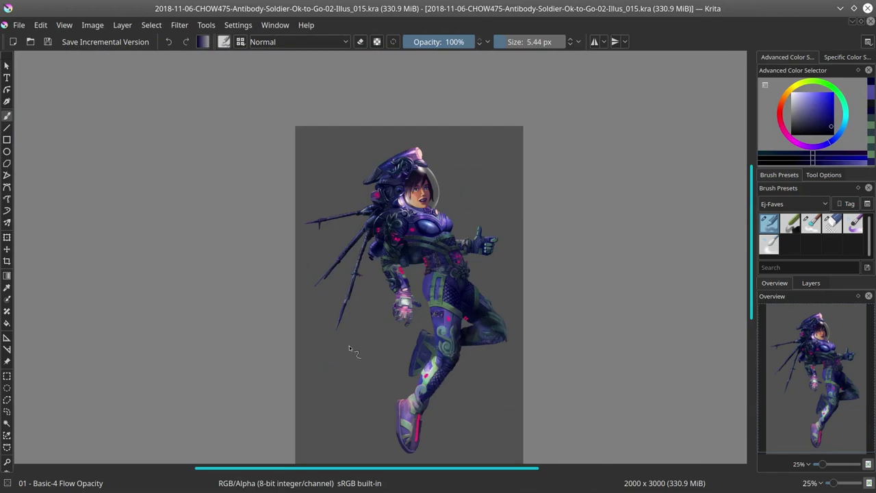
{"action": "scroll", "coordinate": [349, 346], "scroll_direction": "up", "scroll_amount": 8}
{"action": "scroll", "coordinate": [455, 236], "scroll_direction": "down", "scroll_amount": 2}
{"action": "left_click", "coordinate": [434, 313], "text": "ctrl"}
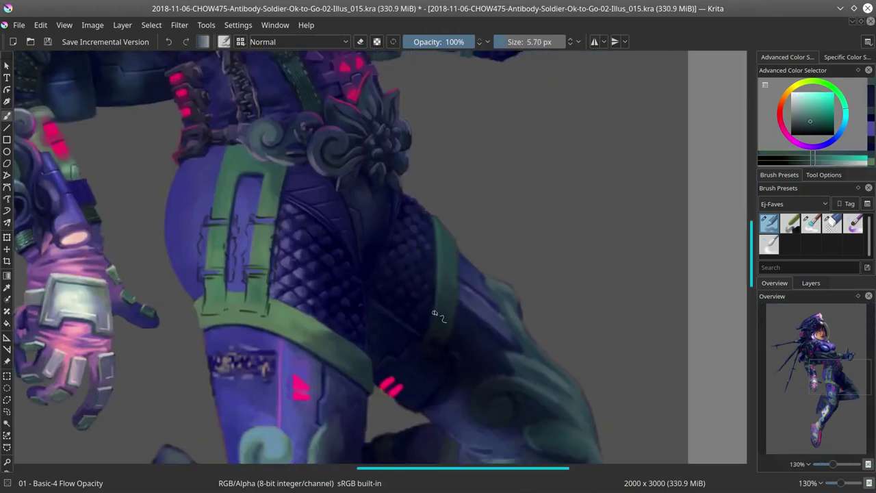
{"action": "left_click", "coordinate": [434, 313], "text": "ctrl"}
{"action": "key", "text": "bracketright"}
{"action": "left_click", "coordinate": [453, 238], "text": "ctrl"}
{"action": "left_click", "coordinate": [458, 278], "text": "ctrl"}
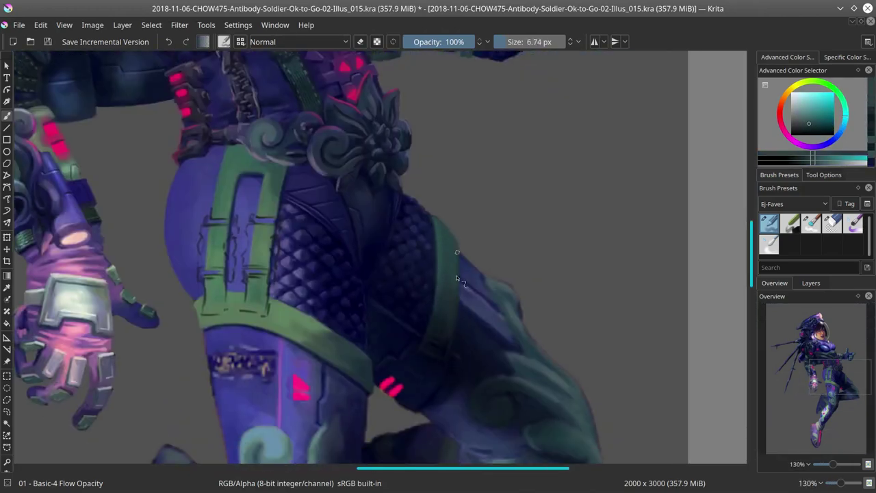
{"action": "left_click", "coordinate": [460, 298], "text": "ctrl"}
{"action": "left_click", "coordinate": [48, 43]}
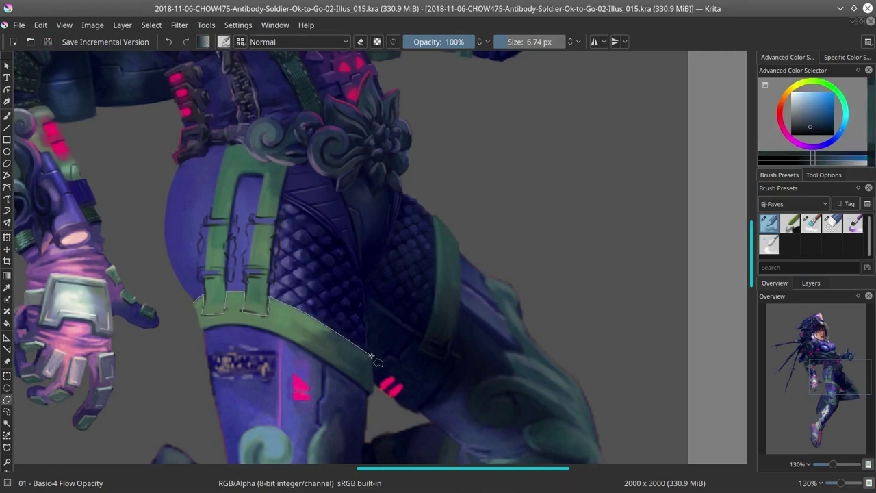
Step: Select both green thigh straps and dry-brush grey-green ribbing inside them
{"action": "left_click_drag", "start_coordinate": [199, 314], "coordinate": [200, 315]}
{"action": "mouse_move", "coordinate": [433, 217]}
{"action": "left_mouse_down"}
{"action": "mouse_move", "coordinate": [437, 259]}
{"action": "mouse_move", "coordinate": [422, 342]}
{"action": "mouse_move", "coordinate": [447, 363]}
{"action": "mouse_move", "coordinate": [463, 269]}
{"action": "mouse_move", "coordinate": [438, 218]}
{"action": "left_mouse_up"}
{"action": "key", "text": "slash"}
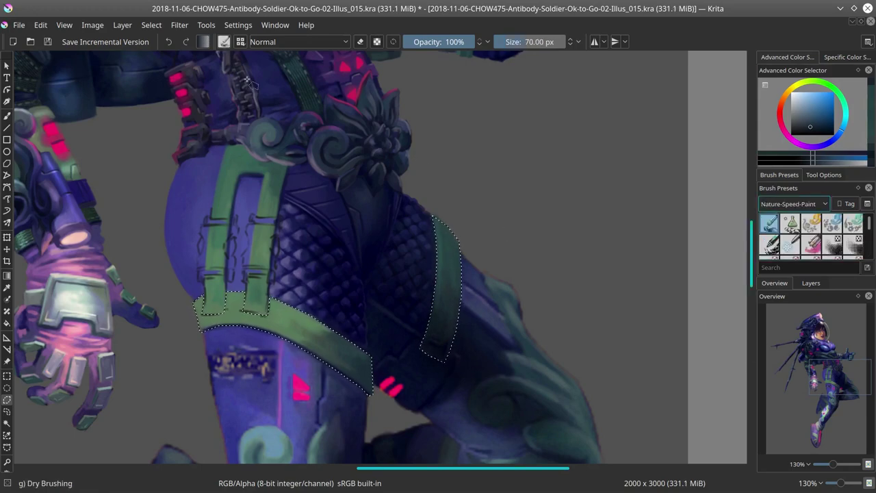
{"action": "key", "text": "F5"}
{"action": "key", "text": "F5"}
{"action": "mouse_move", "coordinate": [564, 180]}
{"action": "left_mouse_down"}
{"action": "mouse_move", "coordinate": [429, 314]}
{"action": "mouse_move", "coordinate": [309, 240]}
{"action": "left_mouse_up"}
{"action": "left_click", "coordinate": [309, 239], "text": "ctrl"}
{"action": "key", "text": "m"}
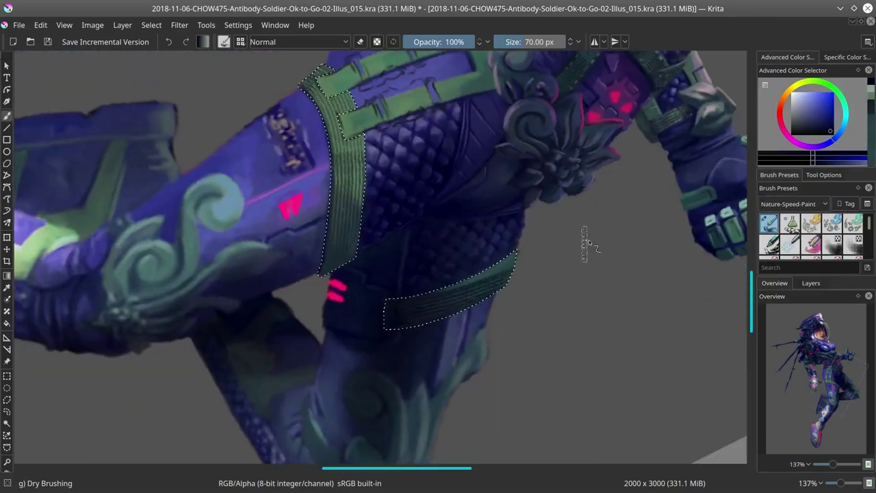
{"action": "key", "text": "m"}
{"action": "left_click_drag", "start_coordinate": [515, 275], "coordinate": [159, 53]}
Step: Clear the selection, view the whole figure and save the painting
{"action": "key", "text": "ctrl+shift+a"}
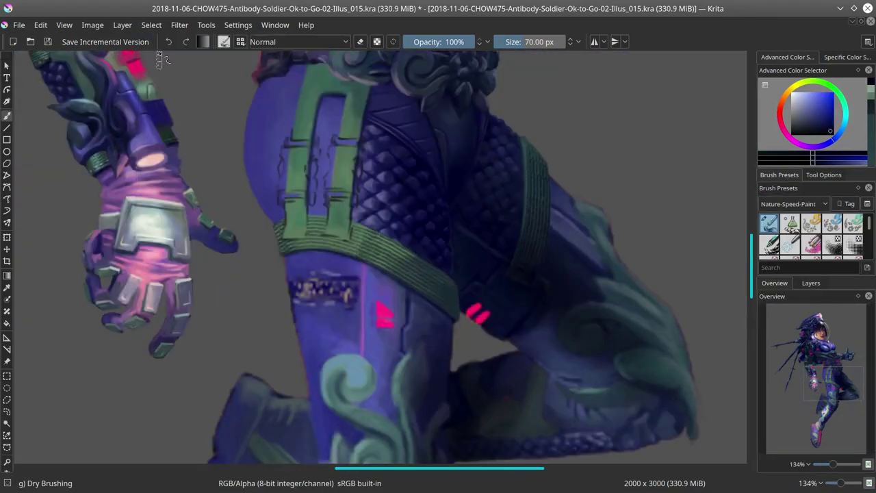
{"action": "key", "text": "2"}
{"action": "key", "text": "ctrl+s"}
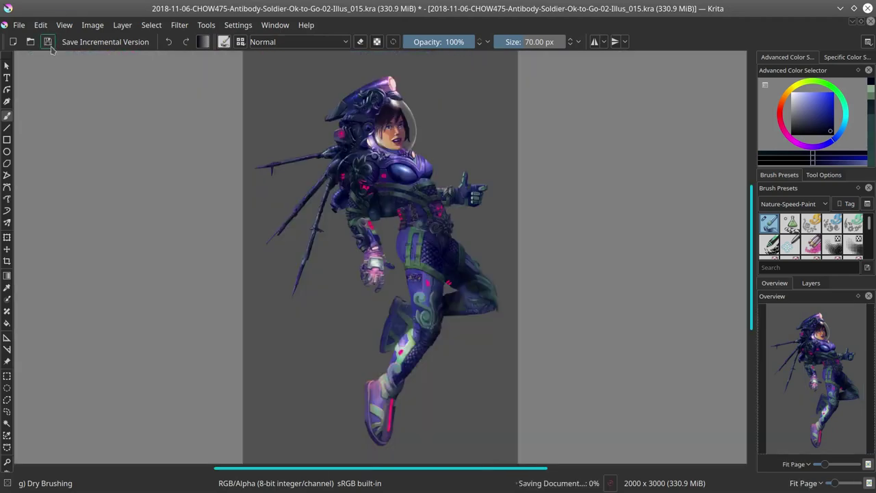
{"action": "key", "text": "/"}
{"action": "scroll", "coordinate": [423, 242], "scroll_direction": "up", "scroll_amount": 5}
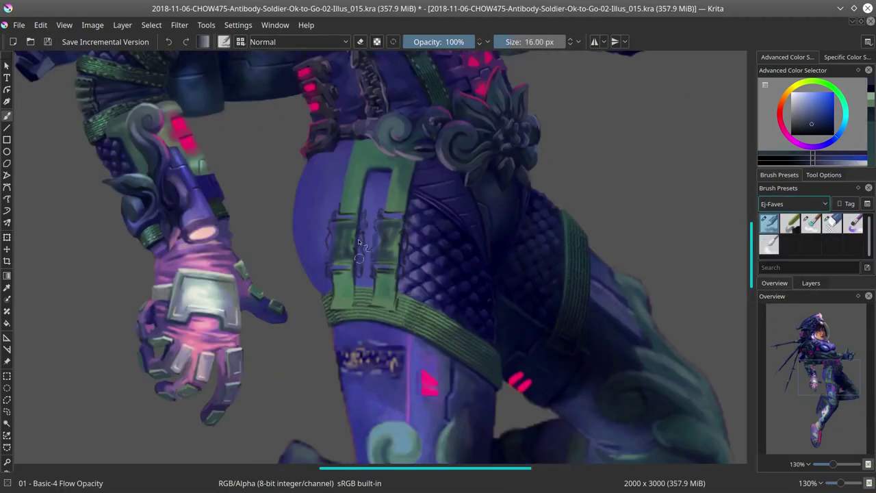
Step: Darken the buckle area on the hip strap and shape the buckles on the vertical strap
{"action": "left_click", "coordinate": [358, 239], "text": "ctrl"}
{"action": "left_click_drag", "start_coordinate": [473, 258], "coordinate": [438, 258]}
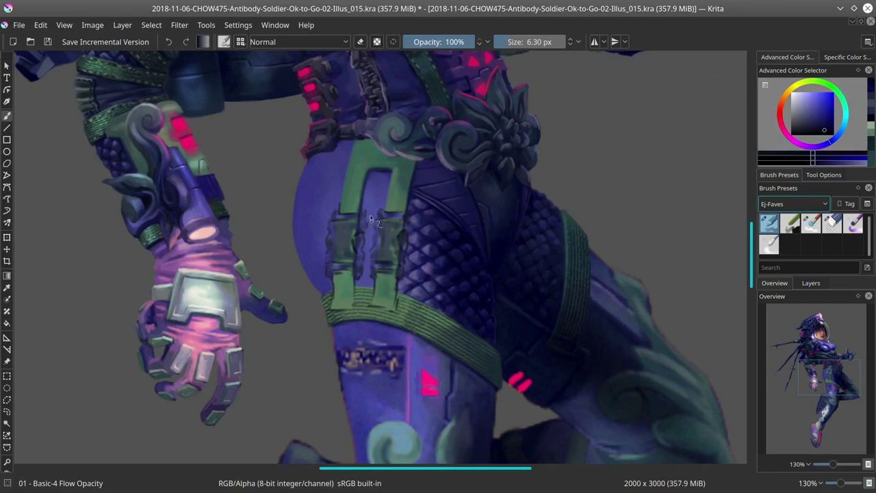
{"action": "left_click_drag", "start_coordinate": [458, 177], "coordinate": [472, 177]}
{"action": "left_click", "coordinate": [332, 228], "text": "ctrl"}
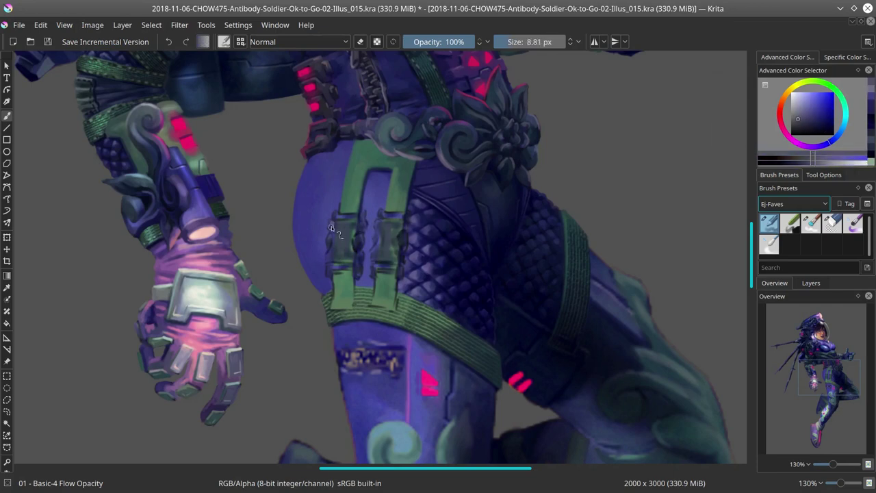
{"action": "key", "text": "slash"}
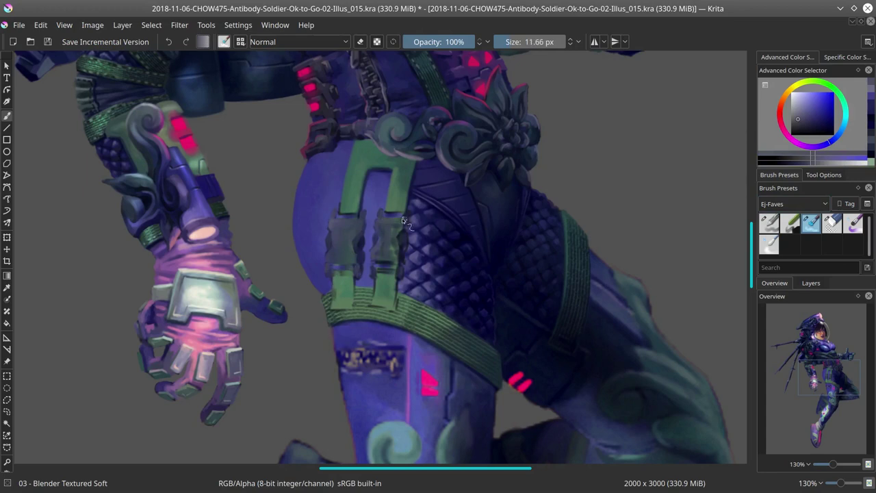
{"action": "key", "text": "slash"}
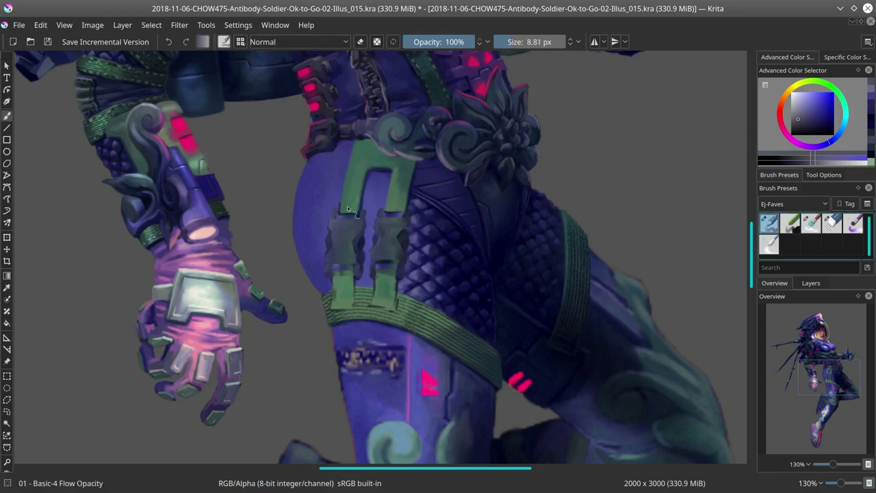
{"action": "left_click", "coordinate": [415, 164], "text": "ctrl"}
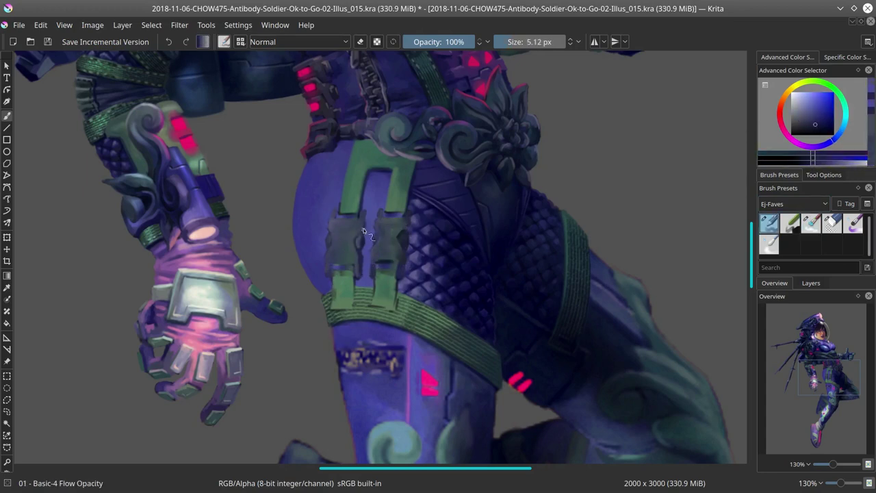
{"action": "left_click", "coordinate": [340, 220], "text": "ctrl"}
Step: Add fine green and dark blue detail to the buckles with a smaller brush
{"action": "key", "text": "bracketleft"}
{"action": "key", "text": "bracketleft"}
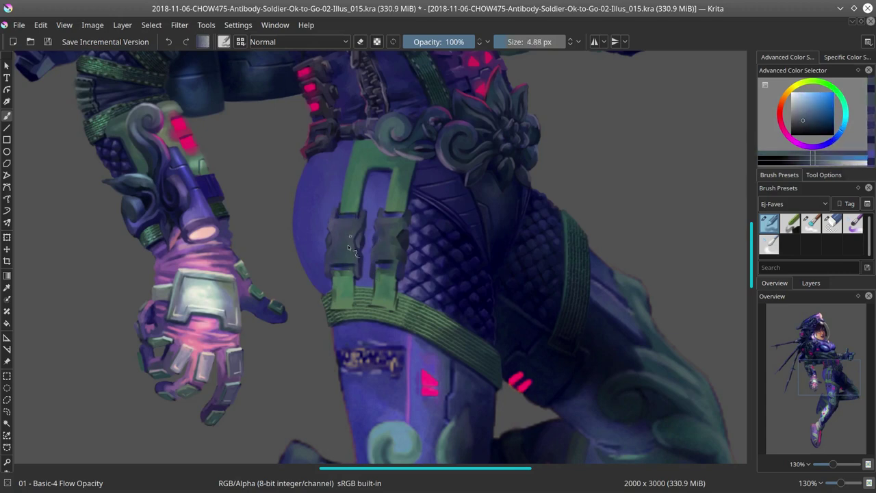
{"action": "left_click", "coordinate": [352, 316], "text": "ctrl"}
{"action": "key", "text": "bracketleft"}
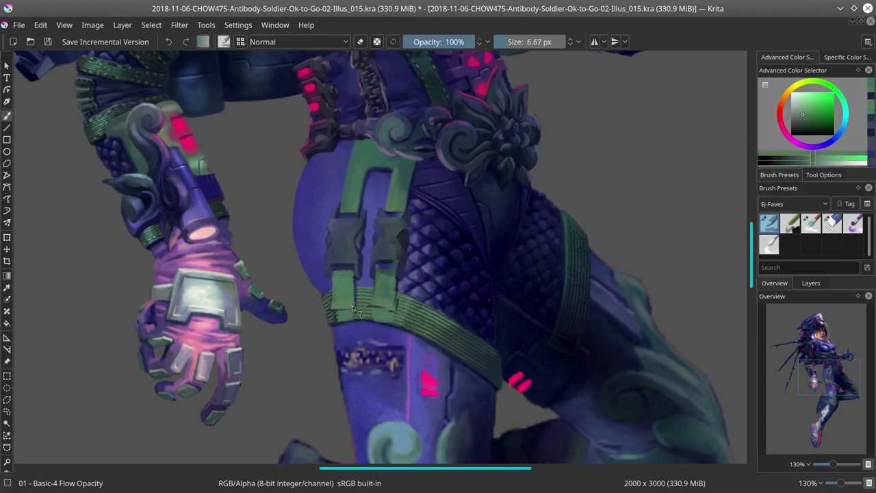
{"action": "left_click", "coordinate": [333, 209], "text": "ctrl"}
{"action": "key", "text": "bracketleft"}
{"action": "key", "text": "bracketleft"}
{"action": "key", "text": "bracketleft"}
{"action": "key", "text": "bracketleft"}
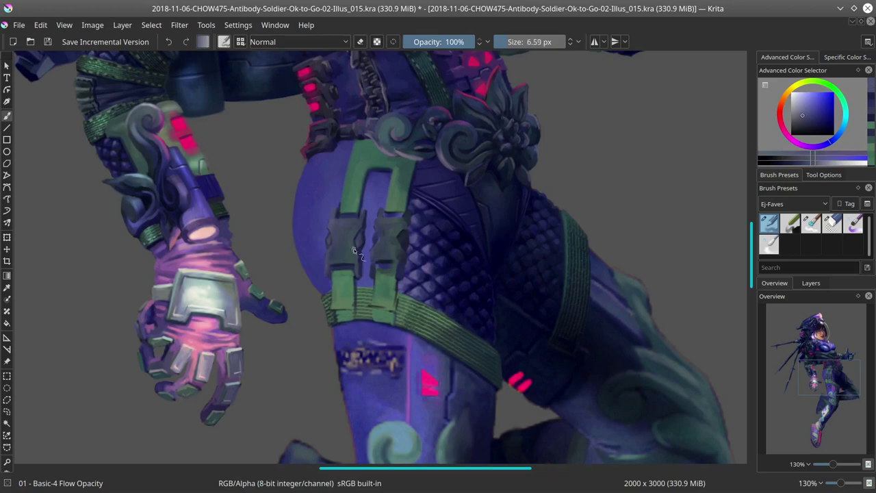
{"action": "left_click", "coordinate": [358, 221], "text": "ctrl"}
{"action": "left_click", "coordinate": [365, 257], "text": "ctrl"}
Step: Mirror the whole image horizontally, save, and fit the page in view
{"action": "left_click", "coordinate": [92, 24]}
{"action": "left_click", "coordinate": [122, 155]}
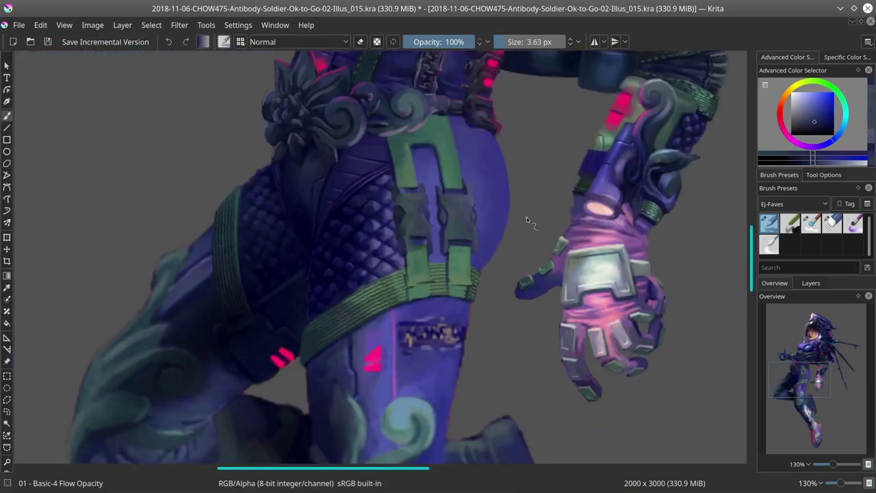
{"action": "left_click", "coordinate": [48, 43]}
{"action": "key", "text": "2"}
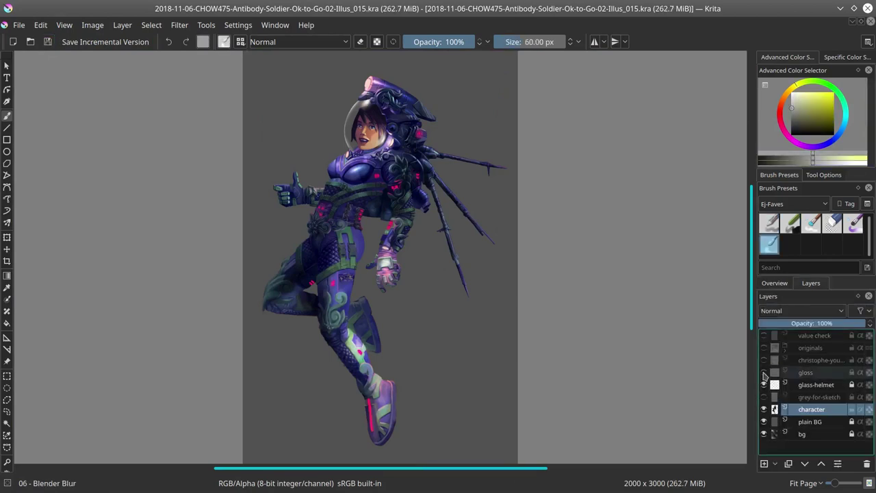
Step: Sharpen the buckle edges and paint dark blue between the buckle prongs
{"action": "left_click", "coordinate": [775, 283]}
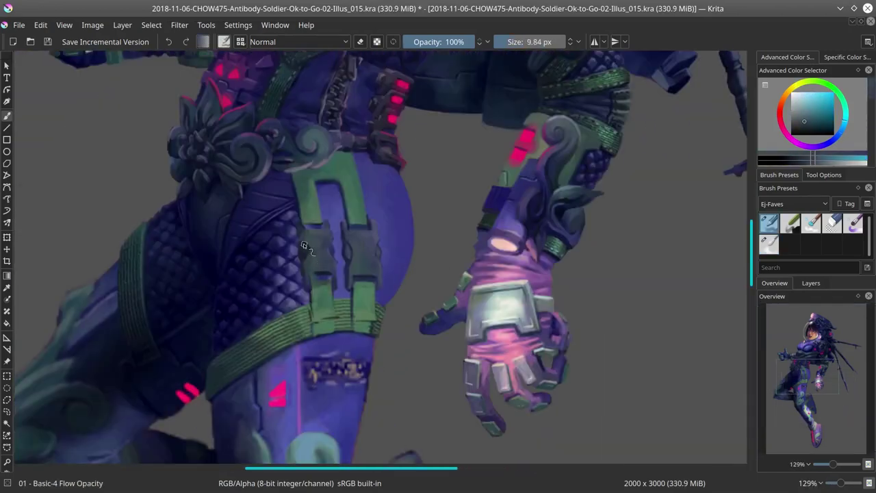
{"action": "key", "text": "["}
{"action": "key", "text": "["}
{"action": "left_click", "coordinate": [321, 226], "text": "ctrl"}
{"action": "left_click", "coordinate": [343, 277], "text": "ctrl"}
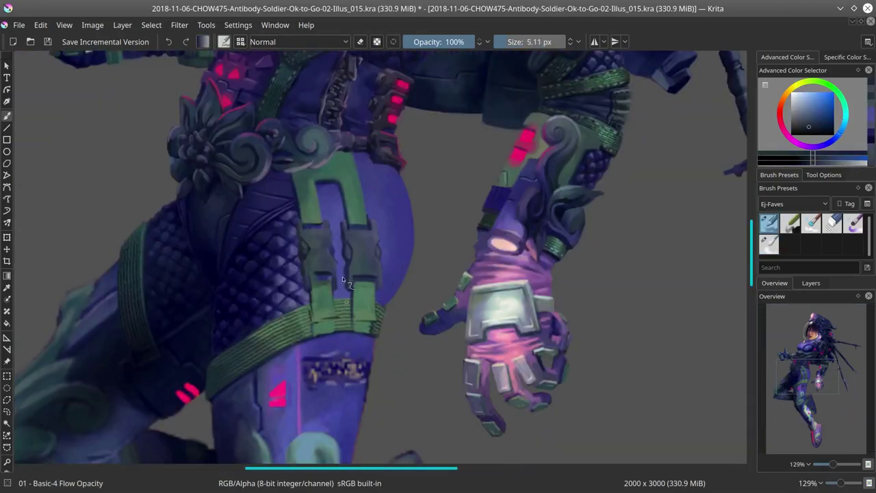
{"action": "left_click", "coordinate": [335, 265], "text": "ctrl"}
{"action": "left_click", "coordinate": [337, 264], "text": "ctrl"}
{"action": "left_click", "coordinate": [339, 263], "text": "ctrl"}
{"action": "left_click", "coordinate": [311, 276], "text": "ctrl"}
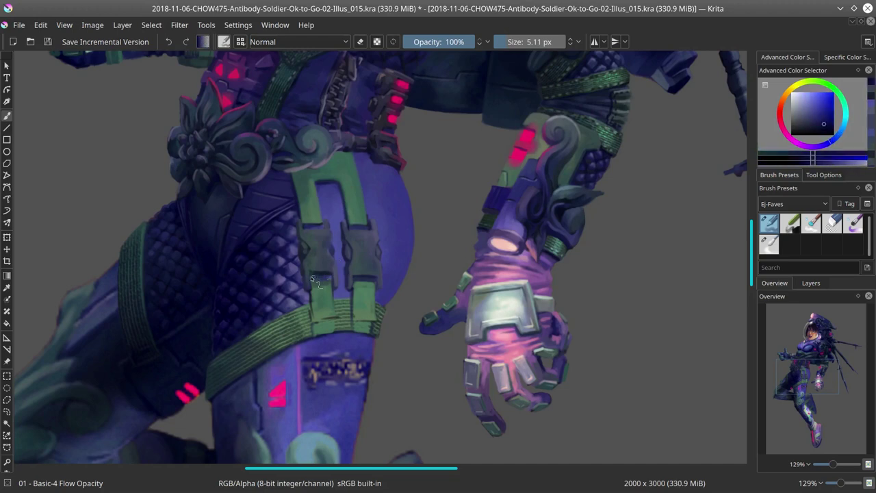
Step: Repaint the green strap below the buckle and clean up its edge
{"action": "left_click", "coordinate": [313, 282], "text": "ctrl"}
{"action": "left_click", "coordinate": [314, 302], "text": "ctrl"}
{"action": "left_click", "coordinate": [315, 316], "text": "ctrl"}
{"action": "left_click", "coordinate": [315, 322], "text": "ctrl"}
{"action": "left_click", "coordinate": [340, 320], "text": "ctrl"}
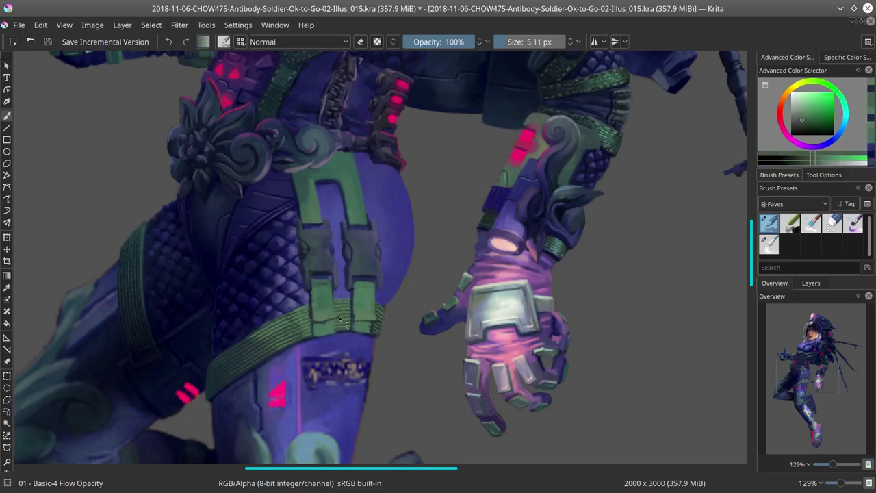
Step: Paint dark blue gaps and a thin line between the buckles, plus blue beside the strap
{"action": "left_click", "coordinate": [342, 274], "text": "ctrl"}
{"action": "left_click", "coordinate": [344, 264], "text": "ctrl"}
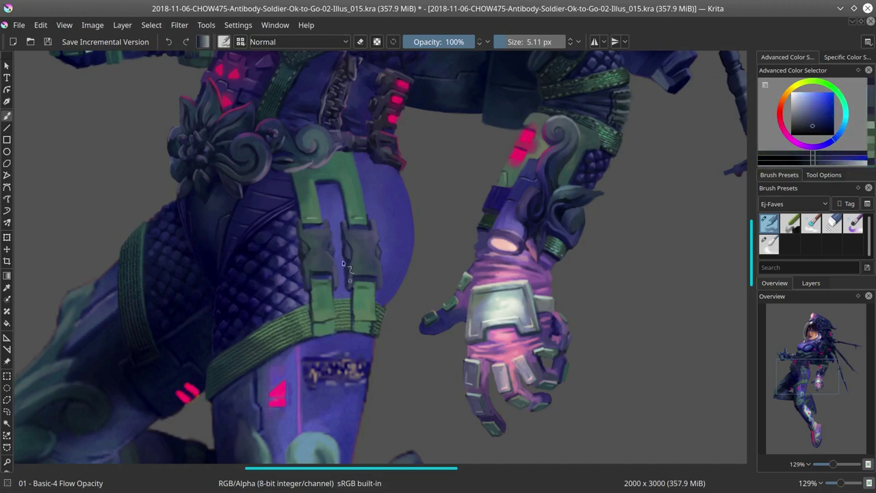
{"action": "left_click", "coordinate": [314, 263], "text": "ctrl"}
{"action": "left_click", "coordinate": [349, 255], "text": "ctrl"}
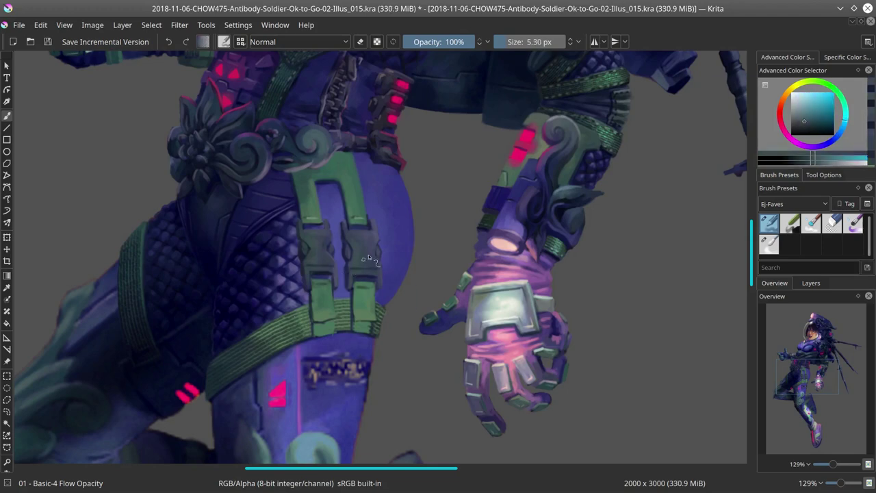
{"action": "left_click", "coordinate": [322, 234], "text": "ctrl"}
{"action": "left_click_drag", "start_coordinate": [322, 234], "coordinate": [304, 234]}
{"action": "left_click", "coordinate": [322, 327], "text": "ctrl"}
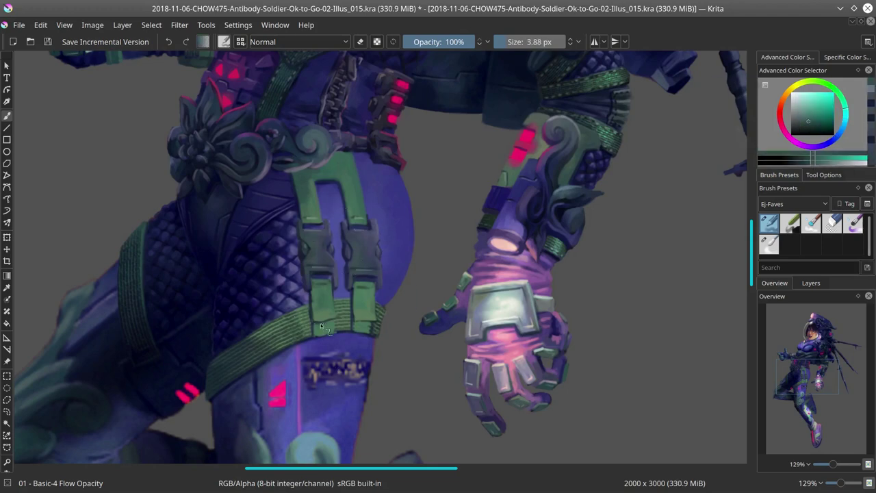
{"action": "left_click", "coordinate": [406, 333], "text": "ctrl"}
{"action": "left_click", "coordinate": [386, 232], "text": "ctrl"}
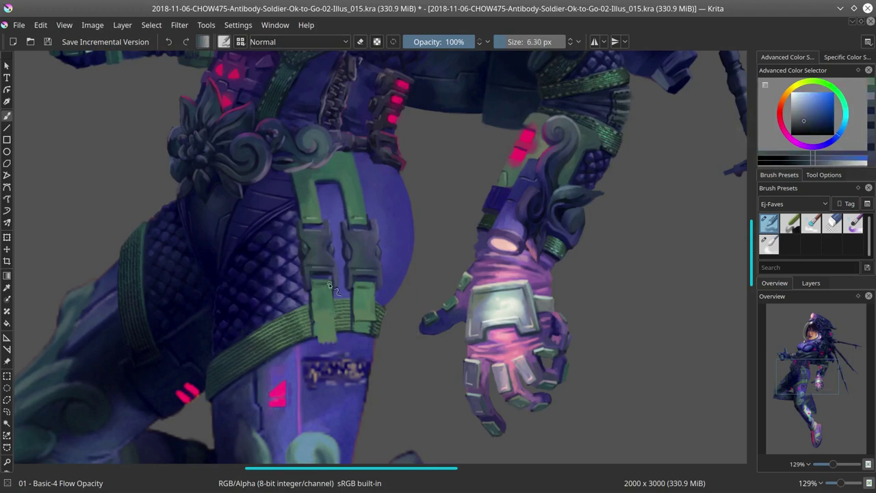
Step: Extend the green strap below the buckle down to the thigh band
{"action": "mouse_move", "coordinate": [309, 287]}
{"action": "left_mouse_down"}
{"action": "mouse_move", "coordinate": [310, 403]}
{"action": "mouse_move", "coordinate": [310, 376]}
{"action": "mouse_move", "coordinate": [313, 384]}
{"action": "left_mouse_up"}
{"action": "left_click", "coordinate": [310, 376], "text": "ctrl"}
{"action": "left_click", "coordinate": [312, 381], "text": "ctrl"}
{"action": "left_click", "coordinate": [316, 387], "text": "ctrl"}
{"action": "left_click", "coordinate": [321, 411], "text": "ctrl"}
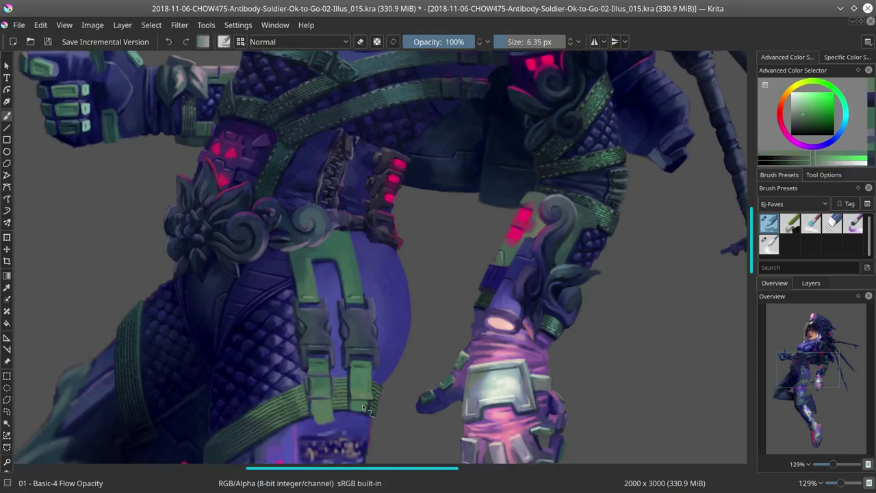
{"action": "left_click", "coordinate": [326, 422], "text": "ctrl"}
{"action": "mouse_move", "coordinate": [325, 421]}
{"action": "left_mouse_down"}
{"action": "mouse_move", "coordinate": [342, 422]}
{"action": "mouse_move", "coordinate": [378, 383]}
{"action": "left_mouse_up"}
{"action": "left_click", "coordinate": [342, 421], "text": "ctrl"}
Step: Touch up the blue gap and strap edges below the buckle, then save
{"action": "left_click", "coordinate": [388, 322], "text": "ctrl"}
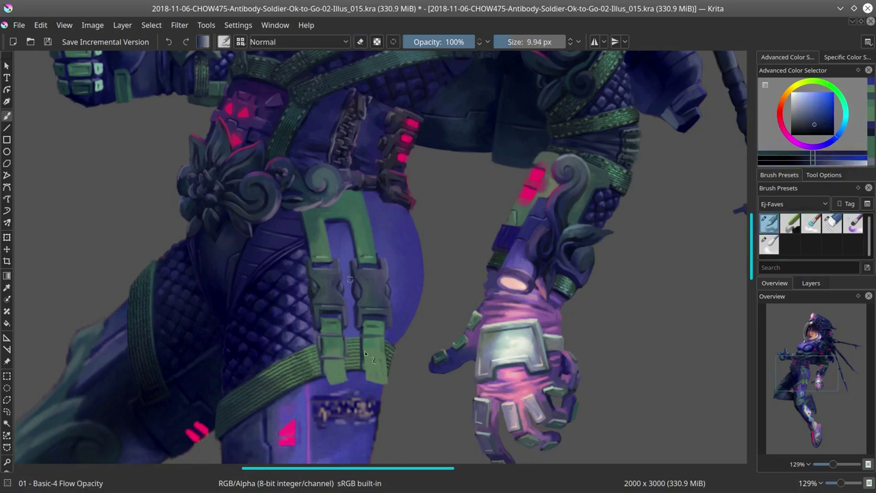
{"action": "left_click", "coordinate": [389, 320], "text": "ctrl"}
{"action": "left_click_drag", "start_coordinate": [393, 320], "coordinate": [409, 322]}
{"action": "left_click", "coordinate": [389, 319], "text": "ctrl"}
{"action": "left_click", "coordinate": [400, 316], "text": "ctrl"}
{"action": "left_click", "coordinate": [417, 308], "text": "ctrl"}
{"action": "left_click", "coordinate": [370, 360], "text": "ctrl"}
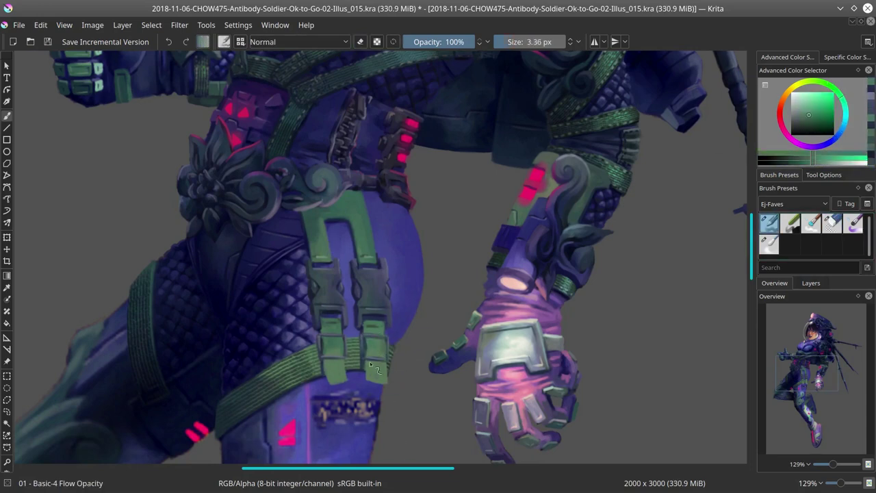
{"action": "left_click", "coordinate": [324, 343], "text": "ctrl"}
{"action": "left_click", "coordinate": [356, 322], "text": "ctrl"}
{"action": "left_click", "coordinate": [411, 288], "text": "ctrl"}
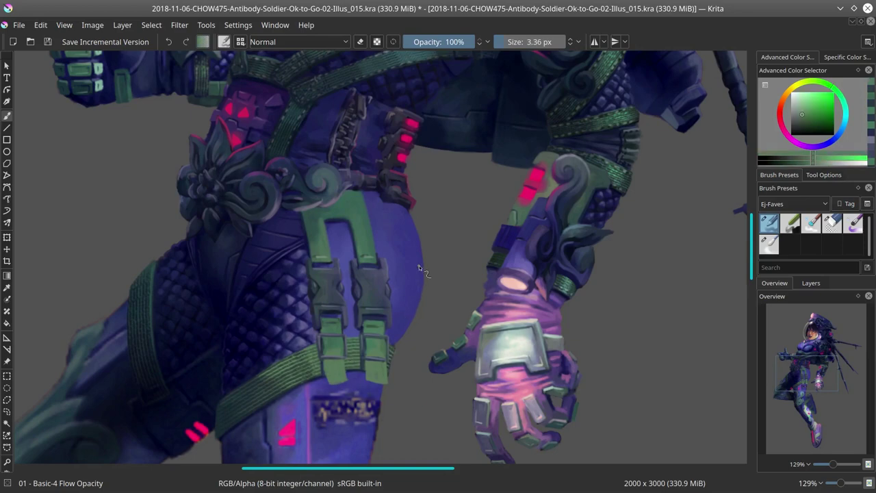
{"action": "key", "text": "ctrl+s"}
Step: Switch to Dry Brushing and polygon-select the upper strap, strap squares and lower-left strap
{"action": "left_click", "coordinate": [326, 207]}
{"action": "key", "text": "slash"}
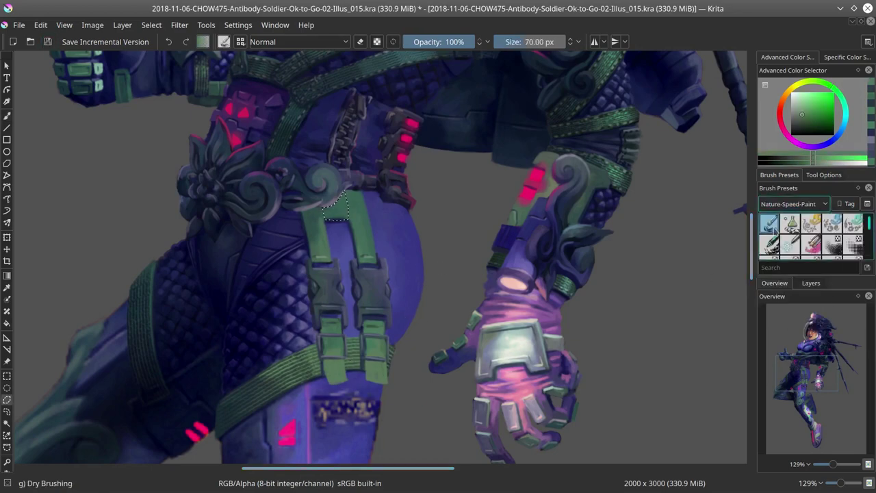
{"action": "key", "text": "F5"}
{"action": "key", "text": "F5"}
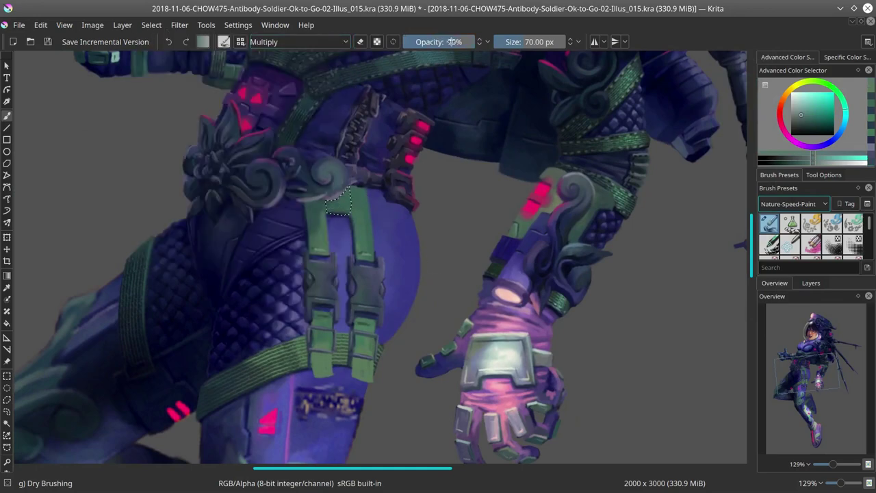
{"action": "left_click", "coordinate": [20, 27]}
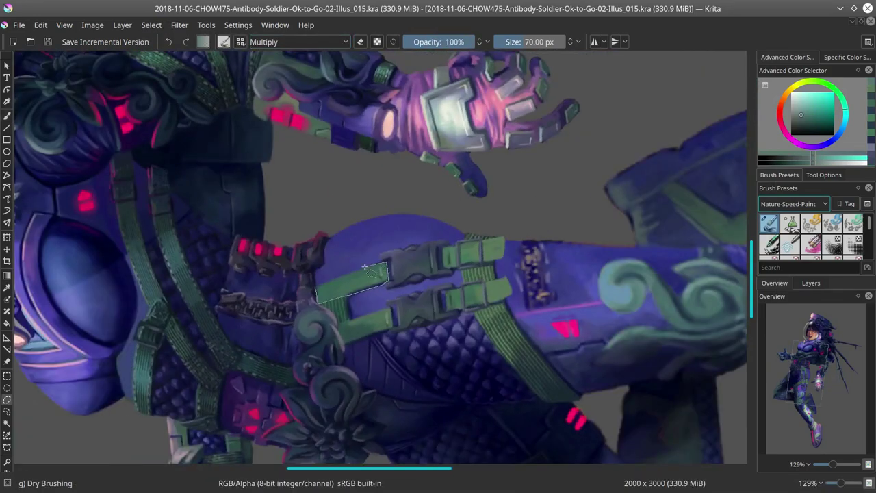
{"action": "double_click", "coordinate": [366, 268]}
{"action": "left_click", "coordinate": [505, 238]}
{"action": "left_click", "coordinate": [505, 259]}
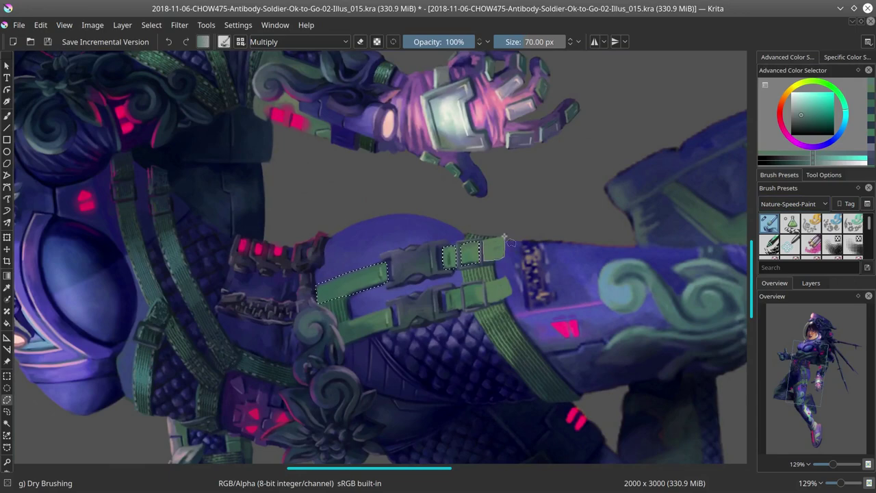
{"action": "double_click", "coordinate": [483, 264]}
{"action": "left_click", "coordinate": [336, 323]}
{"action": "left_click", "coordinate": [389, 308]}
{"action": "left_click", "coordinate": [395, 327]}
{"action": "double_click", "coordinate": [343, 343]}
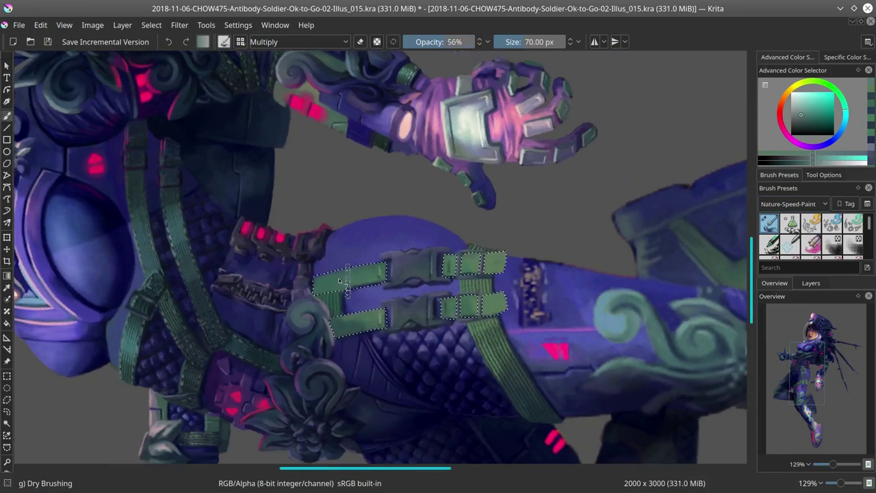
Step: Dry-brush ribbed texture into the selected straps, then switch the brush to Color Dodge
{"action": "left_click_drag", "start_coordinate": [341, 281], "coordinate": [362, 322]}
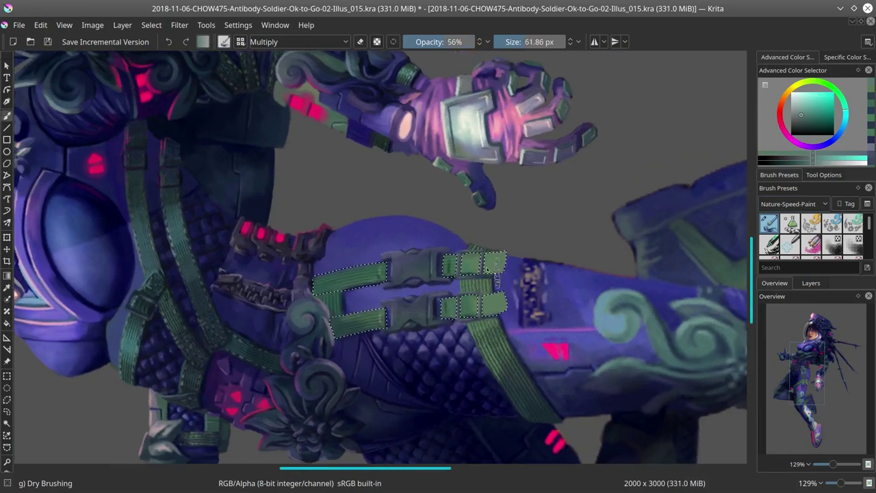
{"action": "left_click_drag", "start_coordinate": [452, 264], "coordinate": [493, 264]}
{"action": "left_click_drag", "start_coordinate": [472, 304], "coordinate": [500, 305]}
{"action": "key", "text": "alt+shift+s"}
{"action": "left_click_drag", "start_coordinate": [445, 264], "coordinate": [448, 308]}
{"action": "left_click", "coordinate": [299, 42]}
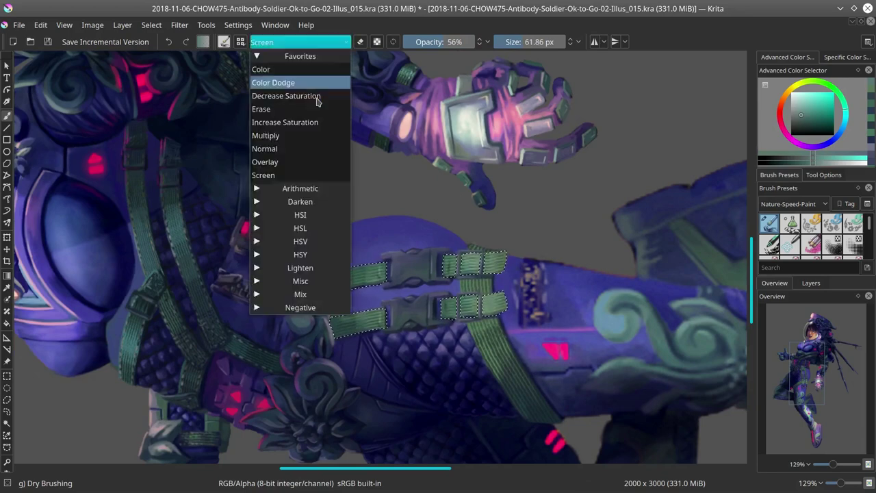
{"action": "left_click", "coordinate": [262, 132]}
{"action": "key", "text": "2"}
{"action": "key", "text": "5"}
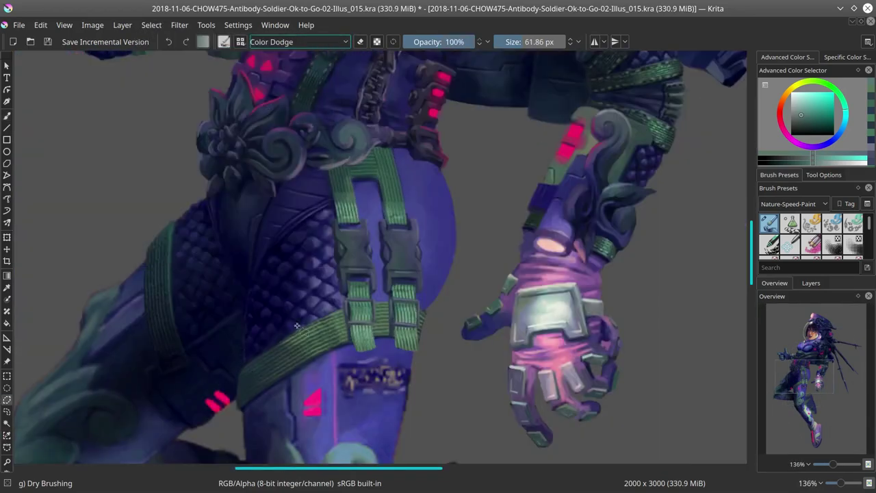
Step: Adjust the thigh-band selection, save, and ready a small Multiply basic brush with pale strap green
{"action": "left_click_drag", "start_coordinate": [370, 316], "coordinate": [383, 294]}
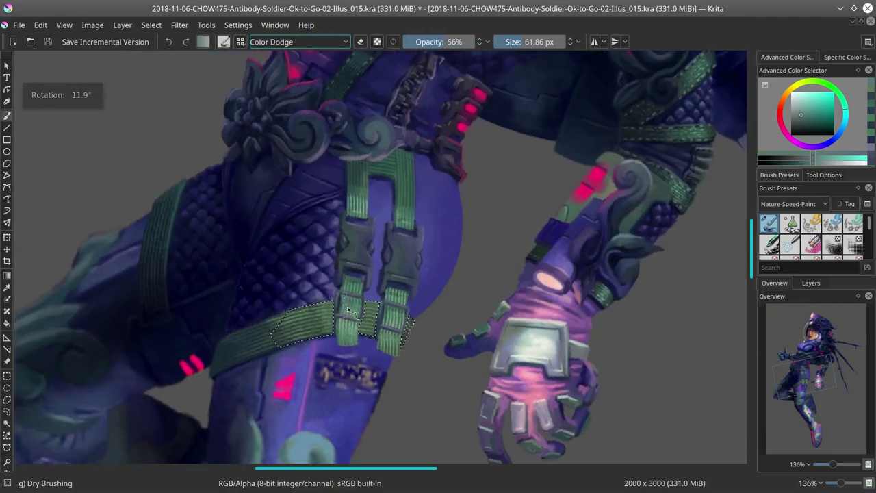
{"action": "left_click", "coordinate": [151, 25]}
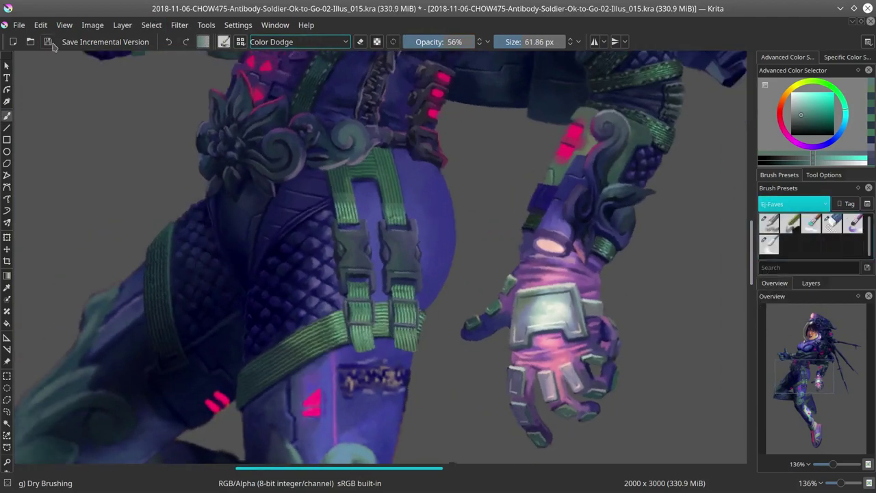
{"action": "left_click", "coordinate": [49, 42]}
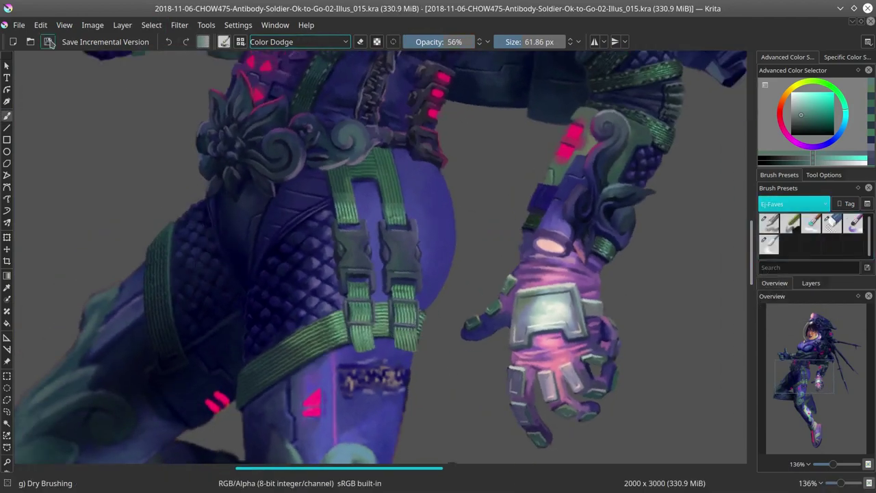
{"action": "left_click", "coordinate": [769, 222]}
{"action": "left_click", "coordinate": [398, 351], "text": "ctrl"}
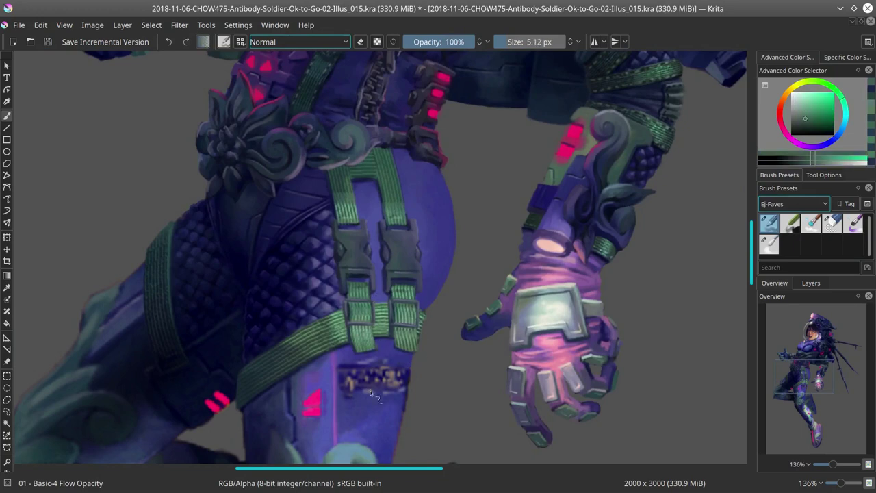
{"action": "key", "text": "alt+shift+m"}
{"action": "key", "text": "bracketleft"}
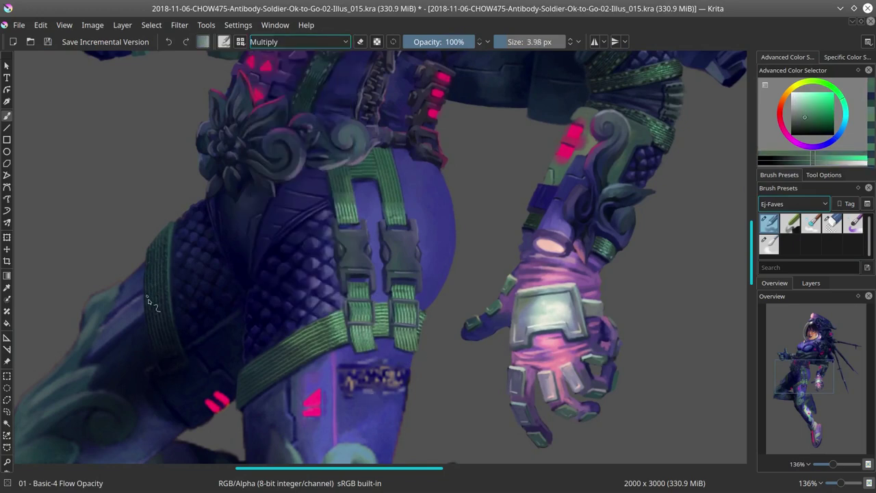
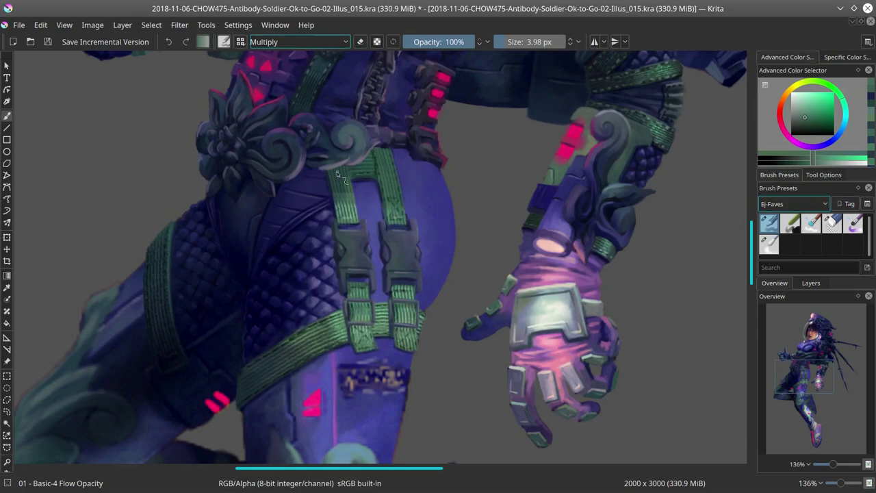
Step: Return the brush to Normal blending, sample dark blue and teal-grey from the hip, and save
{"action": "key", "text": "alt+shift+n"}
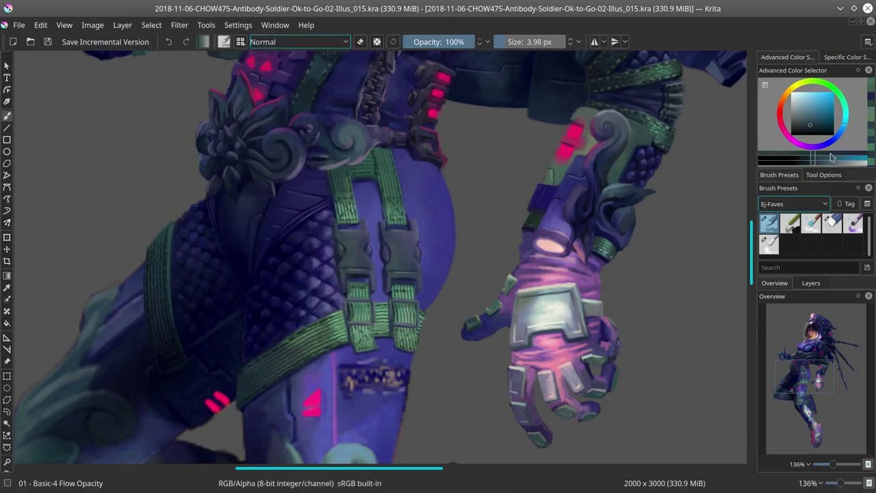
{"action": "left_click", "coordinate": [170, 355], "text": "ctrl"}
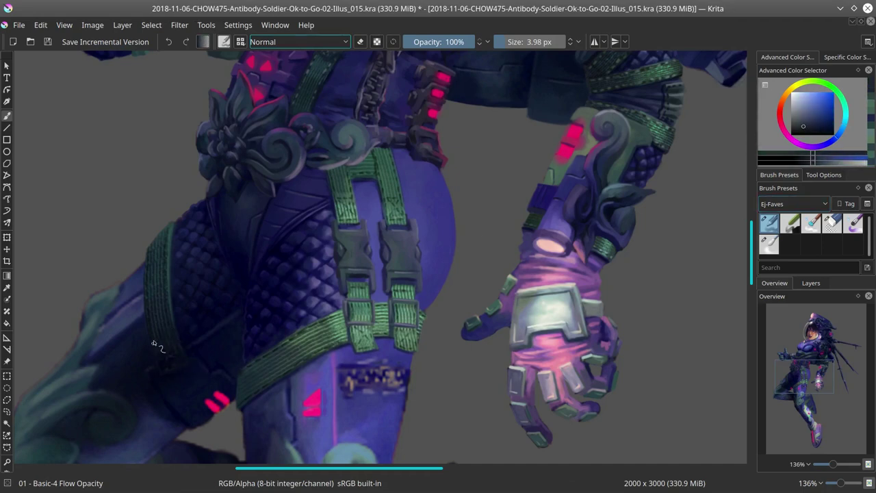
{"action": "left_click", "coordinate": [172, 233], "text": "ctrl"}
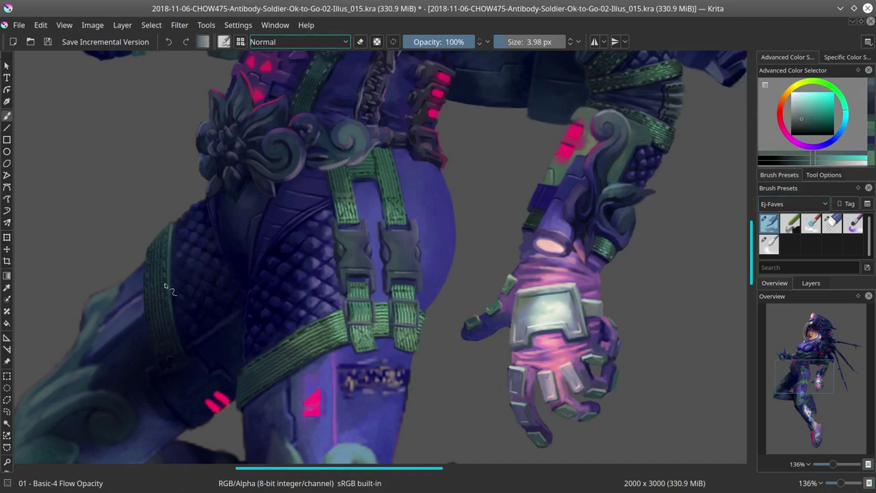
{"action": "key", "text": "ctrl+s"}
Step: Sample a darker blue and several greens from the thigh straps, then fit the figure and save
{"action": "left_click", "coordinate": [298, 357], "text": "ctrl"}
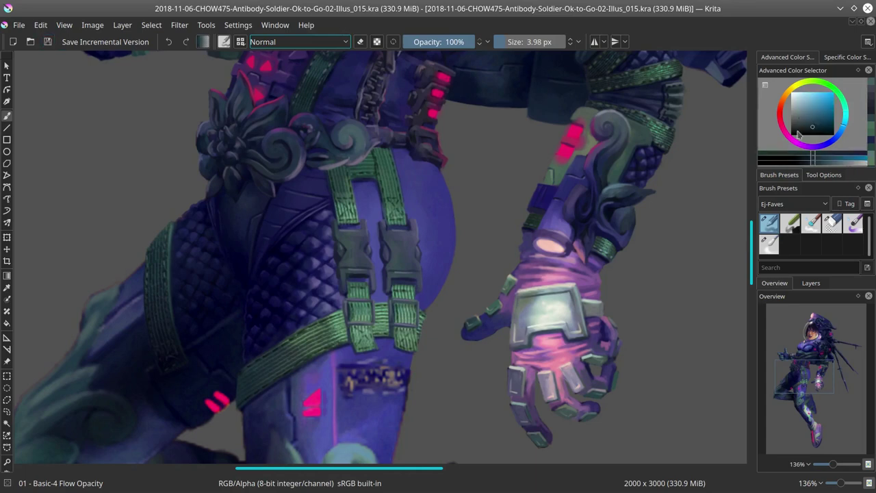
{"action": "left_click", "coordinate": [299, 359], "text": "ctrl"}
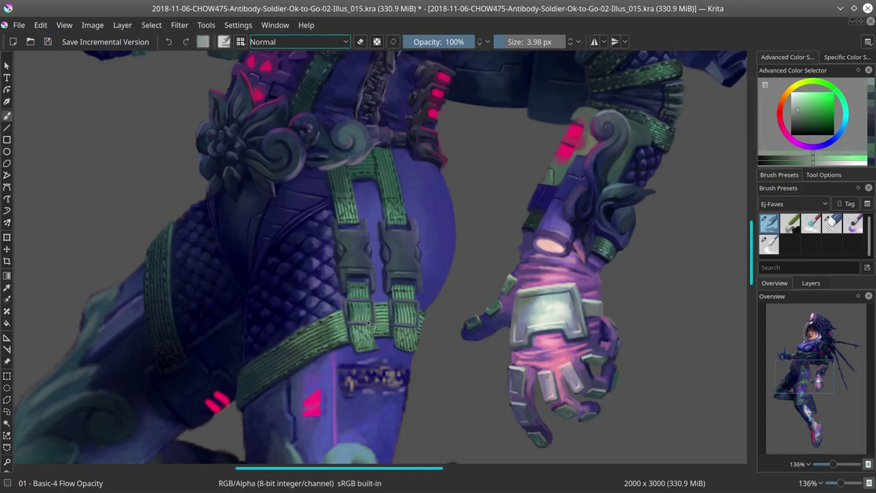
{"action": "left_click", "coordinate": [375, 349], "text": "ctrl"}
{"action": "left_click", "coordinate": [374, 342], "text": "ctrl"}
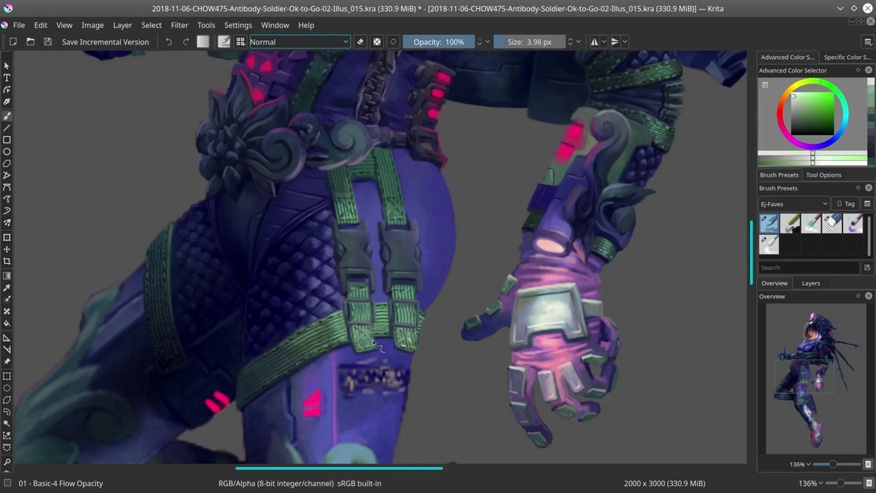
{"action": "left_click", "coordinate": [356, 290], "text": "ctrl"}
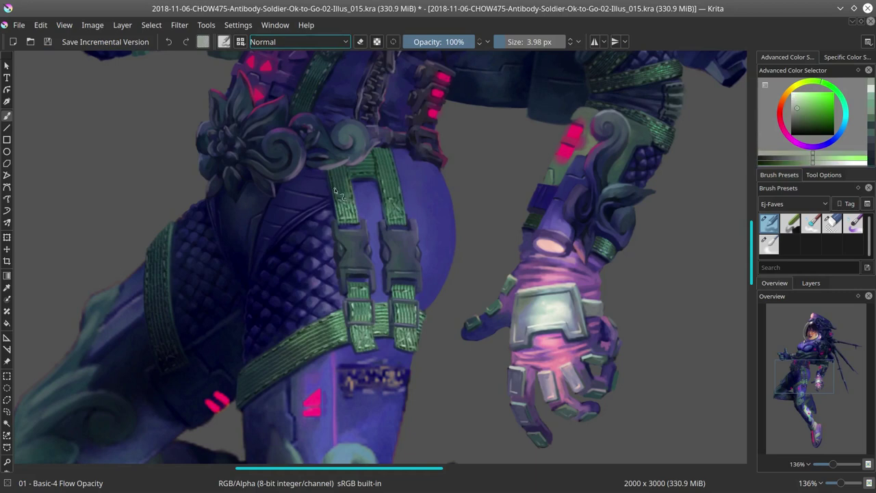
{"action": "left_click", "coordinate": [375, 152], "text": "ctrl"}
{"action": "key", "text": "2"}
{"action": "left_click", "coordinate": [48, 42]}
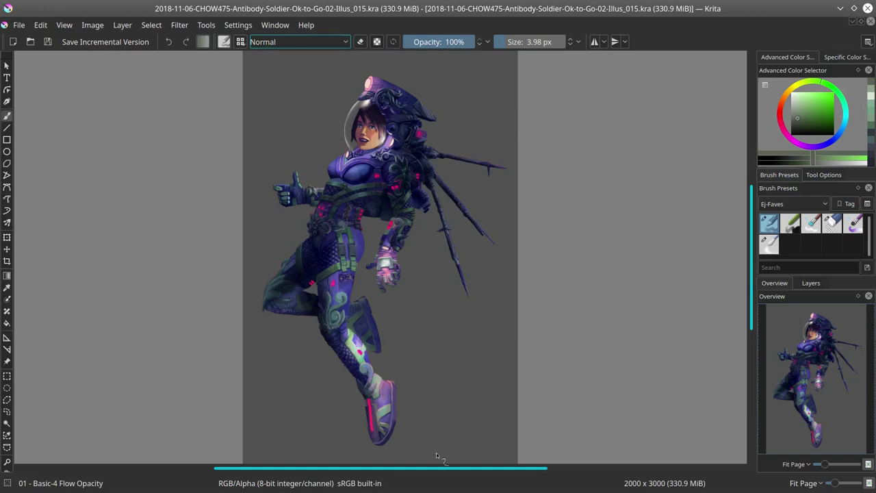
Step: Zoom in on the hip, sample a dark blue, and toggle the gloss layer's visibility
{"action": "scroll", "coordinate": [438, 458], "scroll_direction": "up", "scroll_amount": 5}
{"action": "mouse_move", "coordinate": [356, 383]}
{"action": "left_mouse_down"}
{"action": "mouse_move", "coordinate": [299, 313]}
{"action": "mouse_move", "coordinate": [321, 323]}
{"action": "mouse_move", "coordinate": [263, 289]}
{"action": "mouse_move", "coordinate": [283, 382]}
{"action": "mouse_move", "coordinate": [319, 344]}
{"action": "mouse_move", "coordinate": [322, 356]}
{"action": "mouse_move", "coordinate": [323, 329]}
{"action": "left_mouse_up"}
{"action": "left_click", "coordinate": [299, 313], "text": "ctrl"}
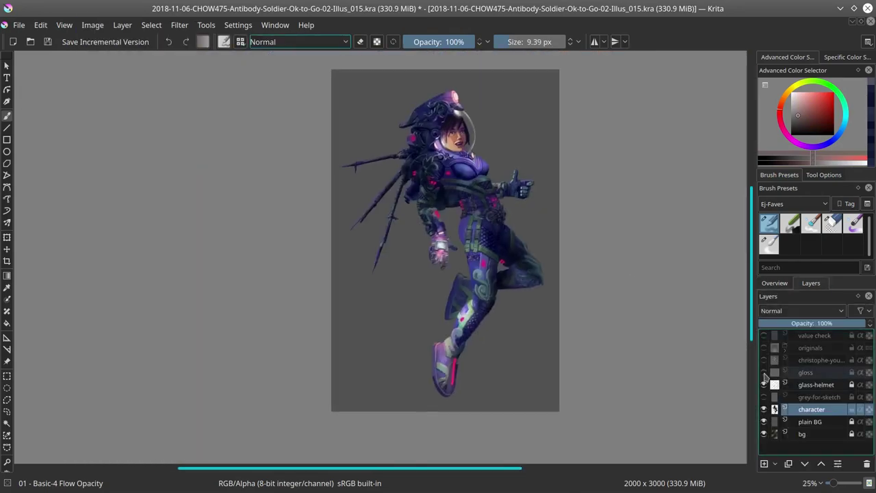
{"action": "left_click", "coordinate": [764, 373]}
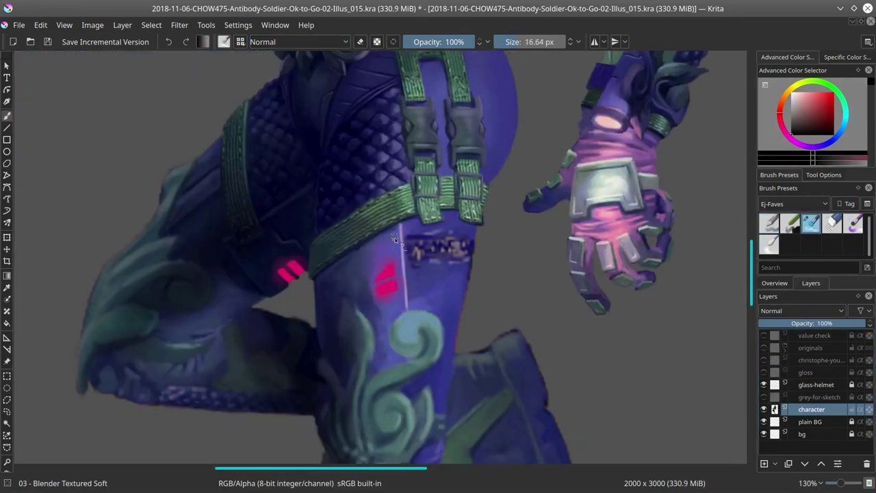
Step: Cover the old pink mark on the thigh with sampled dark blue using a larger basic brush
{"action": "left_click", "coordinate": [395, 238], "text": "ctrl"}
{"action": "key", "text": "/"}
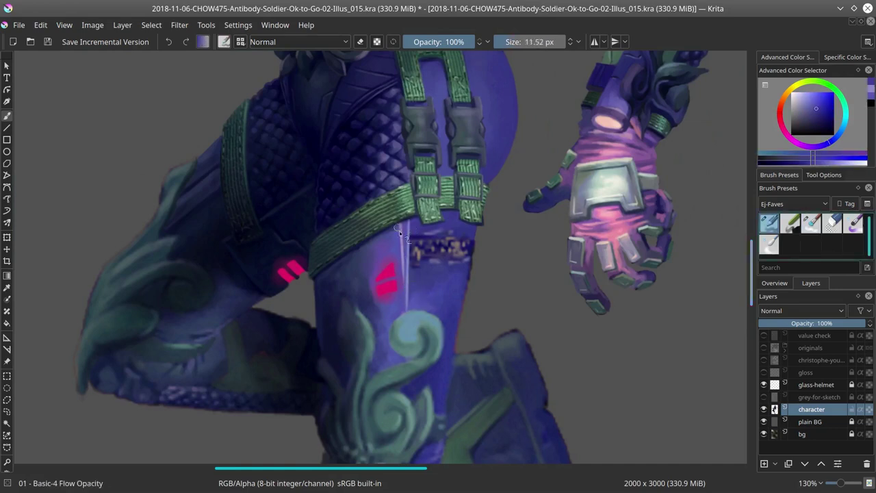
{"action": "key", "text": "bracketright"}
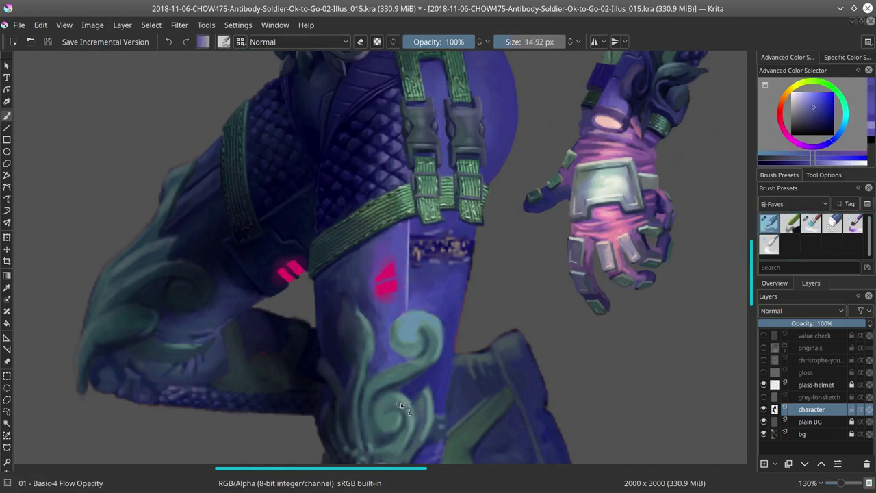
{"action": "left_click", "coordinate": [411, 288], "text": "ctrl"}
{"action": "left_click_drag", "start_coordinate": [376, 274], "coordinate": [394, 302]}
{"action": "key", "text": "/"}
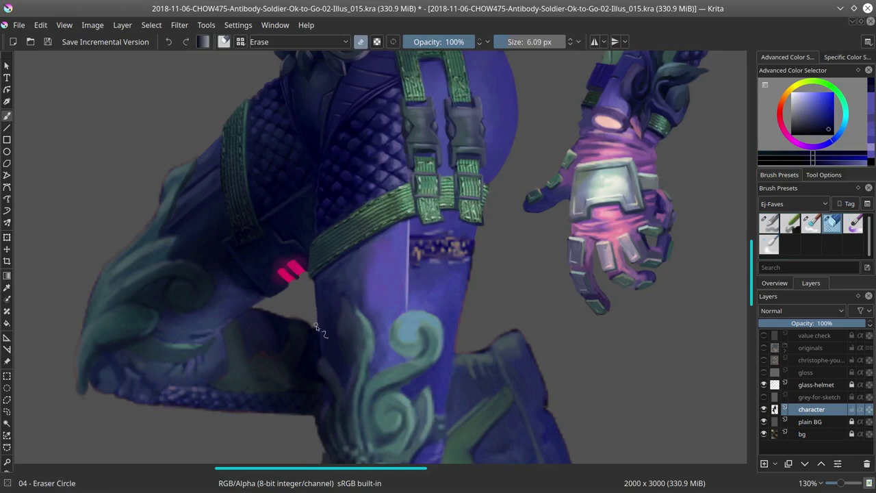
{"action": "key", "text": "slash"}
Step: Sample lighter leg blues and paint a short dark stroke down the thigh with a smaller brush
{"action": "key", "text": "slash"}
{"action": "key", "text": "slash"}
{"action": "left_click", "coordinate": [452, 356], "text": "ctrl"}
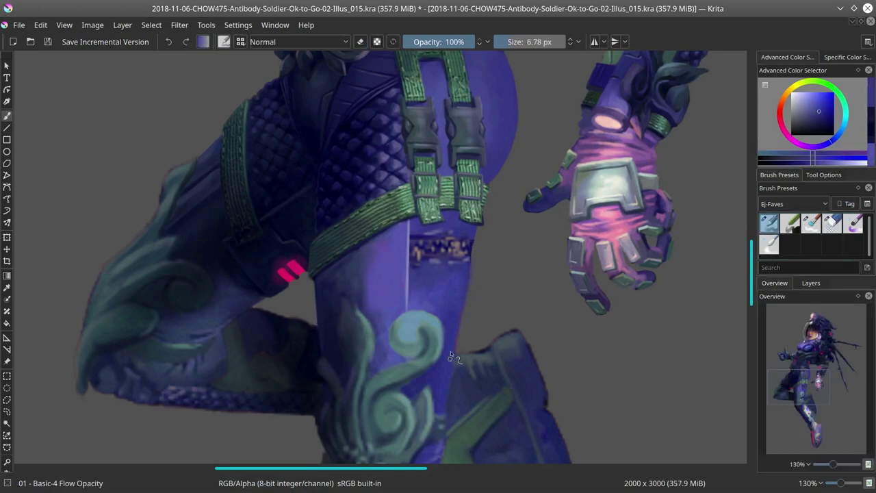
{"action": "key", "text": "slash"}
{"action": "key", "text": "slash"}
{"action": "left_click", "coordinate": [412, 294], "text": "ctrl"}
{"action": "key", "text": "bracketleft"}
{"action": "key", "text": "bracketleft"}
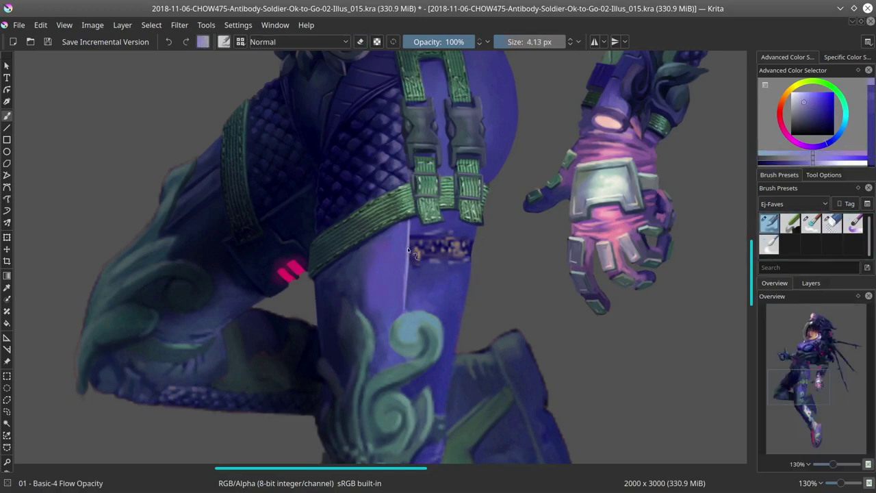
{"action": "left_click", "coordinate": [373, 261], "text": "ctrl"}
{"action": "mouse_move", "coordinate": [373, 238]}
{"action": "left_mouse_down"}
{"action": "mouse_move", "coordinate": [364, 280]}
{"action": "mouse_move", "coordinate": [393, 297]}
{"action": "mouse_move", "coordinate": [424, 292]}
{"action": "mouse_move", "coordinate": [389, 266]}
{"action": "left_mouse_up"}
Step: Pick pink with an enlarged brush for the new markings, then fit the page and save
{"action": "left_click", "coordinate": [291, 271], "text": "ctrl"}
{"action": "key", "text": "bracketright"}
{"action": "key", "text": "bracketright"}
{"action": "scroll", "coordinate": [403, 286], "scroll_direction": "up", "scroll_amount": 1}
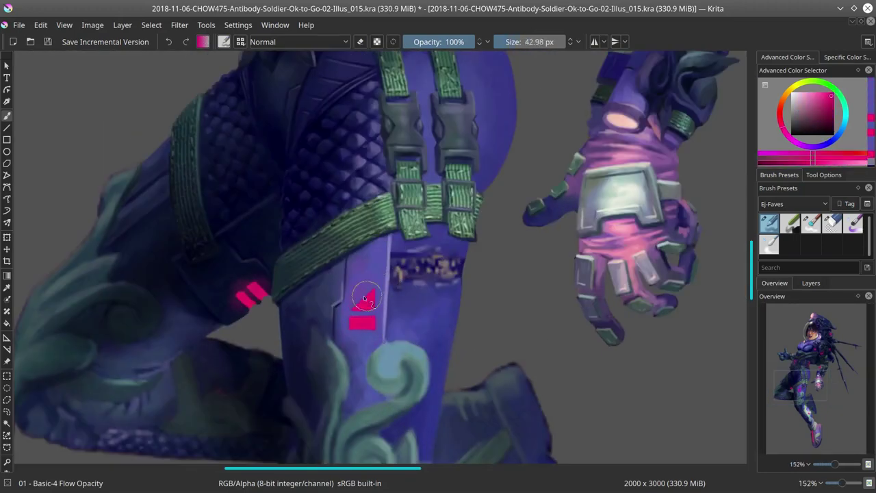
{"action": "key", "text": "2"}
{"action": "key", "text": "ctrl+s"}
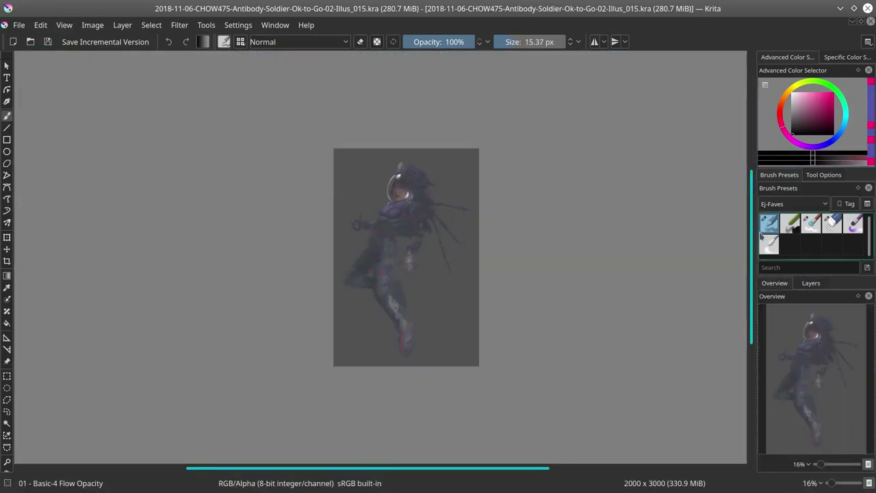
Step: Rotate the view and sketch short outline strokes over the thigh lettering
{"action": "scroll", "coordinate": [413, 276], "scroll_direction": "up", "scroll_amount": 12}
{"action": "key", "text": "4"}
{"action": "left_click_drag", "start_coordinate": [301, 233], "coordinate": [361, 230]}
{"action": "left_click_drag", "start_coordinate": [316, 254], "coordinate": [363, 252]}
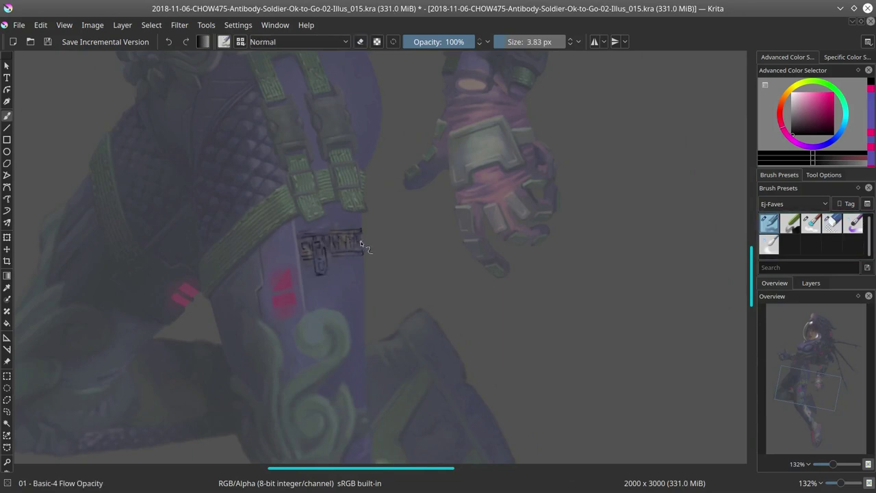
Step: Sketch a curve beside the shin swirl, erase a stray scribble, and draw a flower petal
{"action": "left_click_drag", "start_coordinate": [306, 235], "coordinate": [413, 162]}
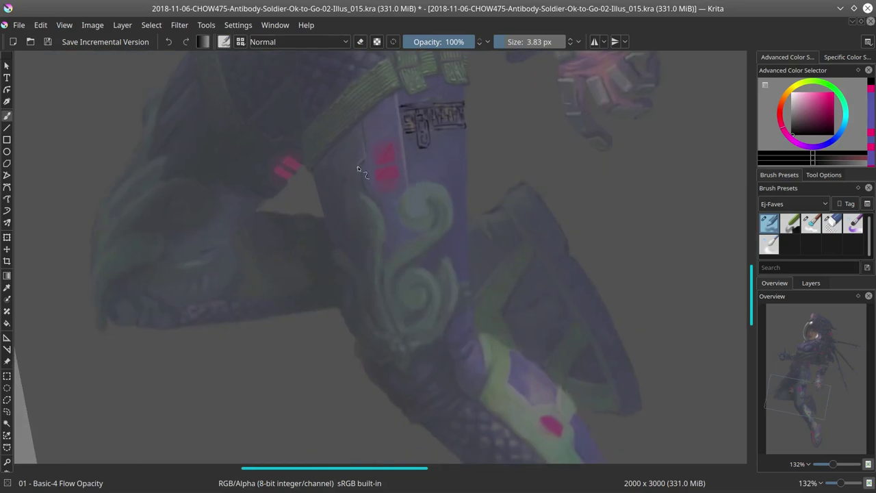
{"action": "left_click_drag", "start_coordinate": [432, 241], "coordinate": [391, 308]}
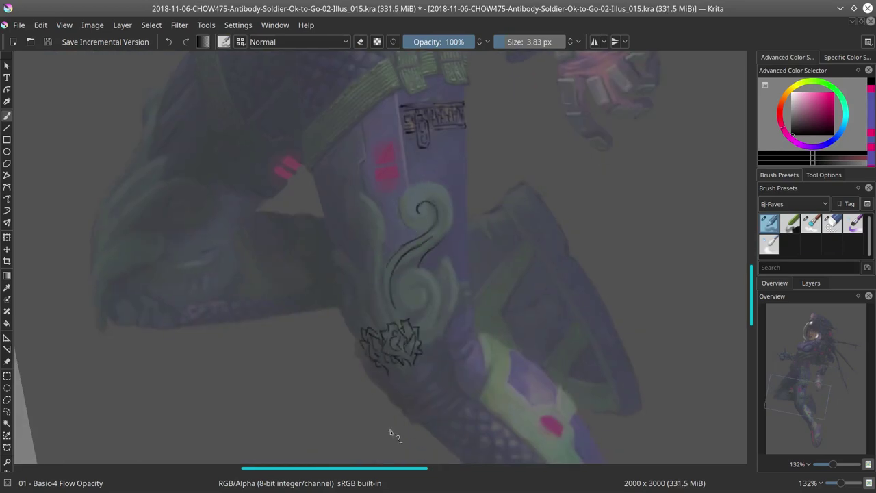
{"action": "key", "text": "slash"}
{"action": "left_click_drag", "start_coordinate": [370, 335], "coordinate": [419, 356]}
{"action": "key", "text": "slash"}
{"action": "left_click_drag", "start_coordinate": [370, 381], "coordinate": [341, 319]}
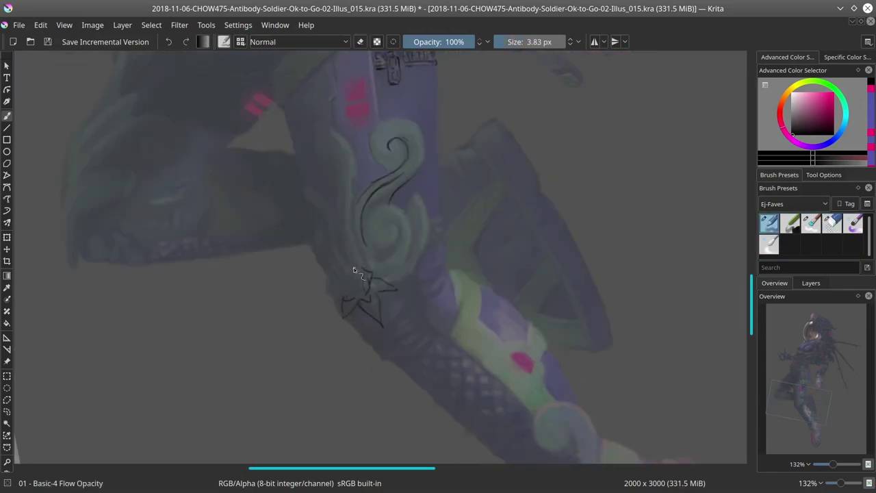
{"action": "key", "text": "slash"}
{"action": "key", "text": "slash"}
{"action": "left_click_drag", "start_coordinate": [352, 264], "coordinate": [340, 291]}
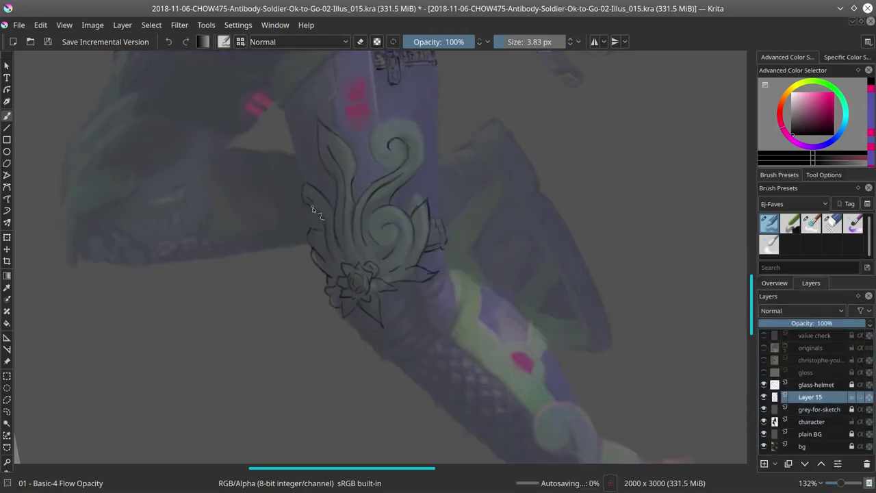
Step: Sketch a spiky leaf outline with a rising curve on the other leg, erasing part of it
{"action": "left_click_drag", "start_coordinate": [387, 238], "coordinate": [475, 282]}
{"action": "key", "text": "slash"}
{"action": "key", "text": "slash"}
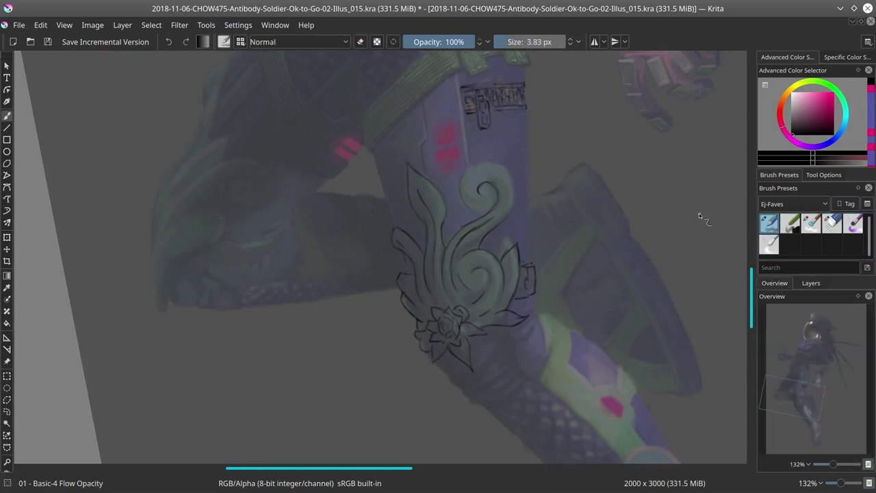
{"action": "left_click_drag", "start_coordinate": [493, 401], "coordinate": [495, 265]}
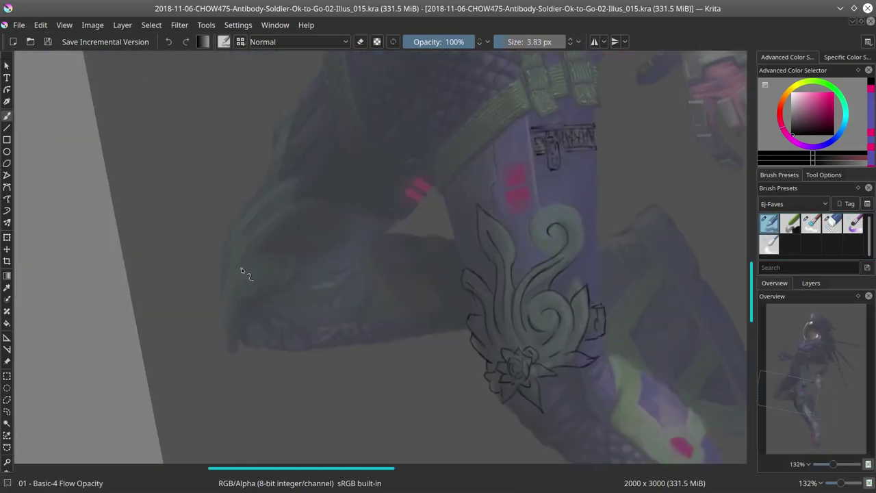
{"action": "left_click_drag", "start_coordinate": [228, 284], "coordinate": [229, 311]}
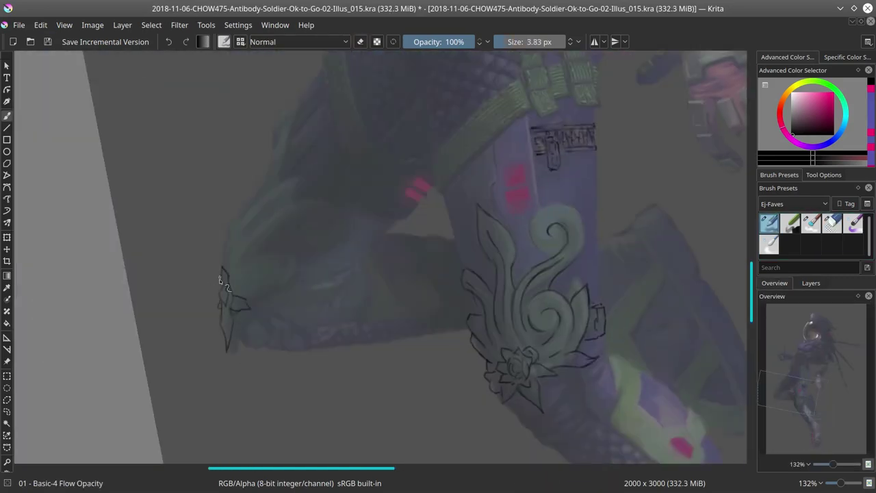
{"action": "left_click_drag", "start_coordinate": [233, 276], "coordinate": [302, 253]}
{"action": "left_click_drag", "start_coordinate": [470, 293], "coordinate": [481, 318]}
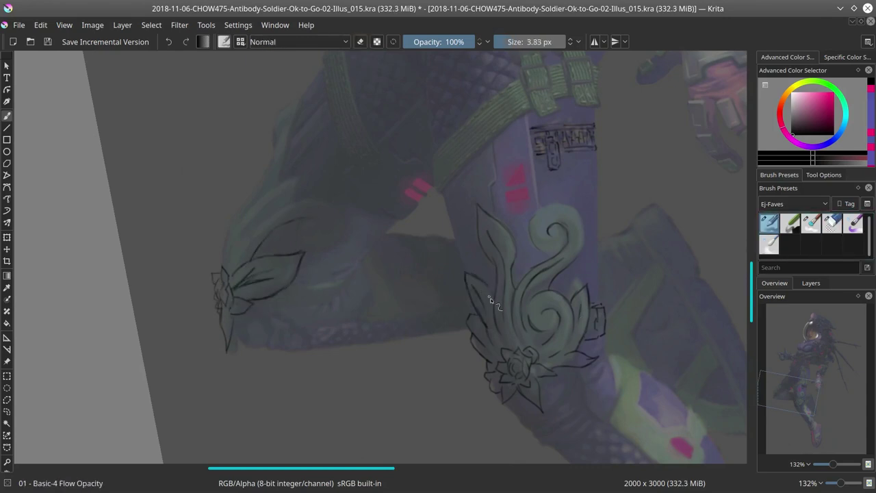
Step: Add a hooked spiral, long contour lines above the leaf ornament, and a stroke by the boot cuff
{"action": "left_click_drag", "start_coordinate": [295, 225], "coordinate": [298, 242]}
{"action": "left_click_drag", "start_coordinate": [263, 287], "coordinate": [303, 256]}
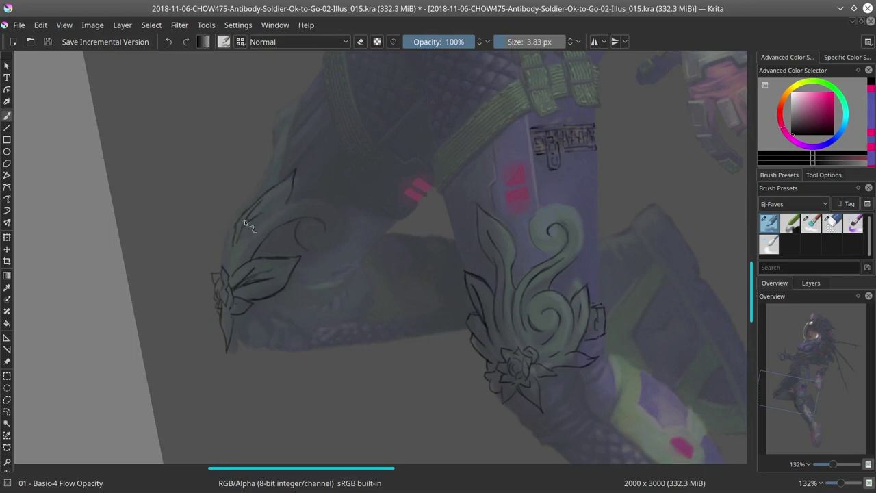
{"action": "left_click_drag", "start_coordinate": [304, 210], "coordinate": [347, 205]}
{"action": "left_click_drag", "start_coordinate": [219, 270], "coordinate": [253, 185]}
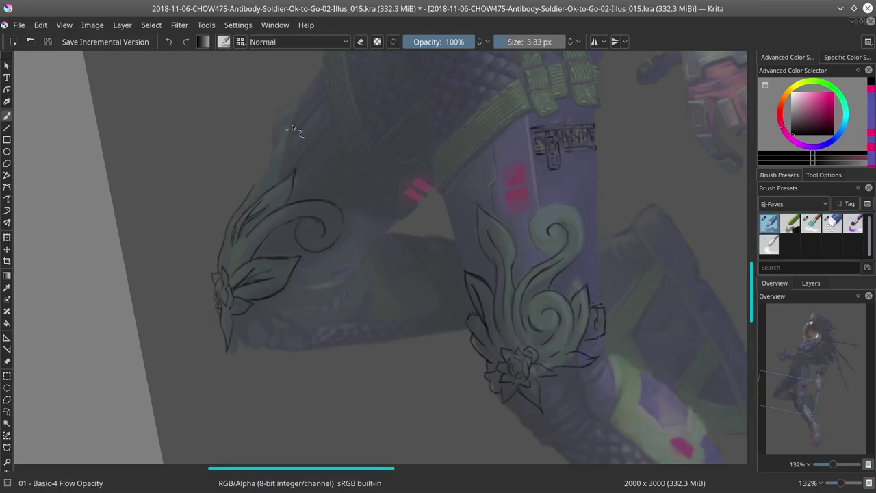
{"action": "left_click_drag", "start_coordinate": [233, 236], "coordinate": [284, 129]}
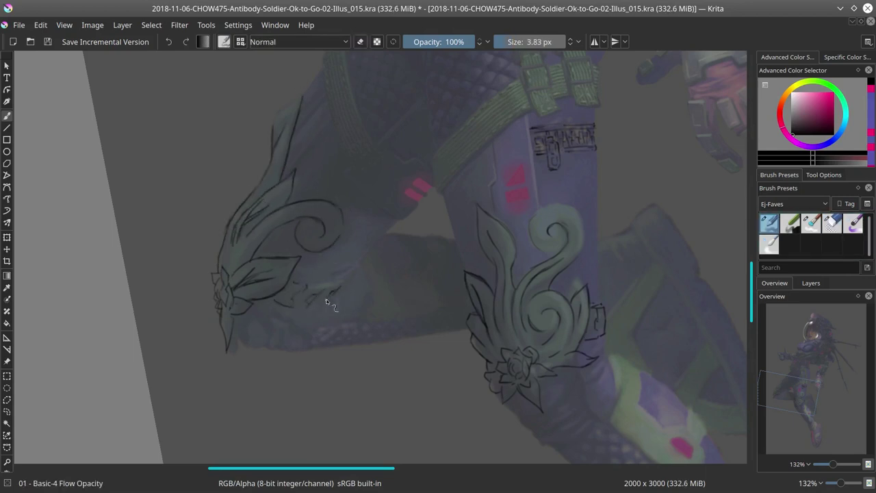
{"action": "left_click_drag", "start_coordinate": [431, 310], "coordinate": [116, 45]}
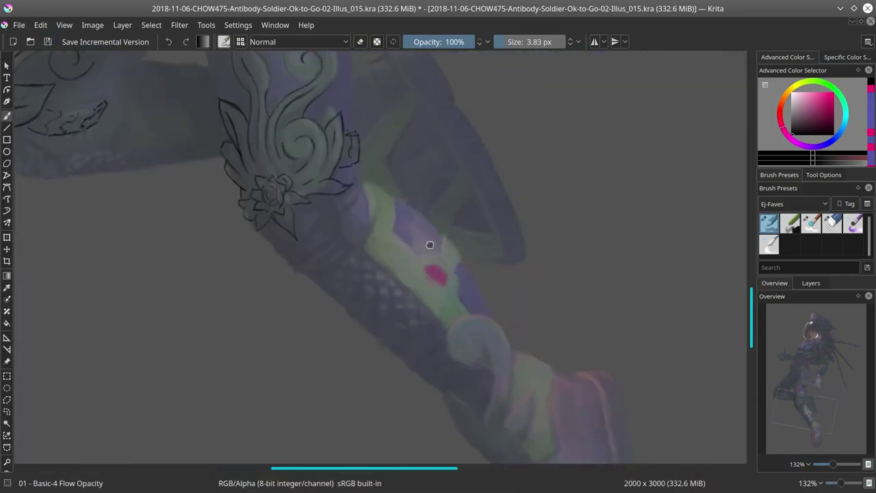
{"action": "left_click_drag", "start_coordinate": [422, 228], "coordinate": [445, 269]}
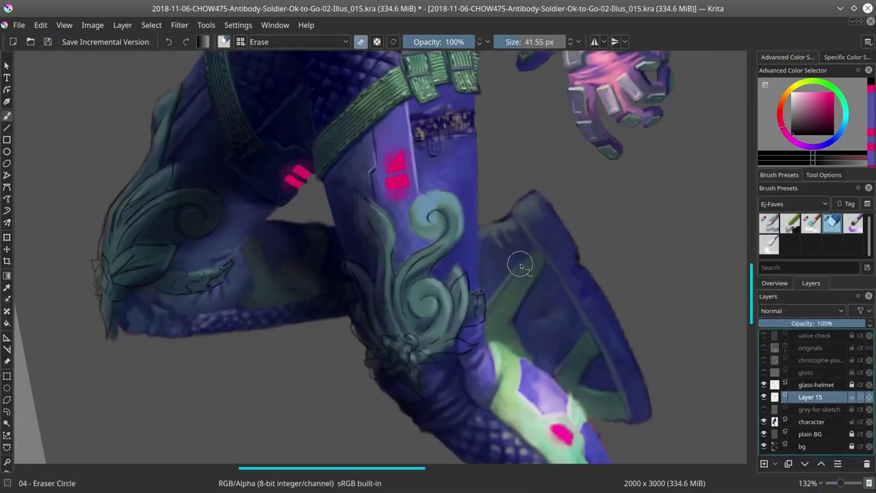
Step: Hide the greyscale value check layer to bring back the colours
{"action": "left_click", "coordinate": [652, 213]}
{"action": "left_click", "coordinate": [693, 219]}
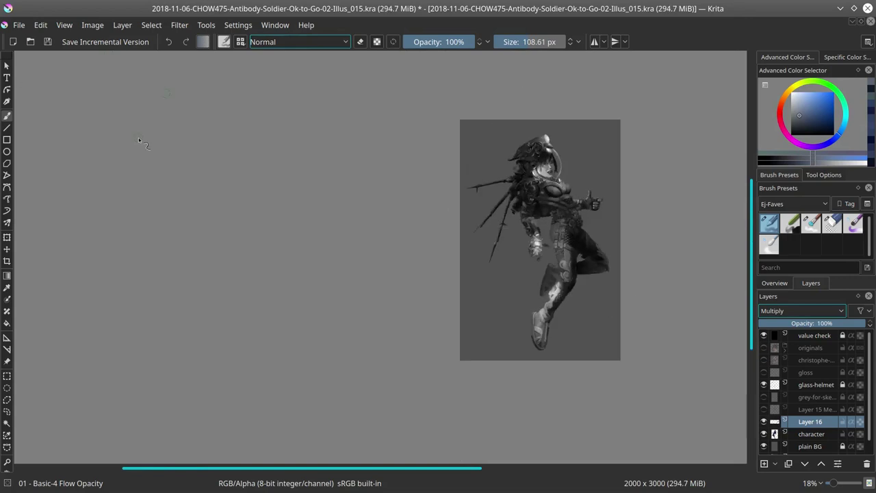
{"action": "left_click", "coordinate": [764, 336]}
Step: Export the painting as a JPEG at 100% quality and hide Layer 15 Merged
{"action": "left_click", "coordinate": [764, 335]}
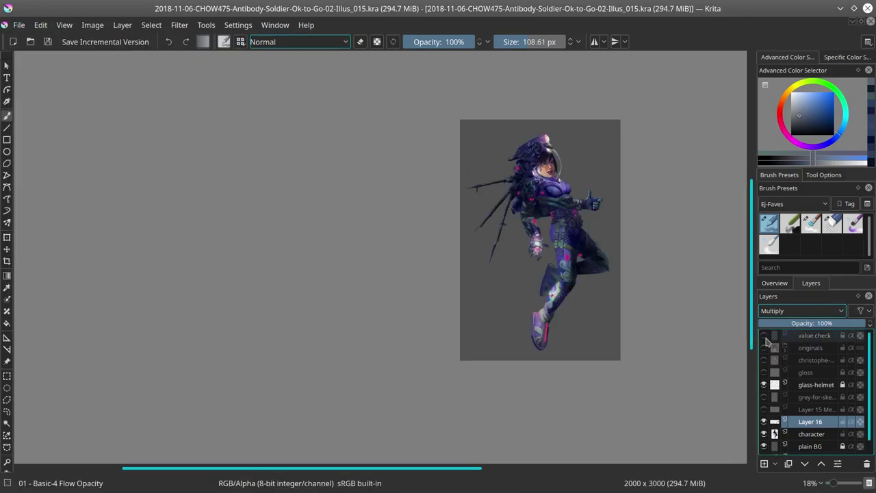
{"action": "left_click", "coordinate": [19, 24]}
{"action": "left_click", "coordinate": [64, 142]}
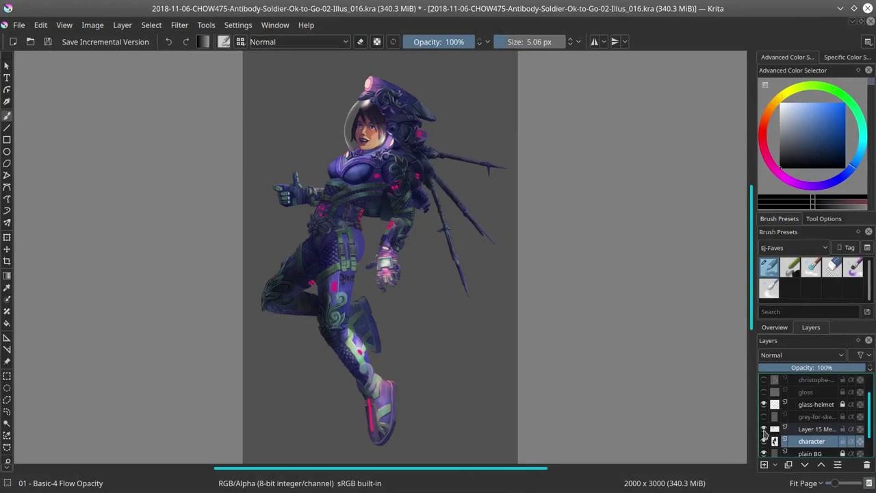
{"action": "left_click", "coordinate": [764, 429]}
{"action": "scroll", "coordinate": [356, 226], "scroll_direction": "up", "scroll_amount": 10}
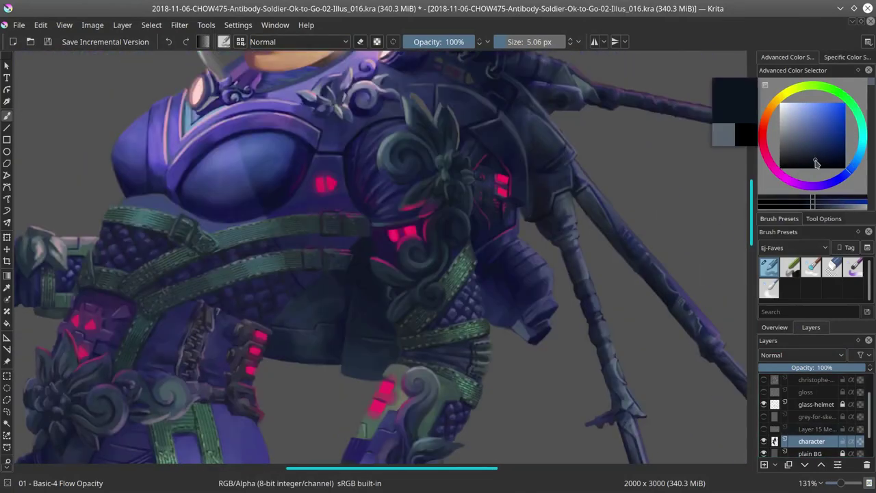
{"action": "scroll", "coordinate": [347, 333], "scroll_direction": "up", "scroll_amount": 3}
{"action": "key", "text": "bracketleft"}
{"action": "key", "text": "bracketleft"}
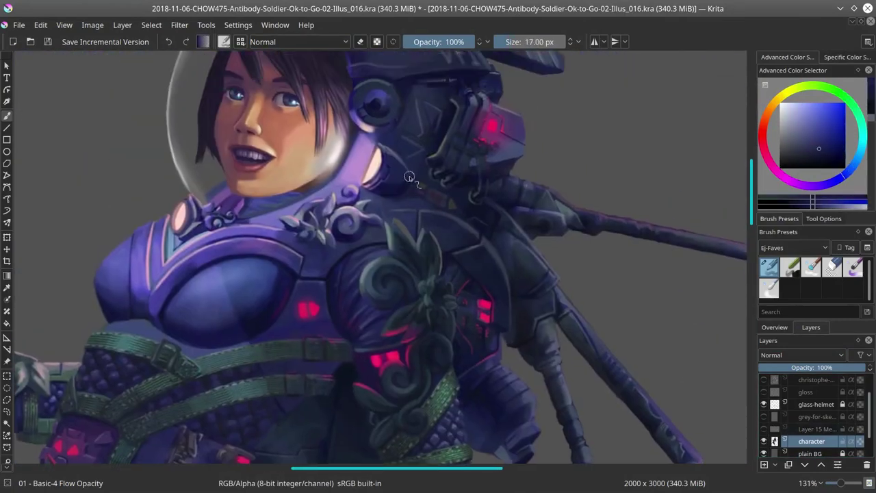
{"action": "left_click", "coordinate": [396, 199], "text": "ctrl"}
{"action": "key", "text": "bracketright"}
{"action": "key", "text": "bracketright"}
{"action": "key", "text": "bracketright"}
{"action": "key", "text": "bracketright"}
{"action": "key", "text": "bracketright"}
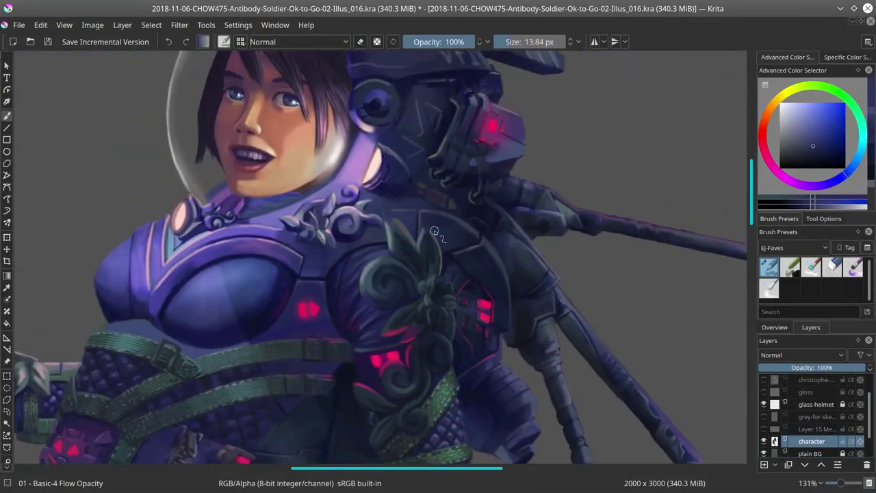
{"action": "scroll", "coordinate": [438, 165], "scroll_direction": "up", "scroll_amount": 3}
{"action": "key", "text": "bracketright"}
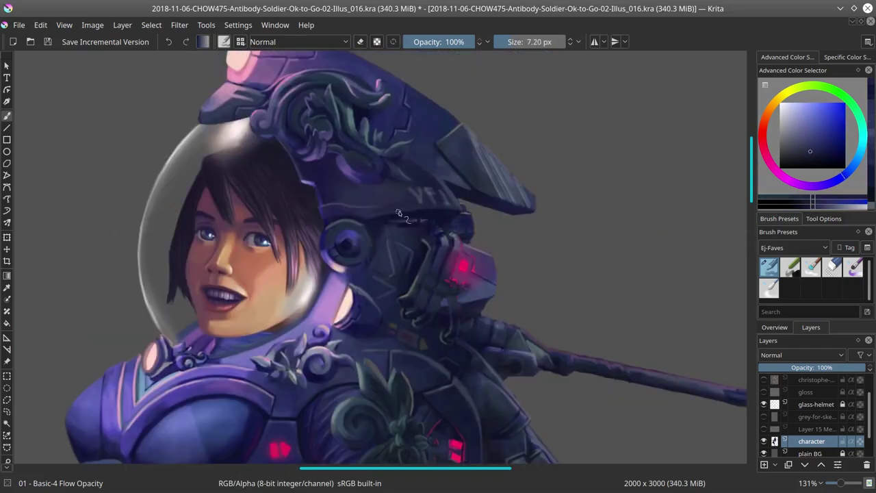
{"action": "scroll", "coordinate": [436, 149], "scroll_direction": "down", "scroll_amount": 4}
{"action": "key", "text": "bracketleft"}
{"action": "key", "text": "bracketleft"}
{"action": "key", "text": "bracketleft"}
{"action": "key", "text": "bracketleft"}
{"action": "key", "text": "bracketleft"}
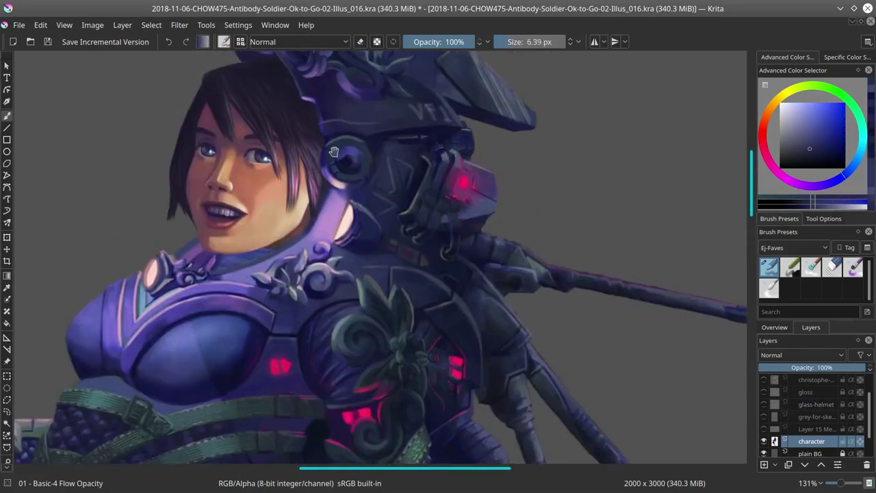
{"action": "scroll", "coordinate": [276, 206], "scroll_direction": "up", "scroll_amount": 4}
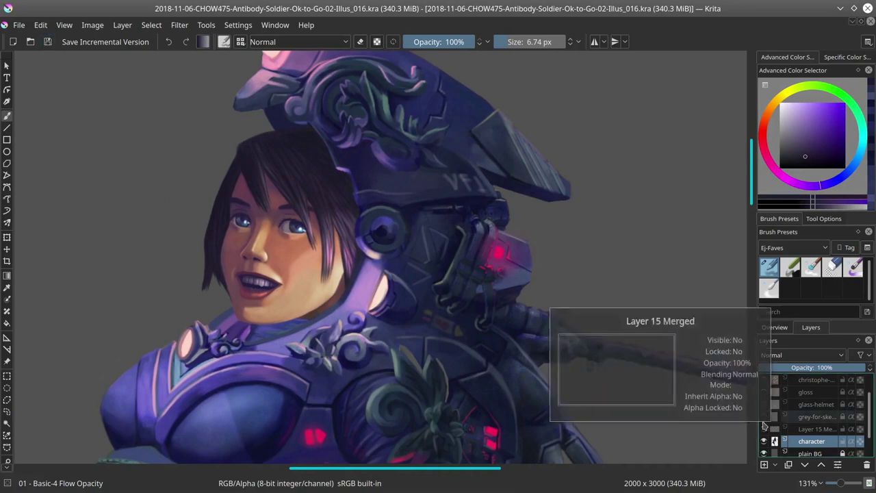
{"action": "left_click", "coordinate": [764, 404]}
{"action": "scroll", "coordinate": [347, 297], "scroll_direction": "down", "scroll_amount": 4}
{"action": "key", "text": "bracketright"}
{"action": "key", "text": "bracketright"}
{"action": "key", "text": "bracketright"}
{"action": "left_click", "coordinate": [346, 298], "text": "ctrl"}
{"action": "scroll", "coordinate": [327, 289], "scroll_direction": "down", "scroll_amount": 2}
{"action": "key", "text": "slash"}
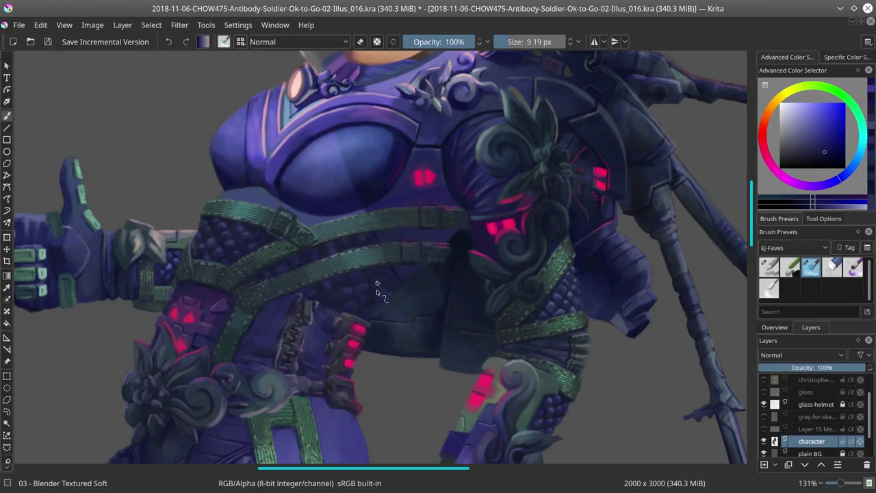
{"action": "scroll", "coordinate": [497, 339], "scroll_direction": "down", "scroll_amount": 2}
{"action": "key", "text": "bracketleft"}
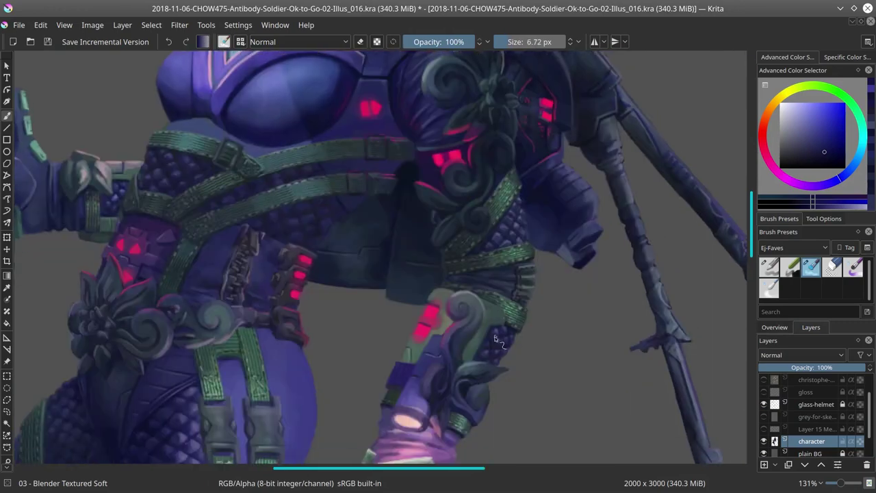
{"action": "scroll", "coordinate": [445, 297], "scroll_direction": "down", "scroll_amount": 3}
{"action": "key", "text": "bracketleft"}
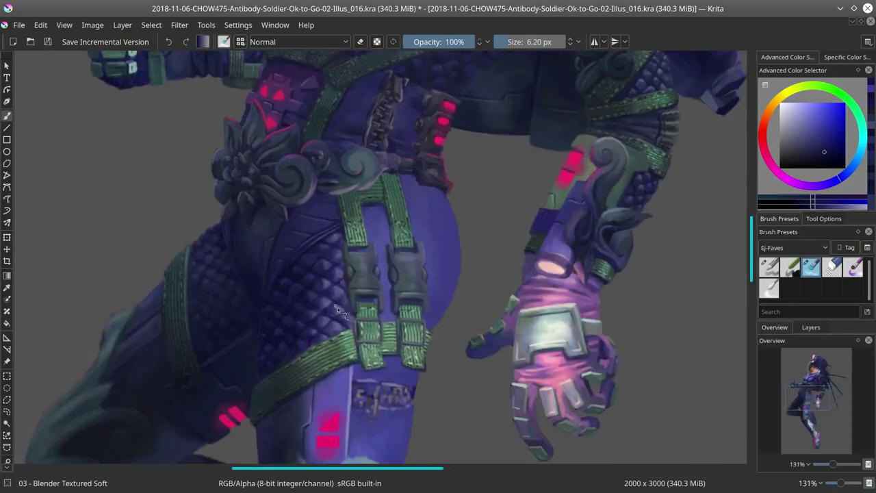
{"action": "key", "text": "bracketright"}
{"action": "key", "text": "bracketright"}
{"action": "key", "text": "slash"}
{"action": "key", "text": "slash"}
{"action": "key", "text": "slash"}
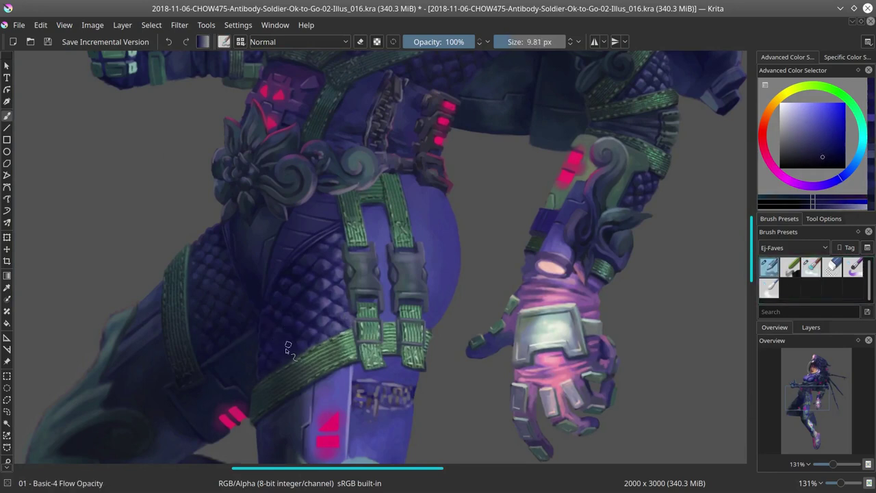
{"action": "key", "text": "slash"}
Step: Switch back to Basic-4 Flow Opacity, pick a new colour, and save incremental version _017
{"action": "left_click_drag", "start_coordinate": [220, 258], "coordinate": [280, 78]}
{"action": "key", "text": "slash"}
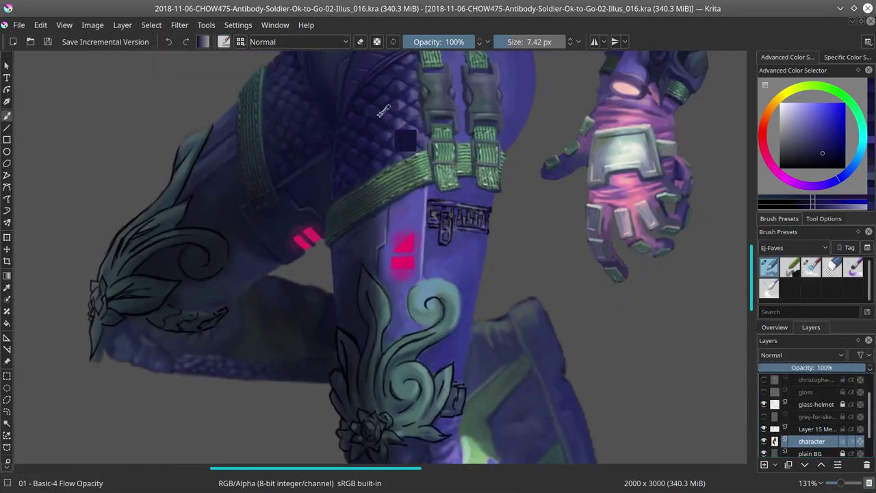
{"action": "left_click", "coordinate": [586, 204], "text": "ctrl"}
{"action": "left_click", "coordinate": [91, 41]}
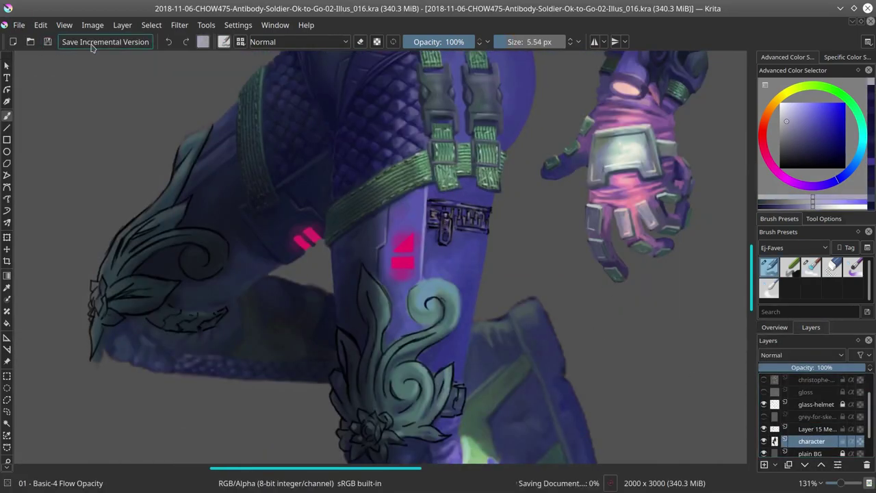
Step: Erase a stray part of the leg outline on Layer 15 Merged and sample a light teal
{"action": "left_click_drag", "start_coordinate": [205, 274], "coordinate": [257, 219]}
{"action": "key", "text": "slash"}
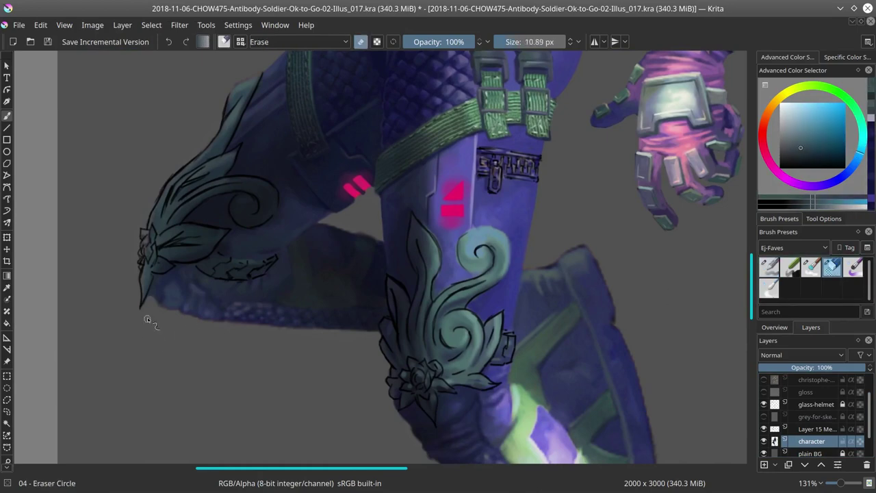
{"action": "left_click", "coordinate": [814, 429]}
{"action": "left_click_drag", "start_coordinate": [159, 196], "coordinate": [239, 95]}
{"action": "left_click", "coordinate": [239, 95], "text": "ctrl"}
{"action": "key", "text": "slash"}
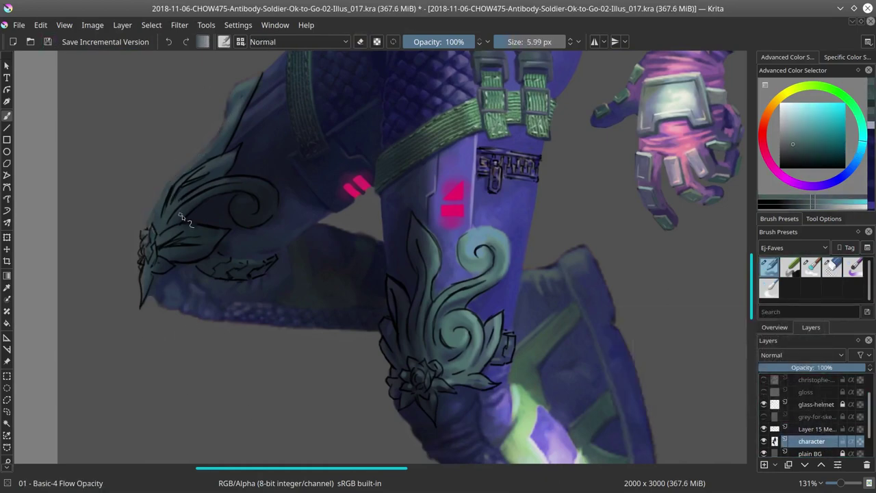
Step: Merge the line-art layer down into the character layer
{"action": "right_click", "coordinate": [813, 429]}
{"action": "left_click", "coordinate": [746, 299]}
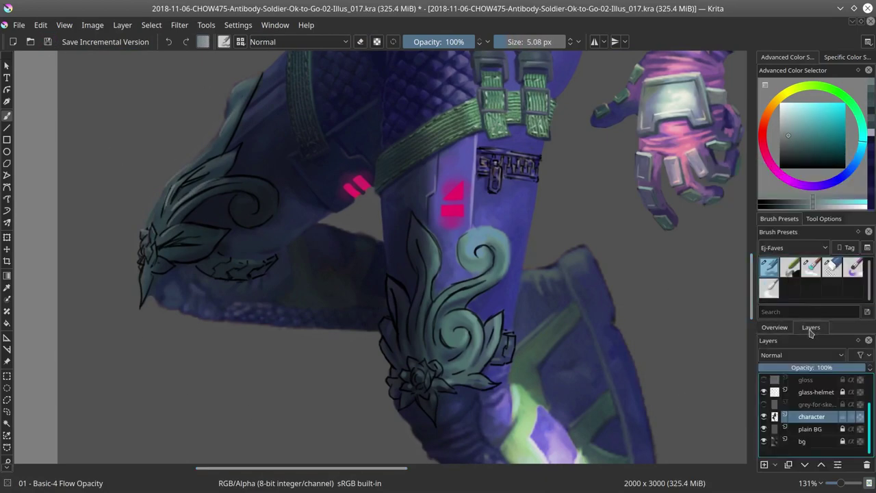
{"action": "left_click", "coordinate": [811, 267]}
{"action": "left_click", "coordinate": [774, 327]}
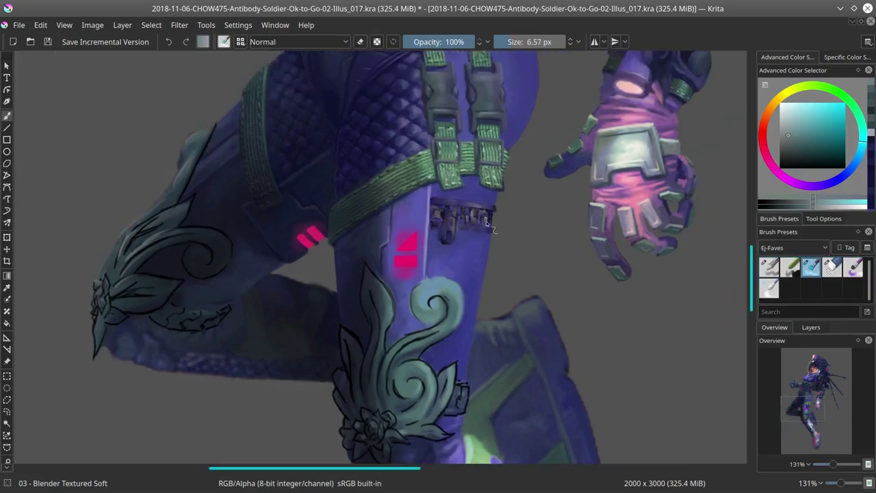
{"action": "scroll", "coordinate": [452, 284], "scroll_direction": "down", "scroll_amount": 5}
{"action": "scroll", "coordinate": [421, 212], "scroll_direction": "up", "scroll_amount": 5}
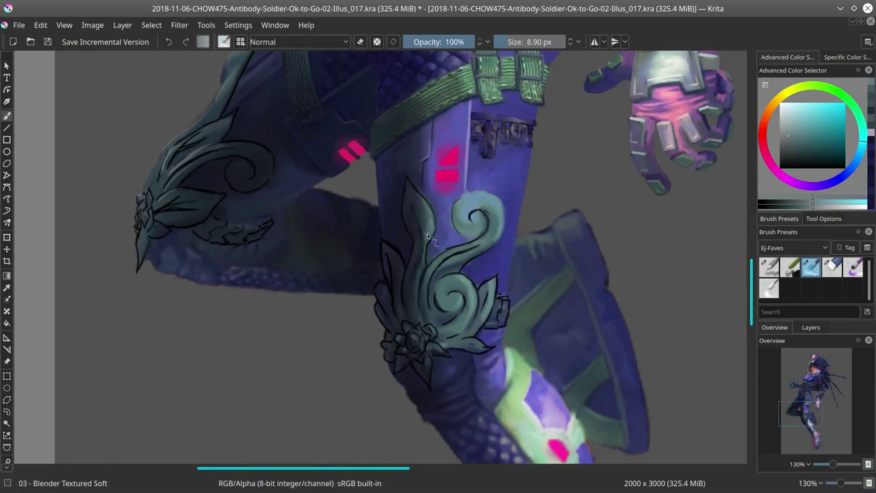
Step: Paint light teal highlights over the knee ornament line art and its curled leaf
{"action": "key", "text": "bracketright"}
{"action": "key", "text": "bracketright"}
{"action": "key", "text": "bracketleft"}
{"action": "key", "text": "bracketleft"}
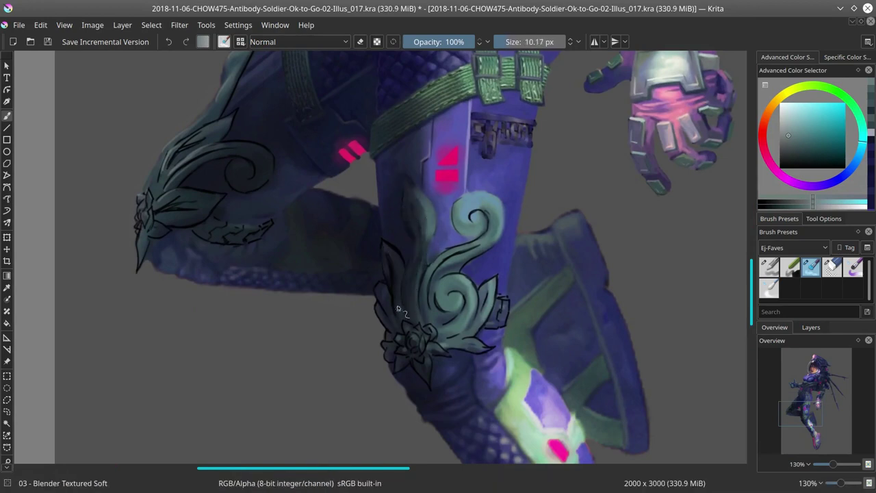
{"action": "key", "text": "bracketleft"}
{"action": "key", "text": "bracketleft"}
{"action": "key", "text": "bracketleft"}
{"action": "key", "text": "bracketleft"}
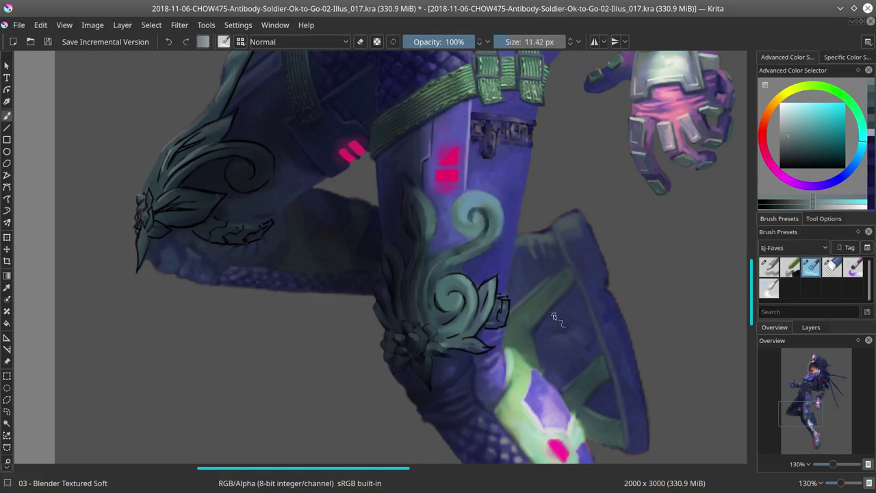
{"action": "key", "text": "bracketleft"}
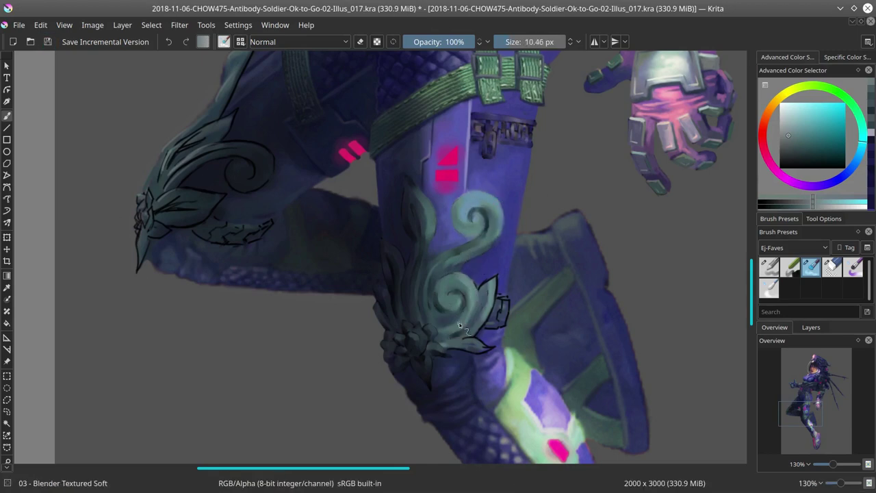
{"action": "key", "text": "bracketleft"}
{"action": "key", "text": "bracketleft"}
{"action": "key", "text": "bracketleft"}
{"action": "key", "text": "bracketleft"}
{"action": "key", "text": "bracketleft"}
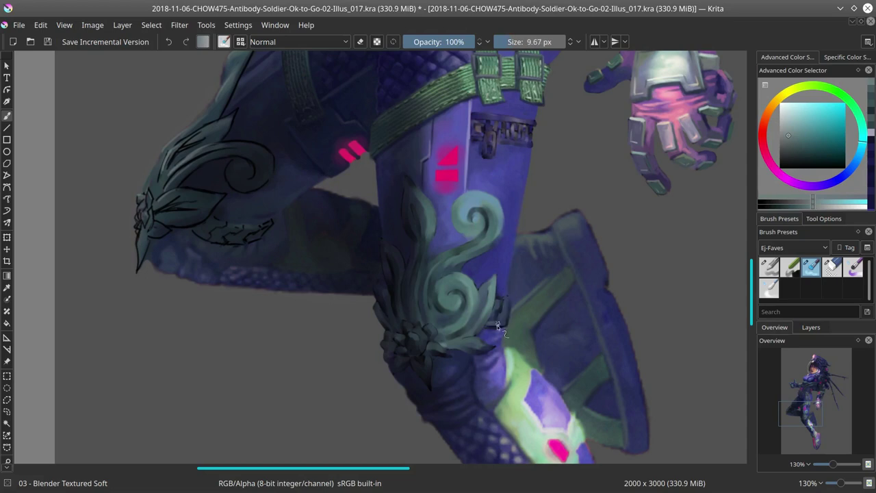
{"action": "scroll", "coordinate": [403, 214], "scroll_direction": "up", "scroll_amount": 3}
{"action": "key", "text": "bracketright"}
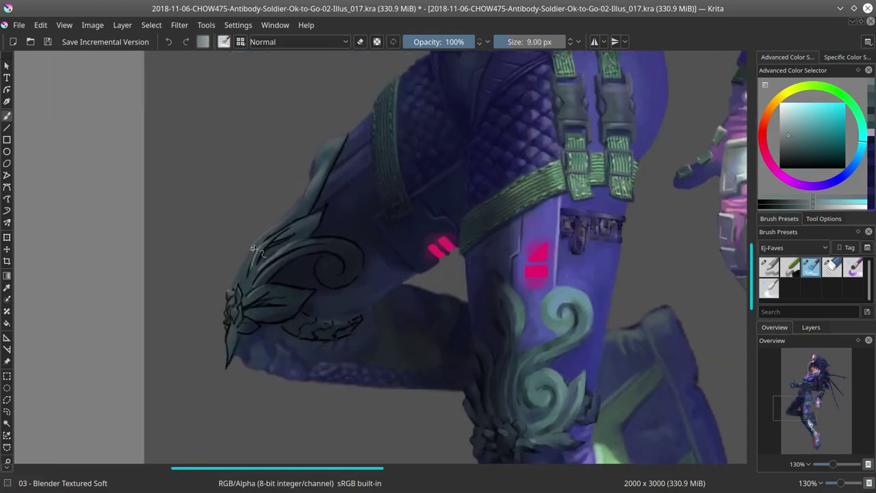
{"action": "key", "text": "bracketright"}
{"action": "key", "text": "bracketright"}
{"action": "key", "text": "bracketright"}
{"action": "left_click_drag", "start_coordinate": [318, 202], "coordinate": [346, 137]}
{"action": "left_click_drag", "start_coordinate": [248, 274], "coordinate": [322, 209]}
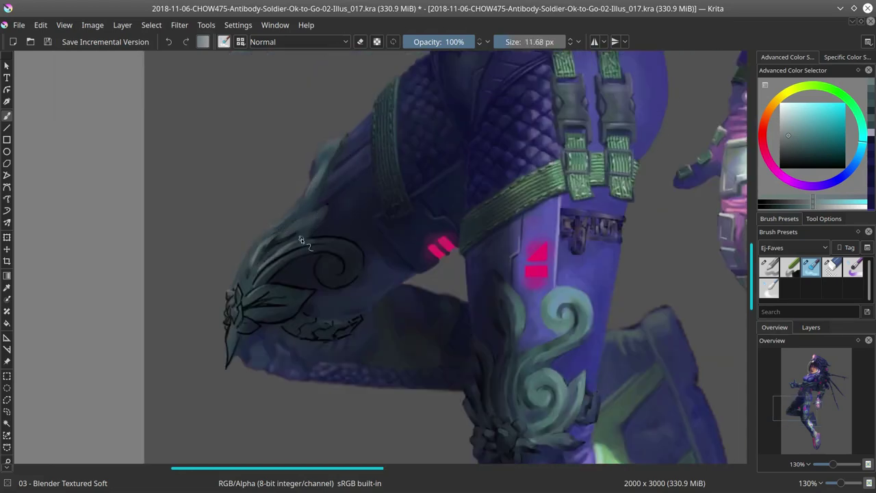
{"action": "key", "text": "bracketright"}
{"action": "key", "text": "bracketright"}
{"action": "mouse_move", "coordinate": [296, 244]}
{"action": "left_mouse_down"}
{"action": "mouse_move", "coordinate": [263, 274]}
{"action": "mouse_move", "coordinate": [267, 288]}
{"action": "left_mouse_up"}
Step: Shade the leaves dark over the remaining line art, then save the document
{"action": "key", "text": "bracketleft"}
{"action": "key", "text": "bracketleft"}
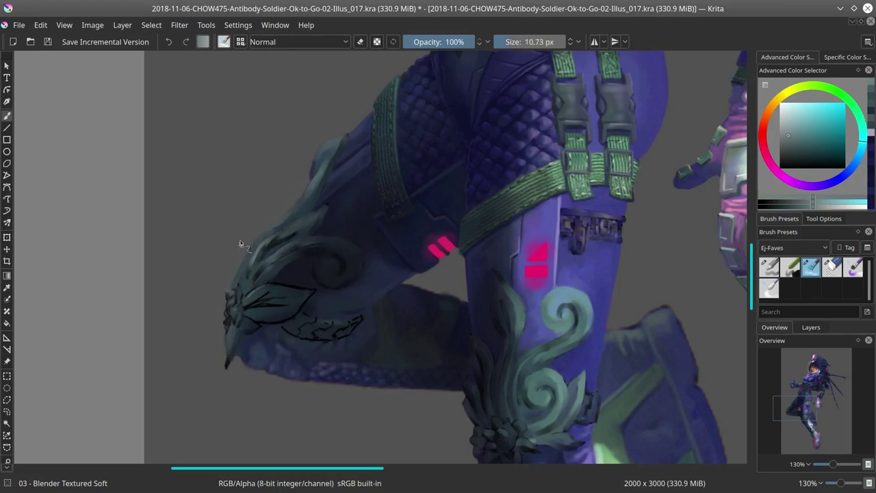
{"action": "left_click_drag", "start_coordinate": [226, 336], "coordinate": [260, 294]}
{"action": "left_click_drag", "start_coordinate": [254, 329], "coordinate": [282, 290]}
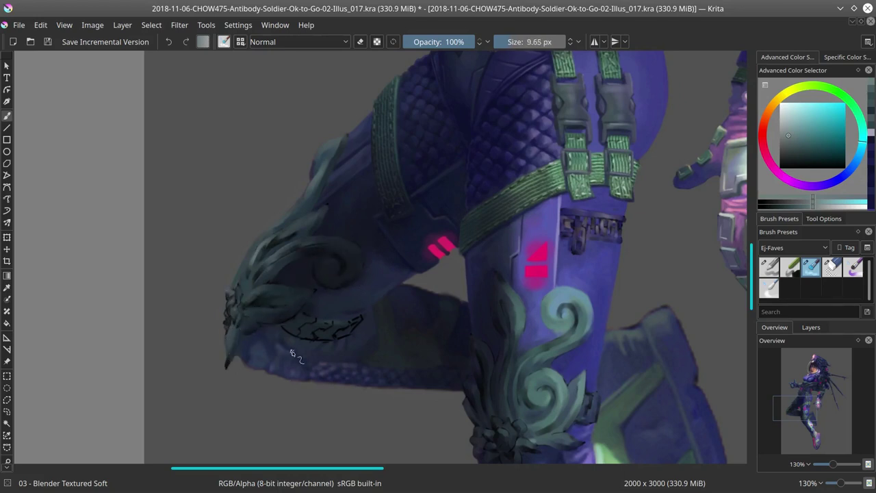
{"action": "key", "text": "bracketleft"}
{"action": "key", "text": "bracketleft"}
{"action": "left_click_drag", "start_coordinate": [279, 328], "coordinate": [309, 319]}
{"action": "key", "text": "ctrl+s"}
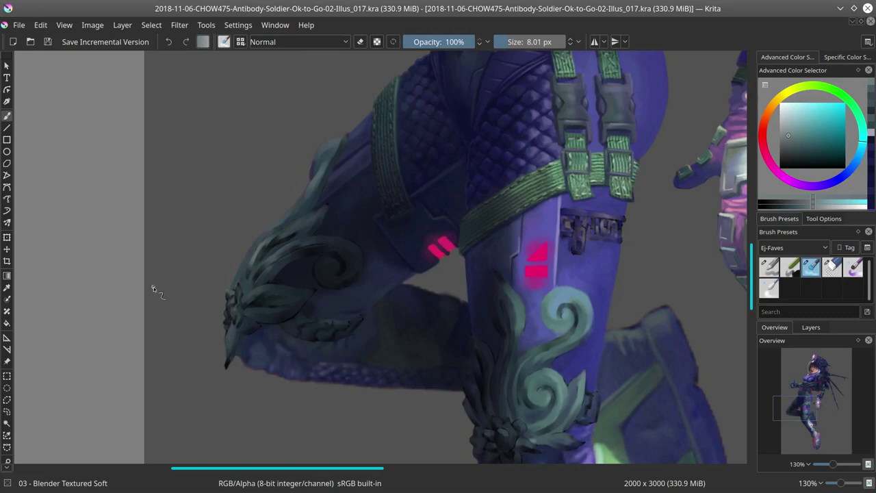
{"action": "scroll", "coordinate": [357, 238], "scroll_direction": "down", "scroll_amount": 6}
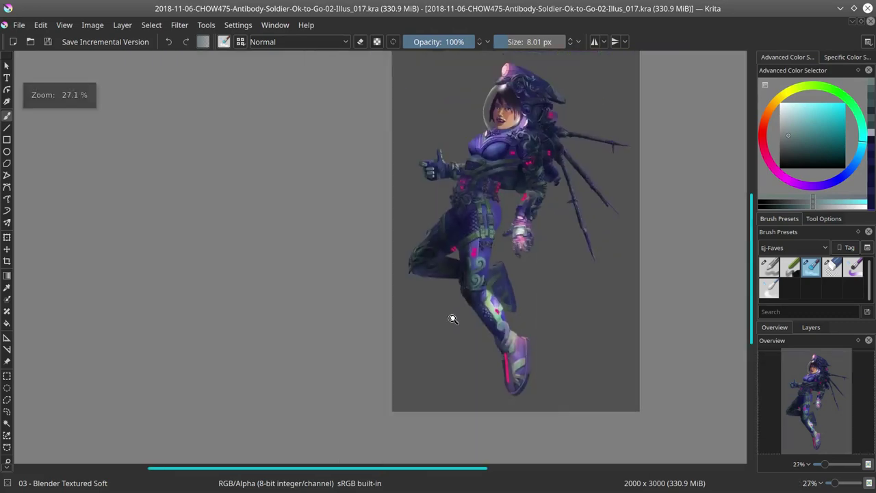
{"action": "scroll", "coordinate": [376, 202], "scroll_direction": "up", "scroll_amount": 6}
Step: With a small Basic-4 Flow Opacity brush, paint lighter teal strokes along the knee armour edge
{"action": "key", "text": "slash"}
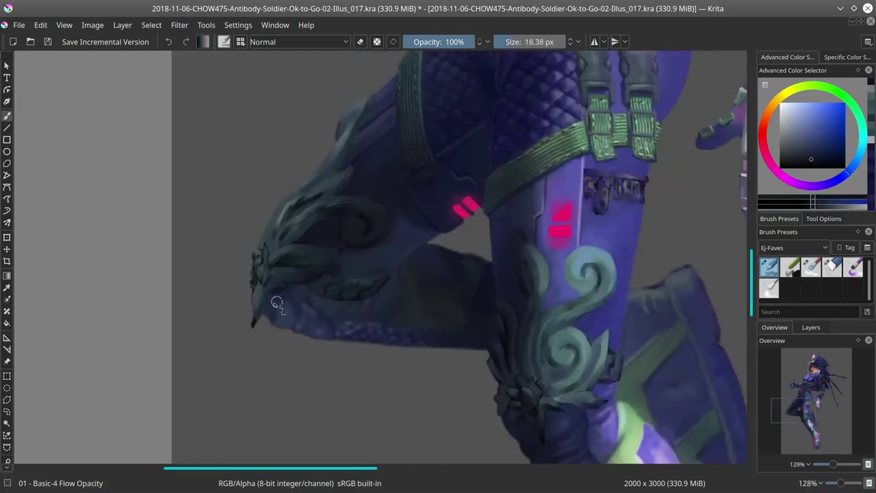
{"action": "key", "text": "bracketleft"}
{"action": "key", "text": "bracketleft"}
{"action": "key", "text": "bracketleft"}
{"action": "left_click", "coordinate": [592, 230], "text": "ctrl"}
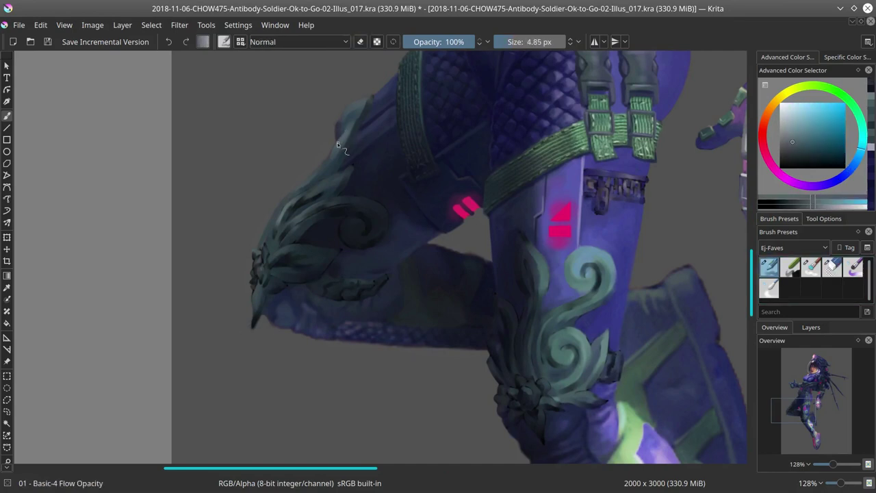
{"action": "left_click", "coordinate": [285, 197], "text": "ctrl"}
{"action": "left_click_drag", "start_coordinate": [341, 114], "coordinate": [356, 103]}
{"action": "left_click", "coordinate": [373, 114], "text": "ctrl"}
{"action": "left_click", "coordinate": [378, 119], "text": "ctrl"}
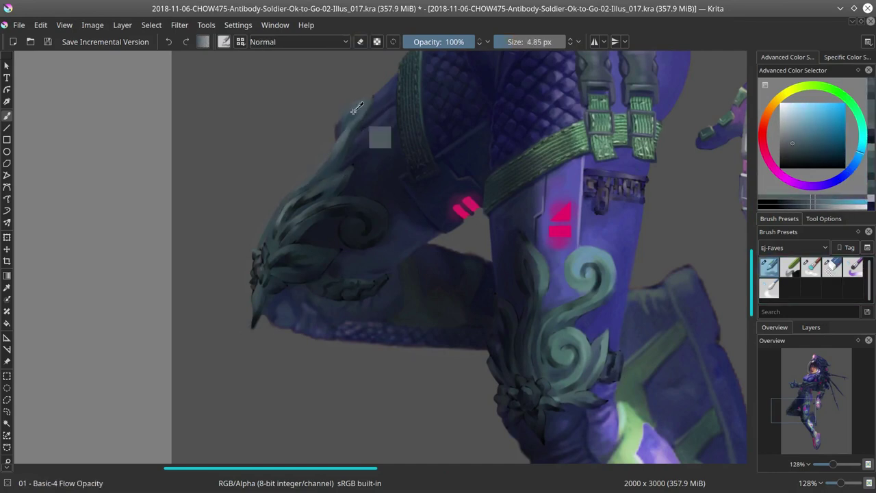
{"action": "left_click", "coordinate": [368, 110], "text": "ctrl"}
{"action": "left_click", "coordinate": [295, 197], "text": "ctrl"}
{"action": "left_click_drag", "start_coordinate": [285, 206], "coordinate": [277, 224]}
Step: Add light teal highlights along the knee ornament's edges using colours sampled from it
{"action": "left_click", "coordinate": [292, 198], "text": "ctrl"}
{"action": "left_click_drag", "start_coordinate": [341, 171], "coordinate": [351, 166]}
{"action": "left_click", "coordinate": [291, 198], "text": "ctrl"}
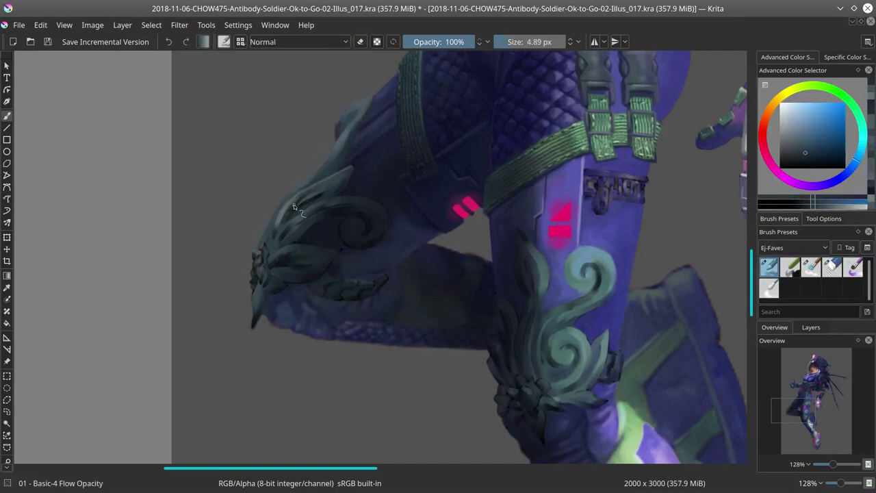
{"action": "left_click", "coordinate": [294, 198], "text": "ctrl"}
{"action": "left_click", "coordinate": [294, 198], "text": "ctrl"}
{"action": "left_click", "coordinate": [301, 205], "text": "ctrl"}
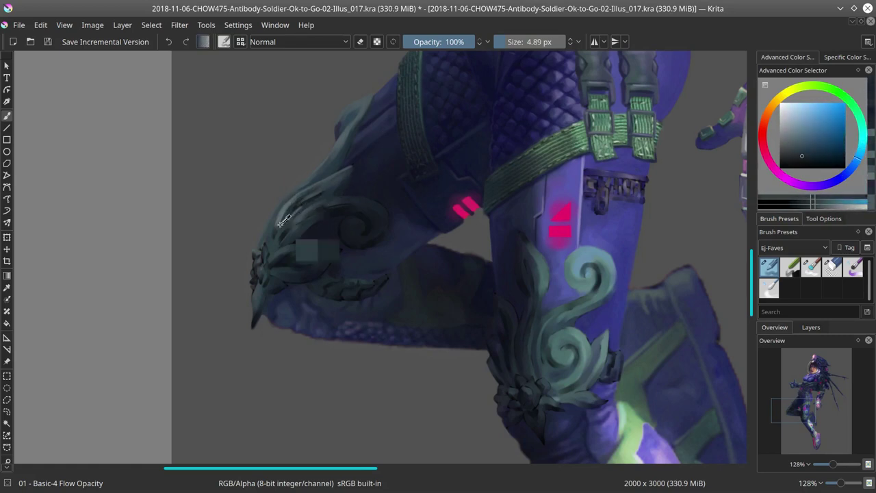
{"action": "left_click", "coordinate": [270, 240], "text": "ctrl"}
{"action": "left_click_drag", "start_coordinate": [272, 240], "coordinate": [262, 266]}
Step: Pick dark blue and darker teal shading colours from the suit and ornament, then save
{"action": "left_click", "coordinate": [277, 298], "text": "ctrl"}
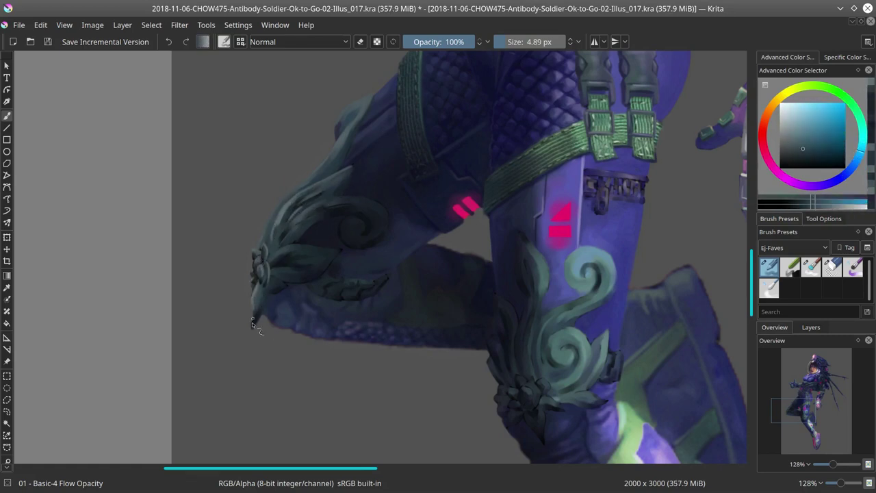
{"action": "left_click", "coordinate": [281, 298], "text": "ctrl"}
{"action": "key", "text": "bracketright"}
{"action": "left_click", "coordinate": [340, 244], "text": "ctrl"}
{"action": "key", "text": "bracketleft"}
{"action": "left_click", "coordinate": [340, 244], "text": "ctrl"}
{"action": "left_click", "coordinate": [341, 244], "text": "ctrl"}
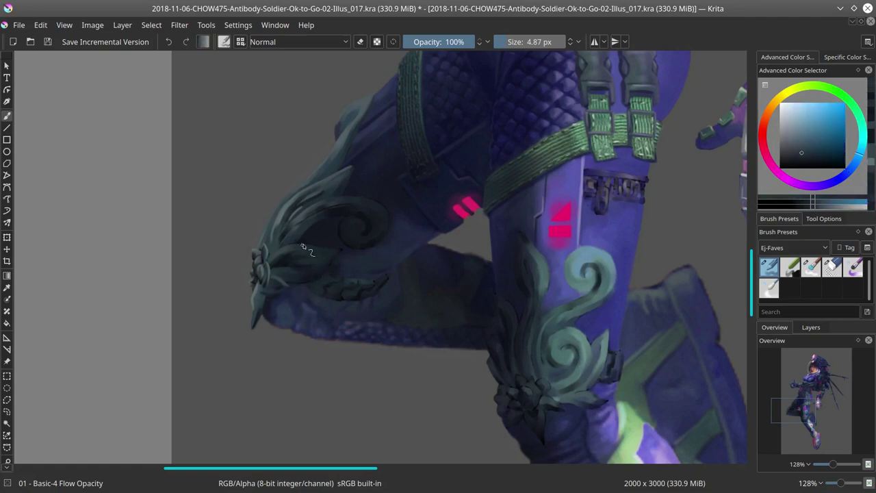
{"action": "left_click", "coordinate": [339, 245], "text": "ctrl"}
{"action": "key", "text": "ctrl+s"}
Step: Paint a larger darkening stroke on the leg with the brush set to Darken/Burn blending
{"action": "key", "text": "2"}
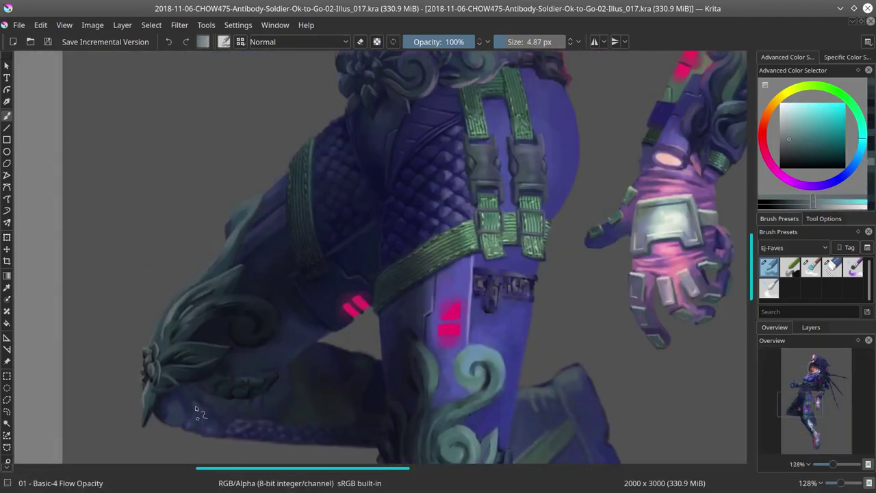
{"action": "left_click", "coordinate": [299, 41]}
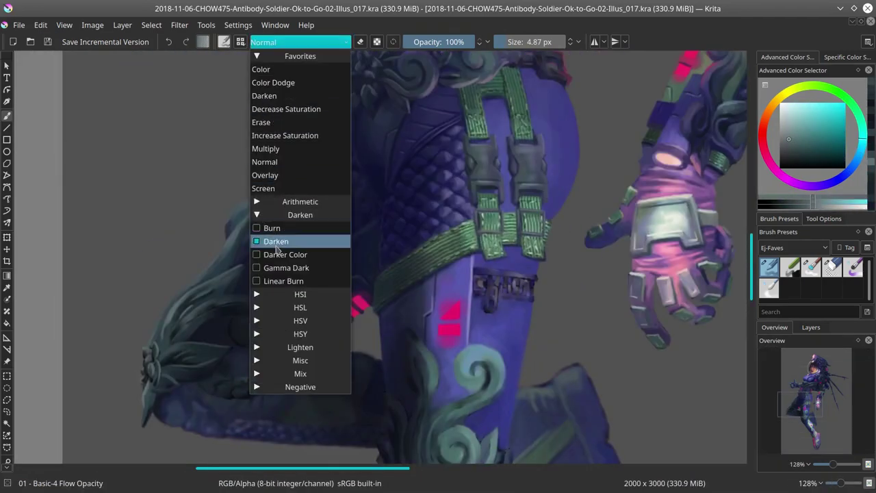
{"action": "left_click", "coordinate": [274, 240]}
{"action": "left_click", "coordinate": [811, 328]}
{"action": "left_click", "coordinate": [299, 42]}
{"action": "left_click", "coordinate": [274, 229]}
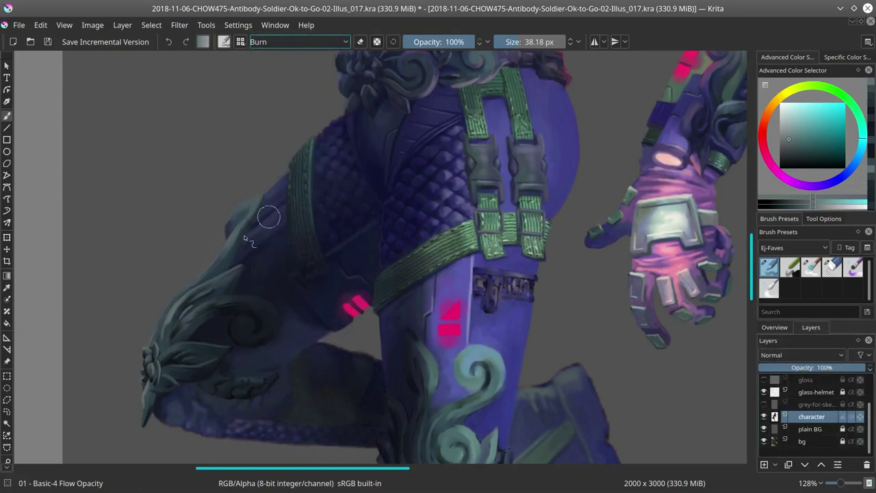
{"action": "key", "text": "bracketright"}
{"action": "mouse_move", "coordinate": [209, 352]}
{"action": "left_mouse_down"}
{"action": "mouse_move", "coordinate": [305, 261]}
{"action": "mouse_move", "coordinate": [227, 254]}
{"action": "left_mouse_up"}
Step: Hide the plain BG layer to check the knee armour's edges with the round eraser
{"action": "key", "text": "e"}
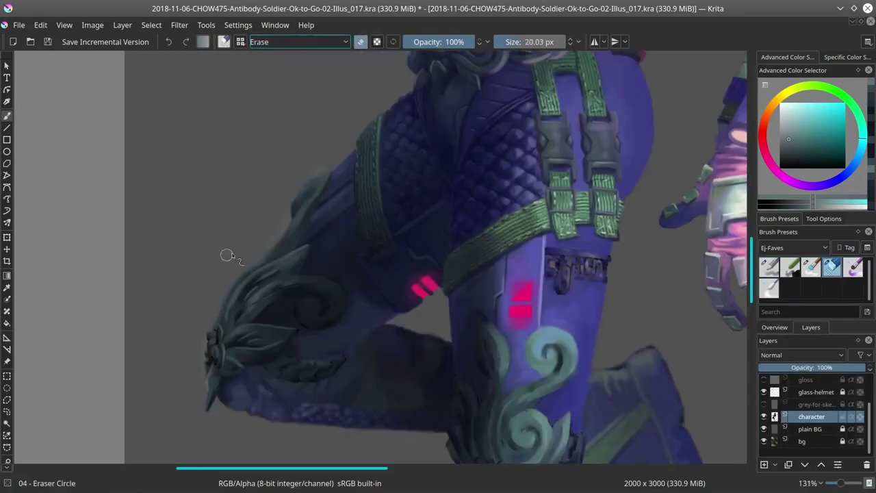
{"action": "left_click", "coordinate": [764, 429]}
{"action": "key", "text": "bracketleft"}
{"action": "key", "text": "bracketleft"}
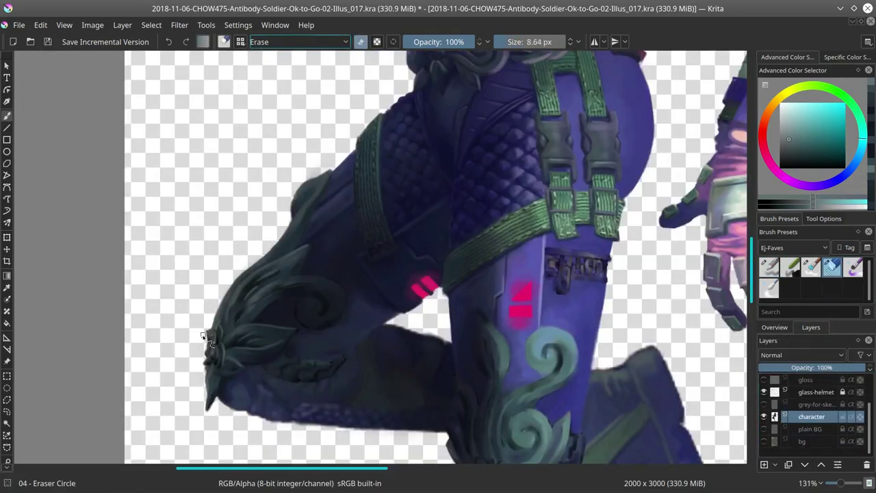
{"action": "left_click", "coordinate": [764, 429]}
Step: Return to the flow-opacity brush in Normal blending and paint dark blue shading around the ornament
{"action": "left_click", "coordinate": [769, 266]}
{"action": "left_click", "coordinate": [300, 42]}
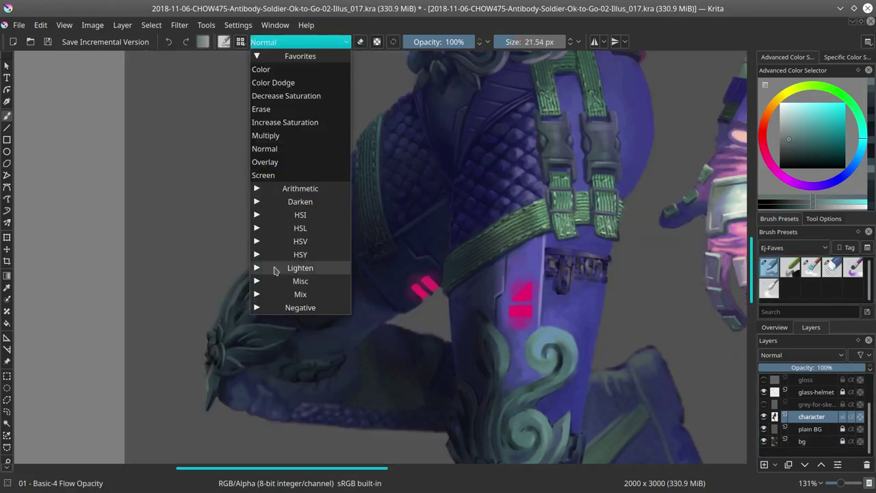
{"action": "left_click", "coordinate": [274, 241]}
{"action": "left_click", "coordinate": [300, 241]}
{"action": "key", "text": "Escape"}
{"action": "key", "text": "bracketleft"}
{"action": "key", "text": "bracketleft"}
{"action": "key", "text": "bracketleft"}
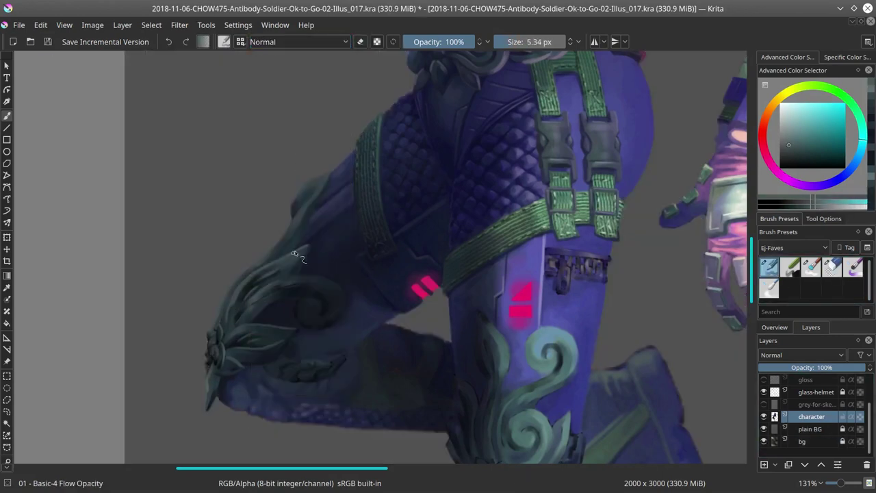
{"action": "key", "text": "bracketright"}
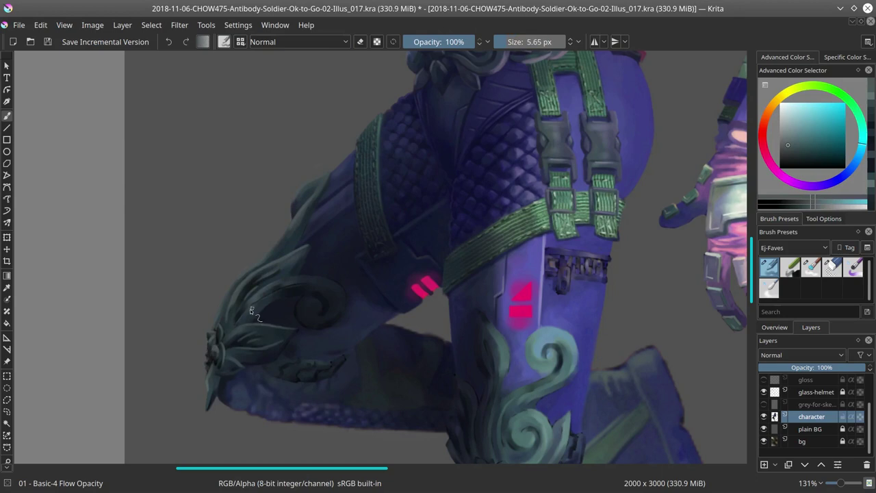
{"action": "key", "text": "bracketright"}
{"action": "mouse_move", "coordinate": [250, 308]}
{"action": "left_mouse_down"}
{"action": "mouse_move", "coordinate": [238, 315]}
{"action": "mouse_move", "coordinate": [303, 276]}
{"action": "mouse_move", "coordinate": [308, 320]}
{"action": "mouse_move", "coordinate": [337, 327]}
{"action": "mouse_move", "coordinate": [329, 298]}
{"action": "mouse_move", "coordinate": [312, 309]}
{"action": "mouse_move", "coordinate": [356, 329]}
{"action": "mouse_move", "coordinate": [352, 291]}
{"action": "mouse_move", "coordinate": [259, 314]}
{"action": "mouse_move", "coordinate": [303, 337]}
{"action": "mouse_move", "coordinate": [313, 374]}
{"action": "mouse_move", "coordinate": [383, 369]}
{"action": "left_mouse_up"}
{"action": "key", "text": "bracketright"}
{"action": "key", "text": "bracketright"}
{"action": "key", "text": "bracketright"}
{"action": "key", "text": "bracketleft"}
{"action": "key", "text": "bracketright"}
{"action": "key", "text": "bracketright"}
{"action": "key", "text": "bracketright"}
{"action": "key", "text": "bracketright"}
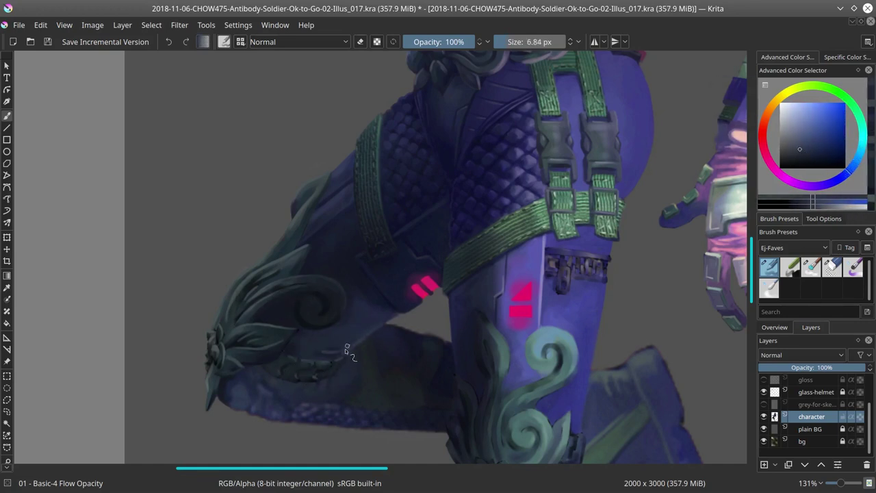
Step: Zoom in on the lower leg and sample a darker blue-purple from the suit
{"action": "key", "text": "2"}
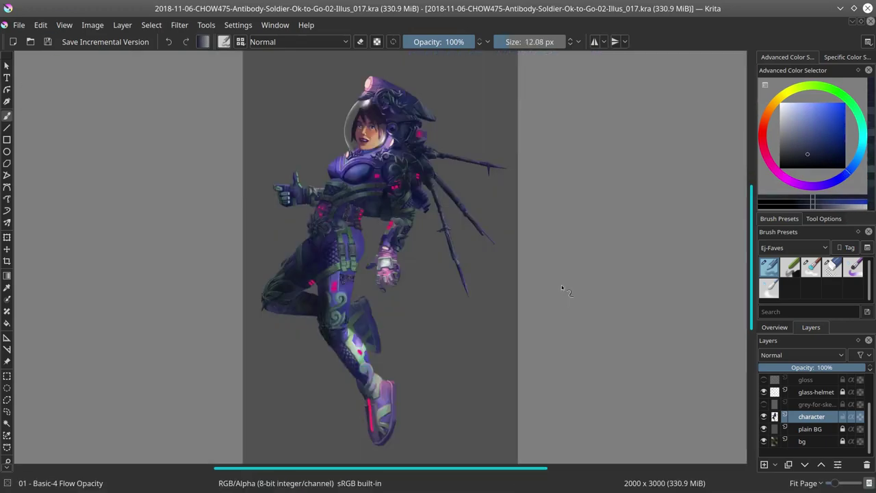
{"action": "key", "text": "2"}
{"action": "key", "text": "bracketright"}
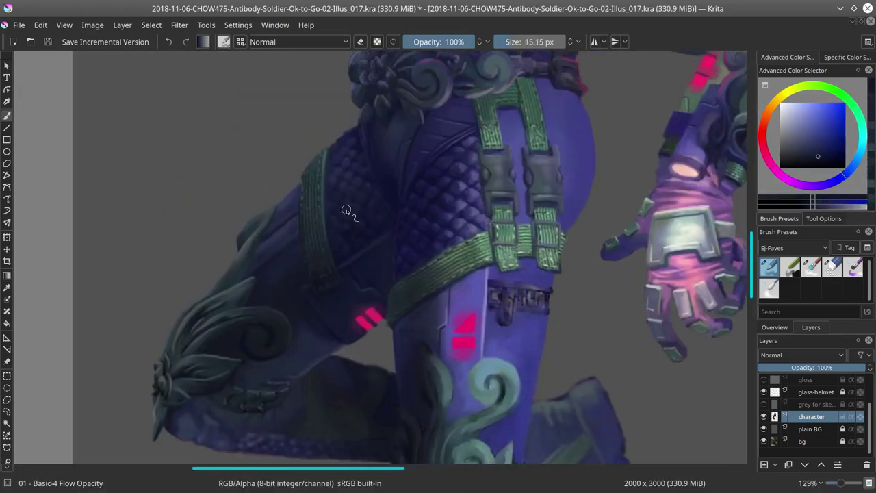
{"action": "left_click_drag", "start_coordinate": [329, 260], "coordinate": [258, 118]}
{"action": "key", "text": "bracketleft"}
{"action": "key", "text": "bracketleft"}
{"action": "key", "text": "bracketleft"}
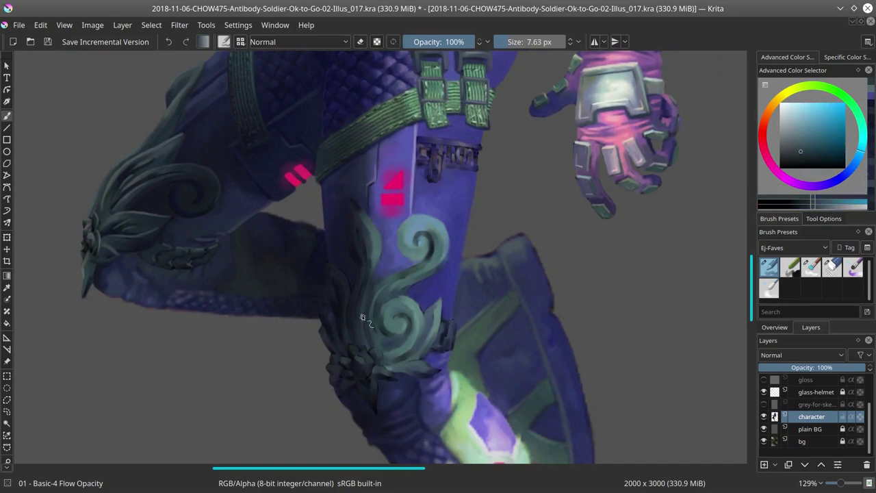
{"action": "left_click", "coordinate": [406, 262], "text": "ctrl"}
Step: Switch to the 03 - Blender Textured Soft brush and hide the gloss layer
{"action": "key", "text": "slash"}
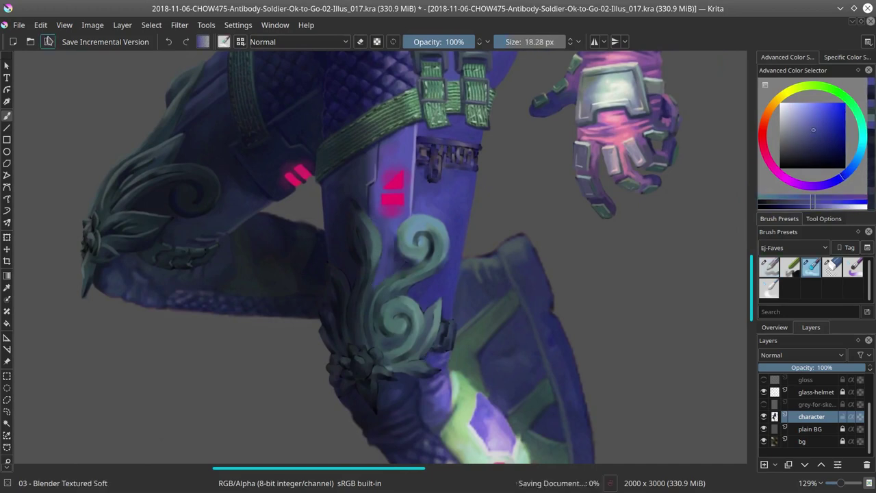
{"action": "left_click", "coordinate": [776, 328]}
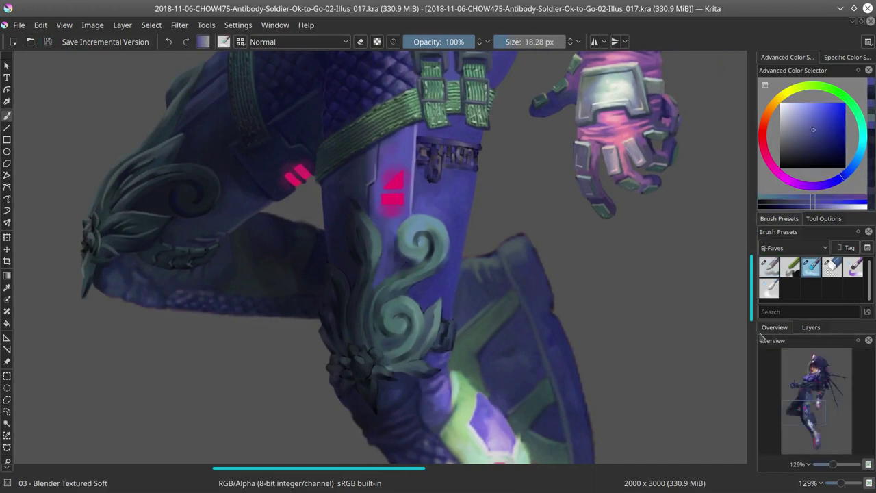
{"action": "key", "text": "2"}
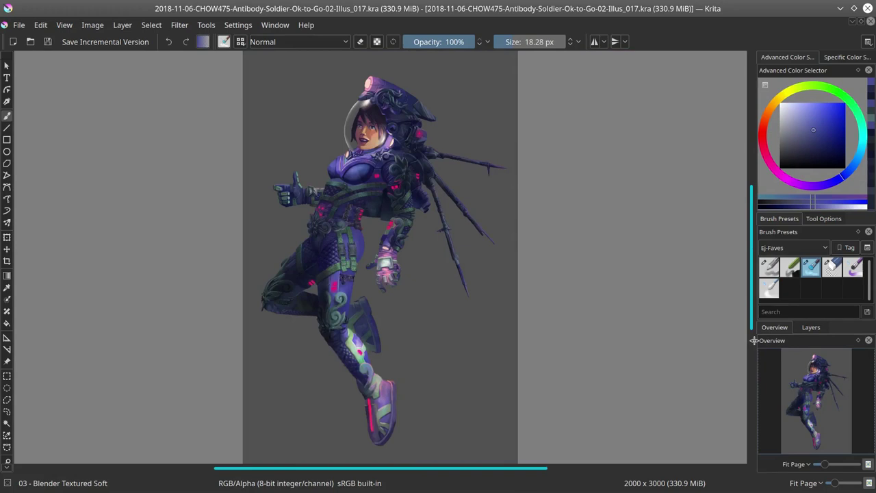
{"action": "left_click", "coordinate": [811, 327]}
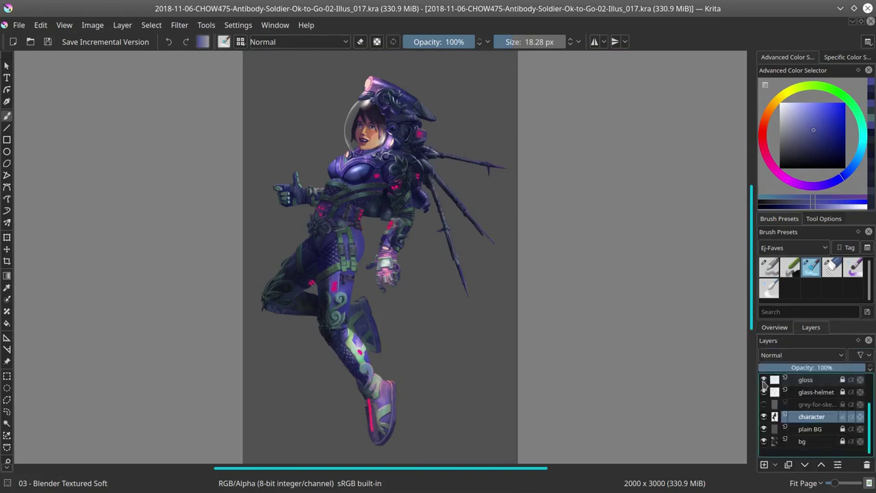
{"action": "left_click", "coordinate": [764, 381]}
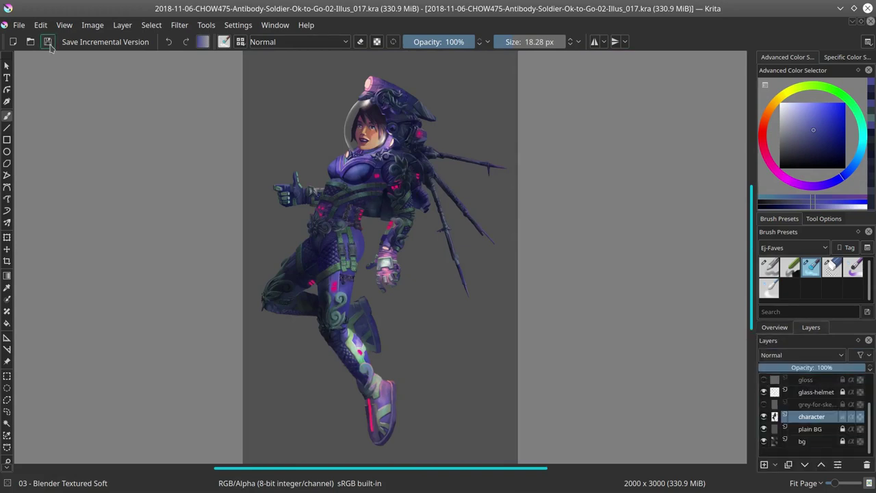
{"action": "key", "text": "plus"}
{"action": "key", "text": "plus"}
{"action": "key", "text": "plus"}
{"action": "key", "text": "plus"}
{"action": "key", "text": "plus"}
{"action": "key", "text": "plus"}
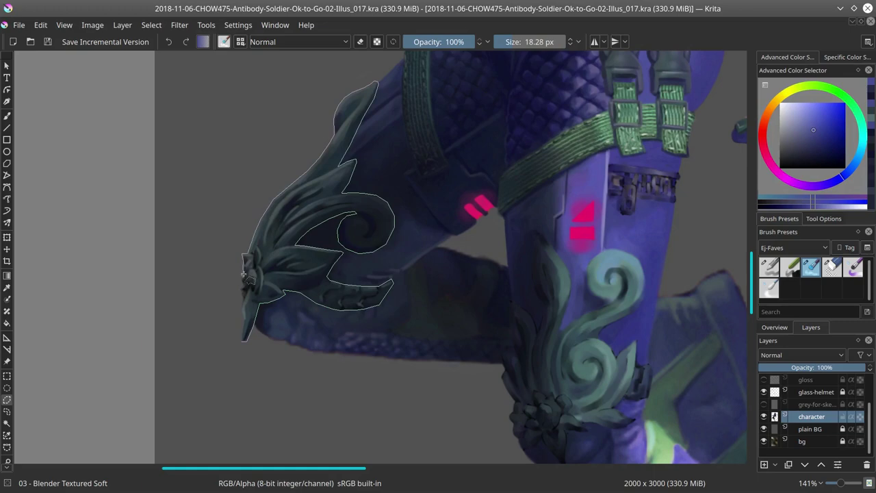
Step: Select the knee and shin ornaments and slightly darken their midtones with a curves adjustment
{"action": "left_click_drag", "start_coordinate": [243, 274], "coordinate": [245, 335]}
{"action": "scroll", "coordinate": [274, 261], "scroll_direction": "down", "scroll_amount": 2}
{"action": "scroll", "coordinate": [421, 171], "scroll_direction": "up", "scroll_amount": 2}
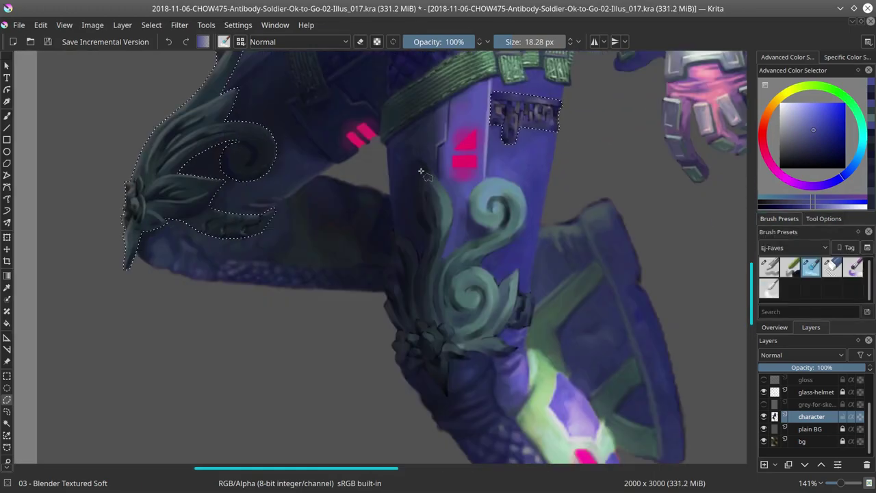
{"action": "mouse_move", "coordinate": [421, 171]}
{"action": "left_mouse_down"}
{"action": "mouse_move", "coordinate": [454, 201]}
{"action": "mouse_move", "coordinate": [441, 265]}
{"action": "mouse_move", "coordinate": [509, 179]}
{"action": "mouse_move", "coordinate": [497, 278]}
{"action": "mouse_move", "coordinate": [519, 294]}
{"action": "mouse_move", "coordinate": [523, 328]}
{"action": "mouse_move", "coordinate": [509, 344]}
{"action": "mouse_move", "coordinate": [456, 359]}
{"action": "mouse_move", "coordinate": [446, 396]}
{"action": "mouse_move", "coordinate": [410, 379]}
{"action": "mouse_move", "coordinate": [388, 314]}
{"action": "mouse_move", "coordinate": [403, 233]}
{"action": "mouse_move", "coordinate": [420, 261]}
{"action": "mouse_move", "coordinate": [419, 178]}
{"action": "left_mouse_up"}
{"action": "key", "text": "2"}
{"action": "key", "text": "ctrl+m"}
{"action": "left_click_drag", "start_coordinate": [52, 275], "coordinate": [62, 263]}
{"action": "left_click_drag", "start_coordinate": [144, 216], "coordinate": [143, 220]}
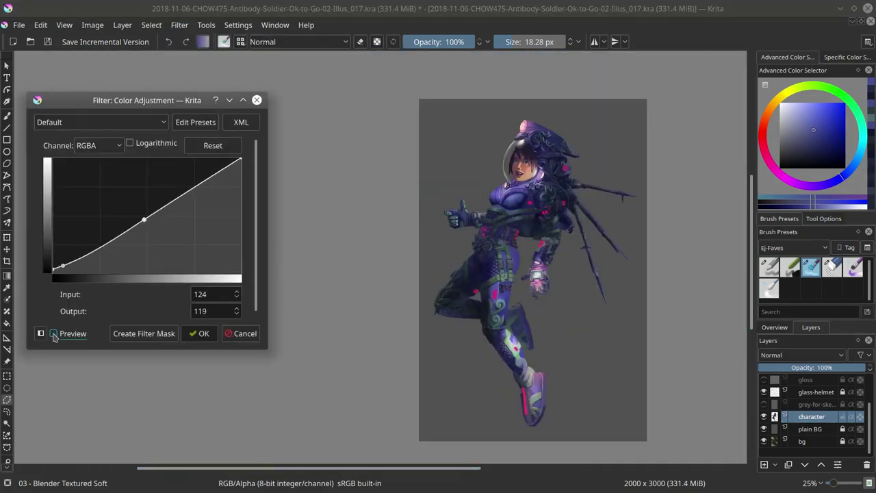
{"action": "key", "text": "Return"}
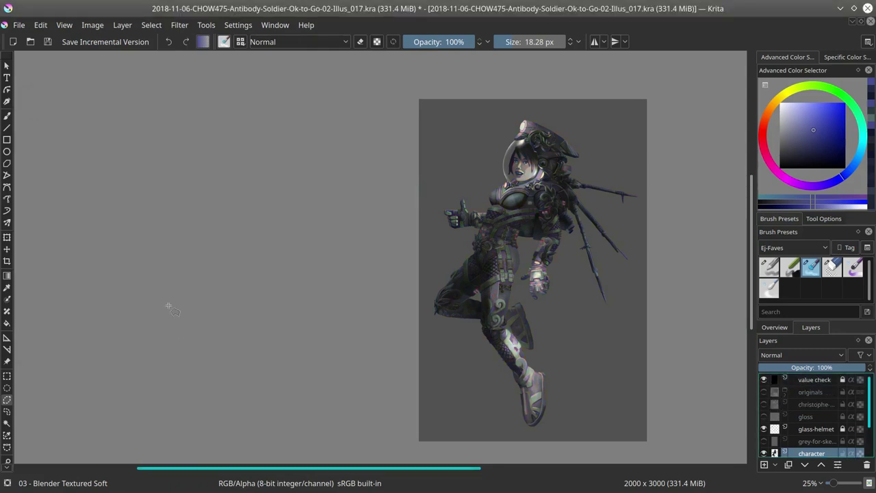
Step: Hide the value check layer, save the painting, and undo the last polygon selection
{"action": "left_click", "coordinate": [764, 379]}
{"action": "left_click", "coordinate": [775, 327]}
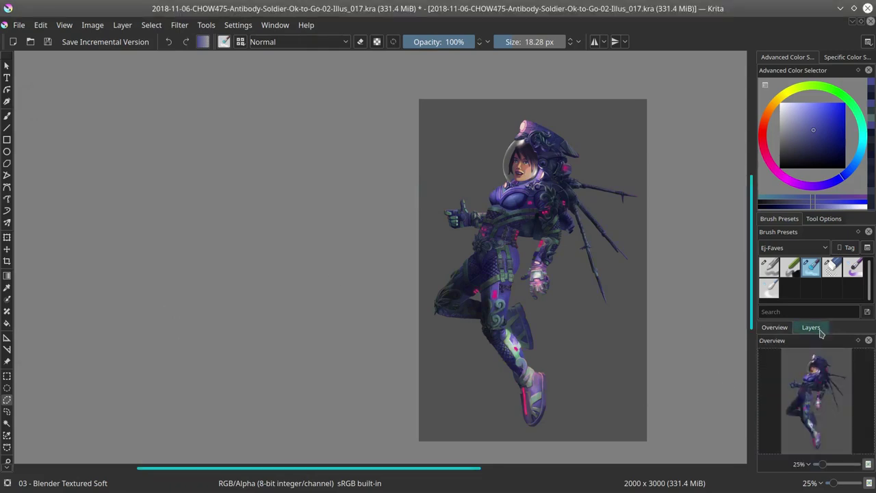
{"action": "left_click", "coordinate": [811, 327]}
{"action": "left_click", "coordinate": [48, 43]}
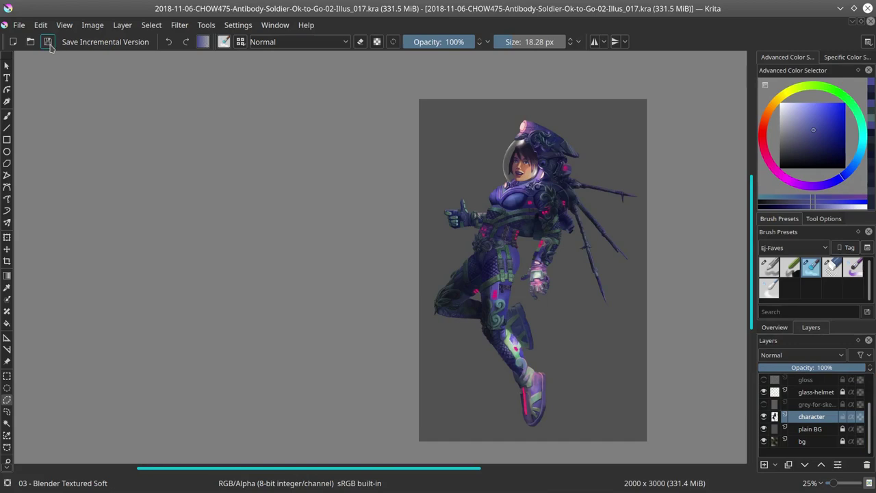
{"action": "left_click", "coordinate": [41, 24]}
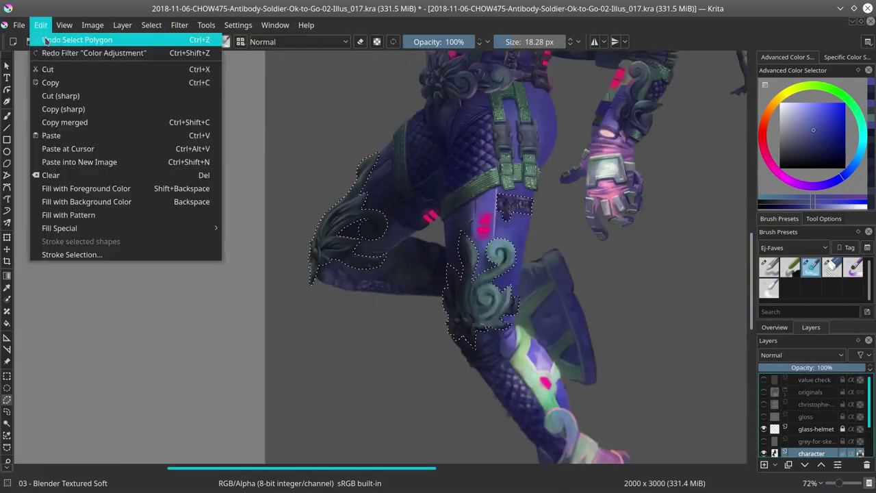
{"action": "left_click", "coordinate": [77, 40]}
Step: Zoom to 100% on the torso and set up a large burn-mode brush
{"action": "scroll", "coordinate": [464, 105], "scroll_direction": "up", "scroll_amount": 5}
{"action": "scroll", "coordinate": [464, 105], "scroll_direction": "up", "scroll_amount": 3}
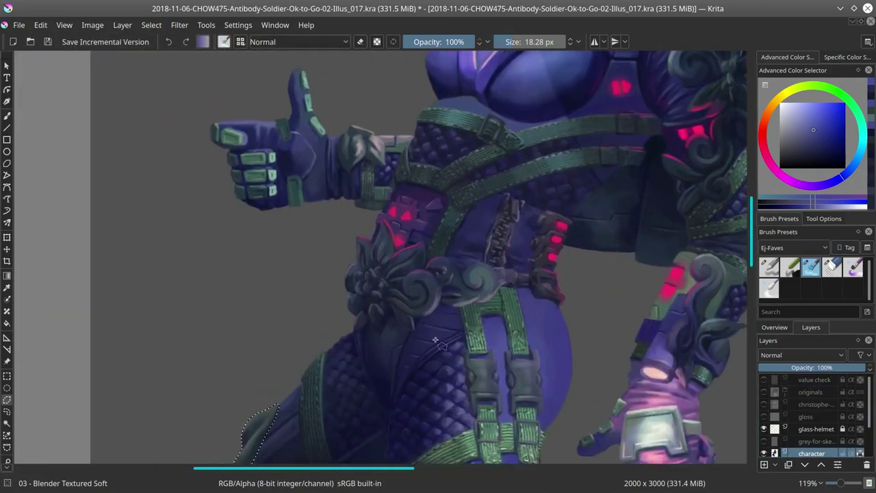
{"action": "key", "text": "2"}
{"action": "key", "text": "1"}
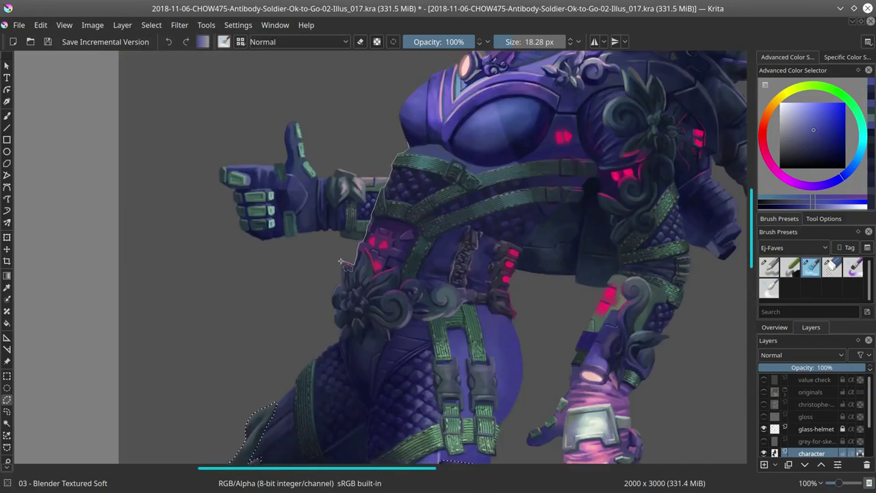
{"action": "scroll", "coordinate": [336, 312], "scroll_direction": "down", "scroll_amount": 3}
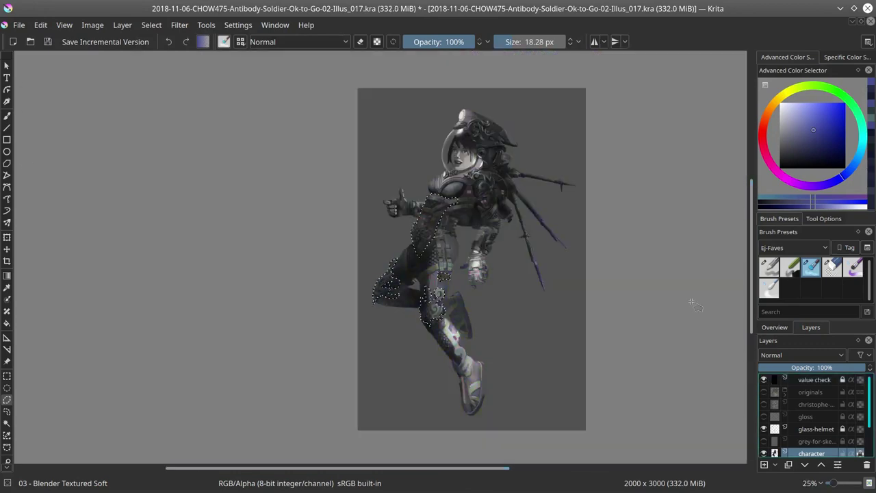
{"action": "key", "text": "/"}
{"action": "left_click", "coordinate": [299, 42]}
{"action": "left_click", "coordinate": [274, 187]}
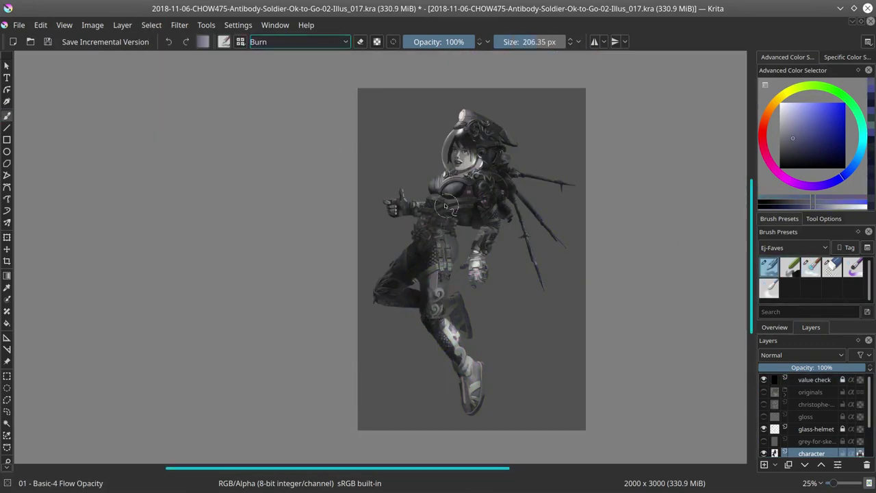
{"action": "scroll", "coordinate": [447, 82], "scroll_direction": "down", "scroll_amount": 1}
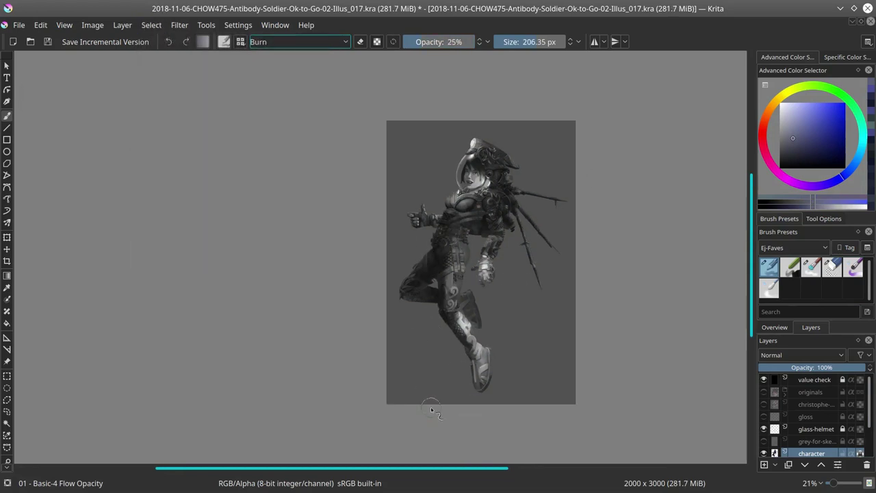
Step: Hide the greyscale value check, try a Color Adjustment curves tweak, and save incremental version Illus_018.kra
{"action": "left_click", "coordinate": [764, 380]}
{"action": "left_click", "coordinate": [179, 25]}
{"action": "mouse_move", "coordinate": [209, 55]}
{"action": "left_click", "coordinate": [479, 185]}
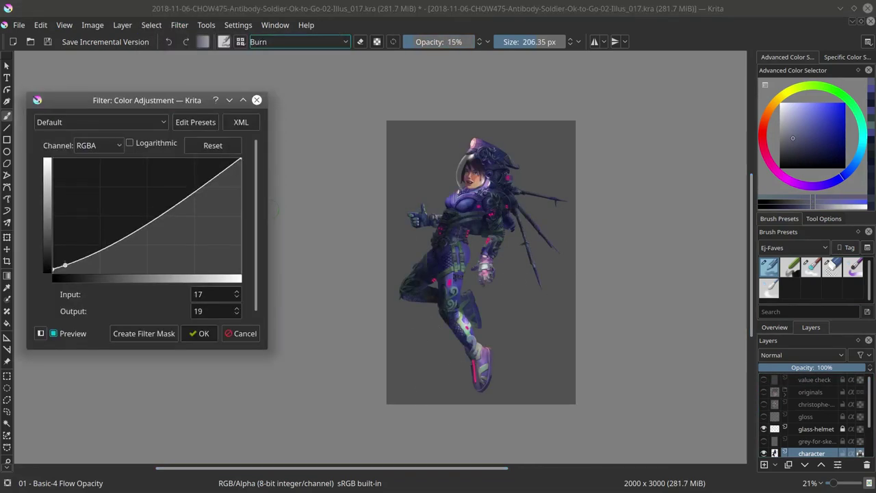
{"action": "left_click", "coordinate": [53, 333]}
{"action": "left_click", "coordinate": [54, 334]}
{"action": "left_click_drag", "start_coordinate": [117, 238], "coordinate": [169, 205]}
{"action": "left_click_drag", "start_coordinate": [65, 263], "coordinate": [88, 254]}
{"action": "left_click", "coordinate": [54, 333]}
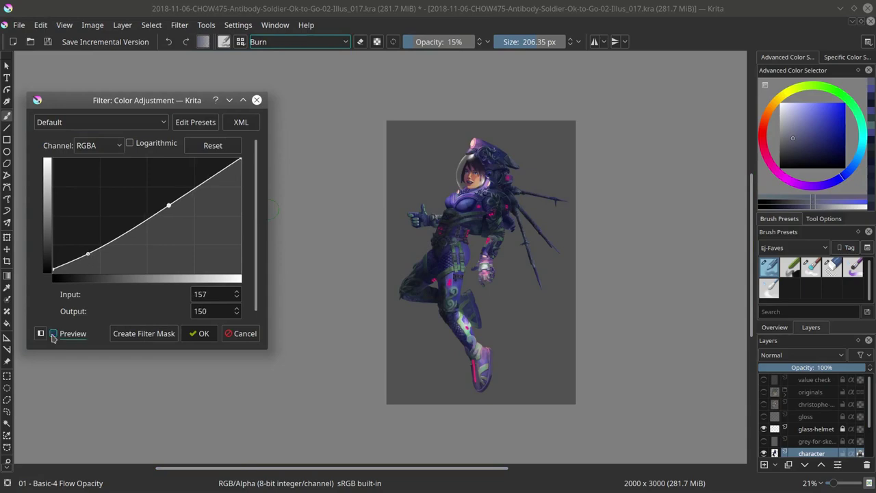
{"action": "key", "text": "Return"}
{"action": "left_click", "coordinate": [105, 41]}
{"action": "scroll", "coordinate": [674, 310], "scroll_direction": "down", "scroll_amount": 2}
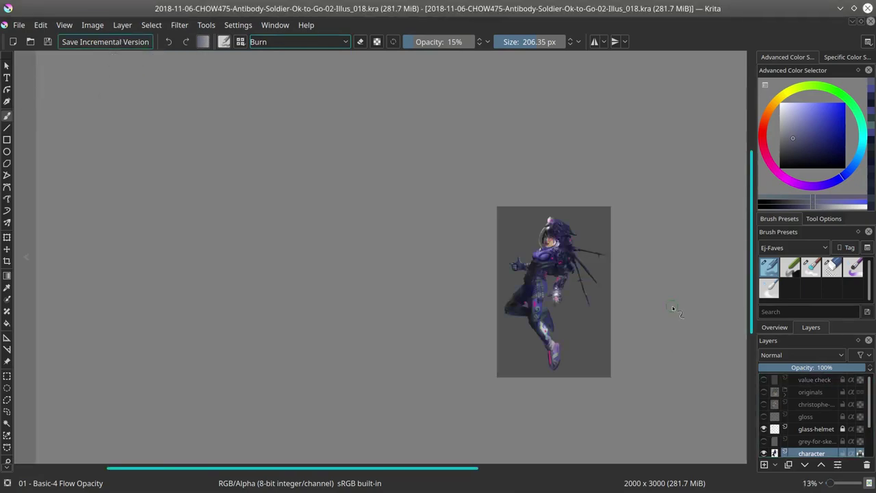
Step: Mirror the canvas horizontally and sample dark teal and purple belt shades with the Basic-4 Flow brush
{"action": "key", "text": "m"}
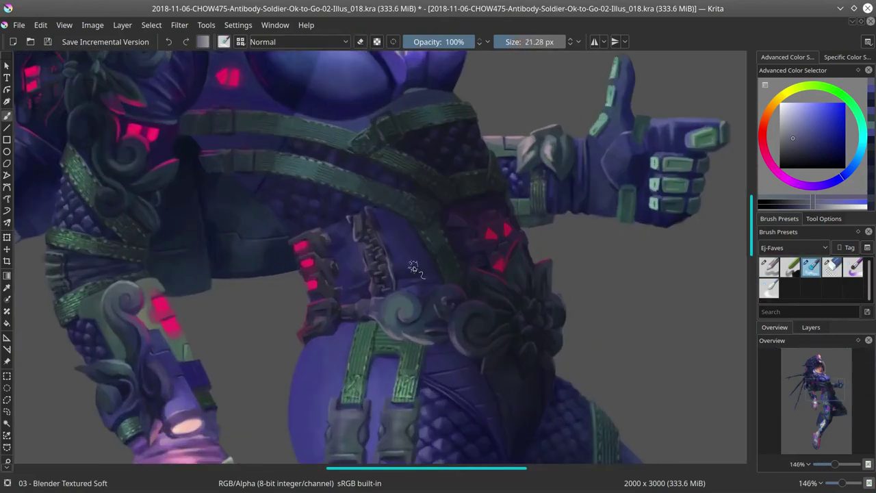
{"action": "left_click_drag", "start_coordinate": [414, 267], "coordinate": [433, 230], "text": "shift"}
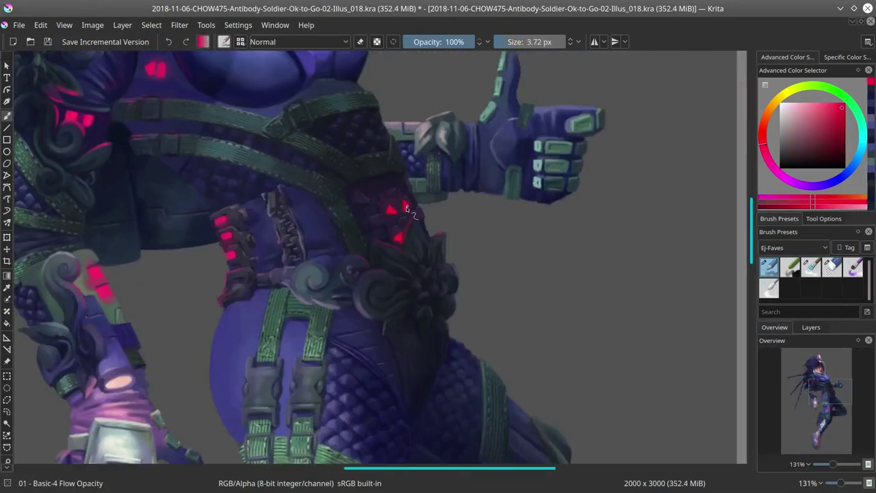
{"action": "left_click", "coordinate": [400, 253], "text": "ctrl"}
{"action": "left_click", "coordinate": [416, 199], "text": "ctrl"}
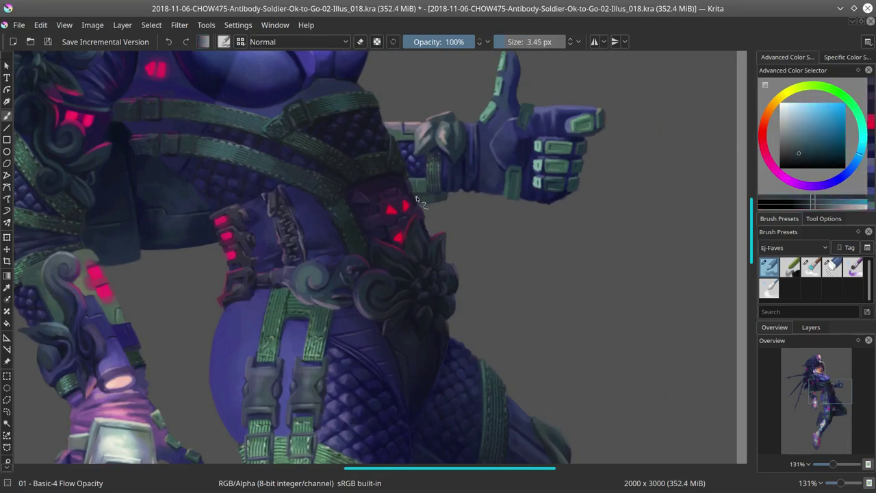
{"action": "left_click", "coordinate": [334, 214], "text": "ctrl"}
{"action": "left_click", "coordinate": [400, 328], "text": "ctrl"}
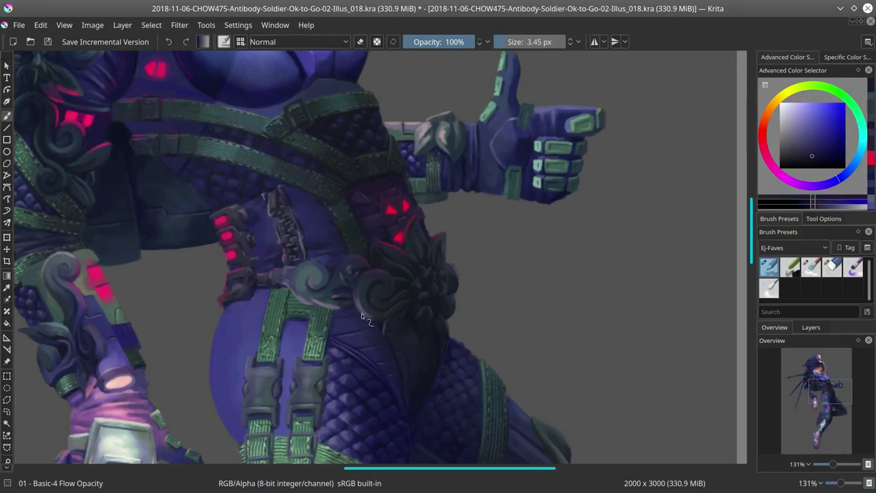
{"action": "key", "text": "slash"}
{"action": "key", "text": "slash"}
{"action": "left_click", "coordinate": [346, 341], "text": "ctrl"}
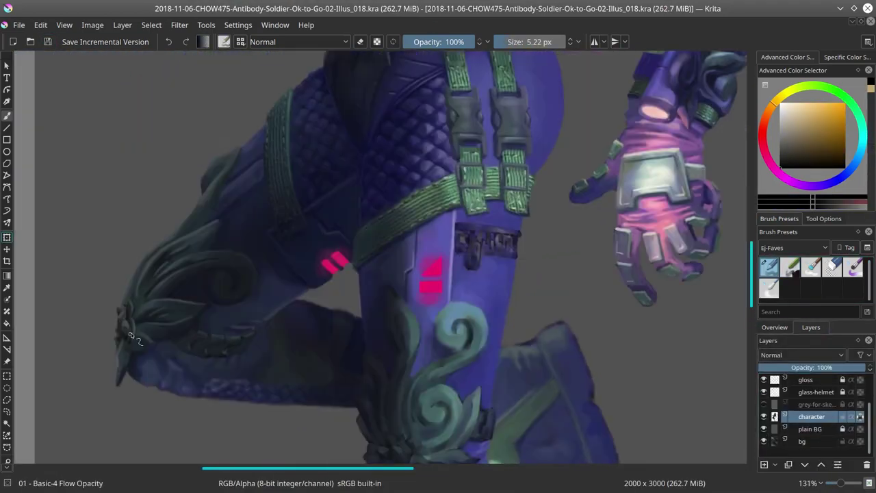
Step: Shade the upper shin swirl using sampled darker shin tones and light grey-blue highlights
{"action": "scroll", "coordinate": [417, 238], "scroll_direction": "down", "scroll_amount": 3}
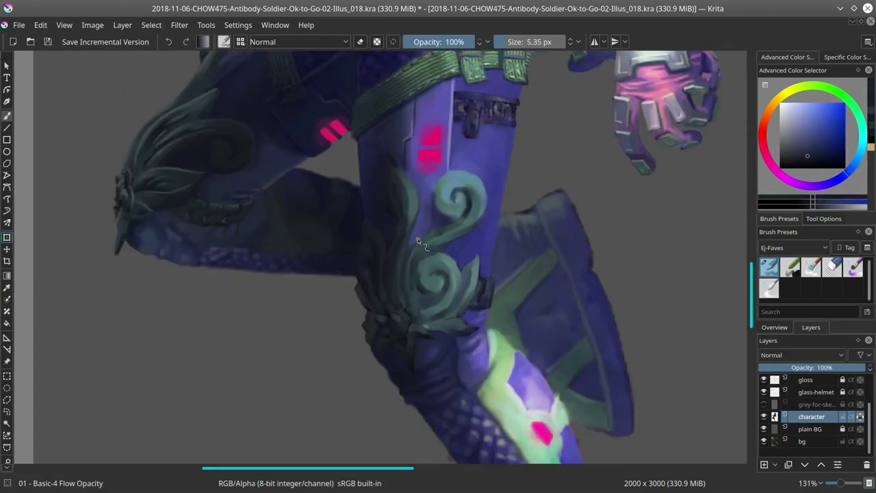
{"action": "left_click", "coordinate": [366, 232], "text": "ctrl"}
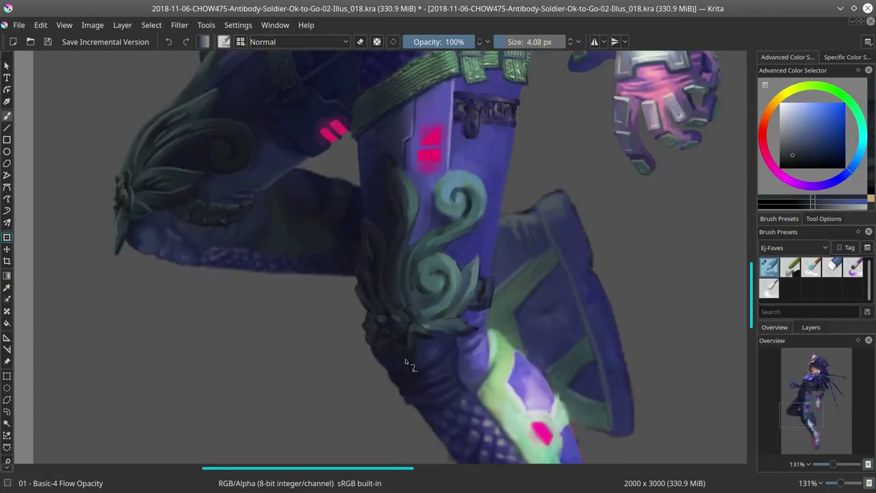
{"action": "left_click", "coordinate": [395, 201], "text": "ctrl"}
{"action": "left_click", "coordinate": [385, 252], "text": "ctrl"}
{"action": "left_click", "coordinate": [415, 180], "text": "ctrl"}
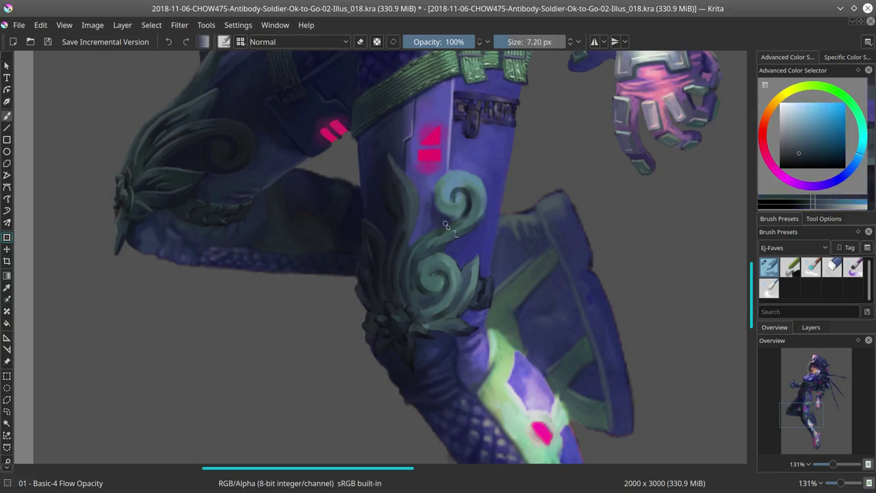
{"action": "left_click", "coordinate": [404, 268], "text": "ctrl"}
{"action": "left_click", "coordinate": [425, 241], "text": "ctrl"}
{"action": "left_click", "coordinate": [445, 210], "text": "ctrl"}
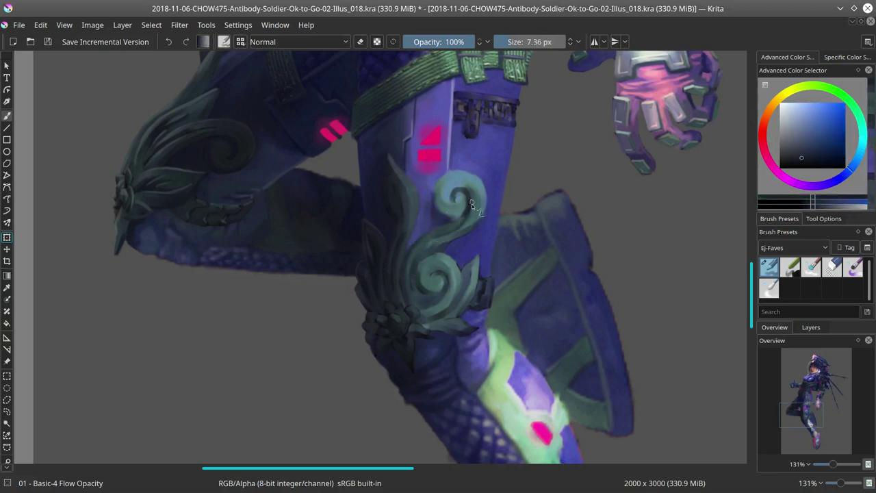
{"action": "left_click", "coordinate": [445, 198], "text": "ctrl"}
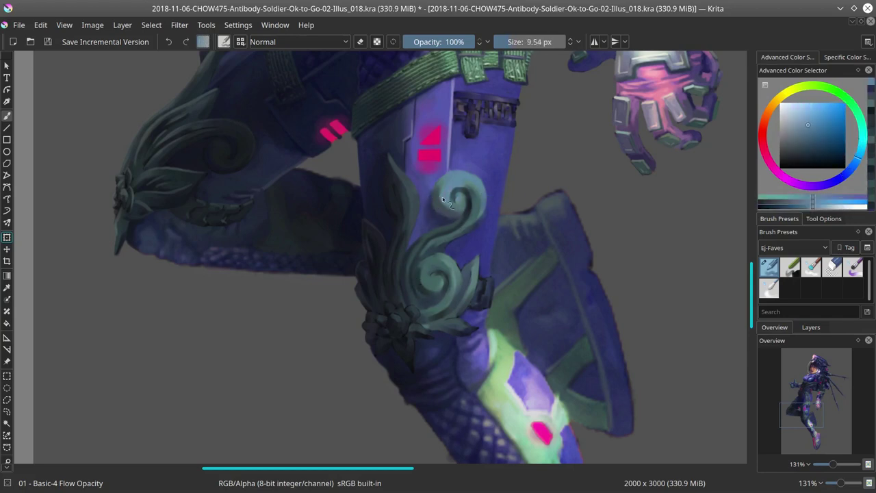
{"action": "left_click", "coordinate": [449, 175], "text": "ctrl"}
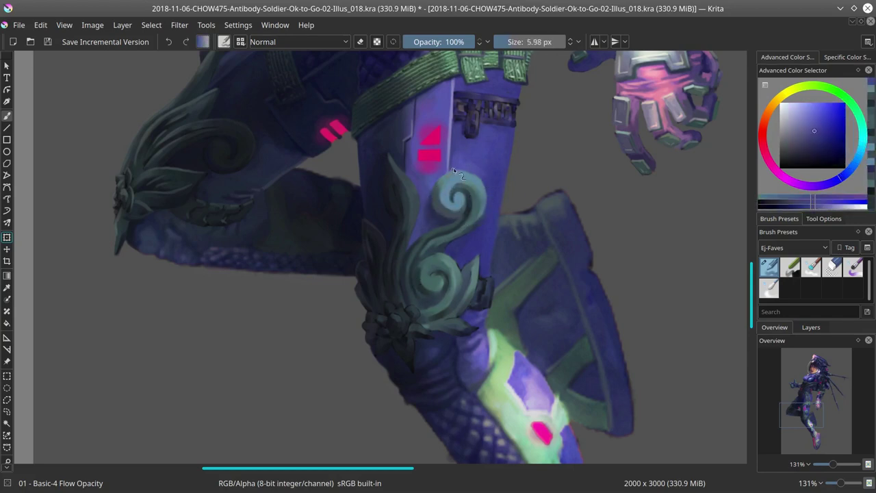
{"action": "left_click", "coordinate": [491, 184], "text": "ctrl"}
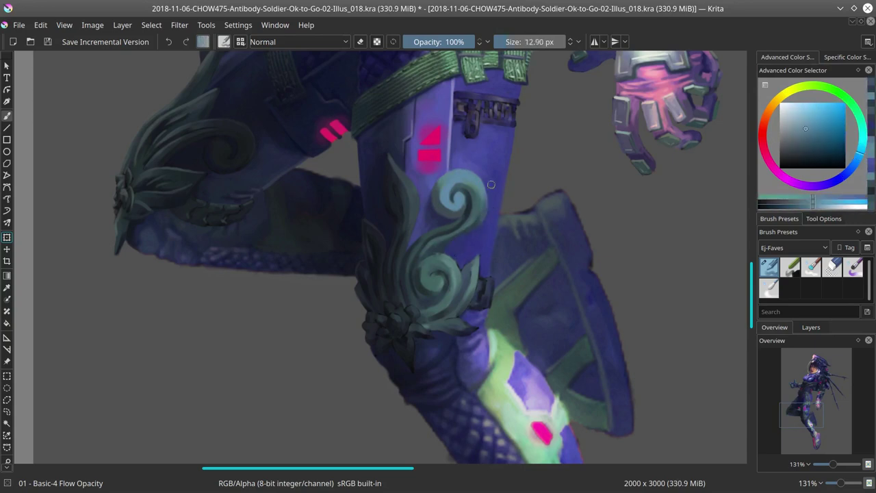
Step: Blend the lower swirl with teal, lavender-blue and blue-violet tones picked from the leg
{"action": "left_click", "coordinate": [428, 238], "text": "ctrl"}
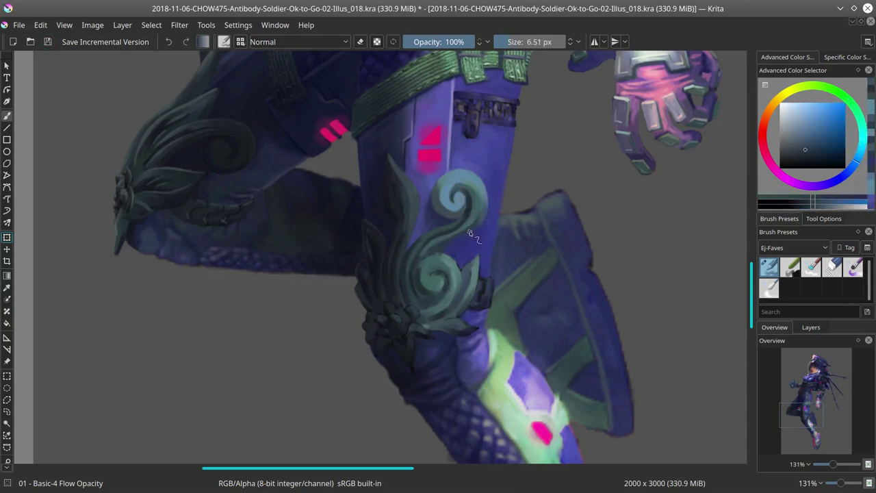
{"action": "left_click", "coordinate": [451, 241], "text": "ctrl"}
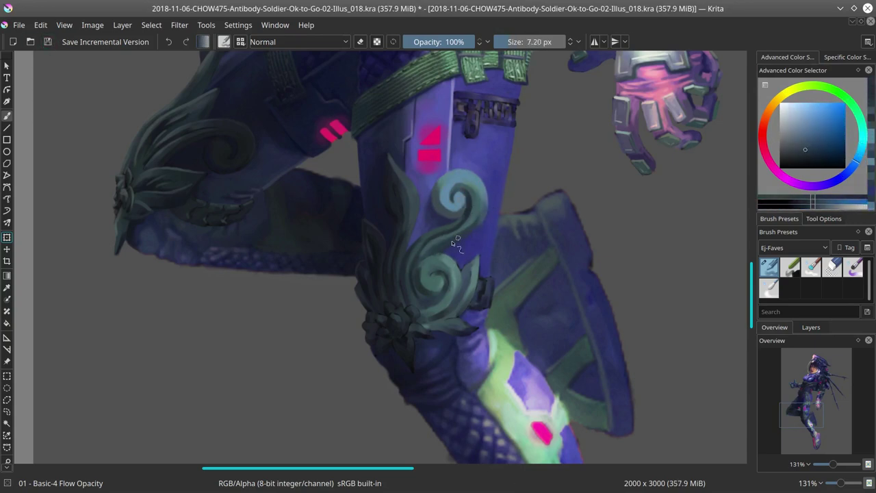
{"action": "left_click", "coordinate": [435, 294], "text": "ctrl"}
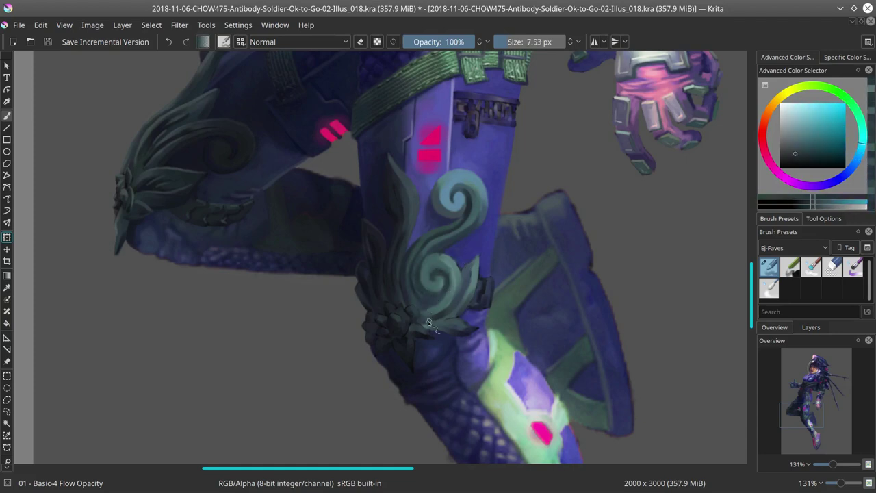
{"action": "left_click", "coordinate": [432, 304], "text": "ctrl"}
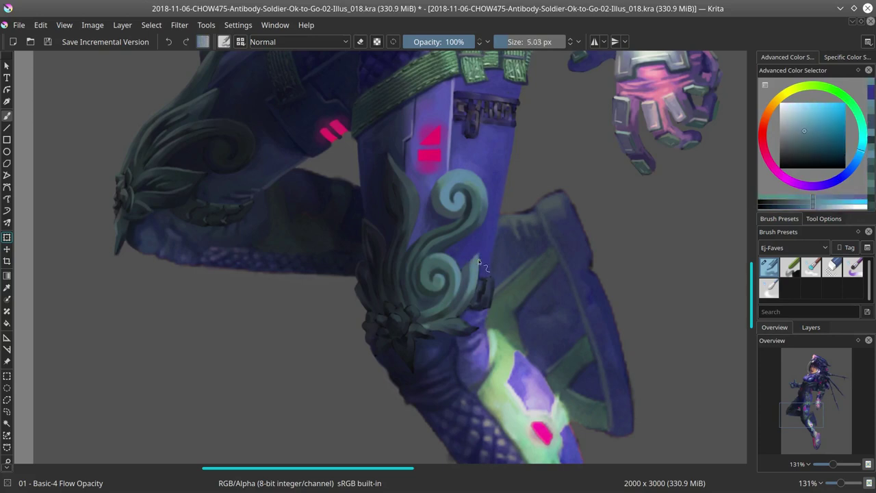
{"action": "left_click", "coordinate": [472, 346], "text": "ctrl"}
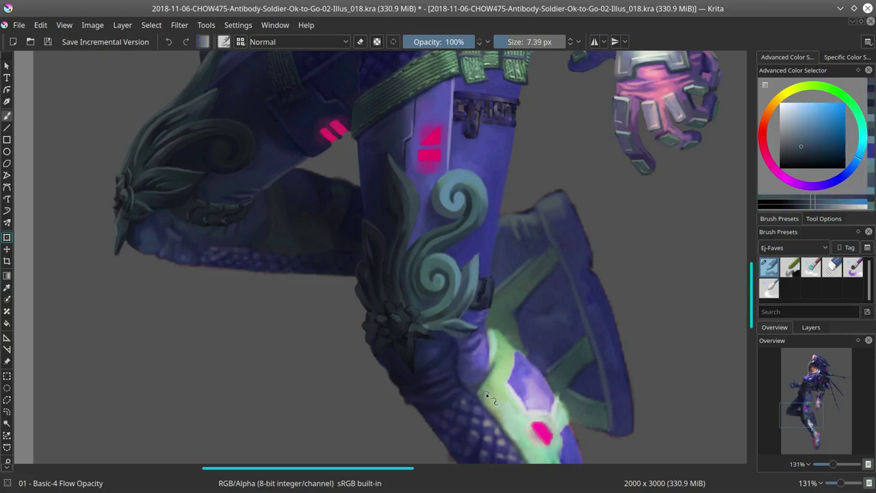
{"action": "left_click", "coordinate": [413, 332], "text": "ctrl"}
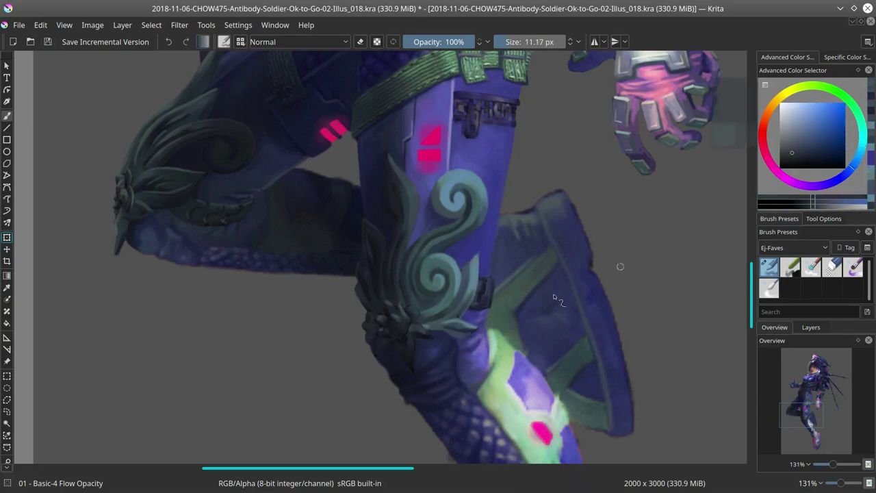
{"action": "left_click", "coordinate": [455, 344], "text": "ctrl"}
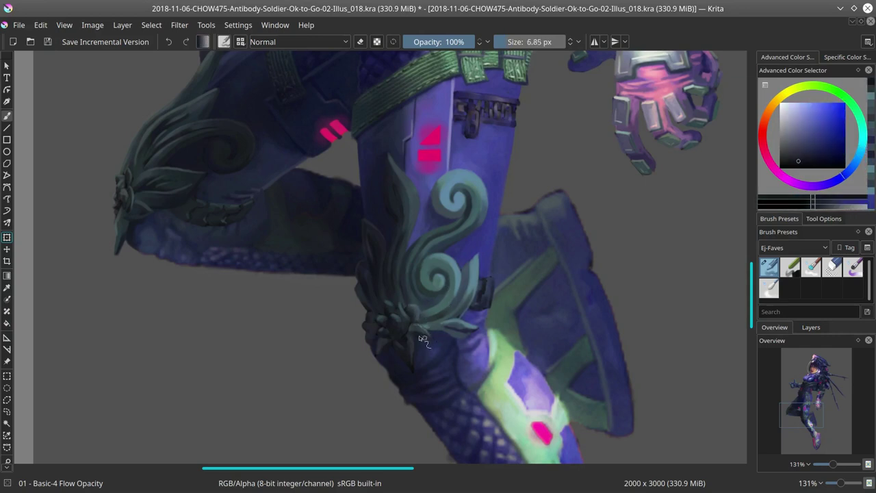
{"action": "left_click", "coordinate": [435, 339], "text": "ctrl"}
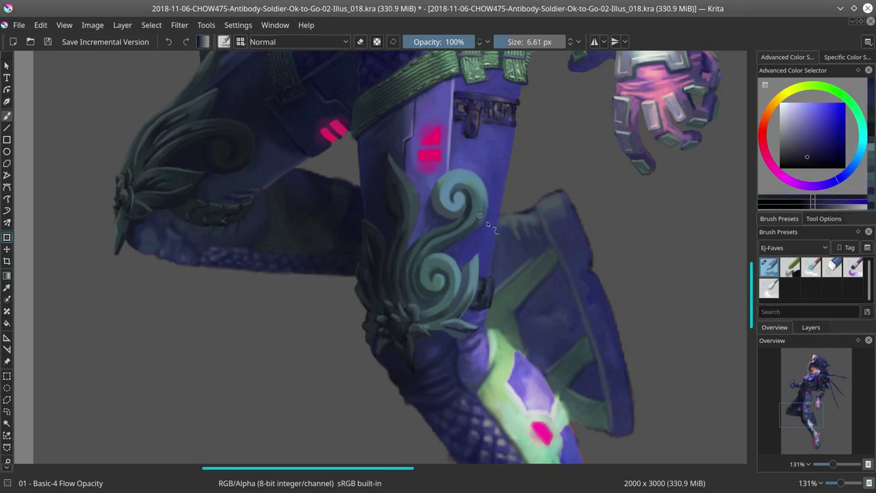
{"action": "left_click", "coordinate": [513, 406], "text": "ctrl"}
{"action": "left_click", "coordinate": [472, 272], "text": "ctrl"}
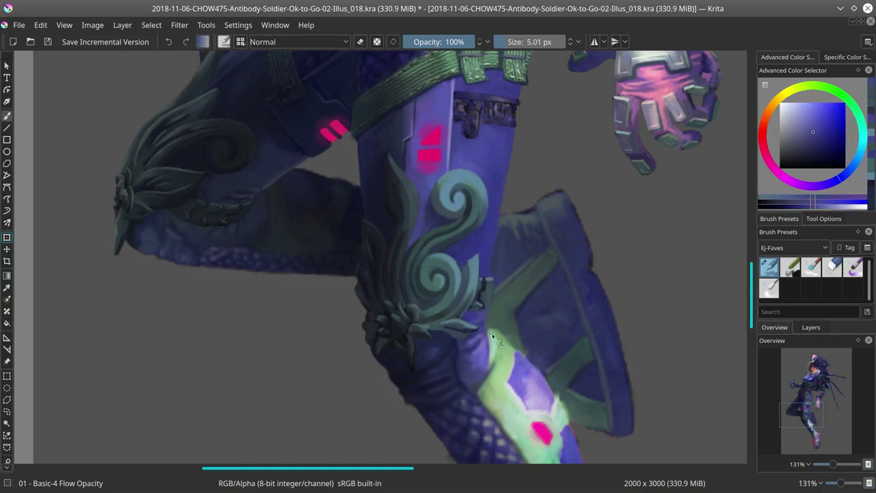
{"action": "left_click", "coordinate": [488, 379], "text": "ctrl"}
Step: Sample darker blues and a grey-blue from the leg and belt edge
{"action": "scroll", "coordinate": [483, 308], "scroll_direction": "up", "scroll_amount": 3}
{"action": "left_click", "coordinate": [476, 229], "text": "ctrl"}
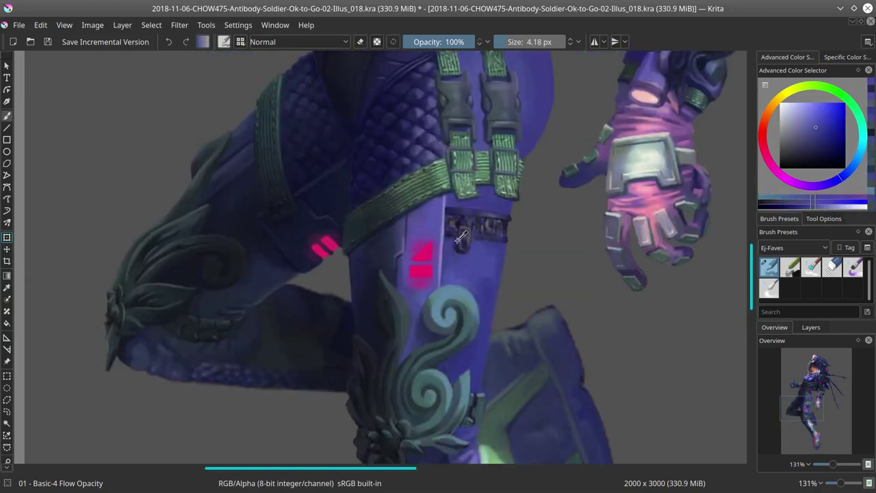
{"action": "left_click", "coordinate": [512, 215], "text": "ctrl"}
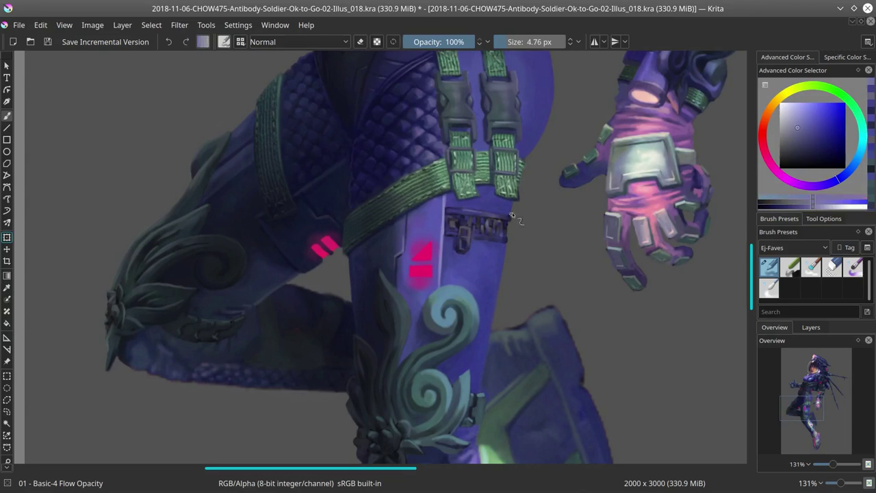
{"action": "left_click", "coordinate": [481, 211], "text": "ctrl"}
{"action": "left_click", "coordinate": [499, 225], "text": "ctrl"}
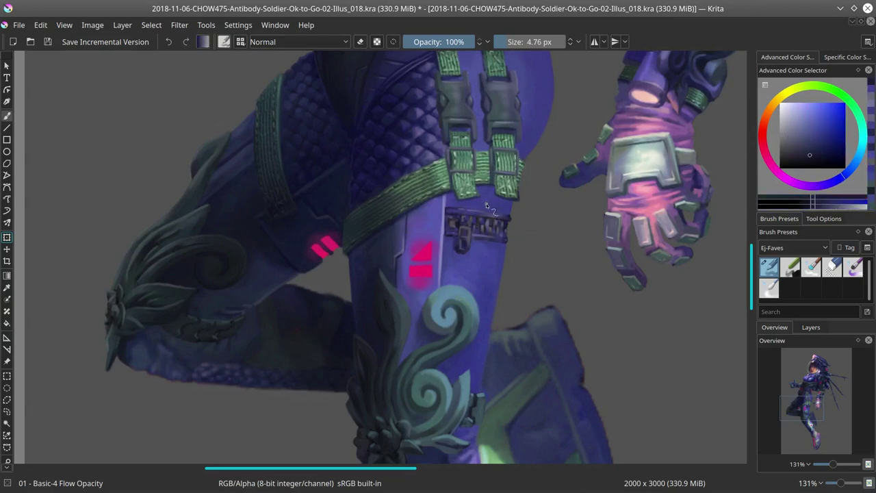
{"action": "scroll", "coordinate": [483, 188], "scroll_direction": "down", "scroll_amount": 4}
{"action": "scroll", "coordinate": [423, 317], "scroll_direction": "up", "scroll_amount": 4}
Step: Pick a lighter grey-blue from the leg and a darker blue near the swirl, with a smaller brush
{"action": "left_click", "coordinate": [408, 308], "text": "ctrl"}
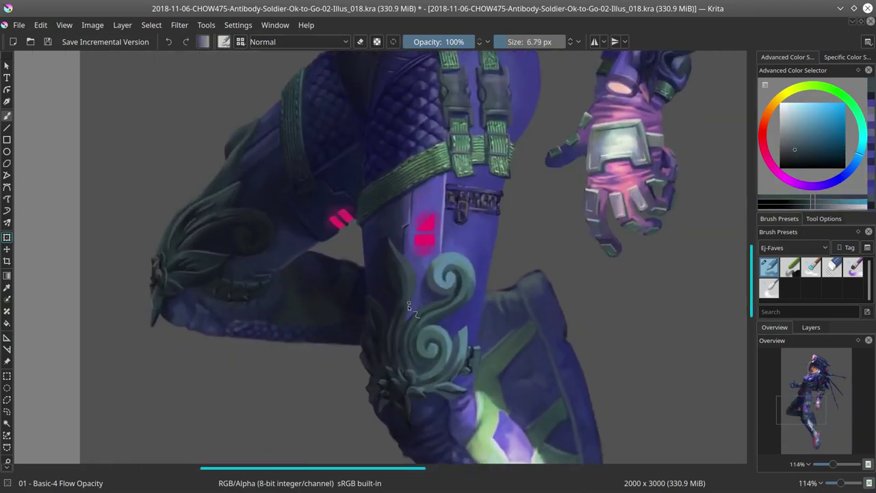
{"action": "scroll", "coordinate": [432, 424], "scroll_direction": "up", "scroll_amount": 2}
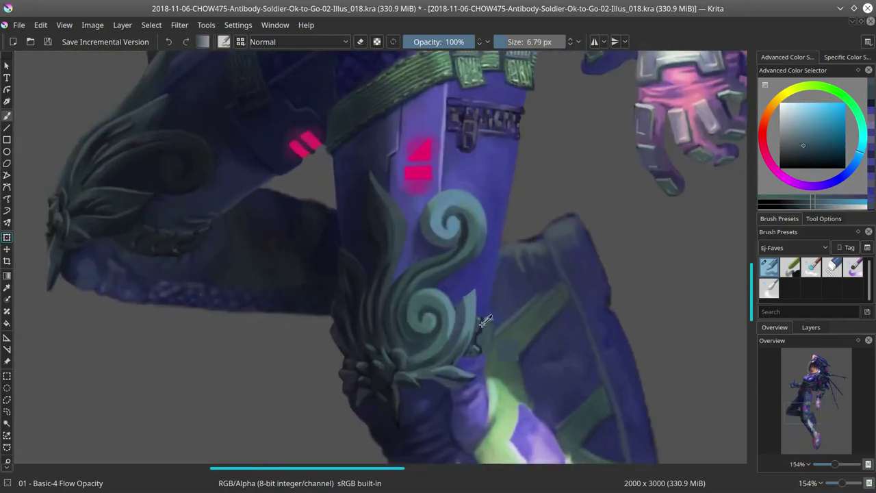
{"action": "left_click", "coordinate": [394, 396], "text": "ctrl"}
{"action": "key", "text": "bracketleft"}
{"action": "key", "text": "bracketleft"}
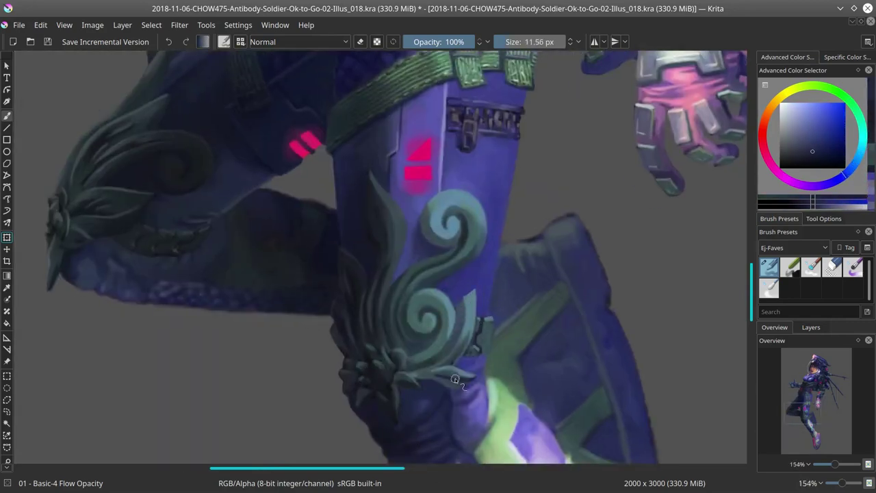
{"action": "left_click", "coordinate": [470, 313], "text": "ctrl"}
{"action": "scroll", "coordinate": [492, 249], "scroll_direction": "down", "scroll_amount": 5}
{"action": "scroll", "coordinate": [493, 249], "scroll_direction": "down", "scroll_amount": 1}
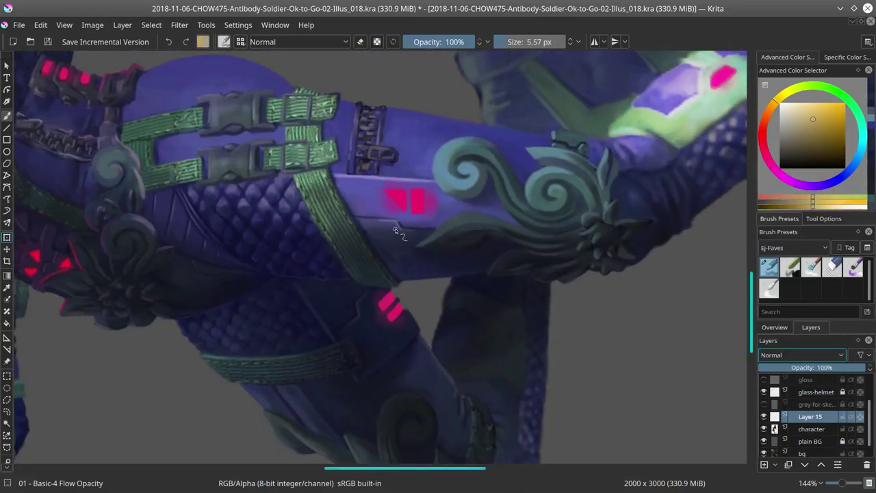
Step: Paint fine armour-purple thigh details on a new layer and merge it into 'character'
{"action": "left_click", "coordinate": [391, 235], "text": "ctrl"}
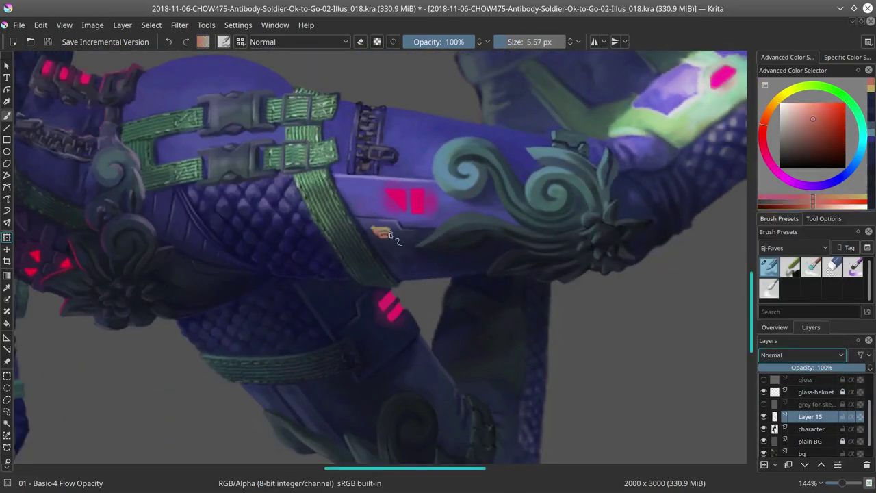
{"action": "left_click", "coordinate": [392, 236], "text": "ctrl"}
{"action": "key", "text": "bracketleft"}
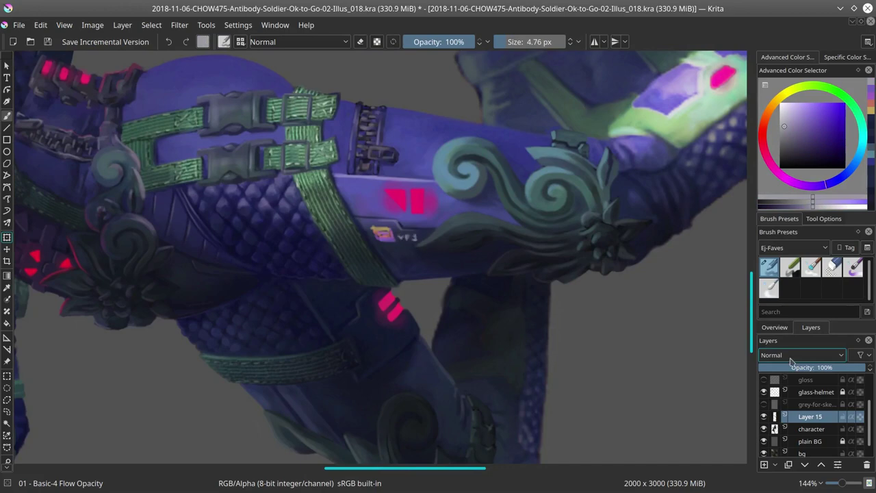
{"action": "right_click", "coordinate": [810, 416]}
{"action": "left_click", "coordinate": [780, 247]}
{"action": "left_click_drag", "start_coordinate": [507, 302], "coordinate": [523, 322]}
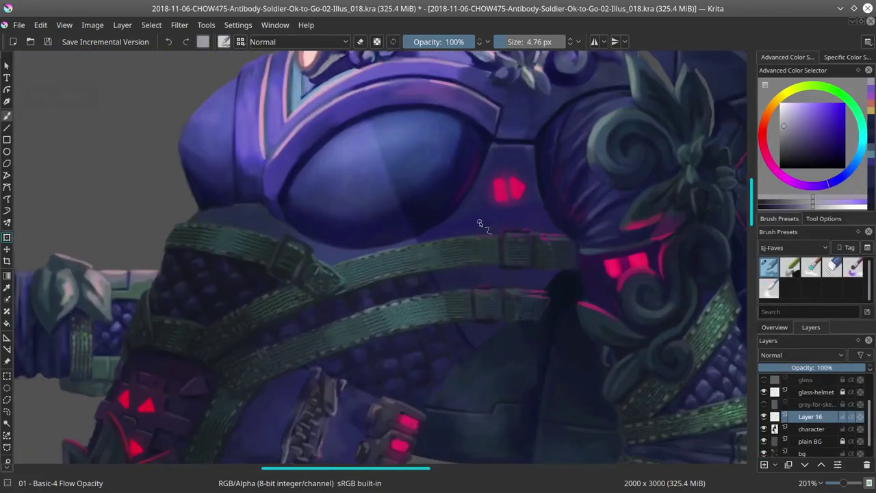
Step: Paint an orange chest mark on a new layer at 30% opacity, merge it, and save version 019
{"action": "left_click", "coordinate": [488, 219], "text": "ctrl"}
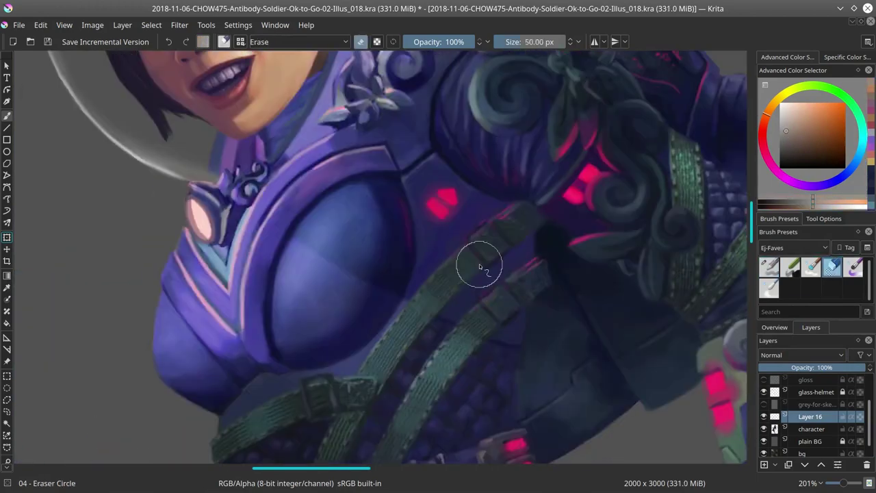
{"action": "key", "text": "/"}
{"action": "left_click_drag", "start_coordinate": [426, 239], "coordinate": [455, 238]}
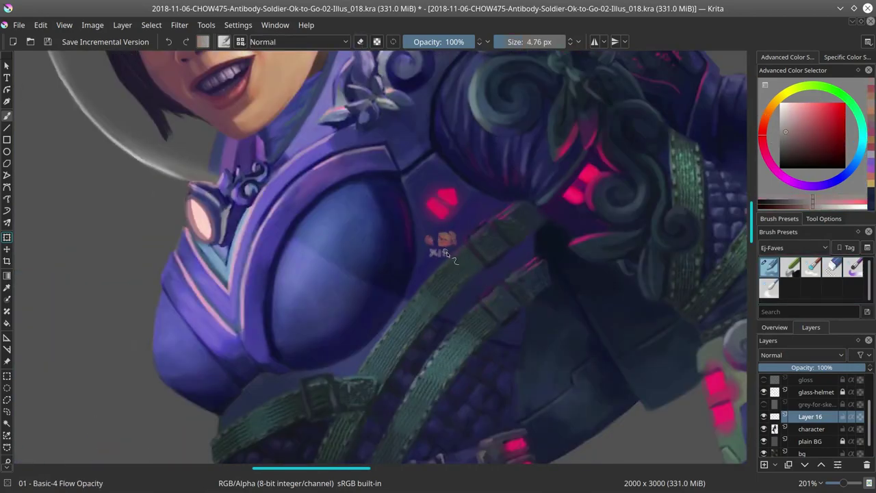
{"action": "left_click", "coordinate": [789, 367]}
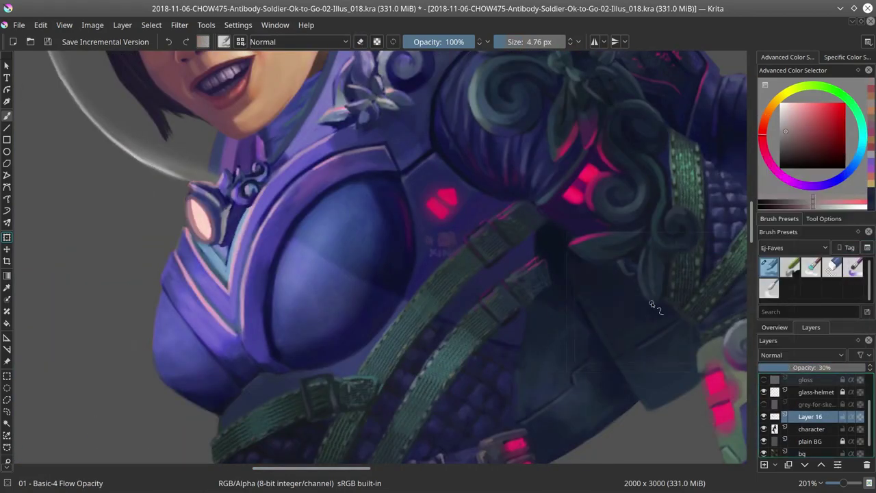
{"action": "scroll", "coordinate": [654, 306], "scroll_direction": "down", "scroll_amount": 4}
{"action": "key", "text": "ctrl+e"}
{"action": "key", "text": "2"}
{"action": "key", "text": "ctrl+alt+s"}
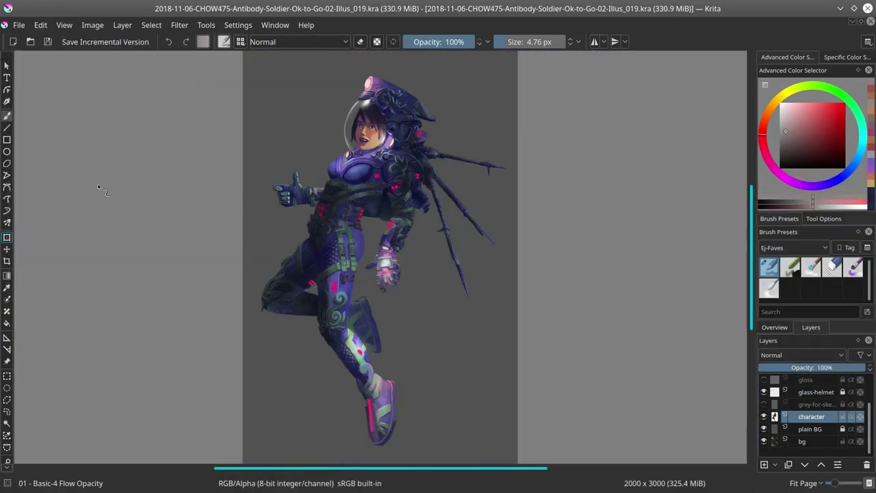
Step: Activate the gloss layer and frame the waist and hips with a resized brush
{"action": "key", "text": "Page_Up"}
{"action": "key", "text": "Page_Up"}
{"action": "key", "text": "Page_Up"}
{"action": "scroll", "coordinate": [407, 205], "scroll_direction": "up", "scroll_amount": 5}
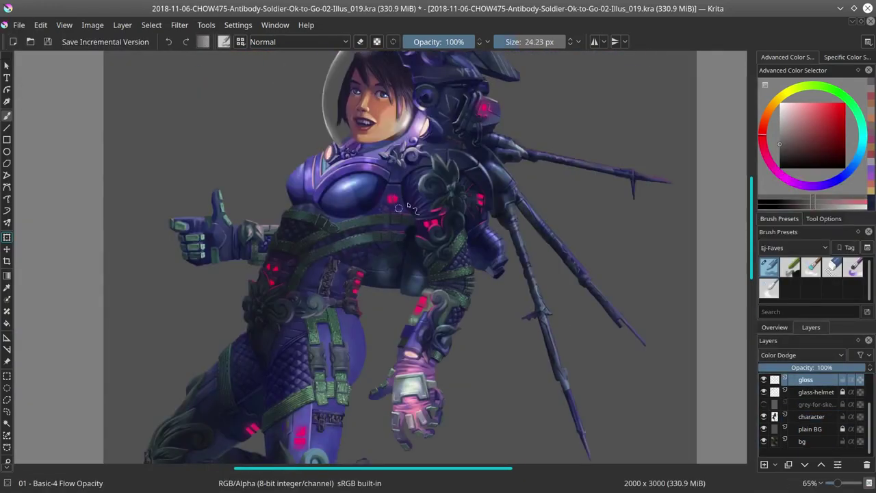
{"action": "key", "text": "bracketleft"}
{"action": "key", "text": "bracketleft"}
{"action": "key", "text": "bracketleft"}
{"action": "key", "text": "bracketleft"}
{"action": "scroll", "coordinate": [407, 205], "scroll_direction": "up", "scroll_amount": 2}
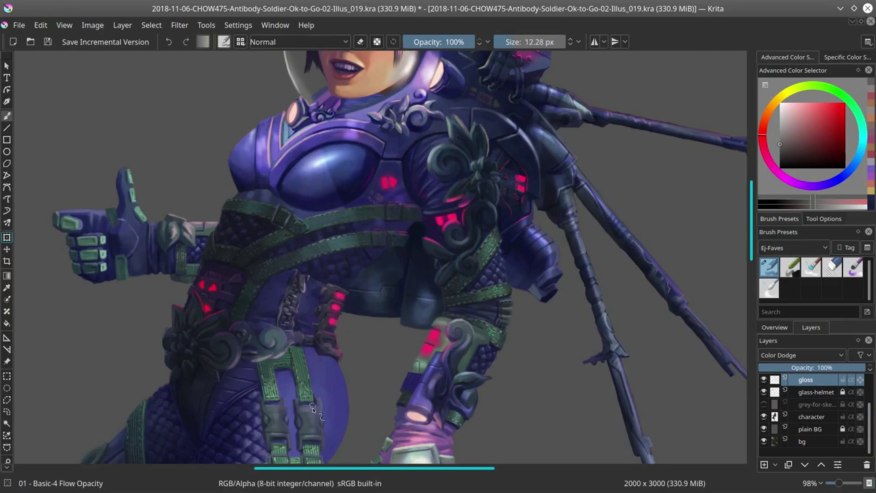
{"action": "left_click_drag", "start_coordinate": [313, 410], "coordinate": [351, 365]}
{"action": "key", "text": "bracketleft"}
{"action": "key", "text": "bracketright"}
{"action": "key", "text": "bracketright"}
{"action": "left_click_drag", "start_coordinate": [336, 404], "coordinate": [375, 422]}
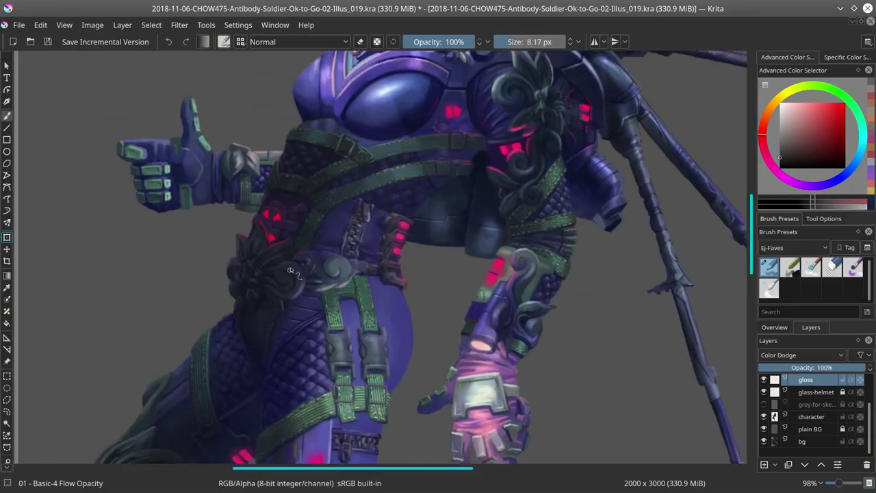
{"action": "key", "text": "bracketright"}
{"action": "key", "text": "bracketright"}
Step: Sample armour colours, draw a straight gloss highlight down the leg, and save
{"action": "left_click", "coordinate": [280, 257], "text": "ctrl"}
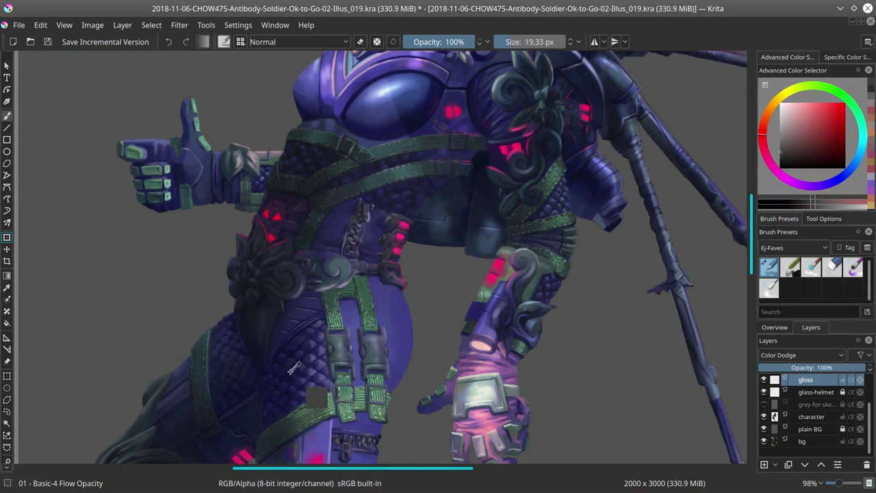
{"action": "left_click", "coordinate": [282, 281], "text": "ctrl"}
{"action": "key", "text": "bracketleft"}
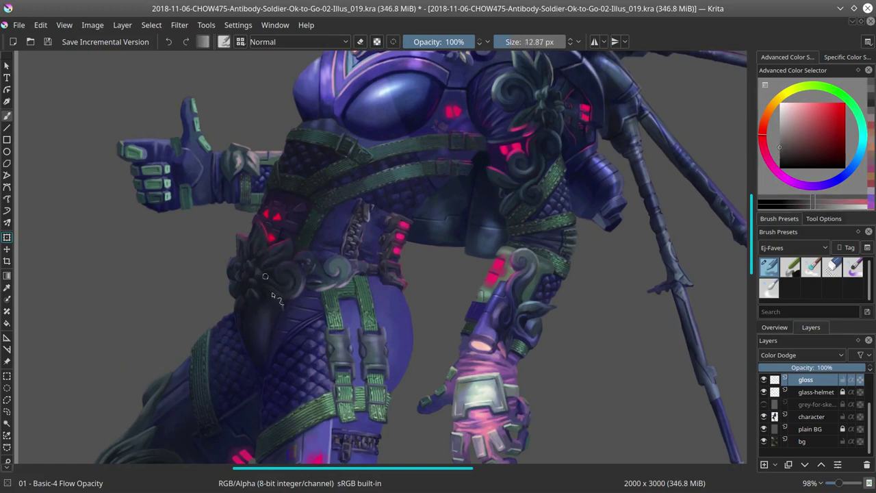
{"action": "key", "text": "]"}
{"action": "left_click_drag", "start_coordinate": [273, 228], "coordinate": [278, 255]}
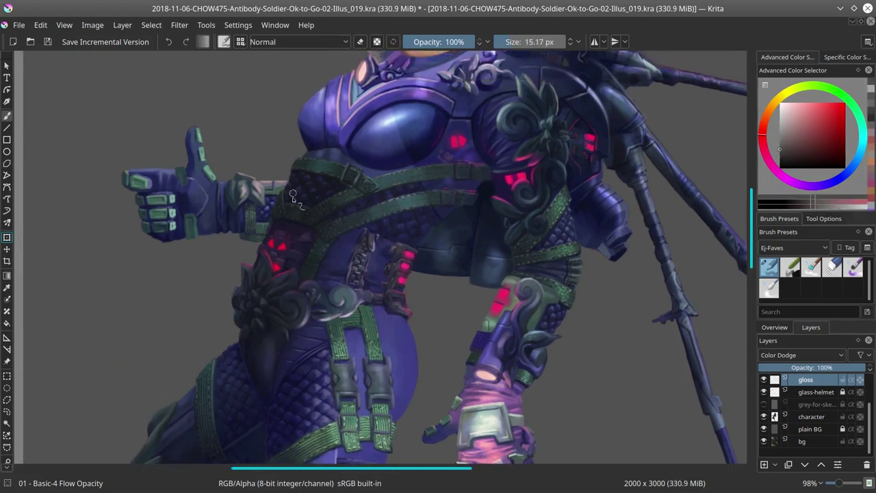
{"action": "key", "text": "]"}
{"action": "key", "text": "]"}
{"action": "mouse_move", "coordinate": [287, 458]}
{"action": "left_mouse_down"}
{"action": "mouse_move", "coordinate": [287, 337]}
{"action": "mouse_move", "coordinate": [301, 262]}
{"action": "mouse_move", "coordinate": [329, 333]}
{"action": "left_mouse_up"}
{"action": "key", "text": "["}
{"action": "key", "text": "["}
{"action": "left_click", "coordinate": [53, 47]}
Step: Erase excess gloss on the thigh armour near the pink markings
{"action": "key", "text": "2"}
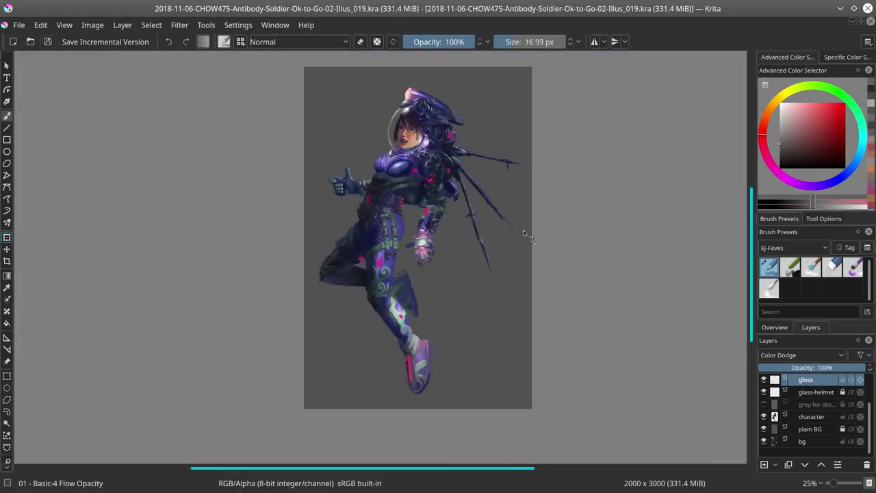
{"action": "key", "text": "e"}
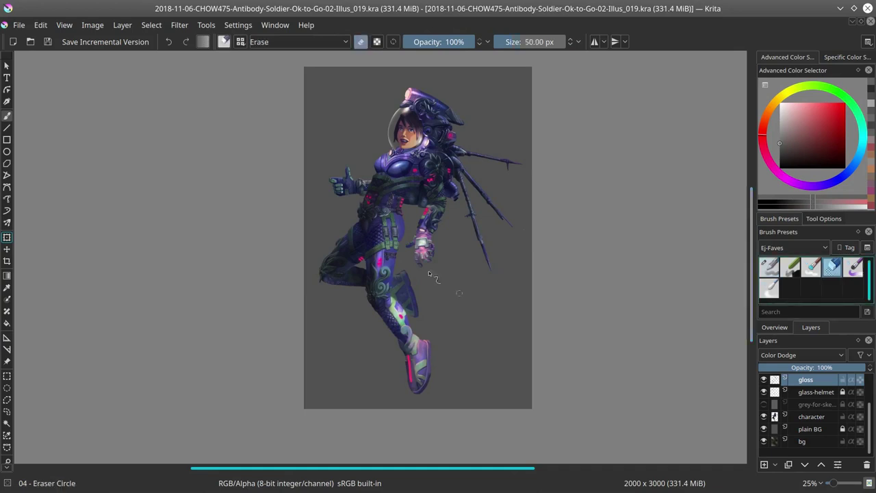
{"action": "scroll", "coordinate": [397, 287], "scroll_direction": "up", "scroll_amount": 5}
{"action": "key", "text": "e"}
{"action": "key", "text": "["}
{"action": "key", "text": "["}
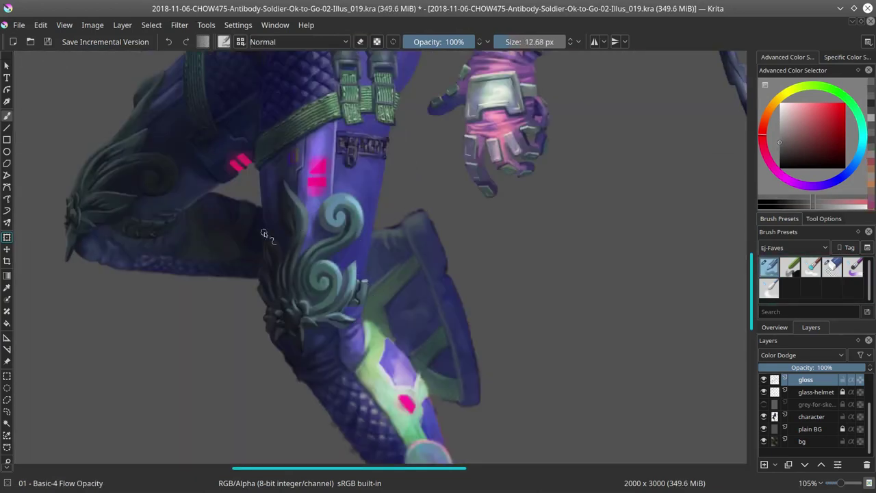
{"action": "scroll", "coordinate": [302, 205], "scroll_direction": "up", "scroll_amount": 2}
{"action": "key", "text": "["}
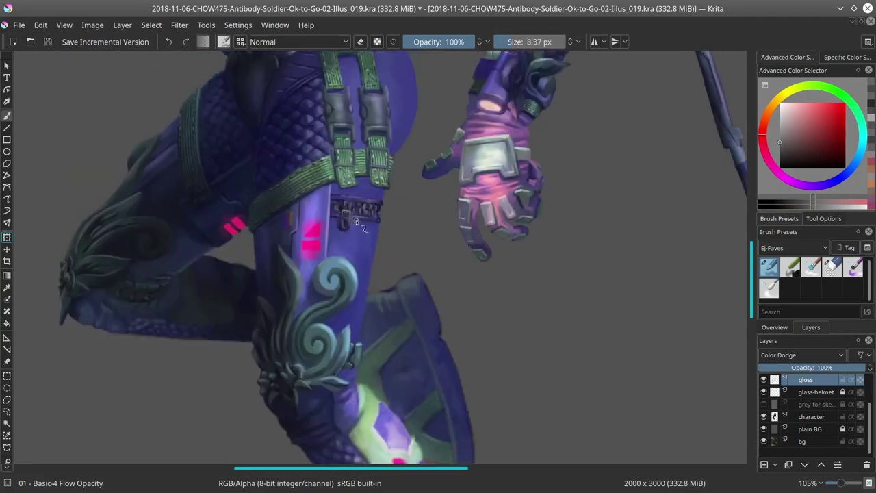
{"action": "scroll", "coordinate": [379, 217], "scroll_direction": "left", "scroll_amount": 3}
{"action": "scroll", "coordinate": [378, 217], "scroll_direction": "up", "scroll_amount": 1}
{"action": "key", "text": "]"}
{"action": "key", "text": "]"}
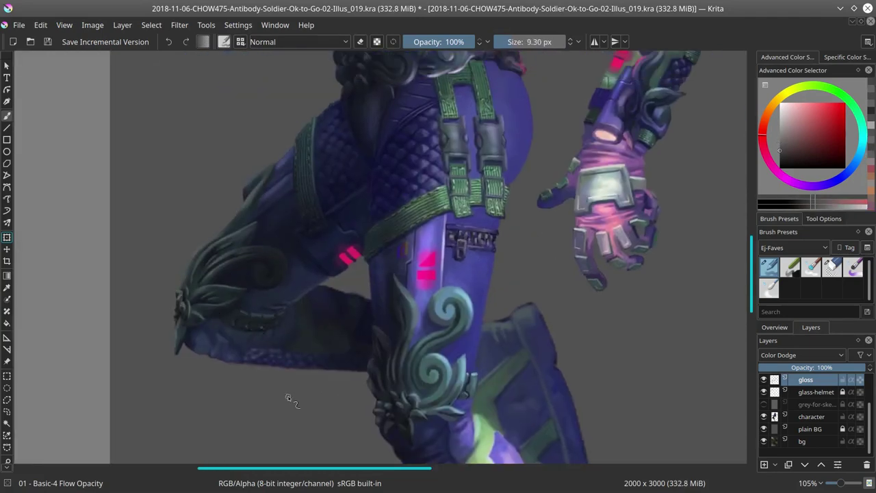
Step: Hide 'plain BG', then check the composition mirrored and the values in greyscale
{"action": "key", "text": "2"}
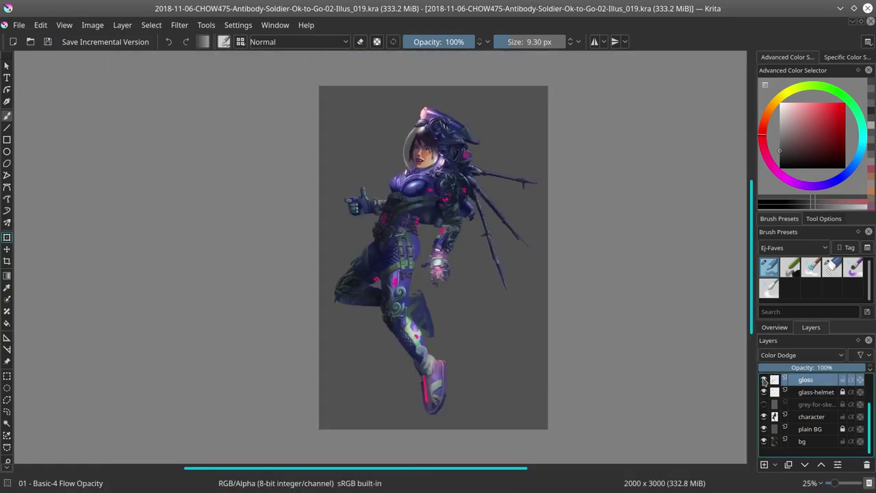
{"action": "left_click", "coordinate": [764, 429]}
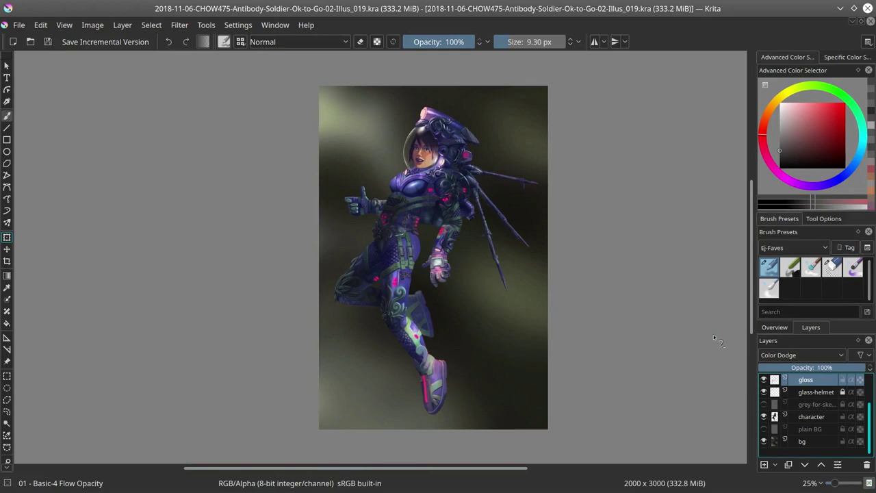
{"action": "key", "text": "m"}
{"action": "key", "text": "minus"}
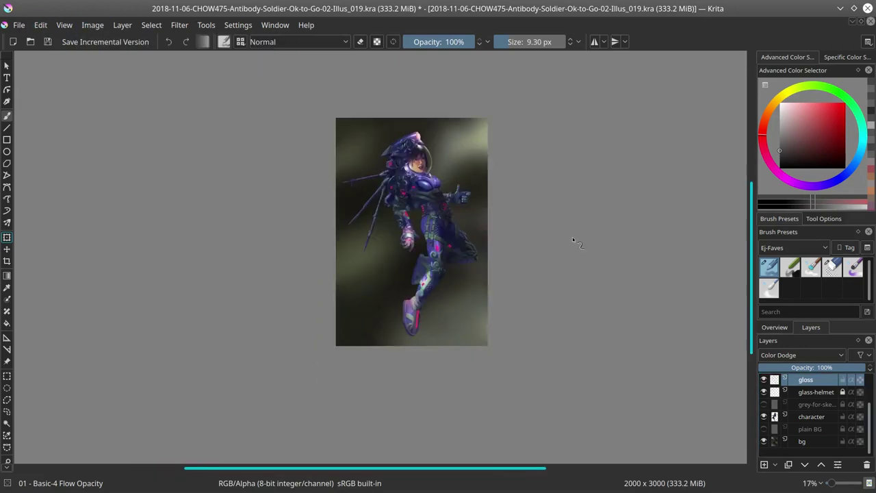
{"action": "key", "text": "ctrl+z"}
{"action": "scroll", "coordinate": [810, 438], "scroll_direction": "up", "scroll_amount": 2}
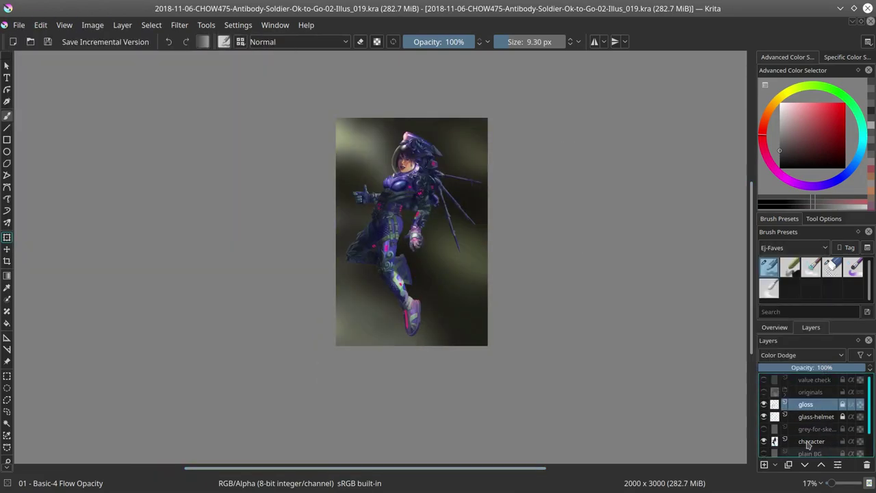
{"action": "key", "text": "ctrl+z"}
{"action": "key", "text": "ctrl+z"}
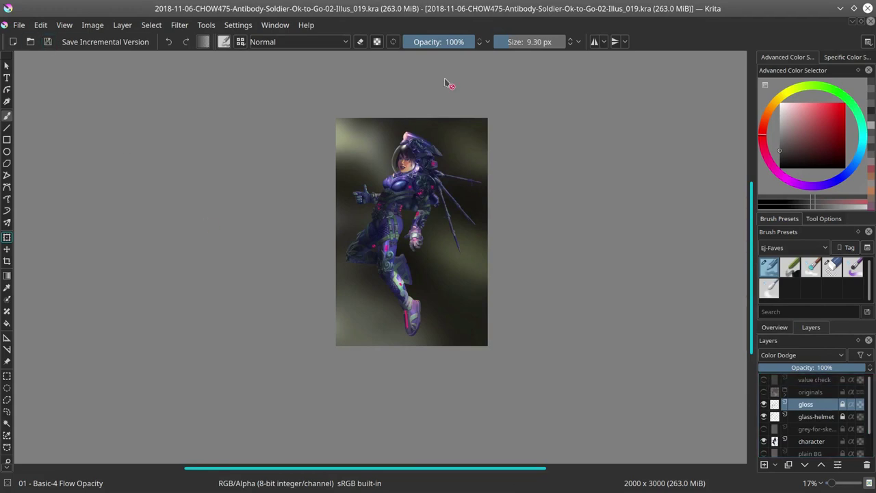
{"action": "key", "text": "2"}
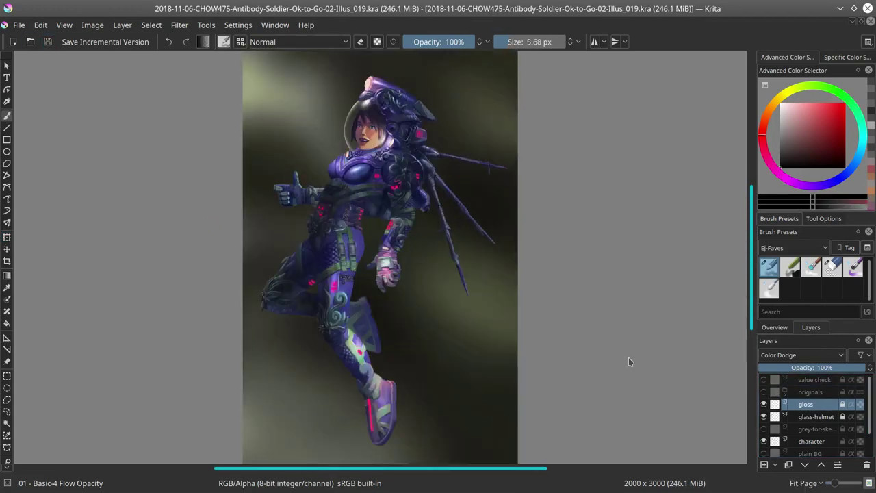
Step: Toggle the gloss layer, pick light and darker greys, and zoom in on the leg to erase
{"action": "left_click", "coordinate": [765, 404]}
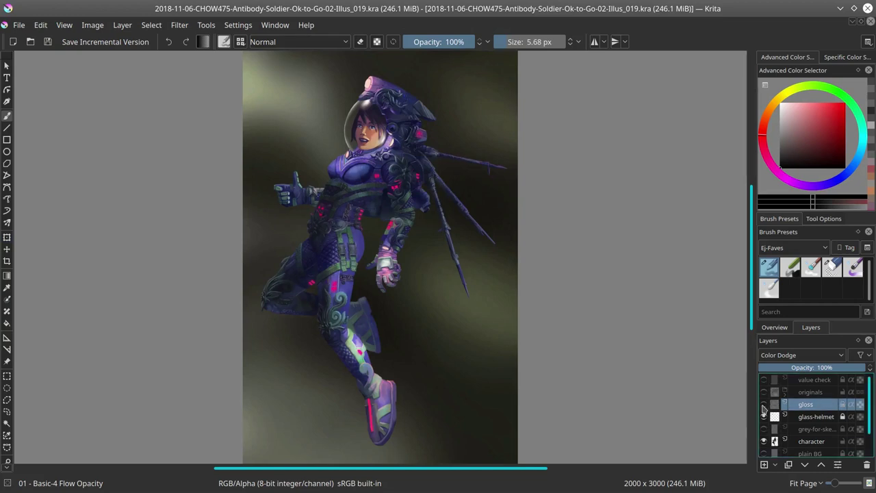
{"action": "left_click", "coordinate": [778, 128]}
{"action": "scroll", "coordinate": [357, 265], "scroll_direction": "up", "scroll_amount": 5}
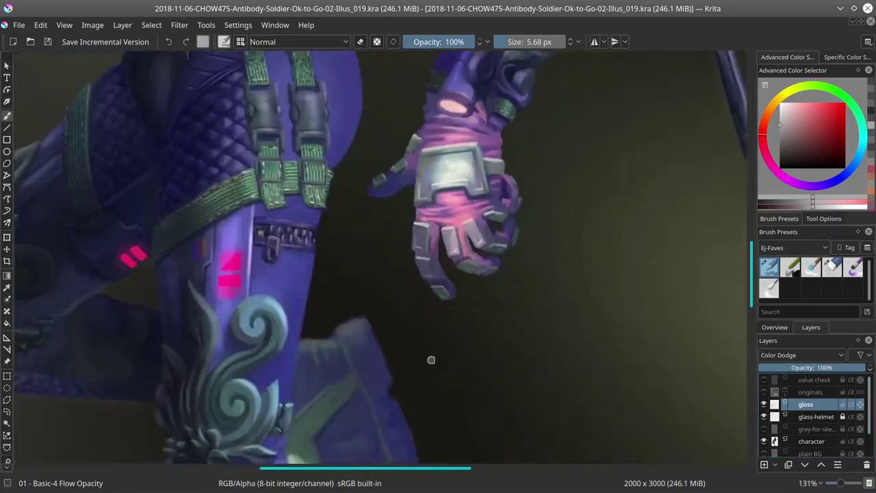
{"action": "left_click_drag", "start_coordinate": [300, 431], "coordinate": [334, 317]}
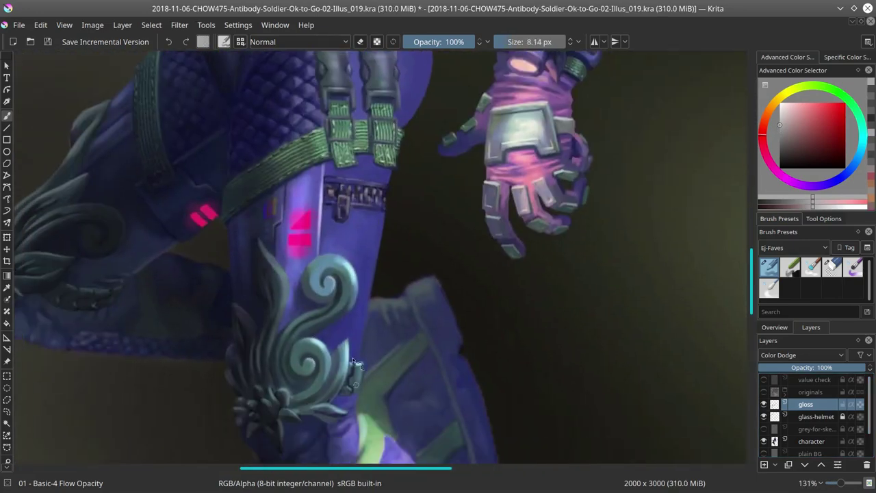
{"action": "left_click", "coordinate": [765, 201]}
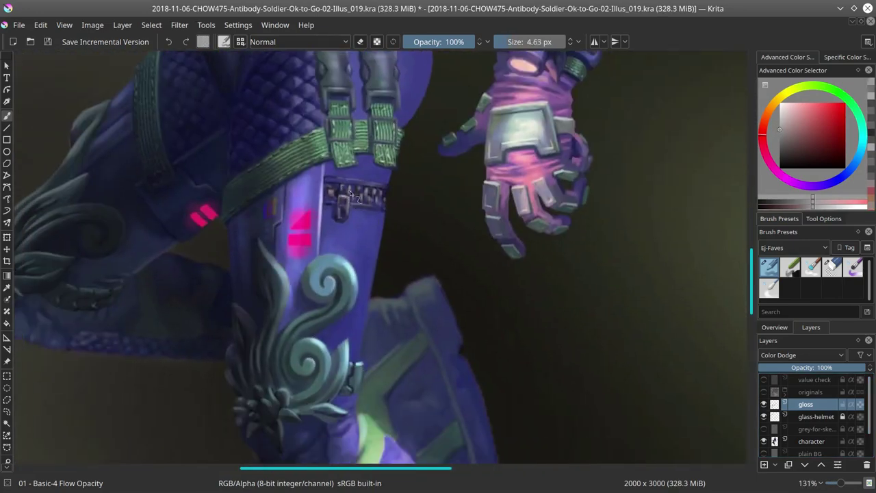
{"action": "left_click_drag", "start_coordinate": [354, 195], "coordinate": [335, 134]}
{"action": "key", "text": "slash"}
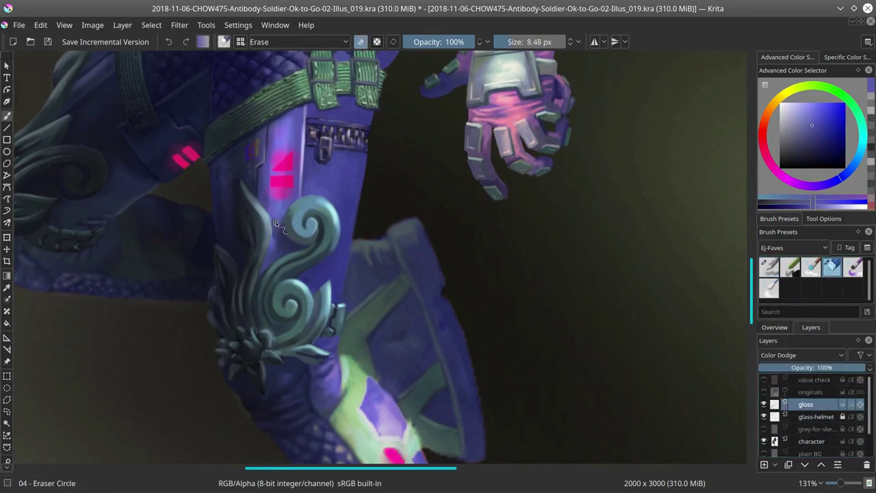
Step: Activate the character layer with the Basic-4 brush and frame the bent back leg
{"action": "key", "text": "slash"}
{"action": "left_click", "coordinate": [812, 441]}
{"action": "left_click_drag", "start_coordinate": [380, 265], "coordinate": [473, 183]}
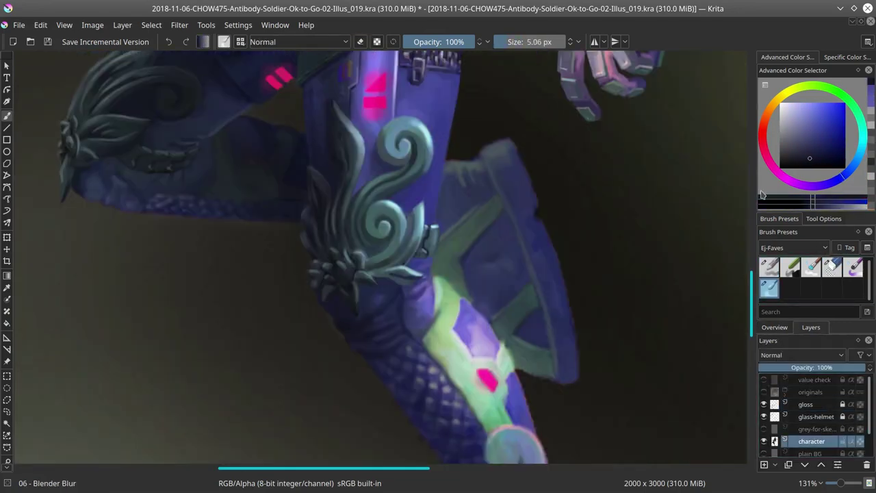
{"action": "left_click", "coordinate": [769, 267]}
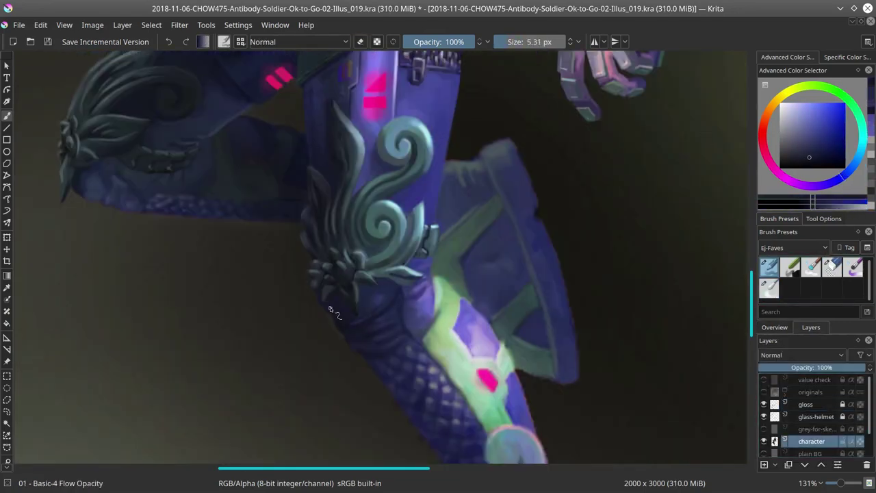
{"action": "left_click", "coordinate": [840, 407]}
{"action": "key", "text": "Page_Down"}
{"action": "key", "text": "Page_Down"}
{"action": "key", "text": "Page_Down"}
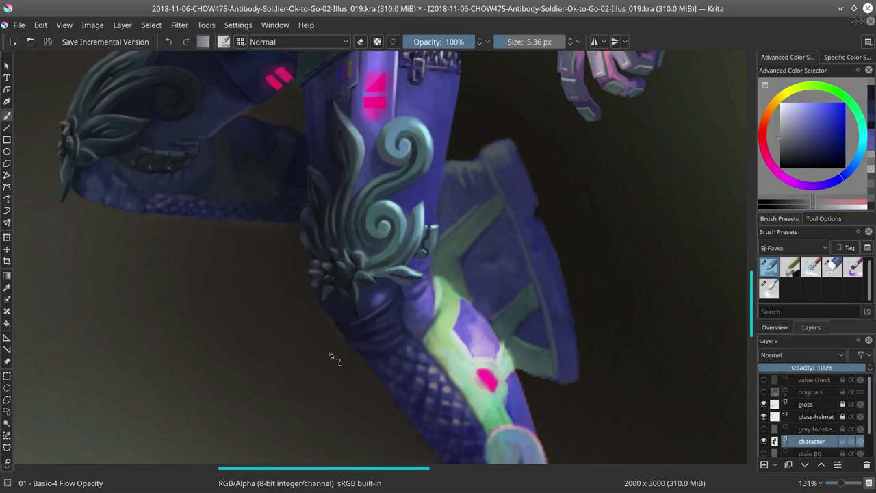
{"action": "left_click_drag", "start_coordinate": [333, 358], "coordinate": [456, 375]}
{"action": "key", "text": "slash"}
{"action": "key", "text": "slash"}
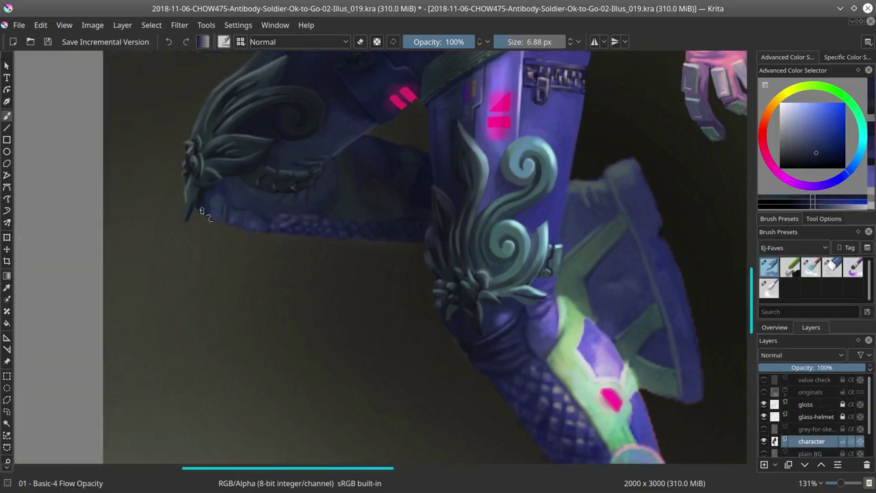
Step: Shade the back leg armour with sampled dark and light grey shades
{"action": "left_click", "coordinate": [299, 248], "text": "ctrl"}
{"action": "key", "text": "bracketright"}
{"action": "left_click", "coordinate": [282, 203], "text": "ctrl"}
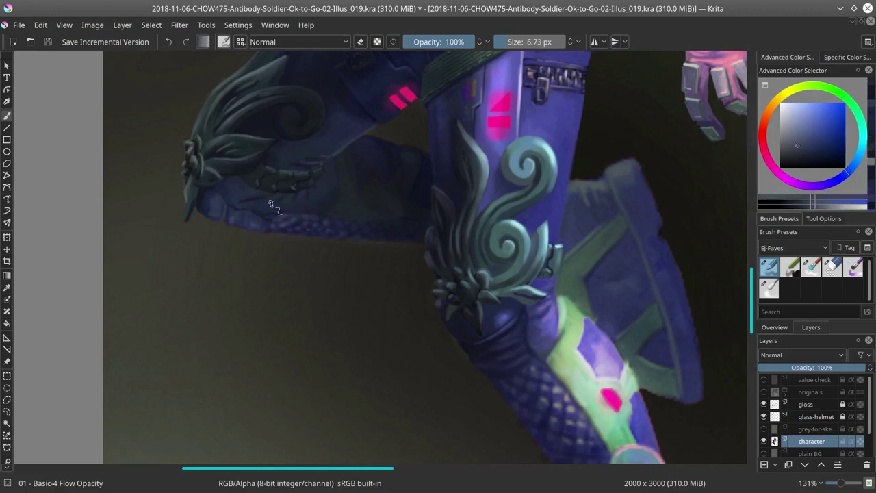
{"action": "key", "text": "bracketright"}
{"action": "key", "text": "bracketright"}
{"action": "key", "text": "bracketright"}
{"action": "key", "text": "bracketleft"}
{"action": "key", "text": "bracketleft"}
{"action": "key", "text": "bracketleft"}
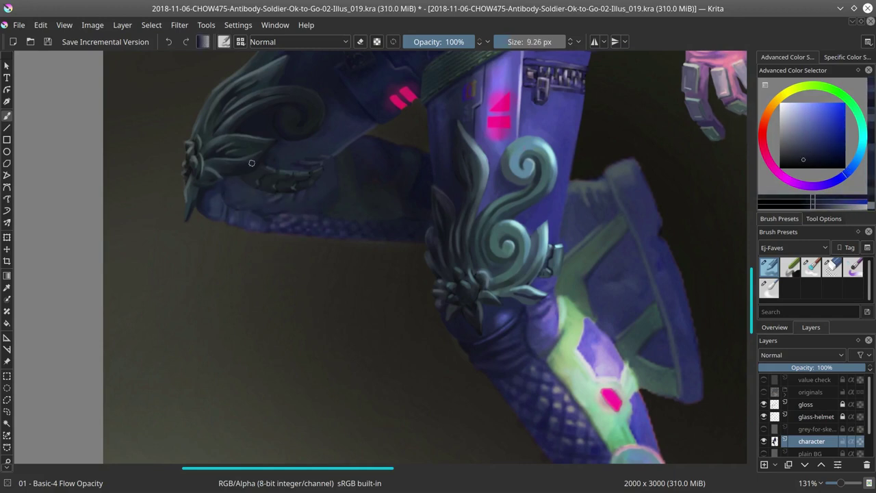
{"action": "left_click", "coordinate": [351, 144], "text": "ctrl"}
{"action": "key", "text": "bracketright"}
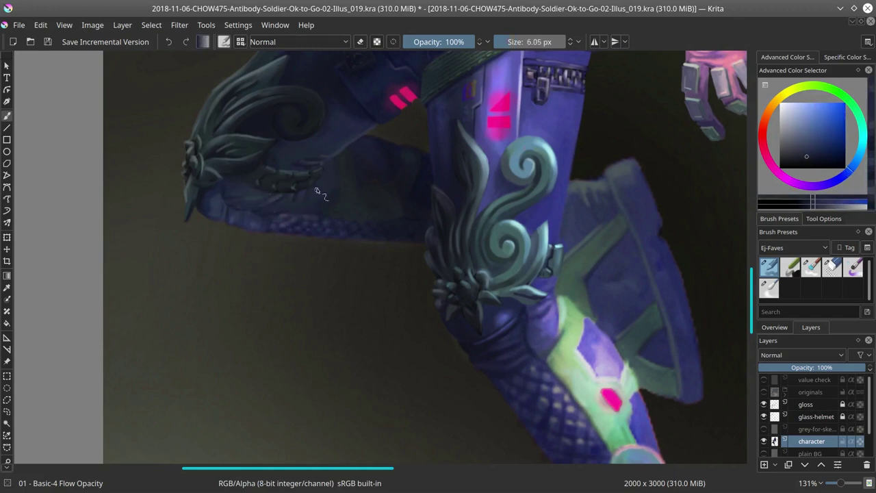
{"action": "left_click", "coordinate": [276, 210], "text": "ctrl"}
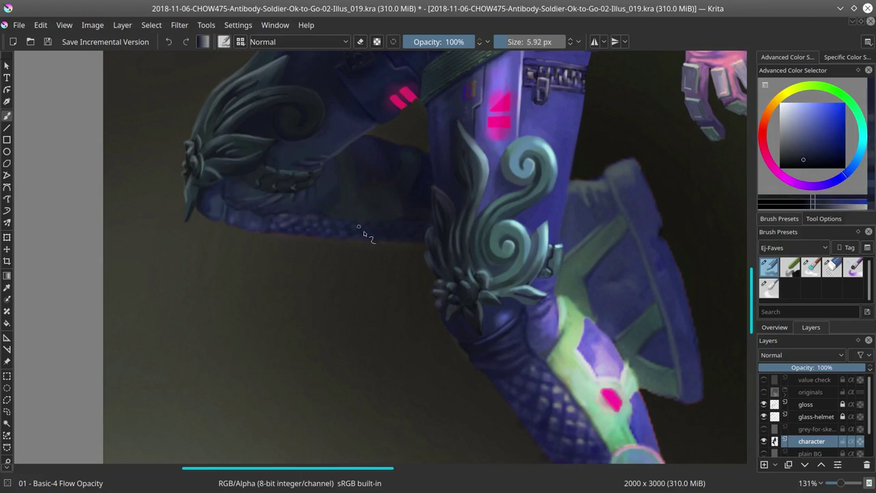
{"action": "left_click", "coordinate": [231, 197], "text": "ctrl"}
{"action": "left_click", "coordinate": [286, 219], "text": "ctrl"}
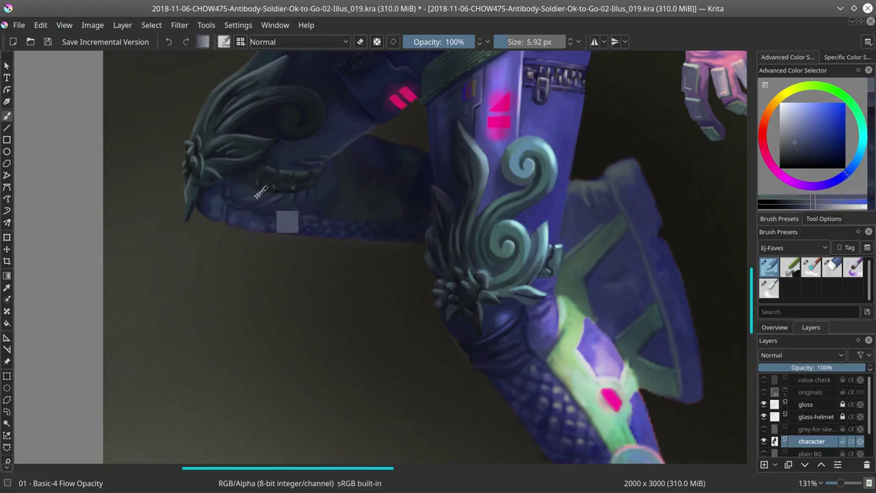
Step: Mirror the view and shade the leg and boot with sampled grey shades
{"action": "key", "text": "m"}
{"action": "key", "text": "bracketright"}
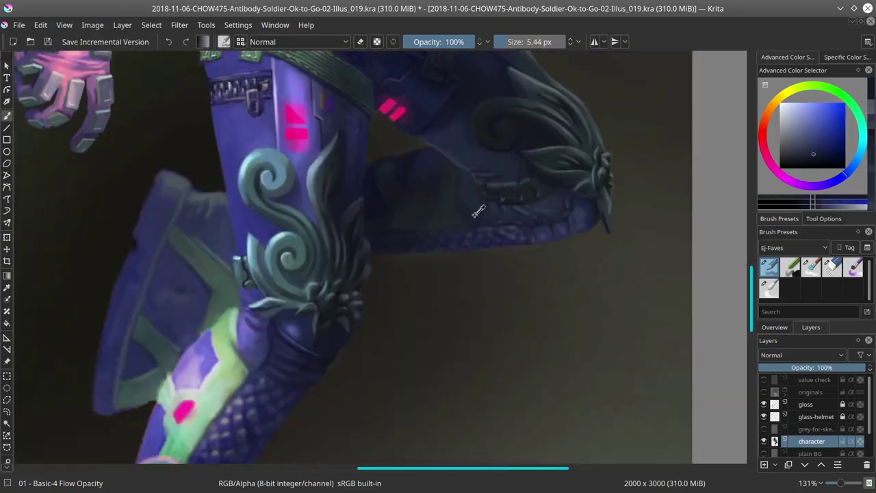
{"action": "left_click", "coordinate": [431, 195], "text": "ctrl"}
{"action": "left_click", "coordinate": [394, 179], "text": "ctrl"}
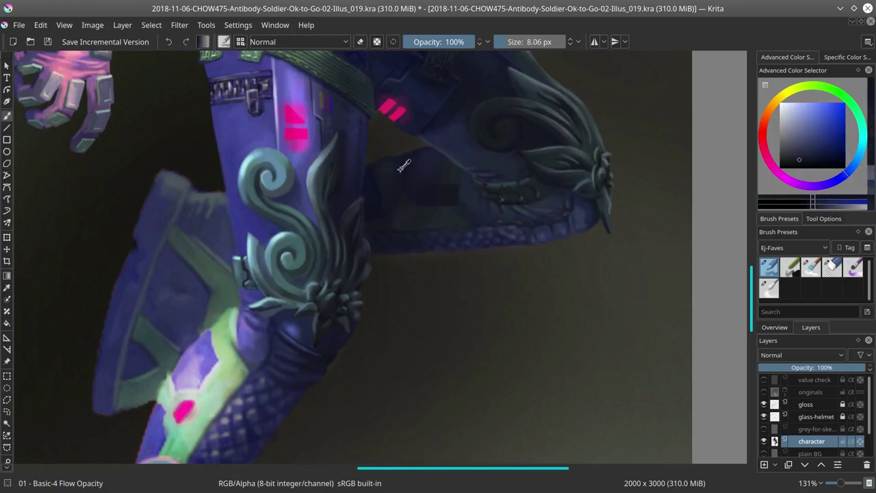
{"action": "left_click", "coordinate": [448, 195], "text": "ctrl"}
{"action": "key", "text": "bracketleft"}
{"action": "key", "text": "4"}
{"action": "key", "text": "4"}
{"action": "key", "text": "4"}
{"action": "key", "text": "4"}
{"action": "key", "text": "4"}
{"action": "key", "text": "4"}
{"action": "key", "text": "bracketright"}
{"action": "key", "text": "bracketright"}
{"action": "key", "text": "bracketright"}
{"action": "key", "text": "bracketright"}
{"action": "key", "text": "bracketright"}
{"action": "key", "text": "bracketright"}
{"action": "key", "text": "bracketright"}
{"action": "left_click", "coordinate": [342, 201], "text": "ctrl"}
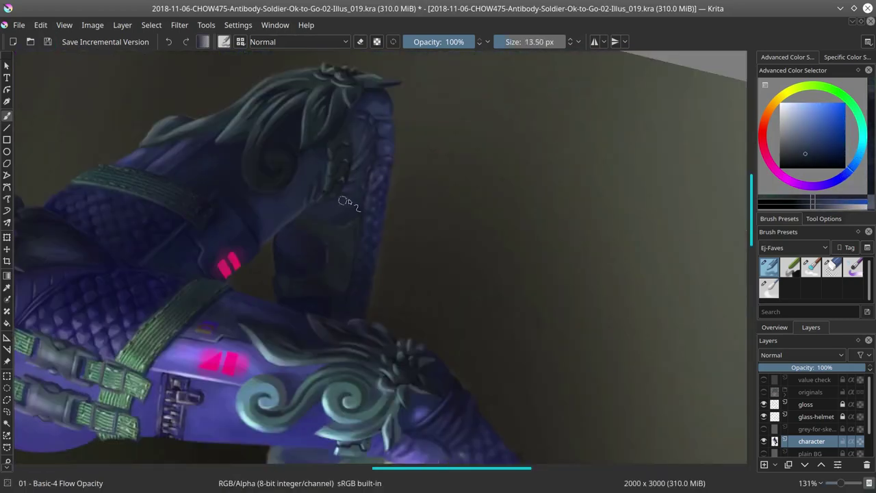
{"action": "left_click", "coordinate": [400, 202], "text": "ctrl"}
{"action": "left_click", "coordinate": [393, 205], "text": "ctrl"}
Step: Blend the boot shading, alternating Blender Textured Soft and Basic-4 Flow Opacity brushes
{"action": "left_click", "coordinate": [383, 209], "text": "ctrl"}
{"action": "key", "text": "slash"}
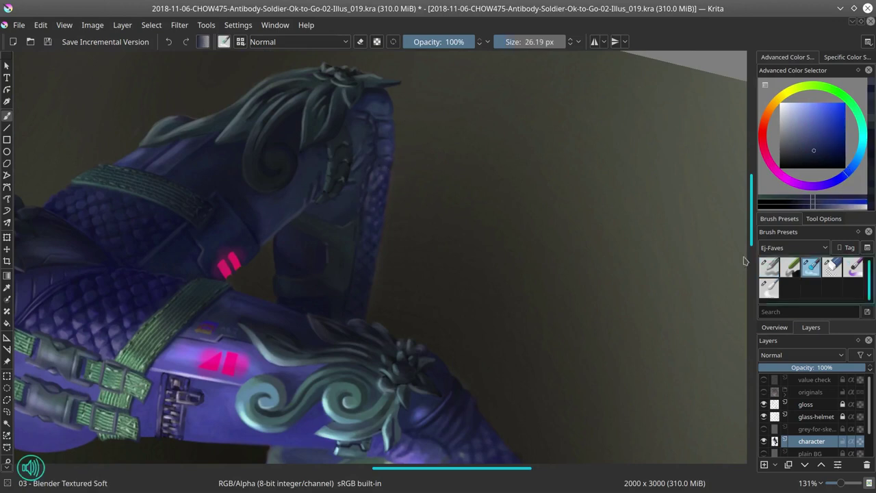
{"action": "left_click", "coordinate": [354, 306], "text": "ctrl"}
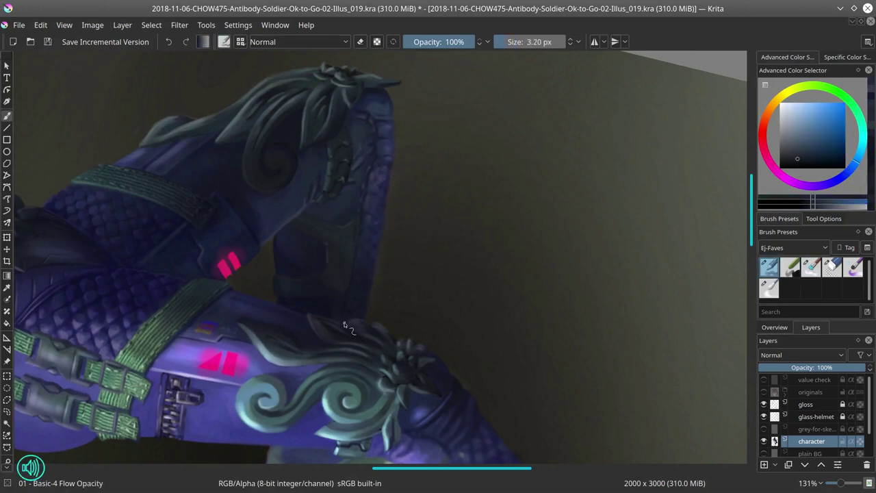
{"action": "left_click", "coordinate": [372, 274], "text": "ctrl"}
{"action": "left_click", "coordinate": [388, 189], "text": "ctrl"}
{"action": "key", "text": "slash"}
{"action": "left_click", "coordinate": [401, 141], "text": "ctrl"}
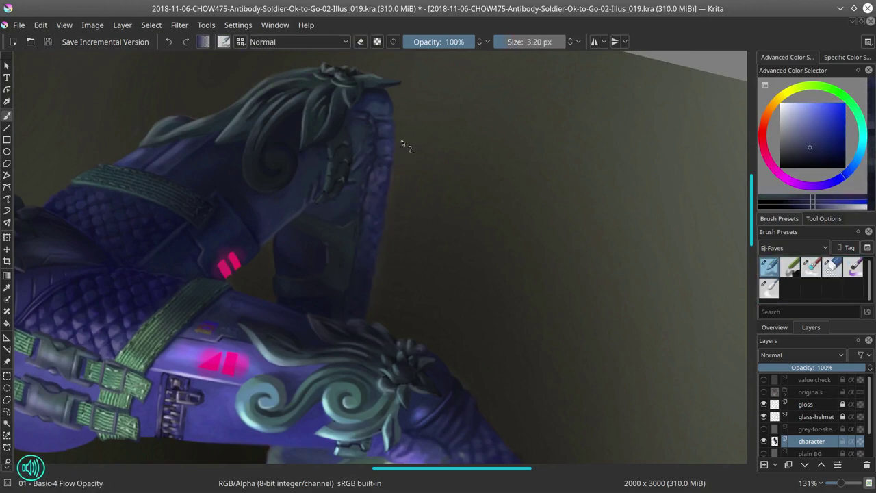
{"action": "left_click", "coordinate": [385, 251], "text": "ctrl"}
{"action": "key", "text": "4"}
{"action": "key", "text": "4"}
{"action": "key", "text": "4"}
{"action": "key", "text": "4"}
{"action": "key", "text": "4"}
{"action": "key", "text": "4"}
{"action": "key", "text": "4"}
{"action": "key", "text": "4"}
{"action": "key", "text": "4"}
{"action": "key", "text": "4"}
{"action": "key", "text": "4"}
{"action": "key", "text": "4"}
Step: Load the Eraser Circle preset, save, and return to the upright full-figure view
{"action": "key", "text": "e"}
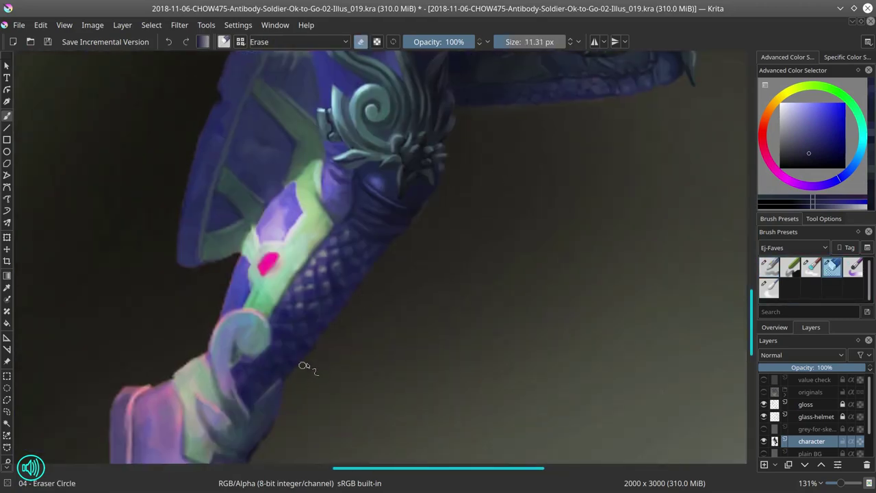
{"action": "key", "text": "ctrl+s"}
{"action": "scroll", "coordinate": [397, 351], "scroll_direction": "down", "scroll_amount": 6}
{"action": "key", "text": "5"}
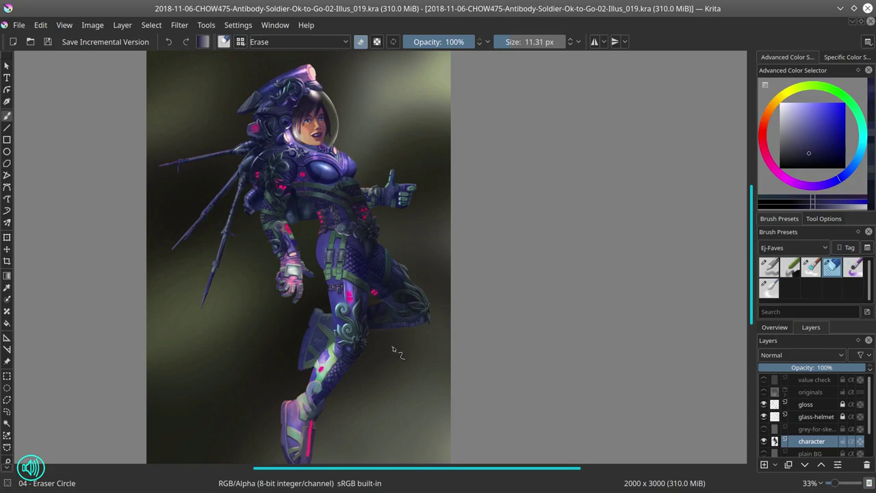
Step: Hide the gloss layer and copy the polygon-selected gloved arm onto a new layer
{"action": "left_click", "coordinate": [764, 404]}
{"action": "scroll", "coordinate": [315, 210], "scroll_direction": "up", "scroll_amount": 3}
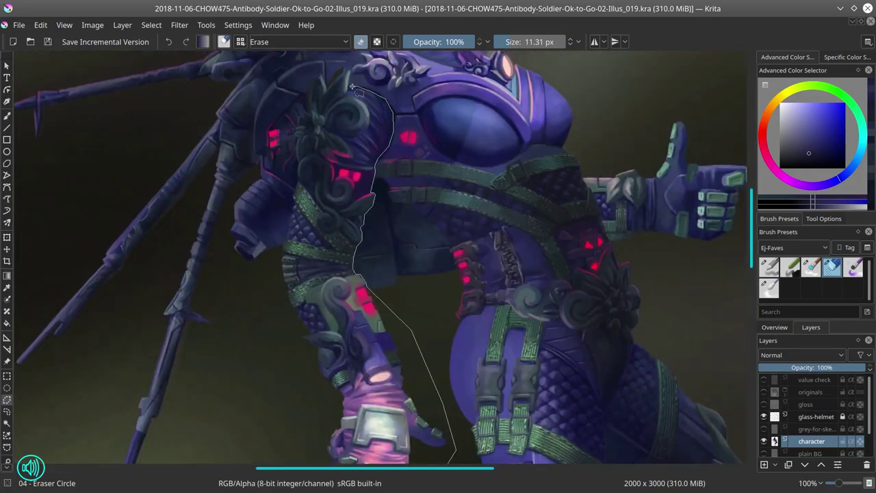
{"action": "double_click", "coordinate": [286, 237]}
{"action": "left_click", "coordinate": [42, 24]}
{"action": "left_click", "coordinate": [59, 80]}
{"action": "key", "text": "ctrl+v"}
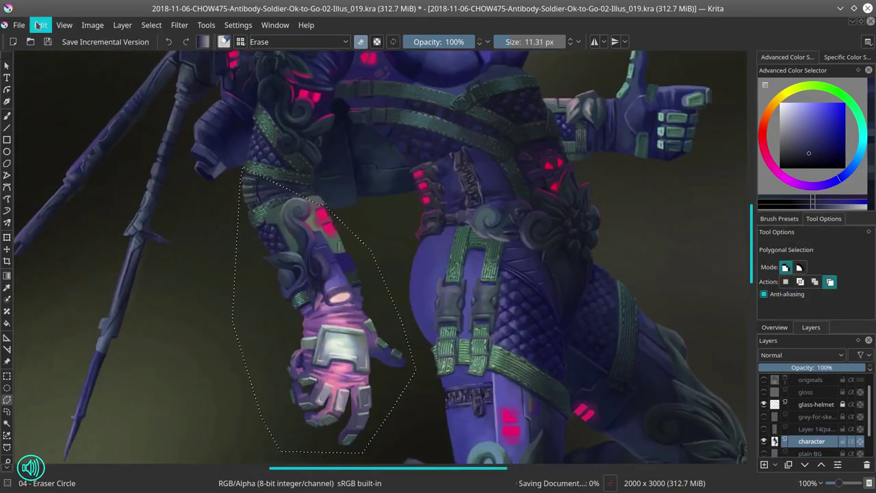
Step: Save as version 020, confirm the arm transform, and darken the shoulder ornament's highlights
{"action": "key", "text": "2"}
{"action": "key", "text": "ctrl+t"}
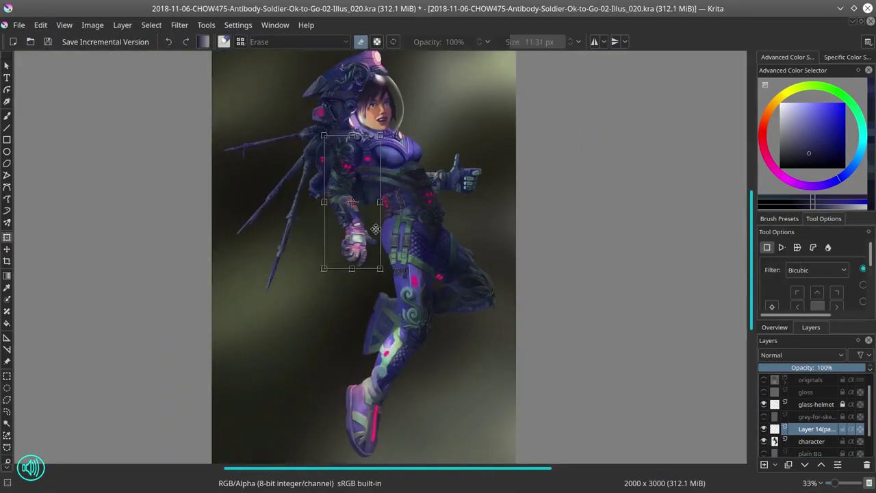
{"action": "key", "text": "Return"}
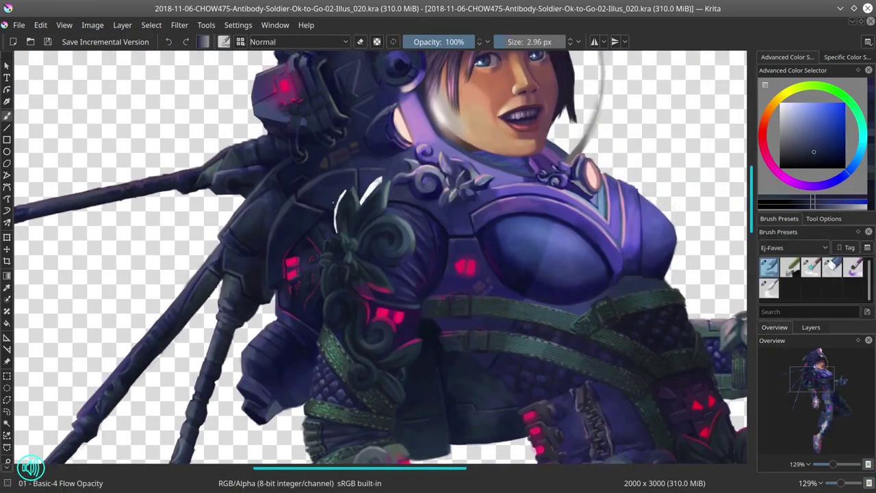
{"action": "mouse_move", "coordinate": [336, 195]}
{"action": "left_mouse_down"}
{"action": "mouse_move", "coordinate": [337, 229]}
{"action": "mouse_move", "coordinate": [380, 180]}
{"action": "left_mouse_up"}
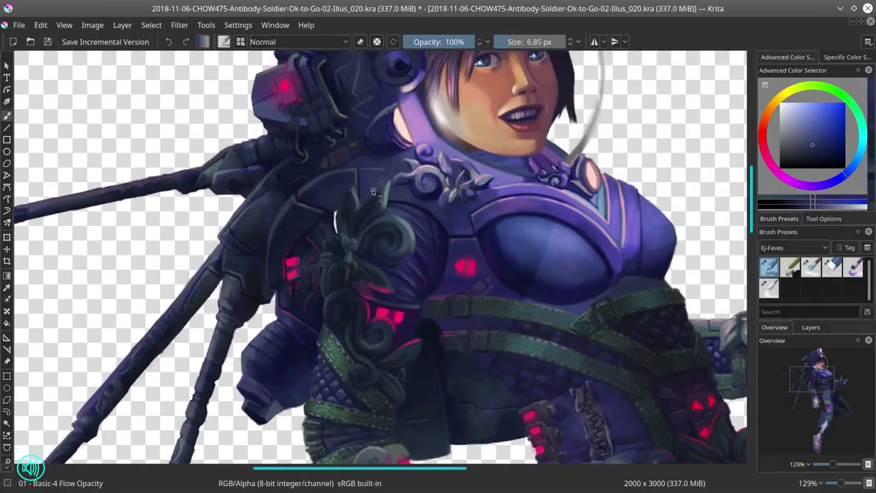
Step: Sample purple and navy shades from the shoulder and shin armor, resizing the brush
{"action": "left_click", "coordinate": [427, 296], "text": "ctrl"}
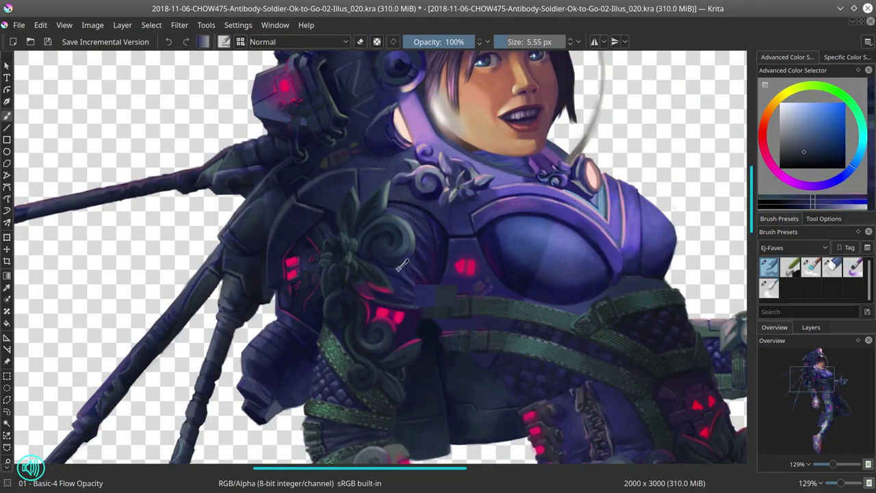
{"action": "left_click", "coordinate": [439, 278], "text": "ctrl"}
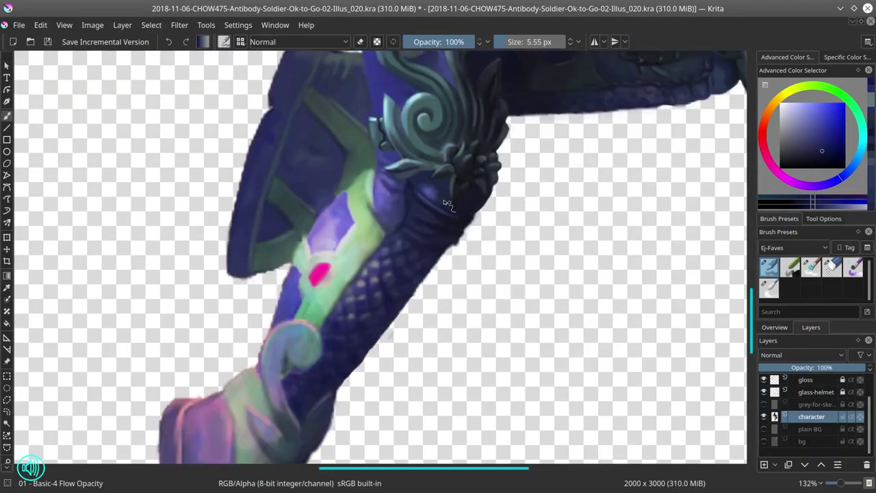
{"action": "left_click", "coordinate": [47, 41]}
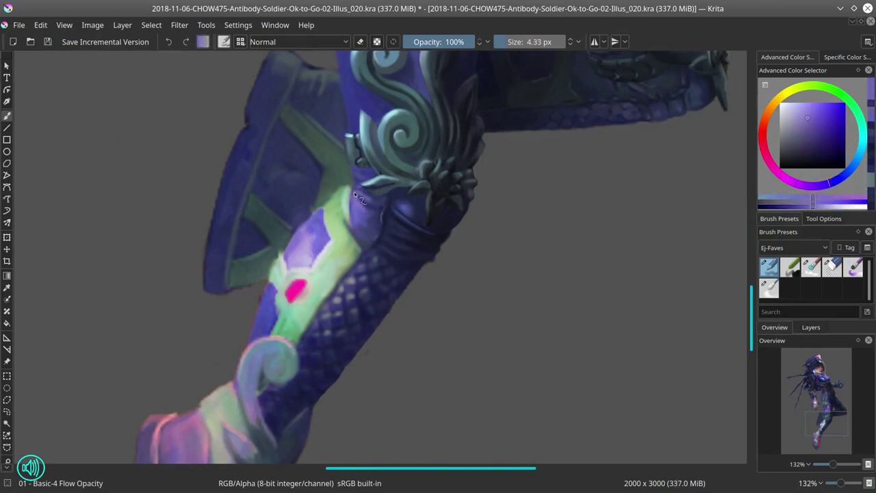
{"action": "left_click", "coordinate": [366, 220], "text": "ctrl"}
{"action": "key", "text": "bracketright"}
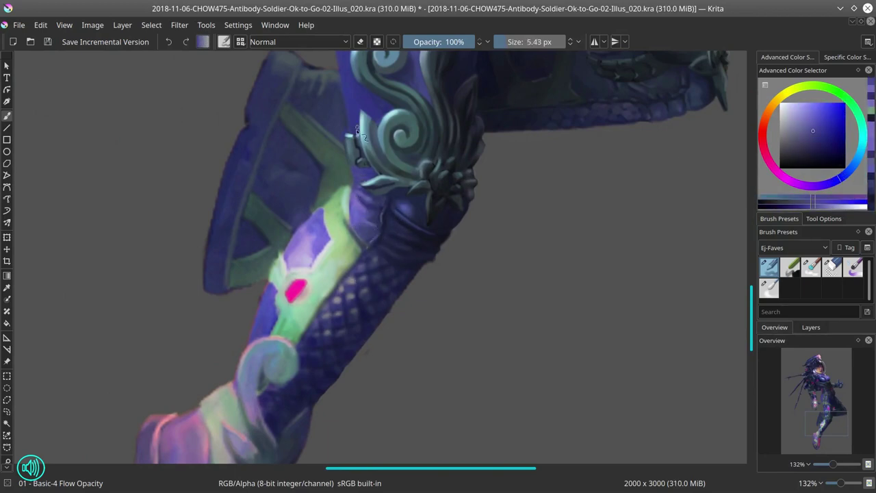
{"action": "key", "text": "bracketright"}
{"action": "key", "text": "bracketright"}
{"action": "left_click", "coordinate": [391, 242], "text": "ctrl"}
{"action": "key", "text": "bracketleft"}
{"action": "key", "text": "bracketleft"}
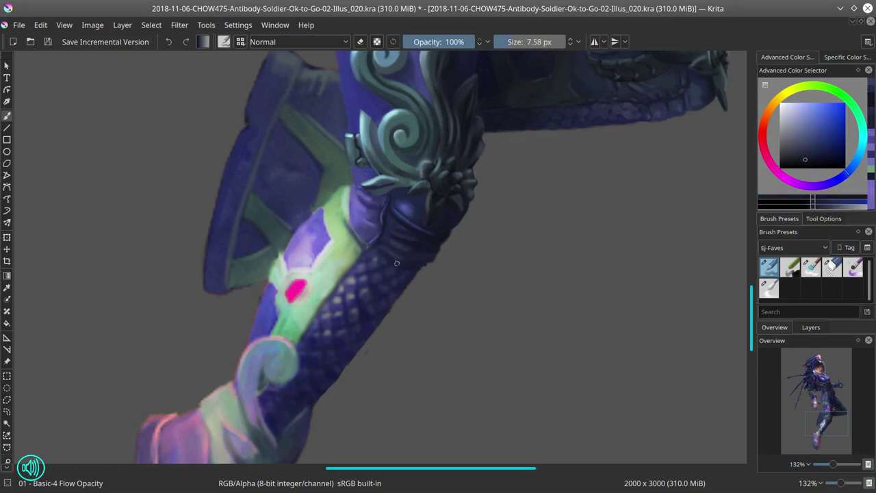
{"action": "left_click", "coordinate": [434, 257], "text": "ctrl"}
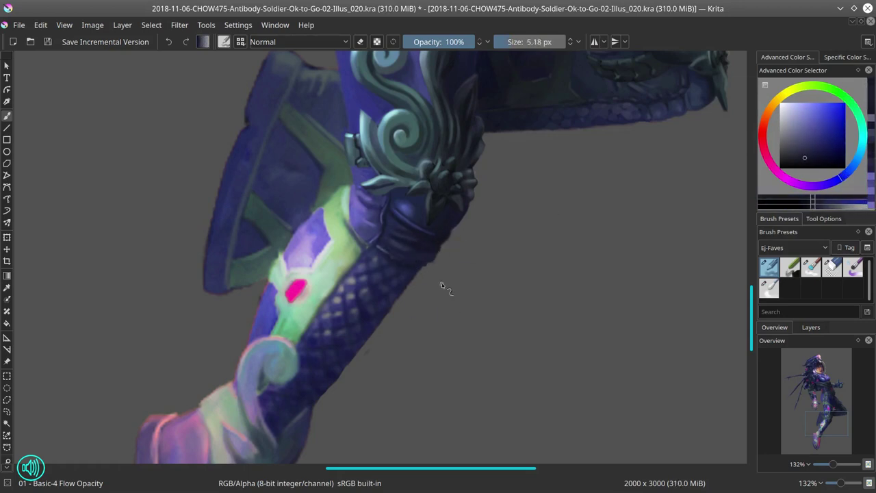
Step: Save the painting and switch to the textured soft blending brush
{"action": "key", "text": "ctrl+s"}
{"action": "scroll", "coordinate": [472, 344], "scroll_direction": "down", "scroll_amount": 3}
{"action": "scroll", "coordinate": [478, 343], "scroll_direction": "down", "scroll_amount": 2}
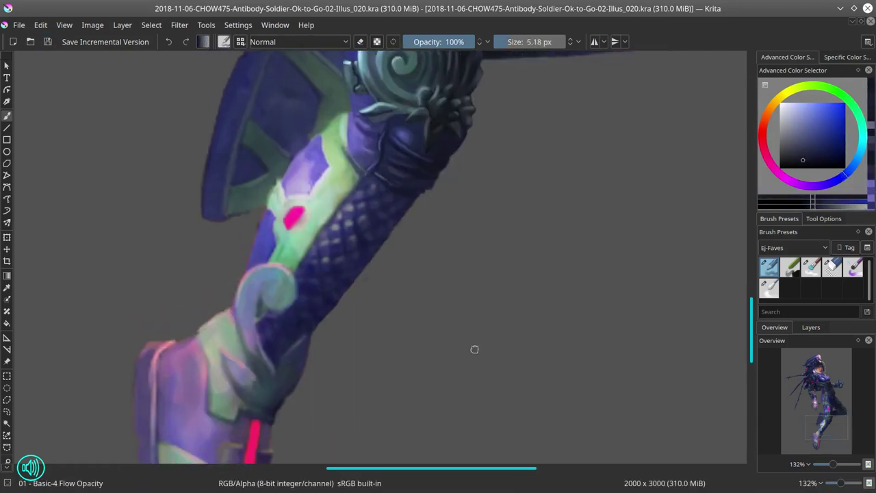
{"action": "scroll", "coordinate": [476, 342], "scroll_direction": "down", "scroll_amount": 8}
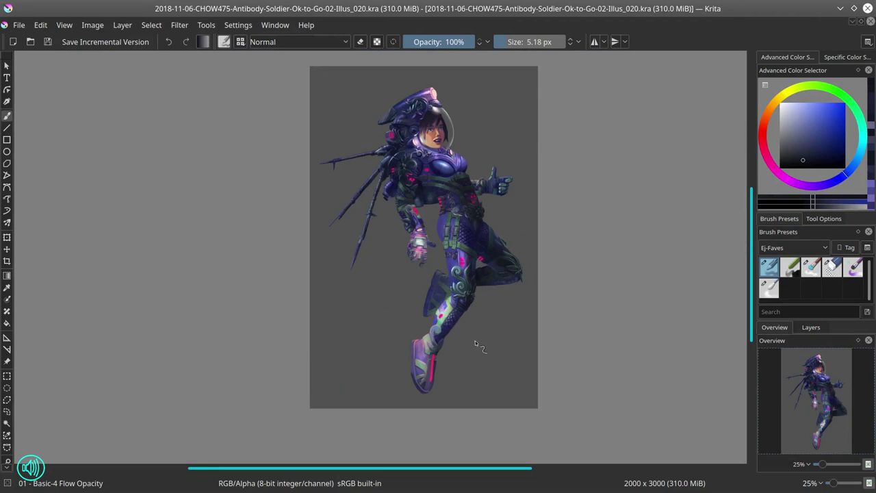
{"action": "key", "text": "slash"}
{"action": "scroll", "coordinate": [476, 340], "scroll_direction": "up", "scroll_amount": 10}
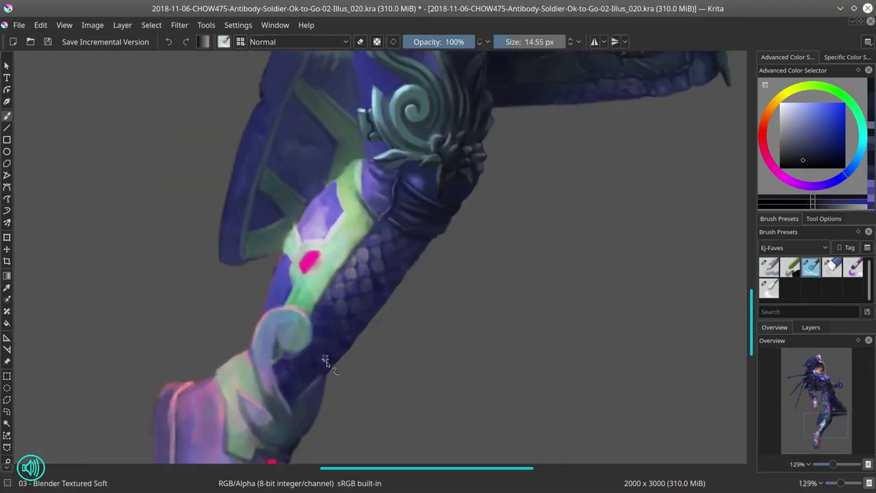
Step: Rotate the view around the shin and pick greyish and darker purples with the basic brush
{"action": "key", "text": "slash"}
{"action": "key", "text": "4"}
{"action": "key", "text": "4"}
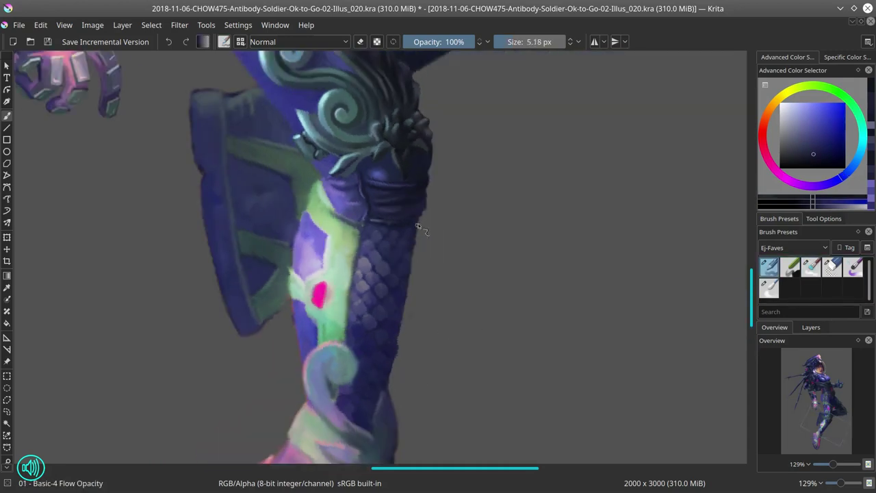
{"action": "key", "text": "e"}
{"action": "key", "text": "e"}
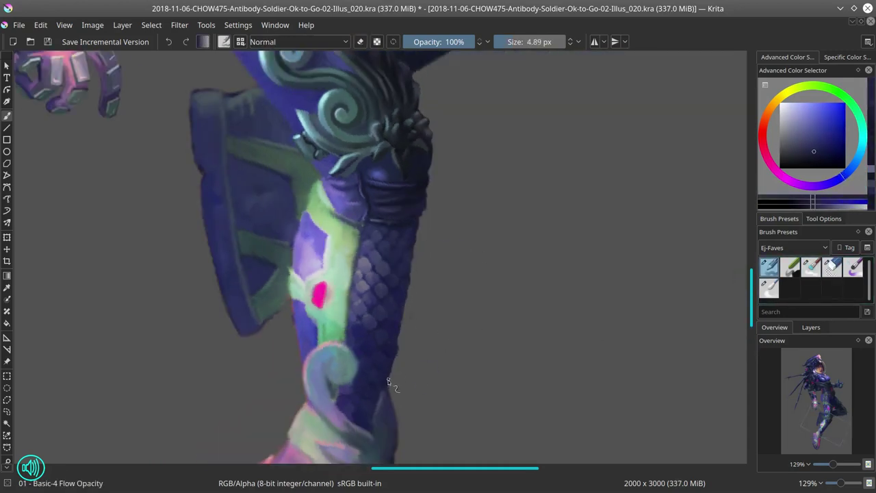
{"action": "key", "text": "e"}
{"action": "key", "text": "e"}
{"action": "left_click", "coordinate": [373, 257], "text": "ctrl"}
{"action": "left_click", "coordinate": [397, 403], "text": "ctrl"}
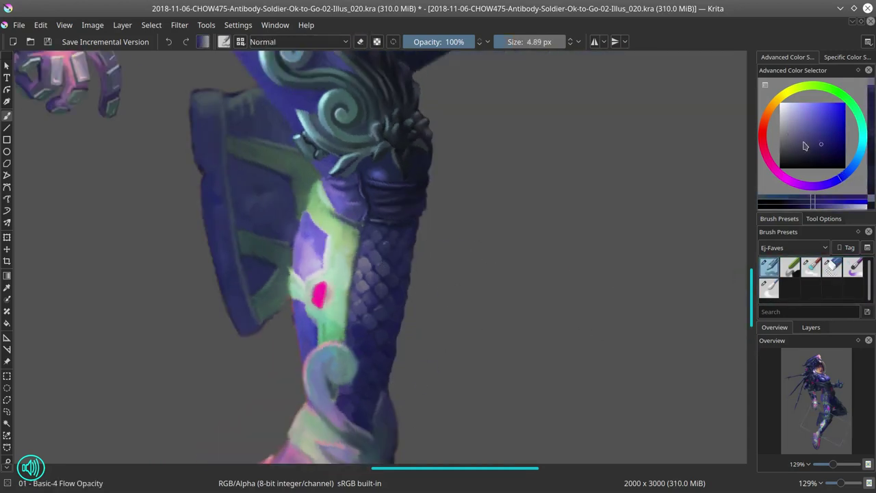
Step: Rotate the leg clockwise and sample darker blue, teal and dark blue from the armor
{"action": "key", "text": "6"}
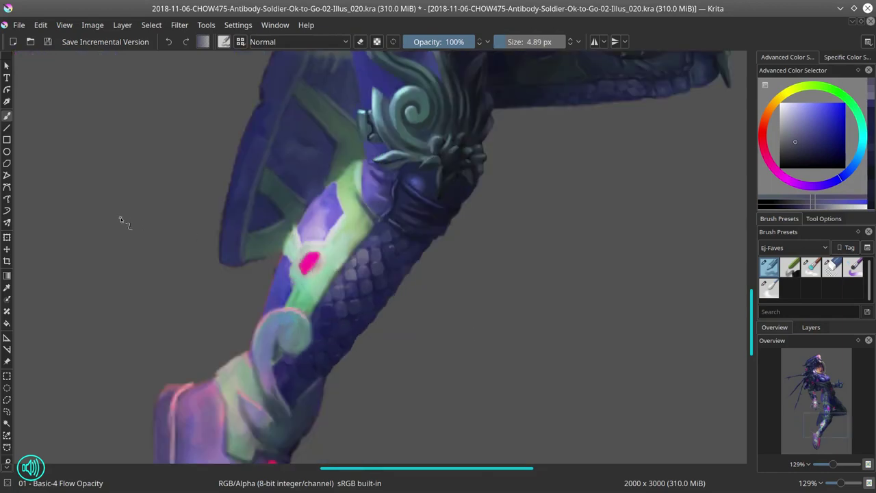
{"action": "key", "text": "6"}
{"action": "key", "text": "bracketleft"}
{"action": "left_click", "coordinate": [324, 204], "text": "ctrl"}
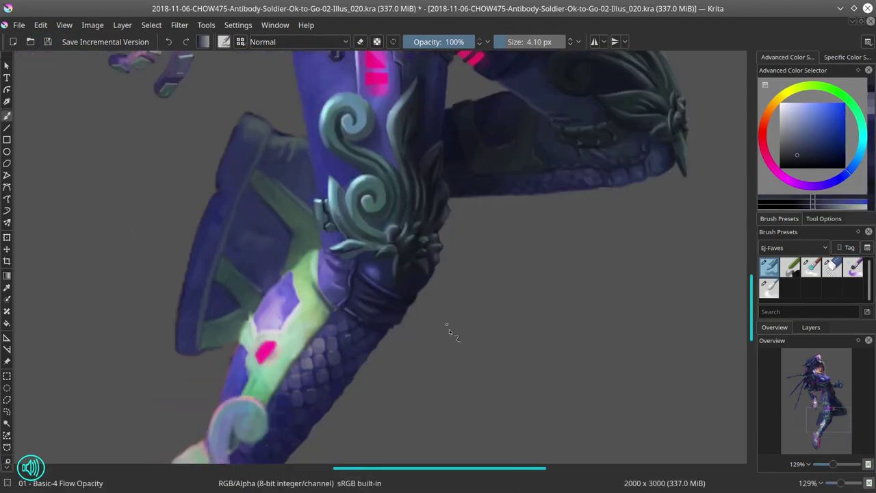
{"action": "left_click", "coordinate": [325, 206], "text": "ctrl"}
{"action": "left_click", "coordinate": [341, 318], "text": "ctrl"}
Step: Paint over the pink shin gem and cover part of the green band with purple
{"action": "left_click_drag", "start_coordinate": [421, 284], "coordinate": [551, 223]}
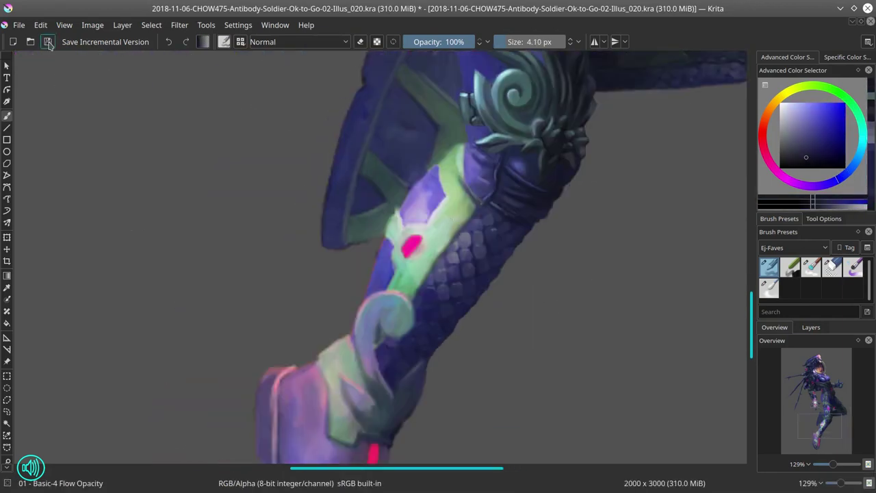
{"action": "left_click", "coordinate": [415, 242], "text": "ctrl"}
{"action": "left_click_drag", "start_coordinate": [415, 242], "coordinate": [394, 284]}
{"action": "left_click", "coordinate": [384, 248], "text": "ctrl"}
{"action": "left_click", "coordinate": [411, 232], "text": "ctrl"}
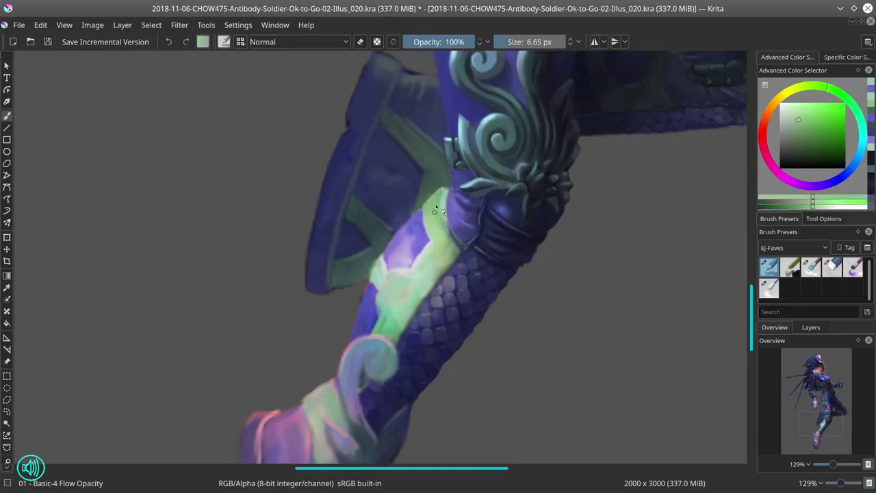
{"action": "left_click_drag", "start_coordinate": [404, 233], "coordinate": [442, 273]}
{"action": "key", "text": "bracketright"}
Step: Sample light greens from the band and dab purple onto the shin band
{"action": "left_click", "coordinate": [422, 212], "text": "ctrl"}
{"action": "left_click", "coordinate": [418, 210], "text": "ctrl"}
{"action": "key", "text": "bracketright"}
{"action": "key", "text": "bracketright"}
{"action": "key", "text": "bracketright"}
{"action": "key", "text": "bracketright"}
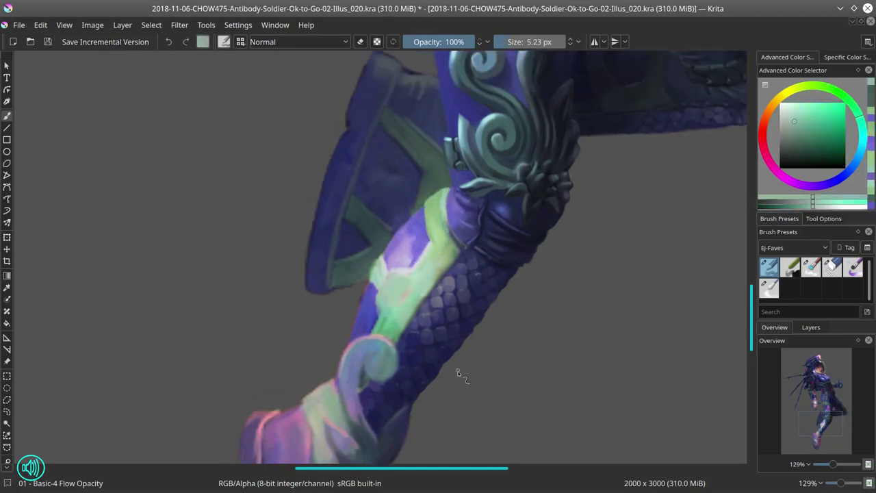
{"action": "left_click", "coordinate": [431, 293], "text": "ctrl"}
{"action": "left_click", "coordinate": [417, 254], "text": "ctrl"}
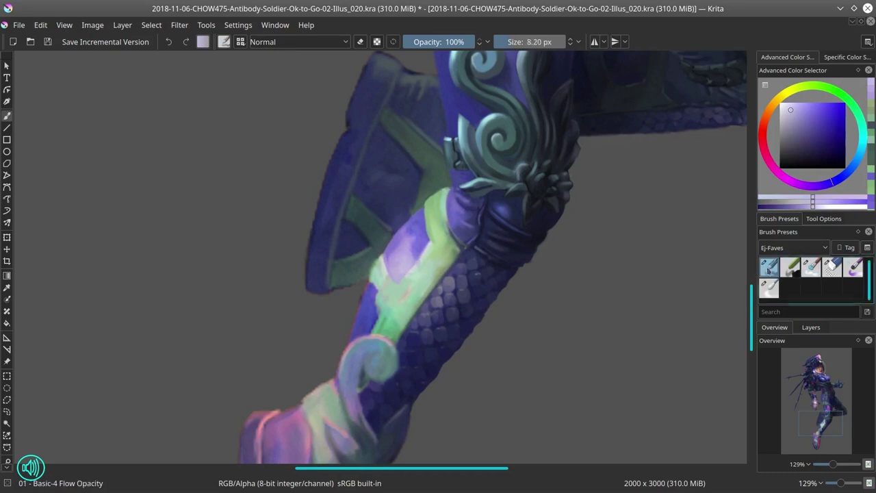
{"action": "left_click", "coordinate": [404, 288], "text": "ctrl"}
Step: Rotate the leg upright and sample blue, purple and green from the shin strap
{"action": "key", "text": "bracketleft"}
{"action": "key", "text": "bracketleft"}
{"action": "key", "text": "bracketleft"}
{"action": "key", "text": "bracketleft"}
{"action": "left_click", "coordinate": [355, 332], "text": "ctrl"}
{"action": "left_click", "coordinate": [363, 320], "text": "ctrl"}
{"action": "key", "text": "bracketright"}
{"action": "key", "text": "bracketright"}
{"action": "key", "text": "bracketright"}
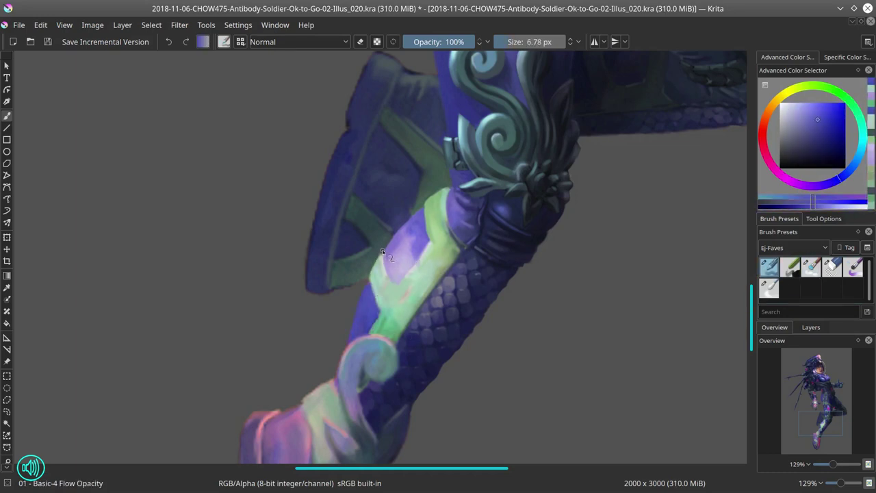
{"action": "left_click", "coordinate": [427, 308], "text": "ctrl"}
{"action": "key", "text": "4"}
{"action": "key", "text": "4"}
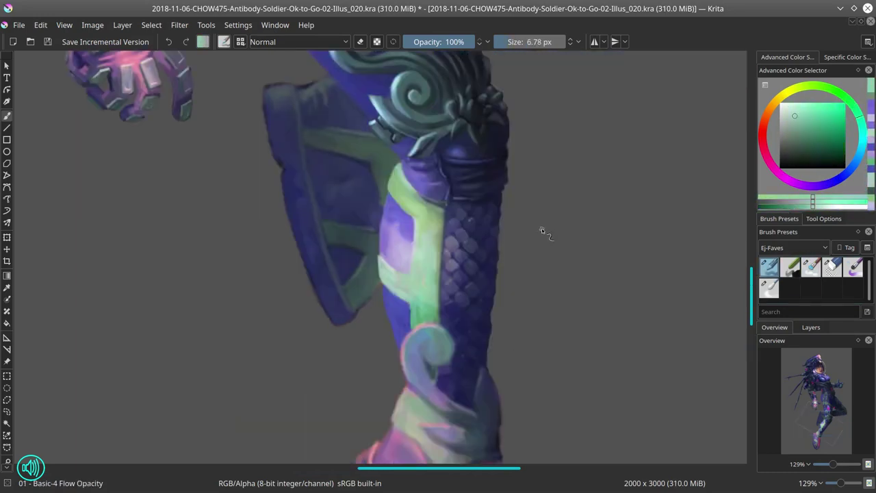
{"action": "left_click", "coordinate": [489, 207], "text": "ctrl"}
{"action": "left_click", "coordinate": [433, 189], "text": "ctrl"}
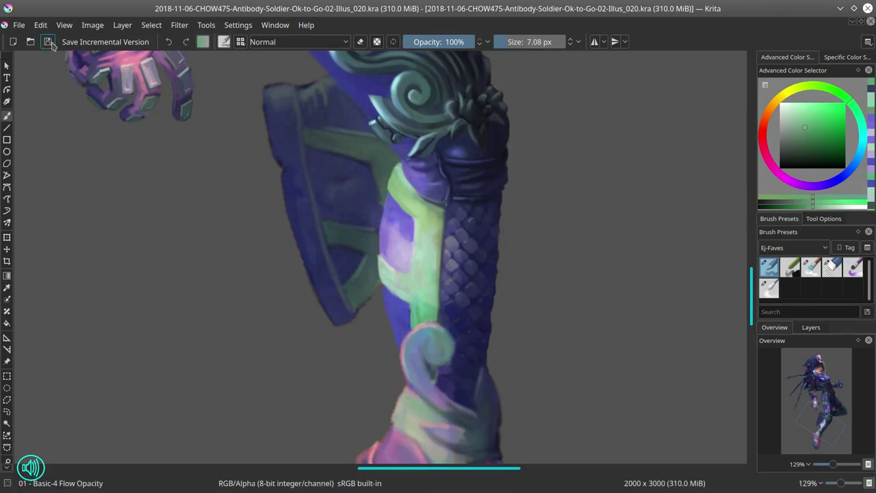
{"action": "left_click", "coordinate": [424, 196], "text": "ctrl"}
Step: Refine the strap edges with light and duller teal-greens at a smaller brush size
{"action": "key", "text": "bracketleft"}
{"action": "key", "text": "bracketleft"}
{"action": "scroll", "coordinate": [382, 135], "scroll_direction": "up", "scroll_amount": 3}
{"action": "key", "text": "bracketright"}
{"action": "key", "text": "bracketright"}
{"action": "key", "text": "bracketright"}
{"action": "left_click", "coordinate": [443, 276], "text": "ctrl"}
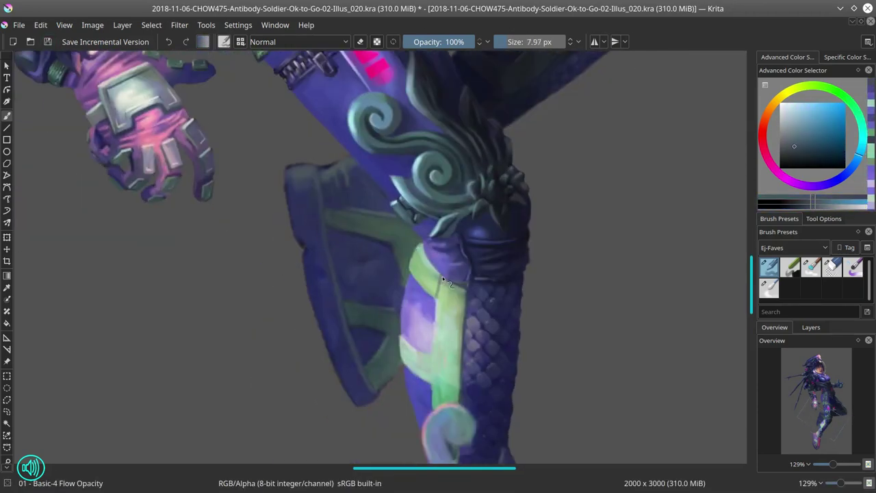
{"action": "key", "text": "bracketleft"}
{"action": "scroll", "coordinate": [419, 291], "scroll_direction": "down", "scroll_amount": 1}
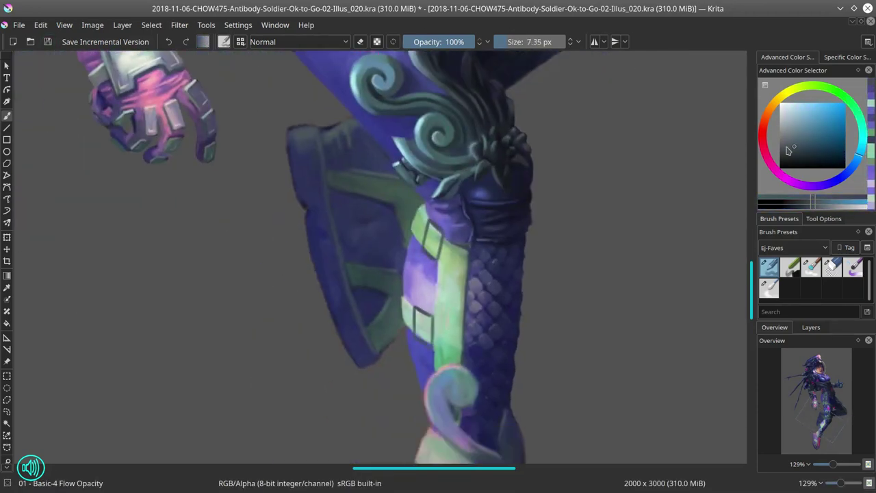
{"action": "key", "text": "bracketleft"}
{"action": "key", "text": "bracketleft"}
{"action": "key", "text": "bracketleft"}
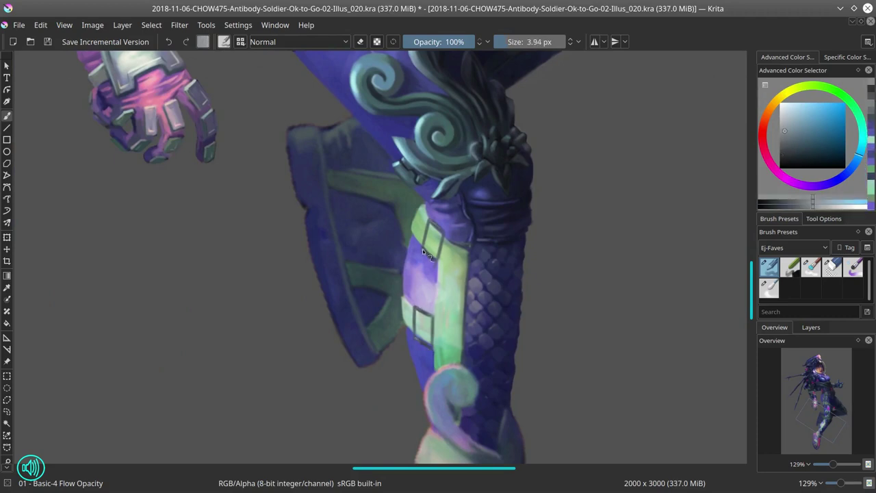
{"action": "left_click", "coordinate": [430, 236], "text": "ctrl"}
{"action": "left_click", "coordinate": [408, 212], "text": "ctrl"}
{"action": "key", "text": "bracketleft"}
{"action": "key", "text": "bracketleft"}
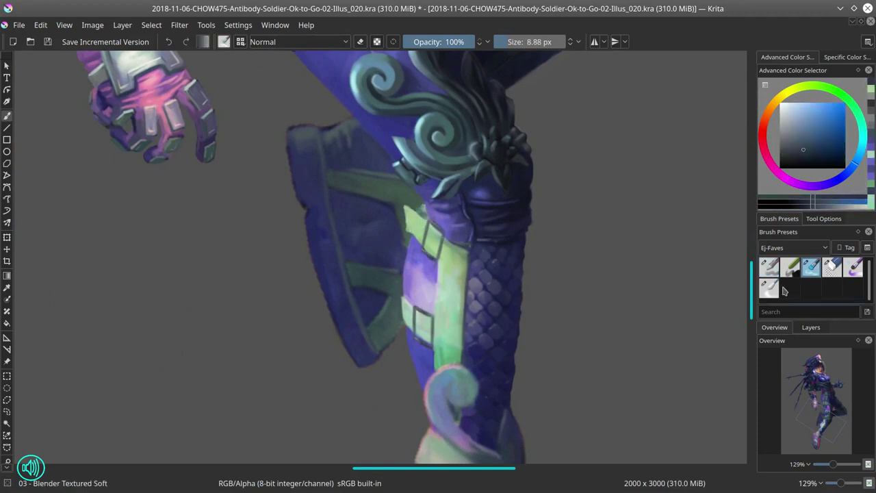
Step: Paint light-green patches on the lower and upper straps with the textured soft blending brush
{"action": "left_click", "coordinate": [446, 340], "text": "ctrl"}
{"action": "left_click", "coordinate": [398, 308], "text": "ctrl"}
{"action": "left_click_drag", "start_coordinate": [398, 307], "coordinate": [396, 320]}
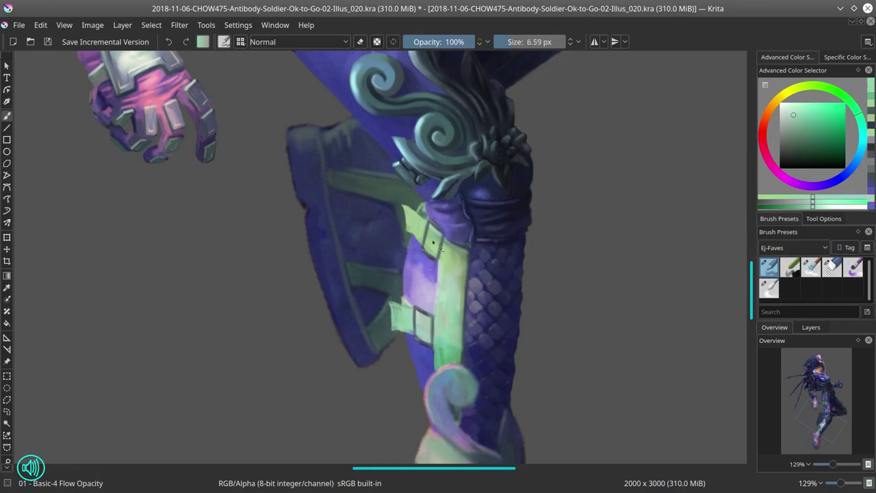
{"action": "key", "text": "slash"}
{"action": "left_click", "coordinate": [410, 218], "text": "ctrl"}
{"action": "left_click_drag", "start_coordinate": [401, 210], "coordinate": [404, 233]}
{"action": "key", "text": "bracketright"}
{"action": "key", "text": "bracketright"}
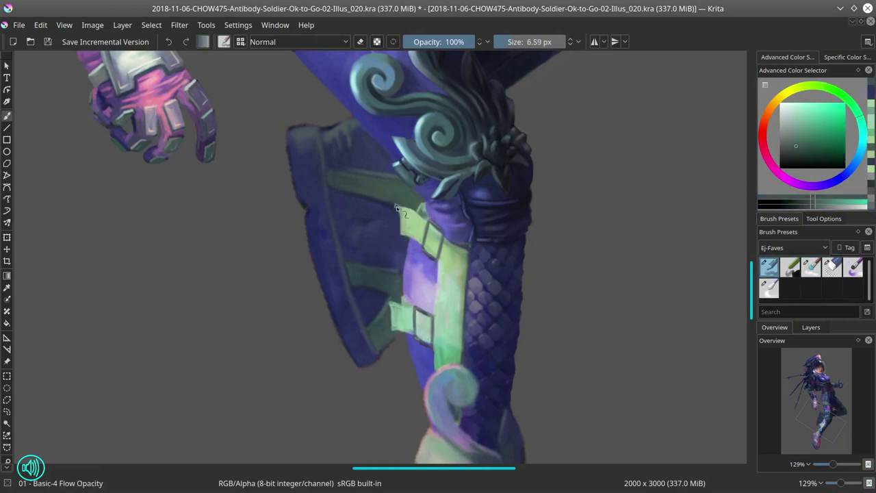
Step: Return to the Basic-4 Flow Opacity brush and sample dark blue from the armor
{"action": "left_click", "coordinate": [770, 266]}
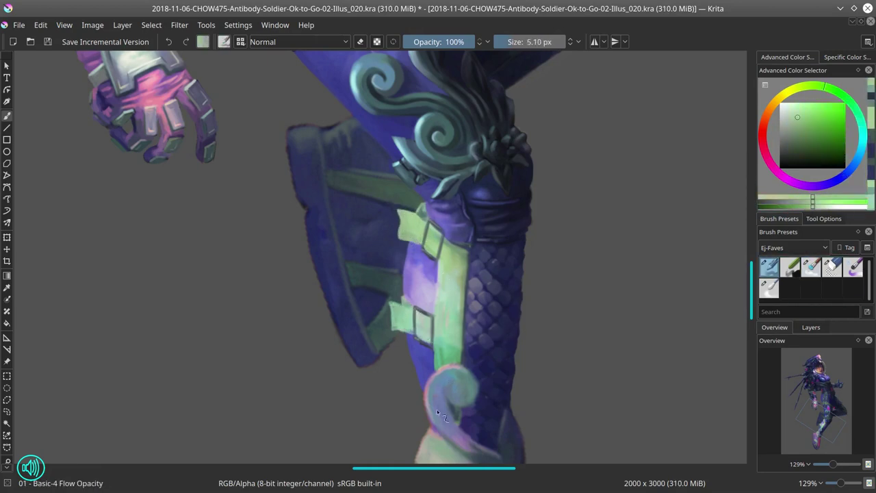
{"action": "left_click", "coordinate": [368, 338], "text": "ctrl"}
{"action": "scroll", "coordinate": [445, 337], "scroll_direction": "down", "scroll_amount": 5}
{"action": "scroll", "coordinate": [445, 337], "scroll_direction": "up", "scroll_amount": 5}
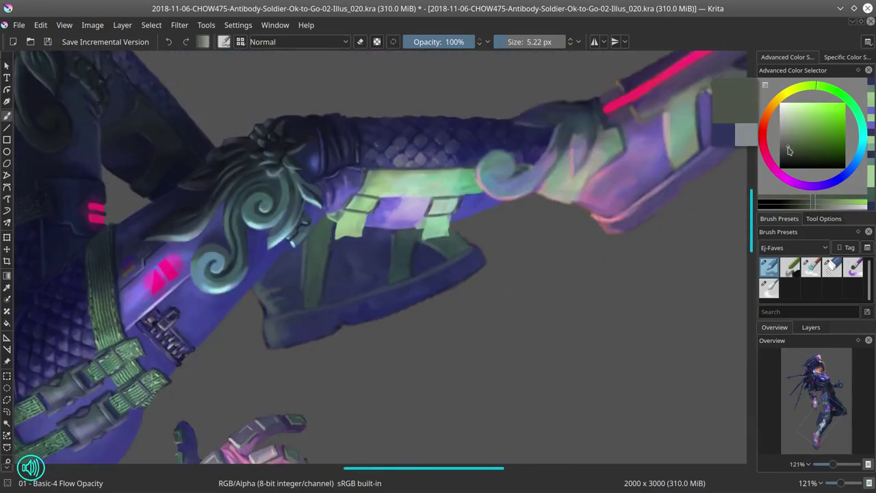
Step: Outline the strap panels, choose the Dry Brushing brush, then clear that selection
{"action": "left_click", "coordinate": [530, 171], "text": "ctrl"}
{"action": "left_click", "coordinate": [522, 172], "text": "ctrl"}
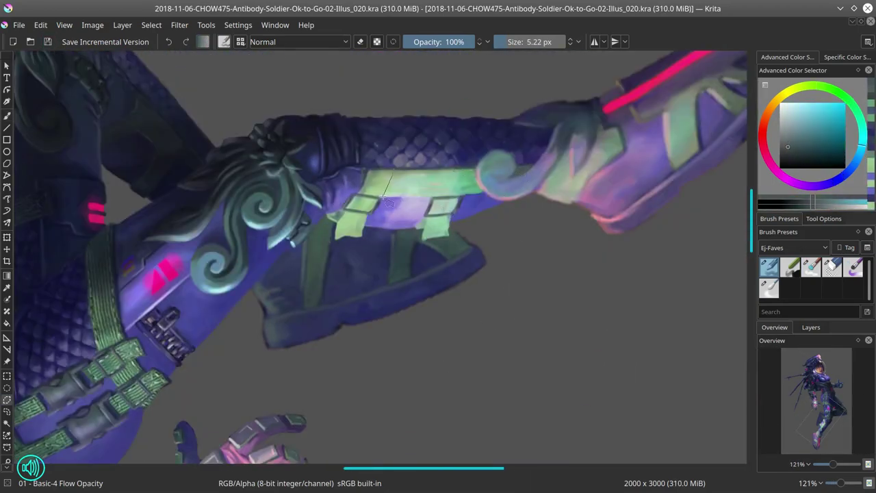
{"action": "double_click", "coordinate": [409, 167]}
{"action": "key", "text": "b"}
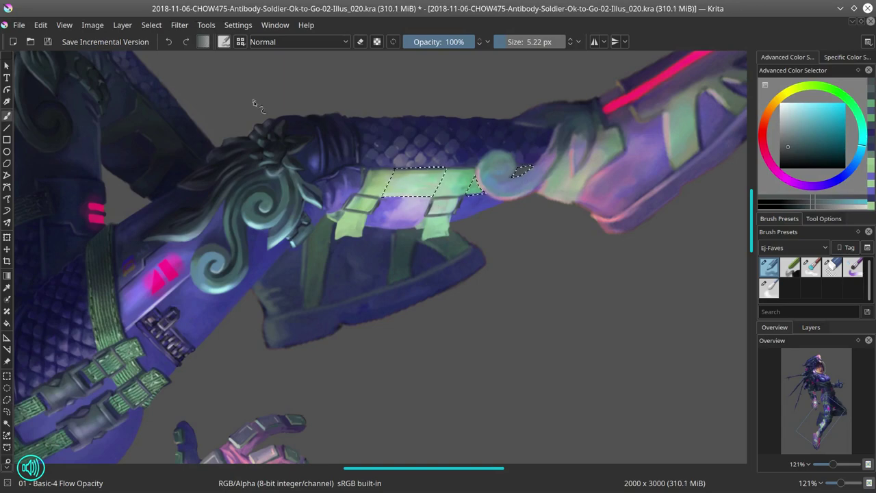
{"action": "key", "text": "slash"}
{"action": "key", "text": "F5"}
{"action": "key", "text": "F5"}
{"action": "key", "text": "6"}
{"action": "key", "text": "5"}
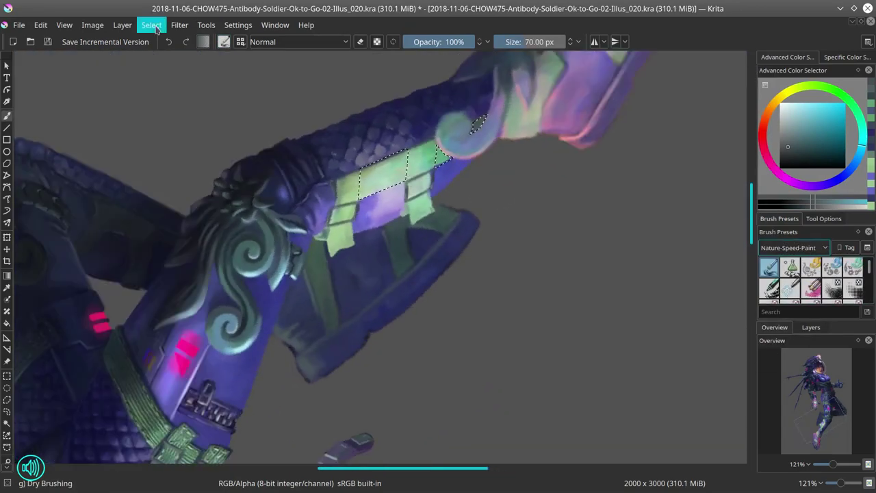
{"action": "left_click", "coordinate": [48, 42]}
Step: Rotate the shin upright and polygon-select two lower strap panels
{"action": "key", "text": "6"}
{"action": "key", "text": "6"}
{"action": "key", "text": "6"}
{"action": "key", "text": "6"}
{"action": "key", "text": "6"}
{"action": "key", "text": "6"}
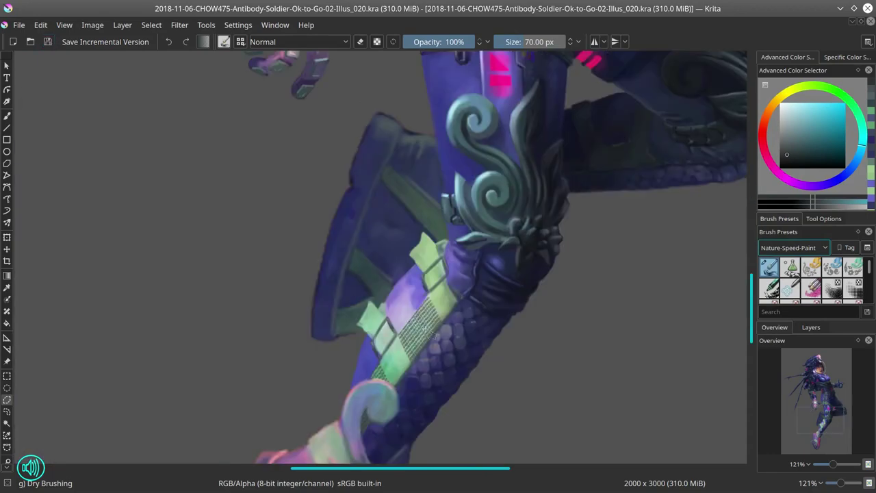
{"action": "left_click", "coordinate": [428, 328]}
{"action": "left_click", "coordinate": [405, 332]}
{"action": "left_click", "coordinate": [399, 302]}
{"action": "double_click", "coordinate": [424, 306]}
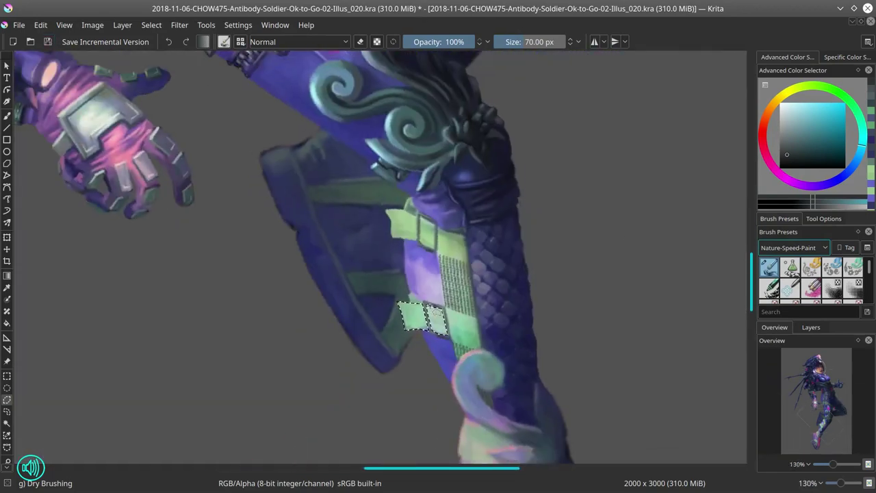
{"action": "left_click", "coordinate": [449, 310]}
{"action": "left_click", "coordinate": [477, 319]}
{"action": "left_click", "coordinate": [482, 345]}
{"action": "double_click", "coordinate": [458, 341]}
Step: Add the upper strap panel to the selection and brush woven texture inside the panels
{"action": "left_click", "coordinate": [387, 210]}
{"action": "left_click", "coordinate": [417, 215]}
{"action": "left_click", "coordinate": [418, 239]}
{"action": "double_click", "coordinate": [393, 237]}
{"action": "mouse_move", "coordinate": [424, 318]}
{"action": "left_mouse_down"}
{"action": "mouse_move", "coordinate": [417, 233]}
{"action": "mouse_move", "coordinate": [445, 325]}
{"action": "mouse_move", "coordinate": [445, 243]}
{"action": "left_mouse_up"}
{"action": "left_click", "coordinate": [445, 243], "text": "ctrl"}
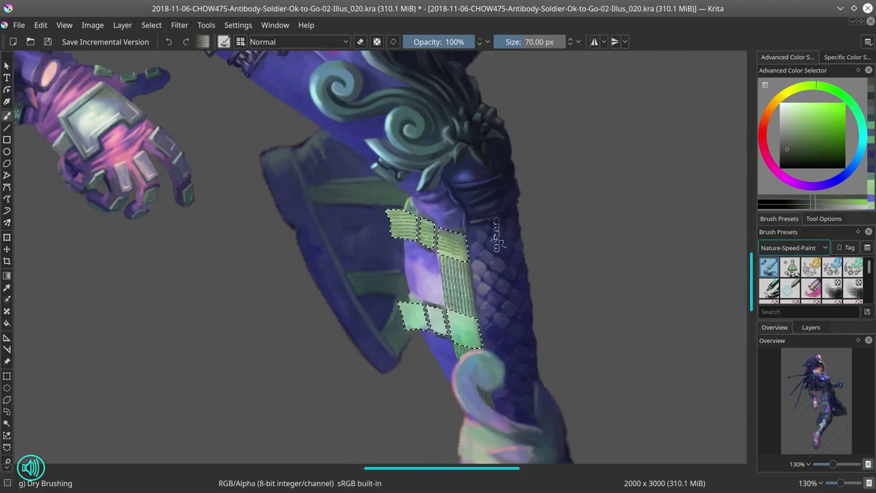
Step: Rotate the view to a slight tilt and switch back to the basic flow-opacity brush
{"action": "key", "text": "4"}
{"action": "key", "text": "6"}
{"action": "key", "text": "4"}
{"action": "key", "text": "6"}
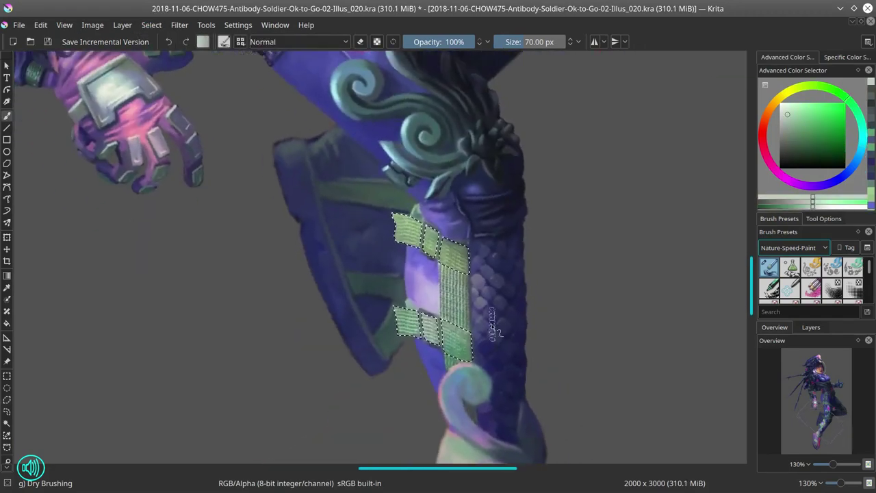
{"action": "key", "text": "ctrl+shift+a"}
Step: Remove the selection from the strap panels
{"action": "left_click", "coordinate": [151, 24]}
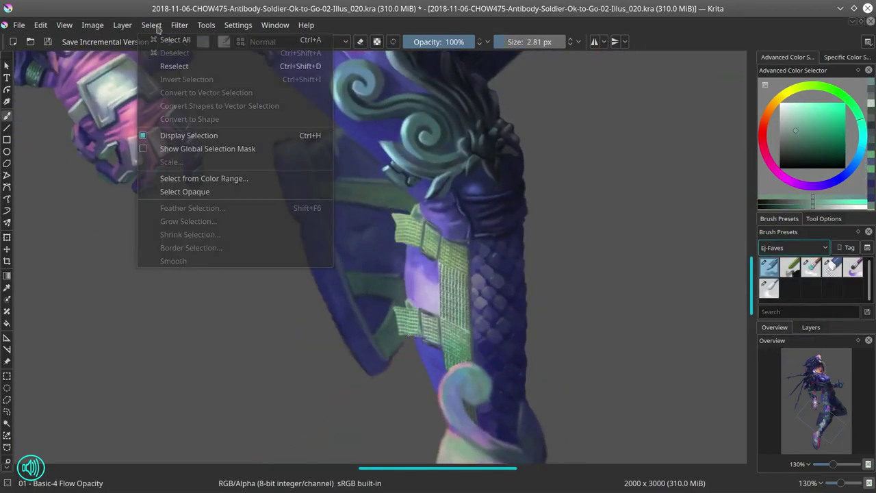
{"action": "key", "text": "Escape"}
{"action": "left_click", "coordinate": [401, 215], "text": "ctrl"}
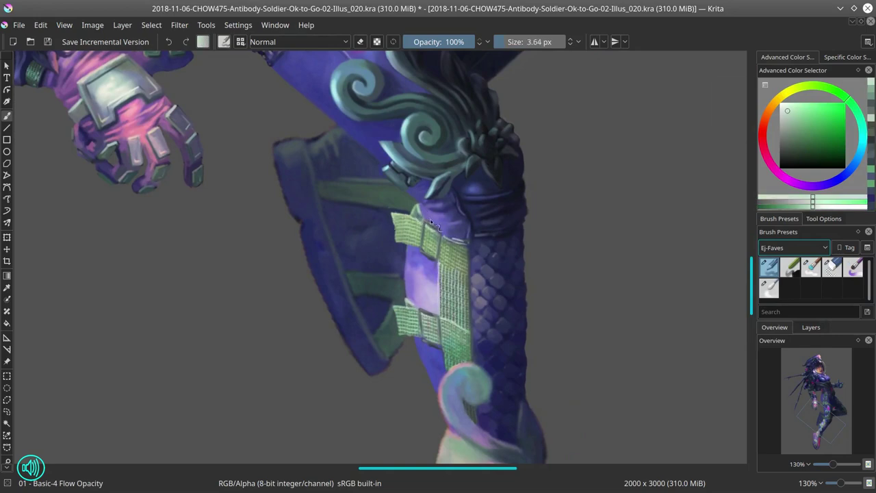
Step: Shade and highlight the strap edges with dark and light greens and leg-scale dark blue
{"action": "left_click", "coordinate": [479, 279], "text": "ctrl"}
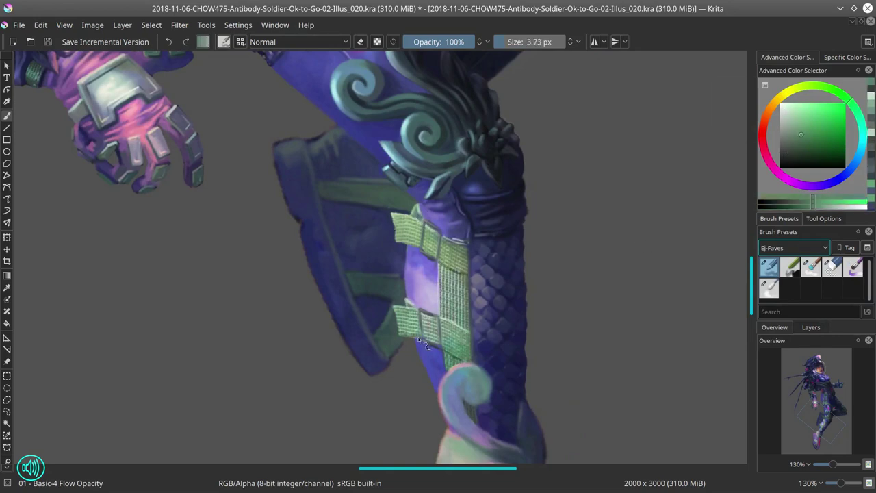
{"action": "left_click", "coordinate": [448, 309], "text": "ctrl"}
{"action": "key", "text": "bracketright"}
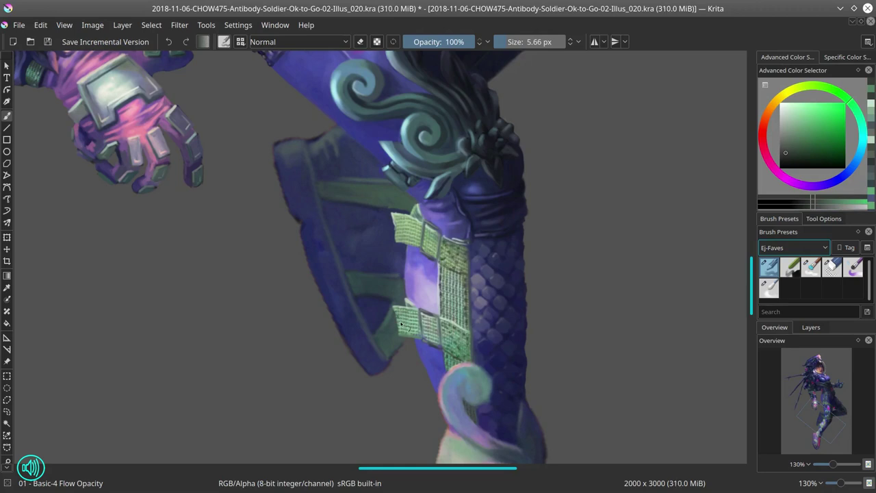
{"action": "left_click", "coordinate": [440, 351], "text": "ctrl"}
{"action": "key", "text": "bracketleft"}
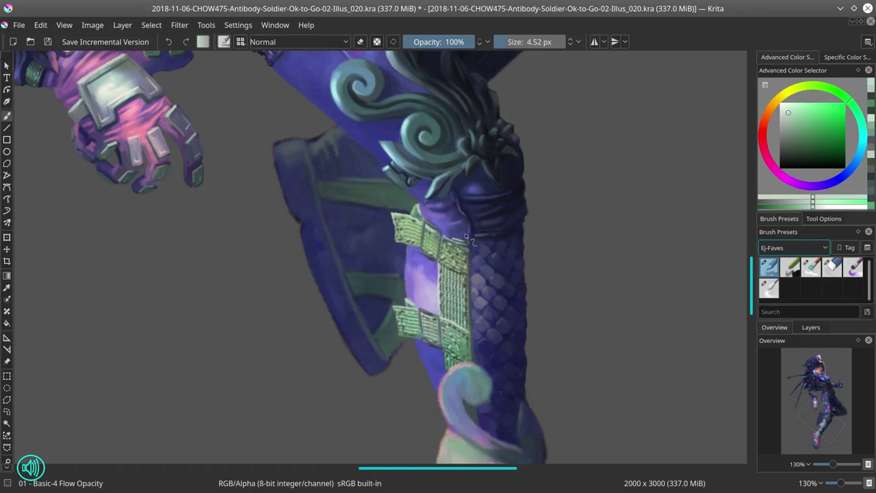
{"action": "left_click", "coordinate": [473, 315], "text": "ctrl"}
Step: Save incremental version Illus_021.kra and paint purple over the left hip harness strap and buckle
{"action": "scroll", "coordinate": [502, 400], "scroll_direction": "down", "scroll_amount": 6}
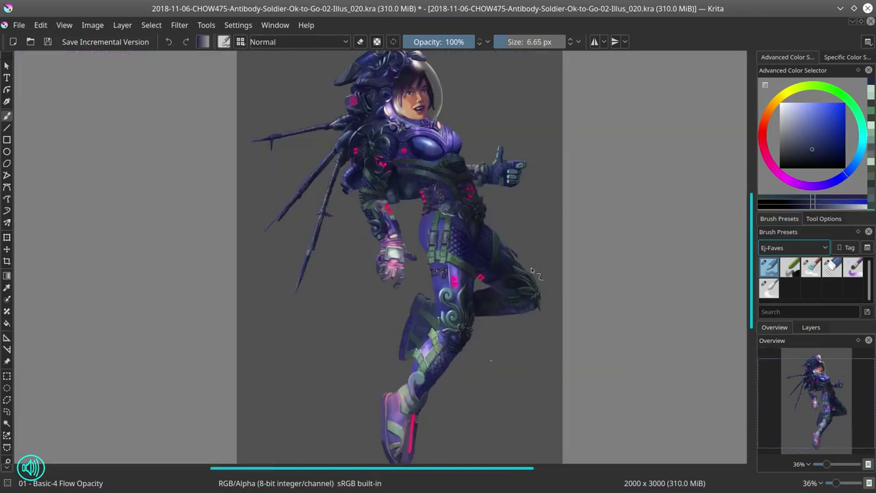
{"action": "left_click", "coordinate": [47, 43]}
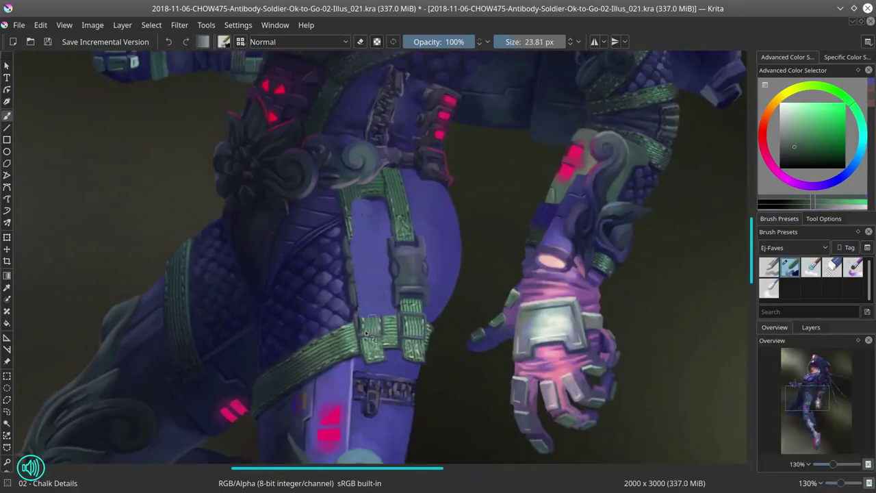
{"action": "left_click_drag", "start_coordinate": [373, 260], "coordinate": [347, 288]}
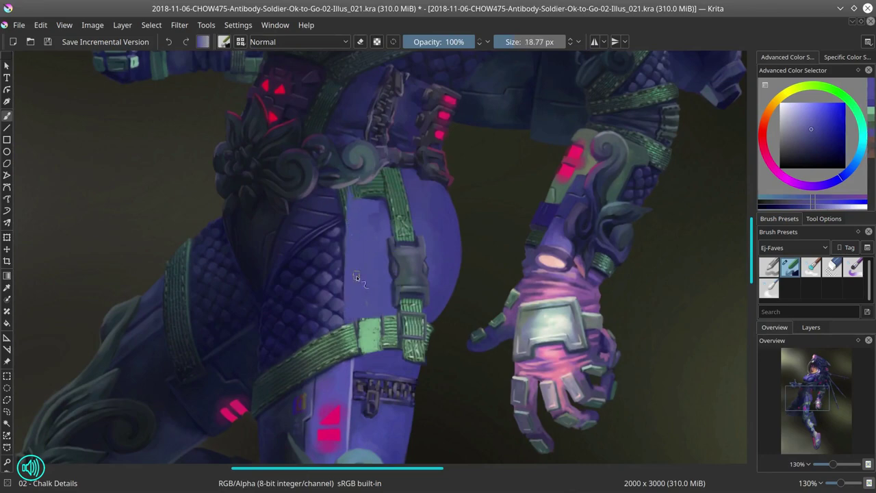
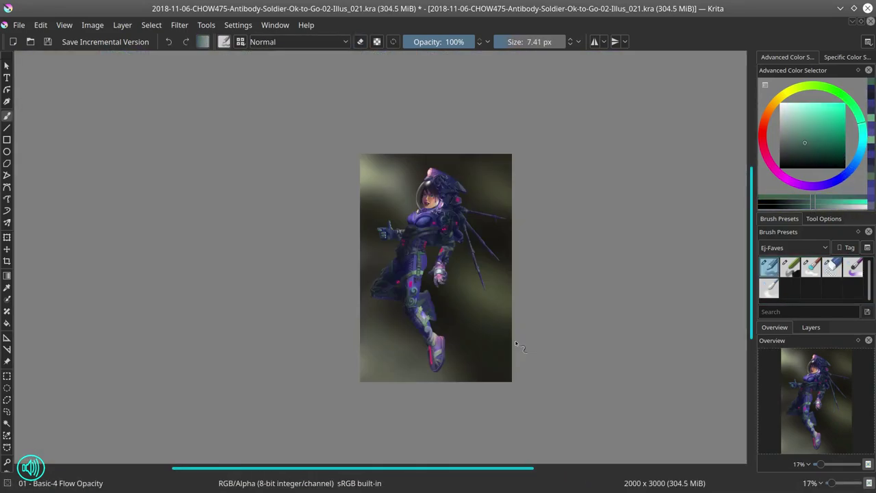
Step: Save the soldier painting before touching up the hip armour
{"action": "left_click", "coordinate": [45, 43]}
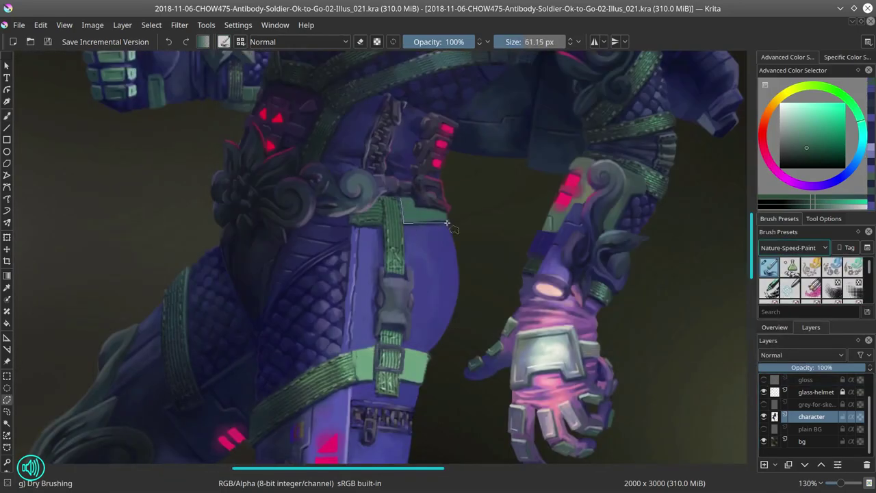
Step: Freehand-select two sections of the green thigh strap, paint inside them, then deselect
{"action": "left_click_drag", "start_coordinate": [403, 199], "coordinate": [404, 222]}
{"action": "left_click", "coordinate": [808, 153]}
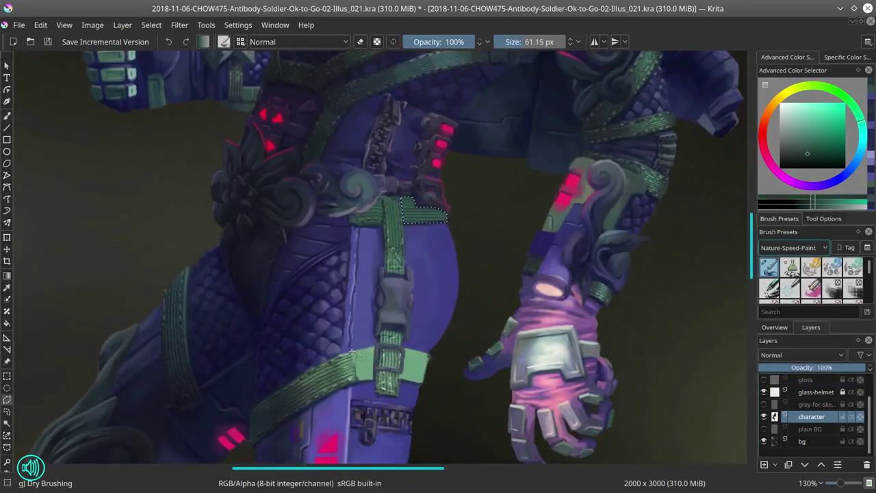
{"action": "left_click", "coordinate": [824, 218]}
{"action": "left_click_drag", "start_coordinate": [406, 350], "coordinate": [411, 380]}
{"action": "key", "text": "b"}
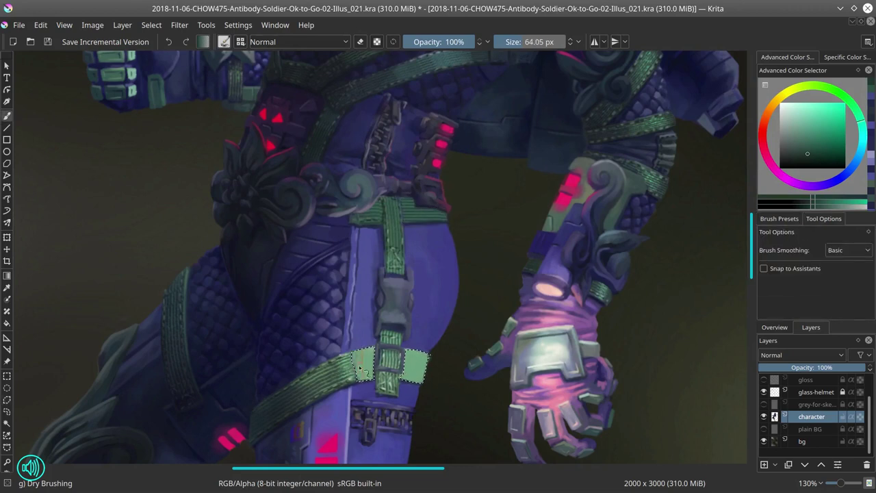
{"action": "left_click_drag", "start_coordinate": [359, 365], "coordinate": [416, 368]}
{"action": "key", "text": "ctrl+shift+a"}
Step: Repaint the strap with Basic-4 Flow Opacity using sampled grey-green and blue armour tones
{"action": "left_click", "coordinate": [779, 218]}
{"action": "left_click", "coordinate": [769, 266]}
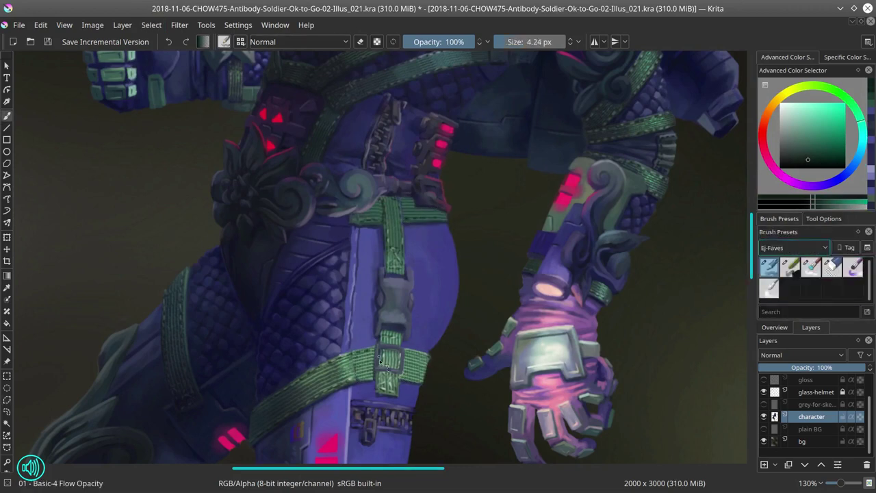
{"action": "left_click", "coordinate": [462, 270], "text": "ctrl"}
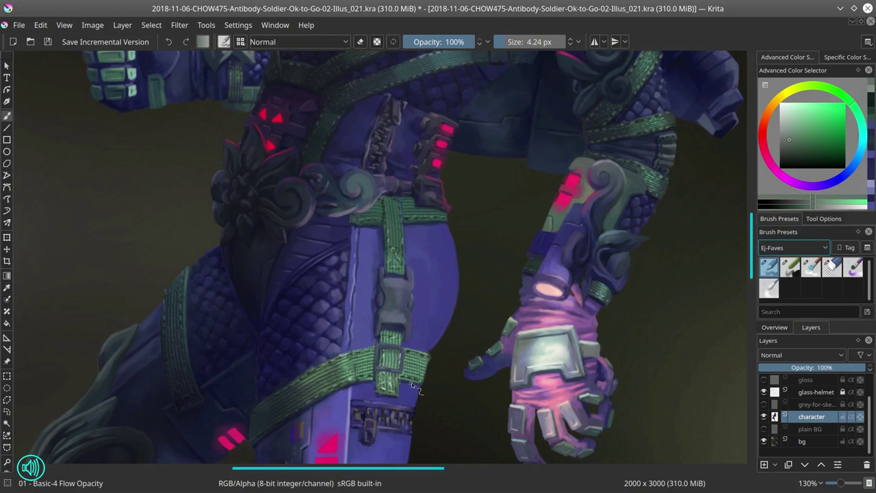
{"action": "left_click", "coordinate": [425, 359], "text": "ctrl"}
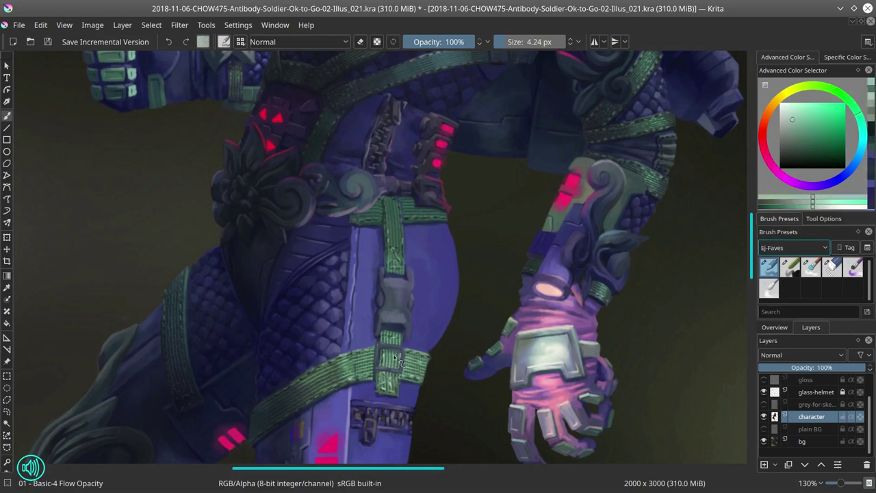
{"action": "left_click", "coordinate": [357, 430], "text": "ctrl"}
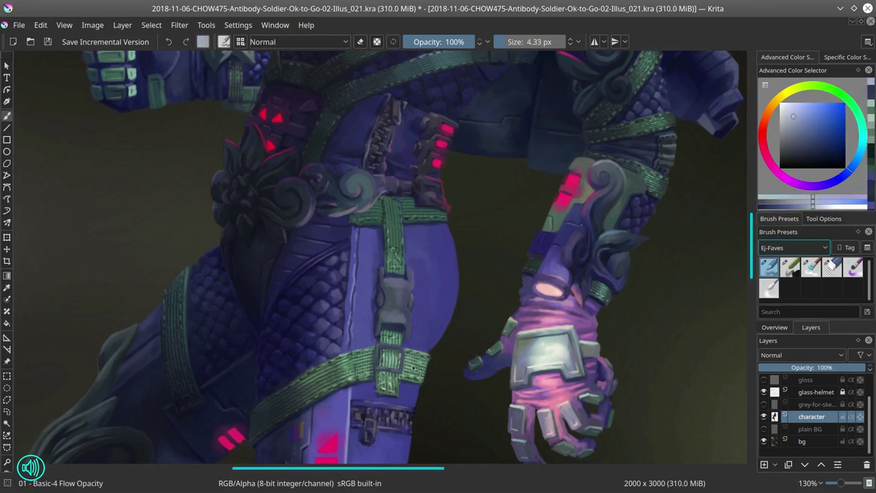
{"action": "left_click", "coordinate": [408, 310], "text": "ctrl"}
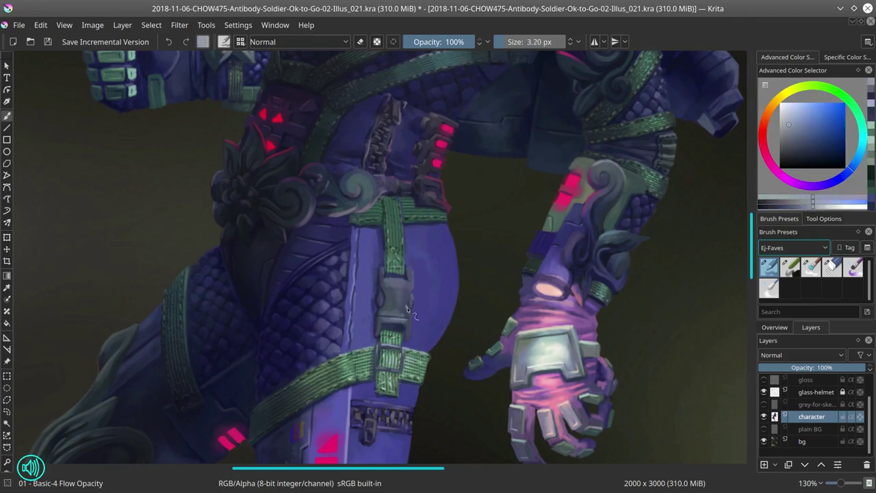
{"action": "mouse_move", "coordinate": [442, 310]}
{"action": "left_mouse_down"}
{"action": "mouse_move", "coordinate": [429, 290]}
{"action": "mouse_move", "coordinate": [318, 350]}
{"action": "mouse_move", "coordinate": [413, 275]}
{"action": "mouse_move", "coordinate": [451, 260]}
{"action": "mouse_move", "coordinate": [438, 295]}
{"action": "mouse_move", "coordinate": [485, 250]}
{"action": "mouse_move", "coordinate": [484, 218]}
{"action": "left_mouse_up"}
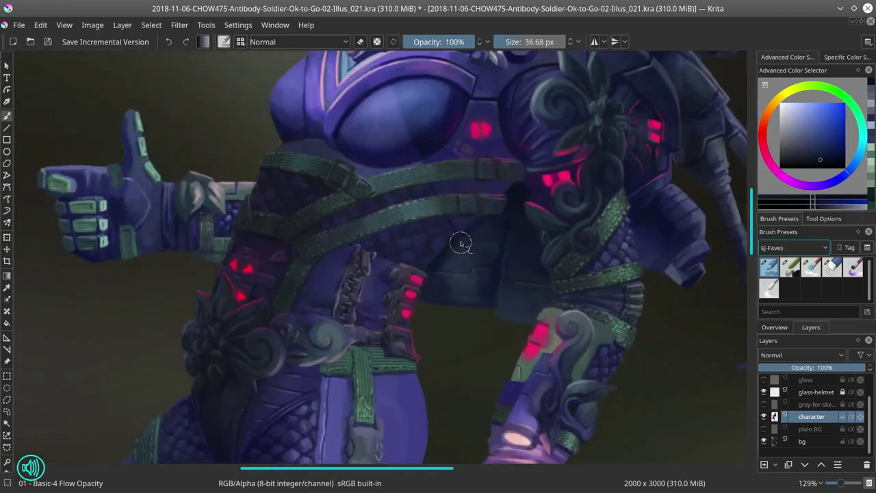
{"action": "mouse_move", "coordinate": [460, 244]}
{"action": "left_mouse_down"}
{"action": "mouse_move", "coordinate": [438, 287]}
{"action": "mouse_move", "coordinate": [414, 229]}
{"action": "mouse_move", "coordinate": [350, 166]}
{"action": "left_mouse_up"}
Step: Save, erase stray strokes on the gloss layer, fit the painting in view and save again
{"action": "key", "text": "ctrl+s"}
{"action": "left_click", "coordinate": [414, 229], "text": "ctrl"}
{"action": "key", "text": "e"}
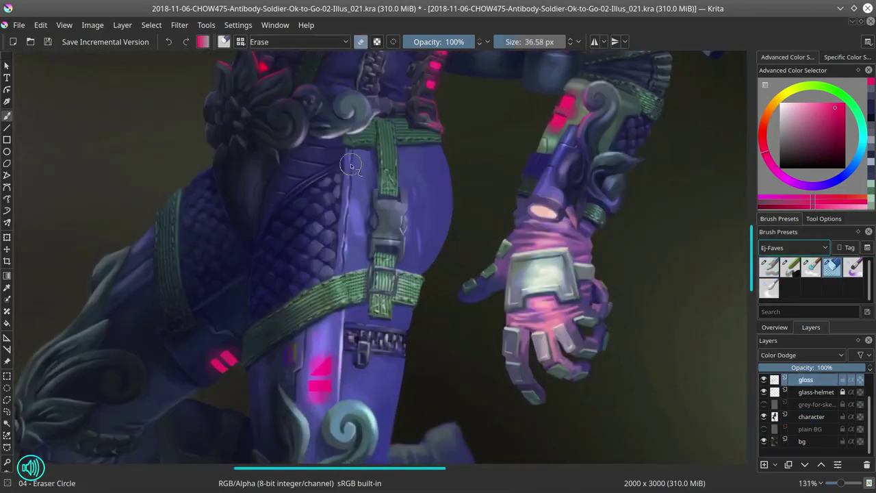
{"action": "key", "text": "slash"}
{"action": "left_click", "coordinate": [401, 235], "text": "ctrl"}
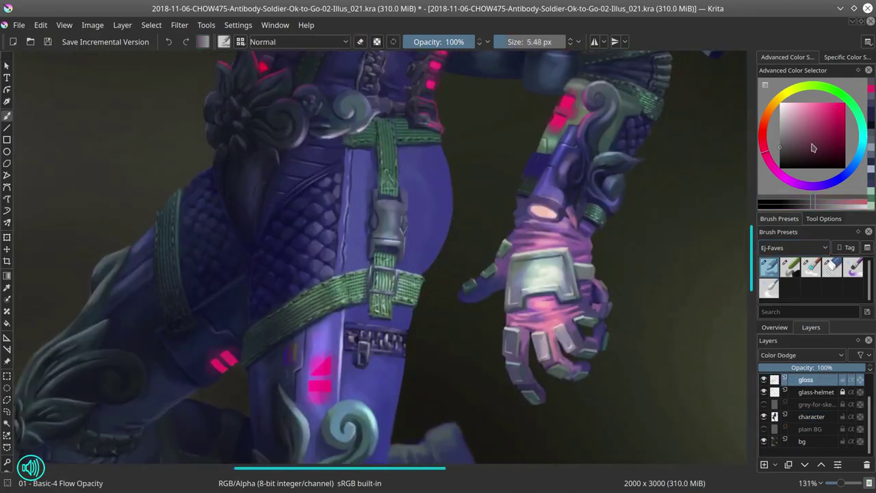
{"action": "left_click", "coordinate": [774, 327]}
{"action": "key", "text": "2"}
{"action": "left_click", "coordinate": [48, 42]}
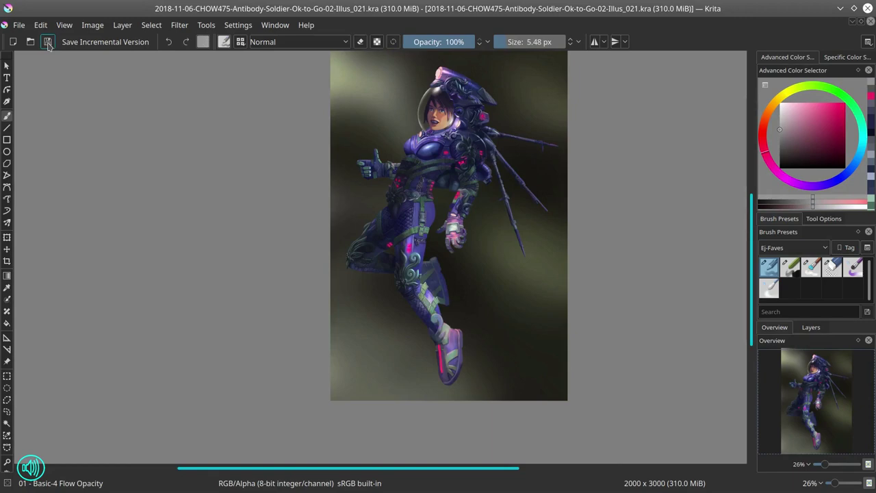
Step: Paint the bent leg armour with sampled dark blue tones, rotating the view onto the leg
{"action": "scroll", "coordinate": [382, 399], "scroll_direction": "up", "scroll_amount": 6}
{"action": "left_click", "coordinate": [382, 399], "text": "ctrl"}
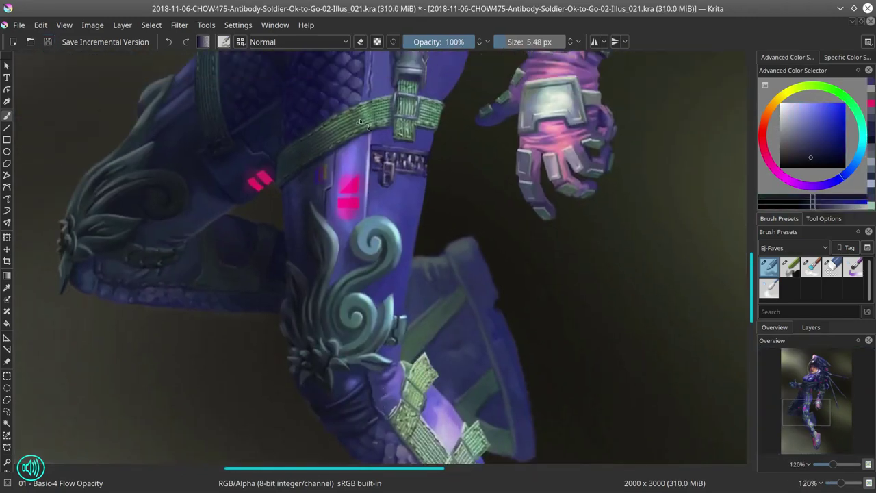
{"action": "left_click", "coordinate": [380, 394], "text": "ctrl"}
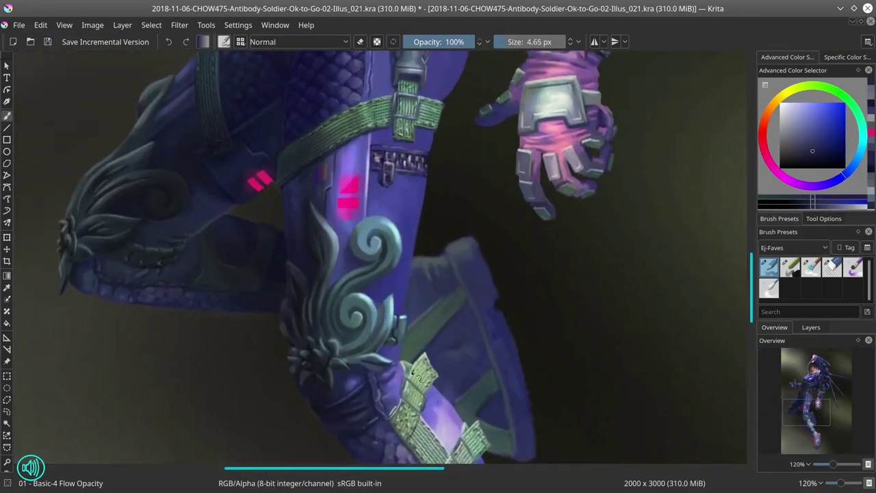
{"action": "left_click", "coordinate": [251, 232], "text": "ctrl"}
{"action": "left_click", "coordinate": [232, 259], "text": "ctrl"}
{"action": "left_click", "coordinate": [269, 285], "text": "ctrl"}
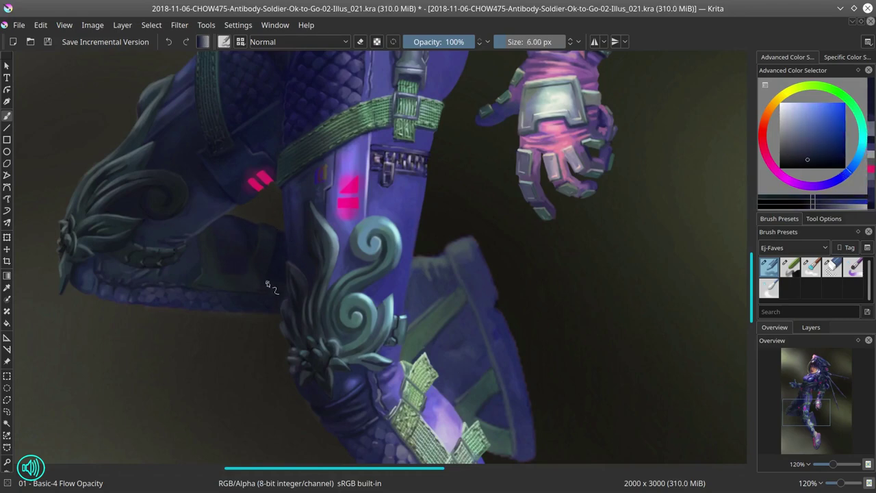
{"action": "left_click", "coordinate": [269, 285], "text": "ctrl"}
{"action": "left_click", "coordinate": [253, 274], "text": "ctrl"}
{"action": "left_click", "coordinate": [225, 264], "text": "ctrl"}
{"action": "left_click_drag", "start_coordinate": [226, 264], "coordinate": [477, 240]}
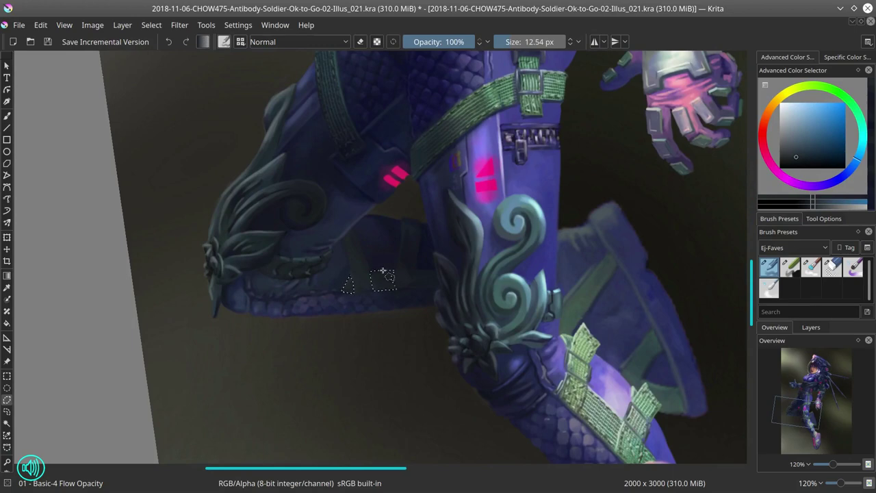
Step: Outline the dark panels behind the knee and paint them with the Dry Brushing brush
{"action": "left_click_drag", "start_coordinate": [415, 275], "coordinate": [414, 287]}
{"action": "key", "text": "b"}
{"action": "key", "text": "ctrl+s"}
{"action": "key", "text": "5"}
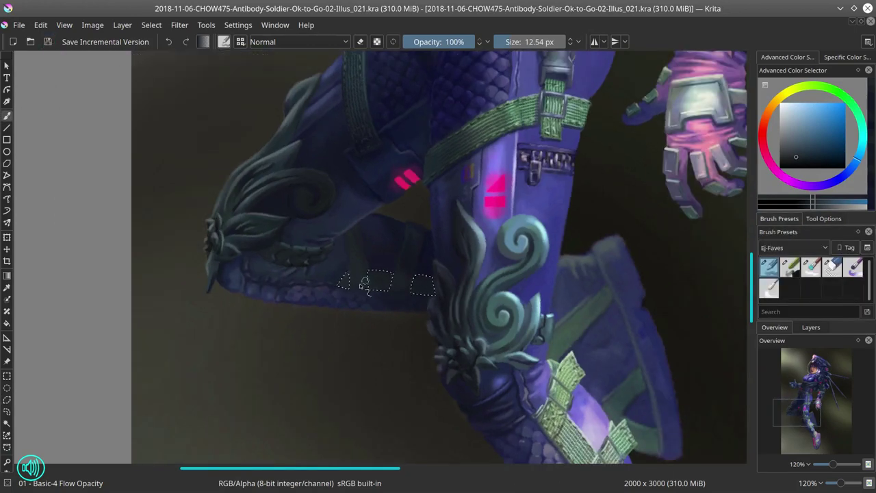
{"action": "key", "text": "/"}
{"action": "left_click_drag", "start_coordinate": [402, 342], "coordinate": [378, 241]}
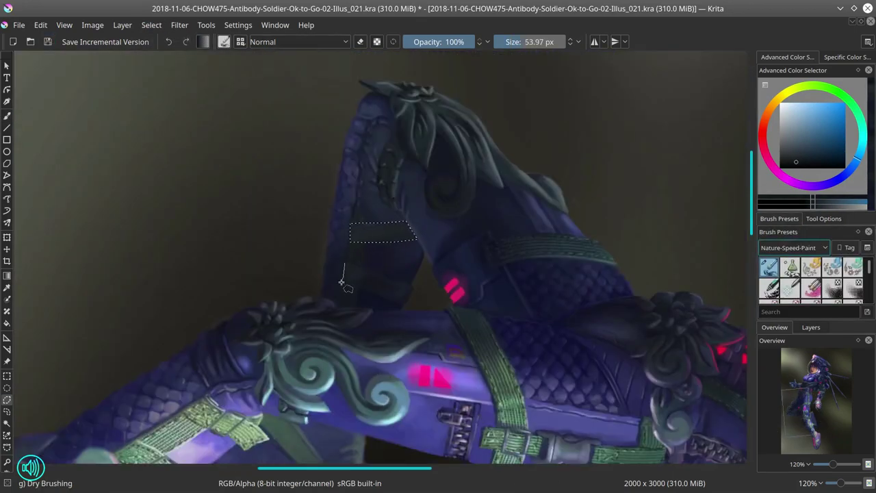
{"action": "key", "text": "b"}
Step: Switch to Basic-4 Flow Opacity from Ej-Faves and repaint the leg with darker sampled tones
{"action": "left_click", "coordinate": [152, 25]}
{"action": "left_click", "coordinate": [168, 51]}
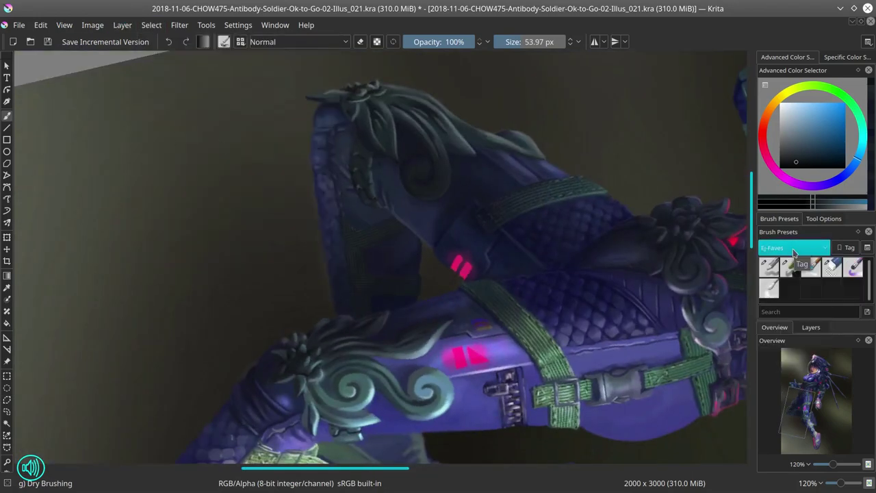
{"action": "key", "text": "minus"}
{"action": "key", "text": "slash"}
{"action": "scroll", "coordinate": [559, 332], "scroll_direction": "up", "scroll_amount": 5}
{"action": "mouse_move", "coordinate": [441, 196]}
{"action": "left_mouse_down"}
{"action": "mouse_move", "coordinate": [339, 322]}
{"action": "mouse_move", "coordinate": [388, 327]}
{"action": "left_mouse_up"}
{"action": "left_click", "coordinate": [389, 327], "text": "ctrl"}
{"action": "key", "text": "bracketleft"}
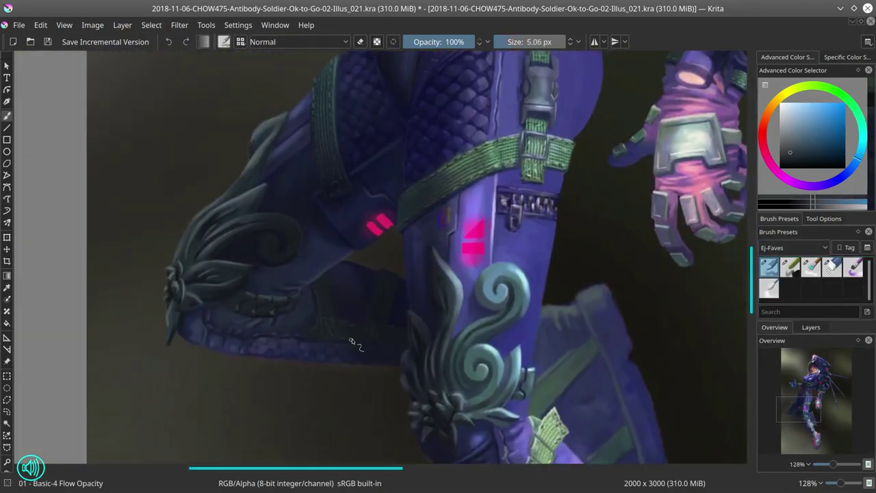
{"action": "left_click", "coordinate": [385, 330], "text": "ctrl"}
{"action": "left_click", "coordinate": [390, 265], "text": "ctrl"}
Step: Refine the armour with greyer and bluer tones and a teal accent, erase strays, and save
{"action": "key", "text": "bracketright"}
{"action": "key", "text": "bracketright"}
{"action": "key", "text": "bracketright"}
{"action": "key", "text": "bracketright"}
{"action": "key", "text": "bracketright"}
{"action": "key", "text": "bracketright"}
{"action": "key", "text": "bracketright"}
{"action": "left_click", "coordinate": [383, 309], "text": "ctrl"}
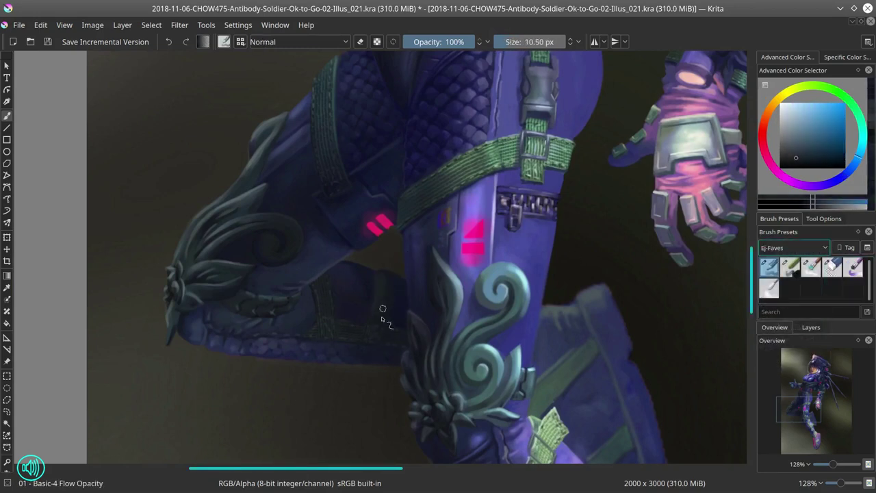
{"action": "left_click", "coordinate": [386, 254], "text": "ctrl"}
{"action": "left_click", "coordinate": [387, 258], "text": "ctrl"}
{"action": "left_click", "coordinate": [389, 280], "text": "ctrl"}
{"action": "key", "text": "e"}
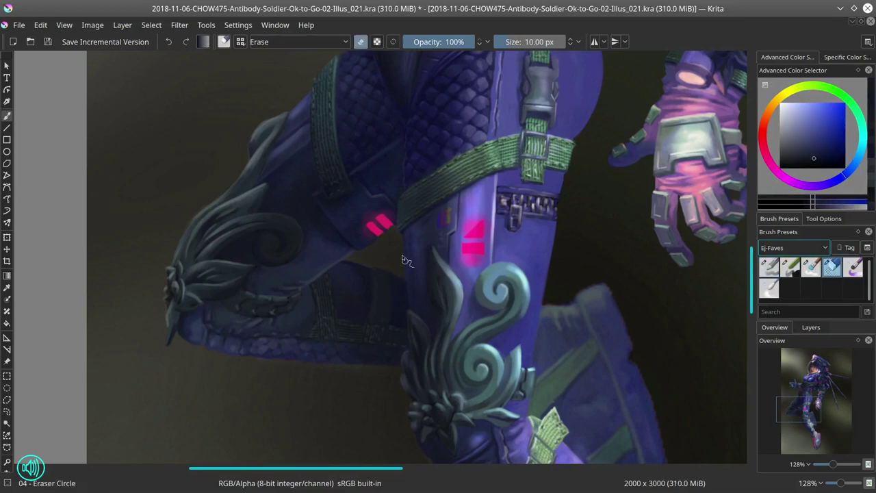
{"action": "key", "text": "e"}
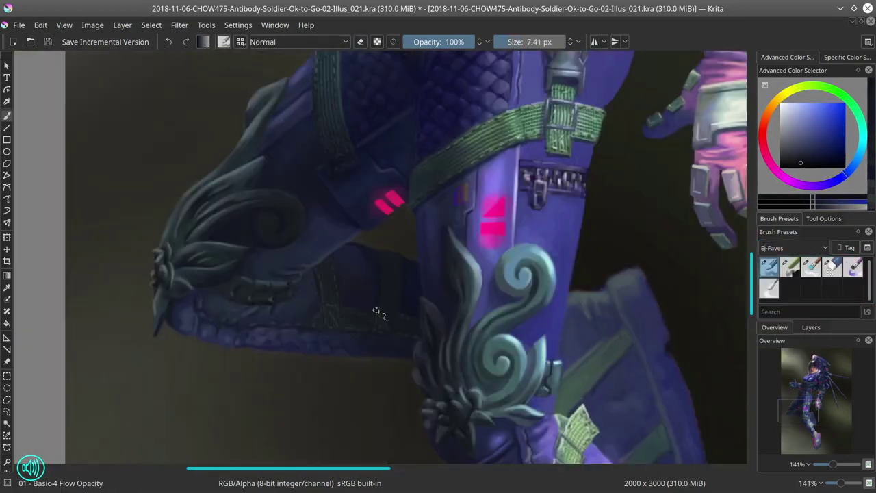
{"action": "key", "text": "bracketleft"}
{"action": "key", "text": "bracketleft"}
{"action": "key", "text": "bracketleft"}
{"action": "key", "text": "bracketleft"}
{"action": "key", "text": "bracketleft"}
{"action": "left_click", "coordinate": [382, 312], "text": "ctrl"}
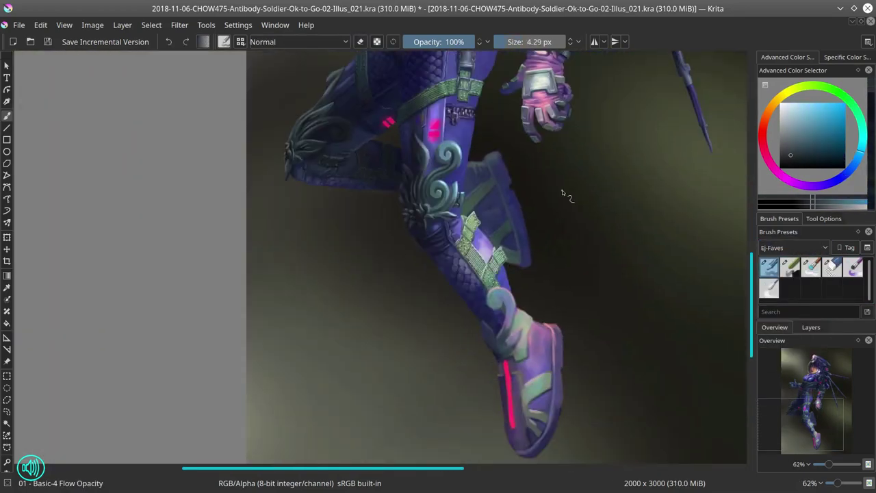
{"action": "left_click", "coordinate": [47, 42]}
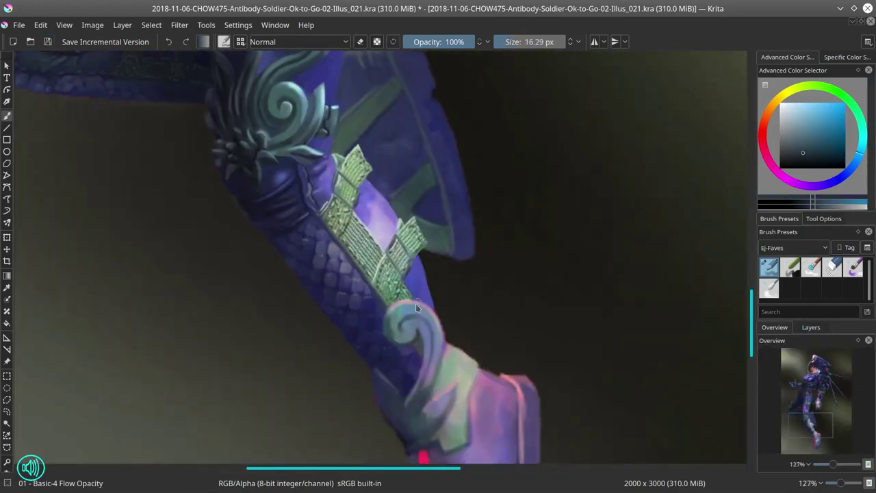
Step: Repaint the shin and boot with sampled armour and pink tones, erasing where needed
{"action": "mouse_move", "coordinate": [415, 303]}
{"action": "left_mouse_down"}
{"action": "mouse_move", "coordinate": [430, 390]}
{"action": "mouse_move", "coordinate": [432, 340]}
{"action": "mouse_move", "coordinate": [415, 316]}
{"action": "mouse_move", "coordinate": [440, 384]}
{"action": "mouse_move", "coordinate": [445, 347]}
{"action": "mouse_move", "coordinate": [424, 311]}
{"action": "mouse_move", "coordinate": [456, 329]}
{"action": "left_mouse_up"}
{"action": "key", "text": "slash"}
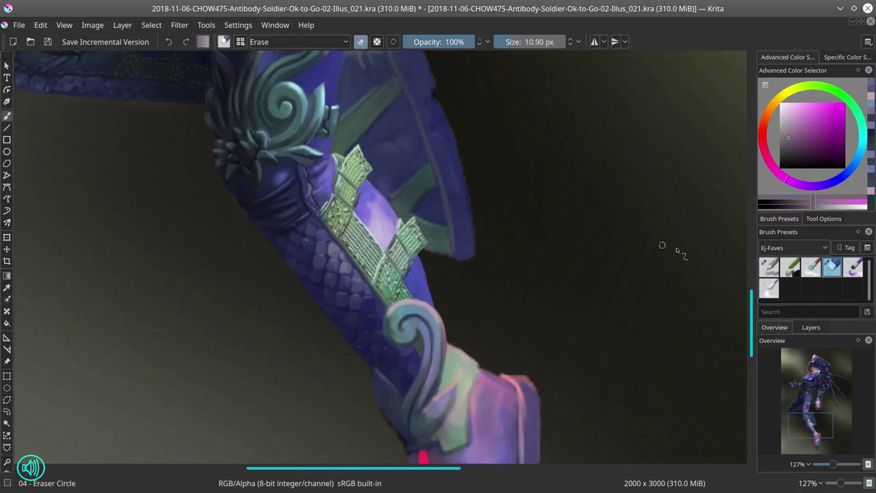
{"action": "key", "text": "slash"}
{"action": "mouse_move", "coordinate": [411, 311]}
{"action": "left_mouse_down"}
{"action": "mouse_move", "coordinate": [388, 321]}
{"action": "mouse_move", "coordinate": [426, 303]}
{"action": "mouse_move", "coordinate": [428, 356]}
{"action": "mouse_move", "coordinate": [402, 351]}
{"action": "left_mouse_up"}
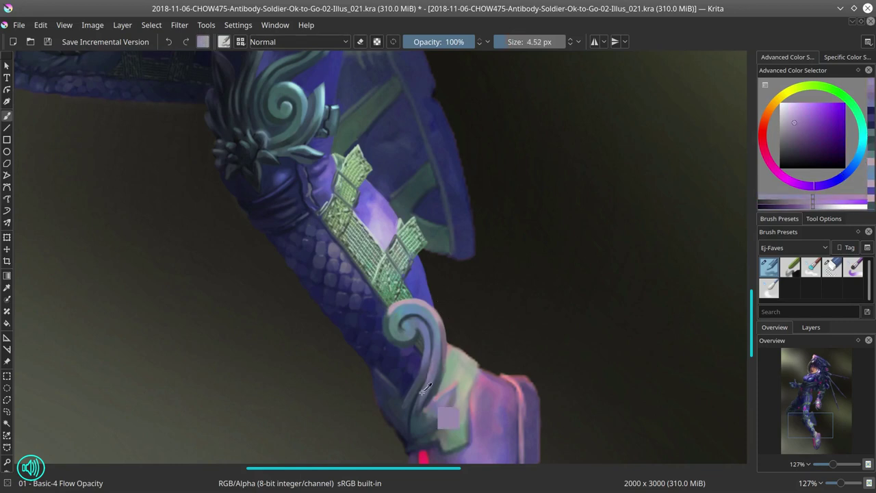
{"action": "mouse_move", "coordinate": [420, 384]}
{"action": "left_mouse_down"}
{"action": "mouse_move", "coordinate": [448, 419]}
{"action": "mouse_move", "coordinate": [439, 399]}
{"action": "left_mouse_up"}
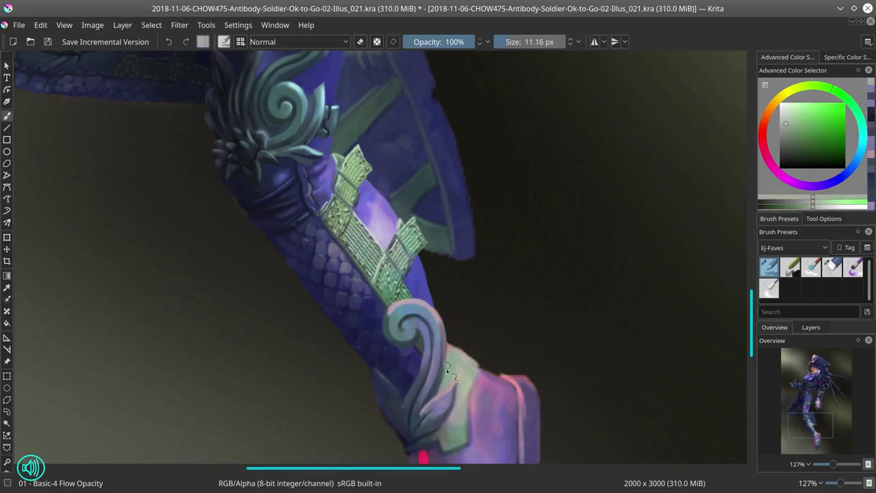
Step: Blend armour colours along the ankle and save the painting
{"action": "left_click_drag", "start_coordinate": [447, 371], "coordinate": [376, 269]}
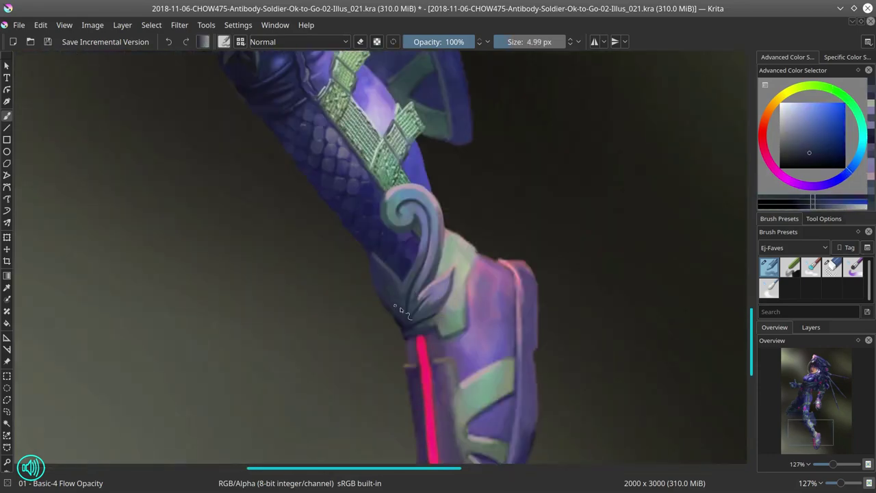
{"action": "mouse_move", "coordinate": [395, 306]}
{"action": "left_mouse_down"}
{"action": "mouse_move", "coordinate": [419, 322]}
{"action": "mouse_move", "coordinate": [410, 338]}
{"action": "mouse_move", "coordinate": [425, 321]}
{"action": "left_mouse_up"}
{"action": "scroll", "coordinate": [500, 361], "scroll_direction": "down", "scroll_amount": 3}
{"action": "left_click", "coordinate": [48, 42]}
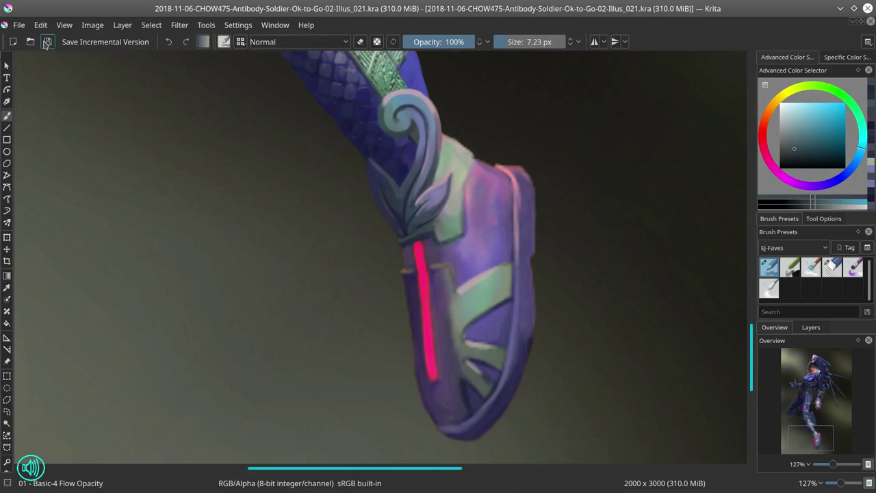
{"action": "mouse_move", "coordinate": [448, 195]}
{"action": "left_mouse_down"}
{"action": "mouse_move", "coordinate": [428, 275]}
{"action": "mouse_move", "coordinate": [458, 329]}
{"action": "mouse_move", "coordinate": [431, 247]}
{"action": "mouse_move", "coordinate": [408, 235]}
{"action": "mouse_move", "coordinate": [382, 279]}
{"action": "mouse_move", "coordinate": [404, 308]}
{"action": "left_mouse_up"}
Step: Sketch bracket lines around the boot's pink strip on Layer 14, erasing the stray parts
{"action": "mouse_move", "coordinate": [535, 305]}
{"action": "left_mouse_down"}
{"action": "mouse_move", "coordinate": [477, 171]}
{"action": "mouse_move", "coordinate": [385, 232]}
{"action": "mouse_move", "coordinate": [362, 275]}
{"action": "left_mouse_up"}
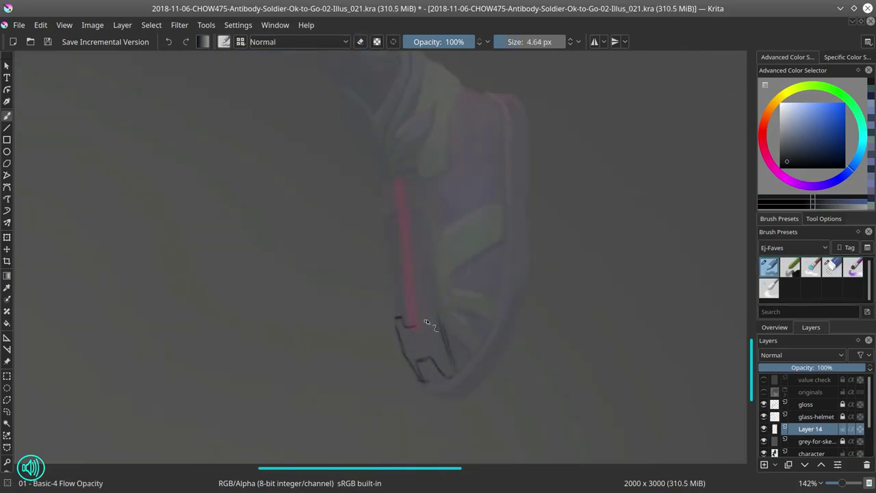
{"action": "mouse_move", "coordinate": [426, 319]}
{"action": "left_mouse_down"}
{"action": "mouse_move", "coordinate": [393, 284]}
{"action": "mouse_move", "coordinate": [443, 309]}
{"action": "mouse_move", "coordinate": [395, 252]}
{"action": "mouse_move", "coordinate": [400, 281]}
{"action": "mouse_move", "coordinate": [439, 313]}
{"action": "left_mouse_up"}
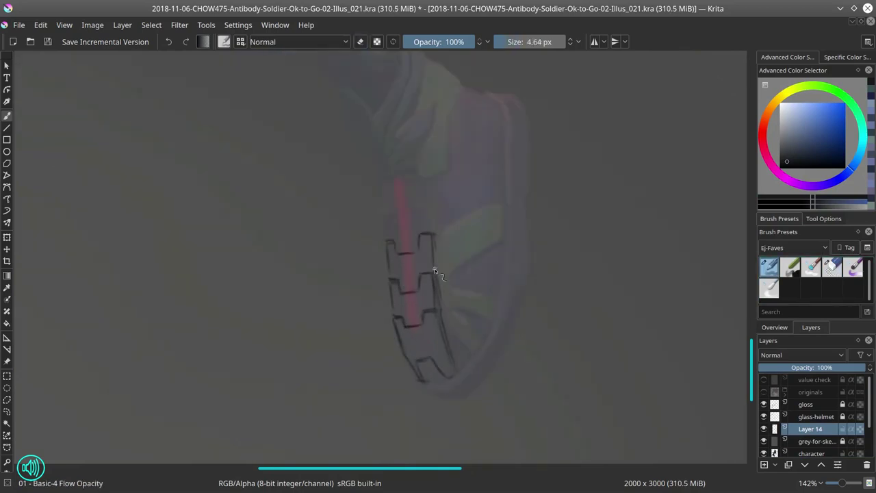
{"action": "mouse_move", "coordinate": [384, 215]}
{"action": "left_mouse_down"}
{"action": "mouse_move", "coordinate": [413, 203]}
{"action": "mouse_move", "coordinate": [431, 226]}
{"action": "left_mouse_up"}
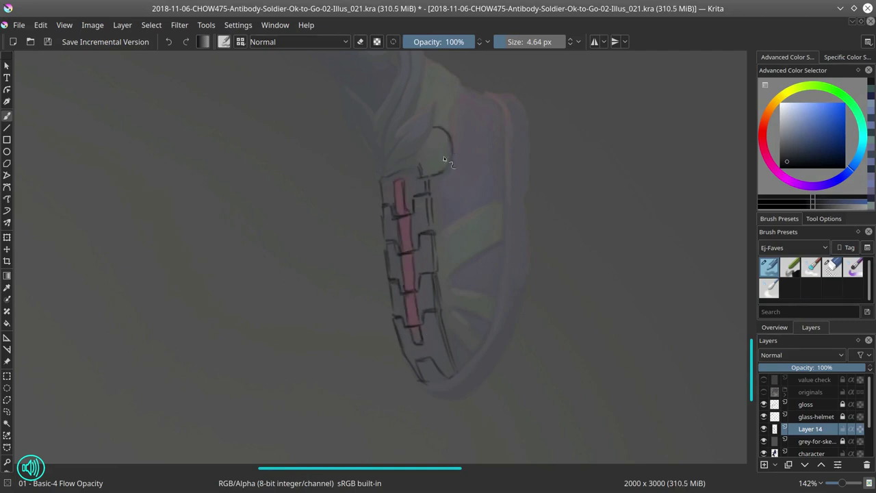
{"action": "key", "text": "2"}
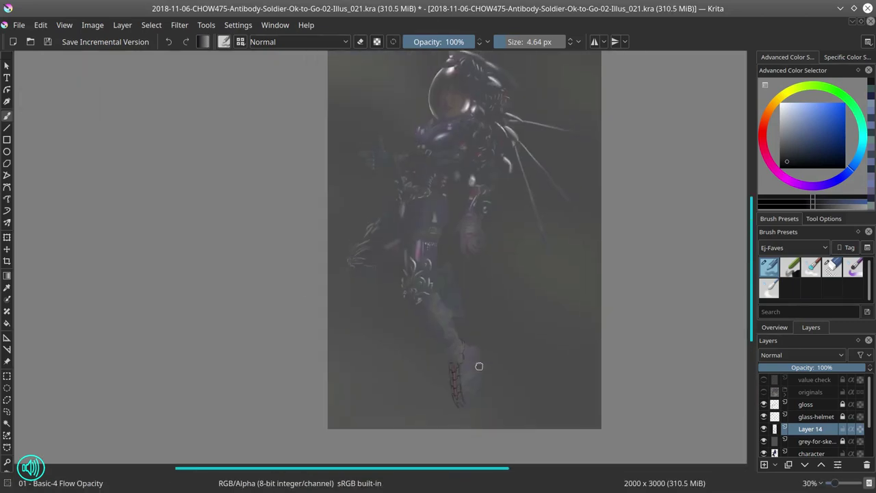
{"action": "scroll", "coordinate": [394, 256], "scroll_direction": "up", "scroll_amount": 8}
{"action": "left_click_drag", "start_coordinate": [394, 283], "coordinate": [415, 320]}
{"action": "key", "text": "/"}
{"action": "key", "text": "/"}
{"action": "left_click_drag", "start_coordinate": [373, 262], "coordinate": [367, 302]}
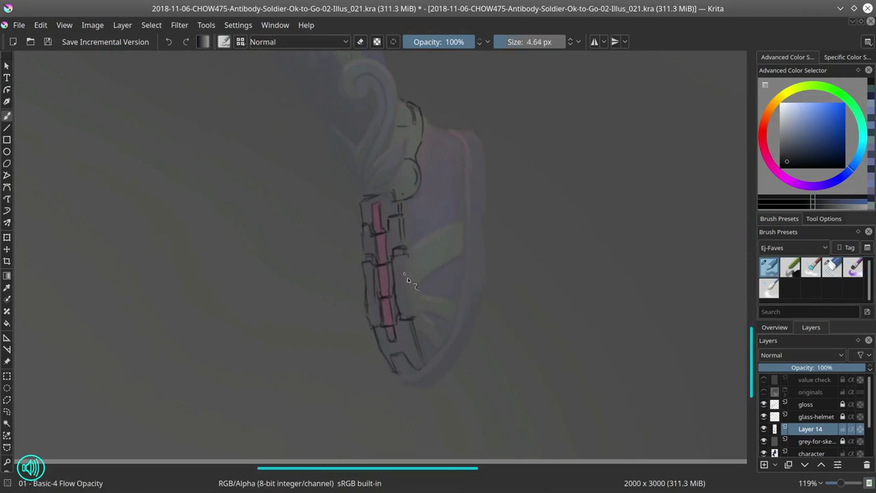
{"action": "key", "text": "/"}
{"action": "left_click_drag", "start_coordinate": [408, 277], "coordinate": [424, 271]}
{"action": "key", "text": "/"}
Step: Hide the grey overlay and paint dark purple on the character, trying Decrease Saturation before returning to Normal
{"action": "key", "text": "Page_Down"}
{"action": "key", "text": "Page_Down"}
{"action": "left_click_drag", "start_coordinate": [372, 291], "coordinate": [392, 335]}
{"action": "key", "text": "bracketright"}
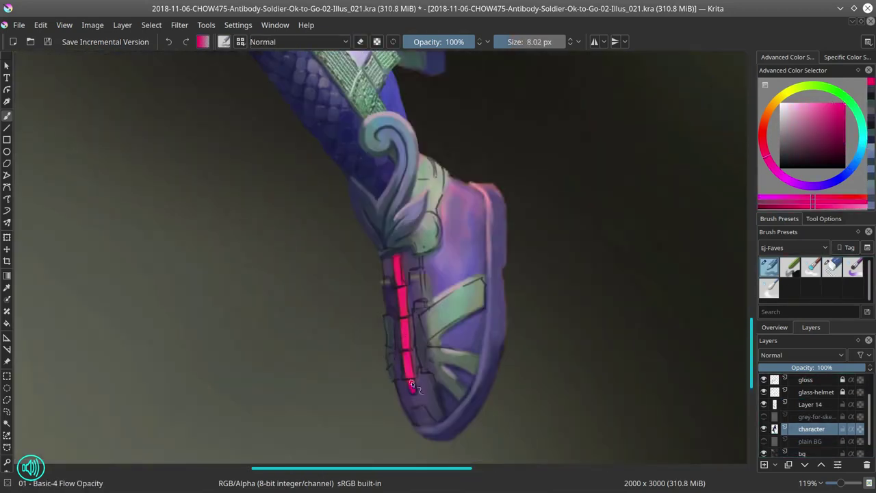
{"action": "mouse_move", "coordinate": [483, 306]}
{"action": "left_mouse_down"}
{"action": "mouse_move", "coordinate": [453, 352]}
{"action": "mouse_move", "coordinate": [463, 372]}
{"action": "mouse_move", "coordinate": [420, 275]}
{"action": "left_mouse_up"}
{"action": "key", "text": "bracketright"}
{"action": "key", "text": "bracketright"}
{"action": "key", "text": "bracketright"}
{"action": "left_click", "coordinate": [298, 41]}
{"action": "left_click", "coordinate": [270, 227]}
{"action": "left_click", "coordinate": [273, 270]}
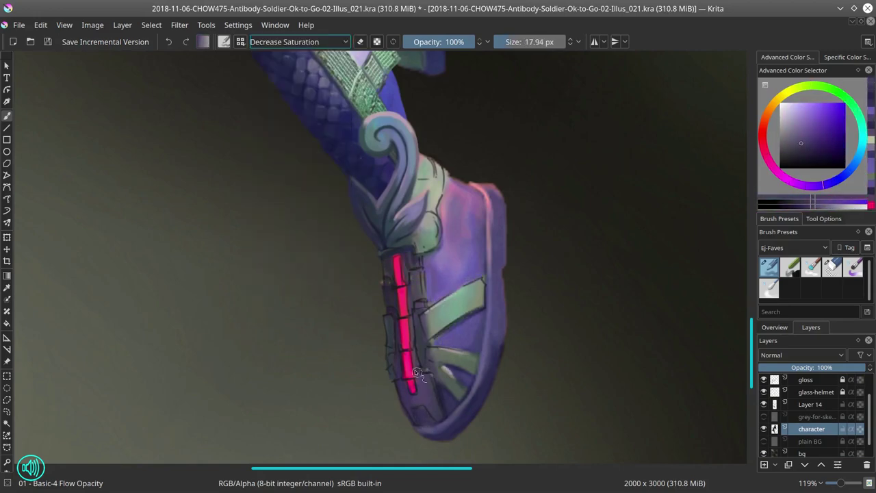
{"action": "key", "text": "alt+shift+n"}
{"action": "left_click_drag", "start_coordinate": [415, 242], "coordinate": [428, 245]}
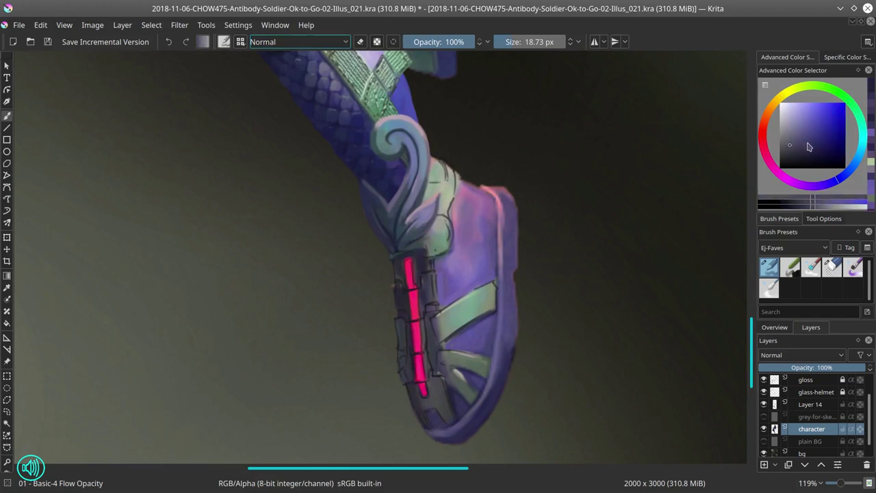
Step: Paint dark pinkish-purple housing segments along the boot and sole edge
{"action": "left_click", "coordinate": [461, 190], "text": "ctrl"}
{"action": "key", "text": "bracketleft"}
{"action": "key", "text": "bracketleft"}
{"action": "key", "text": "bracketleft"}
{"action": "left_click_drag", "start_coordinate": [454, 121], "coordinate": [417, 148]}
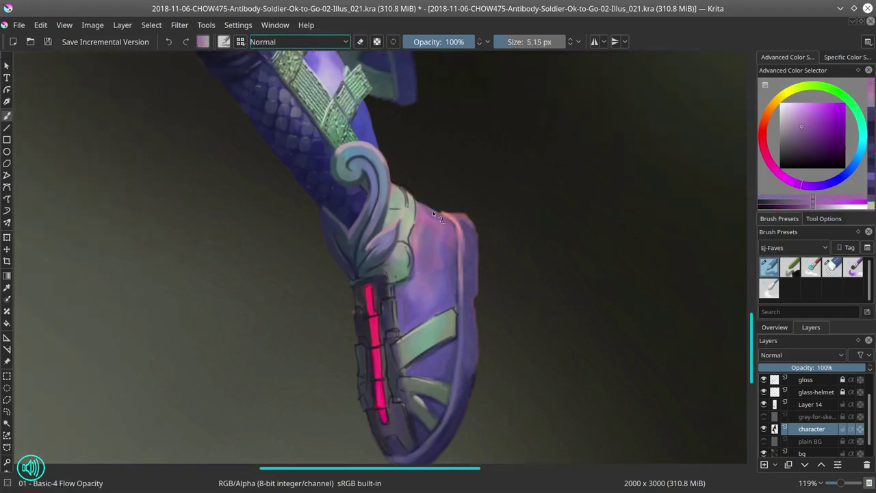
{"action": "left_click", "coordinate": [479, 353], "text": "ctrl"}
{"action": "left_click", "coordinate": [472, 304], "text": "ctrl"}
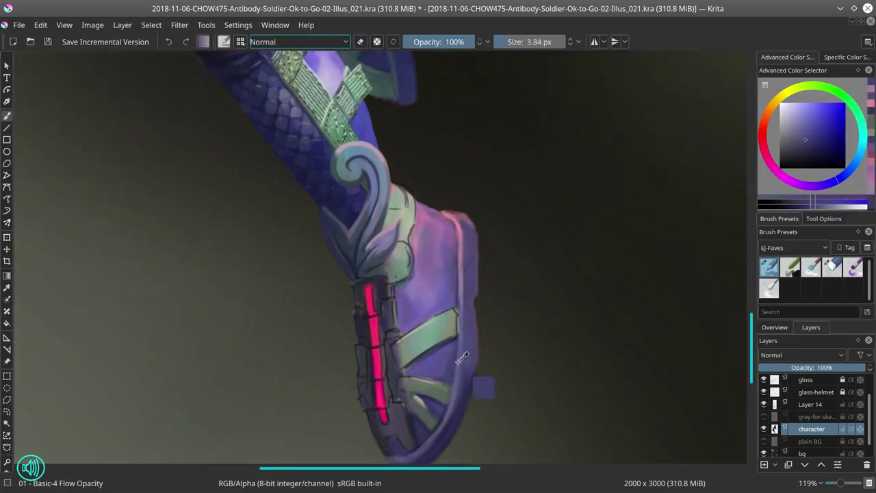
{"action": "key", "text": "bracketright"}
{"action": "key", "text": "bracketright"}
{"action": "left_click", "coordinate": [477, 343], "text": "ctrl"}
{"action": "key", "text": "bracketleft"}
{"action": "left_click_drag", "start_coordinate": [428, 452], "coordinate": [445, 387]}
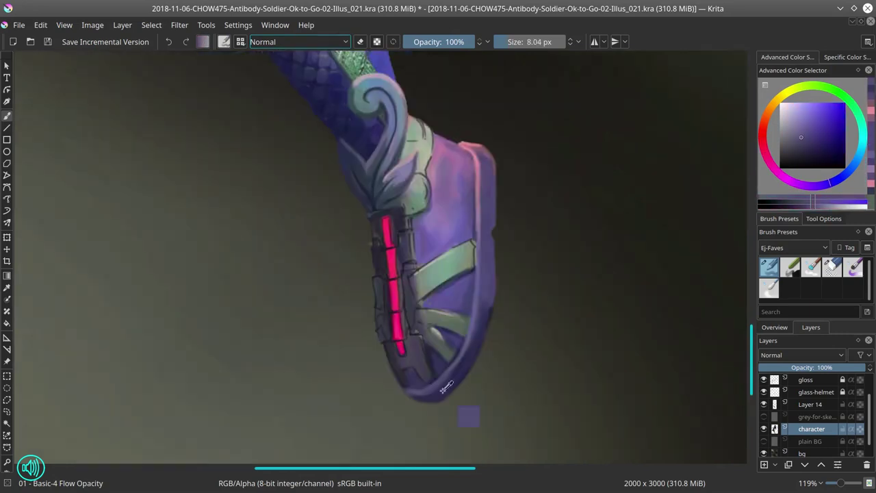
{"action": "left_click", "coordinate": [454, 389]}
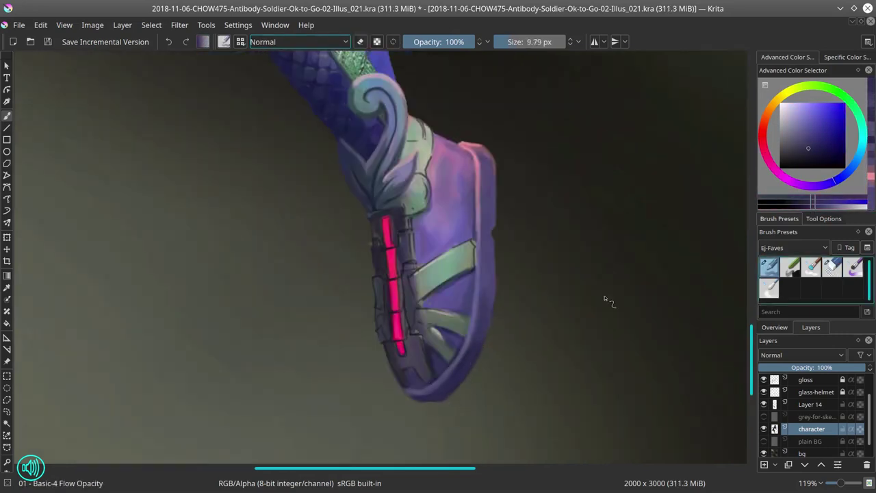
Step: Mirror the whole image horizontally and add a pale yellow-green highlight to the ankle cuff
{"action": "left_click", "coordinate": [93, 25]}
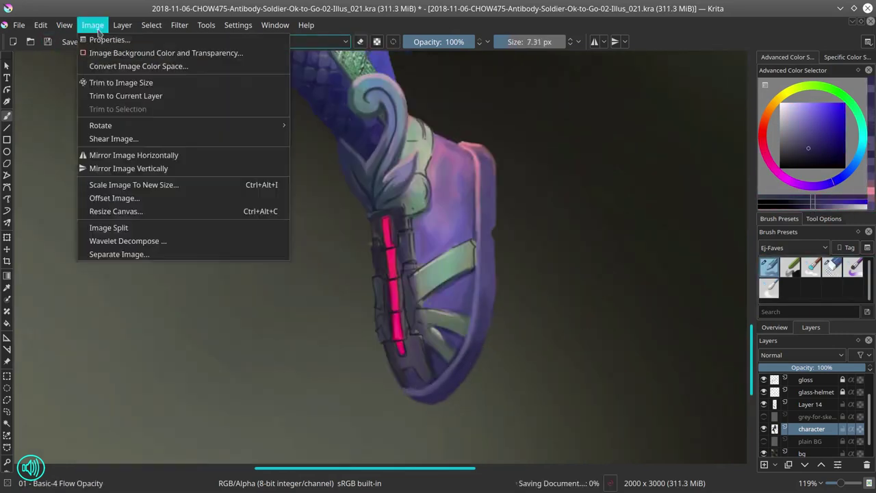
{"action": "left_click", "coordinate": [117, 153]}
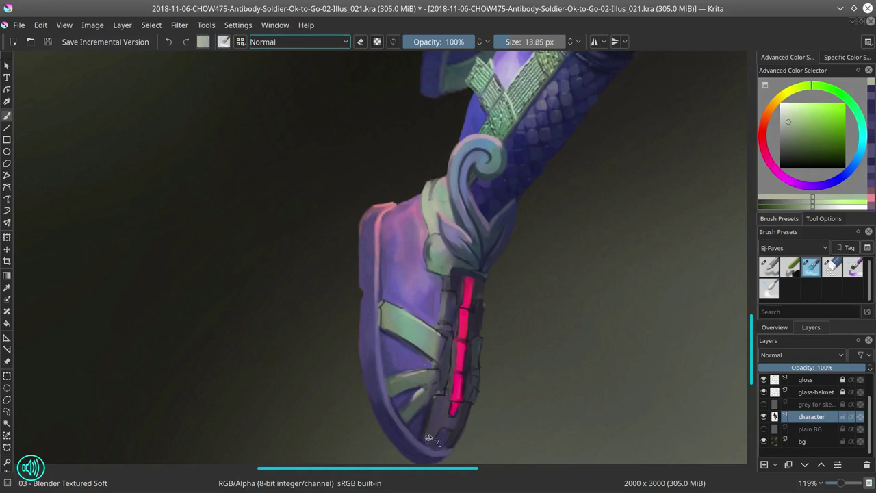
{"action": "key", "text": "bracketleft"}
{"action": "scroll", "coordinate": [523, 344], "scroll_direction": "down", "scroll_amount": 1}
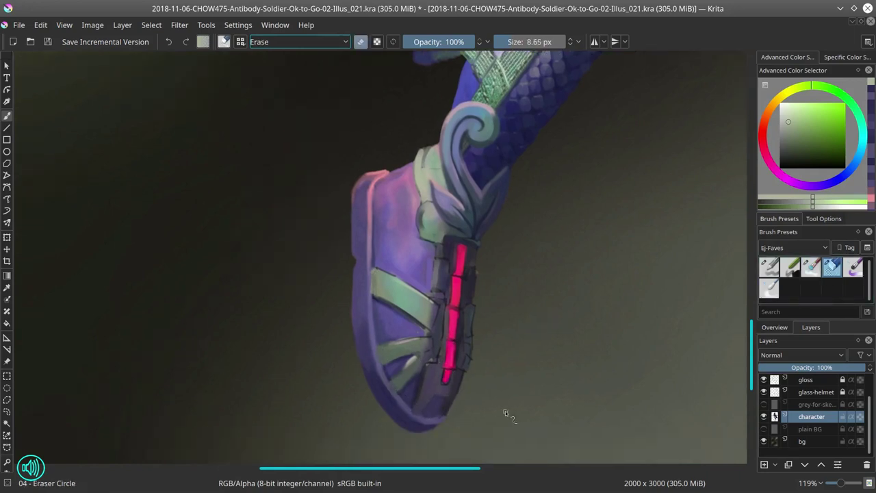
{"action": "key", "text": "slash"}
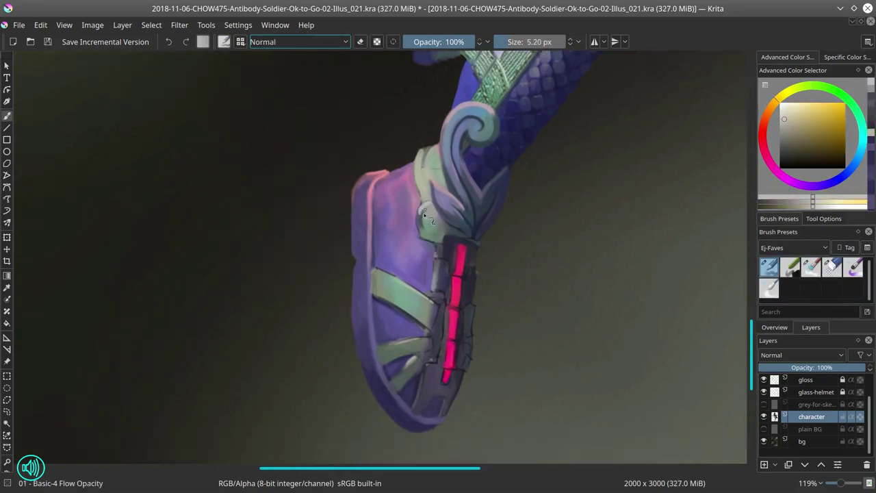
{"action": "left_click", "coordinate": [425, 216], "text": "ctrl"}
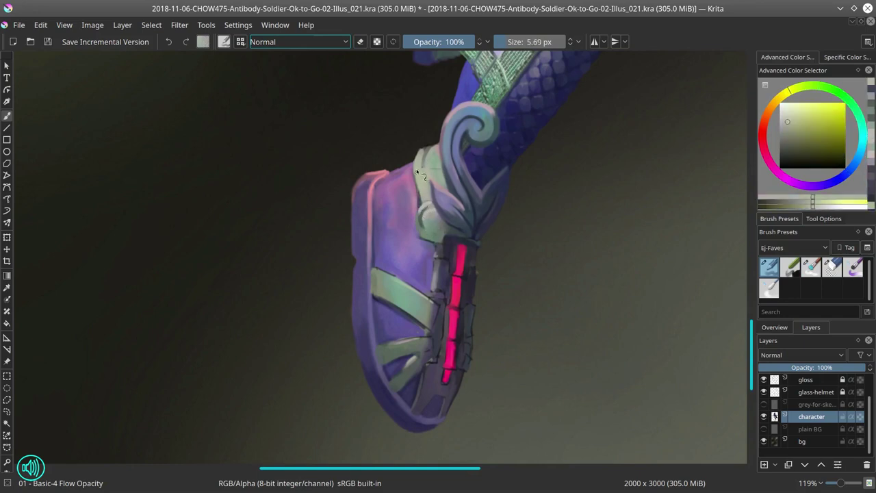
{"action": "left_click", "coordinate": [417, 171], "text": "ctrl"}
{"action": "left_click_drag", "start_coordinate": [423, 170], "coordinate": [431, 148]}
Step: Sample greens and dark-to-light pinks along the glowing stripe, rotating the view so the foot points right
{"action": "left_click", "coordinate": [426, 191], "text": "ctrl"}
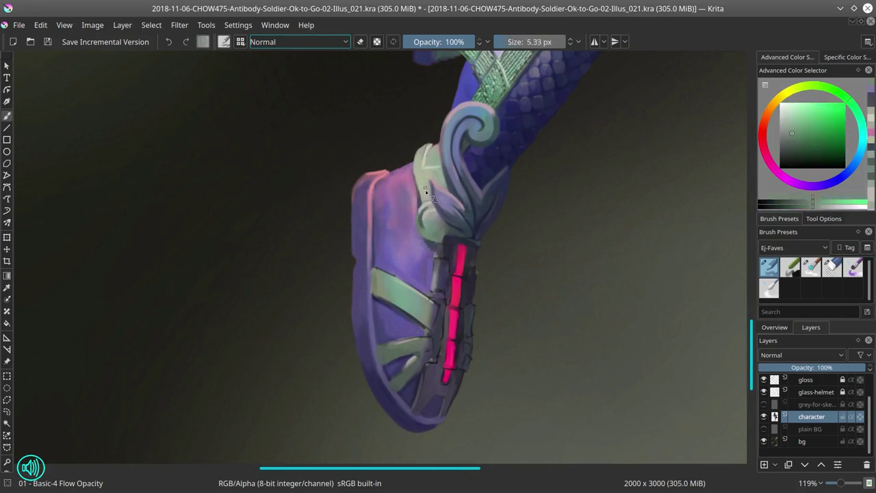
{"action": "left_click", "coordinate": [485, 281], "text": "ctrl"}
{"action": "left_click", "coordinate": [456, 308], "text": "ctrl"}
{"action": "left_click", "coordinate": [454, 348], "text": "ctrl"}
{"action": "left_click", "coordinate": [437, 371], "text": "ctrl"}
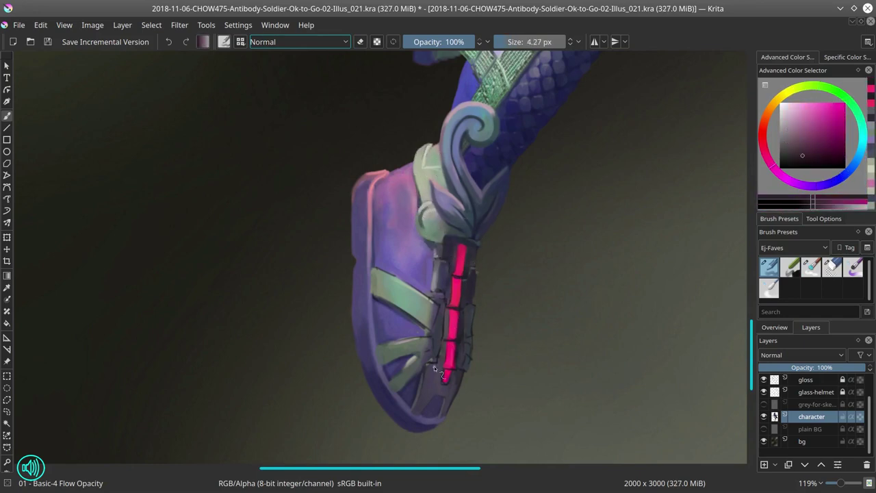
{"action": "left_click", "coordinate": [445, 349], "text": "ctrl"}
{"action": "left_click", "coordinate": [453, 336], "text": "ctrl"}
{"action": "left_click", "coordinate": [460, 323], "text": "ctrl"}
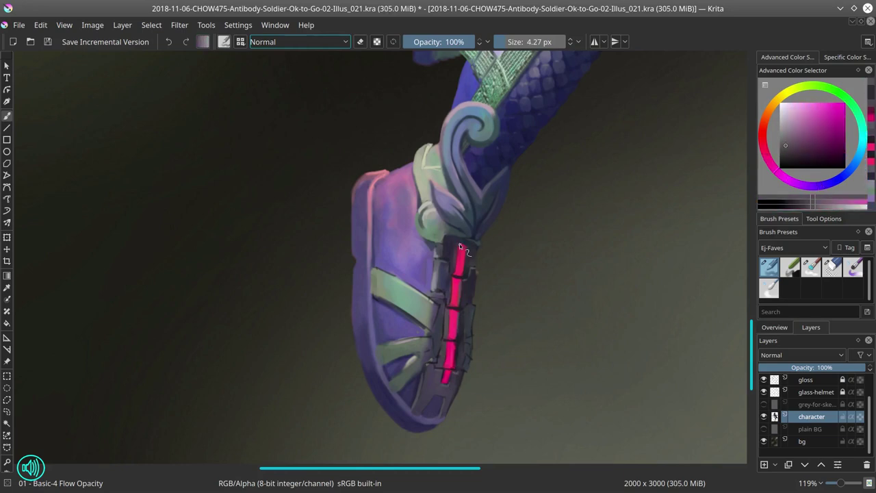
{"action": "left_click_drag", "start_coordinate": [448, 386], "coordinate": [391, 255]}
{"action": "left_click", "coordinate": [503, 300], "text": "ctrl"}
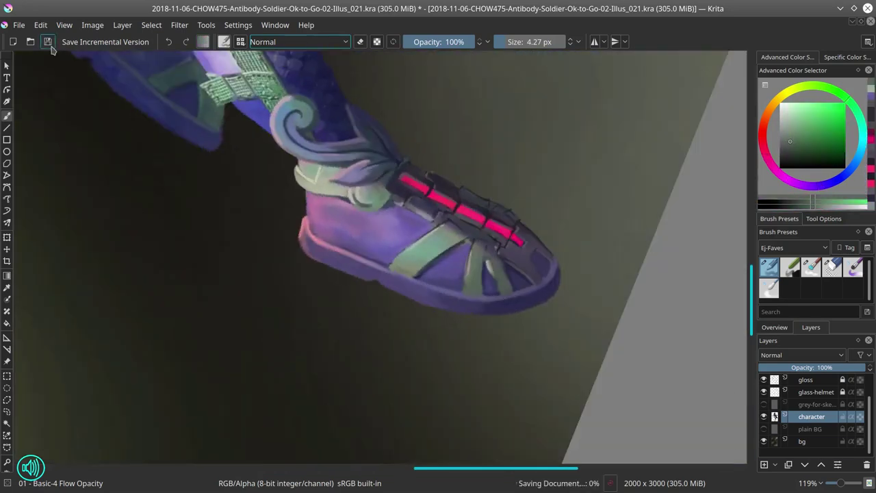
Step: Save, then freehand-select the boot straps and texture them with the Dry Brushing brush
{"action": "key", "text": "slash"}
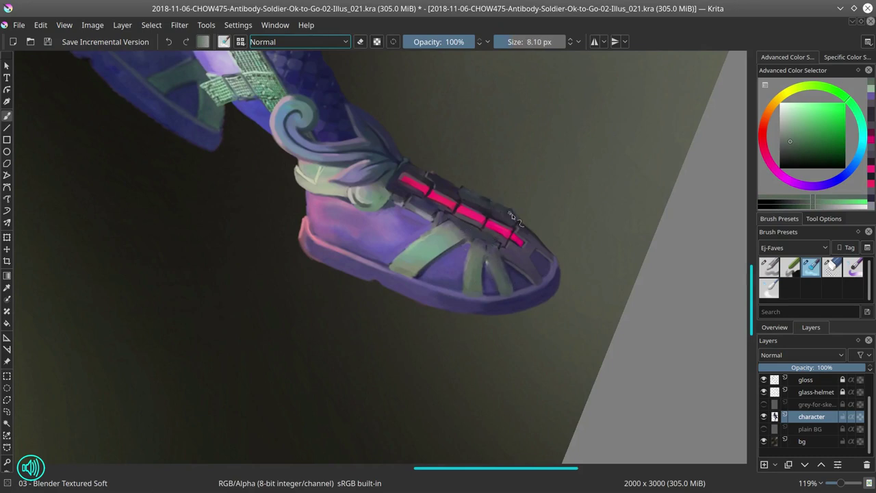
{"action": "left_click", "coordinate": [47, 42]}
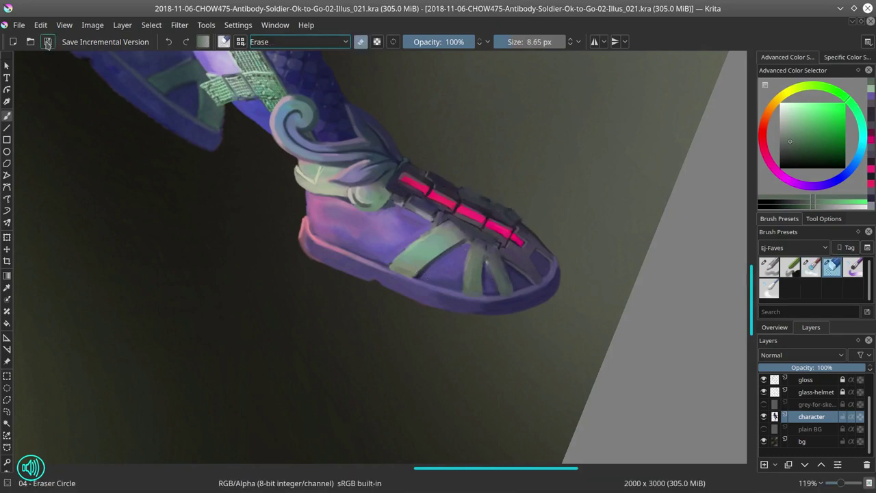
{"action": "left_click_drag", "start_coordinate": [497, 244], "coordinate": [456, 229]}
{"action": "key", "text": "slash"}
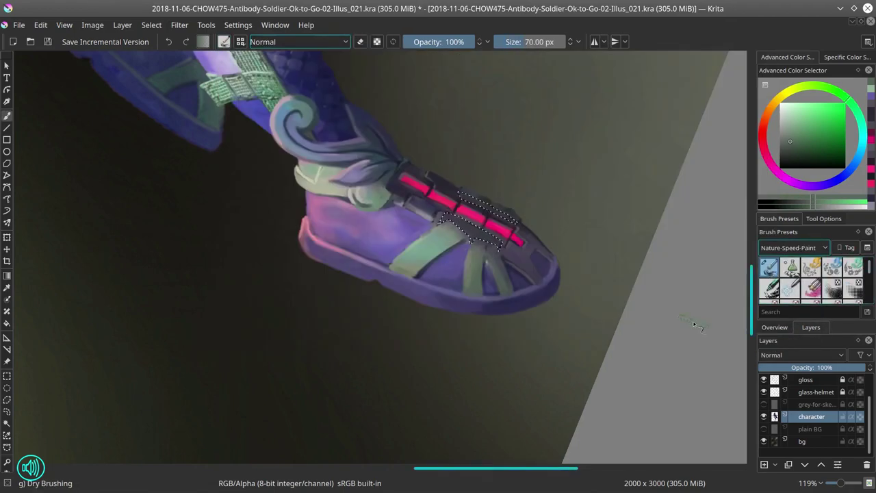
{"action": "mouse_move", "coordinate": [695, 325]}
{"action": "left_mouse_down"}
{"action": "mouse_move", "coordinate": [547, 322]}
{"action": "mouse_move", "coordinate": [454, 335]}
{"action": "mouse_move", "coordinate": [355, 272]}
{"action": "mouse_move", "coordinate": [540, 345]}
{"action": "mouse_move", "coordinate": [583, 318]}
{"action": "left_mouse_up"}
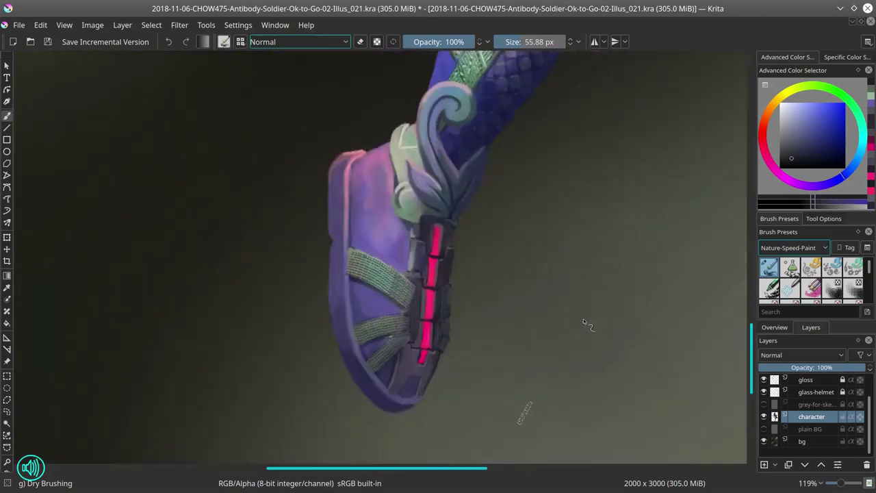
Step: Touch up the straps and brackets with Basic-4 using sampled green, dark blue-purple and hot pink
{"action": "key", "text": "slash"}
{"action": "left_click_drag", "start_coordinate": [405, 349], "coordinate": [384, 295]}
{"action": "key", "text": "bracketright"}
{"action": "left_click", "coordinate": [404, 267], "text": "ctrl"}
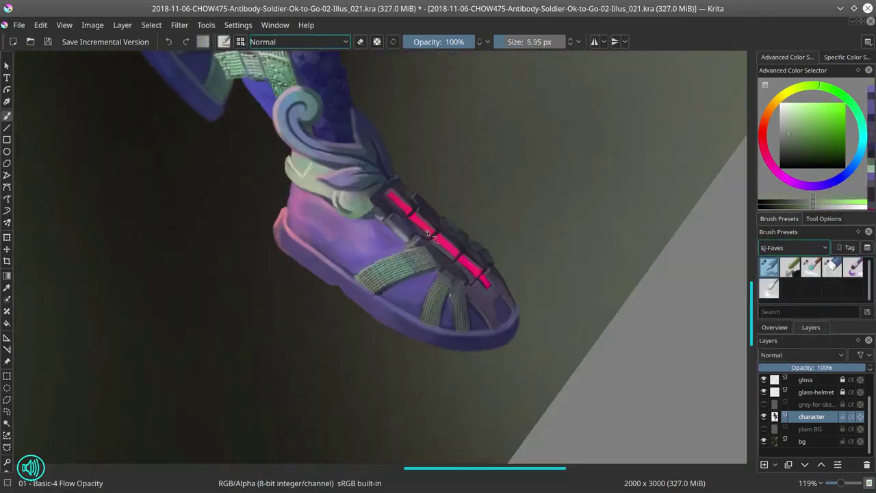
{"action": "left_click", "coordinate": [453, 317], "text": "ctrl"}
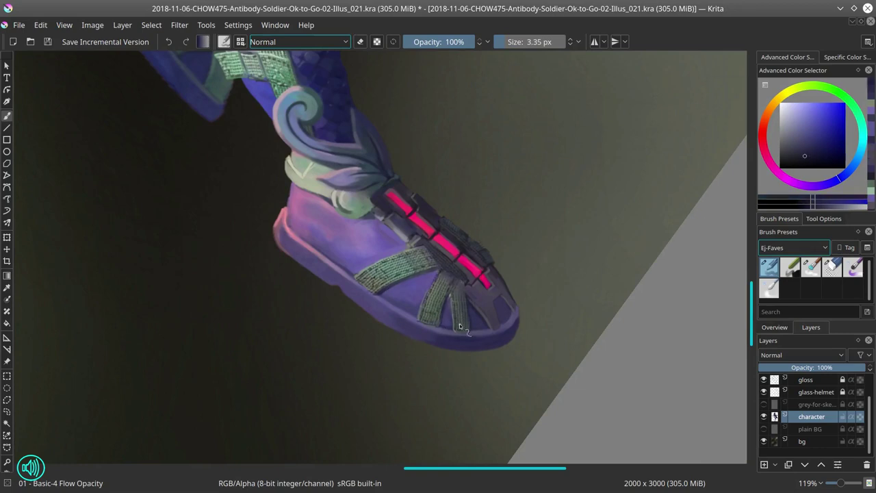
{"action": "key", "text": "bracketleft"}
{"action": "left_click", "coordinate": [379, 271], "text": "ctrl"}
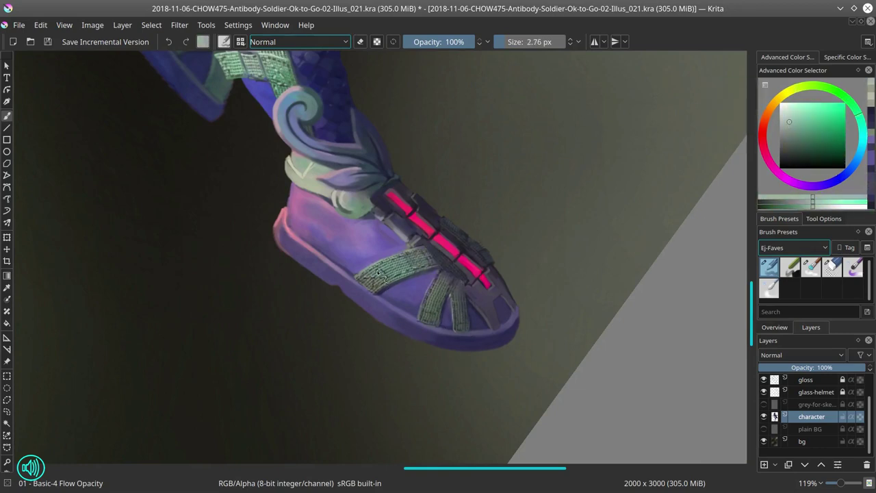
{"action": "left_click", "coordinate": [456, 236], "text": "ctrl"}
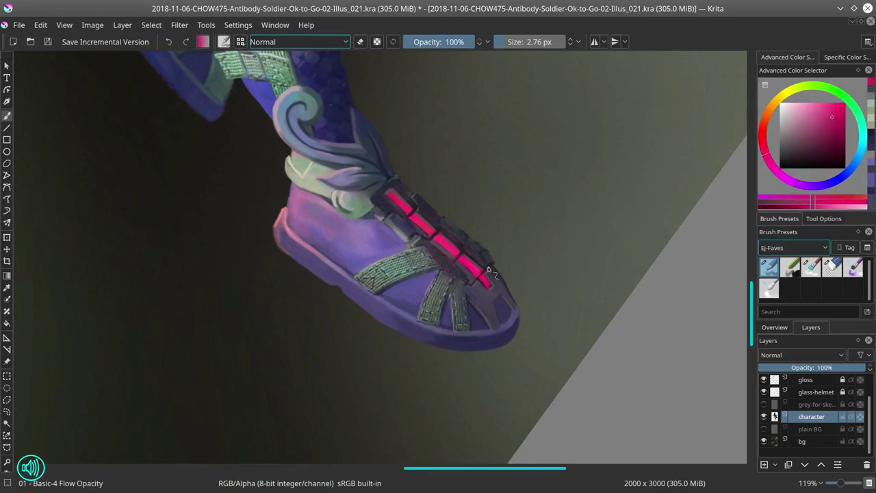
{"action": "key", "text": "5"}
{"action": "scroll", "coordinate": [499, 198], "scroll_direction": "down", "scroll_amount": 2}
Step: Mirror the view to check the composition, then save the painting
{"action": "scroll", "coordinate": [544, 251], "scroll_direction": "down", "scroll_amount": 2}
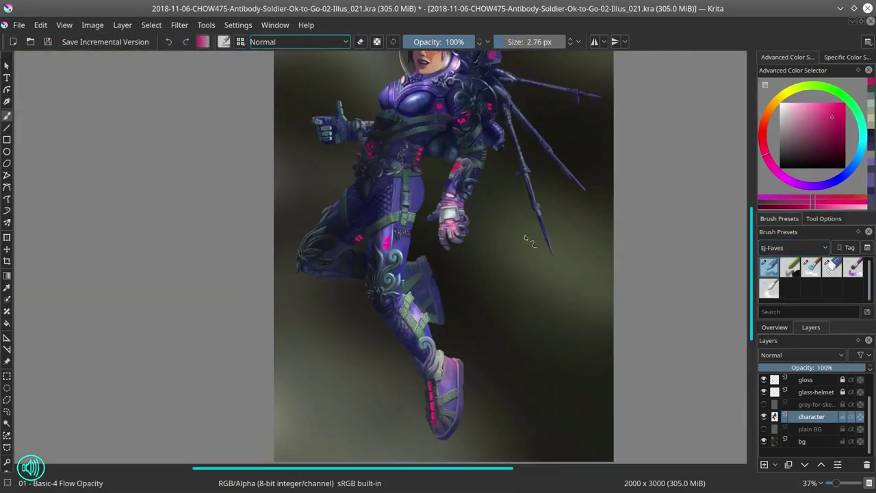
{"action": "scroll", "coordinate": [594, 249], "scroll_direction": "down", "scroll_amount": 2}
{"action": "key", "text": "m"}
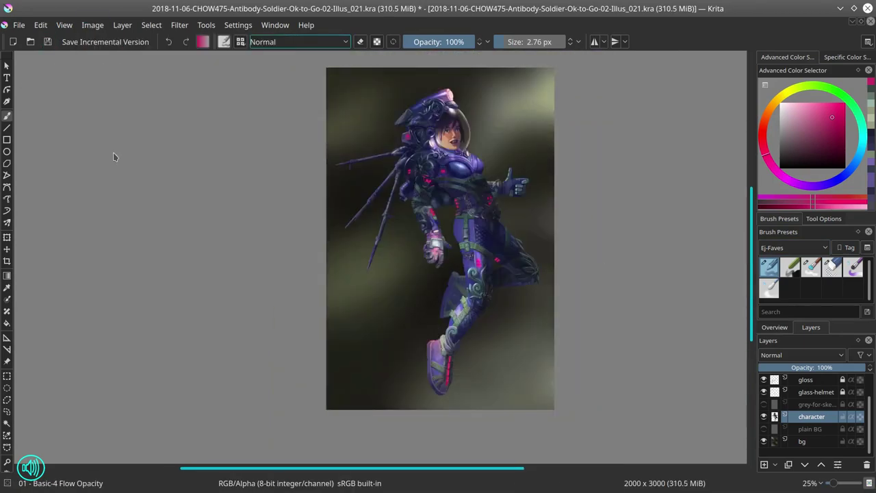
{"action": "left_click", "coordinate": [47, 42]}
{"action": "key", "text": "m"}
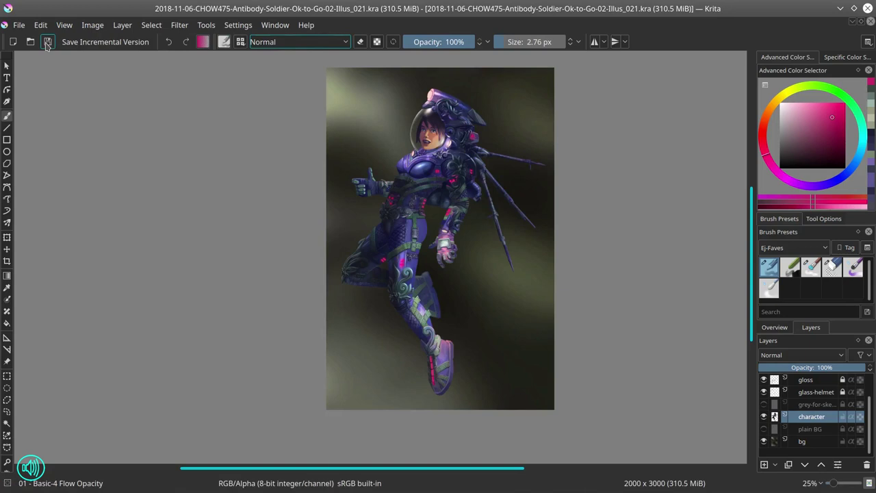
{"action": "scroll", "coordinate": [626, 237], "scroll_direction": "down", "scroll_amount": 2}
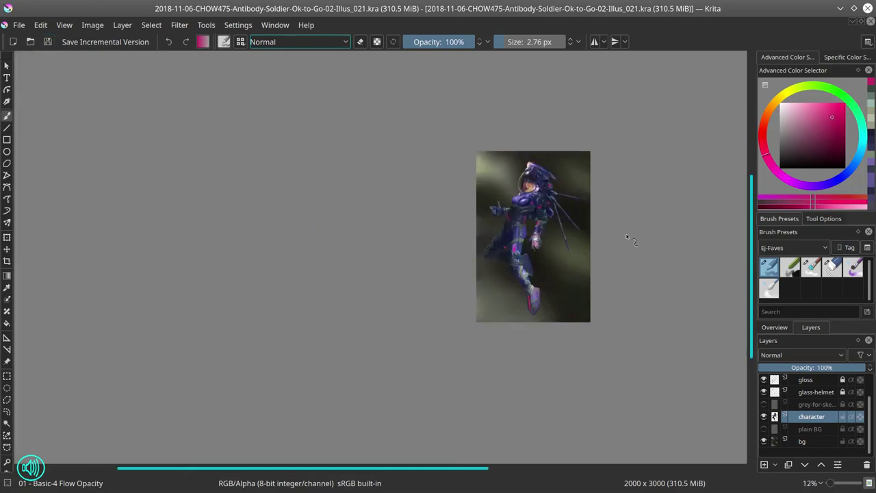
{"action": "scroll", "coordinate": [538, 293], "scroll_direction": "up", "scroll_amount": 8}
Step: Sample the boot's dark purple, choose darker blue-purple and dark teal, and save
{"action": "left_click", "coordinate": [532, 336], "text": "ctrl"}
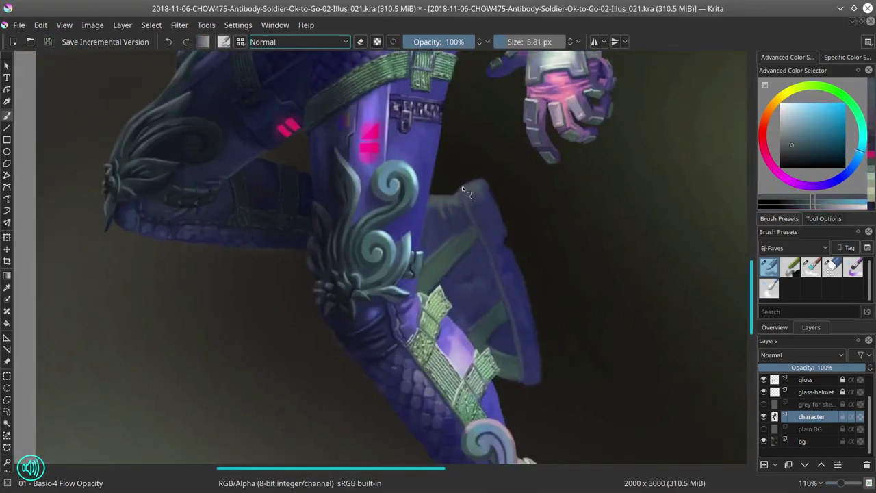
{"action": "left_click", "coordinate": [484, 180], "text": "ctrl"}
{"action": "mouse_move", "coordinate": [503, 240]}
{"action": "left_mouse_down"}
{"action": "mouse_move", "coordinate": [467, 328]}
{"action": "mouse_move", "coordinate": [541, 387]}
{"action": "mouse_move", "coordinate": [479, 281]}
{"action": "mouse_move", "coordinate": [557, 330]}
{"action": "left_mouse_up"}
{"action": "key", "text": "/"}
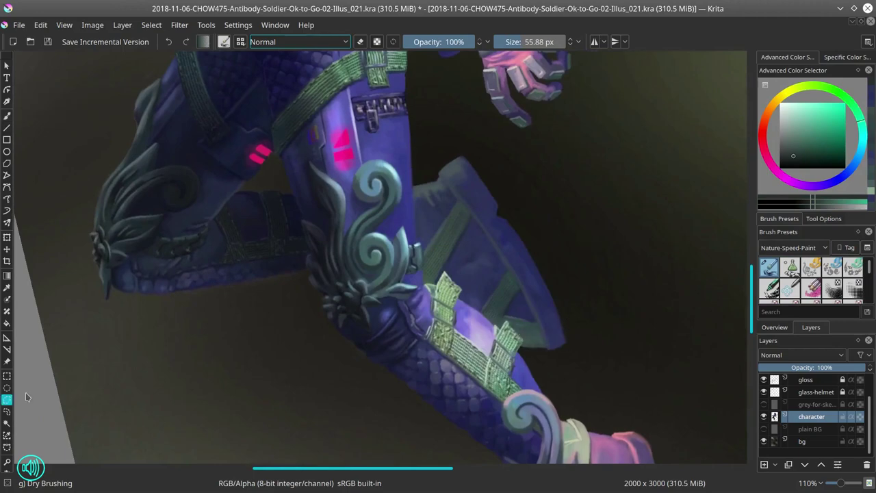
{"action": "left_click_drag", "start_coordinate": [315, 253], "coordinate": [473, 254]}
{"action": "key", "text": "/"}
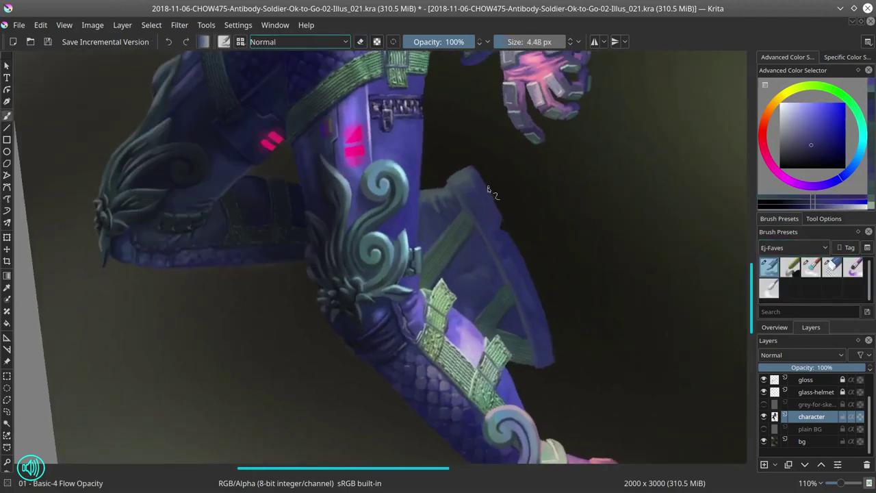
{"action": "key", "text": "ctrl+s"}
{"action": "key", "text": "2"}
Step: Add a new layer above Gloss, pick pink, and save incremental version _022
{"action": "left_click", "coordinate": [806, 379]}
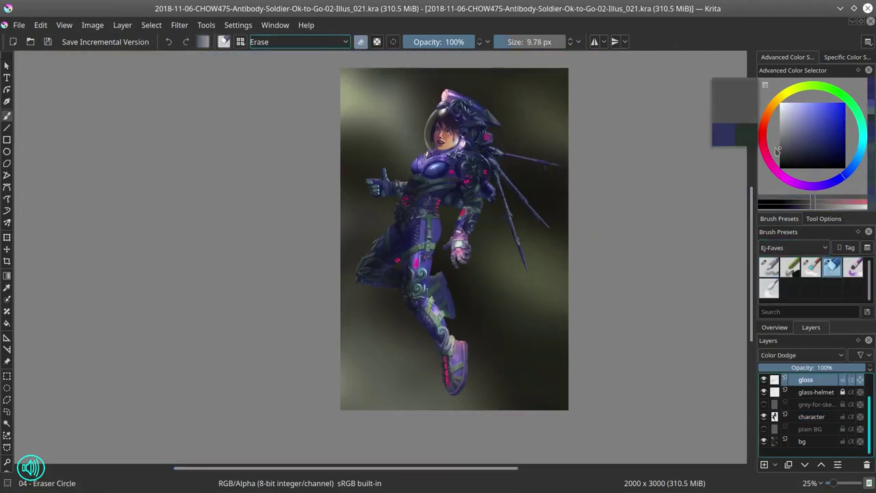
{"action": "scroll", "coordinate": [340, 259], "scroll_direction": "up", "scroll_amount": 5}
{"action": "key", "text": "slash"}
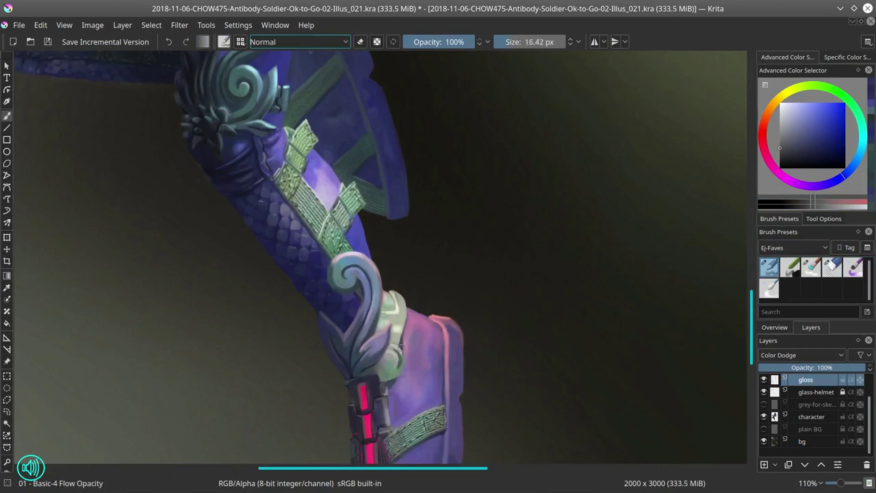
{"action": "left_click_drag", "start_coordinate": [399, 346], "coordinate": [357, 278]}
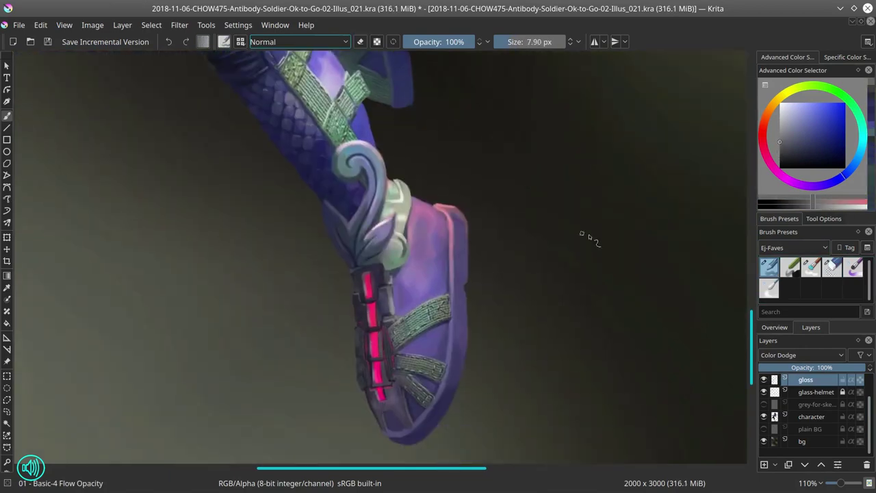
{"action": "key", "text": "bracketright"}
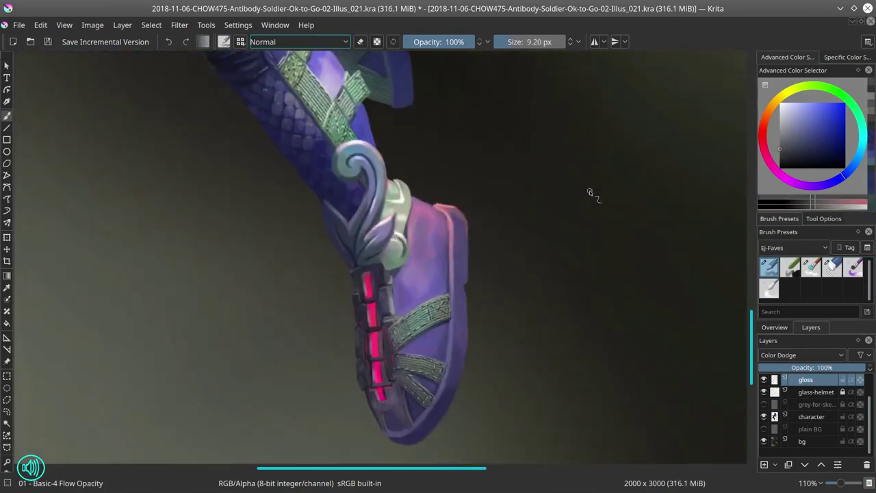
{"action": "key", "text": "2"}
{"action": "key", "text": "Insert"}
{"action": "left_click", "coordinate": [822, 207]}
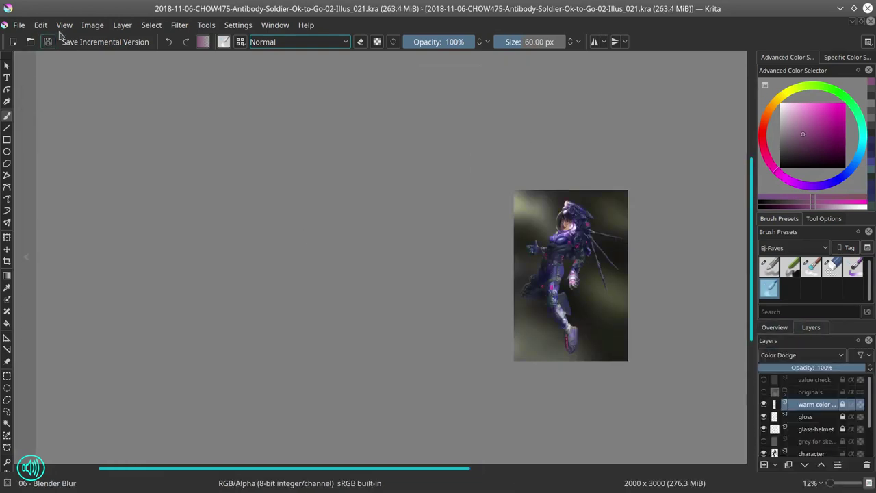
{"action": "left_click", "coordinate": [816, 442]}
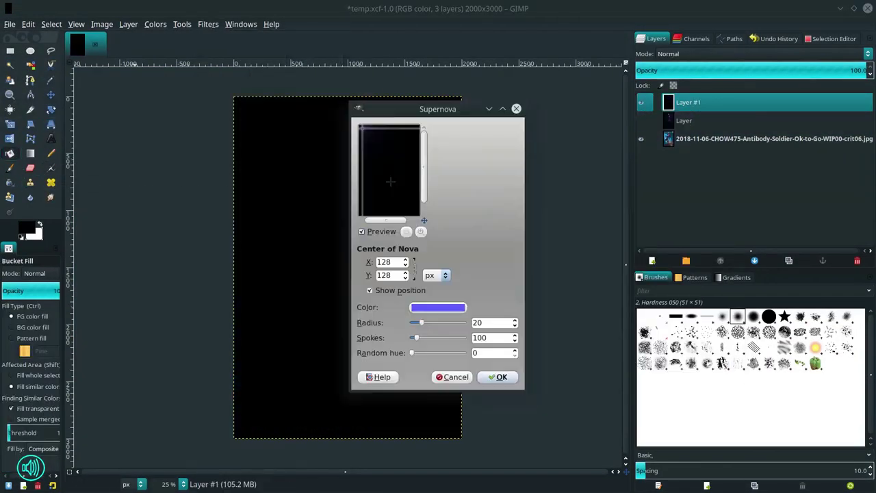
Step: Render purple supernovas at the canvas centre with random hue and fewer spokes
{"action": "left_click_drag", "start_coordinate": [413, 353], "coordinate": [423, 349]}
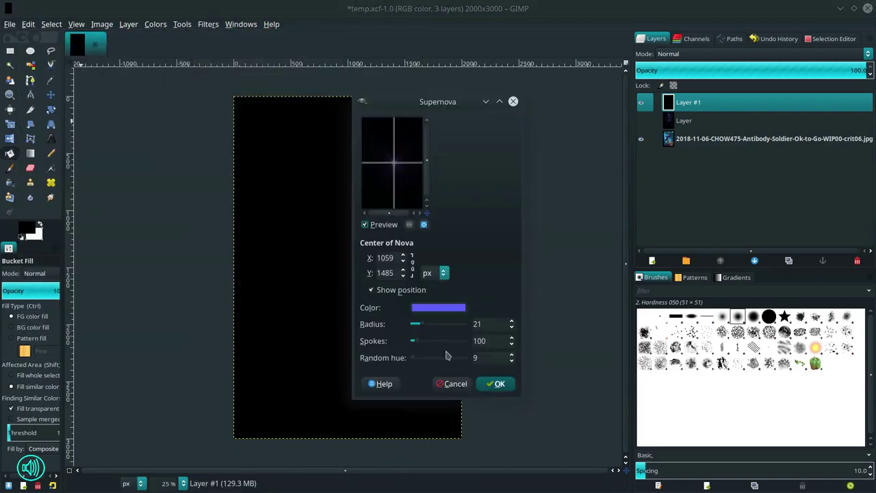
{"action": "left_click", "coordinate": [499, 378]}
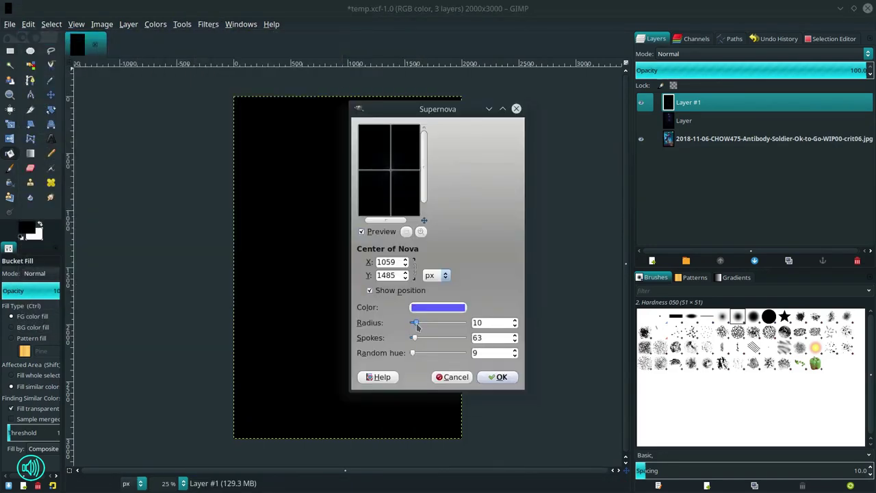
{"action": "left_click", "coordinate": [500, 378]}
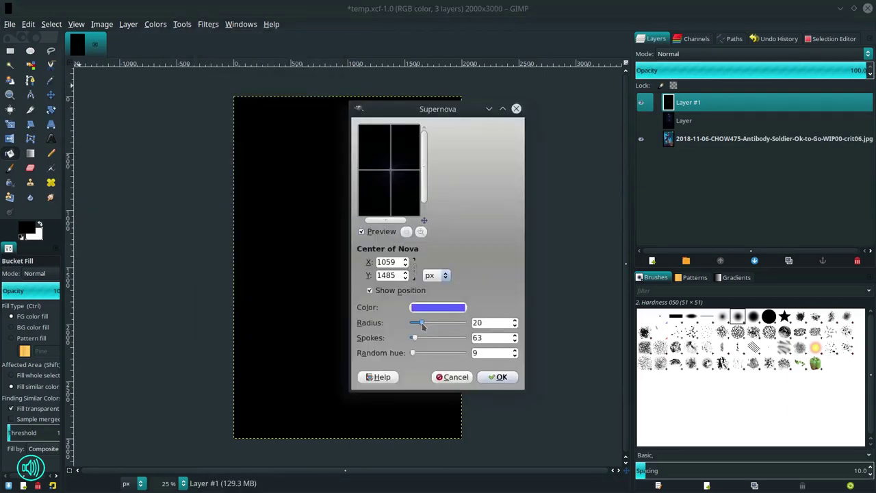
{"action": "left_click", "coordinate": [499, 377]}
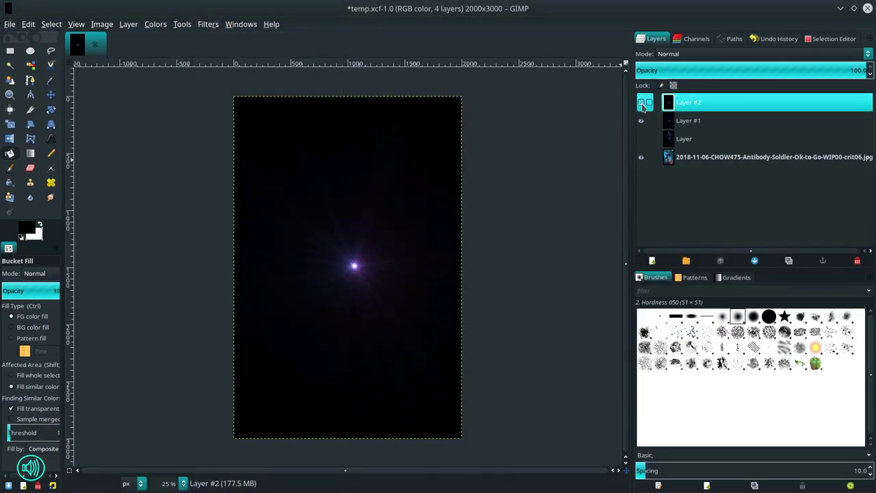
Step: Render a lens flare and a Default gradient flare on new black layers
{"action": "left_click", "coordinate": [182, 24]}
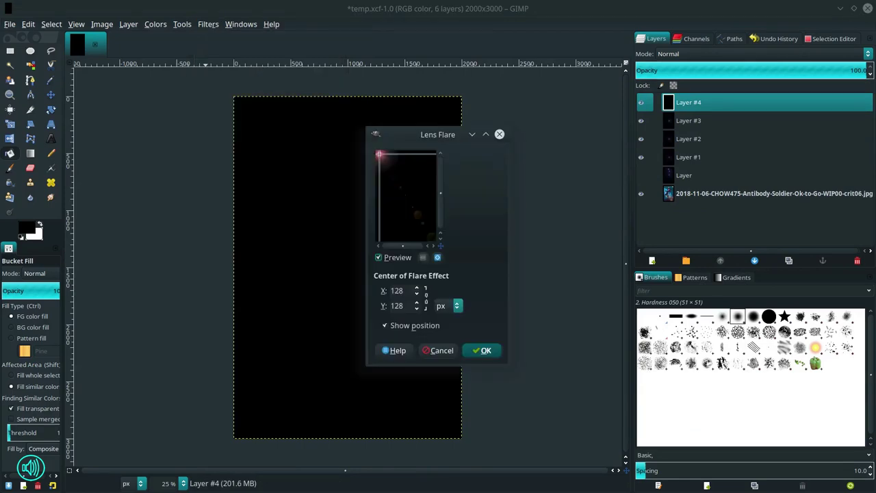
{"action": "left_click", "coordinate": [491, 354]}
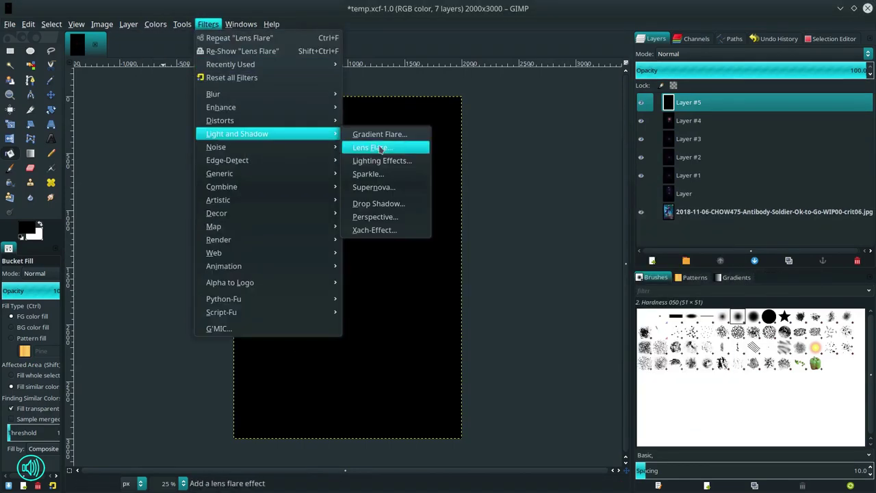
{"action": "left_click", "coordinate": [372, 133]}
{"action": "left_click", "coordinate": [442, 148]}
{"action": "left_click", "coordinate": [558, 358]}
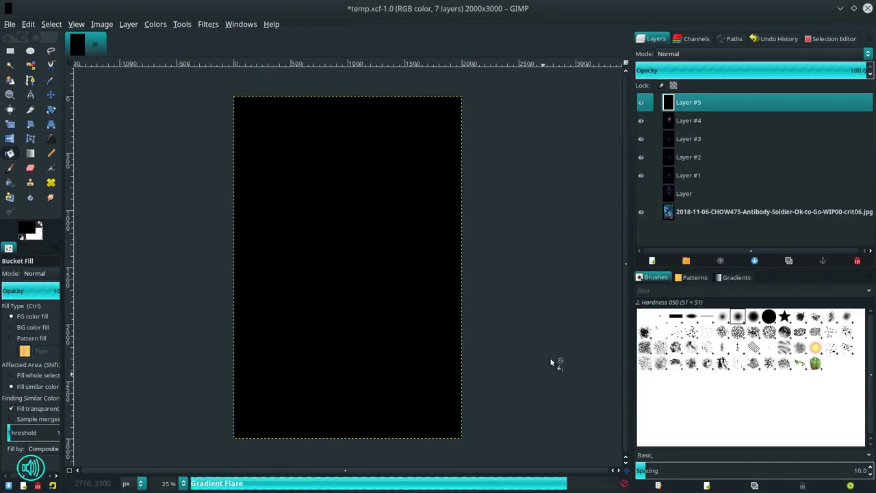
{"action": "key", "text": "shift+ctrl+n"}
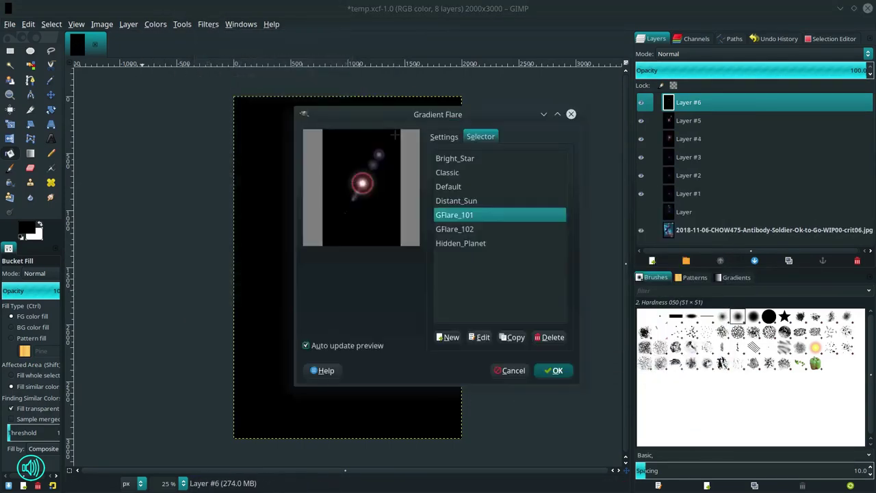
{"action": "left_click", "coordinate": [465, 187]}
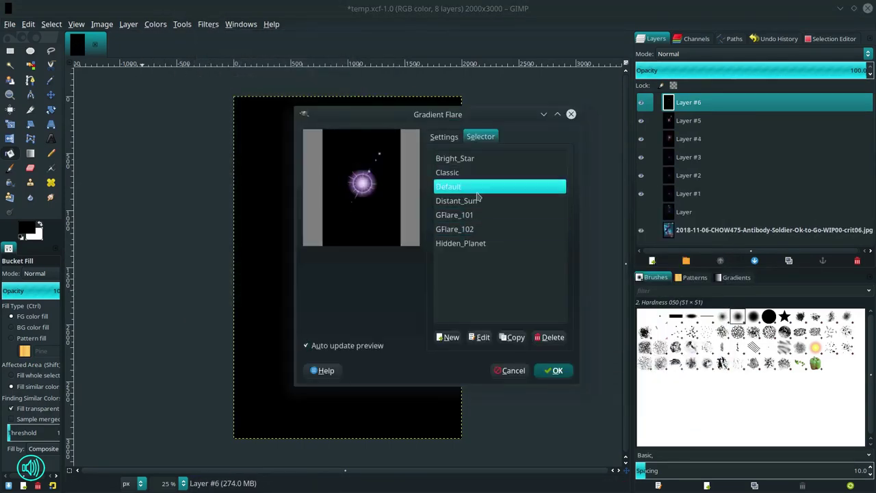
{"action": "left_click", "coordinate": [444, 136]}
{"action": "left_click", "coordinate": [557, 370]}
Step: Export the flare image as flare1.png
{"action": "left_click", "coordinate": [9, 24]}
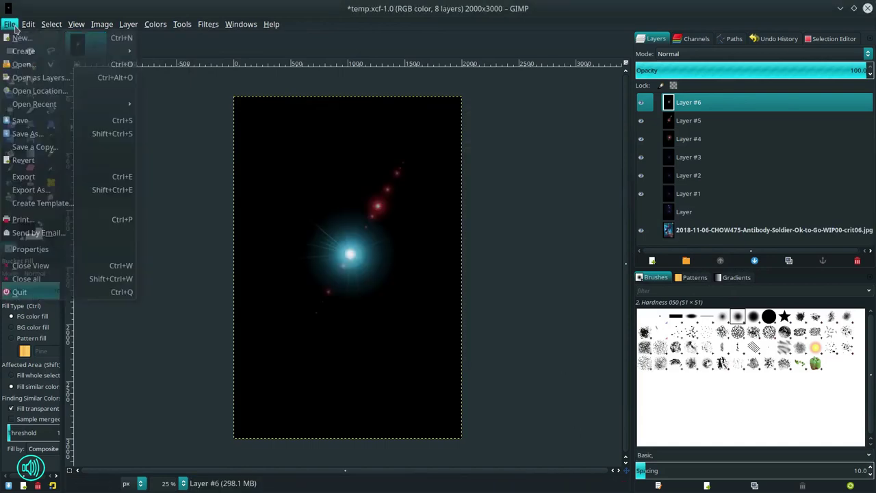
{"action": "left_click", "coordinate": [31, 215]}
{"action": "left_click", "coordinate": [680, 359]}
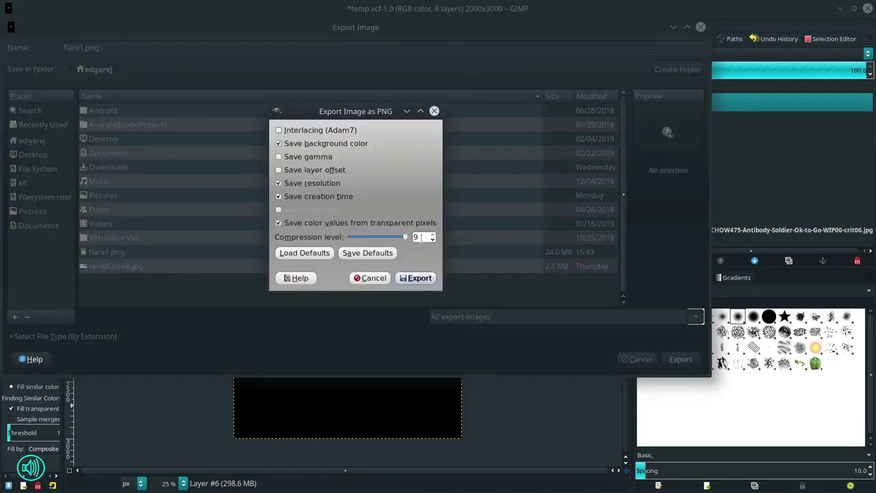
{"action": "left_click", "coordinate": [415, 278]}
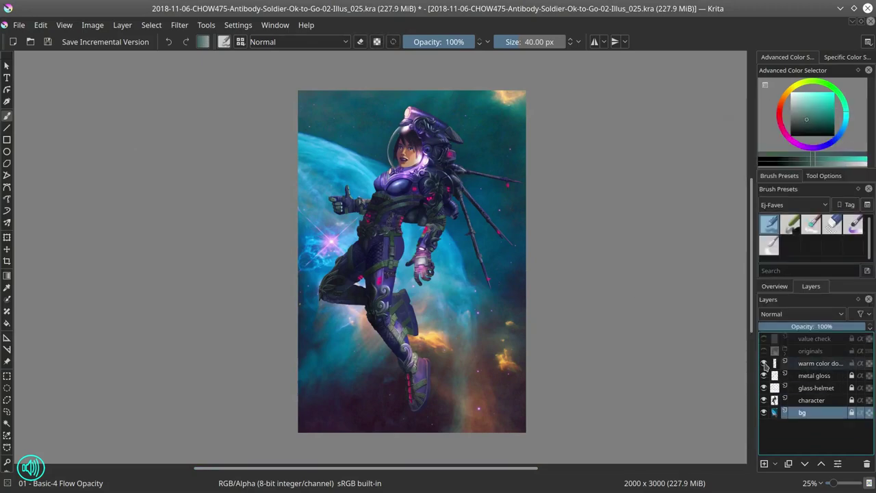
Step: Import the nova and flare PNGs as layers and transform sn2.png into place
{"action": "left_click", "coordinate": [765, 363]}
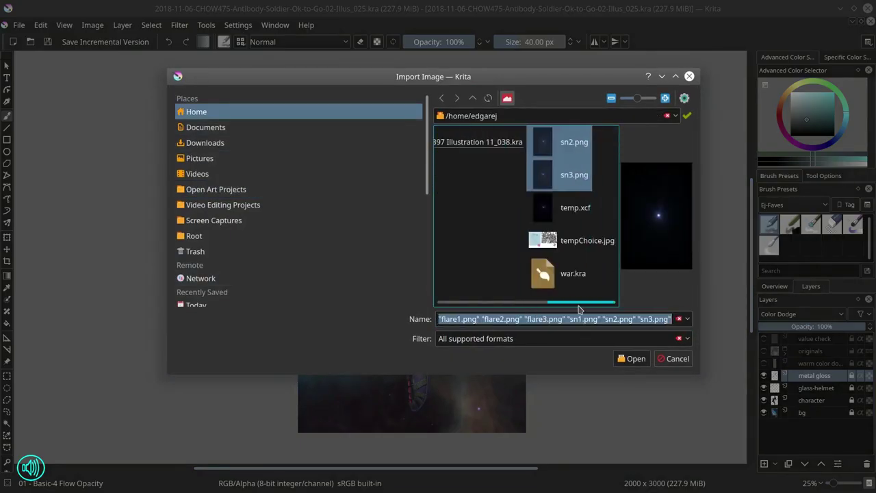
{"action": "key", "text": "Return"}
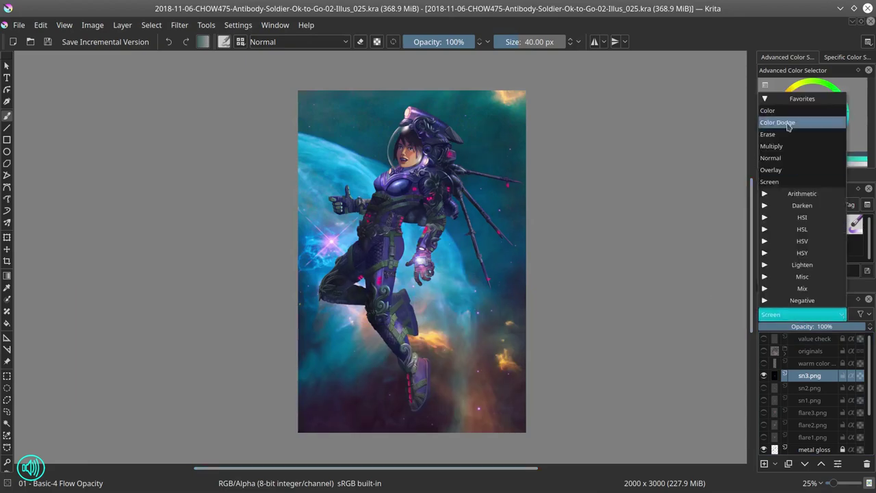
{"action": "left_click", "coordinate": [765, 376]}
{"action": "key", "text": "t"}
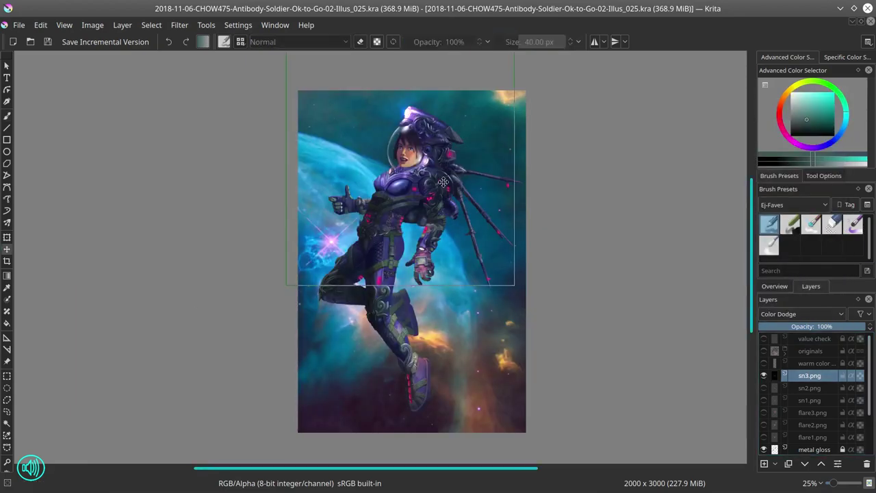
{"action": "left_click", "coordinate": [764, 389]}
{"action": "key", "text": "ctrl+t"}
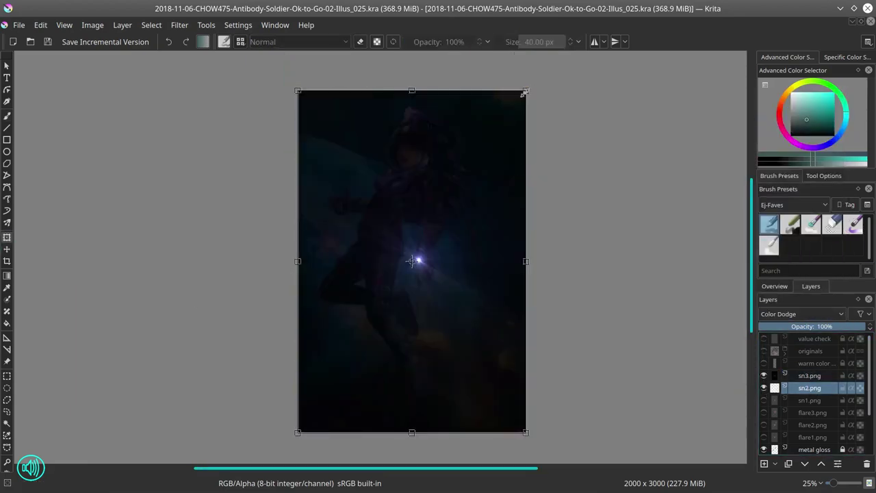
{"action": "left_click", "coordinate": [764, 388]}
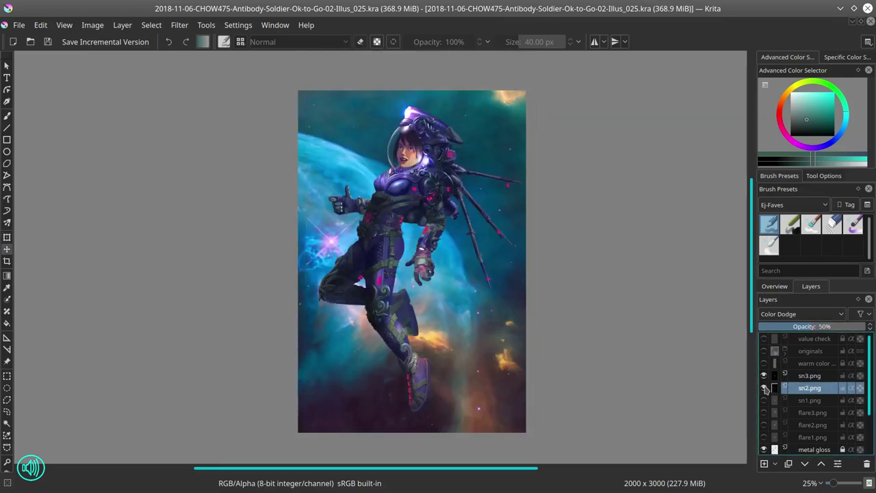
{"action": "left_click", "coordinate": [764, 389]}
Step: Show and position sn1.png and flare3.png, then move flare3.png just below sn3.png
{"action": "left_click", "coordinate": [810, 400]}
{"action": "left_click", "coordinate": [765, 401]}
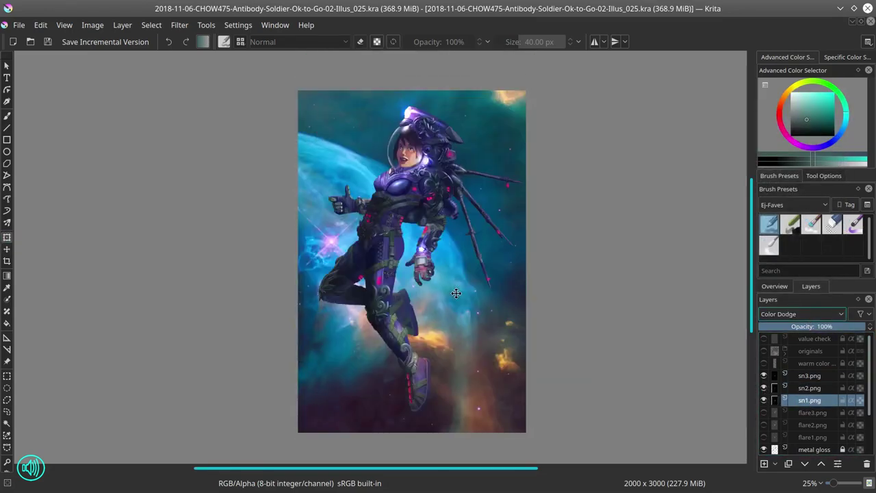
{"action": "key", "text": "t"}
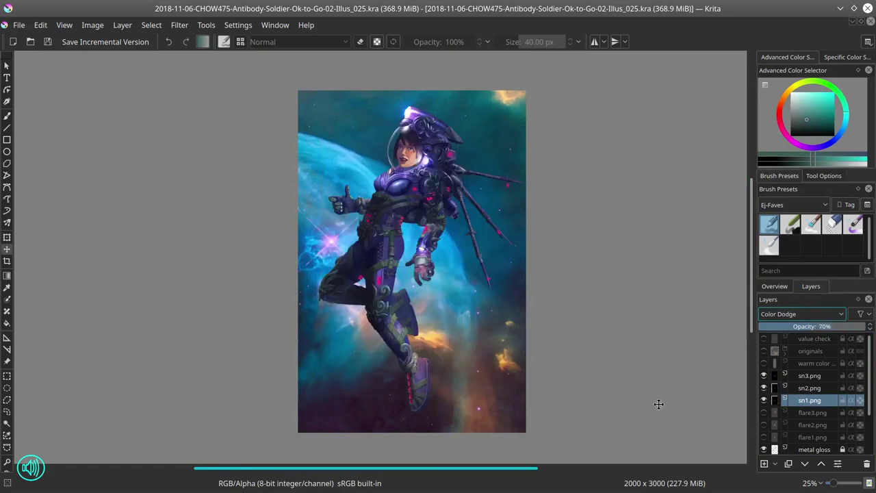
{"action": "left_click", "coordinate": [764, 413]}
{"action": "left_click", "coordinate": [813, 413]}
{"action": "key", "text": "ctrl+t"}
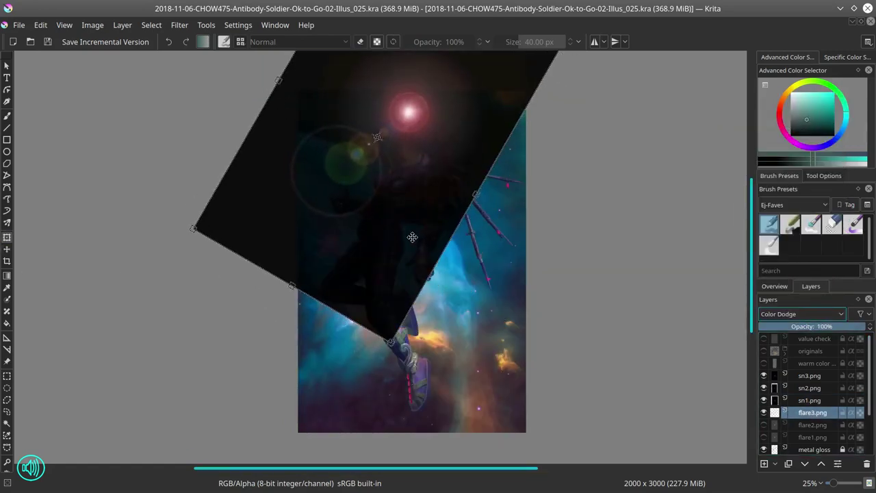
{"action": "left_click", "coordinate": [810, 375]}
{"action": "left_click", "coordinate": [765, 376]}
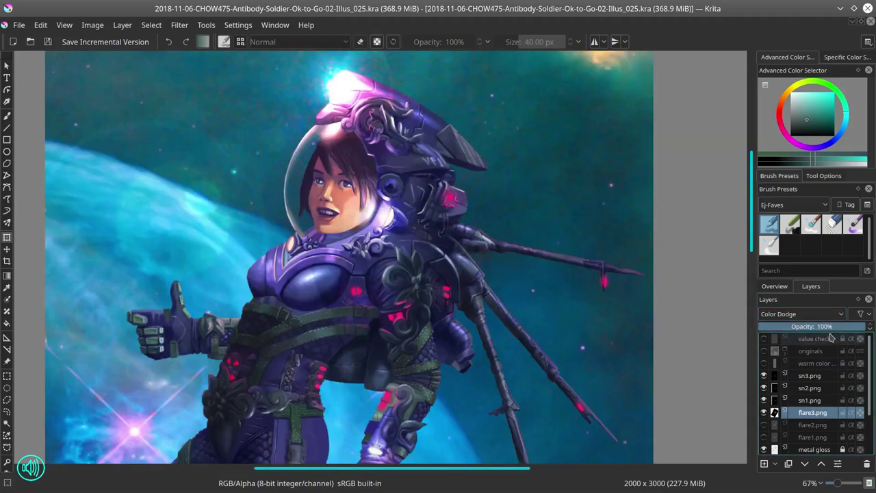
{"action": "scroll", "coordinate": [455, 133], "scroll_direction": "up", "scroll_amount": 3}
{"action": "left_click", "coordinate": [812, 413]}
{"action": "left_click", "coordinate": [821, 464]}
{"action": "left_click", "coordinate": [821, 464]}
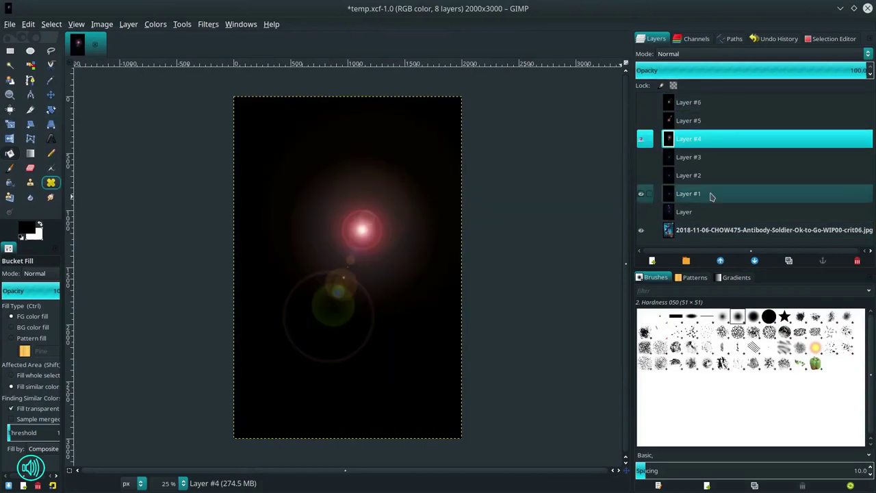
Step: Move the Layer #1 nova higher and add a new layer named sn+flare1 above it
{"action": "left_click", "coordinate": [710, 195]}
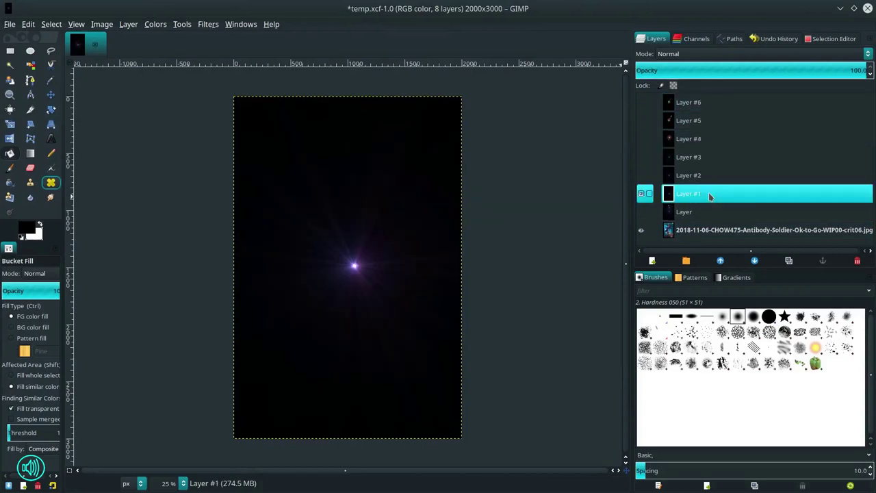
{"action": "left_click", "coordinate": [50, 94]}
{"action": "left_click_drag", "start_coordinate": [387, 333], "coordinate": [389, 290]}
{"action": "left_click", "coordinate": [651, 260]}
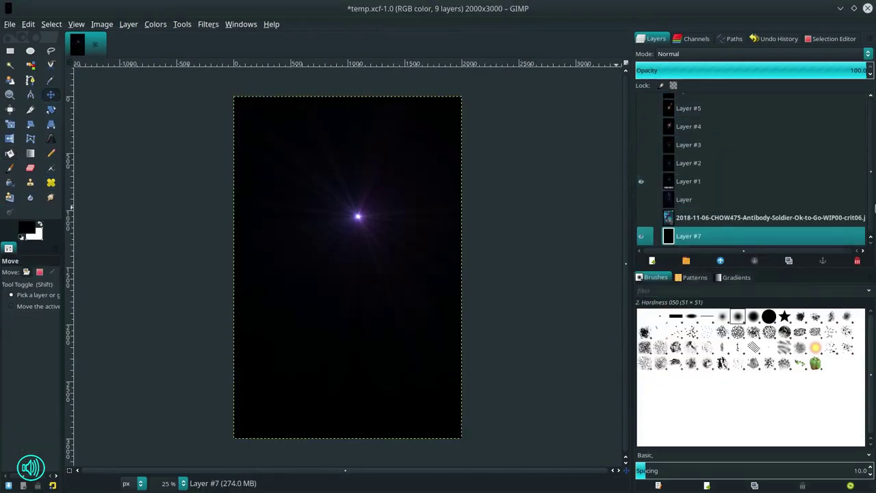
{"action": "left_click_drag", "start_coordinate": [689, 235], "coordinate": [689, 181]}
{"action": "double_click", "coordinate": [688, 181]}
{"action": "type", "text": "sn+flare1"}
{"action": "key", "text": "Return"}
Step: Render a lens flare on the sn+flare1 layer
{"action": "key", "text": "ctrl+shift+f"}
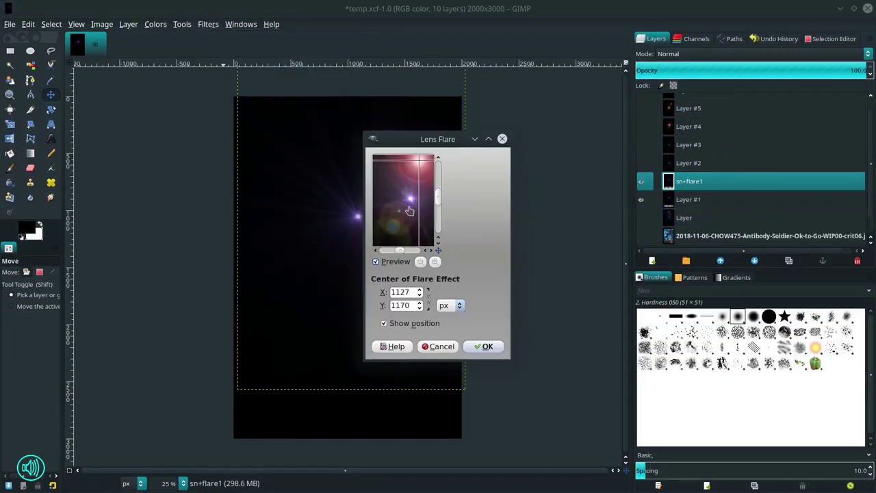
{"action": "left_click", "coordinate": [408, 207]}
{"action": "left_click", "coordinate": [484, 347]}
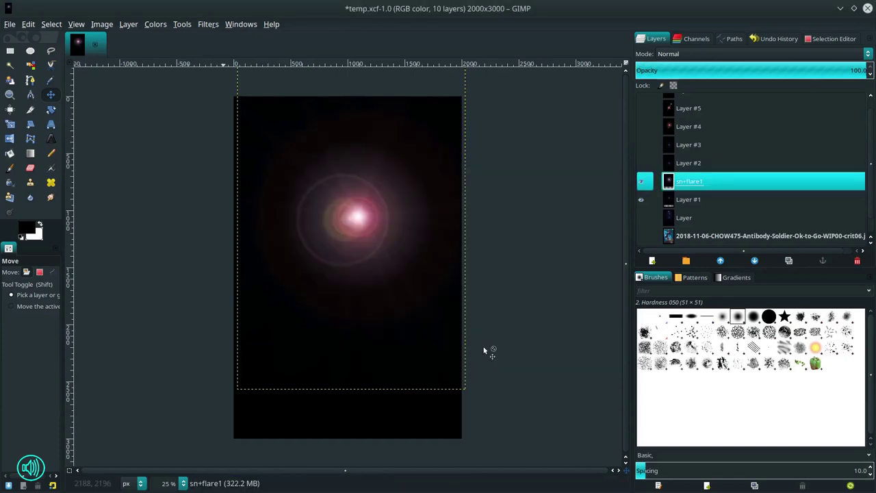
{"action": "key", "text": "ctrl+z"}
{"action": "left_click", "coordinate": [208, 24]}
{"action": "left_click", "coordinate": [374, 143]}
{"action": "left_click", "coordinate": [438, 346]}
{"action": "left_click", "coordinate": [28, 24]}
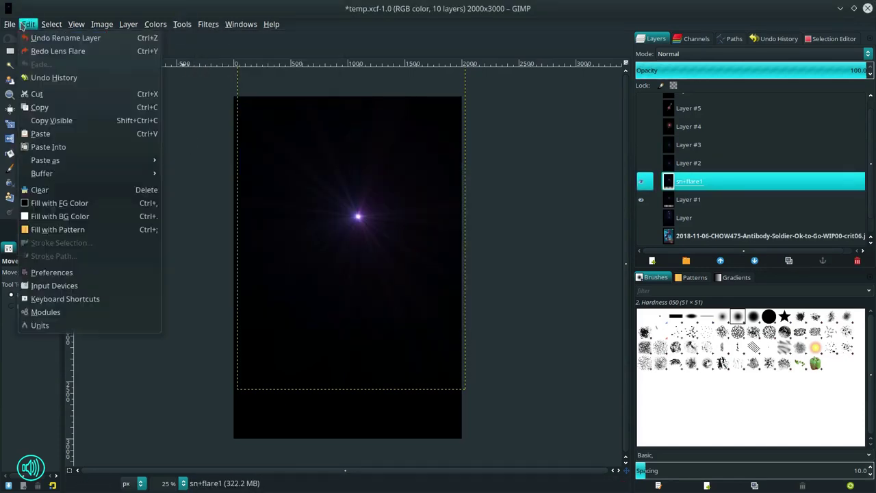
{"action": "left_click", "coordinate": [68, 48]}
Step: Export the image as snFlare1.png
{"action": "left_click", "coordinate": [9, 24]}
{"action": "left_click", "coordinate": [31, 190]}
{"action": "left_click", "coordinate": [678, 358]}
{"action": "left_click", "coordinate": [10, 24]}
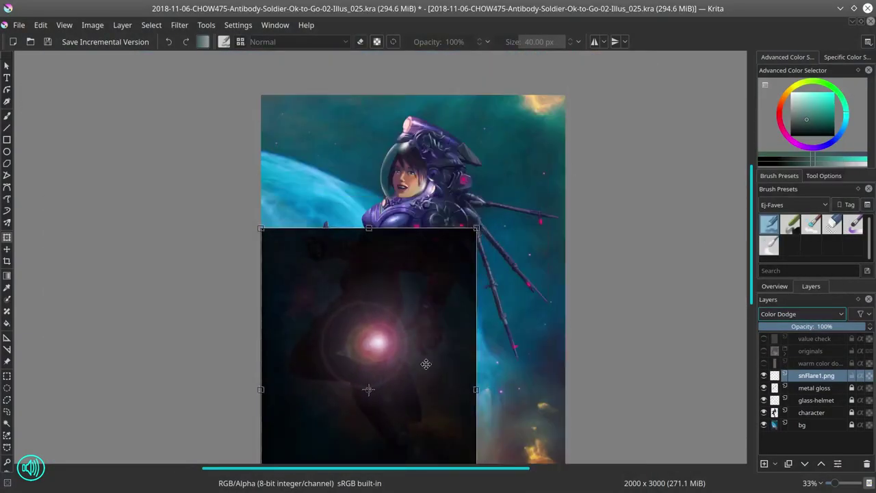
Step: Move the snFlare1.png glow up onto the helmet, keeping Color Dodge blending
{"action": "left_click_drag", "start_coordinate": [426, 364], "coordinate": [458, 233]}
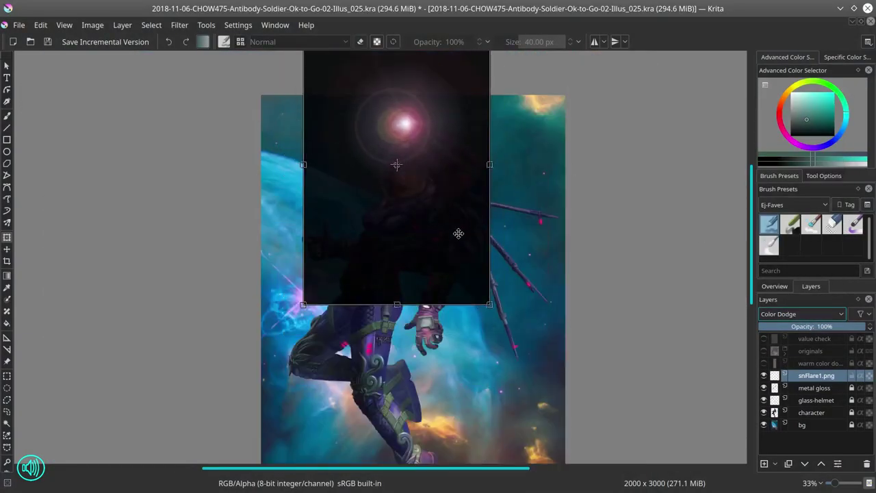
{"action": "key", "text": "Return"}
{"action": "key", "text": "alt+shift+s"}
{"action": "left_click_drag", "start_coordinate": [849, 326], "coordinate": [815, 325]}
{"action": "key", "text": "ctrl+z"}
{"action": "key", "text": "ctrl+z"}
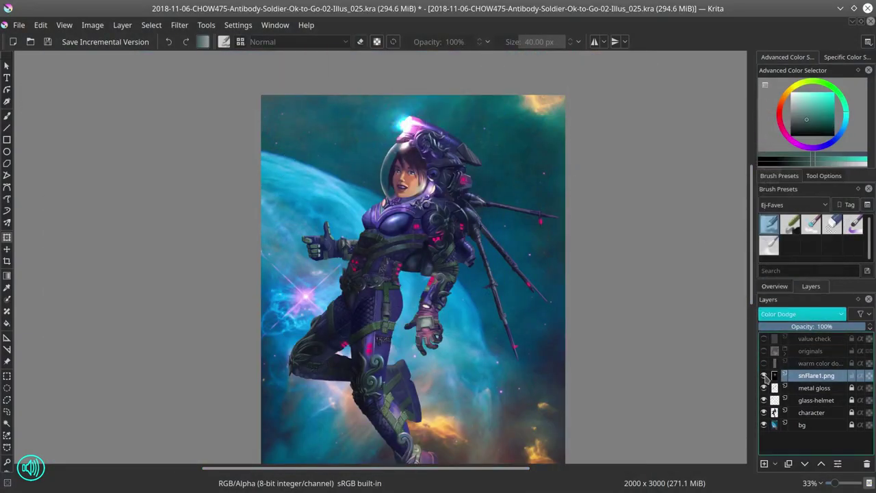
Step: Brighten the flare with a Color Adjustment curves filter
{"action": "left_click", "coordinate": [179, 25]}
{"action": "mouse_move", "coordinate": [195, 55]}
{"action": "left_click", "coordinate": [372, 109]}
{"action": "left_click_drag", "start_coordinate": [245, 204], "coordinate": [245, 232]}
{"action": "left_click_drag", "start_coordinate": [120, 293], "coordinate": [120, 280]}
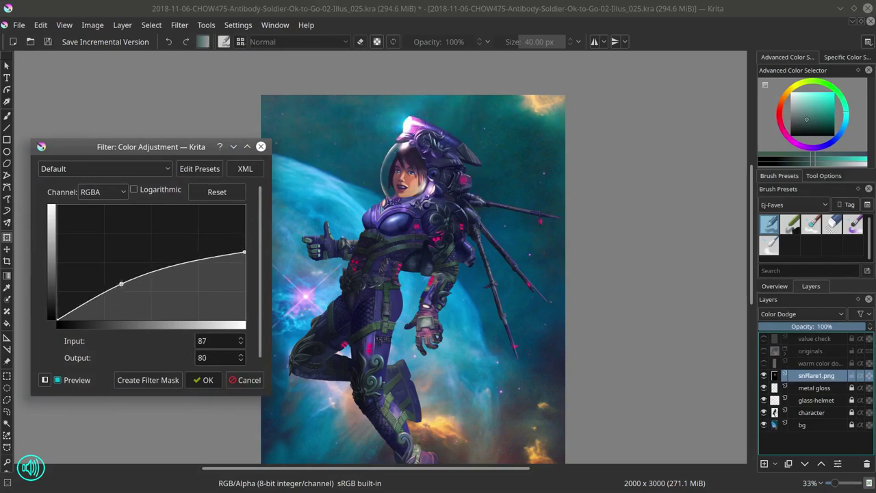
{"action": "mouse_move", "coordinate": [245, 252]}
{"action": "left_mouse_down"}
{"action": "mouse_move", "coordinate": [245, 273]}
{"action": "mouse_move", "coordinate": [245, 249]}
{"action": "left_mouse_up"}
{"action": "left_click", "coordinate": [204, 380]}
{"action": "left_click", "coordinate": [764, 376]}
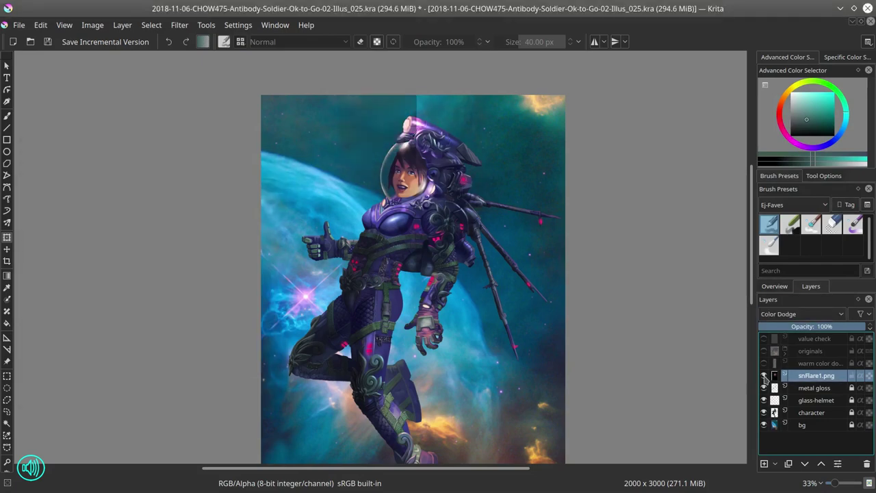
{"action": "left_click", "coordinate": [764, 376]}
Step: Apply a second curves adjustment to the flare and save the document
{"action": "left_click", "coordinate": [41, 25]}
{"action": "mouse_move", "coordinate": [179, 25]}
{"action": "mouse_move", "coordinate": [195, 55]}
{"action": "left_click", "coordinate": [371, 110]}
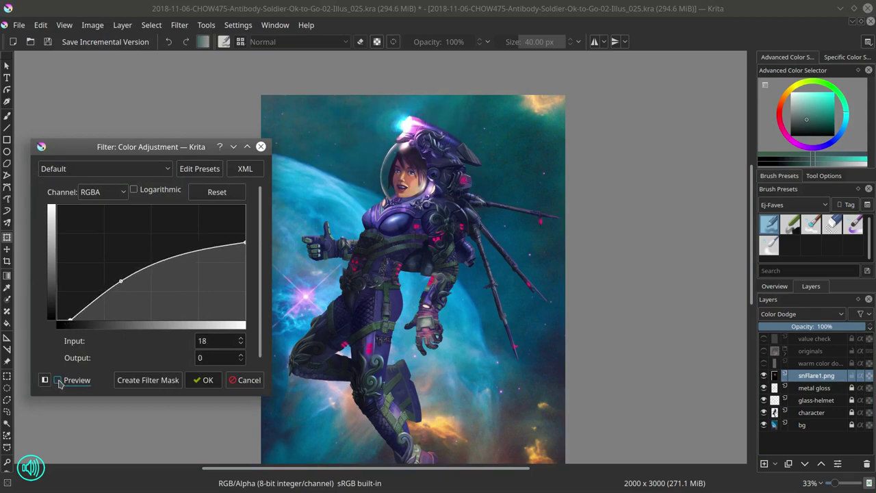
{"action": "left_click", "coordinate": [209, 381]}
{"action": "key", "text": "ctrl+s"}
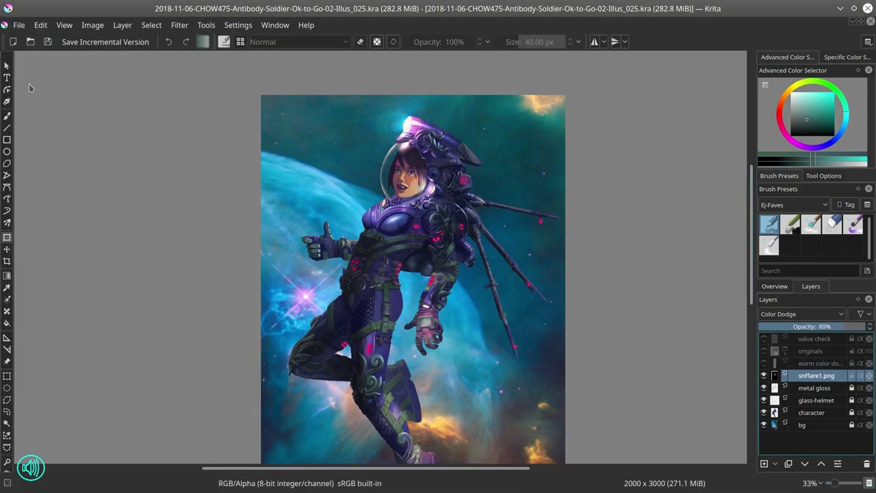
{"action": "scroll", "coordinate": [154, 231], "scroll_direction": "down", "scroll_amount": 1}
Step: Gaussian-blur the thin light streak across the helmet top
{"action": "scroll", "coordinate": [154, 230], "scroll_direction": "down", "scroll_amount": 2}
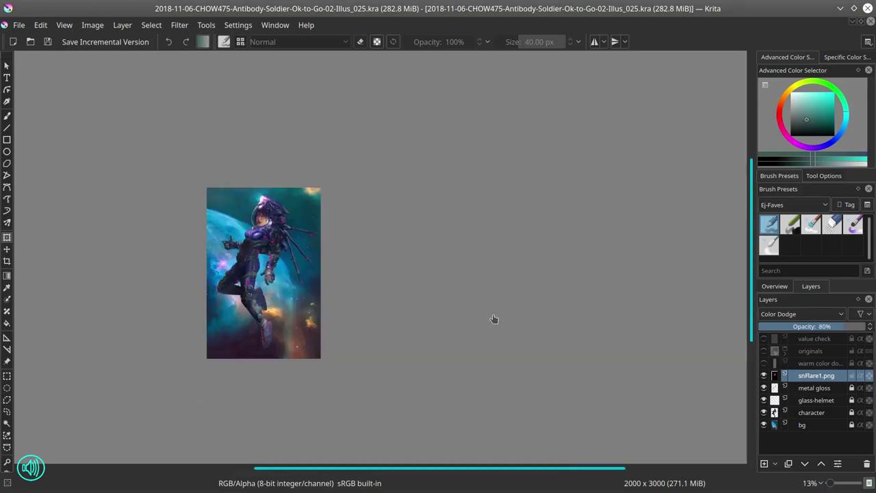
{"action": "scroll", "coordinate": [534, 313], "scroll_direction": "up", "scroll_amount": 4}
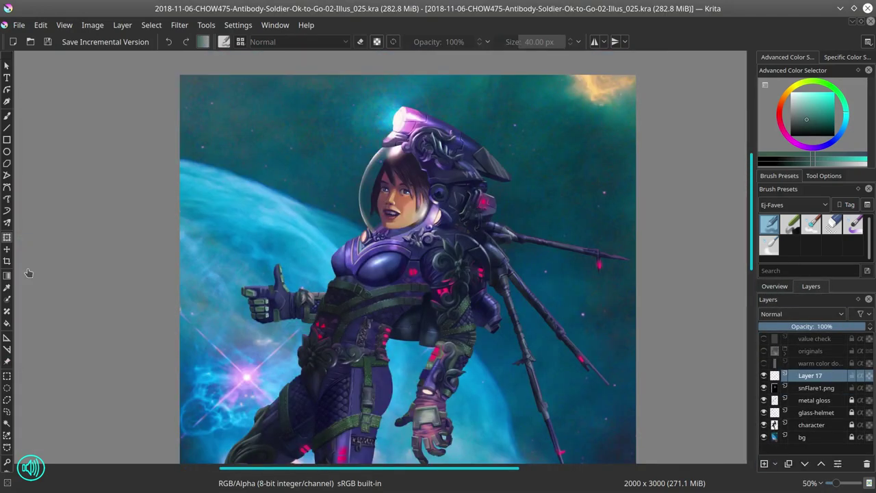
{"action": "left_click", "coordinate": [152, 25]}
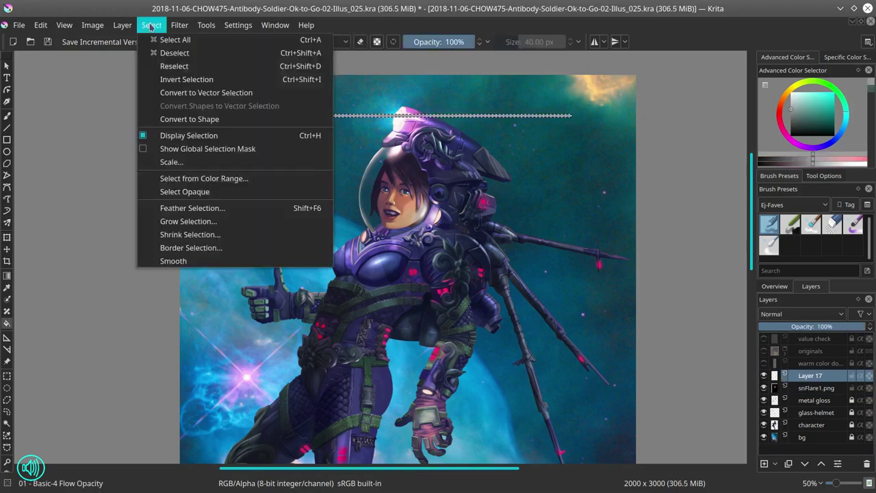
{"action": "key", "text": "ctrl+alt+f"}
{"action": "left_click", "coordinate": [208, 380]}
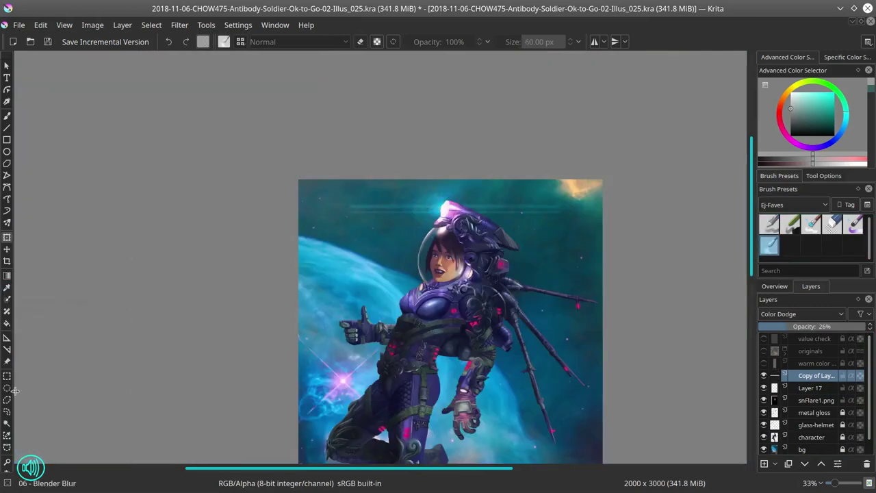
{"action": "key", "text": "b"}
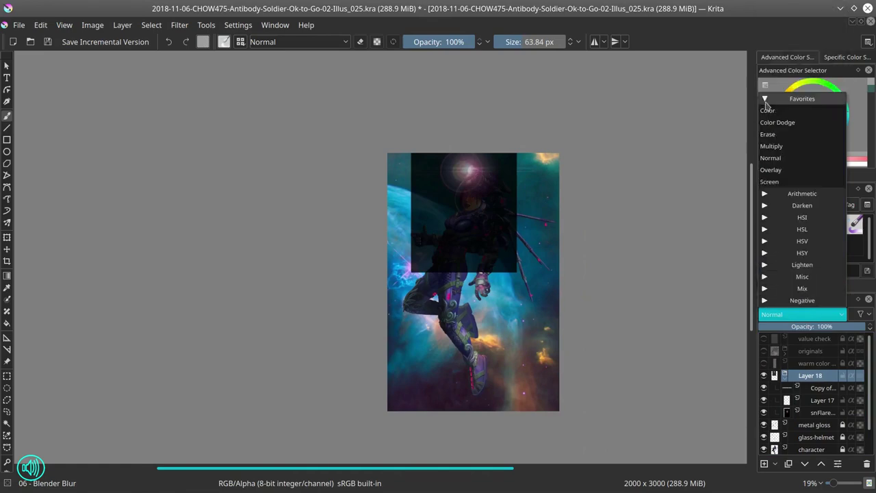
Step: Set Layer 18 to Behind blending and reorder the helmet flare layers
{"action": "left_click", "coordinate": [780, 121]}
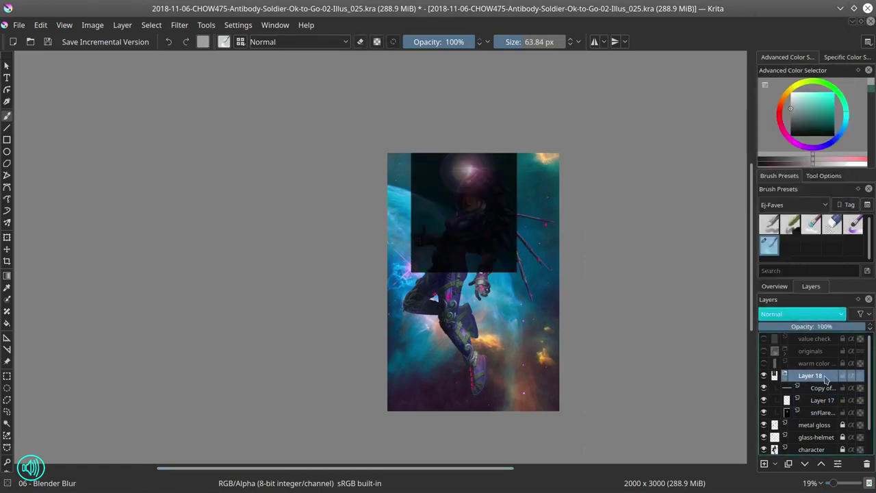
{"action": "left_click_drag", "start_coordinate": [802, 385], "coordinate": [802, 401]}
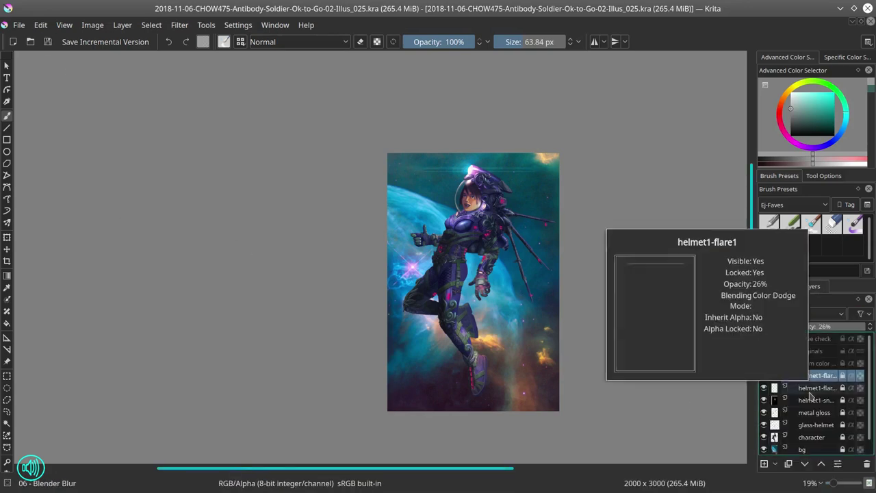
{"action": "left_click", "coordinate": [815, 401]}
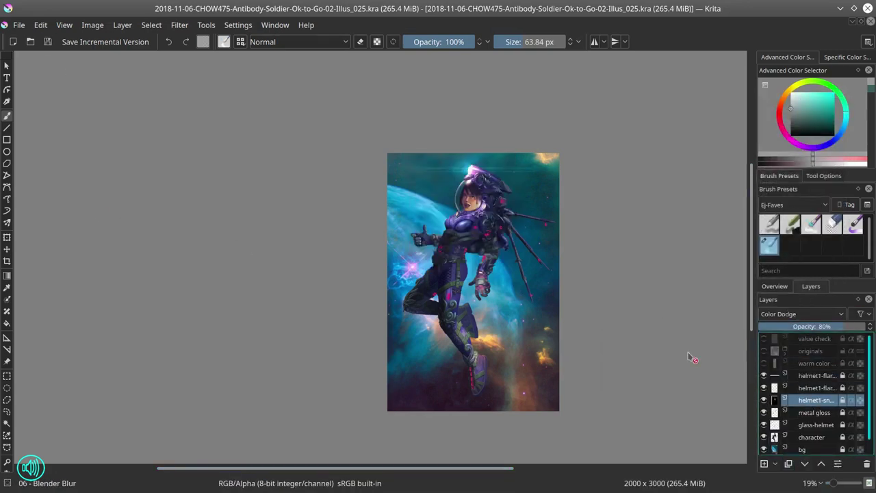
{"action": "left_click", "coordinate": [784, 288]}
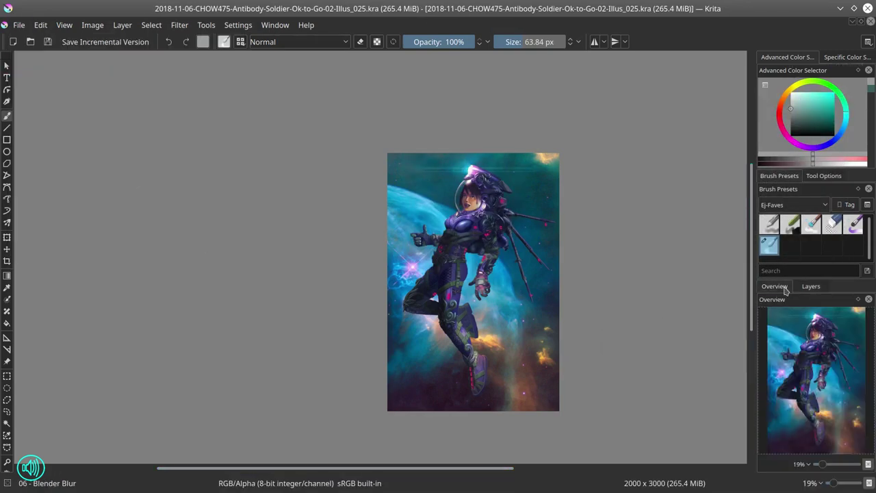
{"action": "left_click", "coordinate": [123, 25]}
Step: Import flare1.png as a layer and move the glow upward over the armor
{"action": "left_click", "coordinate": [294, 141]}
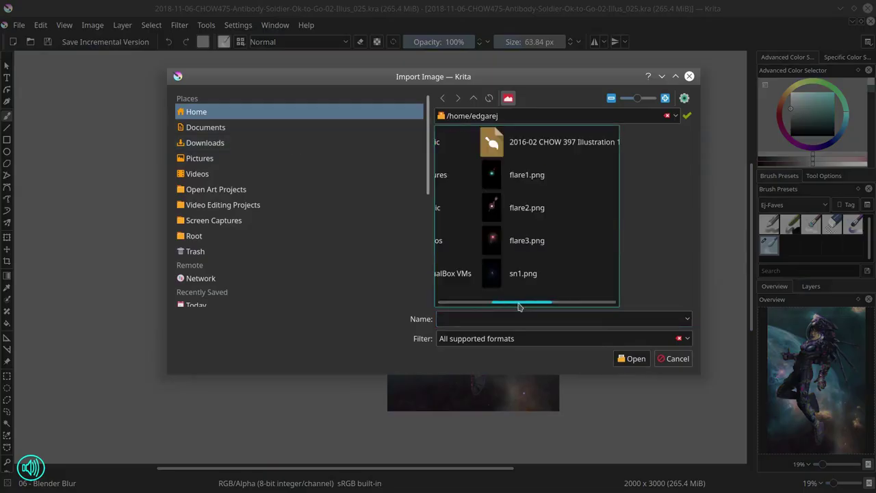
{"action": "left_click", "coordinate": [524, 173]}
{"action": "left_click", "coordinate": [633, 361]}
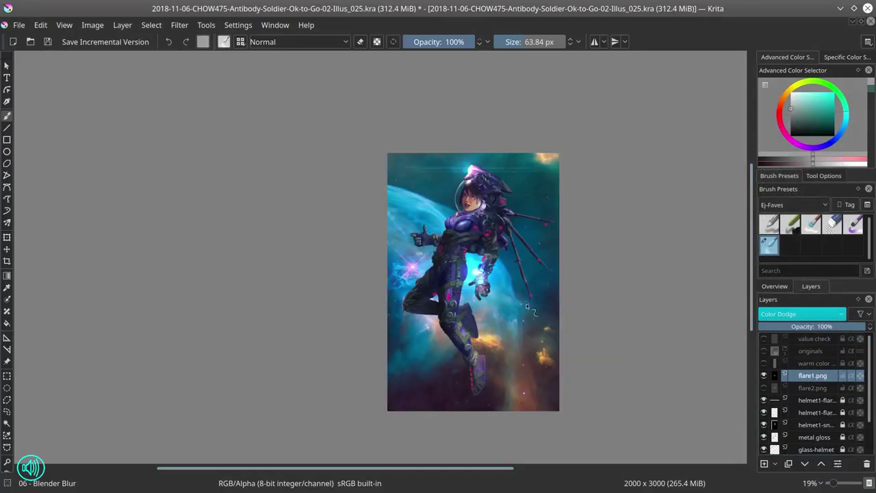
{"action": "key", "text": "ctrl+t"}
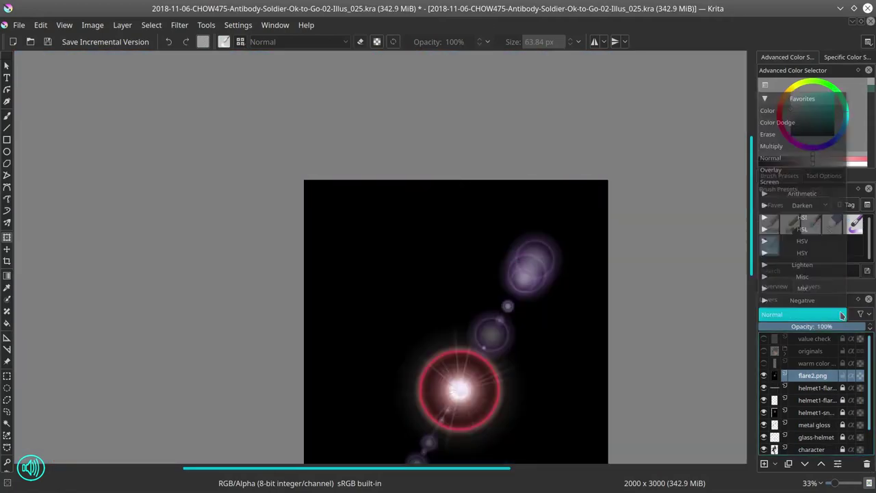
{"action": "left_click_drag", "start_coordinate": [516, 422], "coordinate": [532, 306]}
{"action": "key", "text": "Return"}
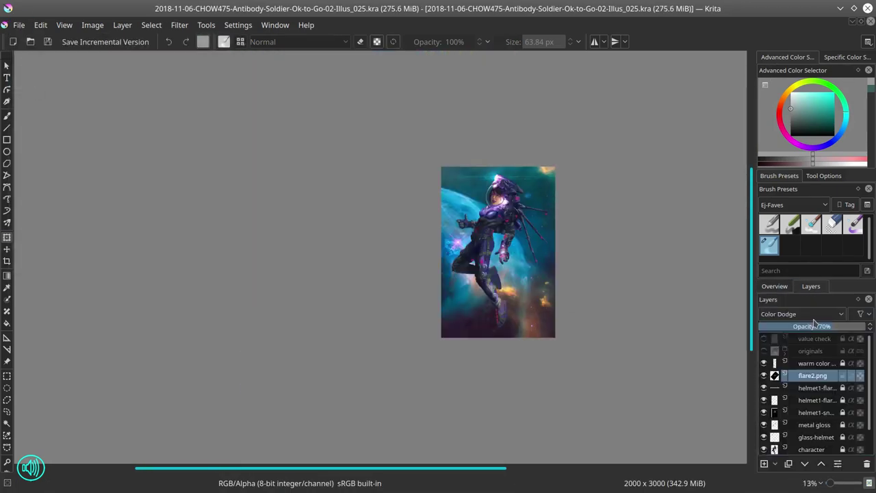
Step: Move the flare lower in the layer stack and lower sn1.png opacity to 65%
{"action": "left_click_drag", "start_coordinate": [798, 375], "coordinate": [766, 378]}
{"action": "key", "text": "ctrl+shift+0"}
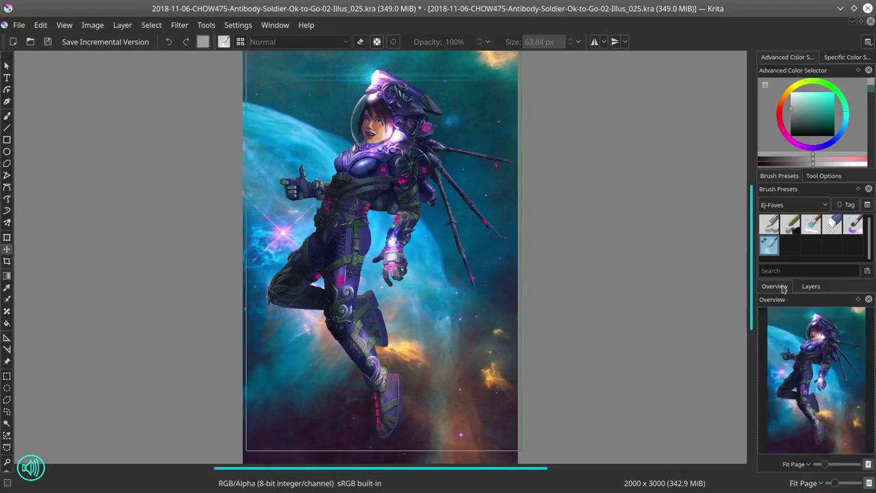
{"action": "key", "text": "b"}
{"action": "scroll", "coordinate": [579, 338], "scroll_direction": "down", "scroll_amount": 2}
{"action": "left_click", "coordinate": [829, 327]}
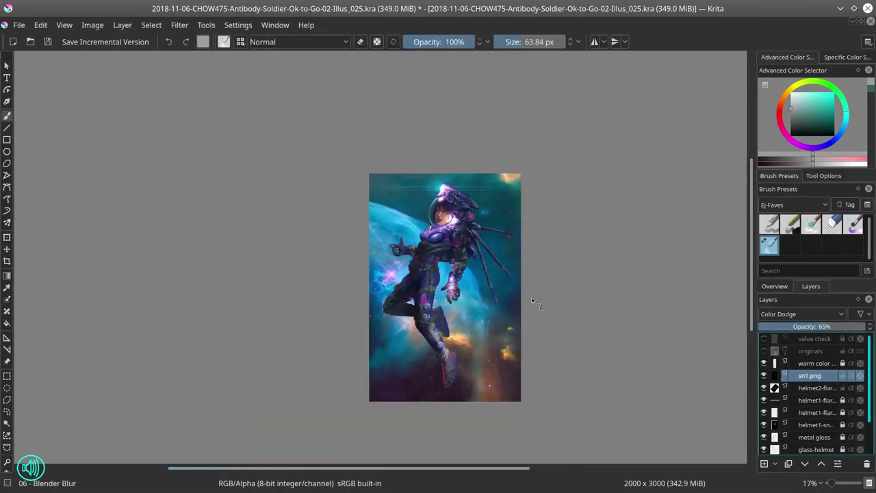
Step: Import flare3.png as a layer and lower its opacity to 29%
{"action": "key", "text": "ctrl+shift+i"}
{"action": "scroll", "coordinate": [540, 233], "scroll_direction": "down", "scroll_amount": 1}
{"action": "double_click", "coordinate": [540, 246]}
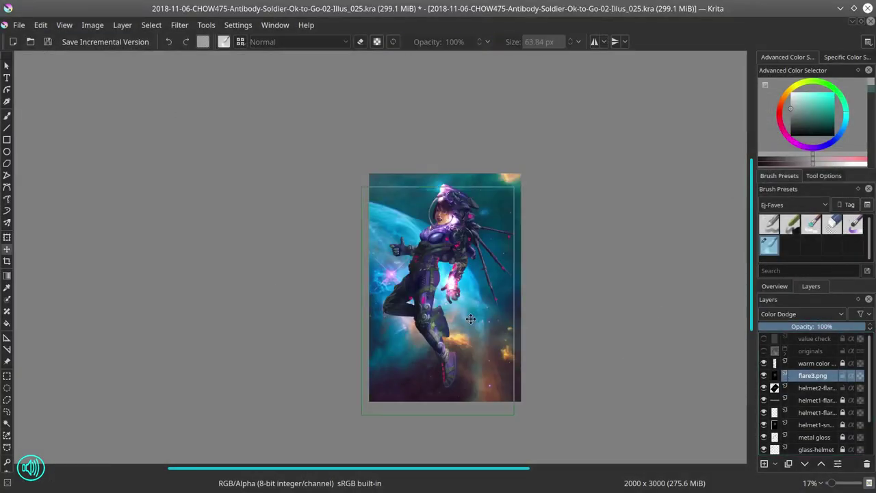
{"action": "left_click", "coordinate": [813, 326]}
{"action": "left_click", "coordinate": [764, 376]}
{"action": "key", "text": "minus"}
{"action": "left_click", "coordinate": [789, 326]}
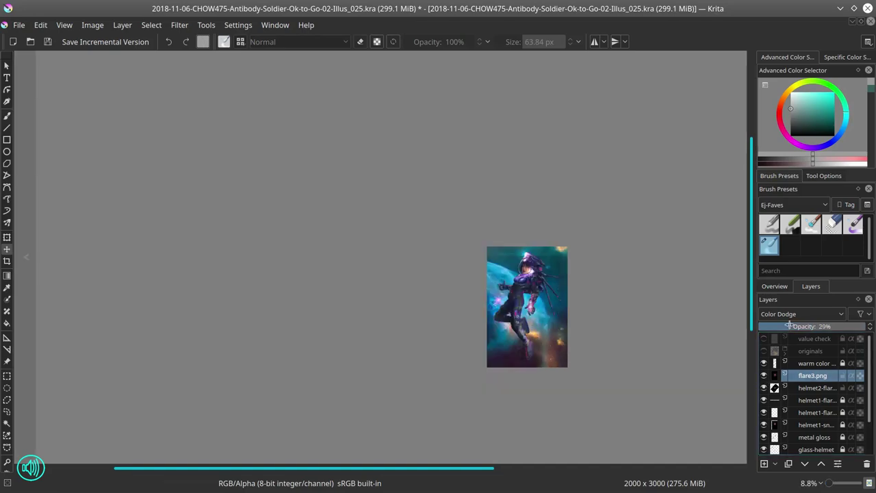
Step: Duplicate the two helmet streak layers, remove flare3.png, and move the copies across the glove
{"action": "key", "text": "shift+Delete"}
{"action": "left_click", "coordinate": [827, 388]}
{"action": "key", "text": "plus"}
{"action": "key", "text": "plus"}
{"action": "key", "text": "plus"}
{"action": "key", "text": "plus"}
{"action": "key", "text": "plus"}
{"action": "key", "text": "plus"}
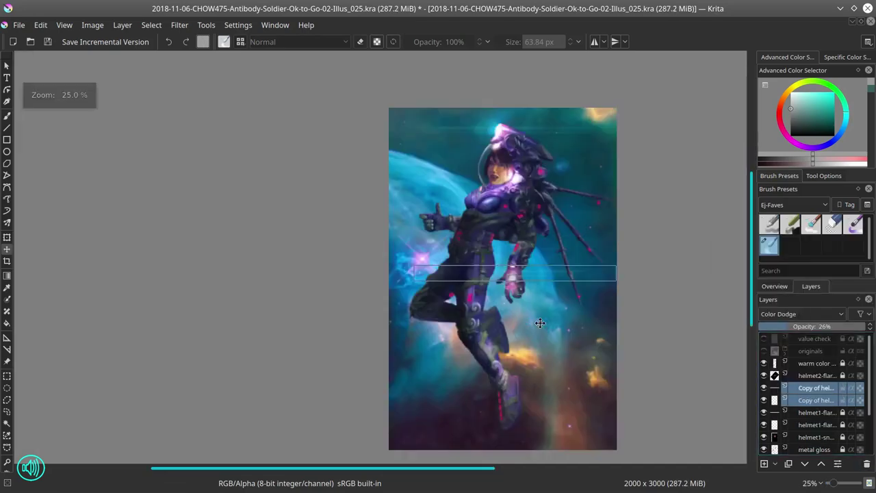
{"action": "key", "text": "ctrl+s"}
{"action": "left_click_drag", "start_coordinate": [845, 391], "coordinate": [824, 382]}
{"action": "left_click", "coordinate": [823, 380]}
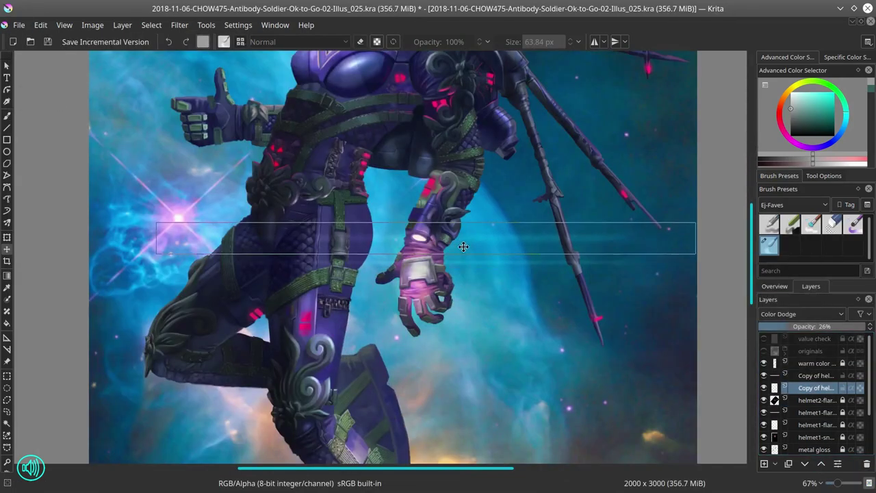
Step: Mirror the view to check the composition, then give Copy of bg a 30.45 px Gaussian Blur
{"action": "scroll", "coordinate": [508, 298], "scroll_direction": "down", "scroll_amount": 3}
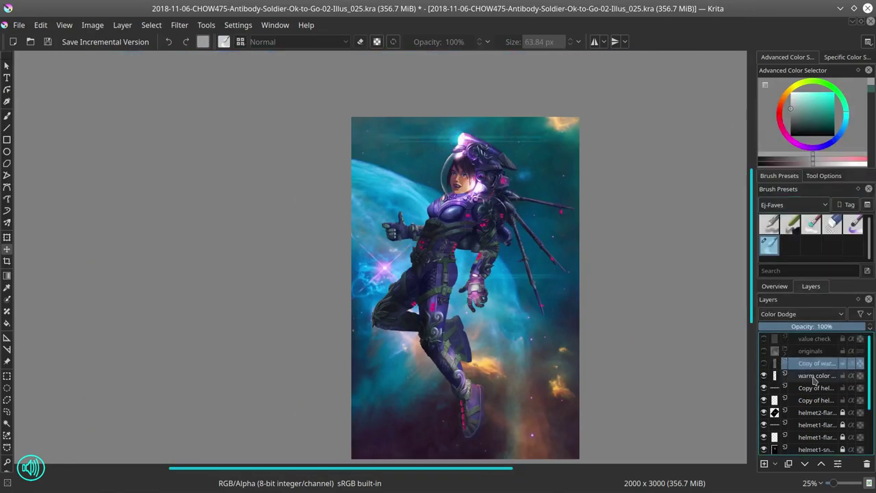
{"action": "left_click", "coordinate": [774, 286]}
{"action": "key", "text": "m"}
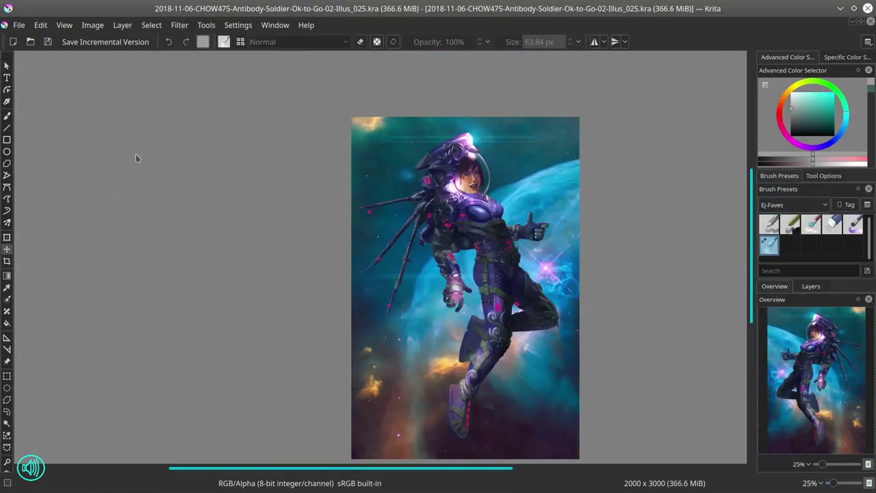
{"action": "scroll", "coordinate": [496, 243], "scroll_direction": "down", "scroll_amount": 2}
{"action": "left_click", "coordinate": [811, 286]}
{"action": "left_click", "coordinate": [179, 25]}
{"action": "mouse_move", "coordinate": [185, 82]}
{"action": "left_click", "coordinate": [351, 96]}
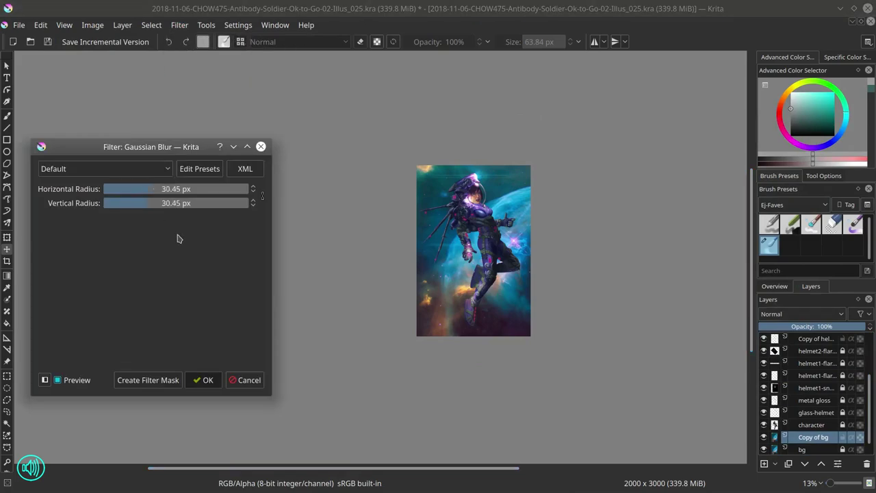
Step: Flip the artwork horizontally and save an incremental version of the file
{"action": "left_click", "coordinate": [202, 380]}
{"action": "left_click", "coordinate": [93, 25]}
{"action": "left_click", "coordinate": [121, 158]}
{"action": "left_click", "coordinate": [105, 41]}
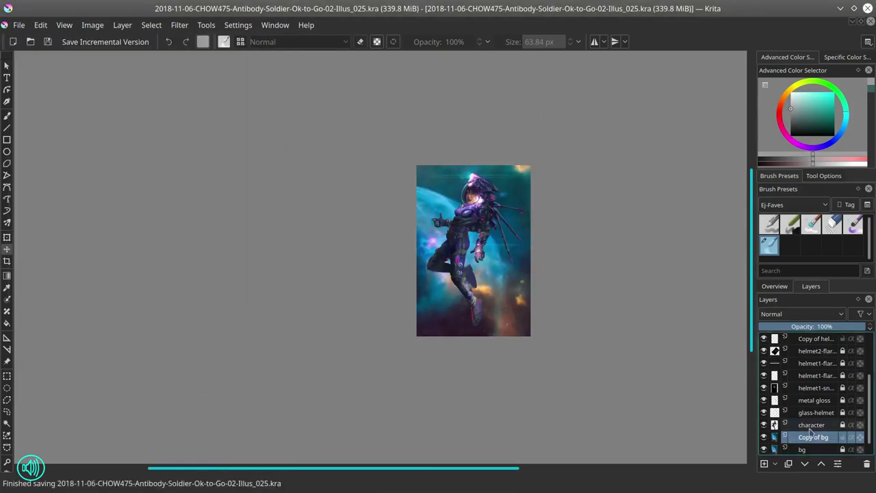